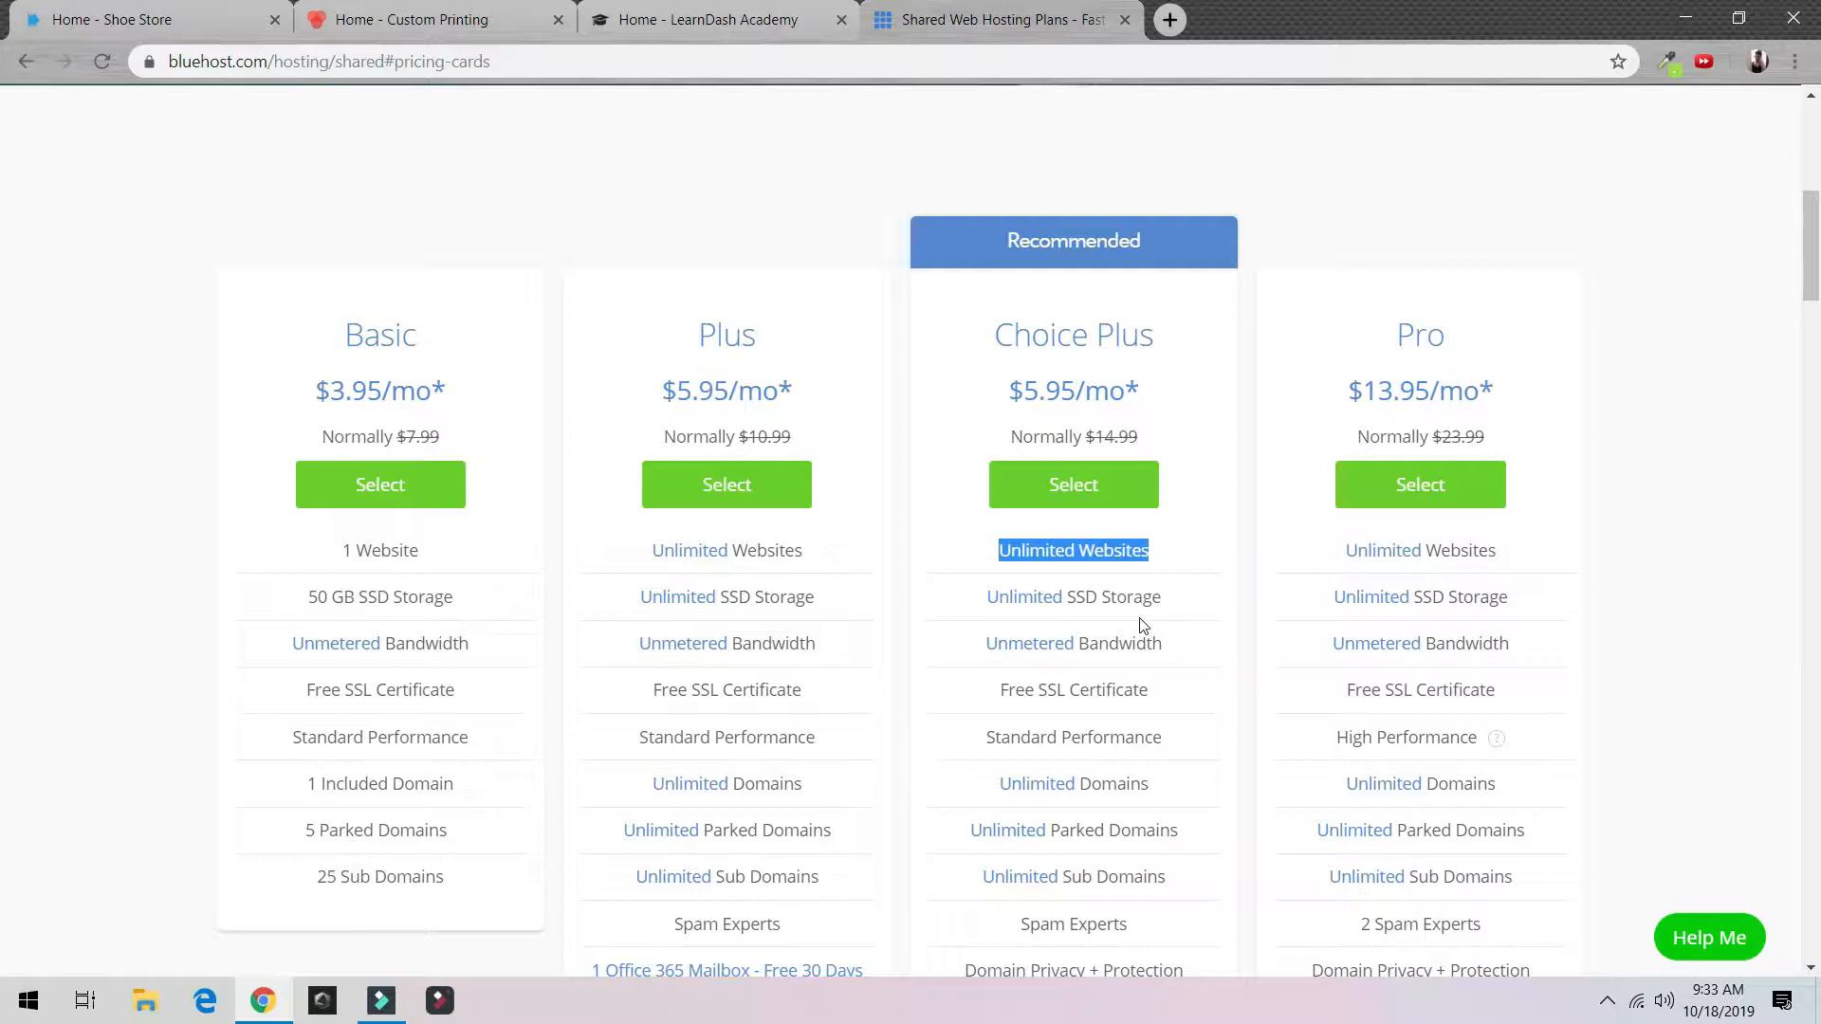
# Step: Compare the Bluehost shared plans, noting the Free SSL Certificate, and pick Choice Plus
pyautogui.scroll(-3, 1115, 603)
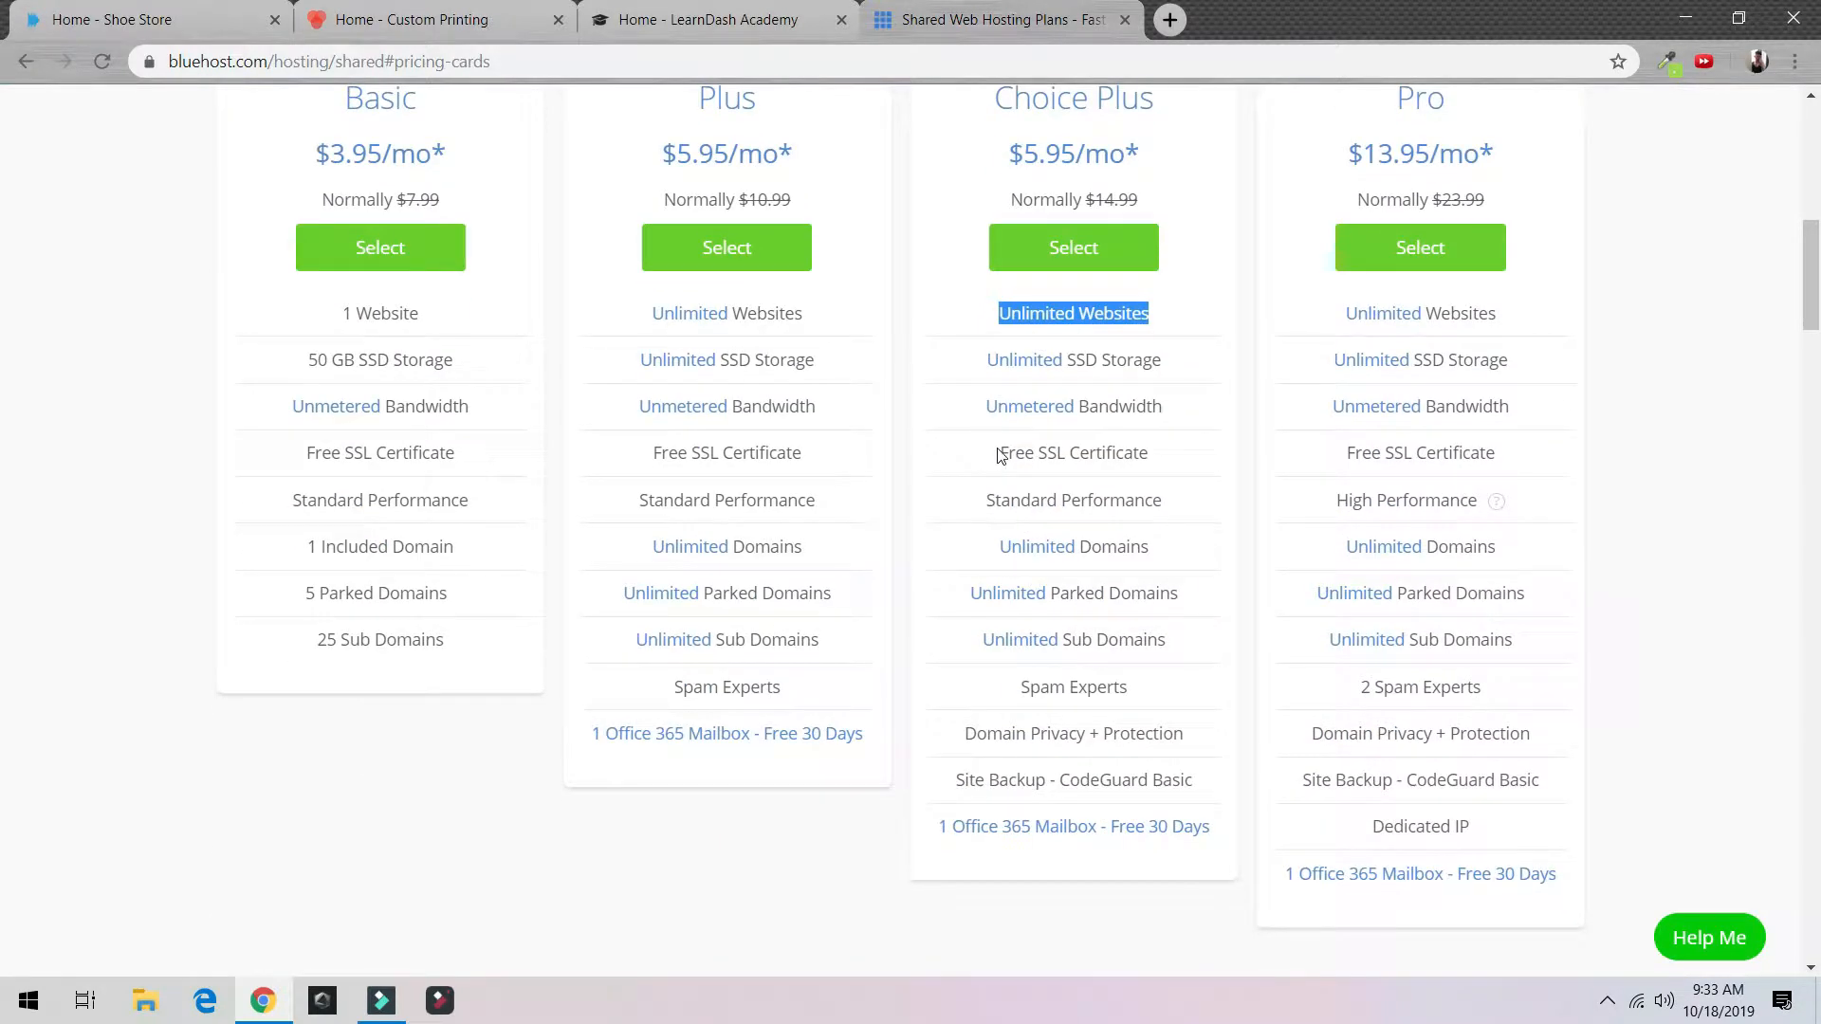
pyautogui.moveTo(1001, 457); pyautogui.dragTo(1195, 471)
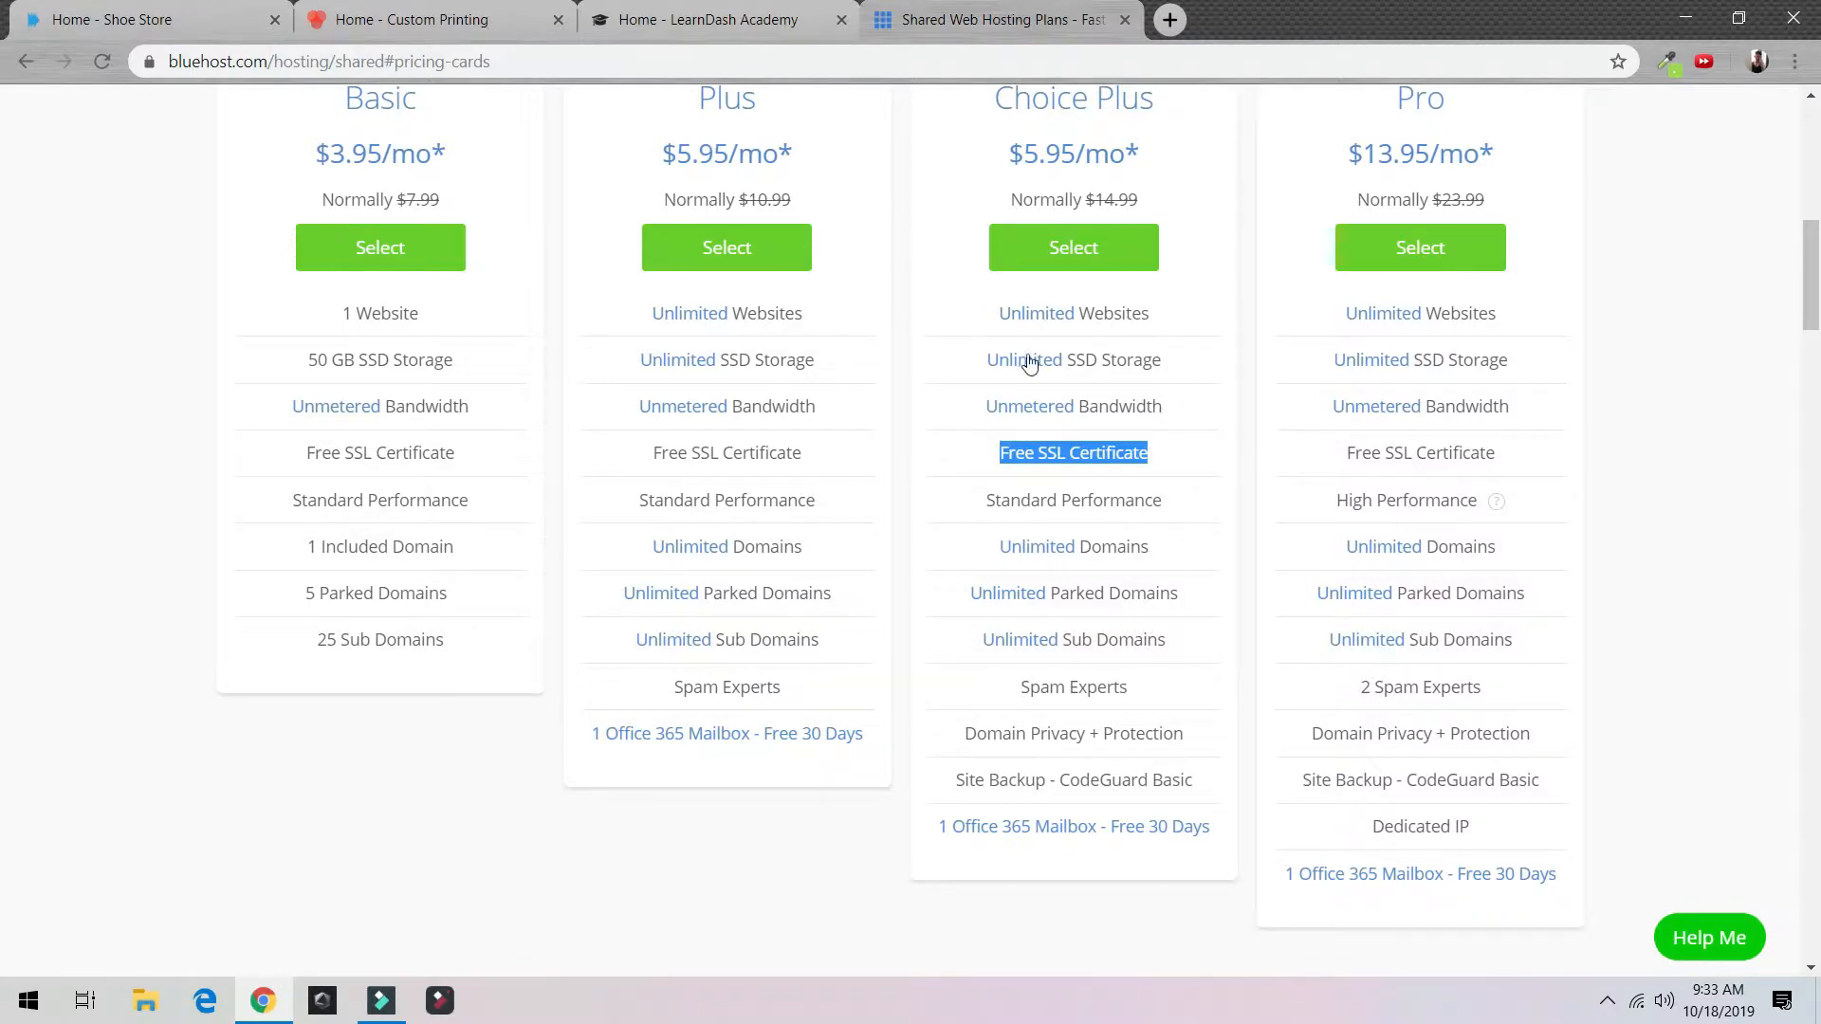
pyautogui.scroll(4, 1030, 363)
pyautogui.scroll(-2, 1114, 470)
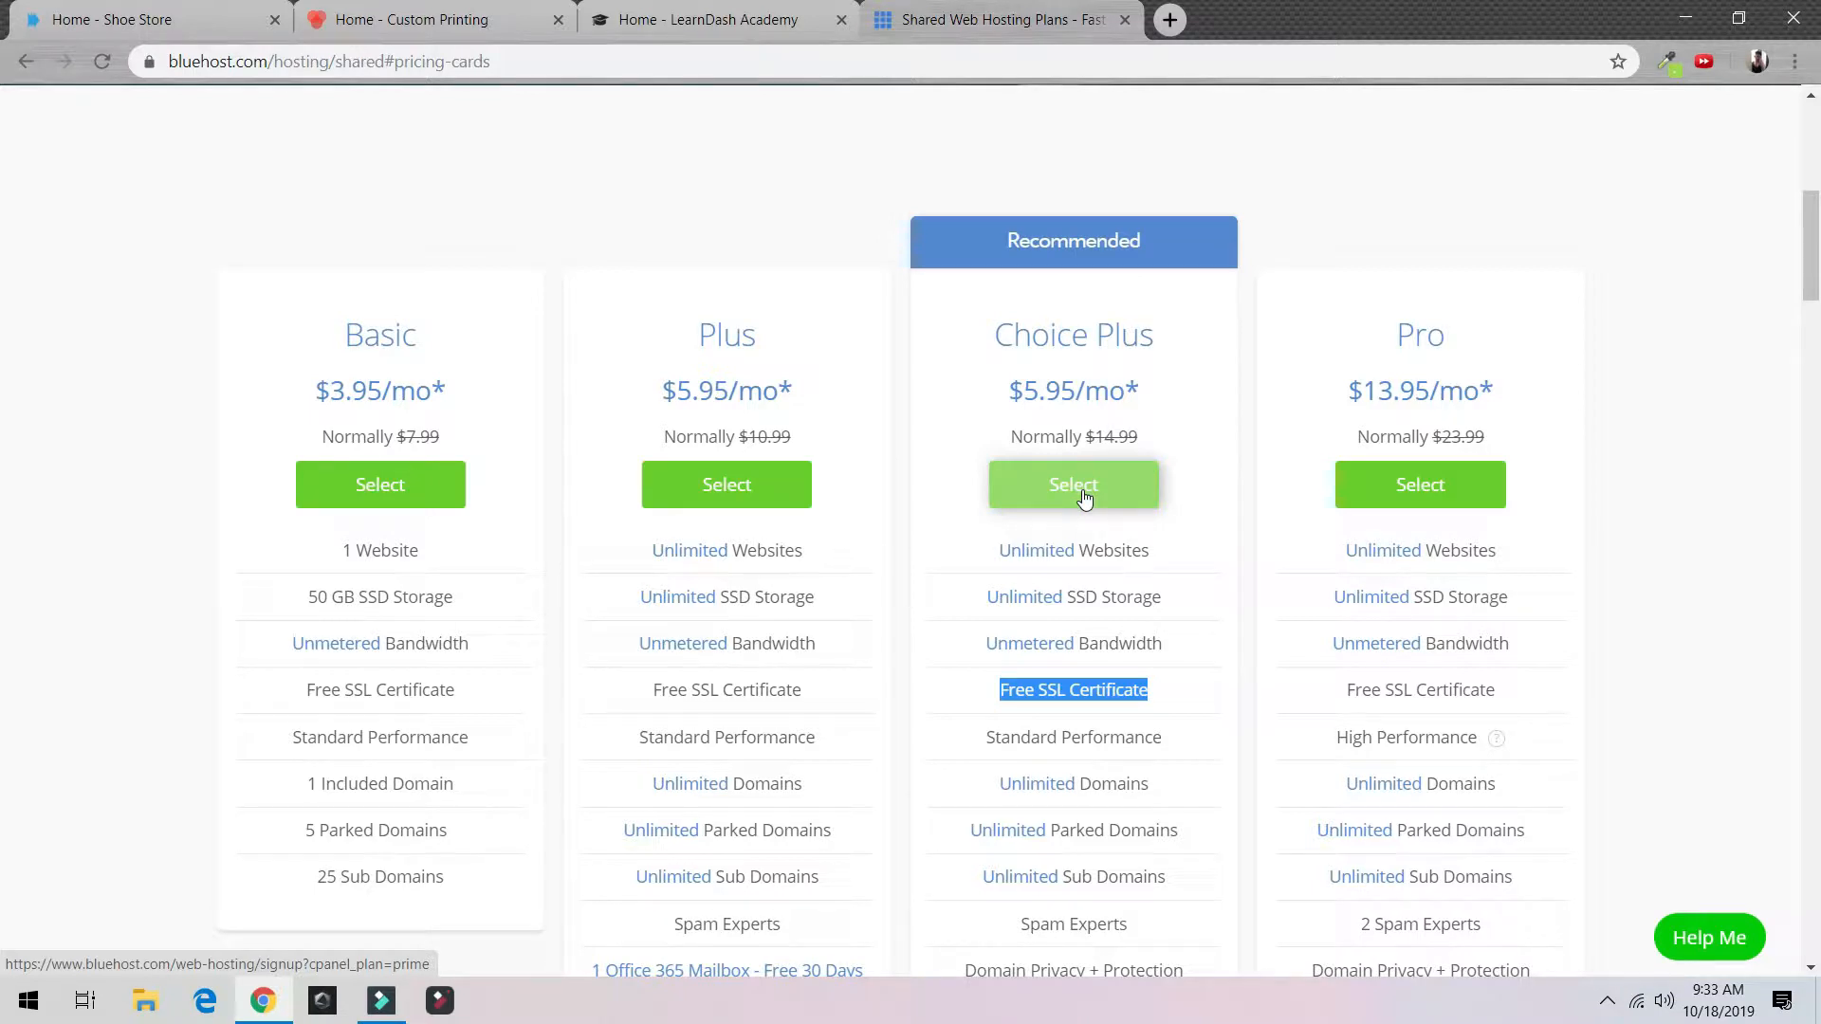
pyautogui.click(1084, 495)
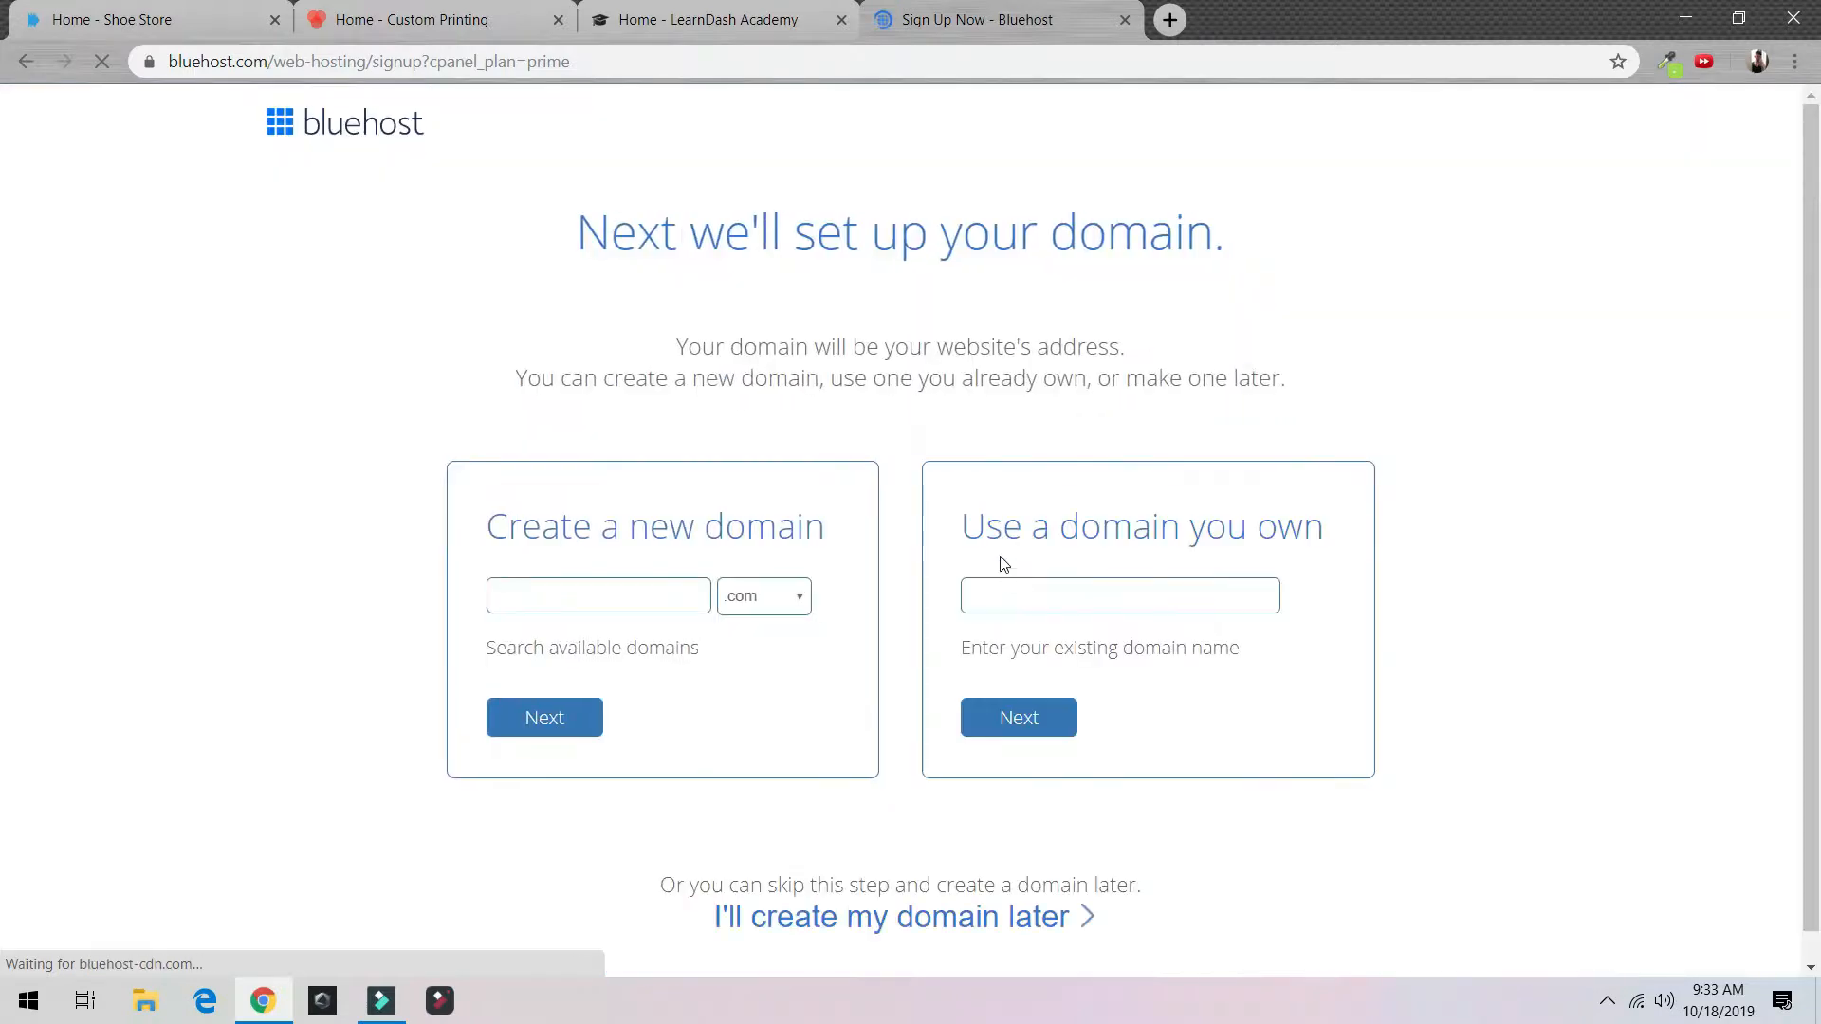
# Step: Enter a new domain name in Create a new domain and check its availability
pyautogui.scroll(-1, 854, 532)
pyautogui.click(616, 563)
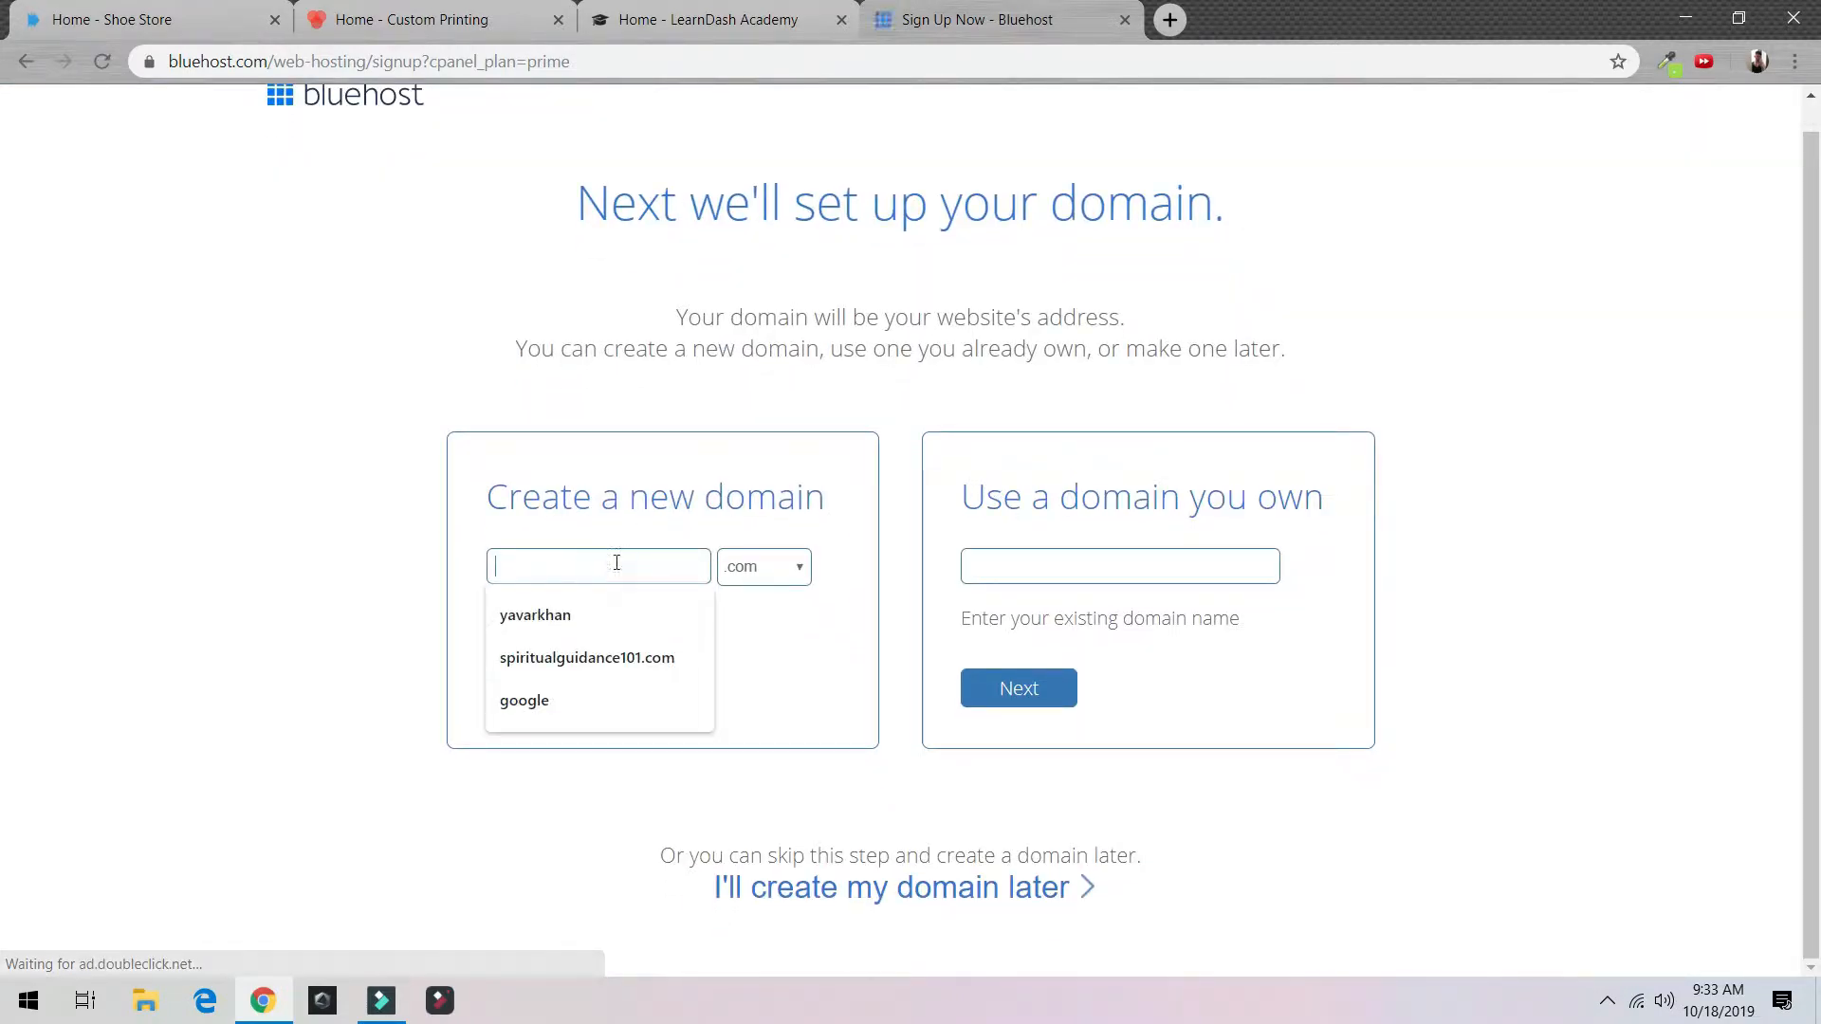
pyautogui.click(618, 599)
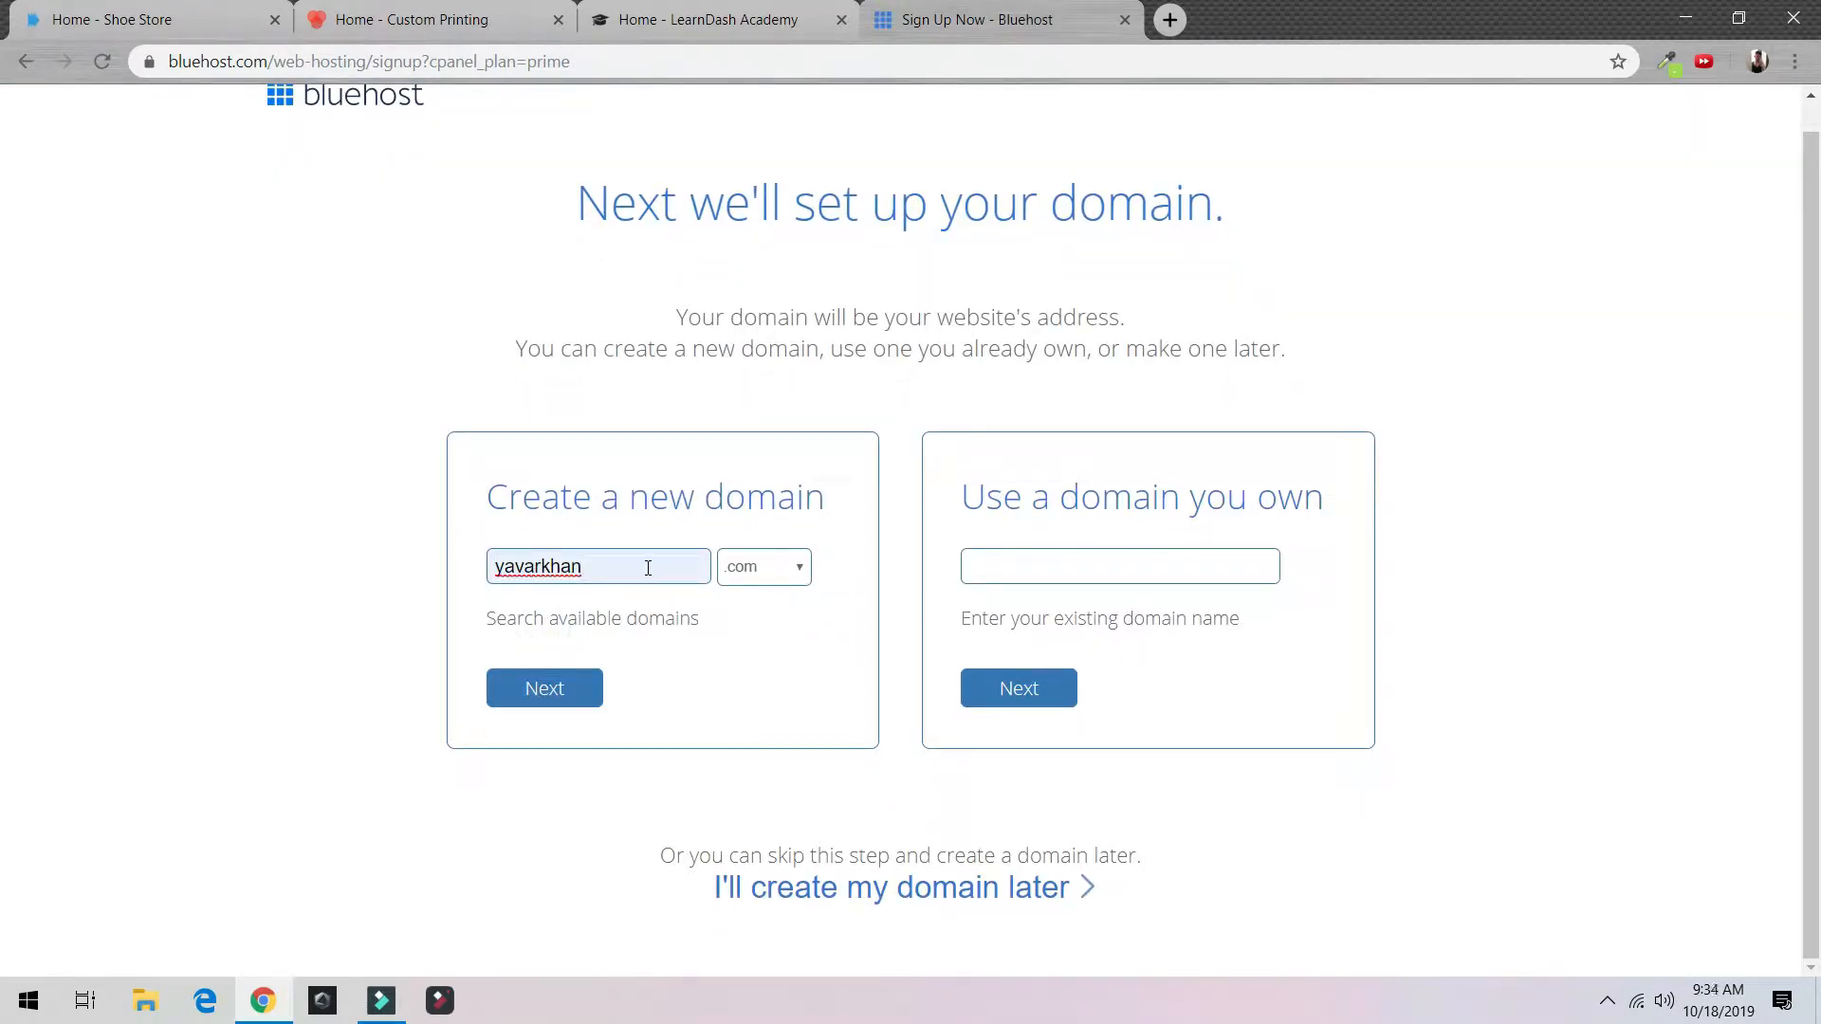
pyautogui.doubleClick(604, 569)
pyautogui.write('test')
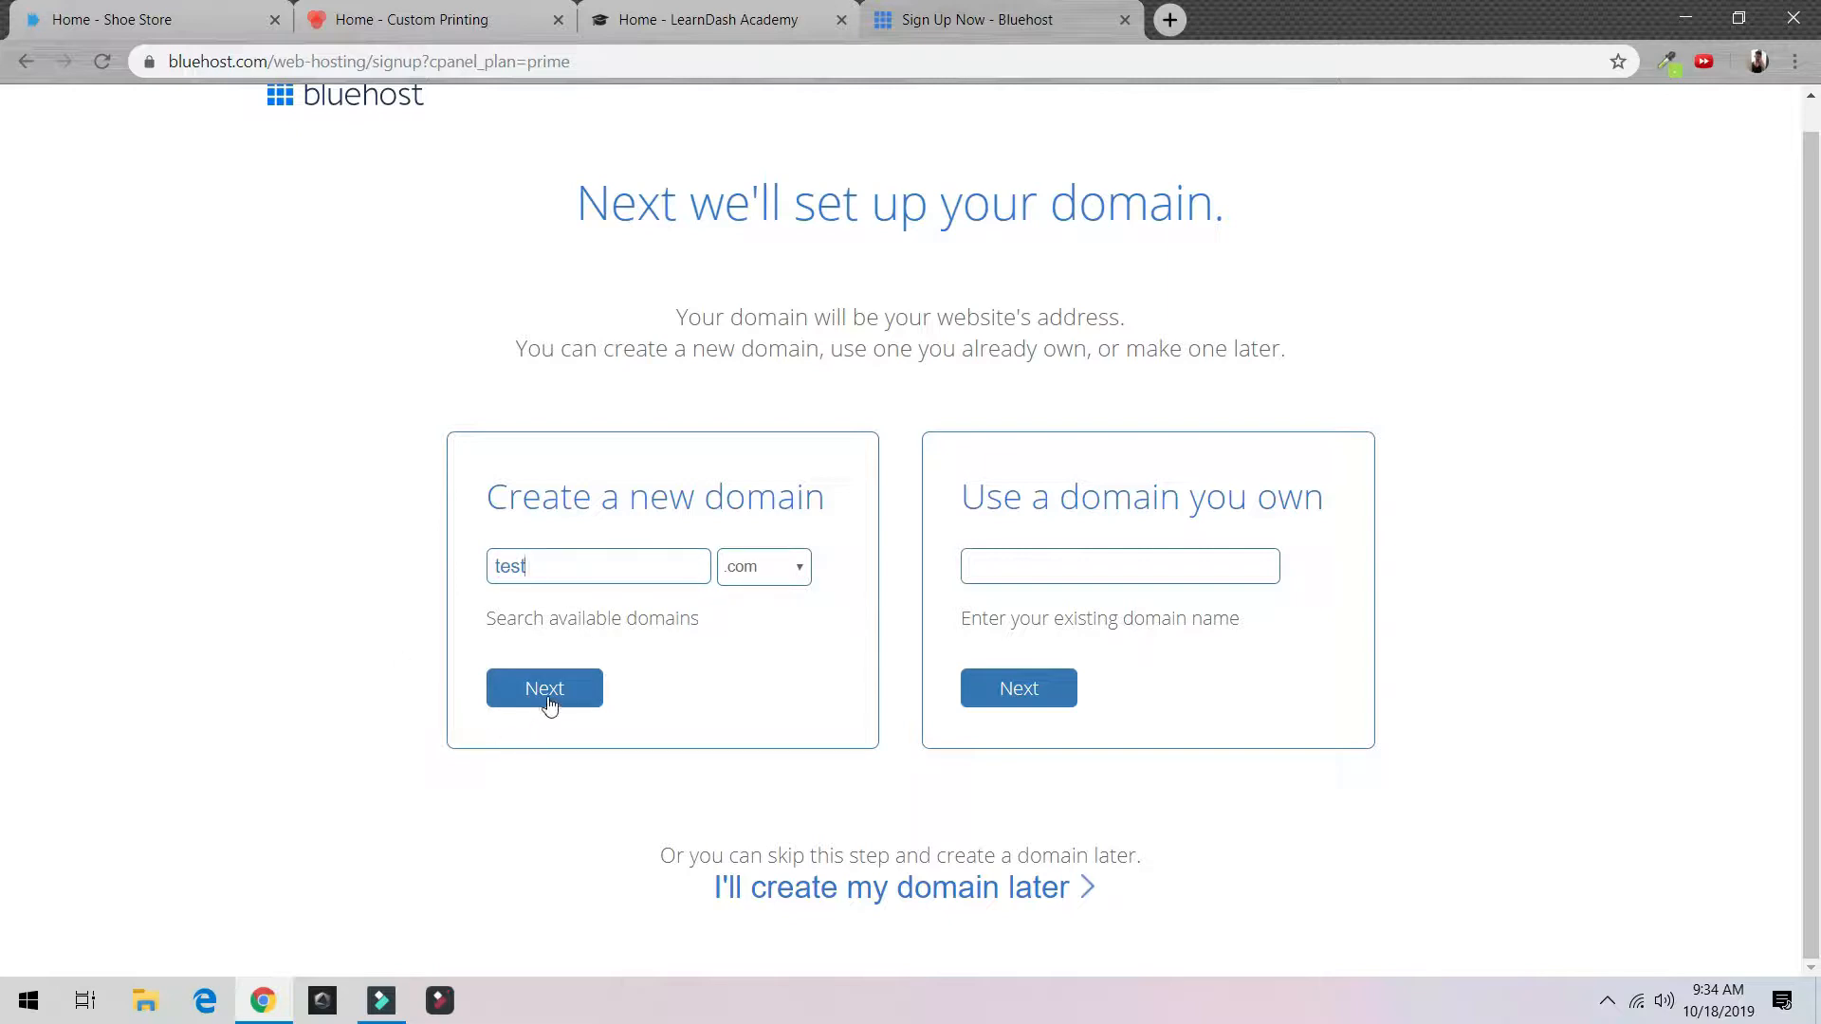
pyautogui.hotkey('ctrl', 'a')
pyautogui.write('m')
pyautogui.click(547, 700)
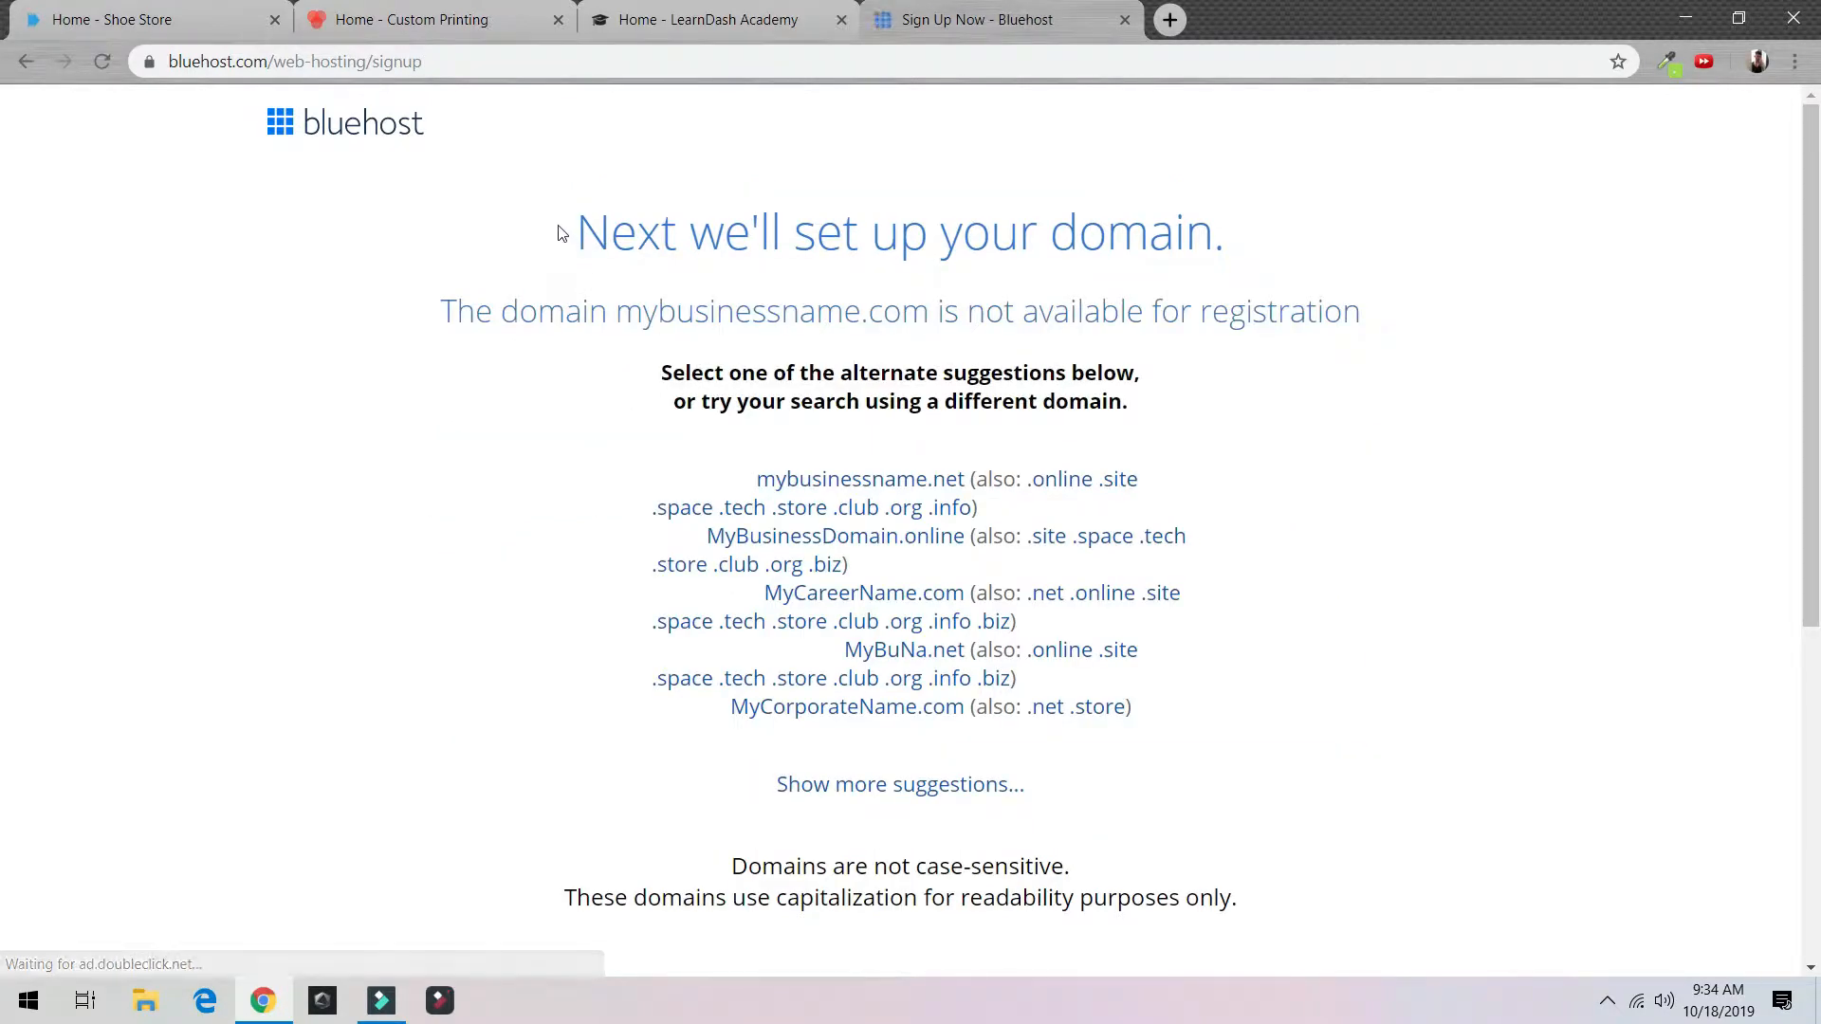
# Step: Take the available MyCareerName.com domain suggestion
pyautogui.scroll(-5, 1083, 413)
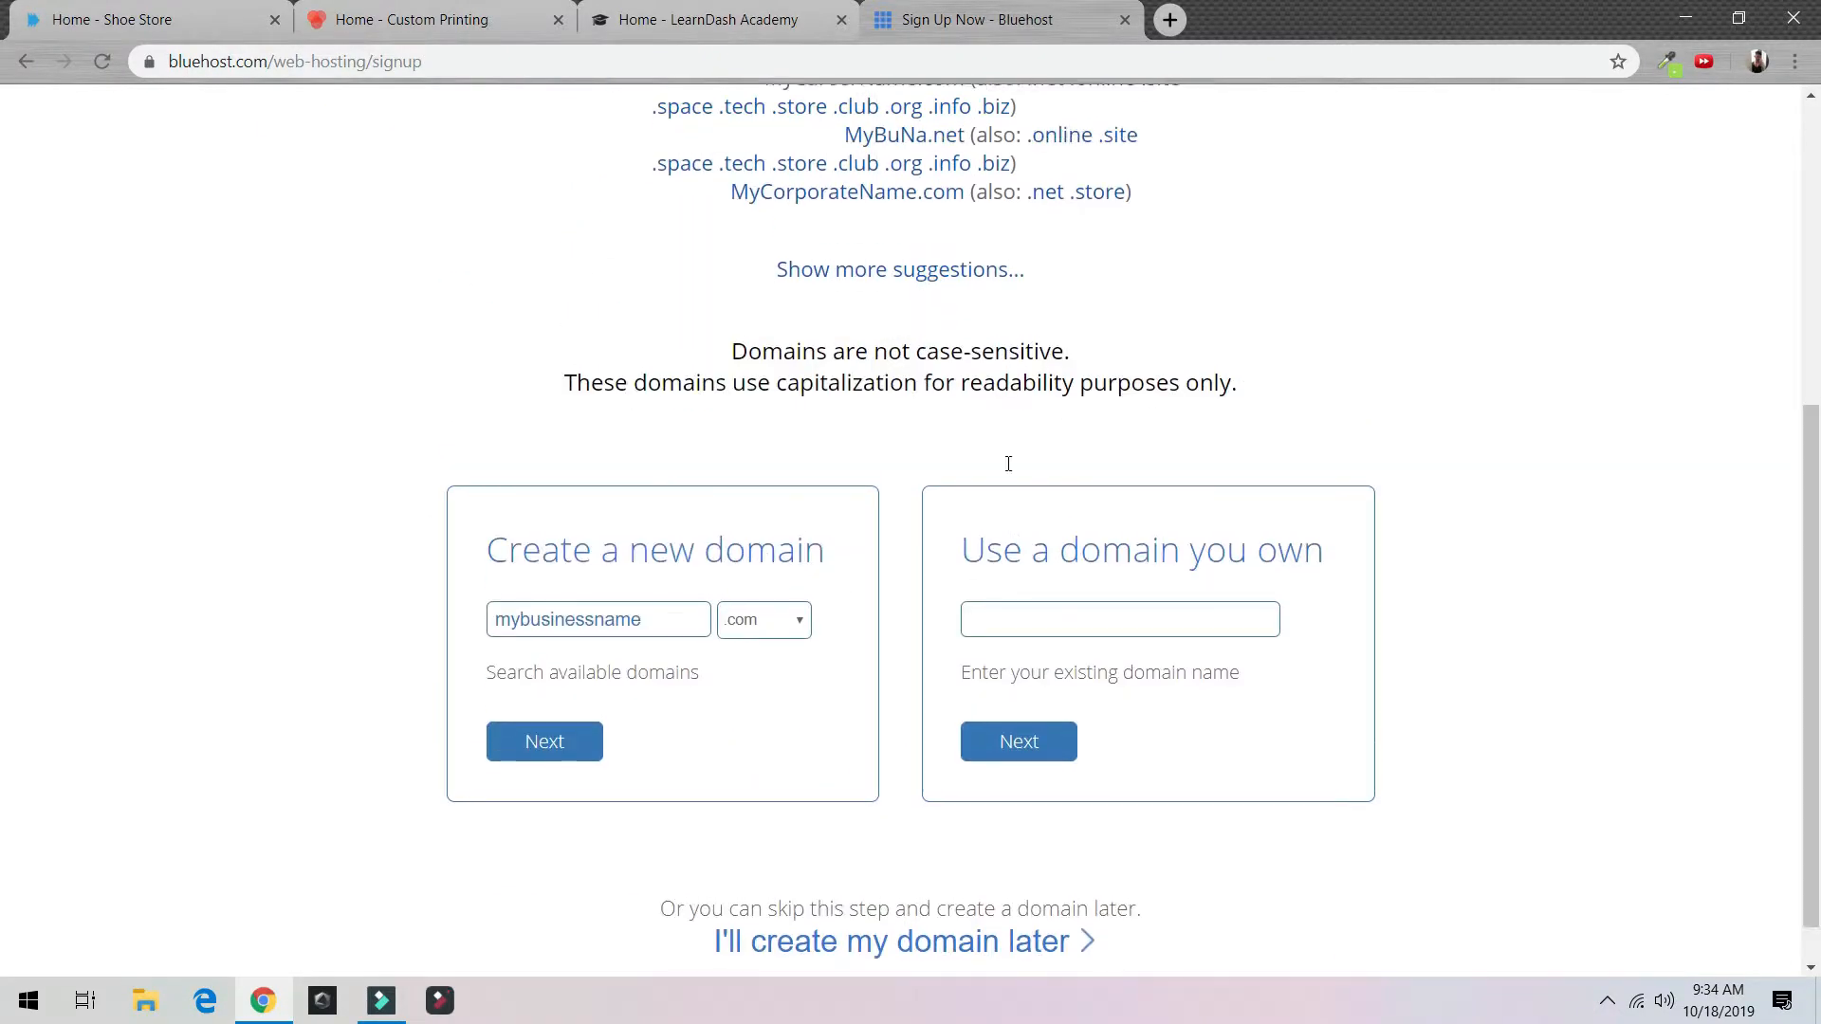
pyautogui.scroll(5, 1005, 459)
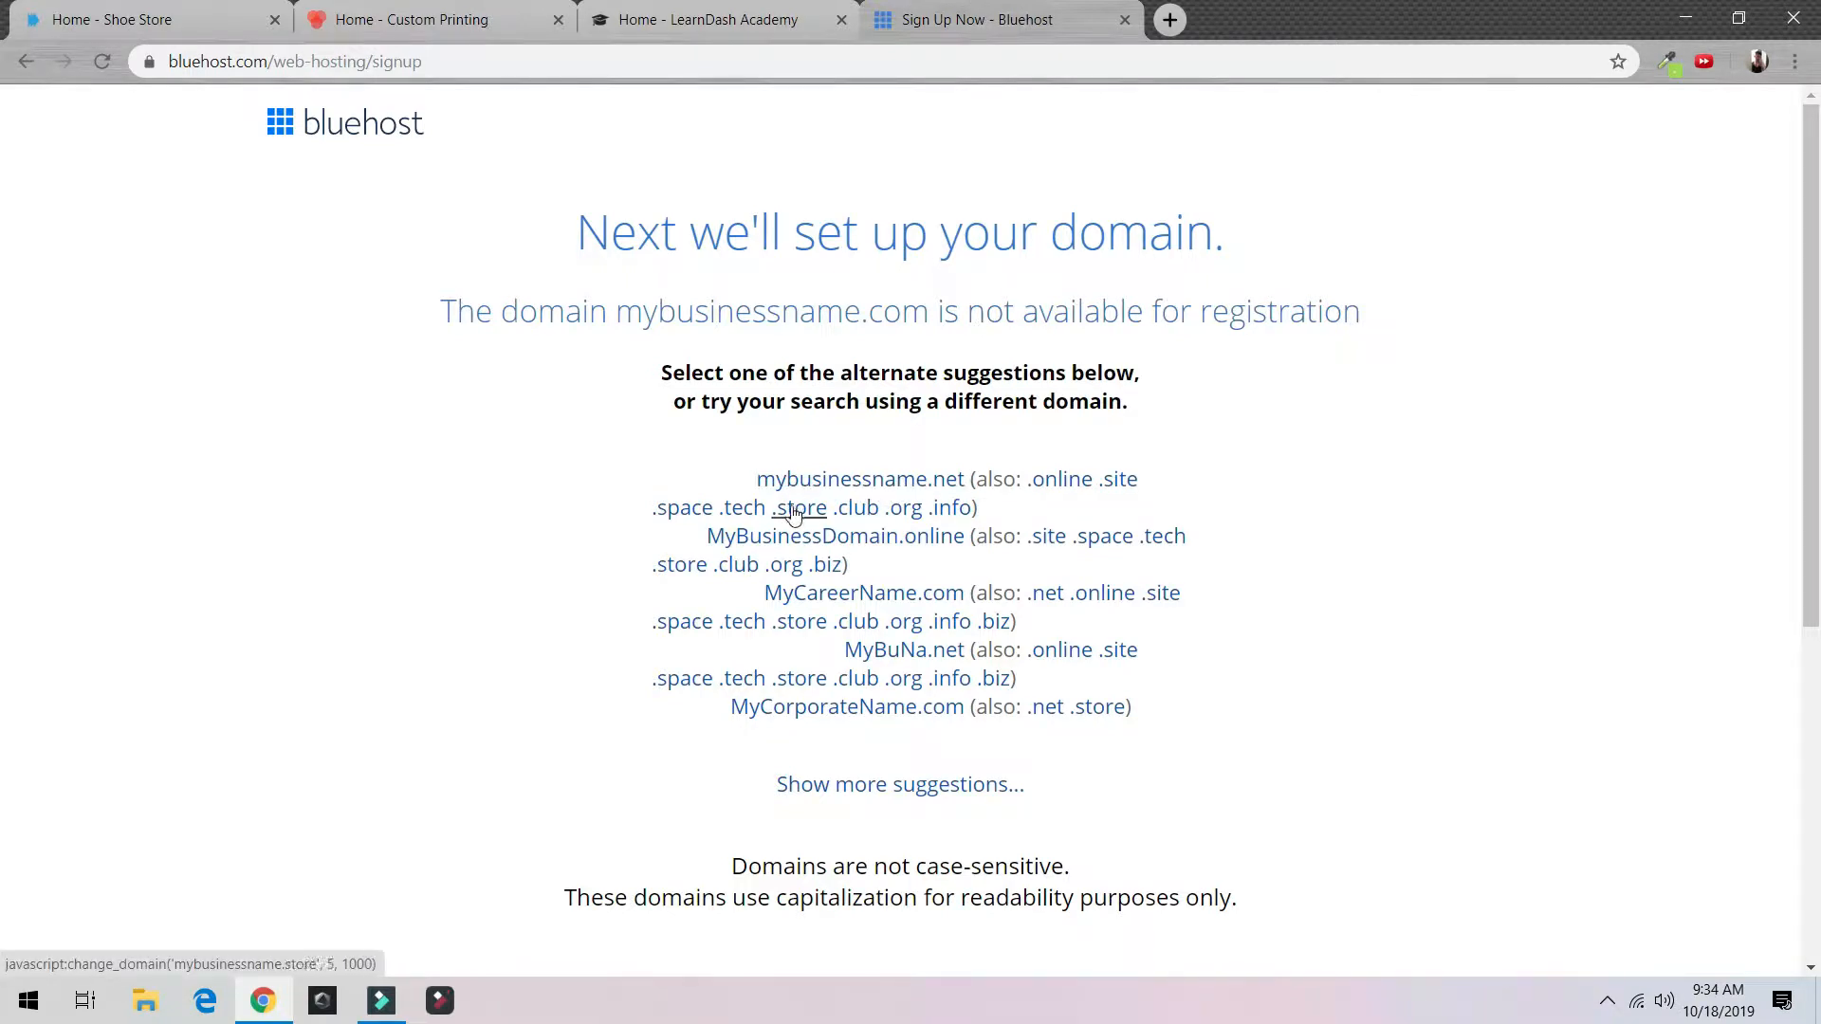
pyautogui.scroll(-5, 645, 498)
pyautogui.scroll(3, 778, 427)
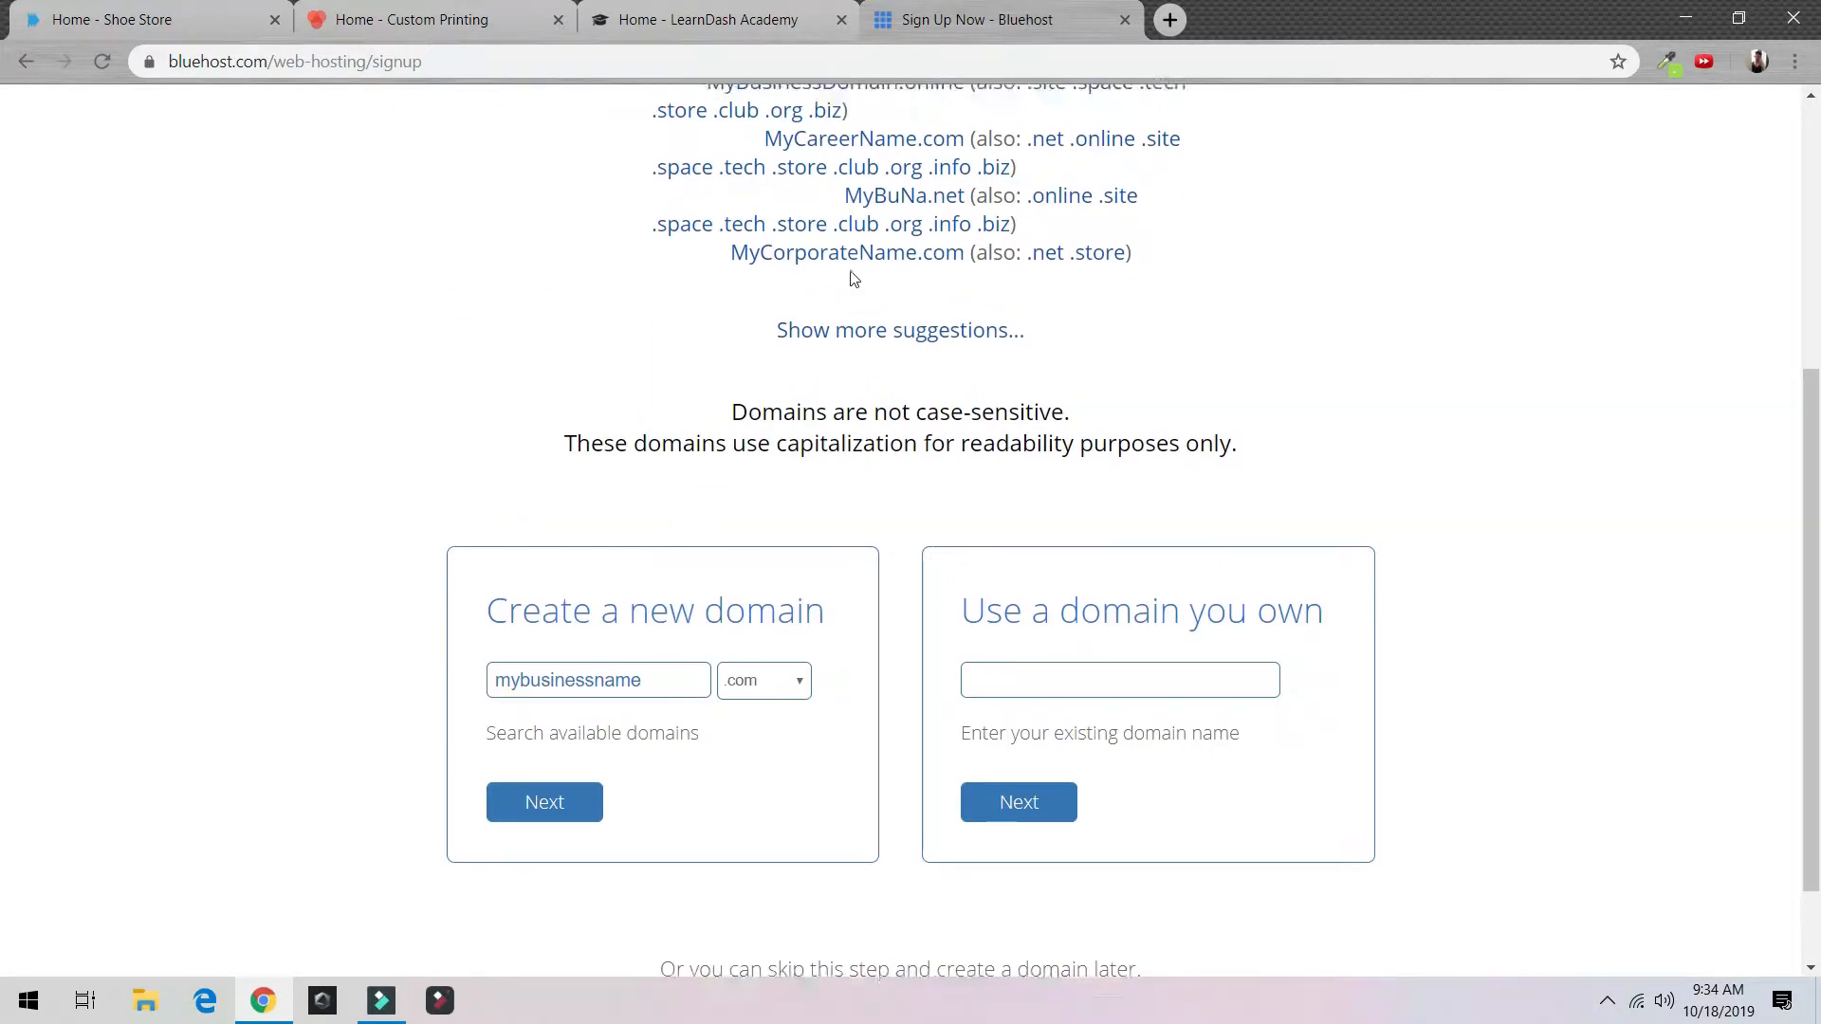
pyautogui.click(912, 360)
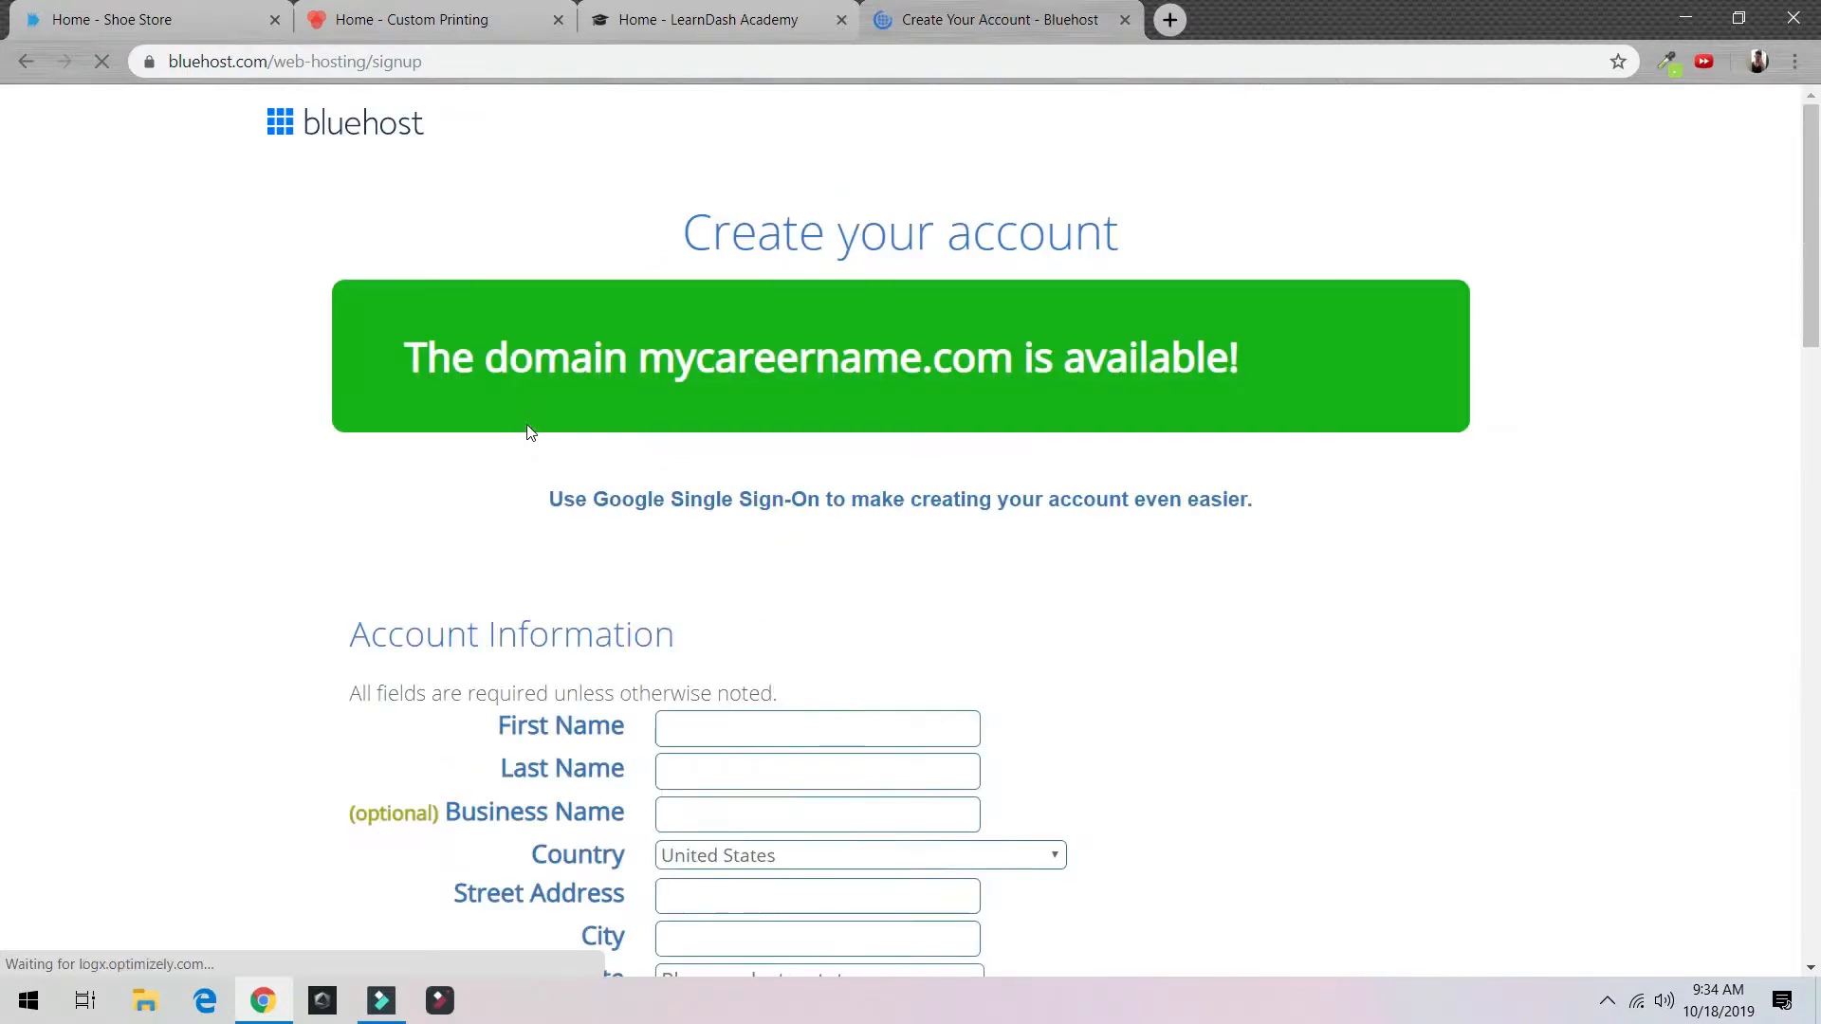
# Step: Change the account plan to Prime 12 Month
pyautogui.scroll(-4, 548, 402)
pyautogui.scroll(-7, 711, 325)
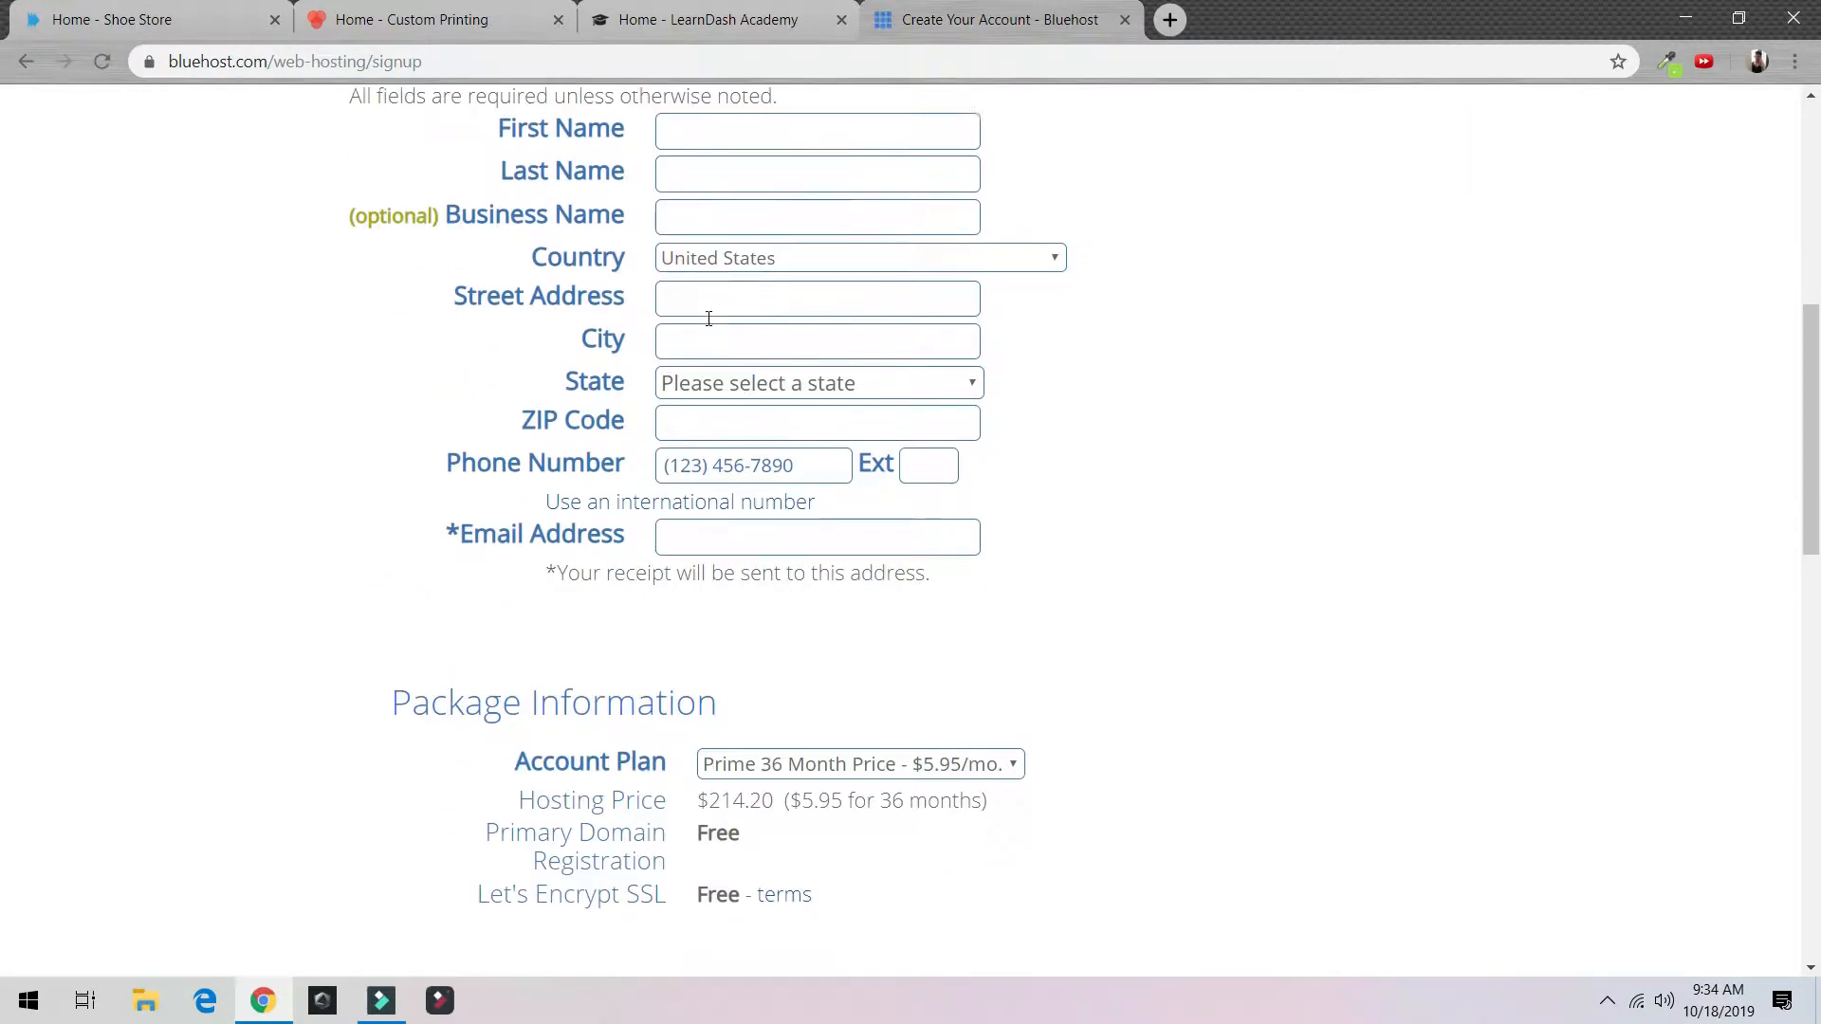
pyautogui.click(707, 295)
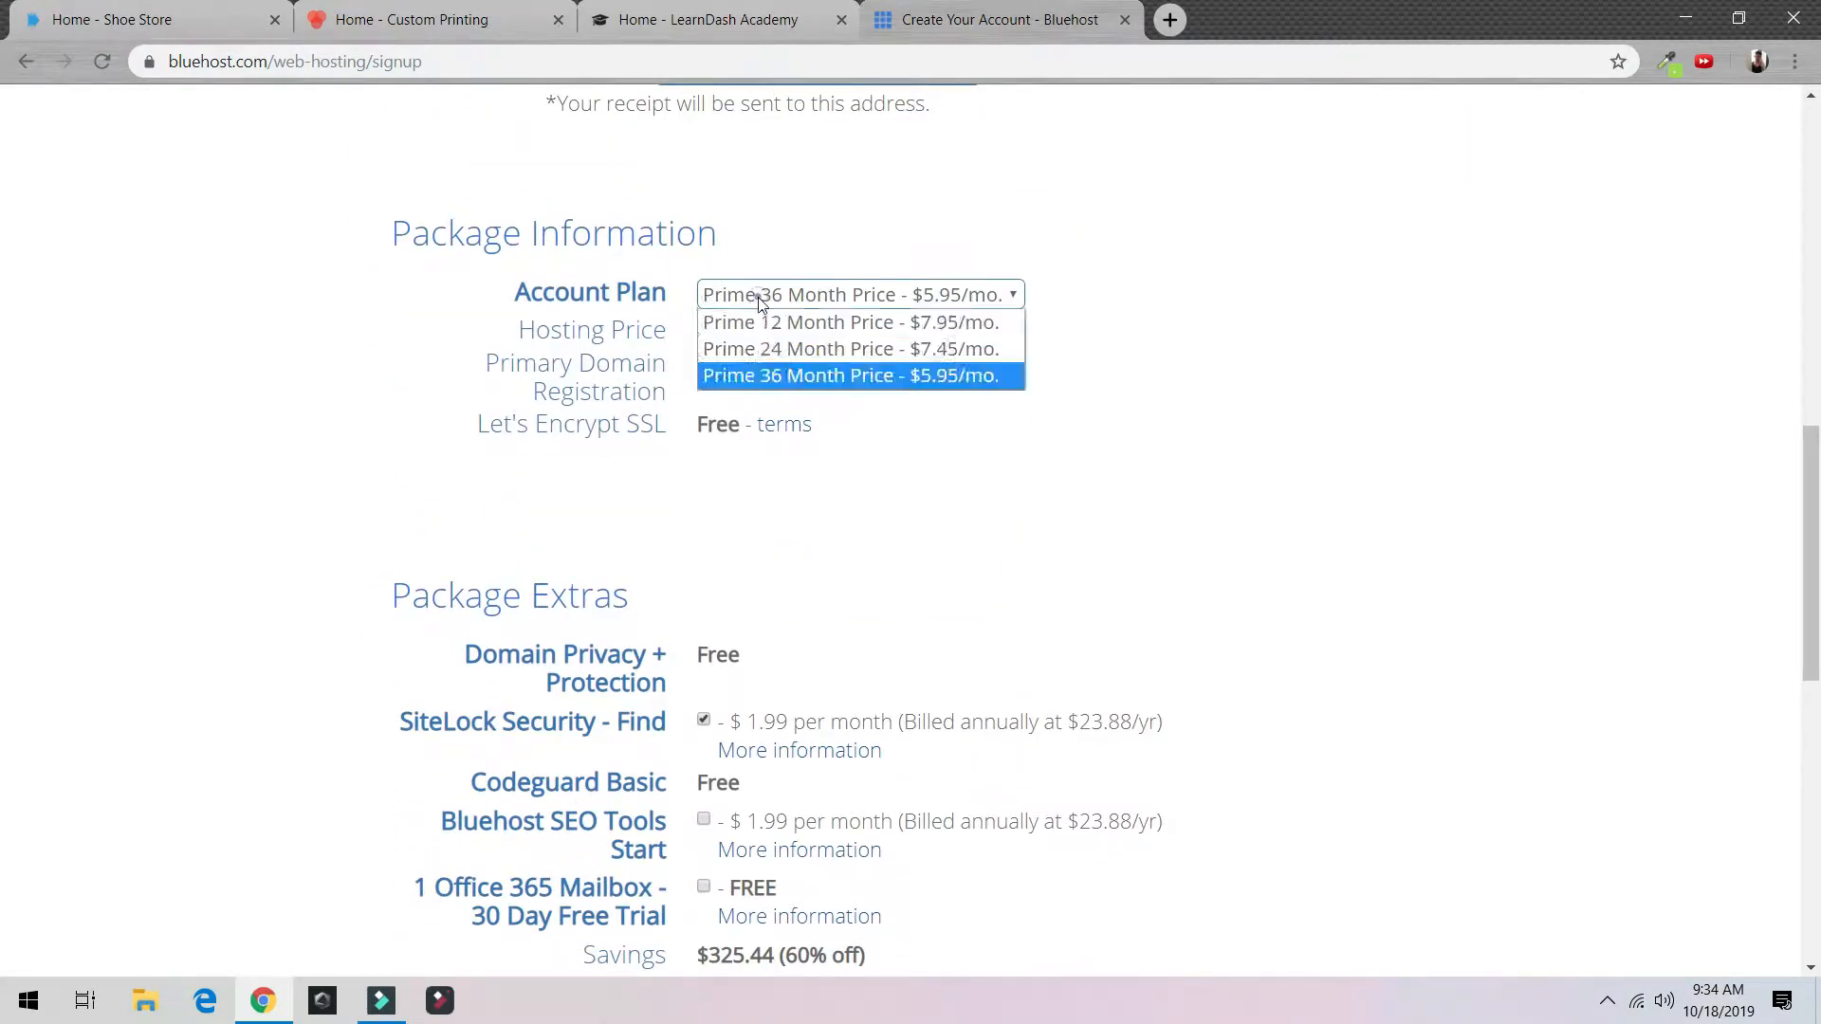
pyautogui.click(769, 319)
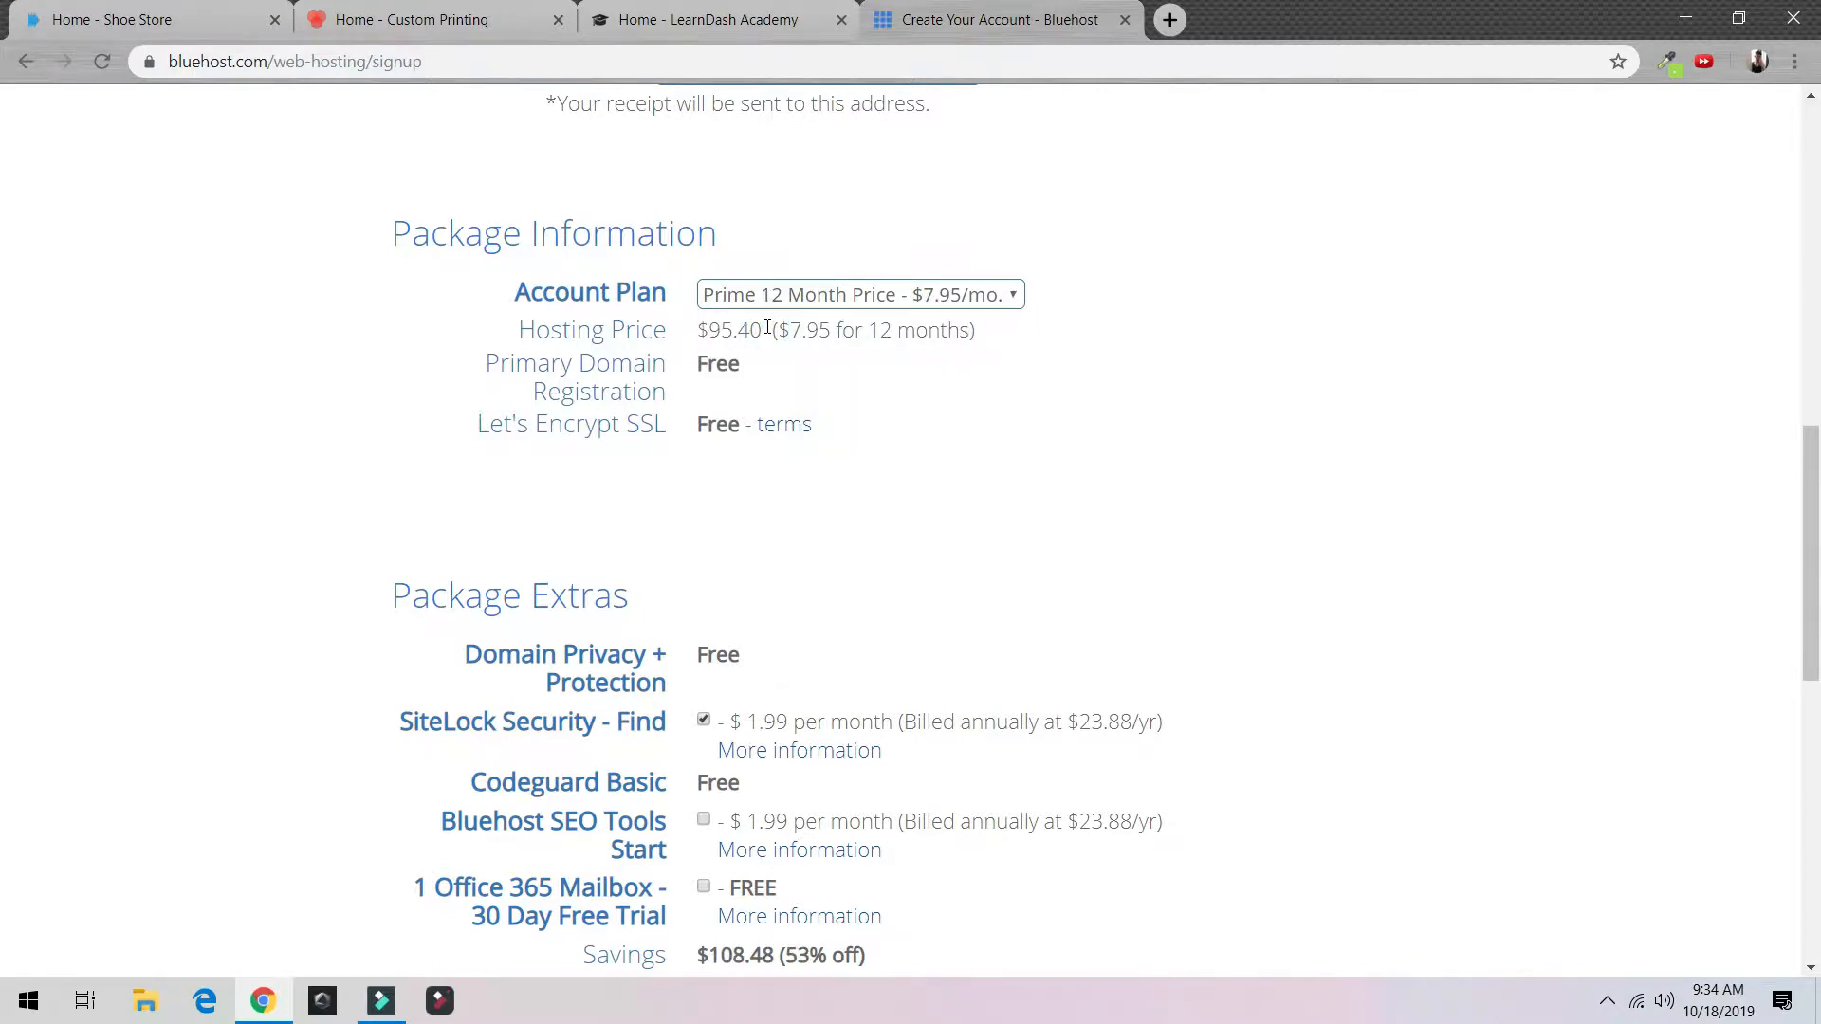
# Step: Add Bluehost SEO Tools and the Office 365 mailbox trial, then accept the terms of service
pyautogui.scroll(-2, 769, 327)
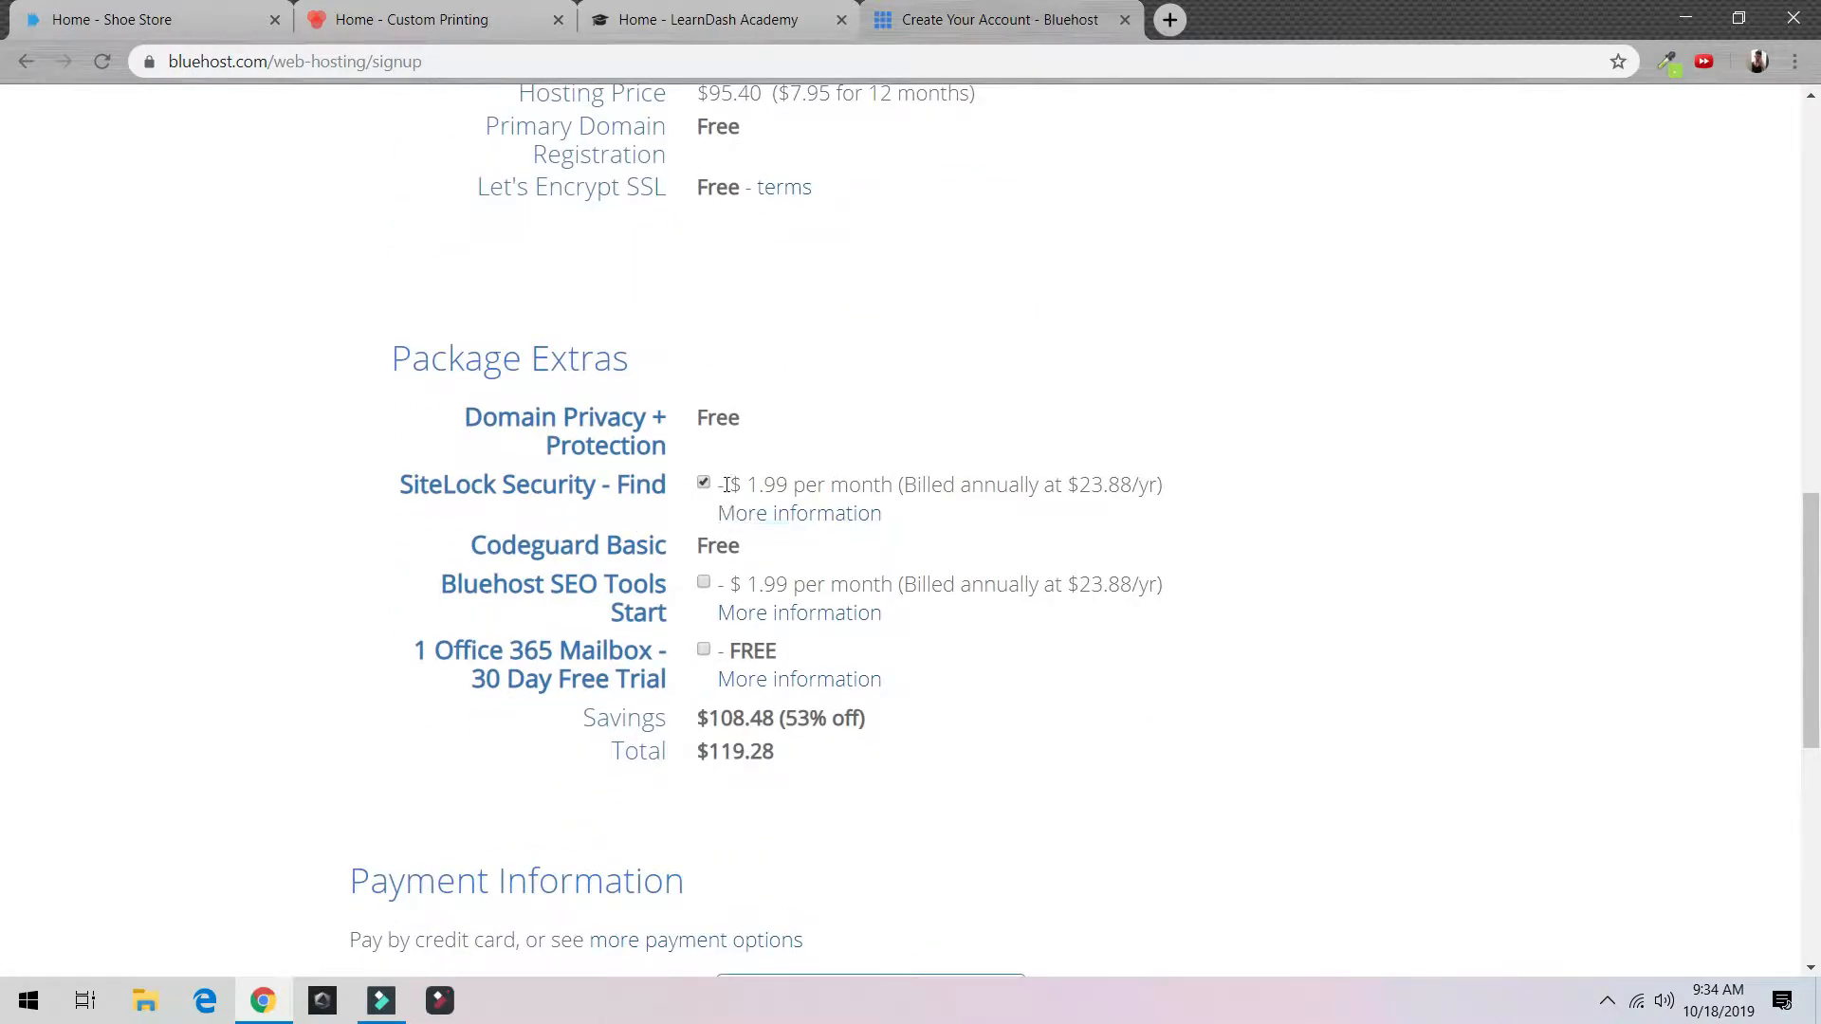
pyautogui.click(704, 585)
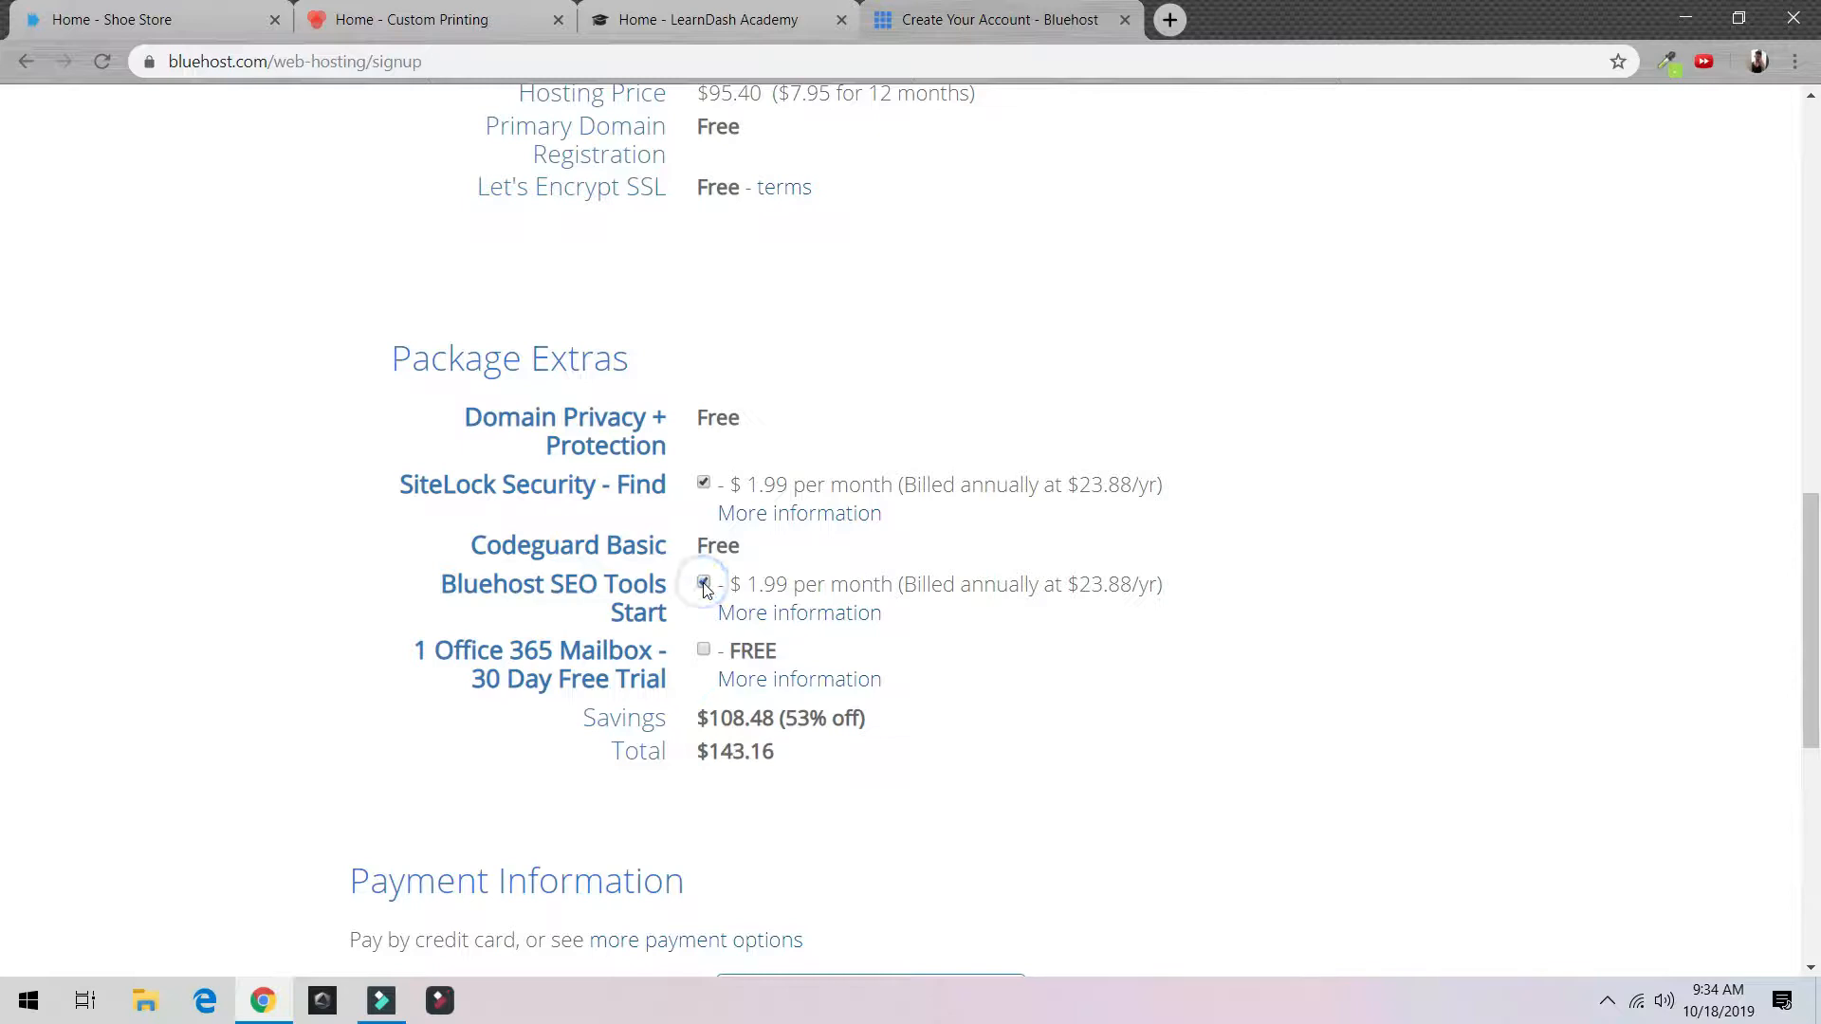
pyautogui.click(705, 651)
pyautogui.scroll(-5, 716, 626)
pyautogui.scroll(-2, 739, 631)
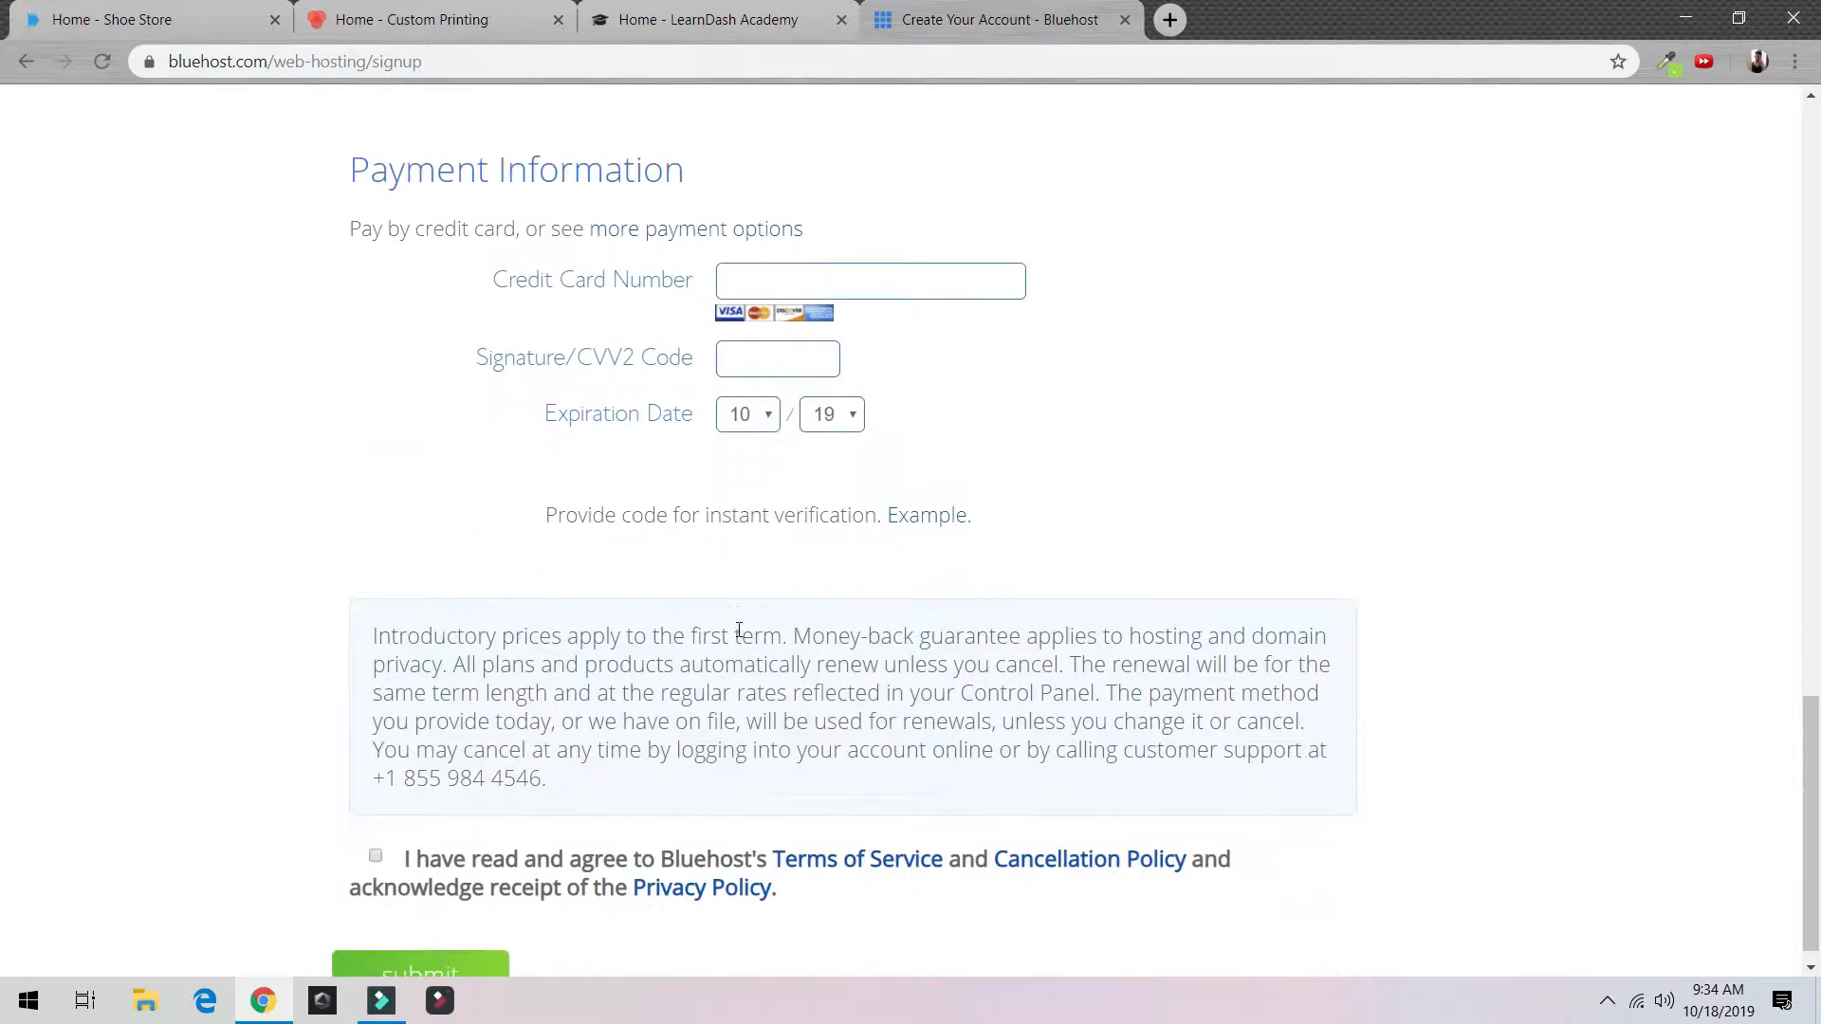
pyautogui.scroll(-1, 888, 618)
pyautogui.click(376, 833)
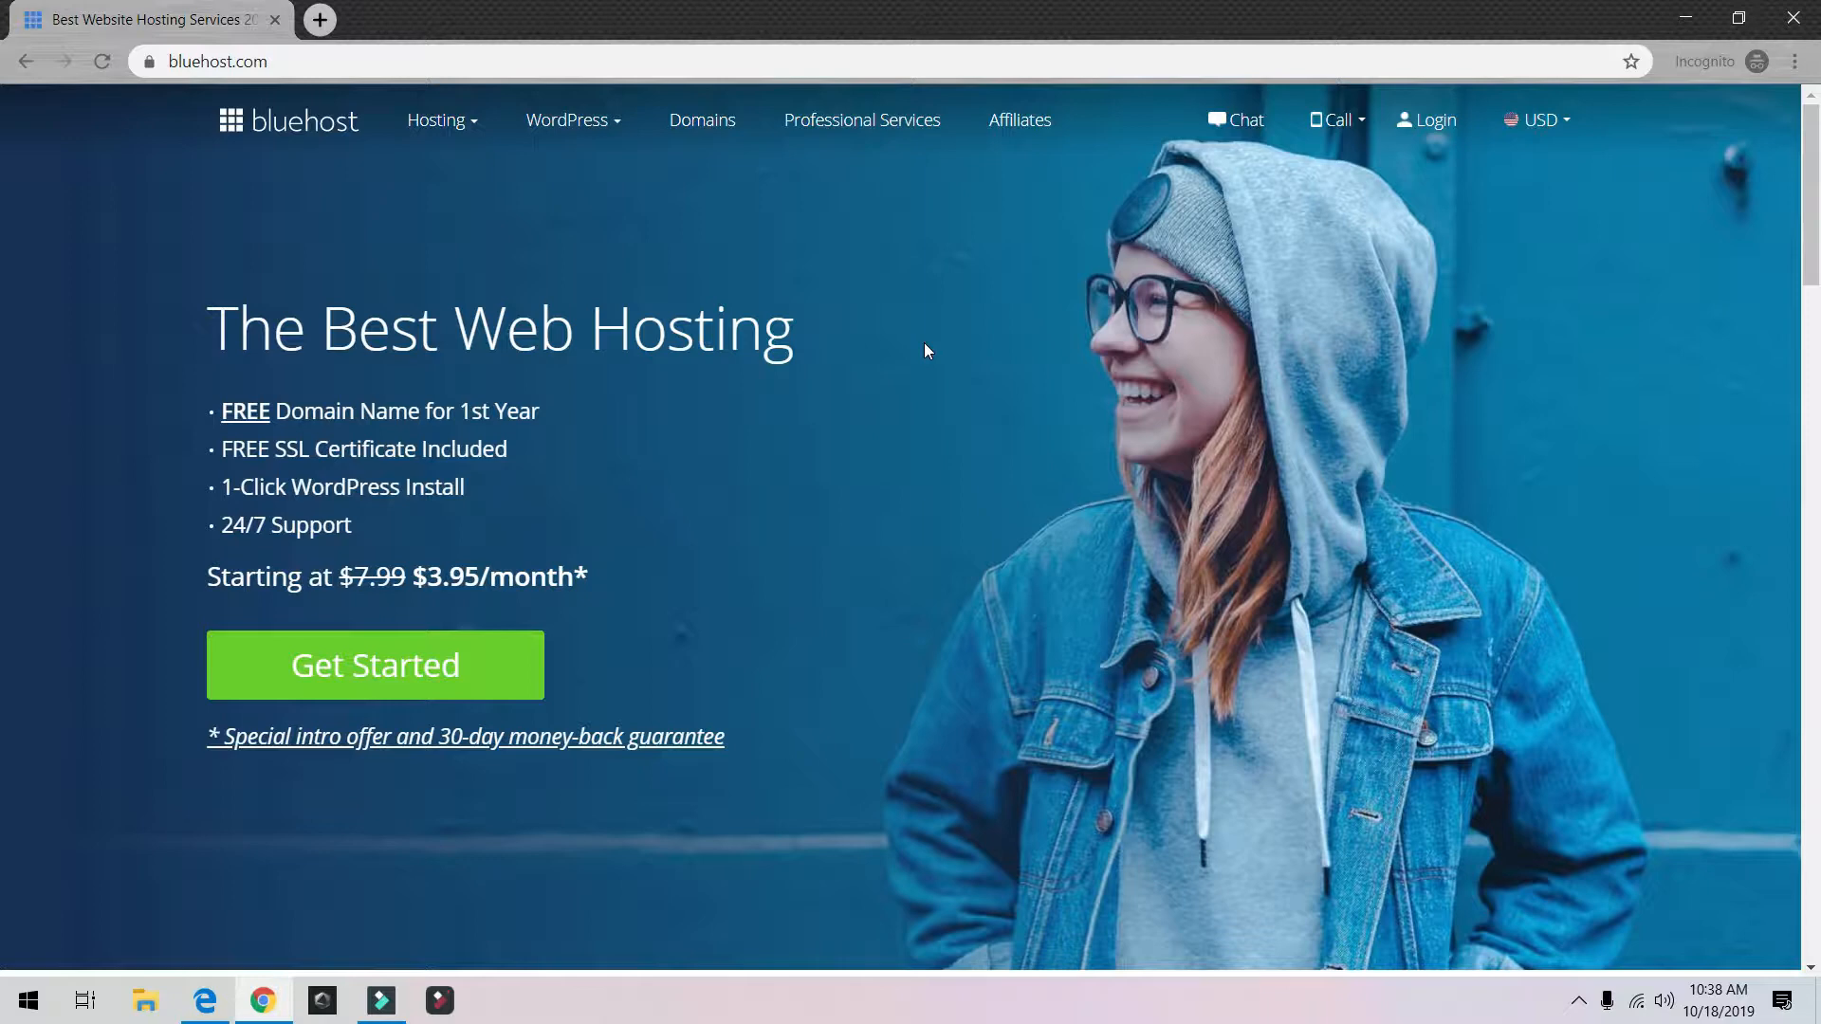
# Step: Log in to the Bluehost hosting account with the saved domain and password
pyautogui.click(1438, 124)
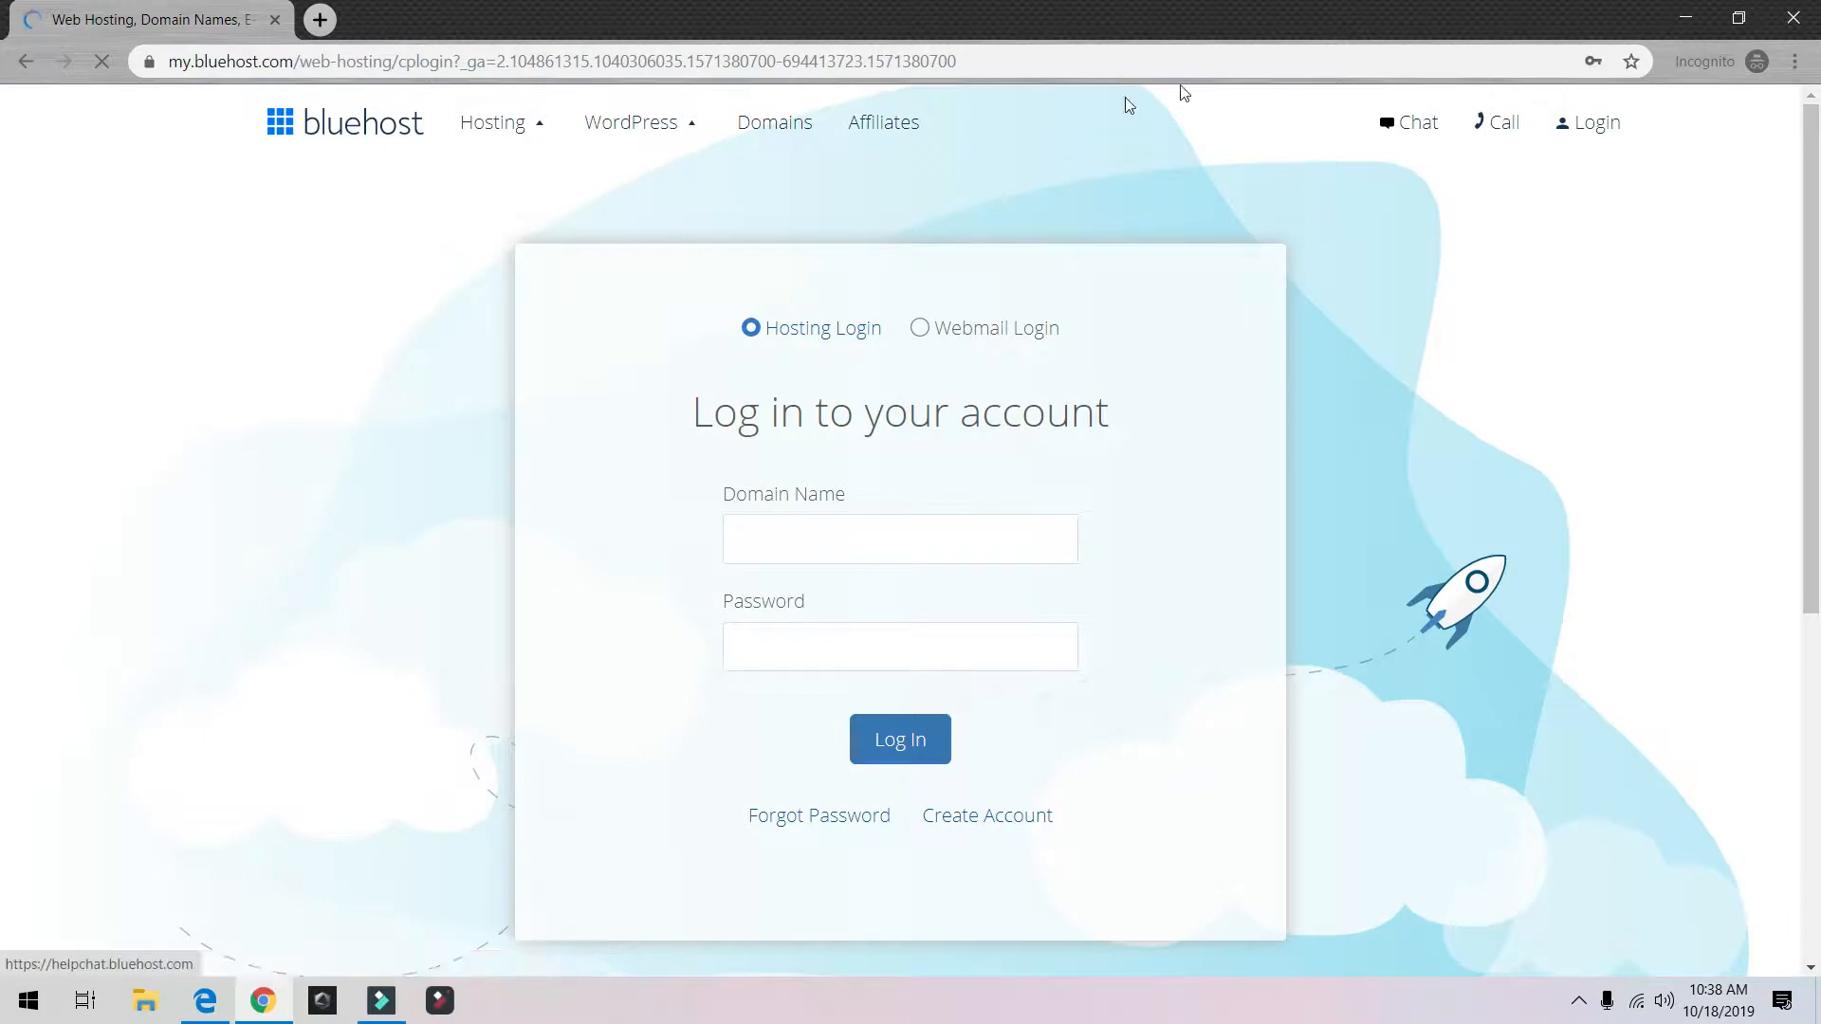
pyautogui.click(806, 540)
pyautogui.click(806, 596)
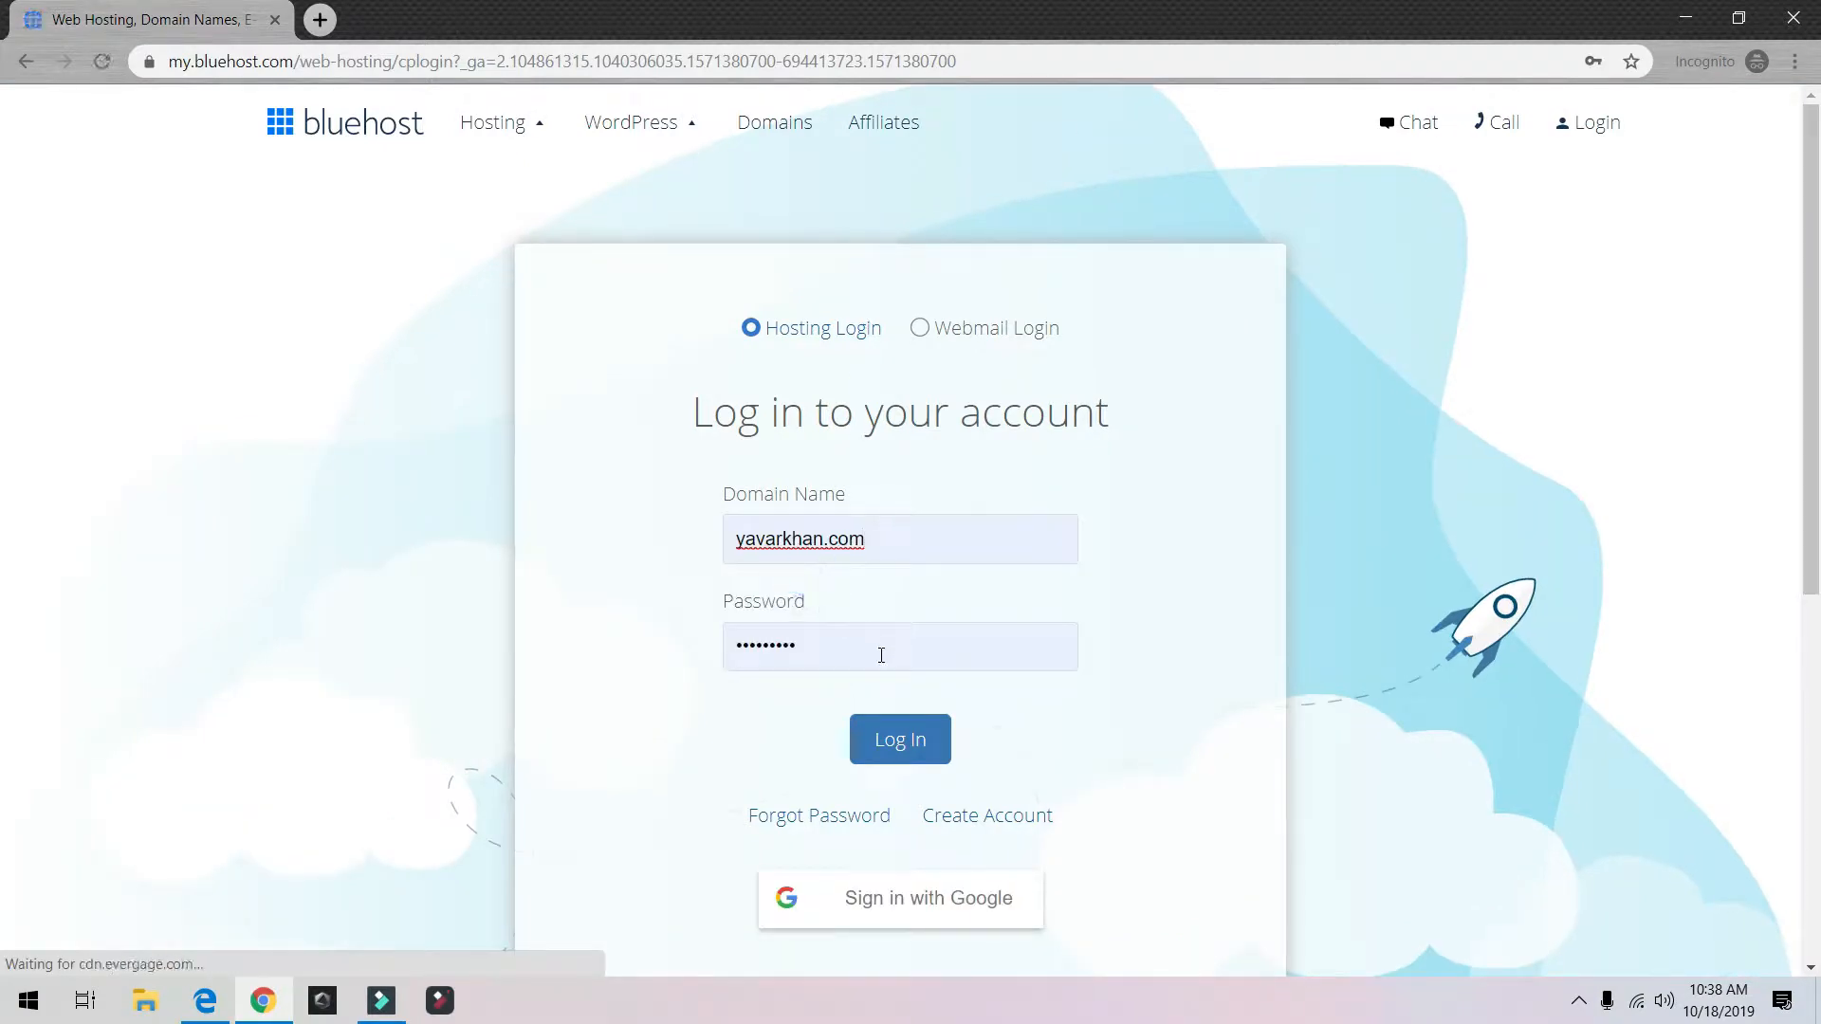
pyautogui.click(881, 746)
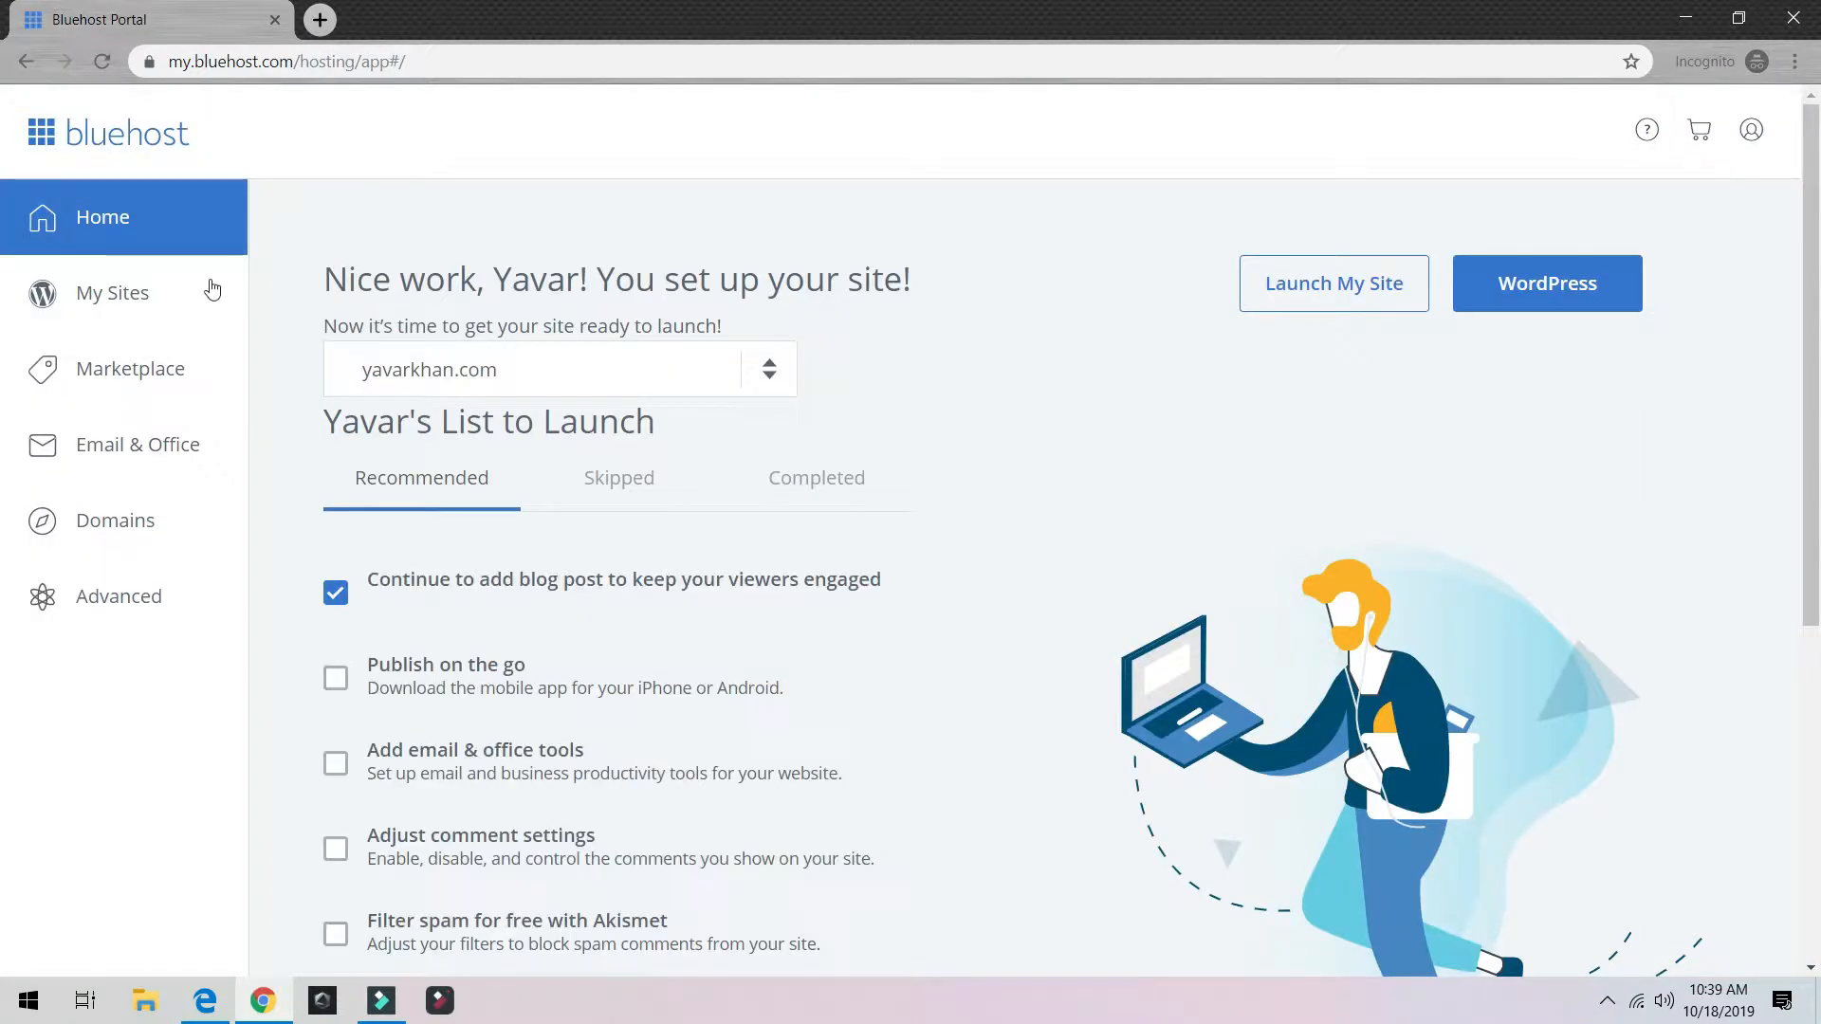
# Step: From My Sites, log into WordPress for the test site
pyautogui.click(147, 283)
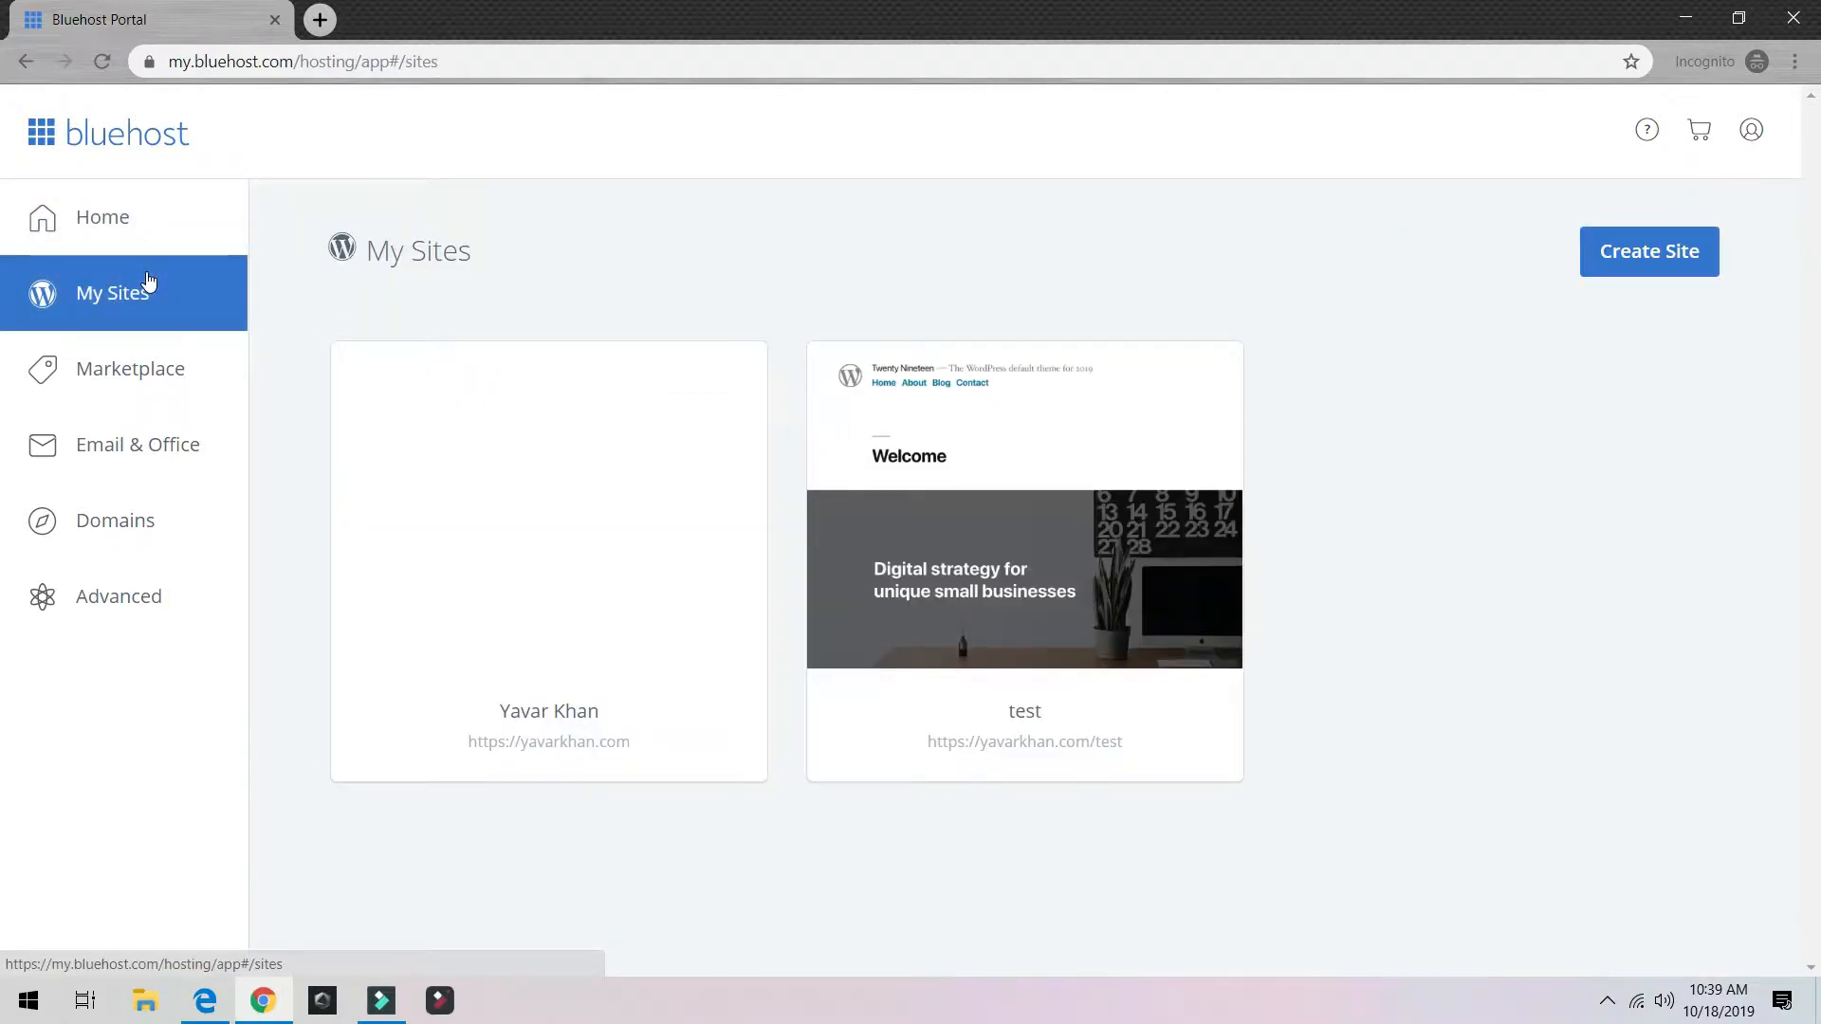
pyautogui.moveTo(1004, 528)
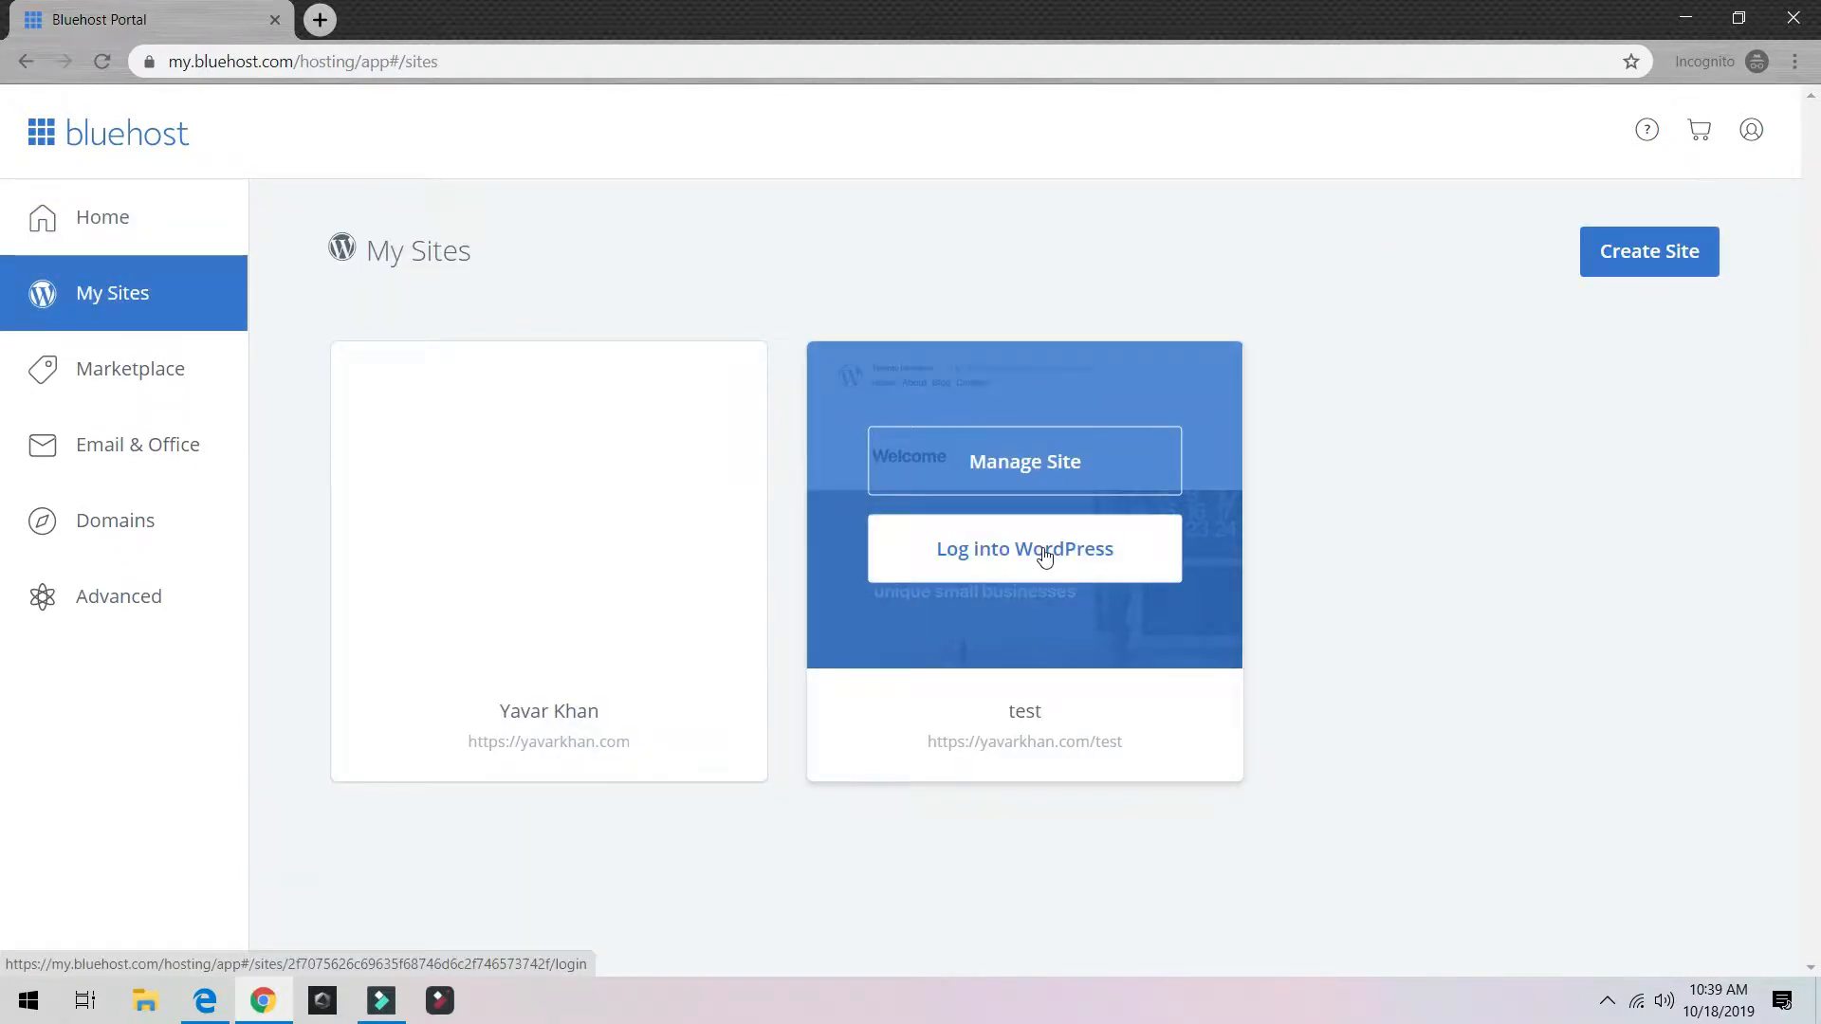
pyautogui.click(1044, 555)
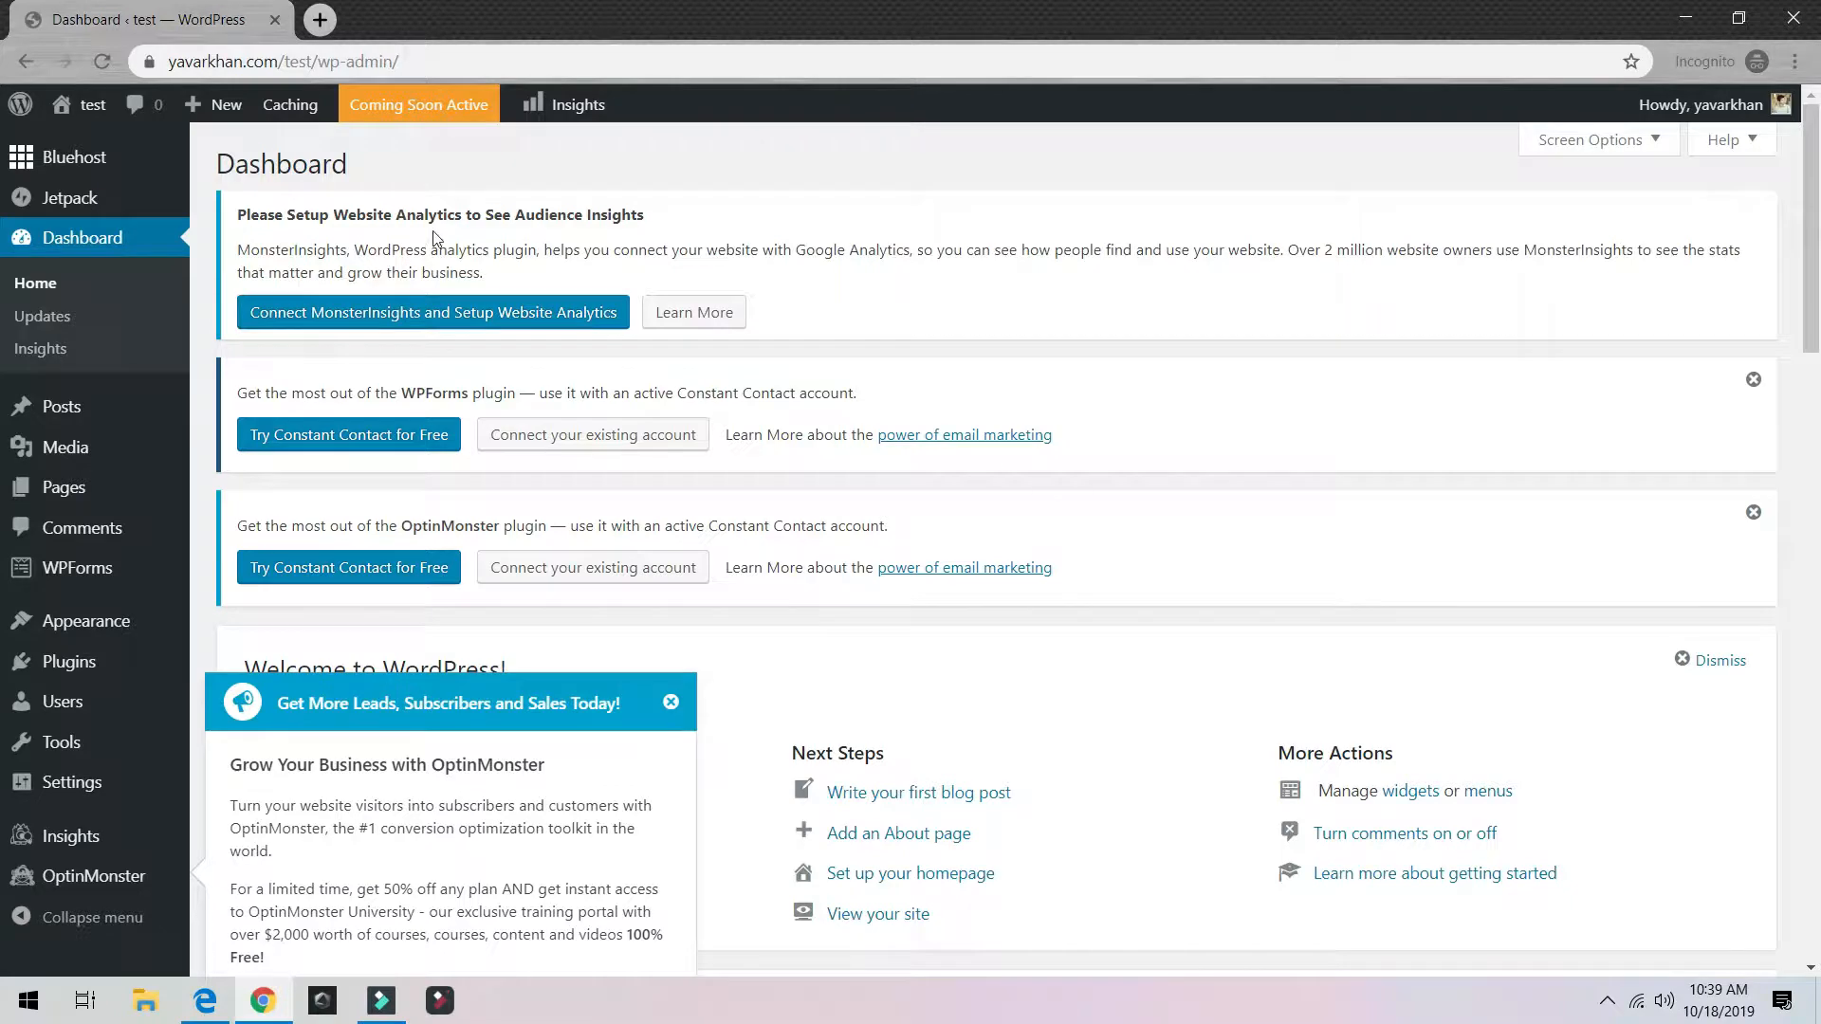
# Step: From the Posts list, view the live site in a new tab, then return to Posts
pyautogui.click(60, 416)
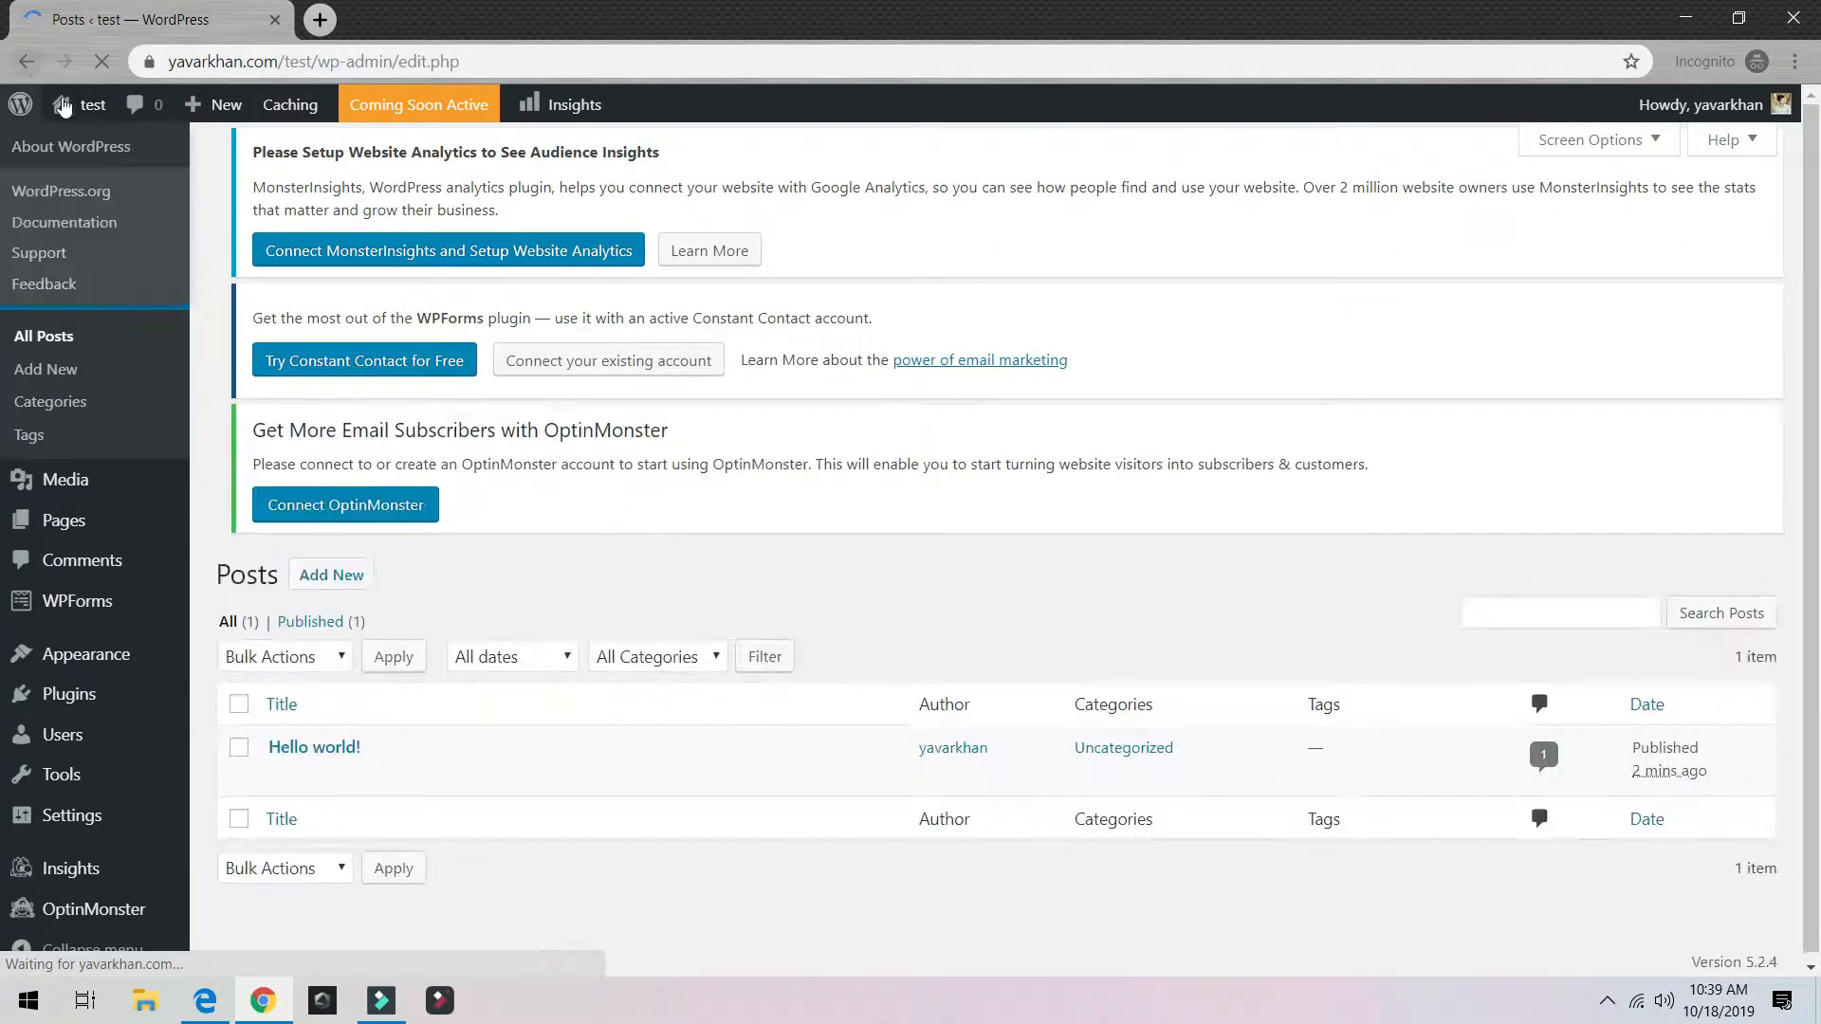
pyautogui.moveTo(85, 113)
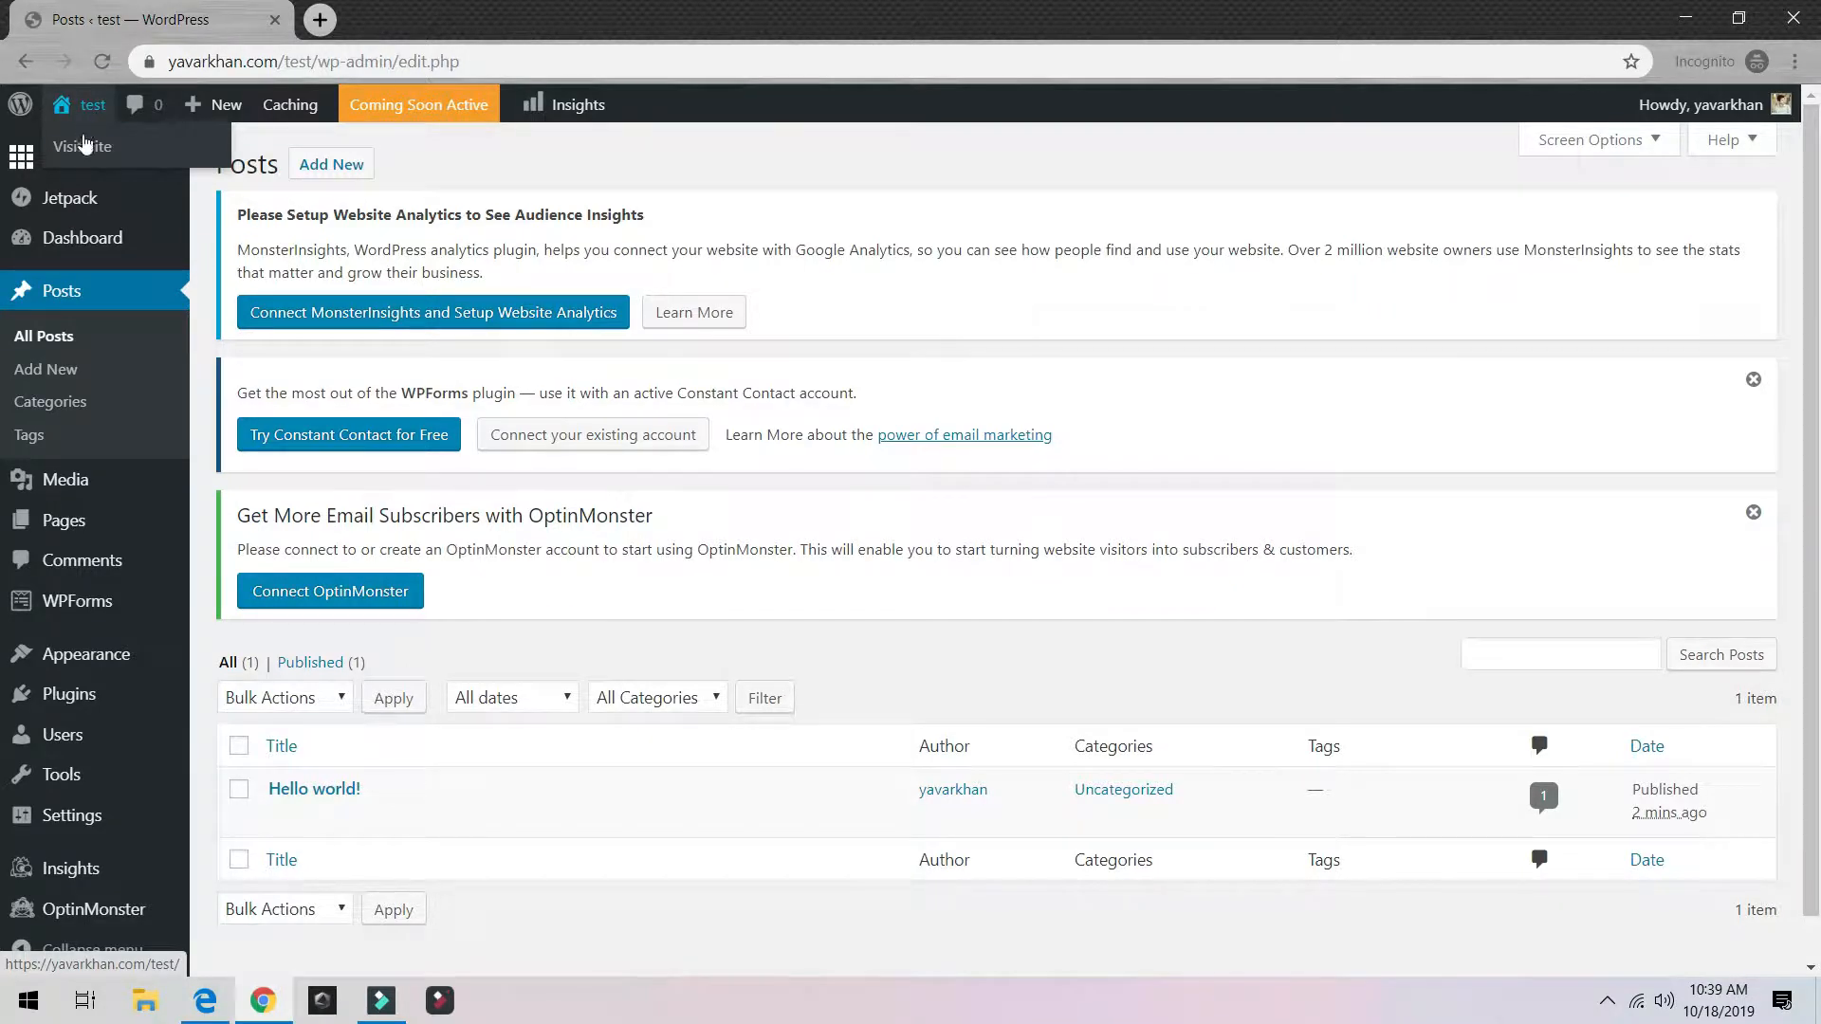
pyautogui.rightClick(84, 147)
pyautogui.click(138, 168)
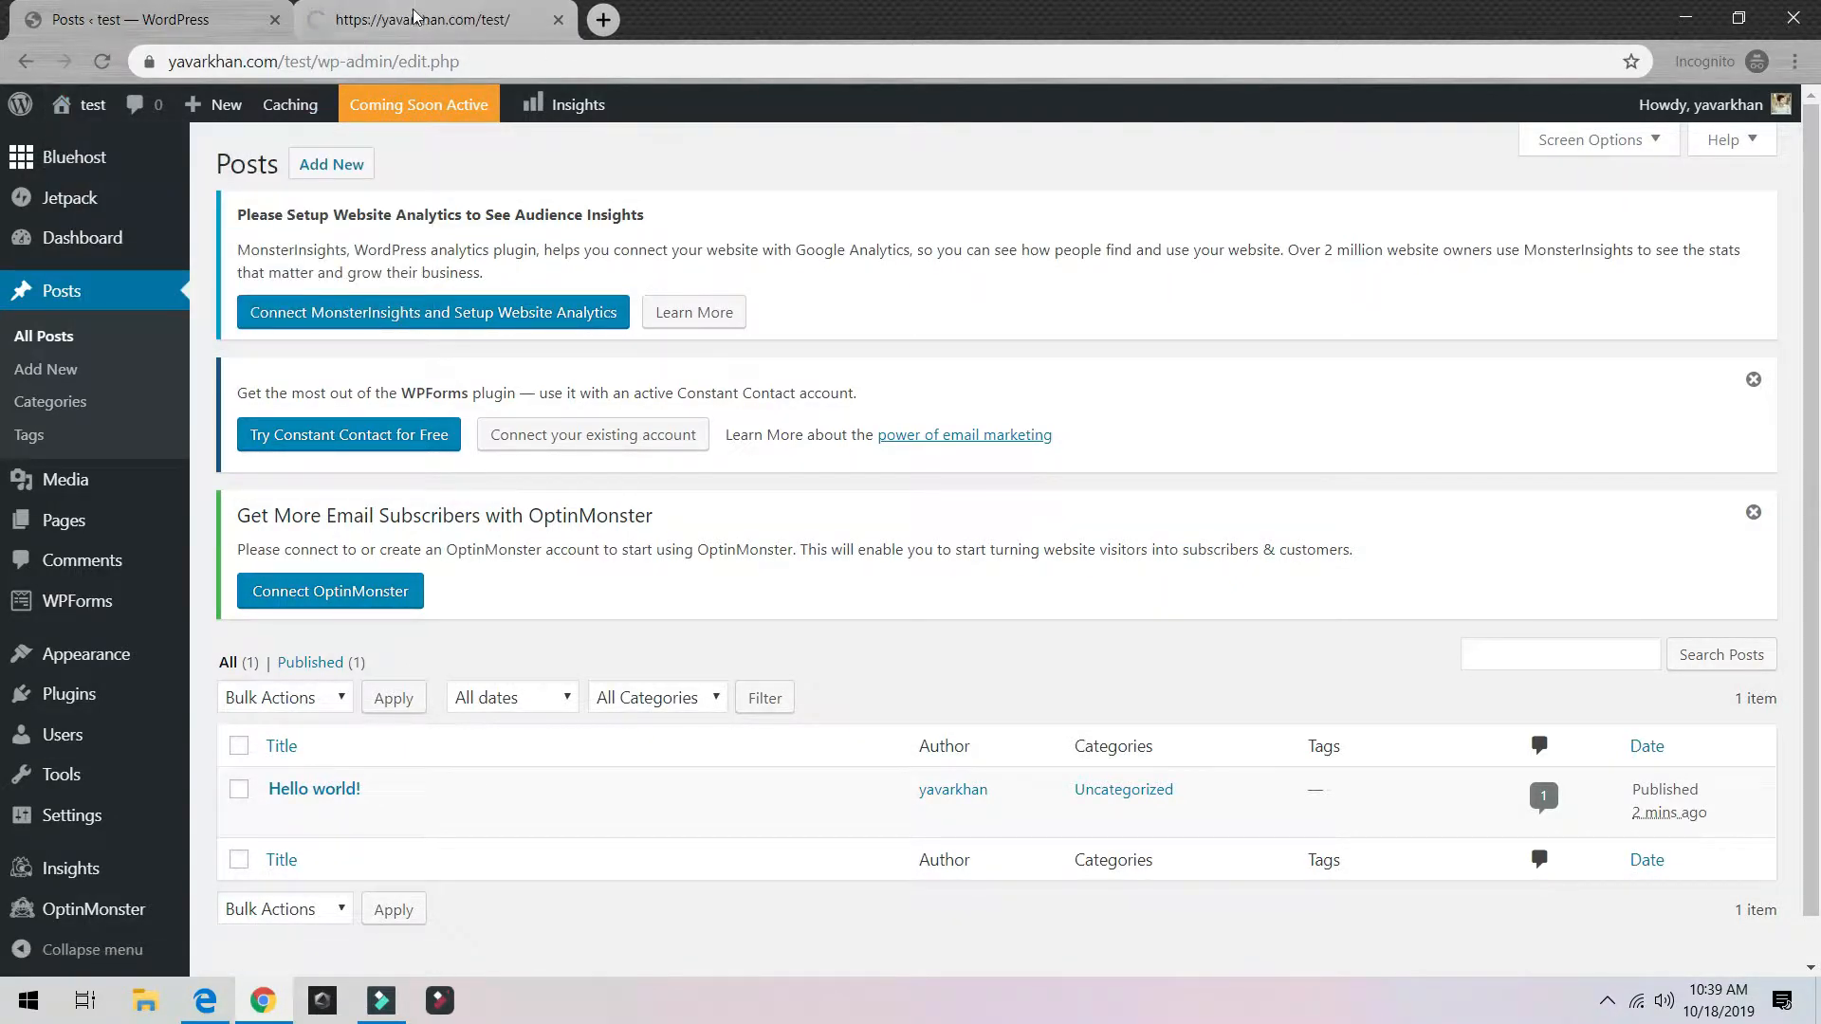
pyautogui.click(425, 19)
pyautogui.scroll(-10, 715, 639)
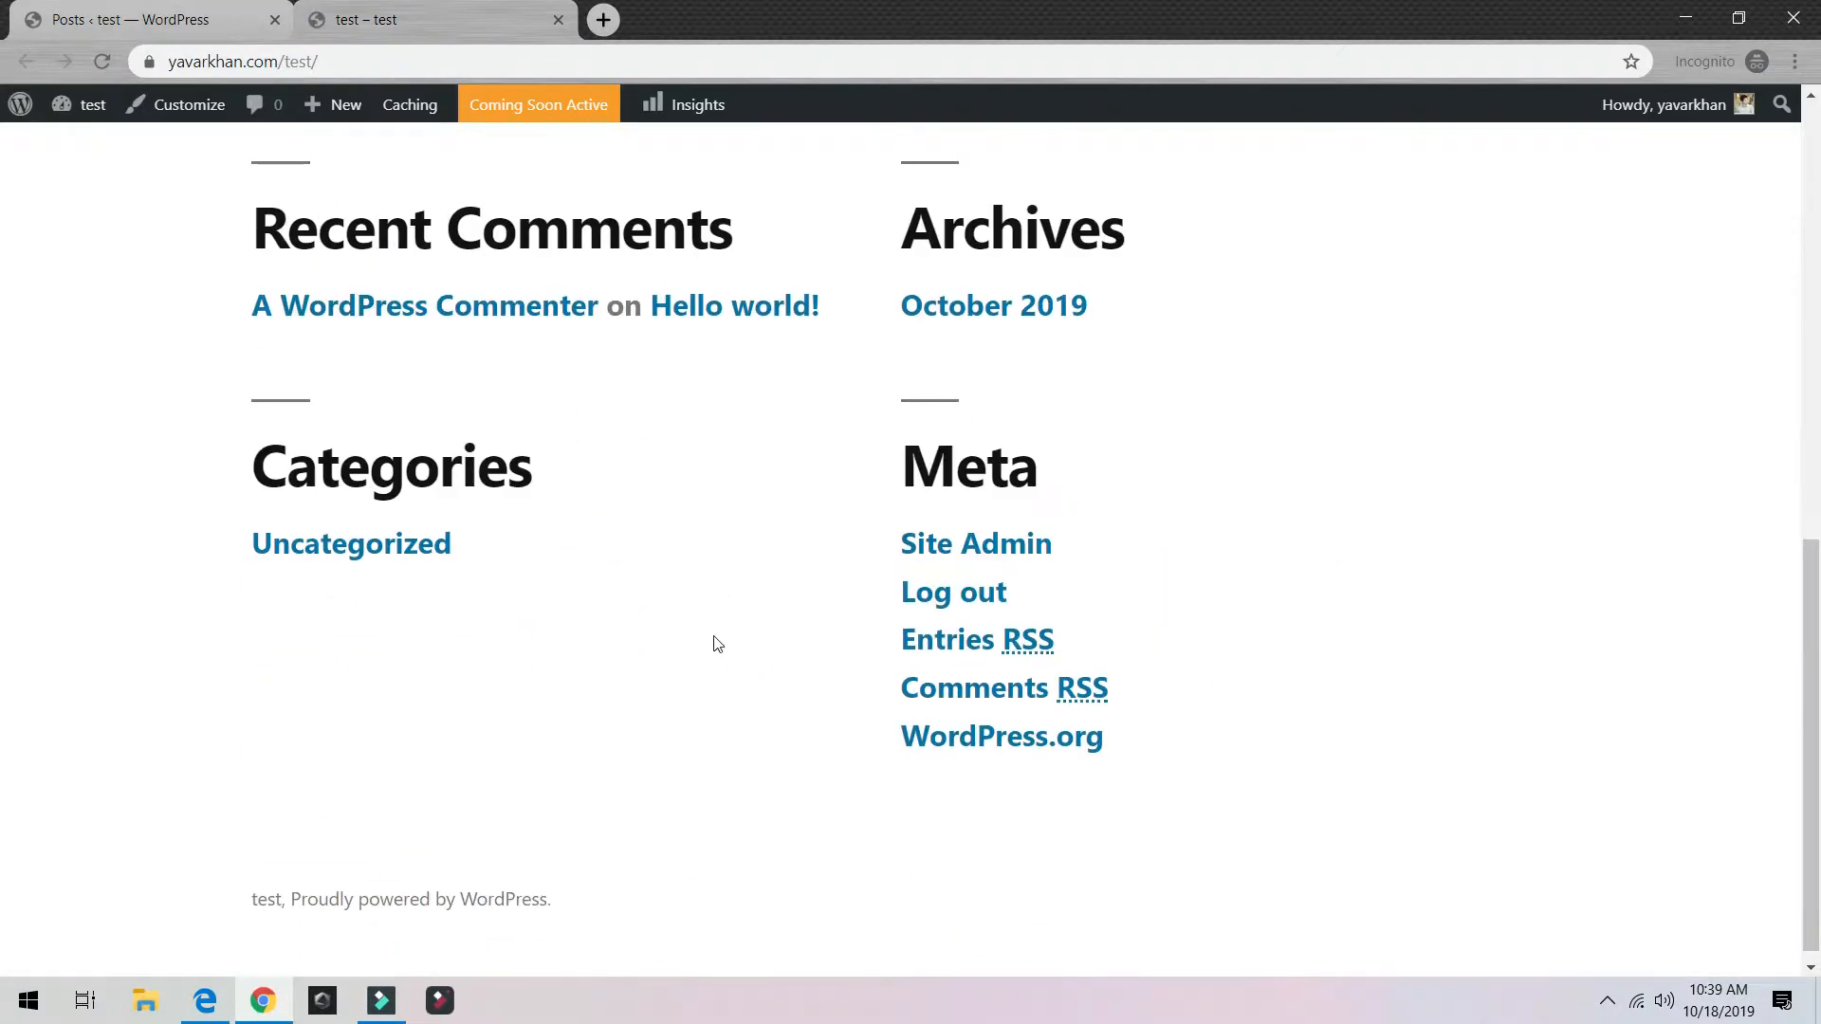
pyautogui.scroll(10, 715, 638)
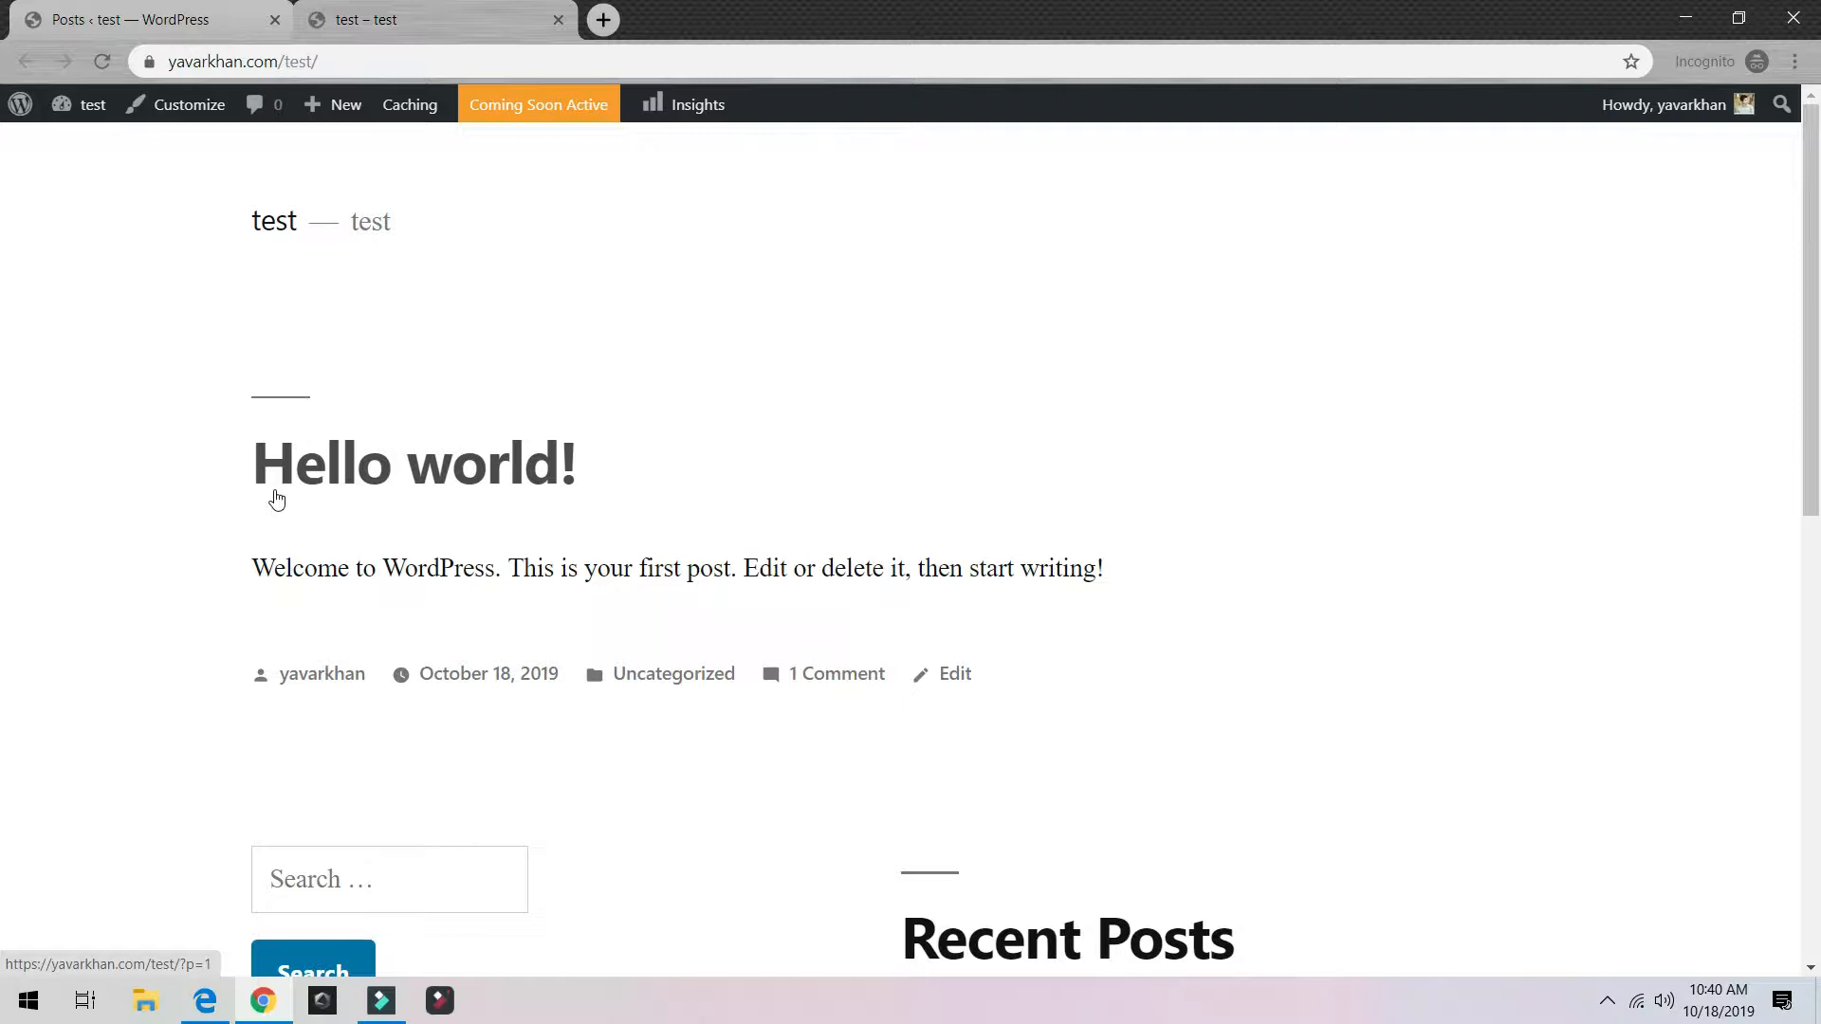
pyautogui.click(132, 19)
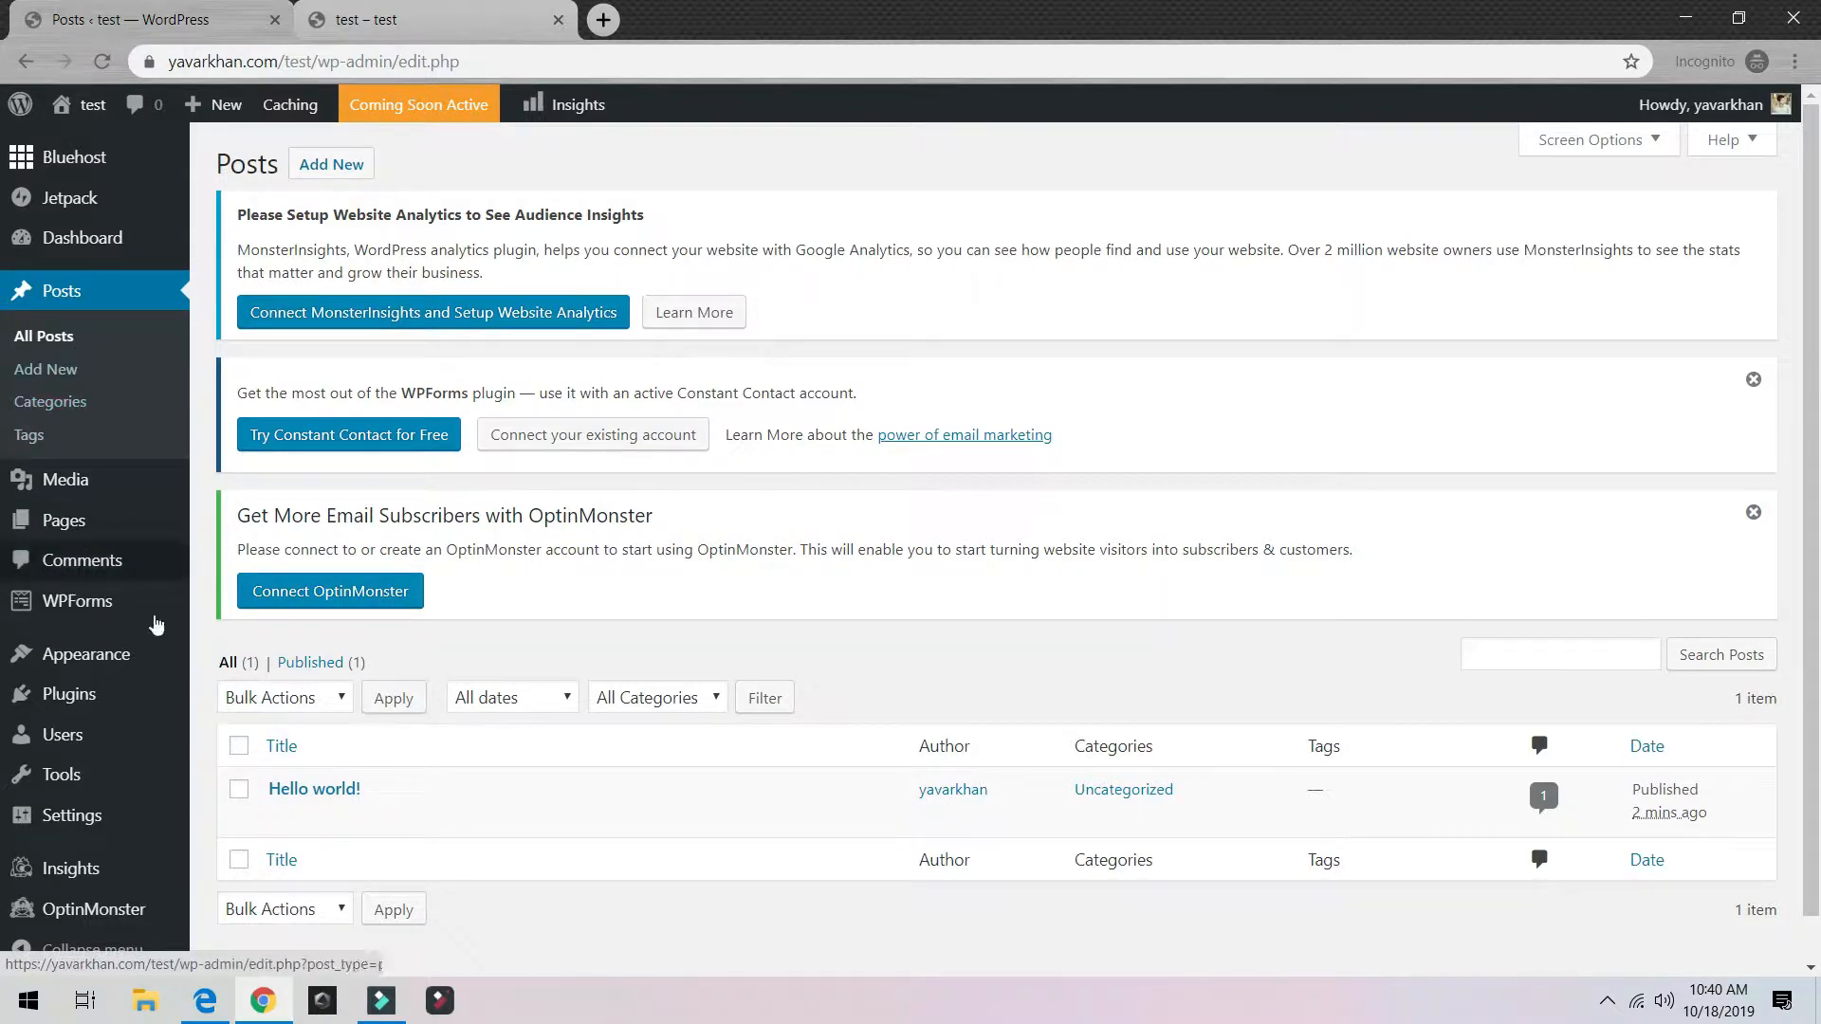
# Step: View the Hello world! post in a new tab, then close it
pyautogui.moveTo(316, 831)
pyautogui.middleClick(445, 818)
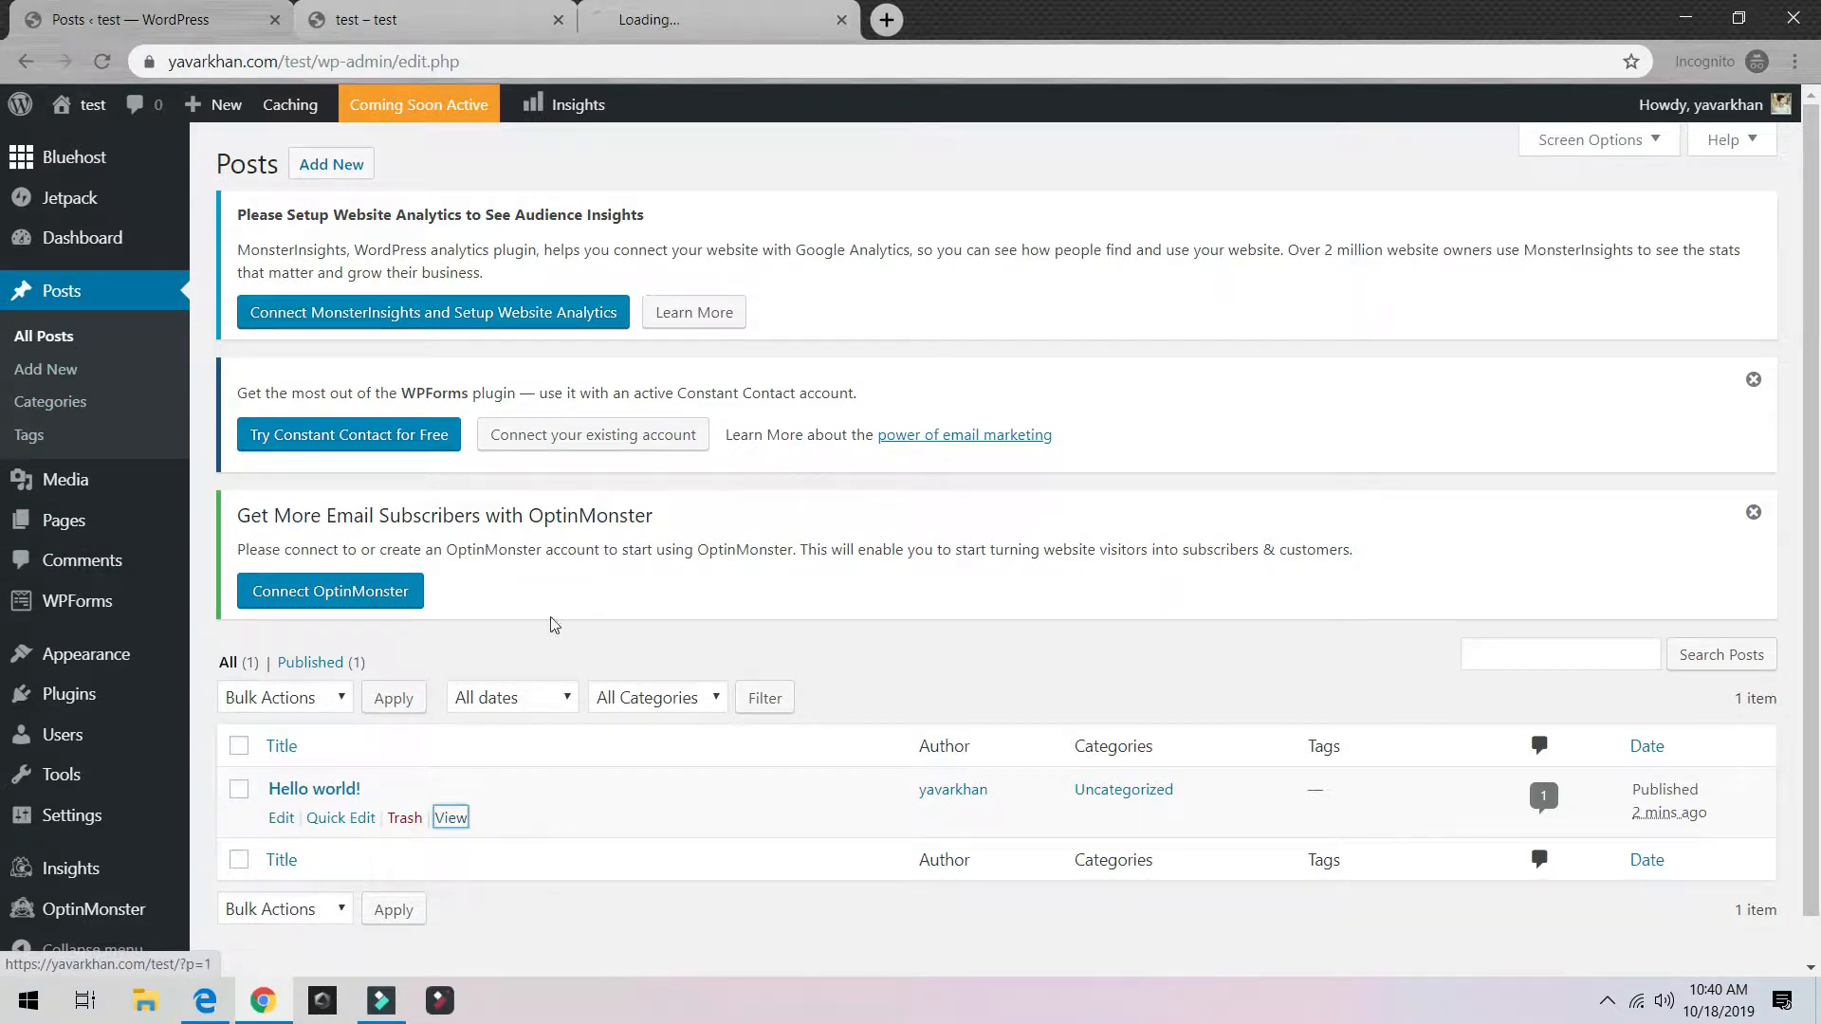
pyautogui.click(642, 7)
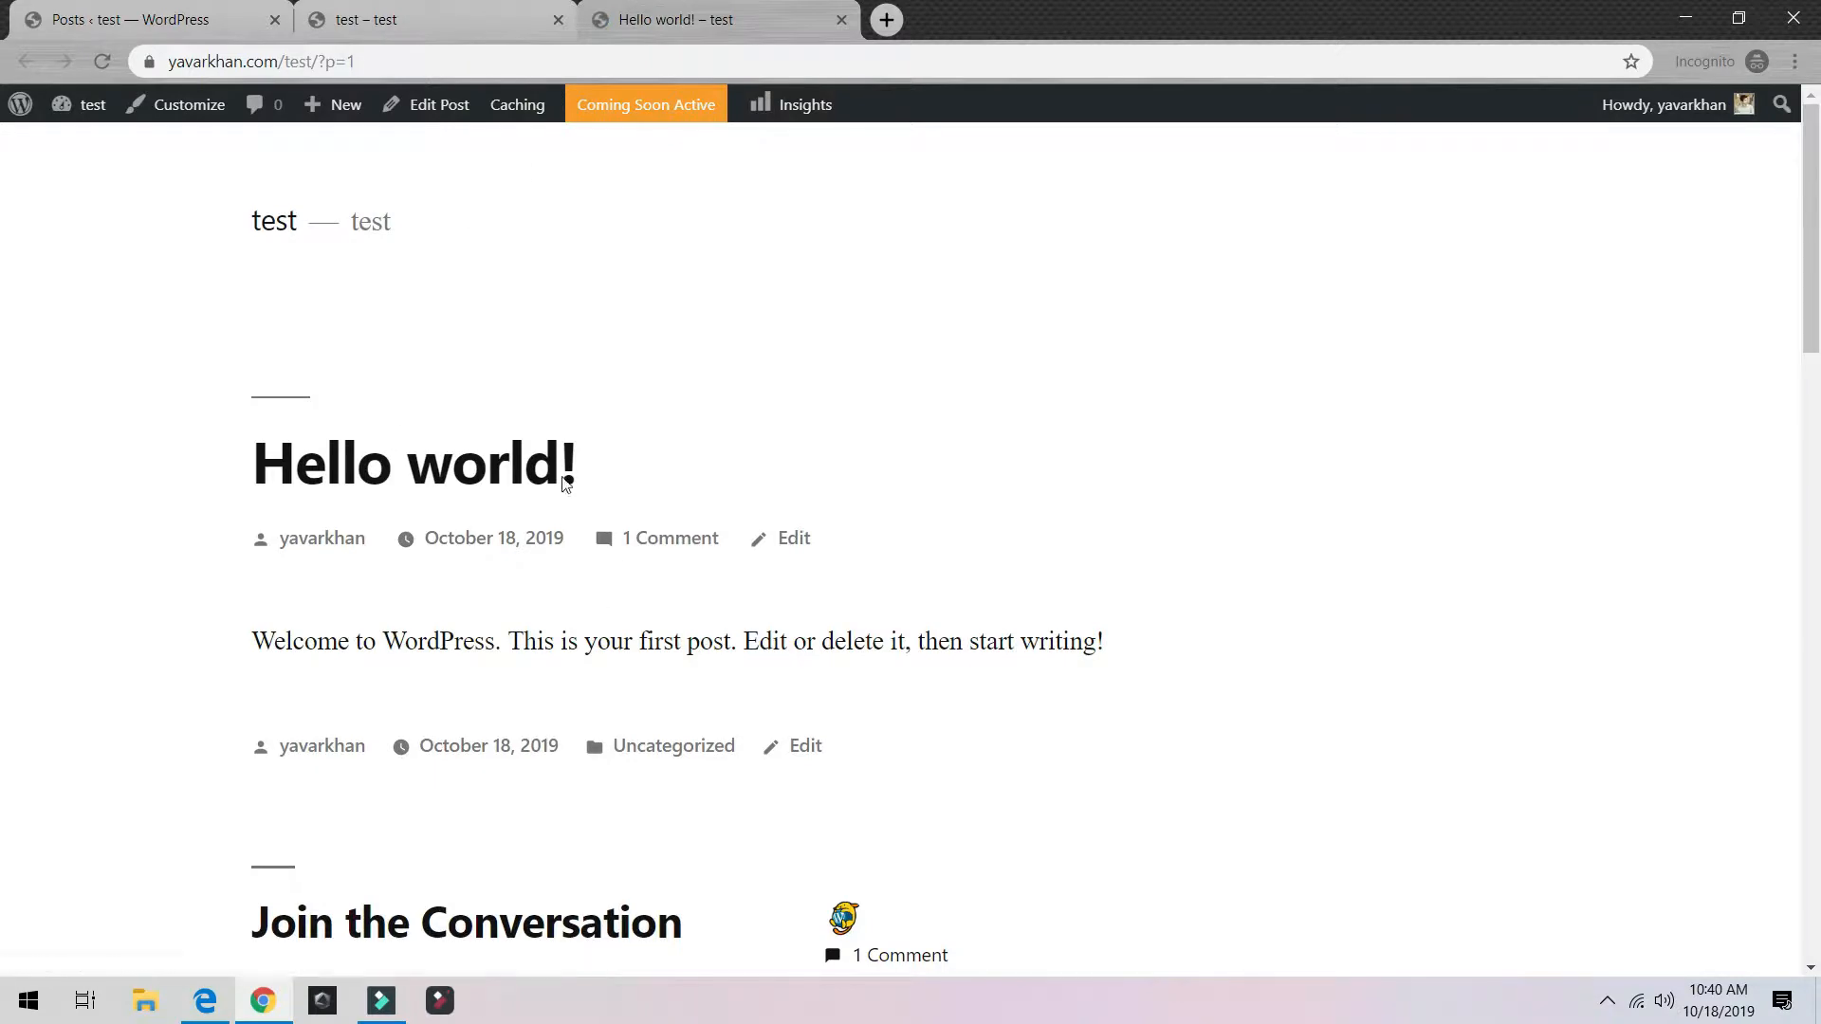
pyautogui.scroll(-3, 484, 420)
pyautogui.click(841, 19)
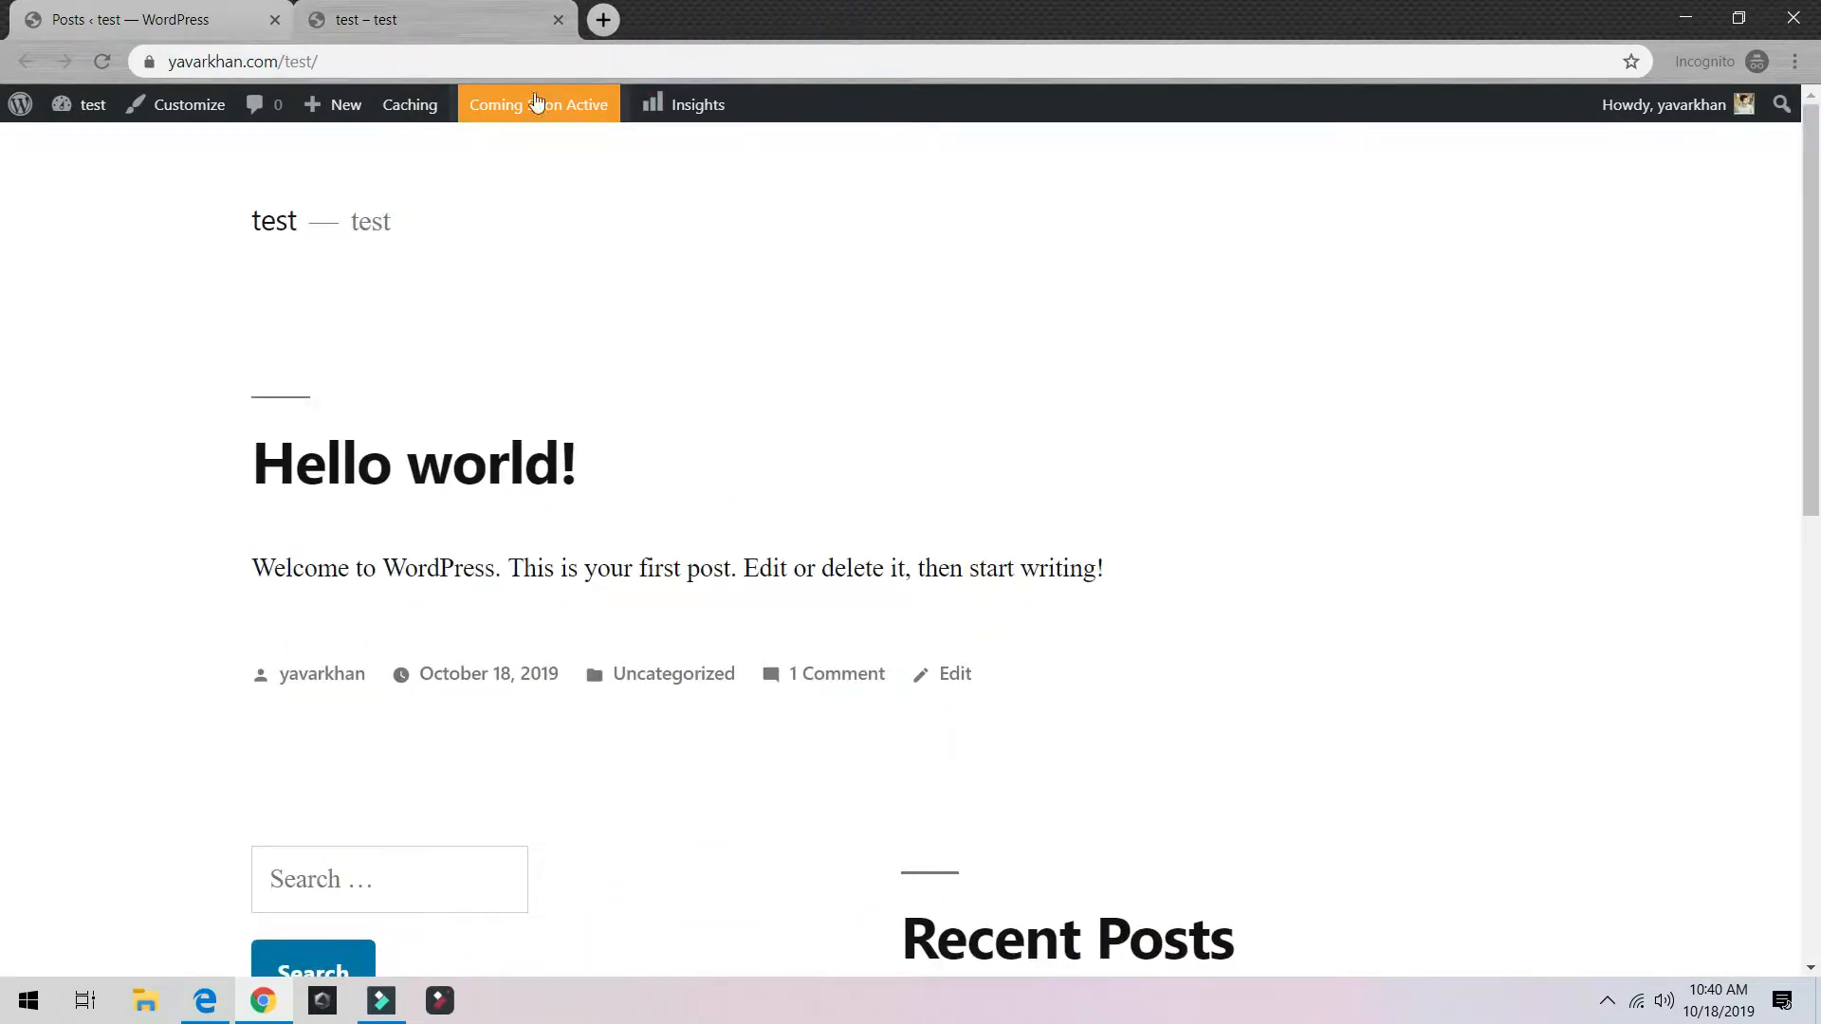
# Step: Go to the admin Dashboard from the site's admin bar and close the Posts tab
pyautogui.click(142, 21)
pyautogui.click(417, 23)
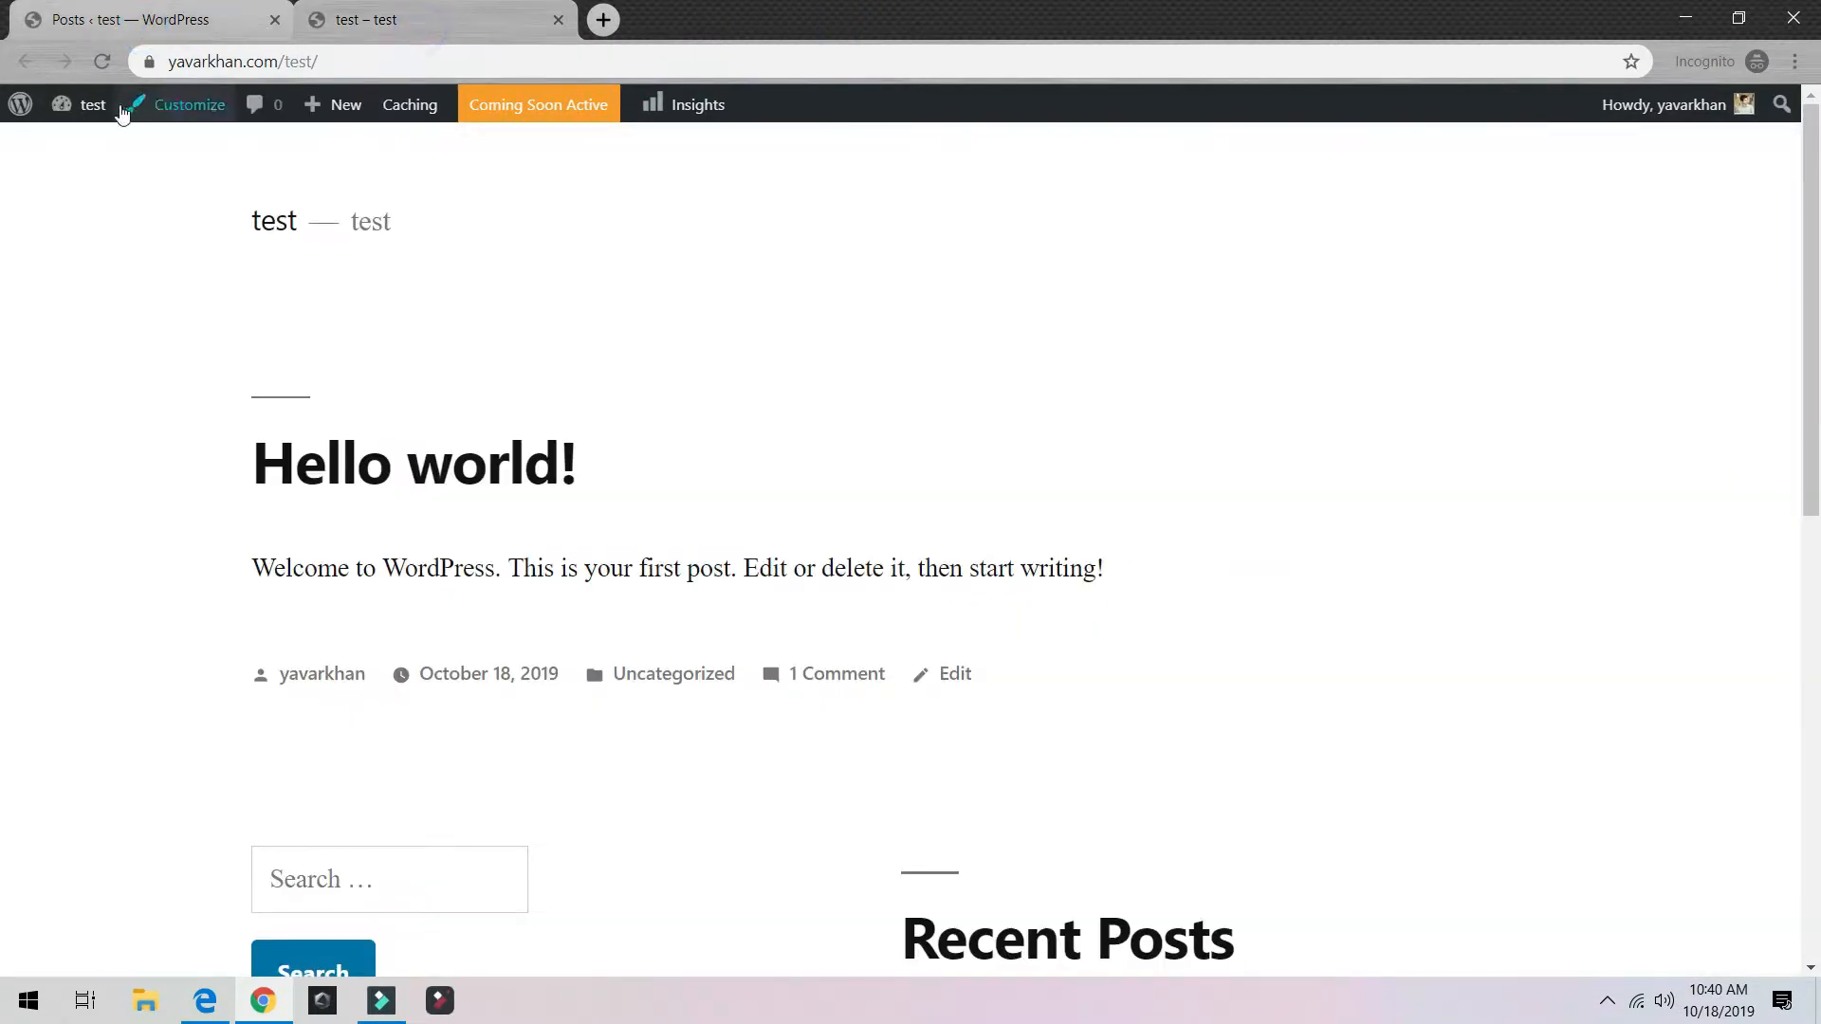
pyautogui.moveTo(102, 111)
pyautogui.click(90, 147)
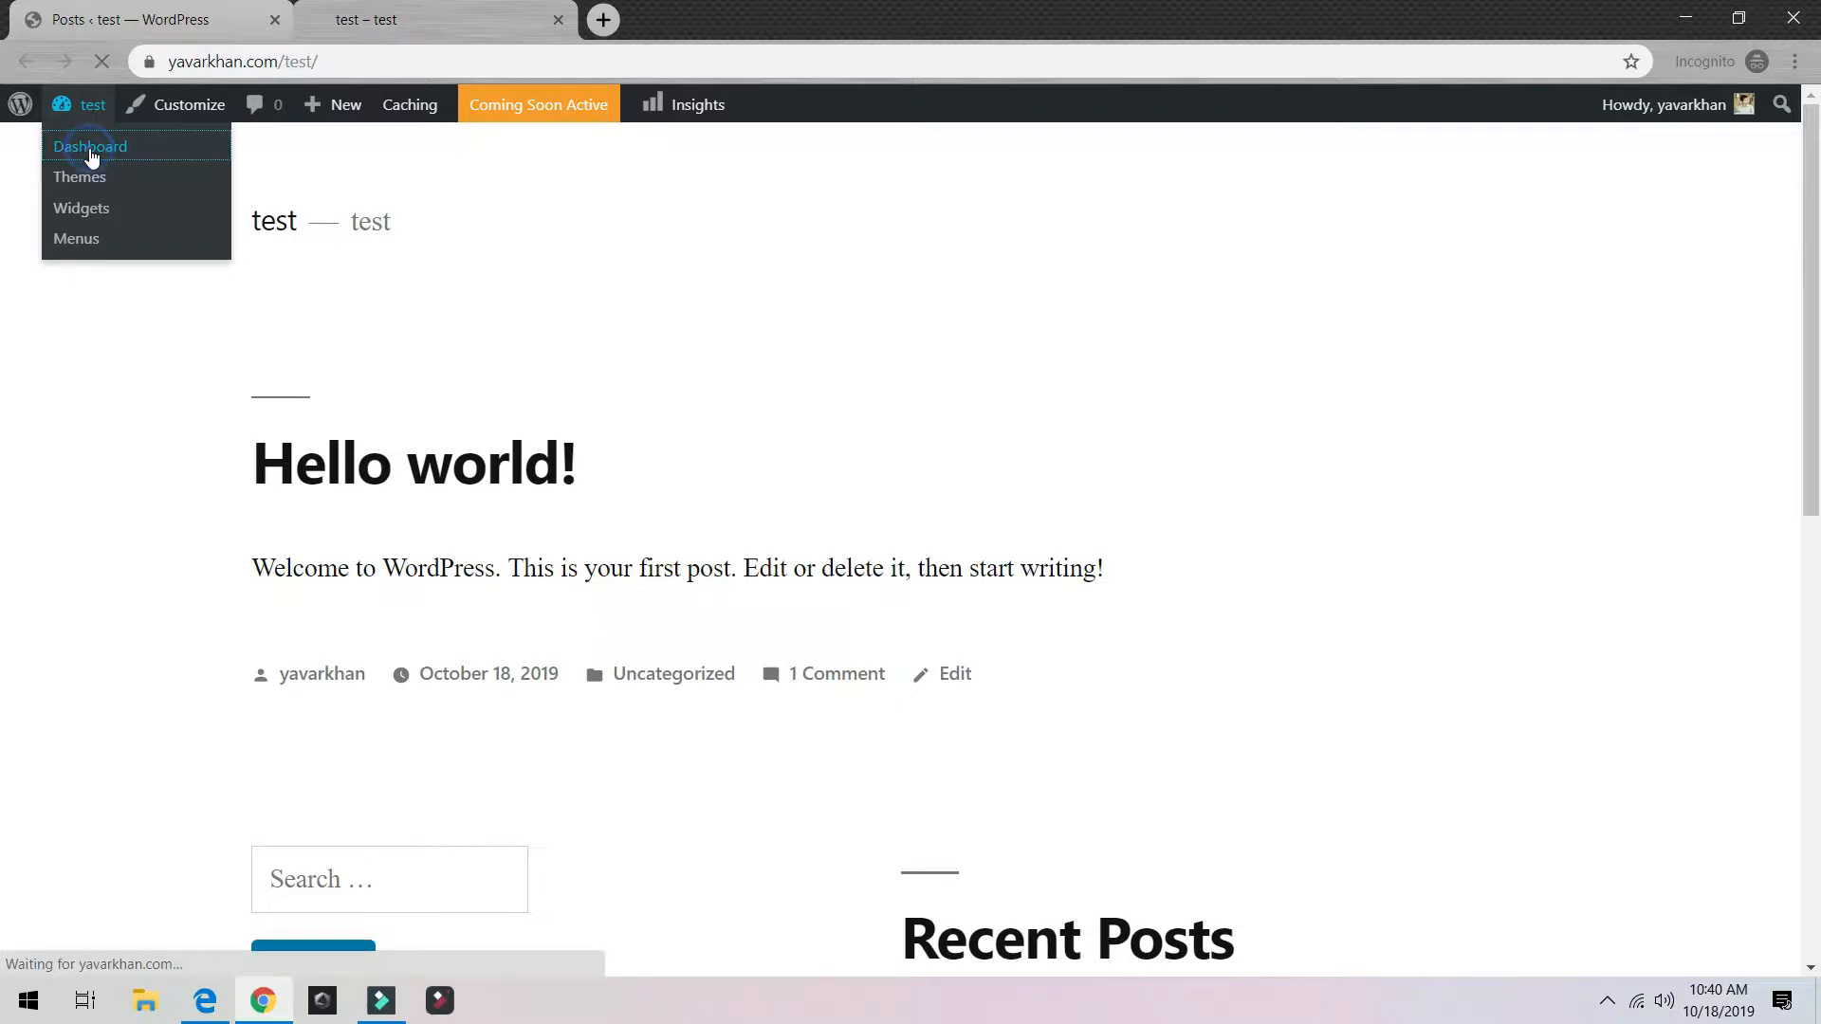
pyautogui.click(157, 26)
pyautogui.click(275, 19)
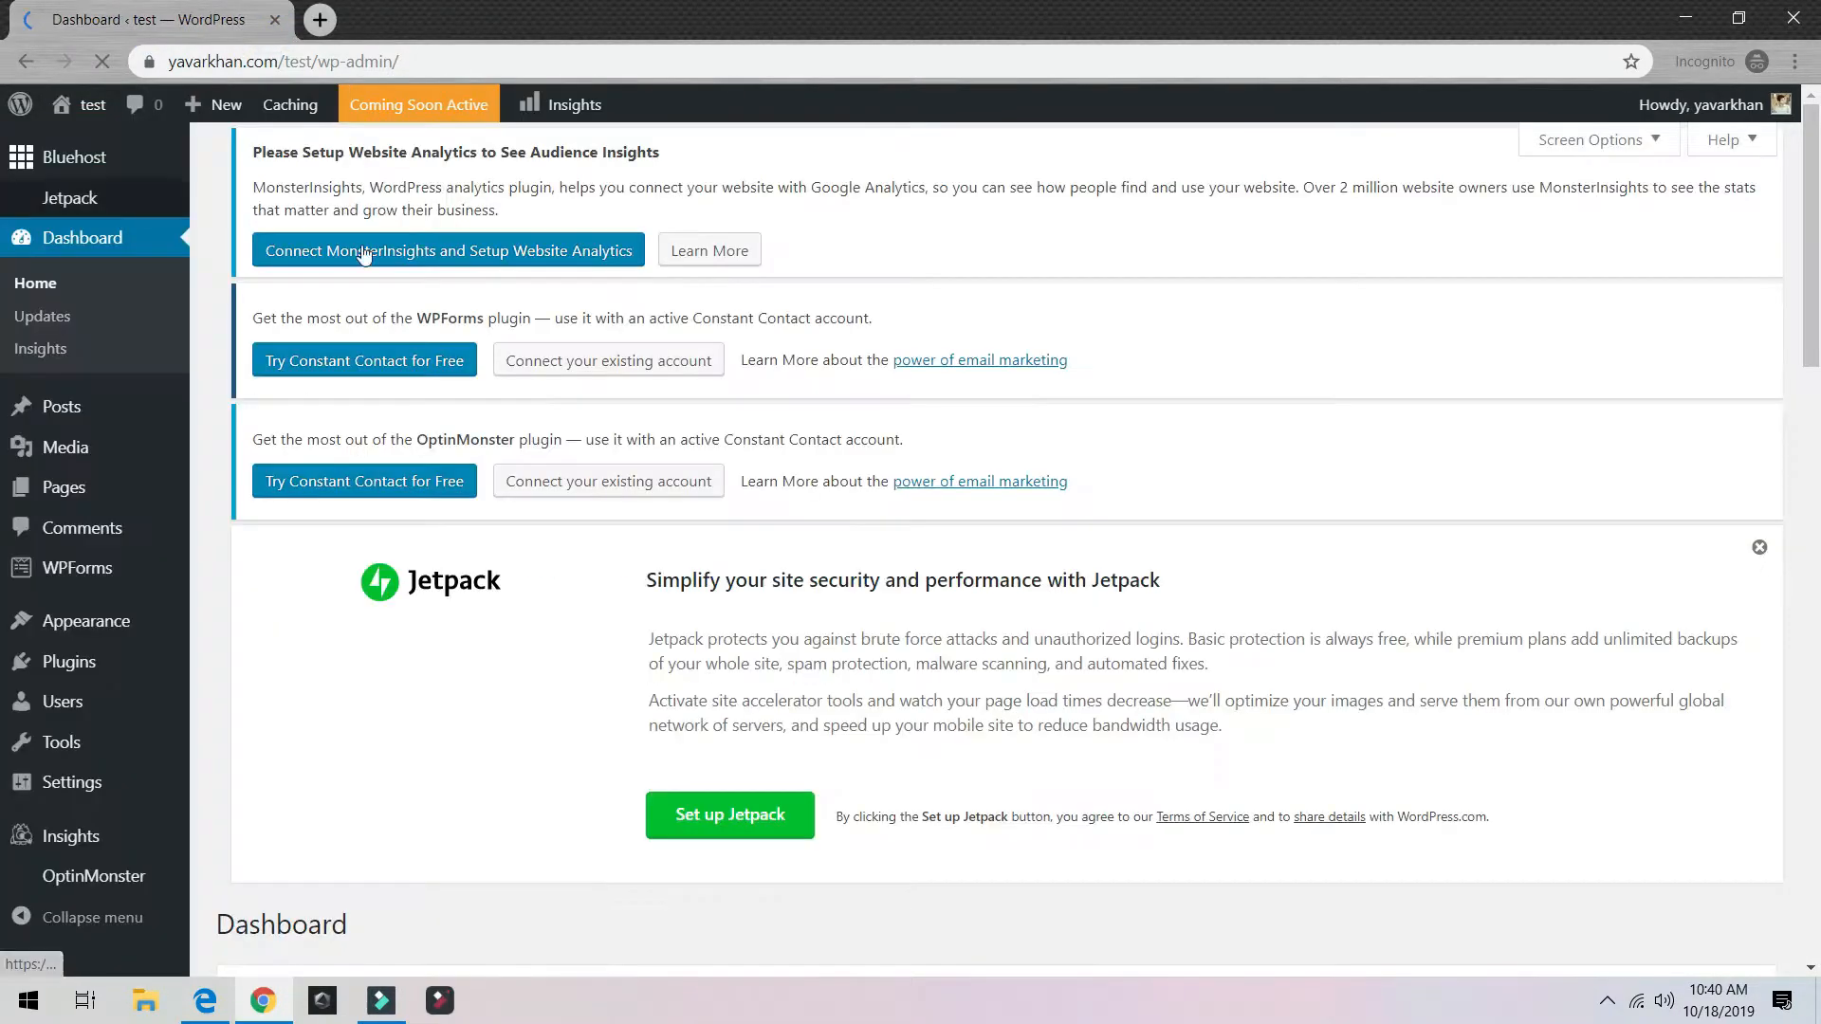
# Step: Start a new post titled Test Post with the paragraph Test
pyautogui.moveTo(61, 406)
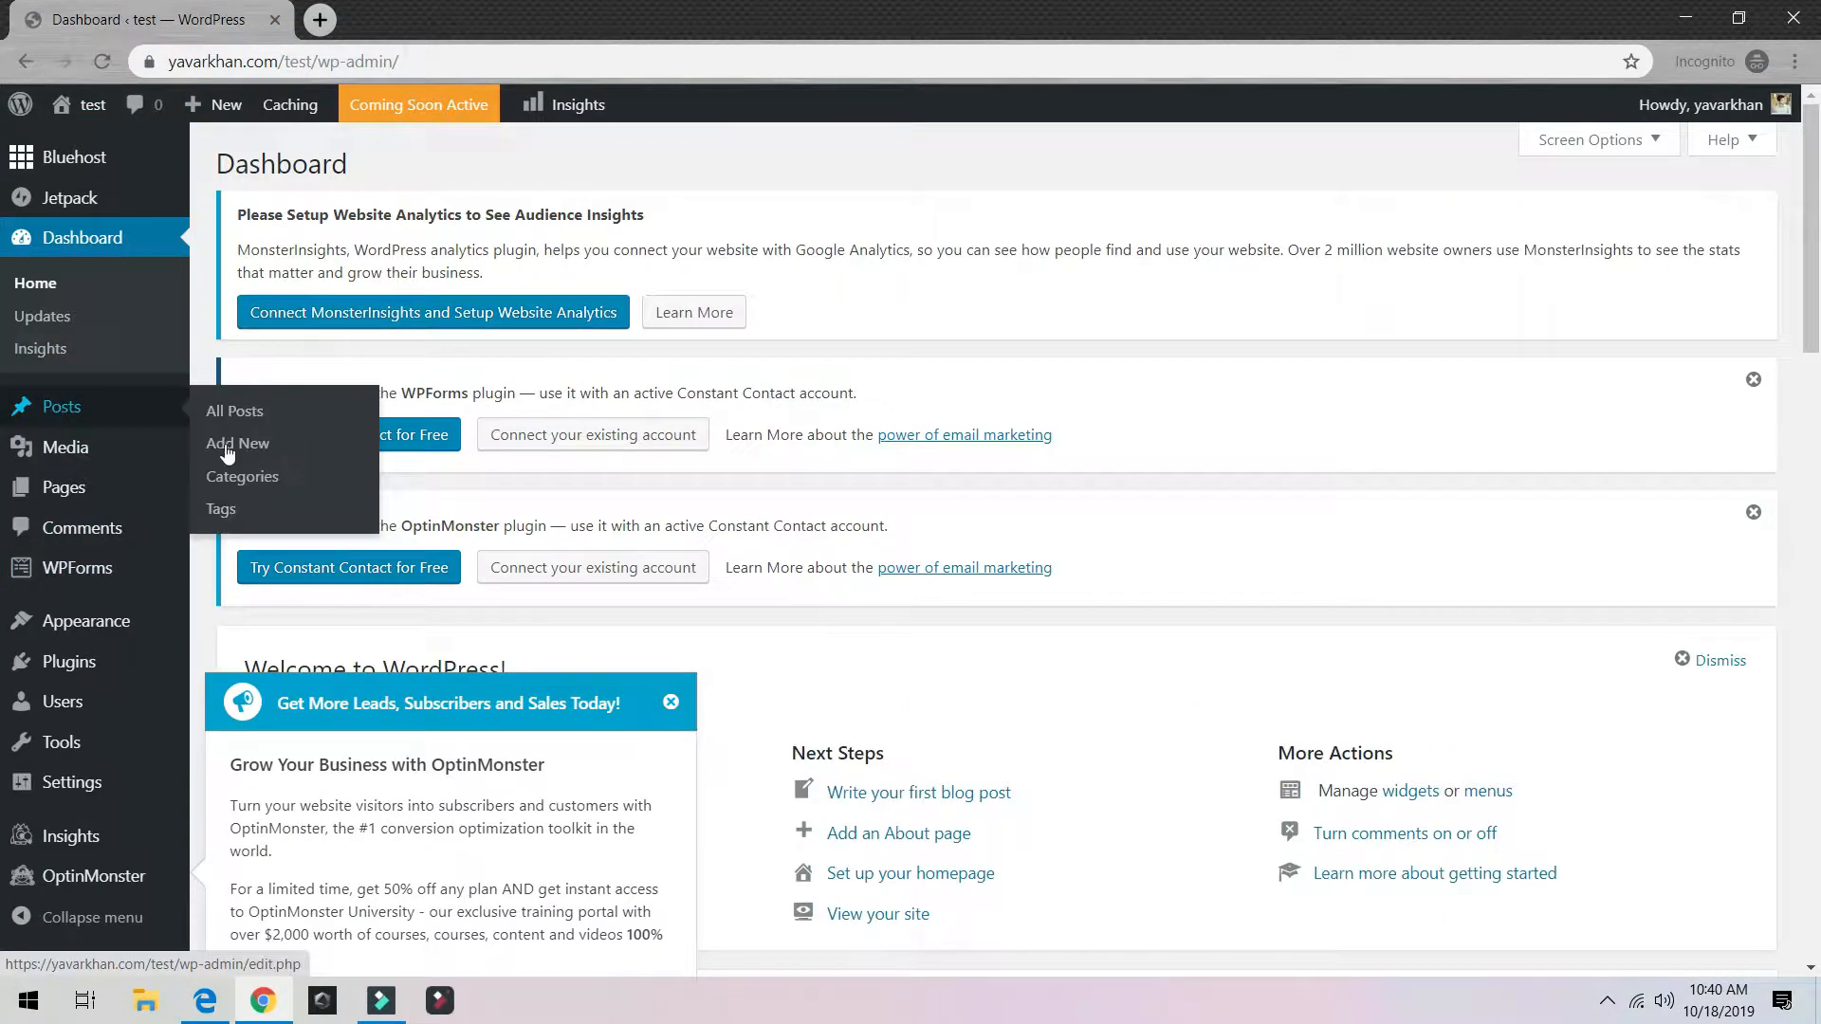
pyautogui.click(236, 453)
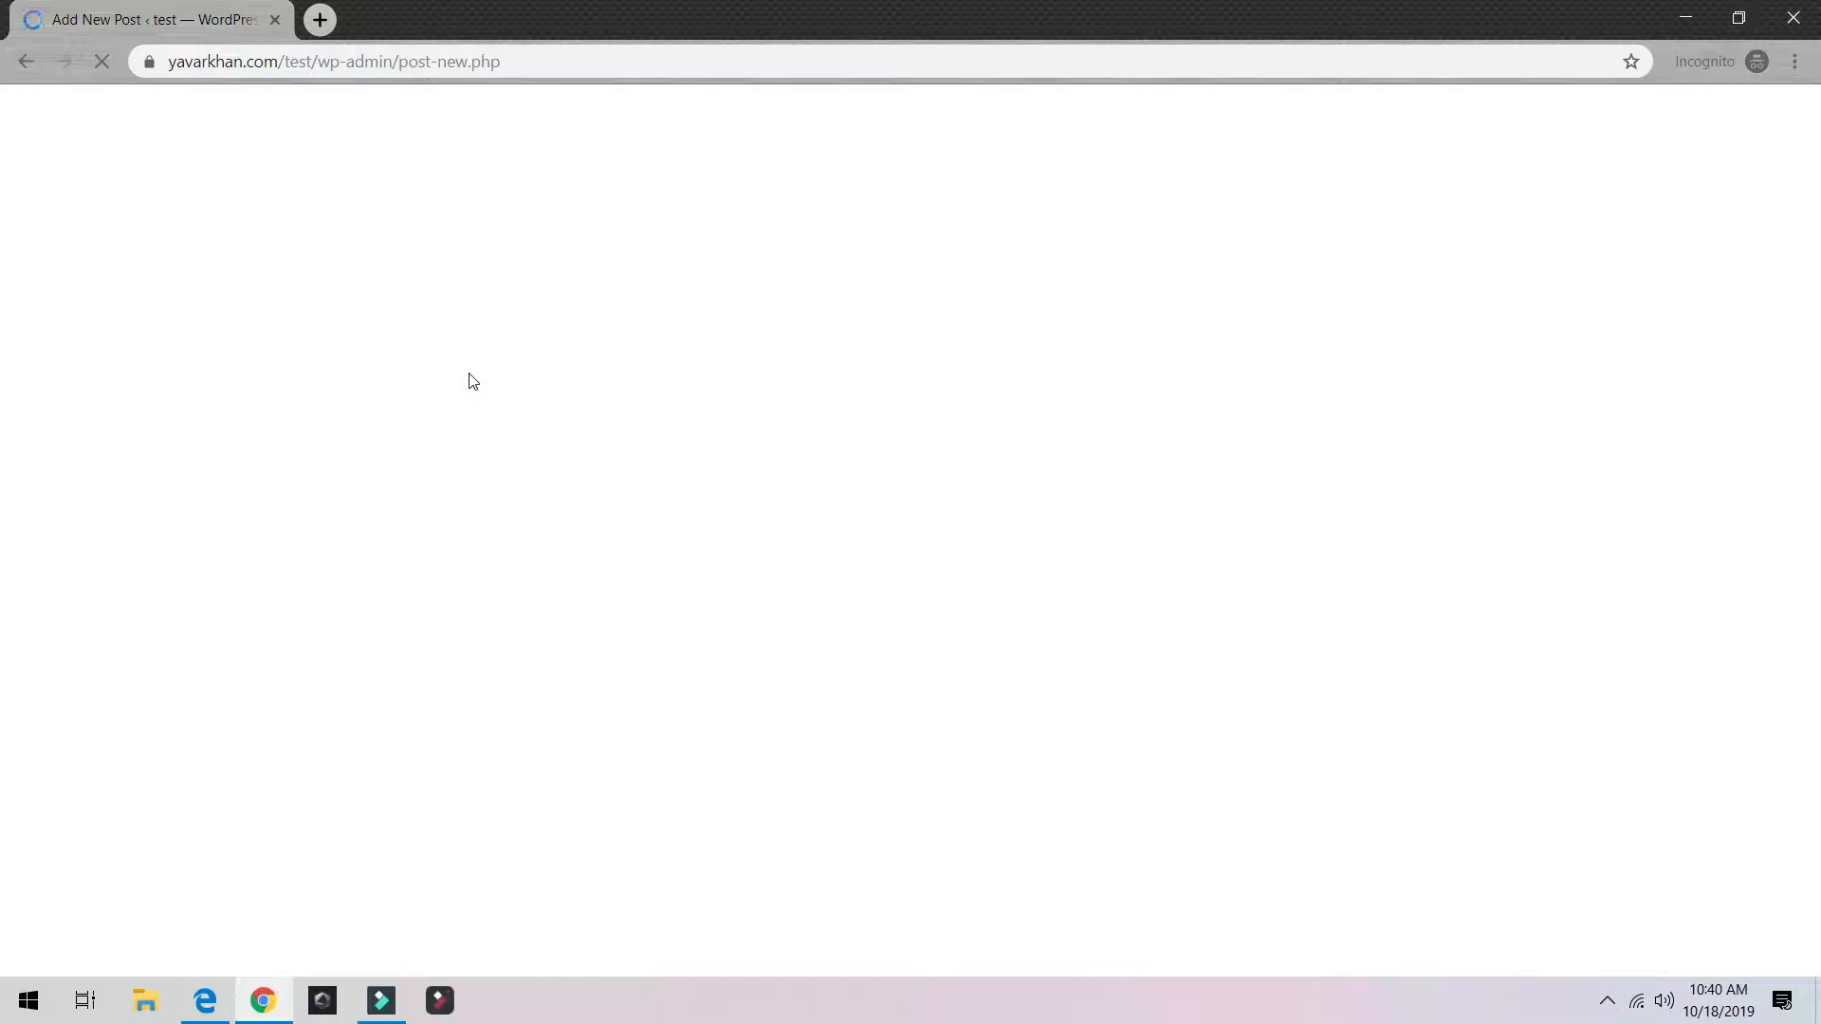
pyautogui.click(472, 409)
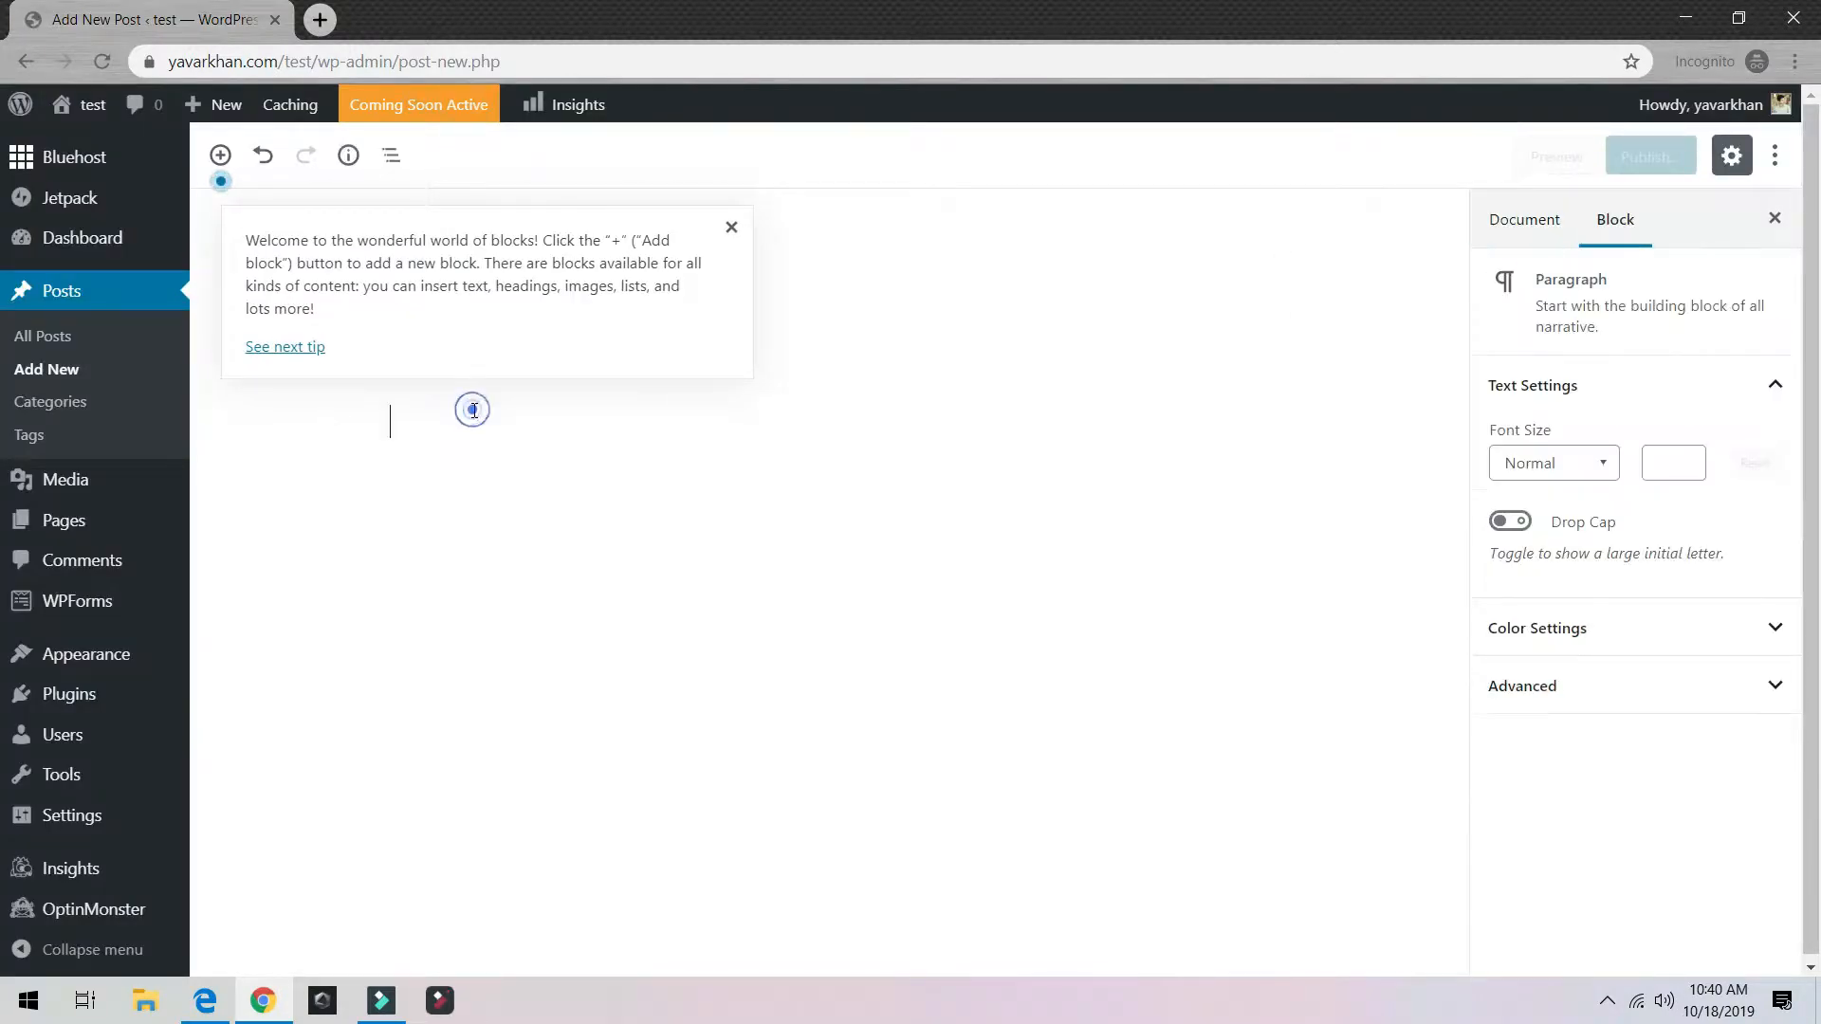
pyautogui.write('Test')
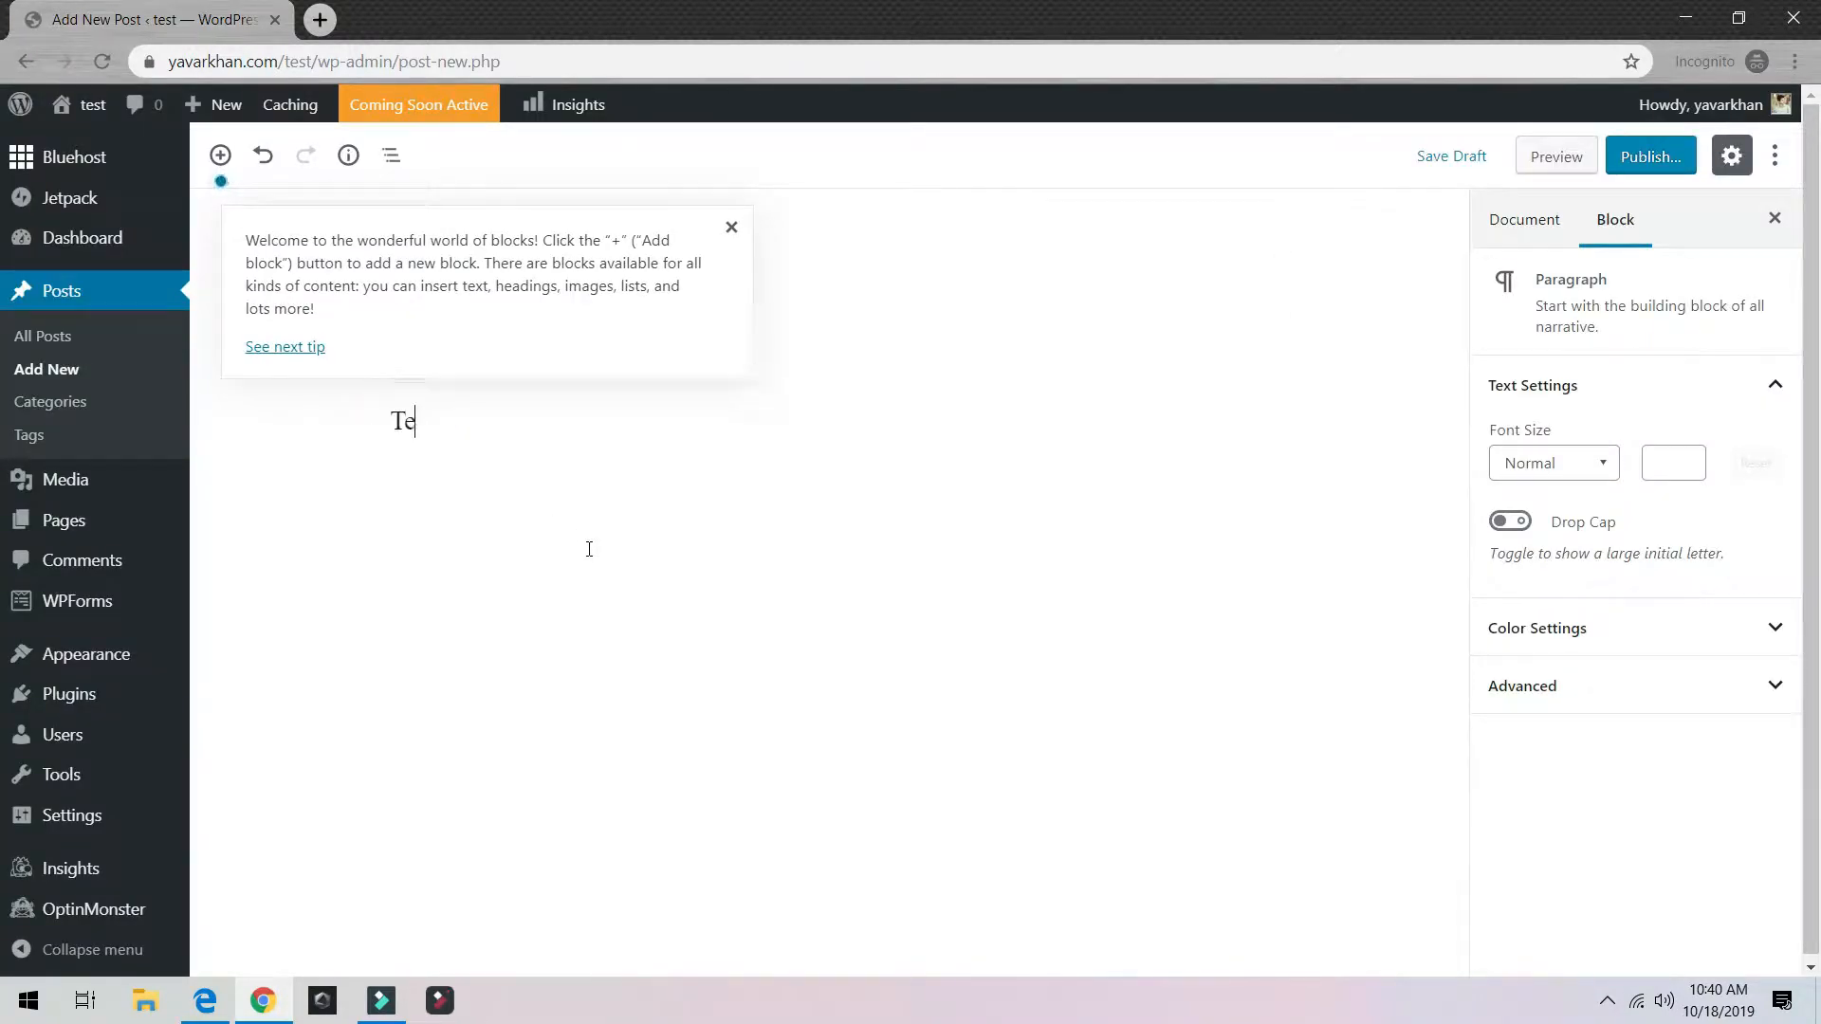
pyautogui.click(735, 231)
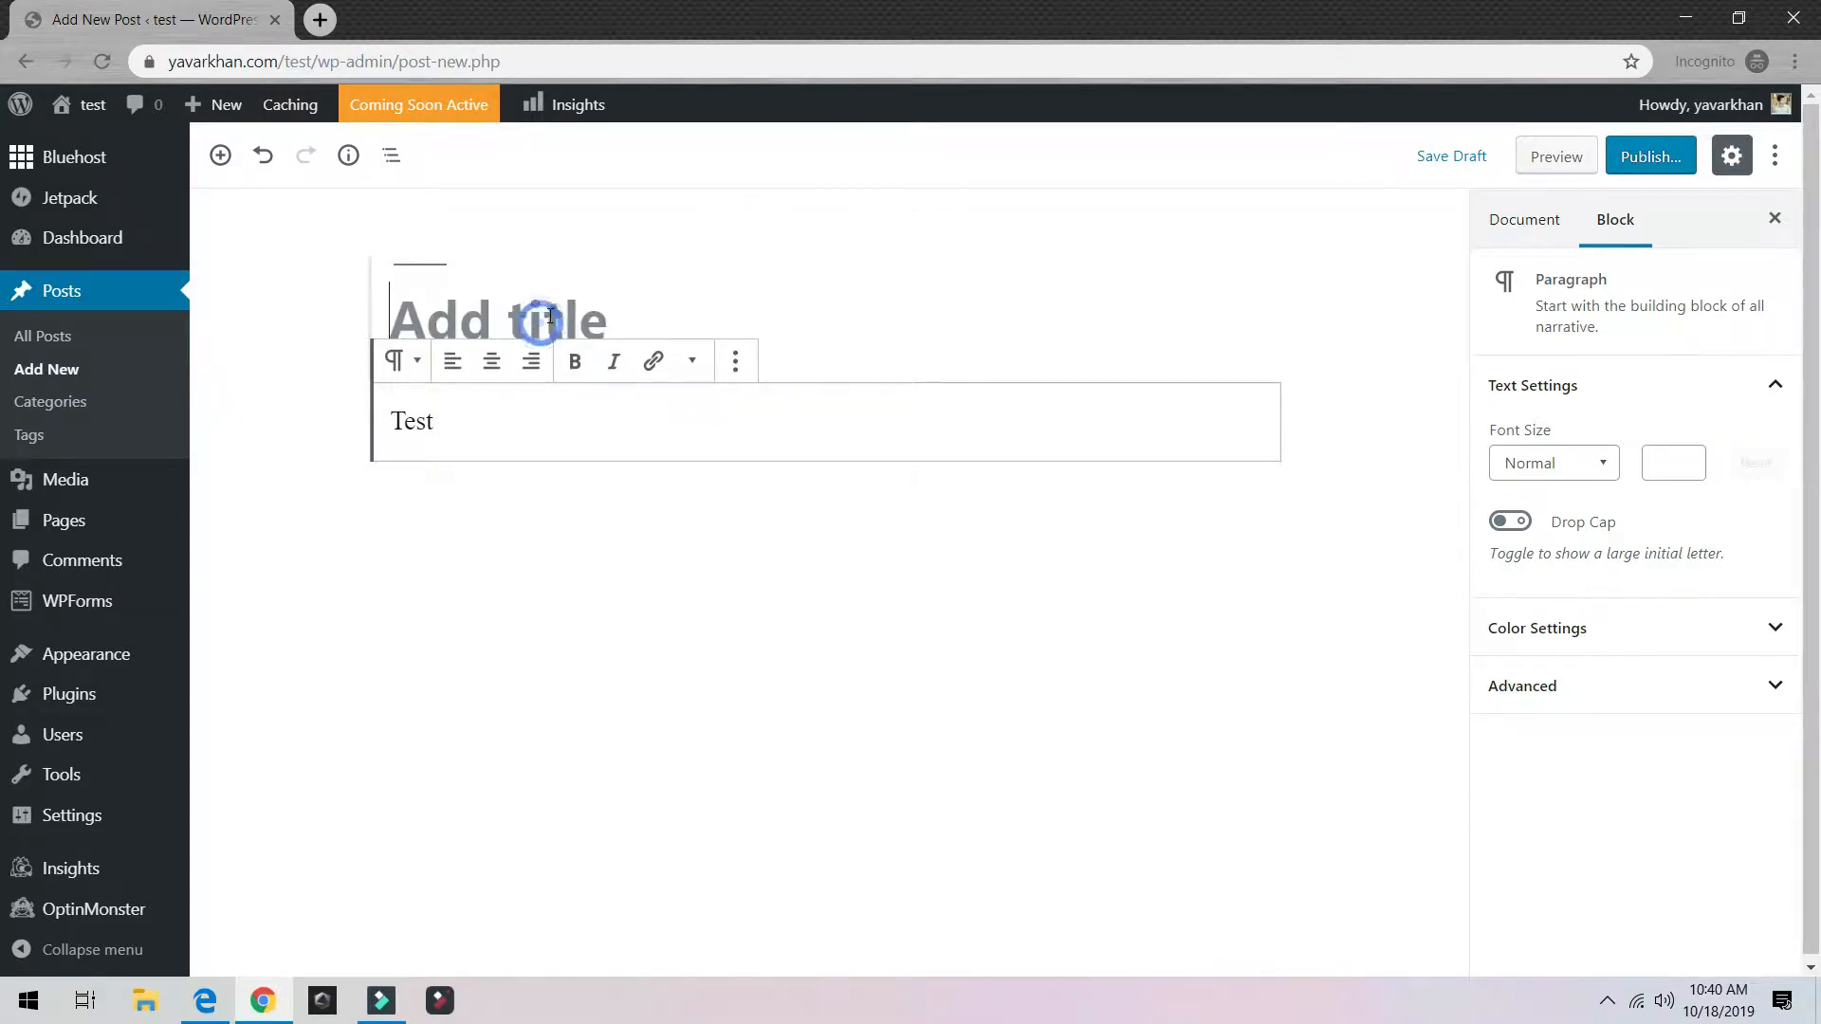
pyautogui.click(553, 314)
pyautogui.write('Test Post')
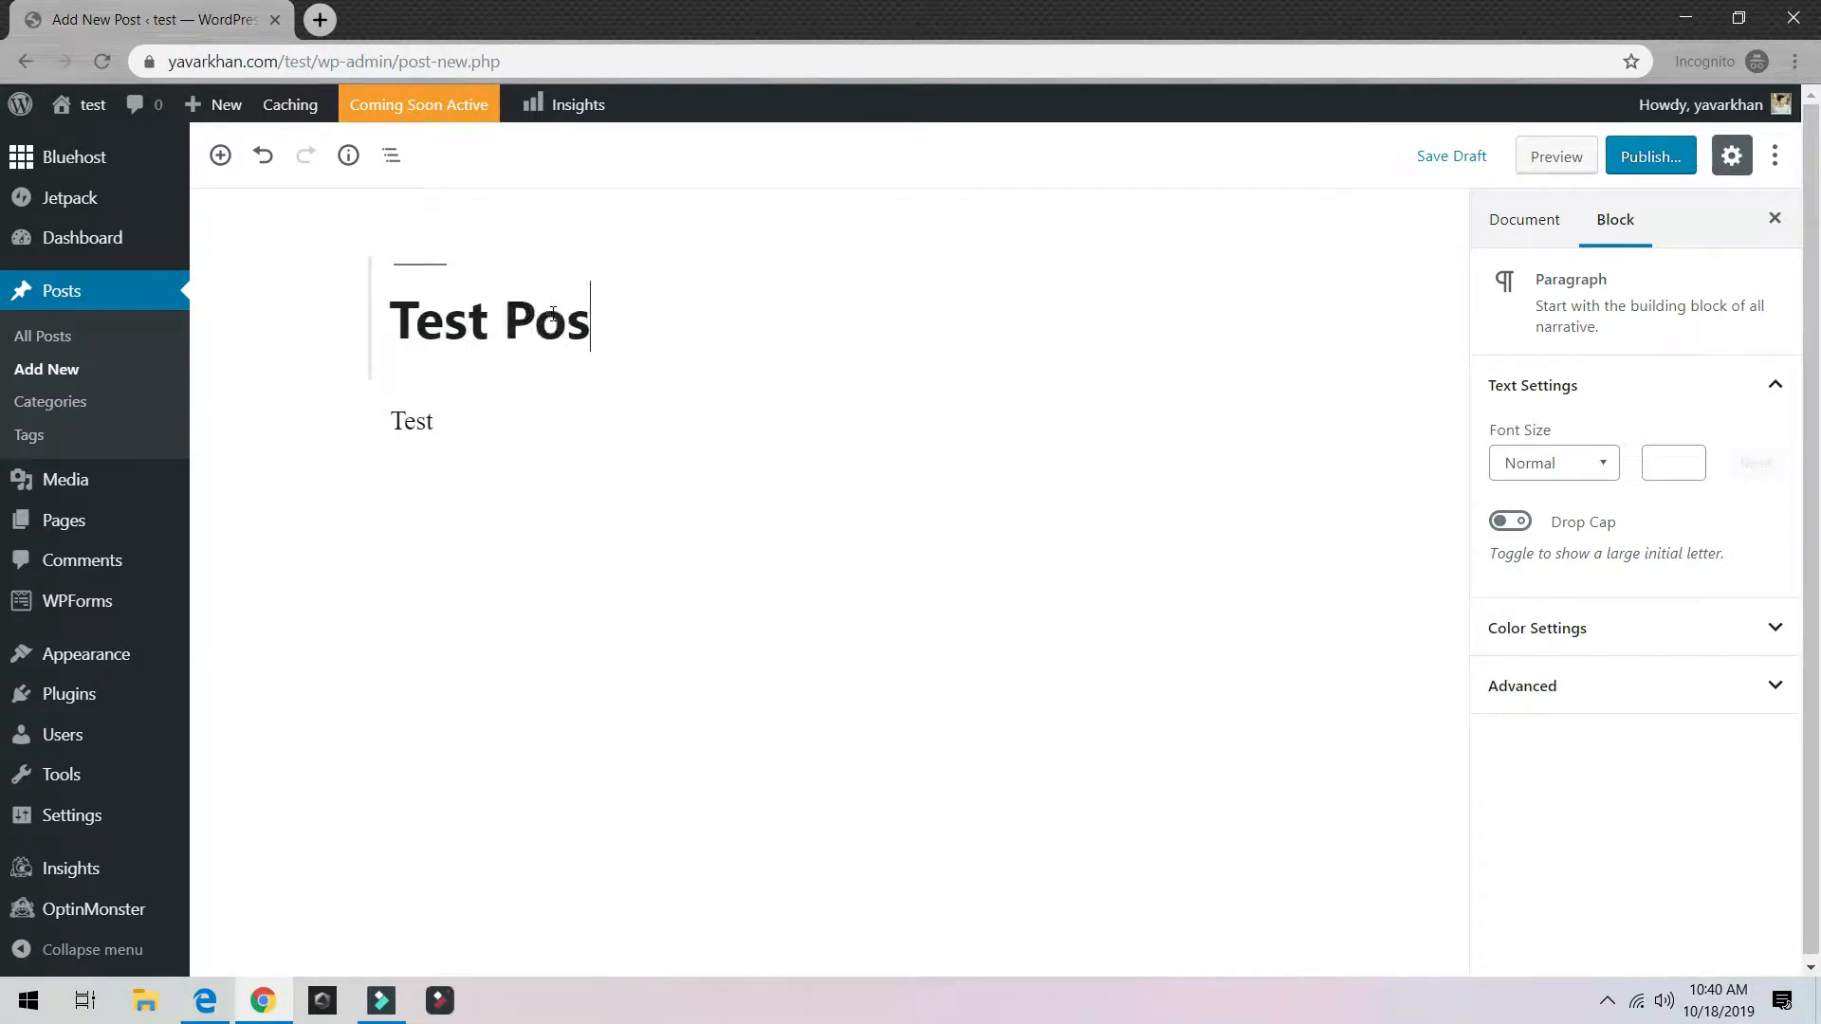
pyautogui.press('Tab')
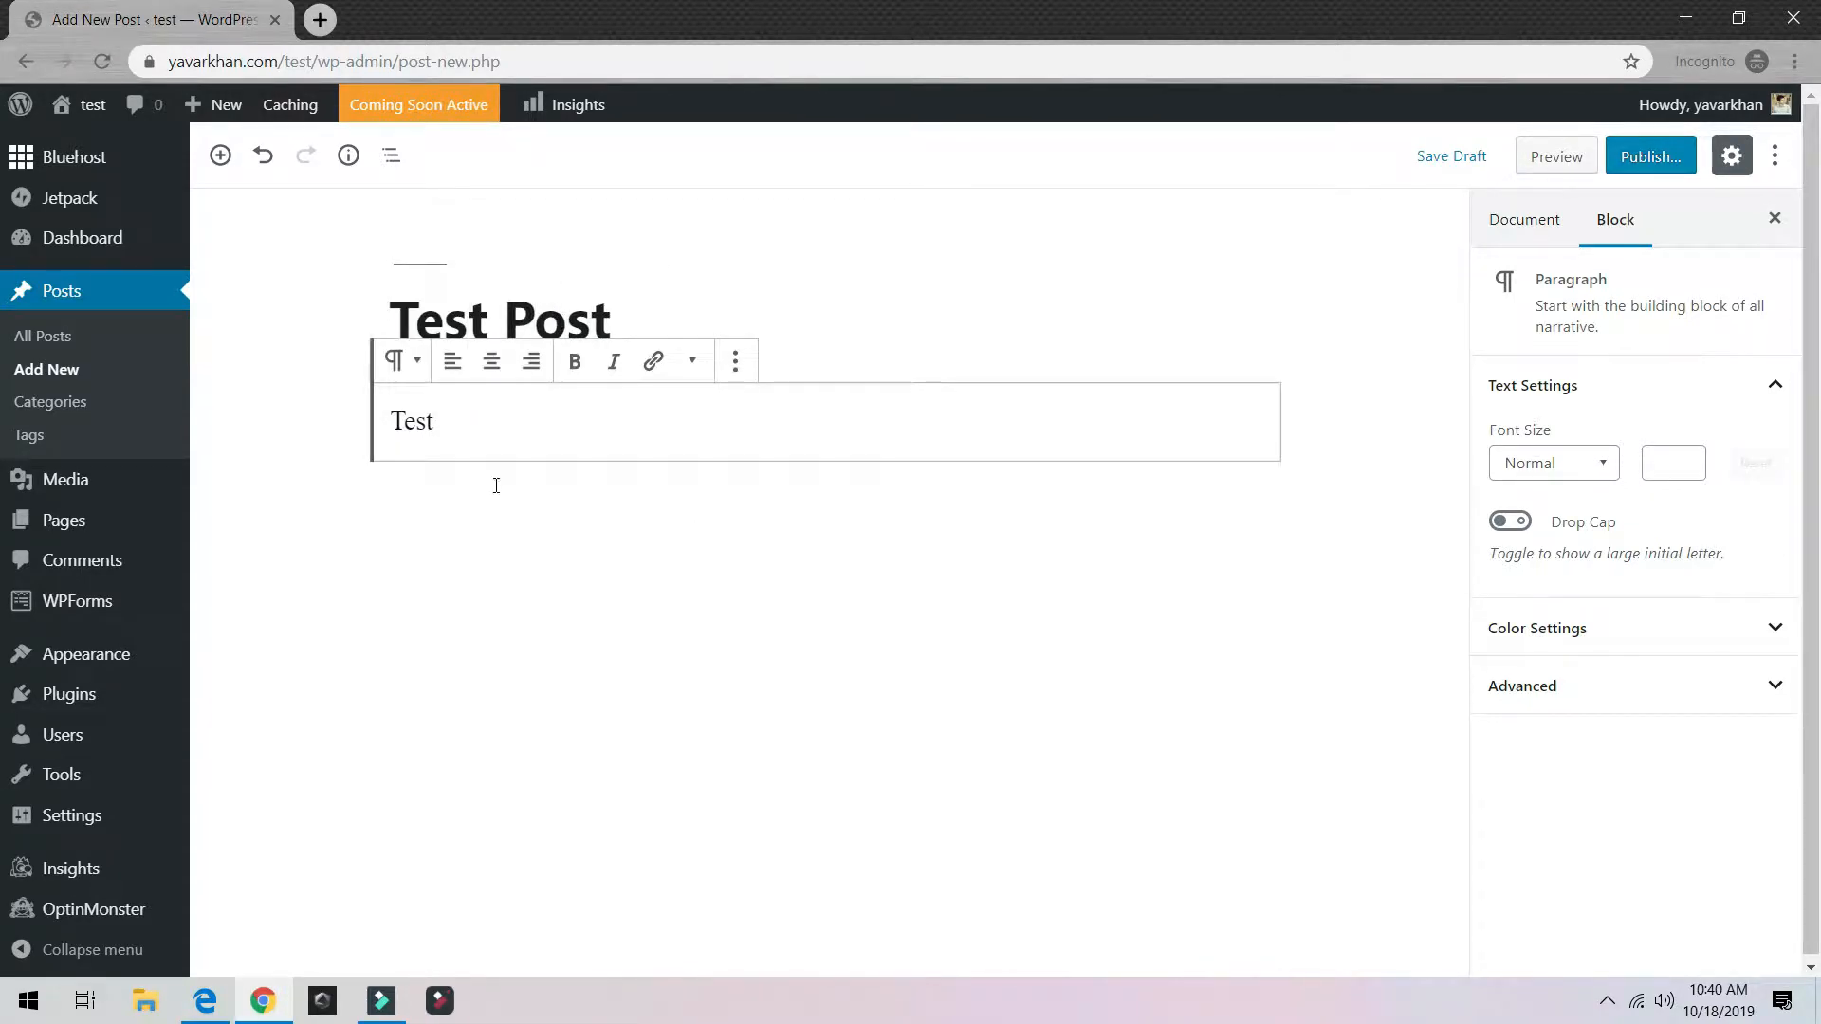
# Step: Extend the paragraph to 'Test 123 123123' and set its font size to Large
pyautogui.click(492, 407)
pyautogui.write('123 123123')
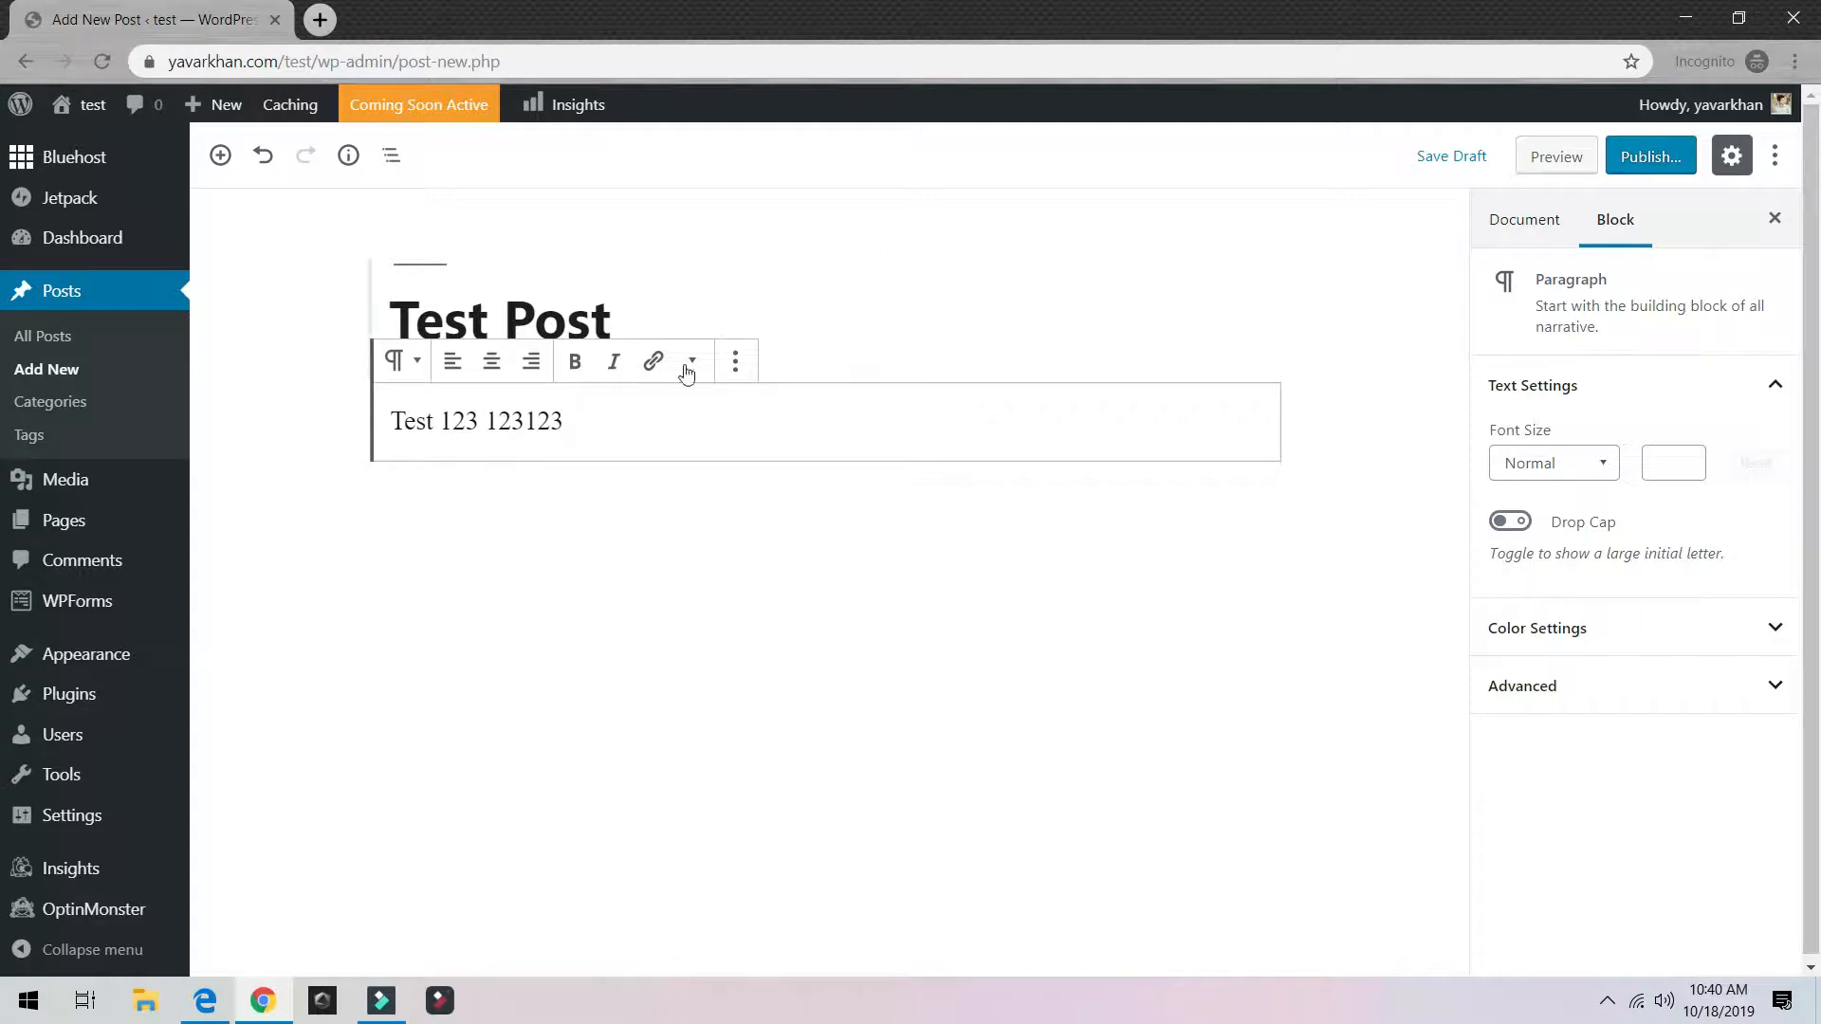
pyautogui.tripleClick(601, 427)
pyautogui.click(1573, 464)
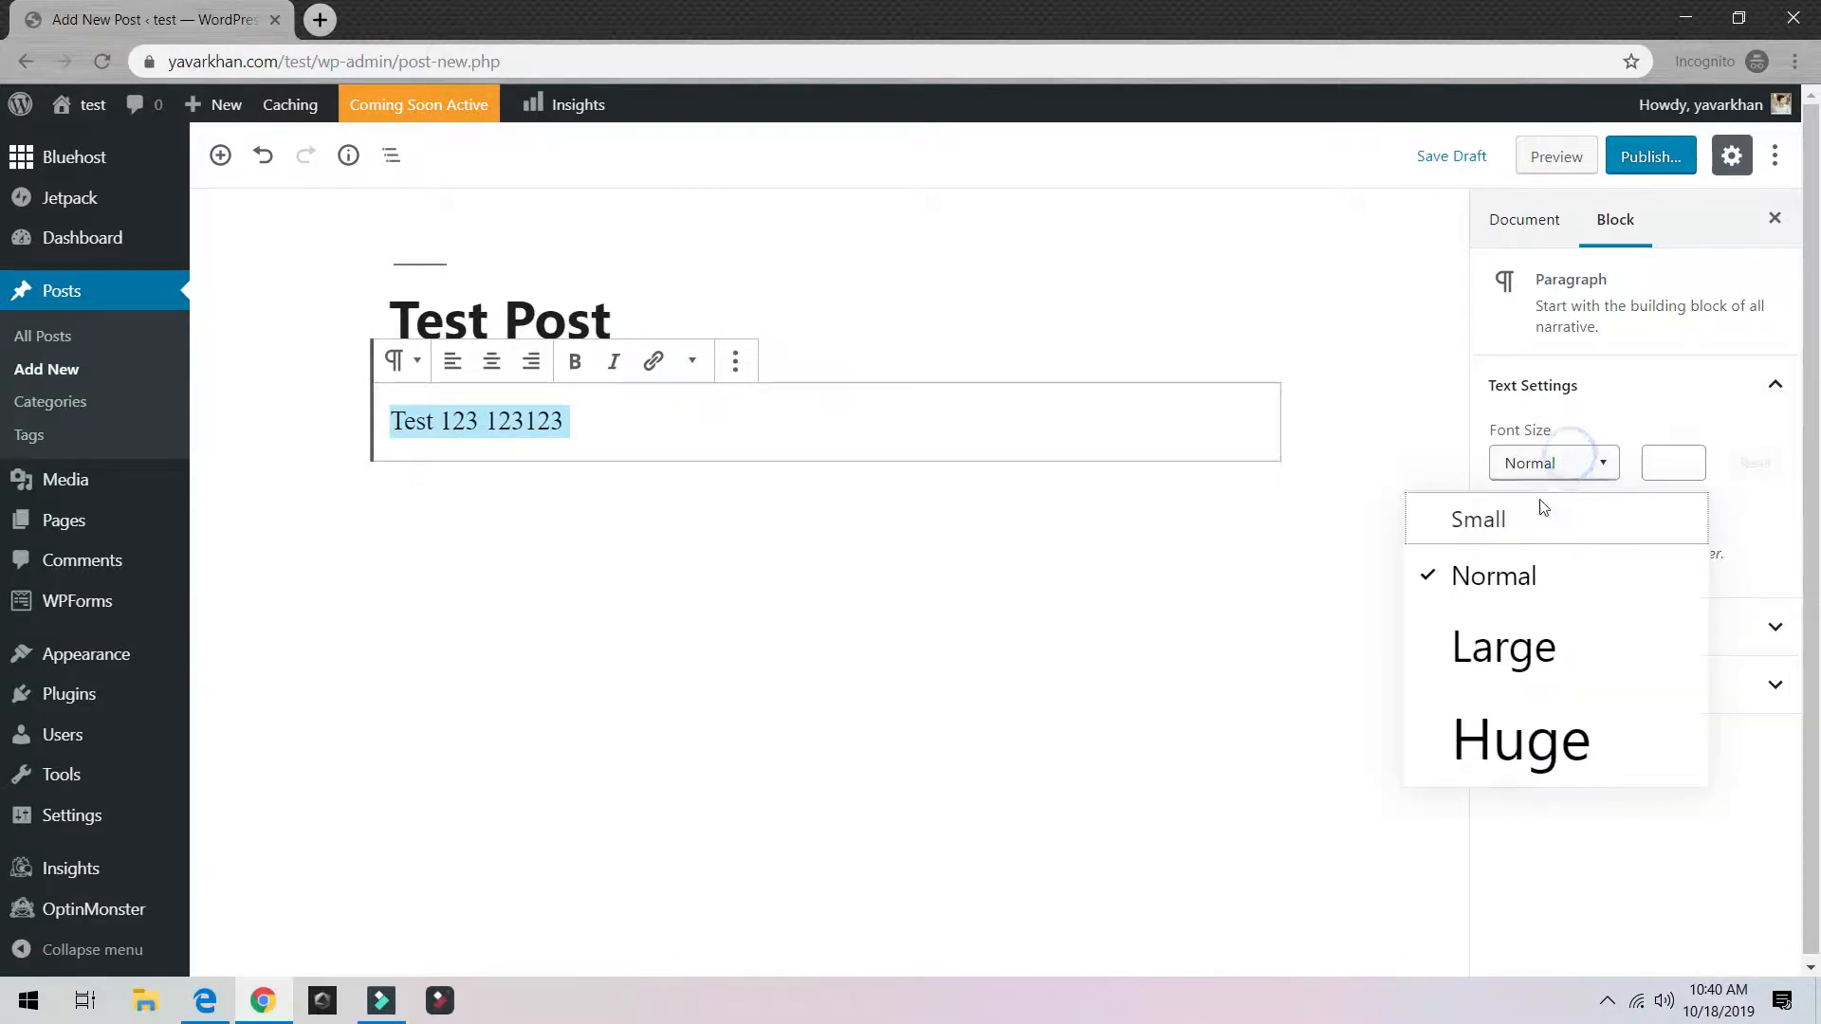
pyautogui.click(1503, 655)
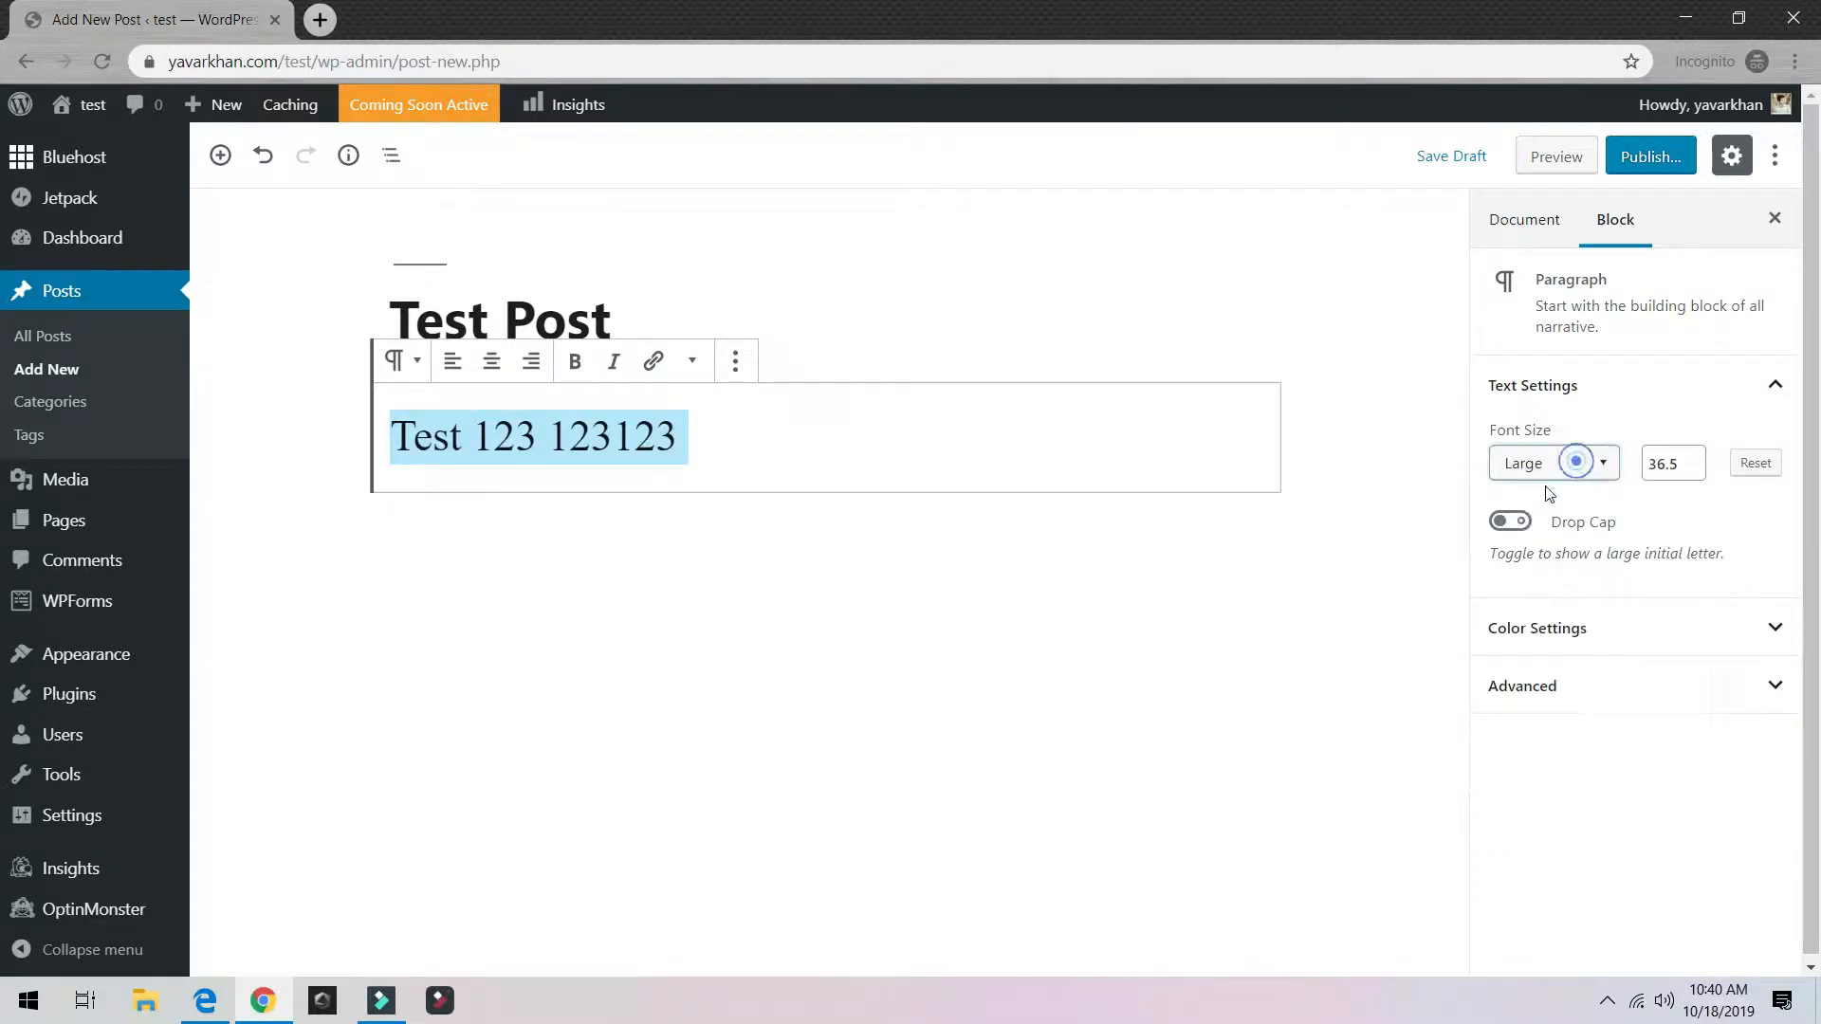
pyautogui.click(1510, 524)
pyautogui.click(1510, 524)
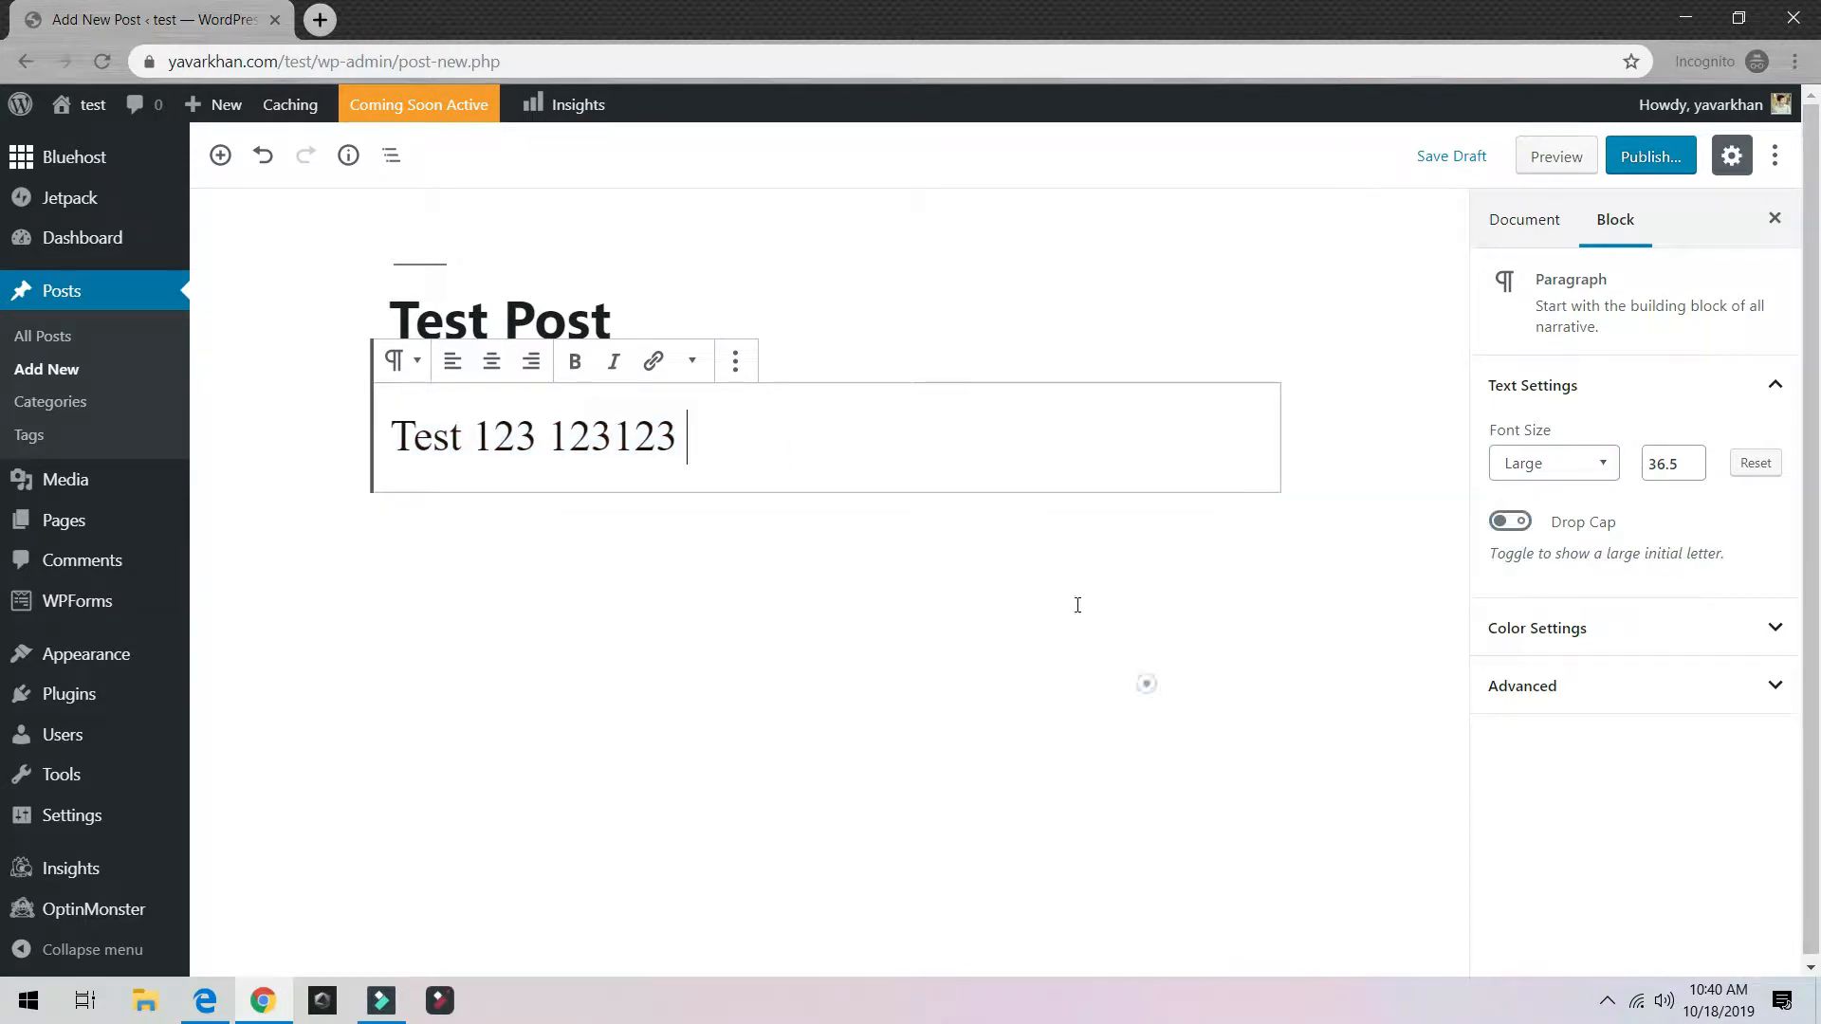
pyautogui.click(744, 370)
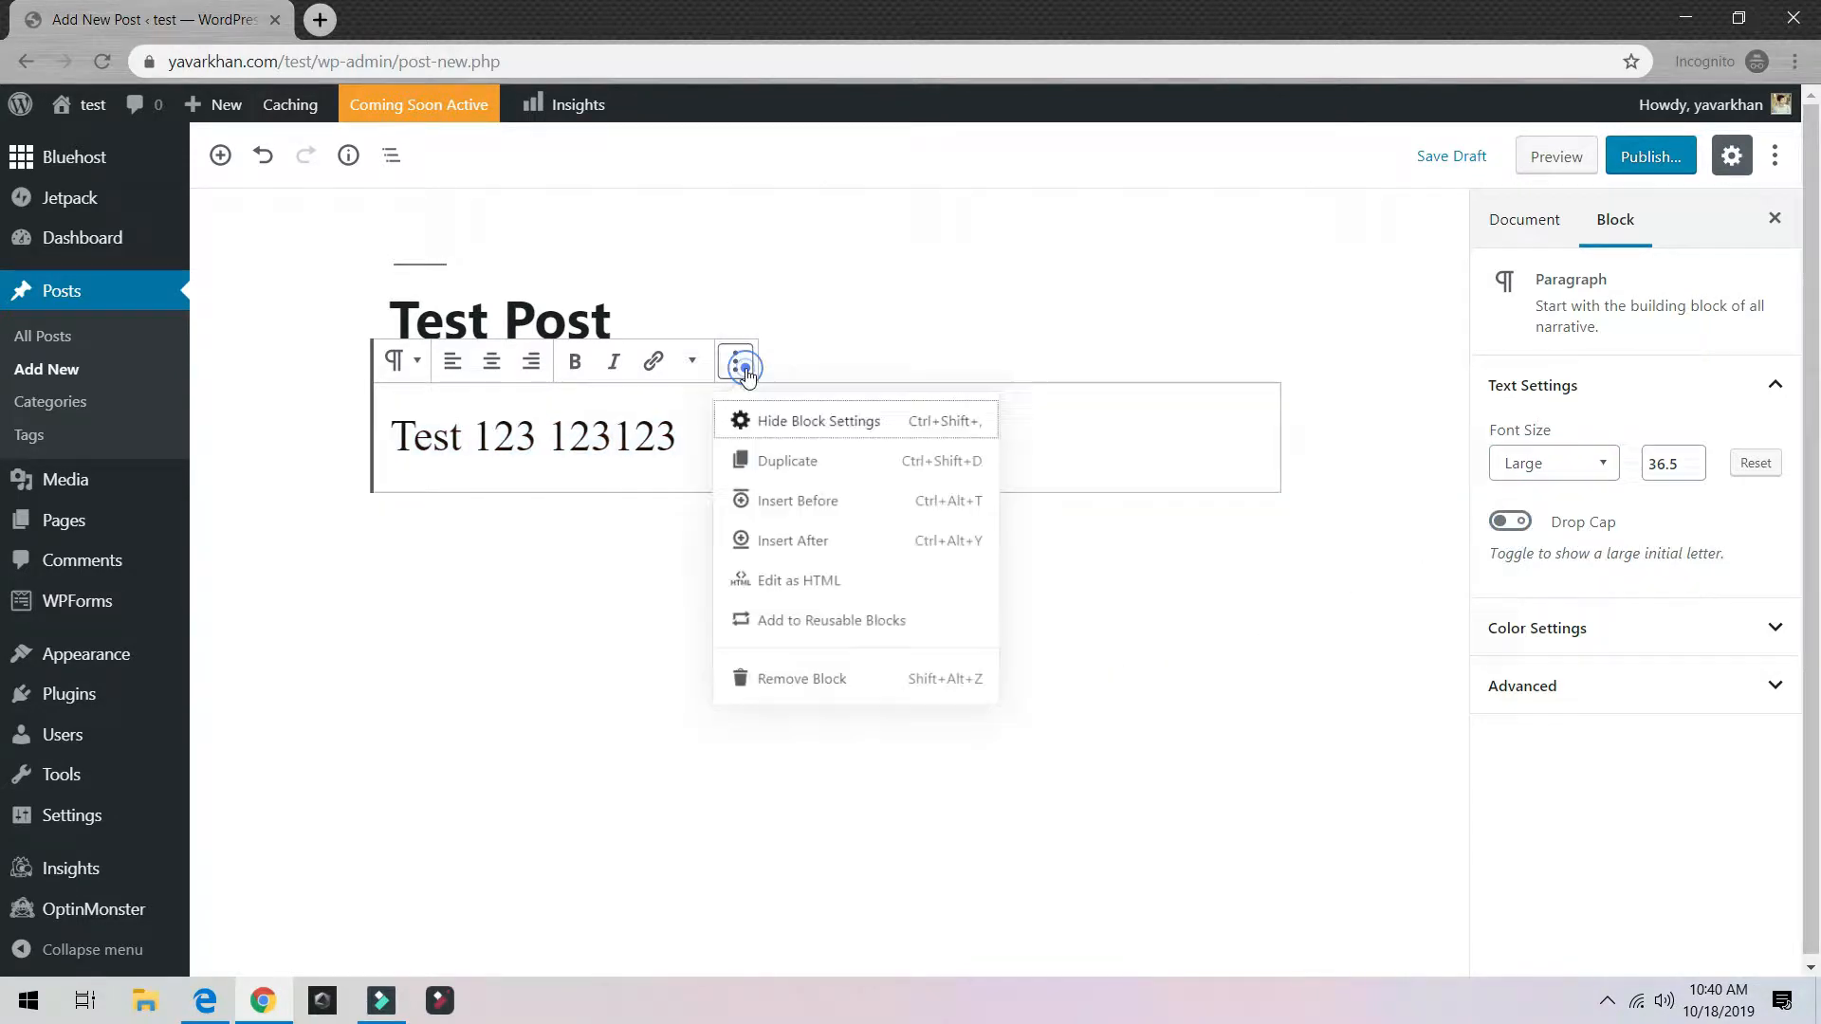
# Step: Centre-align the paragraph text
pyautogui.click(612, 510)
pyautogui.click(492, 361)
pyautogui.moveTo(1067, 459); pyautogui.dragTo(599, 430)
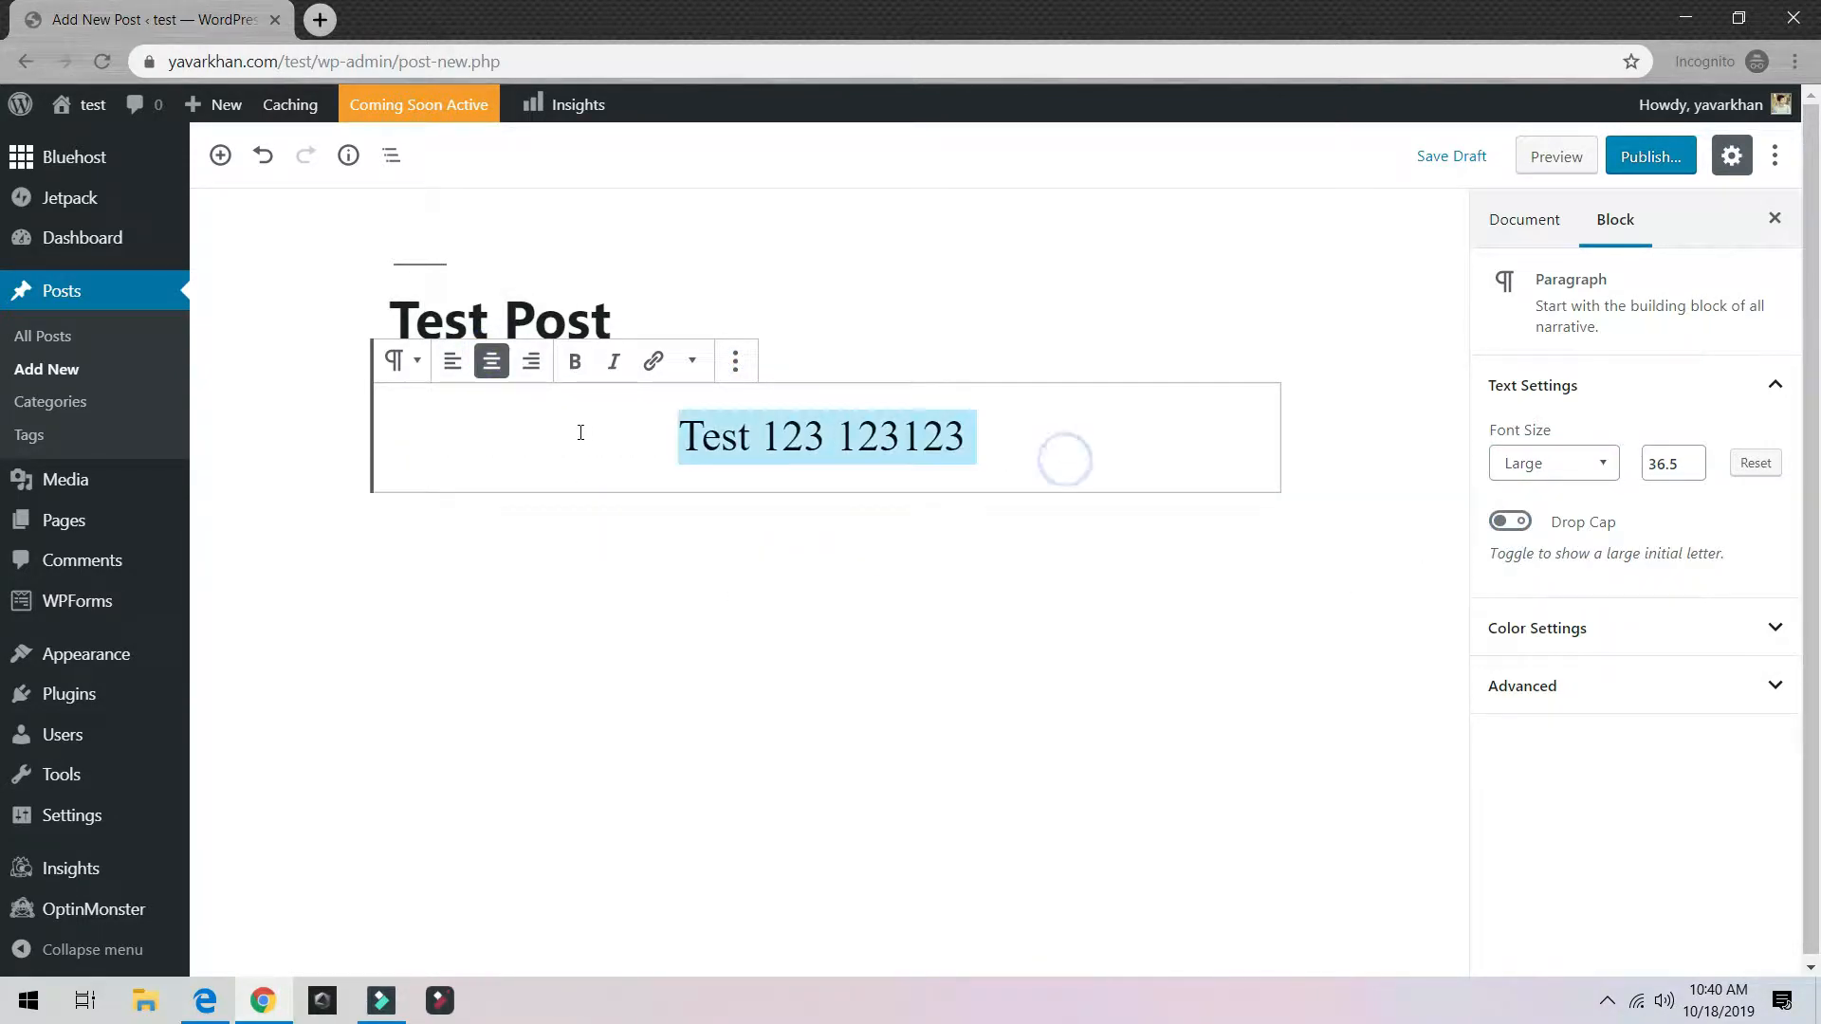
# Step: Publish the post with Public visibility and the tag wordpress
pyautogui.click(1646, 159)
pyautogui.click(1578, 339)
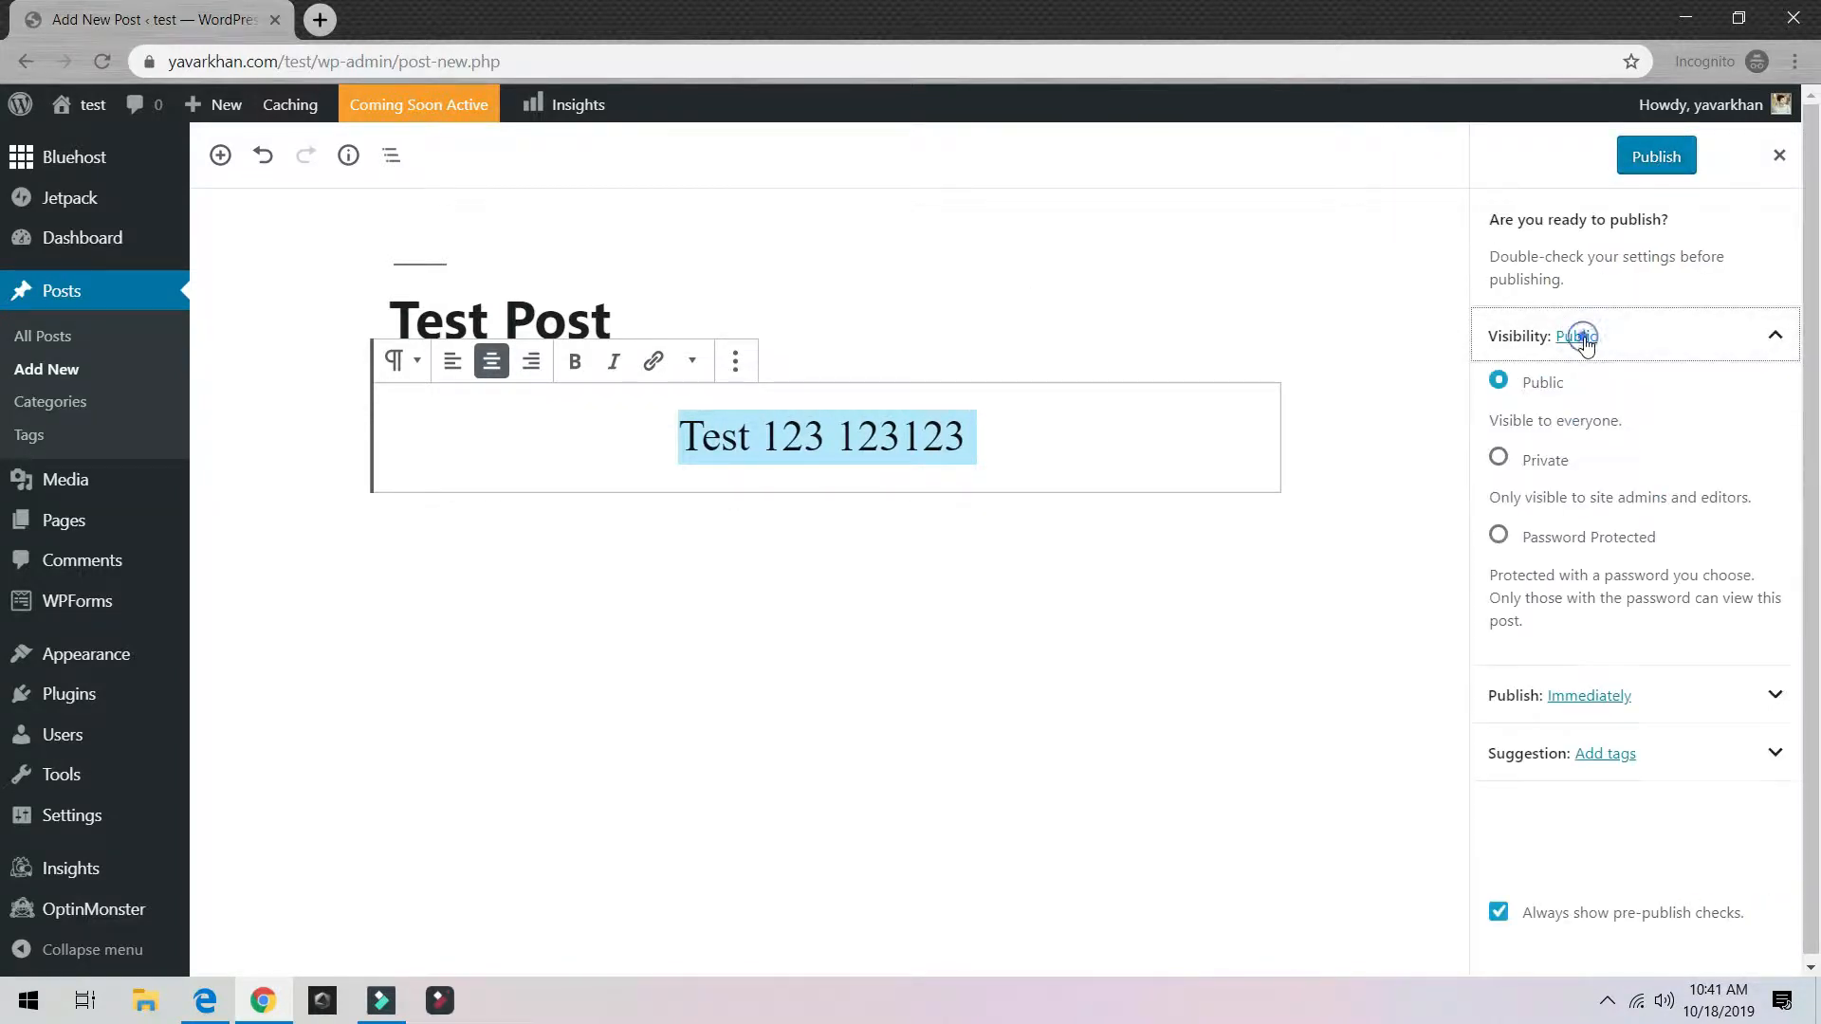
pyautogui.click(1582, 339)
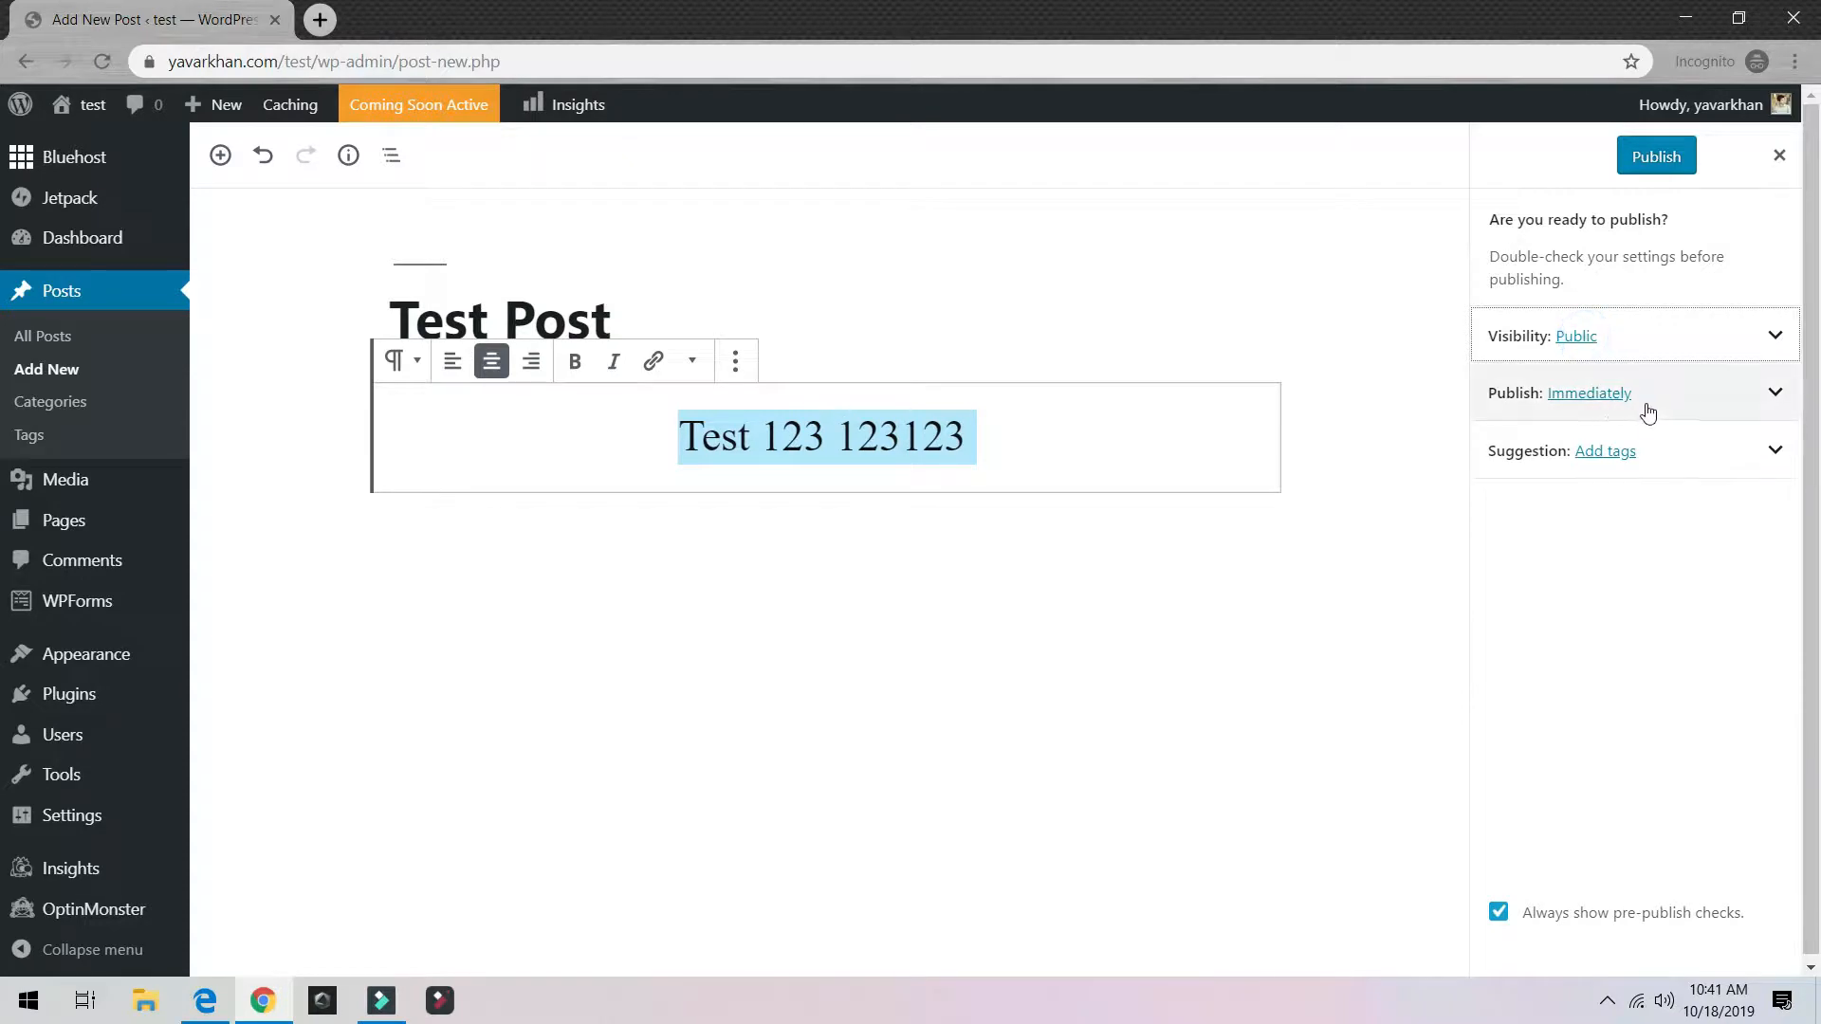
pyautogui.click(1724, 412)
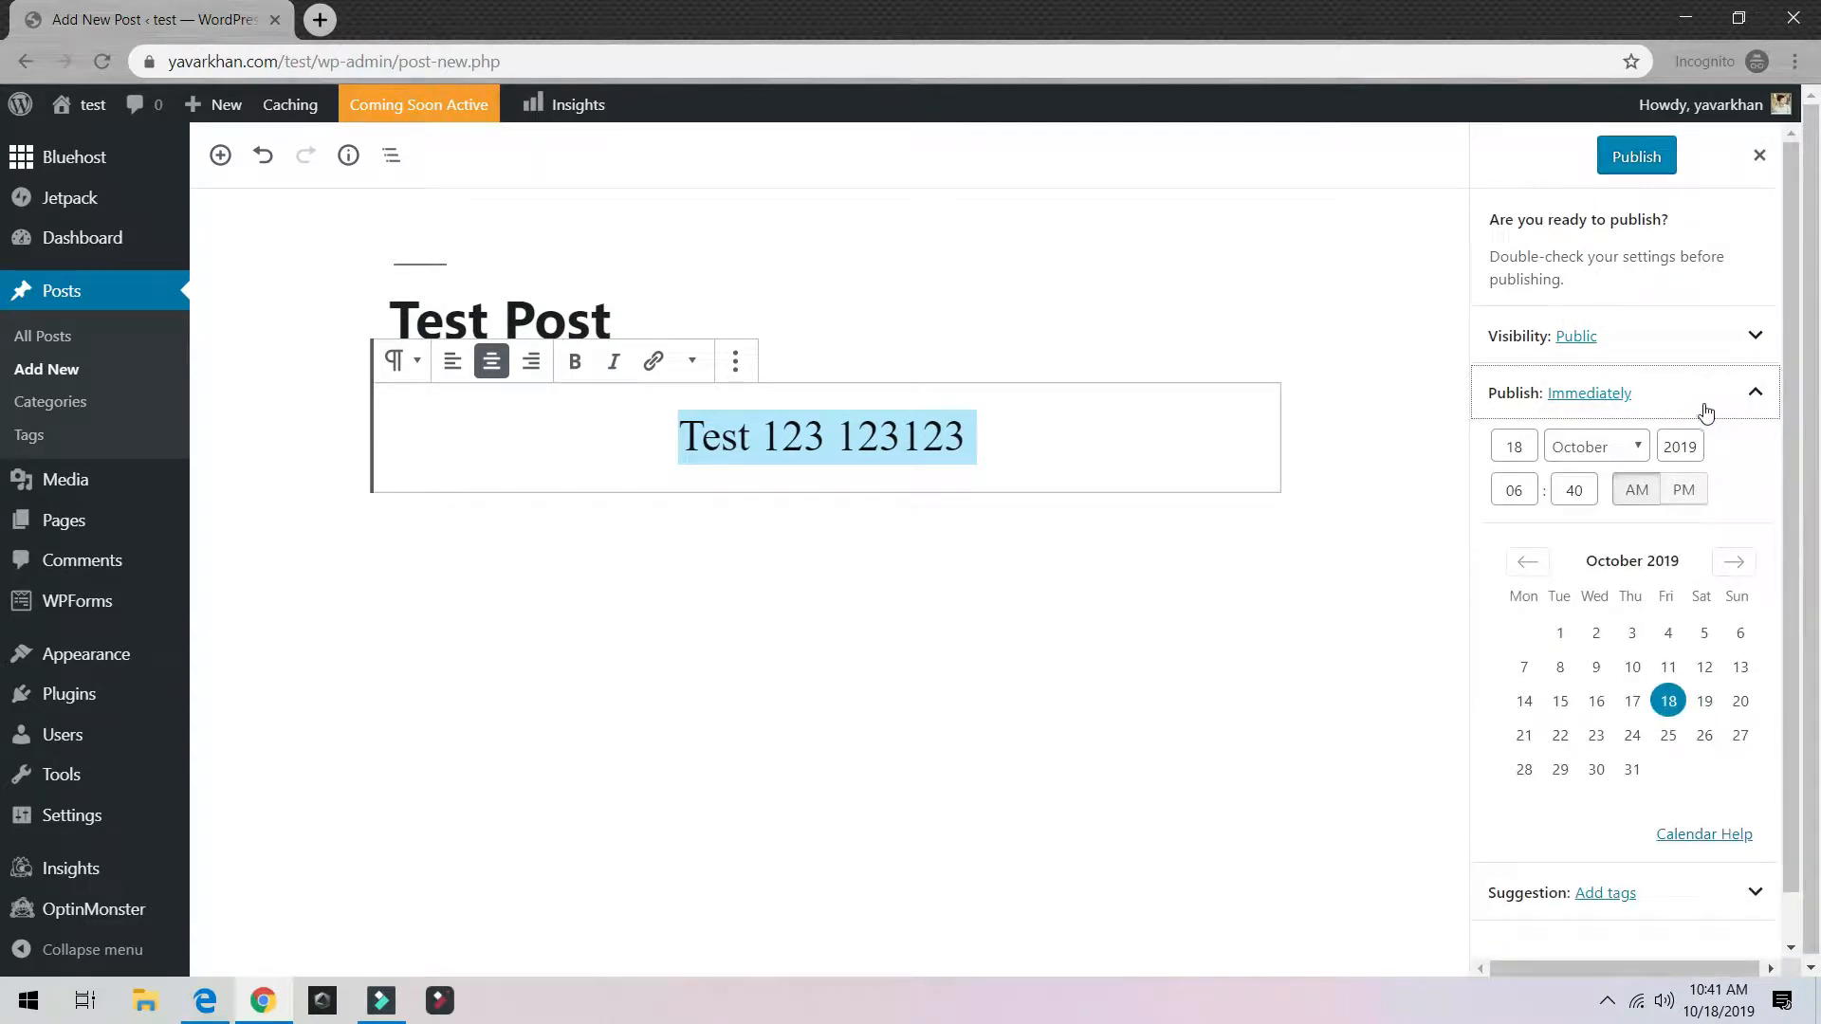
pyautogui.click(1708, 406)
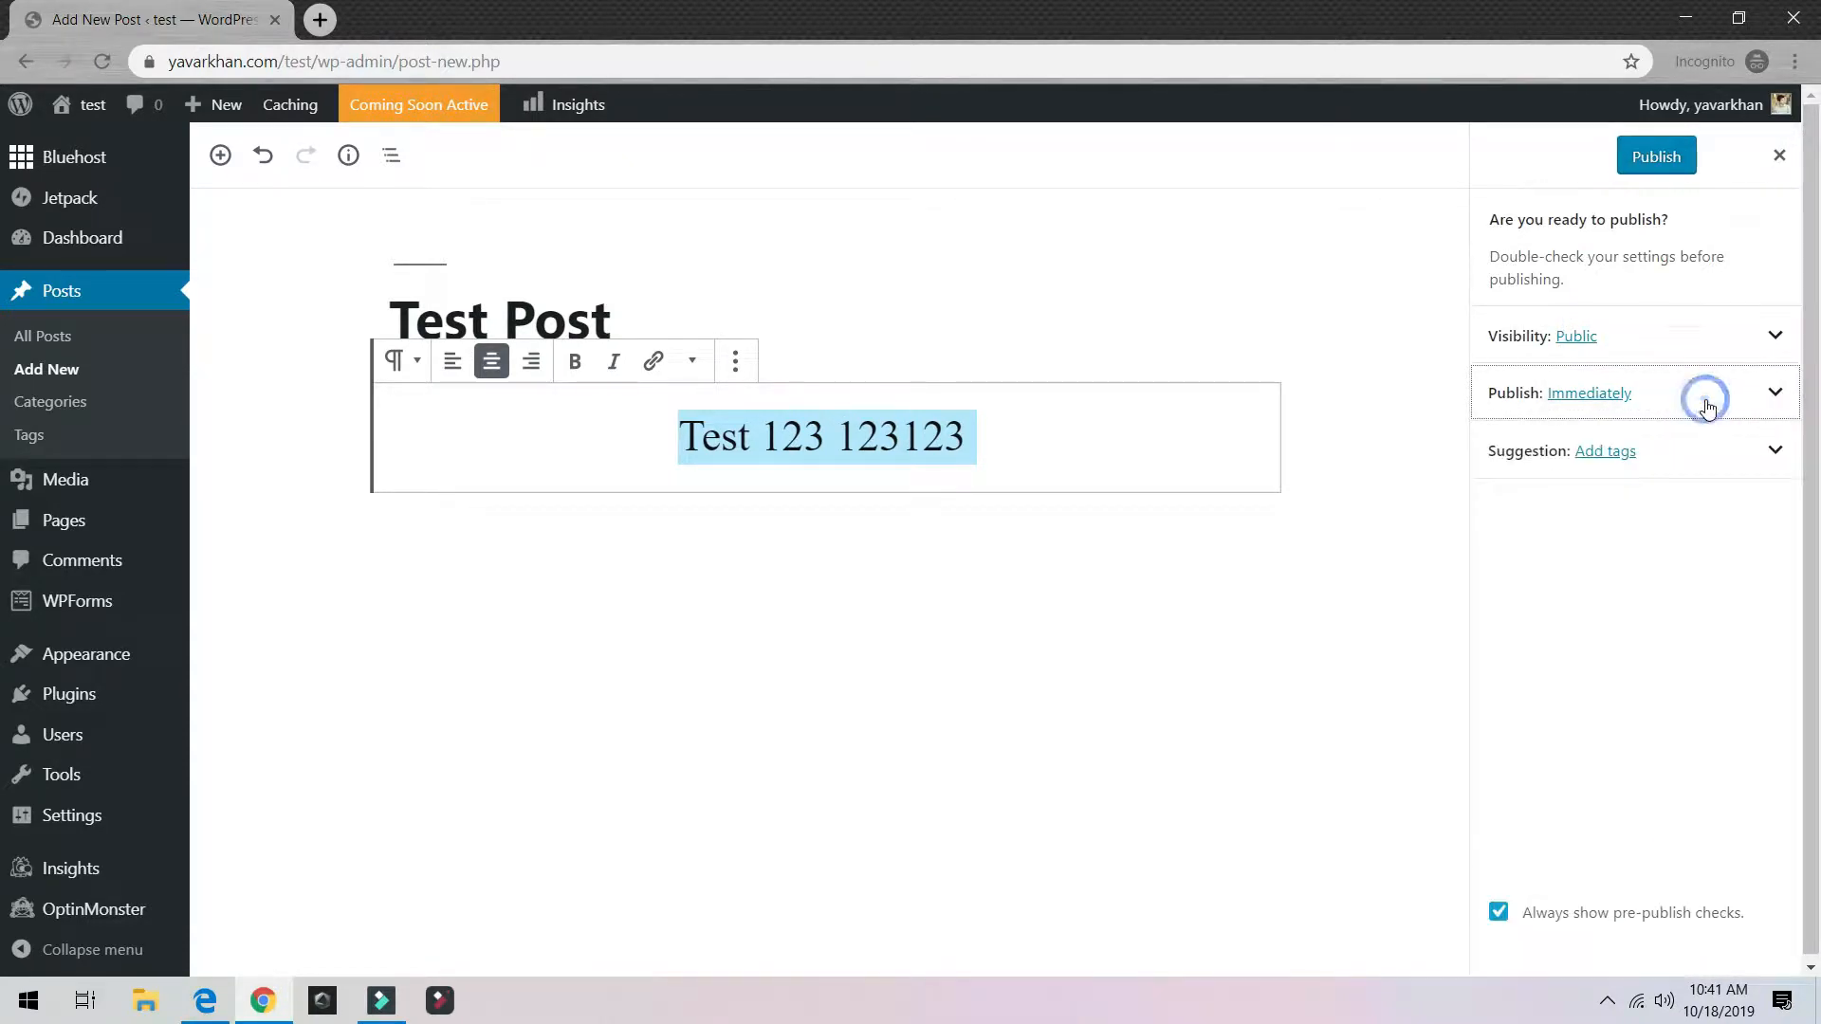
pyautogui.click(1596, 457)
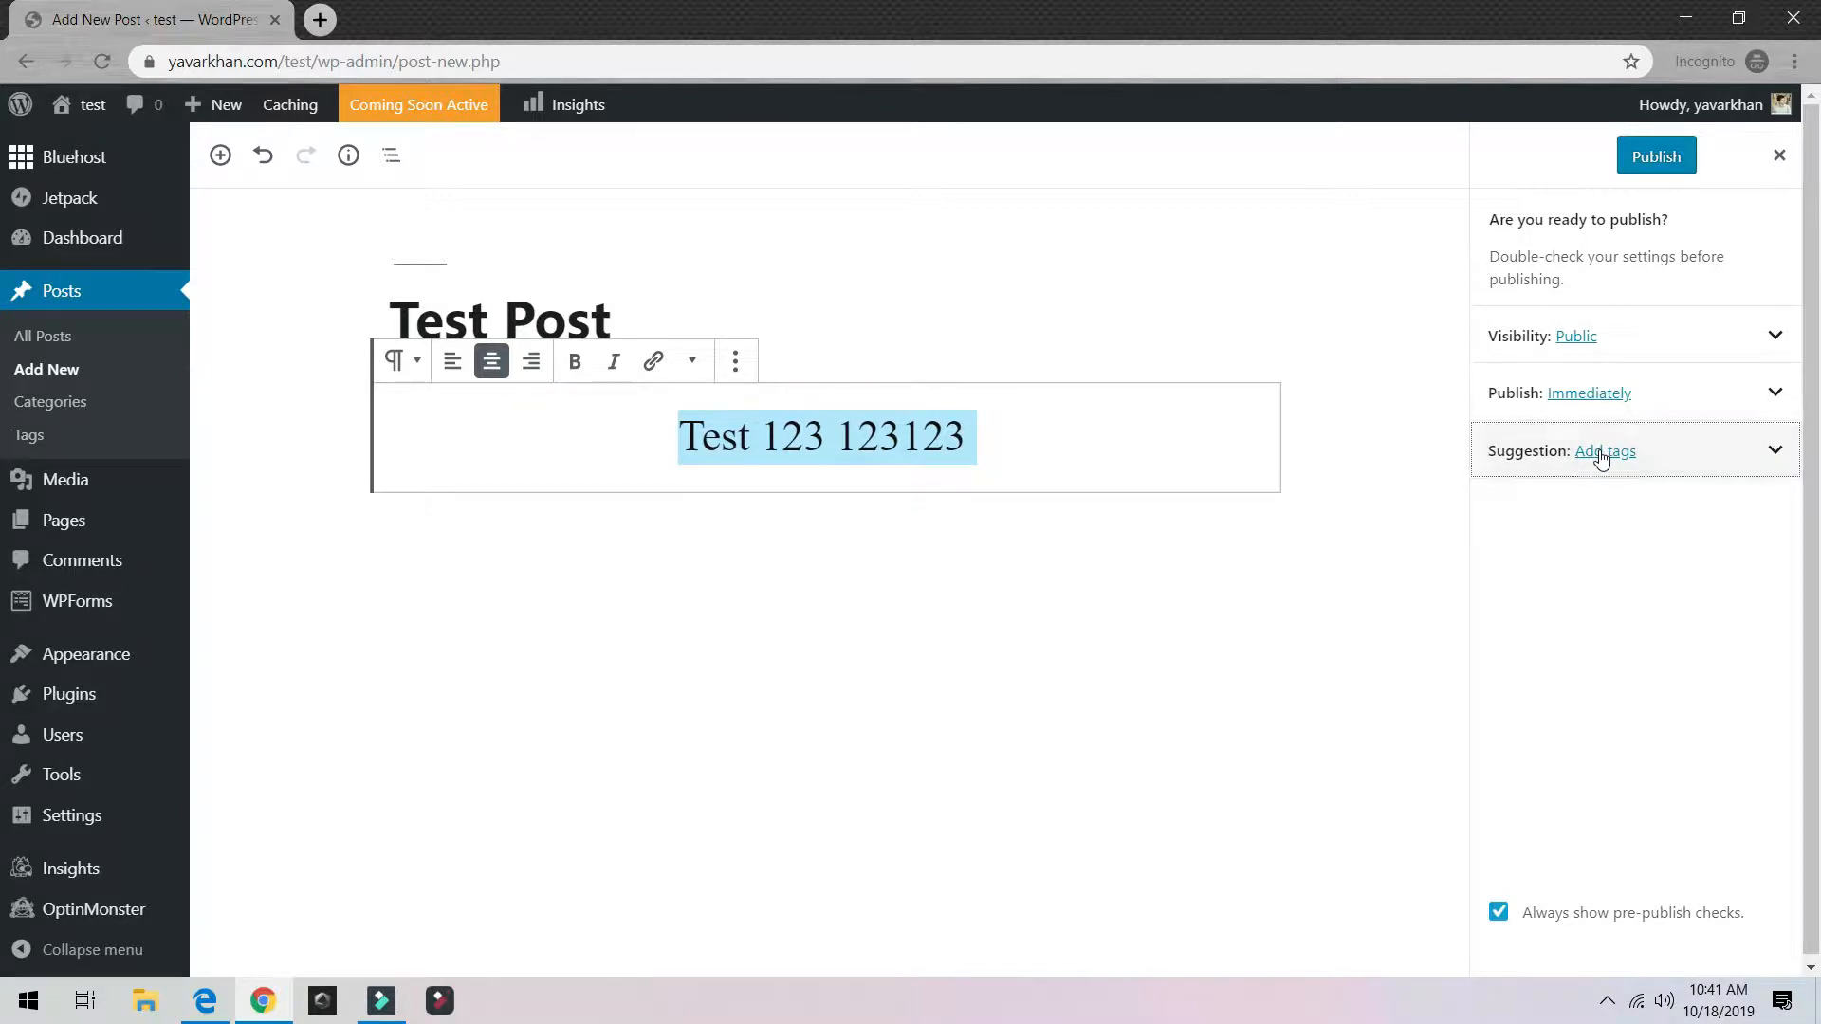
pyautogui.click(1530, 630)
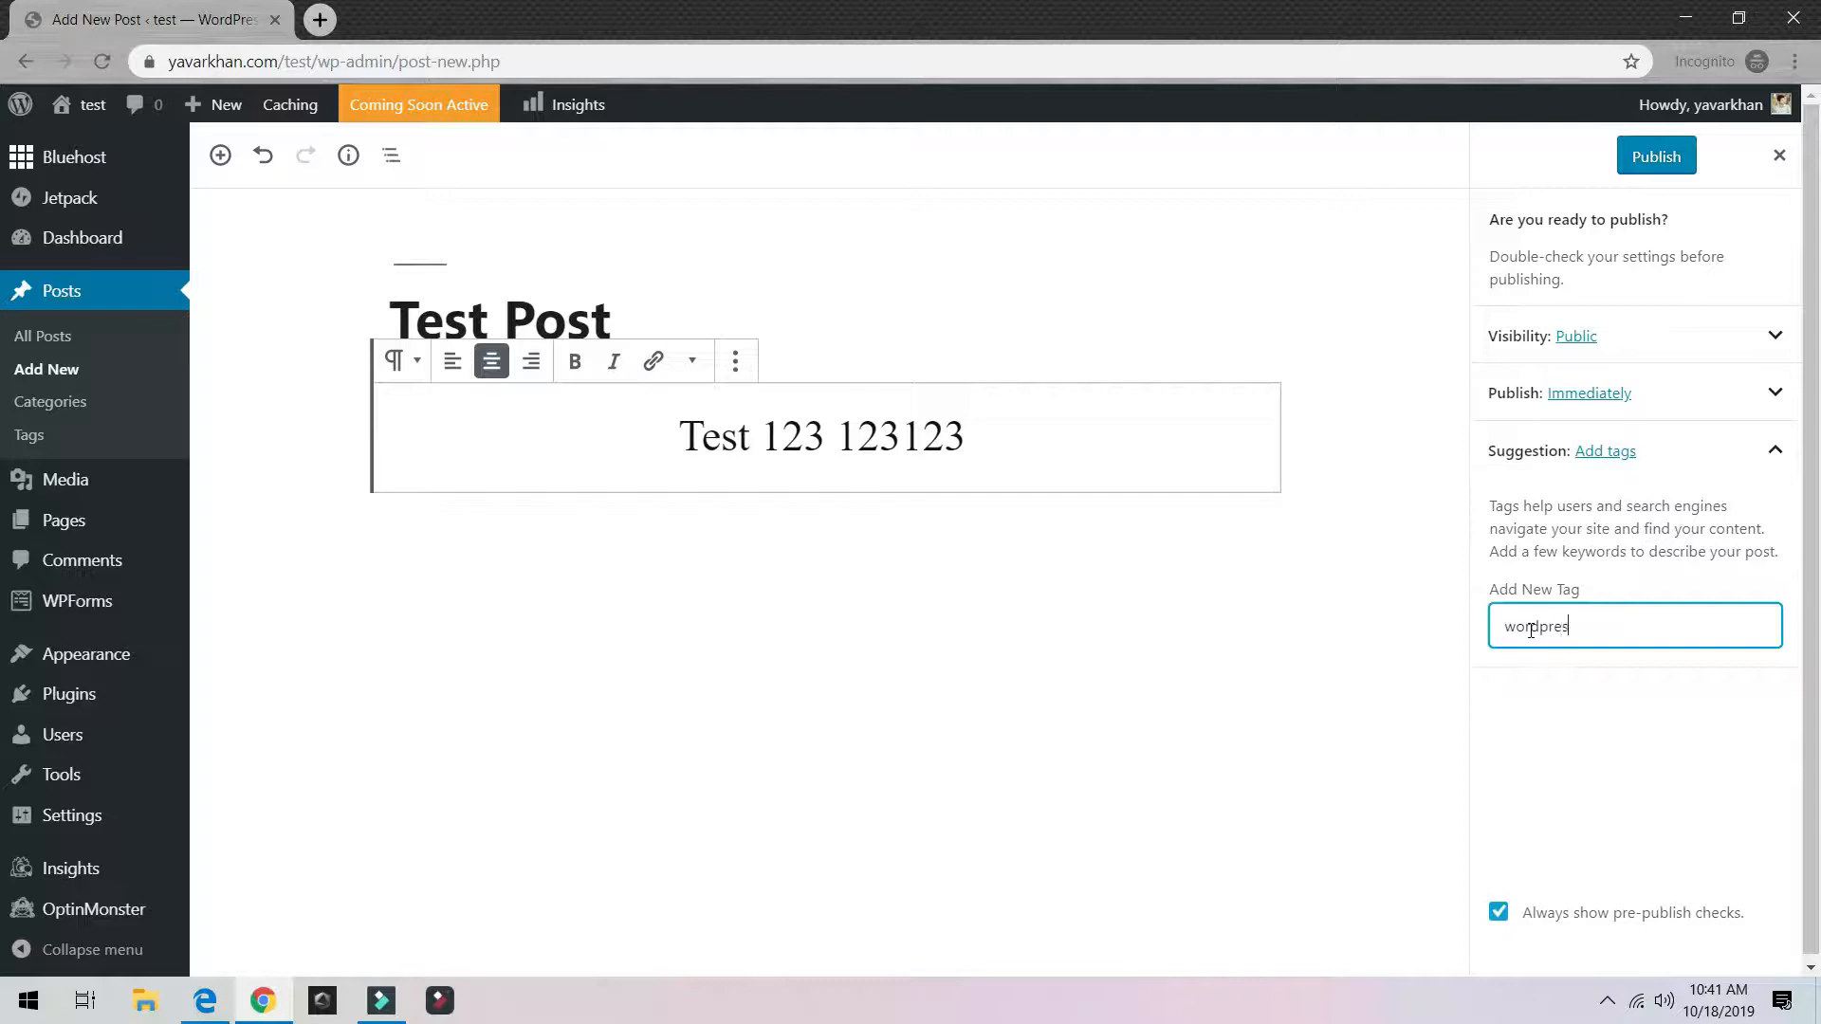
pyautogui.write('s')
pyautogui.press('Return')
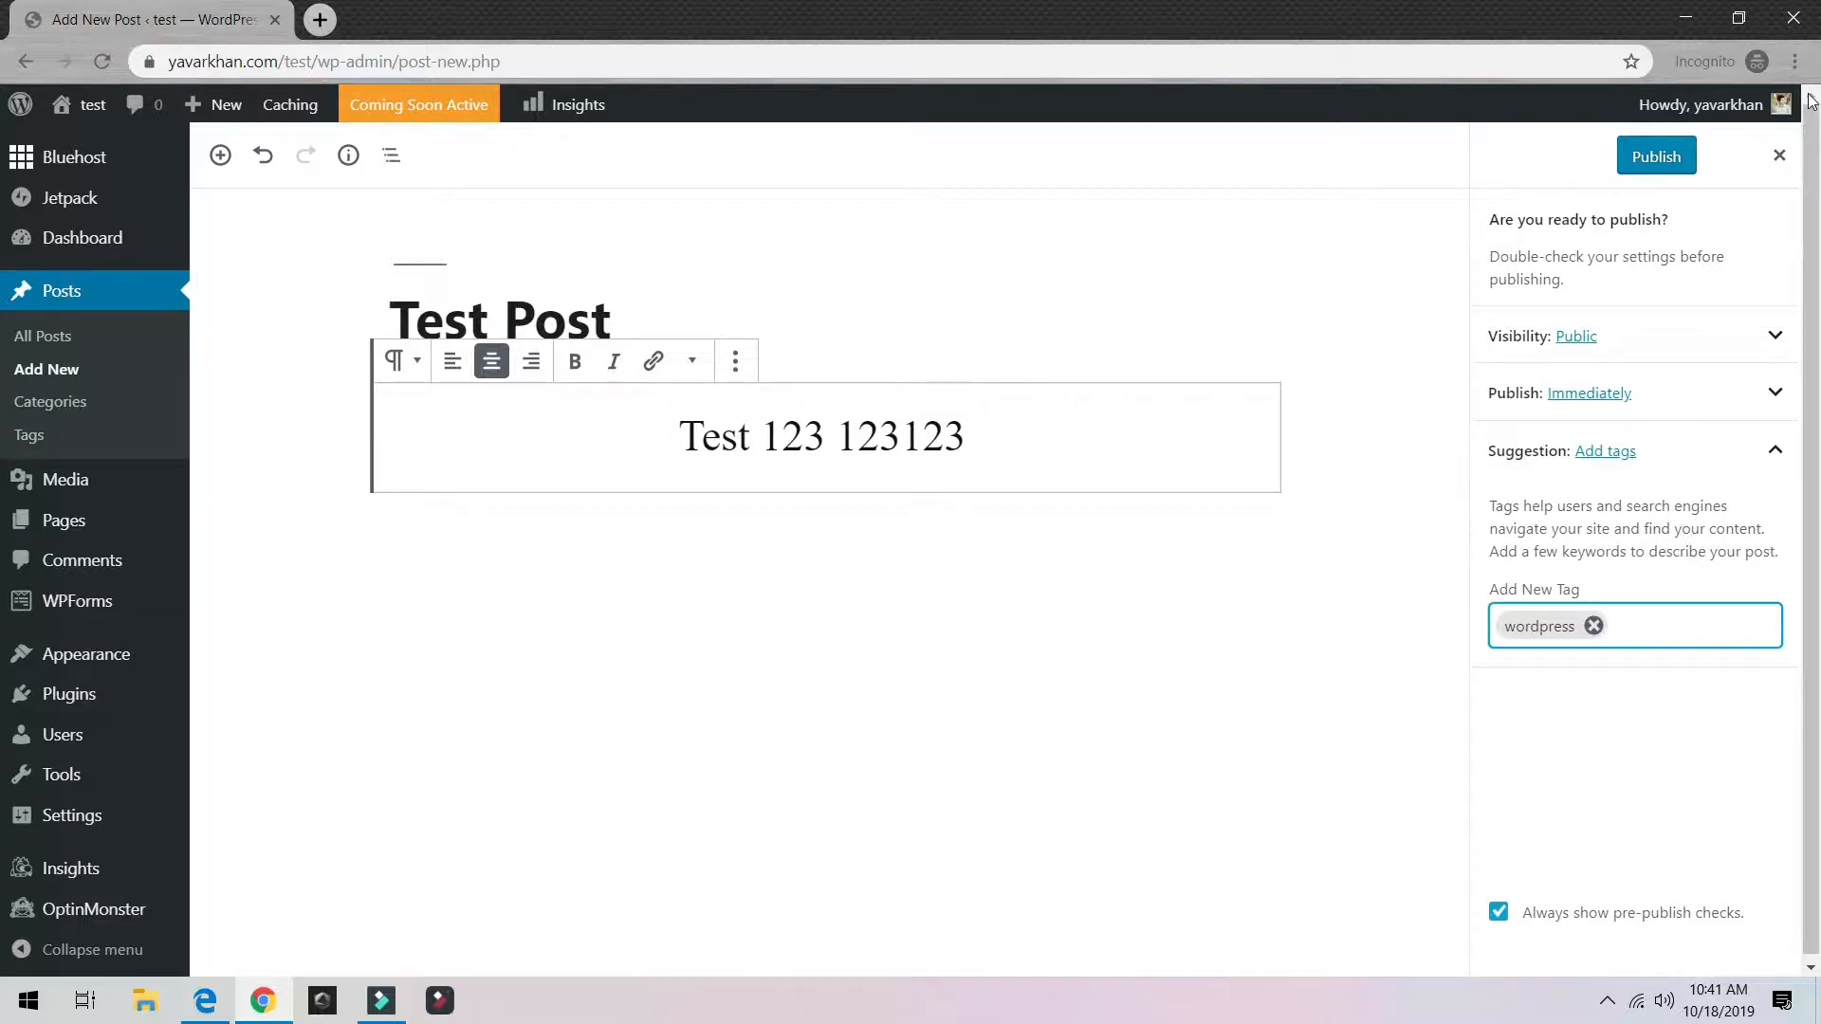
pyautogui.click(1677, 167)
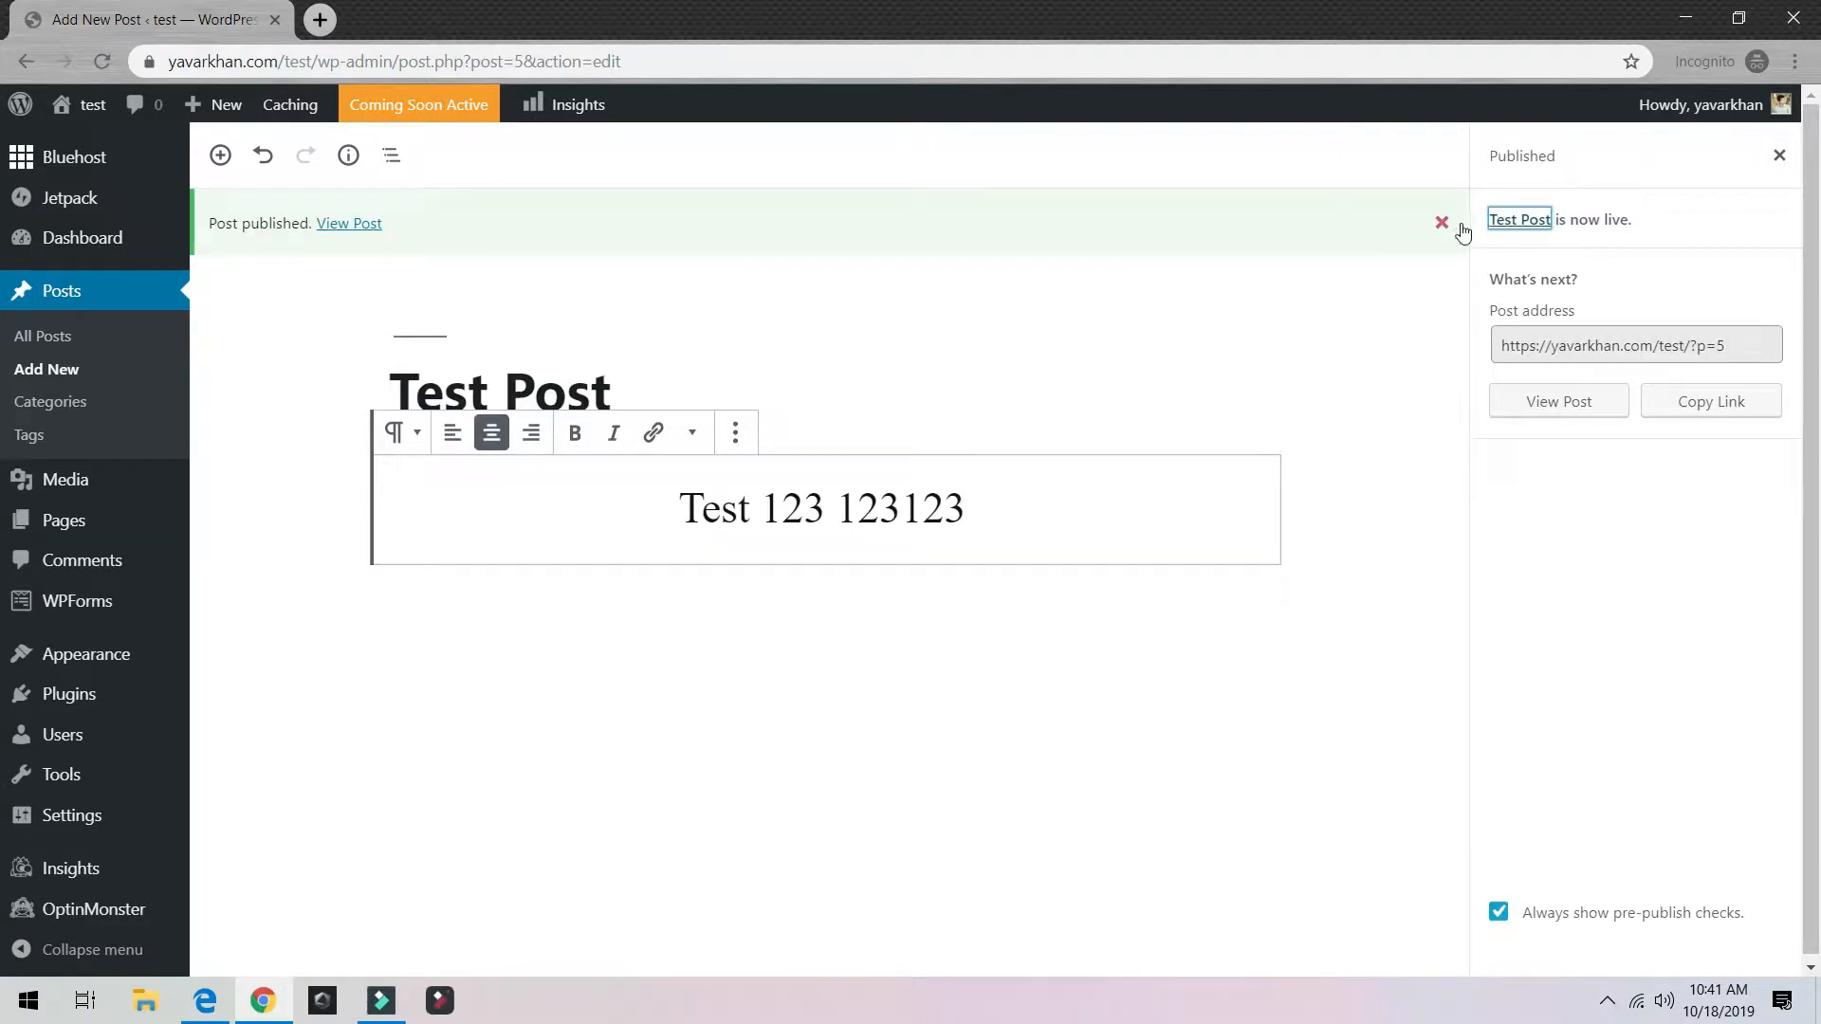
pyautogui.click(1572, 406)
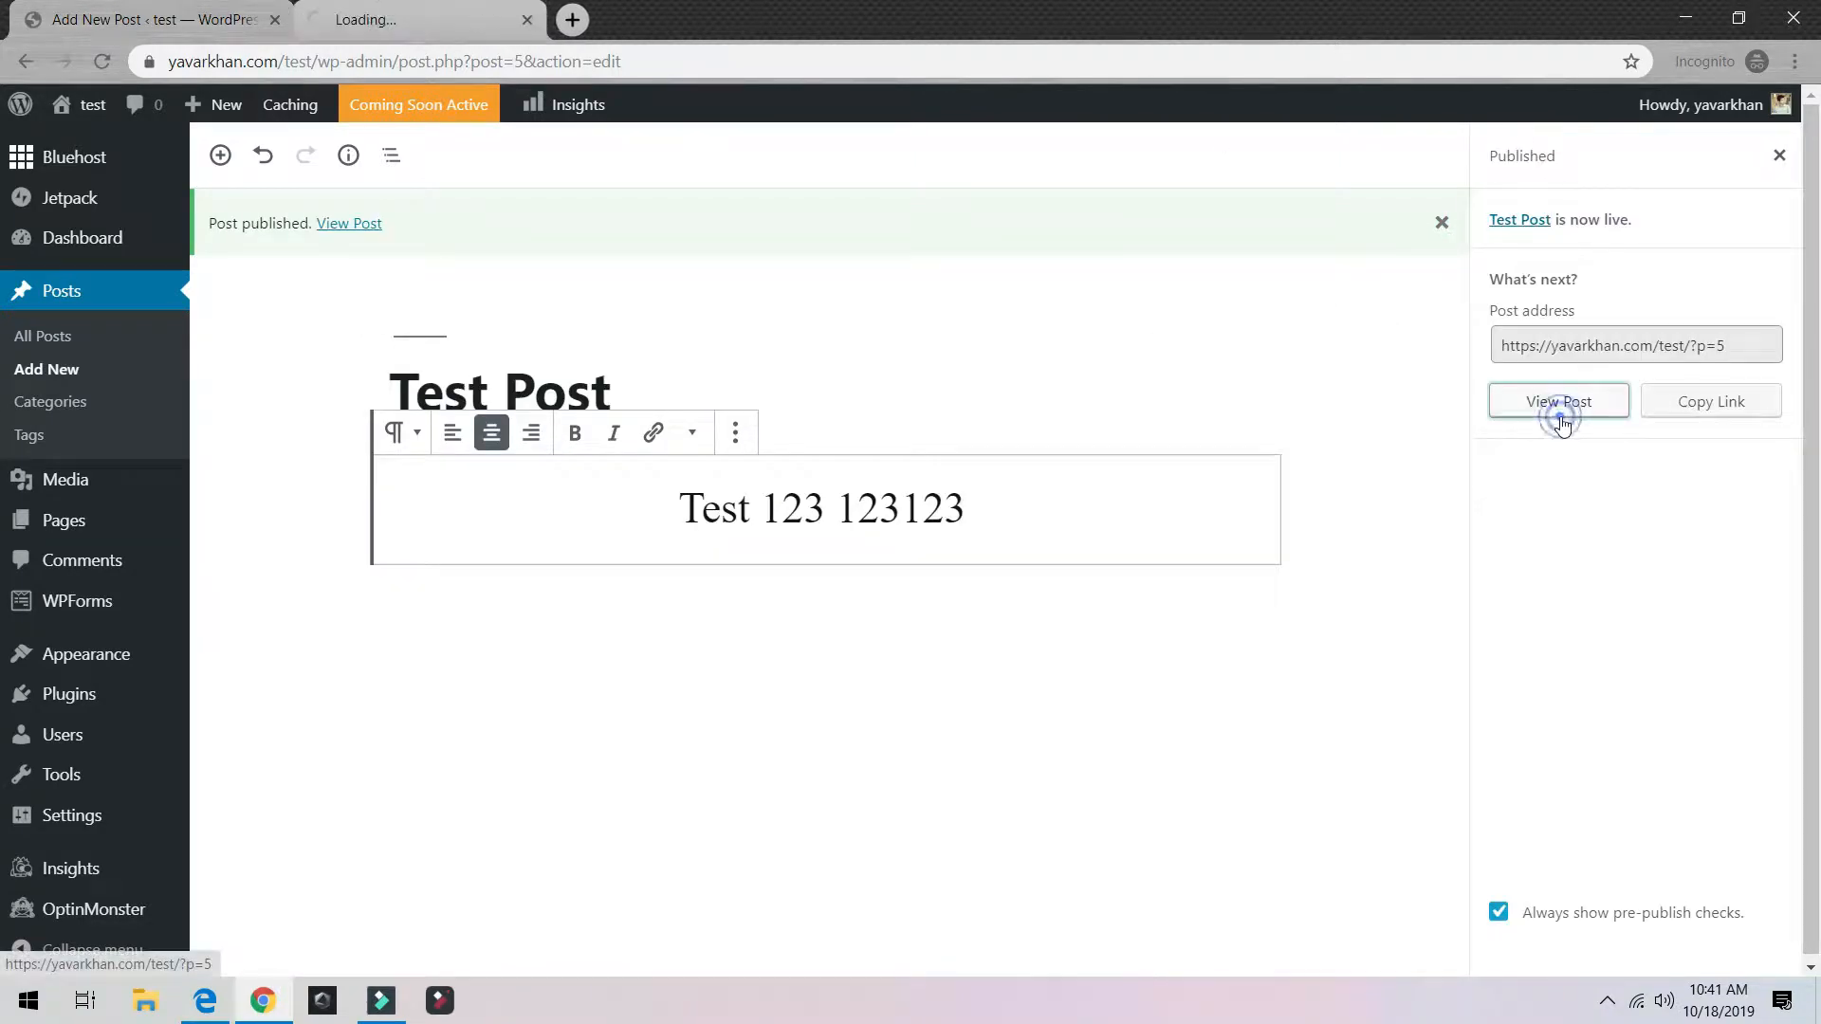
pyautogui.click(347, 225)
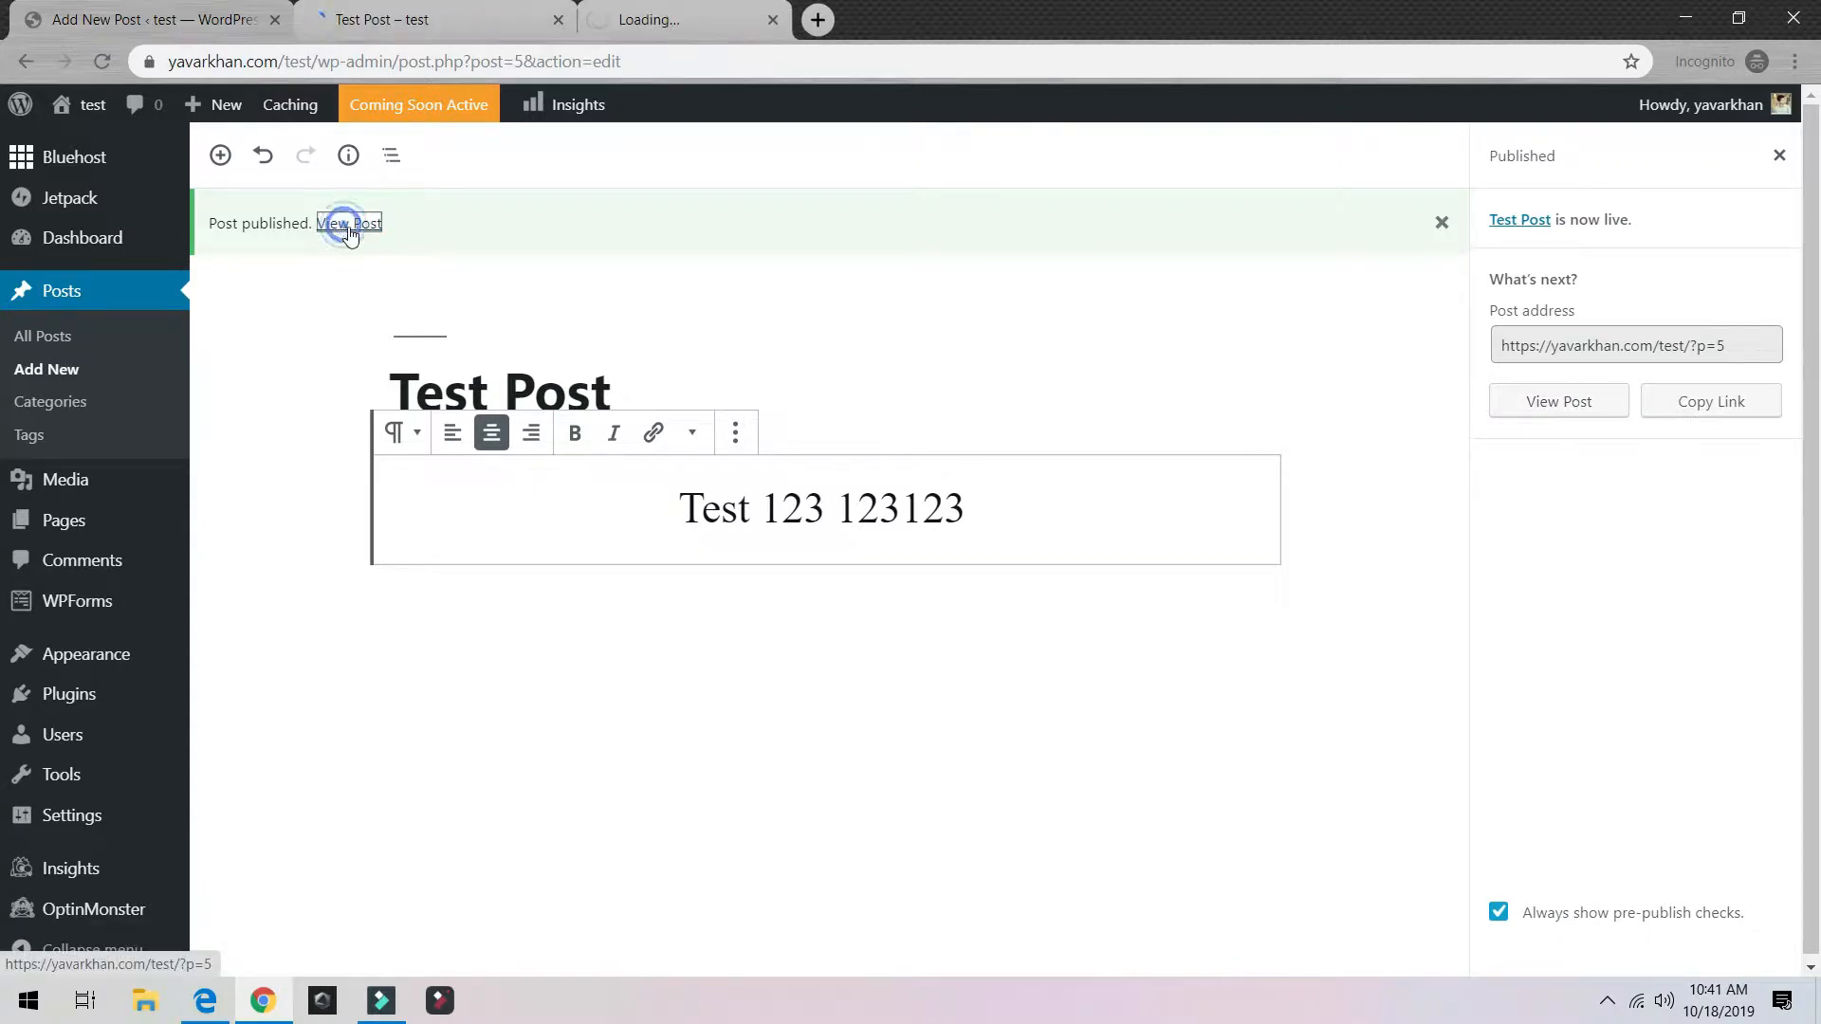
pyautogui.moveTo(92, 112)
pyautogui.middleClick(83, 155)
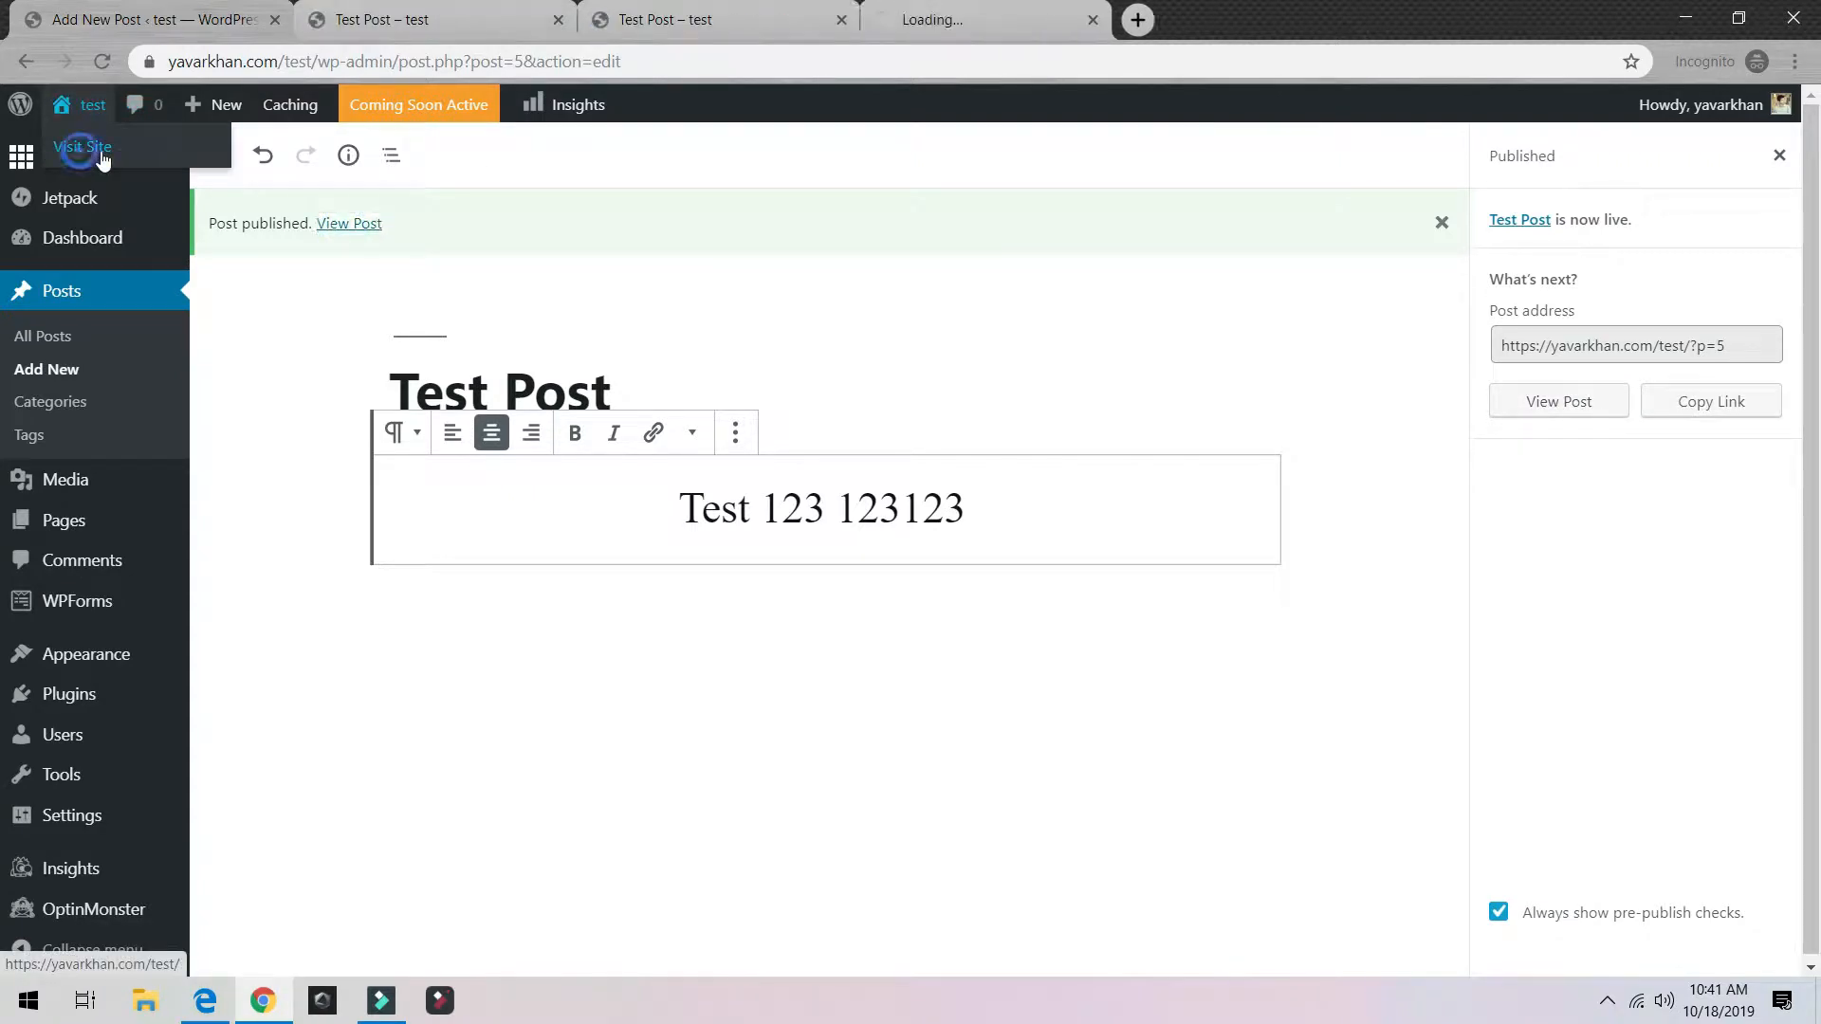
pyautogui.click(464, 24)
pyautogui.scroll(-2, 517, 540)
pyautogui.scroll(2, 559, 522)
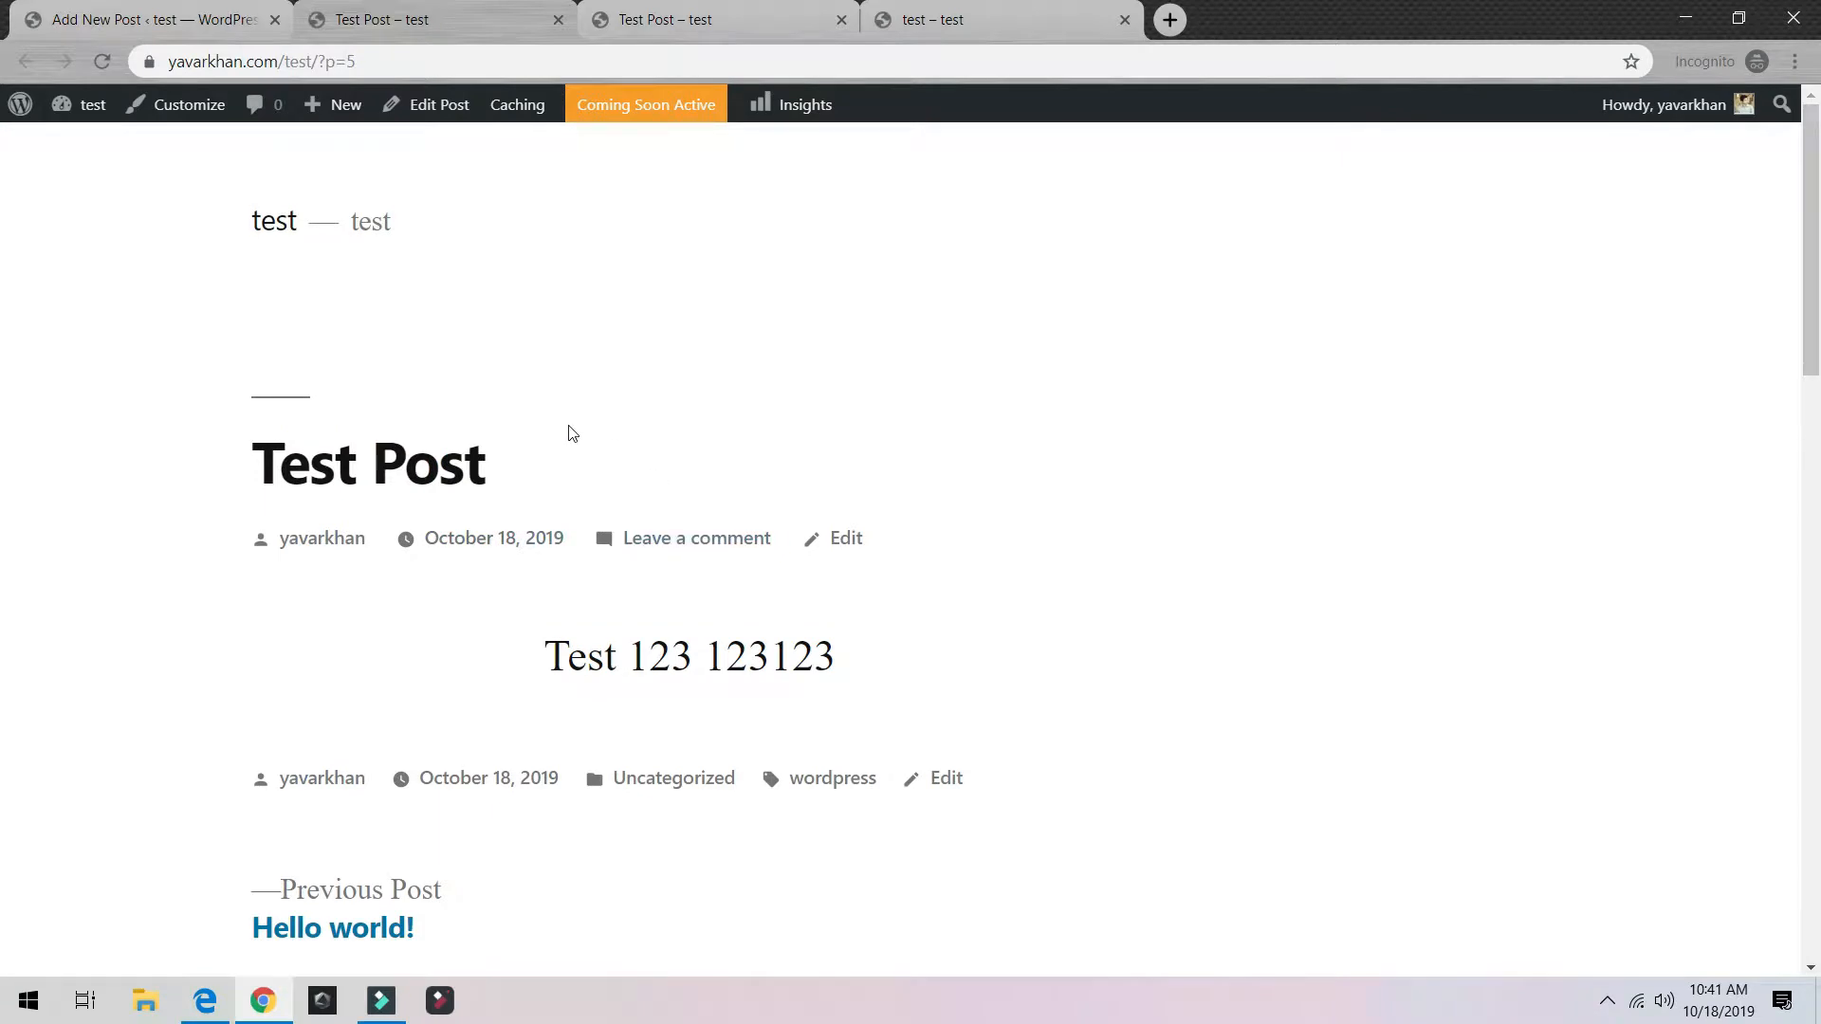
pyautogui.click(557, 20)
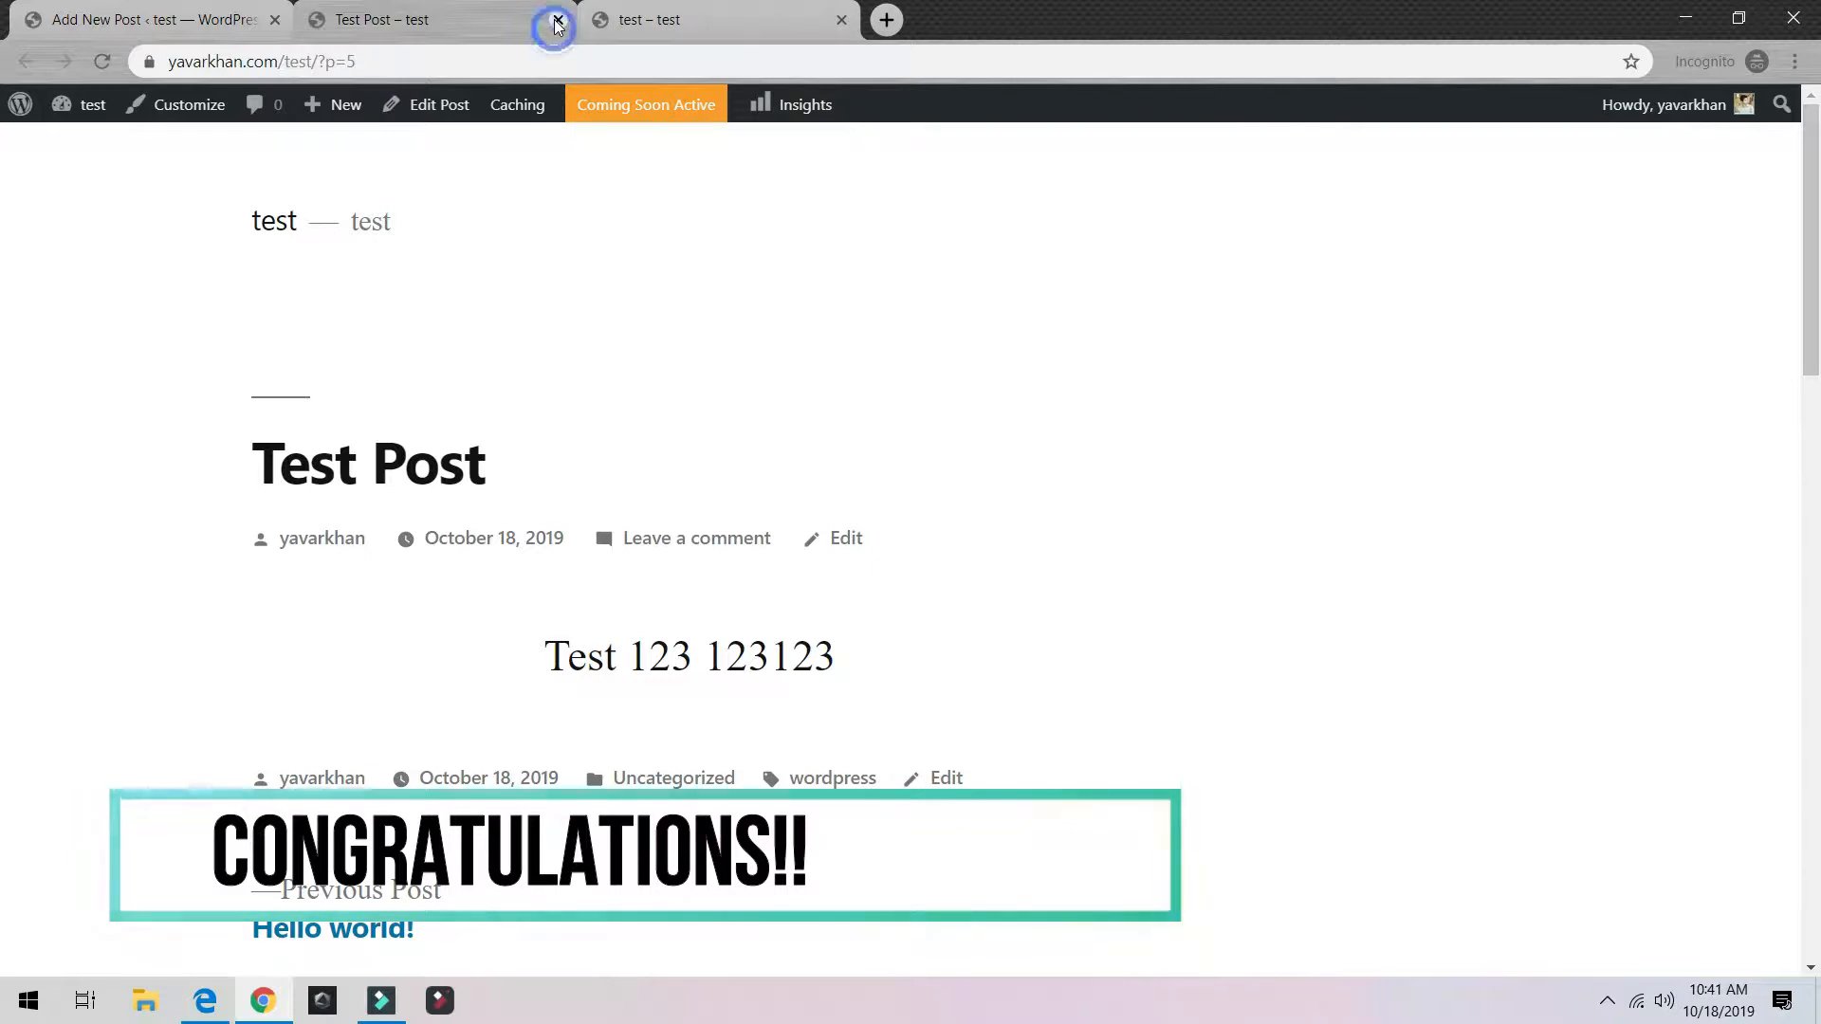
pyautogui.click(558, 21)
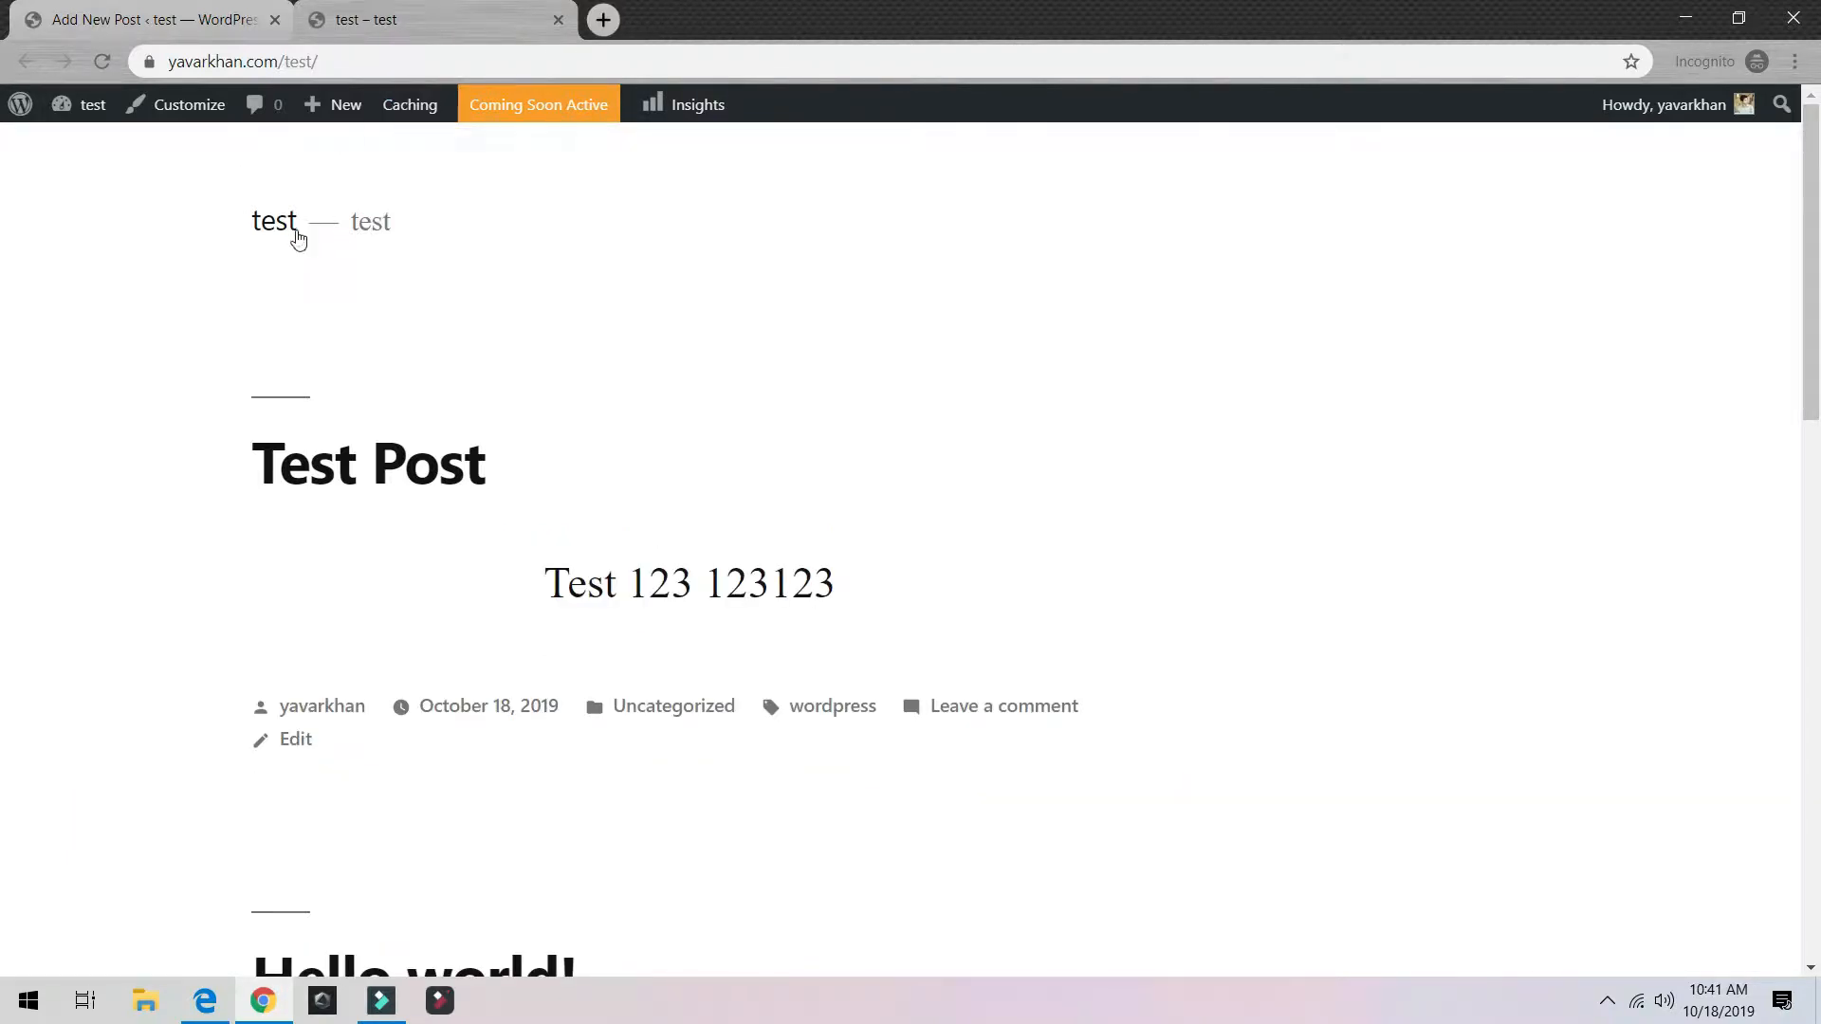
pyautogui.click(282, 224)
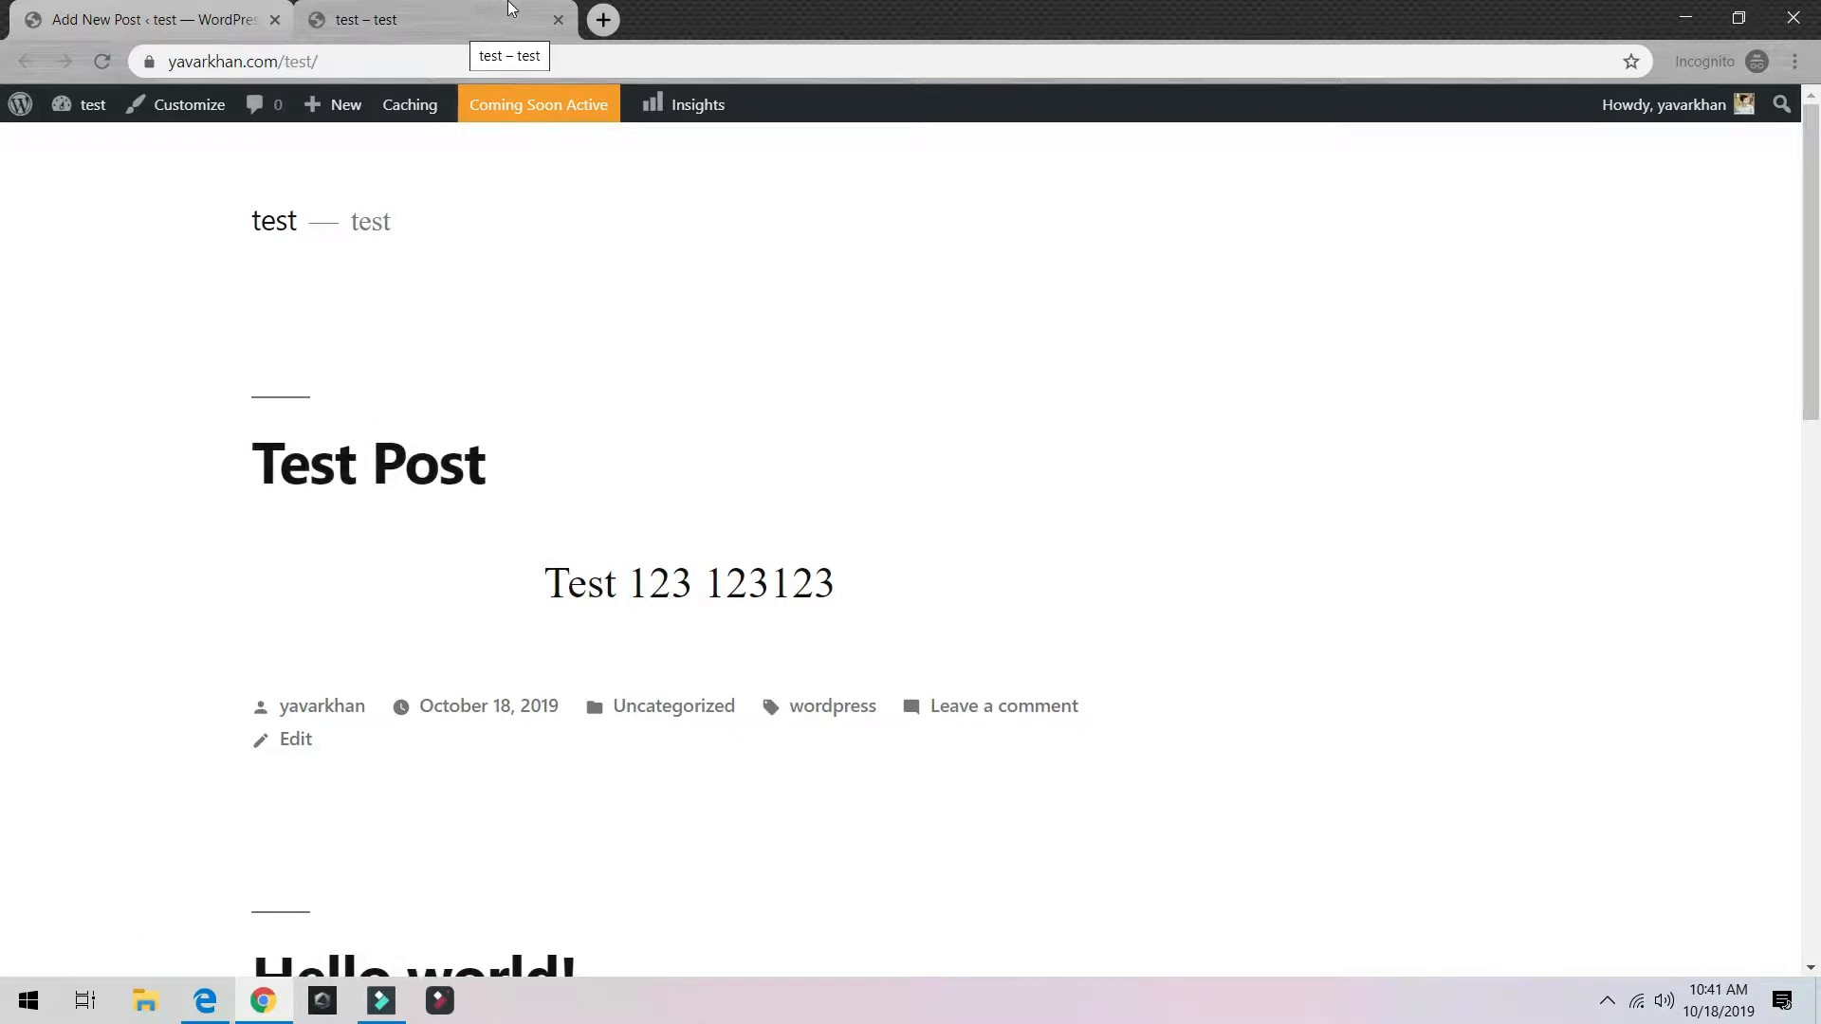
pyautogui.click(558, 19)
pyautogui.moveTo(60, 525)
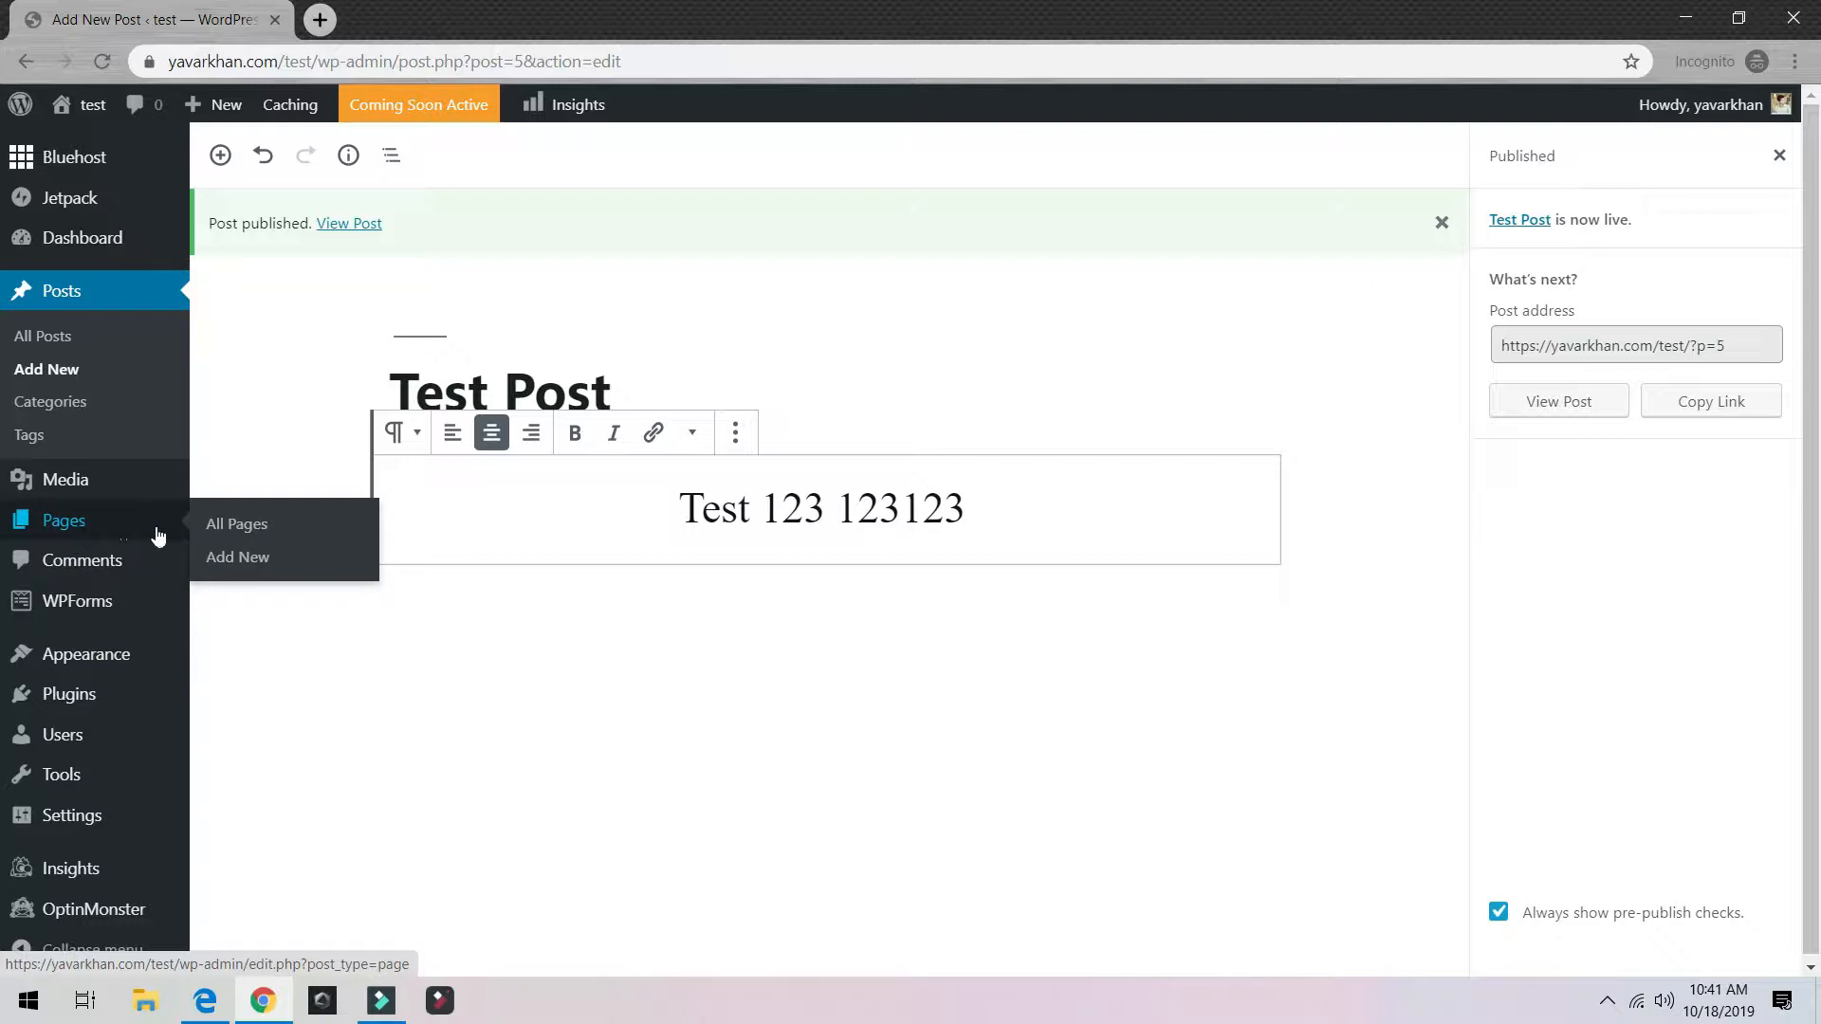
# Step: Create the page 'Test Page' with the paragraph 'Test 123 page' and publish it
pyautogui.click(268, 526)
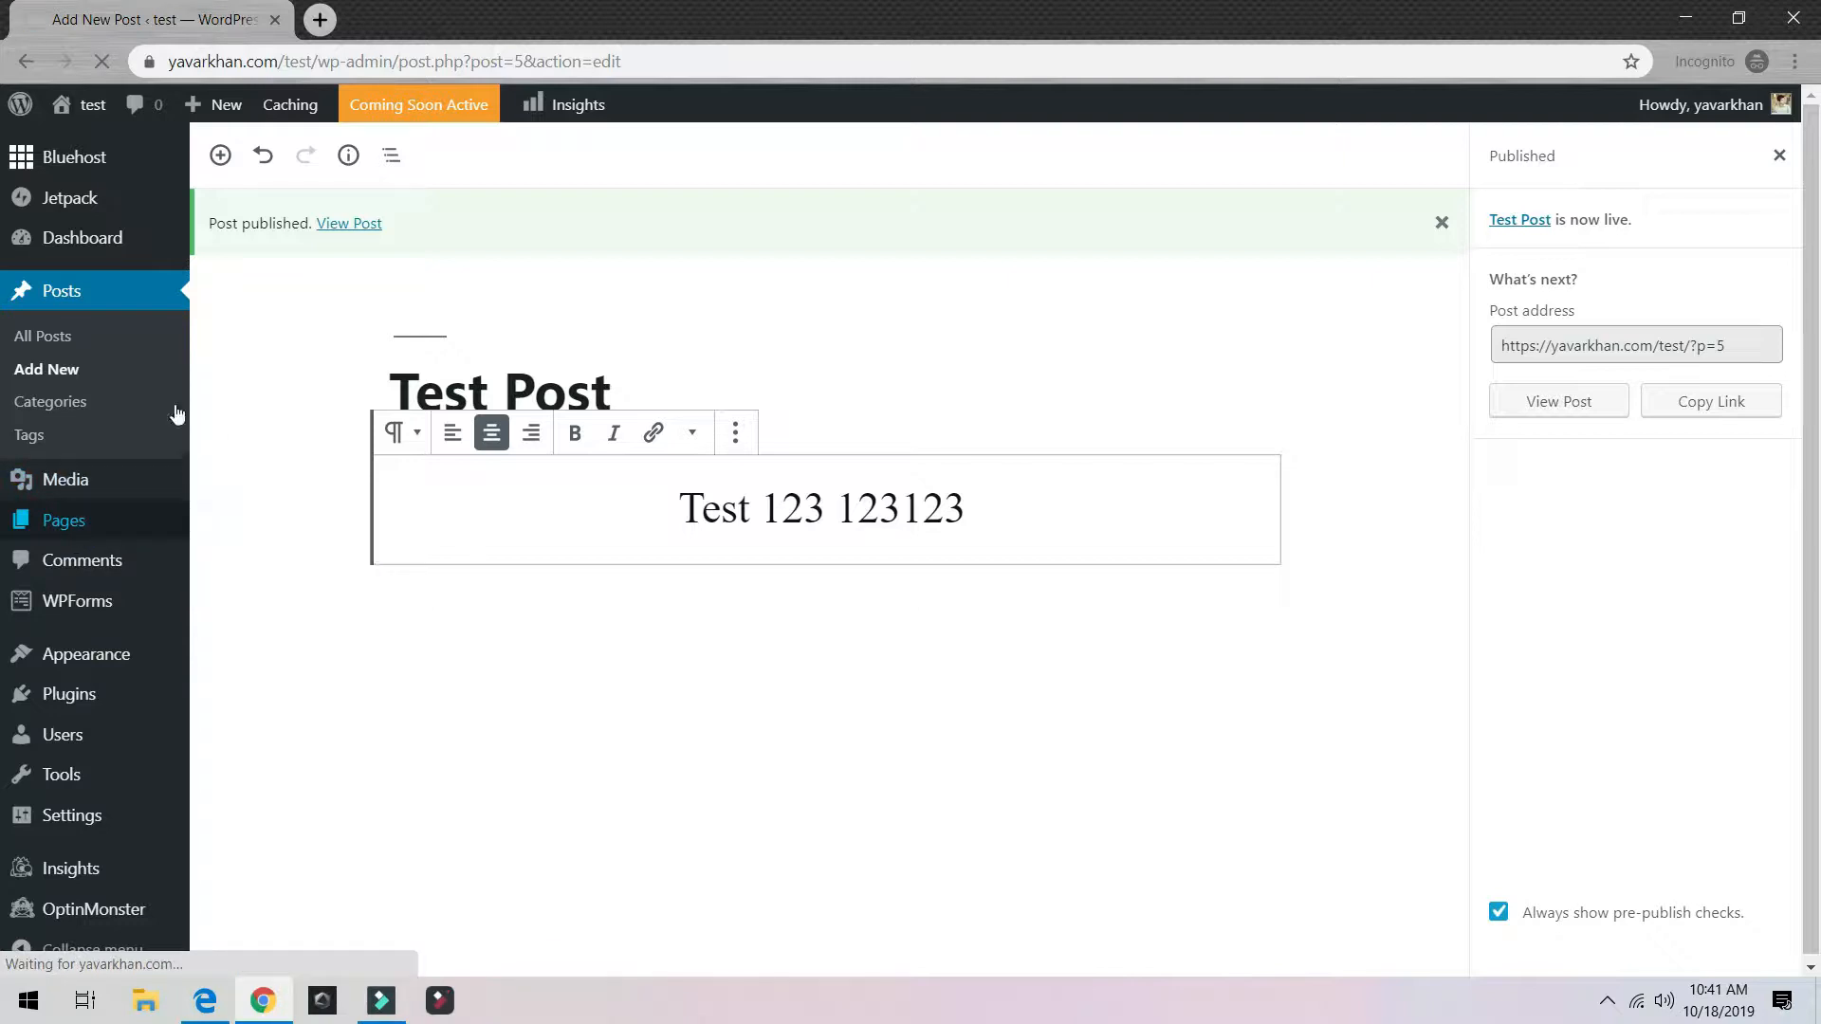
pyautogui.scroll(-2, 399, 654)
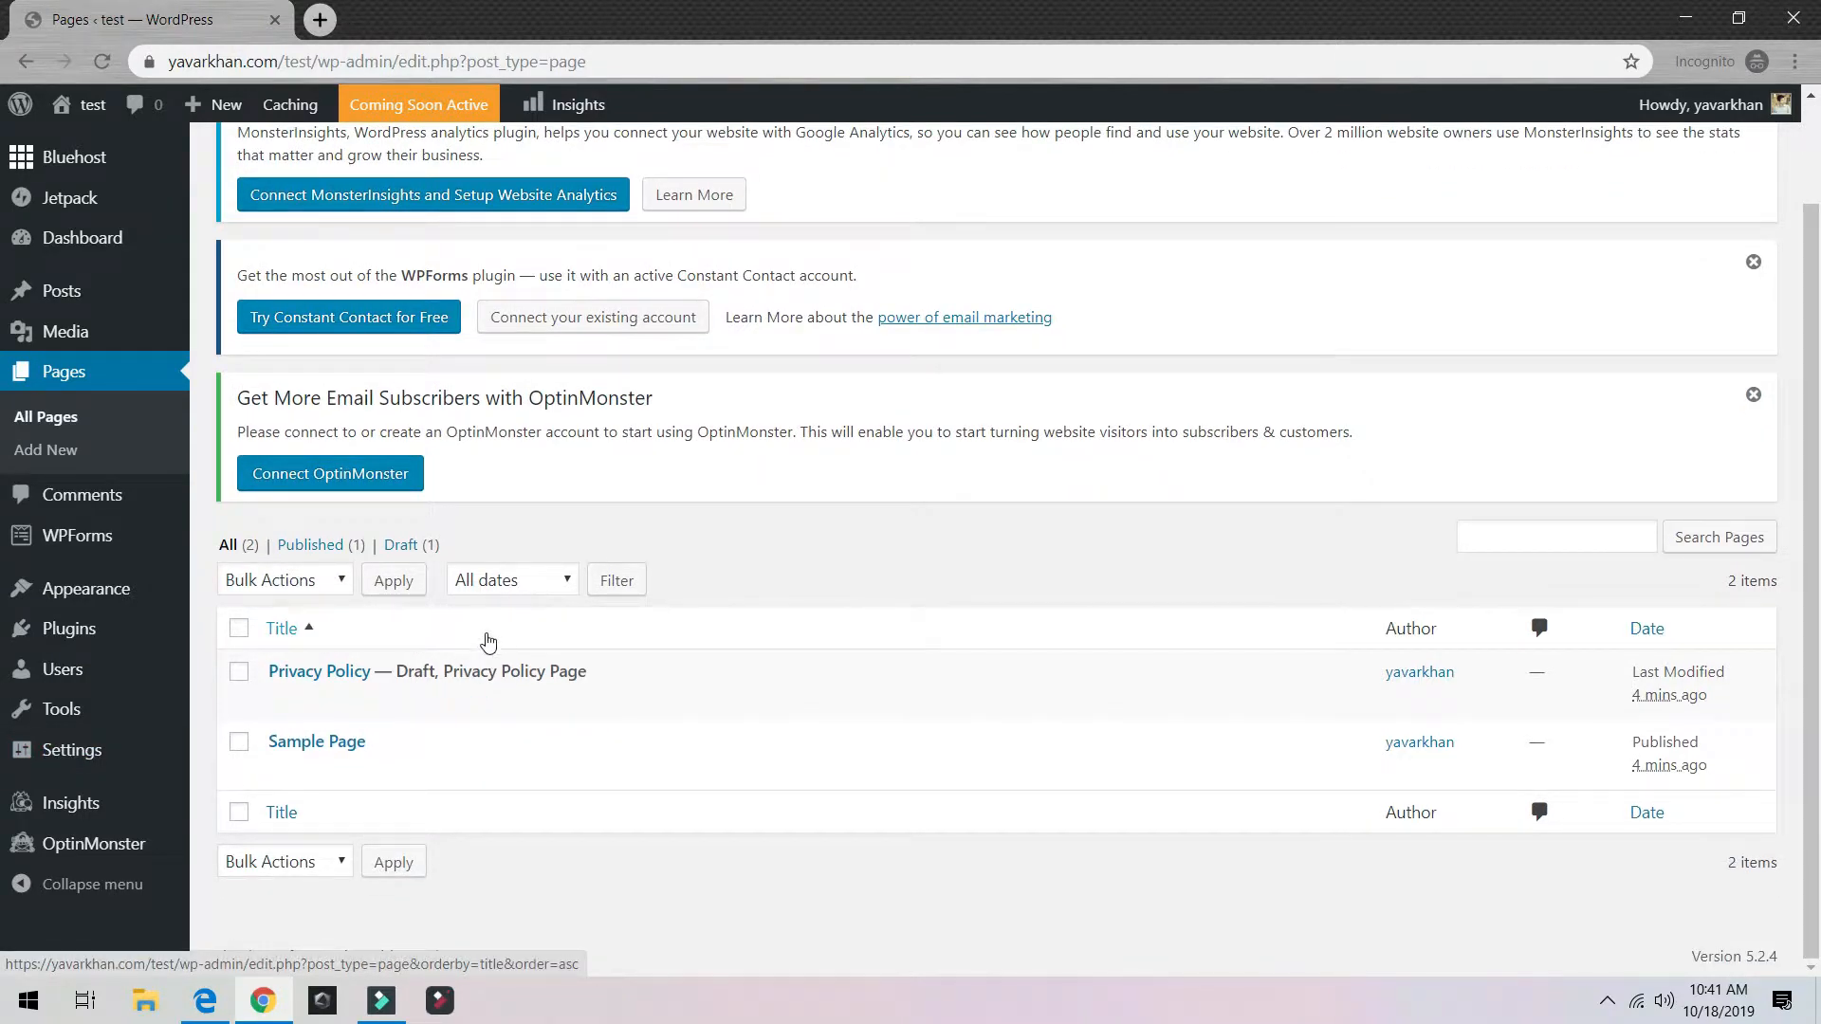
pyautogui.click(55, 457)
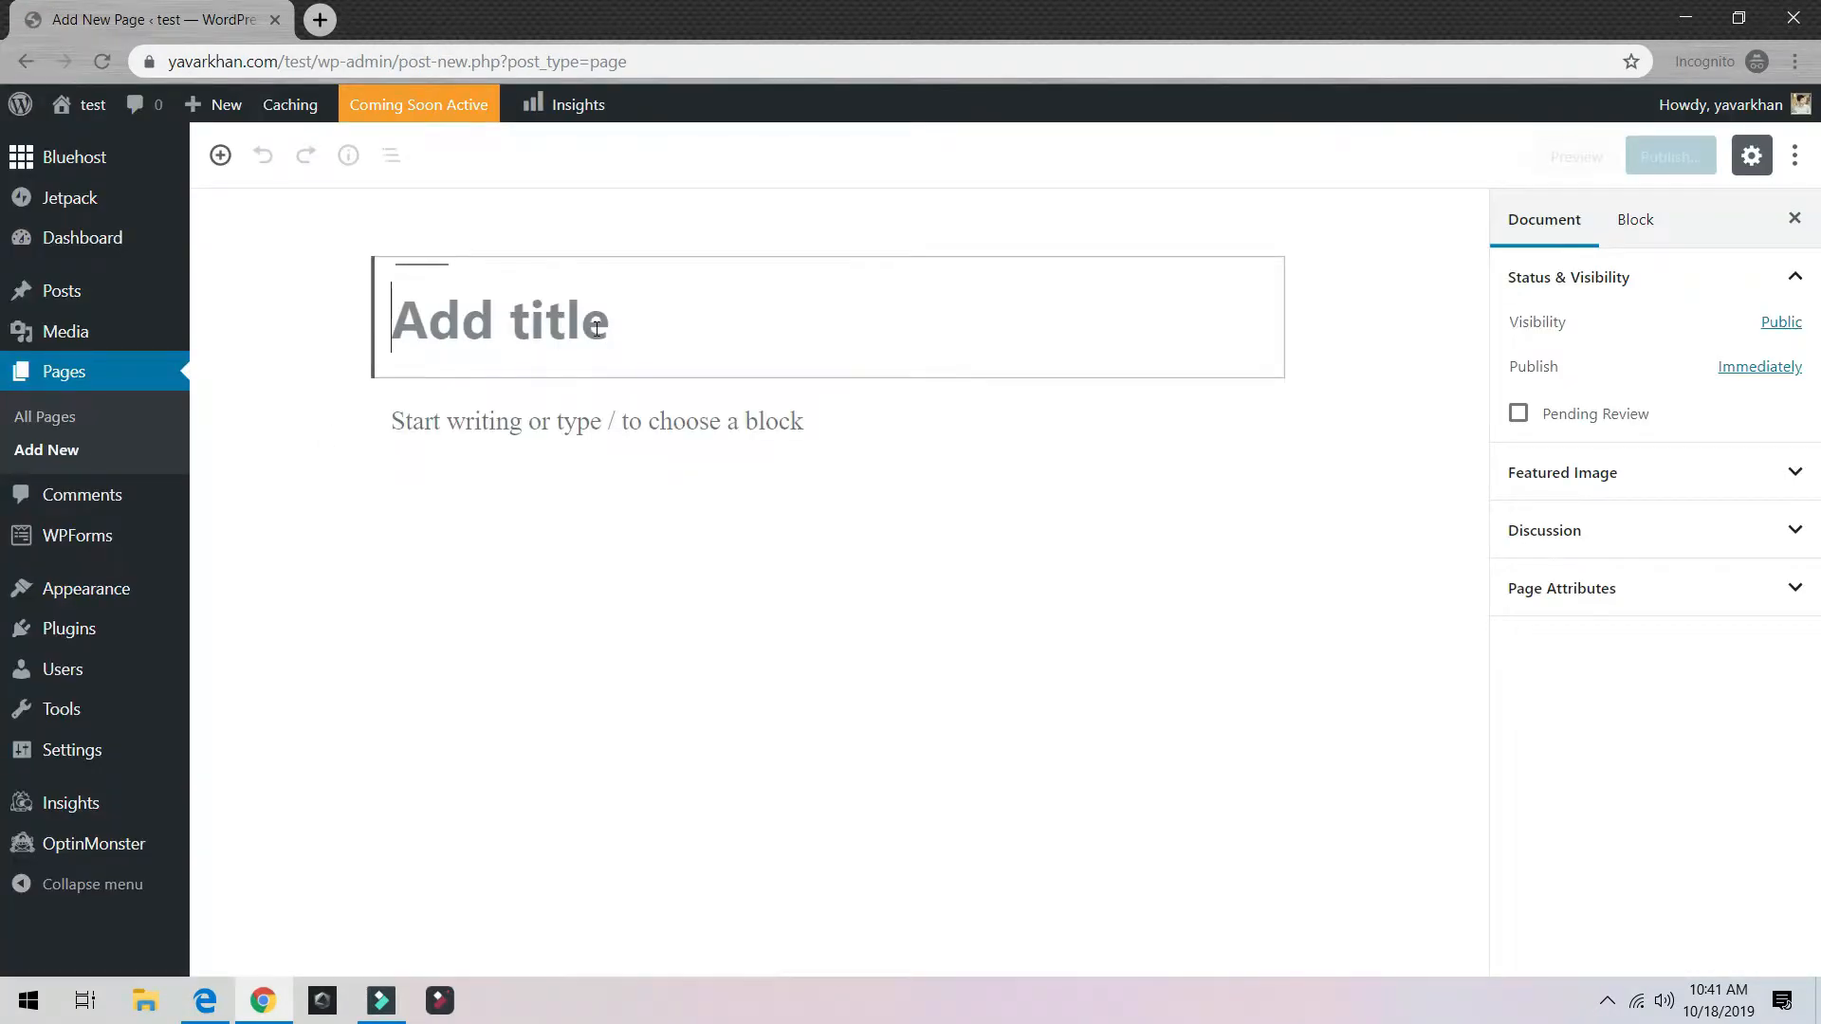
pyautogui.write('Test Page')
pyautogui.press('Return')
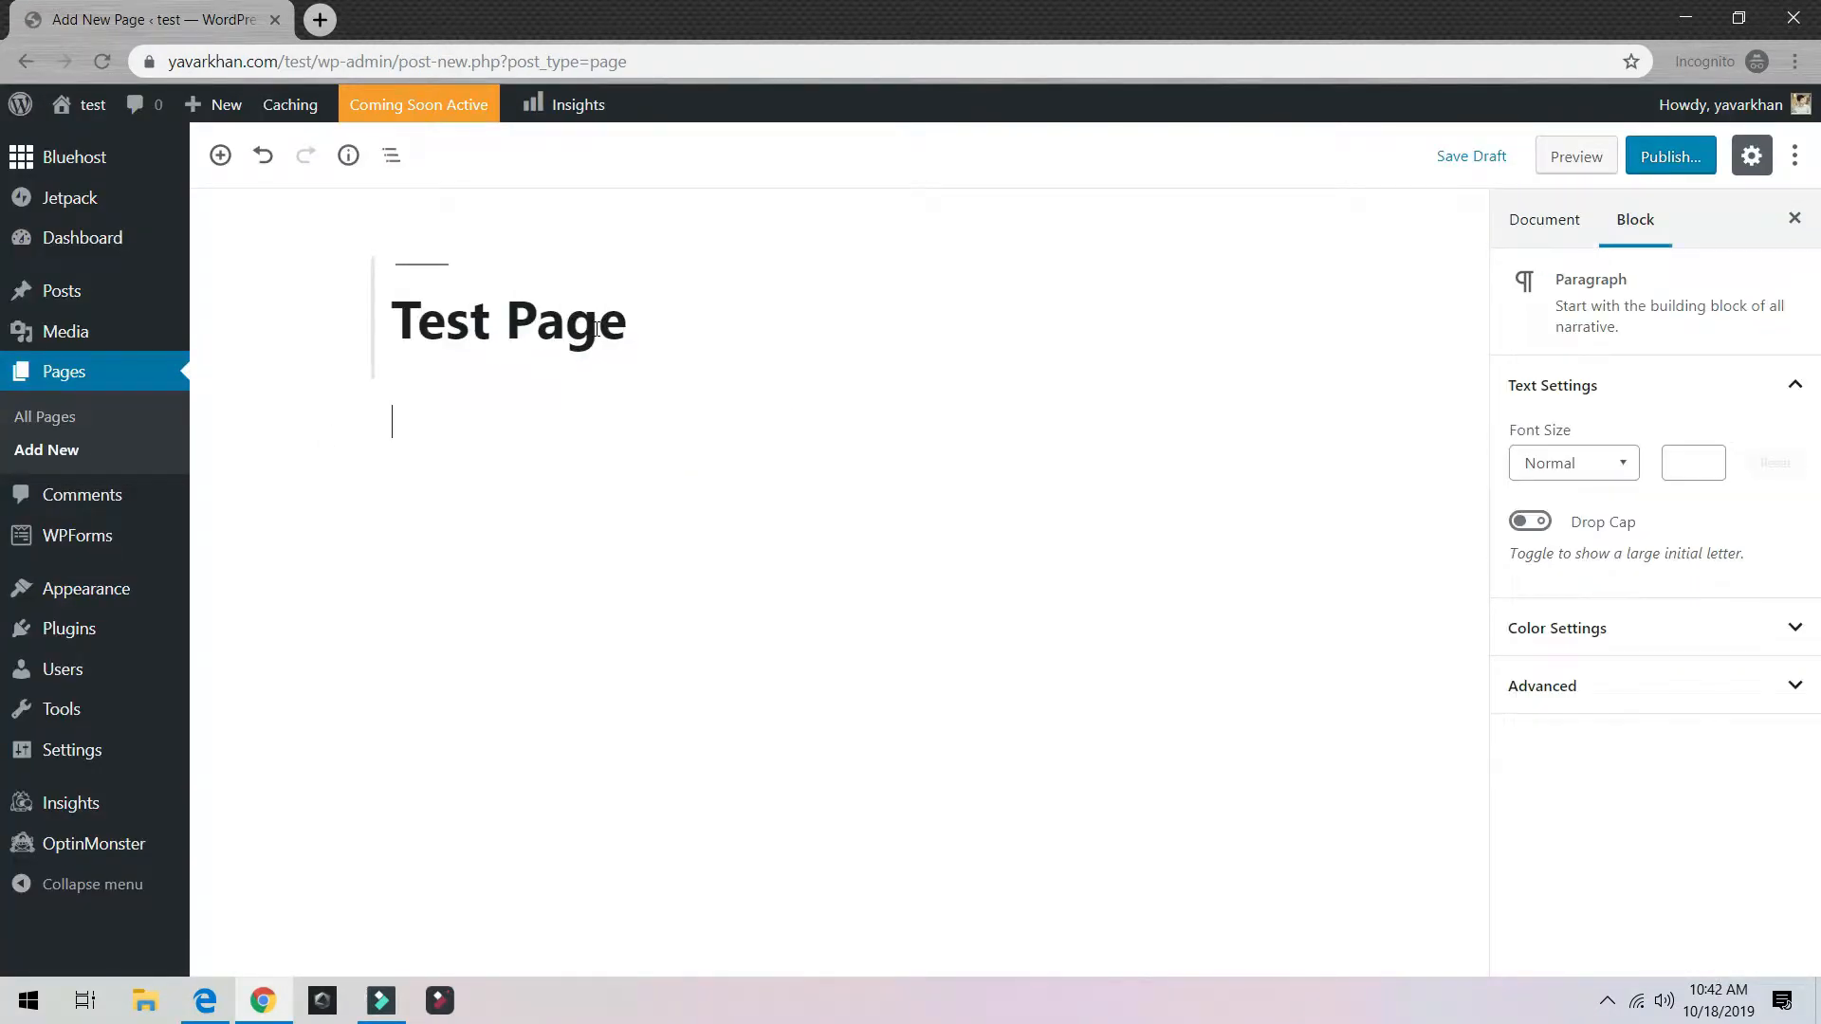
pyautogui.write('Test 123 page')
pyautogui.click(1677, 159)
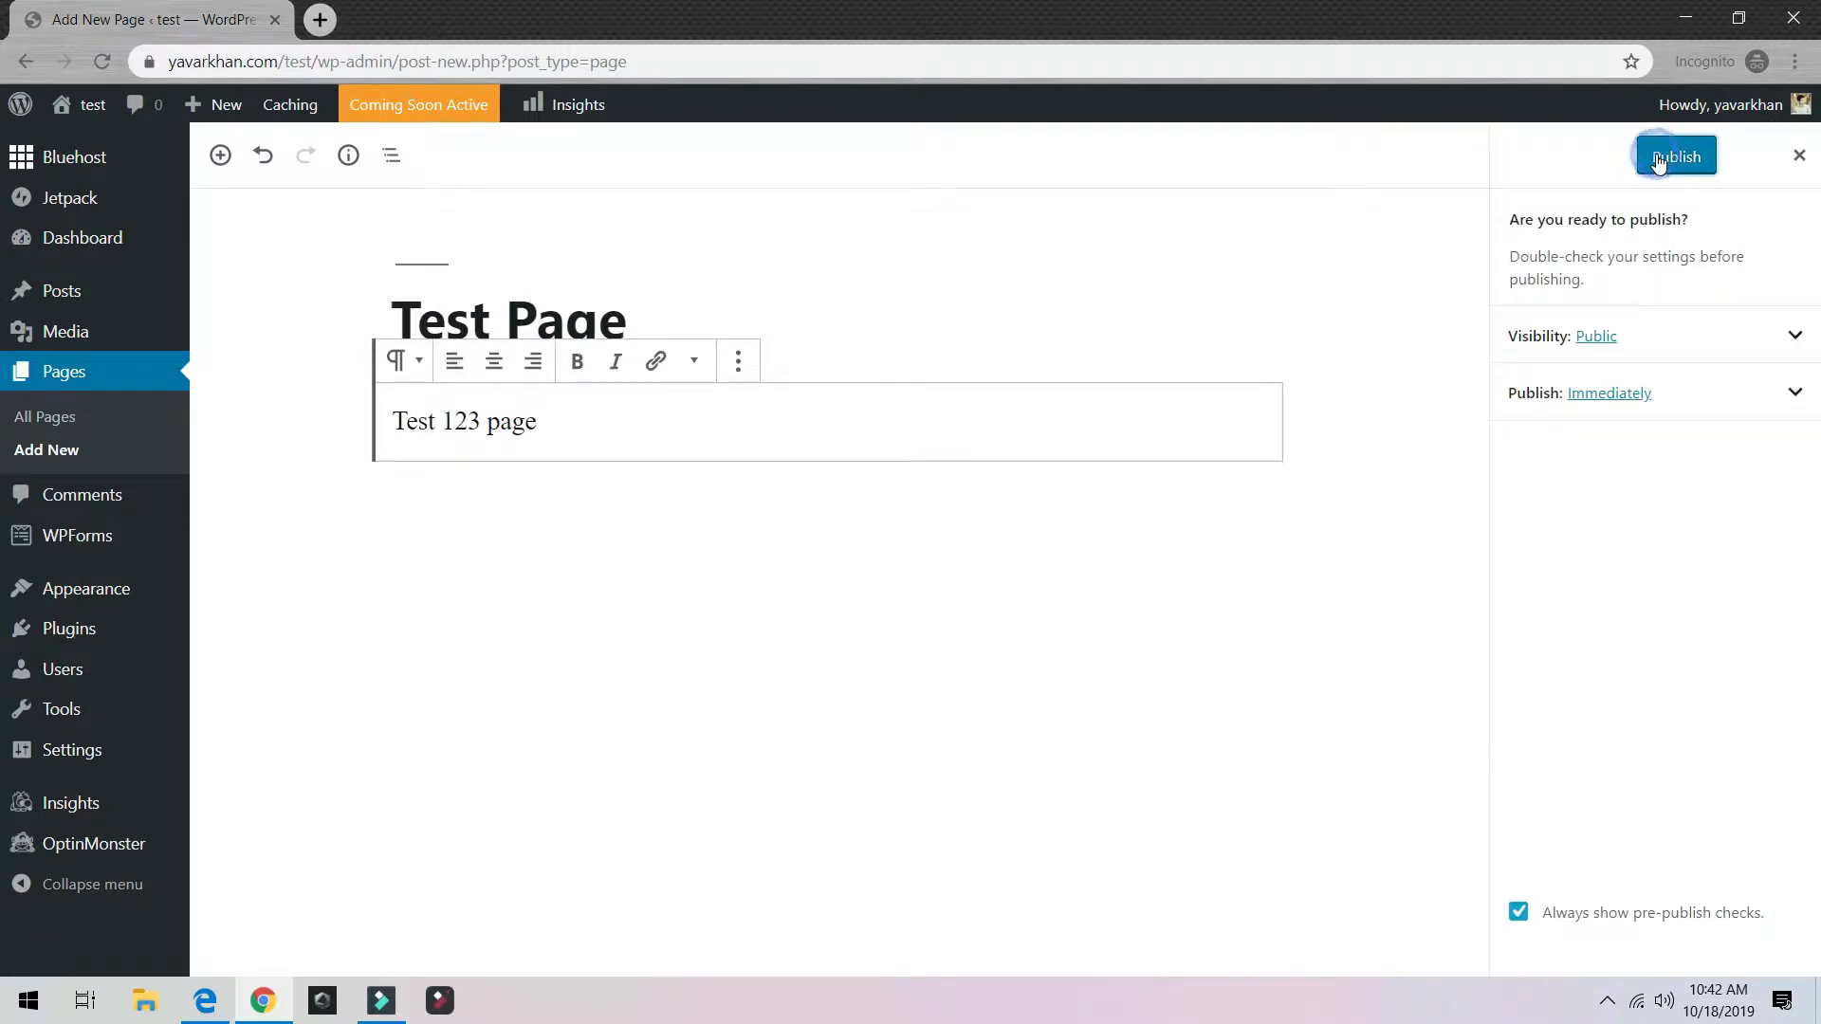
pyautogui.click(1676, 156)
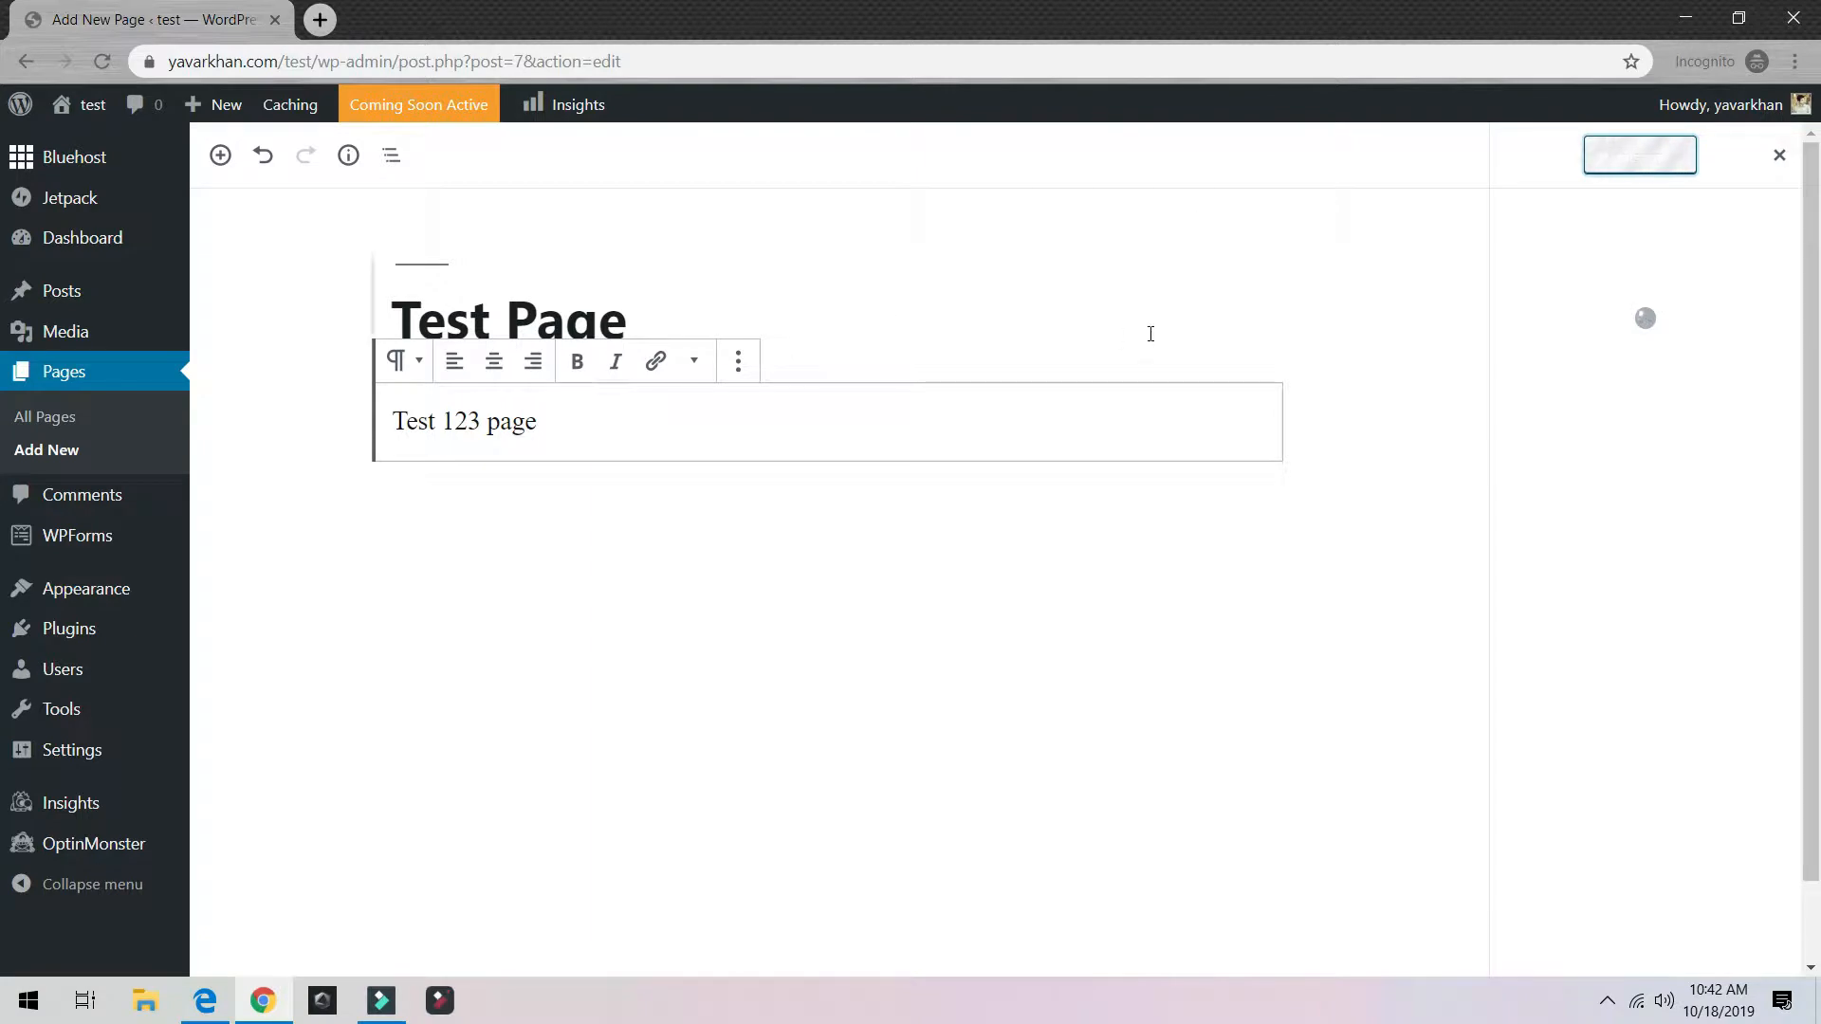
pyautogui.click(1586, 403)
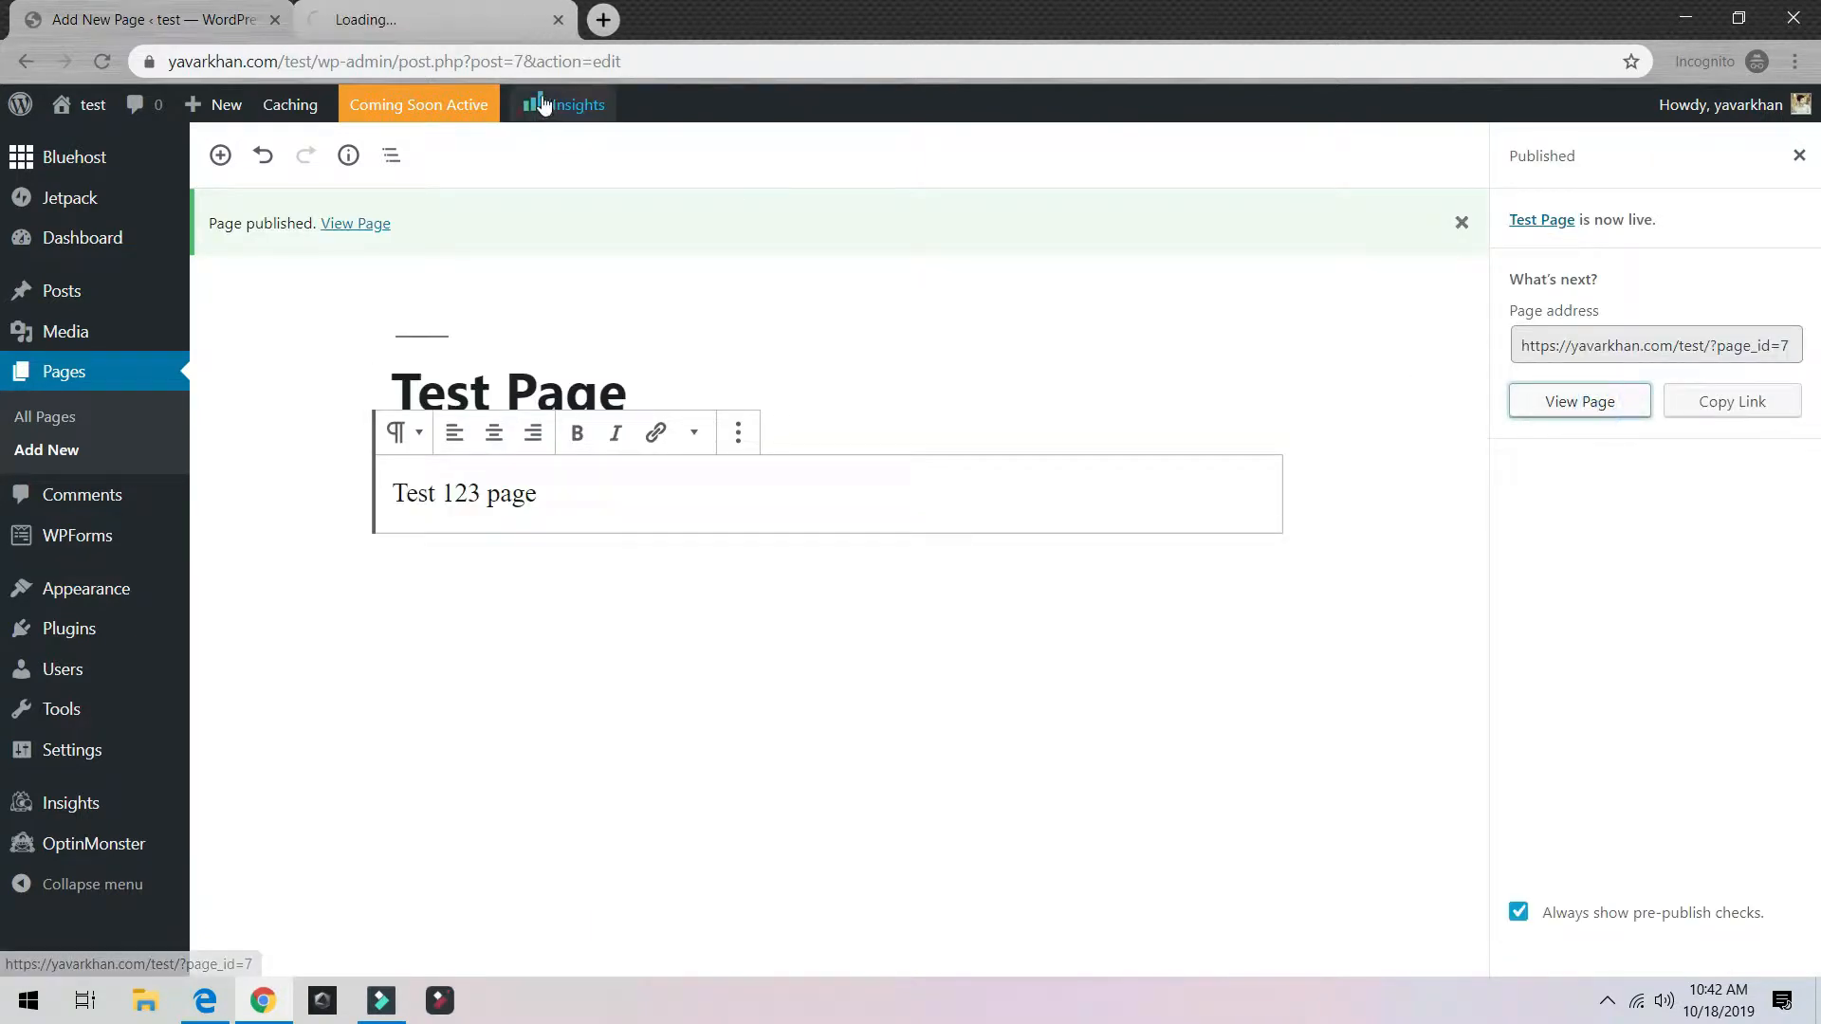
pyautogui.middleClick(89, 149)
pyautogui.click(389, 19)
pyautogui.click(665, 22)
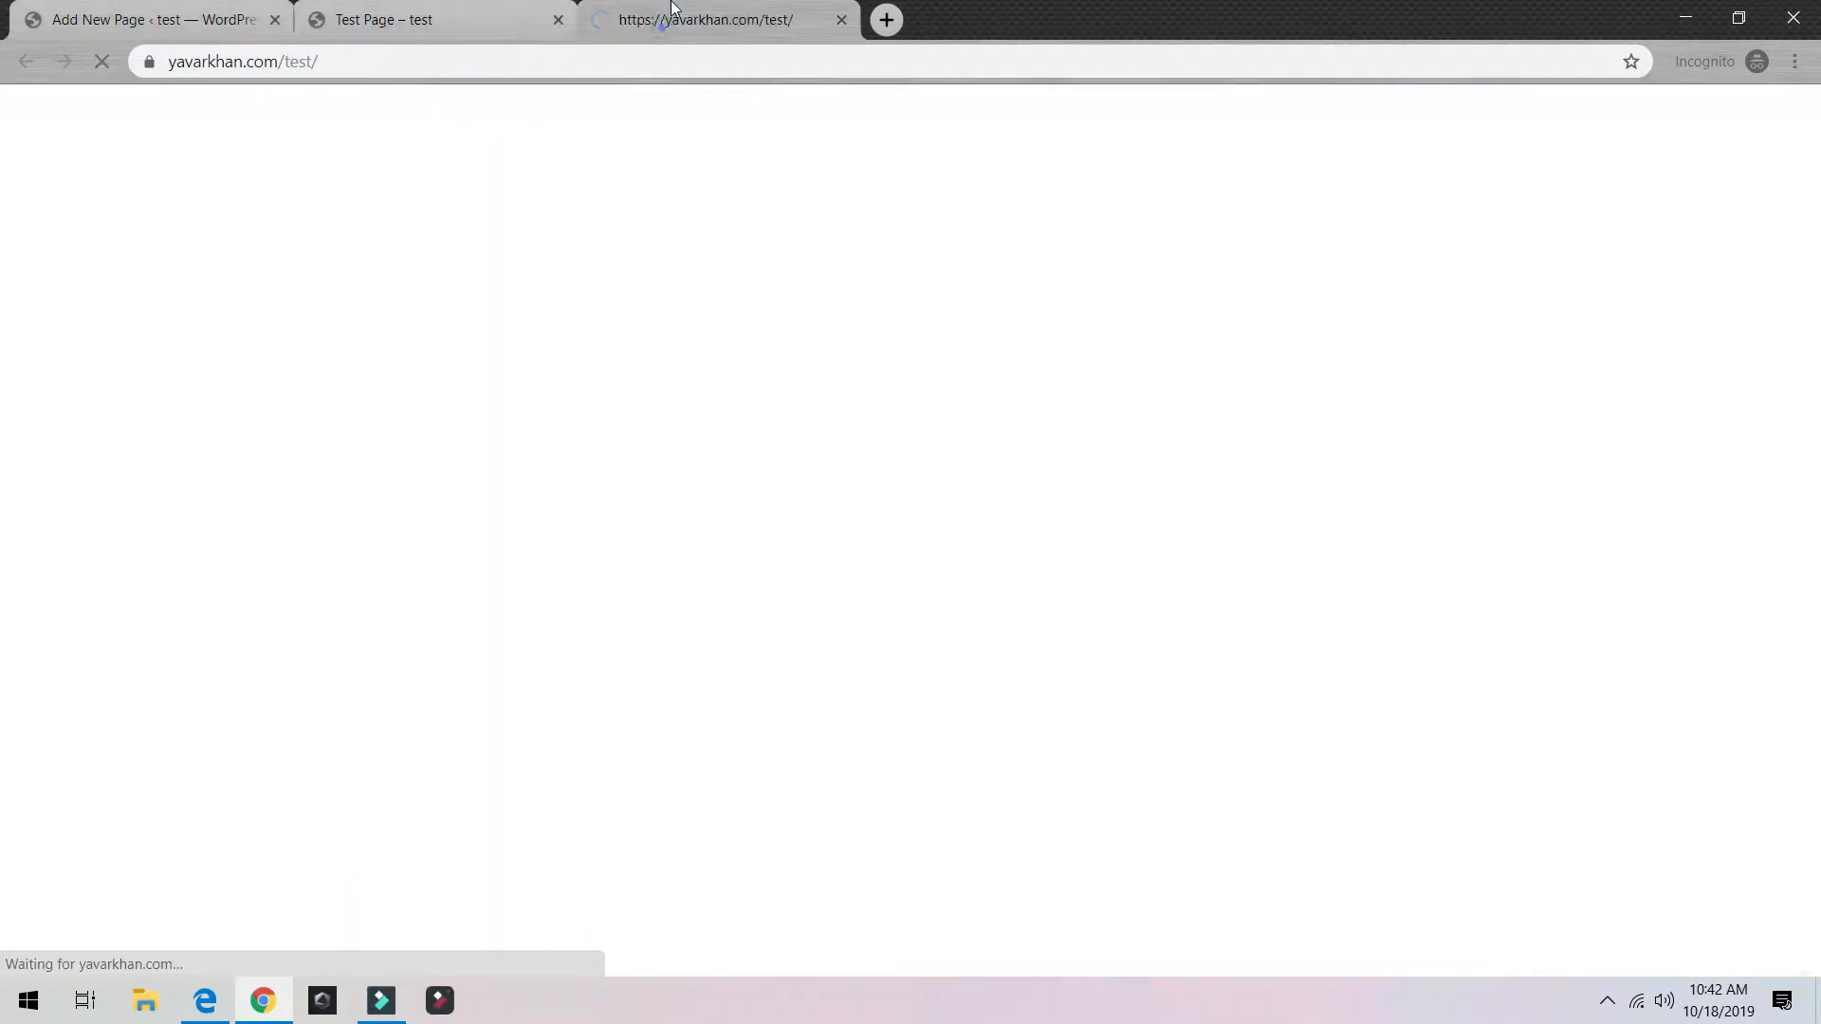
pyautogui.scroll(-7, 484, 474)
pyautogui.scroll(7, 456, 456)
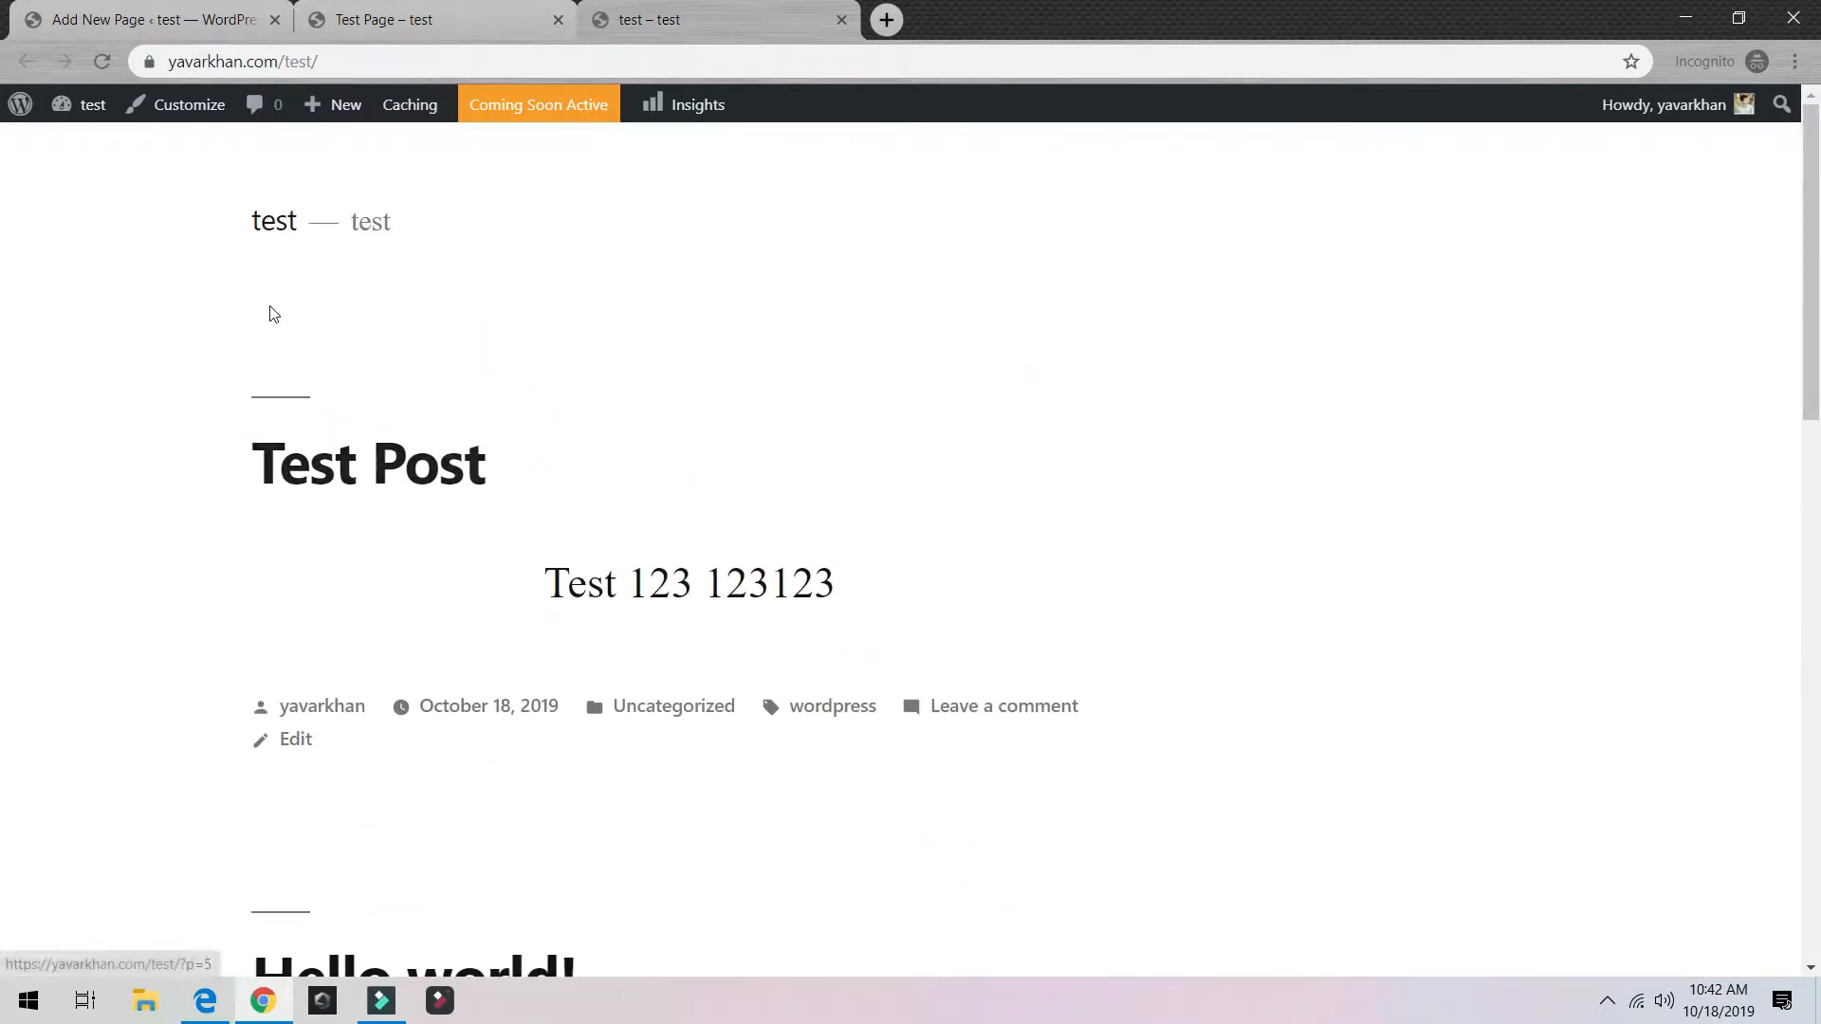
pyautogui.click(273, 227)
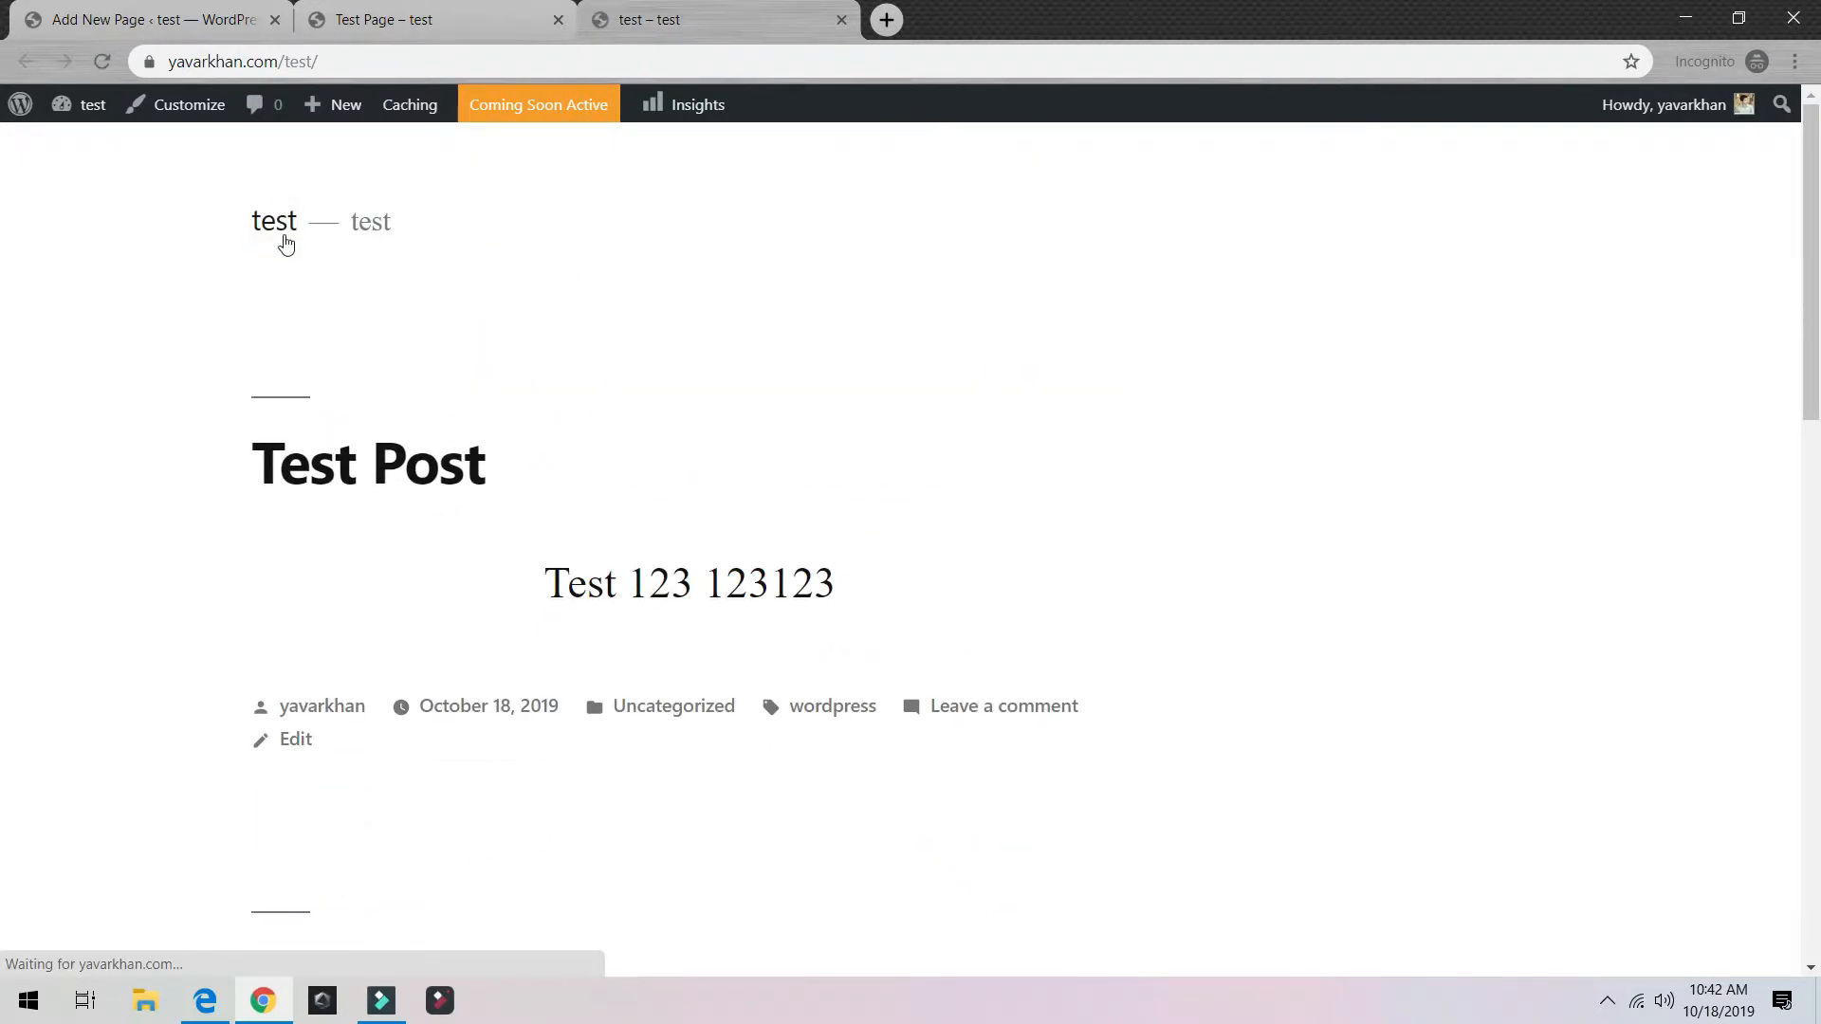
pyautogui.scroll(-10, 382, 346)
pyautogui.scroll(-6, 403, 379)
pyautogui.scroll(10, 403, 379)
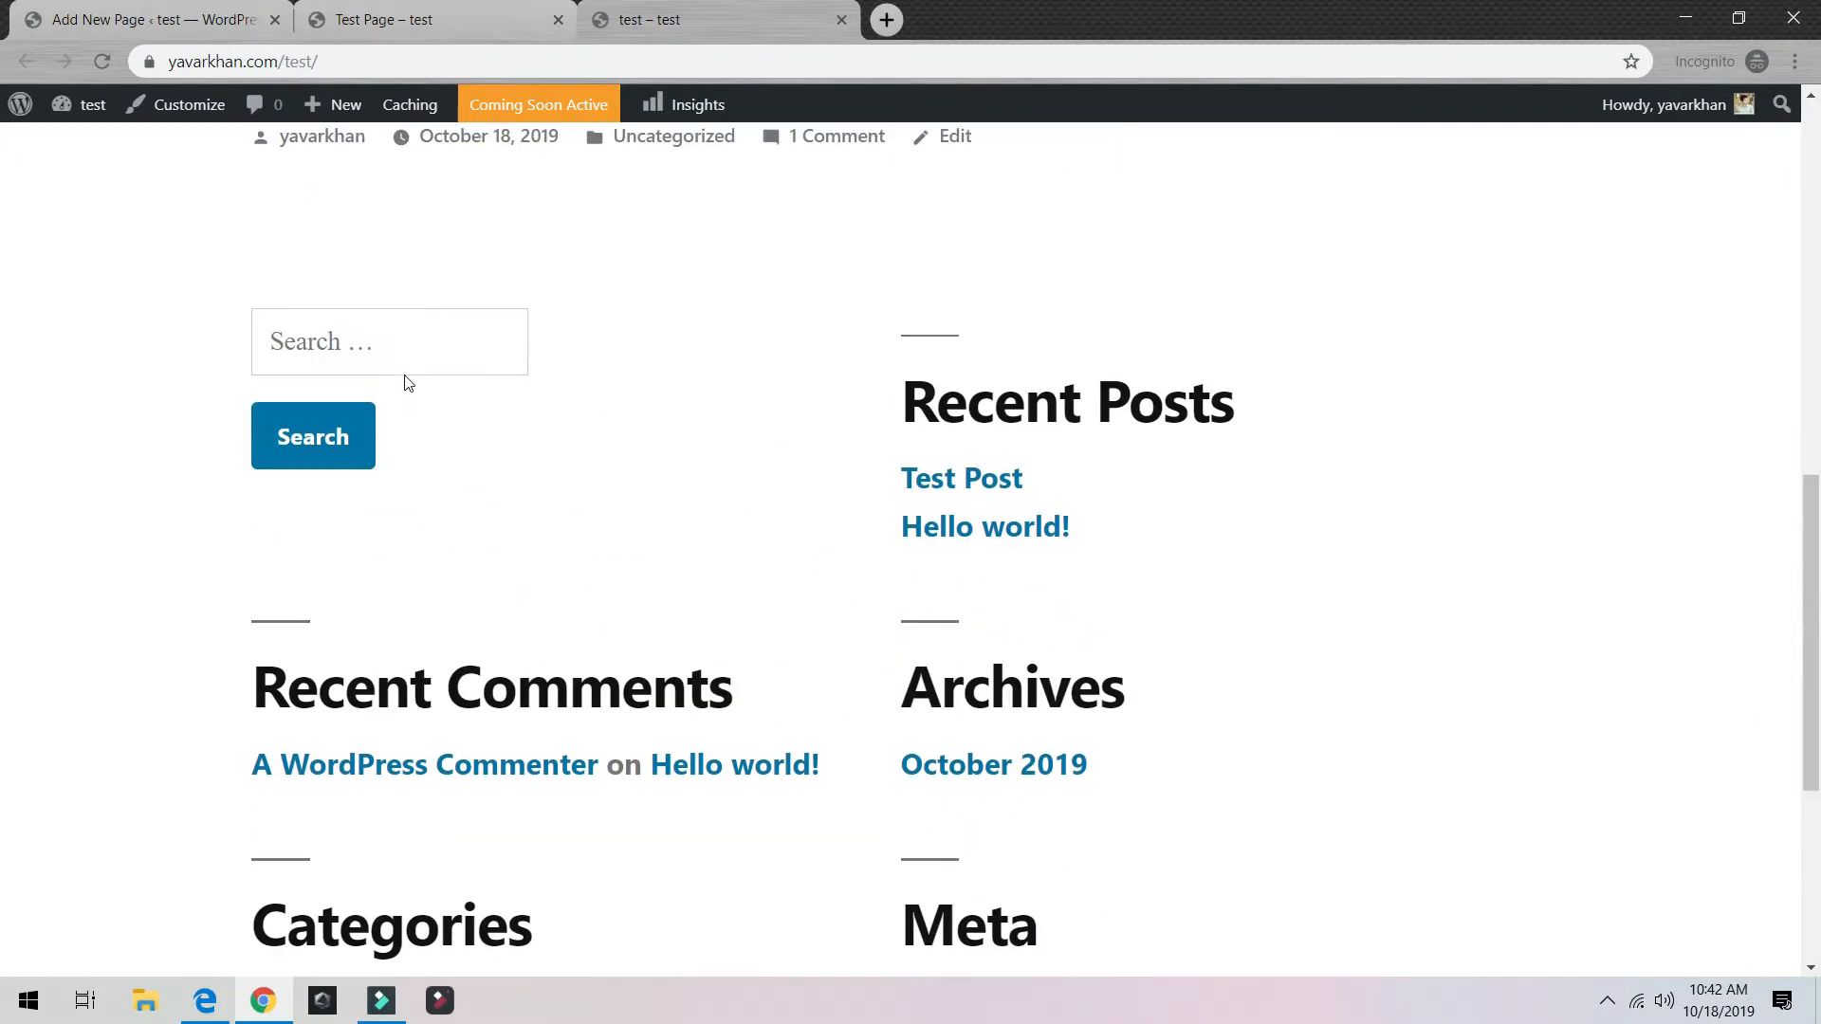
pyautogui.click(477, 10)
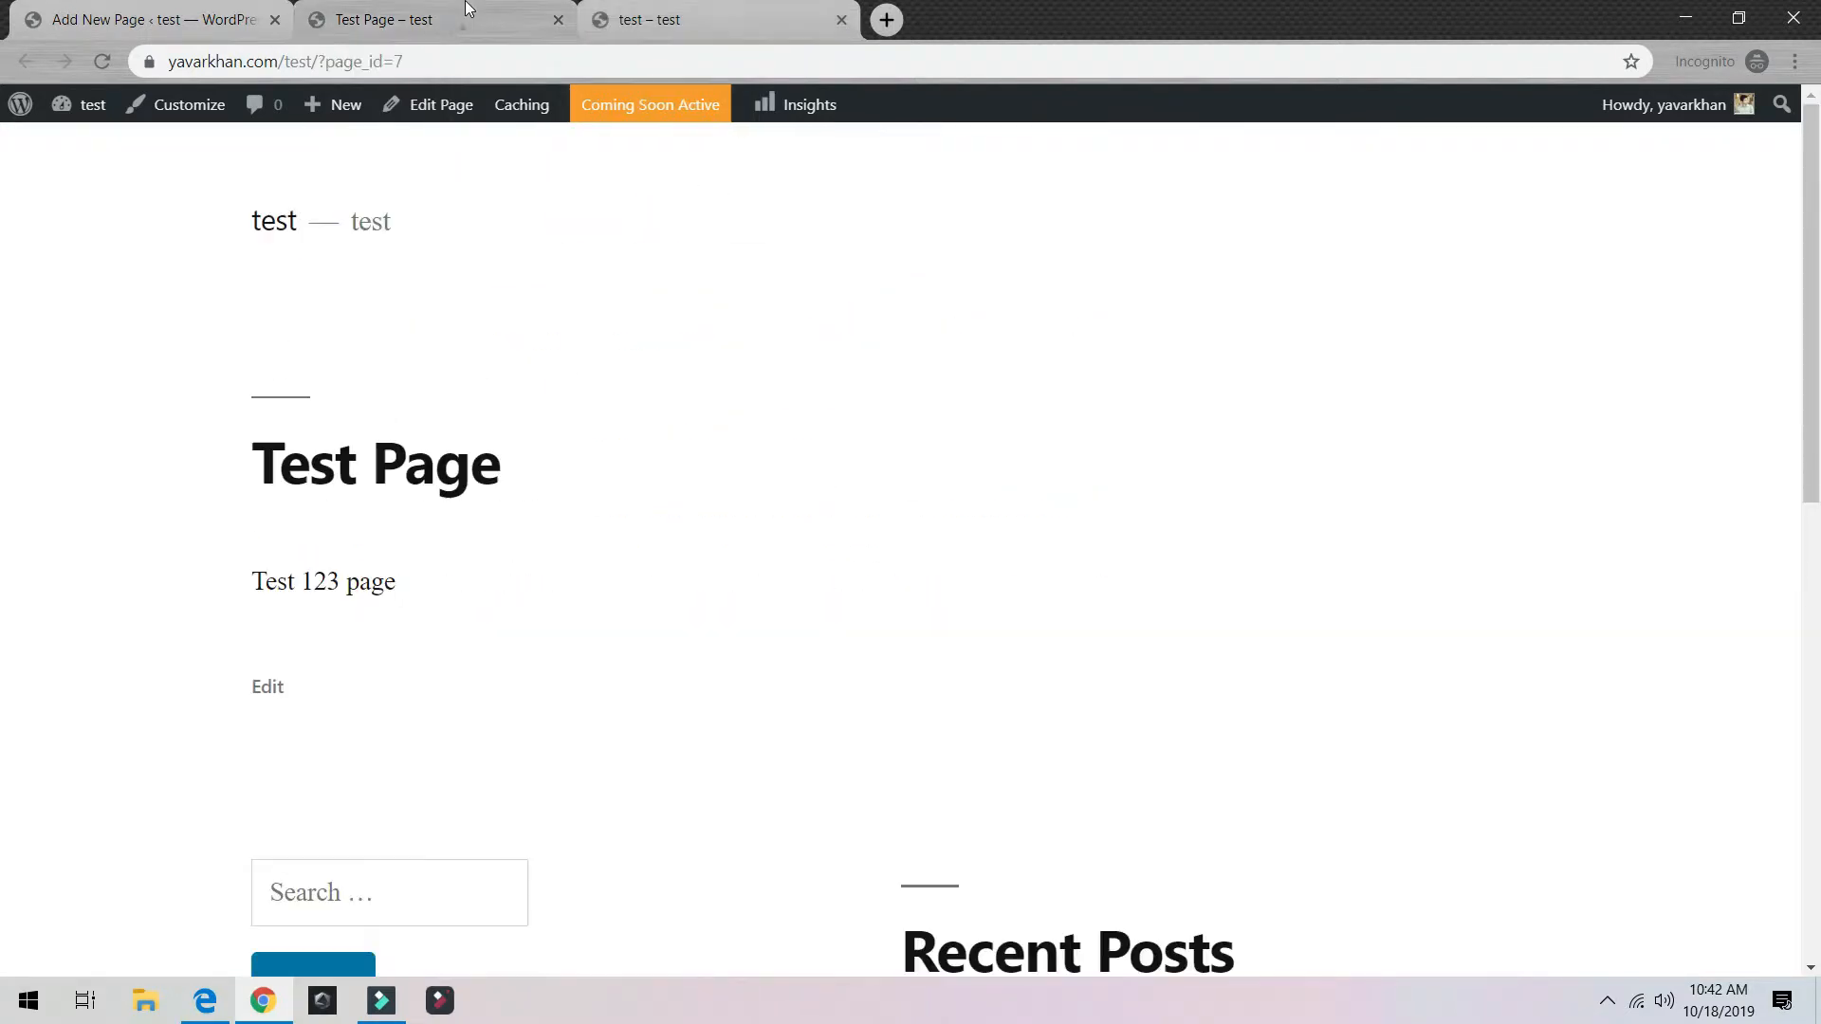
pyautogui.scroll(-2, 374, 532)
pyautogui.scroll(3, 373, 532)
pyautogui.scroll(-8, 565, 569)
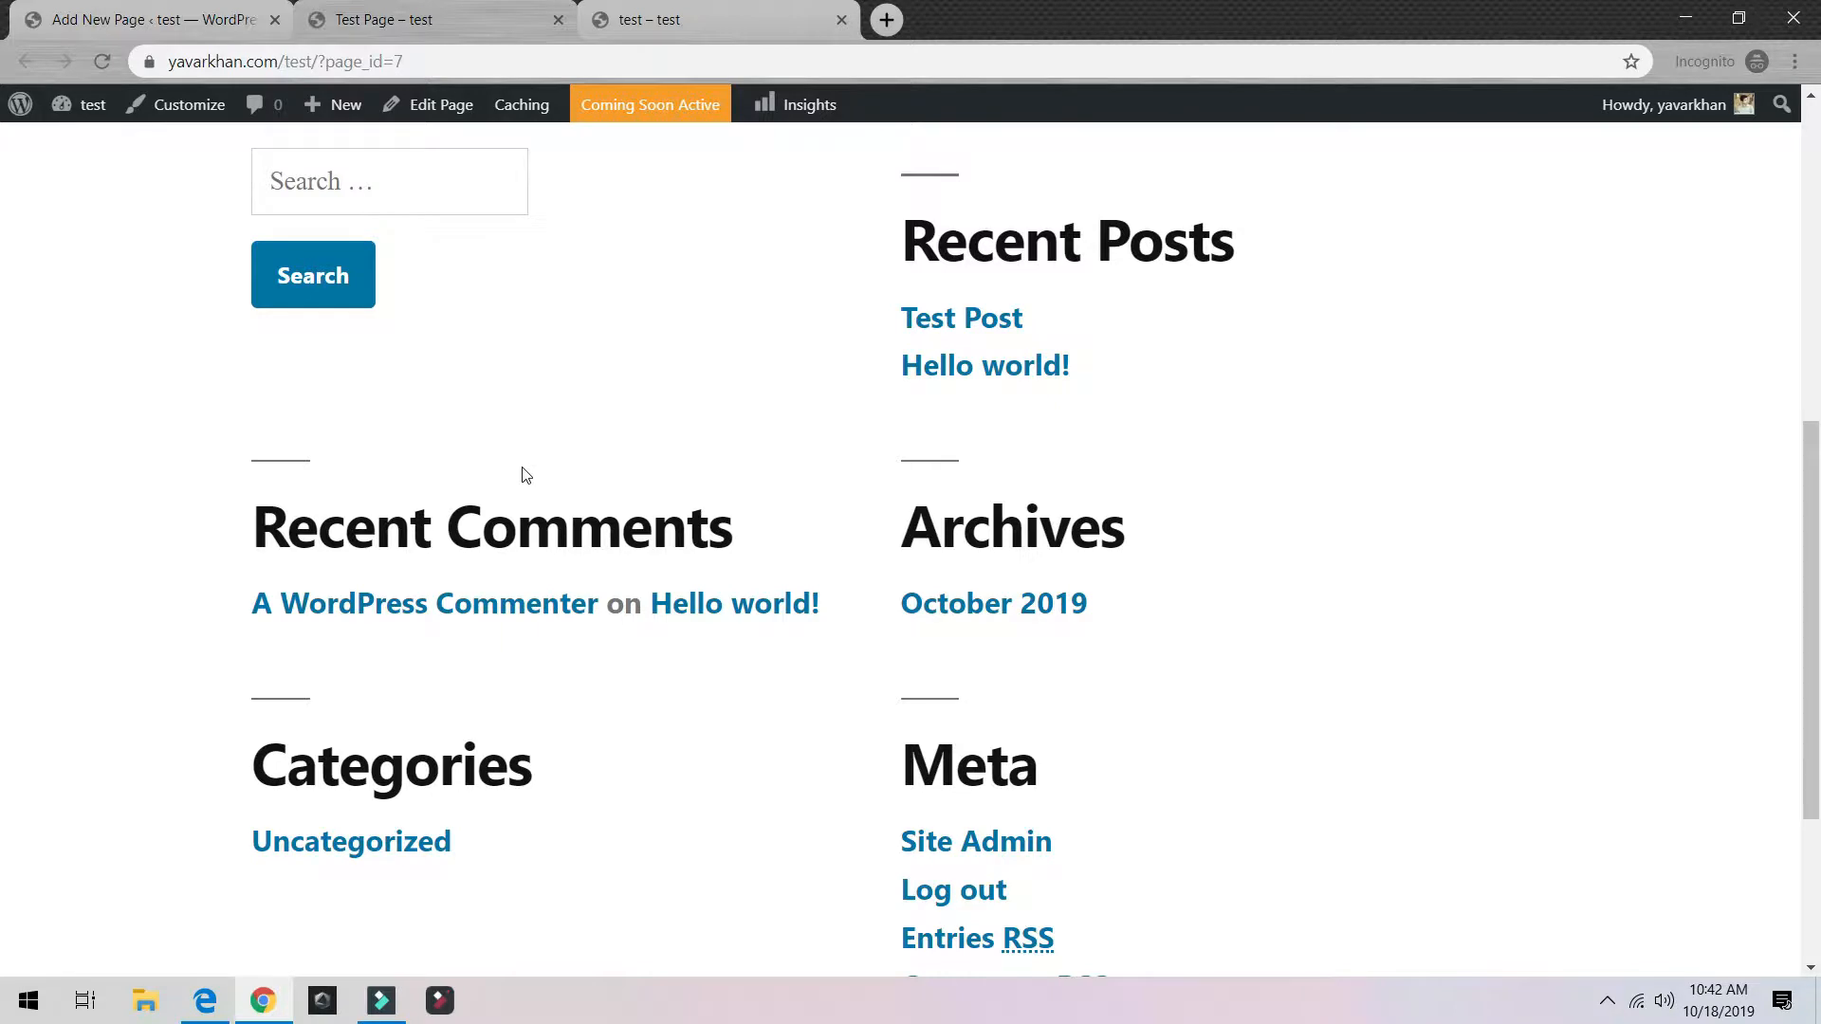
pyautogui.scroll(8, 555, 476)
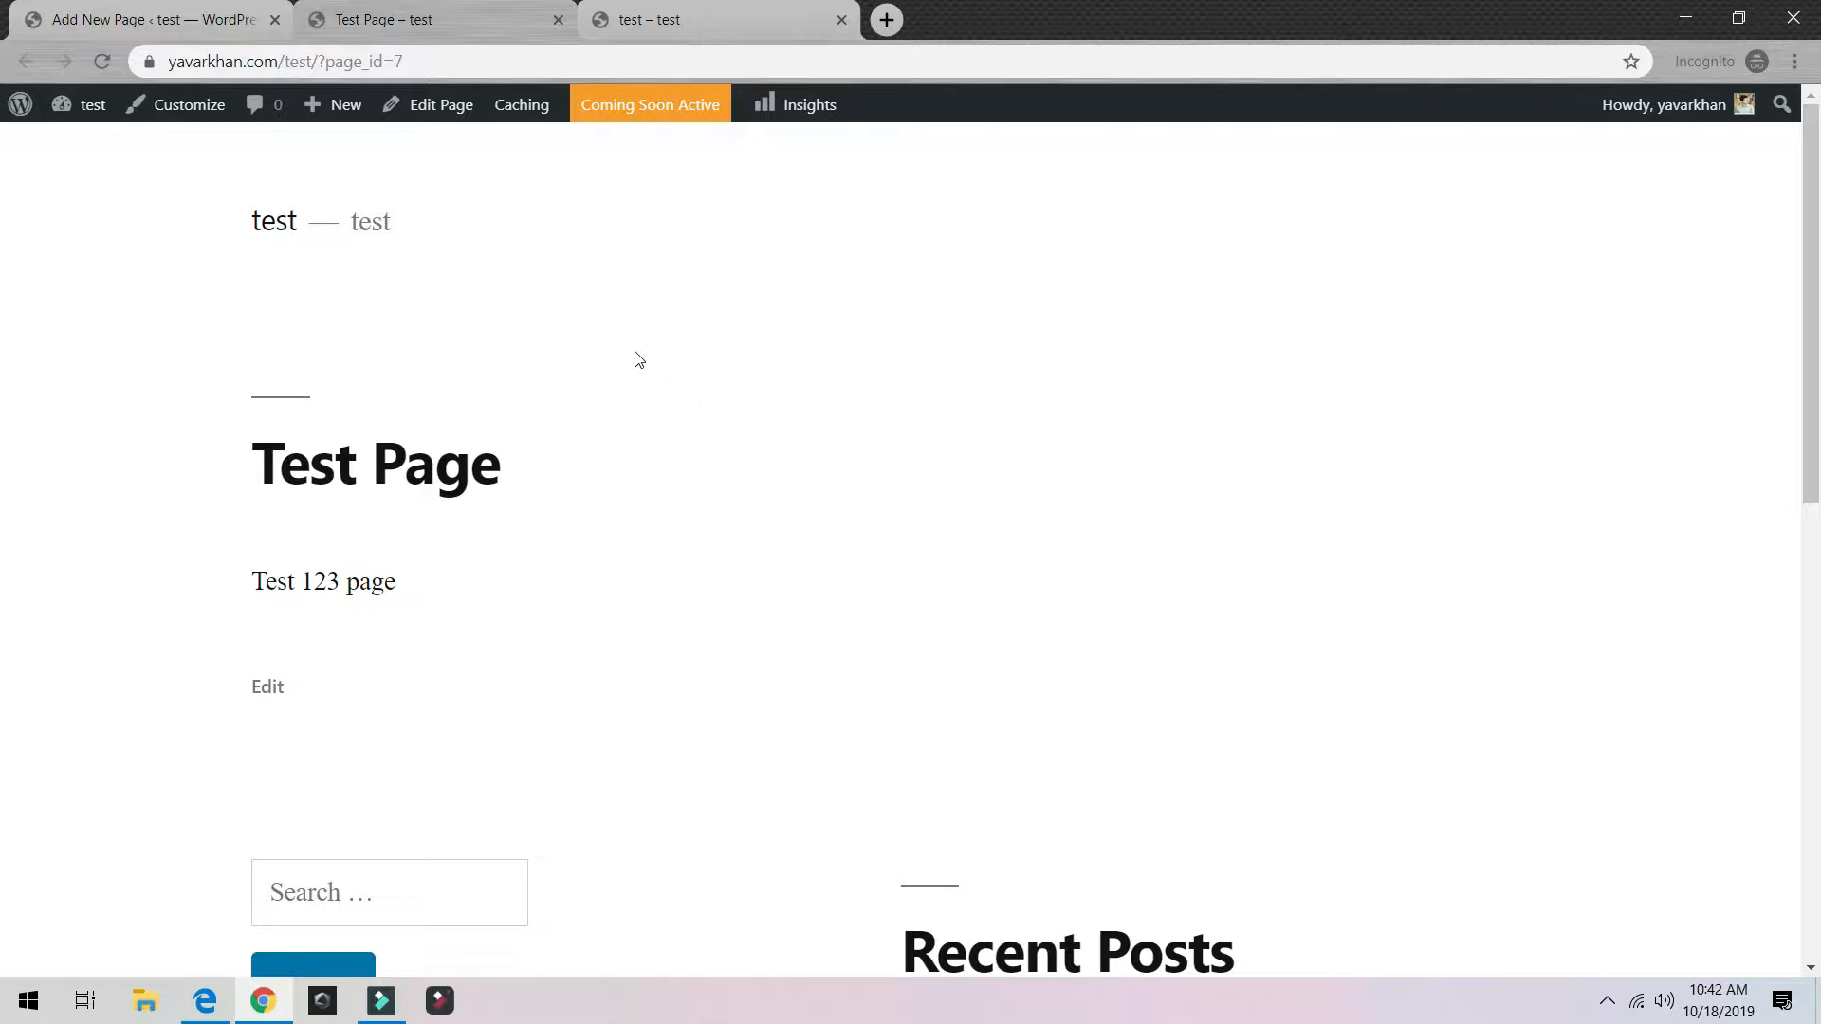
pyautogui.click(168, 19)
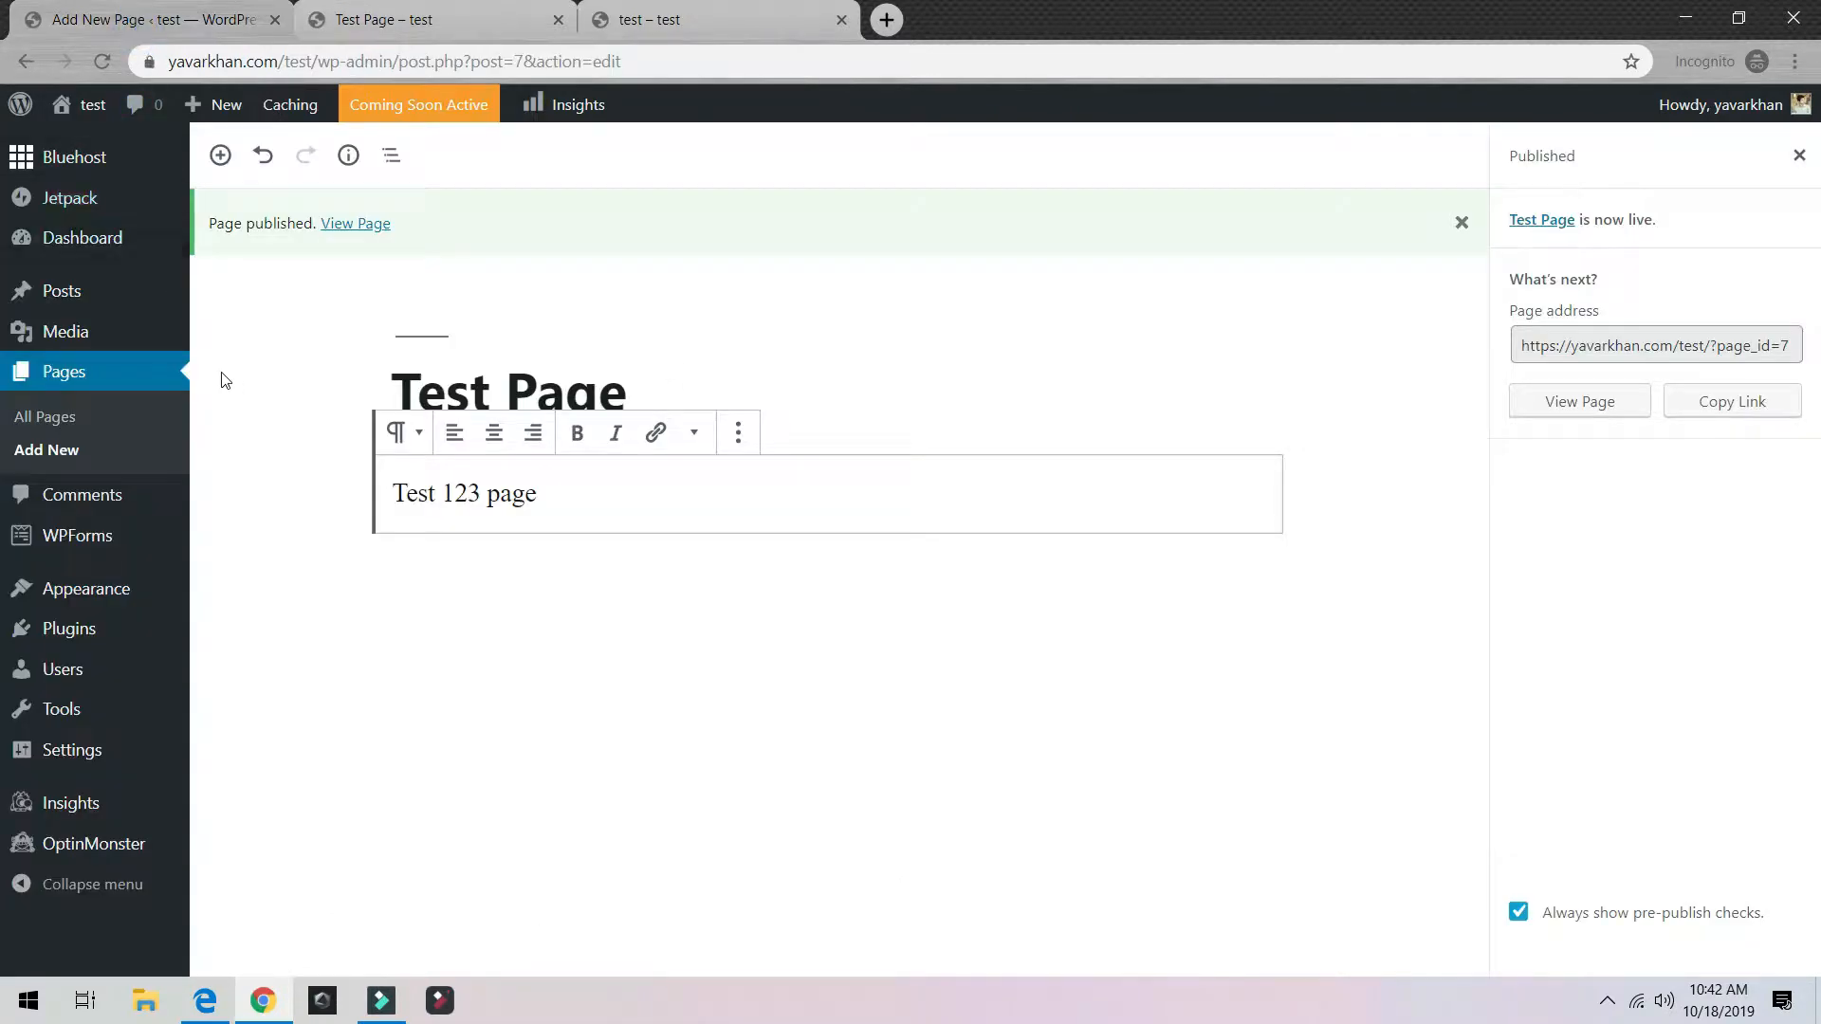
# Step: Deactivate every installed plugin except Bluehost
pyautogui.moveTo(57, 628)
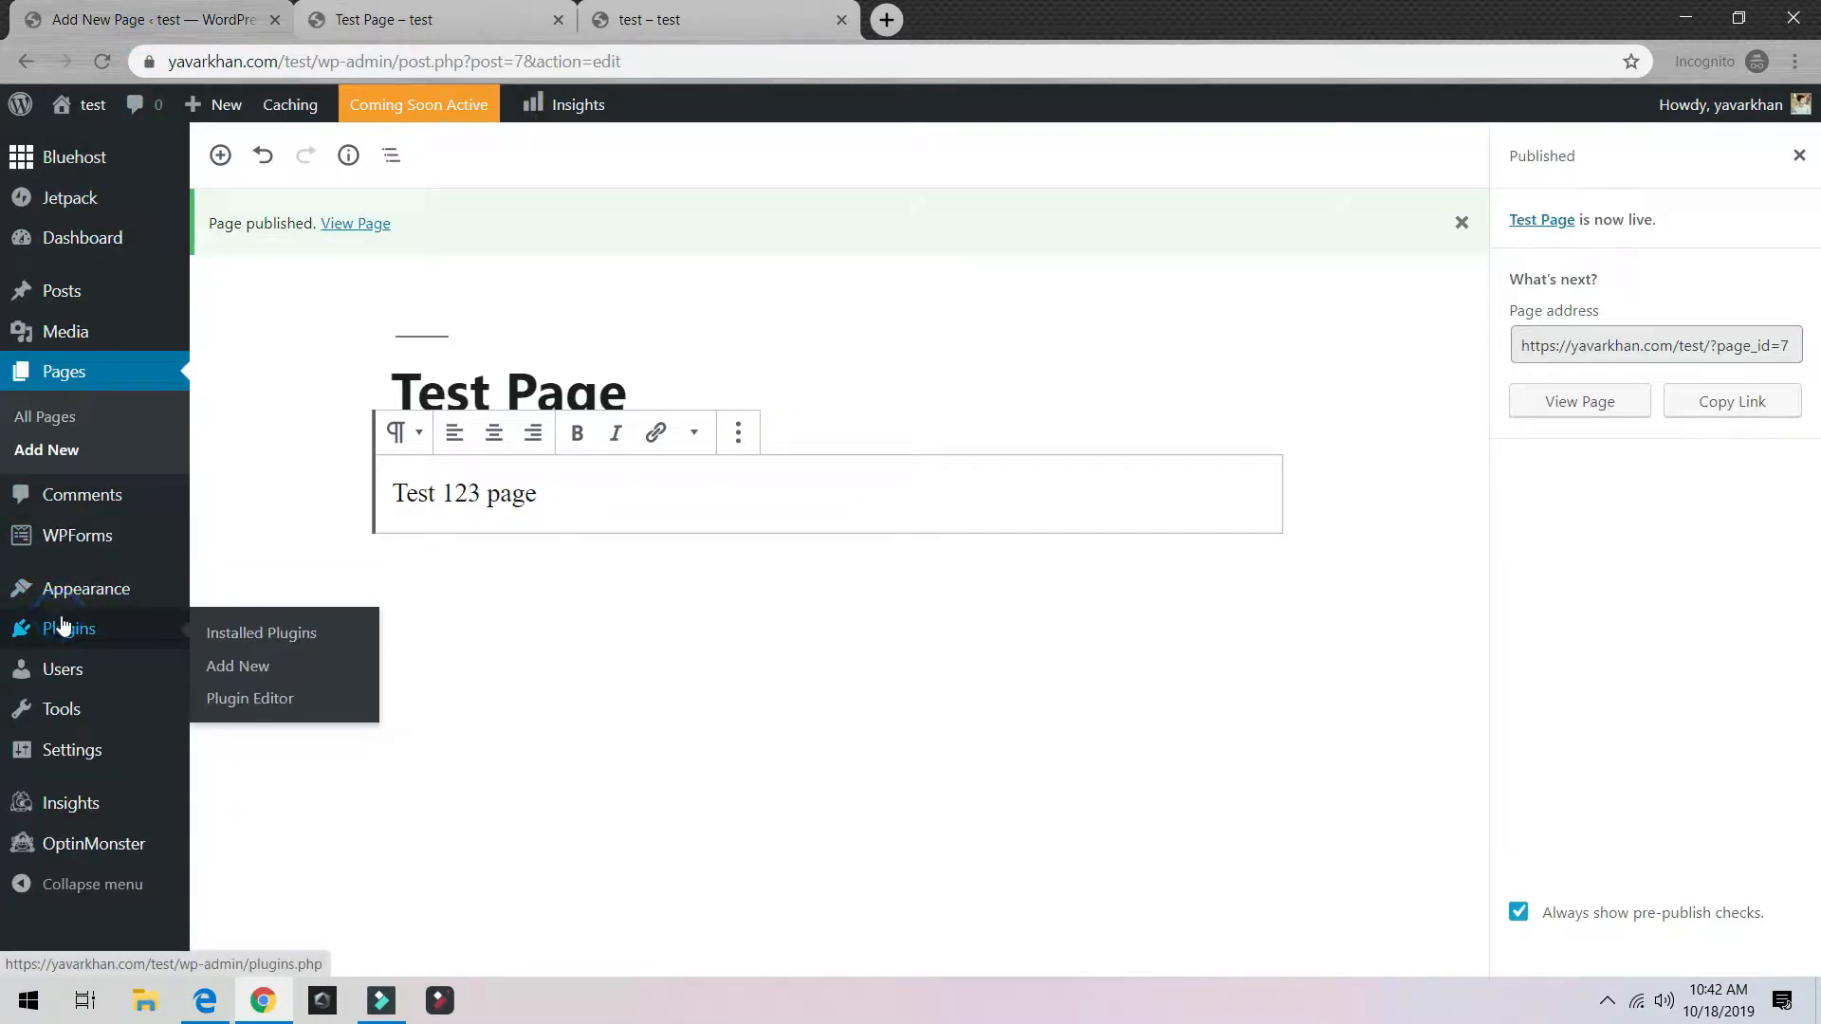
pyautogui.click(72, 630)
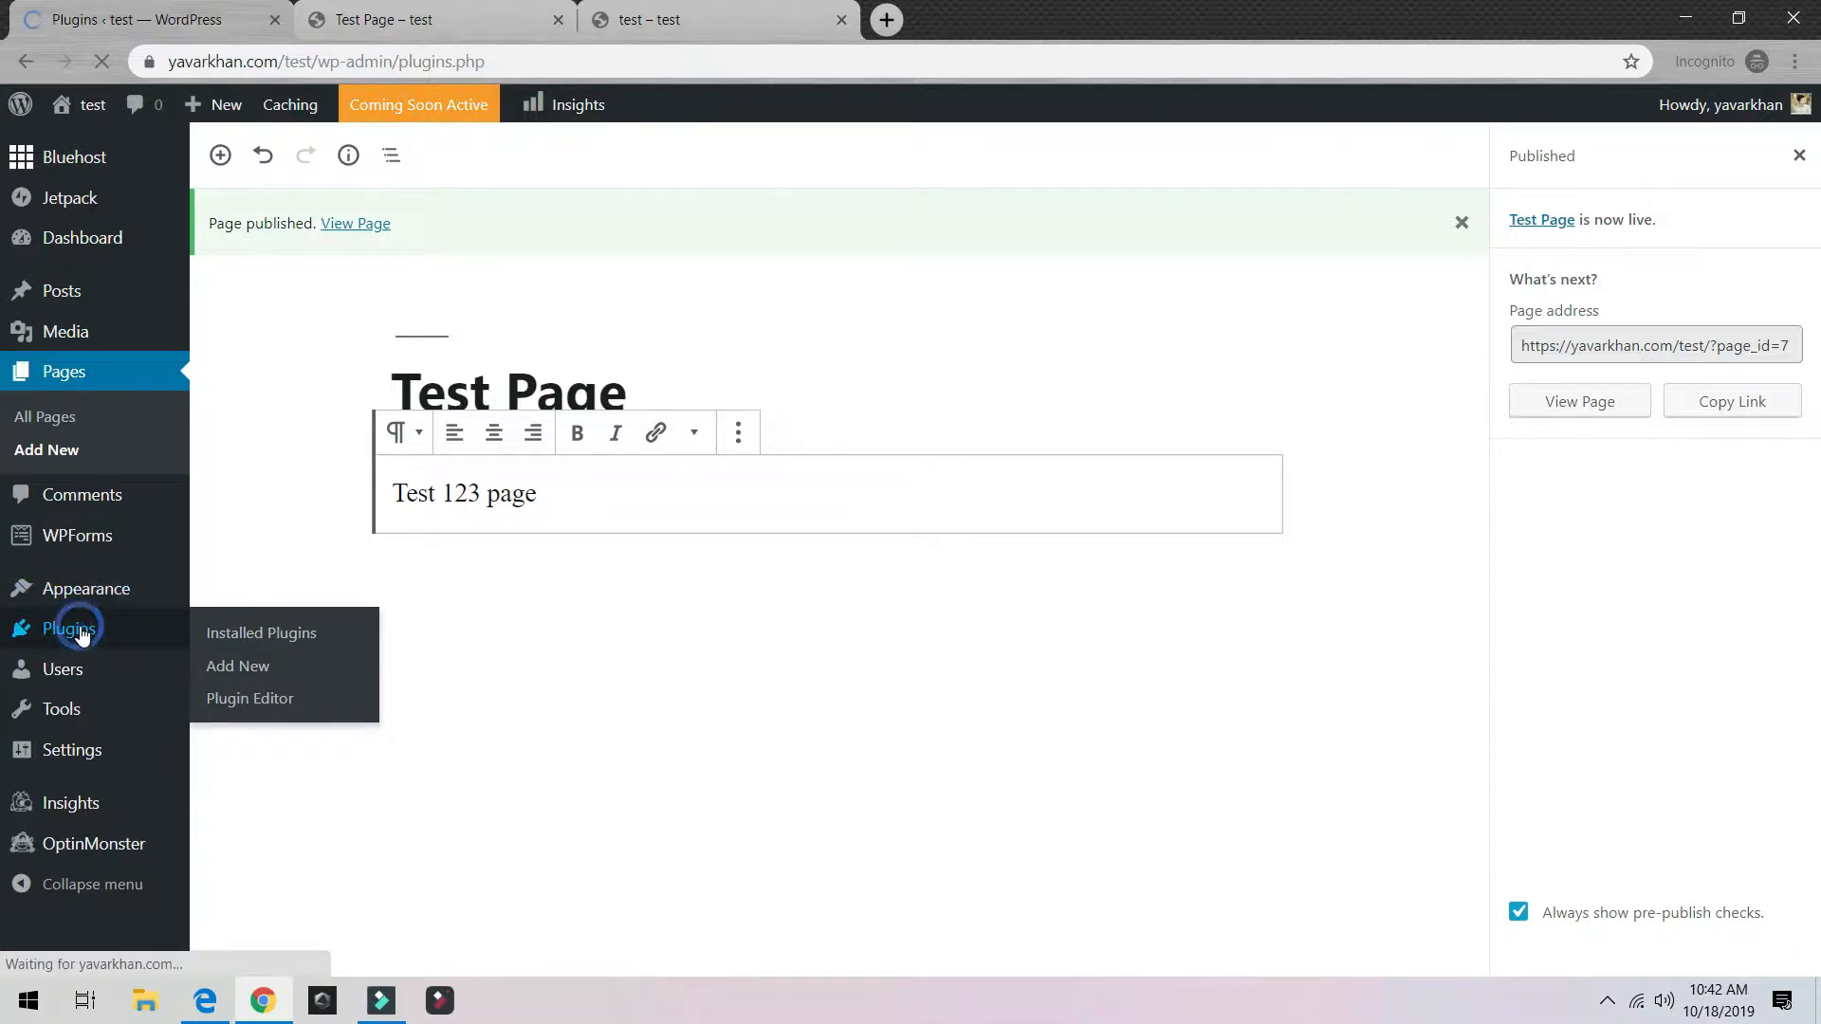
pyautogui.scroll(-10, 395, 451)
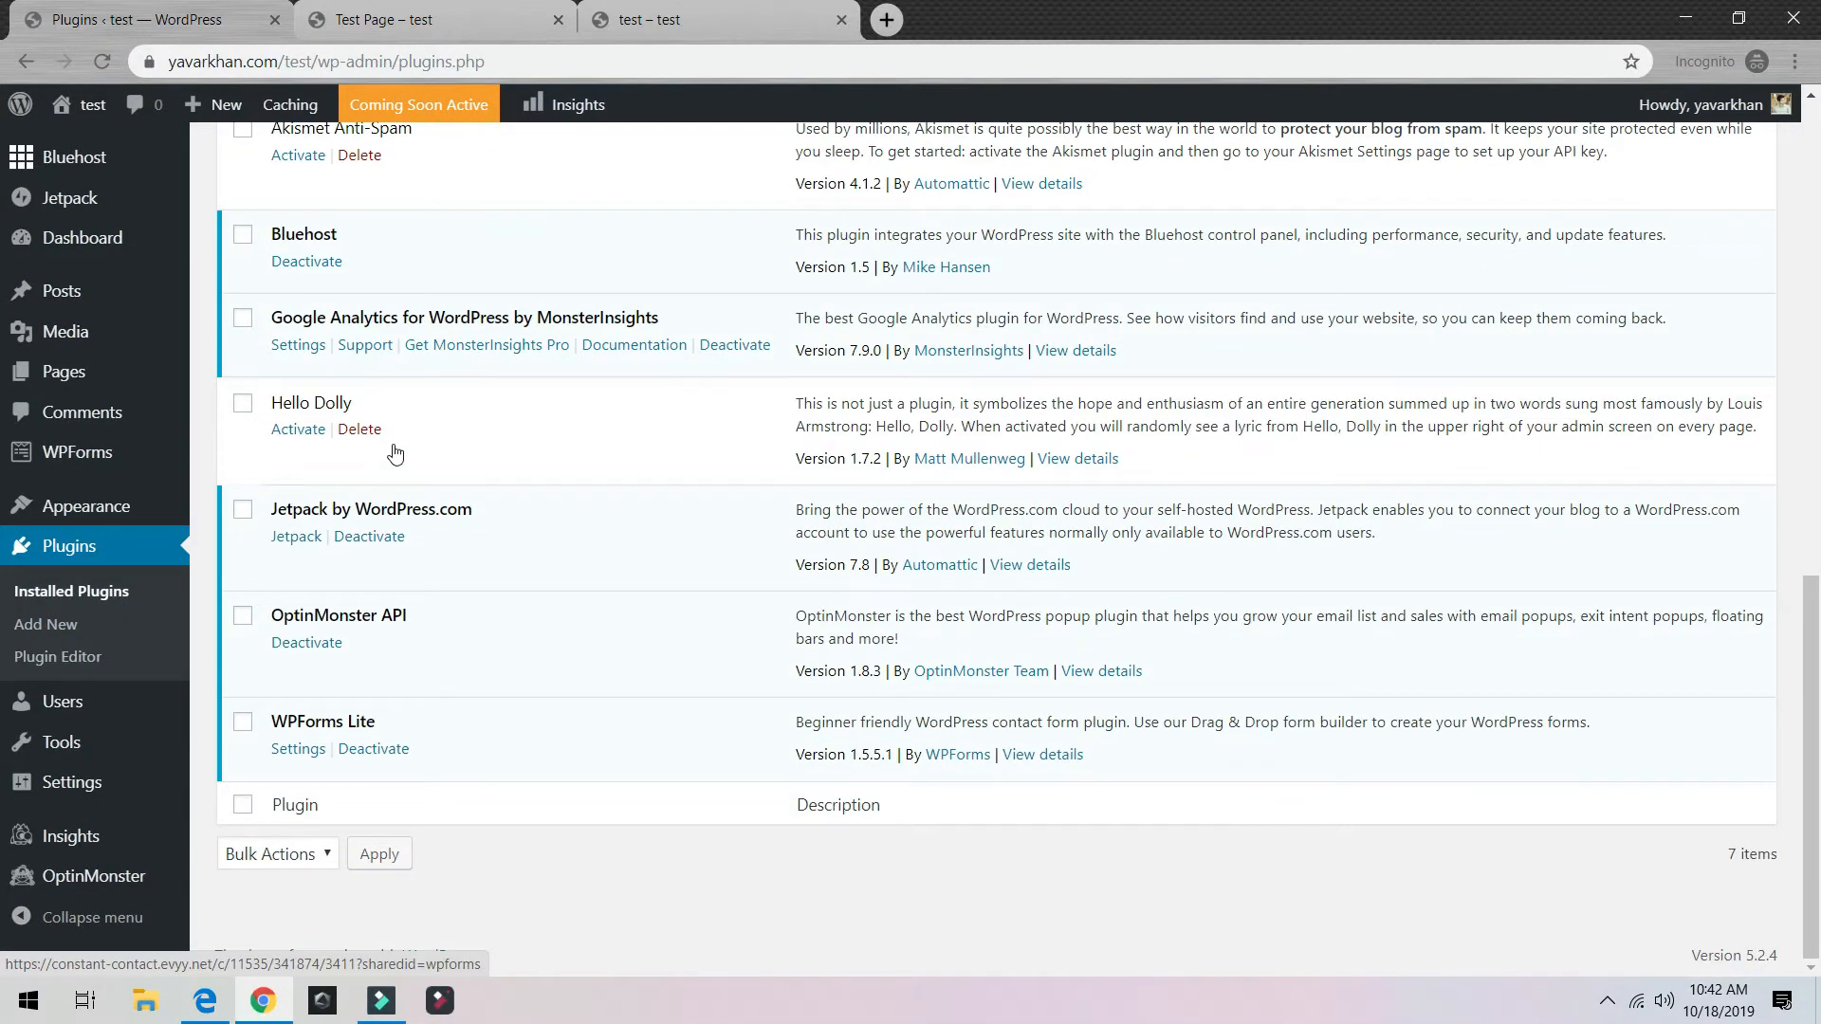
pyautogui.scroll(7, 389, 451)
pyautogui.scroll(-5, 389, 451)
pyautogui.click(243, 320)
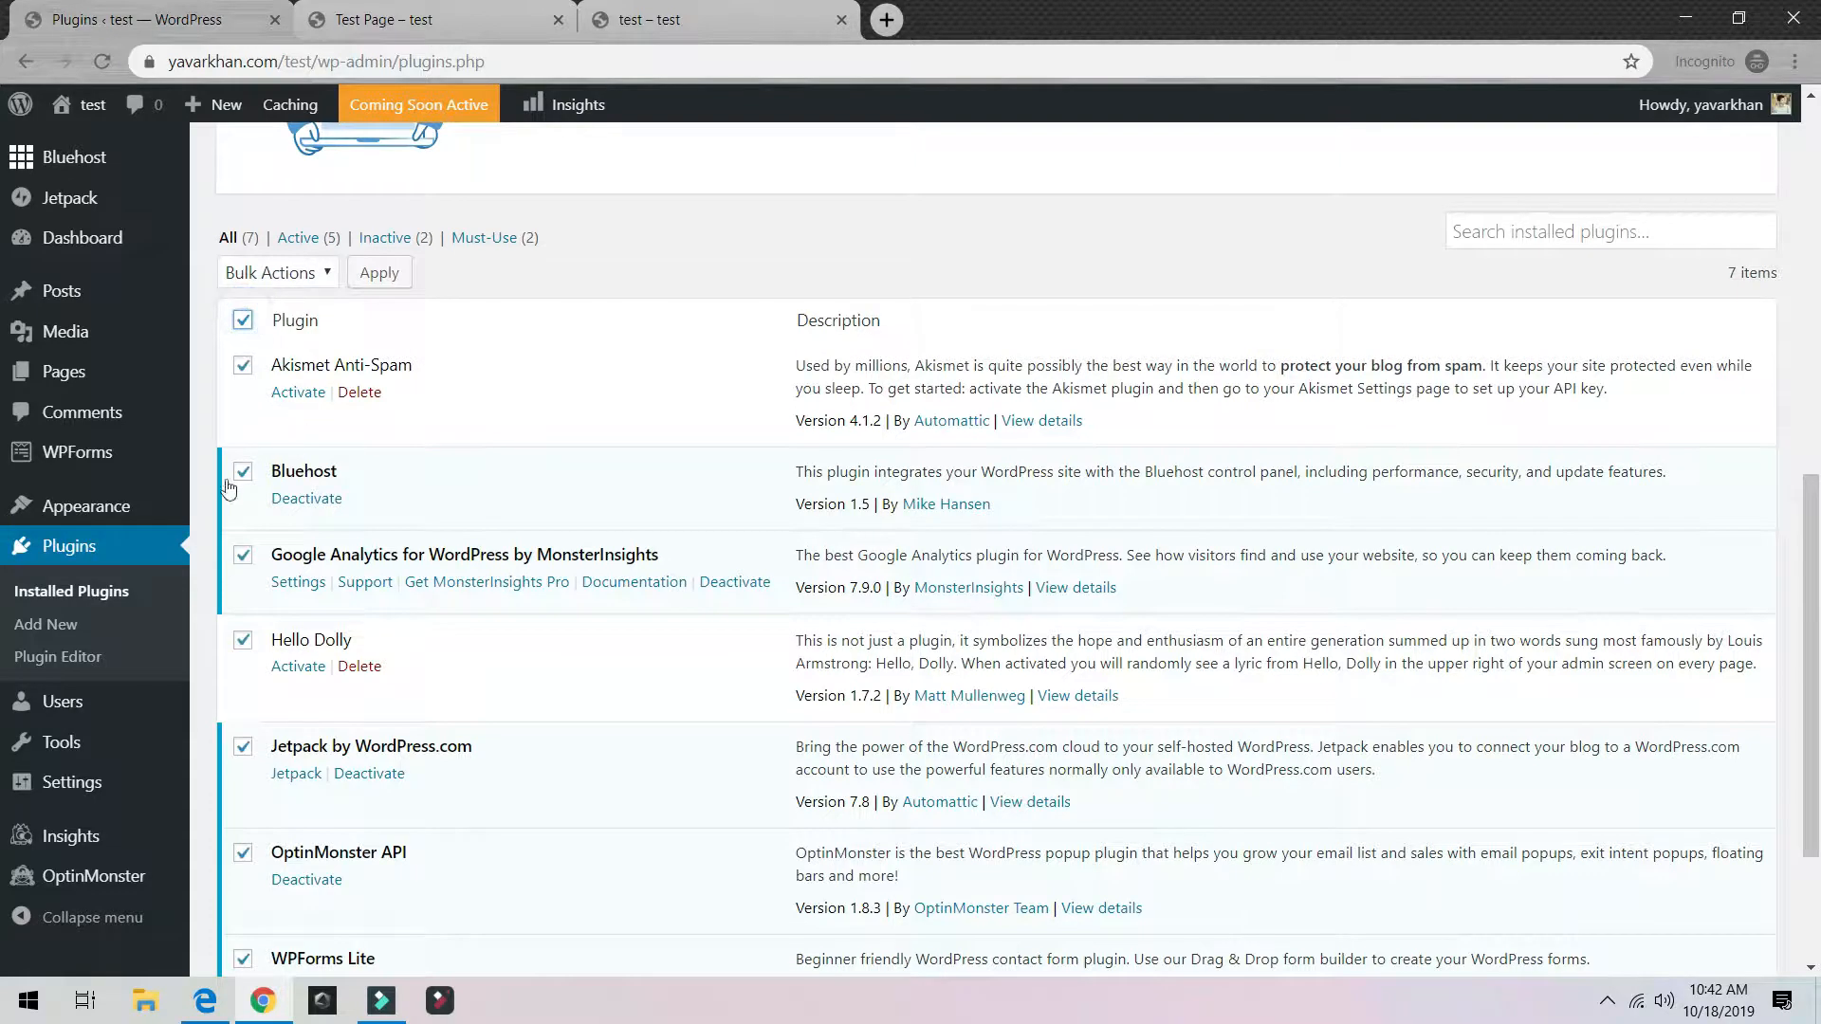
pyautogui.click(243, 474)
pyautogui.click(270, 274)
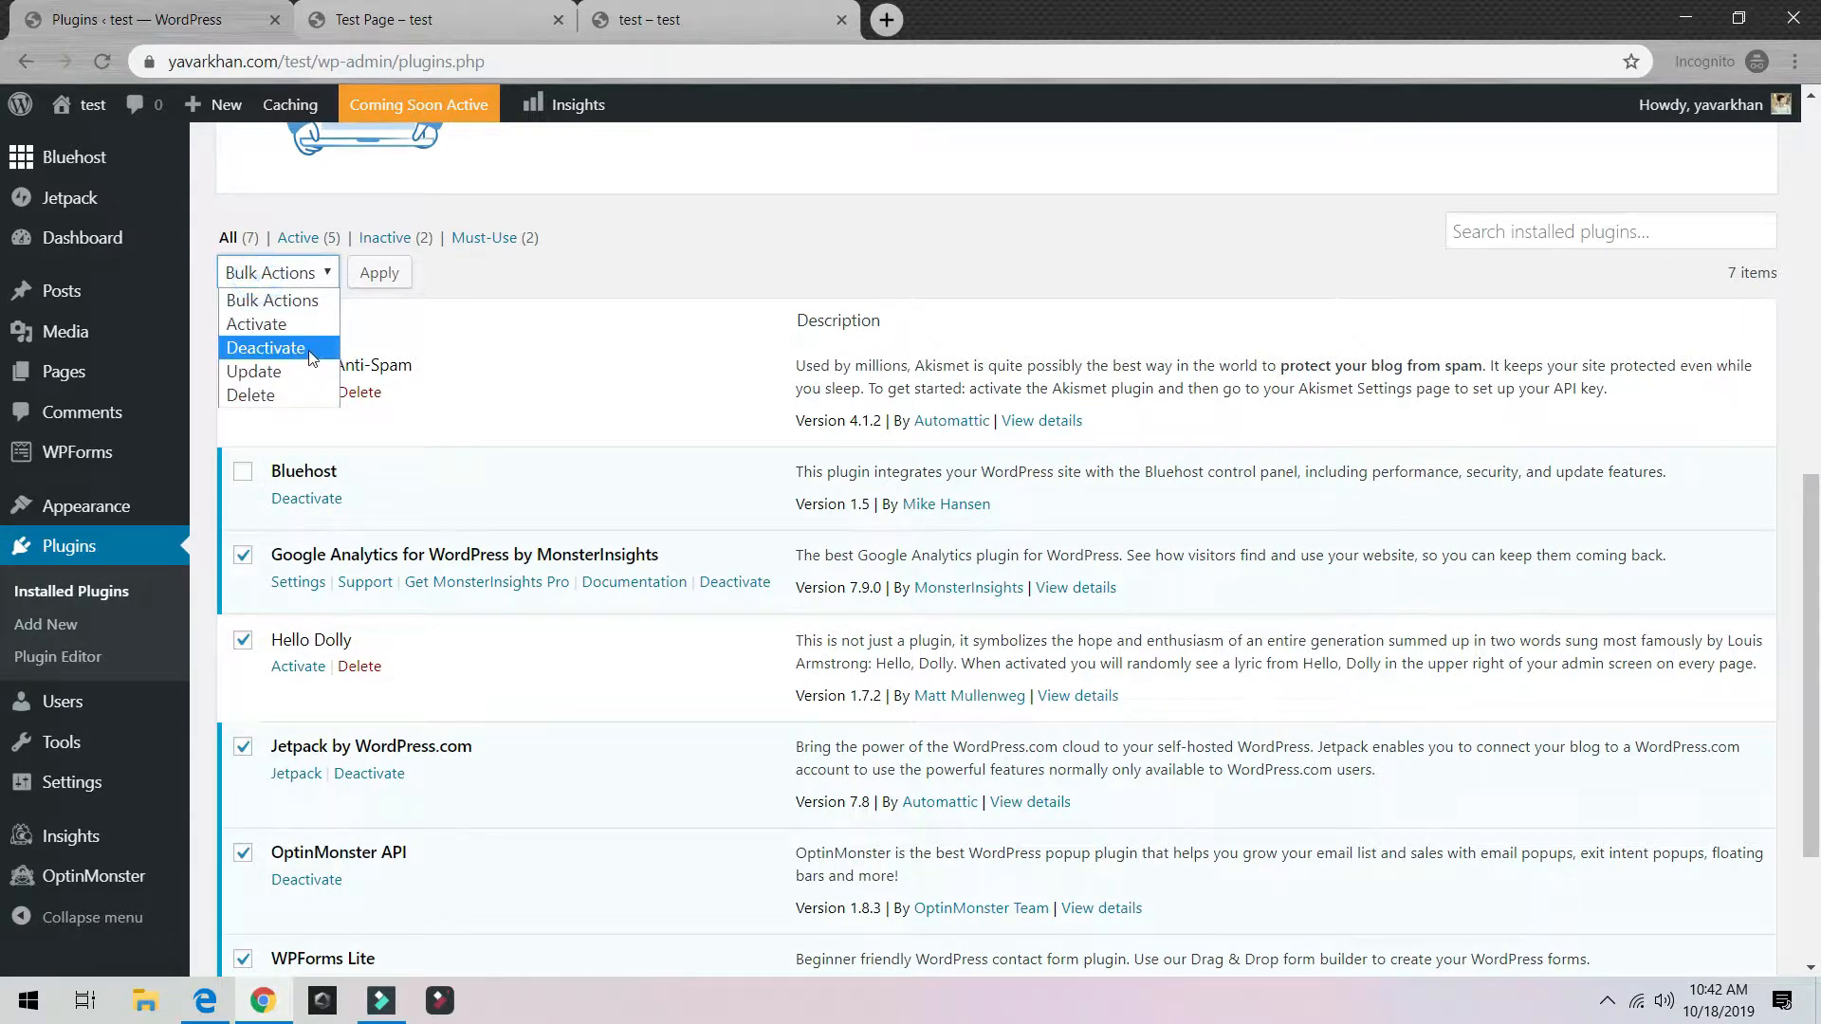
pyautogui.click(252, 349)
pyautogui.click(392, 274)
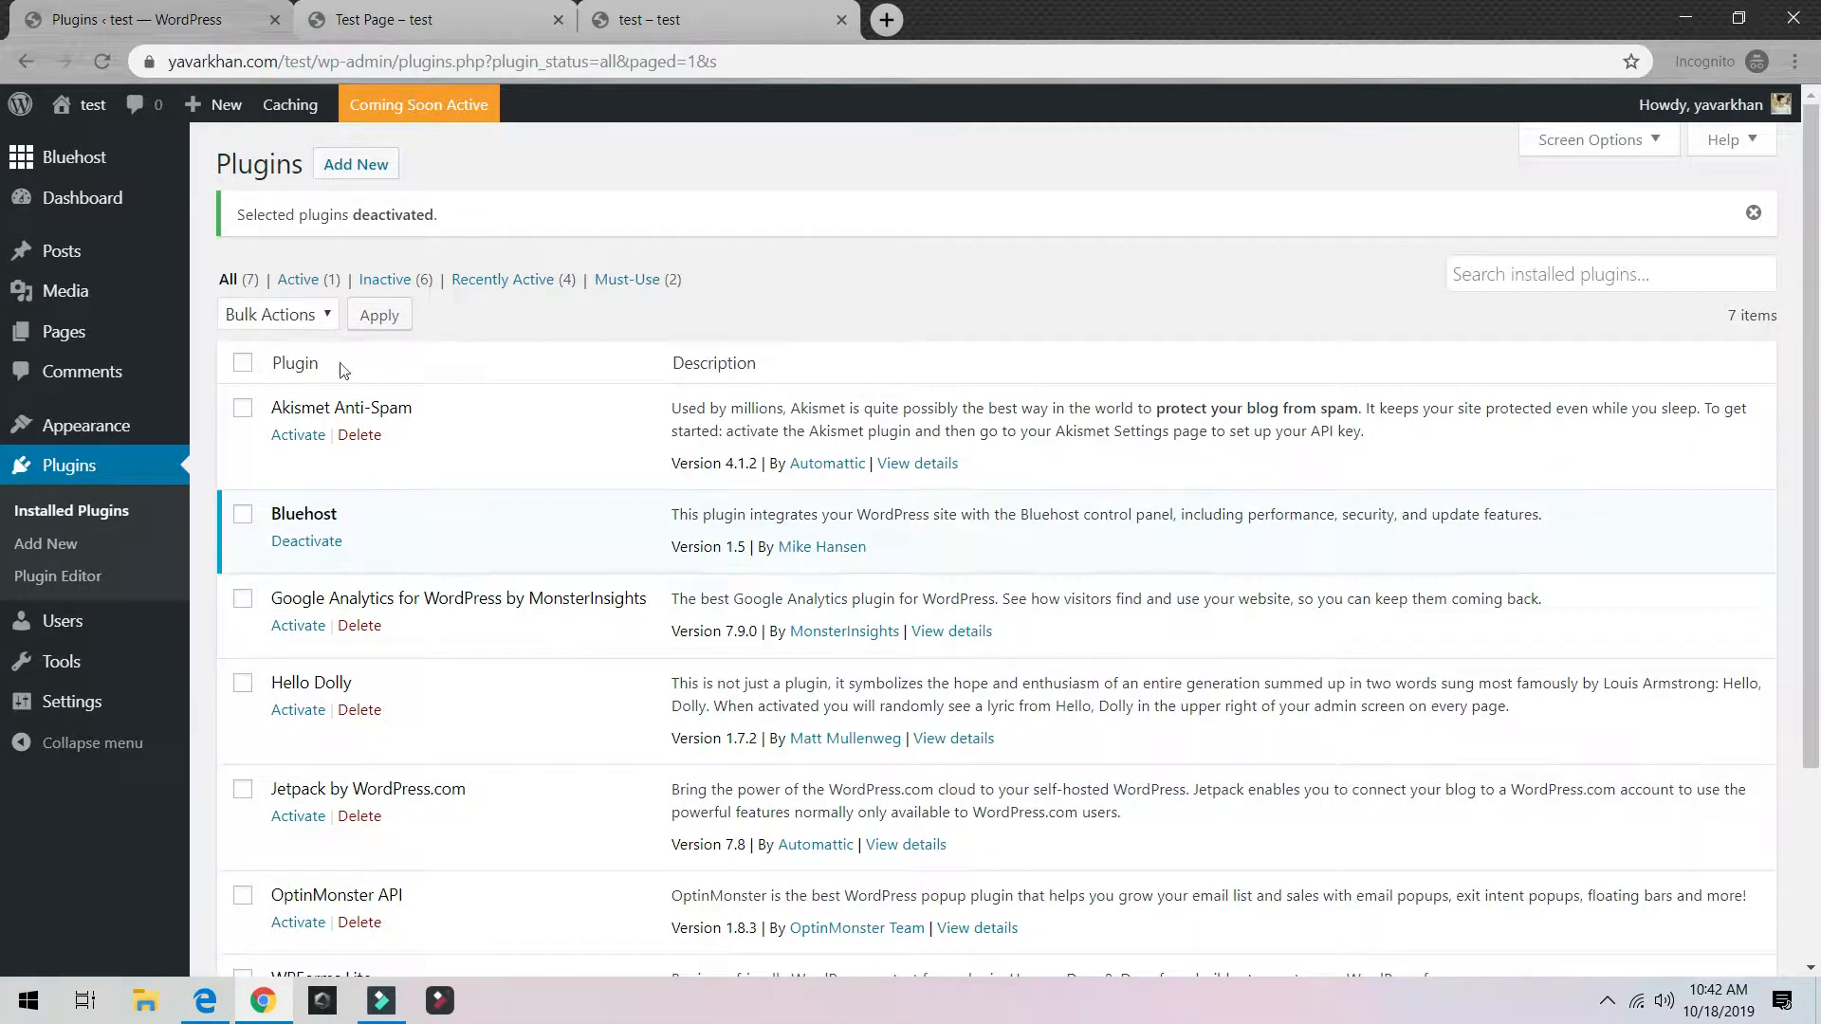
# Step: Delete all plugins except Bluehost, including their data, and reload the list
pyautogui.click(243, 363)
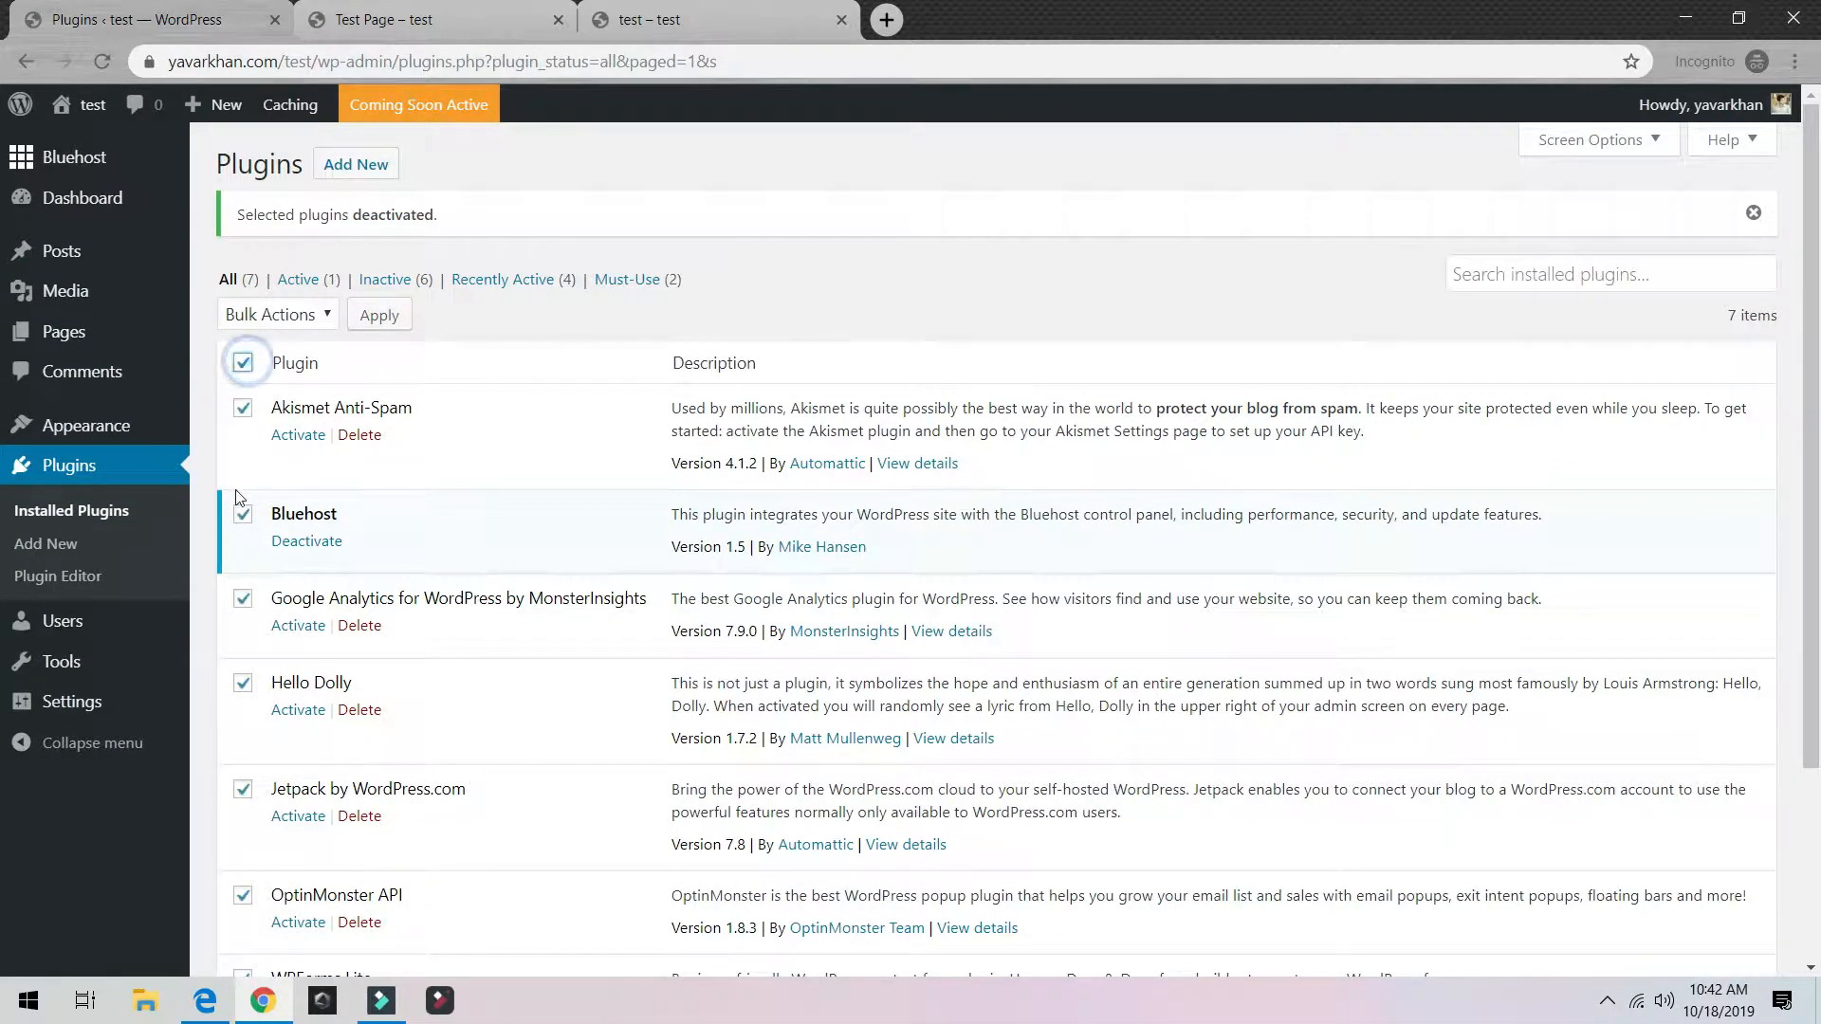
pyautogui.click(243, 513)
pyautogui.click(302, 317)
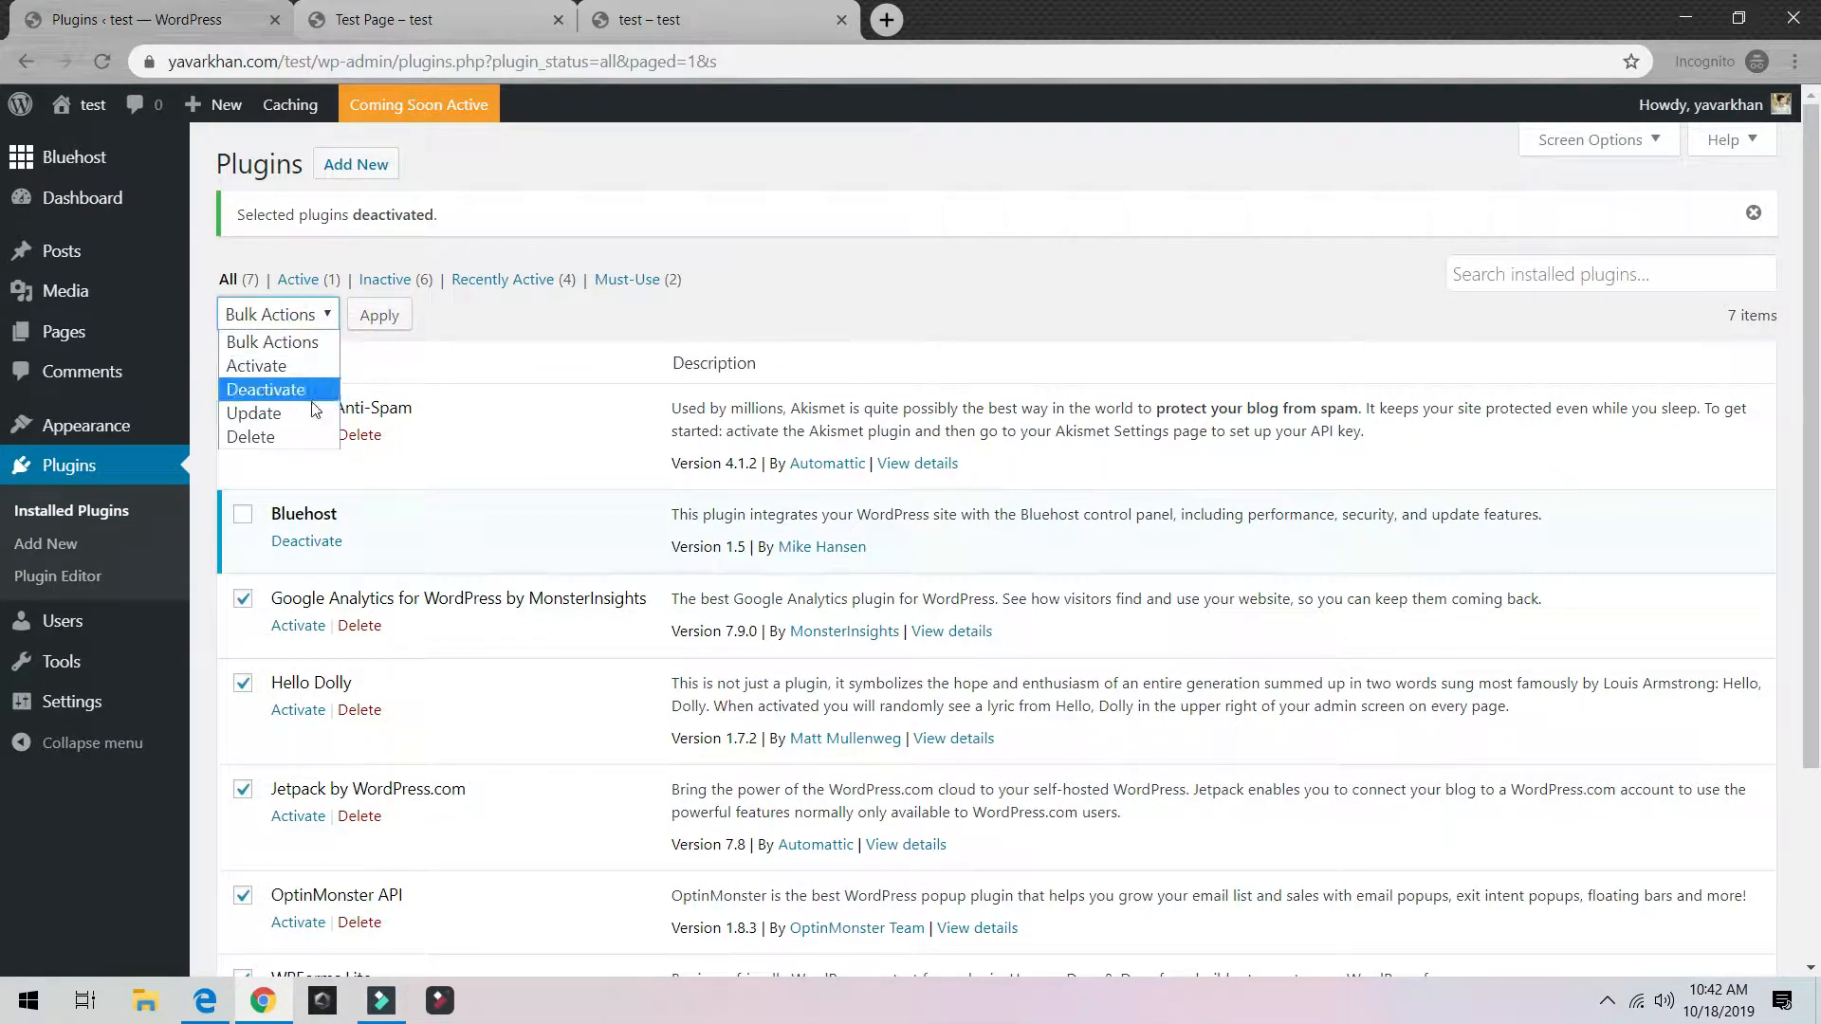
pyautogui.click(263, 437)
pyautogui.click(379, 319)
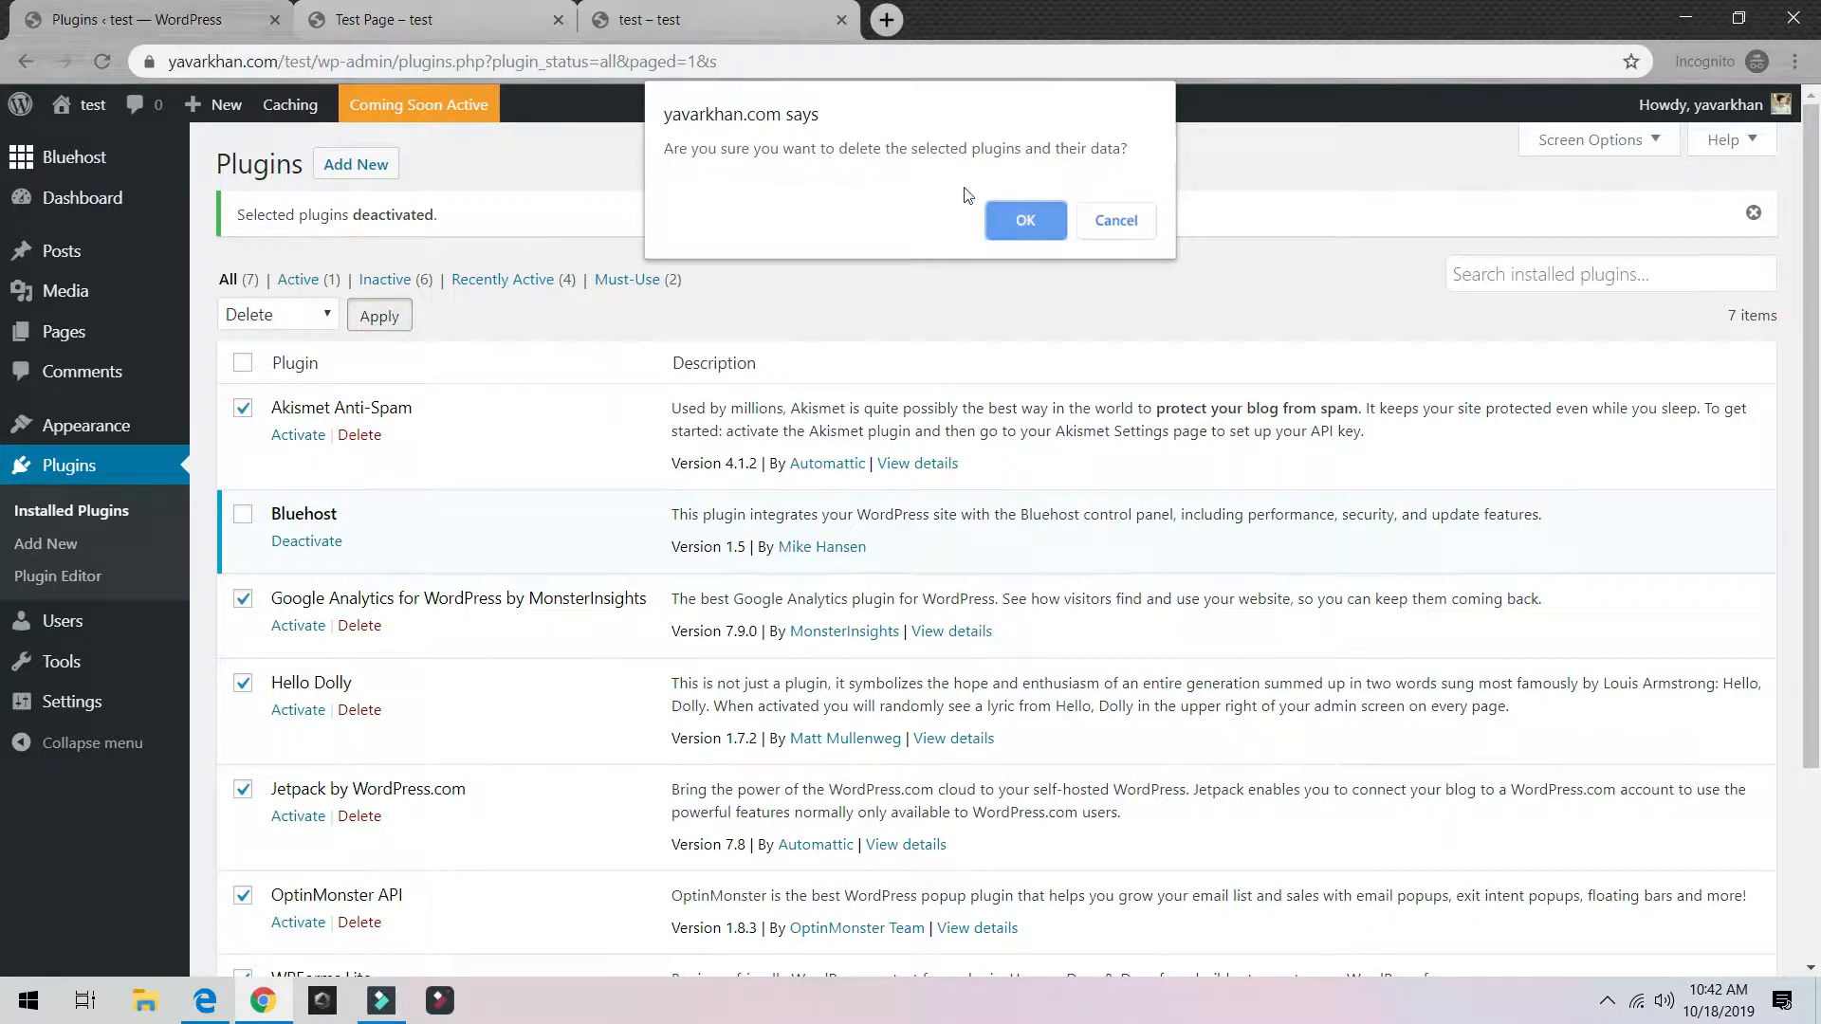
pyautogui.click(1005, 217)
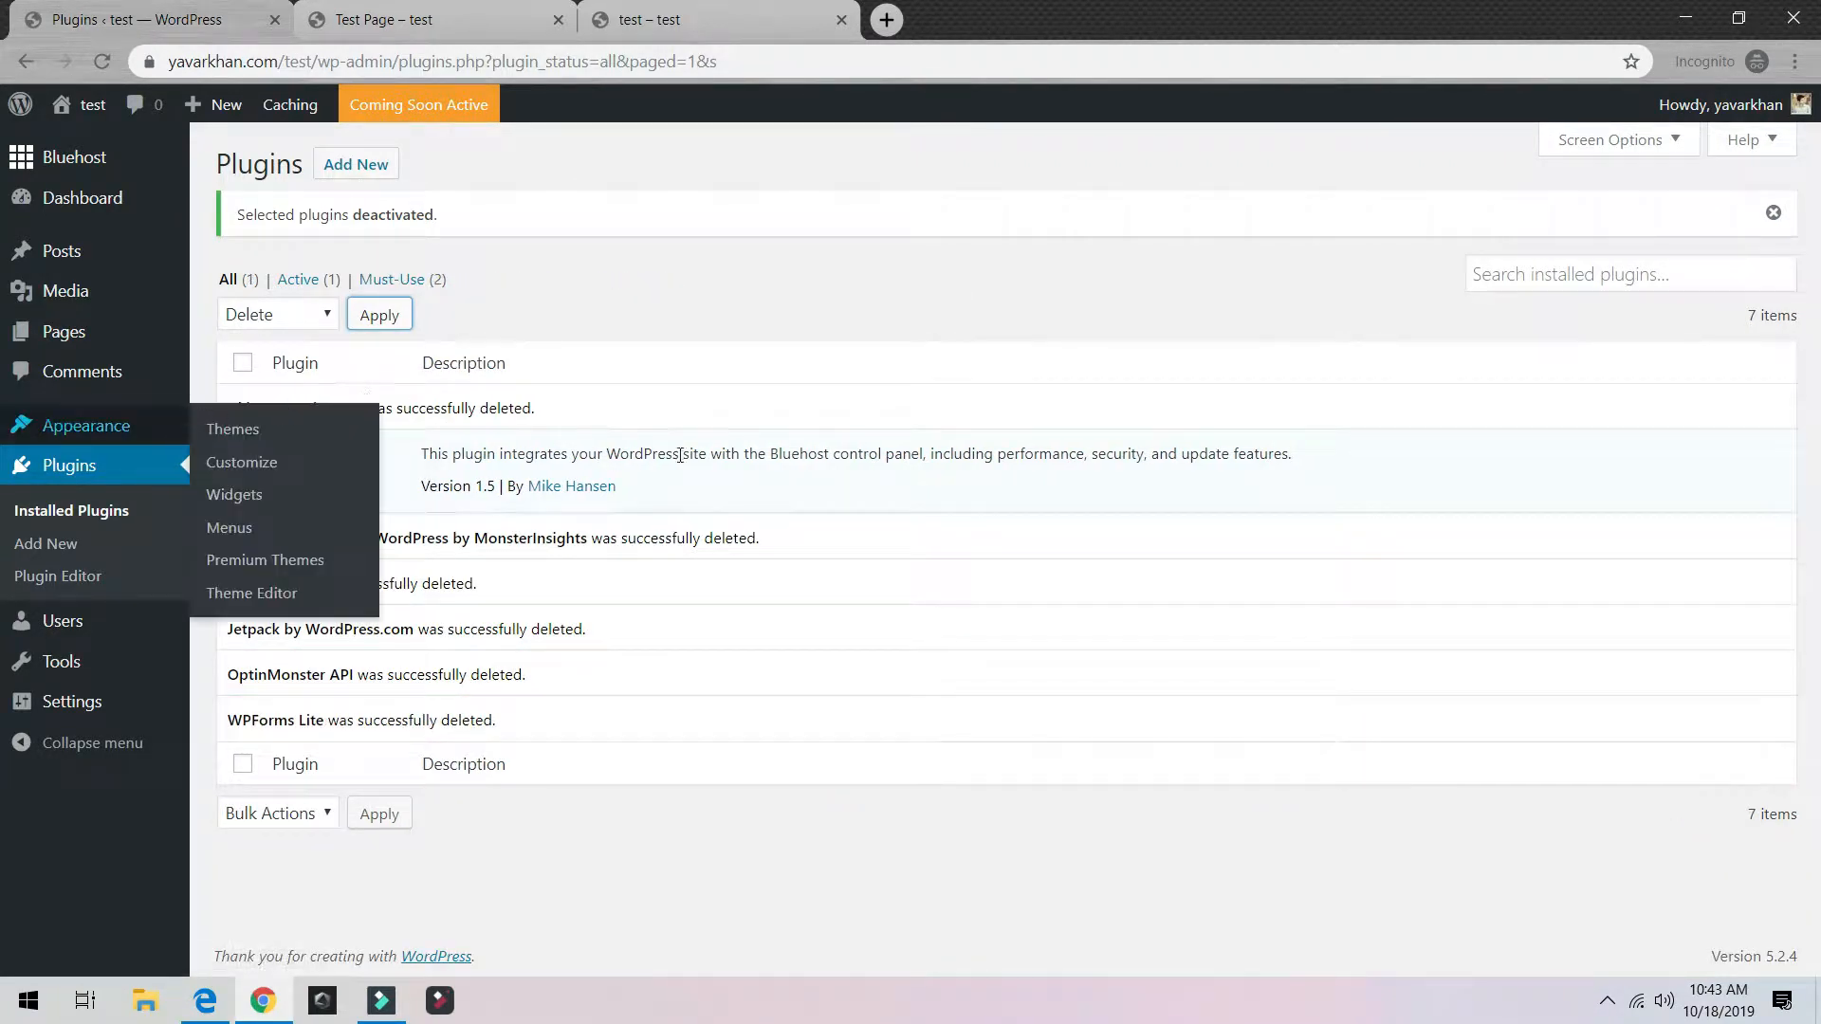
pyautogui.click(104, 61)
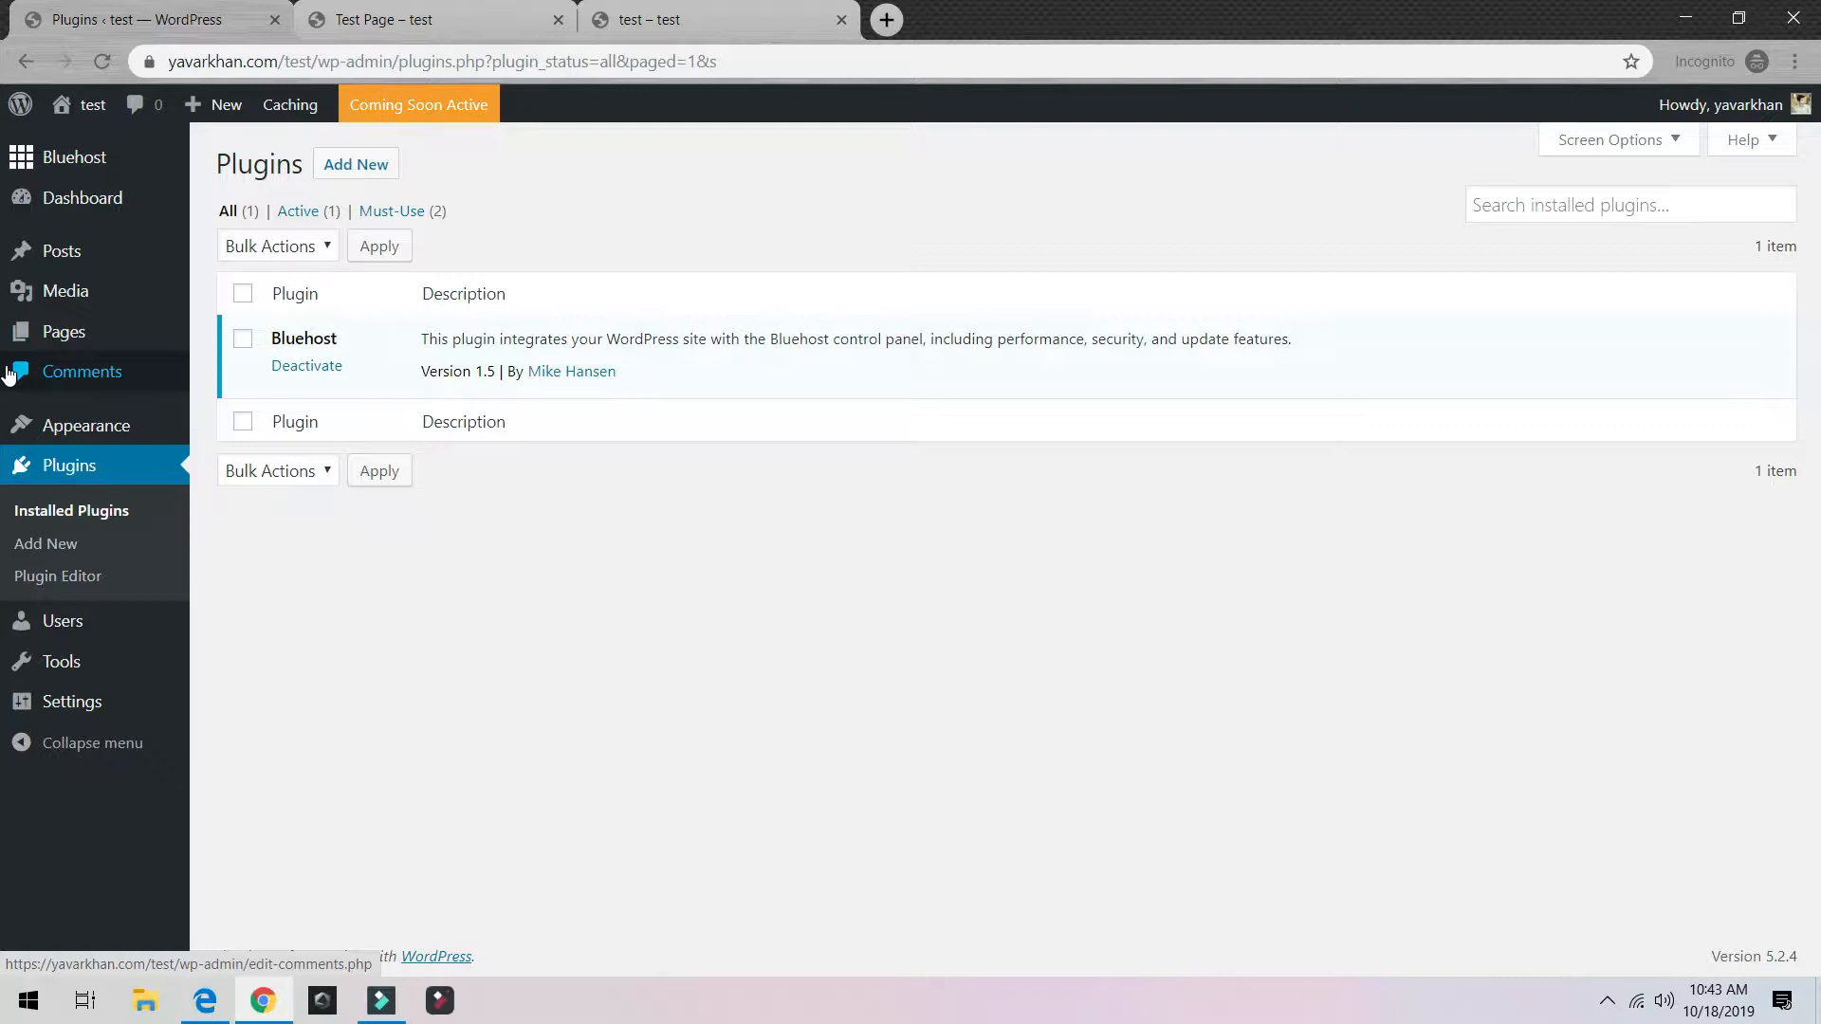
# Step: In General Settings, set Site Title to Teaching and Tagline to Learn easily
pyautogui.moveTo(107, 721)
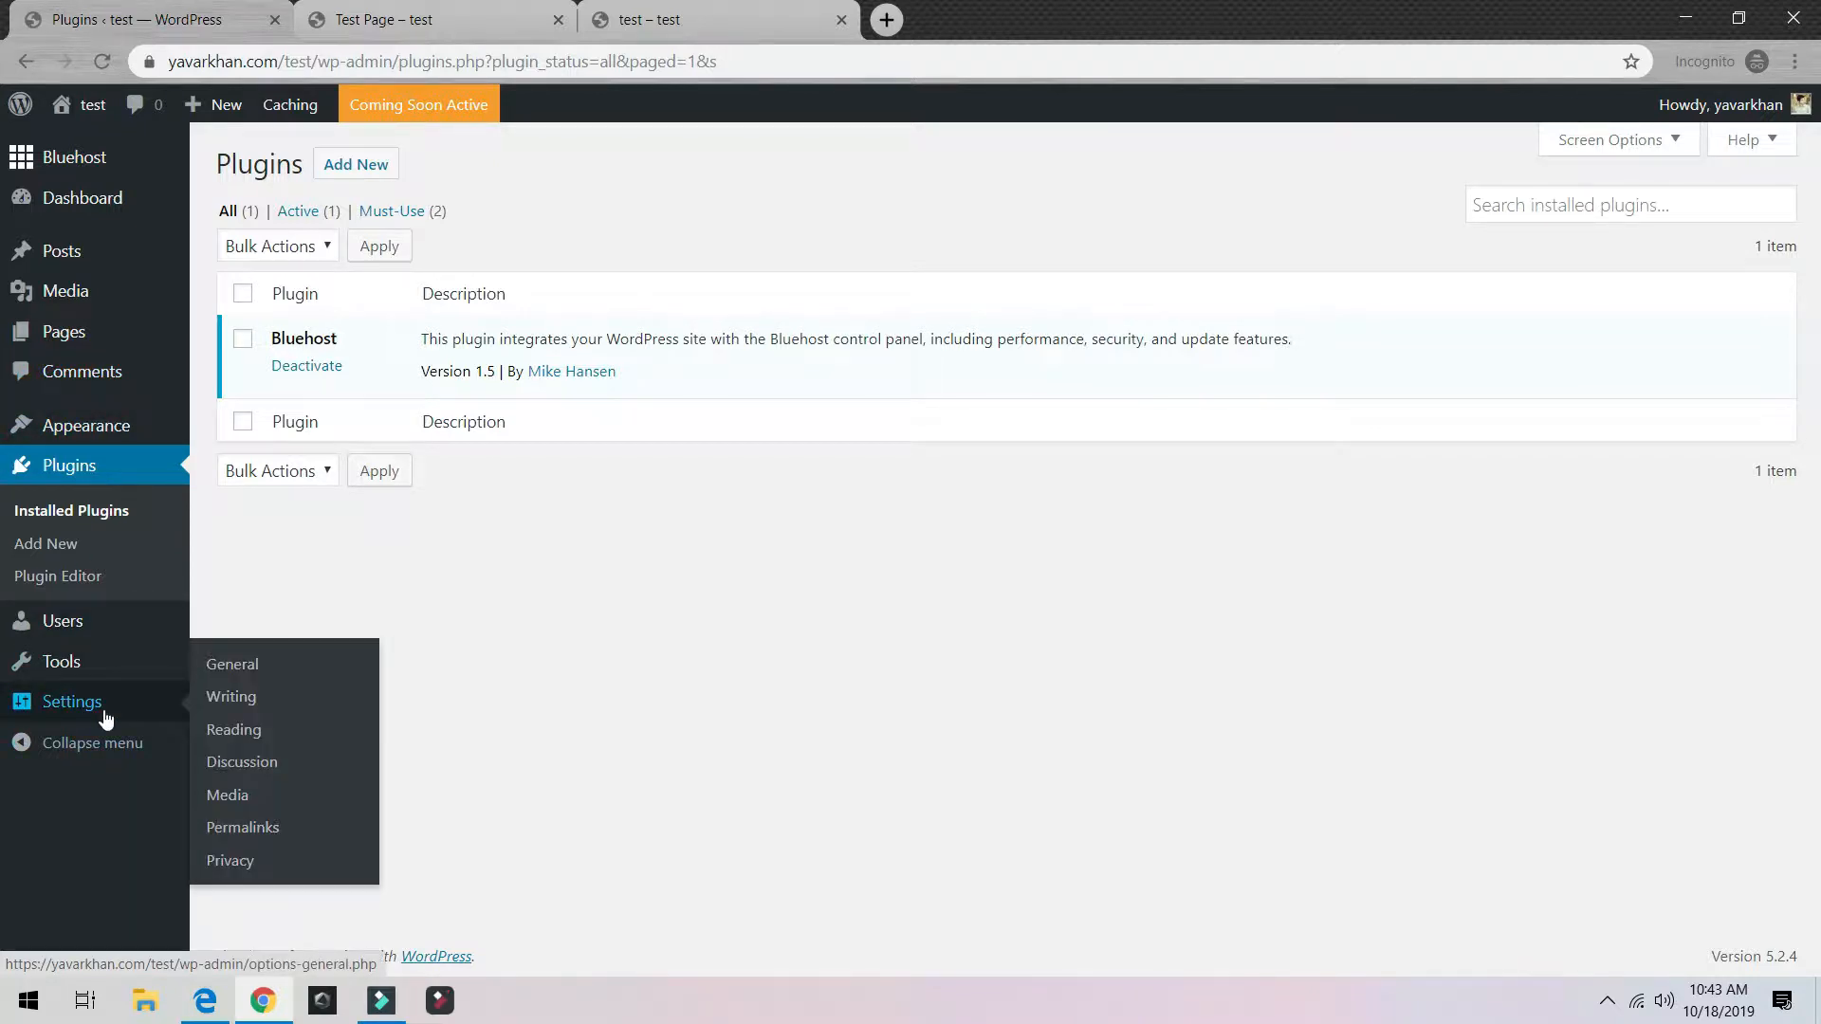
pyautogui.click(263, 666)
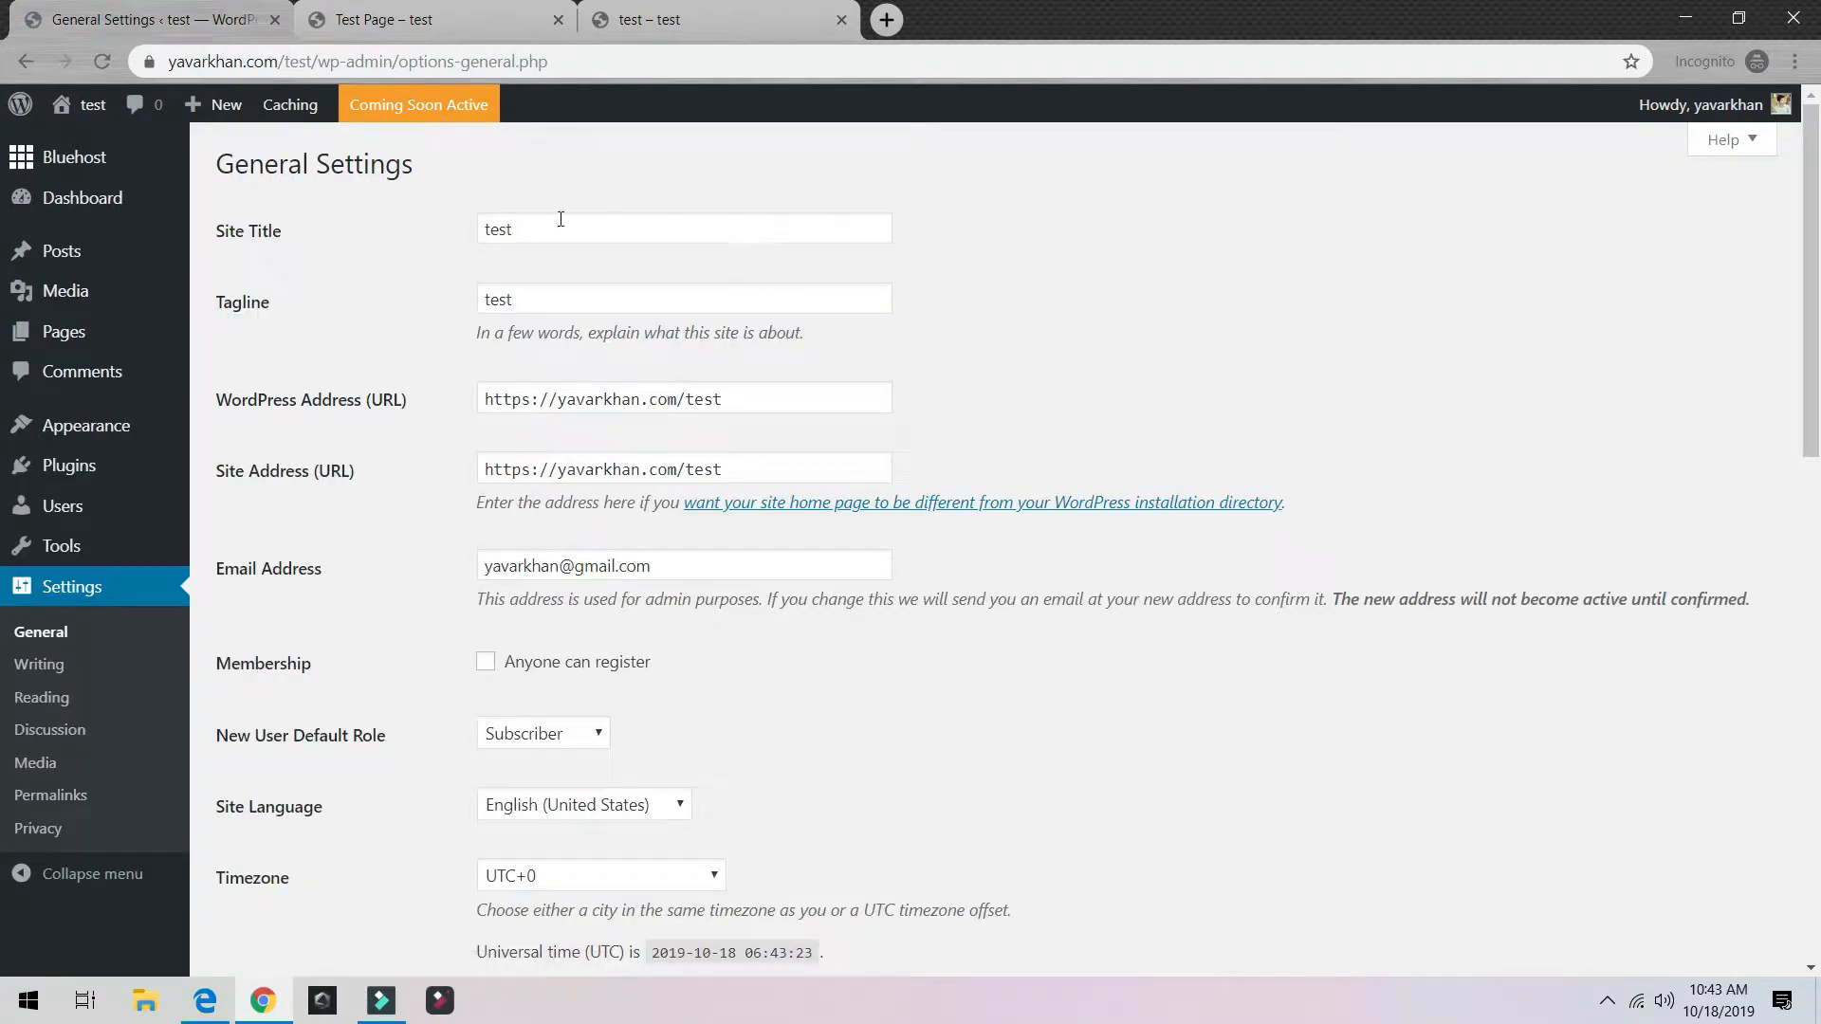
pyautogui.doubleClick(584, 233)
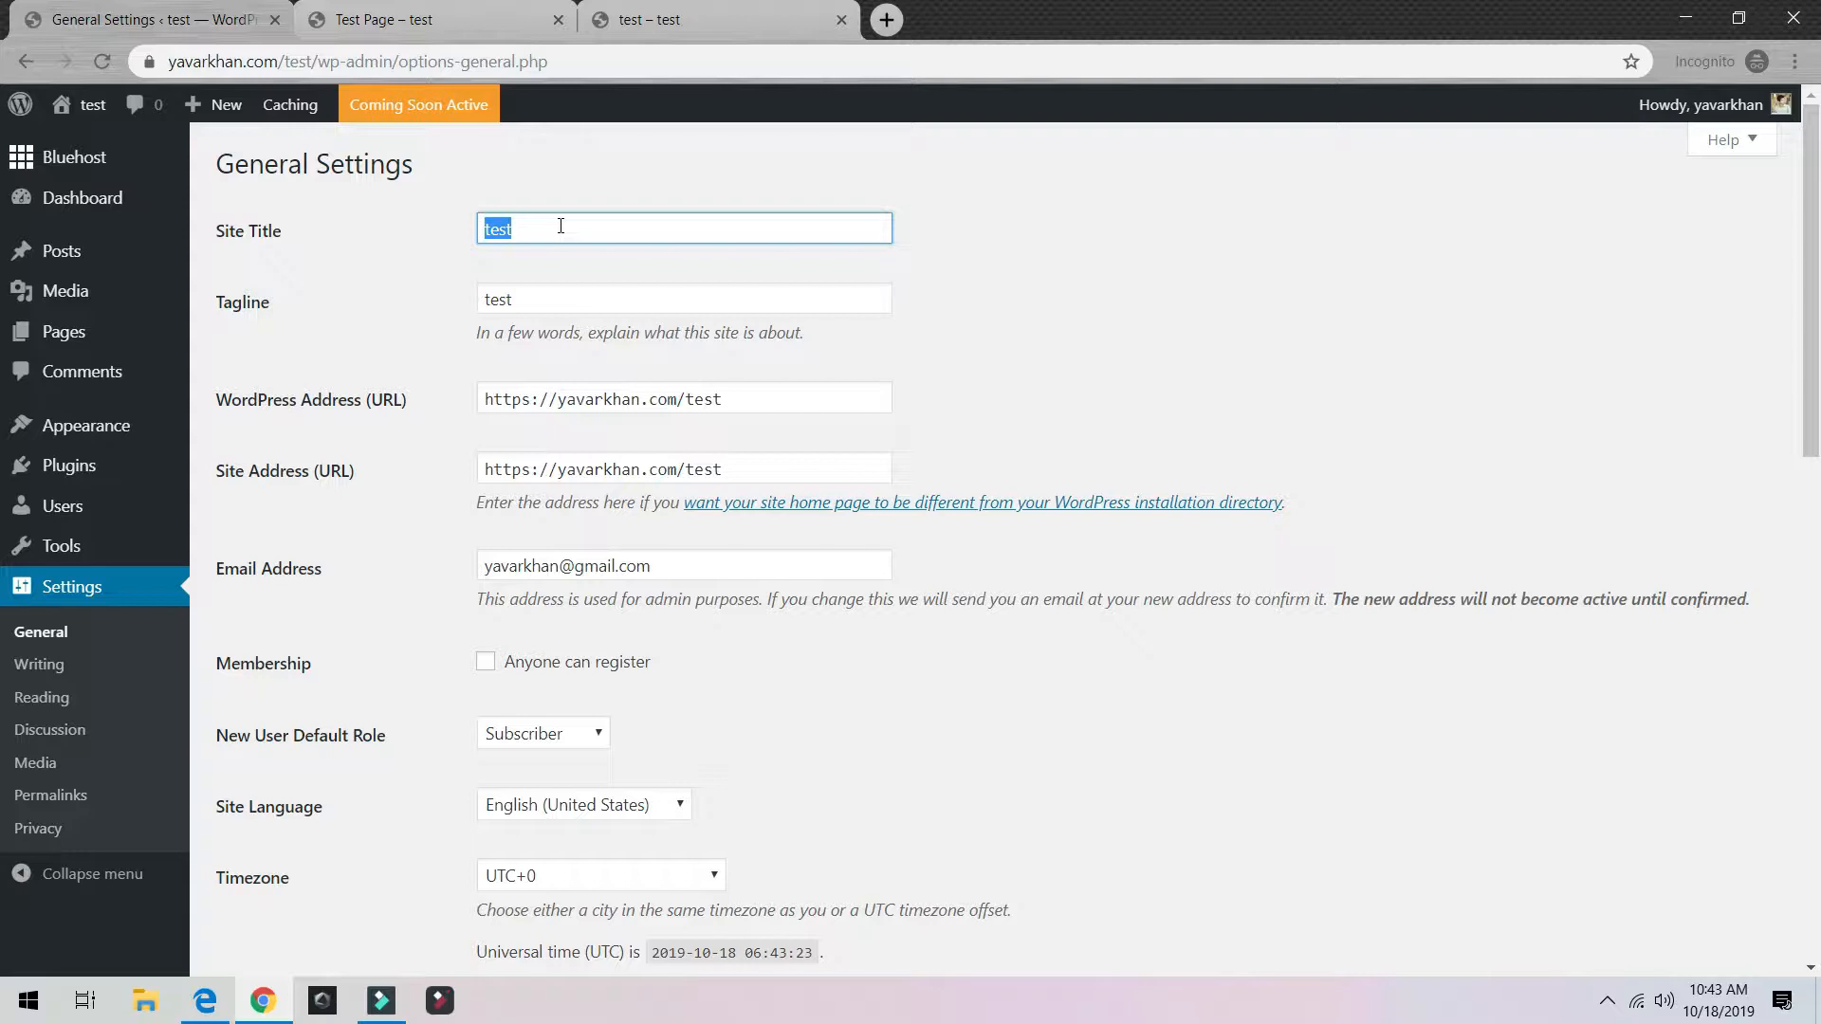
pyautogui.write('Teaching')
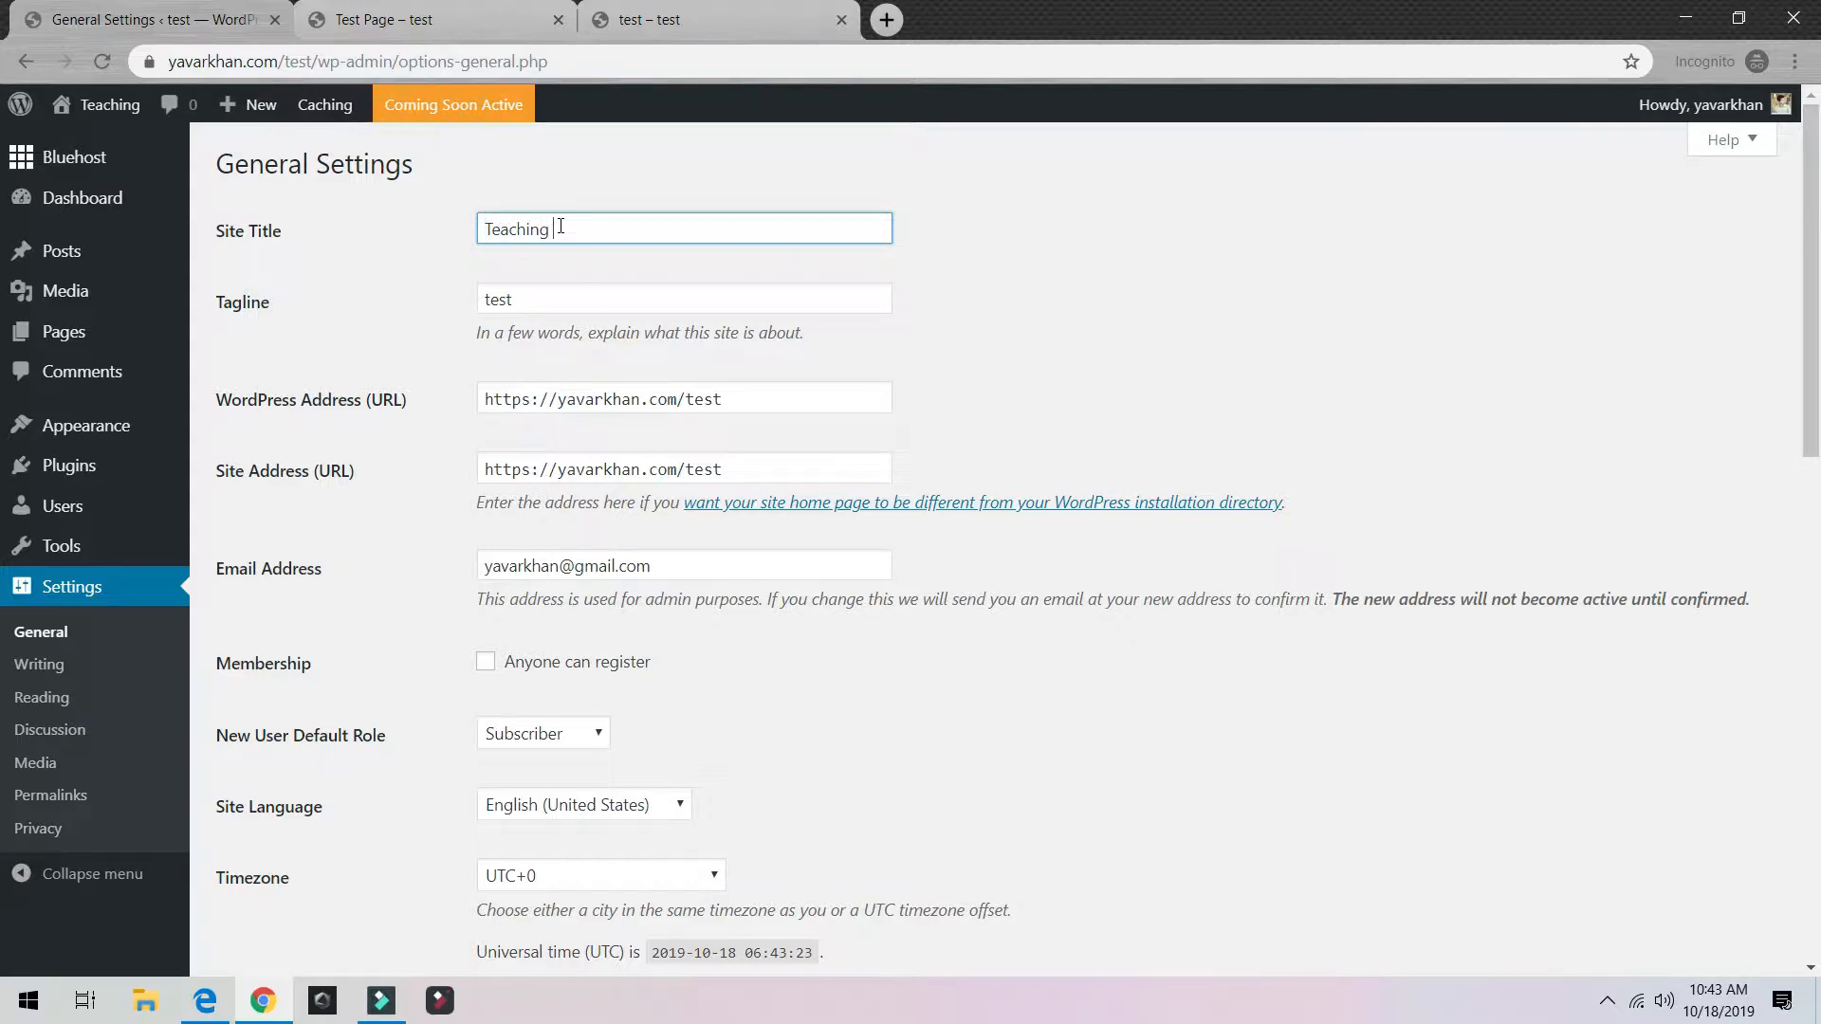
pyautogui.press('Tab')
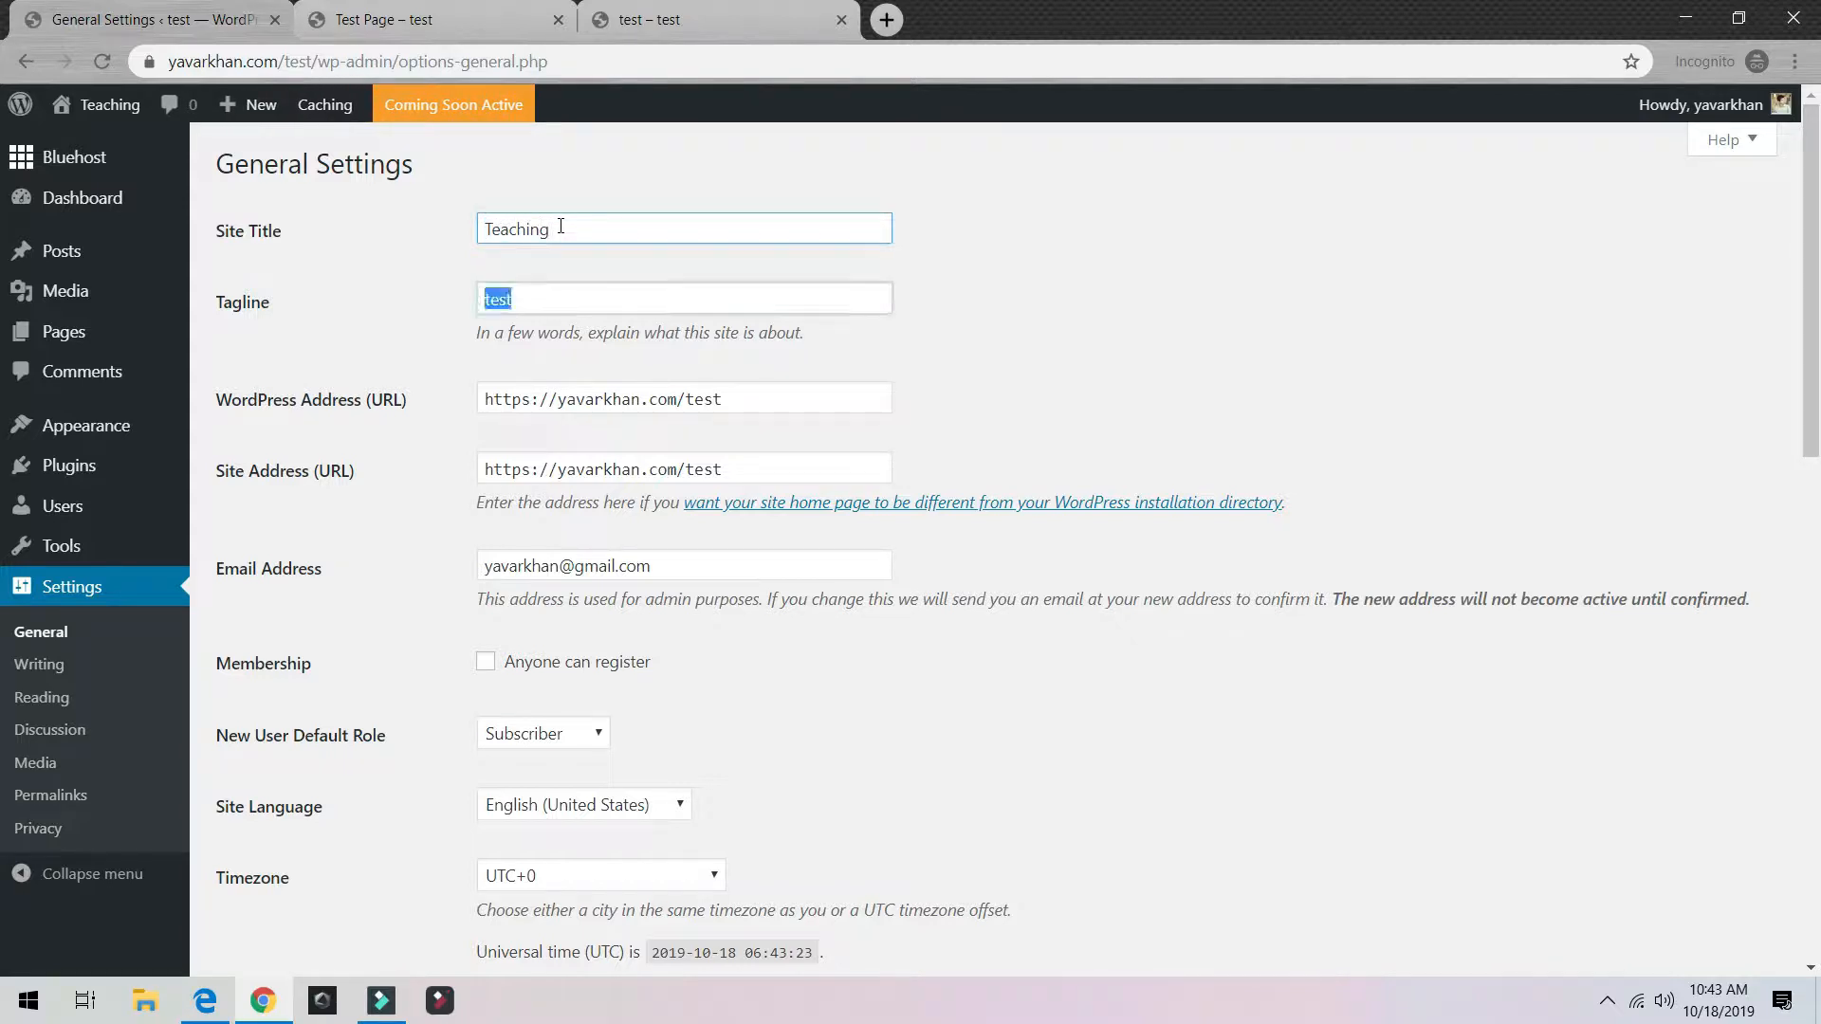
pyautogui.write('Learn easily')
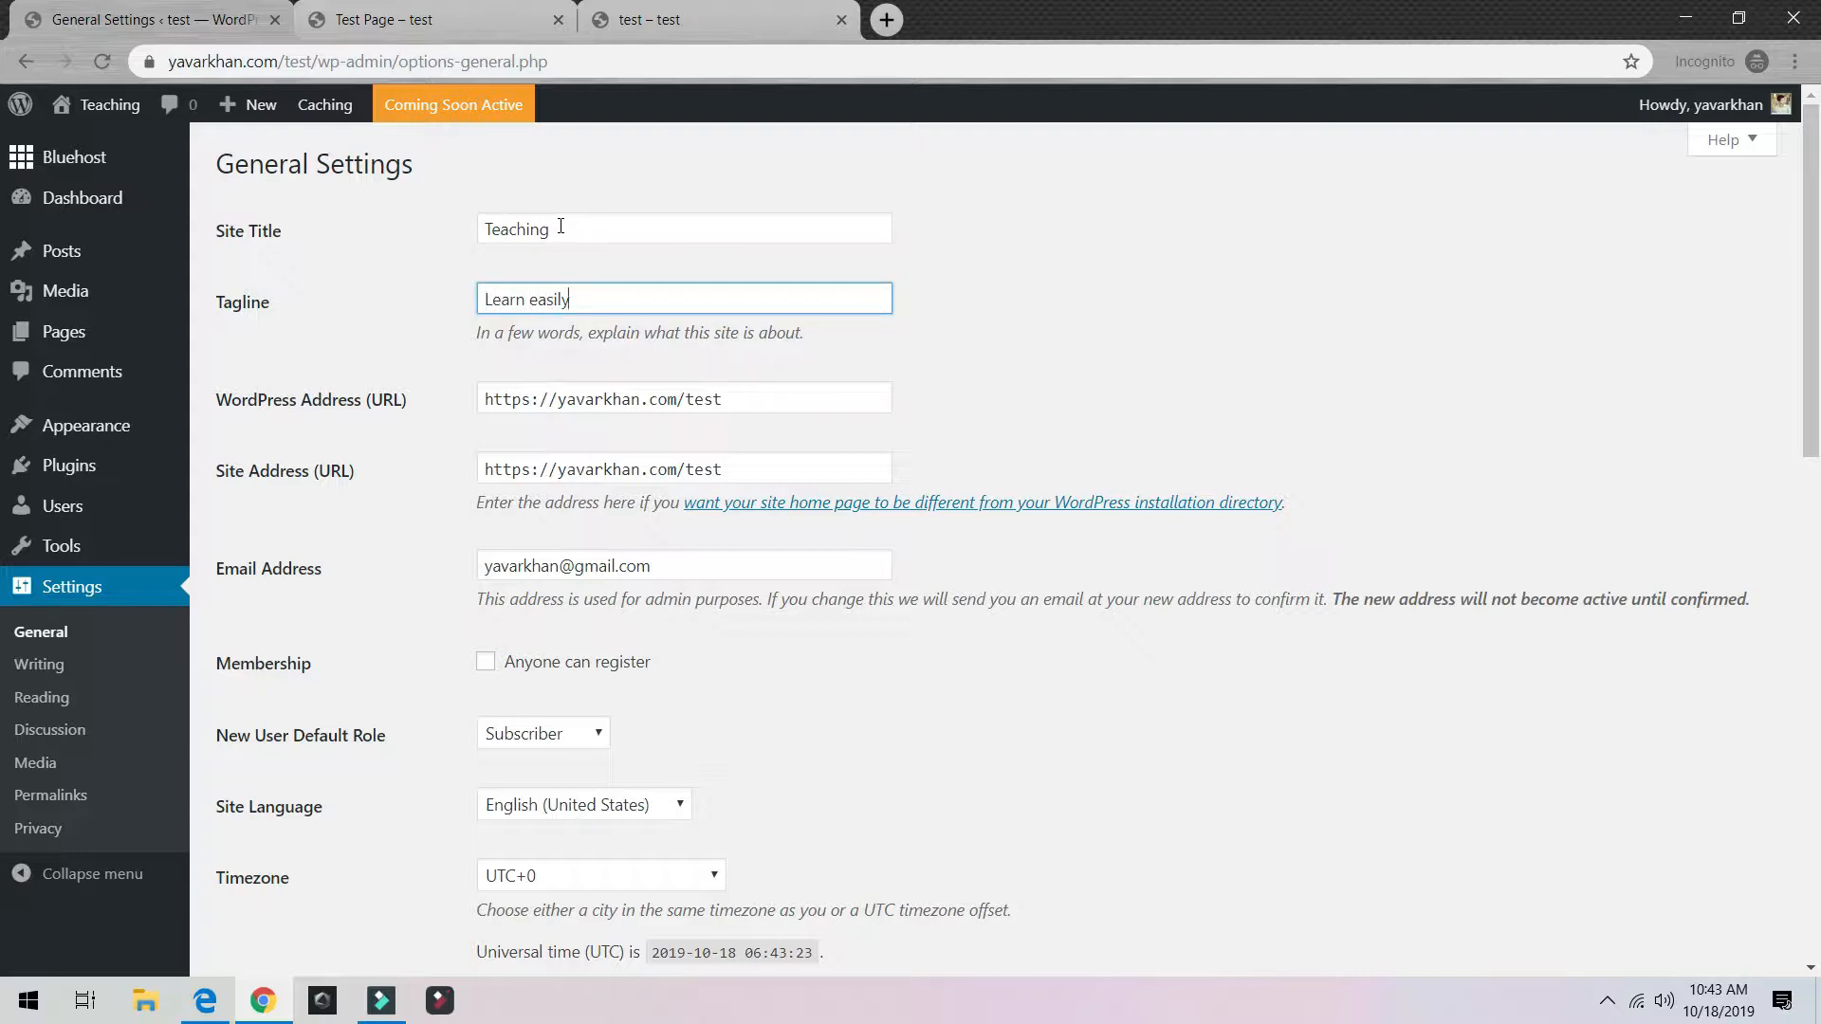
# Step: Turn off the Bluehost Coming Soon Page and save the settings
pyautogui.scroll(-12, 537, 459)
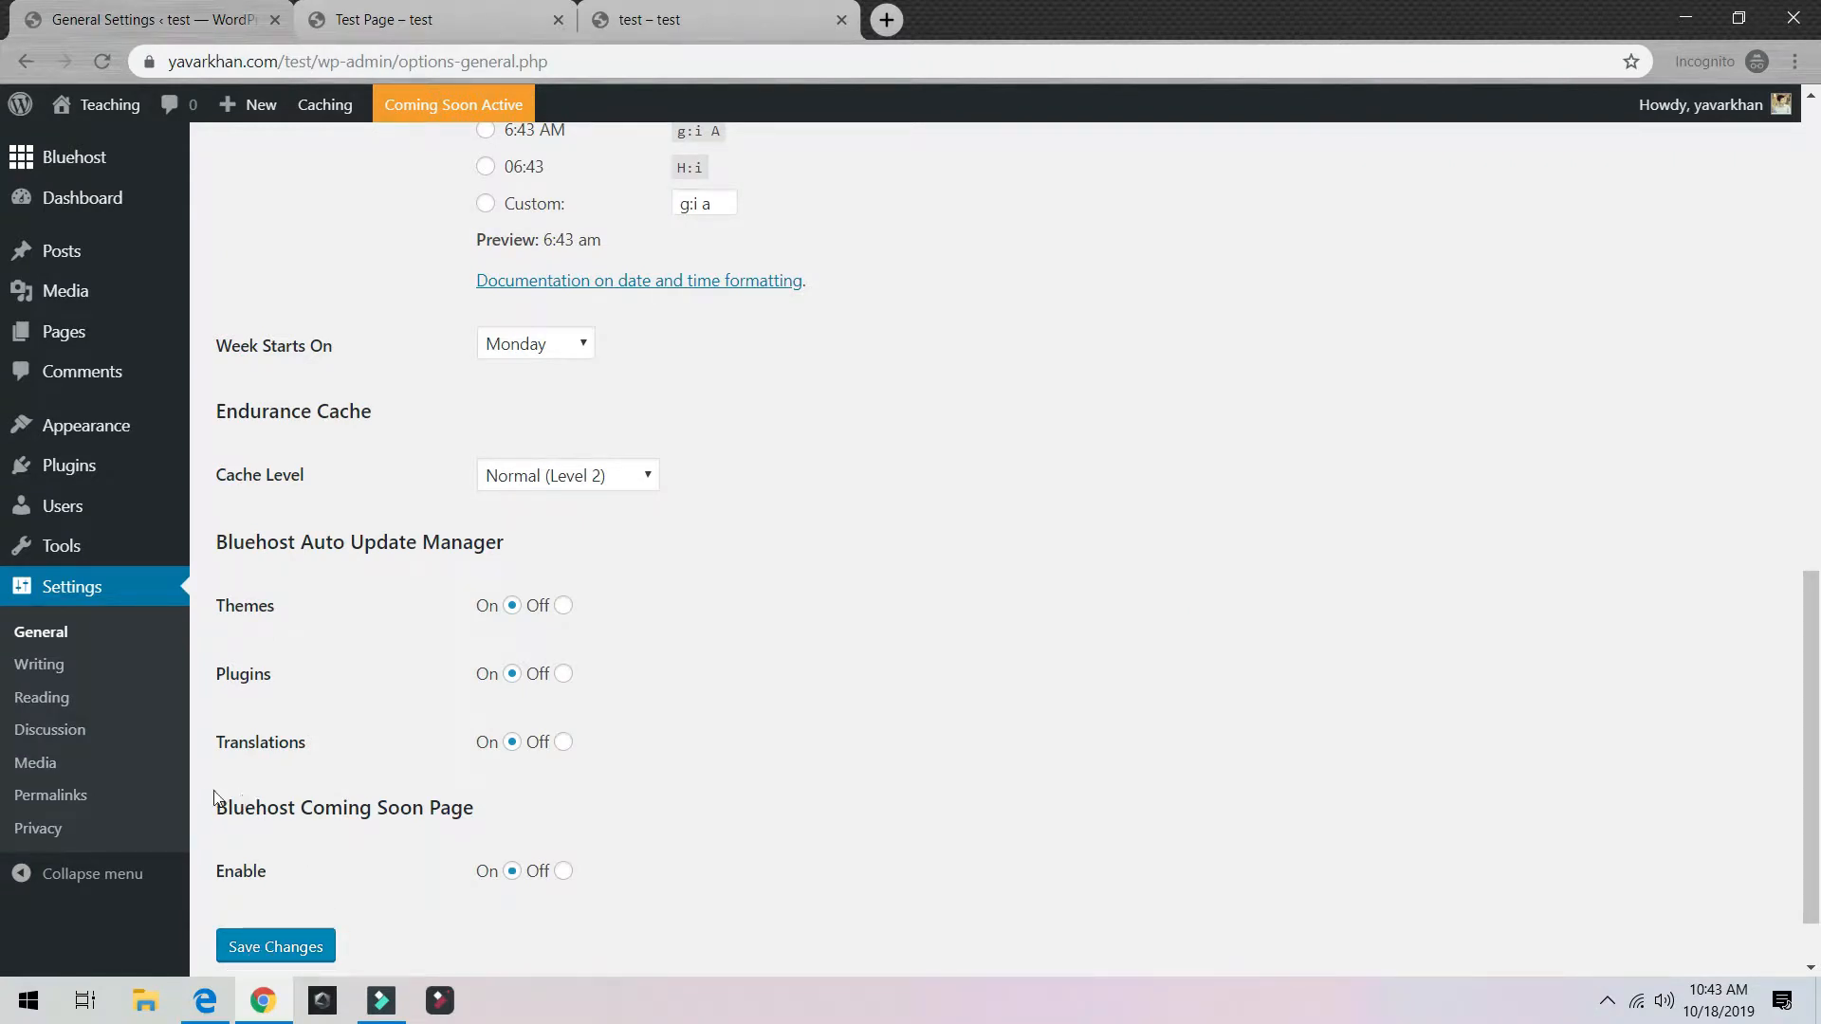
pyautogui.moveTo(248, 801); pyautogui.dragTo(528, 803)
pyautogui.click(561, 870)
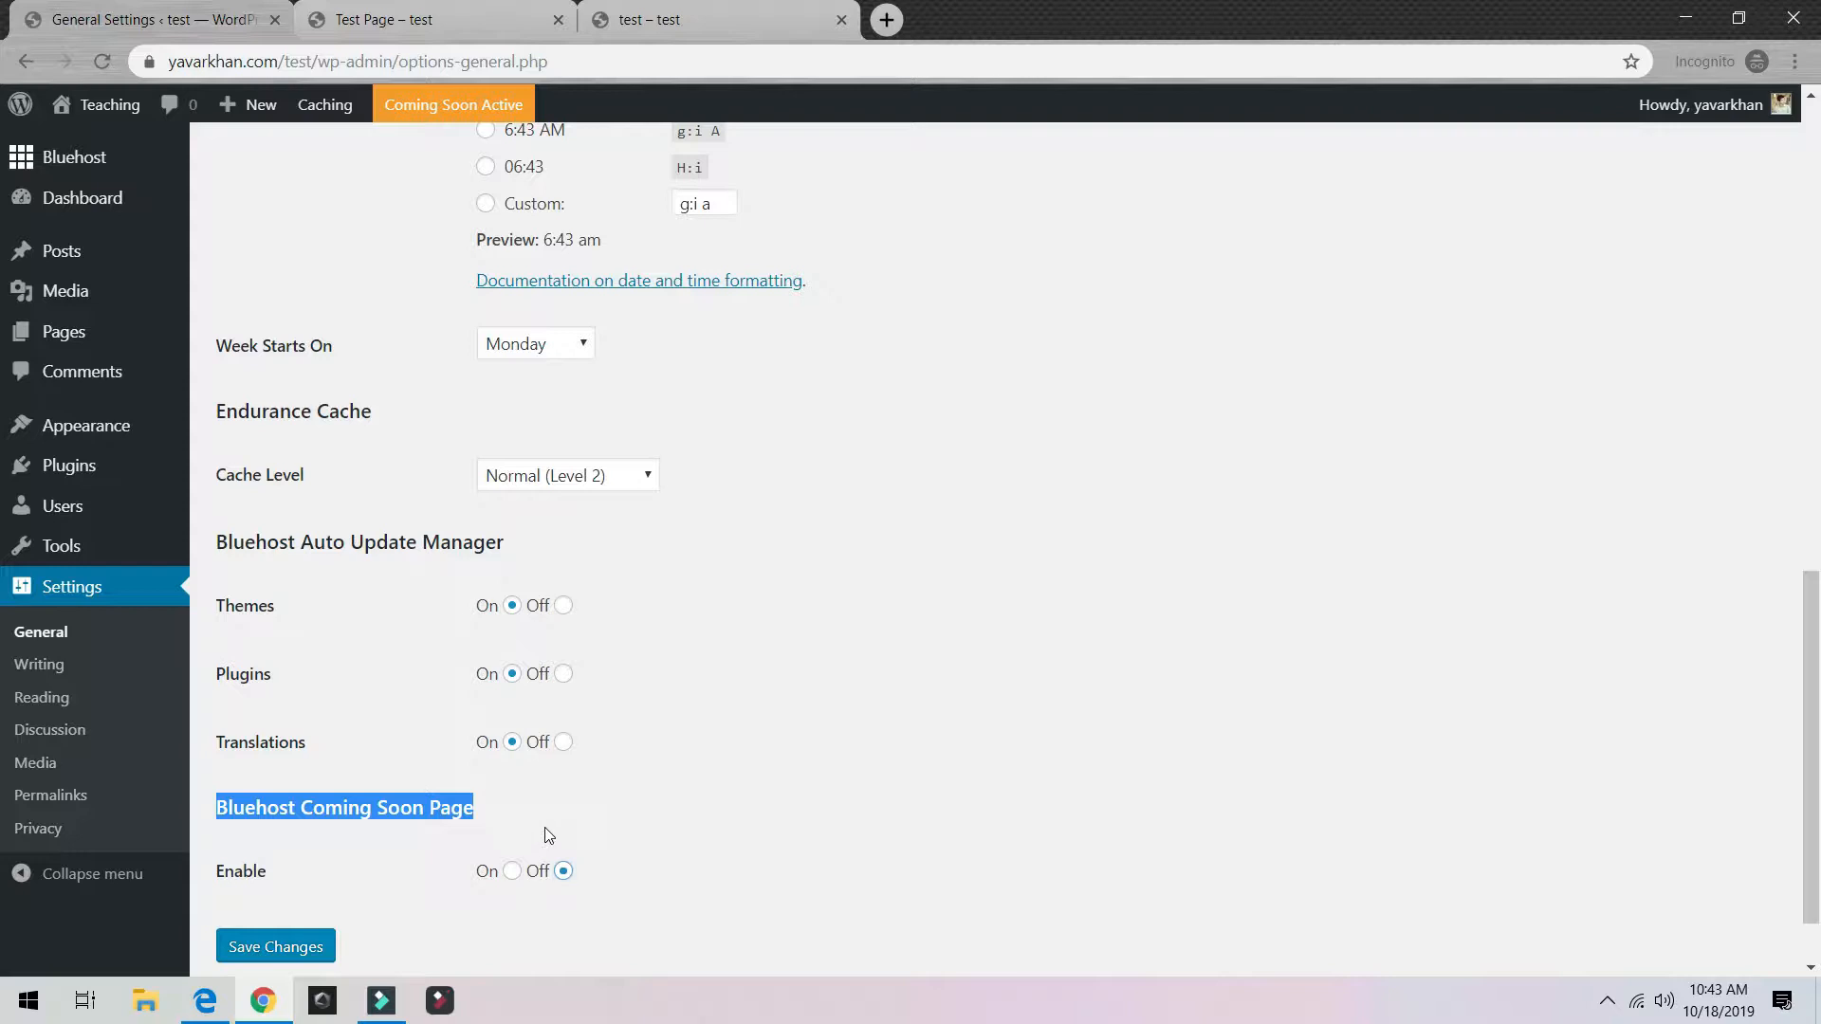
pyautogui.click(313, 947)
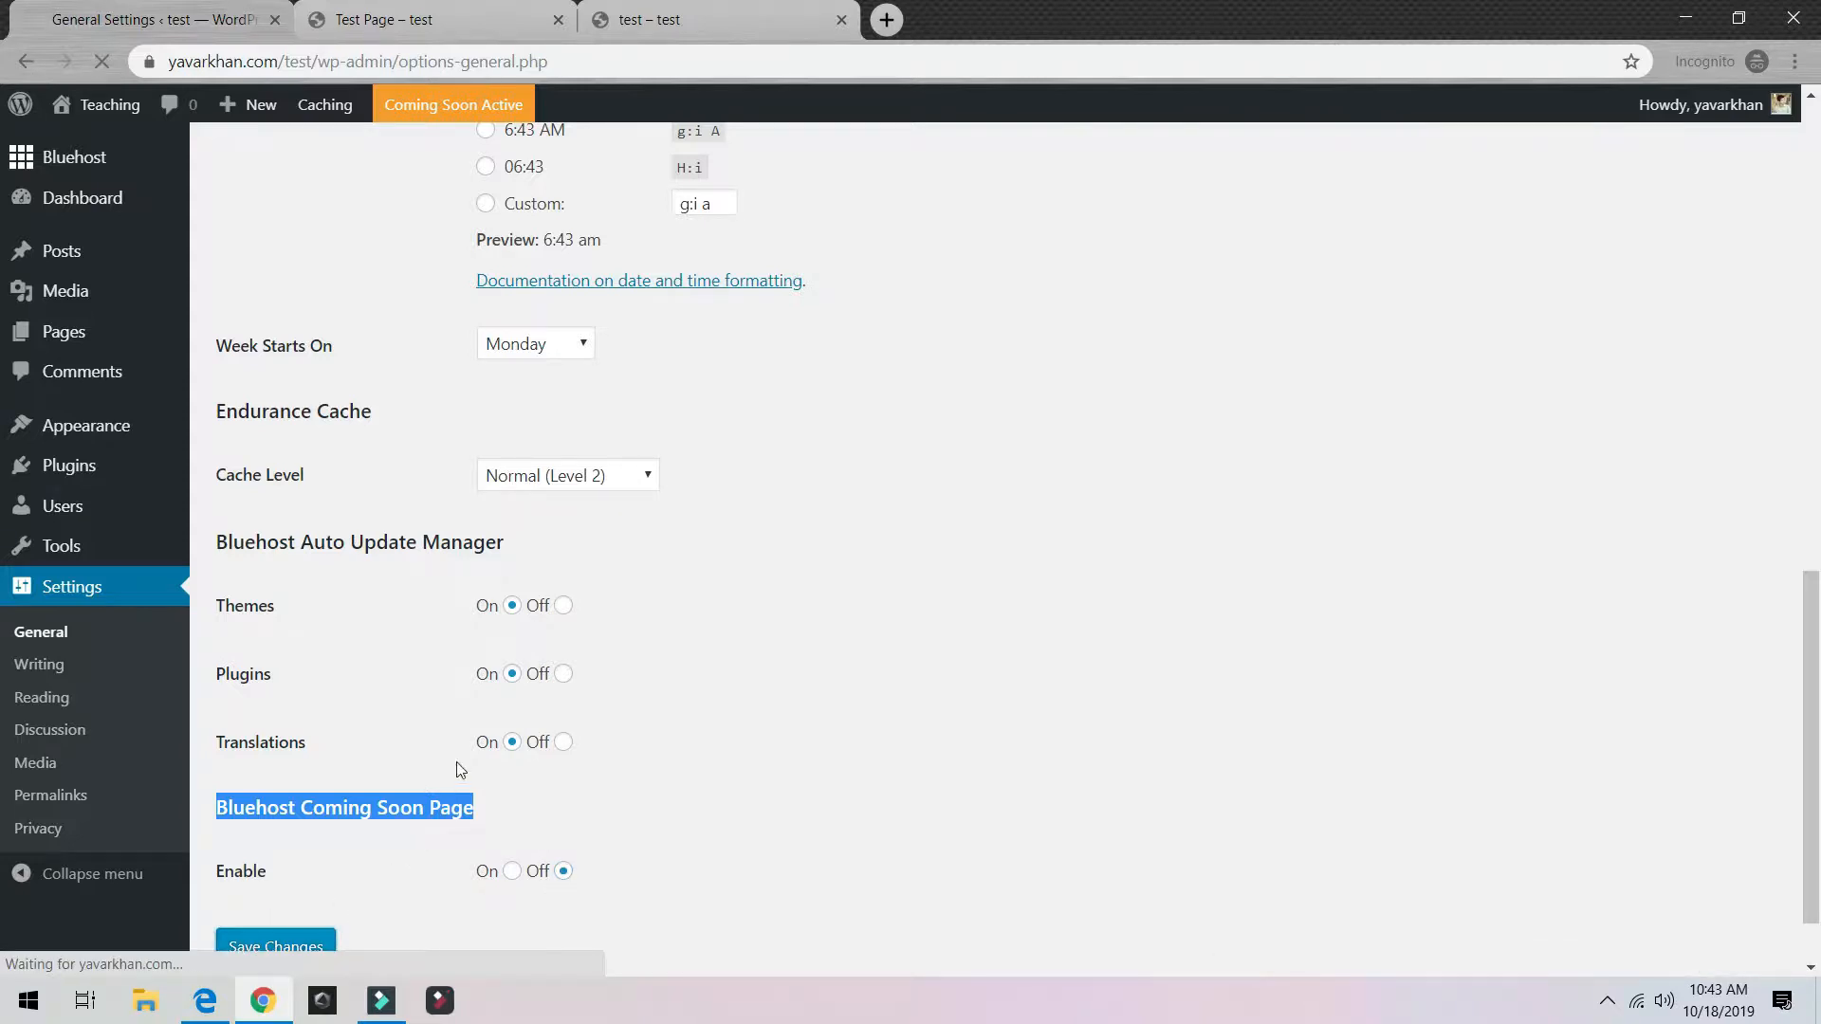
pyautogui.scroll(-13, 461, 754)
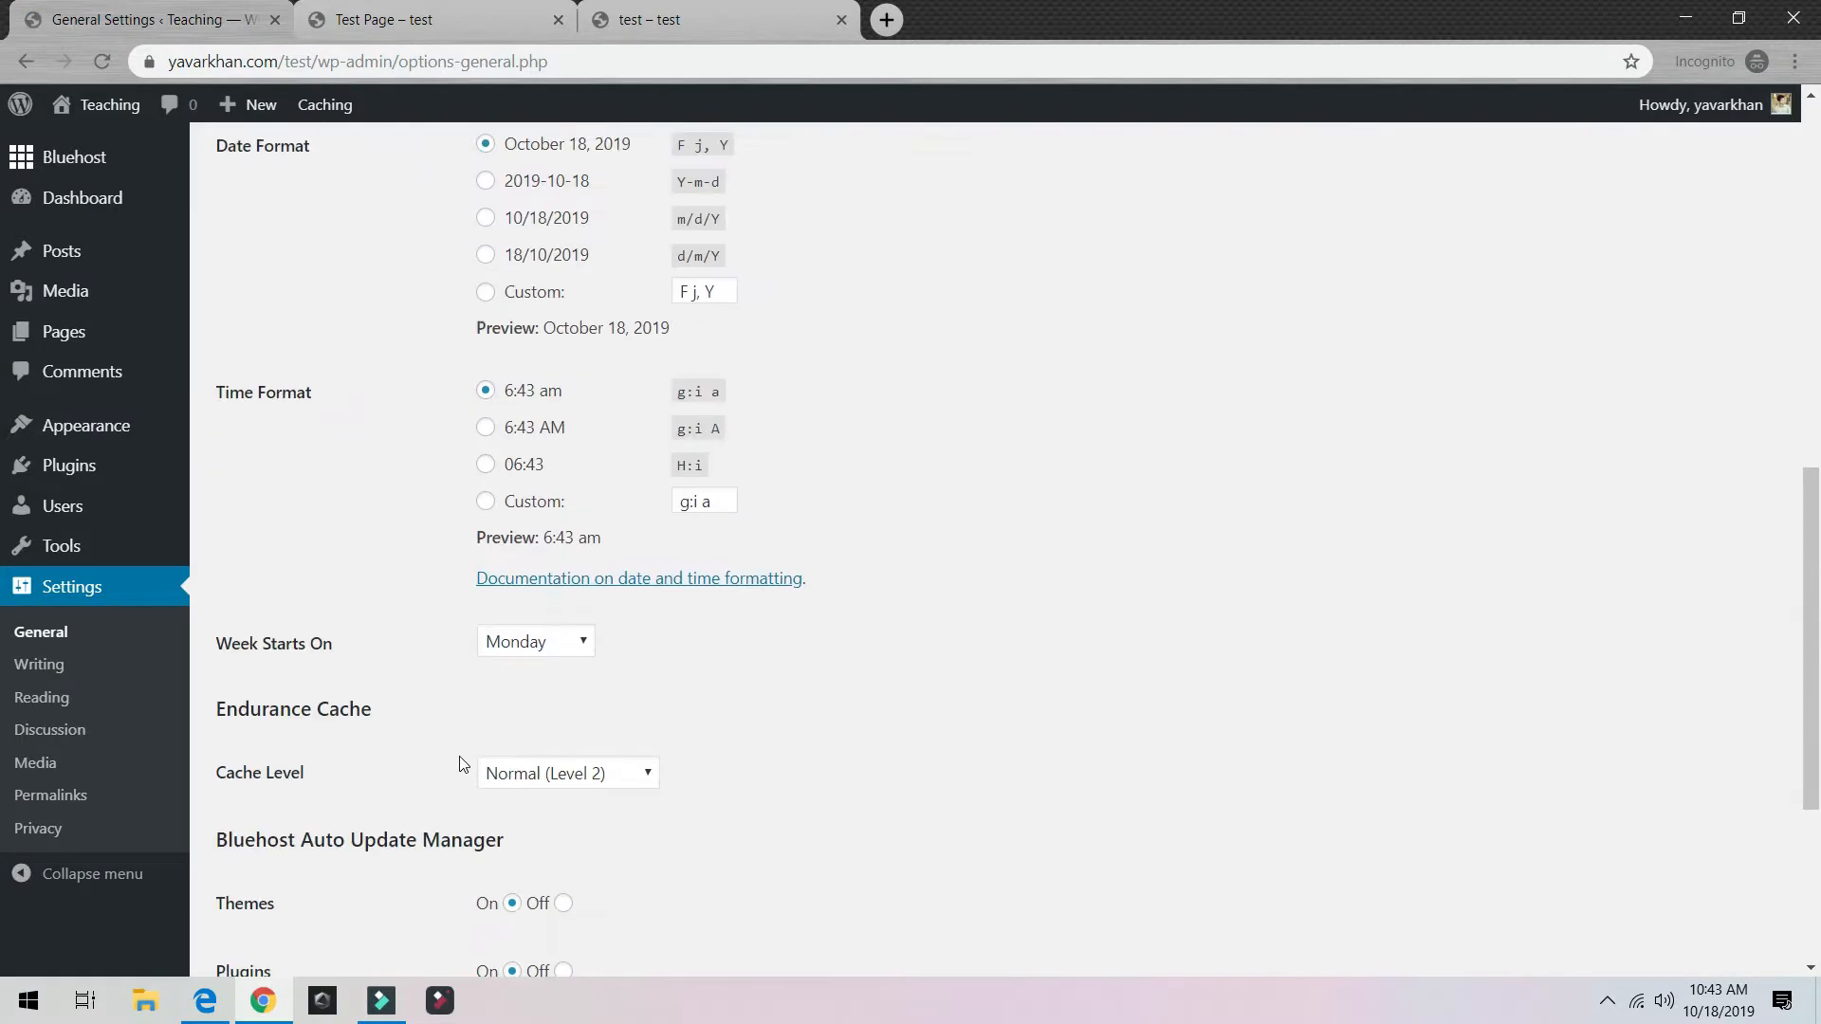
pyautogui.moveTo(220, 718); pyautogui.dragTo(474, 720)
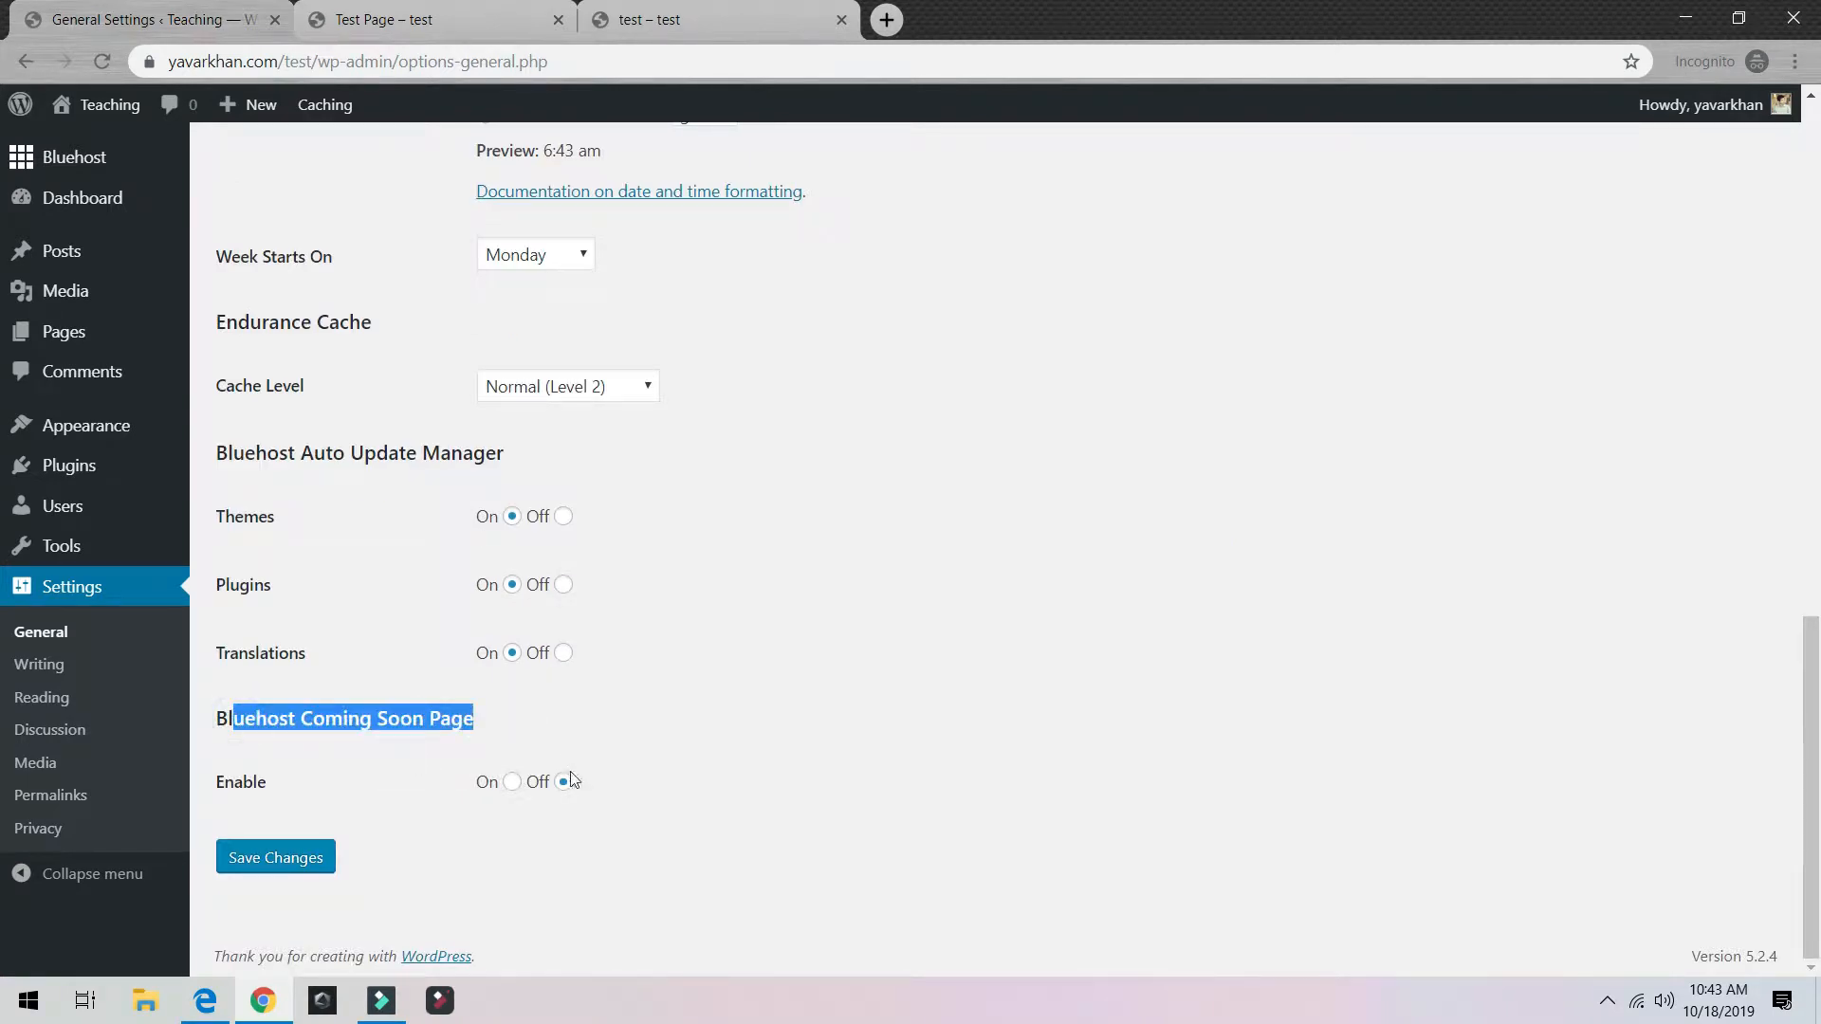
pyautogui.scroll(13, 570, 776)
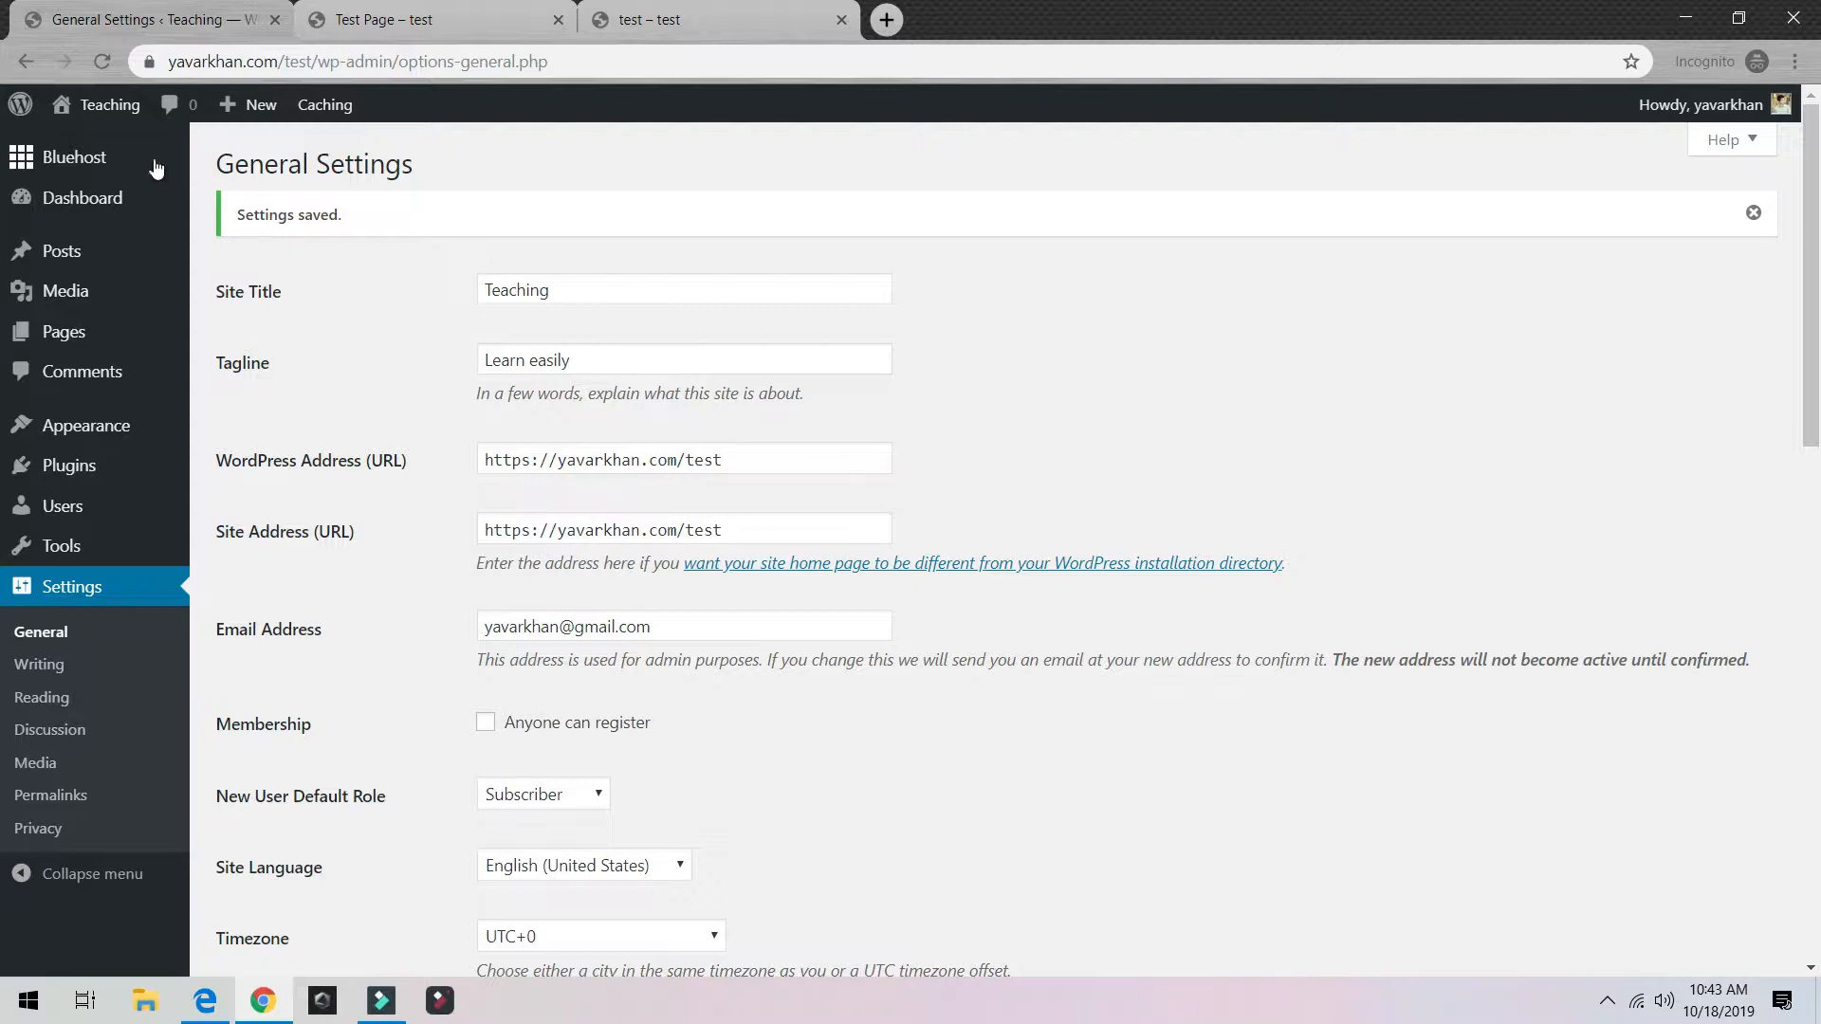
# Step: Open the live 'Teaching — Learn easily' site in a new tab and close the old Test Page and test tabs
pyautogui.moveTo(100, 105)
pyautogui.keyDown('ctrl'); pyautogui.click(95, 148); pyautogui.keyUp('ctrl')
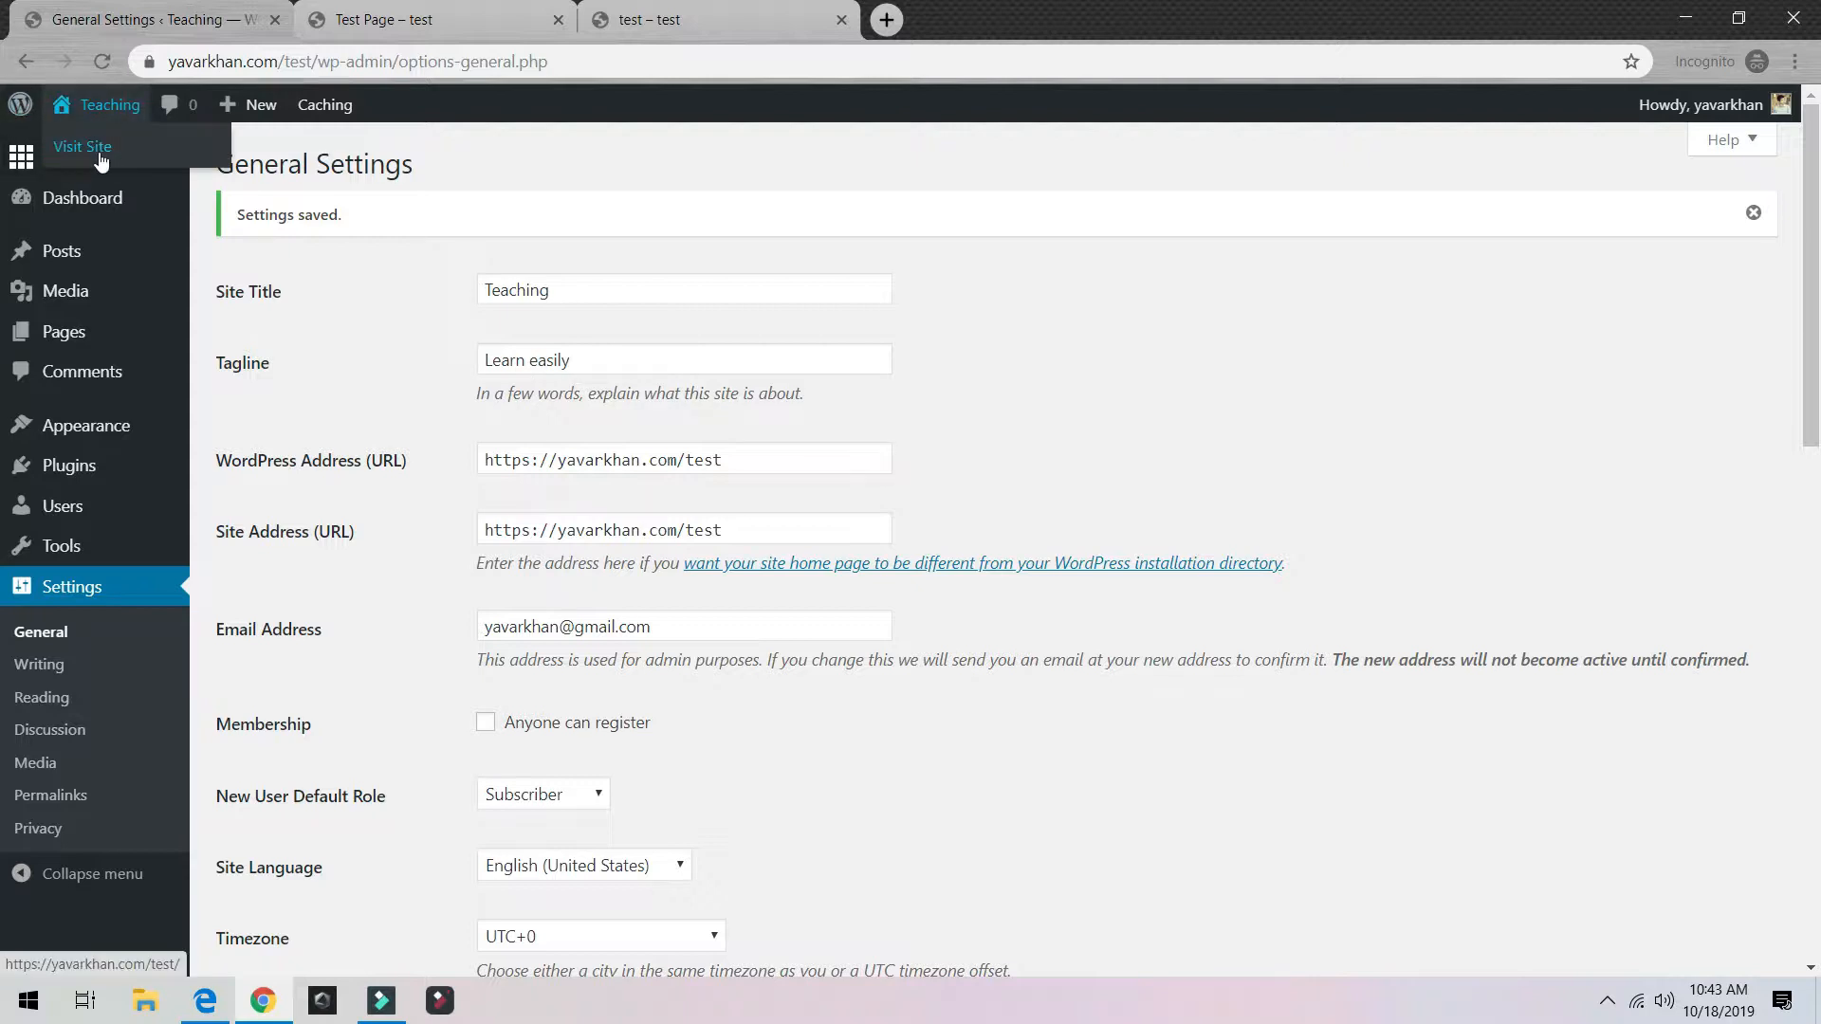
pyautogui.click(542, 21)
pyautogui.click(558, 20)
pyautogui.click(557, 20)
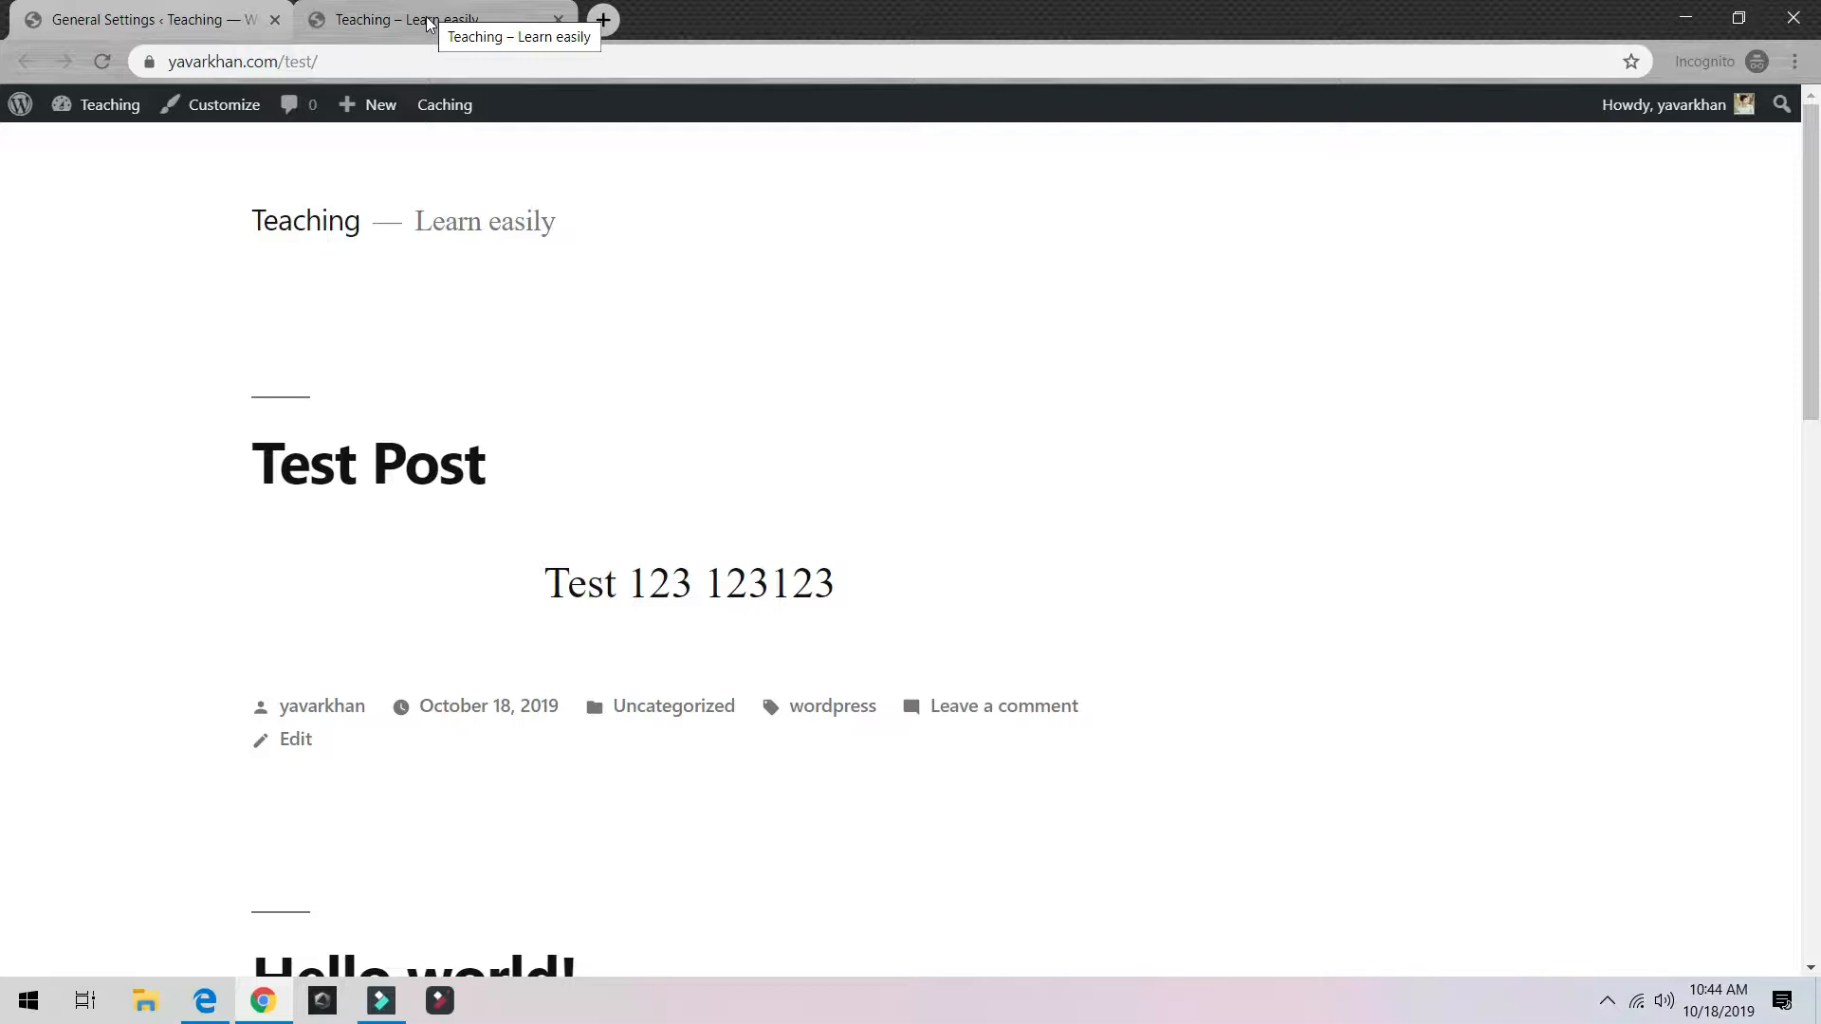
pyautogui.click(169, 14)
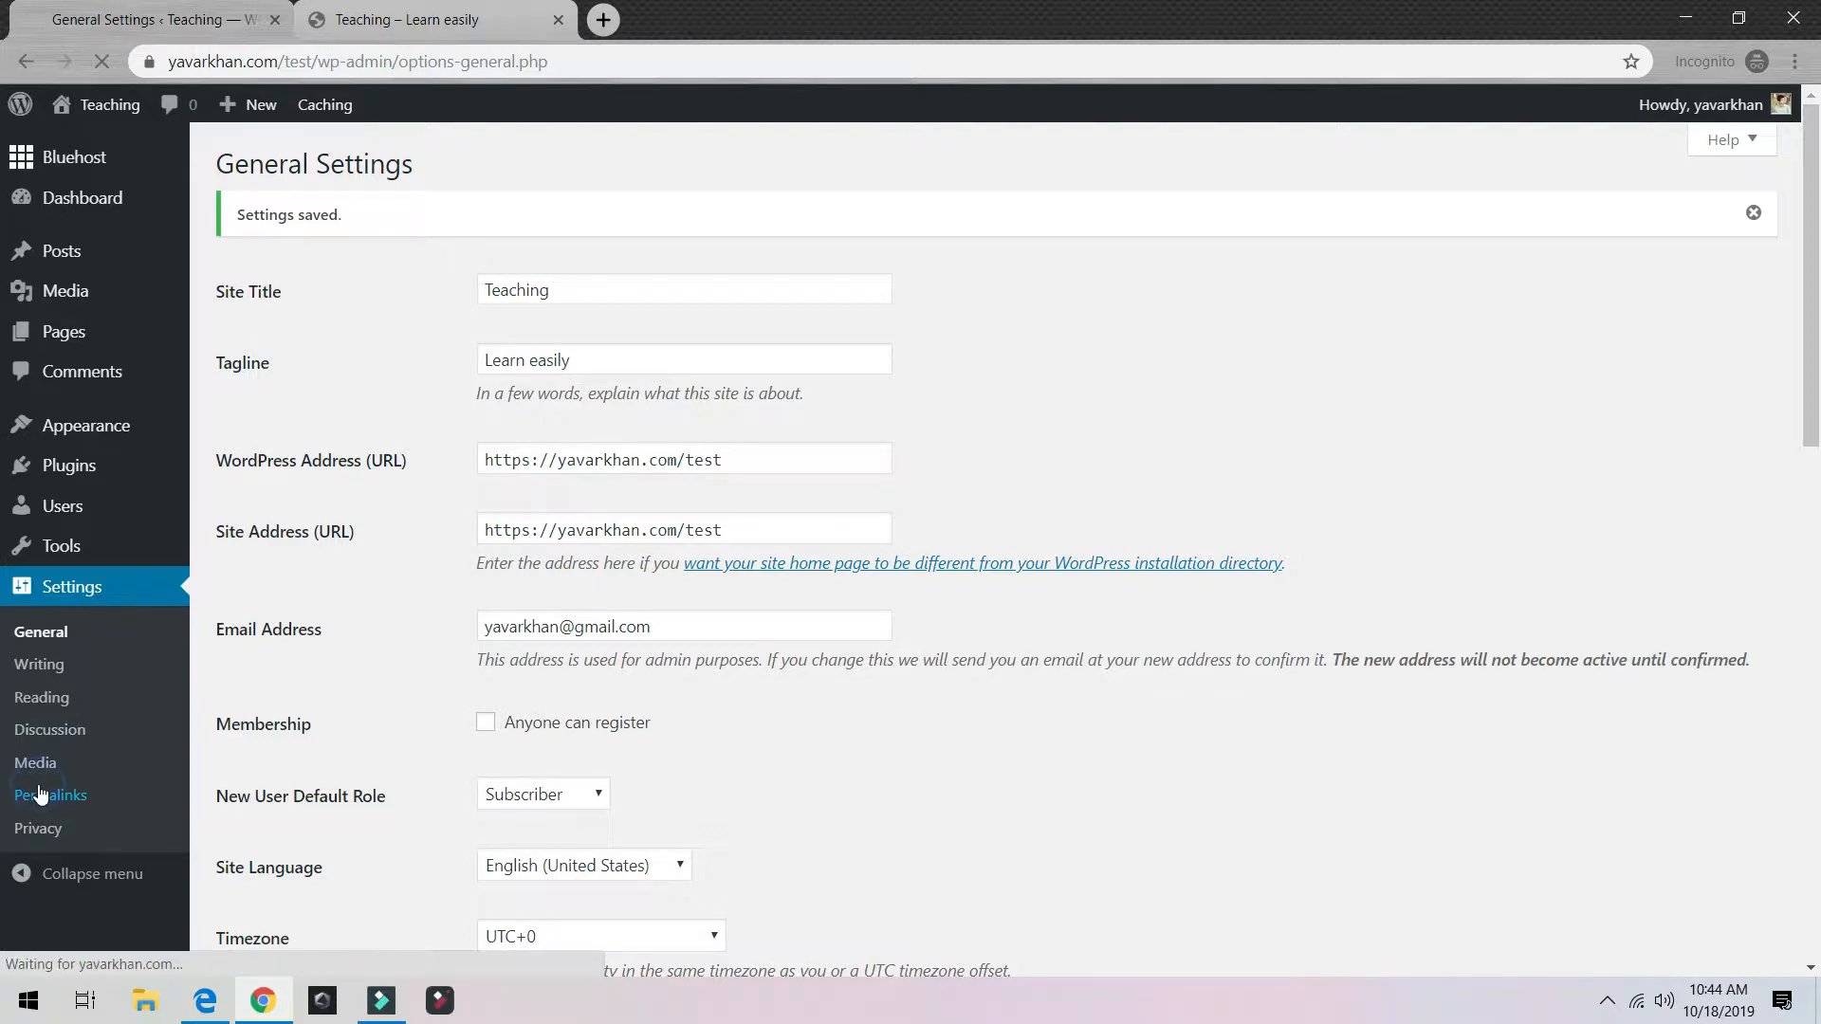
# Step: Open Permalinks settings and check Test Post's current numeric ?p=5 address
pyautogui.click(90, 758)
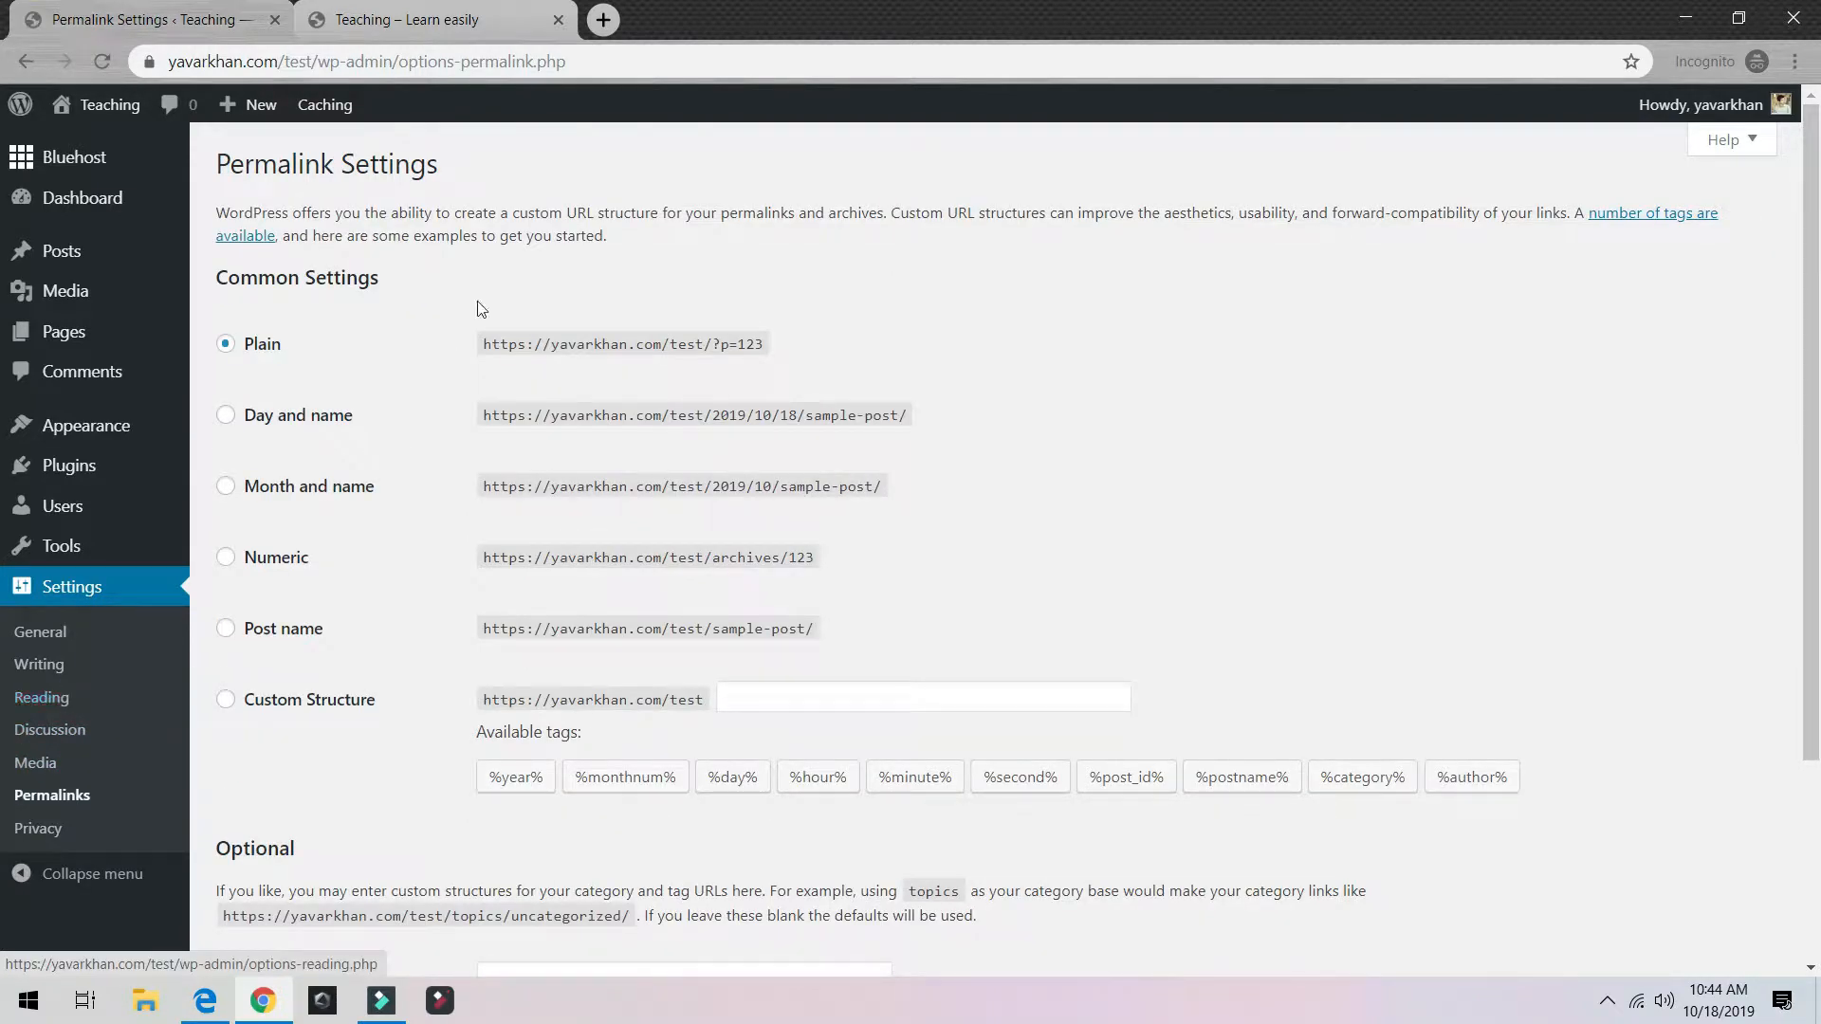
pyautogui.click(446, 21)
pyautogui.click(374, 468)
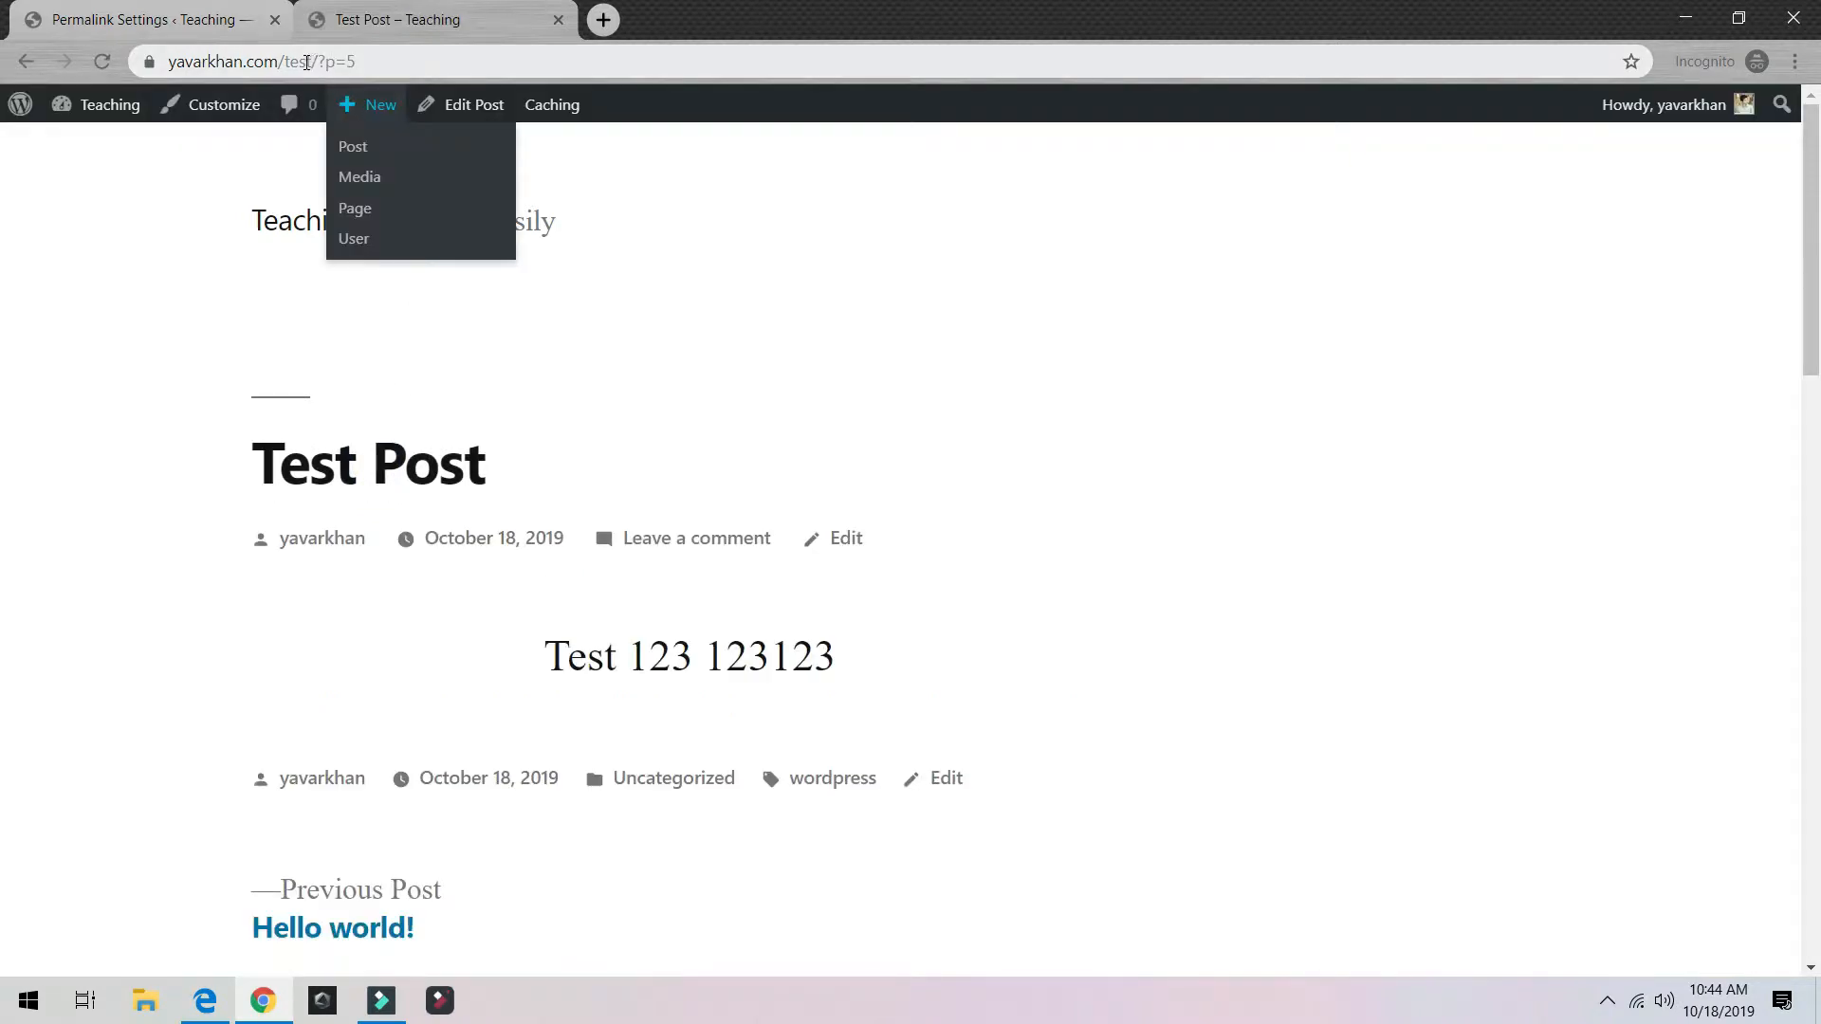
pyautogui.moveTo(305, 62); pyautogui.dragTo(418, 63)
pyautogui.tripleClick(423, 60)
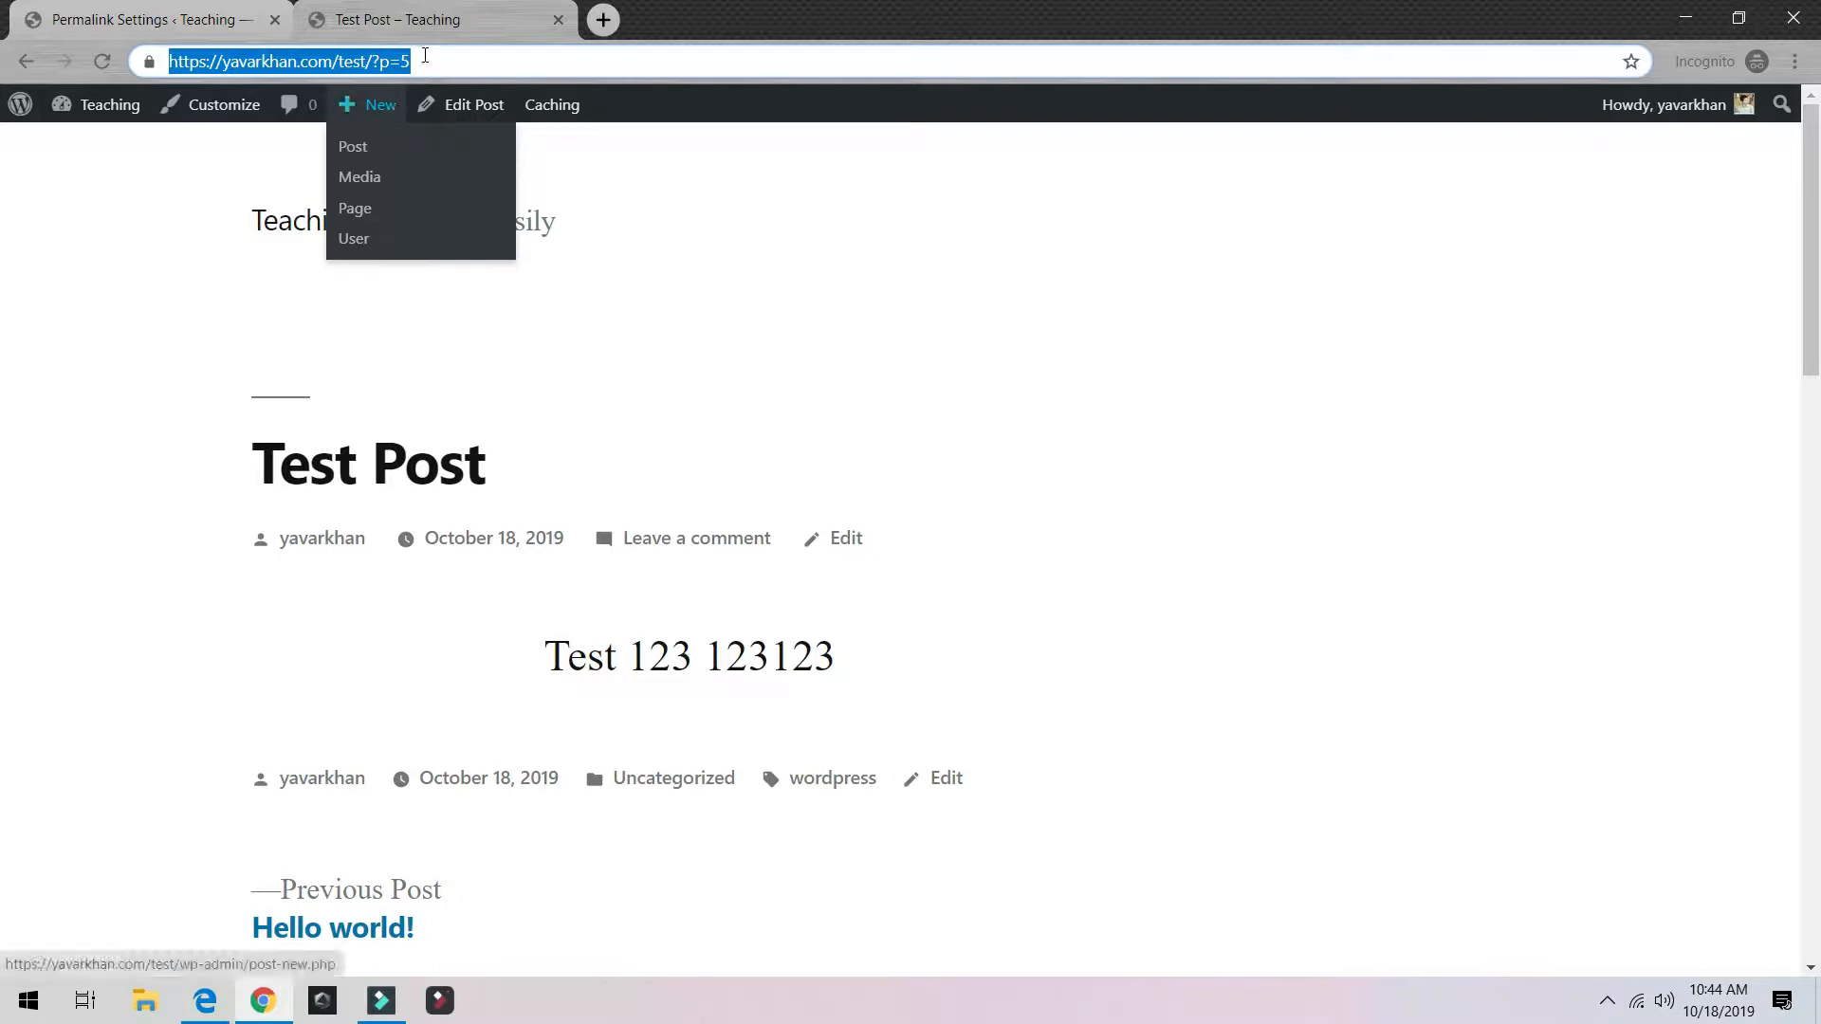
# Step: Save the Post name permalink structure and confirm Test Post now loads at /test/test-post/
pyautogui.click(273, 8)
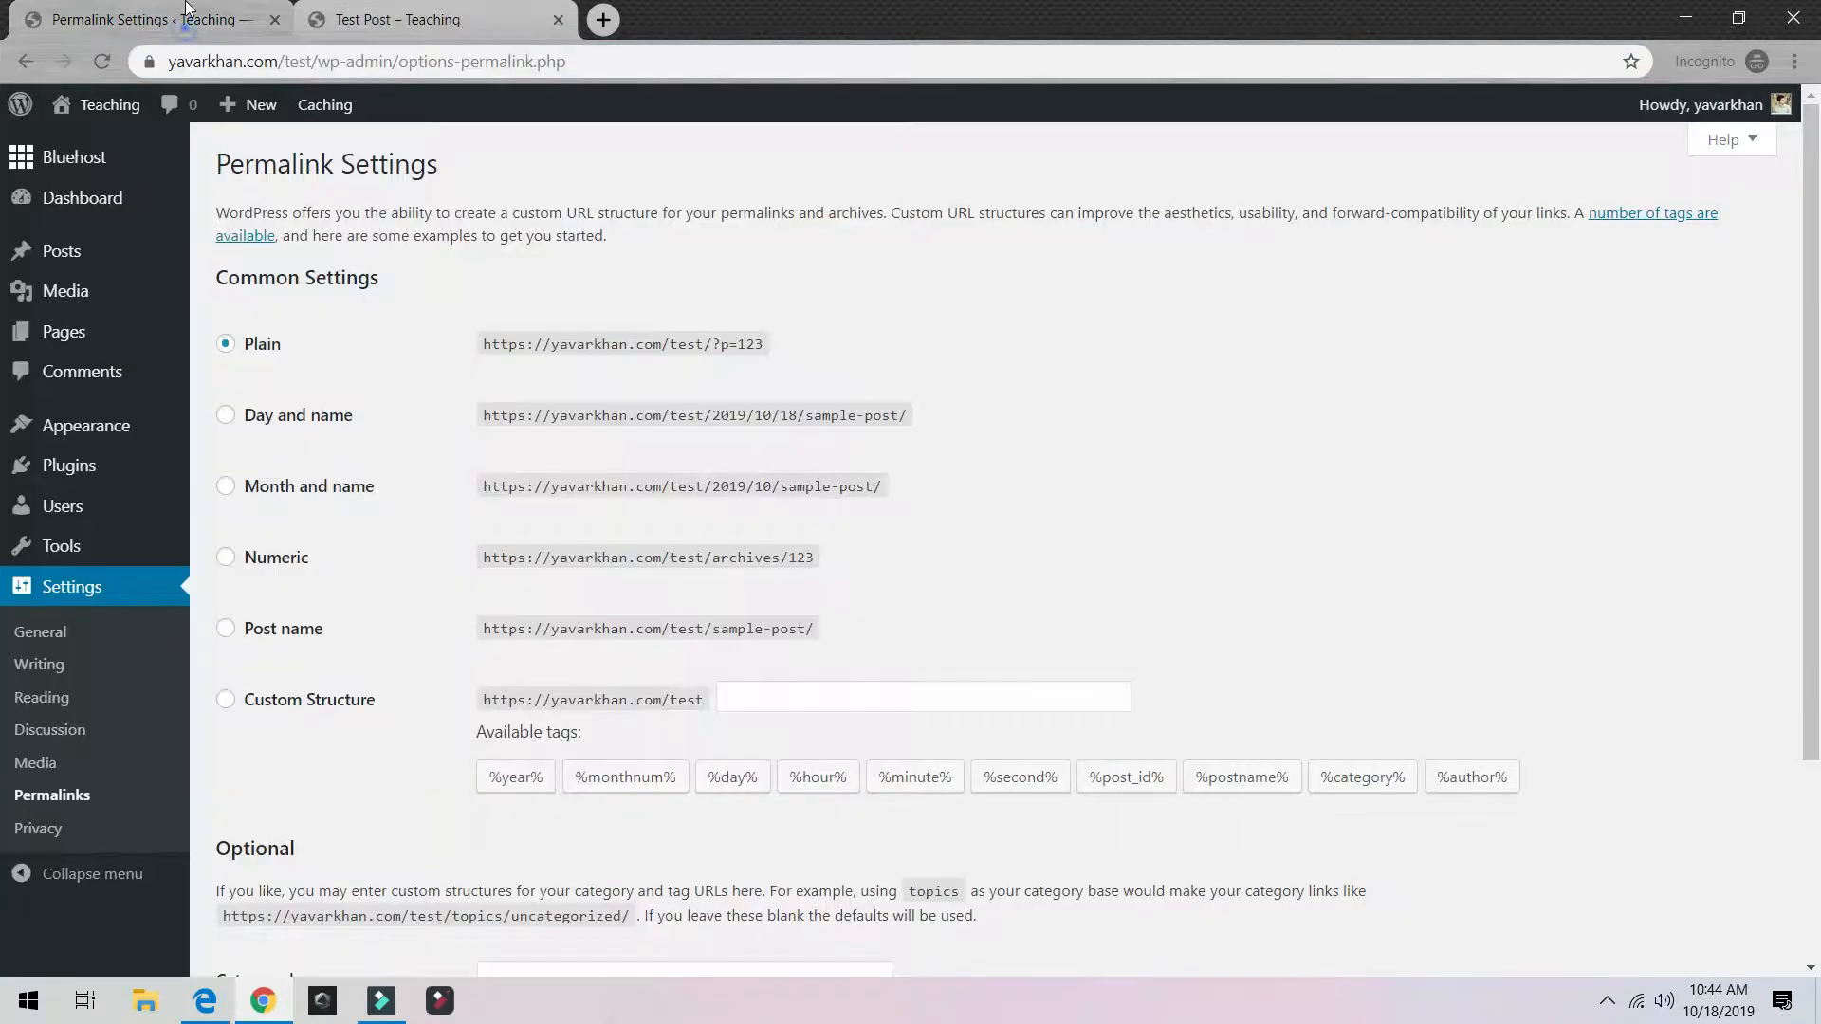
pyautogui.click(284, 635)
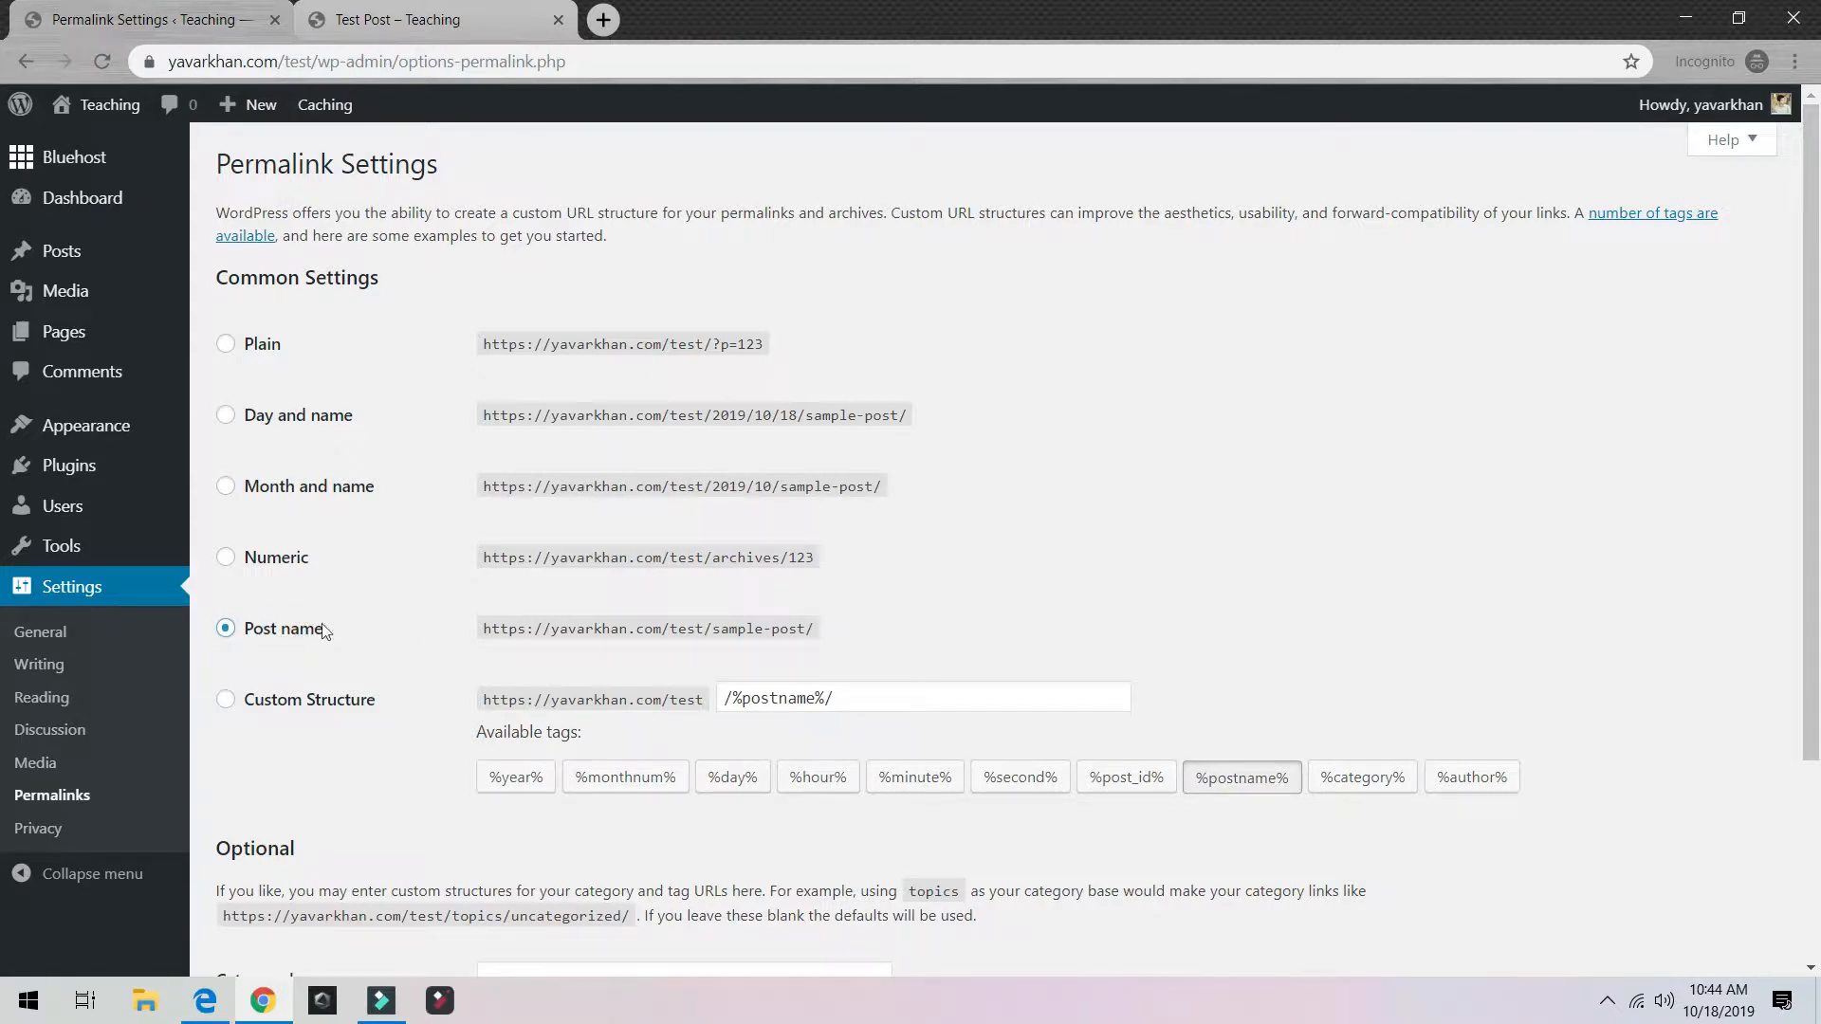
pyautogui.scroll(-3, 420, 687)
pyautogui.click(274, 858)
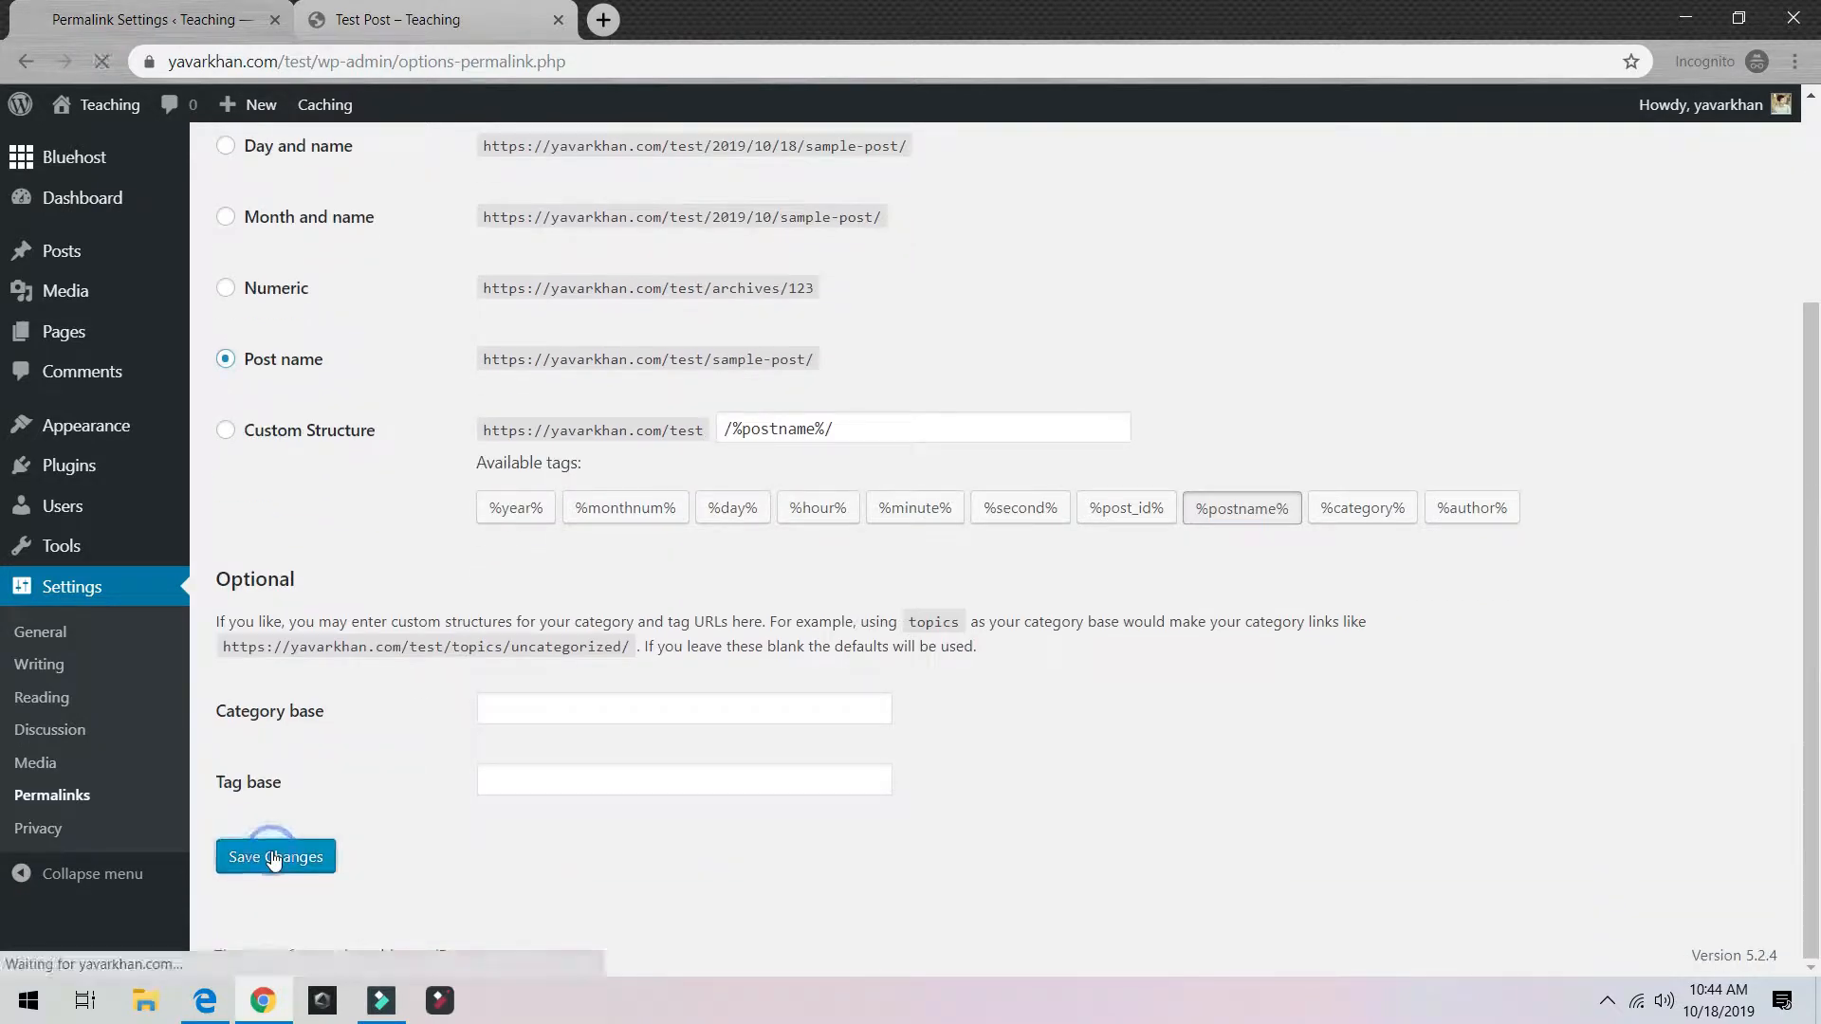
pyautogui.click(398, 19)
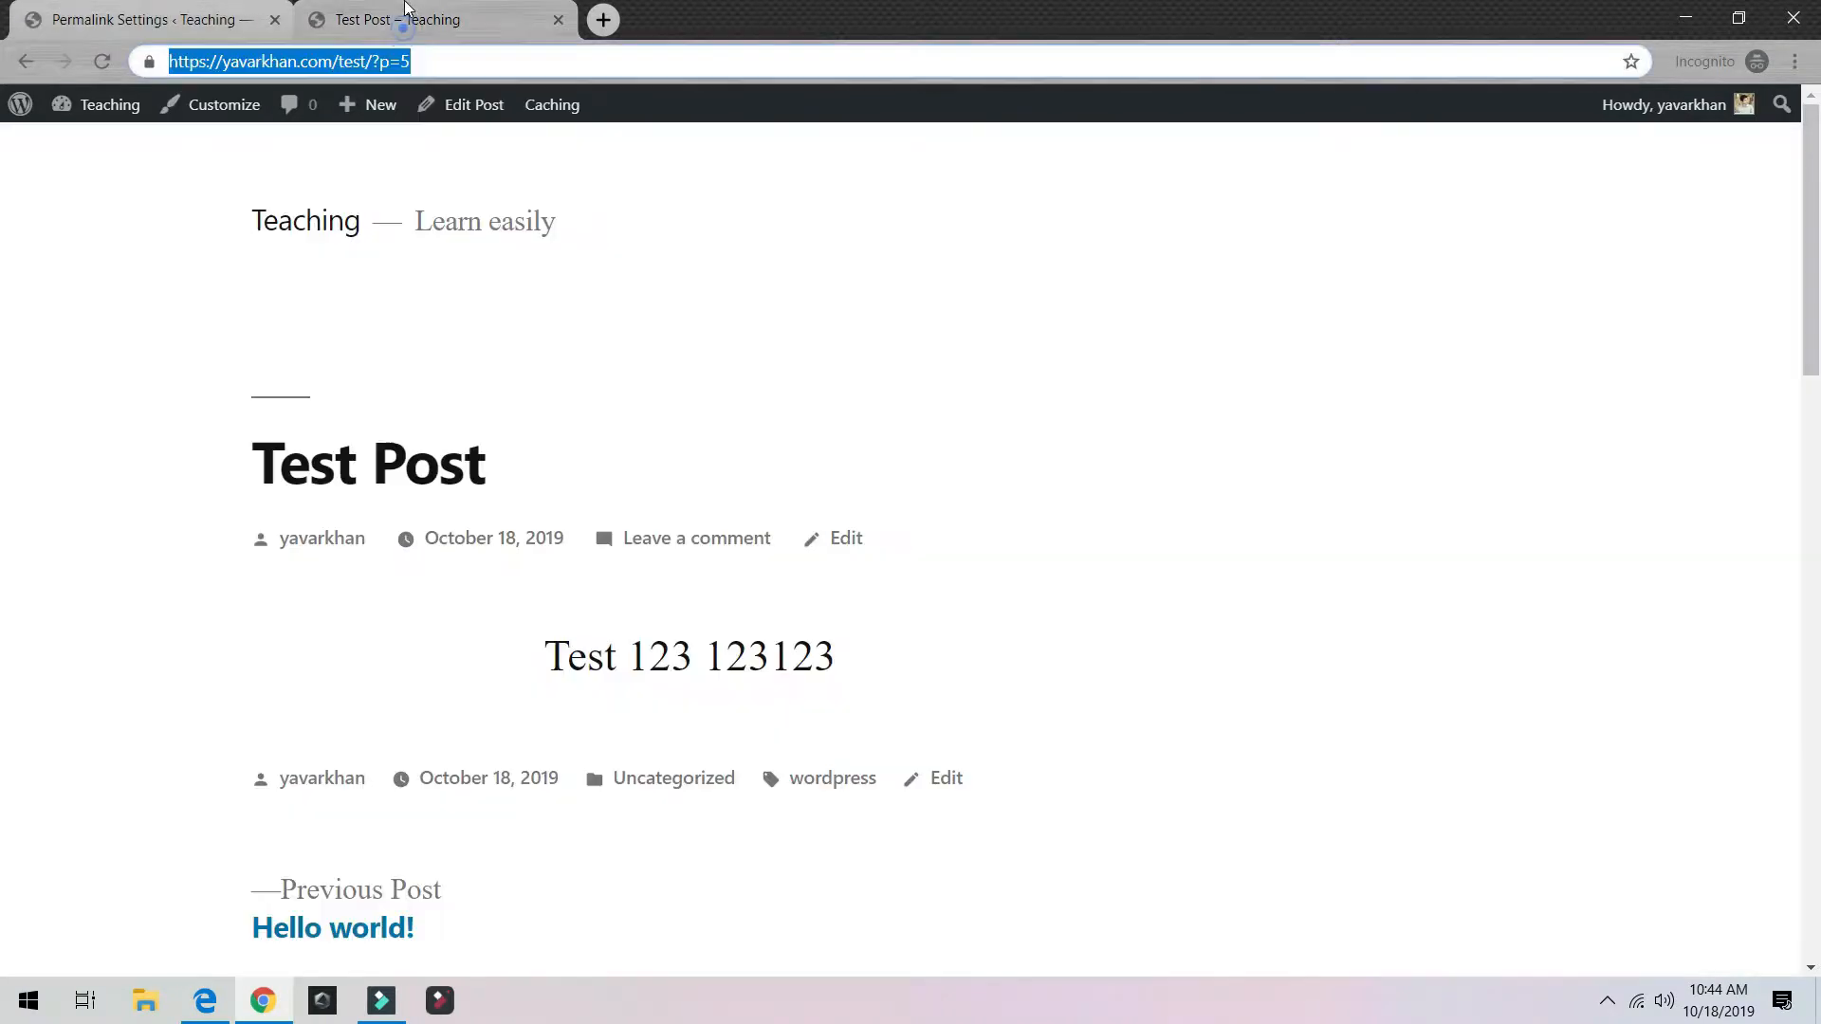
pyautogui.click(104, 61)
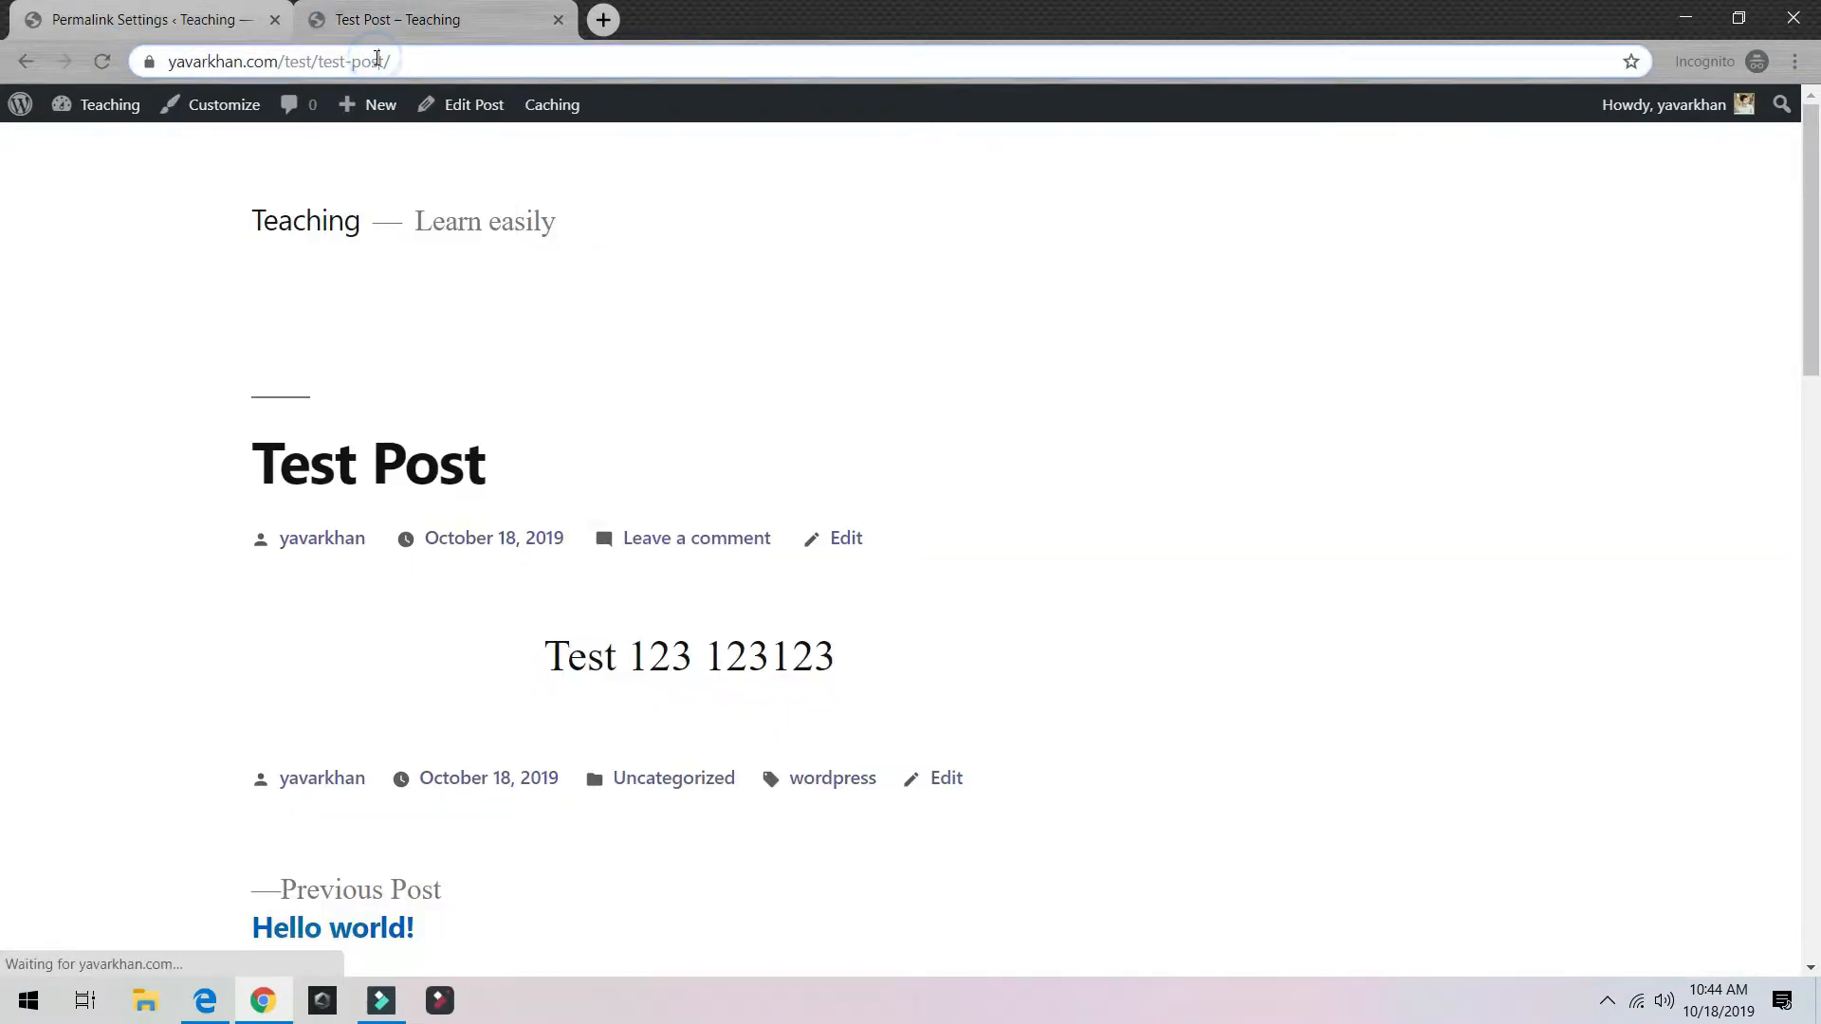
pyautogui.moveTo(376, 58); pyautogui.dragTo(253, 59)
pyautogui.moveTo(489, 60); pyautogui.dragTo(245, 62)
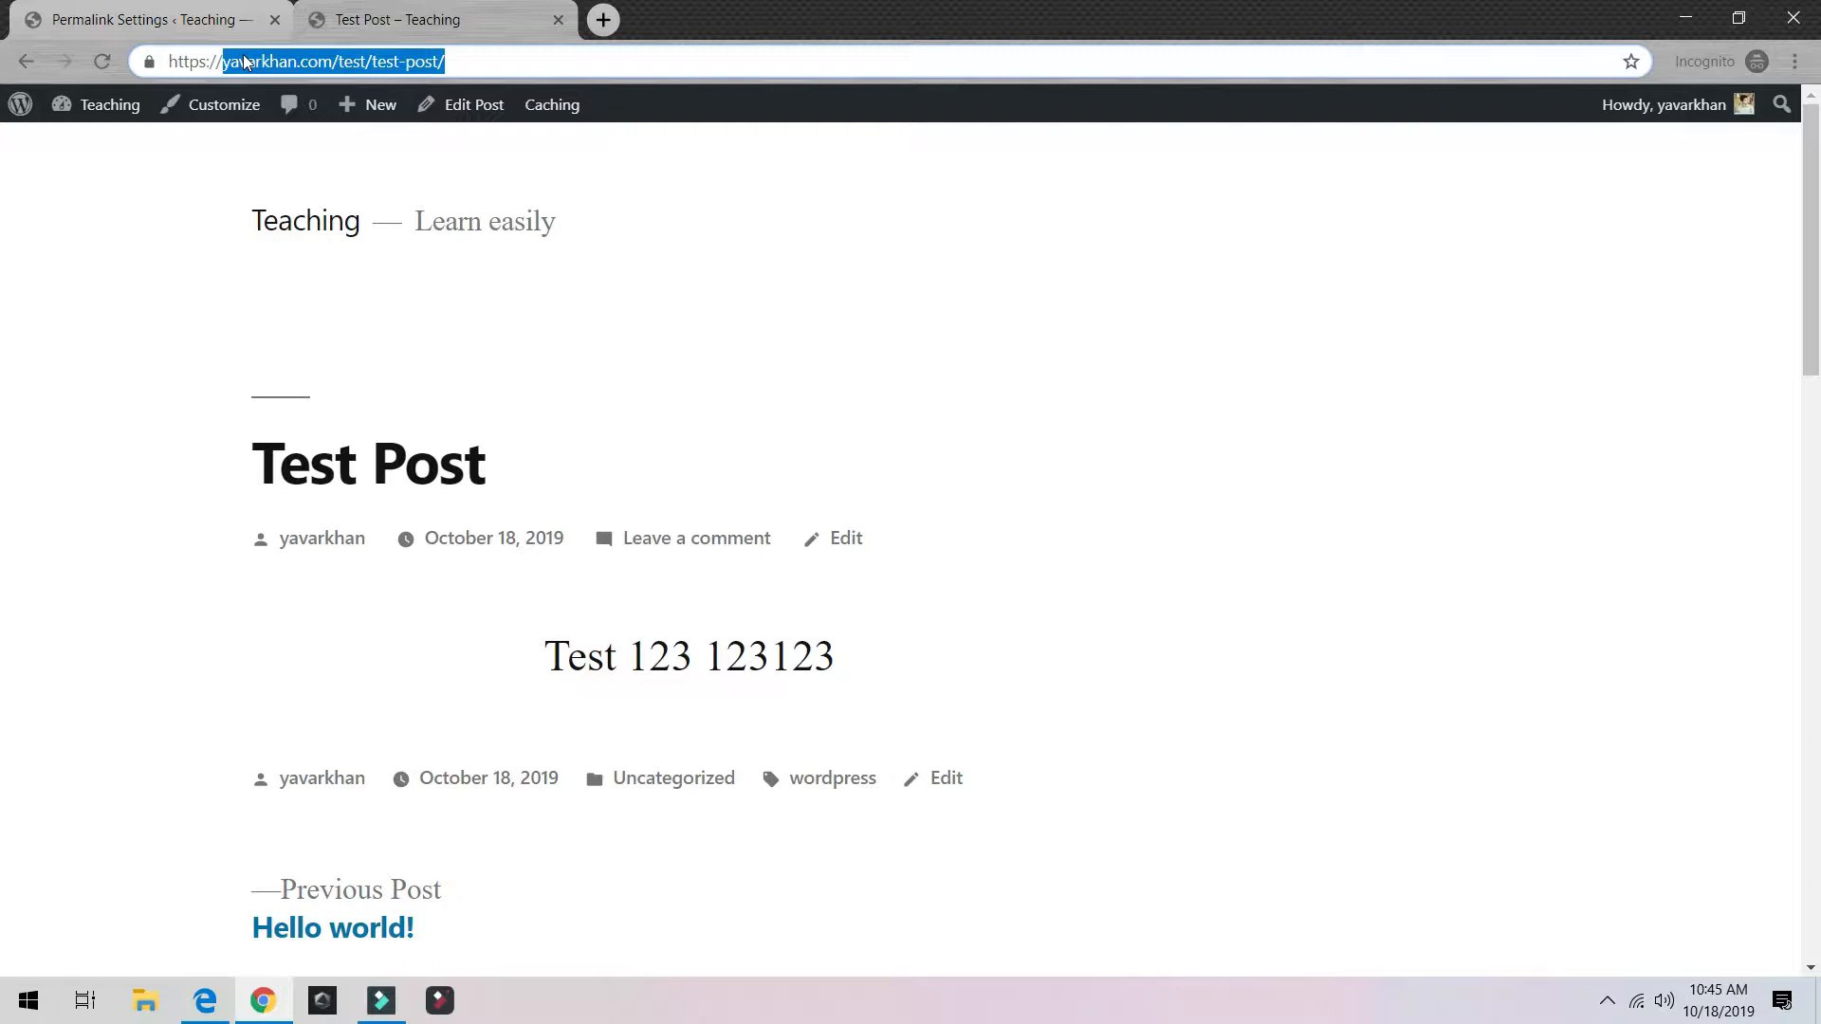
pyautogui.click(64, 11)
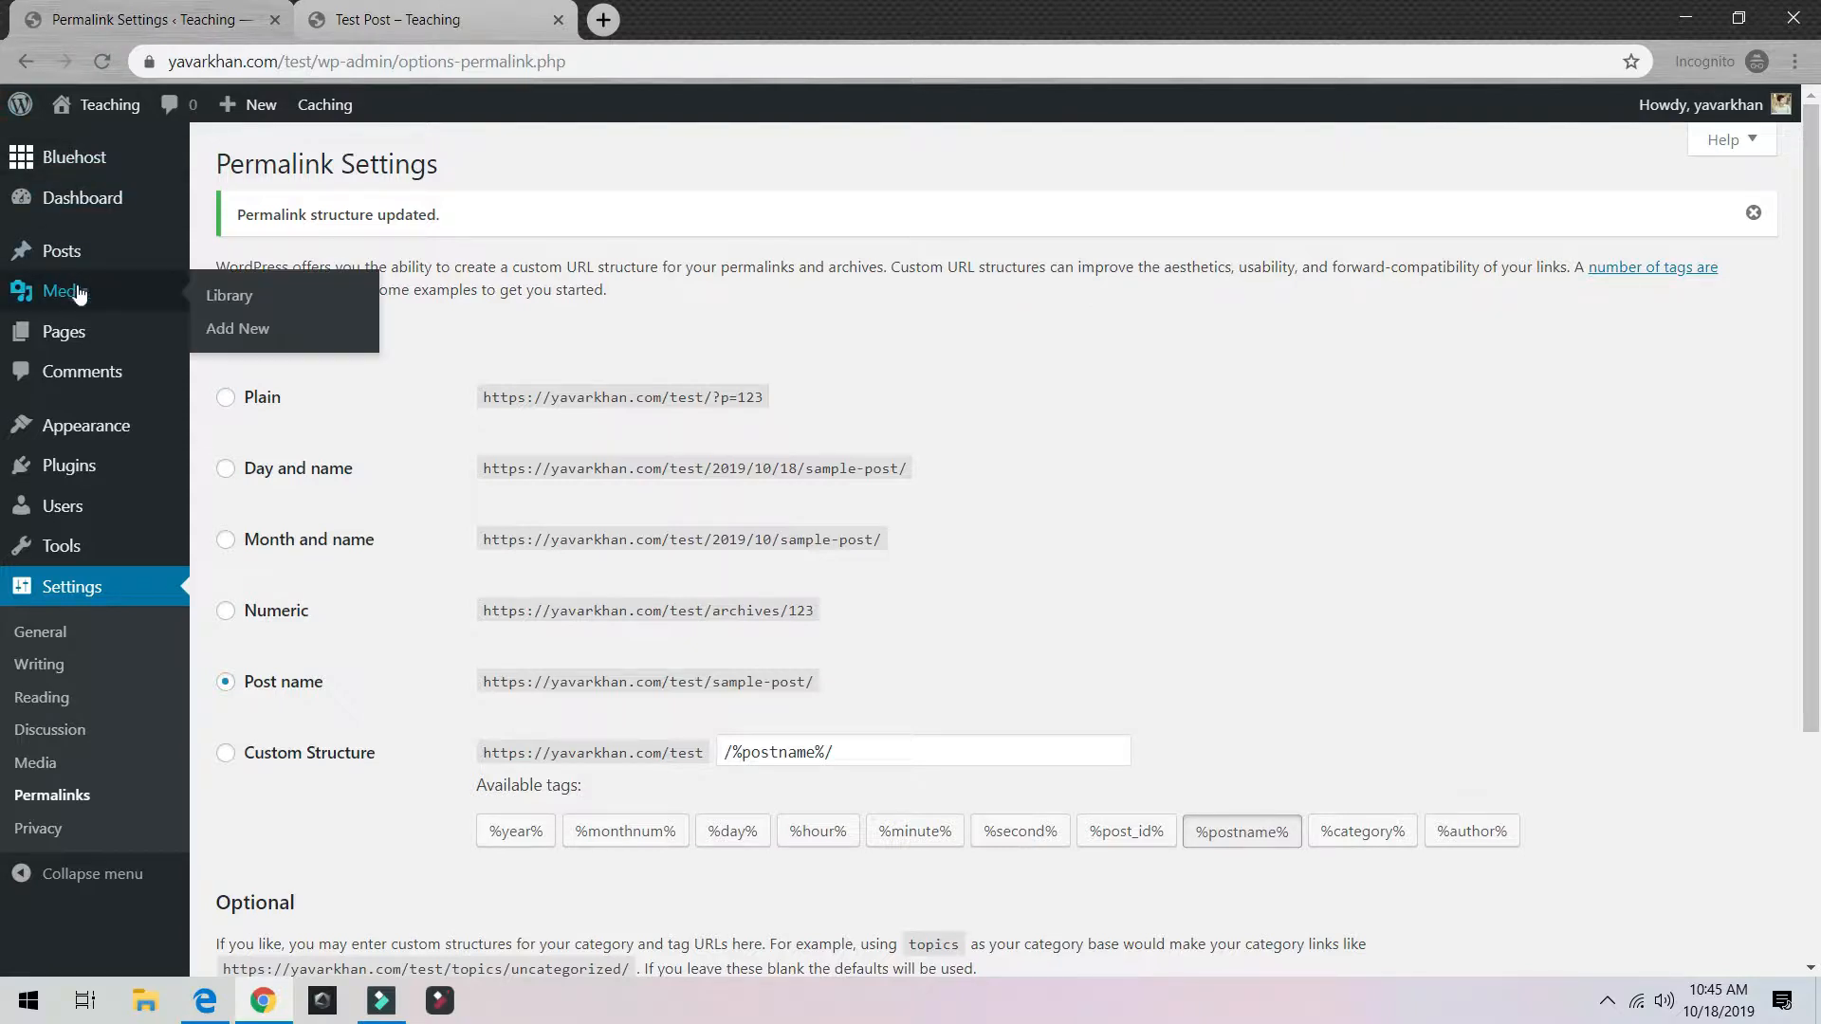
# Step: Open the live site in a background tab, close the Test Post tab, and look over the front page
pyautogui.click(193, 335)
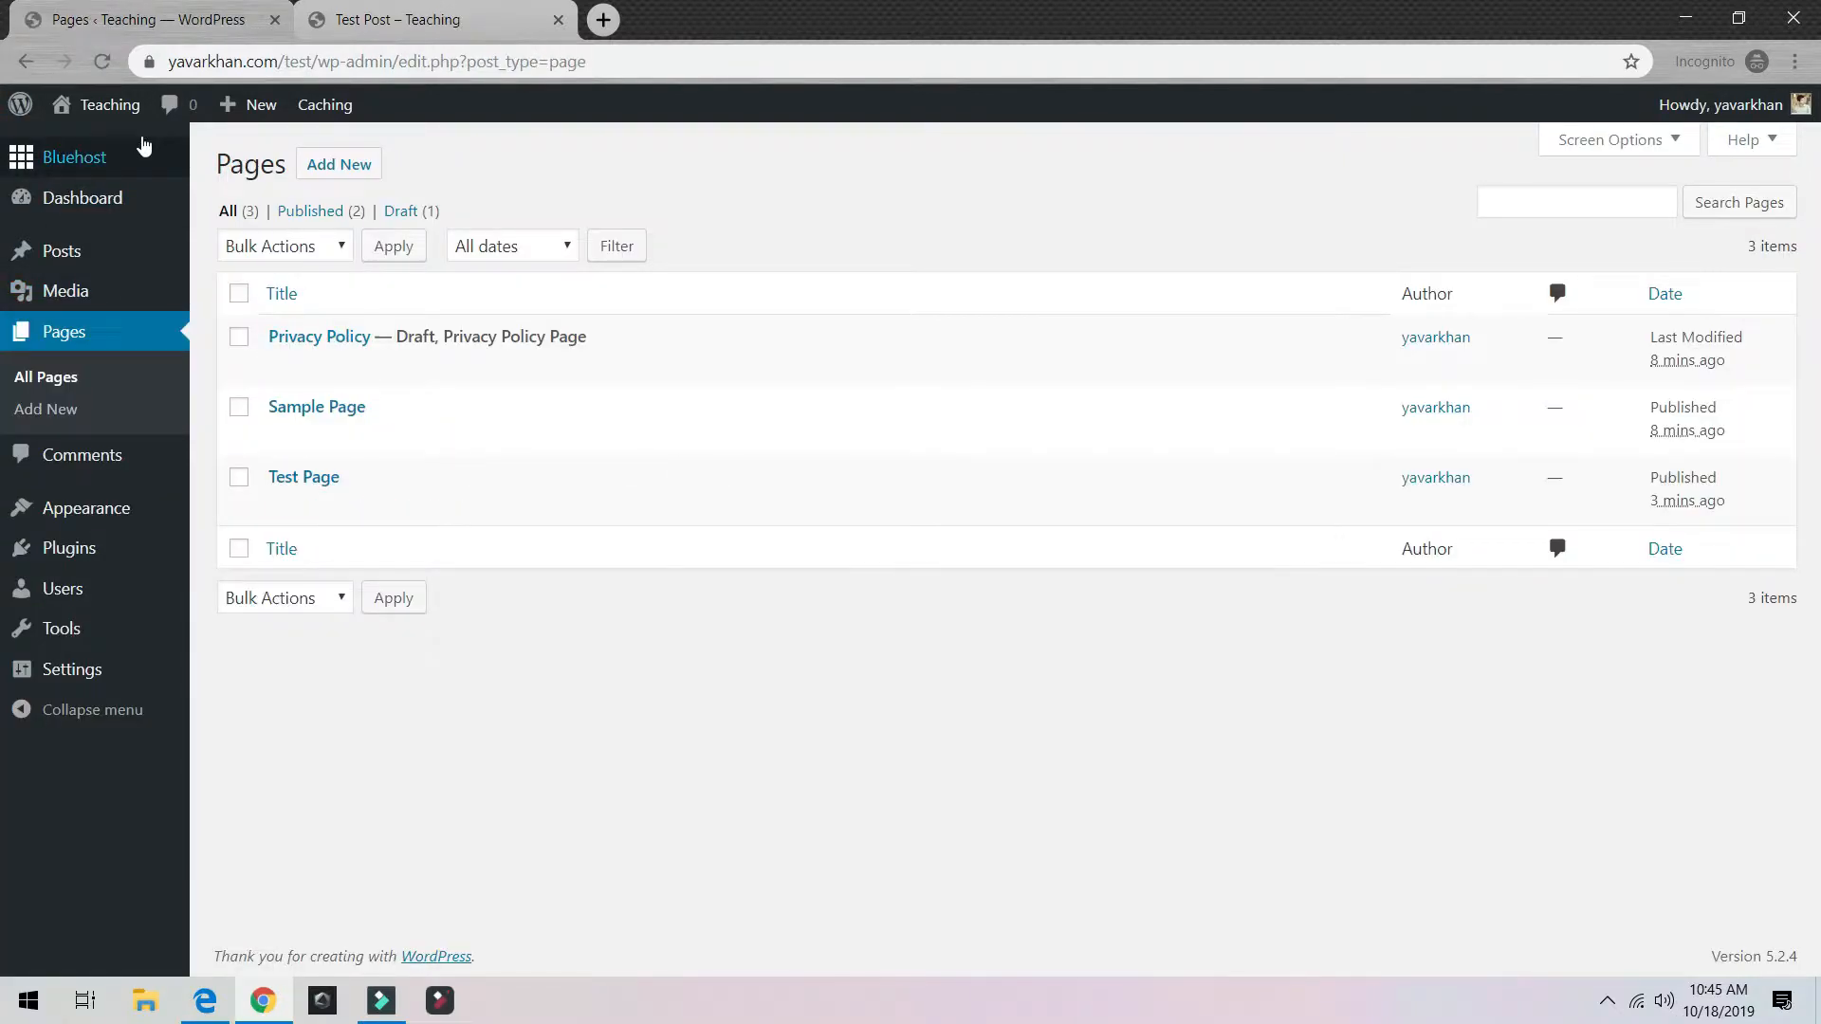
pyautogui.moveTo(109, 104)
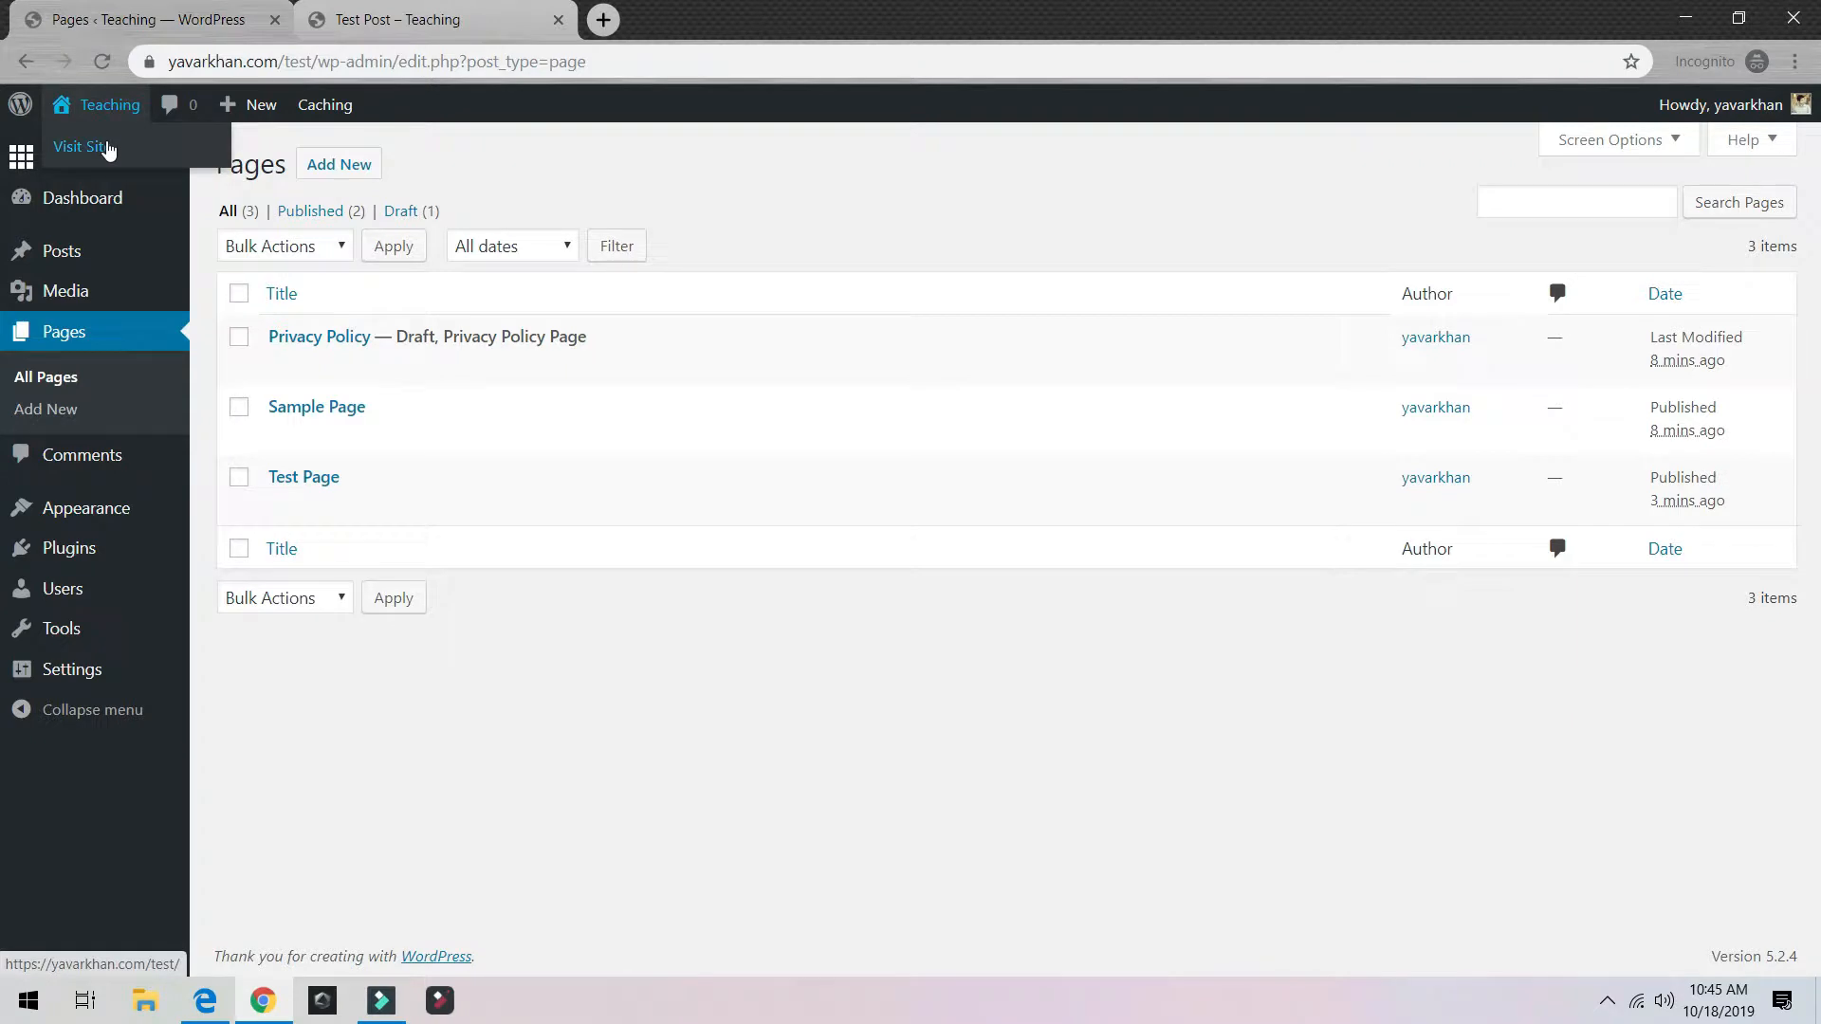
pyautogui.middleClick(106, 146)
pyautogui.click(557, 19)
pyautogui.click(432, 21)
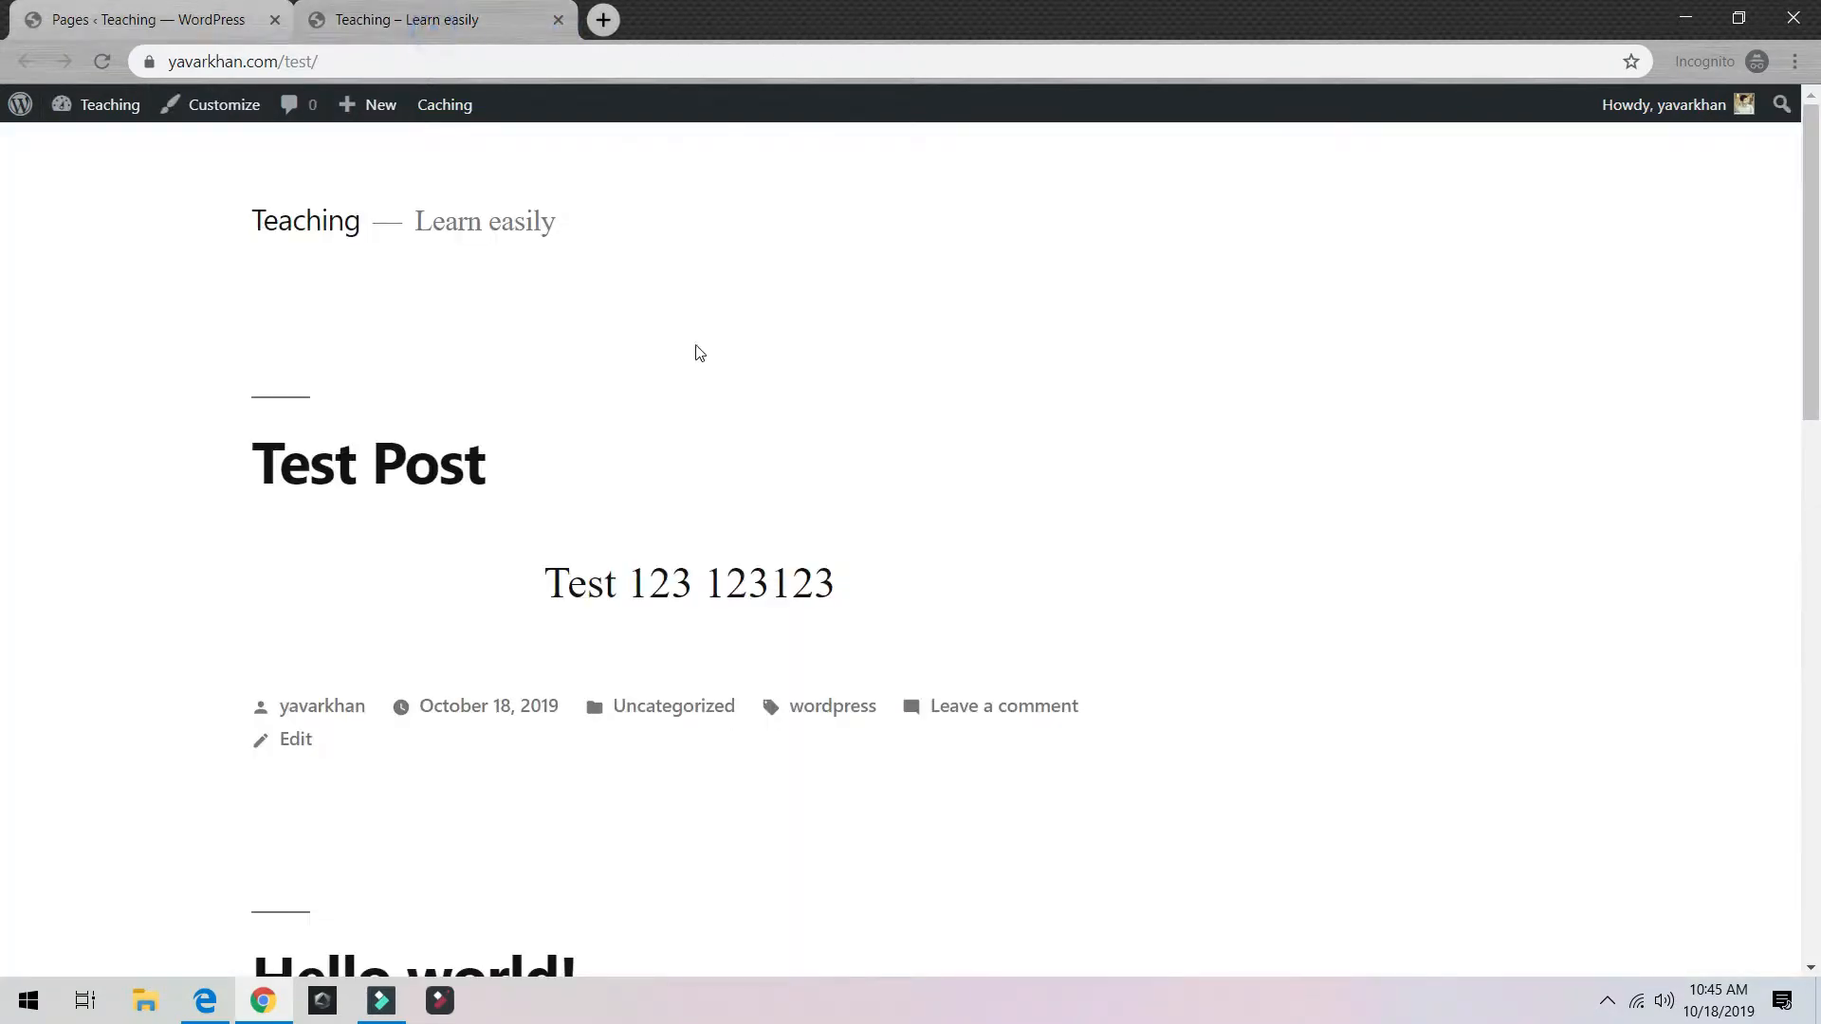
pyautogui.click(101, 14)
pyautogui.click(351, 27)
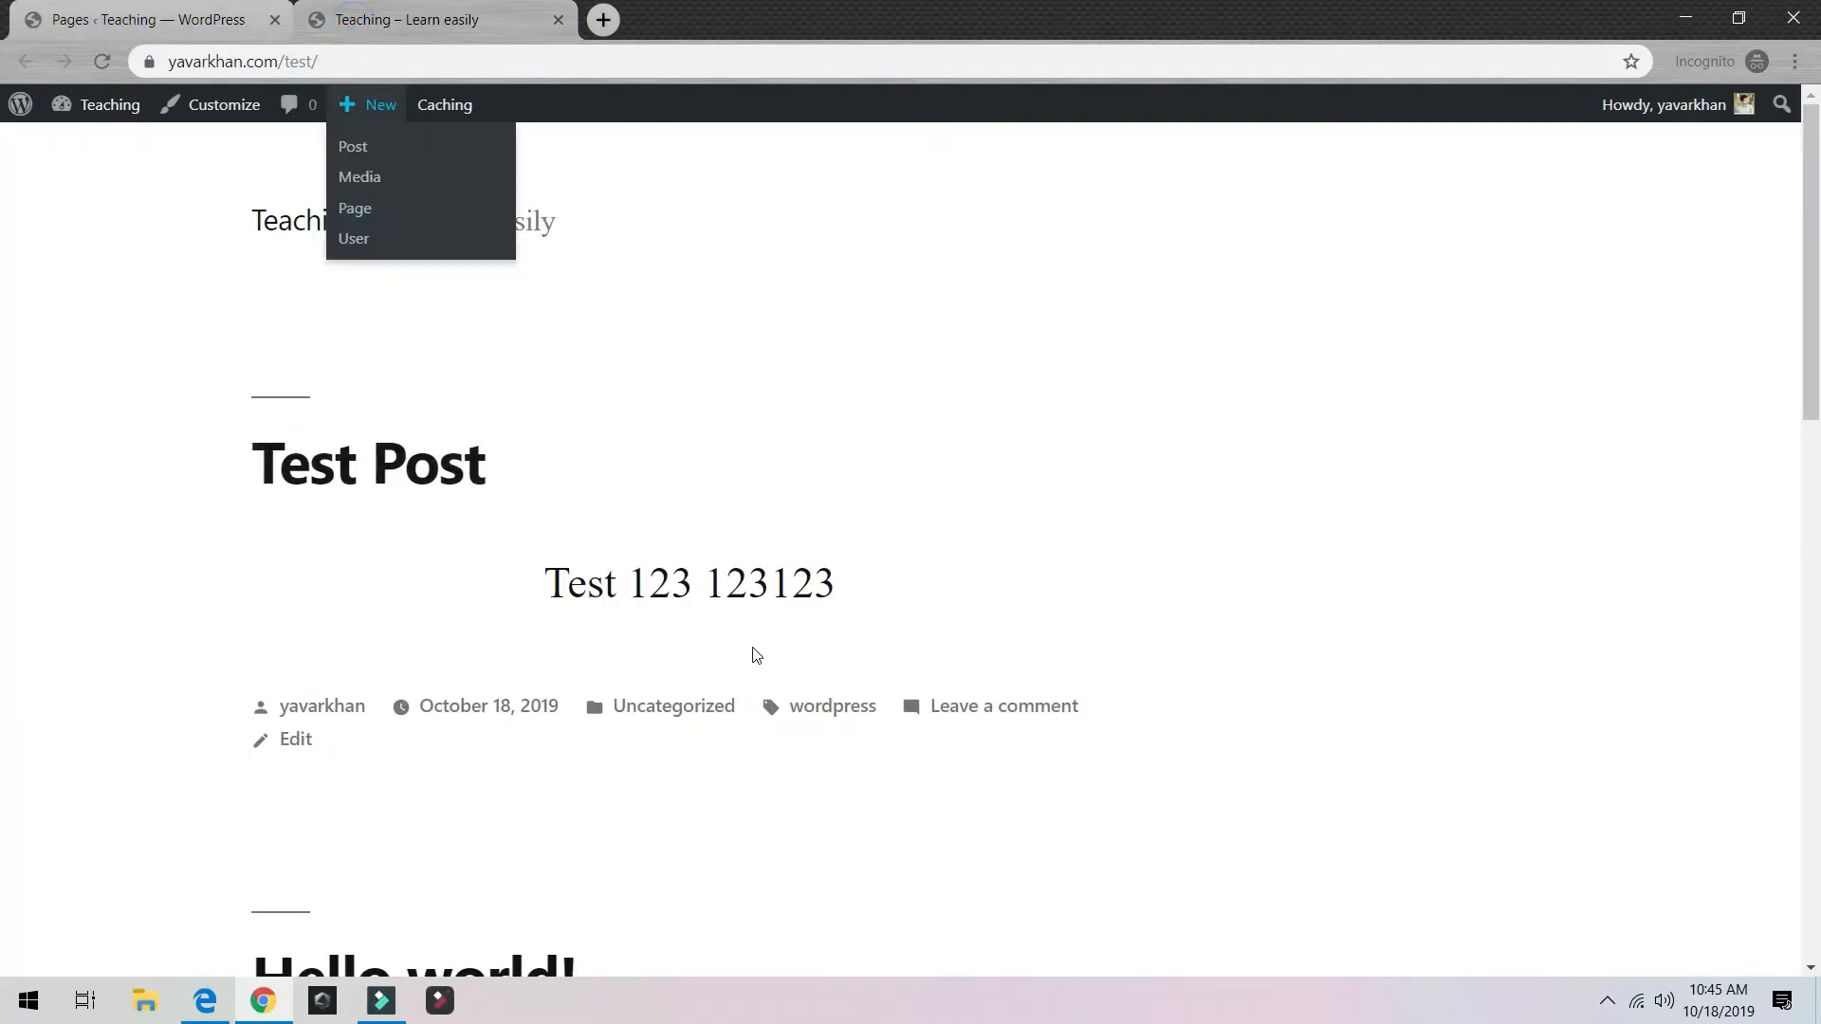
pyautogui.scroll(-5, 754, 653)
pyautogui.scroll(5, 548, 493)
pyautogui.scroll(-4, 548, 492)
pyautogui.scroll(4, 548, 493)
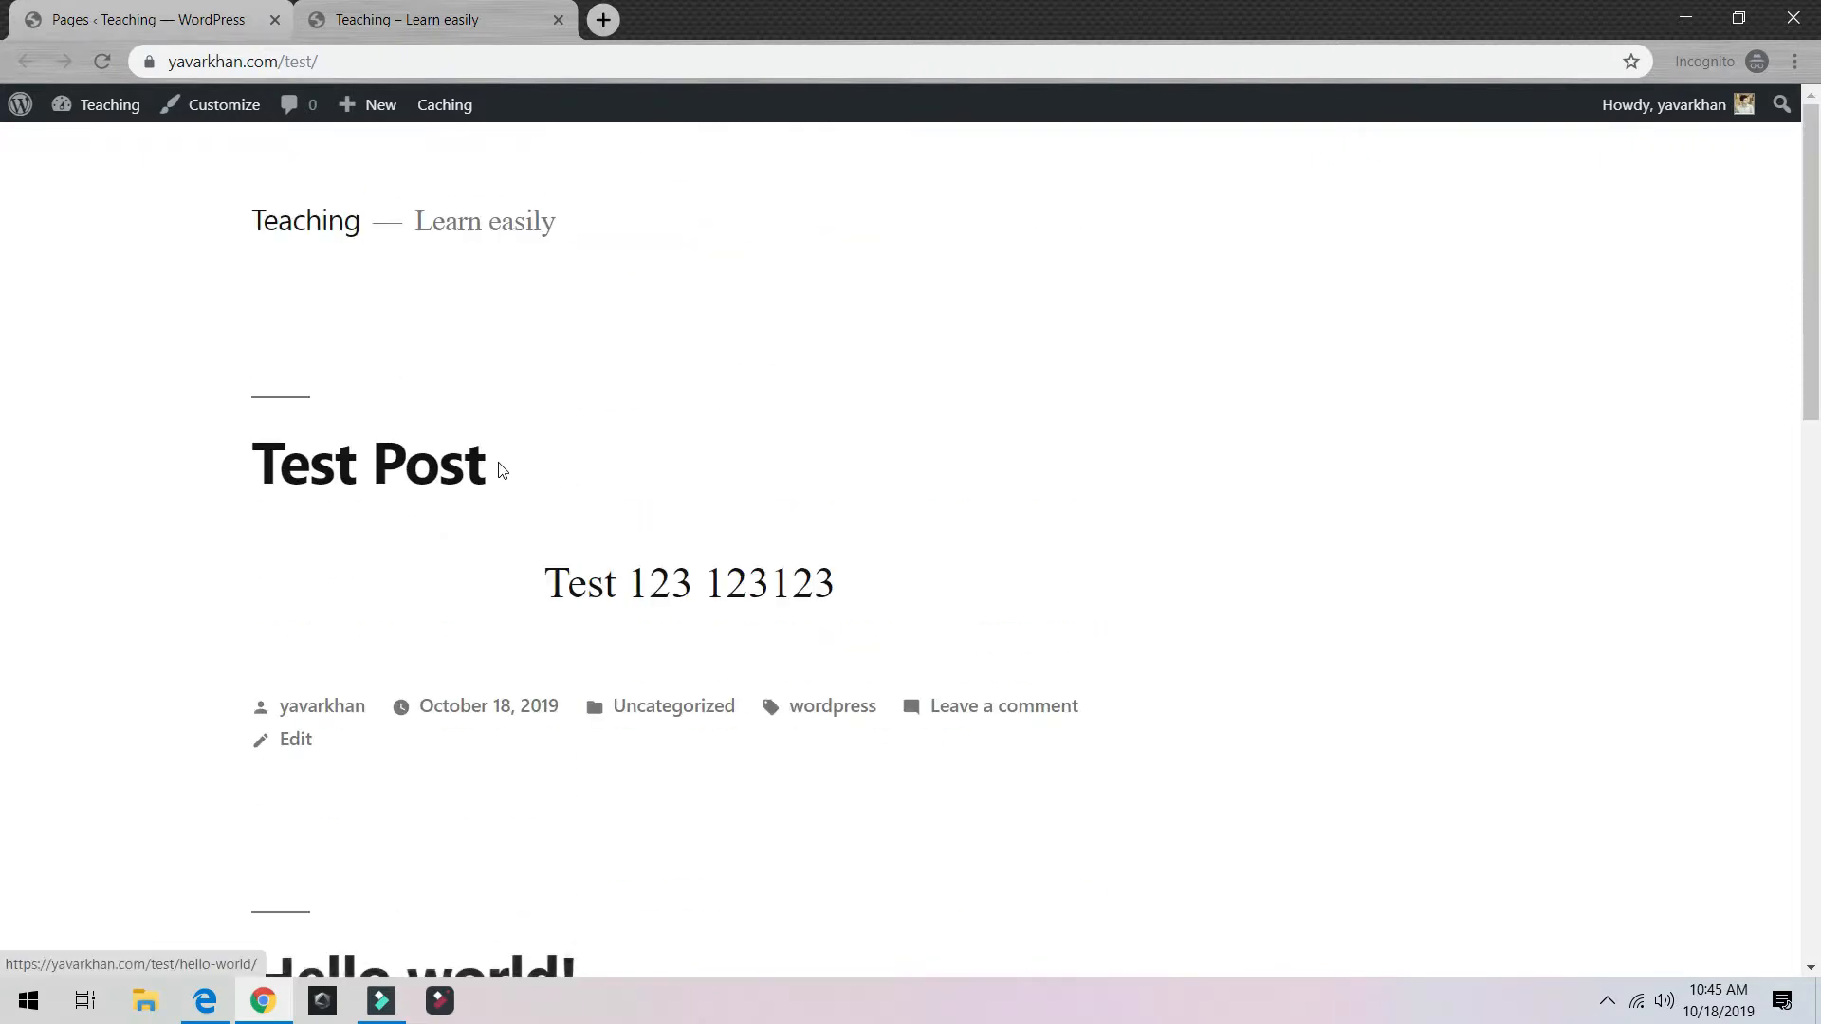
pyautogui.click(169, 19)
# Step: Create a menu named Primary in the Primary location, auto-adding new top-level pages
pyautogui.moveTo(95, 512)
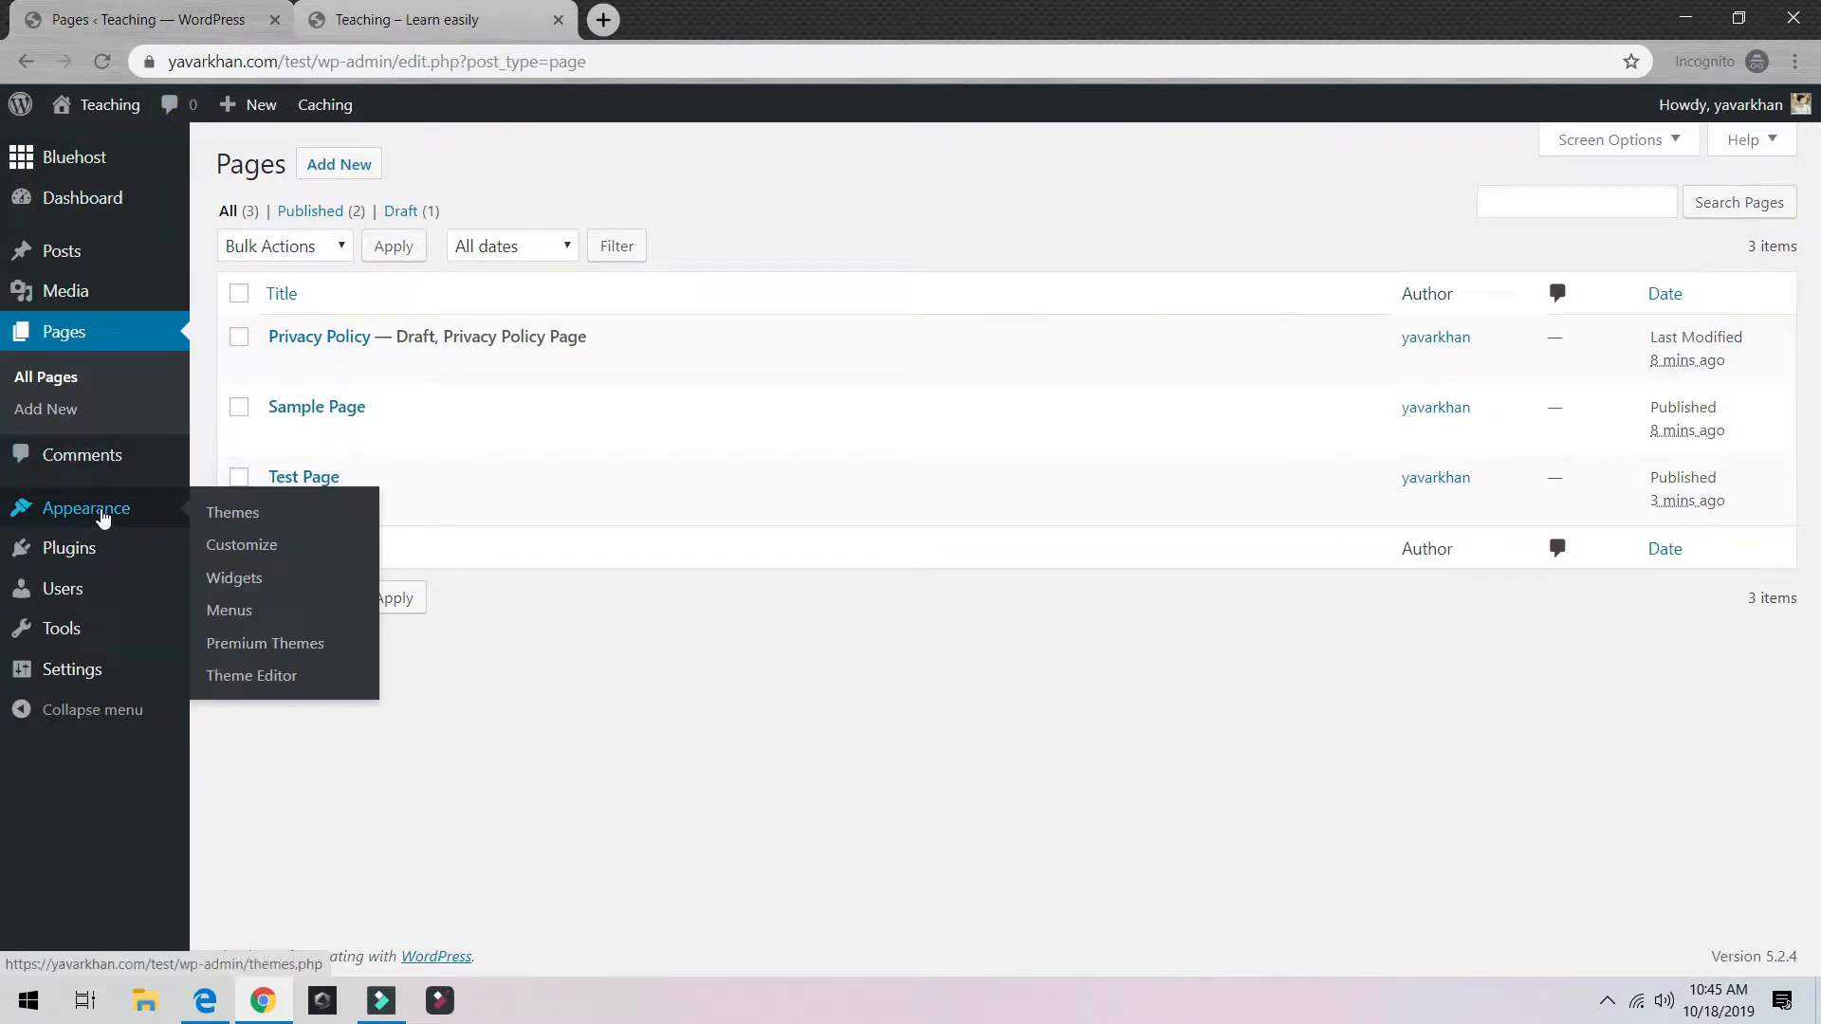
pyautogui.click(261, 622)
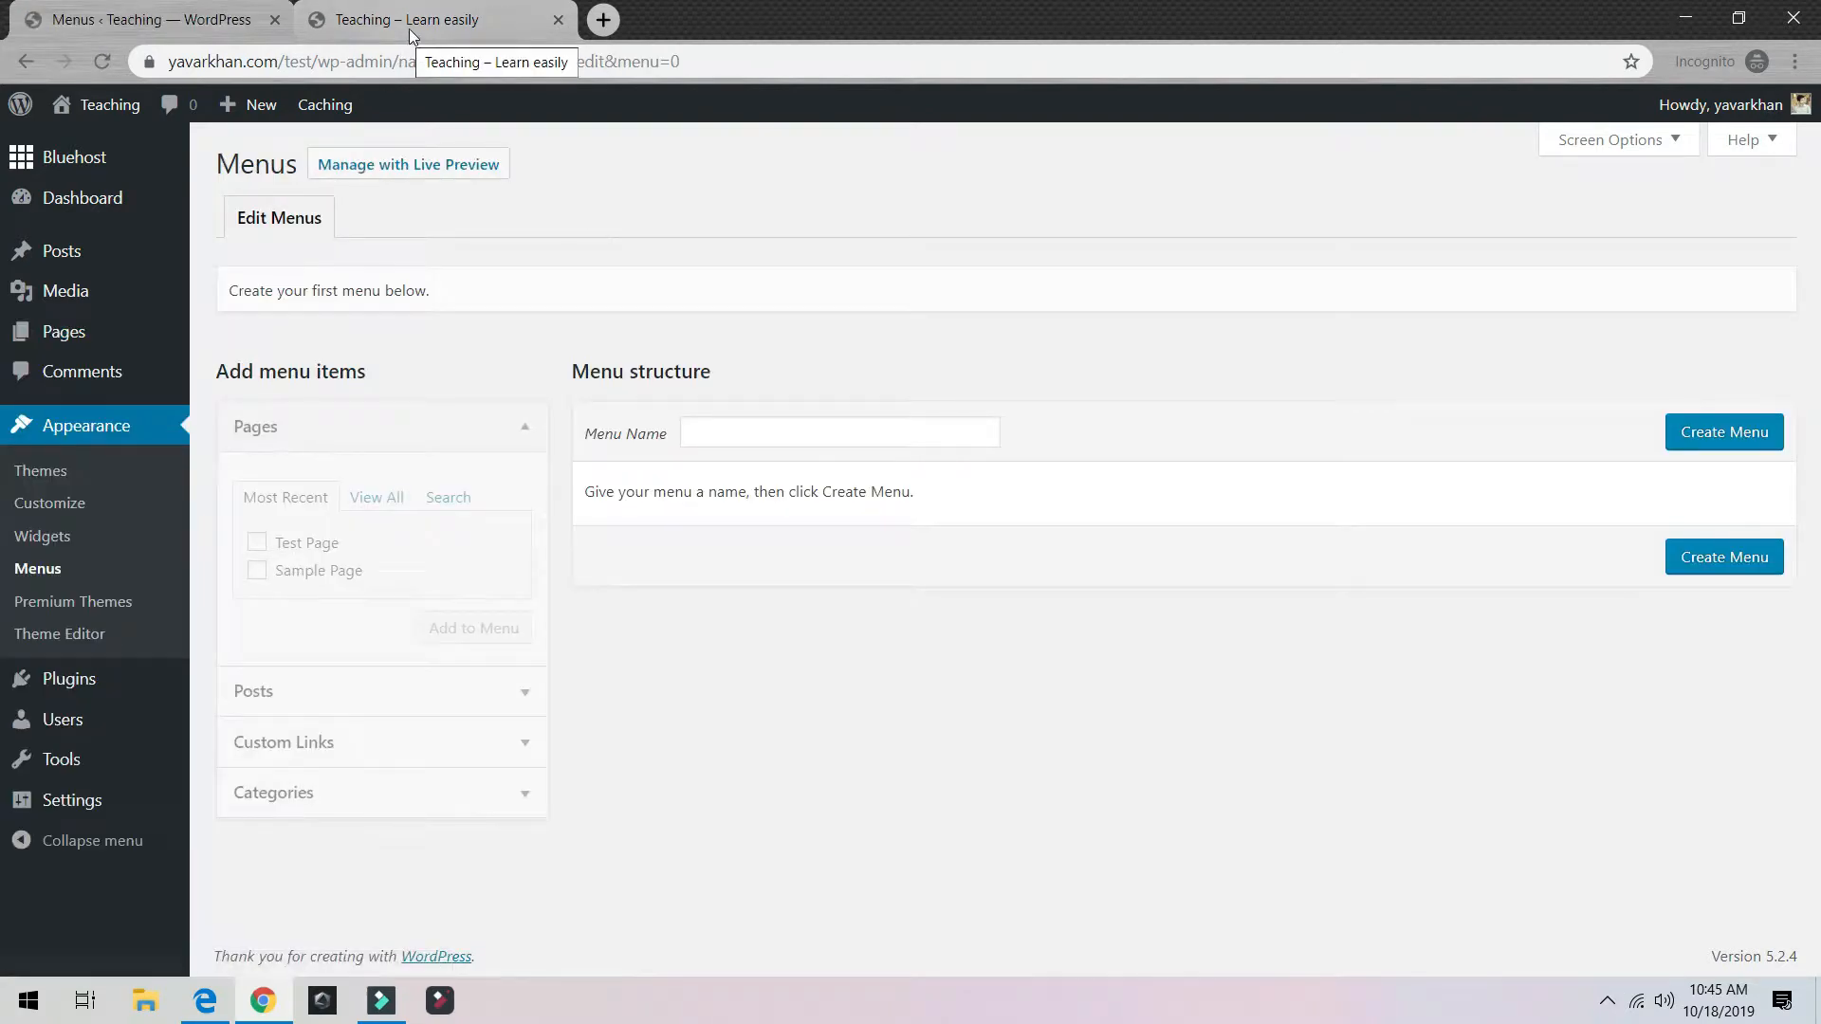
pyautogui.click(723, 424)
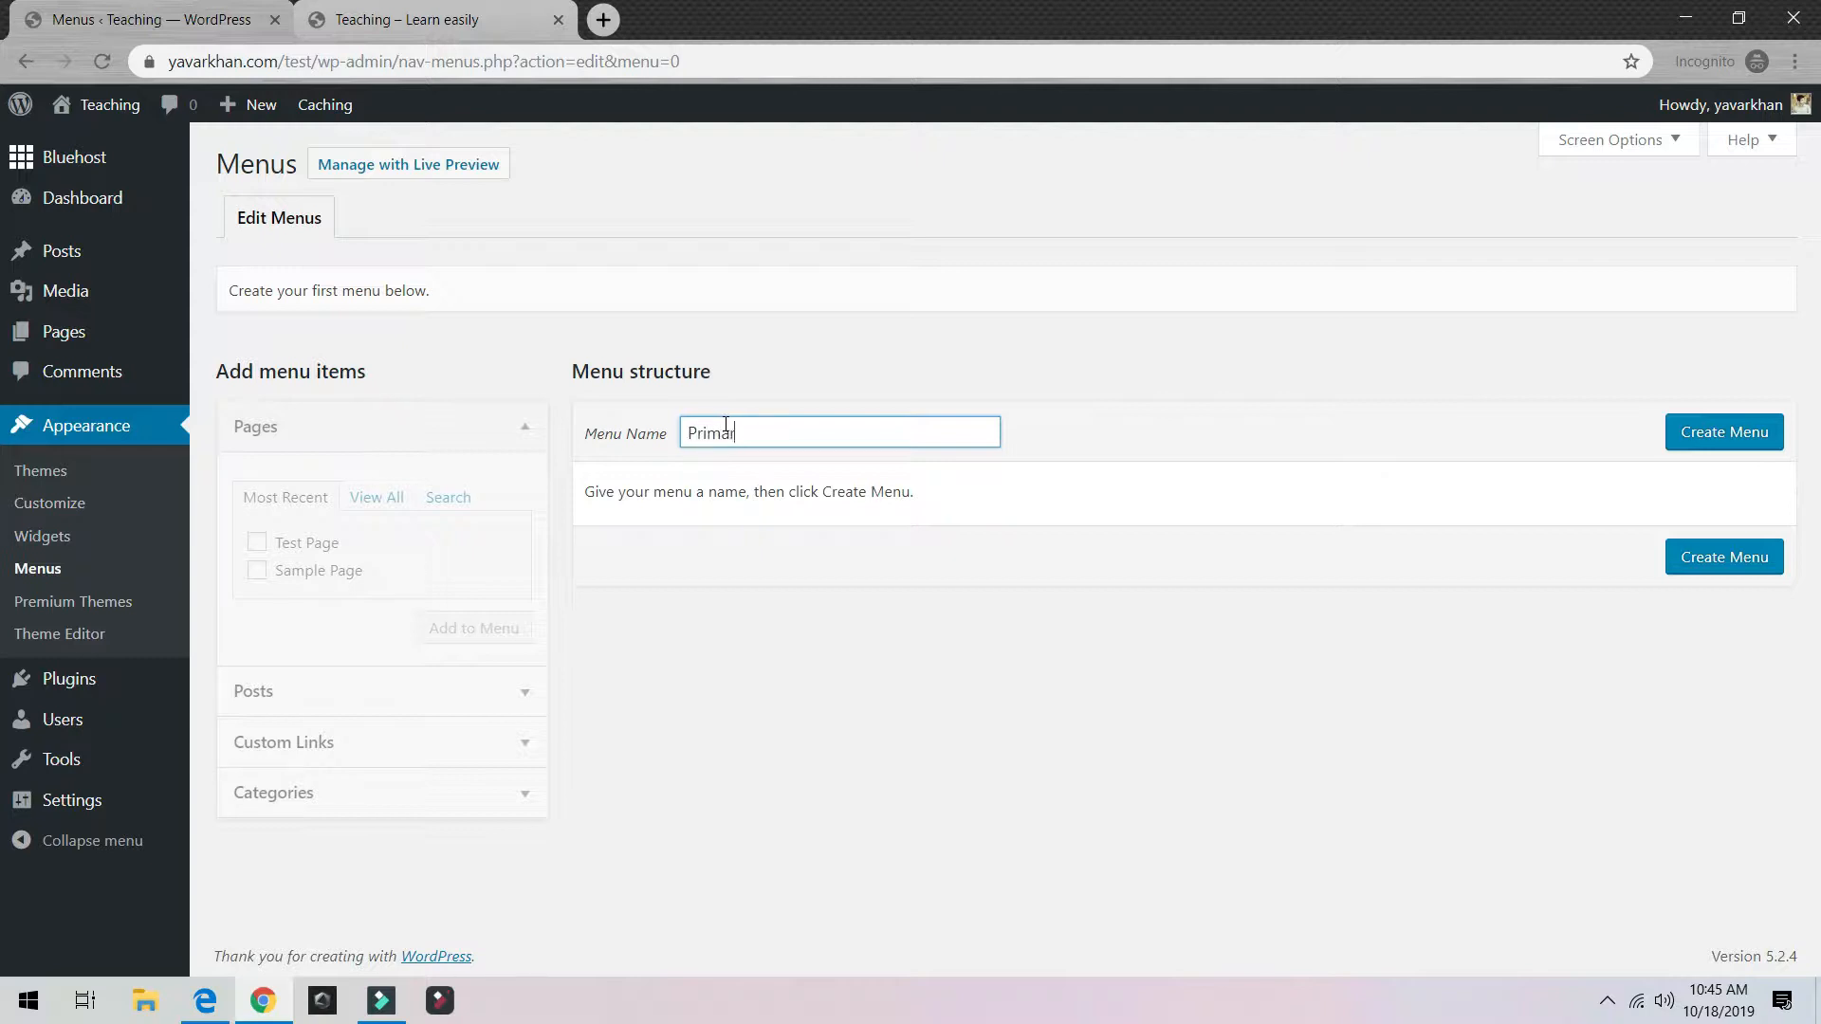
pyautogui.click(1747, 431)
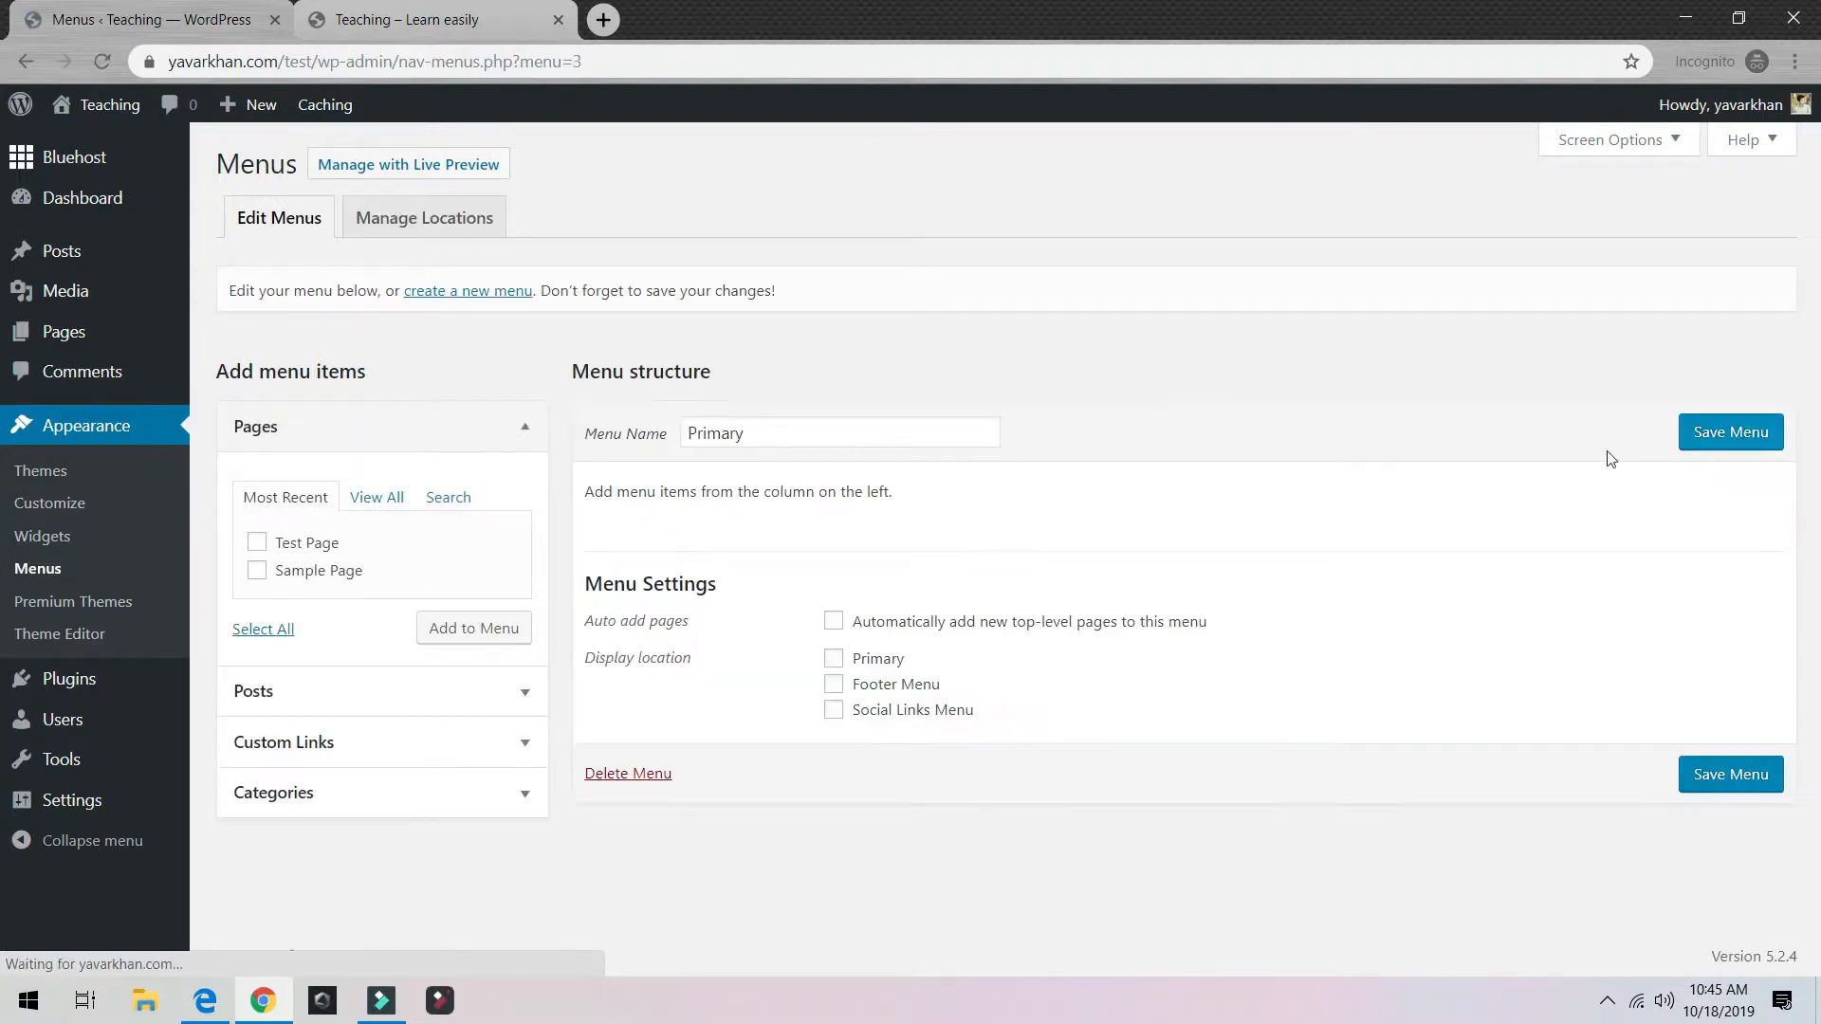
pyautogui.click(833, 658)
pyautogui.click(833, 621)
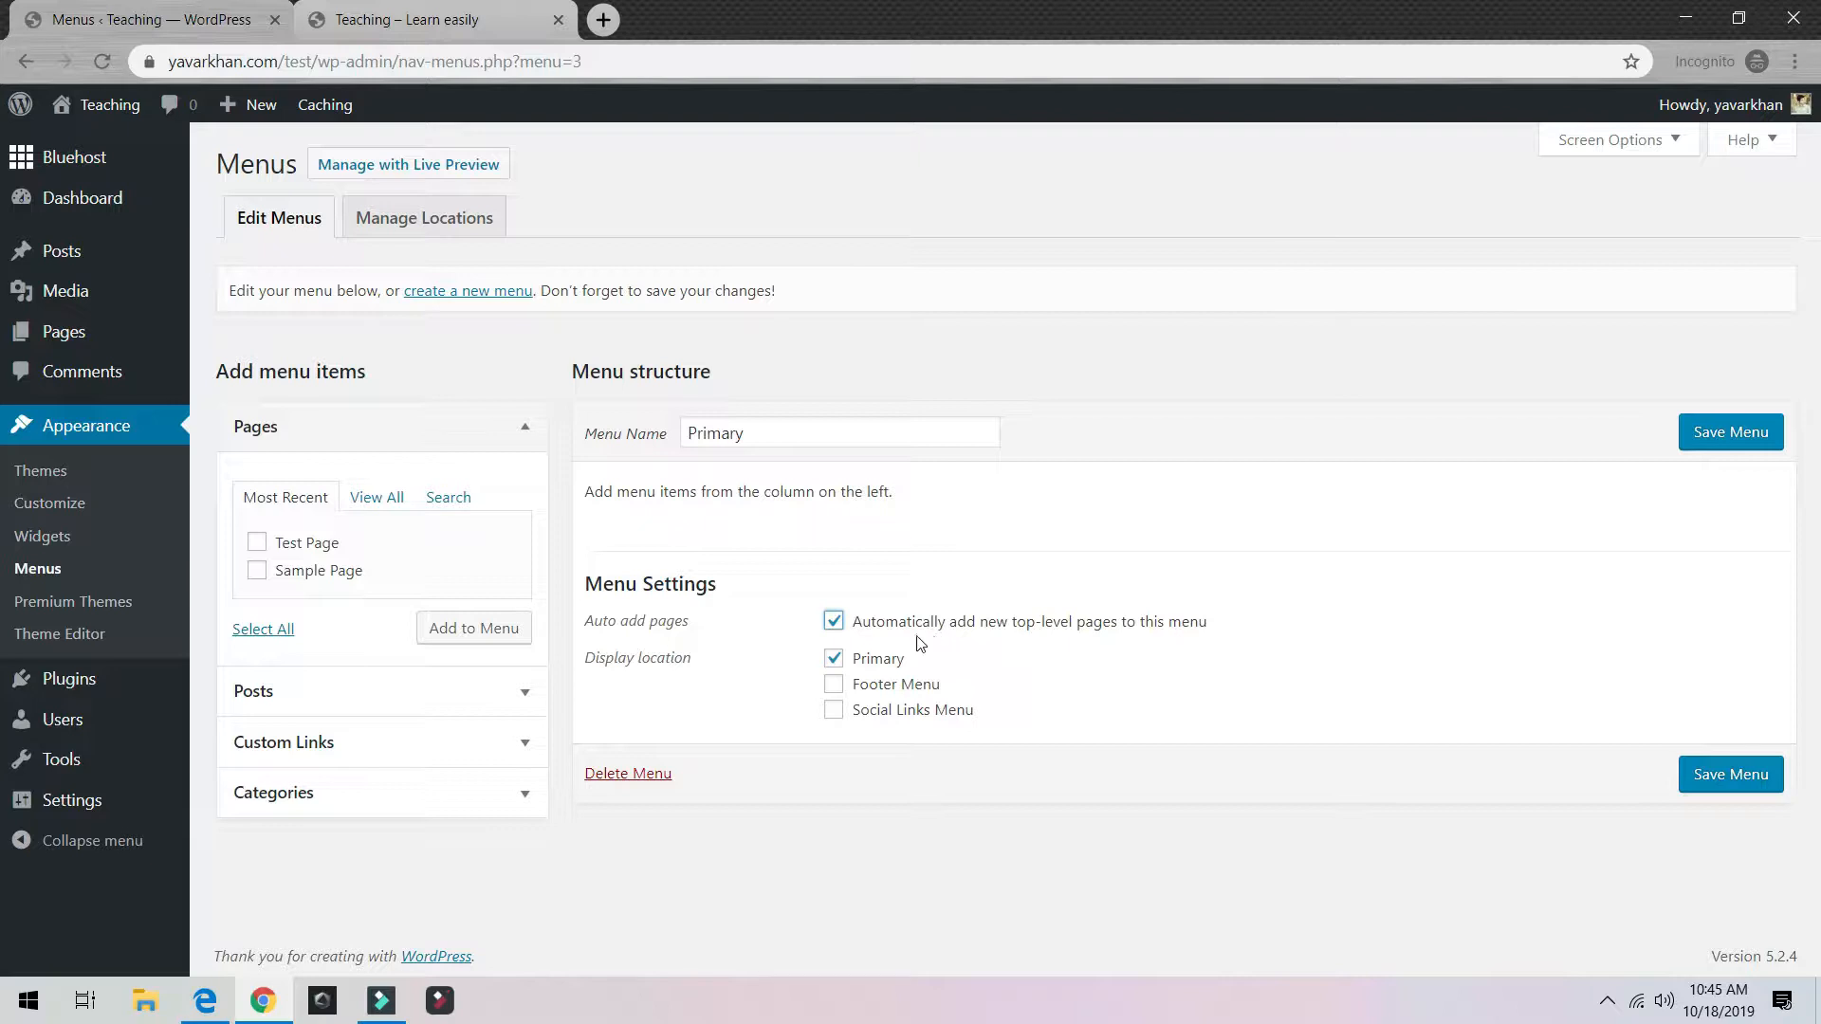
# Step: Add Test Page to the Primary menu, save it, and reload the front page to see the link
pyautogui.click(256, 542)
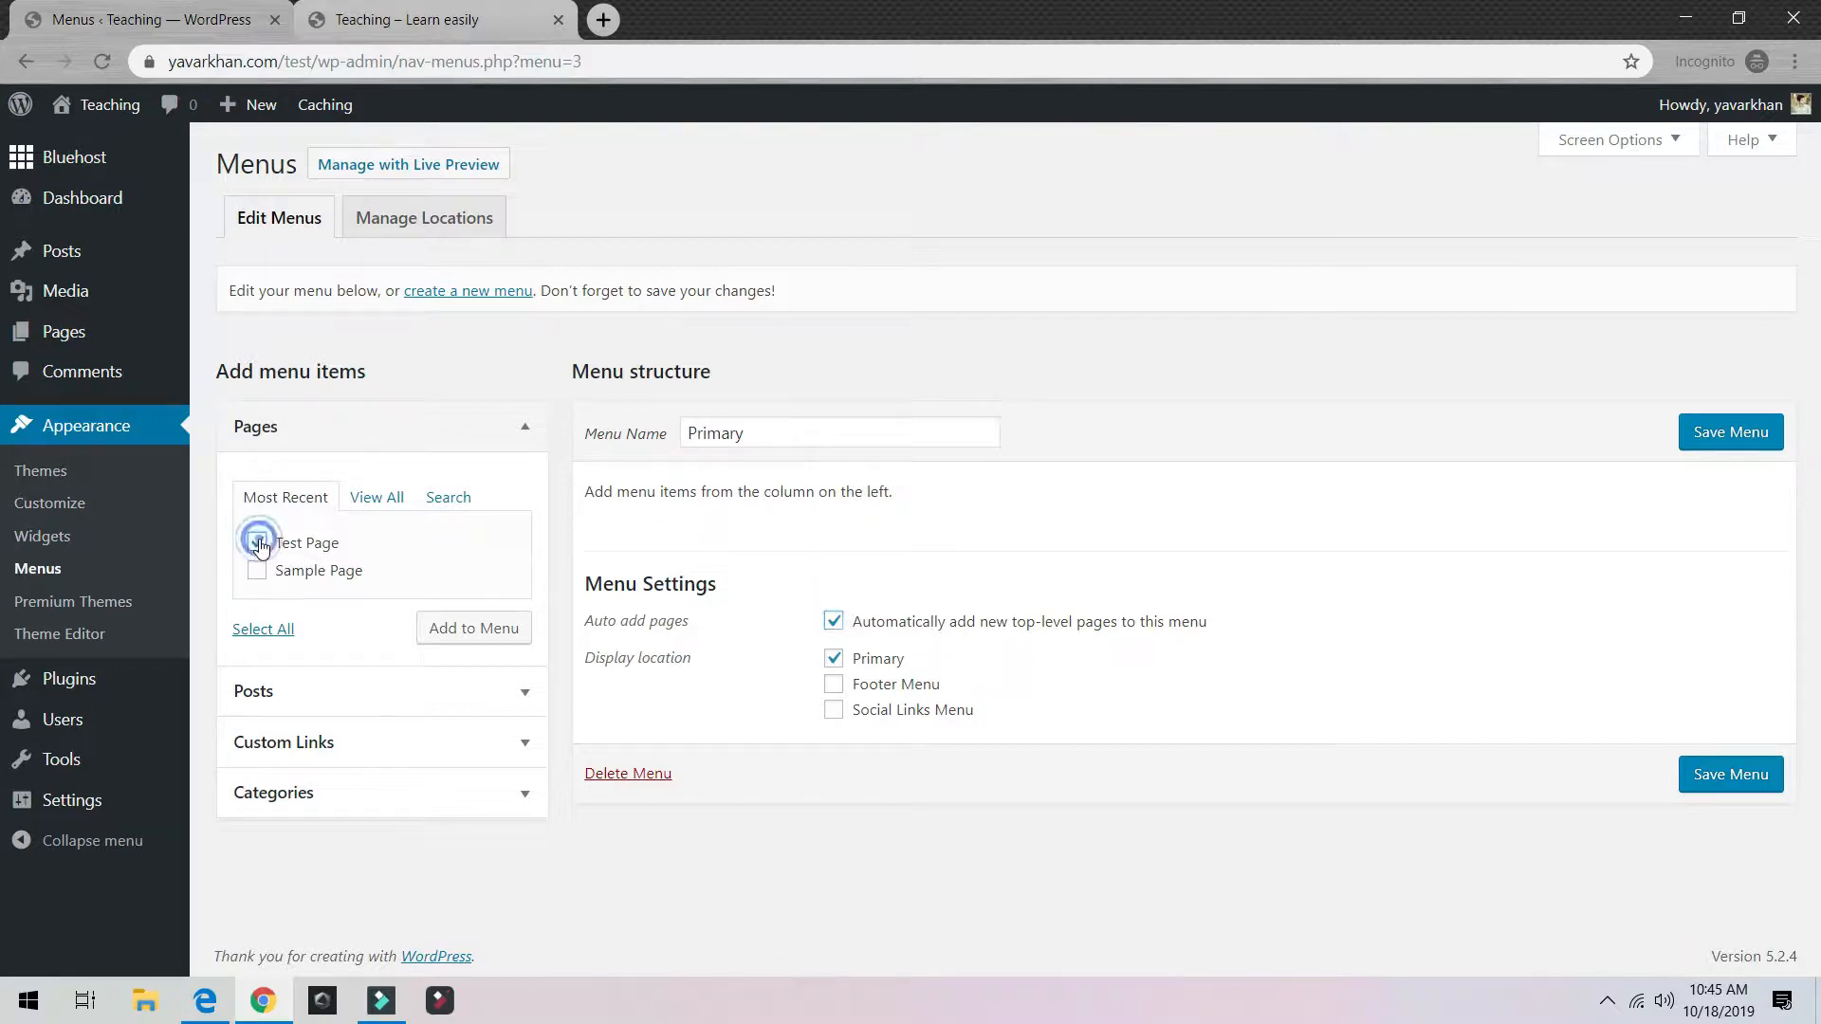
pyautogui.click(479, 628)
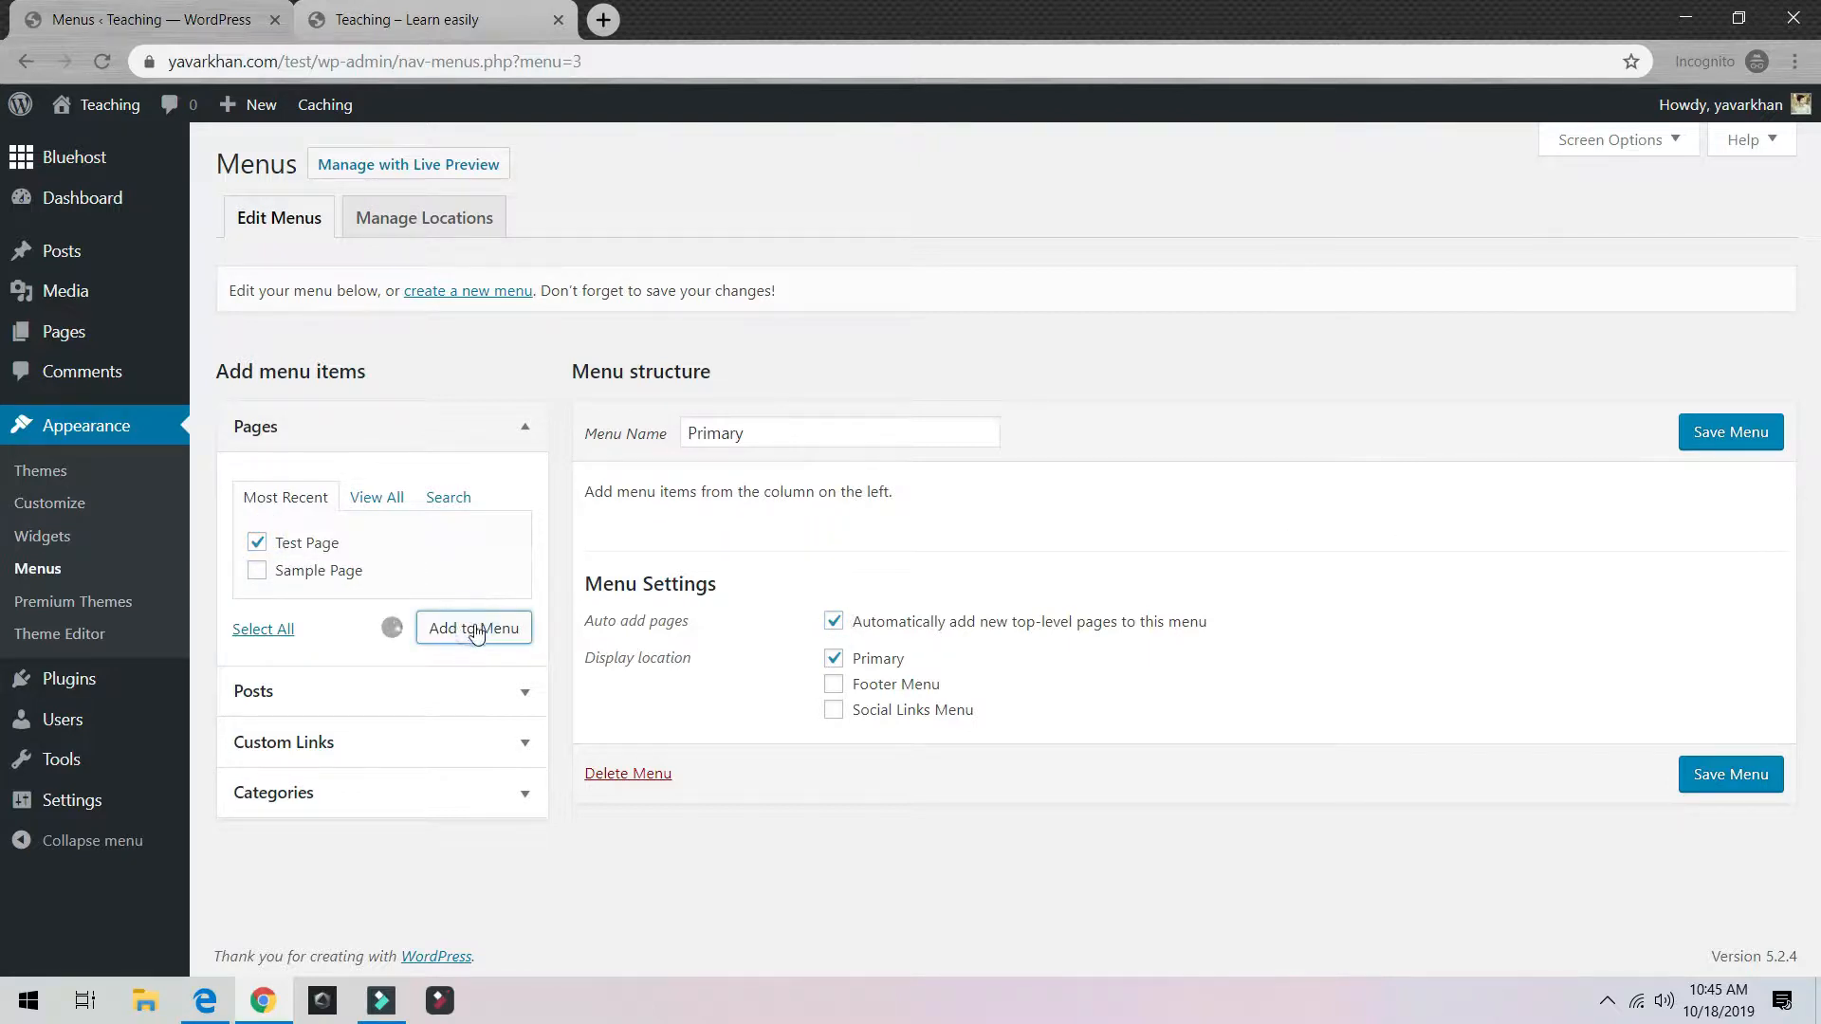
pyautogui.click(1724, 439)
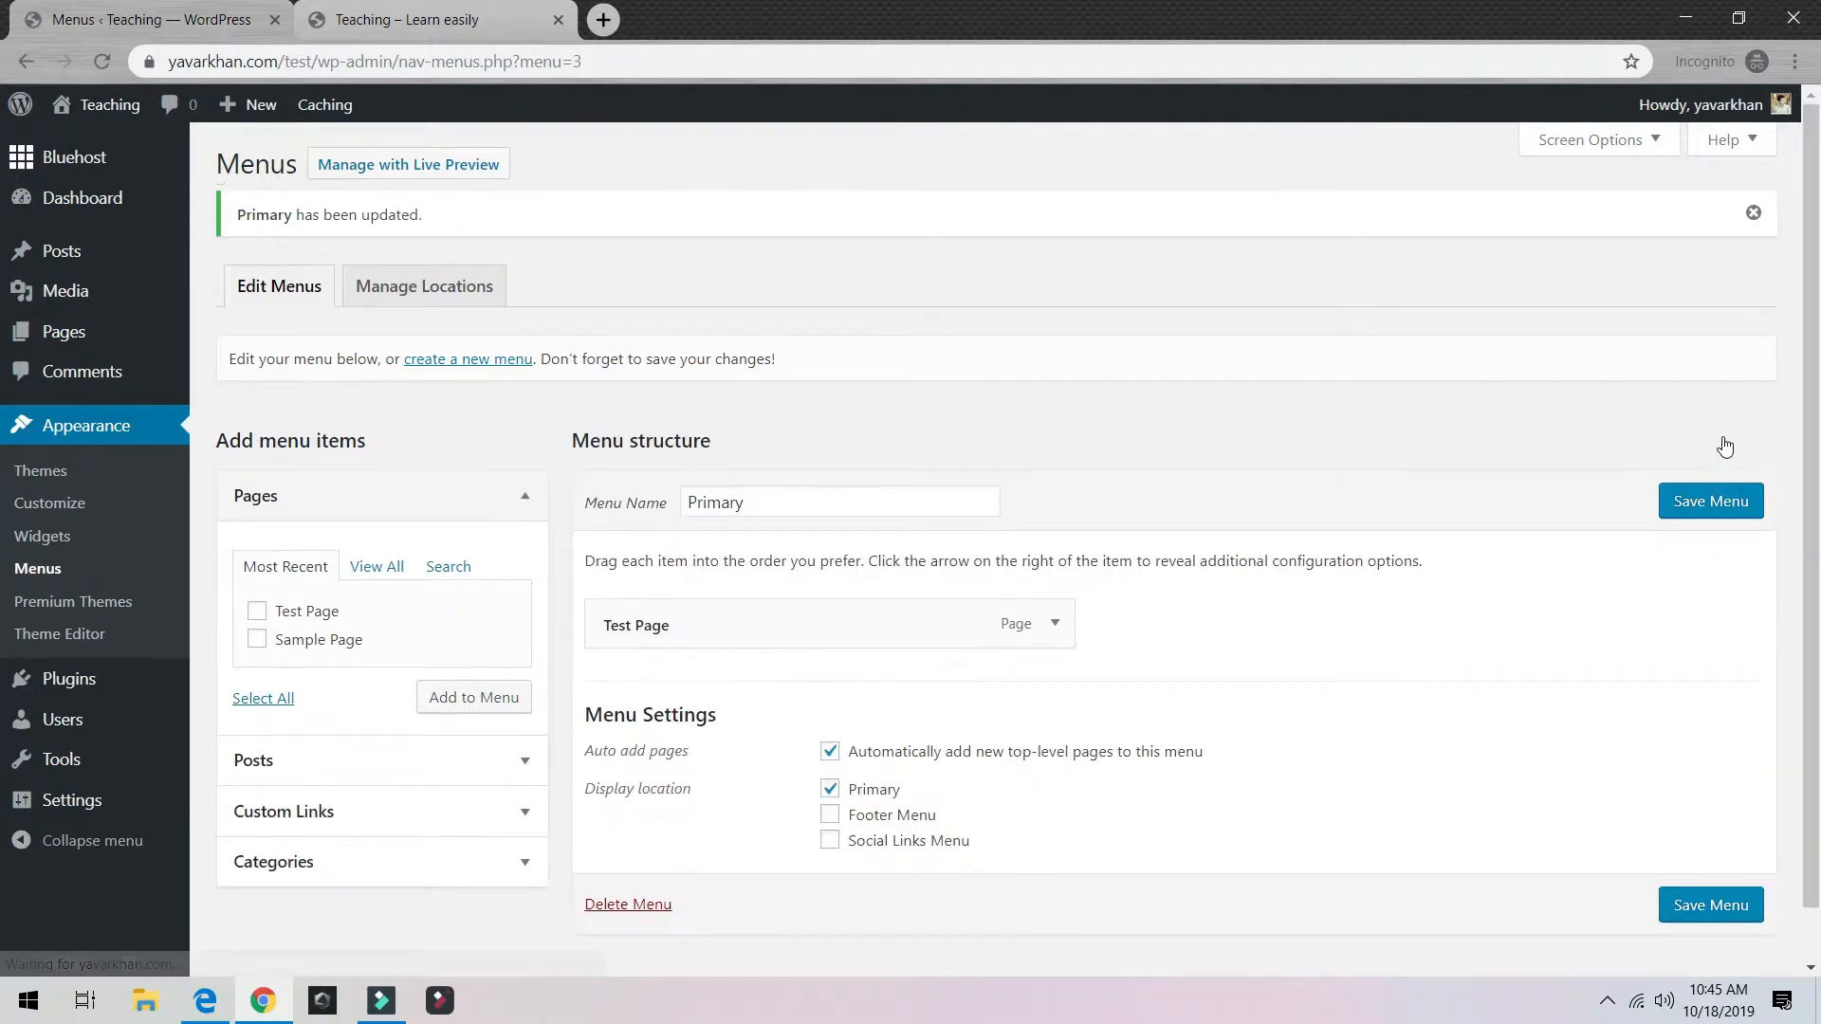
pyautogui.click(1712, 906)
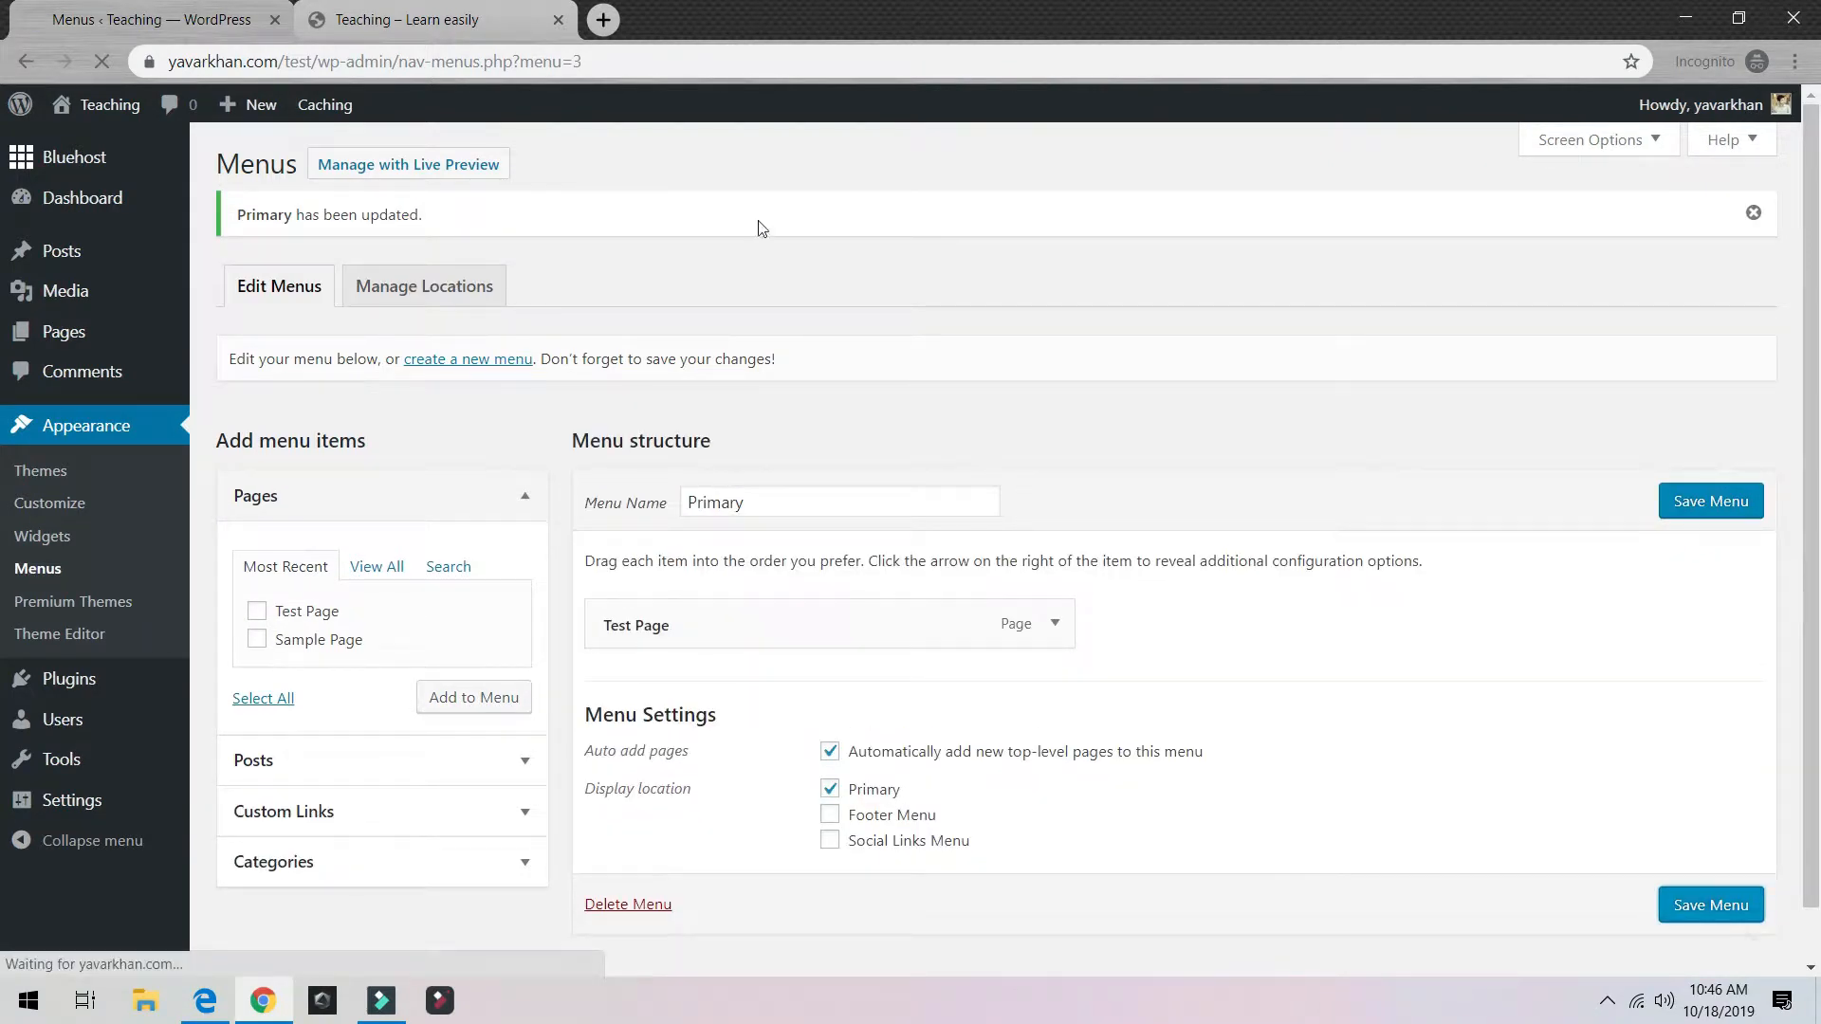
pyautogui.click(437, 21)
pyautogui.click(102, 61)
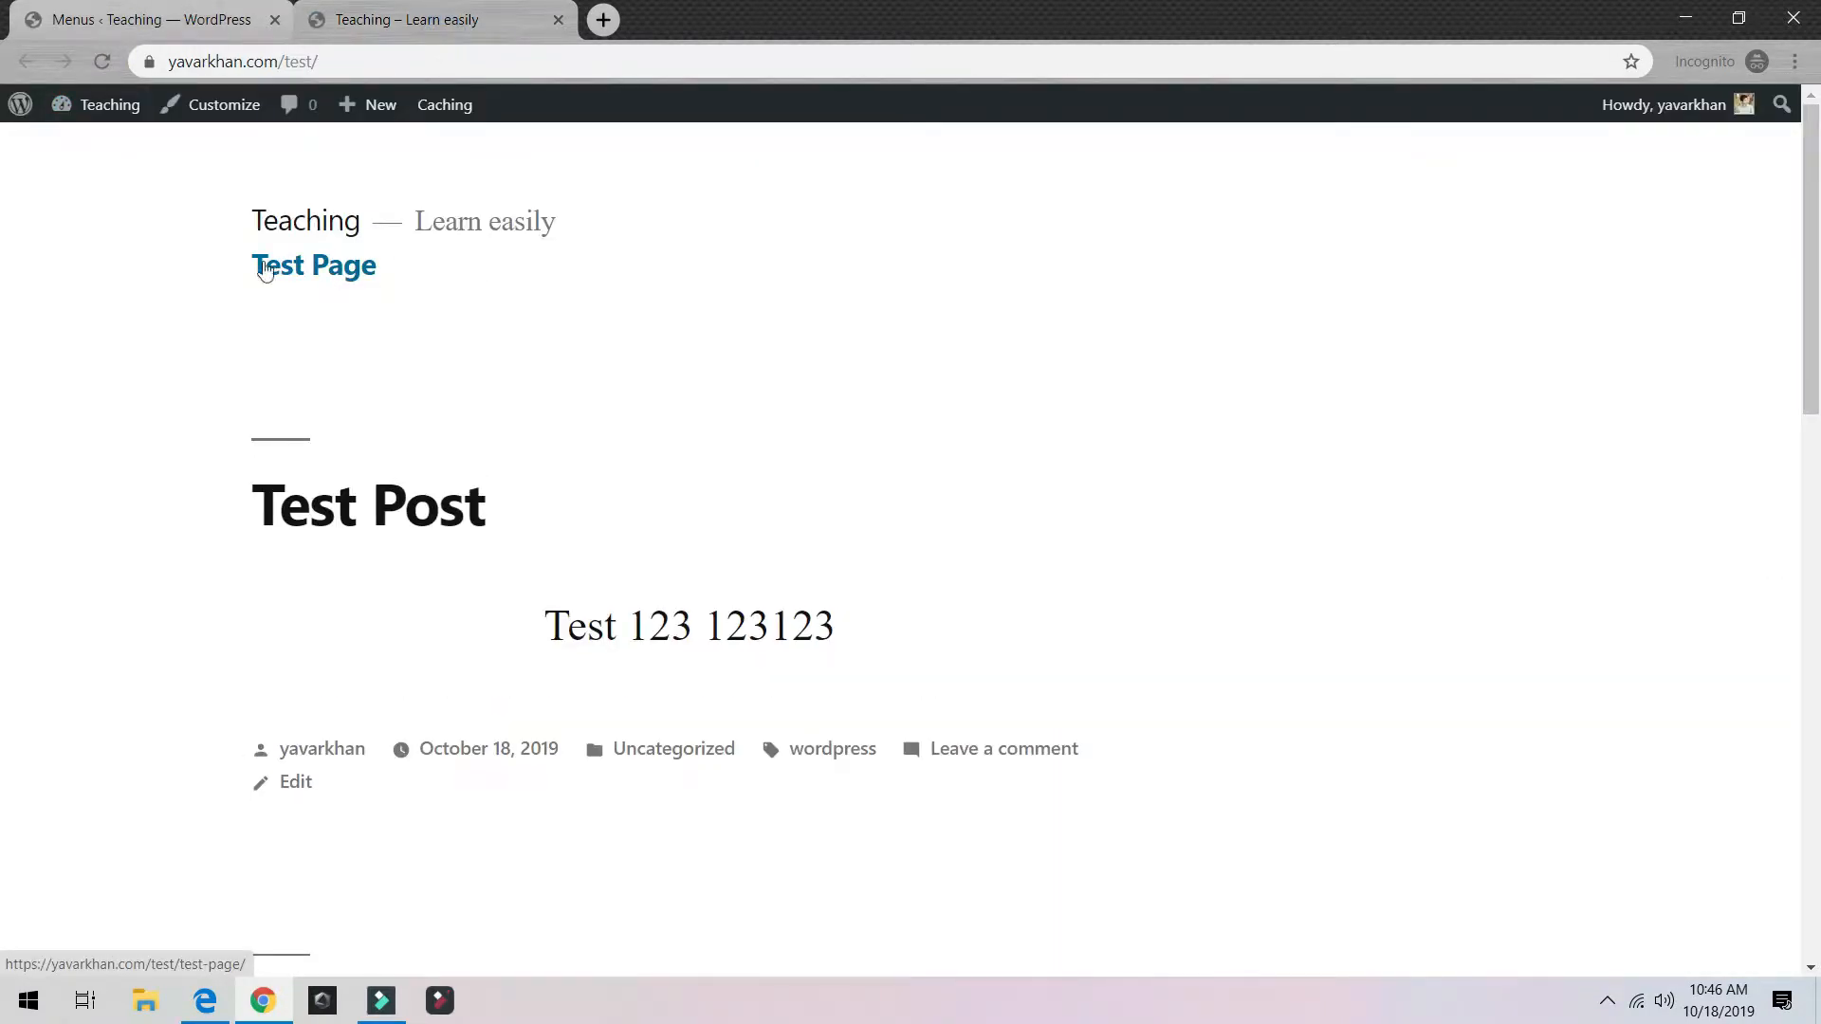
pyautogui.click(132, 11)
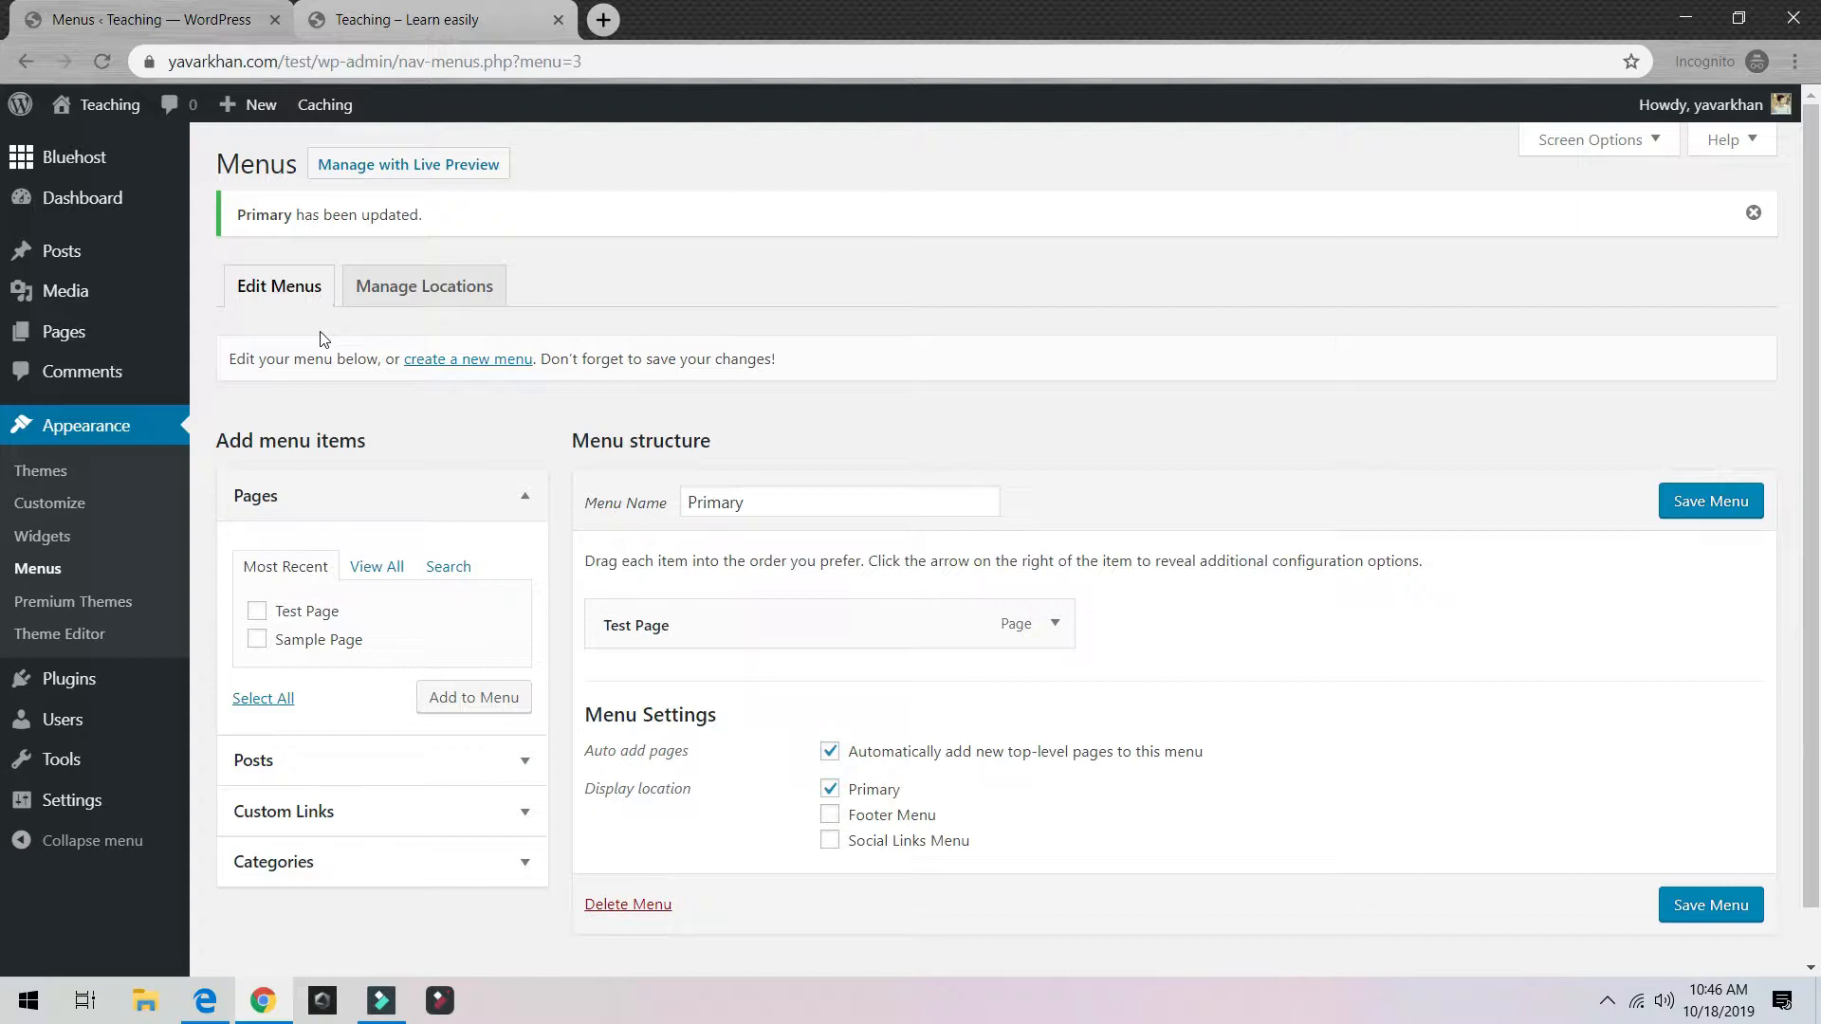
# Step: Go to Appearance > Themes > Add New and browse the featured, popular and latest themes
pyautogui.click(40, 471)
pyautogui.click(424, 12)
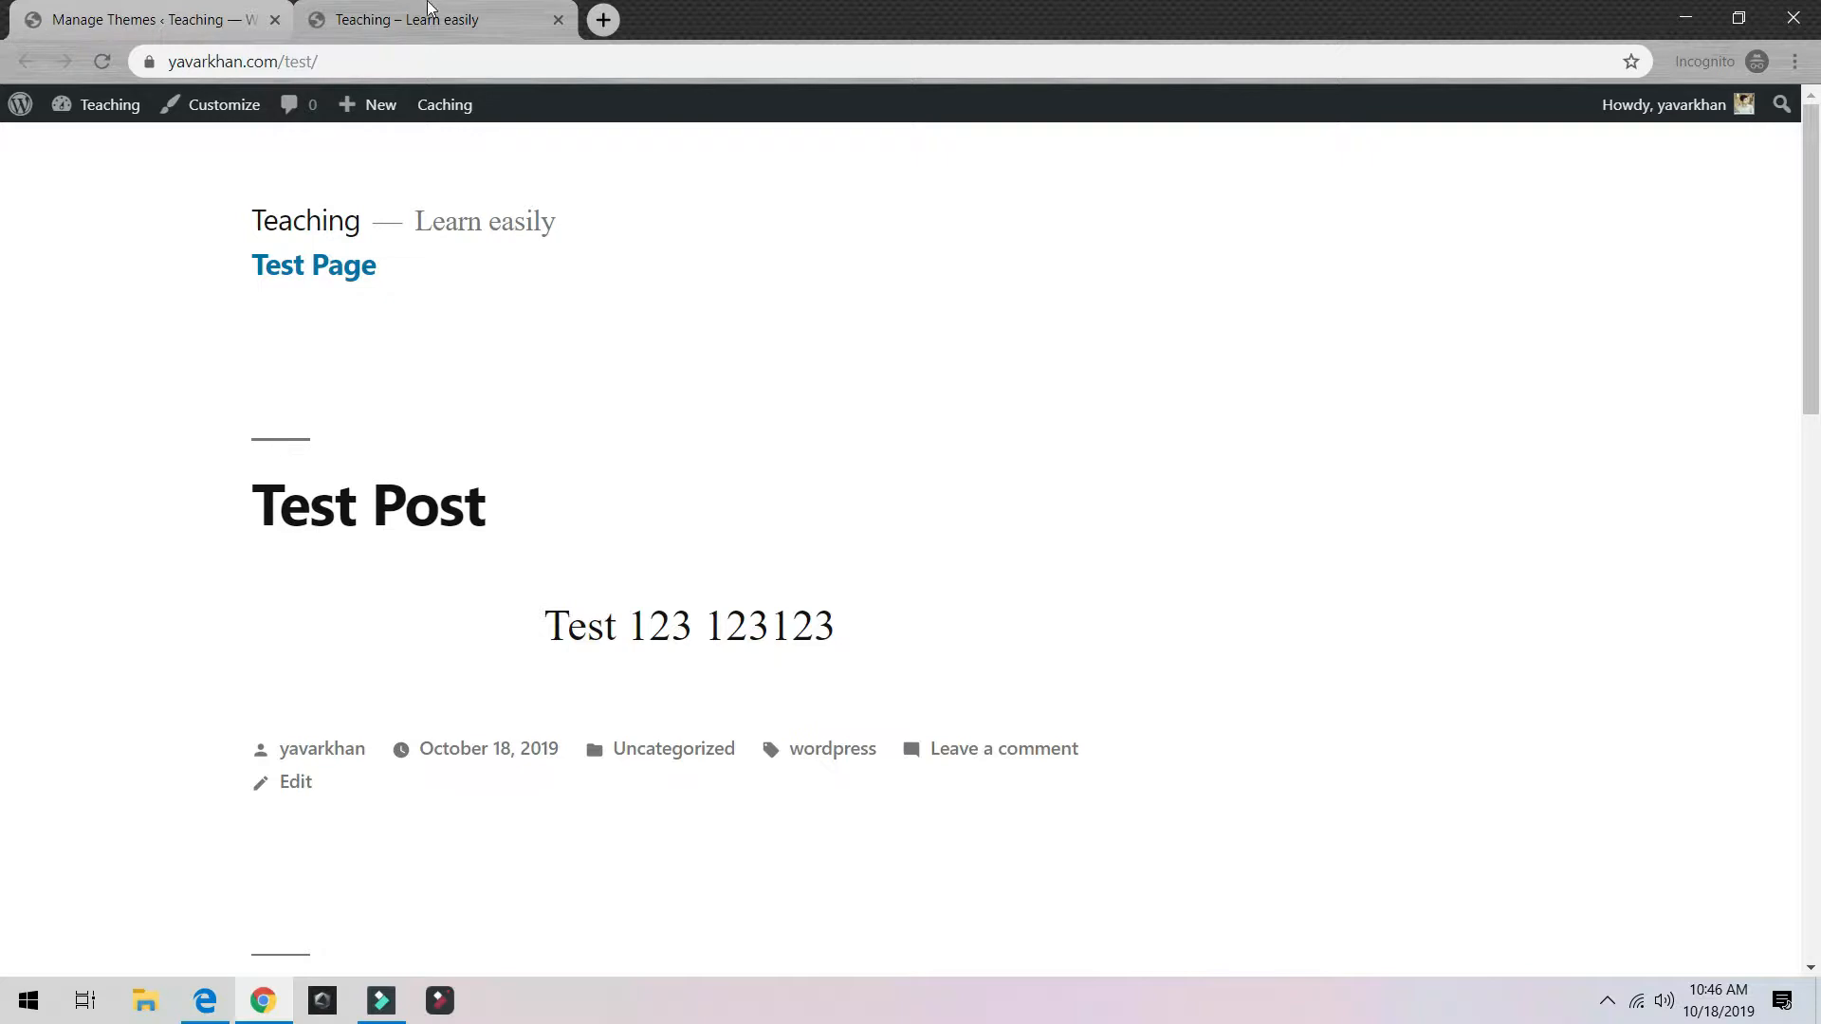
pyautogui.click(159, 10)
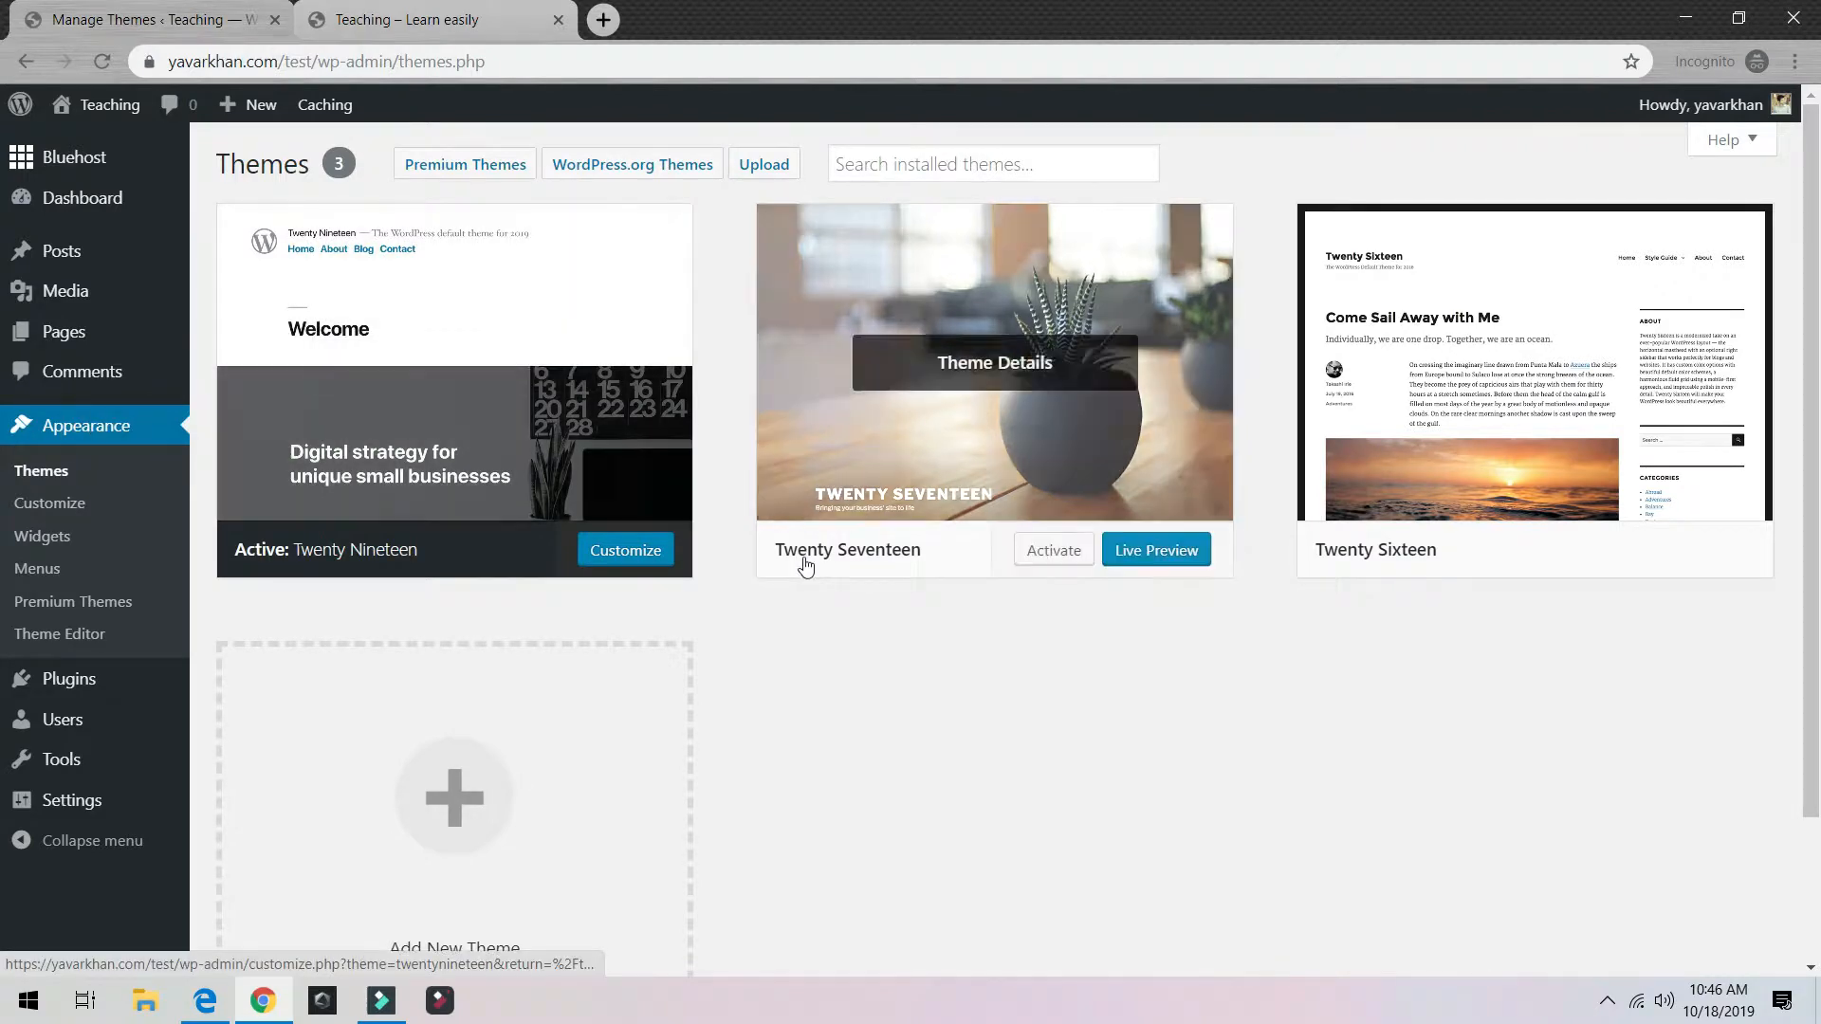
pyautogui.scroll(-2, 804, 567)
pyautogui.scroll(2, 629, 618)
pyautogui.scroll(-2, 573, 614)
pyautogui.click(524, 623)
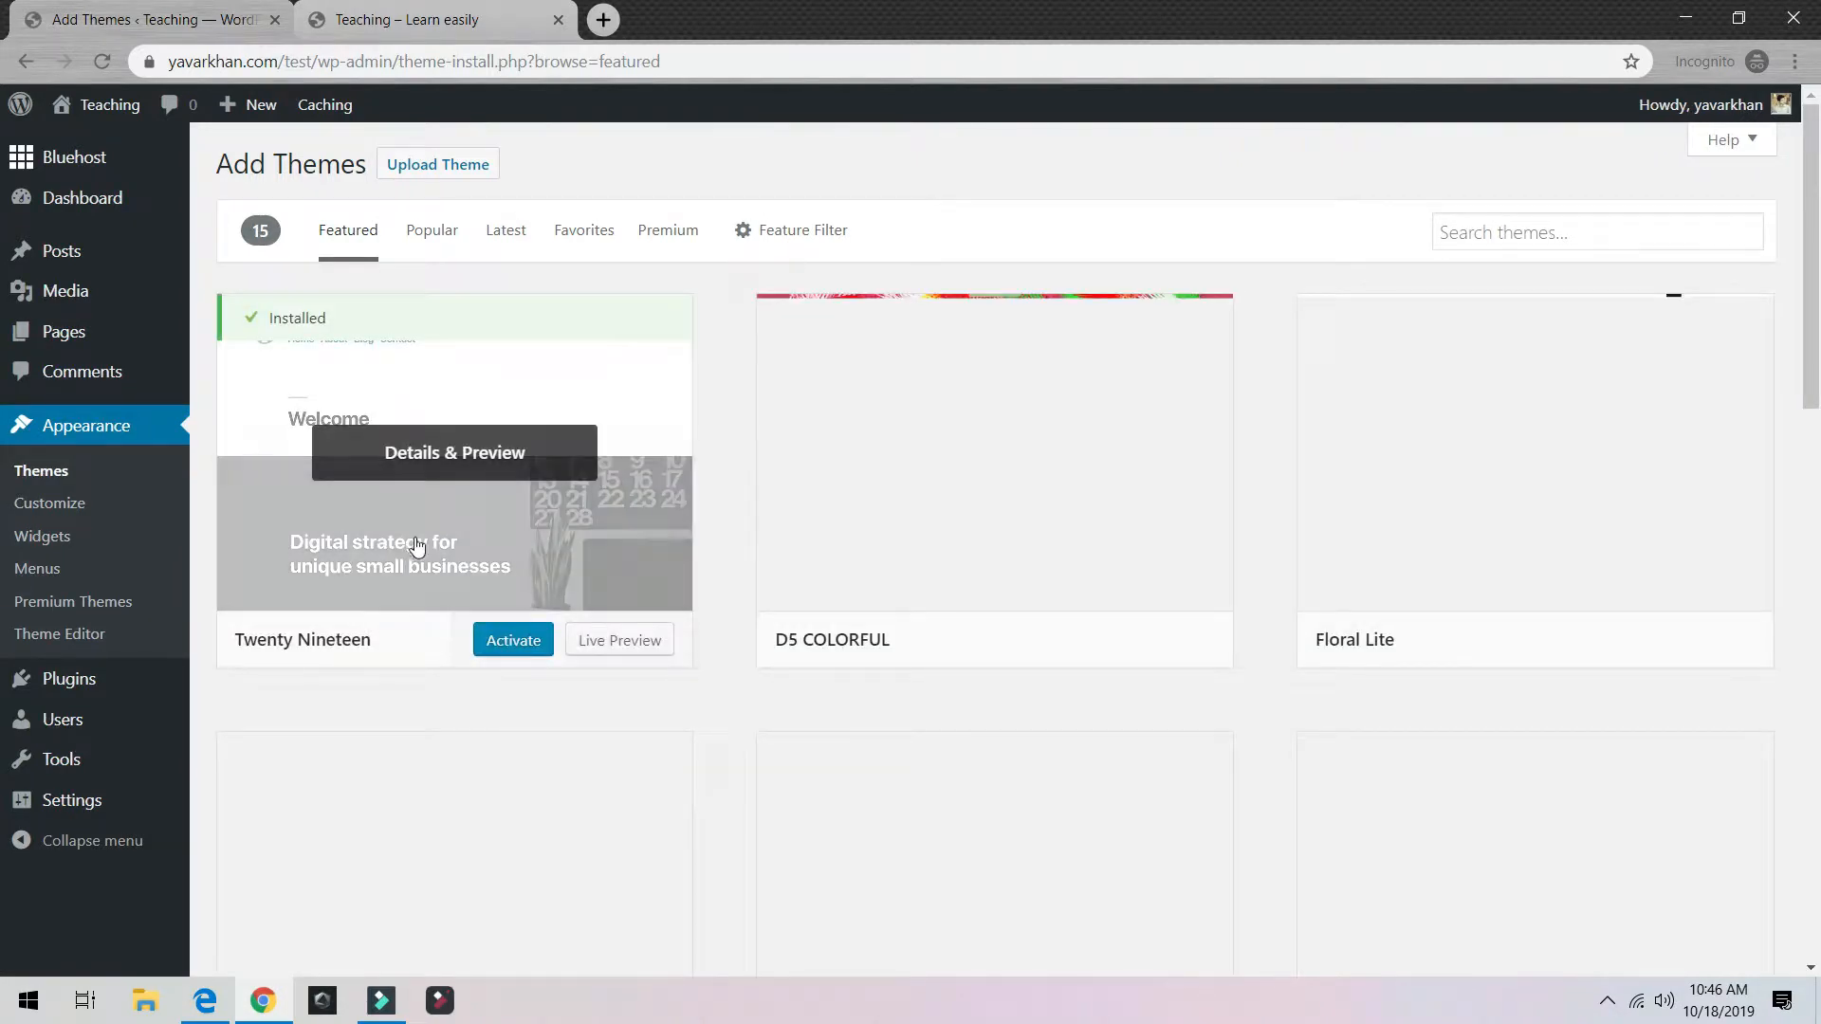
pyautogui.click(435, 242)
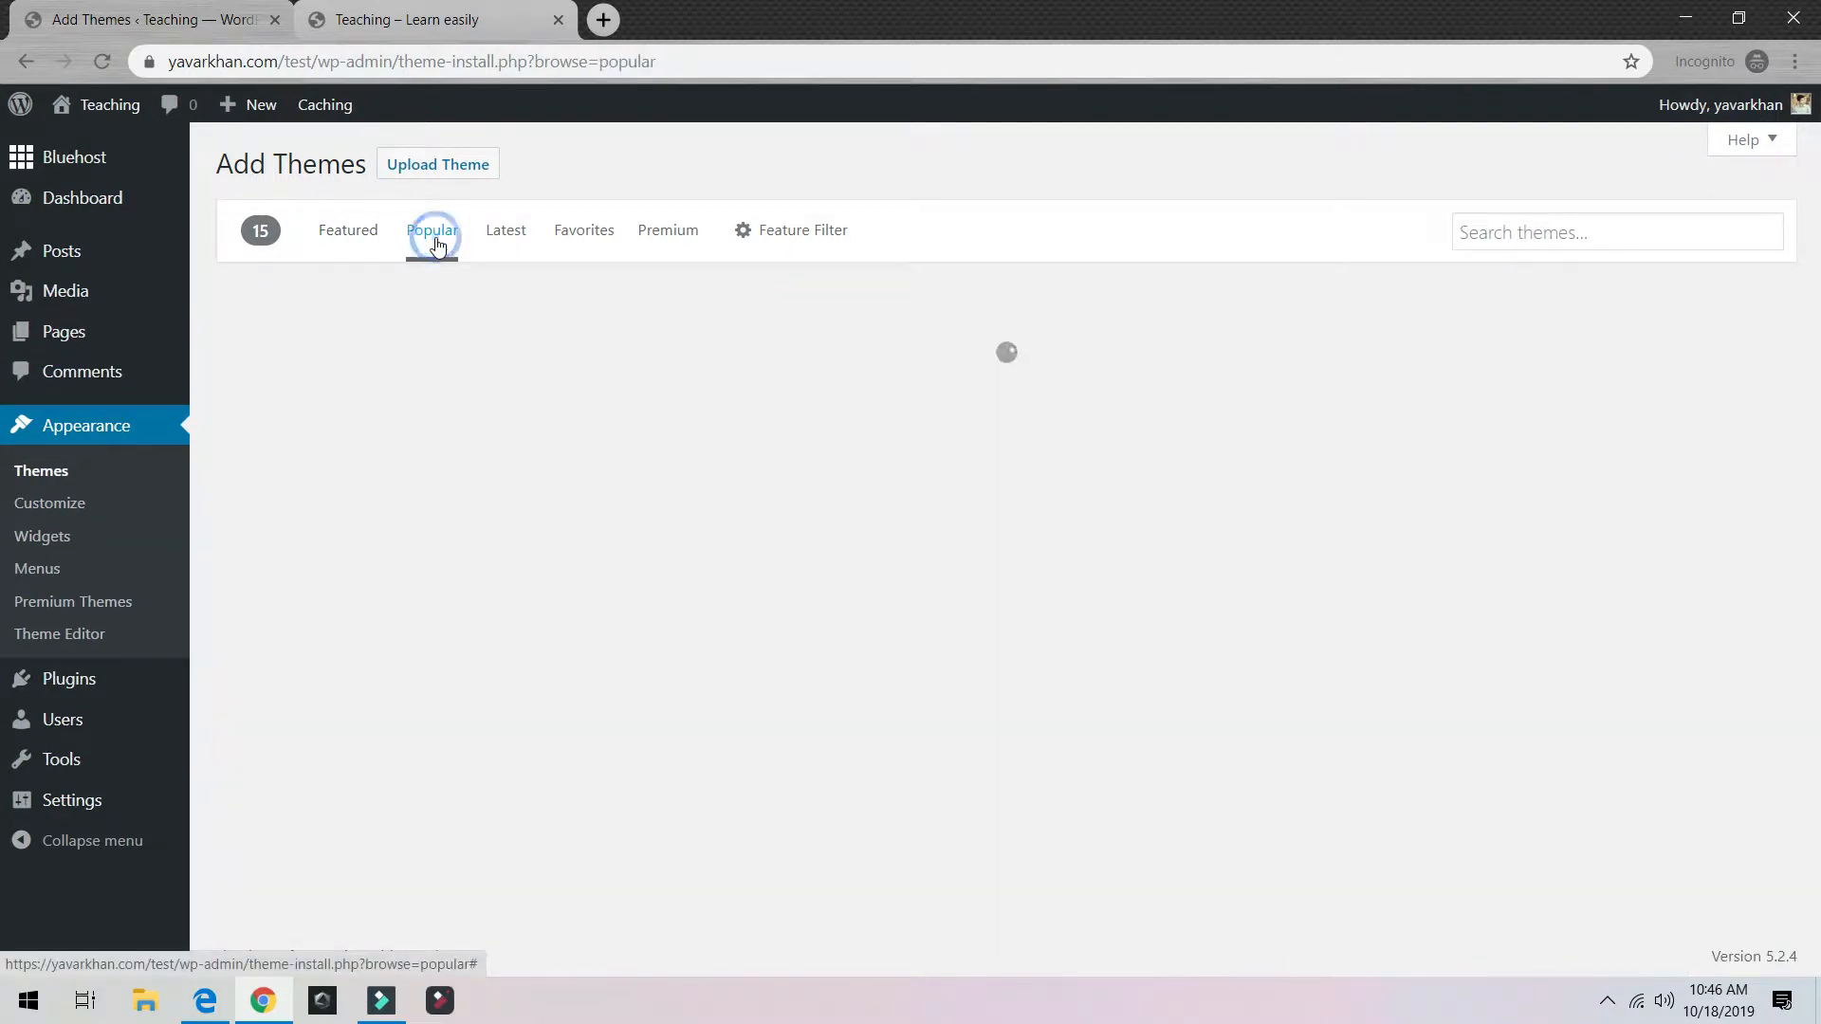
pyautogui.click(521, 232)
pyautogui.click(344, 236)
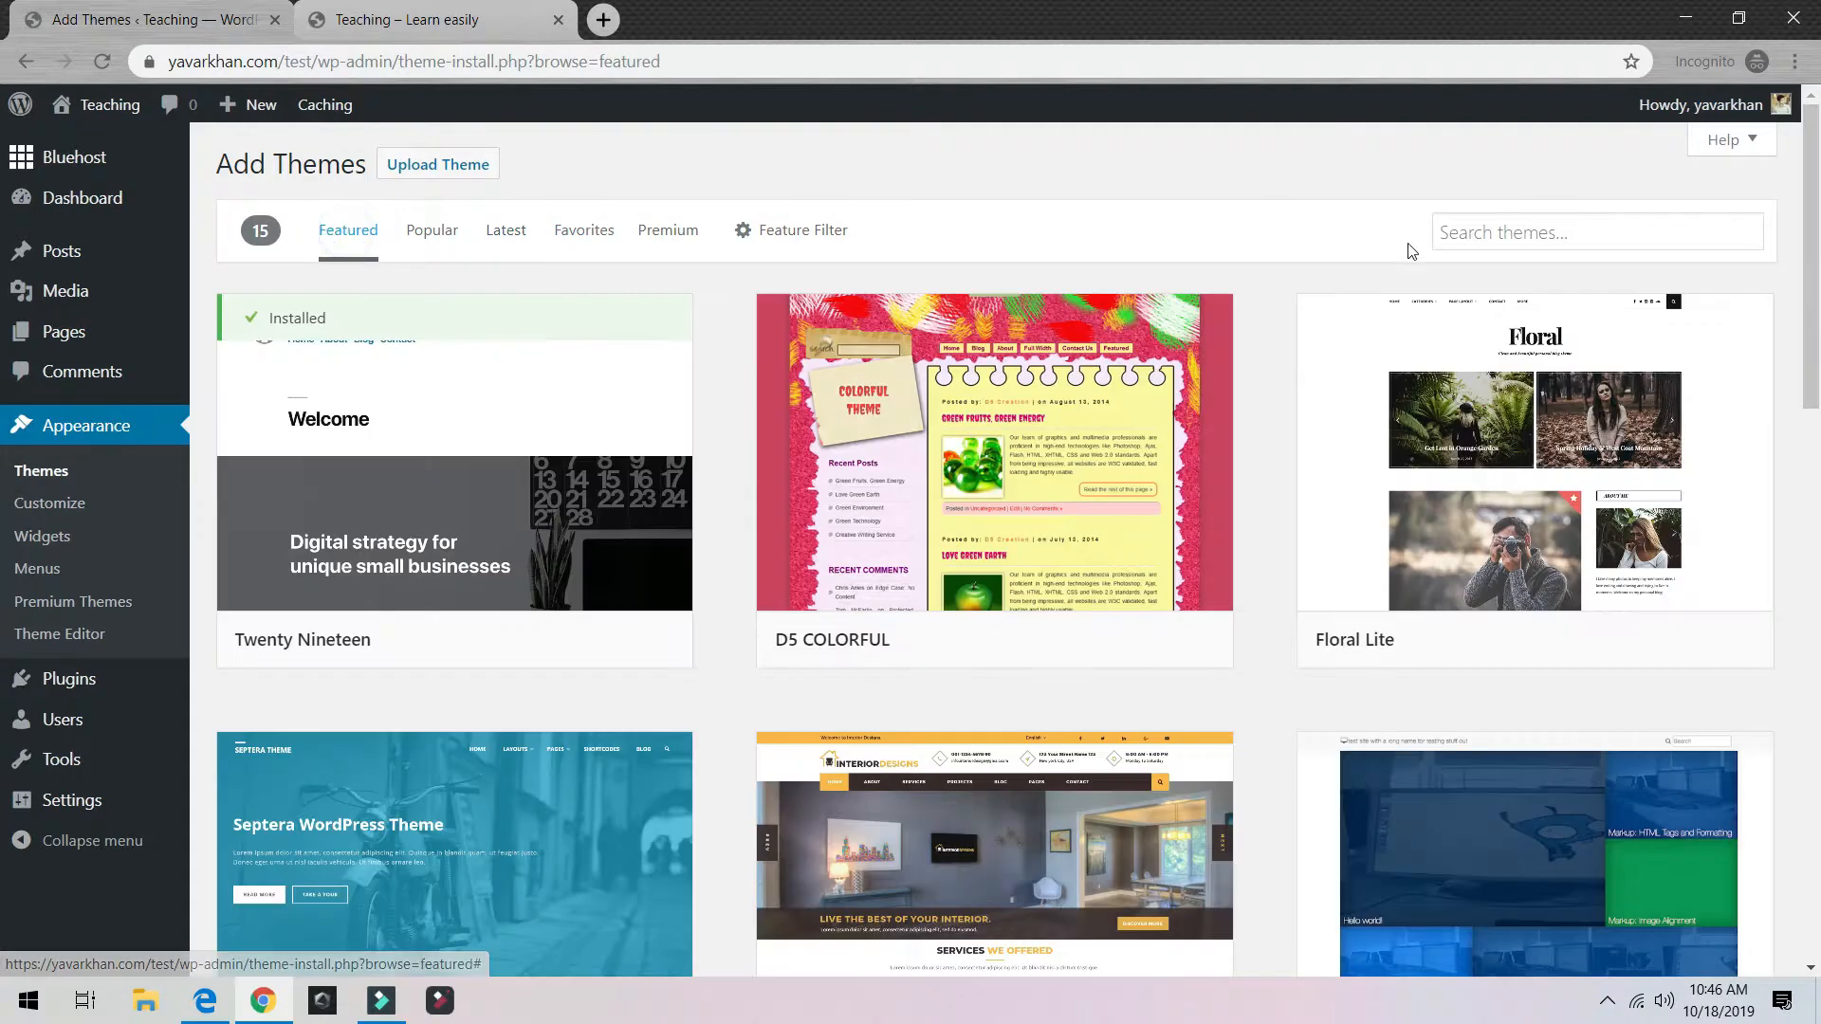
# Step: Search for 'astra', then install and activate the Astra theme
pyautogui.click(1536, 232)
pyautogui.click(1461, 282)
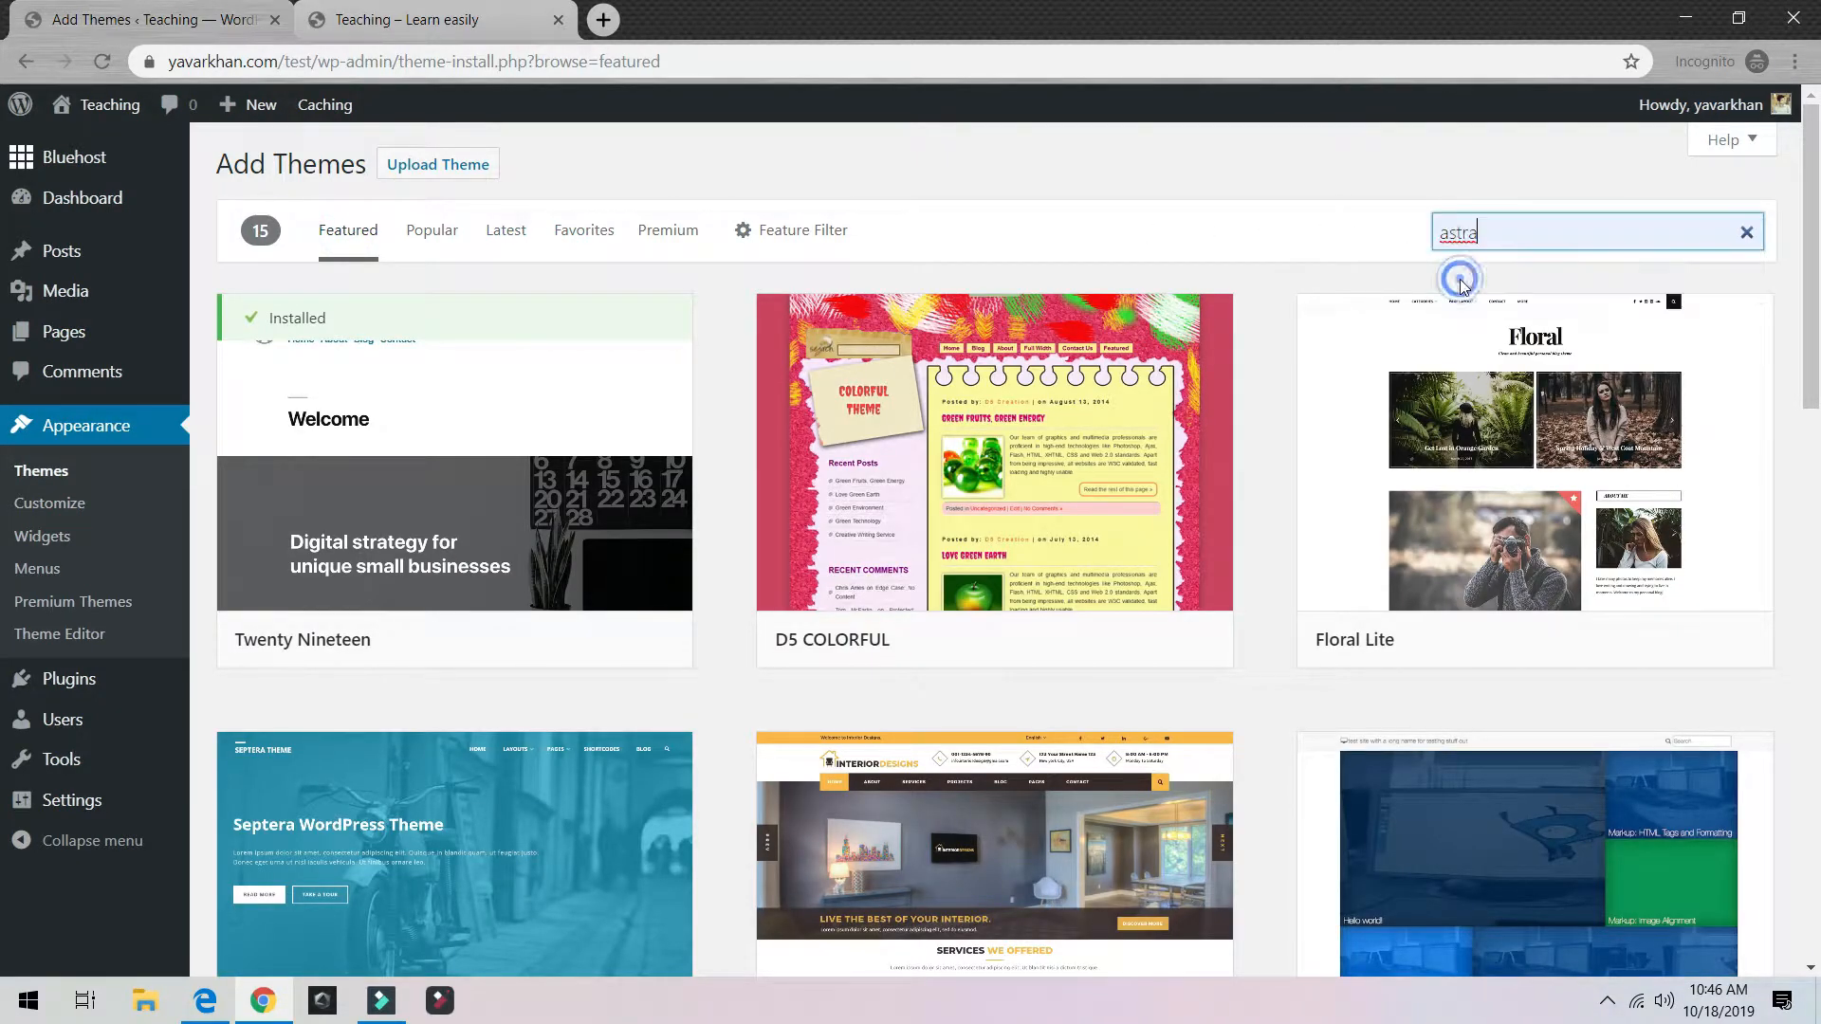
pyautogui.click(1535, 228)
pyautogui.write('astra')
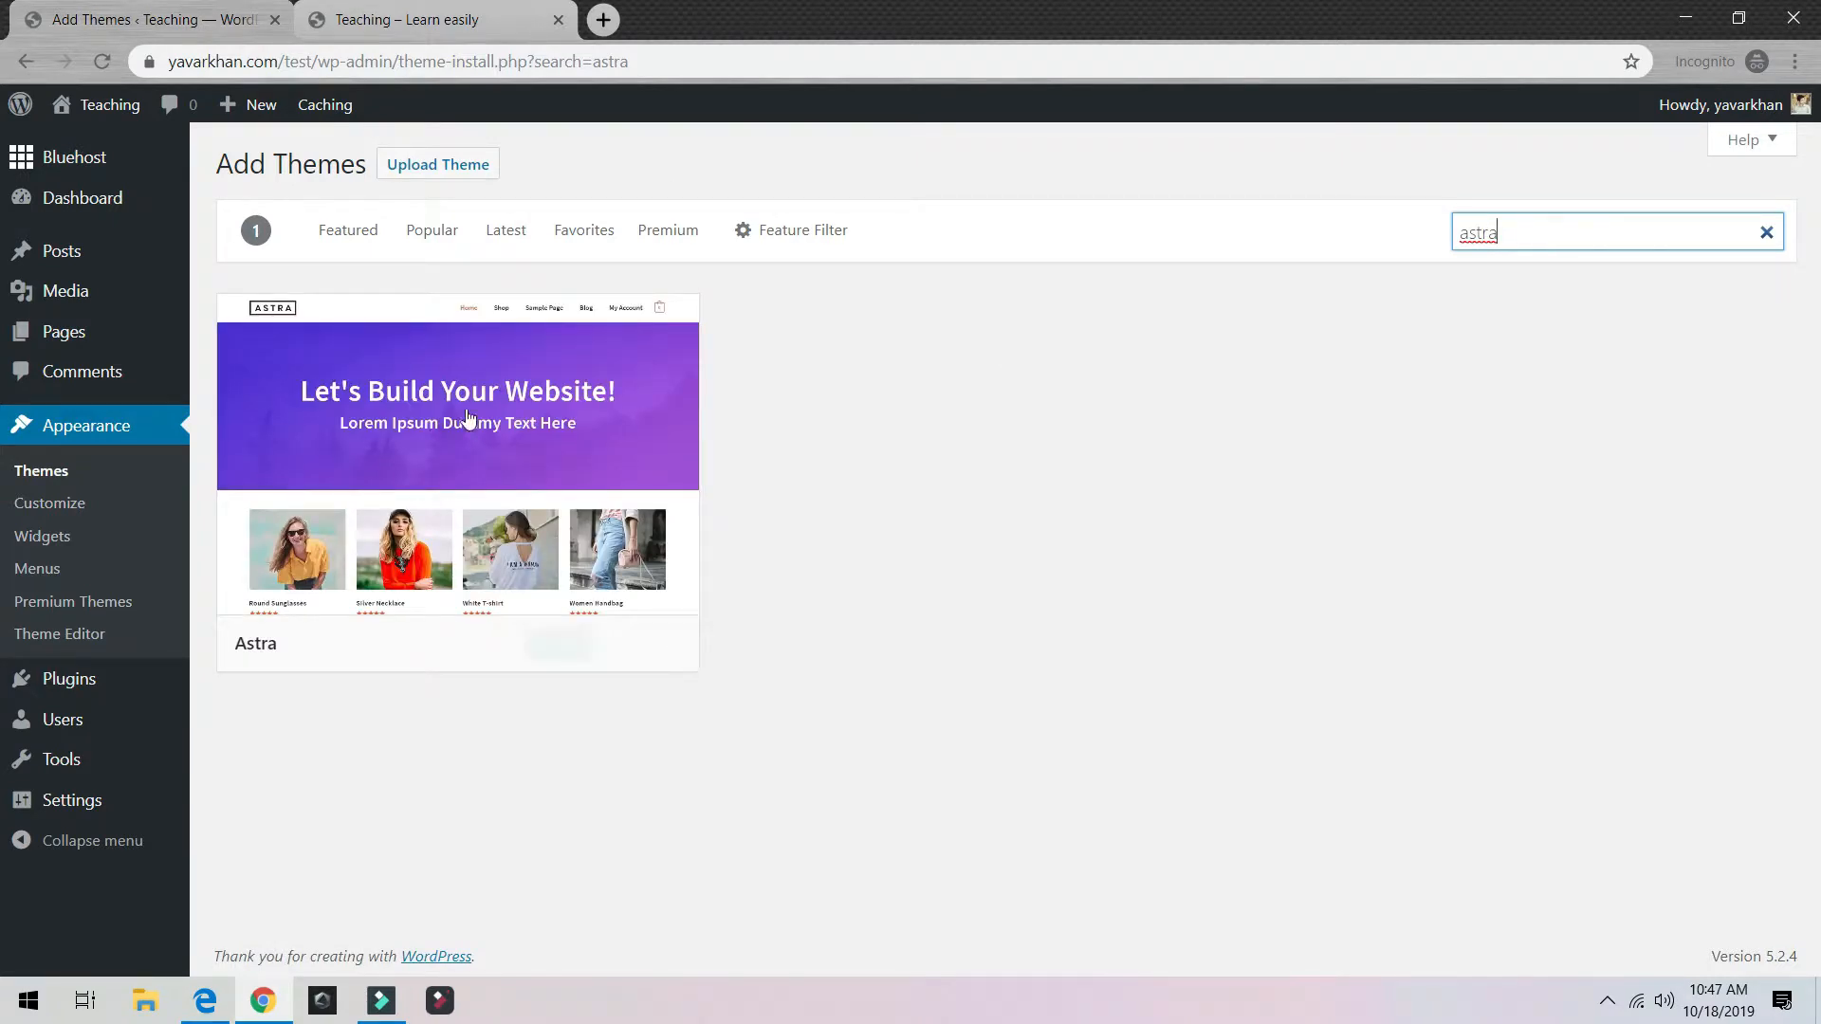
pyautogui.moveTo(432, 502)
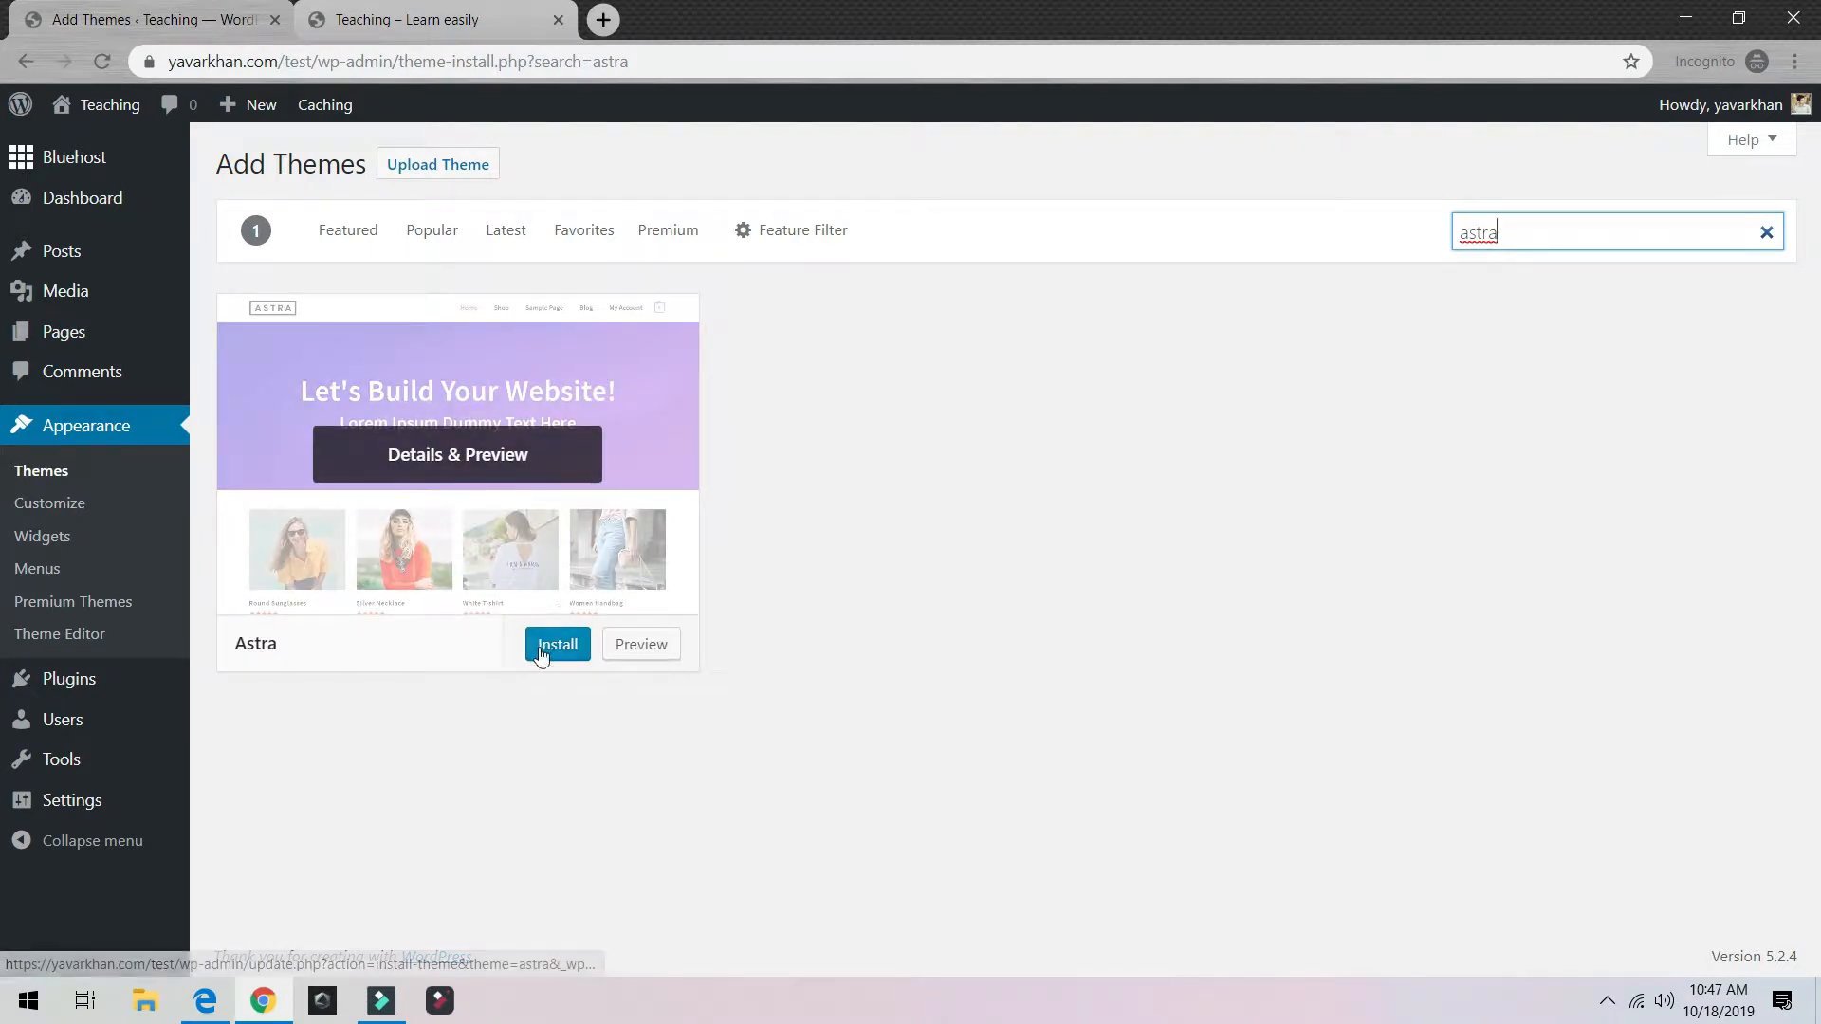
pyautogui.click(541, 653)
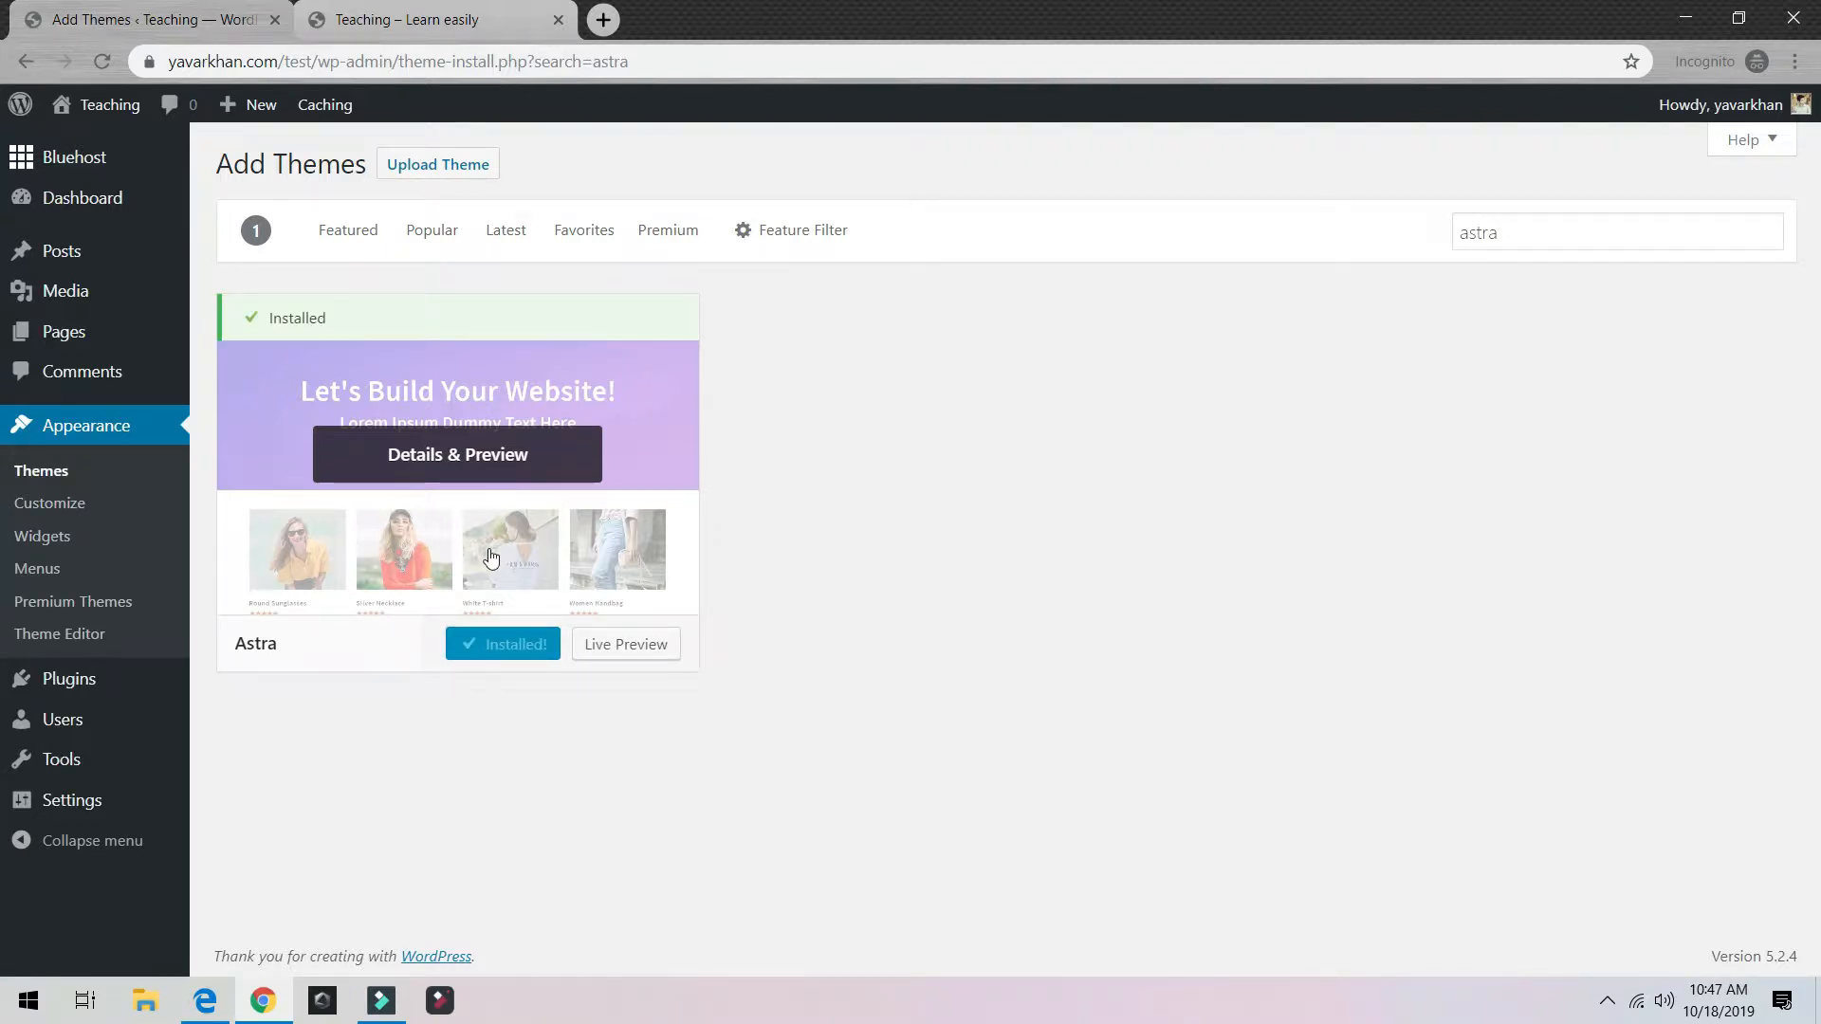
pyautogui.click(521, 645)
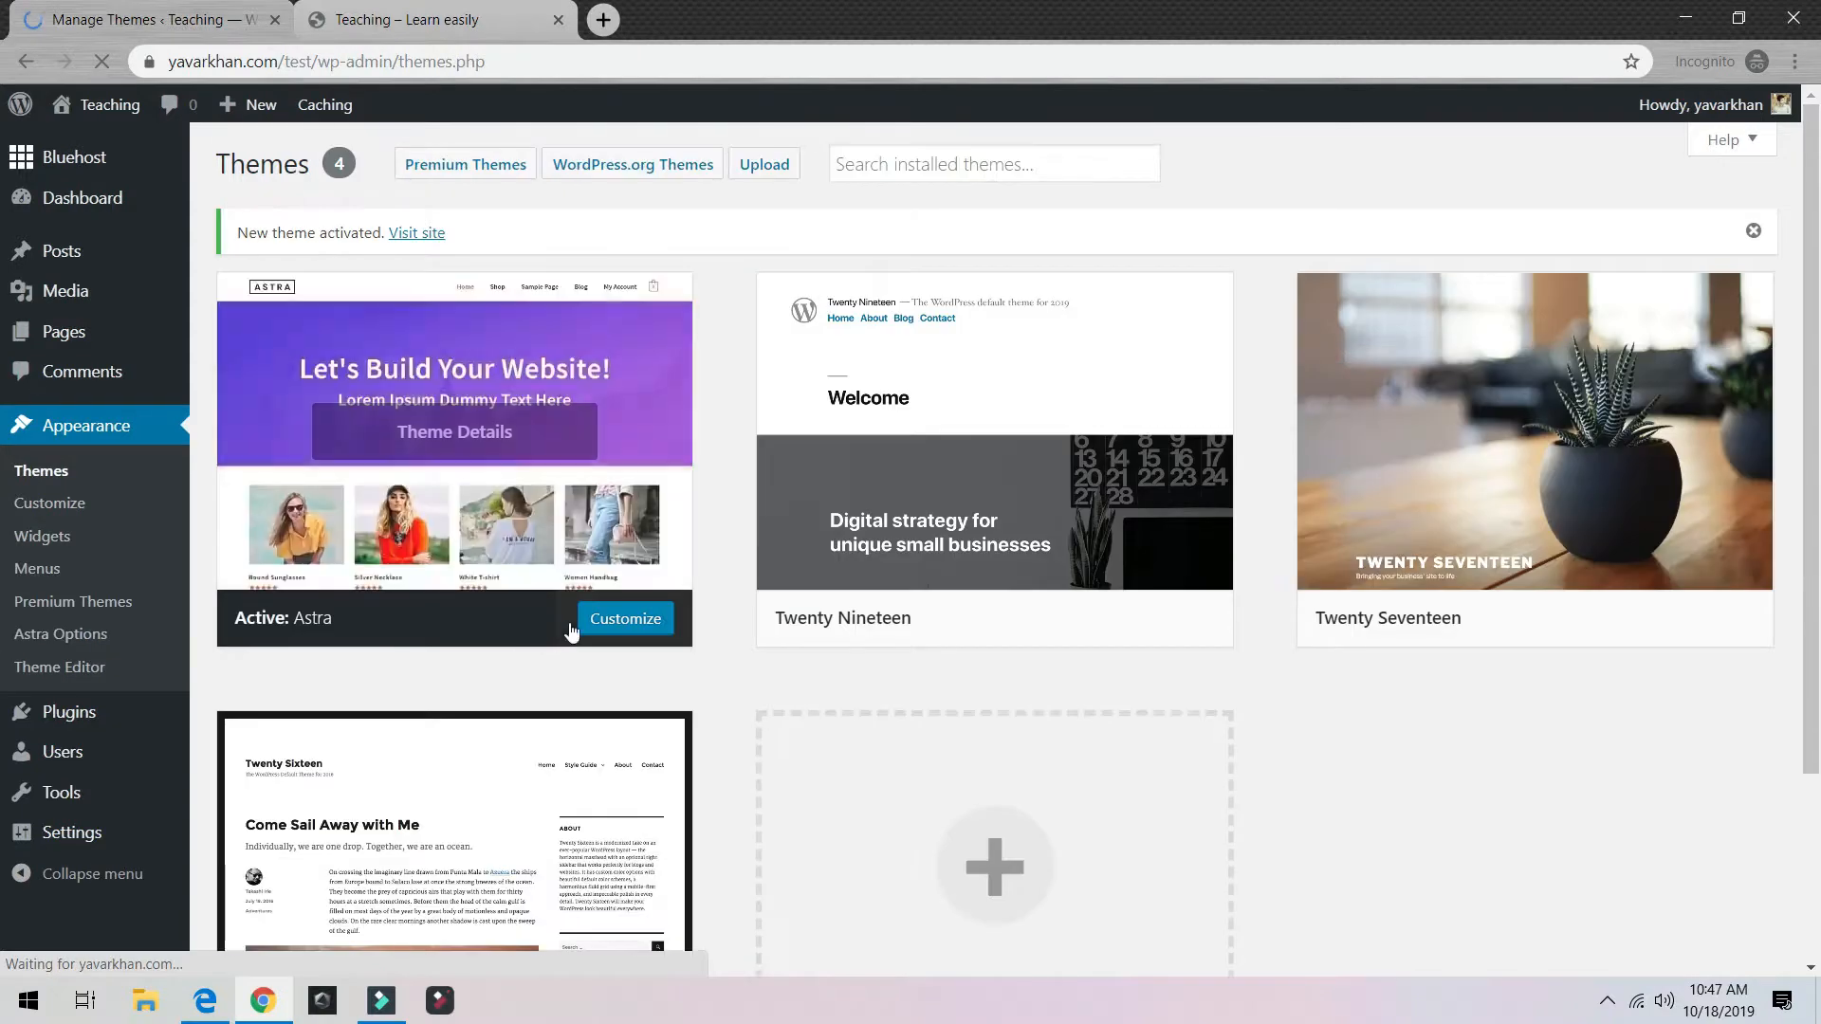
pyautogui.click(385, 26)
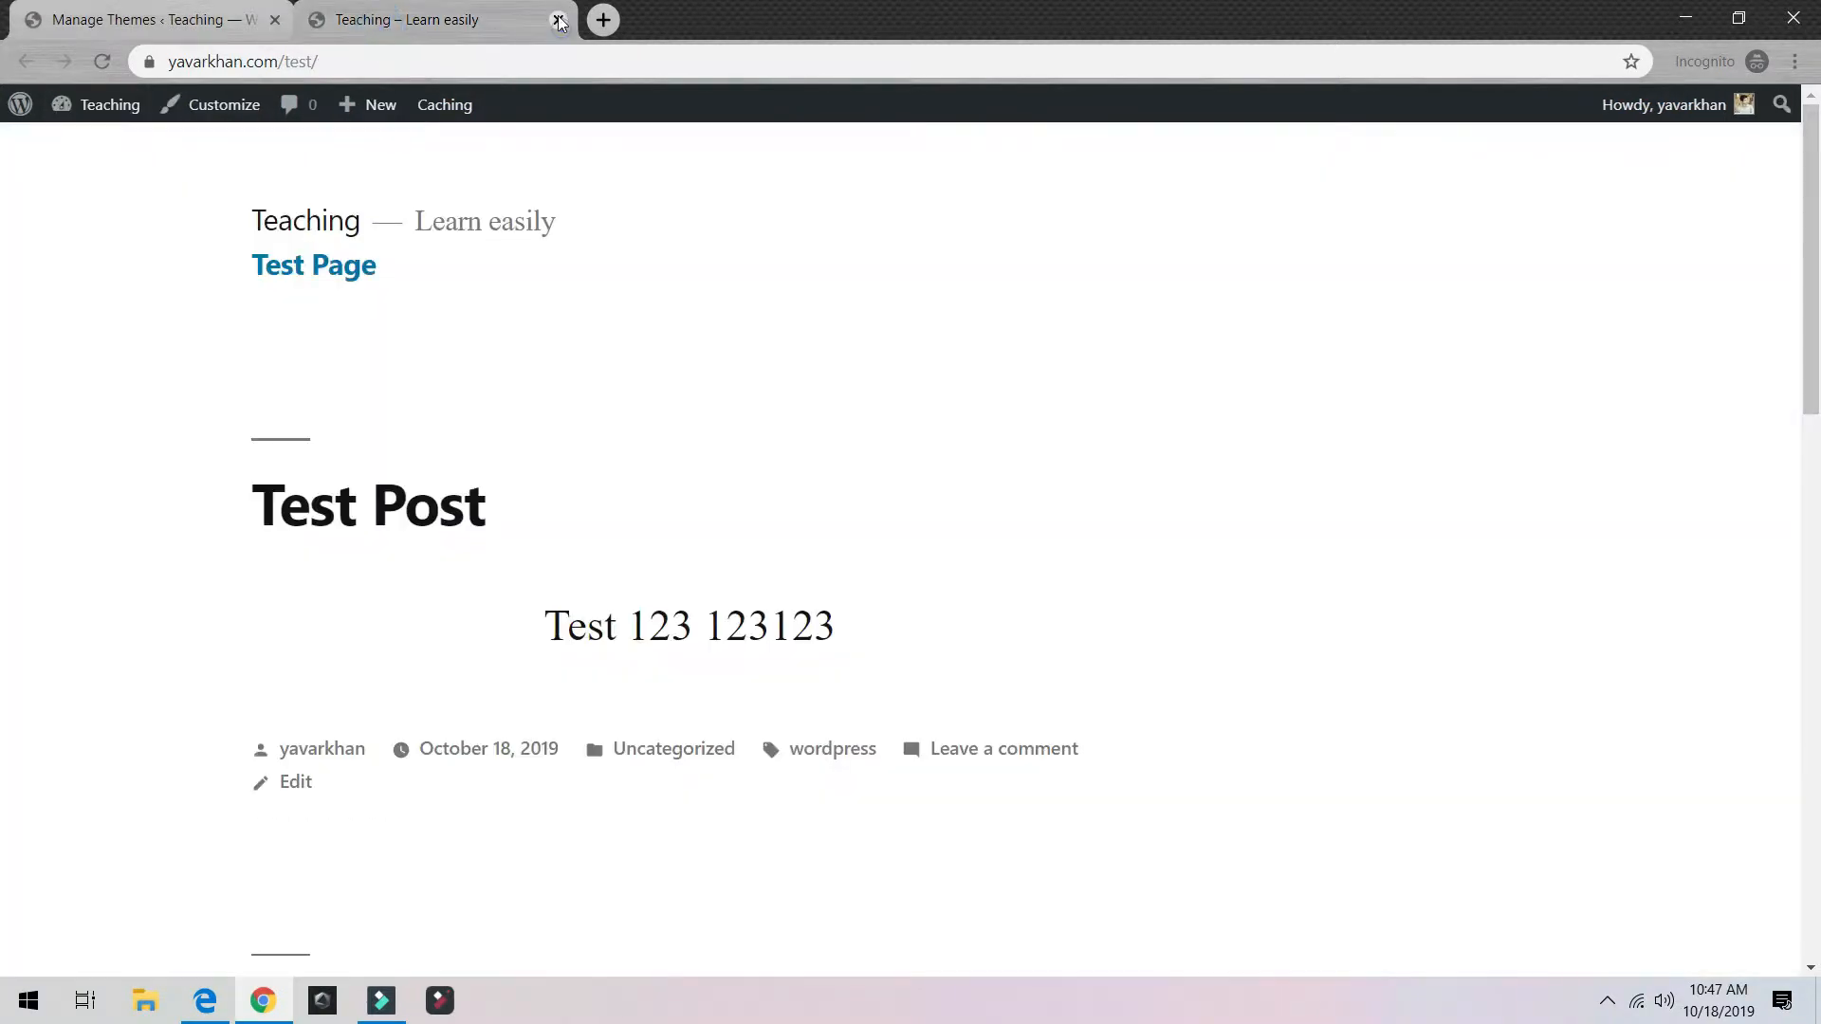
pyautogui.click(558, 20)
pyautogui.middleClick(91, 112)
pyautogui.click(401, 28)
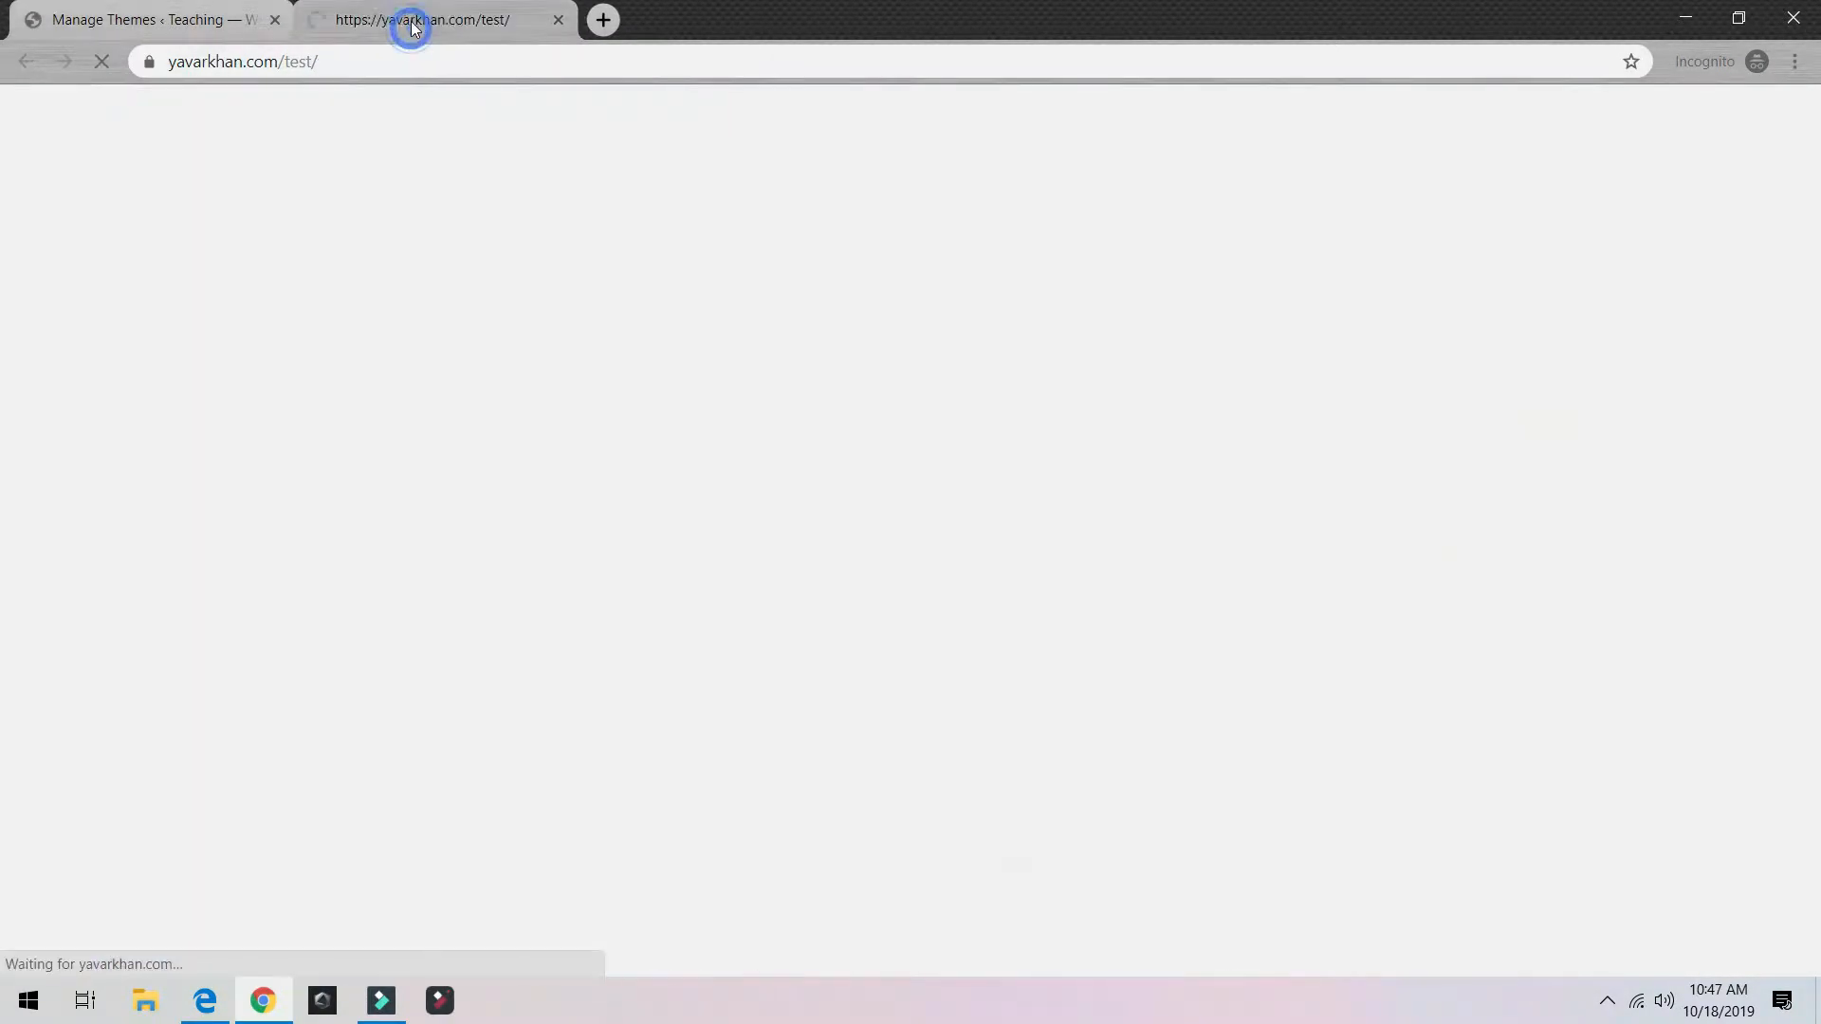
pyautogui.moveTo(445, 105)
pyautogui.scroll(-3, 443, 432)
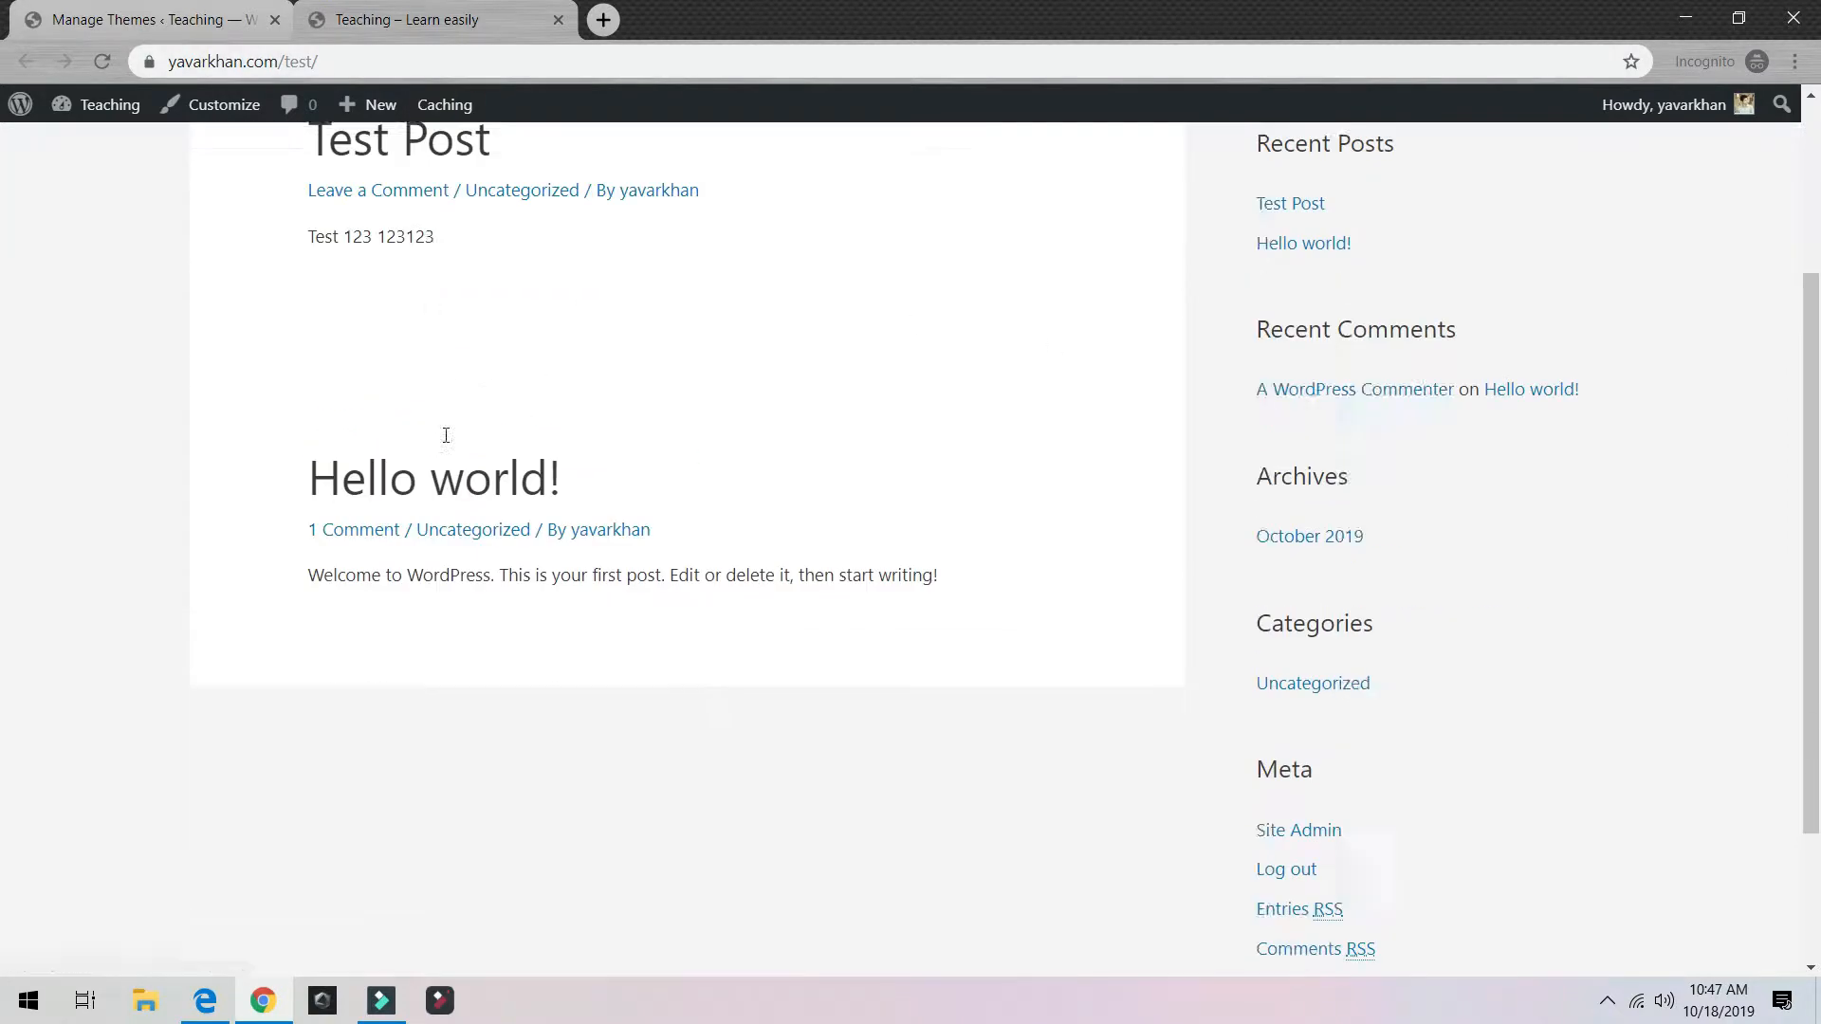
pyautogui.scroll(3, 874, 509)
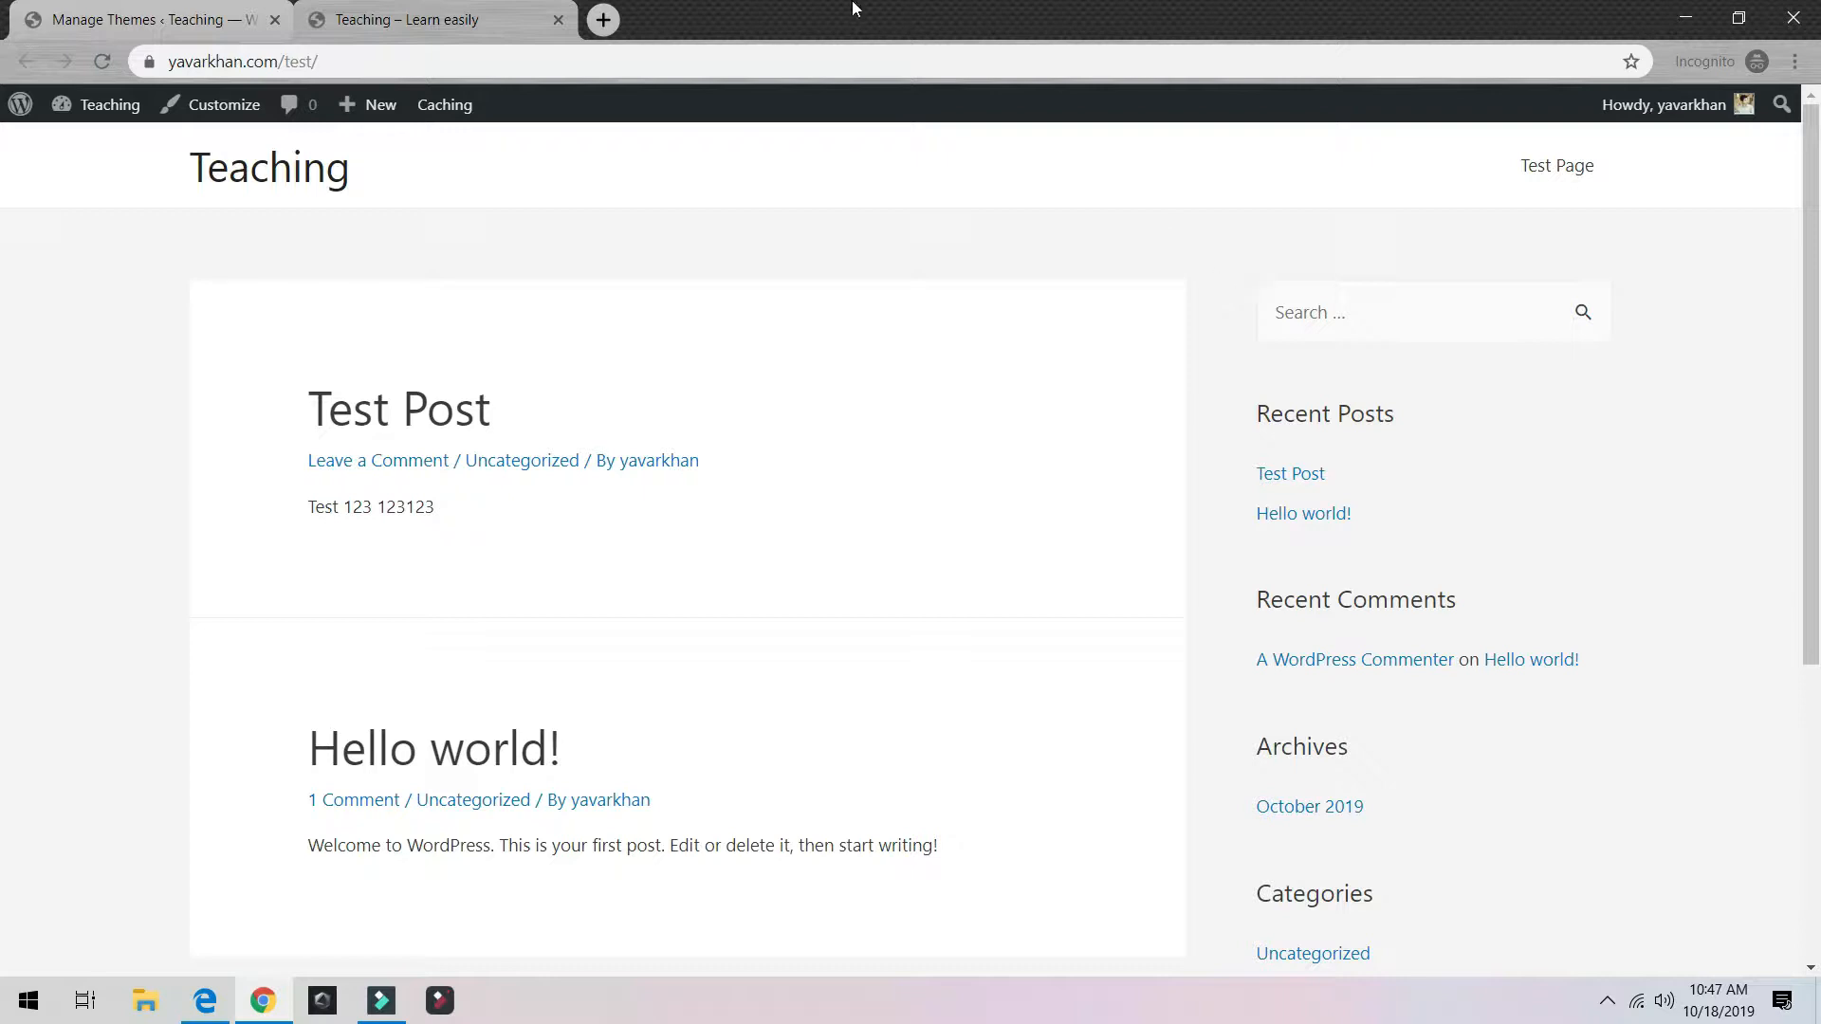
pyautogui.click(236, 164)
pyautogui.scroll(-5, 332, 351)
pyautogui.click(1573, 187)
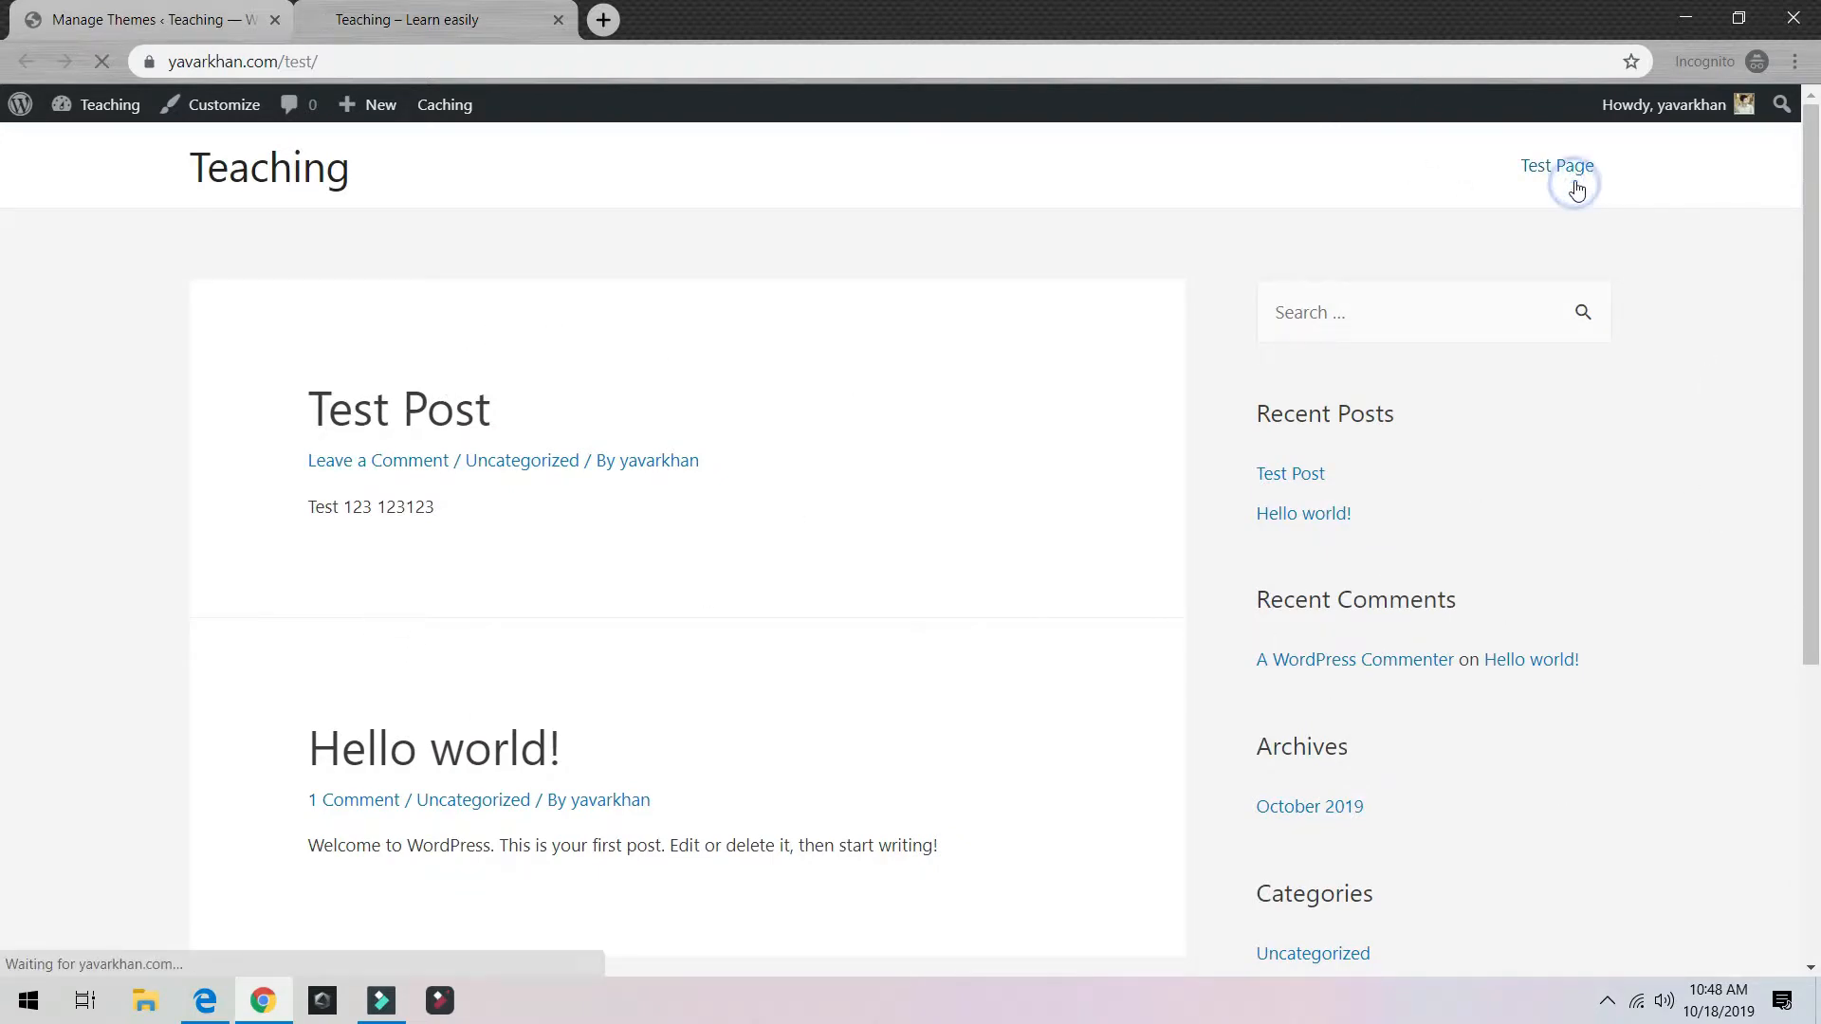
pyautogui.click(232, 161)
pyautogui.click(116, 11)
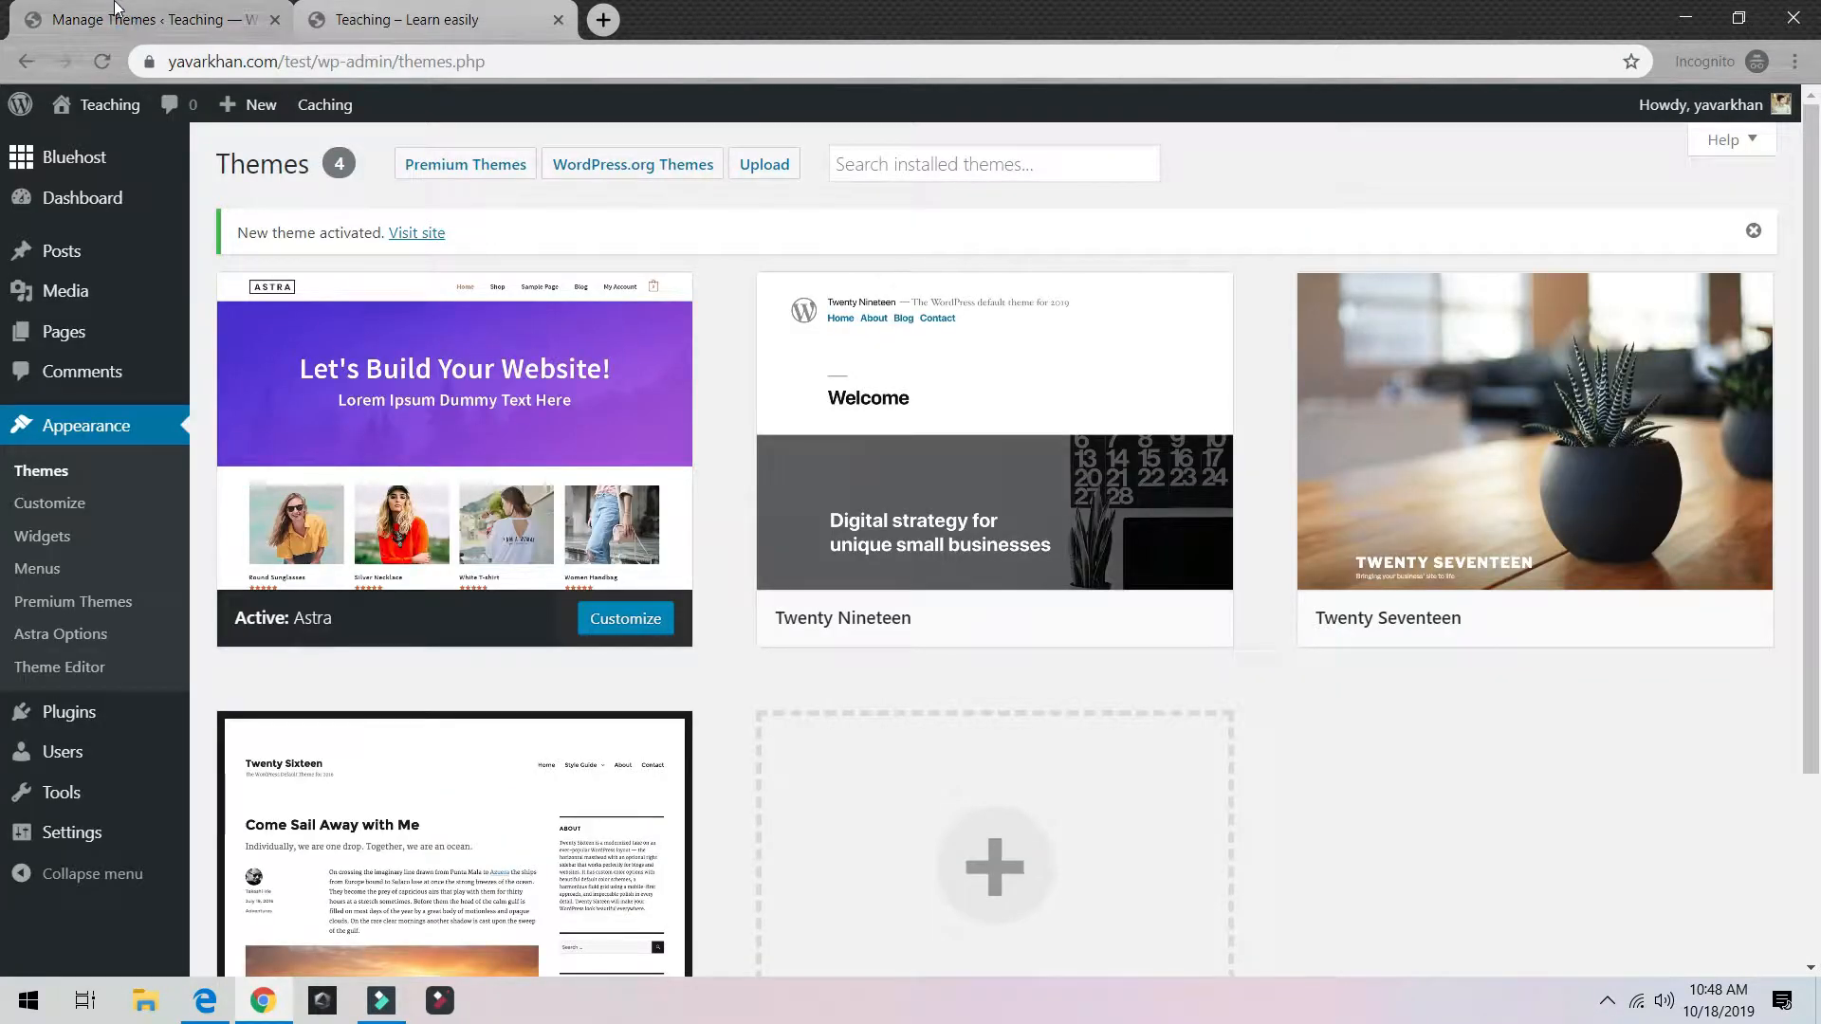
# Step: Search plugins for 'astra' and install and activate Astra Starter Sites
pyautogui.moveTo(109, 716)
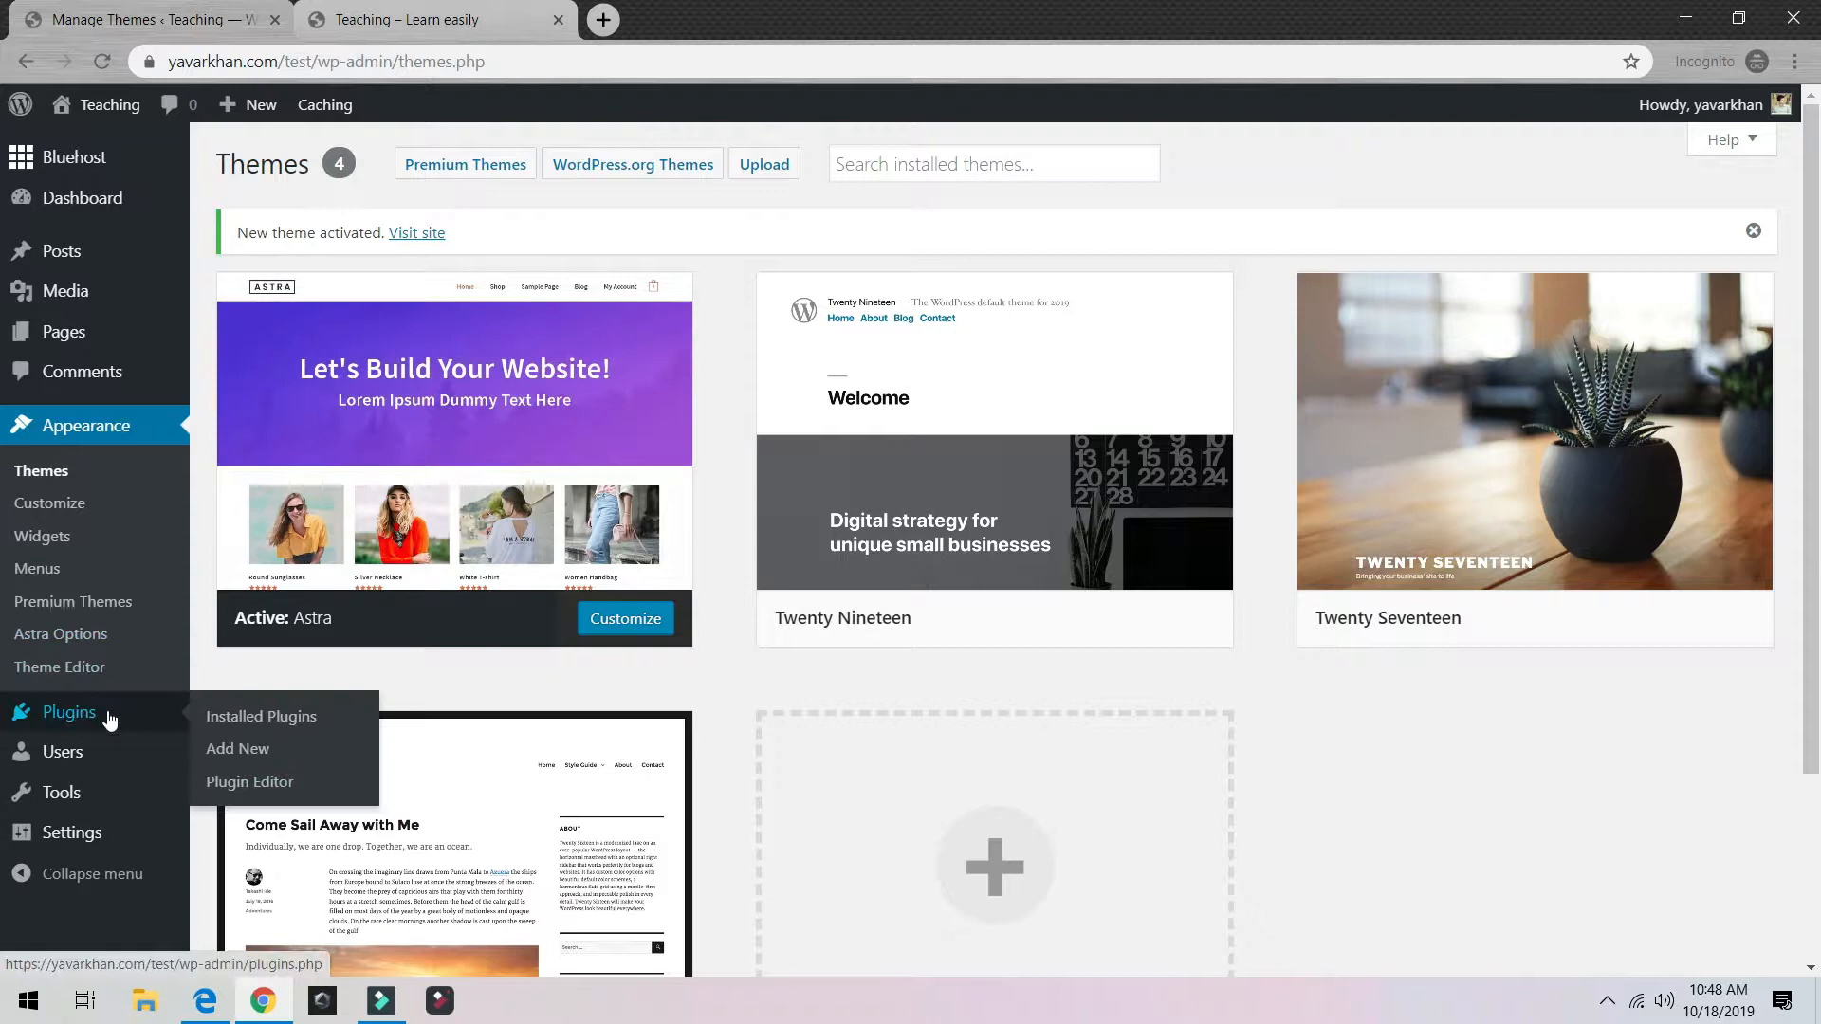
pyautogui.click(229, 719)
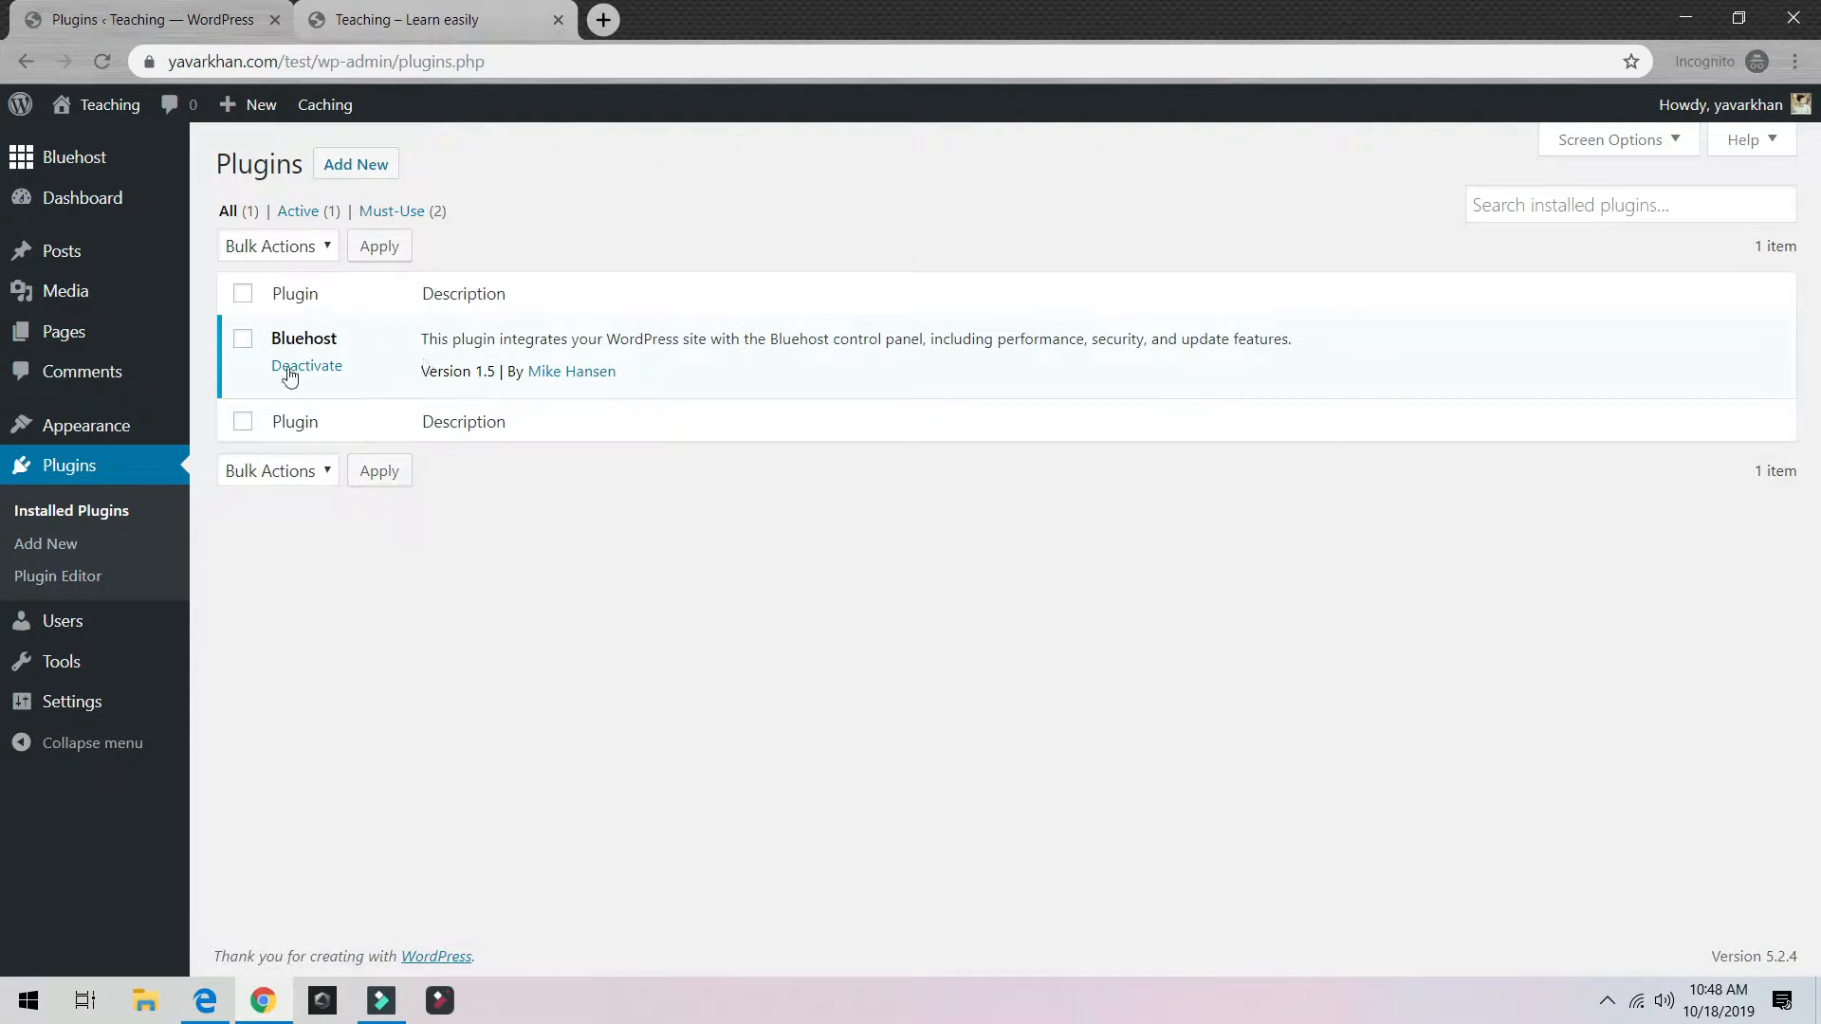
pyautogui.click(63, 544)
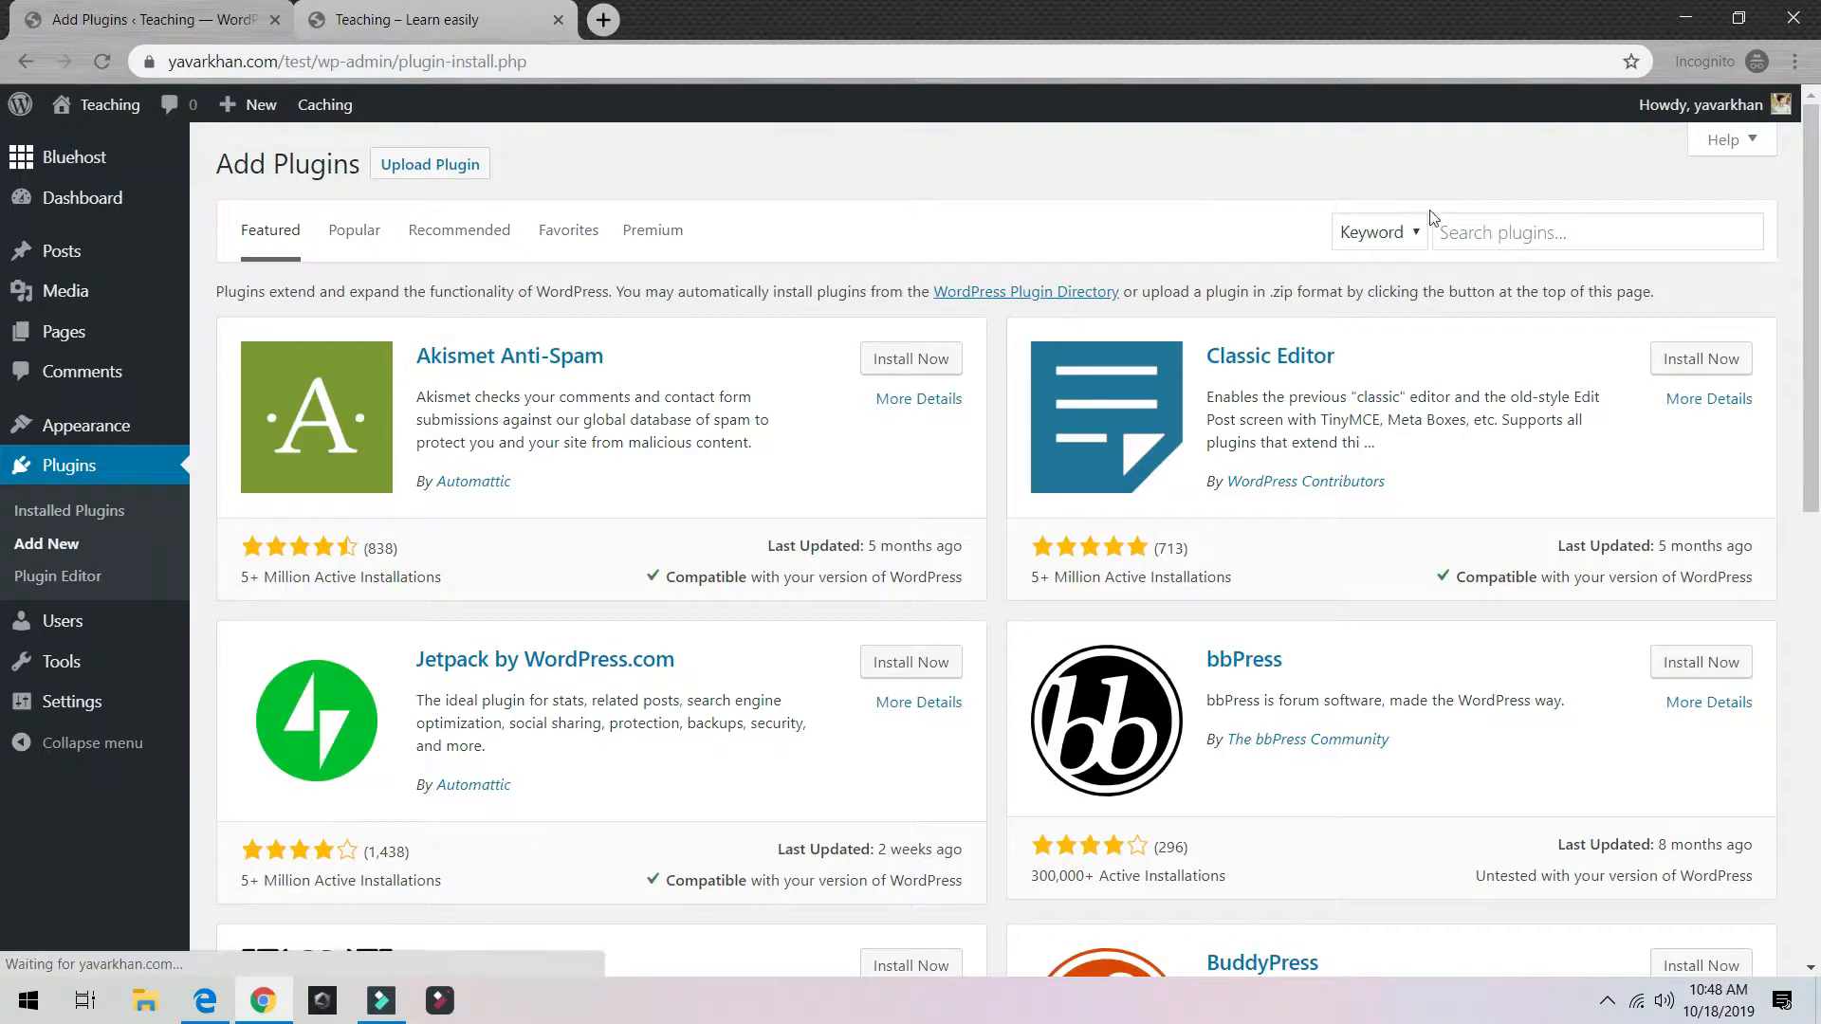
pyautogui.click(1437, 226)
pyautogui.write('a')
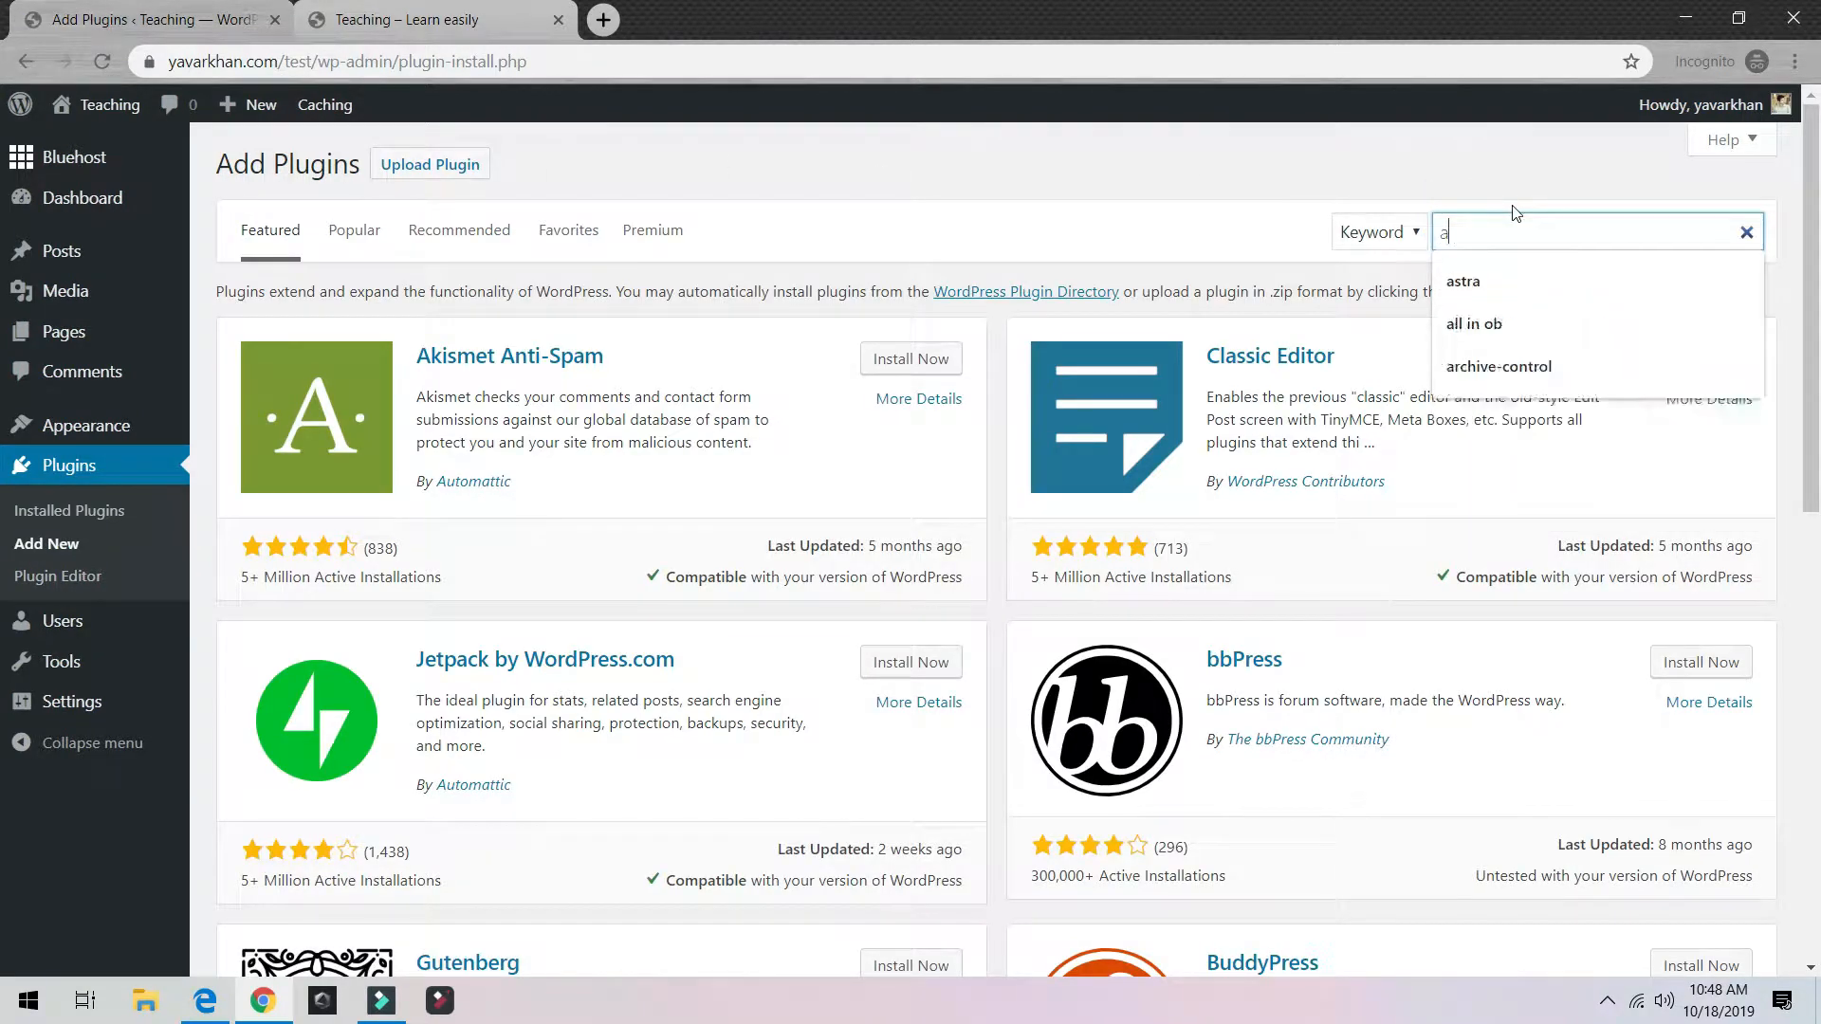
pyautogui.write('stra')
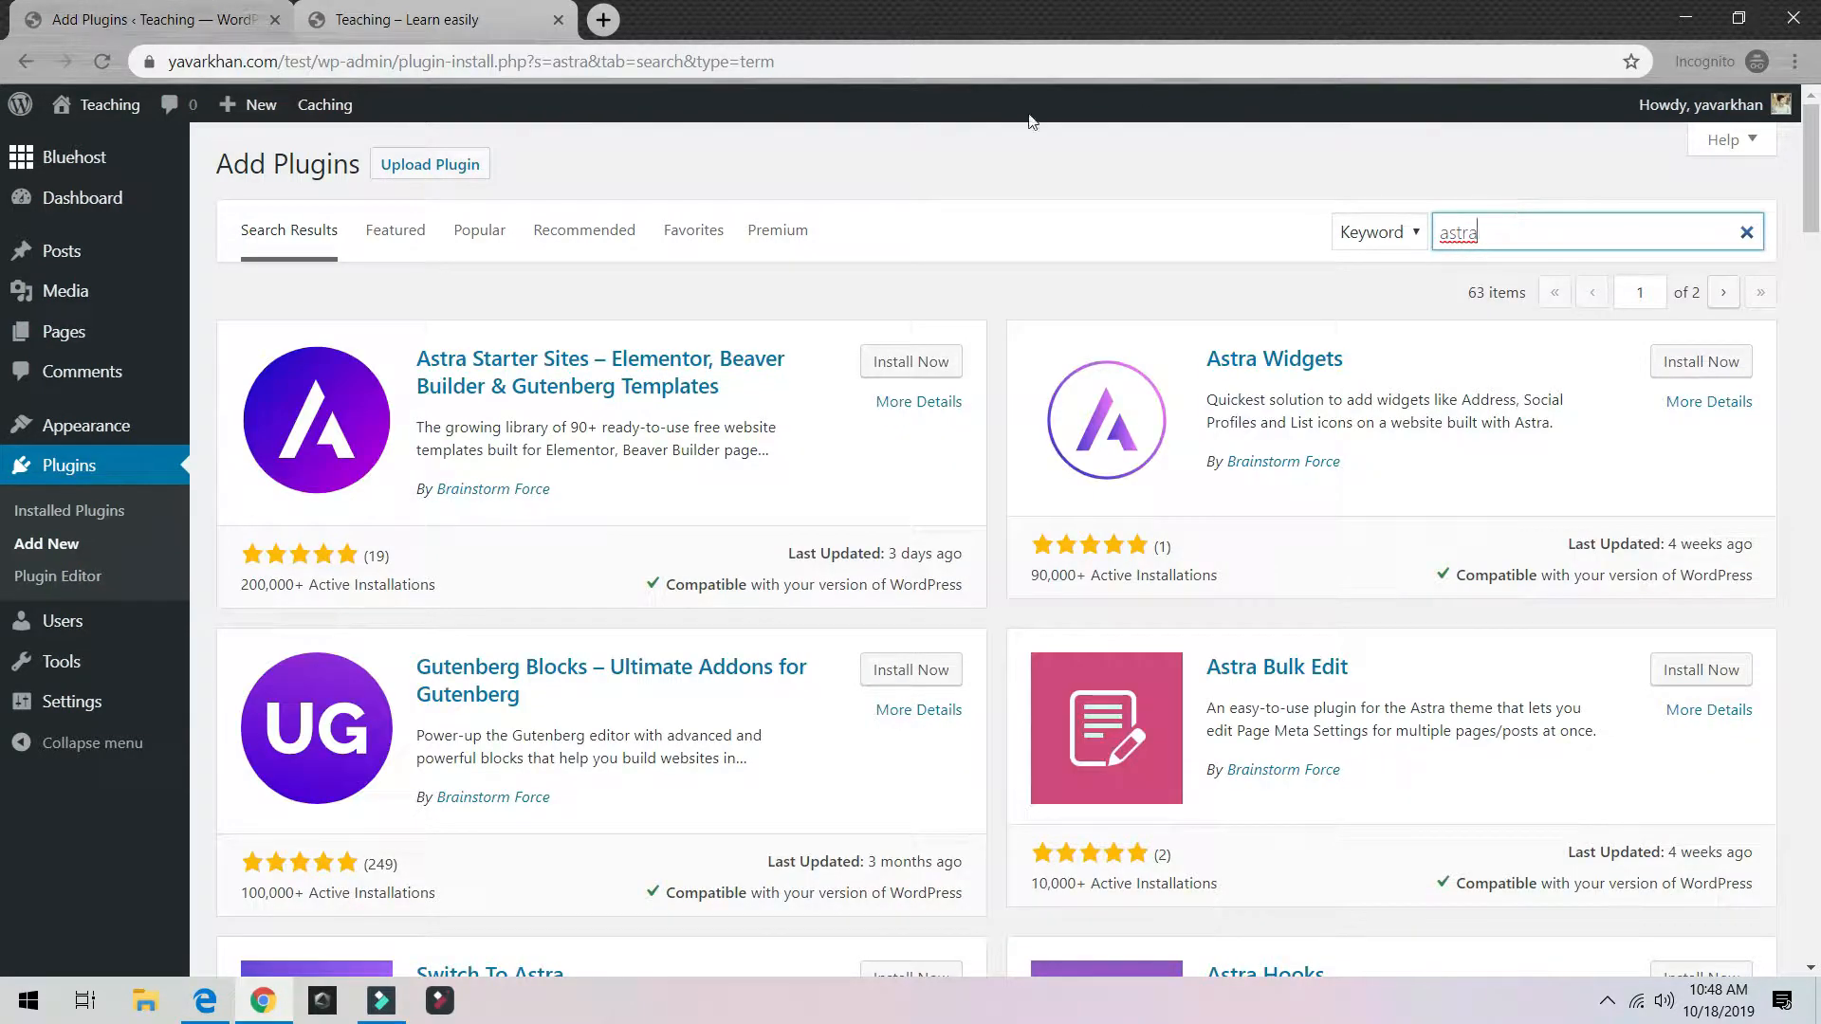
pyautogui.click(942, 370)
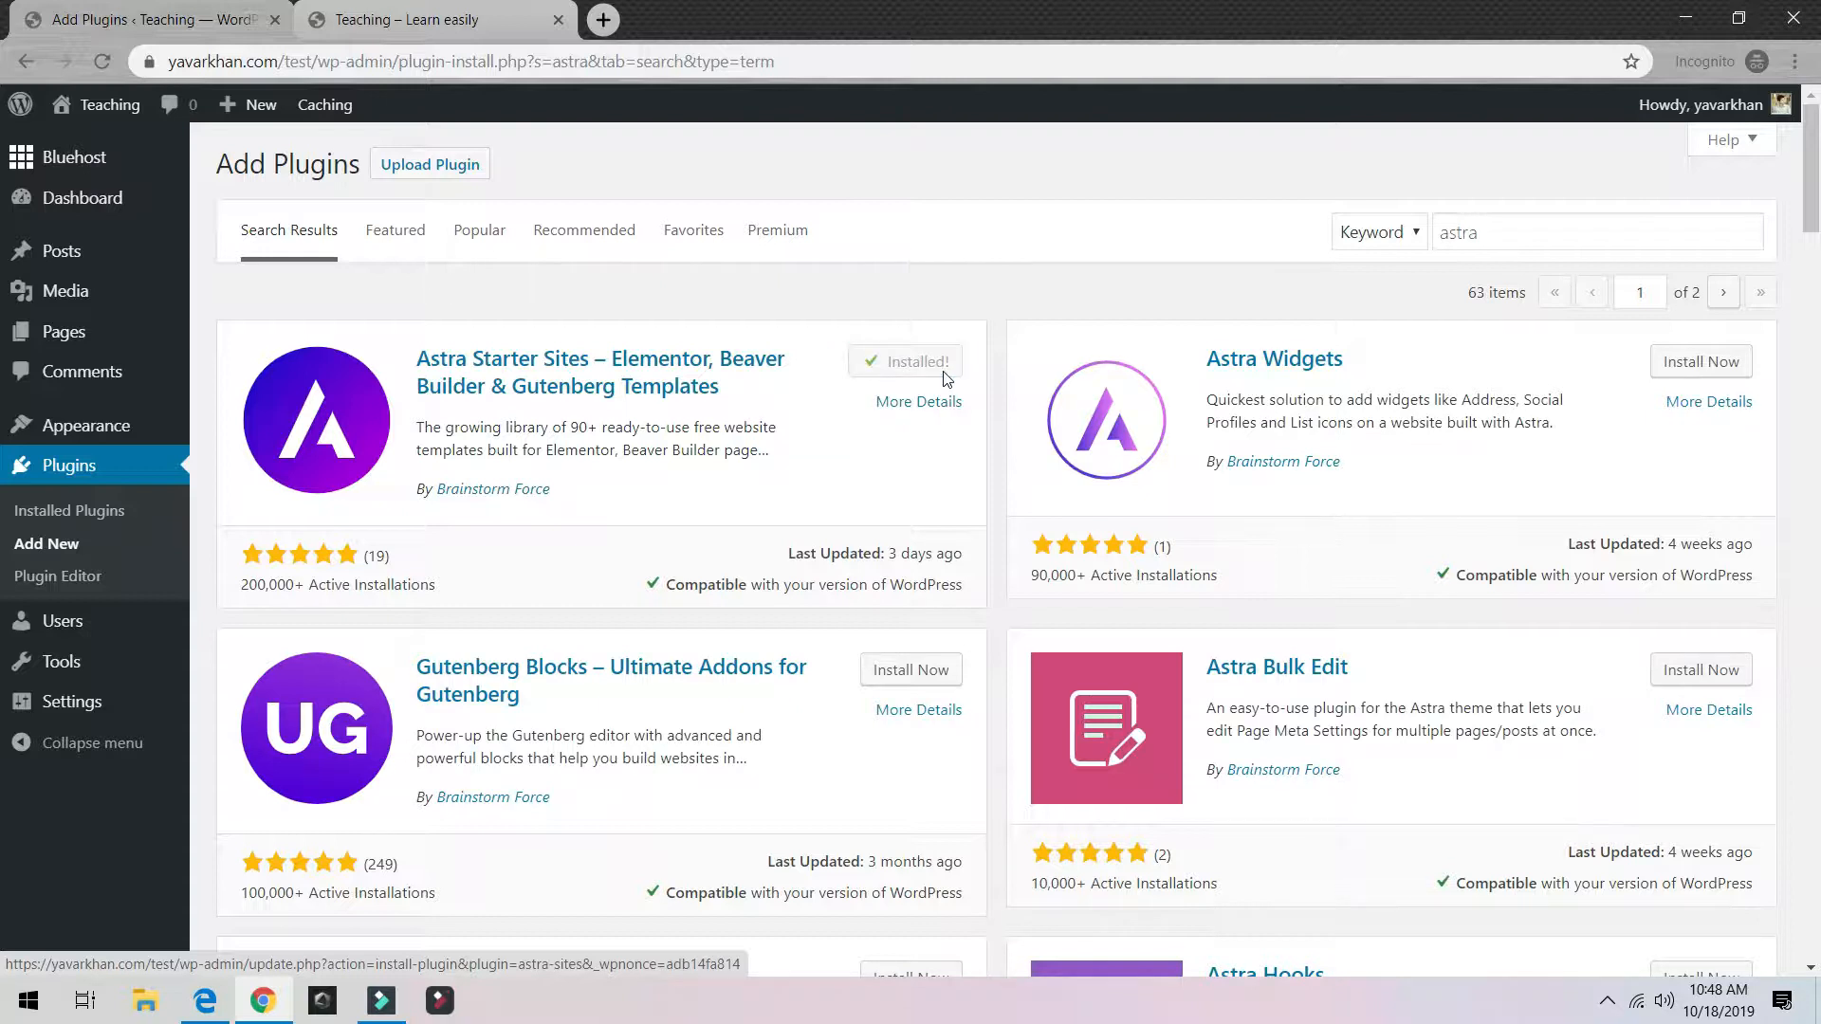
pyautogui.click(917, 371)
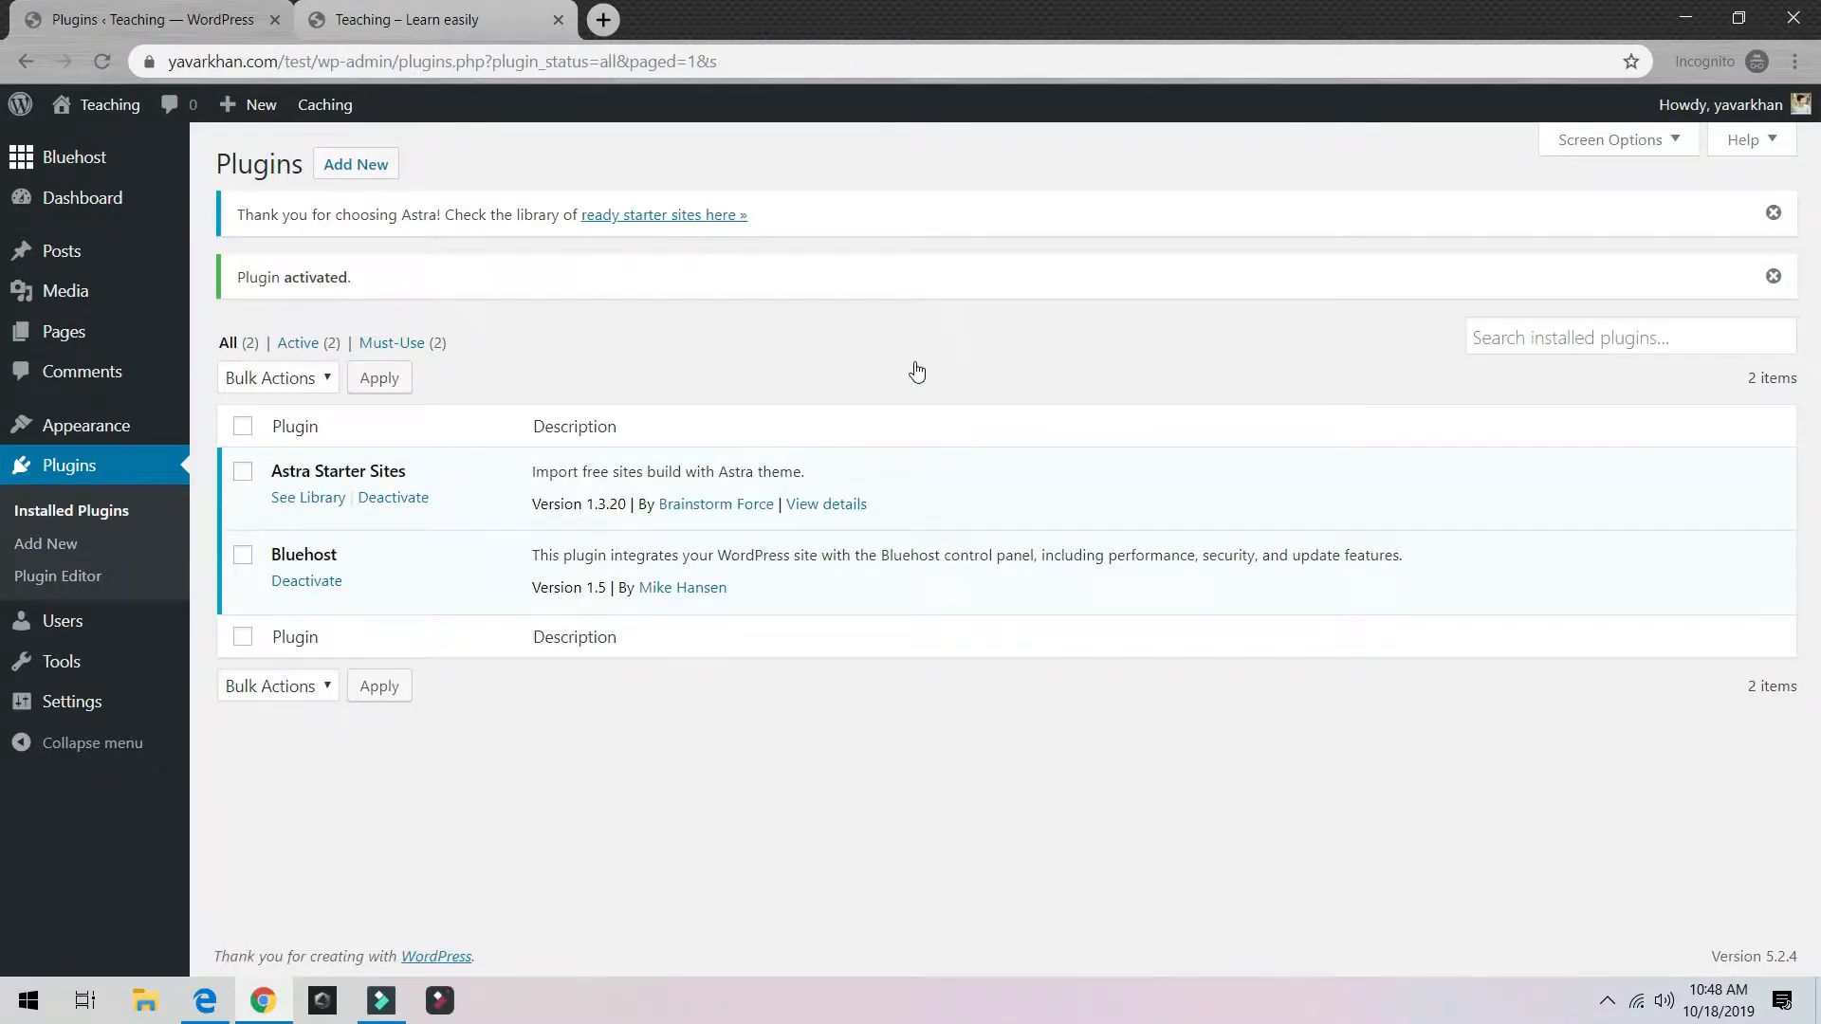
pyautogui.click(319, 505)
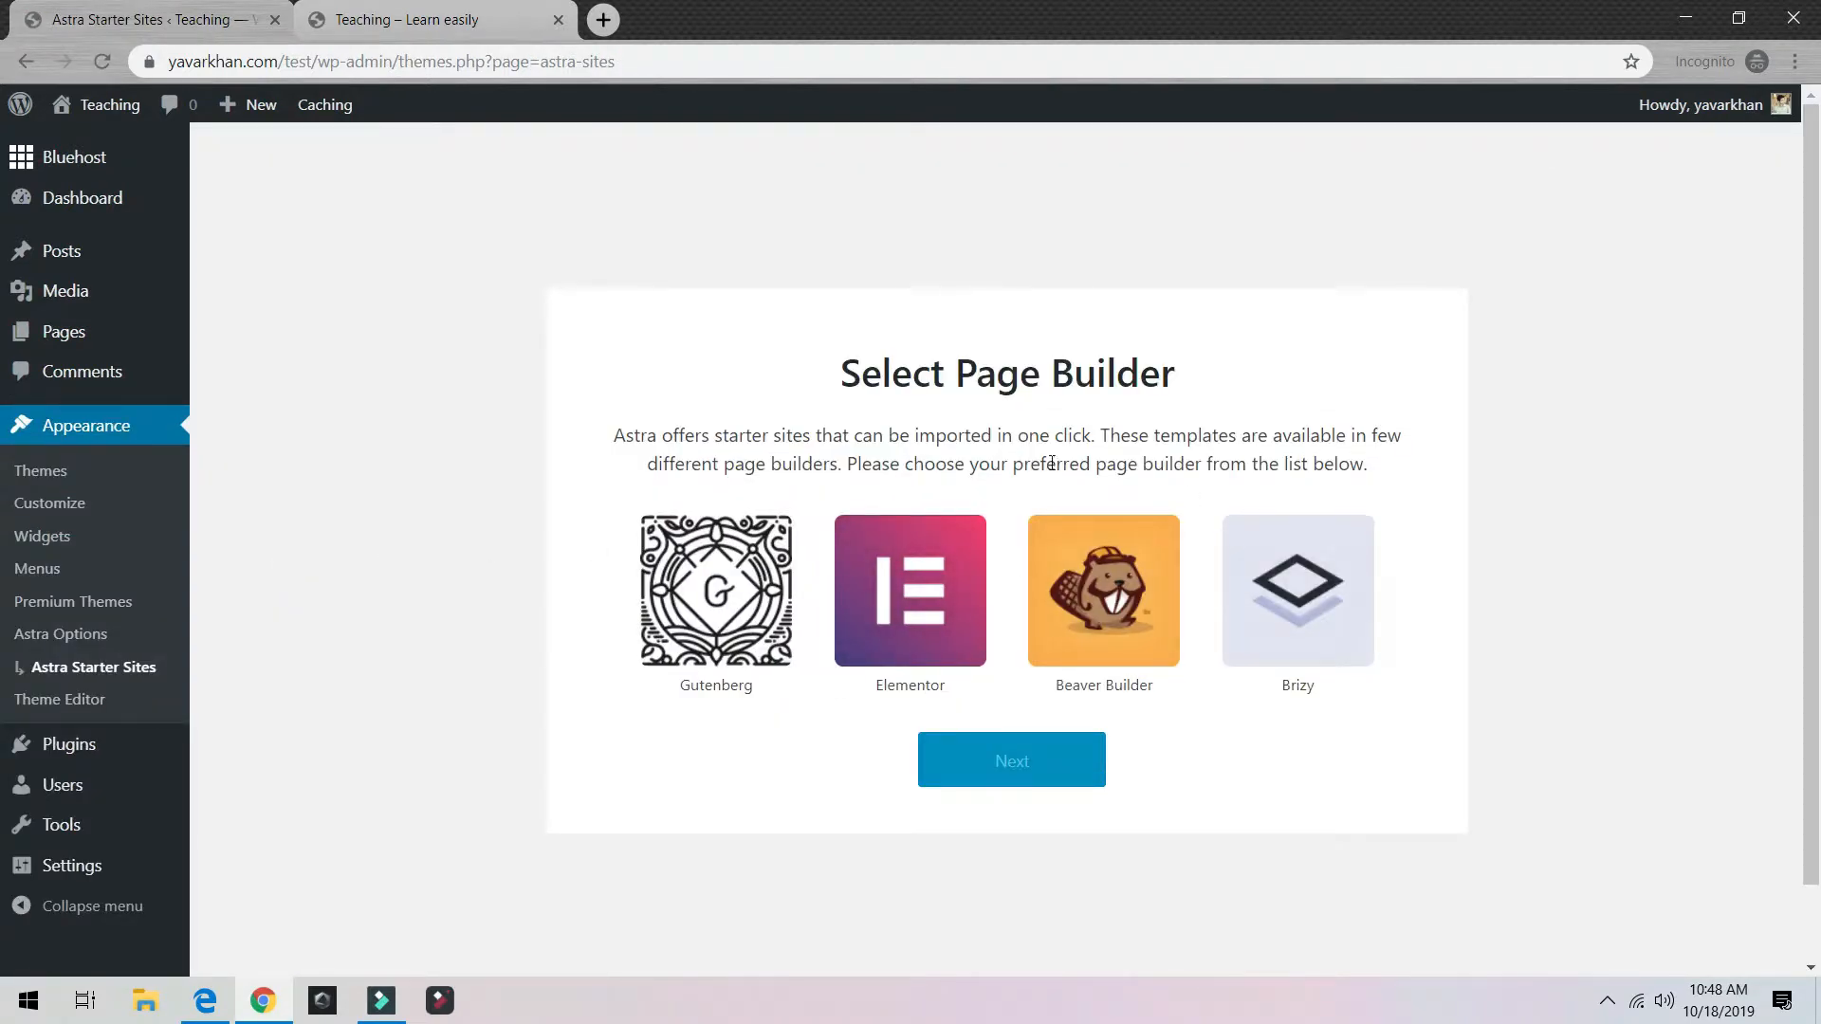
# Step: Choose Elementor as the page builder and continue to the 110-template starter library
pyautogui.click(909, 559)
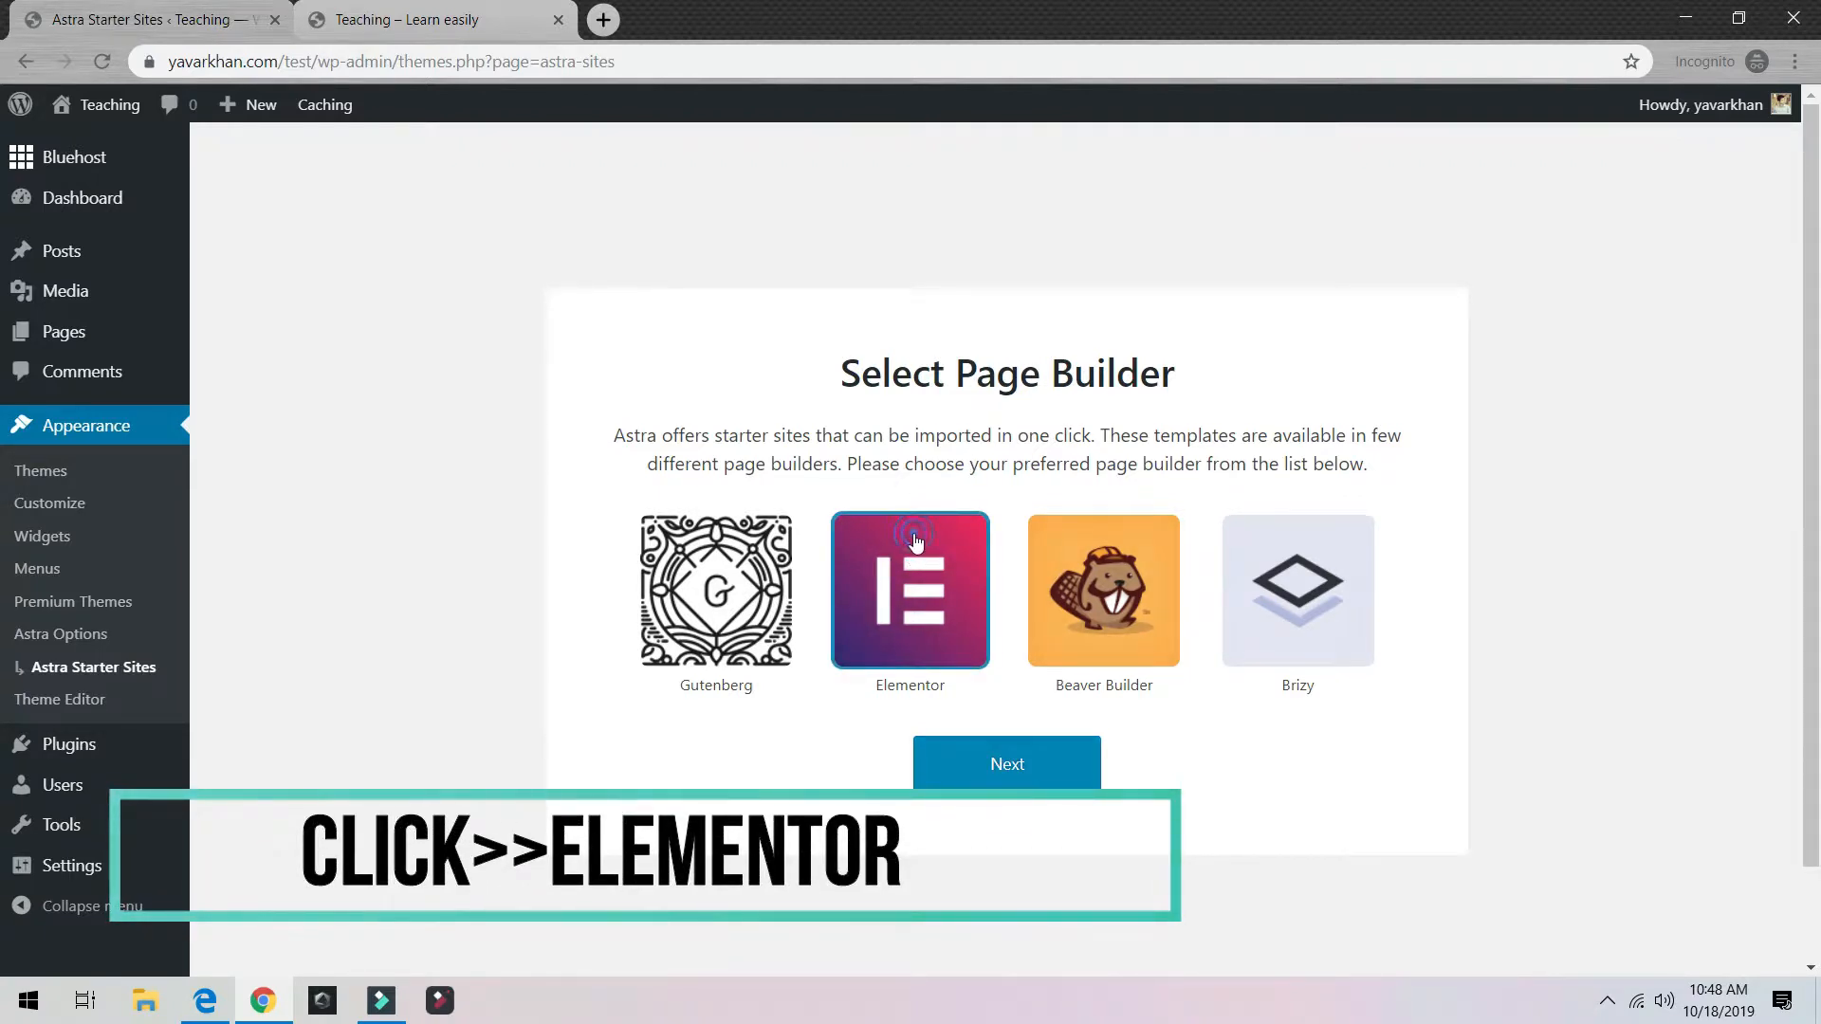
pyautogui.click(992, 775)
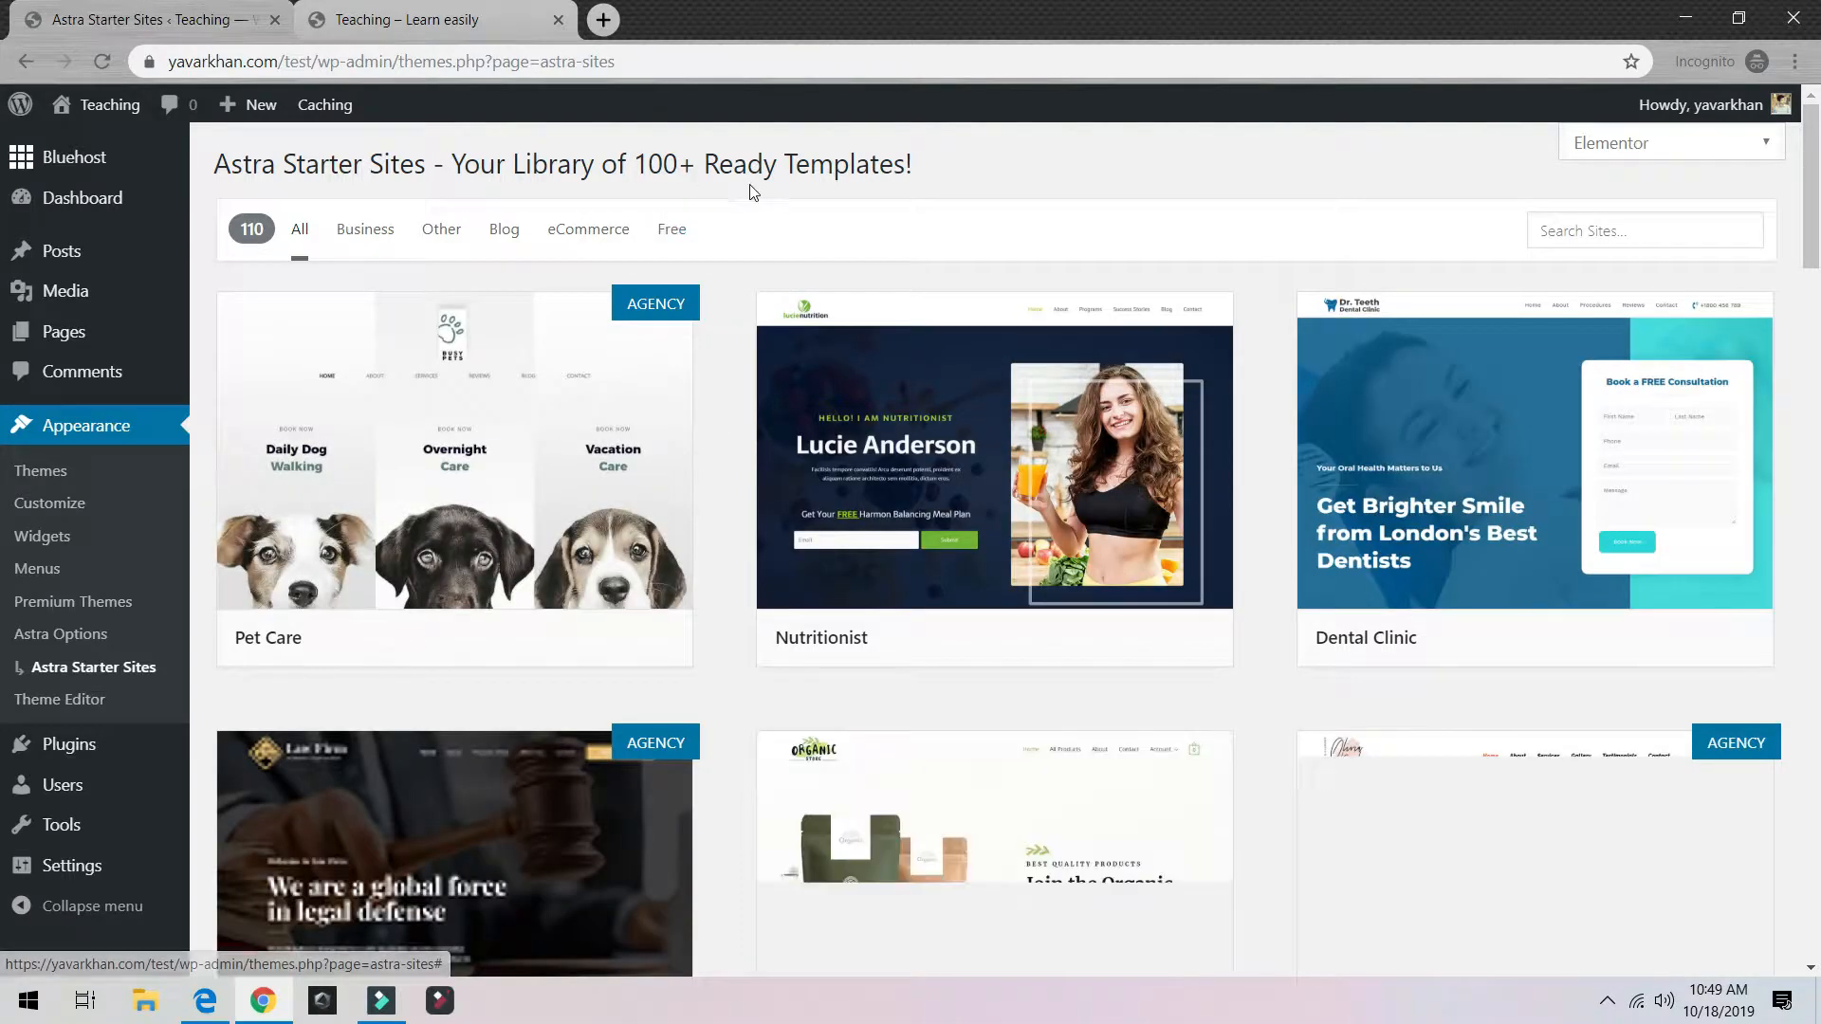
# Step: Filter the starter sites to the Blog category and look through its six templates
pyautogui.scroll(-4, 616, 390)
pyautogui.scroll(-1, 617, 391)
pyautogui.scroll(-10, 935, 328)
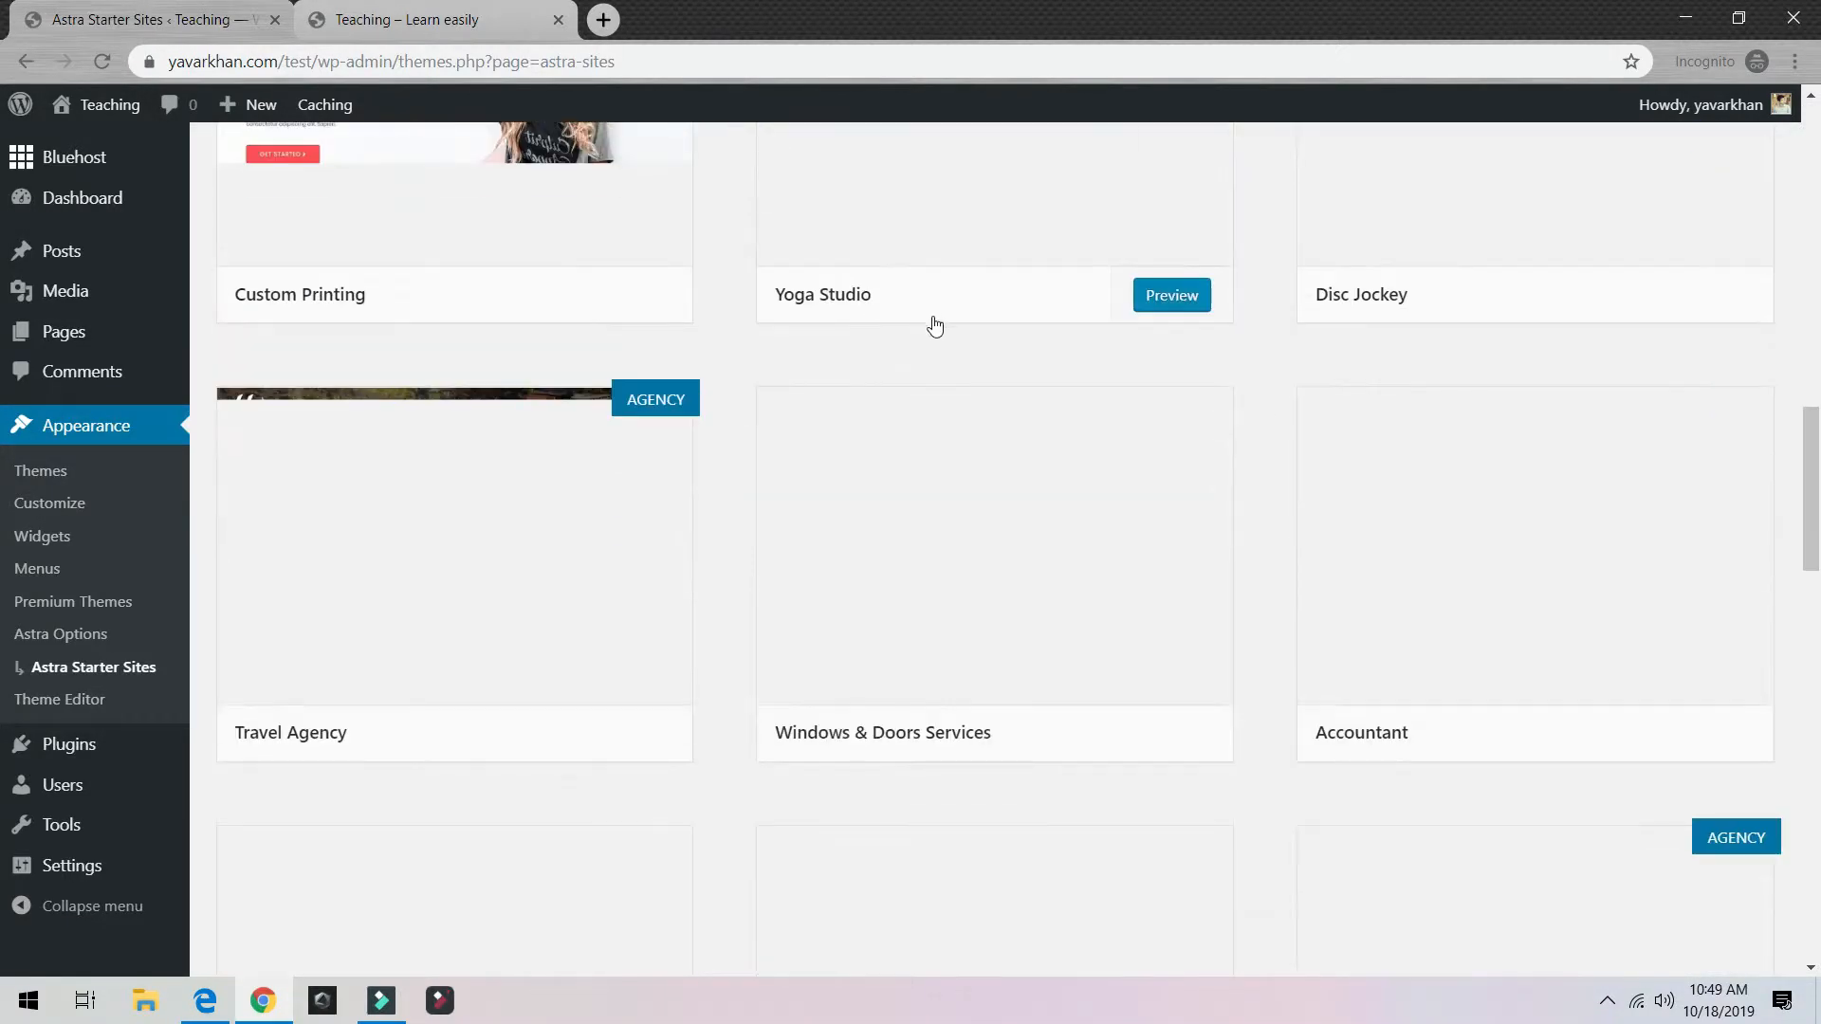
pyautogui.scroll(8, 936, 329)
pyautogui.scroll(-6, 936, 330)
pyautogui.scroll(10, 608, 362)
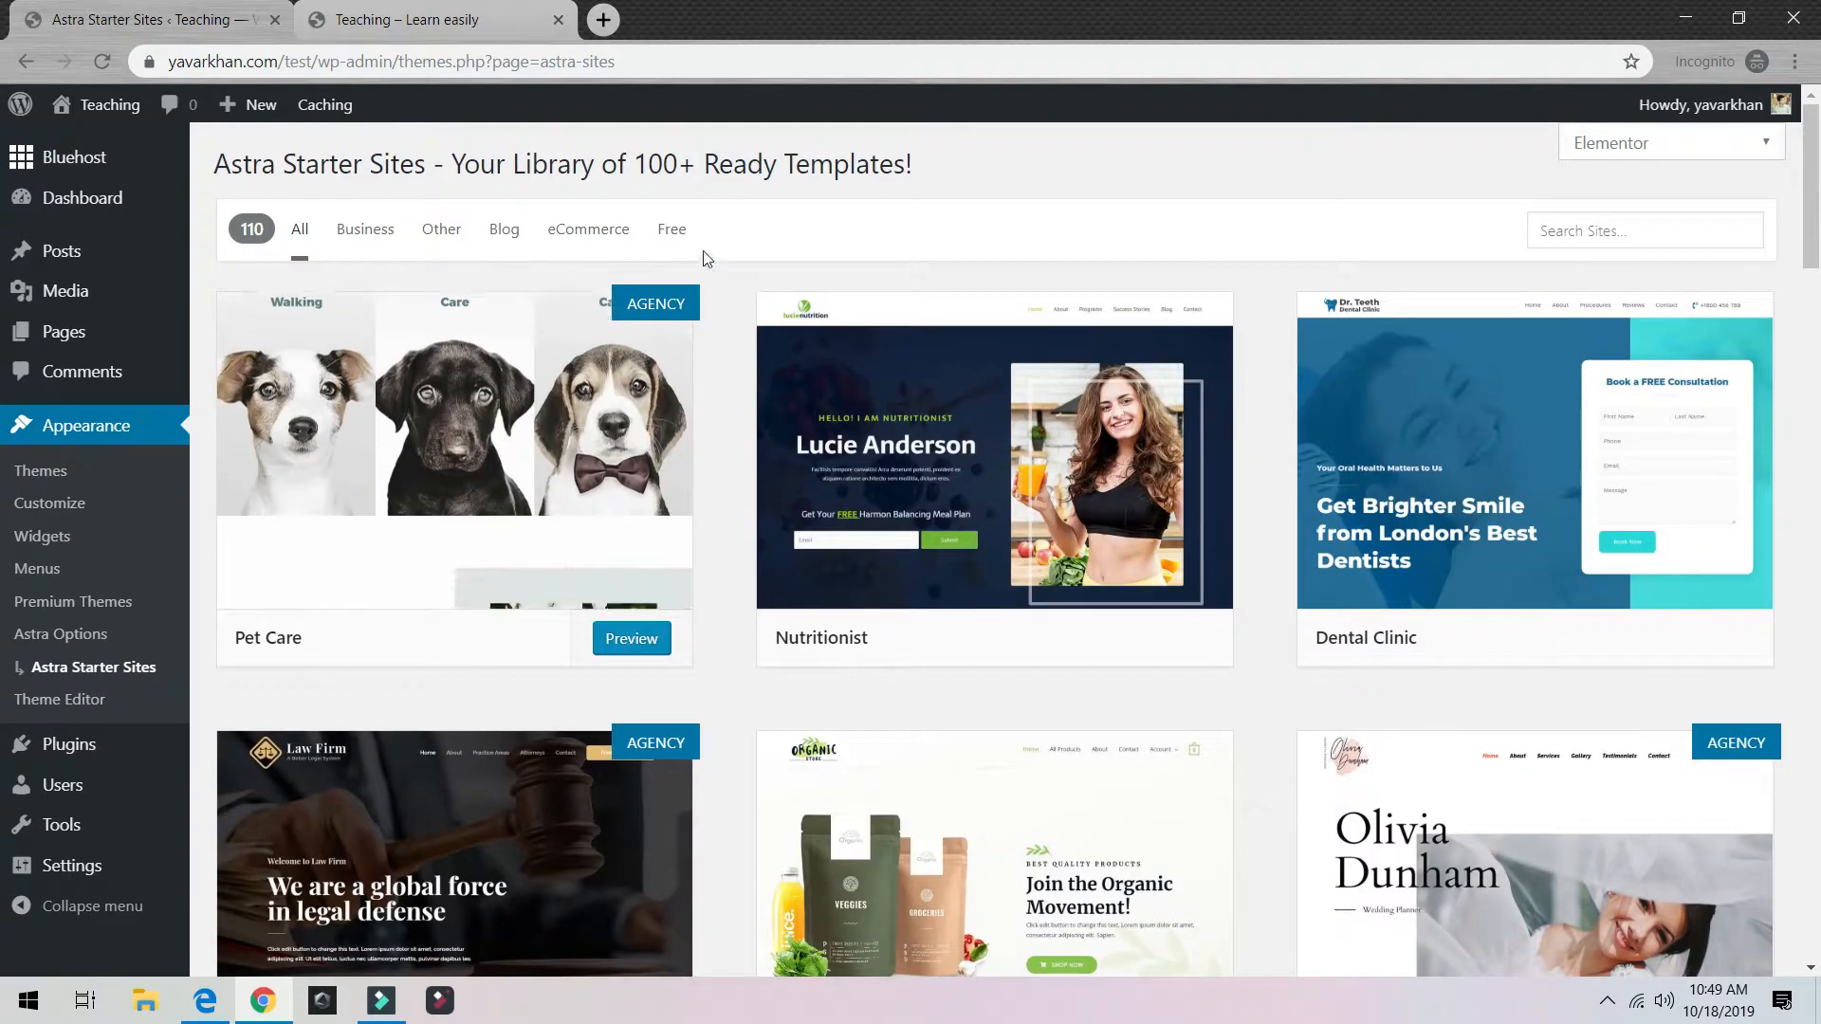
pyautogui.click(494, 231)
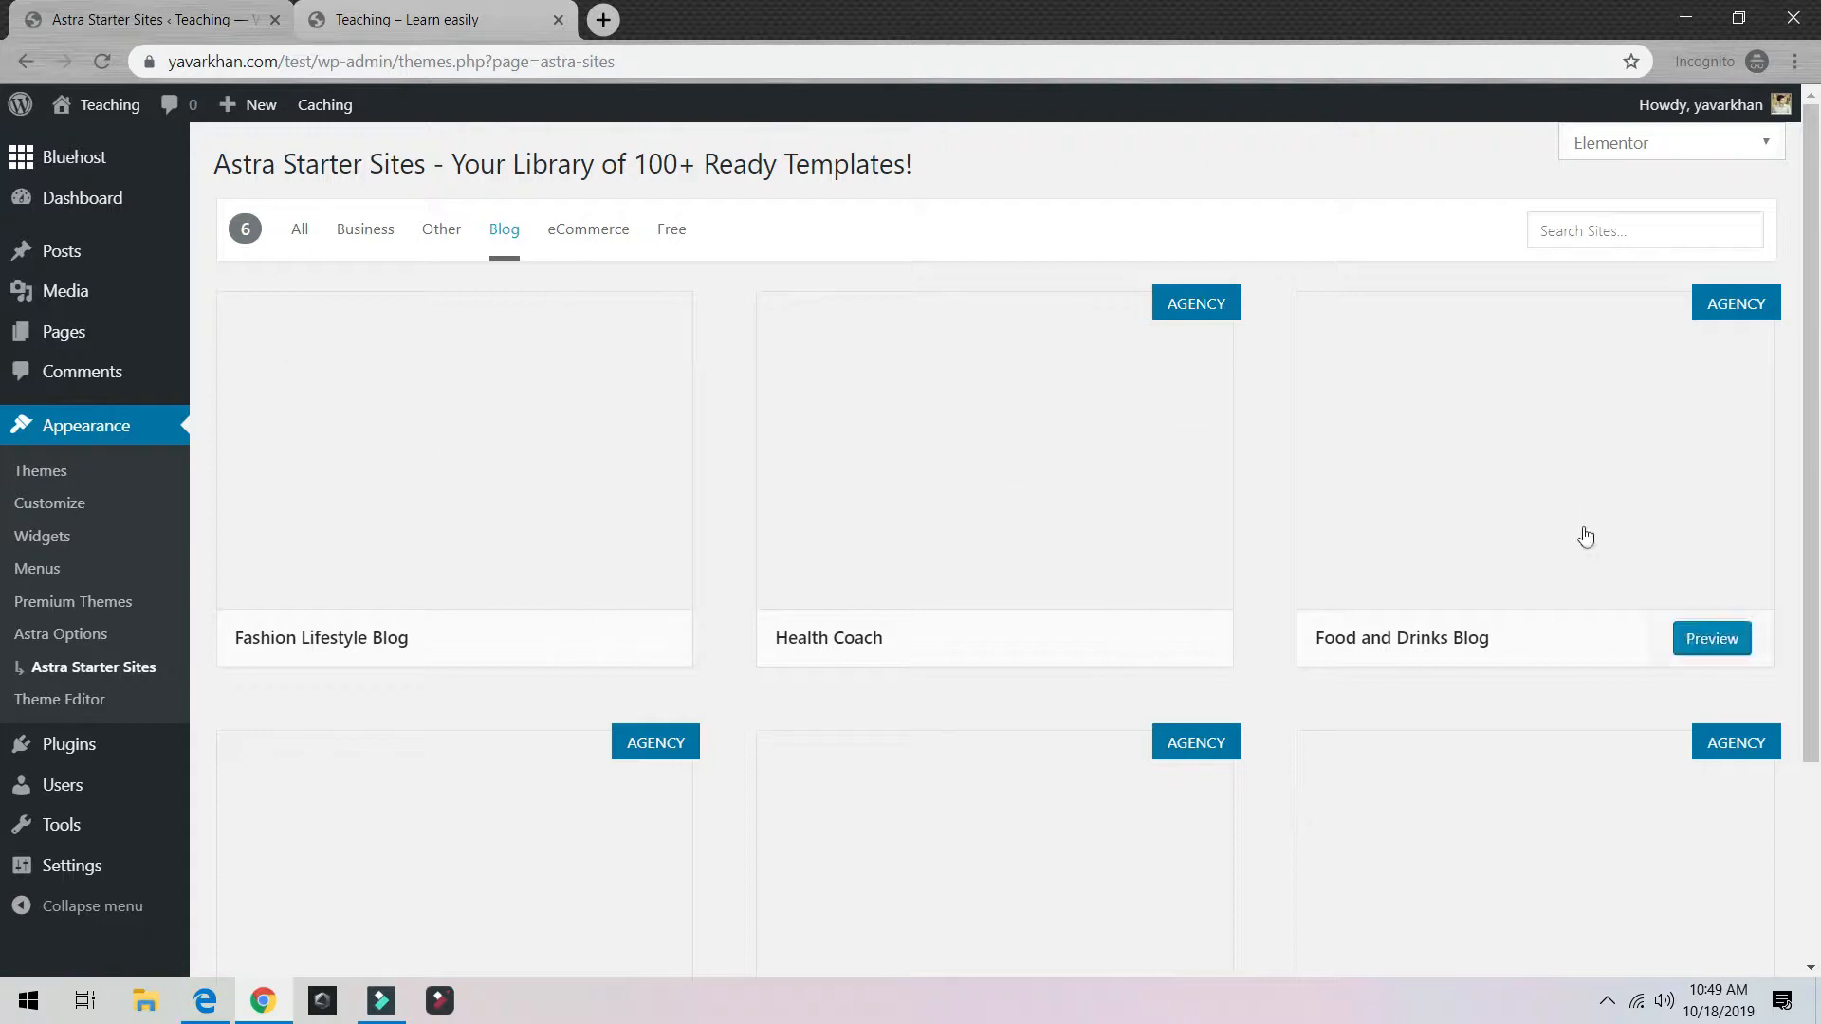
pyautogui.scroll(-2, 1126, 715)
pyautogui.scroll(2, 955, 679)
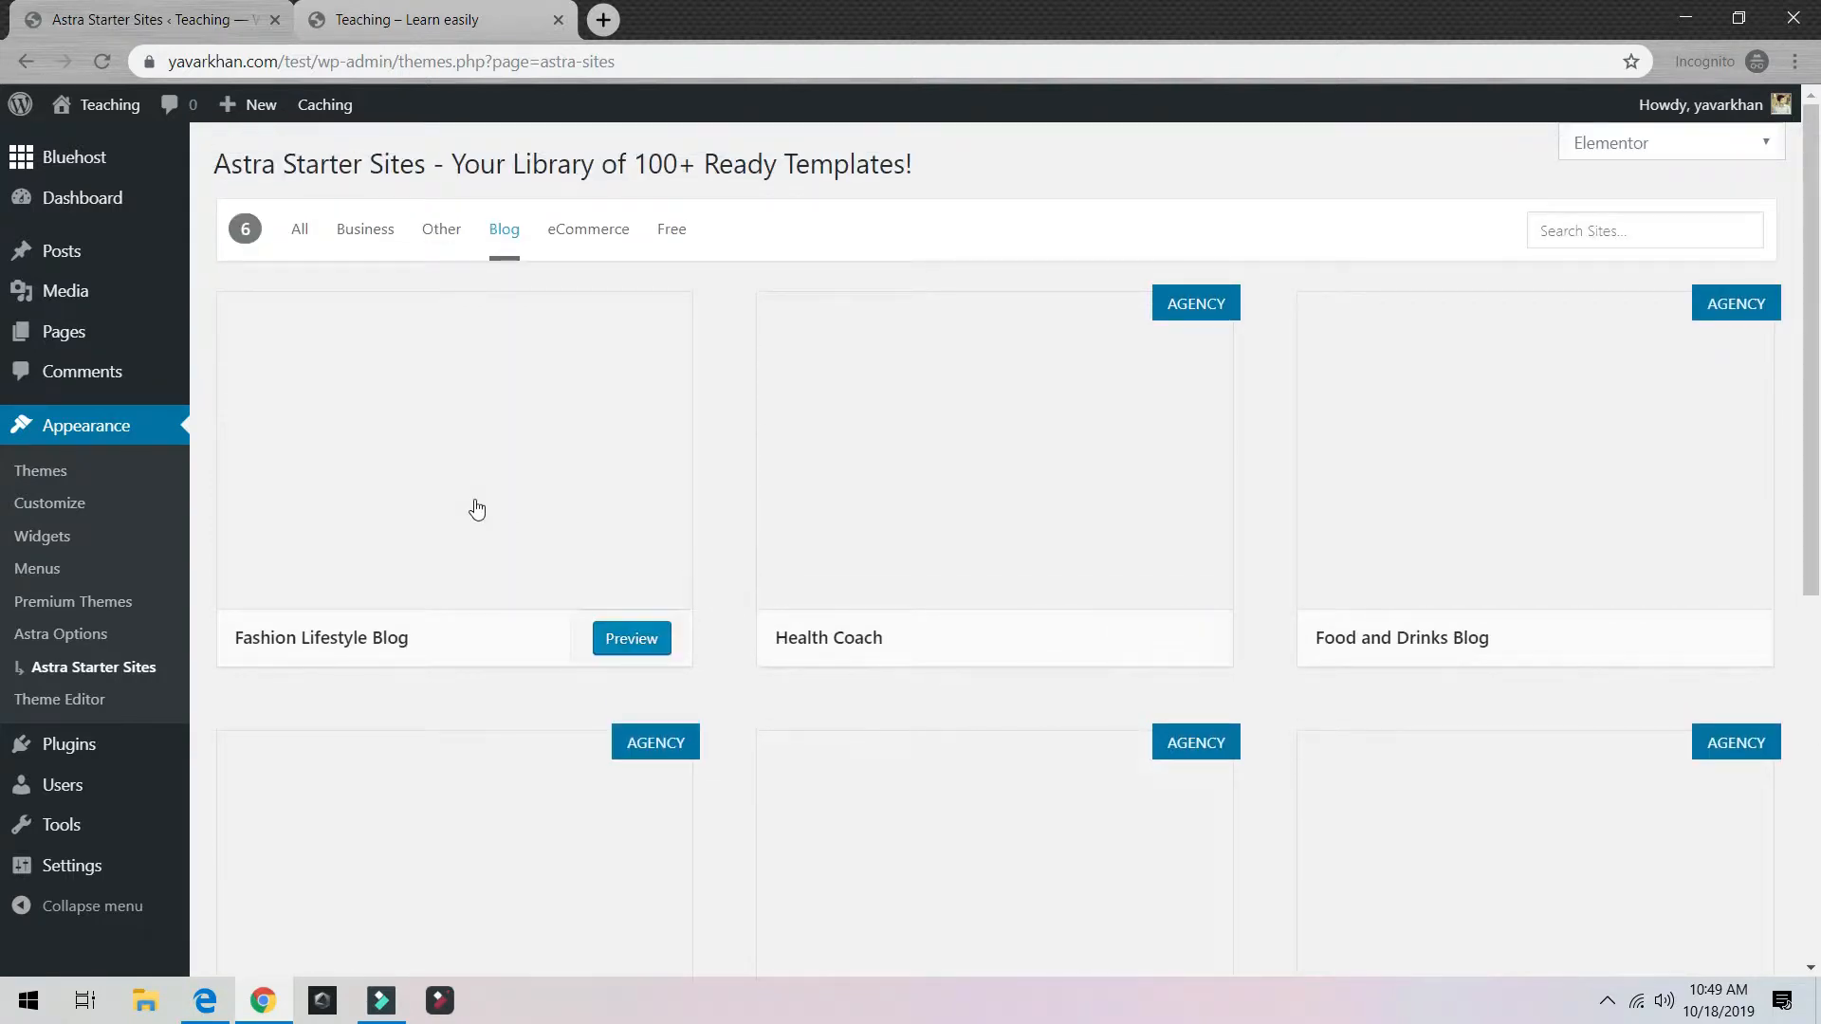
pyautogui.scroll(-6, 476, 509)
pyautogui.scroll(6, 477, 509)
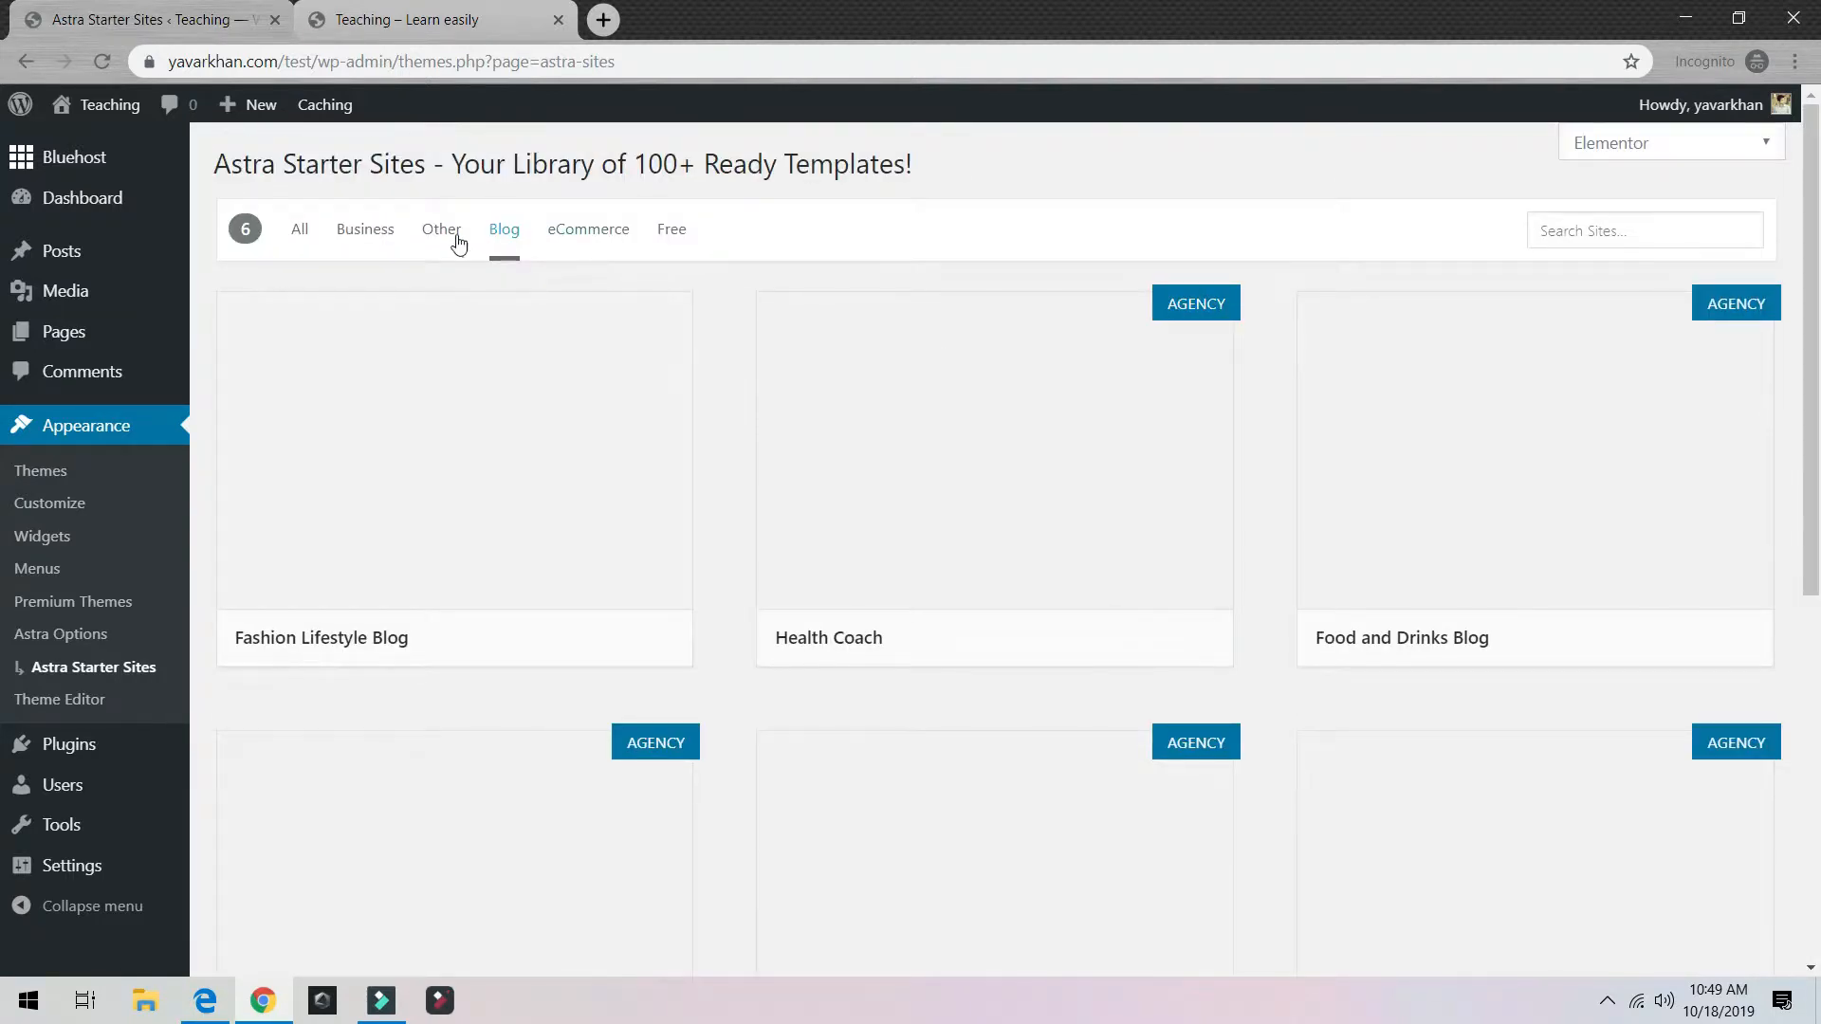
pyautogui.click(503, 232)
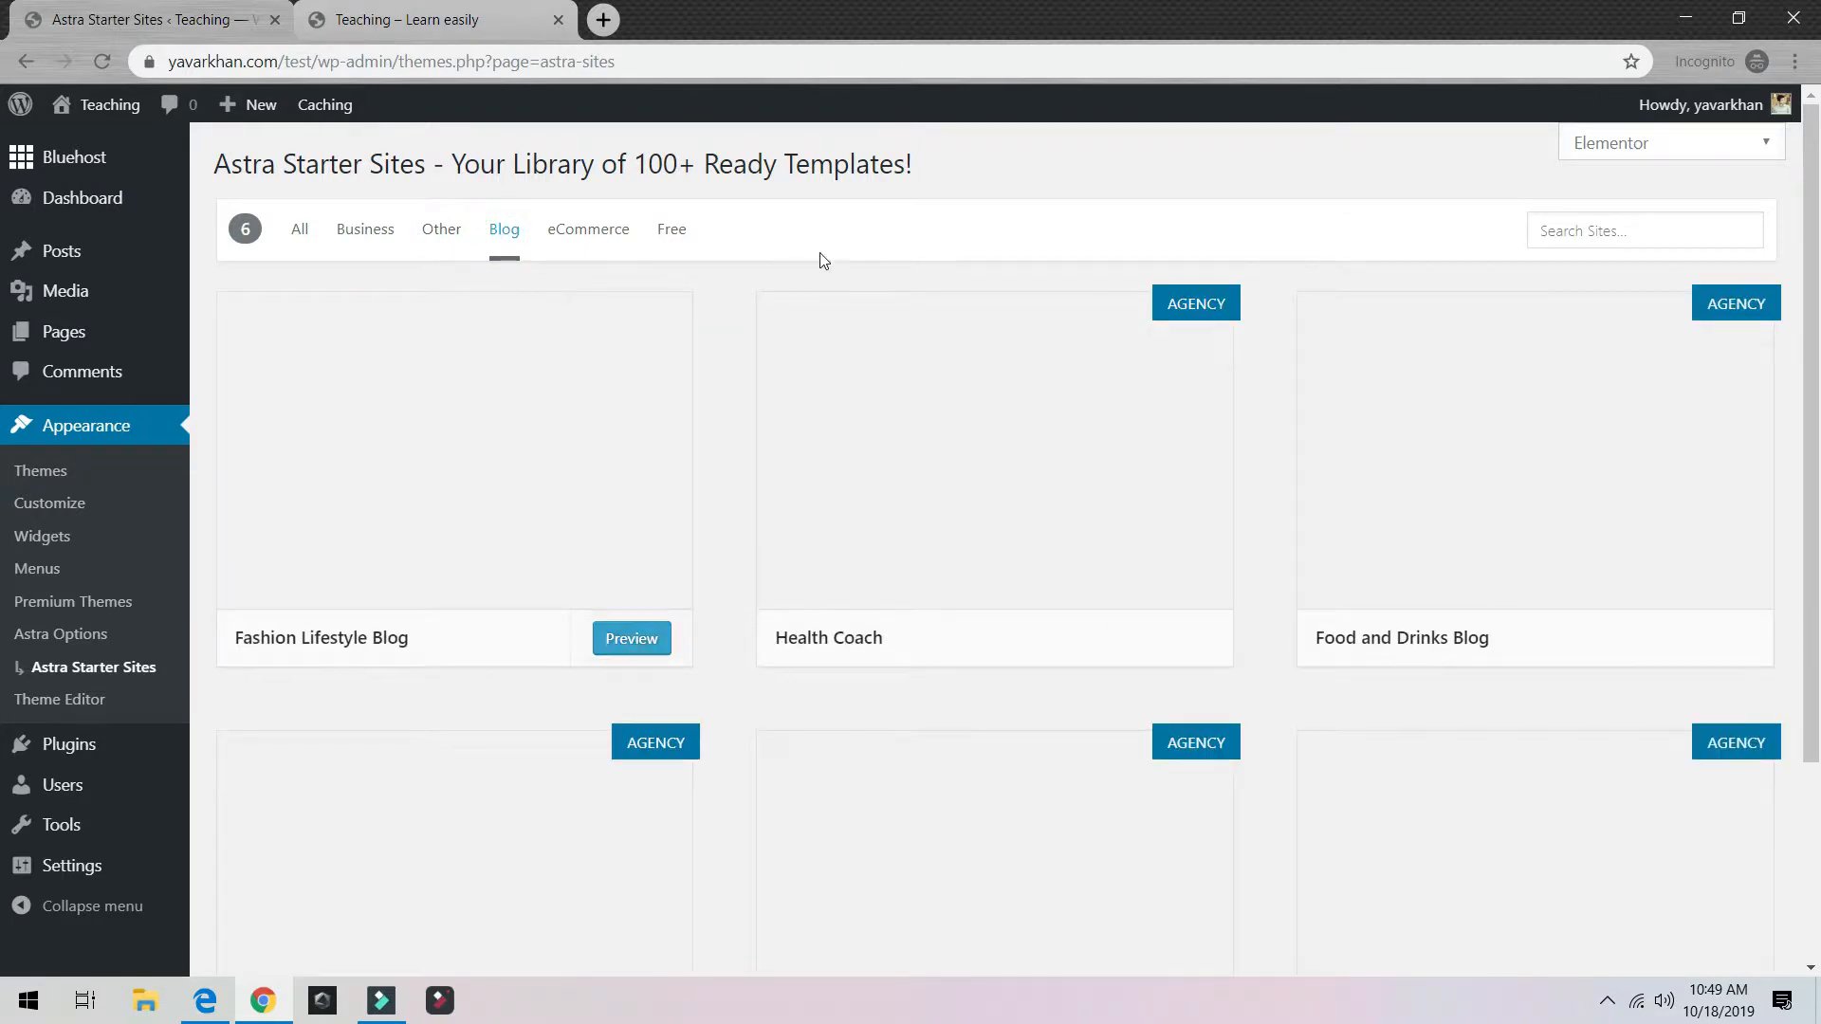
pyautogui.scroll(-3, 1034, 484)
pyautogui.scroll(3, 1037, 482)
# Step: Preview the Fashion Lifestyle Blog template twice, closing the preview each time
pyautogui.click(641, 397)
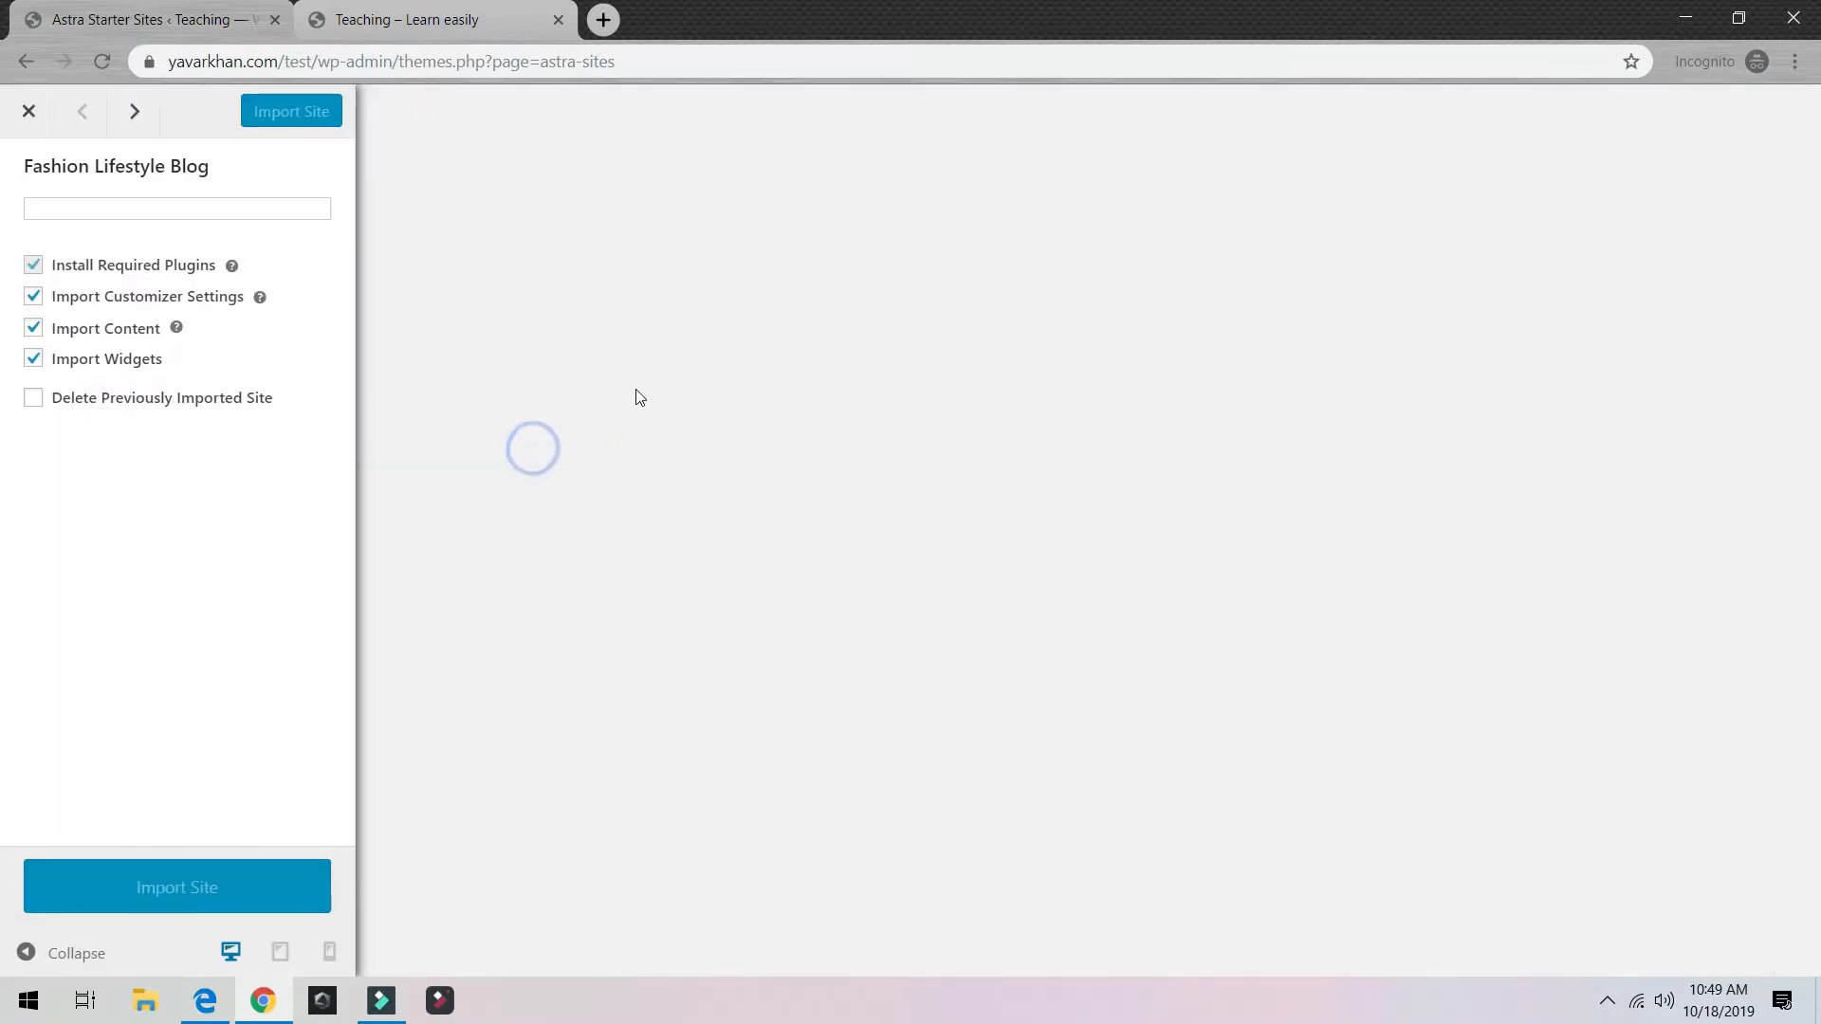
pyautogui.click(27, 111)
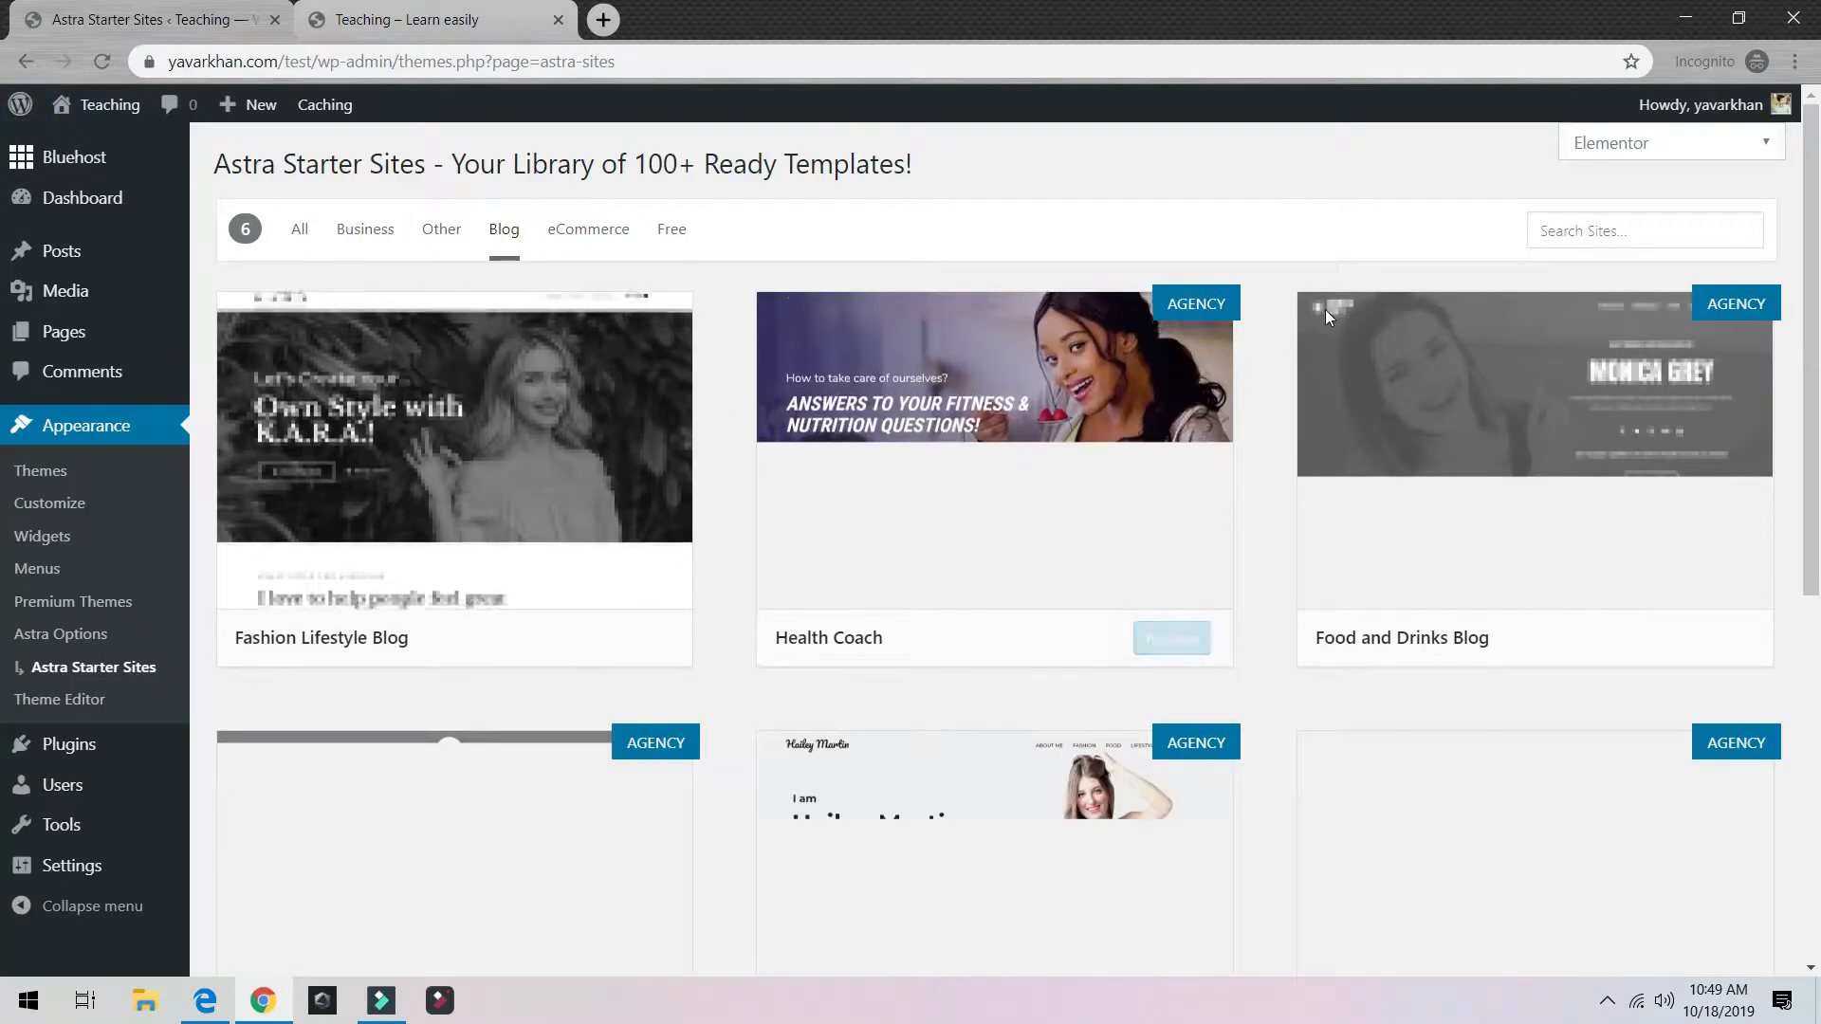
pyautogui.scroll(-2, 1595, 669)
pyautogui.scroll(-5, 1147, 516)
pyautogui.scroll(4, 898, 471)
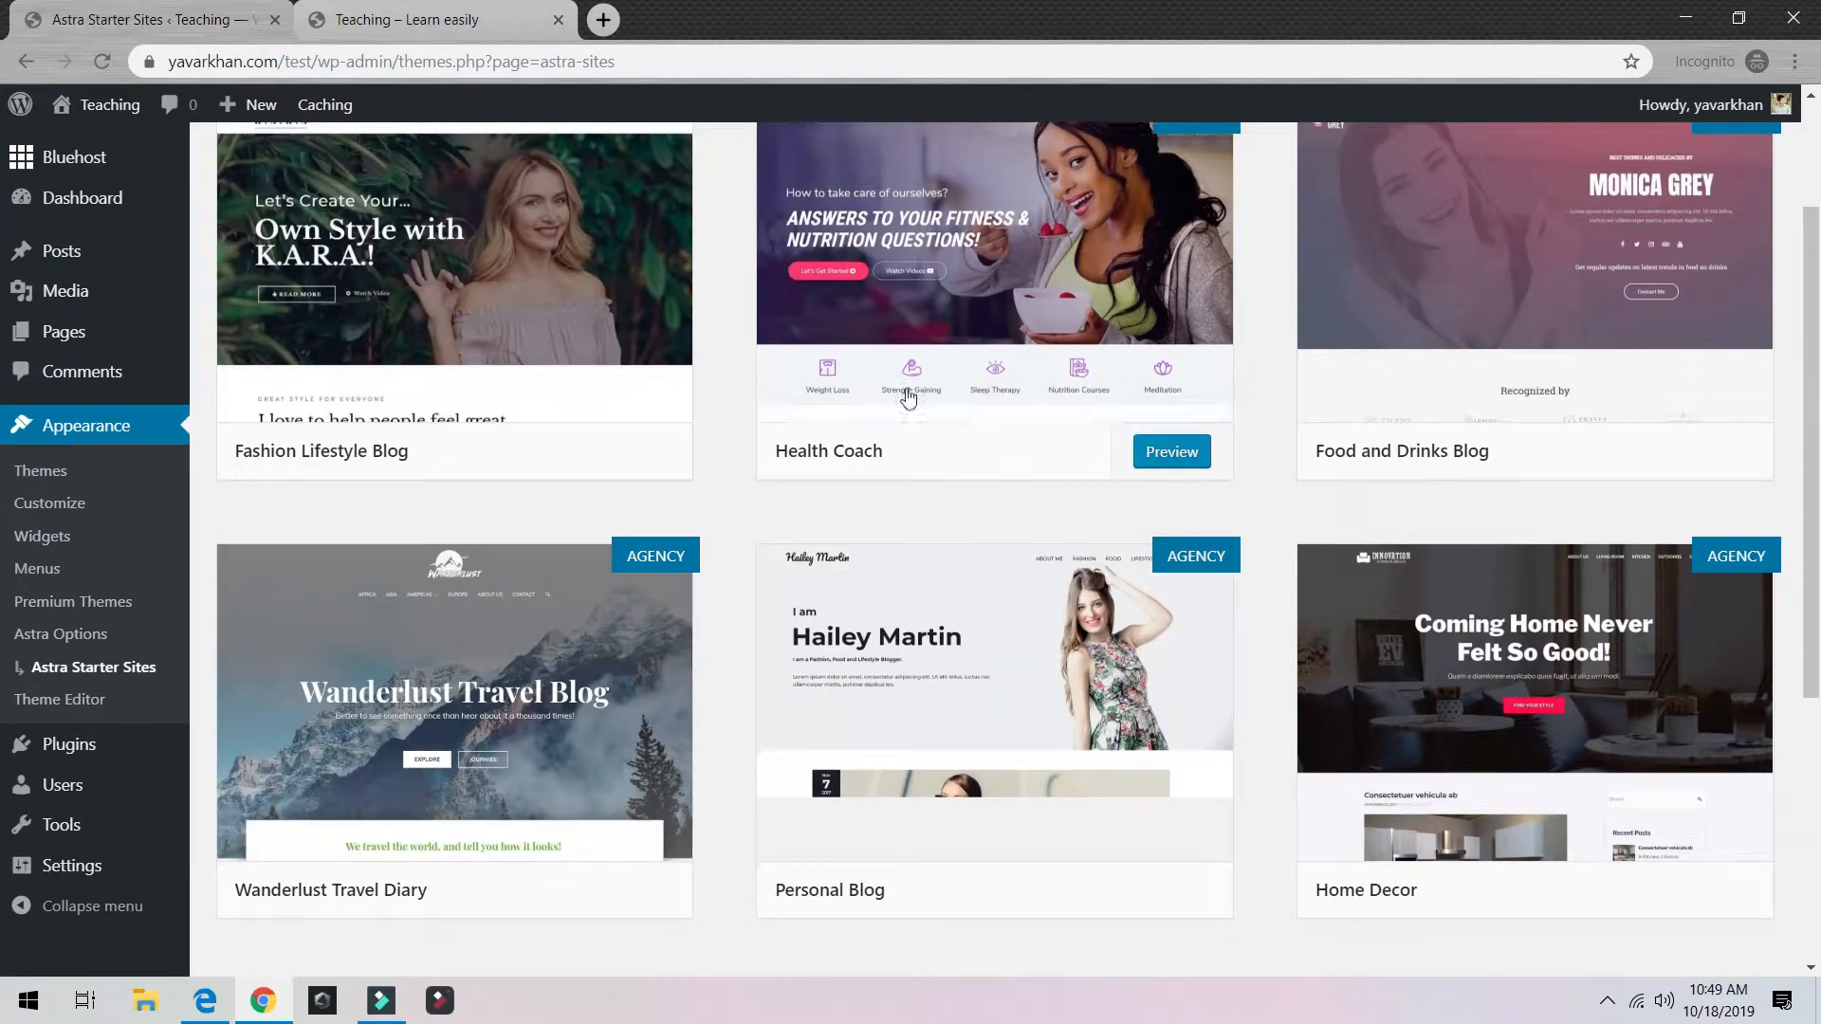
pyautogui.scroll(2, 826, 438)
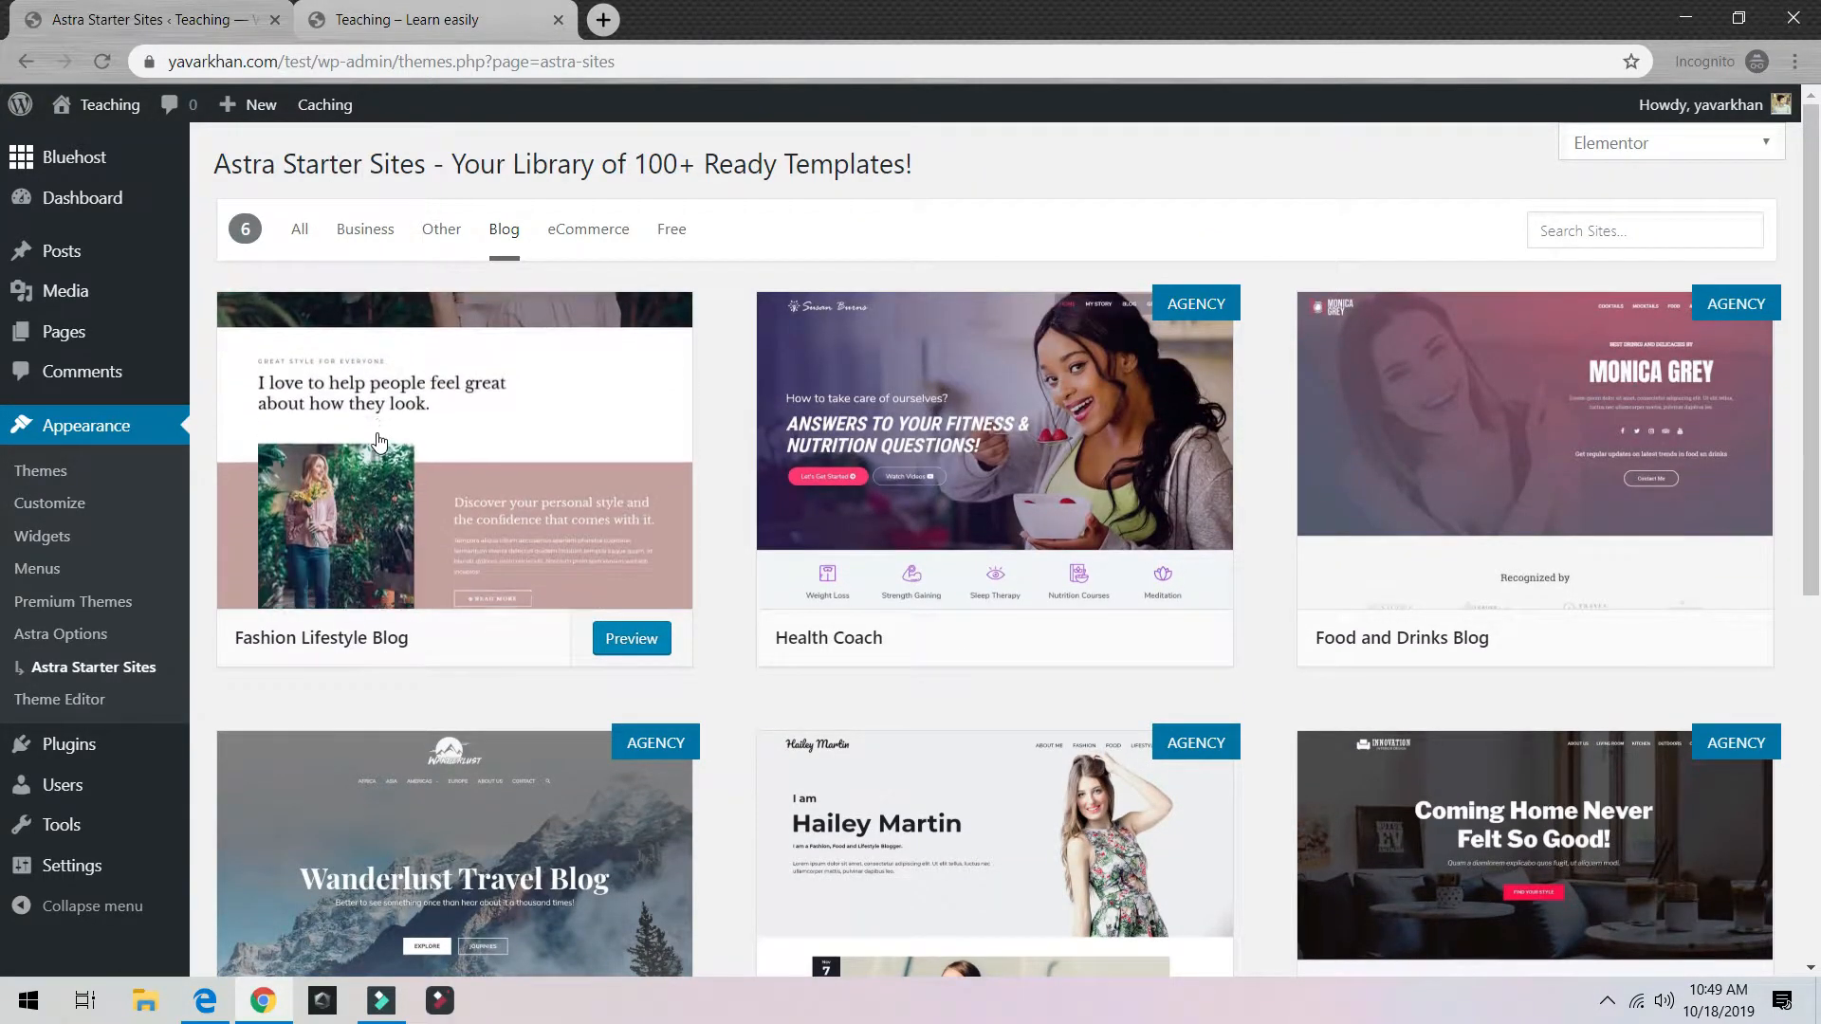
pyautogui.scroll(-5, 1192, 528)
pyautogui.scroll(5, 1192, 528)
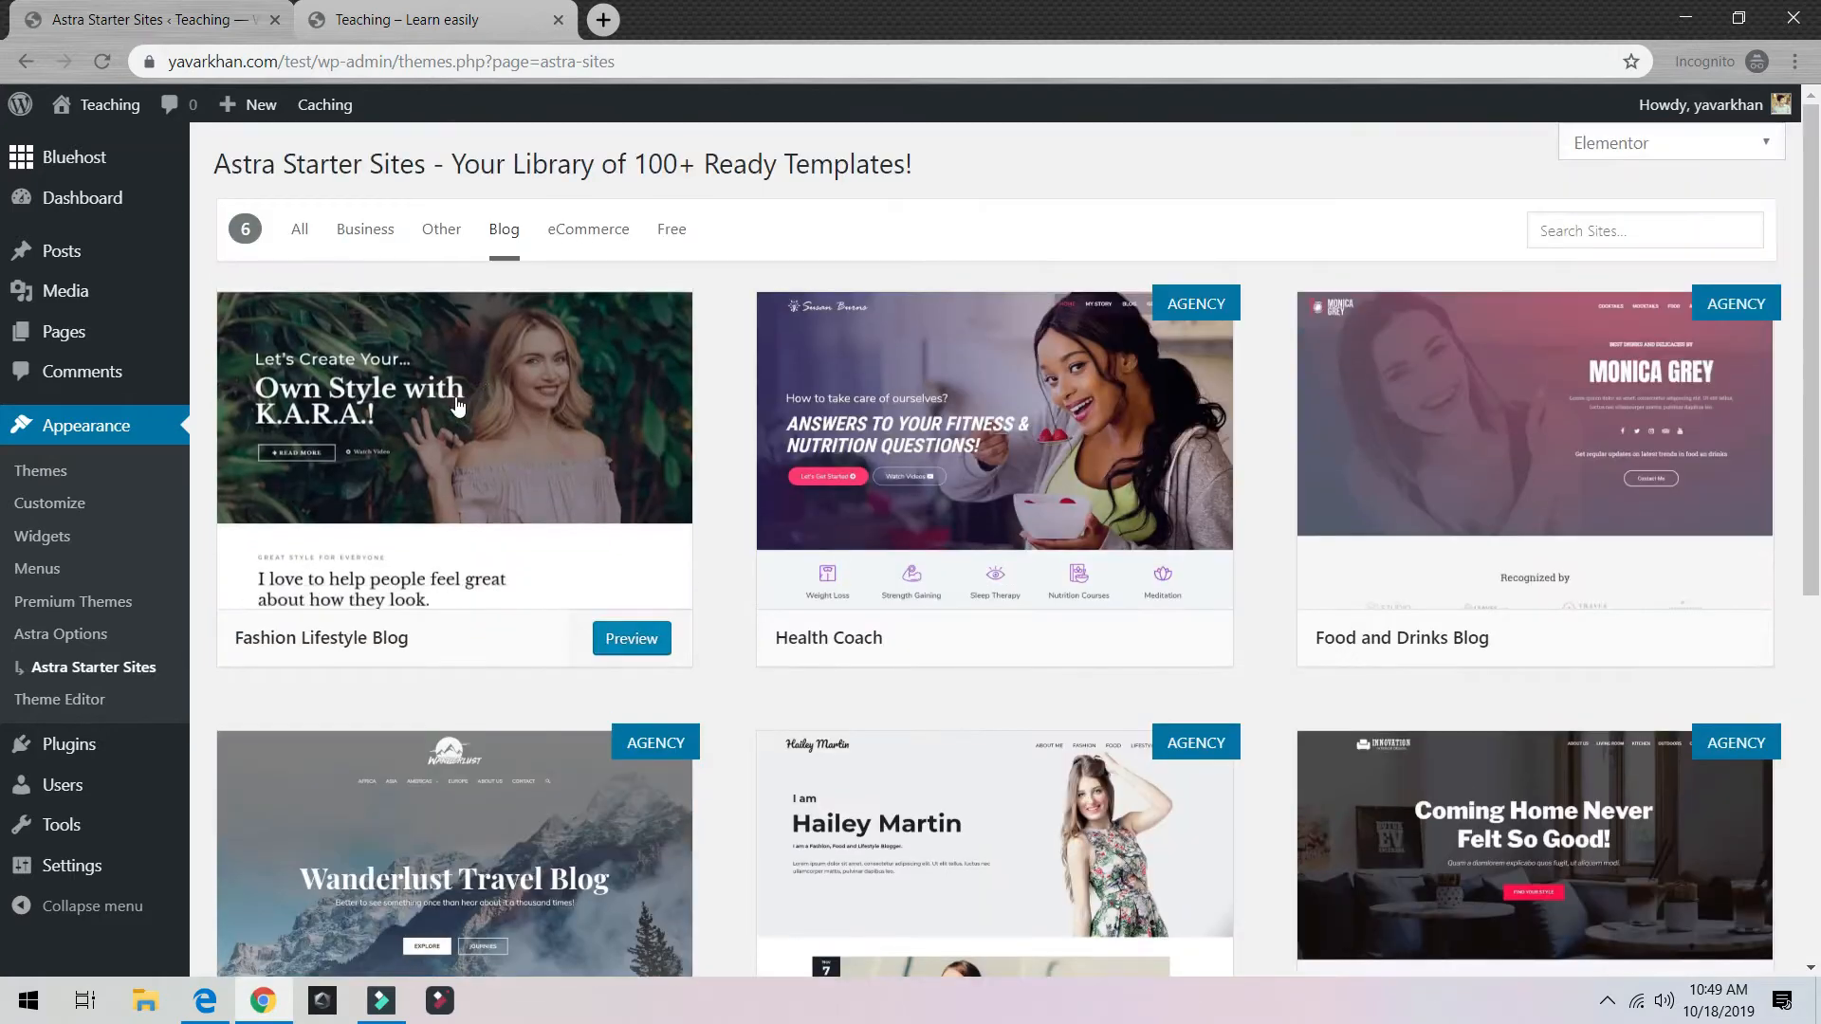
pyautogui.click(462, 412)
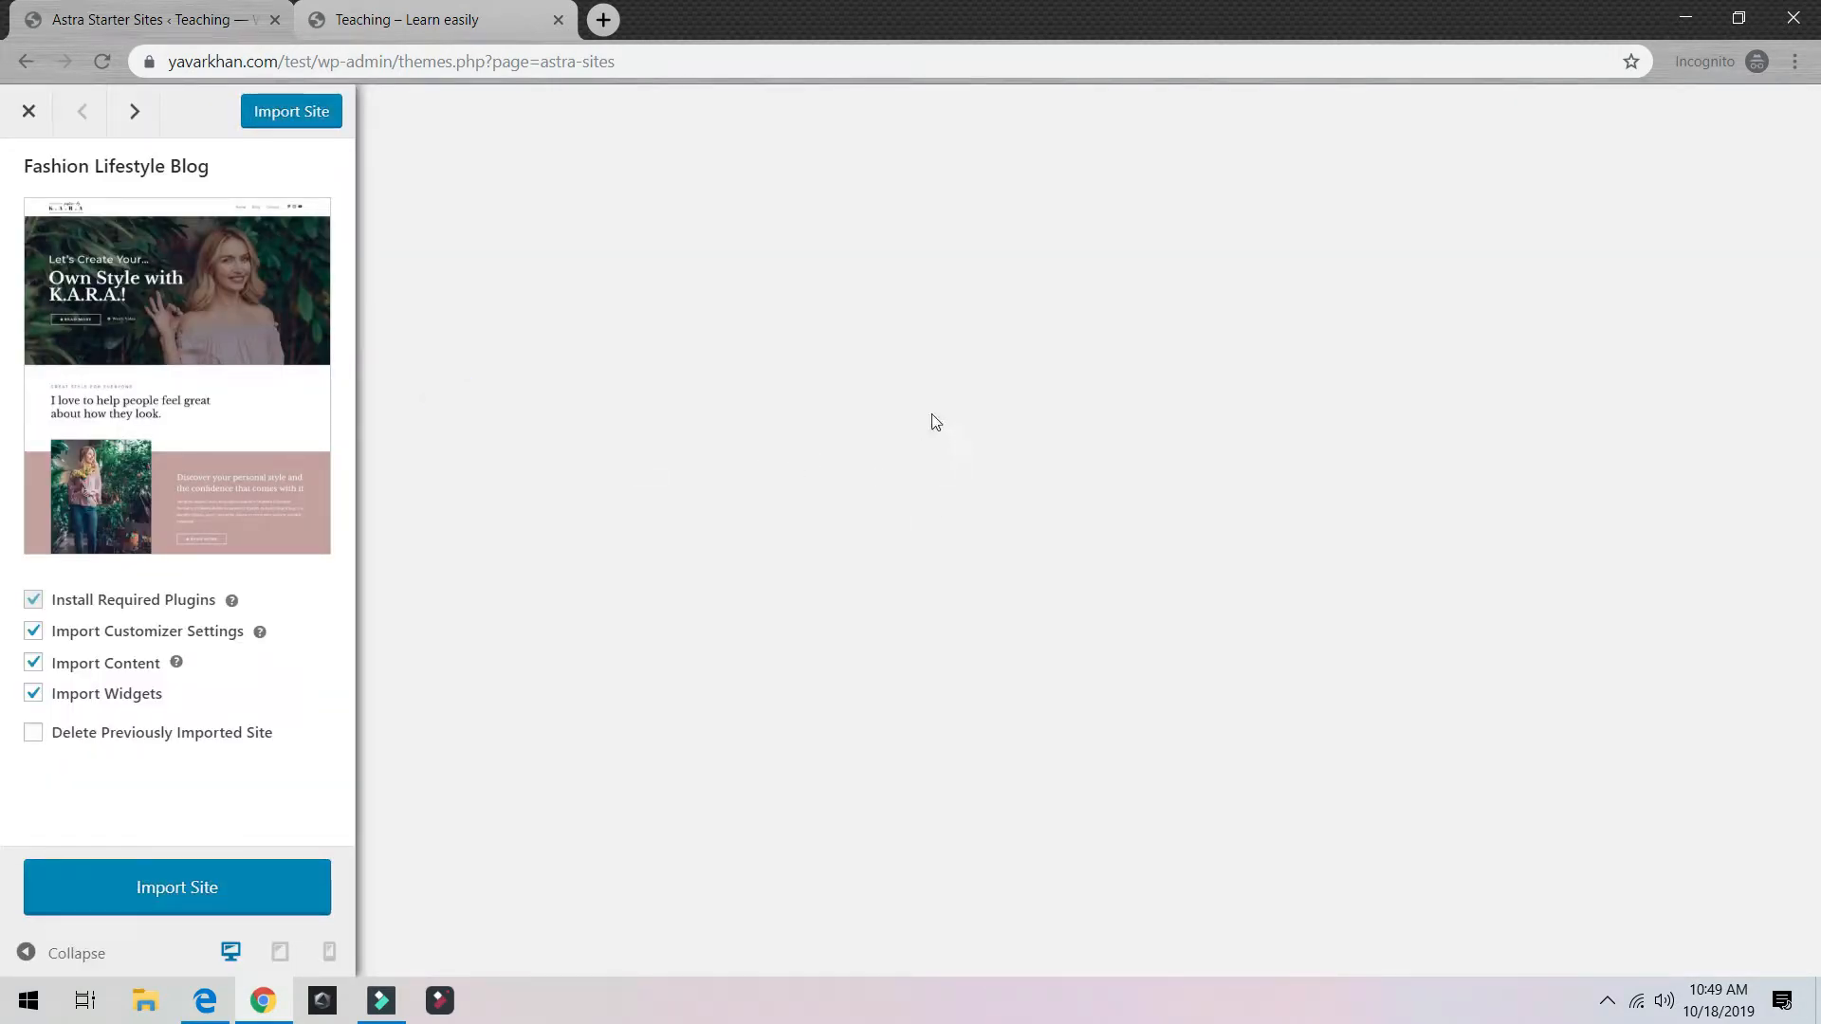
pyautogui.click(29, 111)
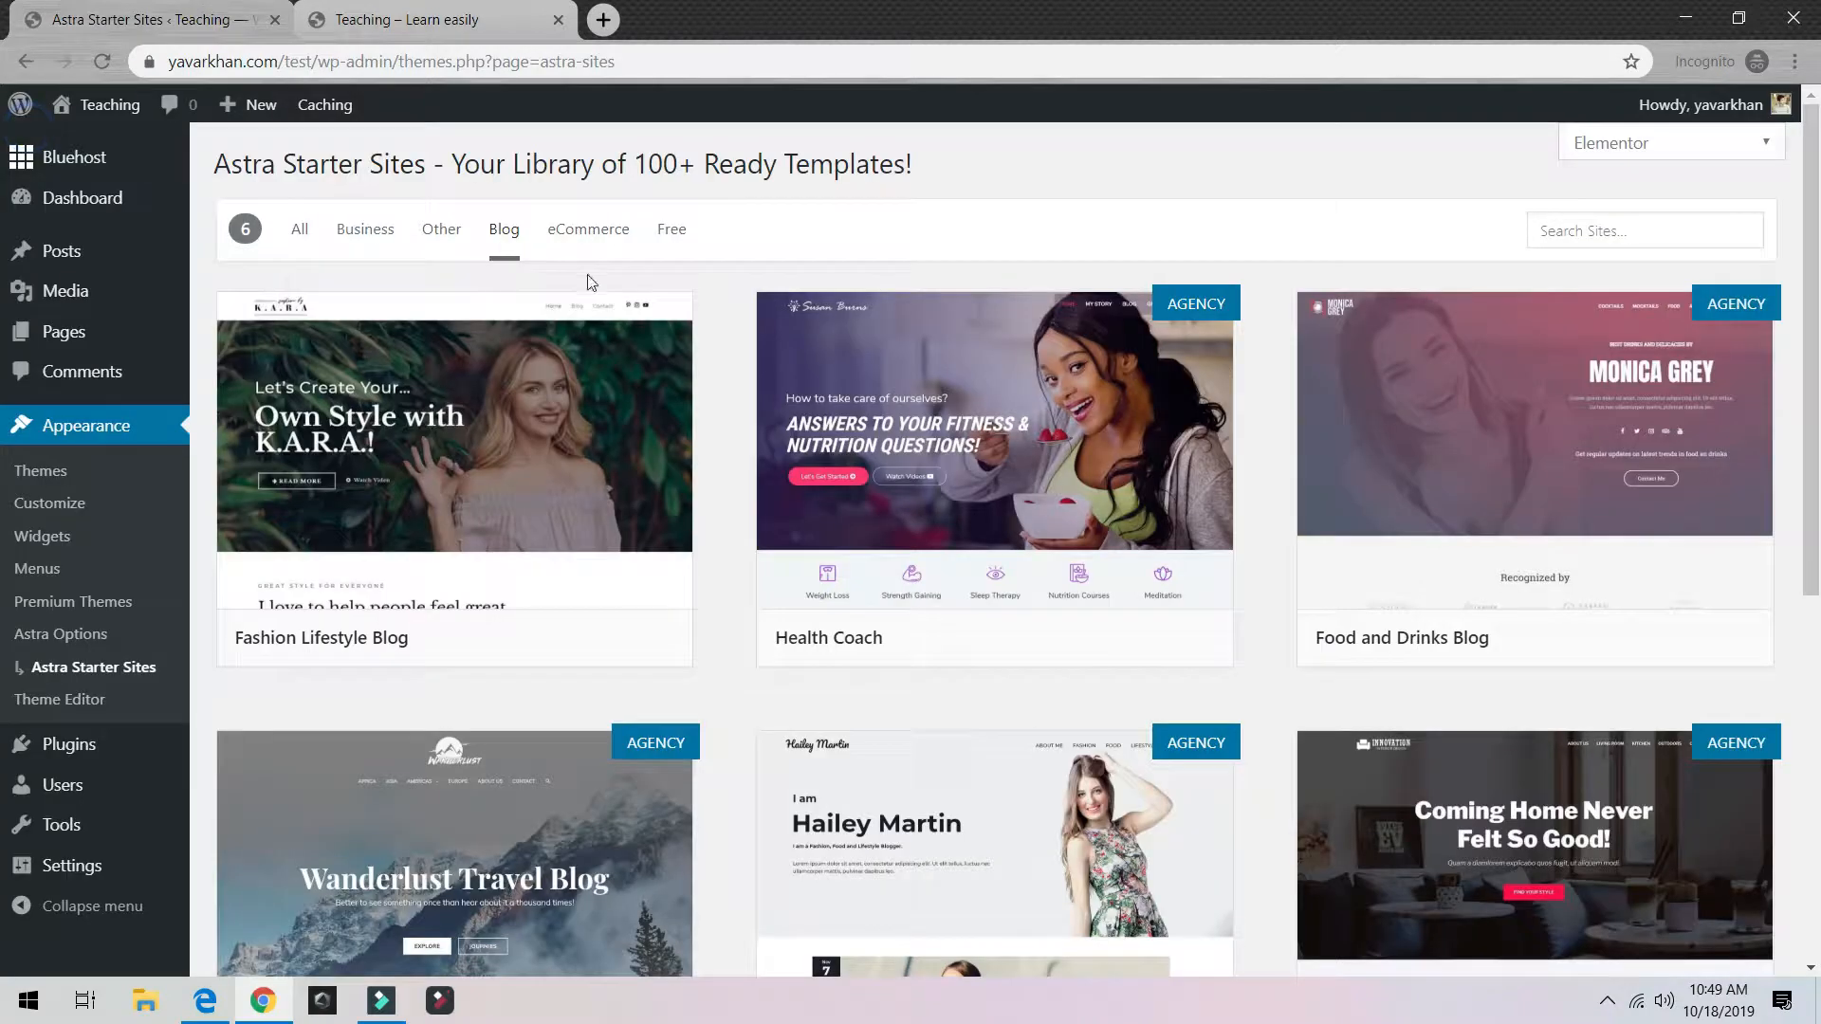
# Step: Flip through the All, Business and Other categories back to Blog, then open Fashion Lifestyle Blog's import options
pyautogui.click(301, 233)
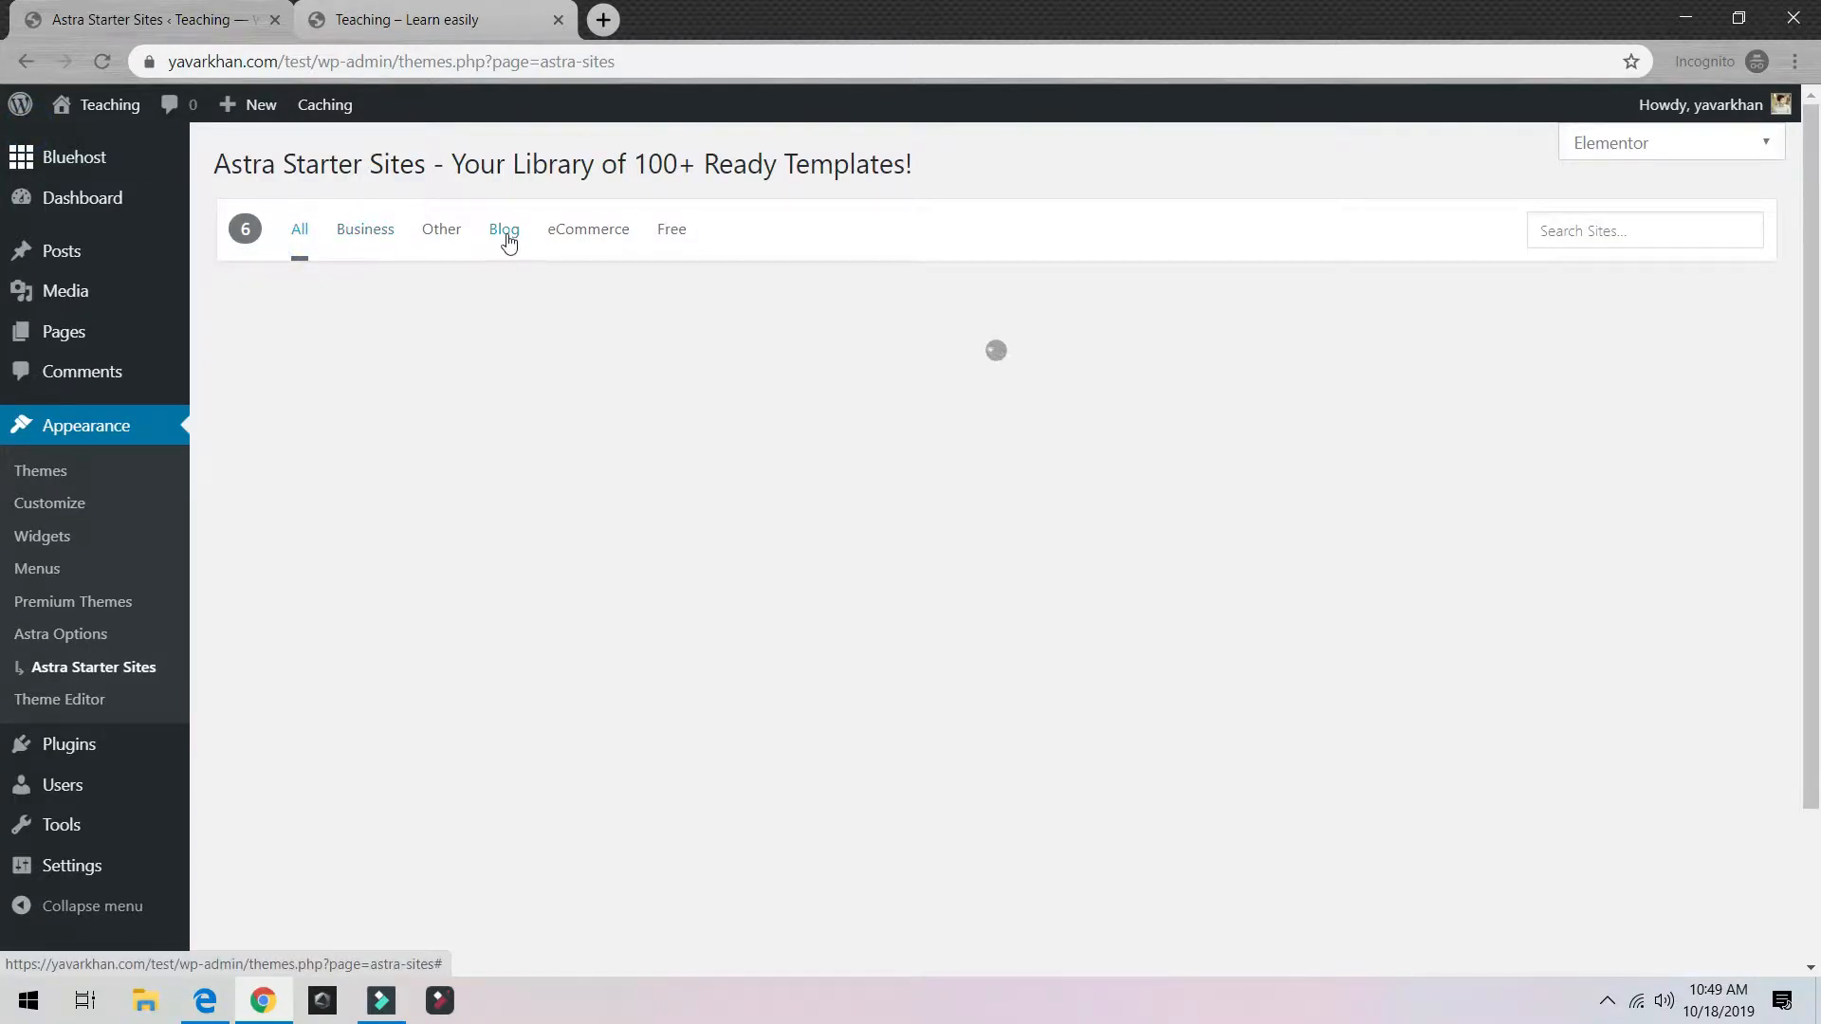
pyautogui.click(509, 243)
pyautogui.click(357, 232)
pyautogui.click(439, 232)
pyautogui.click(521, 240)
pyautogui.click(495, 235)
pyautogui.scroll(-5, 589, 520)
pyautogui.scroll(4, 589, 519)
pyautogui.scroll(-3, 598, 529)
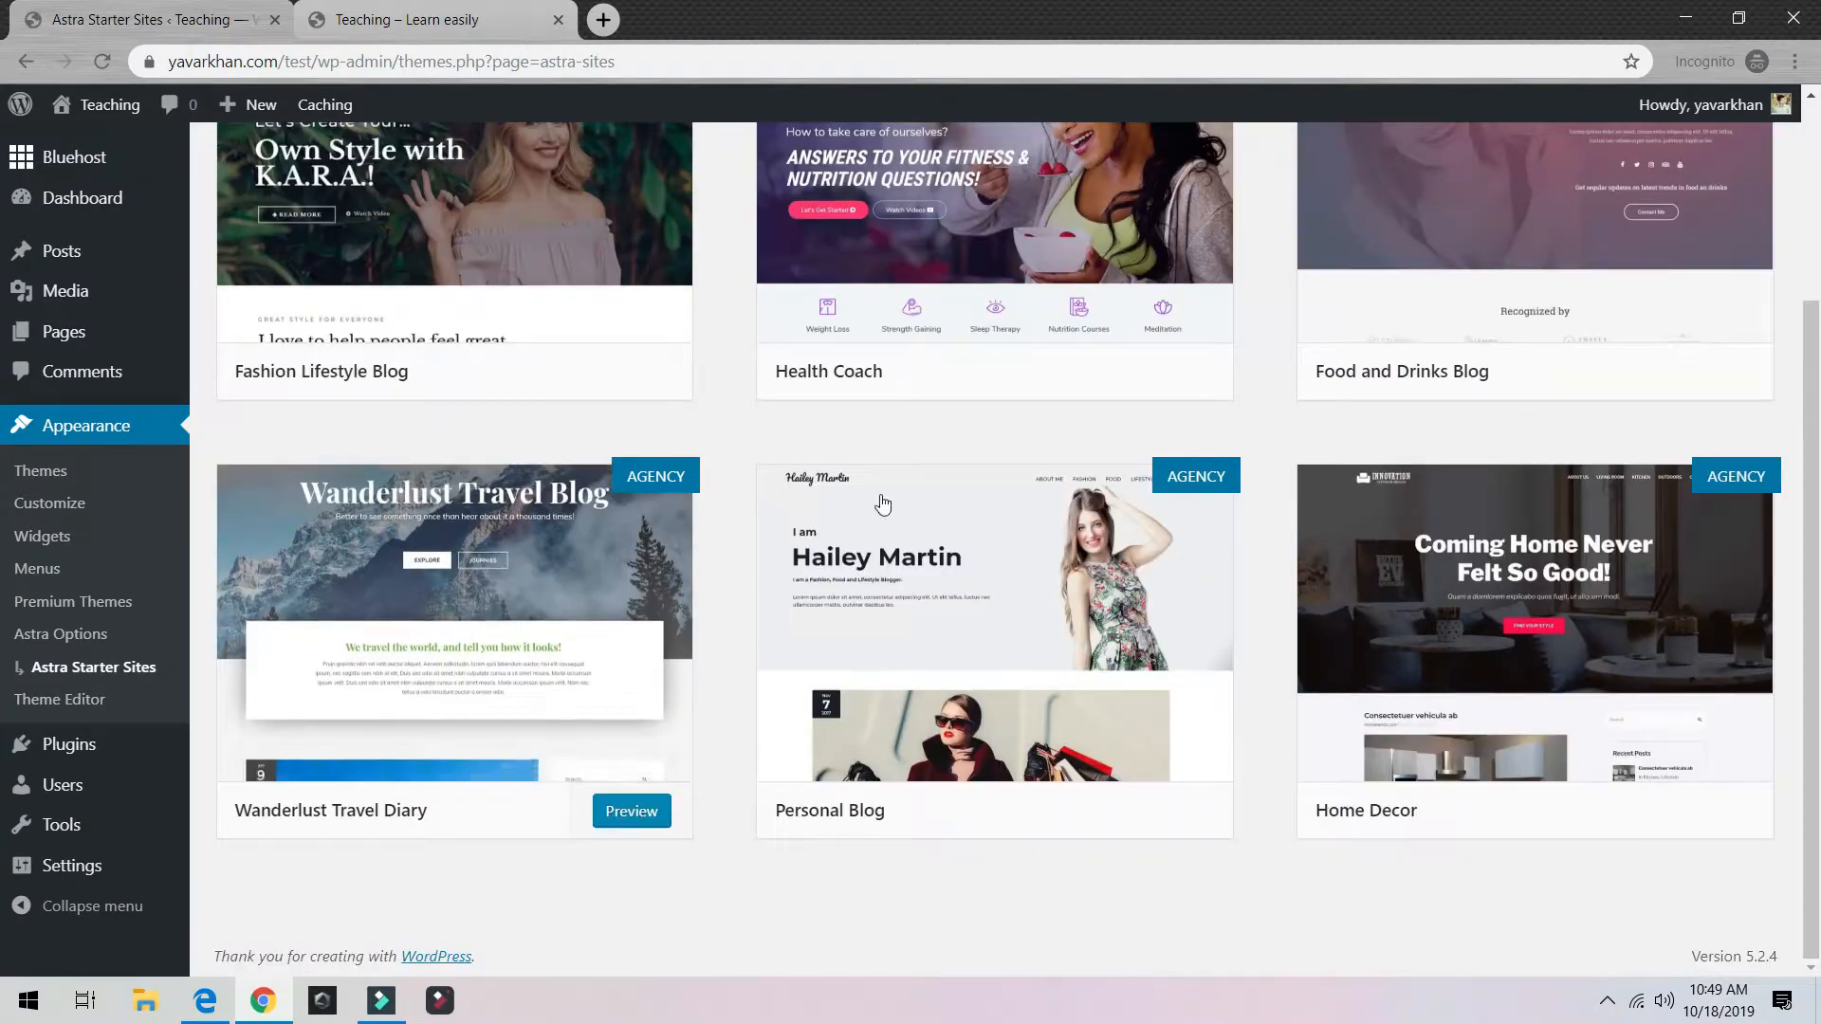
pyautogui.scroll(1, 1409, 539)
pyautogui.scroll(-5, 1051, 745)
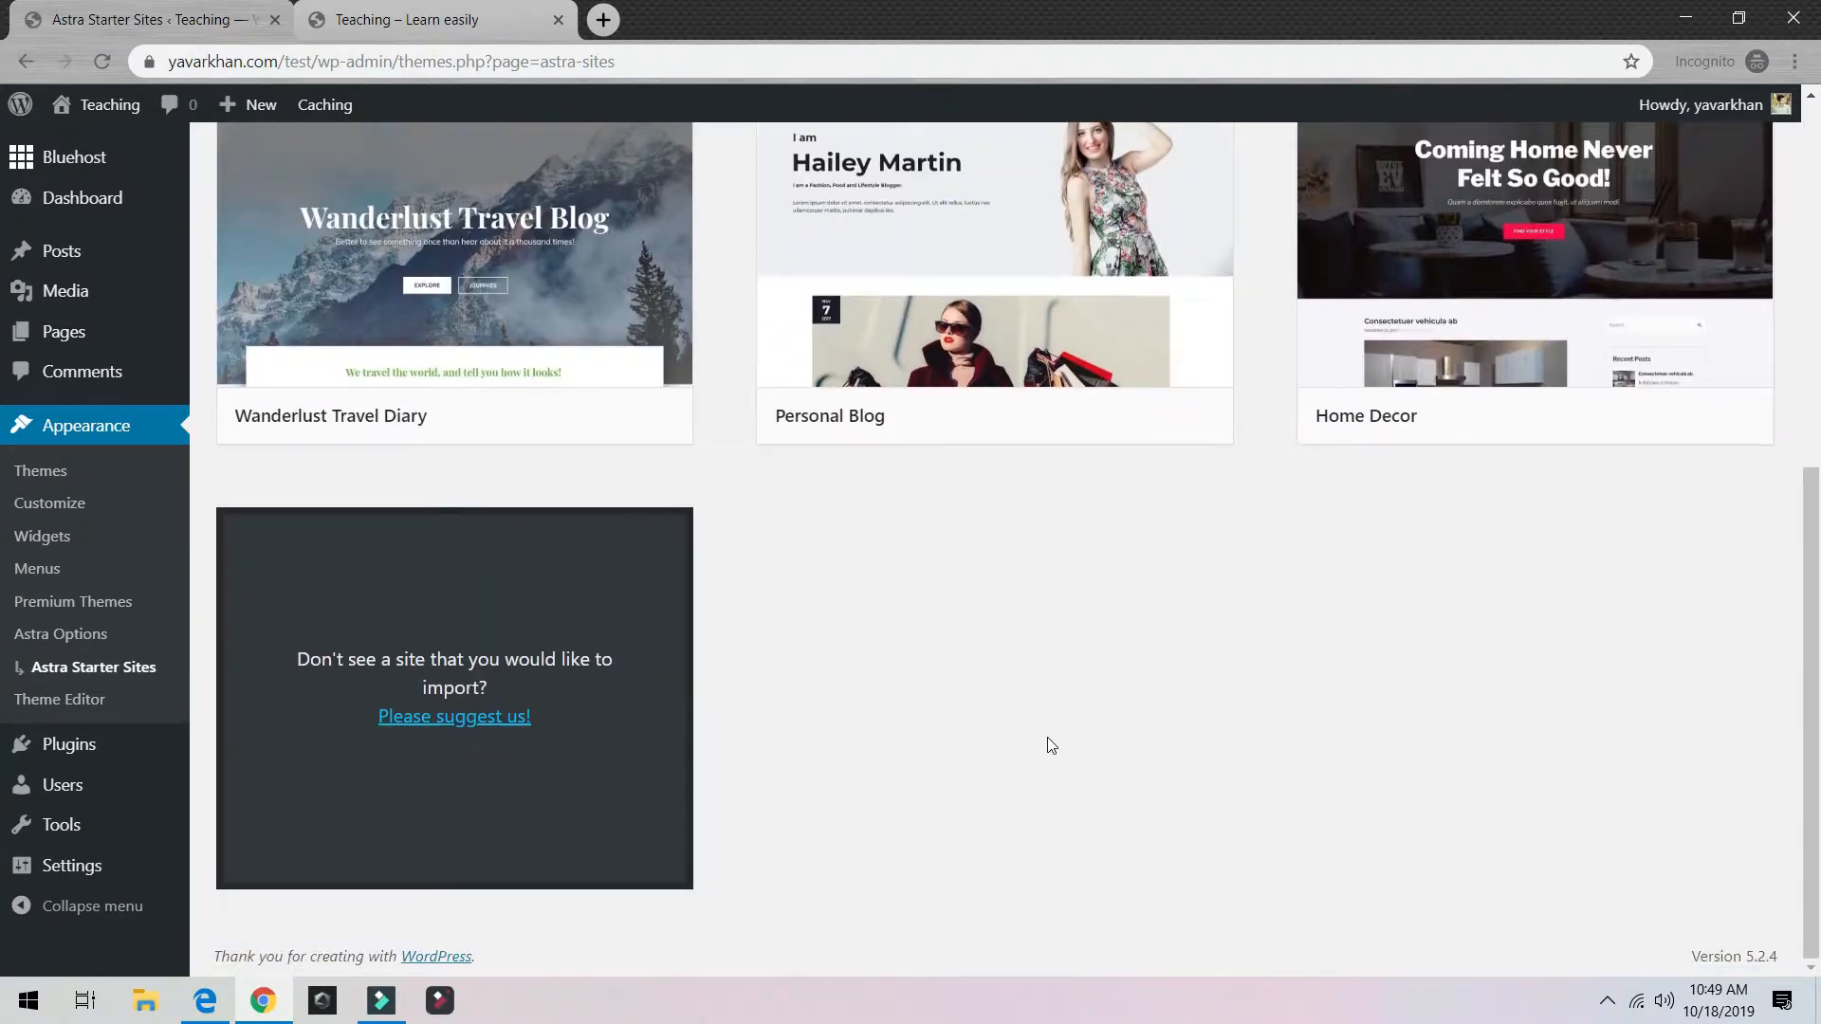
pyautogui.scroll(7, 1051, 746)
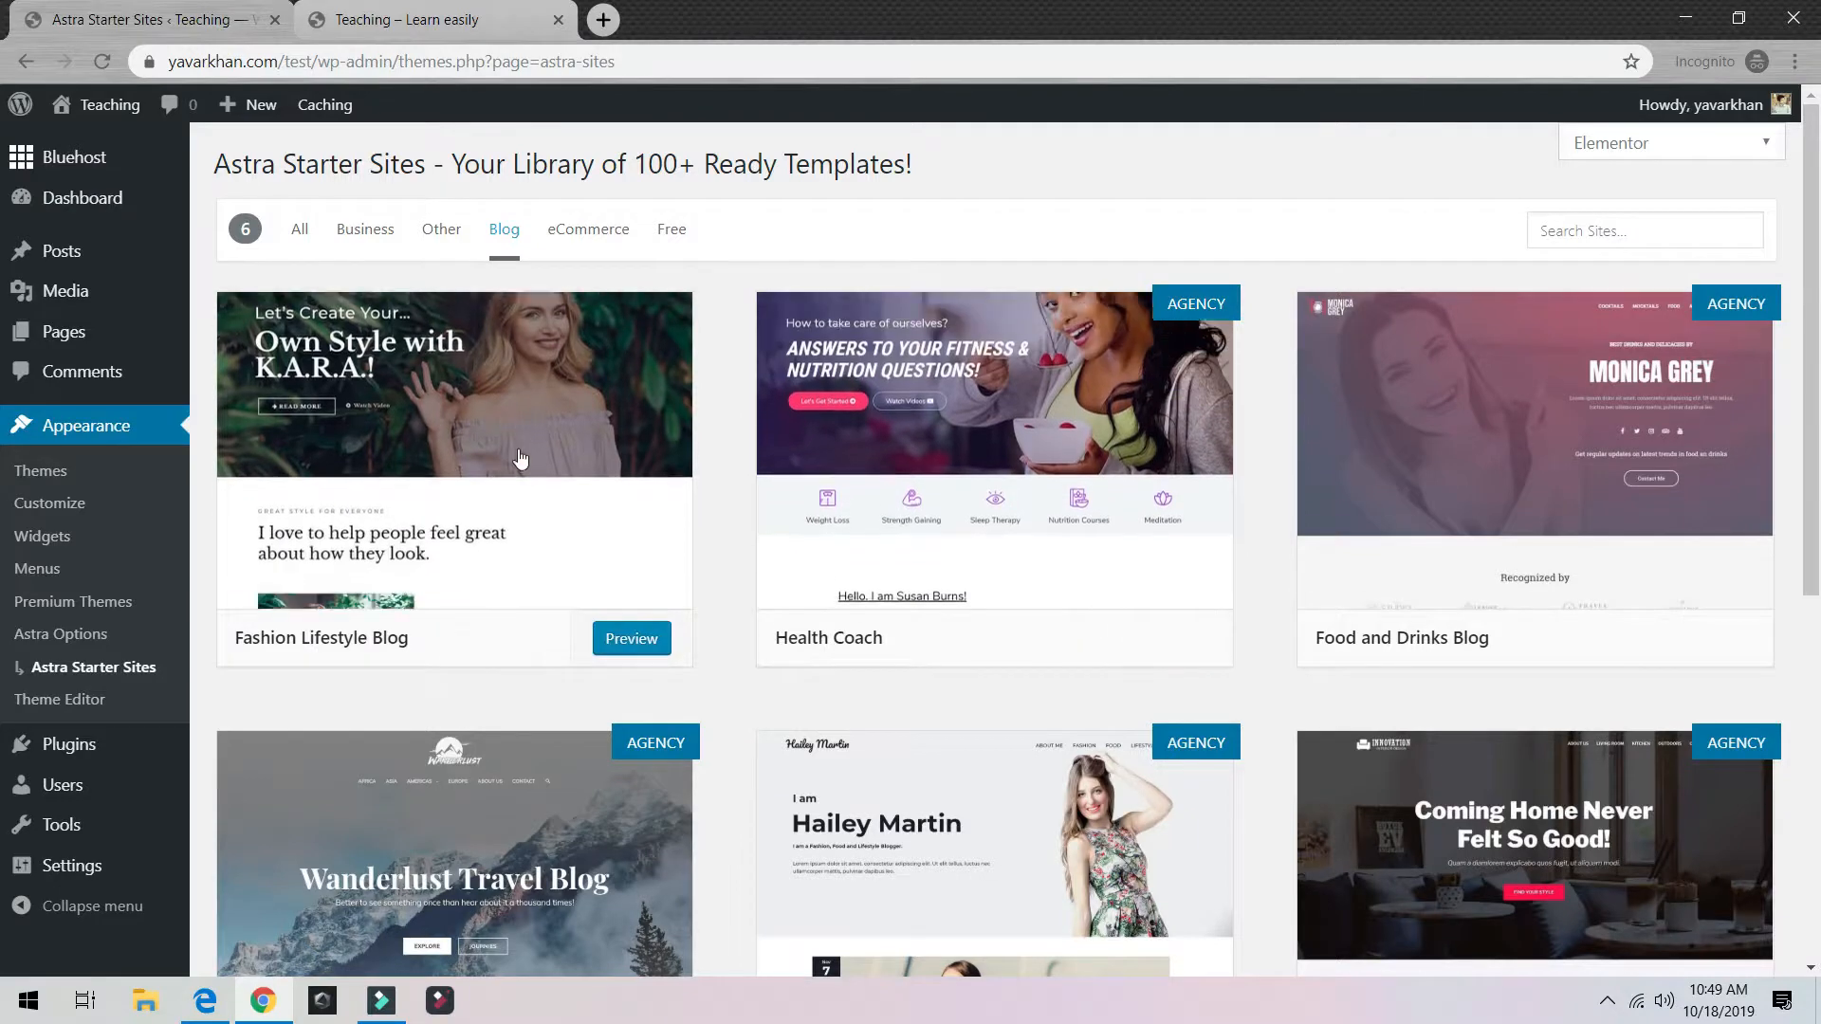
pyautogui.click(520, 459)
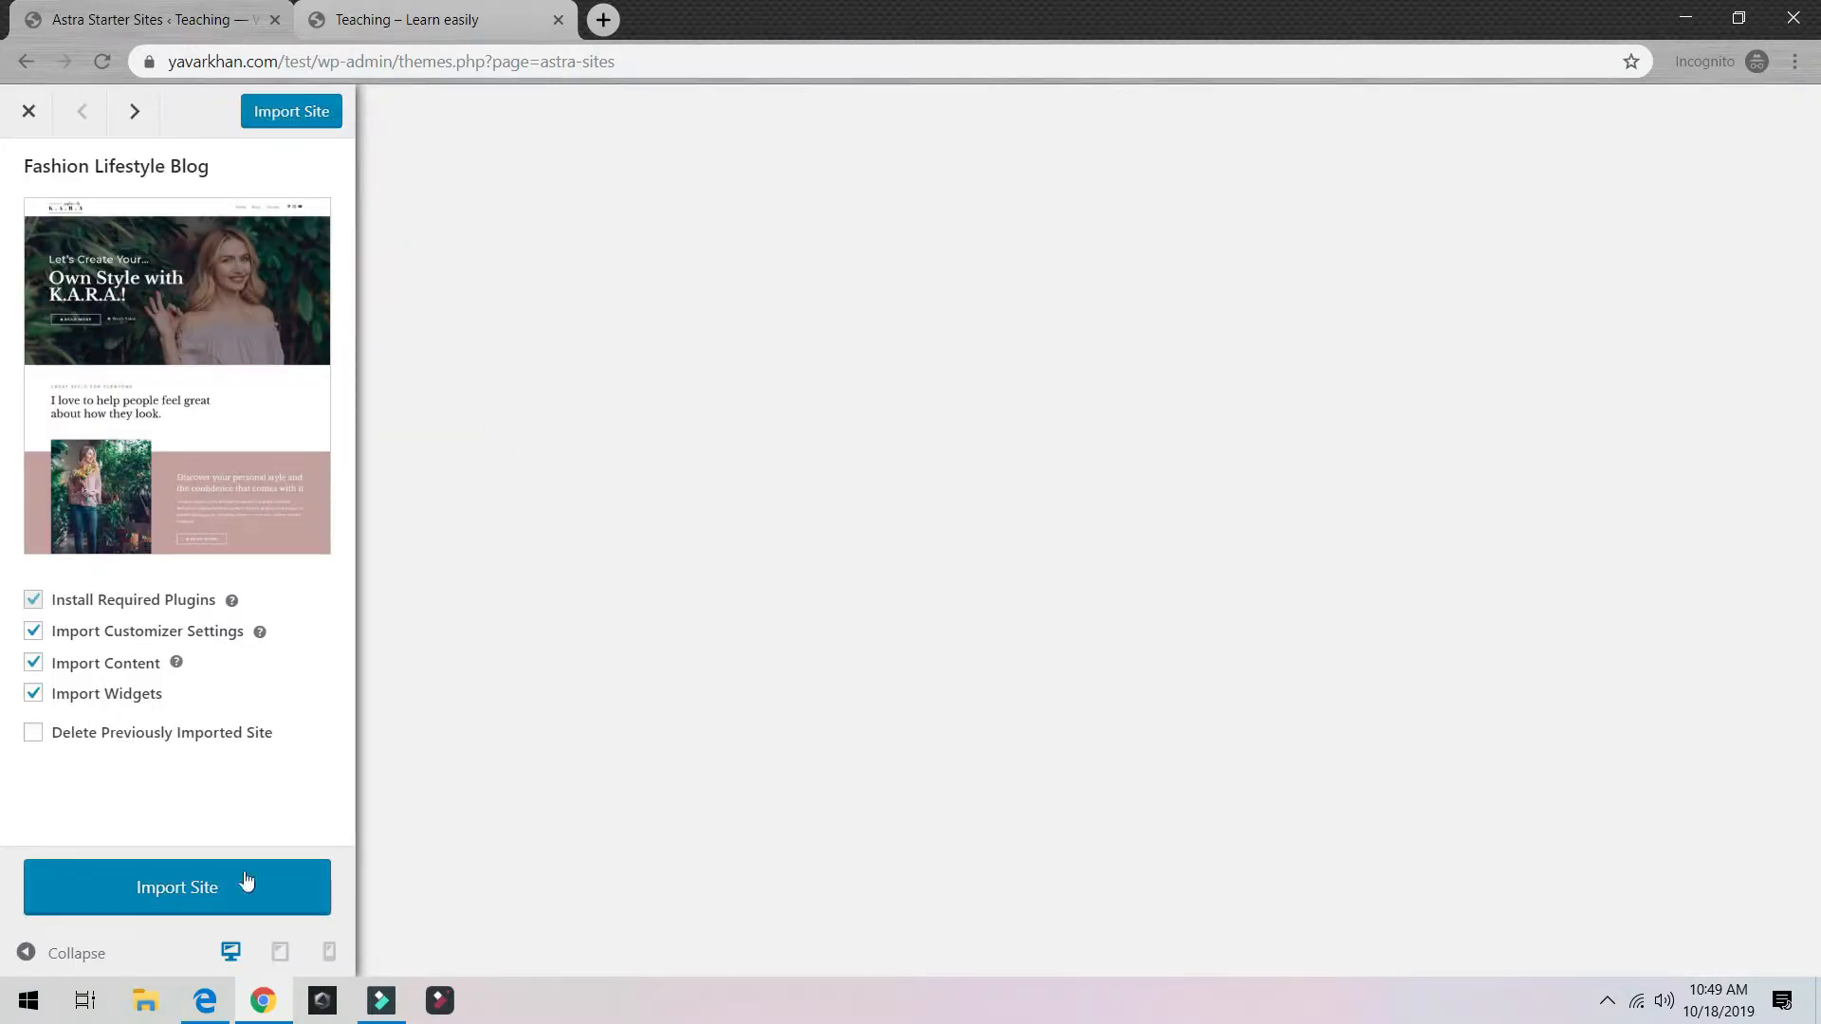
# Step: Import the Fashion Lifestyle Blog starter site, which finishes in 1 minute 13 seconds
pyautogui.click(219, 892)
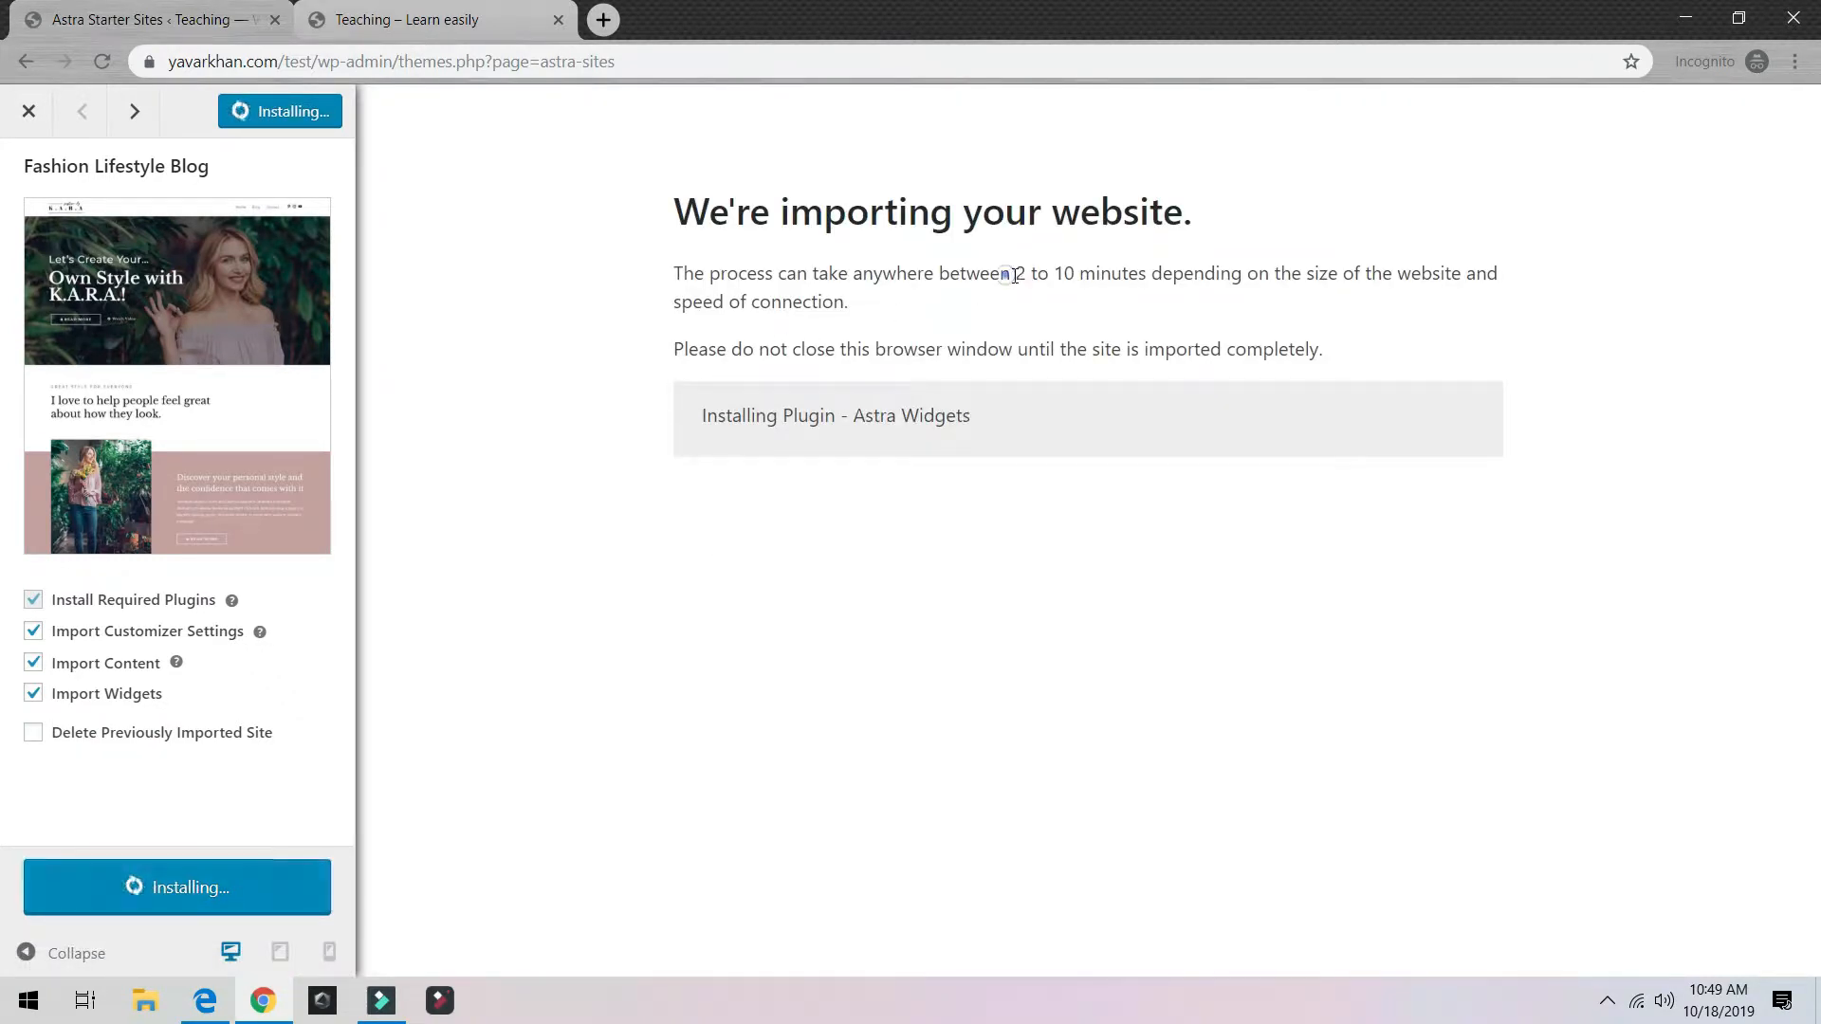
pyautogui.moveTo(1011, 273); pyautogui.dragTo(1173, 276)
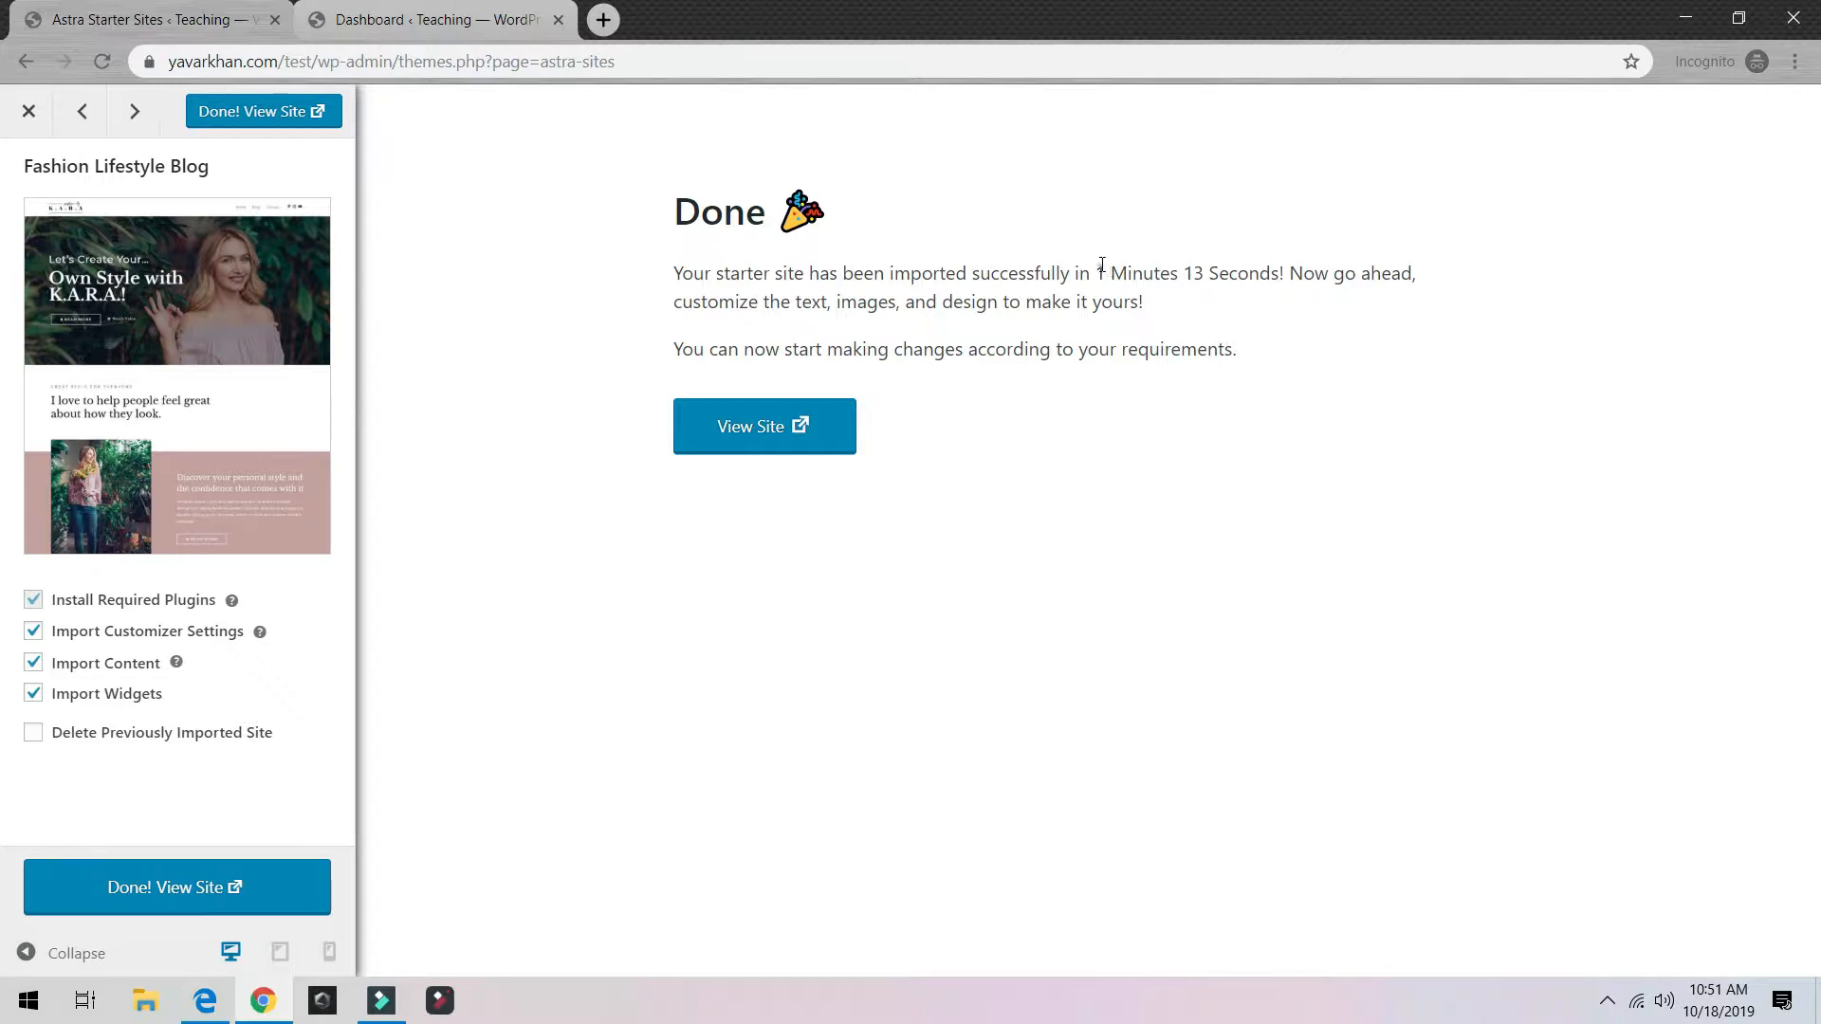
pyautogui.moveTo(1098, 273); pyautogui.dragTo(1242, 274)
# Step: View the imported K.A.R.A. site, then open its home page in the Elementor editor
pyautogui.click(781, 429)
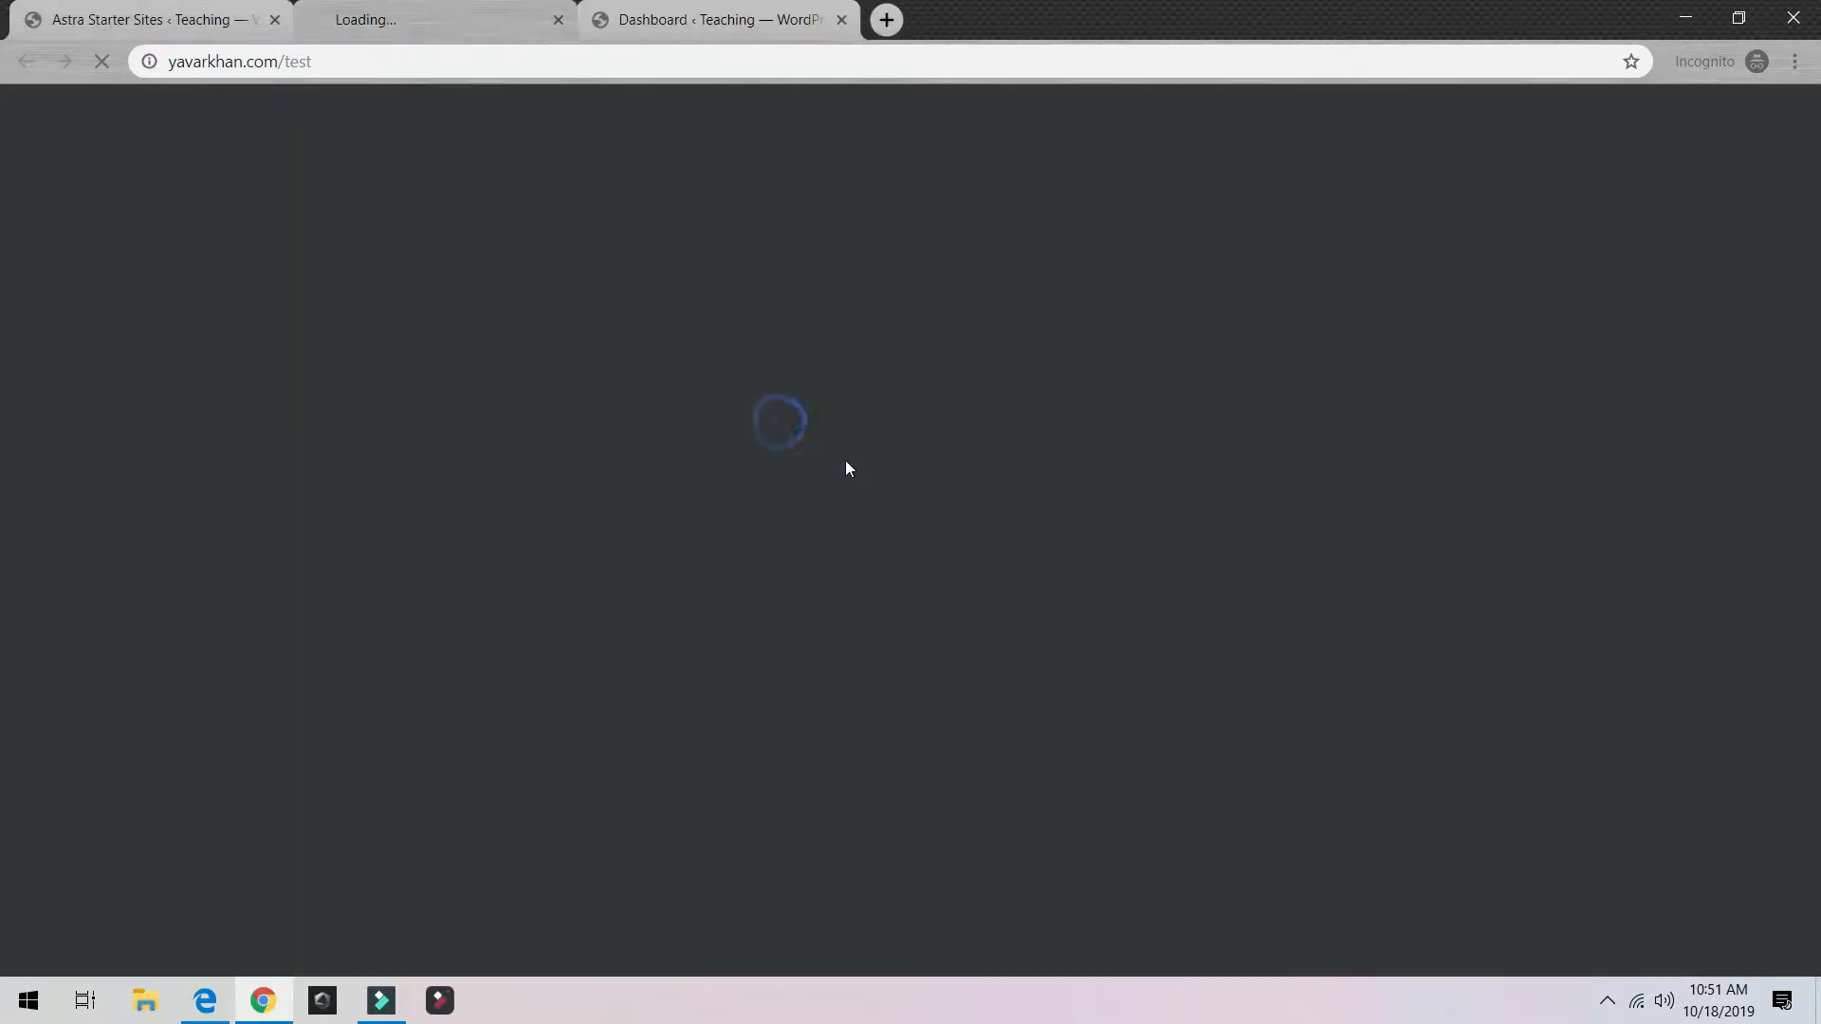
pyautogui.click(199, 19)
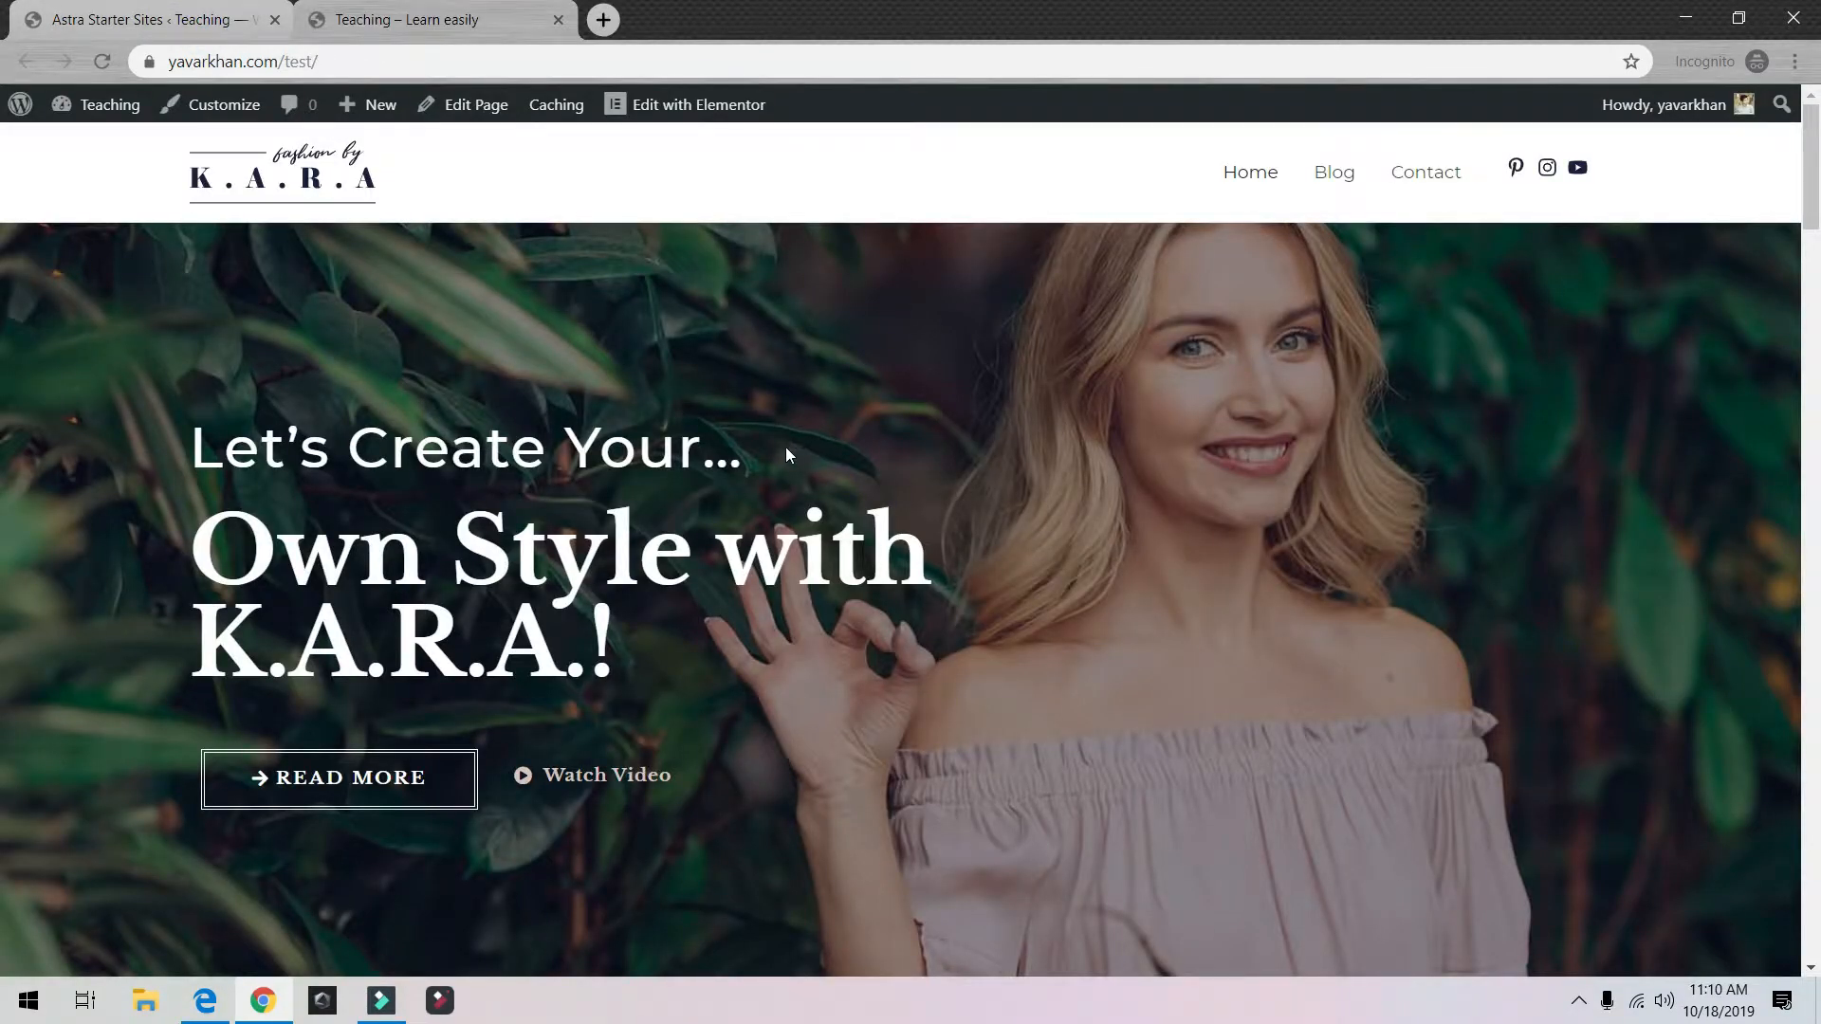
pyautogui.scroll(-2, 410, 719)
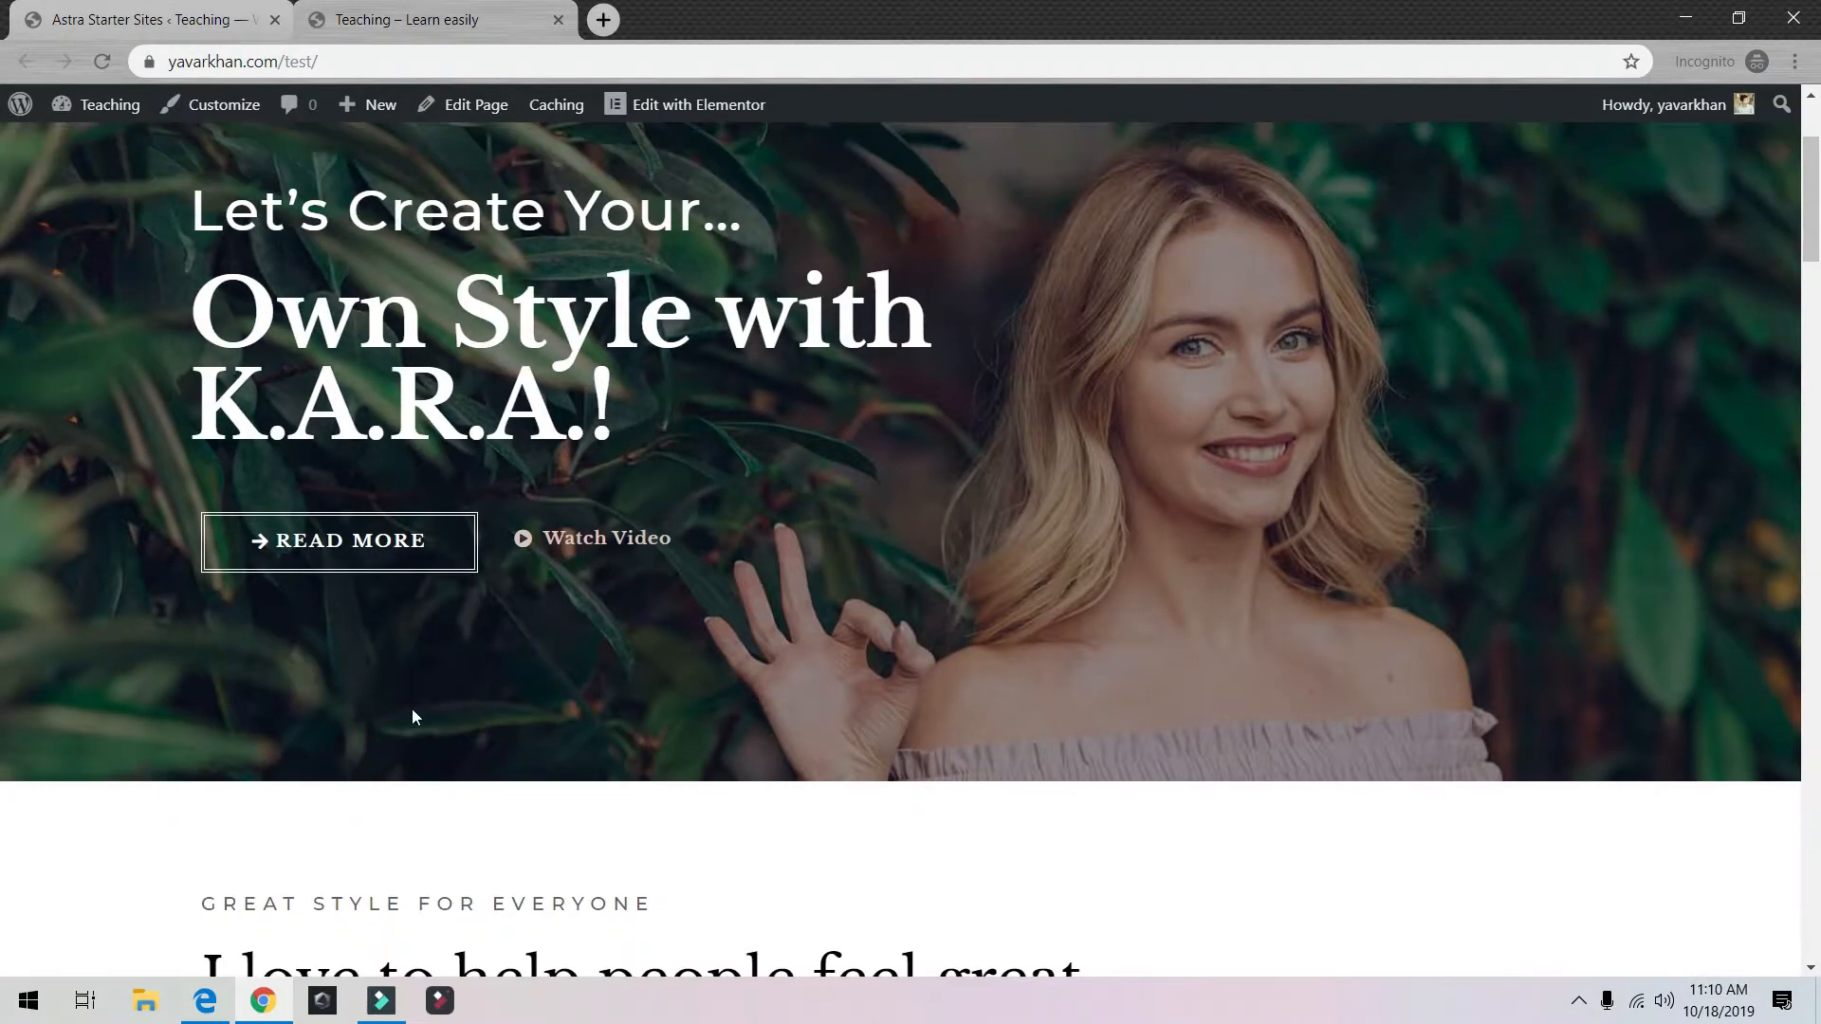
pyautogui.scroll(2, 411, 720)
pyautogui.scroll(-1, 641, 670)
pyautogui.scroll(-2, 642, 670)
pyautogui.scroll(3, 650, 664)
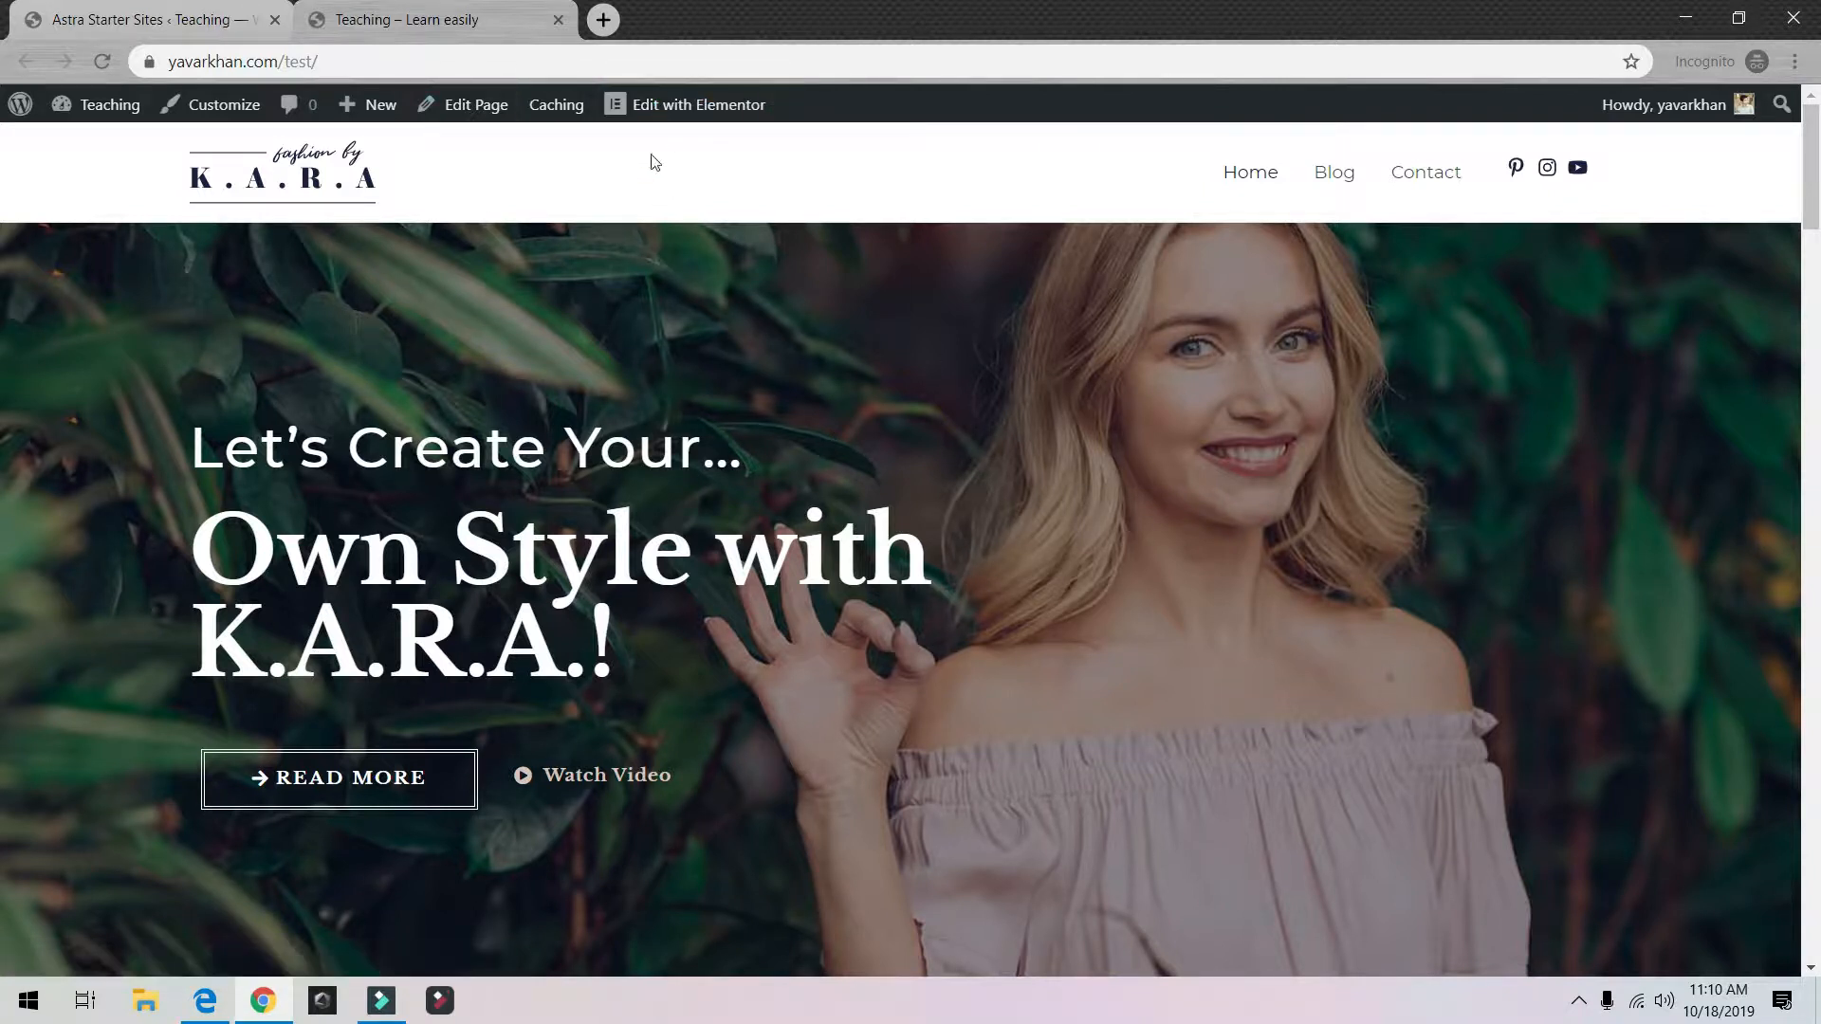
pyautogui.click(674, 107)
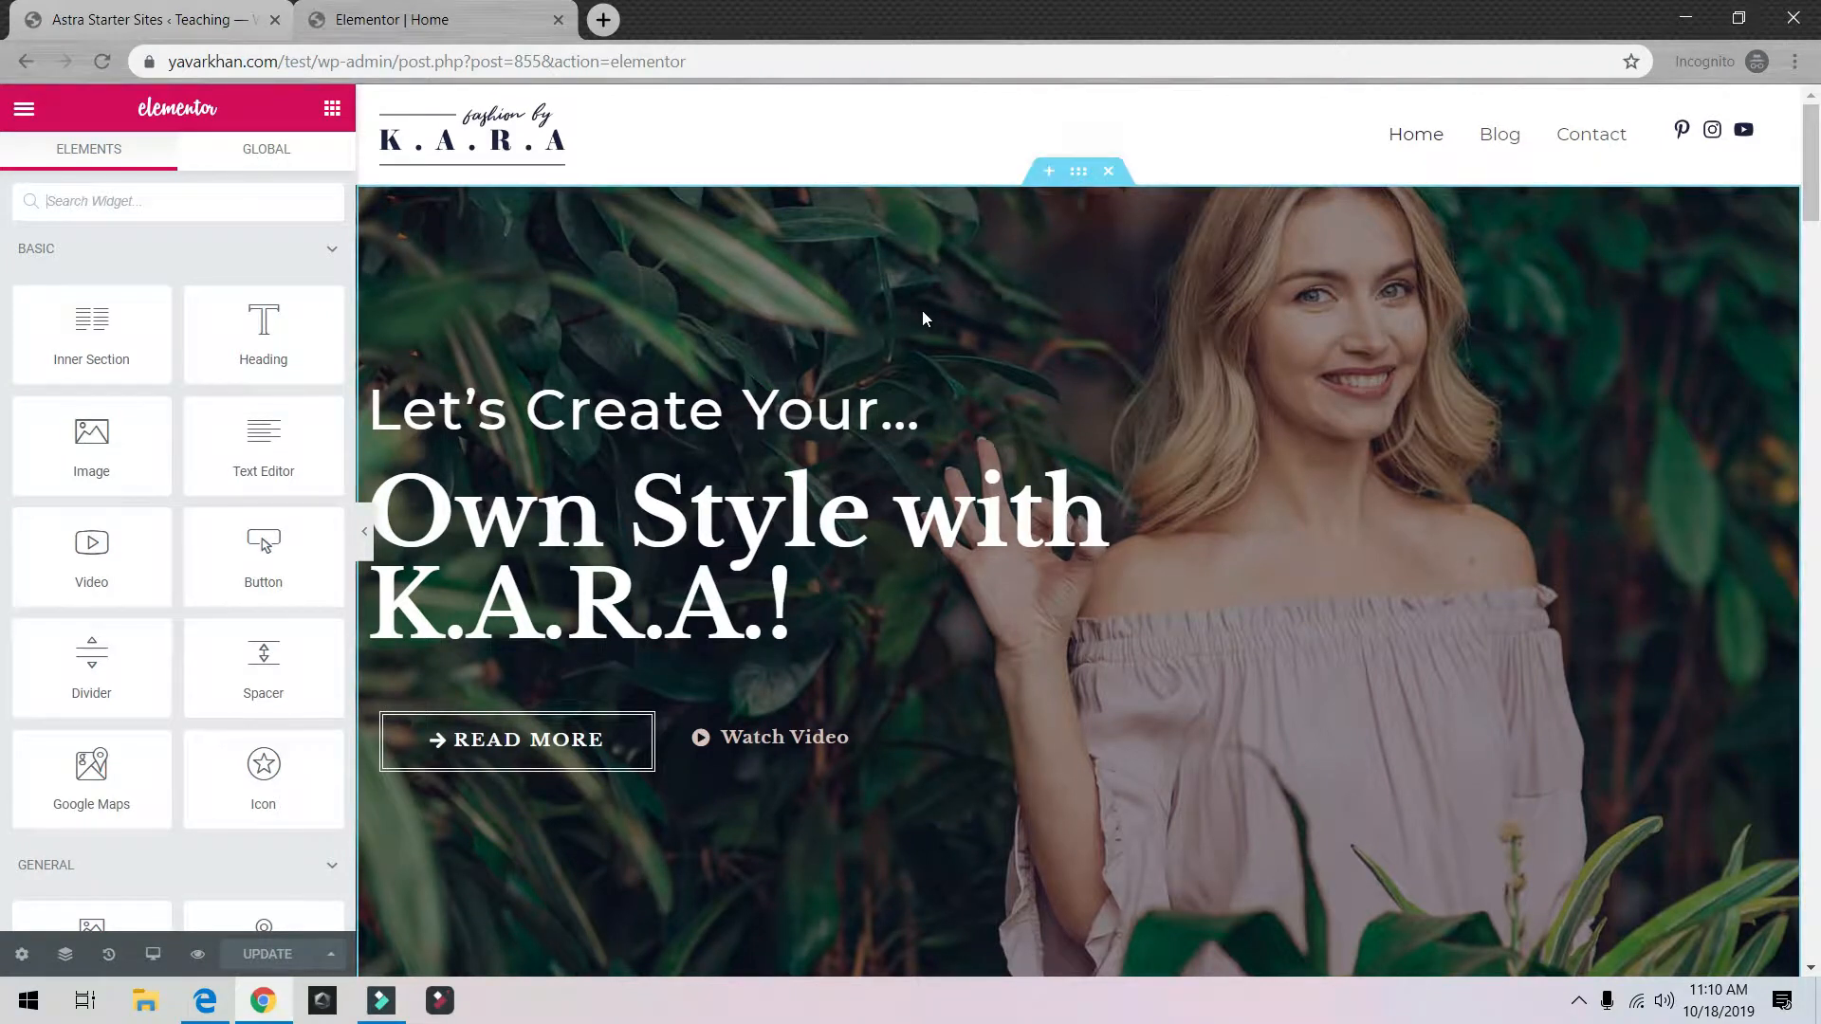
# Step: Type test text into both hero headings, then delete the Watch Video and READ MORE buttons and heading column
pyautogui.click(919, 398)
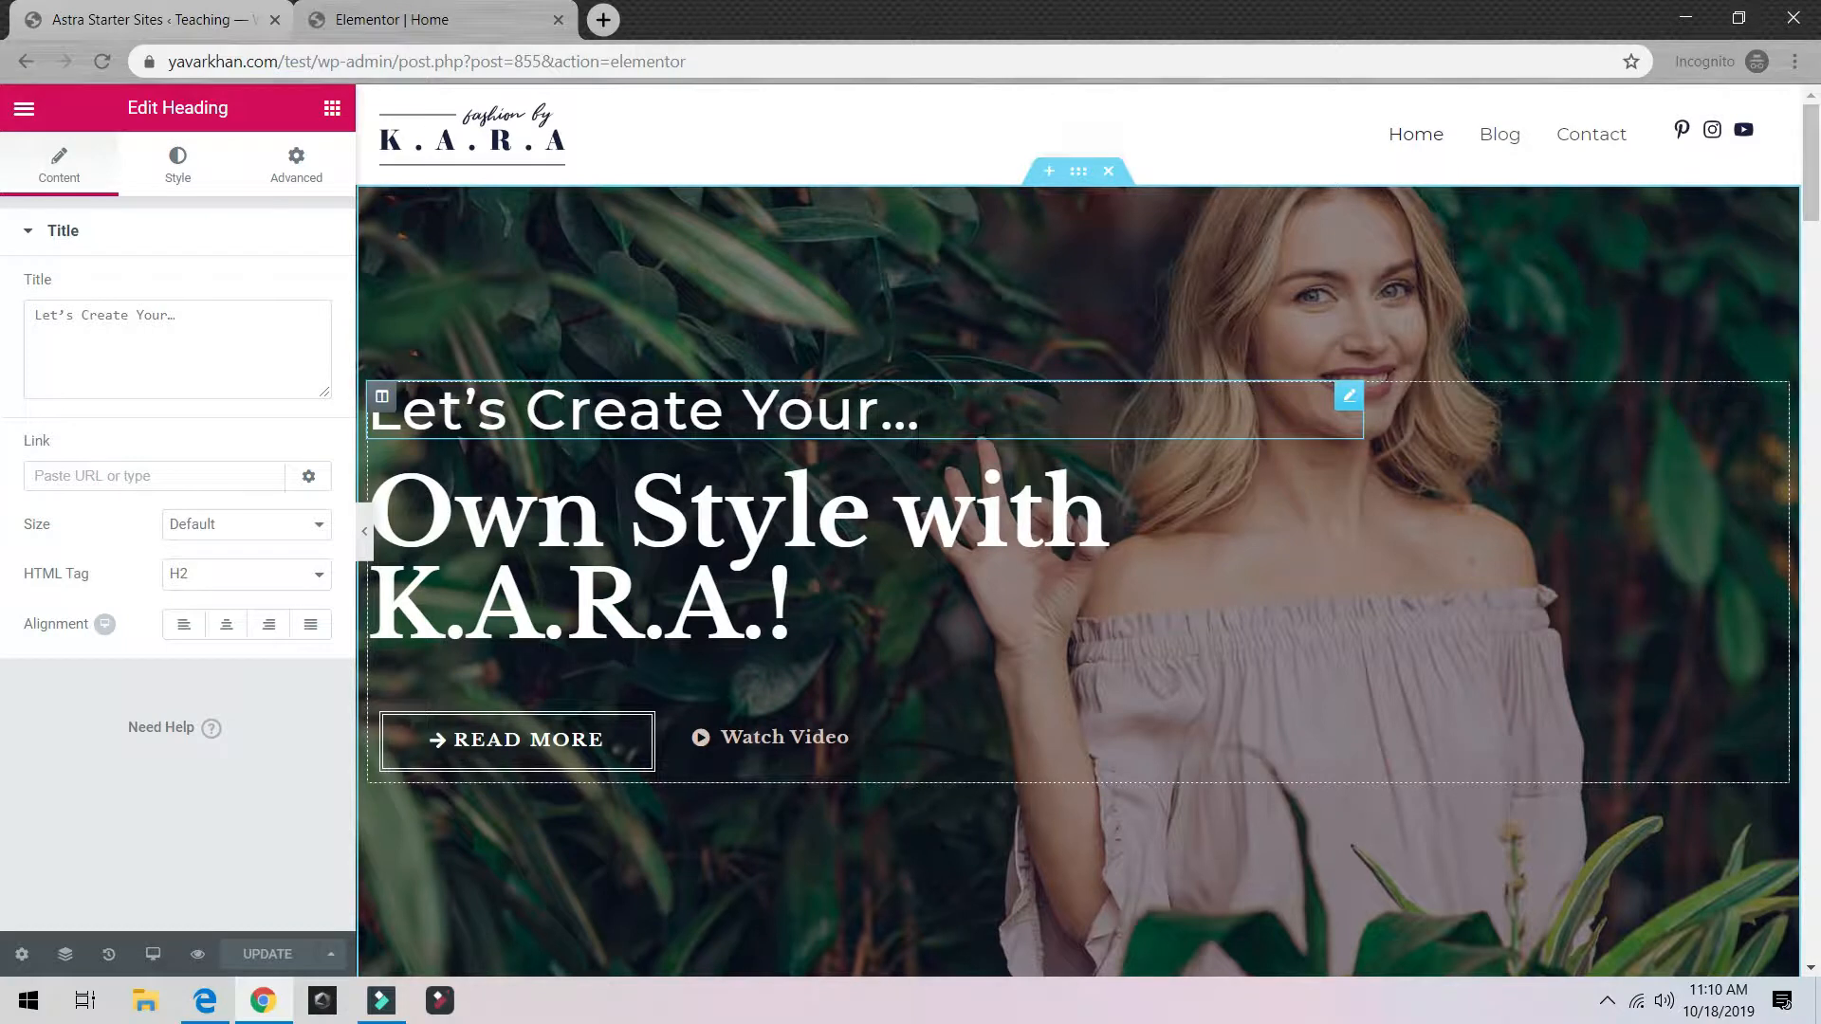
pyautogui.write('dsdsfd')
pyautogui.click(878, 531)
pyautogui.write('s')
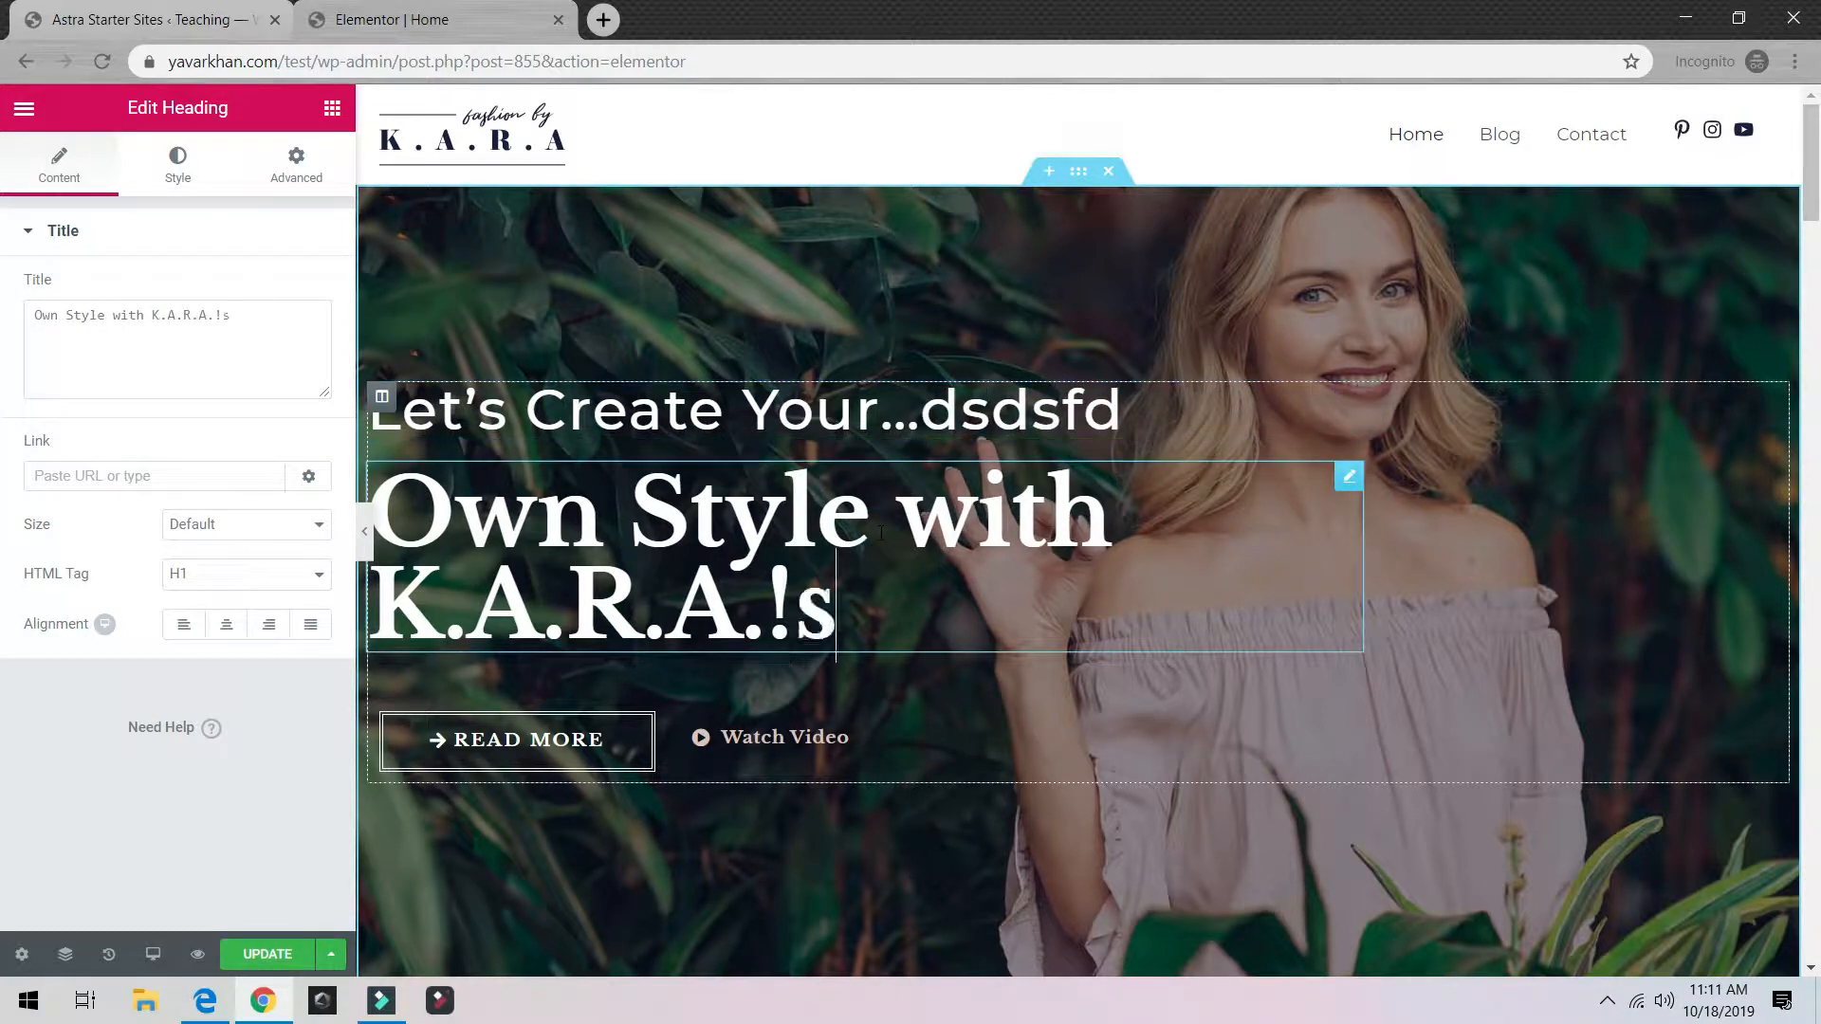
pyautogui.write('ddsfsd')
pyautogui.rightClick(976, 727)
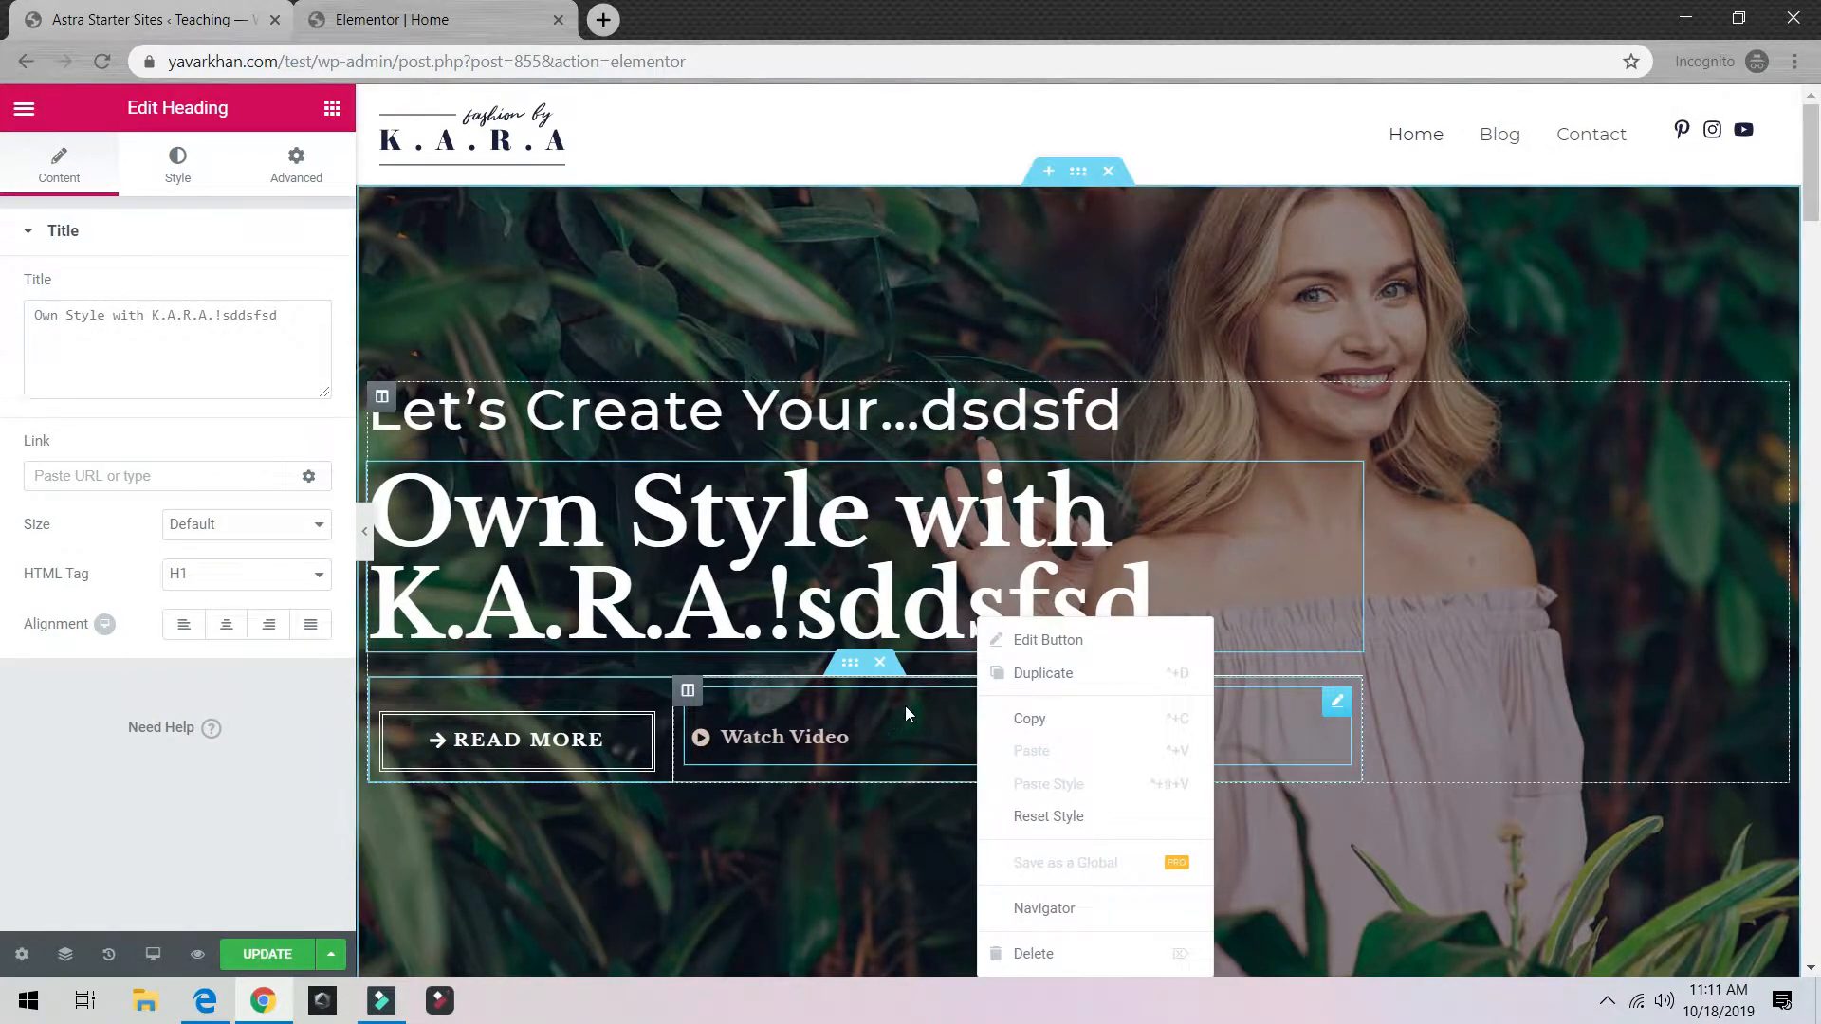
pyautogui.click(1062, 955)
pyautogui.rightClick(605, 741)
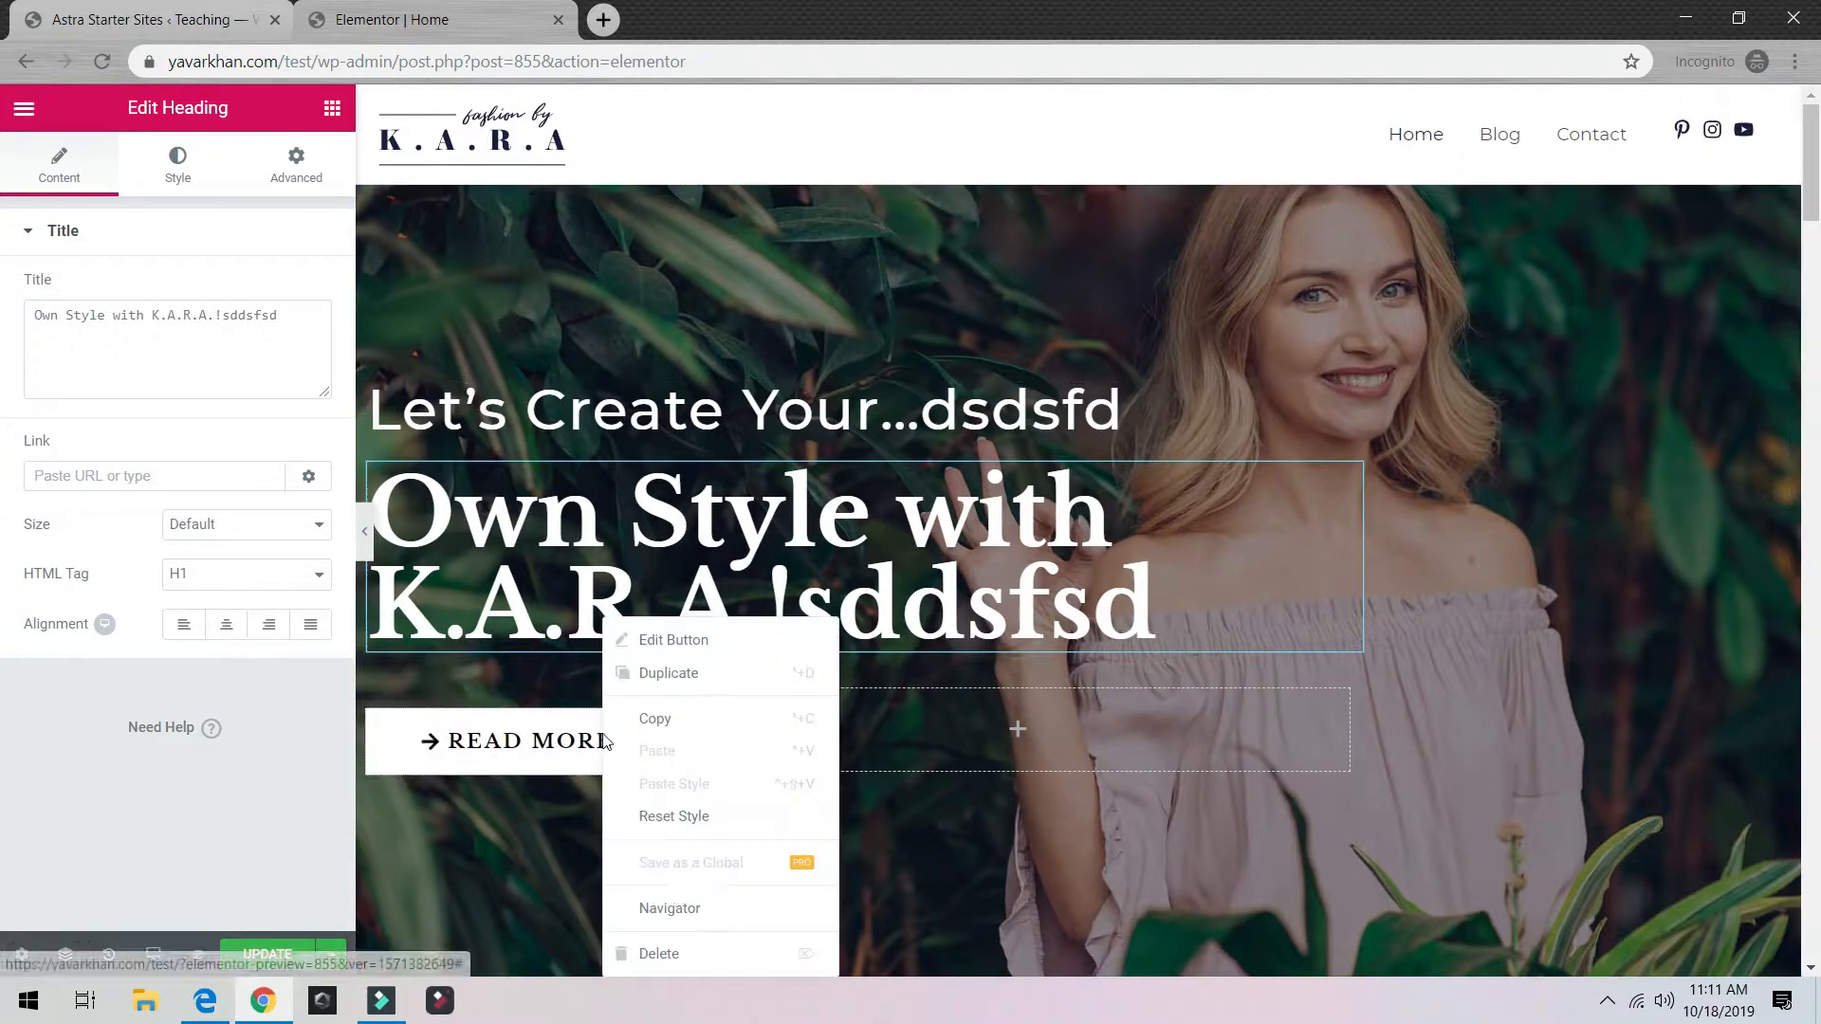
pyautogui.click(709, 953)
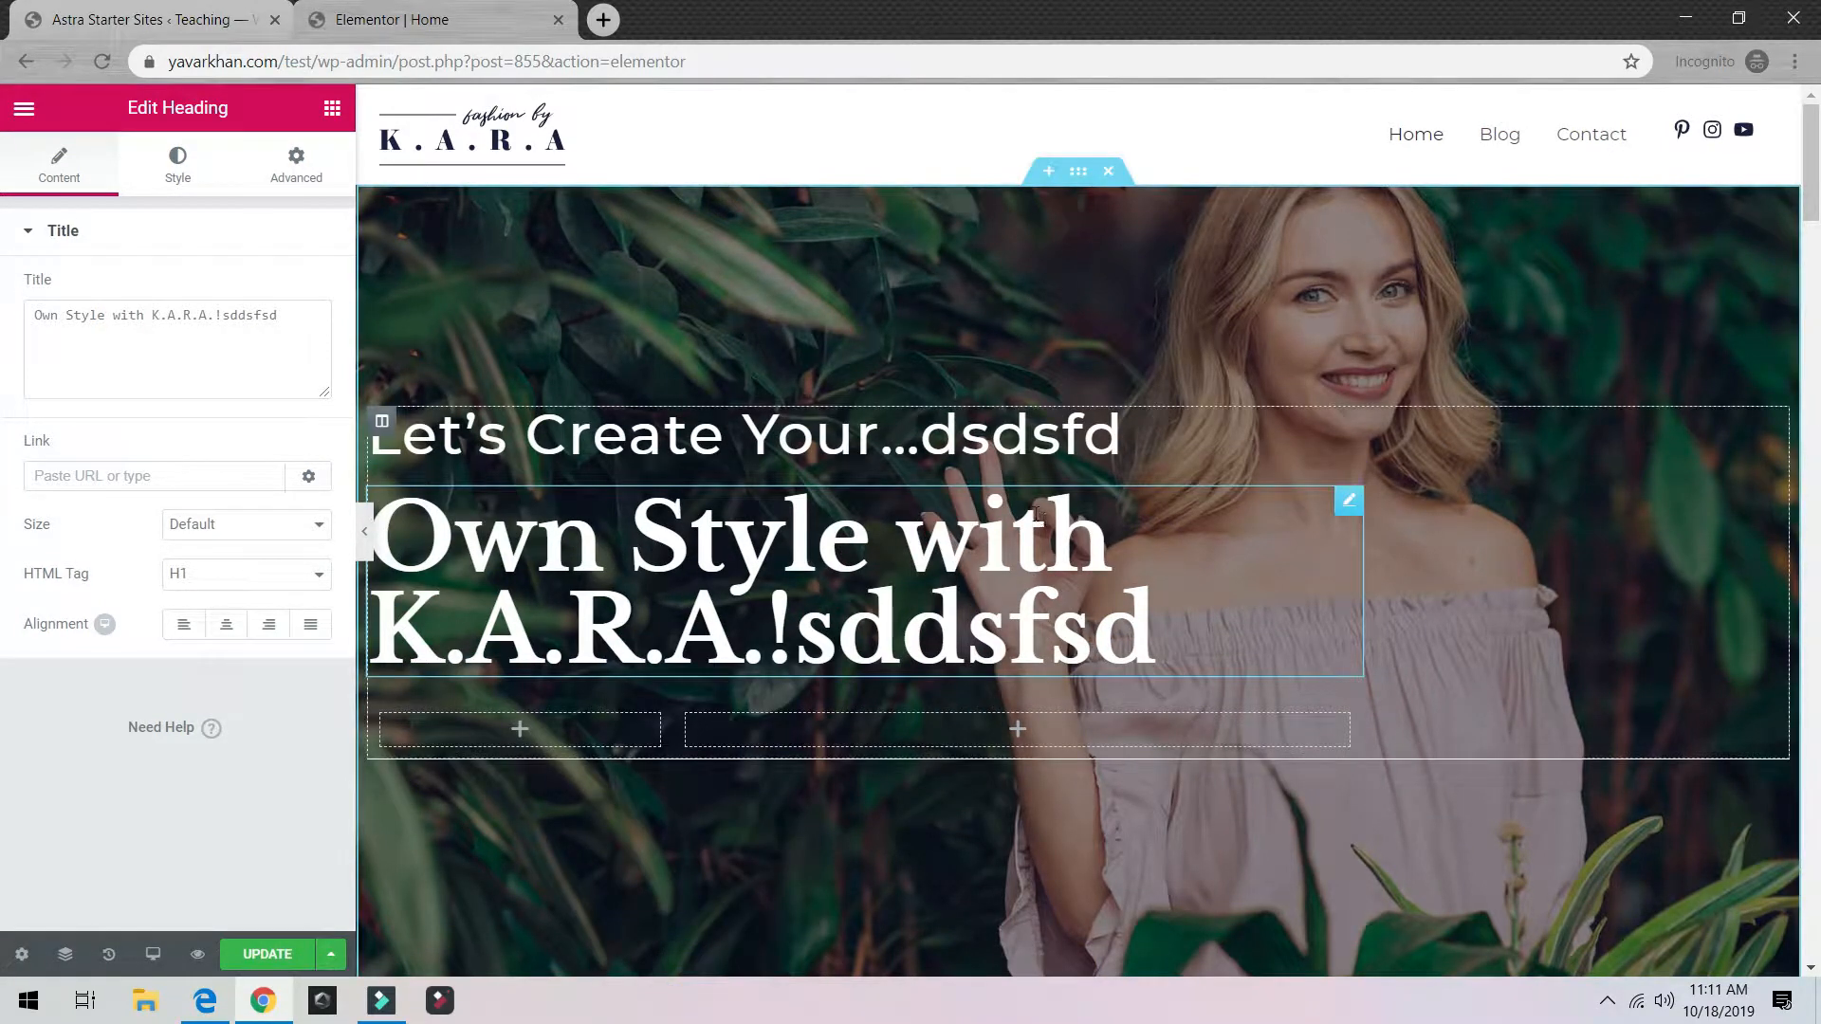
pyautogui.rightClick(1458, 435)
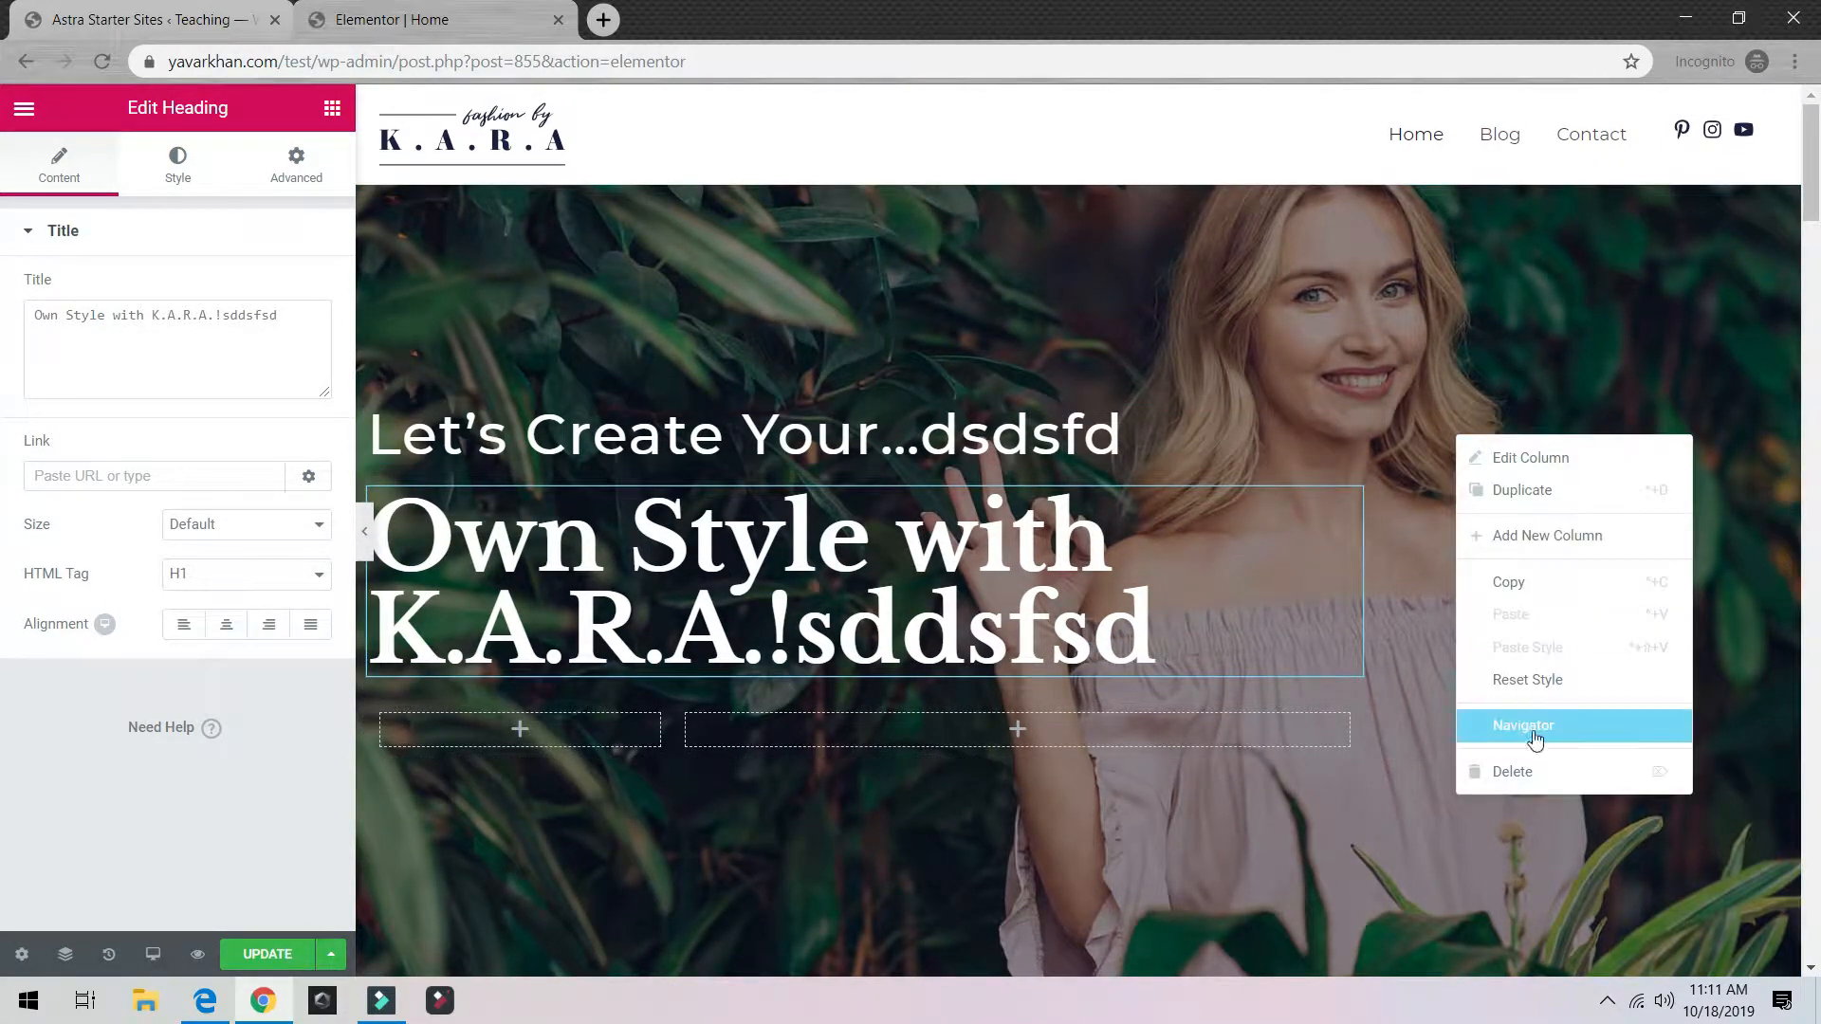
pyautogui.click(1550, 789)
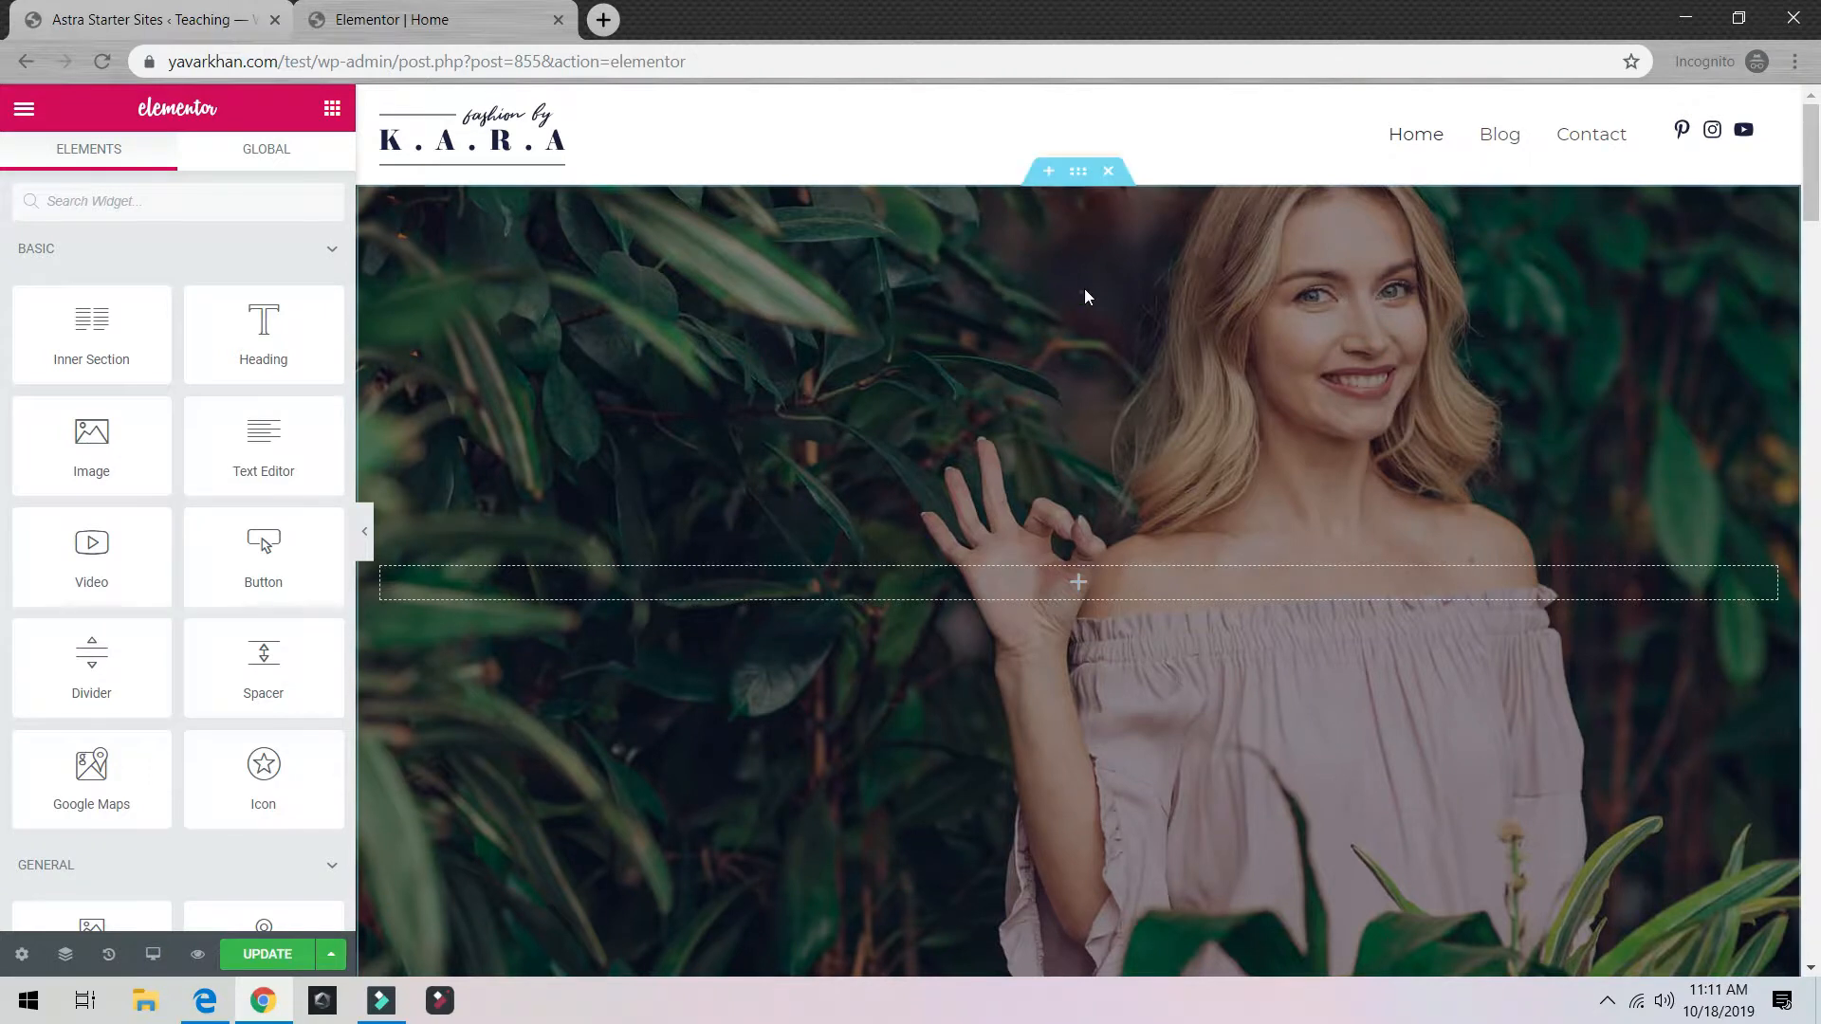
# Step: Remove the hero section's background image under Style > Background, then restore it with Ctrl+Z
pyautogui.click(1074, 176)
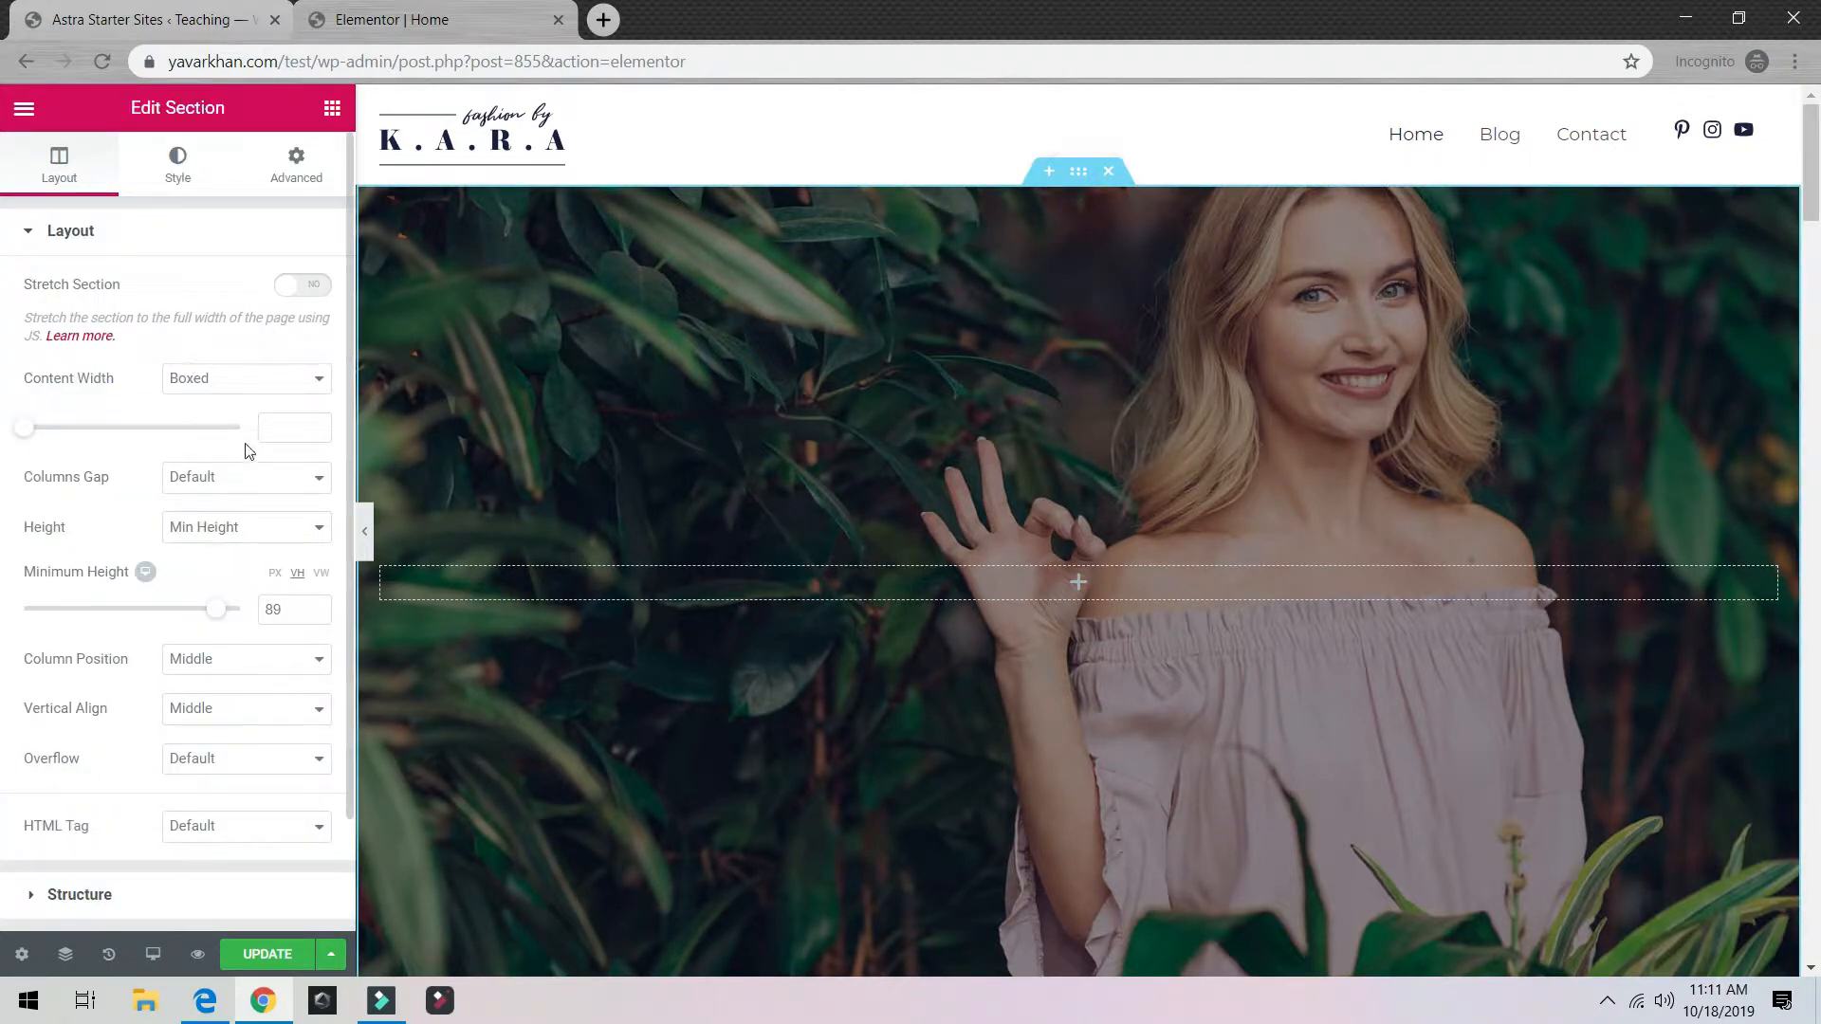
pyautogui.click(180, 159)
pyautogui.moveTo(279, 511)
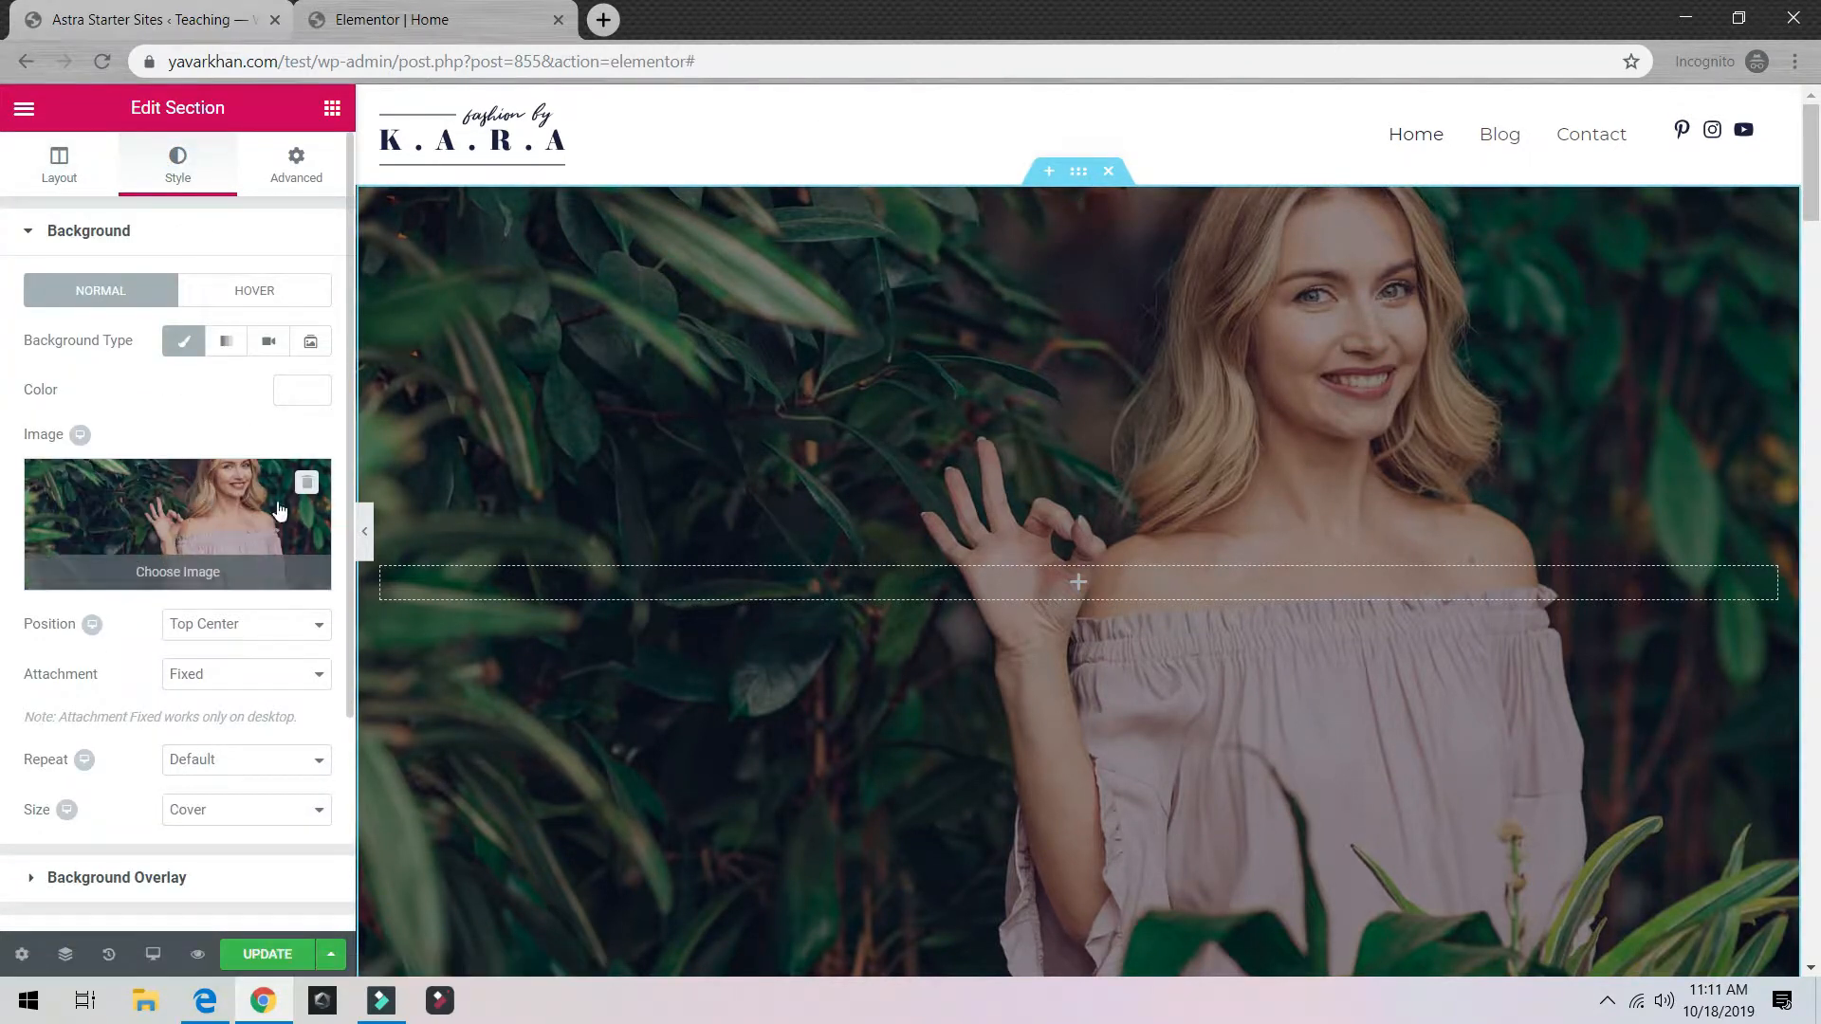
pyautogui.click(305, 482)
pyautogui.click(63, 185)
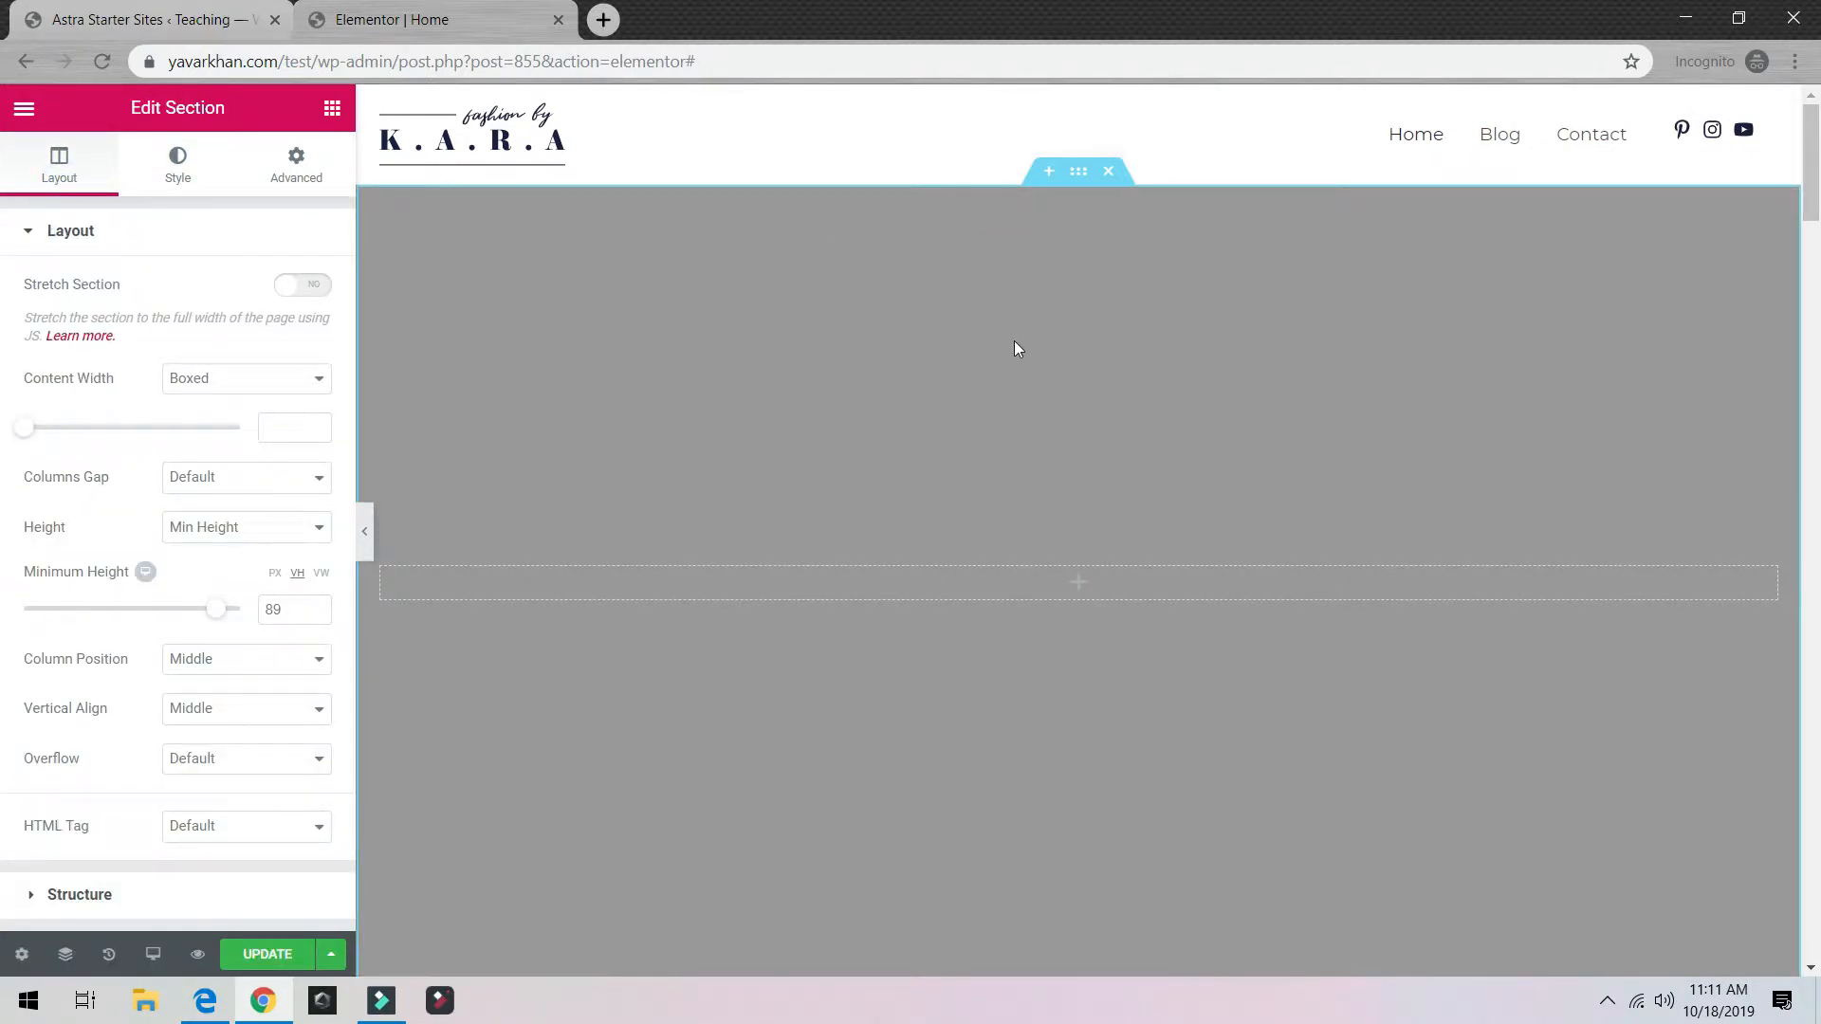
pyautogui.hotkey('ctrl', 'z')
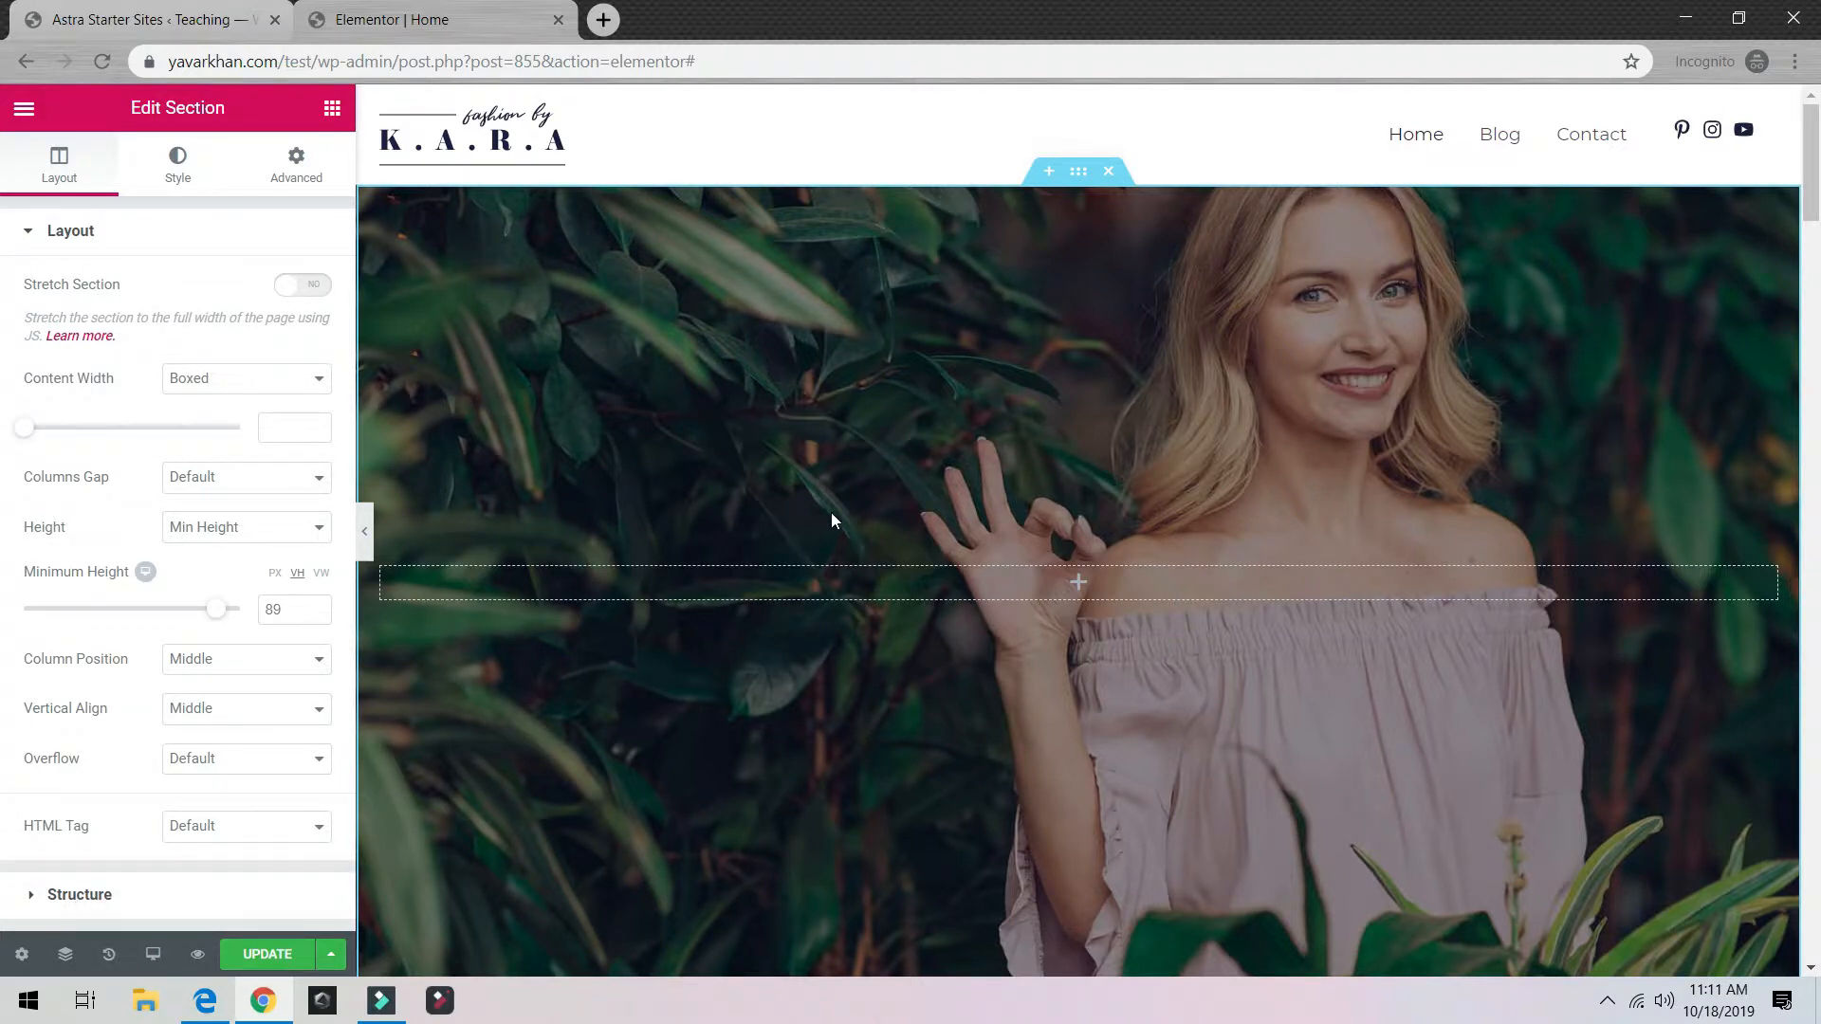
# Step: Restore the deleted hero headings with undo, then delete the 'Own Style with K.A.R.A.' heading
pyautogui.hotkey('ctrl', 'z')
pyautogui.rightClick(1370, 548)
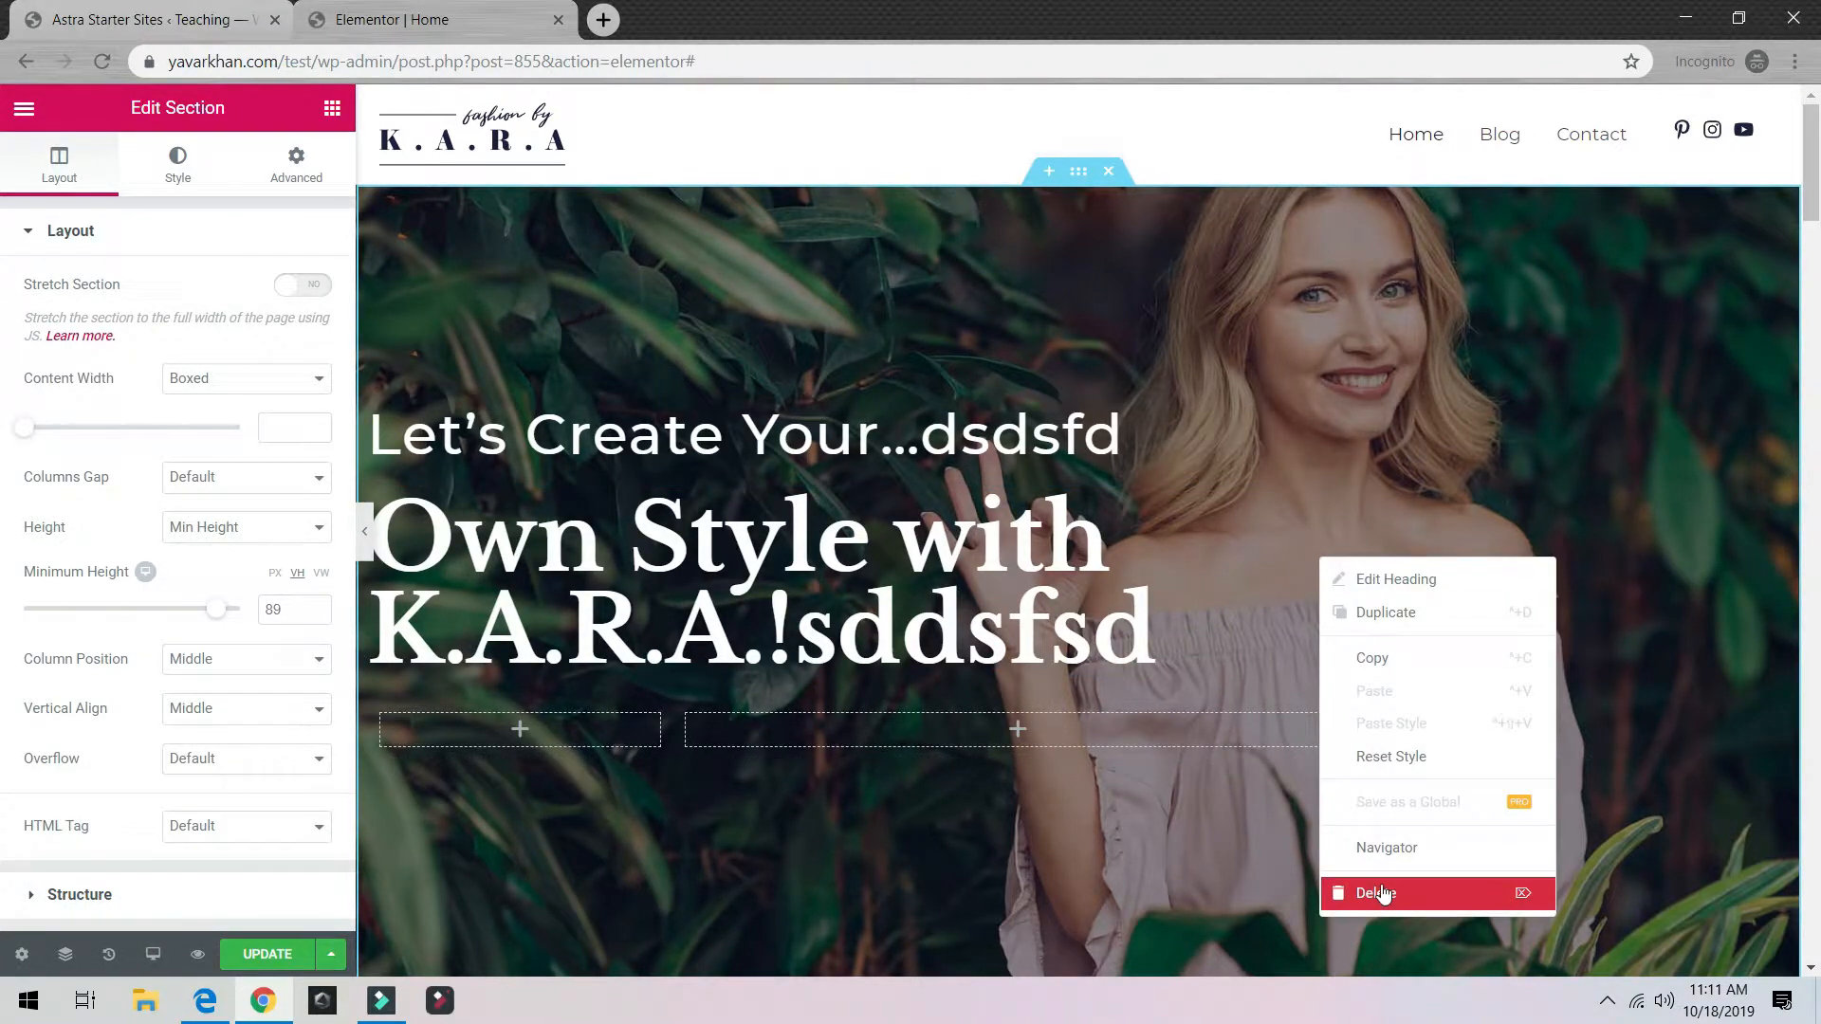
pyautogui.click(1380, 893)
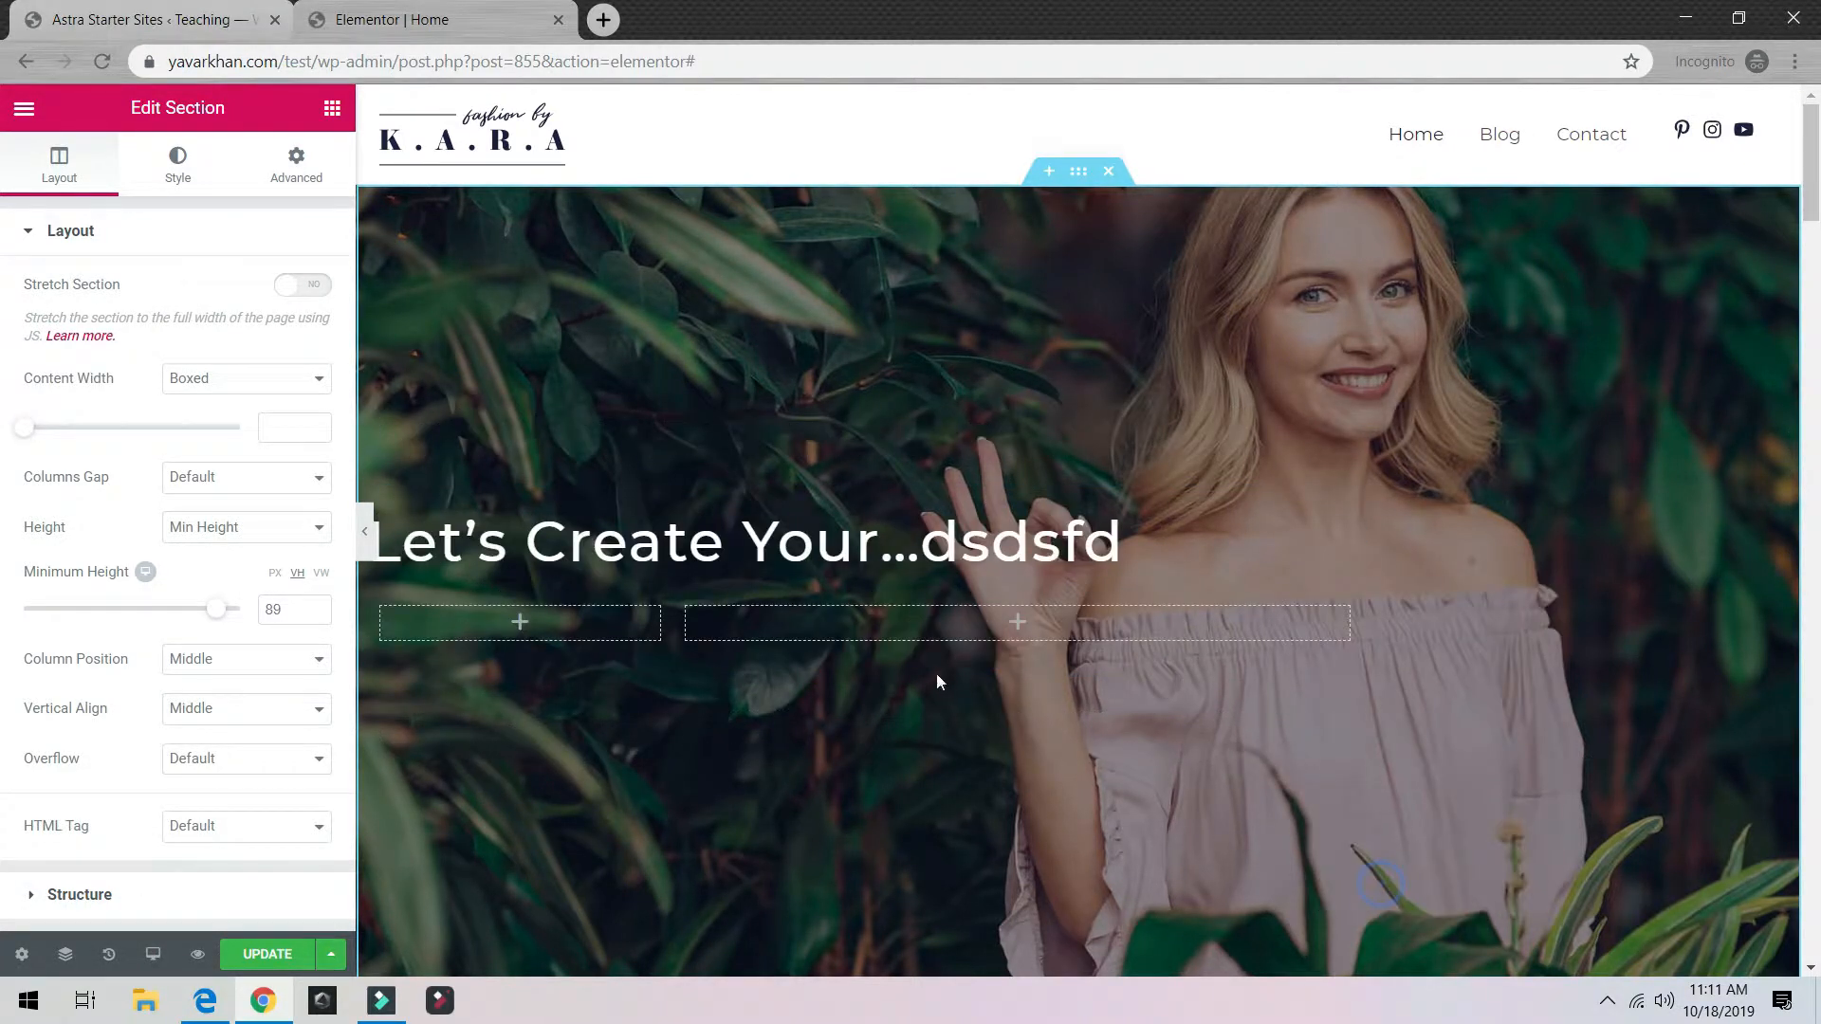
# Step: Add a new Heading below 'Let's Create Your…' and a Button and Image to the right column
pyautogui.click(332, 109)
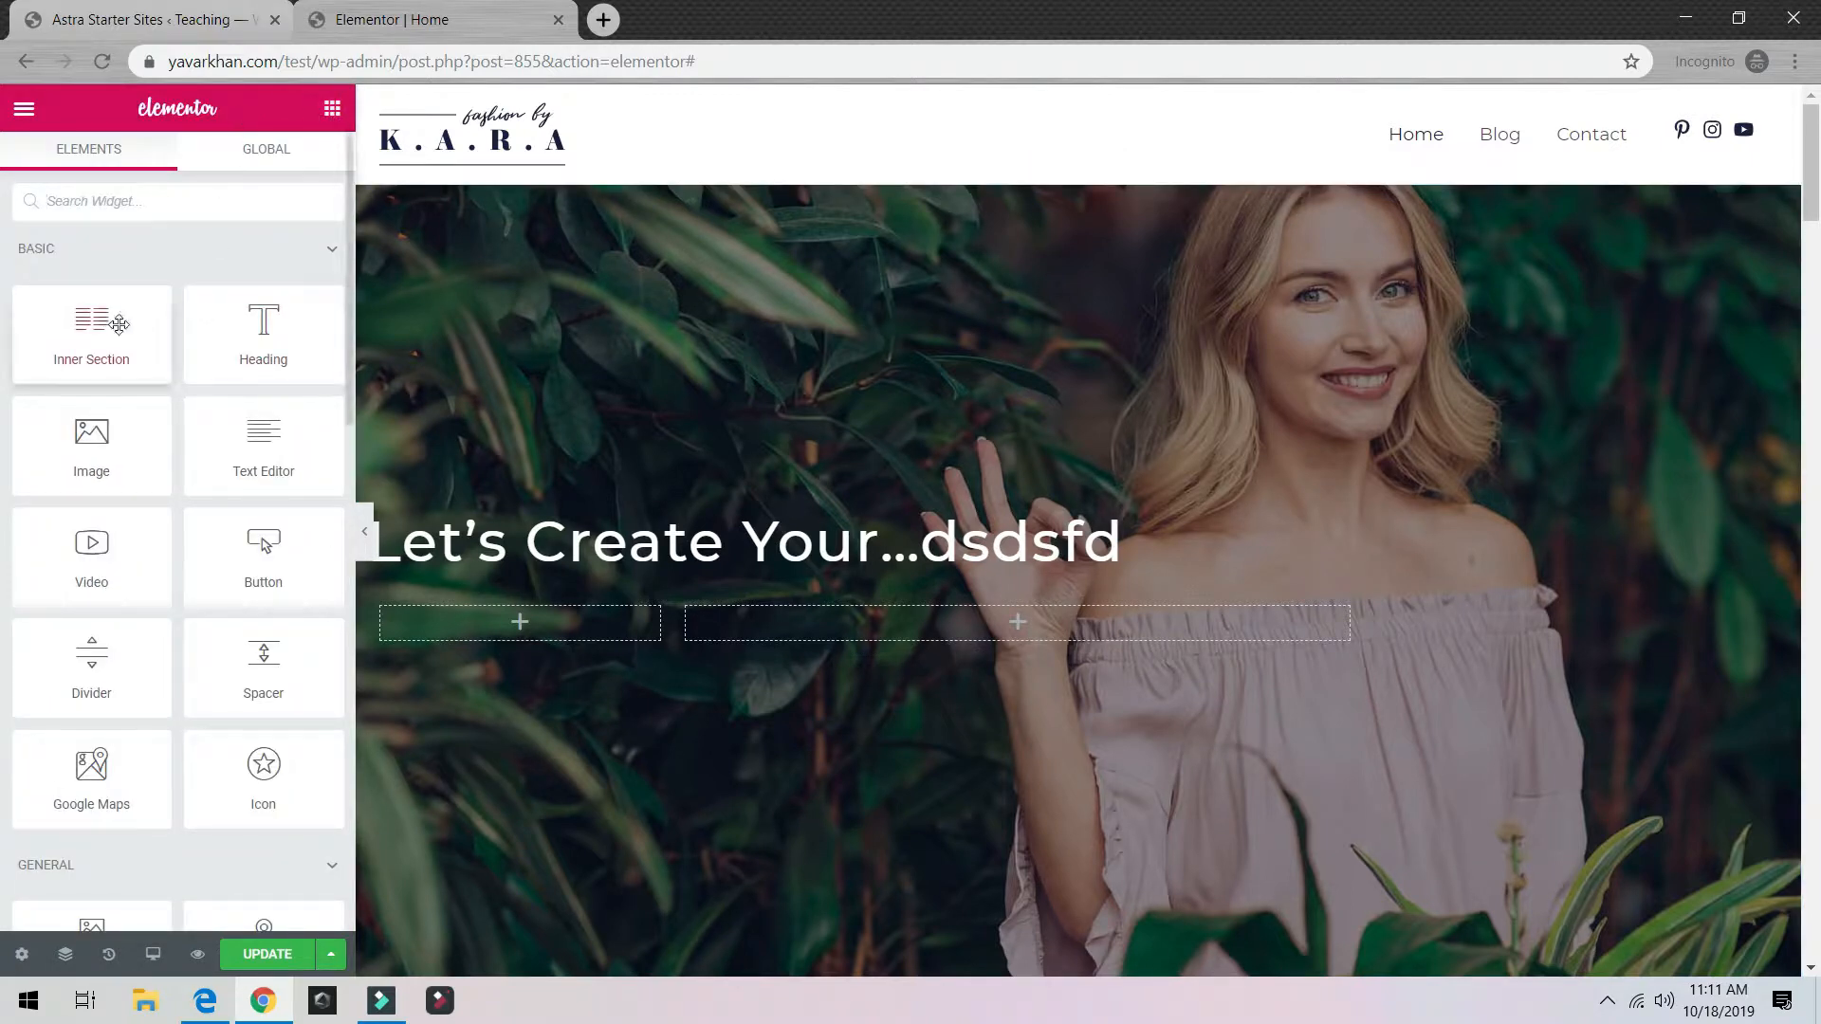
pyautogui.moveTo(263, 332); pyautogui.dragTo(845, 515)
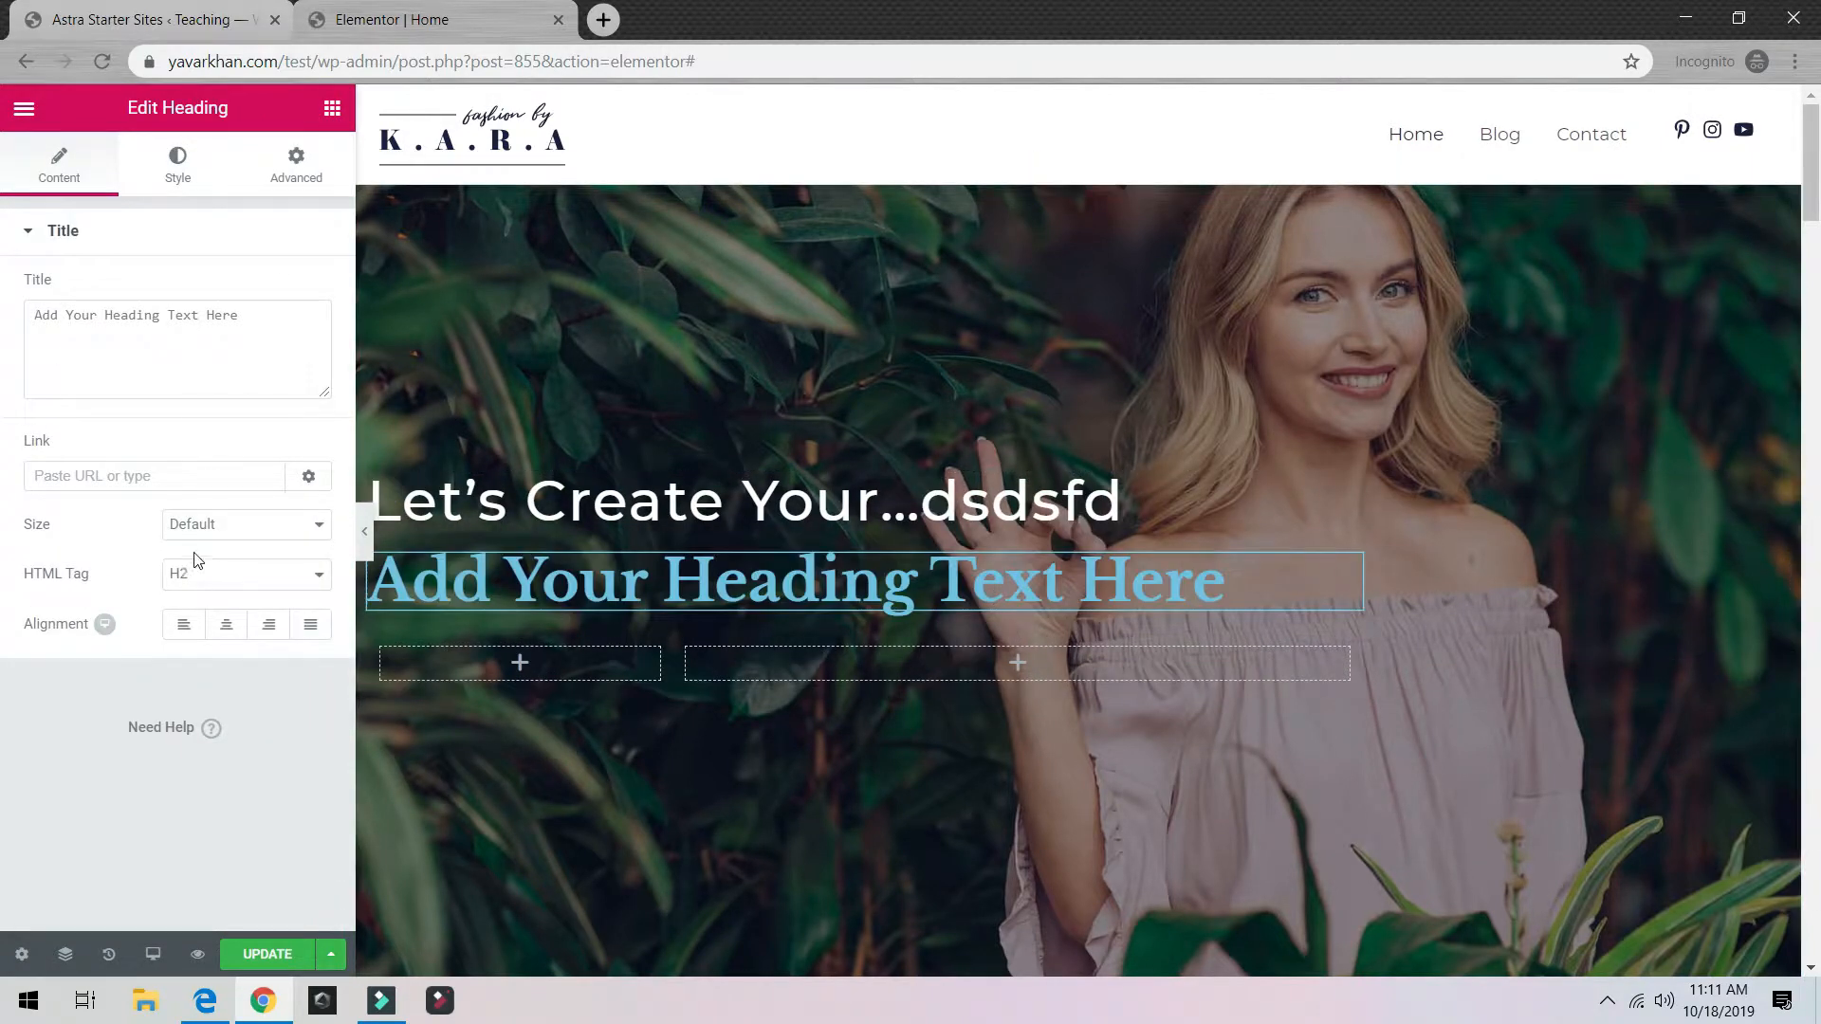
pyautogui.click(332, 108)
pyautogui.moveTo(262, 559); pyautogui.dragTo(1021, 667)
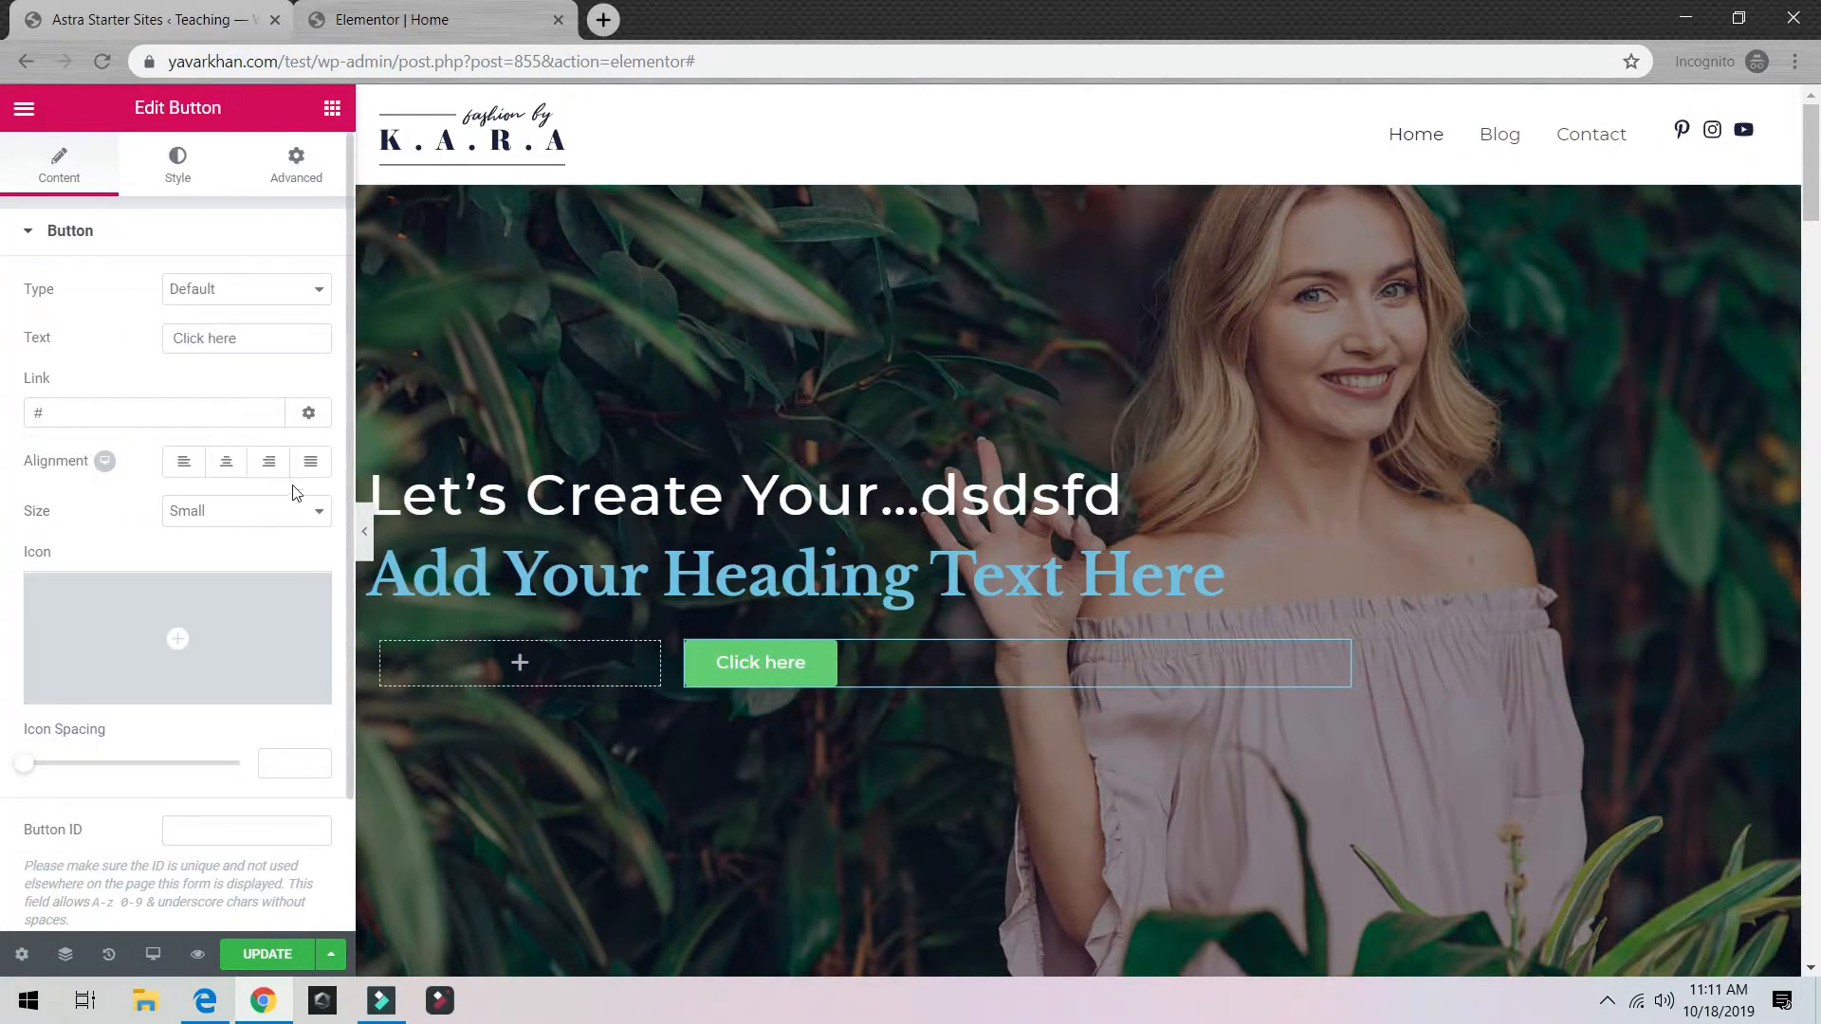
pyautogui.click(332, 109)
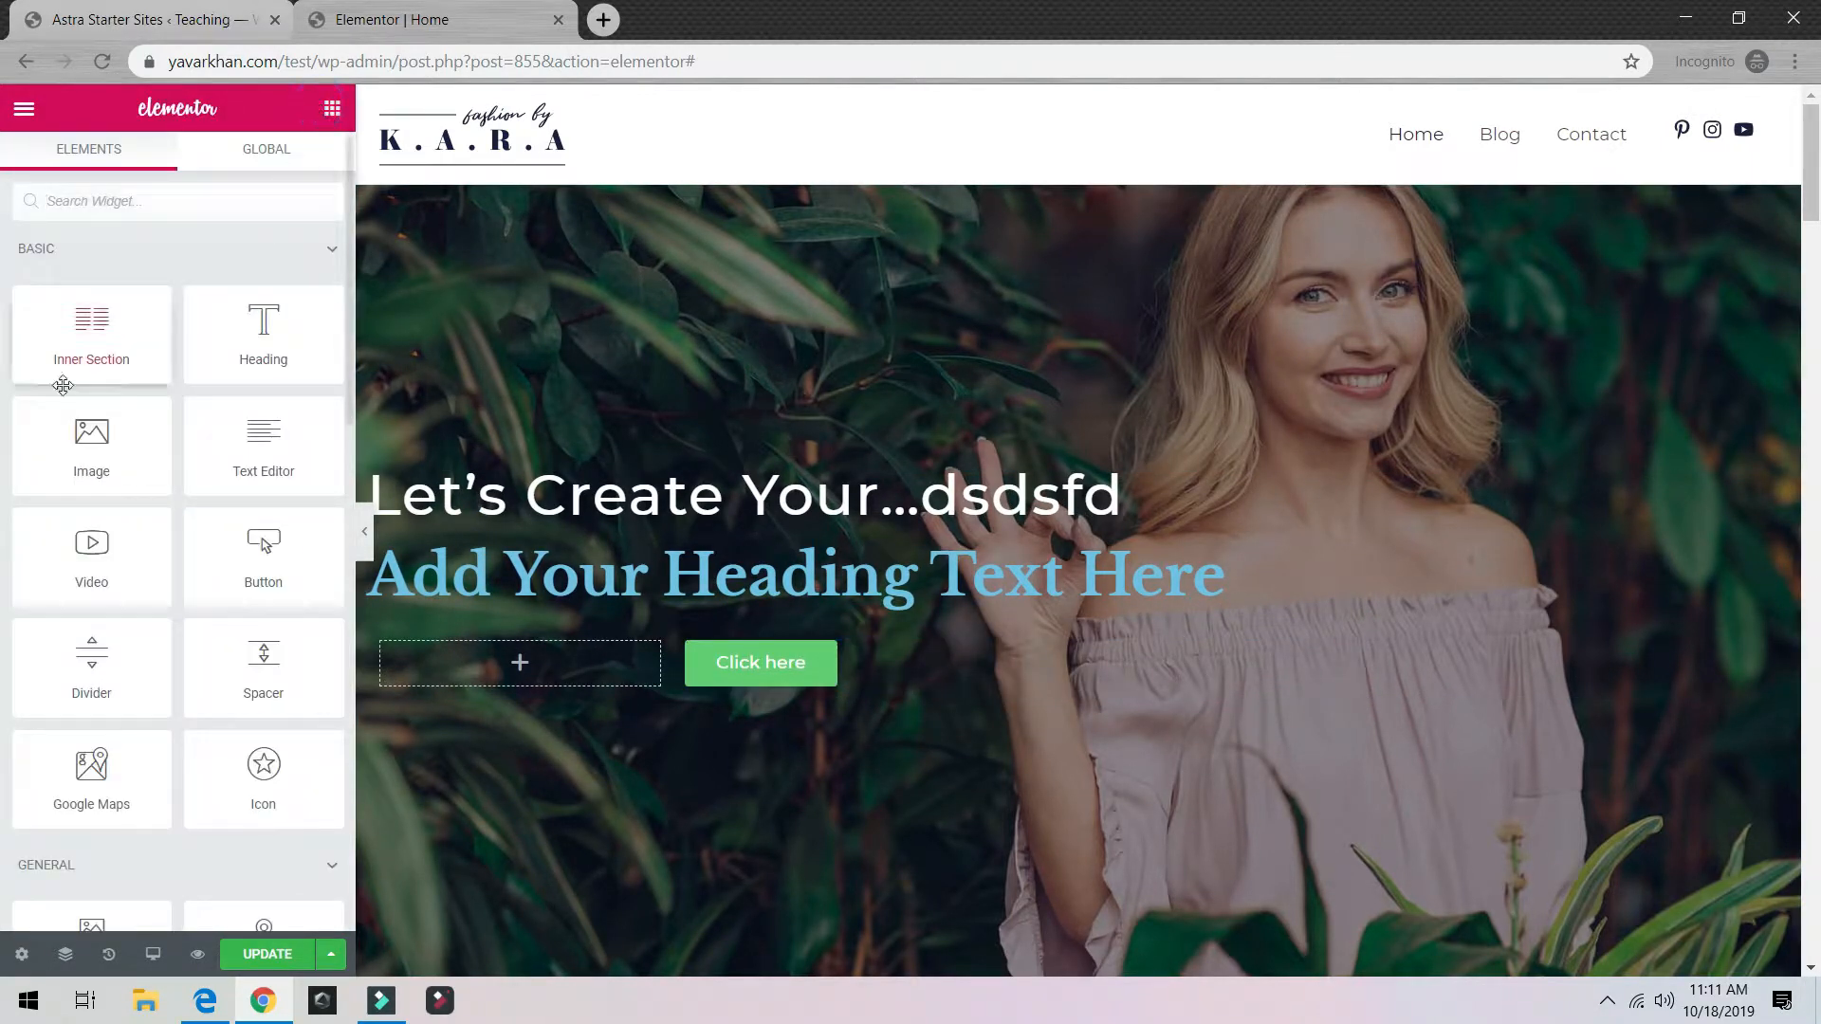
pyautogui.moveTo(84, 455); pyautogui.dragTo(1006, 675)
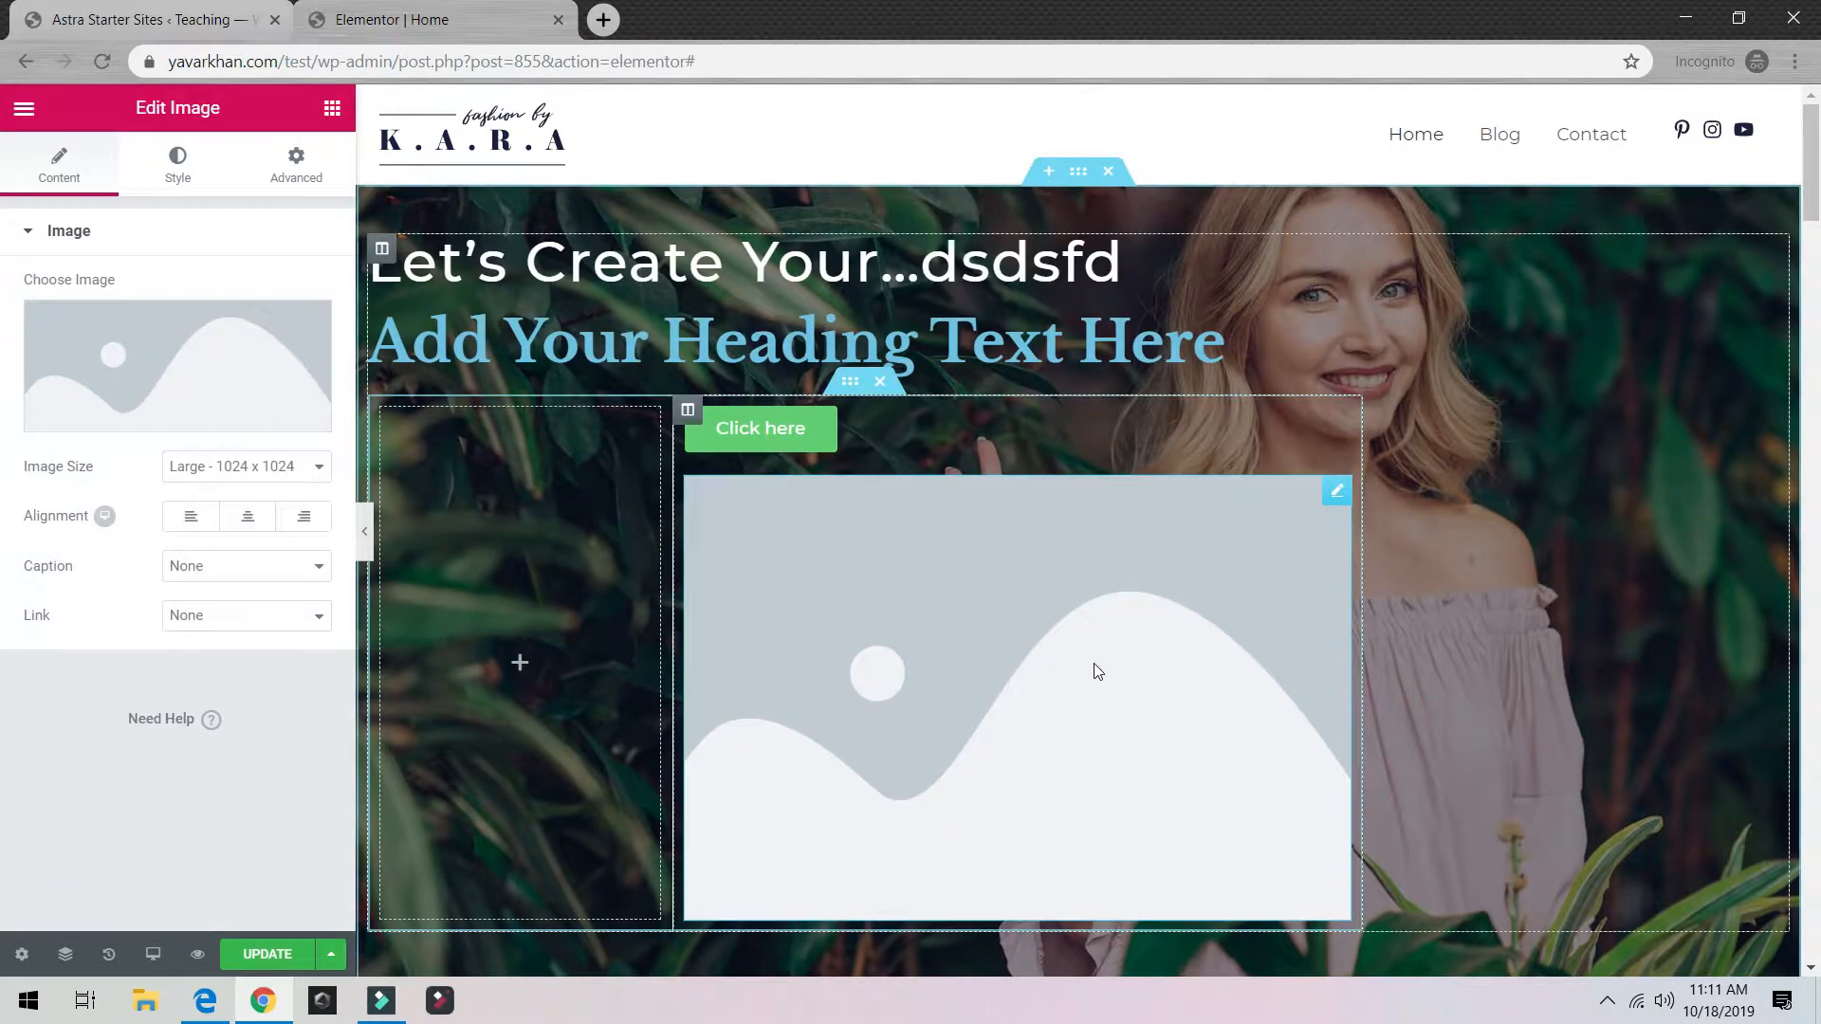
# Step: Delete the placeholder image and the 'Click here' button so the columns are empty
pyautogui.click(332, 108)
pyautogui.scroll(-3, 251, 607)
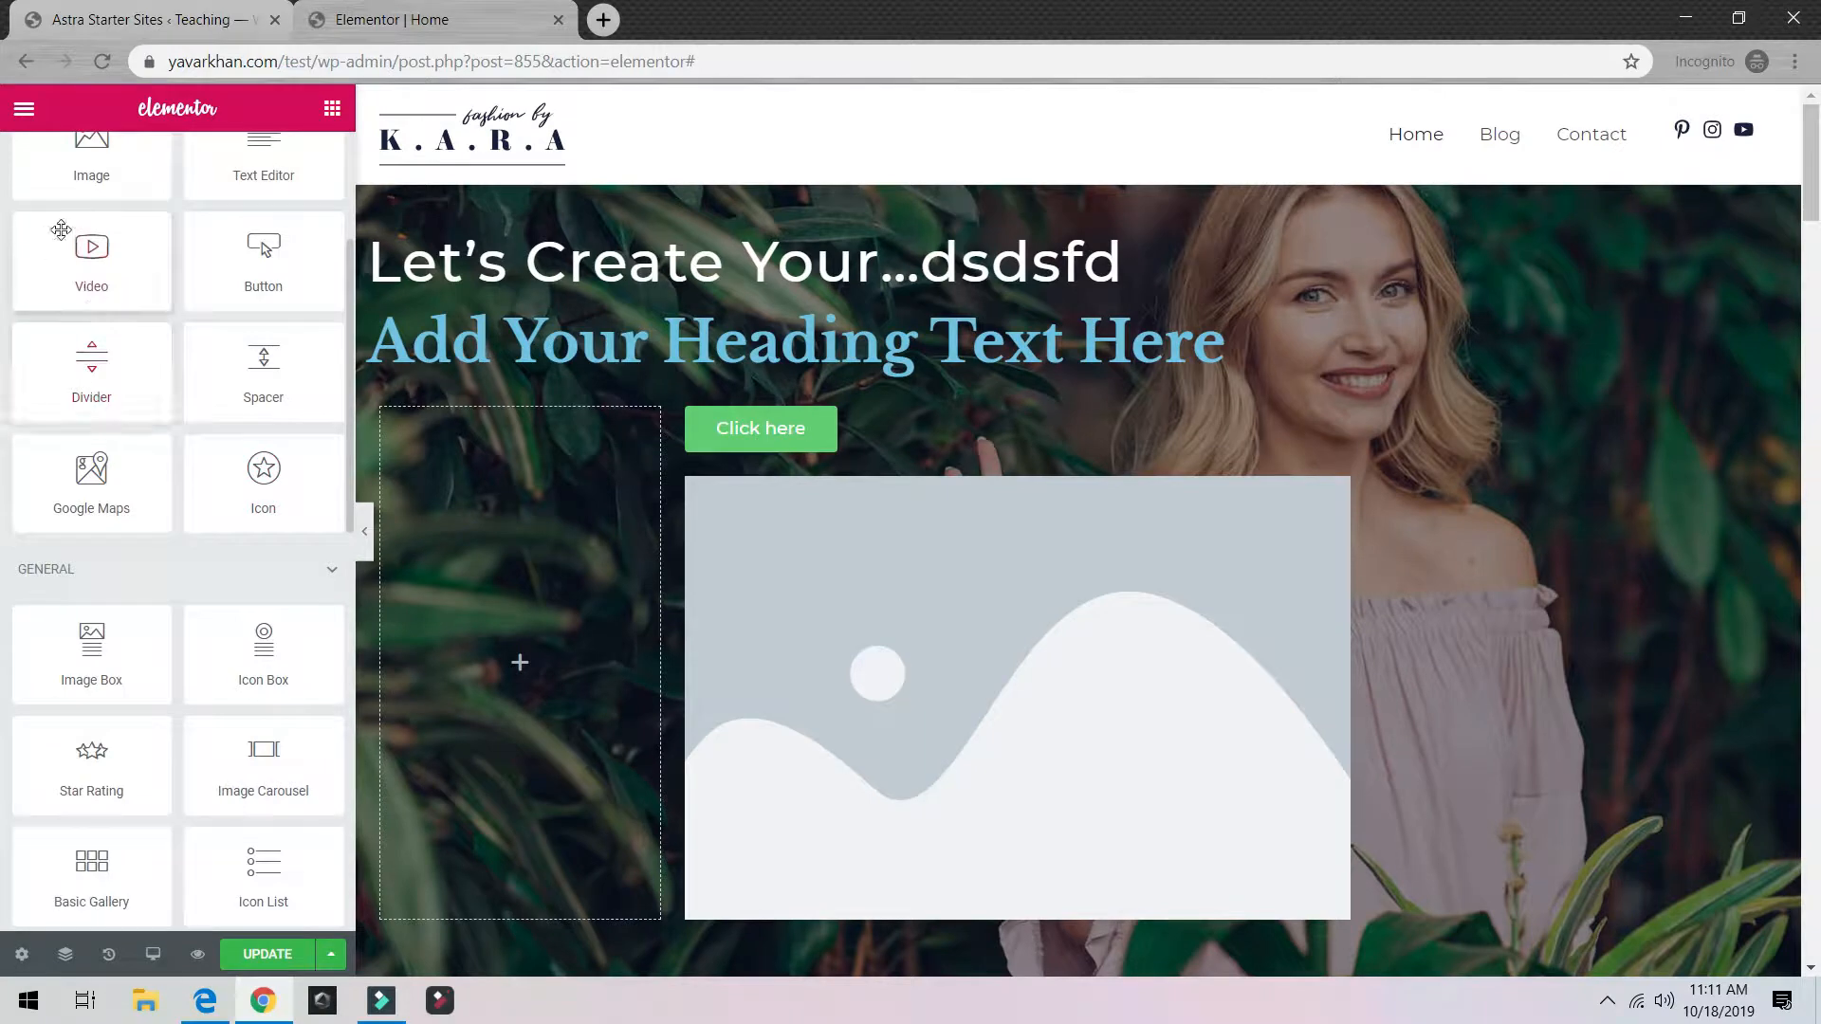
pyautogui.scroll(-5, 91, 531)
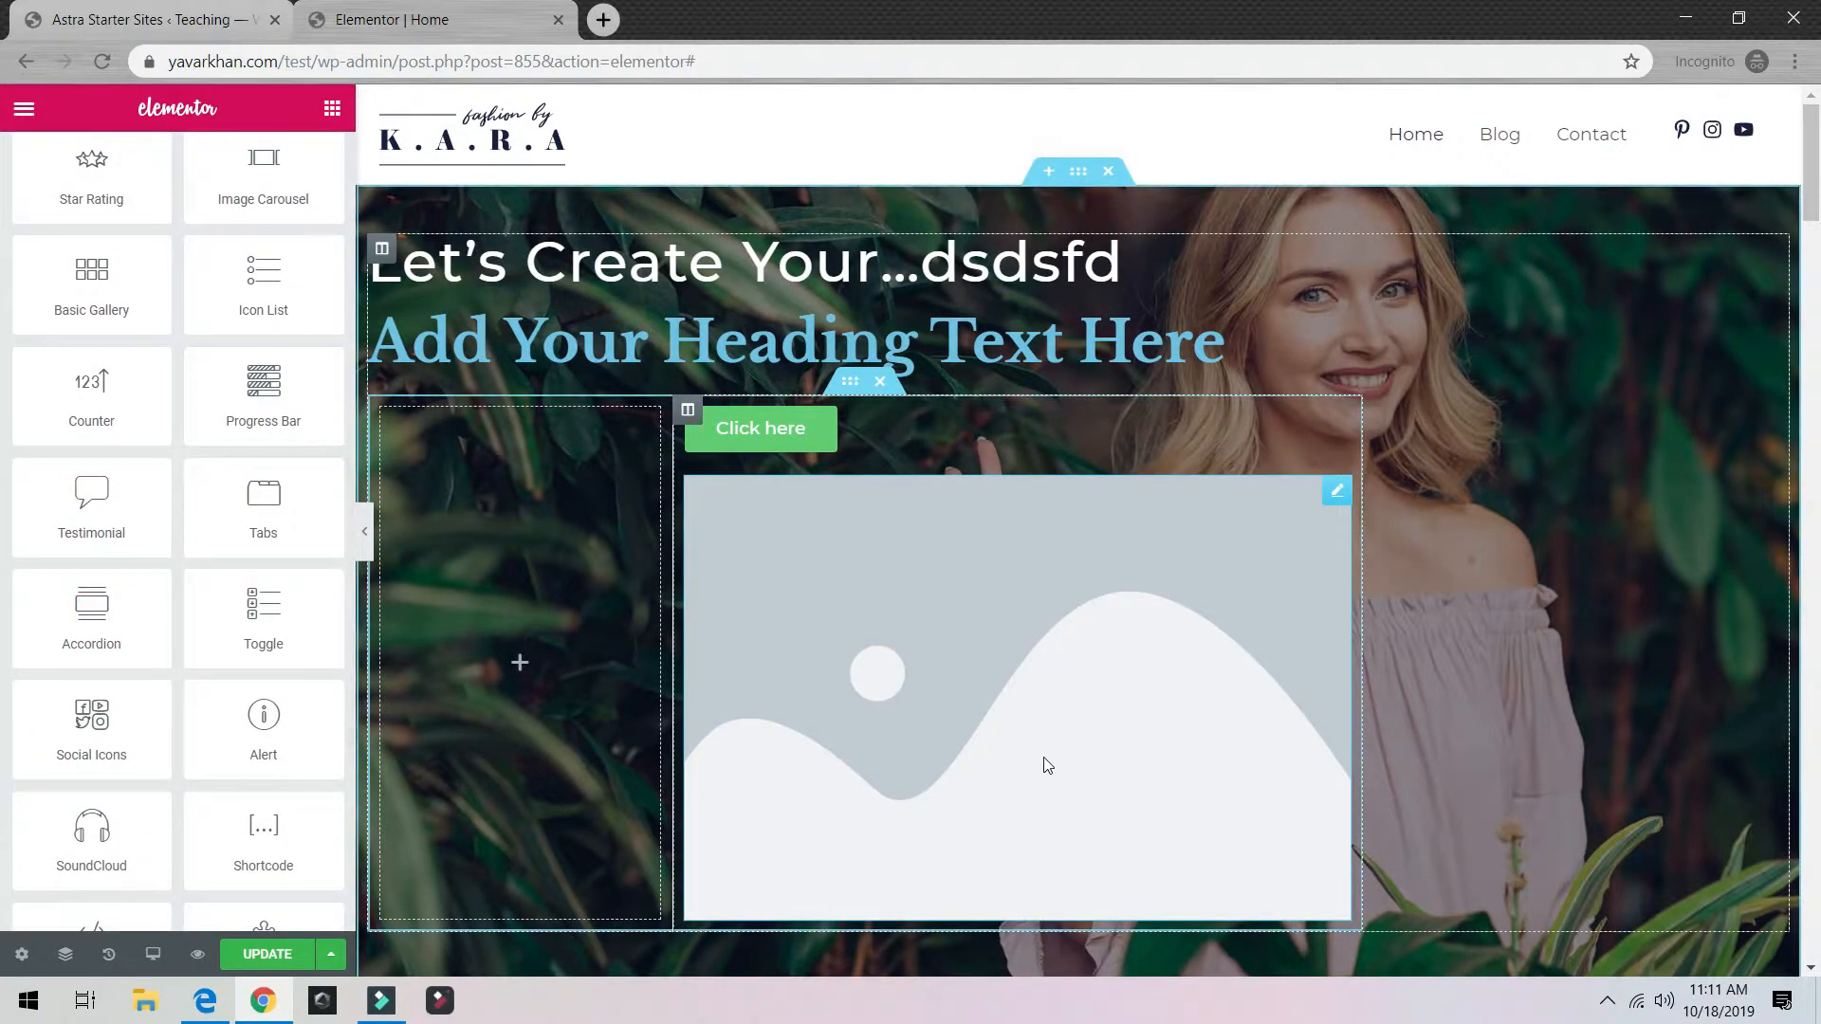
pyautogui.rightClick(1048, 766)
pyautogui.click(1100, 953)
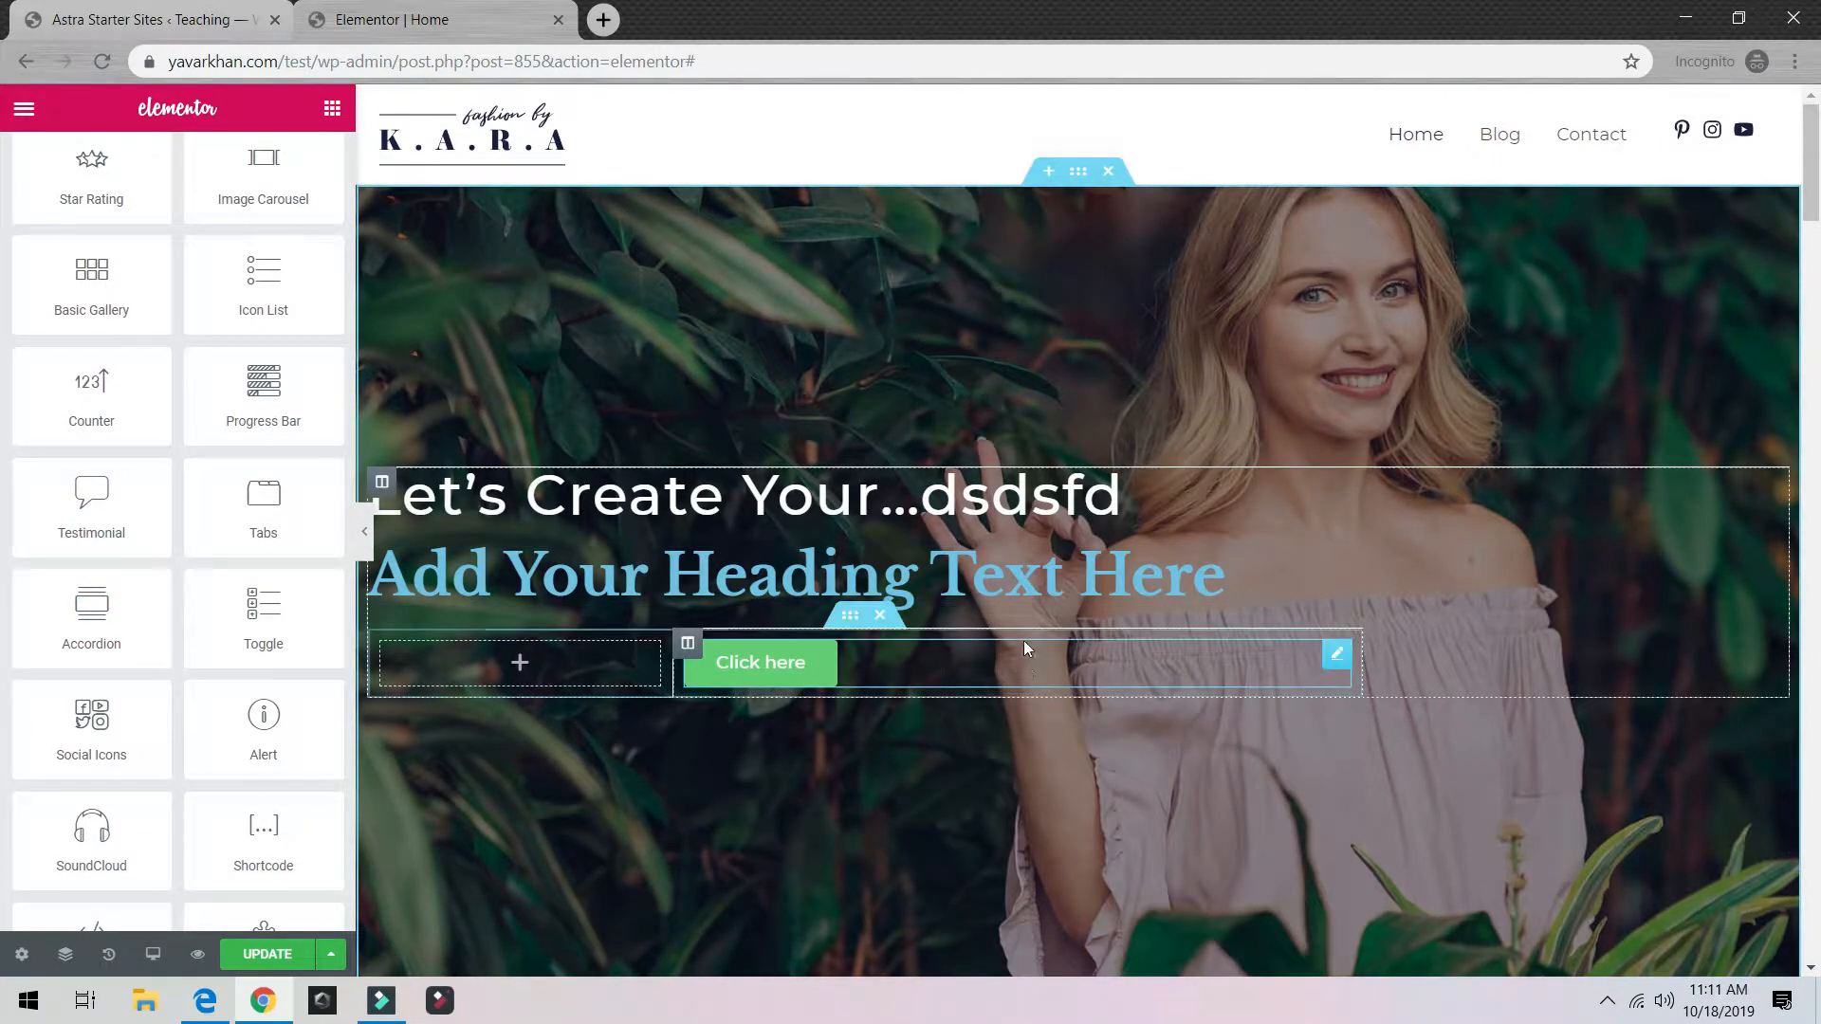
pyautogui.rightClick(1032, 664)
pyautogui.click(1110, 953)
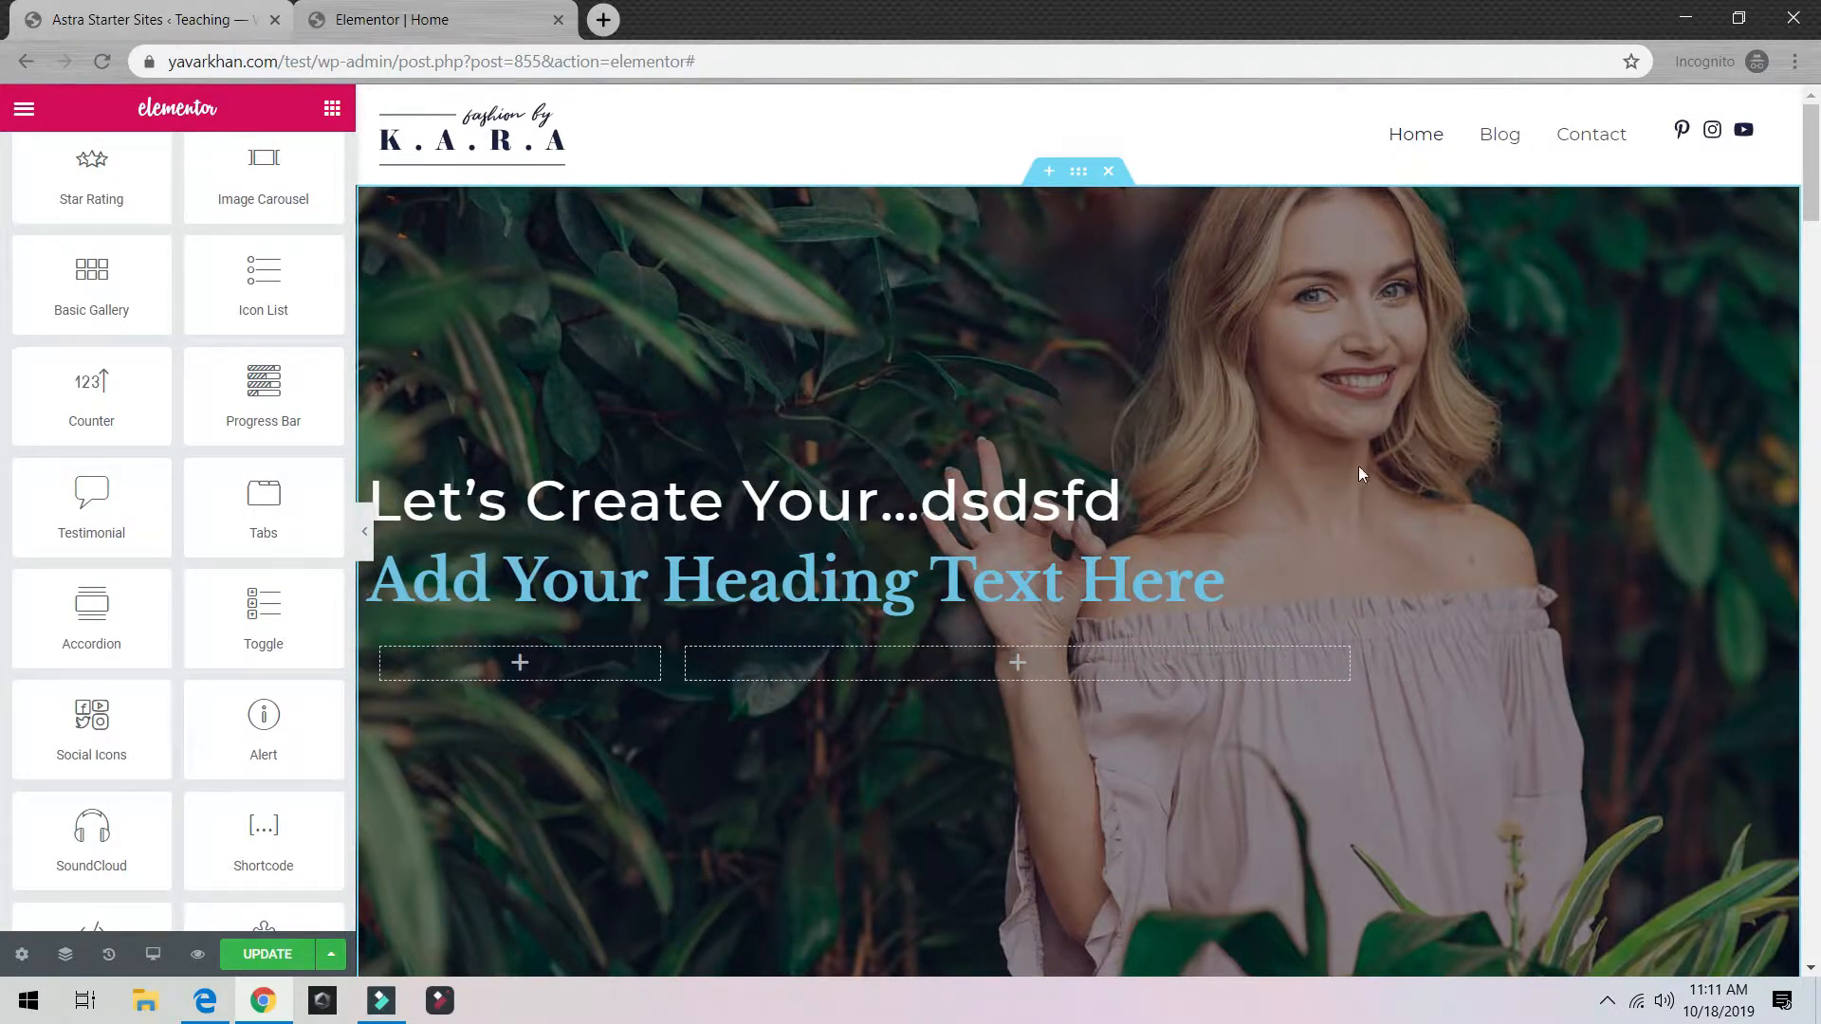
# Step: Preview the 'Our company is a collective of amazing people…' block in the library's Blocks and insert it
pyautogui.click(1047, 173)
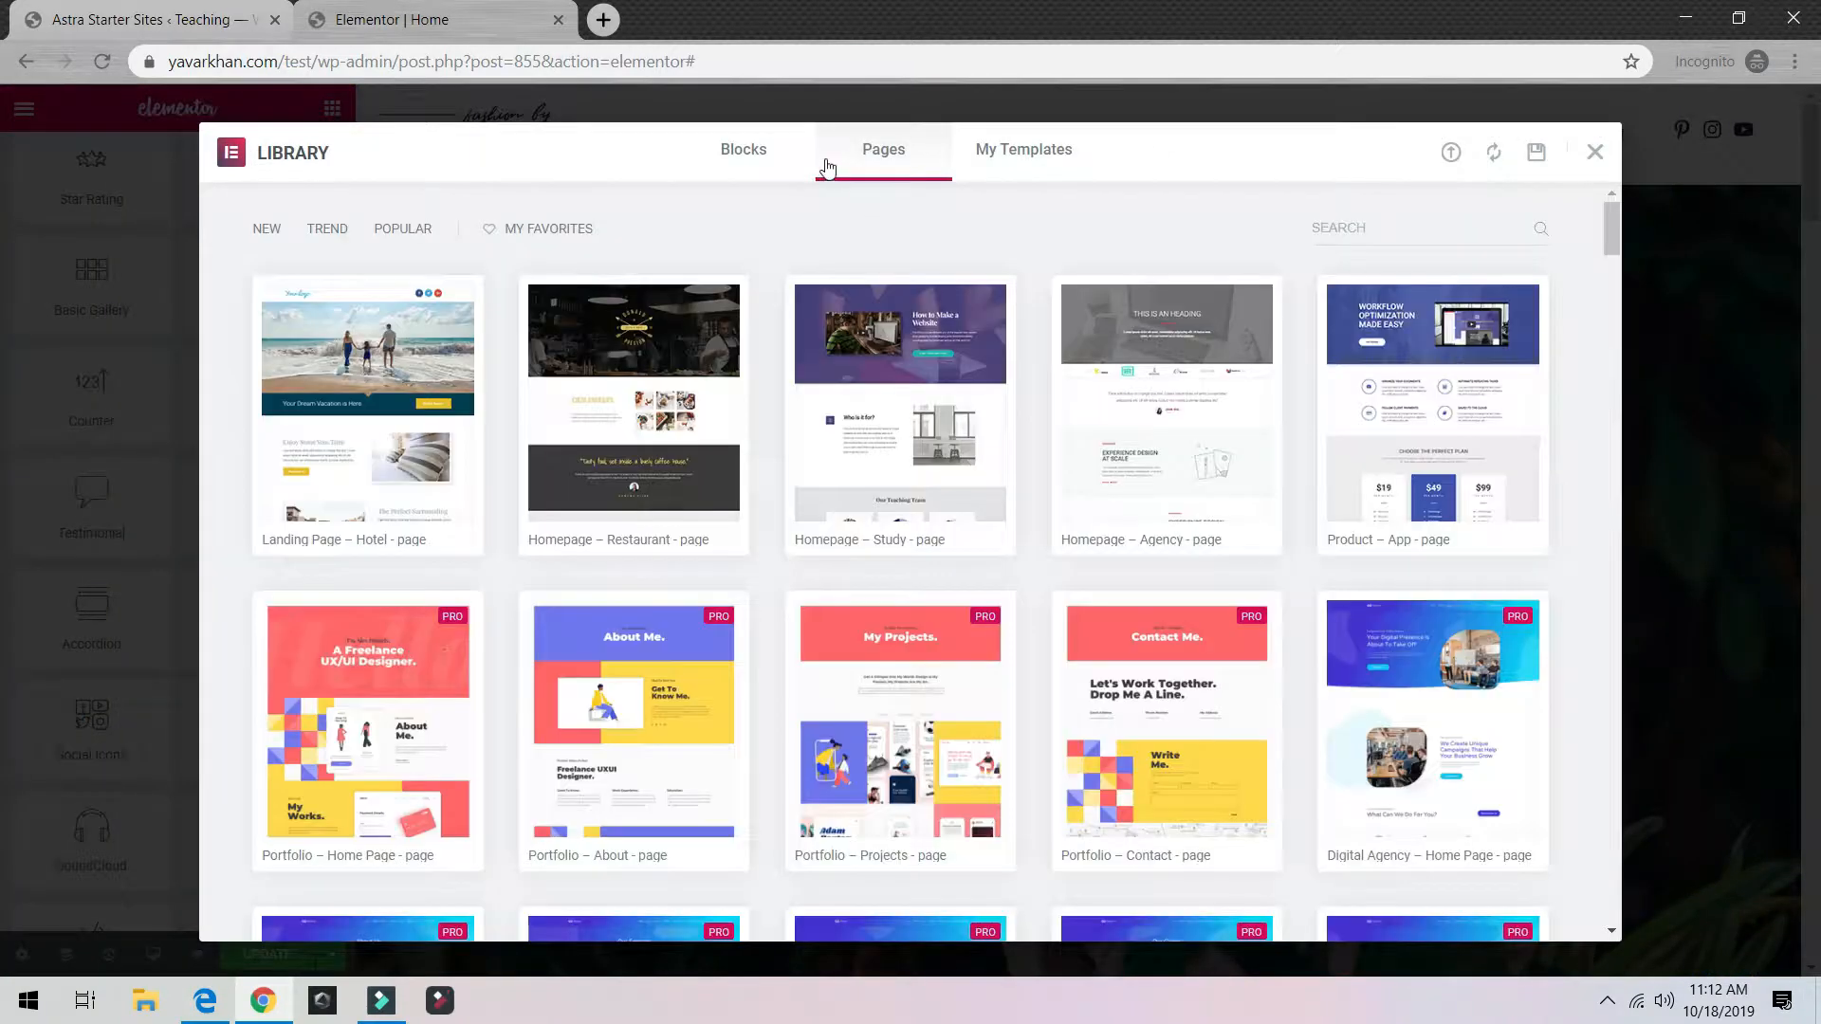
pyautogui.click(746, 151)
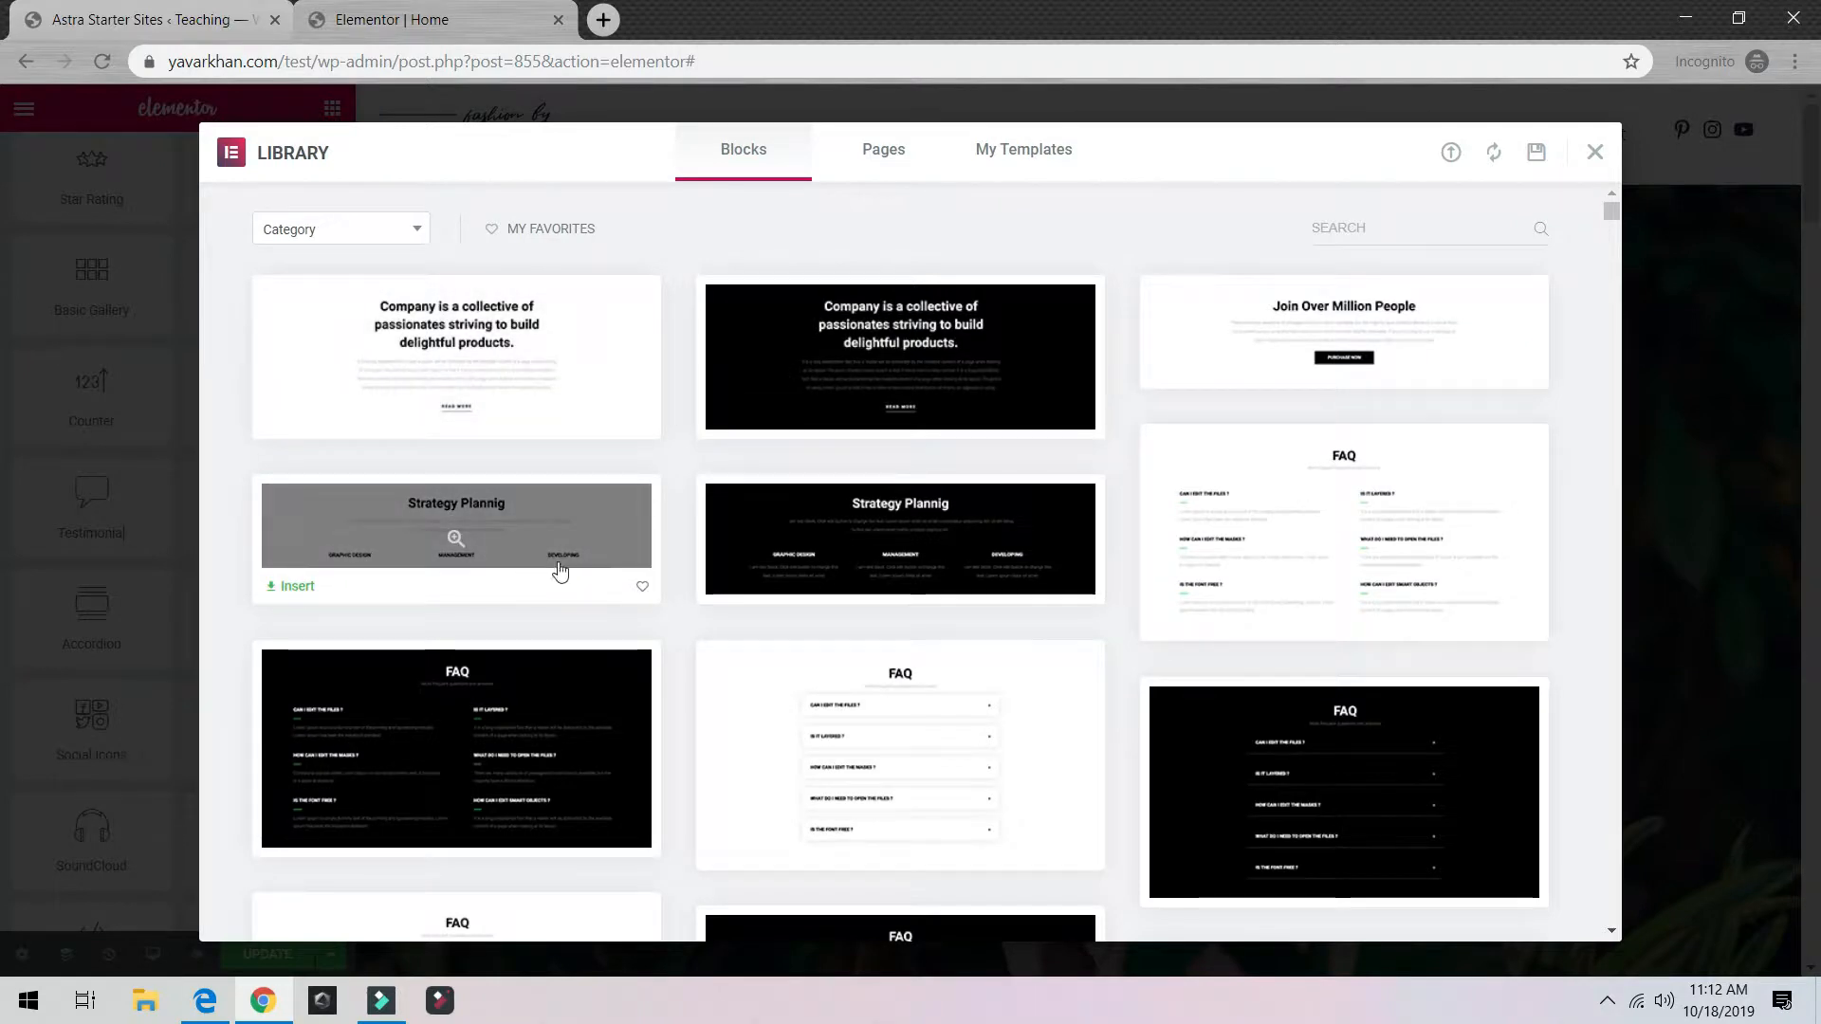
pyautogui.scroll(-5, 854, 569)
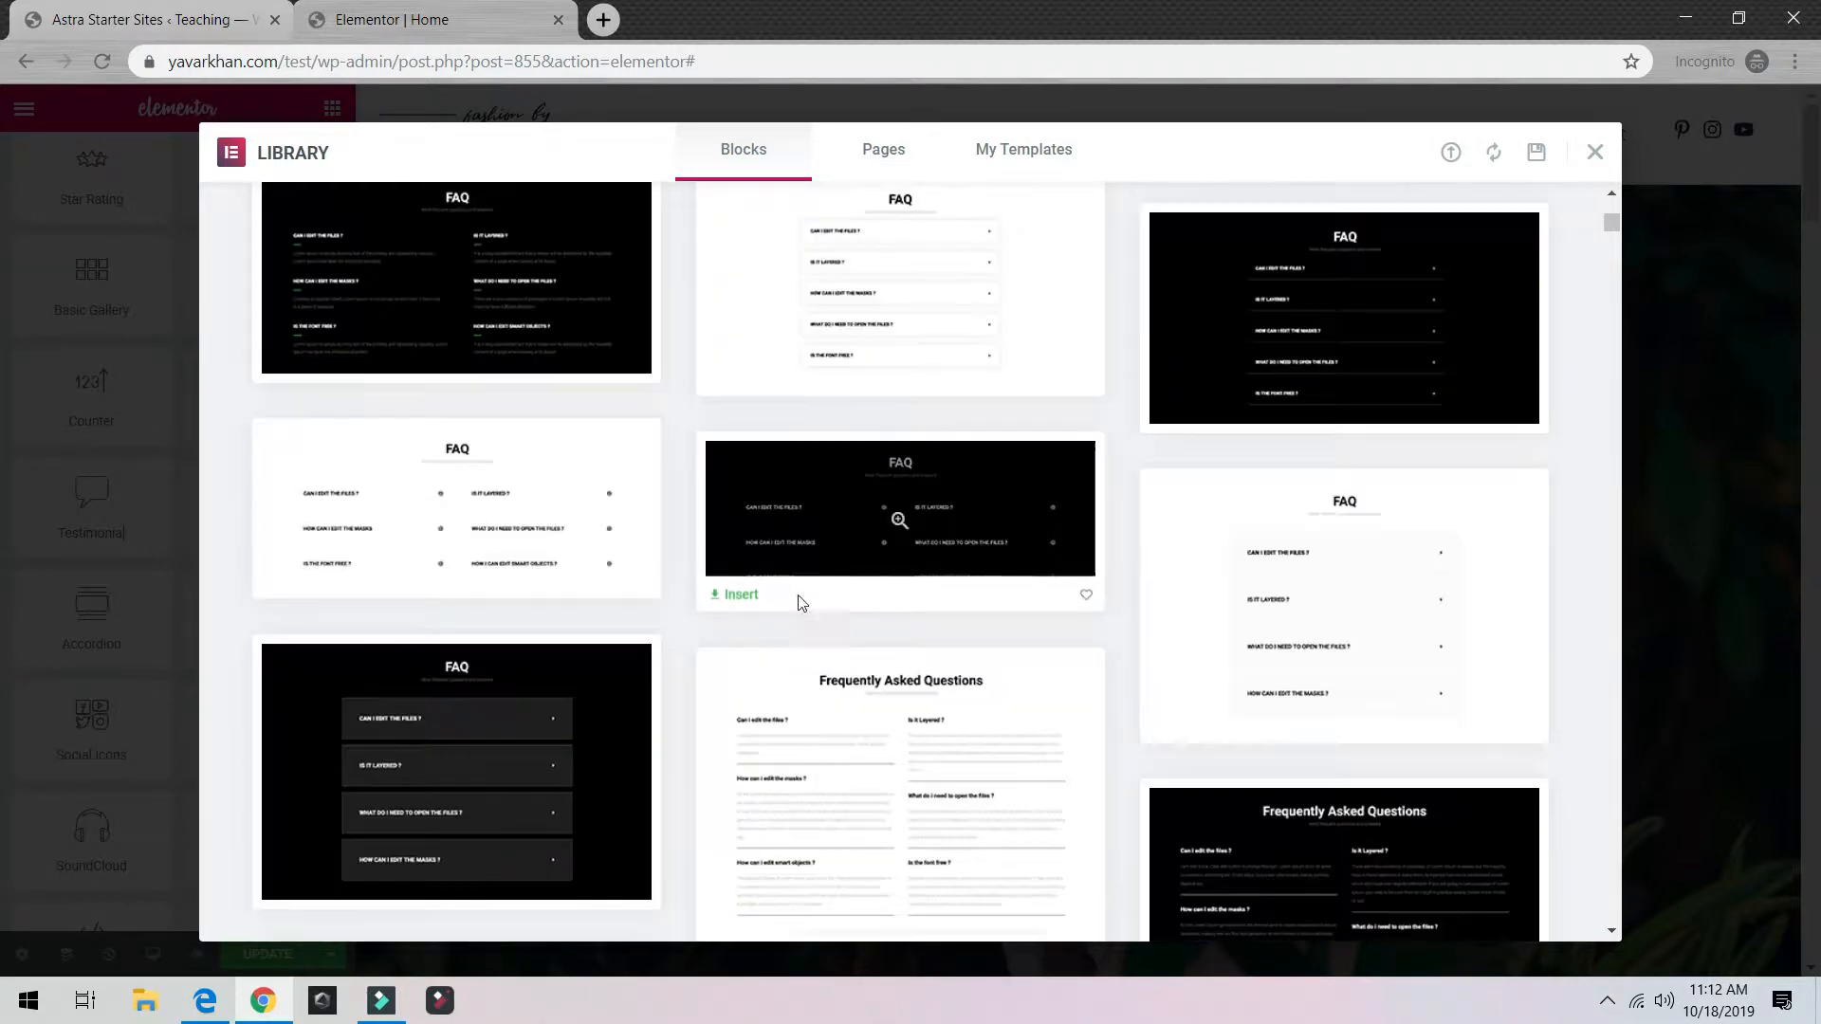
pyautogui.scroll(-10, 429, 586)
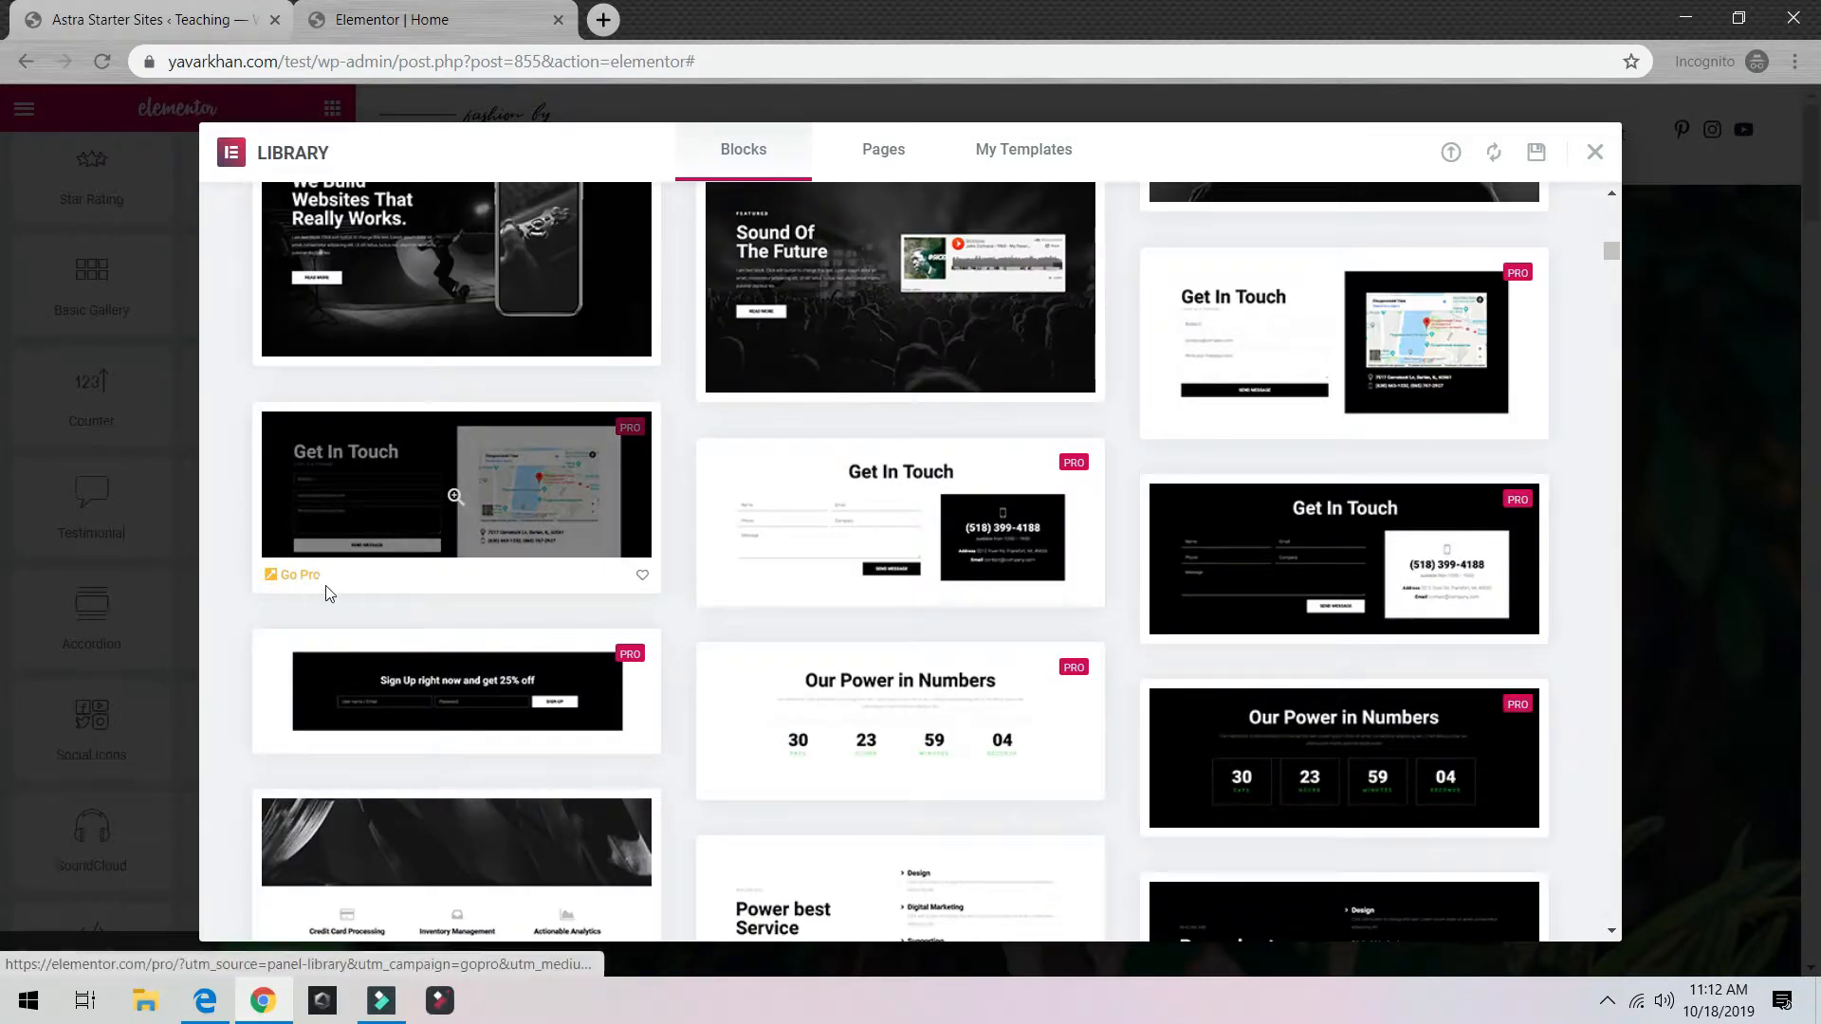
pyautogui.scroll(15, 473, 569)
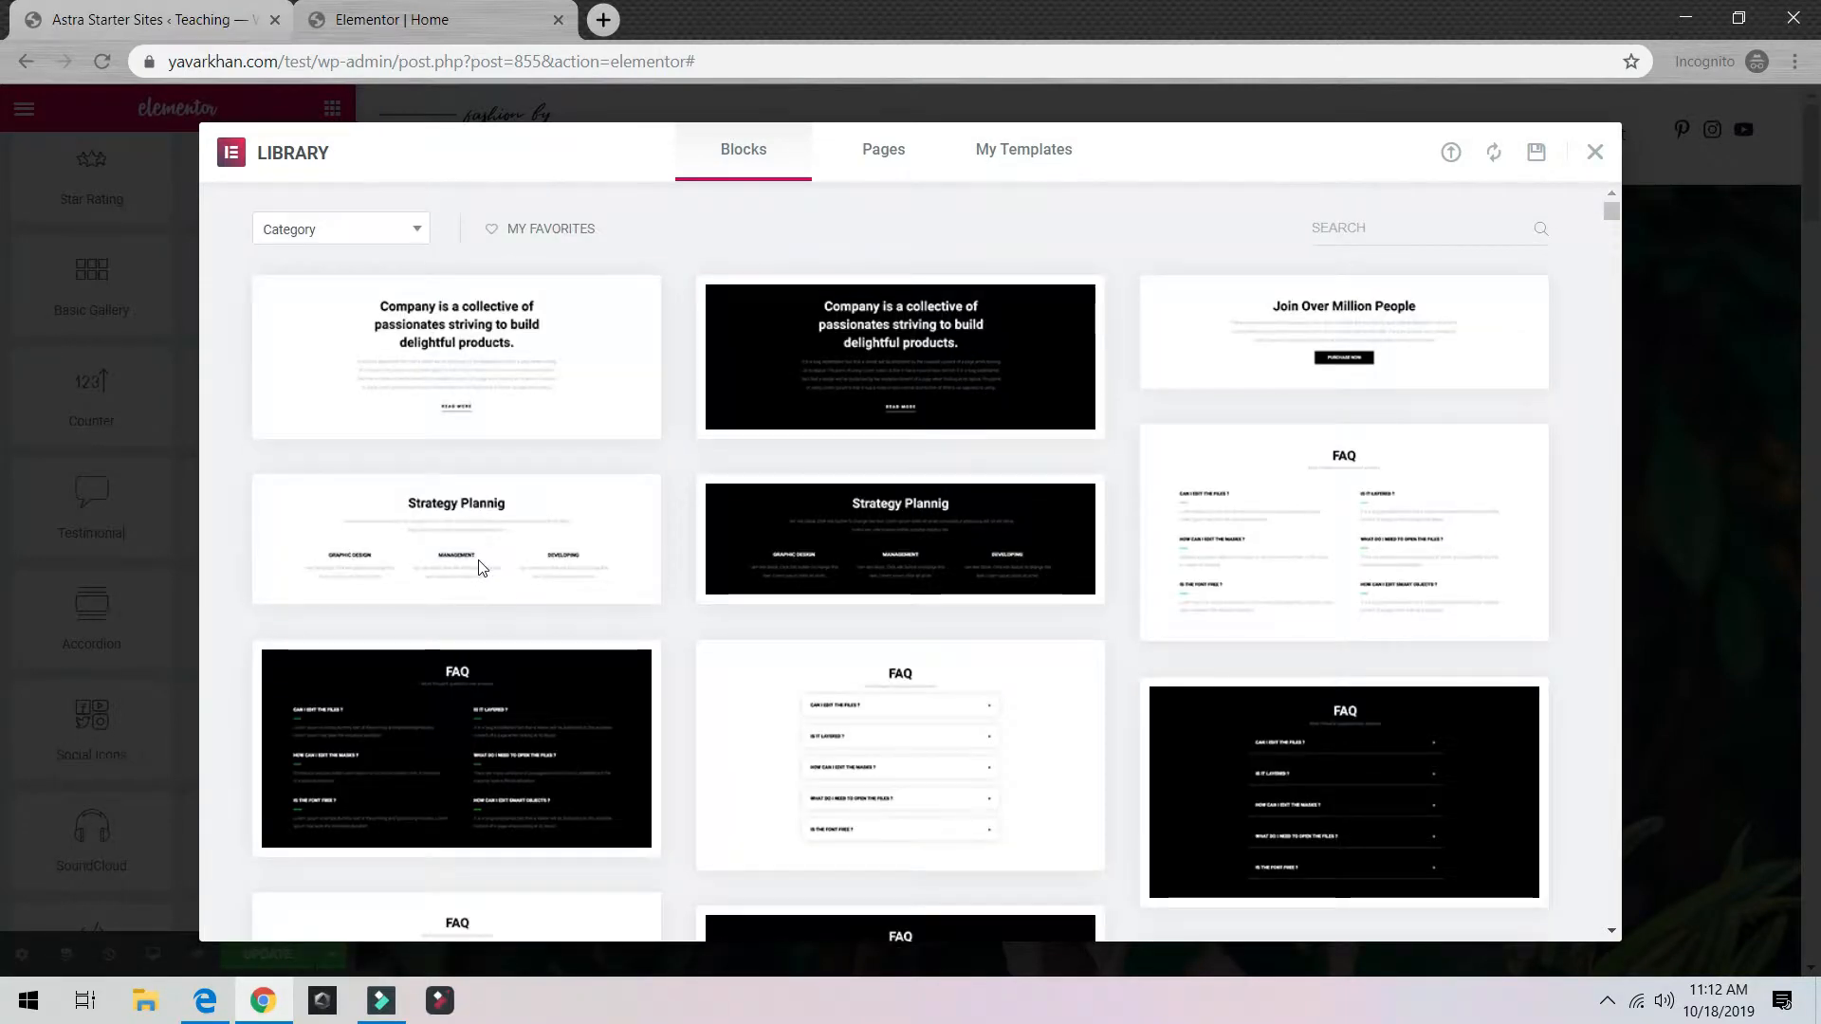
pyautogui.click(478, 354)
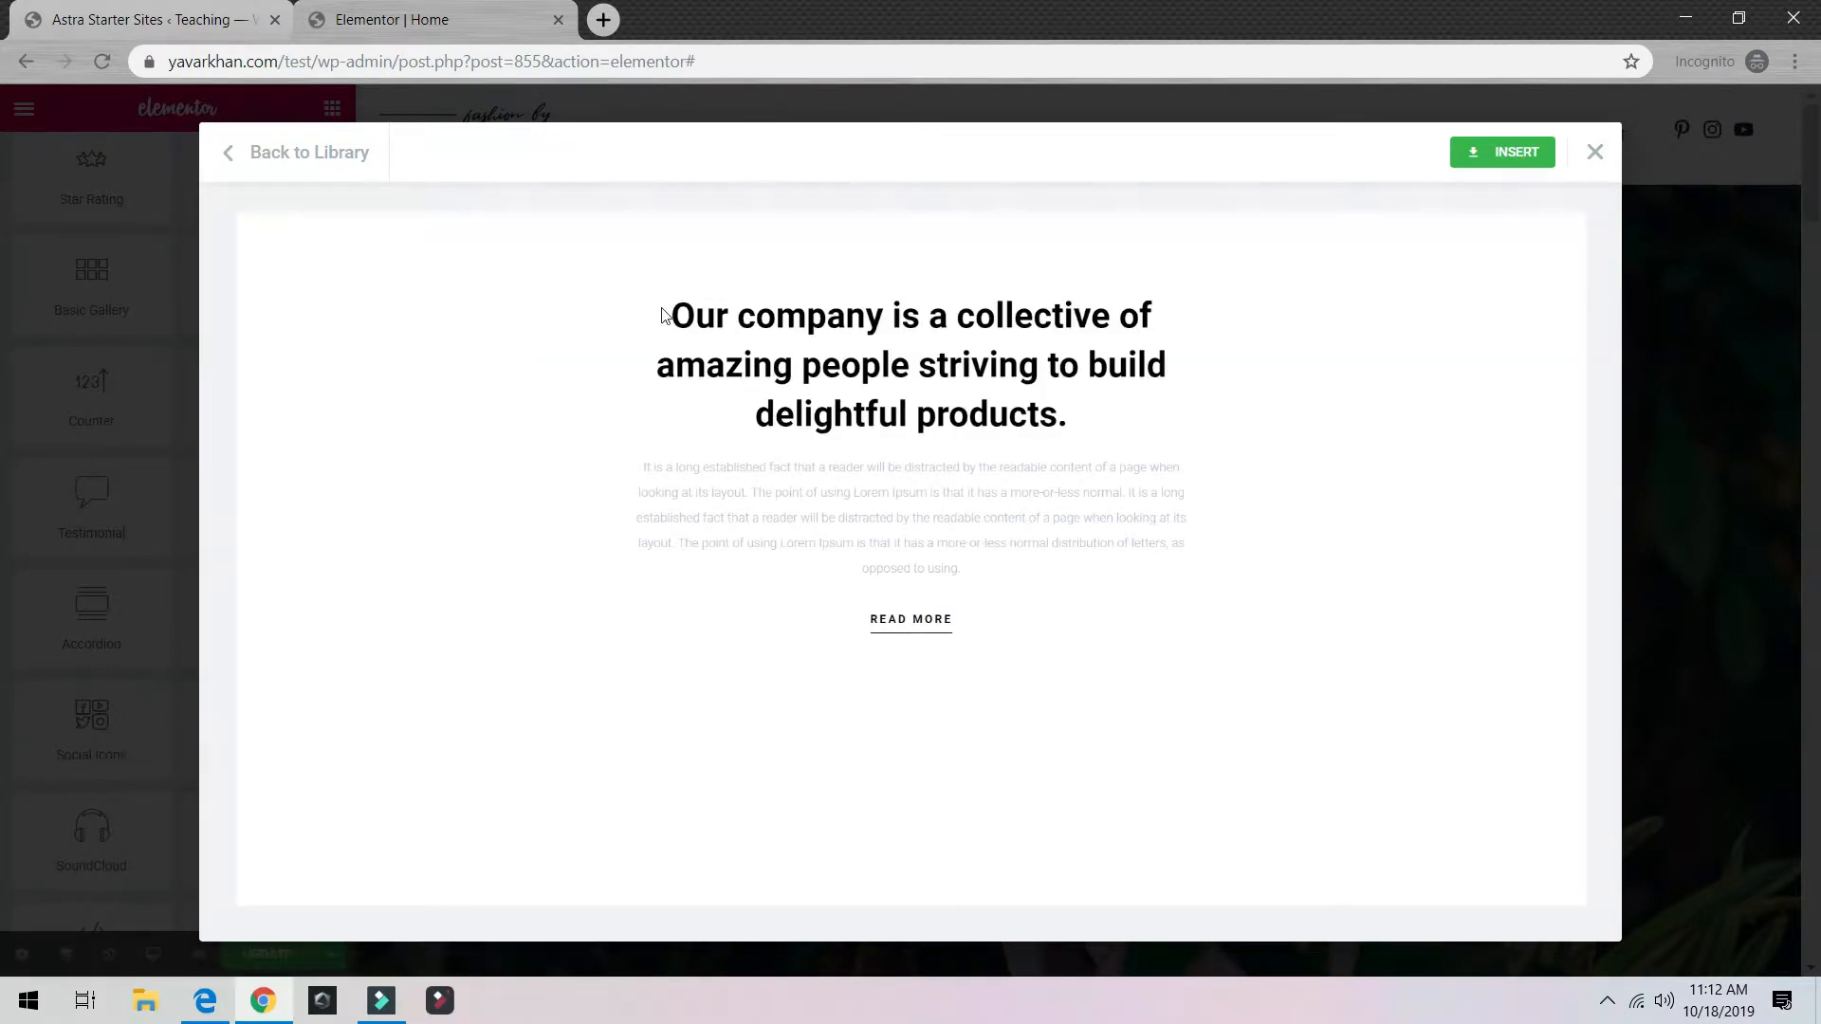
pyautogui.moveTo(661, 308); pyautogui.dragTo(1143, 570)
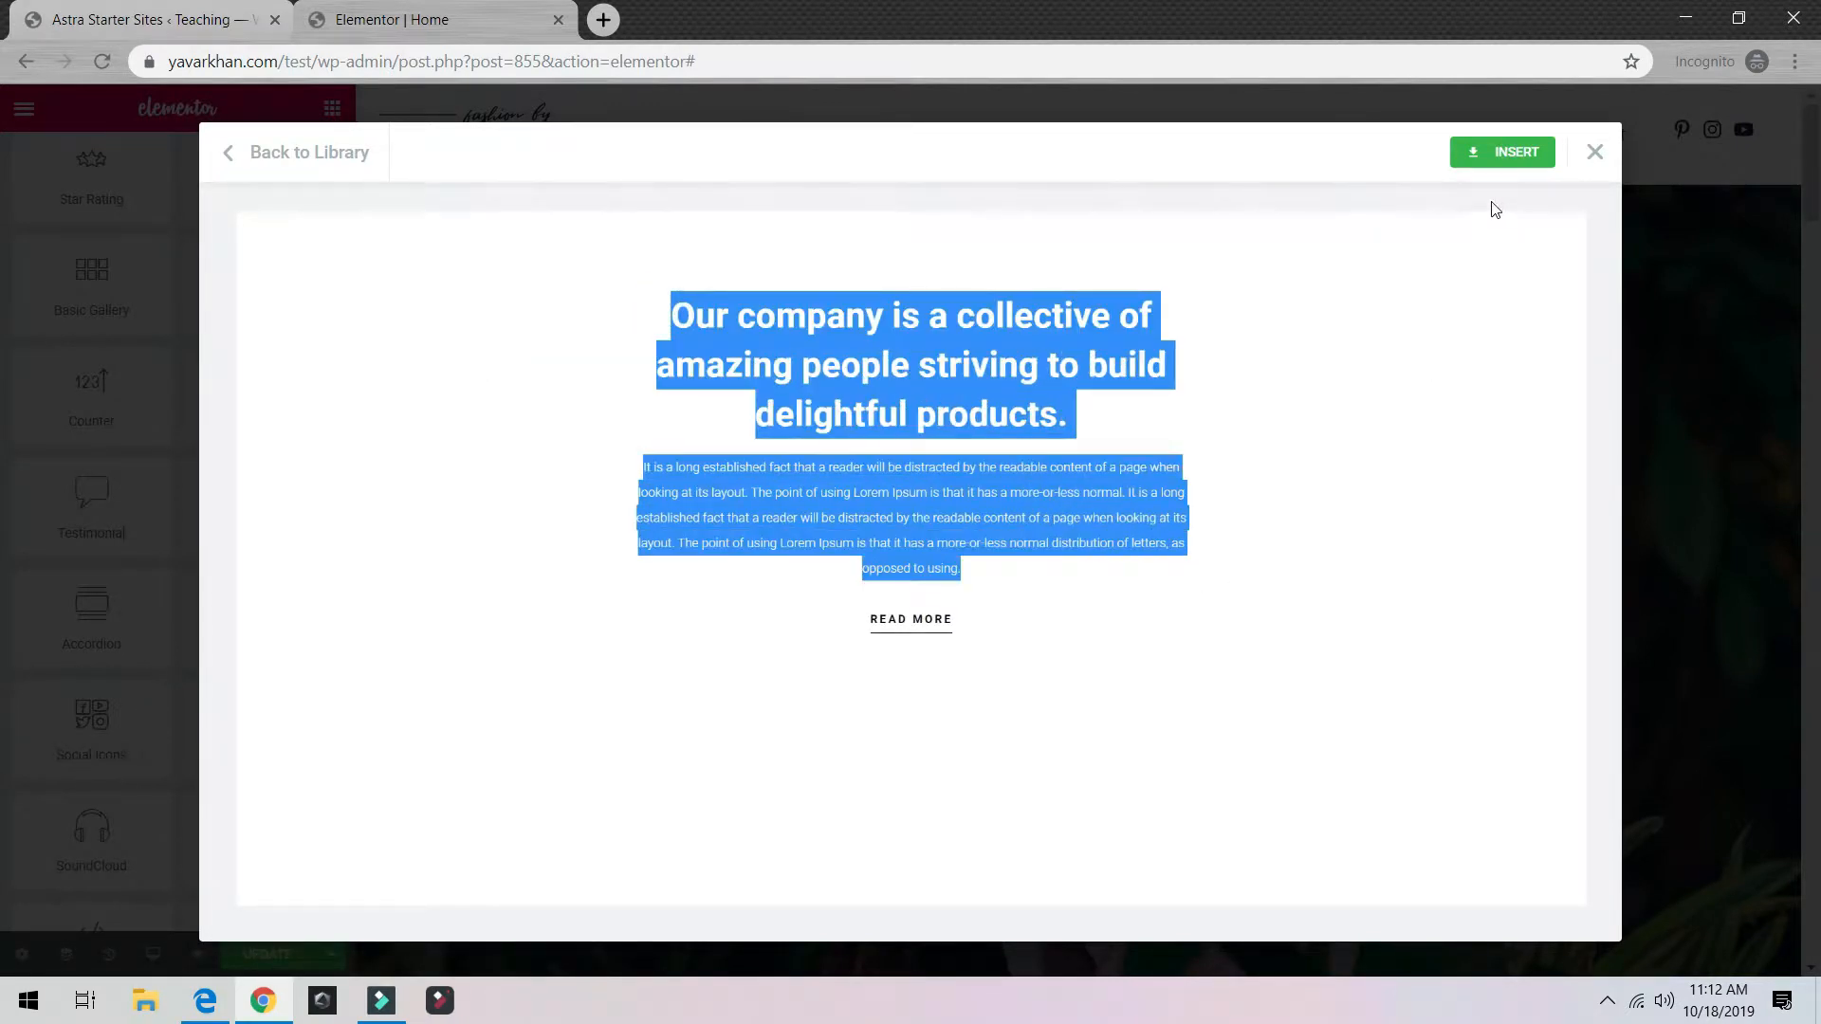
pyautogui.click(1503, 163)
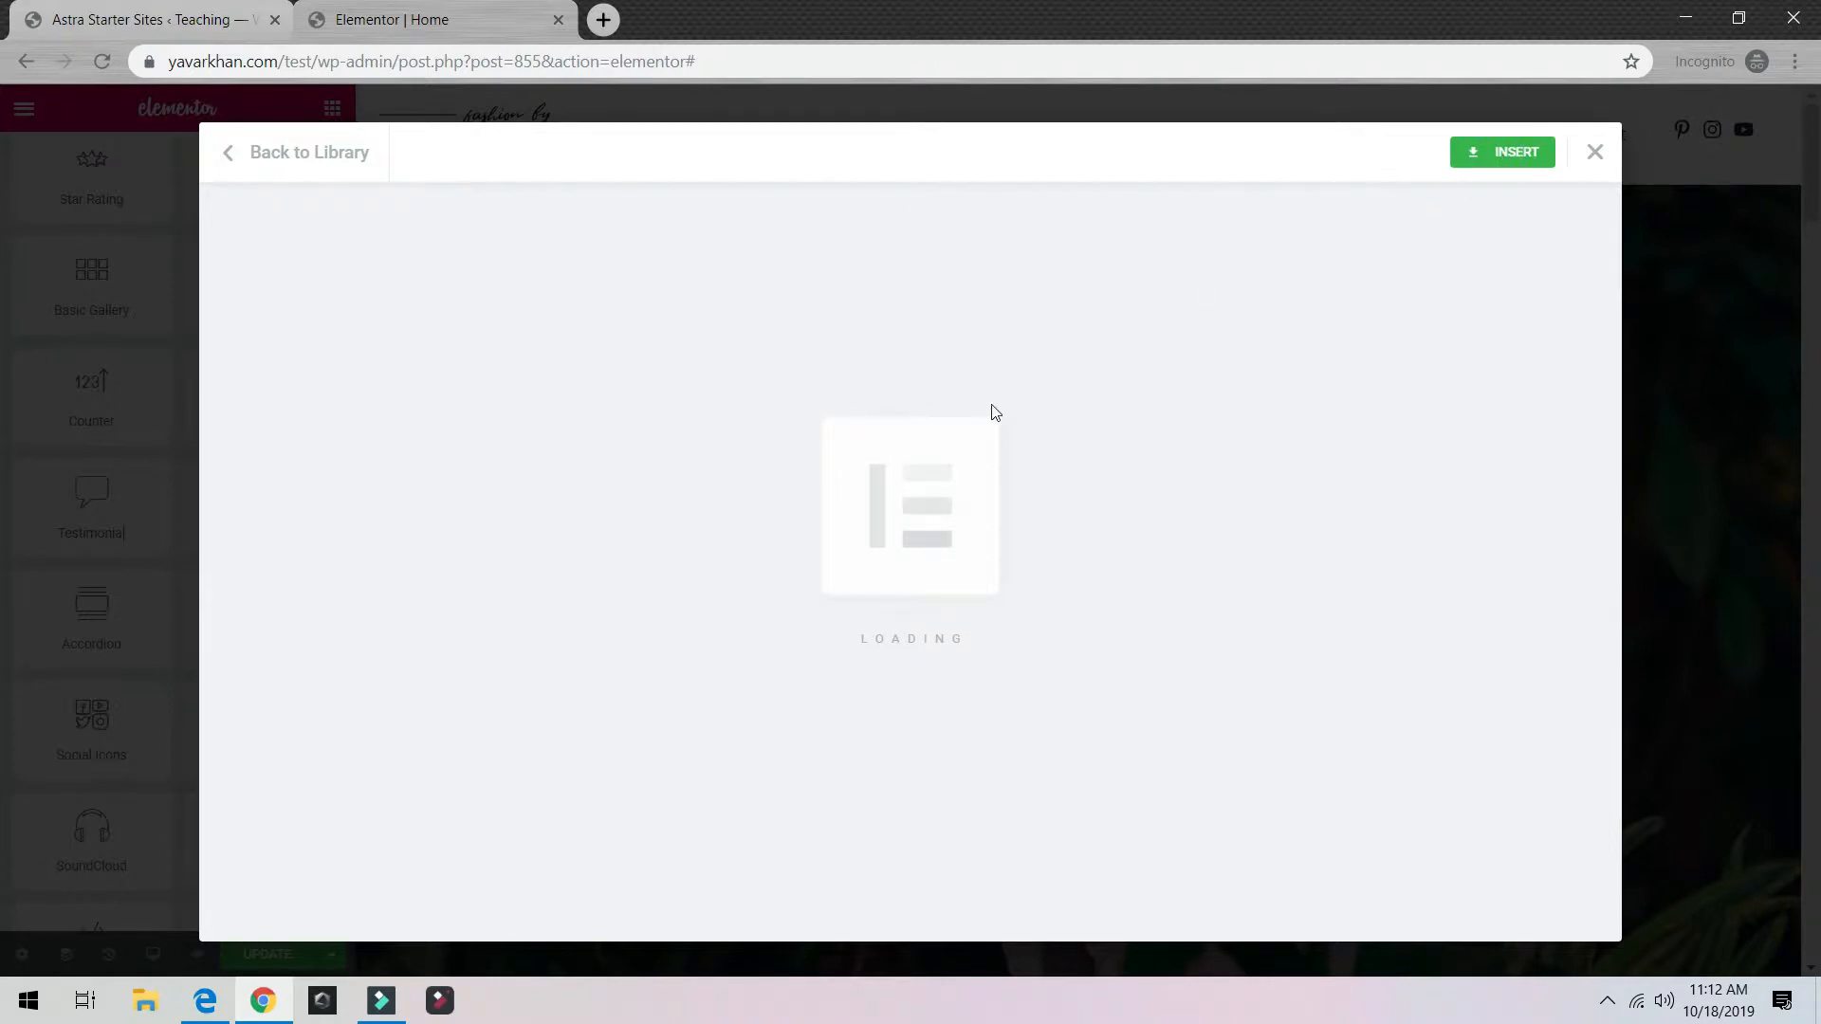
# Step: Give the inserted section a Classic background in blue #18a6e2 and save the page with Update
pyautogui.scroll(-5, 1219, 379)
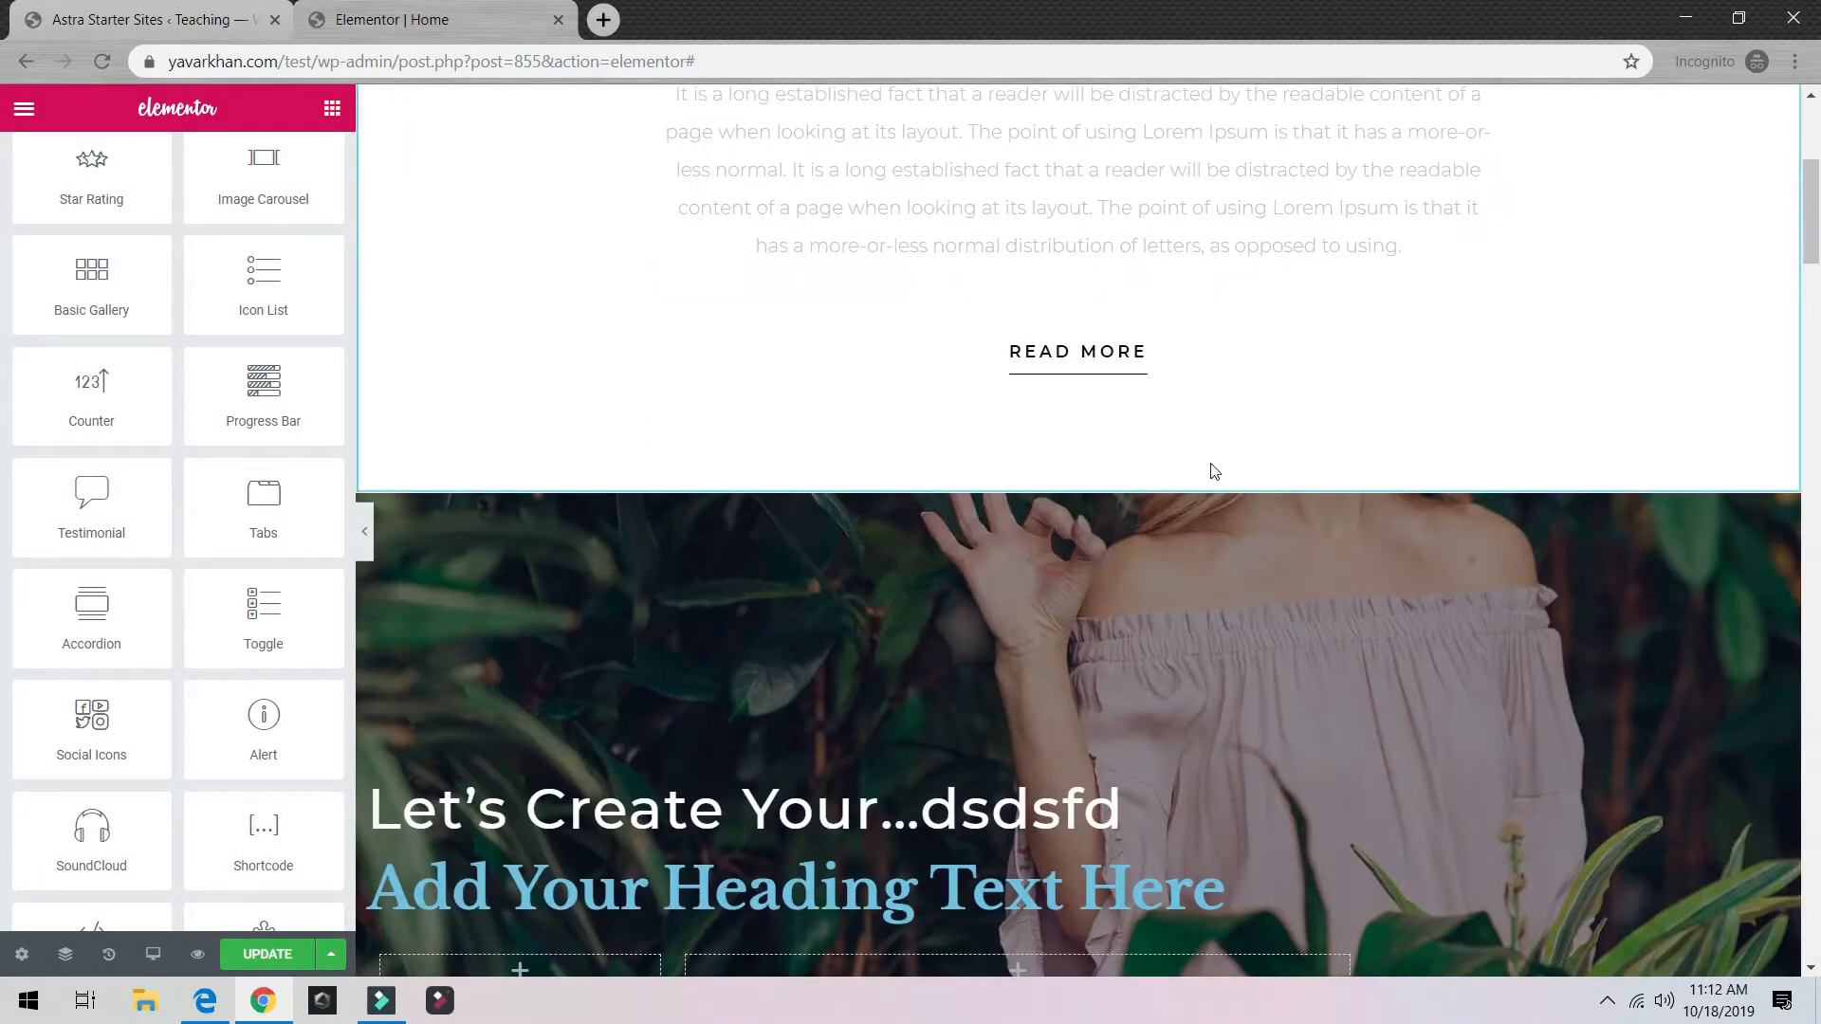
pyautogui.scroll(5, 1214, 471)
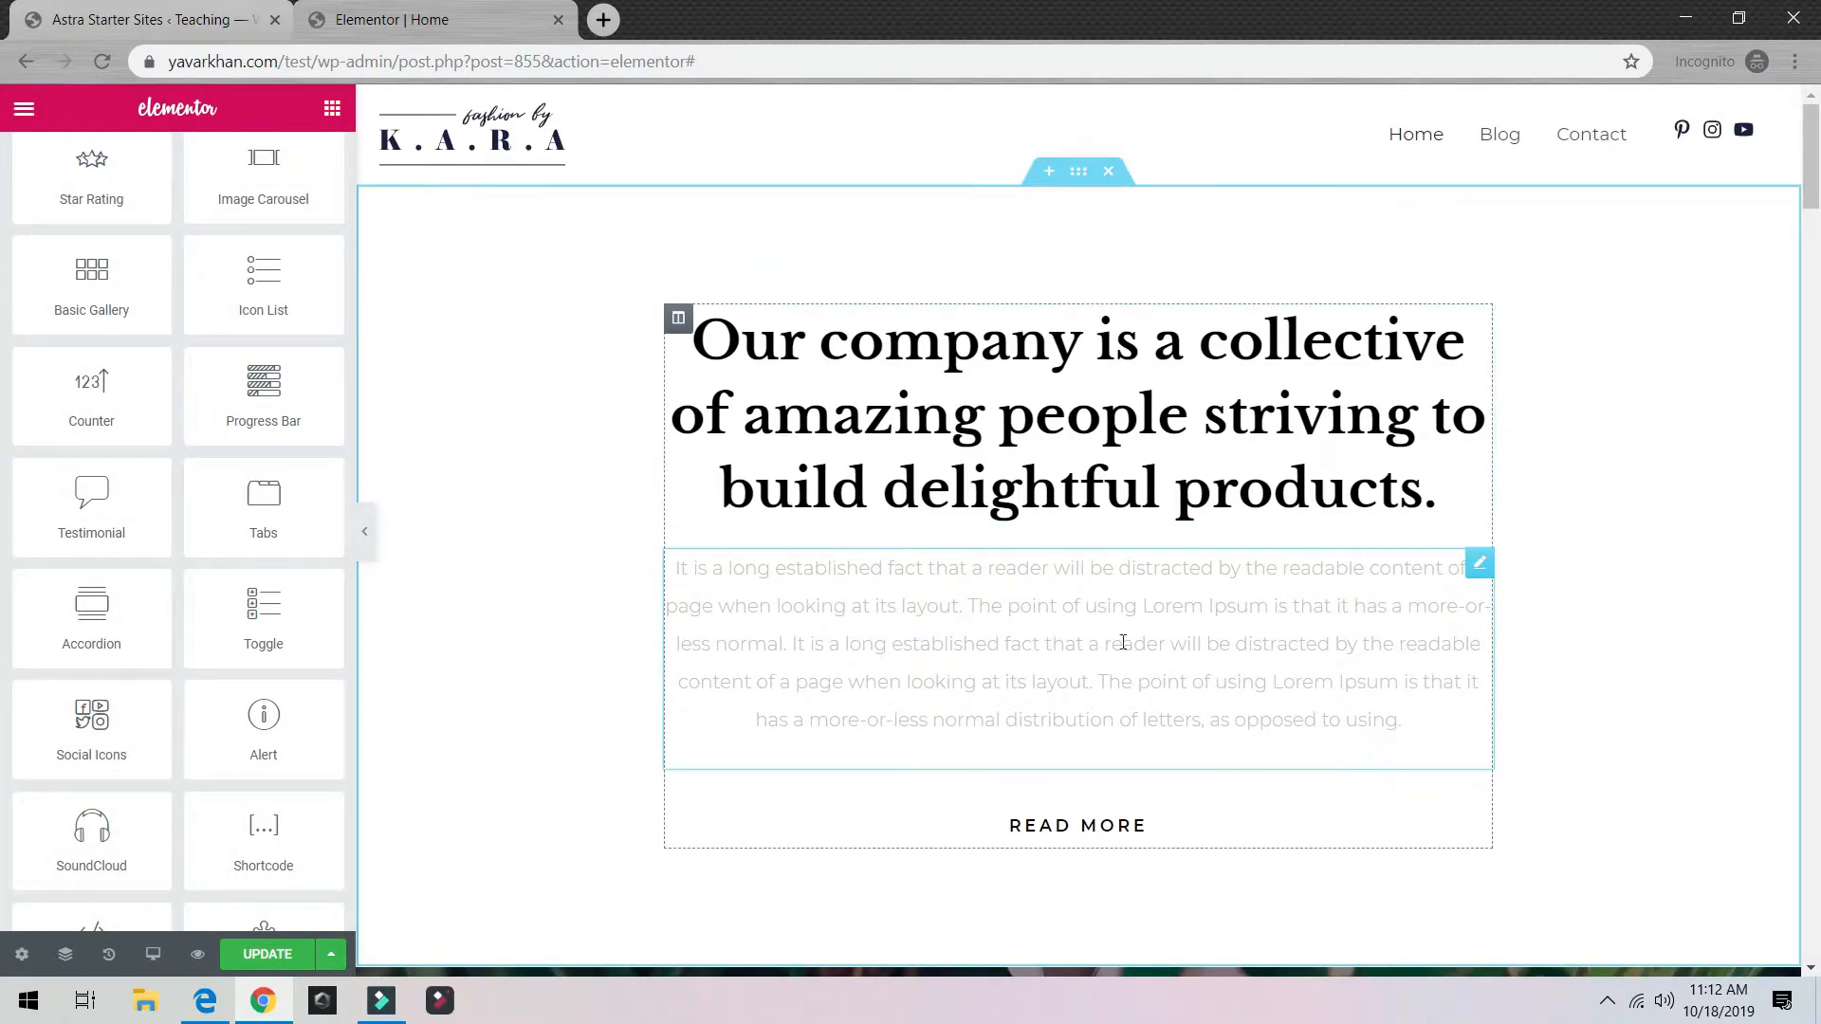
pyautogui.click(1079, 171)
pyautogui.click(178, 169)
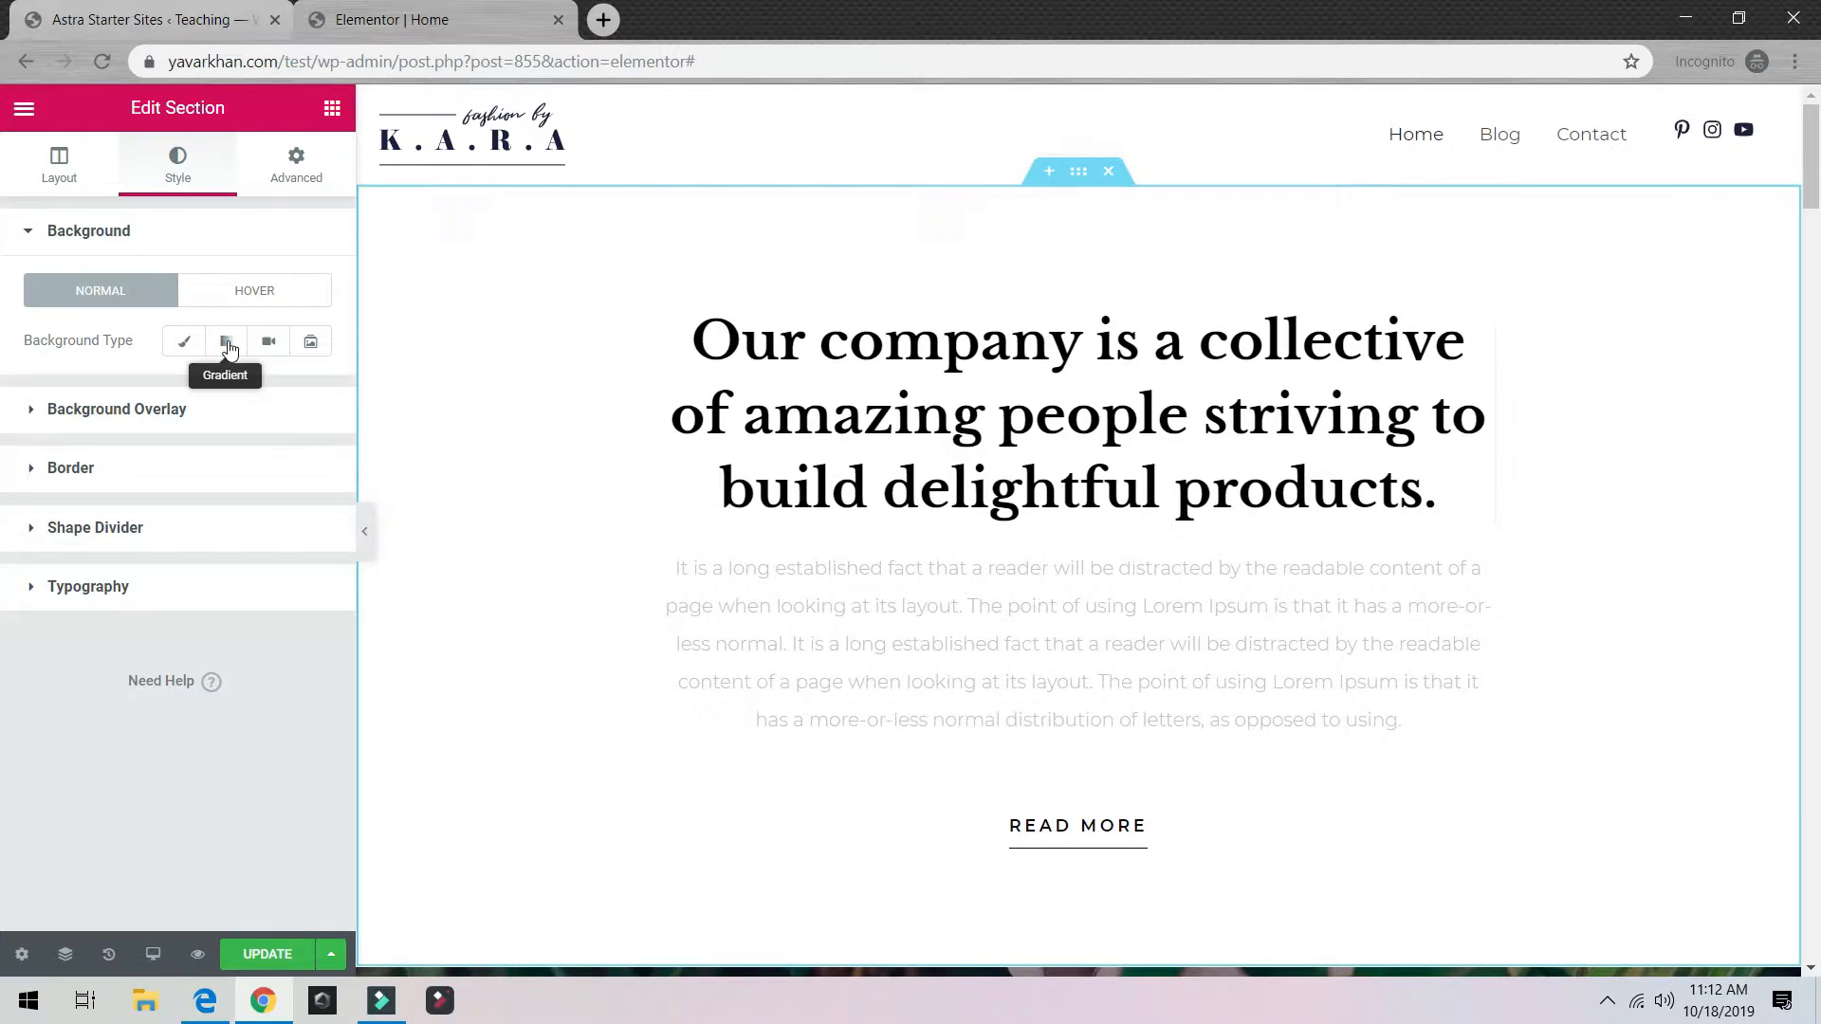
pyautogui.click(184, 342)
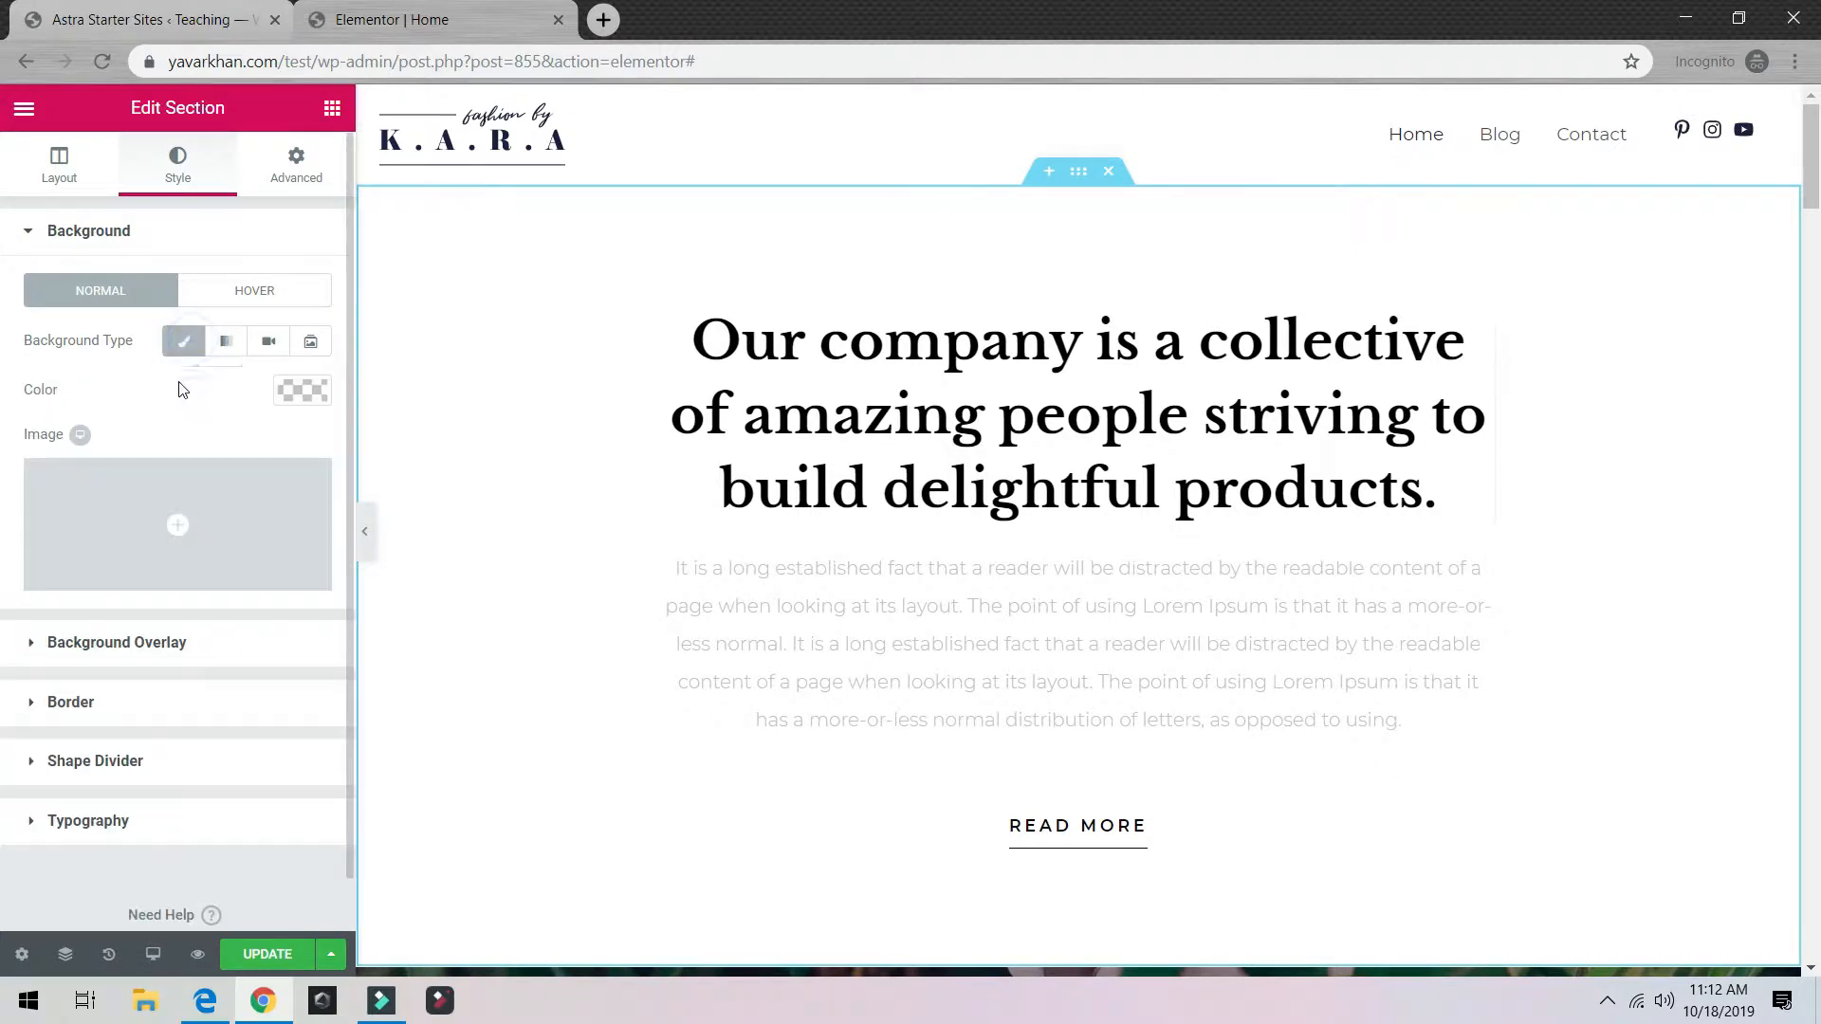
pyautogui.click(301, 392)
pyautogui.click(38, 673)
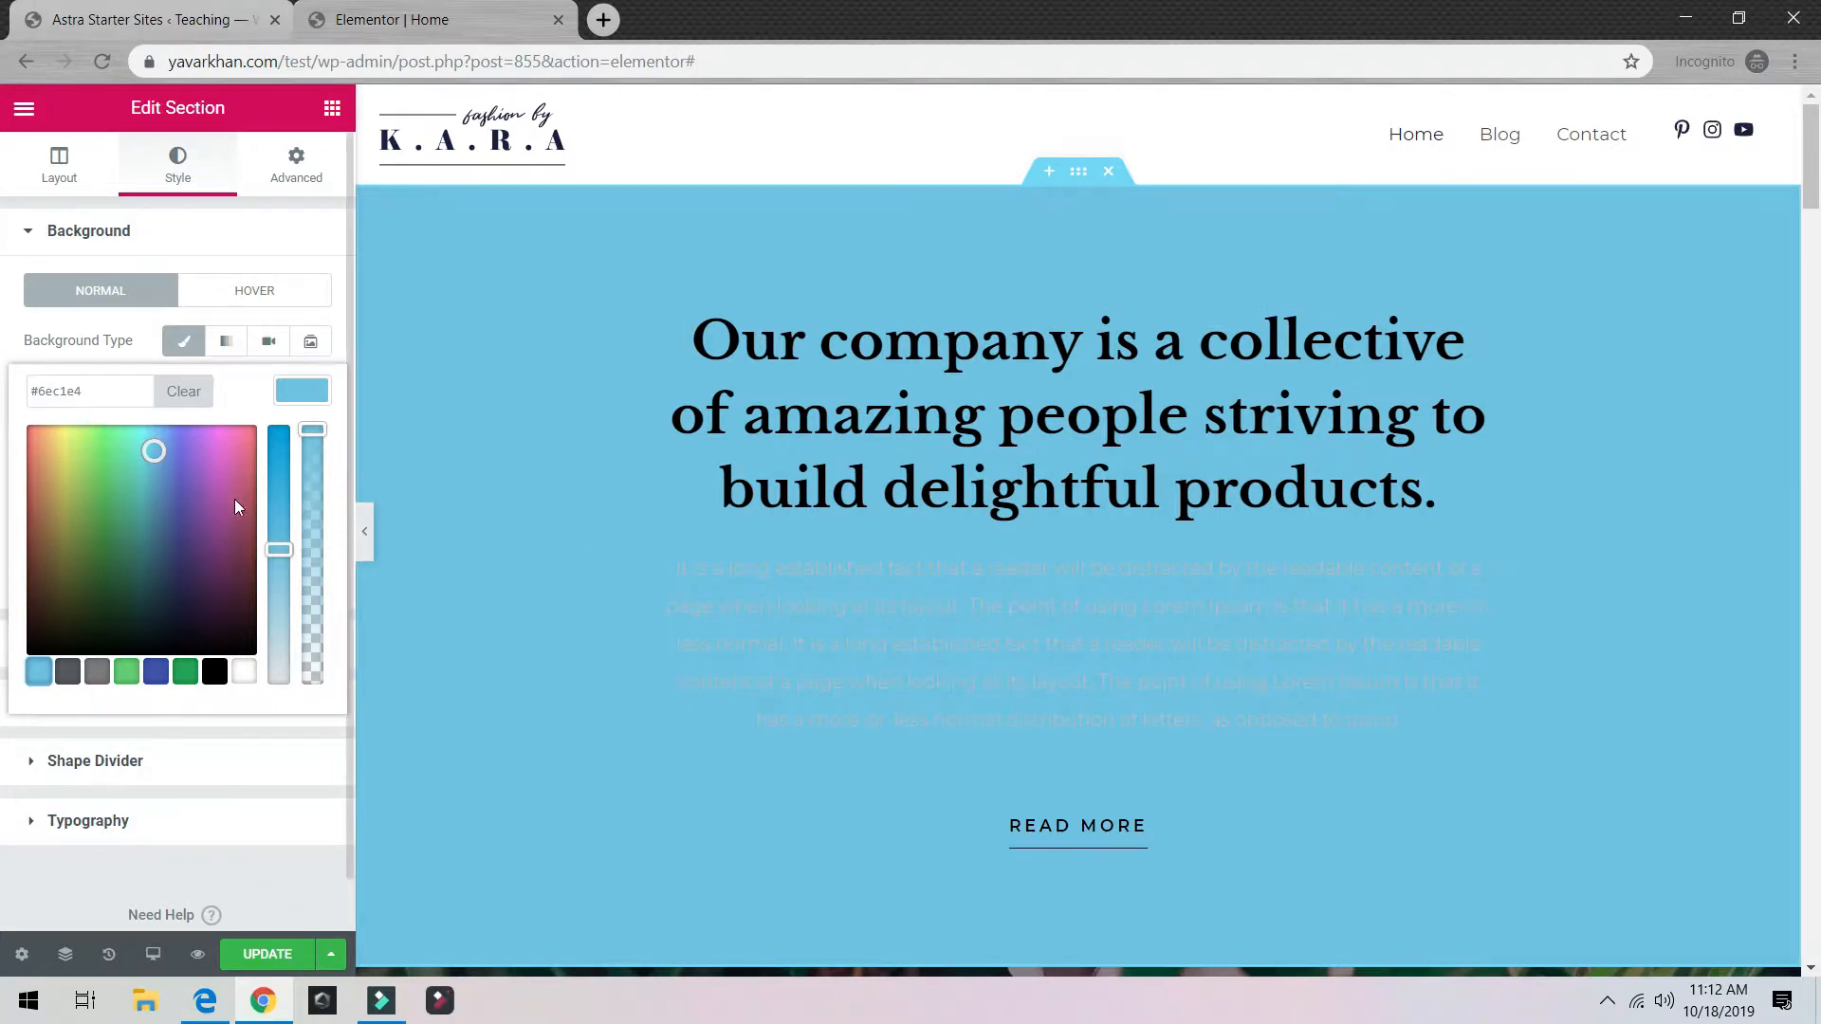
pyautogui.moveTo(281, 541); pyautogui.dragTo(298, 464)
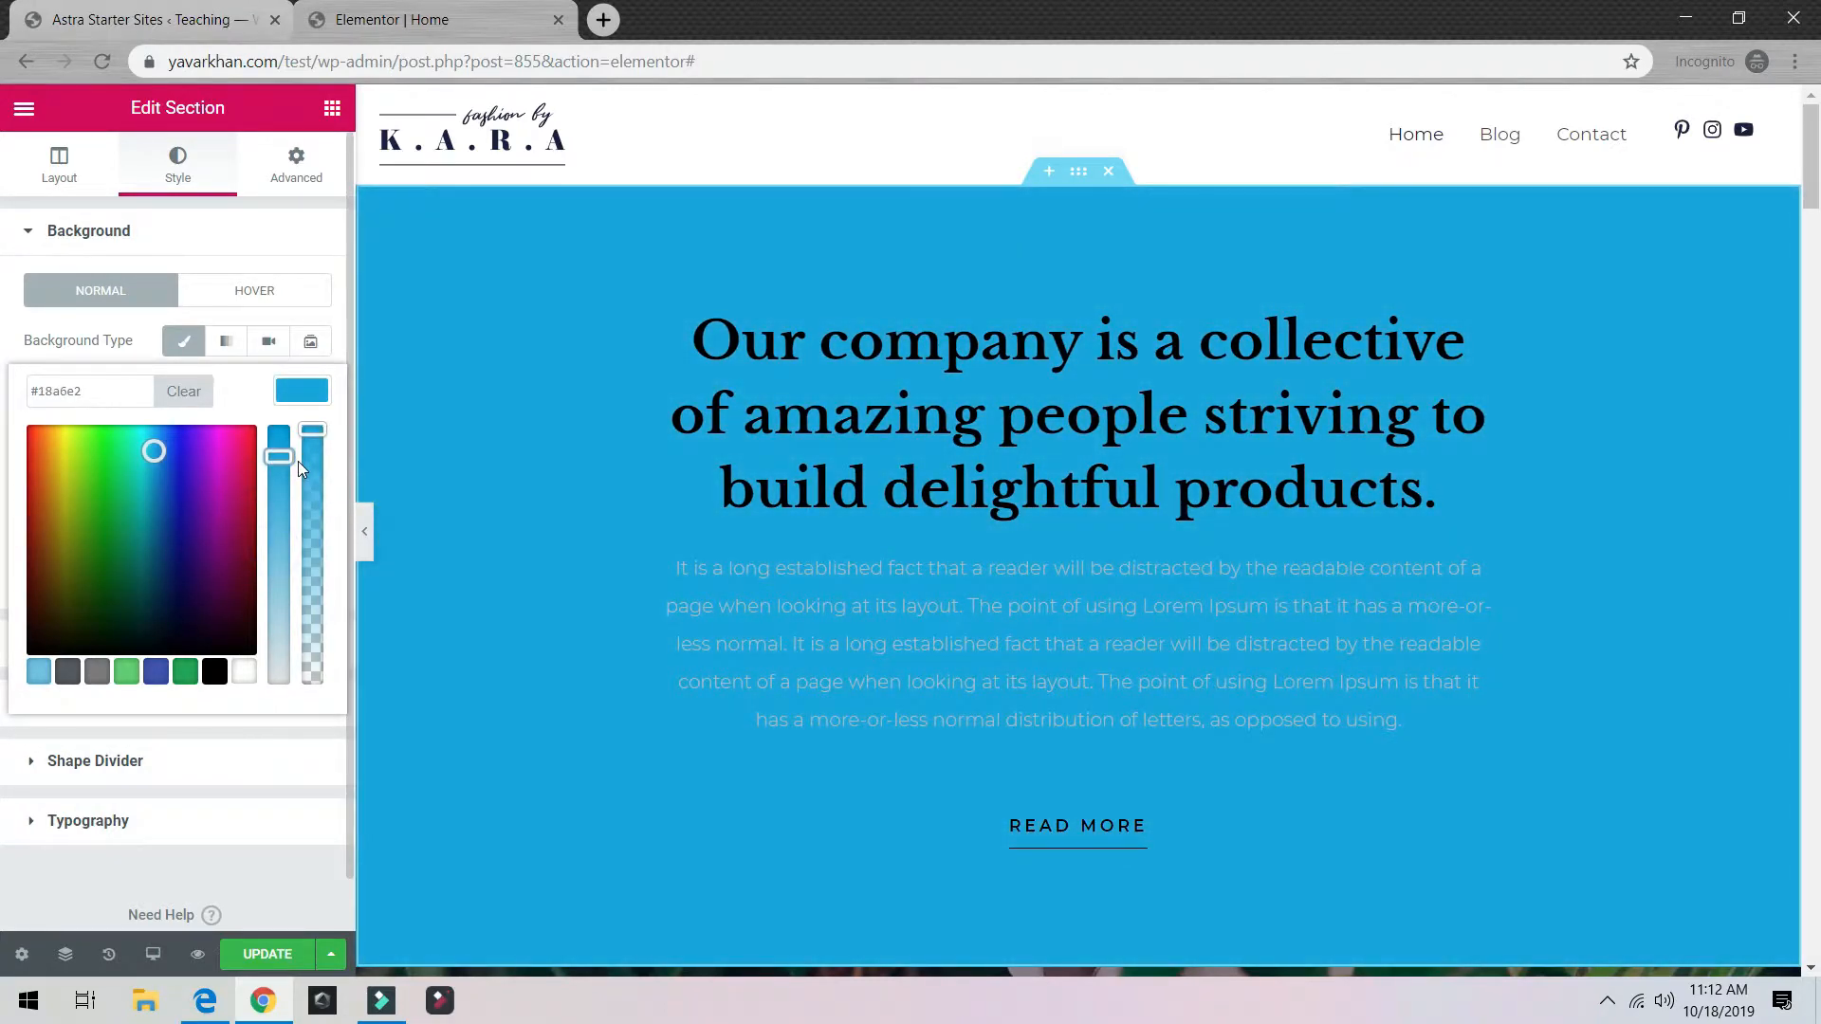
pyautogui.click(266, 962)
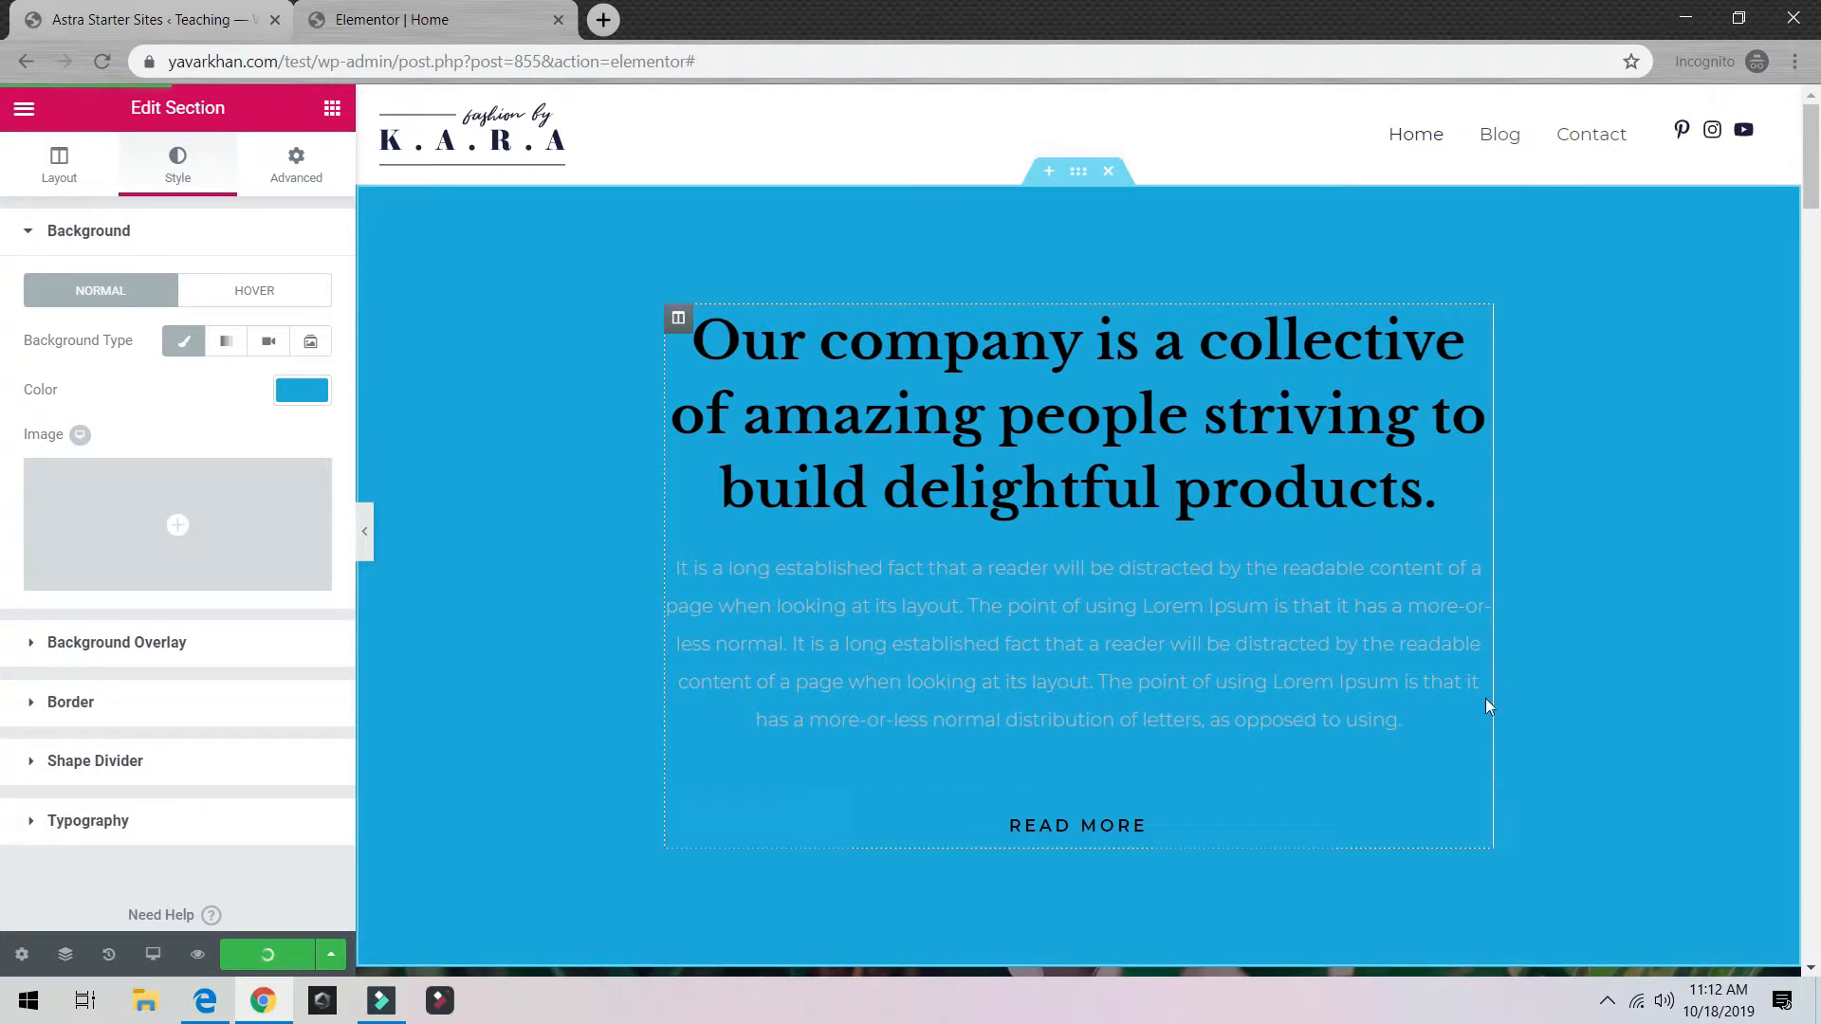
# Step: Replace the block's heading text with WORDPRESS
pyautogui.click(1201, 433)
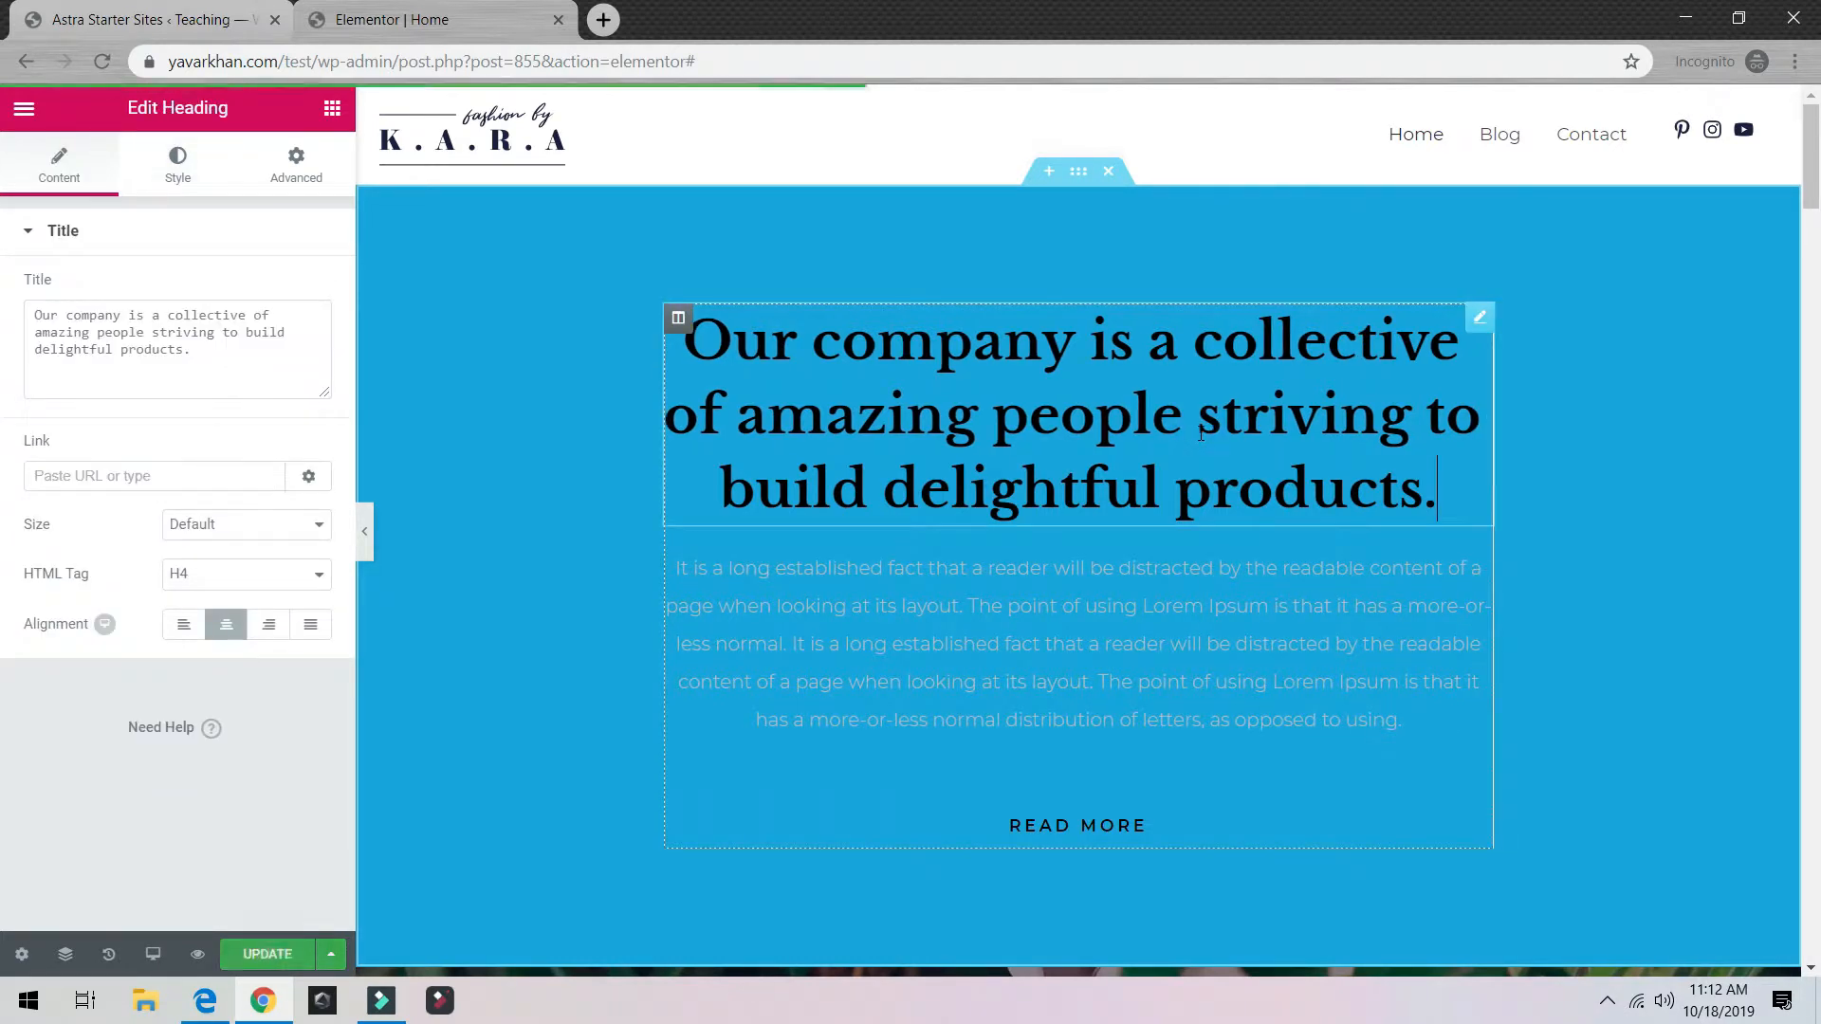
pyautogui.tripleClick(1201, 433)
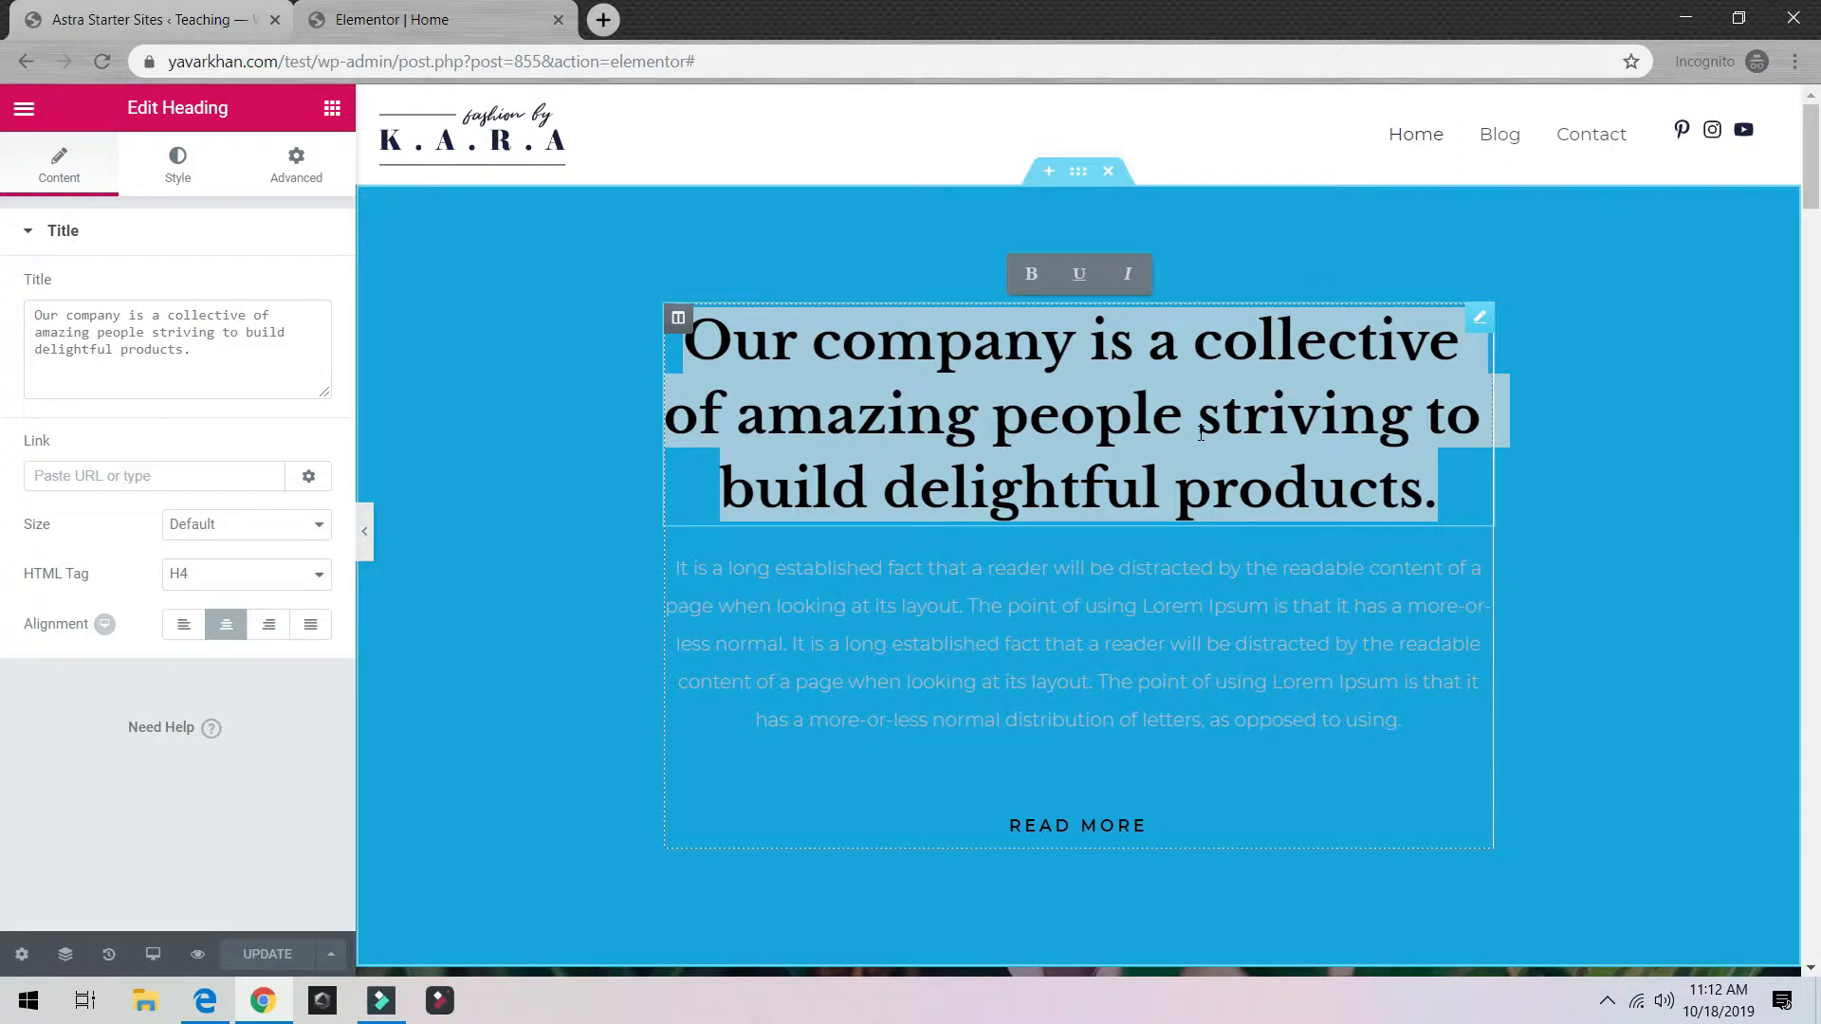
pyautogui.write('WORPDR')
pyautogui.press('BackSpace')
pyautogui.press('BackSpace')
pyautogui.press('BackSpace')
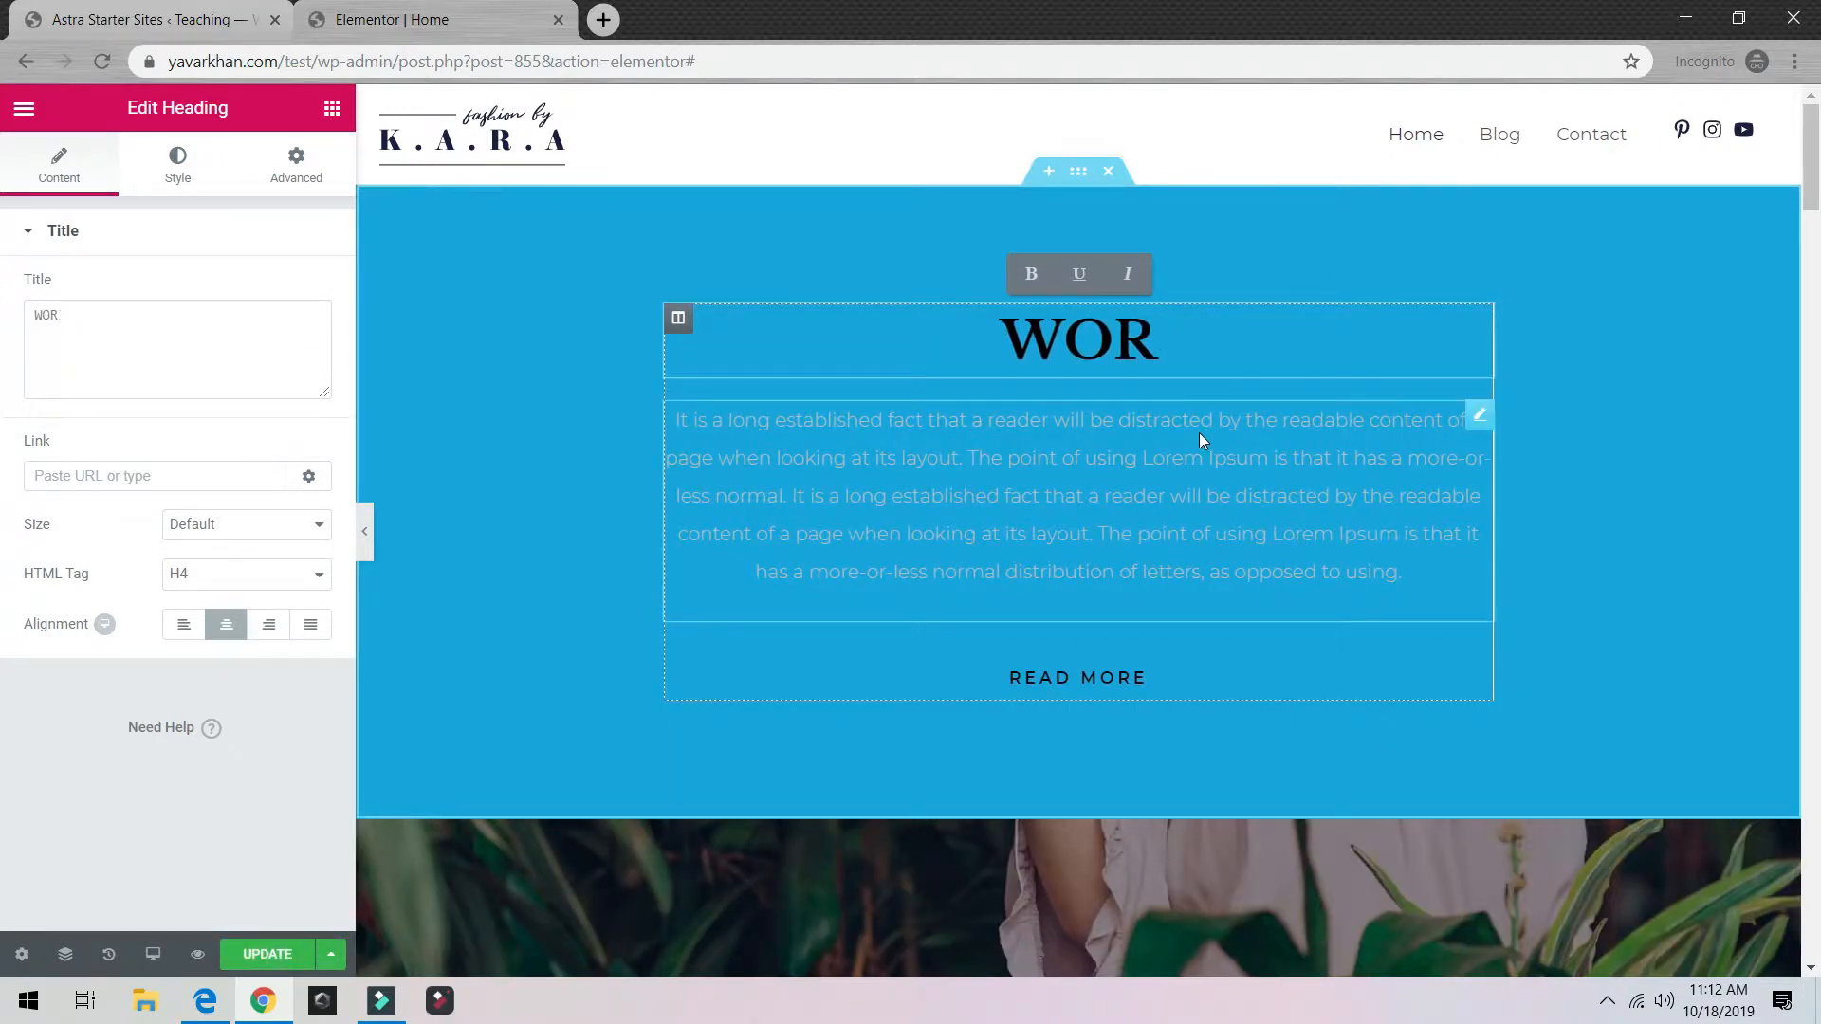
pyautogui.write('DPRESS')
pyautogui.hotkey('ctrl', 'a')
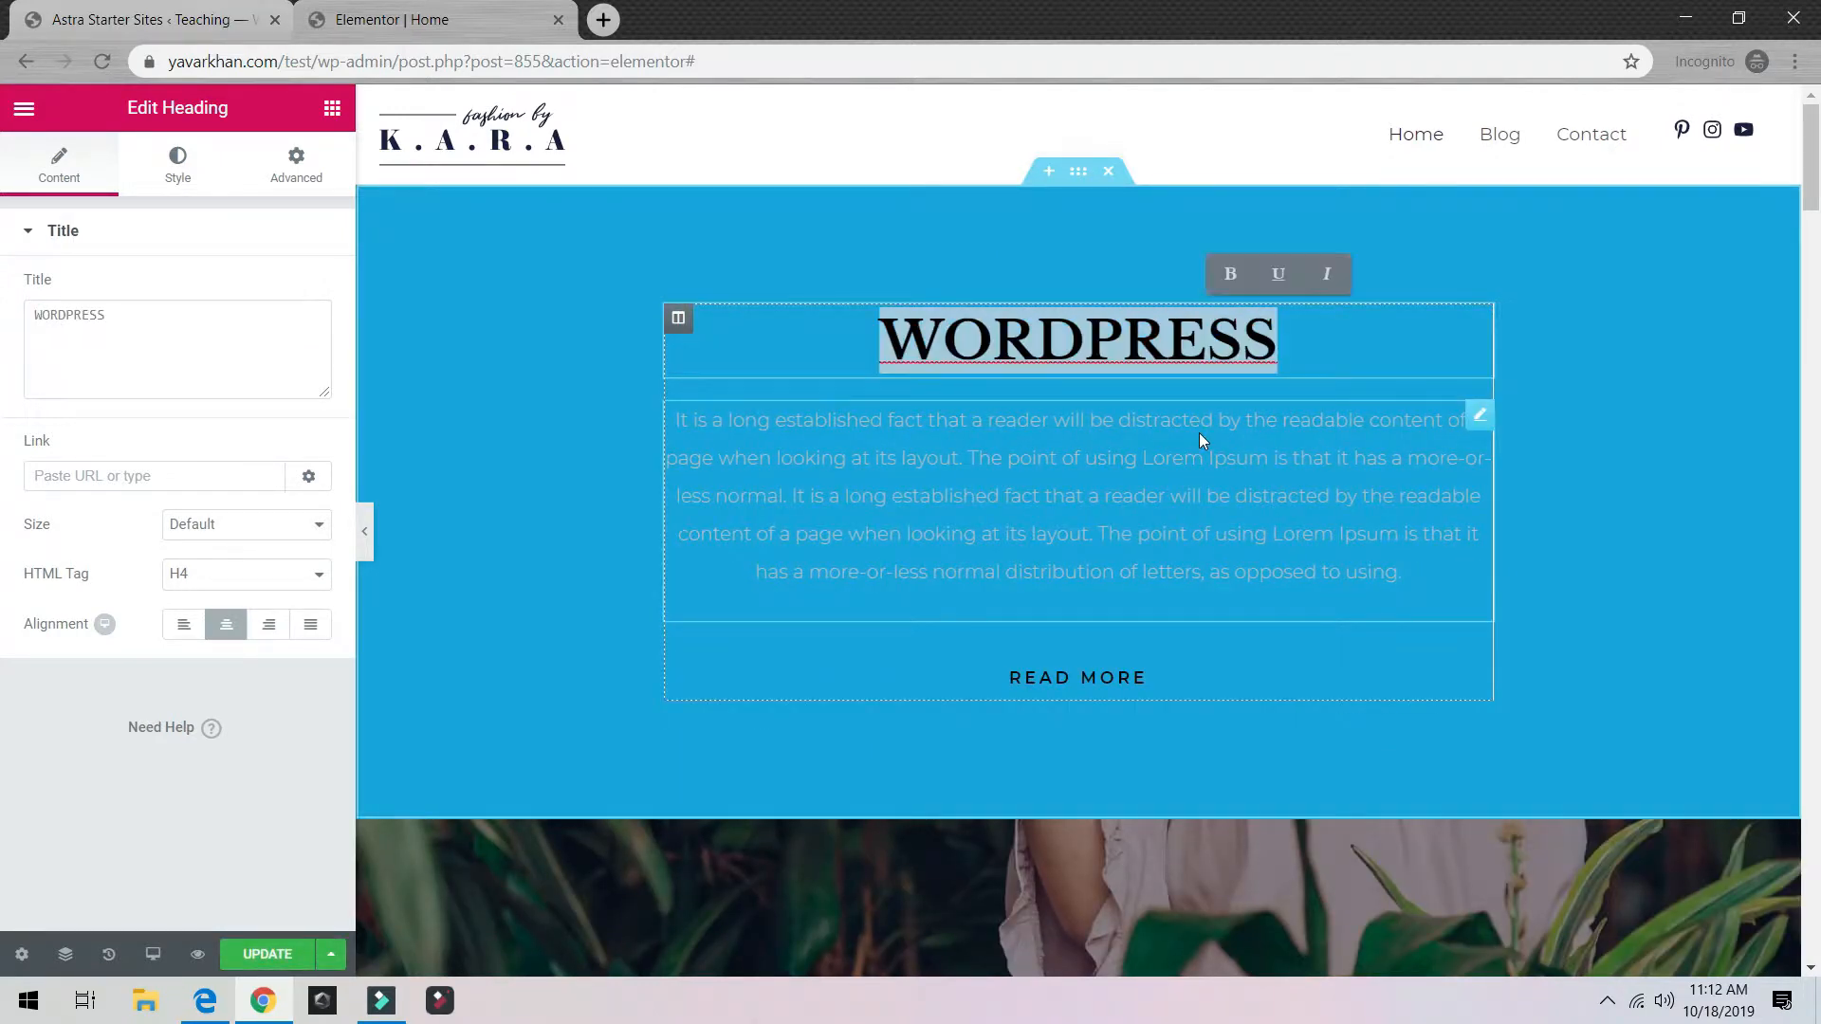
# Step: Set the heading's HTML tag to H1 and its size to XXL
pyautogui.click(275, 575)
pyautogui.click(244, 598)
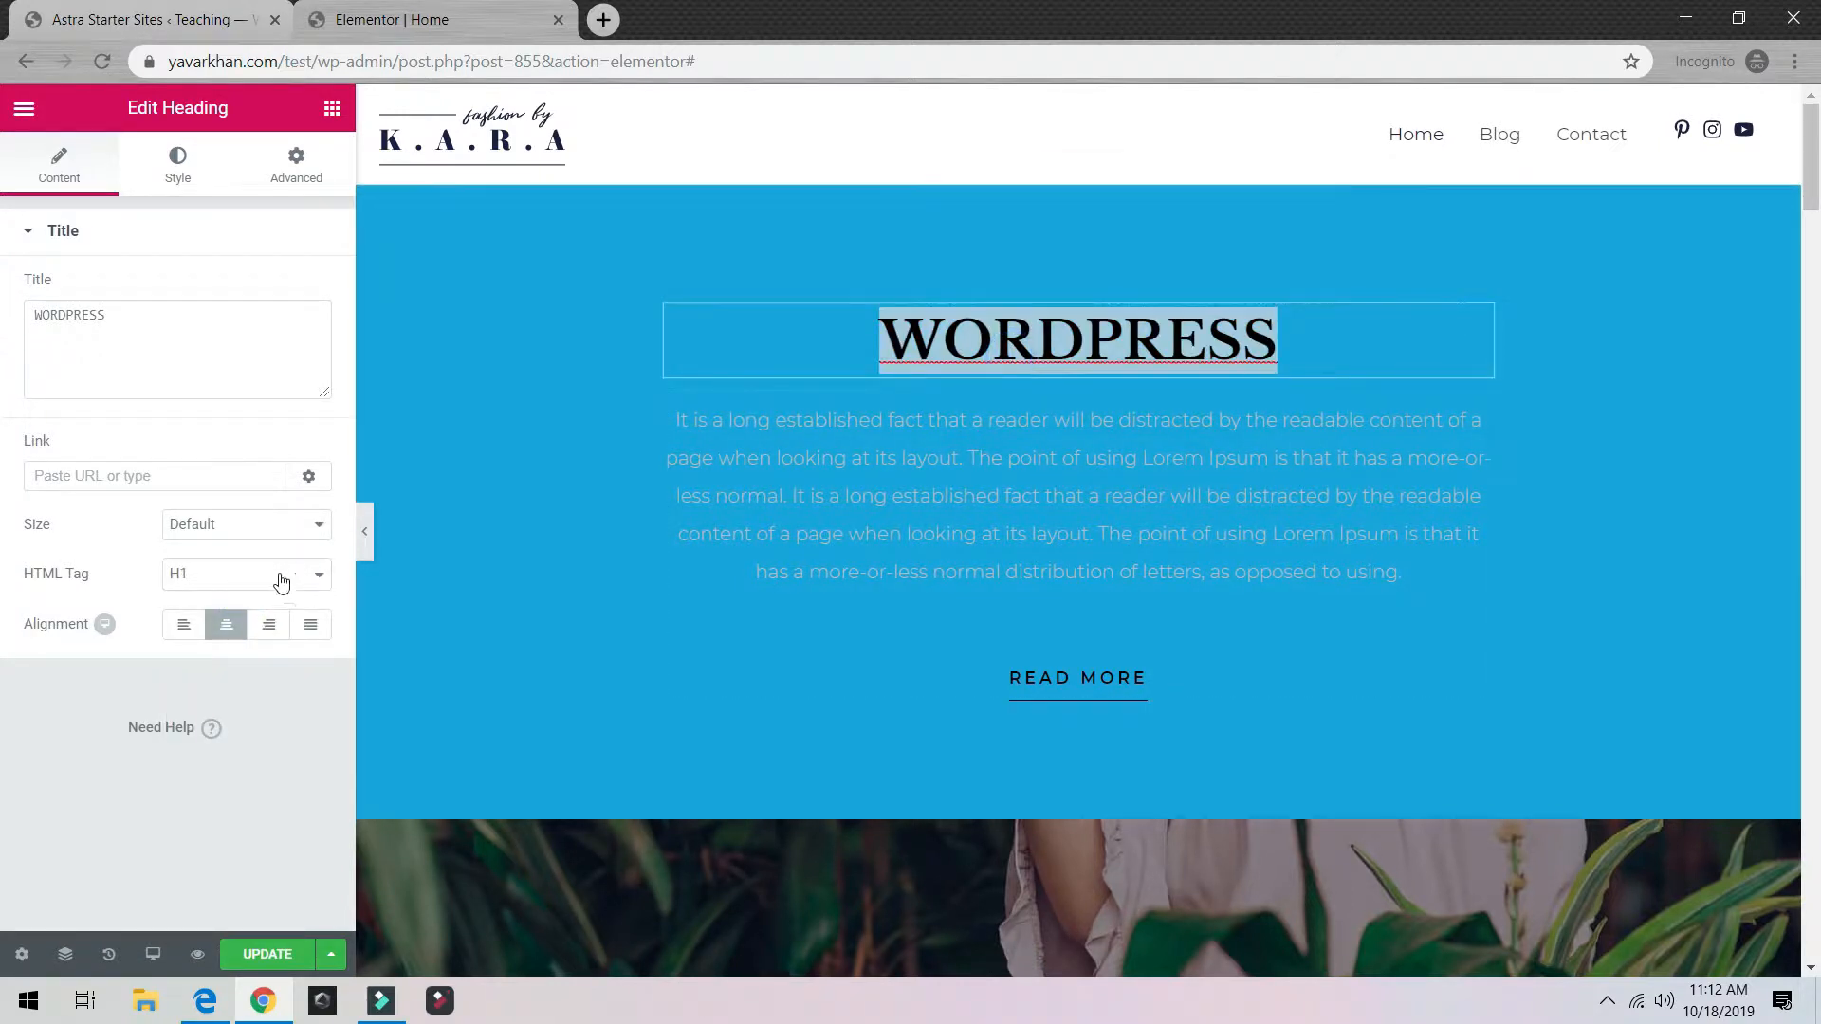
pyautogui.click(226, 529)
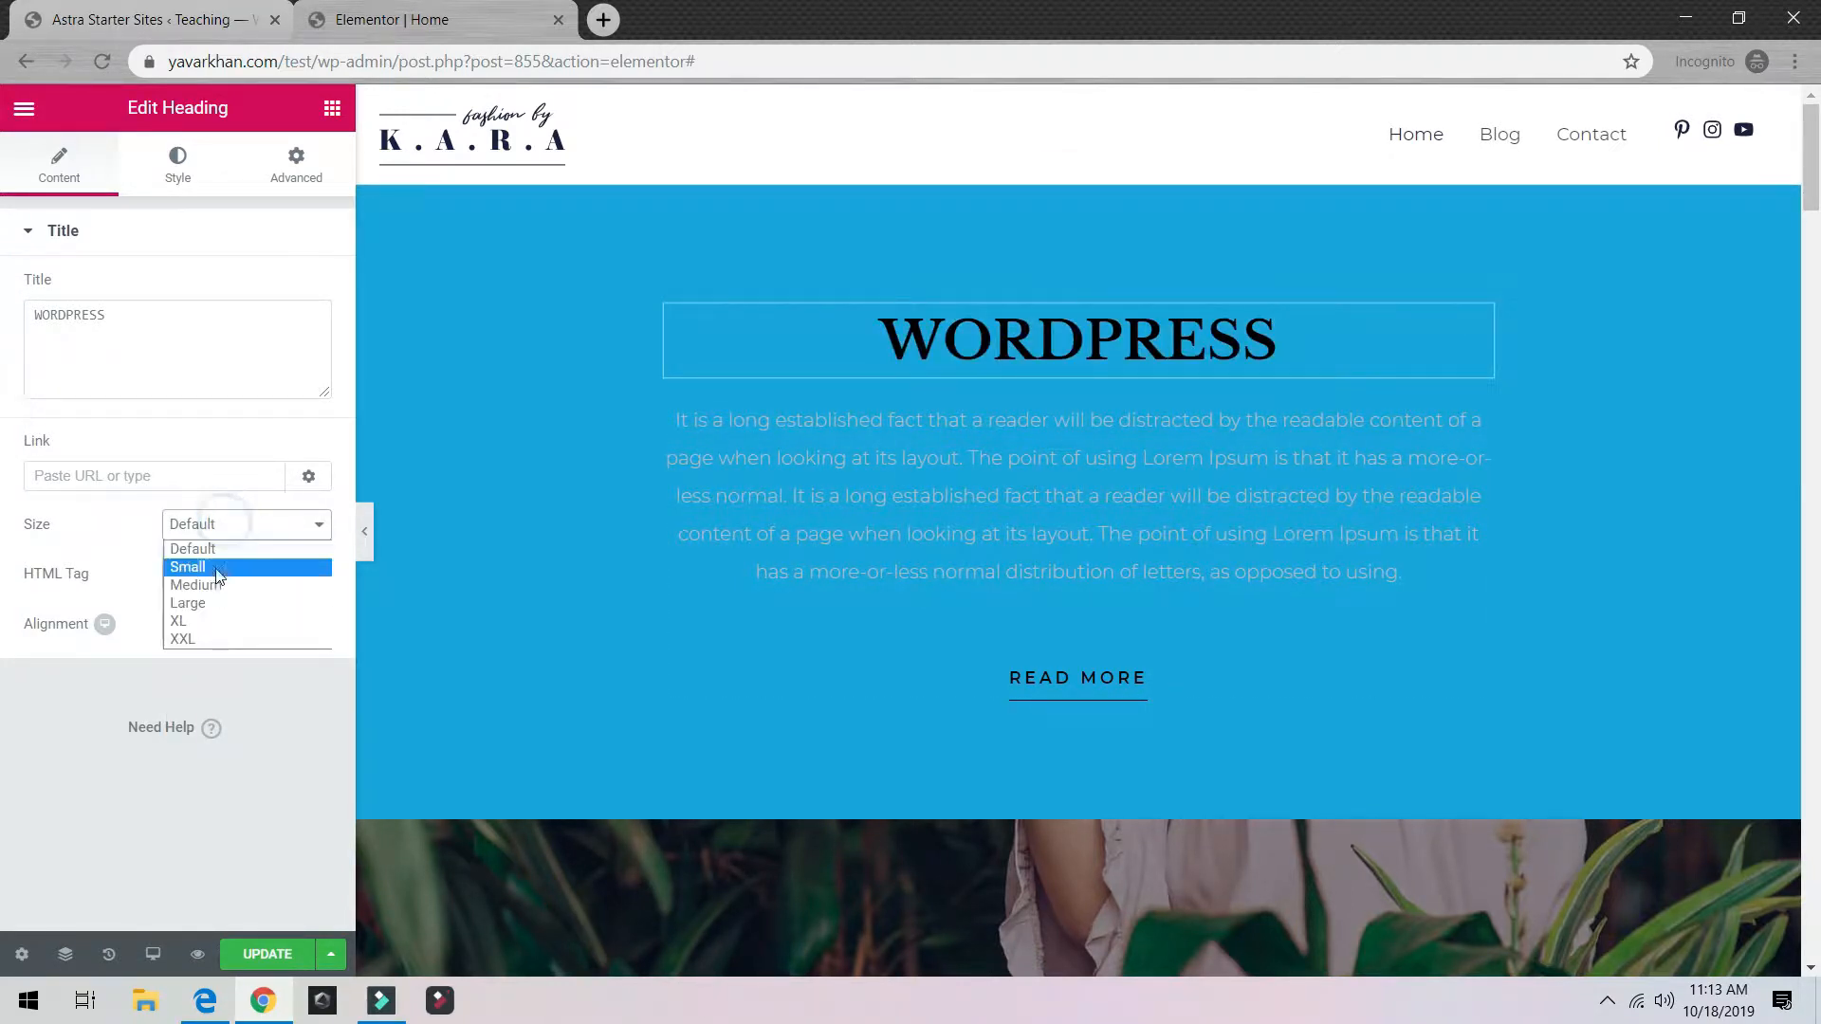
pyautogui.click(215, 603)
pyautogui.click(247, 529)
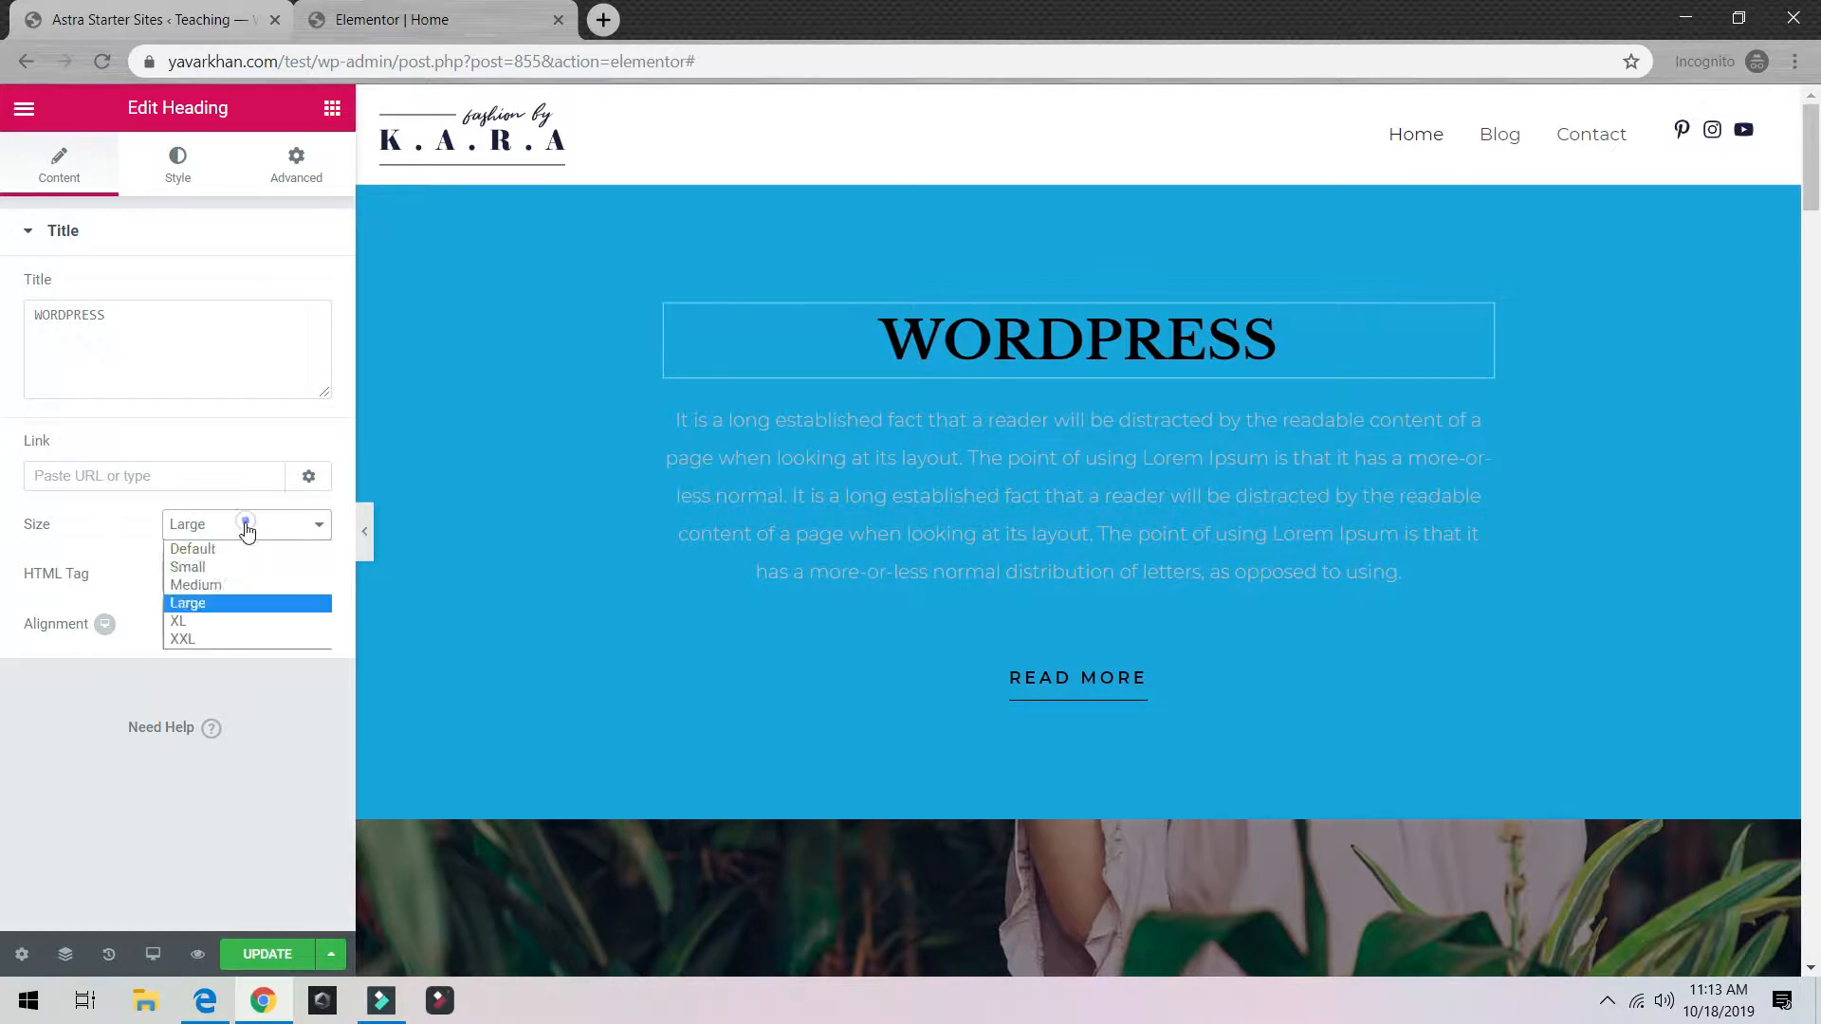
pyautogui.click(209, 638)
# Step: Make the WORDPRESS heading text white, keeping blend mode Normal
pyautogui.click(161, 168)
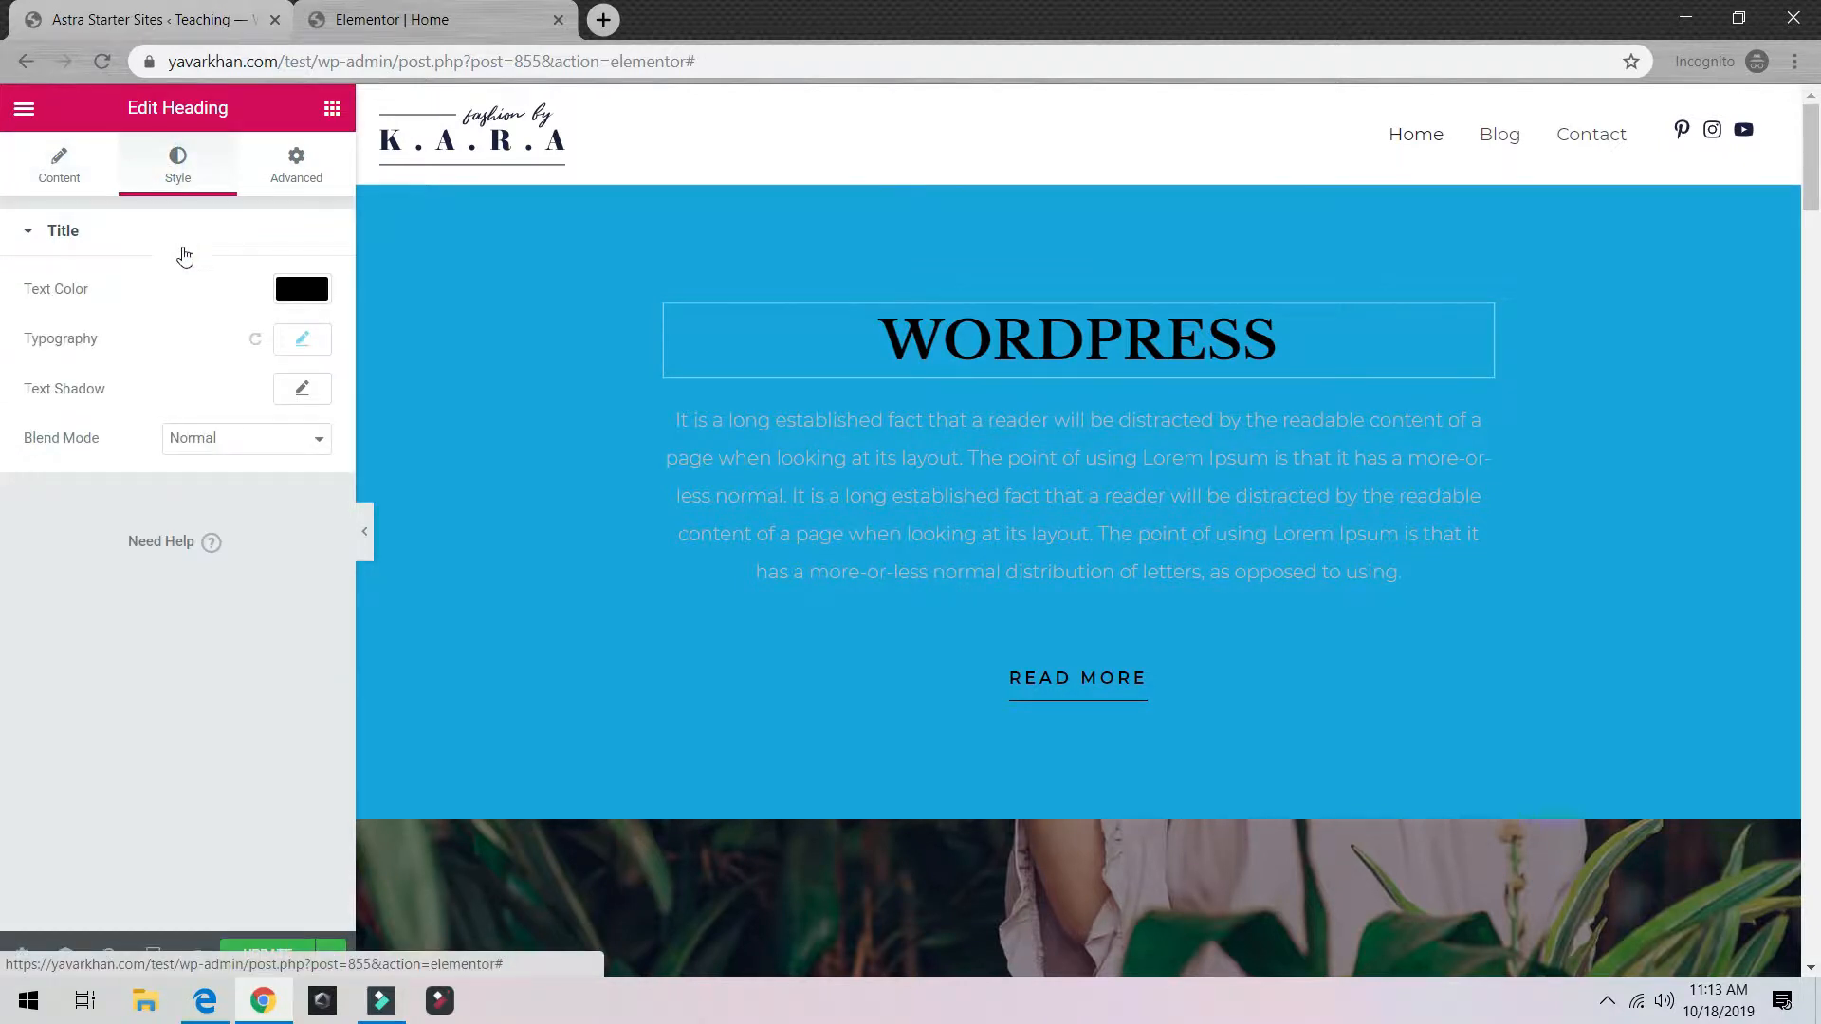
pyautogui.click(270, 447)
pyautogui.click(235, 414)
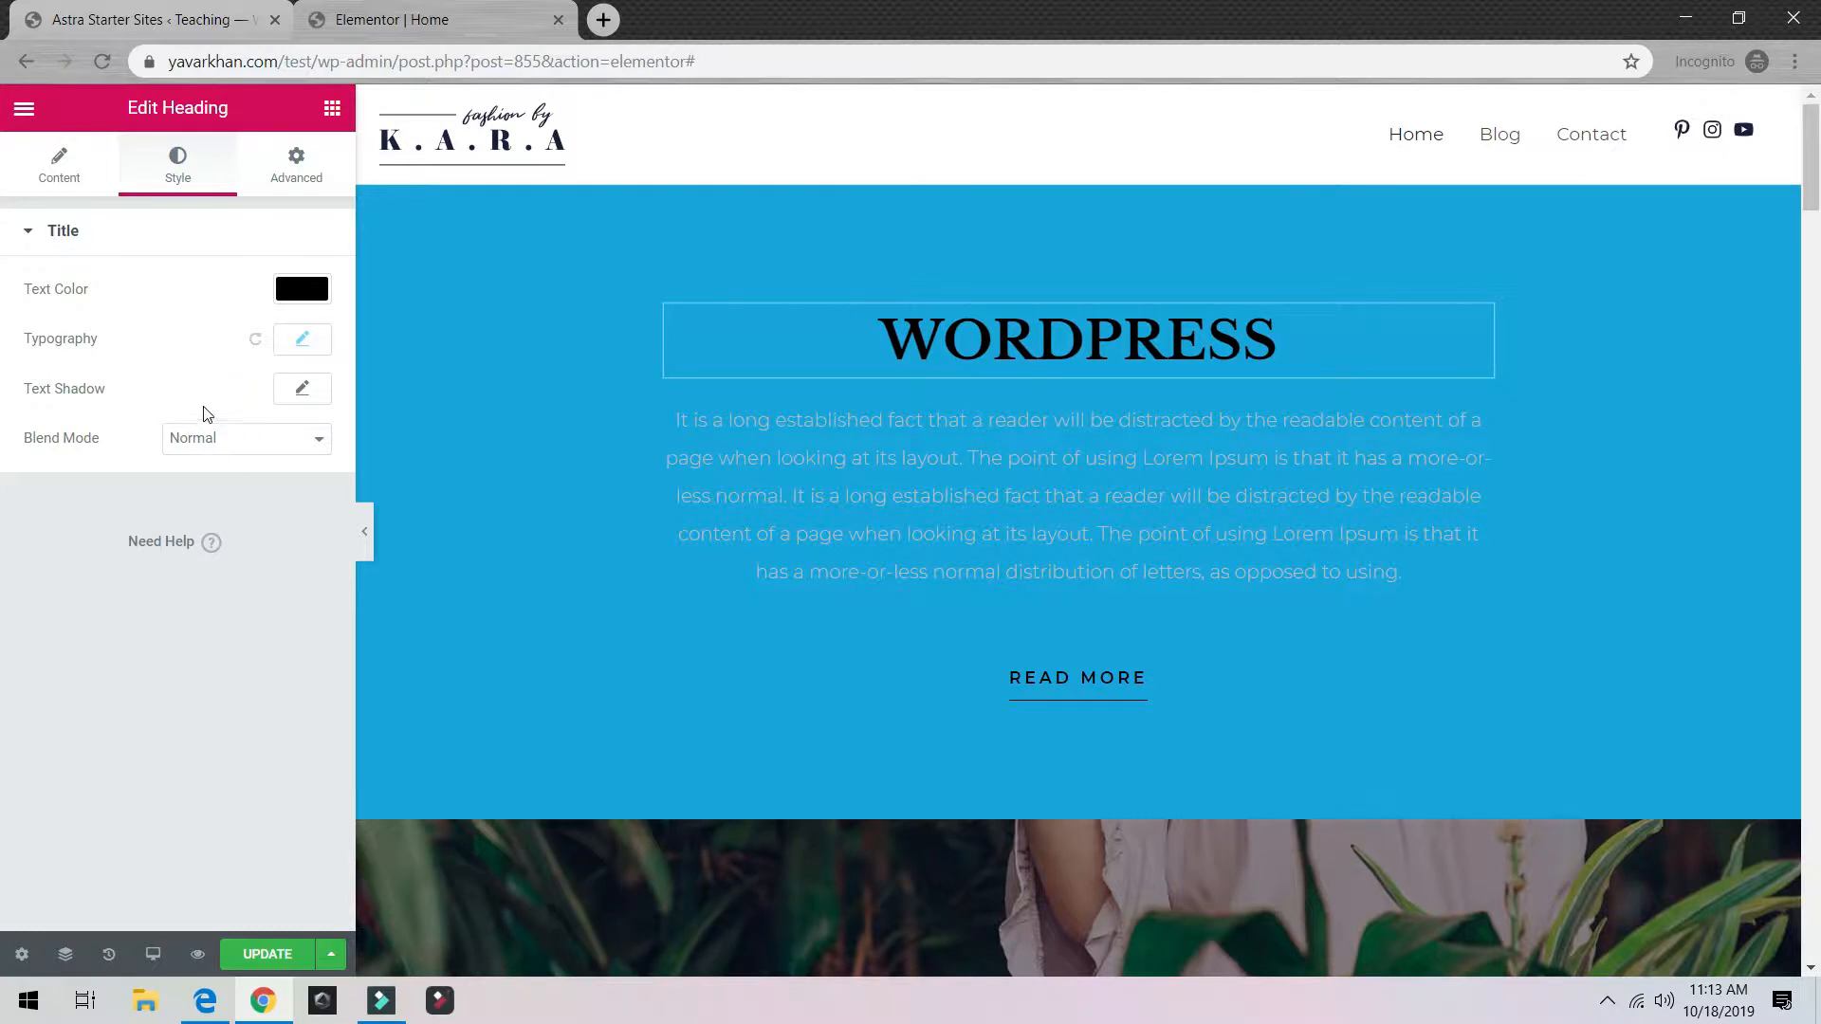
pyautogui.doubleClick(927, 335)
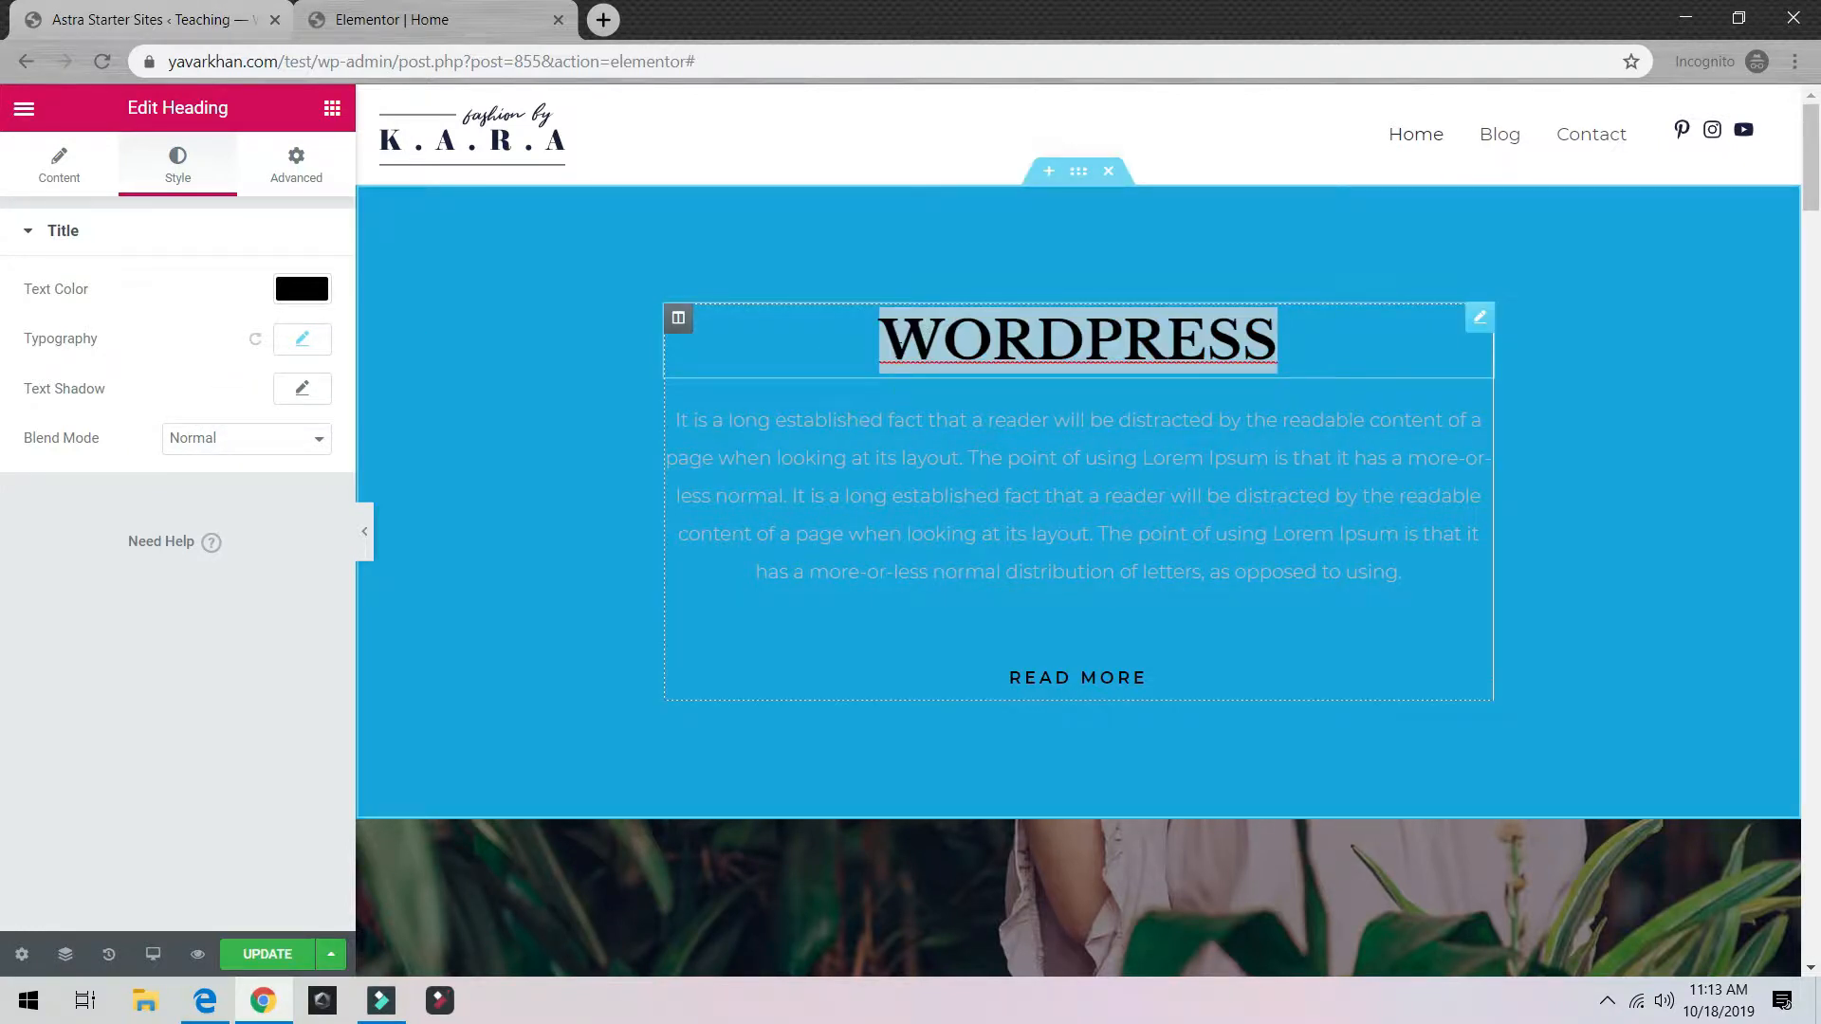
pyautogui.click(302, 289)
pyautogui.click(143, 353)
pyautogui.click(277, 224)
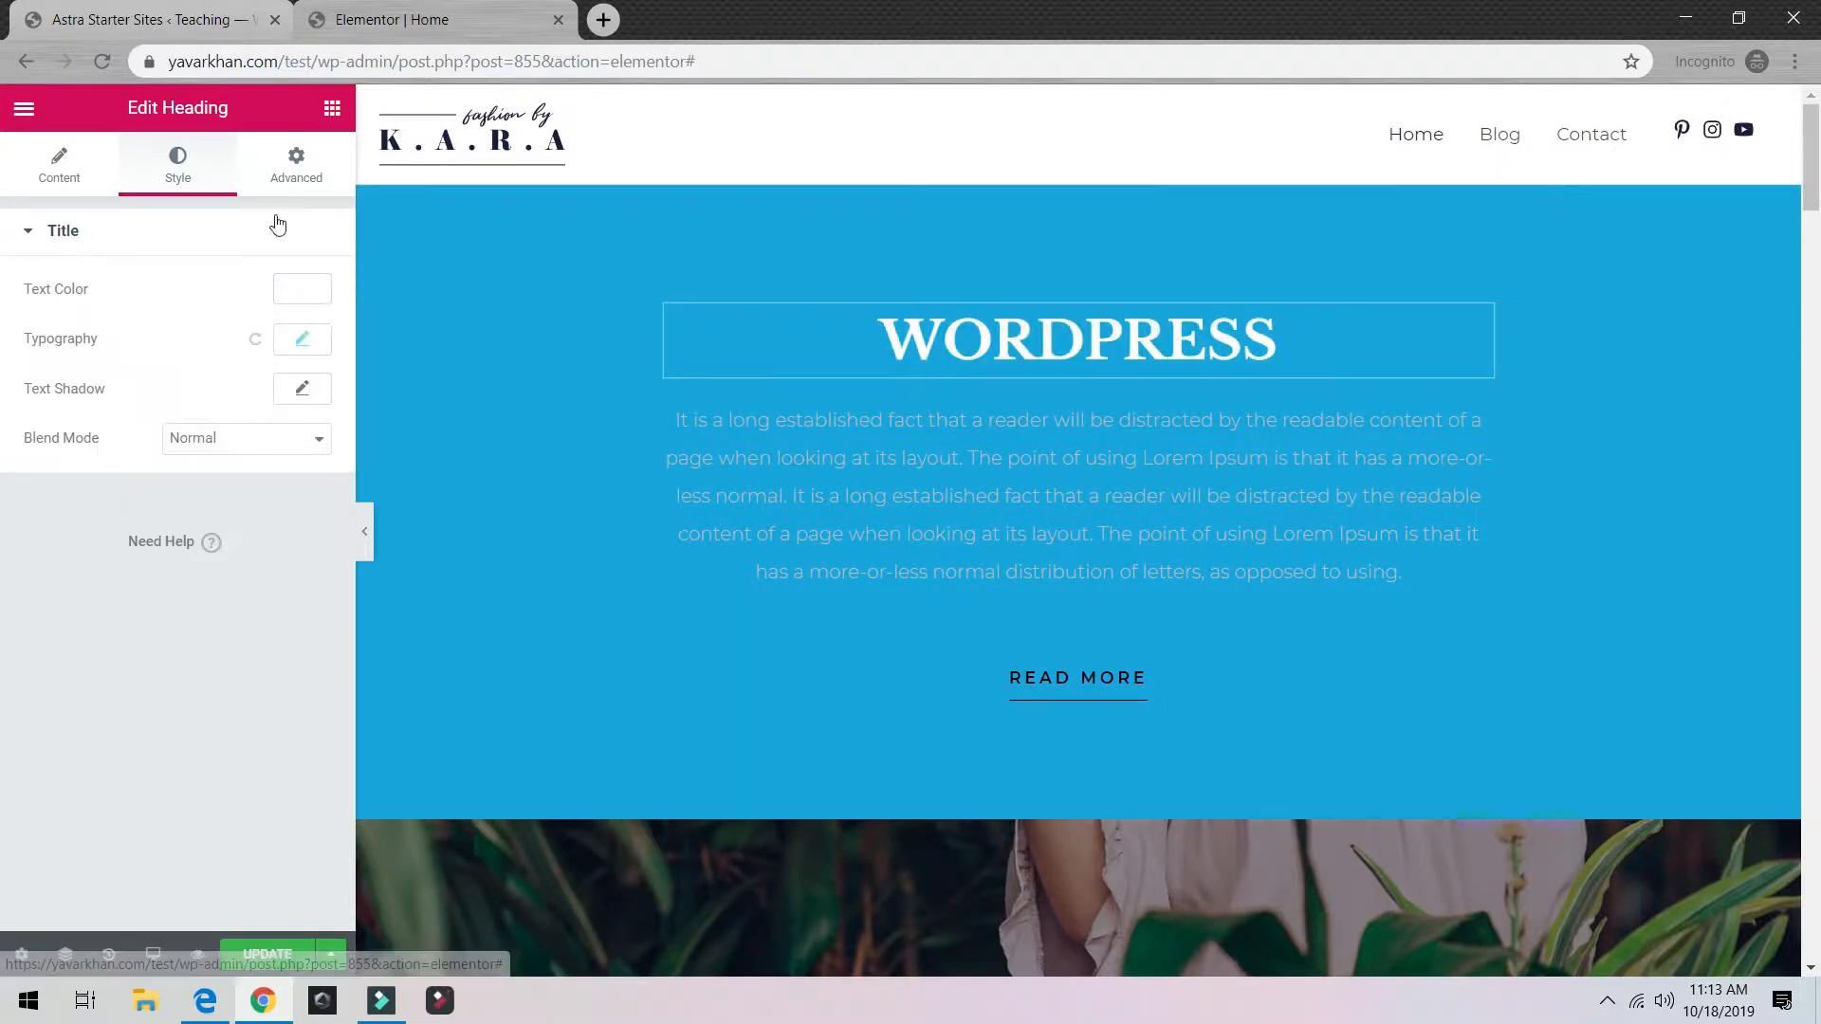
# Step: Review the heading's Advanced, Content and Style settings, ending on its margin and padding options
pyautogui.click(288, 165)
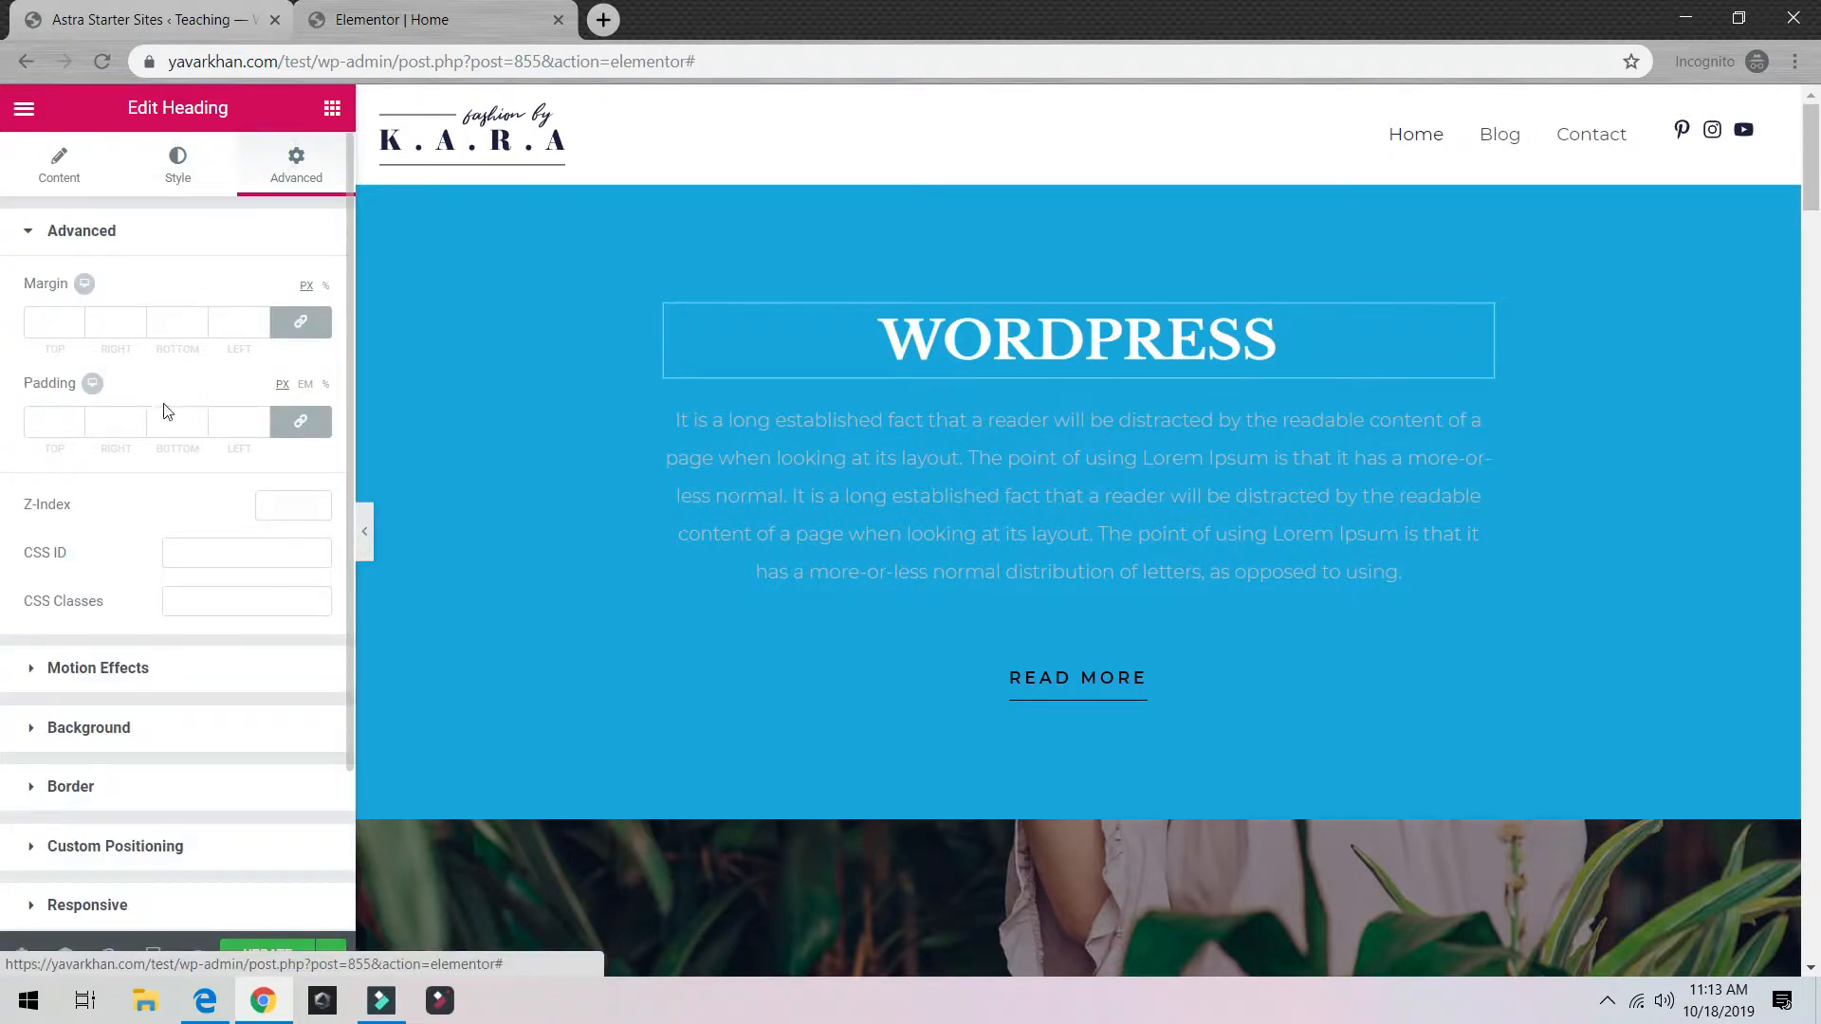
pyautogui.scroll(-2, 133, 531)
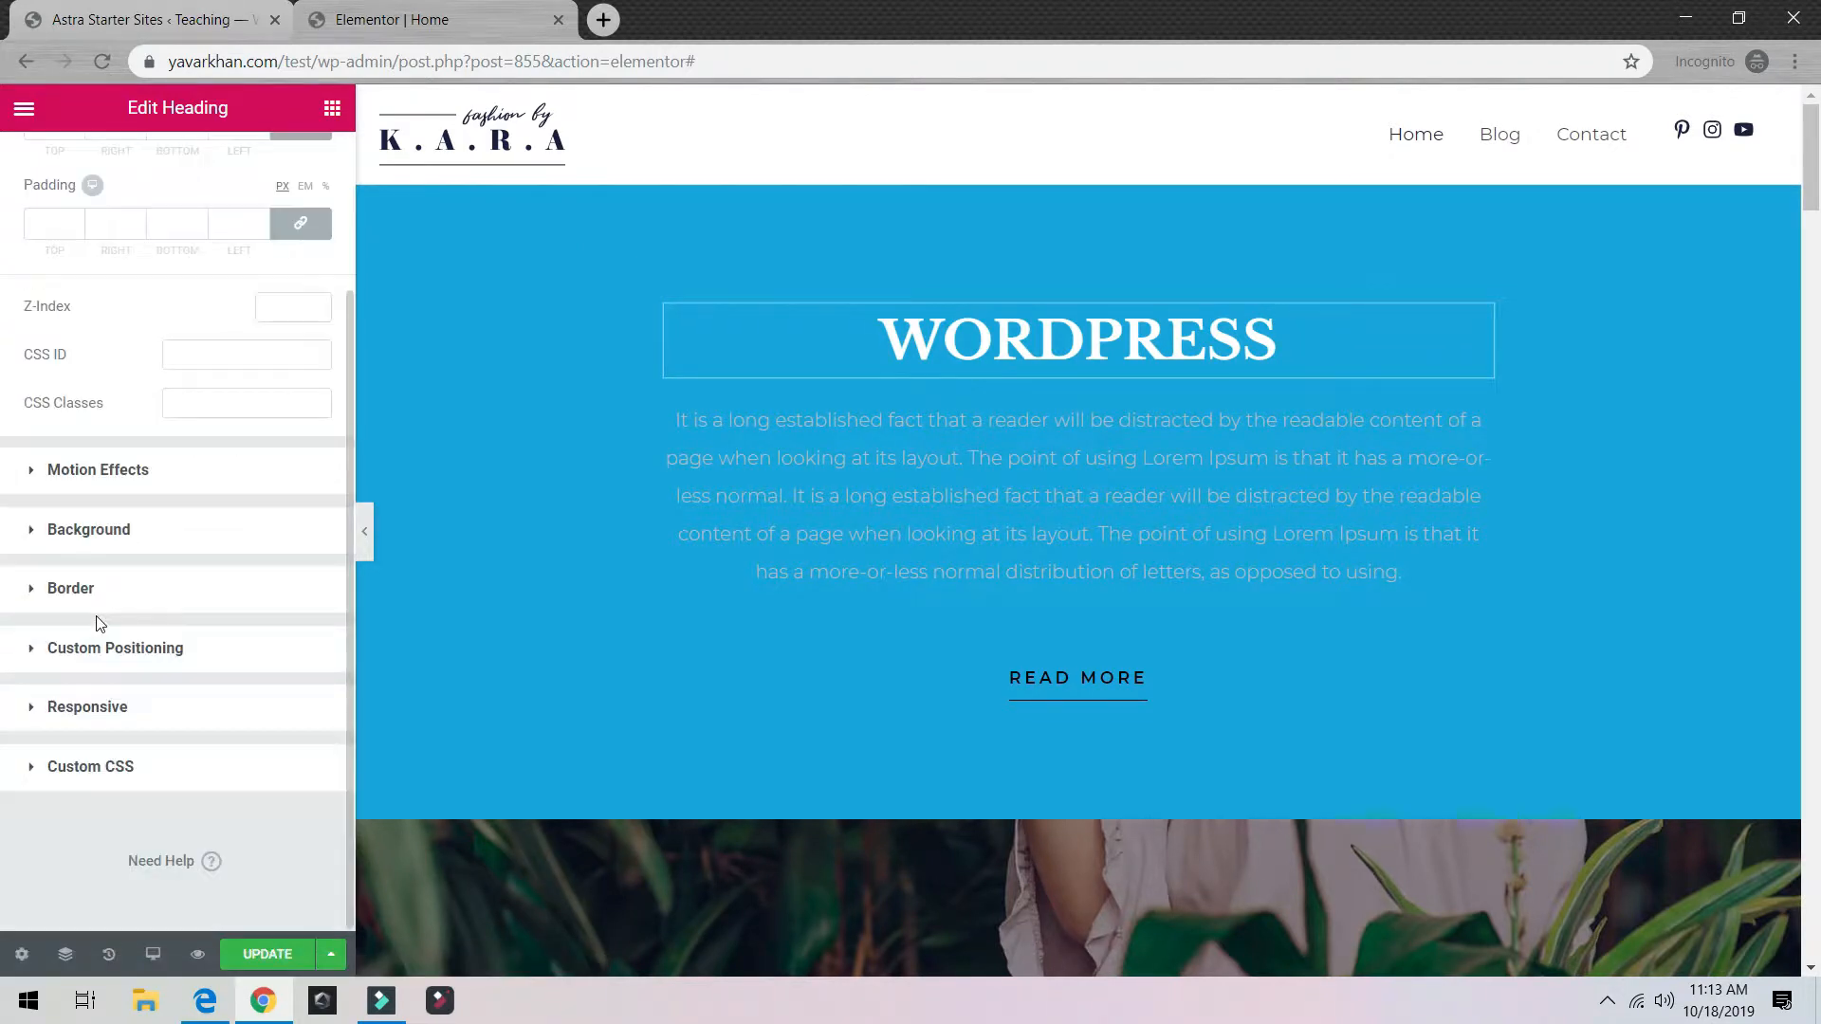
pyautogui.doubleClick(940, 331)
pyautogui.scroll(2, 132, 199)
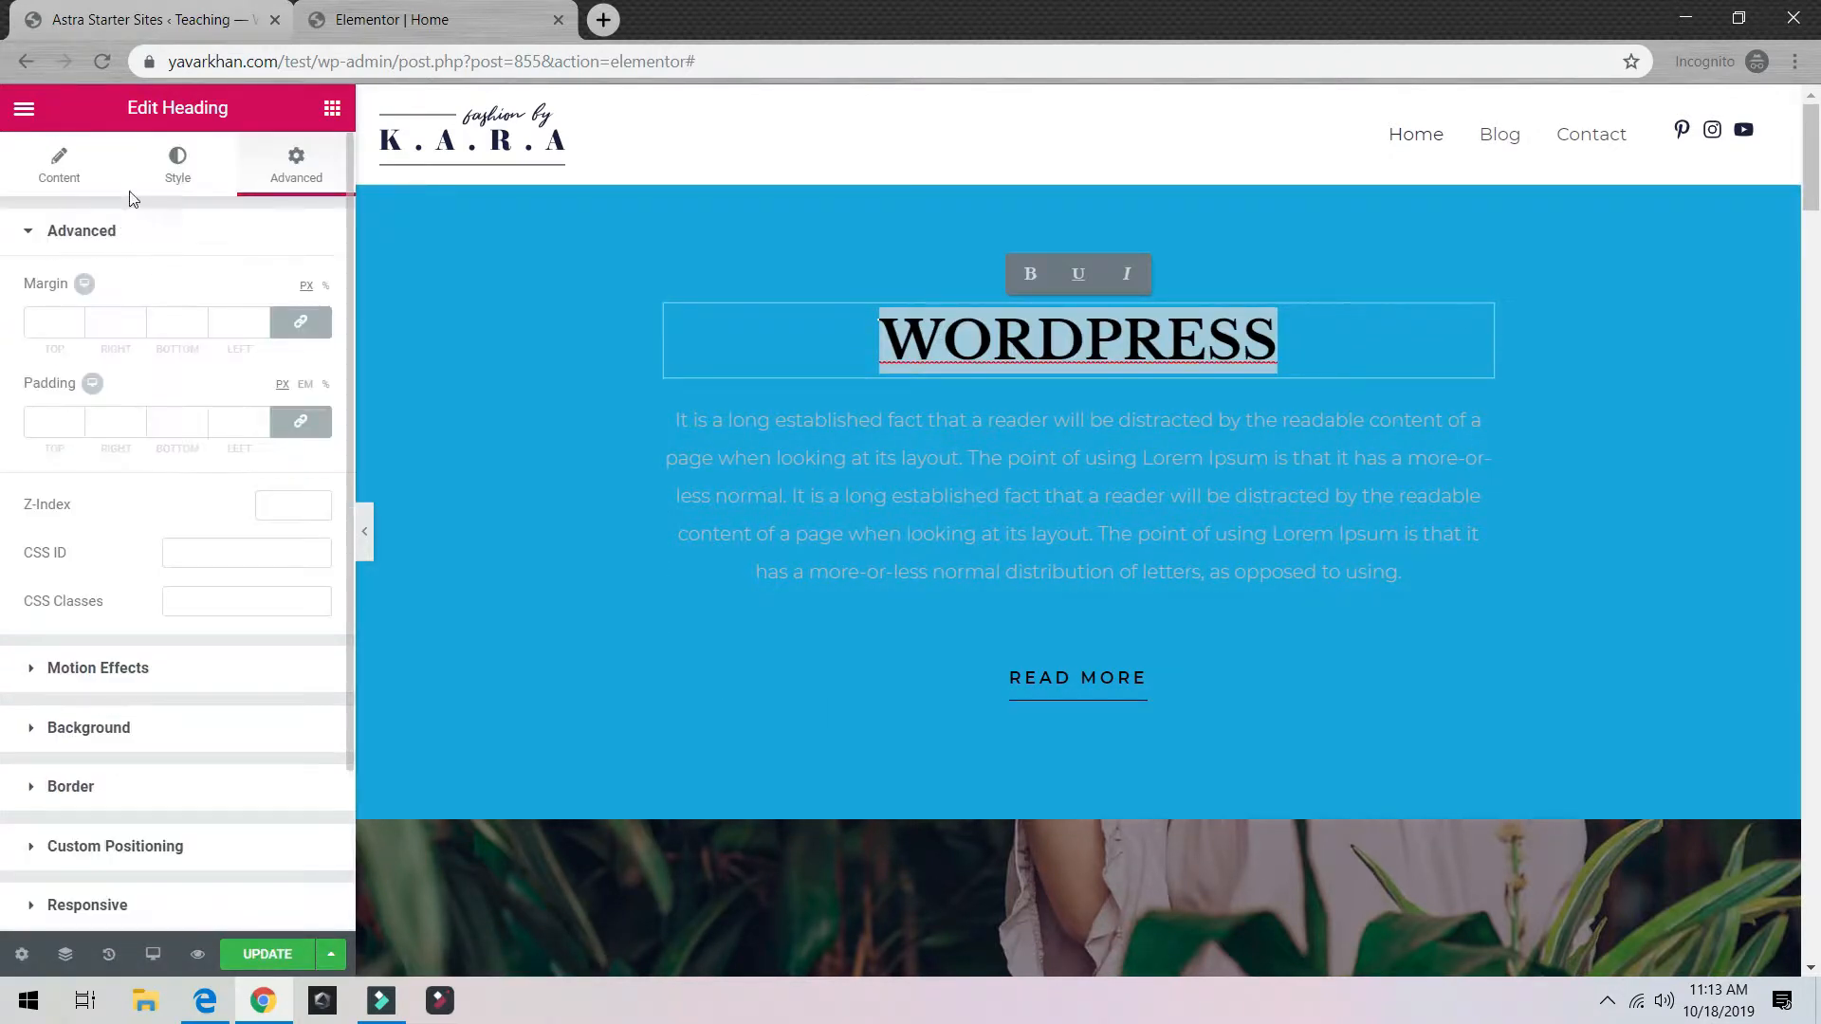
pyautogui.click(209, 170)
pyautogui.click(67, 176)
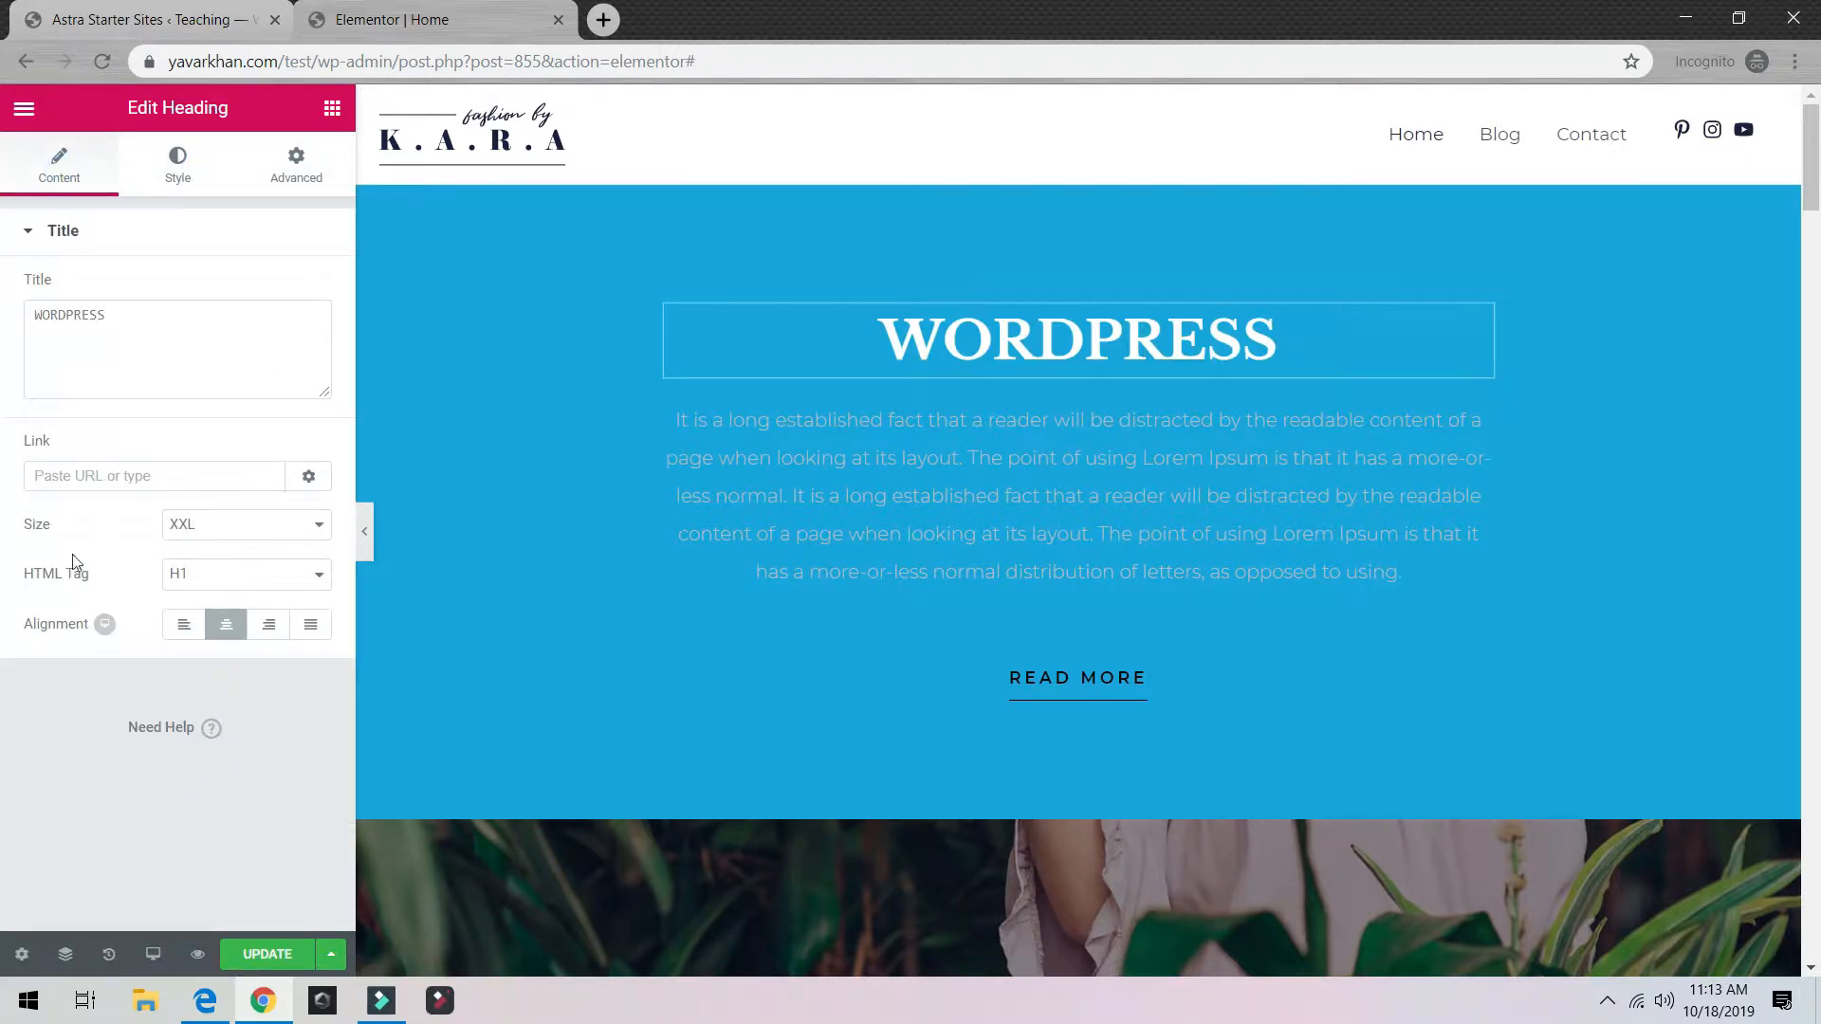
pyautogui.click(166, 167)
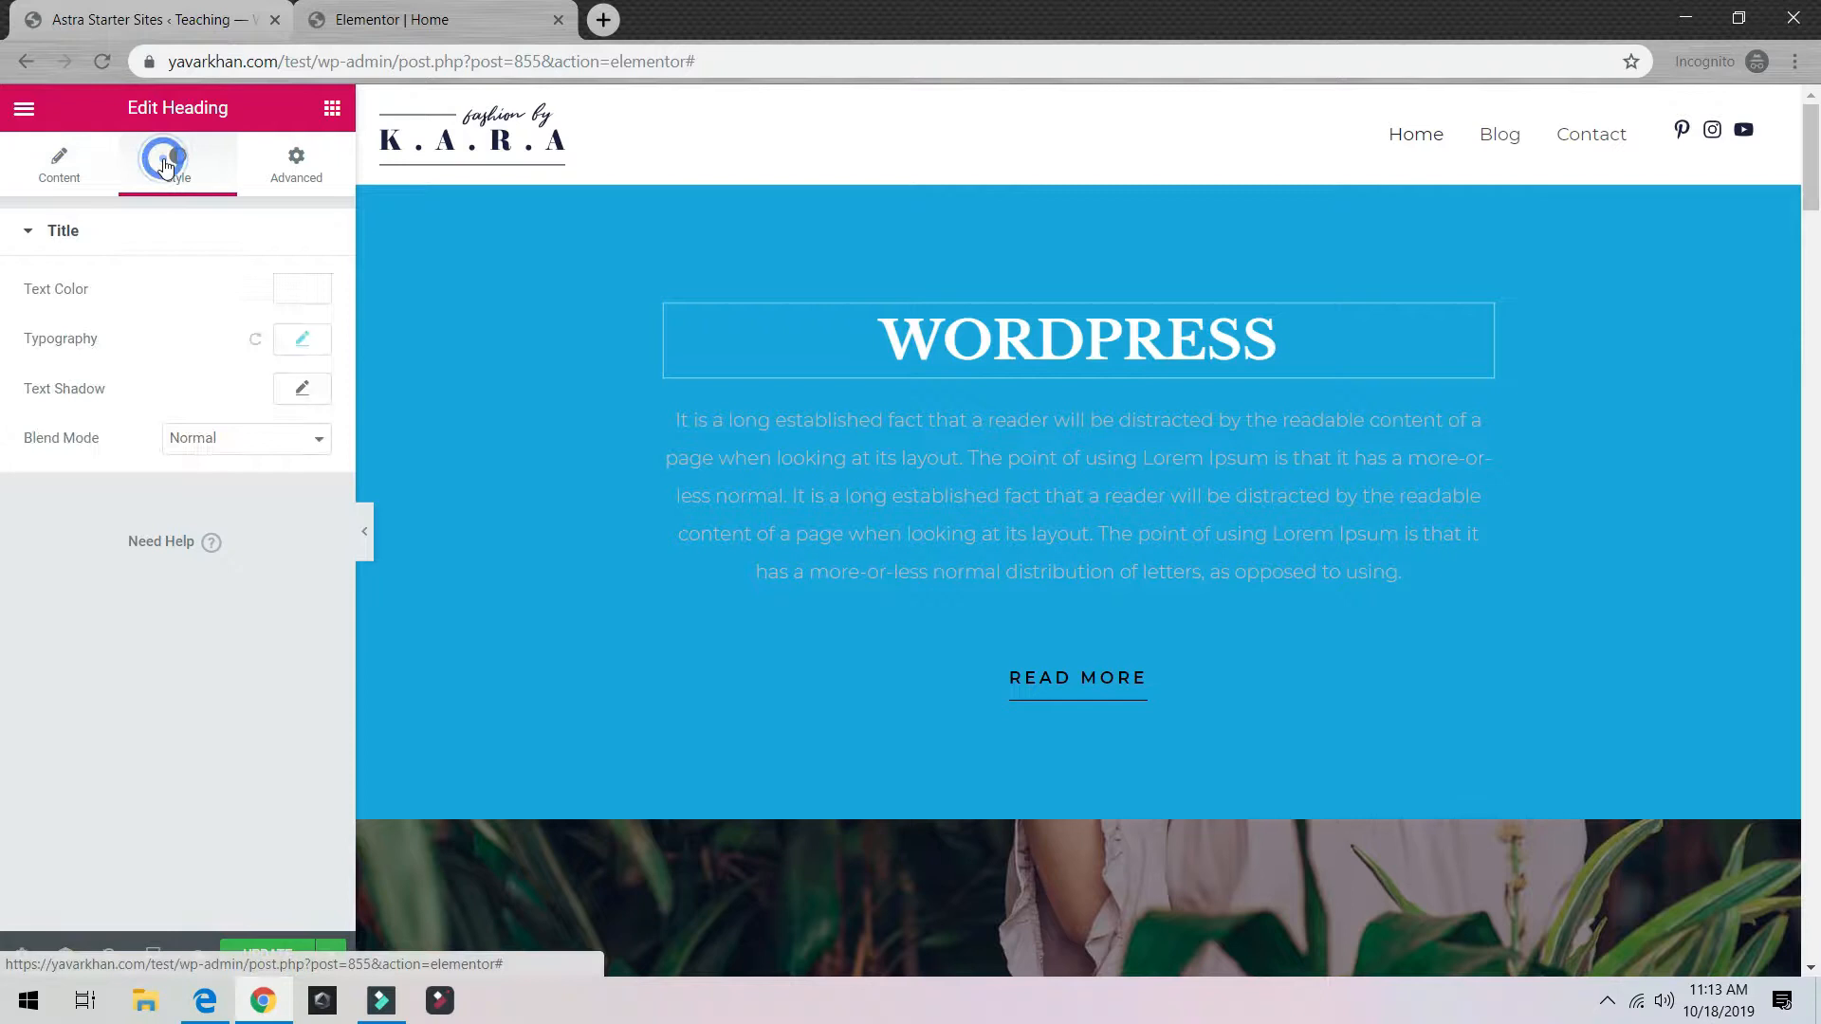
pyautogui.click(96, 168)
pyautogui.moveTo(149, 336); pyautogui.dragTo(81, 294)
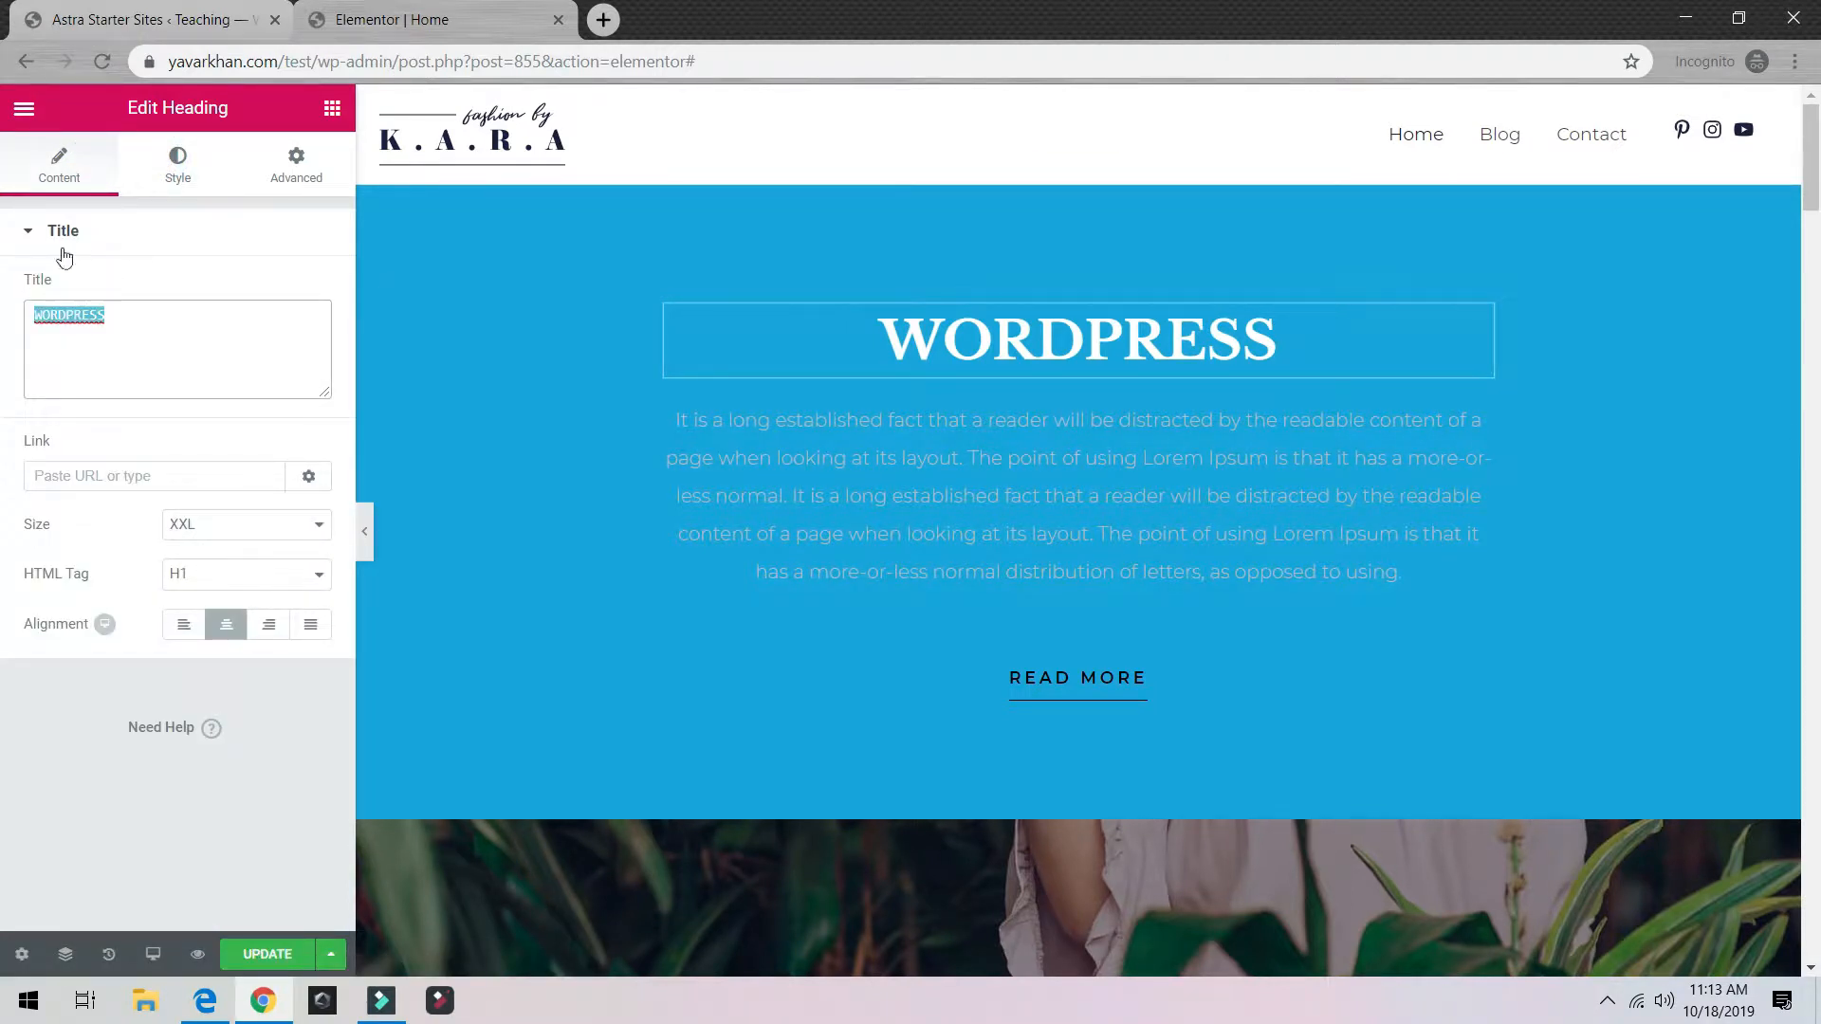
pyautogui.click(178, 166)
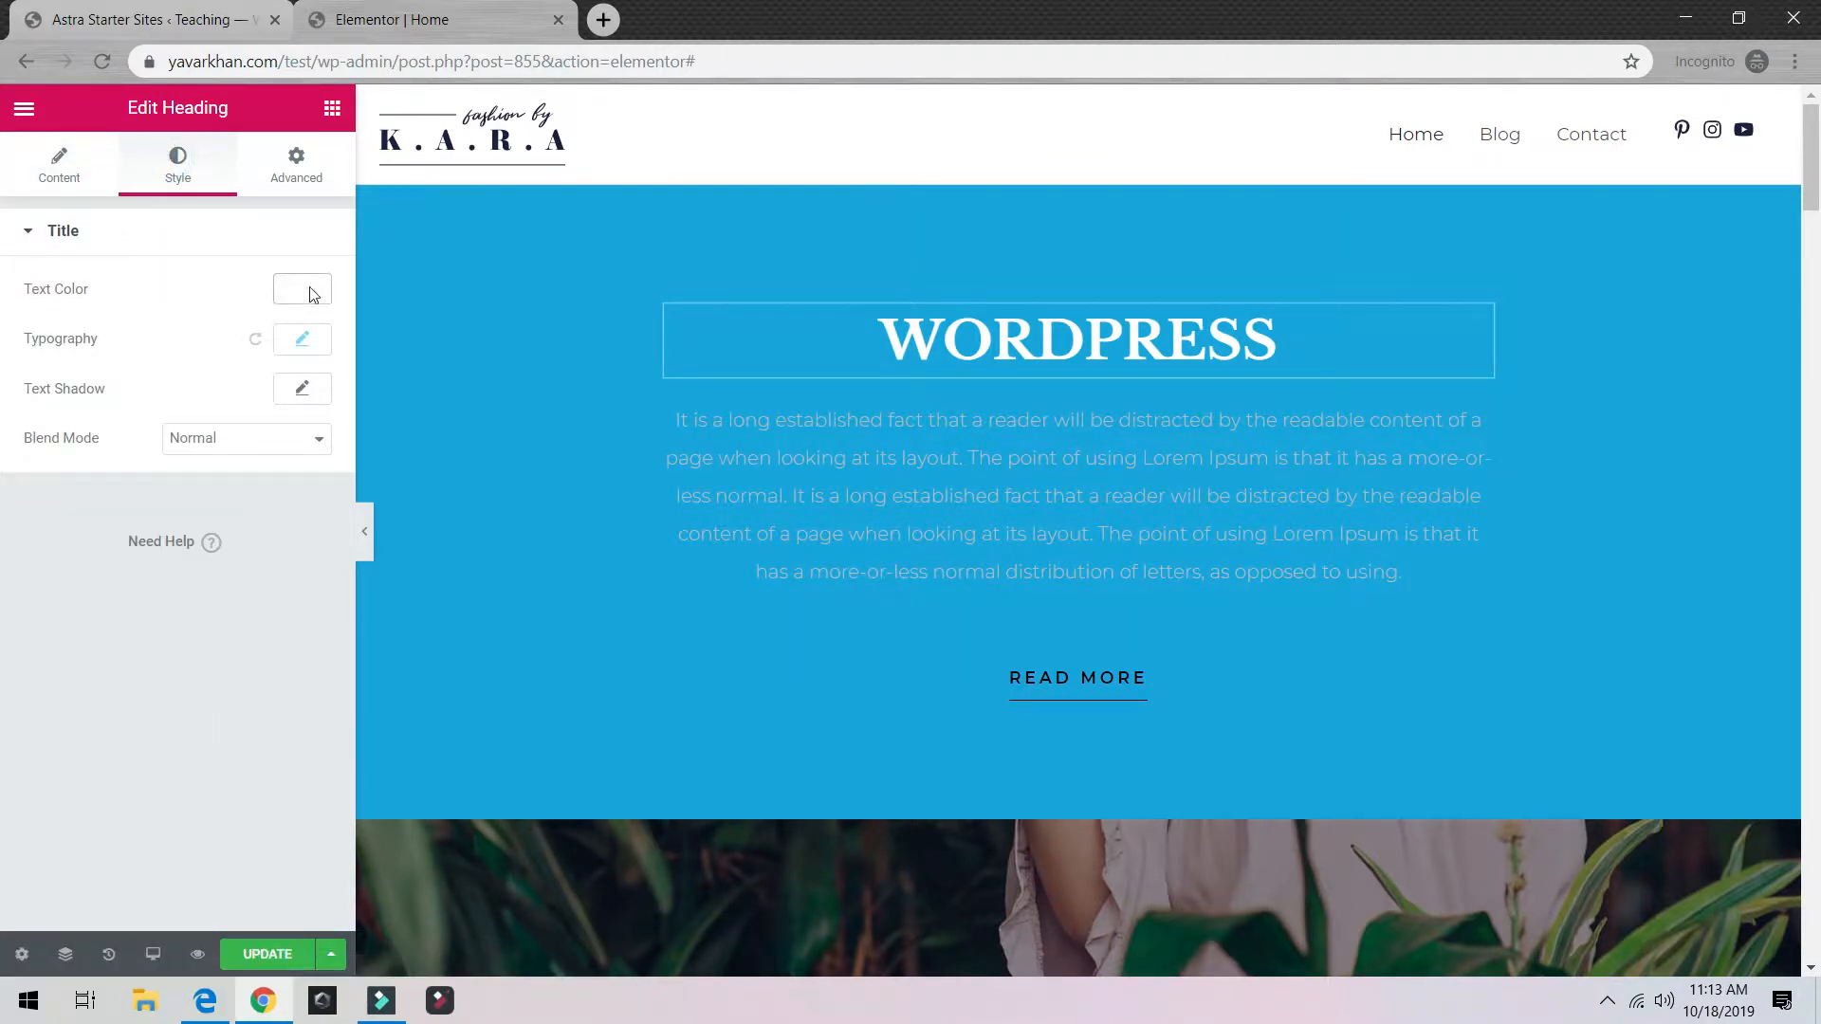
pyautogui.click(294, 178)
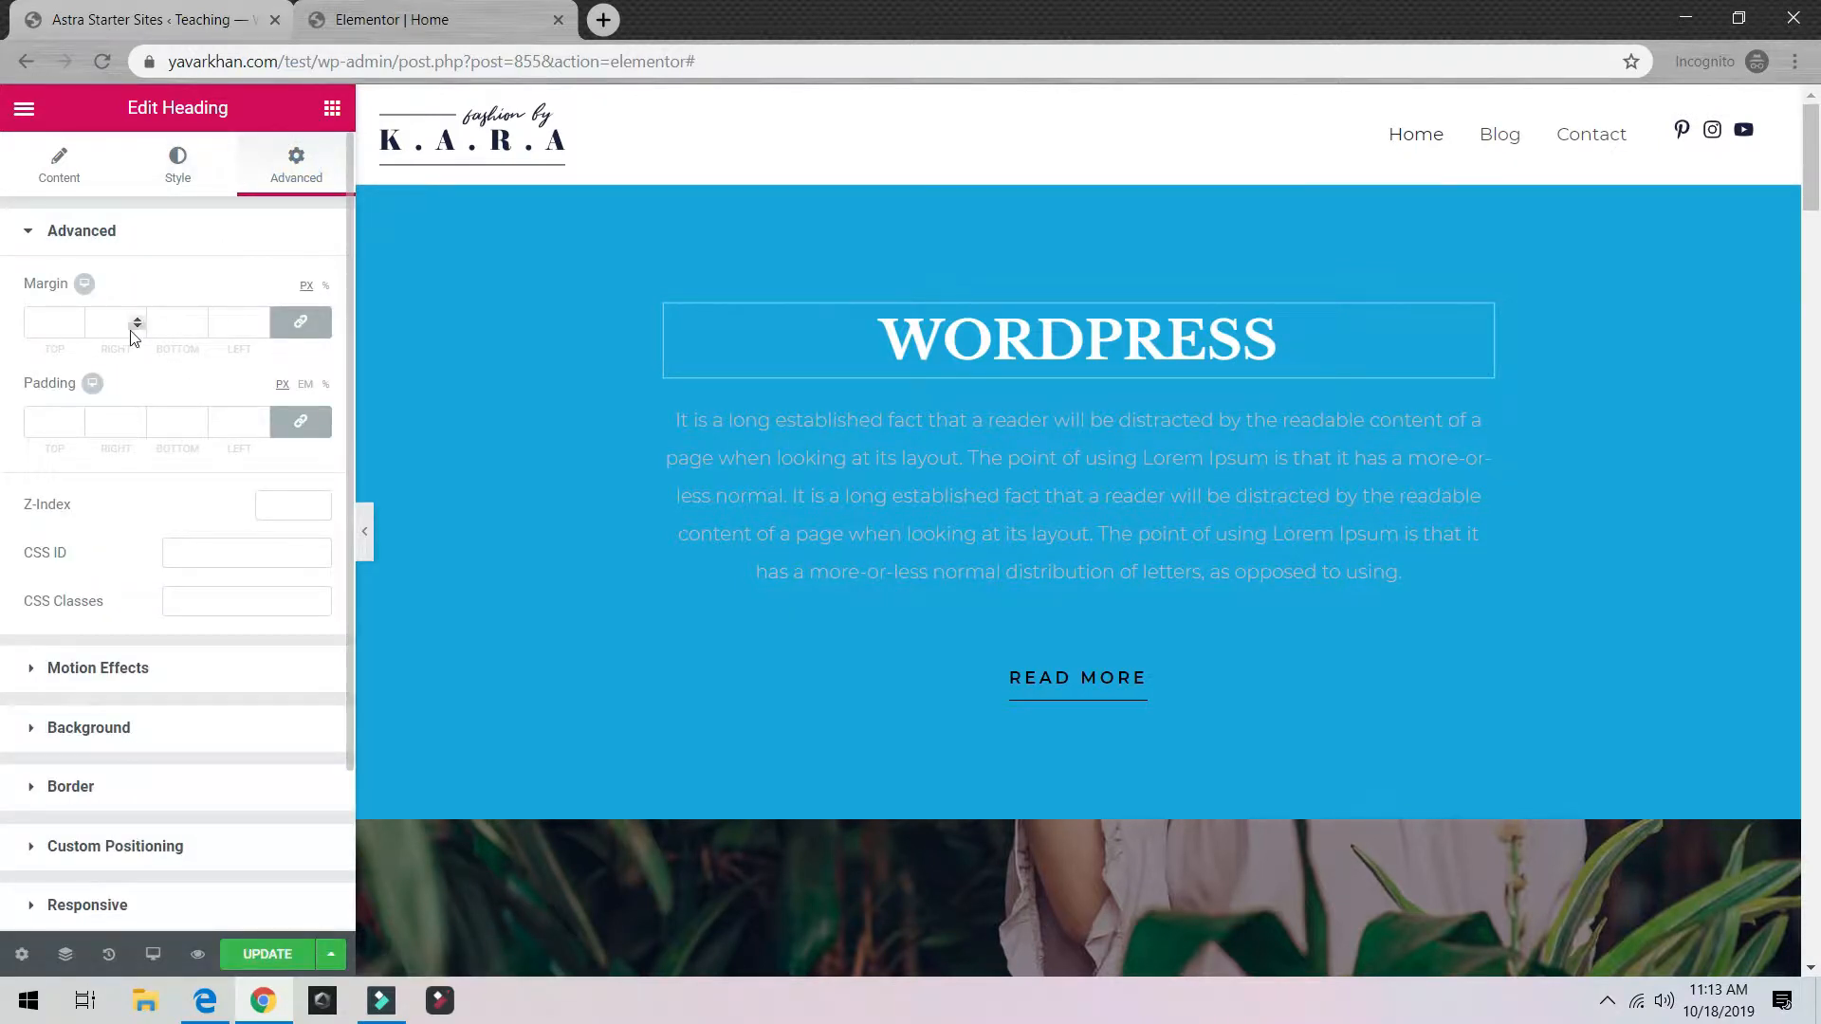
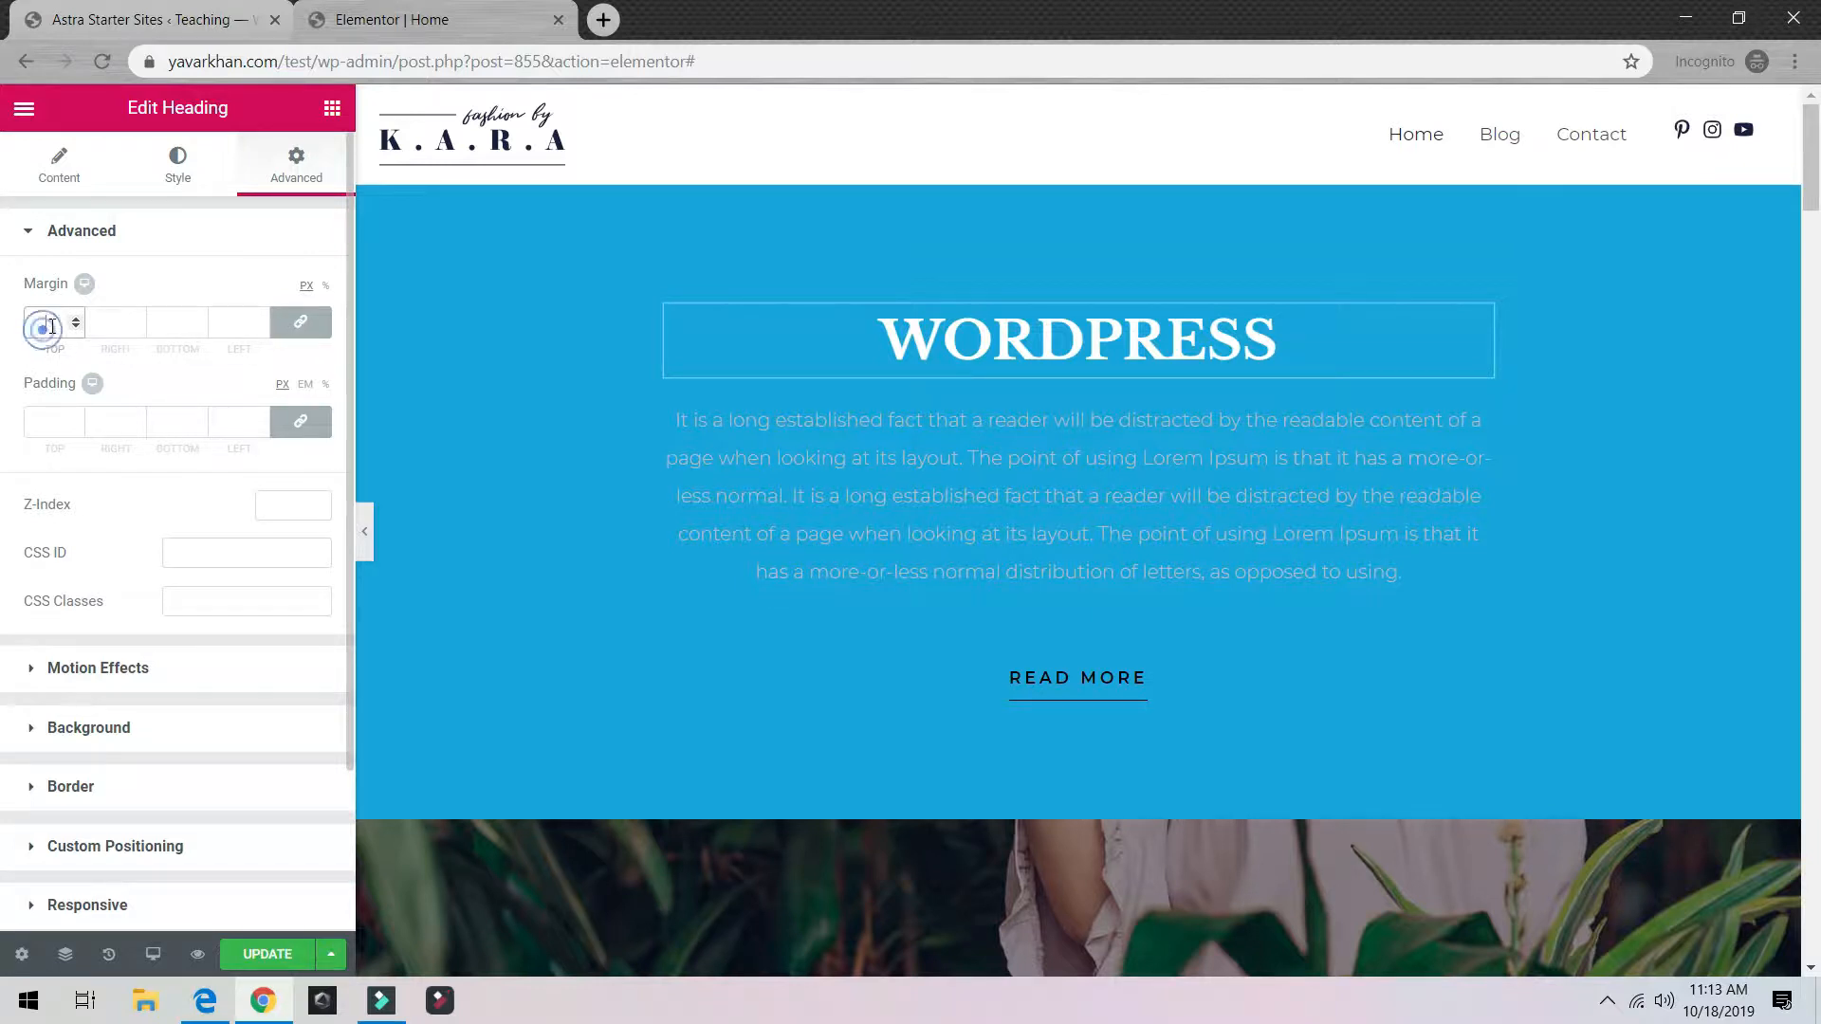
# Step: Raise the WORDPRESS heading's linked margin to 55 px on every side
pyautogui.scroll(-2, 80, 360)
pyautogui.scroll(2, 89, 408)
pyautogui.click(77, 318)
pyautogui.click(76, 317)
pyautogui.click(76, 317)
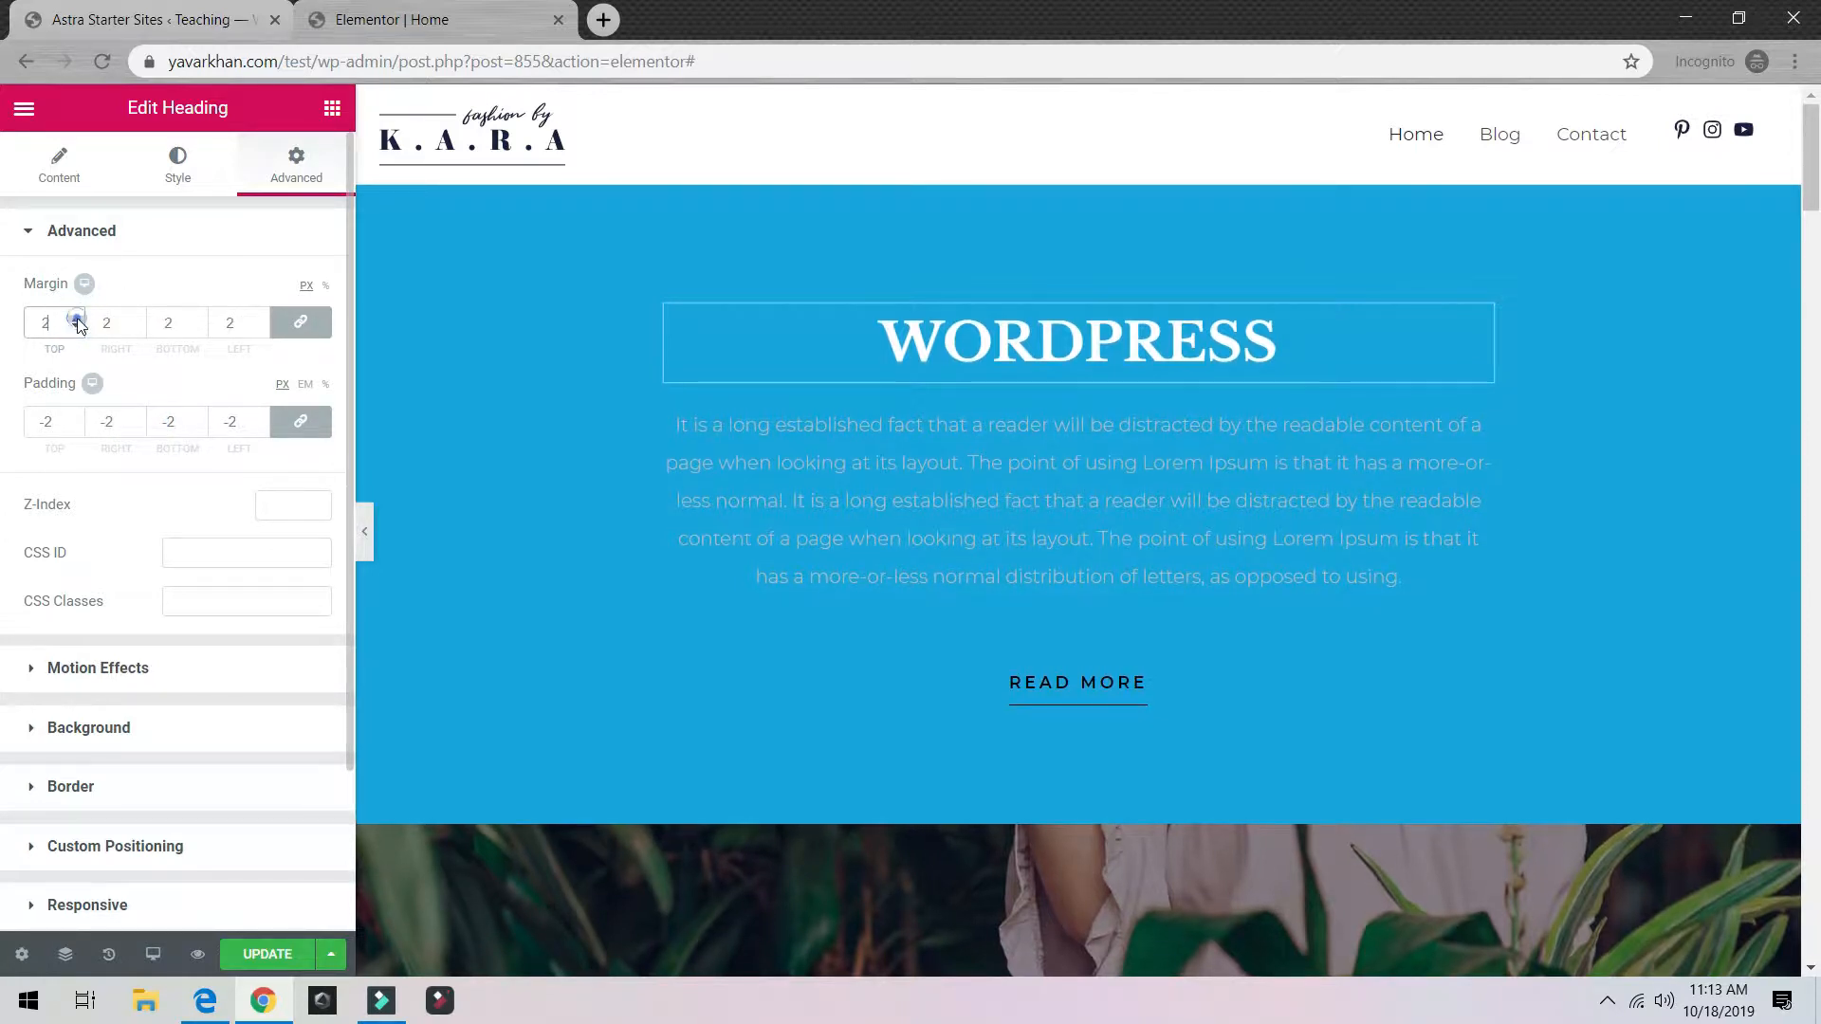
pyautogui.click(75, 318)
pyautogui.click(76, 317)
pyautogui.click(77, 317)
pyautogui.click(77, 316)
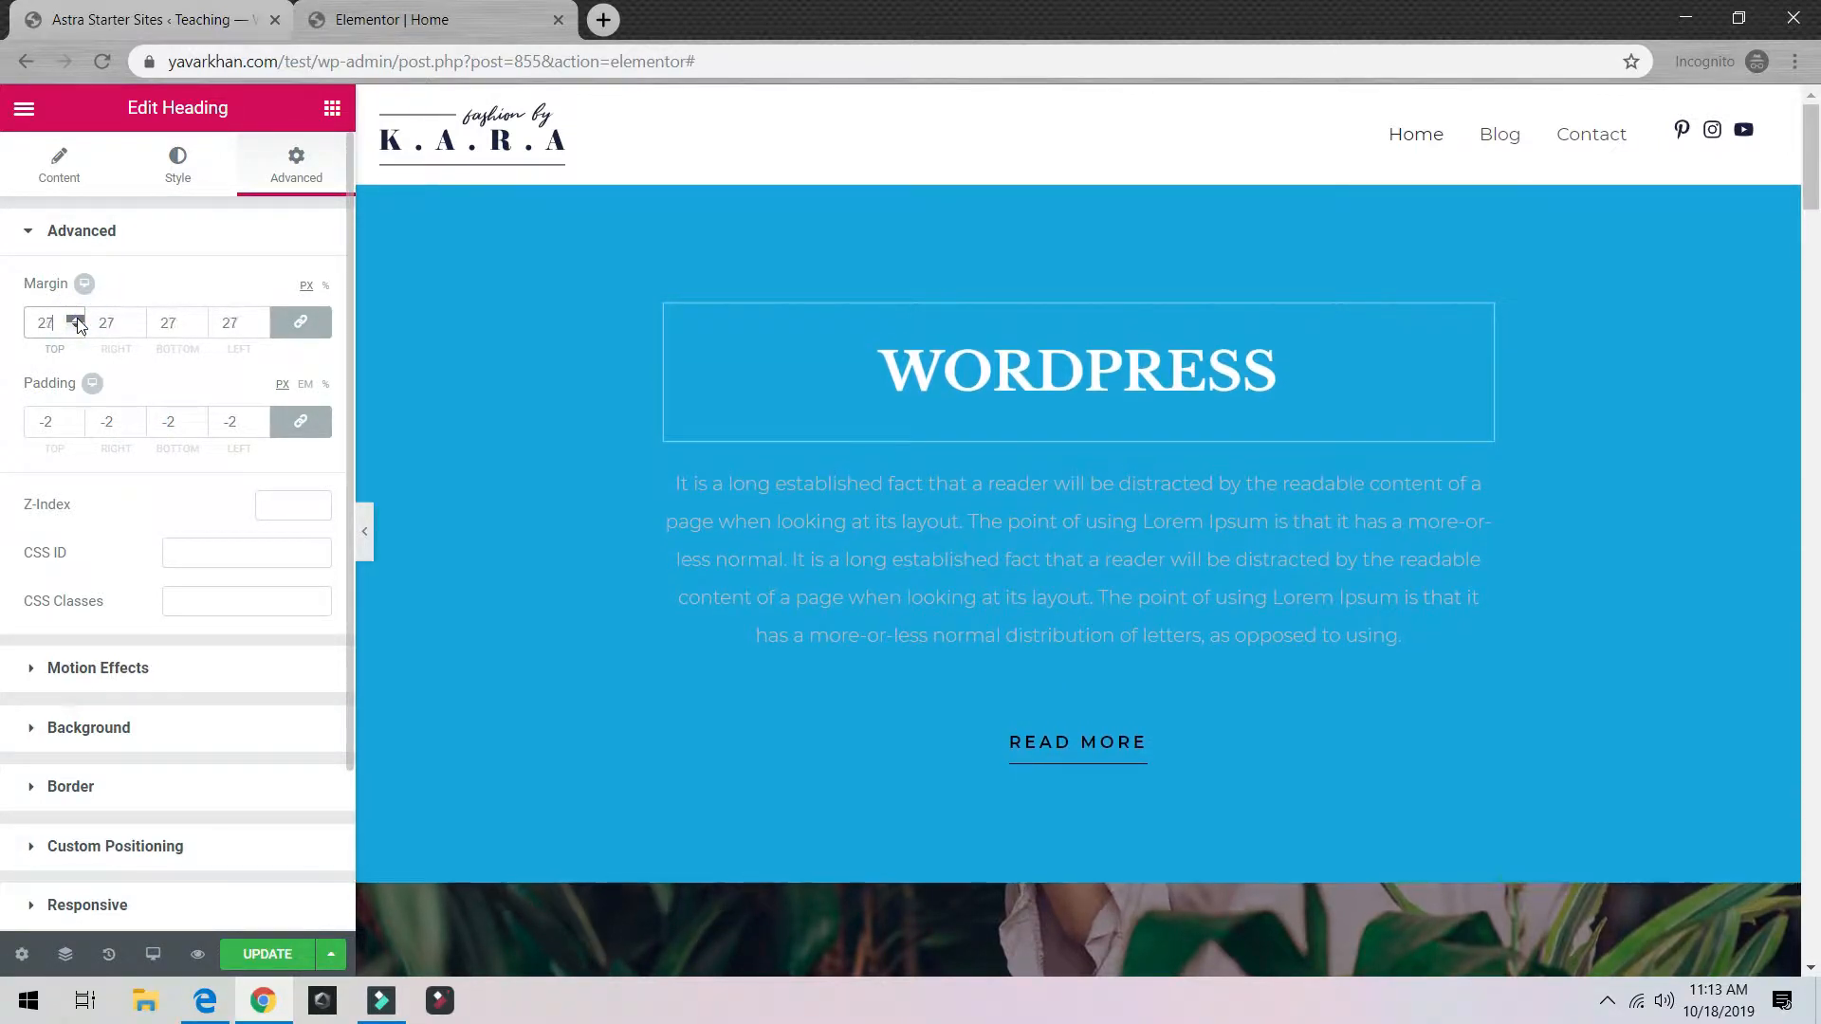
pyautogui.click(77, 317)
pyautogui.click(76, 317)
pyautogui.click(77, 317)
pyautogui.click(77, 317)
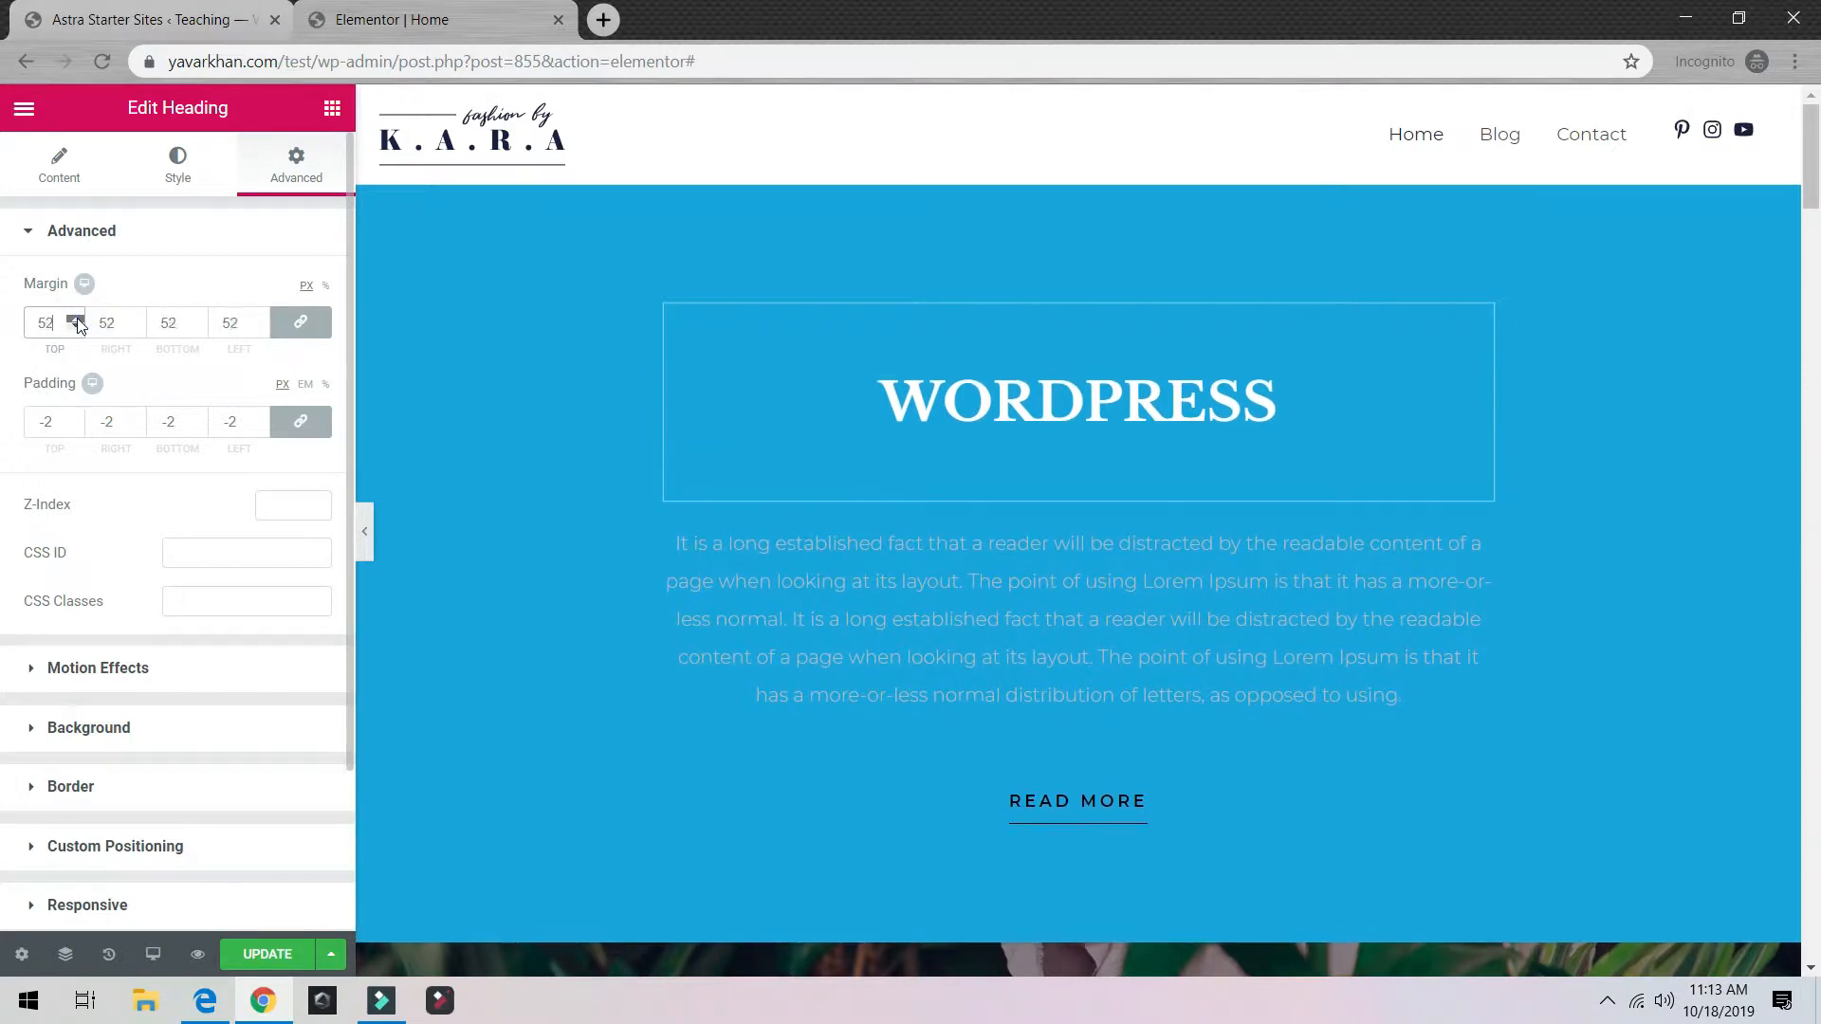
pyautogui.click(76, 317)
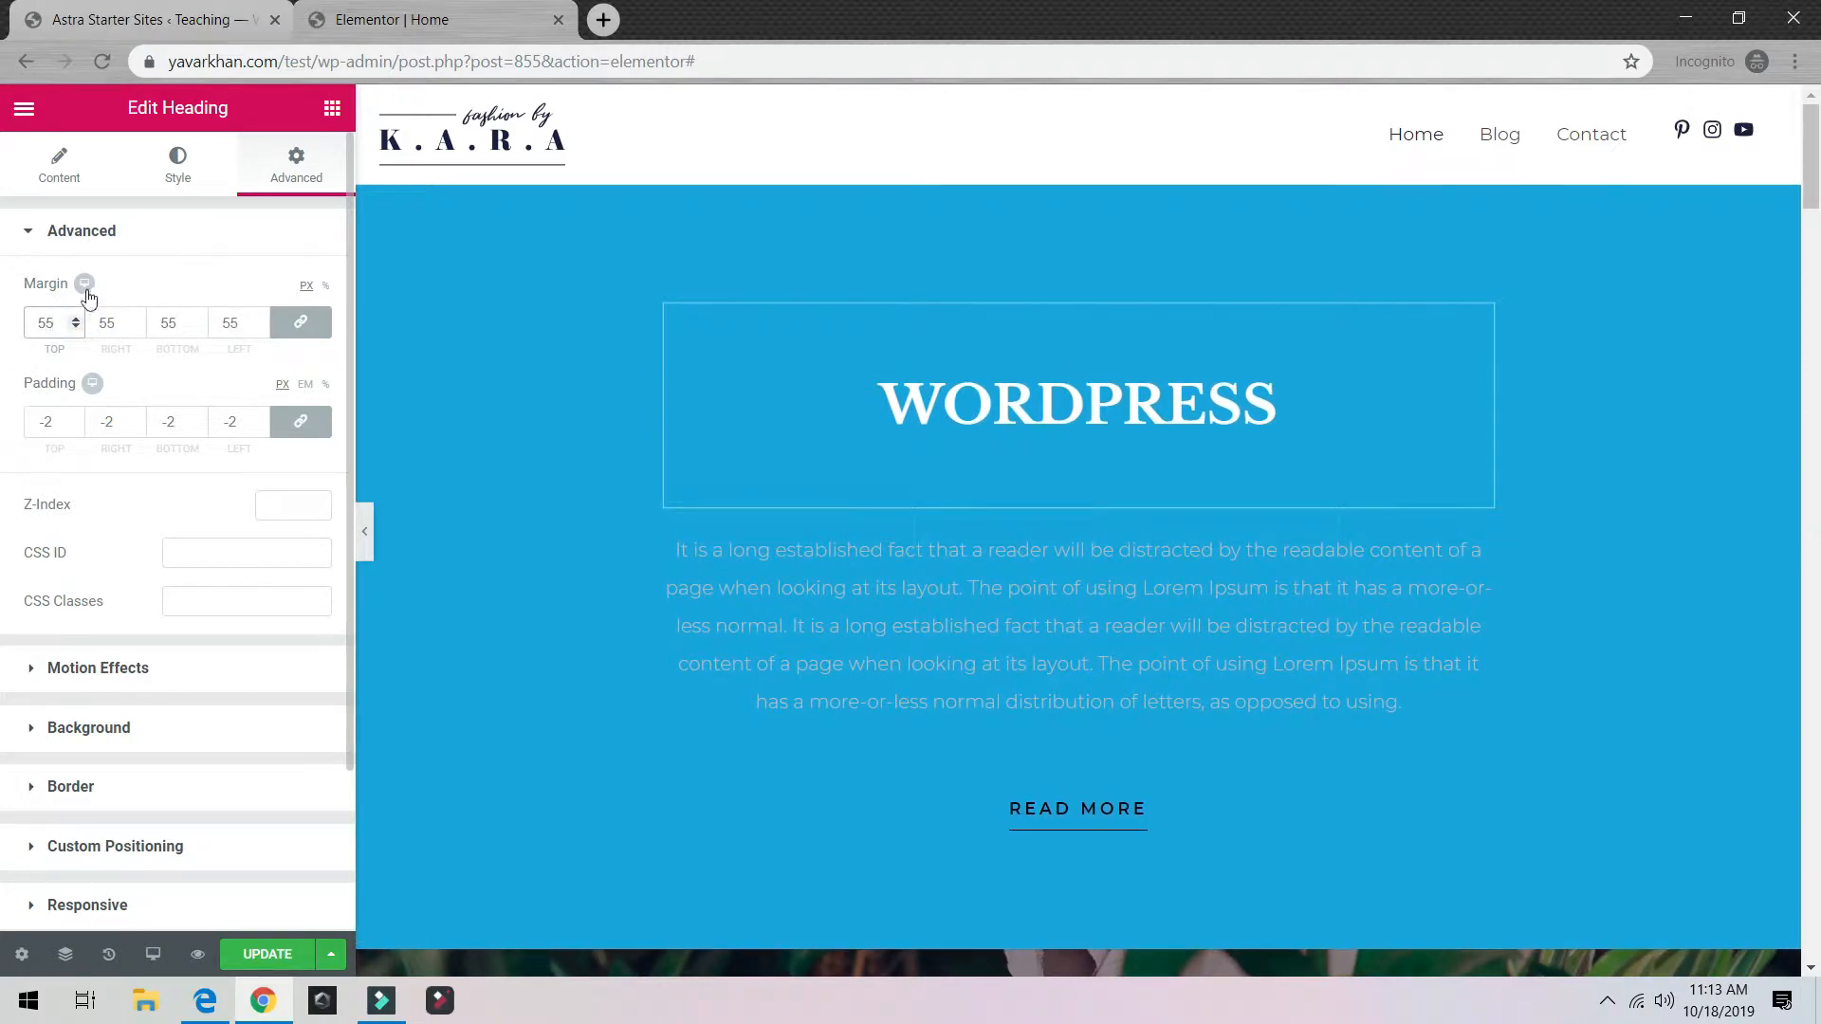
# Step: Preview the page at tablet and mobile widths, opening and closing the mobile menu
pyautogui.click(87, 293)
pyautogui.click(112, 287)
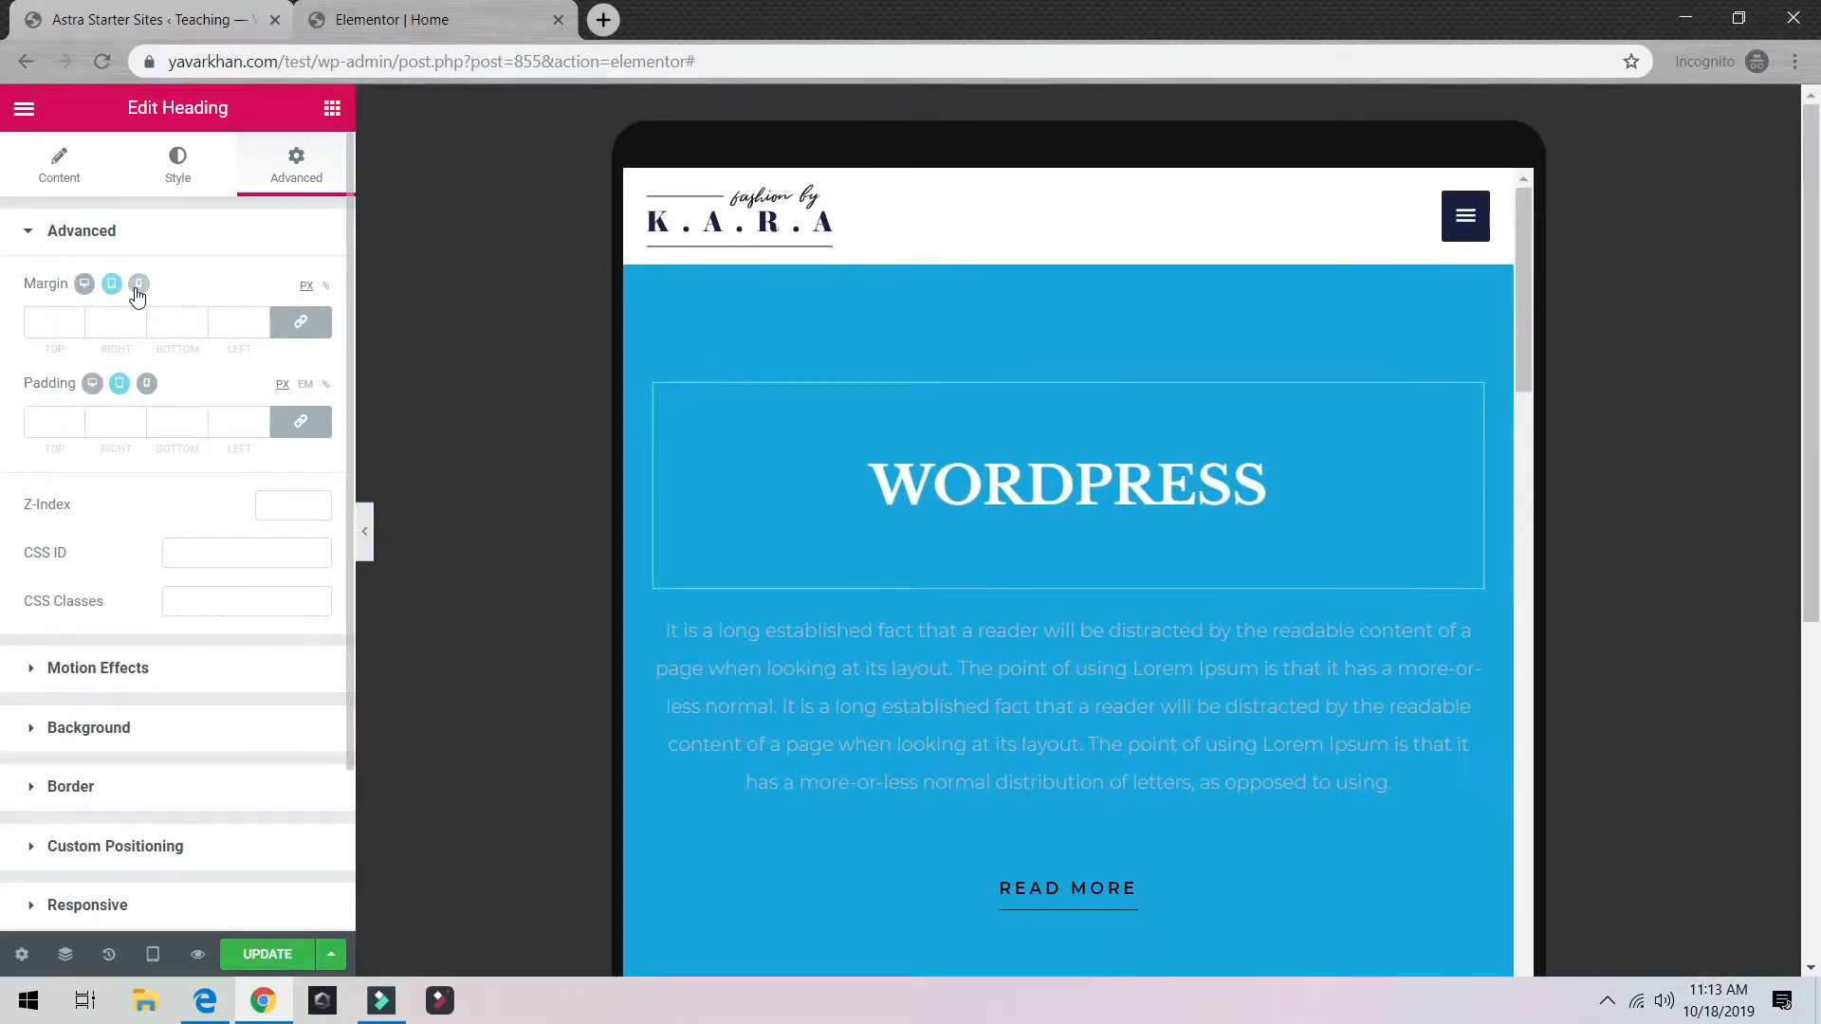
pyautogui.click(137, 287)
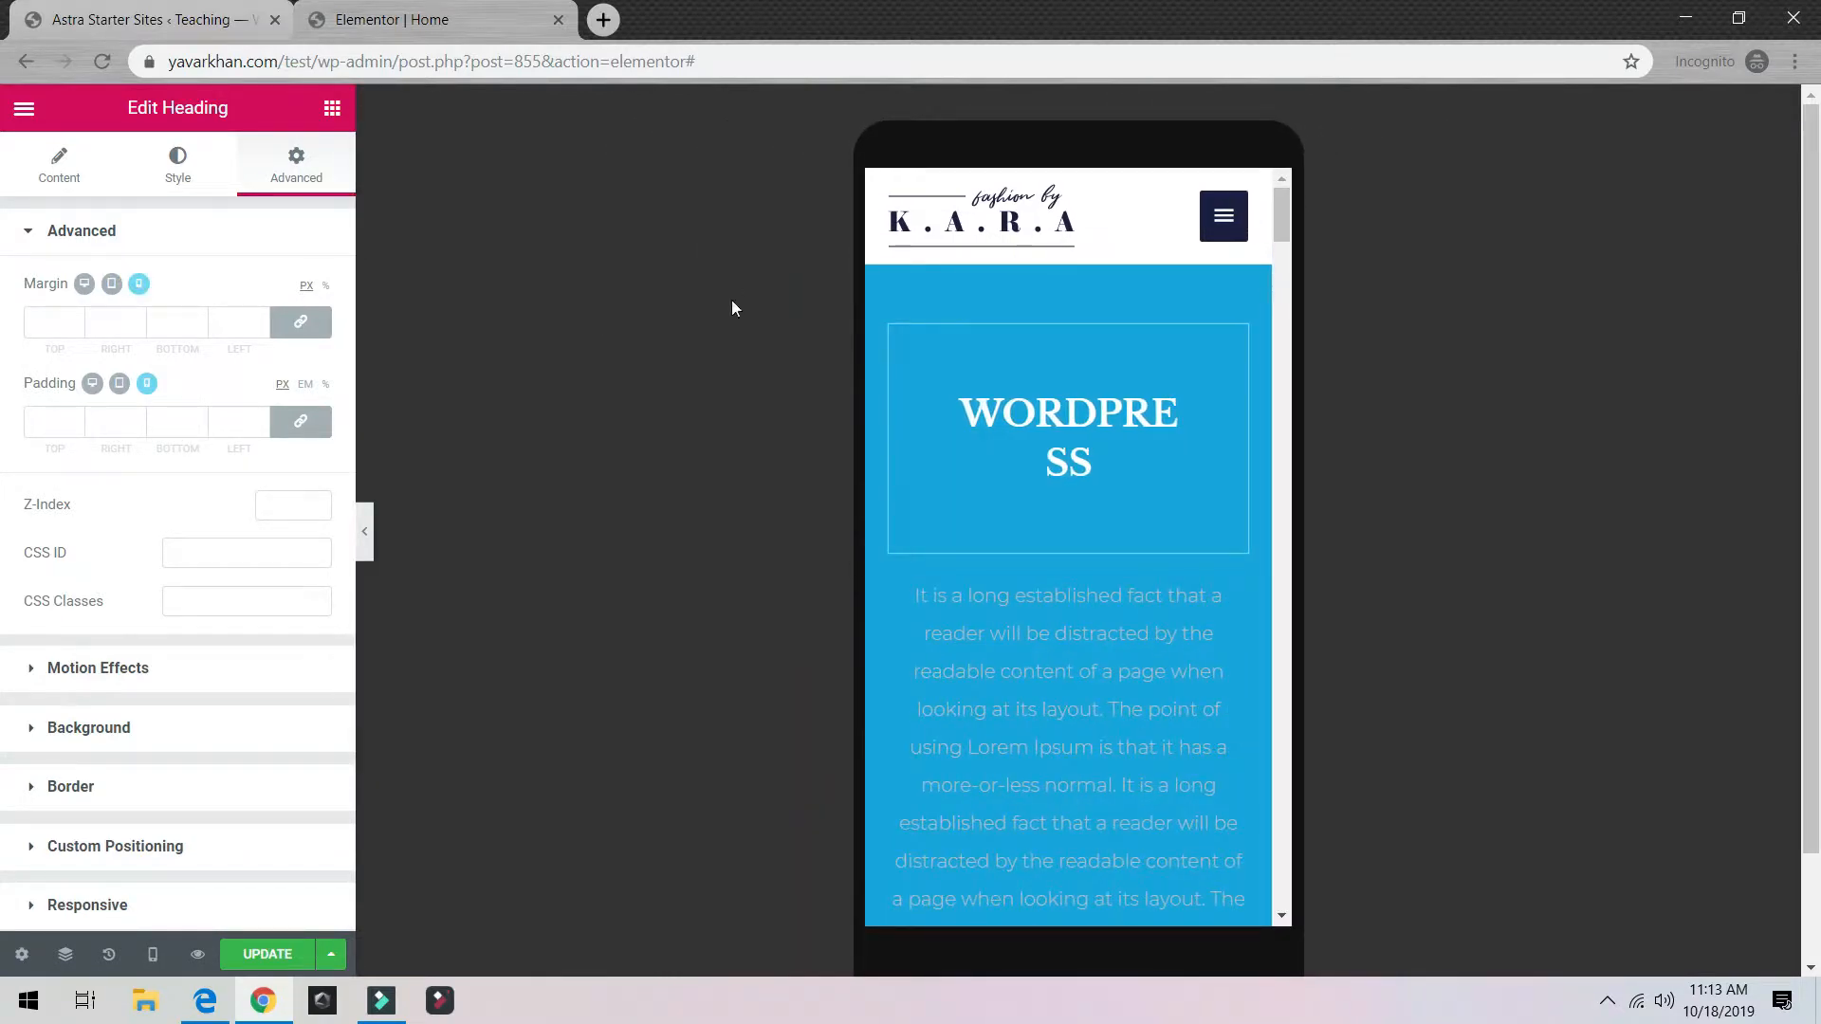
pyautogui.click(1226, 216)
pyautogui.click(1225, 216)
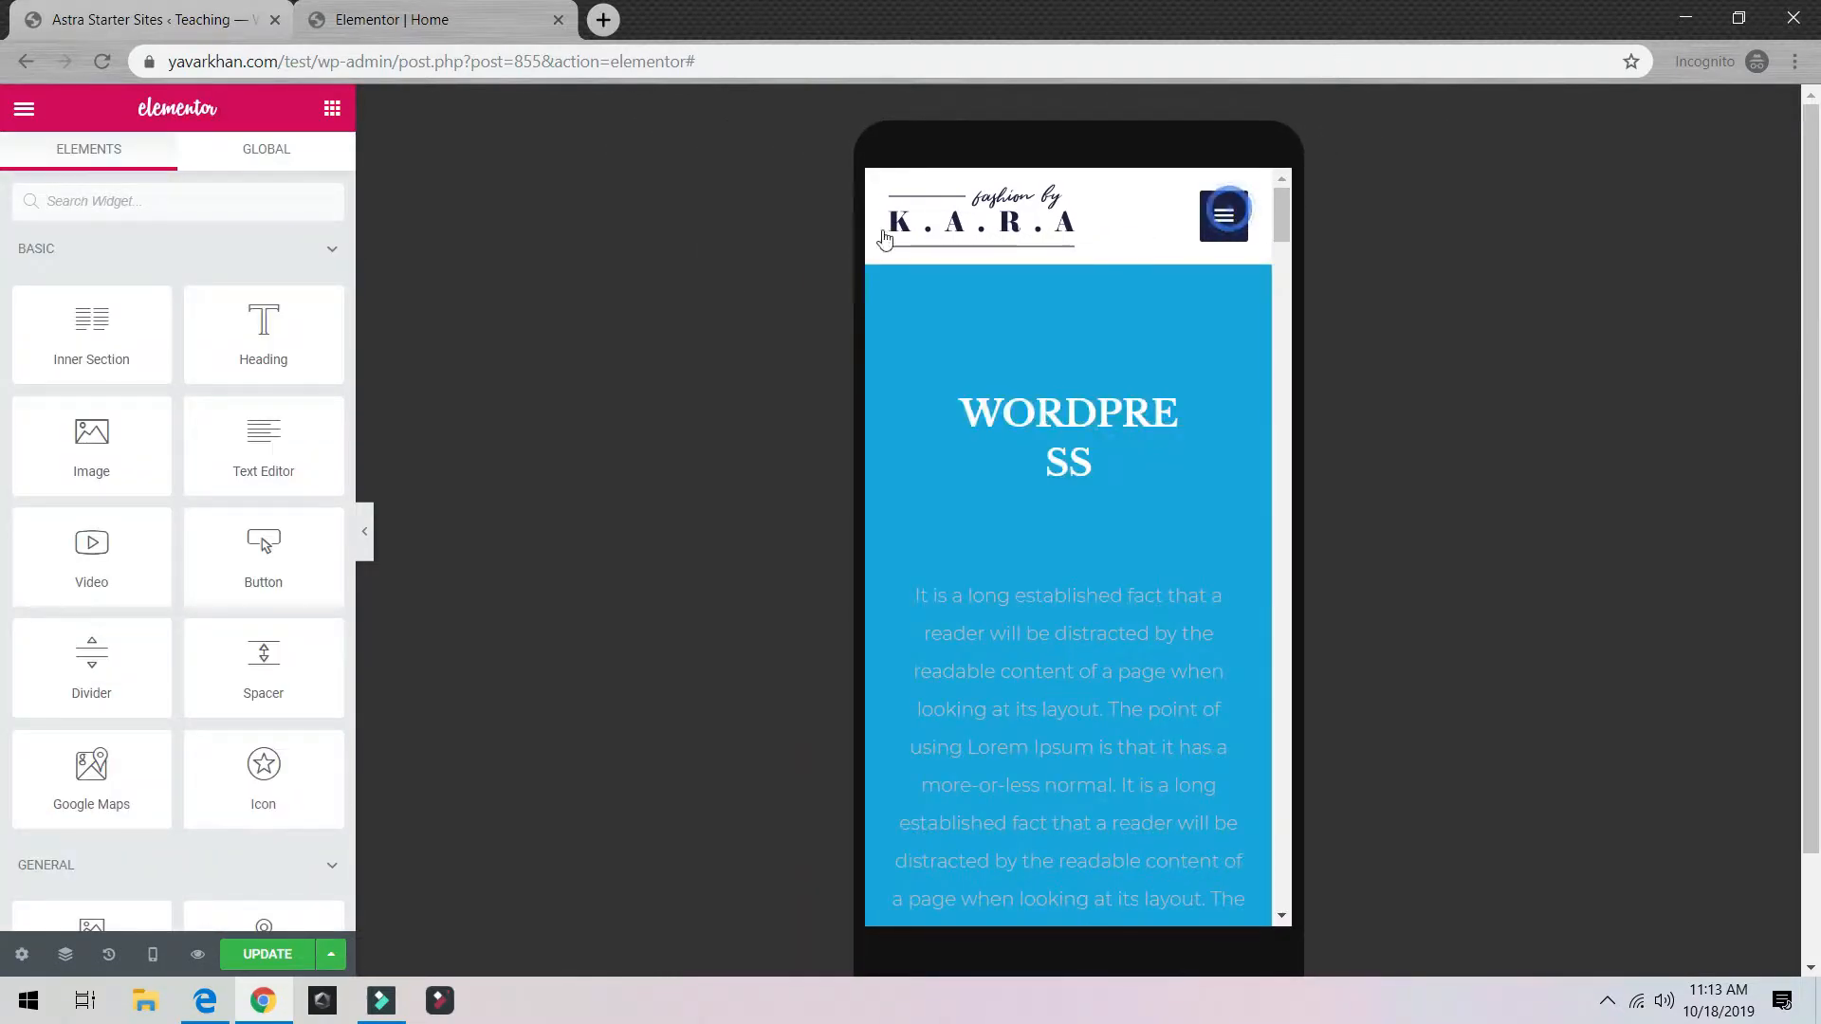
# Step: Reselect the WORDPRESS heading and switch the preview back to desktop
pyautogui.click(996, 480)
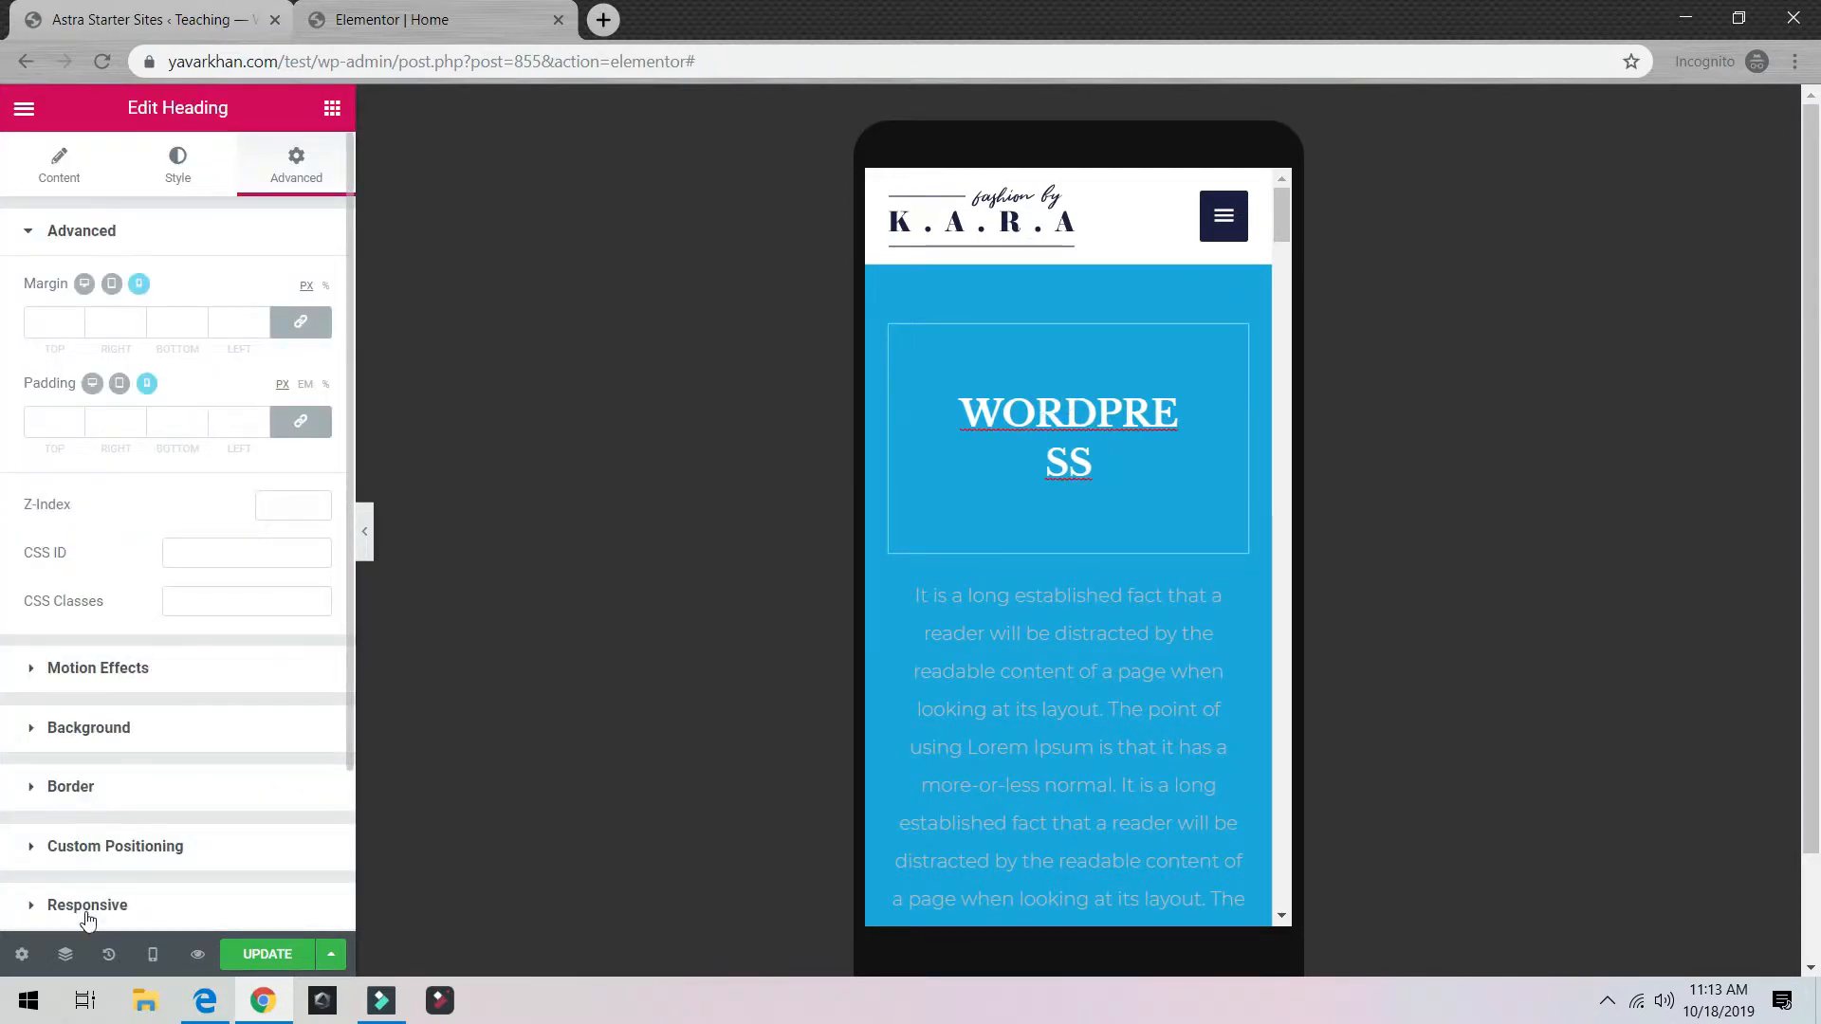
pyautogui.click(152, 955)
pyautogui.click(162, 797)
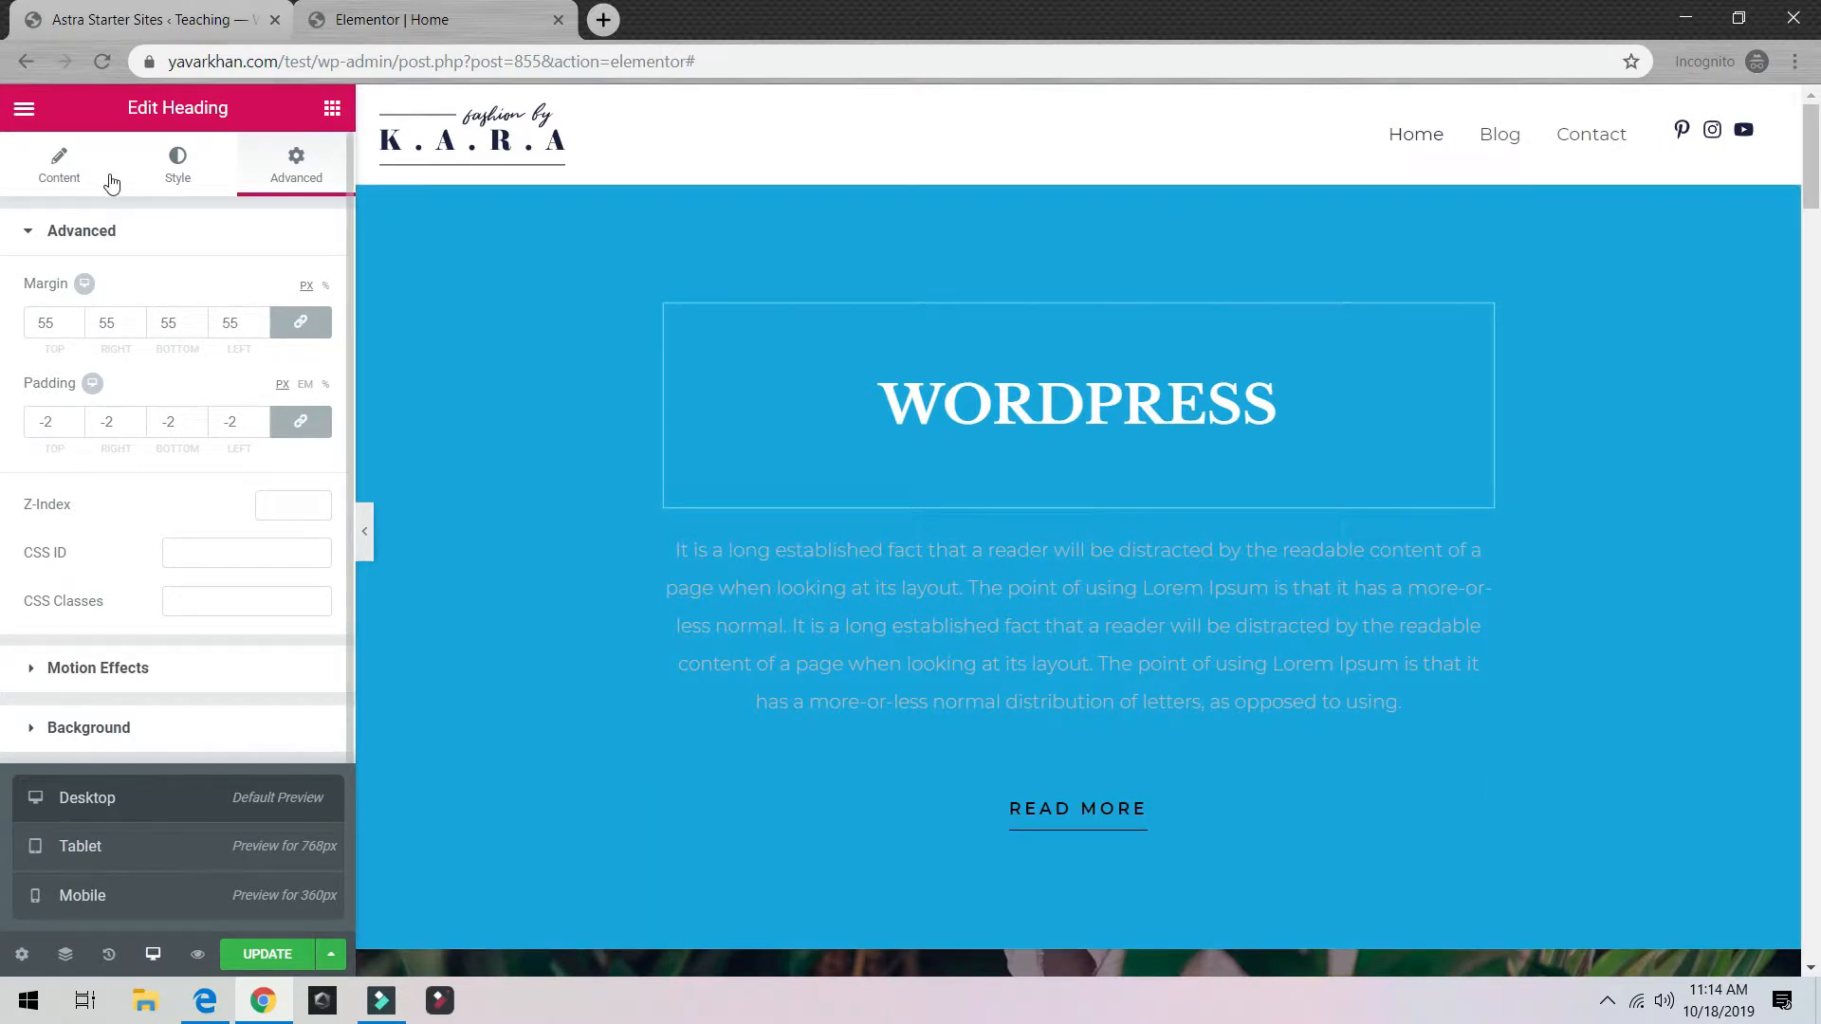
pyautogui.click(180, 166)
# Step: Delete the WORDPRESS heading
pyautogui.click(38, 161)
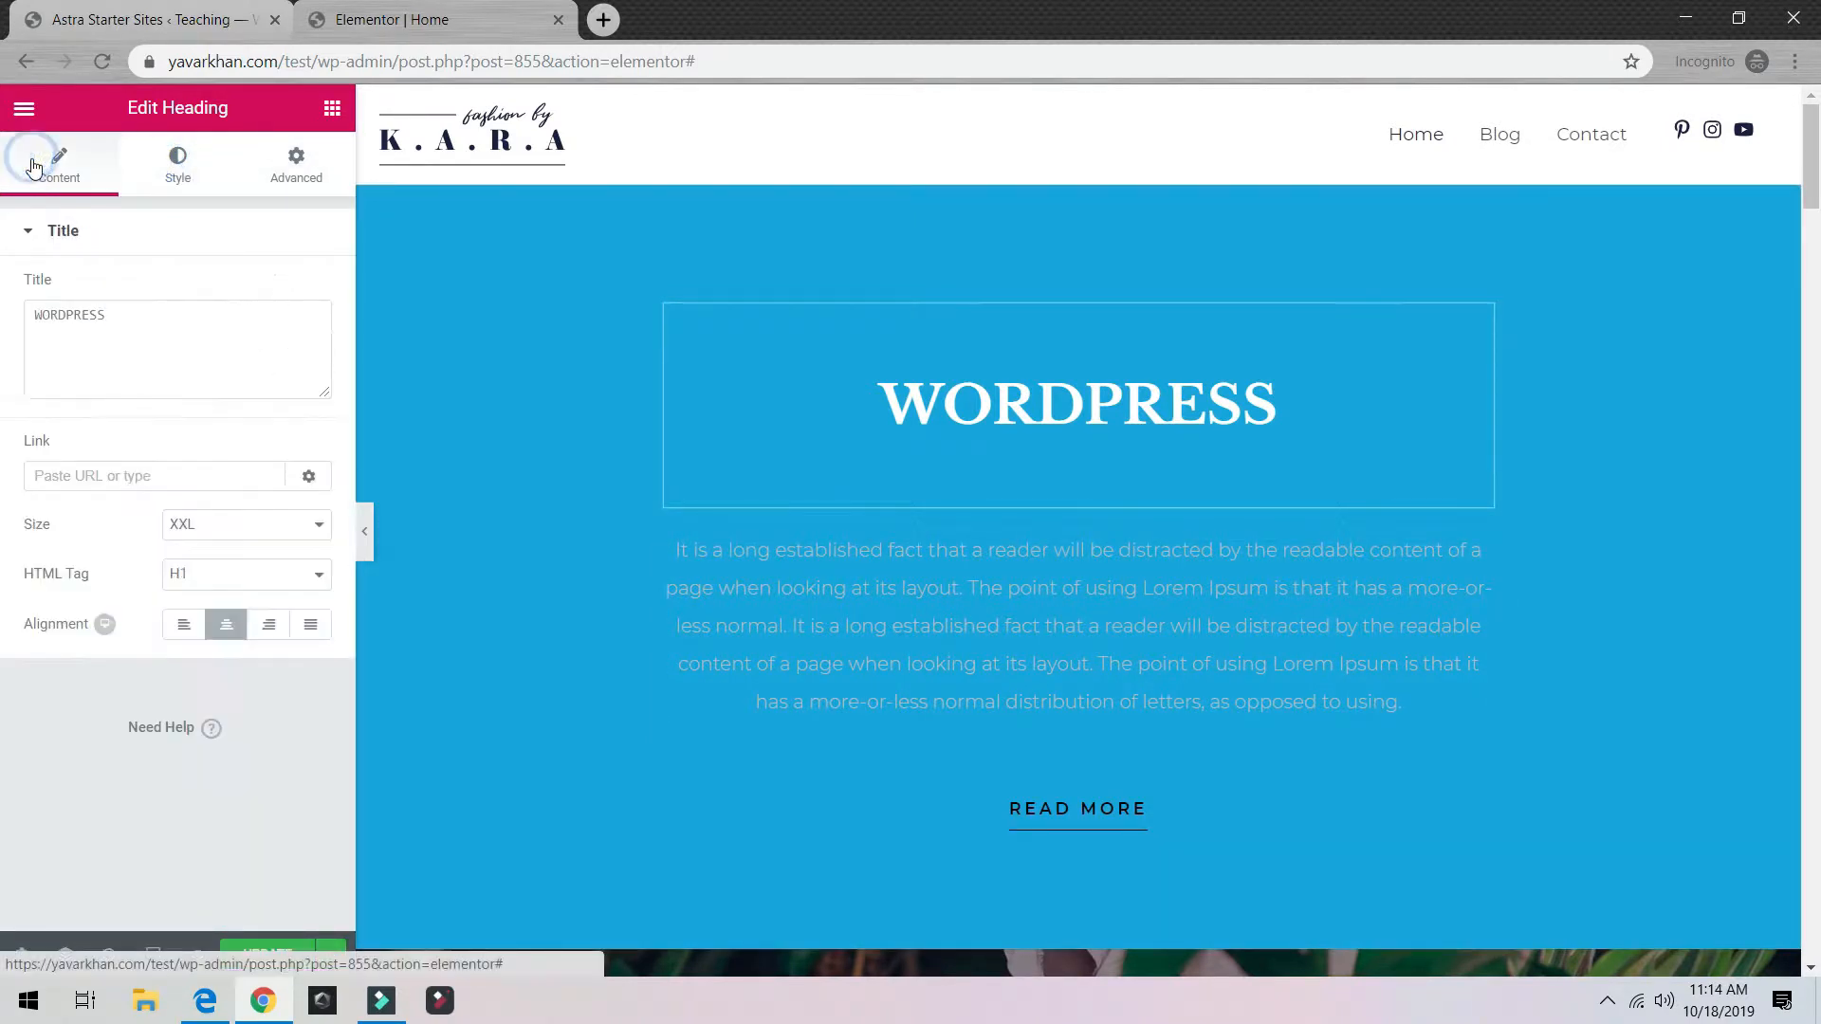
pyautogui.rightClick(1435, 370)
pyautogui.click(1492, 708)
# Step: Delete the blue text section and the woman-photo hero, then insert a new empty section
pyautogui.rightClick(1212, 424)
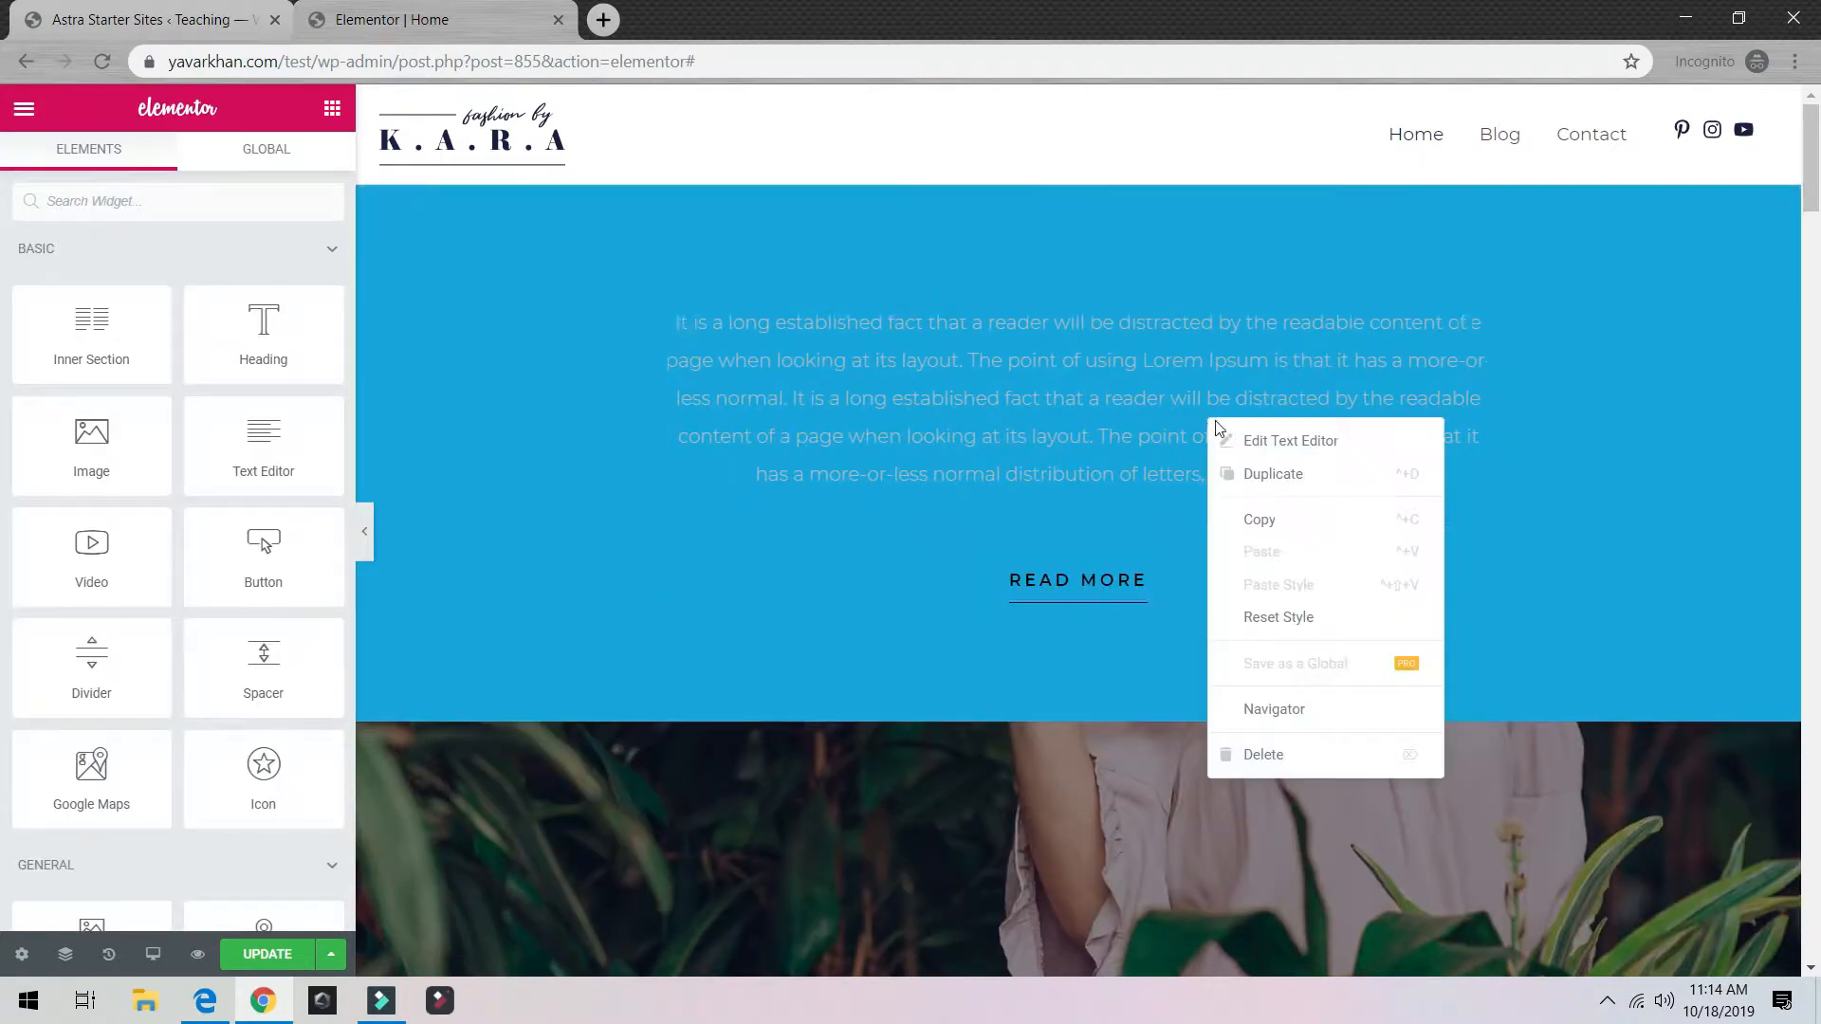
pyautogui.click(1092, 224)
pyautogui.click(1108, 172)
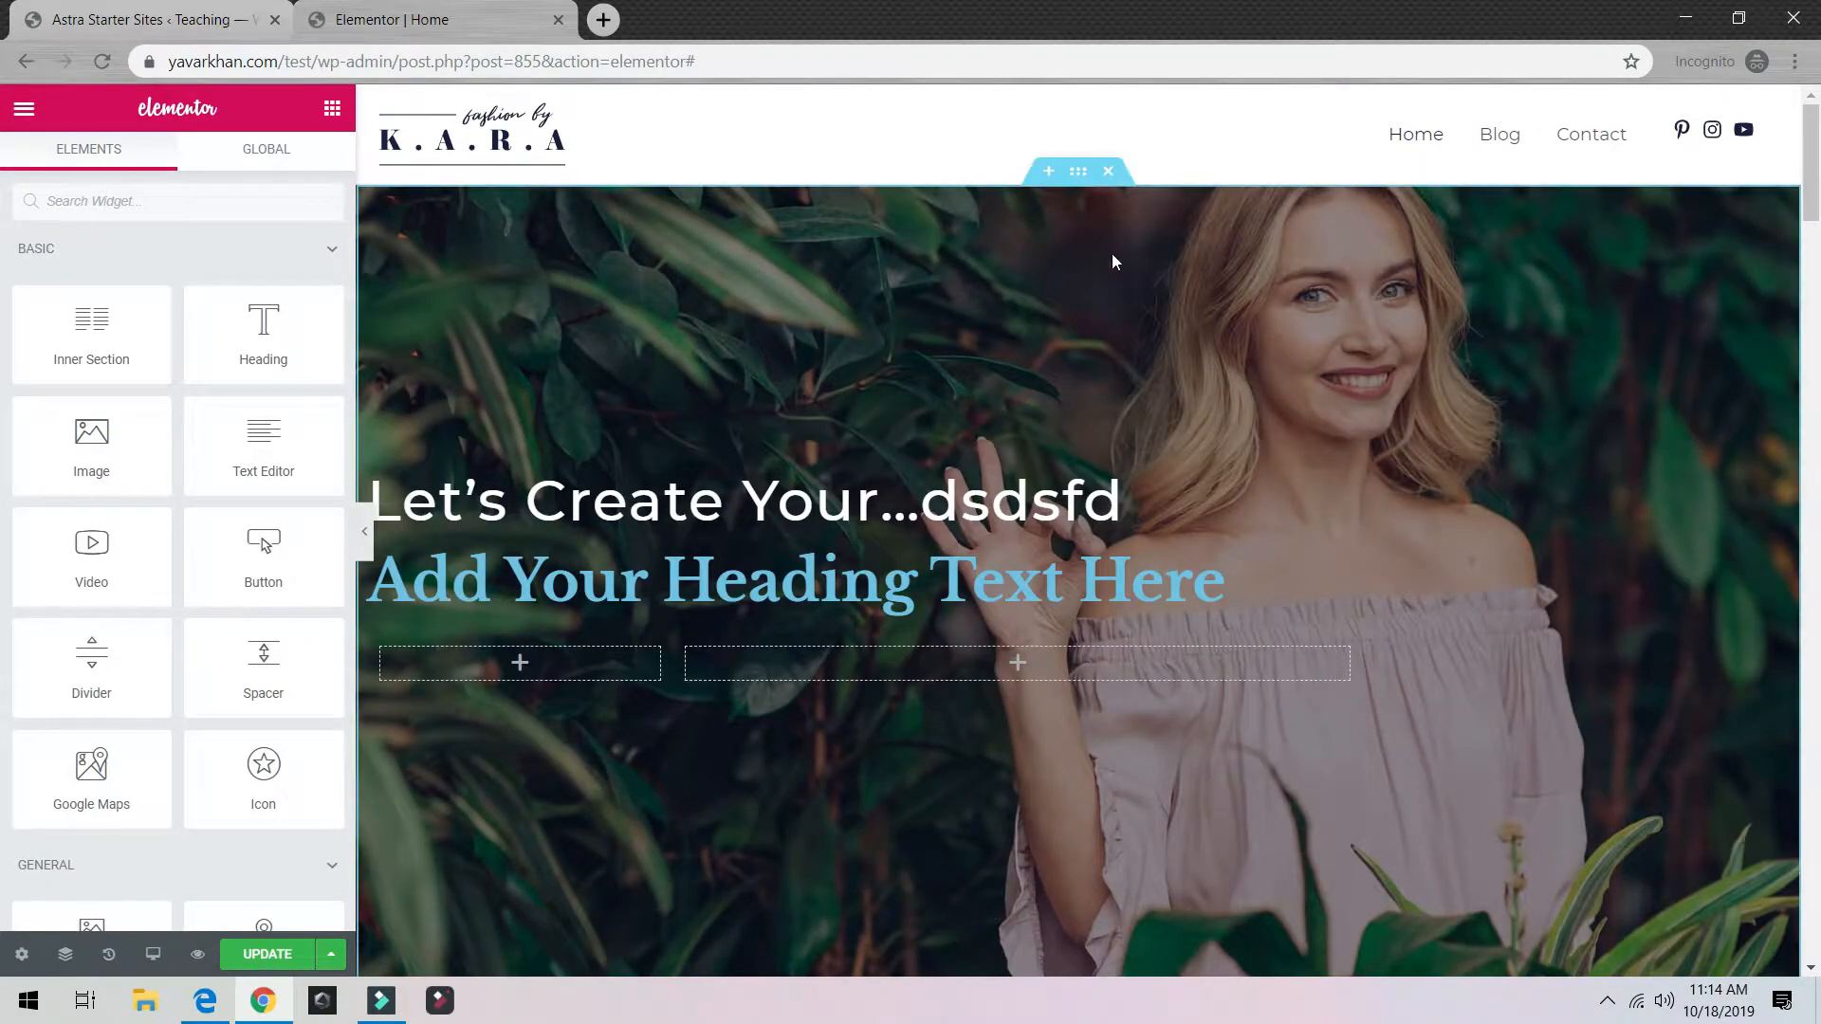
pyautogui.click(1108, 171)
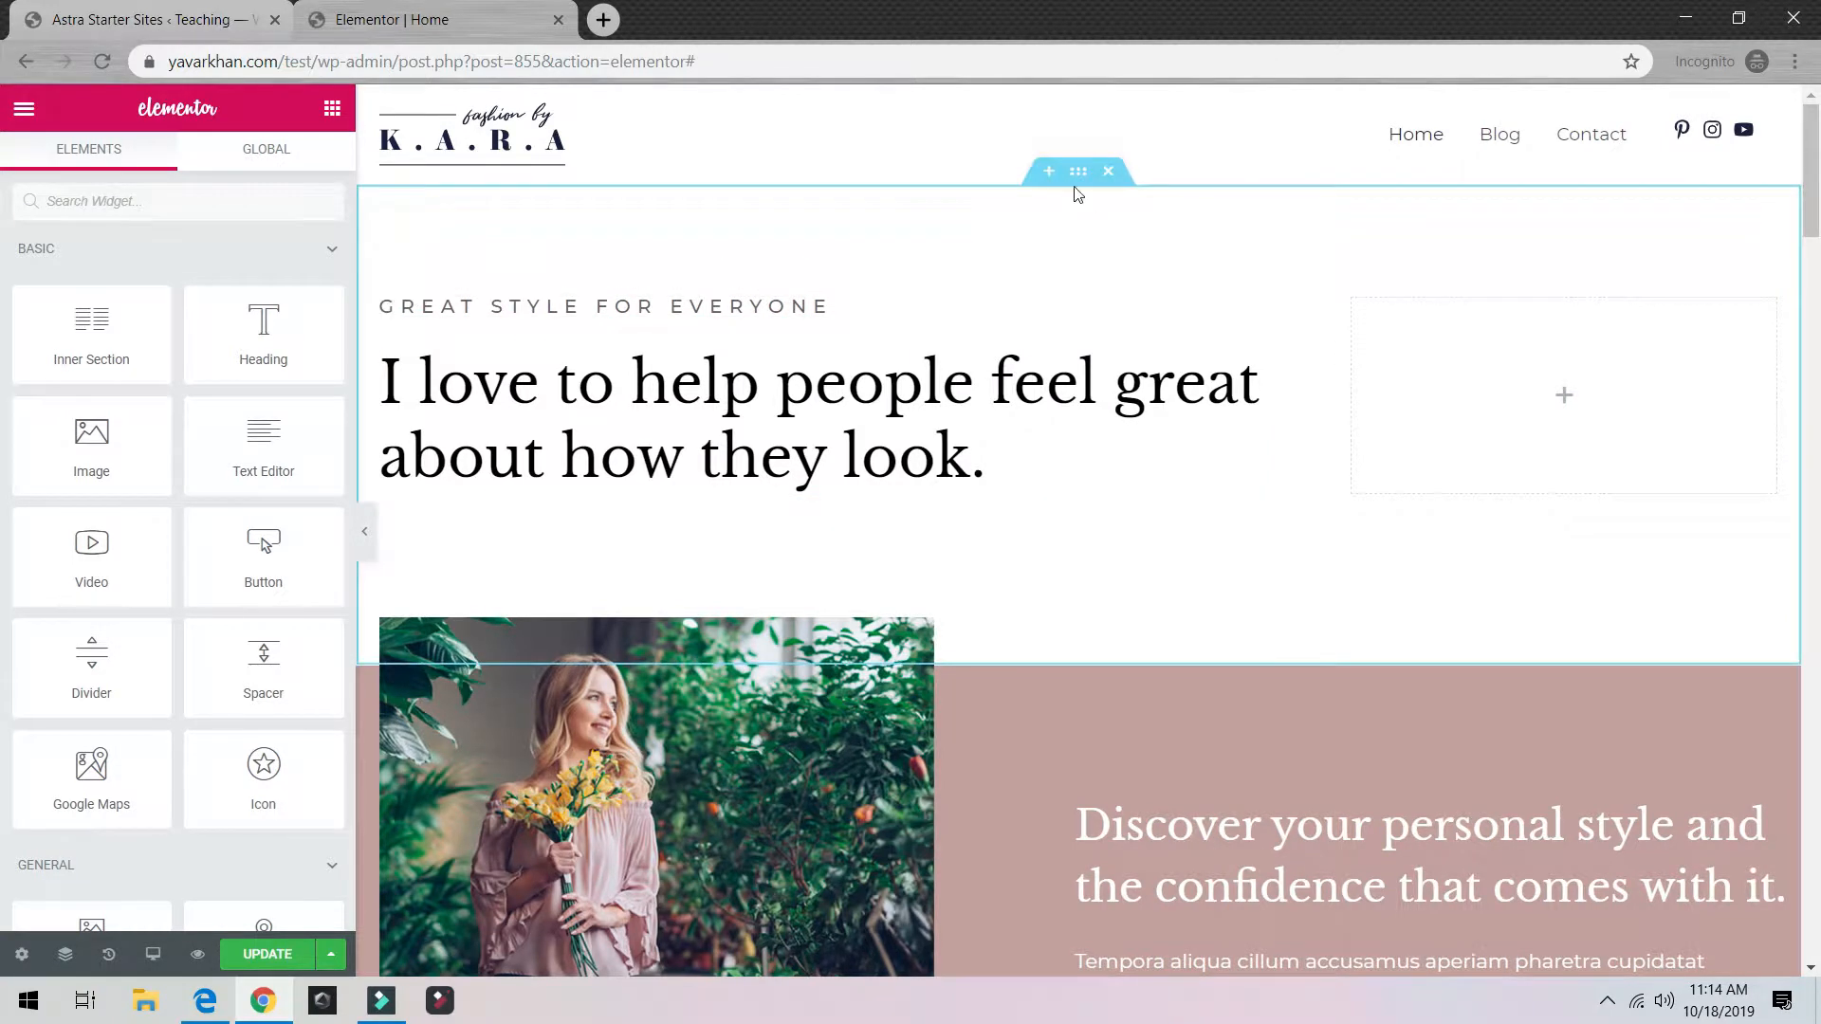
pyautogui.click(1049, 174)
# Step: Make the new section a single column and drop a Heading widget into it
pyautogui.click(1044, 280)
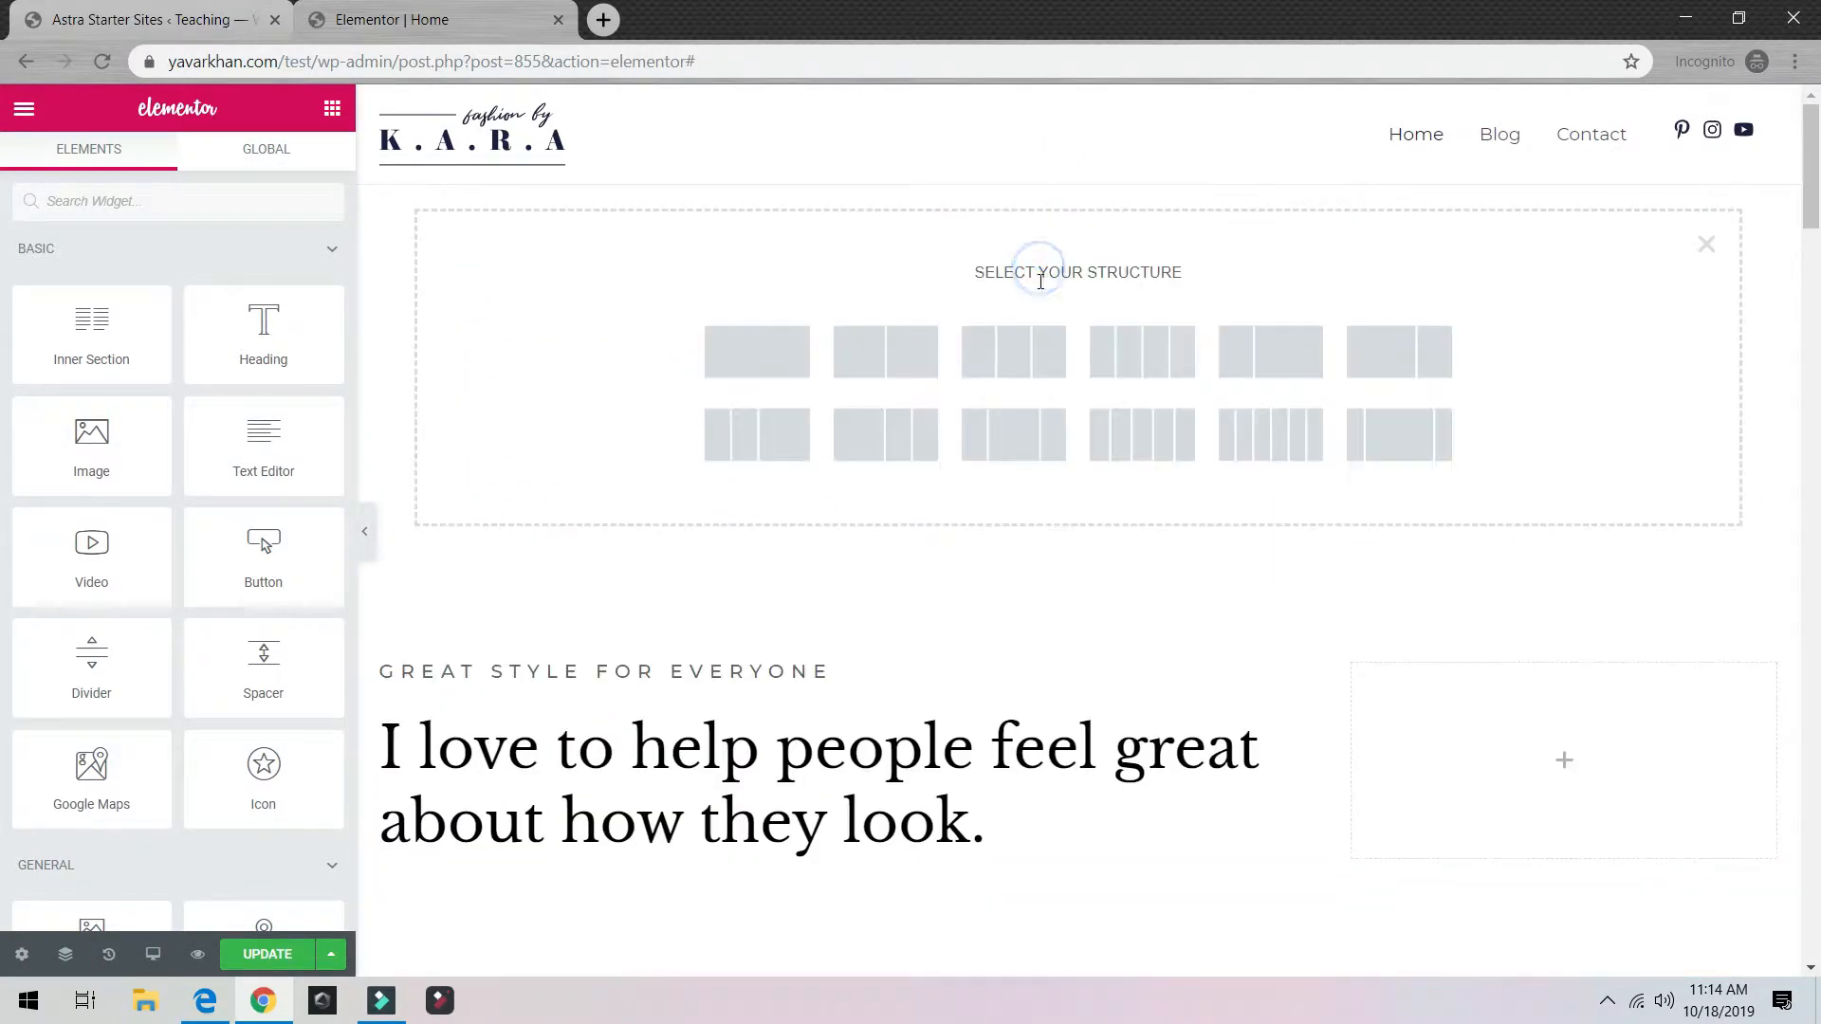
pyautogui.click(772, 353)
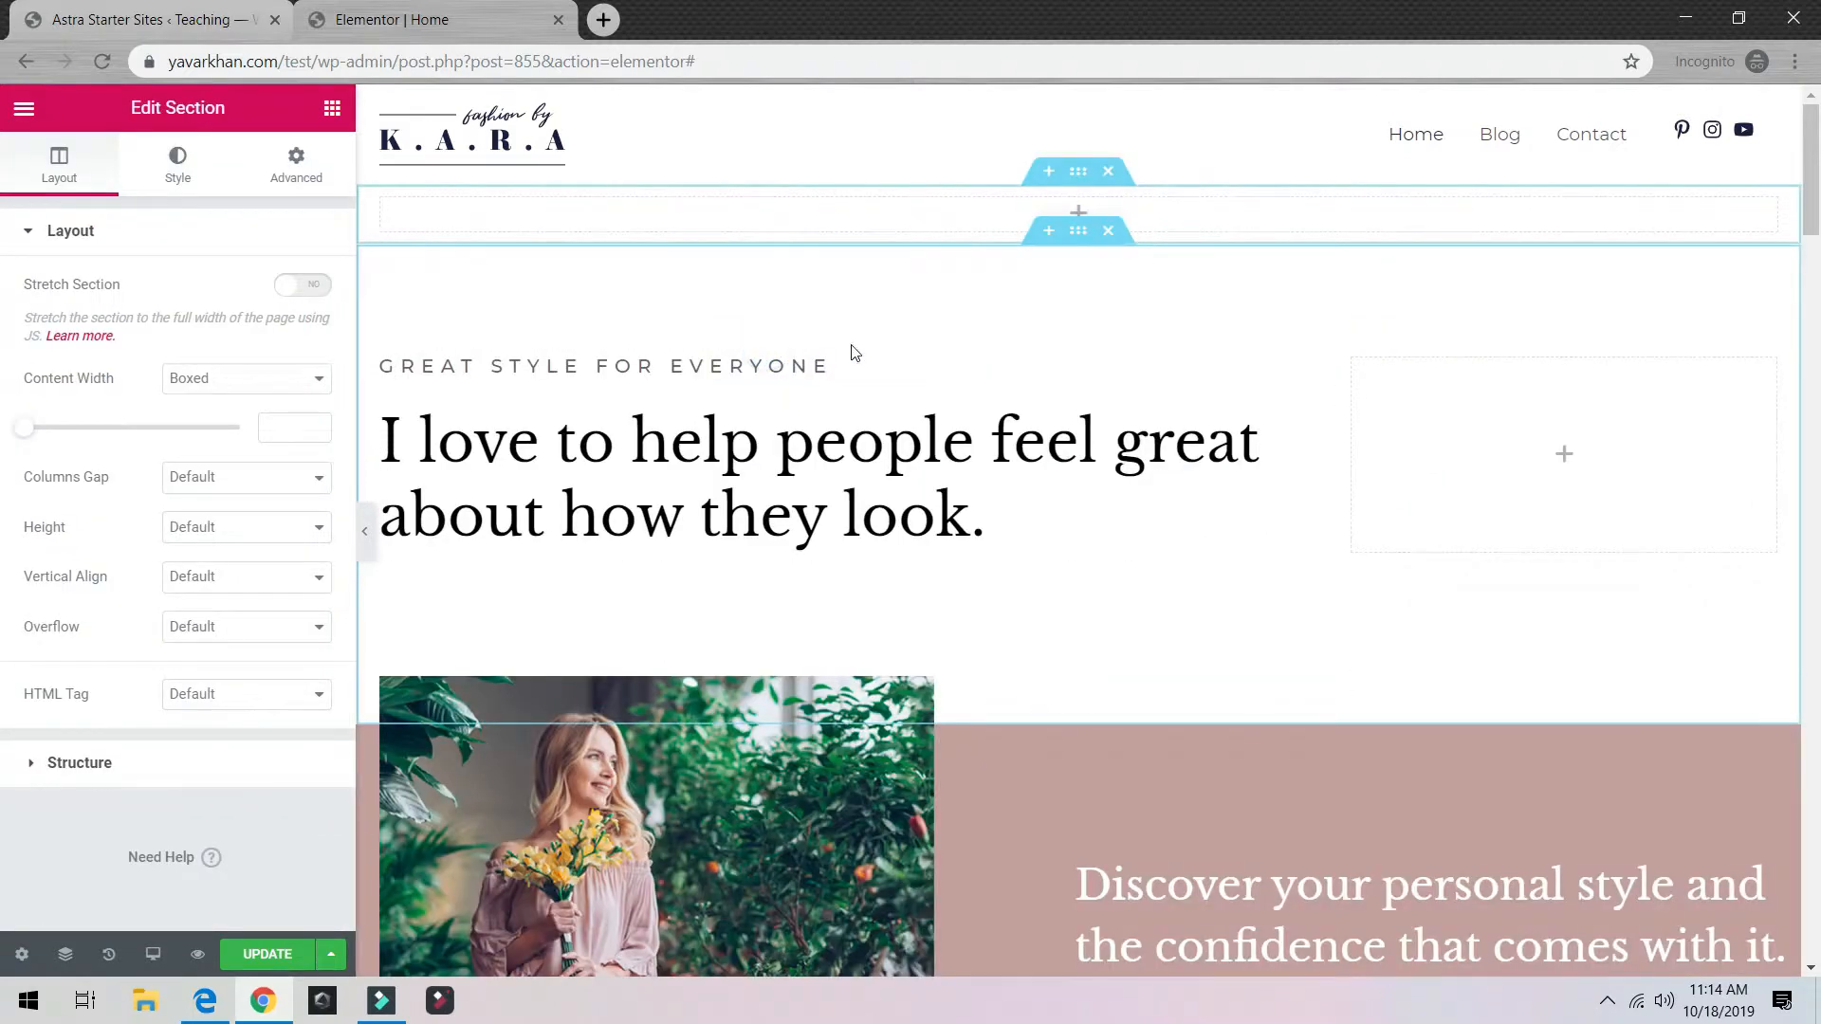
pyautogui.click(1080, 212)
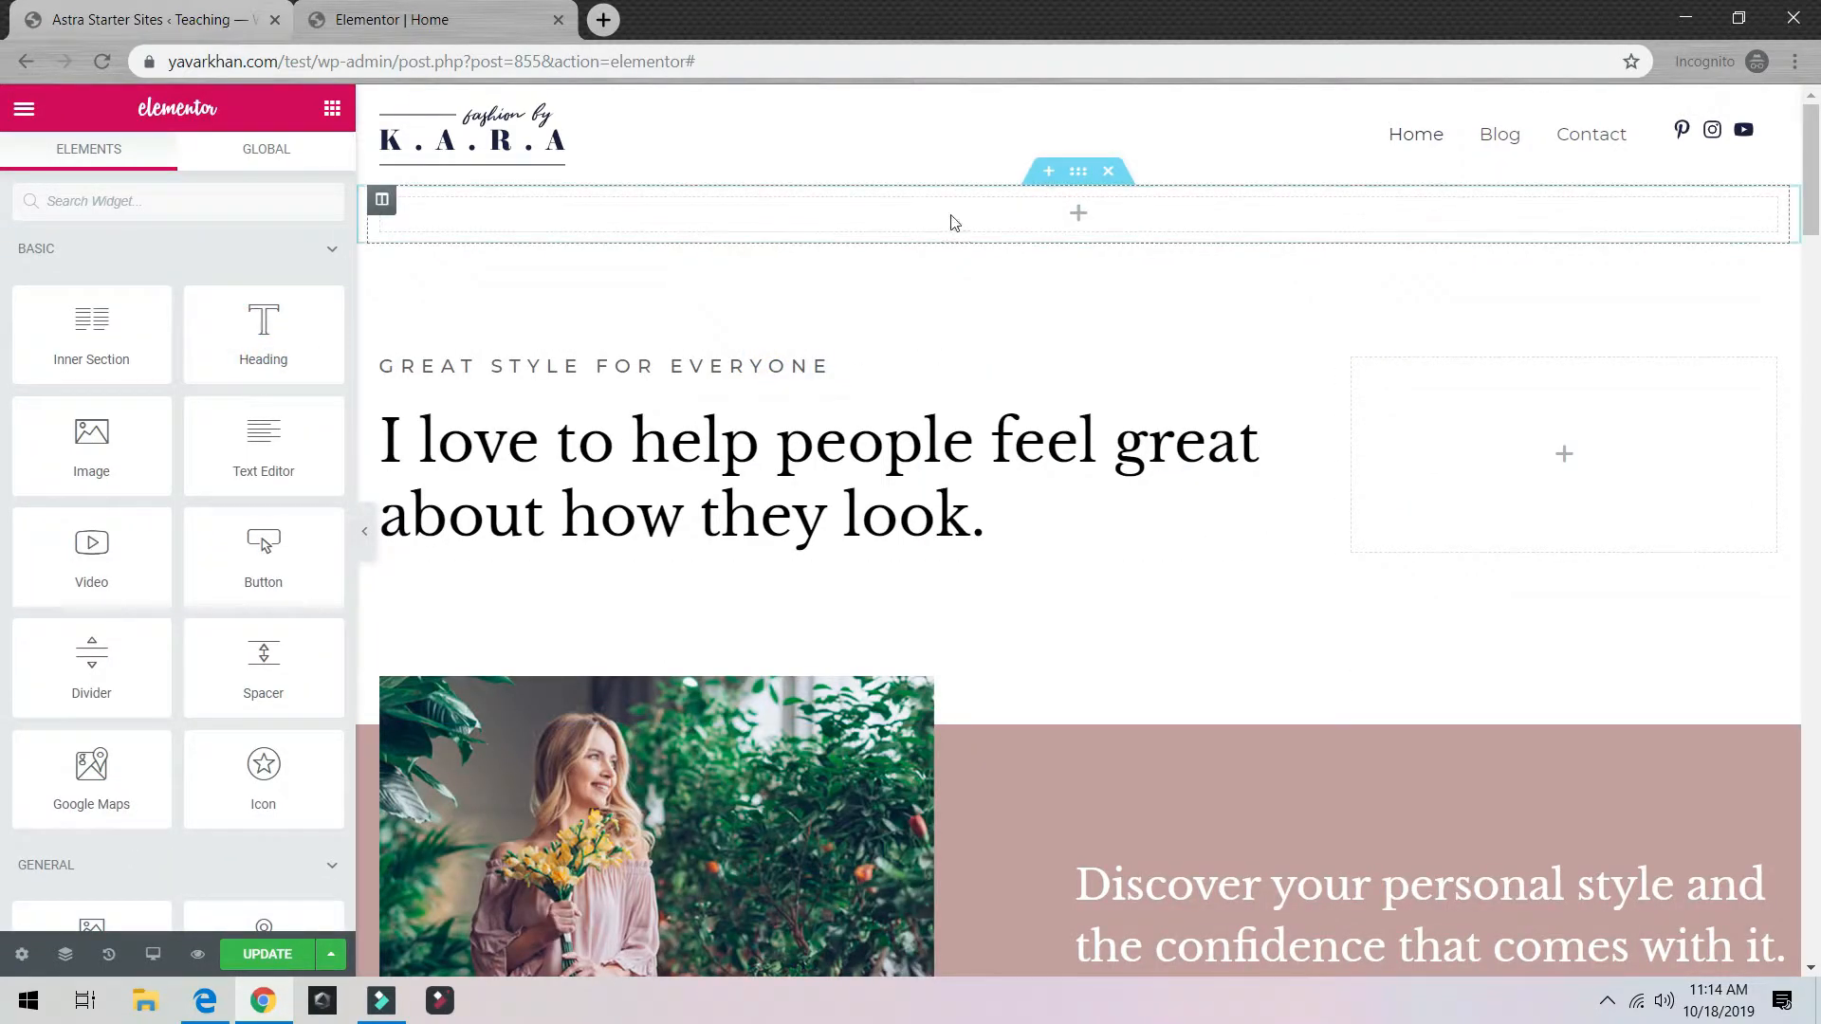
pyautogui.moveTo(265, 324); pyautogui.dragTo(1135, 211)
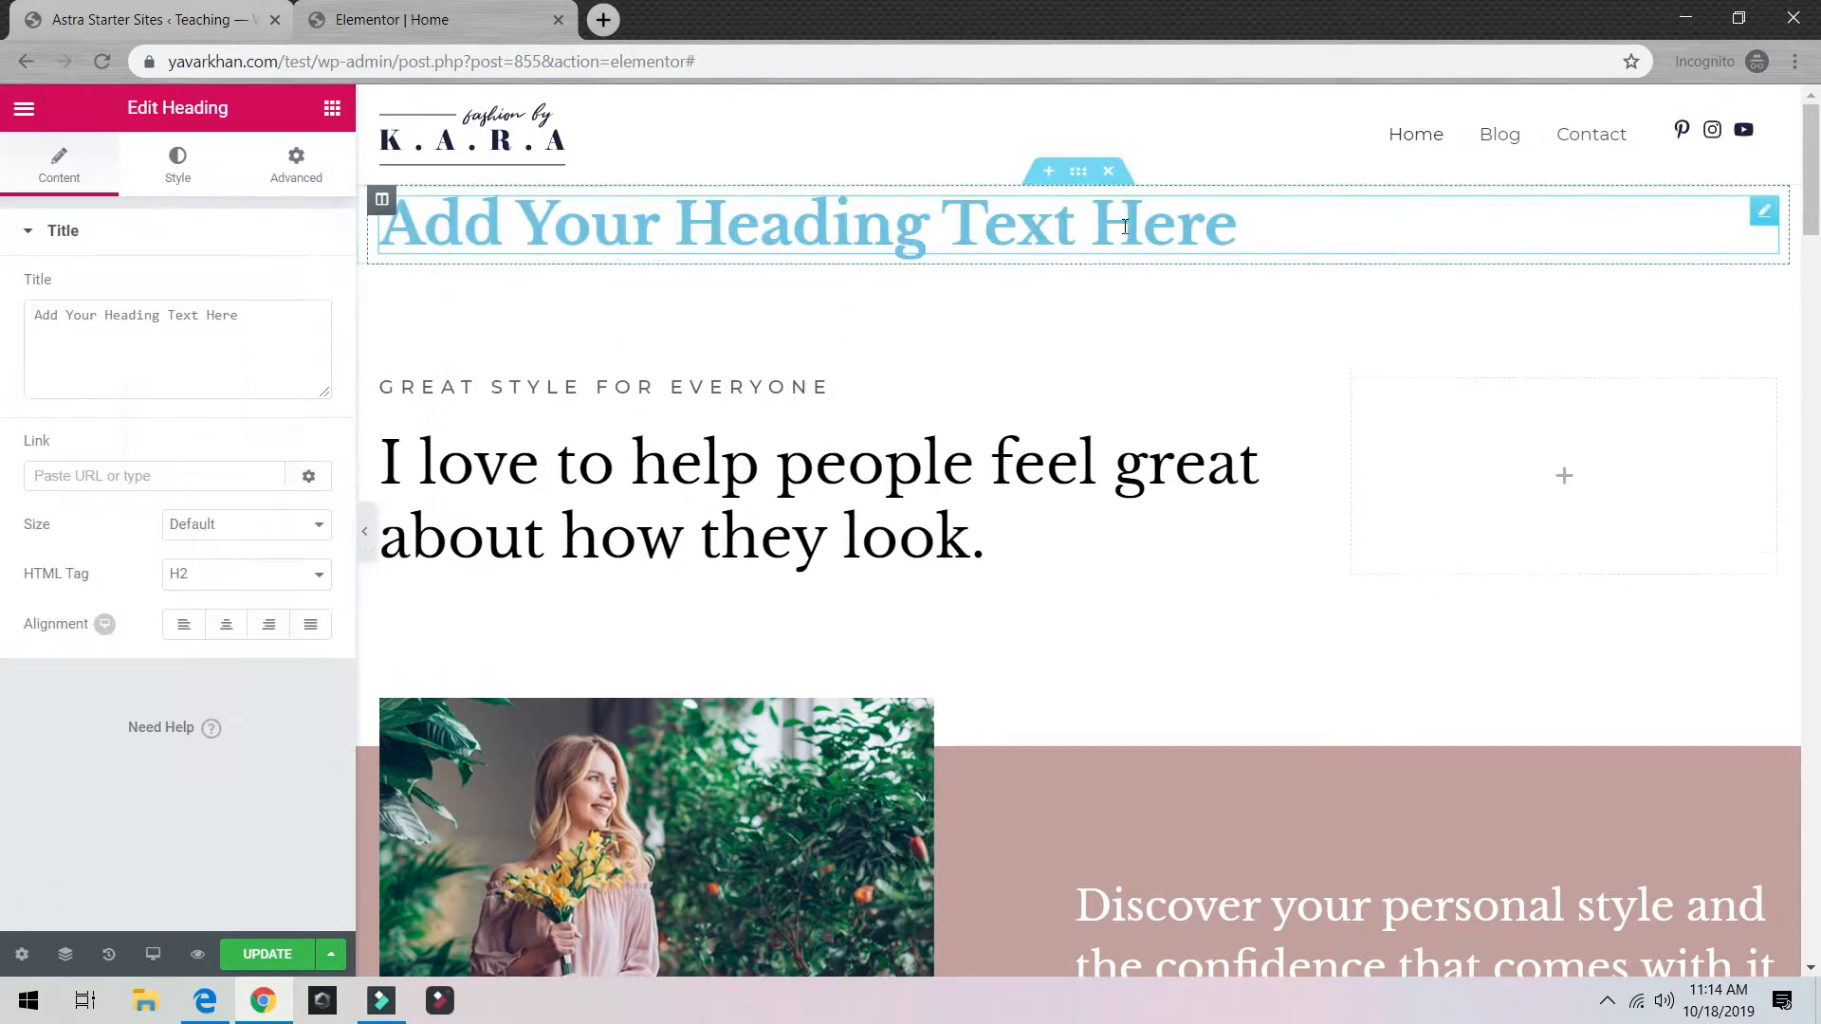
# Step: Replace the placeholder heading text with WORDPRESS
pyautogui.tripleClick(988, 224)
pyautogui.write('WR')
pyautogui.press('BackSpace')
pyautogui.write('ORD')
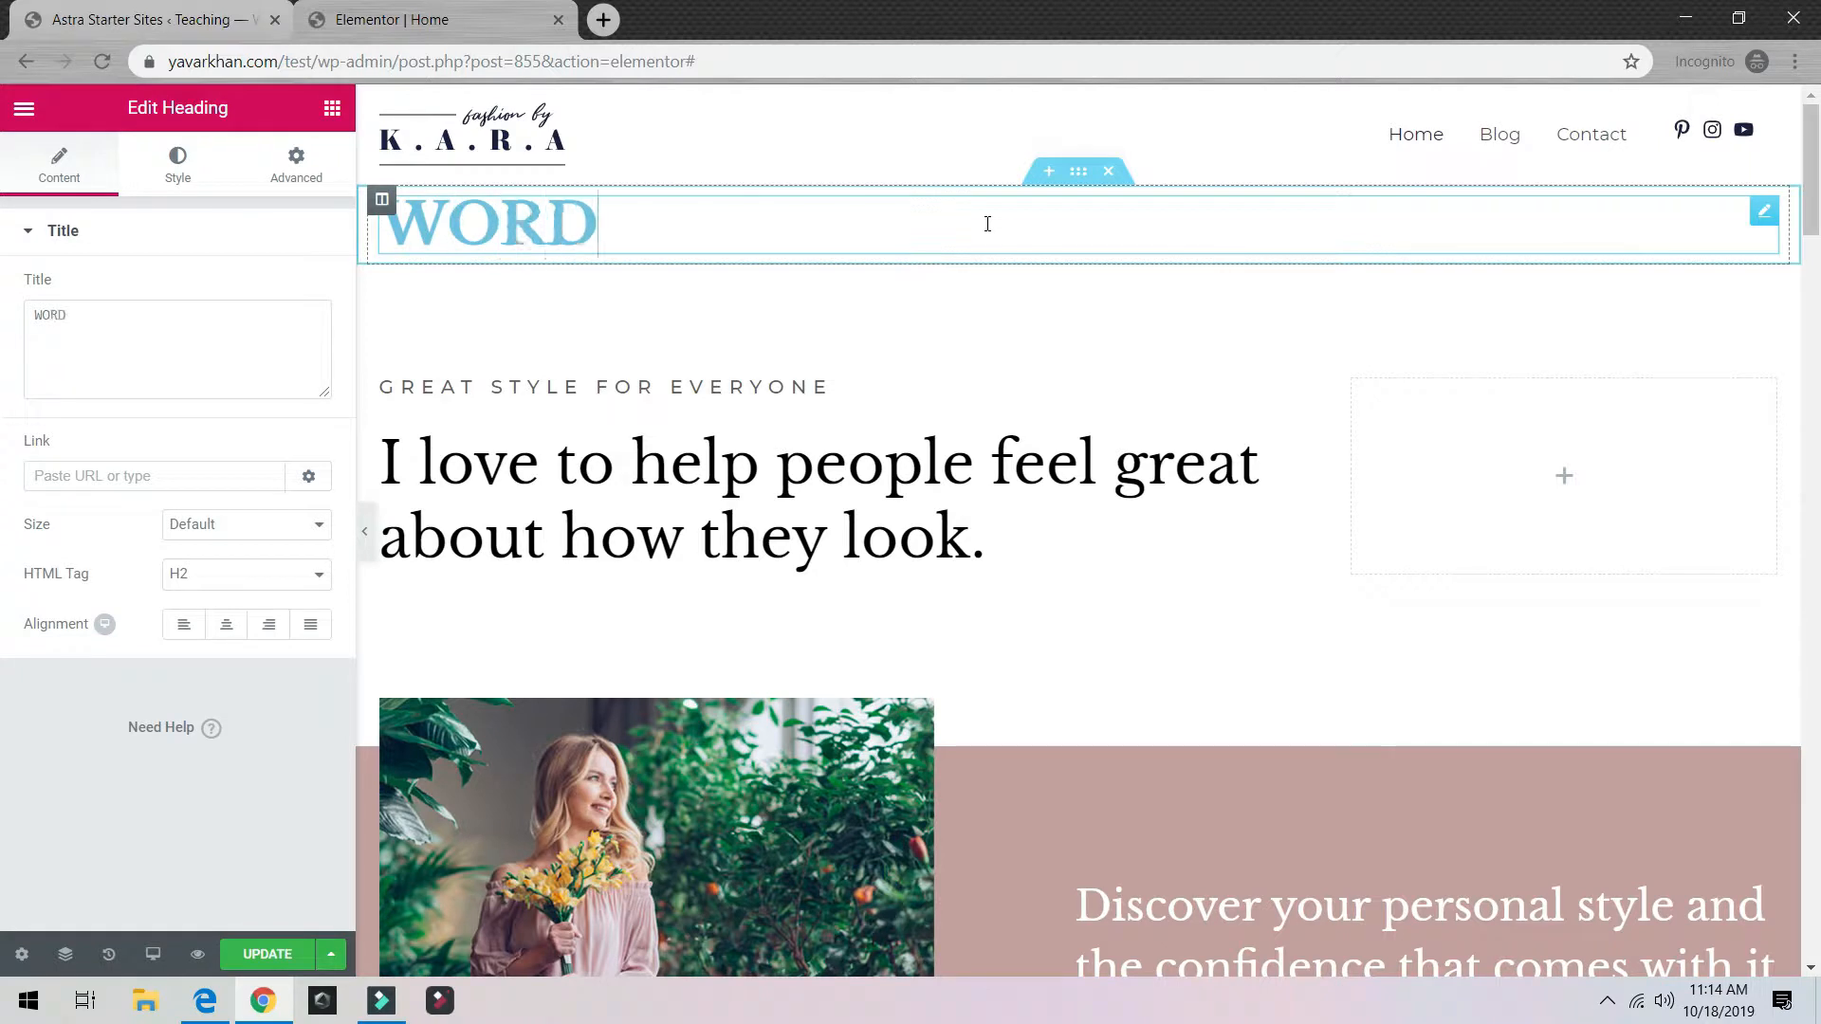
pyautogui.write('PRESS')
# Step: Centre the WORDPRESS heading and set its HTML tag to H1
pyautogui.tripleClick(987, 224)
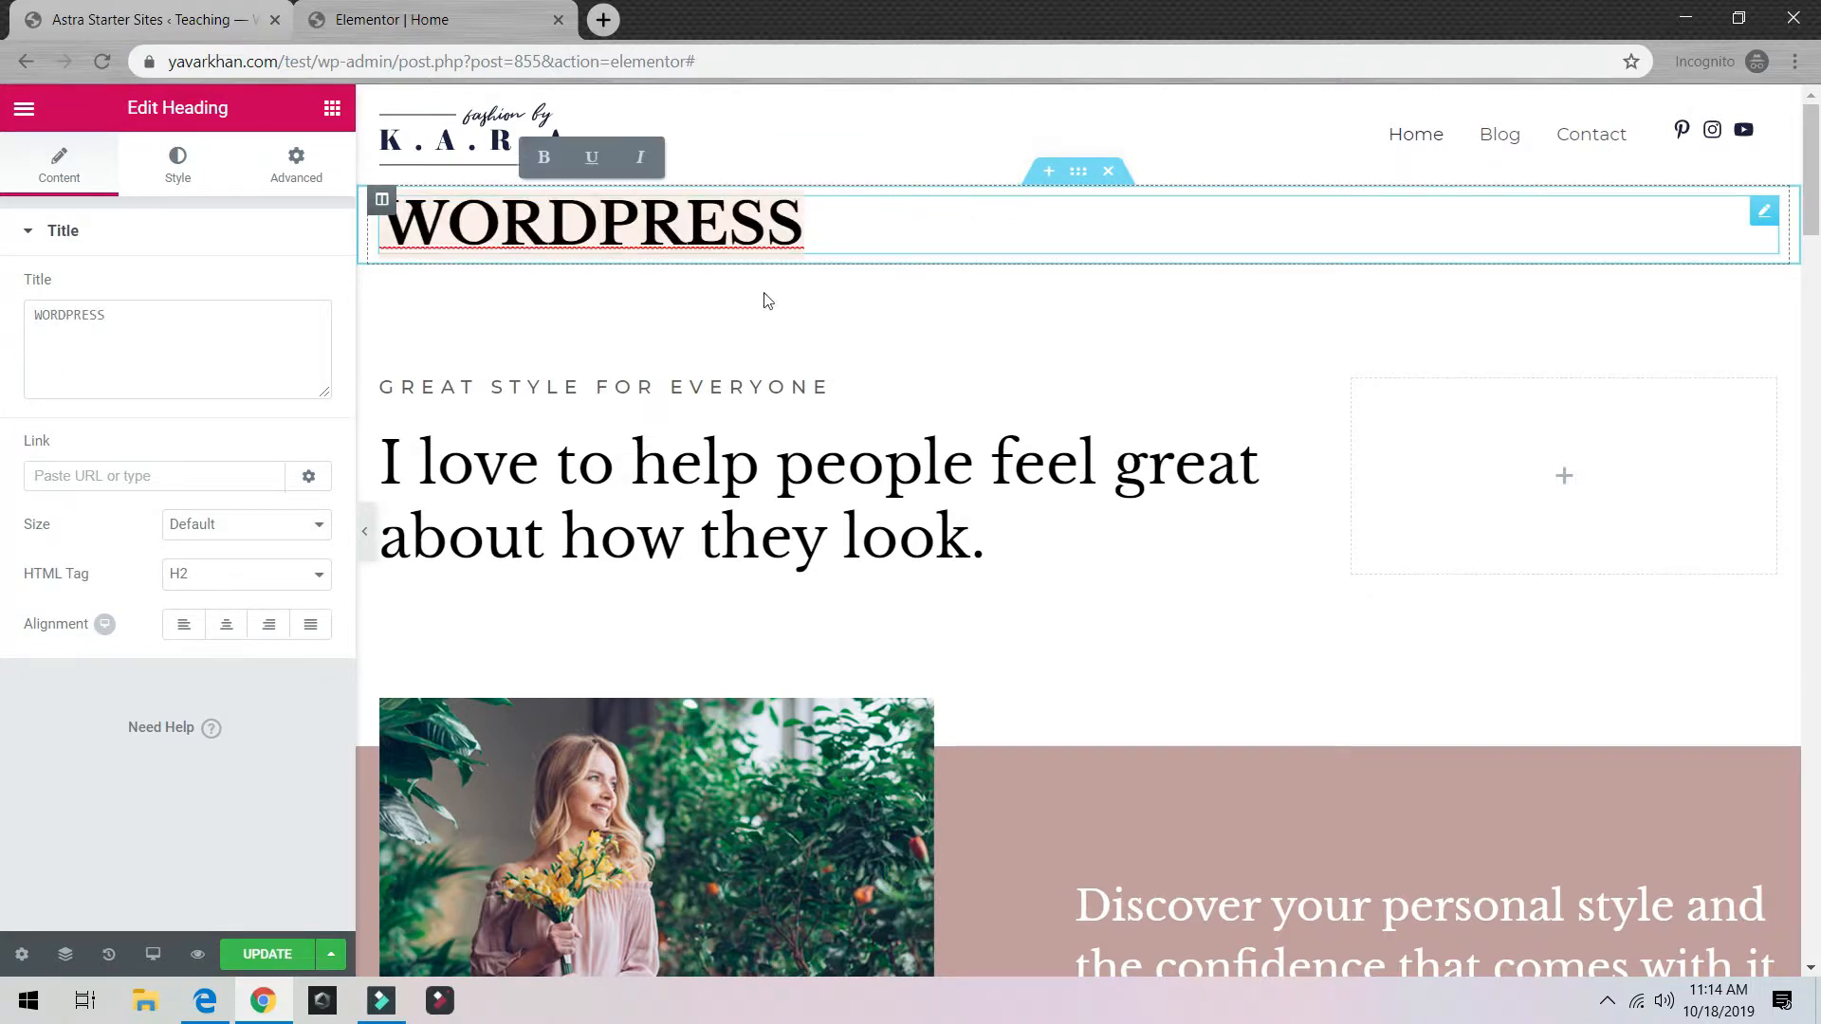
pyautogui.click(226, 625)
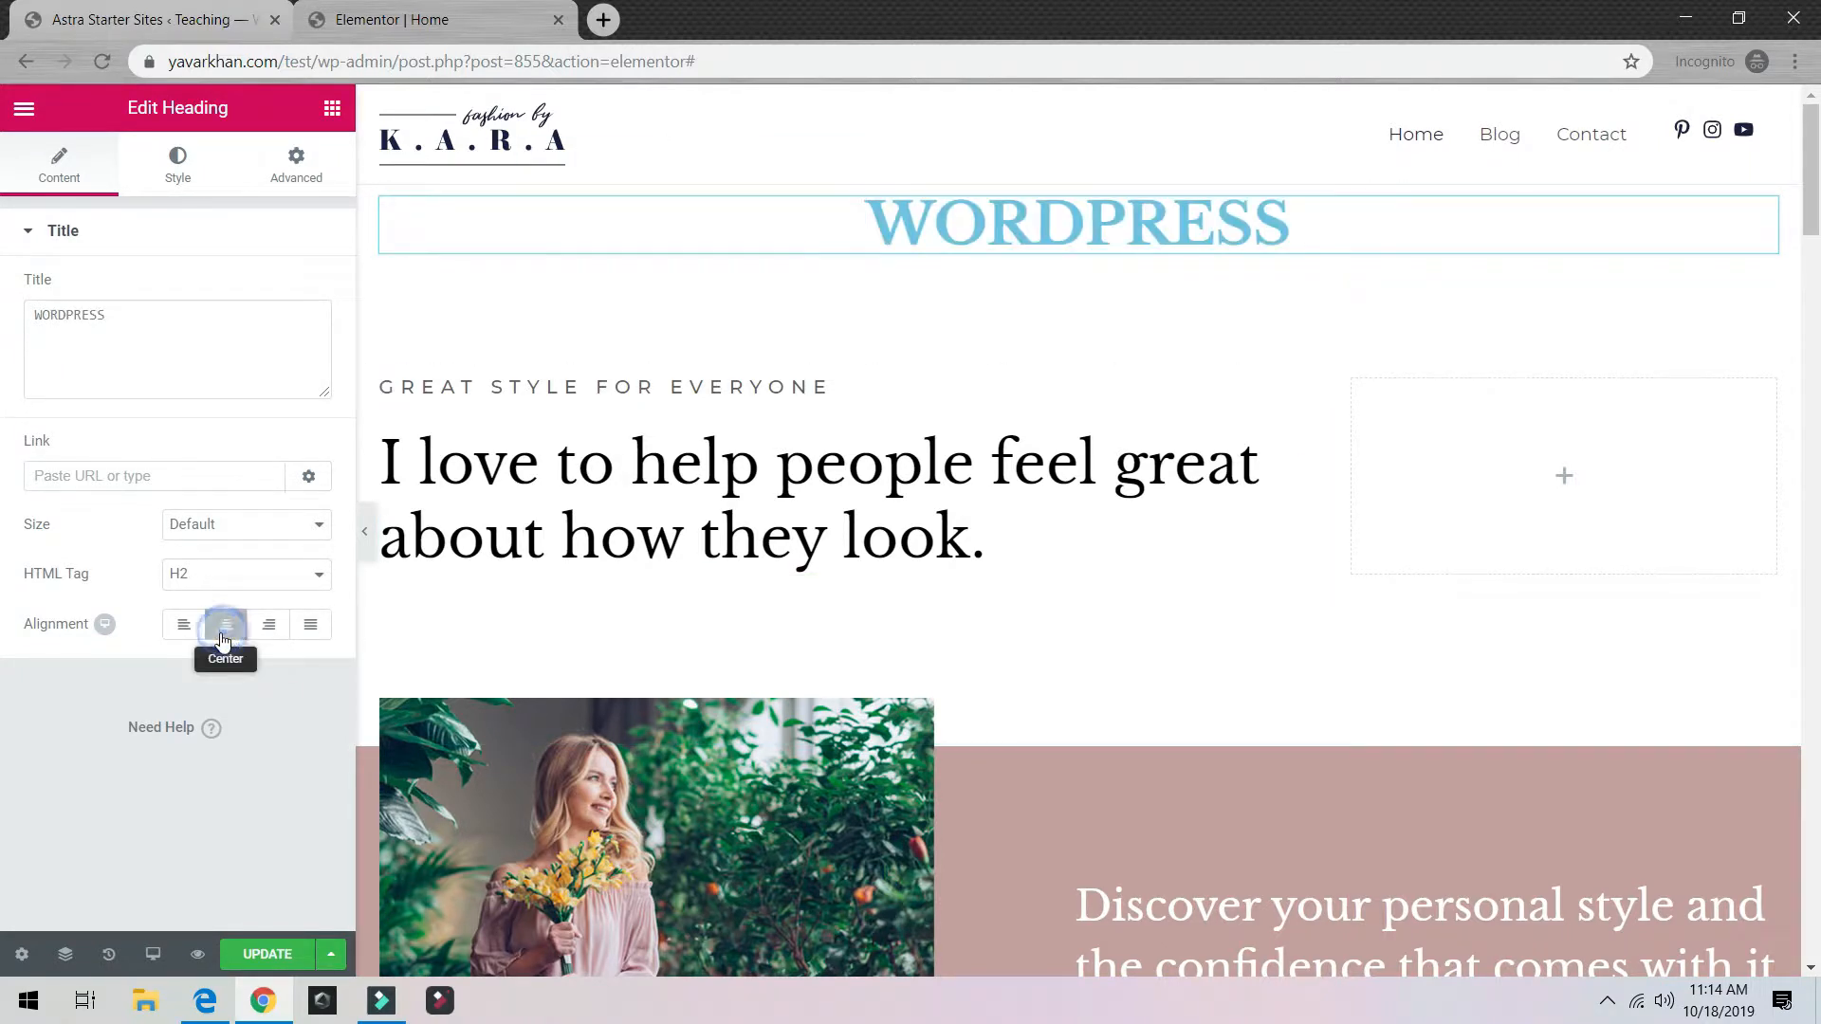
pyautogui.click(219, 576)
pyautogui.click(203, 604)
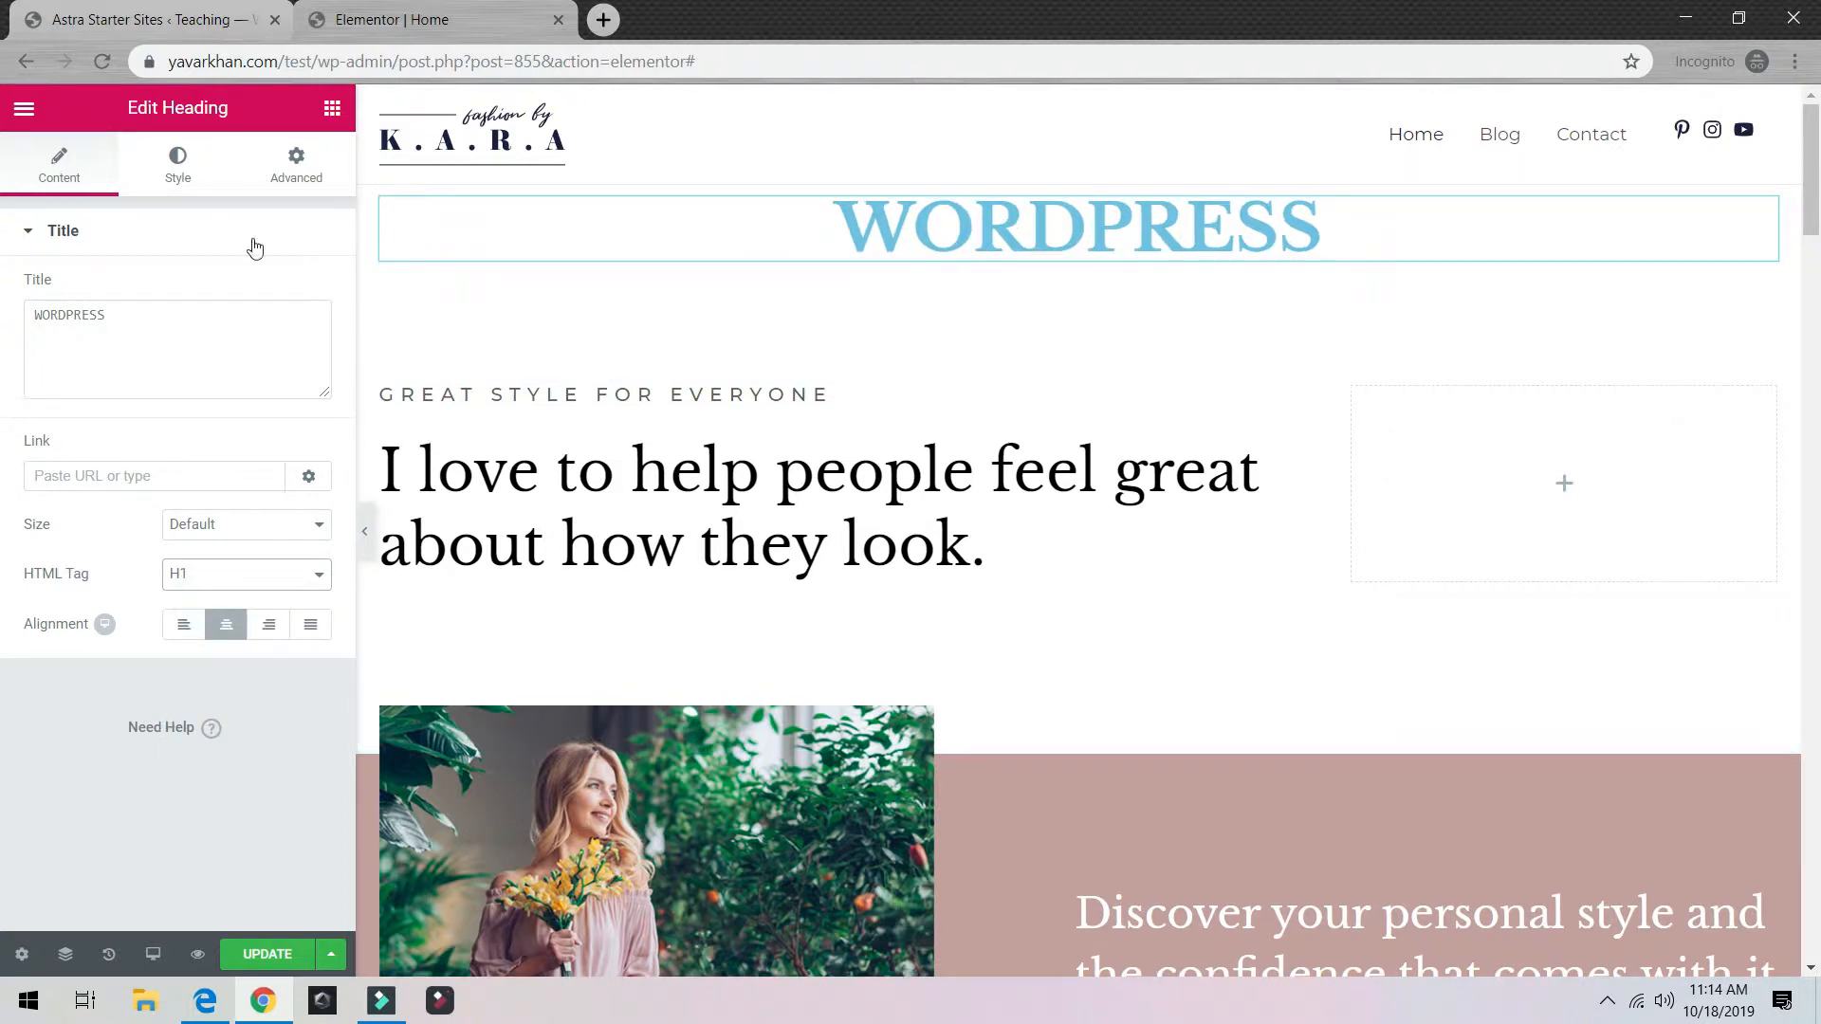
pyautogui.click(169, 154)
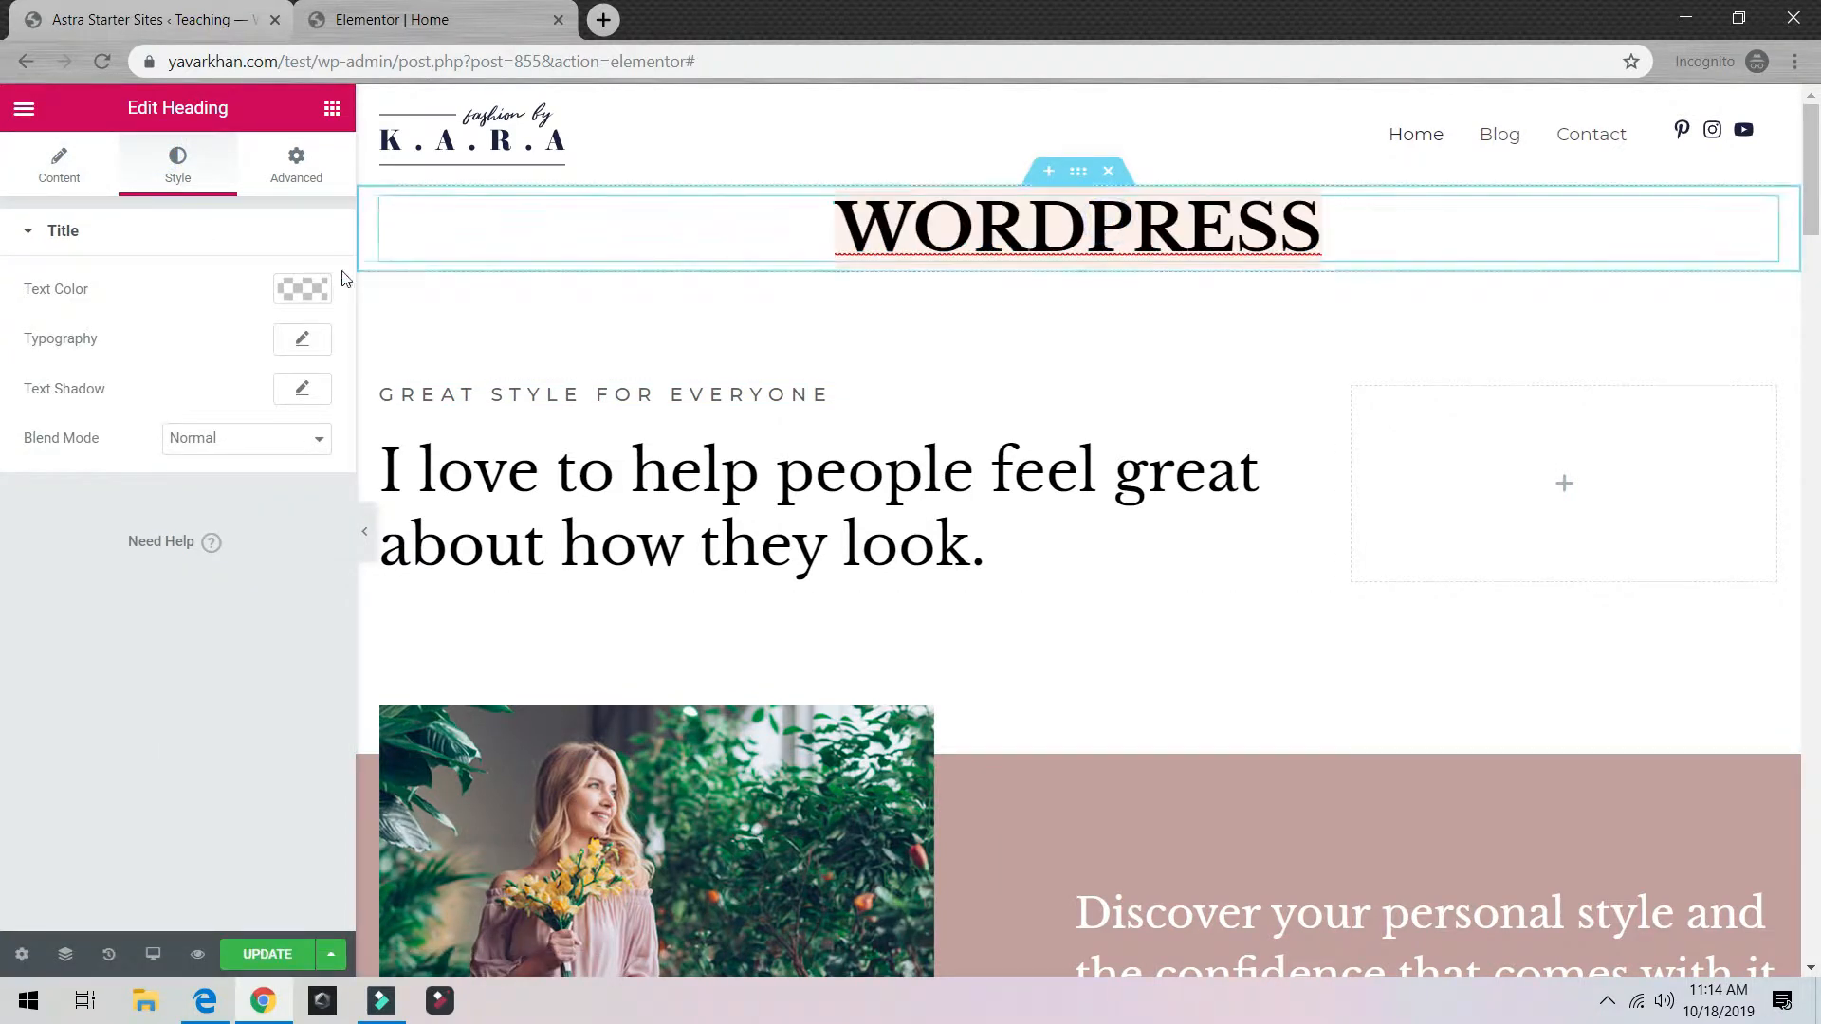
# Step: Make the new WORDPRESS heading's text white
pyautogui.click(299, 290)
pyautogui.moveTo(95, 385); pyautogui.dragTo(163, 313)
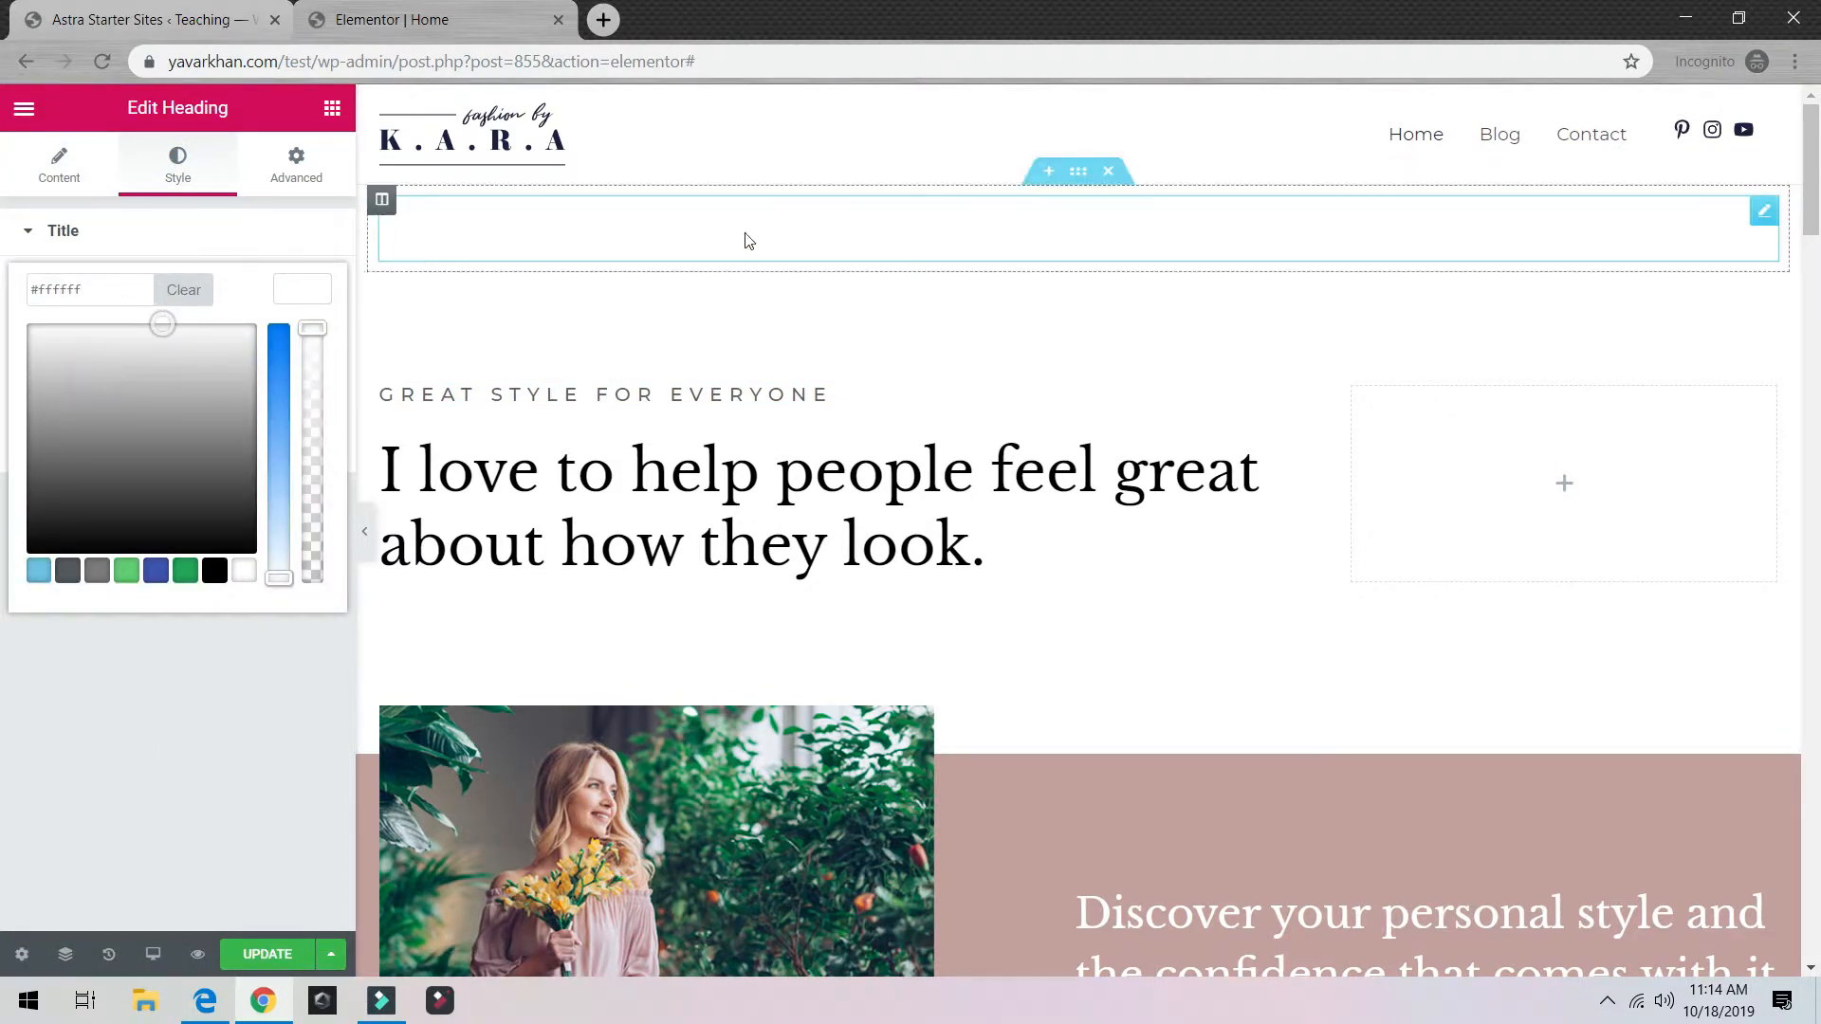
pyautogui.click(1213, 237)
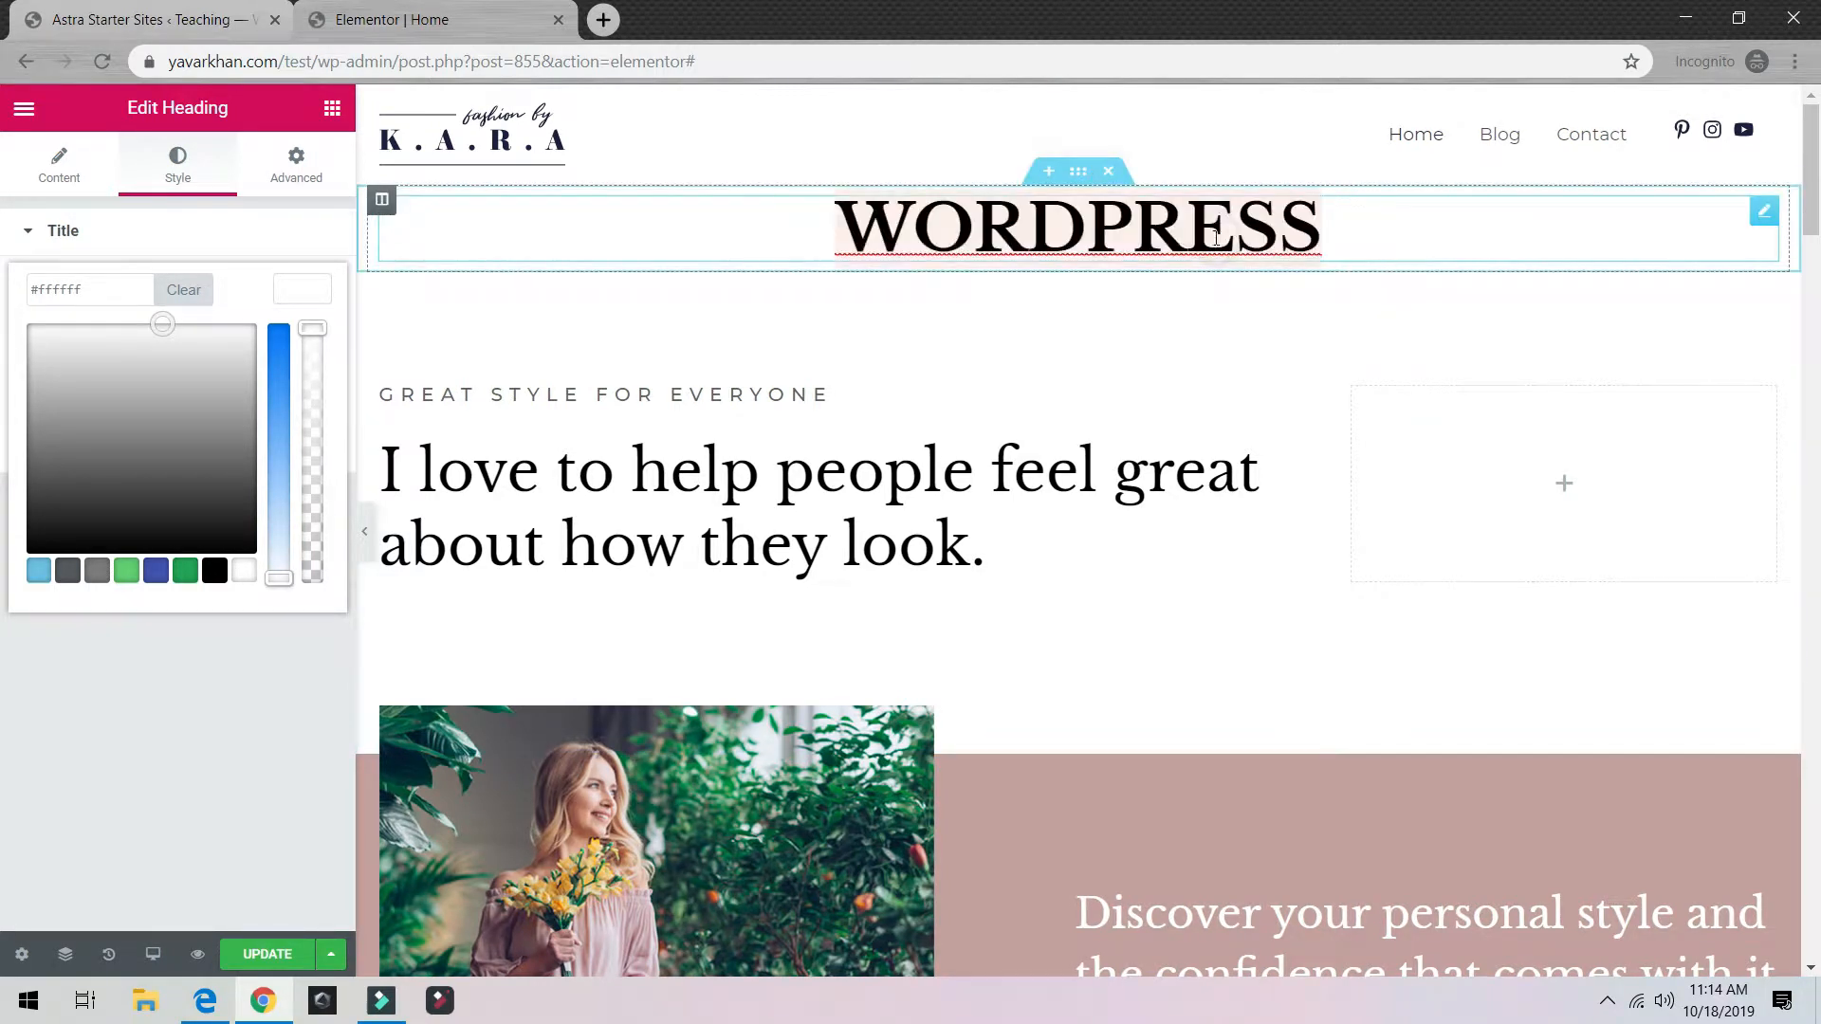
pyautogui.click(1131, 123)
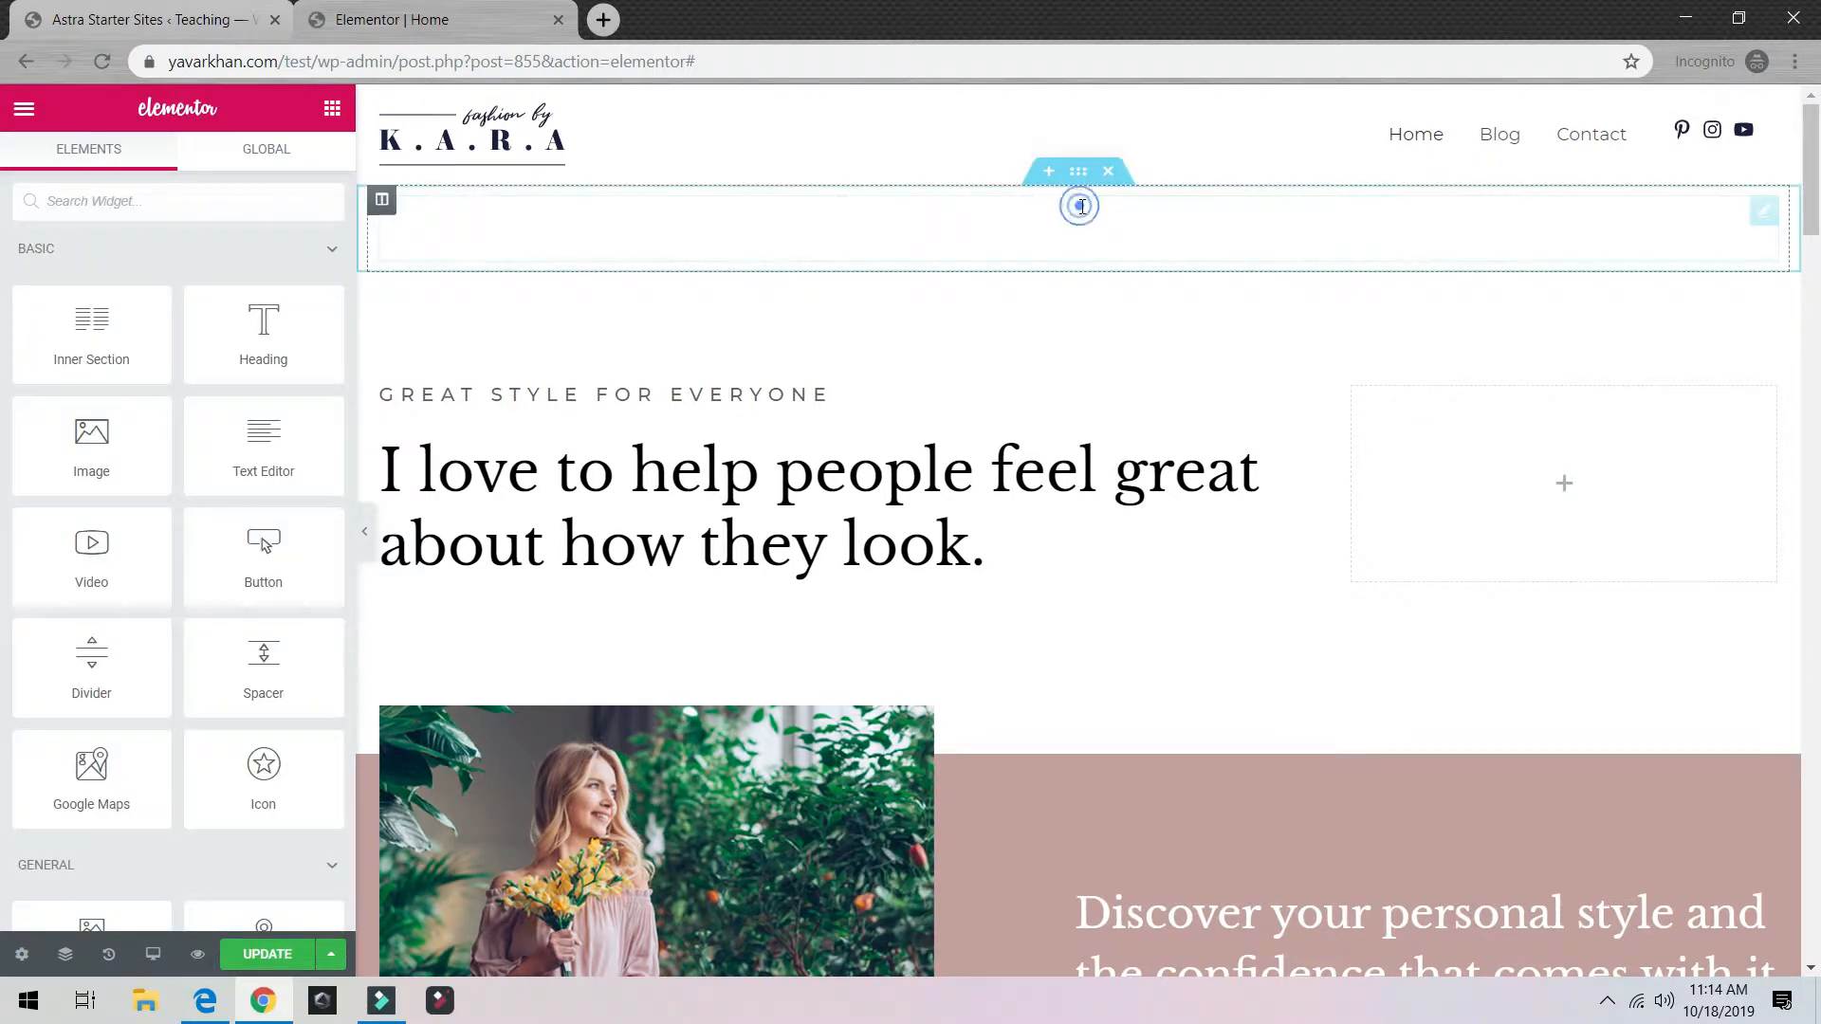
pyautogui.click(1078, 201)
# Step: Give the top section a solid #009ee2 blue background and update the page
pyautogui.click(1076, 176)
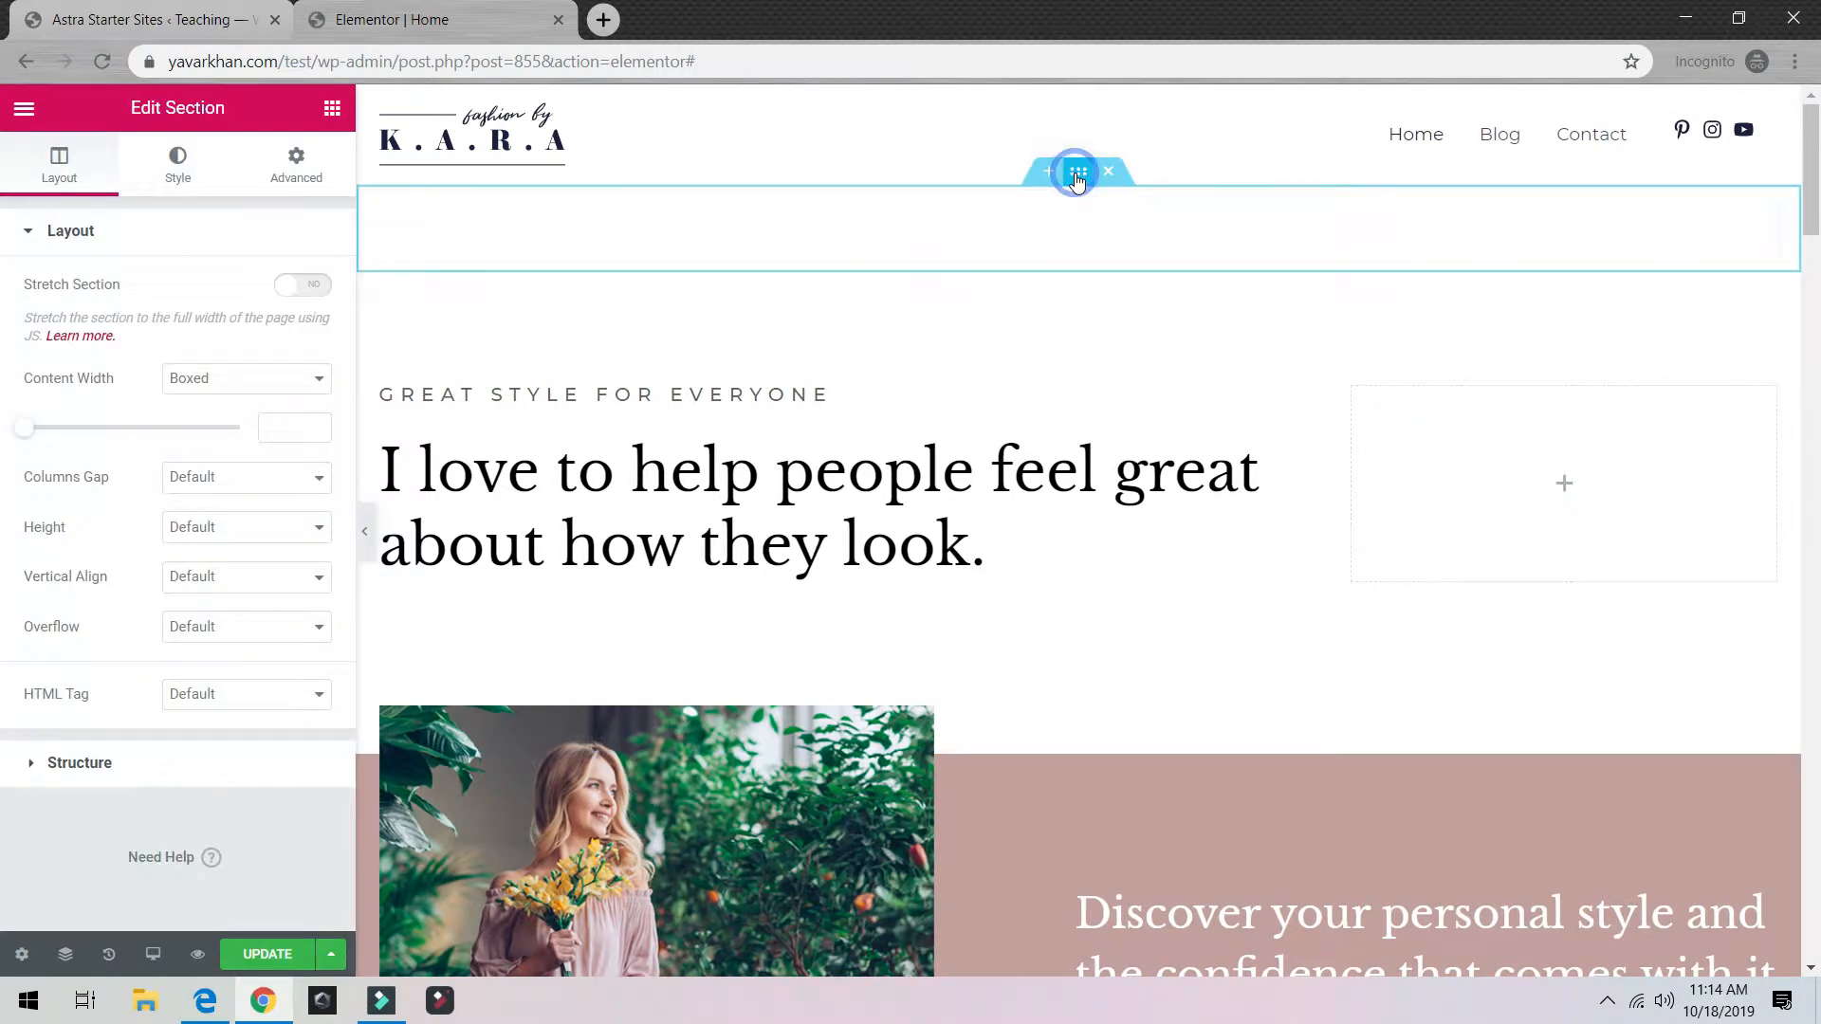
pyautogui.click(176, 167)
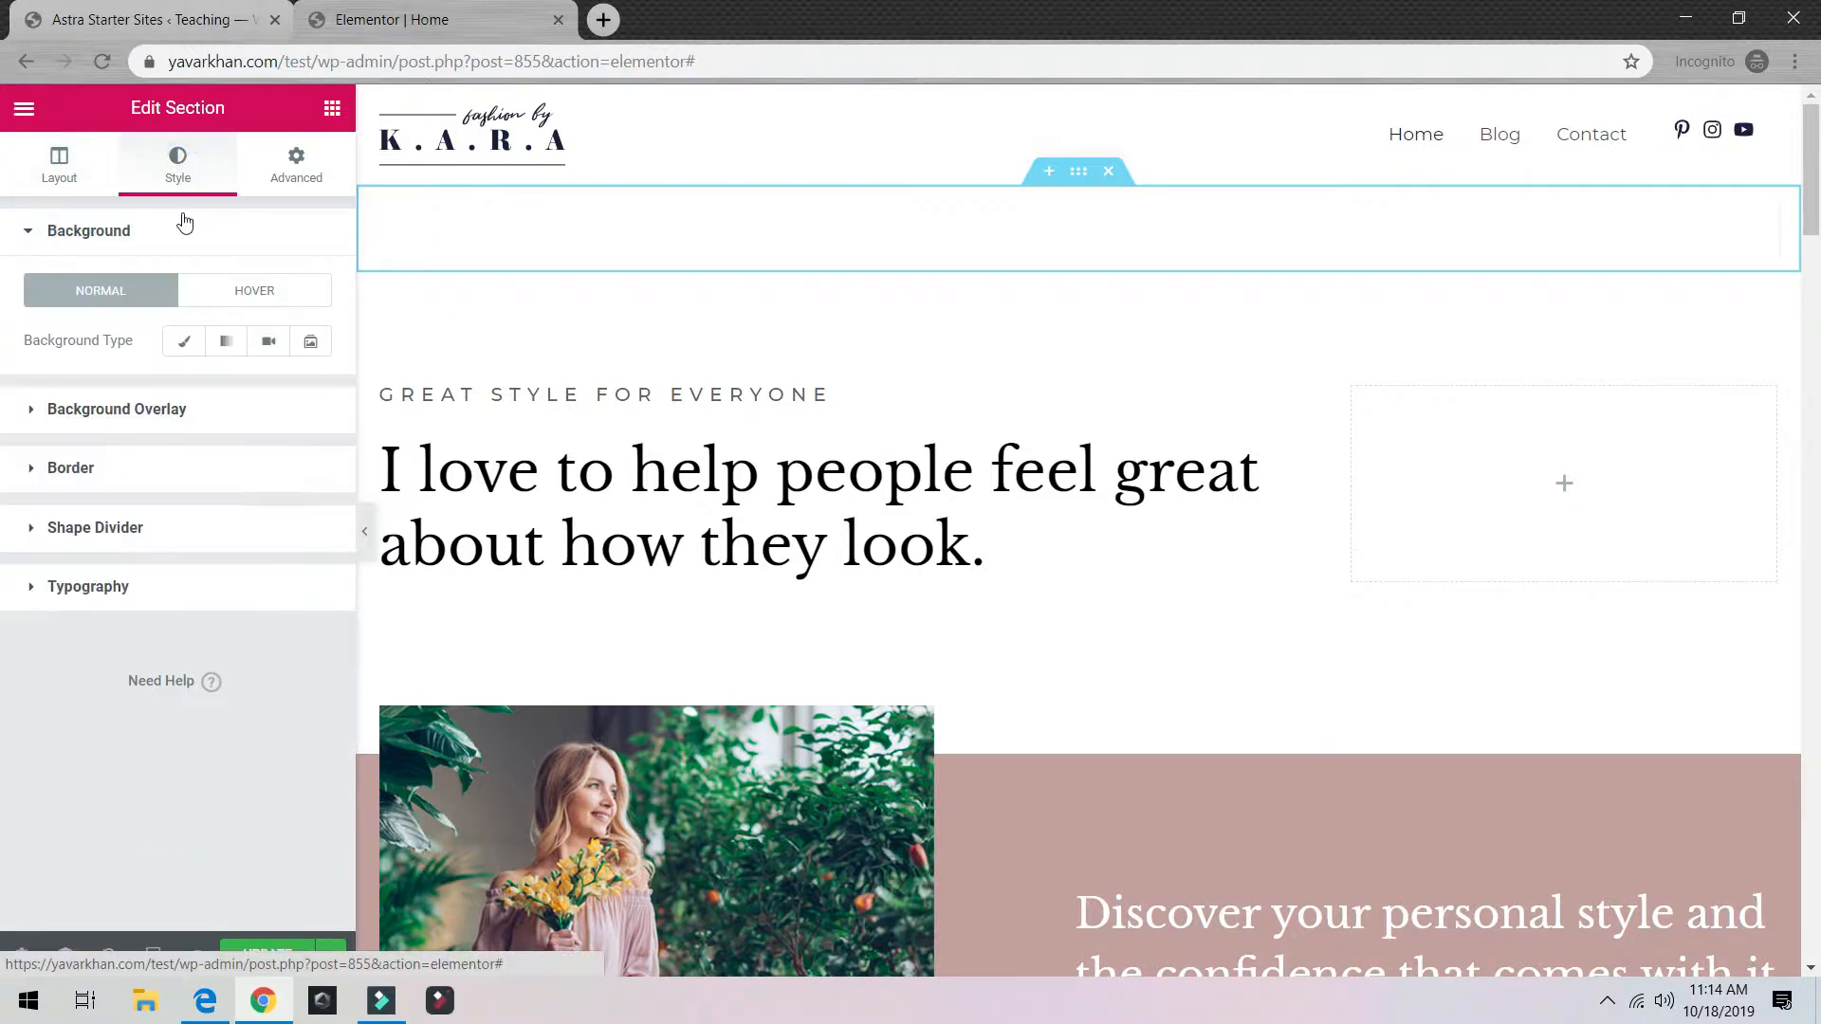
pyautogui.click(184, 341)
pyautogui.click(299, 392)
pyautogui.click(273, 437)
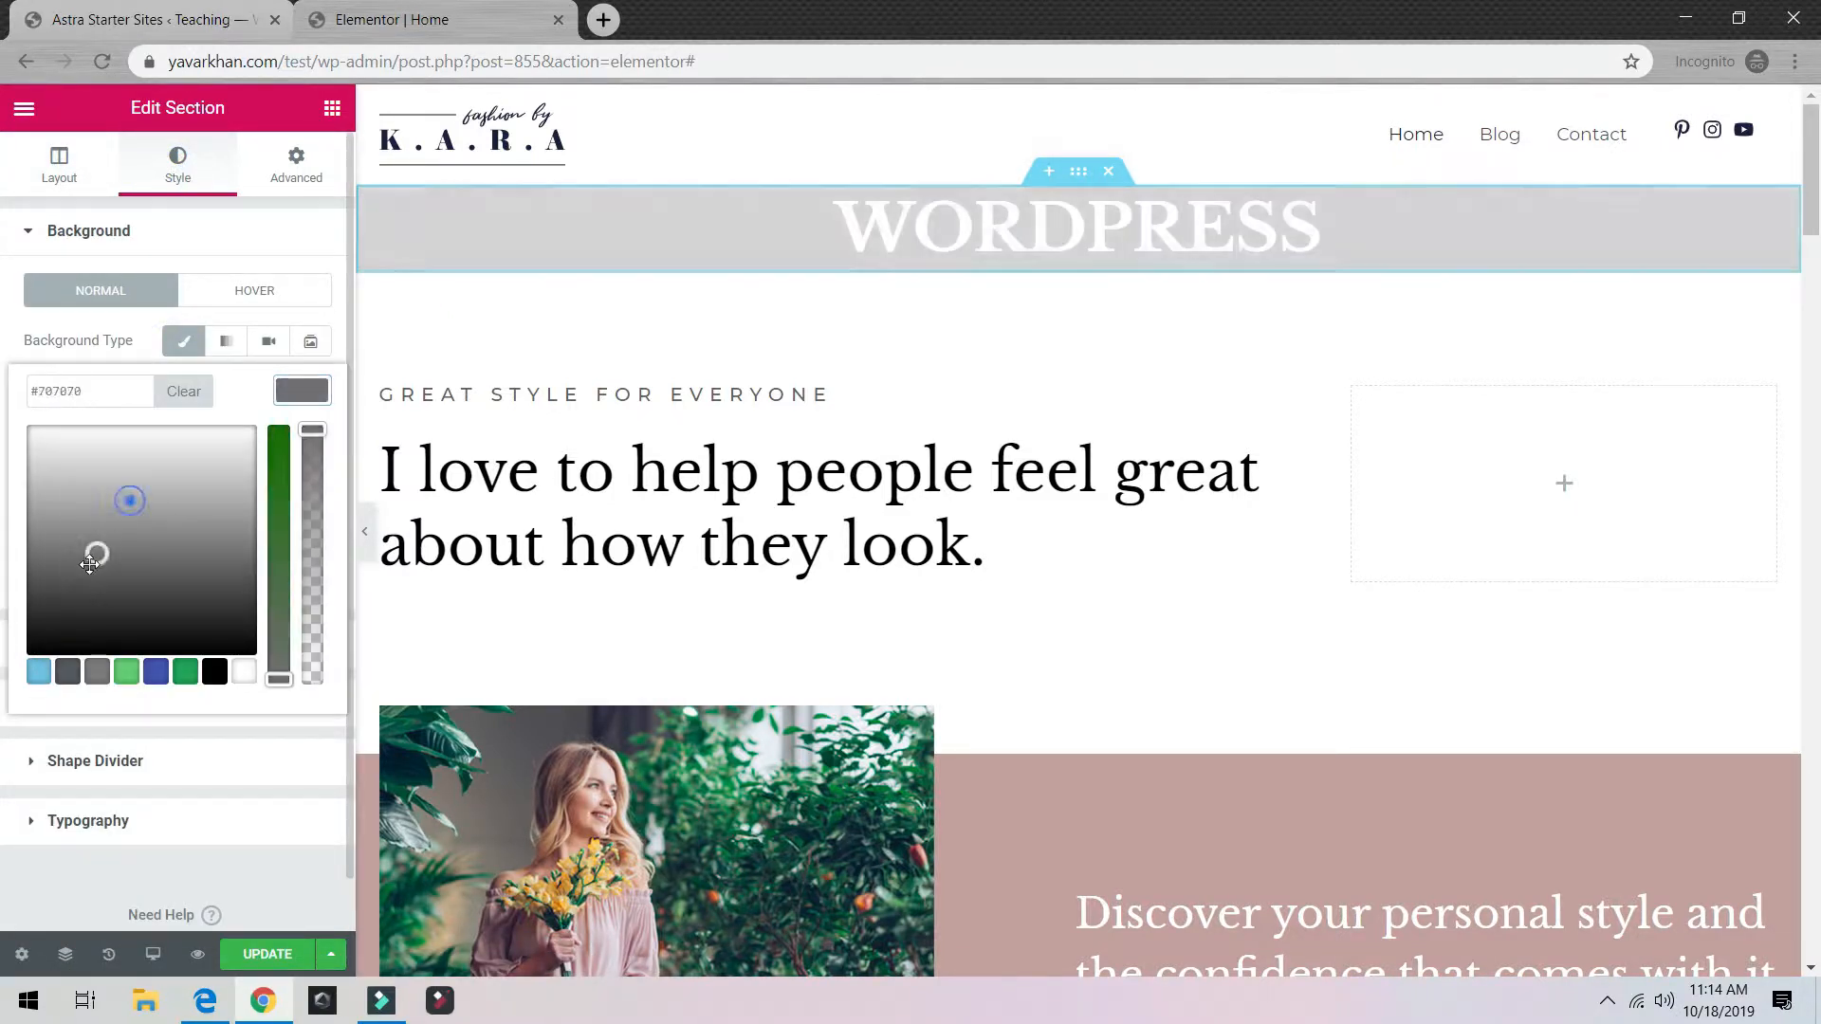
pyautogui.moveTo(130, 500); pyautogui.dragTo(26, 681)
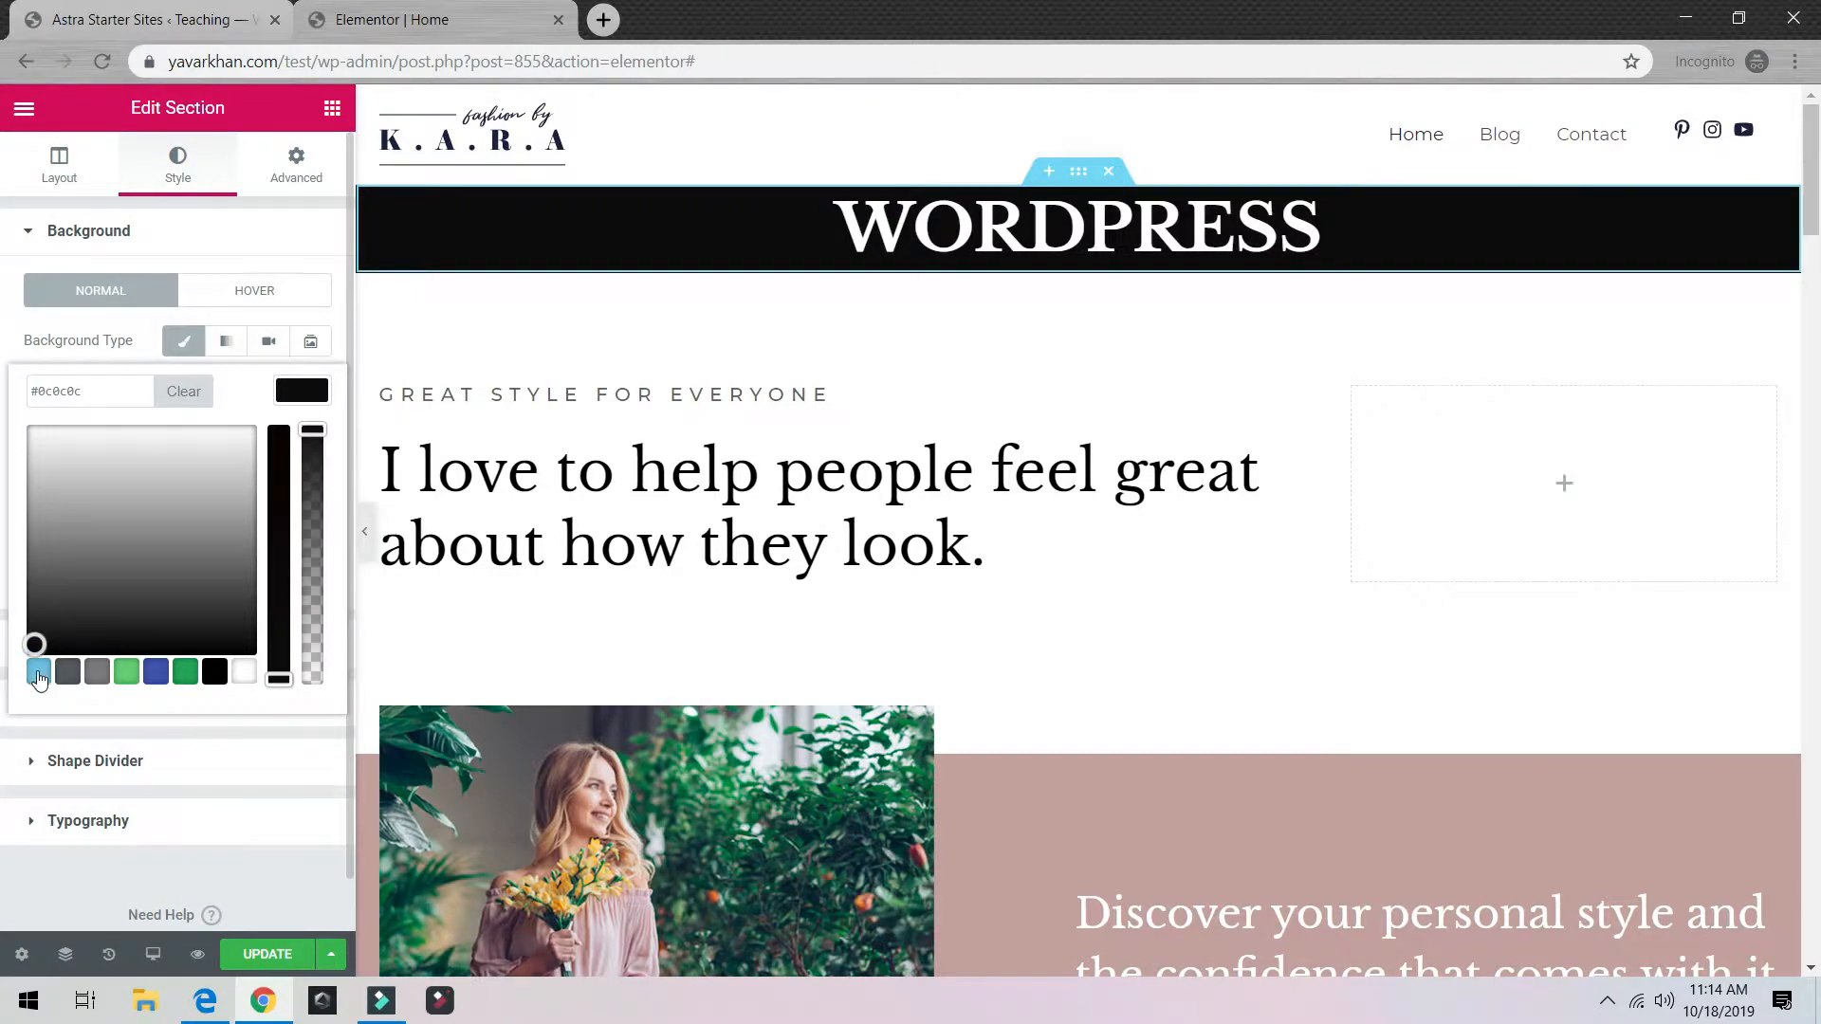
pyautogui.click(39, 673)
pyautogui.moveTo(287, 533); pyautogui.dragTo(285, 427)
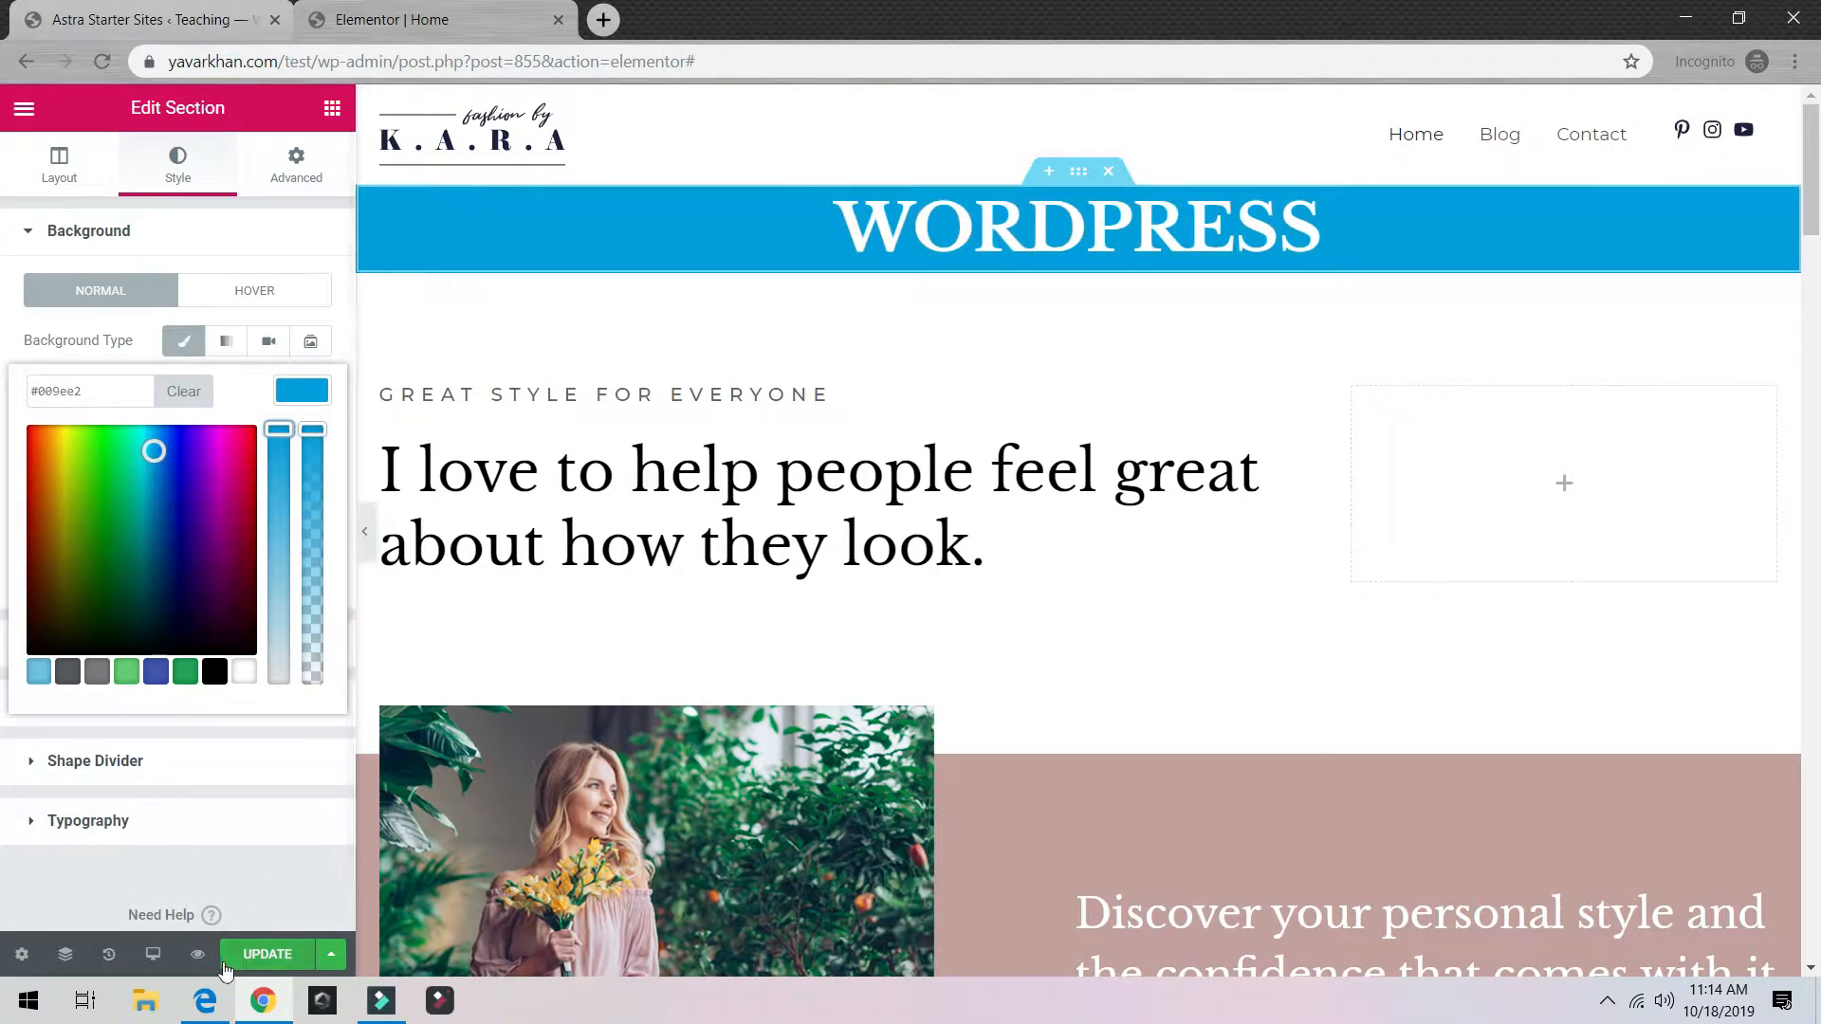
pyautogui.click(260, 948)
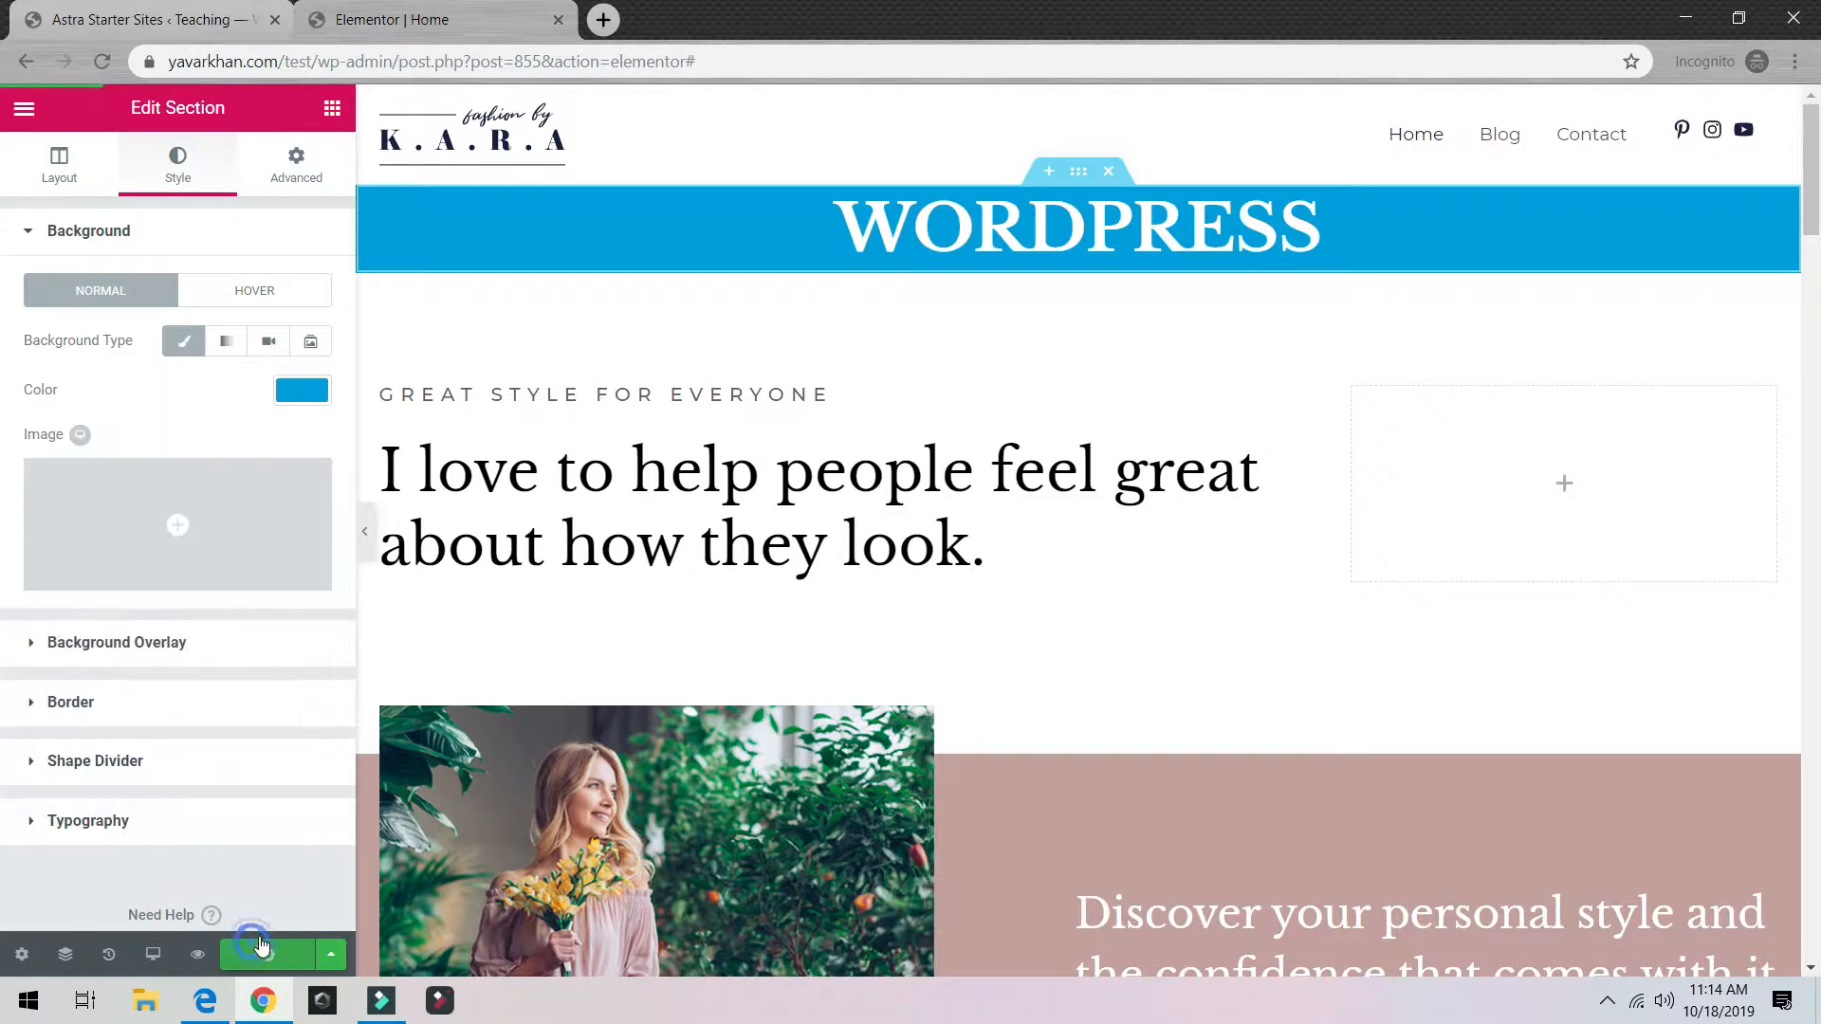
pyautogui.click(209, 12)
# Step: Close the starter sites tab and preview the live page in a new tab
pyautogui.click(383, 19)
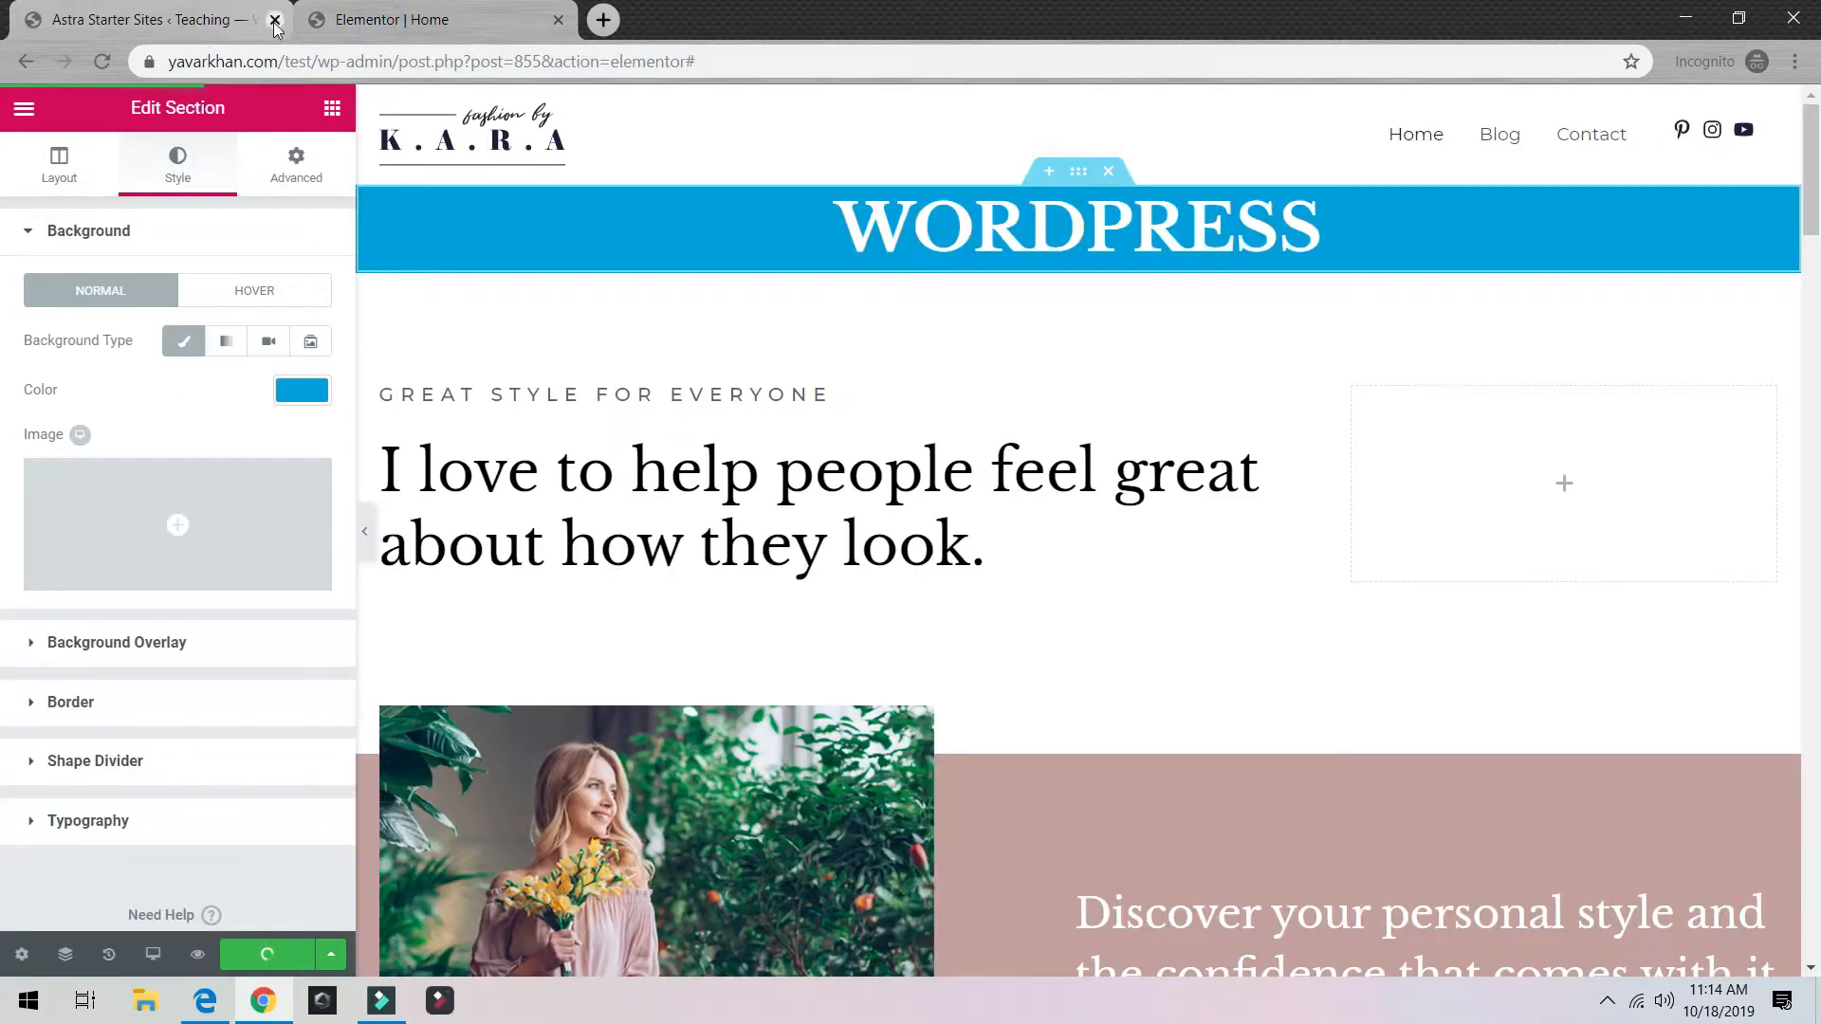
pyautogui.click(275, 19)
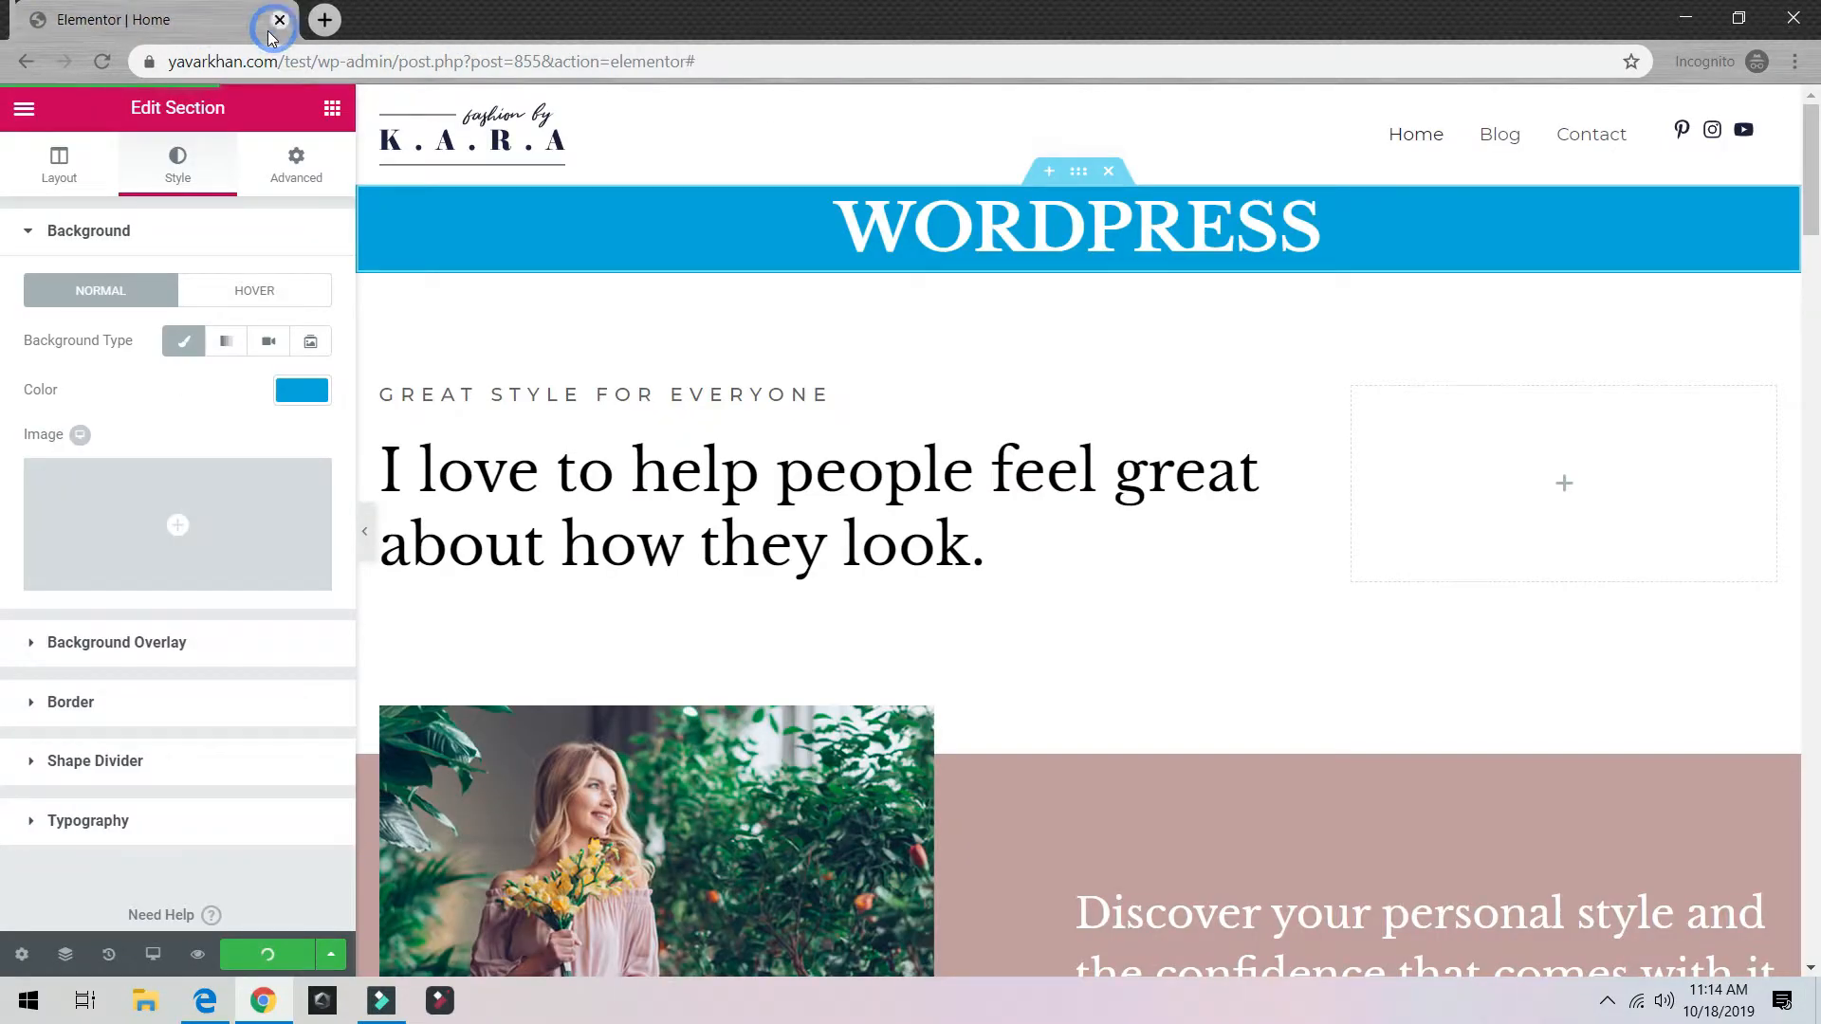
pyautogui.click(327, 956)
pyautogui.click(24, 110)
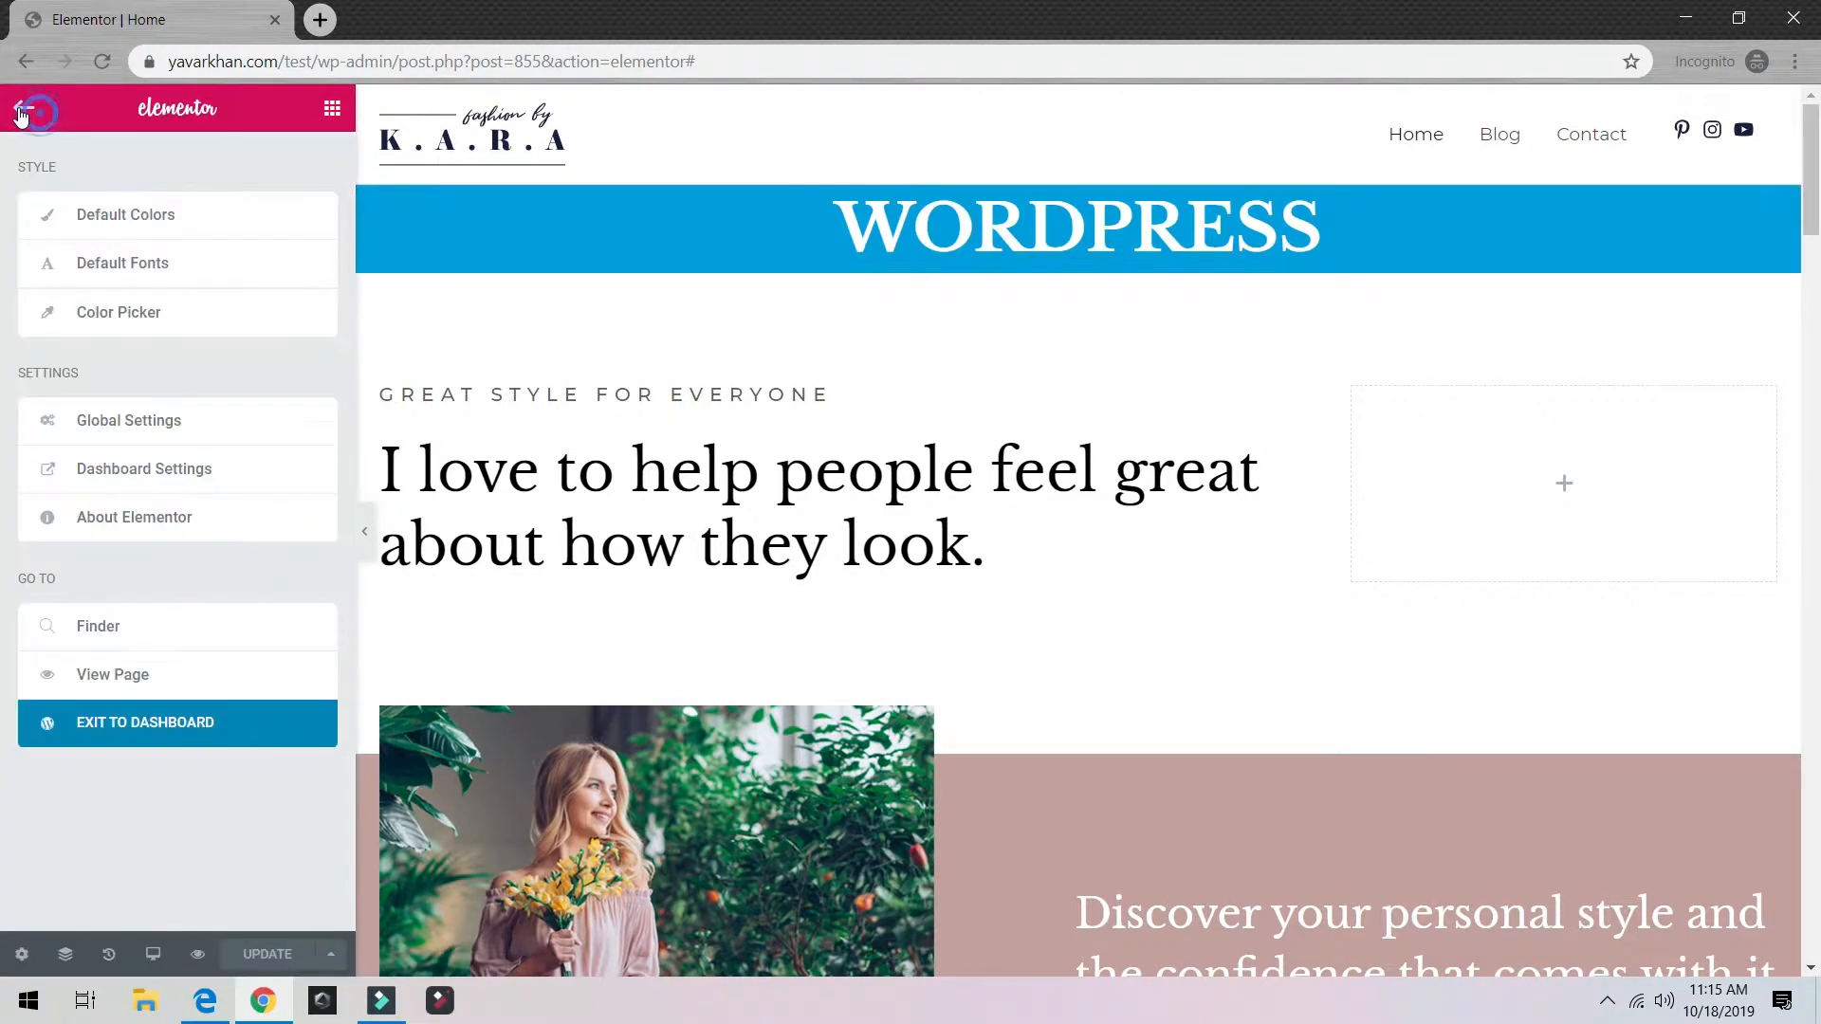
pyautogui.click(140, 678)
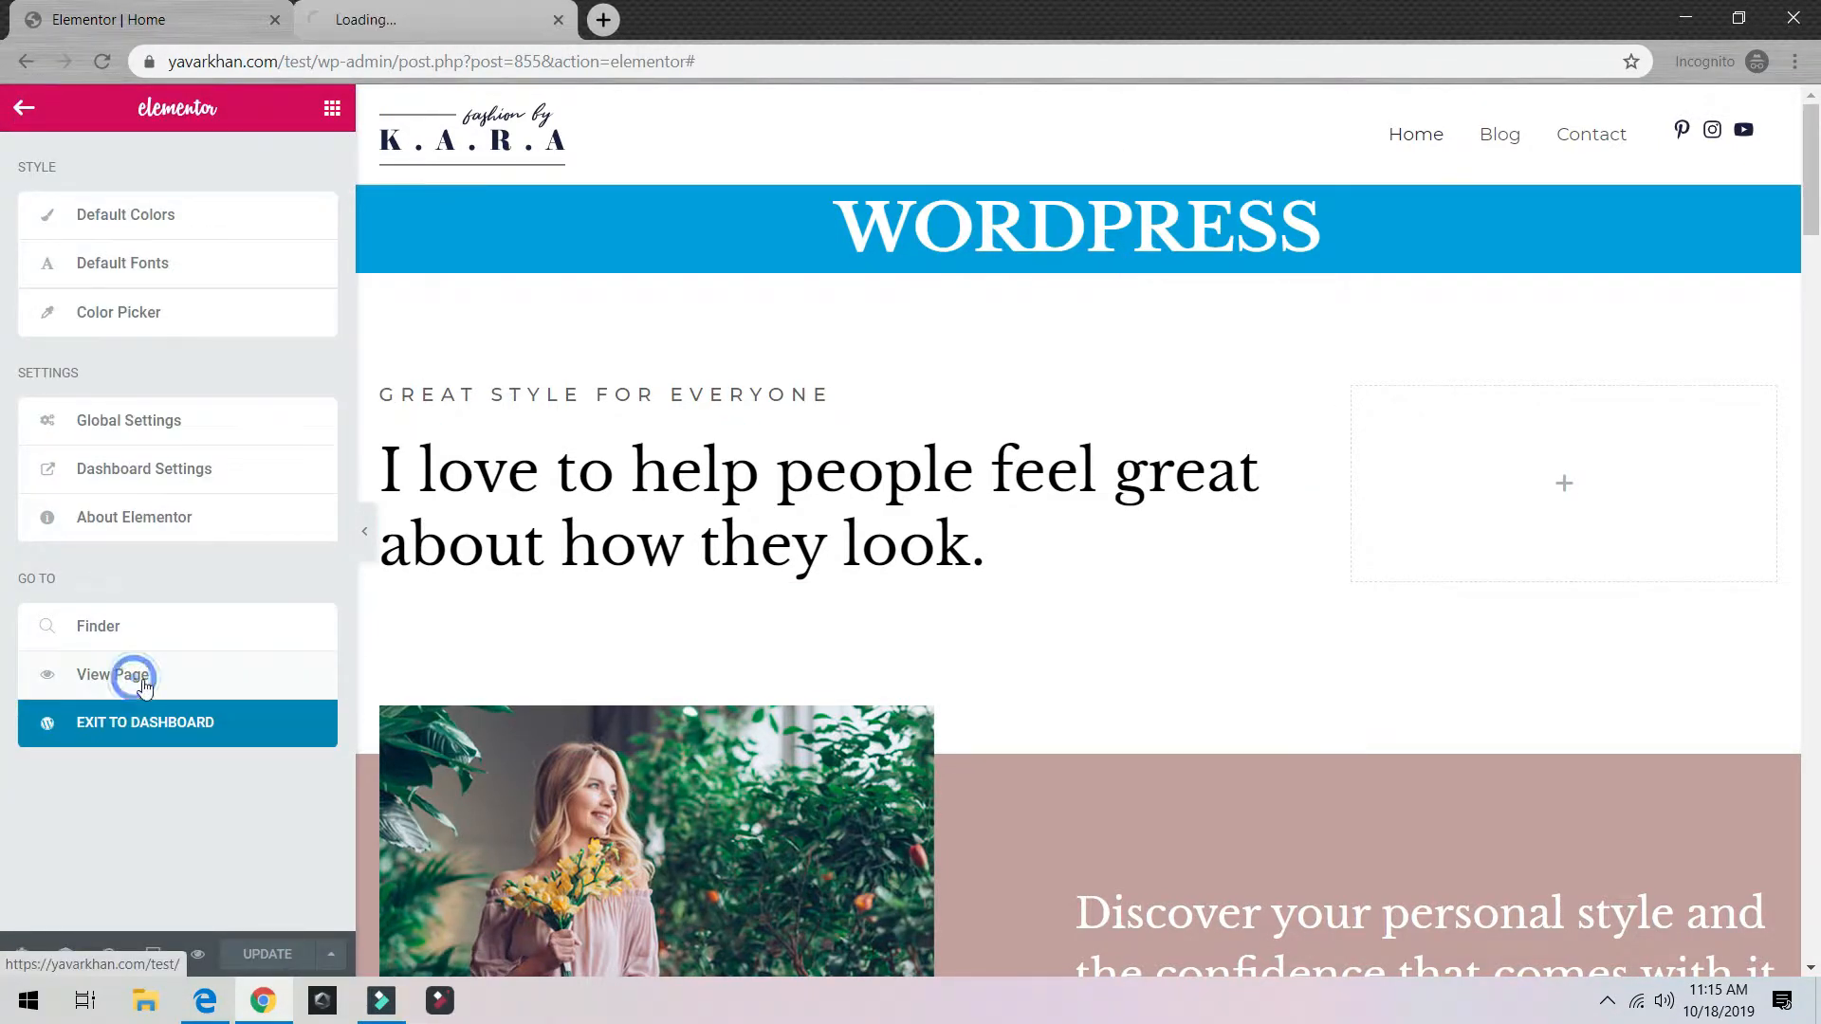
pyautogui.click(389, 23)
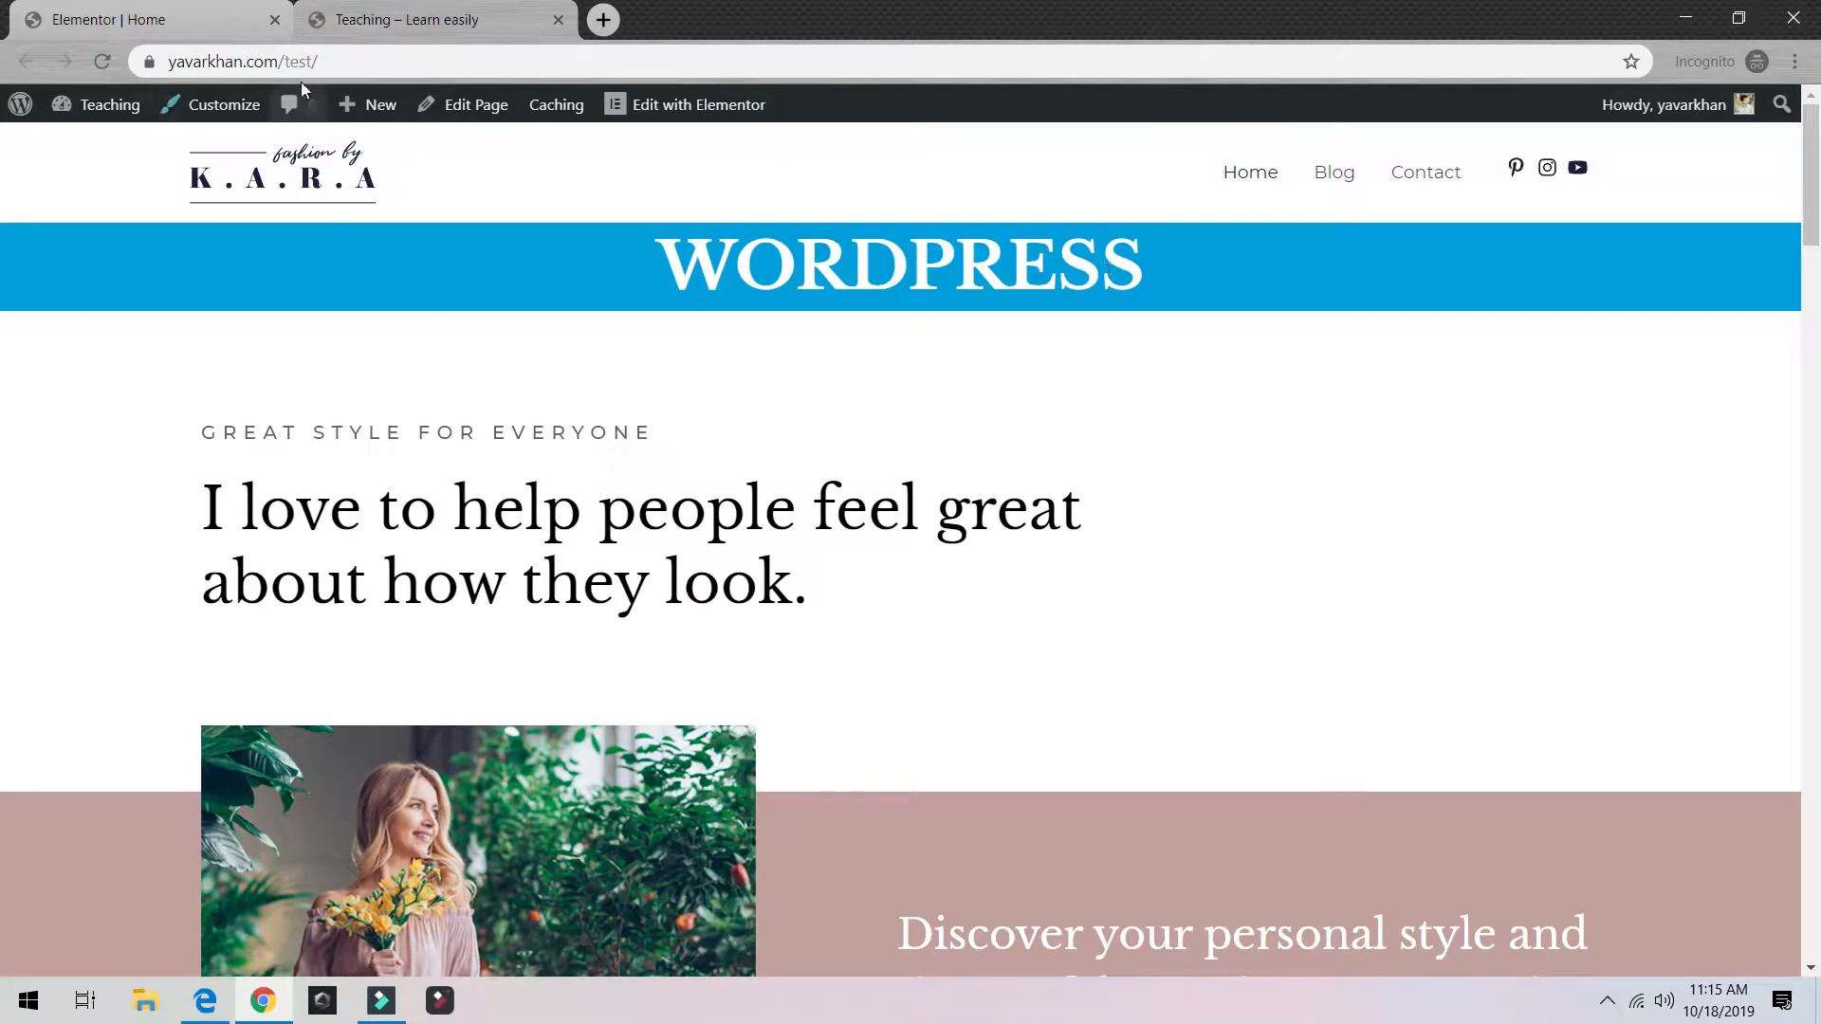
# Step: Back in the editor, add an empty section above the WORDPRESS banner
pyautogui.click(184, 21)
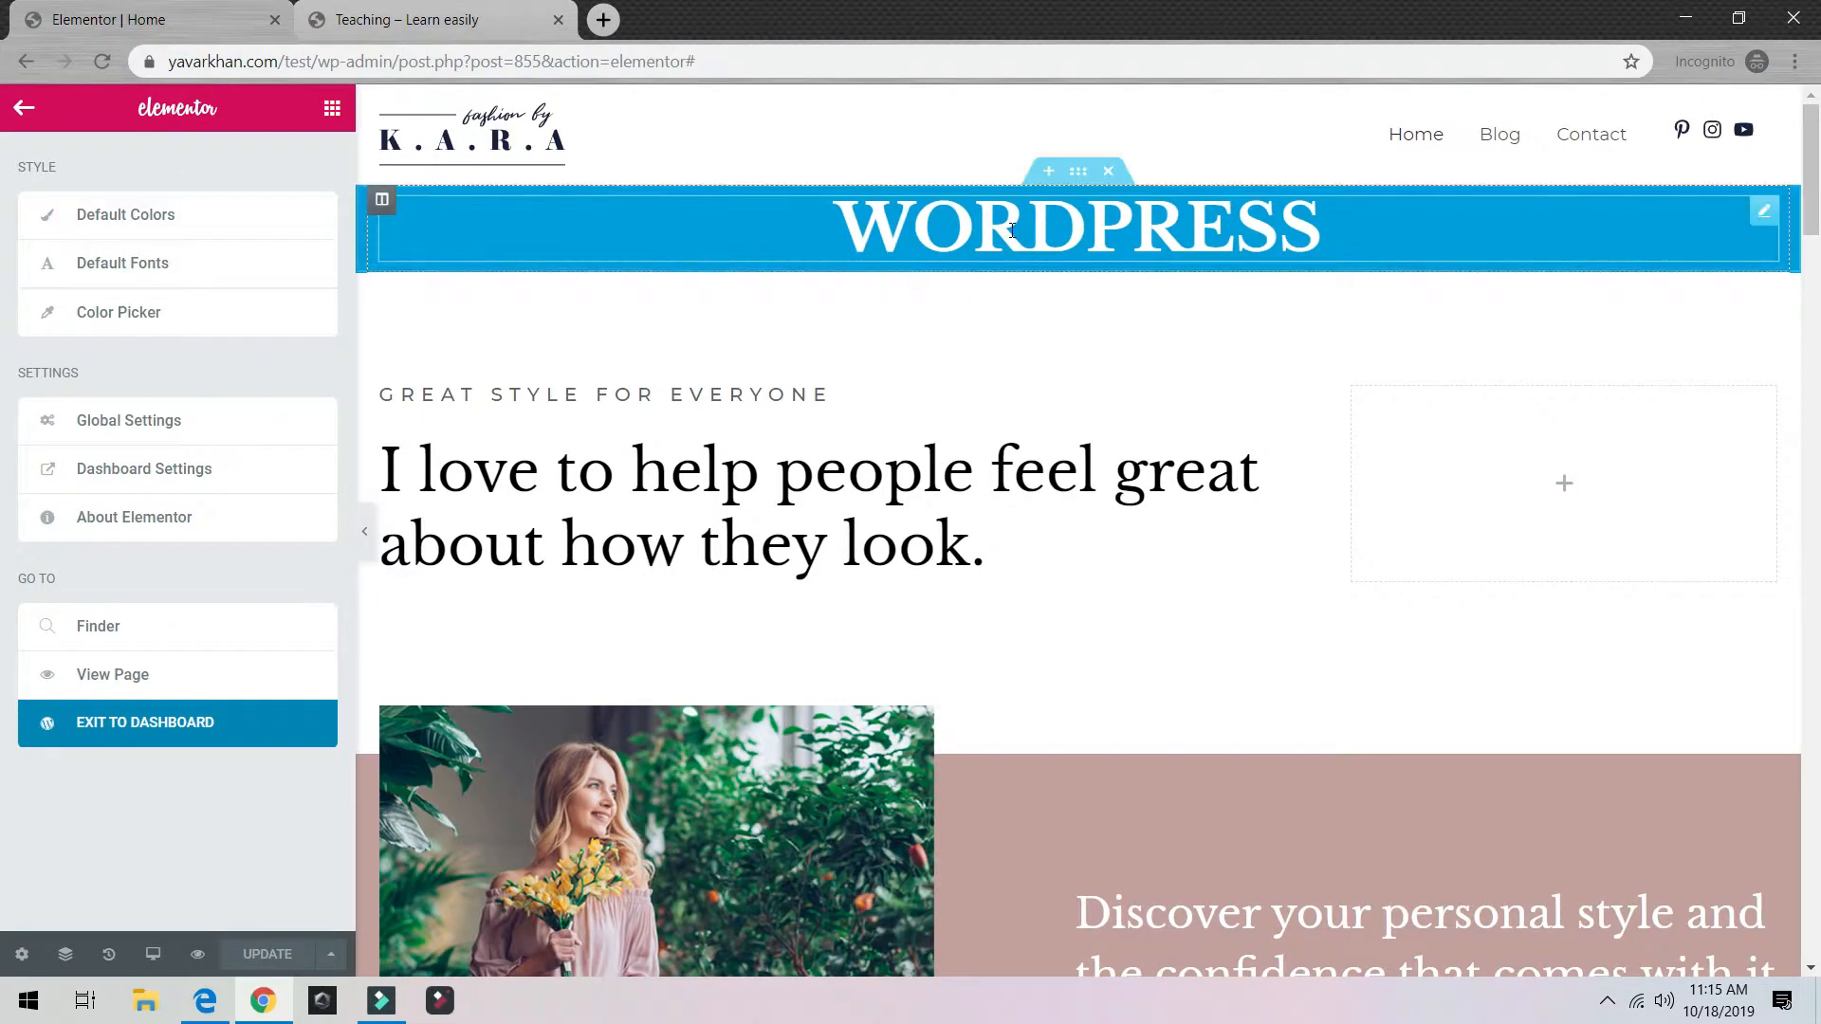
pyautogui.click(1051, 204)
pyautogui.click(1043, 175)
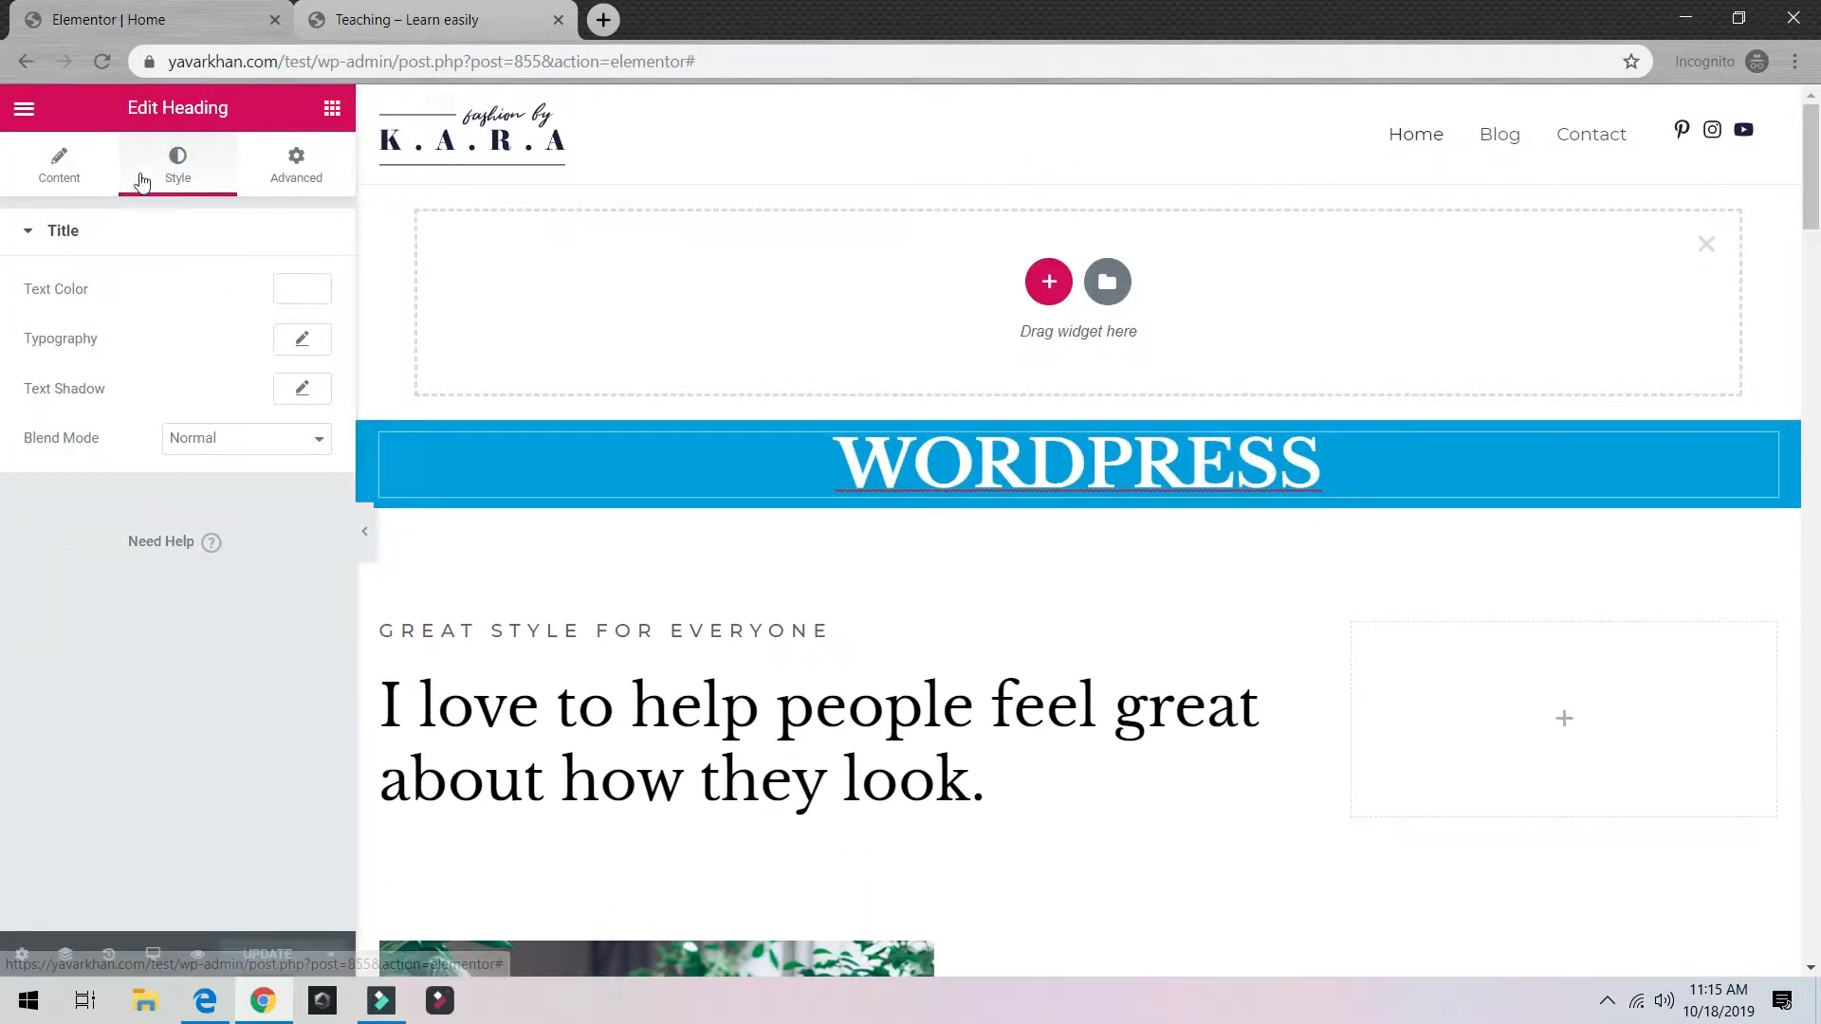
# Step: Drop a Text Editor widget below the WORDPRESS heading
pyautogui.click(332, 112)
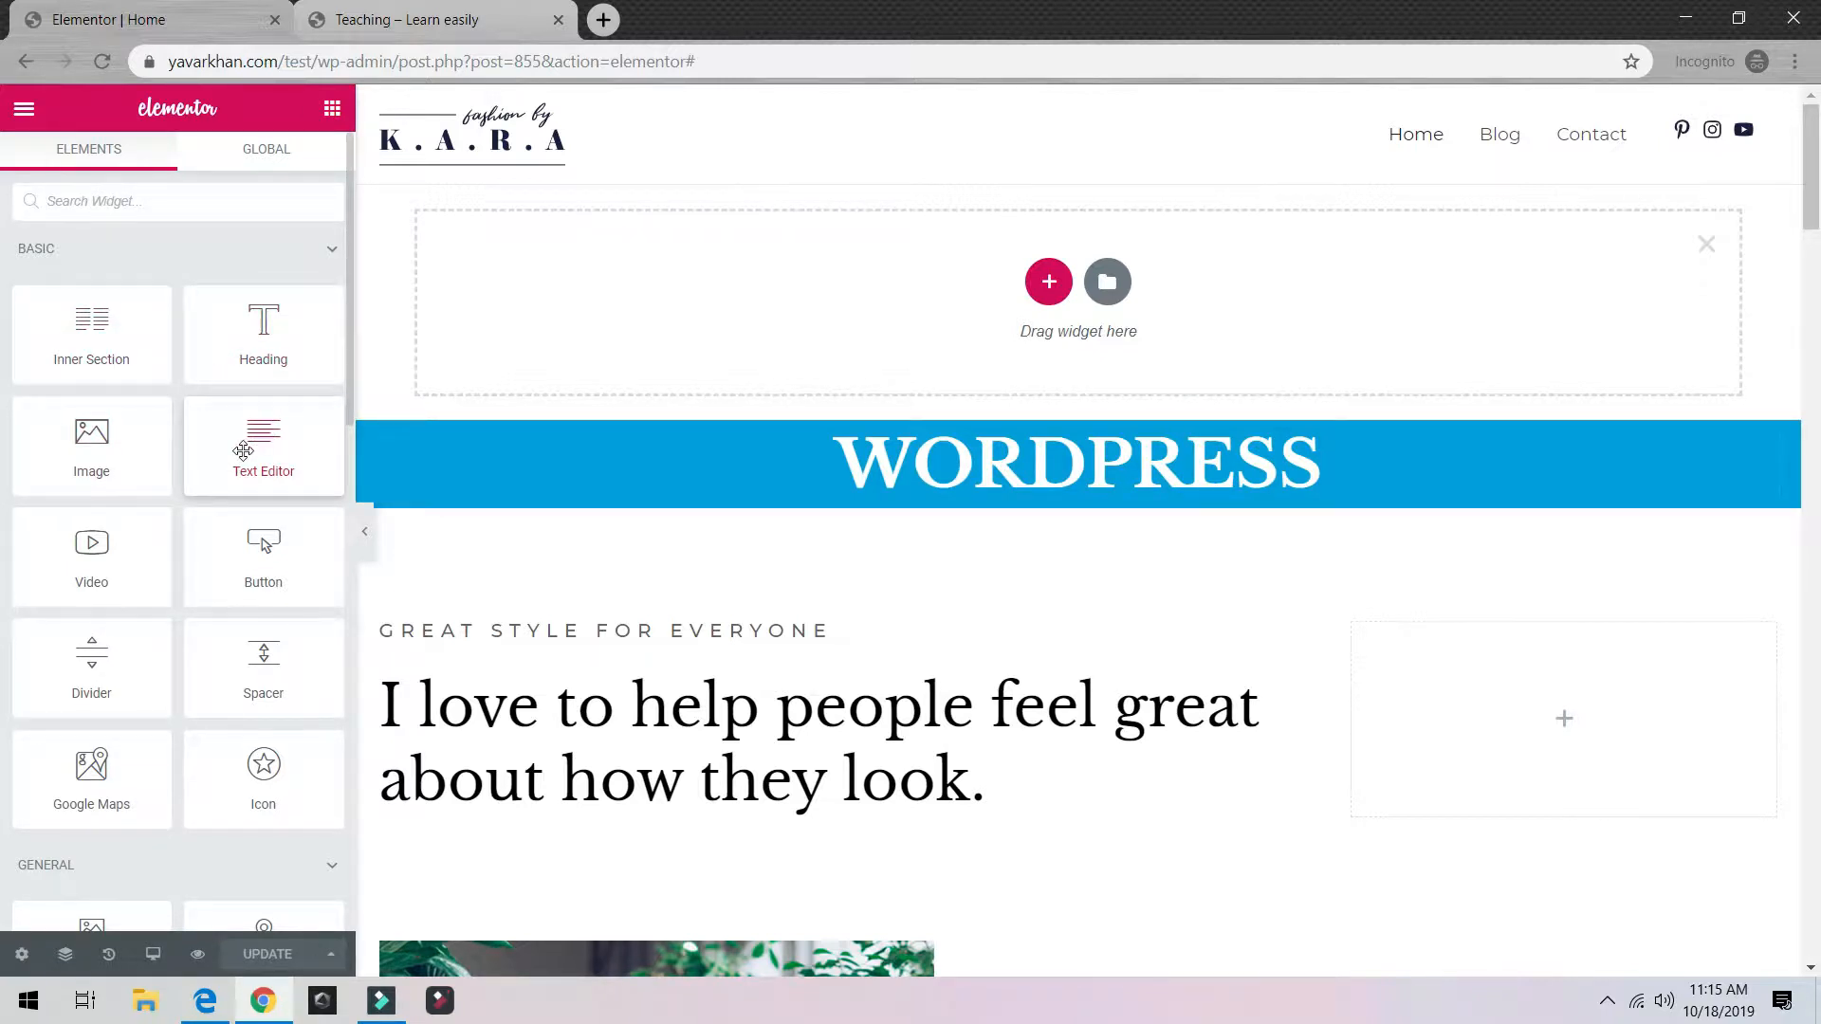
pyautogui.moveTo(248, 450); pyautogui.dragTo(1067, 493)
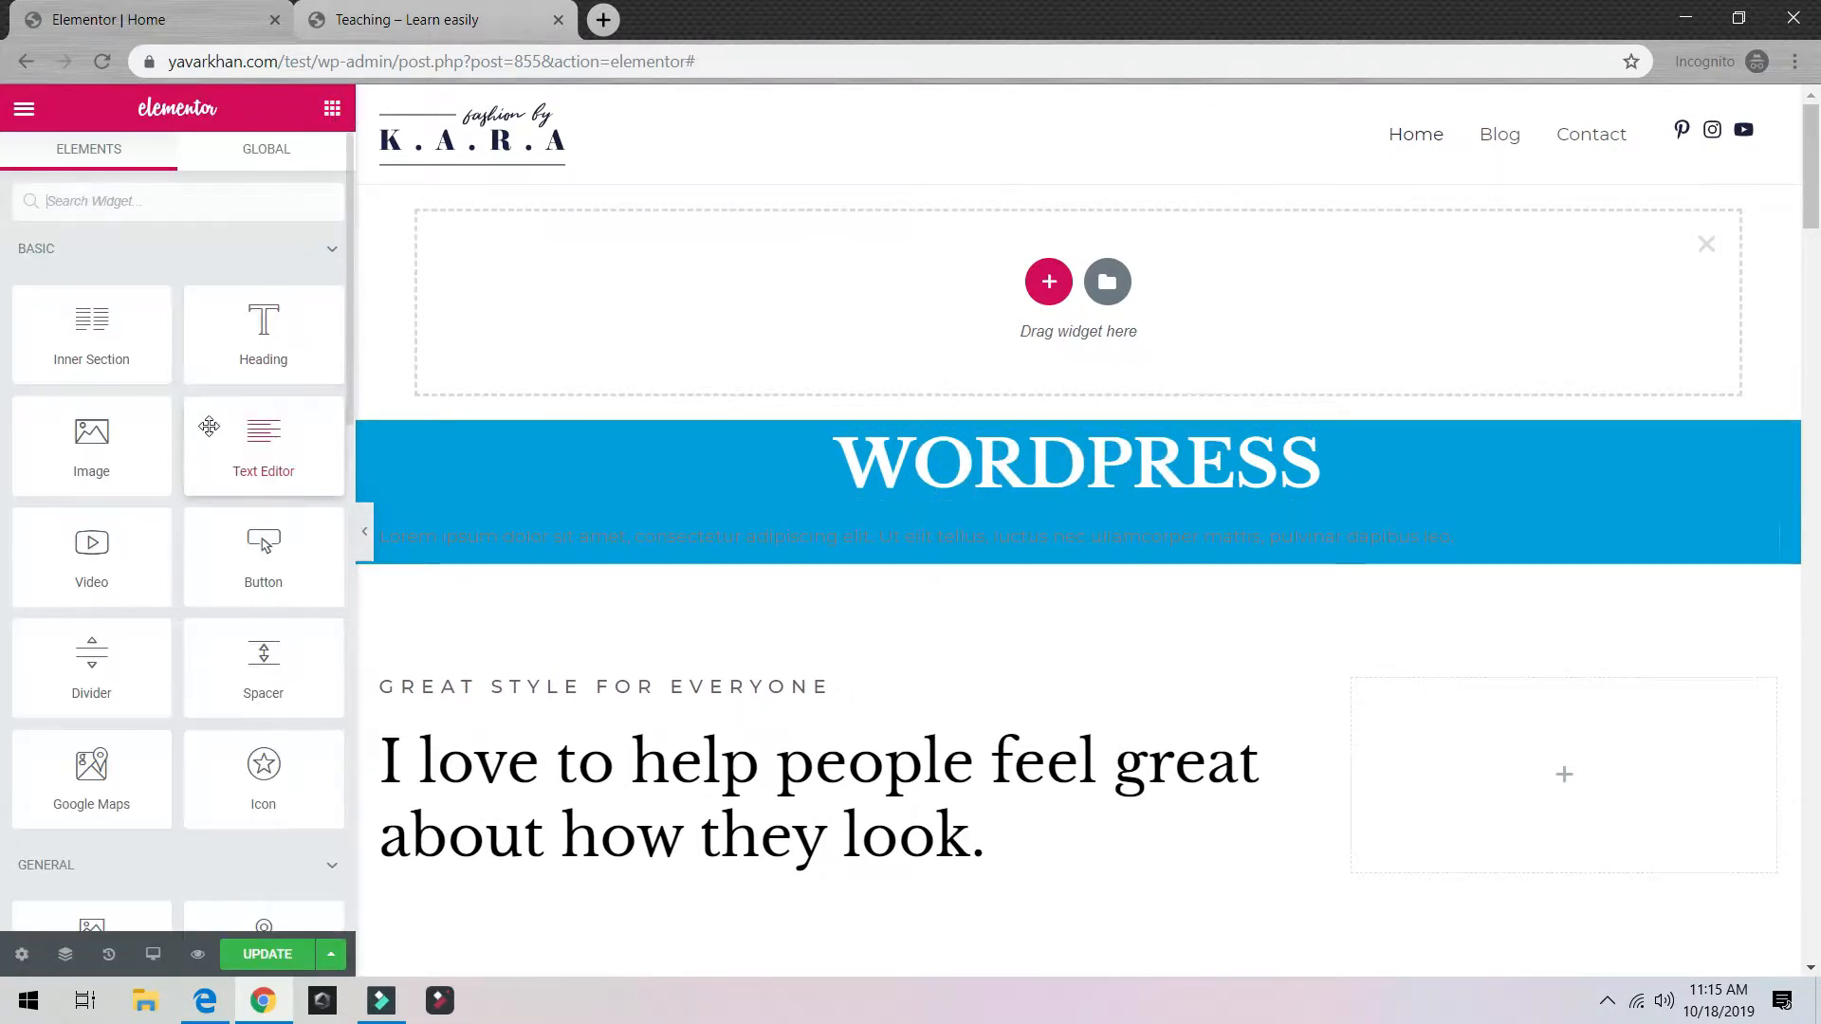
pyautogui.scroll(-3, 170, 513)
pyautogui.scroll(3, 180, 489)
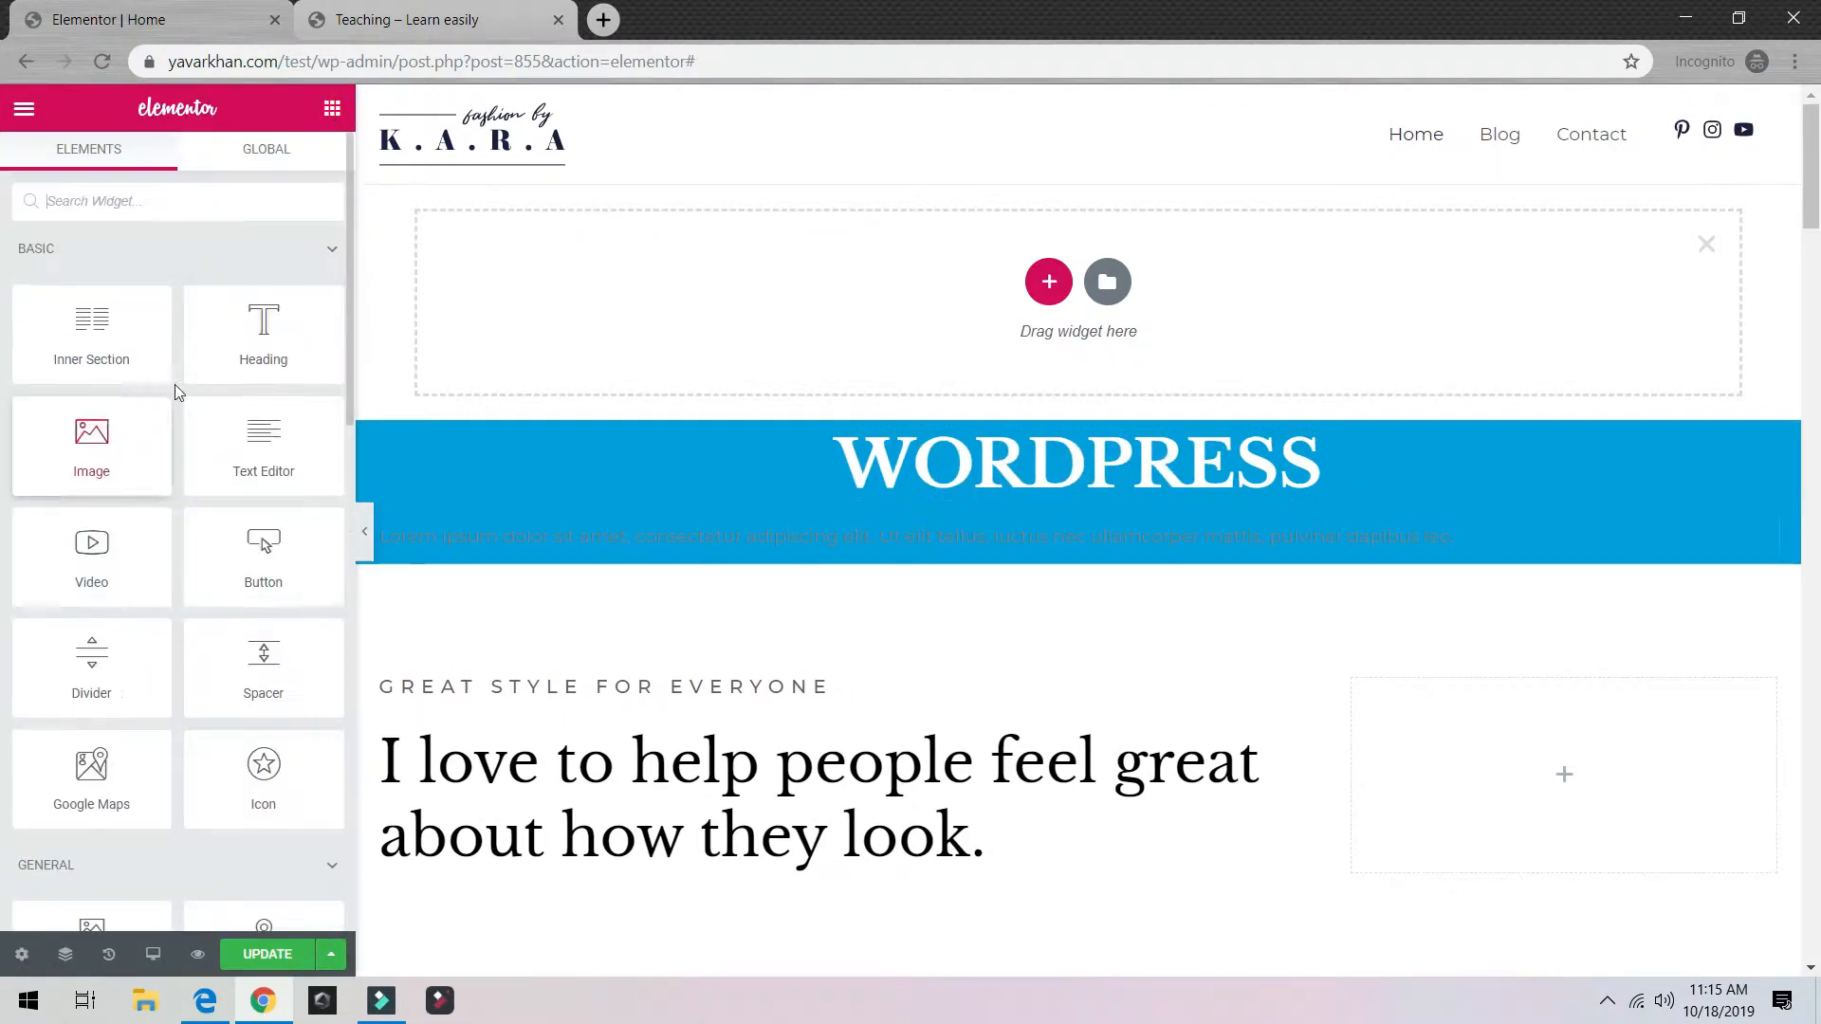
# Step: Add a Button widget beneath the text and centre it
pyautogui.write('bu')
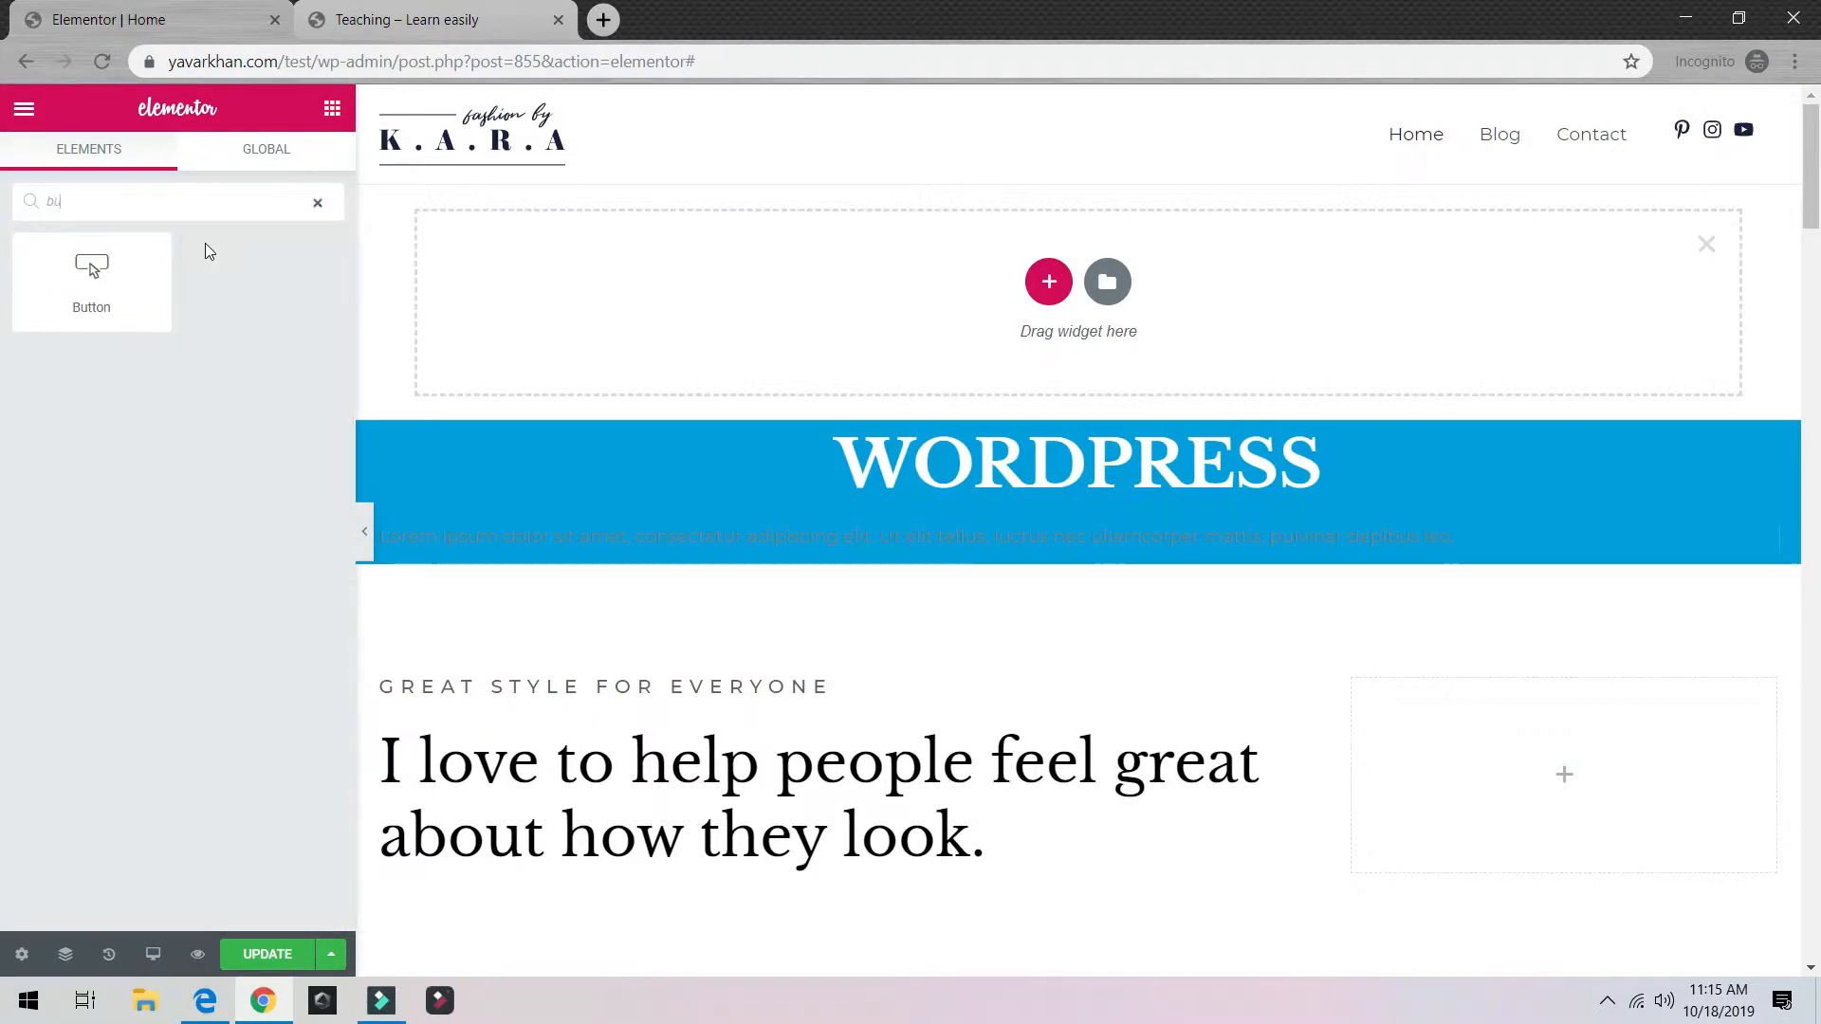
pyautogui.write('tt')
pyautogui.moveTo(95, 270); pyautogui.dragTo(1090, 575)
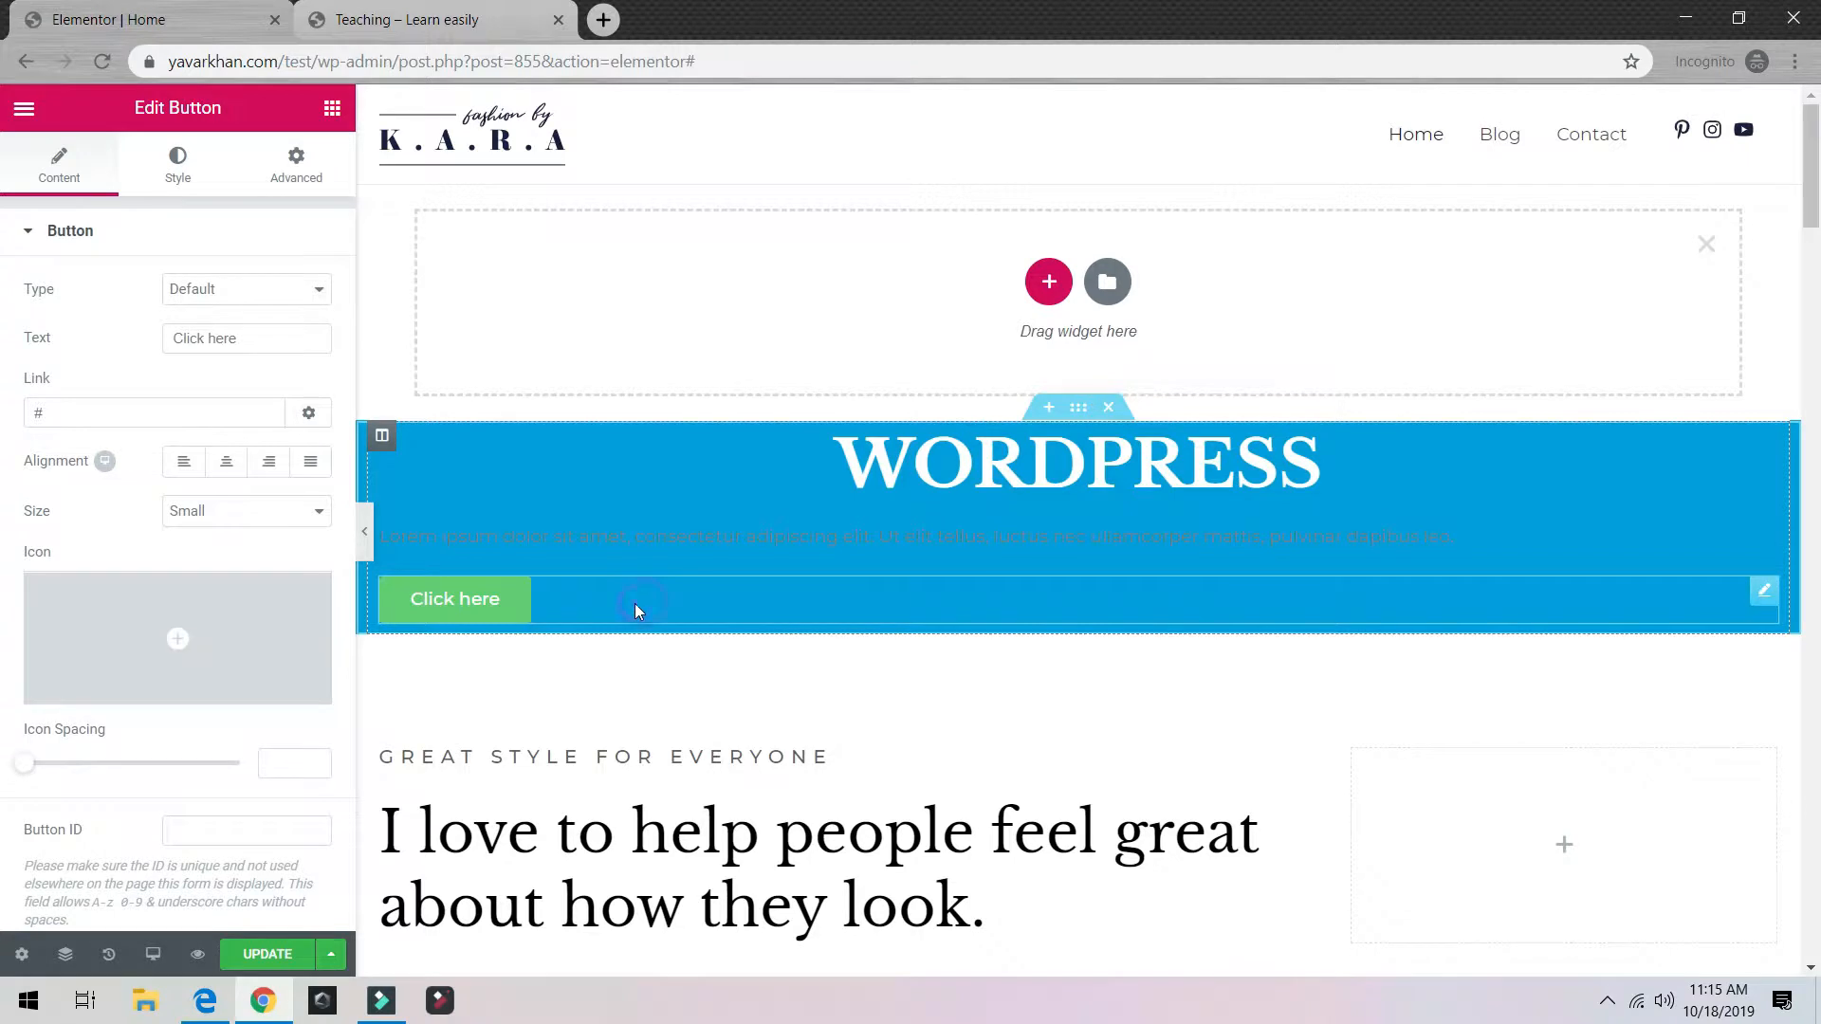
pyautogui.click(226, 462)
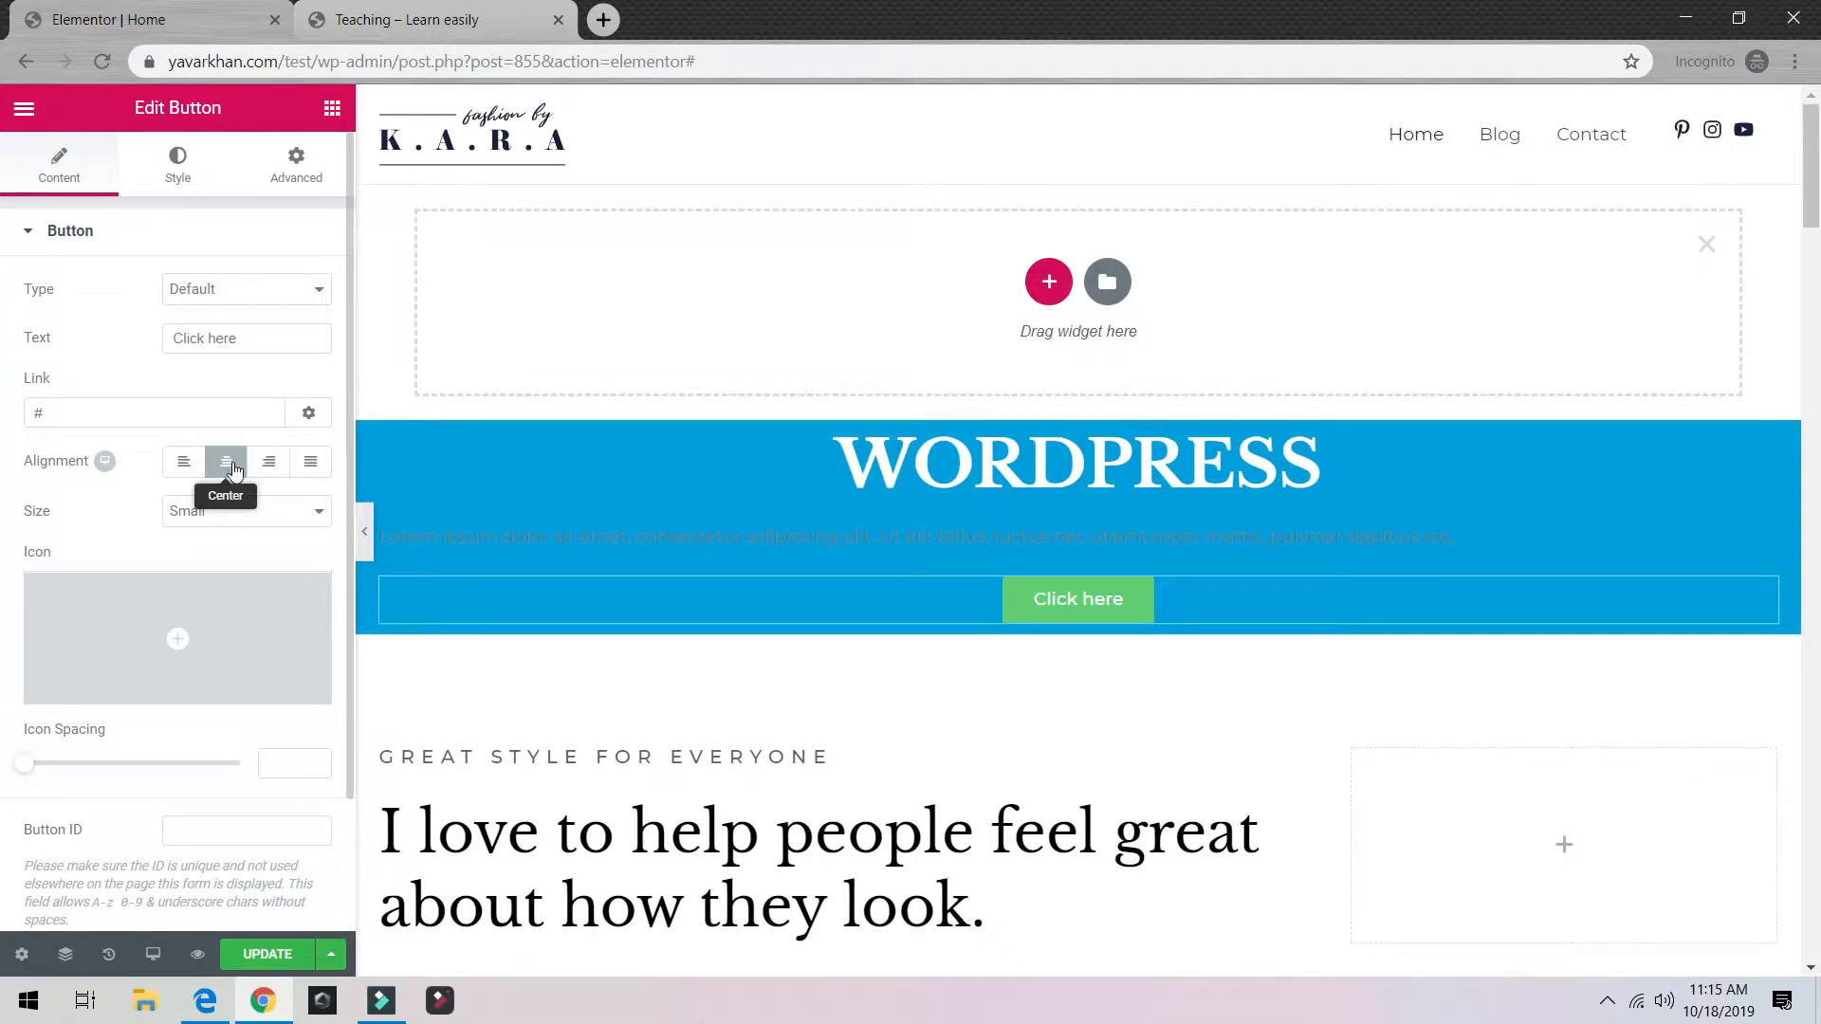
# Step: Replace the placeholder text with COMPLETE BEGINNERS GUIDE
pyautogui.click(1051, 537)
pyautogui.hotkey('ctrl', 'a')
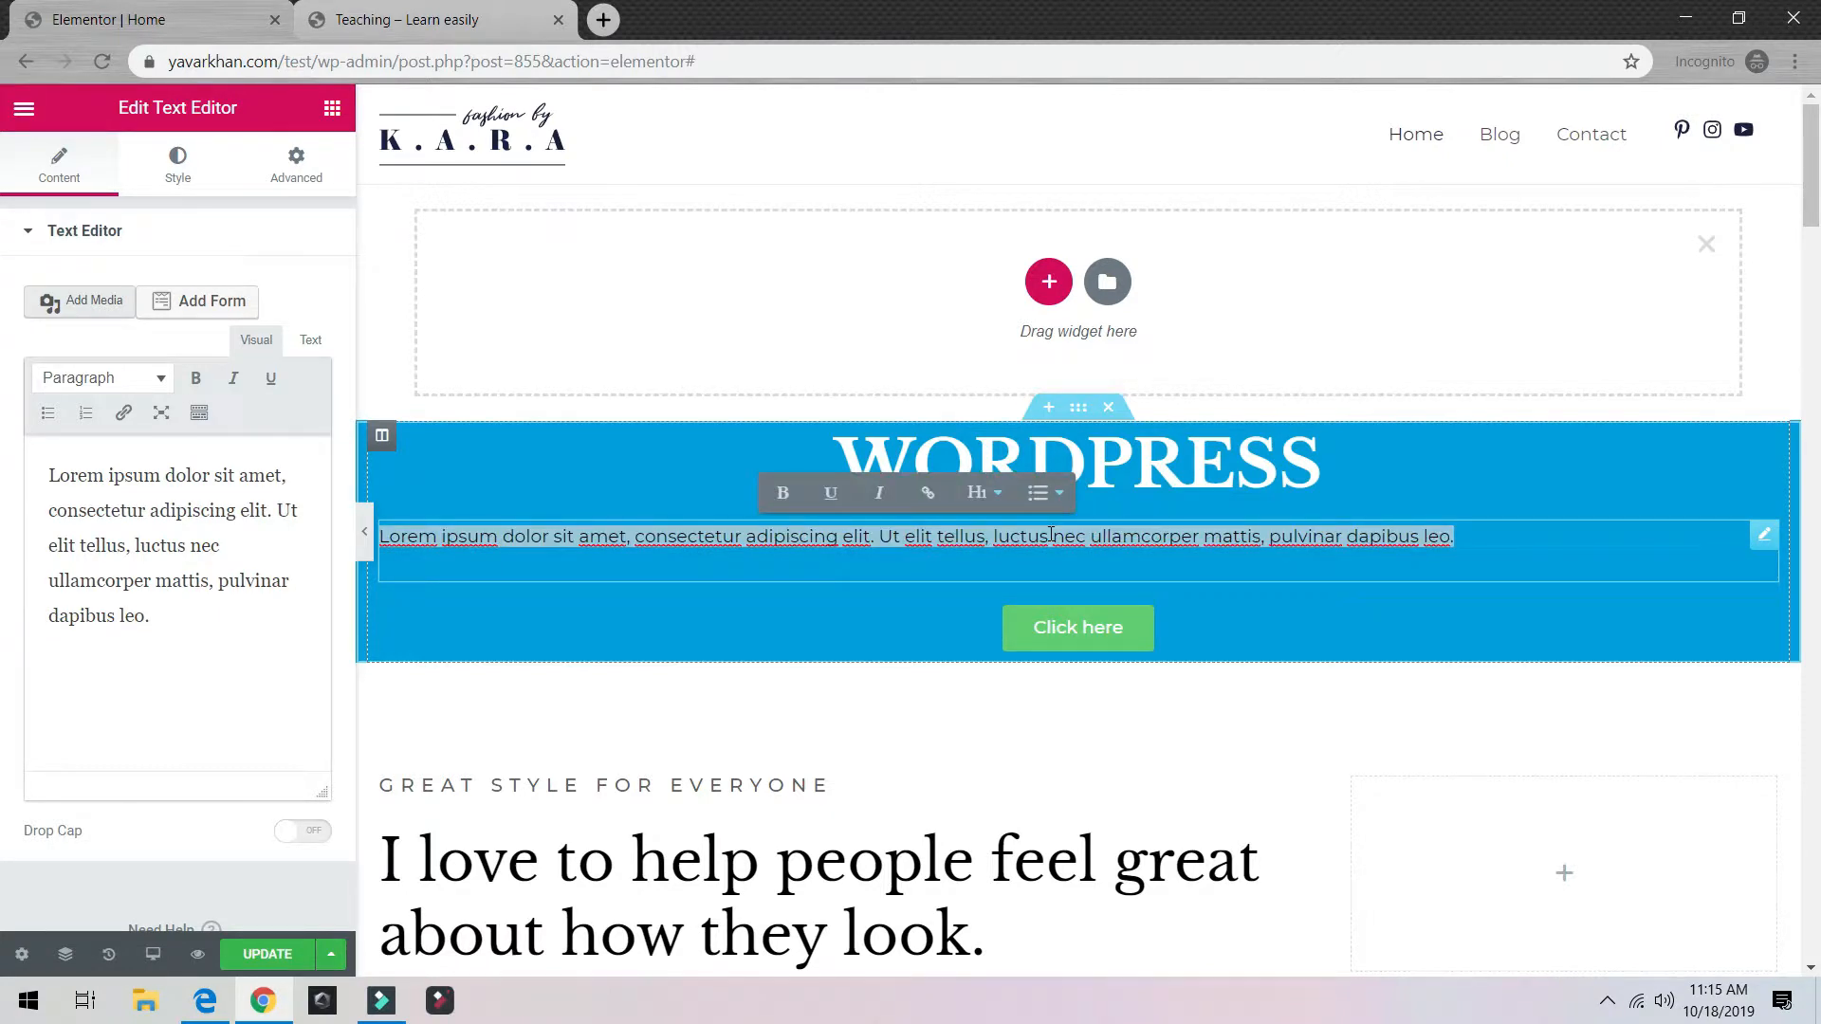
pyautogui.write('COMPLETE BEGINNERS GUIDE')
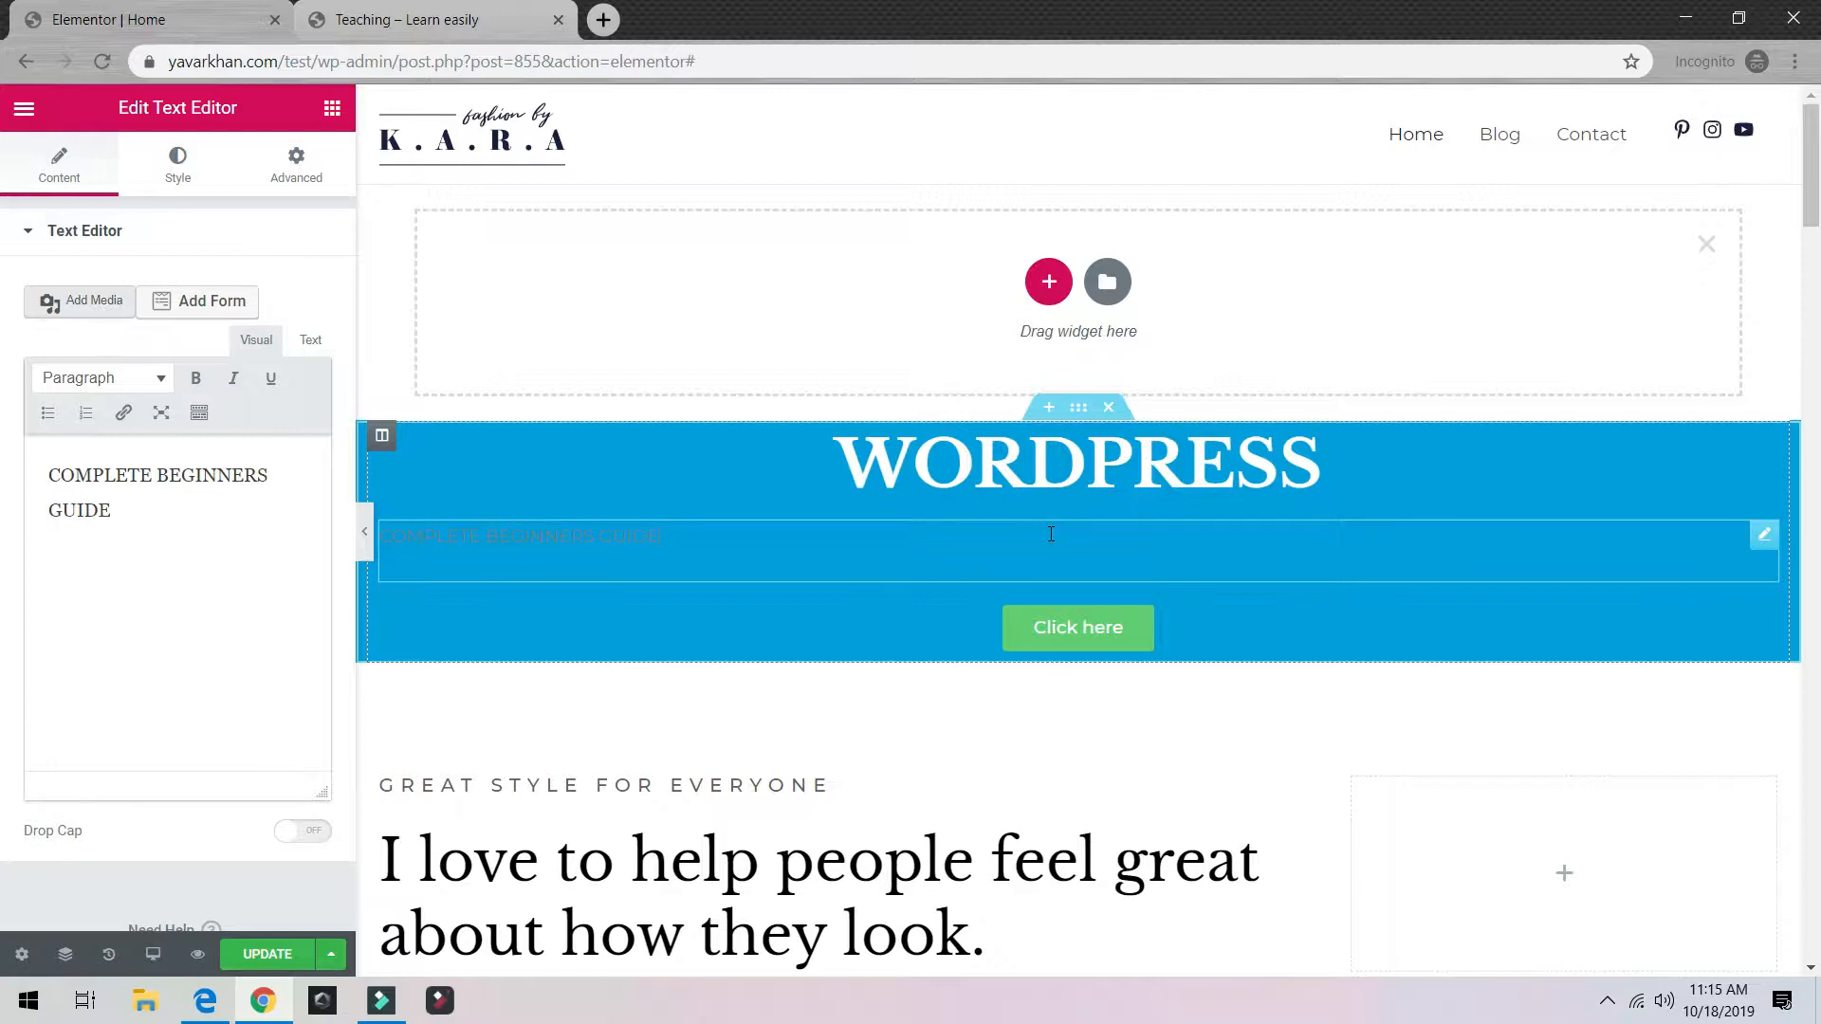
pyautogui.hotkey('ctrl', 'a')
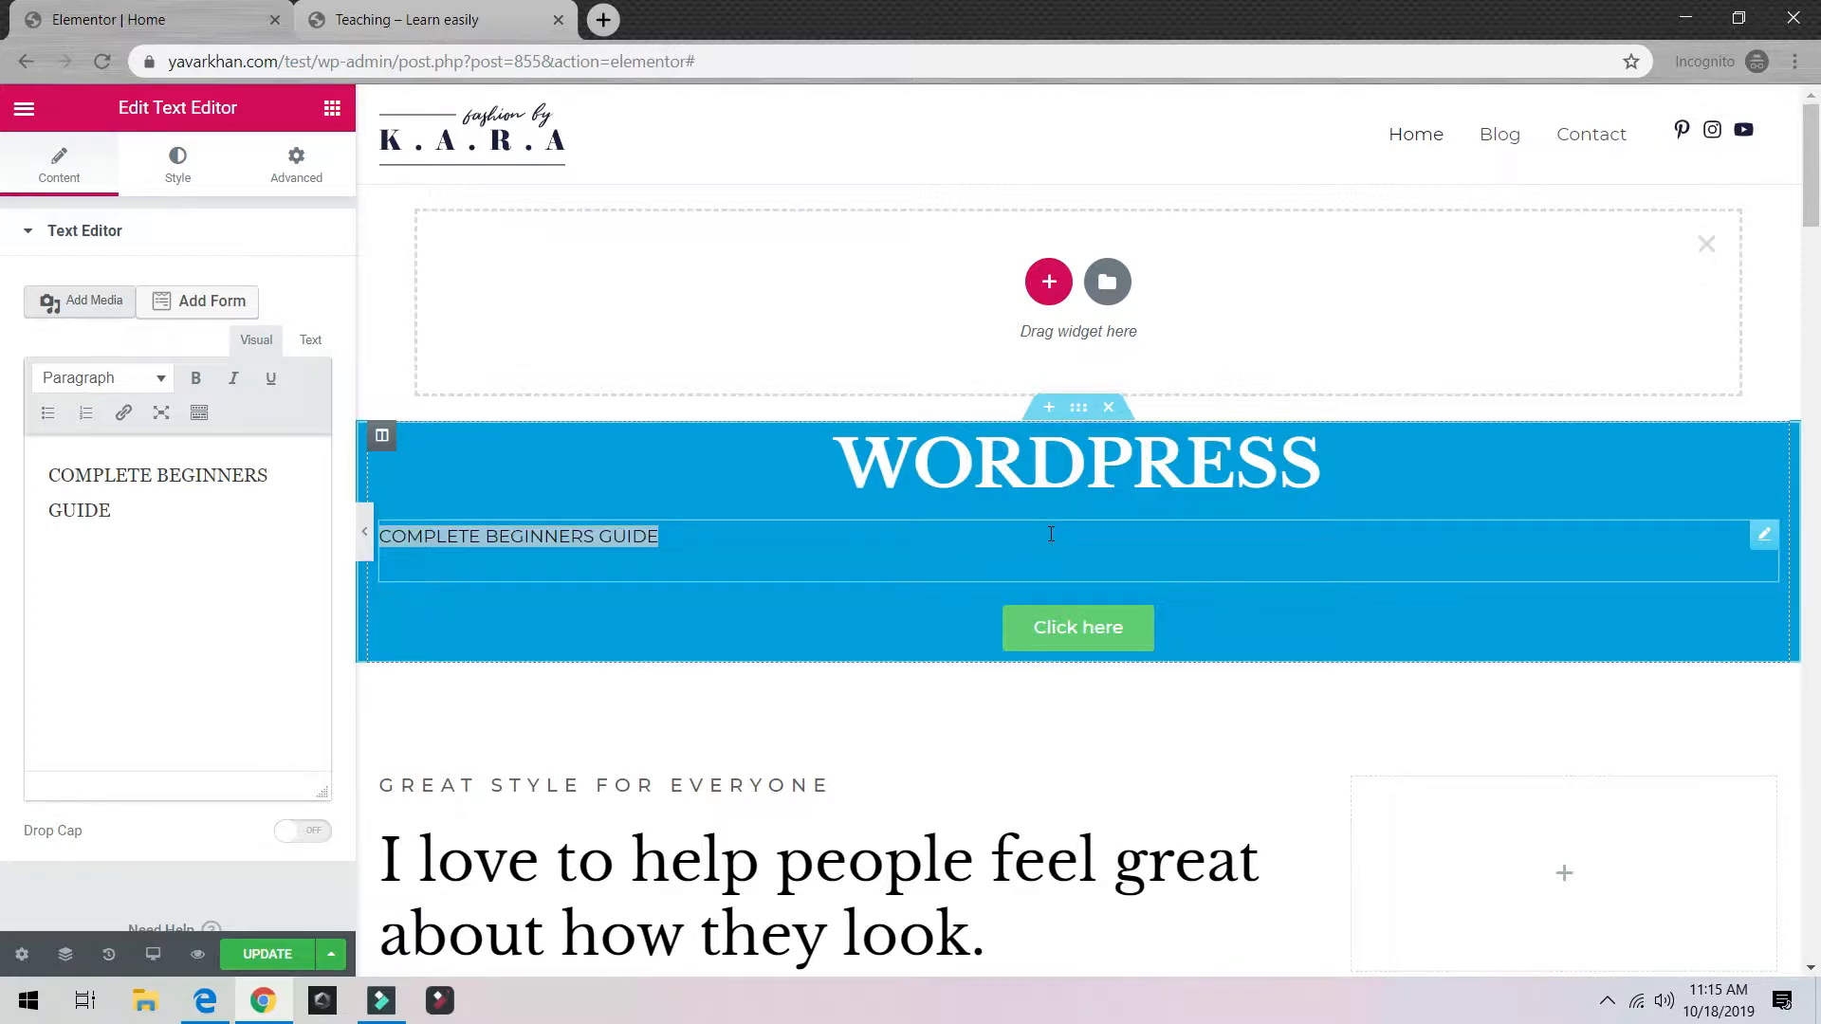
pyautogui.click(84, 182)
pyautogui.scroll(-1, 104, 304)
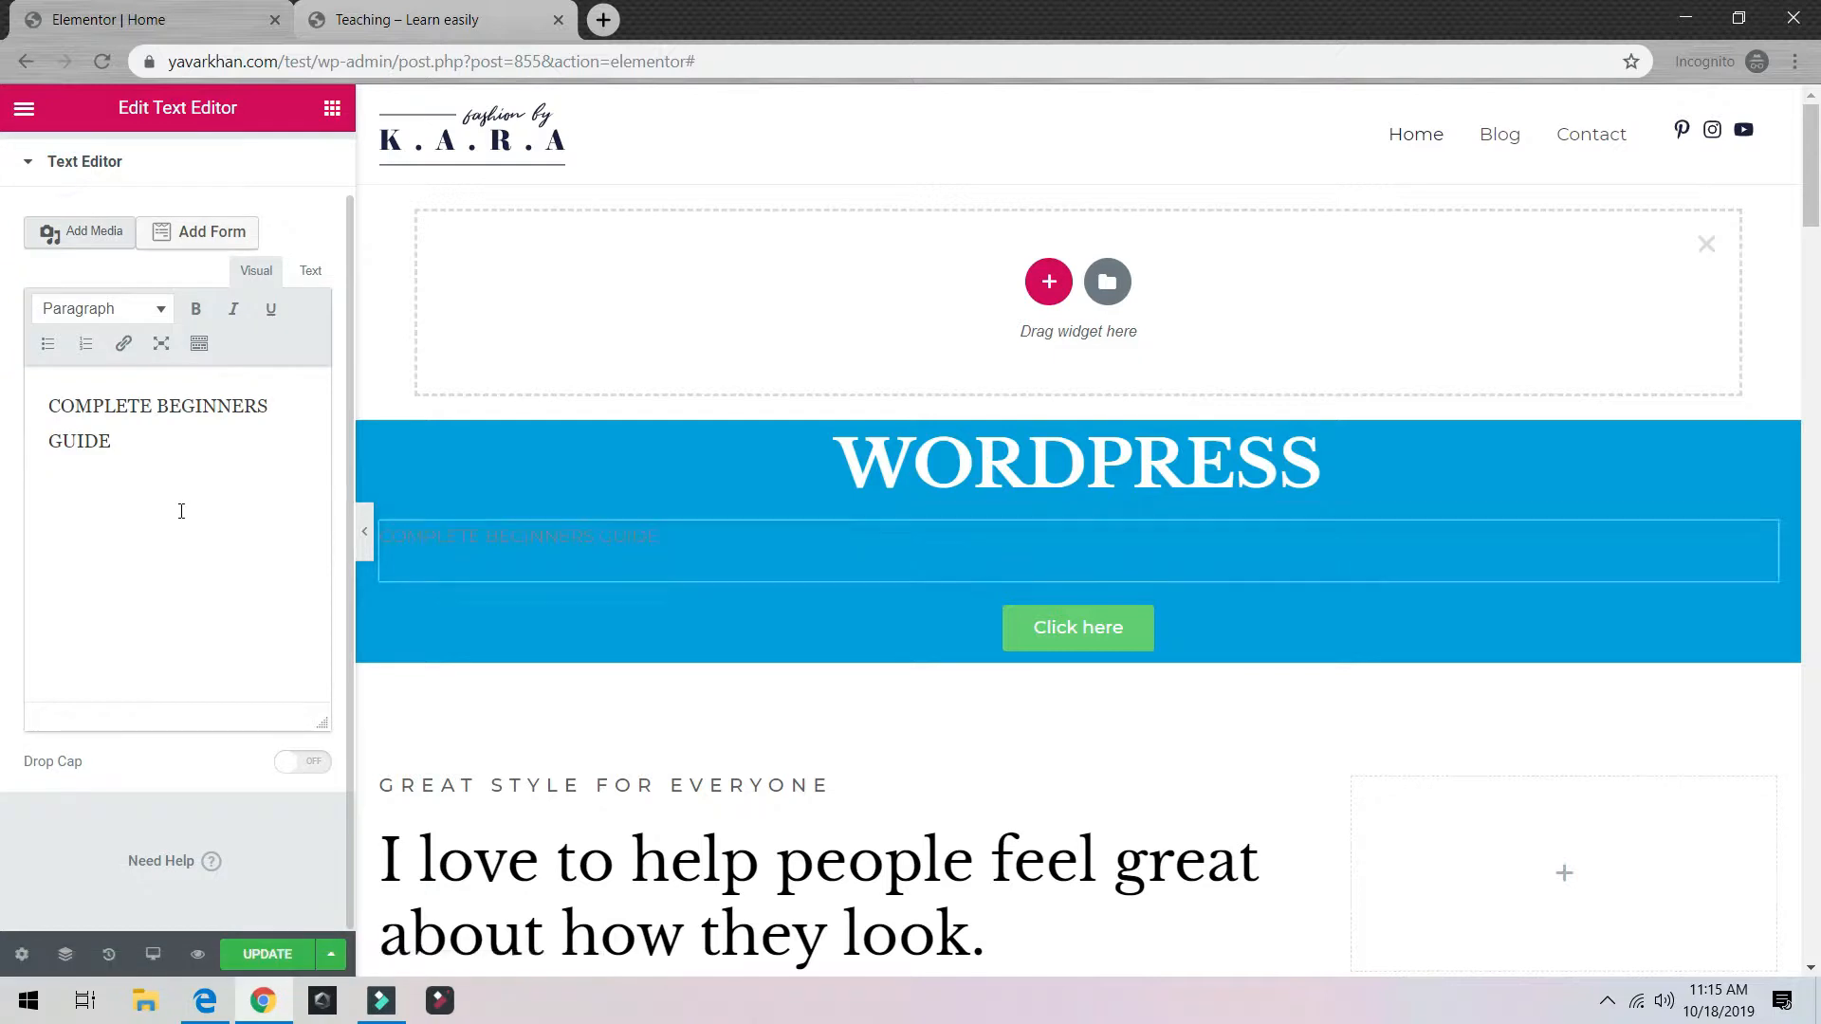
pyautogui.click(25, 163)
pyautogui.click(163, 166)
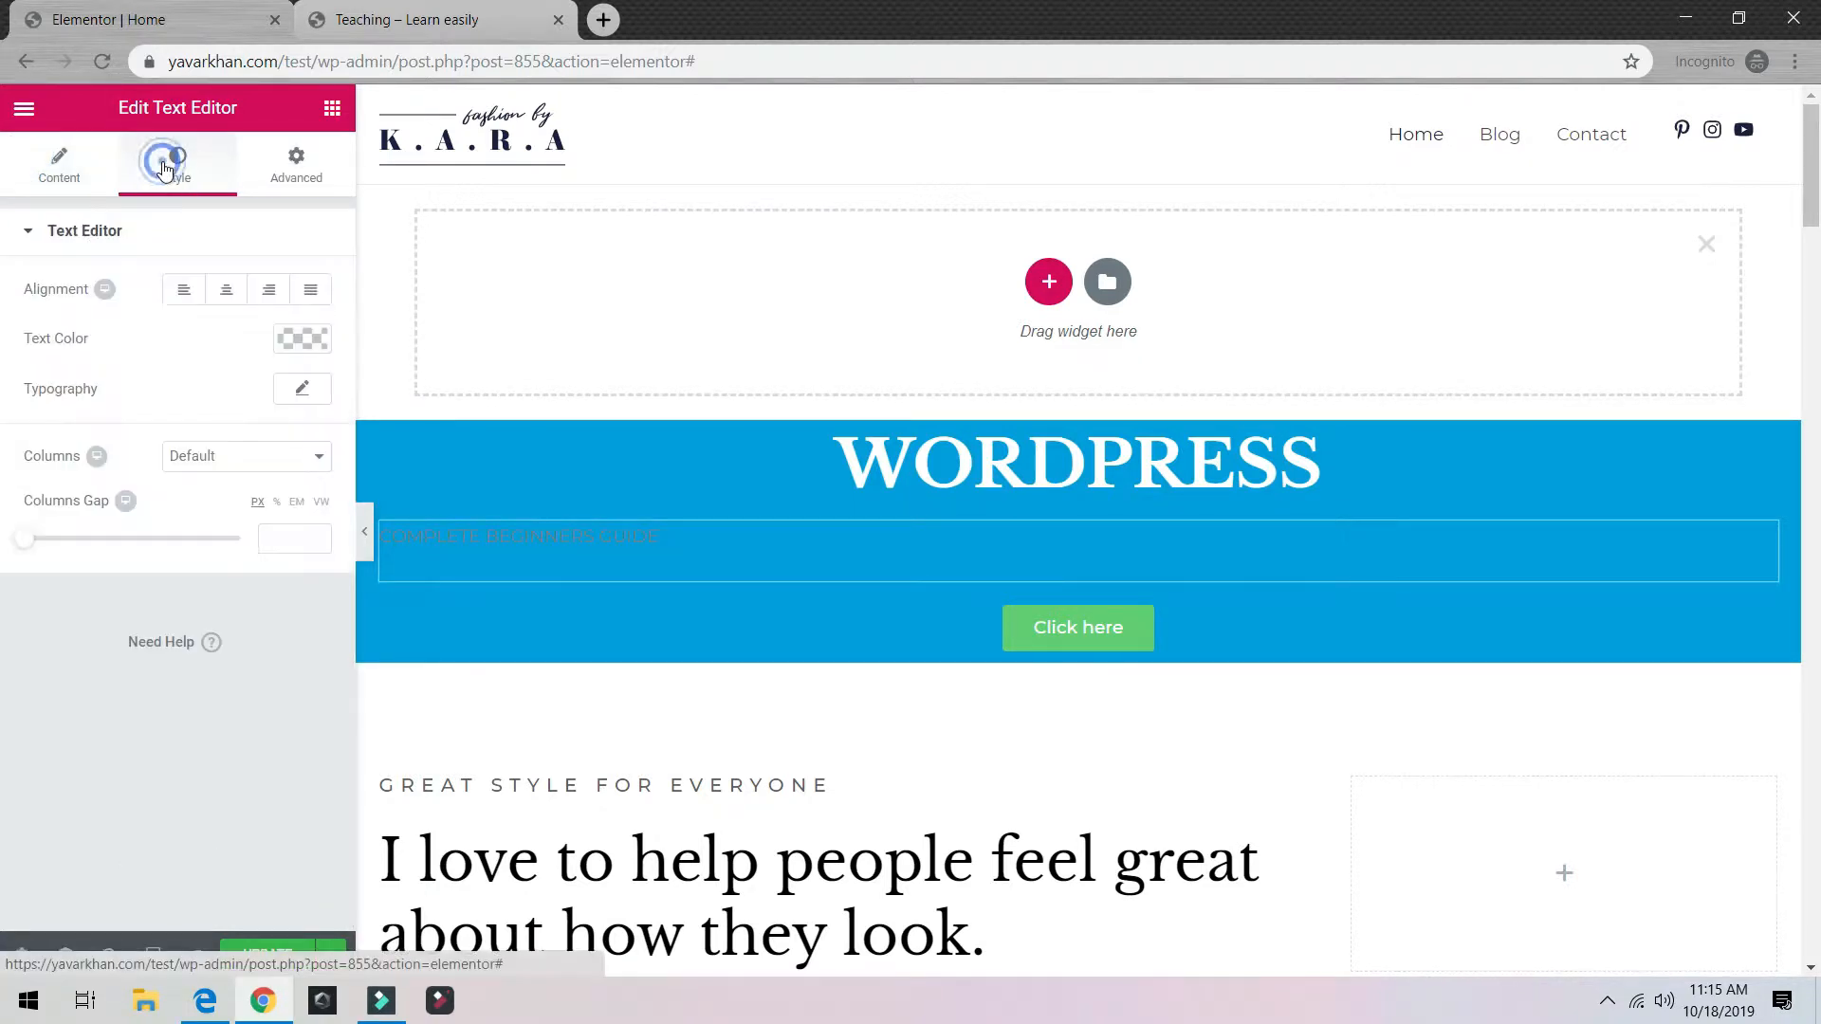
# Step: Centre the COMPLETE BEGINNERS GUIDE text and make it white
pyautogui.click(228, 291)
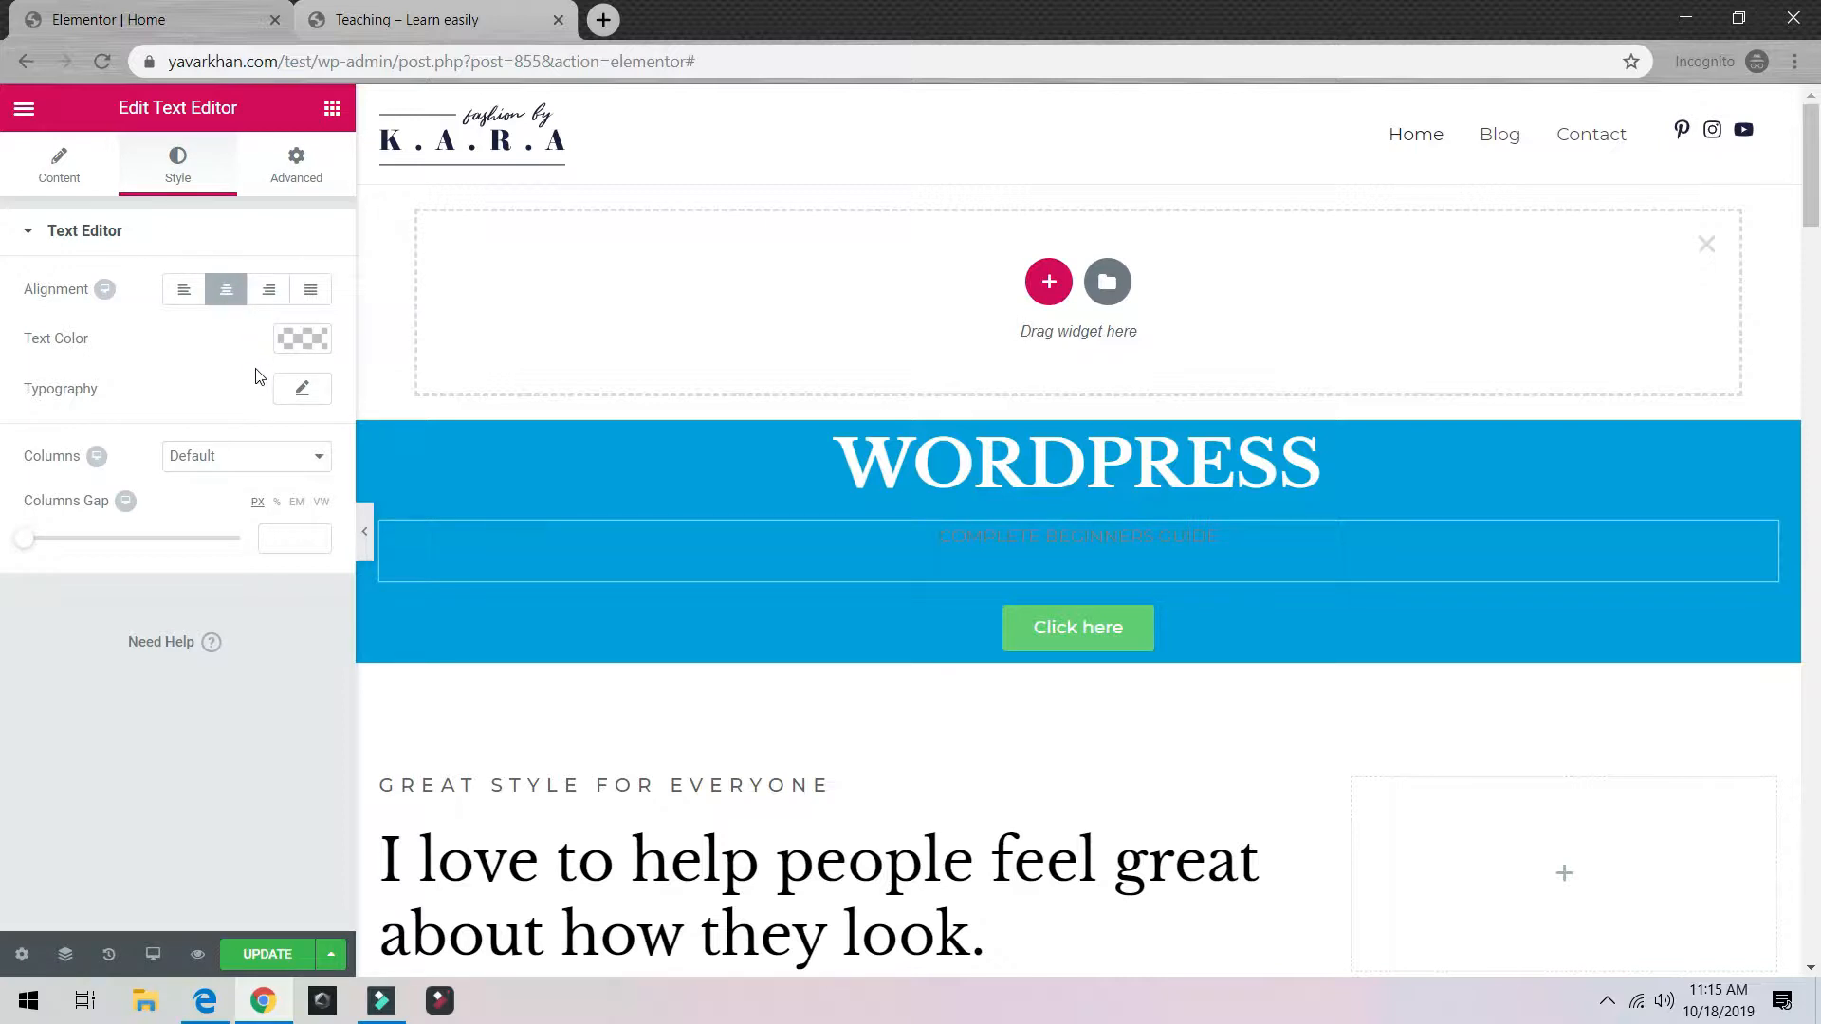
pyautogui.click(305, 343)
pyautogui.moveTo(182, 399); pyautogui.dragTo(174, 348)
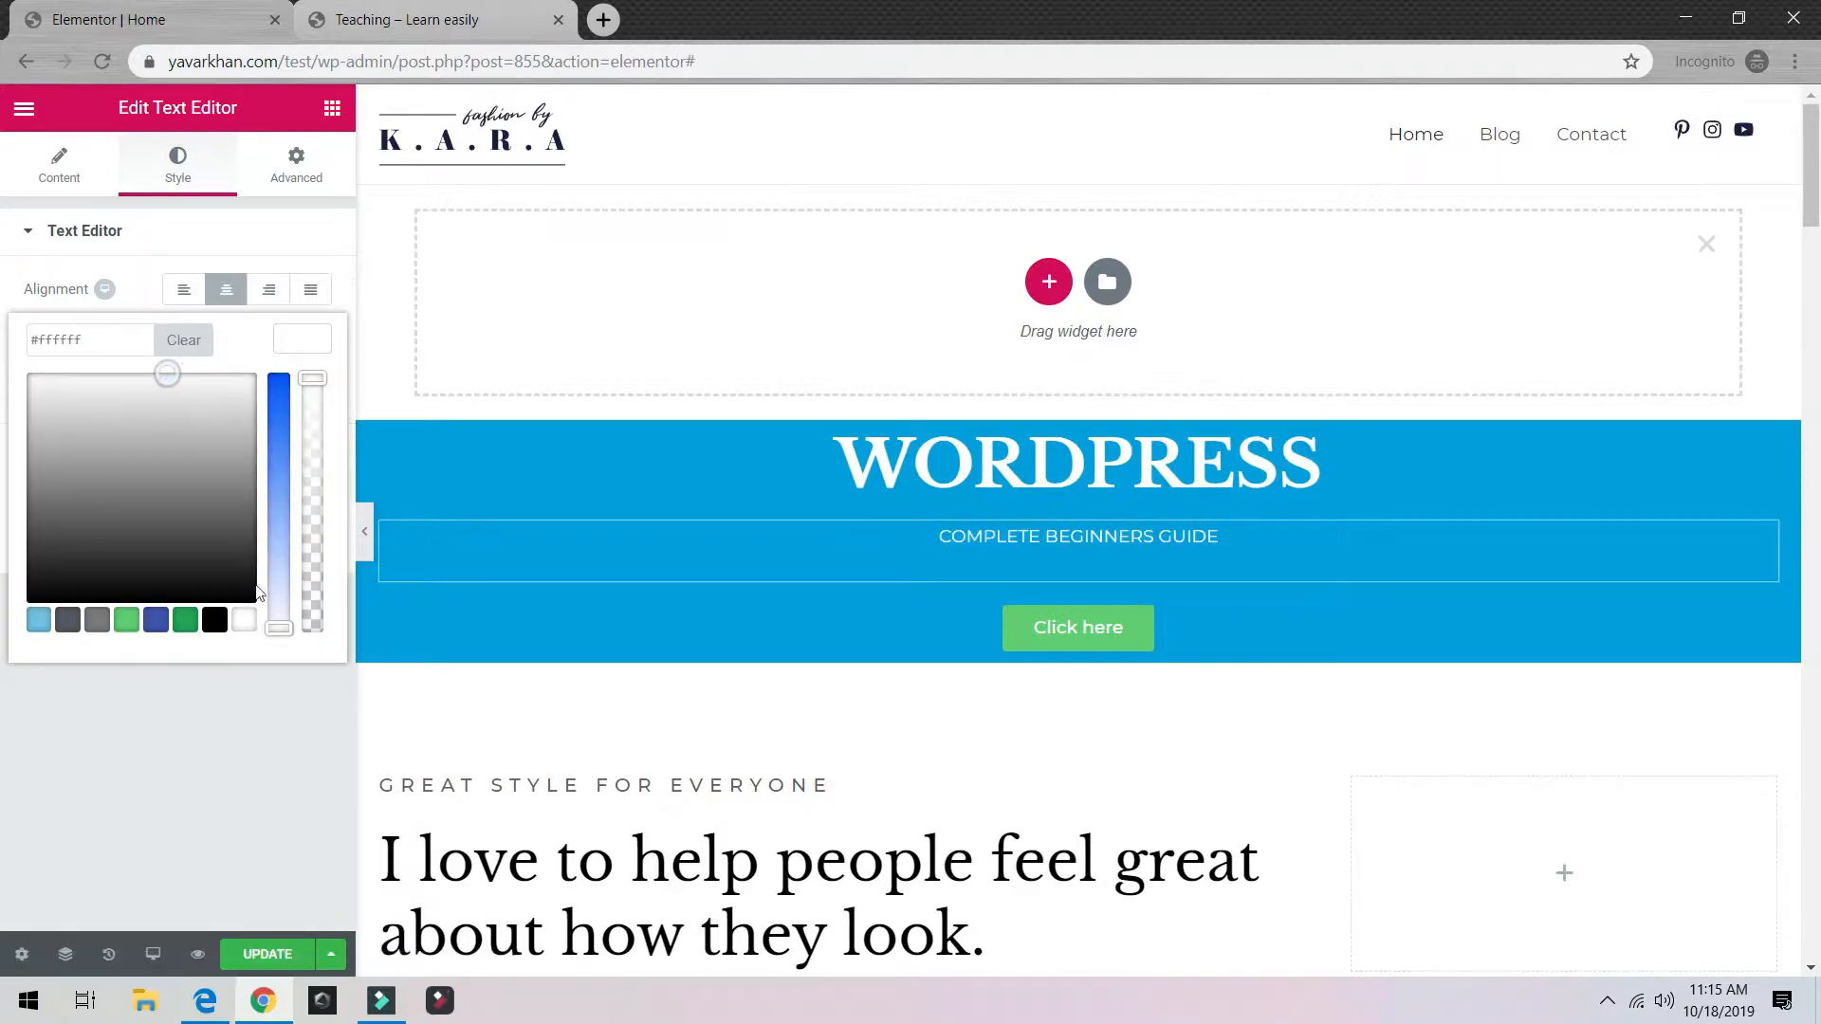
pyautogui.click(174, 747)
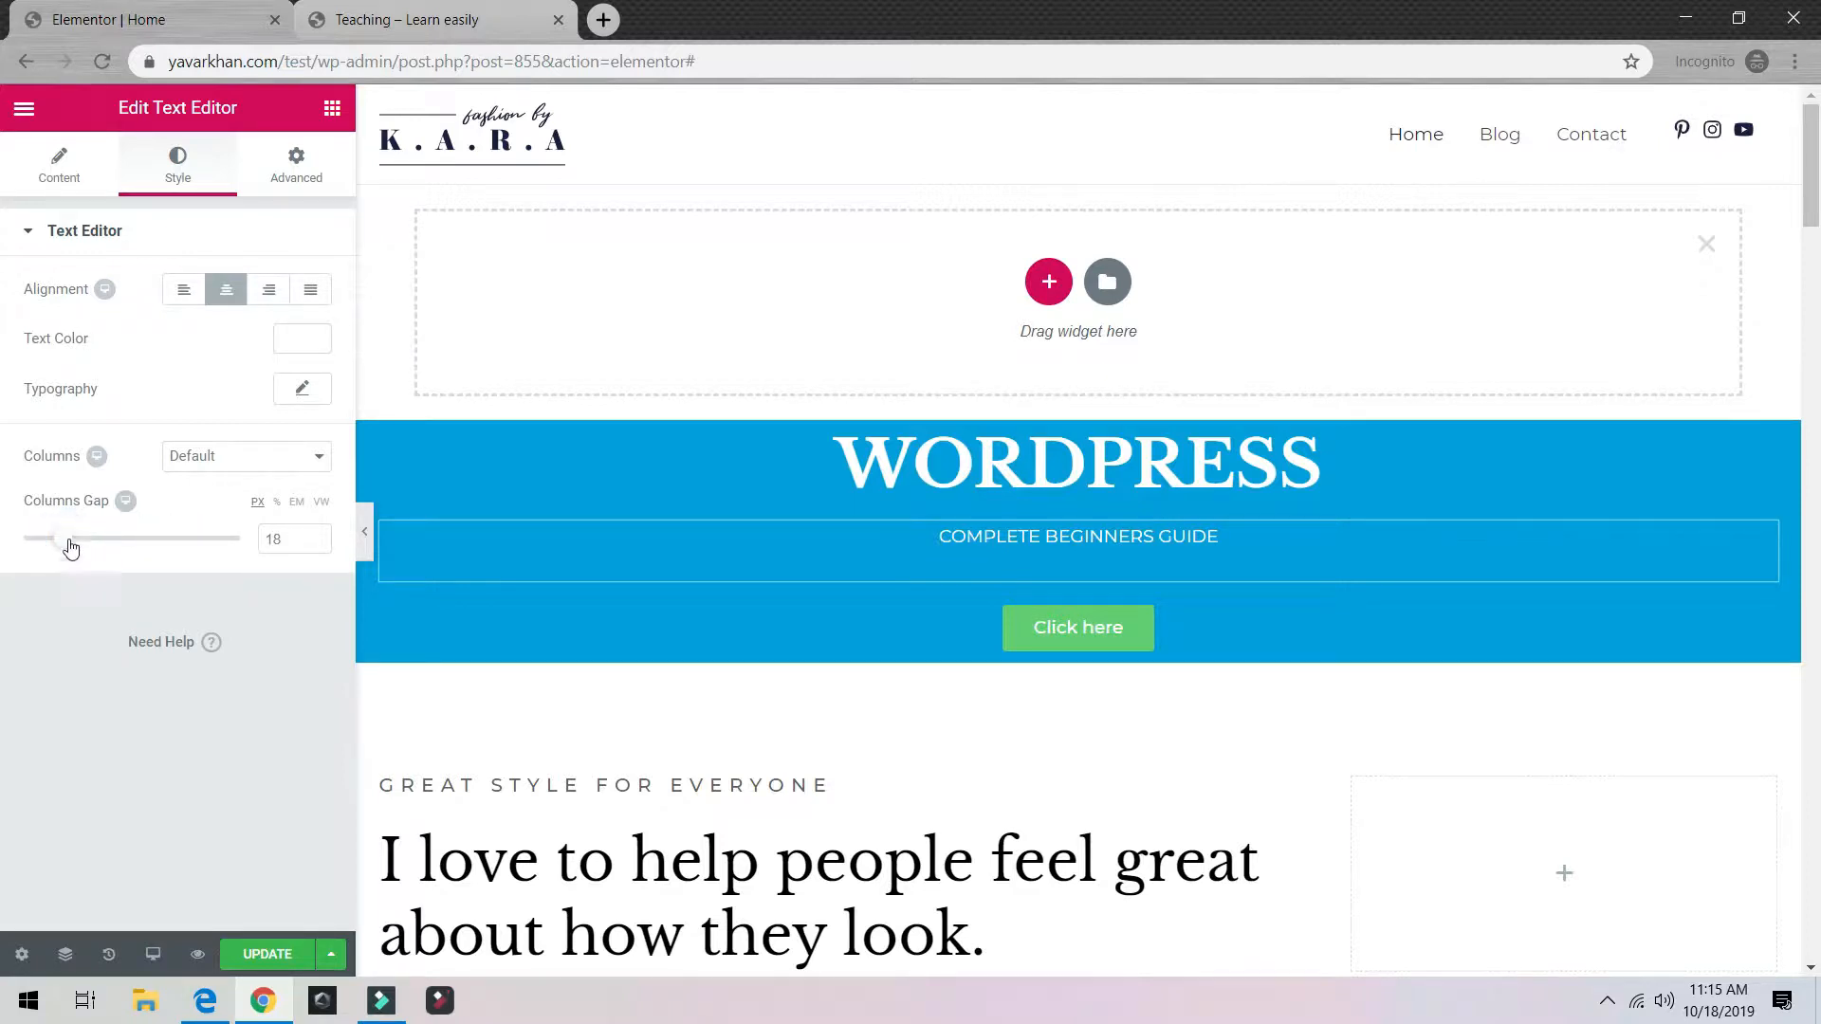
# Step: Widen the text's column gap to 92 and try a drop cap, turning it back off
pyautogui.moveTo(65, 540); pyautogui.dragTo(220, 557)
pyautogui.click(233, 465)
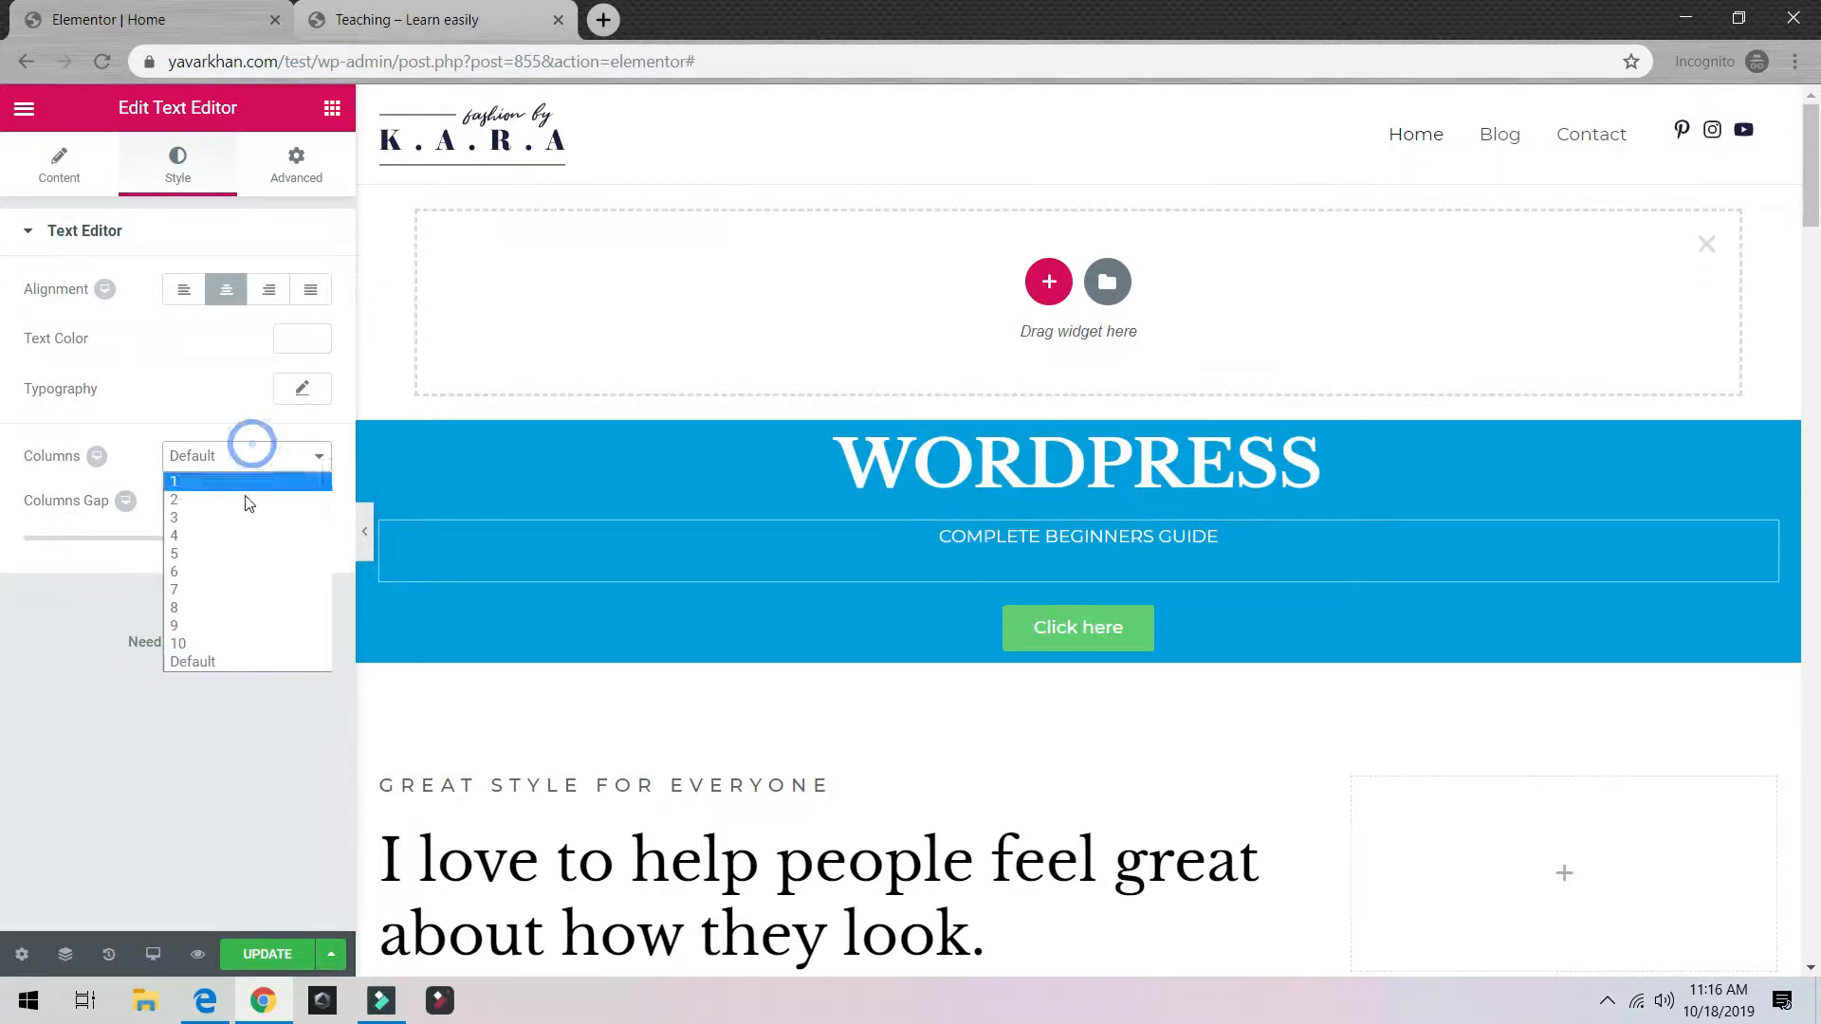
pyautogui.click(72, 645)
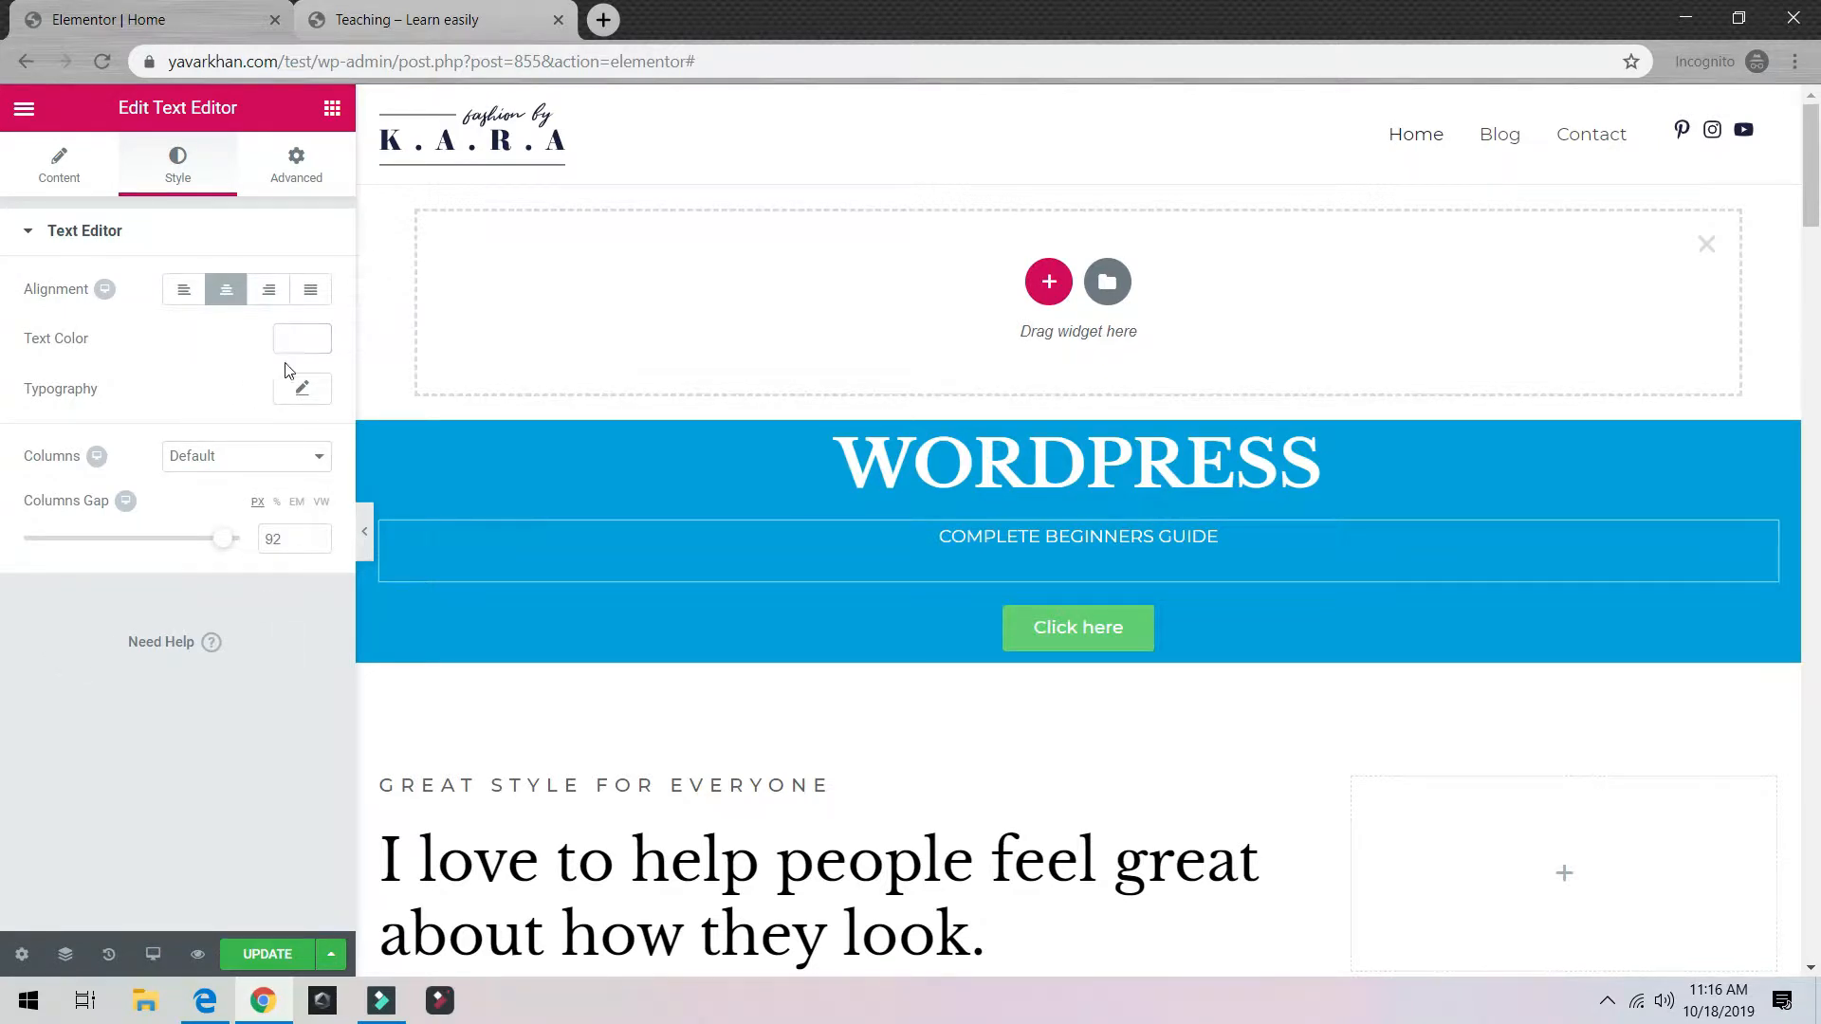
pyautogui.click(52, 169)
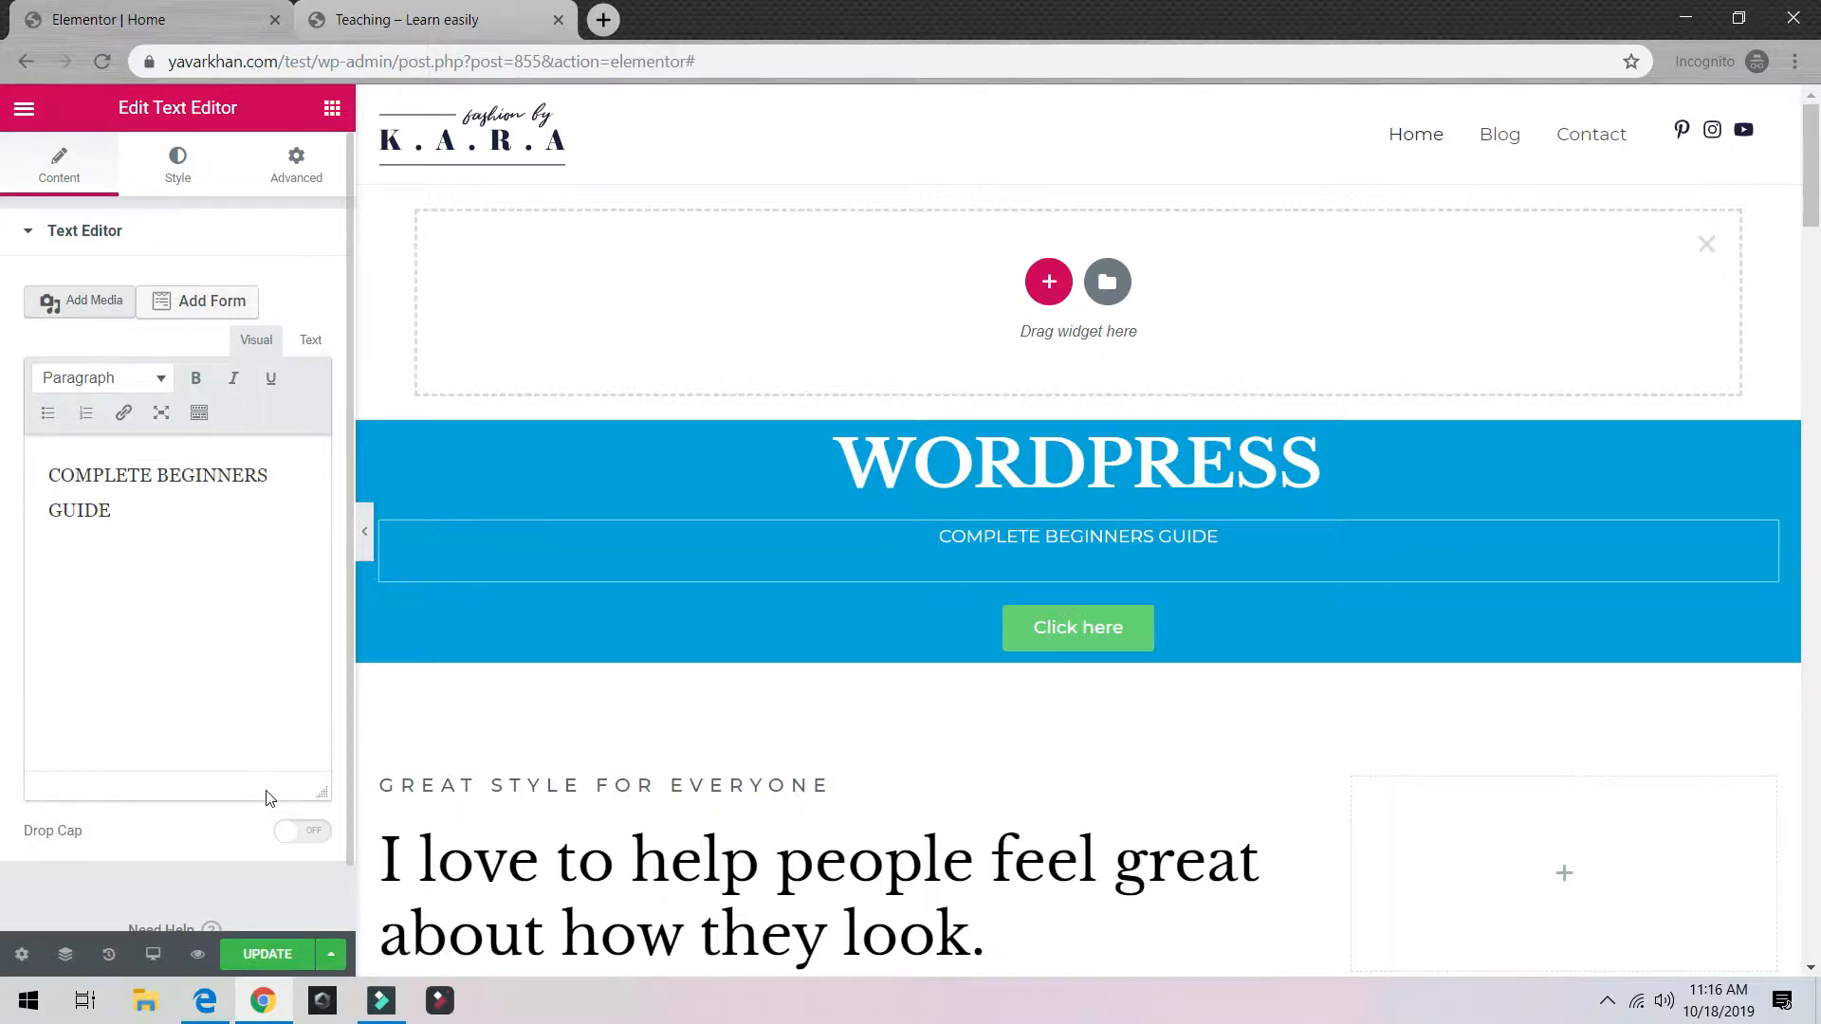
pyautogui.click(302, 831)
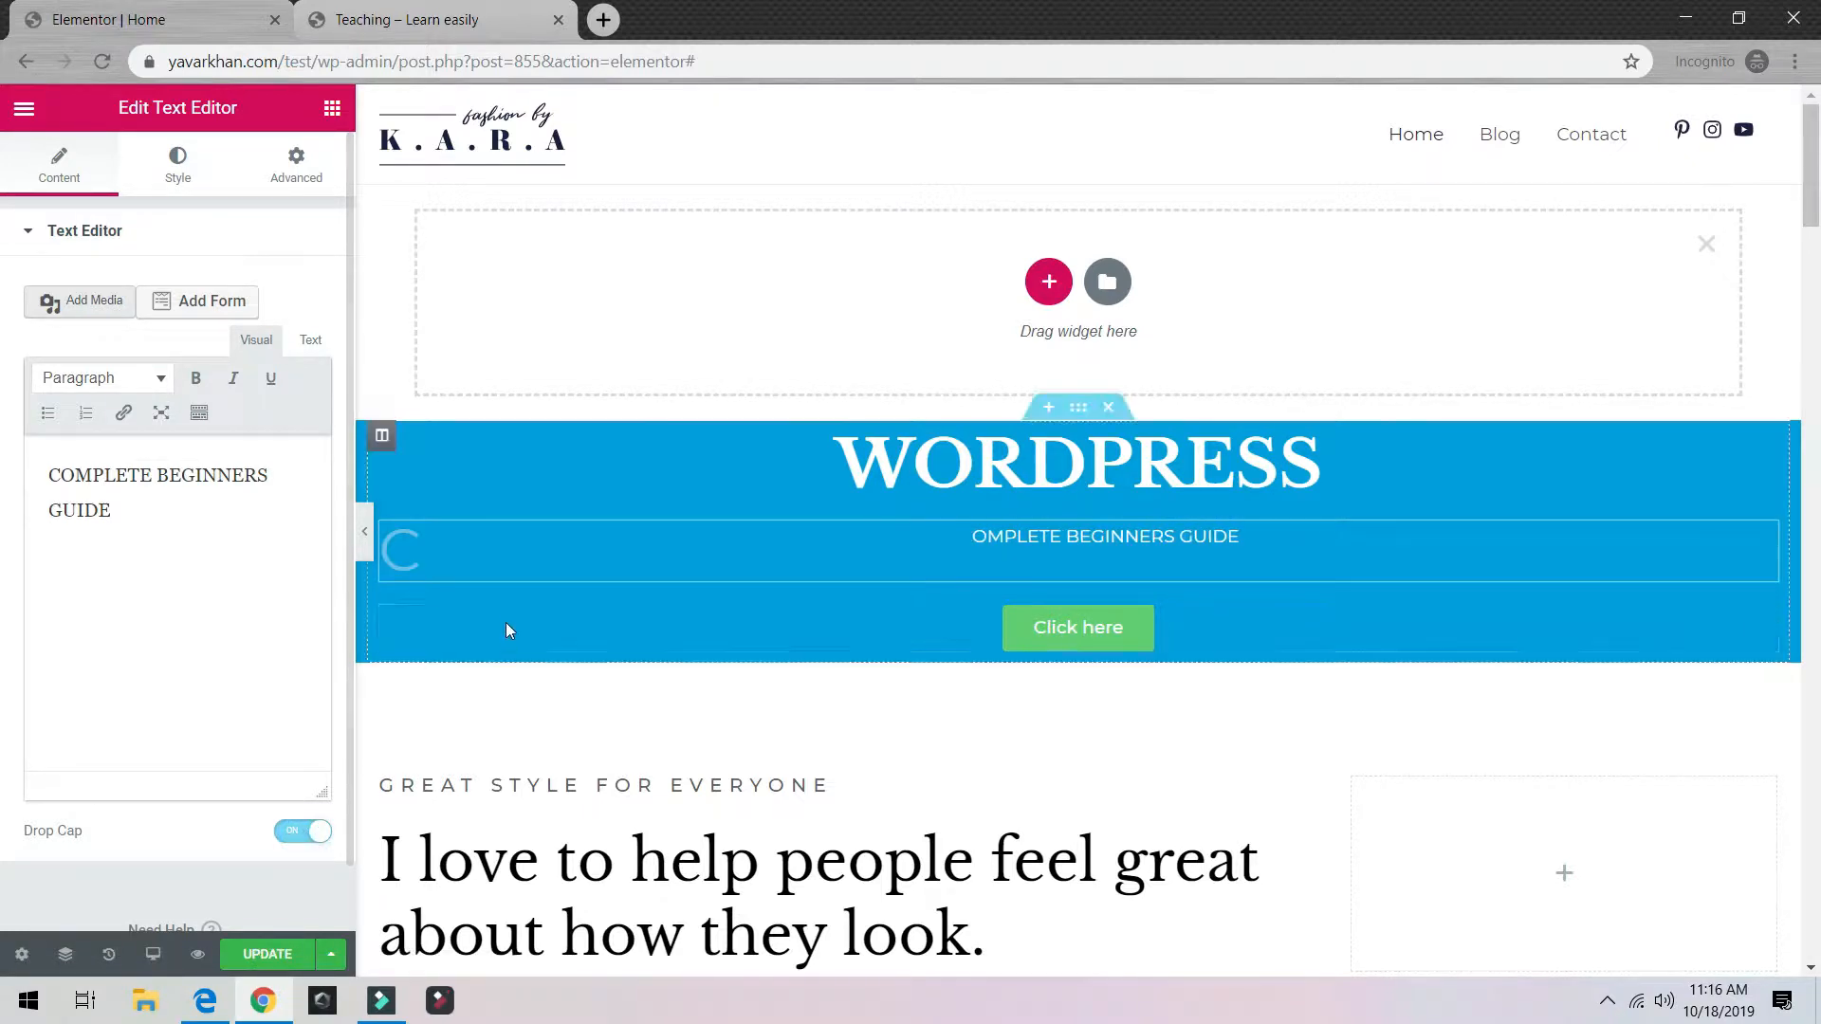
pyautogui.click(296, 833)
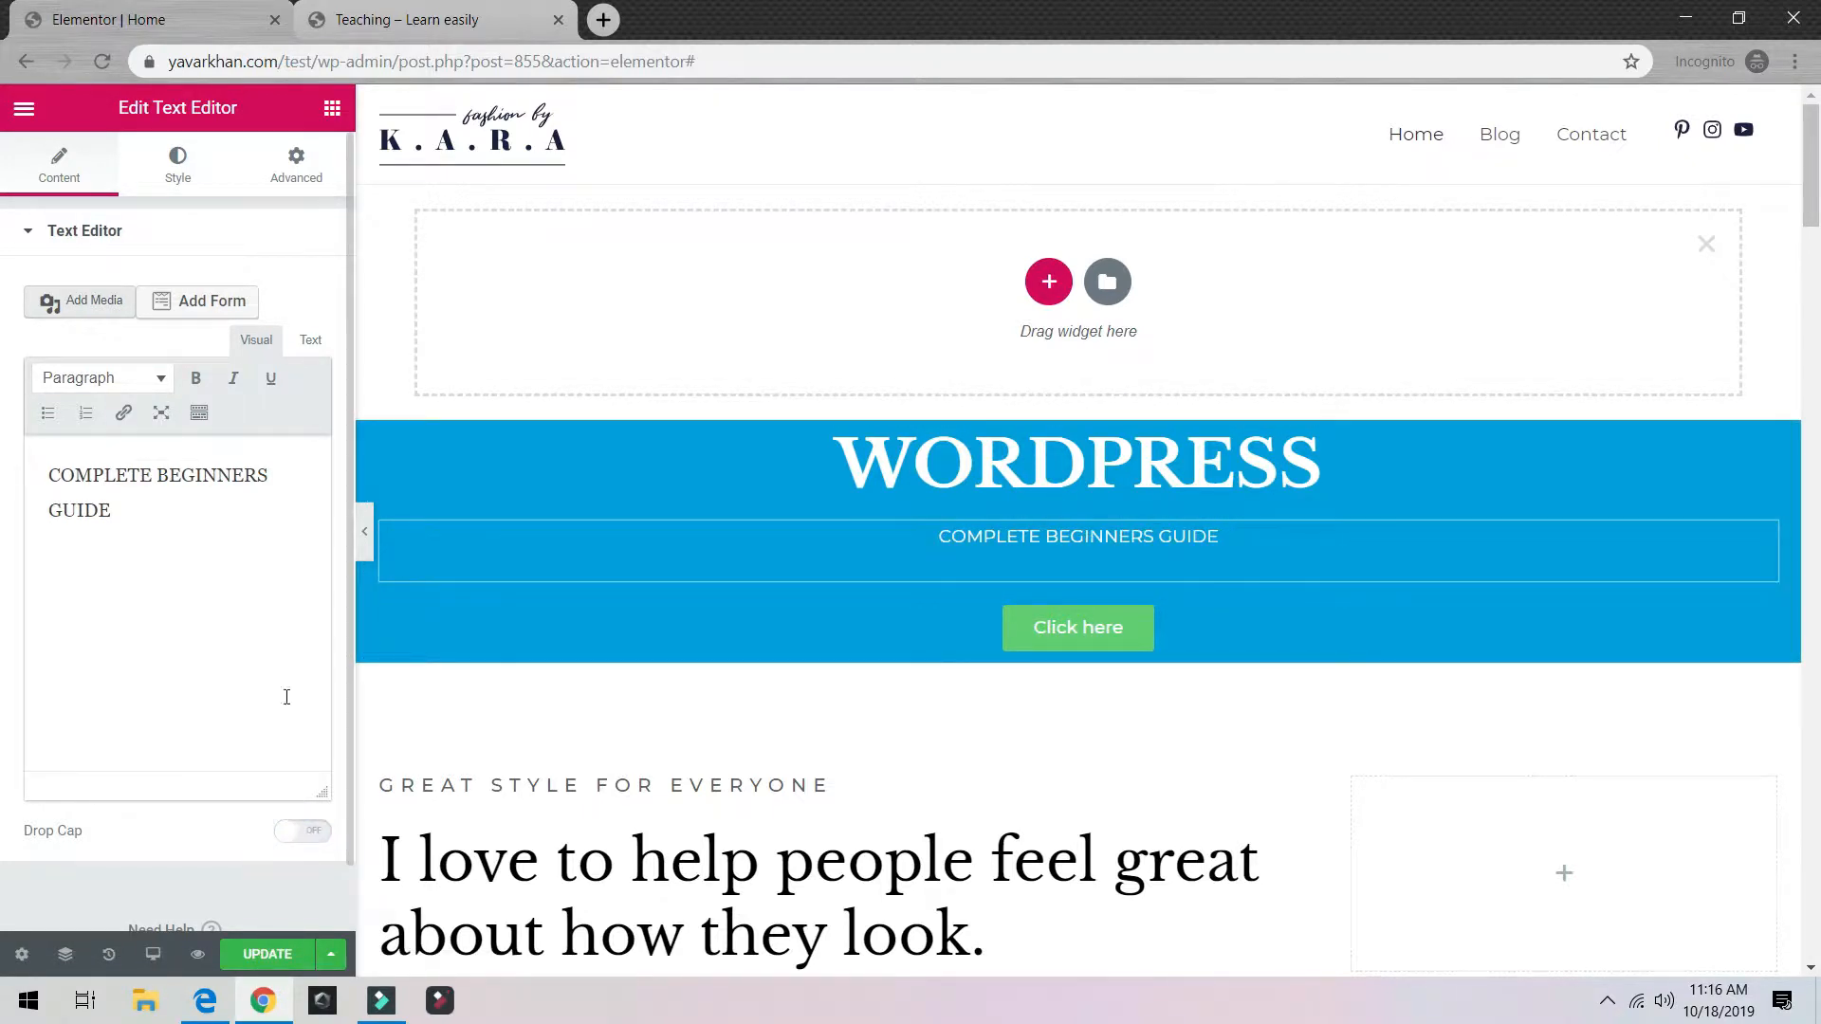
pyautogui.click(171, 197)
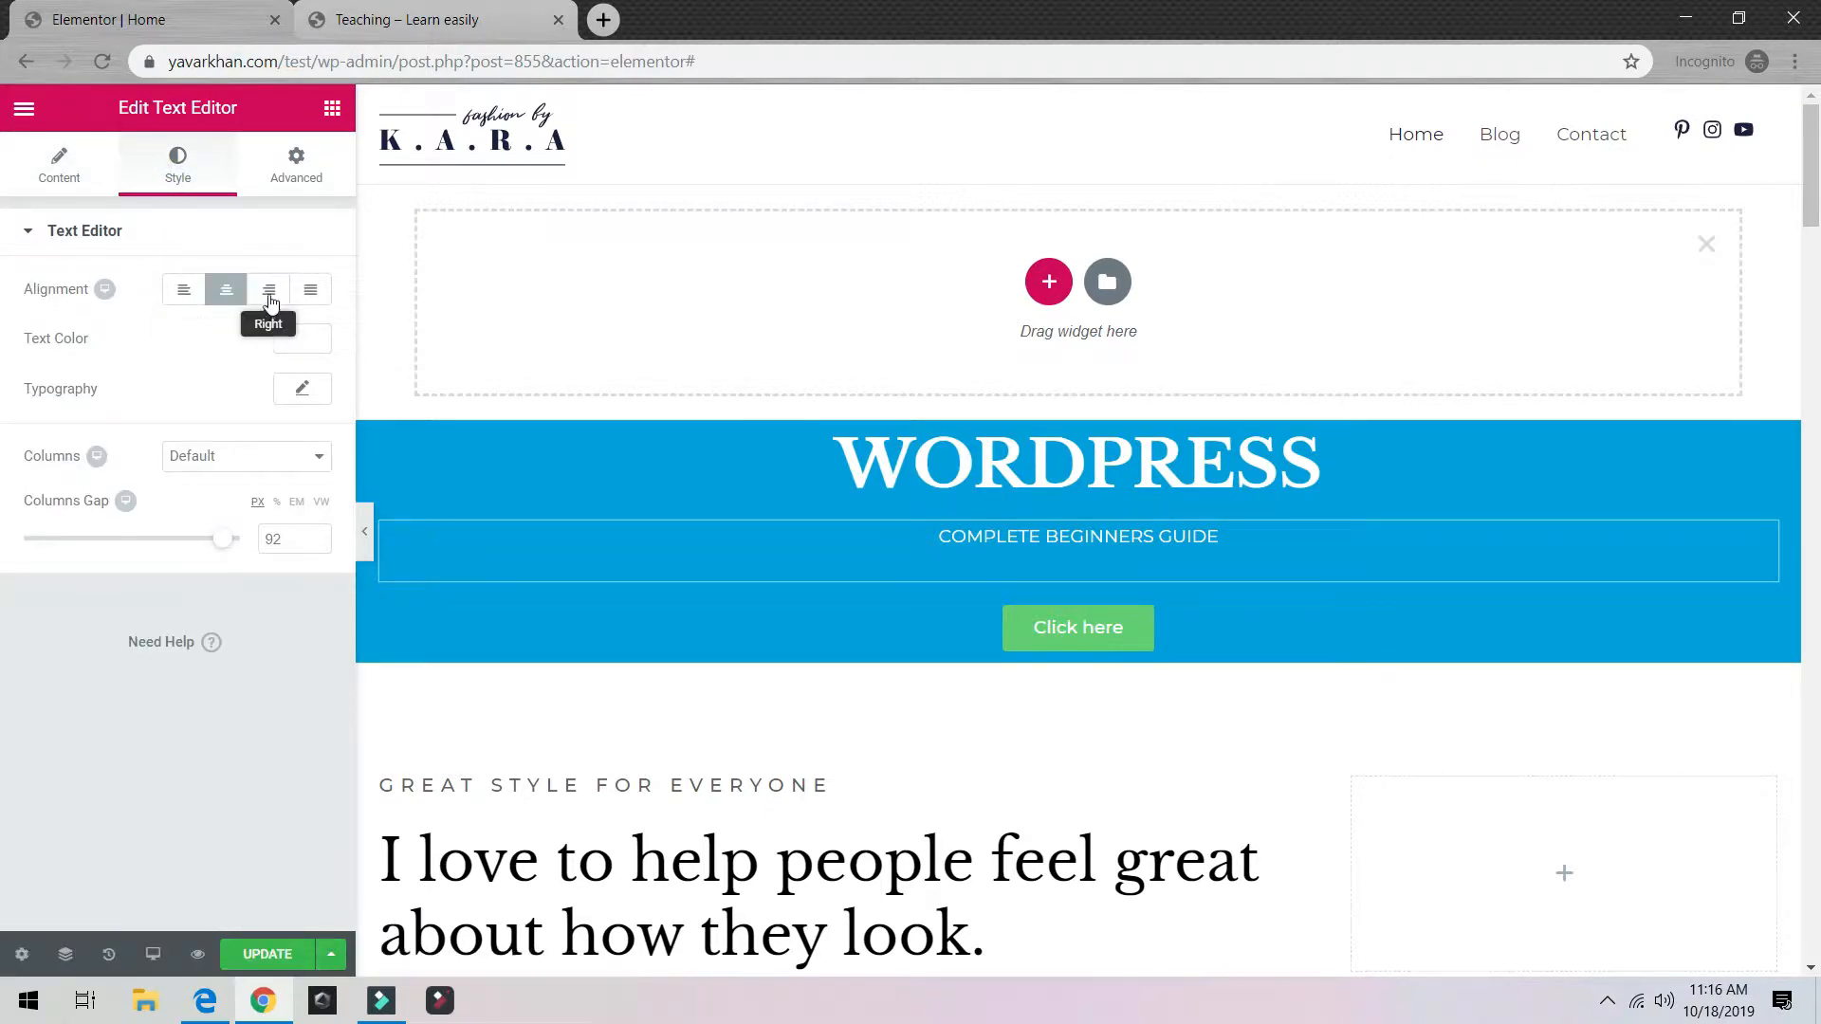
# Step: Enlarge the guide text to a 49 px font size
pyautogui.click(304, 391)
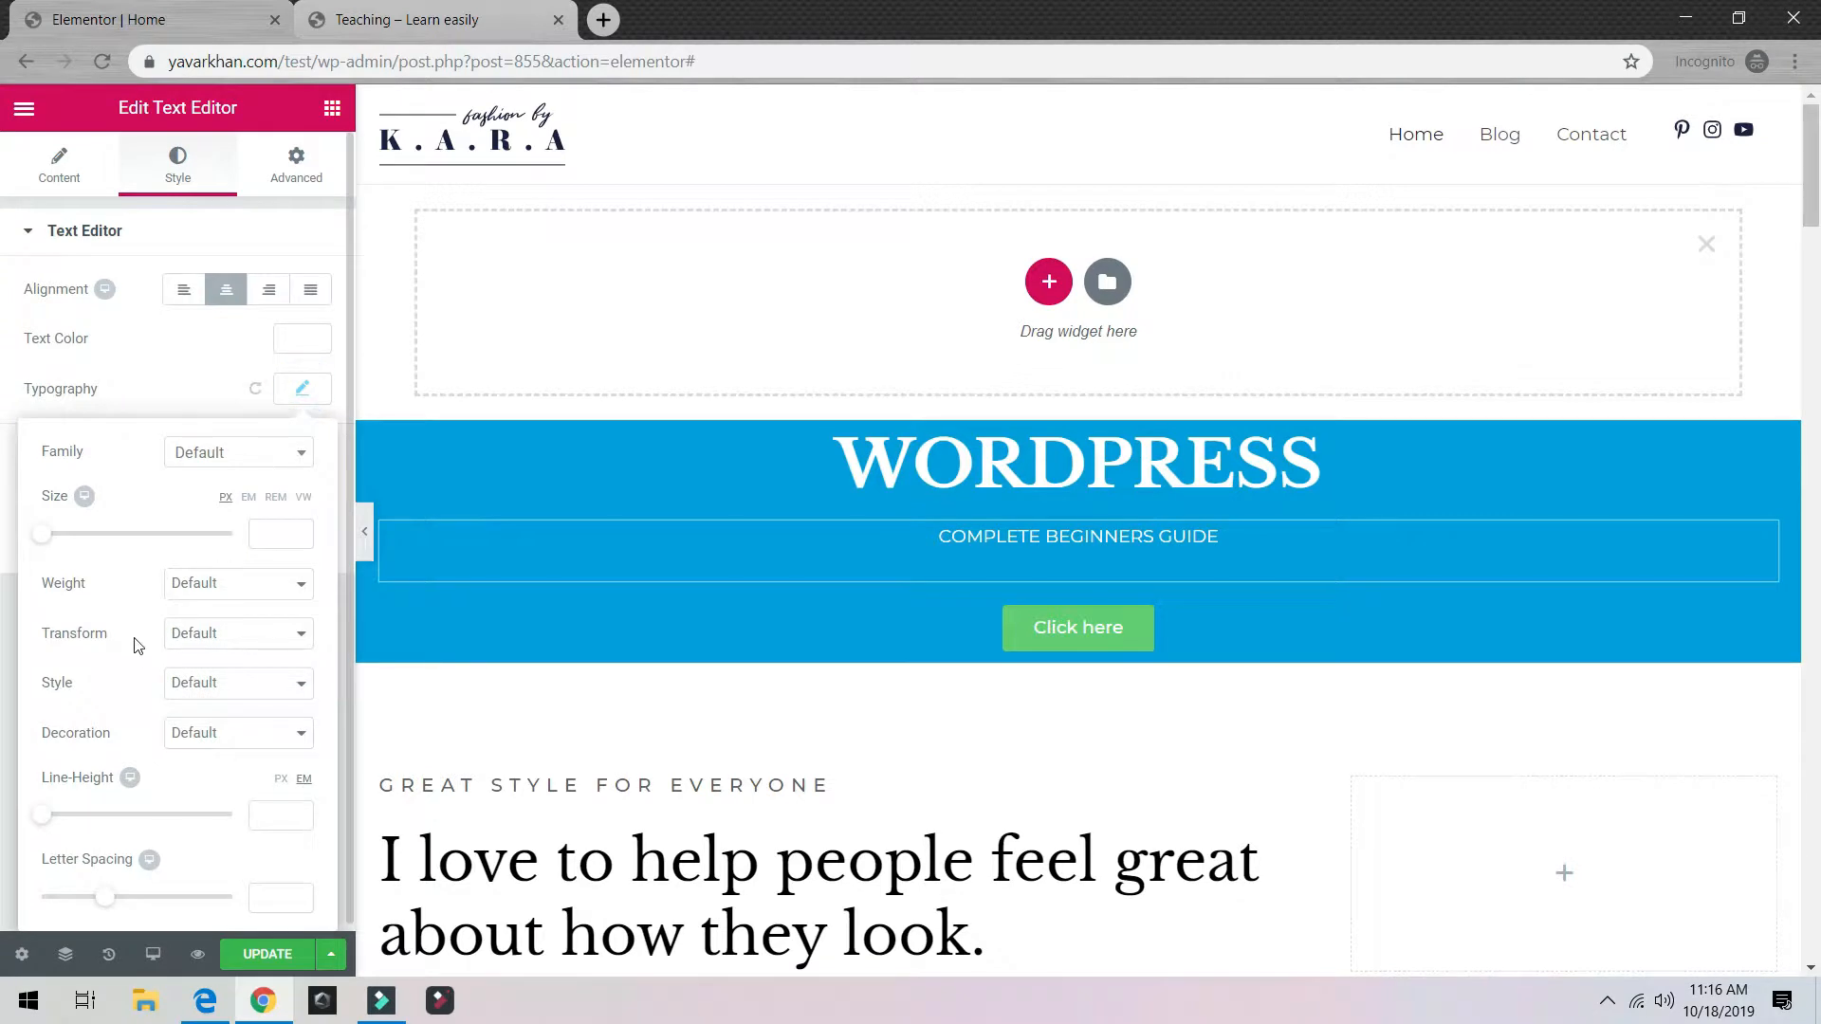
pyautogui.moveTo(93, 534)
pyautogui.mouseDown()
pyautogui.moveTo(110, 533)
pyautogui.moveTo(91, 540)
pyautogui.mouseUp()
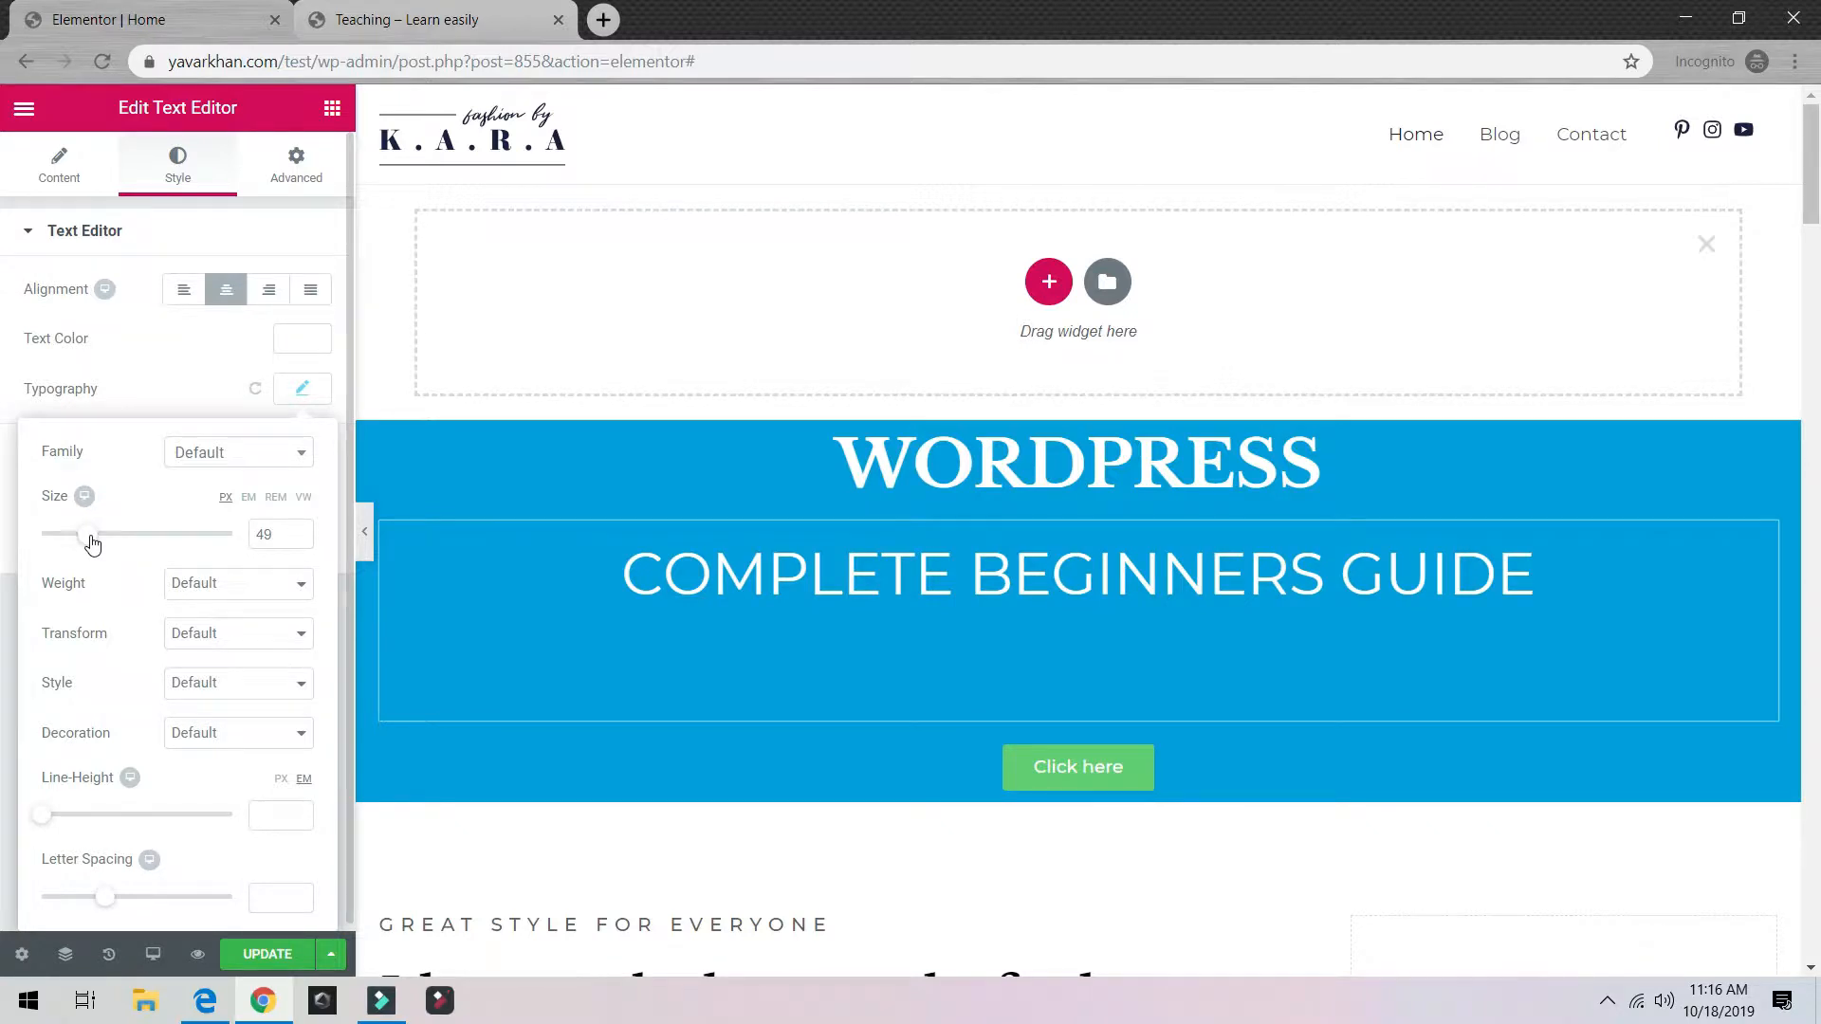
pyautogui.doubleClick(1076, 462)
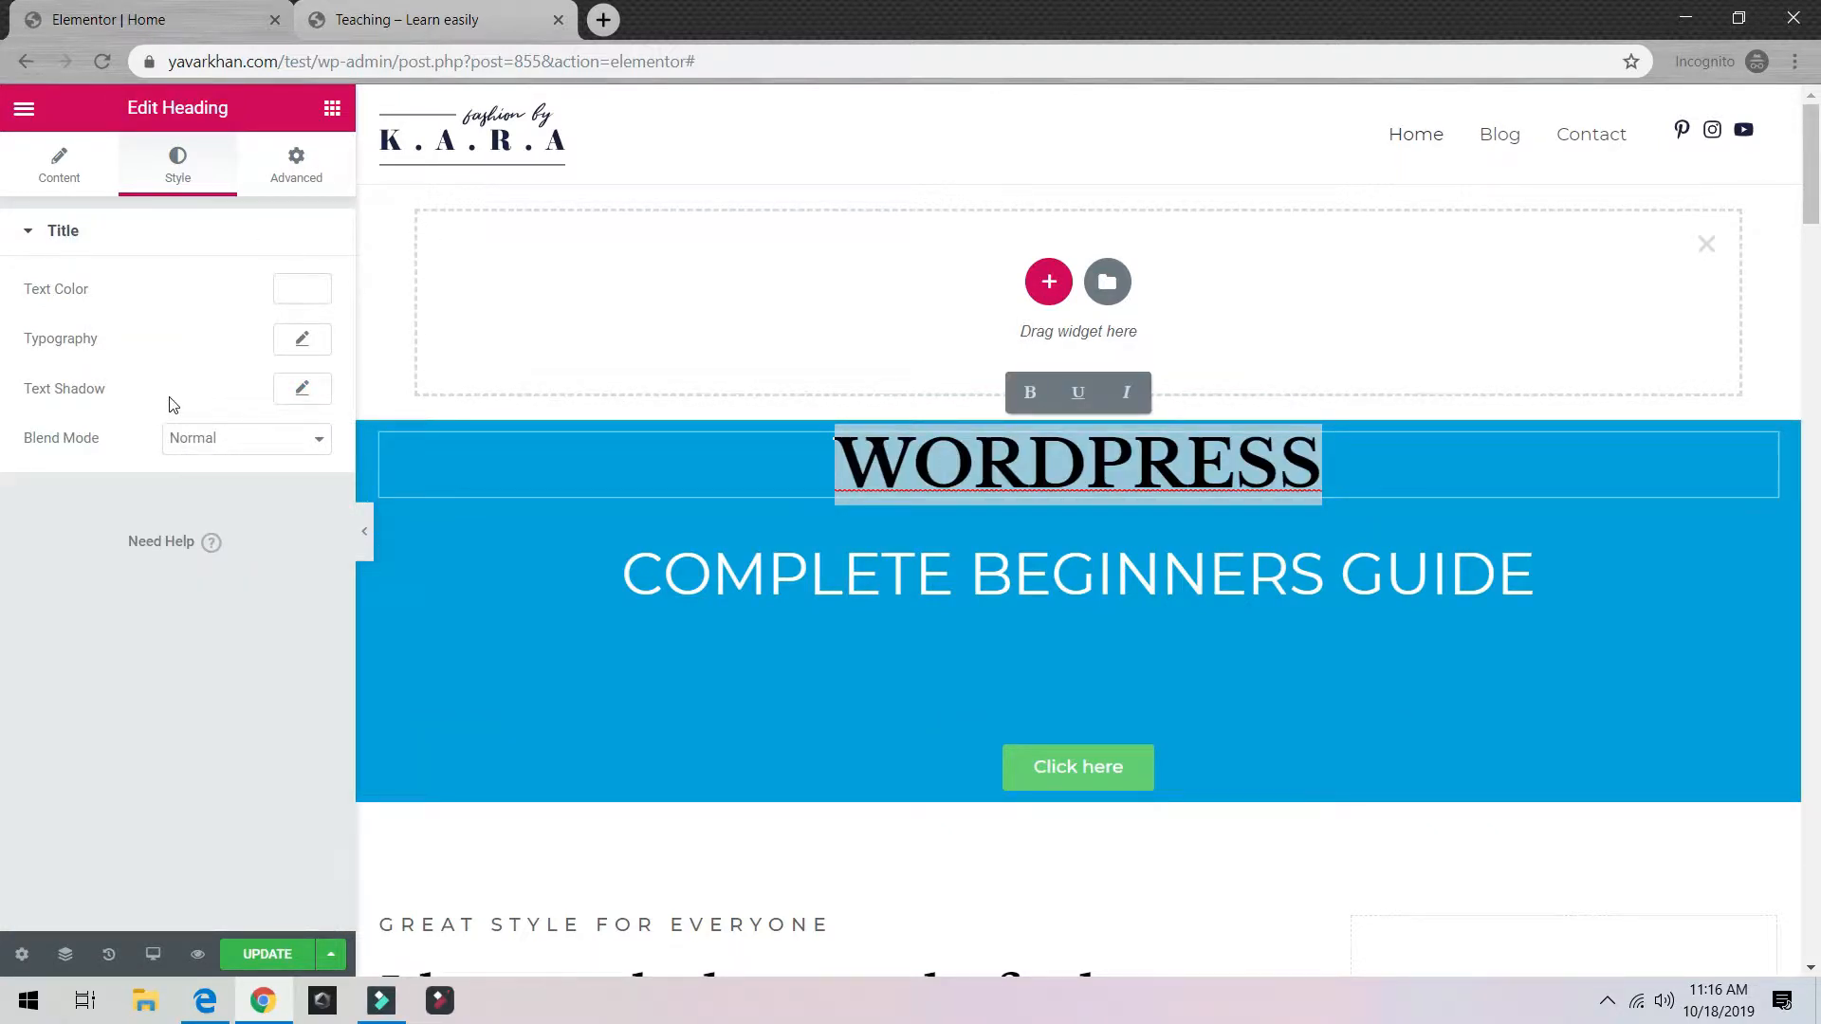
# Step: Set the WORDPRESS heading to 111 px and Bold weight
pyautogui.click(300, 339)
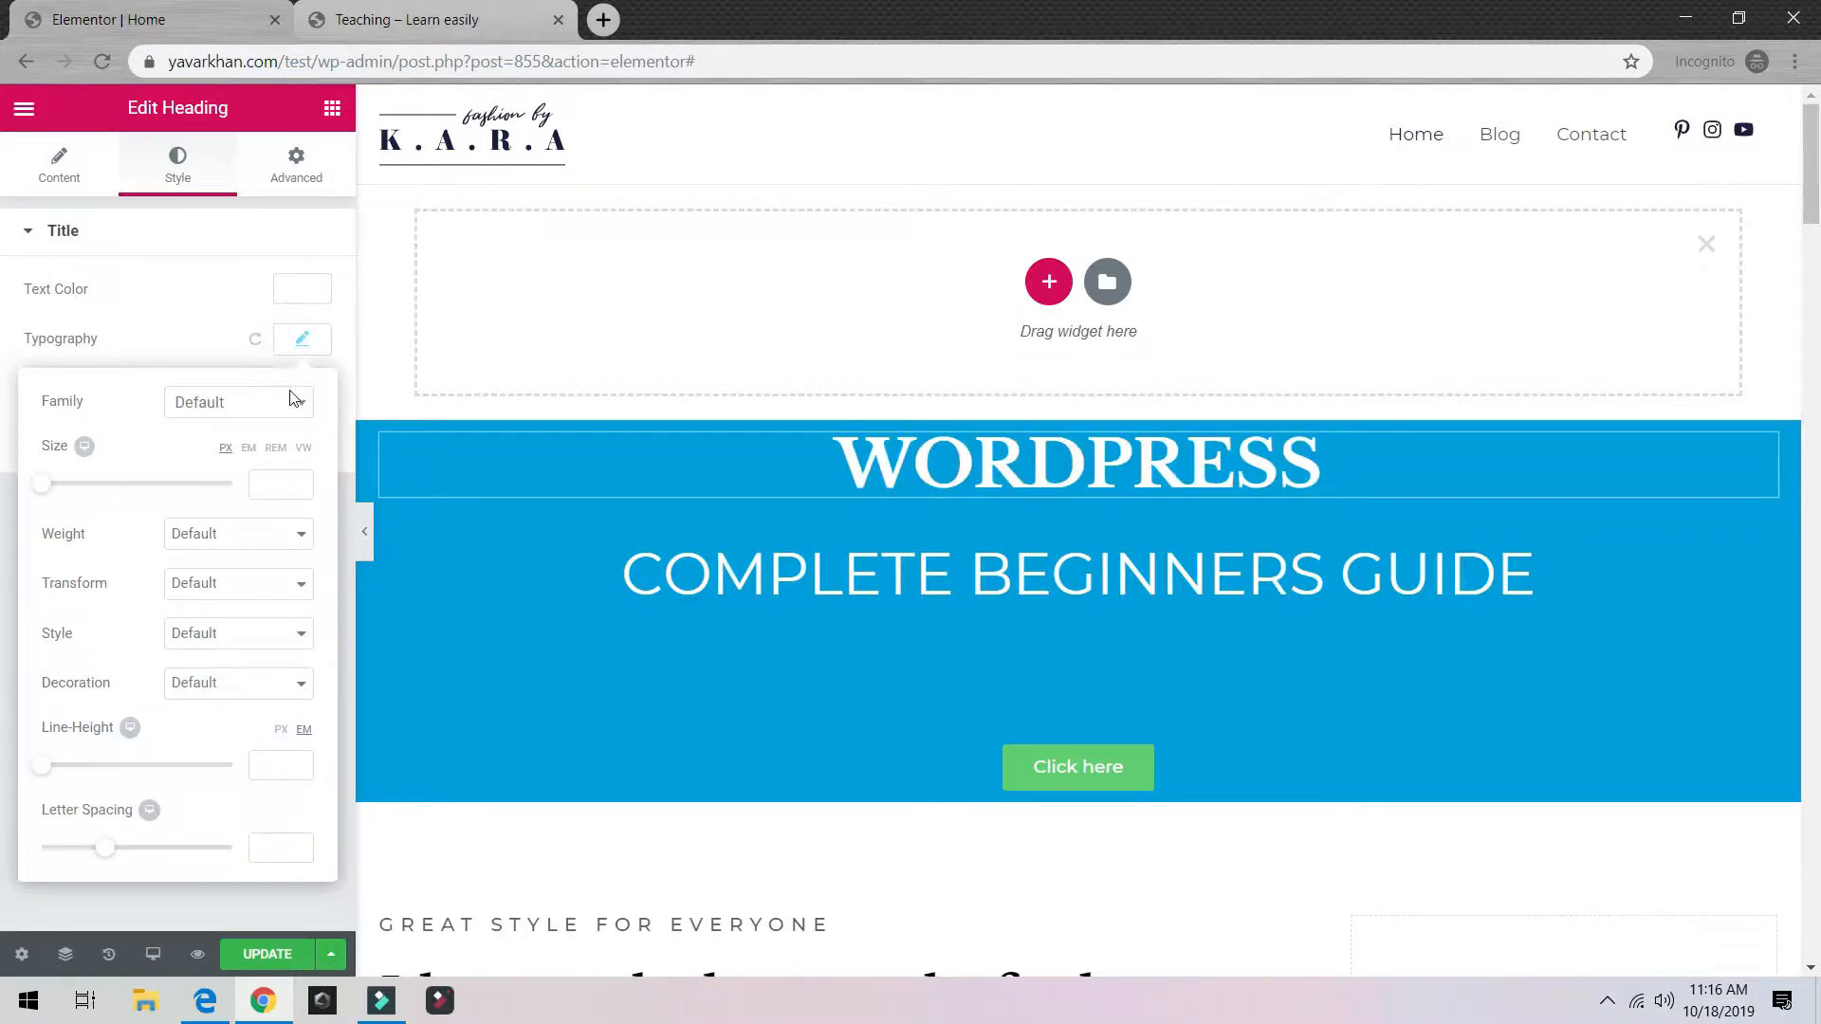
pyautogui.click(73, 485)
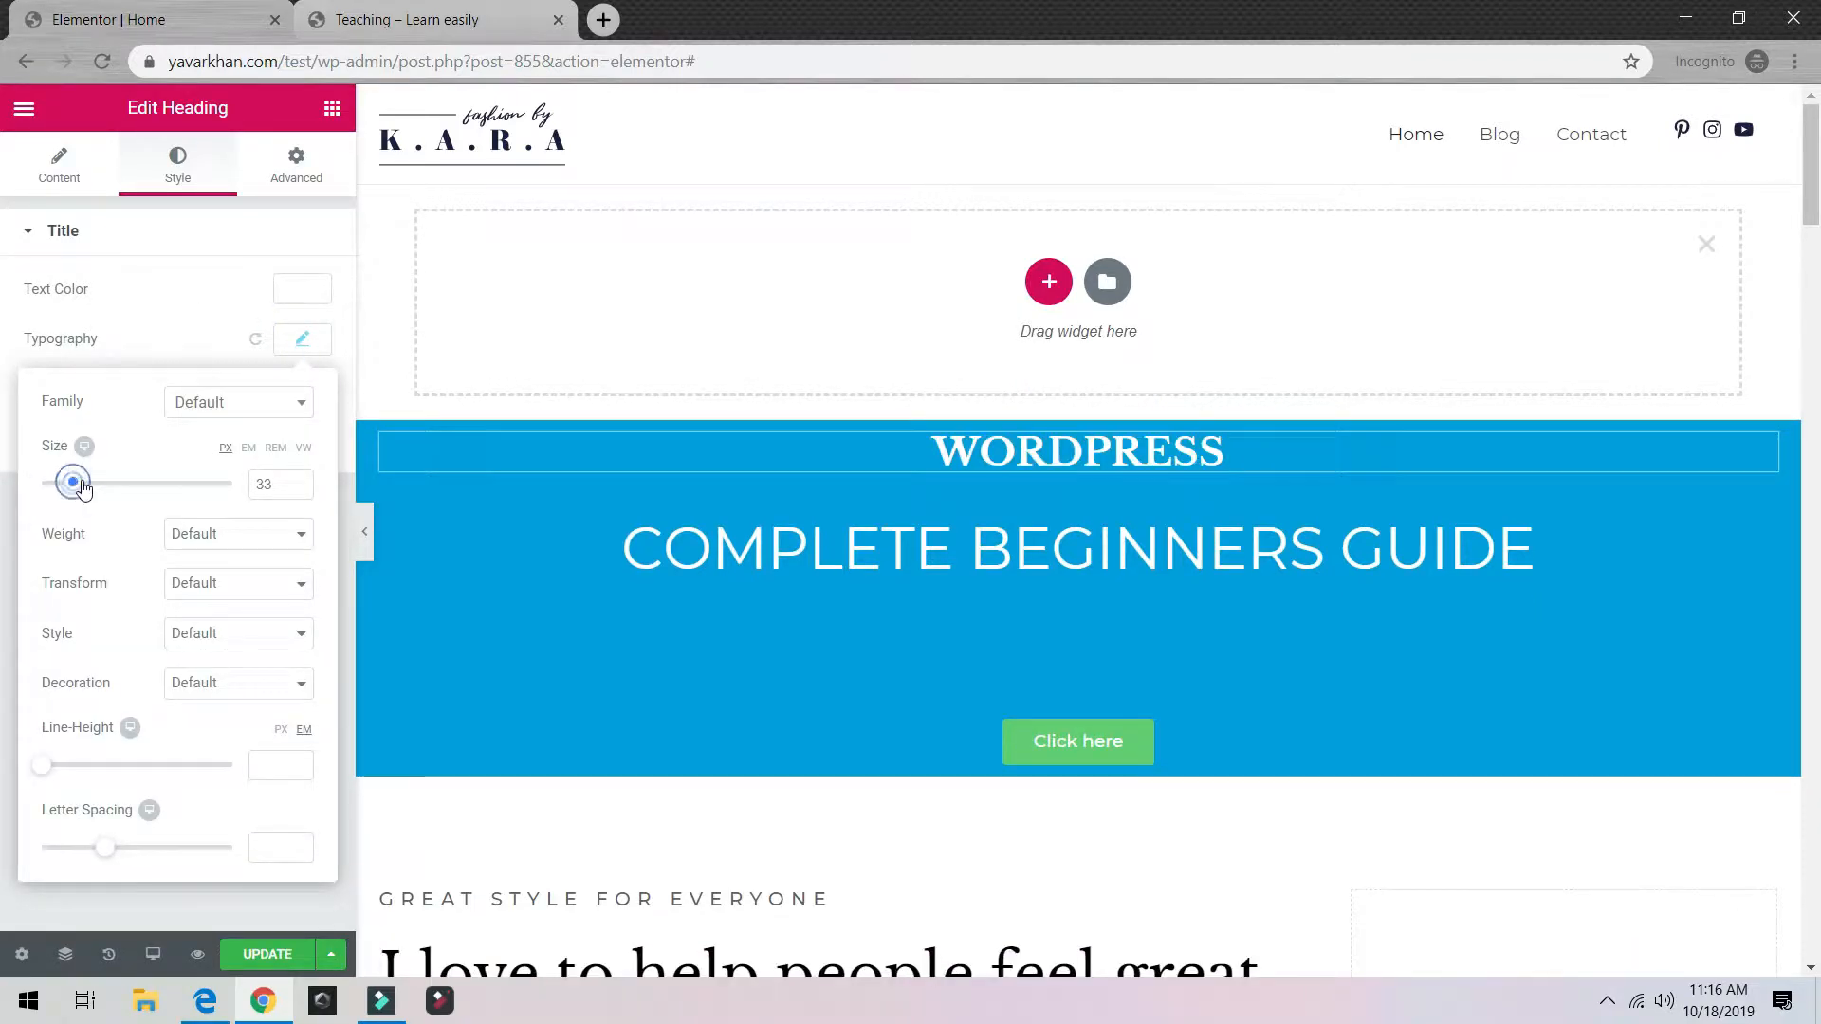
pyautogui.moveTo(77, 487); pyautogui.dragTo(159, 492)
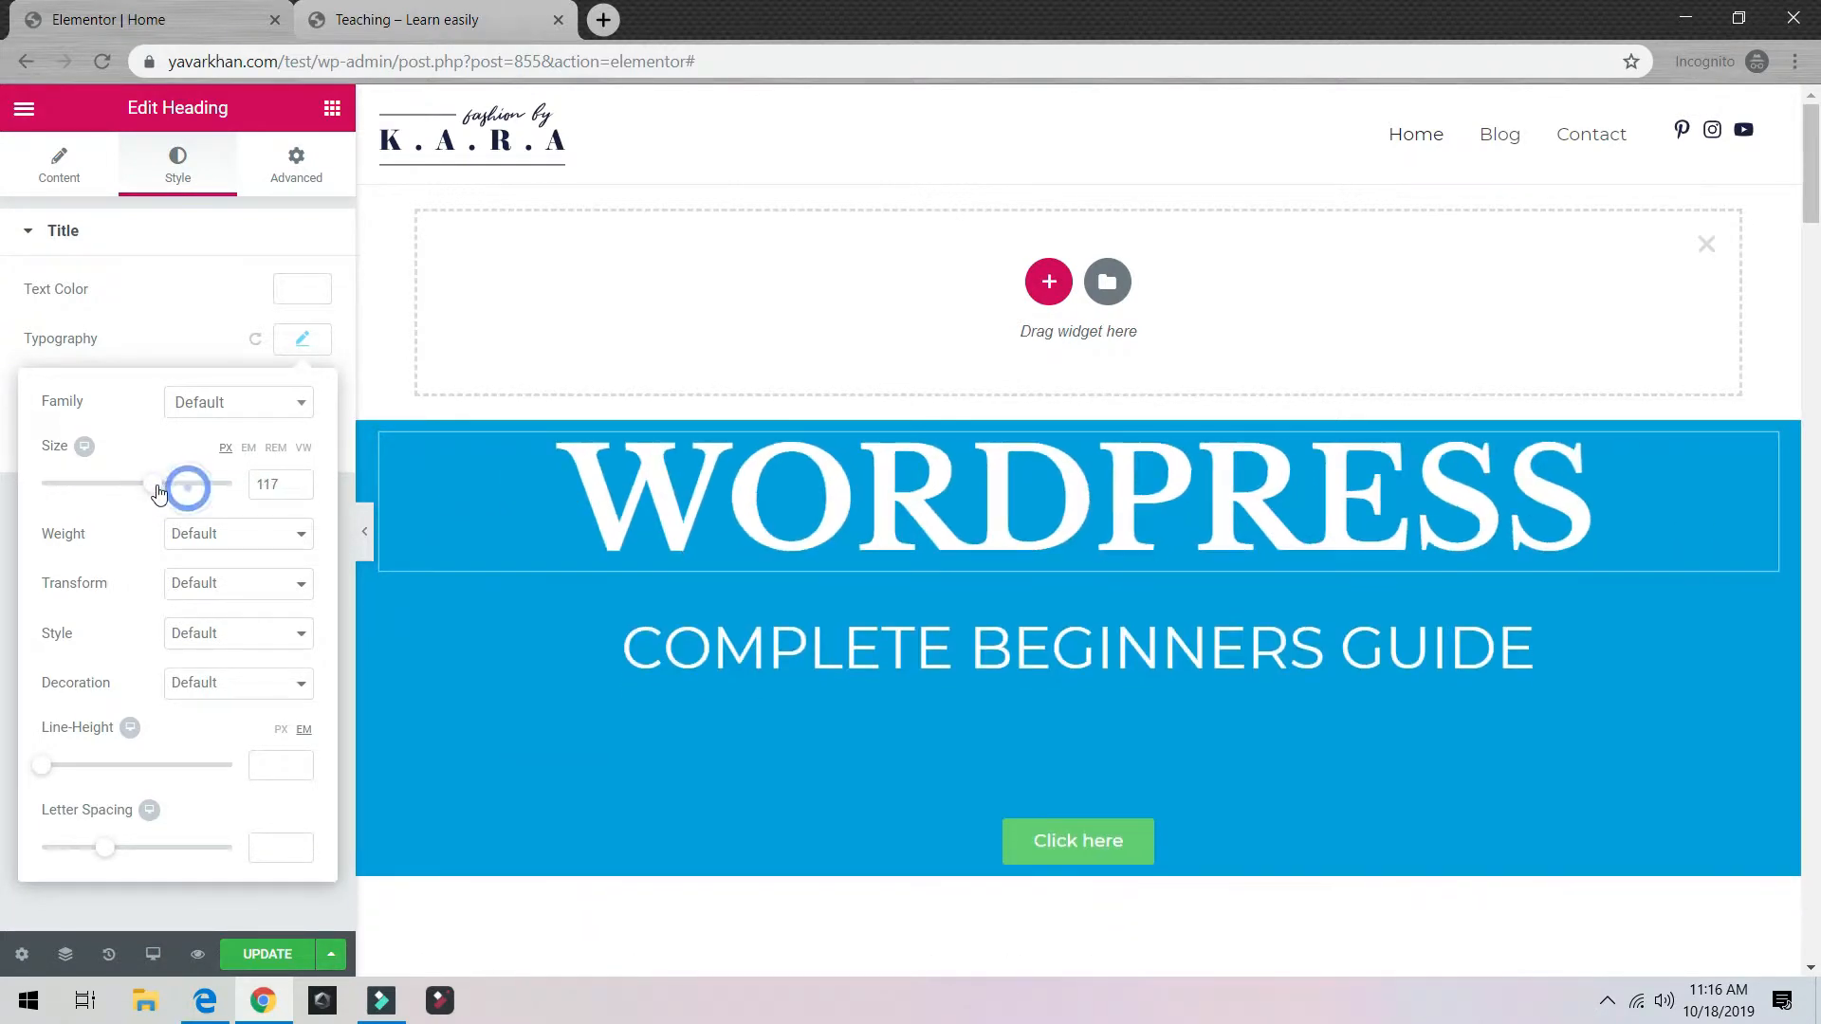
pyautogui.click(244, 538)
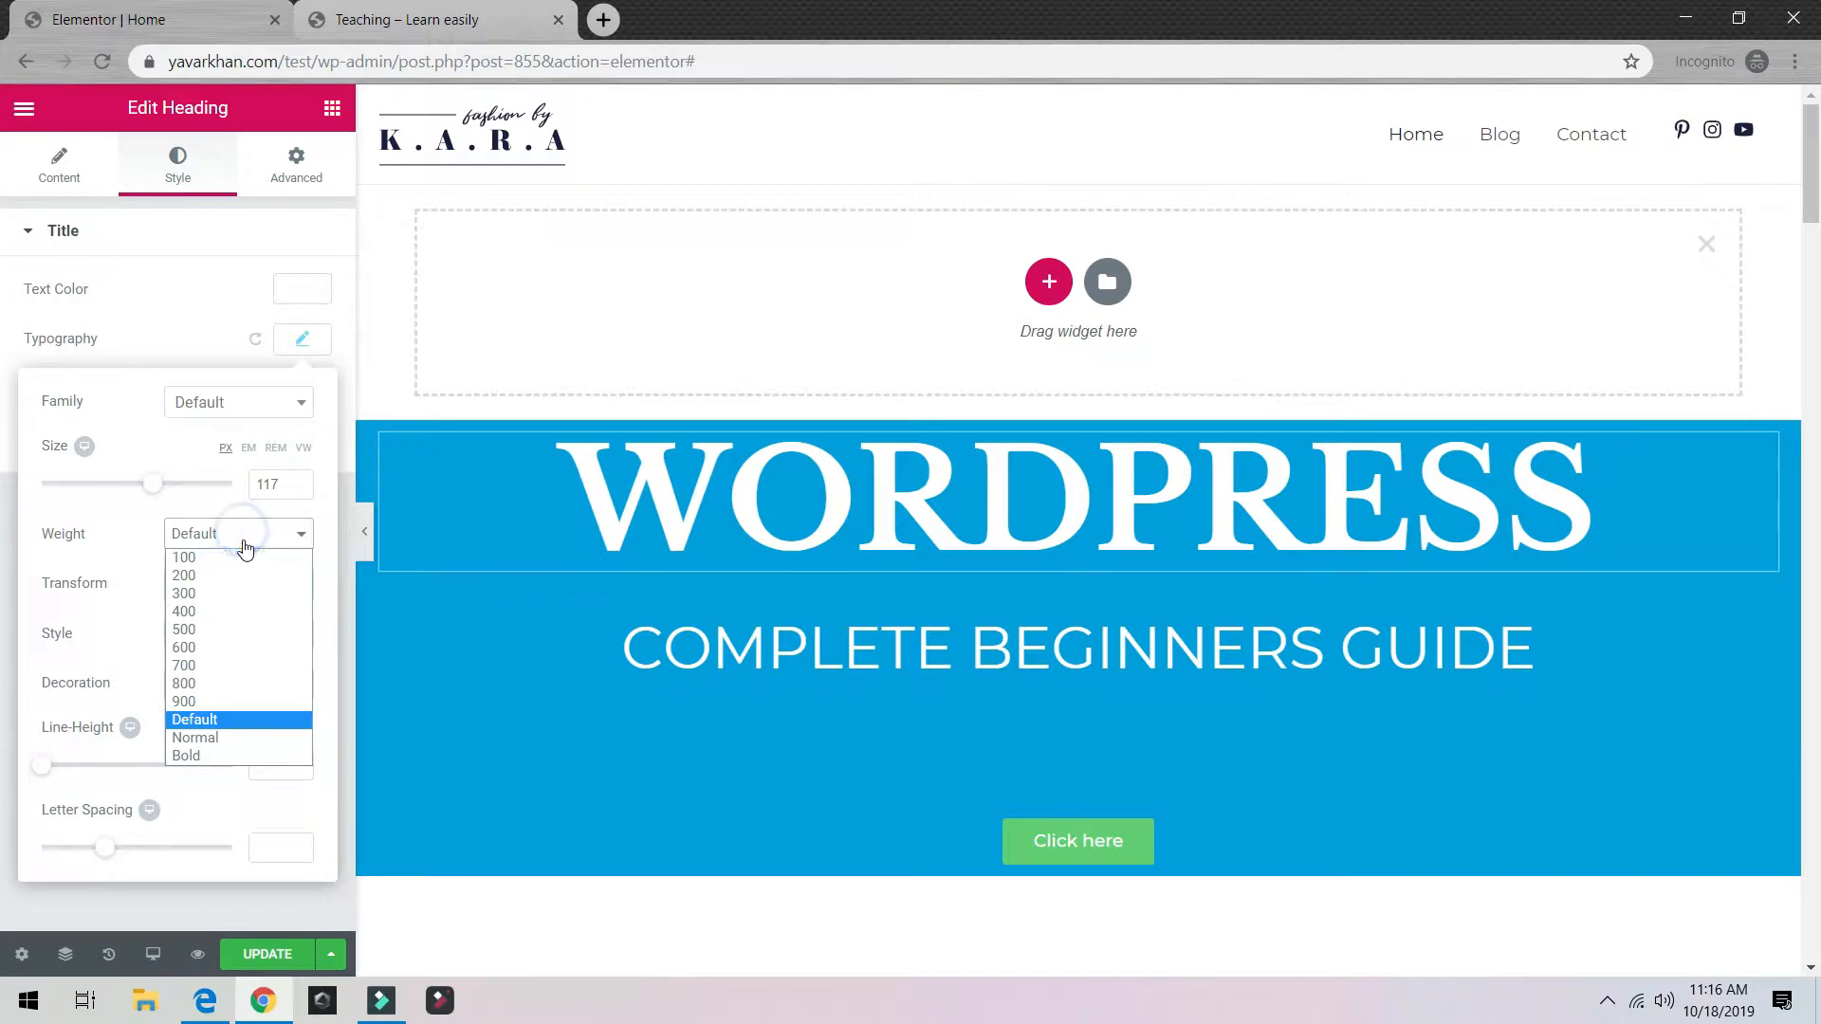
pyautogui.click(197, 757)
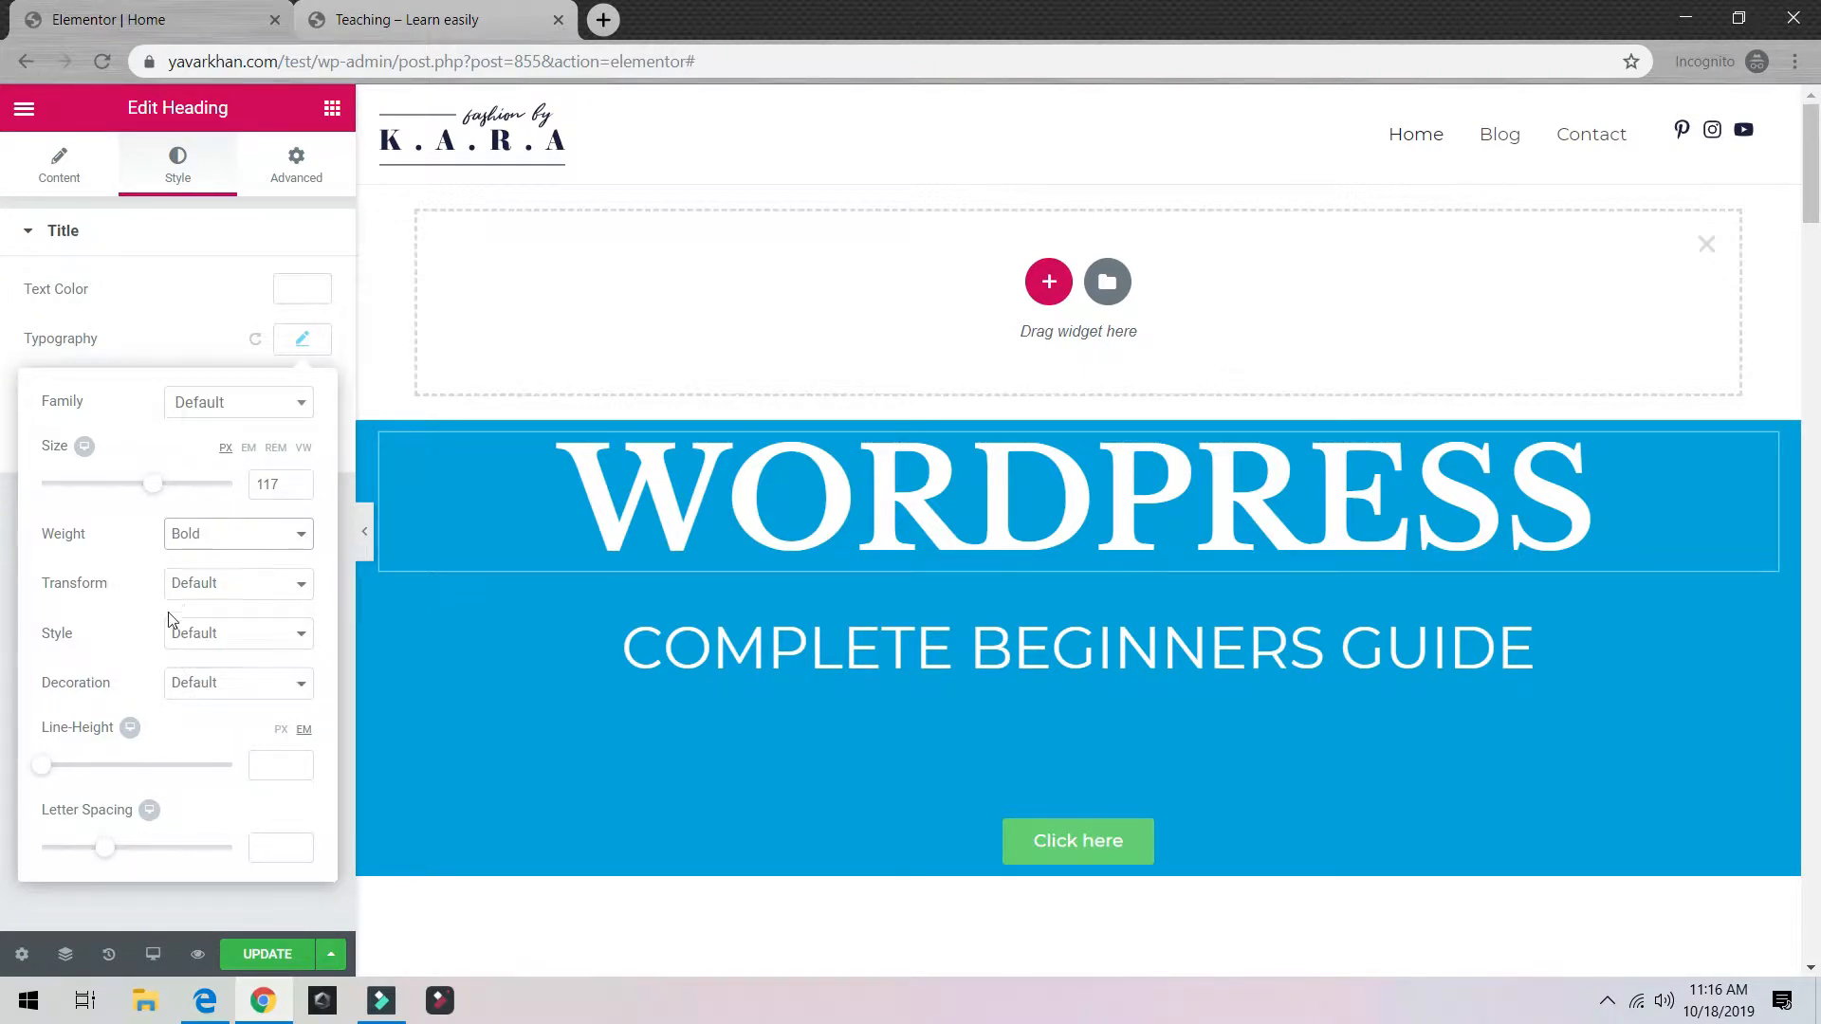
pyautogui.moveTo(157, 492); pyautogui.dragTo(148, 488)
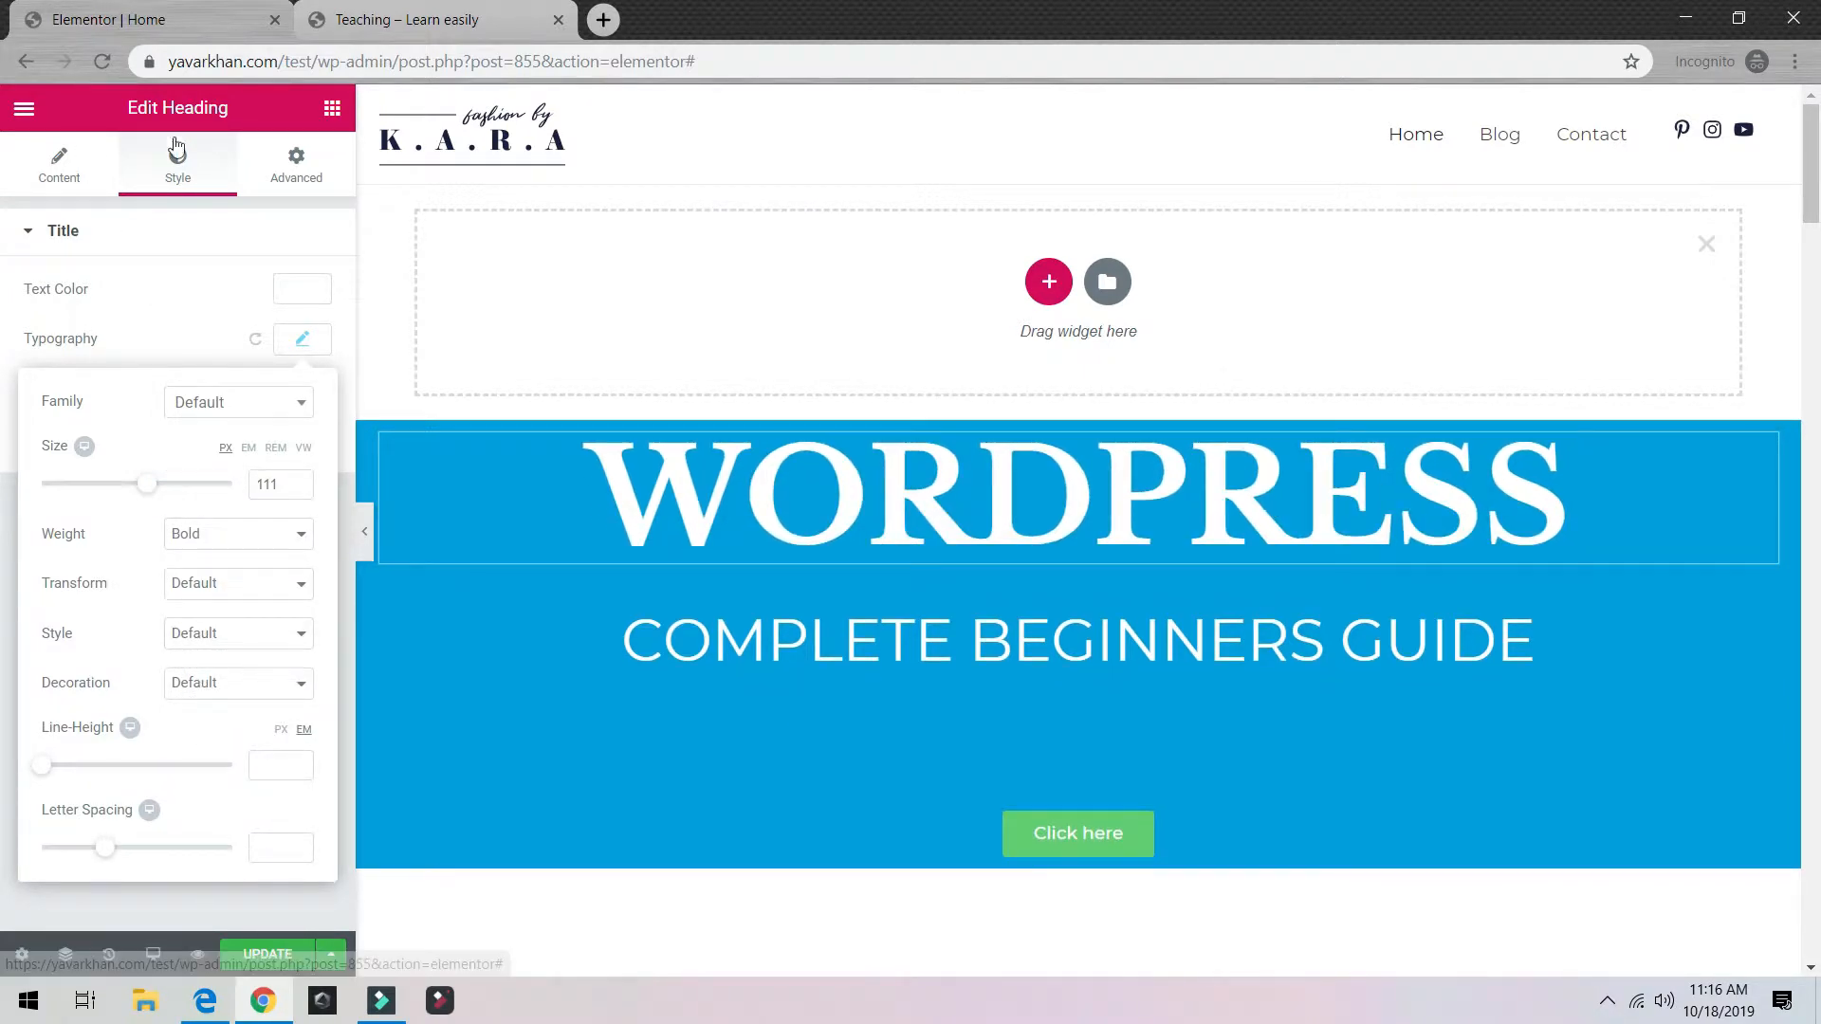
# Step: Try the Small heading size preset, then keep it at Default
pyautogui.click(303, 166)
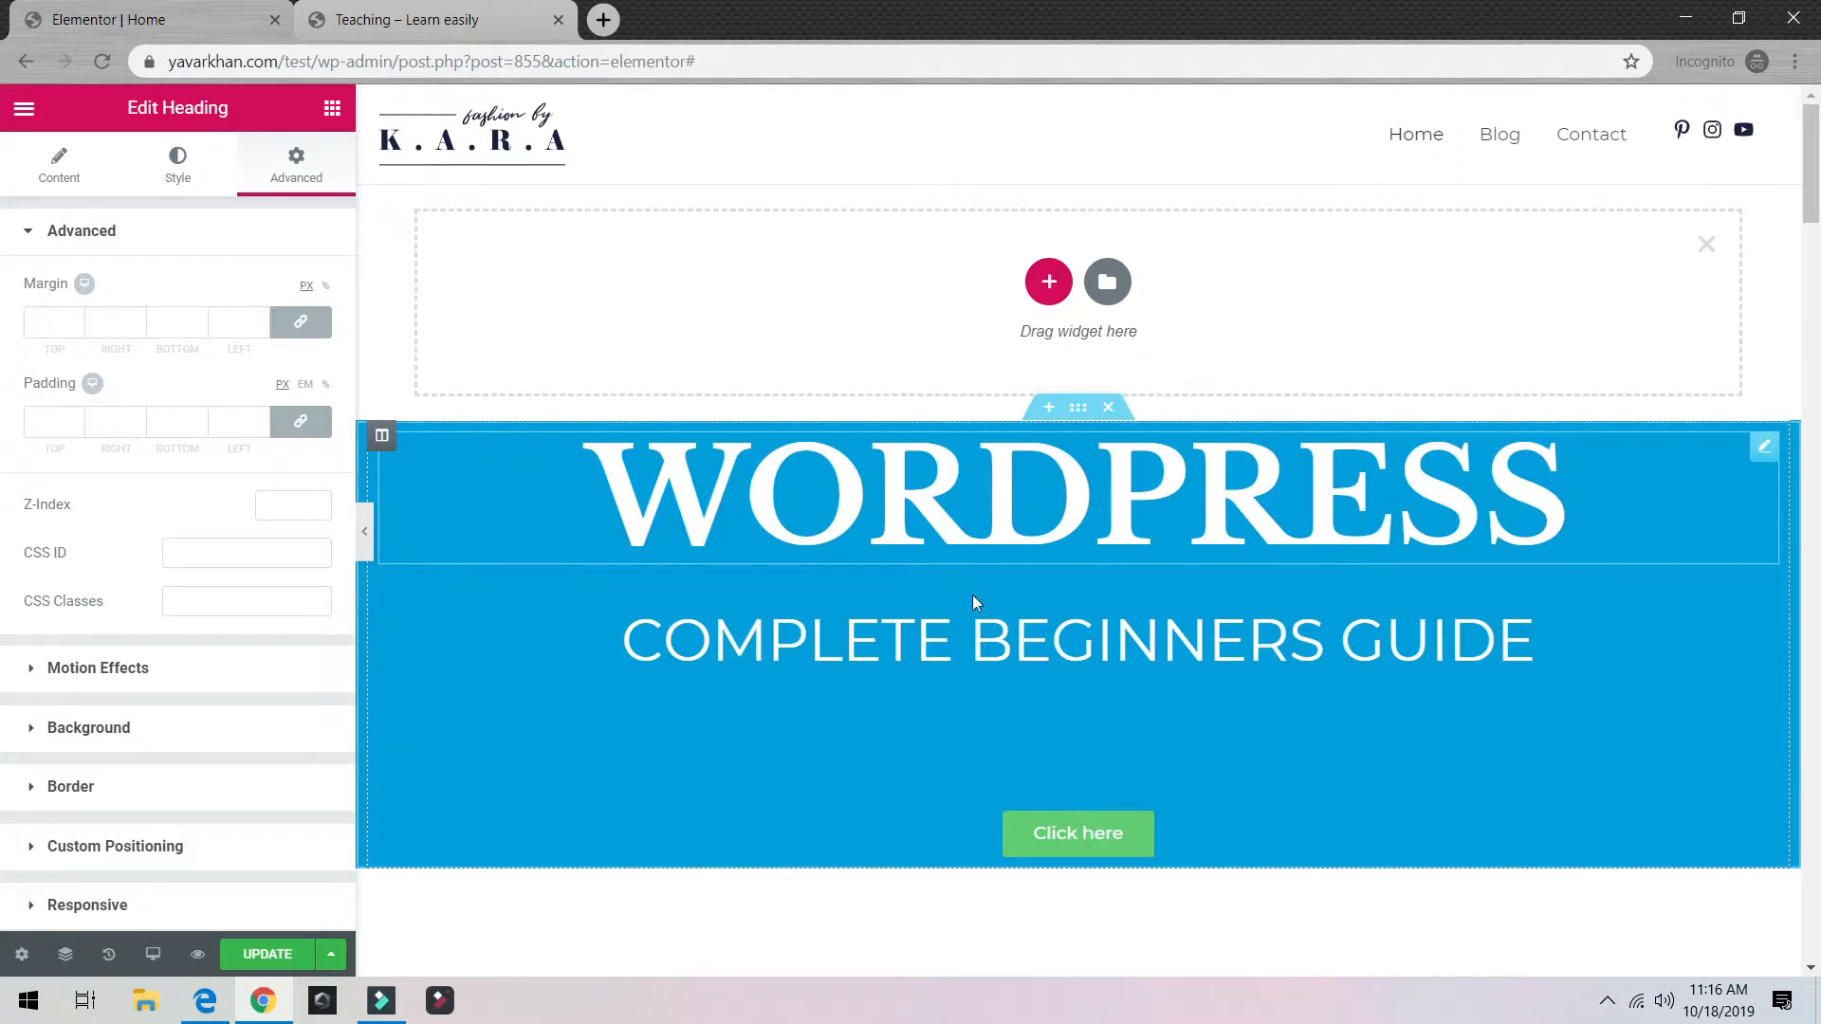
pyautogui.click(925, 482)
pyautogui.doubleClick(922, 482)
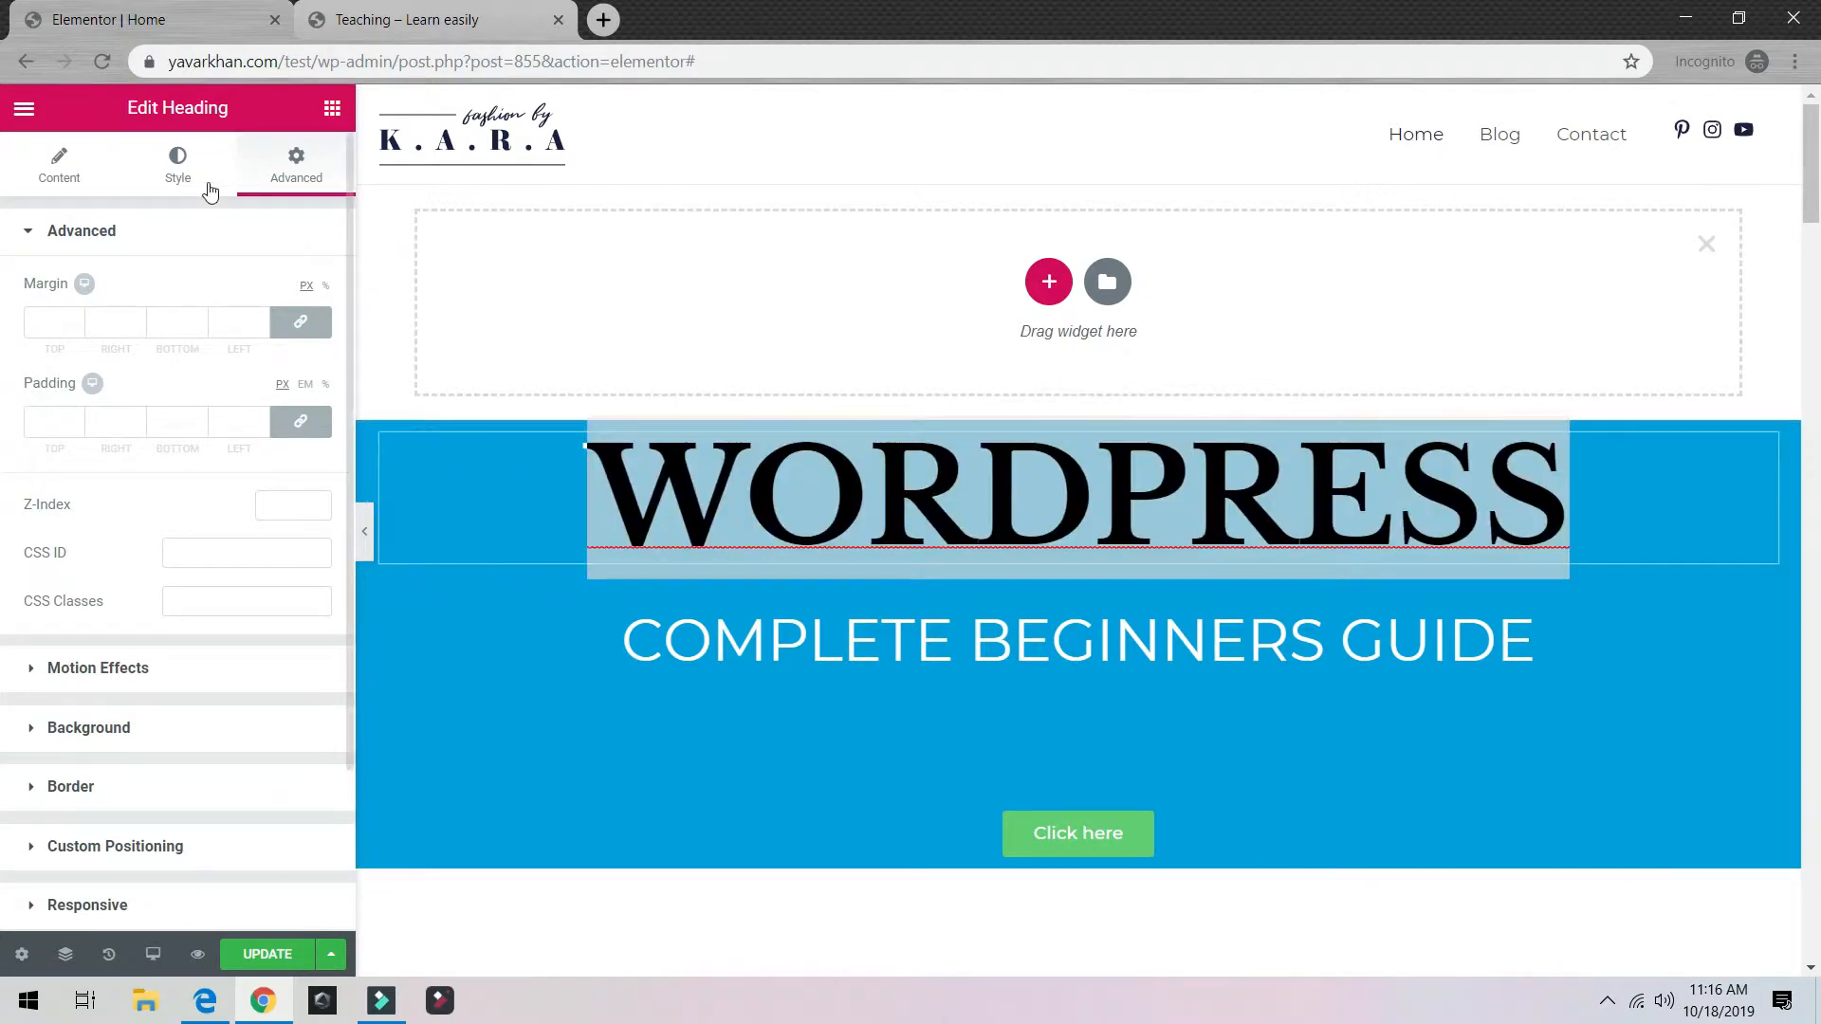
pyautogui.click(59, 166)
pyautogui.click(233, 524)
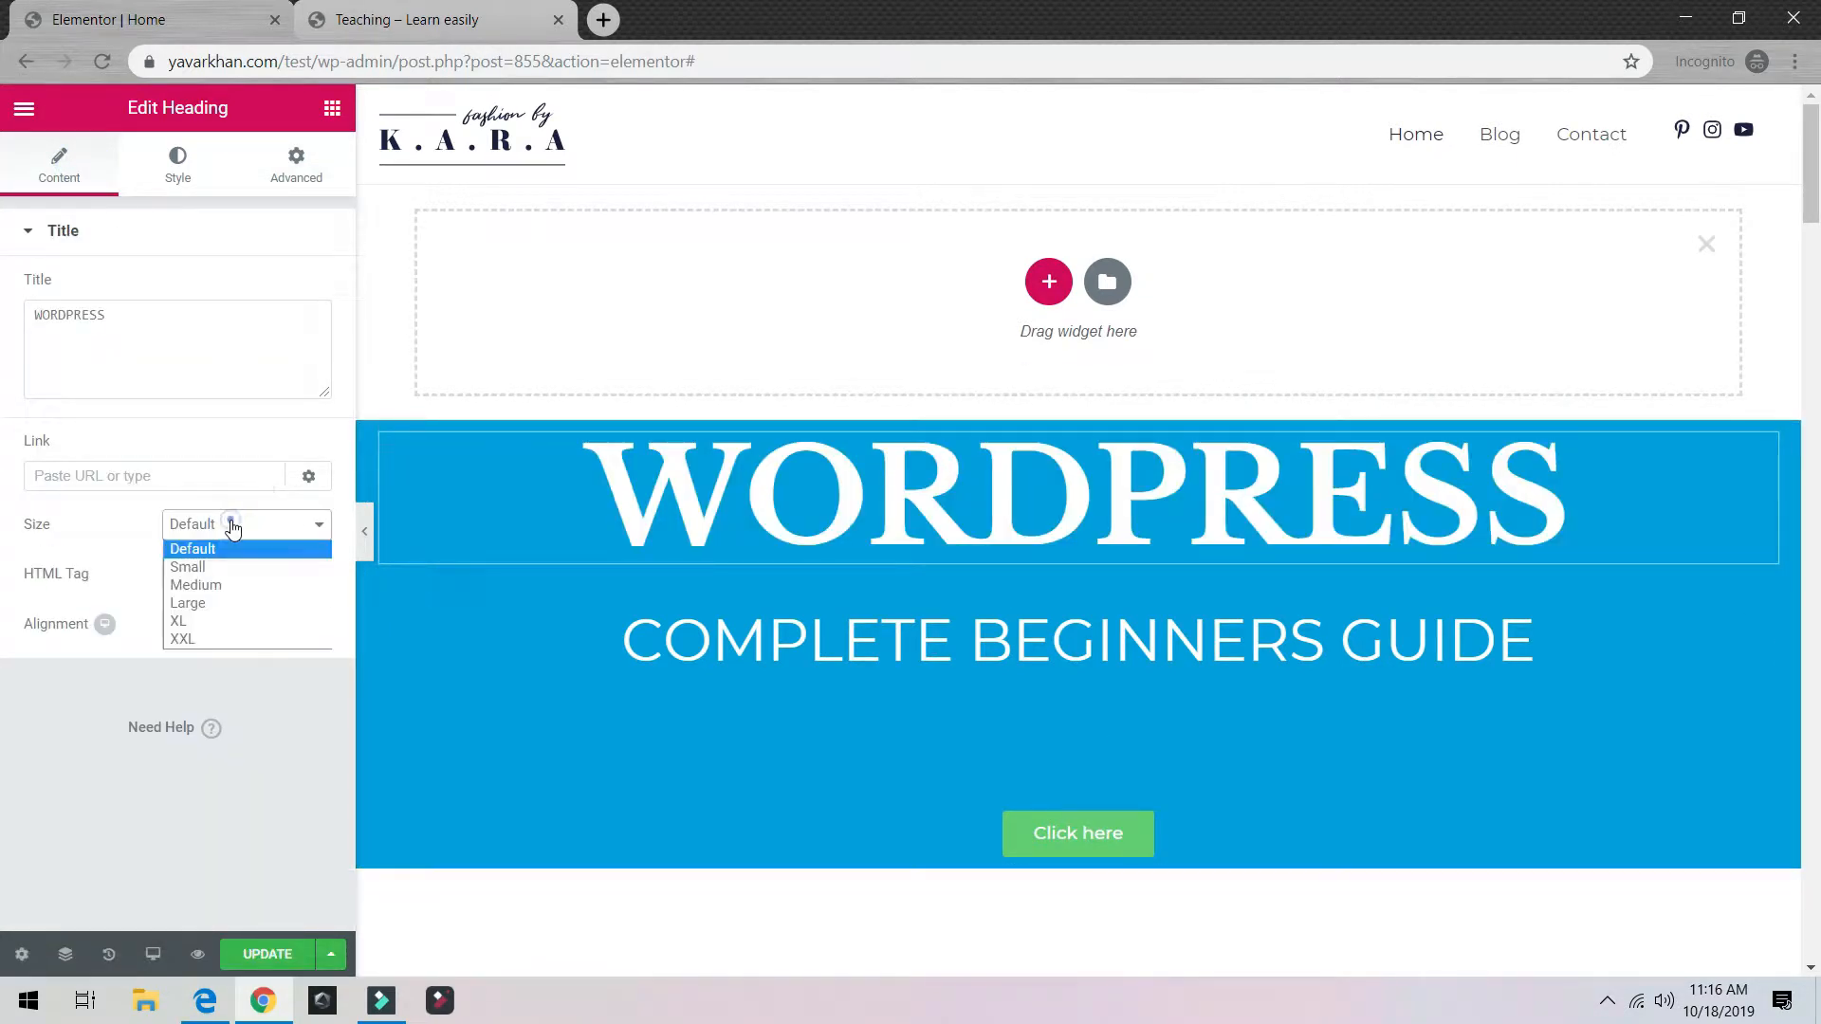
pyautogui.click(230, 566)
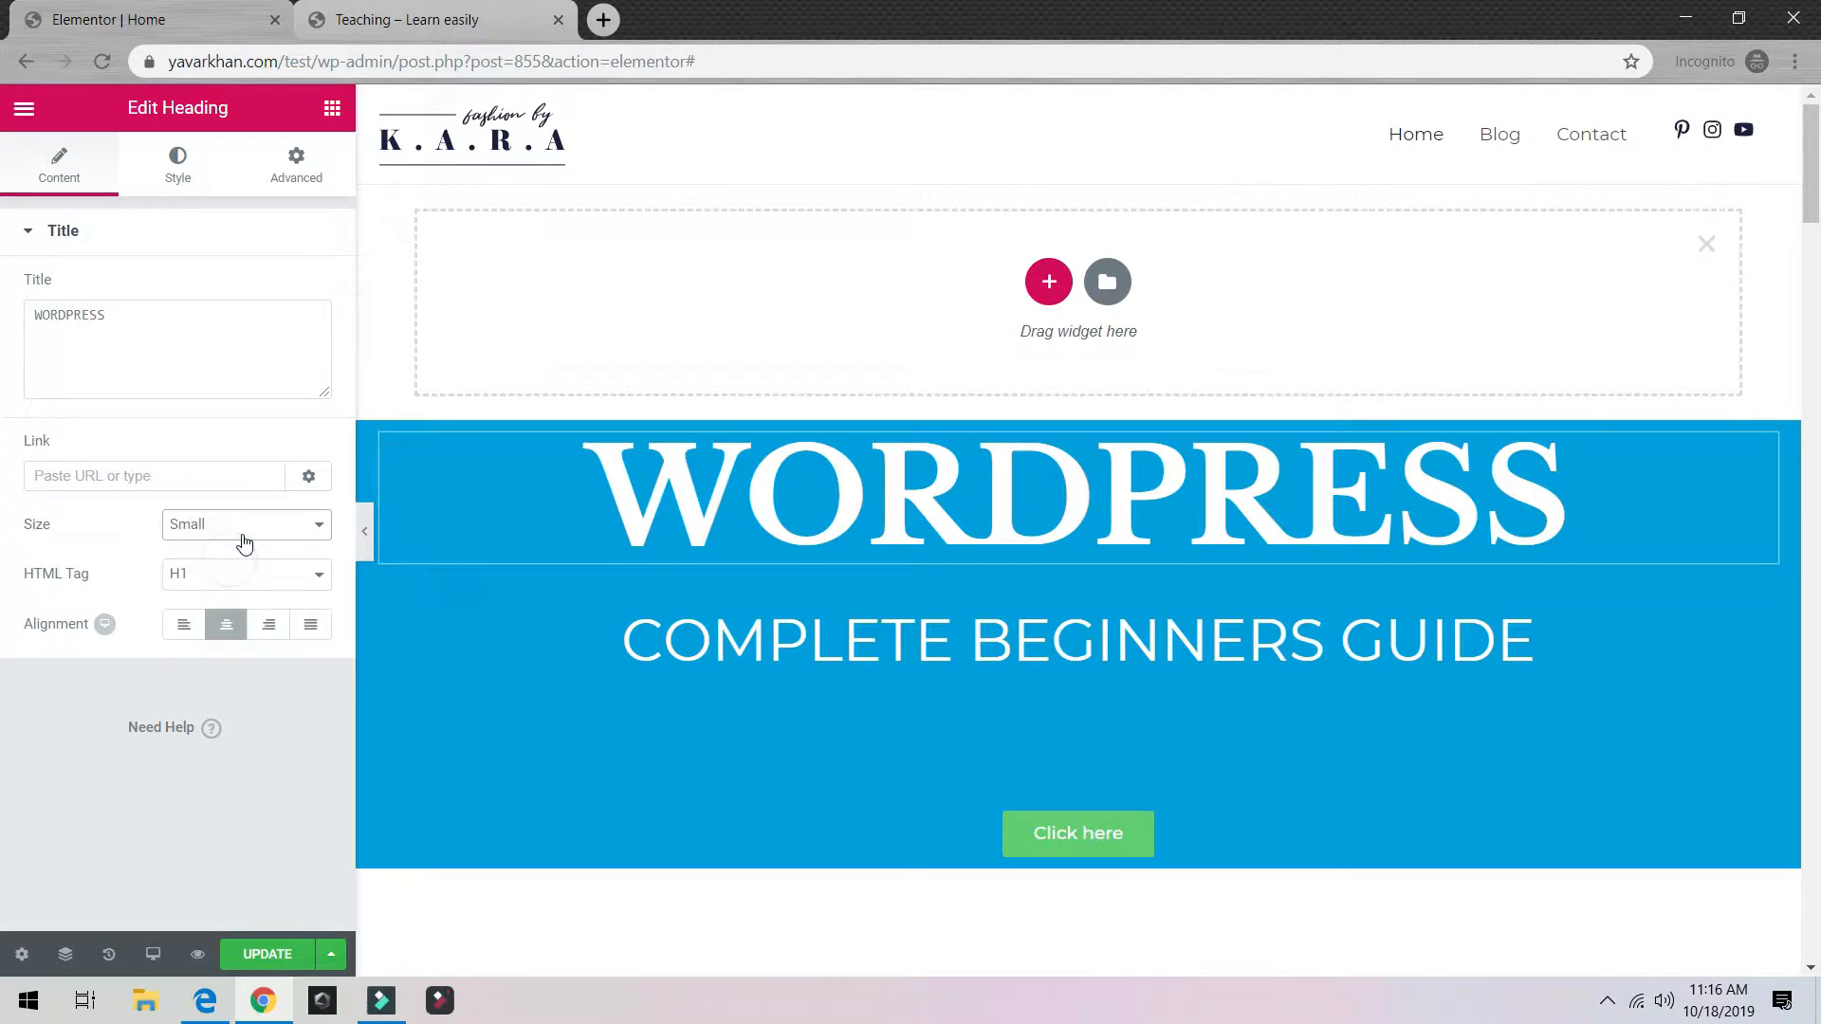
pyautogui.click(237, 524)
pyautogui.click(232, 549)
# Step: Give the heading a soft blurred text shadow, keeping blend mode Normal
pyautogui.click(167, 157)
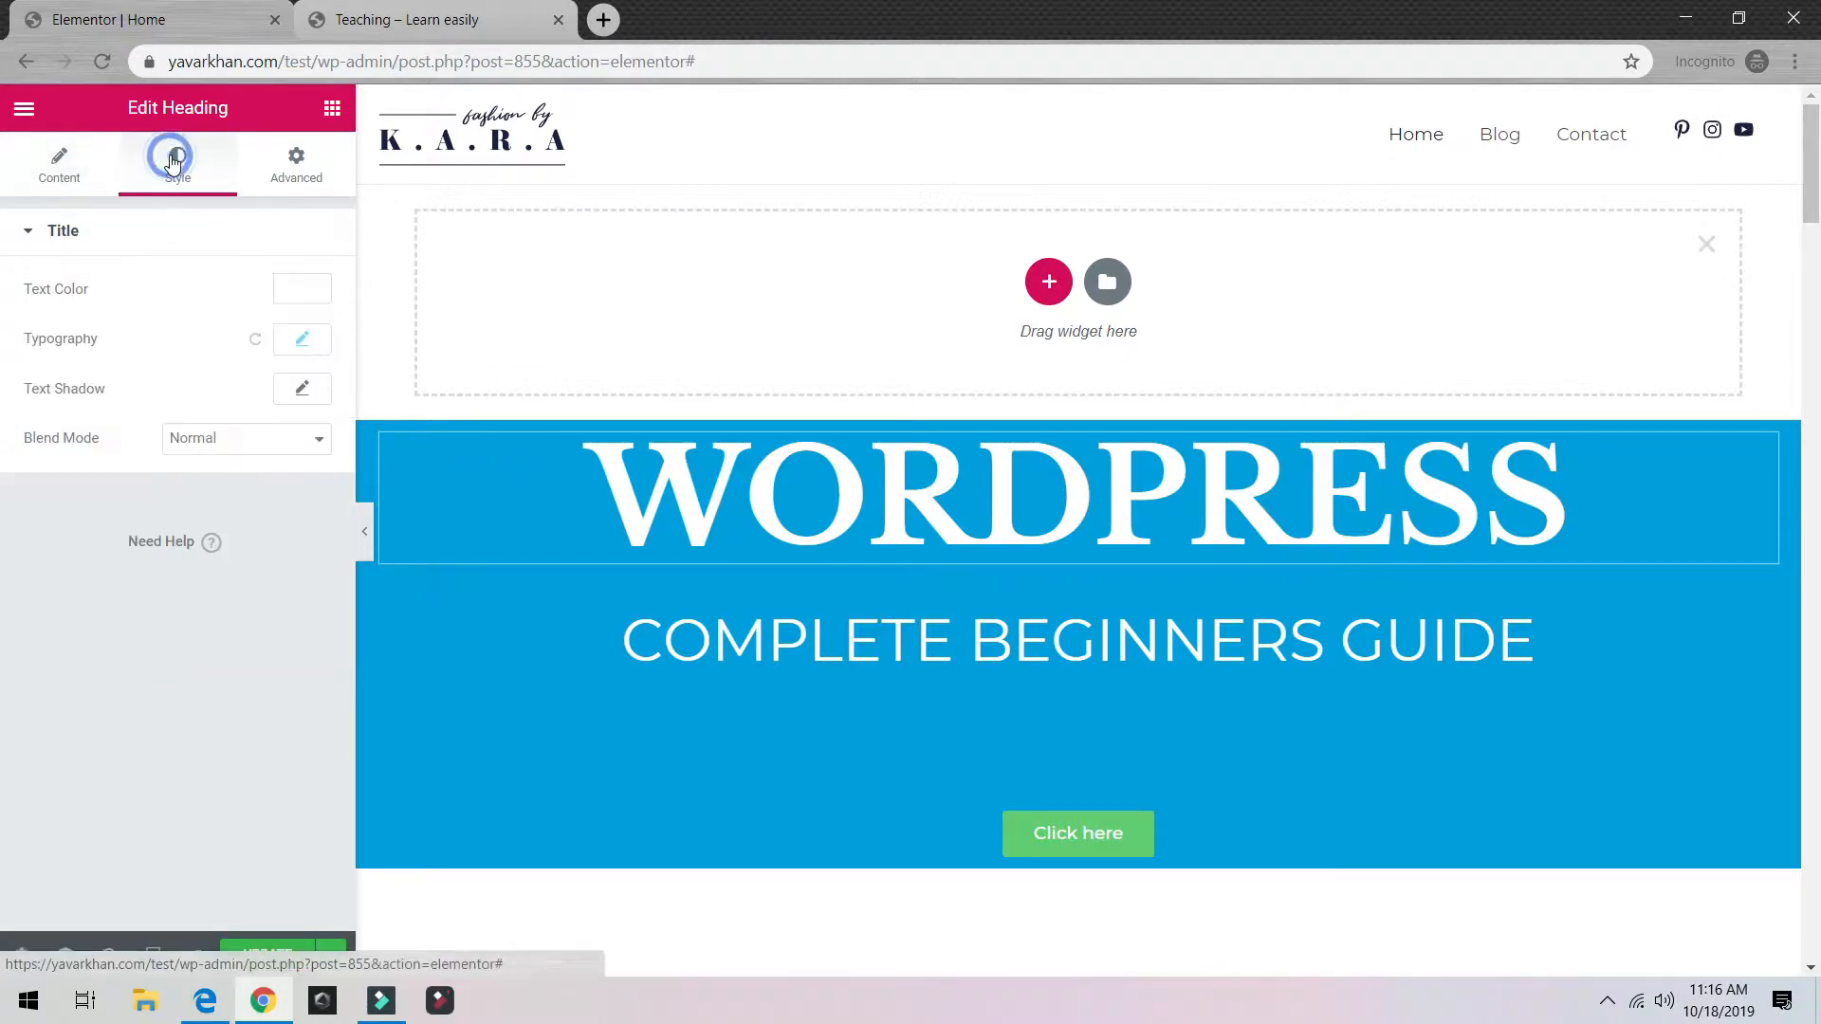
pyautogui.click(303, 391)
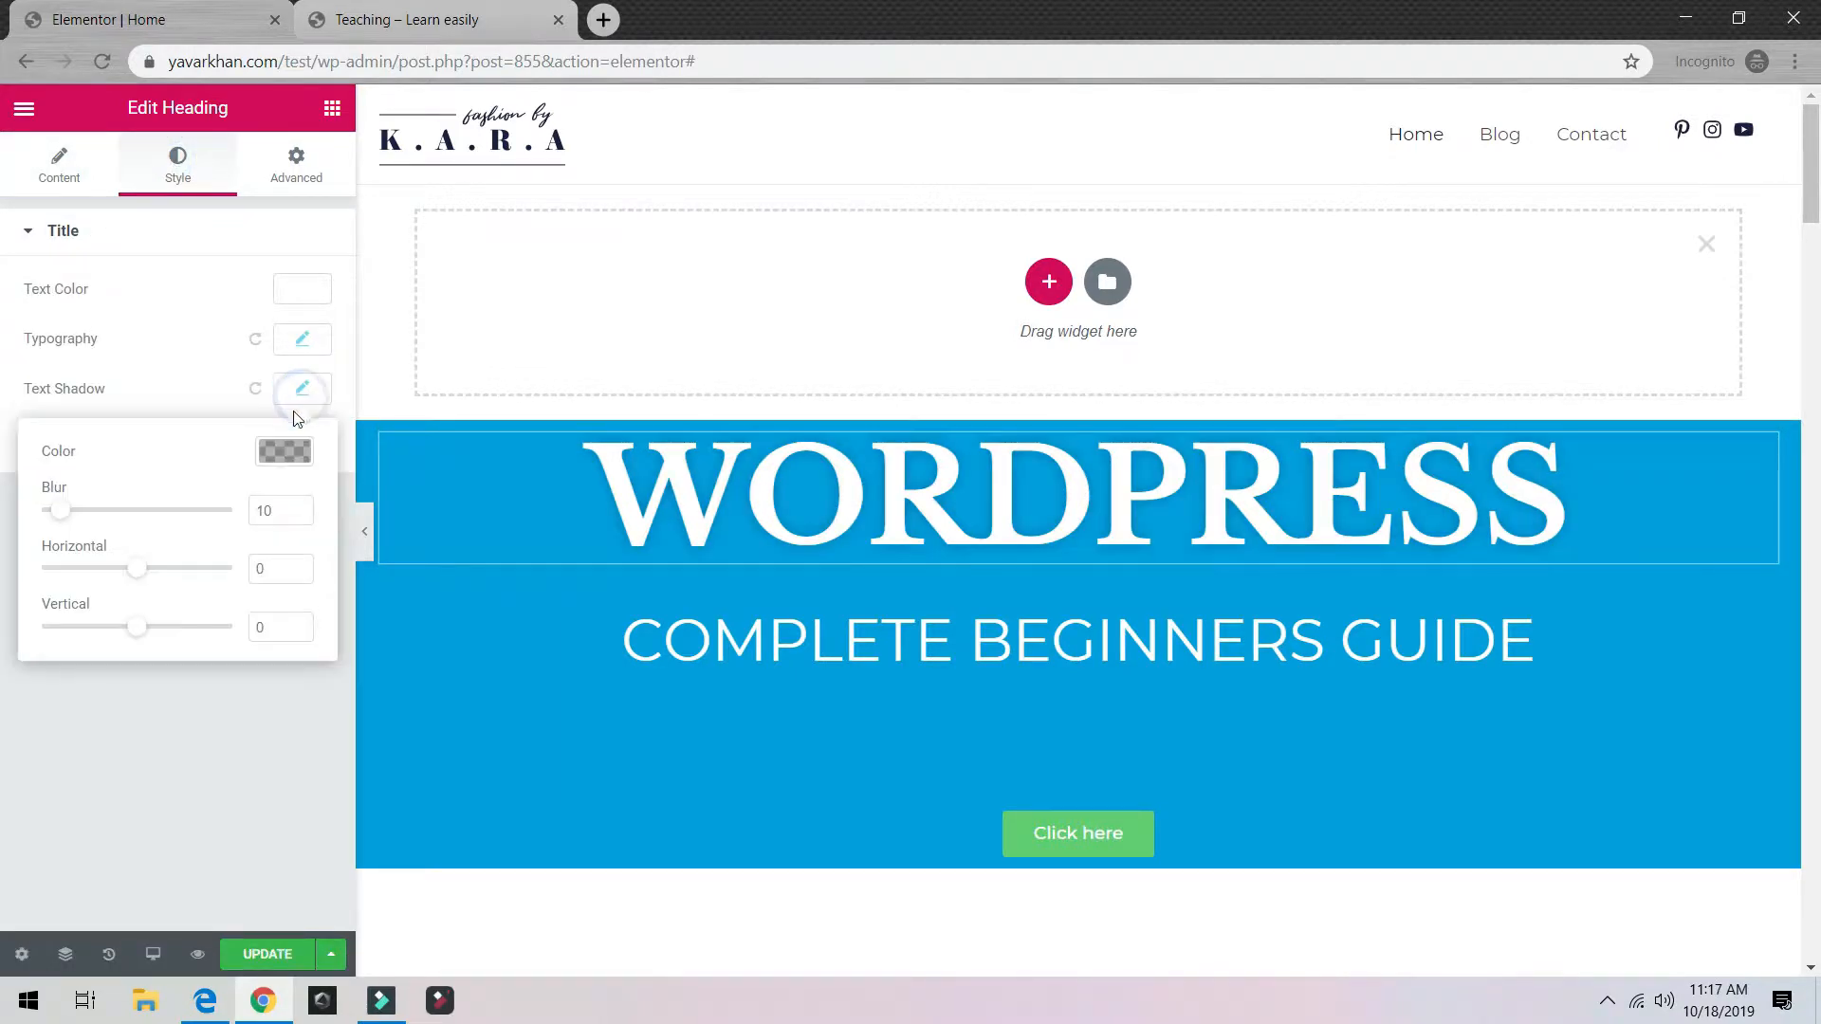
pyautogui.moveTo(72, 513); pyautogui.dragTo(66, 521)
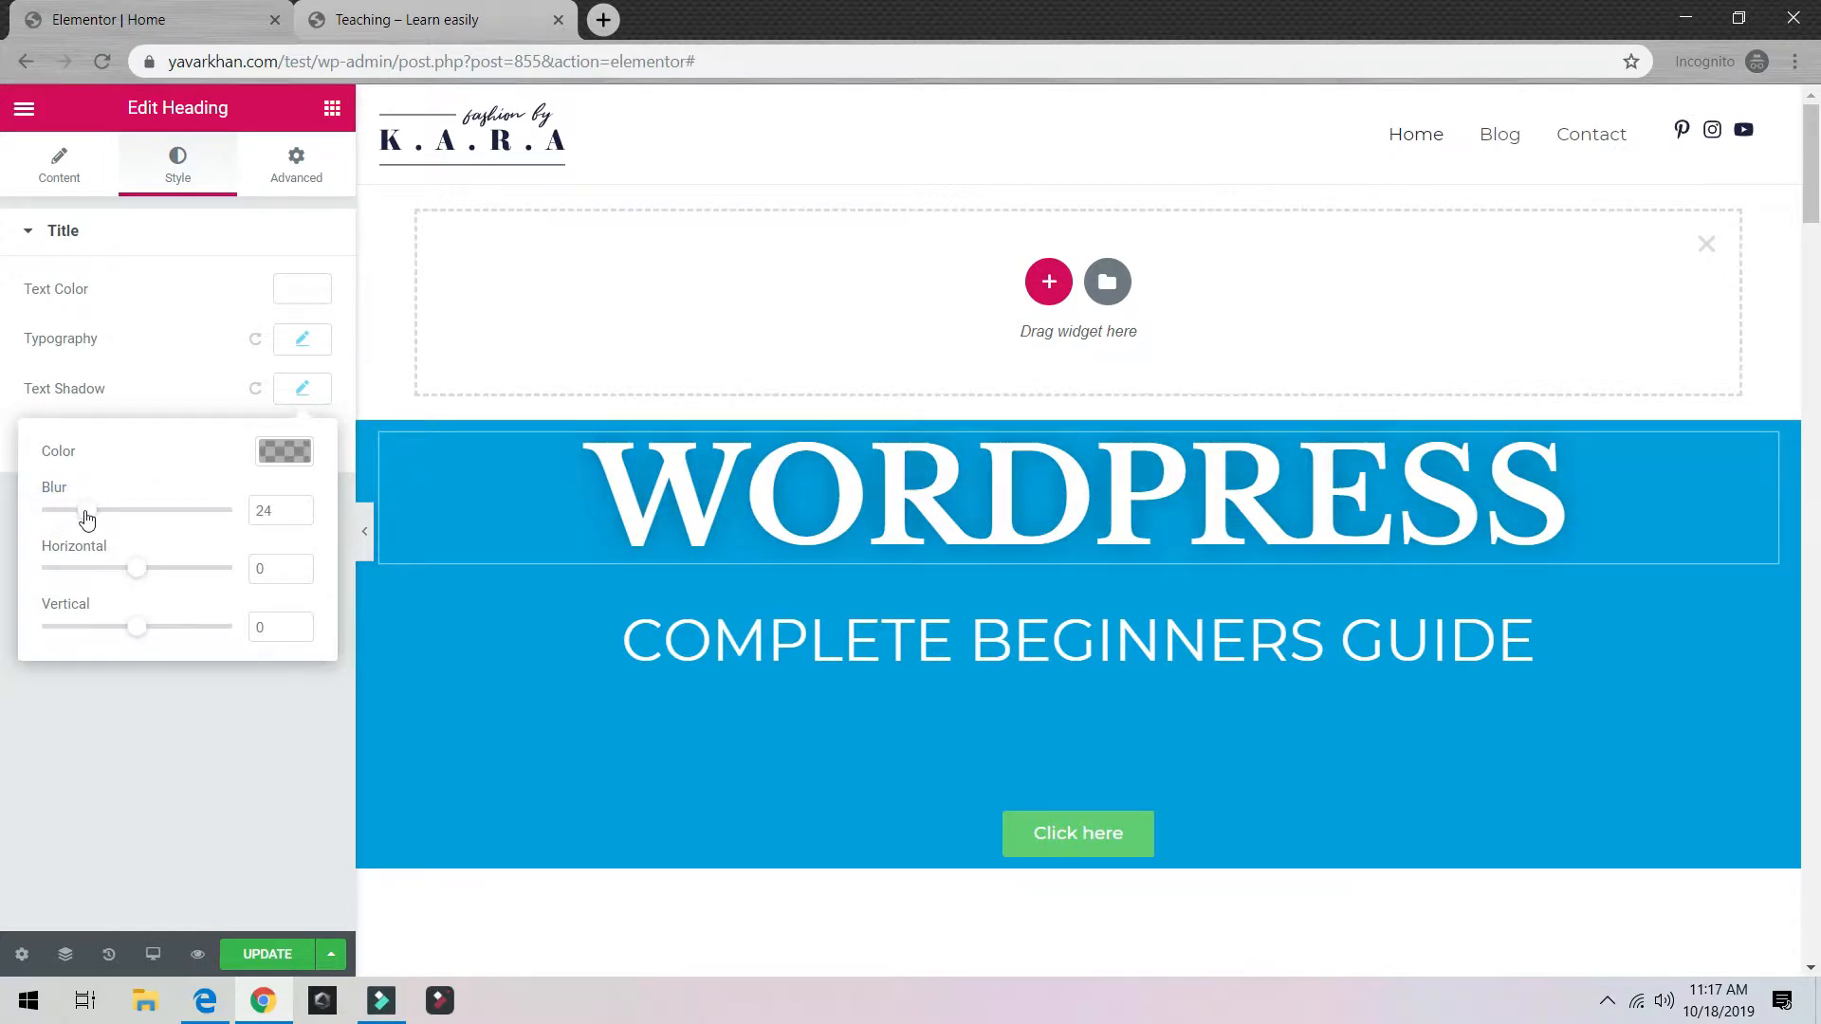
pyautogui.click(140, 398)
pyautogui.click(210, 442)
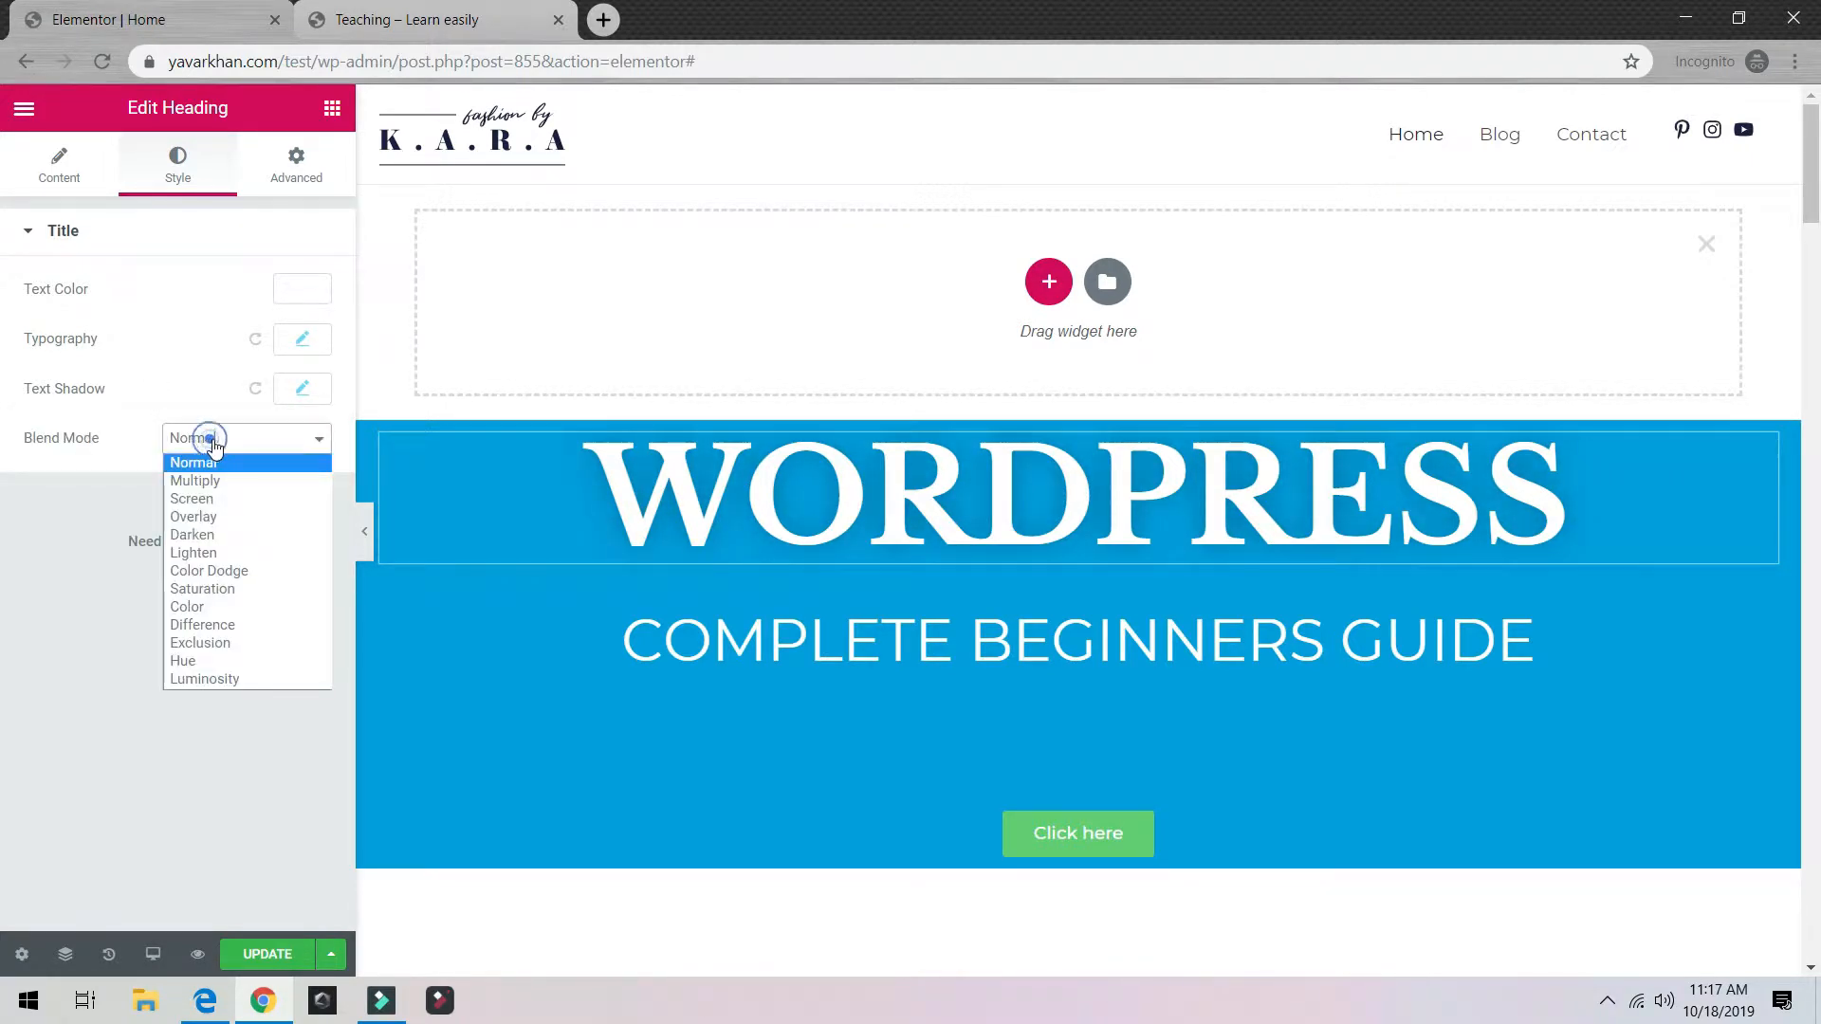
pyautogui.click(201, 498)
pyautogui.click(229, 441)
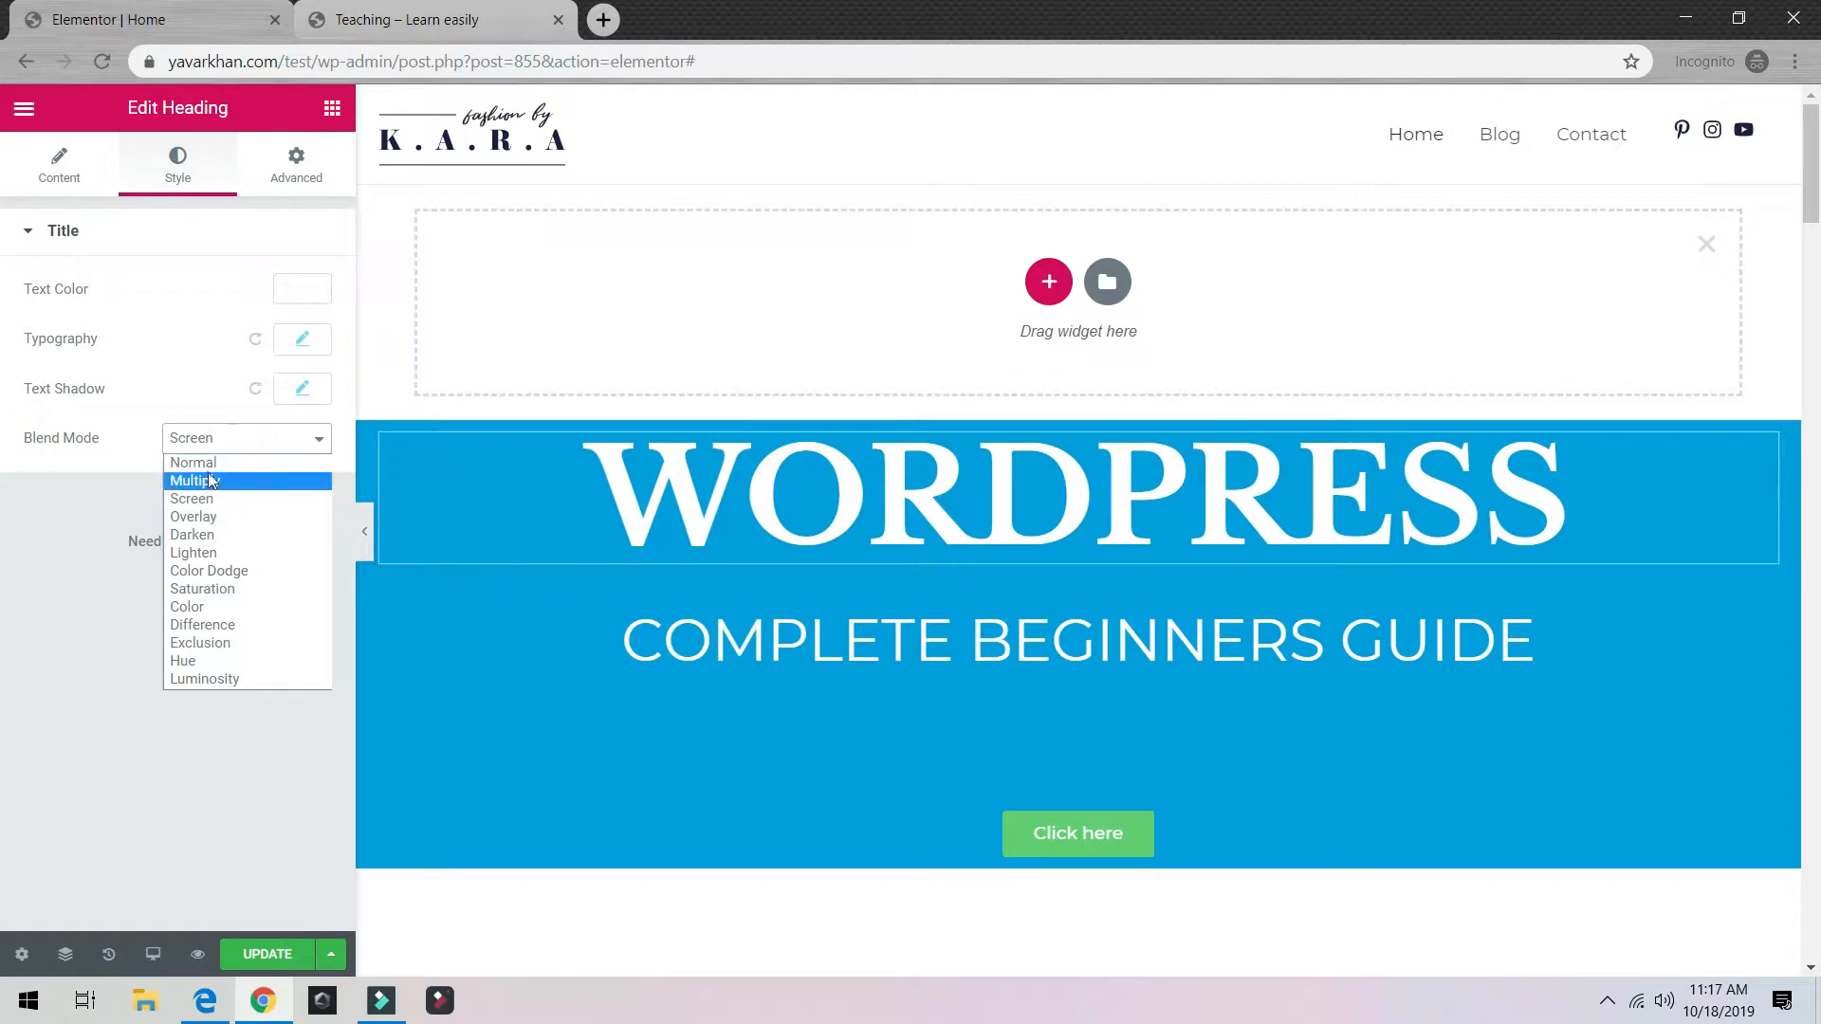
pyautogui.click(226, 464)
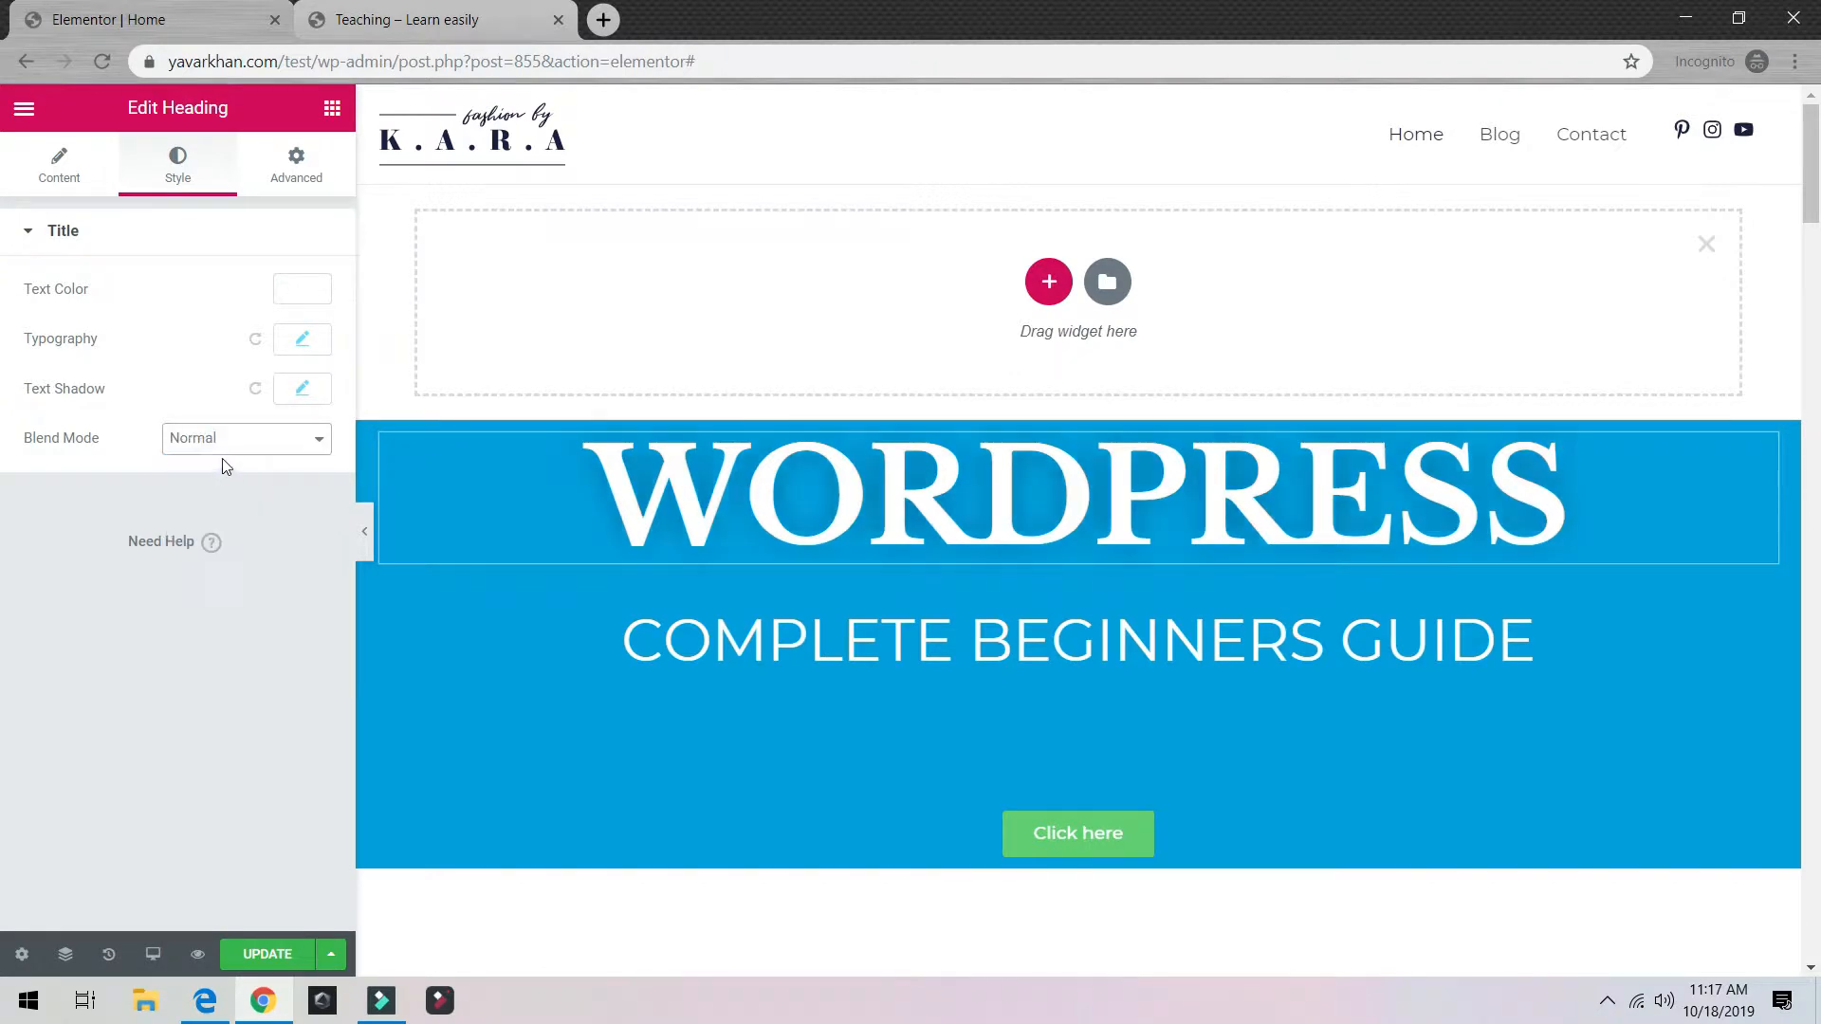
# Step: Set the heading's line height to 1.1 em and letter spacing to -1.6
pyautogui.click(253, 339)
pyautogui.click(309, 344)
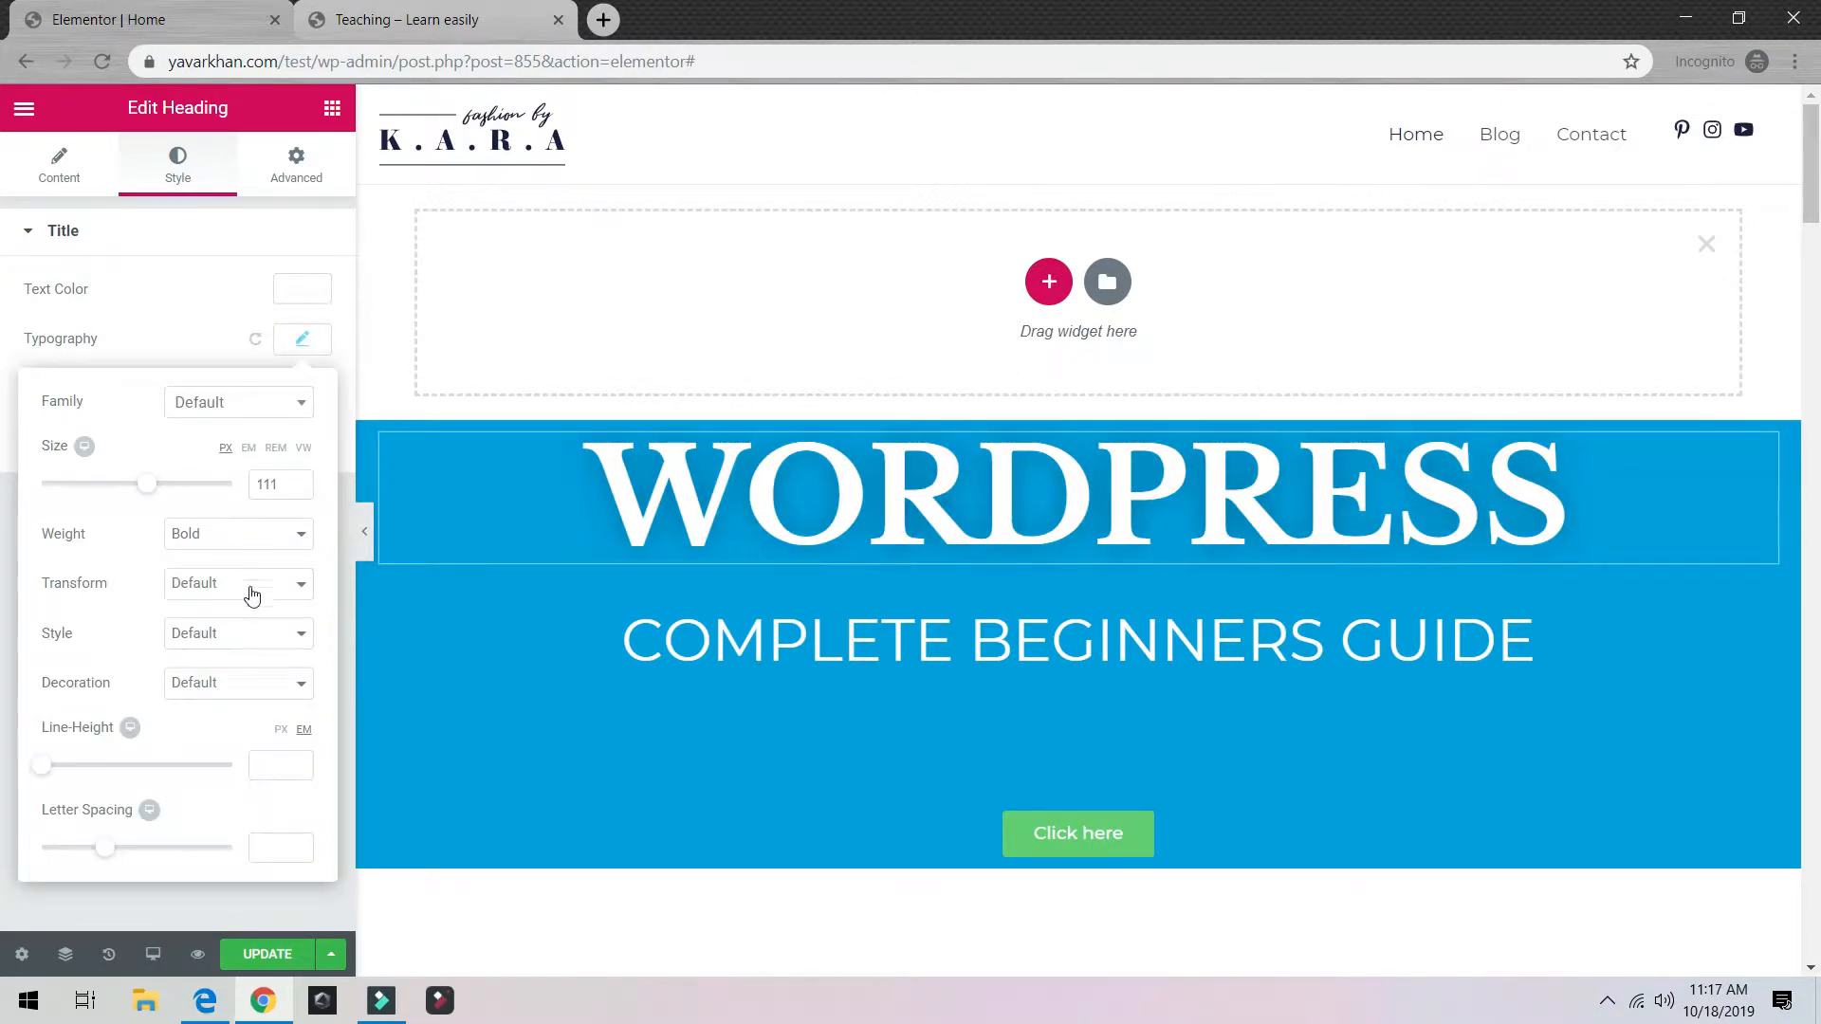
pyautogui.click(158, 764)
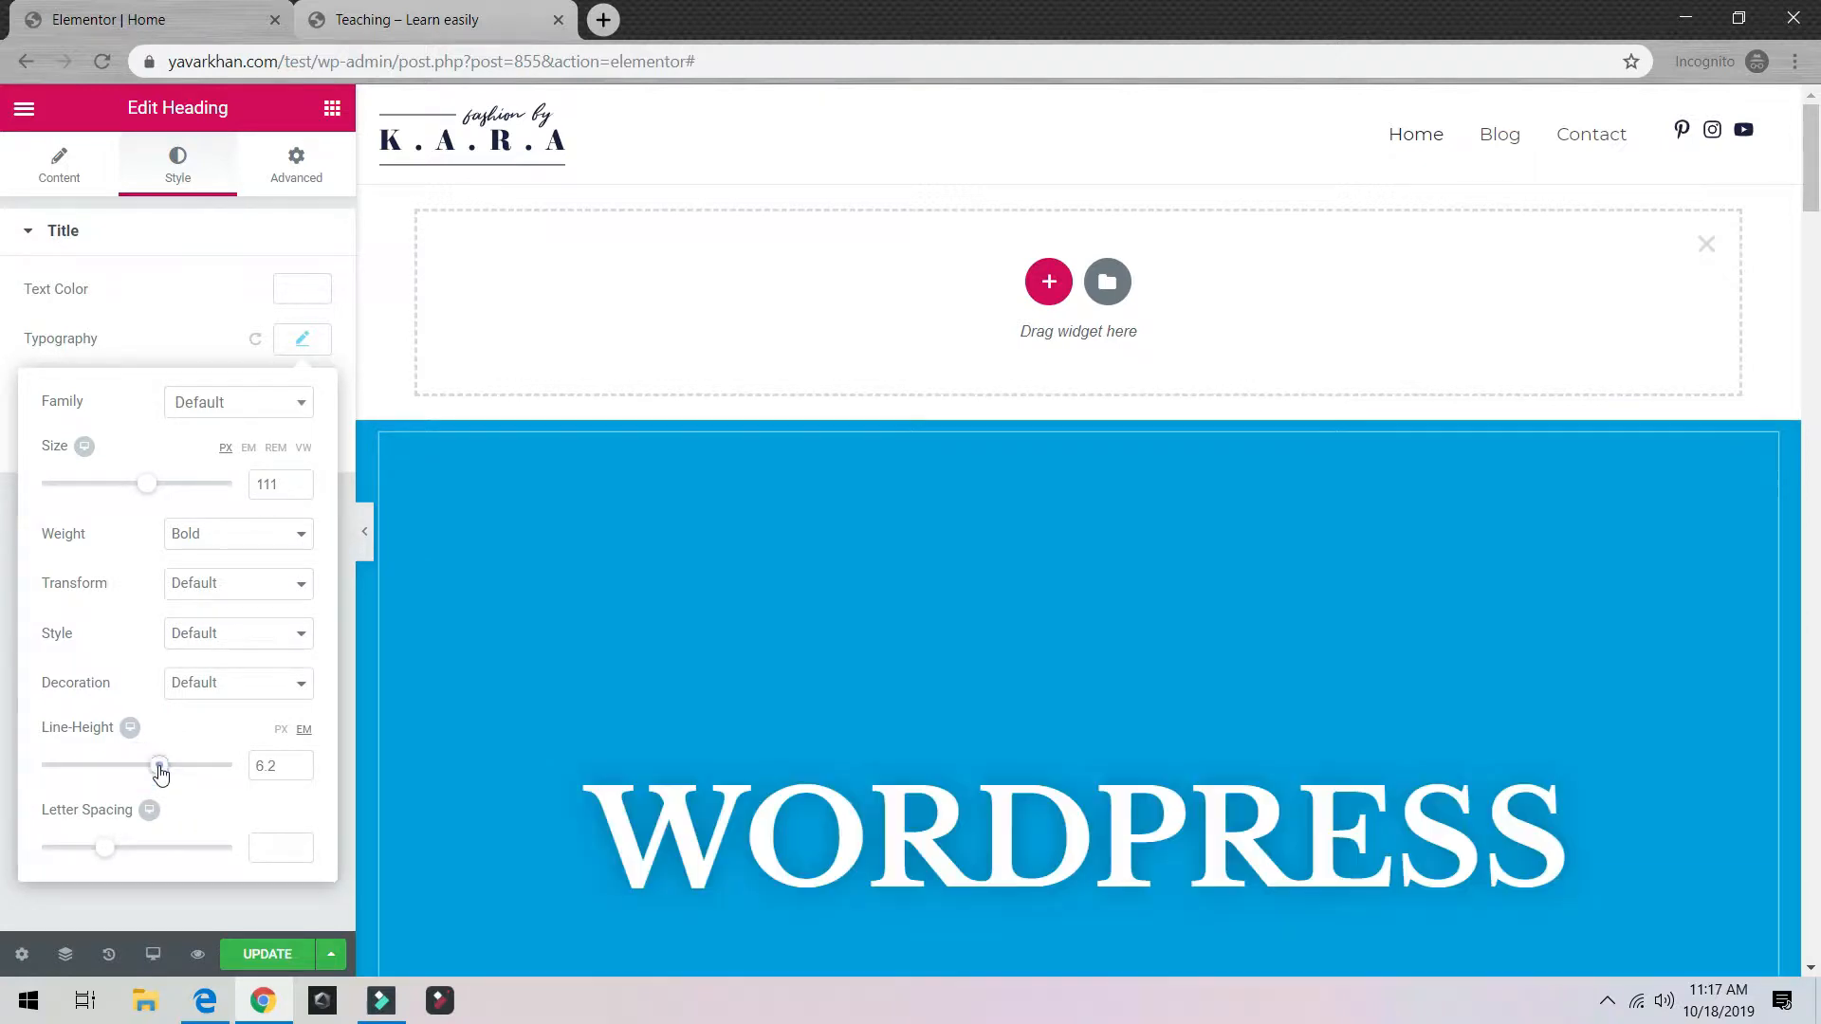
pyautogui.moveTo(158, 768); pyautogui.dragTo(15, 743)
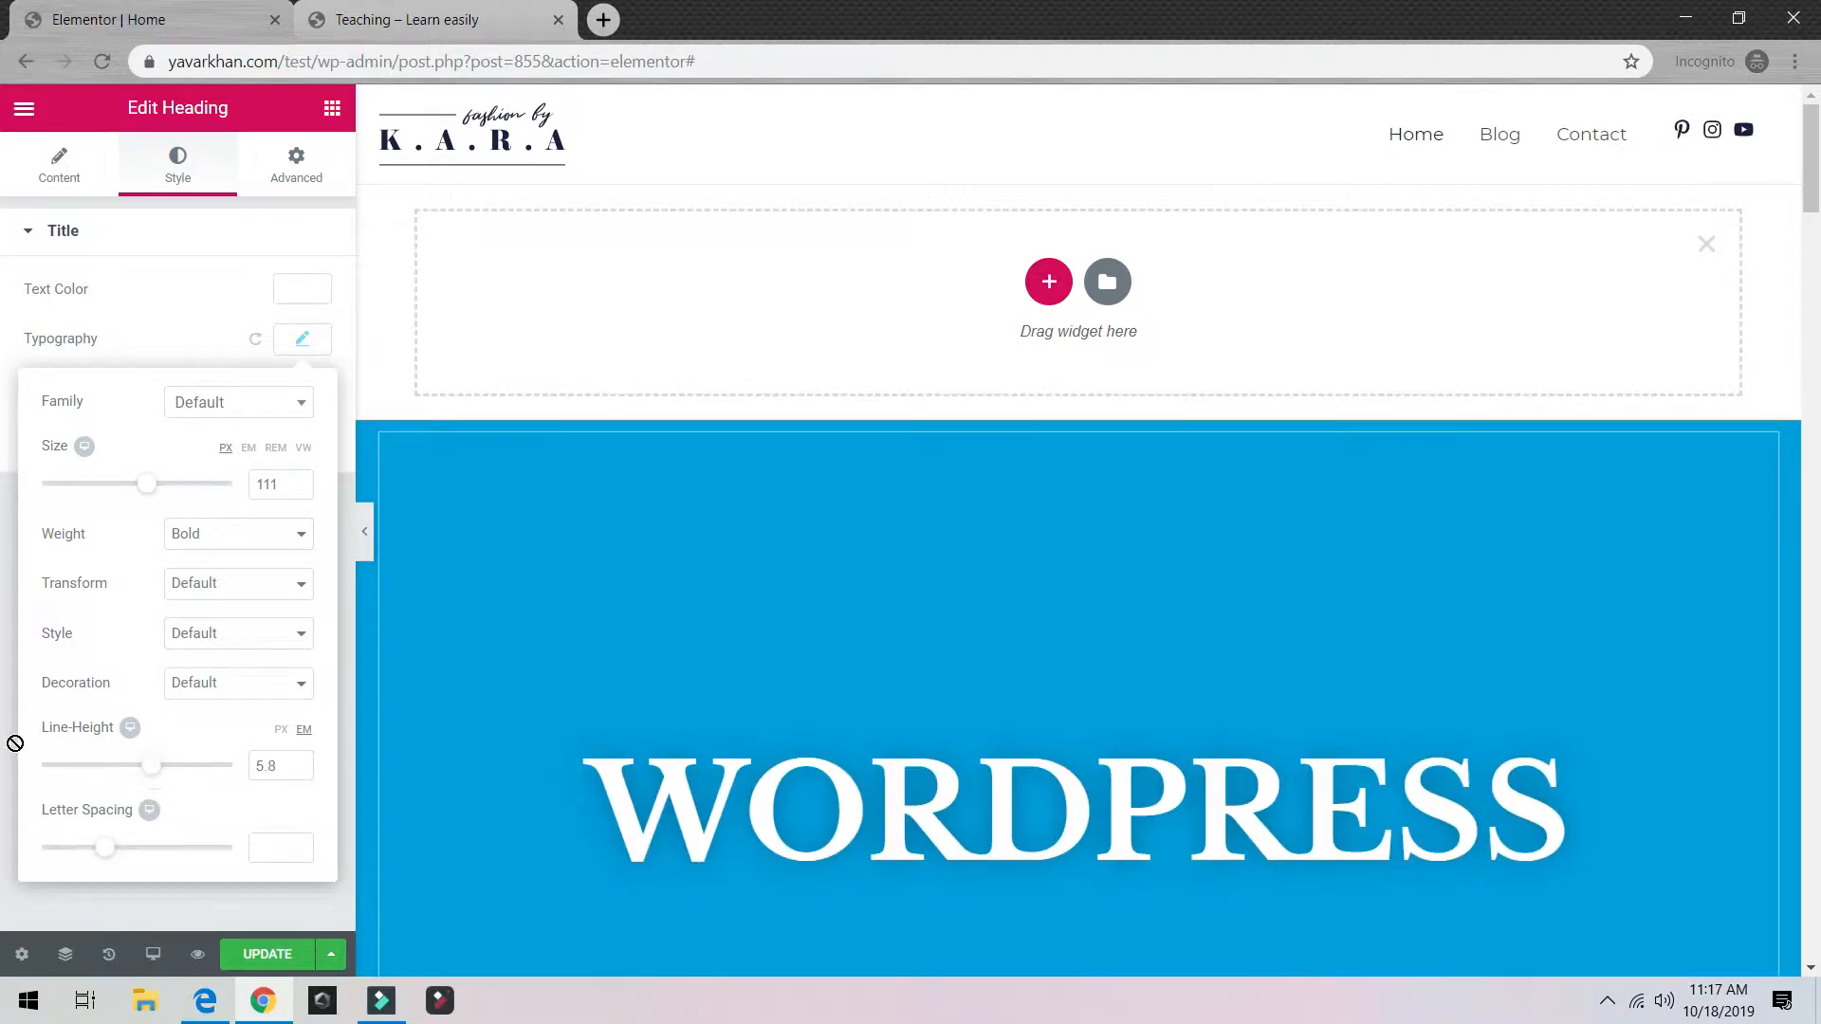
pyautogui.moveTo(157, 768); pyautogui.dragTo(65, 768)
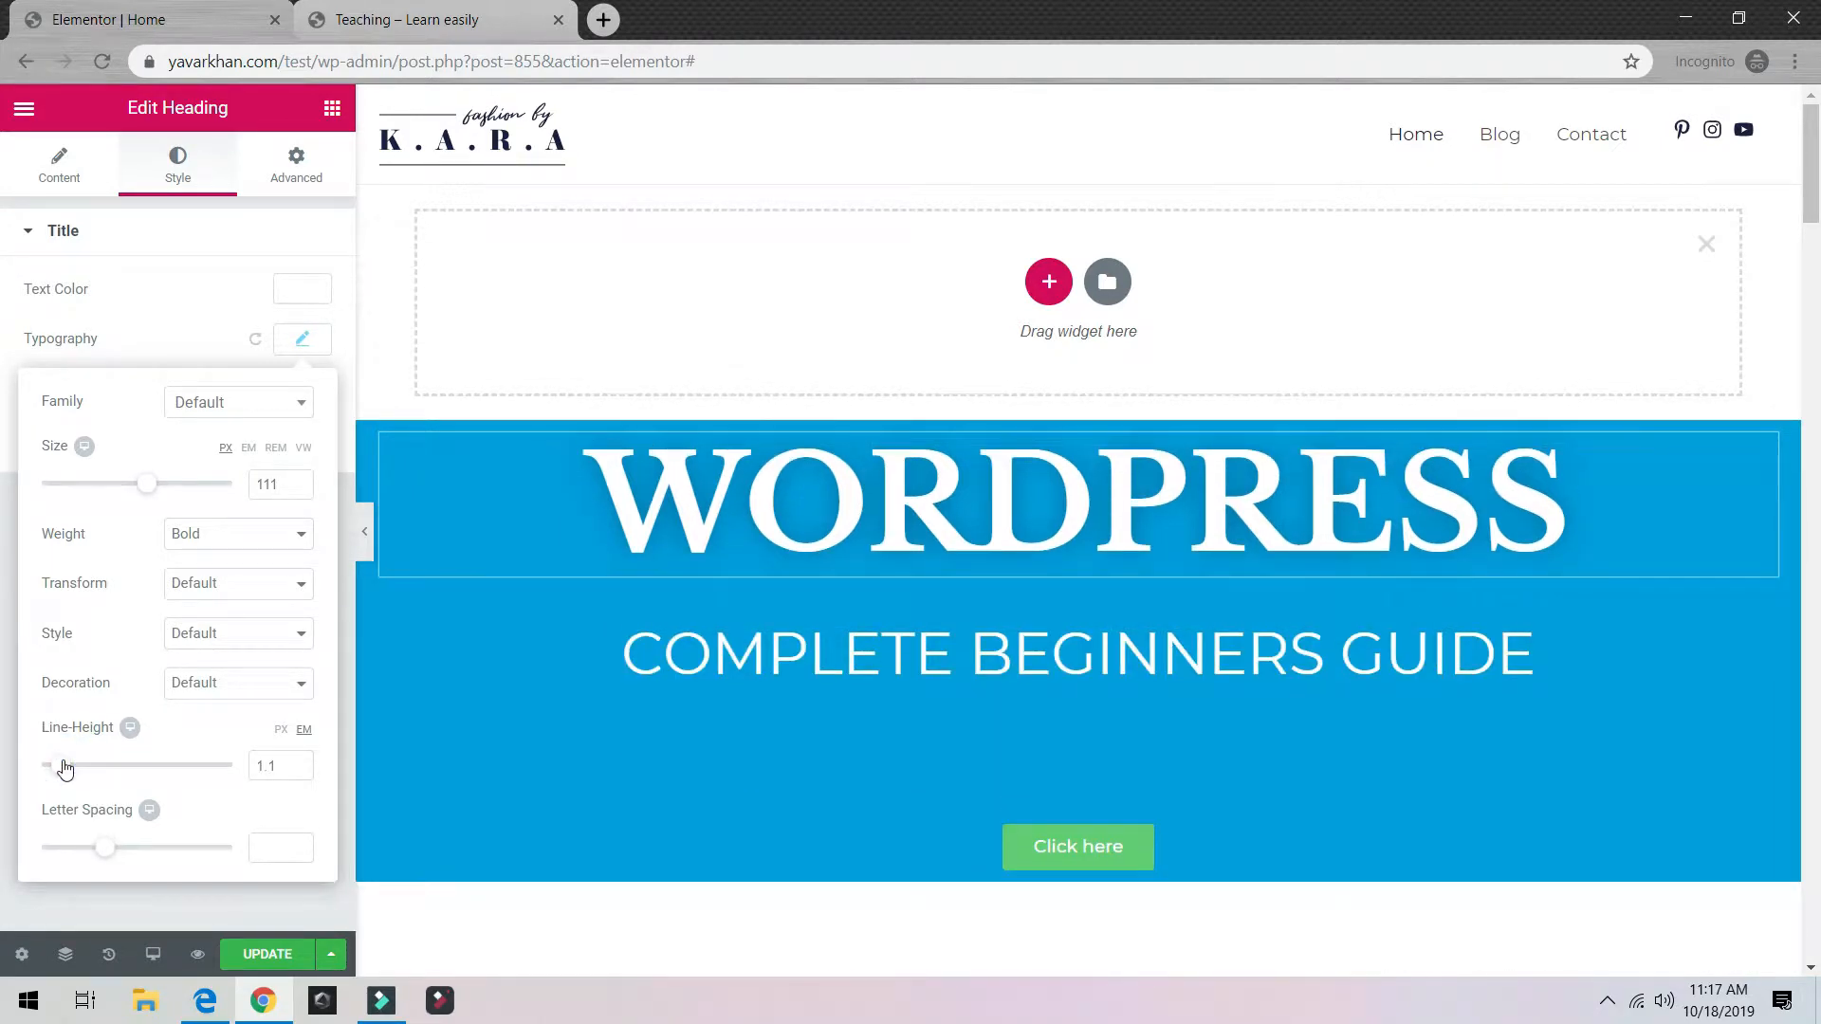
pyautogui.moveTo(111, 857); pyautogui.dragTo(88, 853)
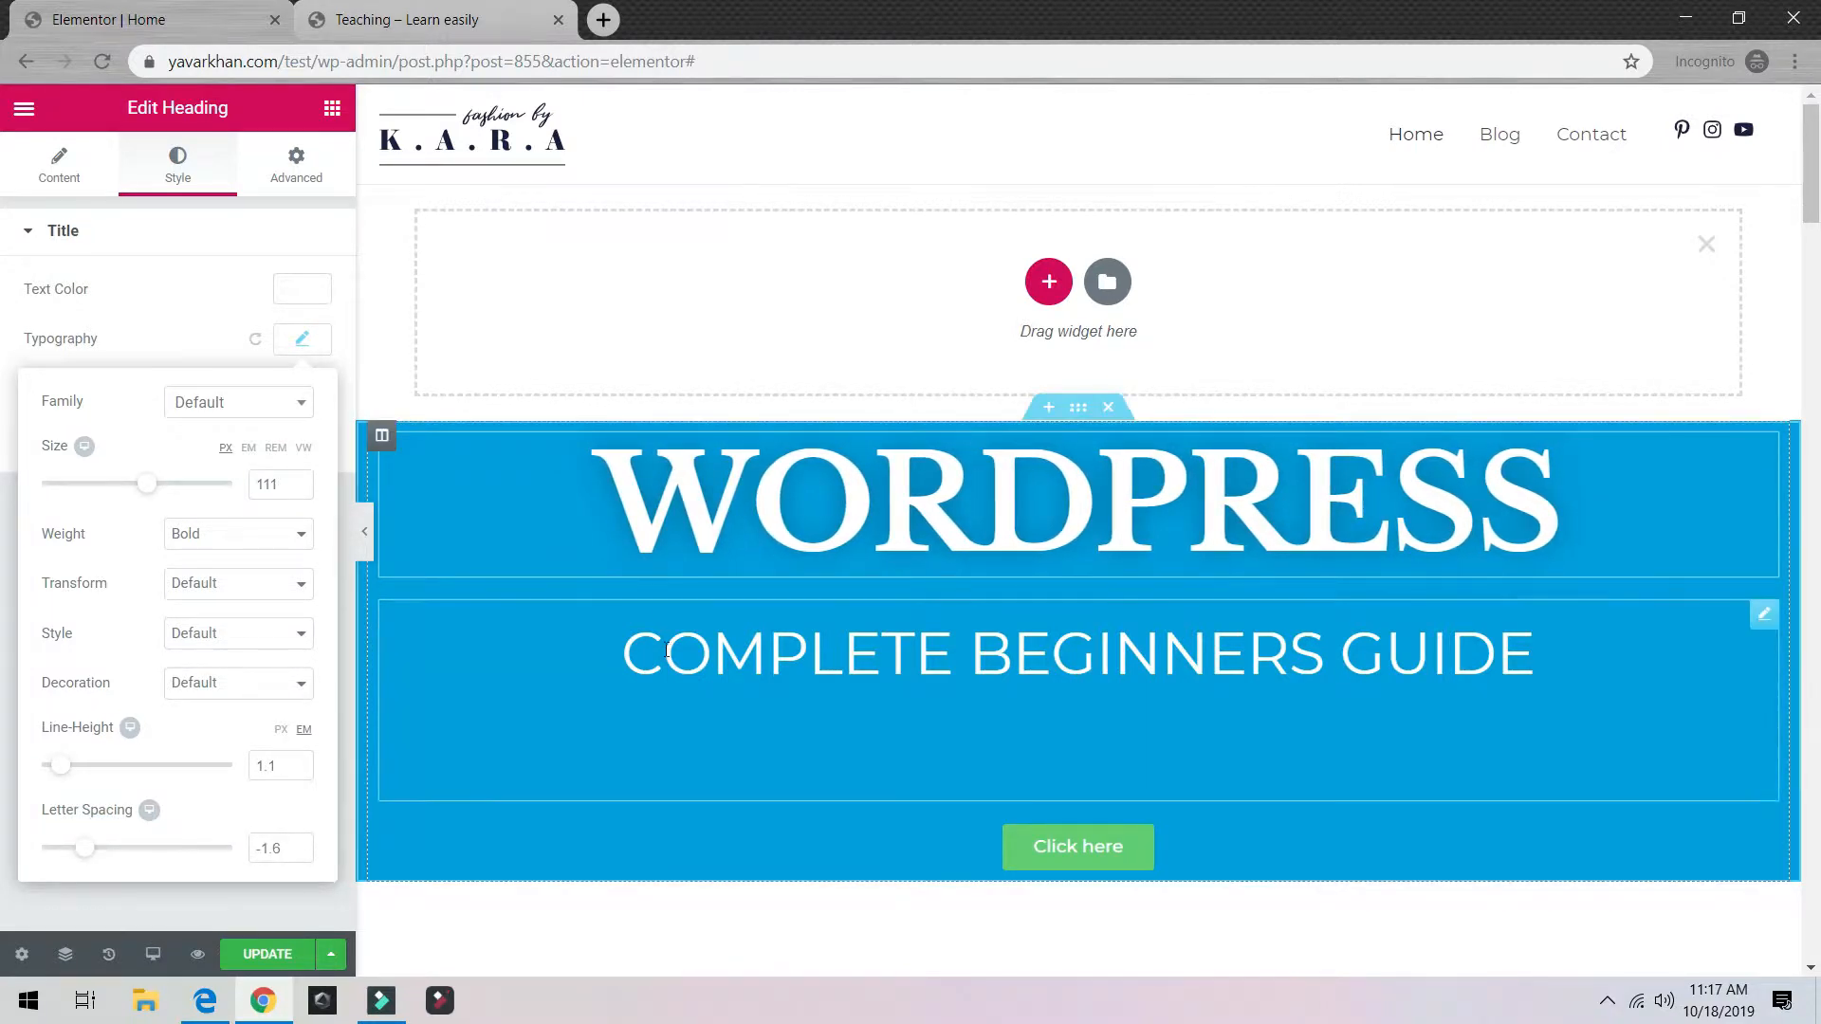
# Step: Select the COMPLETE BEGINNERS GUIDE text block and reduce its column gap
pyautogui.click(563, 654)
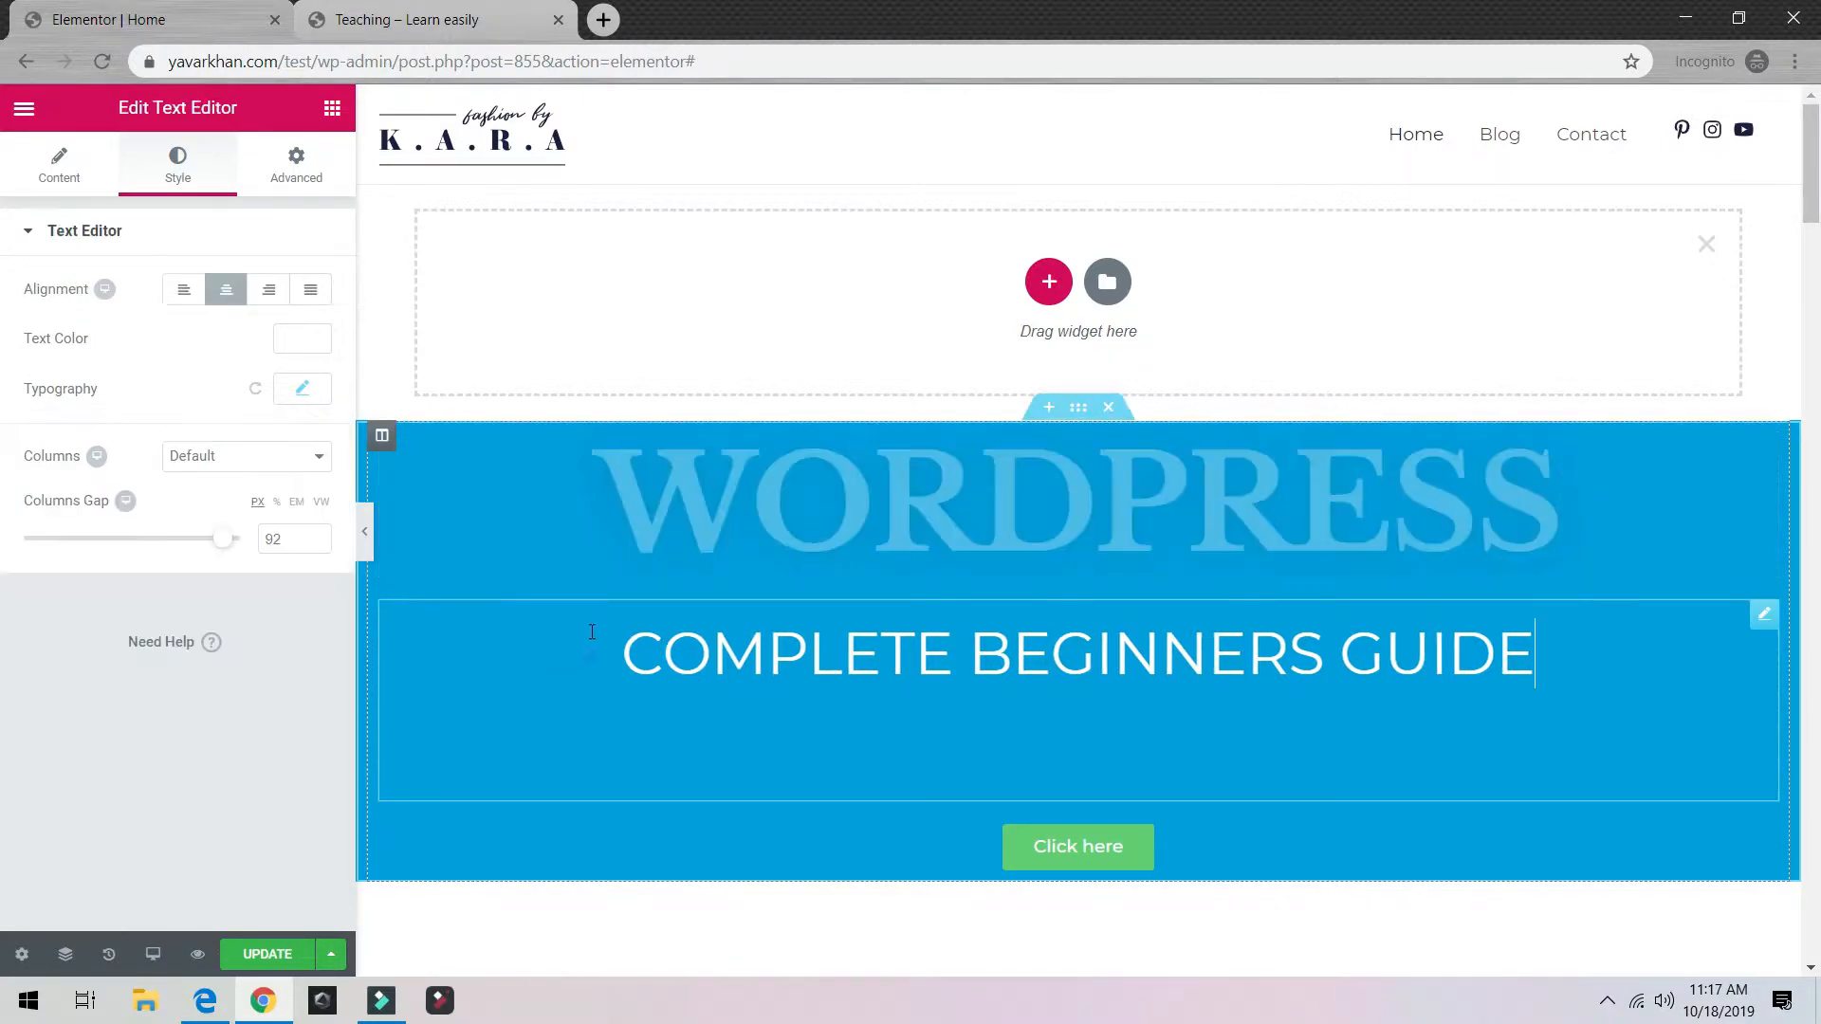
pyautogui.moveTo(222, 539); pyautogui.dragTo(59, 539)
pyautogui.moveTo(301, 544); pyautogui.dragTo(186, 530)
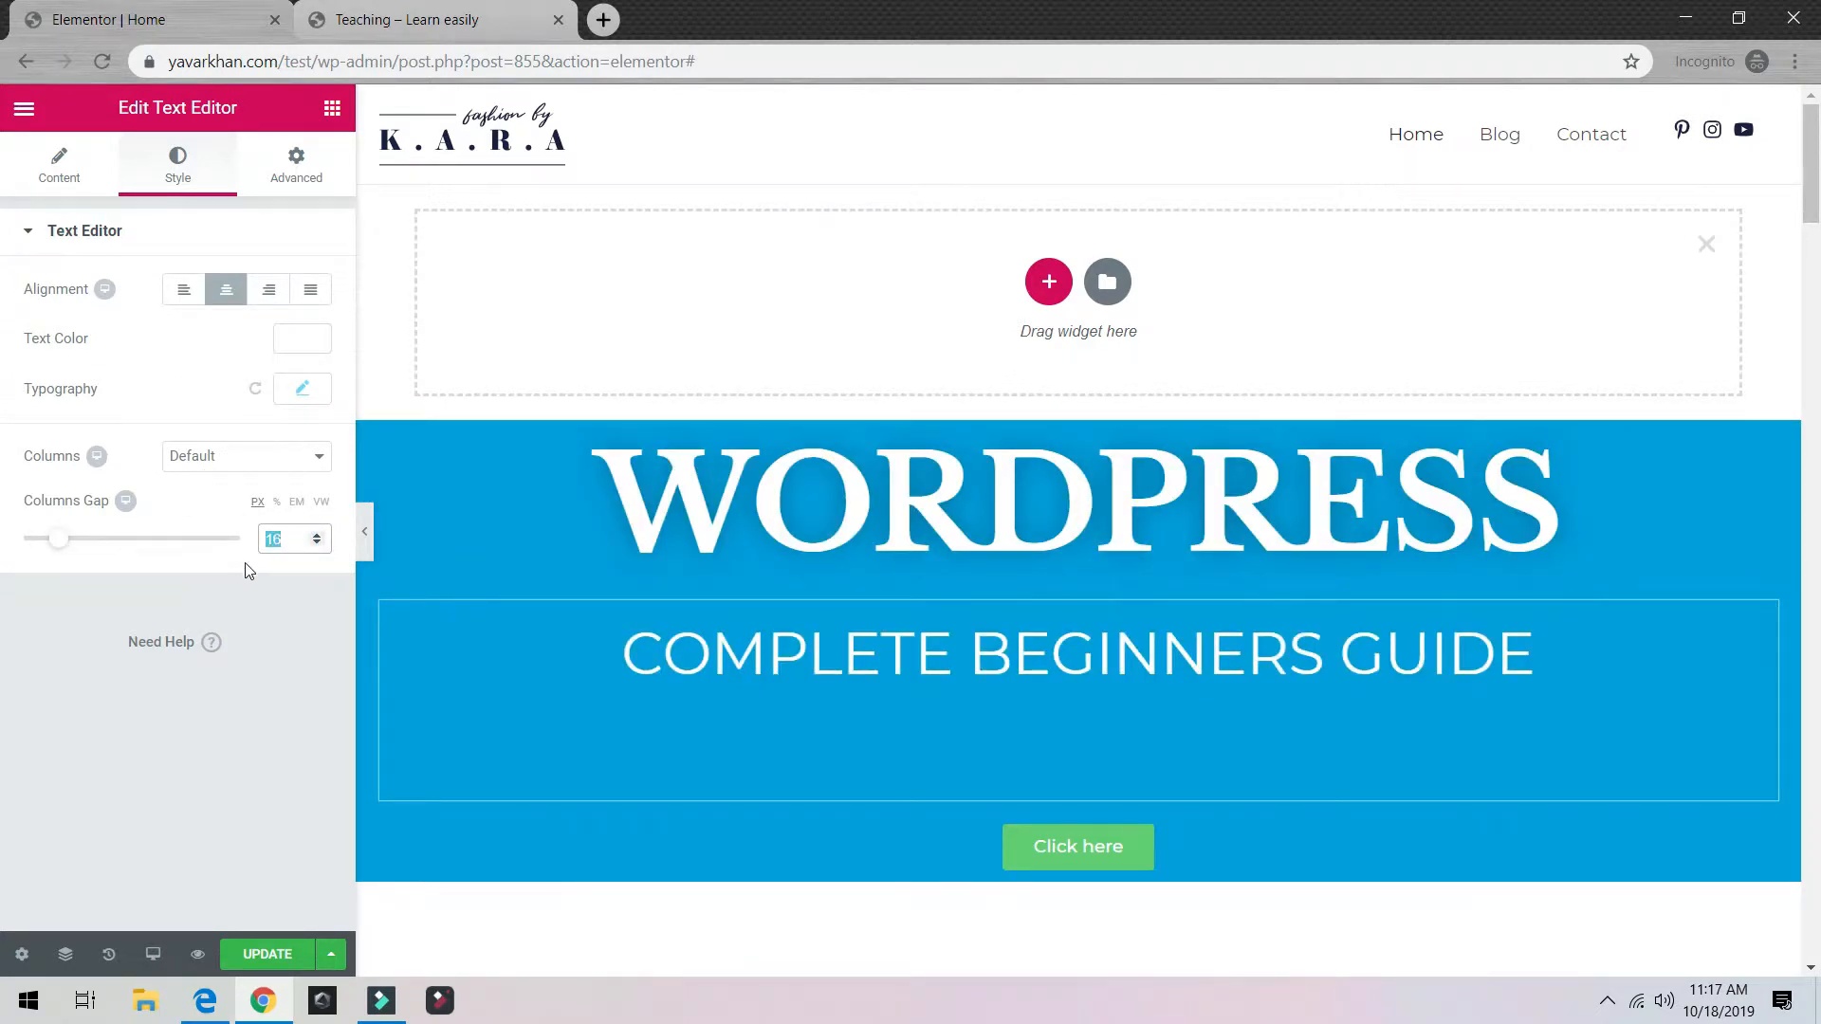
pyautogui.click(100, 698)
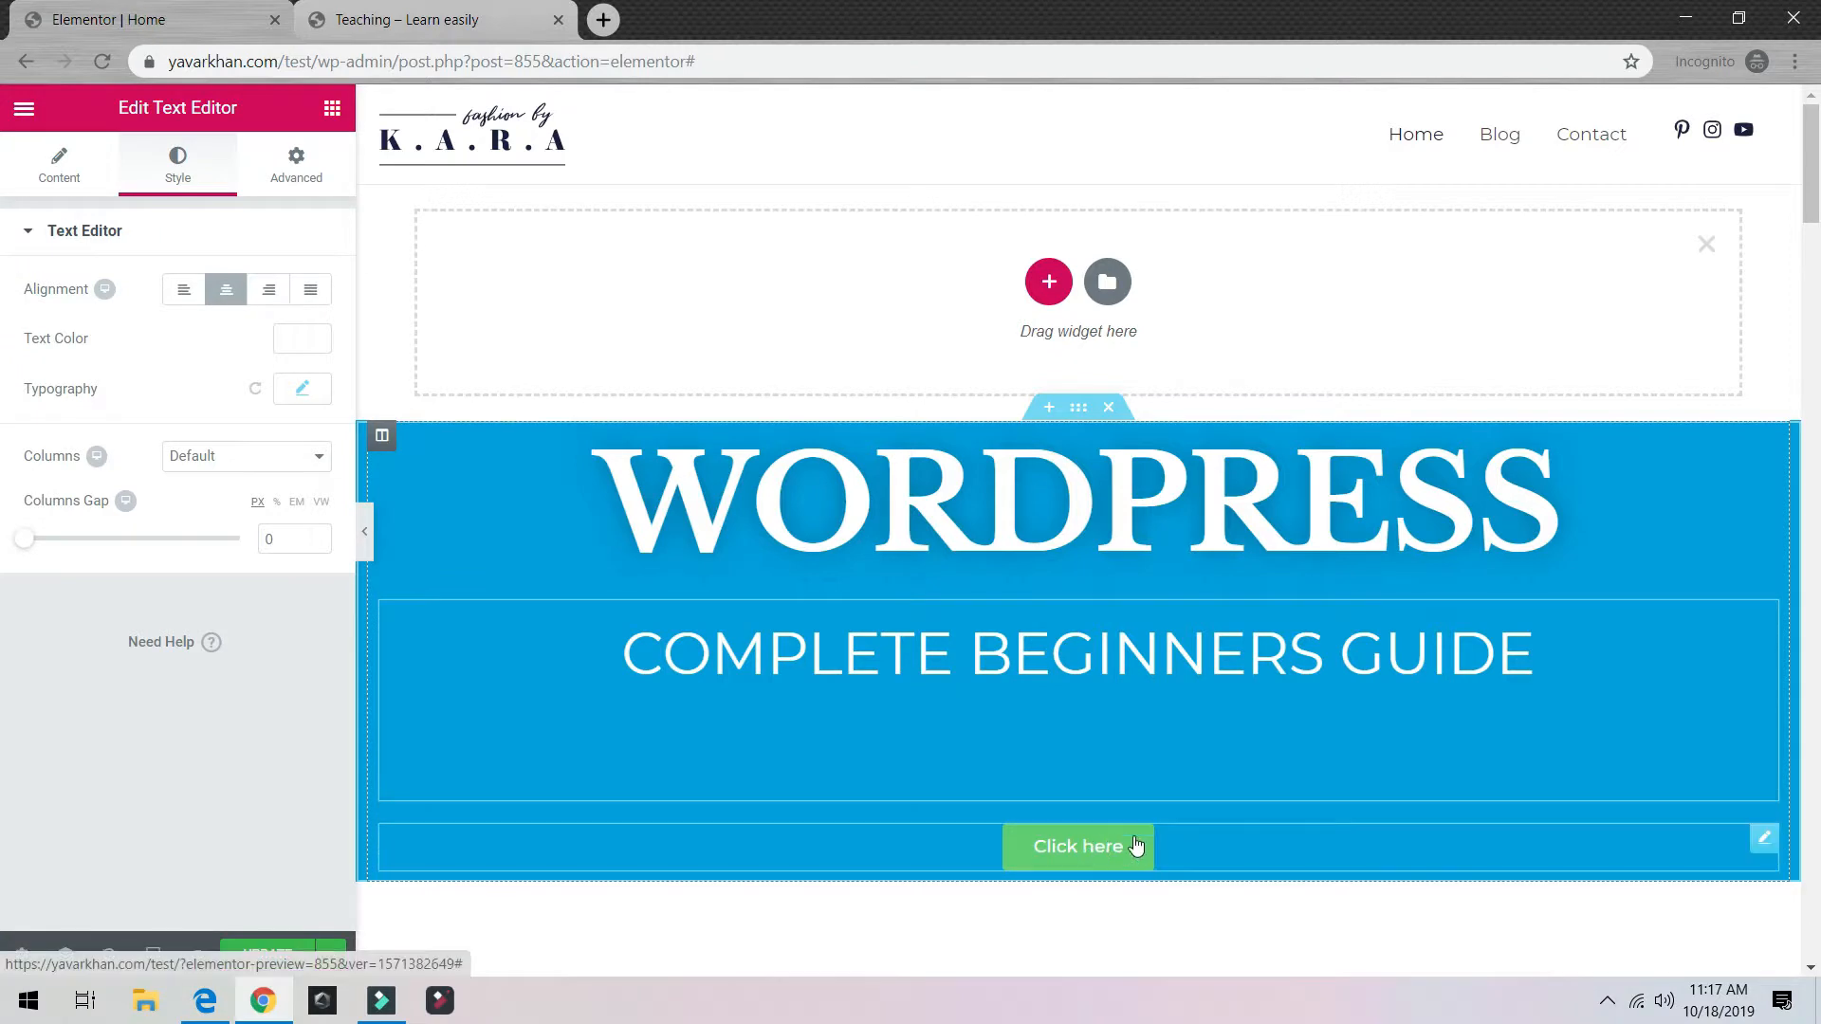
# Step: Set the subtitle text block's padding to -7 on its Advanced tab
pyautogui.click(1091, 846)
pyautogui.click(983, 739)
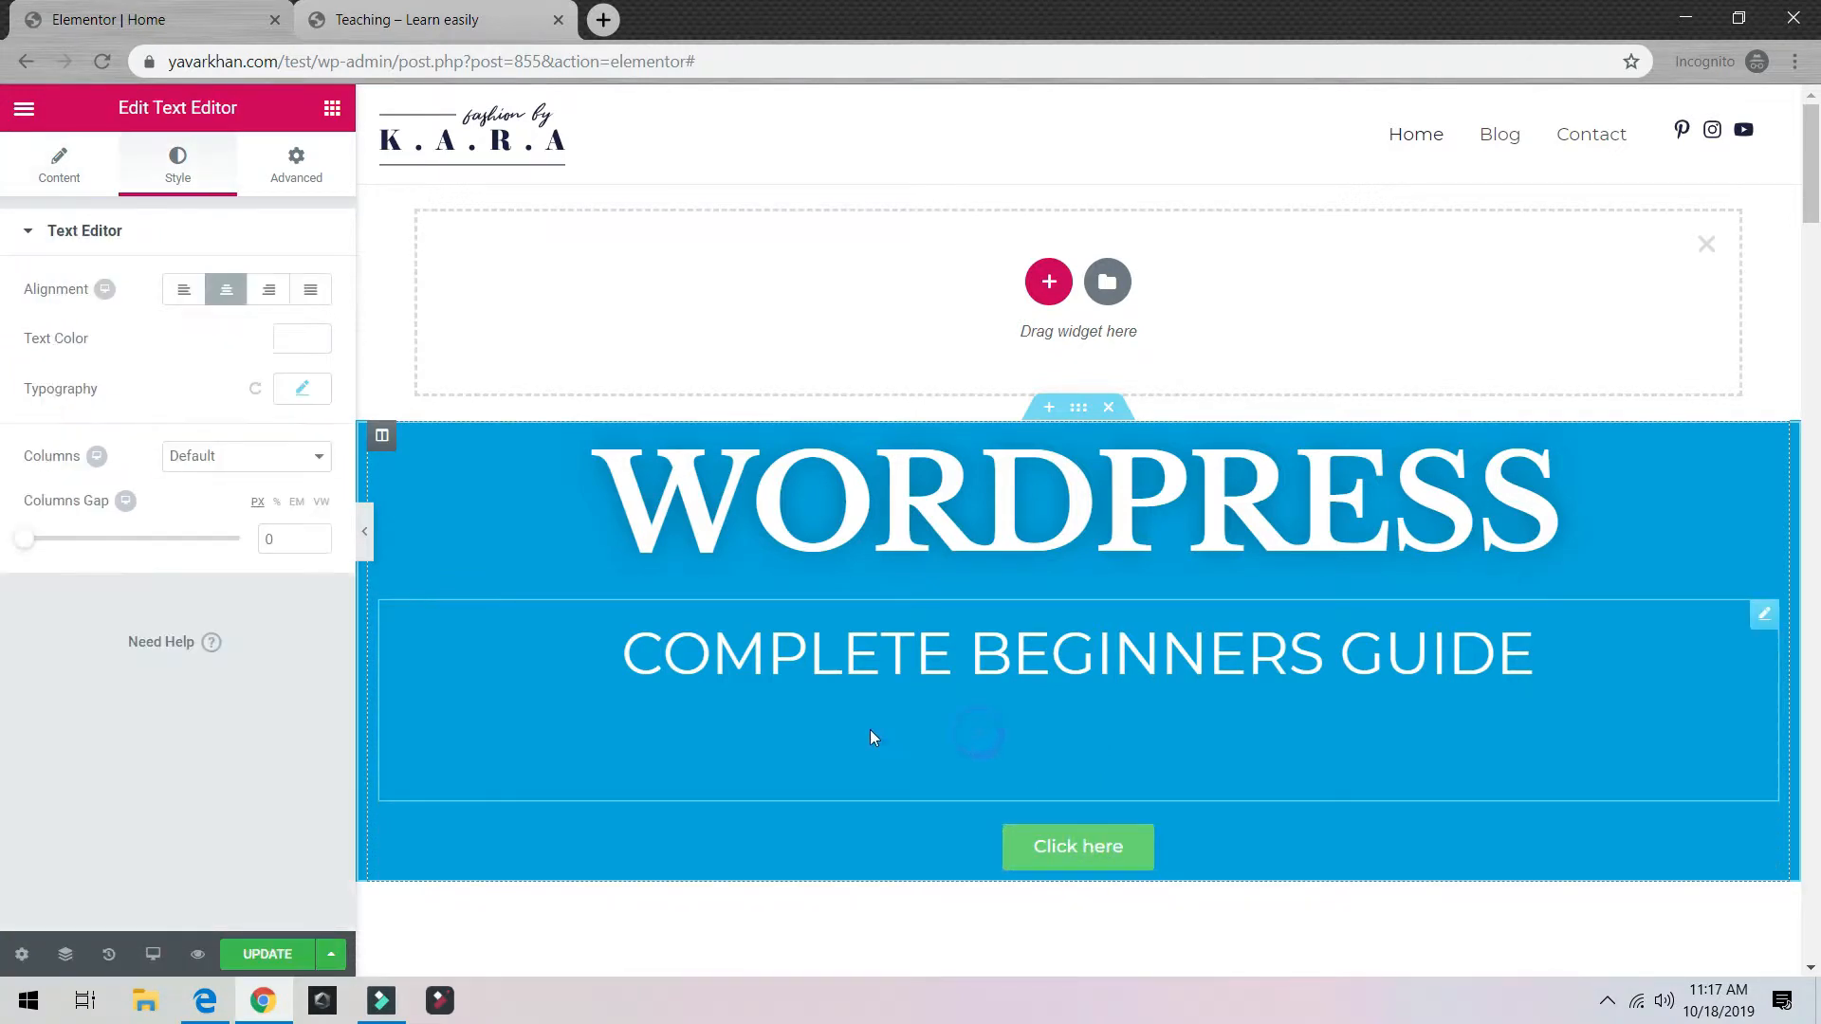
pyautogui.click(298, 161)
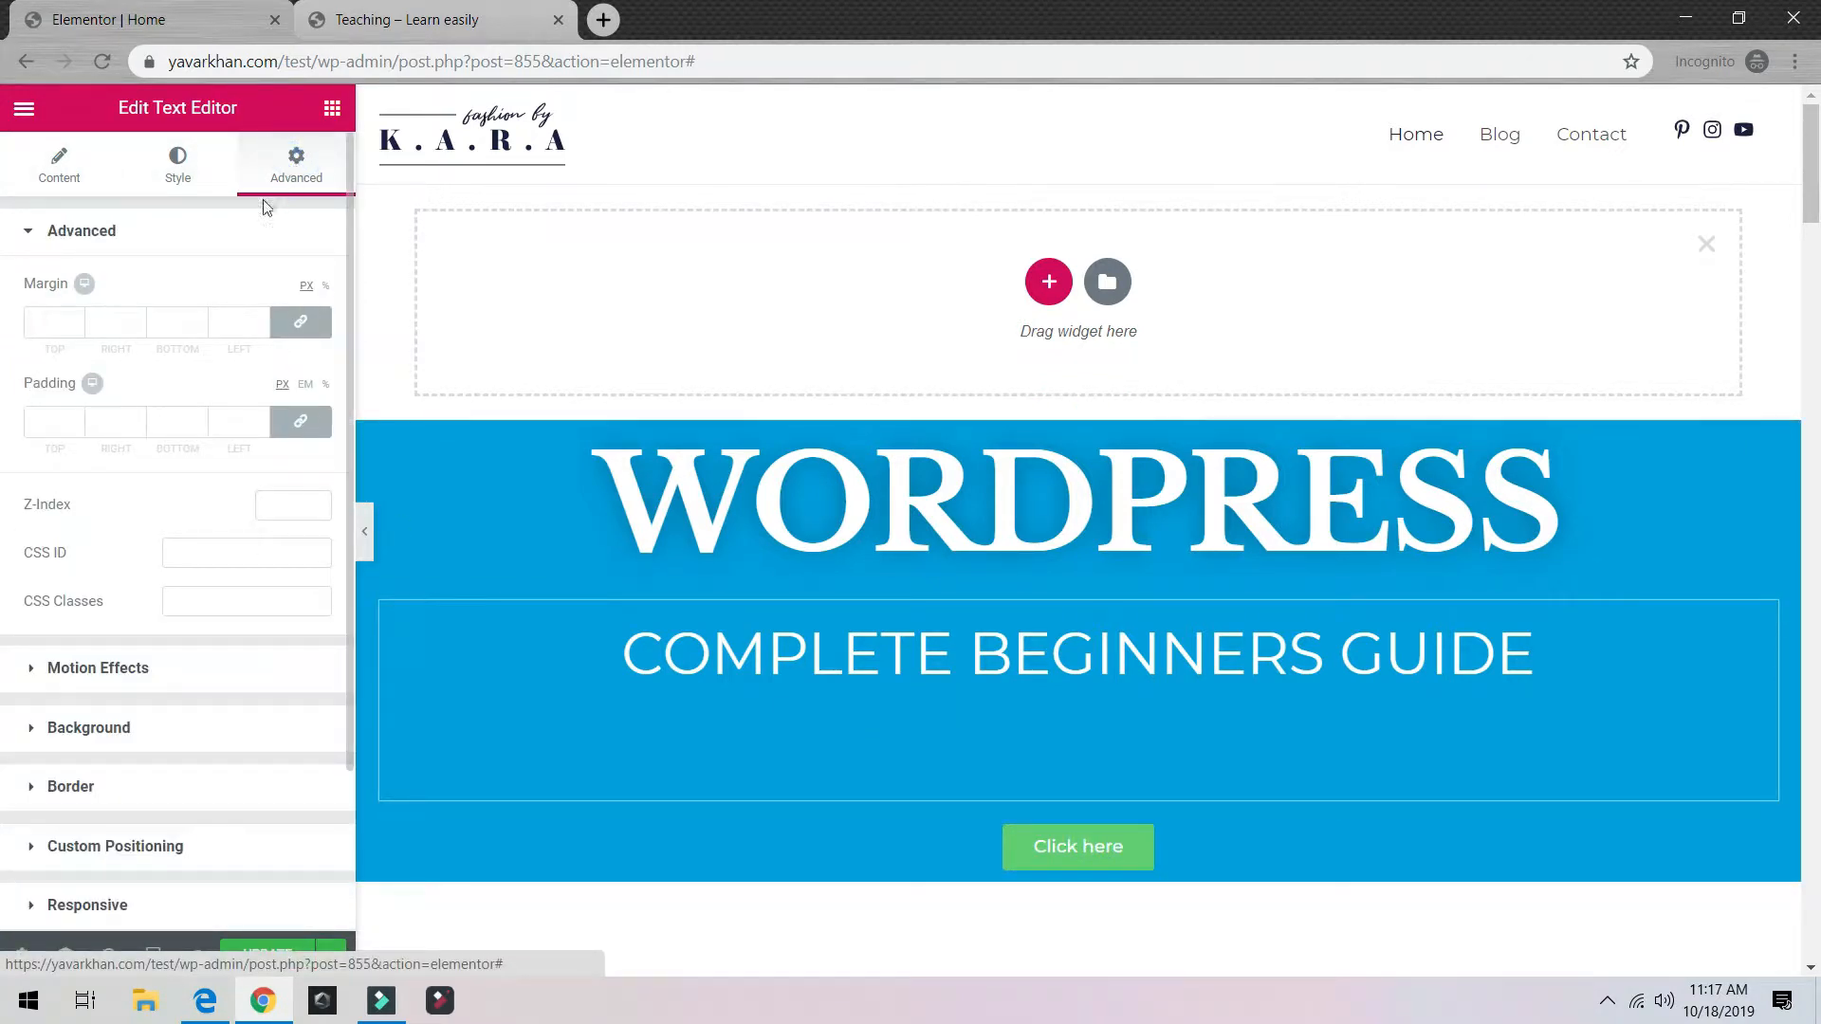
pyautogui.click(74, 419)
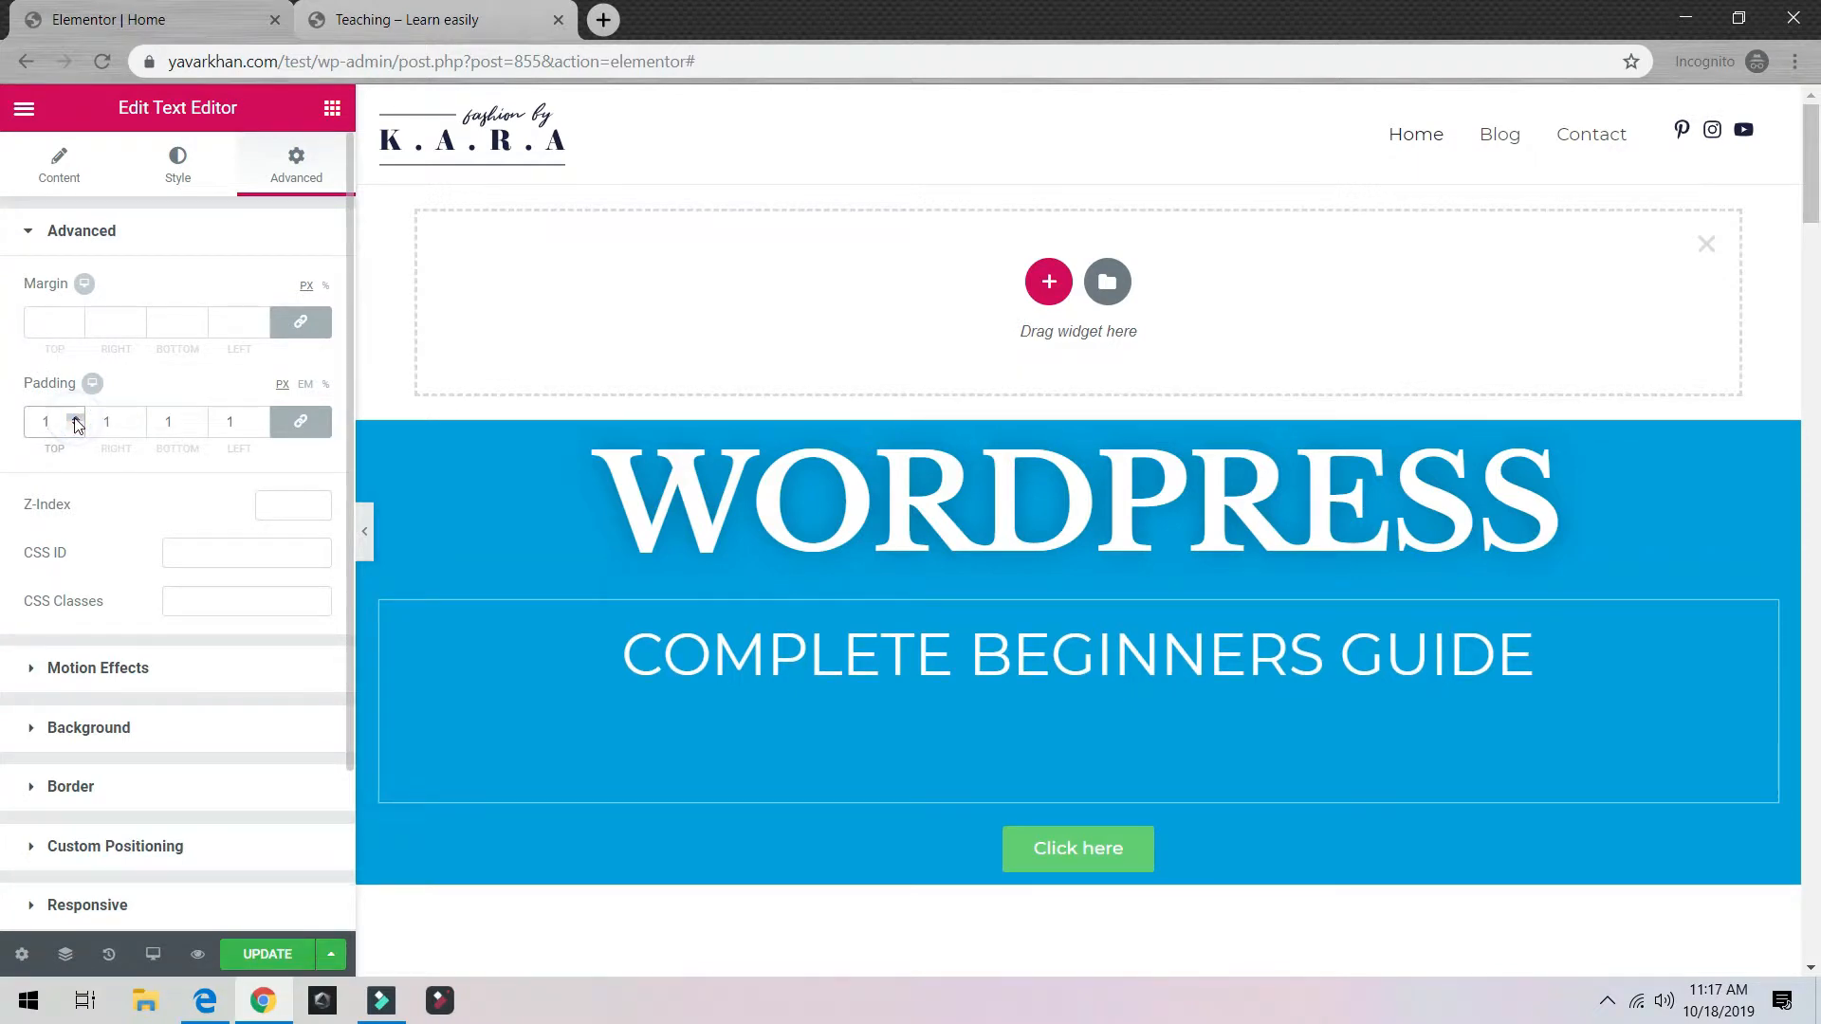
pyautogui.click(75, 420)
pyautogui.click(76, 426)
pyautogui.click(76, 427)
pyautogui.click(76, 427)
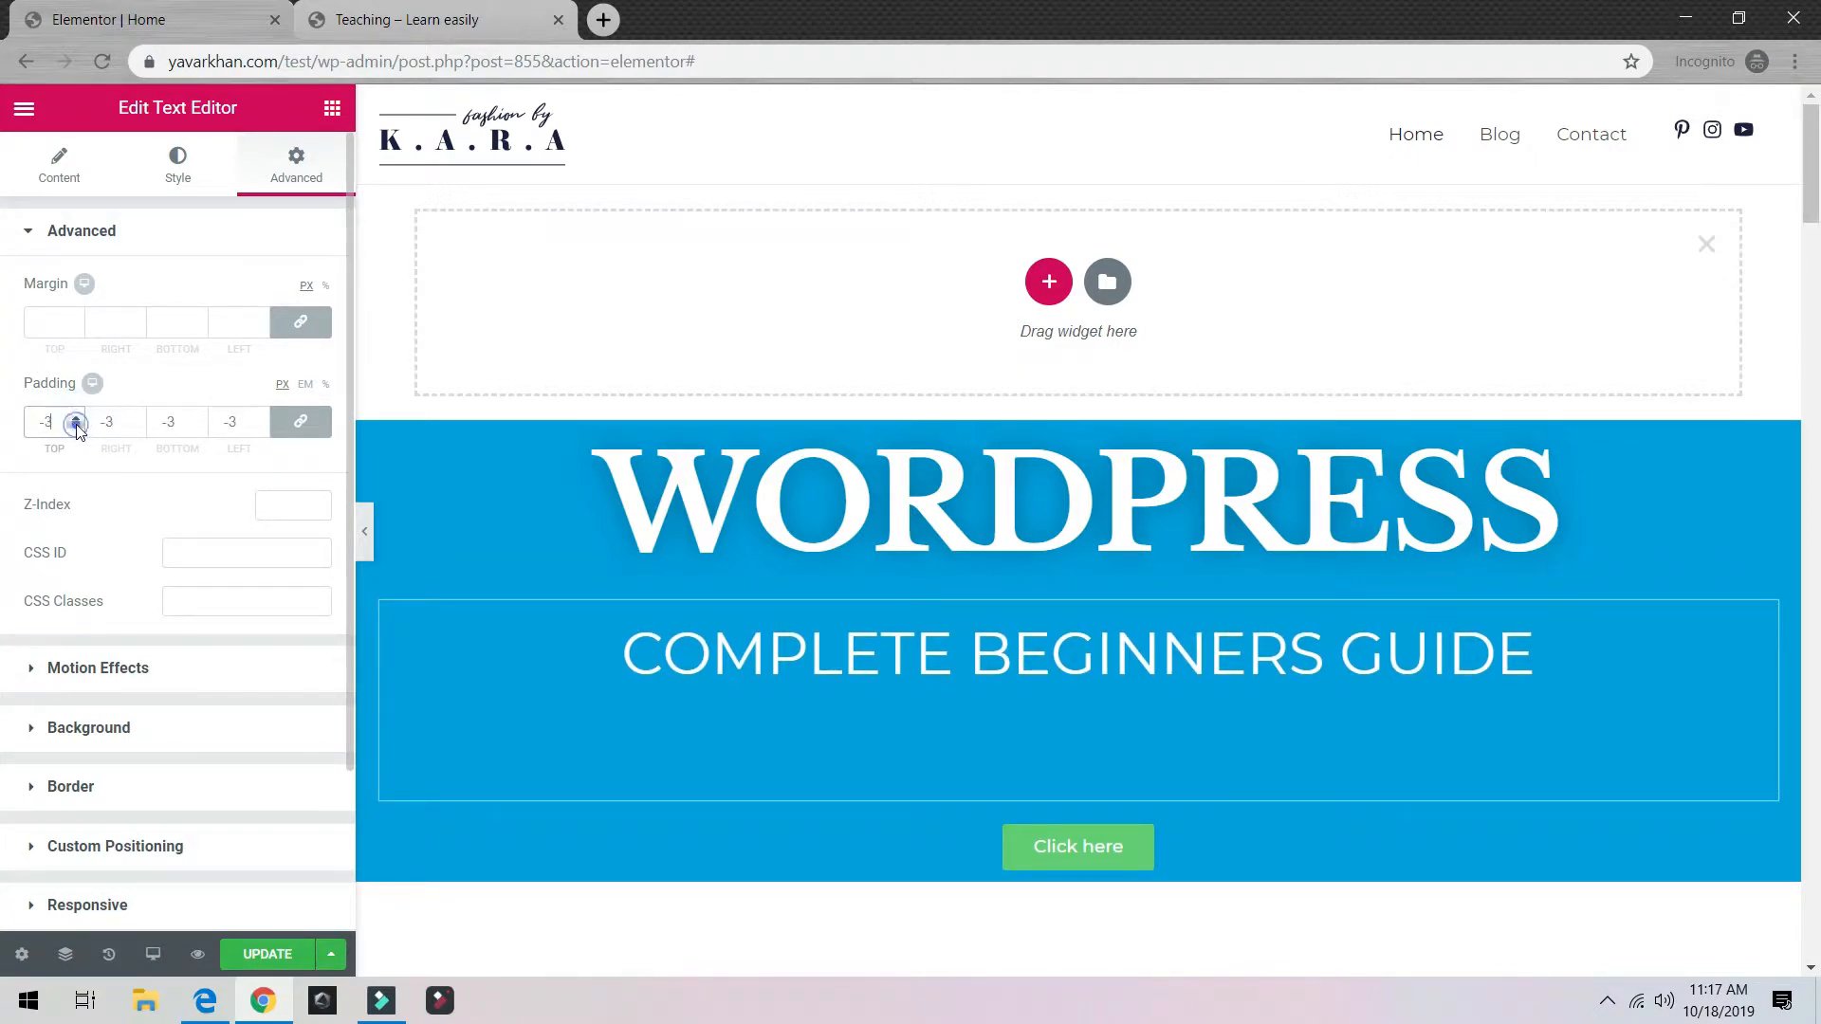
pyautogui.click(76, 428)
pyautogui.click(76, 428)
# Step: Lower the subtitle's margin to -38 to pull it up under the heading, then select the Click here button
pyautogui.click(74, 329)
pyautogui.click(75, 330)
pyautogui.click(75, 329)
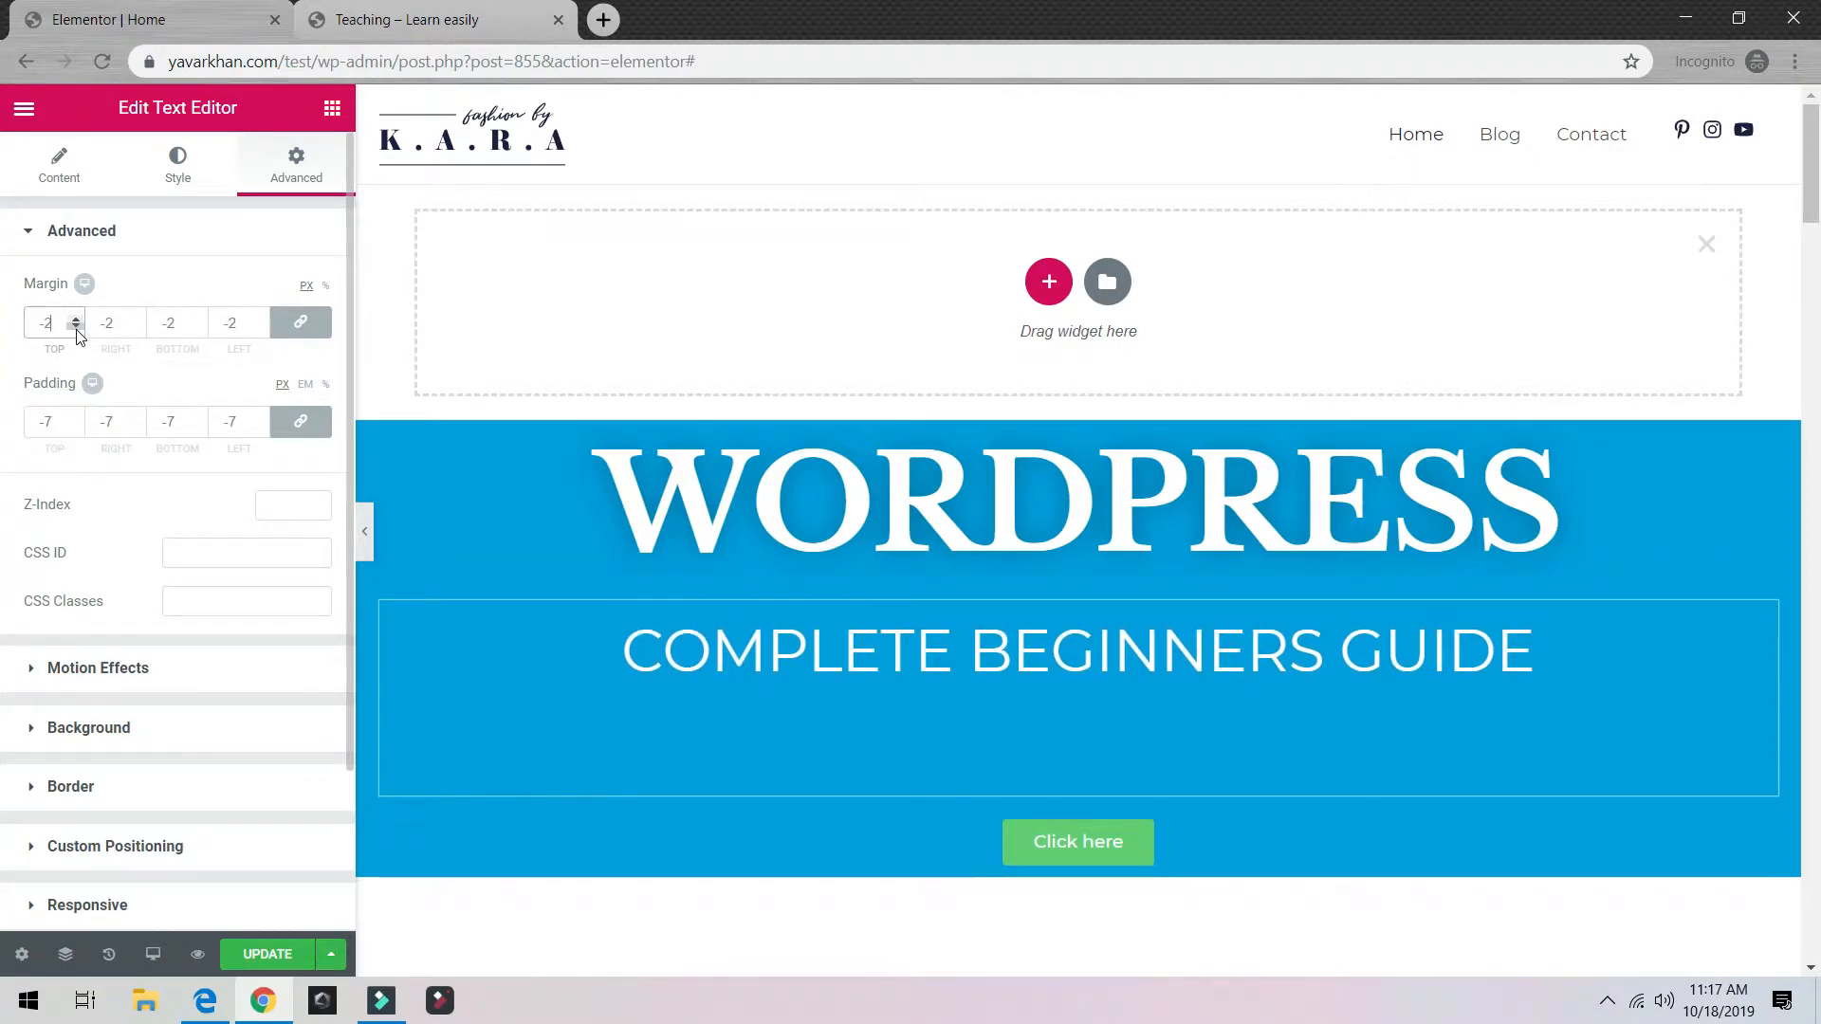
pyautogui.click(75, 329)
pyautogui.click(75, 330)
pyautogui.click(75, 329)
pyautogui.click(75, 329)
pyautogui.click(75, 329)
pyautogui.click(75, 329)
pyautogui.click(75, 329)
pyautogui.click(75, 329)
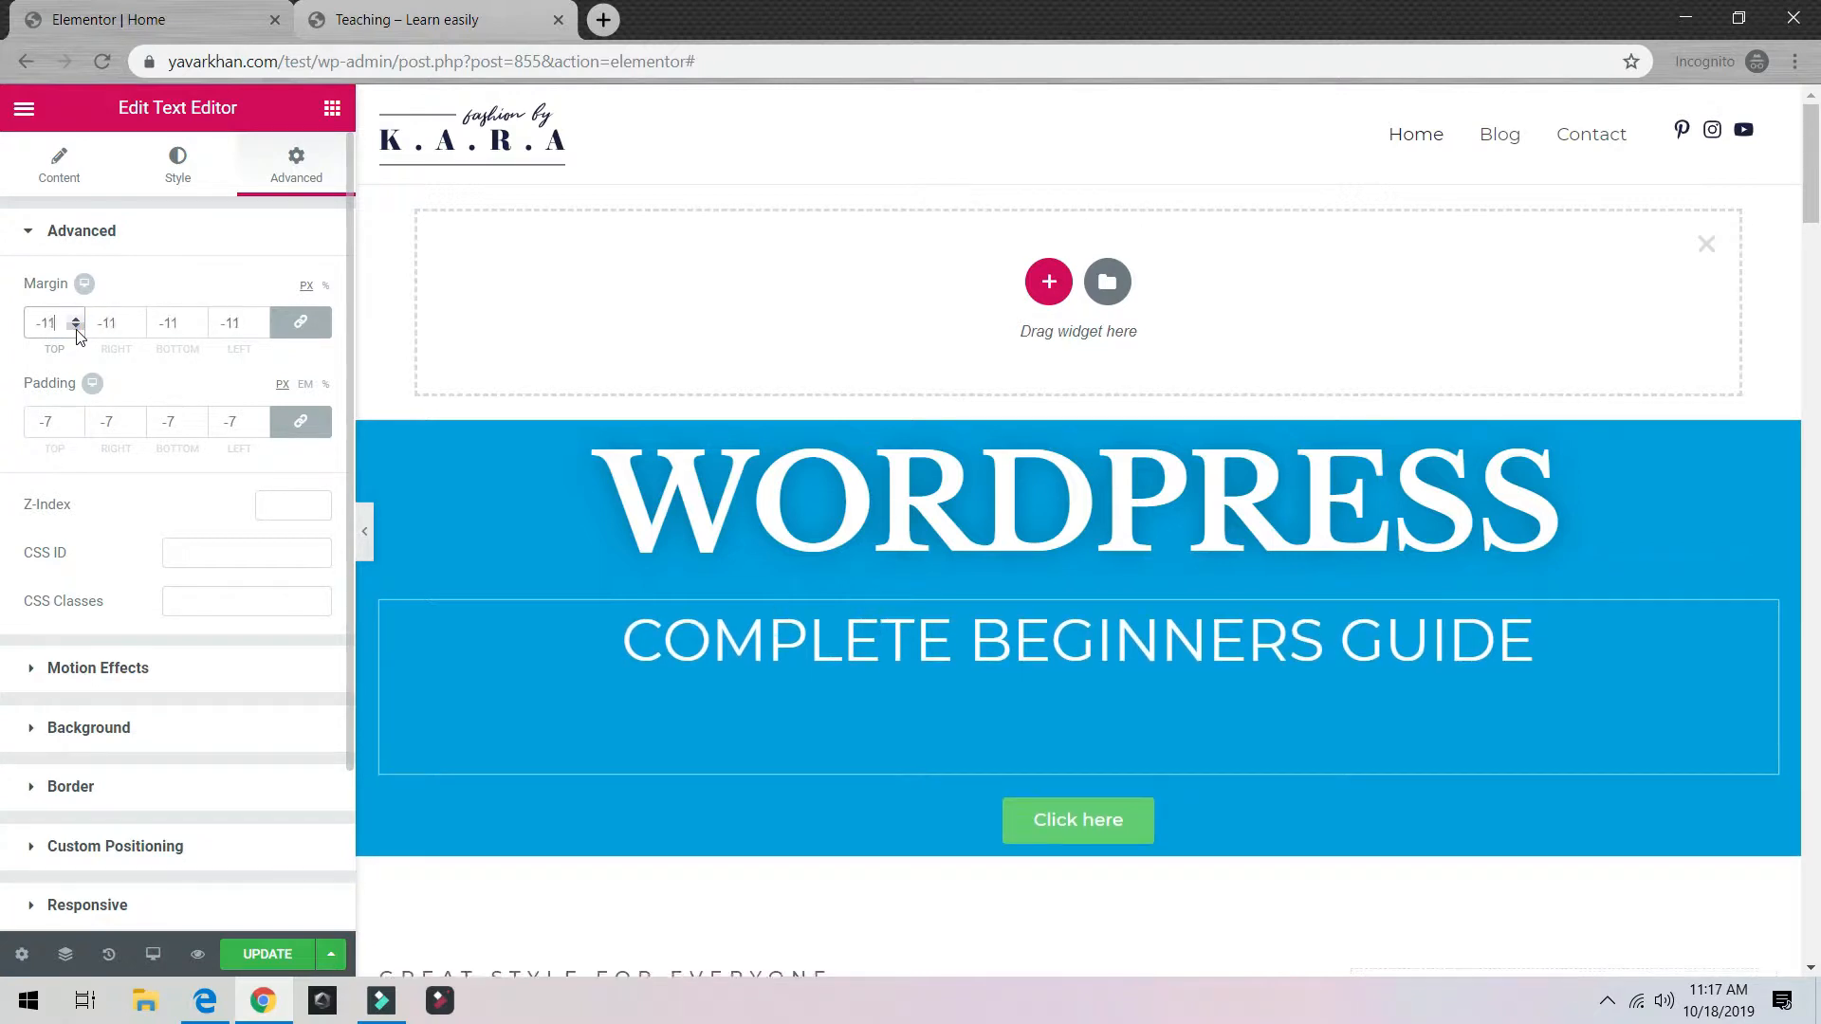
pyautogui.click(75, 329)
pyautogui.doubleClick(75, 329)
pyautogui.click(75, 329)
pyautogui.click(75, 329)
pyautogui.click(75, 329)
pyautogui.click(75, 329)
pyautogui.click(75, 329)
pyautogui.click(75, 330)
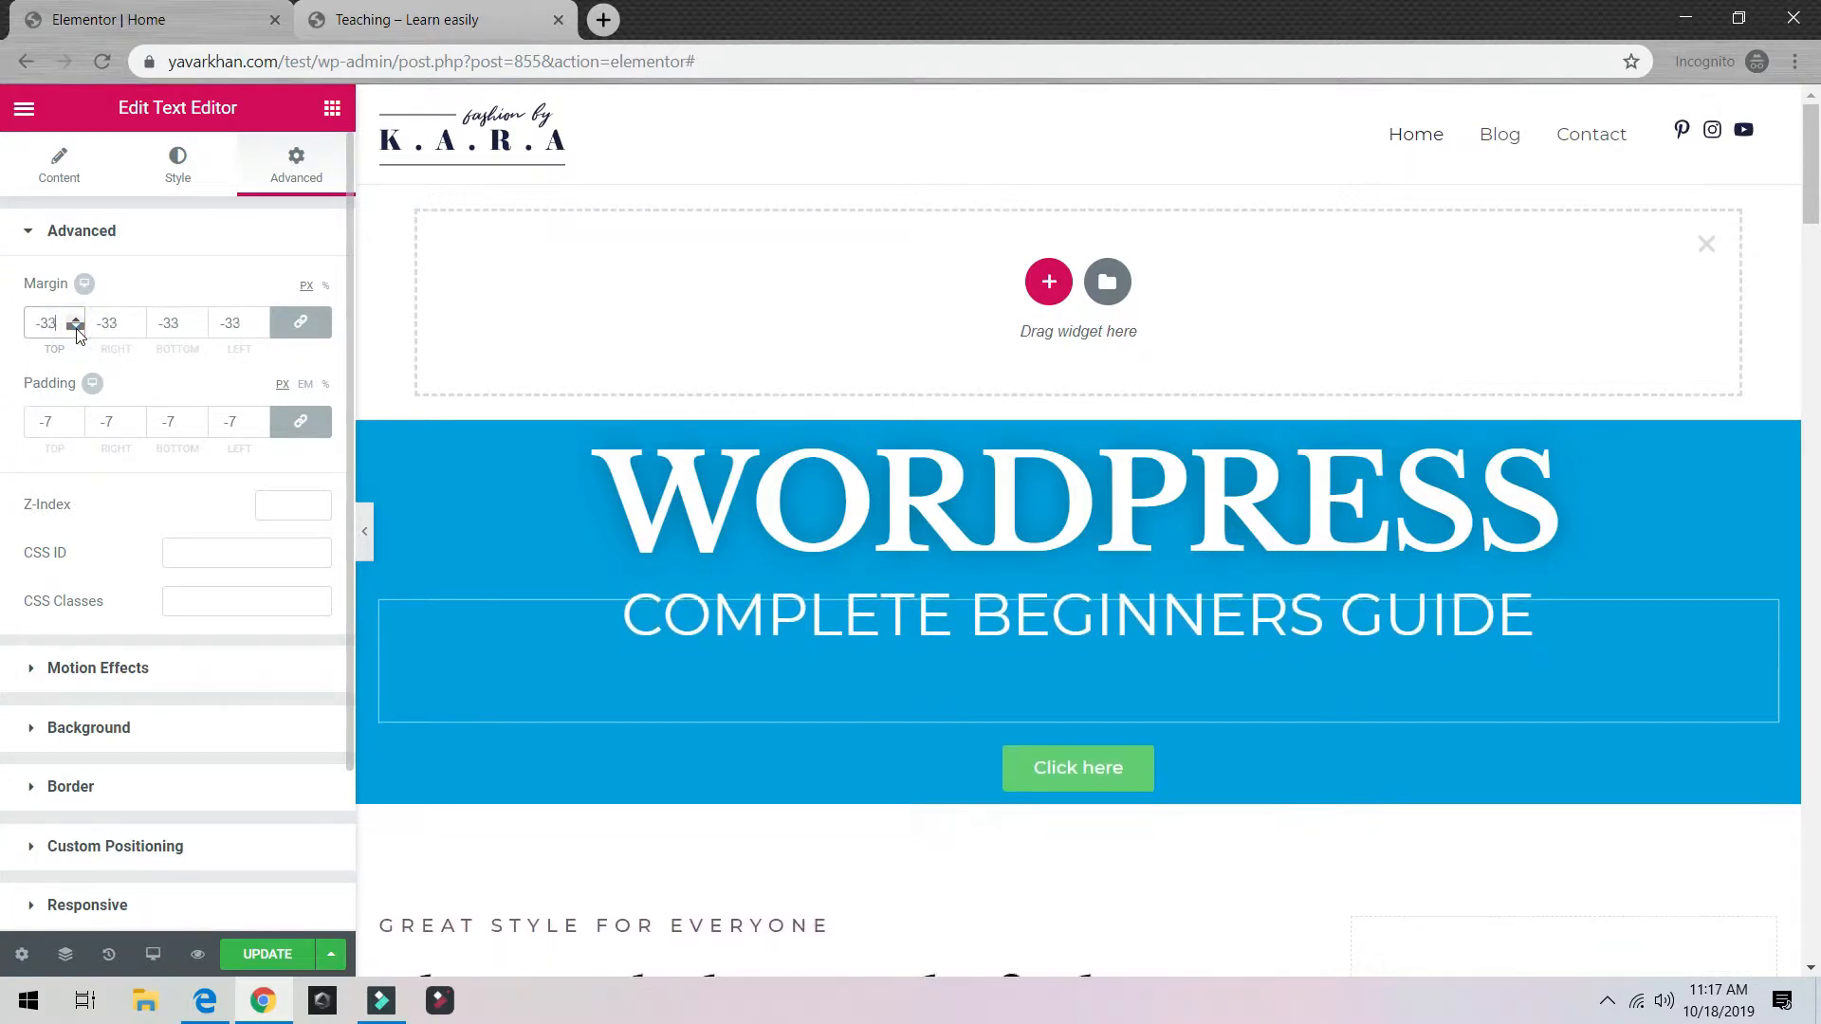
pyautogui.click(75, 329)
pyautogui.click(75, 329)
pyautogui.click(75, 323)
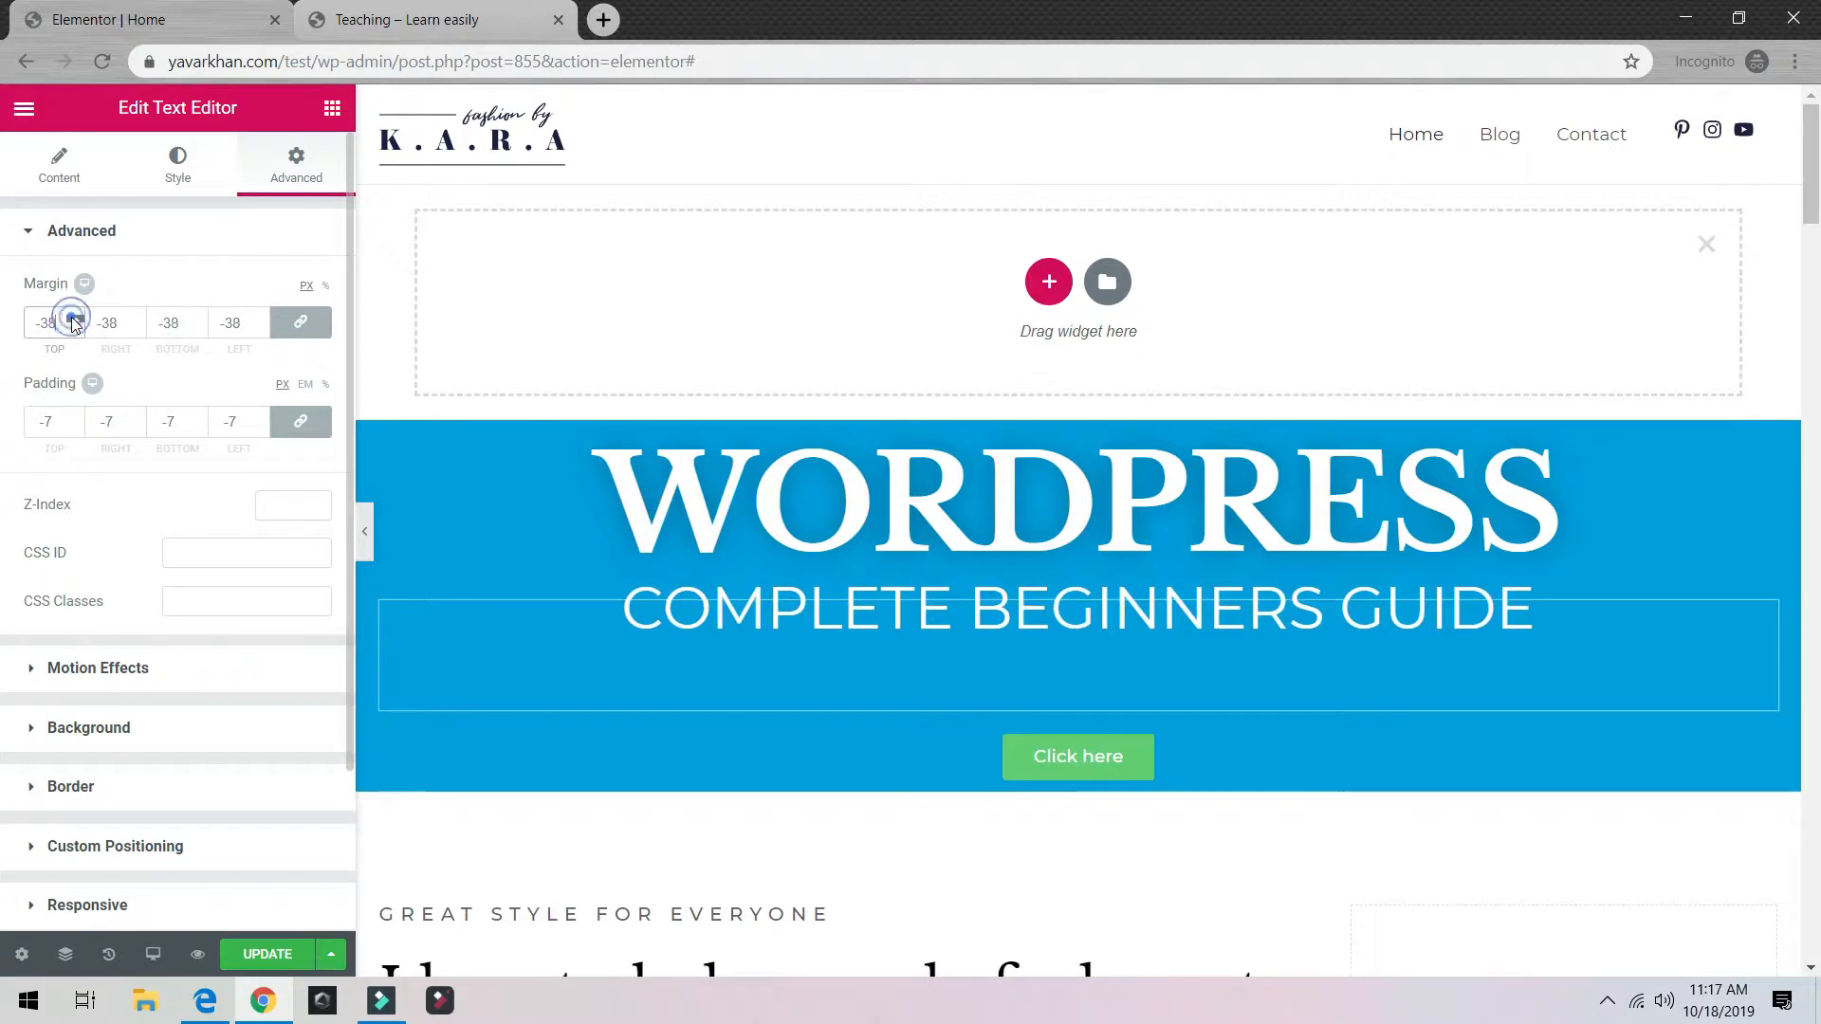
pyautogui.click(75, 322)
pyautogui.click(1124, 780)
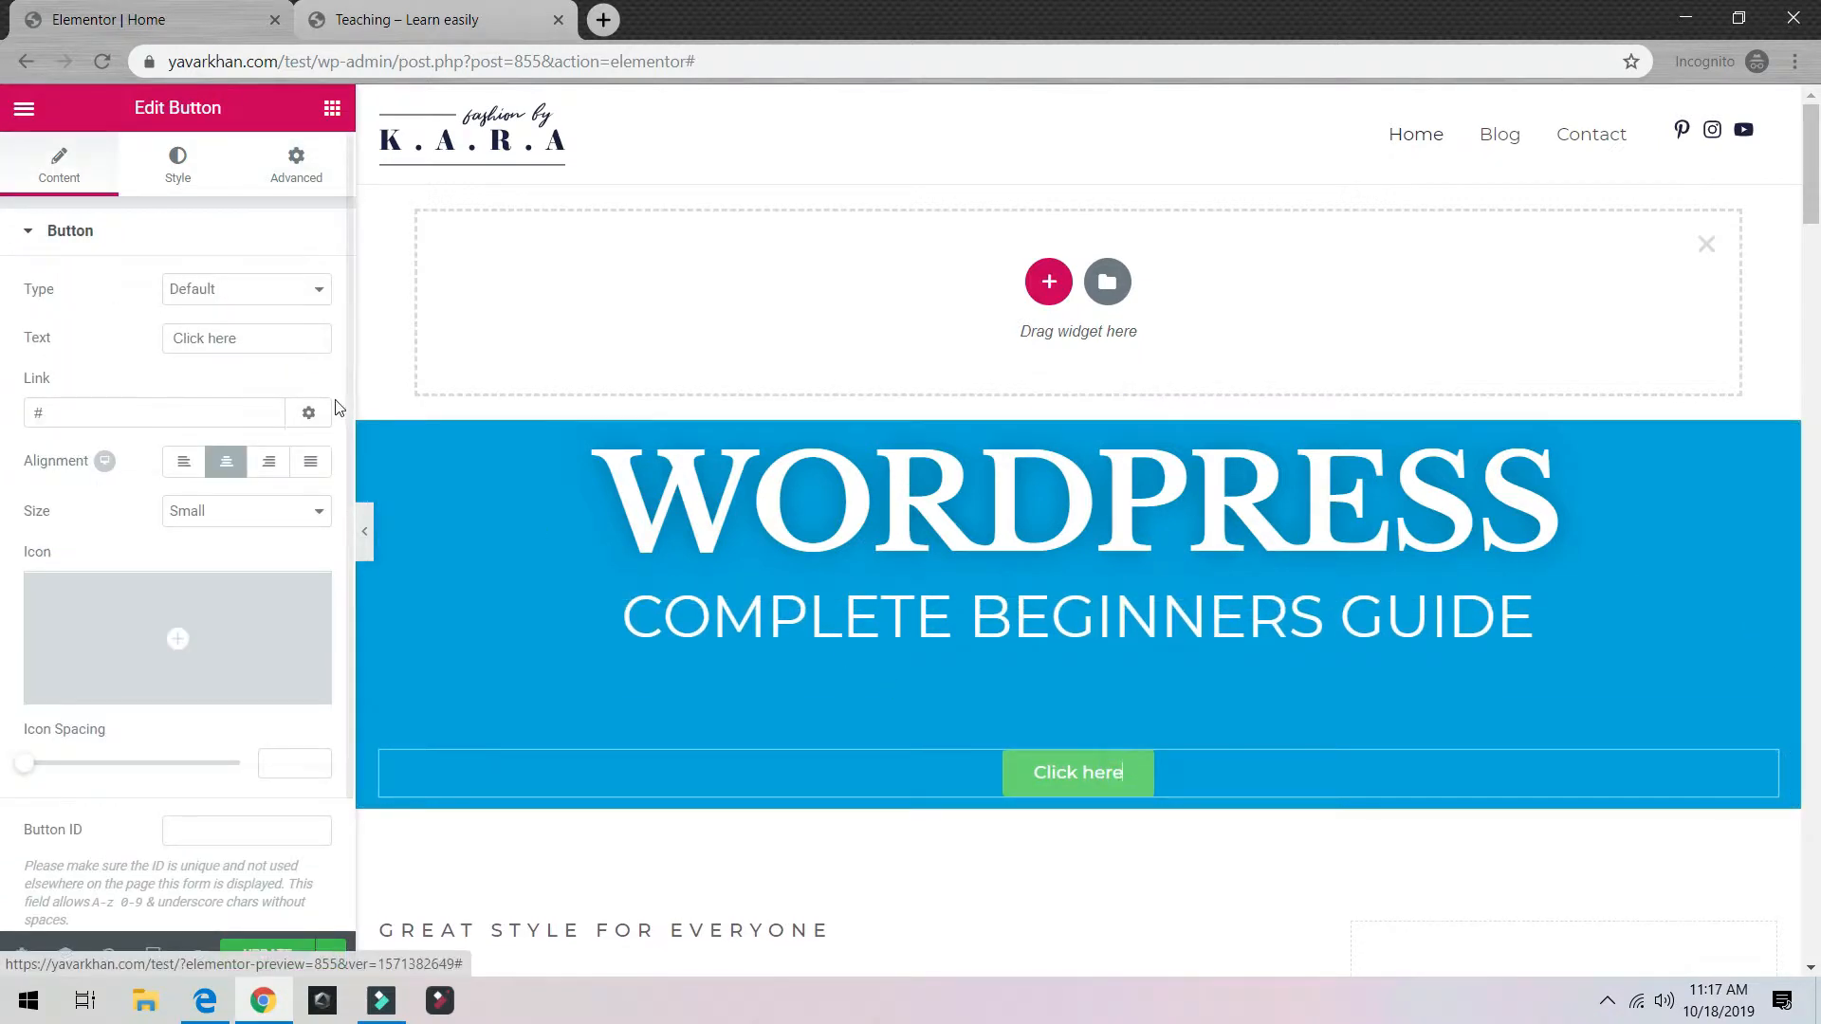
# Step: Set the Click here button's margin to -7 on all sides
pyautogui.click(296, 169)
pyautogui.click(75, 418)
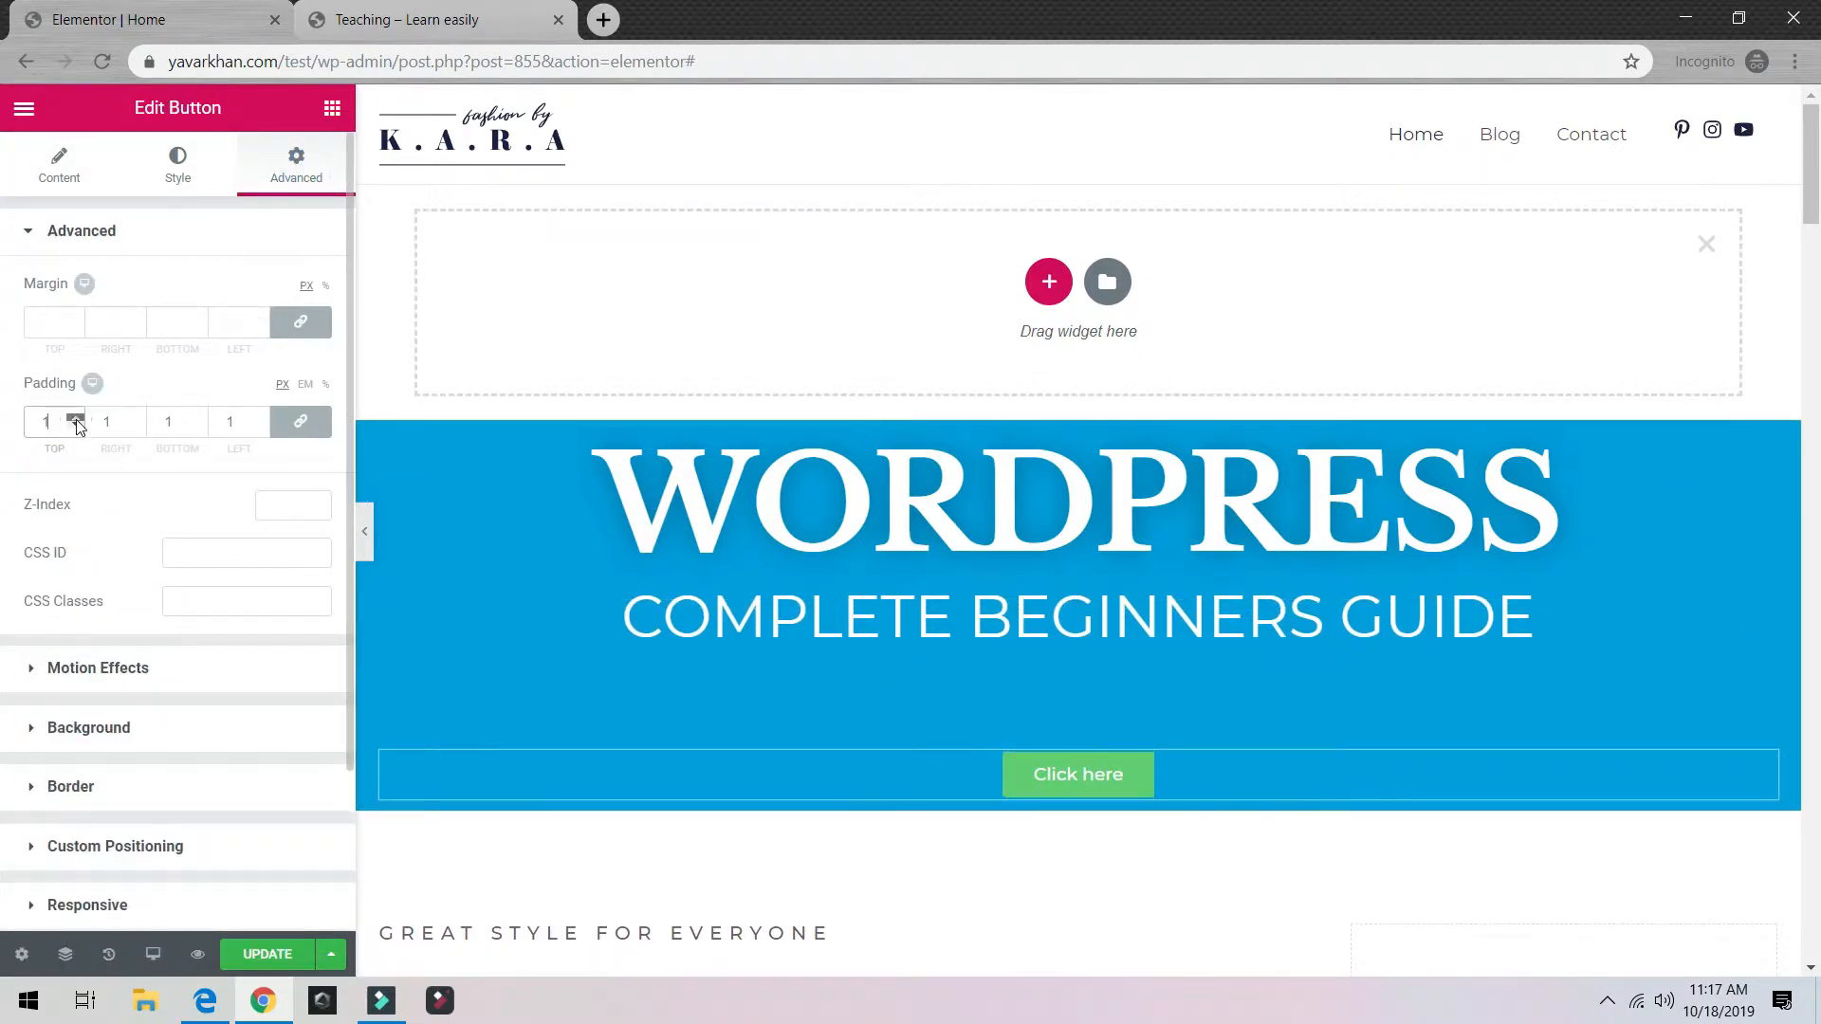
pyautogui.click(76, 419)
pyautogui.click(75, 323)
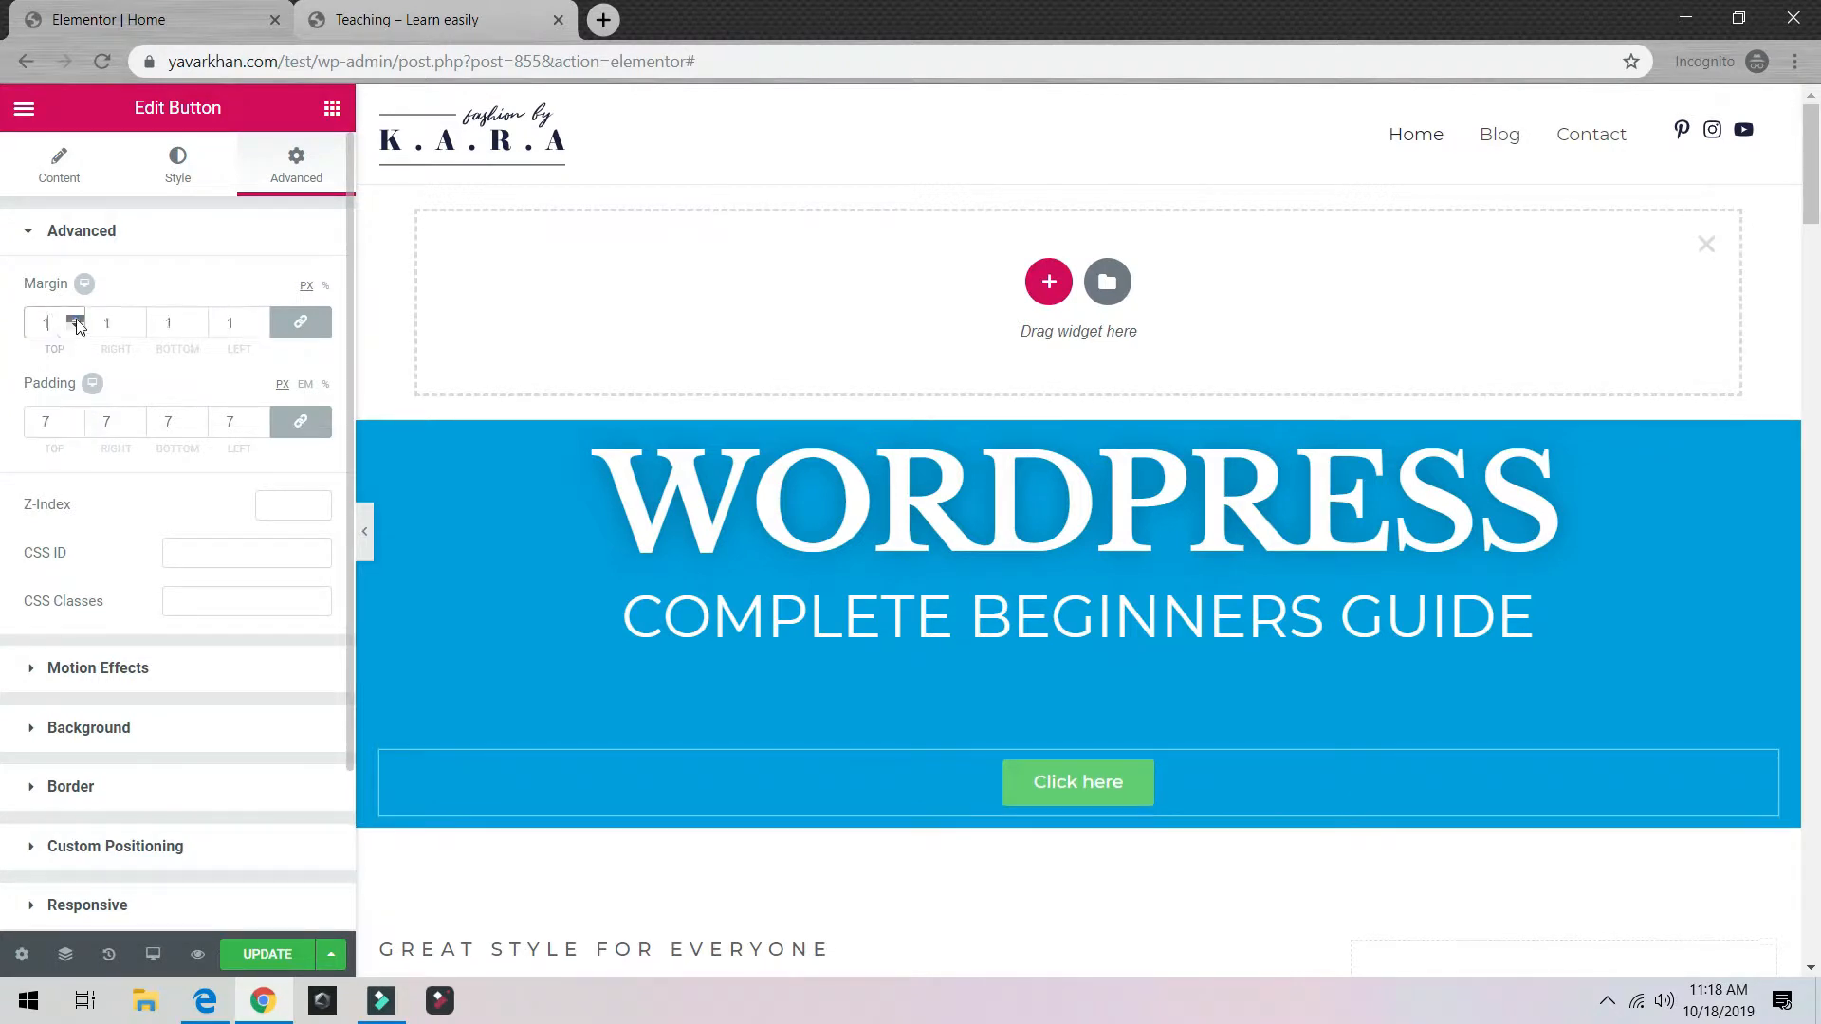
pyautogui.click(76, 328)
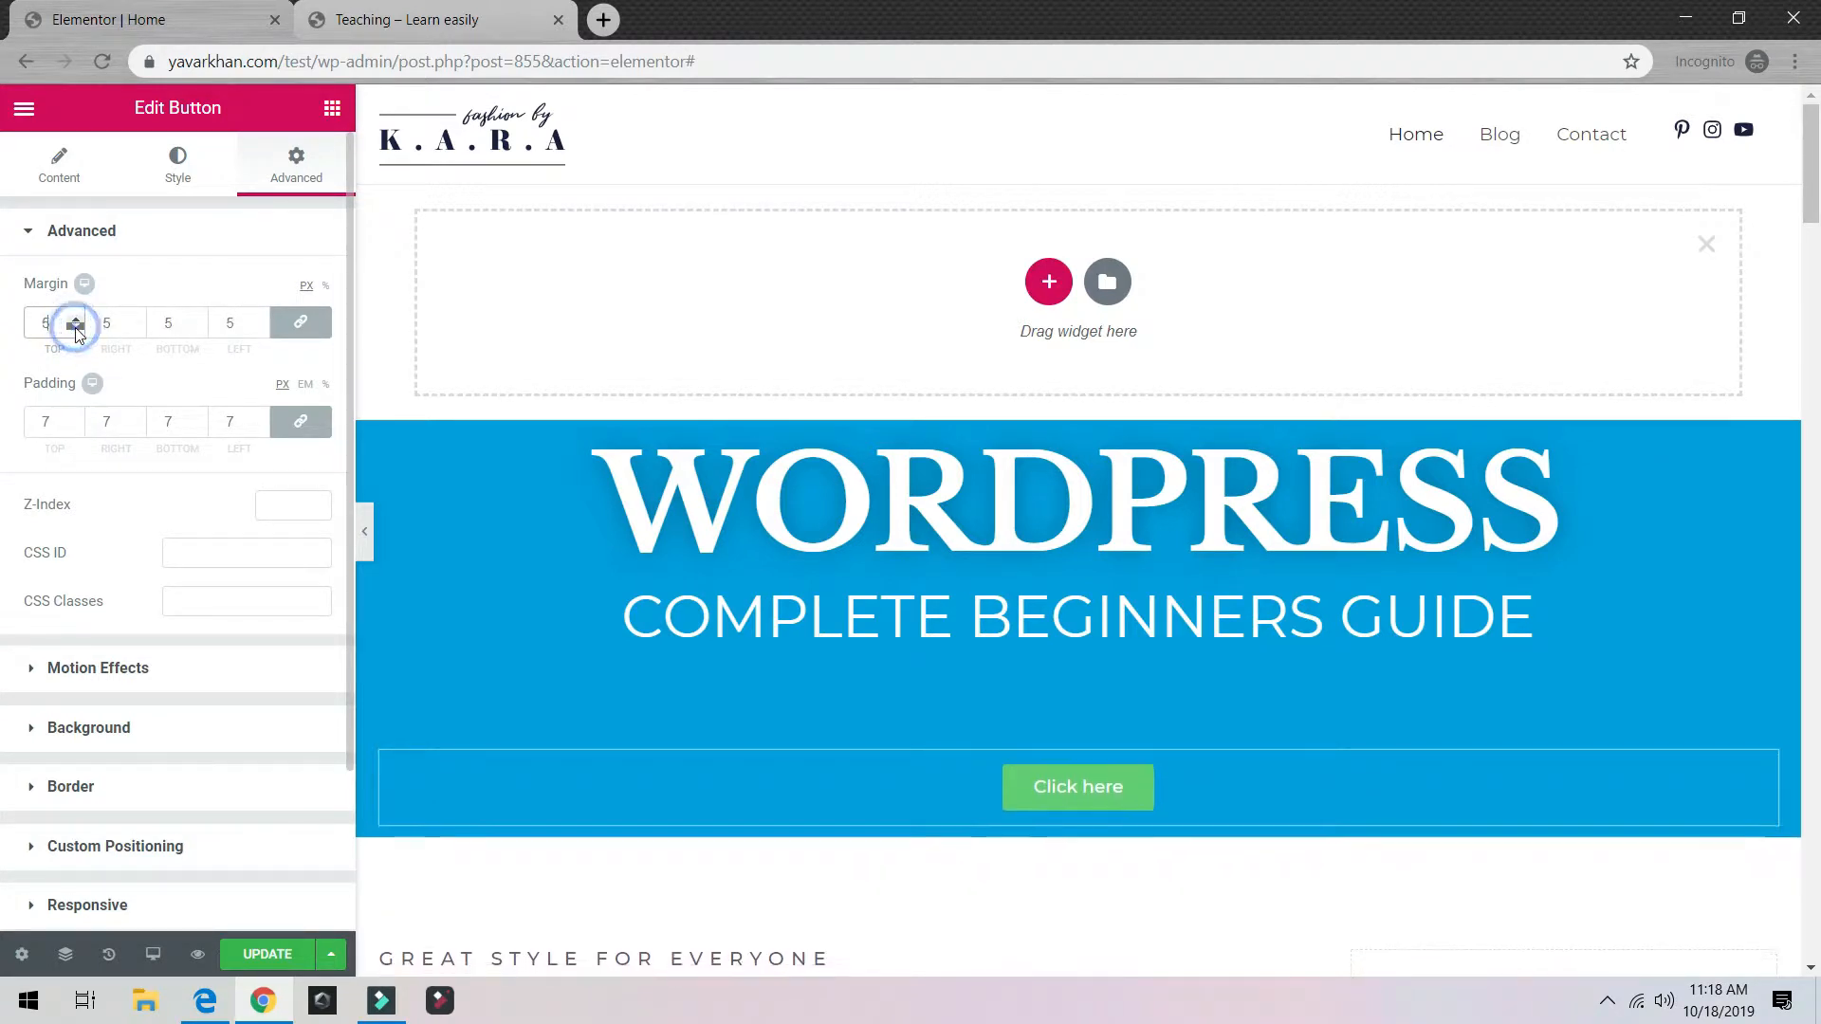
# Step: Raise the button's padding to 21 and delete the empty section above the hero
pyautogui.click(76, 426)
pyautogui.click(76, 419)
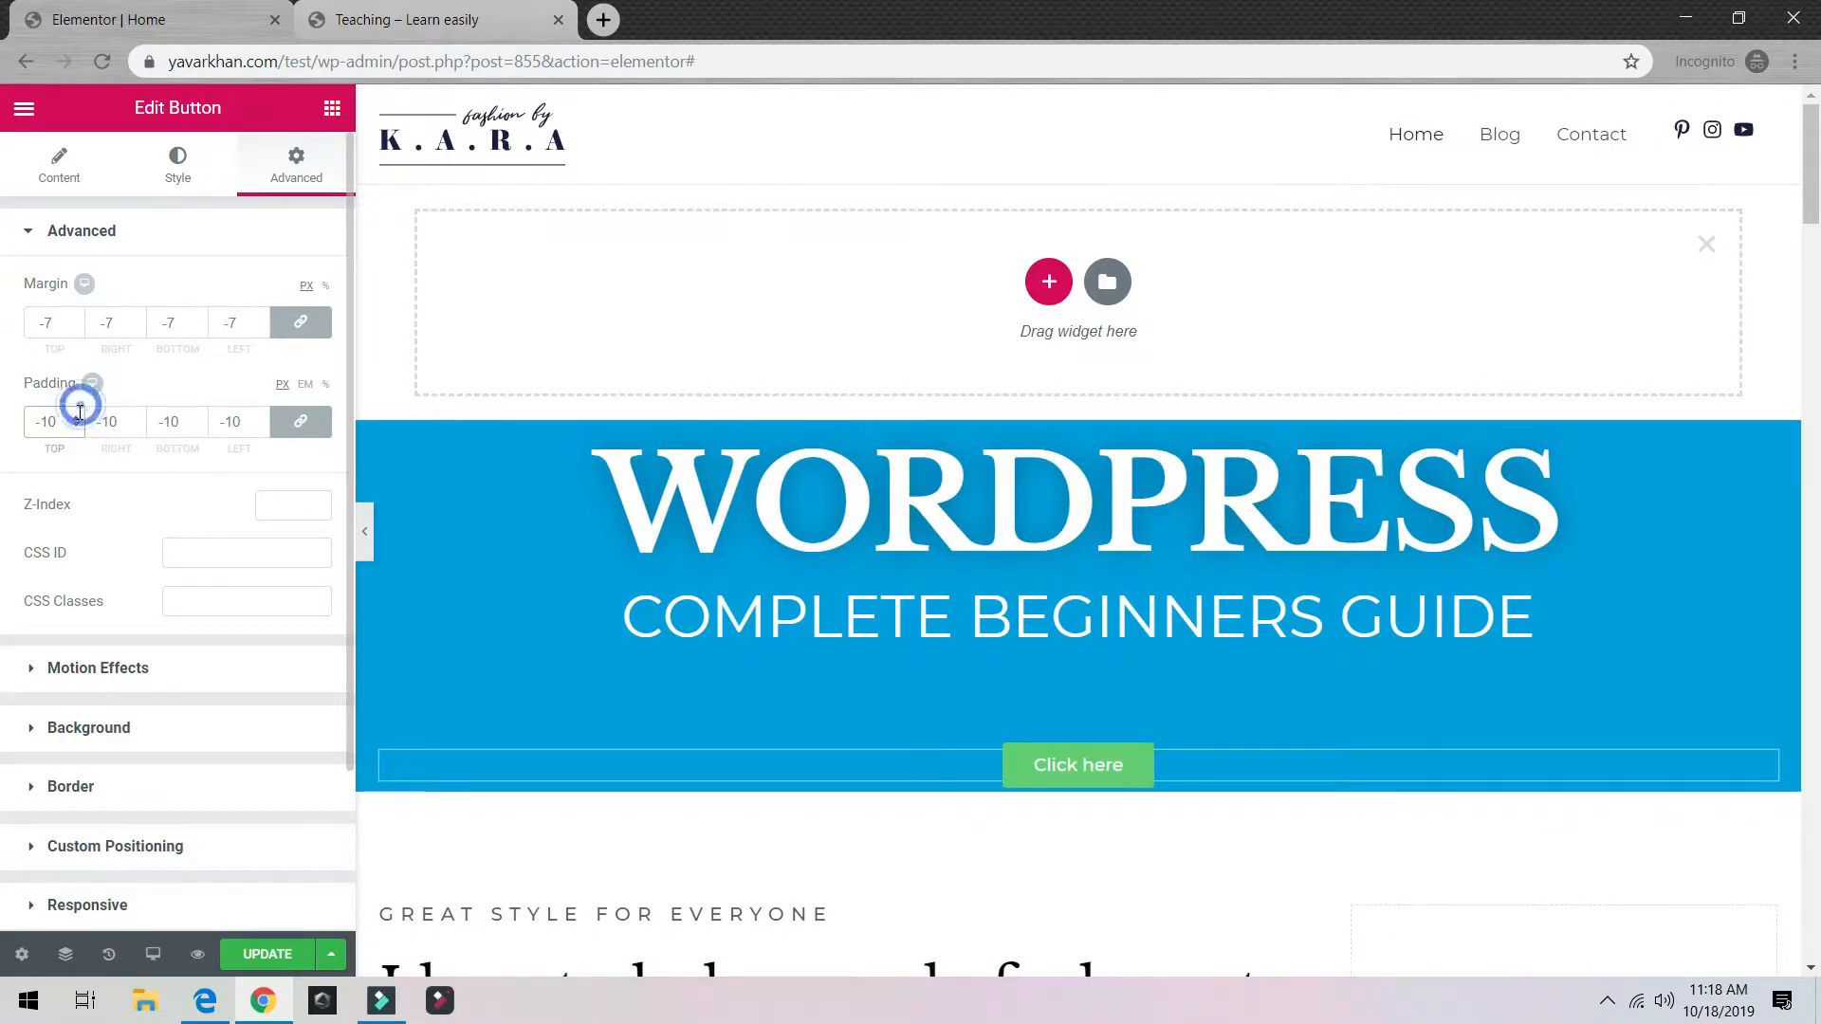
pyautogui.click(76, 418)
pyautogui.click(75, 419)
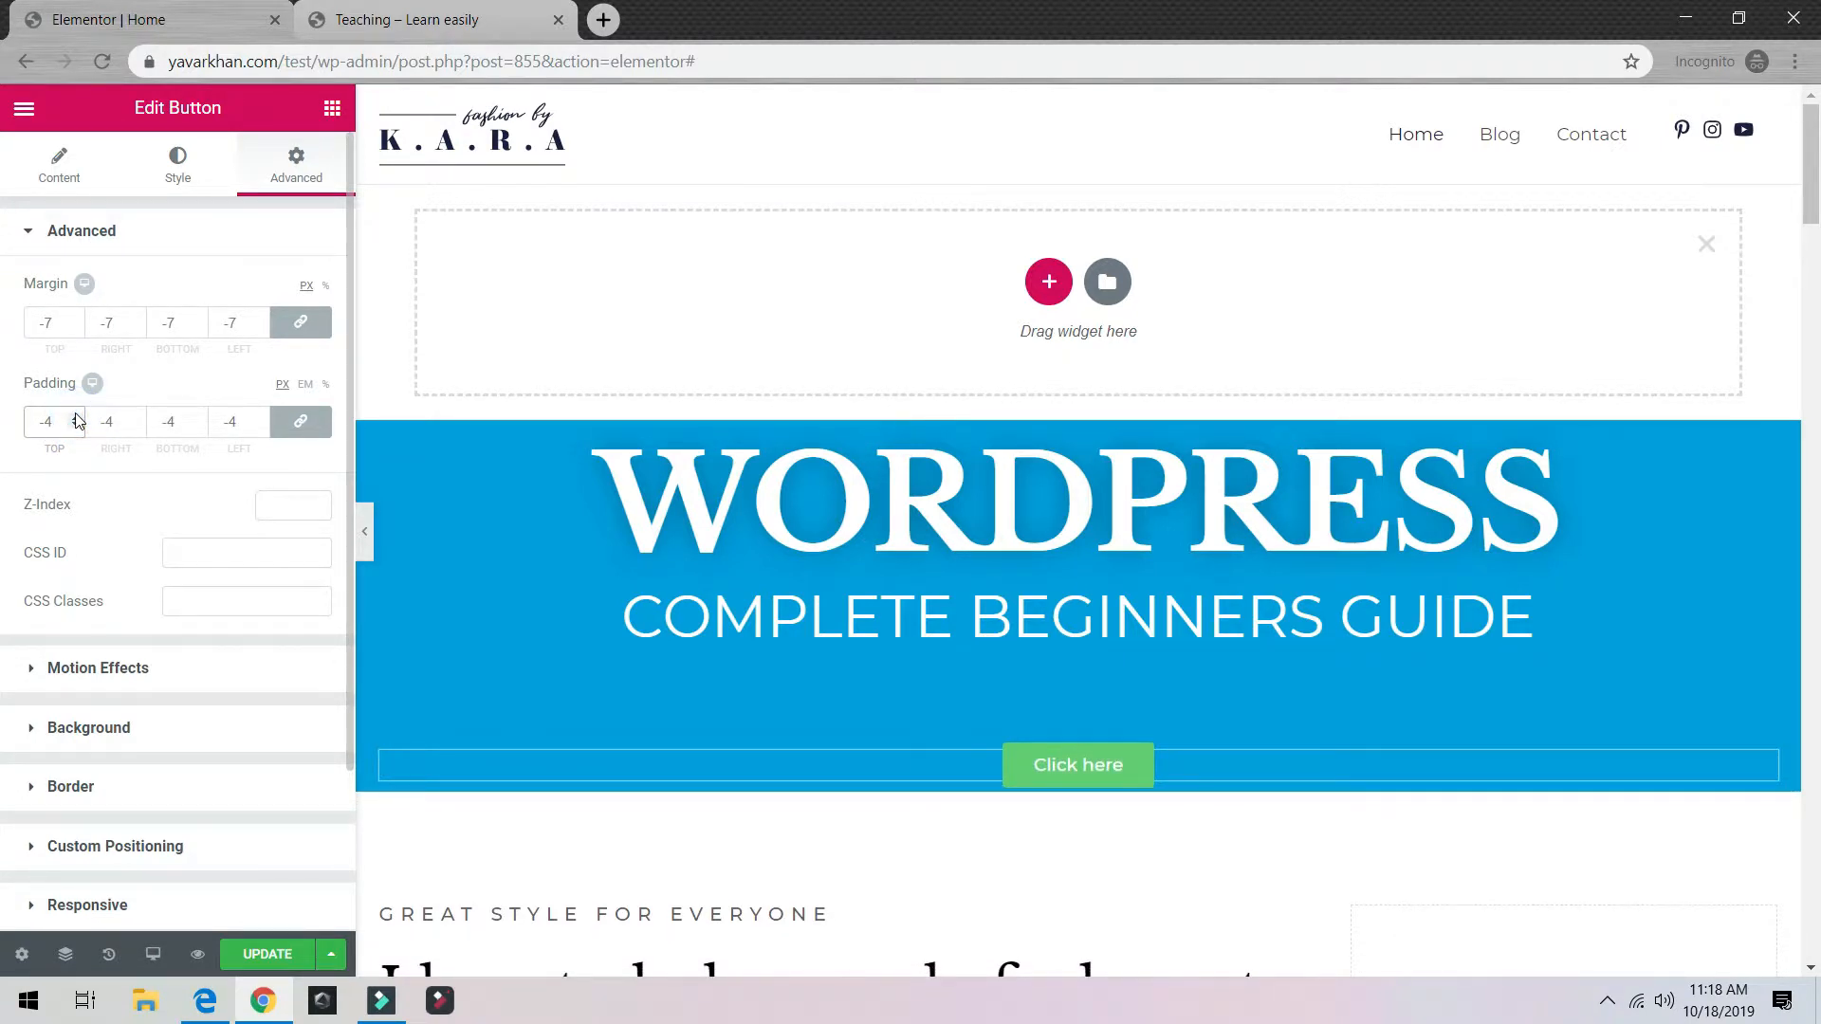
pyautogui.click(76, 418)
pyautogui.click(76, 418)
pyautogui.click(76, 419)
pyautogui.click(76, 418)
pyautogui.click(76, 419)
pyautogui.click(76, 418)
pyautogui.click(76, 419)
pyautogui.click(76, 418)
pyautogui.moveTo(76, 418); pyautogui.dragTo(76, 418)
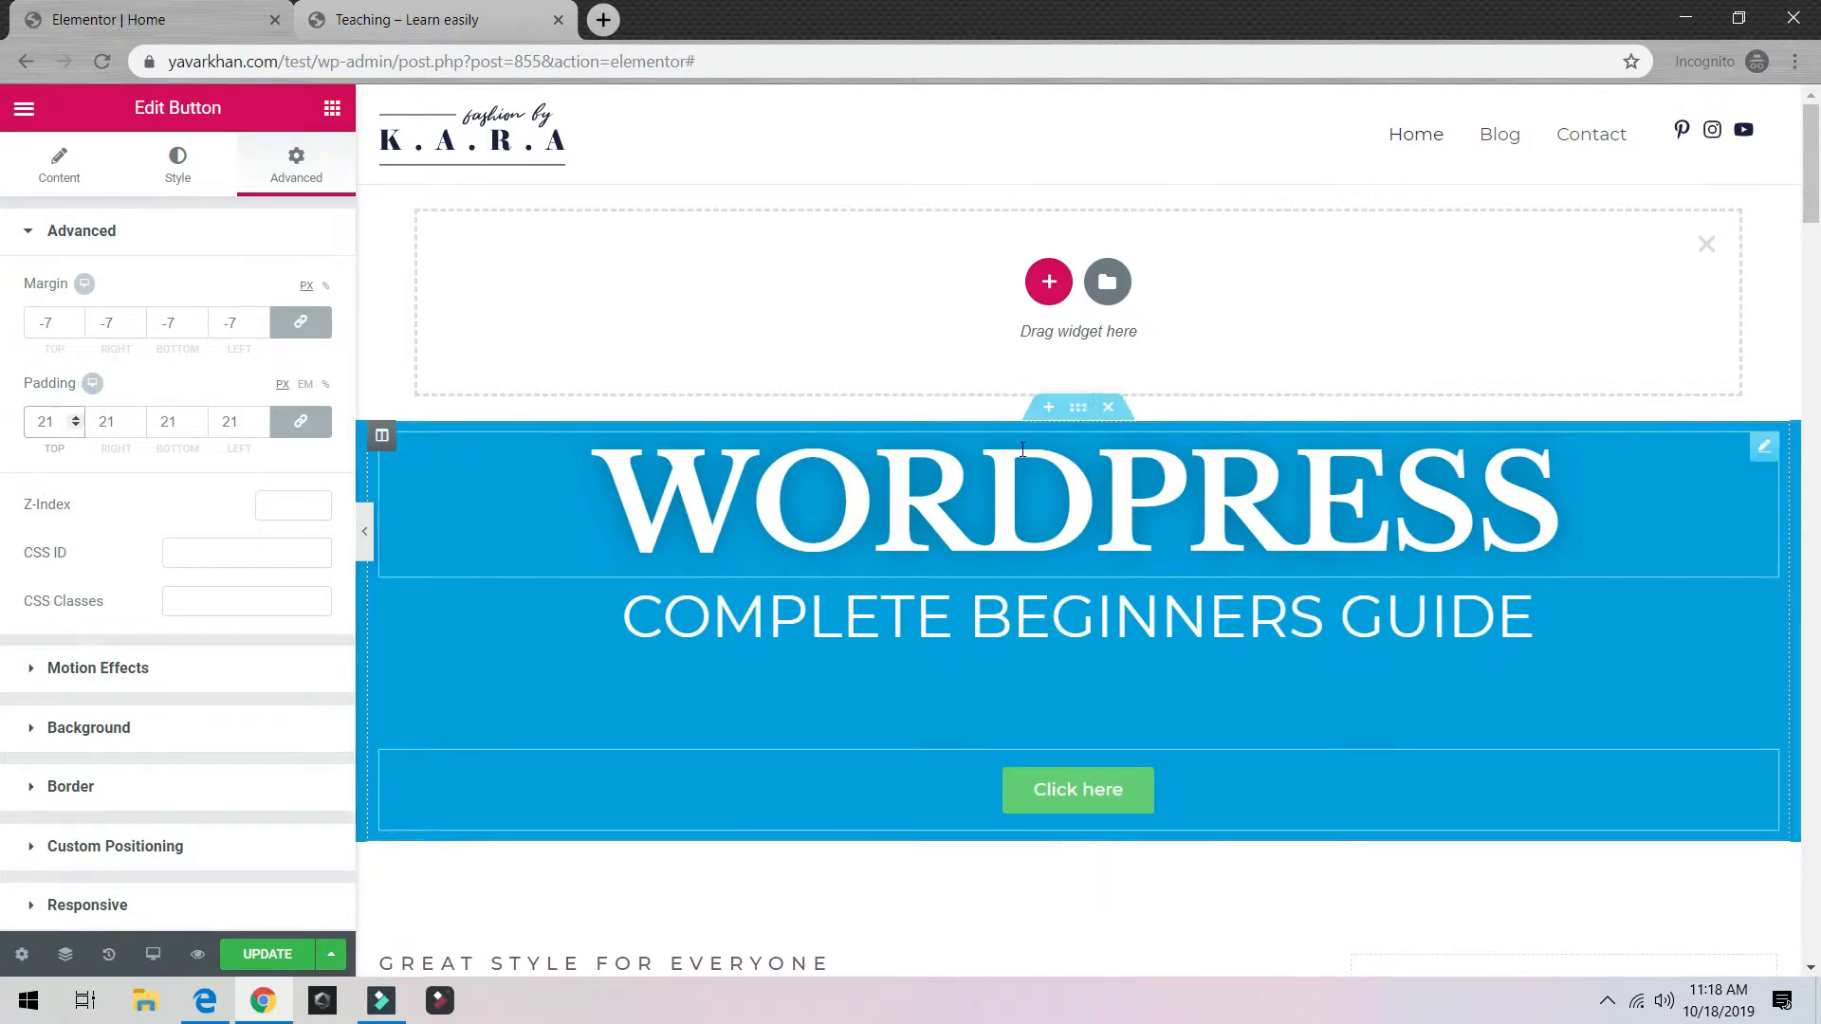
pyautogui.click(1705, 245)
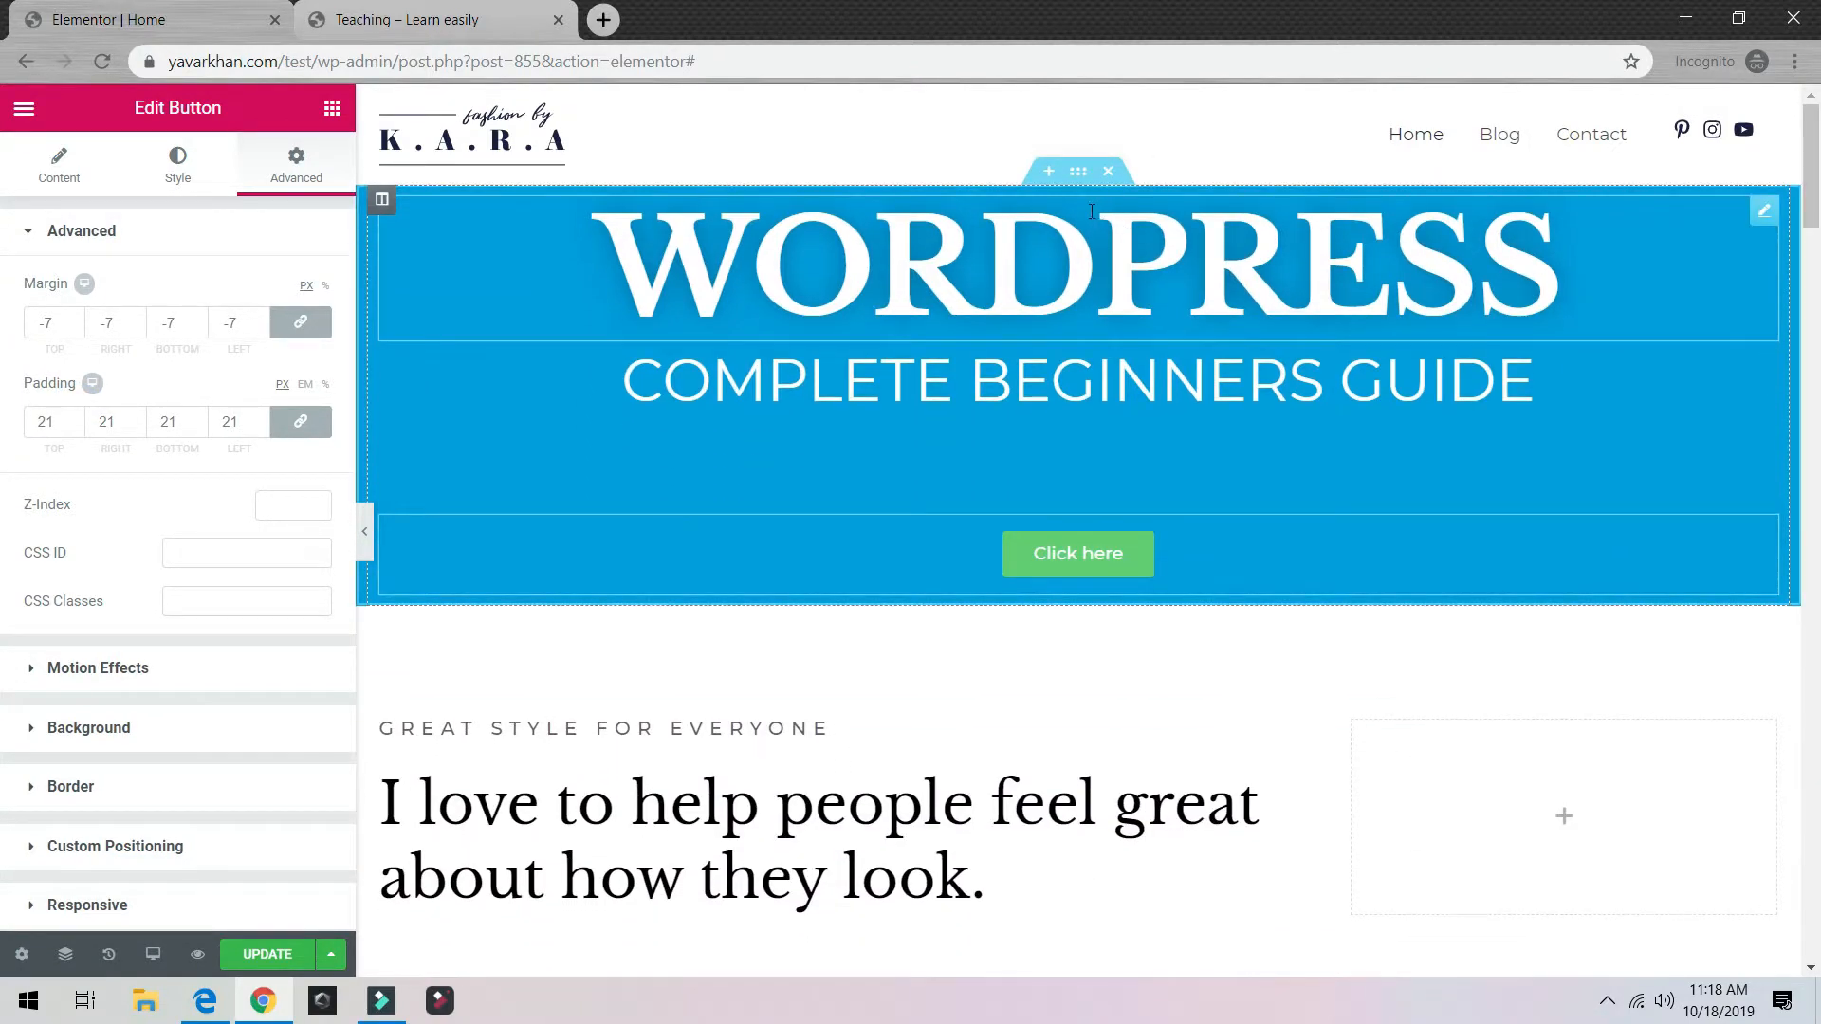
# Step: Set the blue hero section to Full Width content with a 696 px minimum height
pyautogui.click(1078, 173)
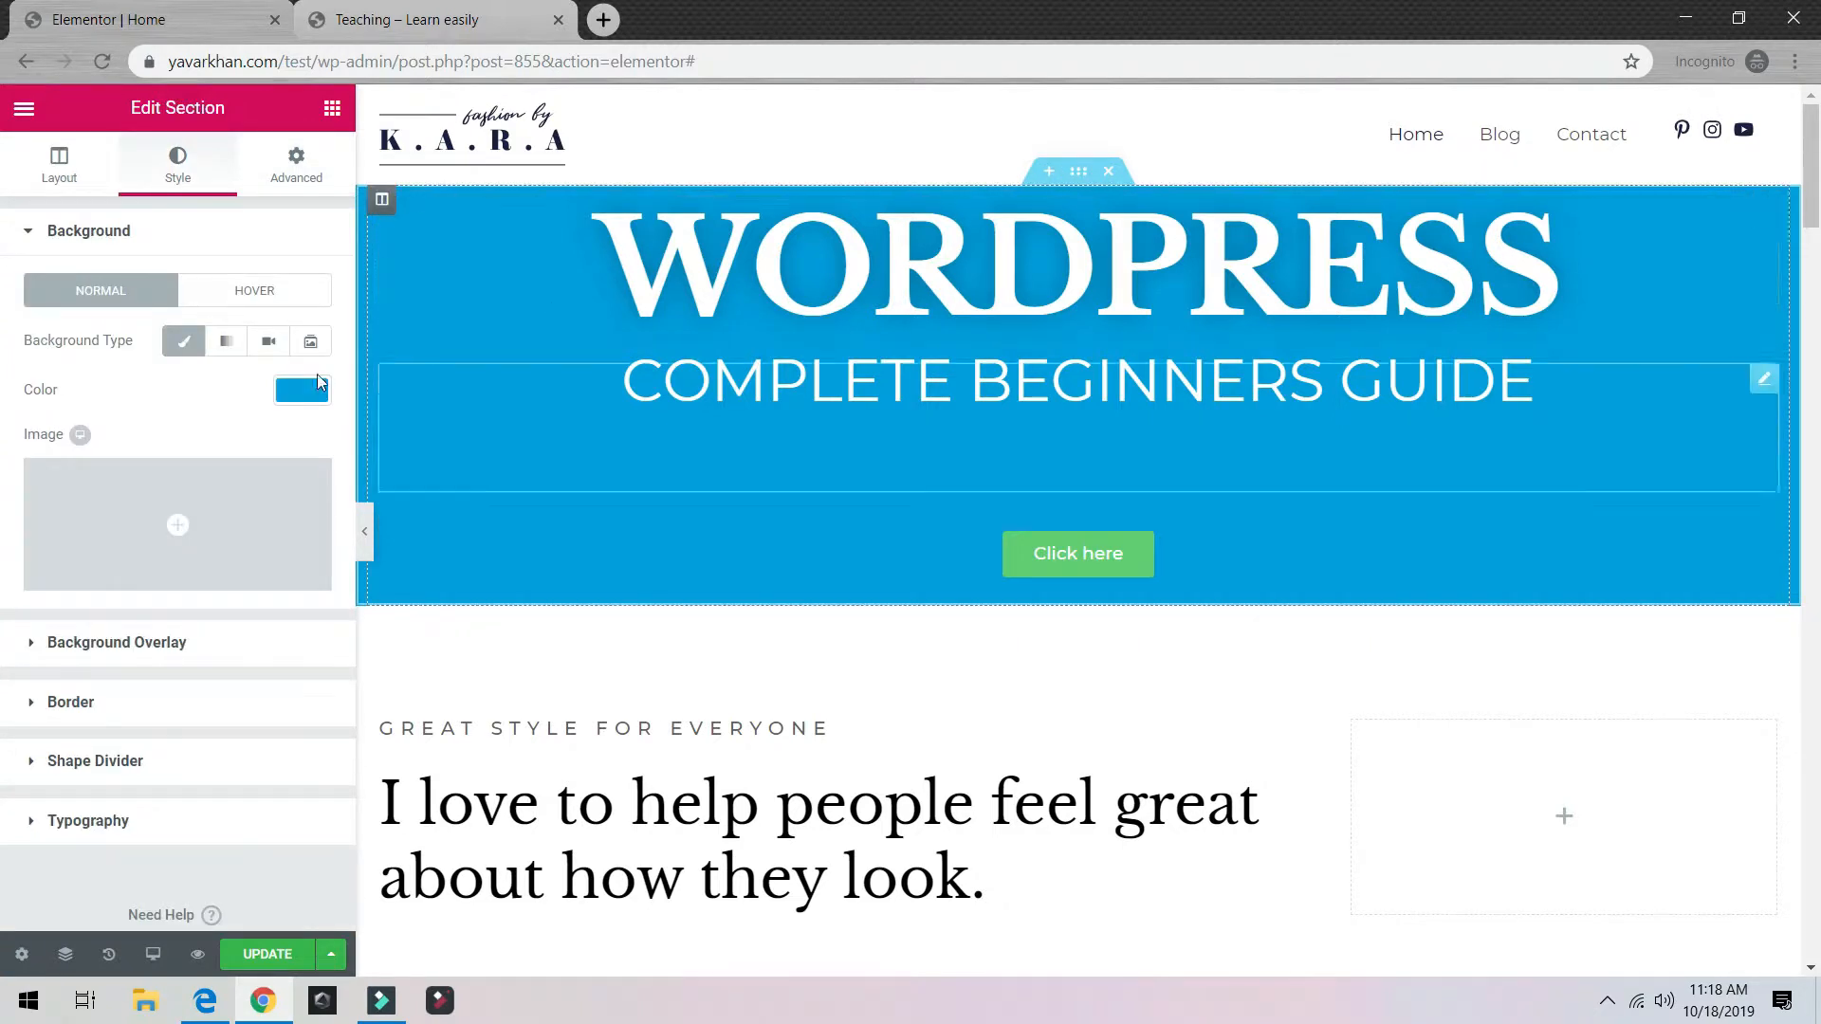
pyautogui.click(53, 156)
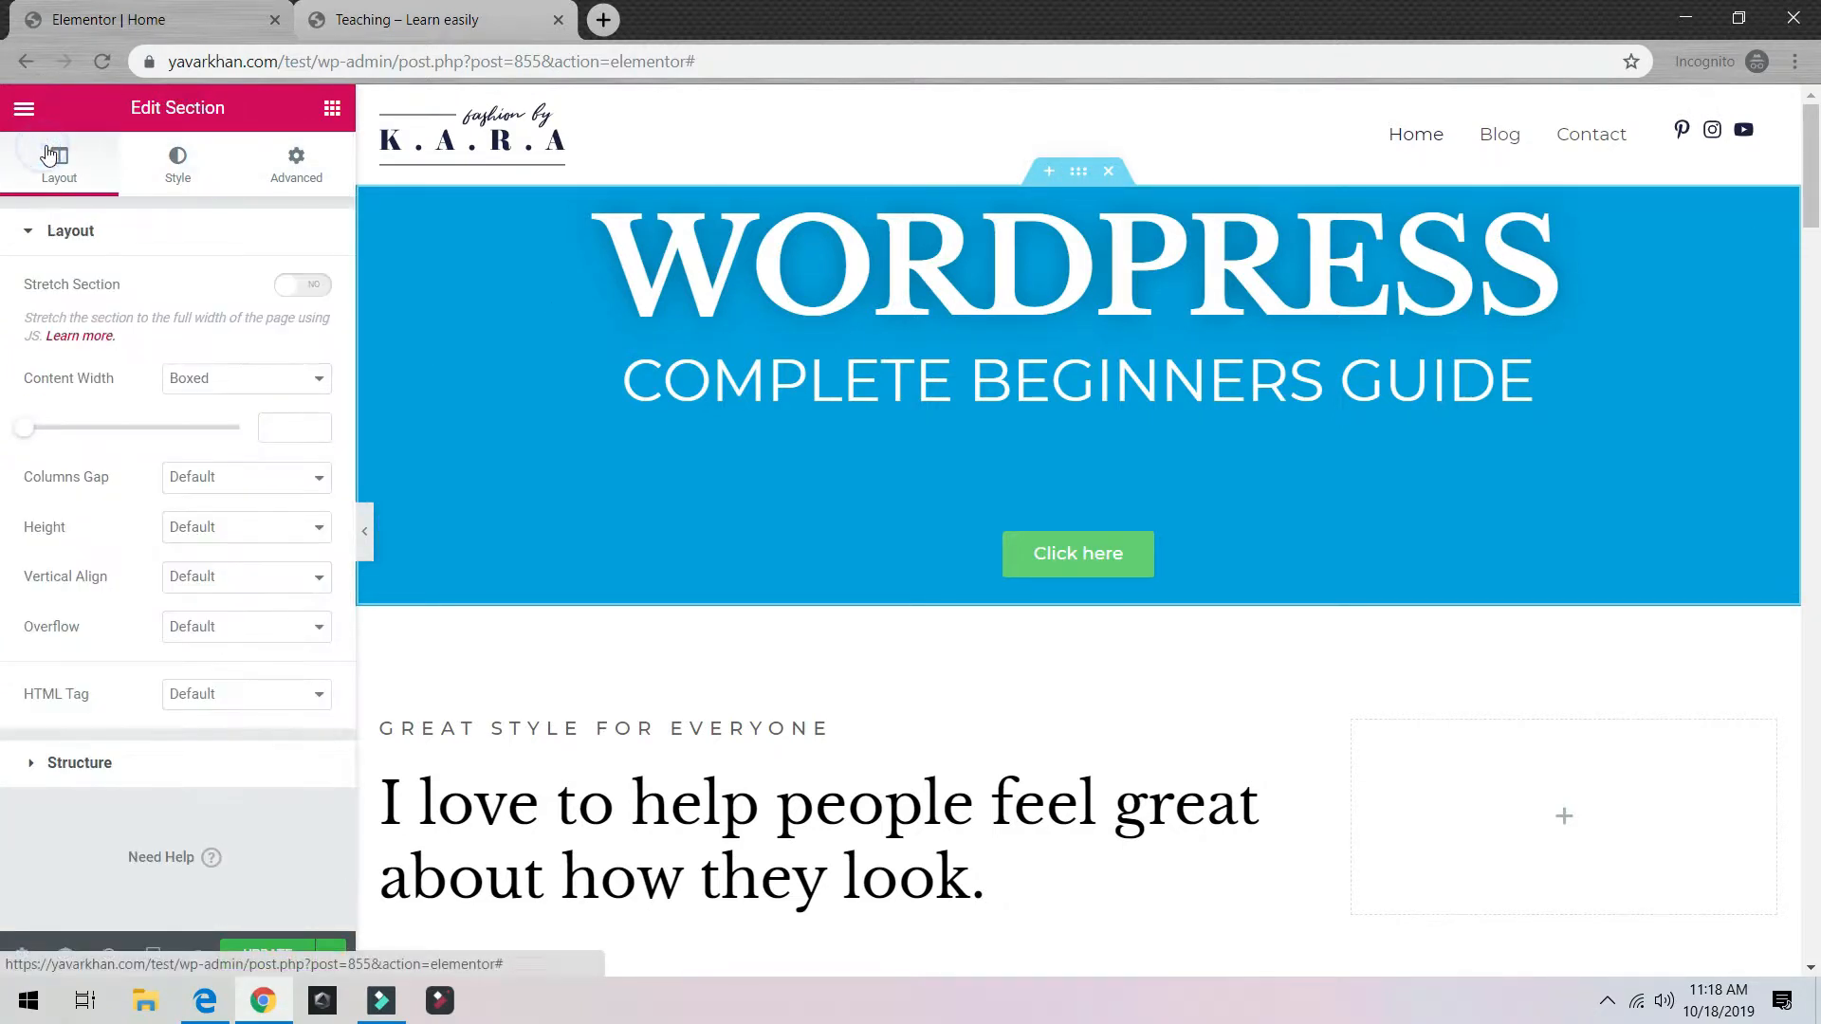
pyautogui.click(242, 379)
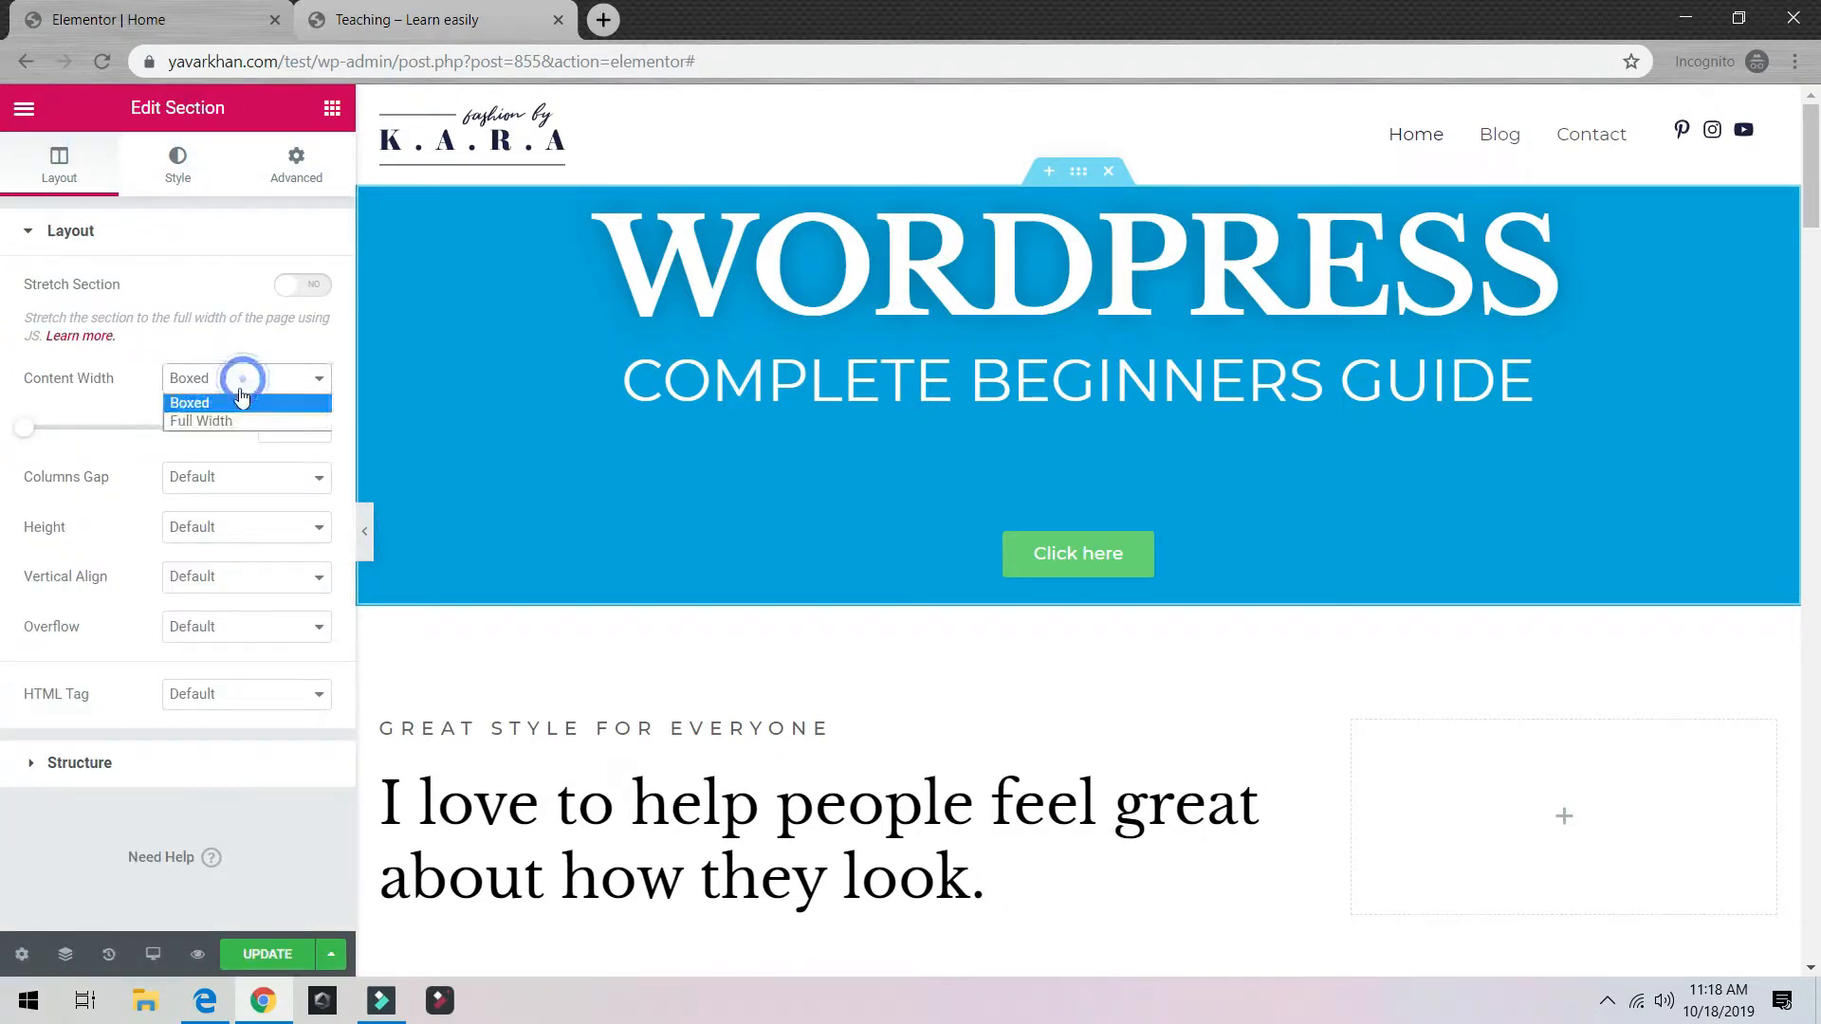
pyautogui.click(200, 415)
pyautogui.click(233, 427)
pyautogui.click(237, 427)
pyautogui.click(237, 427)
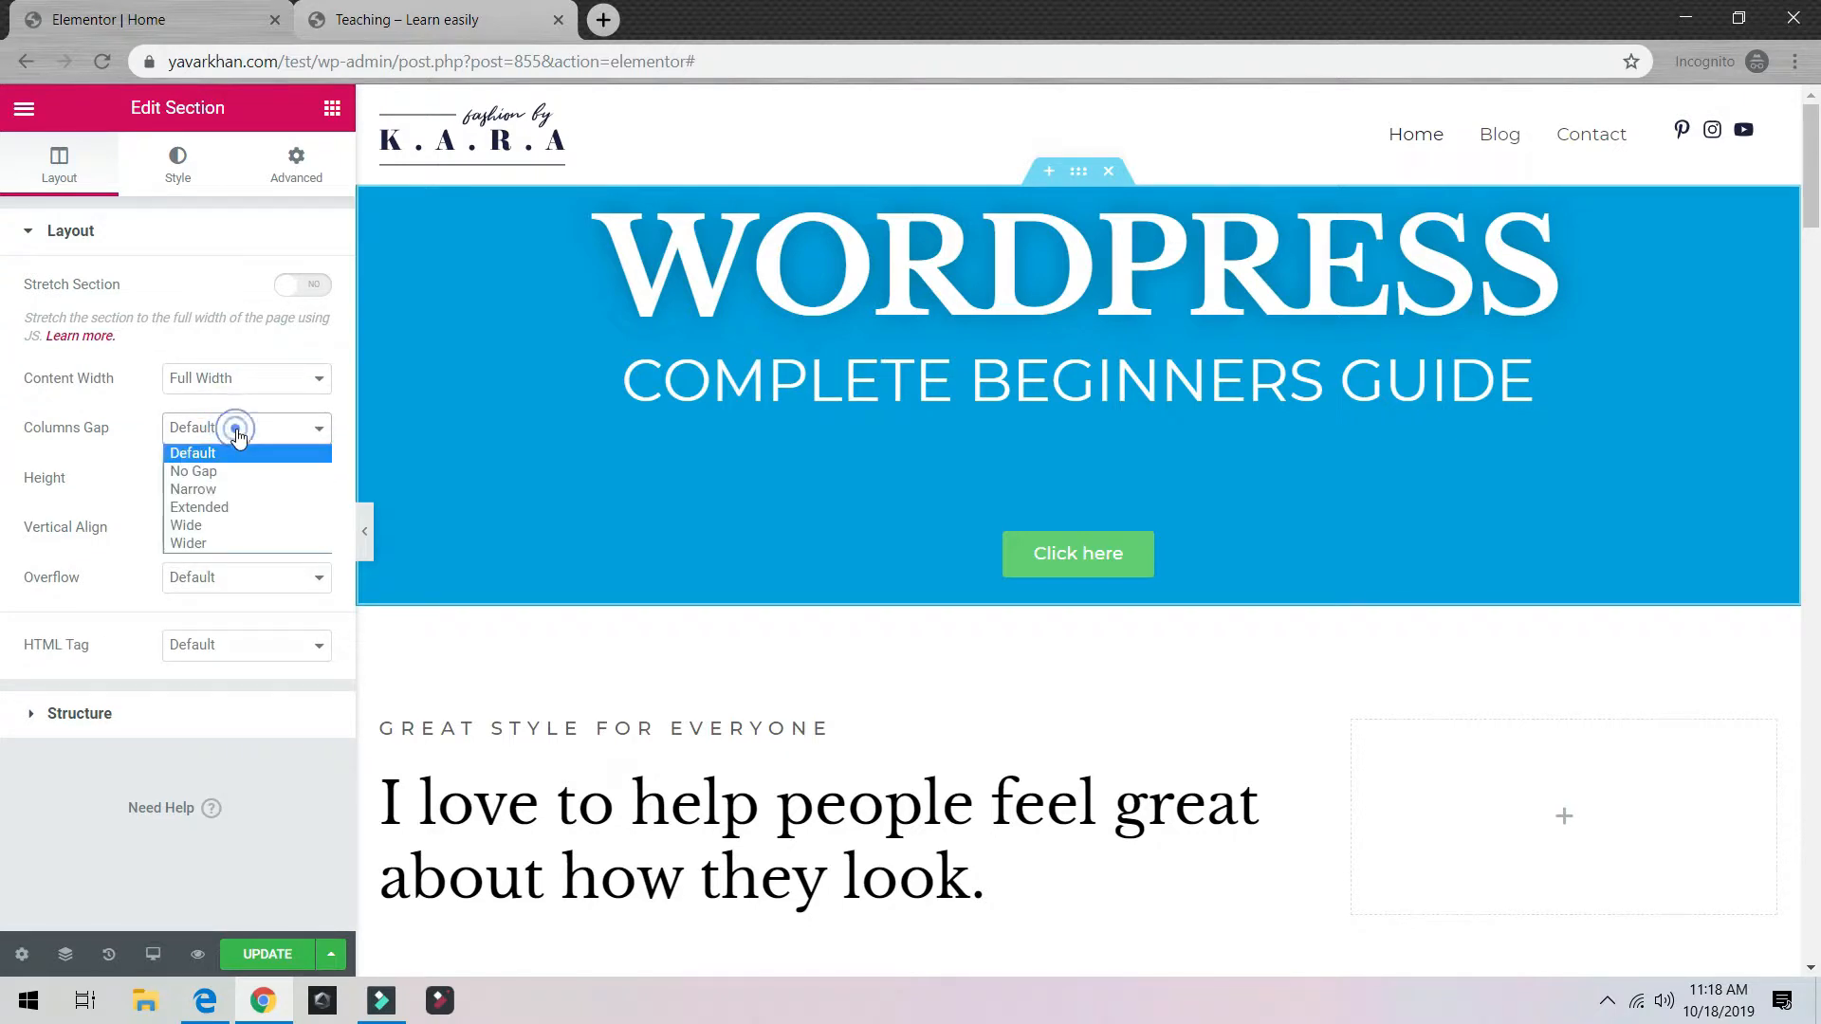
pyautogui.click(239, 426)
pyautogui.click(223, 474)
pyautogui.click(234, 539)
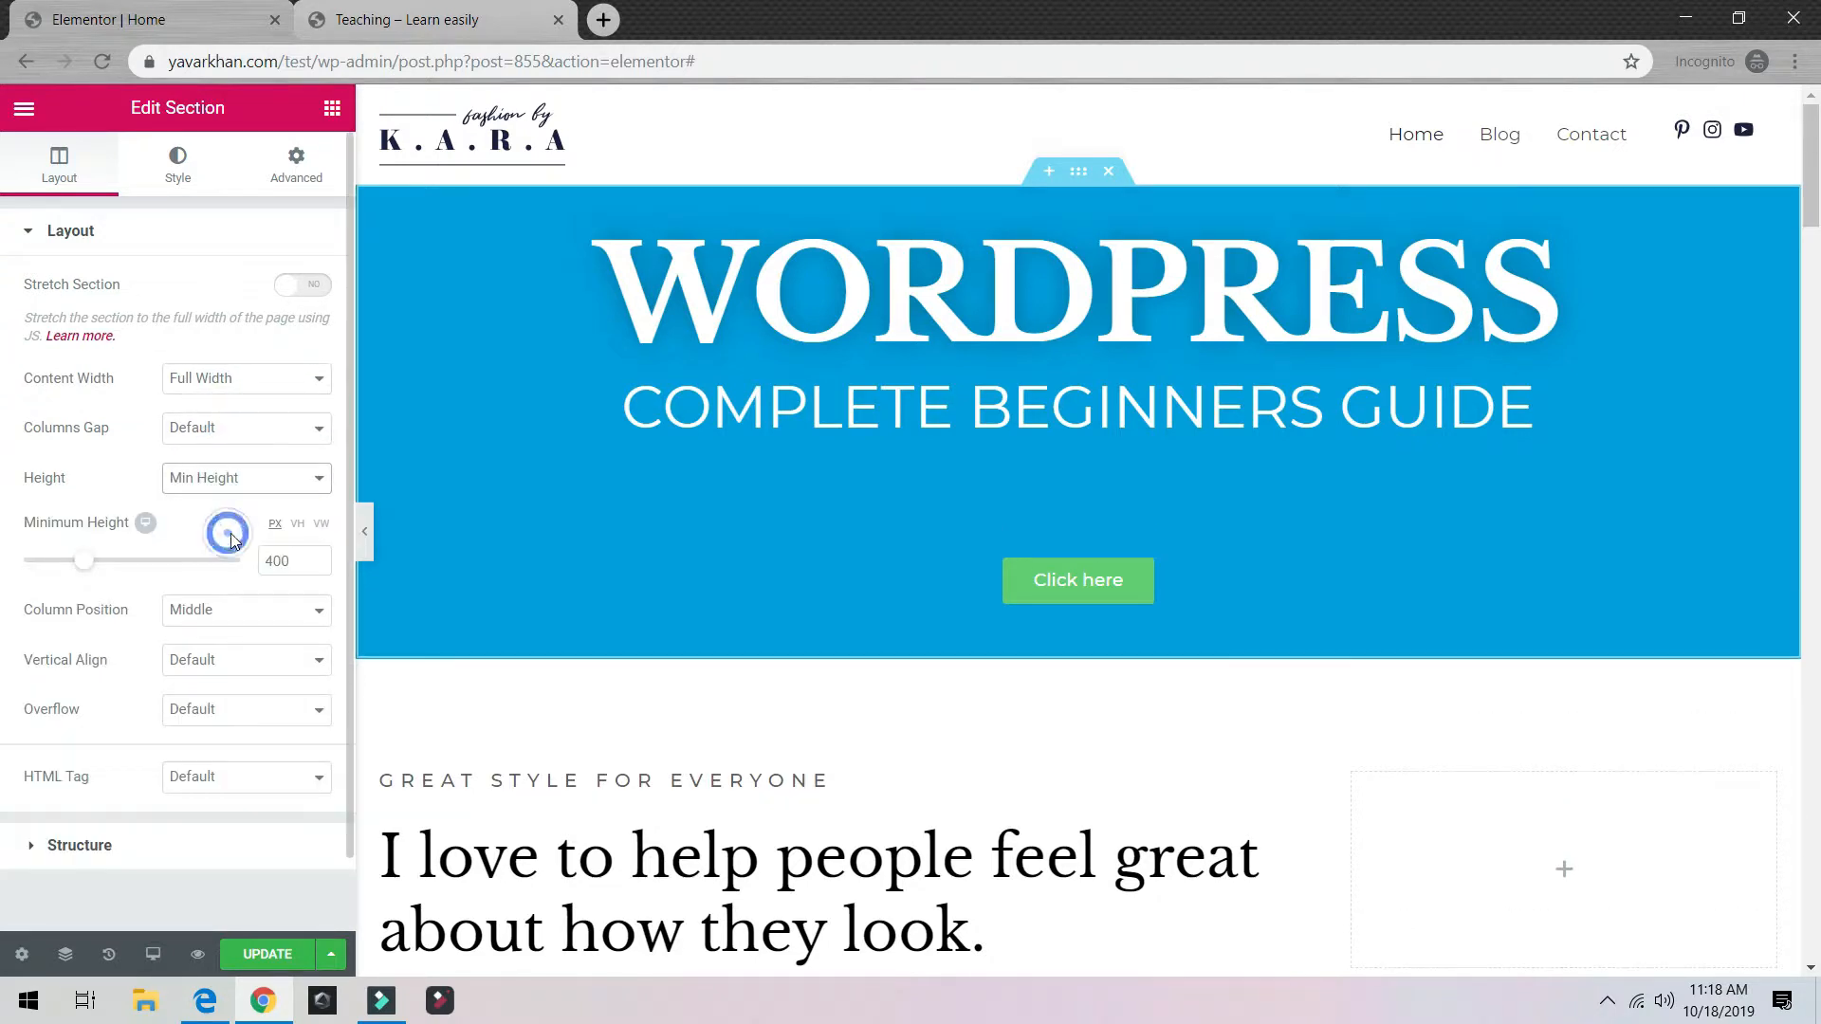
pyautogui.moveTo(99, 567); pyautogui.dragTo(166, 569)
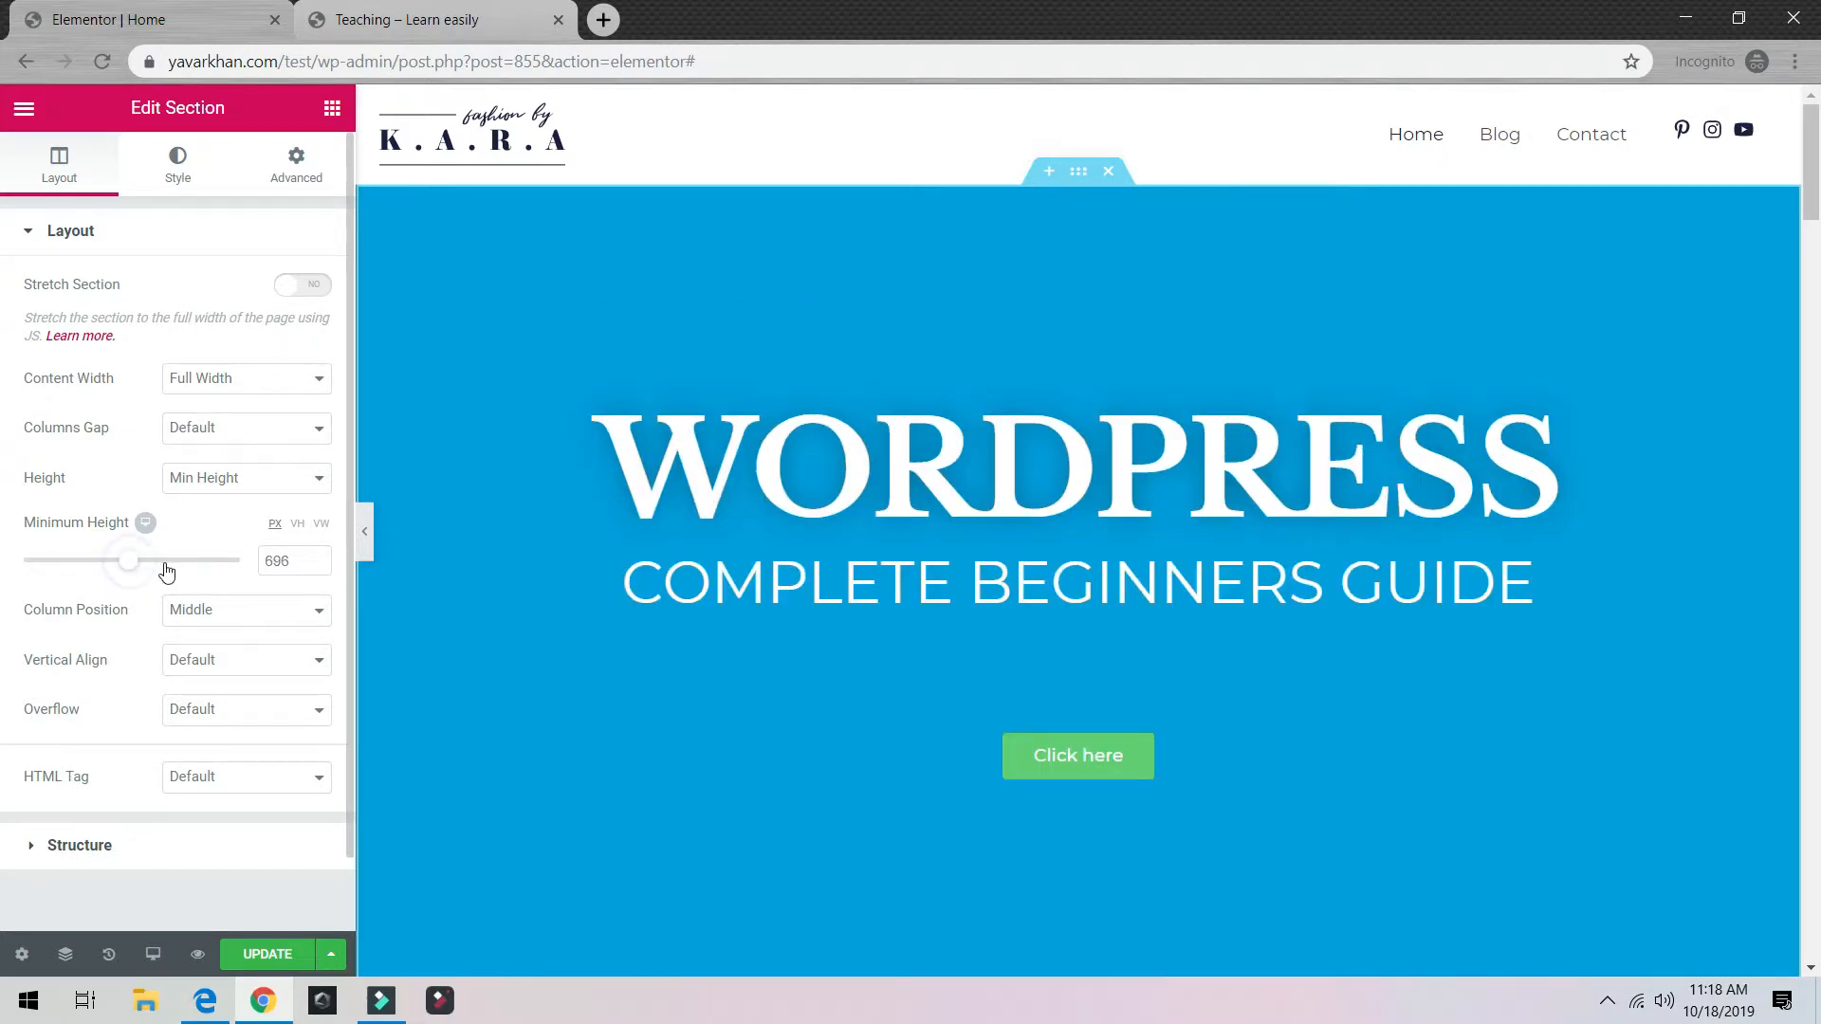
pyautogui.click(1190, 765)
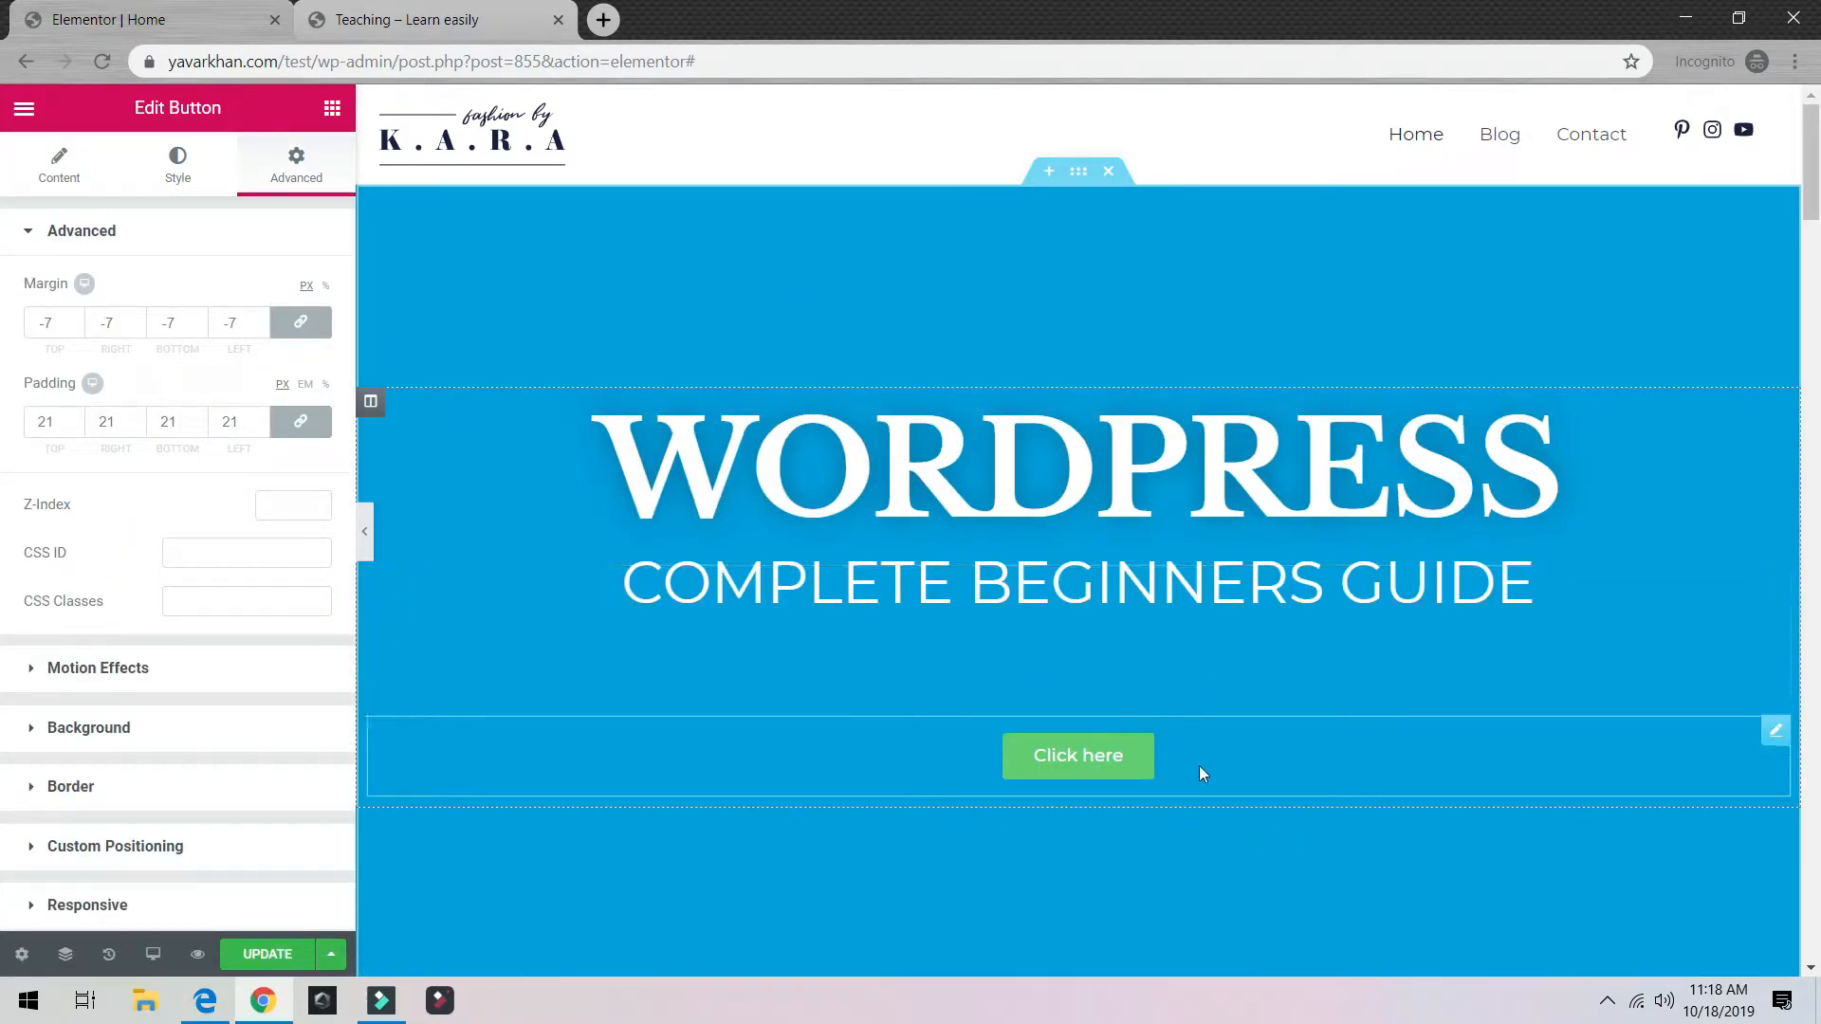
# Step: Change the hero button's type to Info
pyautogui.click(59, 161)
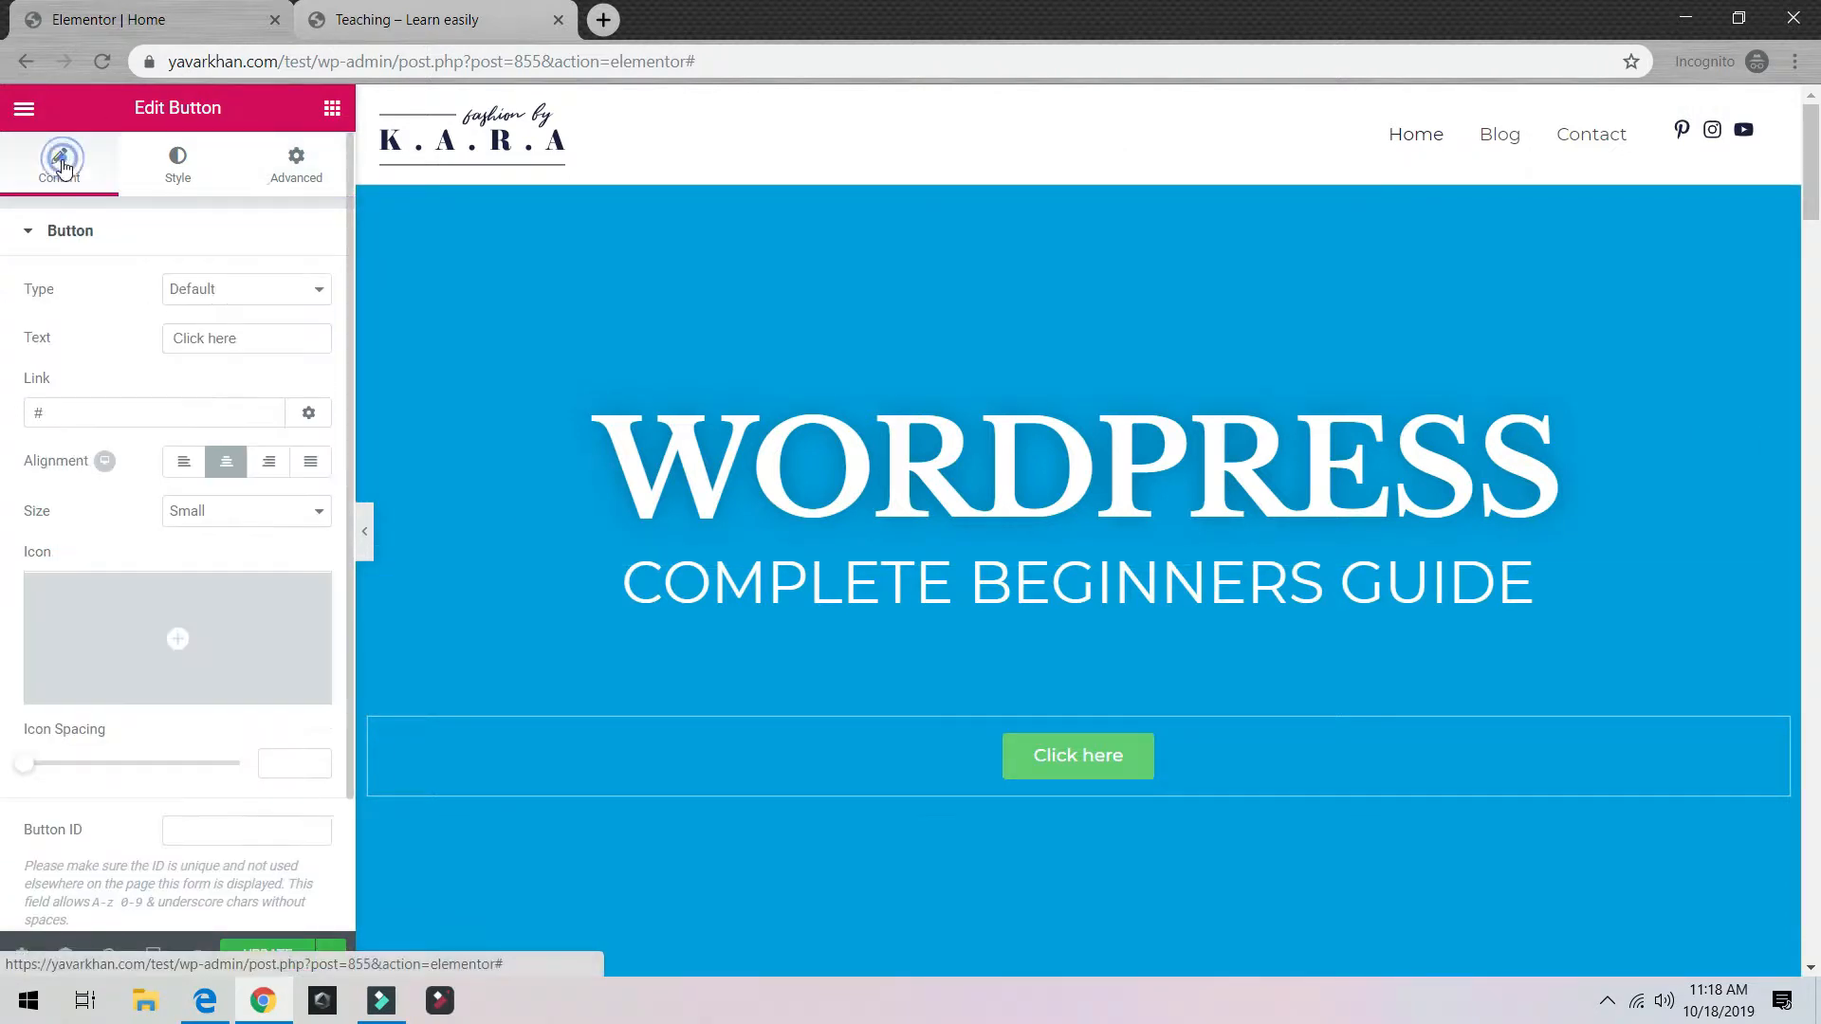
pyautogui.scroll(-2, 114, 607)
pyautogui.scroll(2, 237, 569)
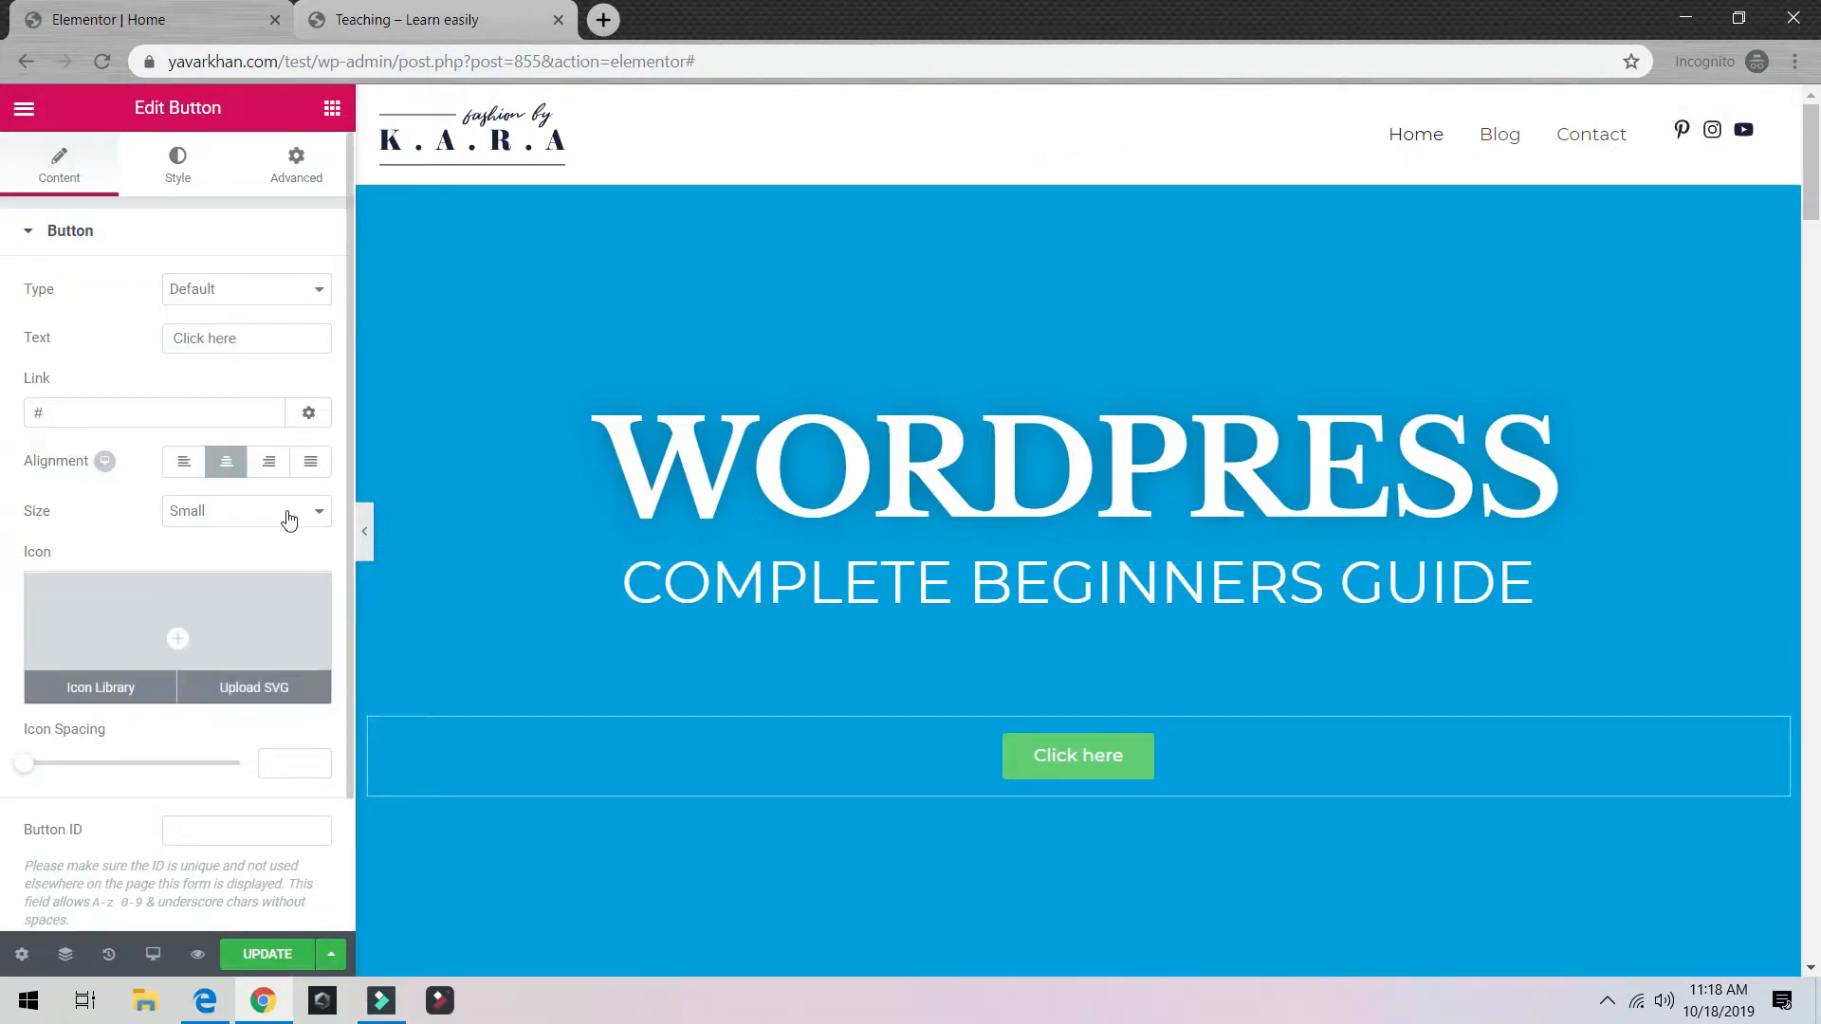
pyautogui.click(233, 293)
pyautogui.click(235, 296)
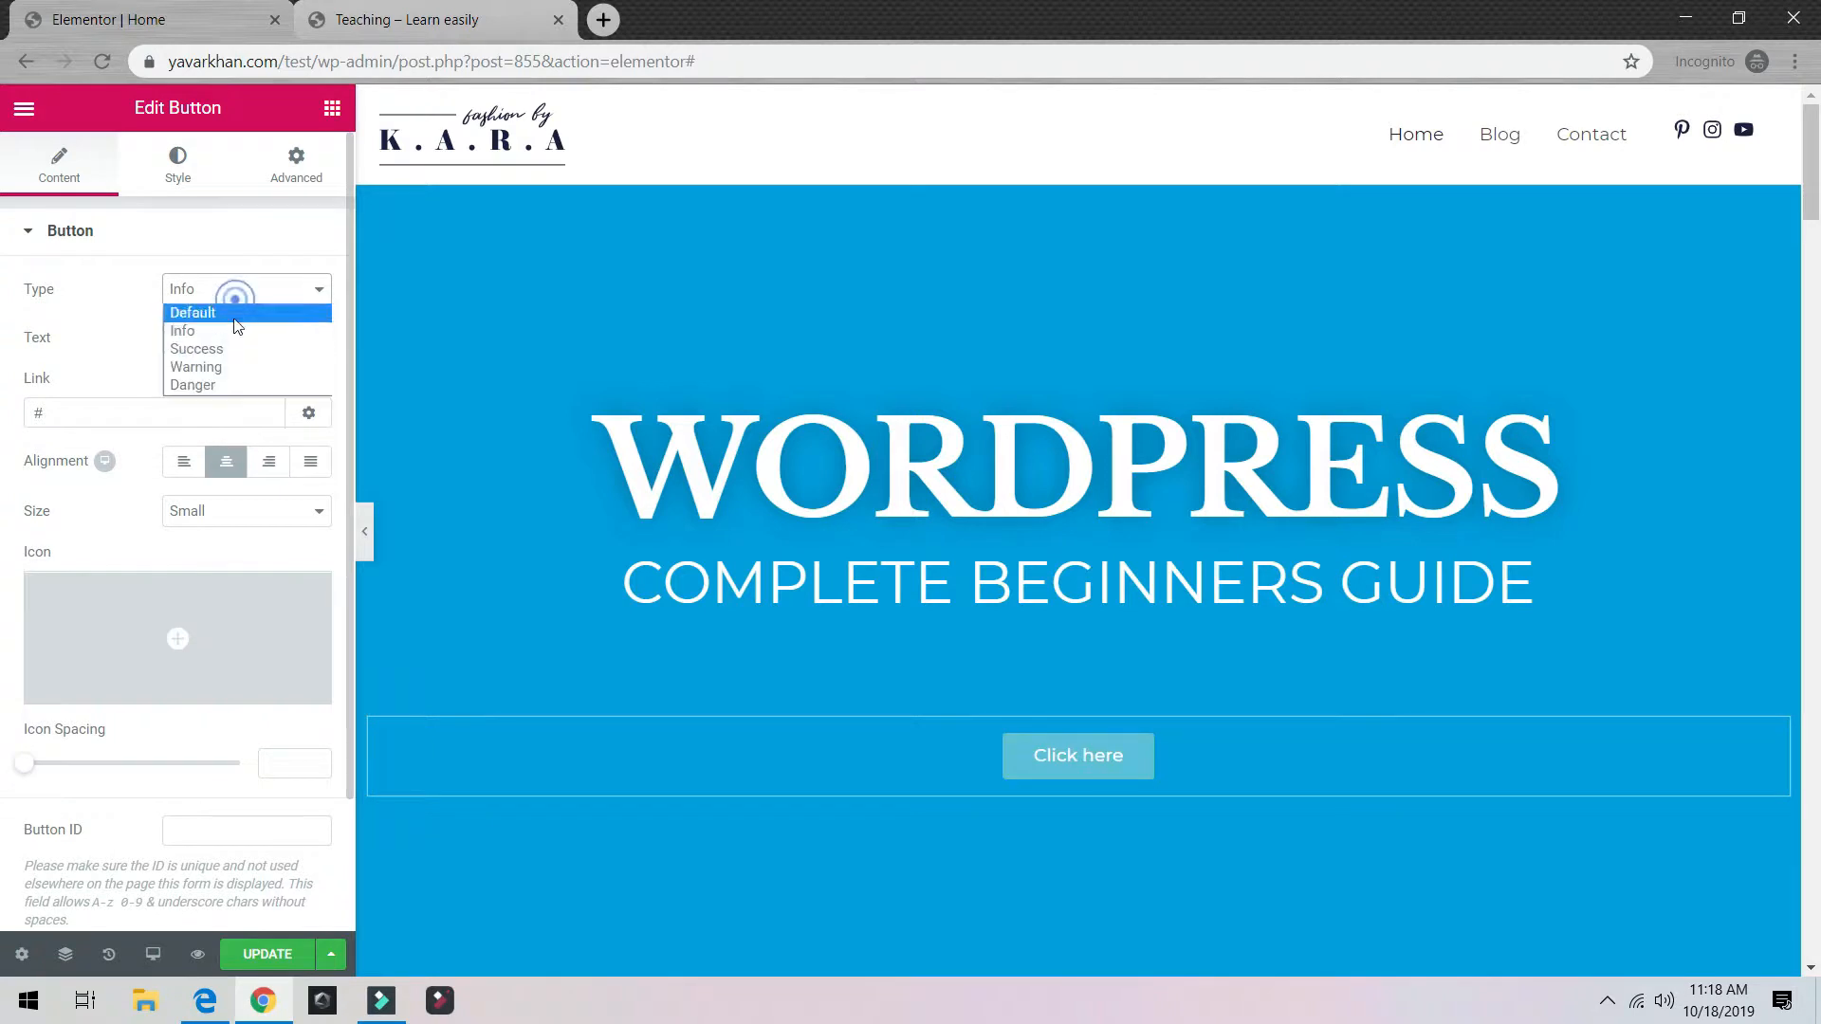
pyautogui.click(224, 367)
pyautogui.click(244, 297)
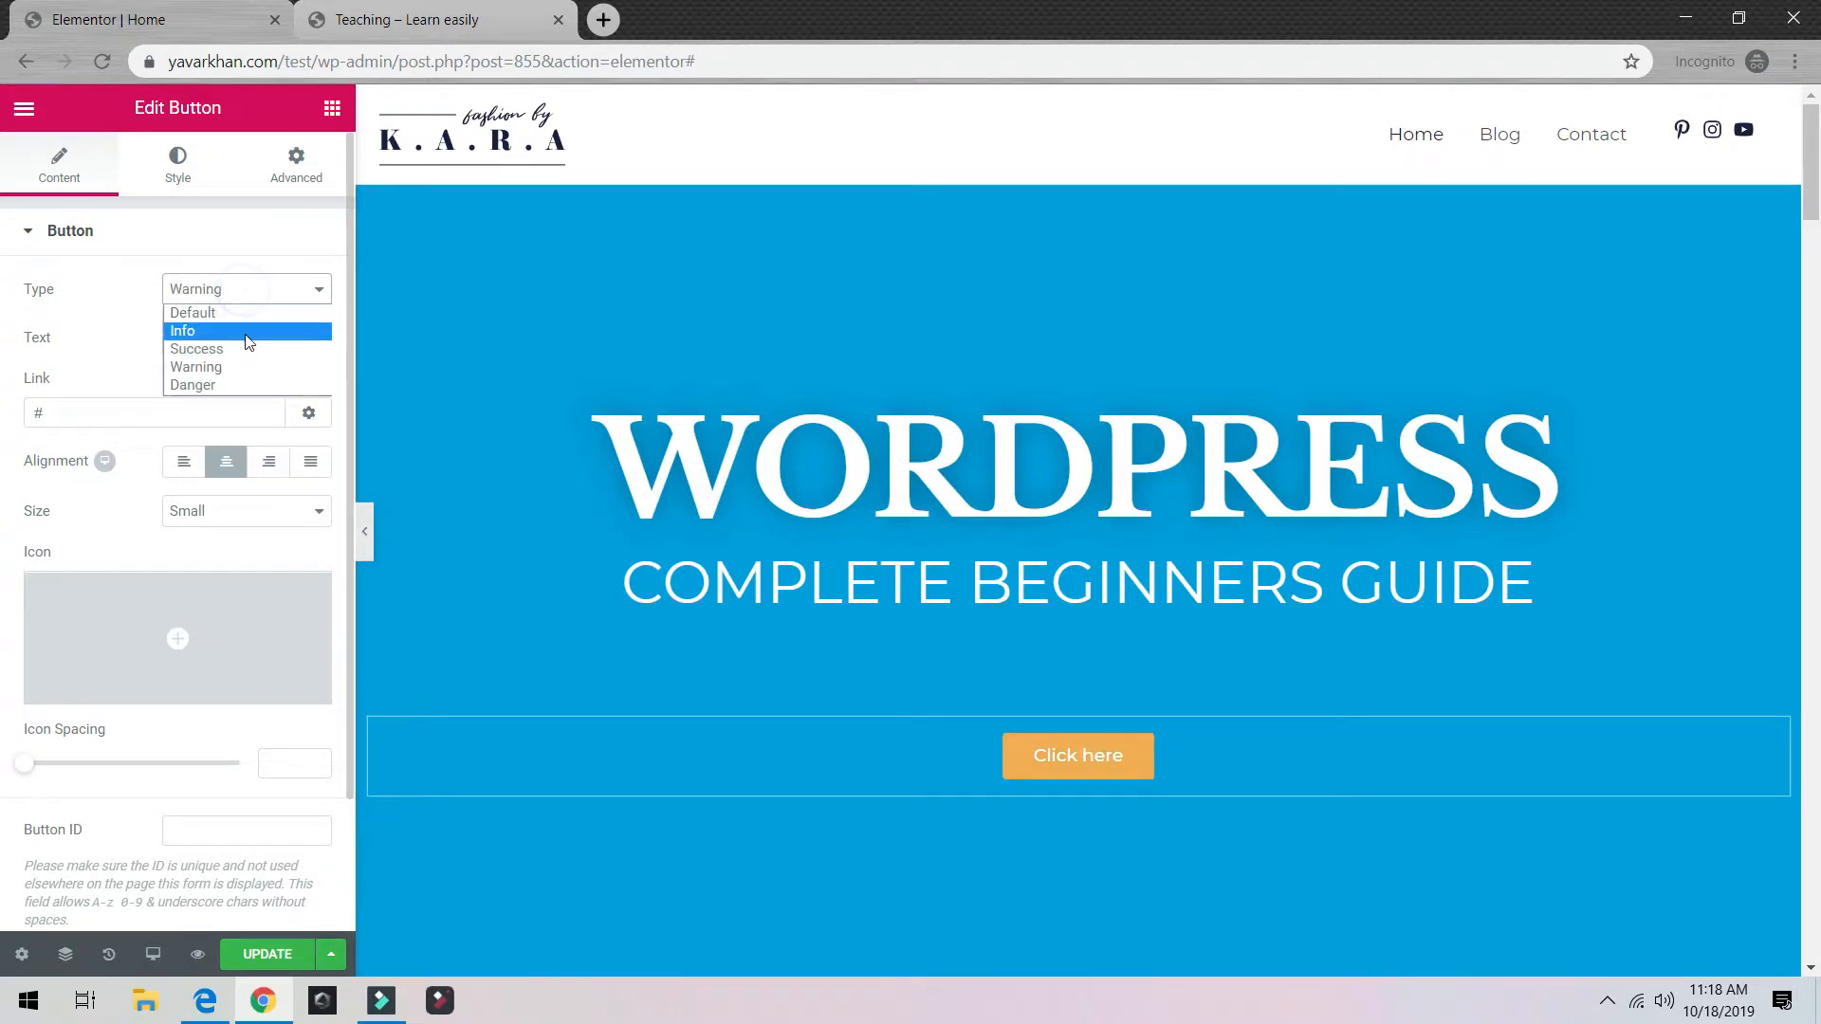
pyautogui.click(244, 332)
# Step: Change the button label to MAKE A WEBSITE
pyautogui.click(246, 339)
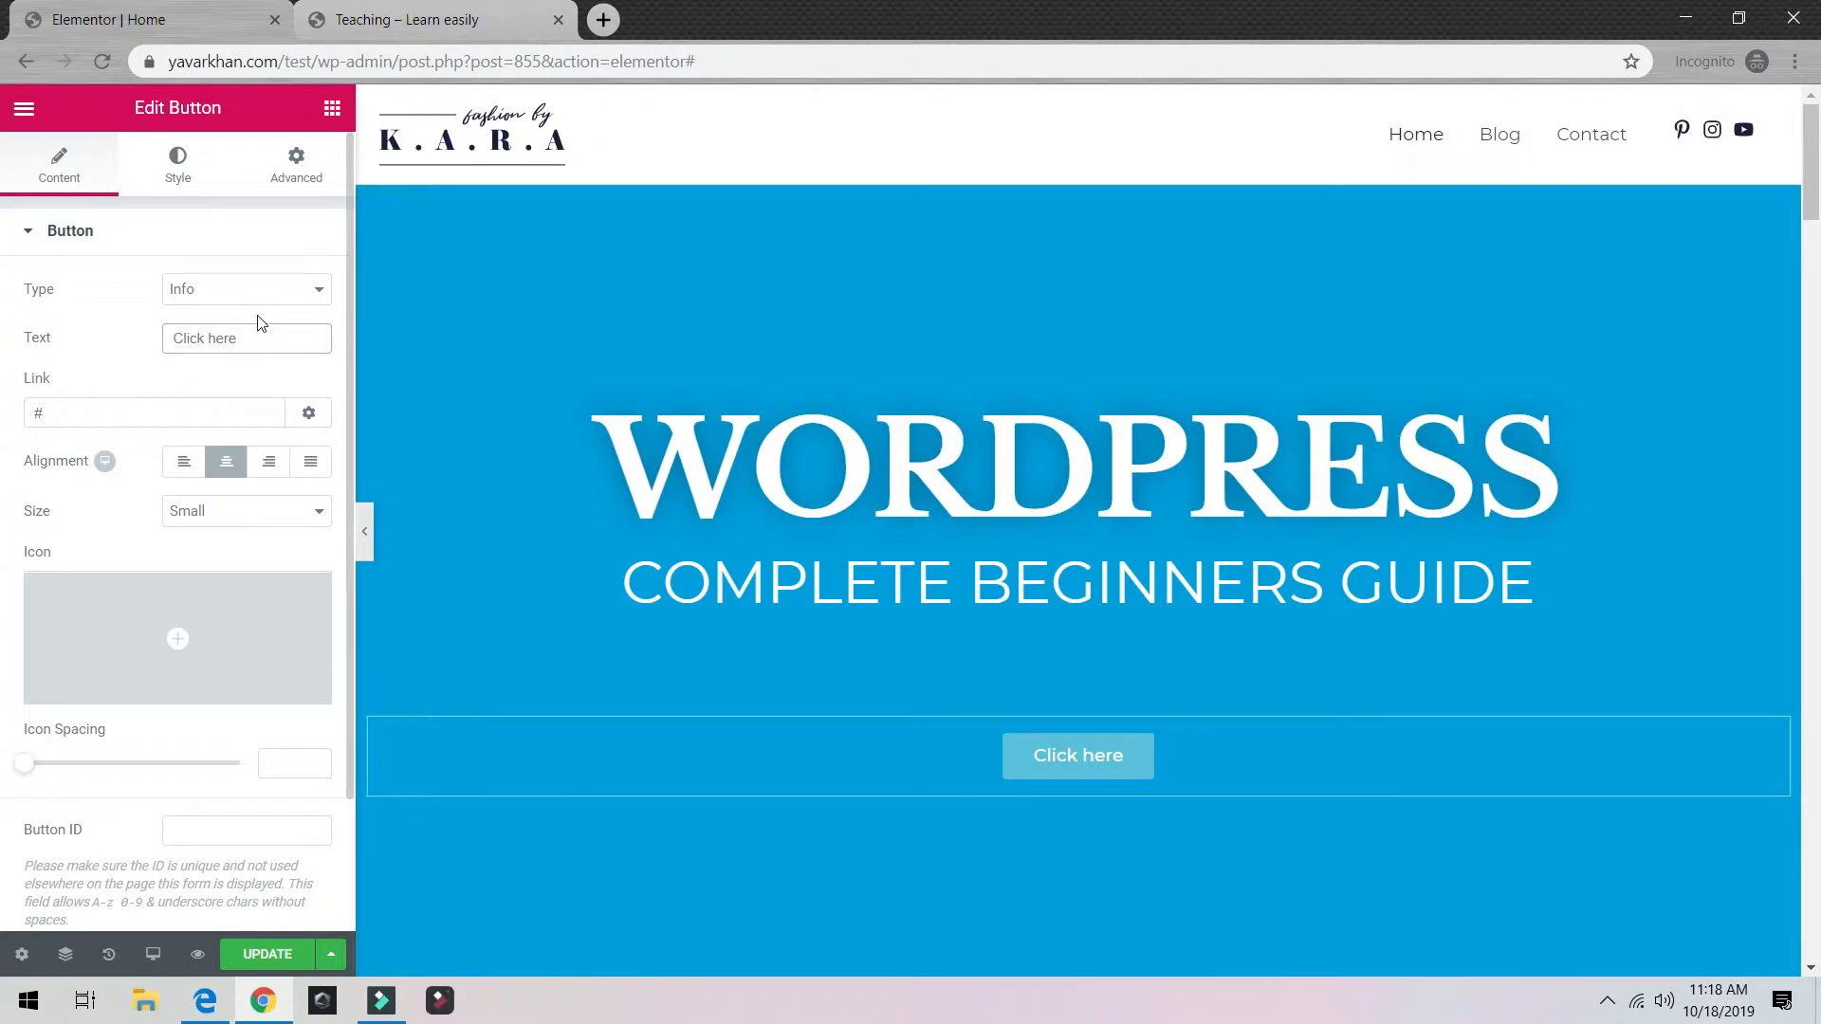
pyautogui.hotkey('ctrl', 'a')
pyautogui.write('MA')
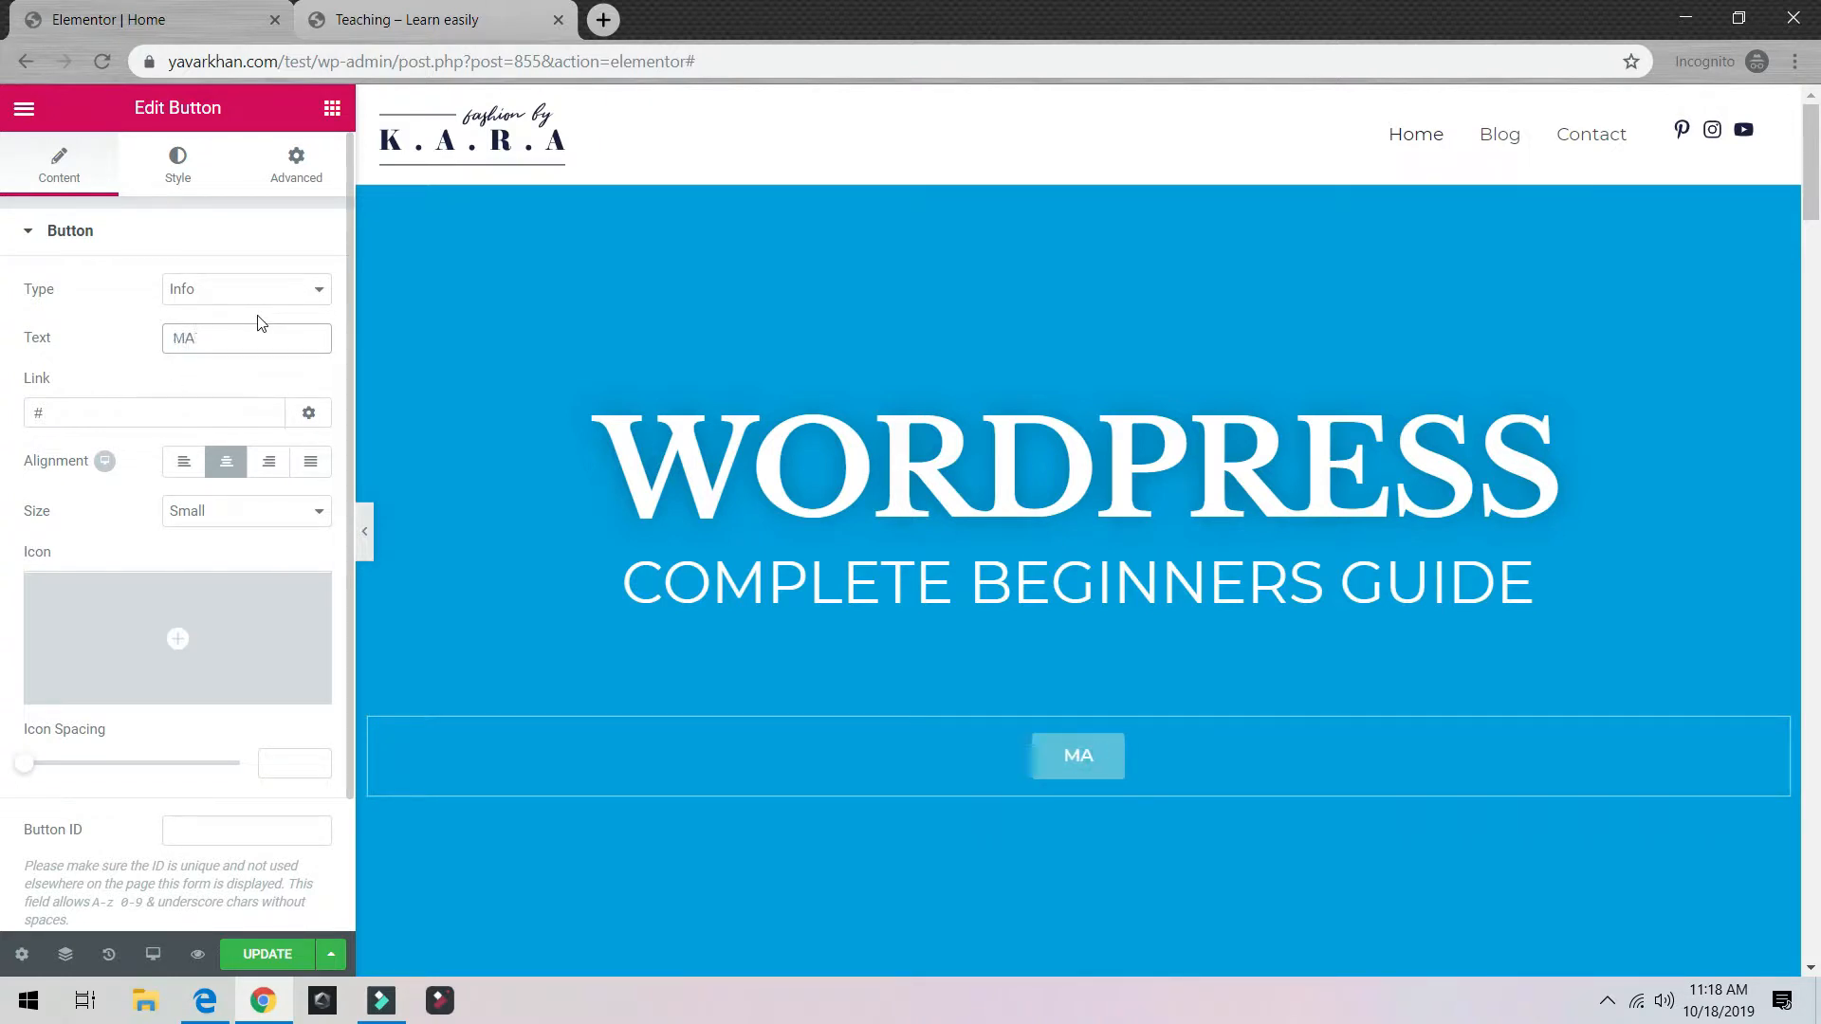
pyautogui.write('KE A WEBDIT')
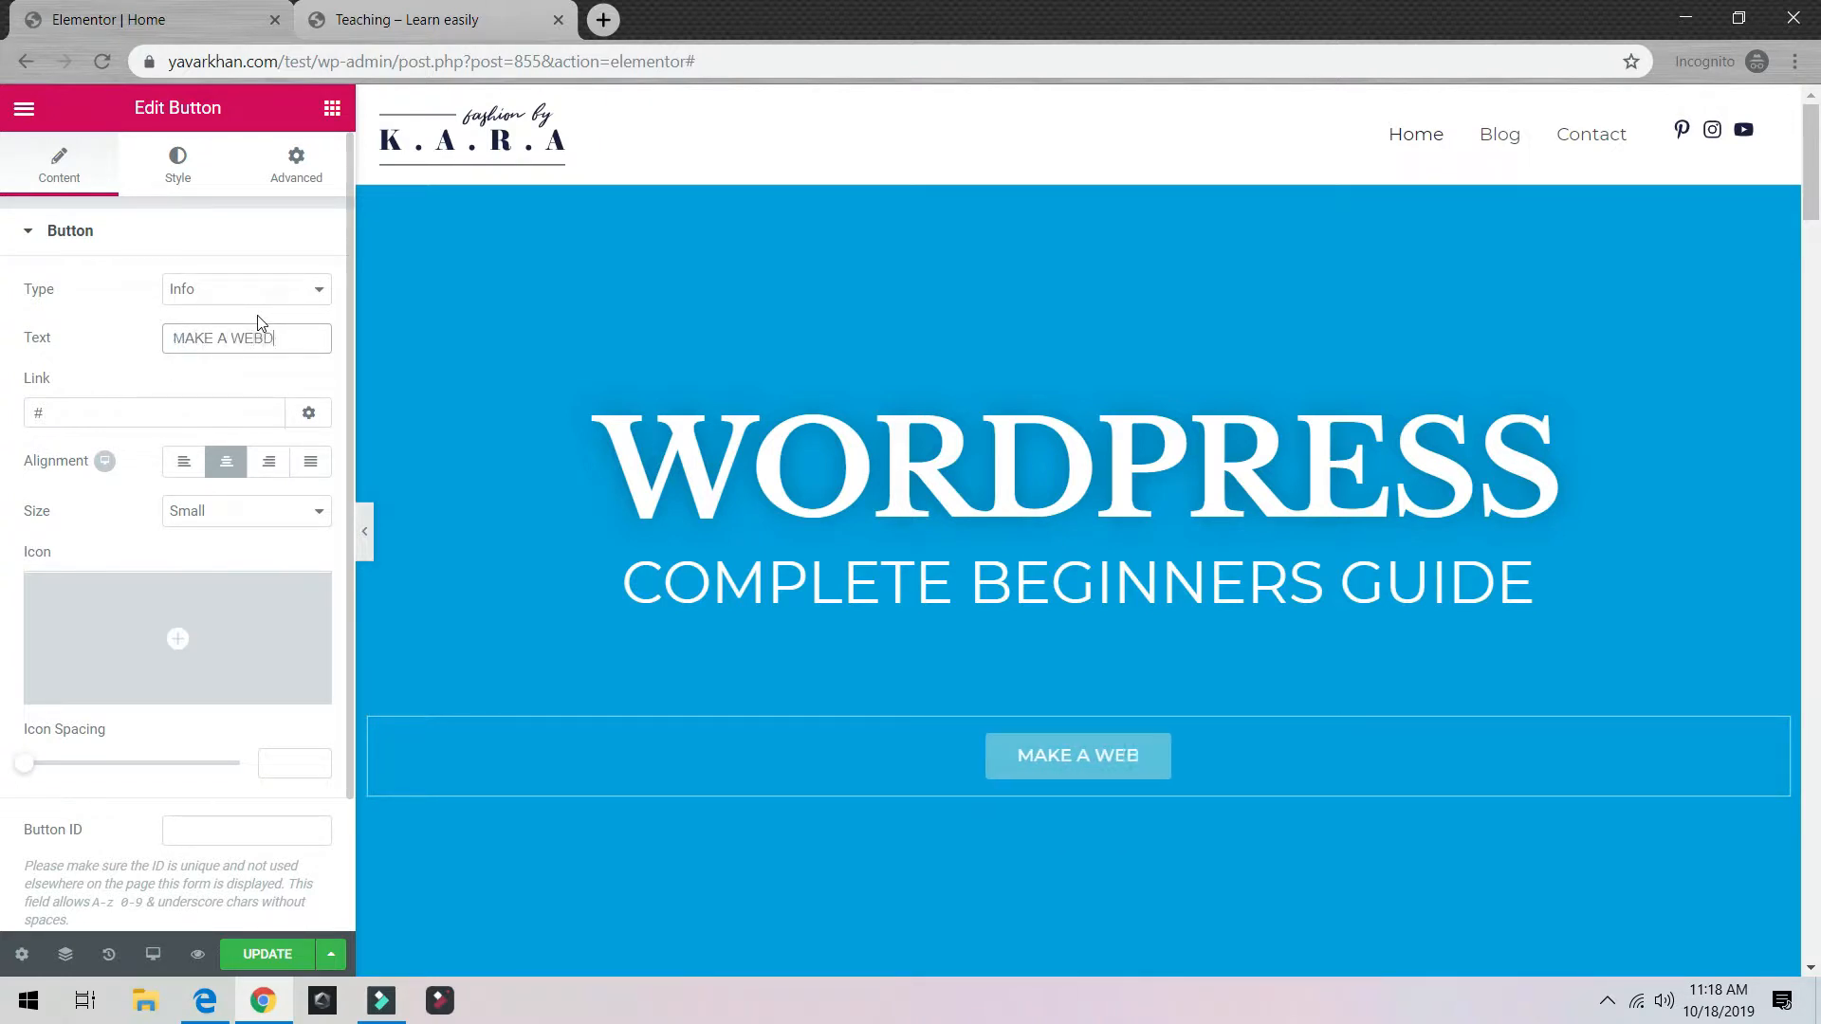
pyautogui.press('BackSpace')
pyautogui.press('BackSpace')
pyautogui.press('BackSpace')
pyautogui.write('SITE')
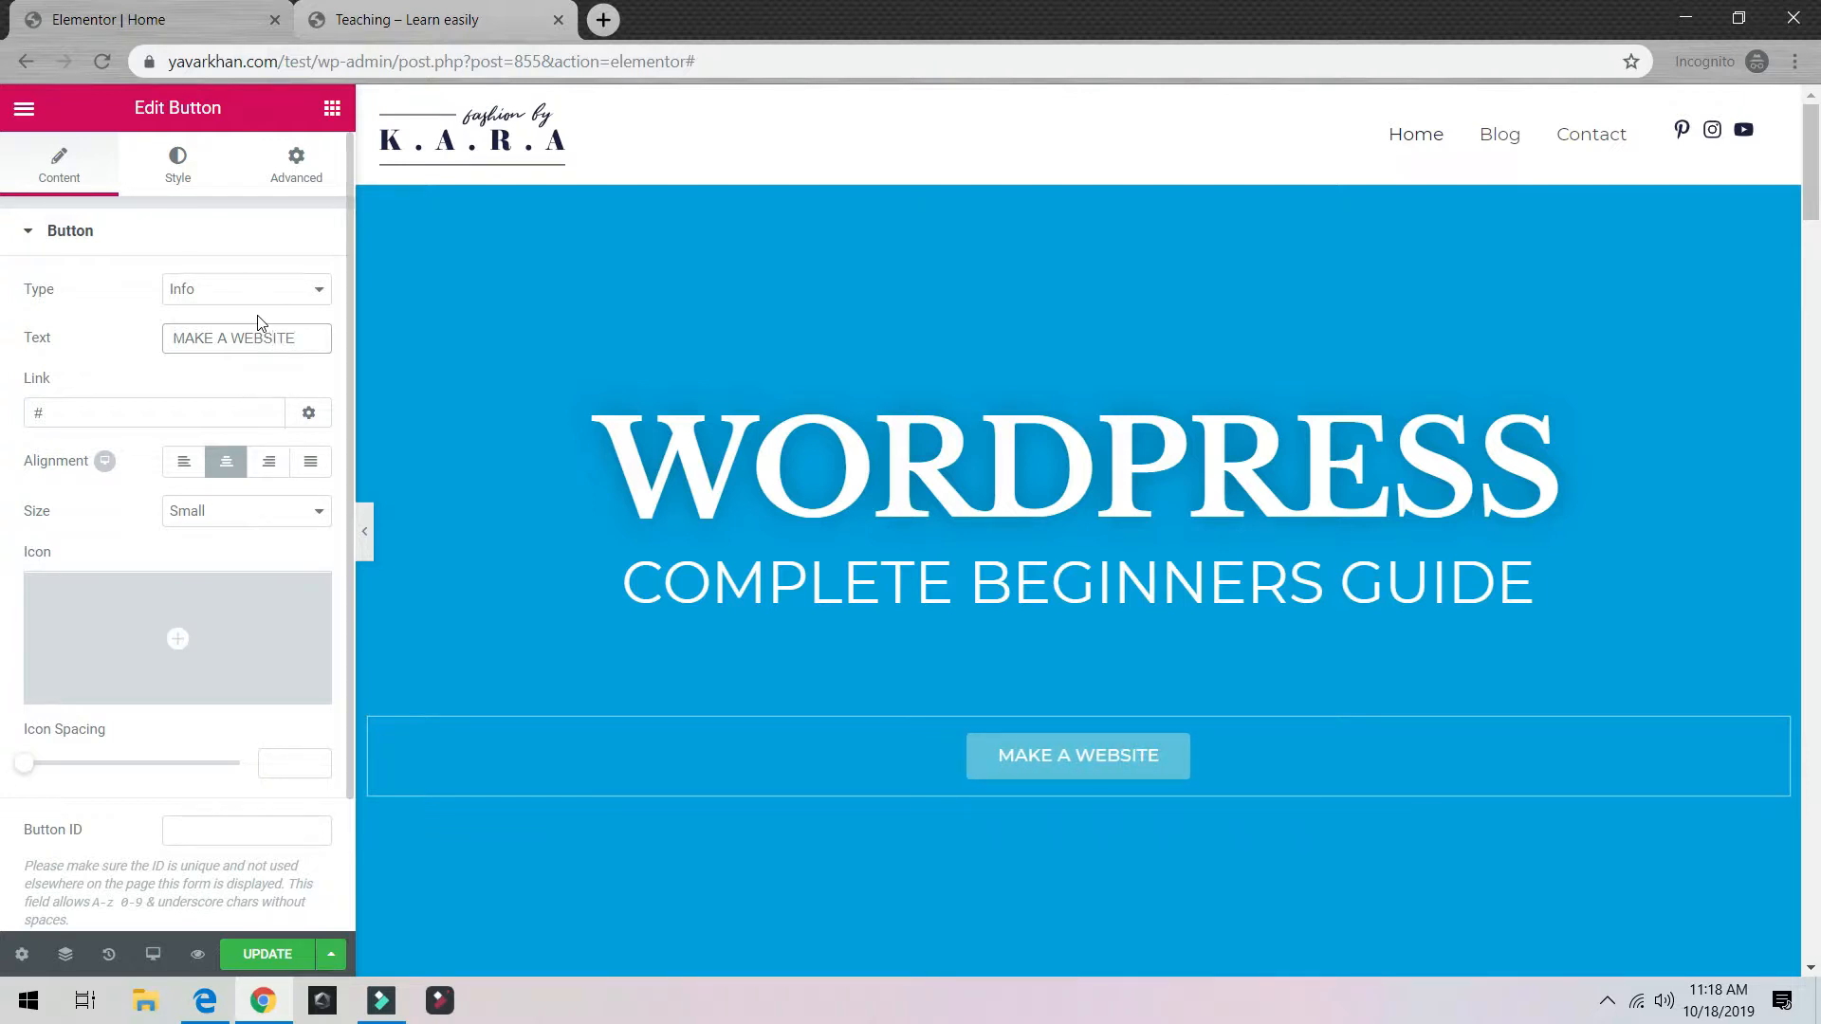
pyautogui.moveTo(135, 403); pyautogui.dragTo(38, 413)
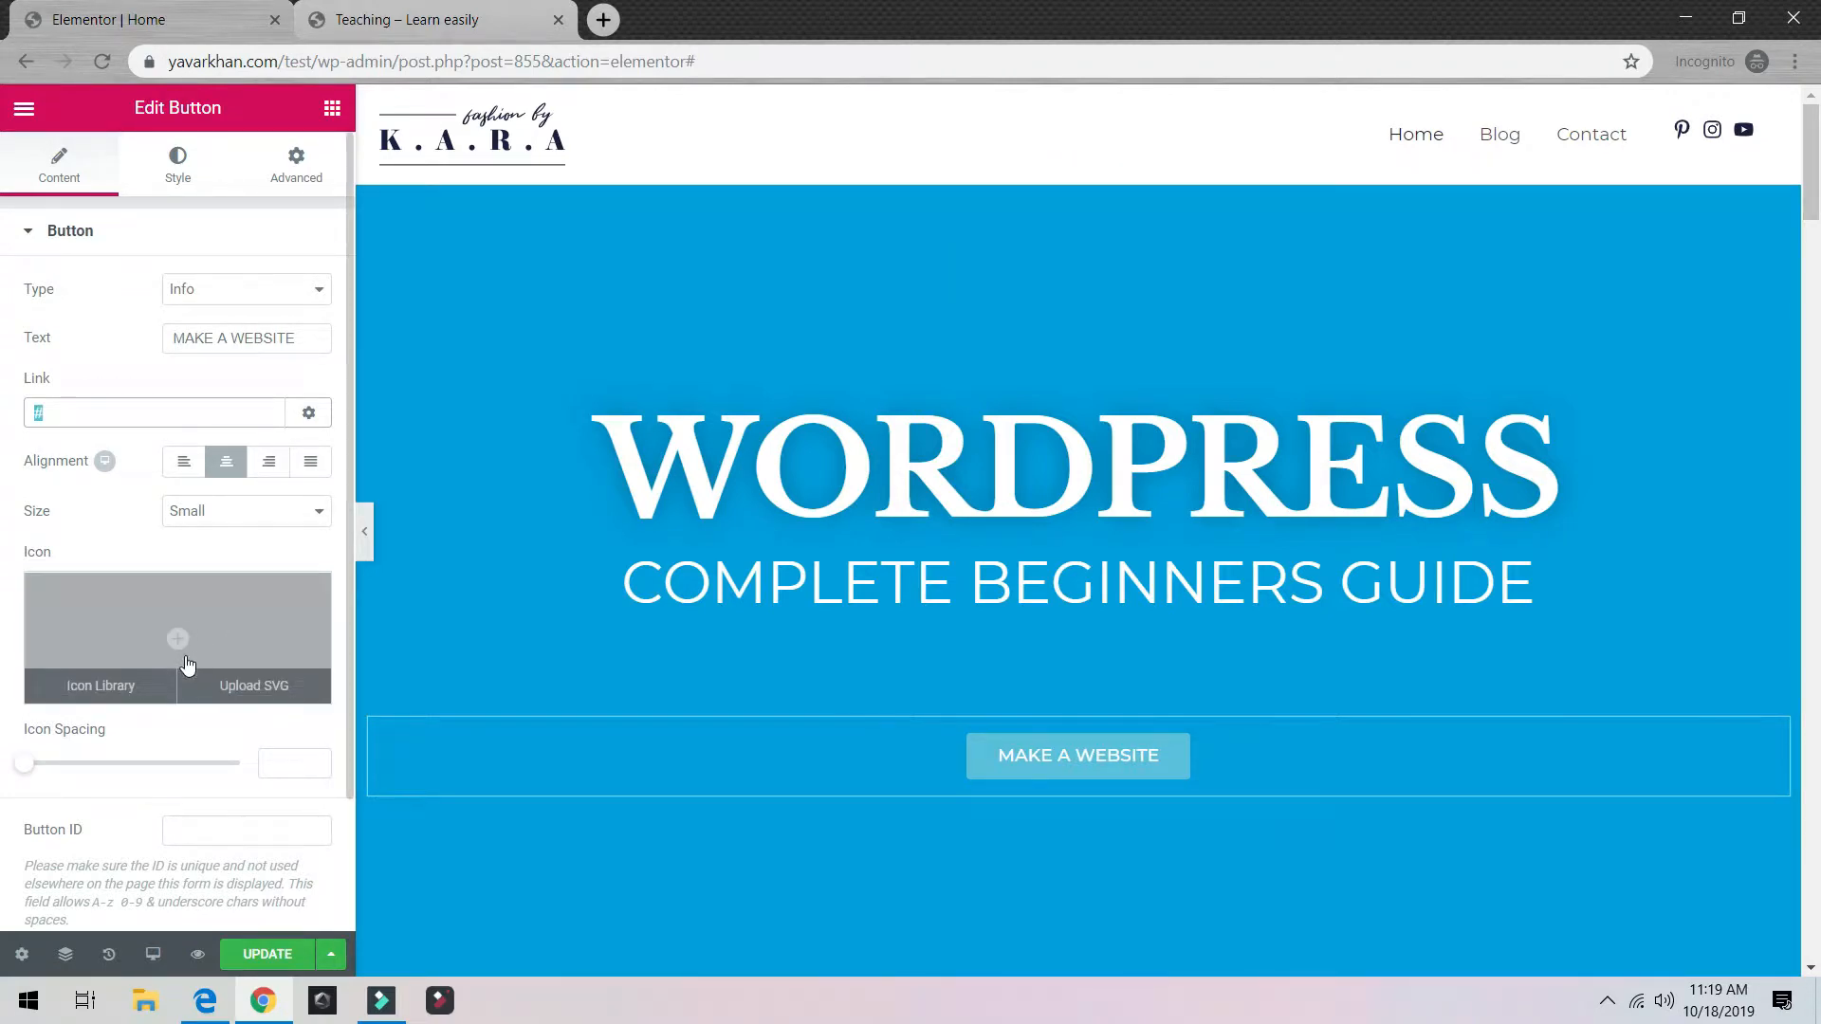
# Step: Add the arrow-circle-down icon to the button with 15 px icon spacing
pyautogui.click(183, 642)
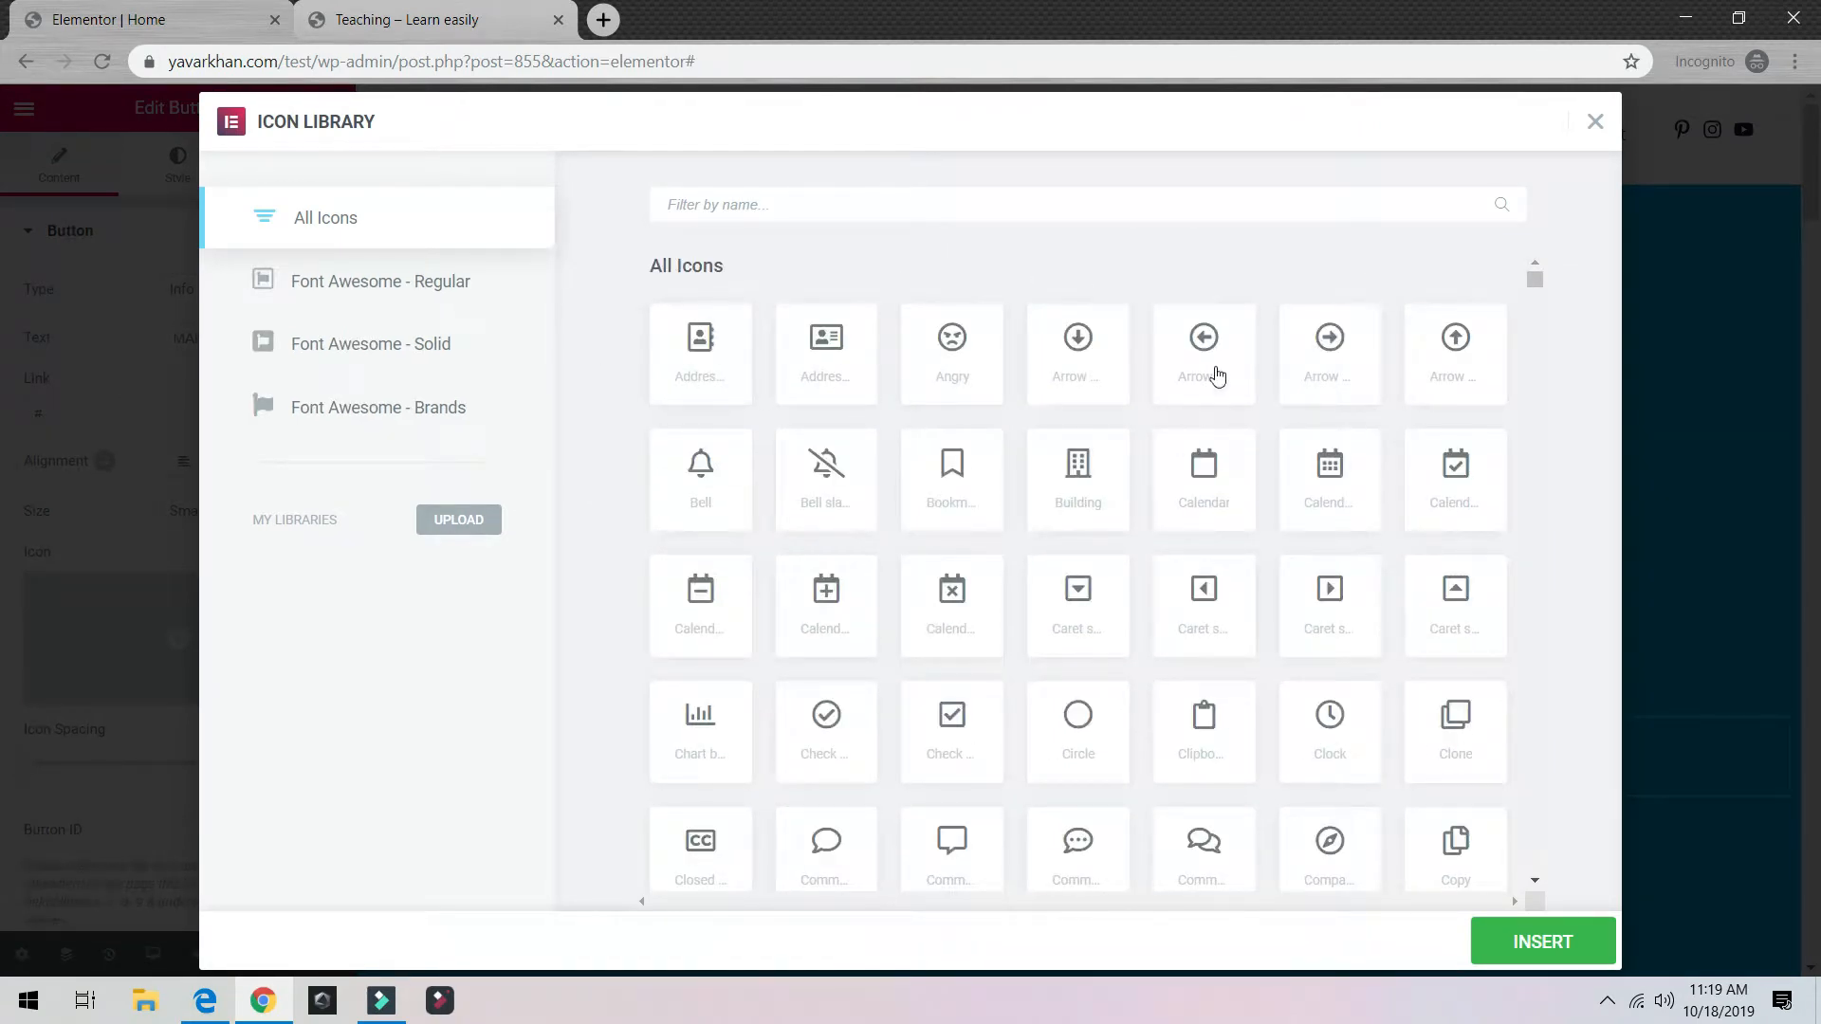
pyautogui.click(1077, 356)
pyautogui.click(1542, 942)
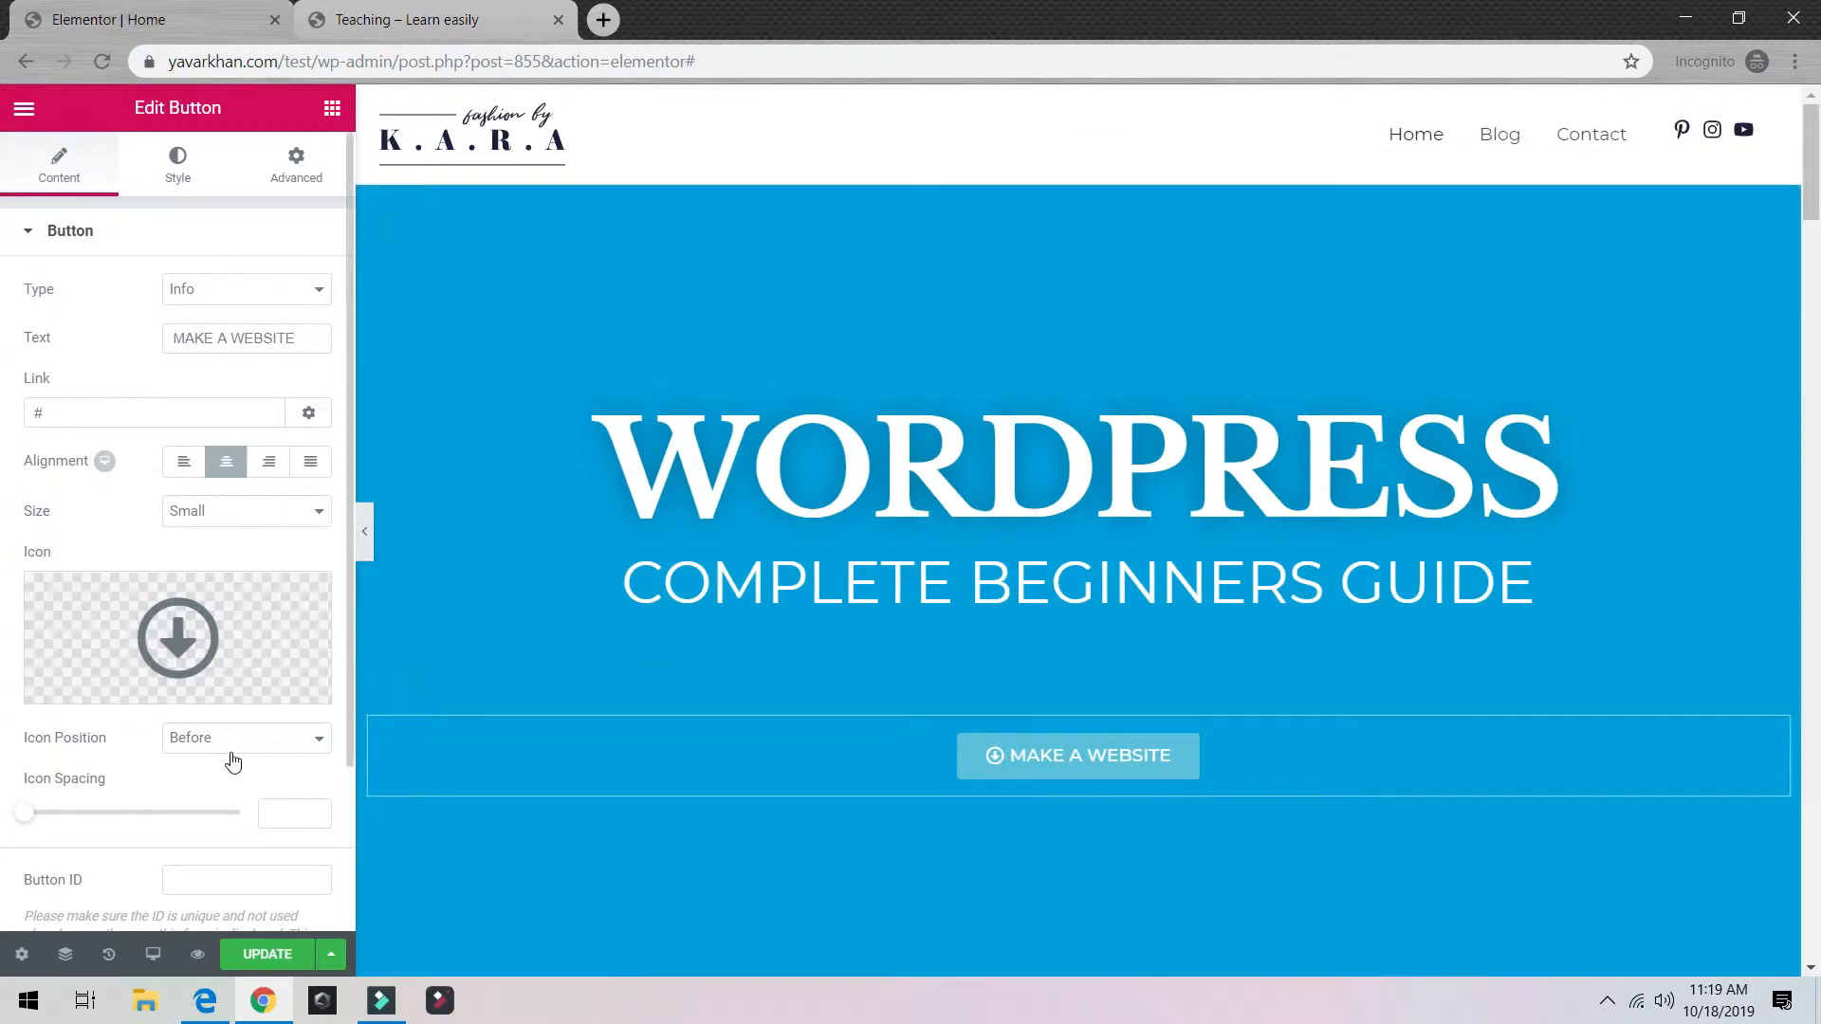
pyautogui.click(90, 813)
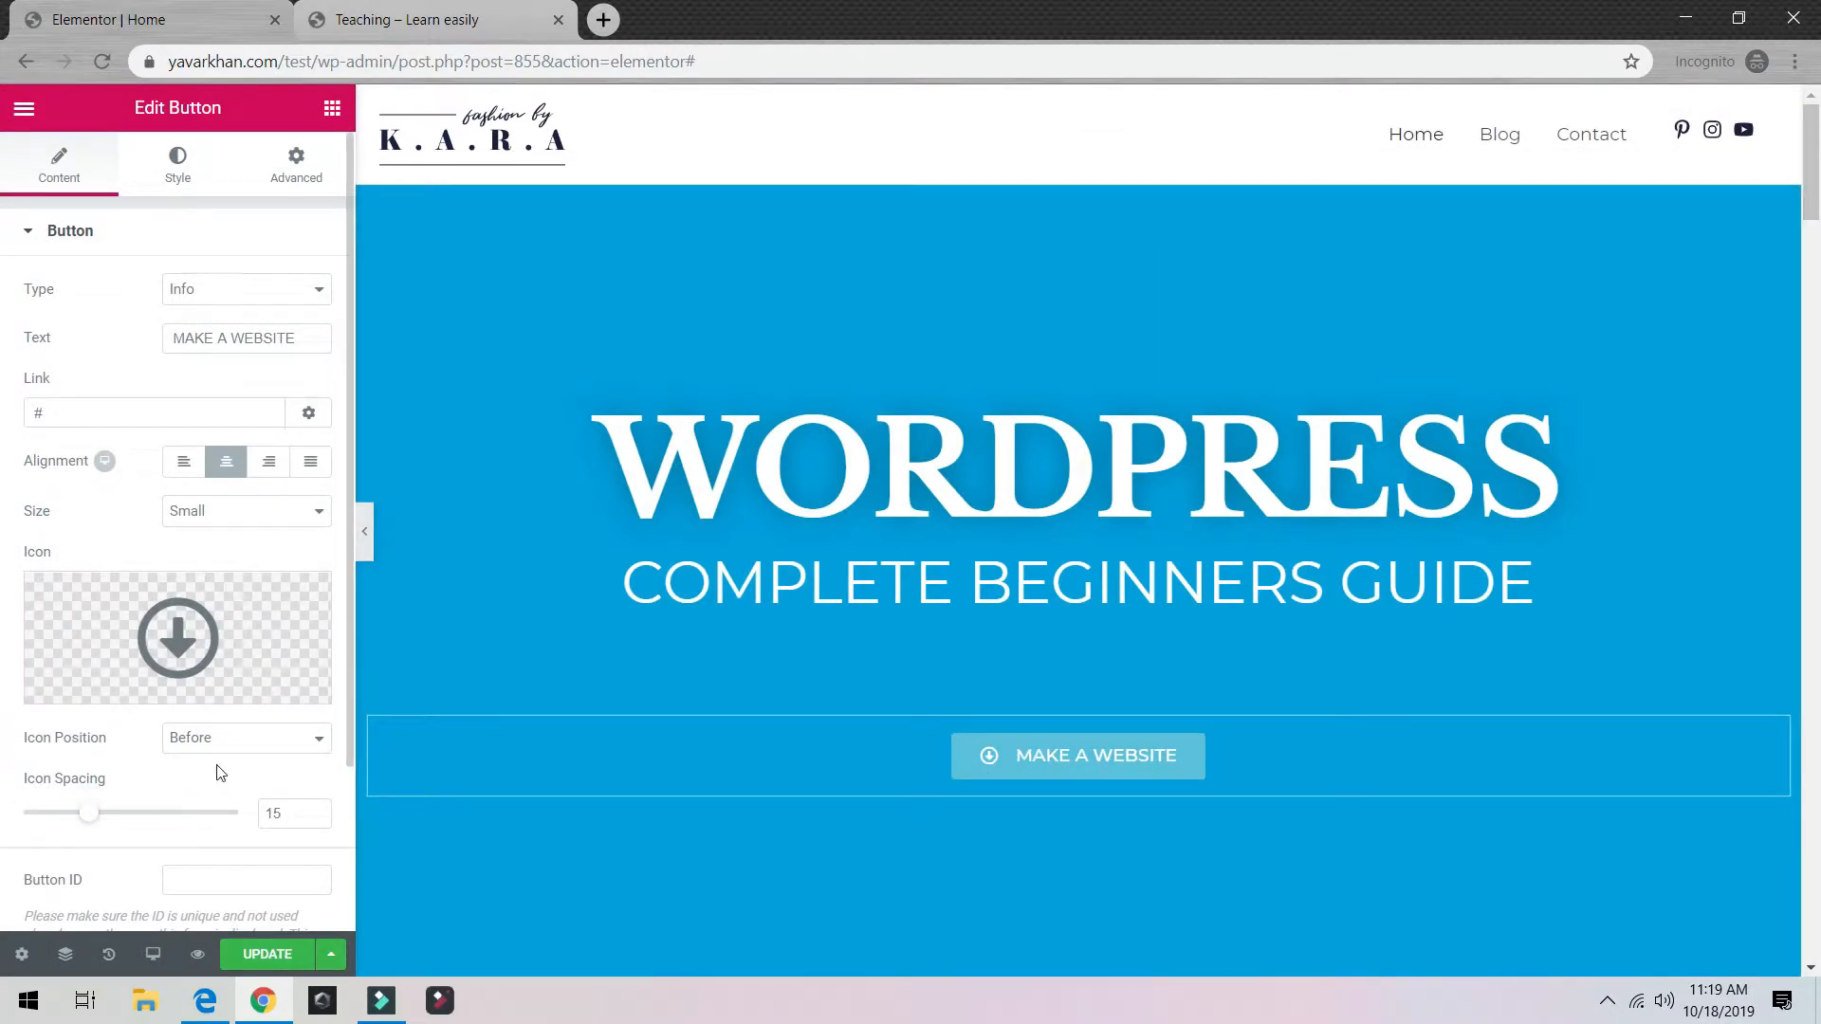
pyautogui.scroll(-2, 219, 773)
pyautogui.scroll(2, 231, 752)
# Step: Set the button's typography size to 62 px
pyautogui.click(193, 182)
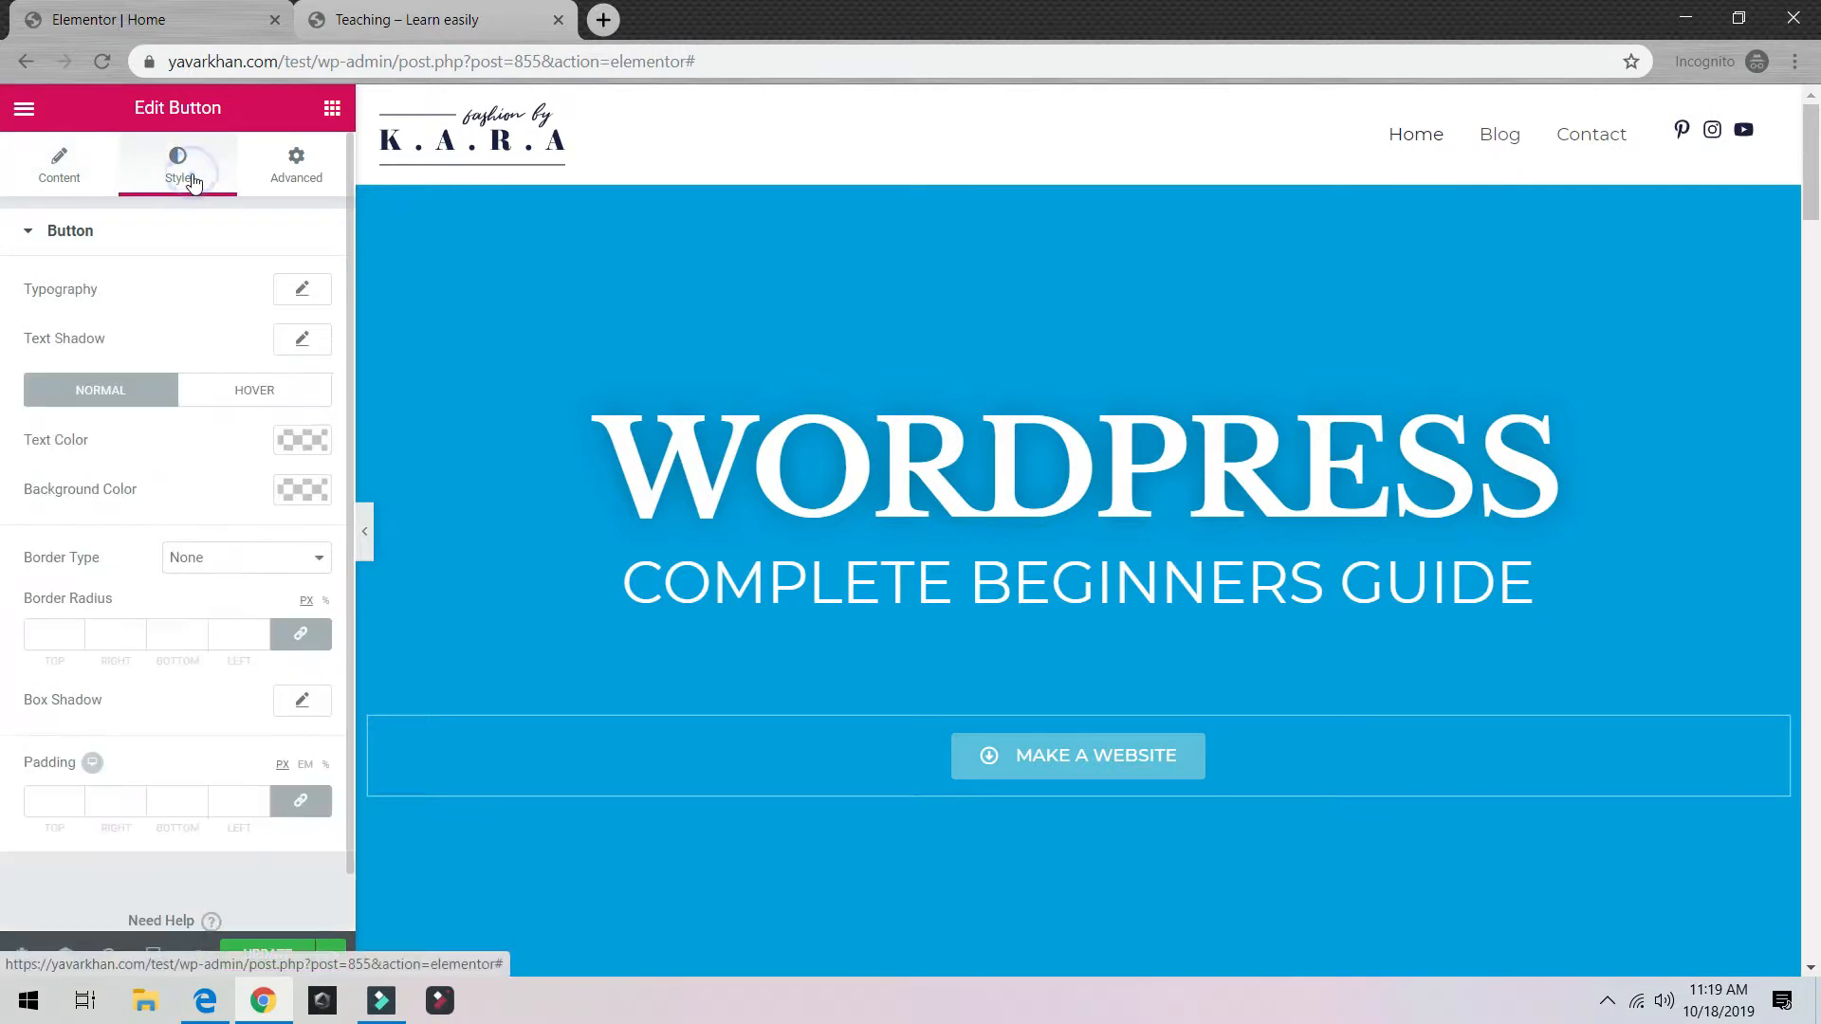
pyautogui.click(300, 291)
pyautogui.moveTo(74, 438); pyautogui.dragTo(109, 437)
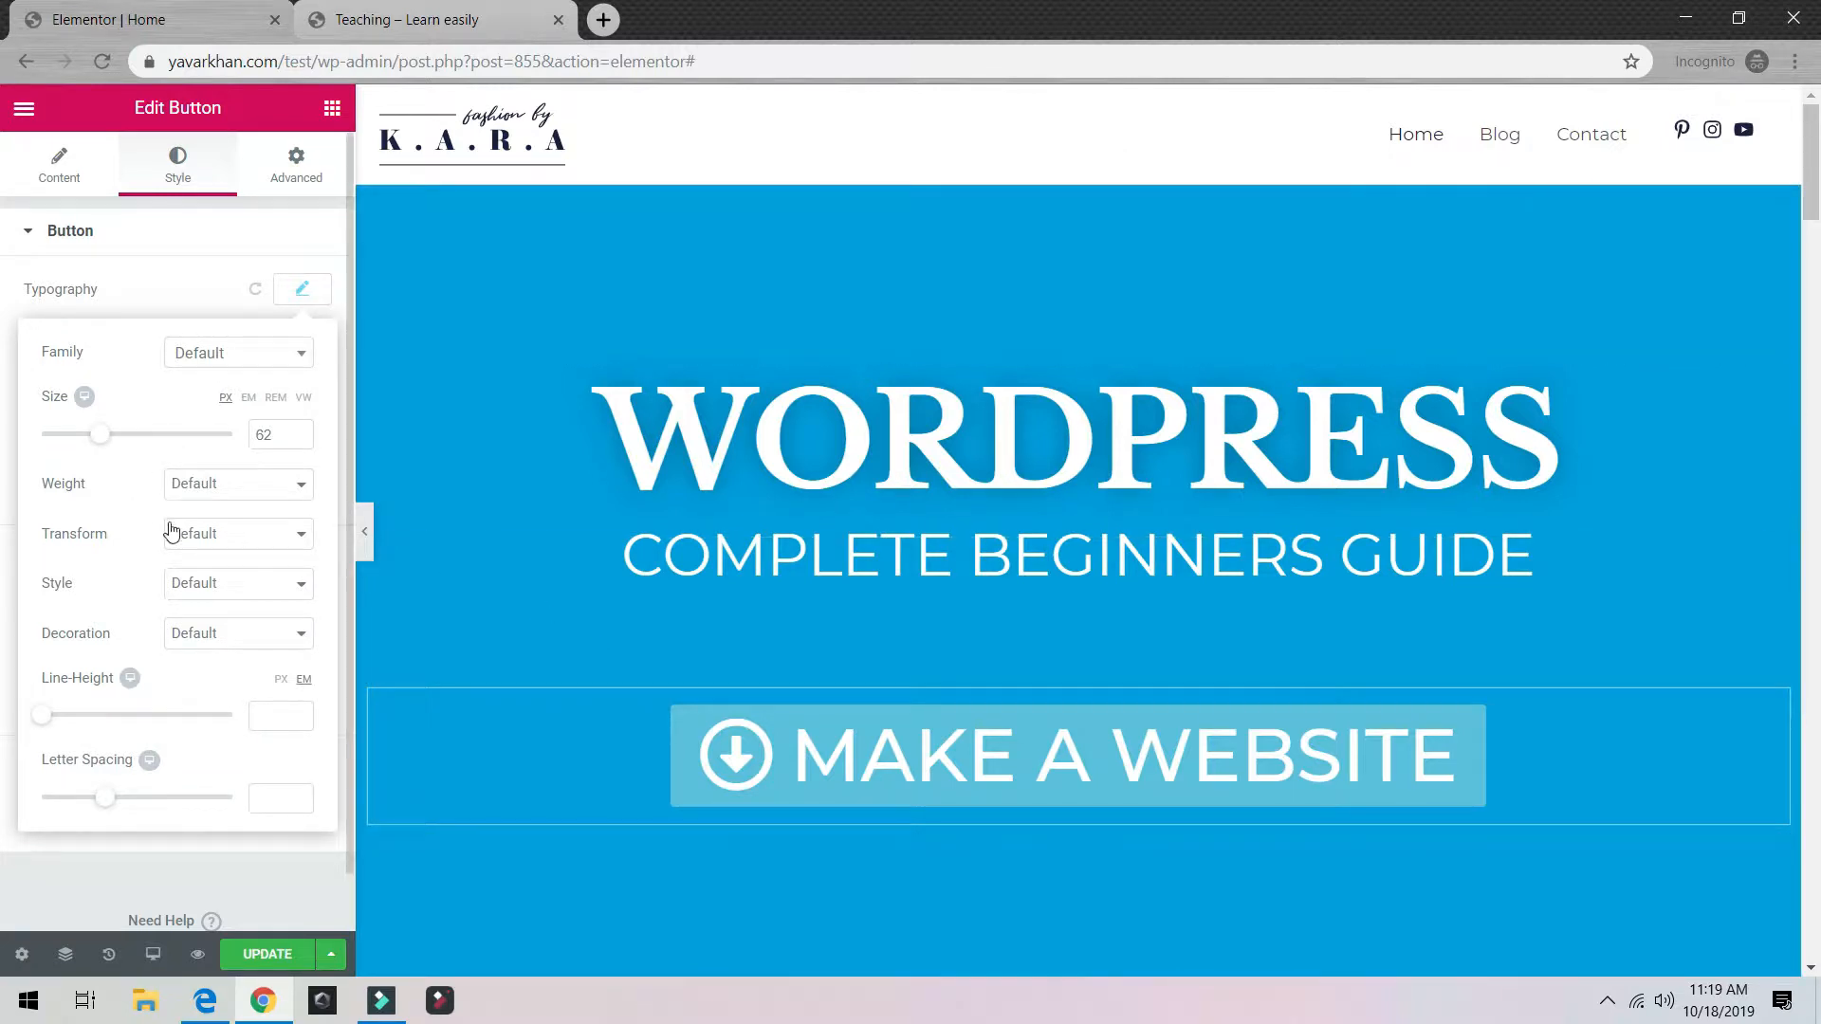
pyautogui.scroll(-1, 185, 589)
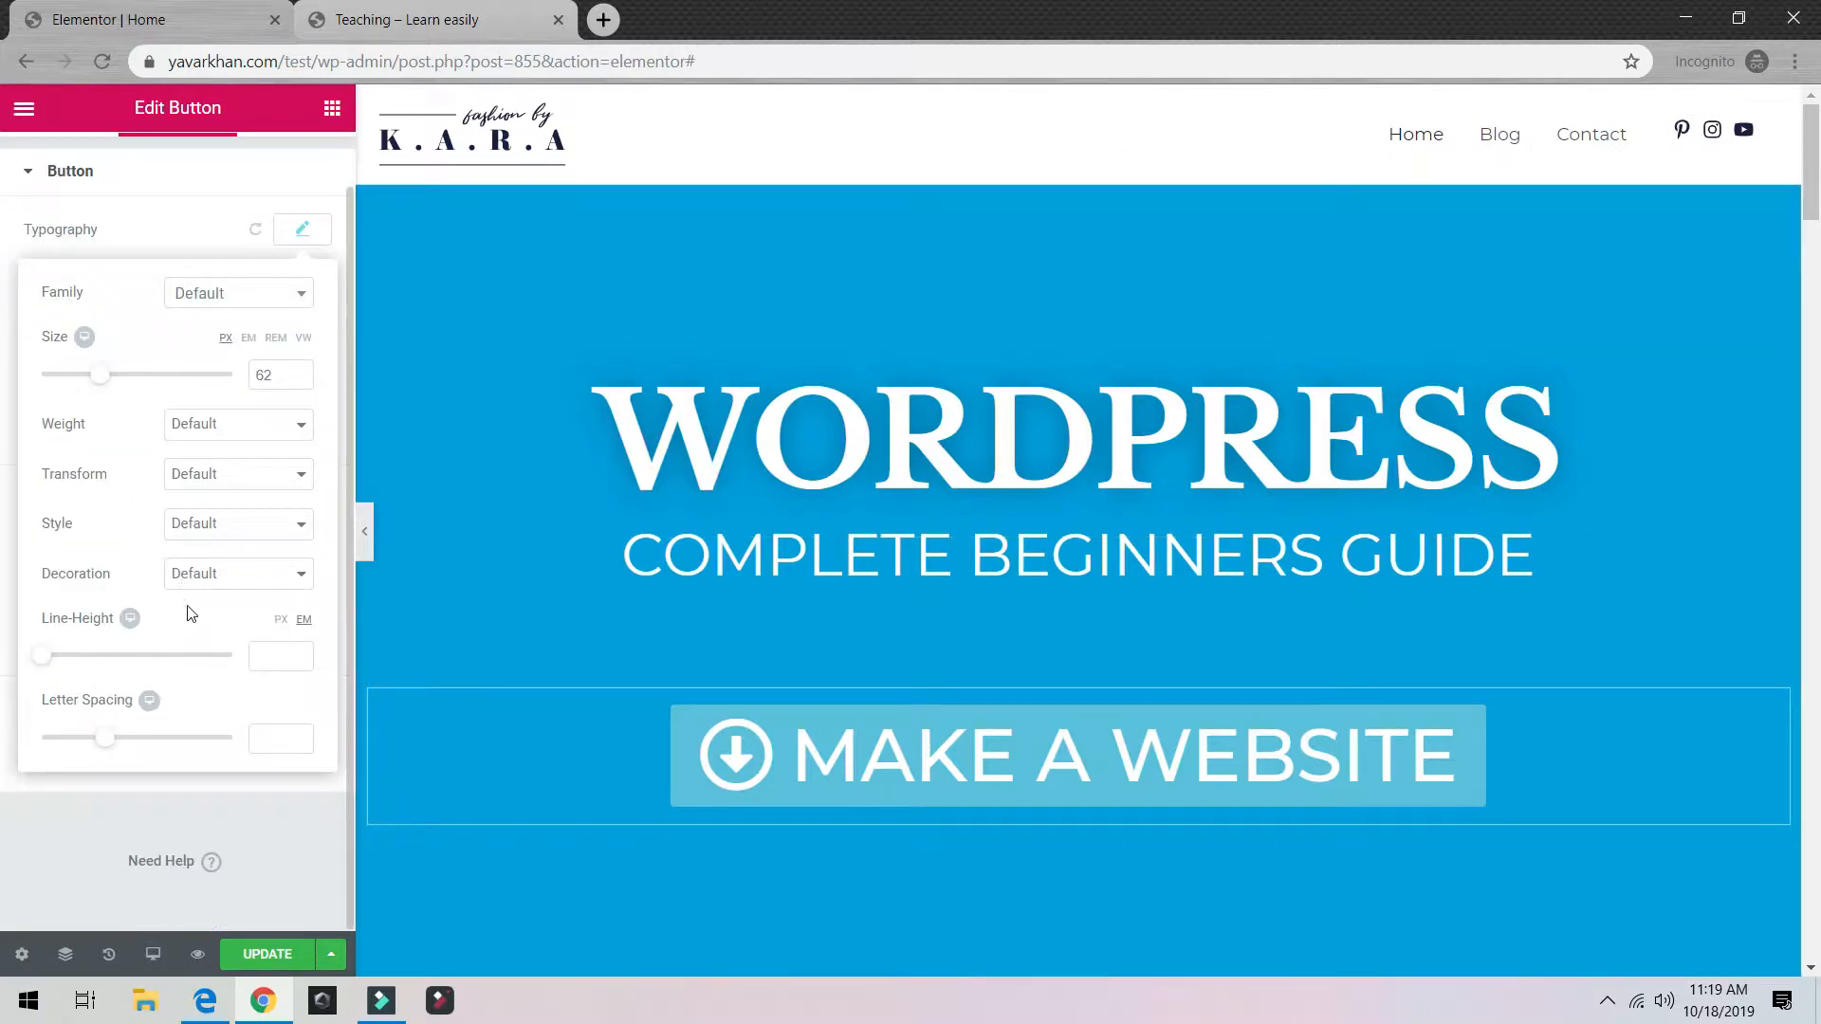
pyautogui.scroll(1, 162, 210)
# Step: Give the button a Fade In entrance animation
pyautogui.click(285, 161)
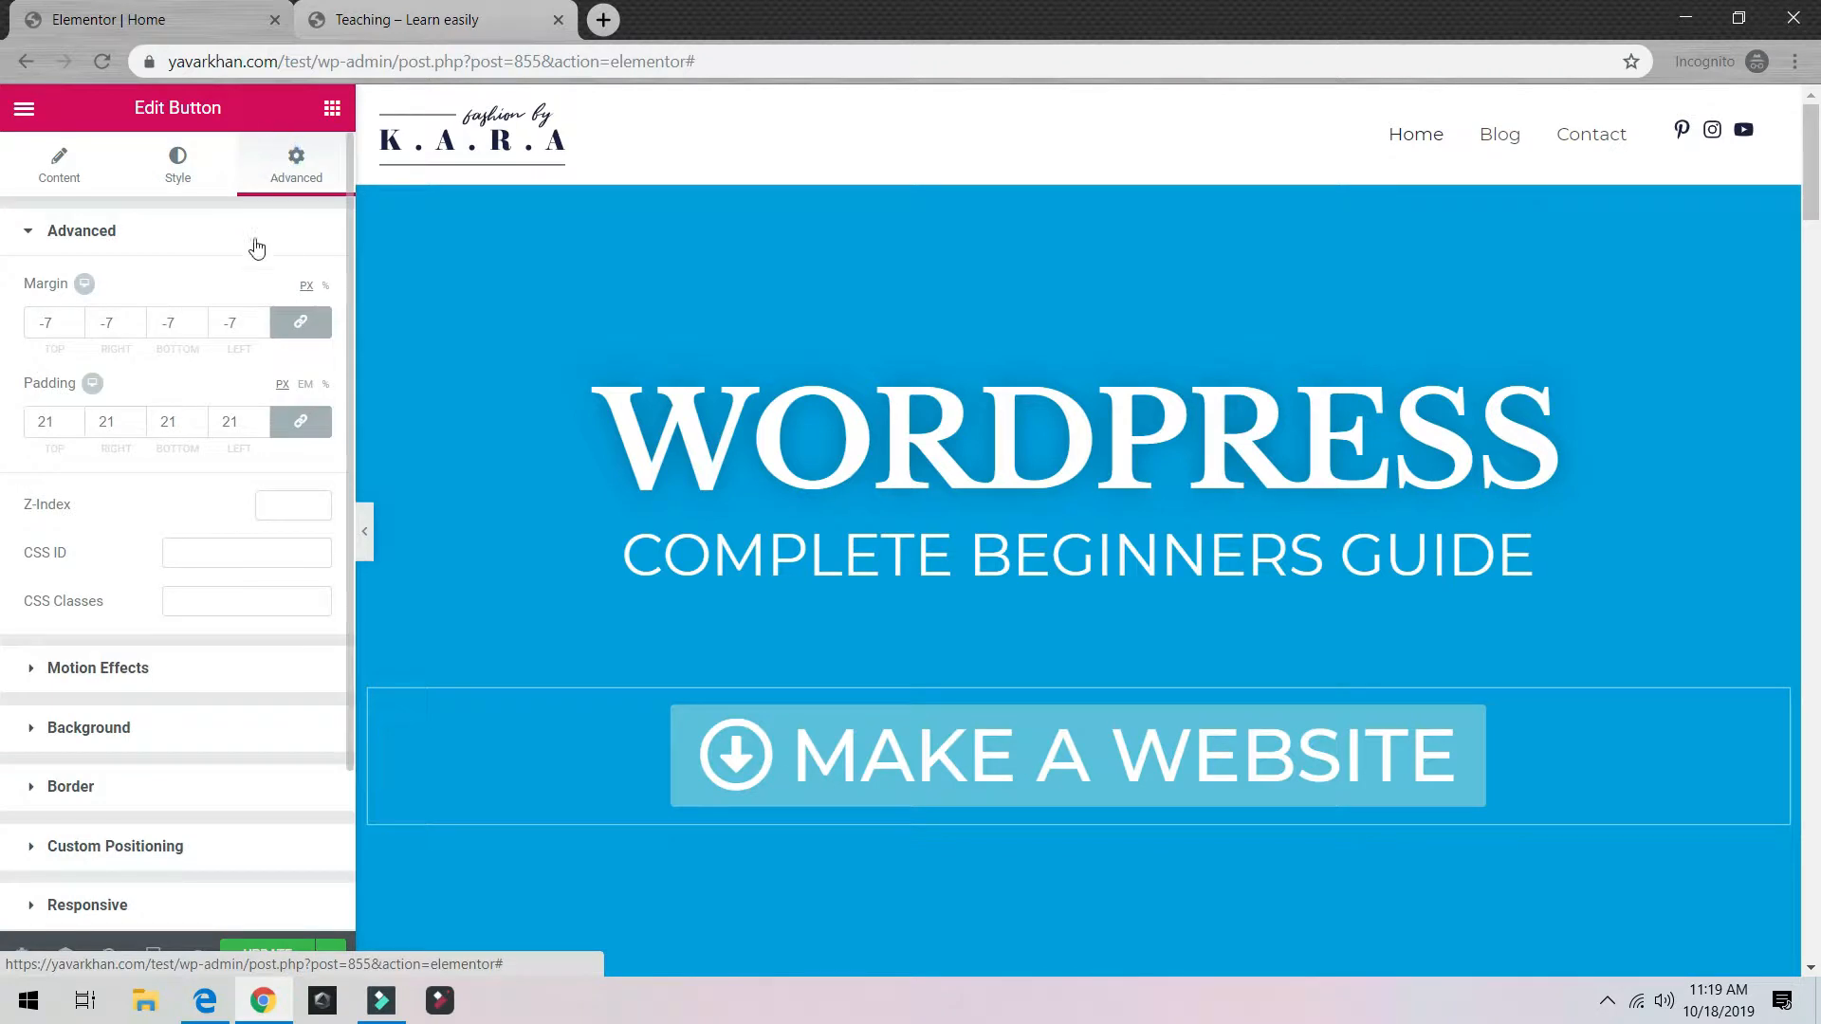
pyautogui.scroll(-3, 41, 702)
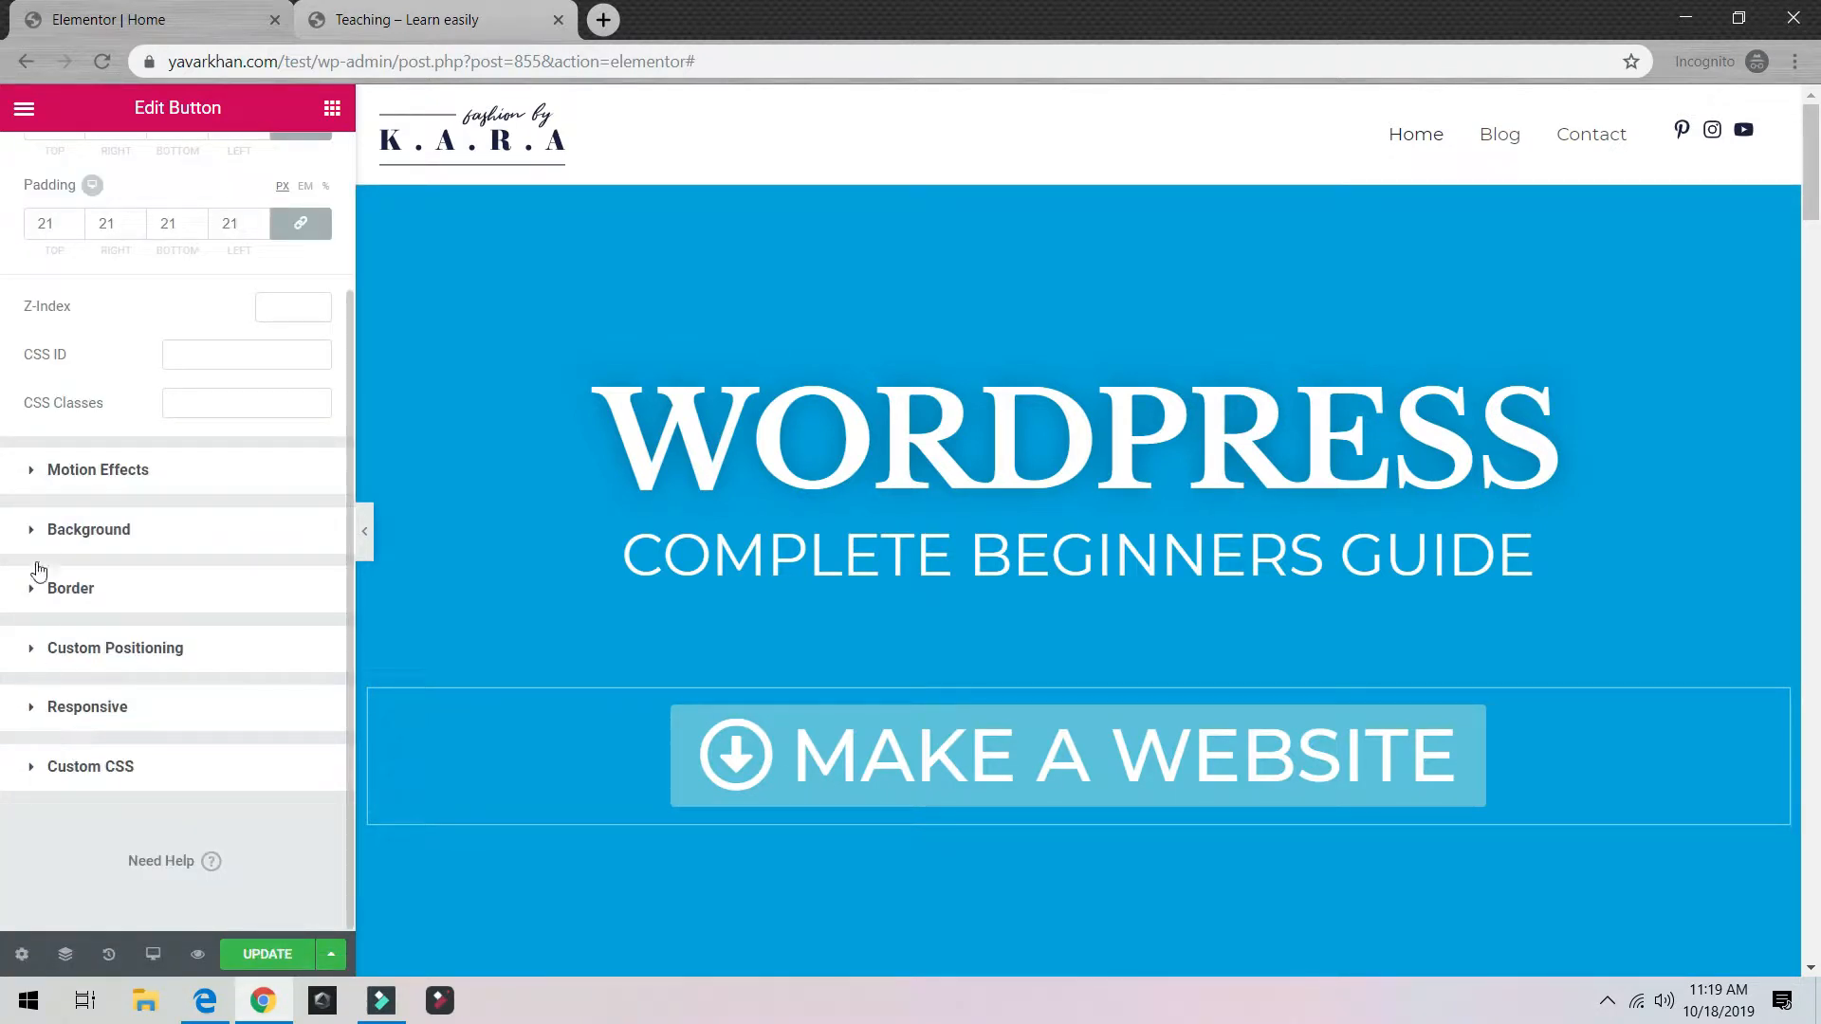
pyautogui.click(43, 474)
pyautogui.click(110, 382)
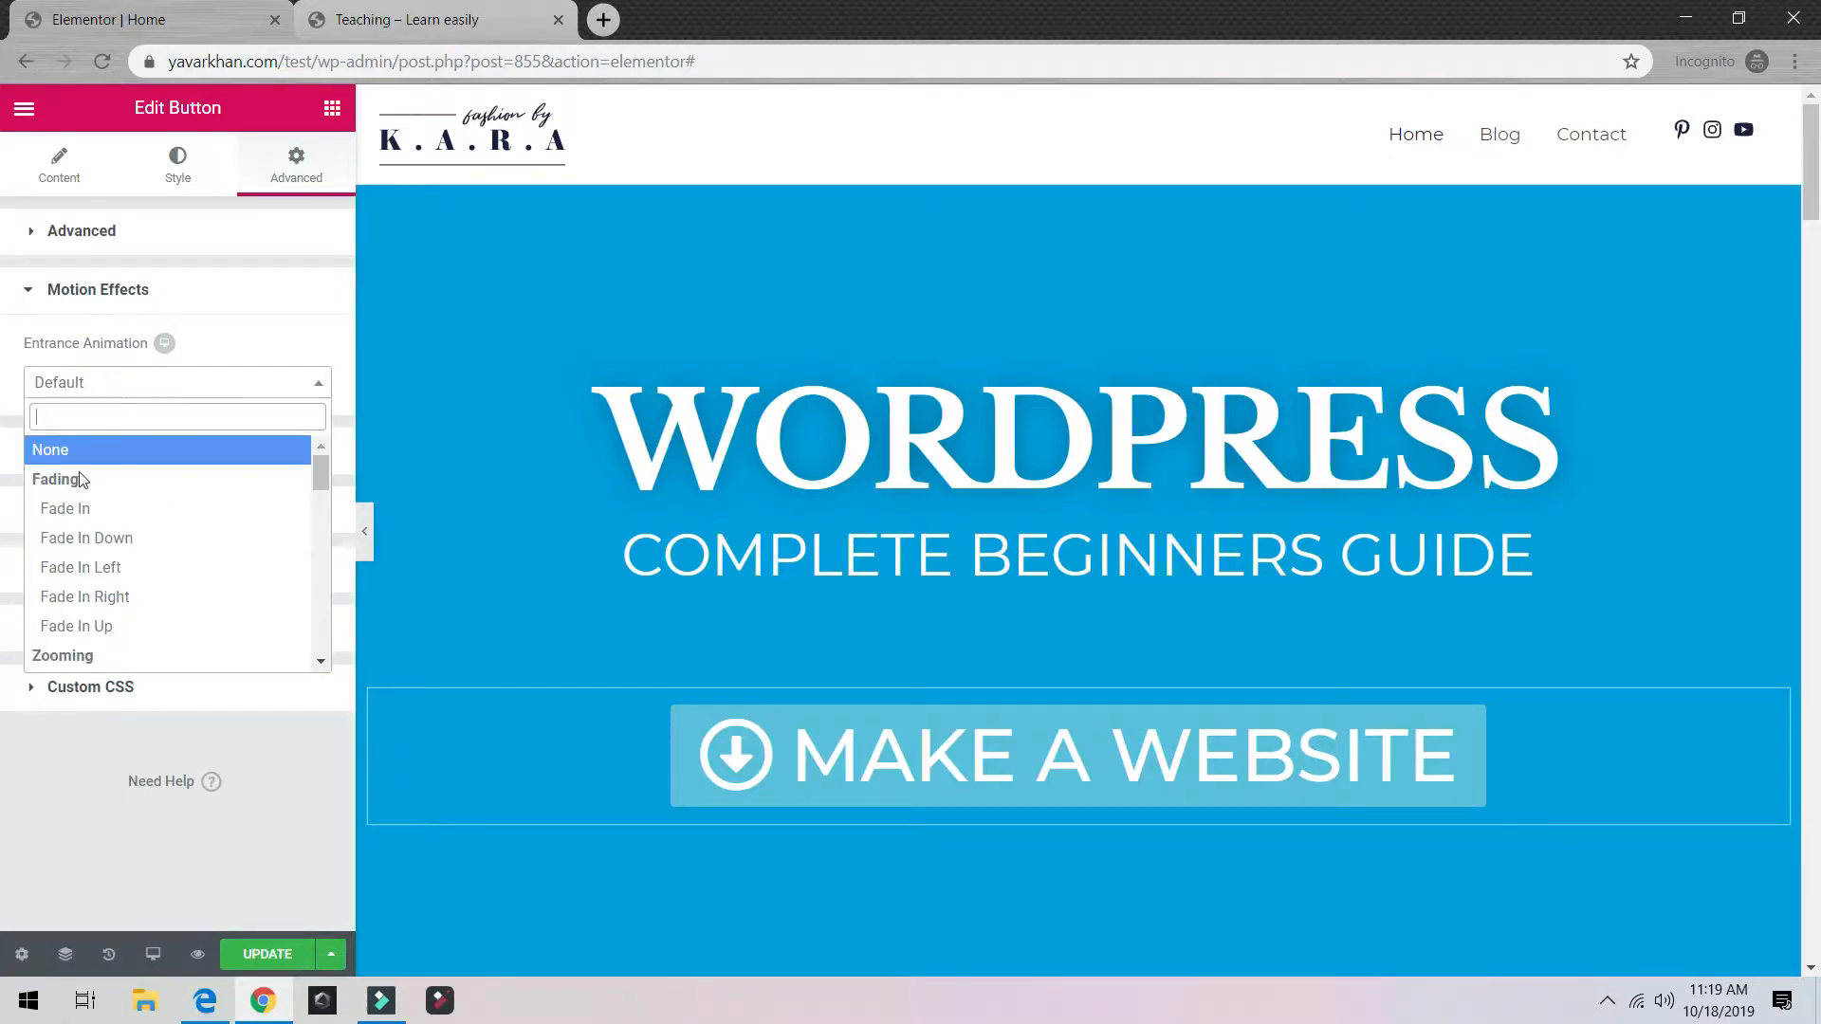
pyautogui.click(83, 517)
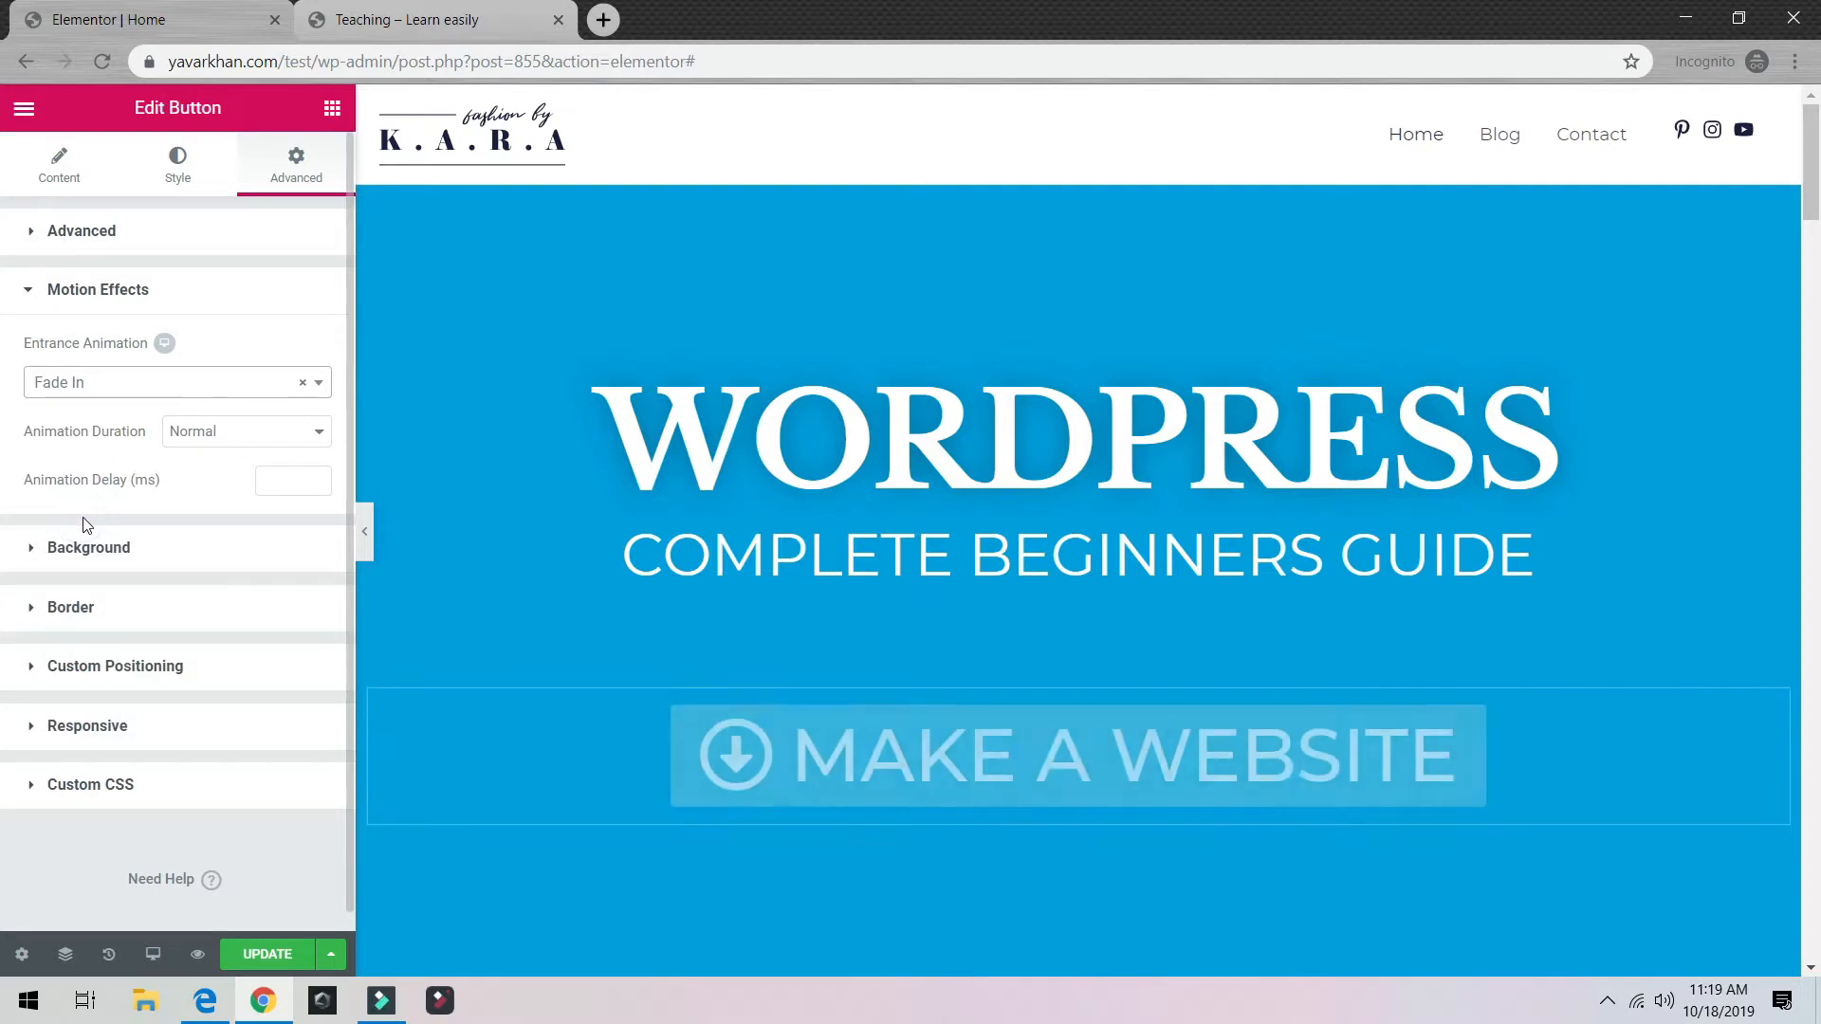
# Step: Update the page and reload the live homepage
pyautogui.click(266, 954)
pyautogui.click(471, 24)
pyautogui.click(102, 61)
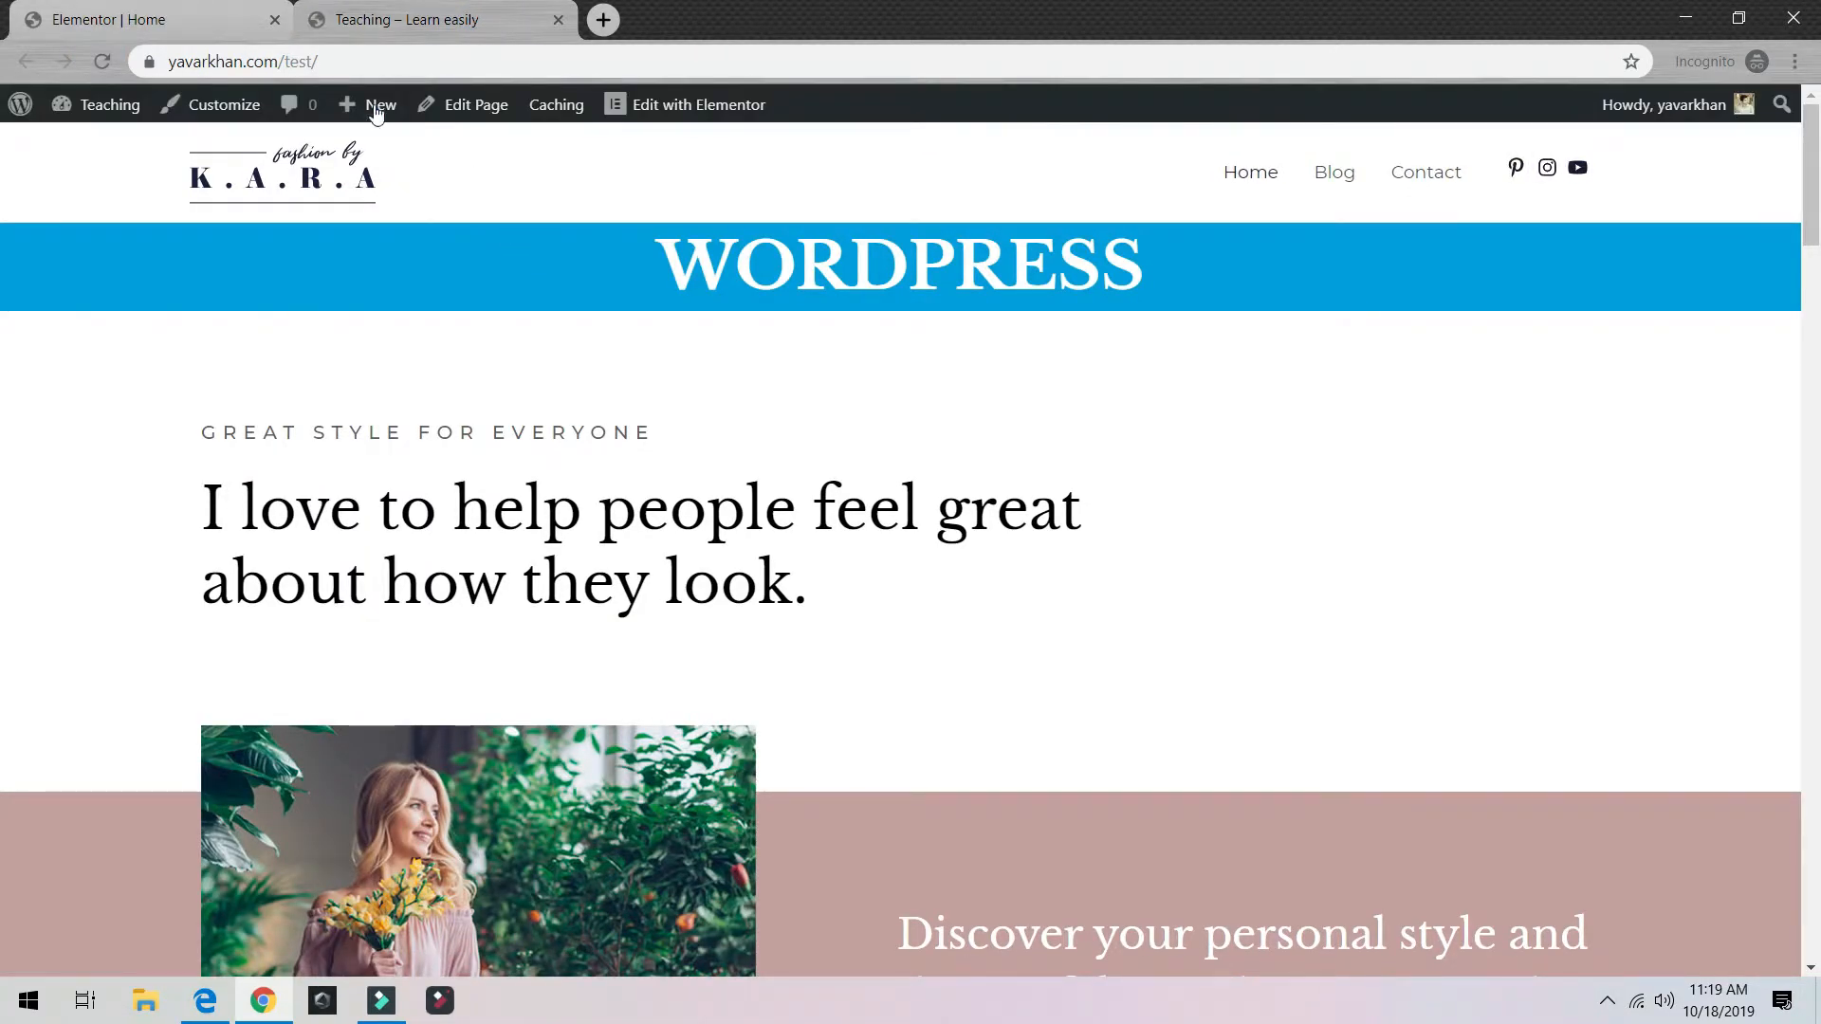
# Step: Stop the stalled page load and refresh the live homepage with F5 to check the hero
pyautogui.click(104, 53)
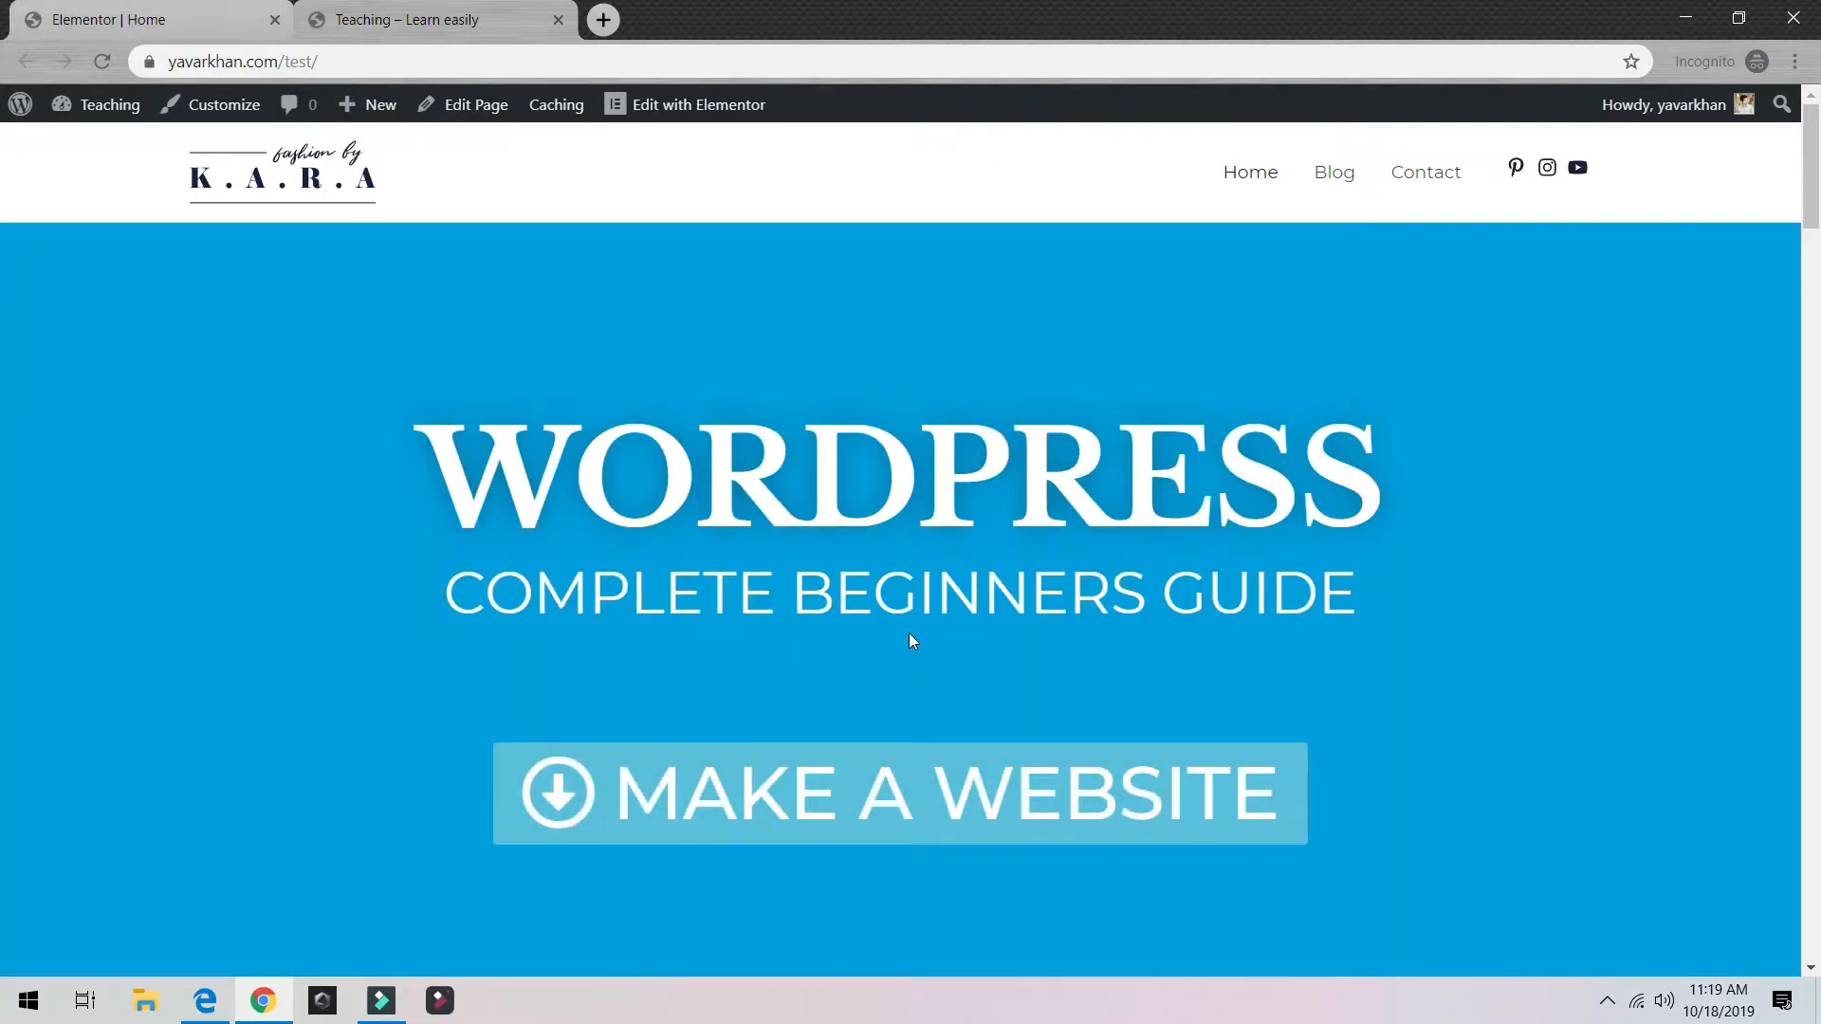
pyautogui.press('F5')
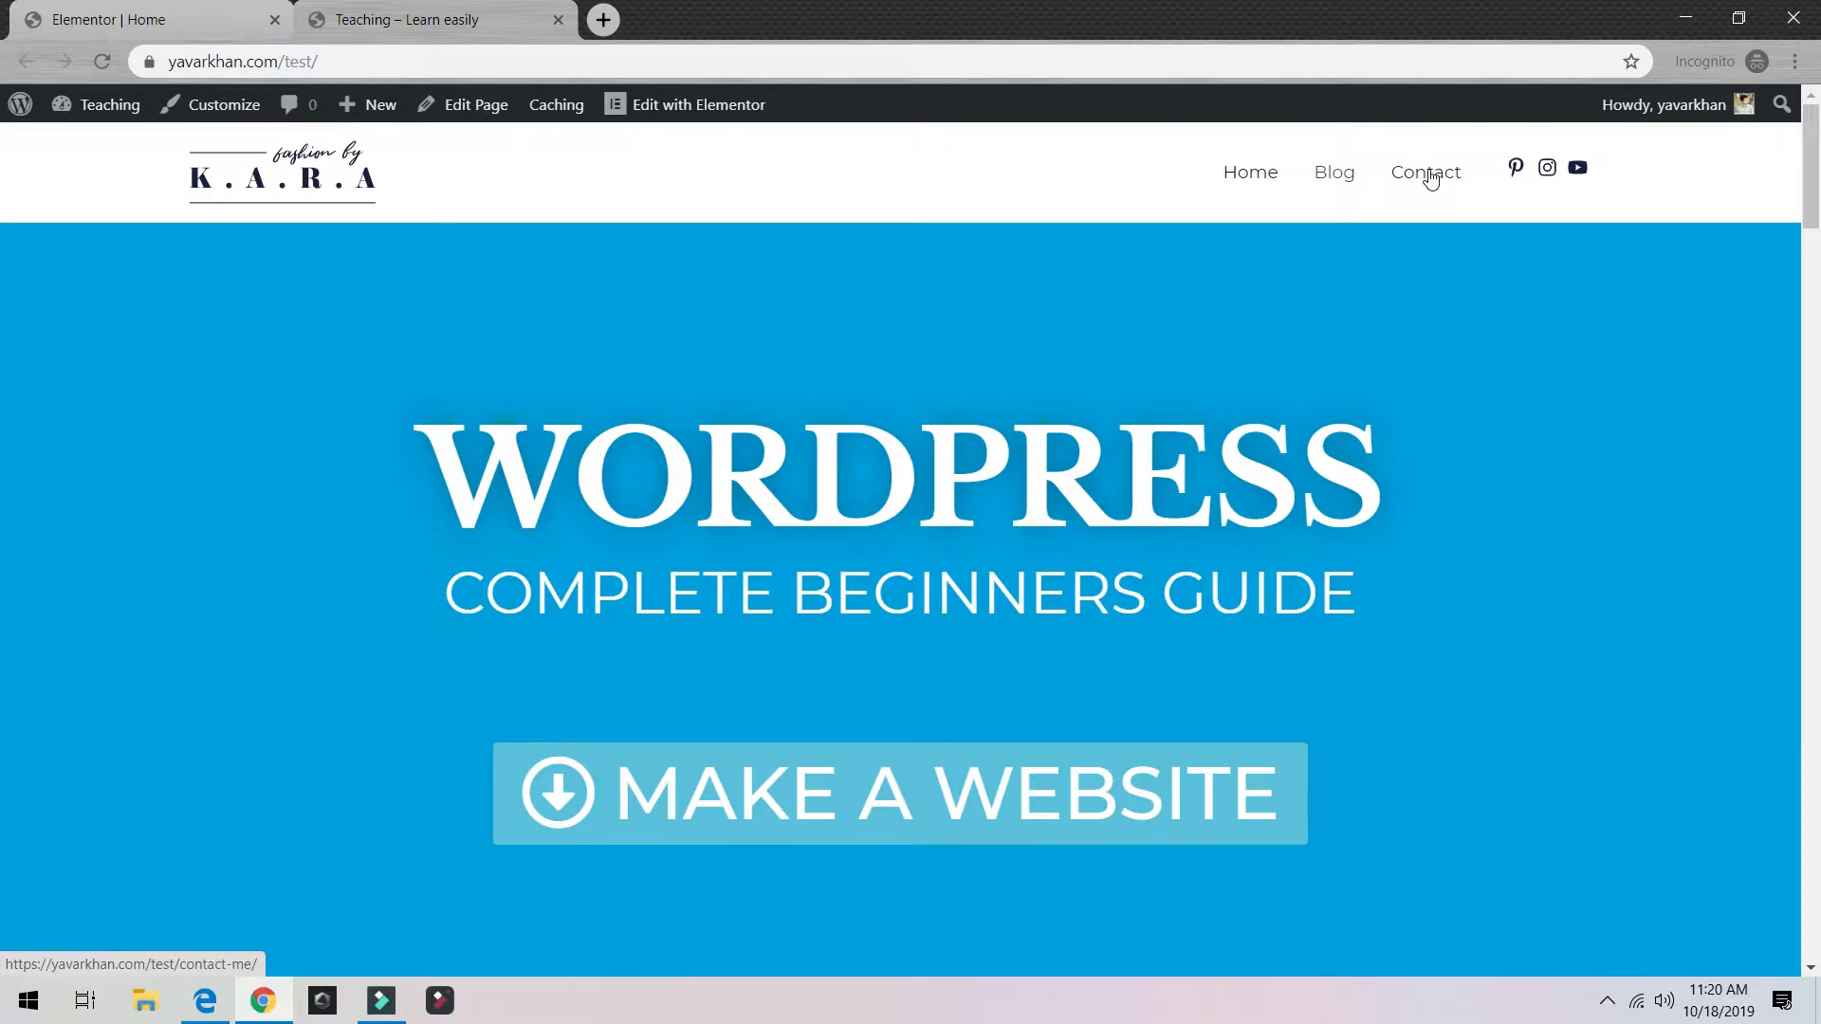
# Step: Exit Elementor to the dashboard, glance at the live site, and return to the Home page editor
pyautogui.click(180, 10)
pyautogui.click(325, 953)
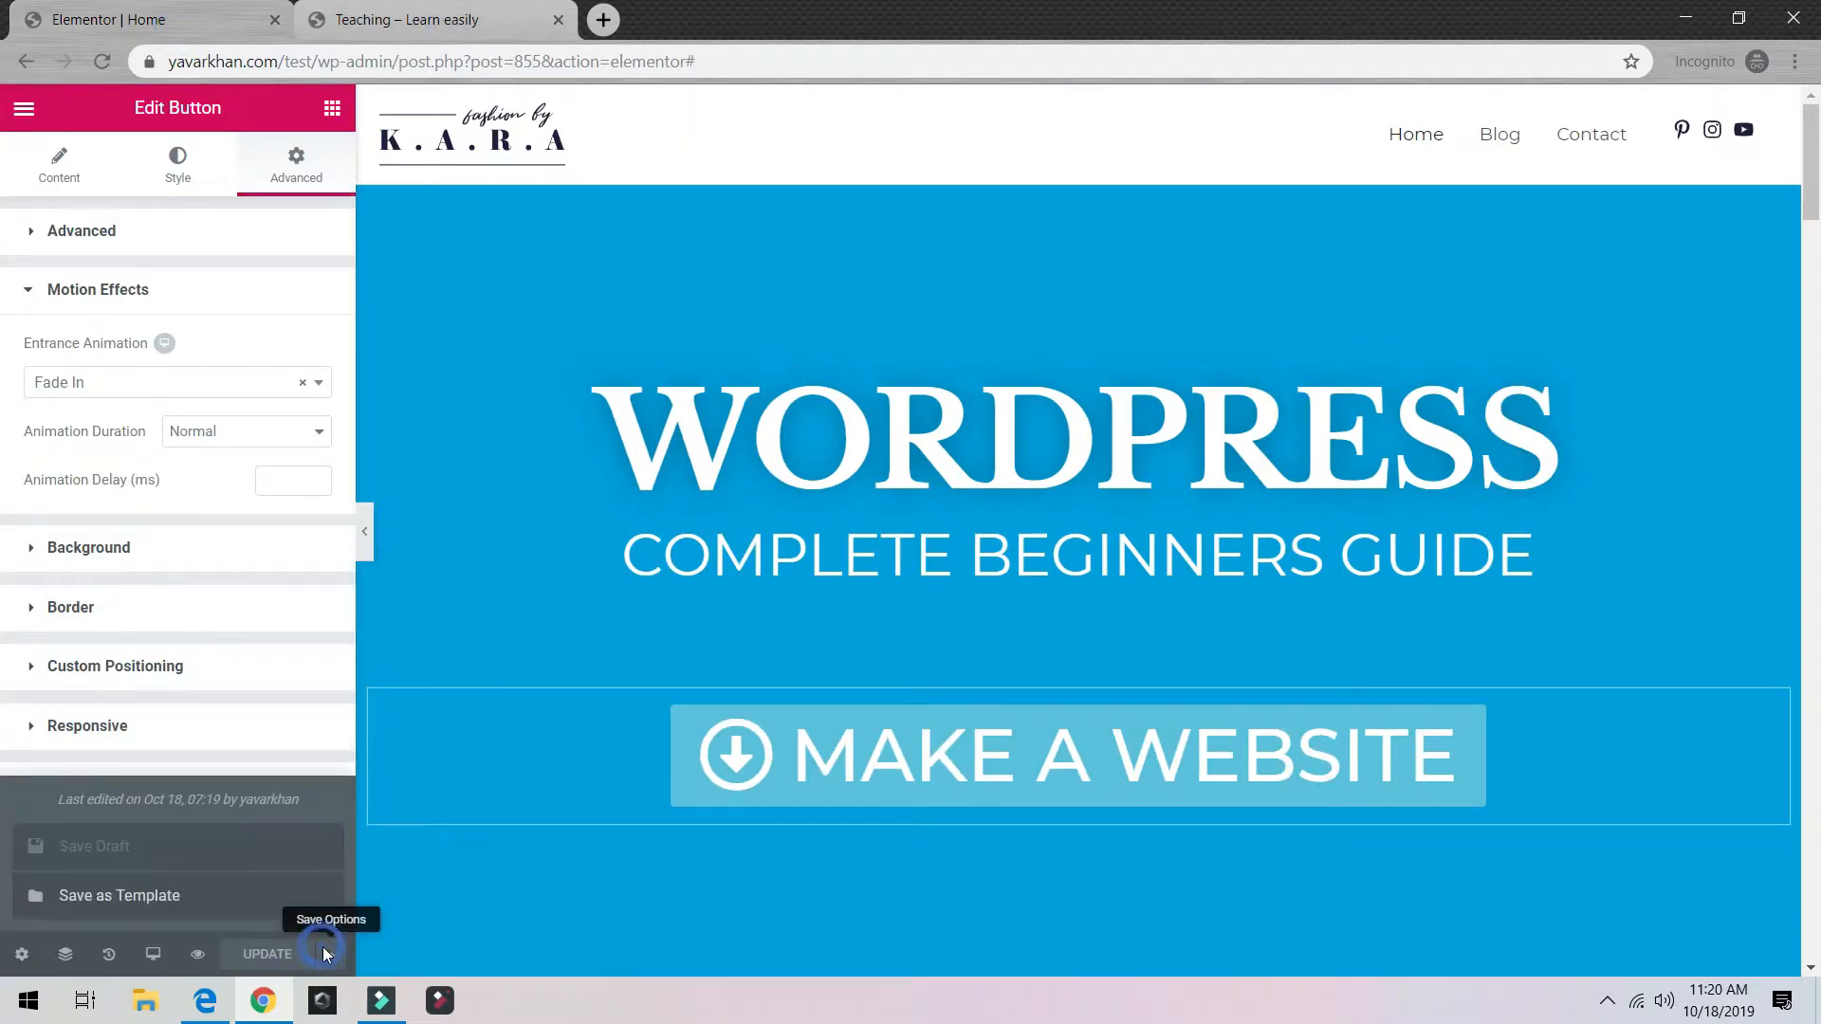
pyautogui.click(24, 107)
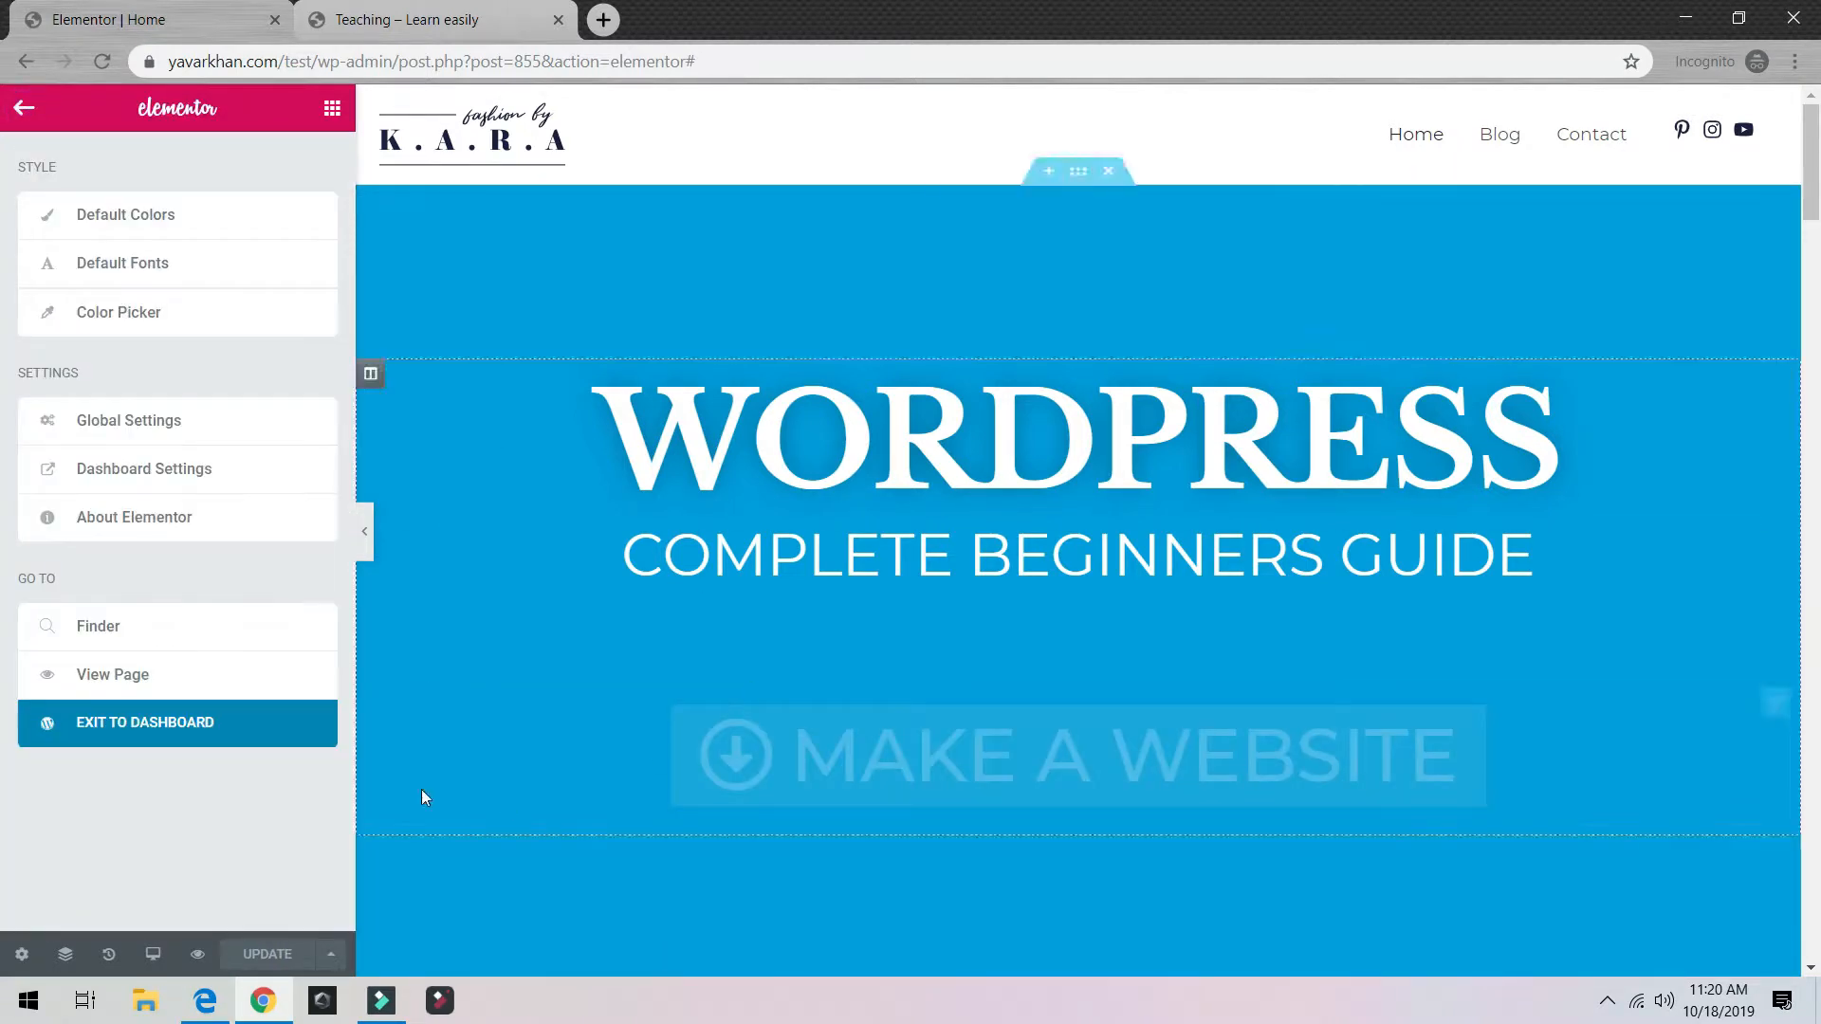
pyautogui.click(170, 723)
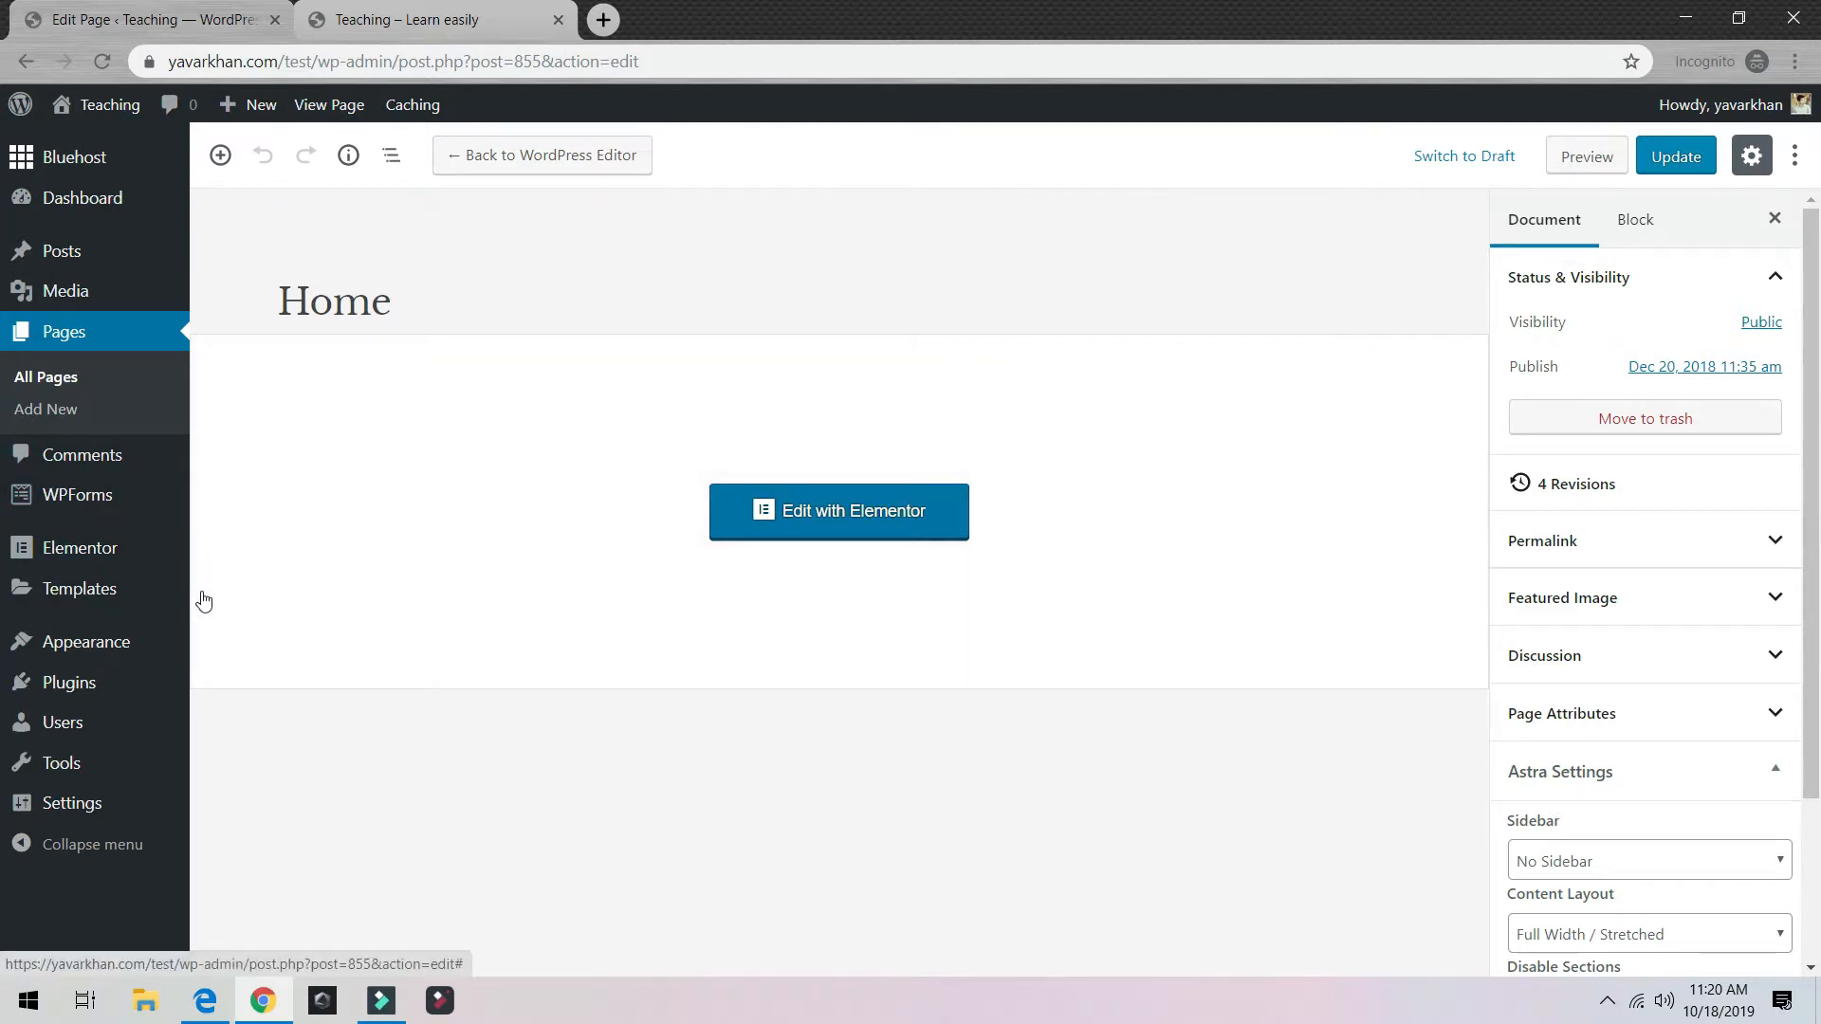
pyautogui.click(454, 21)
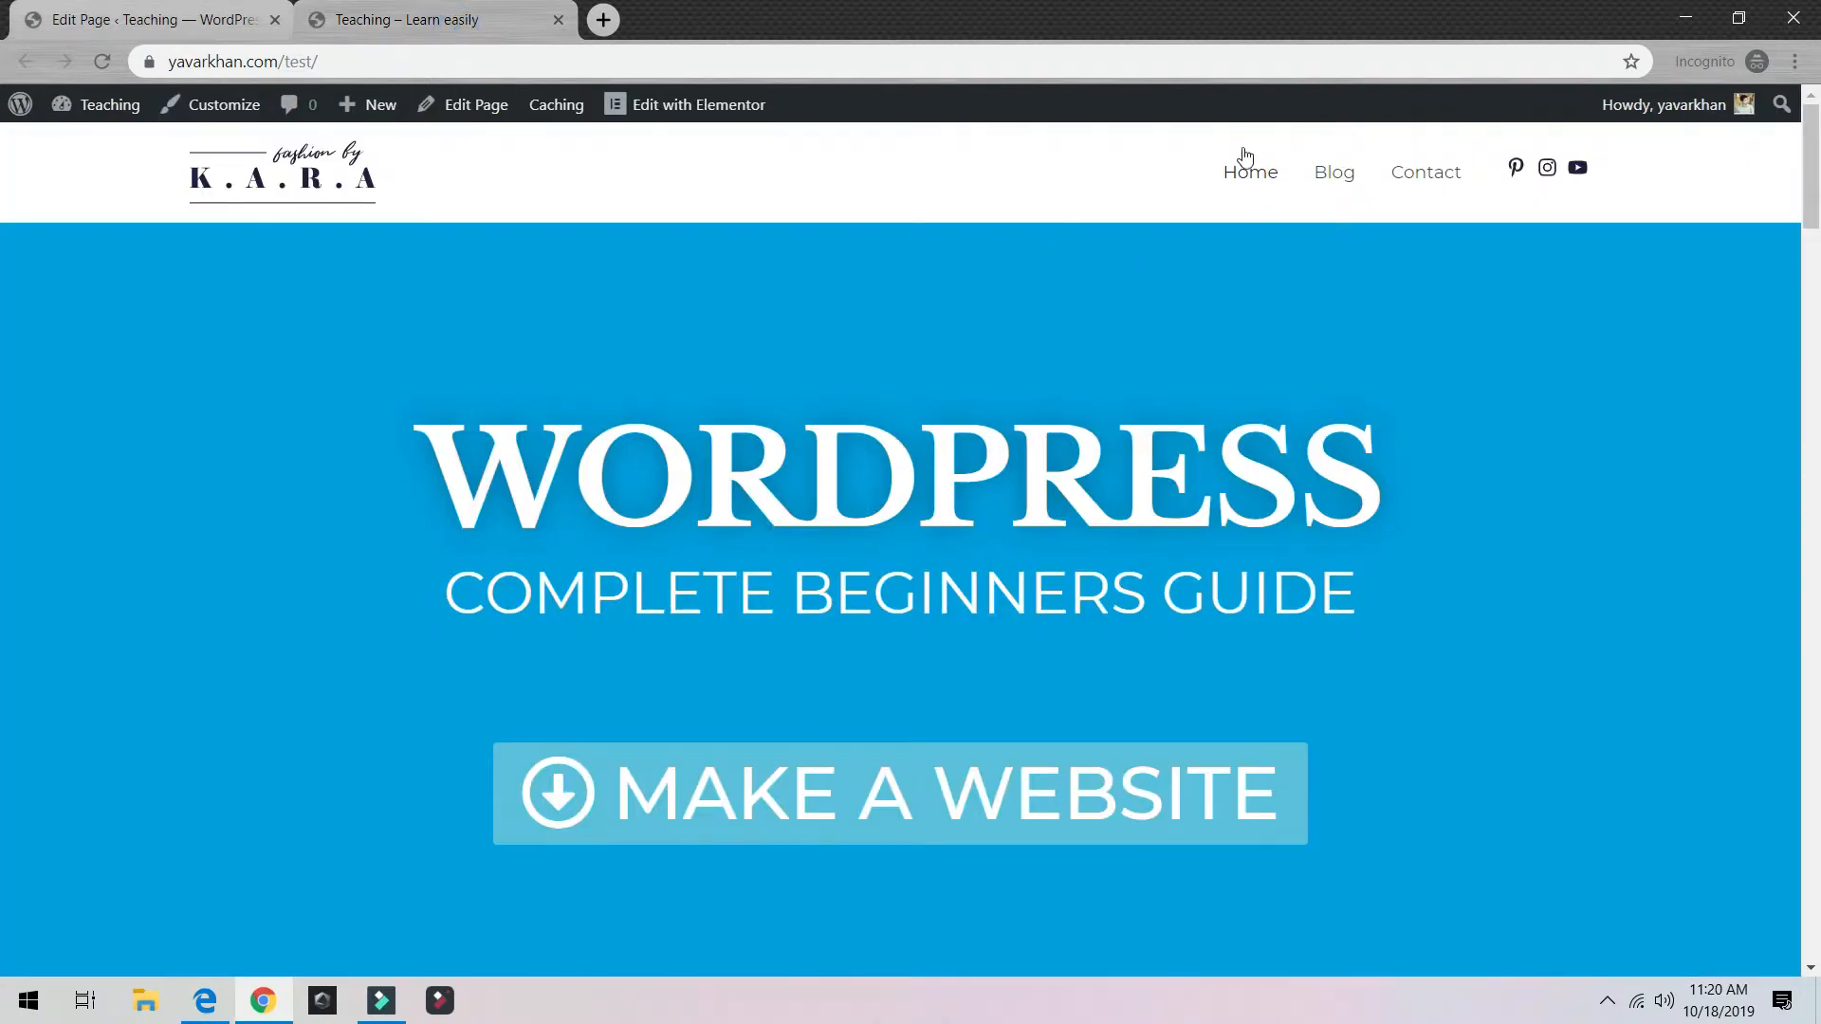
pyautogui.click(38, 14)
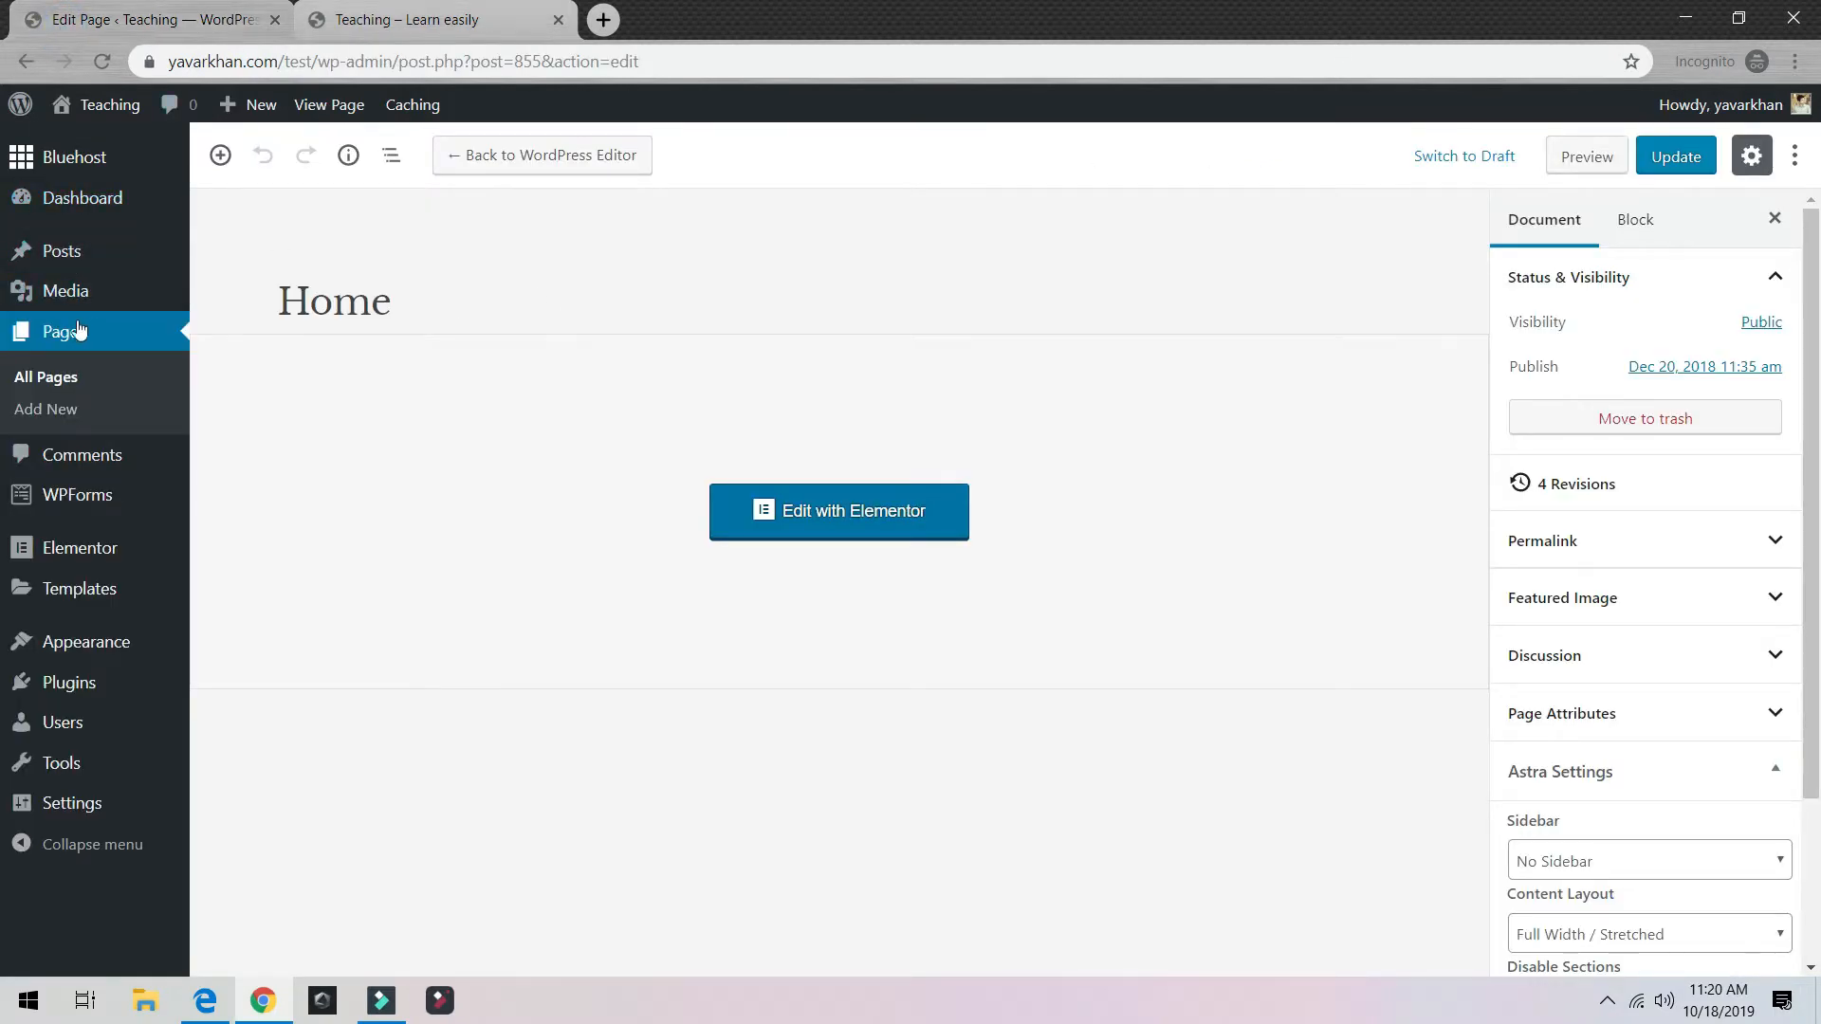
# Step: Add a new page titled About and publish it
pyautogui.click(69, 378)
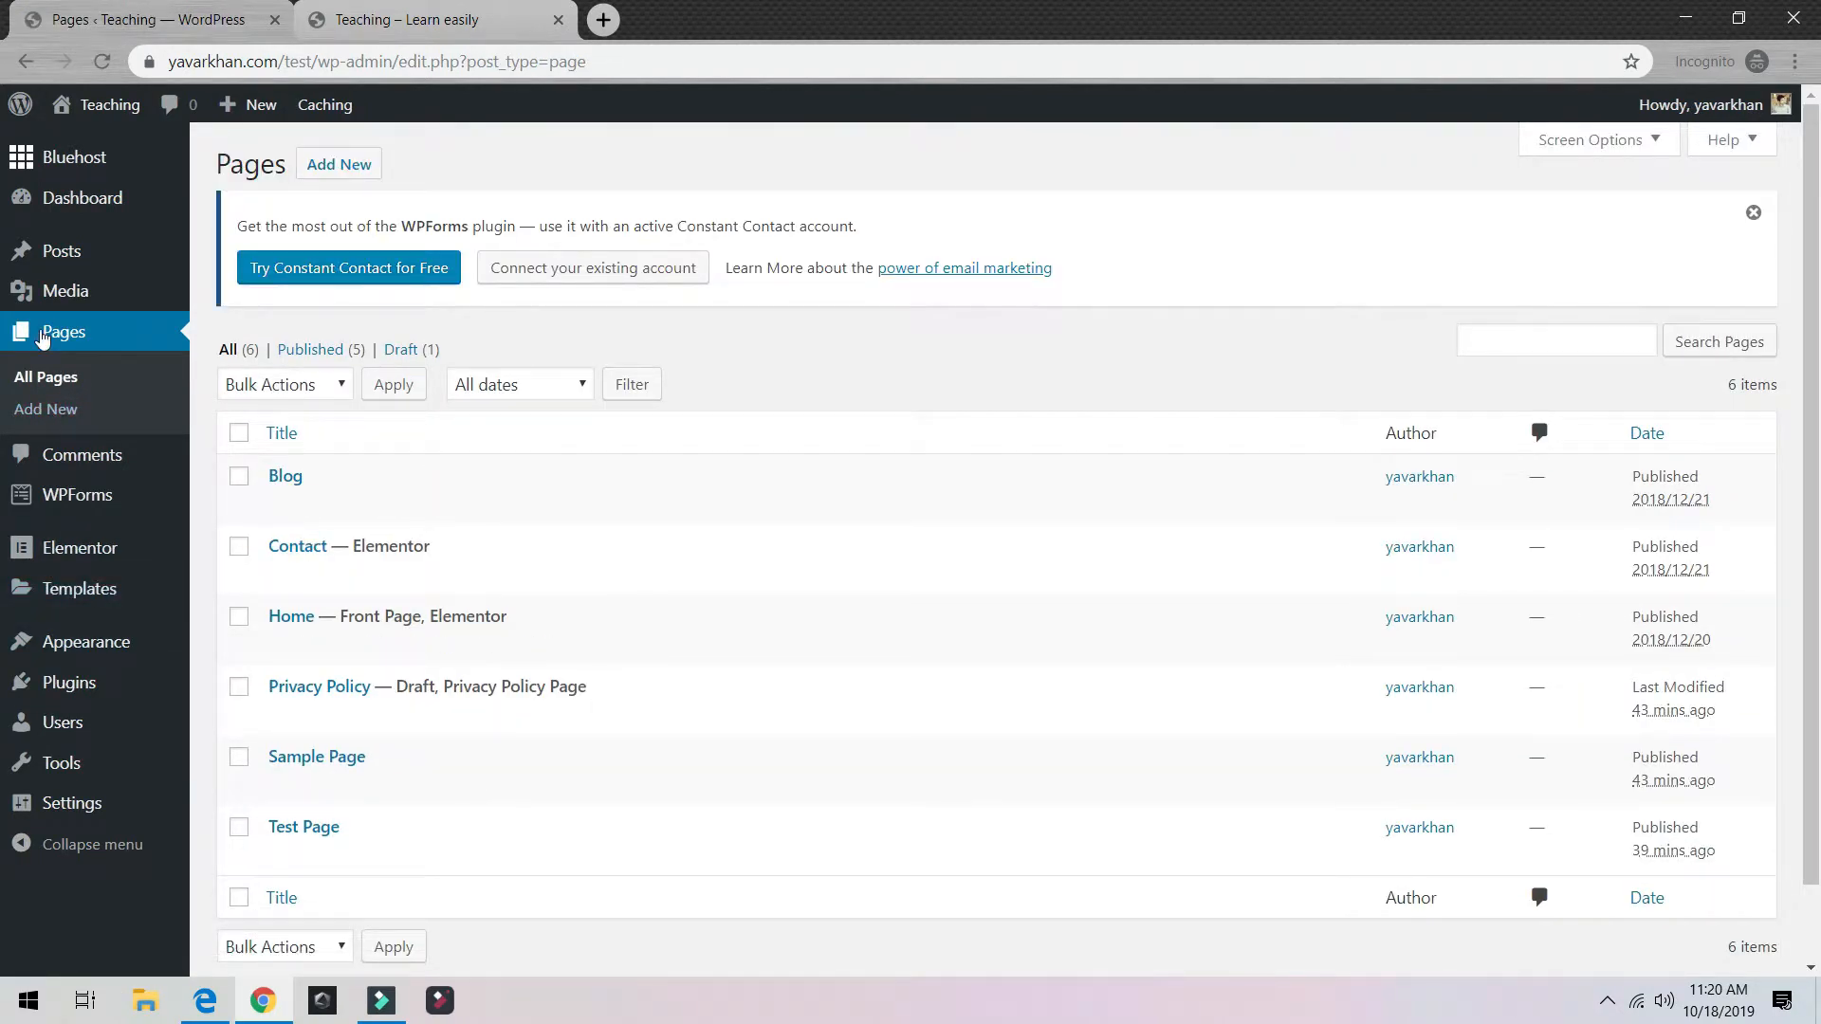
pyautogui.click(73, 416)
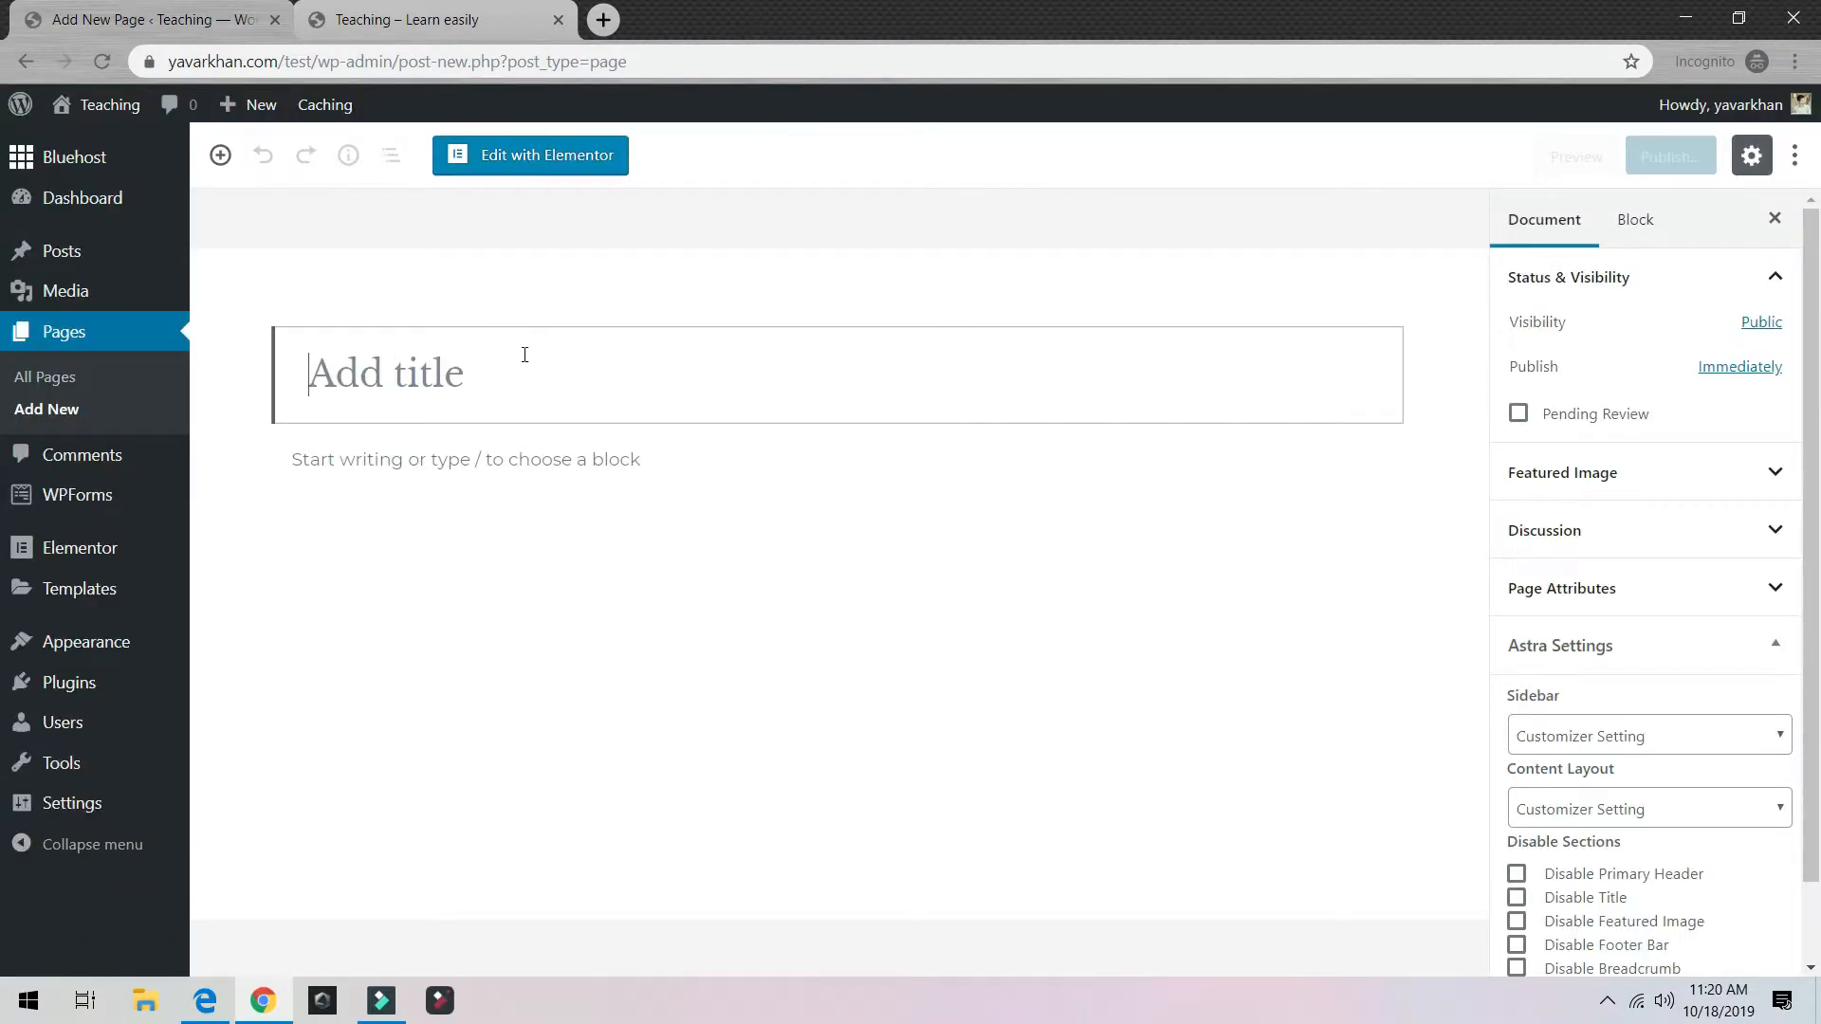
pyautogui.write('About')
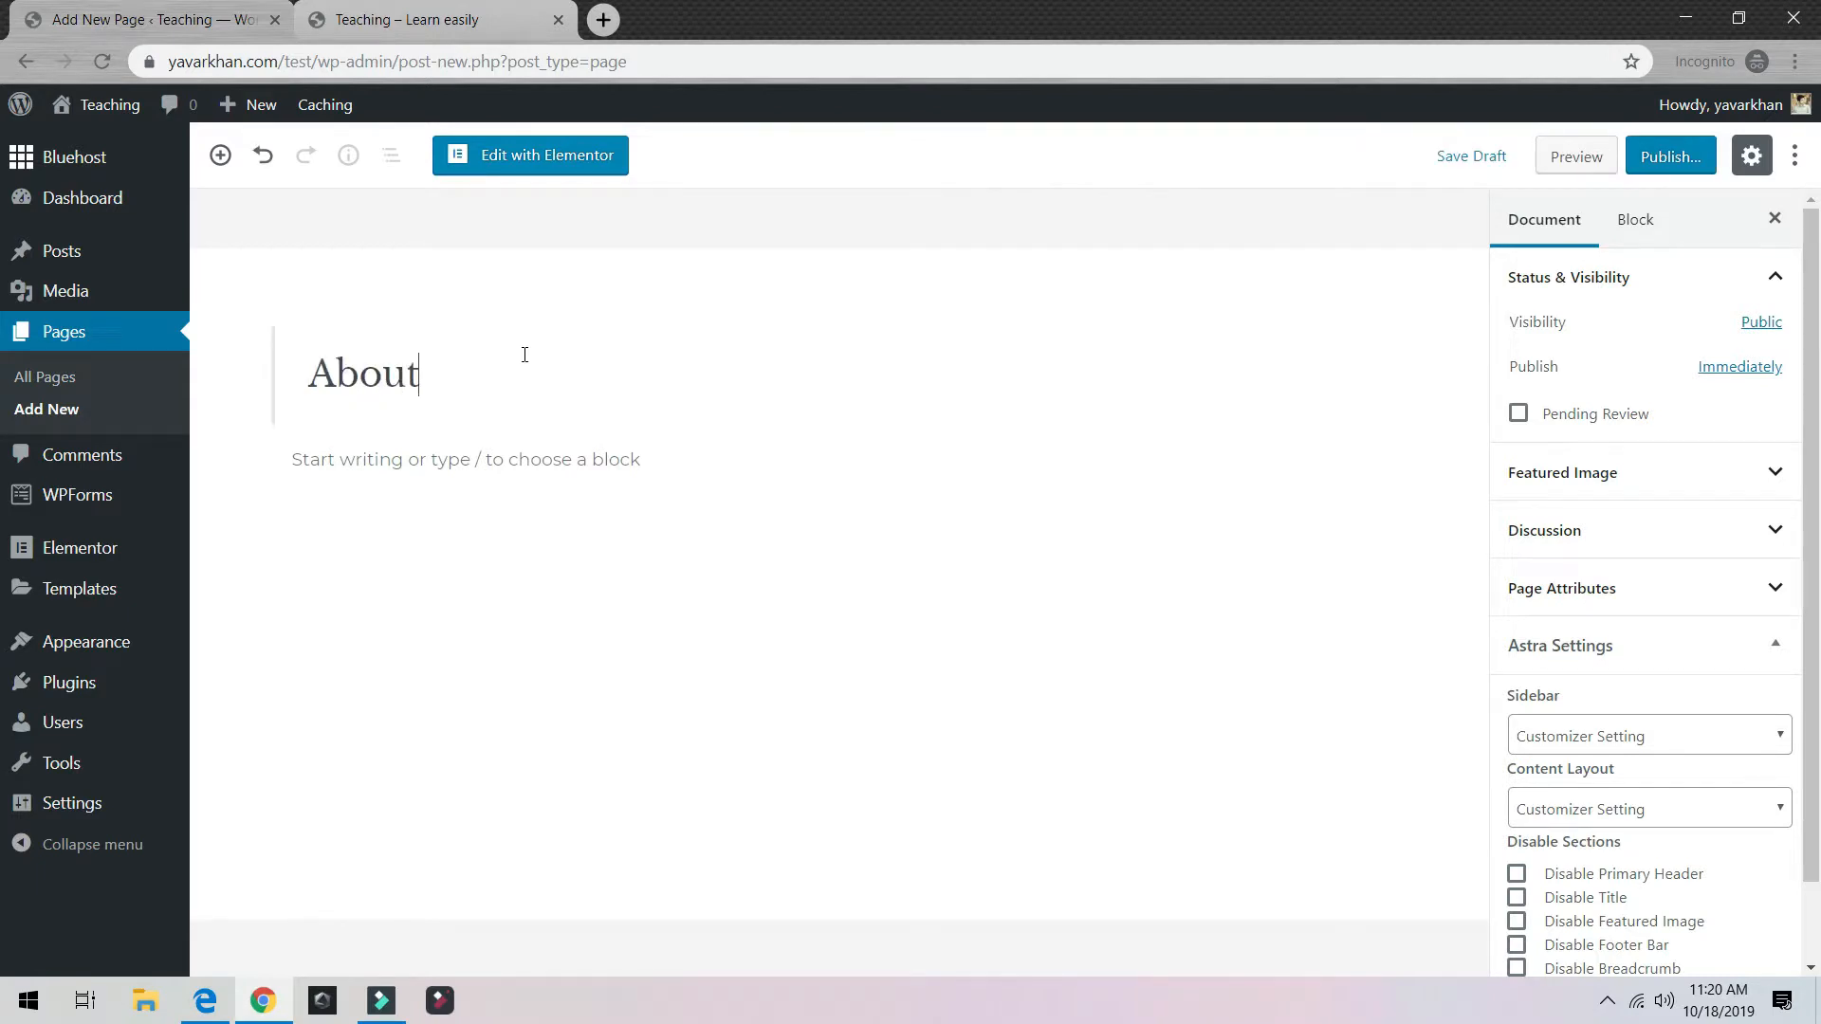
pyautogui.click(1677, 158)
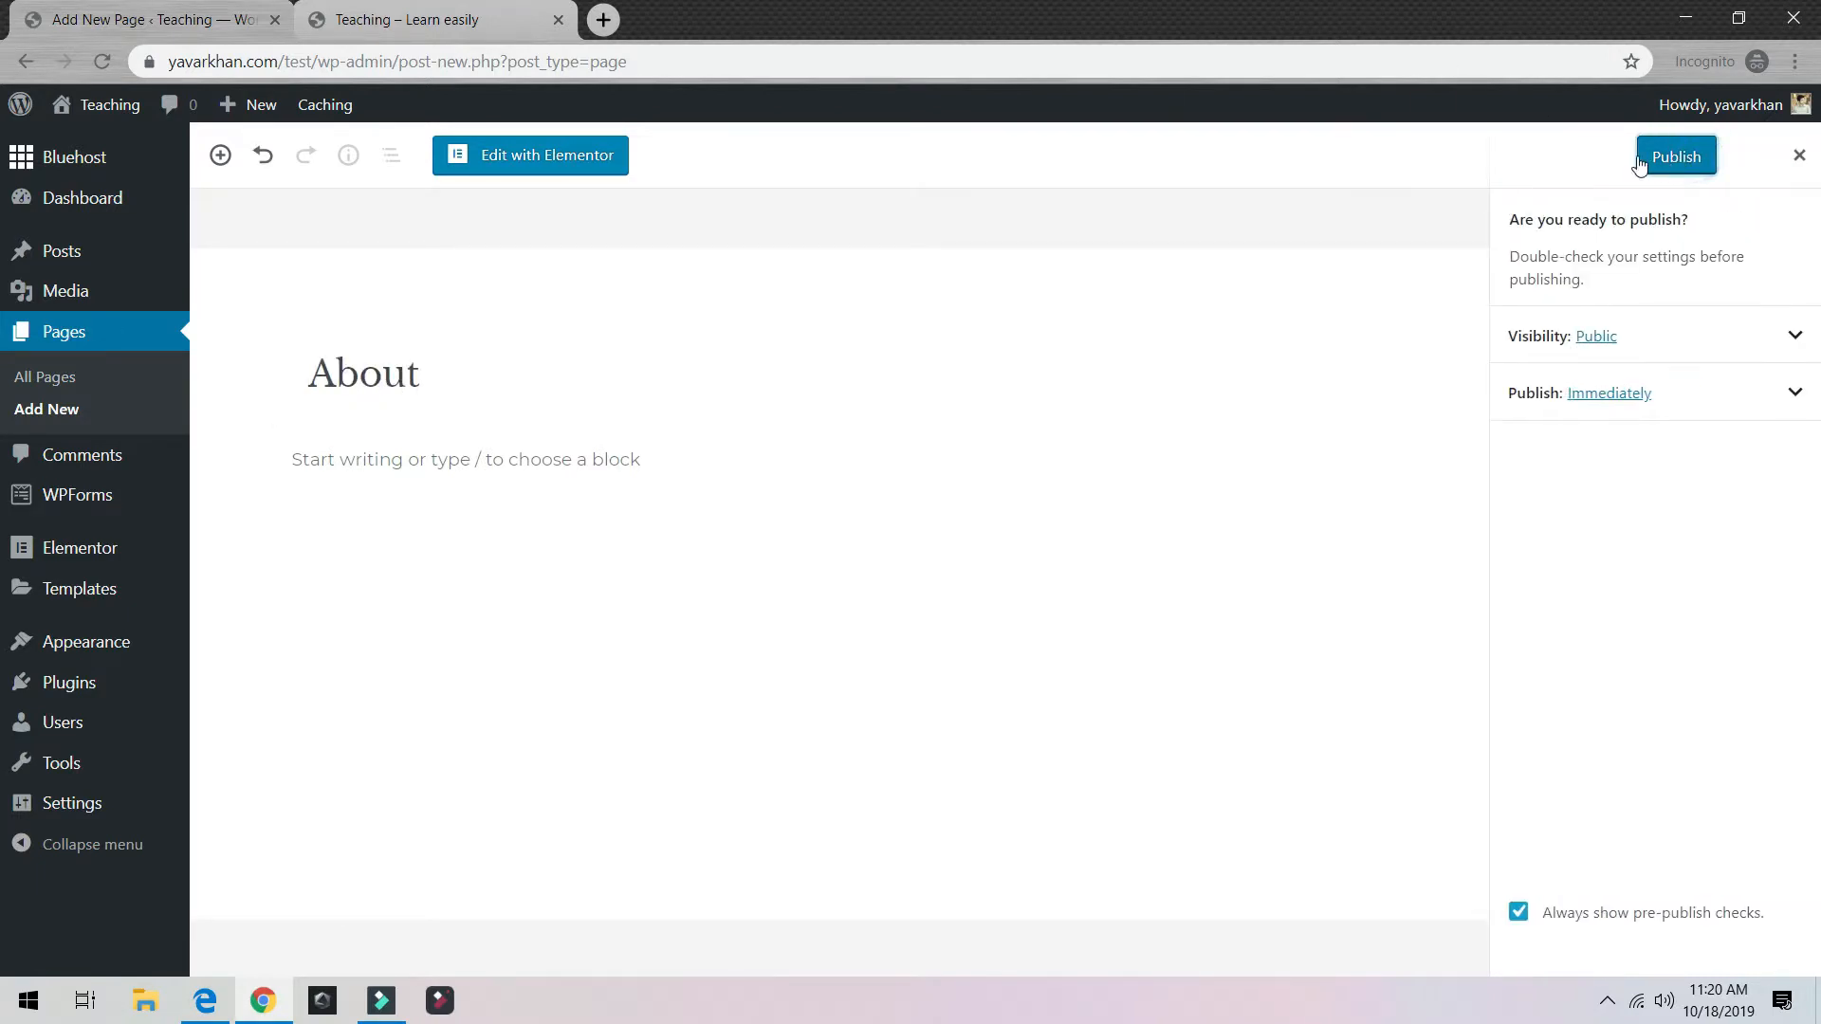
pyautogui.click(1645, 159)
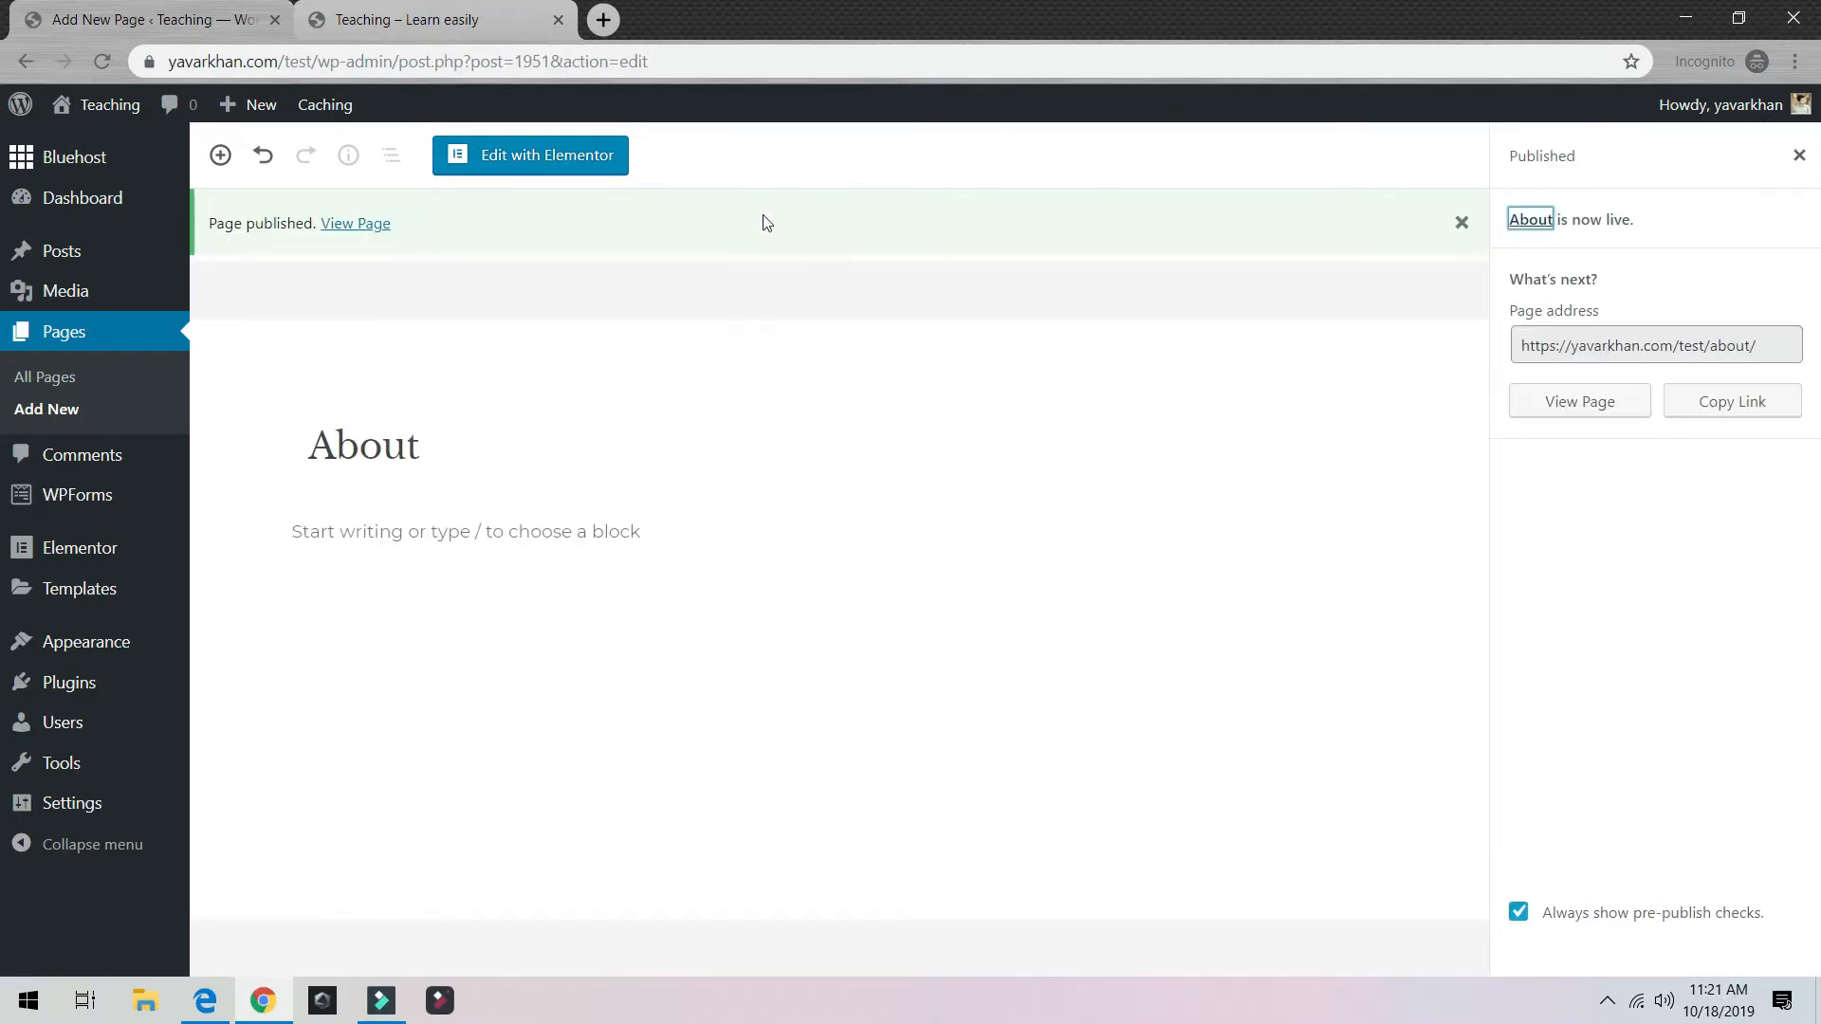
# Step: View the published About page live, then return to its editor tab
pyautogui.click(332, 224)
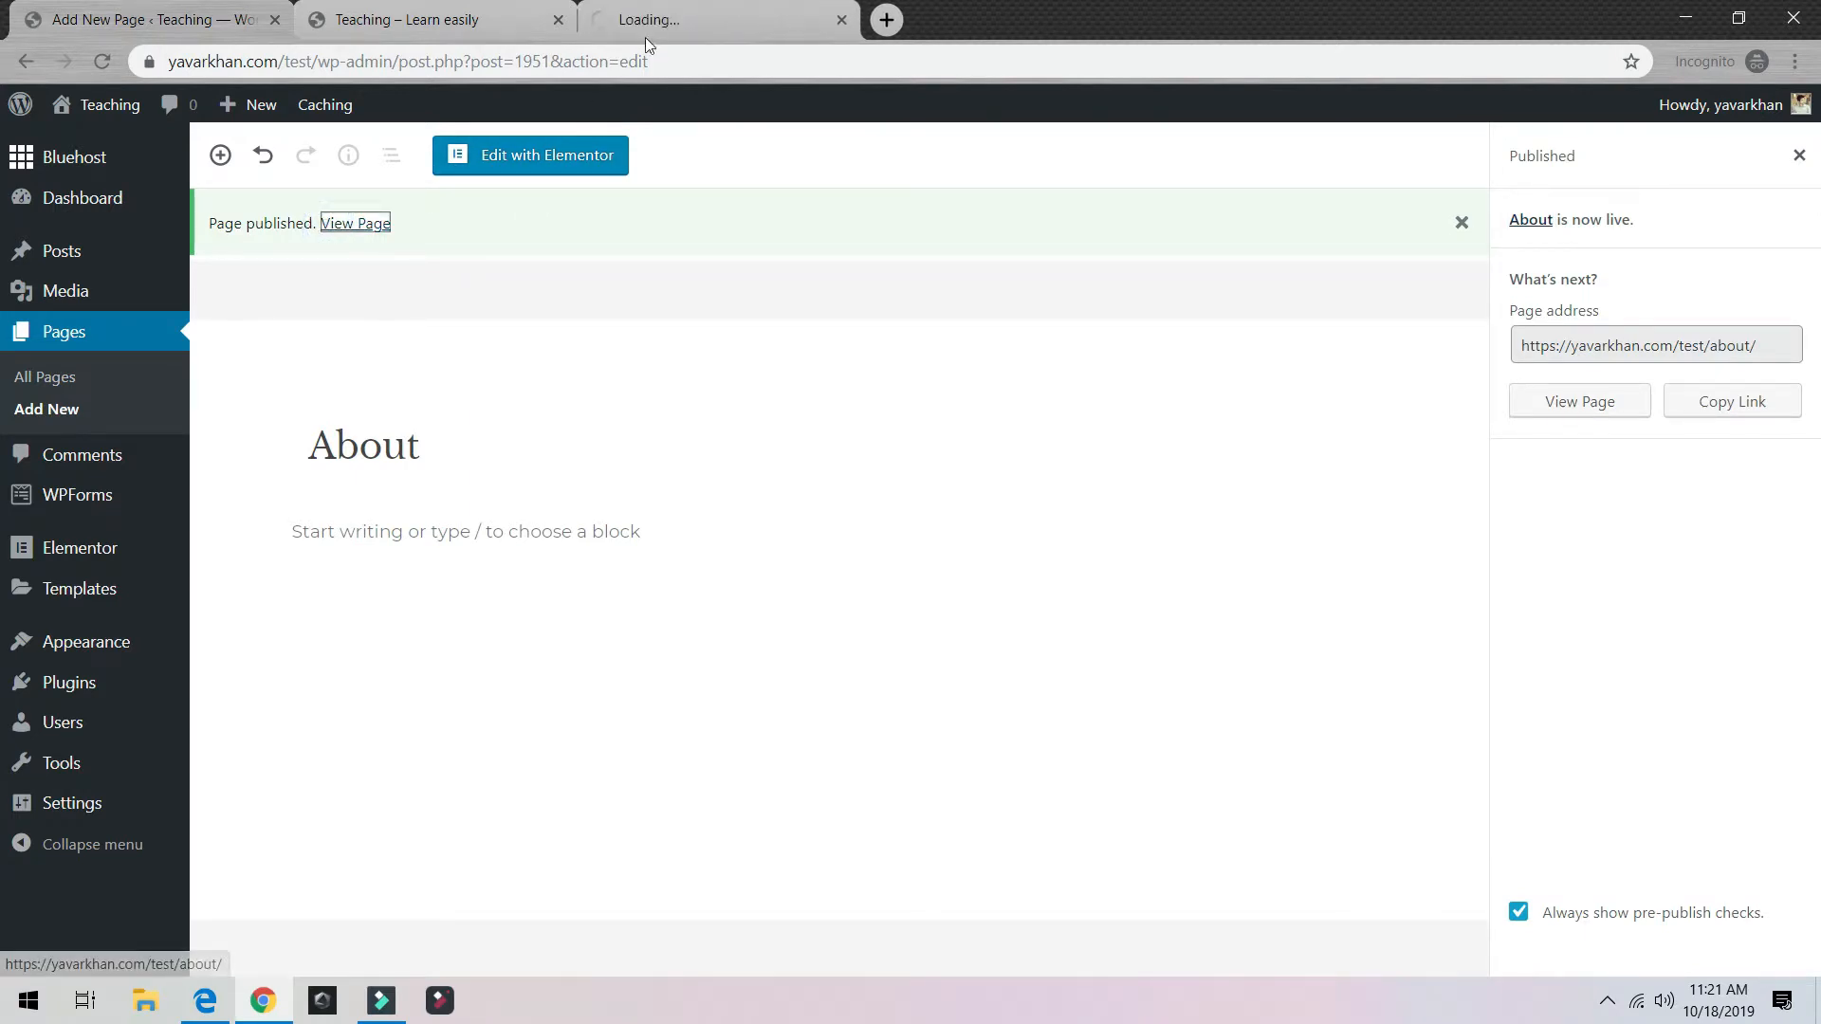
pyautogui.moveTo(647, 23); pyautogui.dragTo(332, 8)
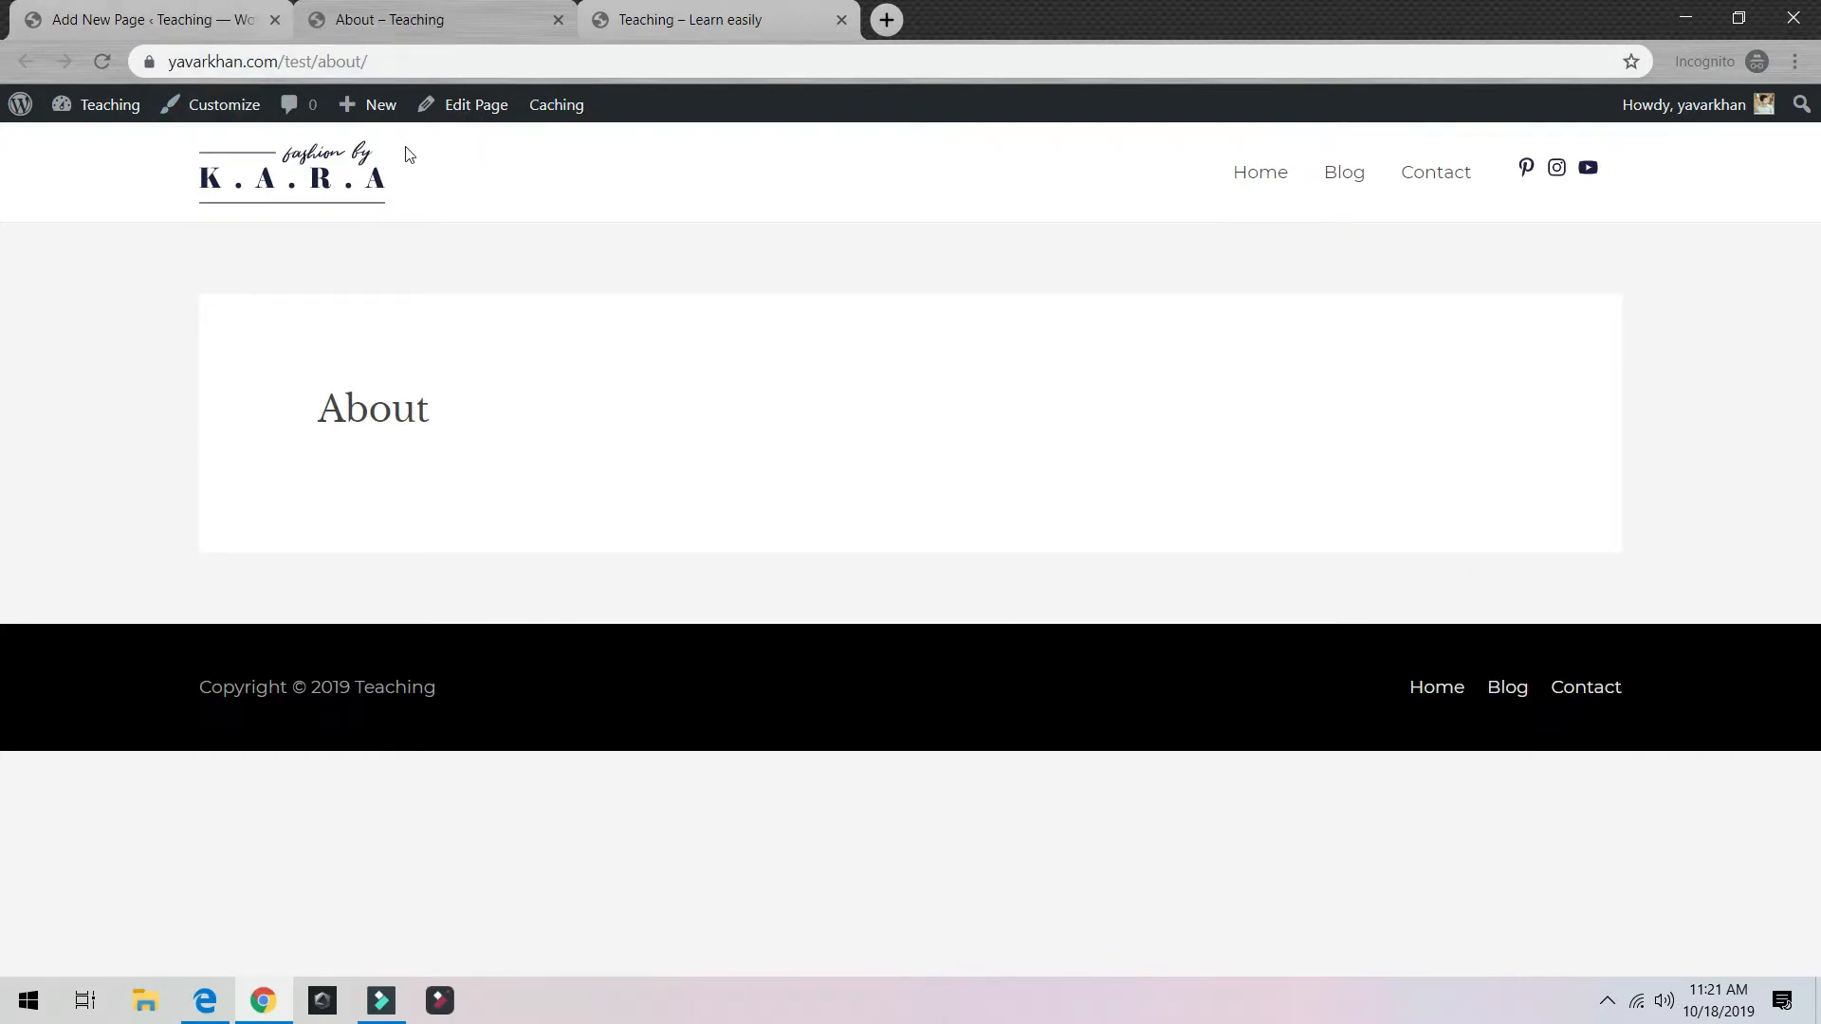
pyautogui.click(156, 19)
pyautogui.click(418, 19)
pyautogui.click(159, 12)
pyautogui.click(159, 10)
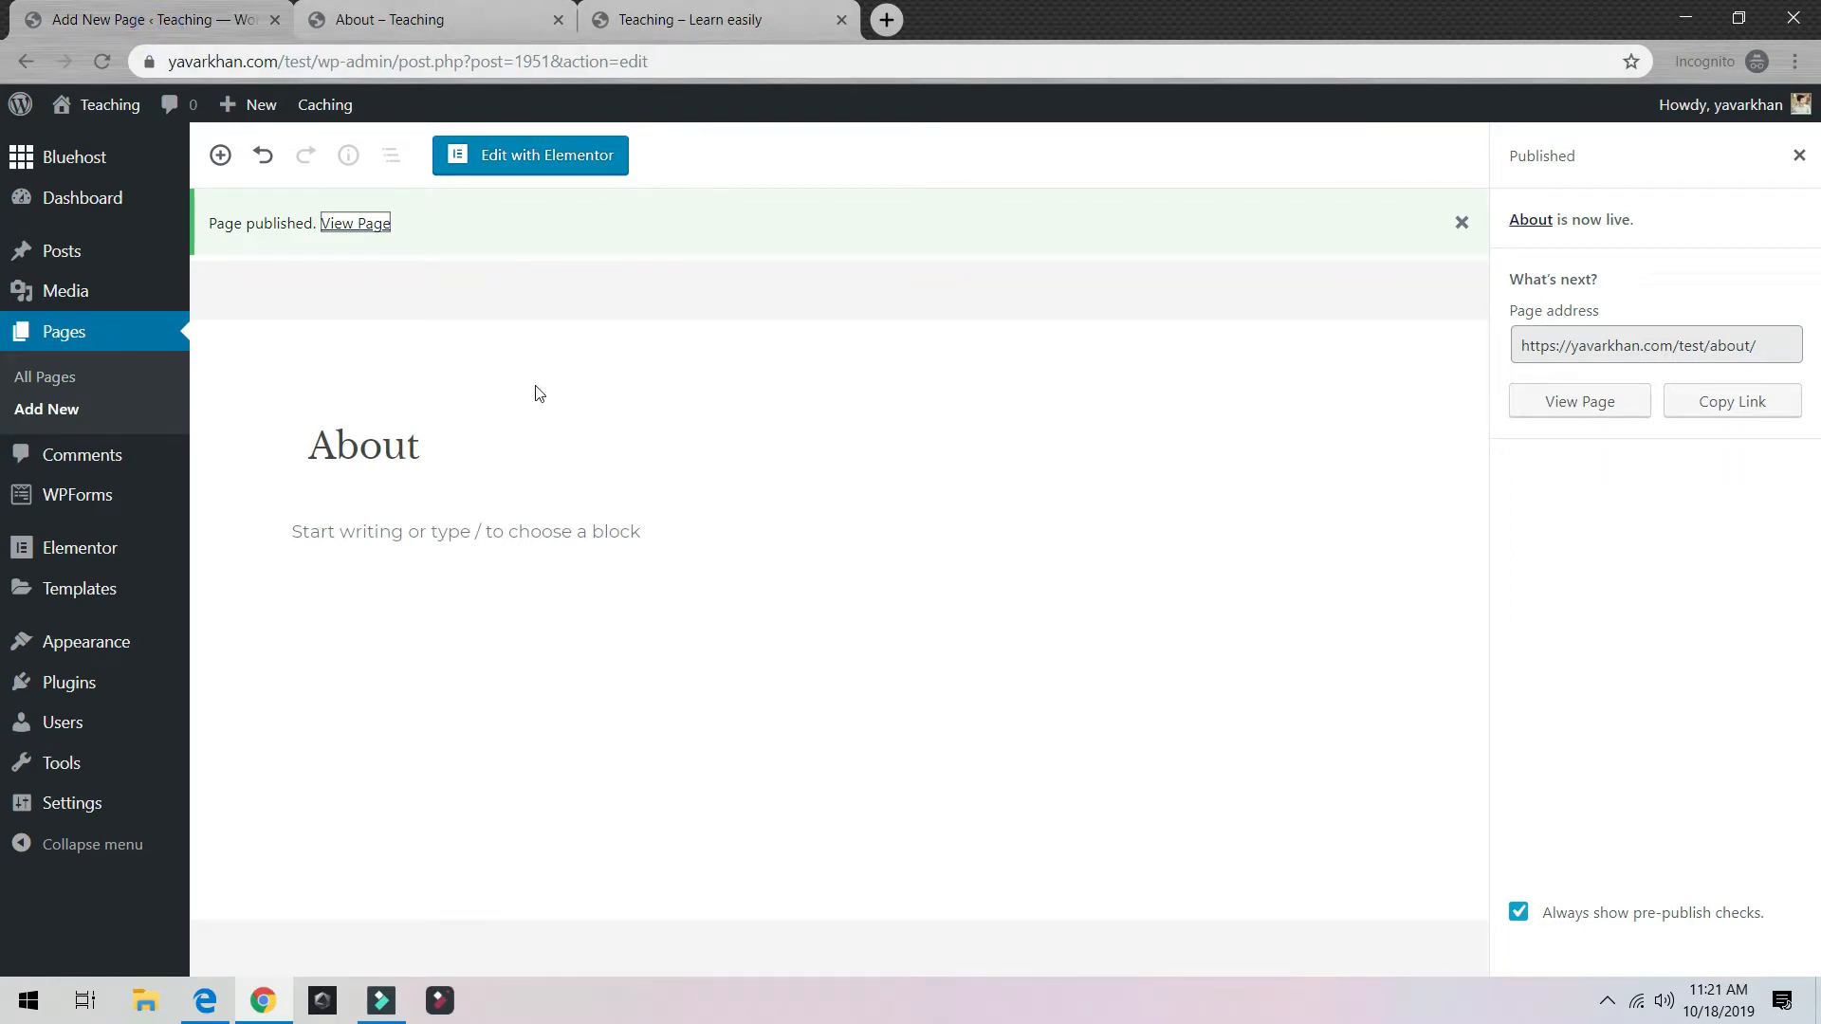
# Step: Open the About page in Elementor and browse the template library by popularity and trend
pyautogui.click(555, 161)
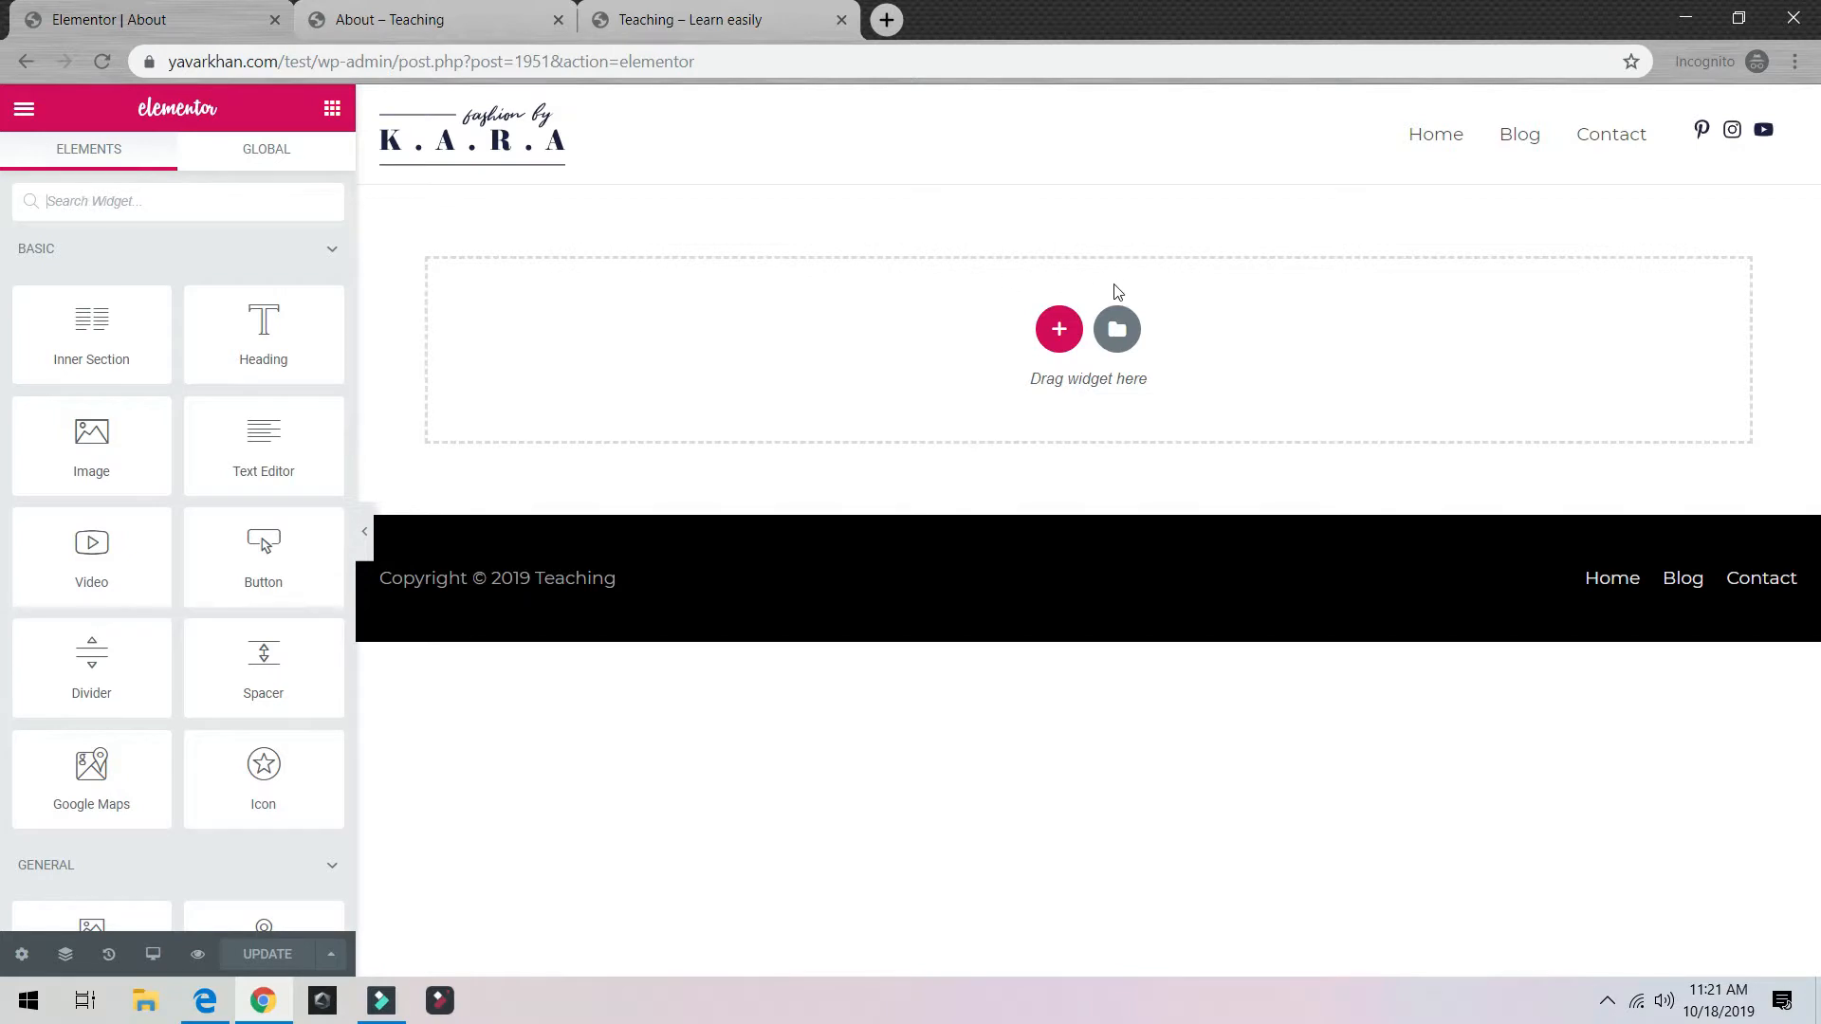
pyautogui.click(1116, 329)
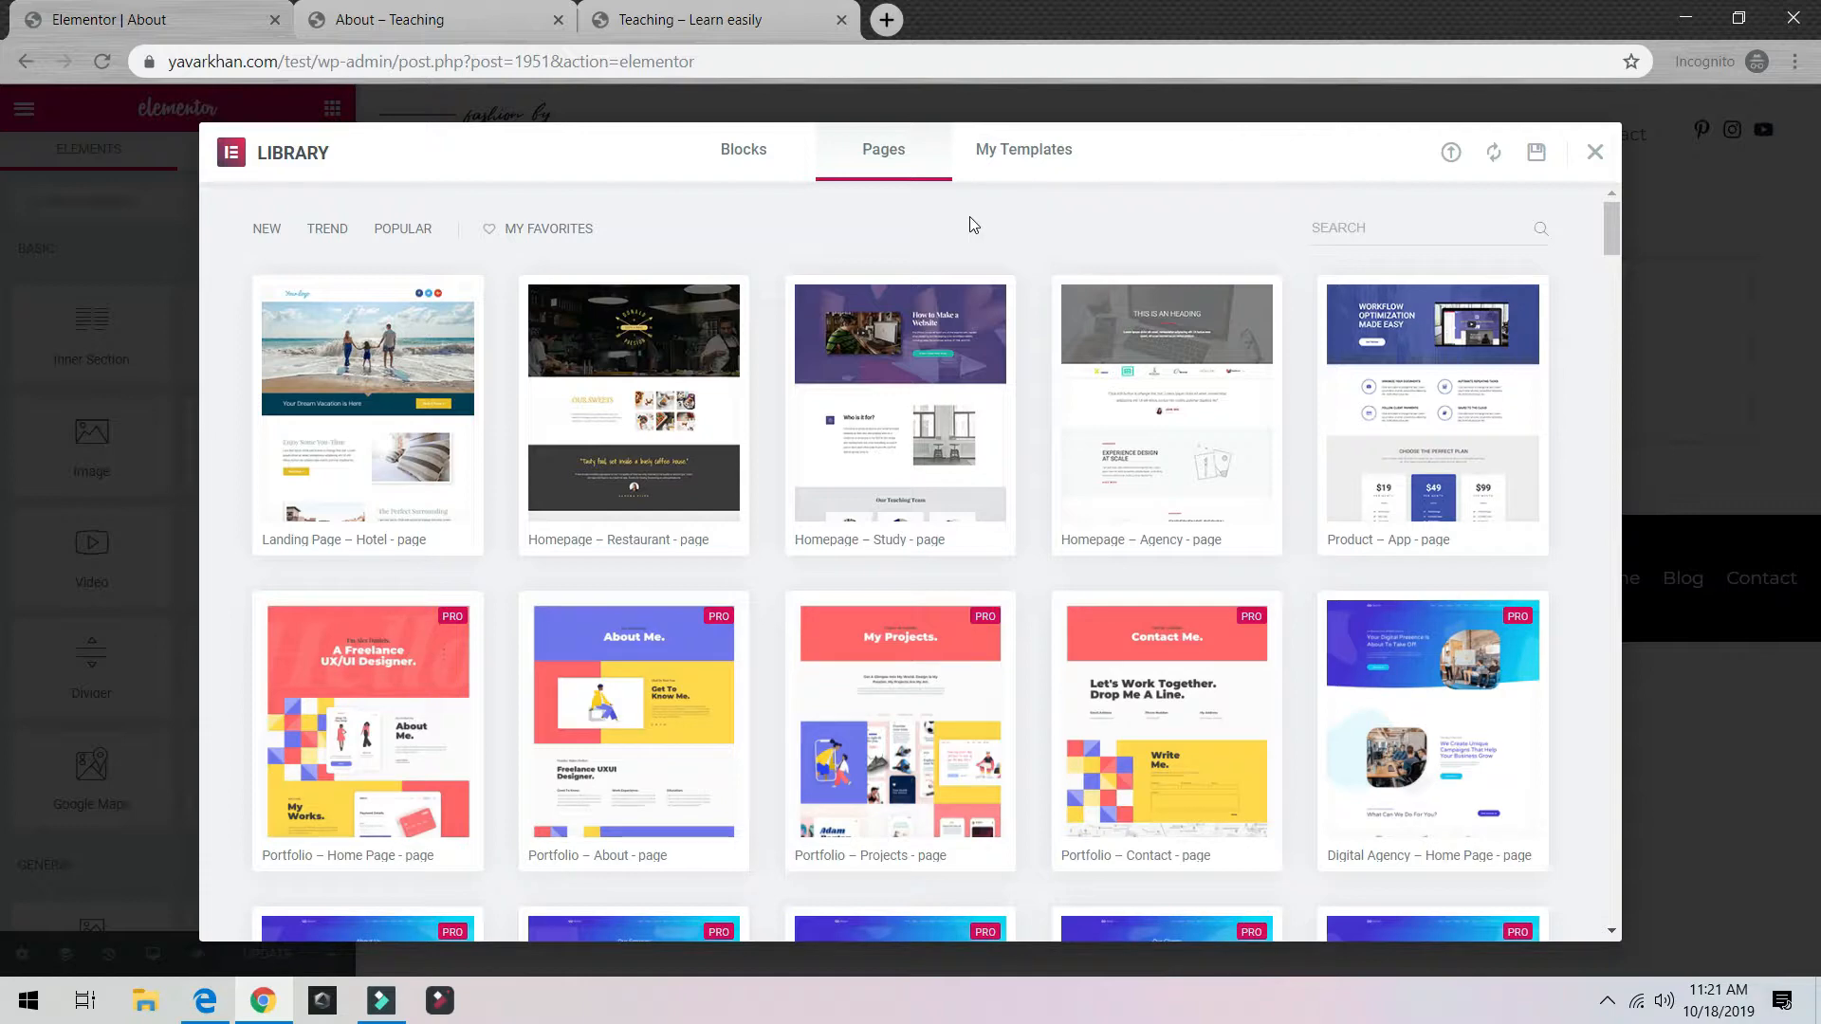
pyautogui.click(416, 235)
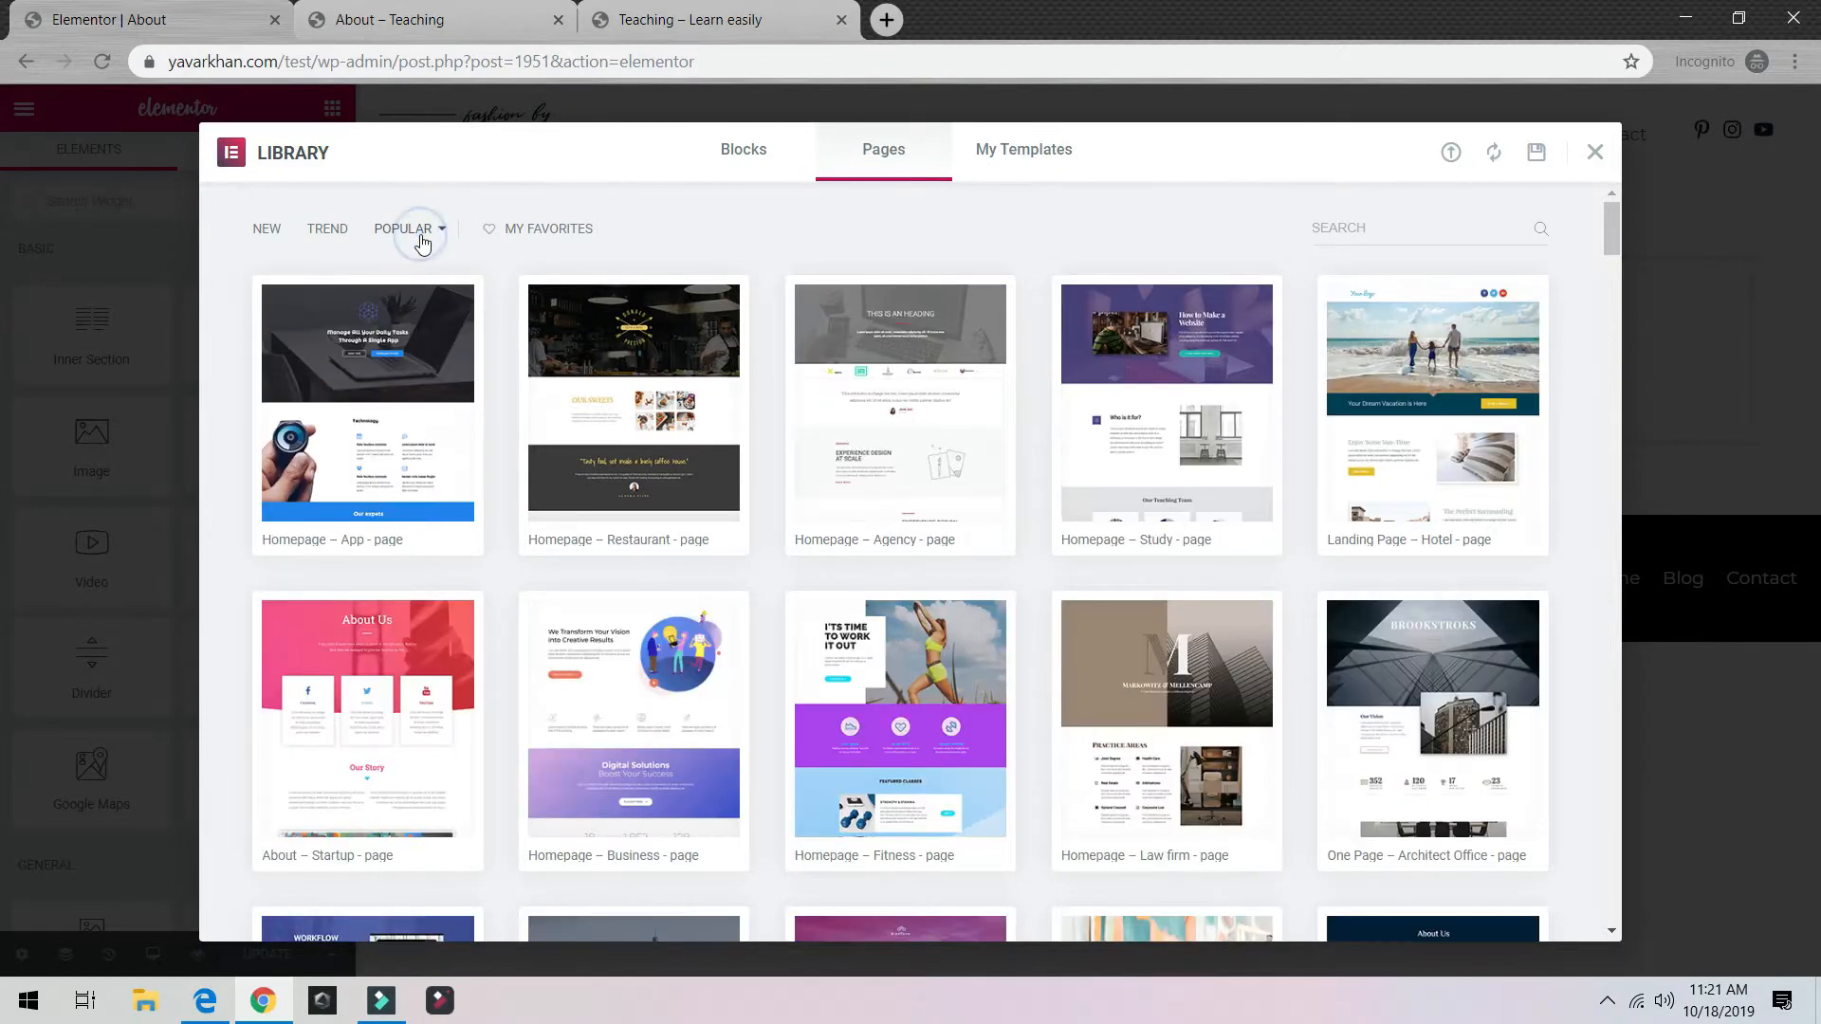
pyautogui.click(316, 237)
# Step: Search templates for 'abo' and insert the About – Startup template
pyautogui.click(1405, 228)
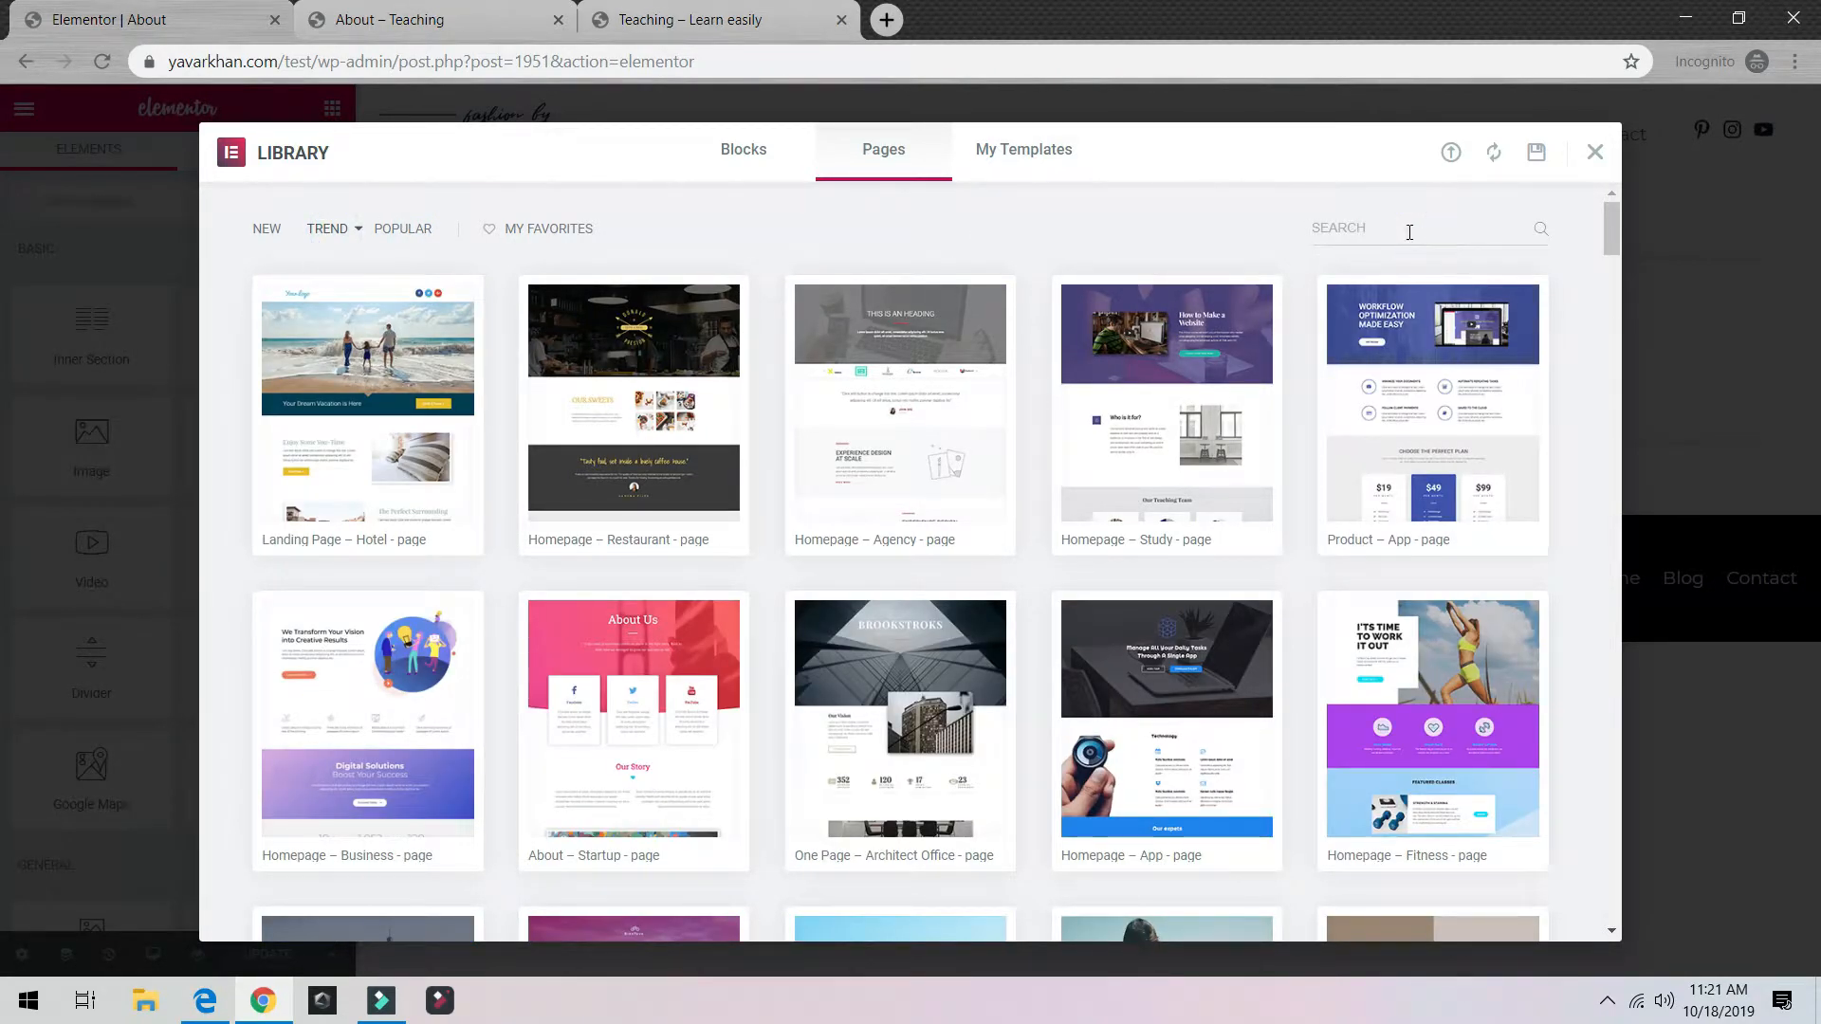
pyautogui.write('about')
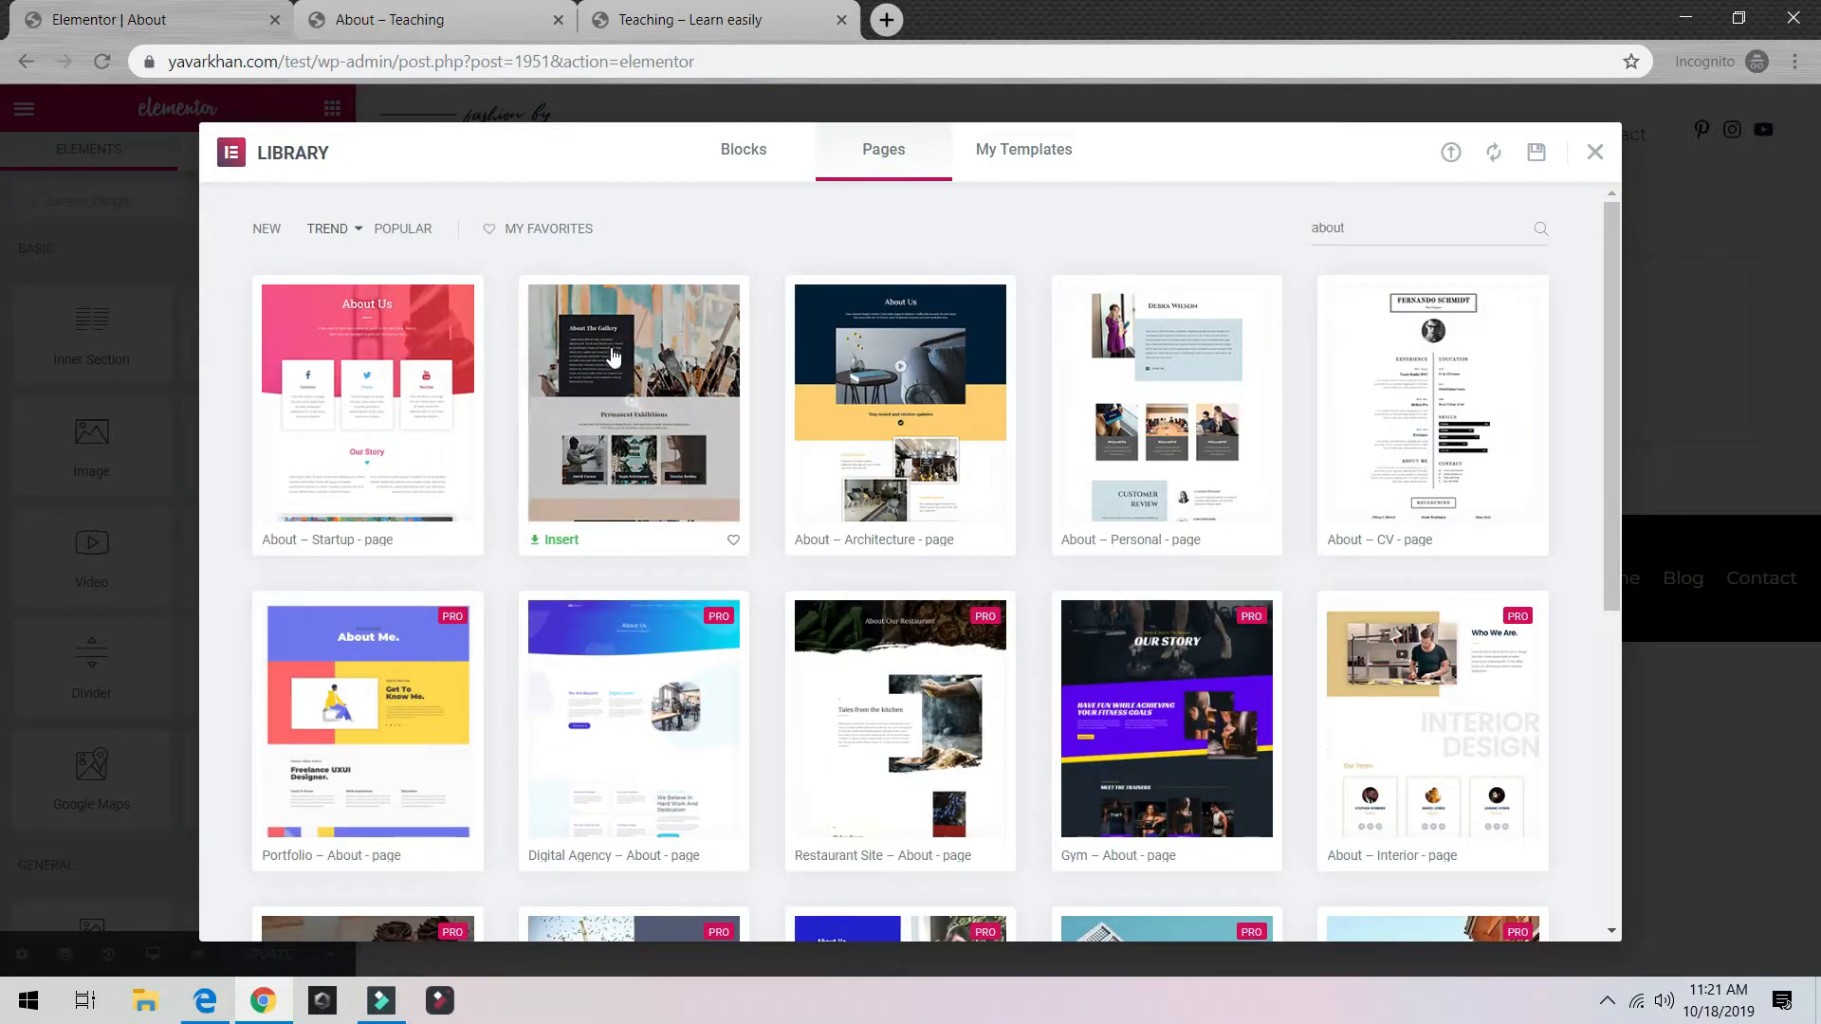
pyautogui.scroll(-2, 1296, 429)
pyautogui.scroll(-3, 1296, 424)
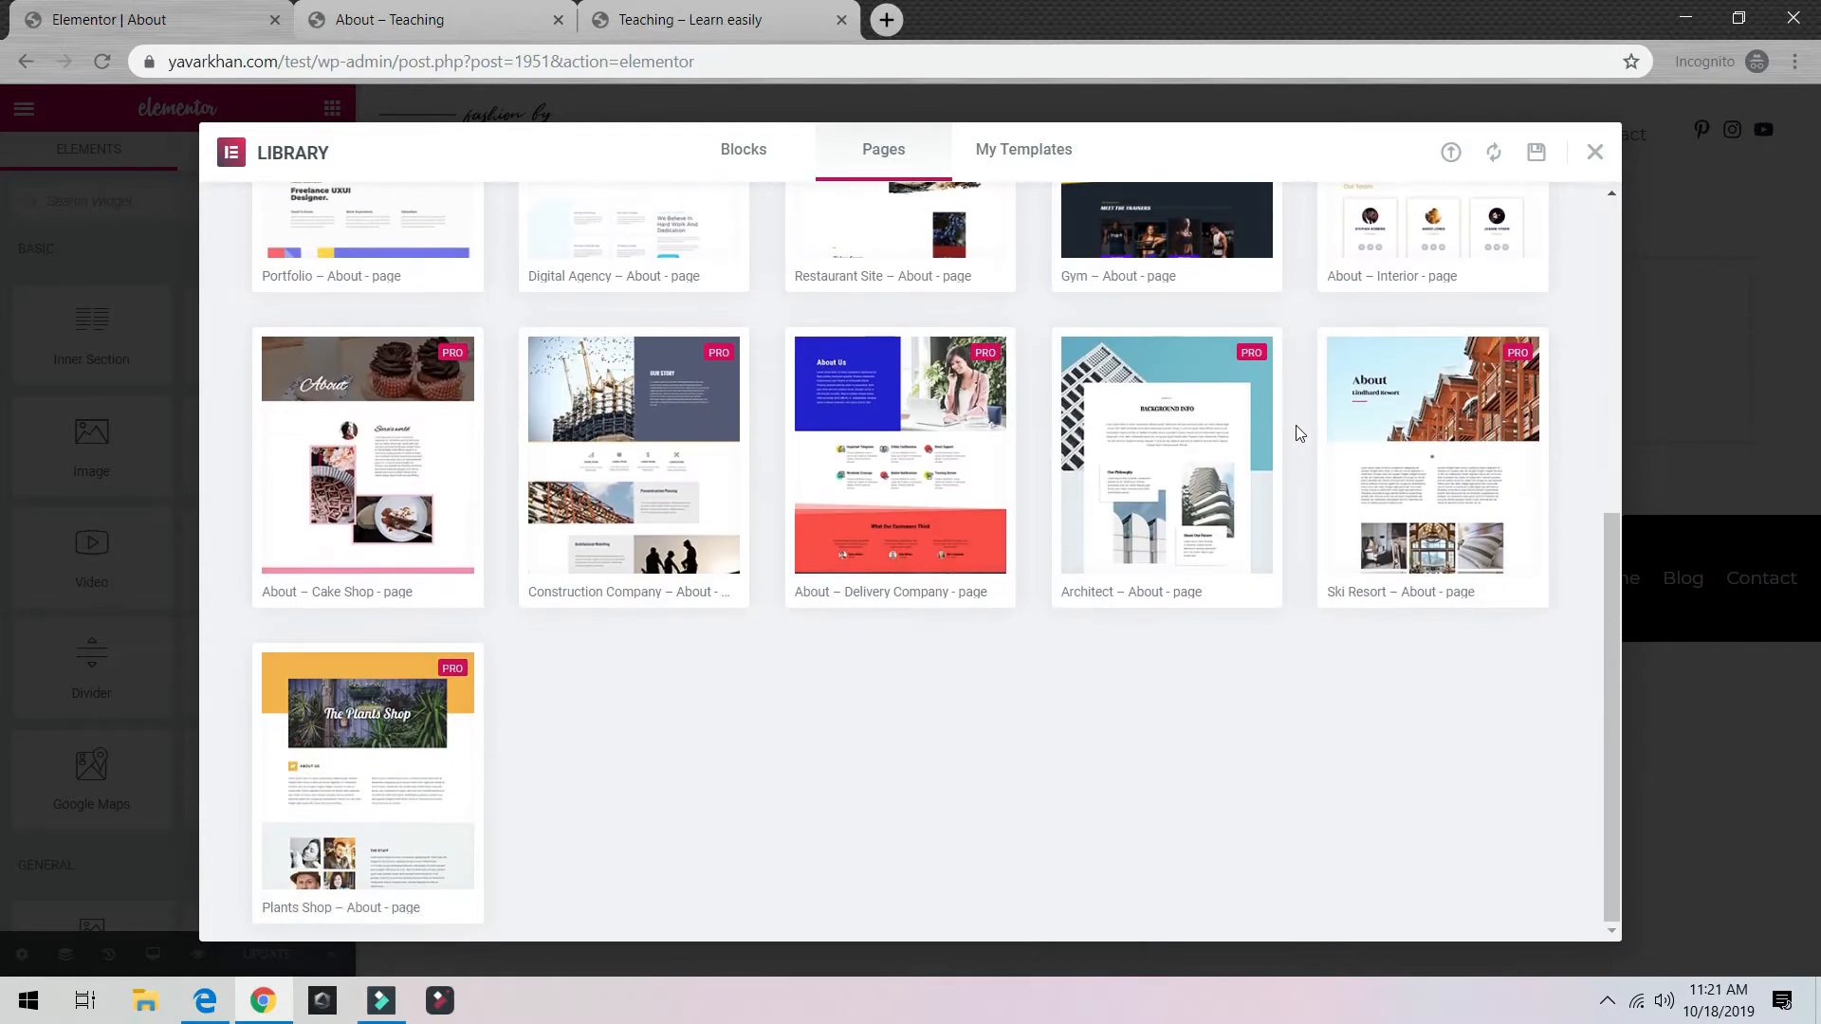
pyautogui.scroll(6, 1296, 425)
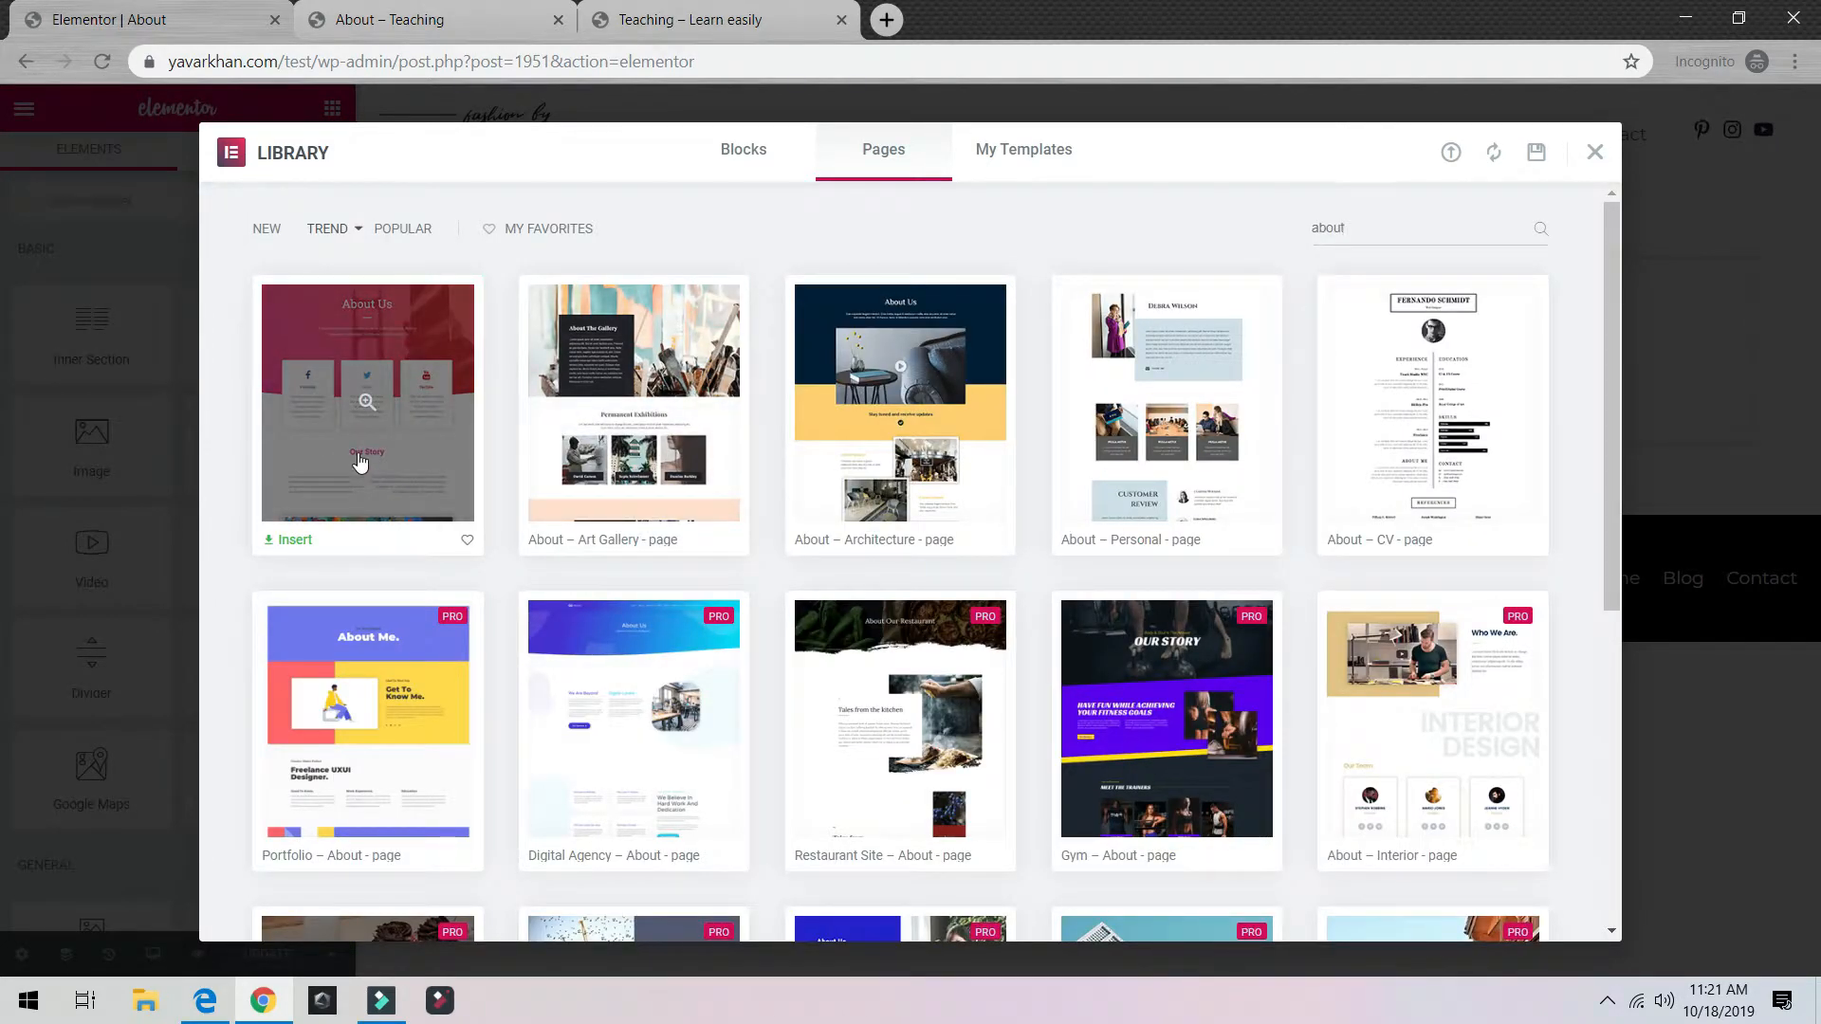
pyautogui.click(360, 462)
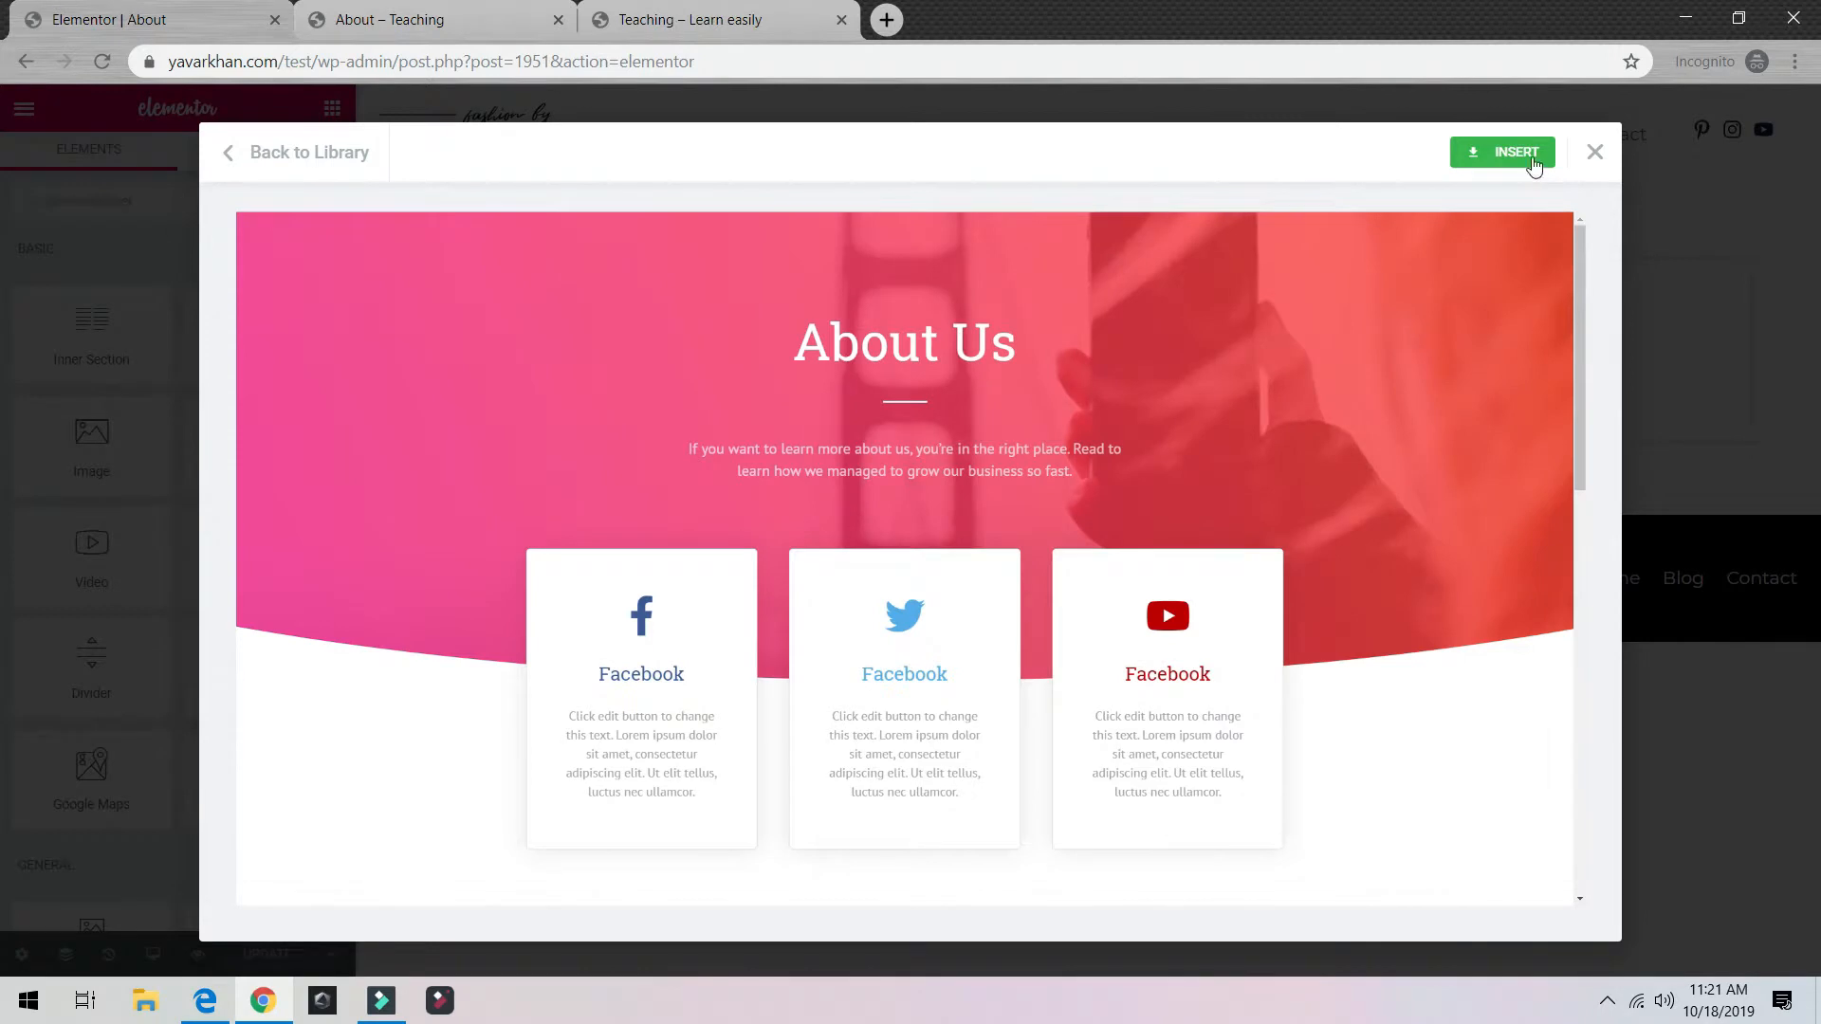
pyautogui.click(1524, 154)
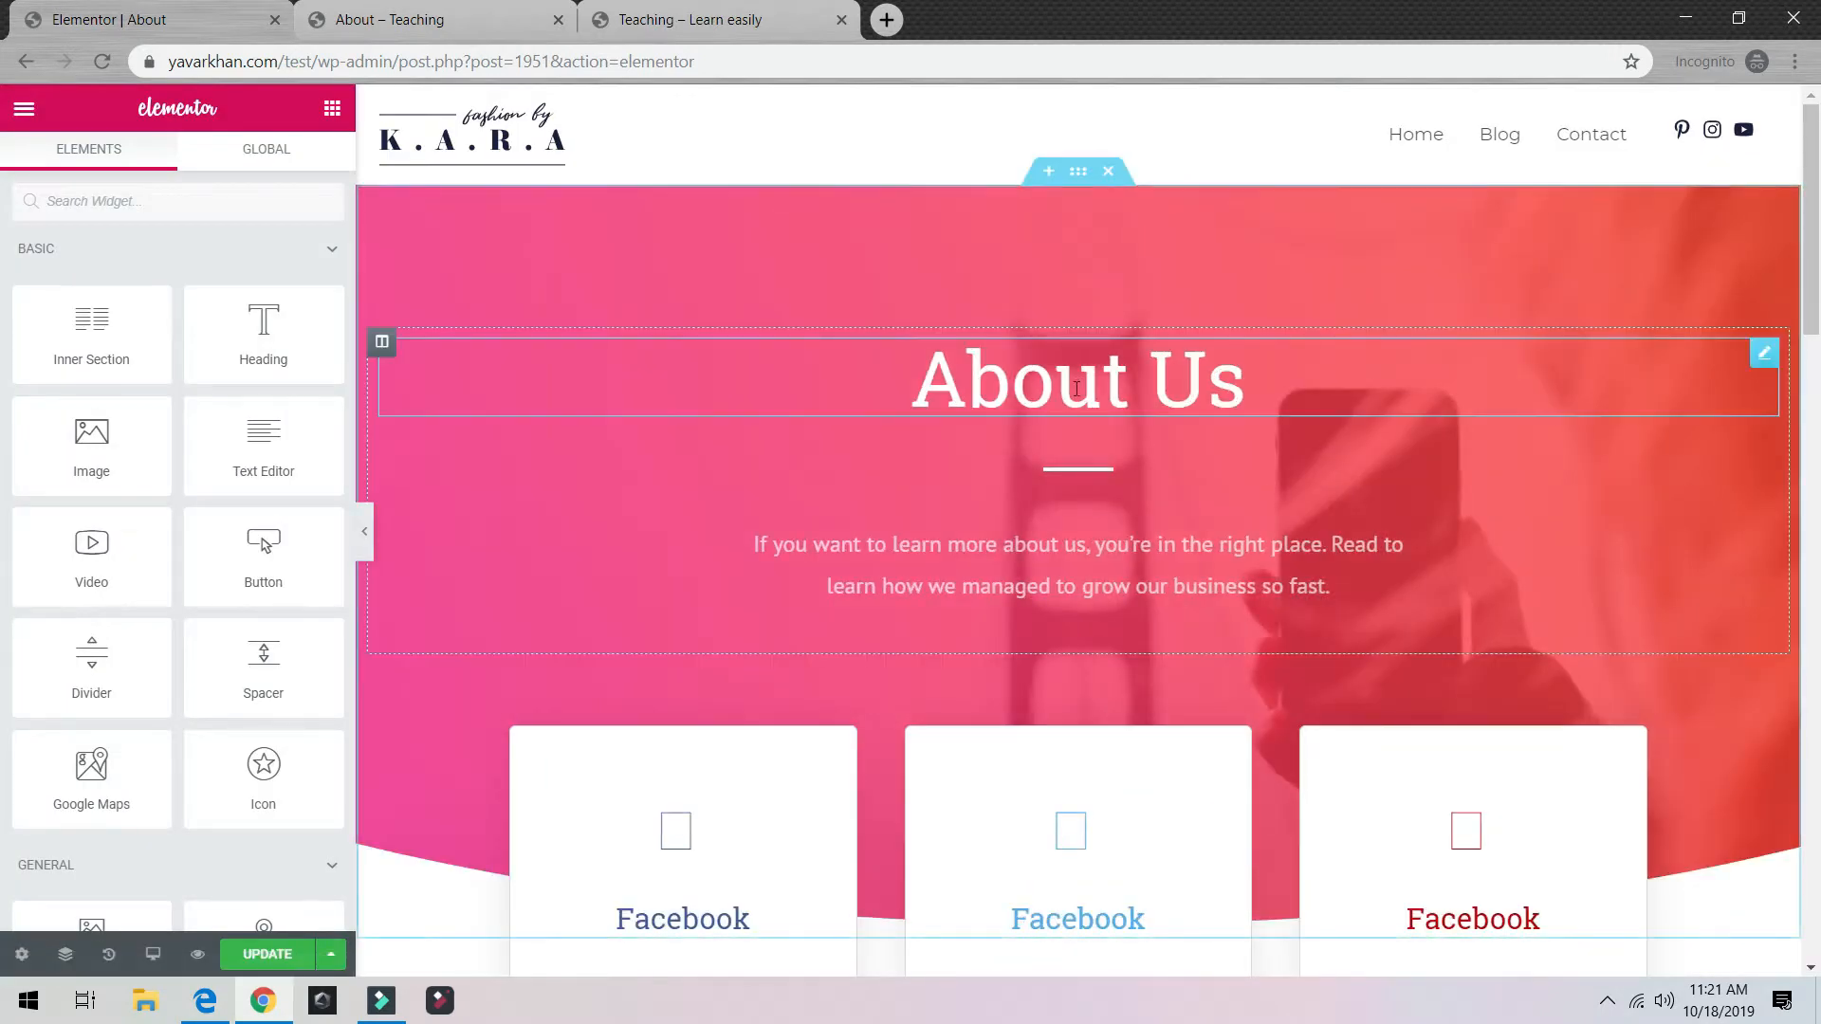
# Step: Set the About Us hero overlay's second gradient colour to vivid blue #009ee2
pyautogui.click(1078, 172)
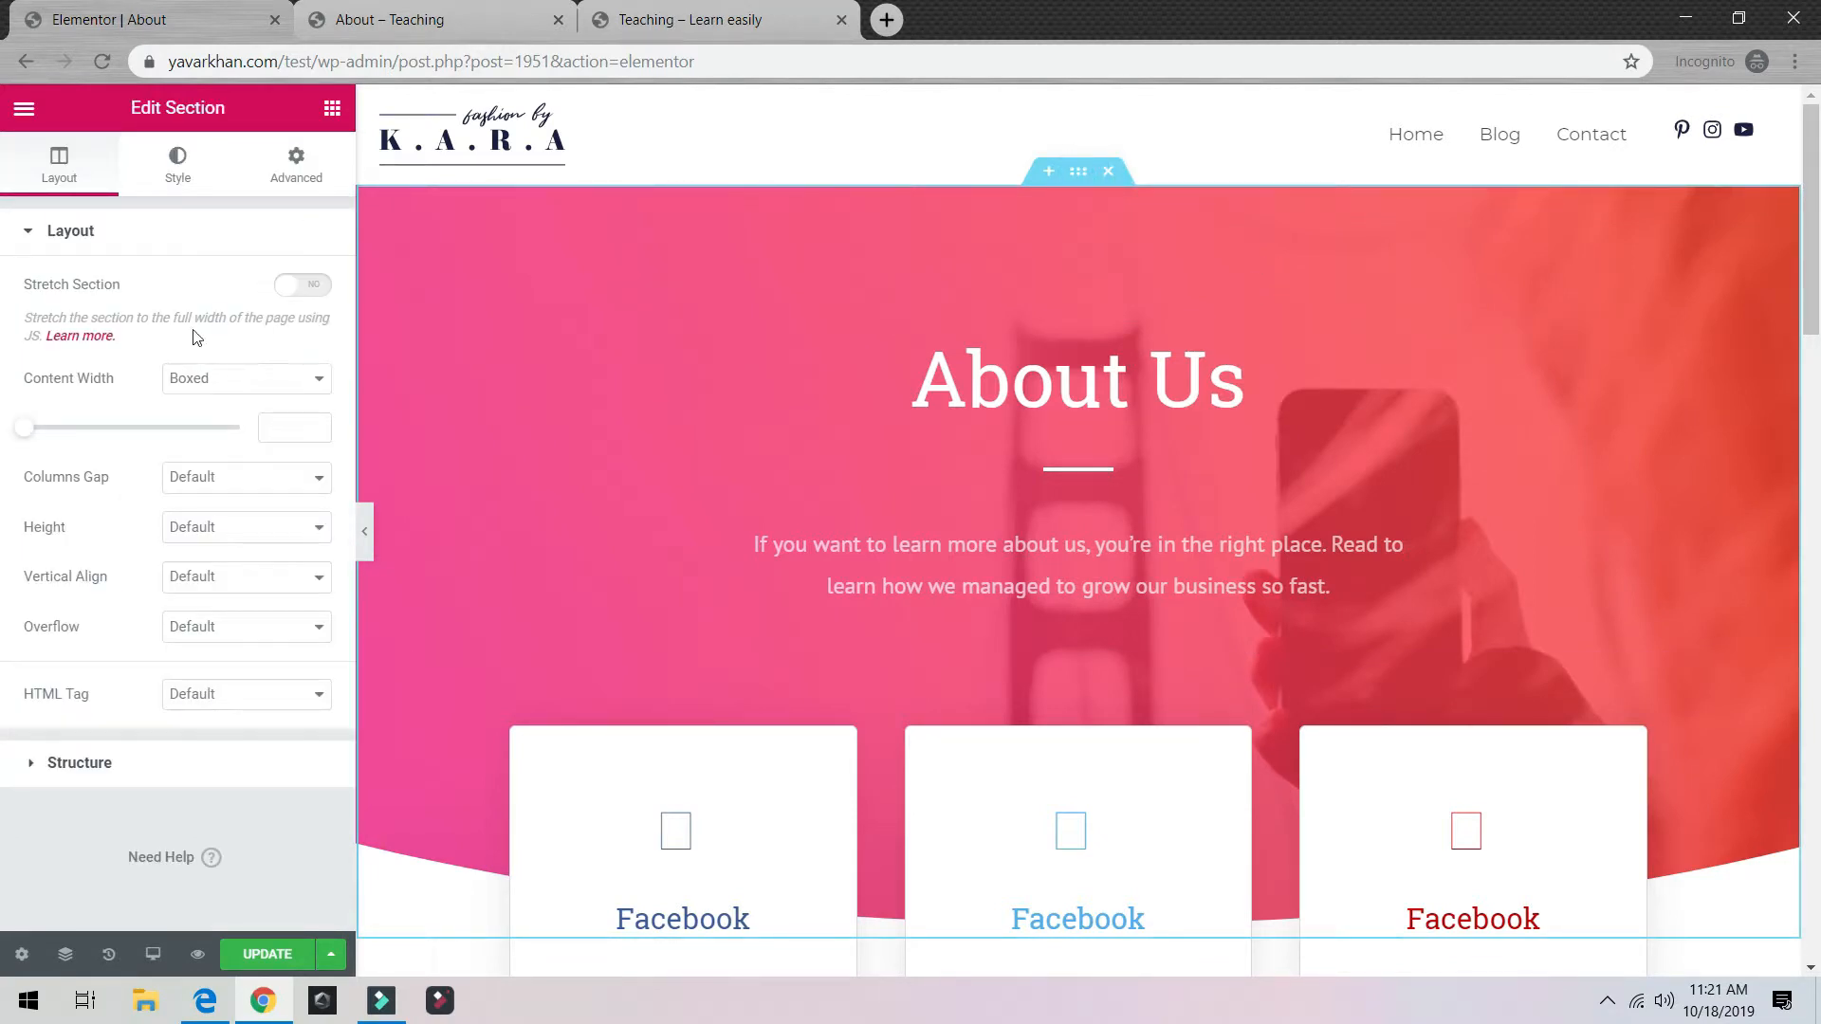
pyautogui.click(173, 159)
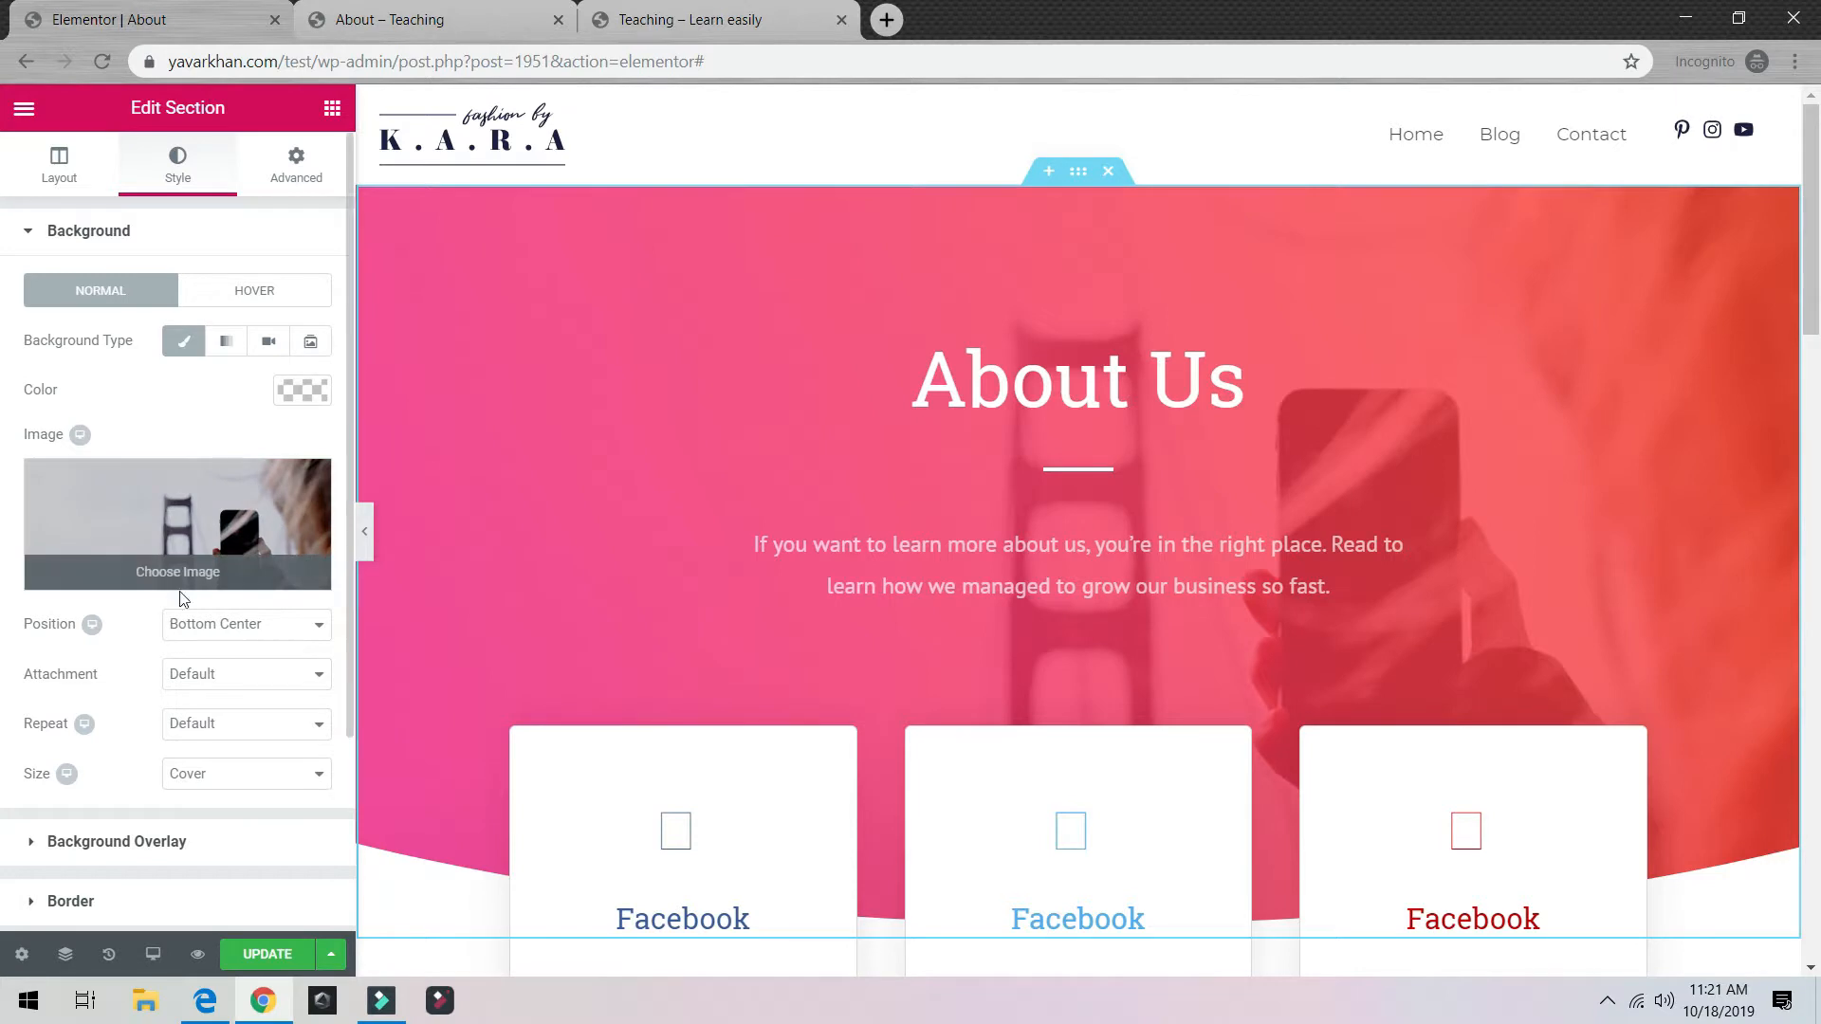
pyautogui.scroll(-3, 190, 592)
pyautogui.scroll(3, 171, 601)
pyautogui.click(78, 834)
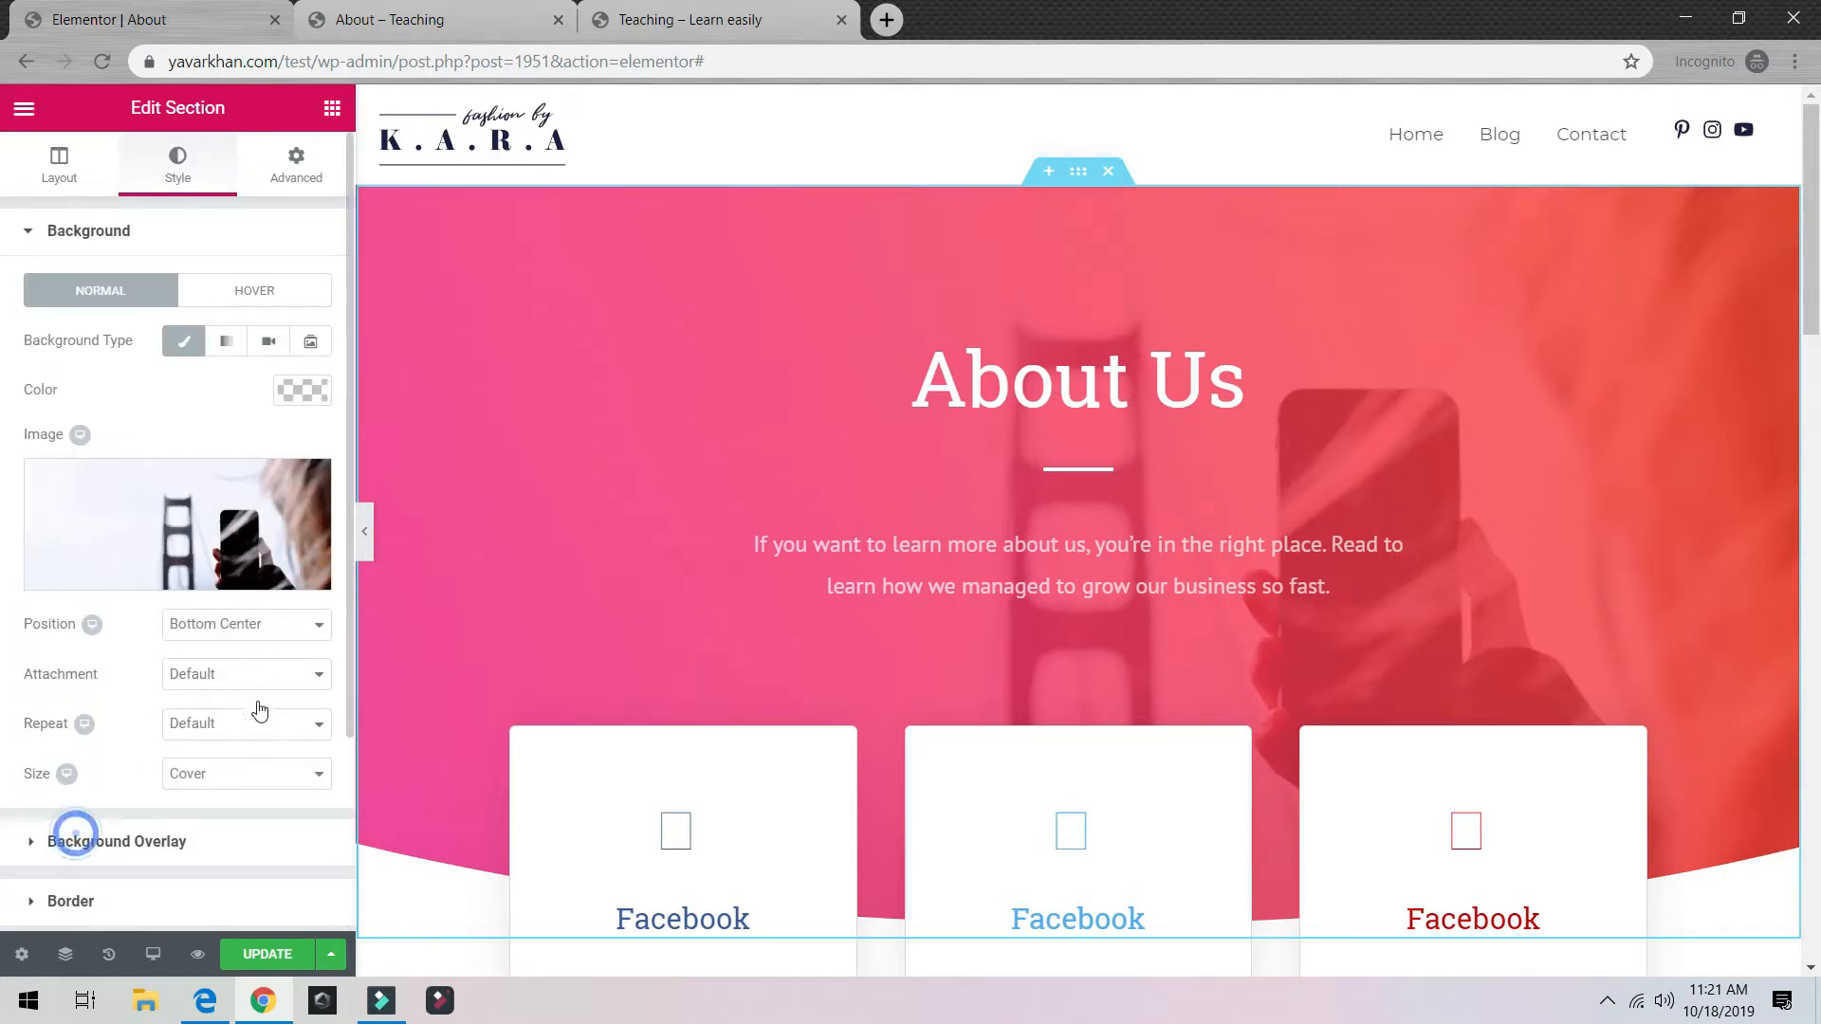
pyautogui.scroll(3, 263, 684)
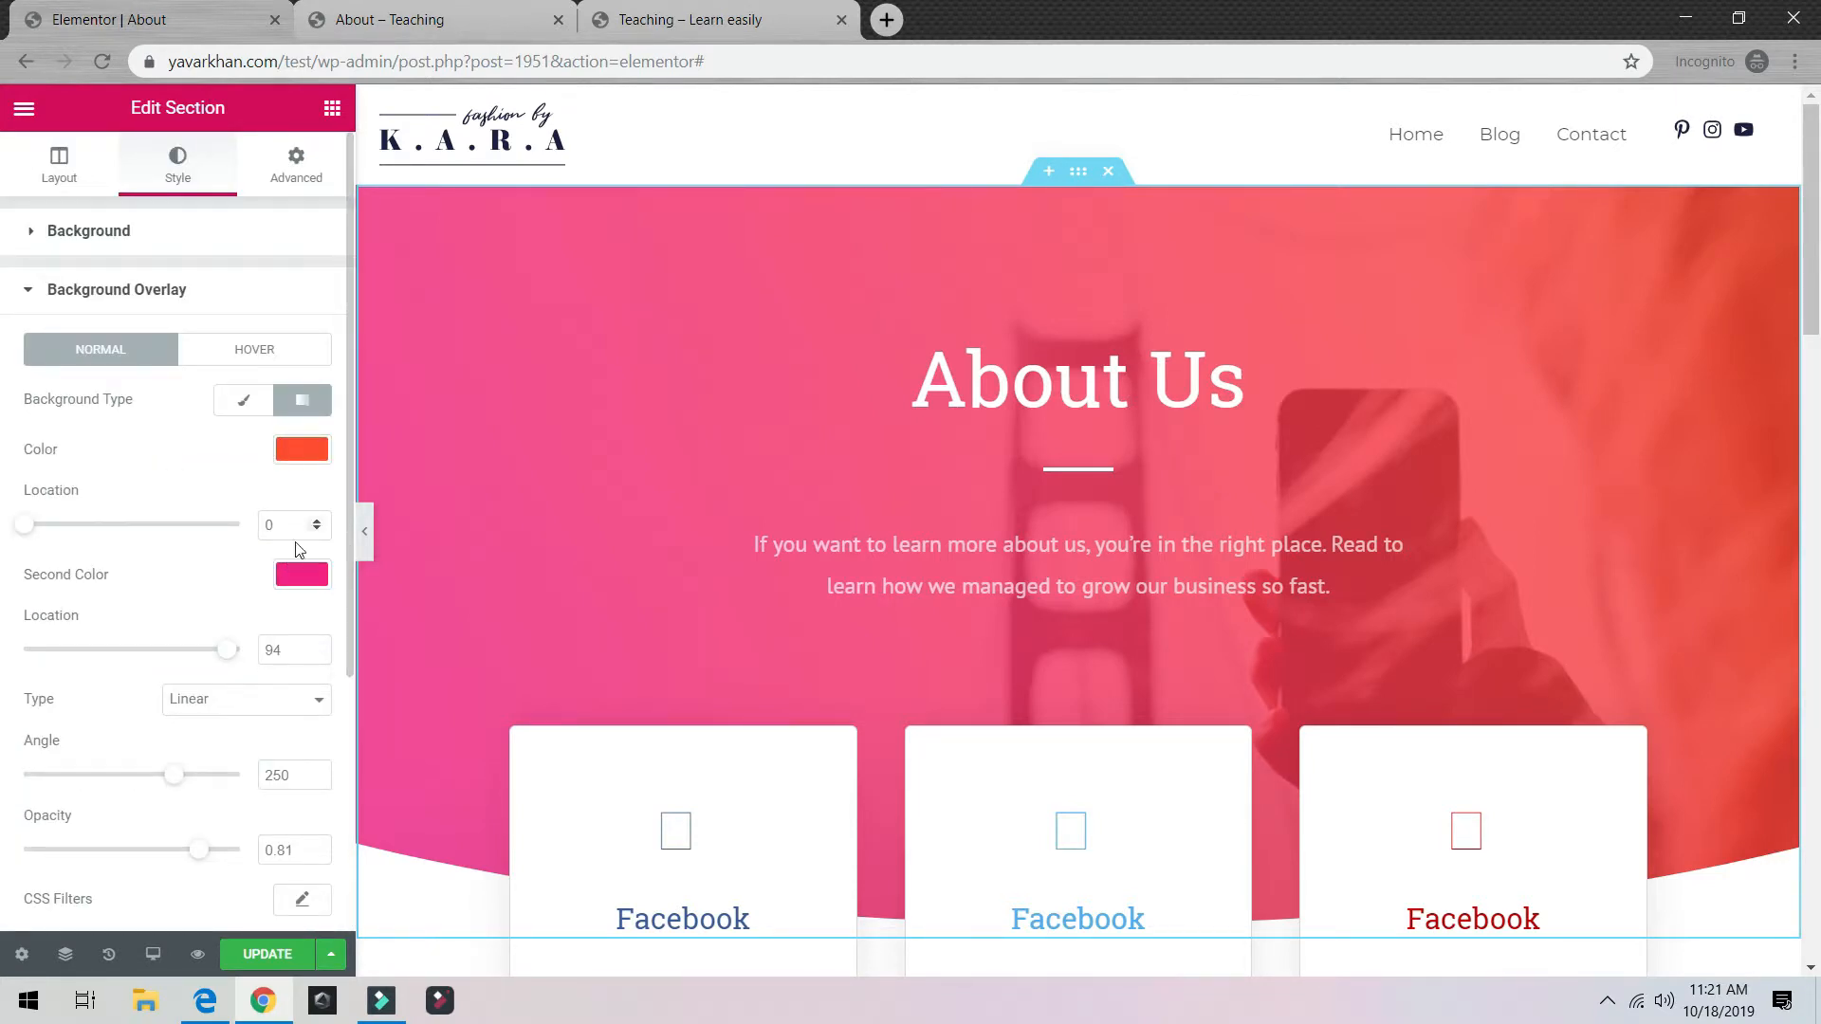
pyautogui.click(297, 584)
pyautogui.moveTo(66, 702); pyautogui.dragTo(62, 828)
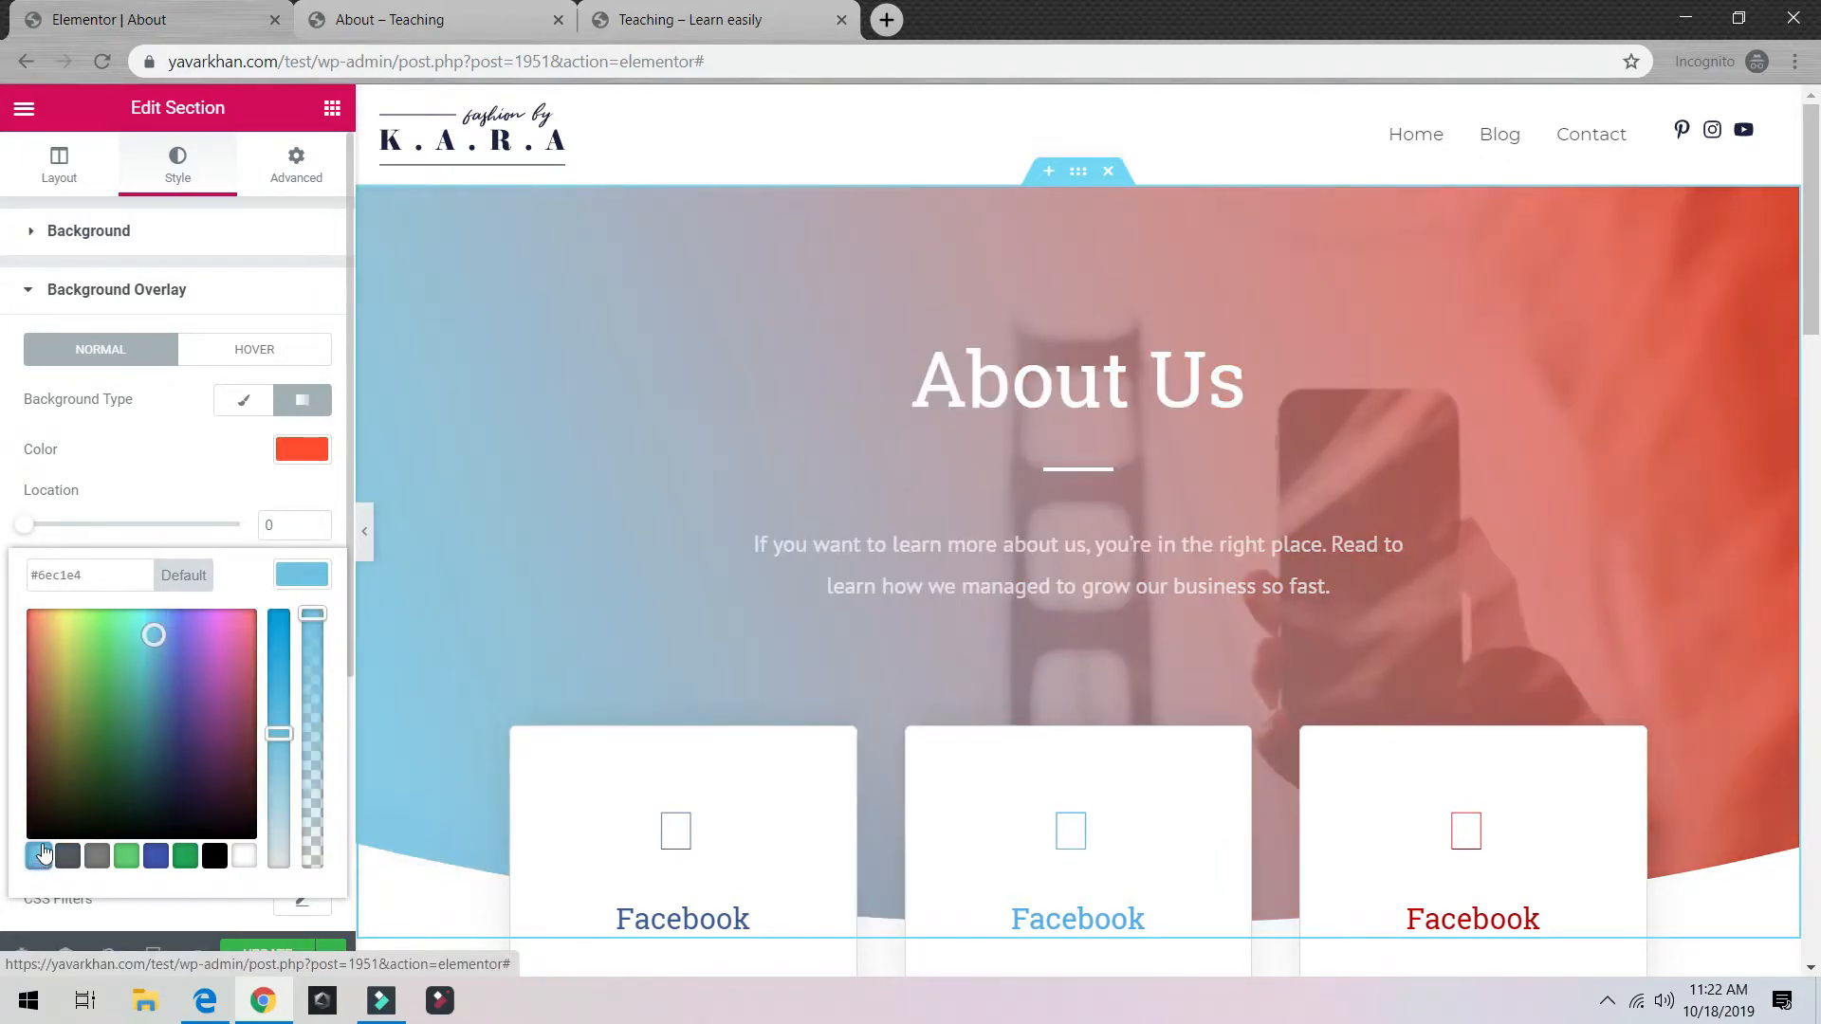
pyautogui.moveTo(279, 732); pyautogui.dragTo(309, 607)
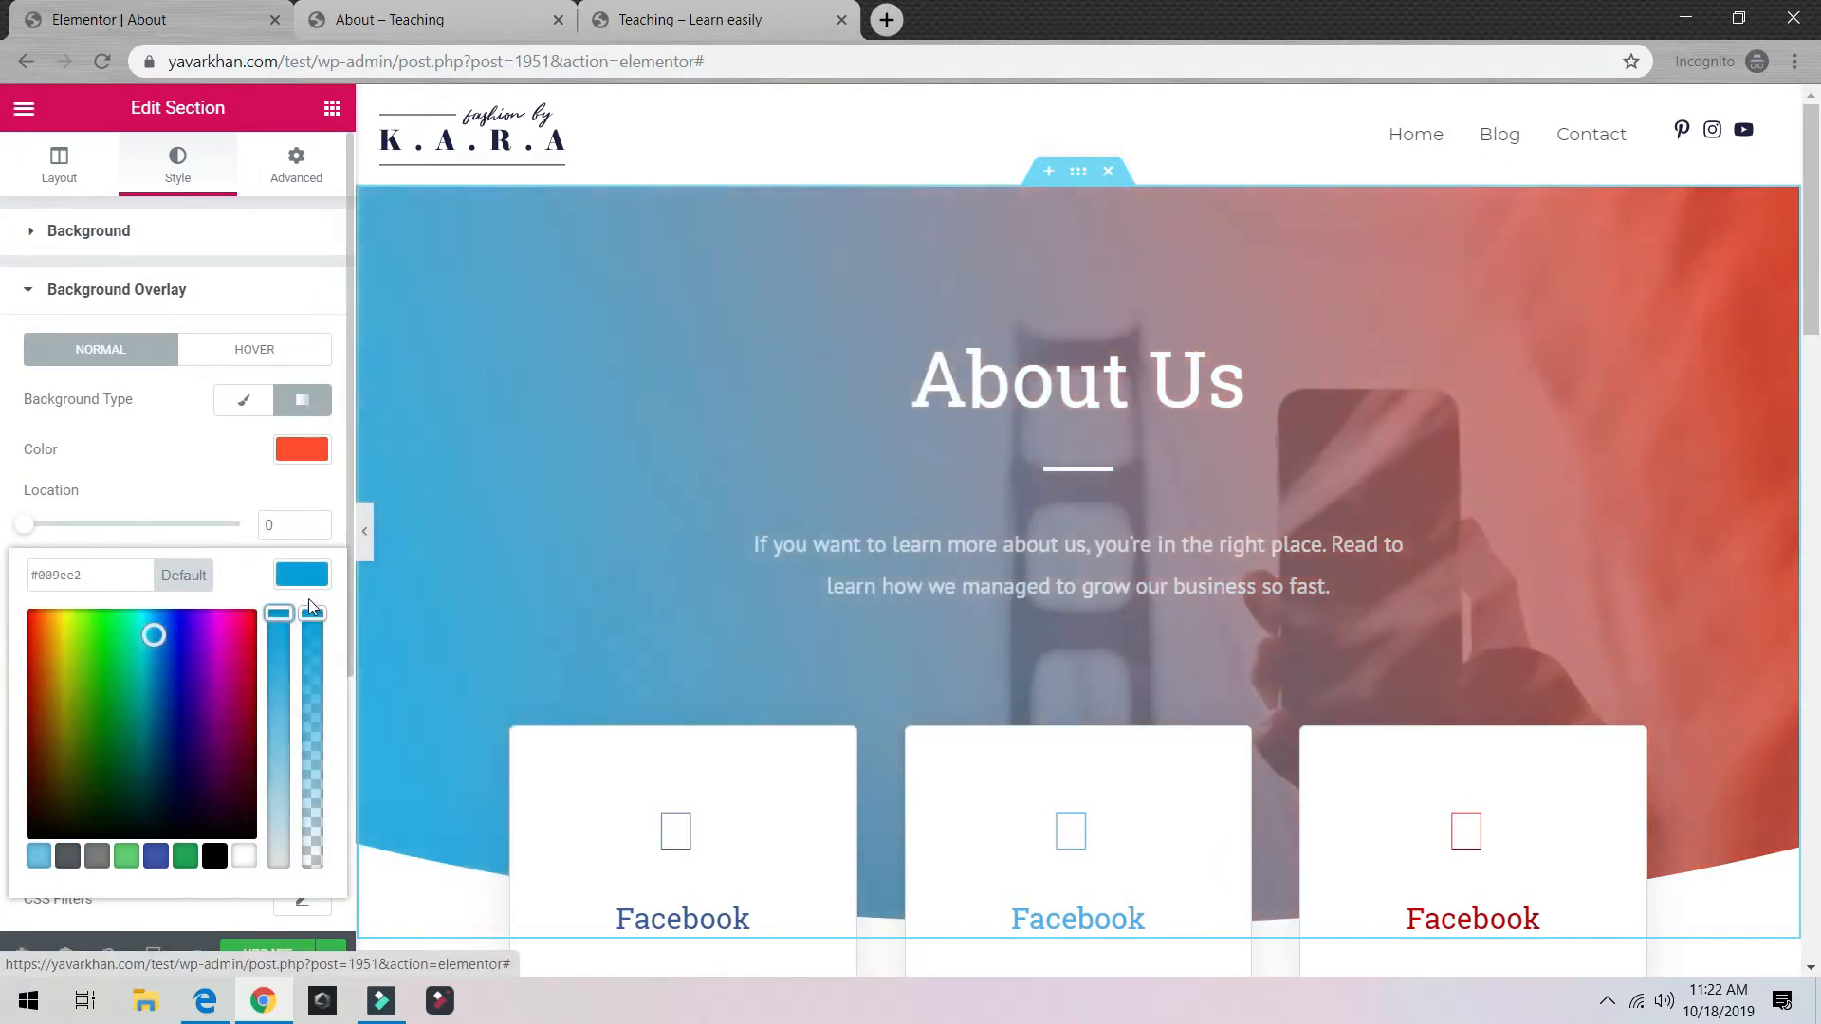
pyautogui.click(338, 522)
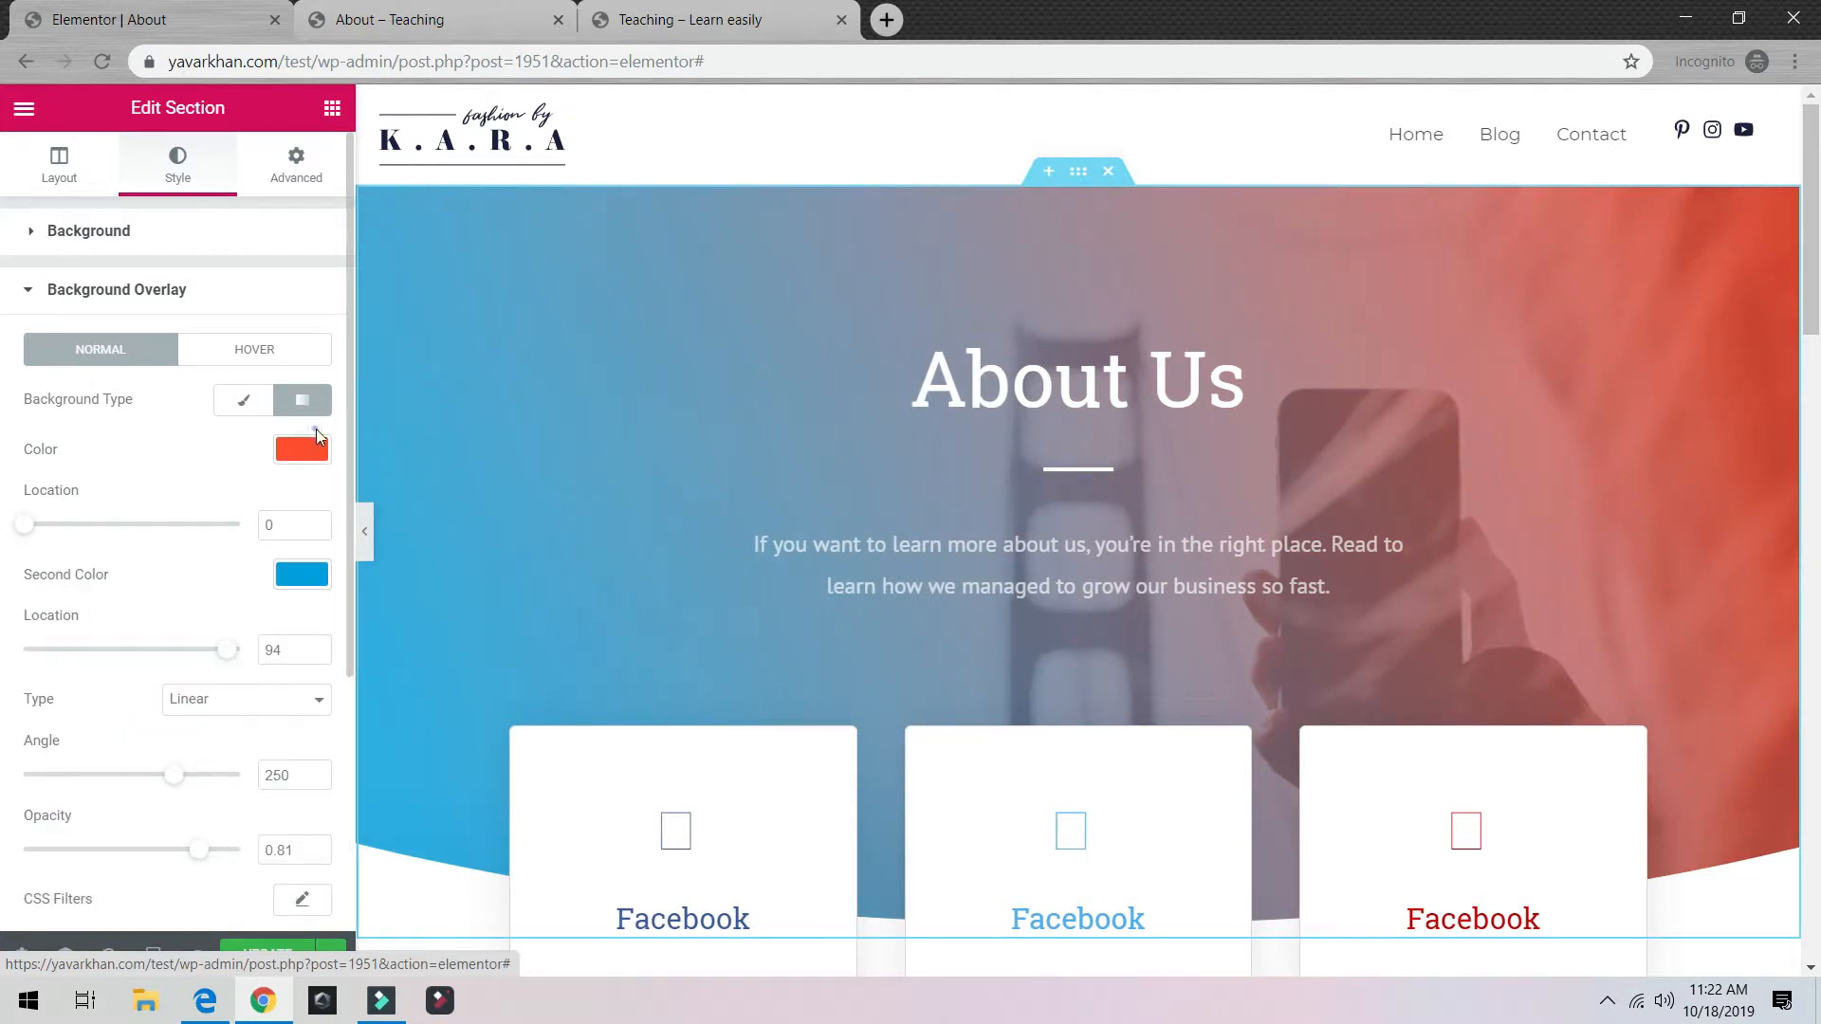
# Step: Set the overlay's first colour to semi-transparent black rgba(0,0,0,0.54) and update the page
pyautogui.click(301, 449)
pyautogui.click(126, 731)
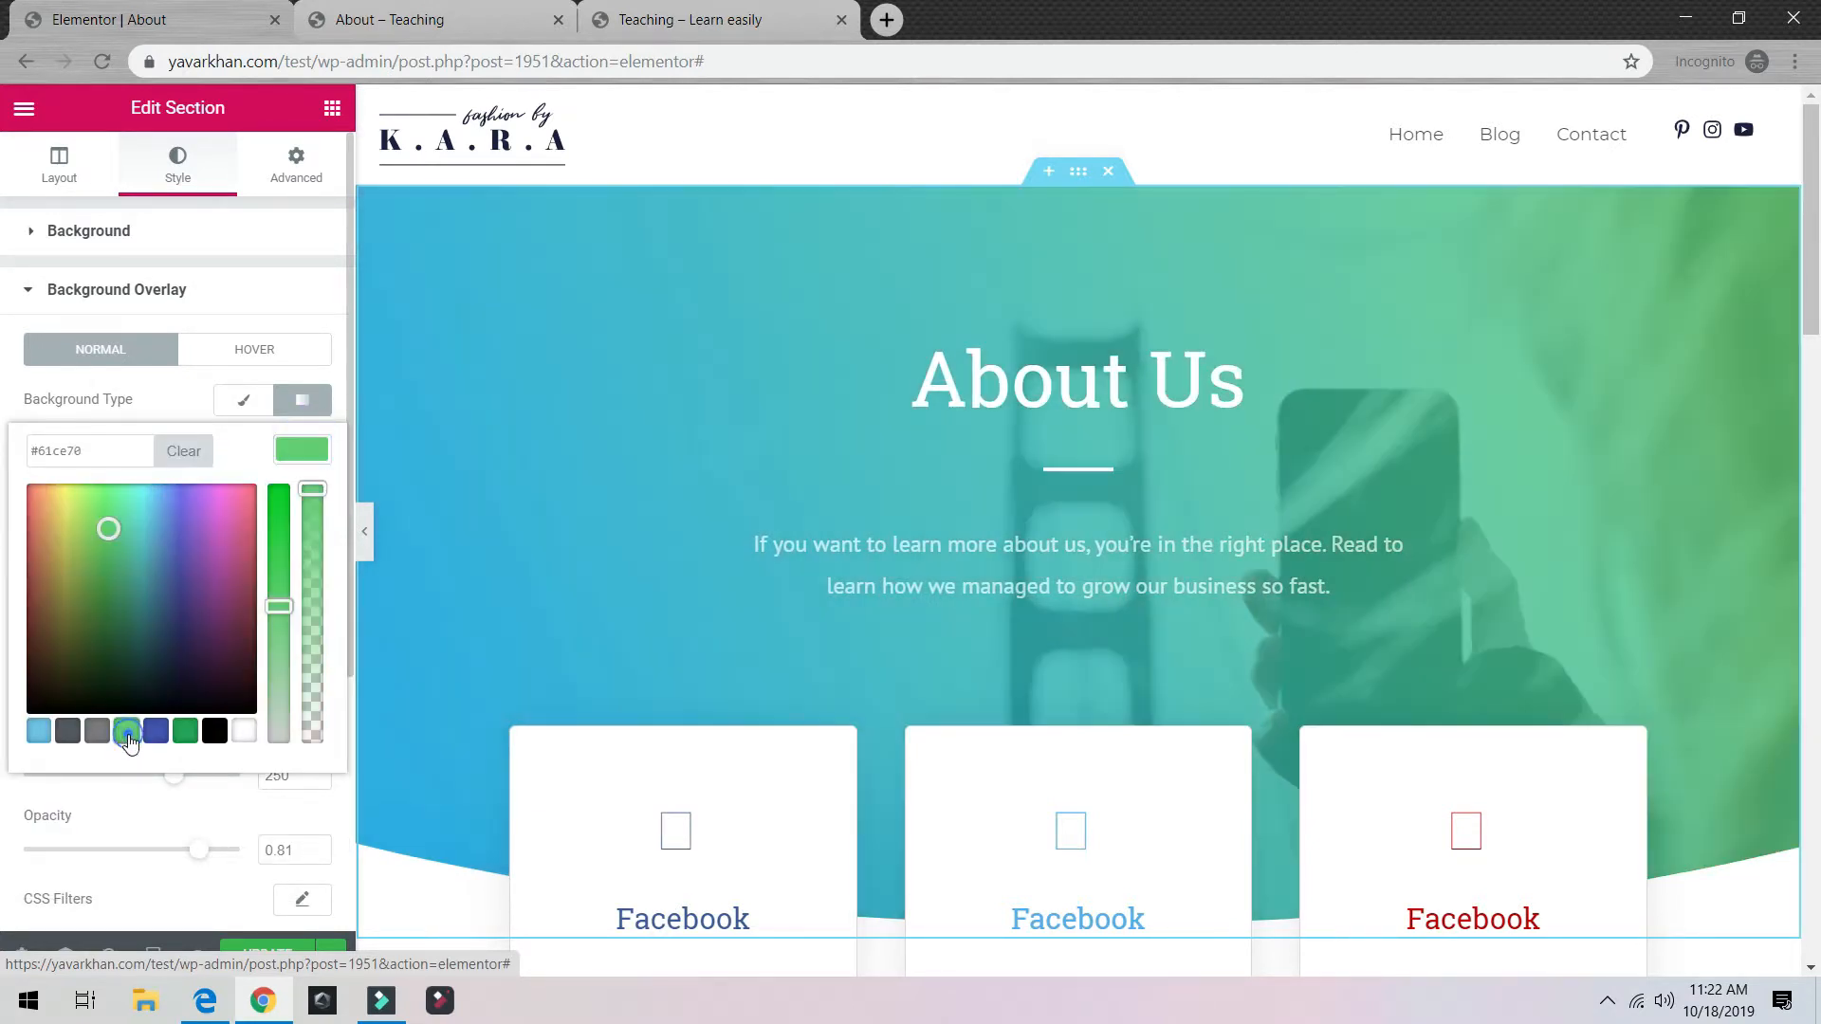
pyautogui.moveTo(121, 654); pyautogui.dragTo(28, 713)
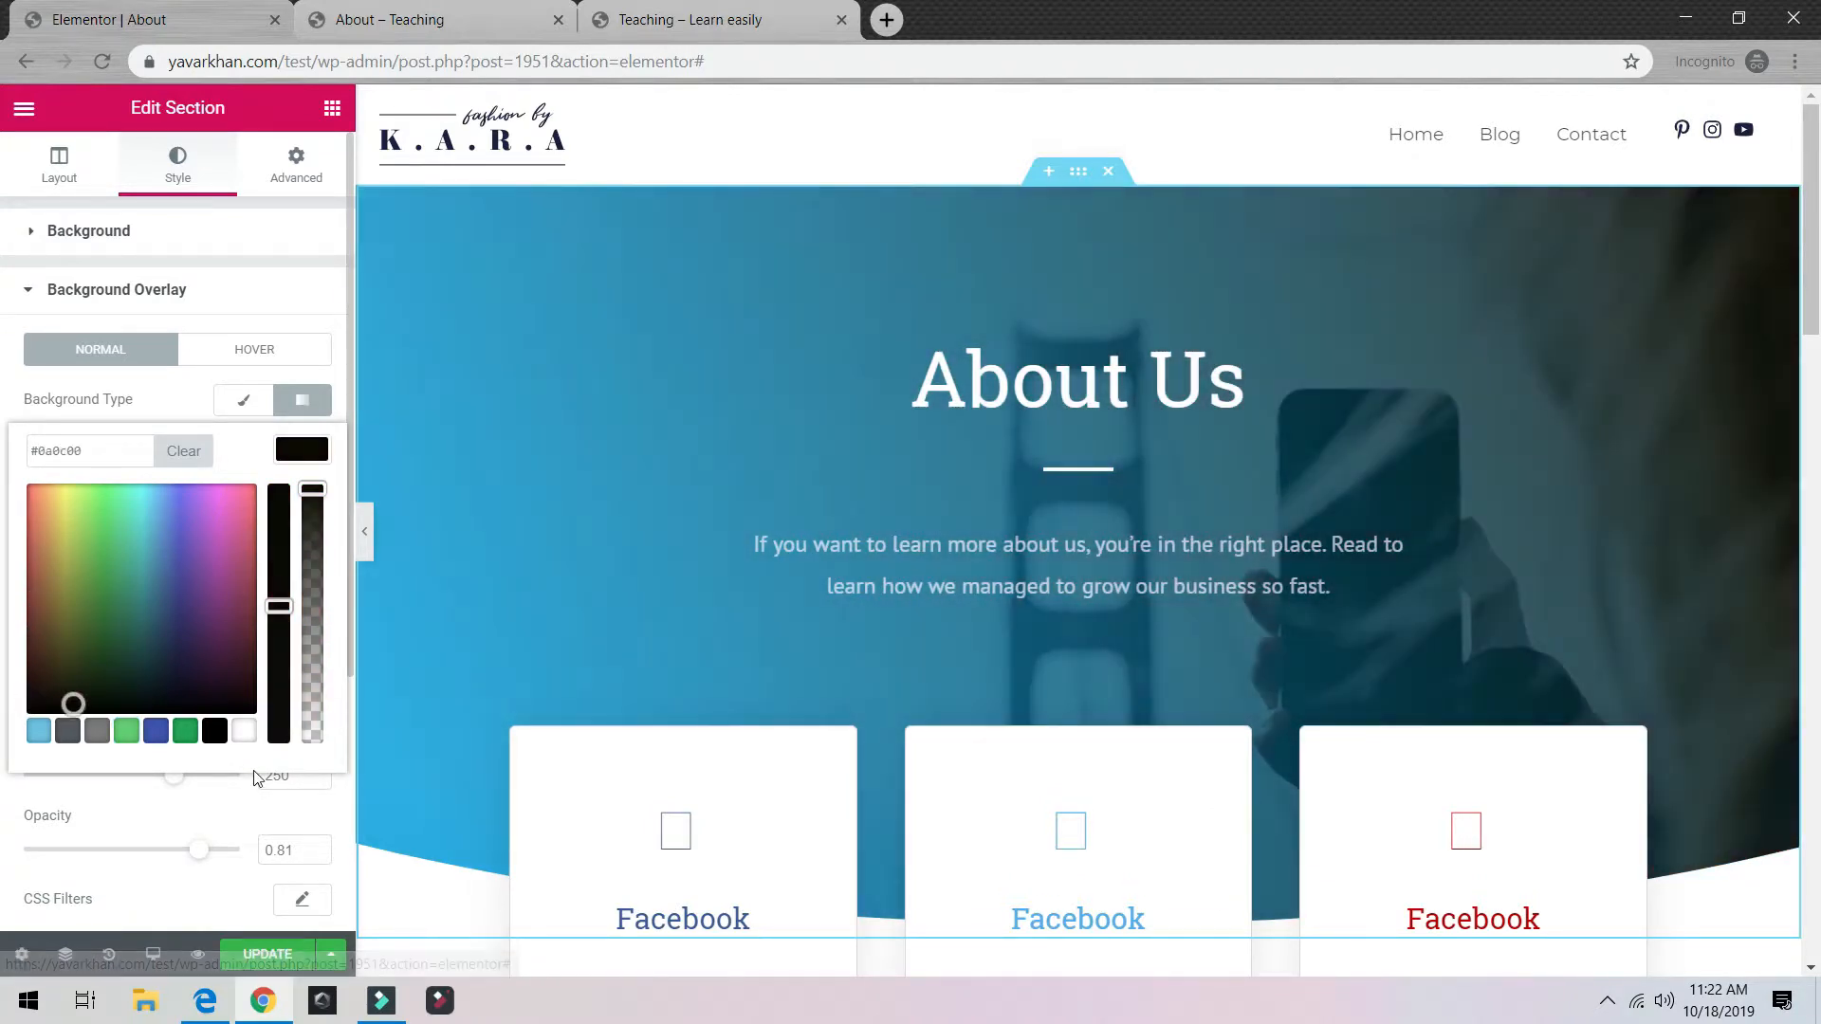
pyautogui.click(216, 731)
pyautogui.moveTo(314, 506); pyautogui.dragTo(320, 587)
pyautogui.click(252, 953)
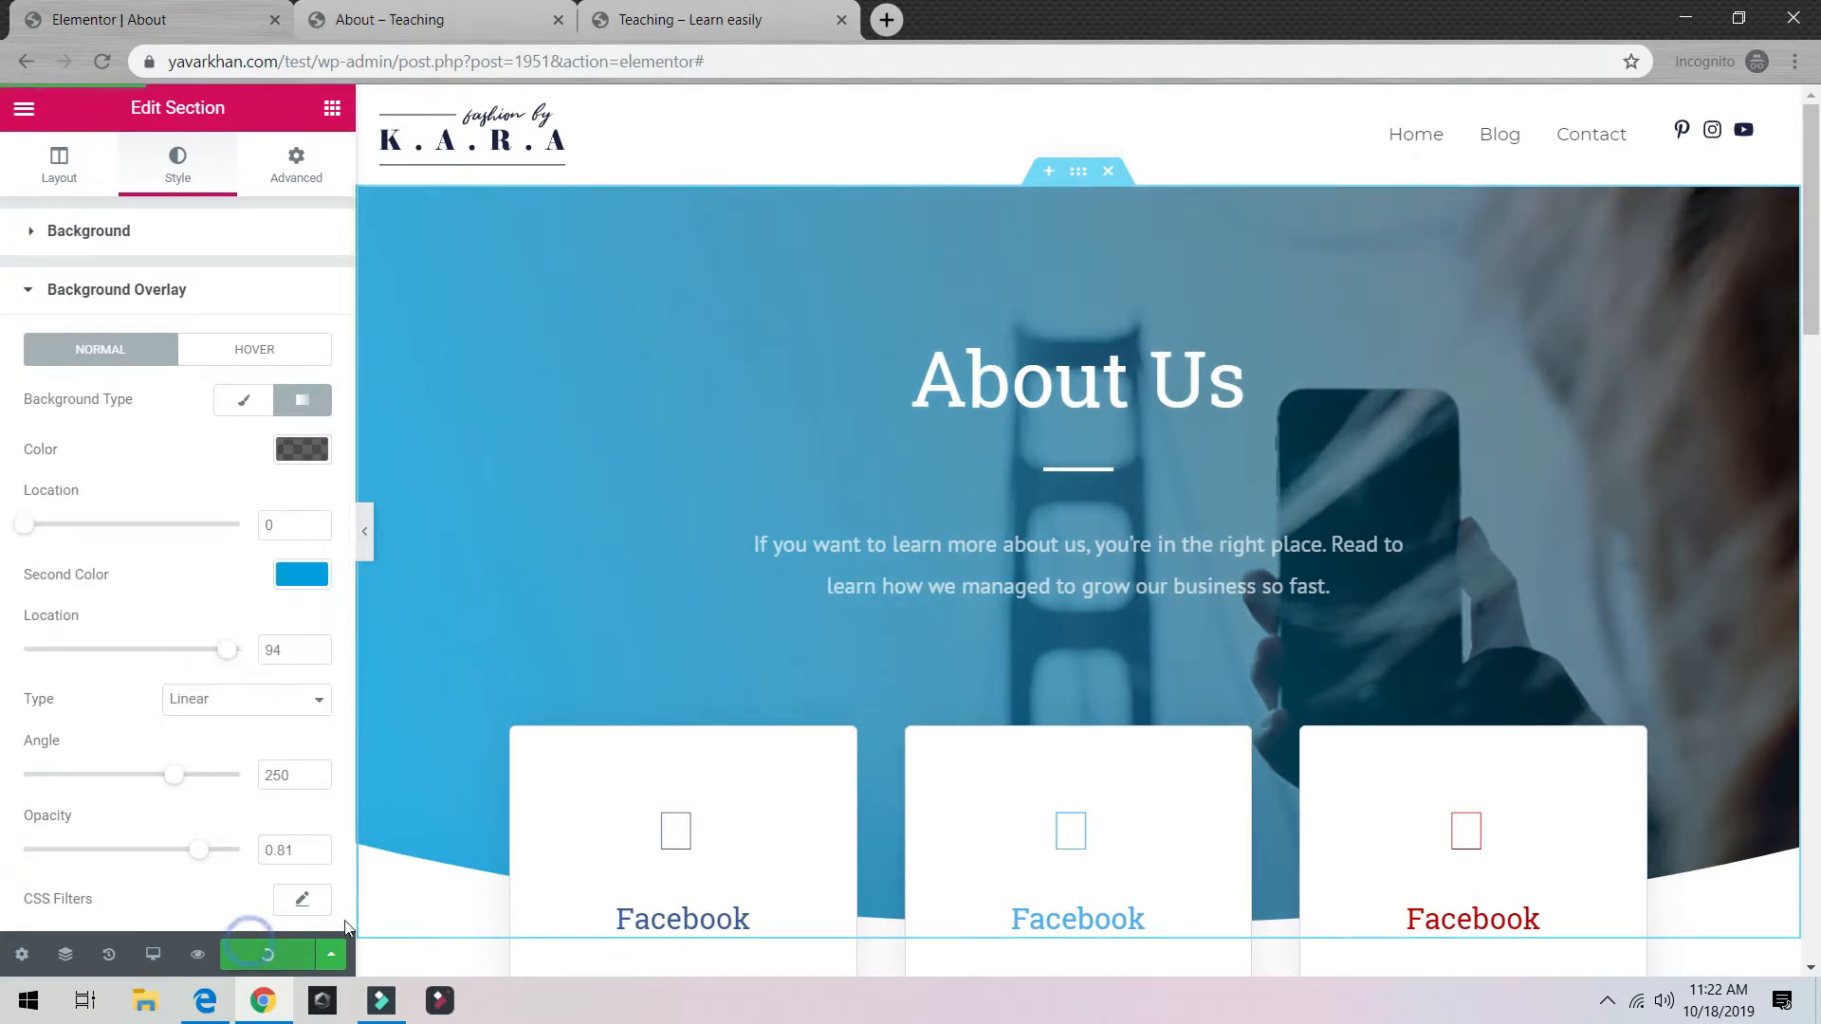
pyautogui.scroll(-7, 411, 851)
pyautogui.scroll(7, 412, 859)
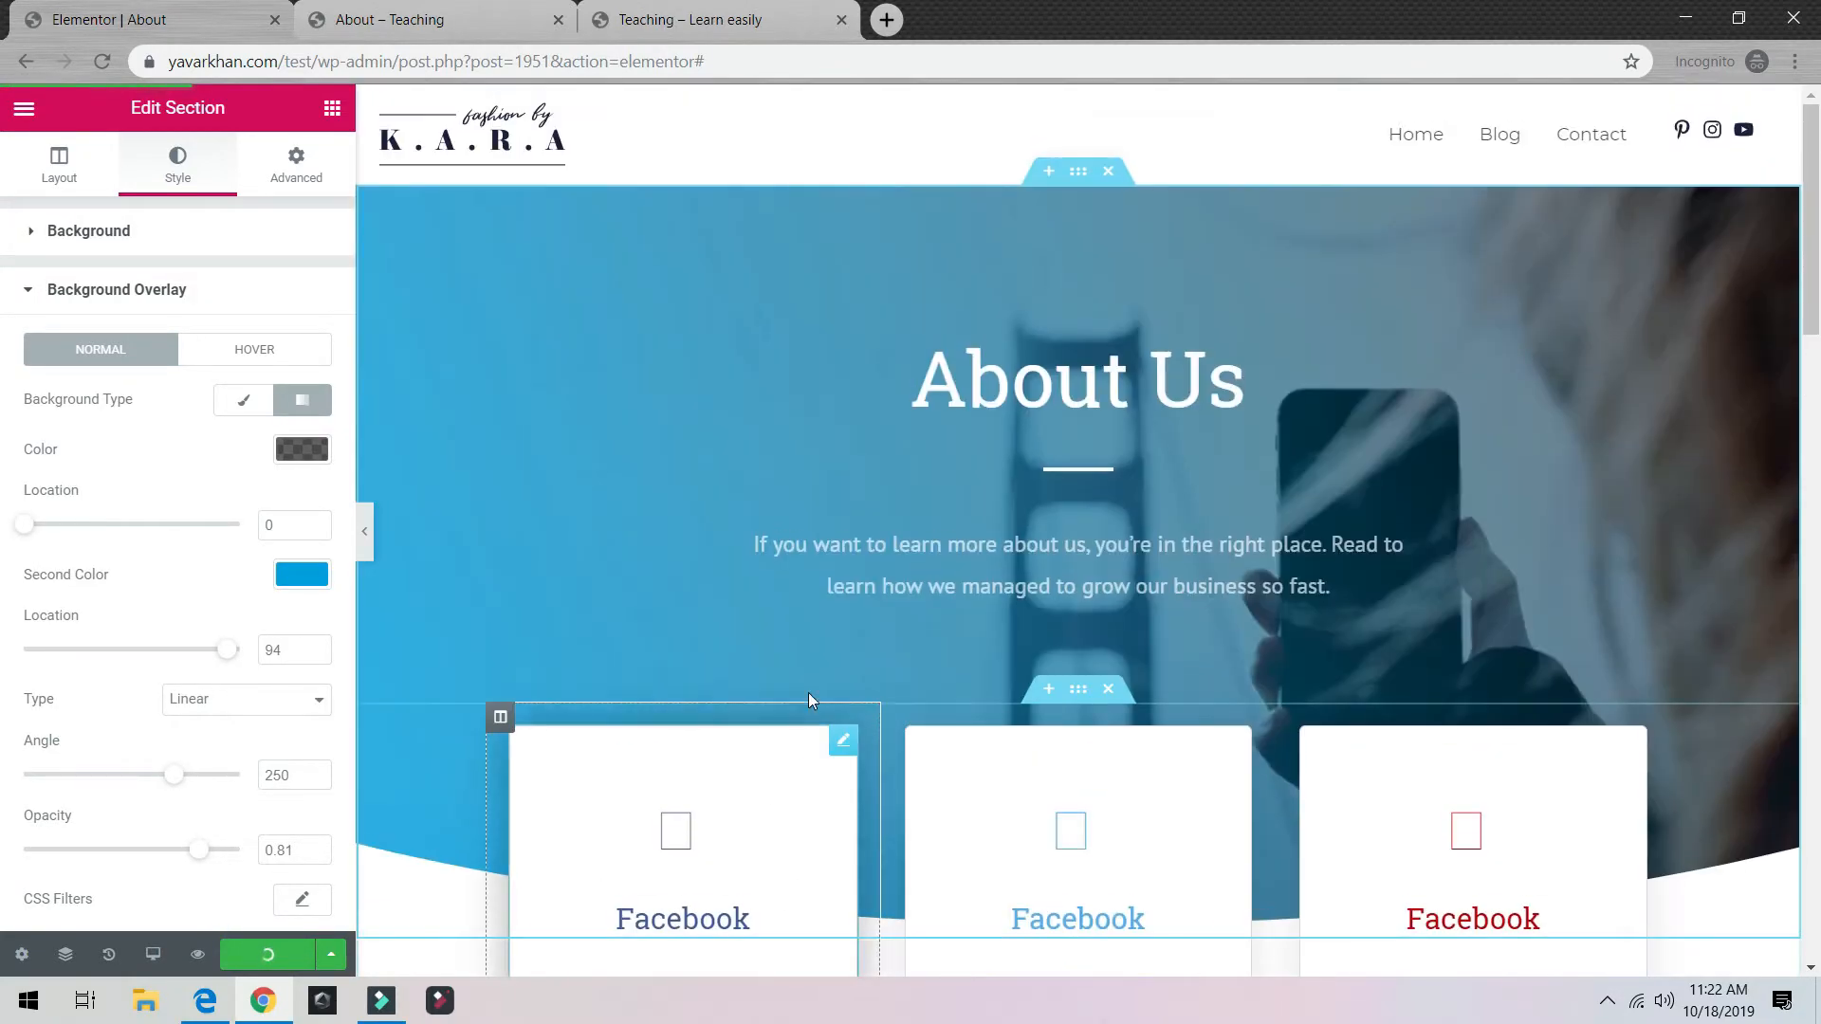
pyautogui.click(331, 954)
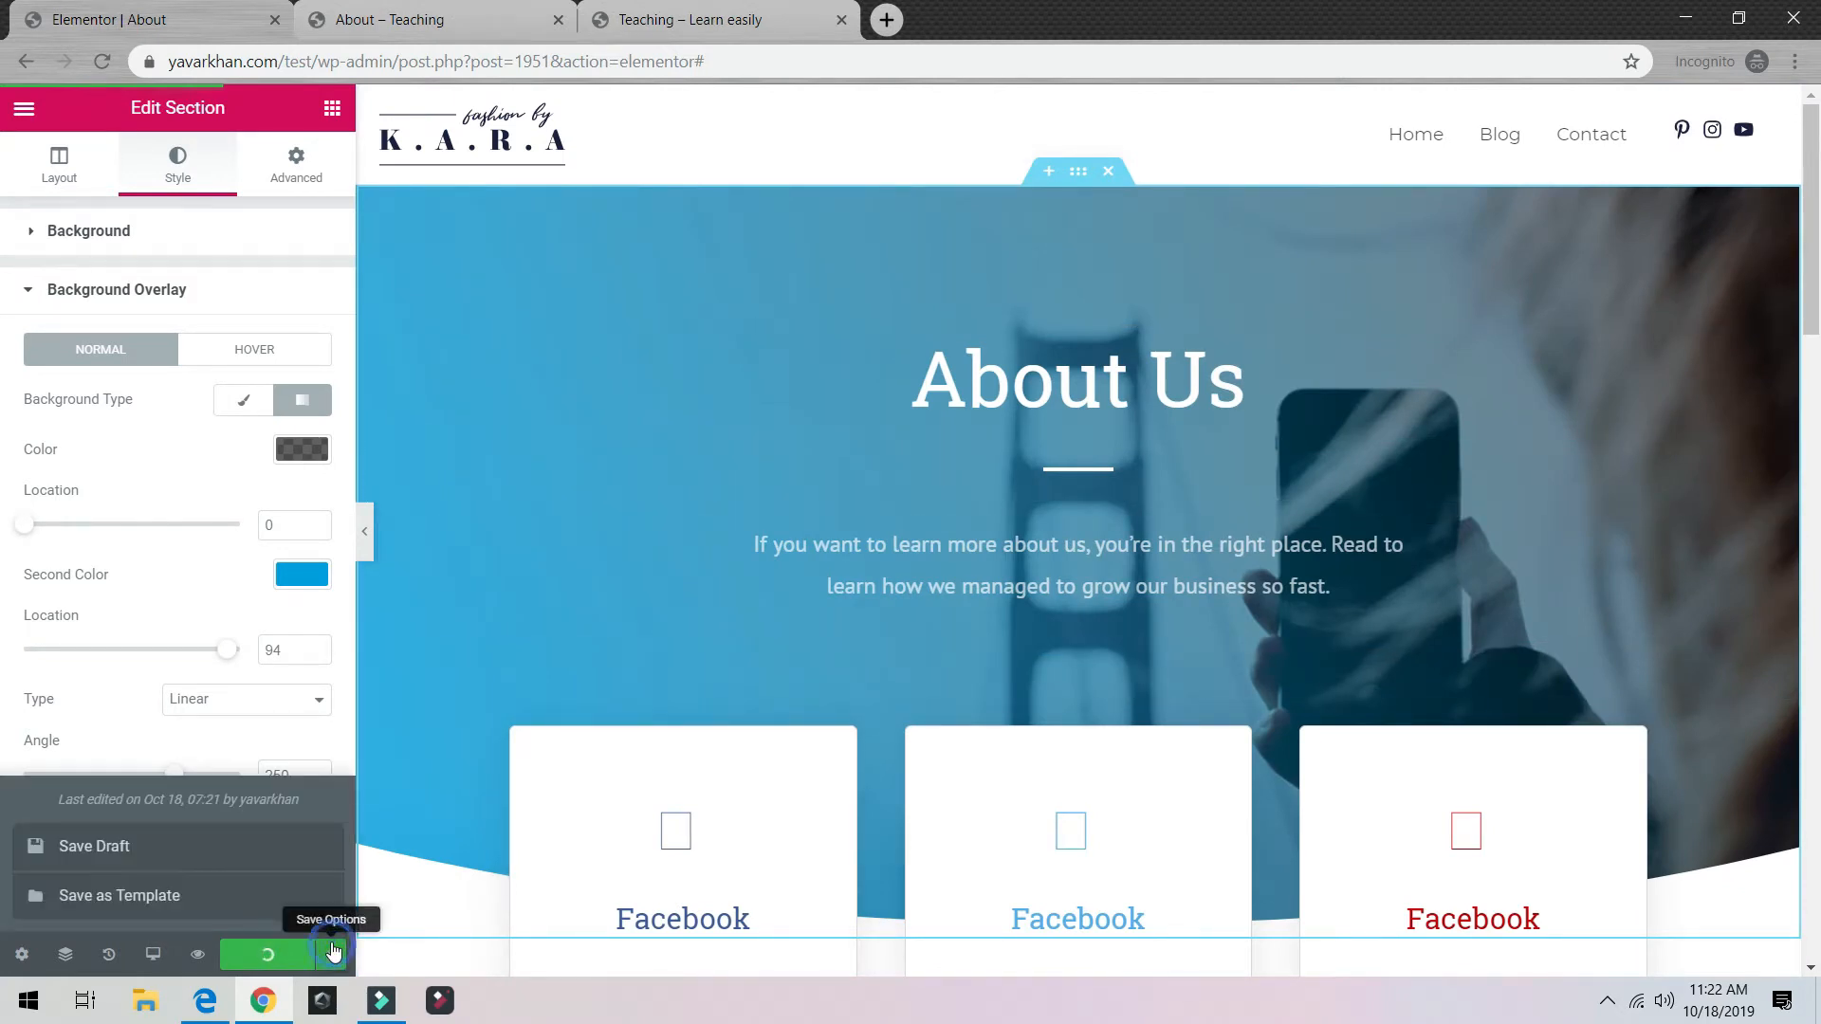
# Step: View the live About page's blue gradient banner and compare it with the older plain About page
pyautogui.click(22, 108)
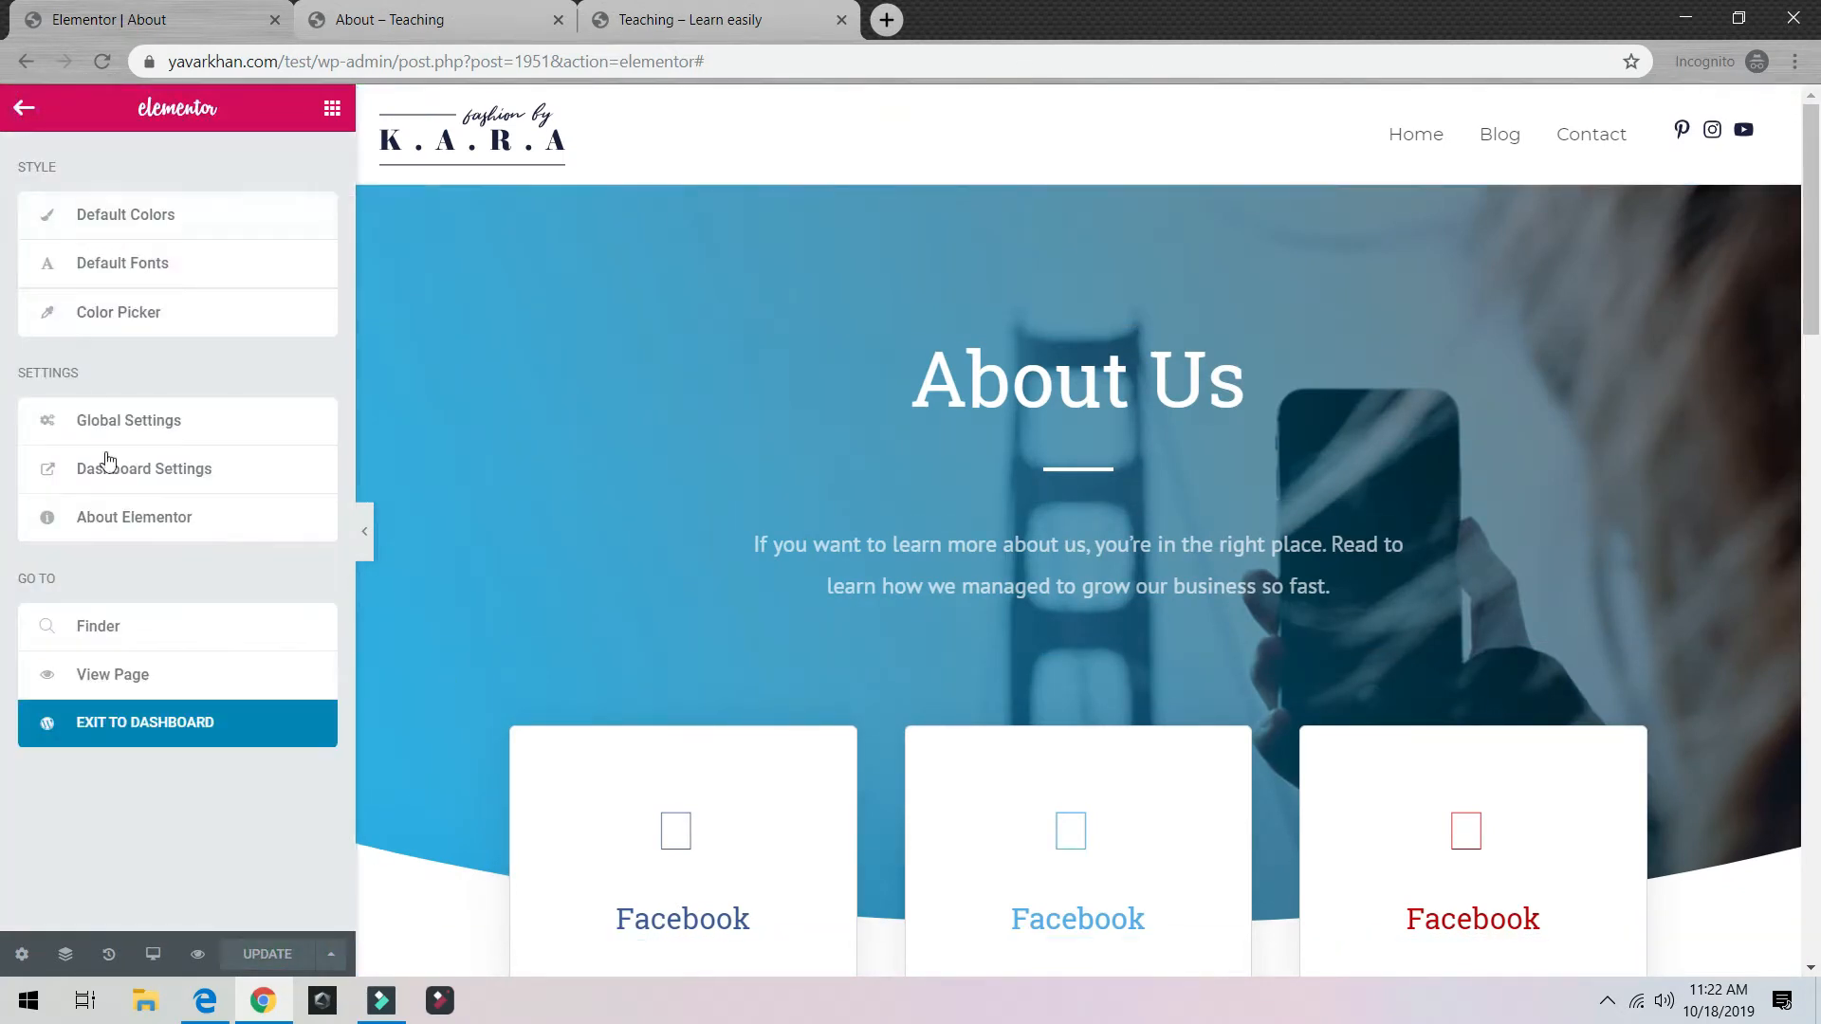
pyautogui.click(121, 695)
pyautogui.click(911, 24)
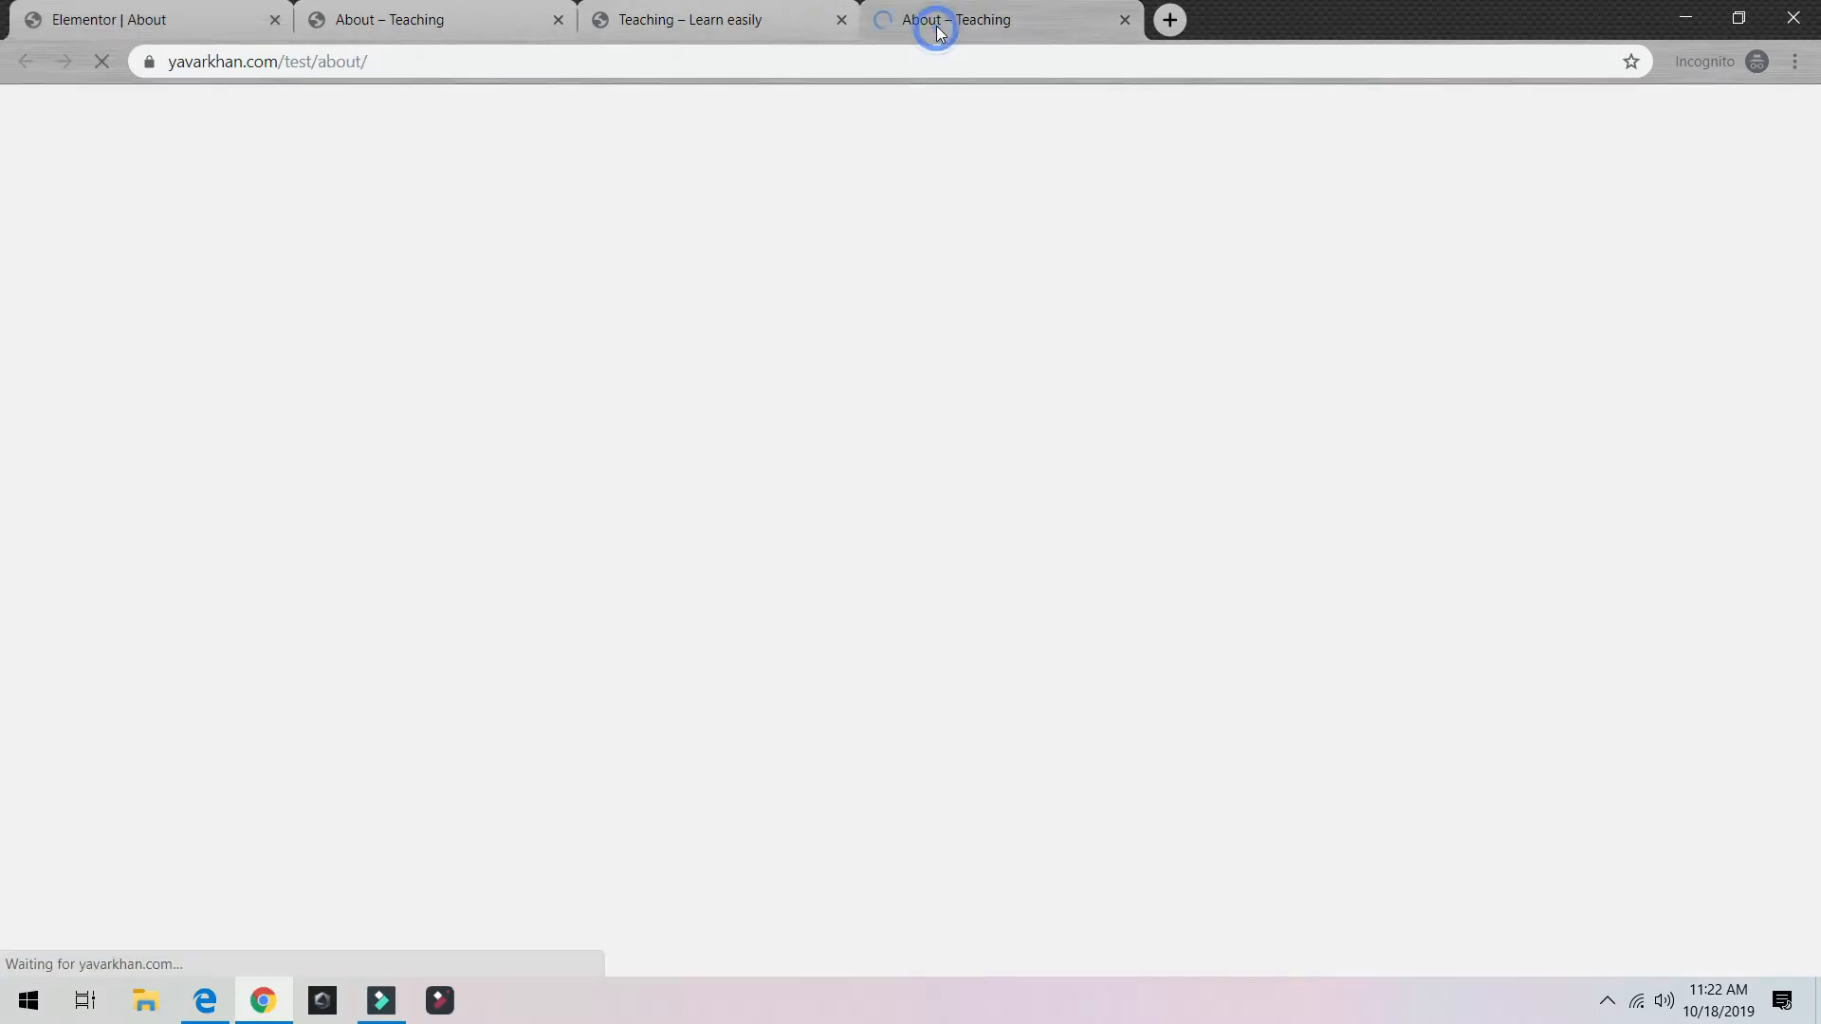
pyautogui.scroll(-7, 654, 447)
pyautogui.scroll(7, 920, 523)
pyautogui.scroll(-7, 569, 191)
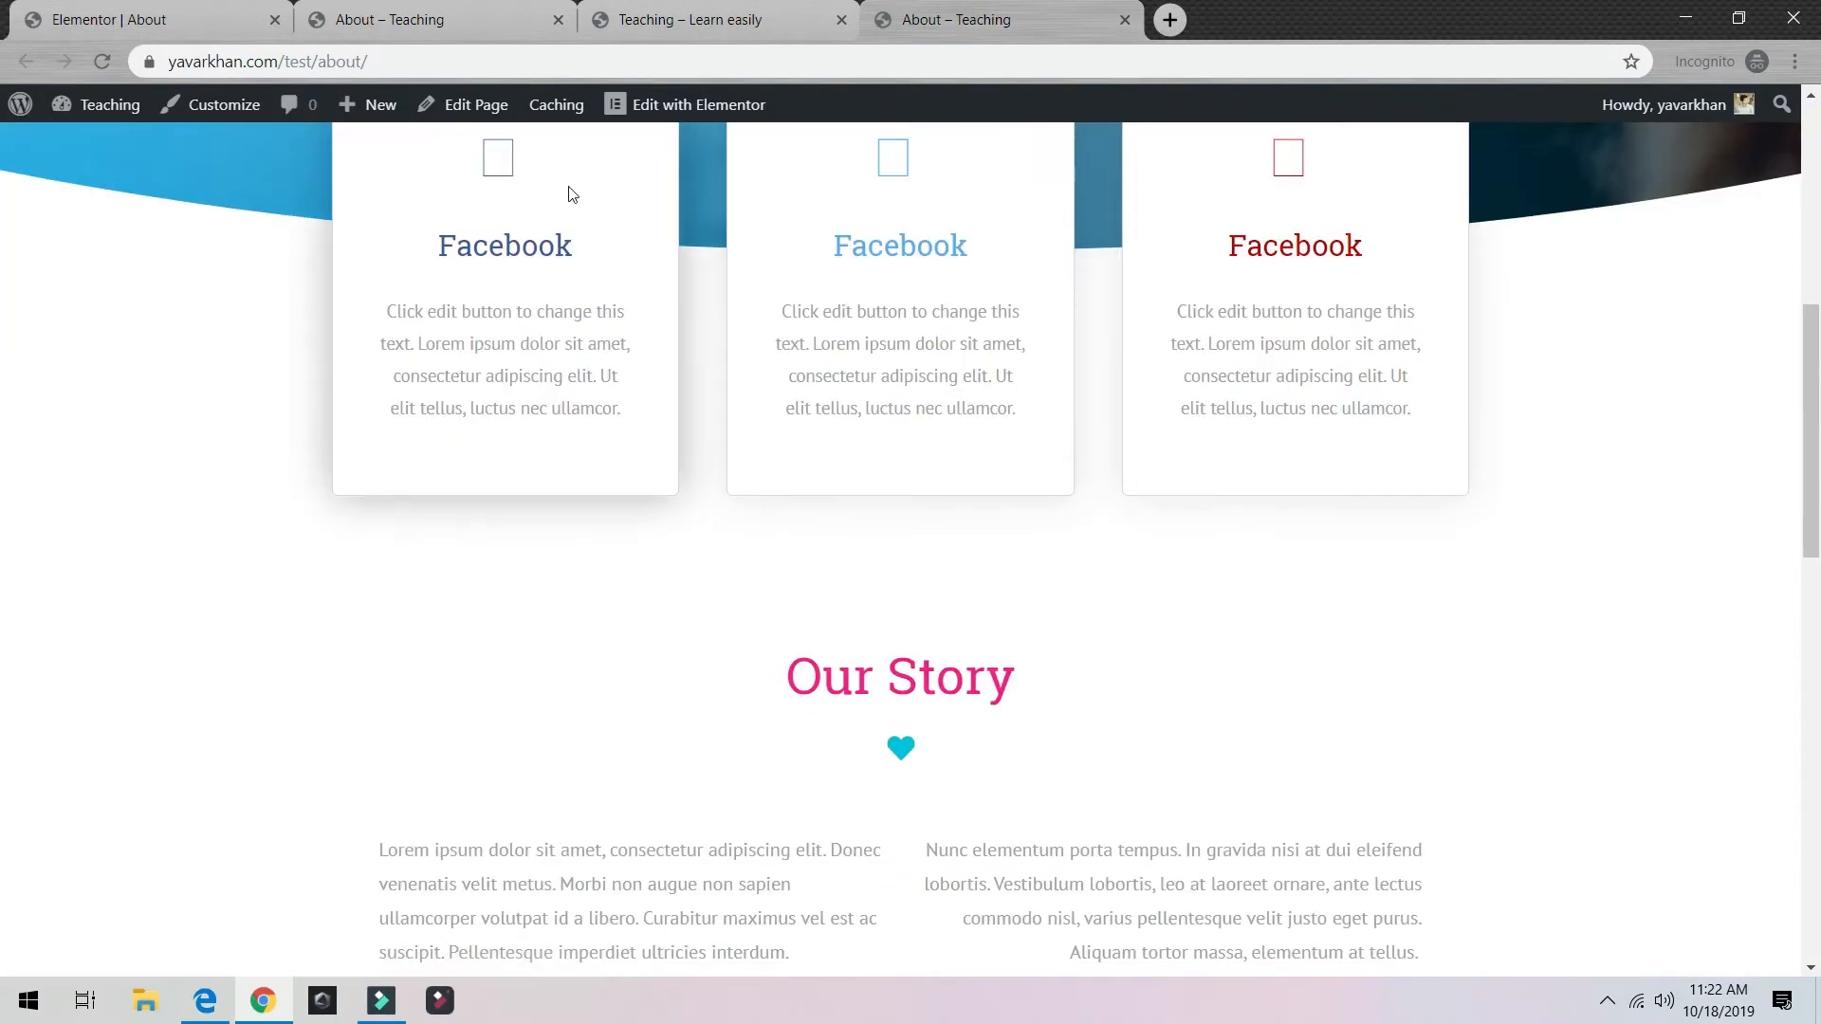
pyautogui.scroll(5, 472, 460)
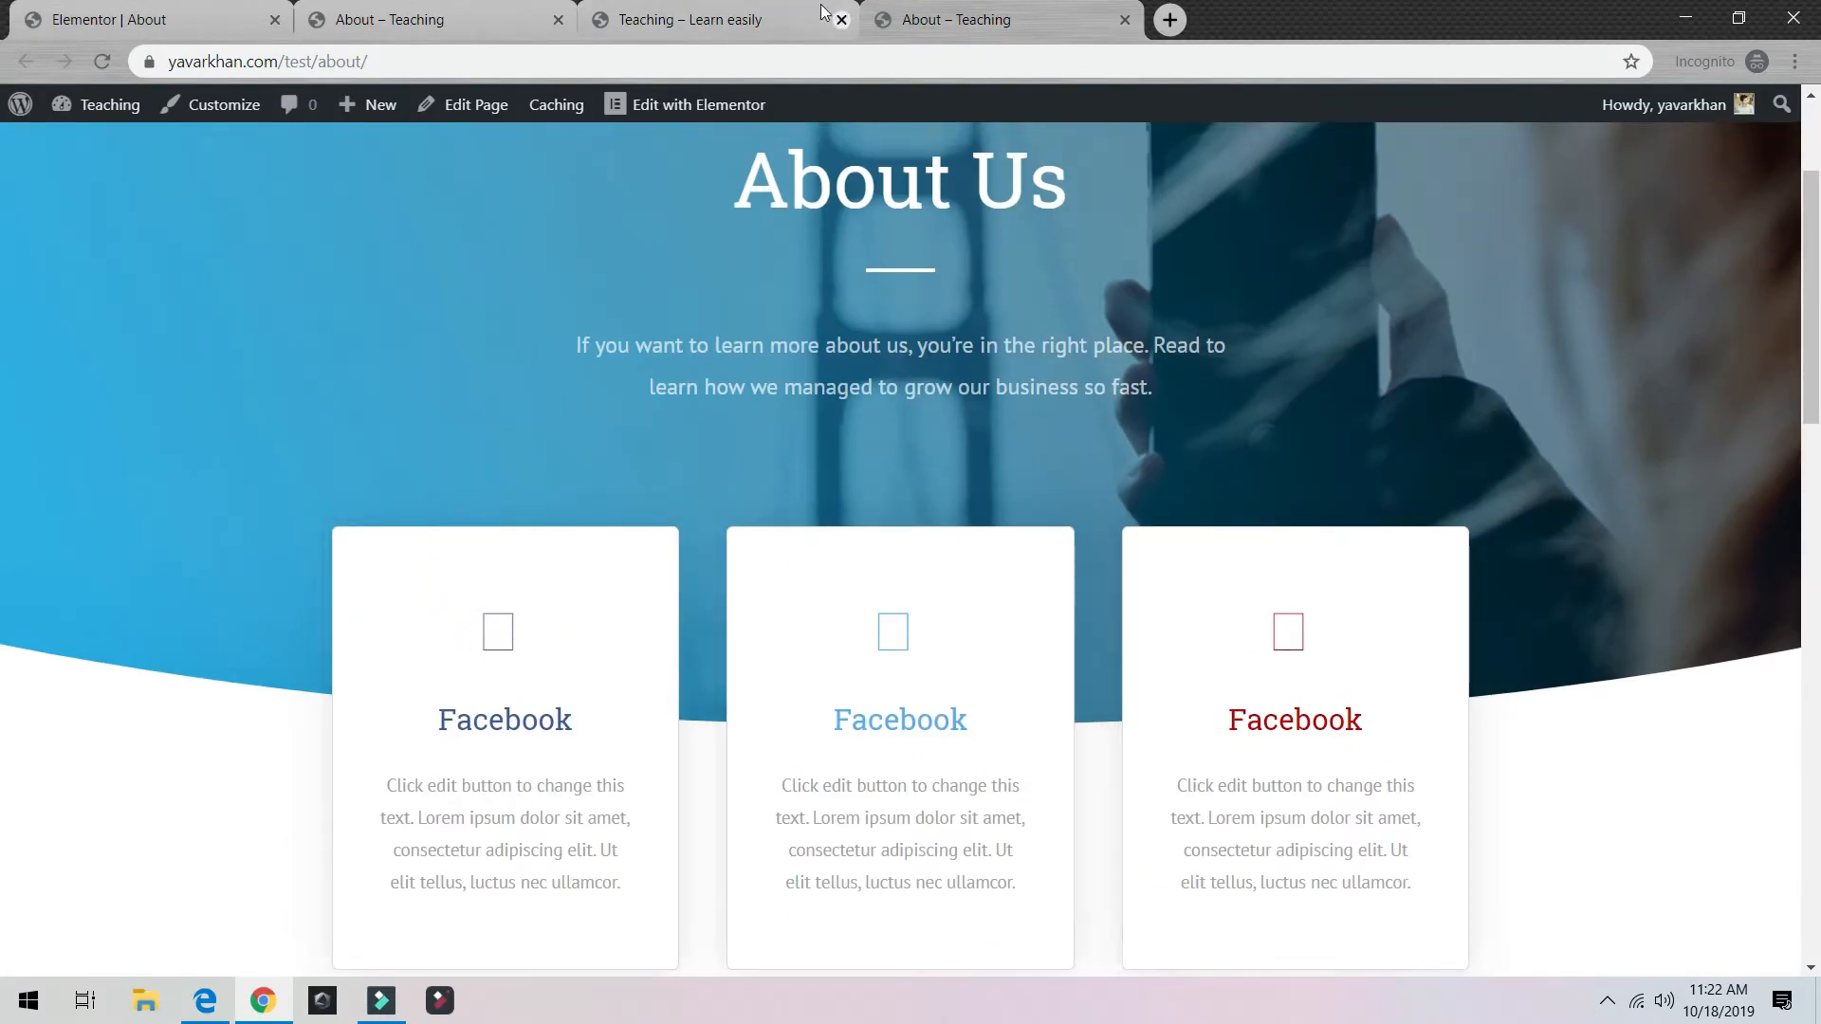
pyautogui.click(664, 27)
pyautogui.click(1005, 37)
pyautogui.click(407, 25)
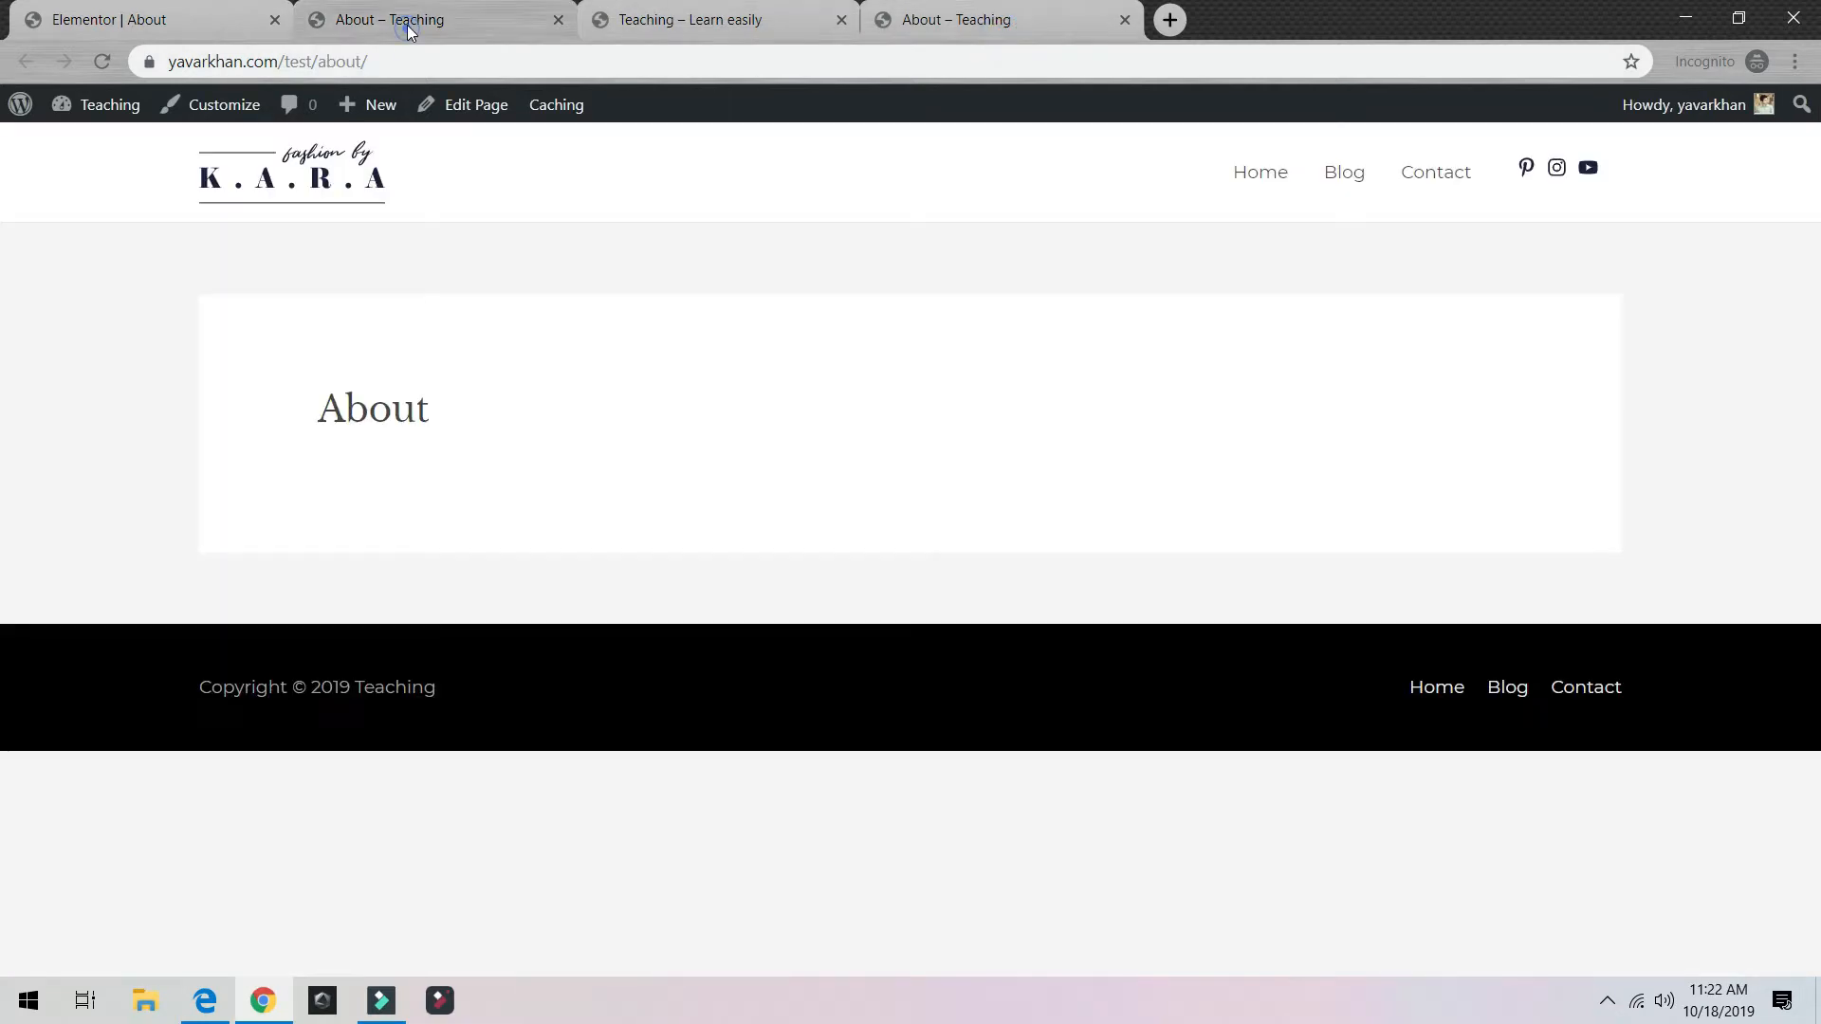
pyautogui.click(945, 27)
# Step: Reopen the About page in Elementor and close the three extra browser tabs
pyautogui.click(661, 112)
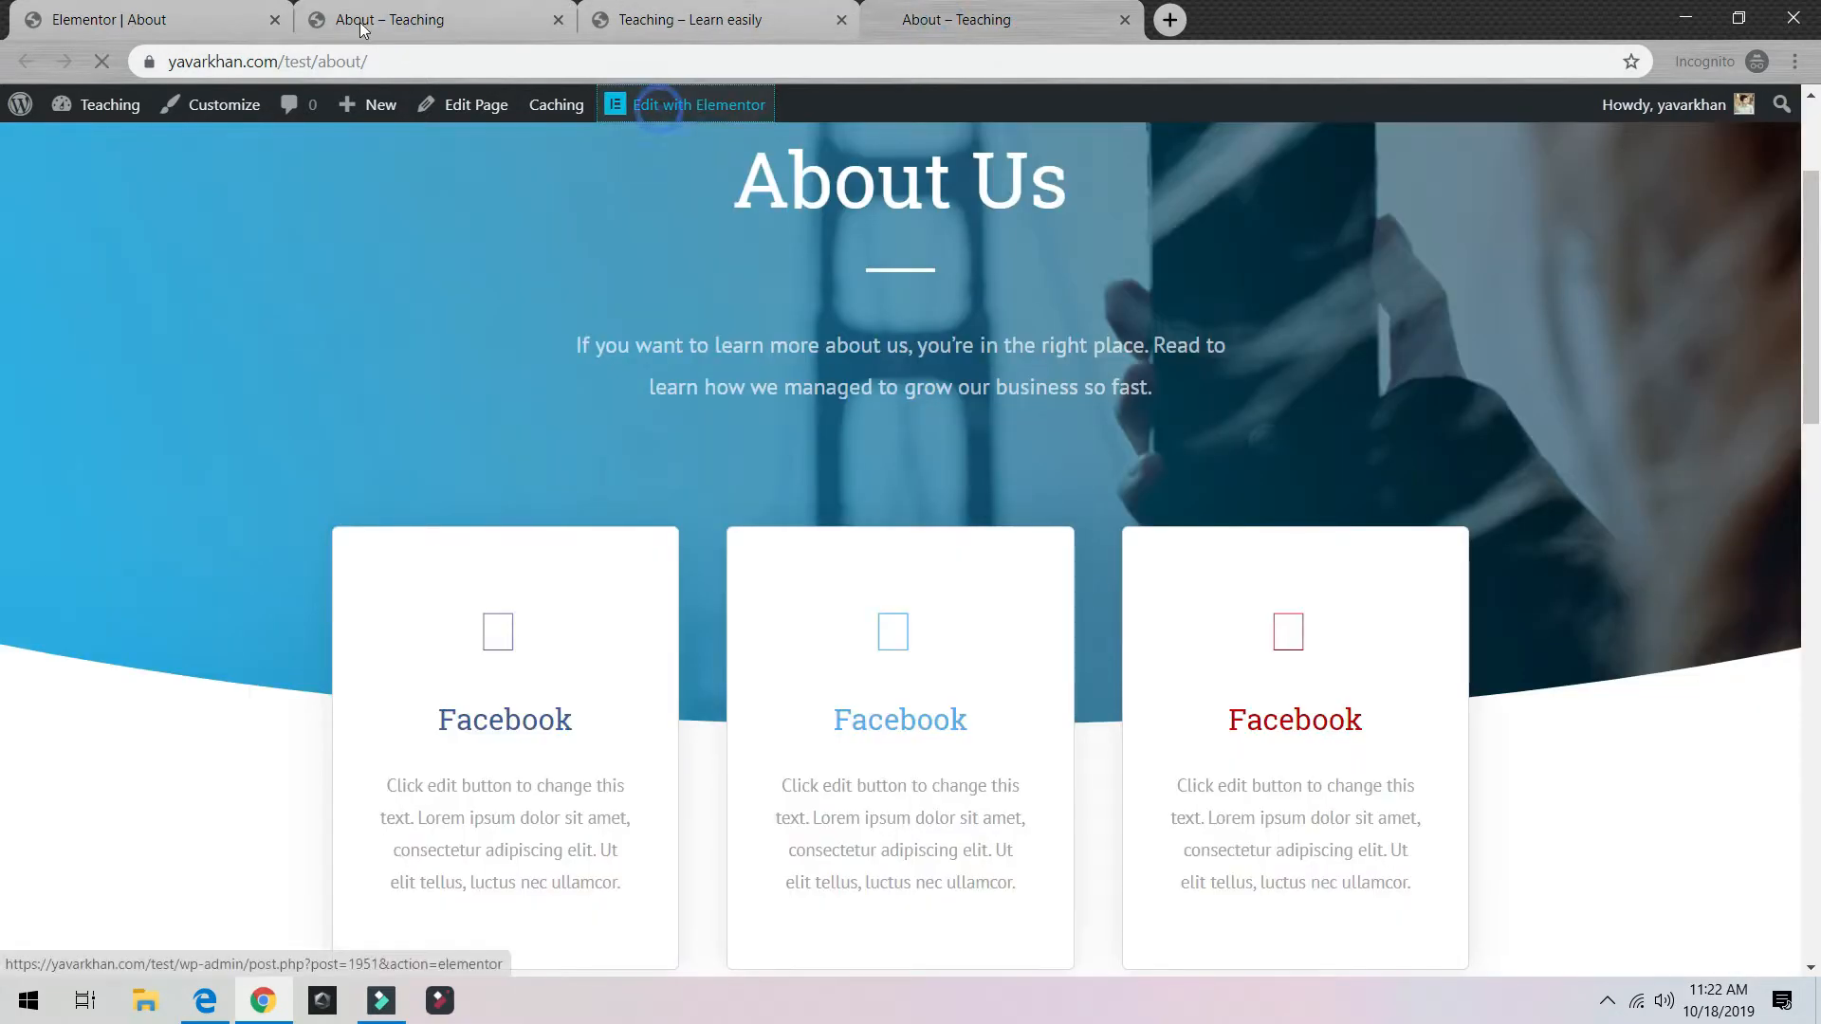
pyautogui.click(274, 20)
pyautogui.click(274, 20)
pyautogui.click(274, 20)
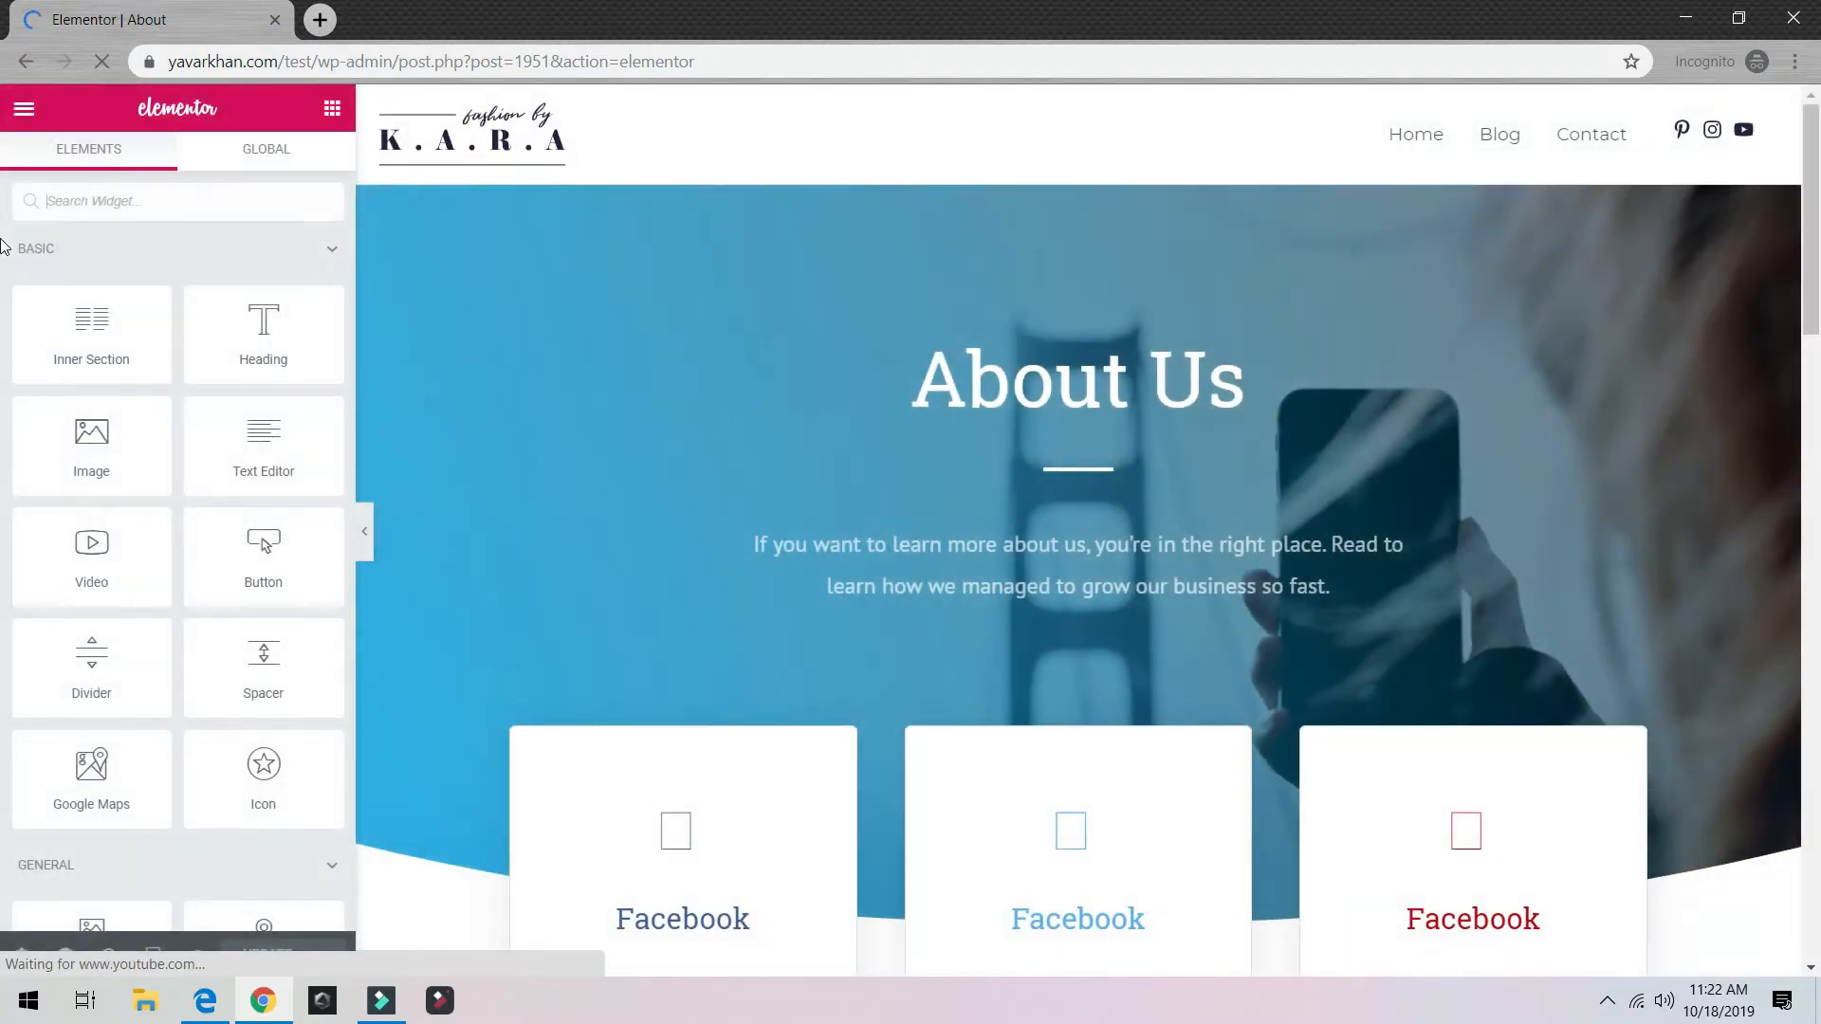
# Step: Delete the section of three Facebook cards from the About page
pyautogui.scroll(-8, 882, 395)
pyautogui.scroll(5, 967, 435)
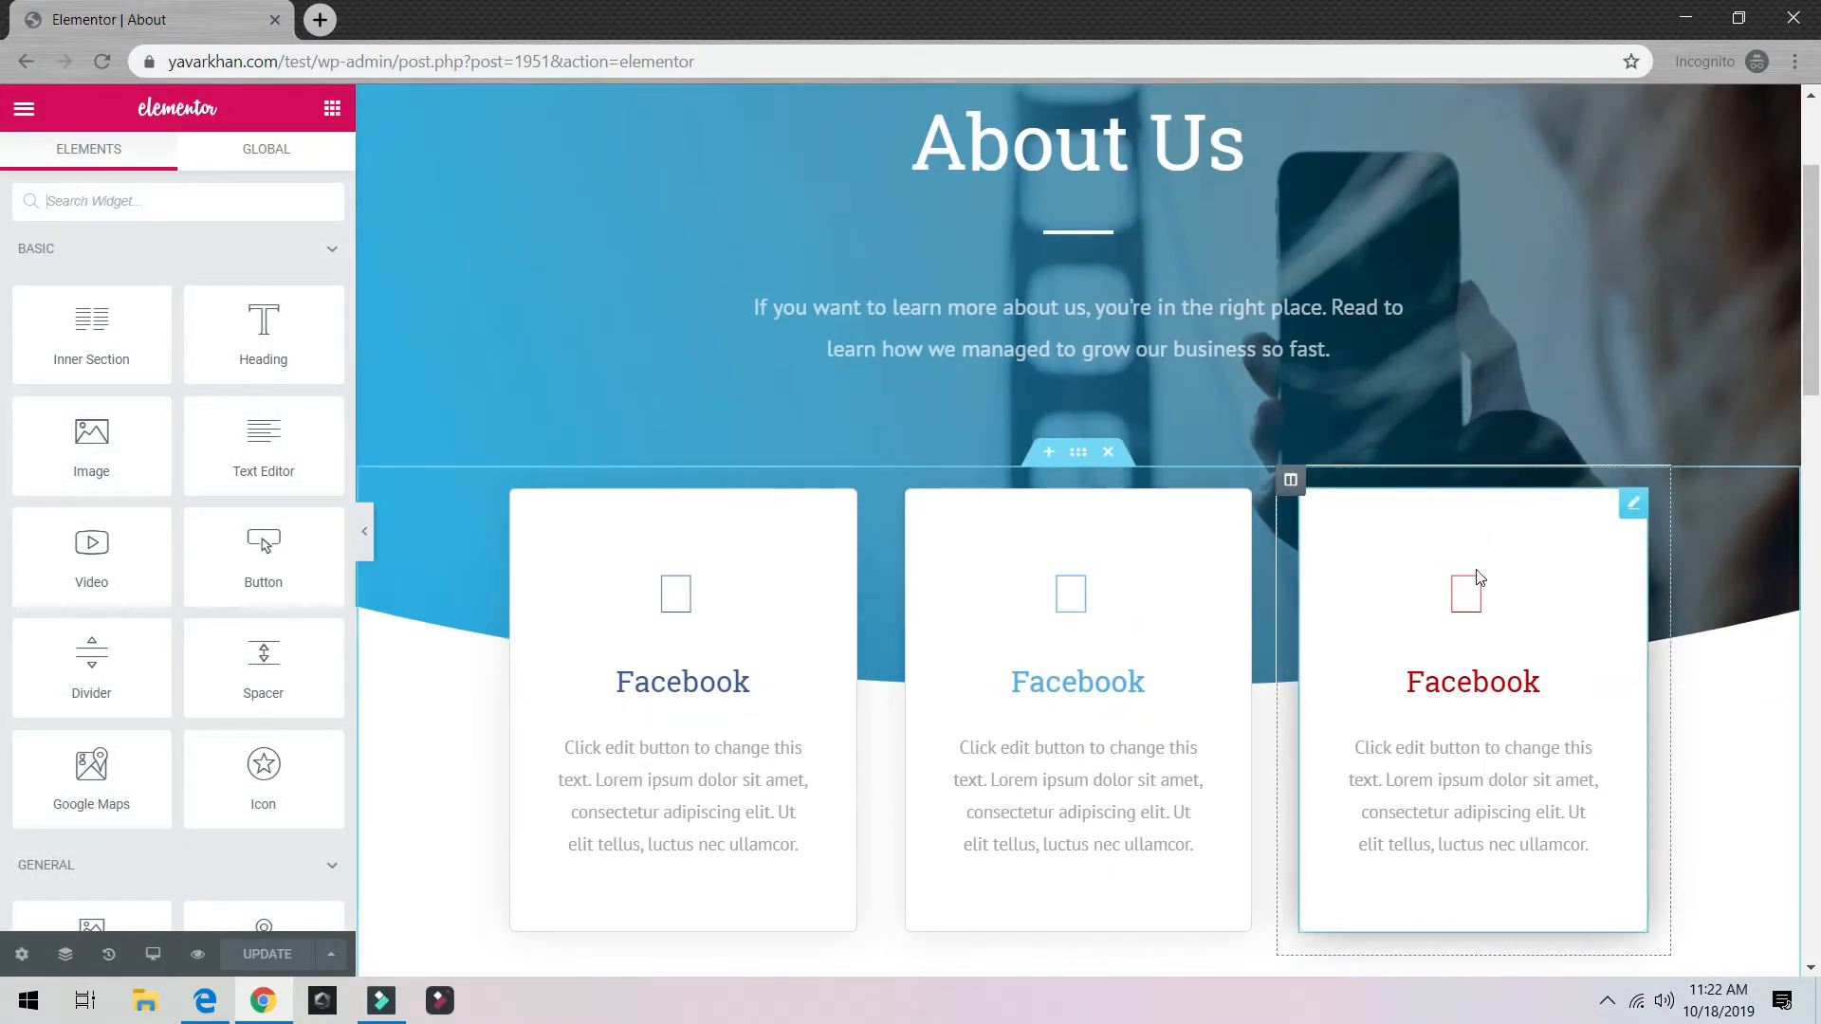
pyautogui.click(1103, 454)
pyautogui.scroll(-3, 1111, 493)
pyautogui.scroll(-7, 1162, 634)
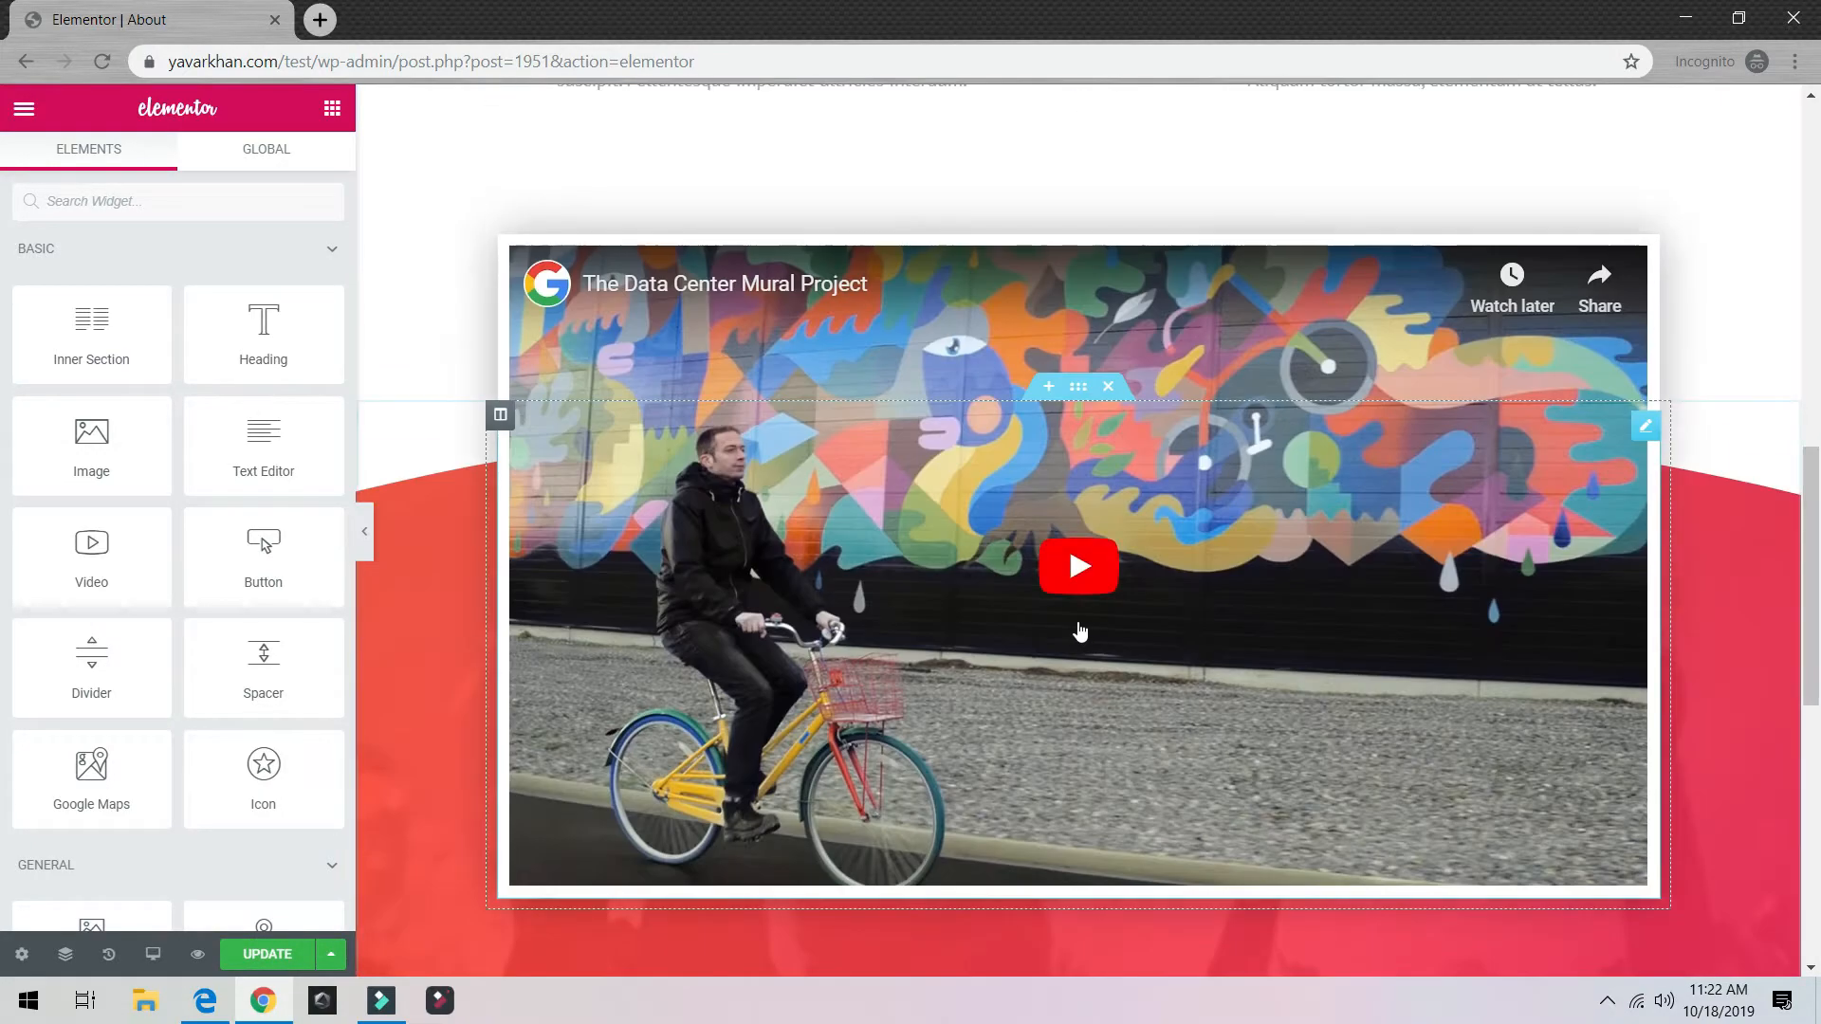
pyautogui.scroll(5, 1079, 631)
pyautogui.scroll(-5, 981, 640)
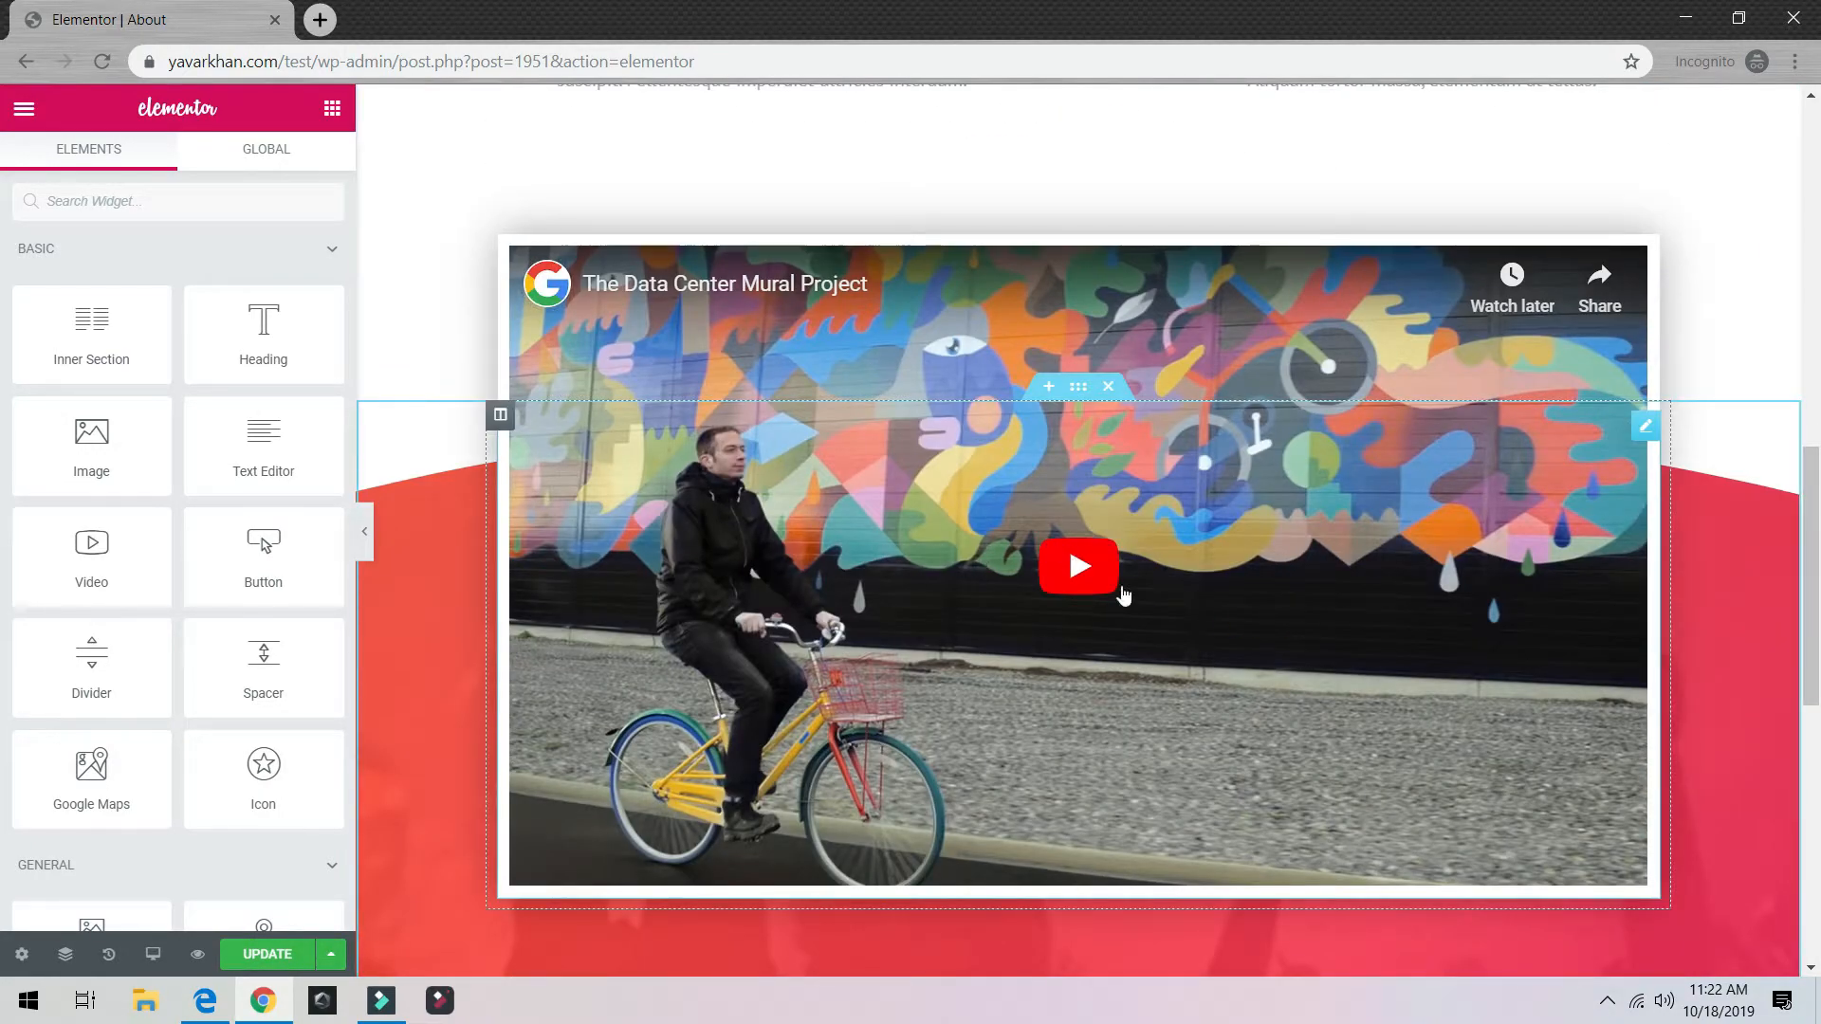
# Step: Check the embedded video and both Our Story text columns, then save the page with Update
pyautogui.click(1368, 671)
pyautogui.click(981, 645)
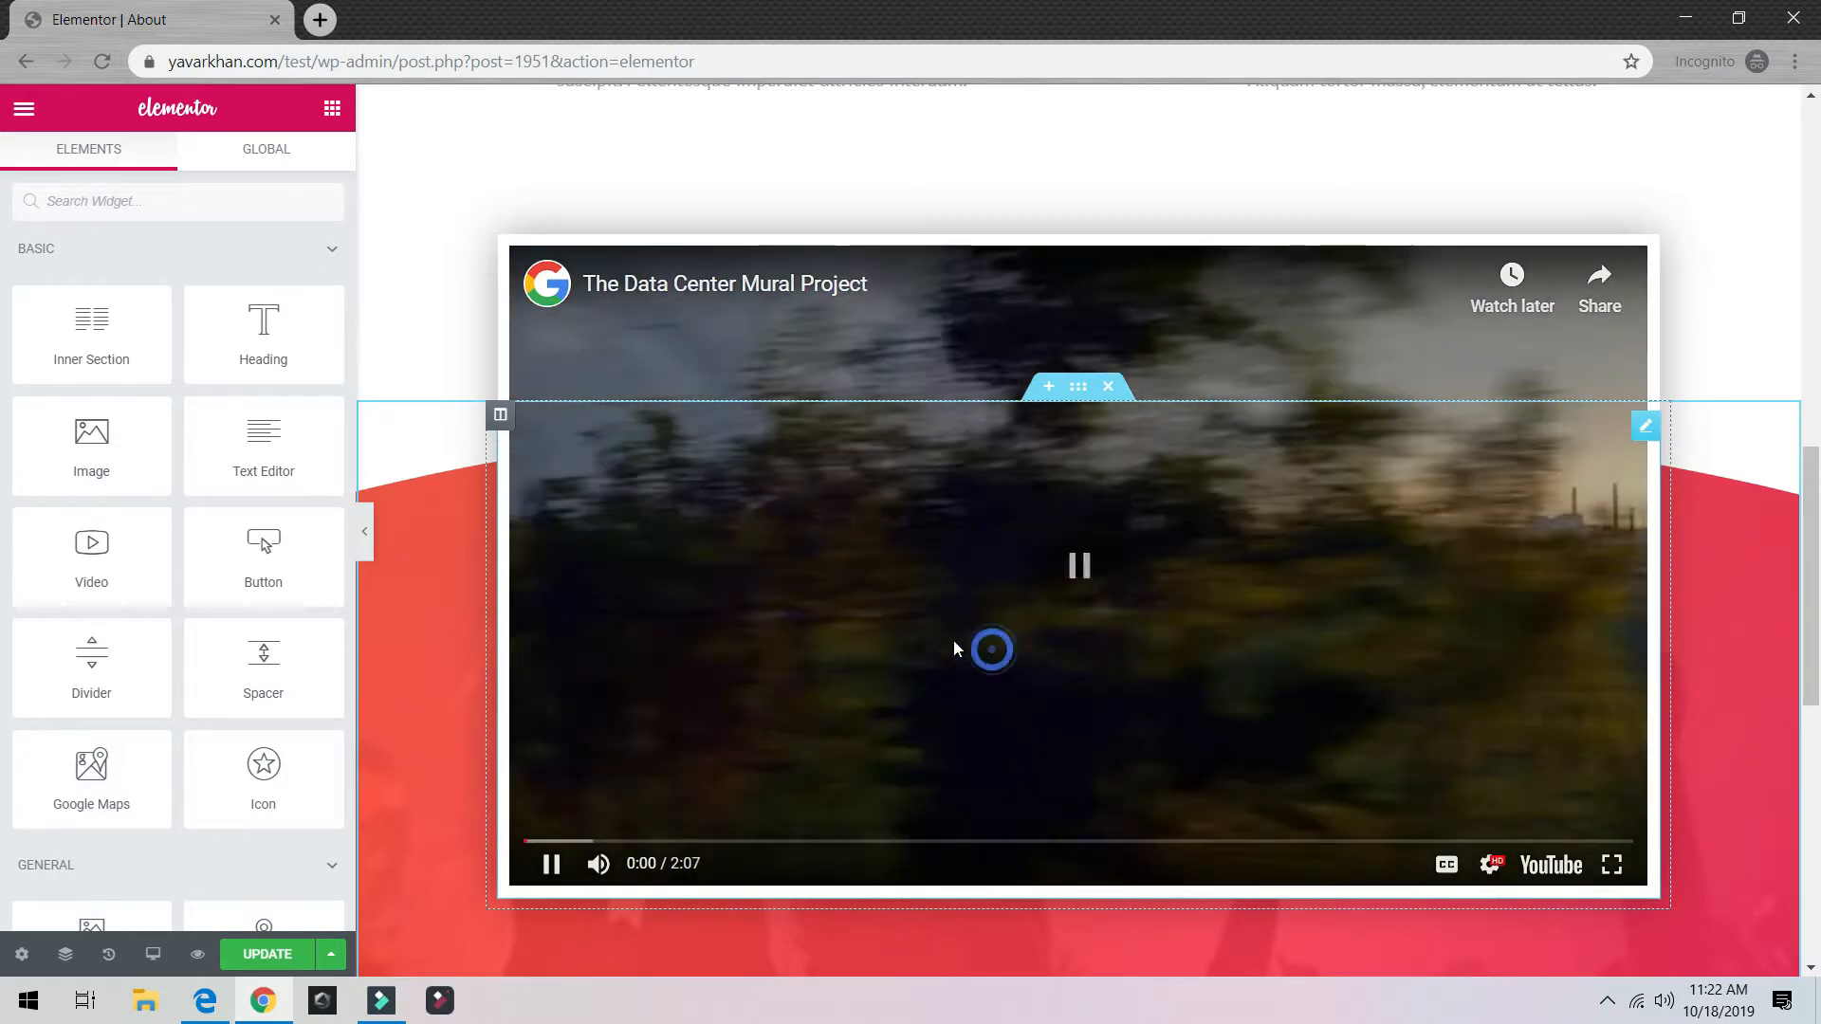
pyautogui.scroll(5, 1053, 494)
pyautogui.scroll(3, 948, 569)
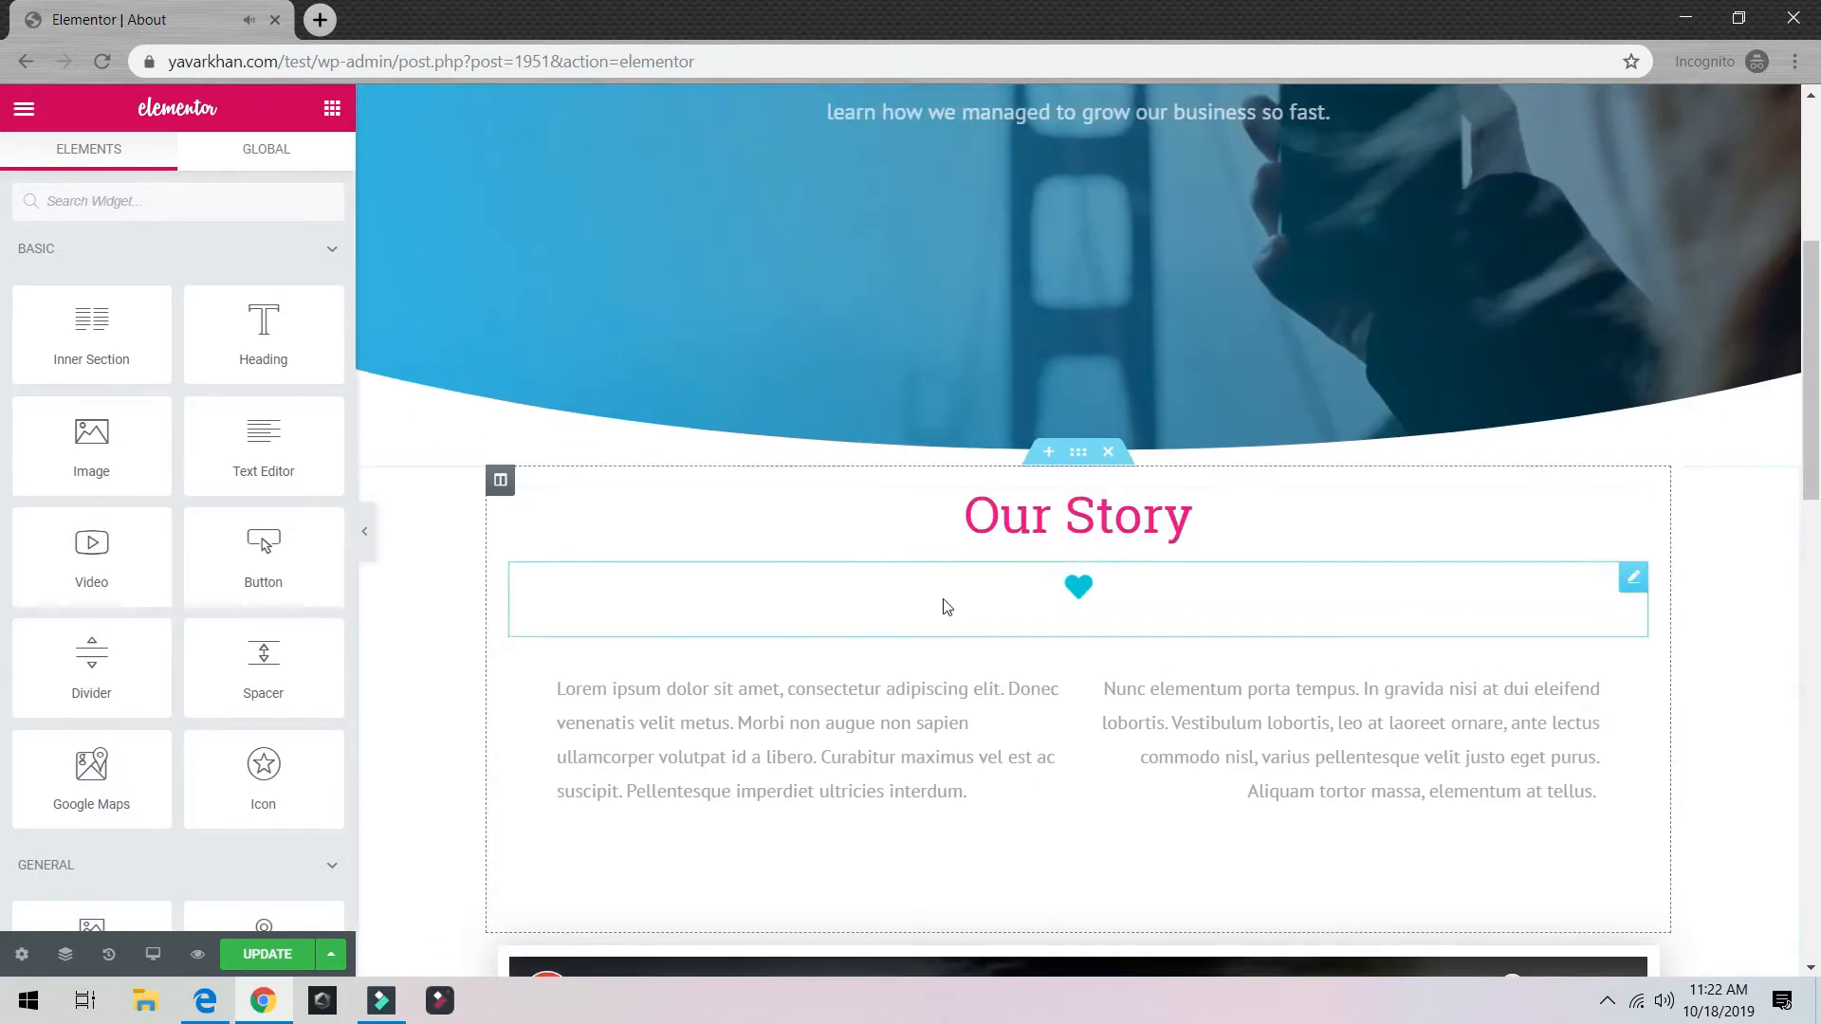
pyautogui.click(771, 711)
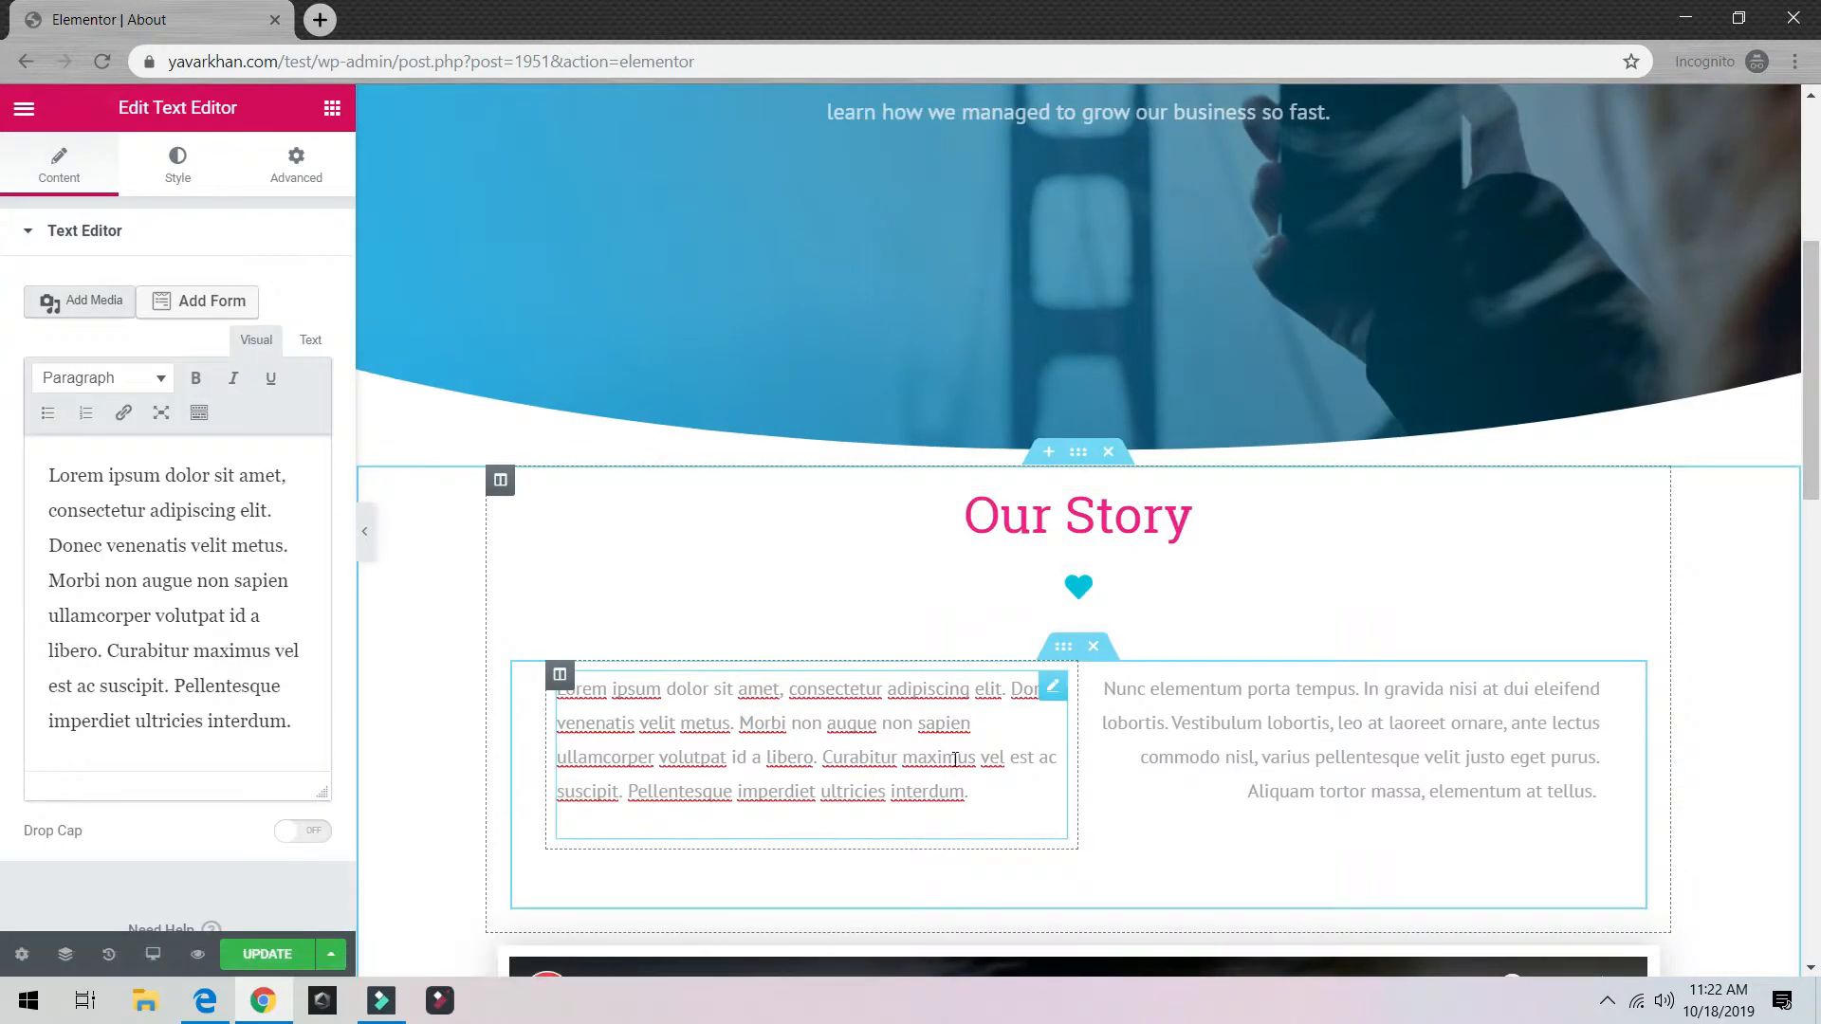
pyautogui.click(1200, 781)
pyautogui.scroll(5, 1243, 721)
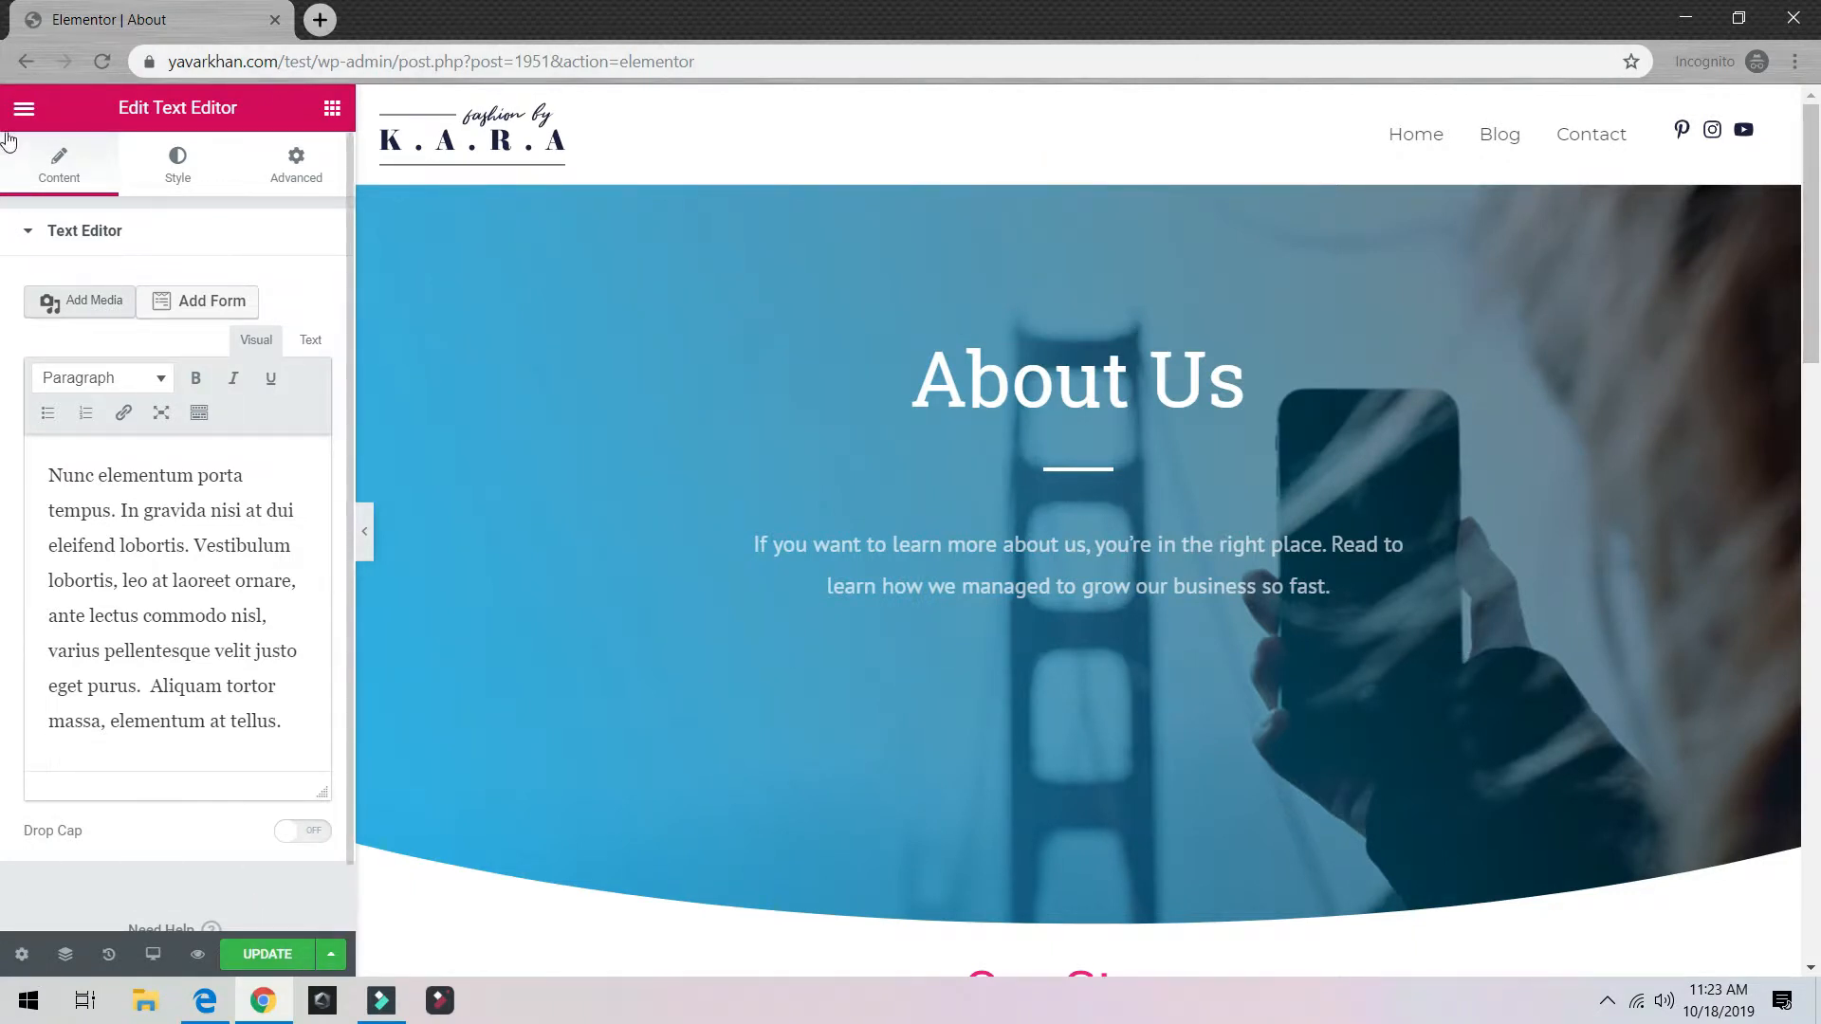
pyautogui.click(266, 954)
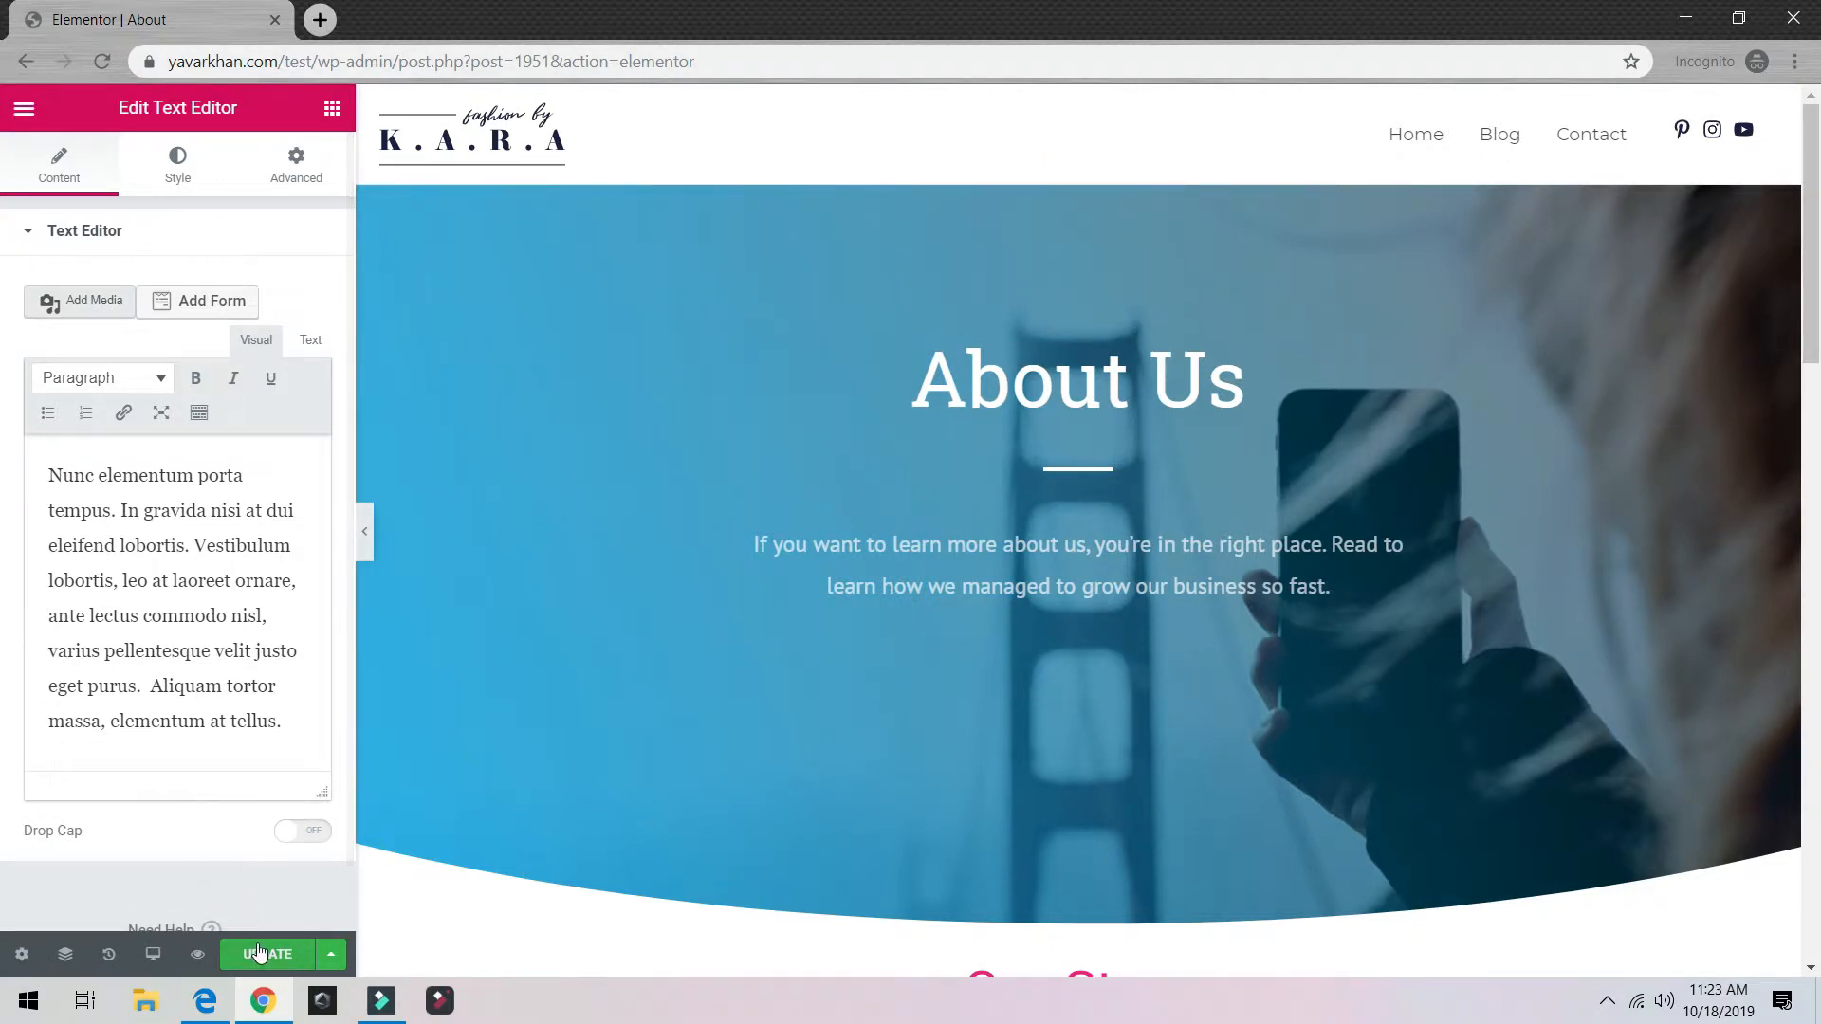
pyautogui.click(24, 134)
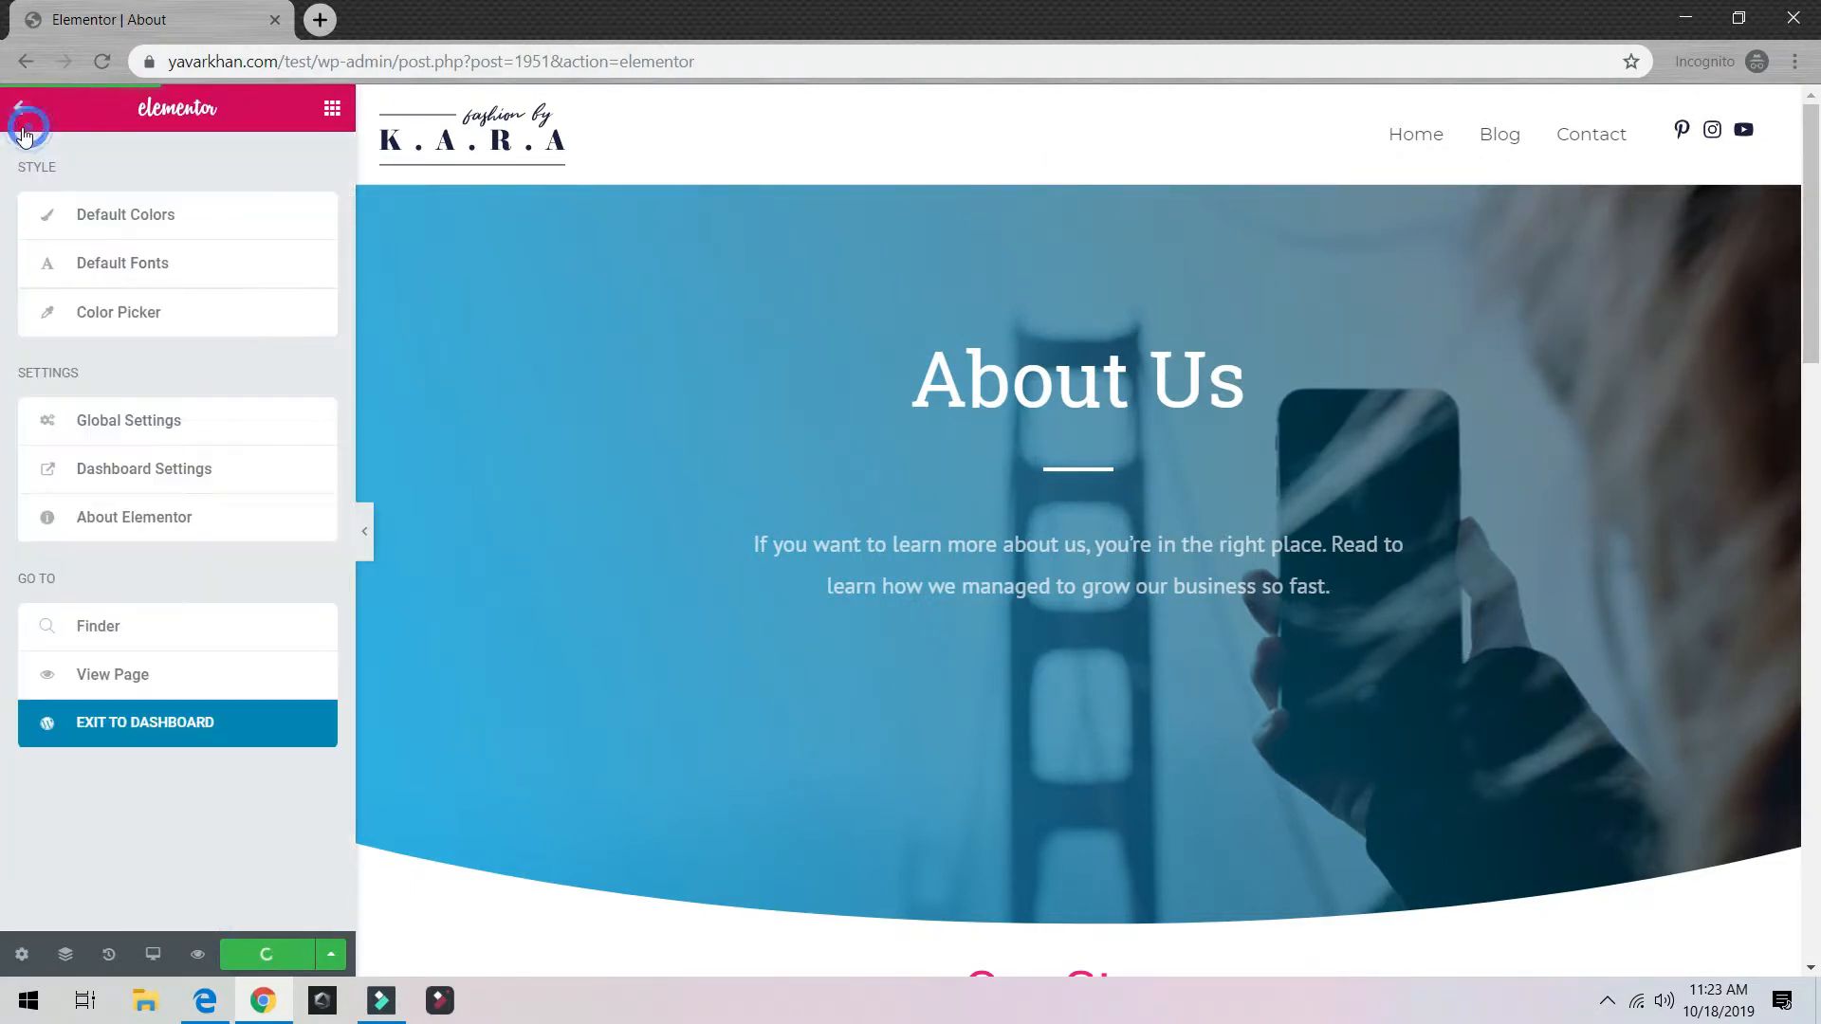
# Step: Start a new page in a dashboard tab and title it 'Service'
pyautogui.middleClick(140, 733)
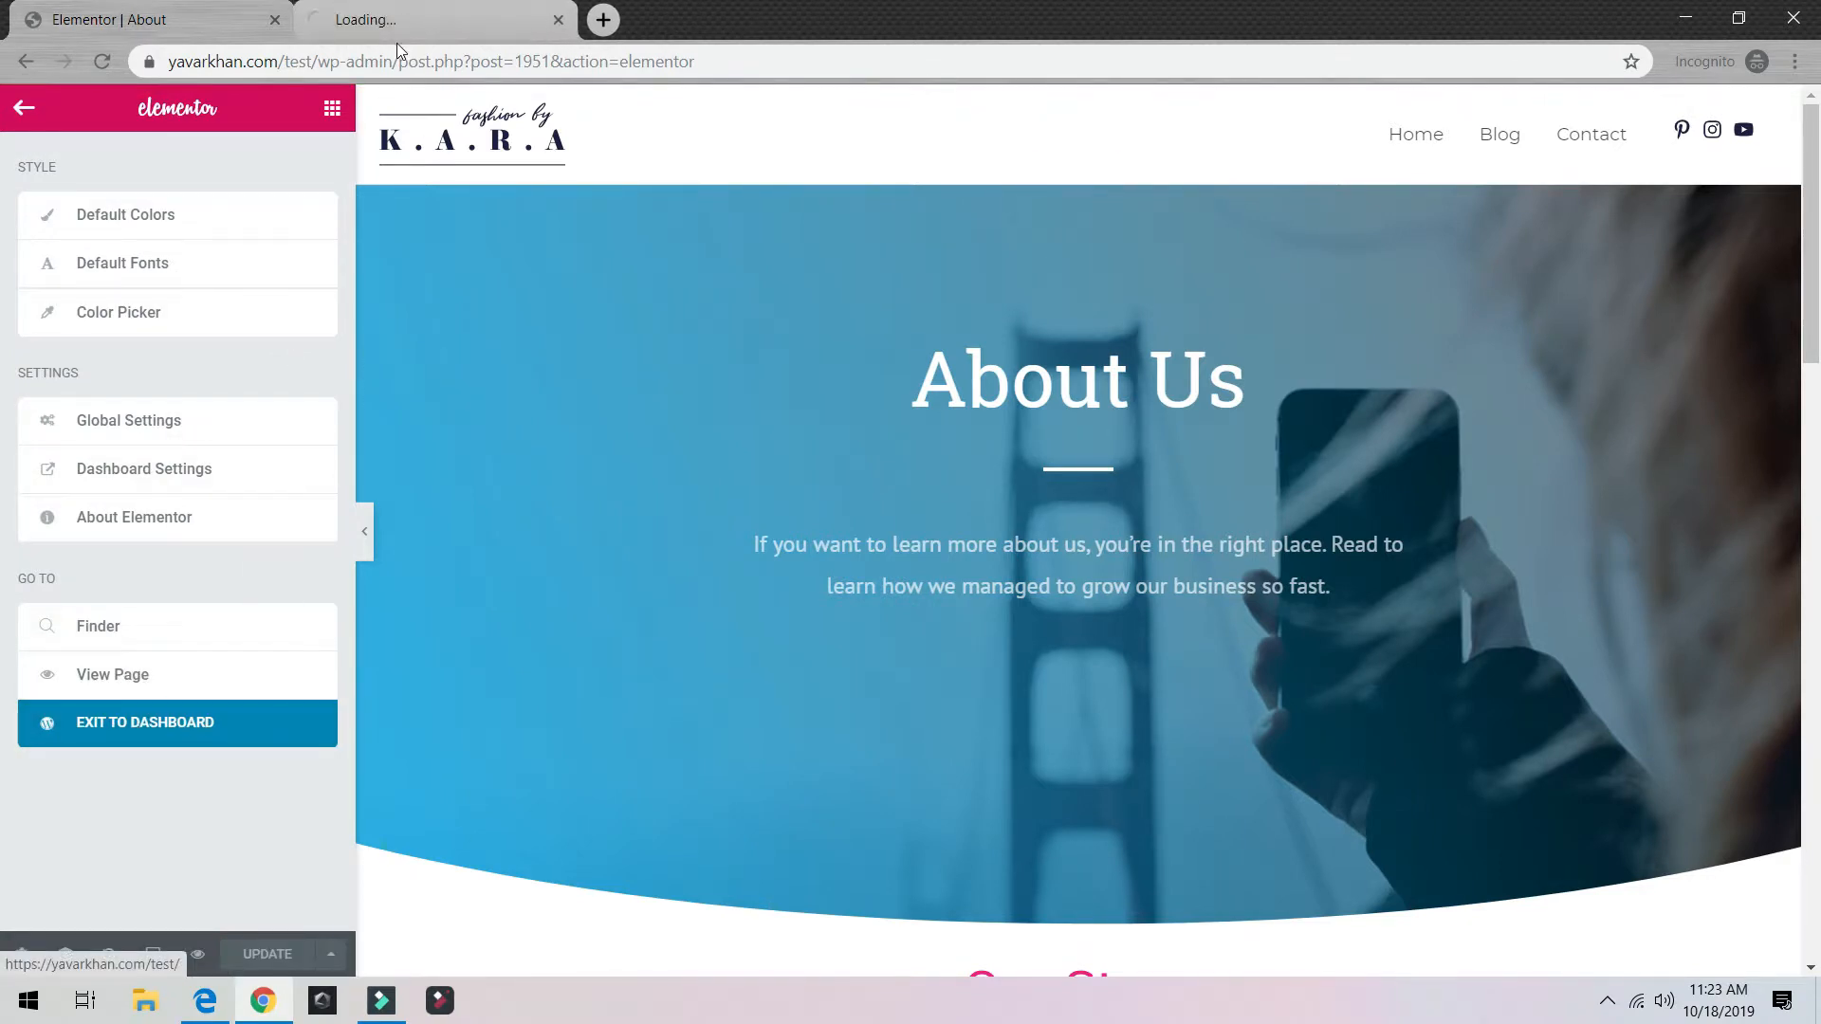
pyautogui.click(361, 19)
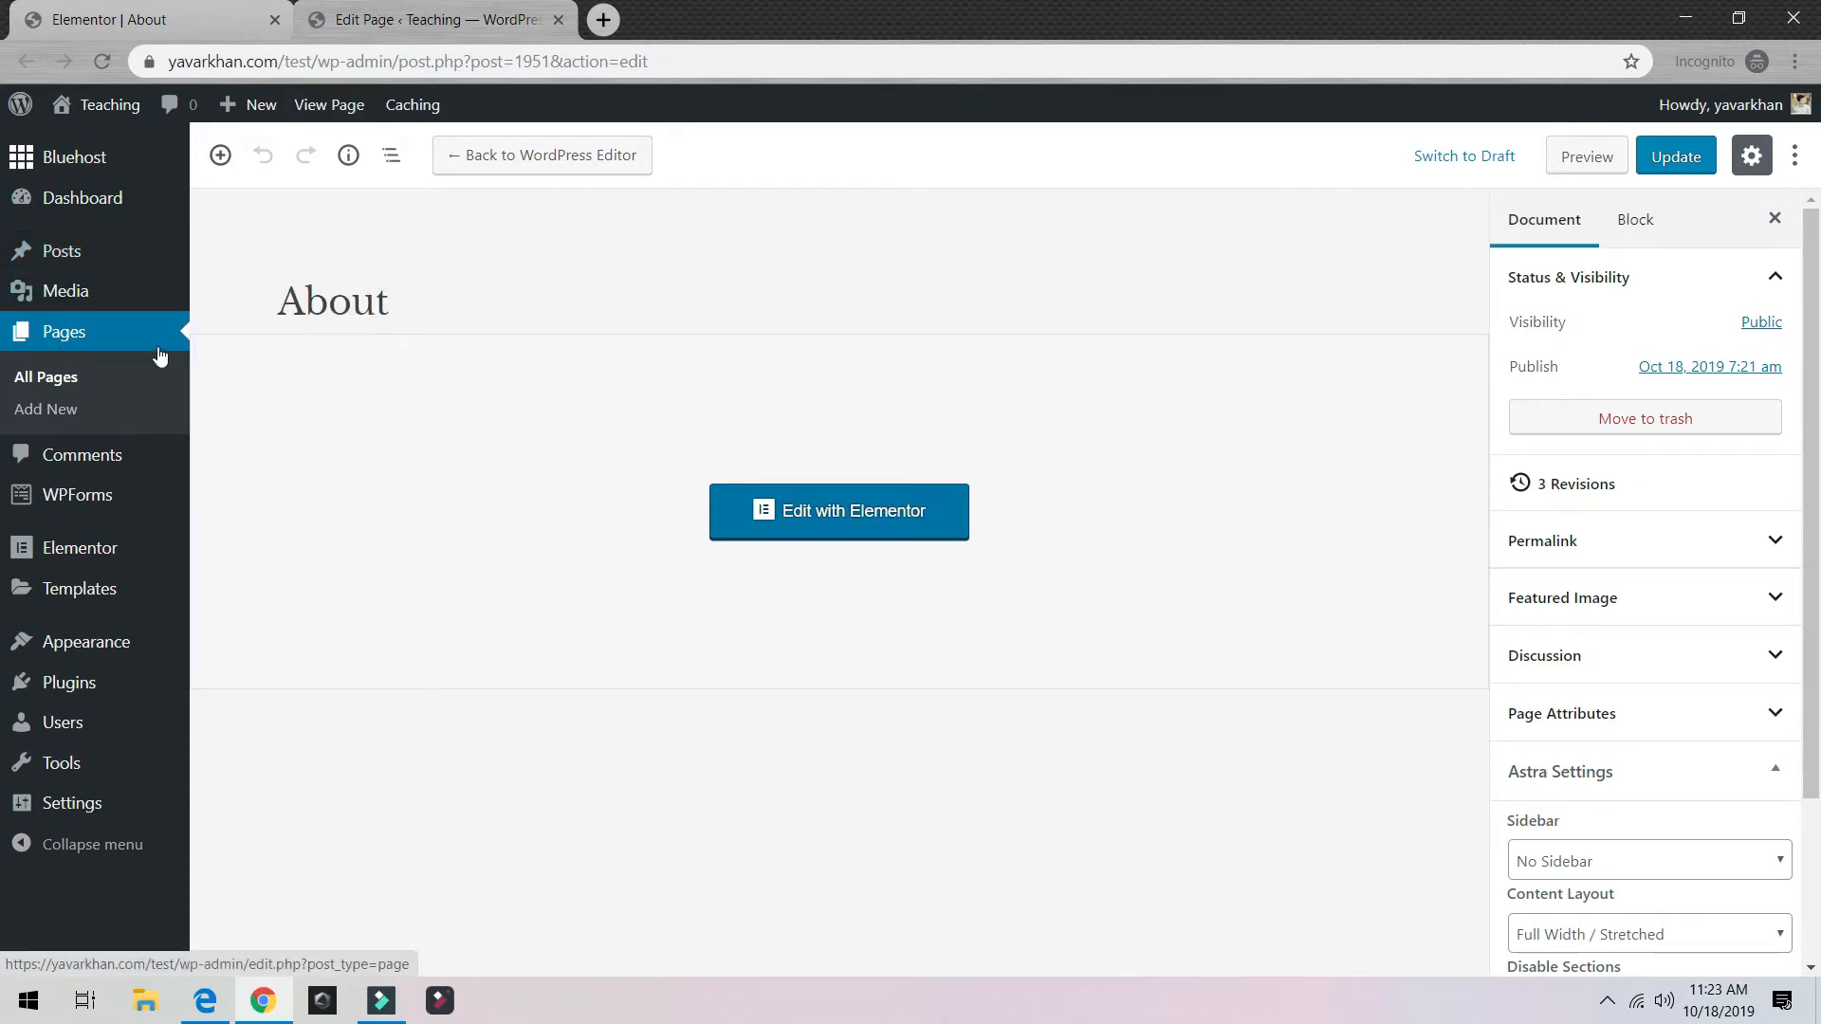
pyautogui.click(54, 410)
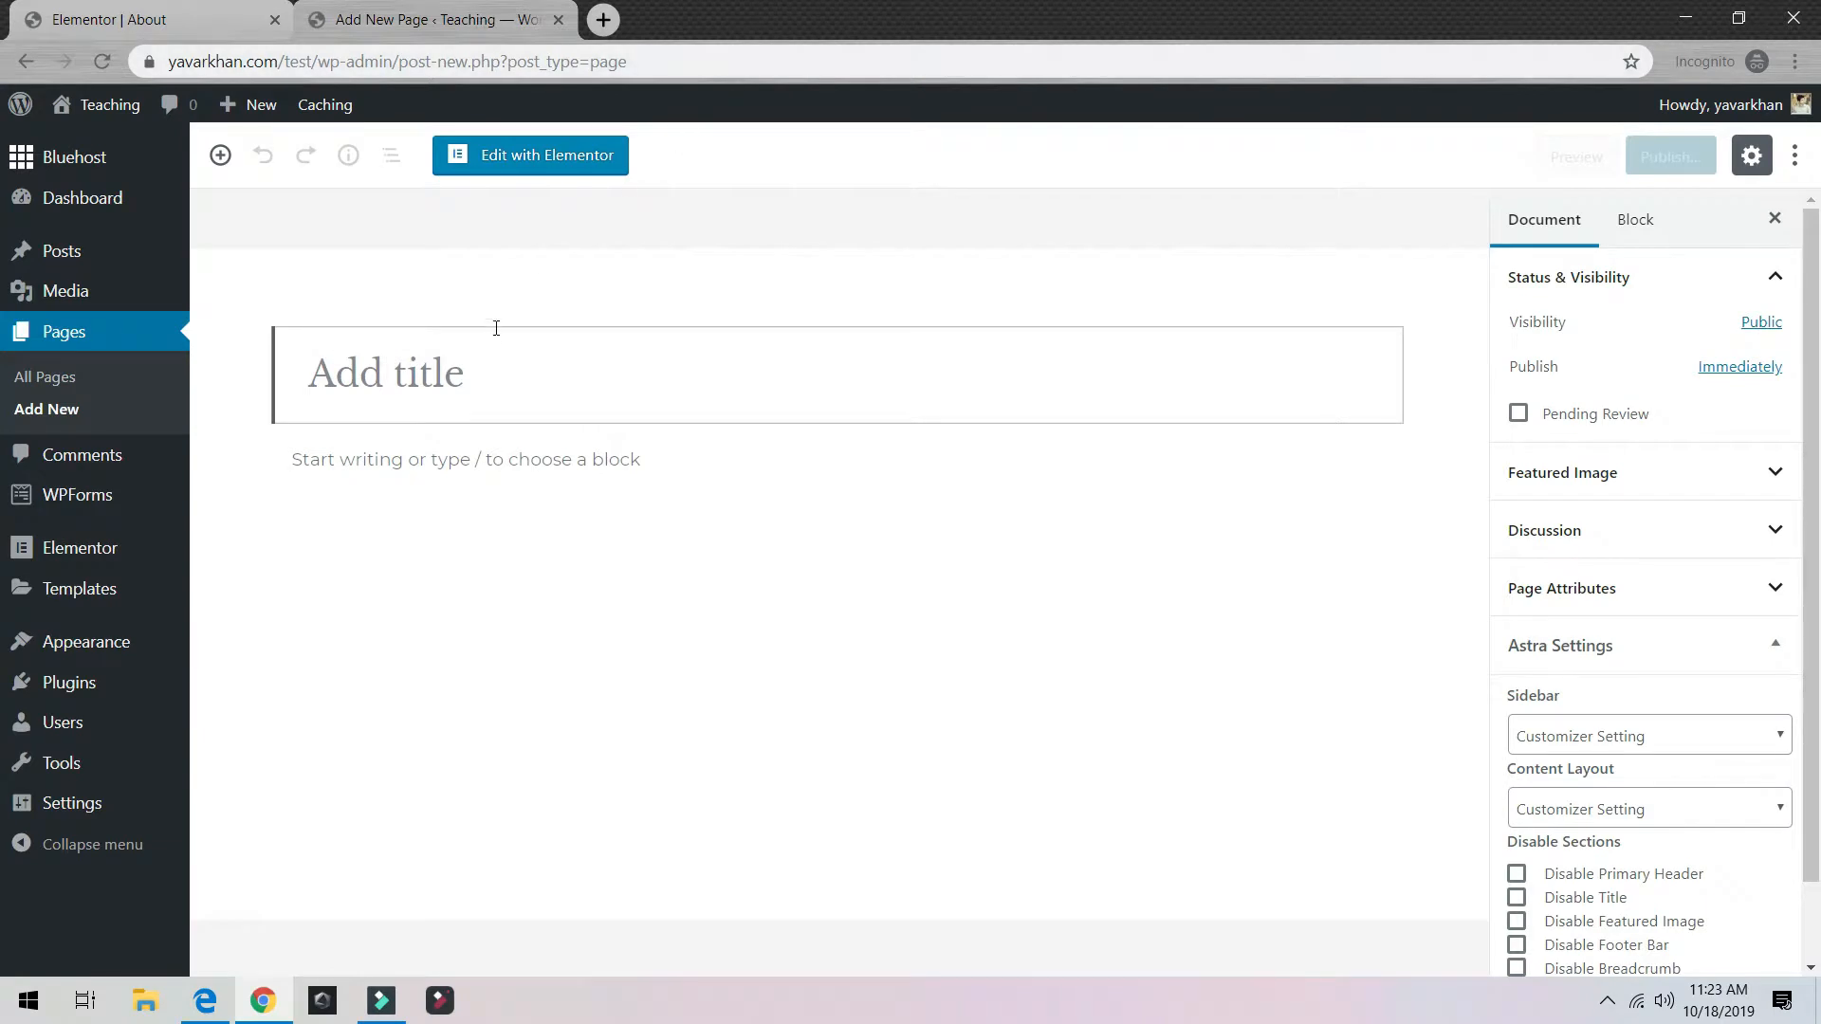
pyautogui.write('Service')
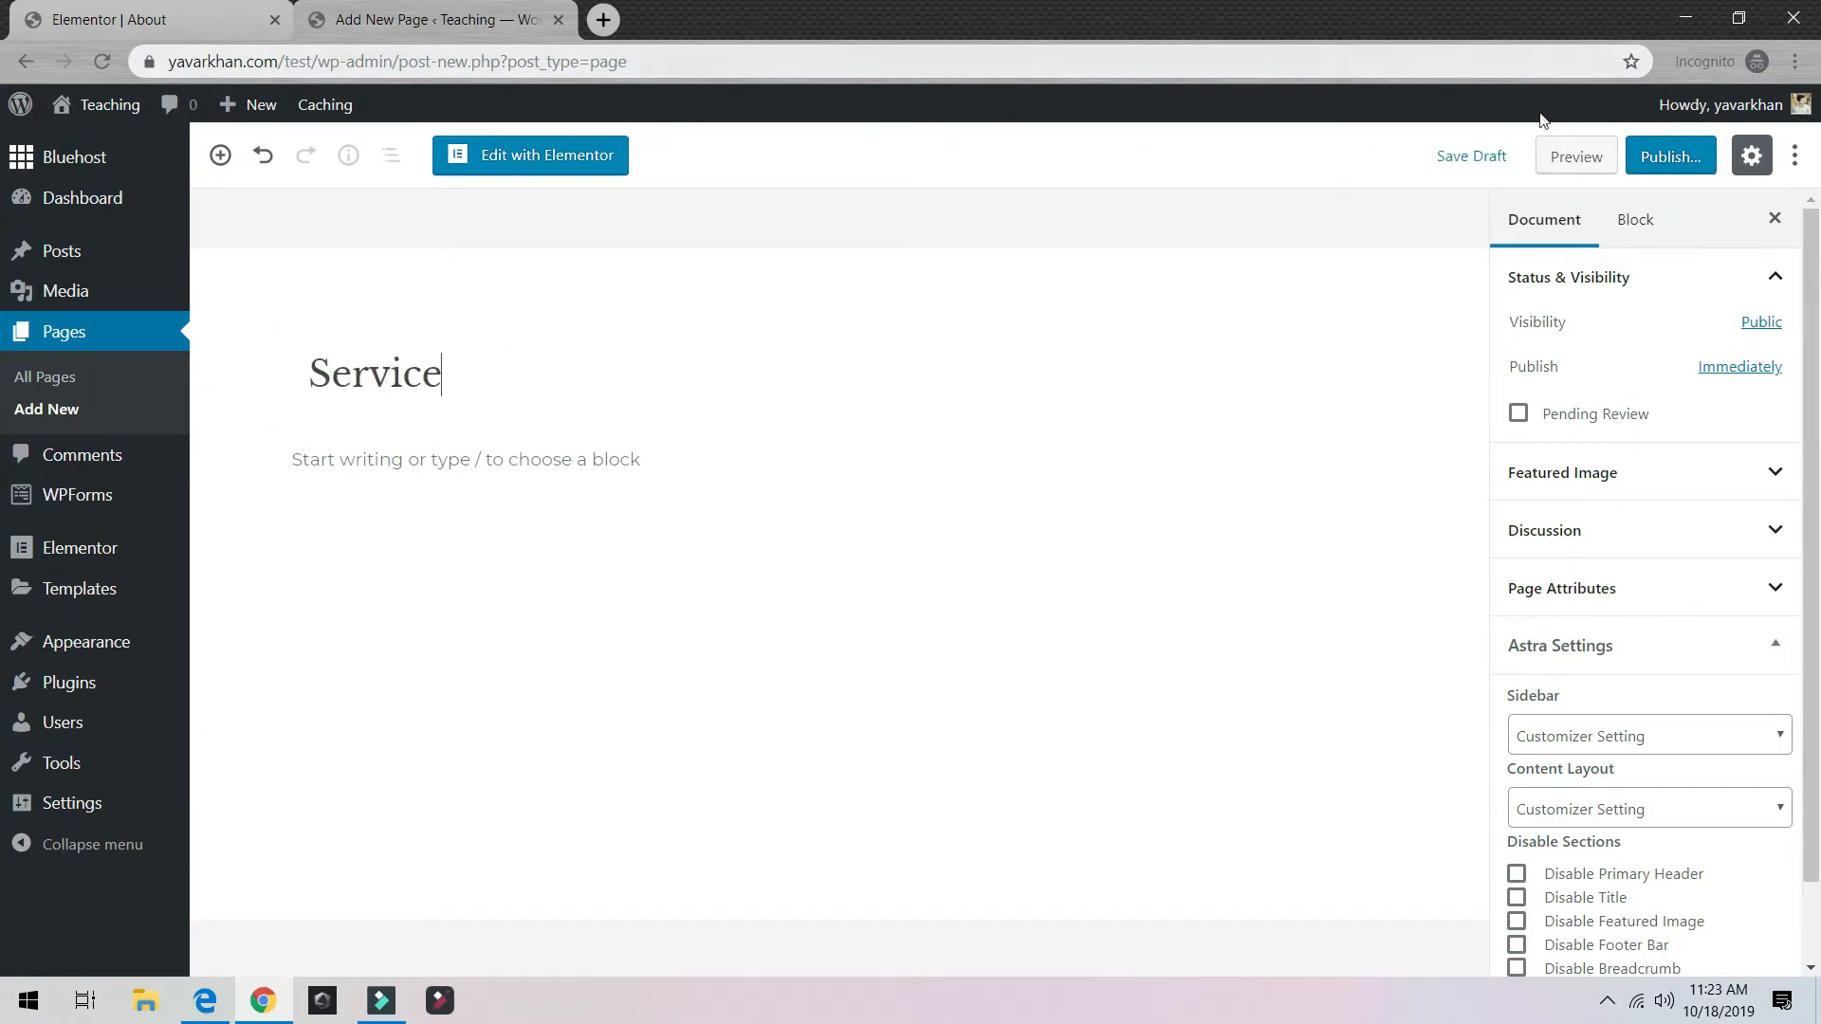
# Step: Publish the Service page and open it in the Elementor editor
pyautogui.click(1671, 157)
pyautogui.click(1651, 155)
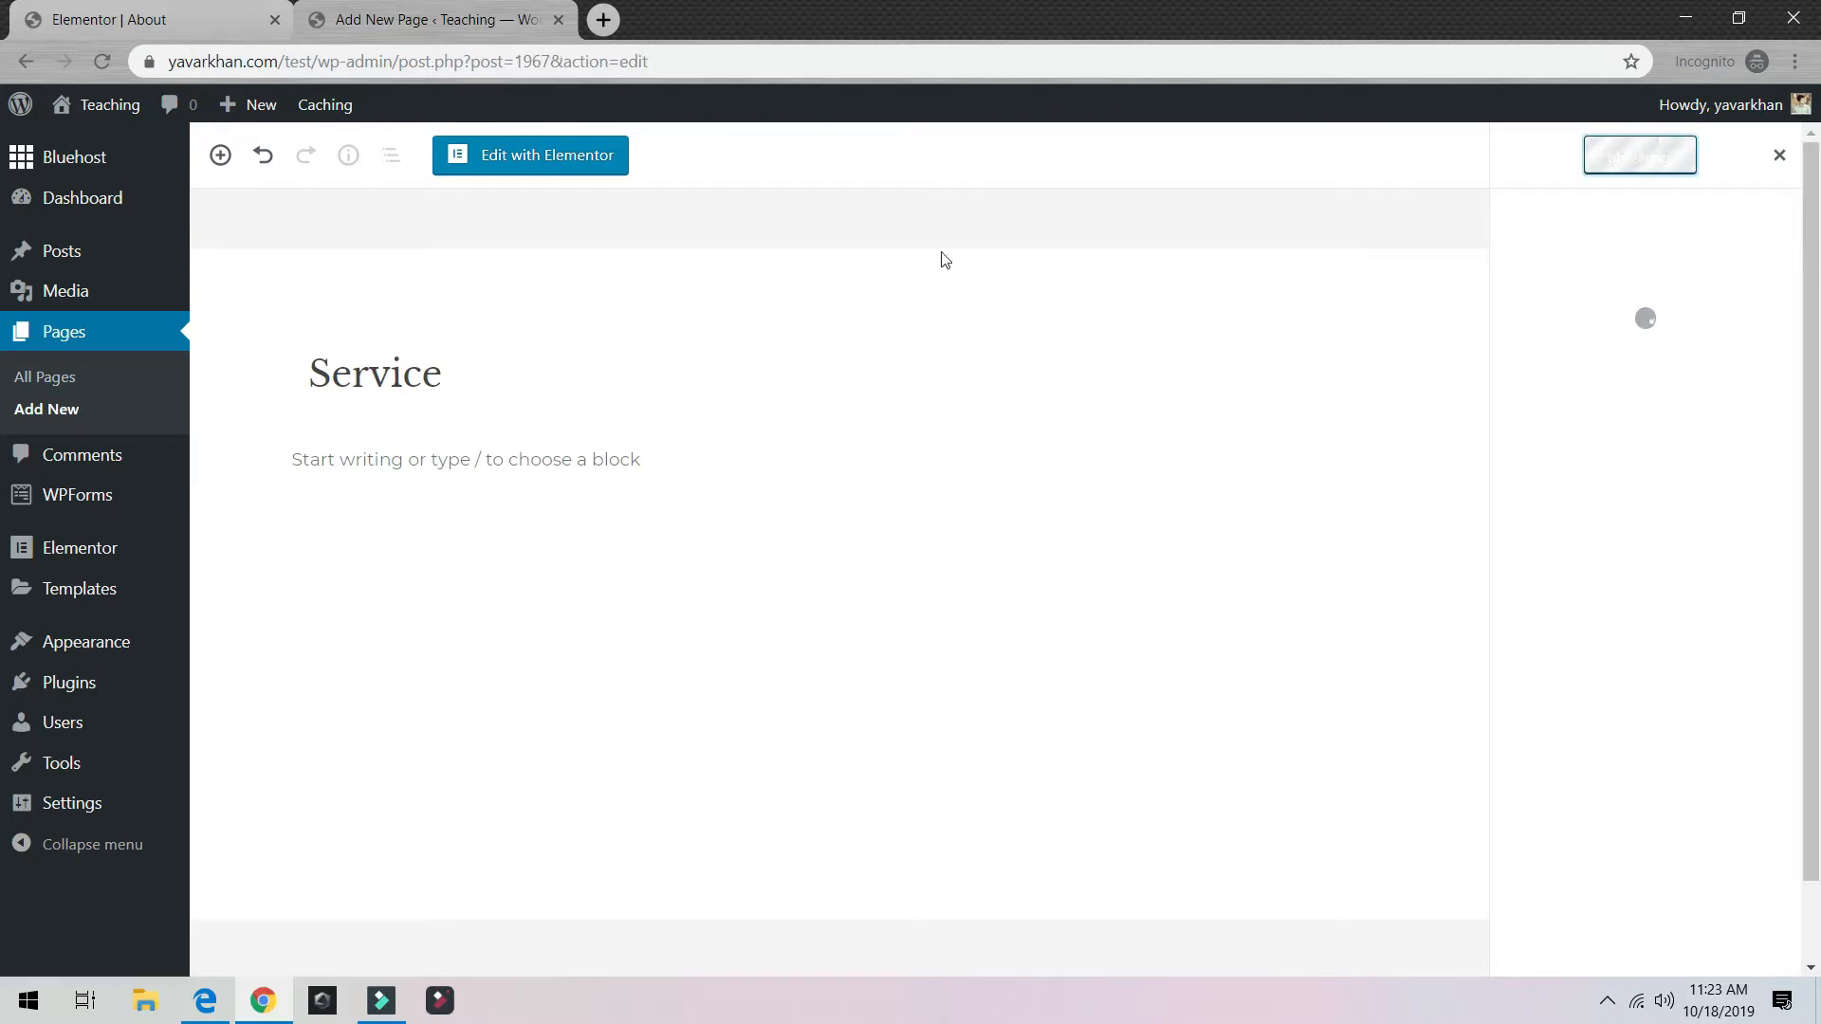
pyautogui.click(494, 170)
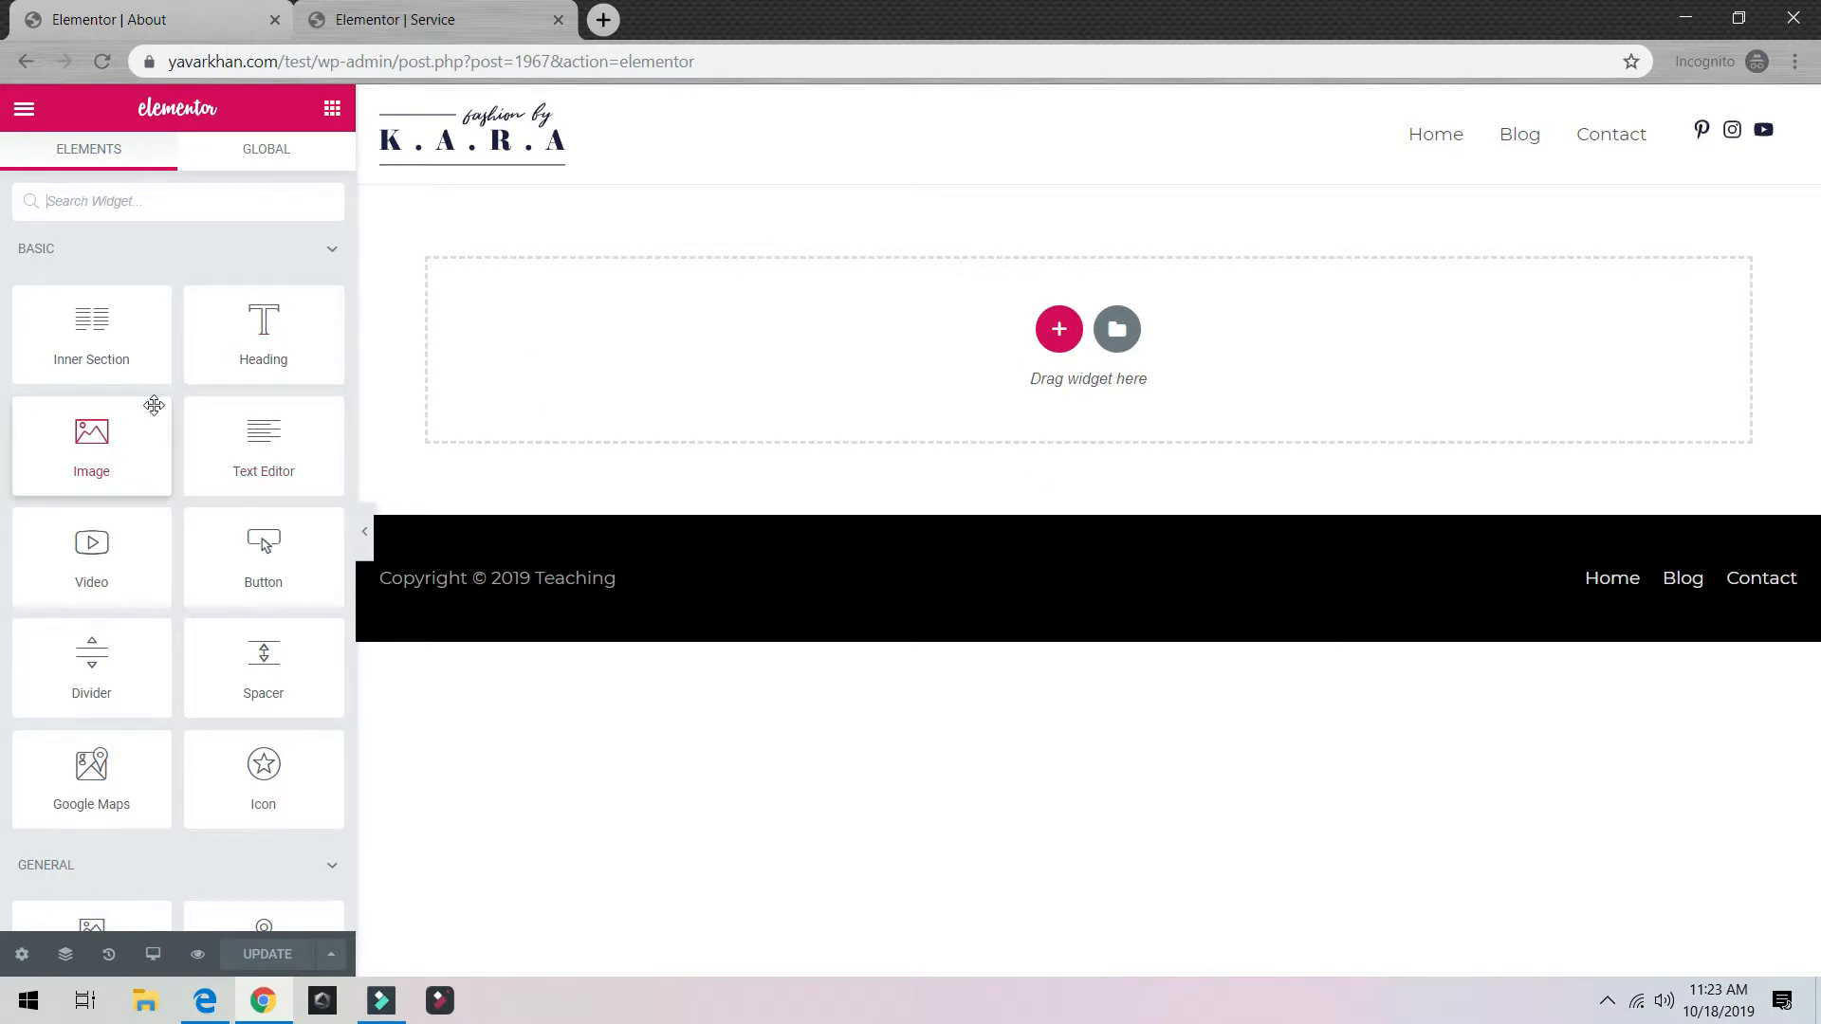
# Step: Search the Elementor library's page templates for 'servic'
pyautogui.click(1117, 330)
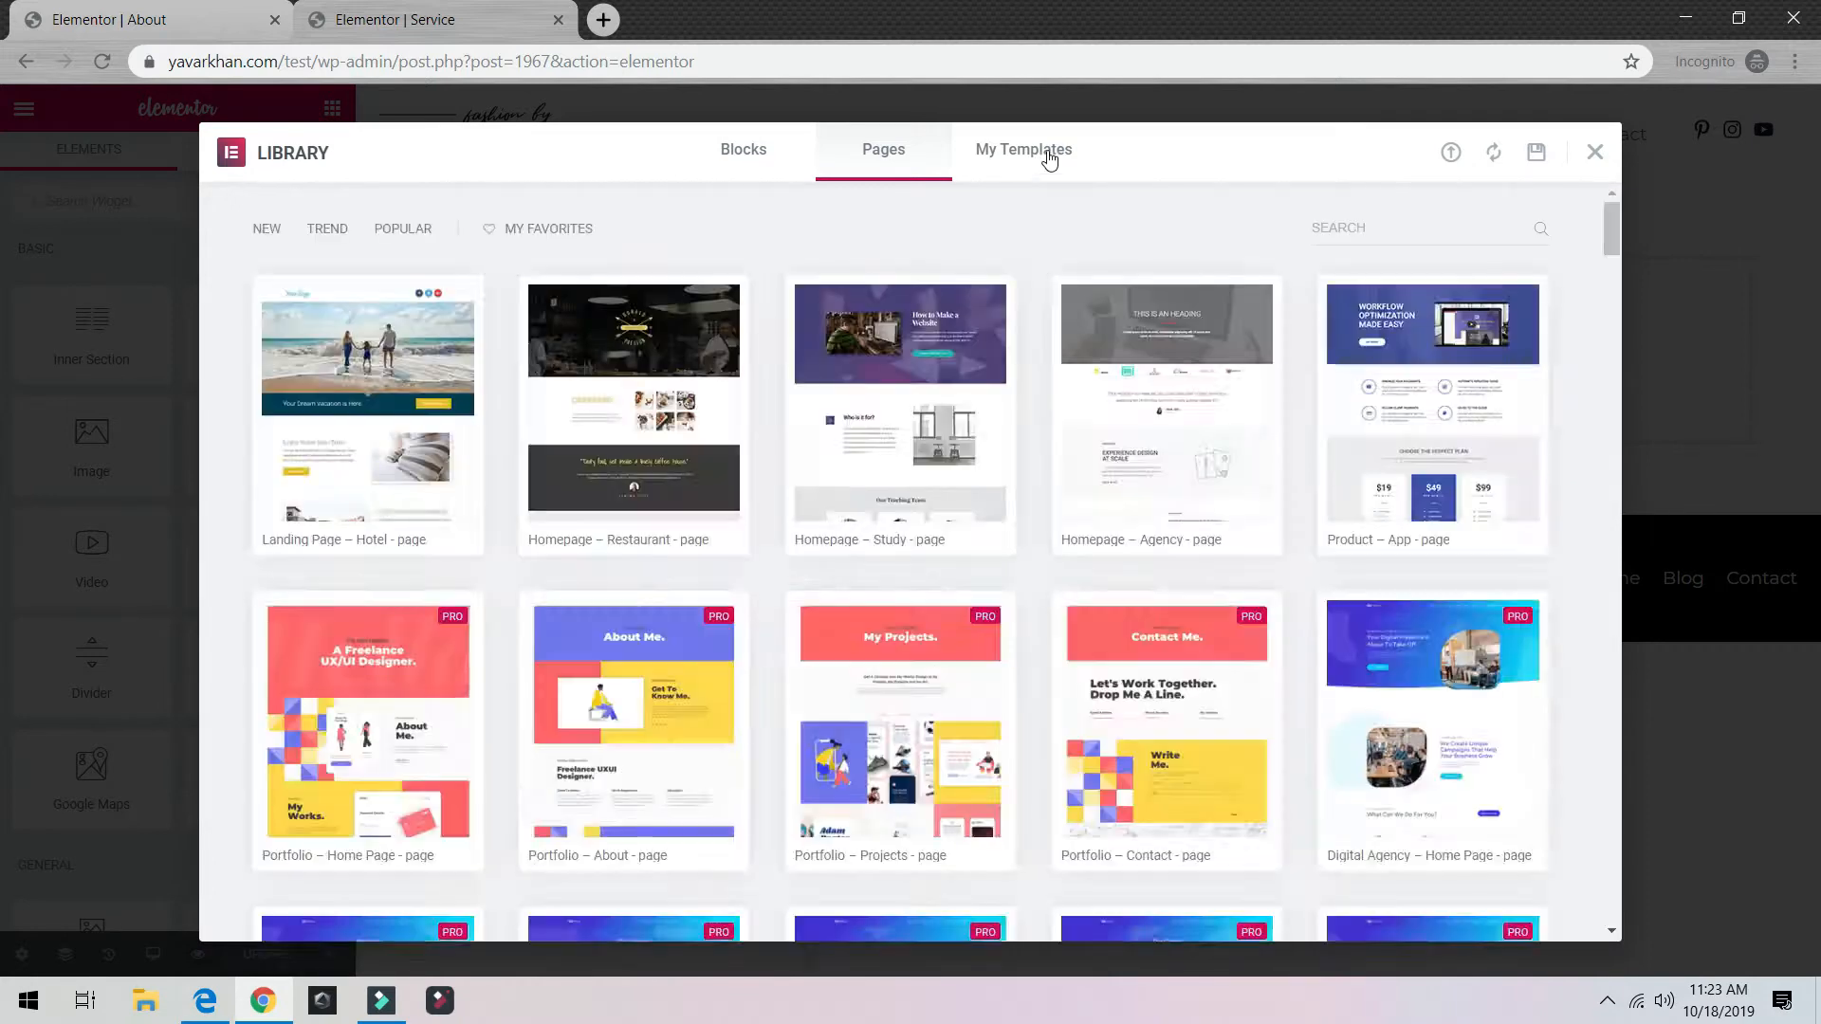
pyautogui.click(1047, 150)
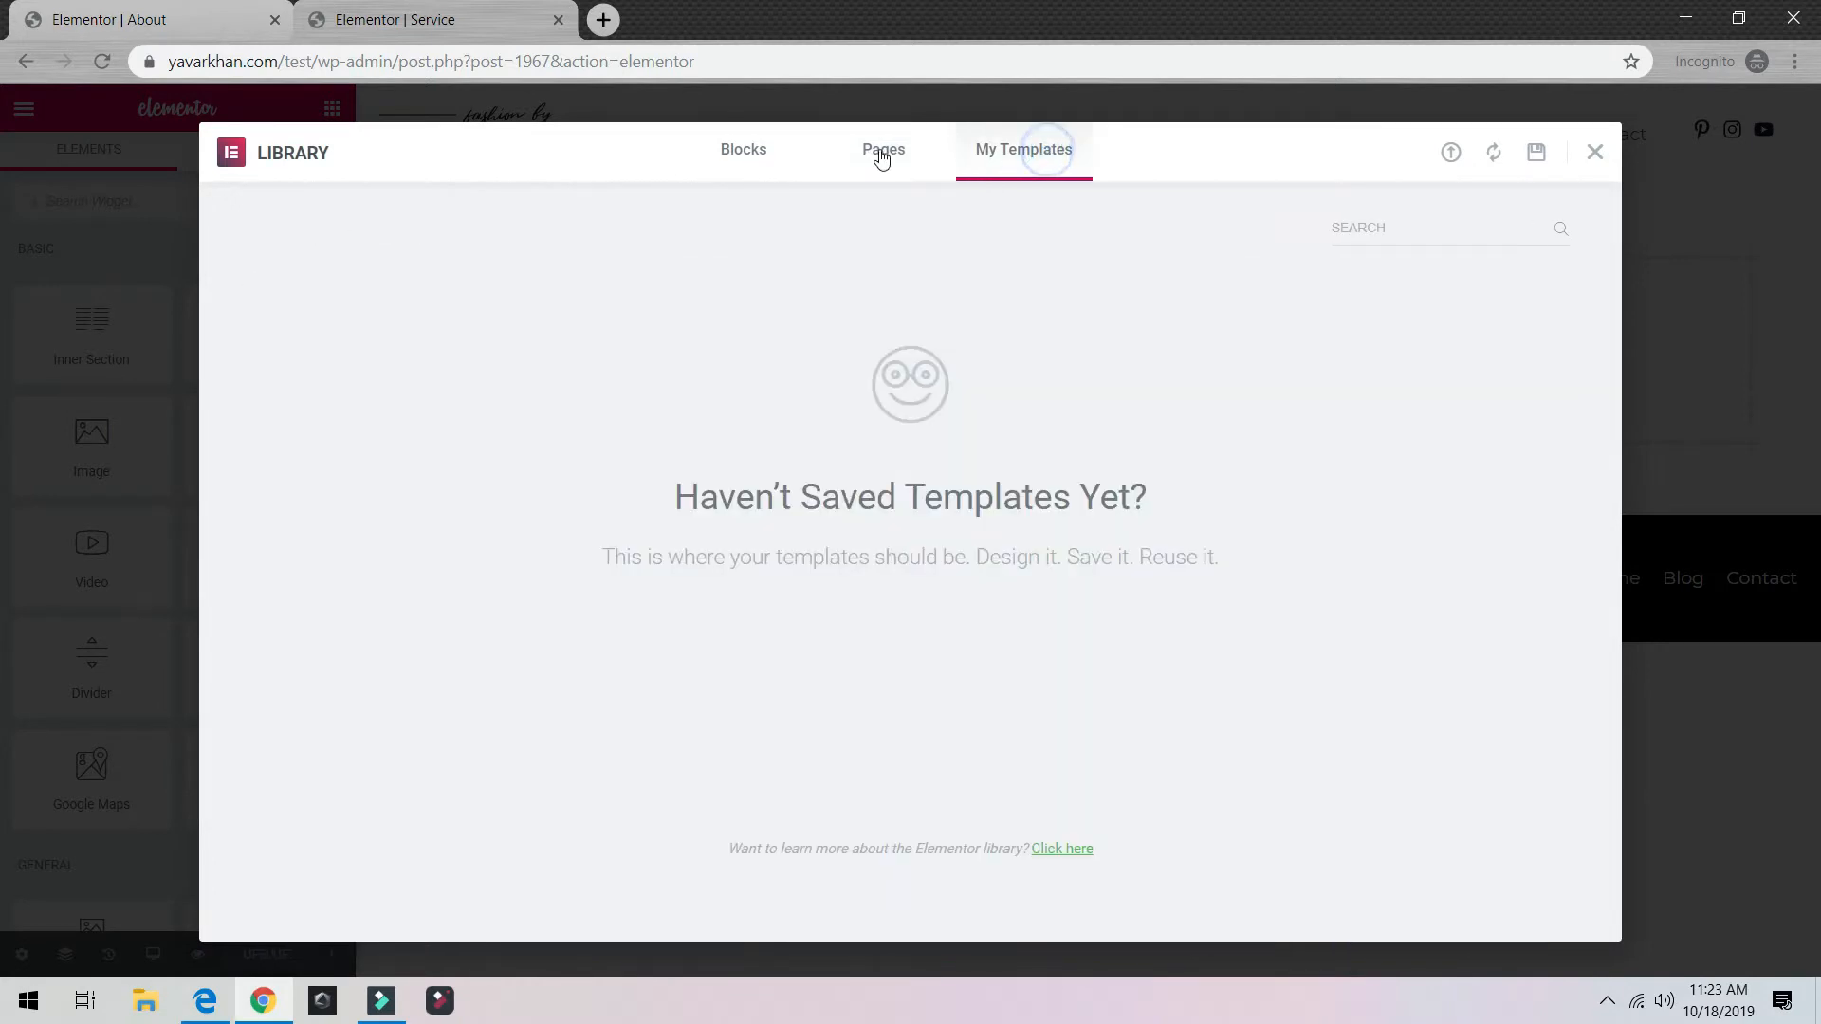
pyautogui.click(885, 150)
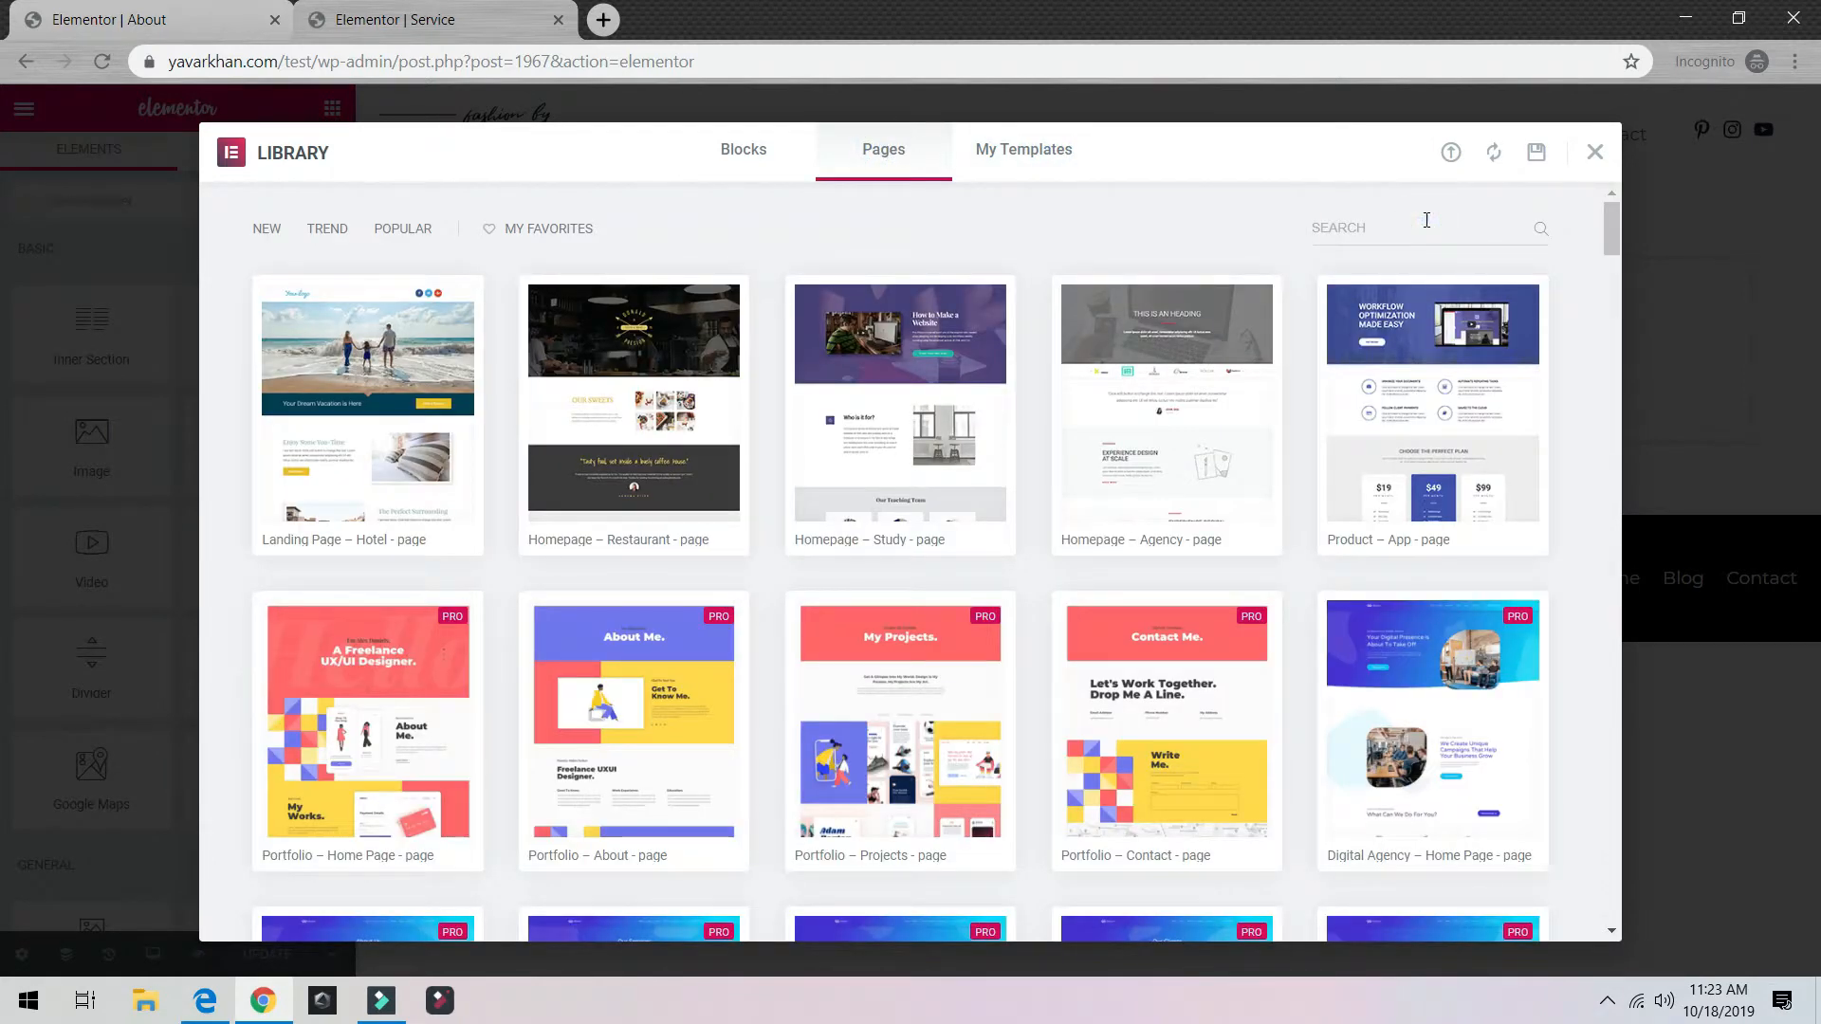
pyautogui.click(1427, 220)
pyautogui.write('b')
pyautogui.press('BackSpace')
pyautogui.write('service')
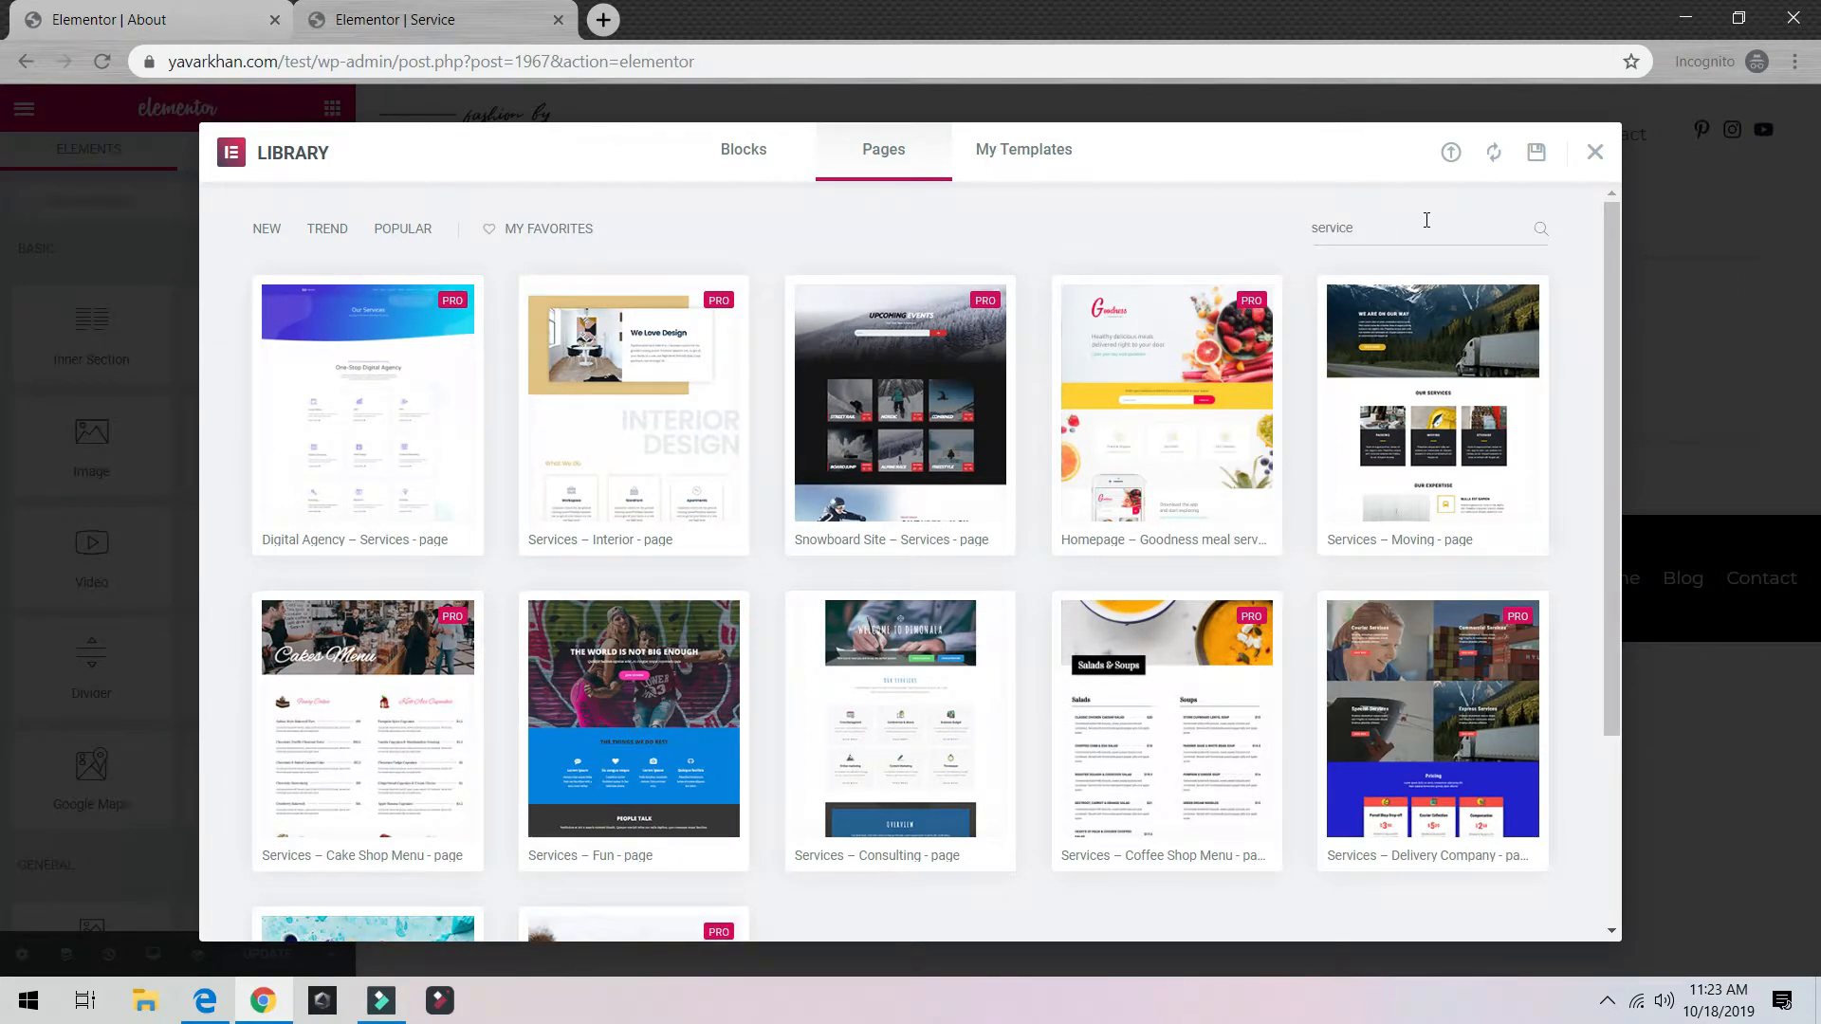
# Step: Preview Digital Agency – Services, then insert the Homepage – Study template instead
pyautogui.click(363, 418)
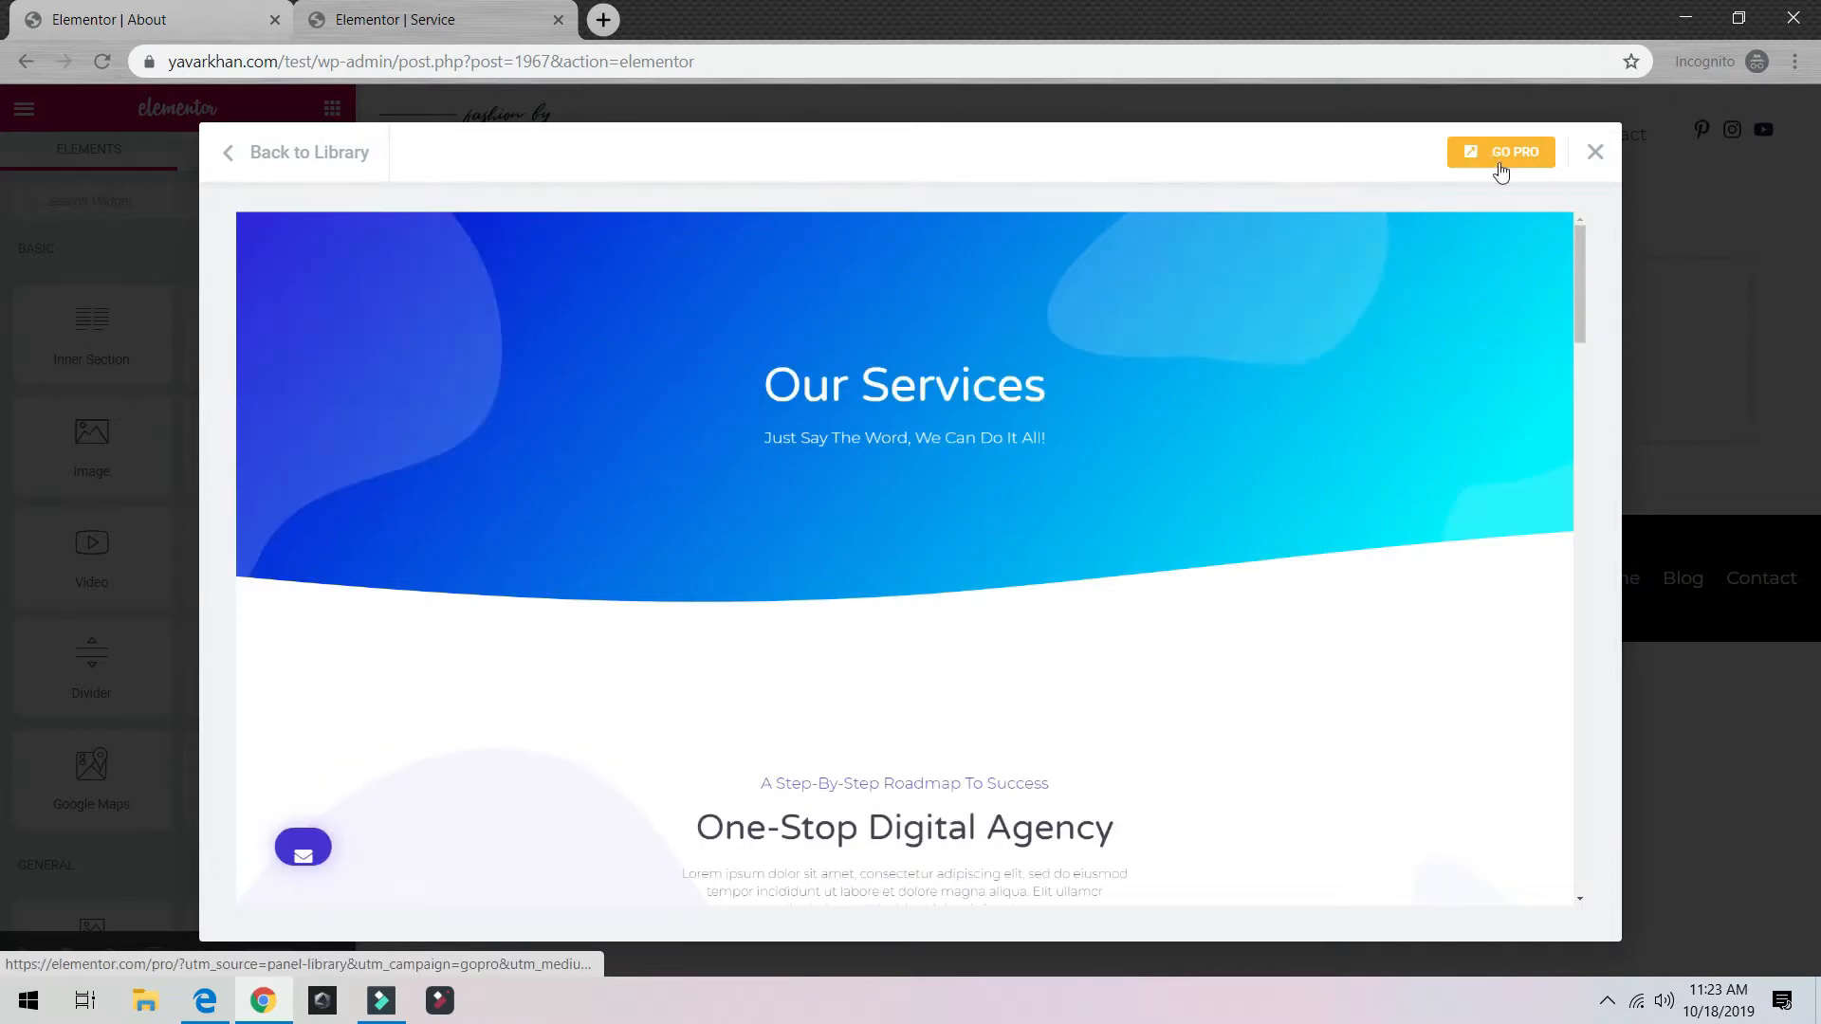
pyautogui.scroll(-3, 1216, 480)
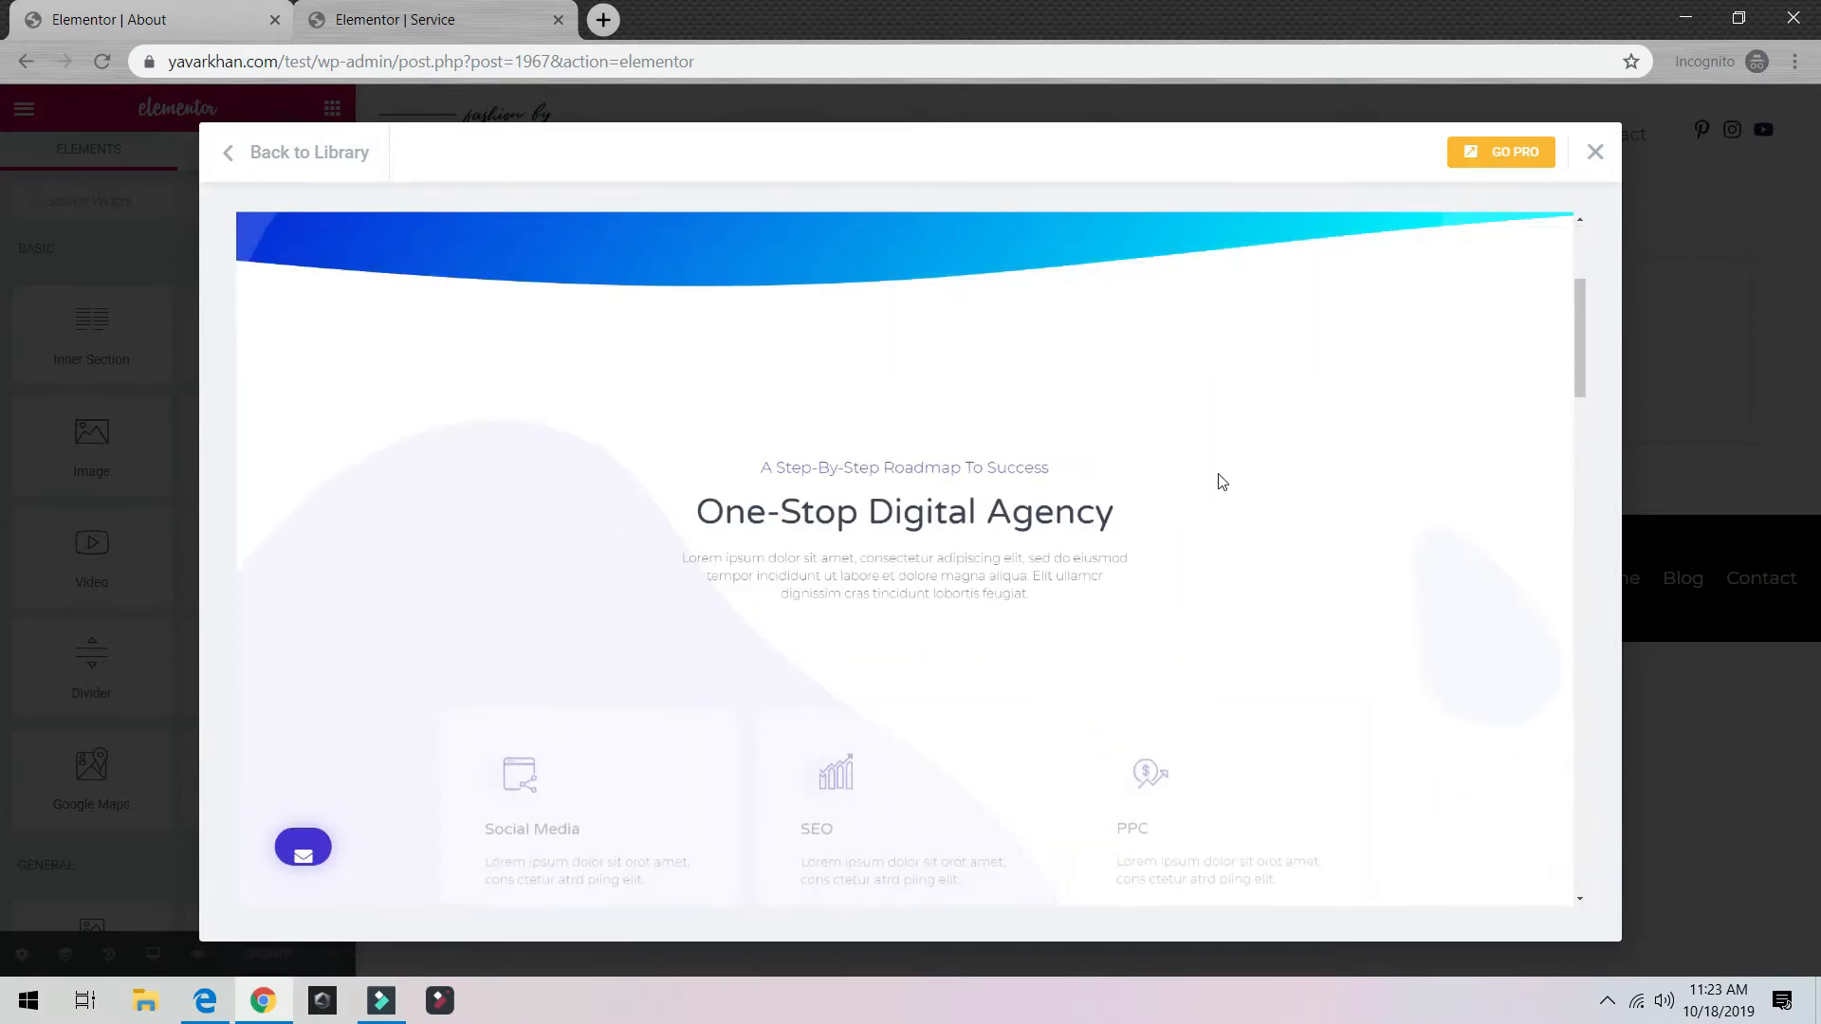
pyautogui.scroll(-5, 1020, 581)
pyautogui.scroll(5, 1024, 580)
pyautogui.scroll(4, 1025, 581)
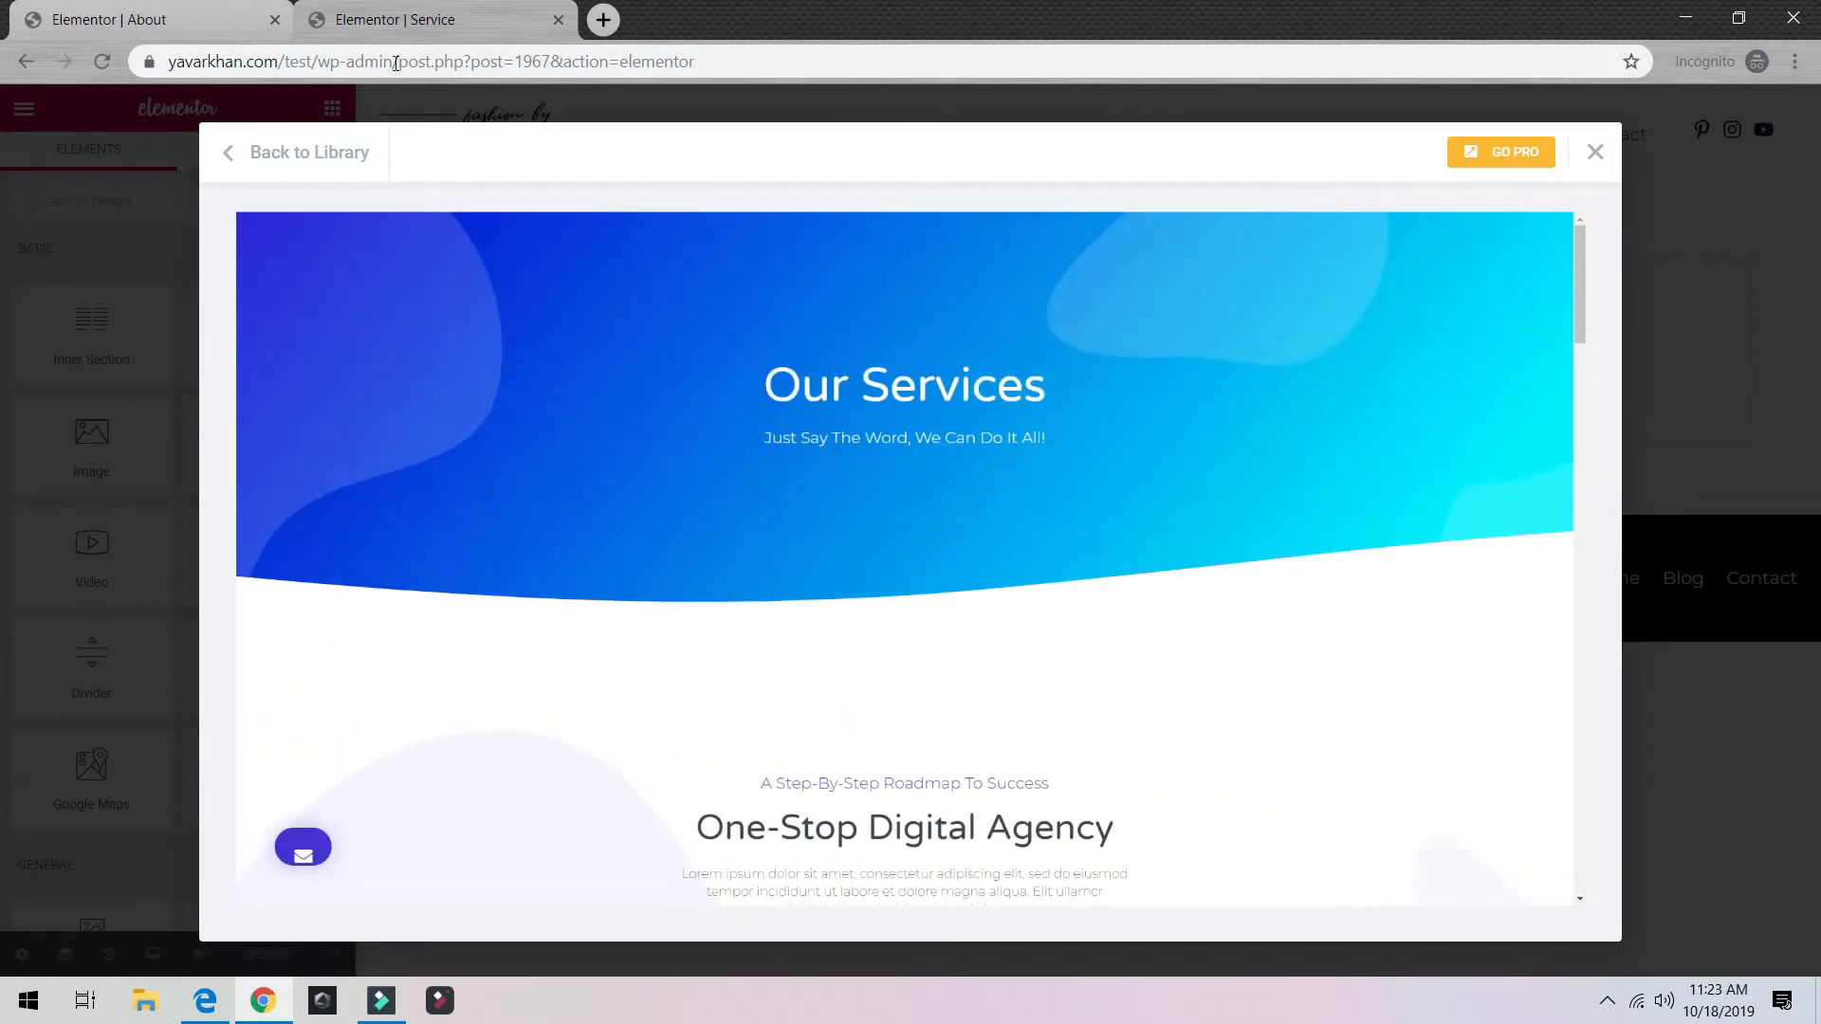
pyautogui.scroll(-5, 939, 521)
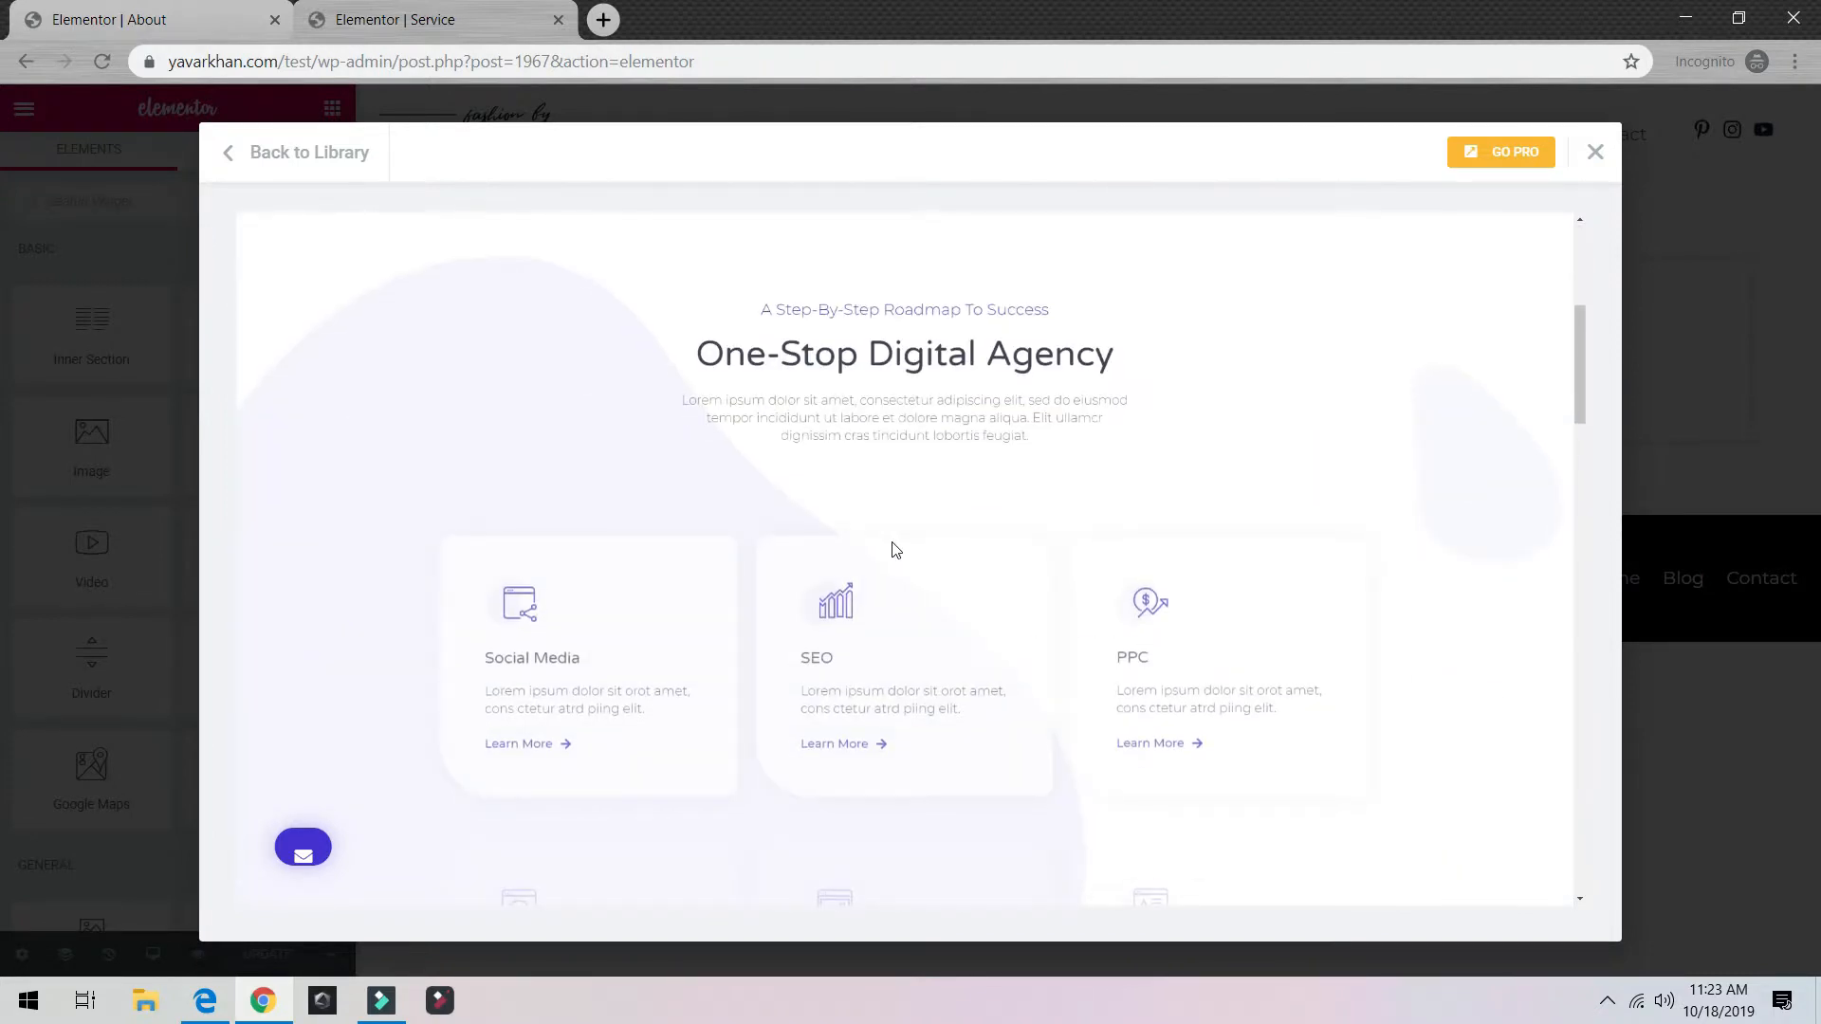
pyautogui.scroll(5, 894, 549)
pyautogui.click(232, 154)
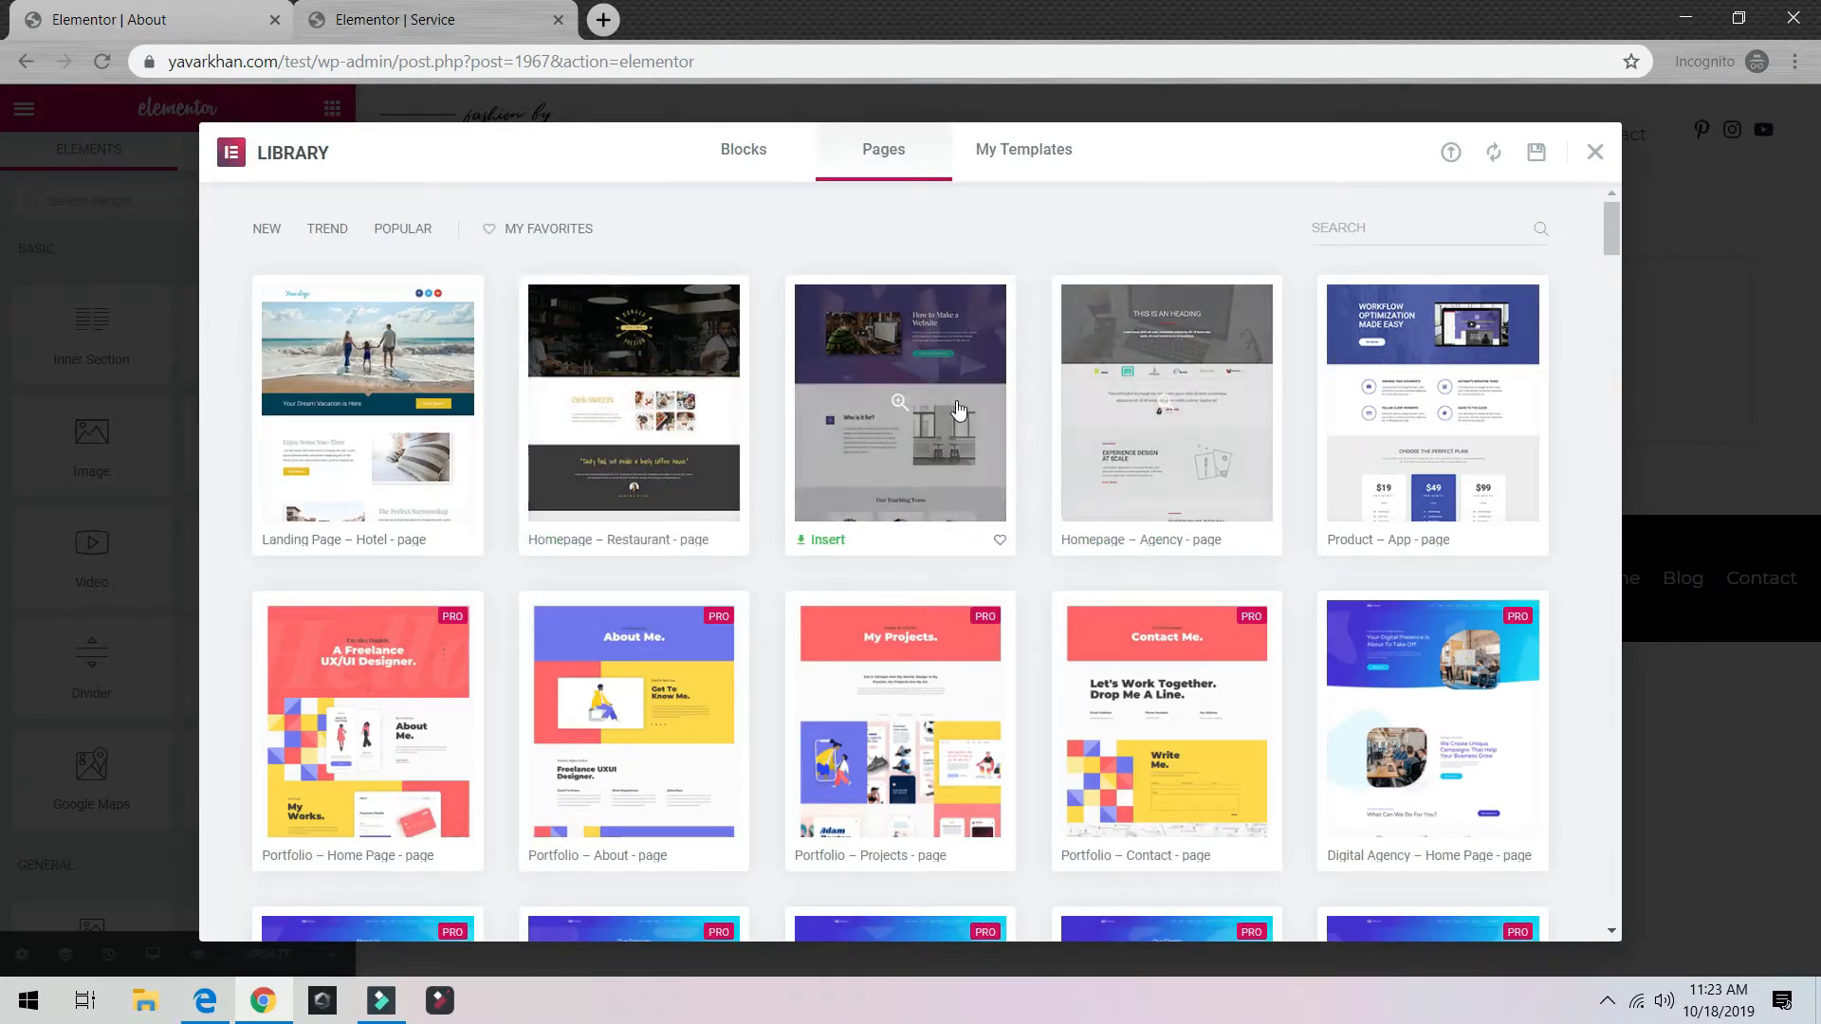
pyautogui.click(1143, 418)
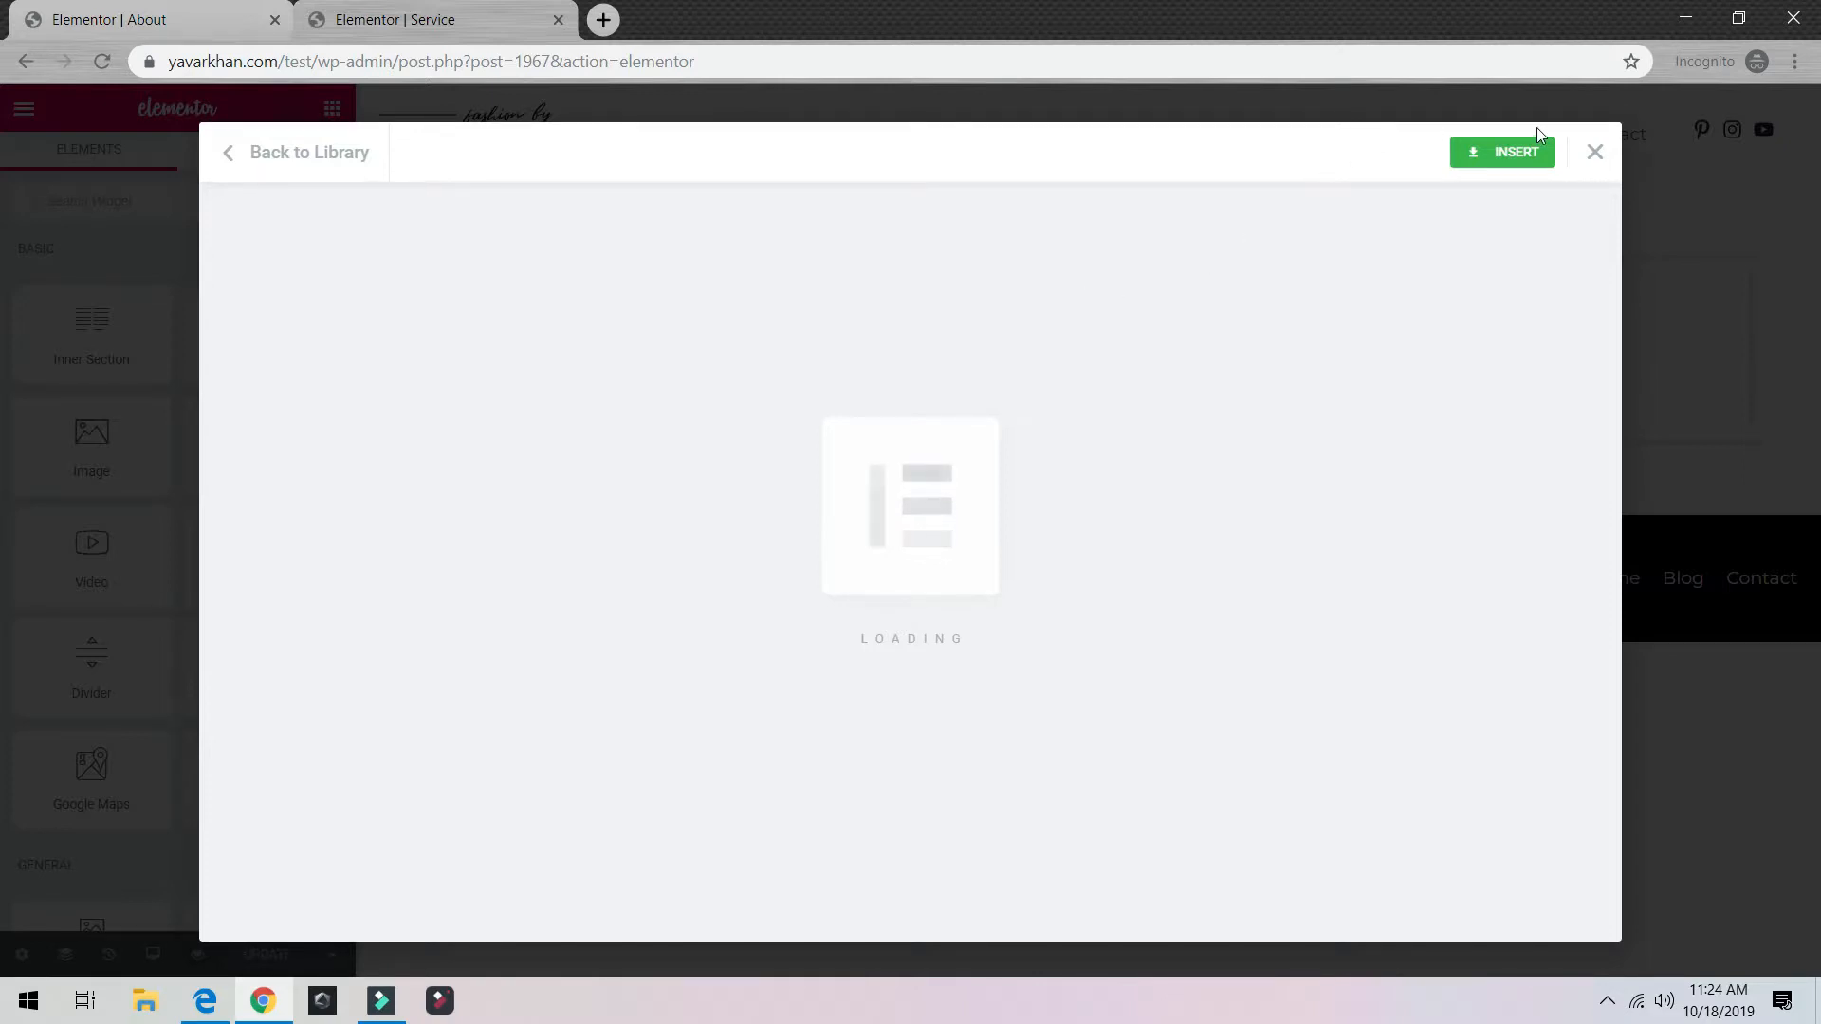
pyautogui.click(1529, 150)
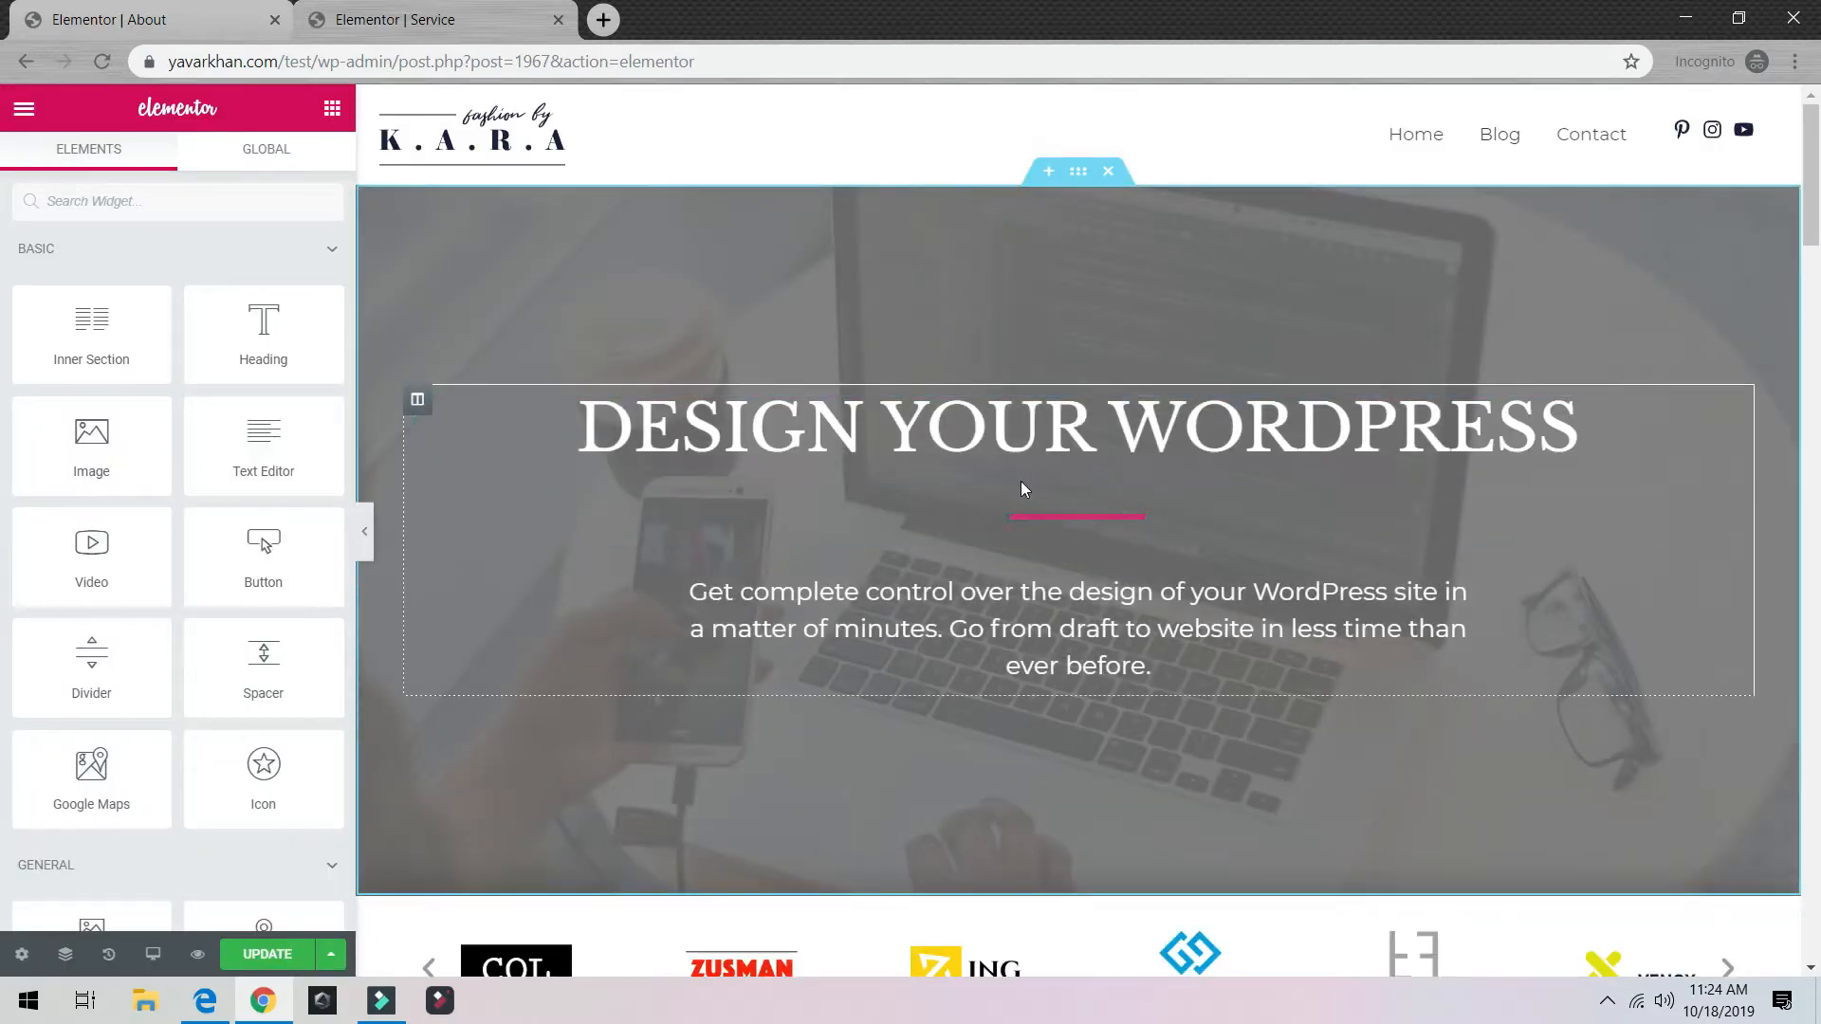
# Step: Open the laptop hero section's Style background settings, leaving the background image unchanged
pyautogui.click(1076, 183)
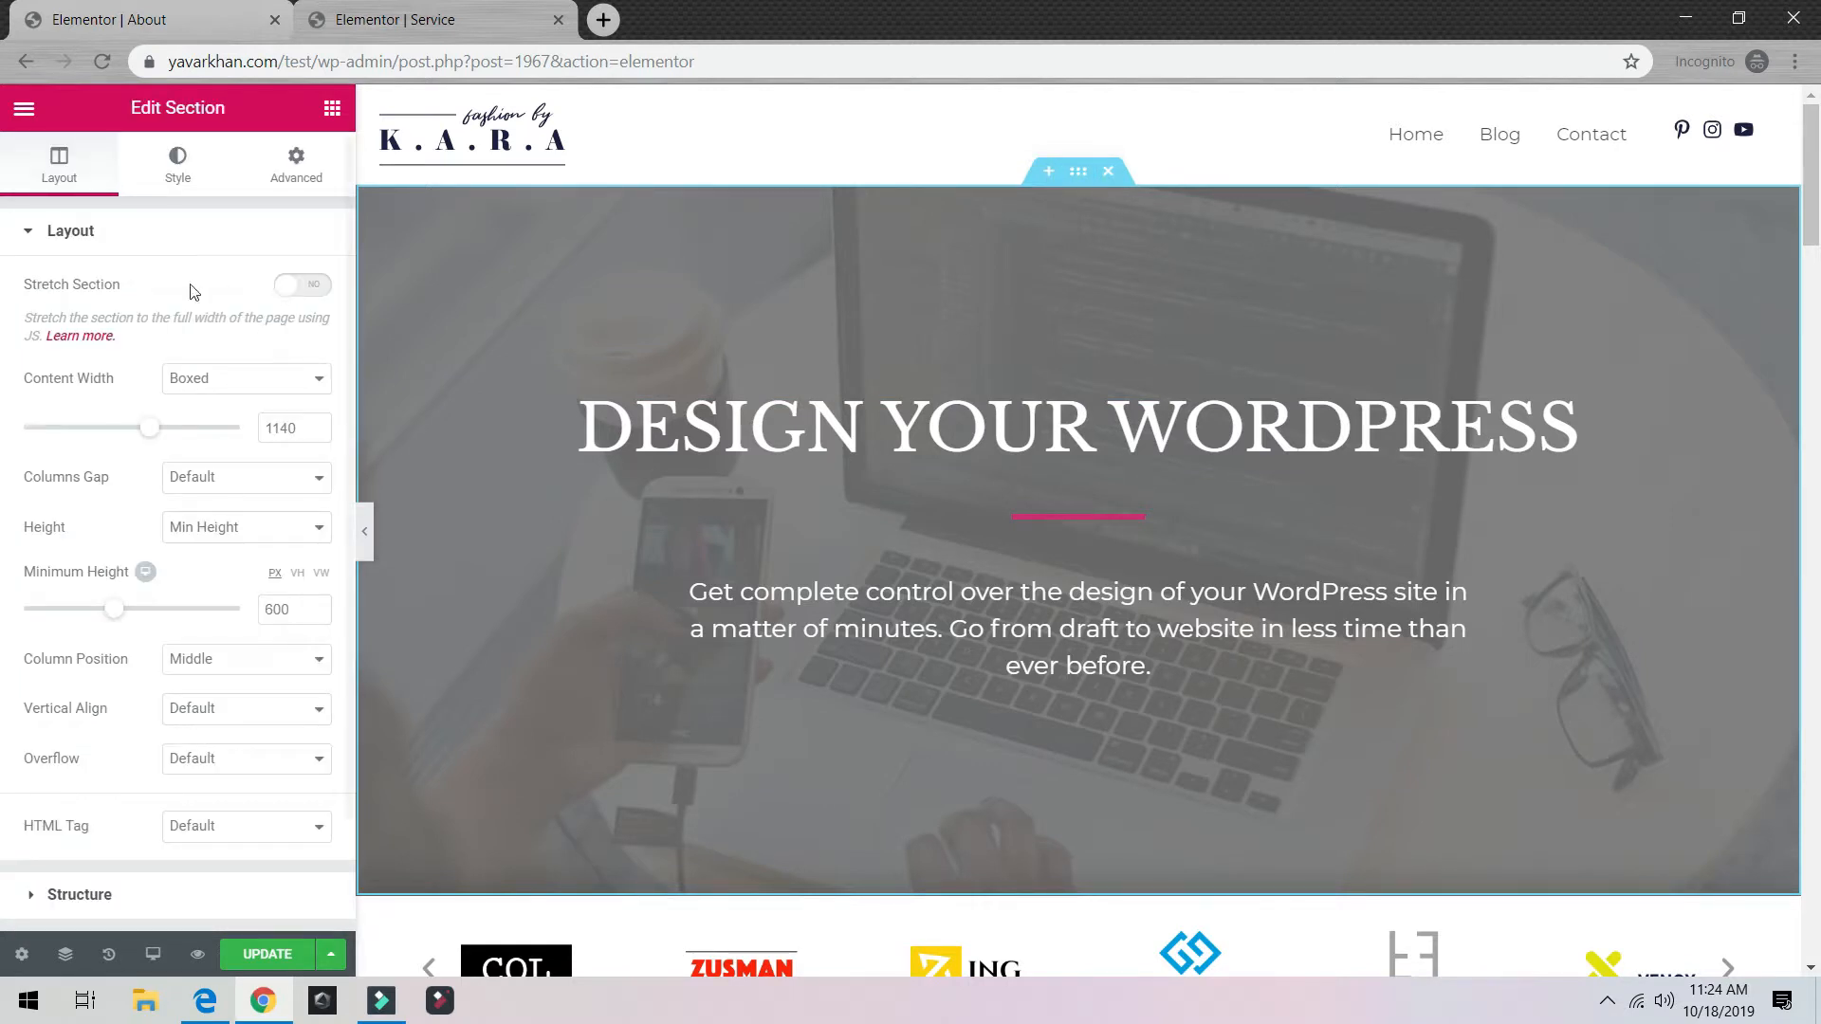
pyautogui.click(169, 177)
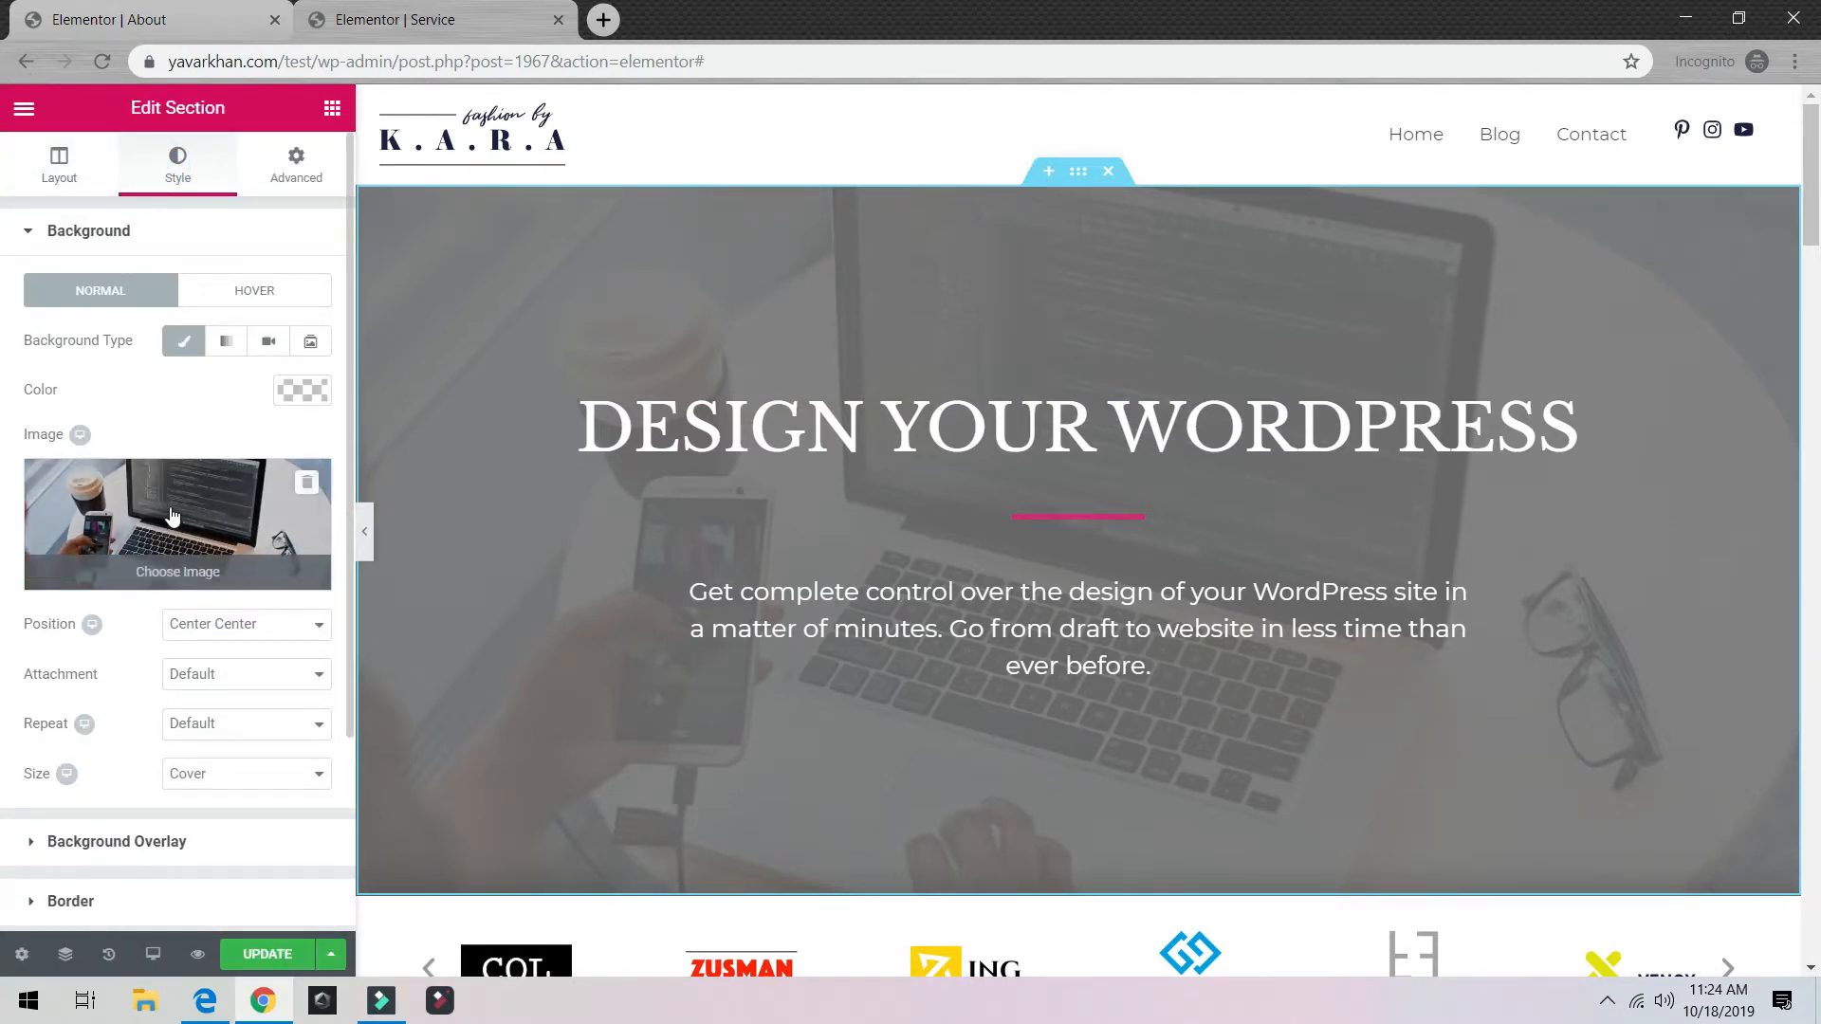
pyautogui.scroll(-3, 150, 590)
pyautogui.click(111, 588)
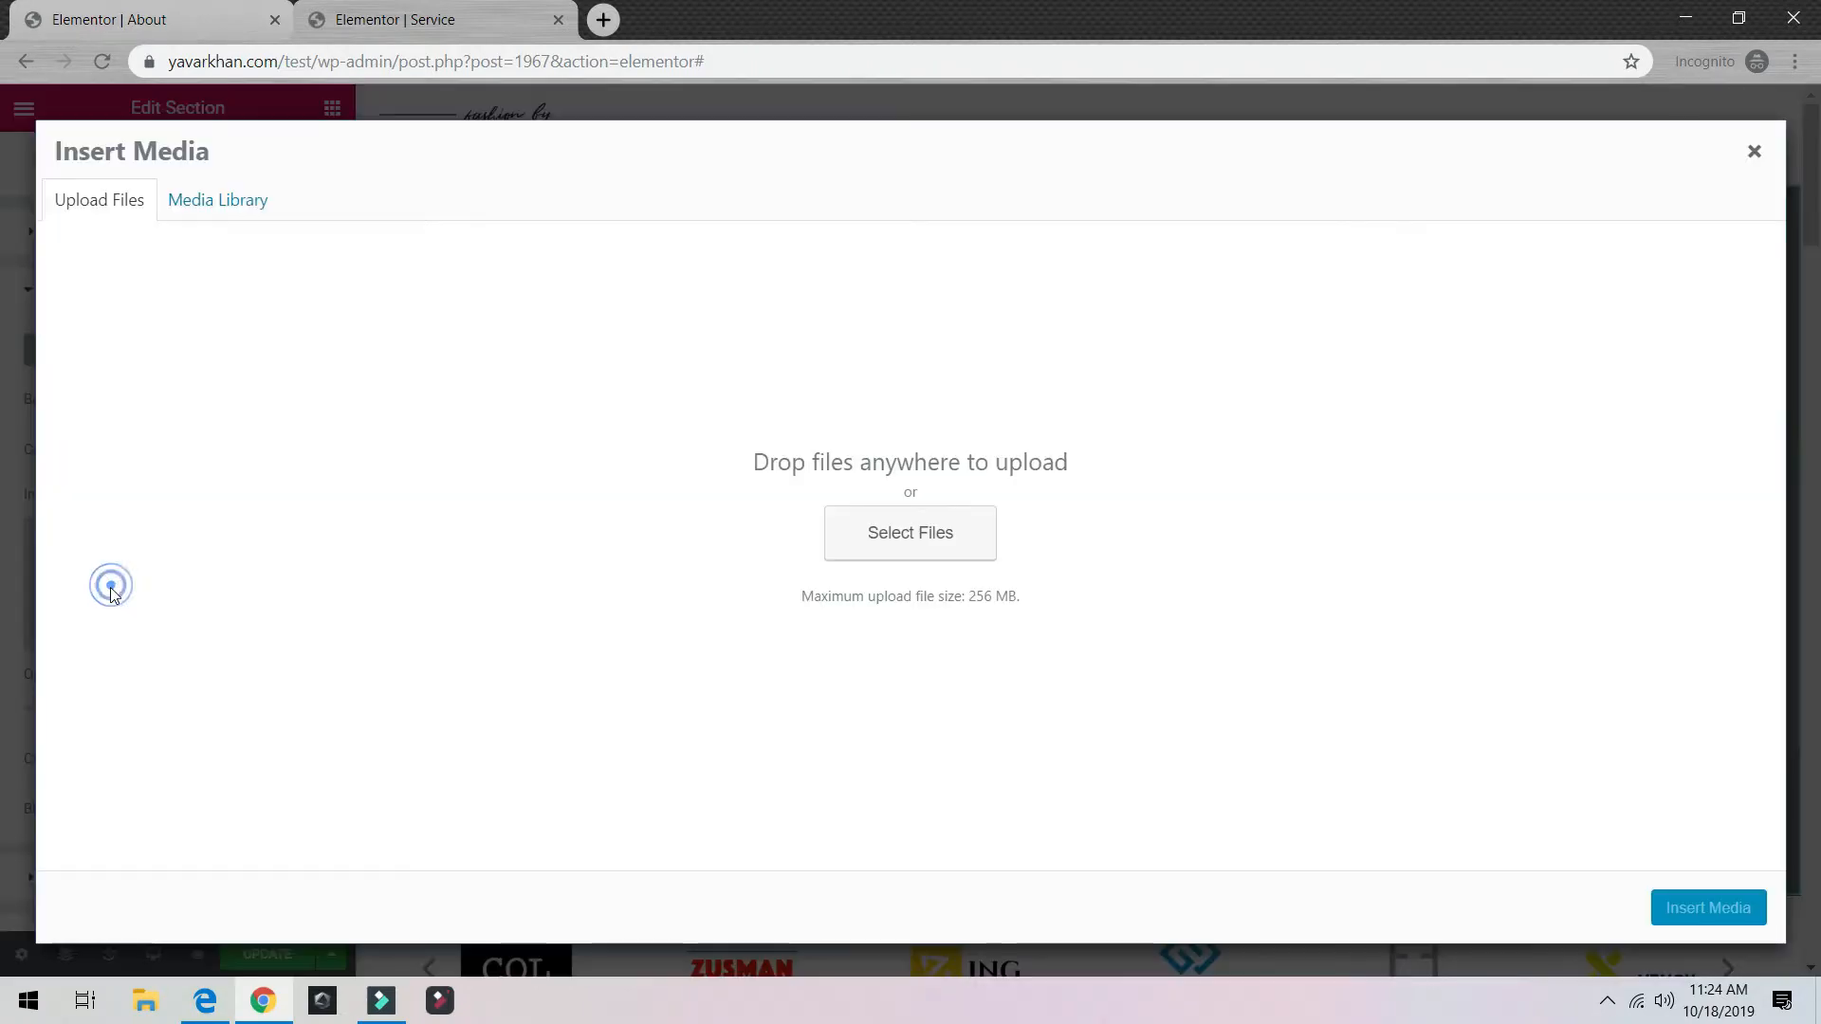
pyautogui.press('Escape')
pyautogui.click(126, 575)
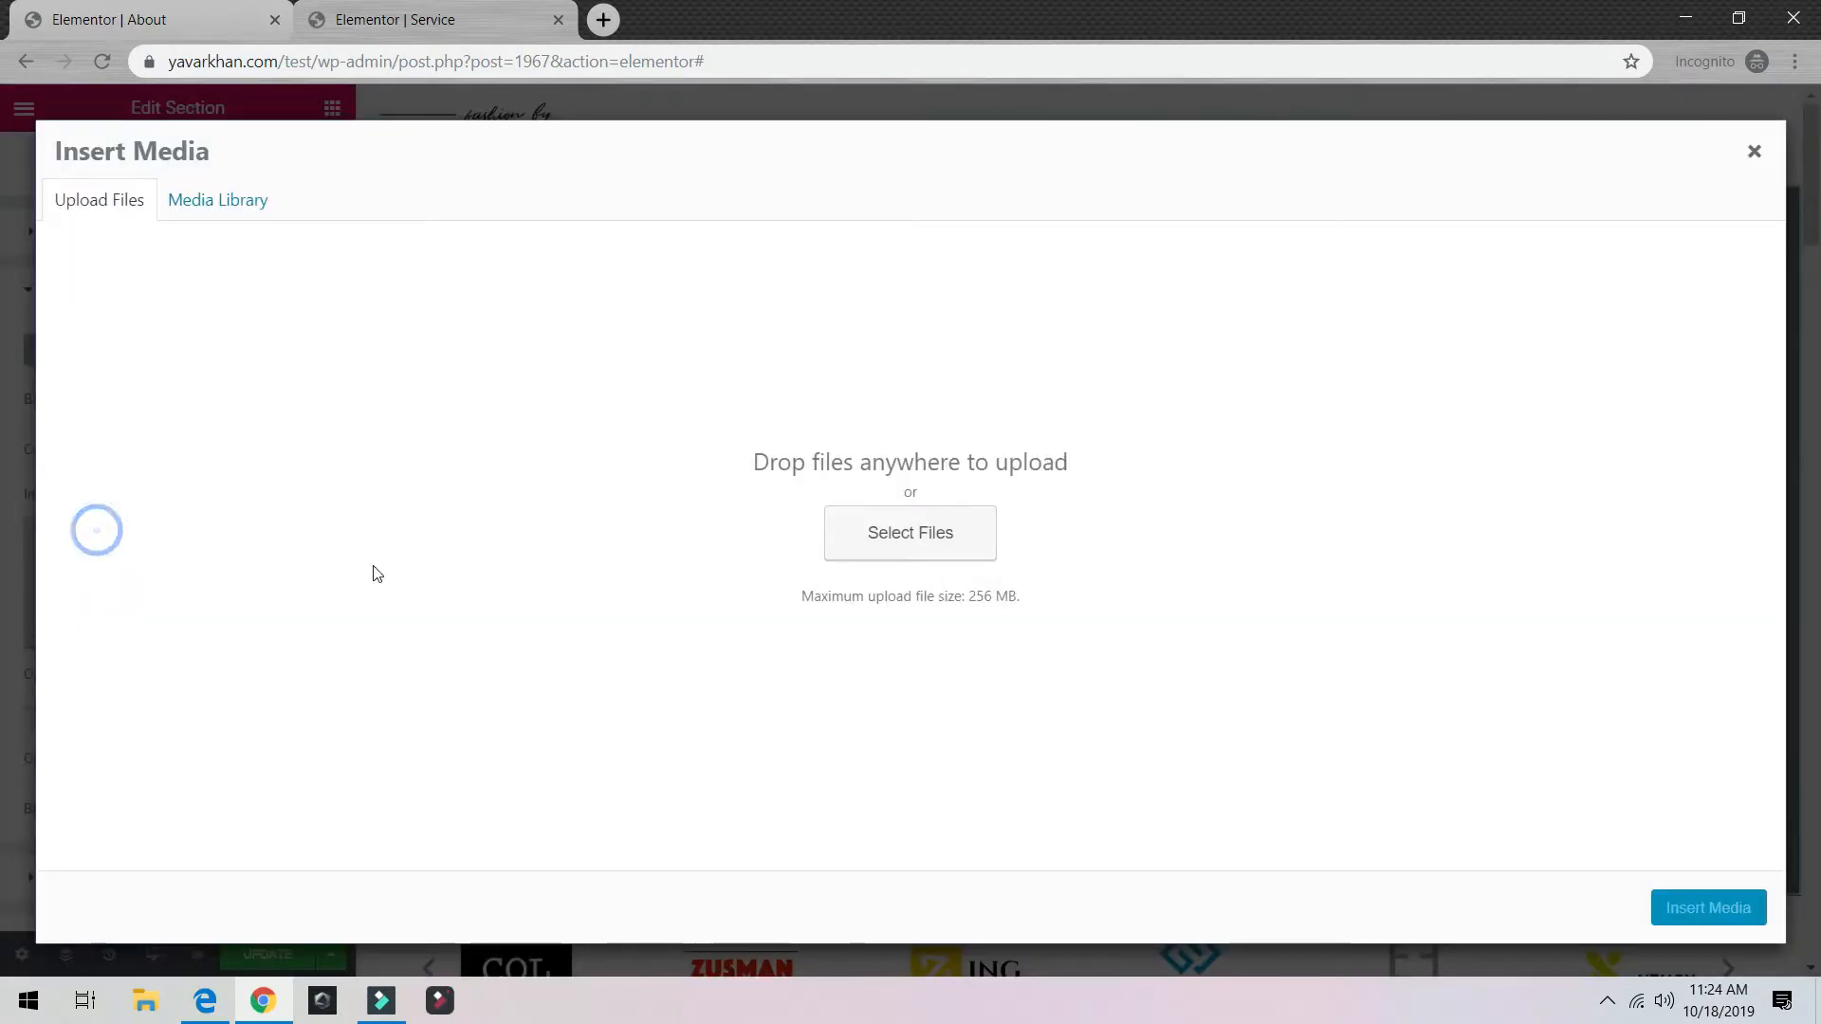
pyautogui.press('Escape')
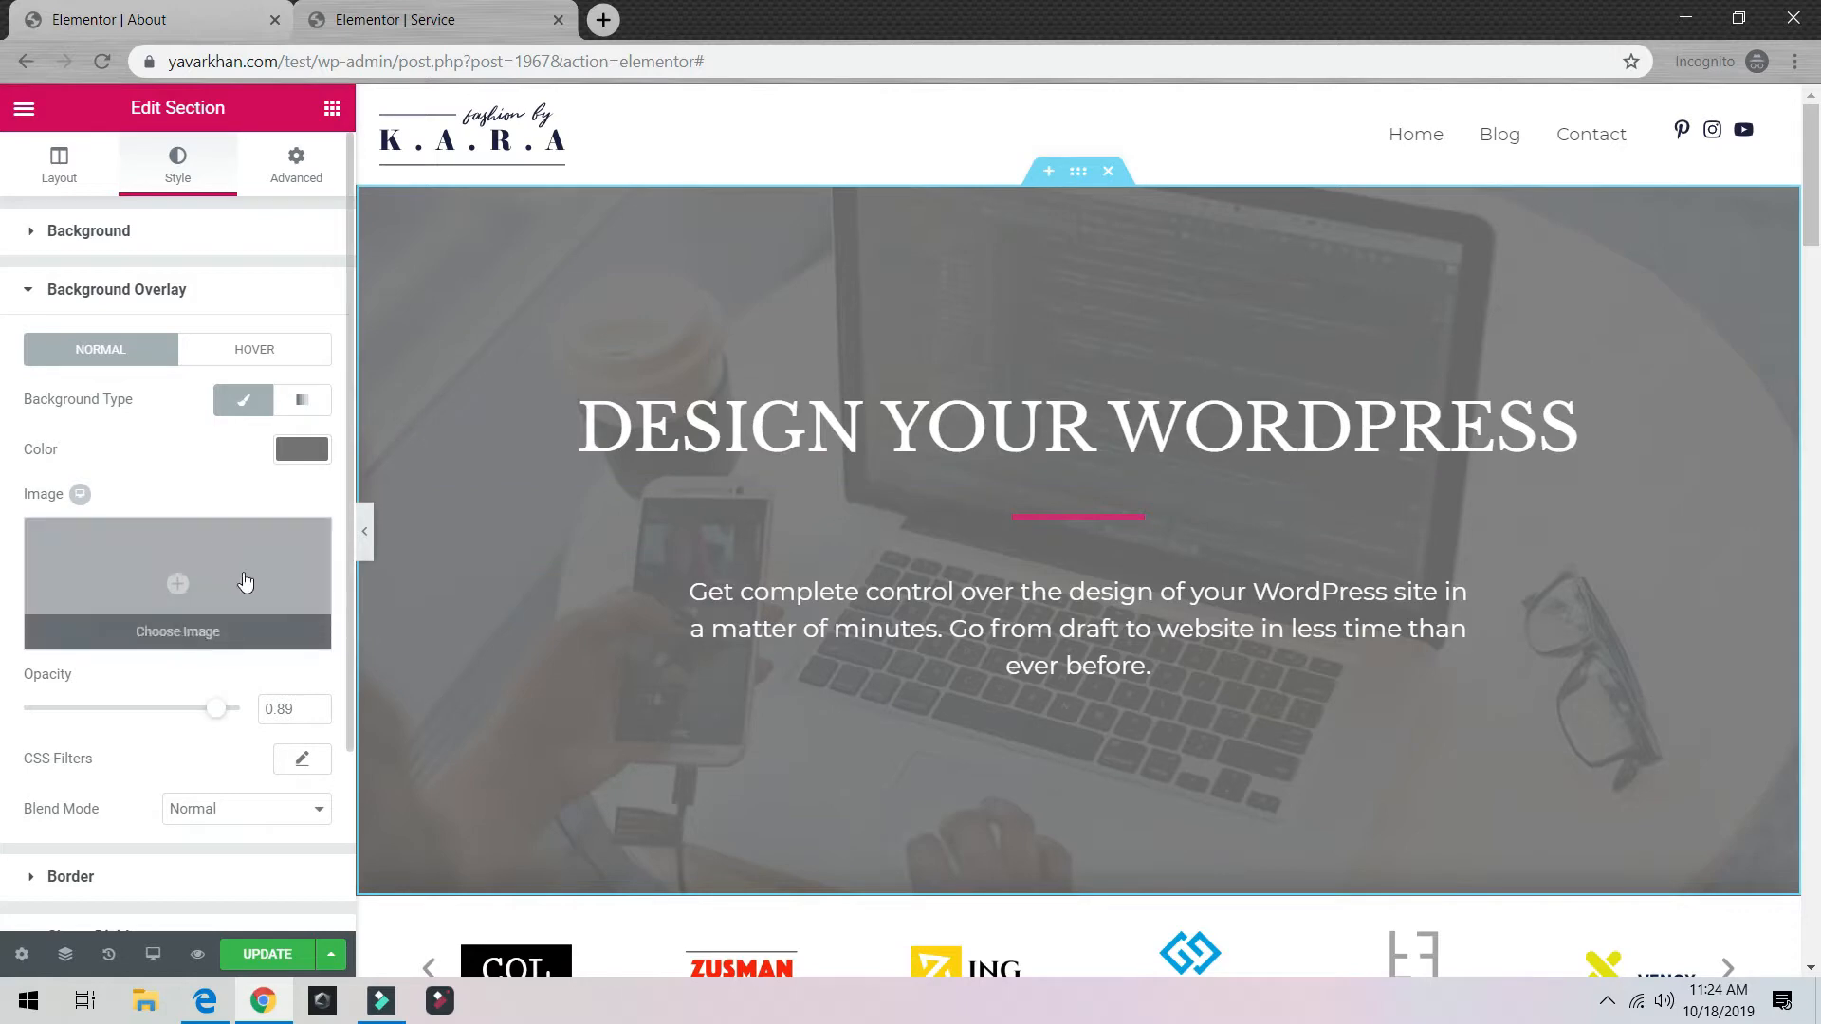
# Step: Set the hero overlay to translucent light blue rgba(0,158,226,…) and save the page
pyautogui.click(279, 451)
pyautogui.moveTo(89, 669); pyautogui.dragTo(40, 711)
pyautogui.click(36, 727)
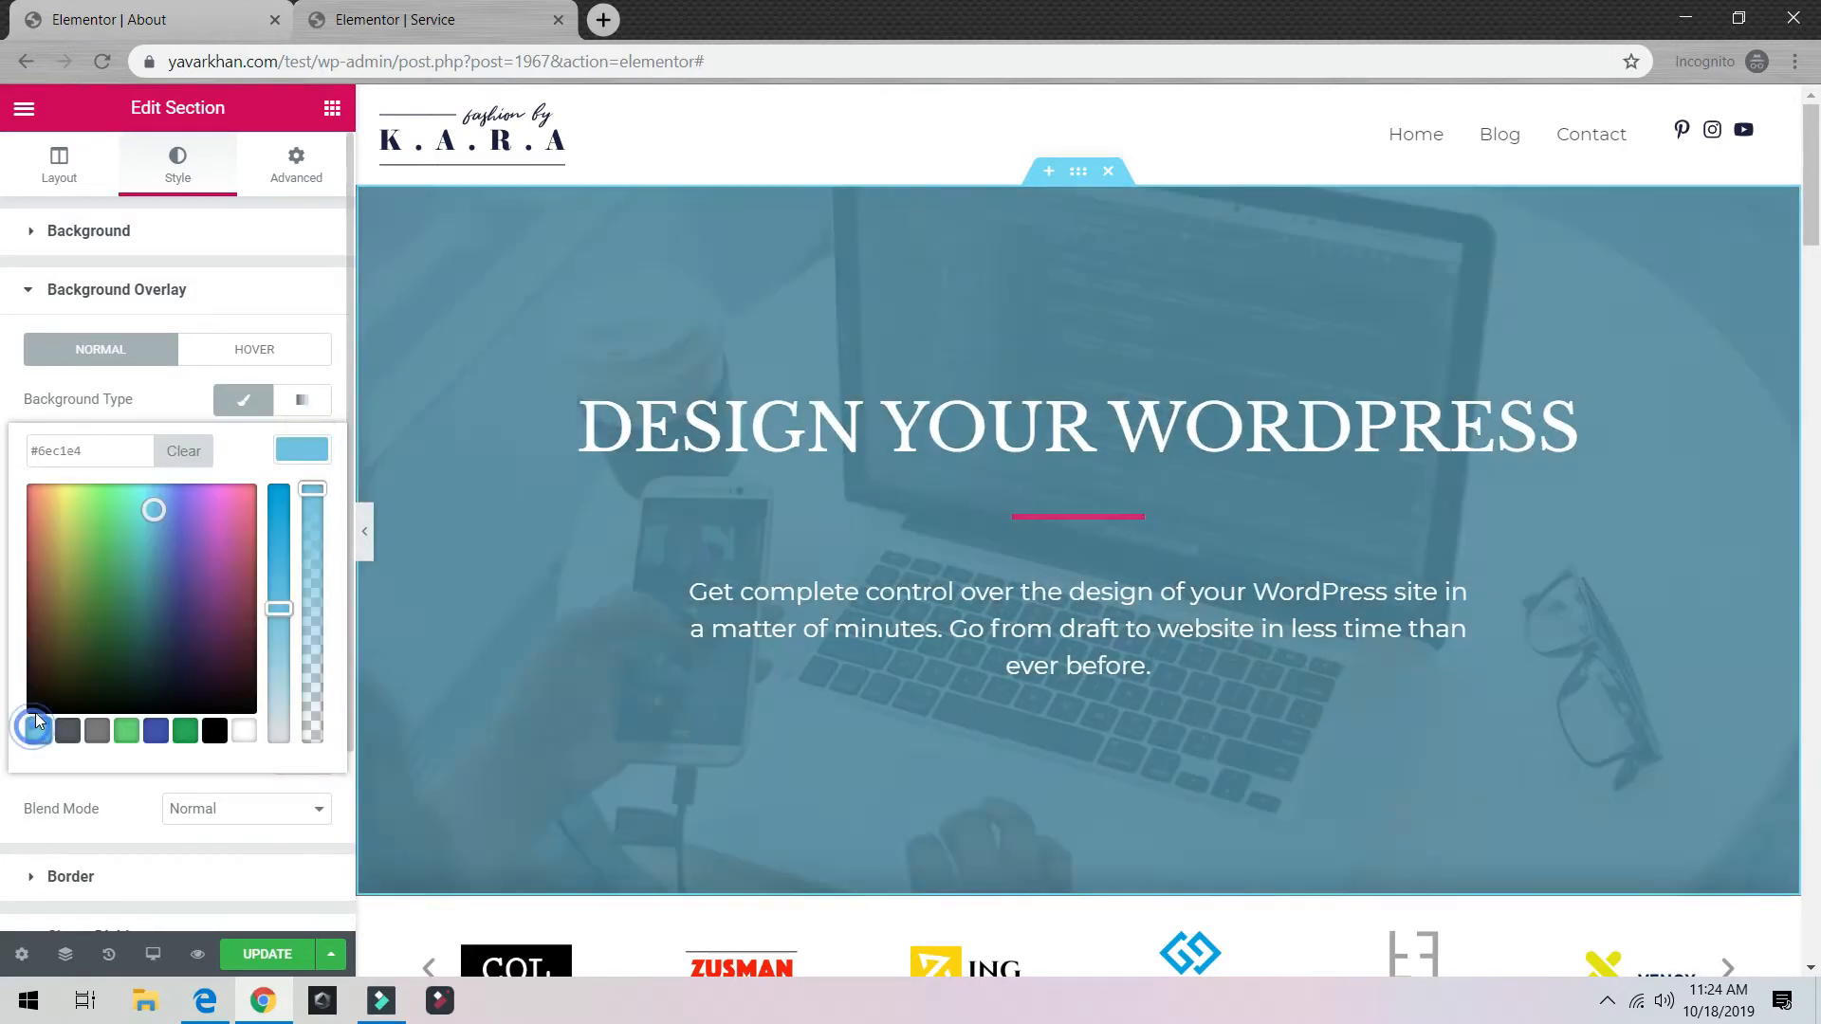
pyautogui.moveTo(313, 490)
pyautogui.mouseDown()
pyautogui.moveTo(304, 607)
pyautogui.moveTo(285, 559)
pyautogui.moveTo(310, 481)
pyautogui.mouseUp()
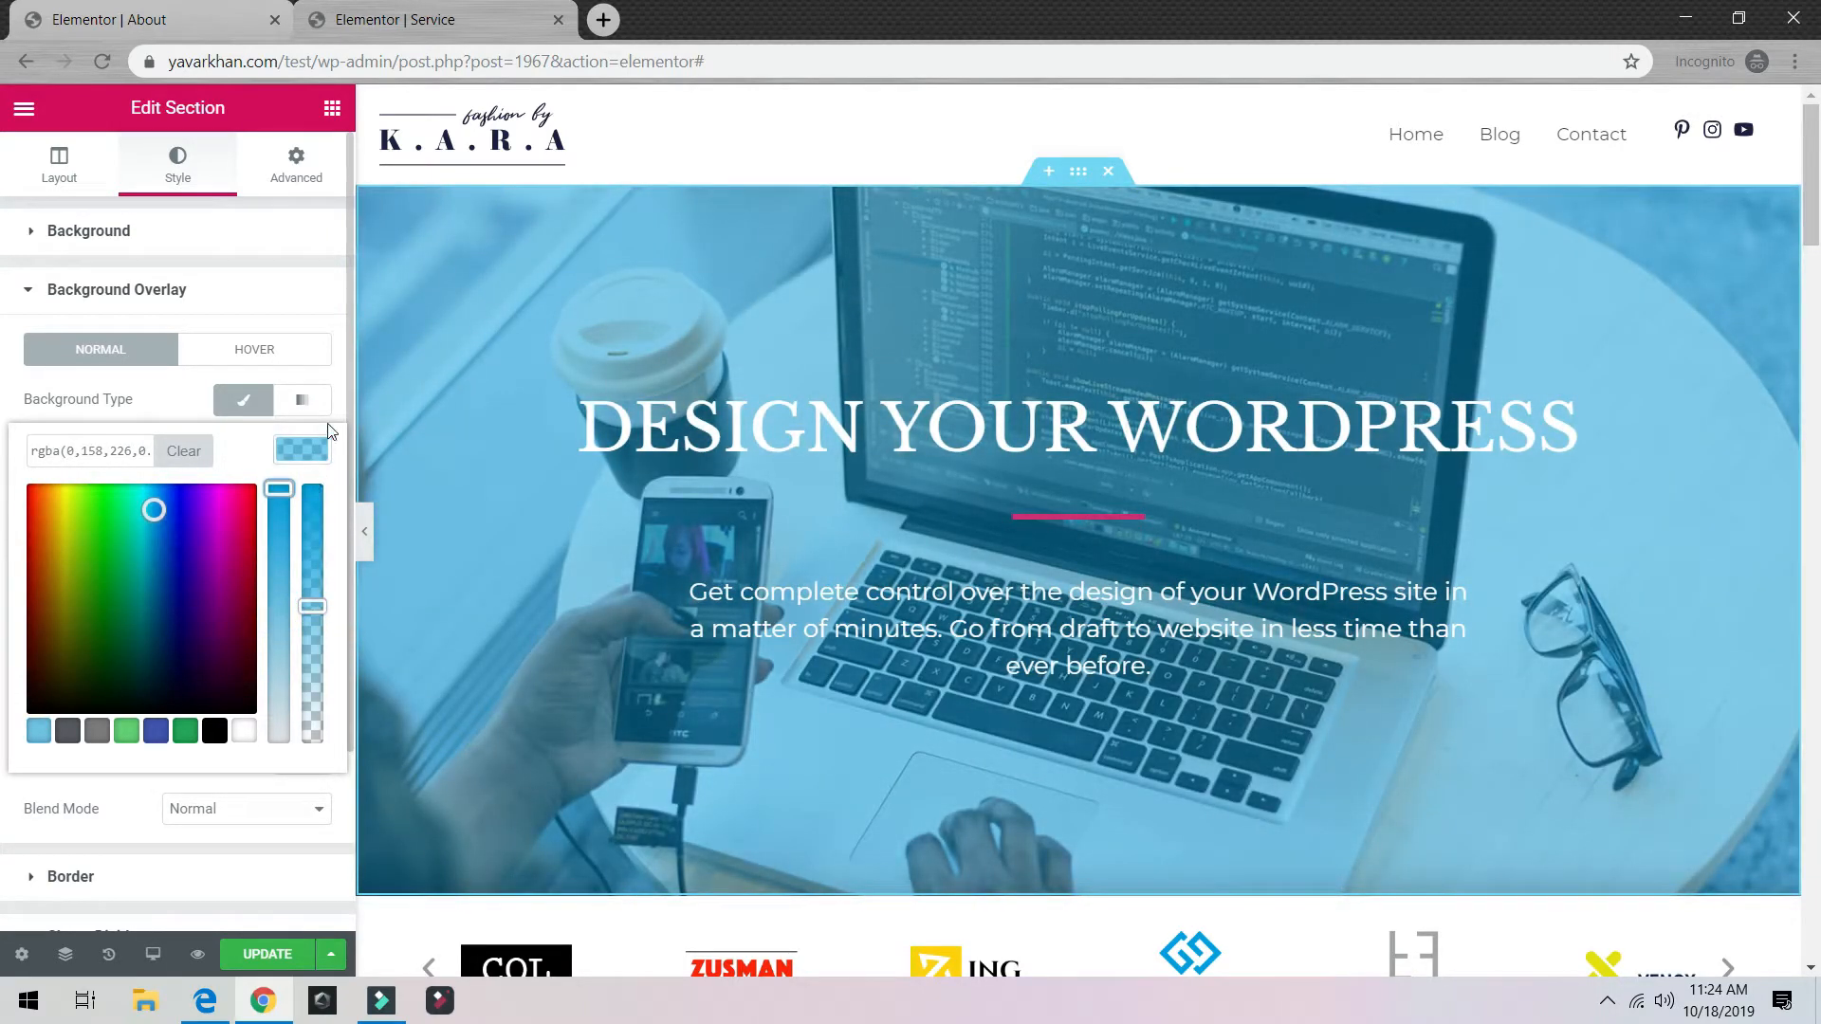
pyautogui.click(344, 388)
pyautogui.click(232, 944)
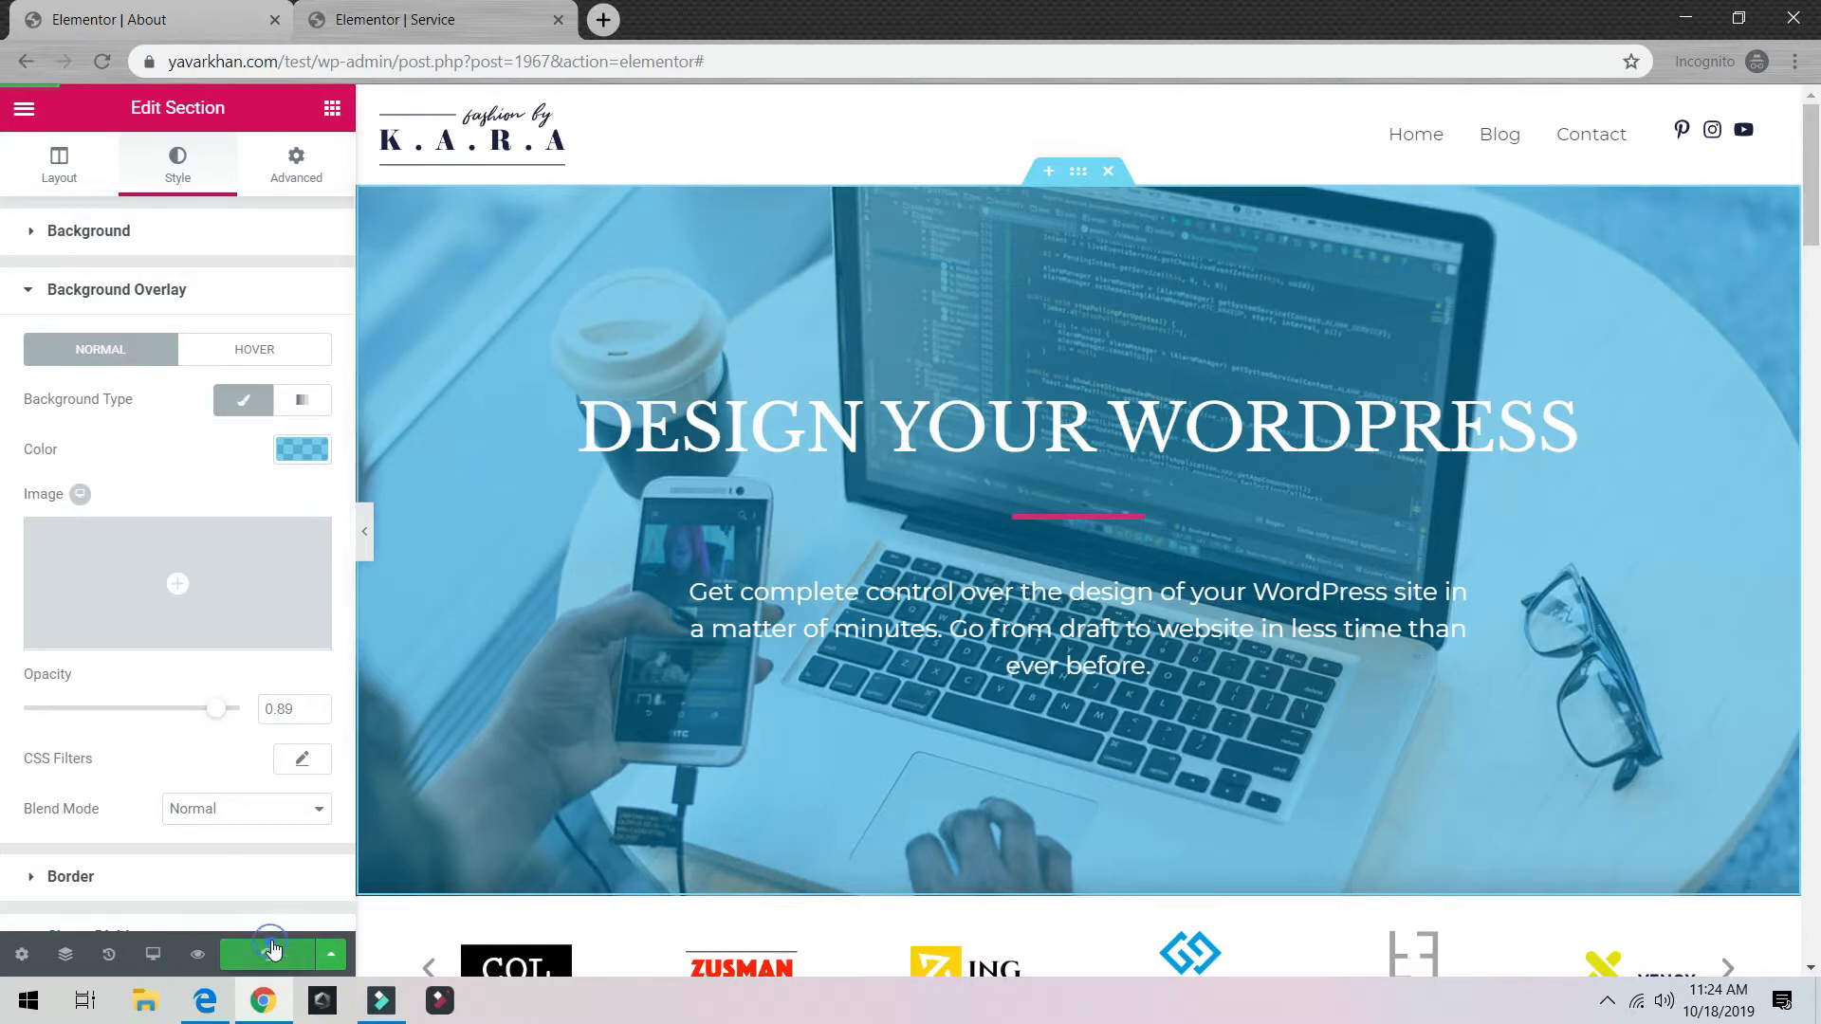
# Step: Upload IMG-6053-removebg-preview.png via the background media dialog, then close it unused
pyautogui.click(40, 232)
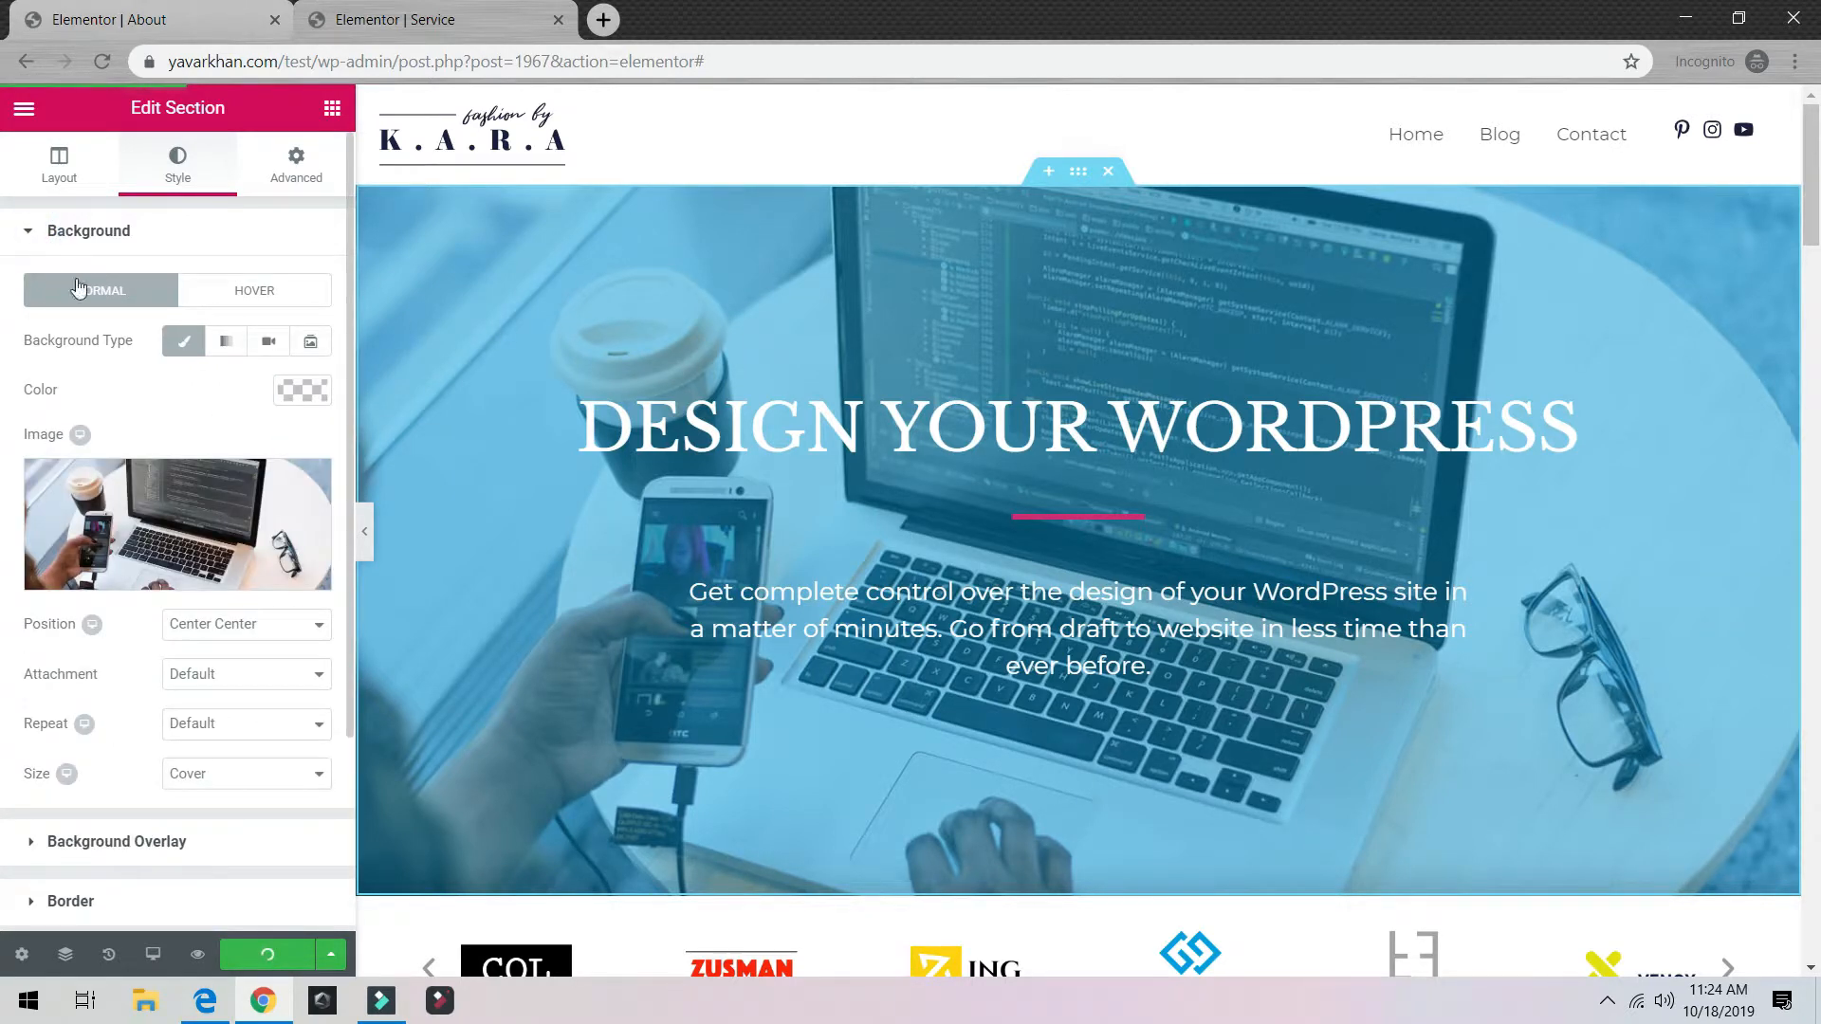
pyautogui.click(238, 498)
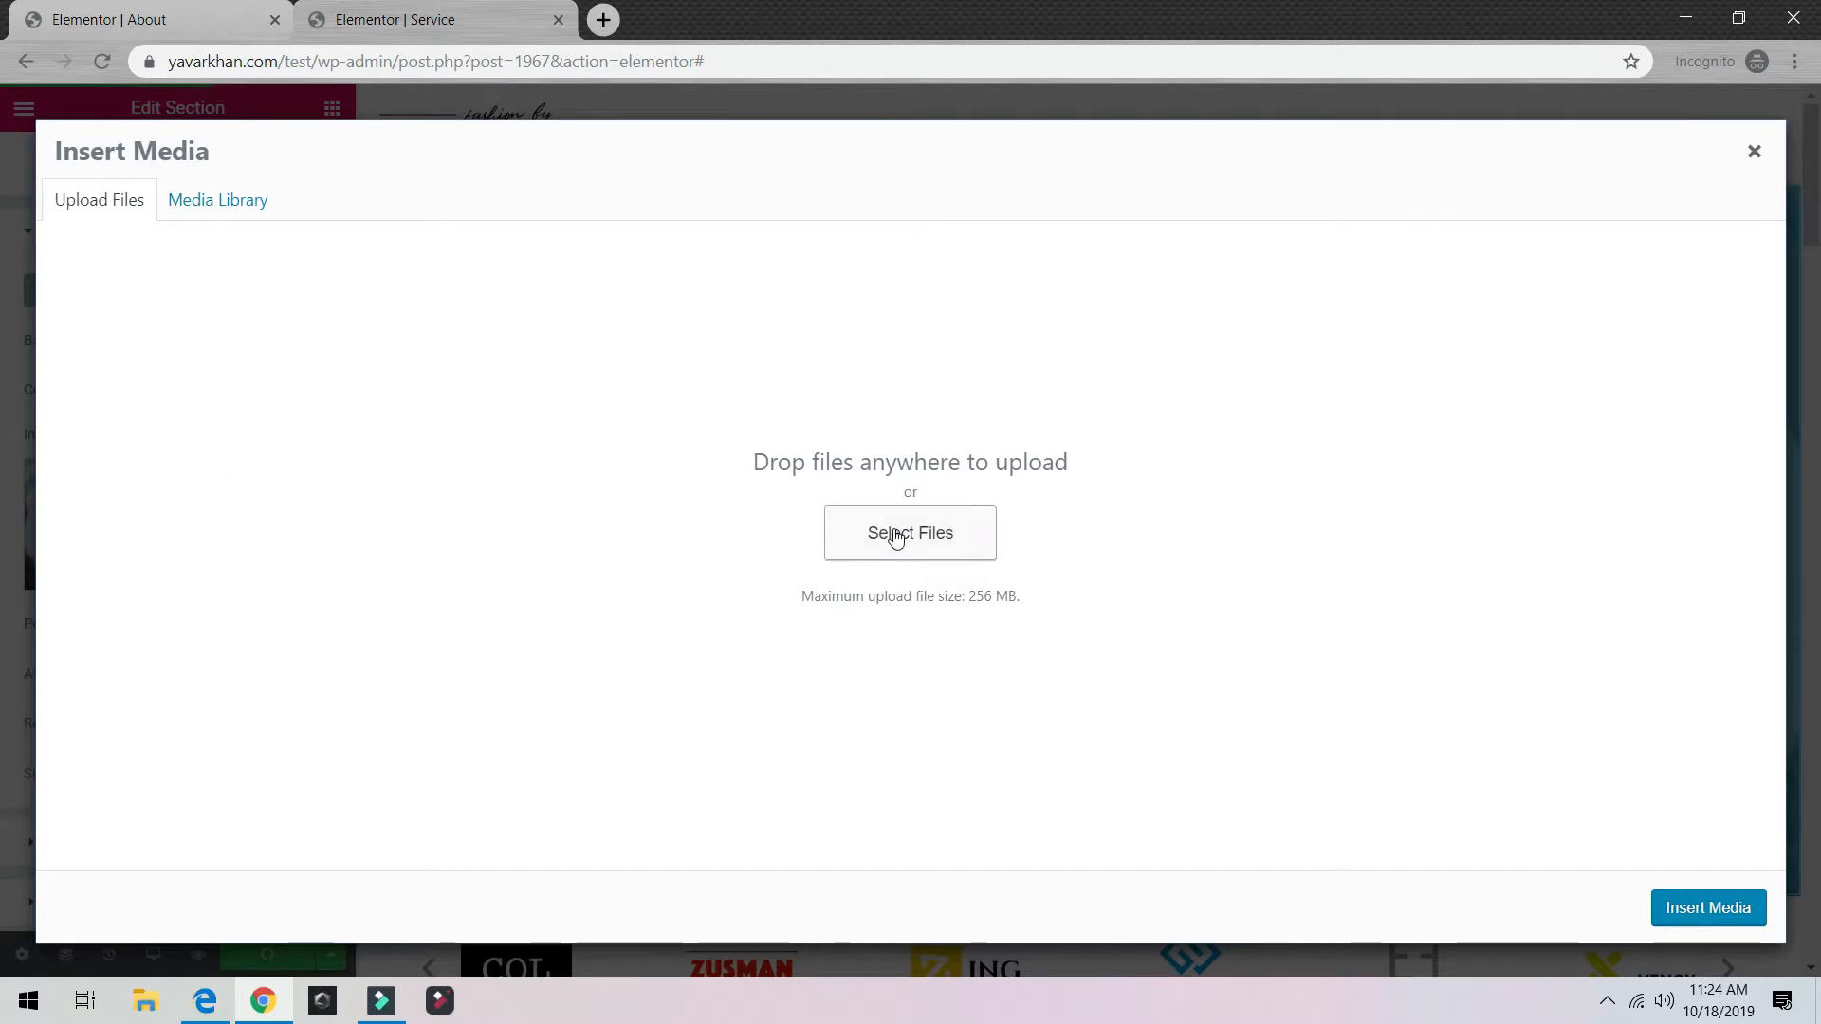
pyautogui.click(895, 532)
pyautogui.doubleClick(1331, 185)
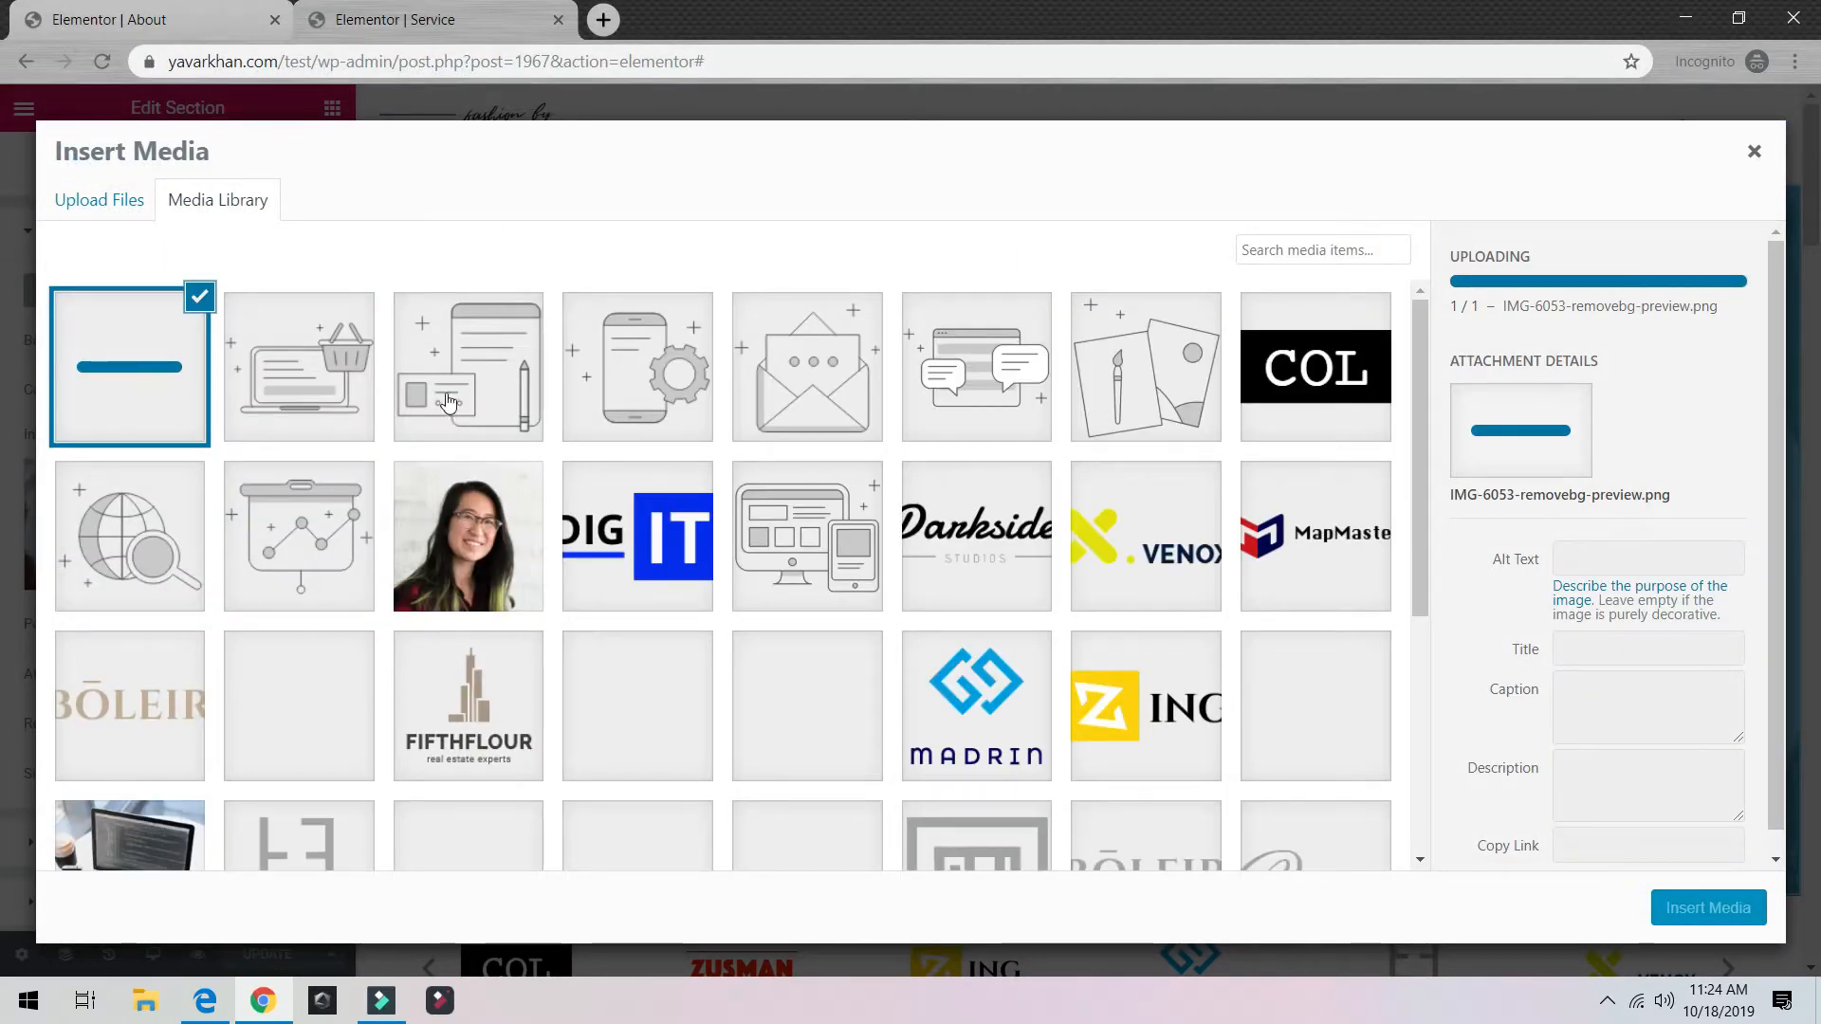
pyautogui.scroll(-5, 647, 597)
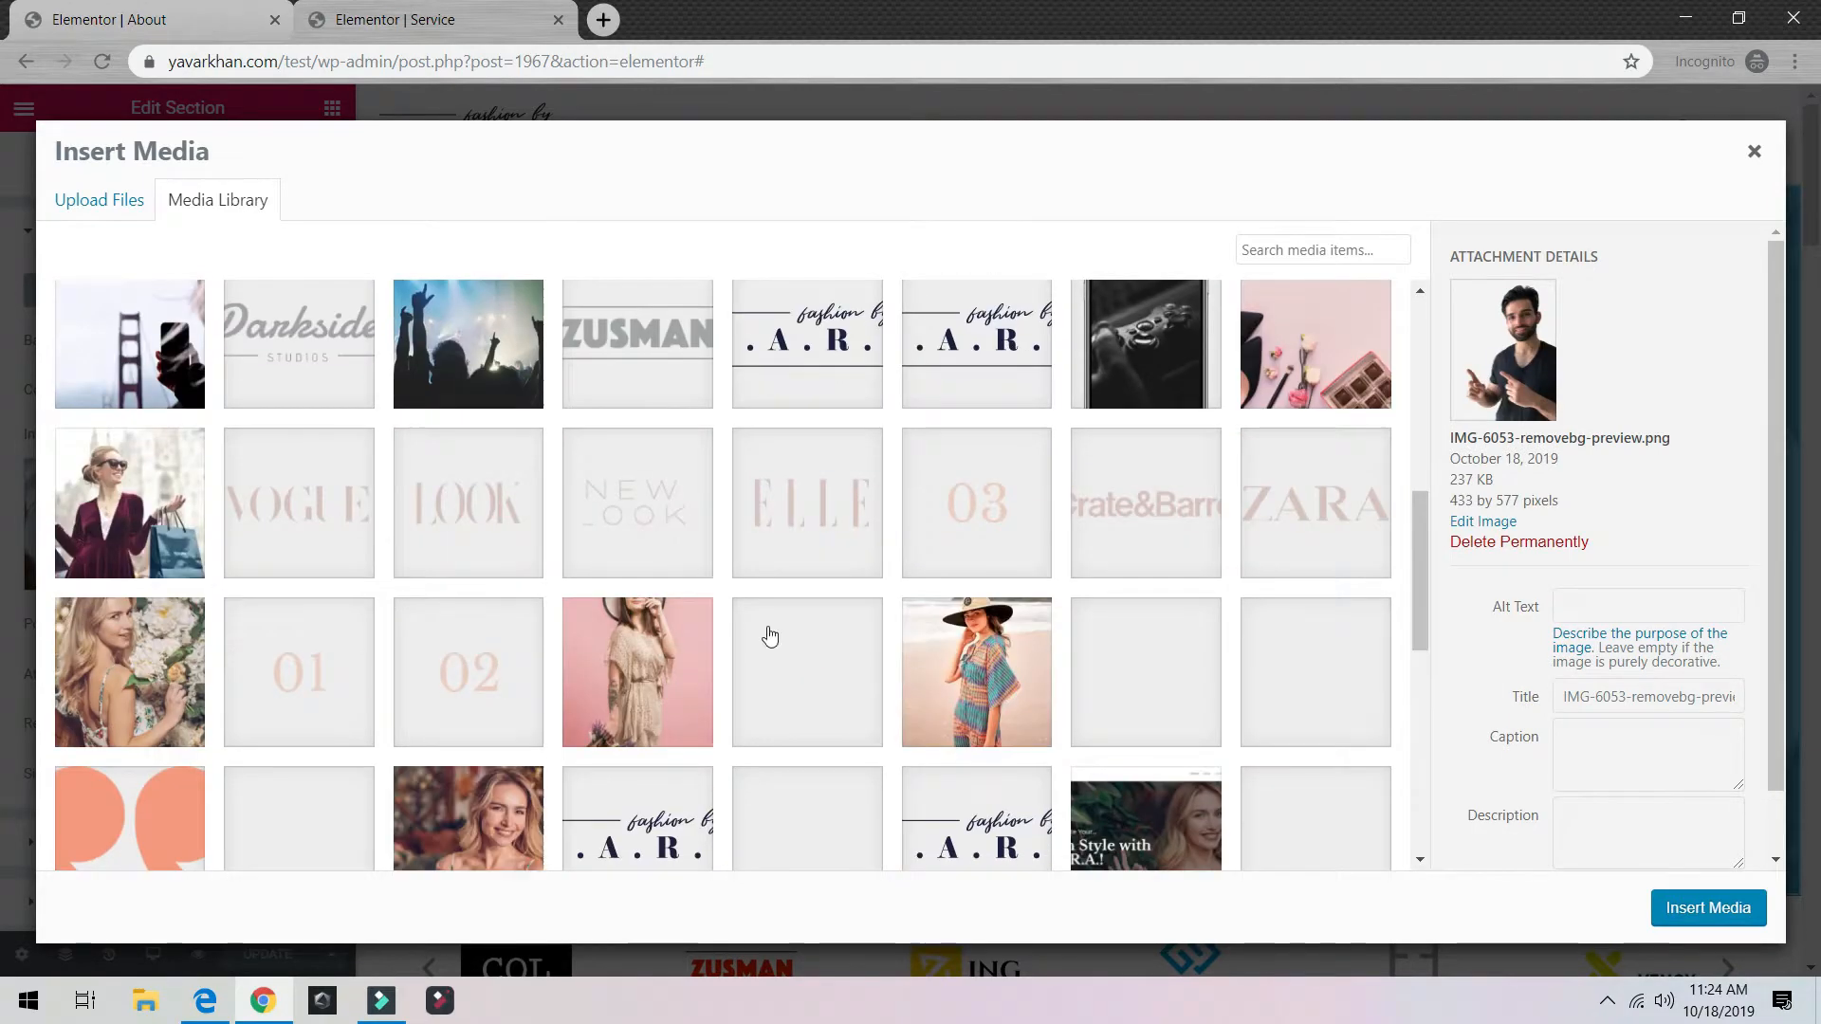
pyautogui.press('Escape')
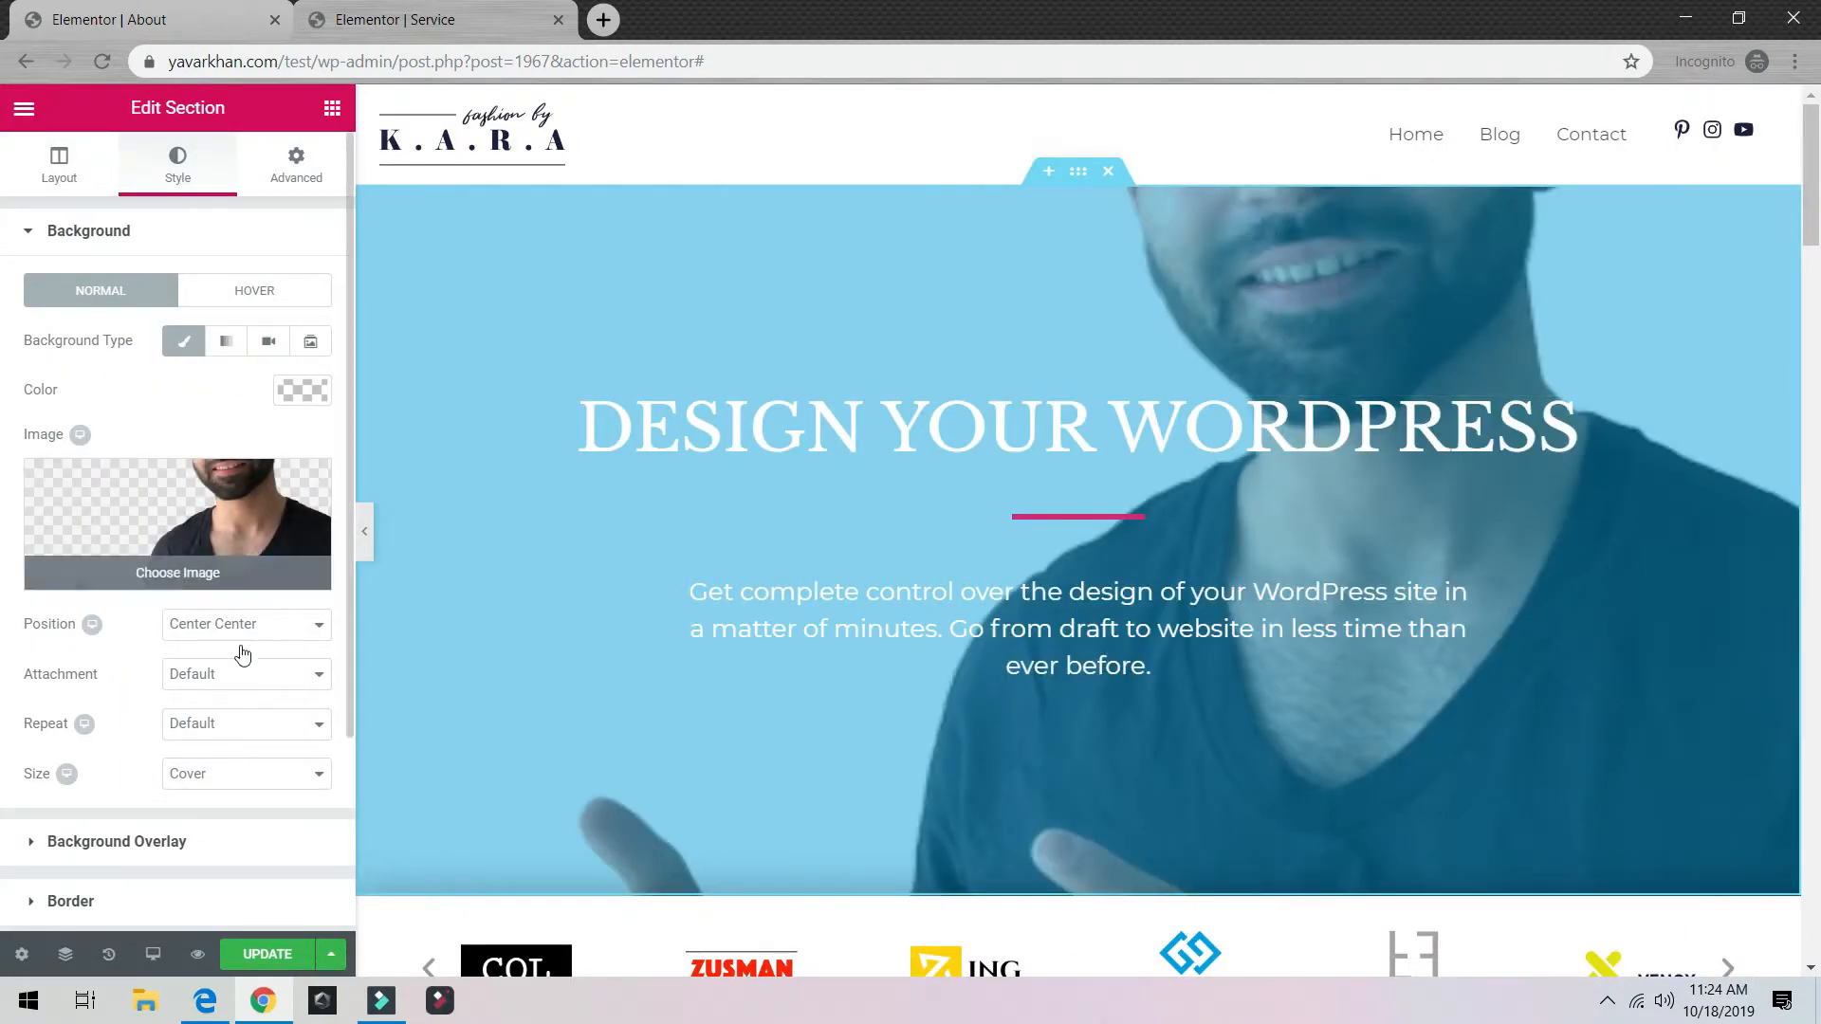
# Step: Try background positions: Center Right, then a custom position shifted down to 308 px
pyautogui.click(227, 675)
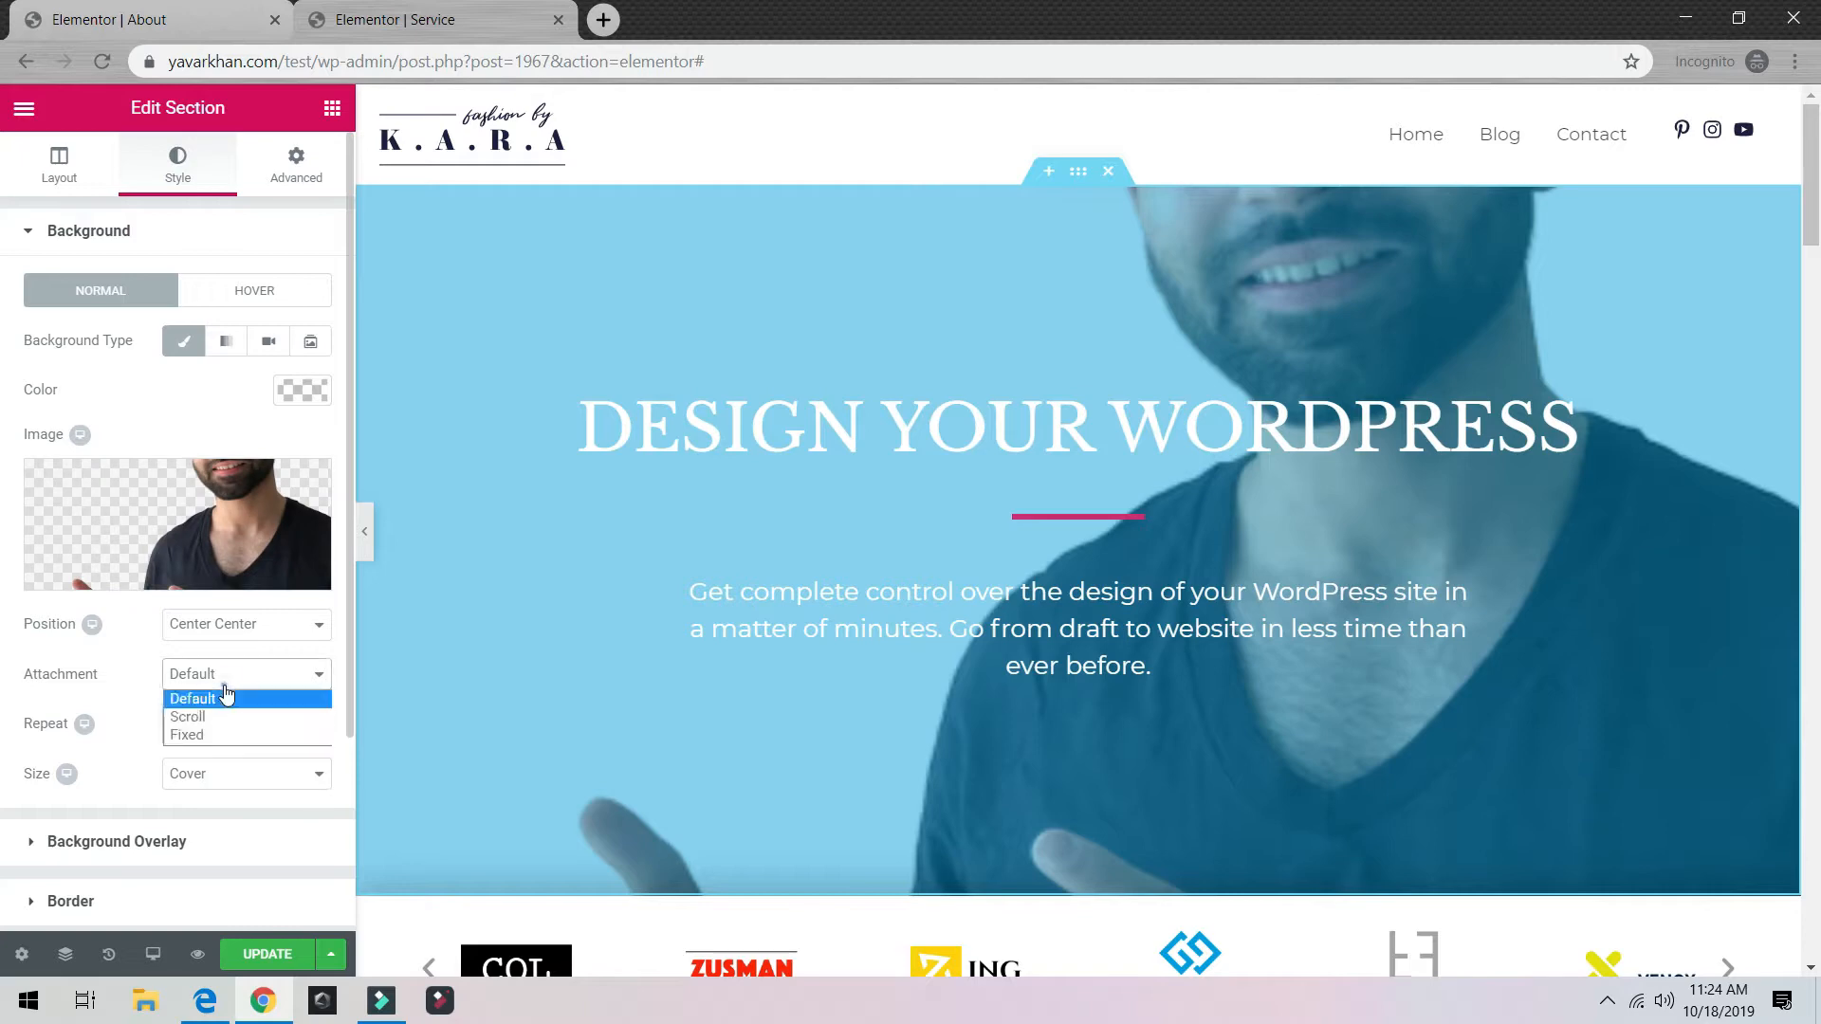
pyautogui.click(243, 624)
pyautogui.click(227, 650)
pyautogui.click(244, 624)
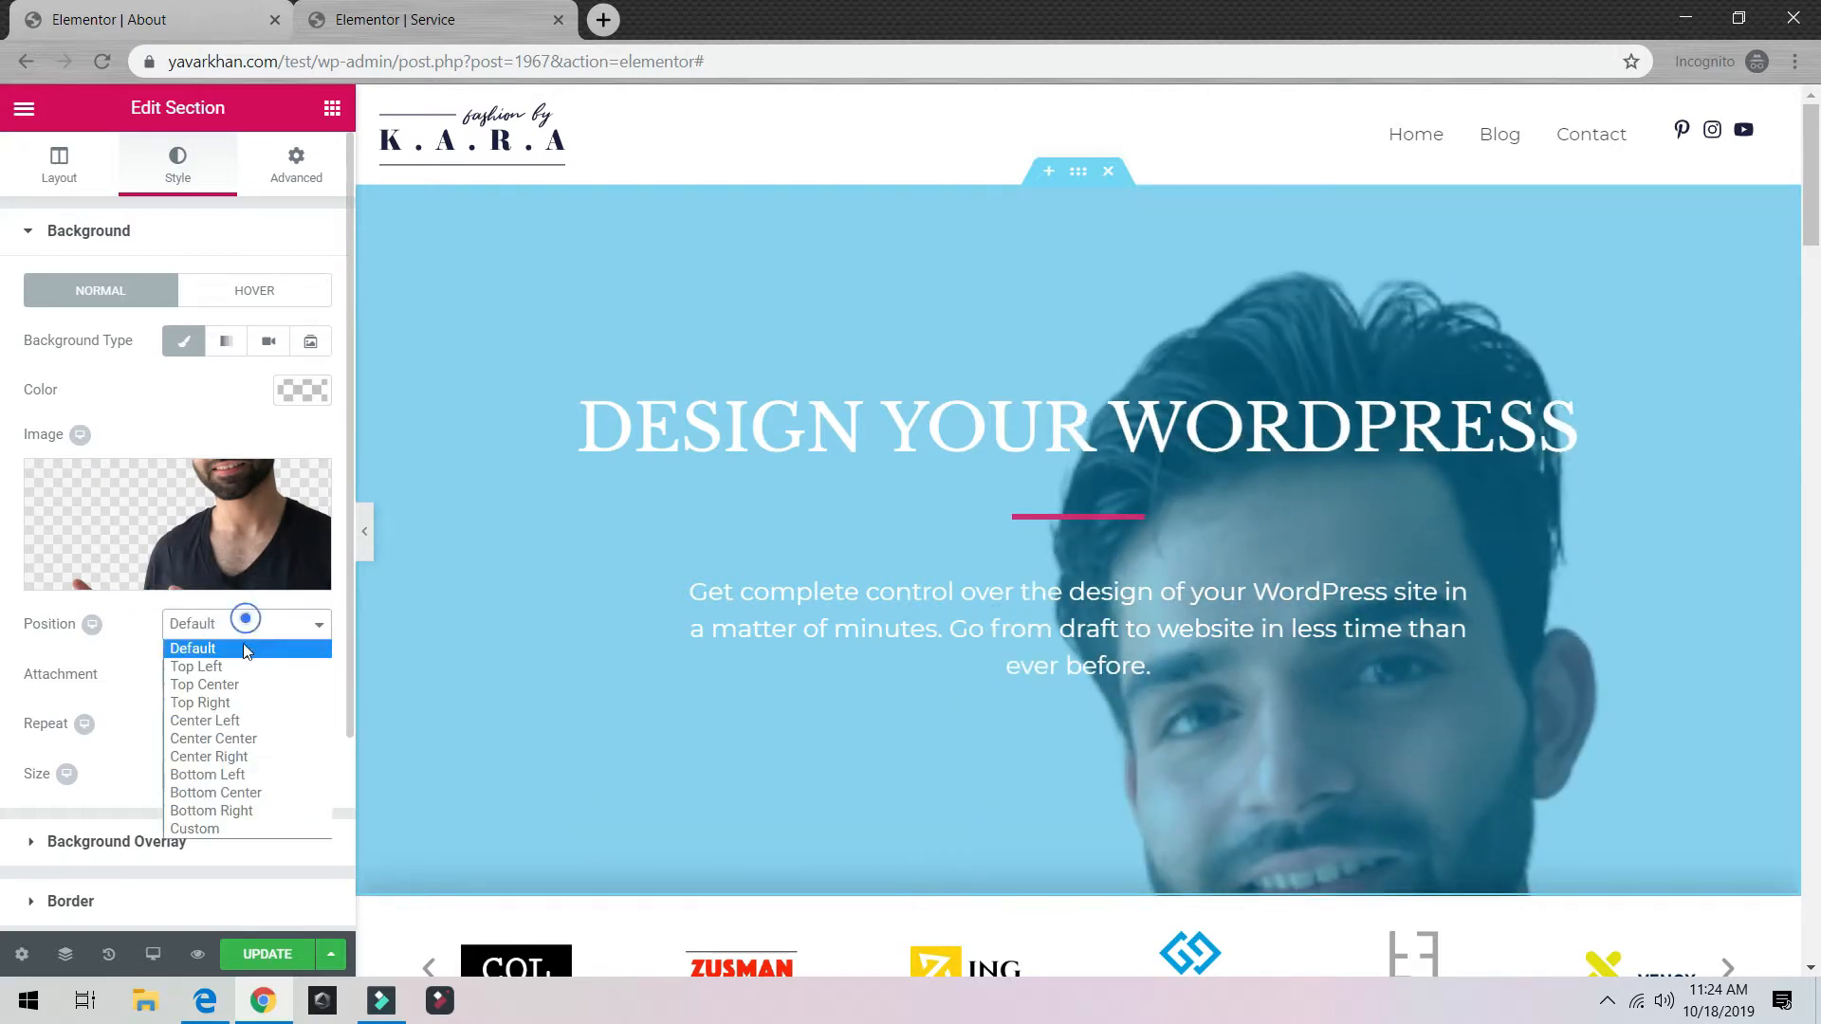
pyautogui.click(220, 757)
pyautogui.click(272, 628)
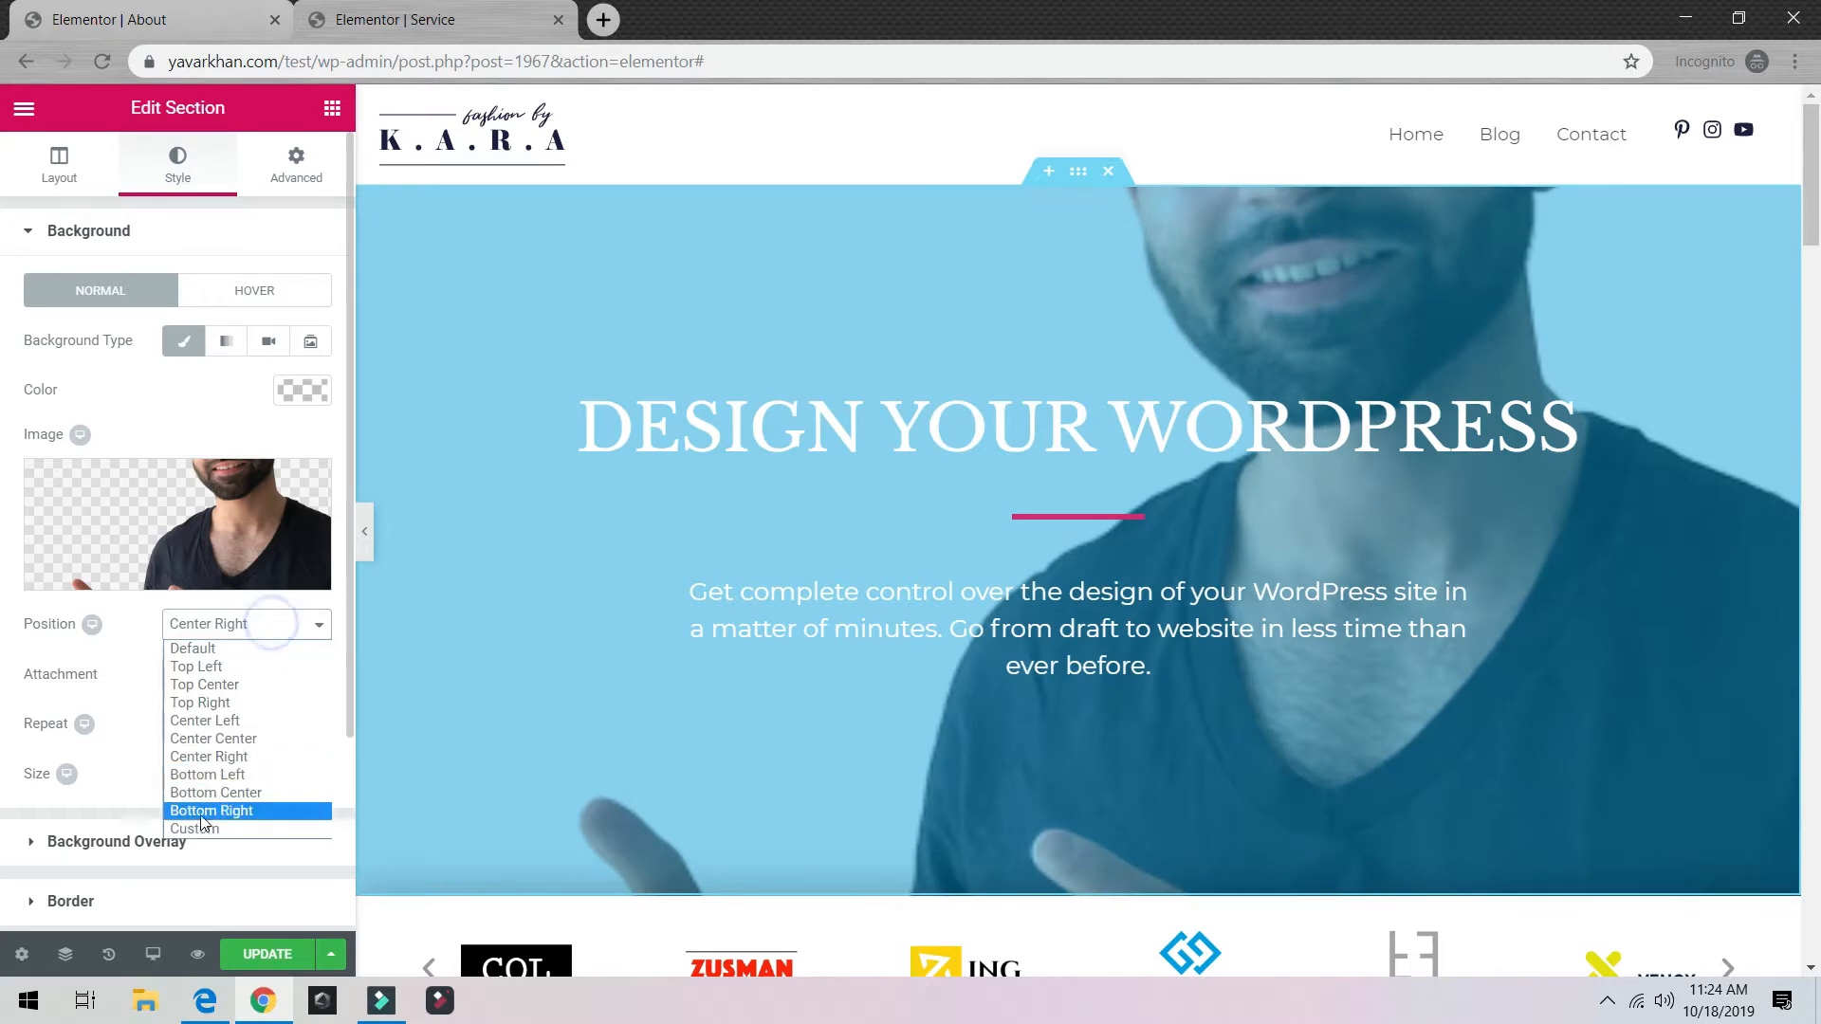
pyautogui.click(204, 827)
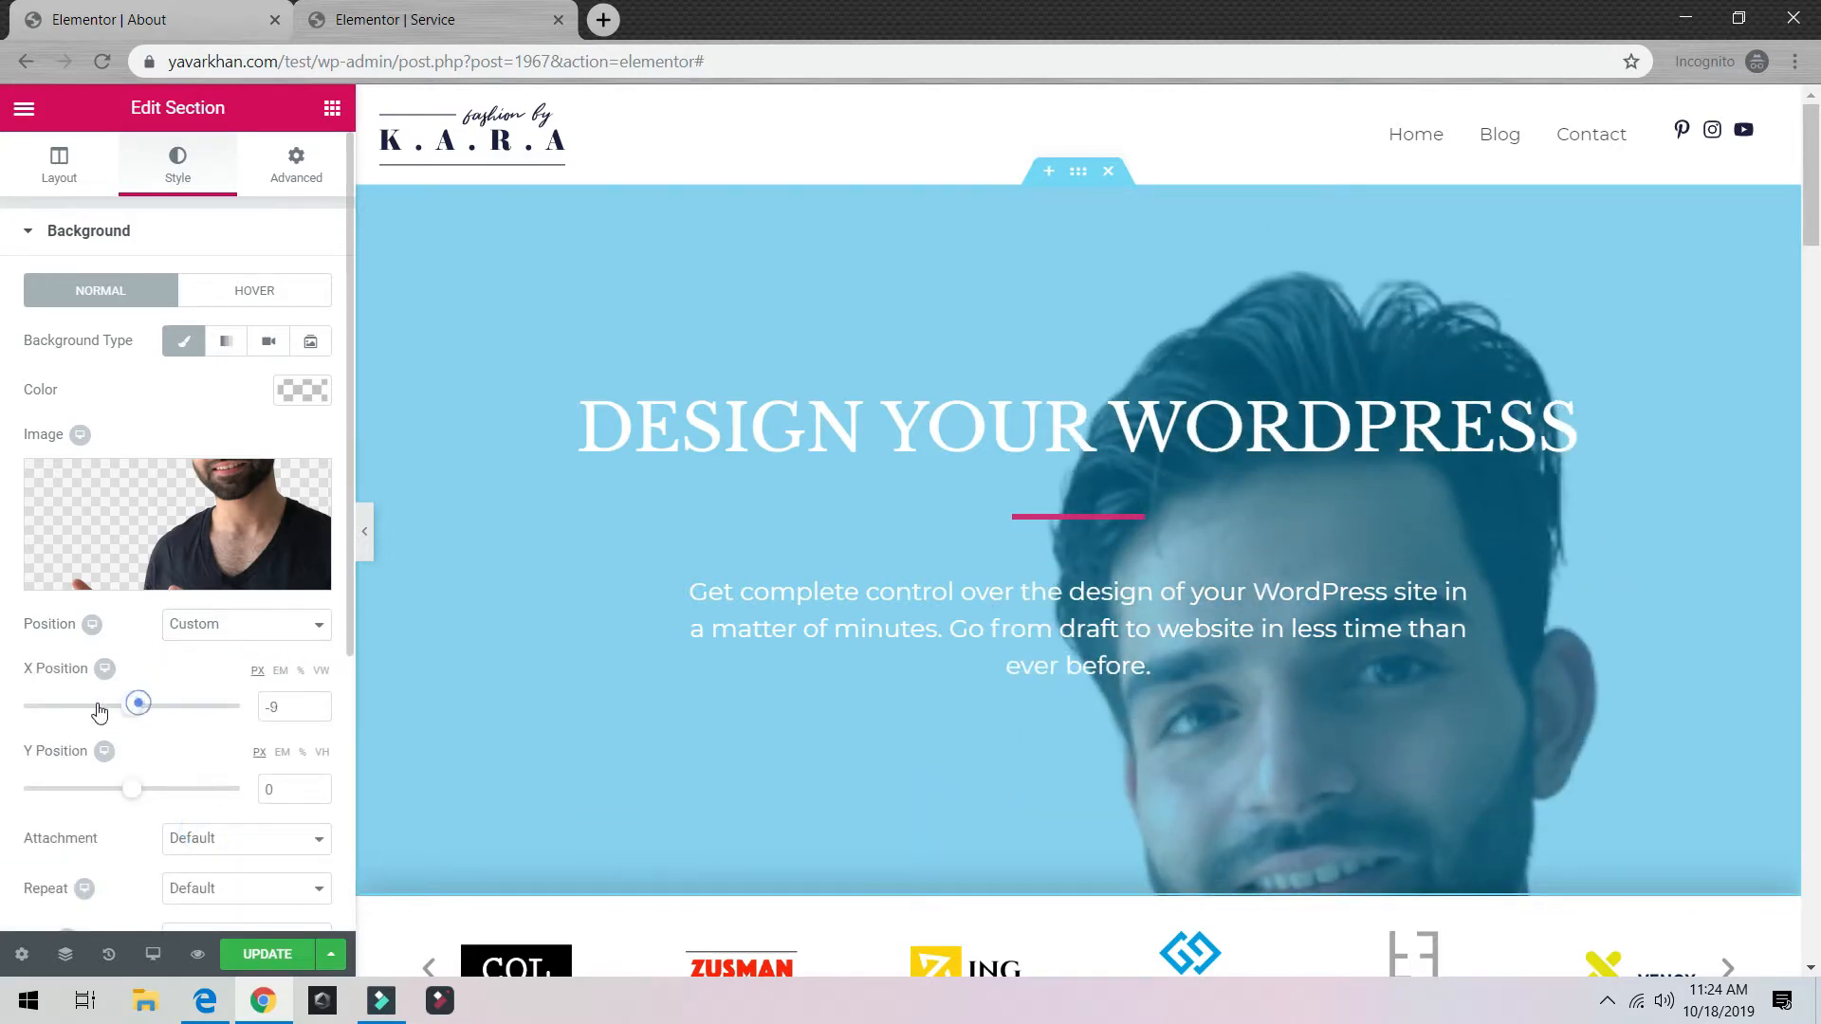
pyautogui.moveTo(98, 712); pyautogui.dragTo(38, 707)
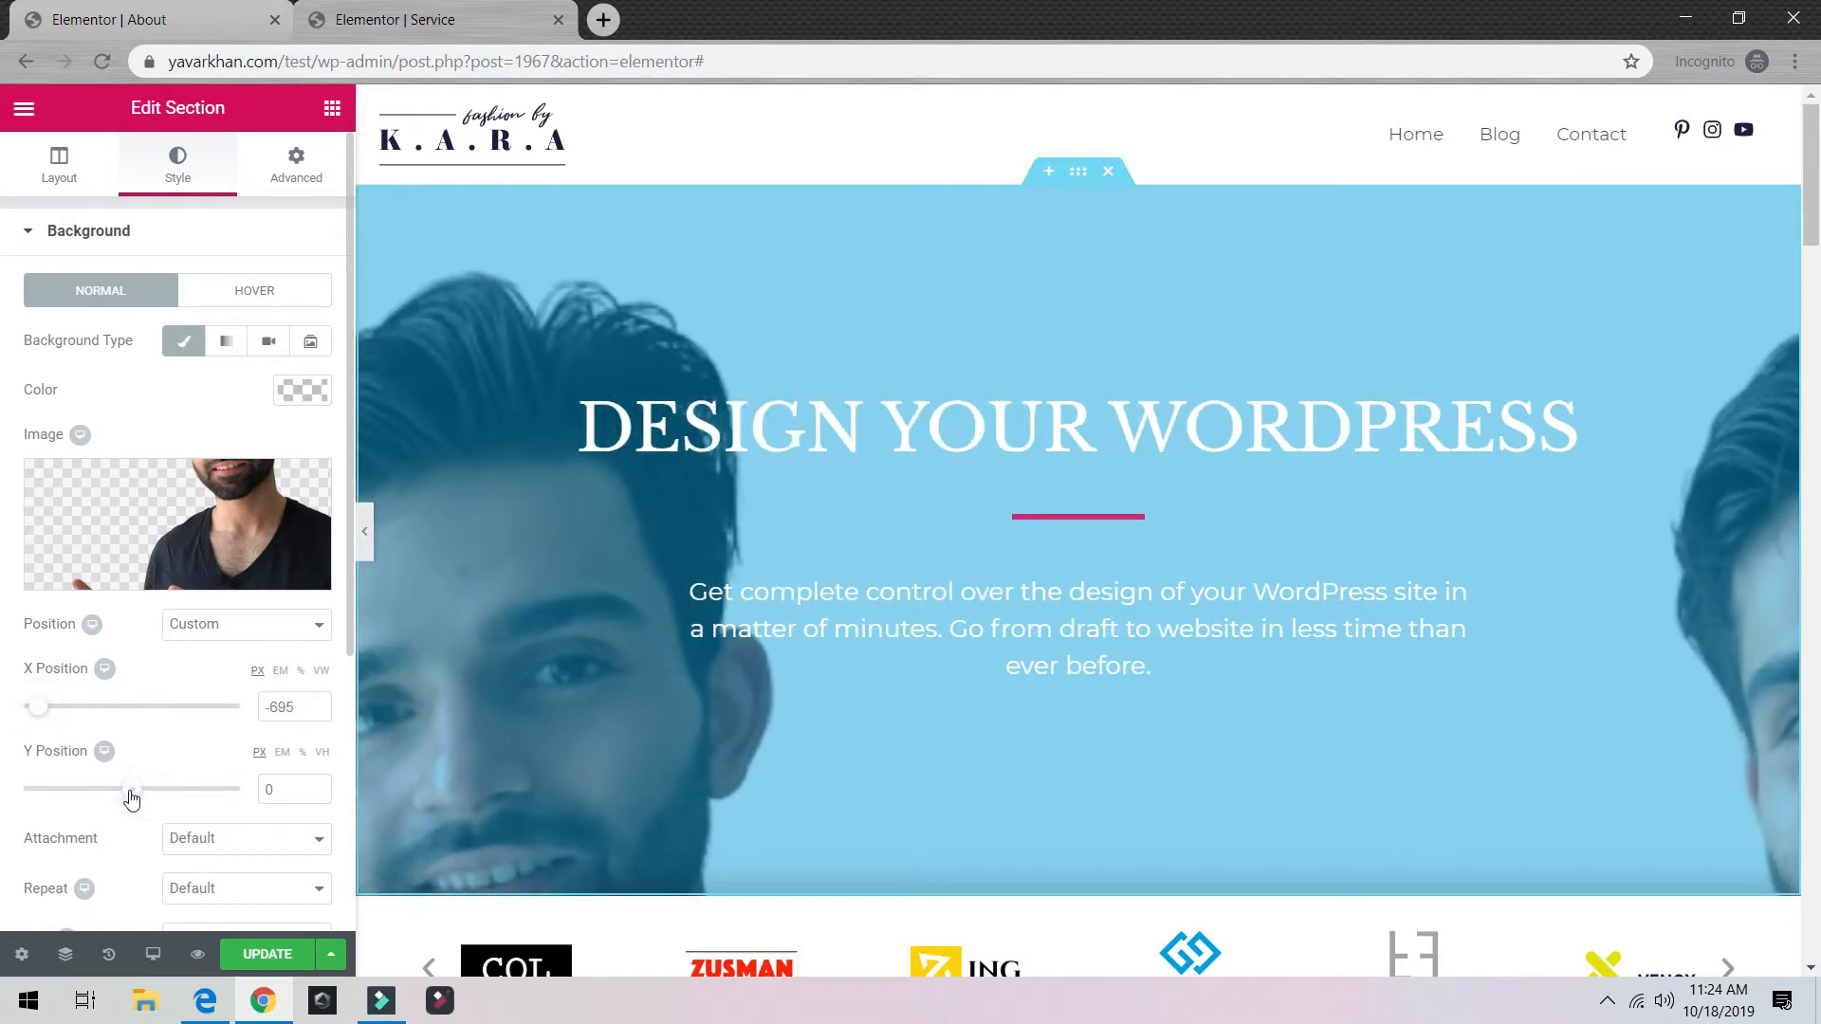
pyautogui.moveTo(131, 799); pyautogui.dragTo(173, 797)
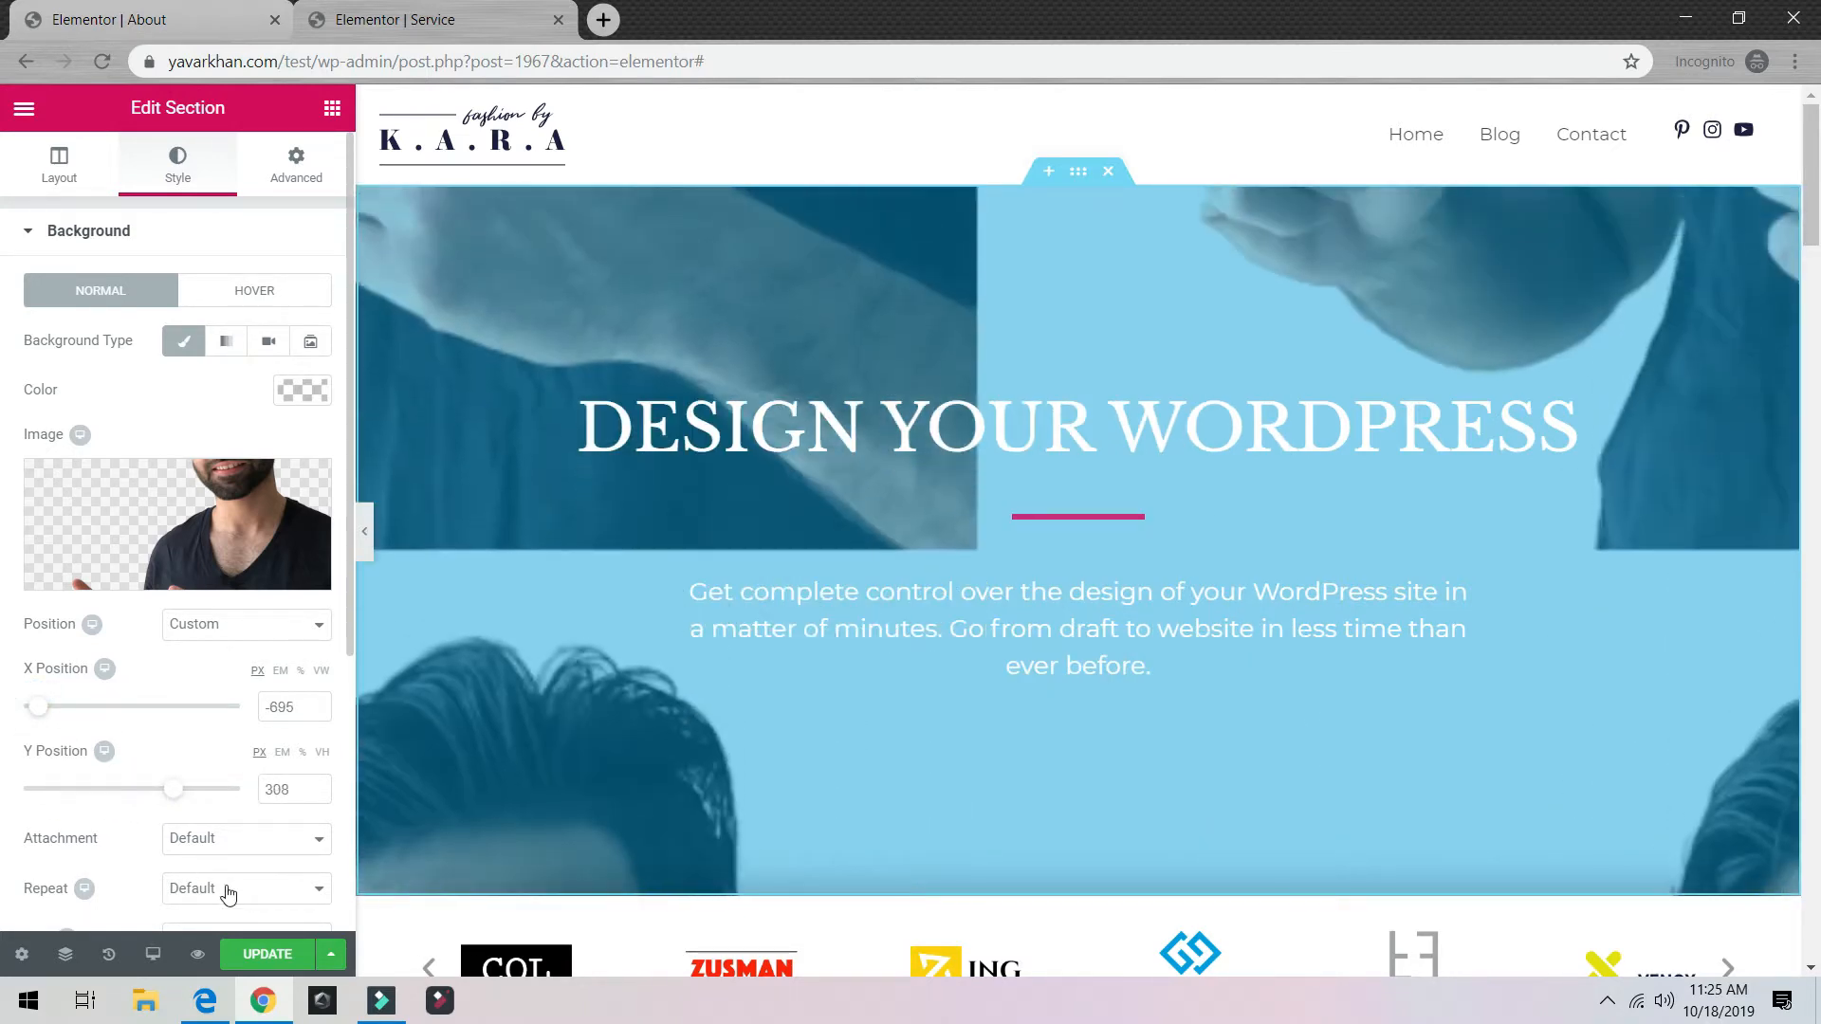
# Step: Set the background Repeat to No-repeat and reset Position to Default
pyautogui.click(228, 889)
pyautogui.click(206, 802)
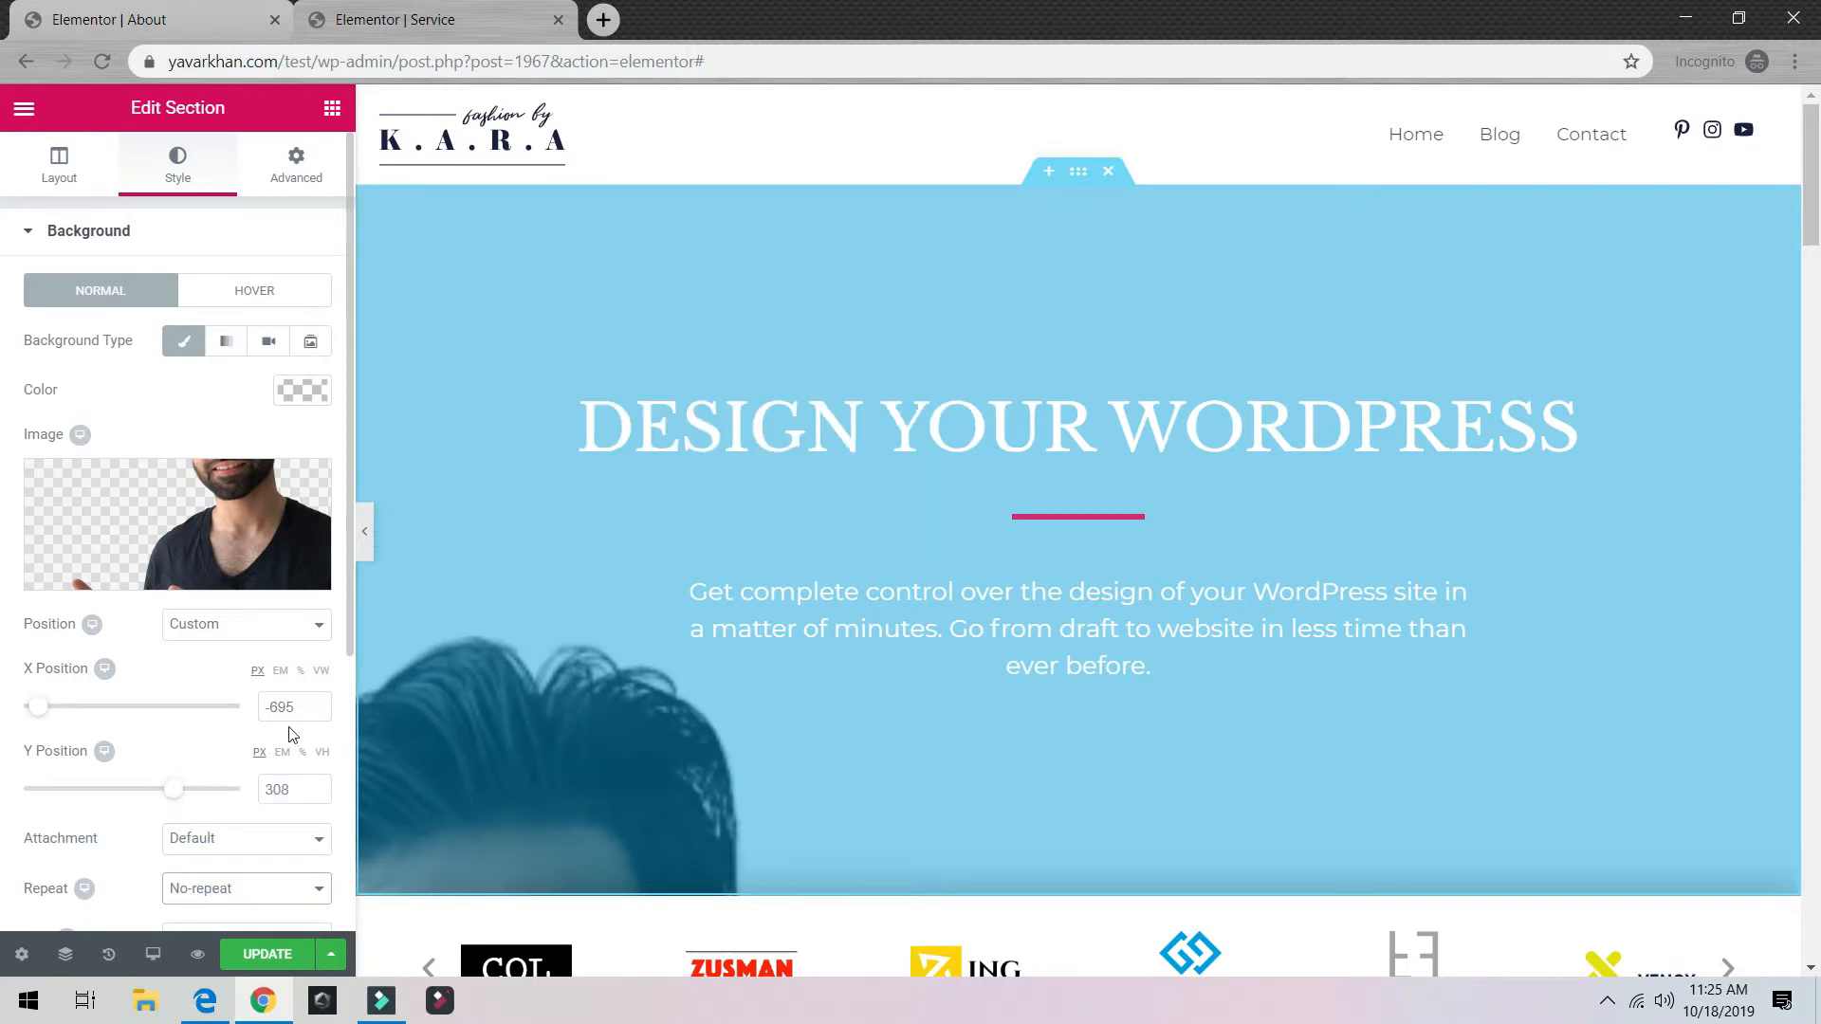
pyautogui.click(250, 633)
pyautogui.click(218, 641)
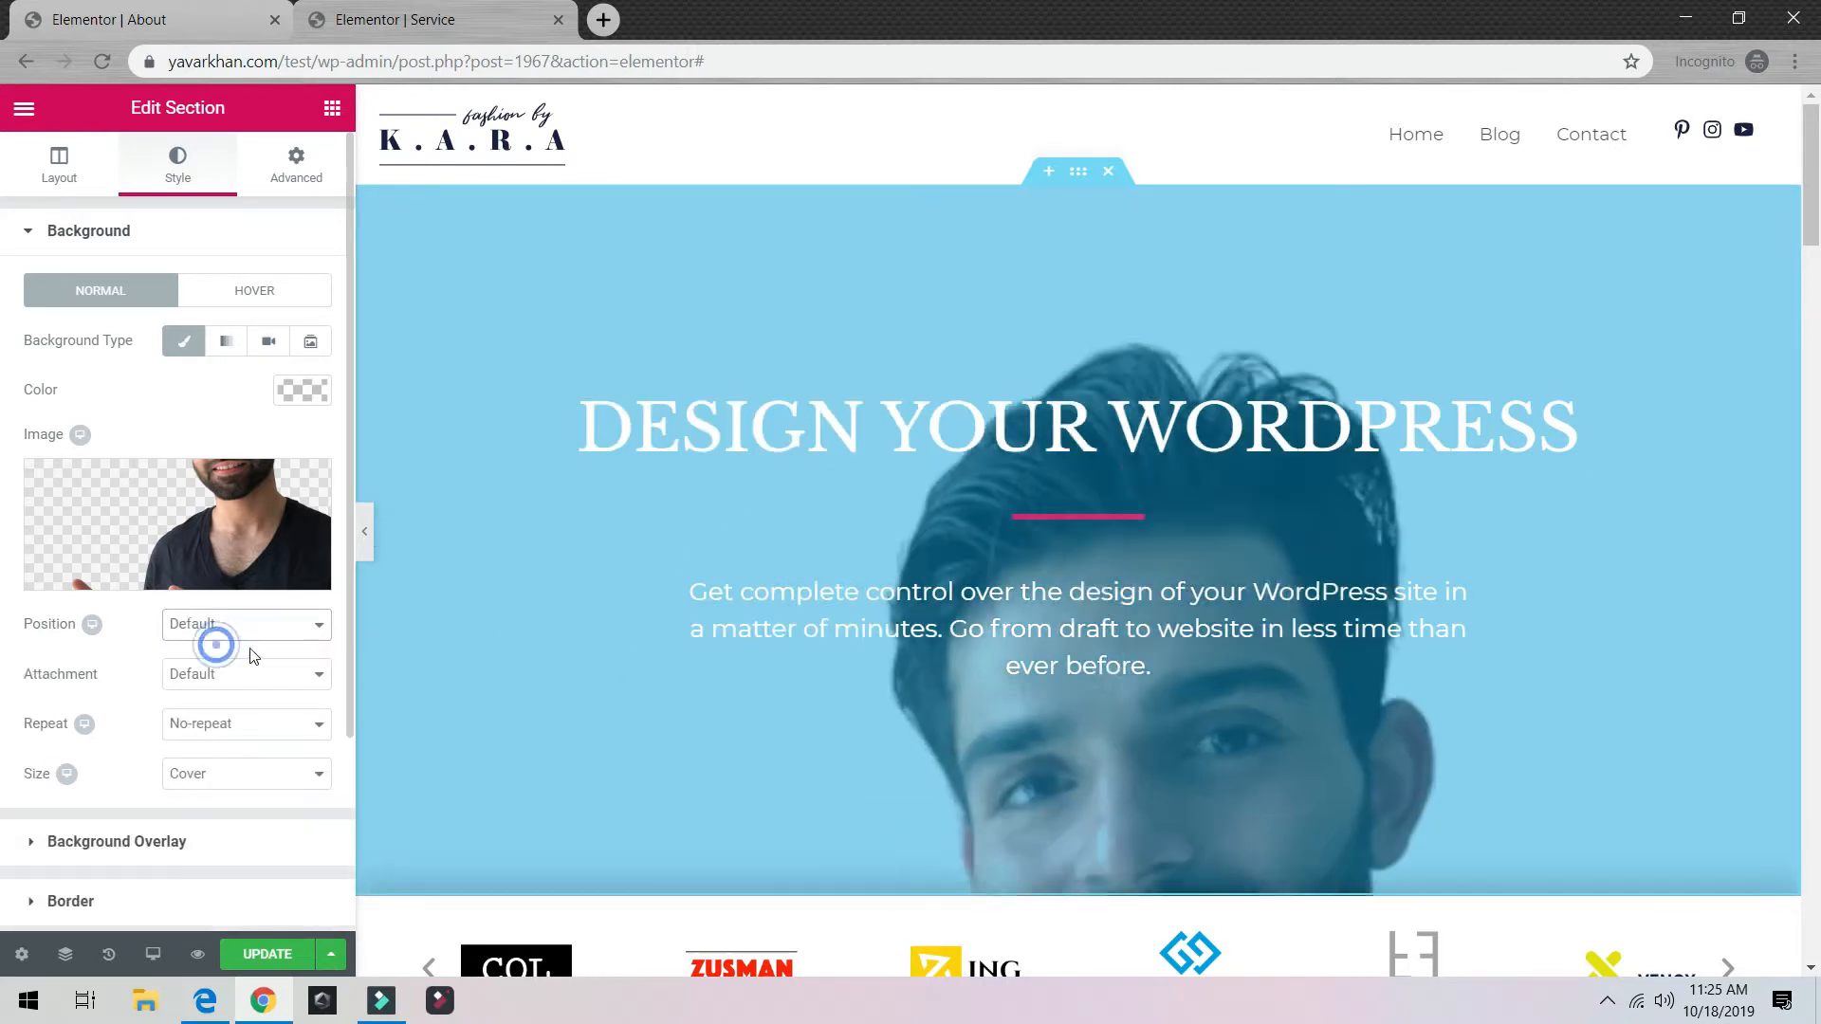
pyautogui.scroll(-3, 199, 806)
pyautogui.scroll(3, 28, 573)
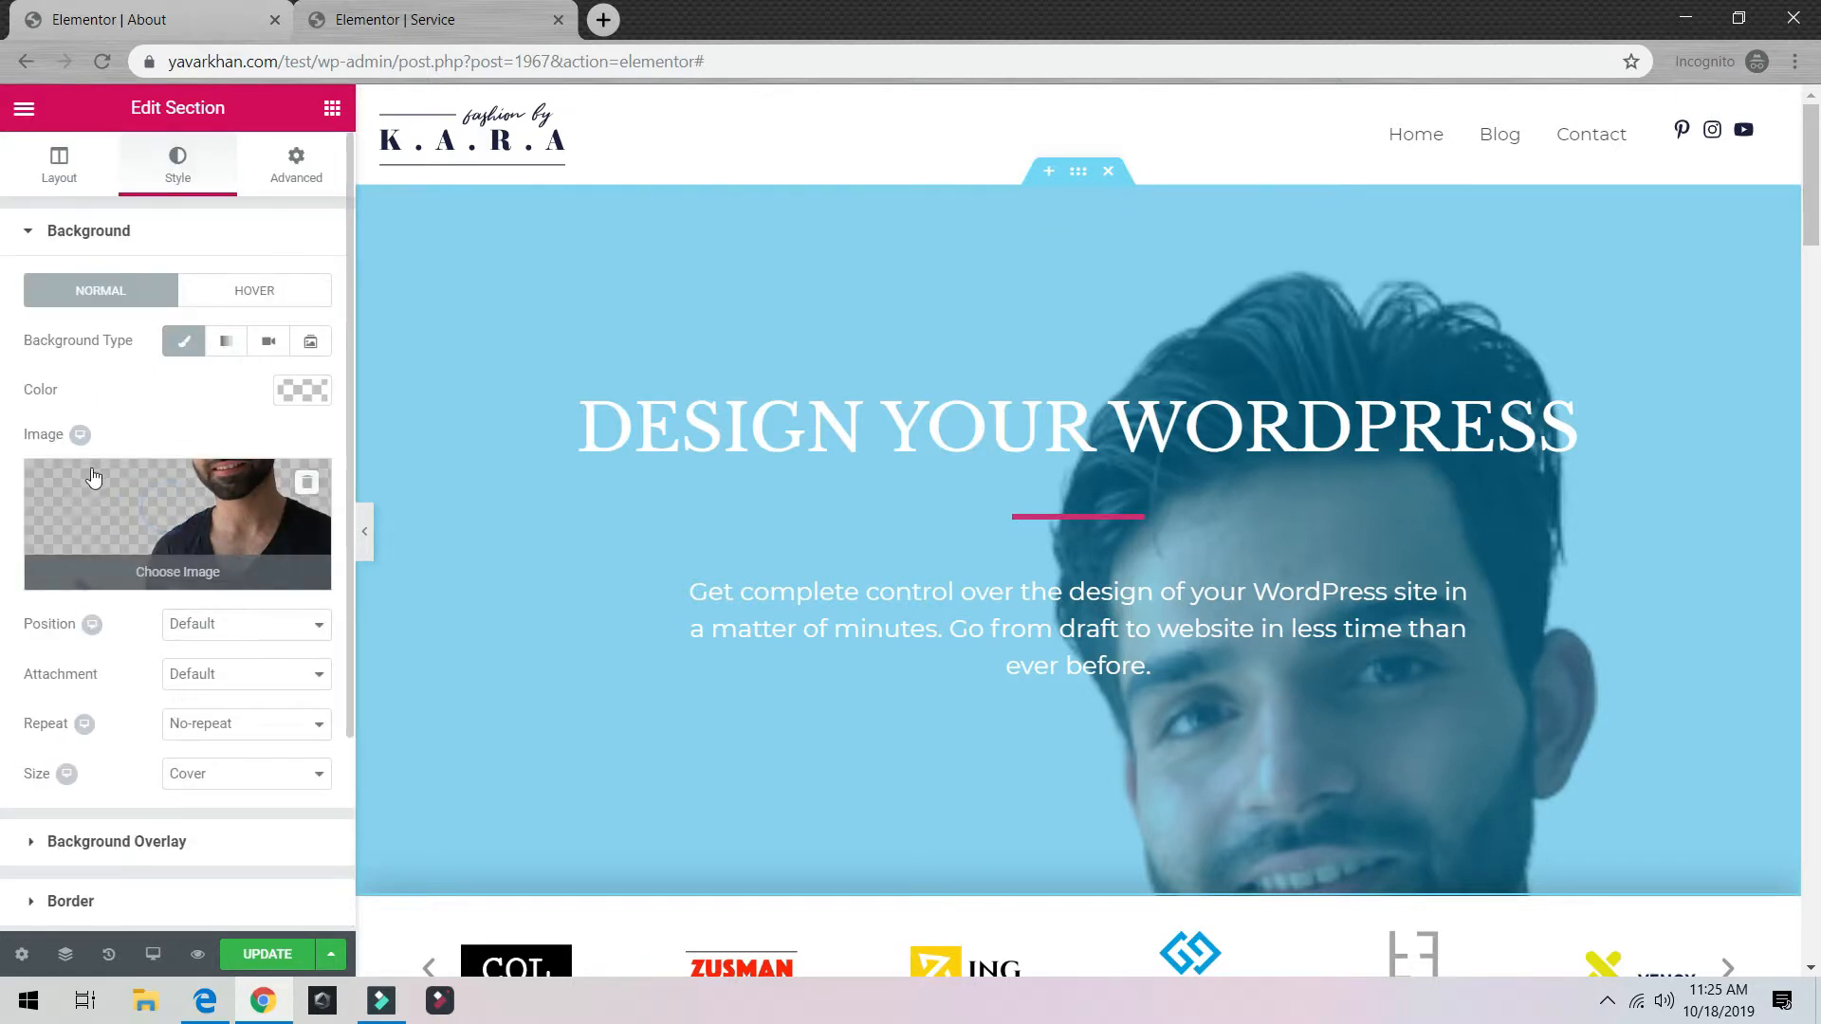
# Step: Replace the hero's photo of a man with the laptop-and-phone photo from the Media Library
pyautogui.click(306, 482)
pyautogui.click(216, 499)
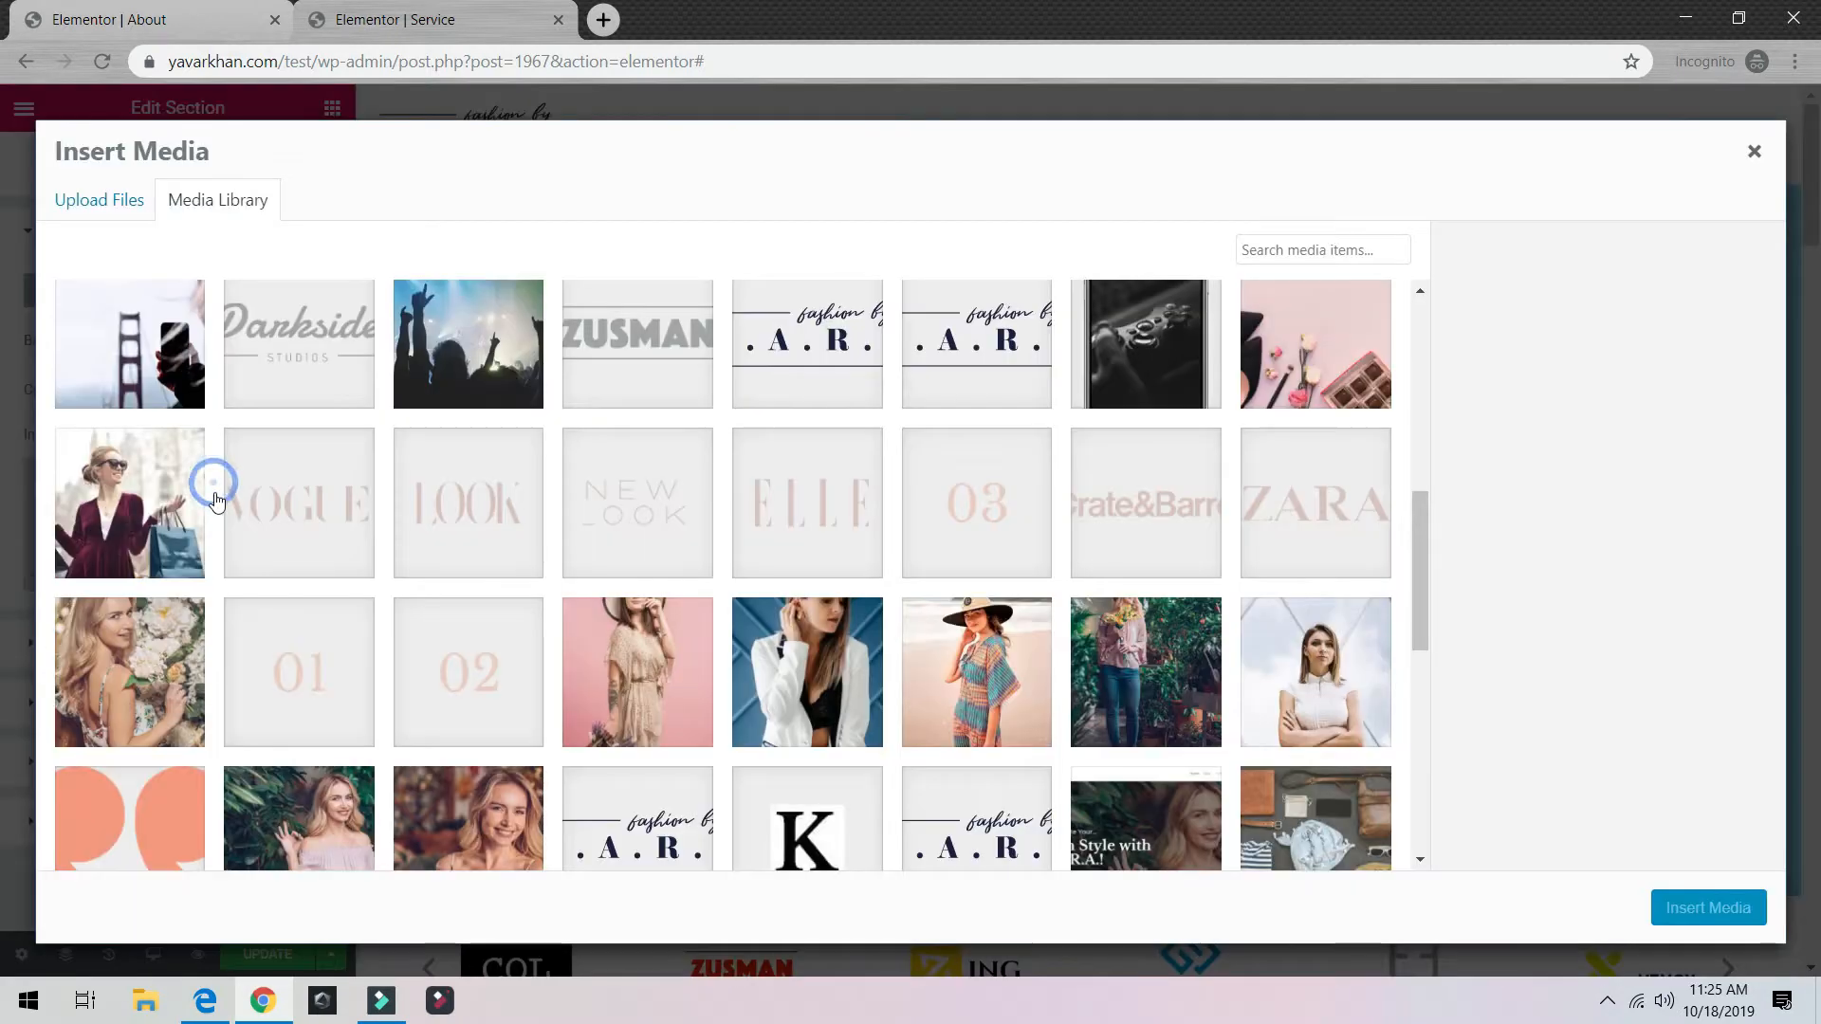
pyautogui.click(1307, 357)
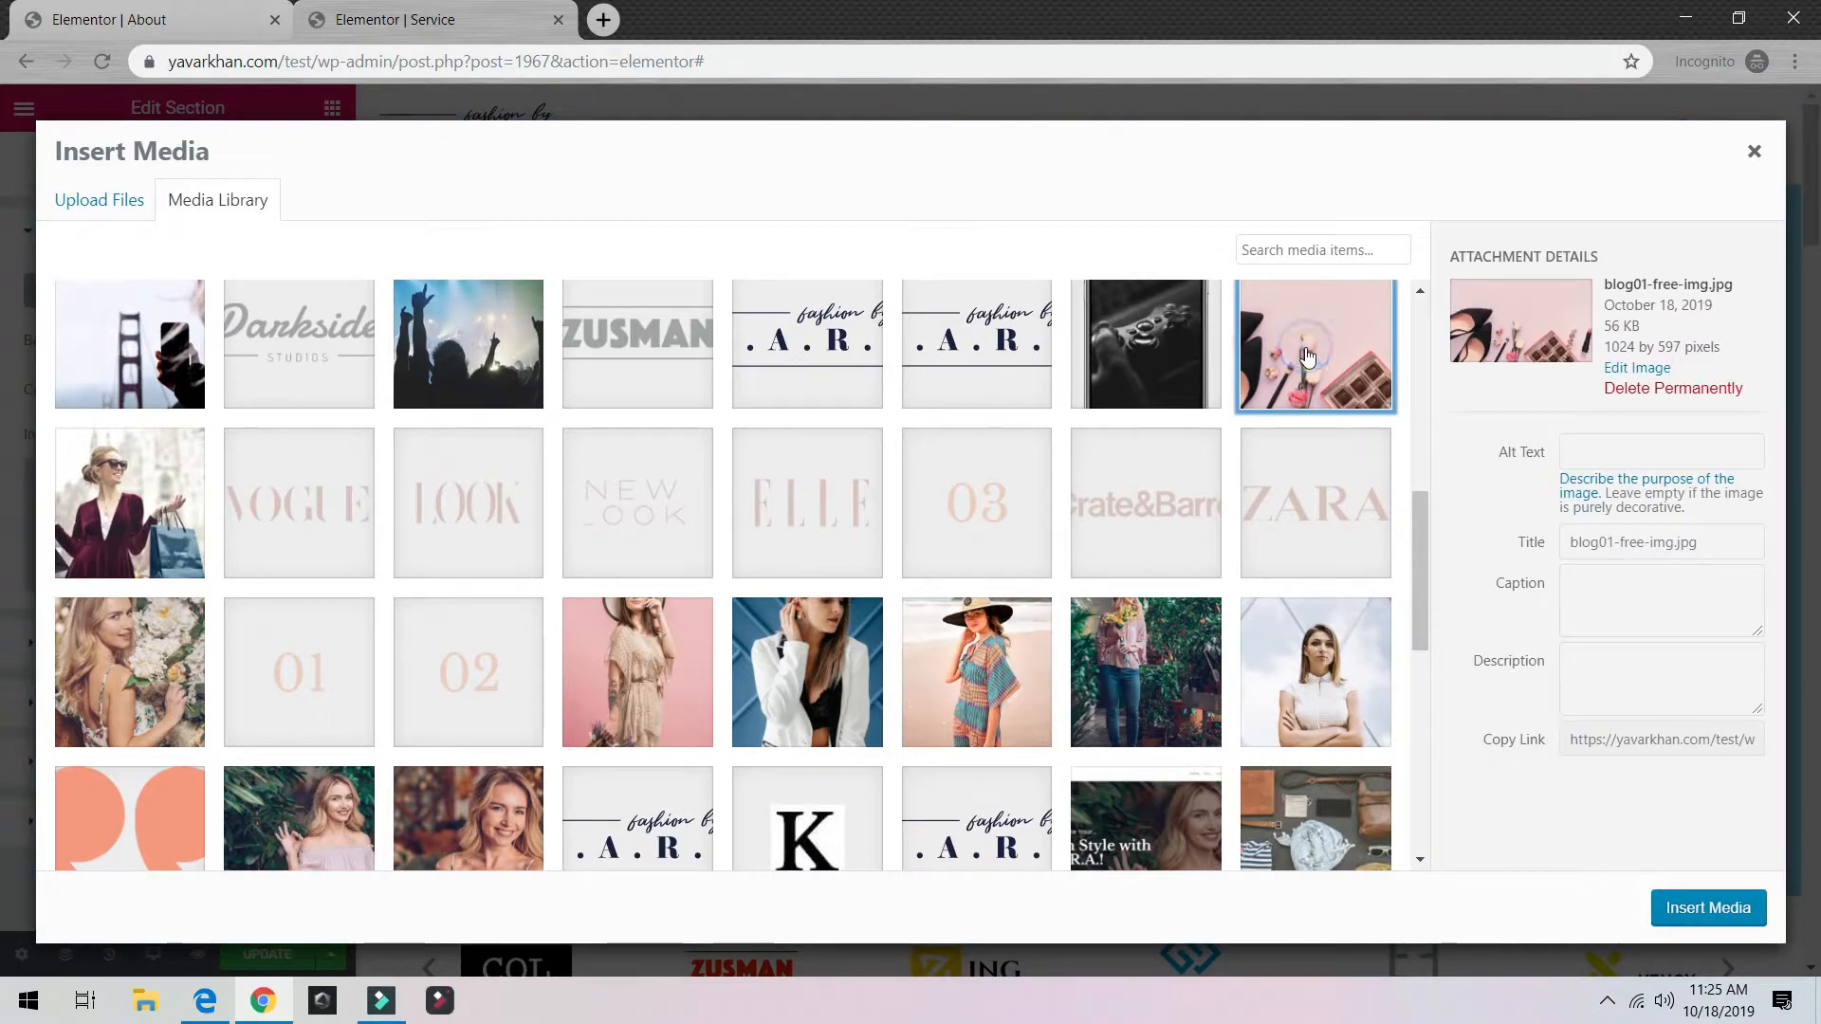
pyautogui.click(1307, 356)
pyautogui.click(1307, 357)
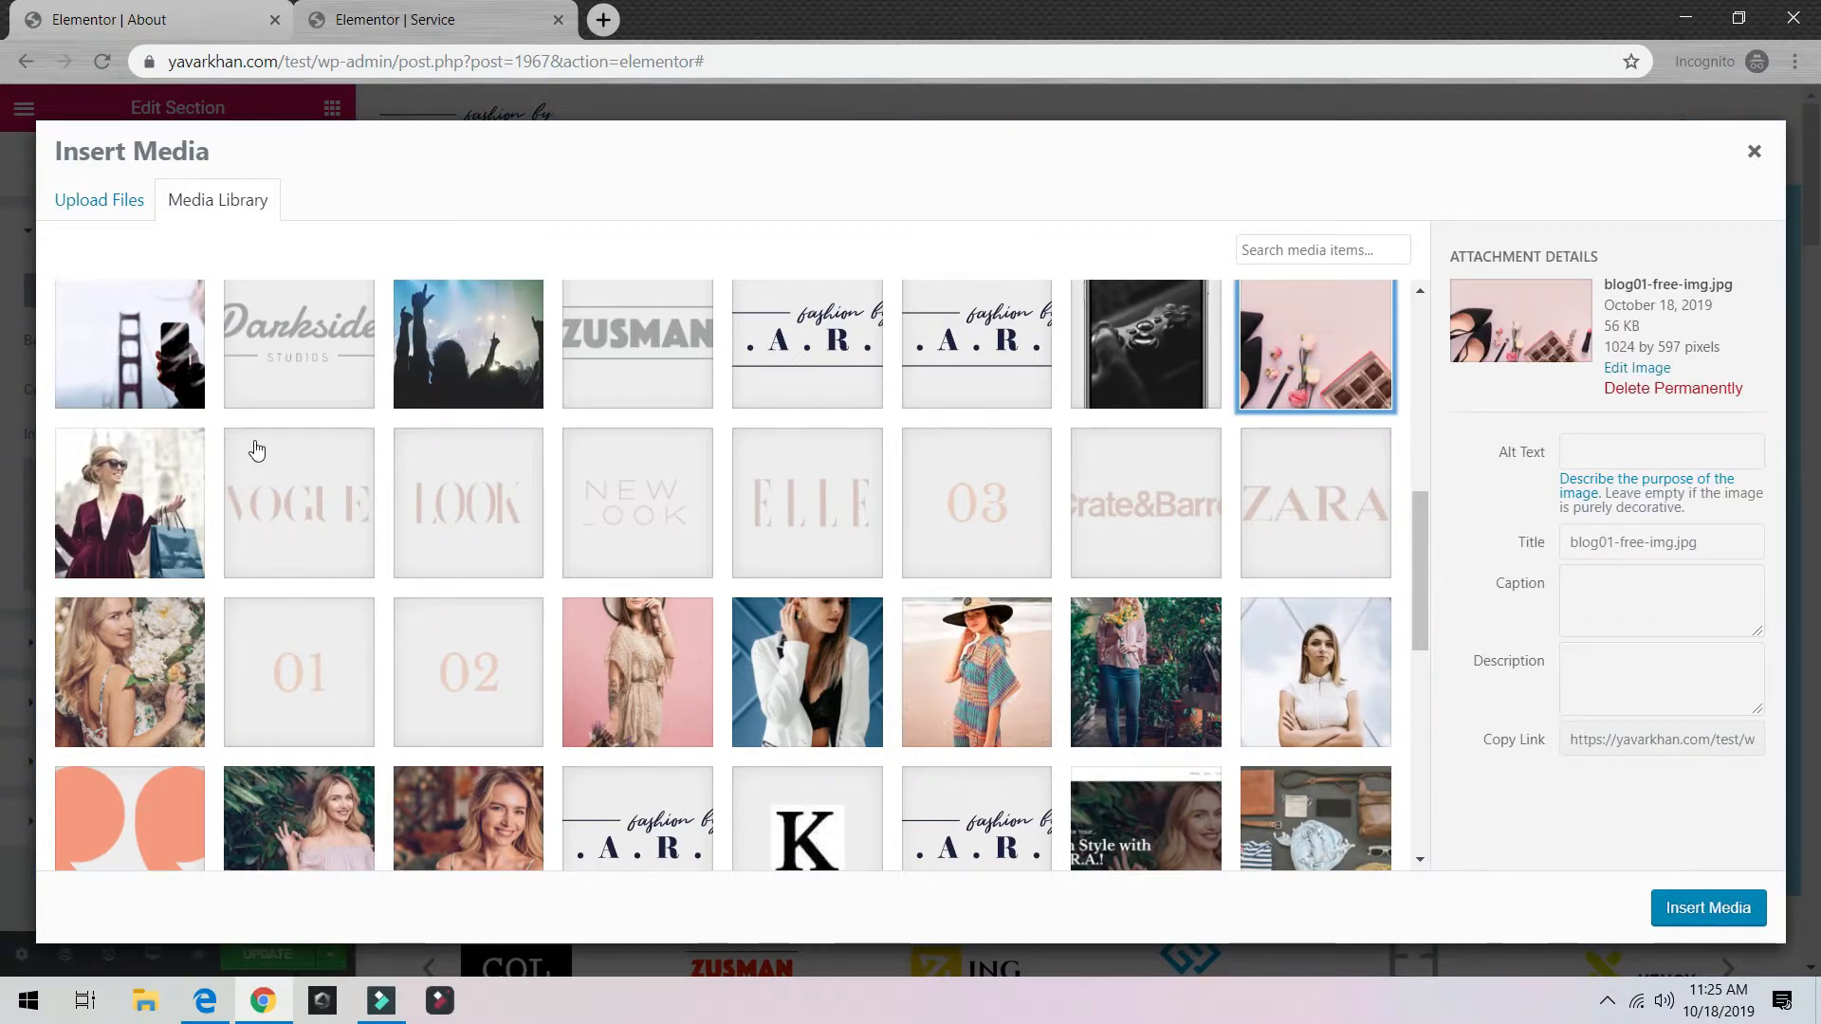
pyautogui.scroll(-5, 256, 449)
pyautogui.scroll(15, 880, 728)
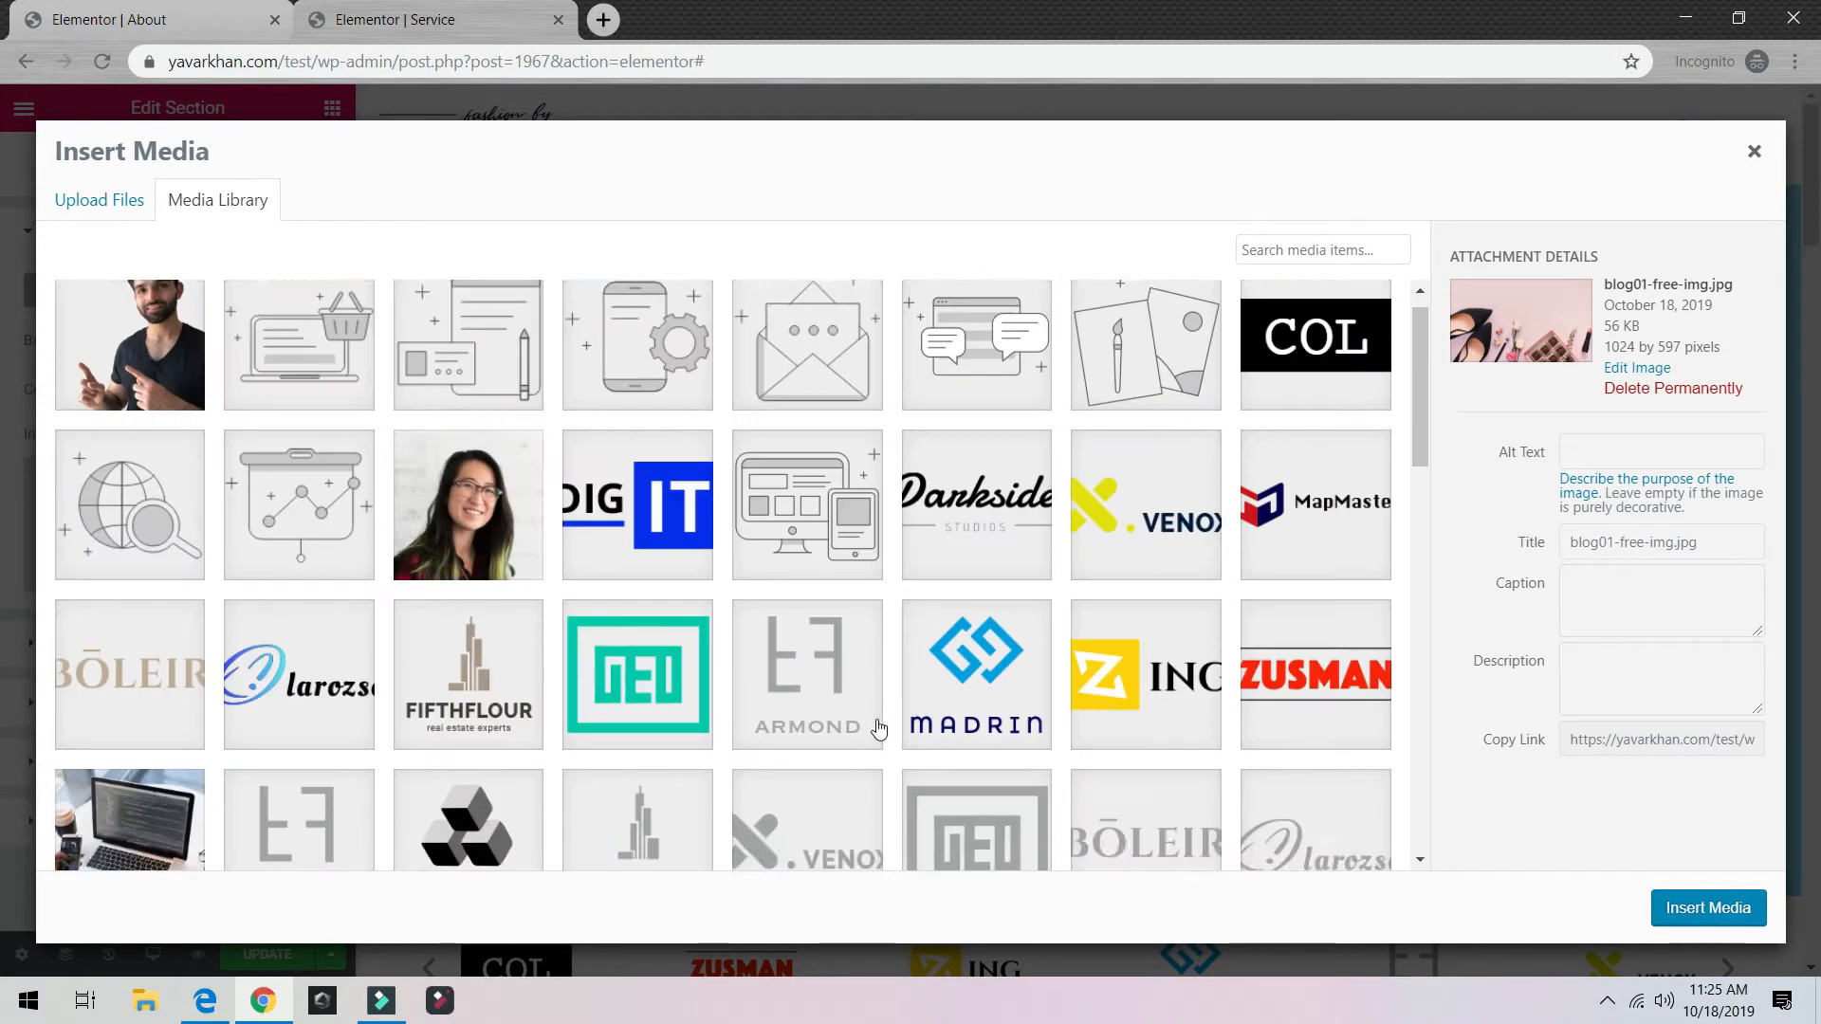
pyautogui.scroll(-5, 906, 531)
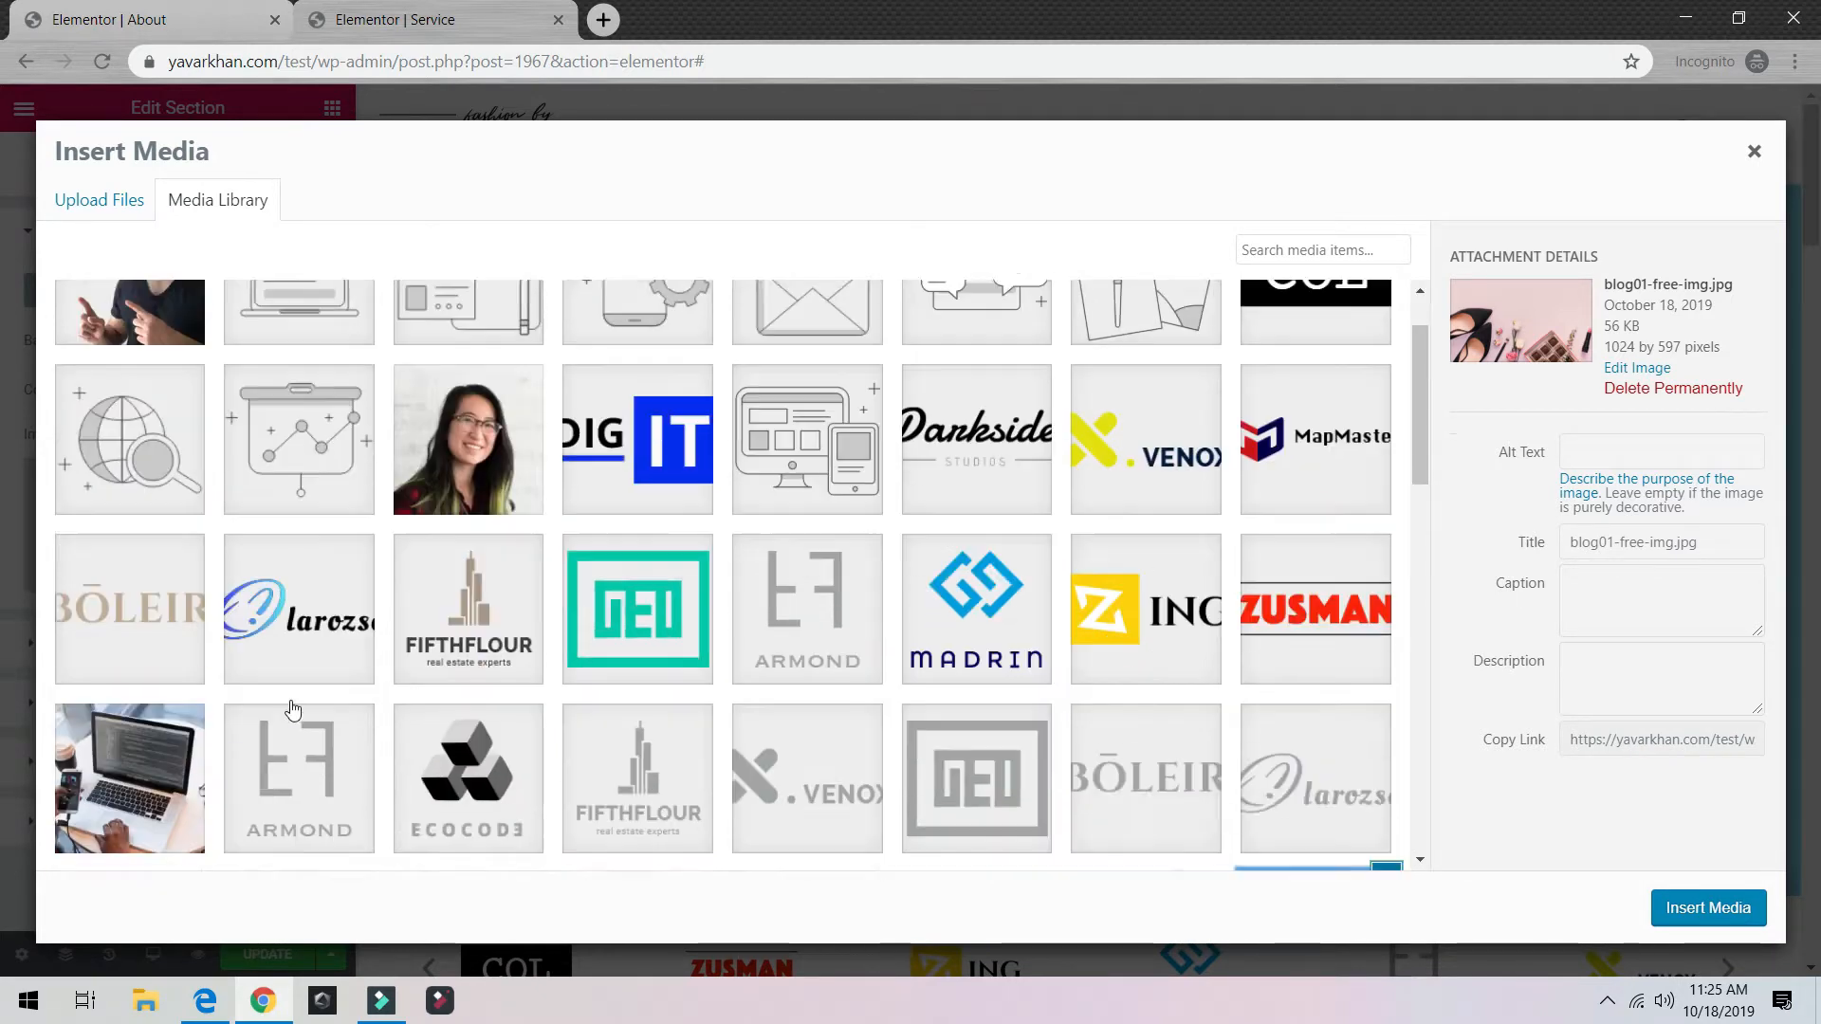
pyautogui.click(133, 427)
pyautogui.click(514, 572)
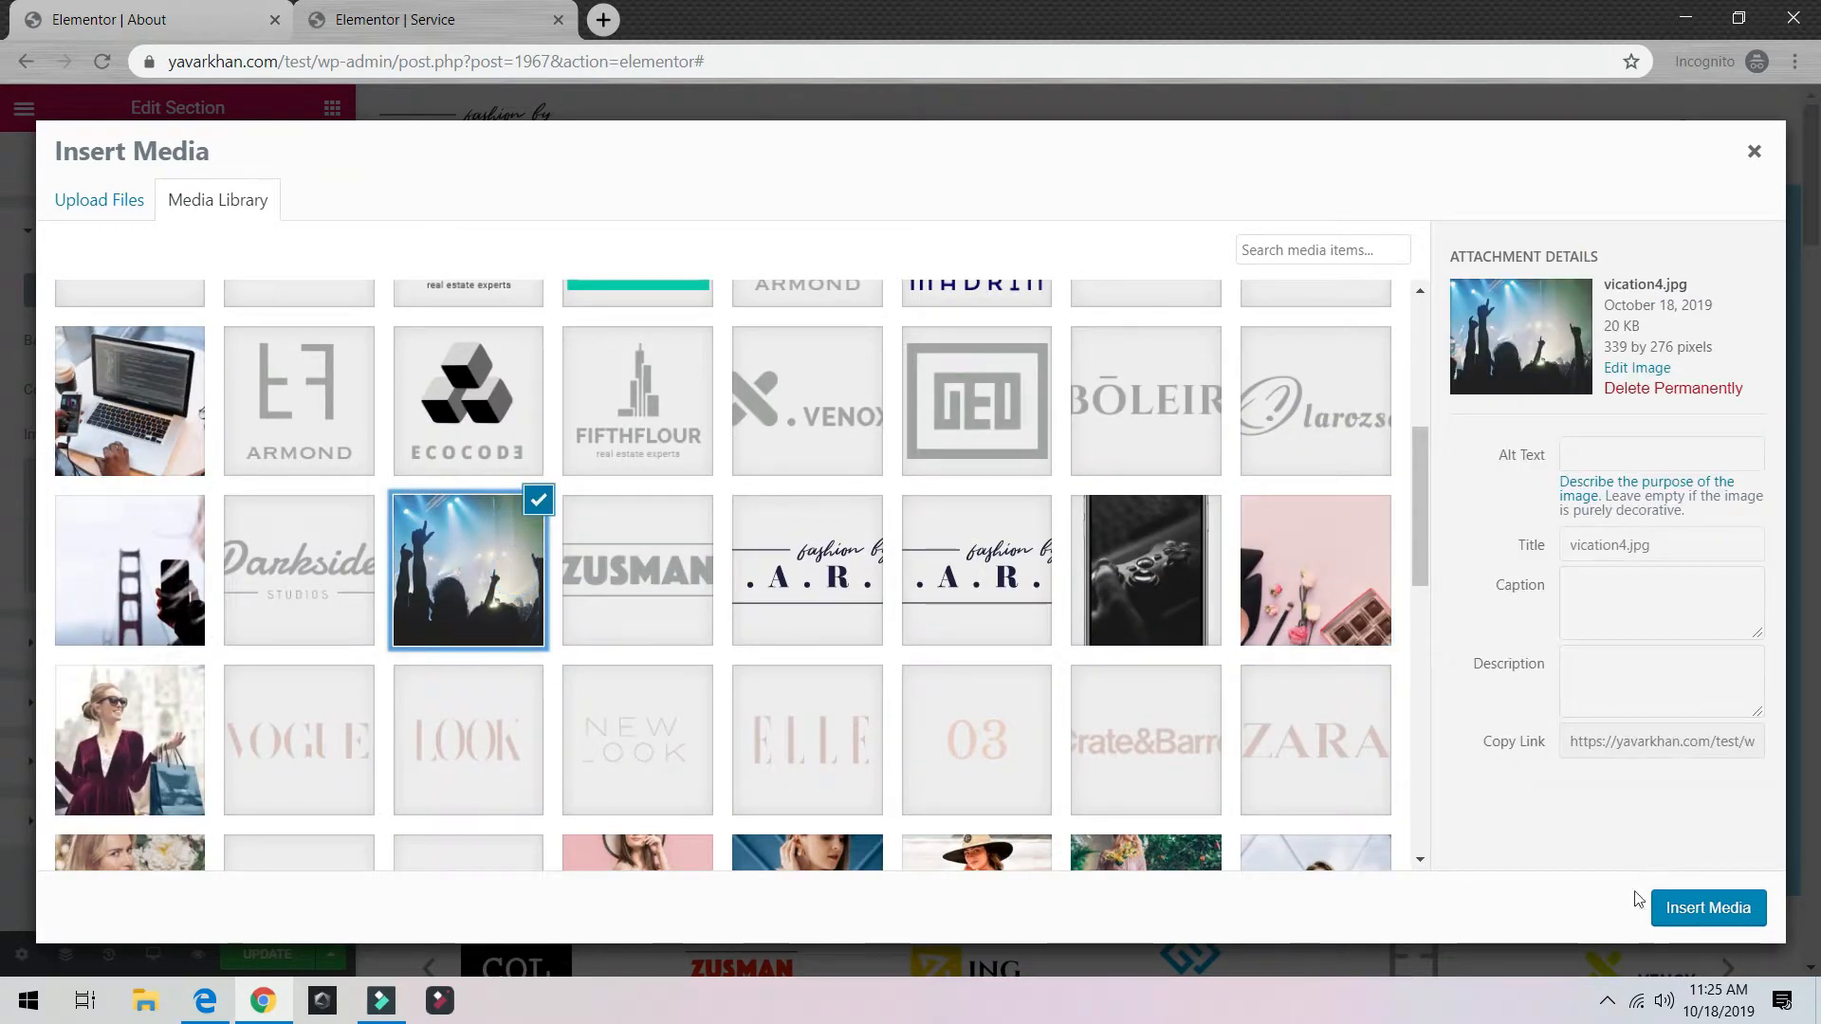
pyautogui.click(163, 411)
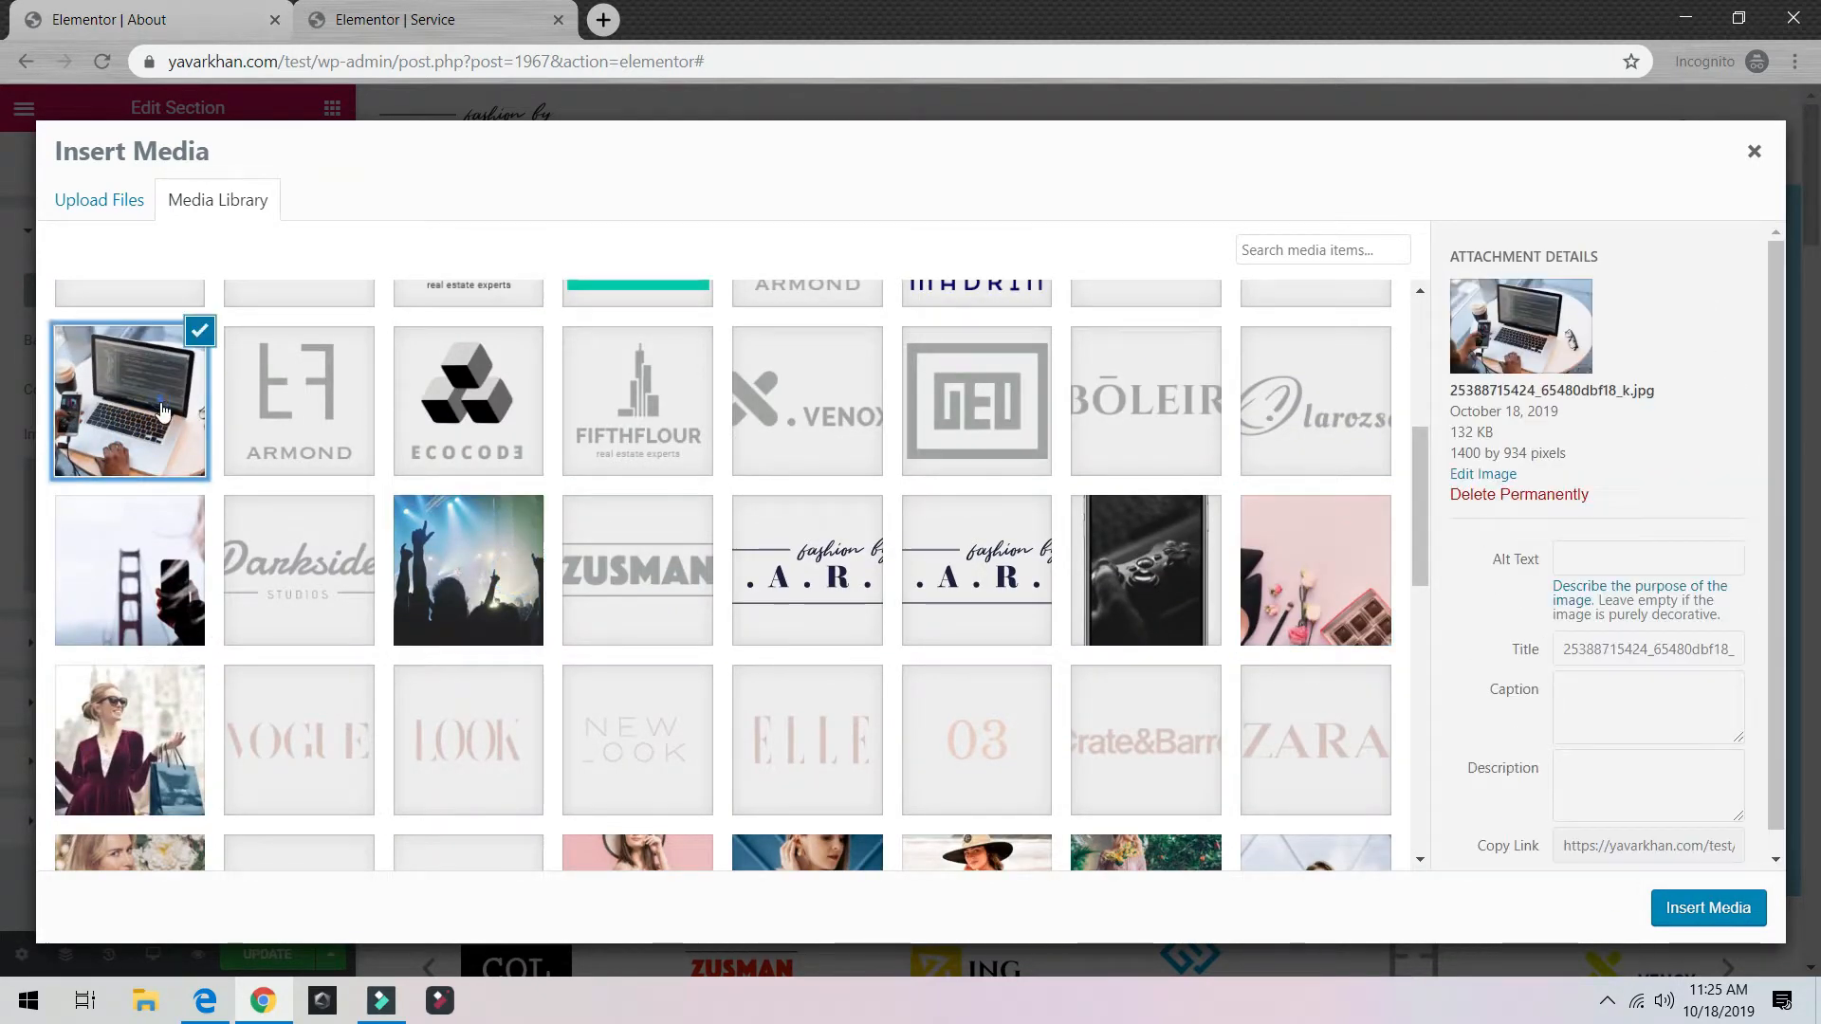
pyautogui.click(1700, 910)
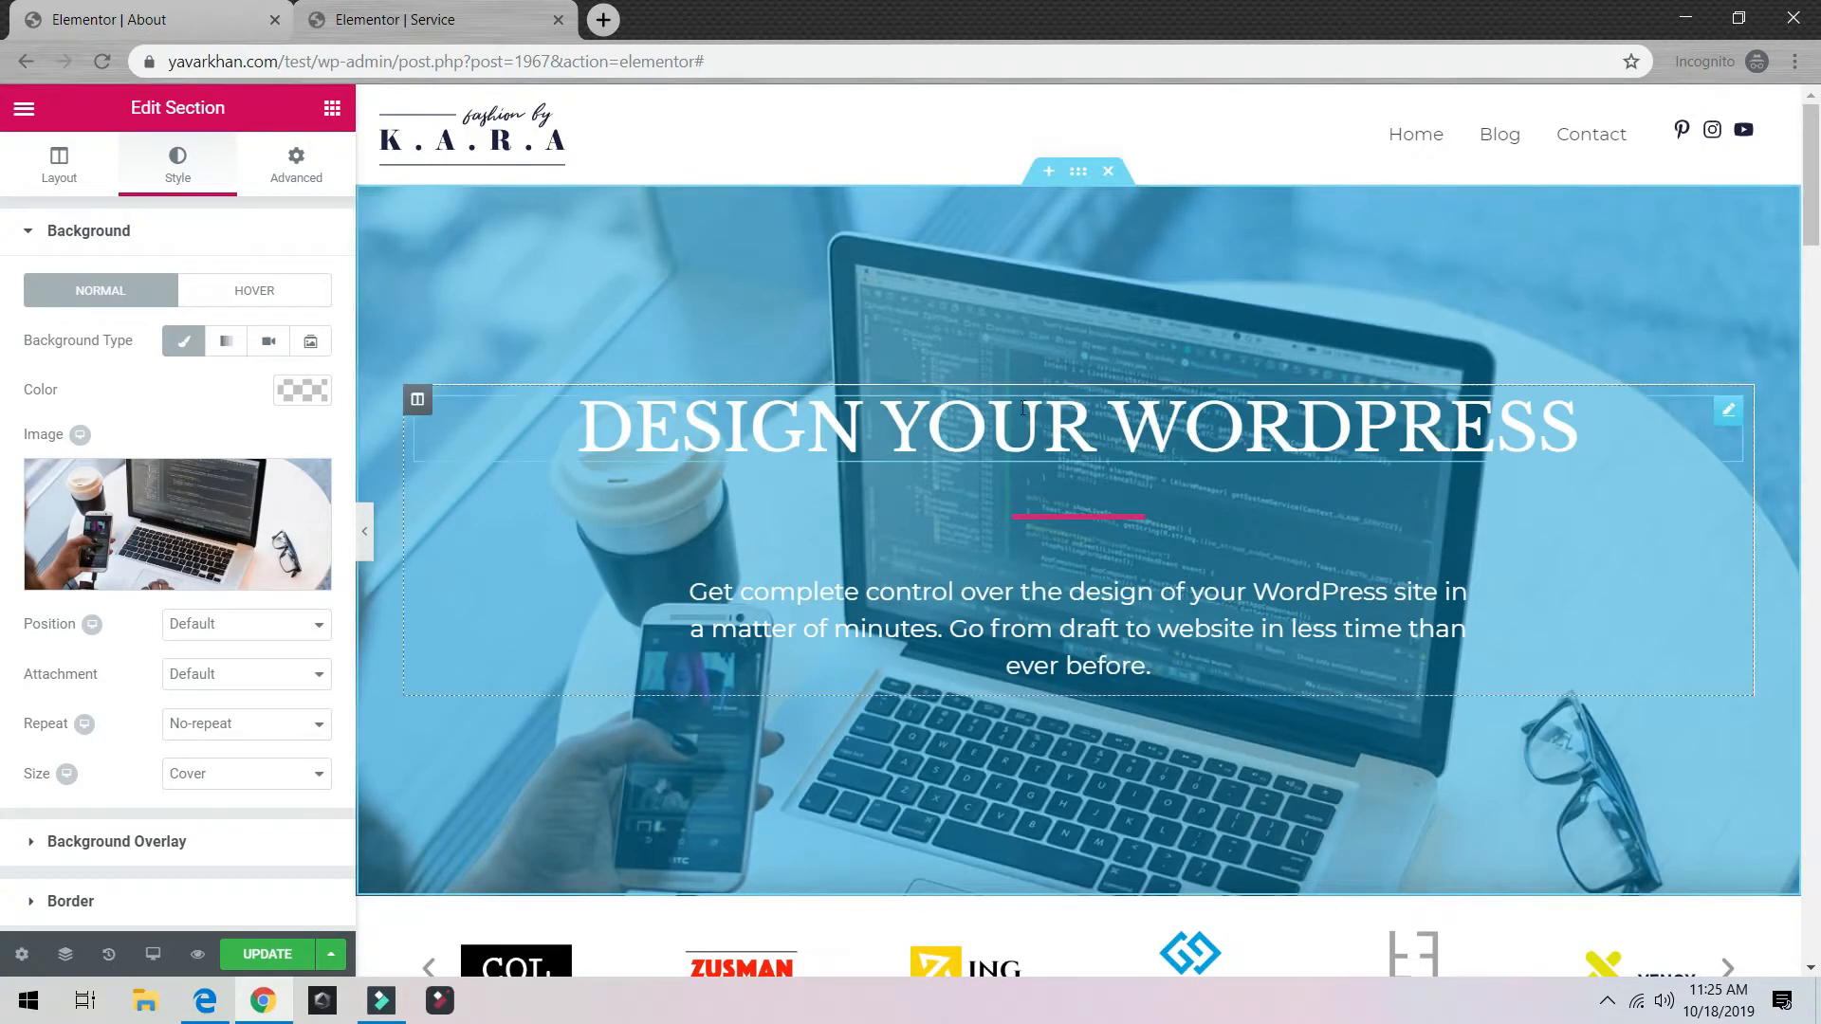
# Step: Delete the logo carousel section, the testimonial widget and its empty section
pyautogui.scroll(-7, 1023, 408)
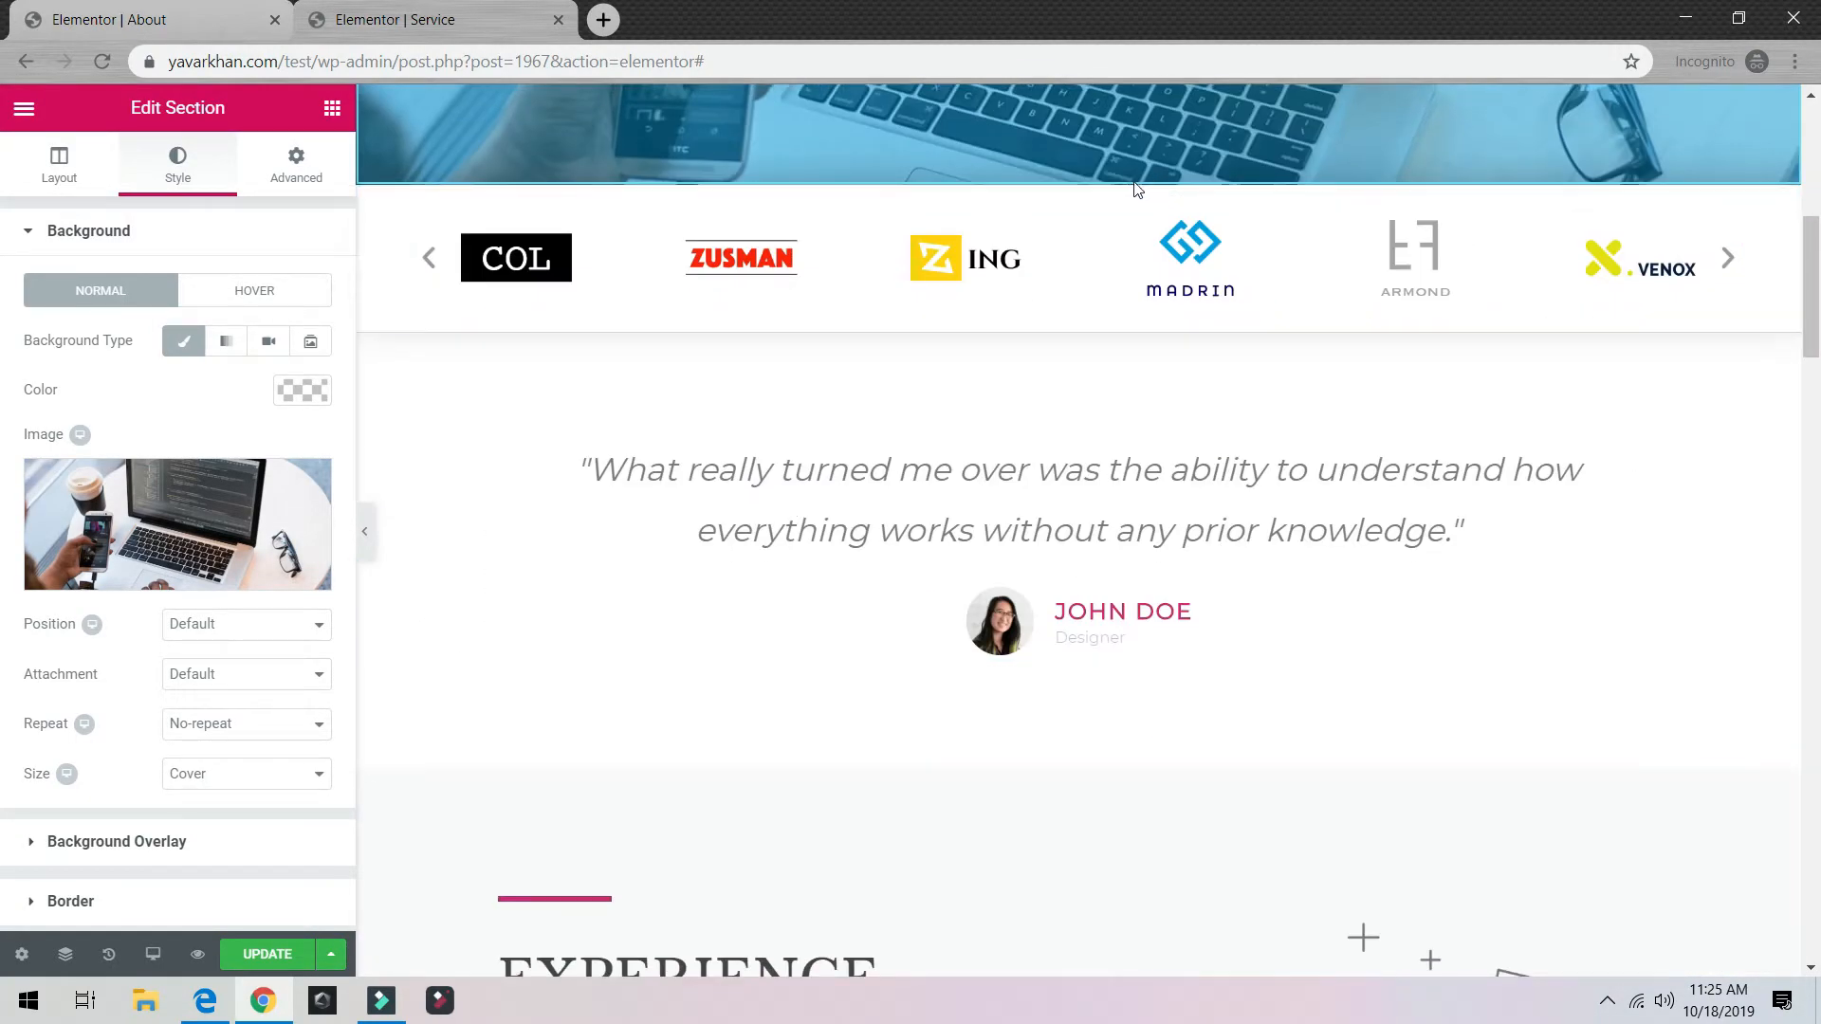
pyautogui.click(1108, 173)
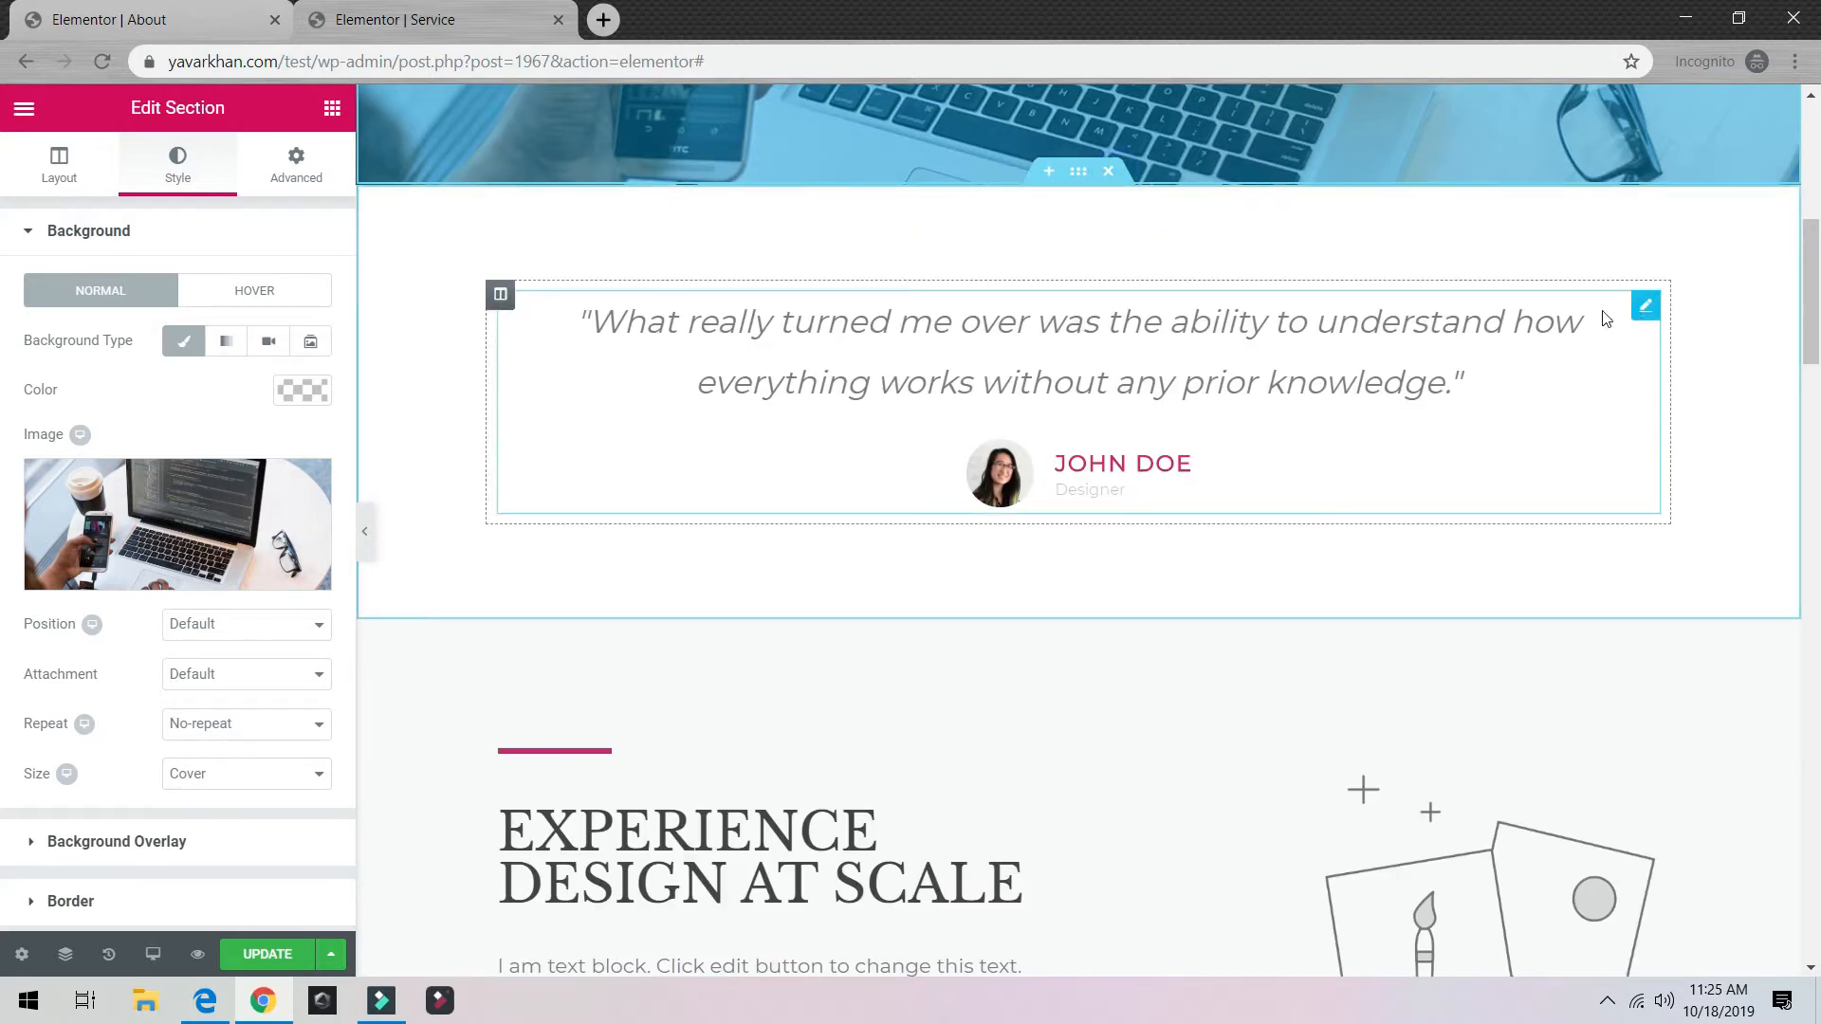
pyautogui.rightClick(1119, 368)
pyautogui.click(1148, 704)
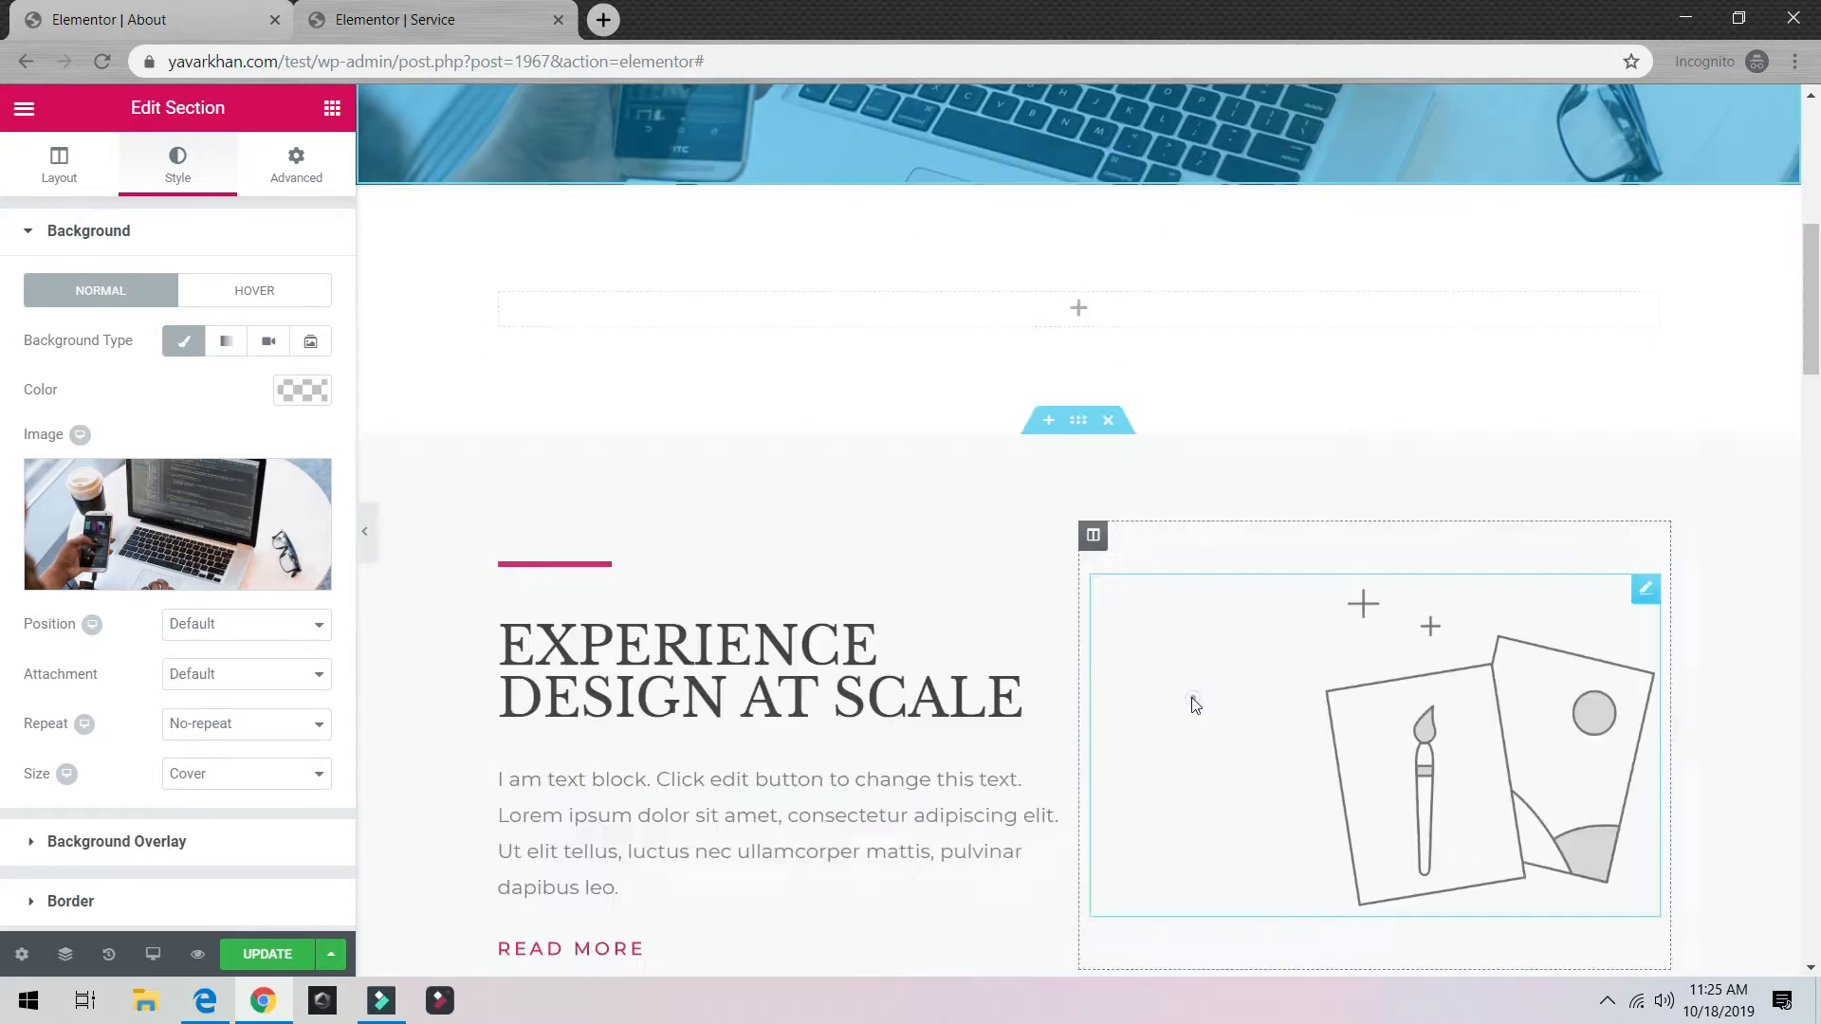
pyautogui.scroll(7, 1080, 485)
pyautogui.scroll(-5, 1194, 590)
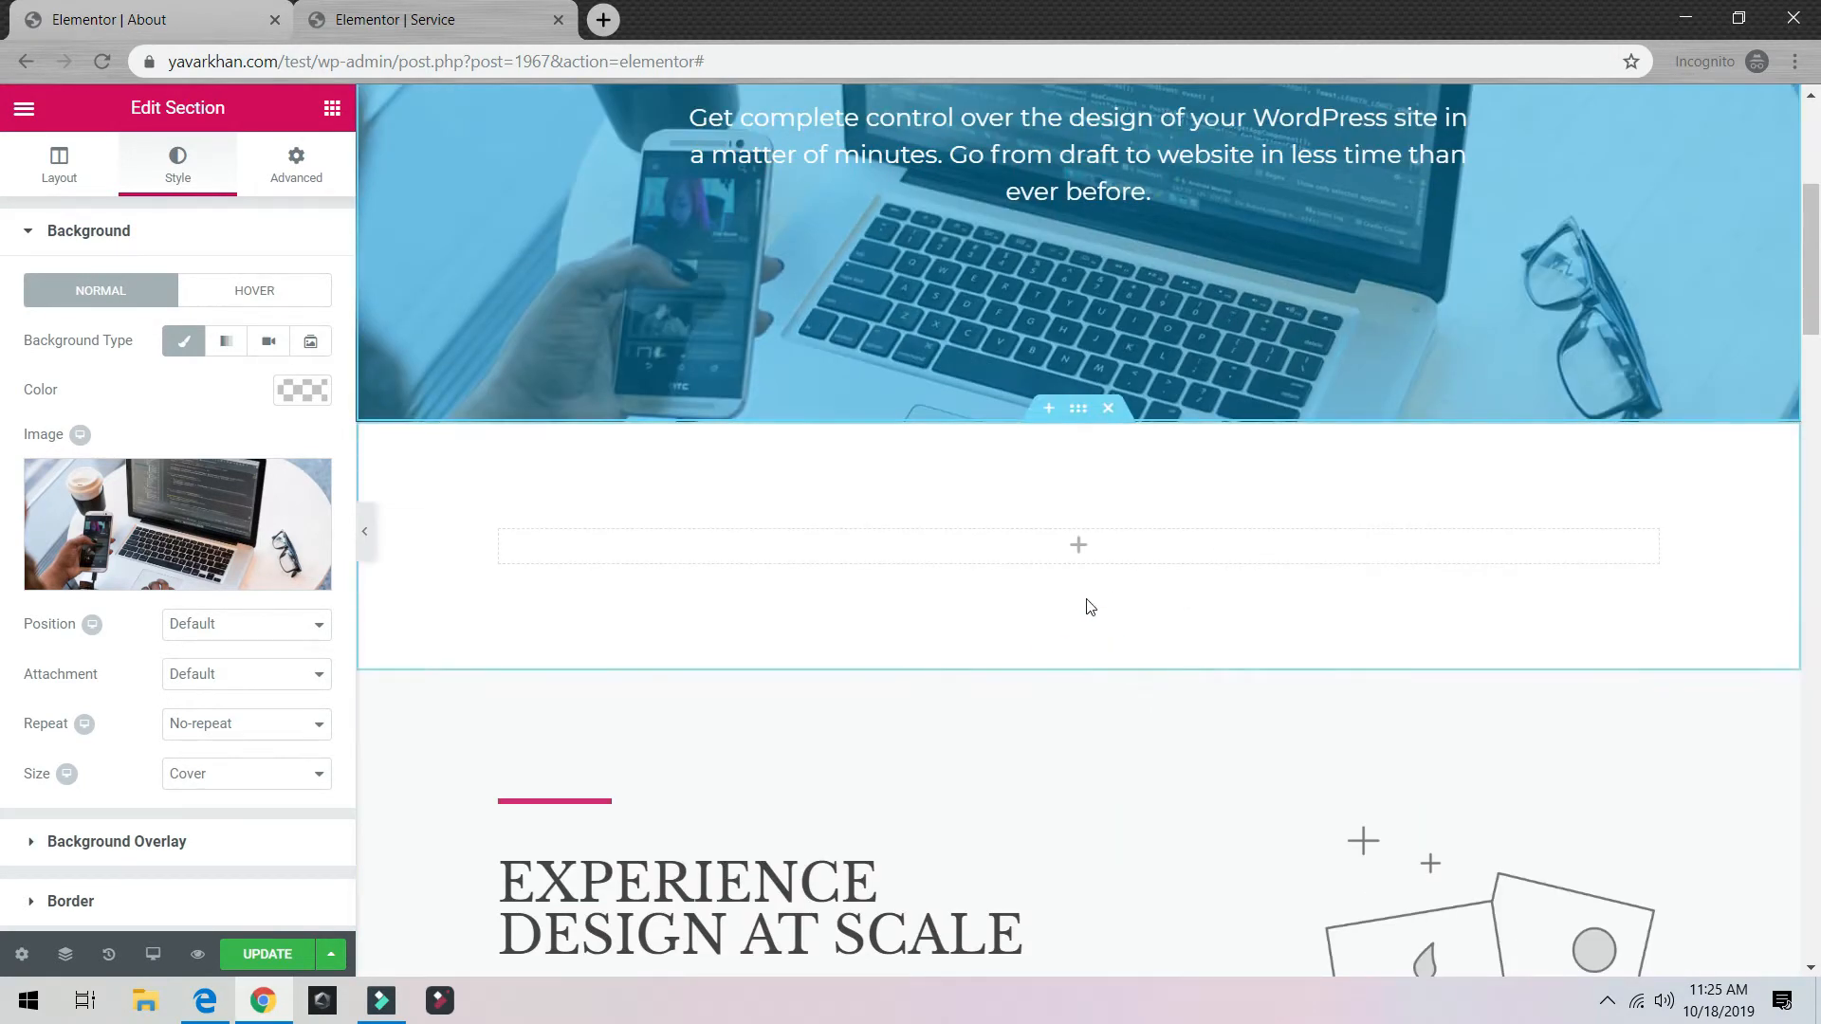
pyautogui.click(1110, 411)
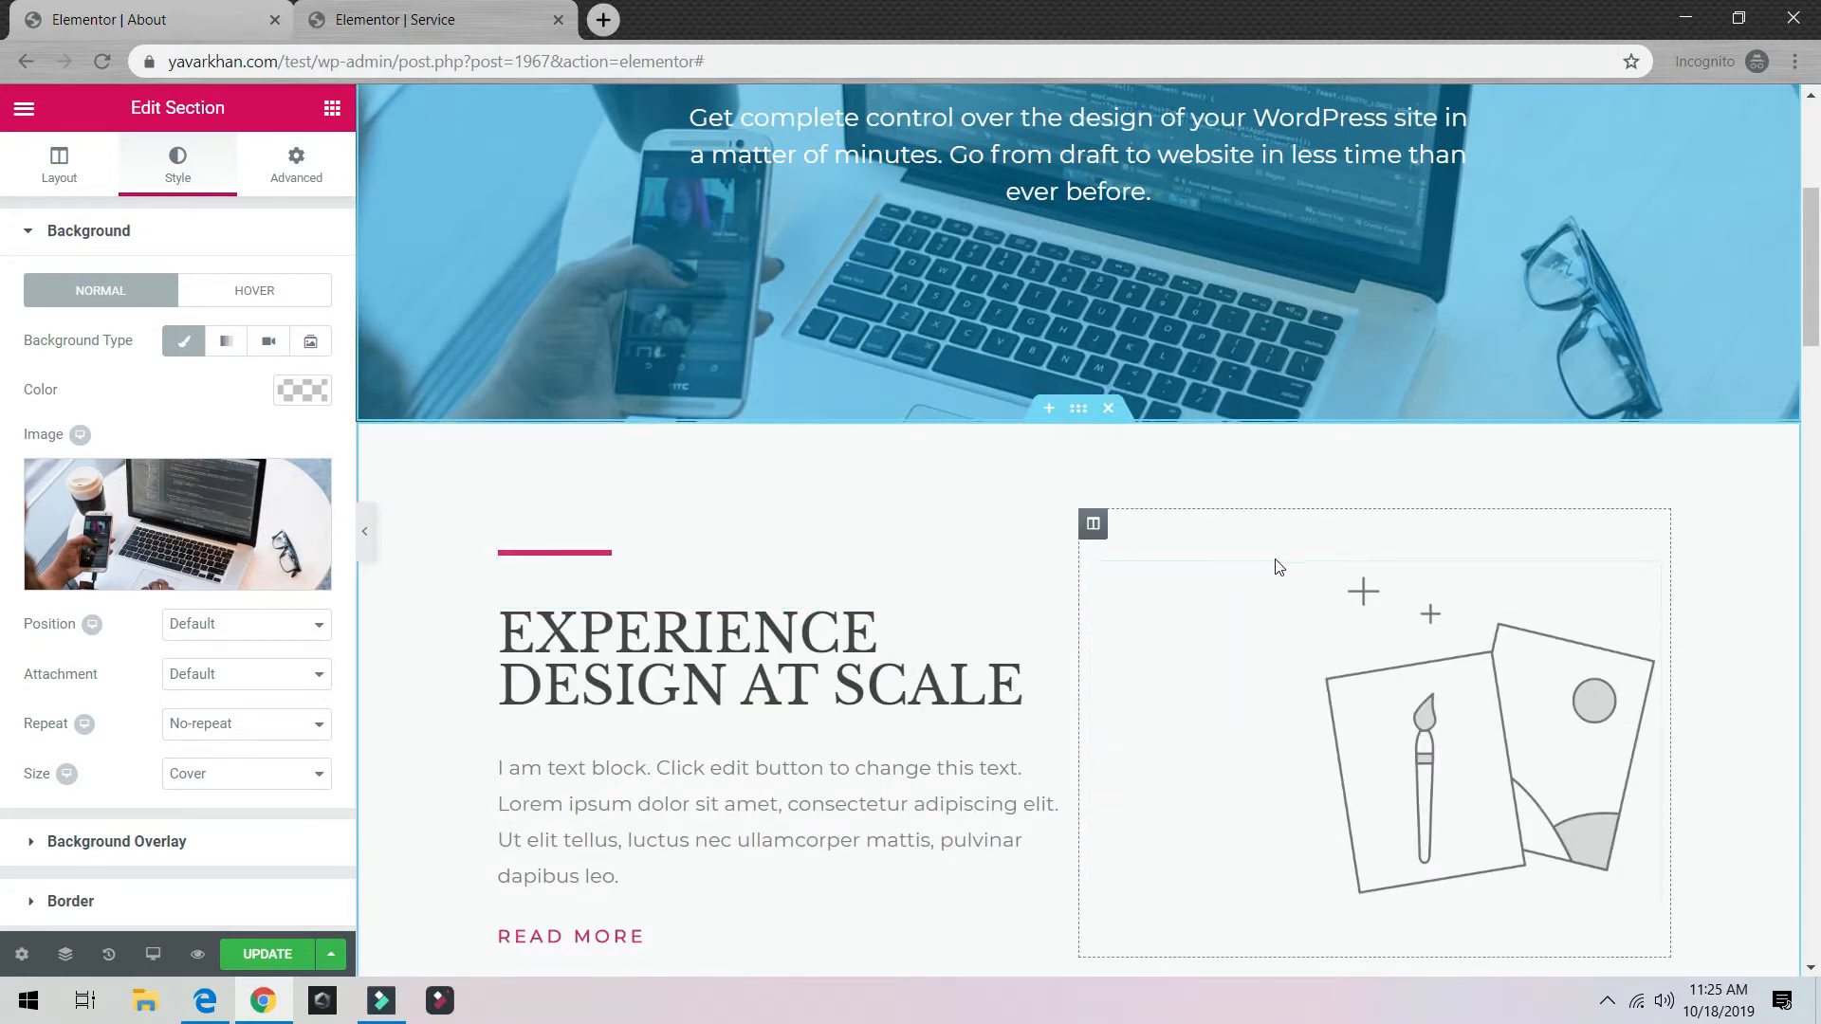
# Step: Replace the paint-brush illustration beside EXPERIENCE DESIGN AT SCALE with a Video widget
pyautogui.rightClick(1519, 650)
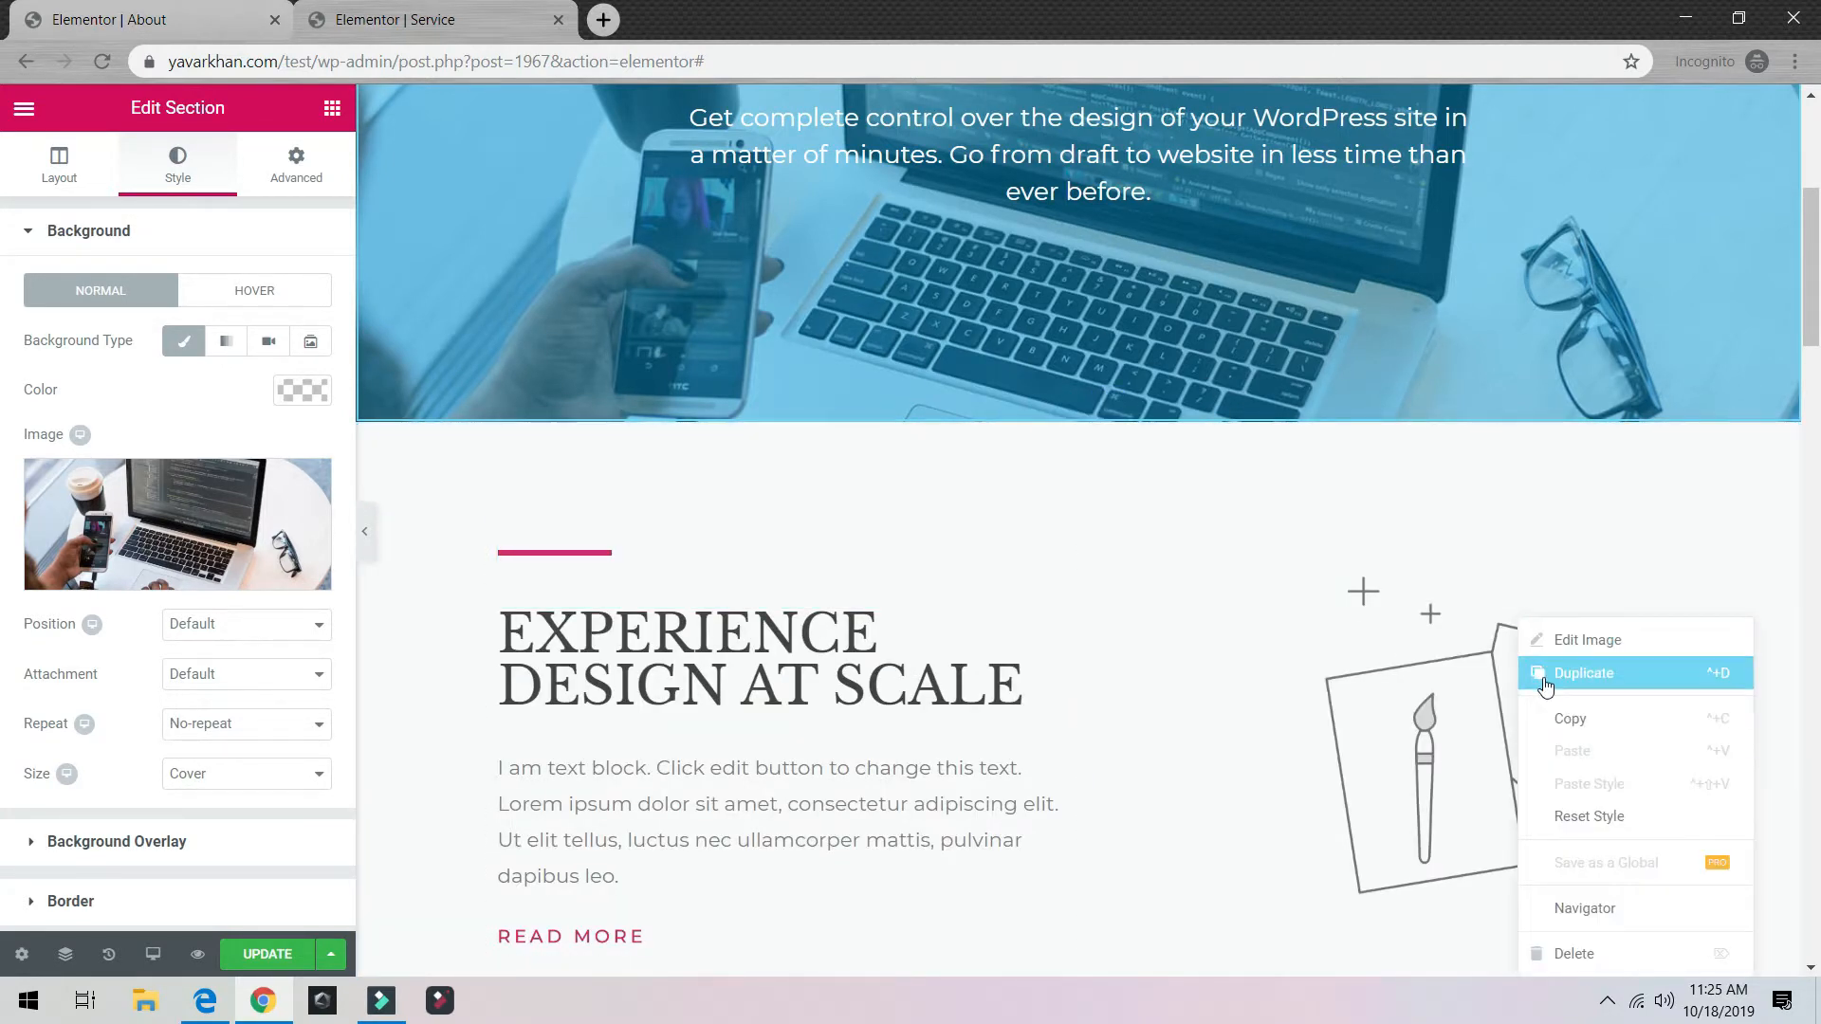
pyautogui.click(1616, 956)
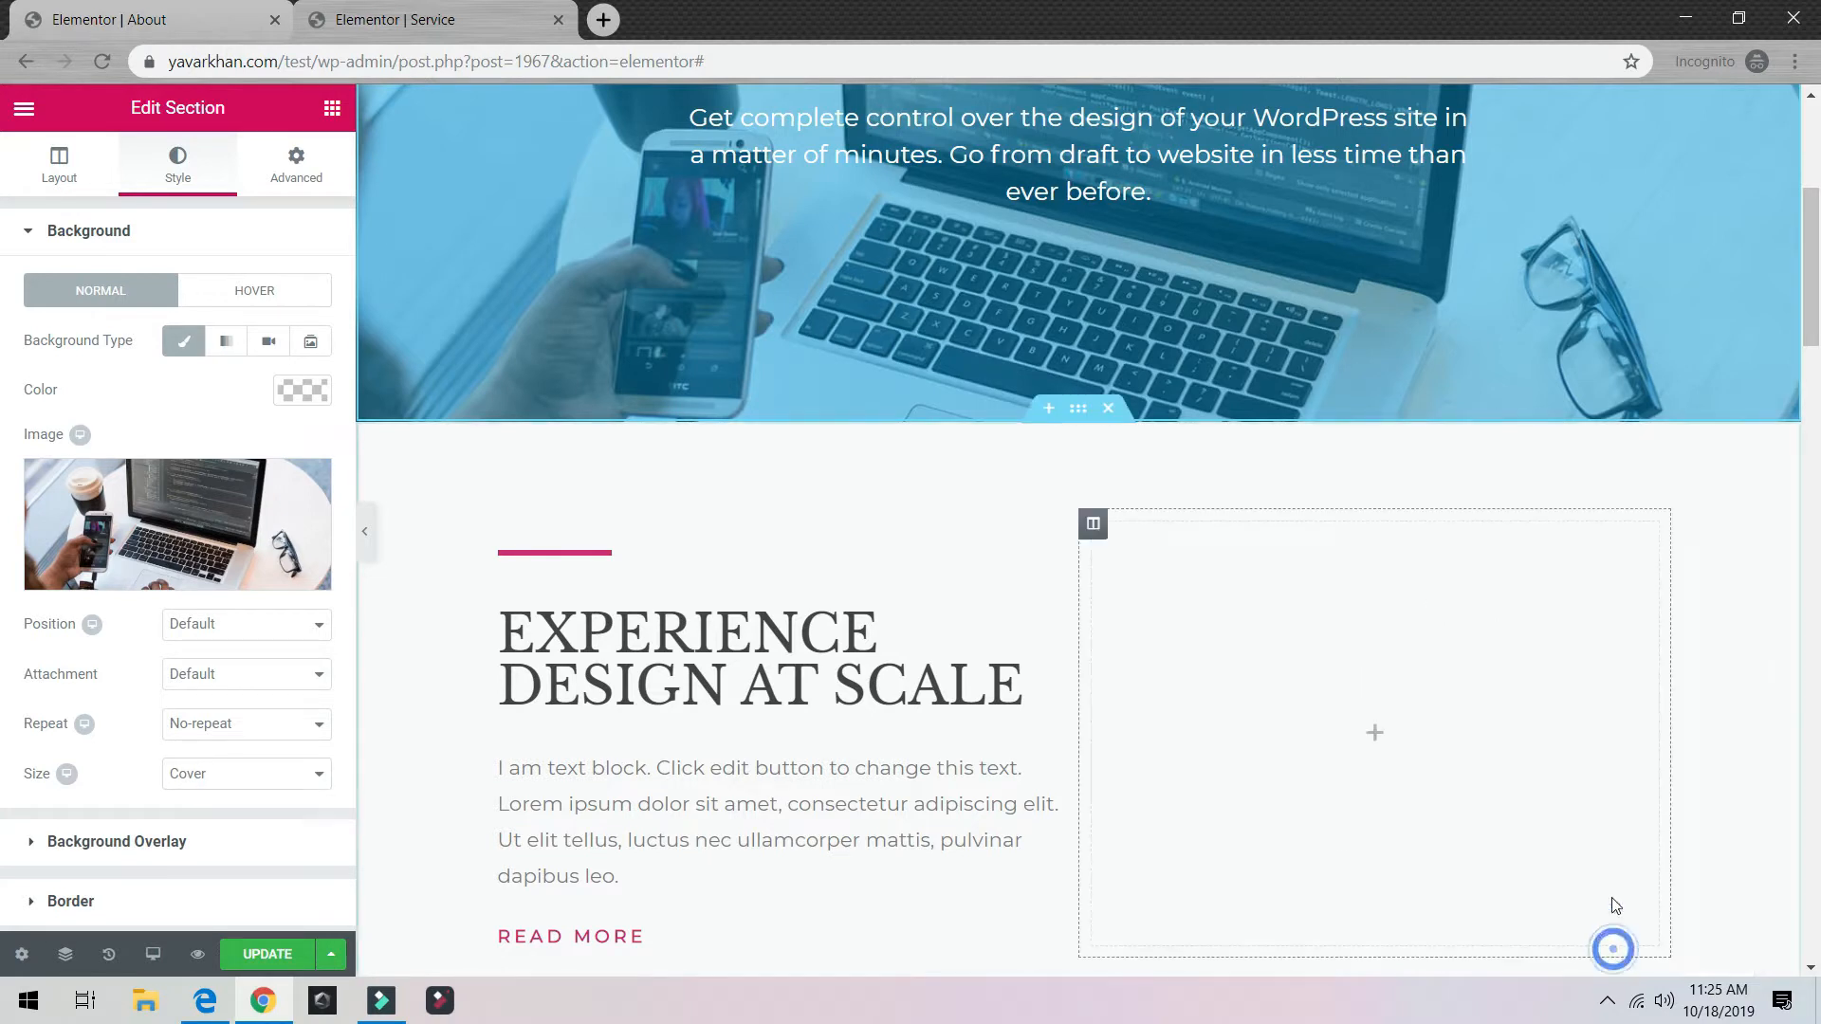
pyautogui.click(331, 108)
pyautogui.moveTo(114, 566); pyautogui.dragTo(1460, 749)
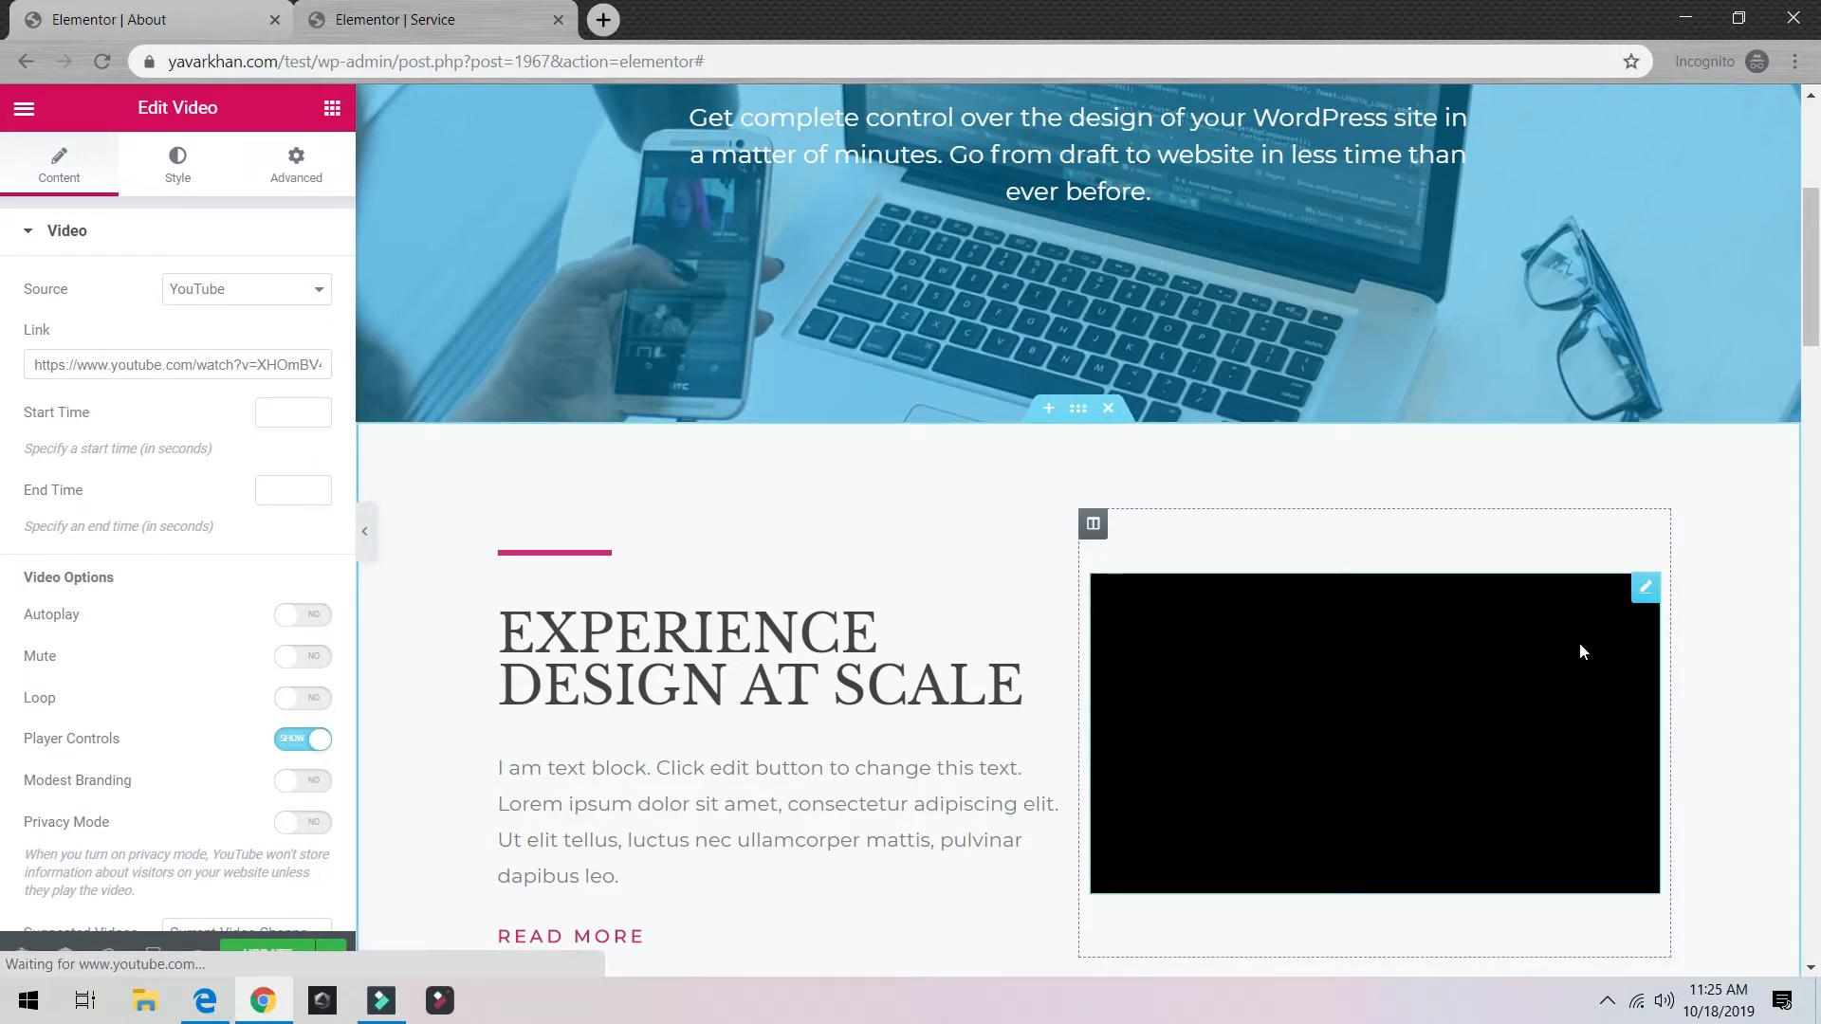
pyautogui.scroll(-3, 1579, 651)
pyautogui.scroll(-7, 1005, 544)
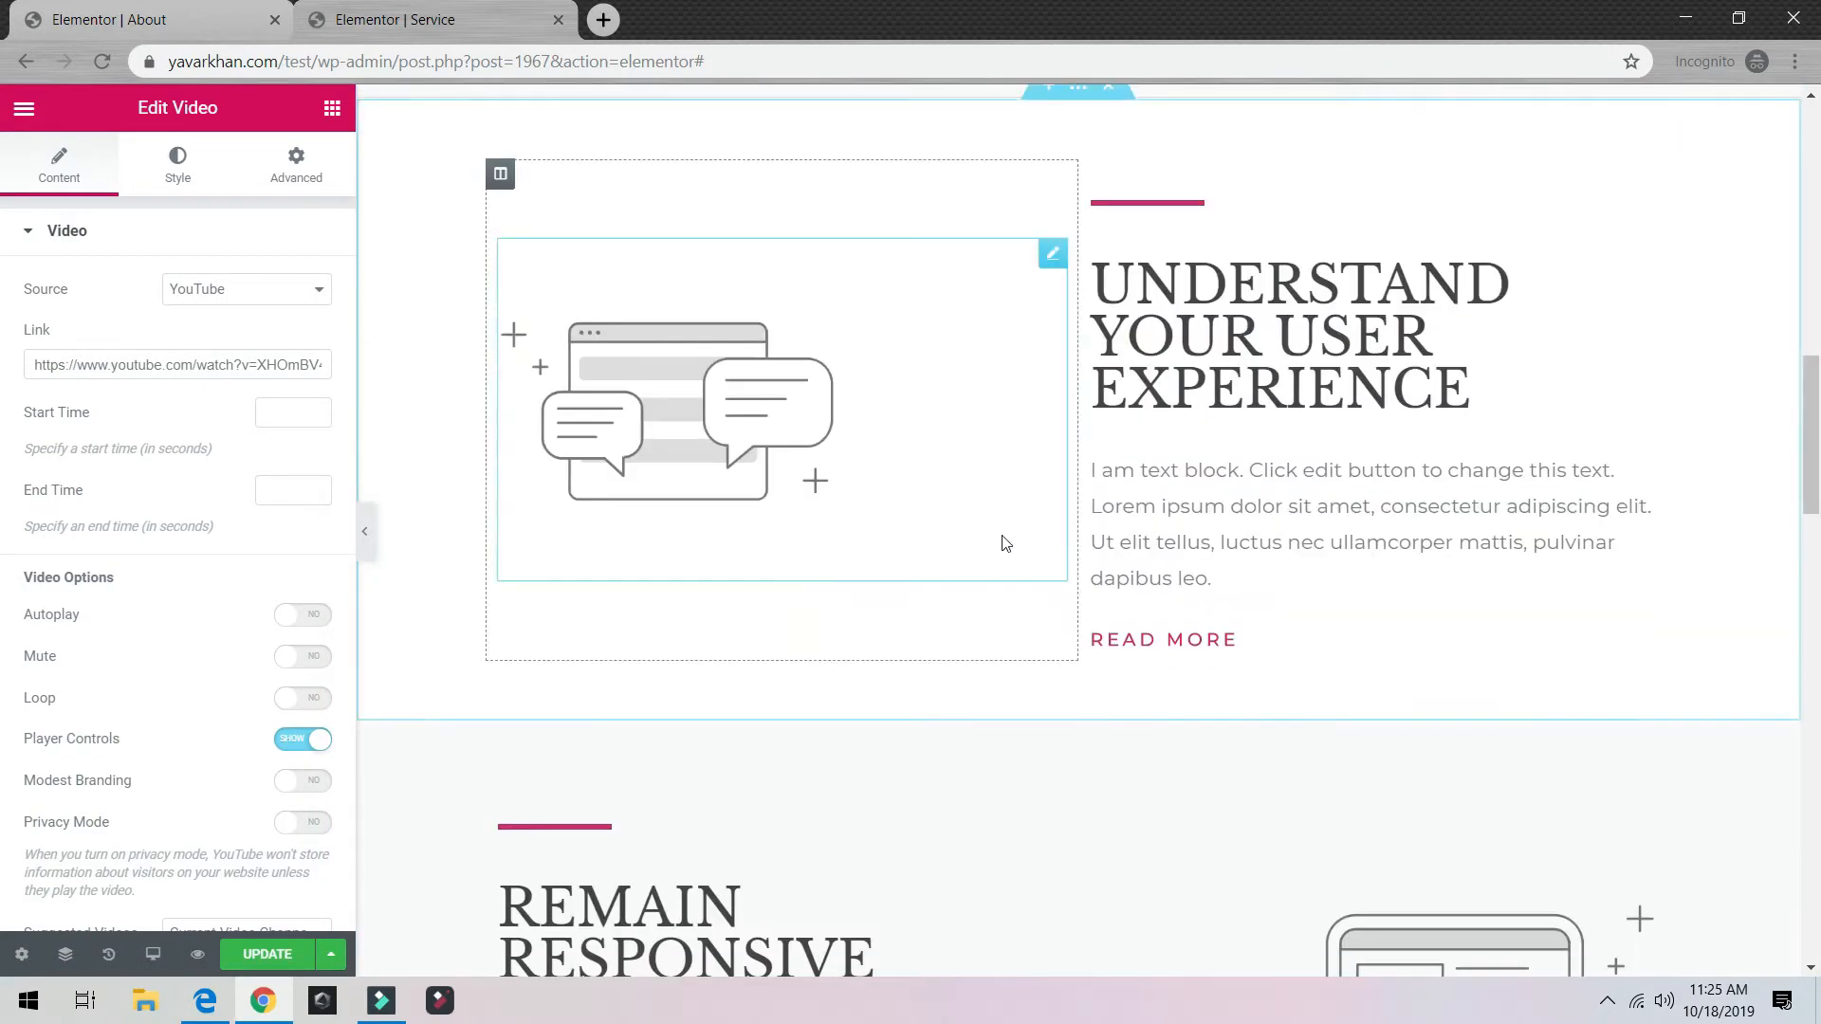
pyautogui.scroll(10, 951, 516)
pyautogui.click(302, 168)
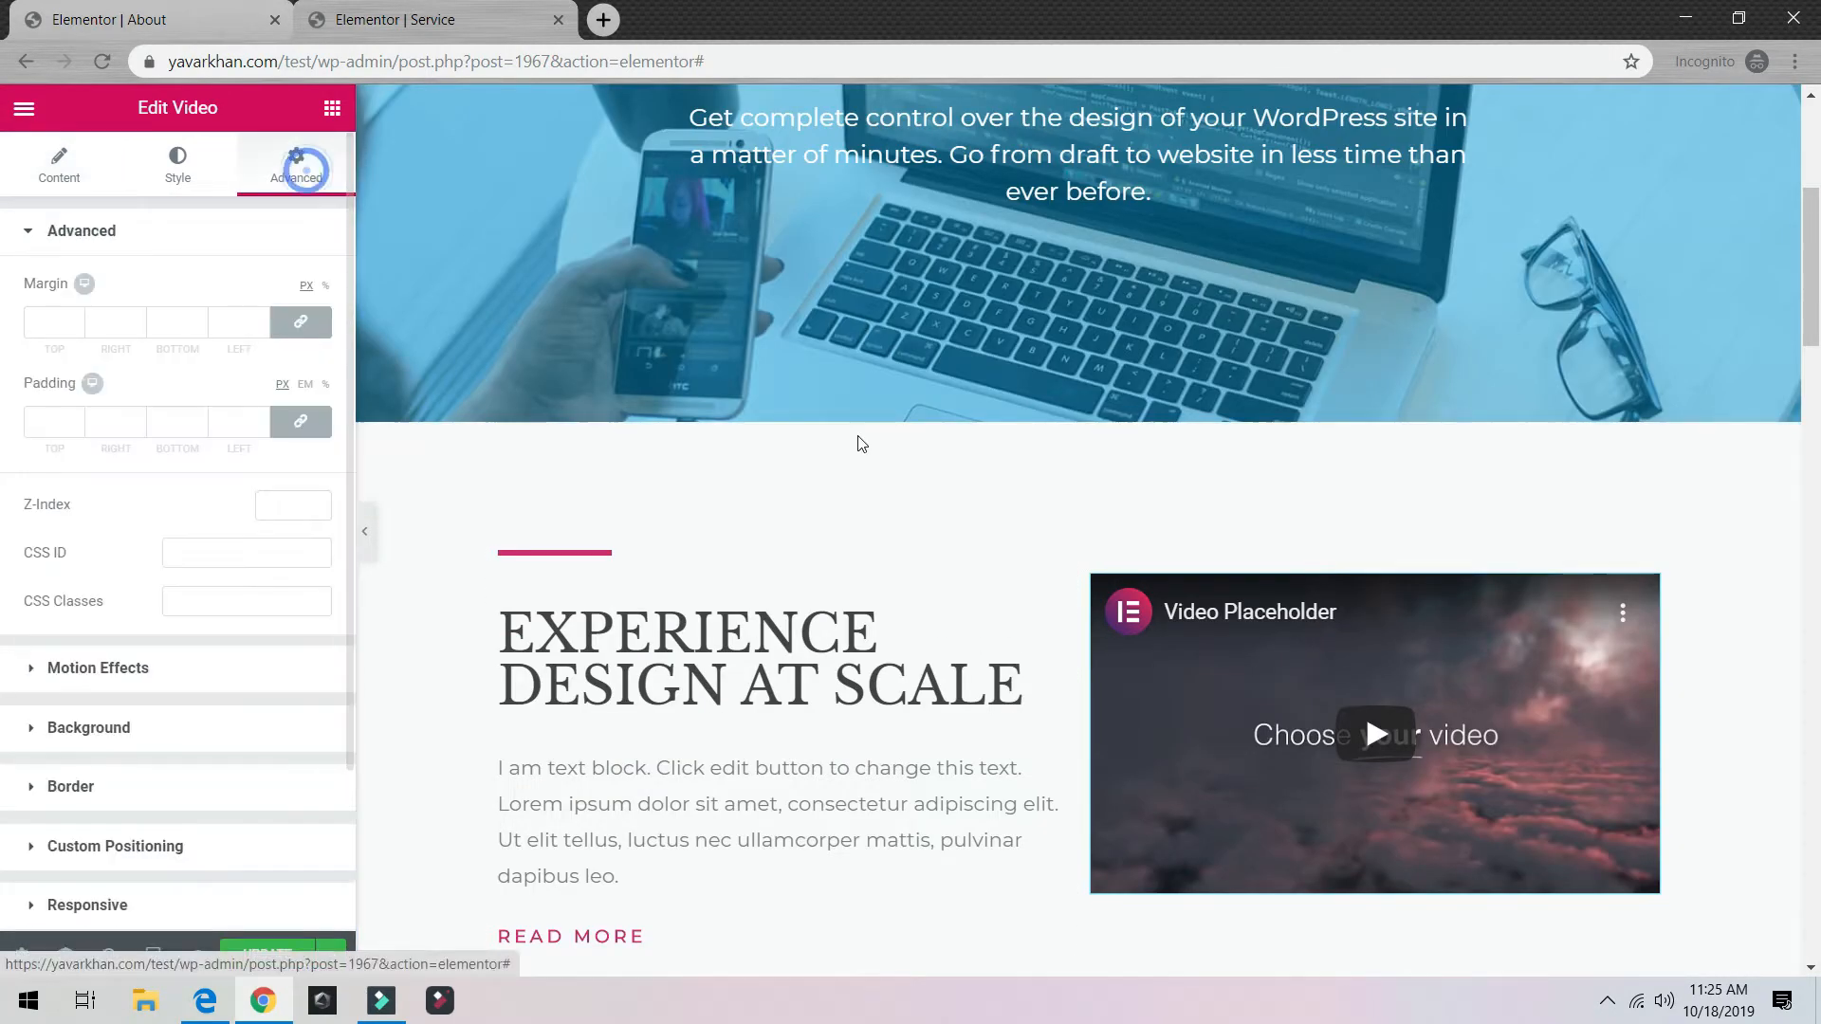
pyautogui.scroll(5, 861, 444)
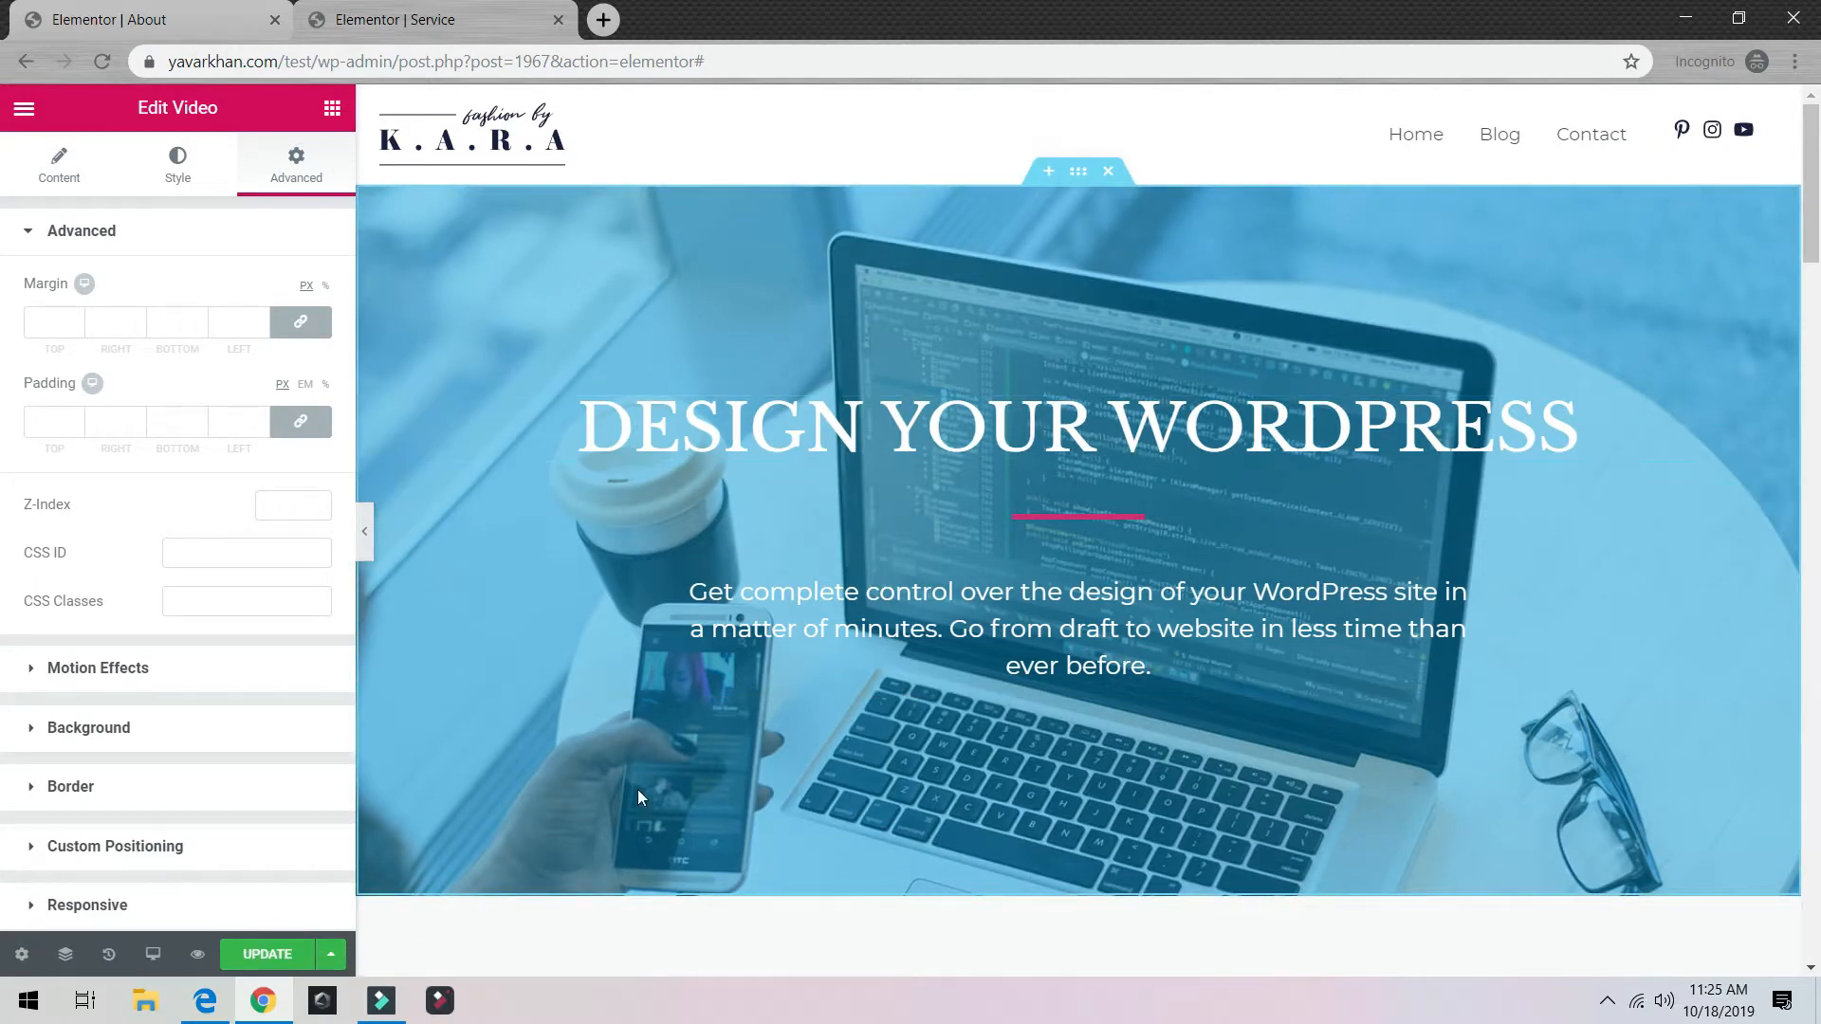
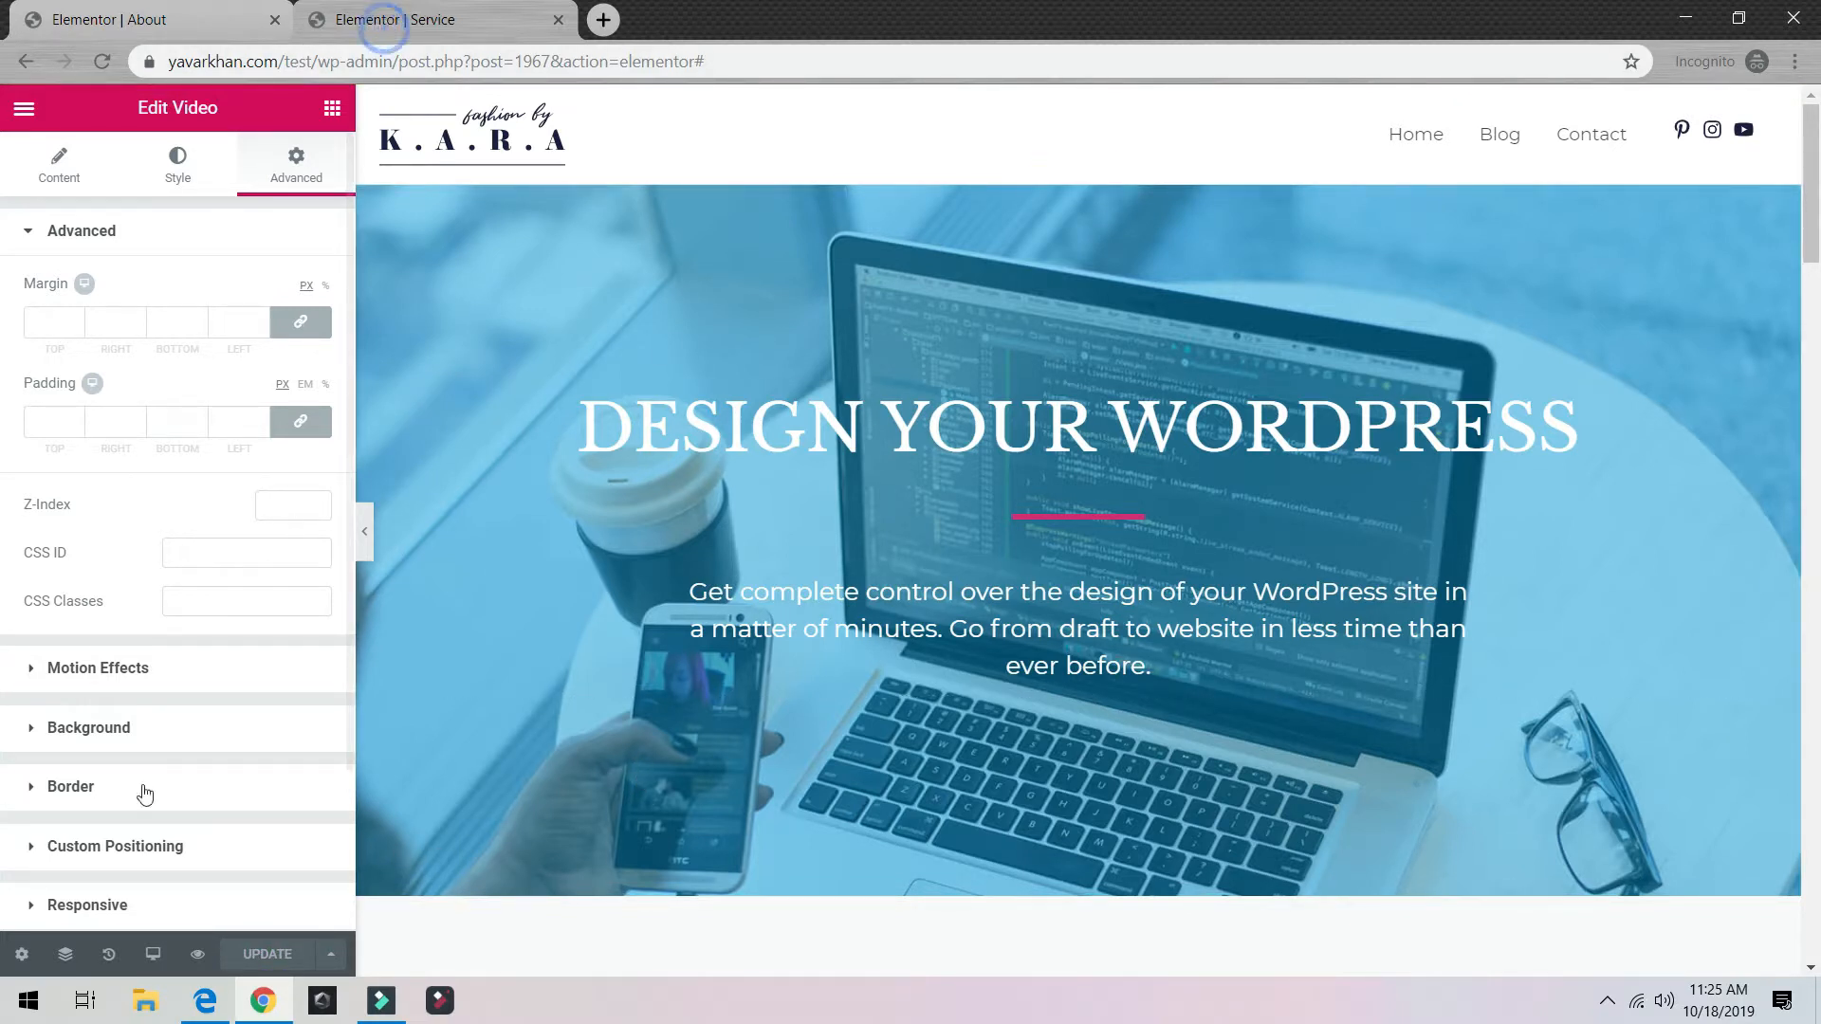
# Step: View the live Service page from the Elementor menu and go to the site's Contact page
pyautogui.click(23, 954)
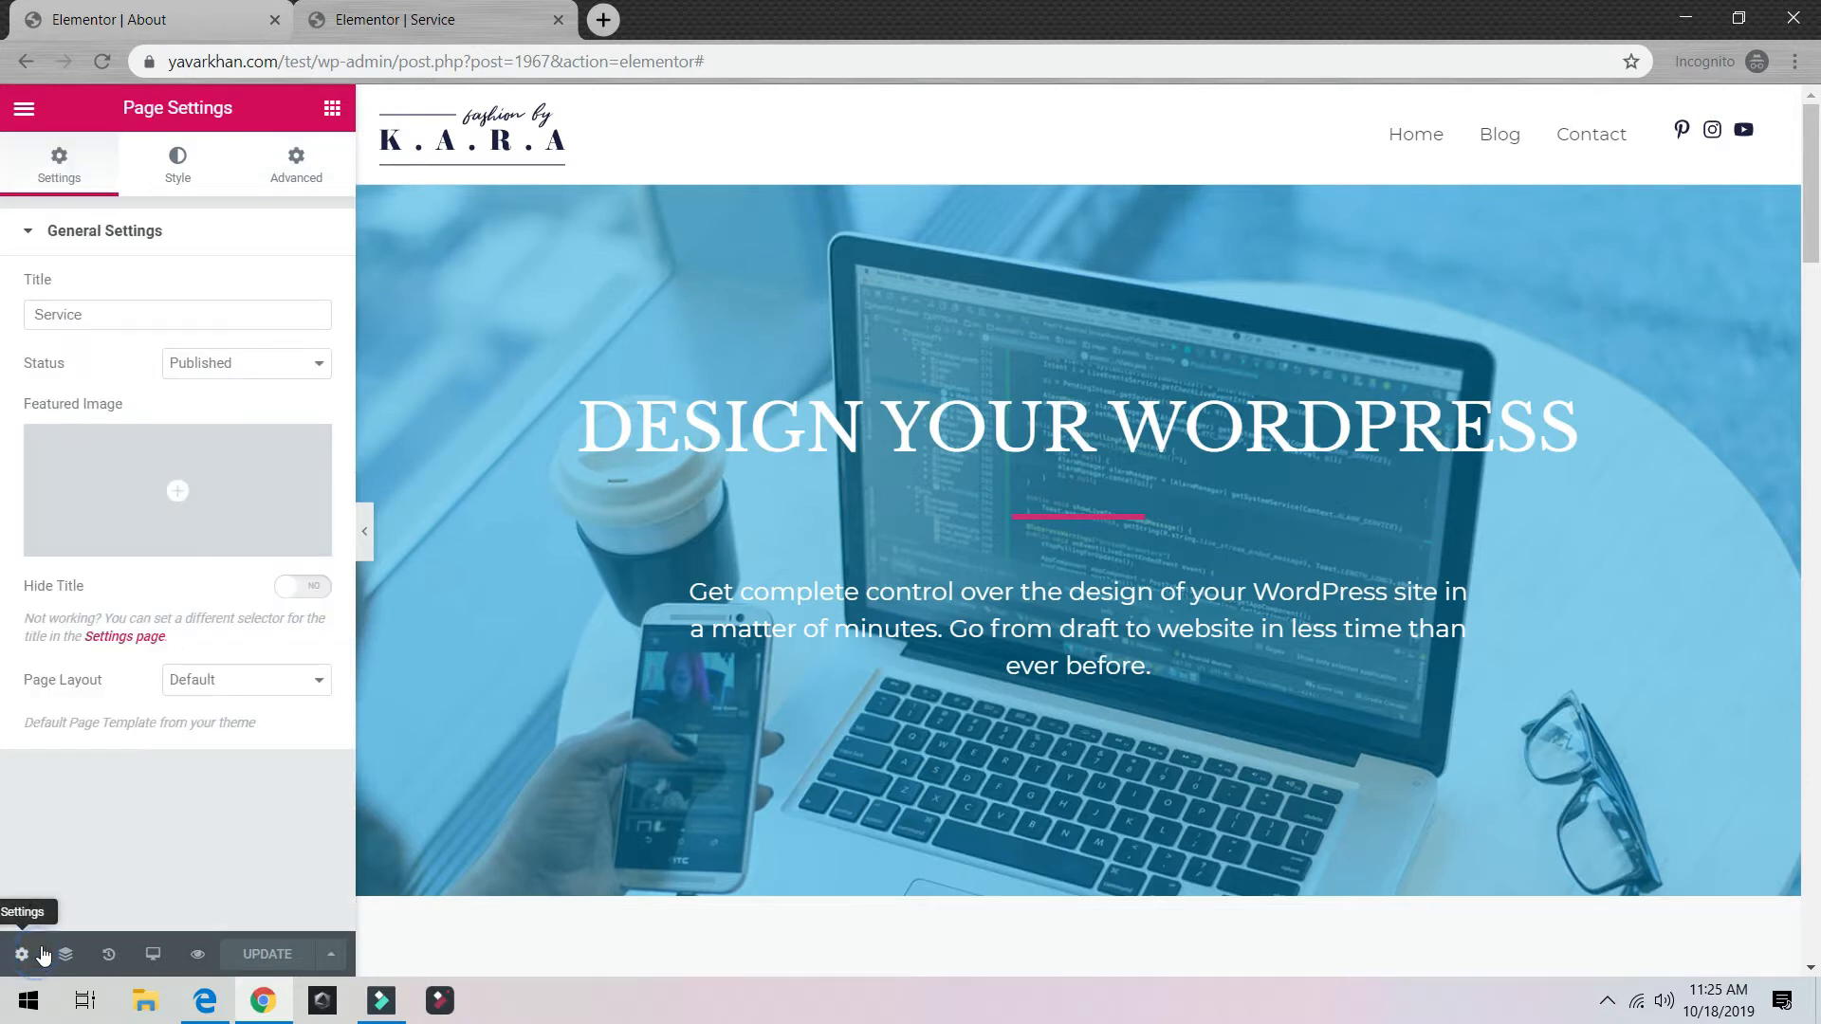
pyautogui.click(21, 110)
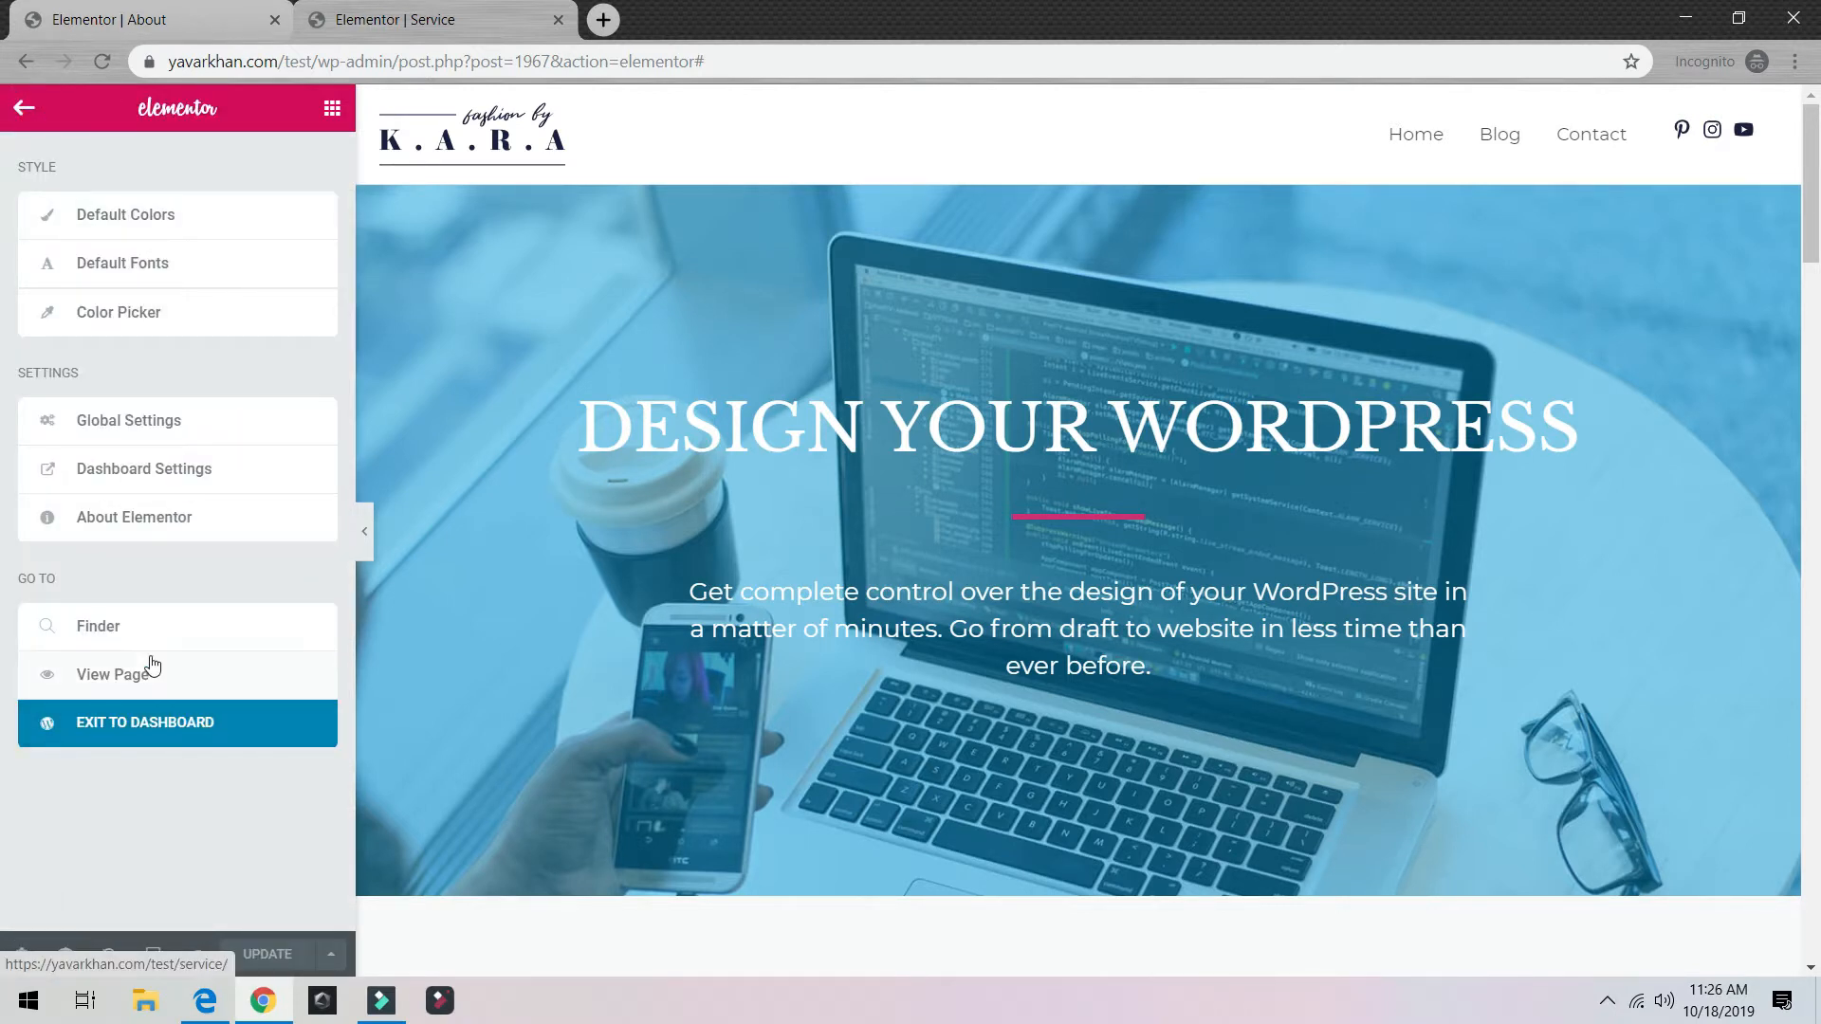
pyautogui.click(130, 681)
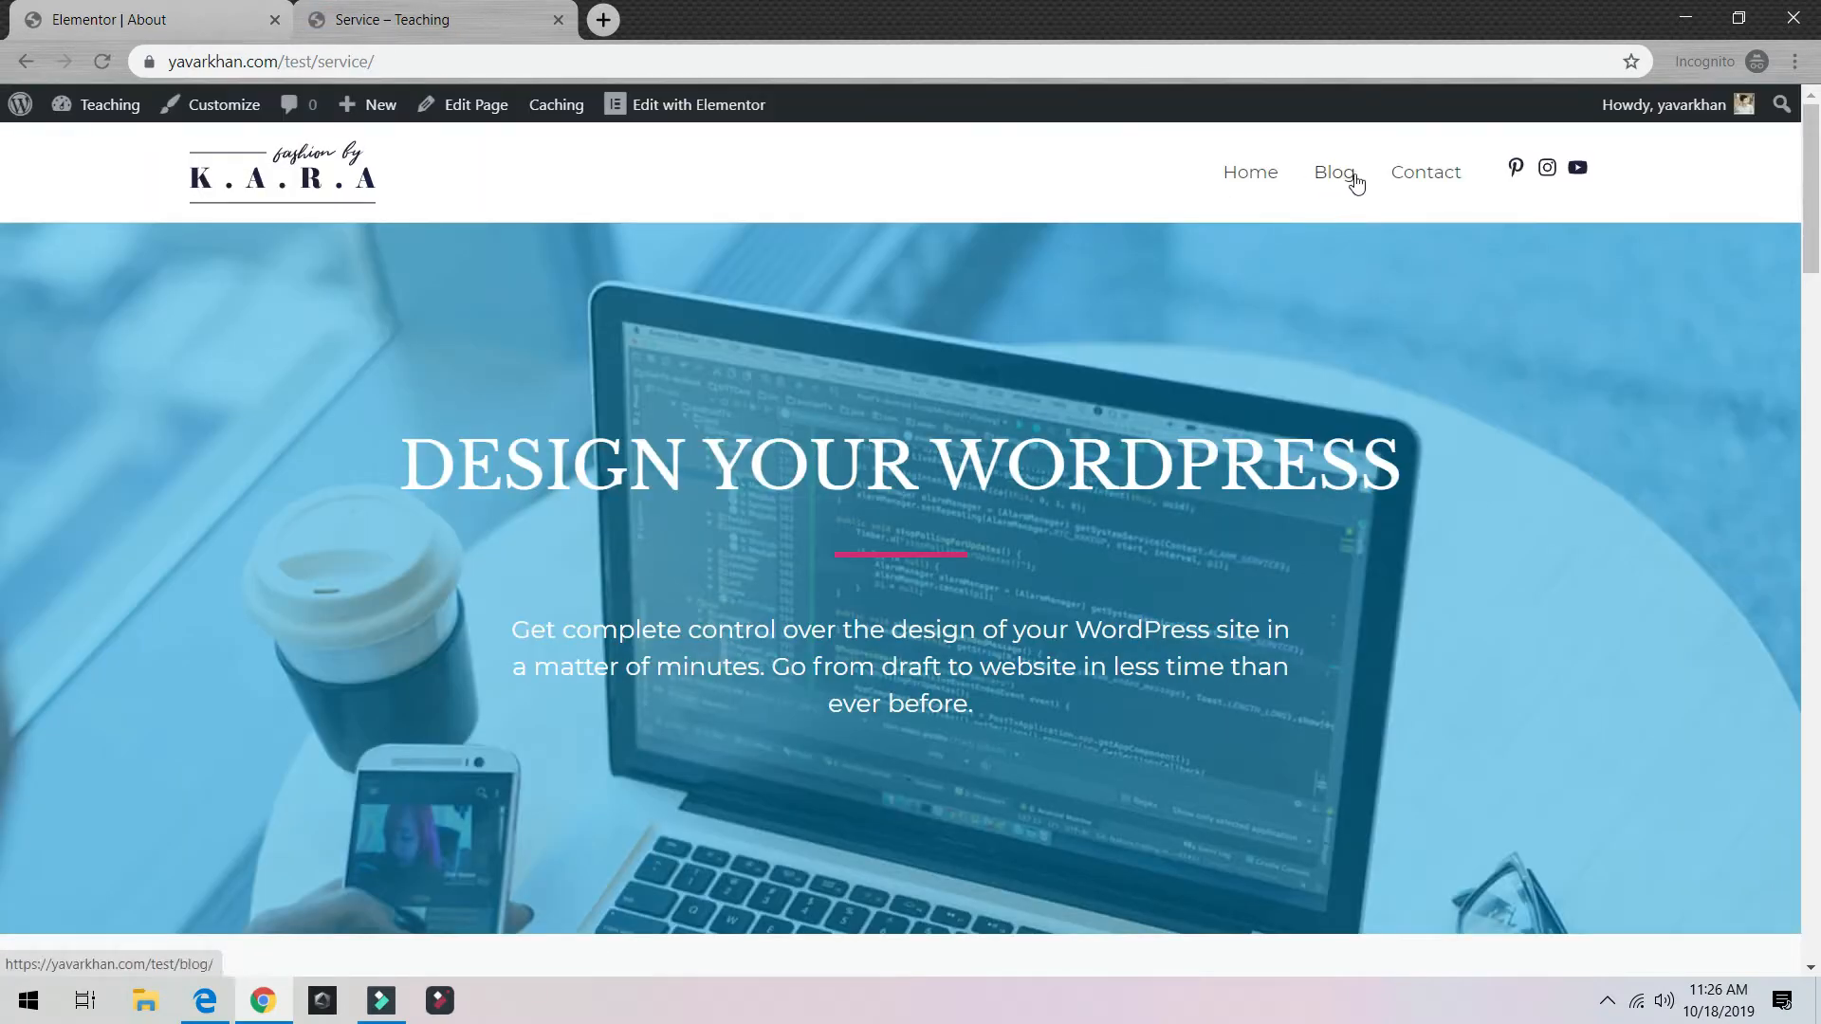
pyautogui.click(1413, 187)
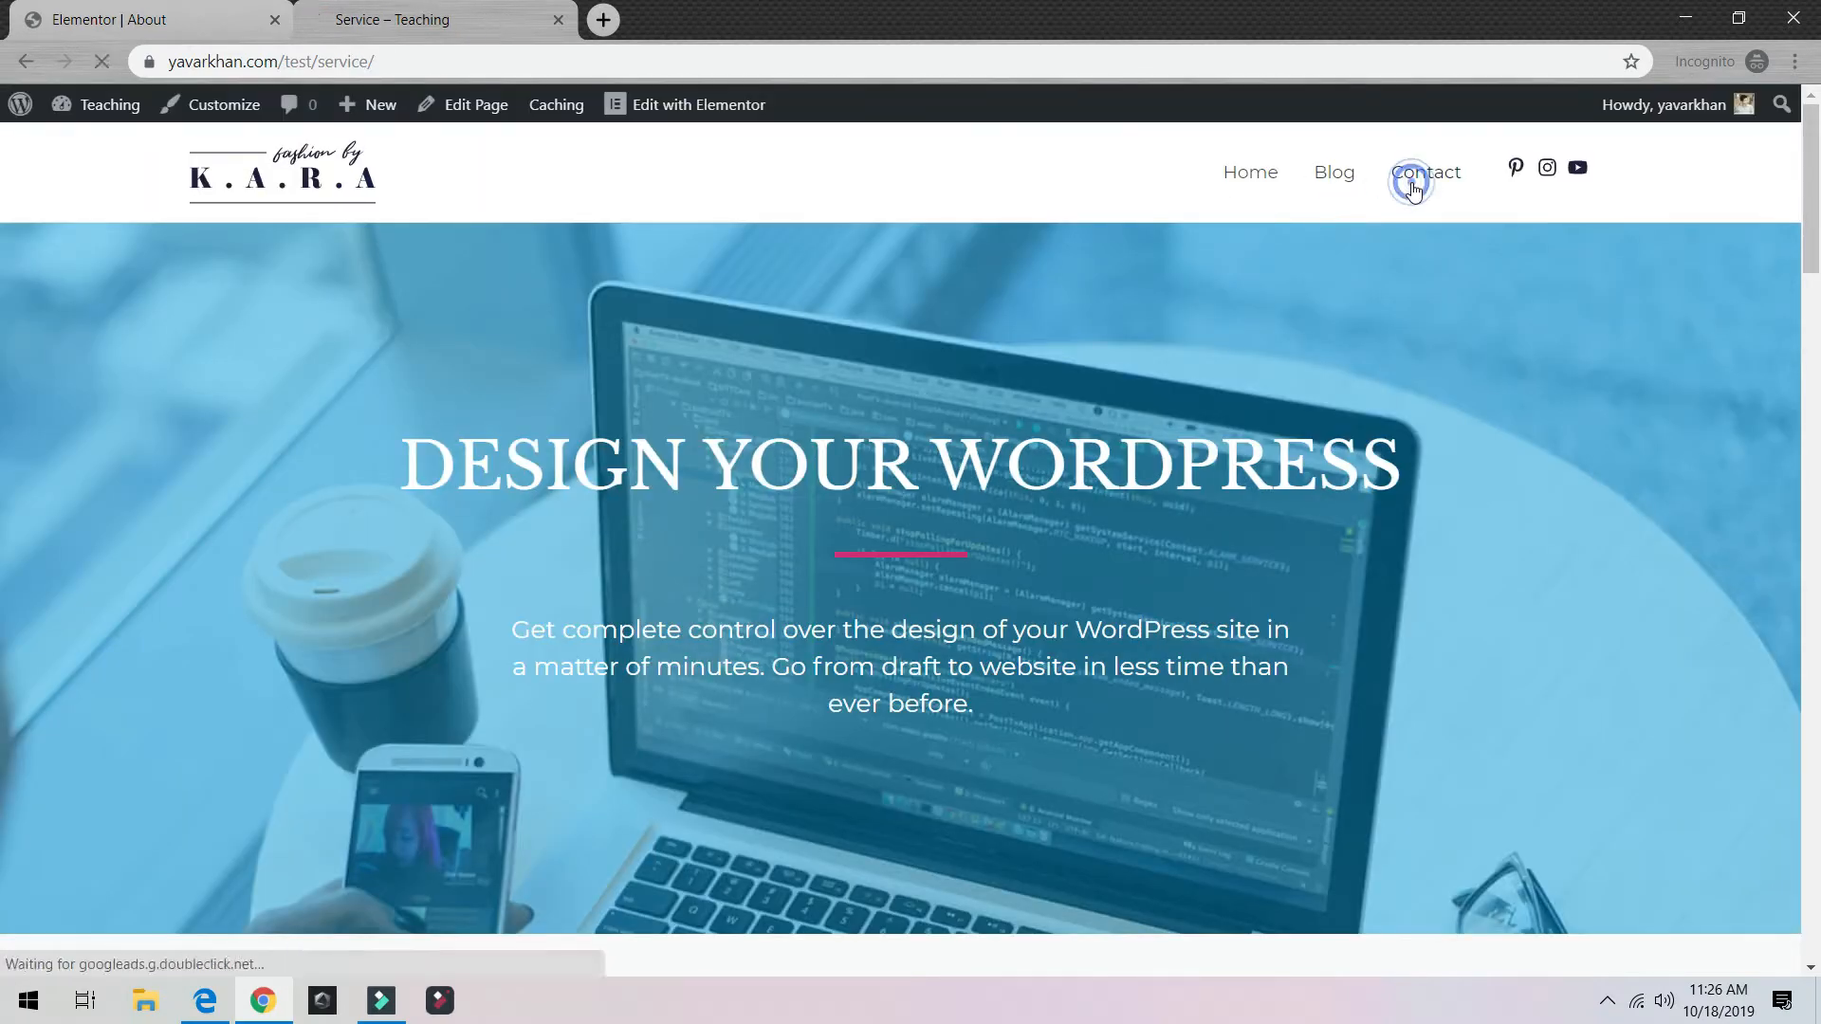
# Step: Inspect the live contact form's fields and message box, then return to the About page editor
pyautogui.scroll(-10, 521, 305)
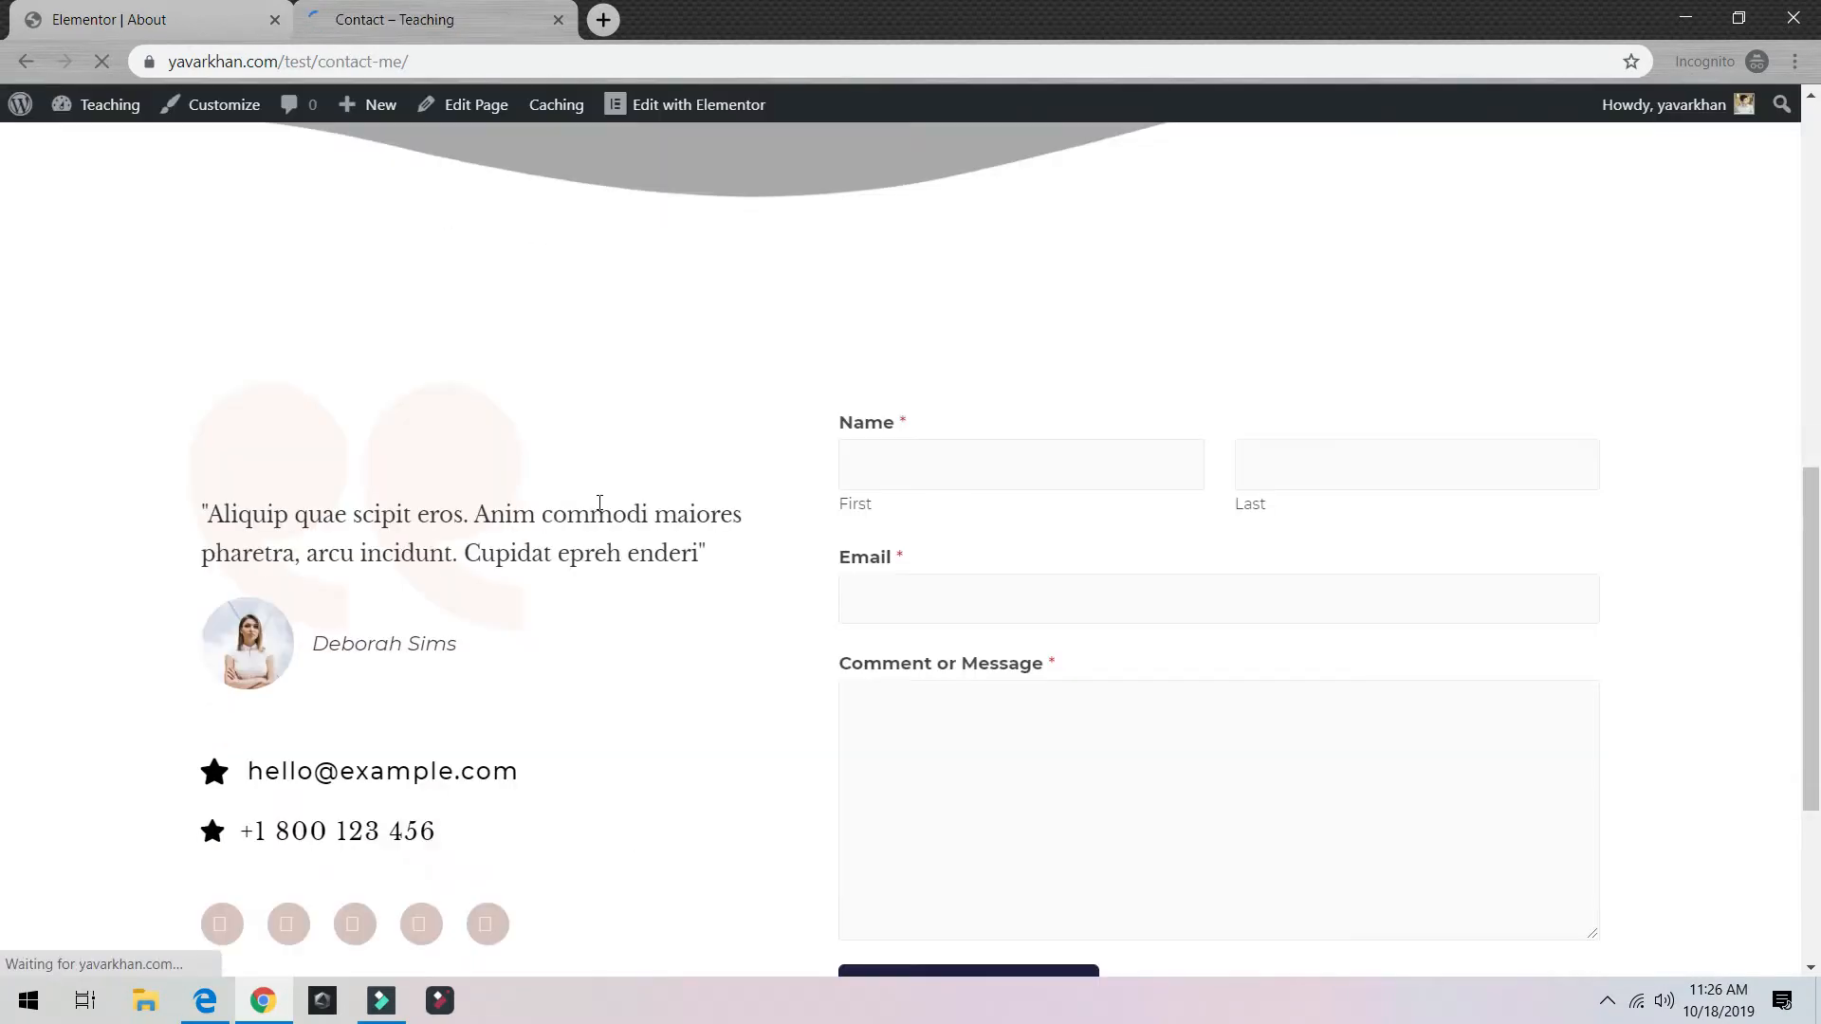
pyautogui.scroll(6, 603, 514)
pyautogui.scroll(-6, 1016, 773)
pyautogui.scroll(4, 902, 407)
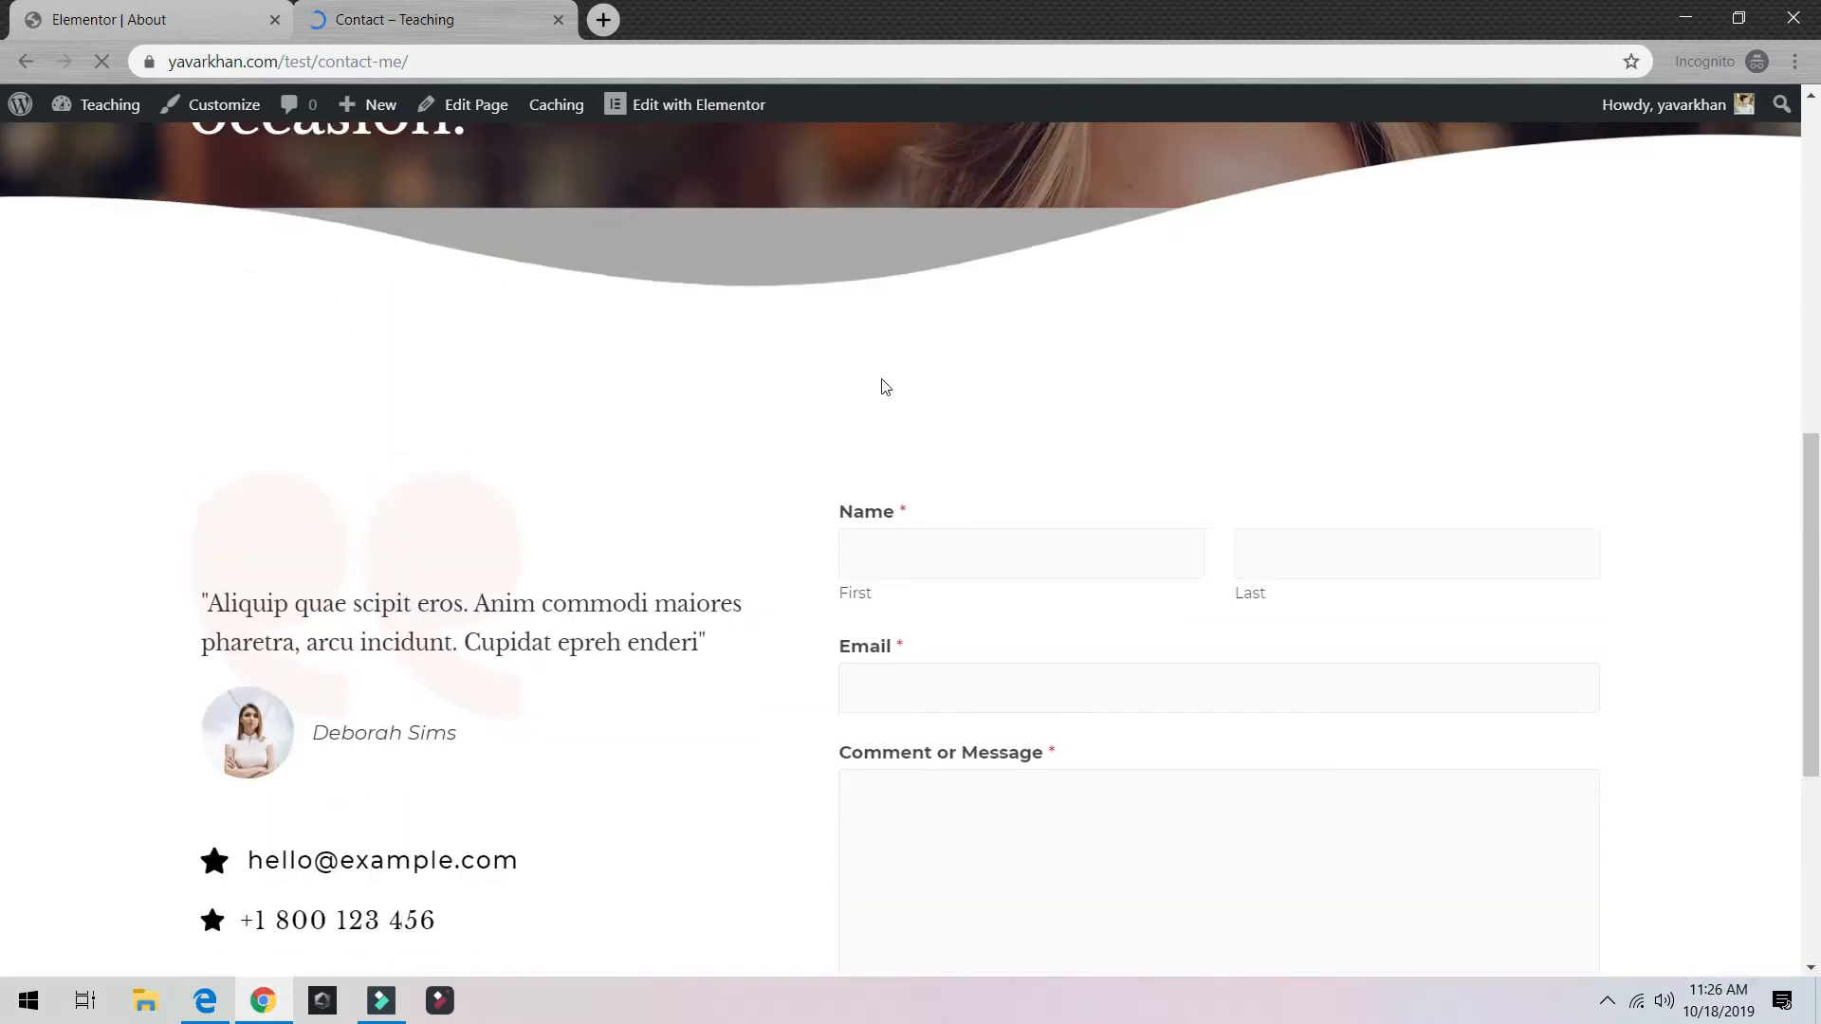
pyautogui.moveTo(820, 493); pyautogui.dragTo(1148, 657)
pyautogui.click(920, 766)
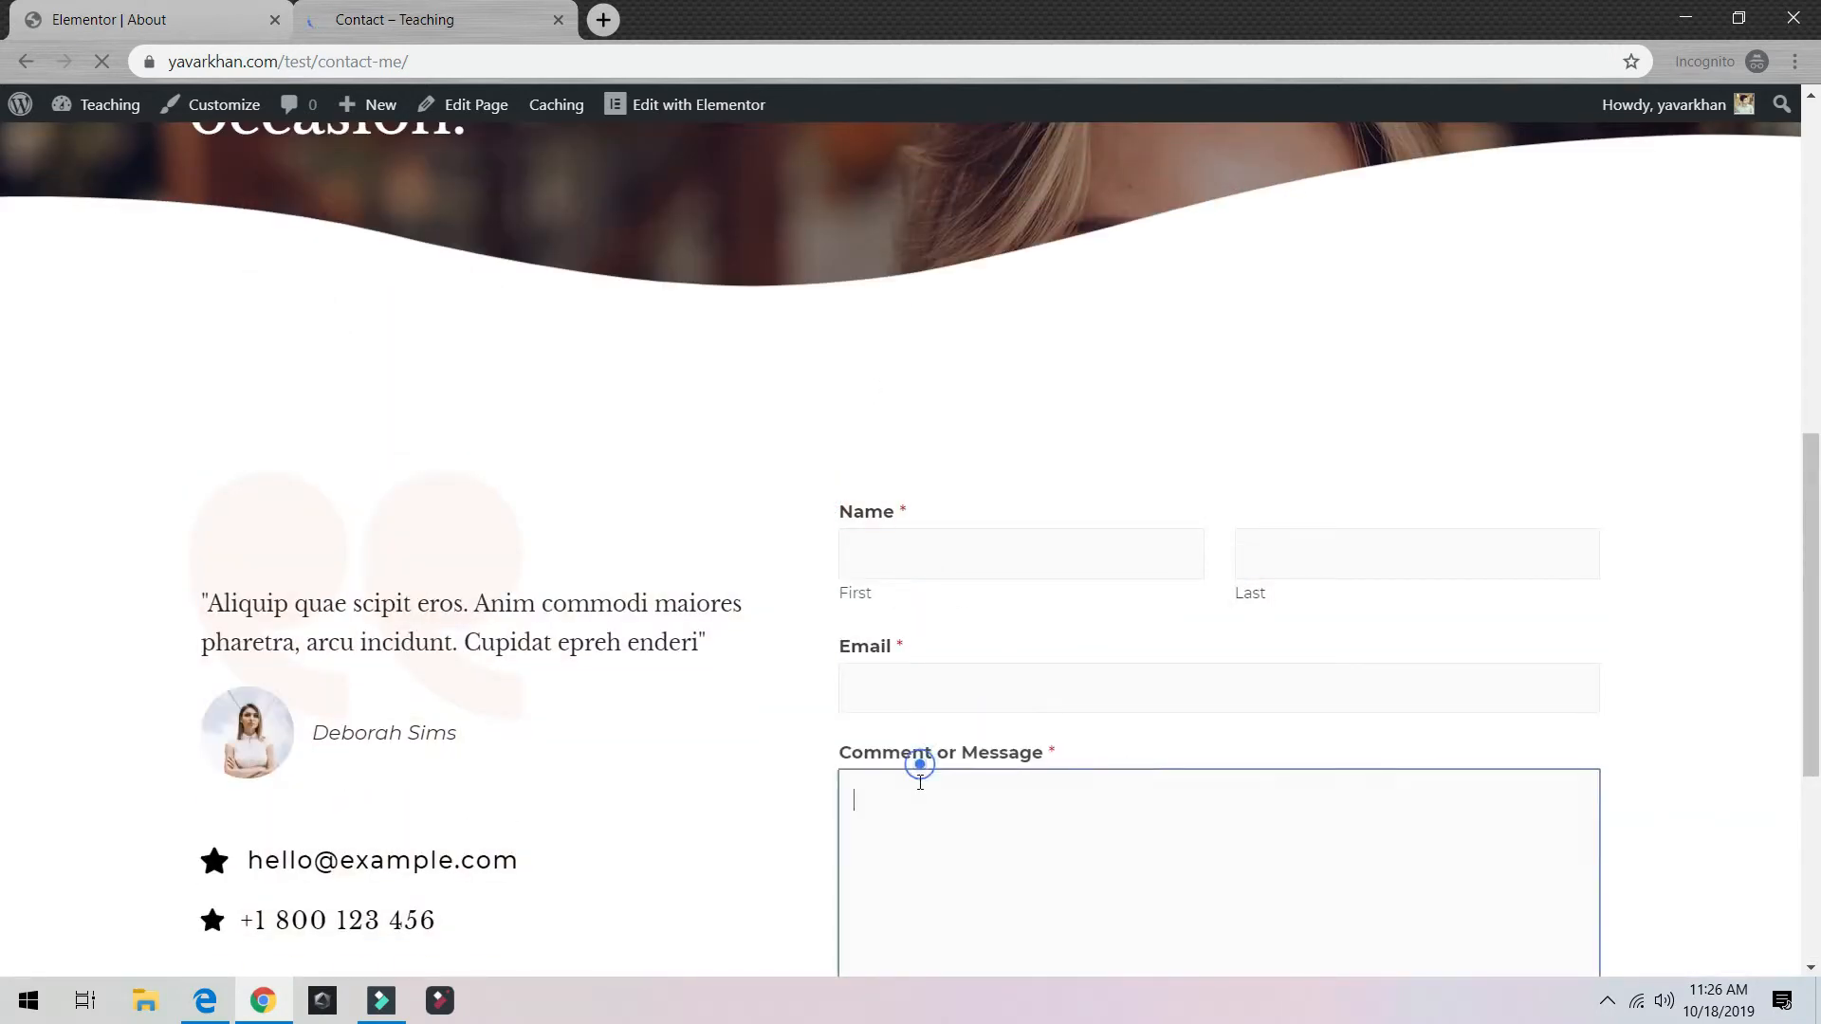
pyautogui.moveTo(857, 517); pyautogui.dragTo(1350, 755)
pyautogui.scroll(-5, 1065, 569)
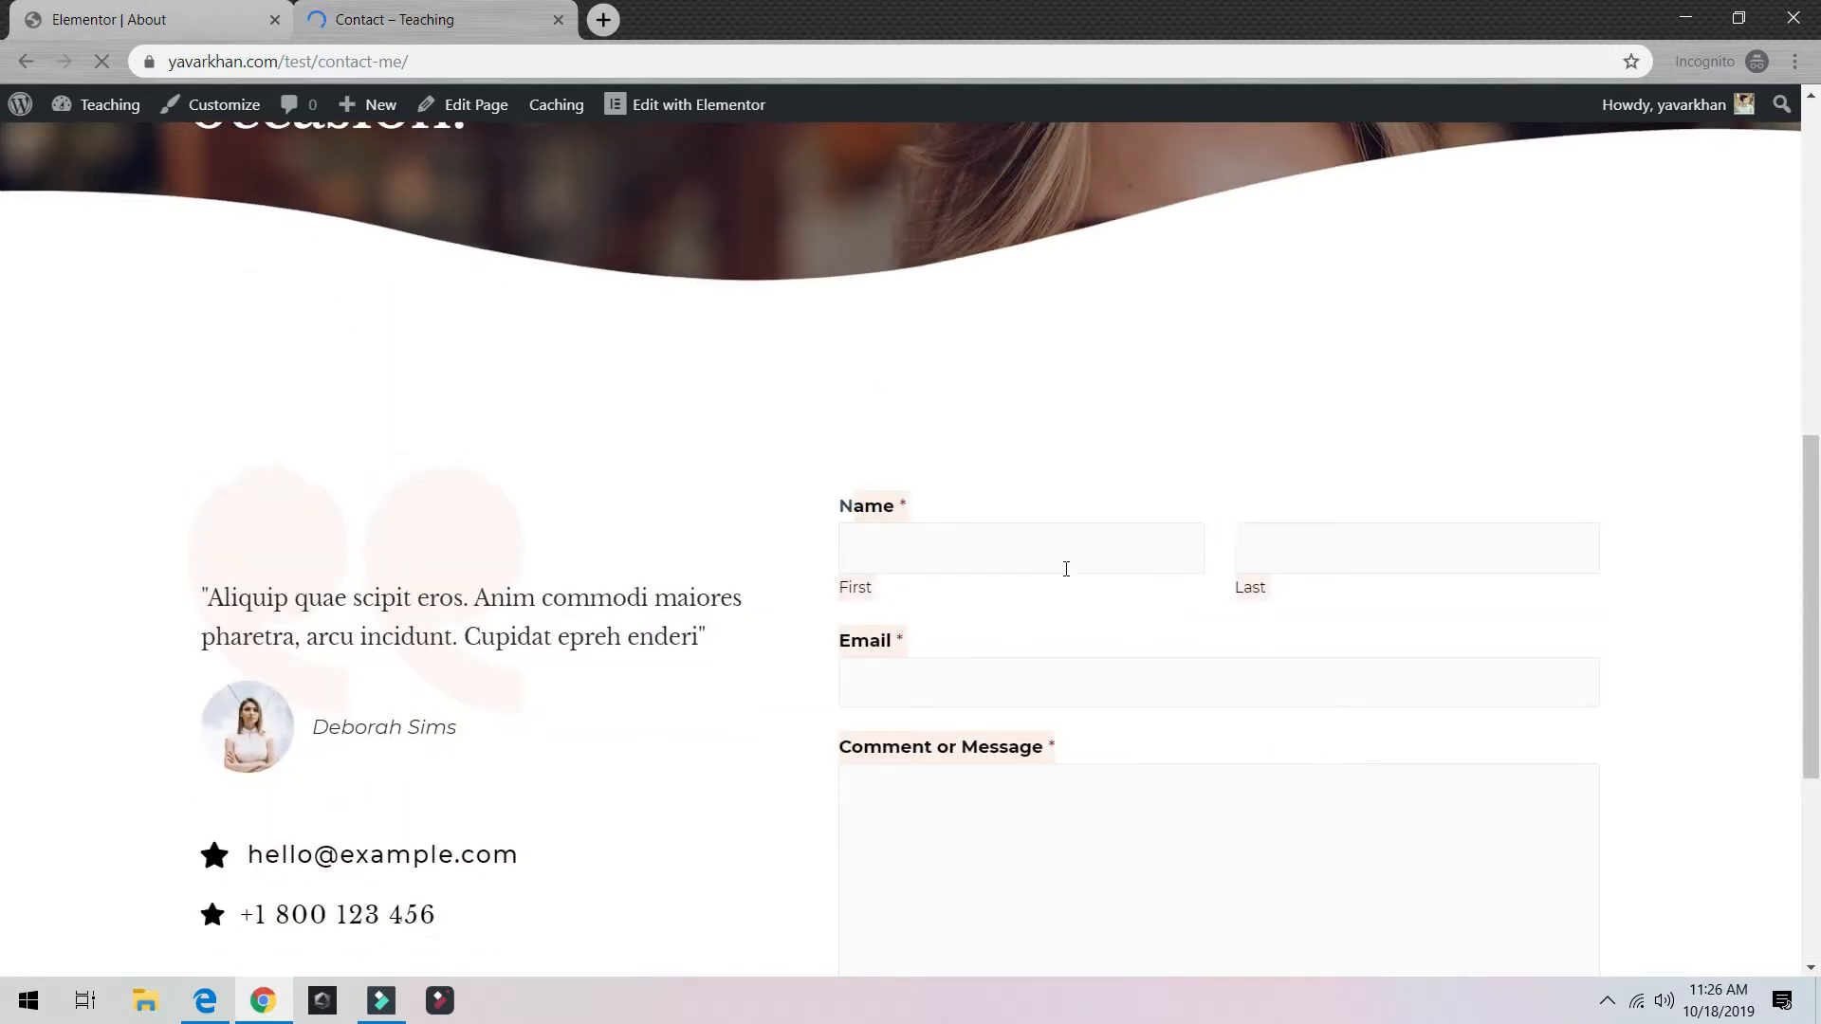
pyautogui.scroll(8, 1066, 569)
pyautogui.click(142, 26)
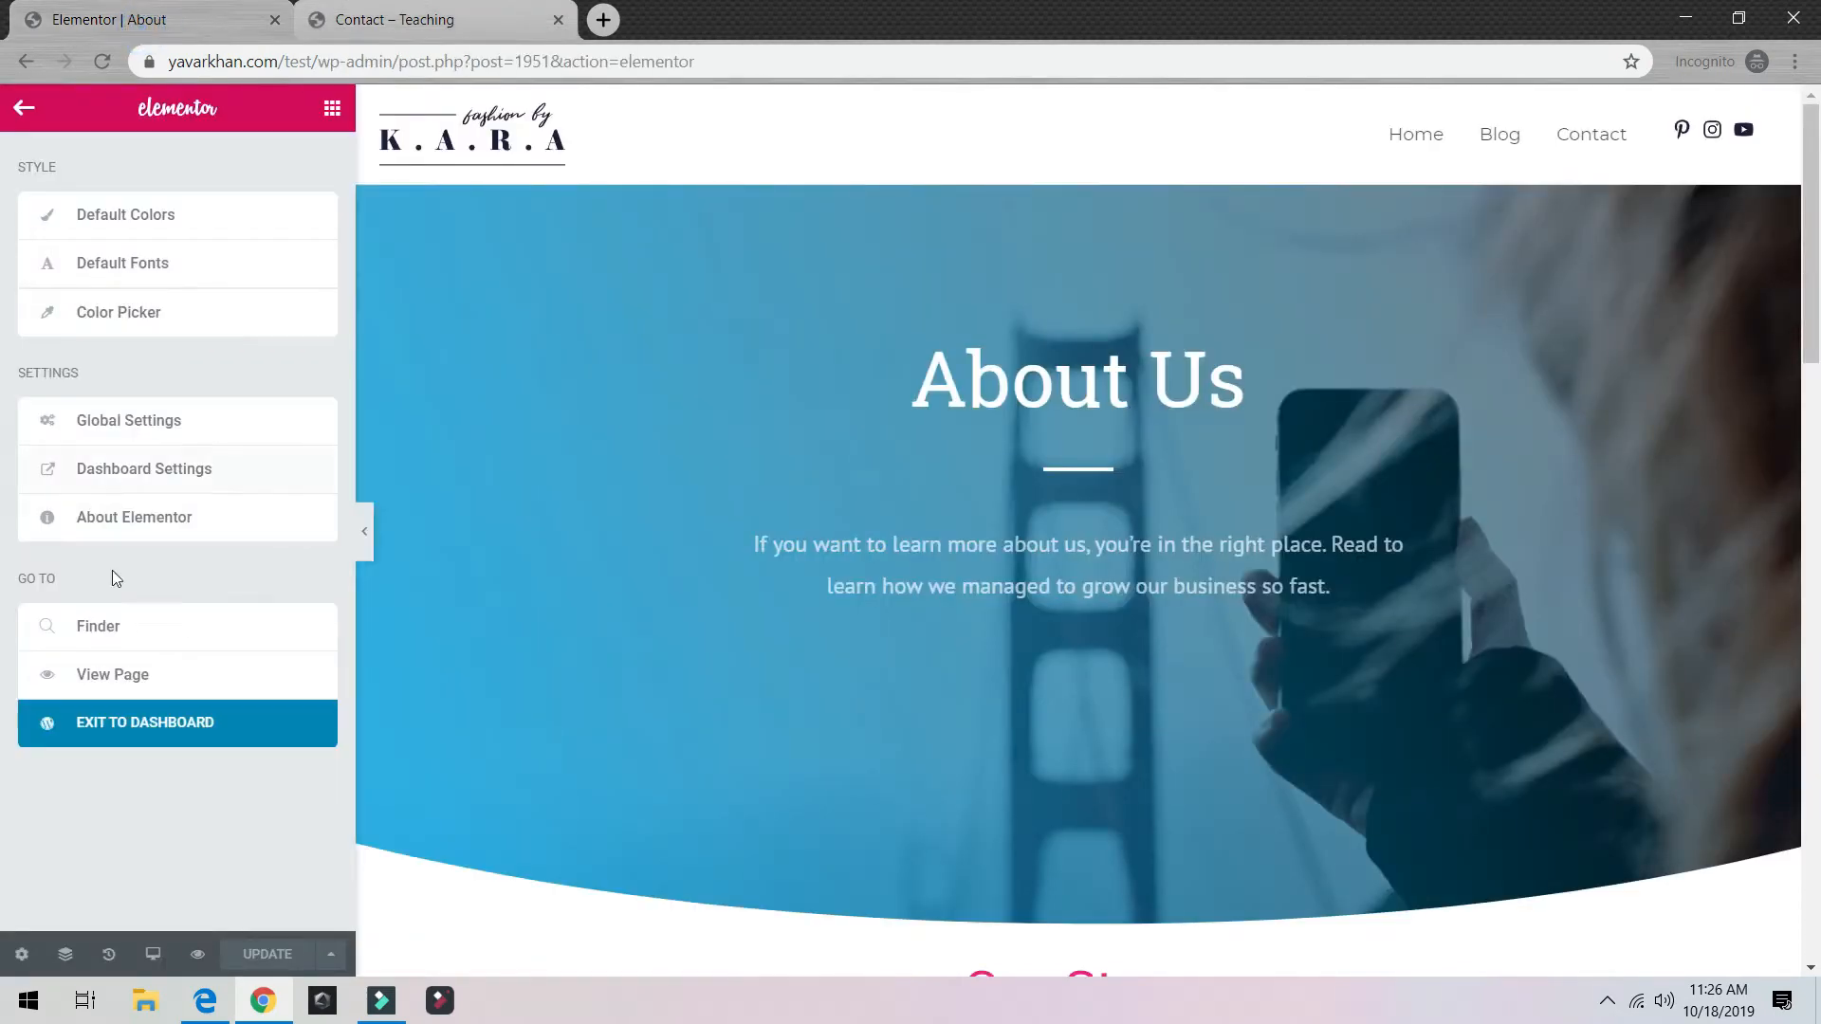
# Step: Exit to the dashboard, reach WPForms All Forms via Plugins, and edit the Contact form
pyautogui.click(89, 720)
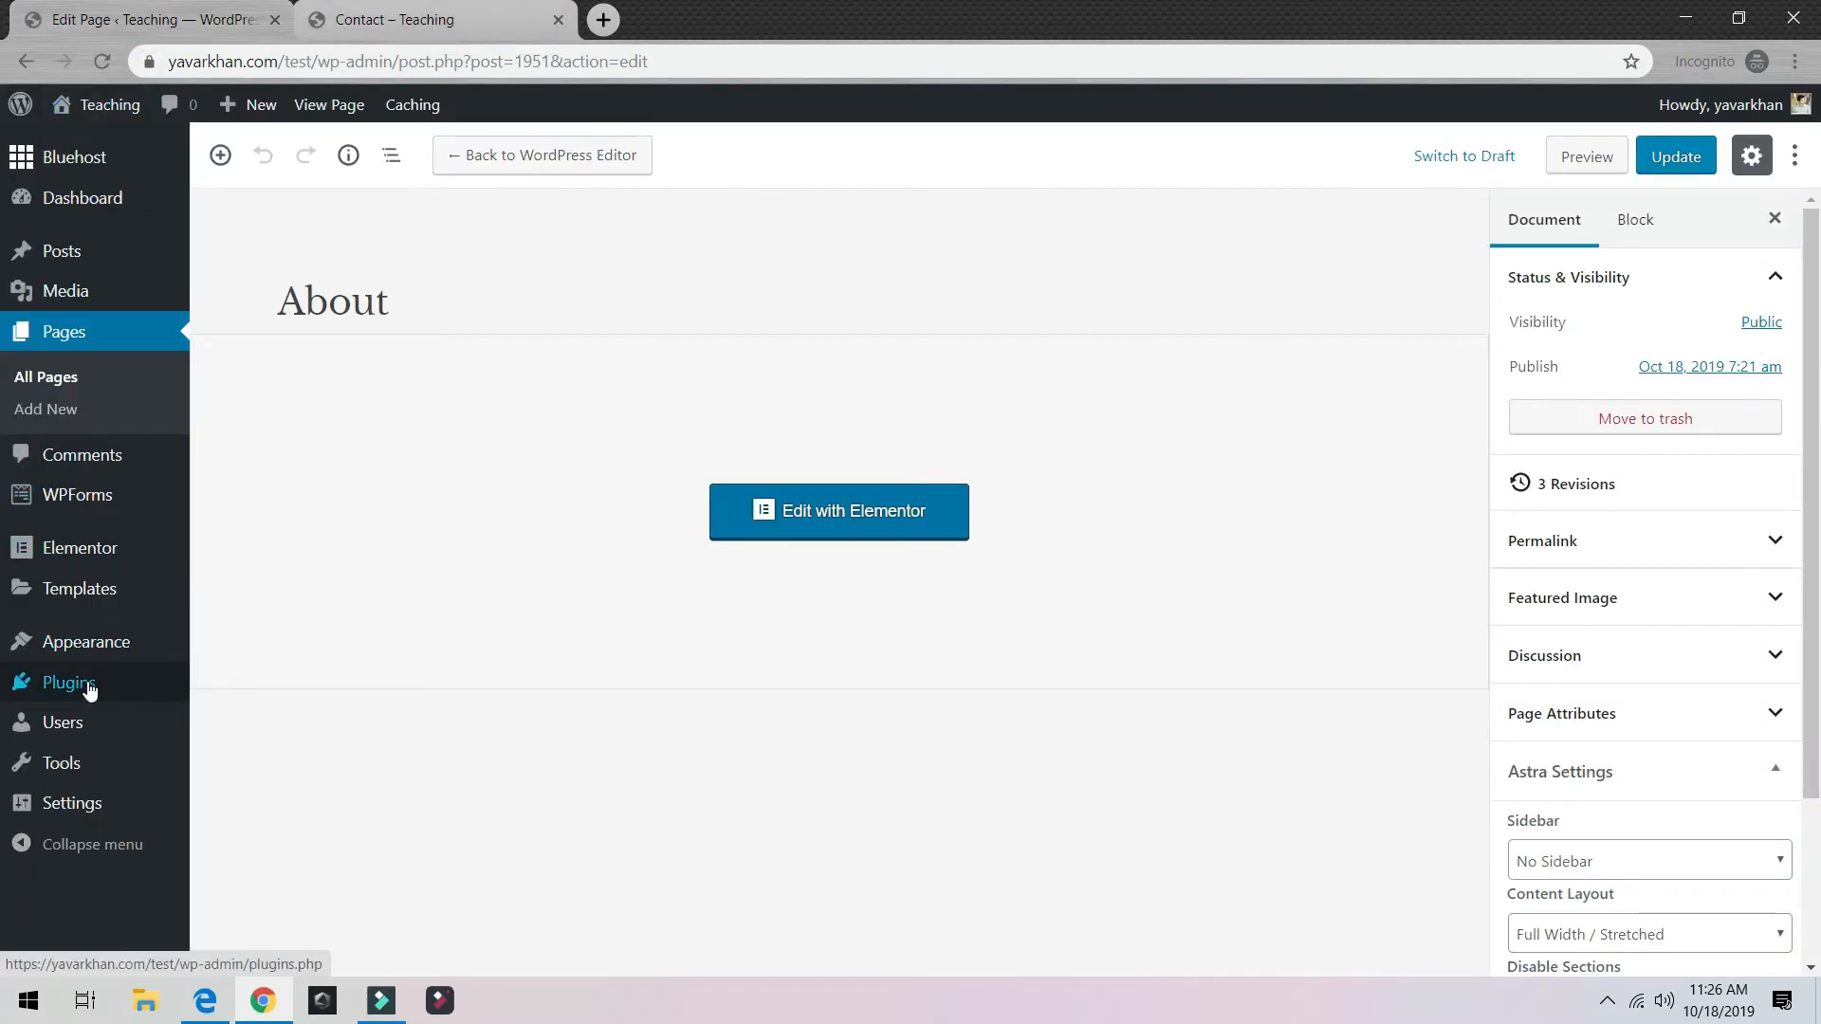
pyautogui.click(91, 689)
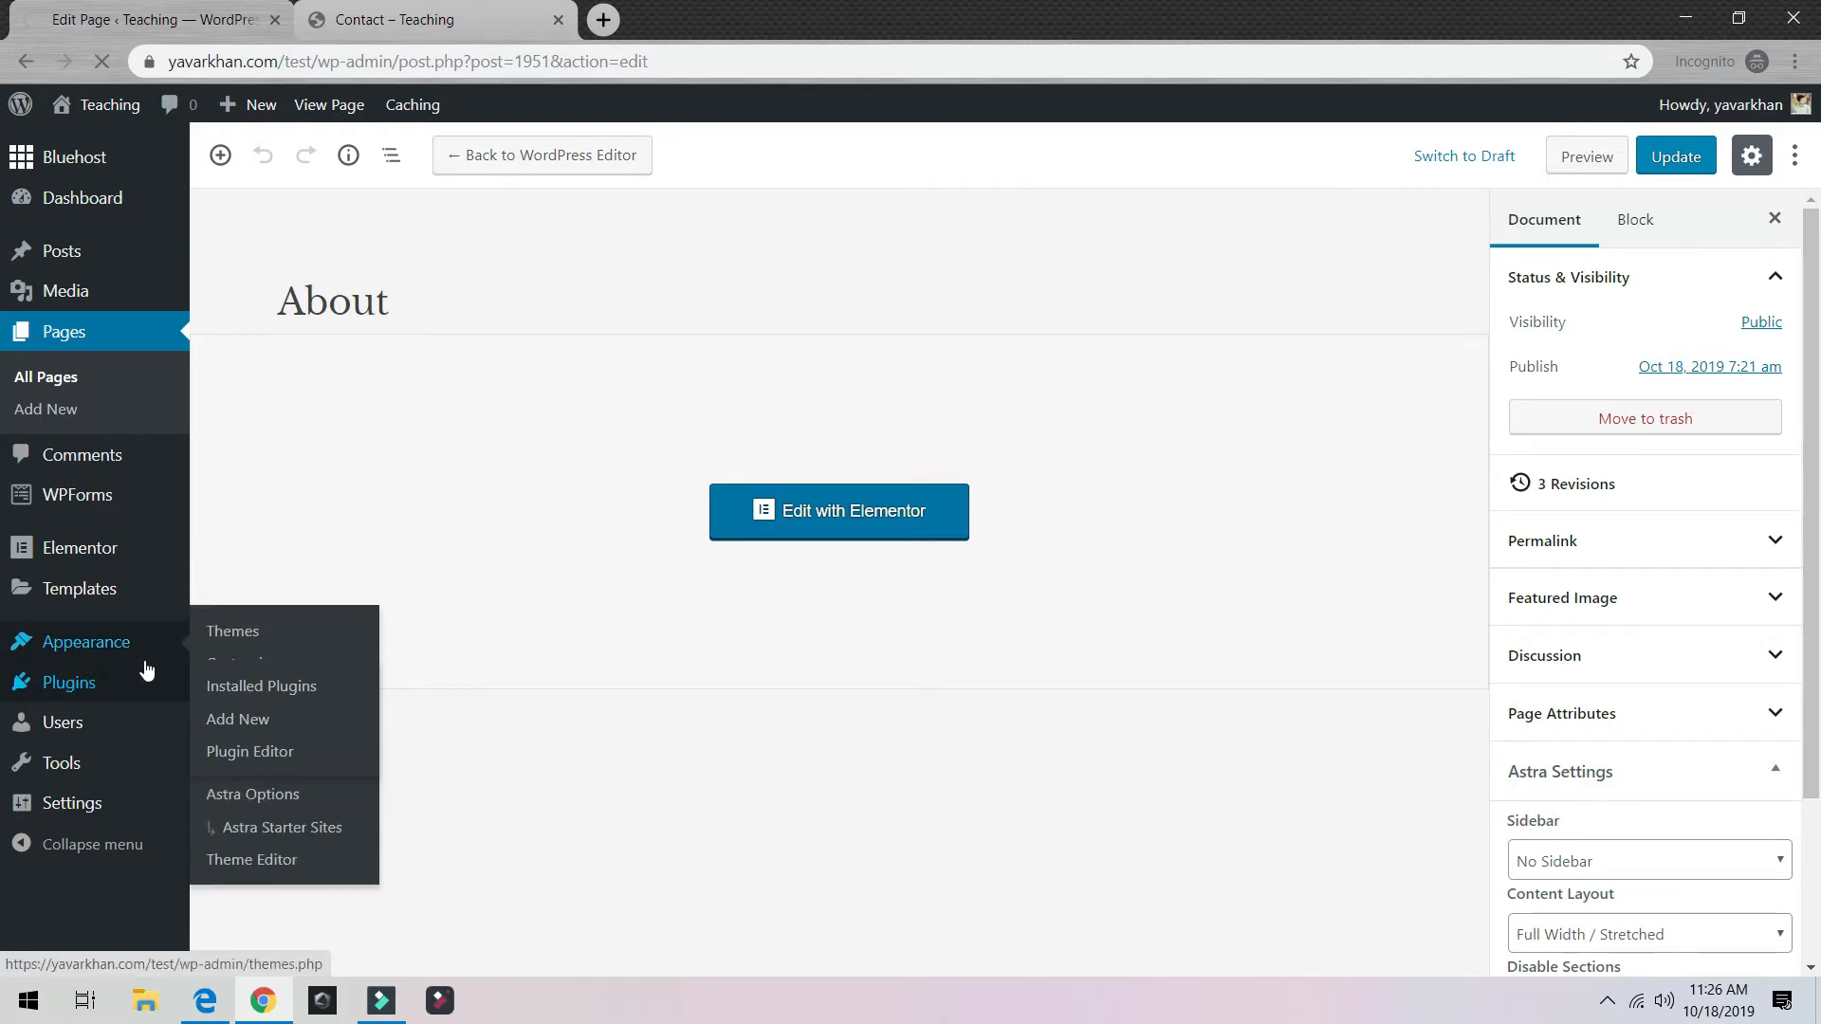
pyautogui.scroll(-2, 590, 537)
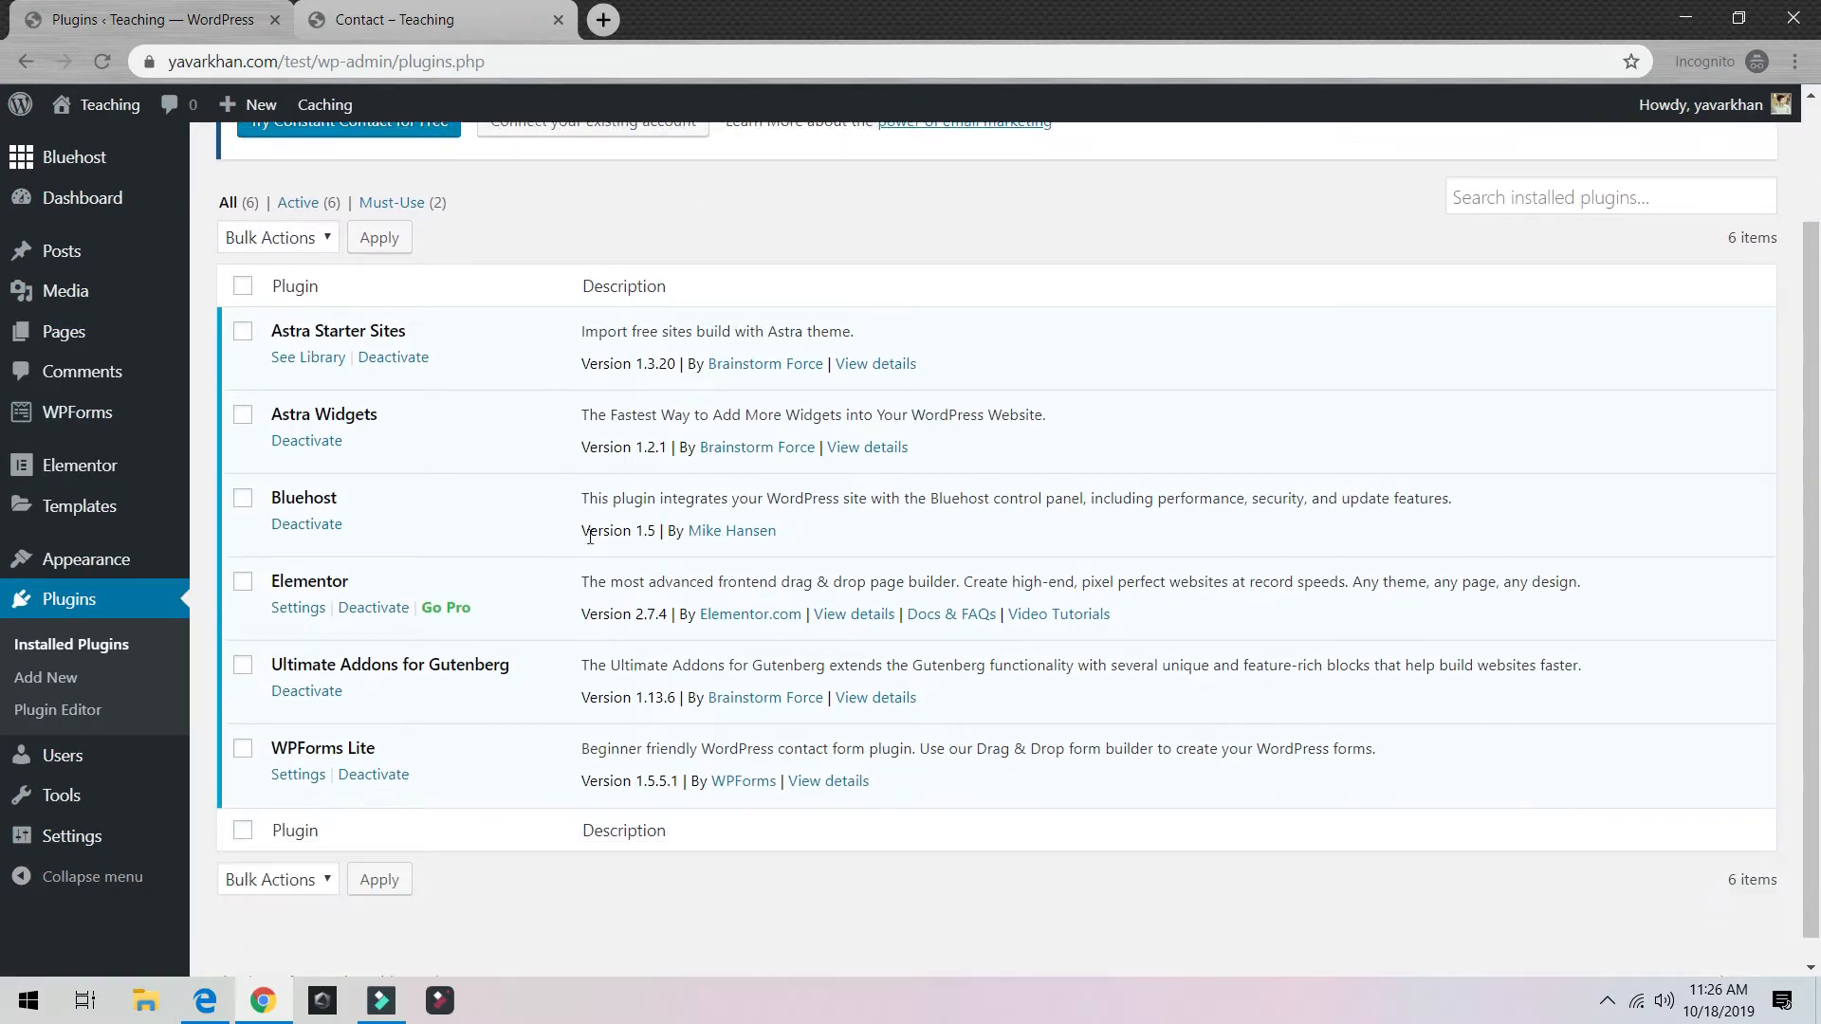
pyautogui.scroll(-1, 590, 537)
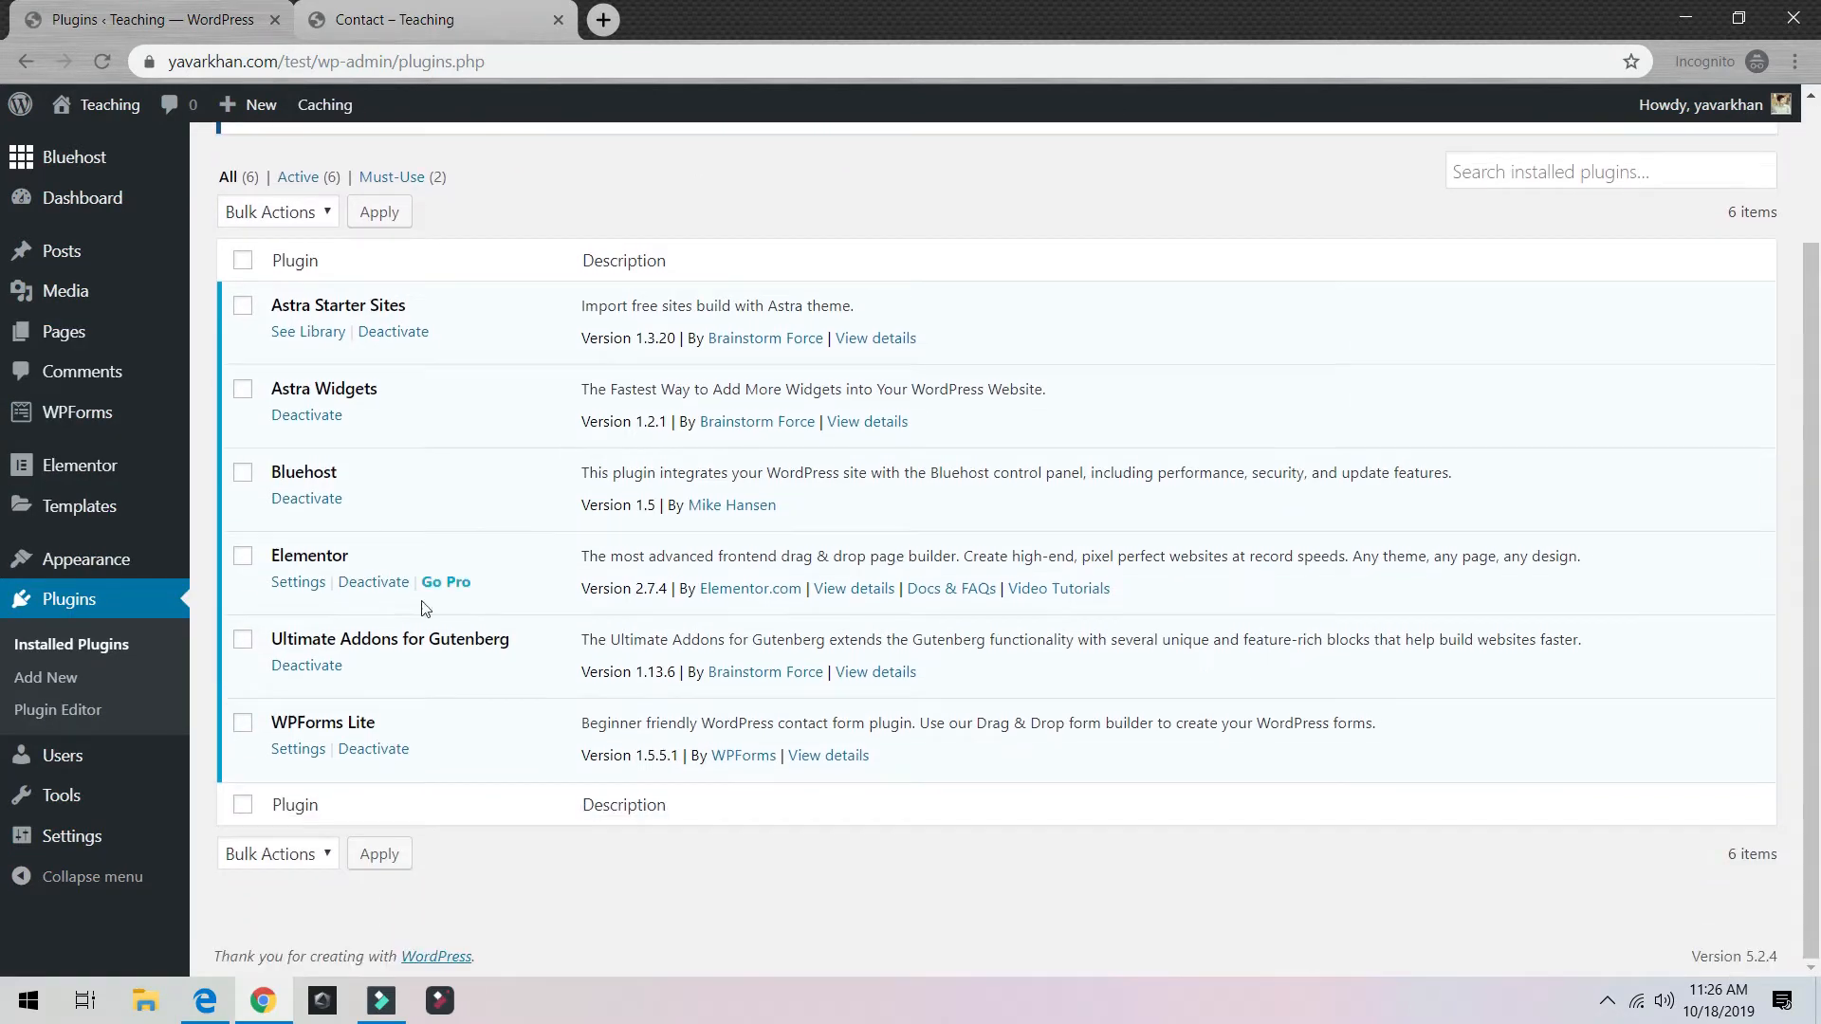
pyautogui.click(297, 749)
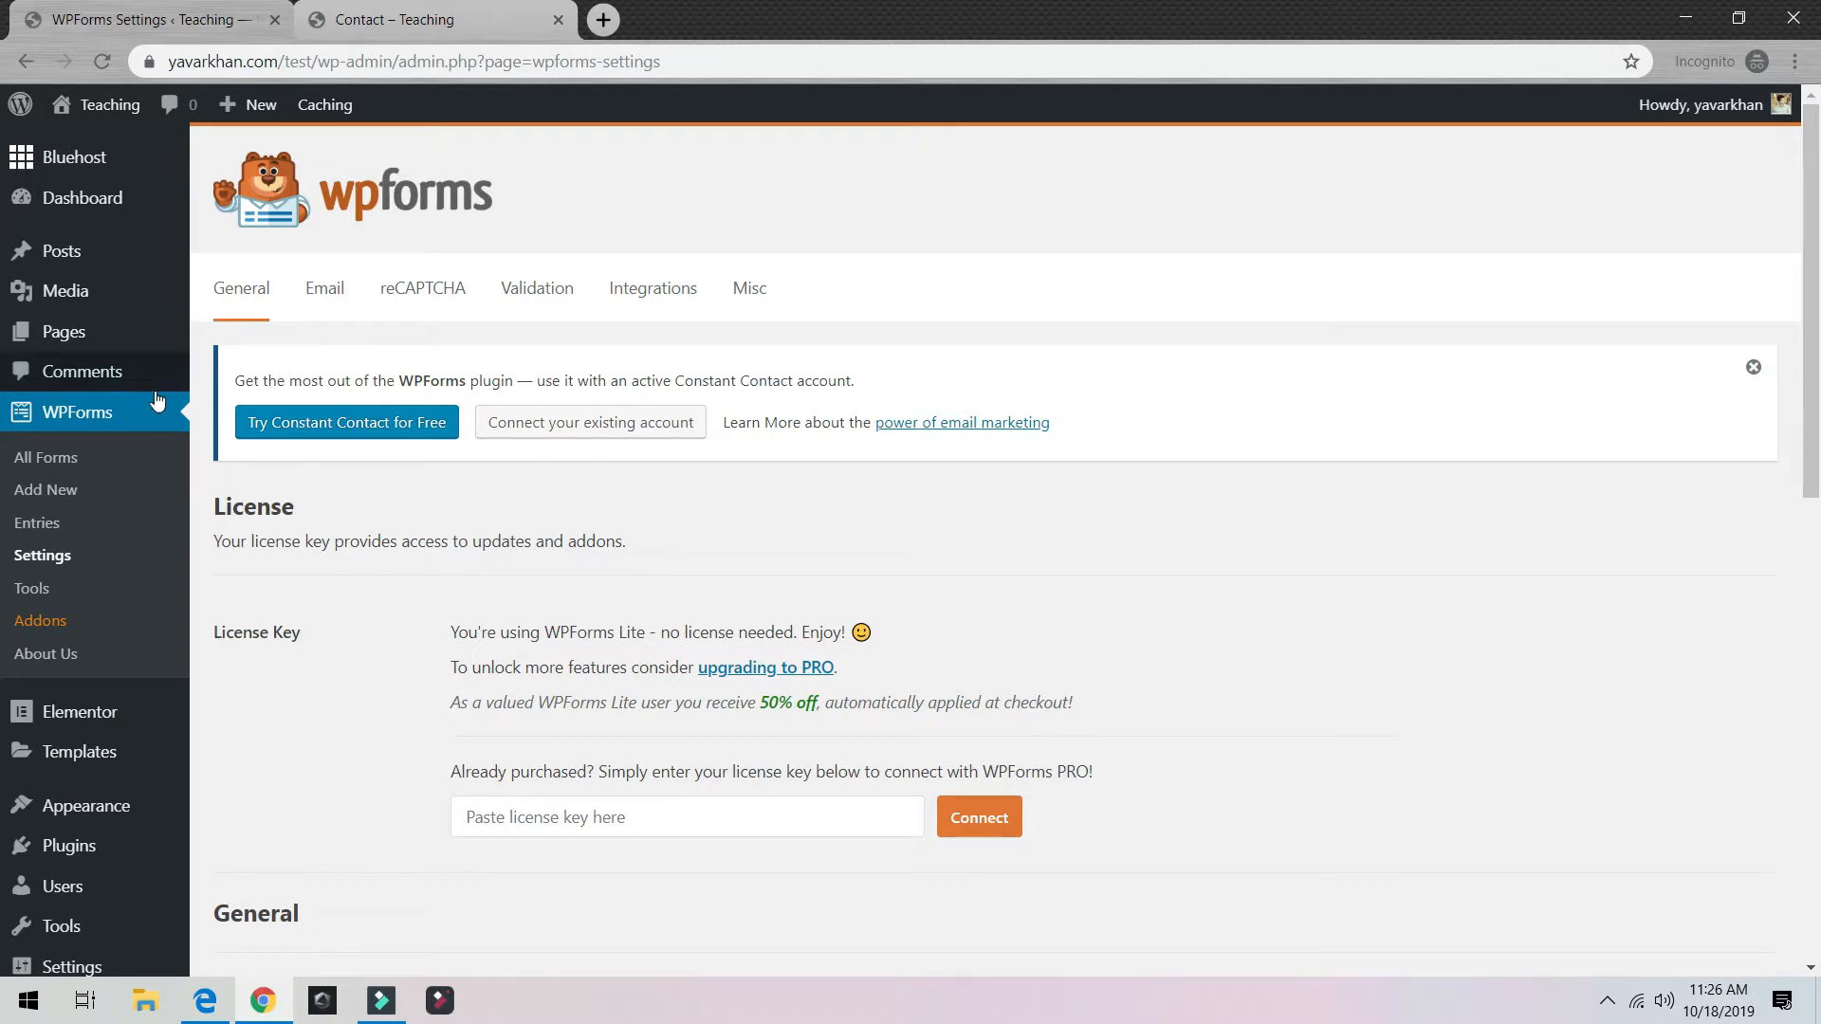
pyautogui.click(63, 461)
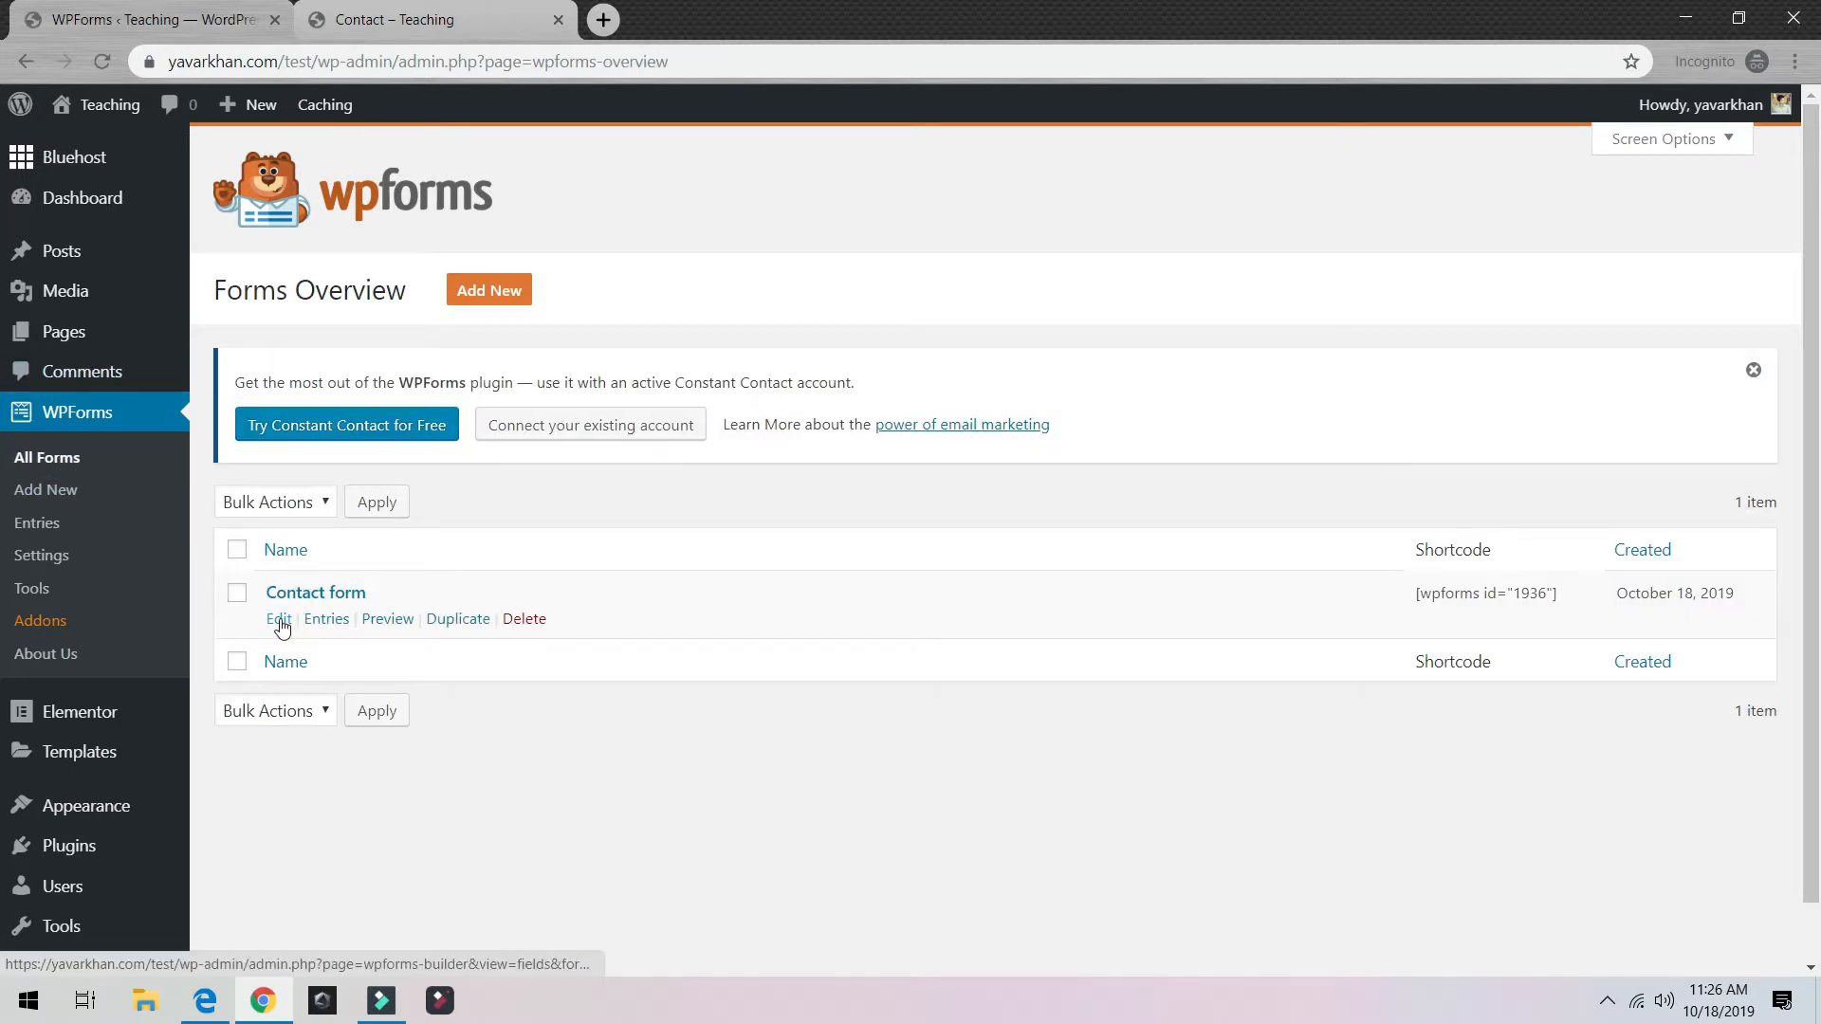
pyautogui.click(279, 621)
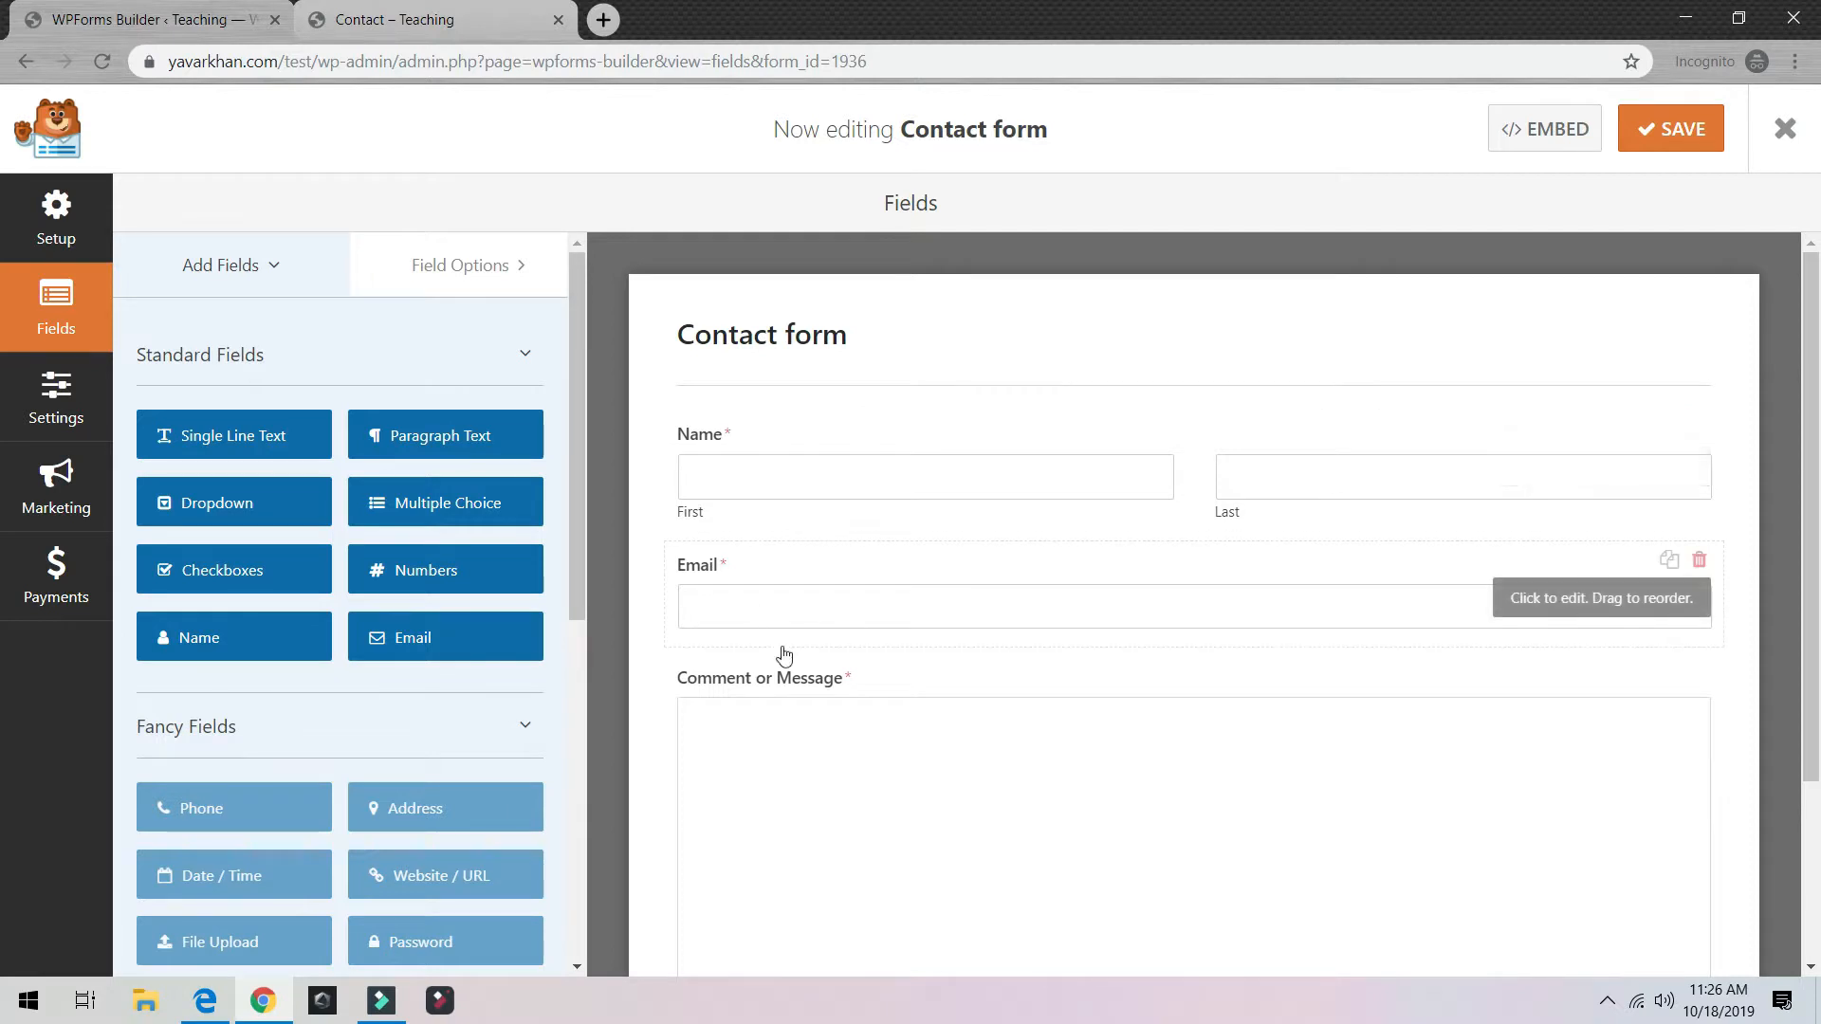
# Step: Try the Last name and message fields on the live Contact form, then return to the builder
pyautogui.click(378, 21)
pyautogui.scroll(-5, 672, 495)
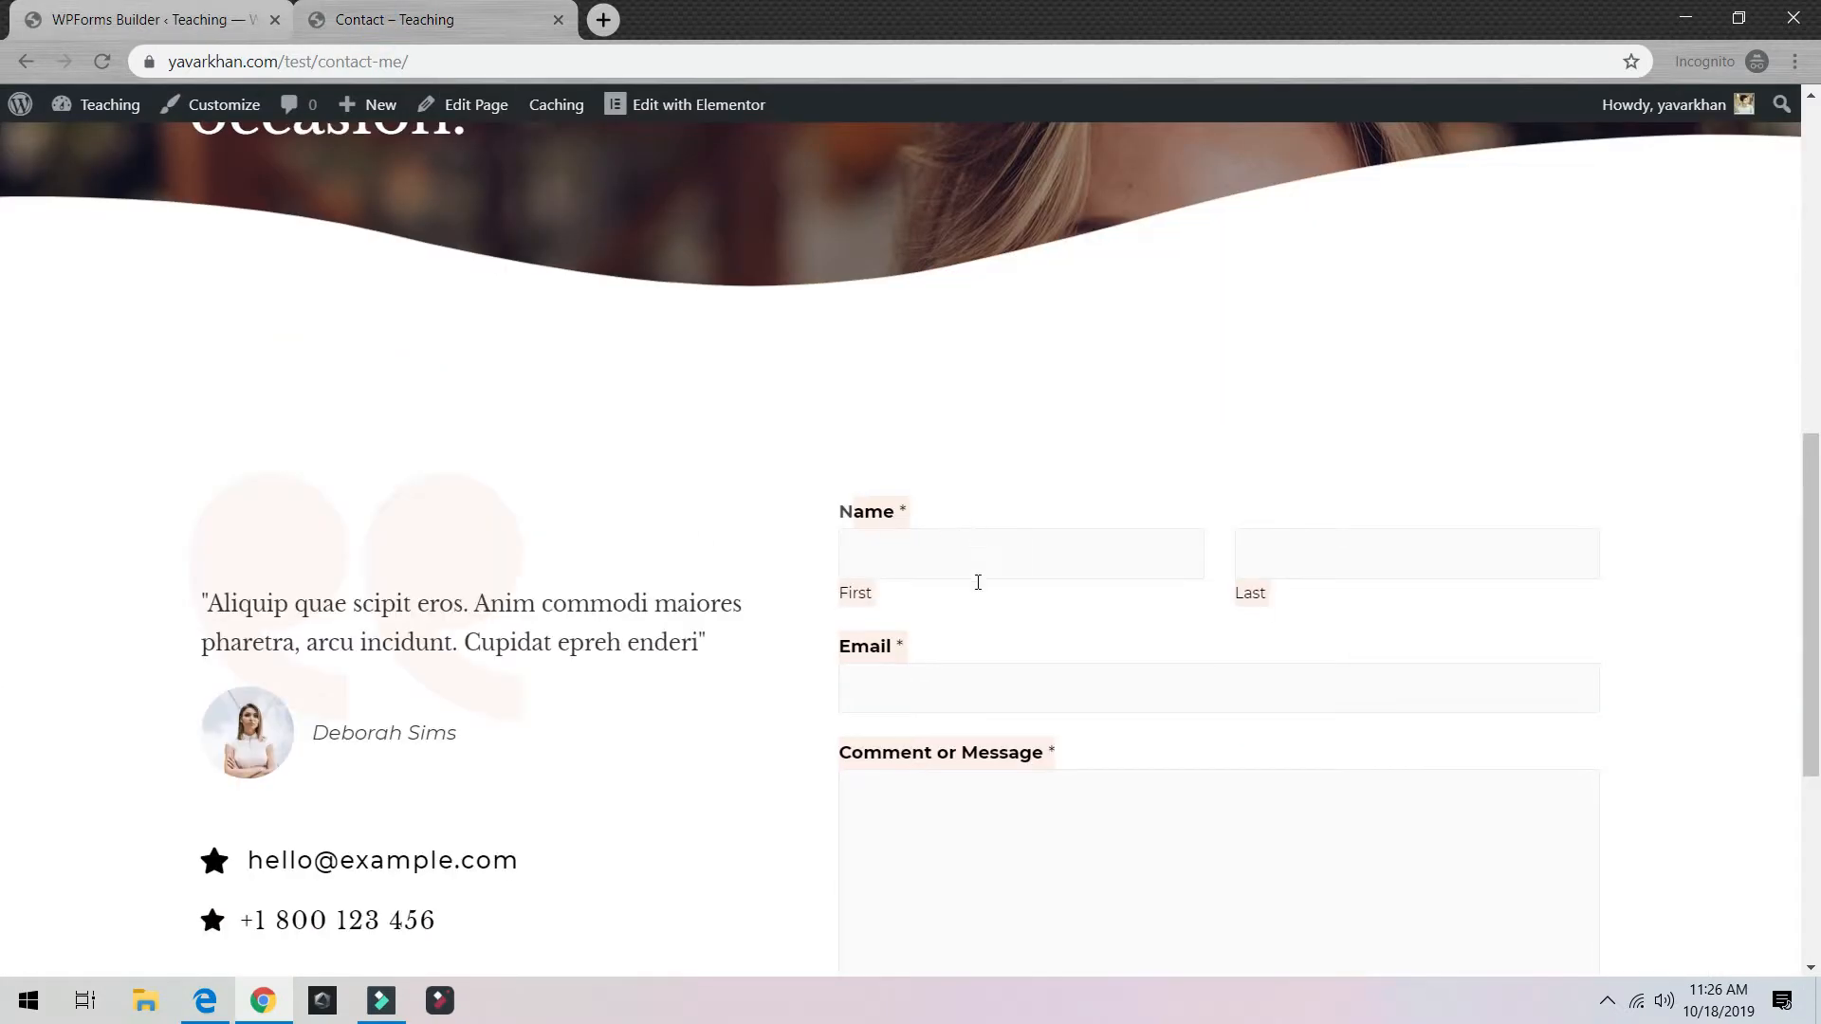
pyautogui.click(1281, 589)
pyautogui.click(924, 795)
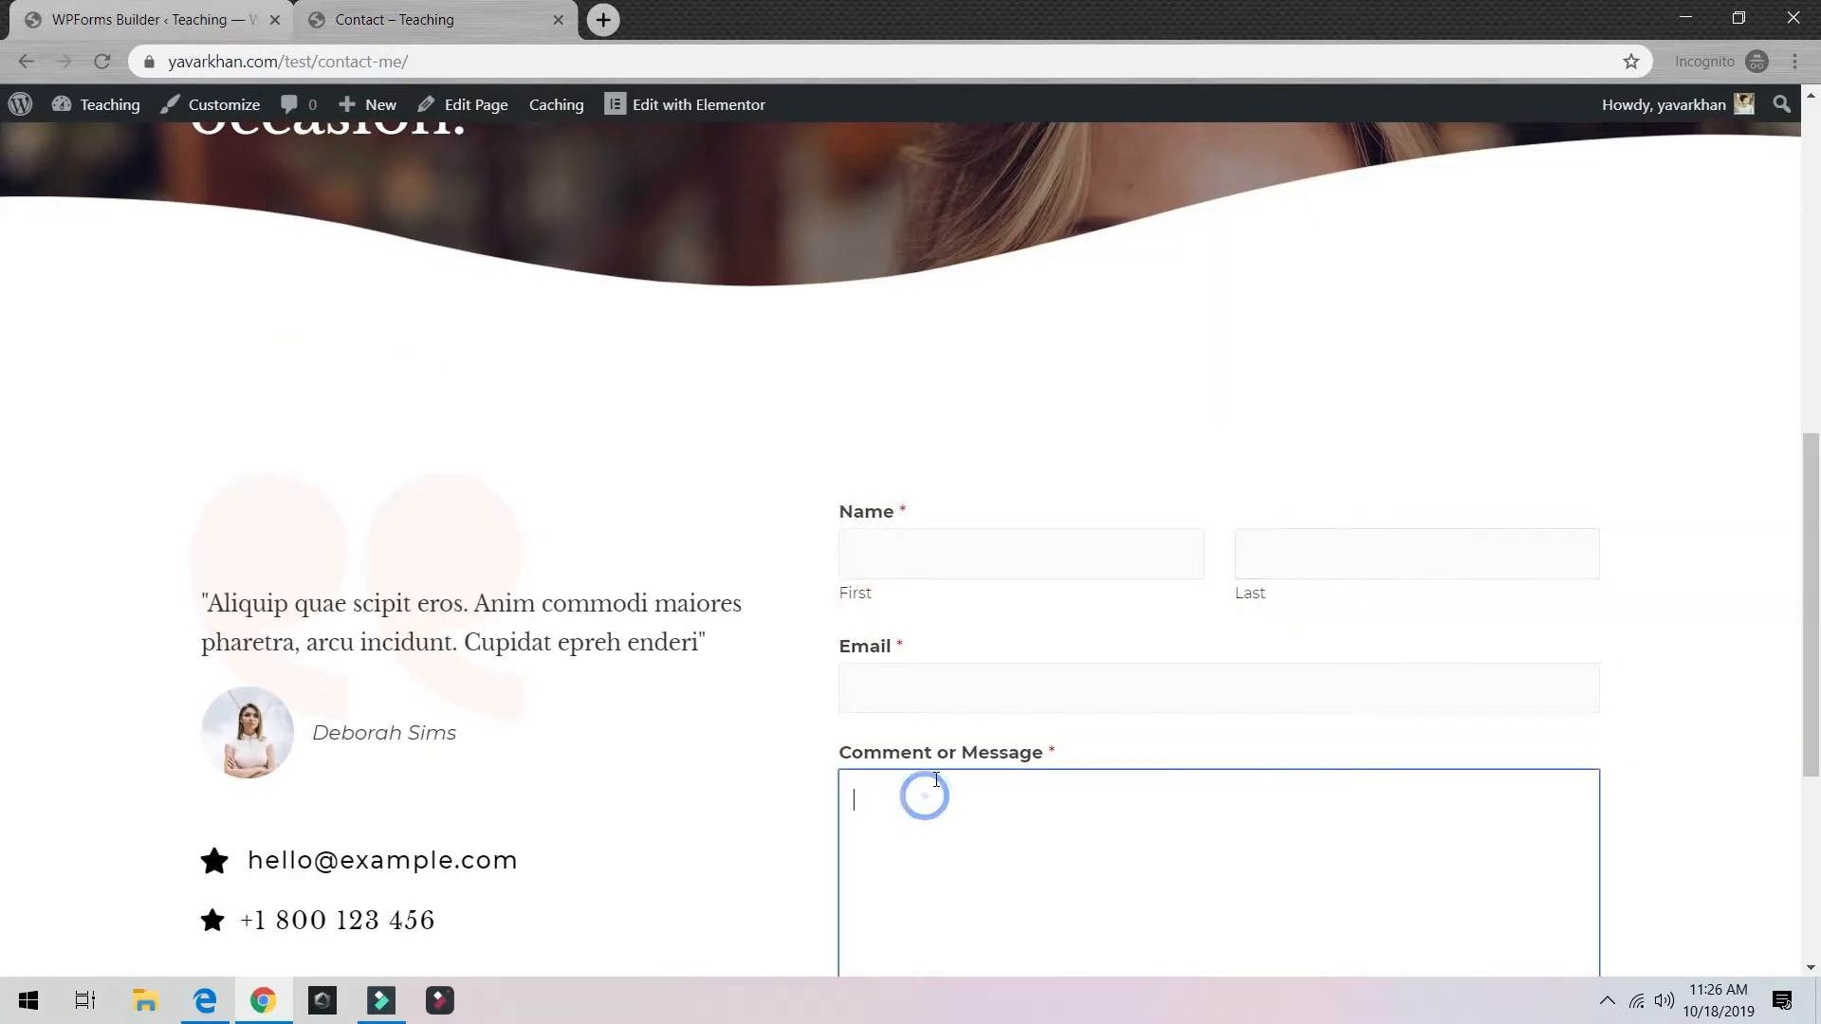
pyautogui.click(151, 19)
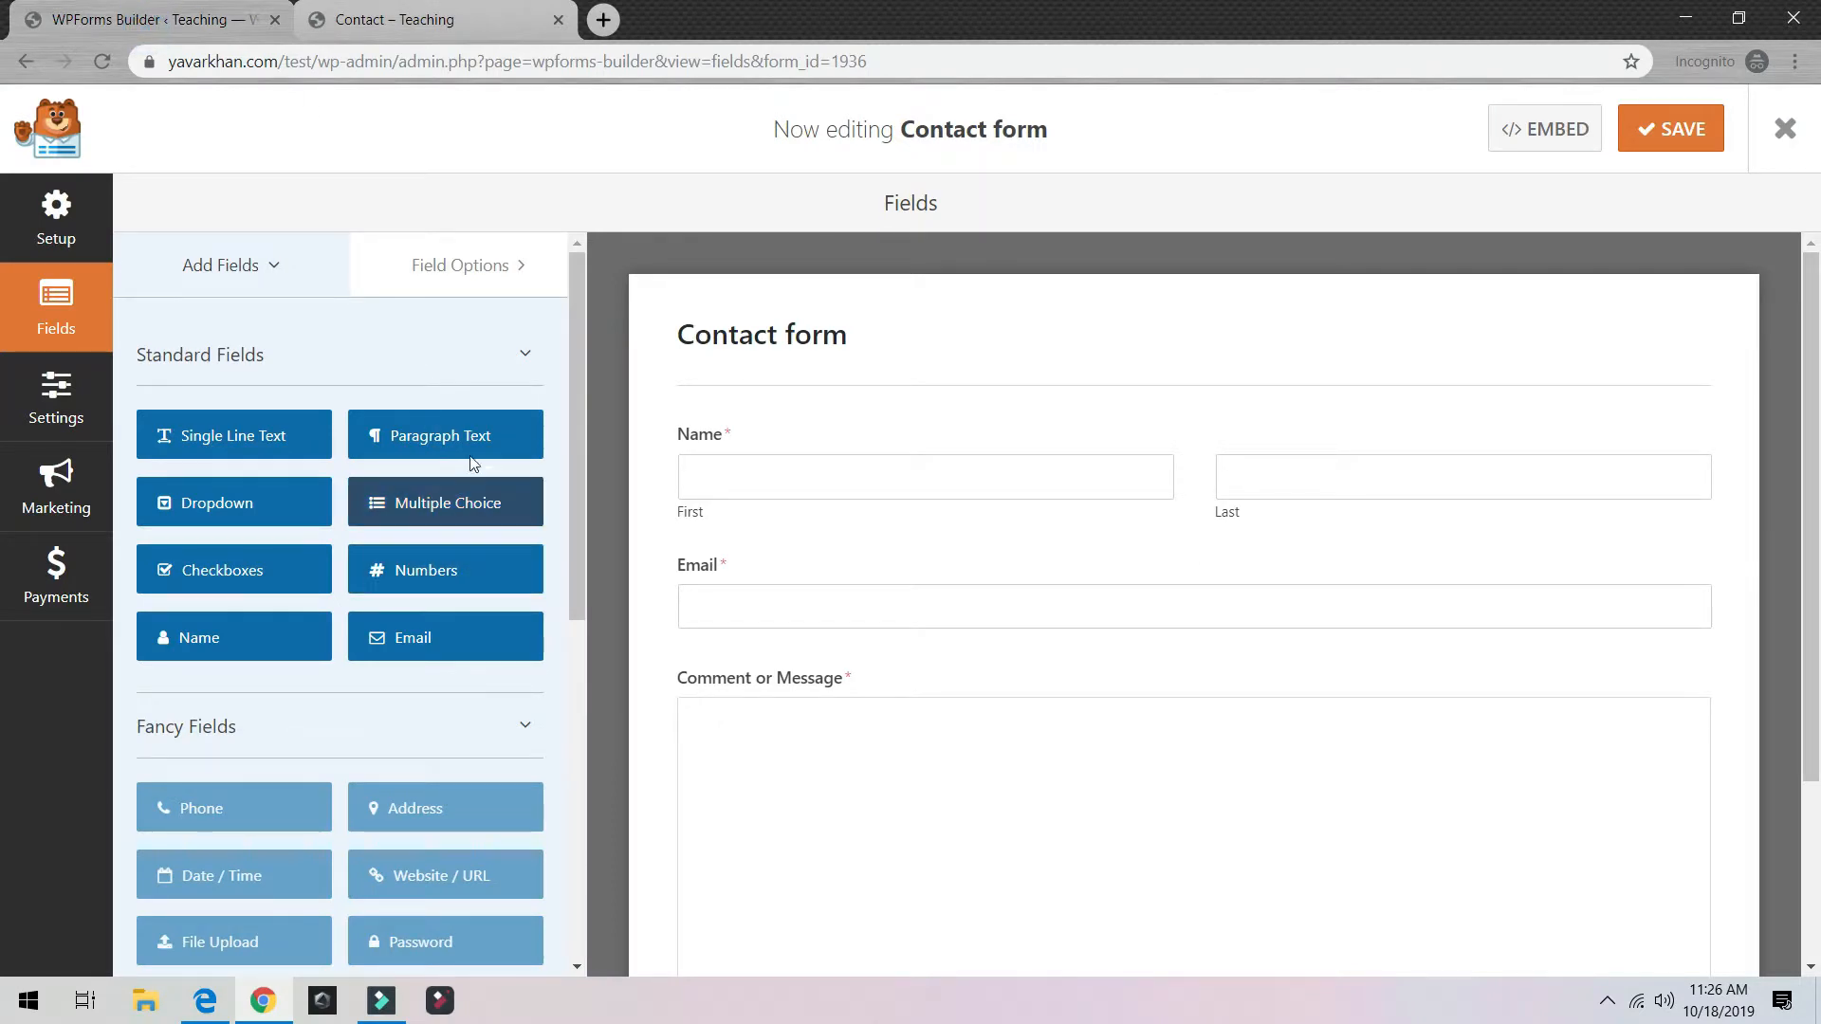
# Step: Keep the Name field, add a Numbers field between Name and Email, and save
pyautogui.scroll(-3, 1034, 570)
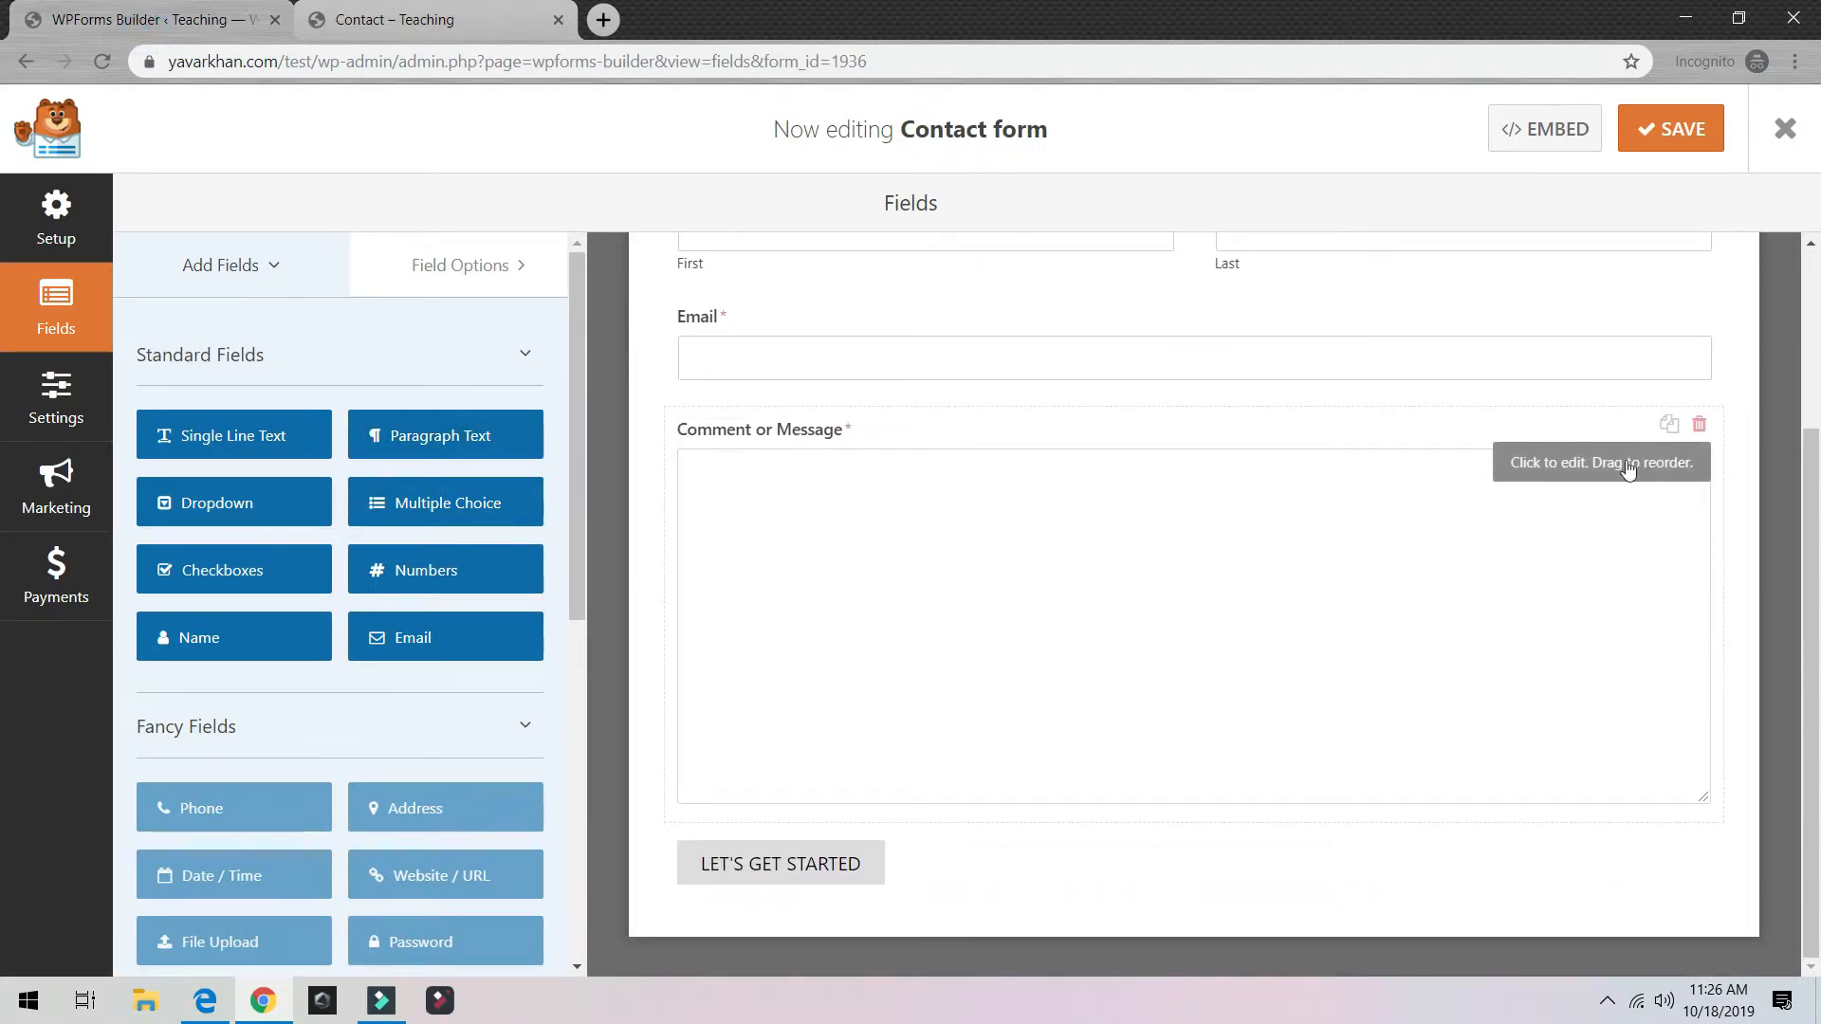
pyautogui.scroll(3, 1062, 474)
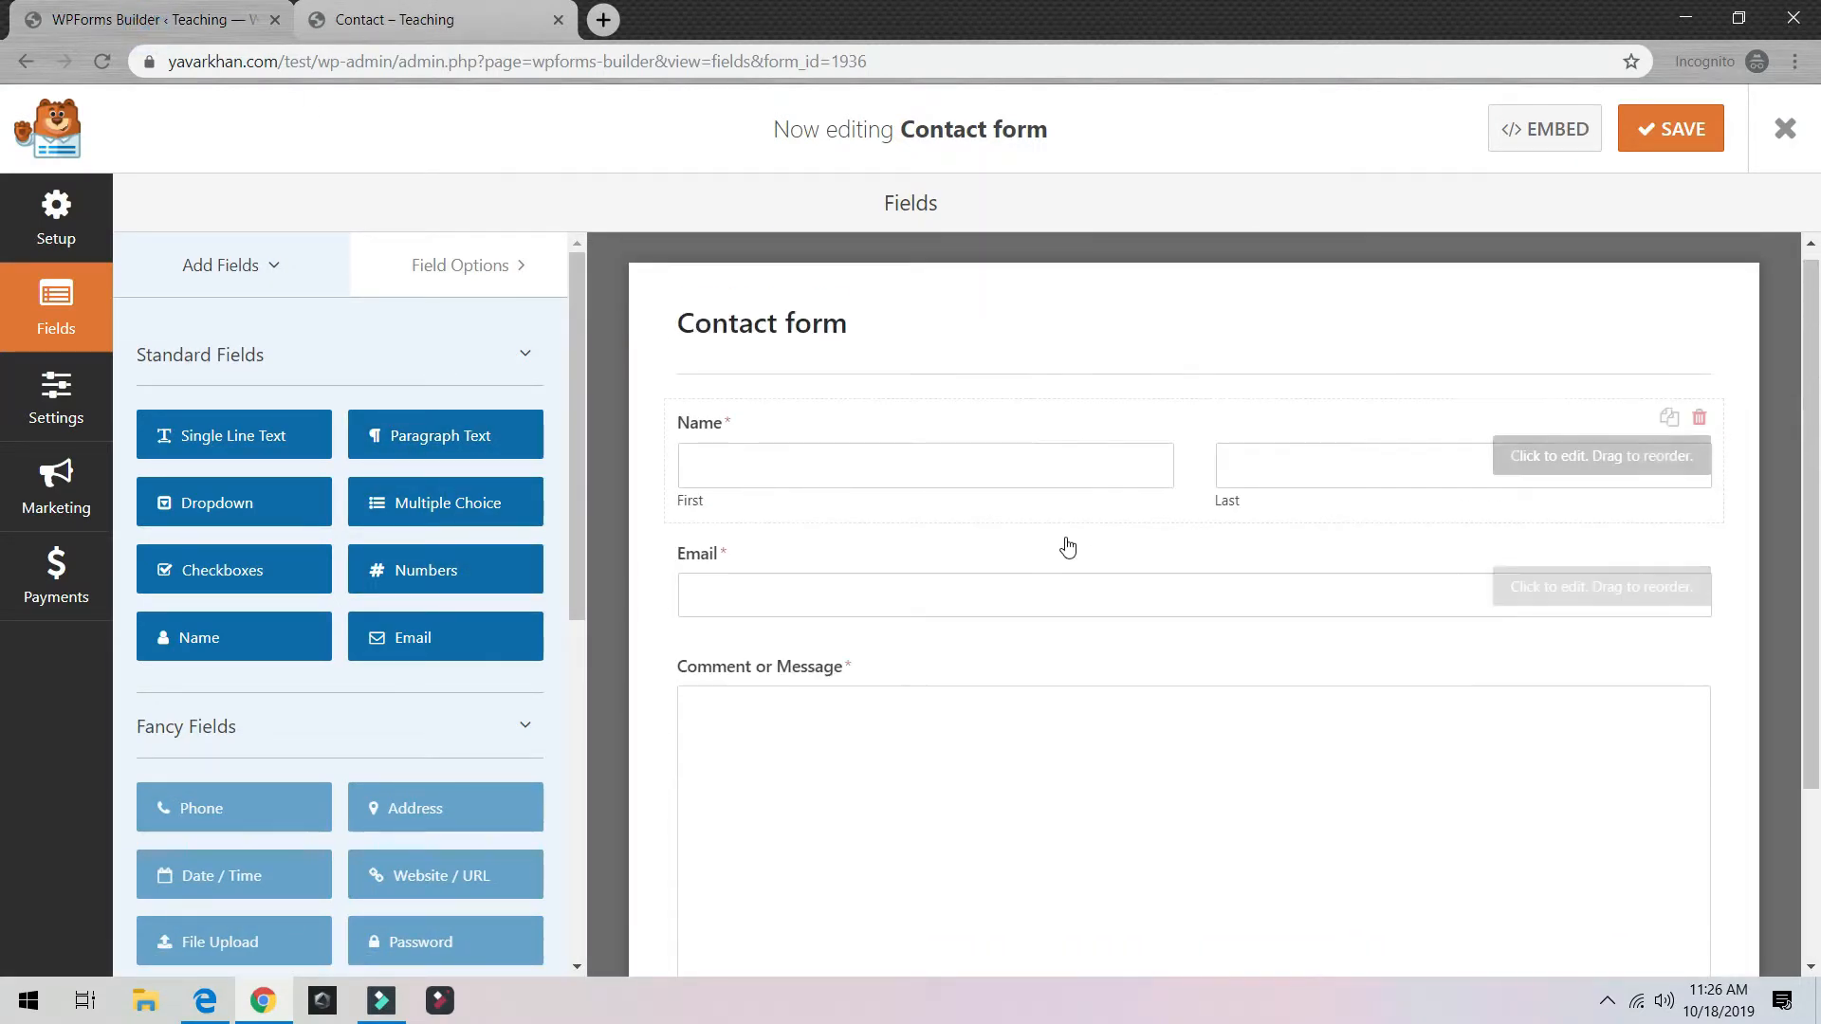
pyautogui.click(1698, 418)
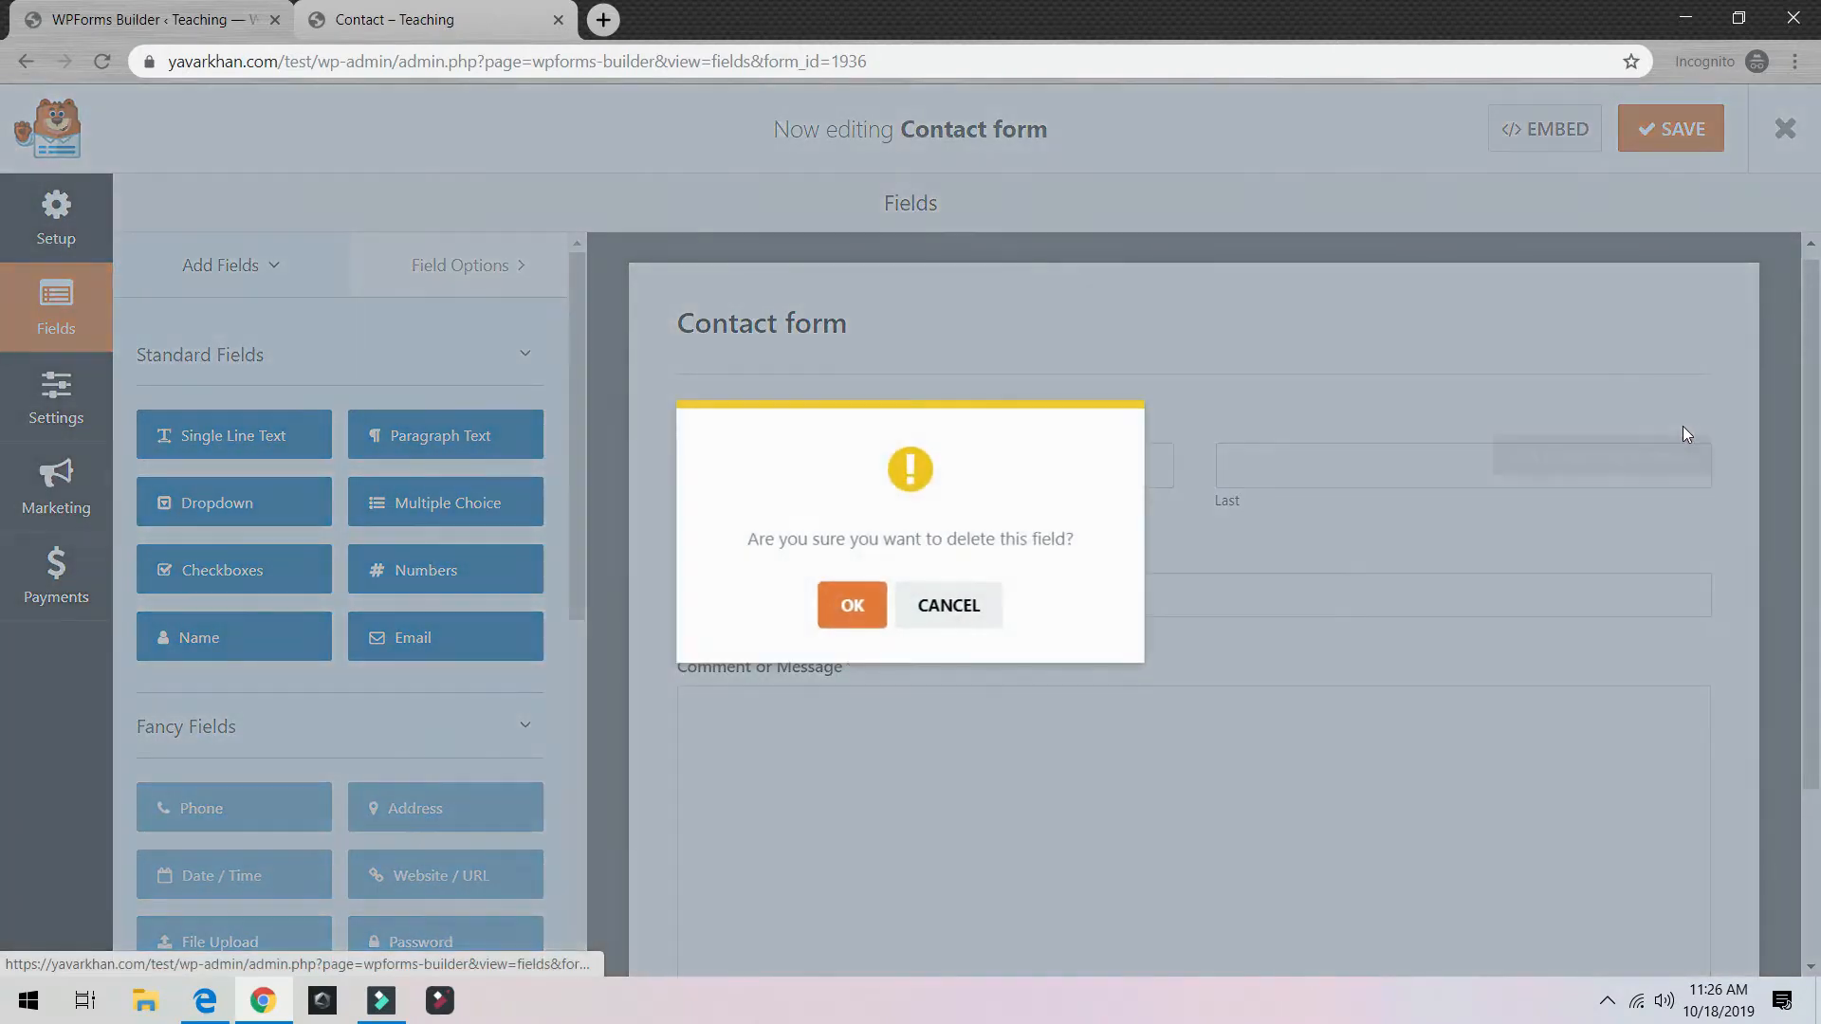
pyautogui.click(949, 607)
pyautogui.scroll(-3, 1660, 681)
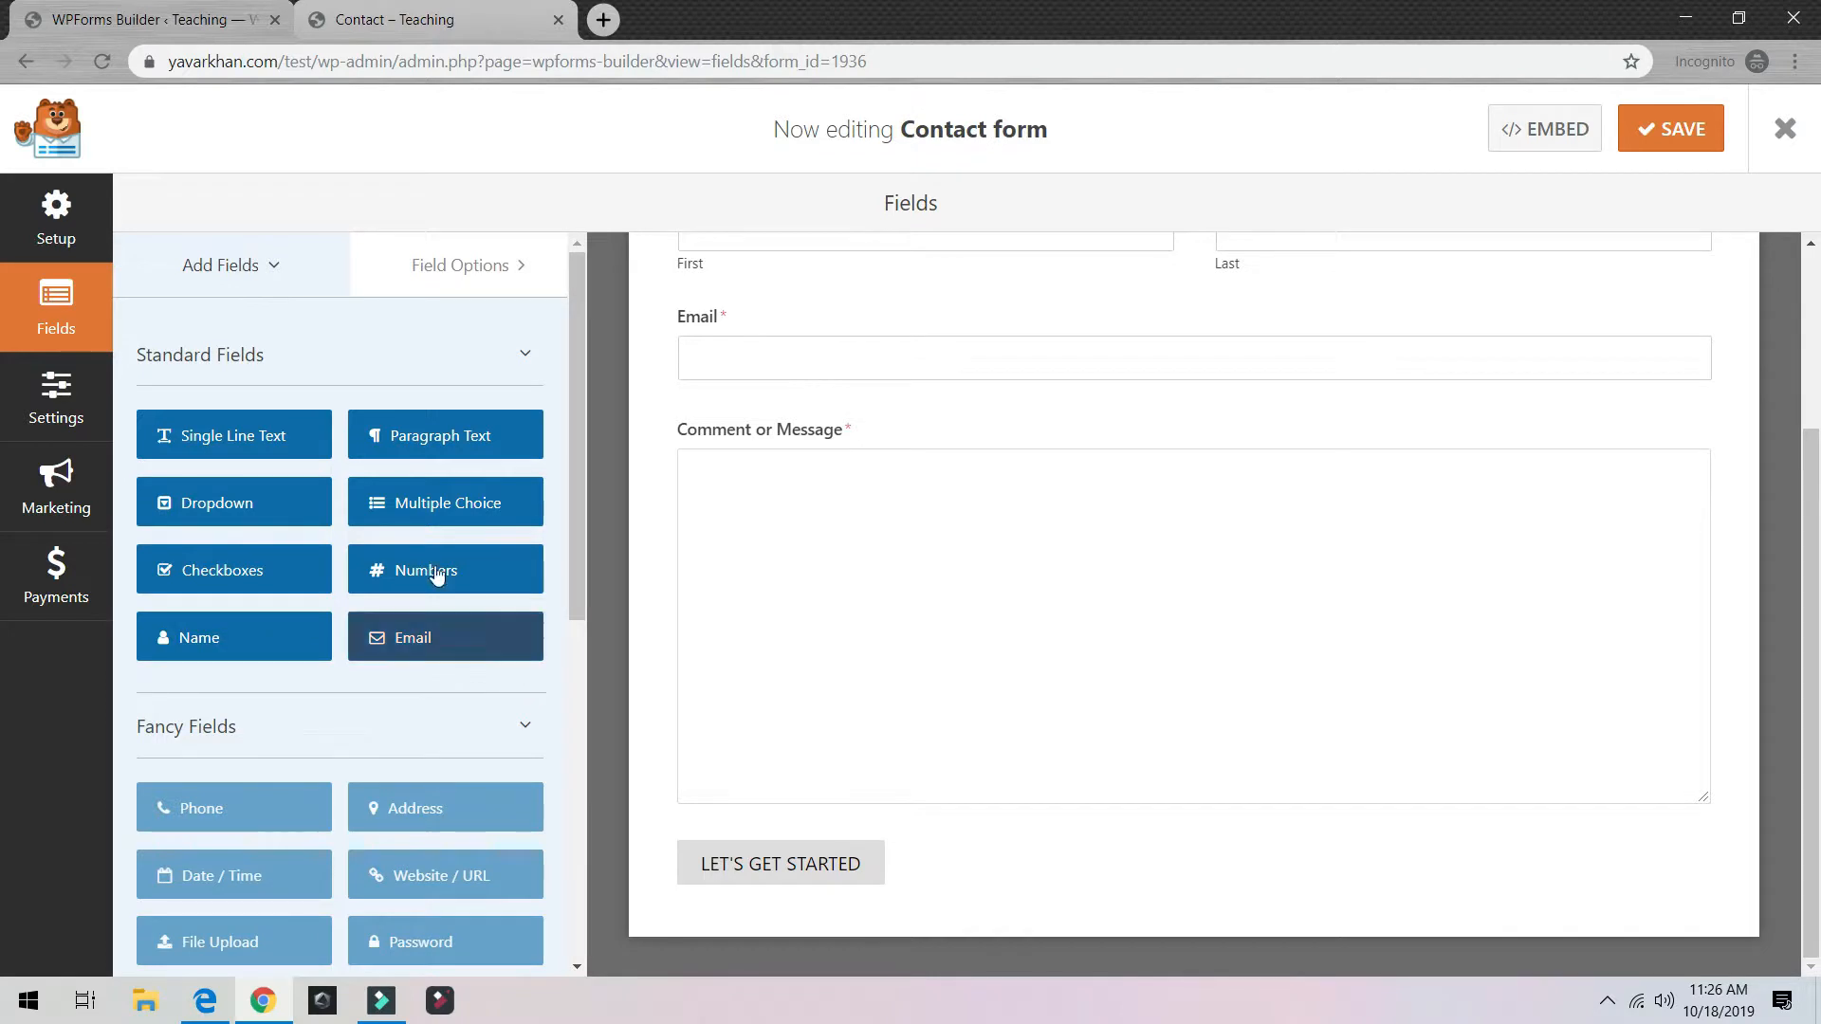
pyautogui.moveTo(431, 574); pyautogui.dragTo(888, 580)
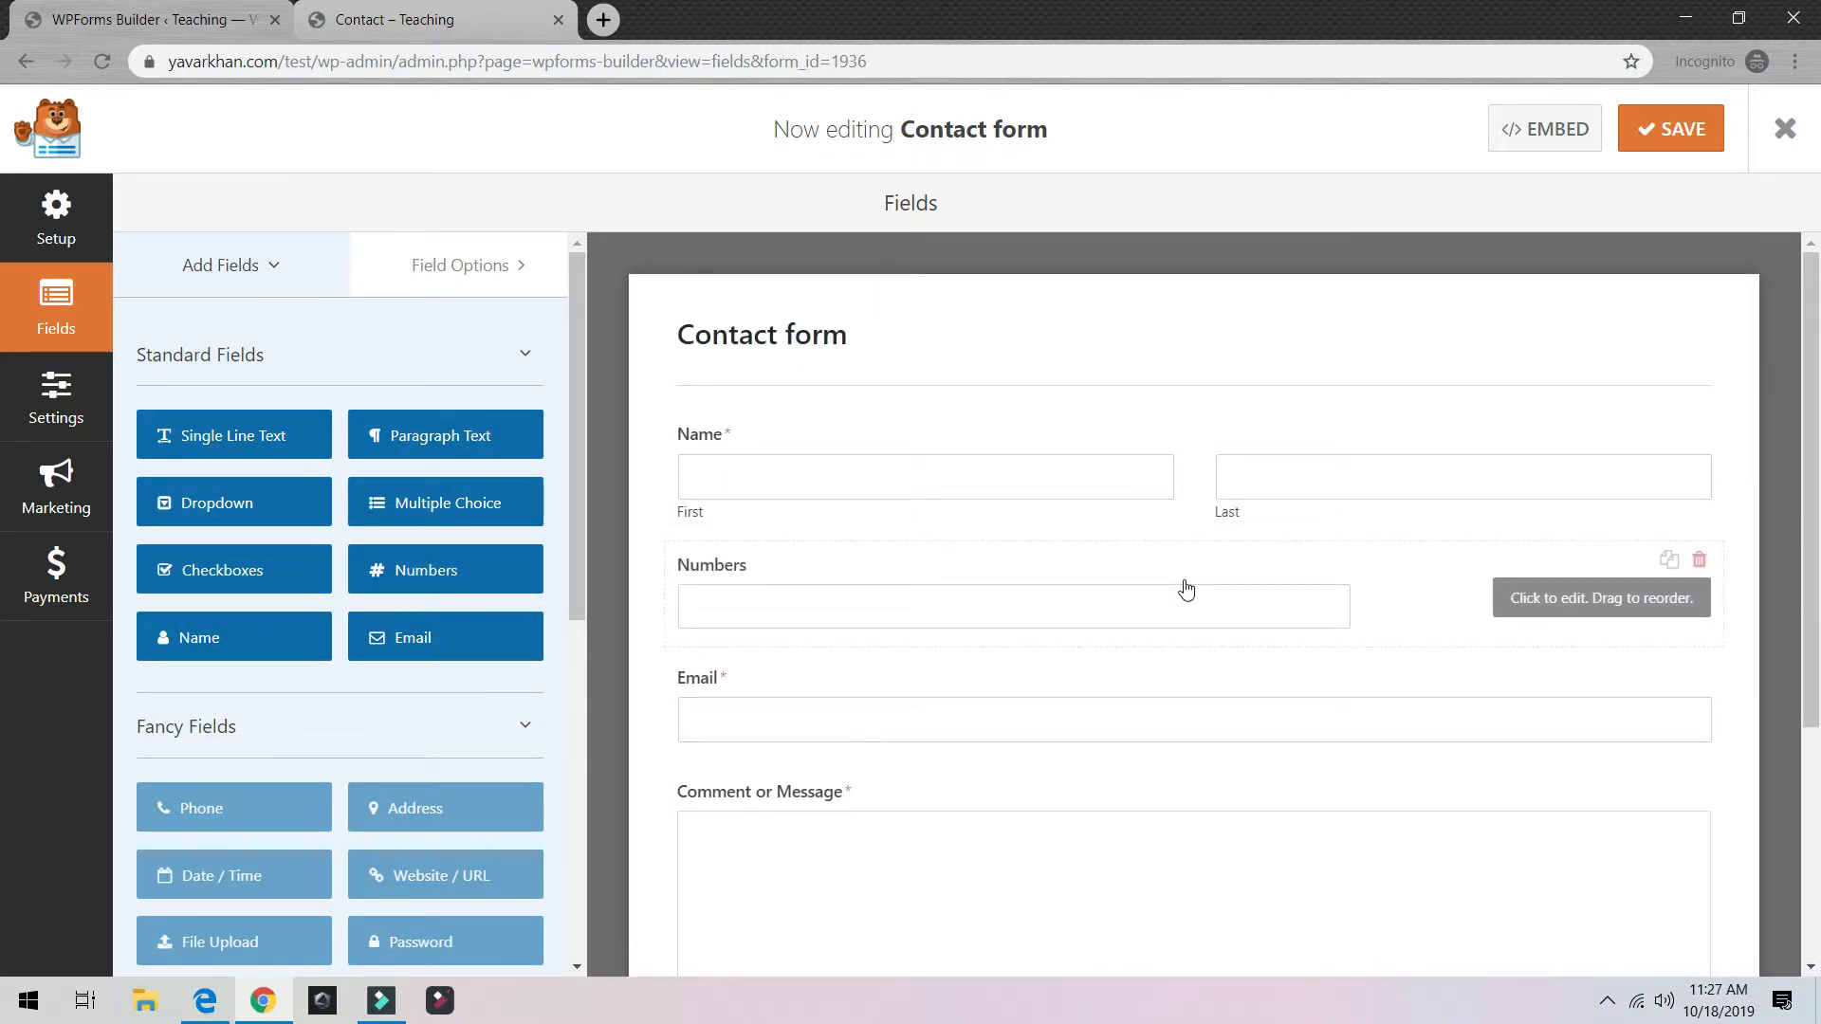
pyautogui.scroll(-2, 1322, 557)
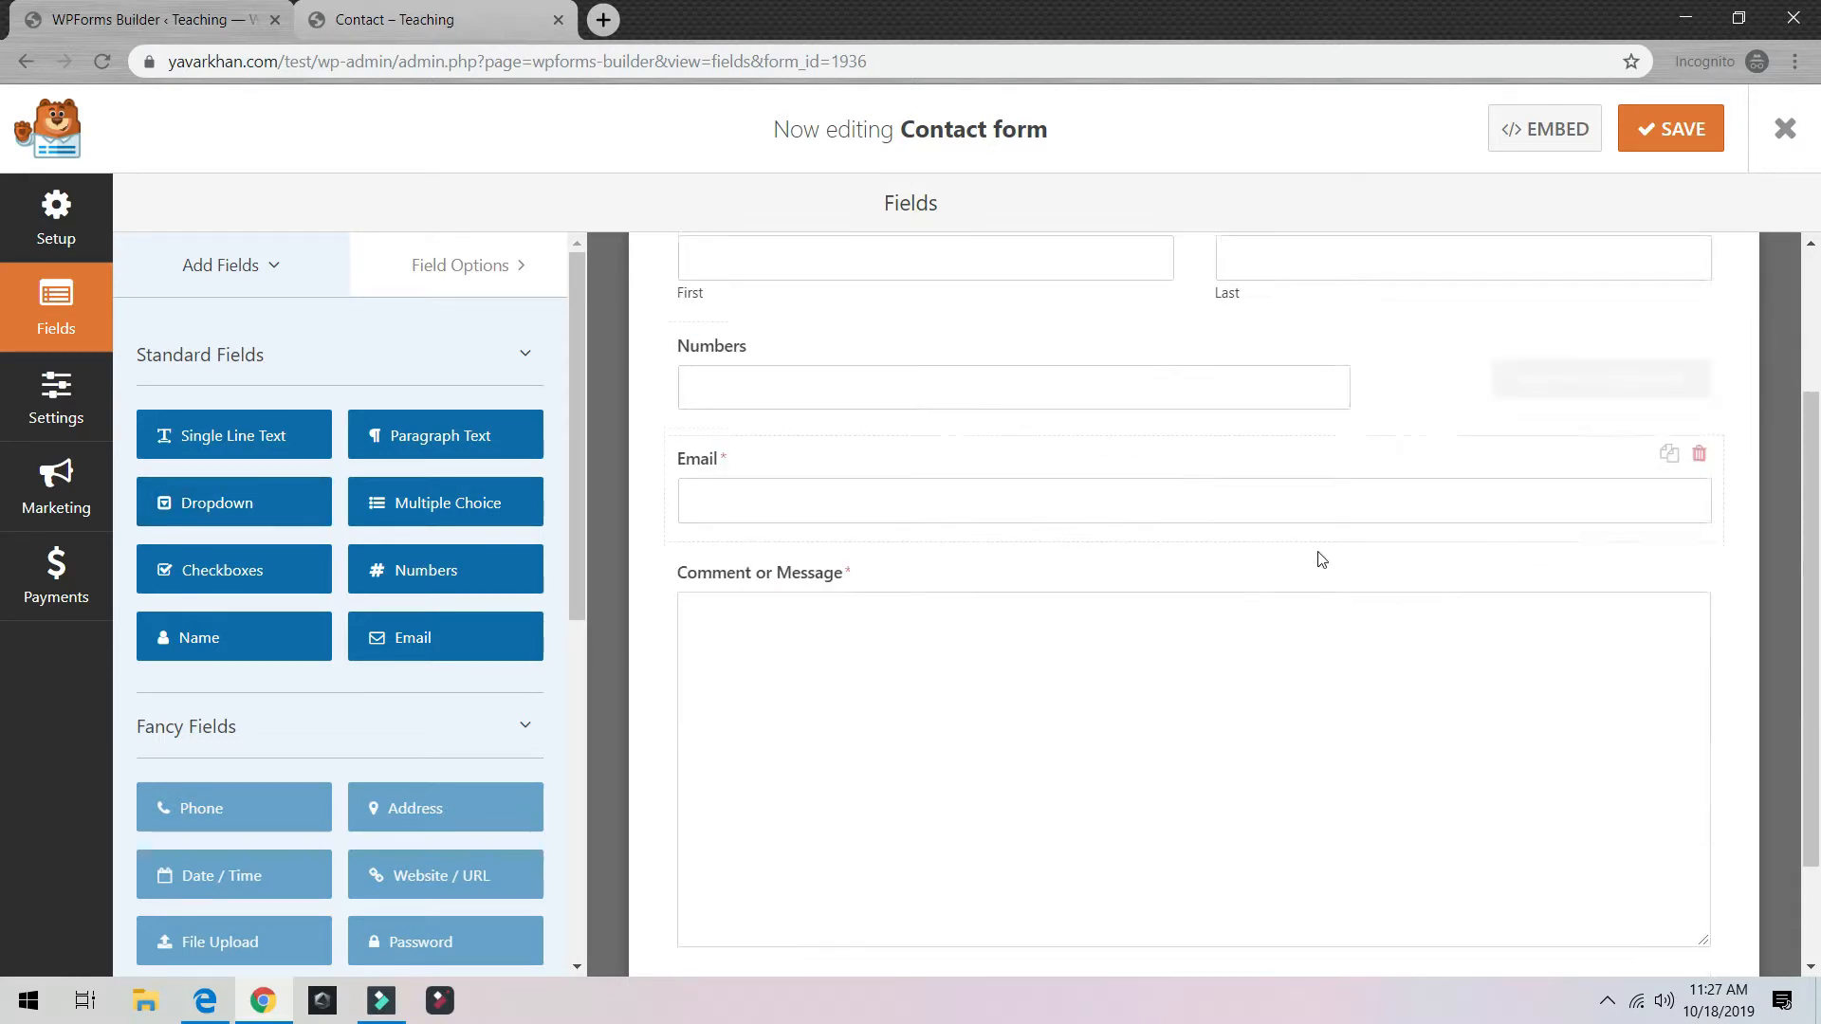
pyautogui.scroll(2, 1618, 293)
pyautogui.click(1652, 142)
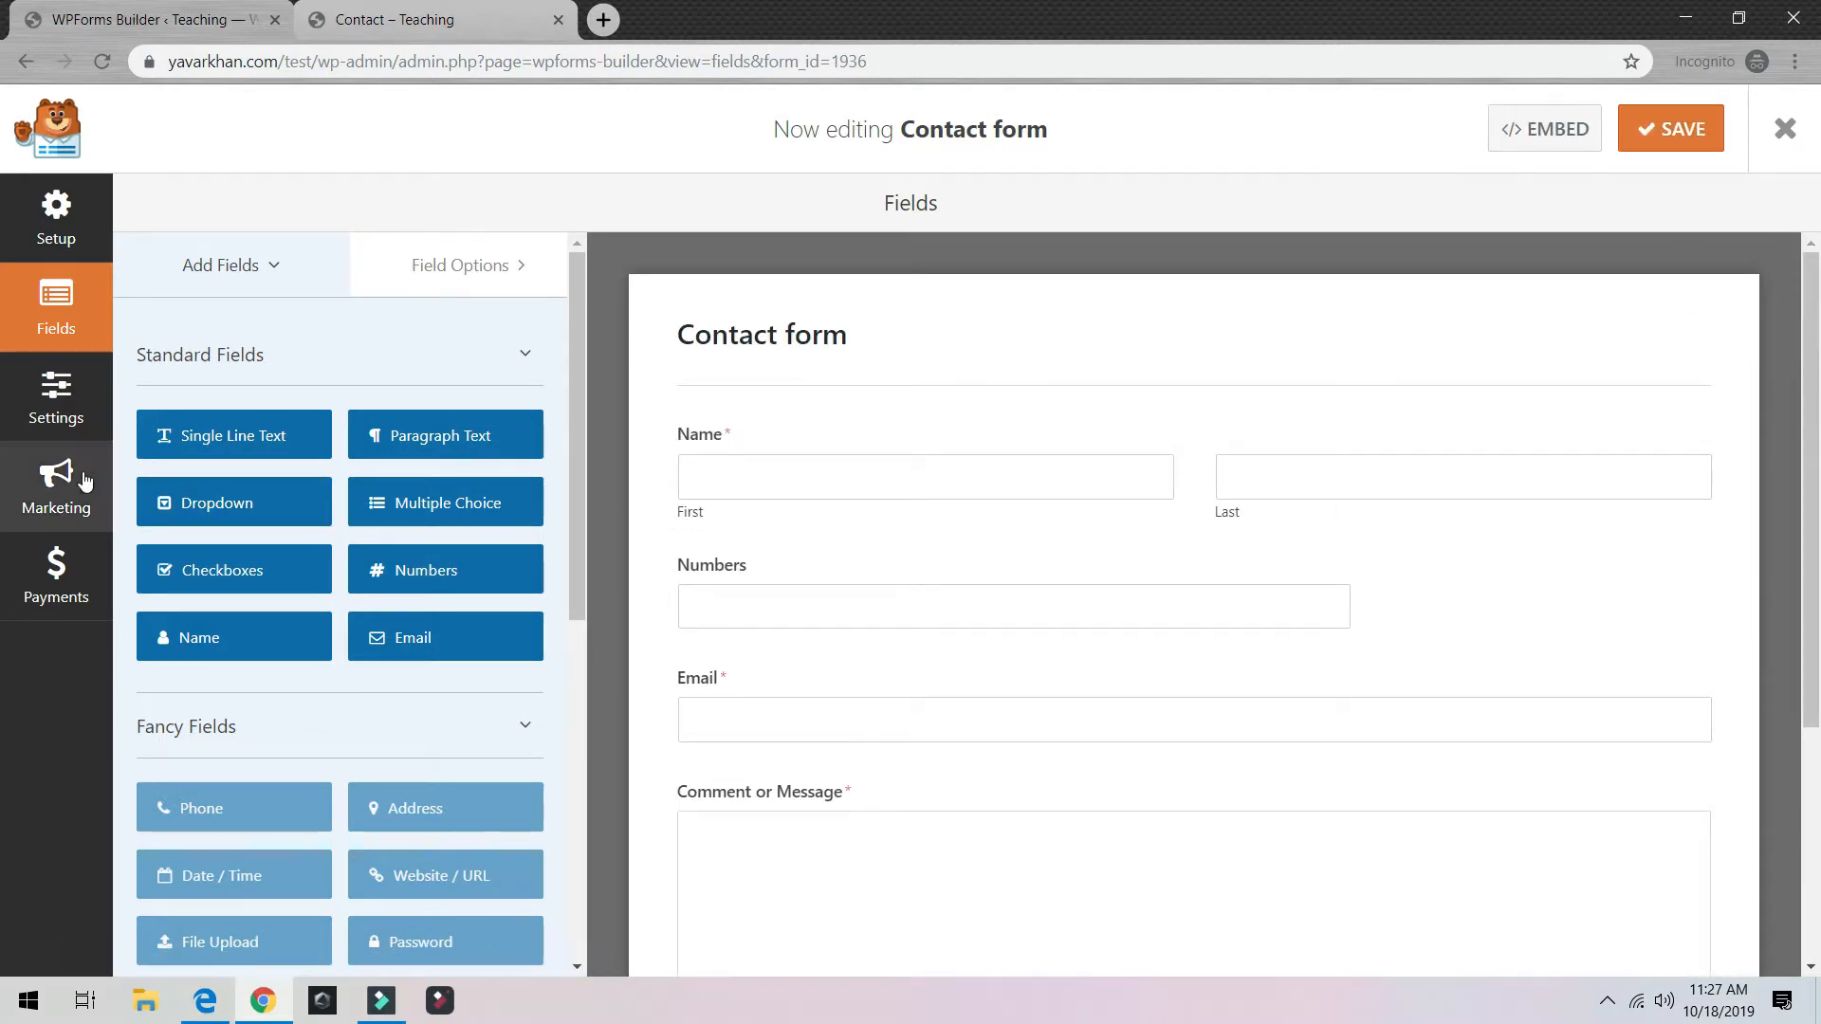
# Step: Browse the form's General, Notifications and Confirmations settings, then return to the Fields layout
pyautogui.click(67, 418)
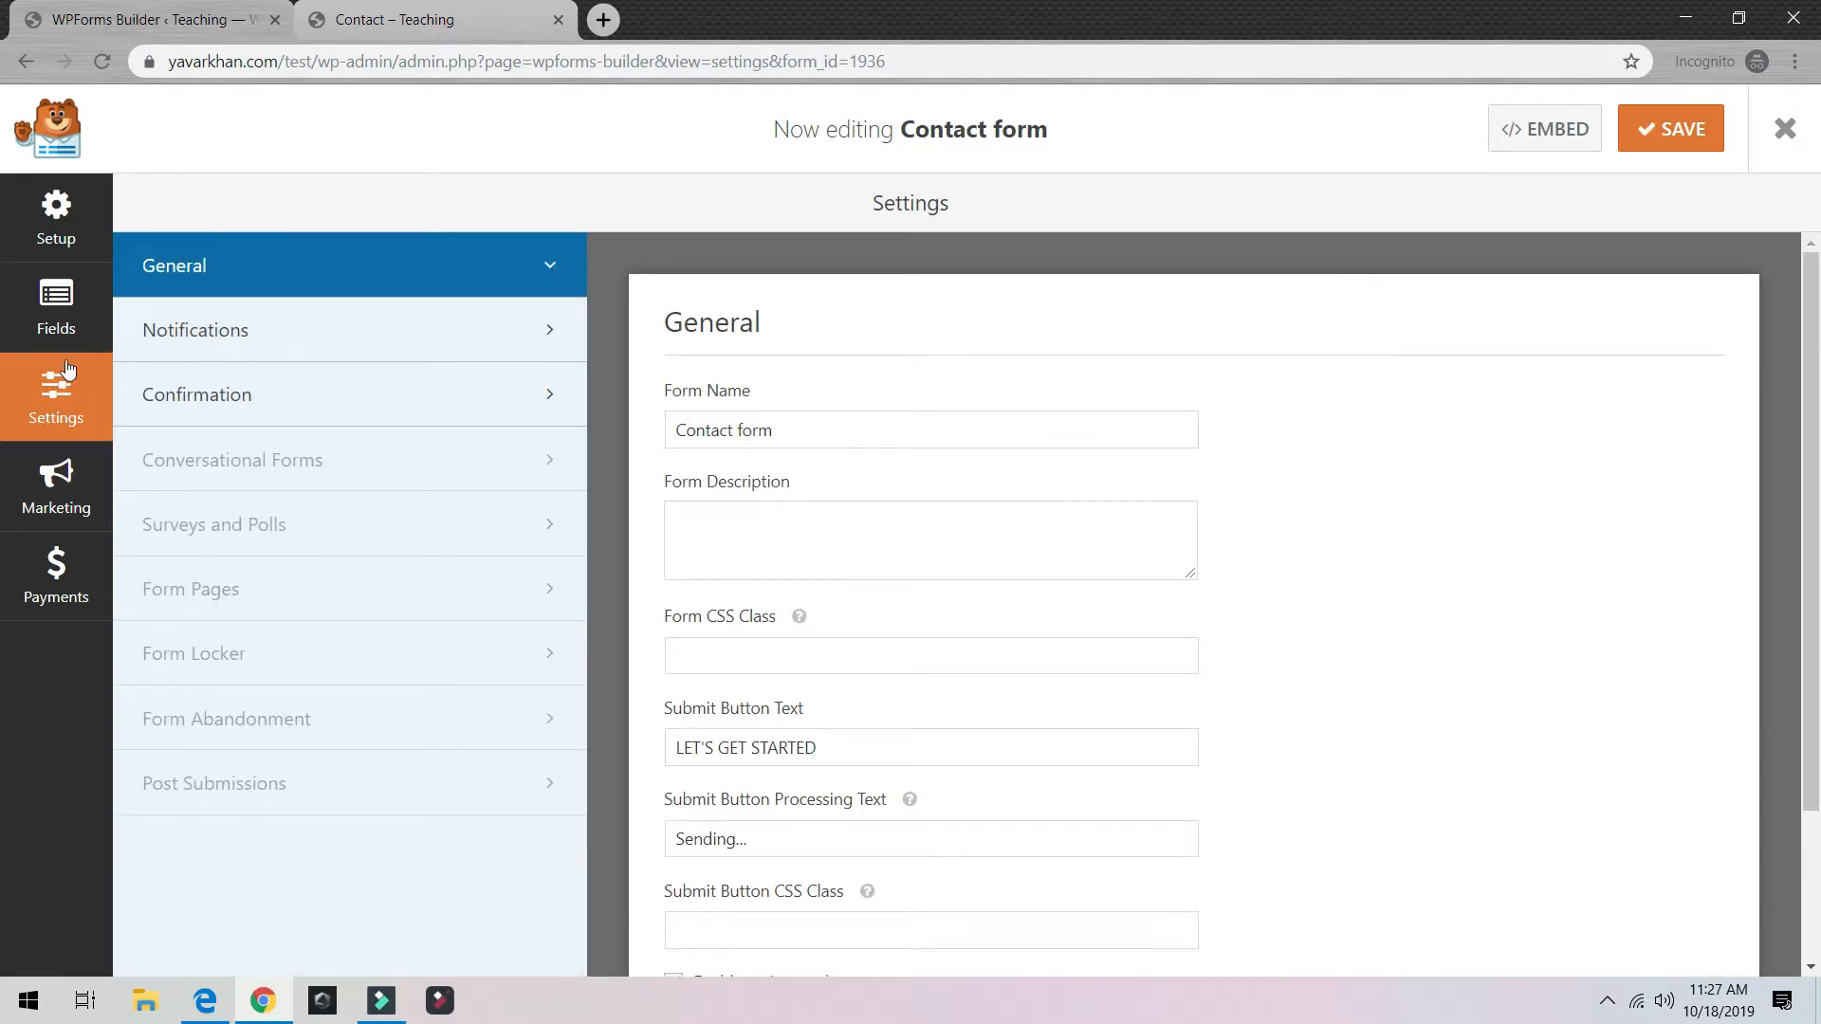
pyautogui.scroll(-2, 918, 638)
pyautogui.scroll(2, 919, 638)
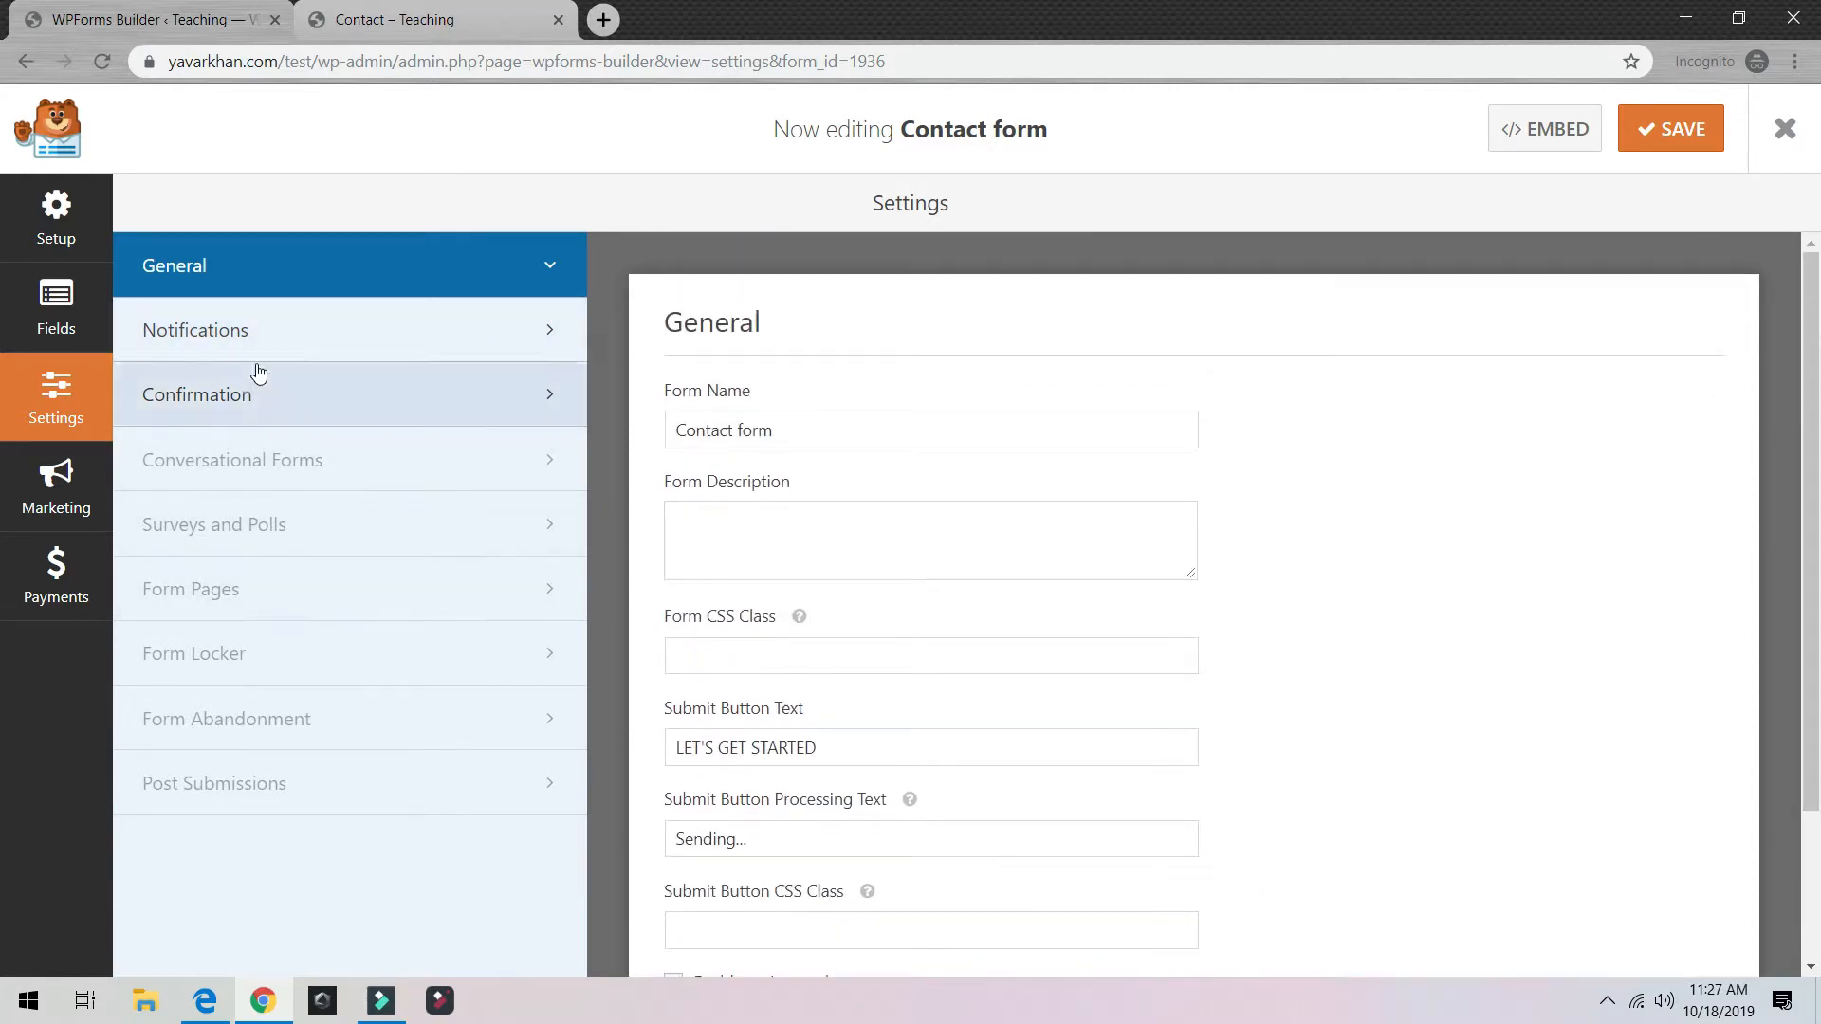
pyautogui.click(243, 337)
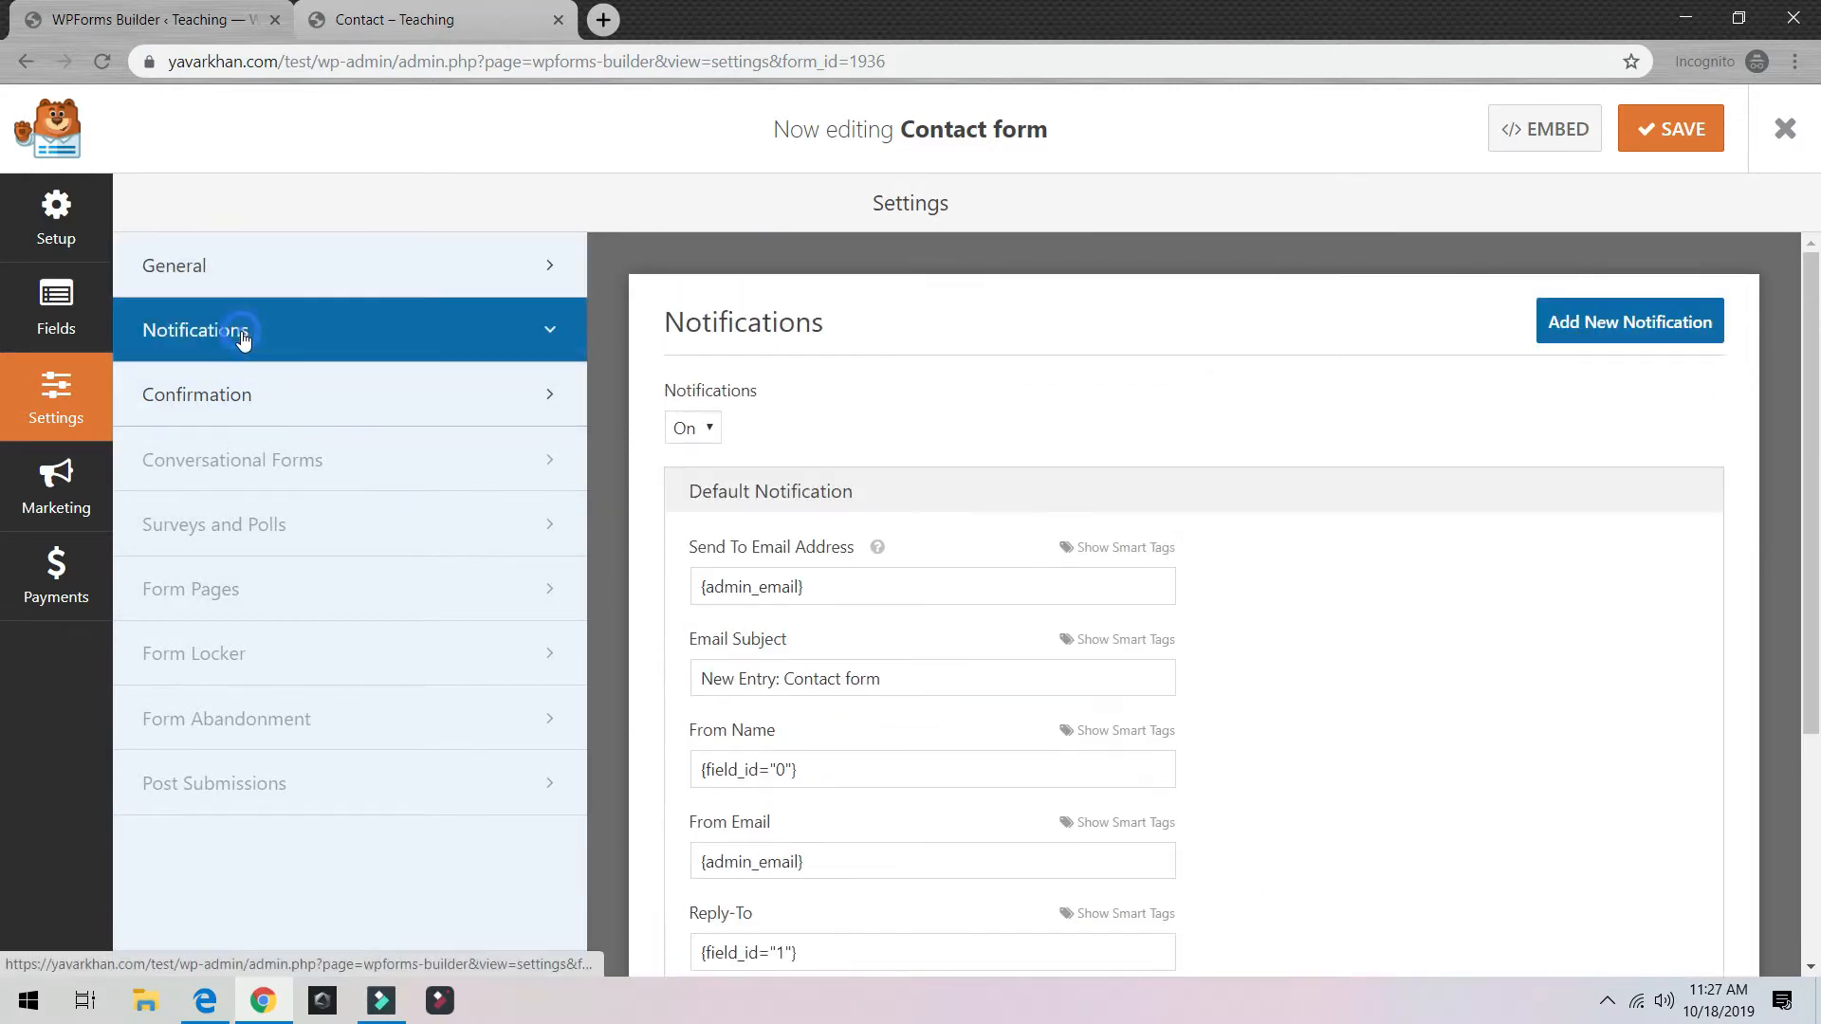
pyautogui.click(309, 434)
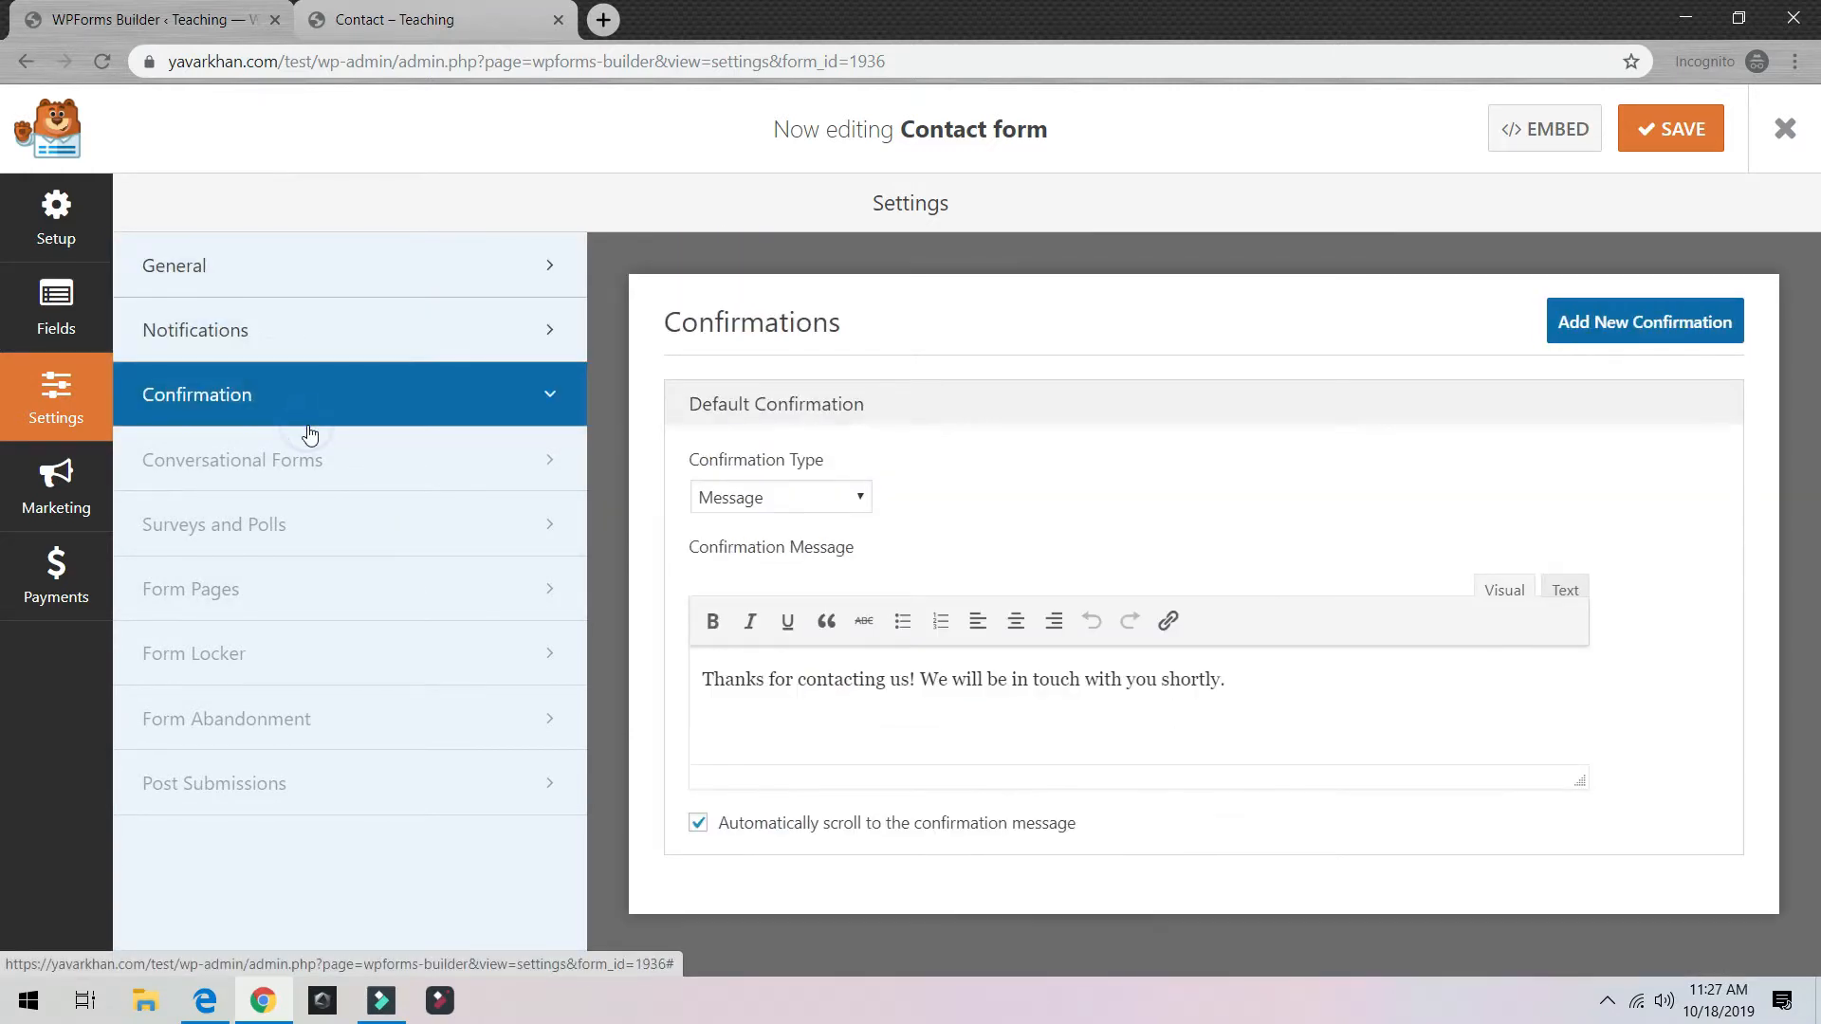
pyautogui.click(54, 306)
pyautogui.click(47, 199)
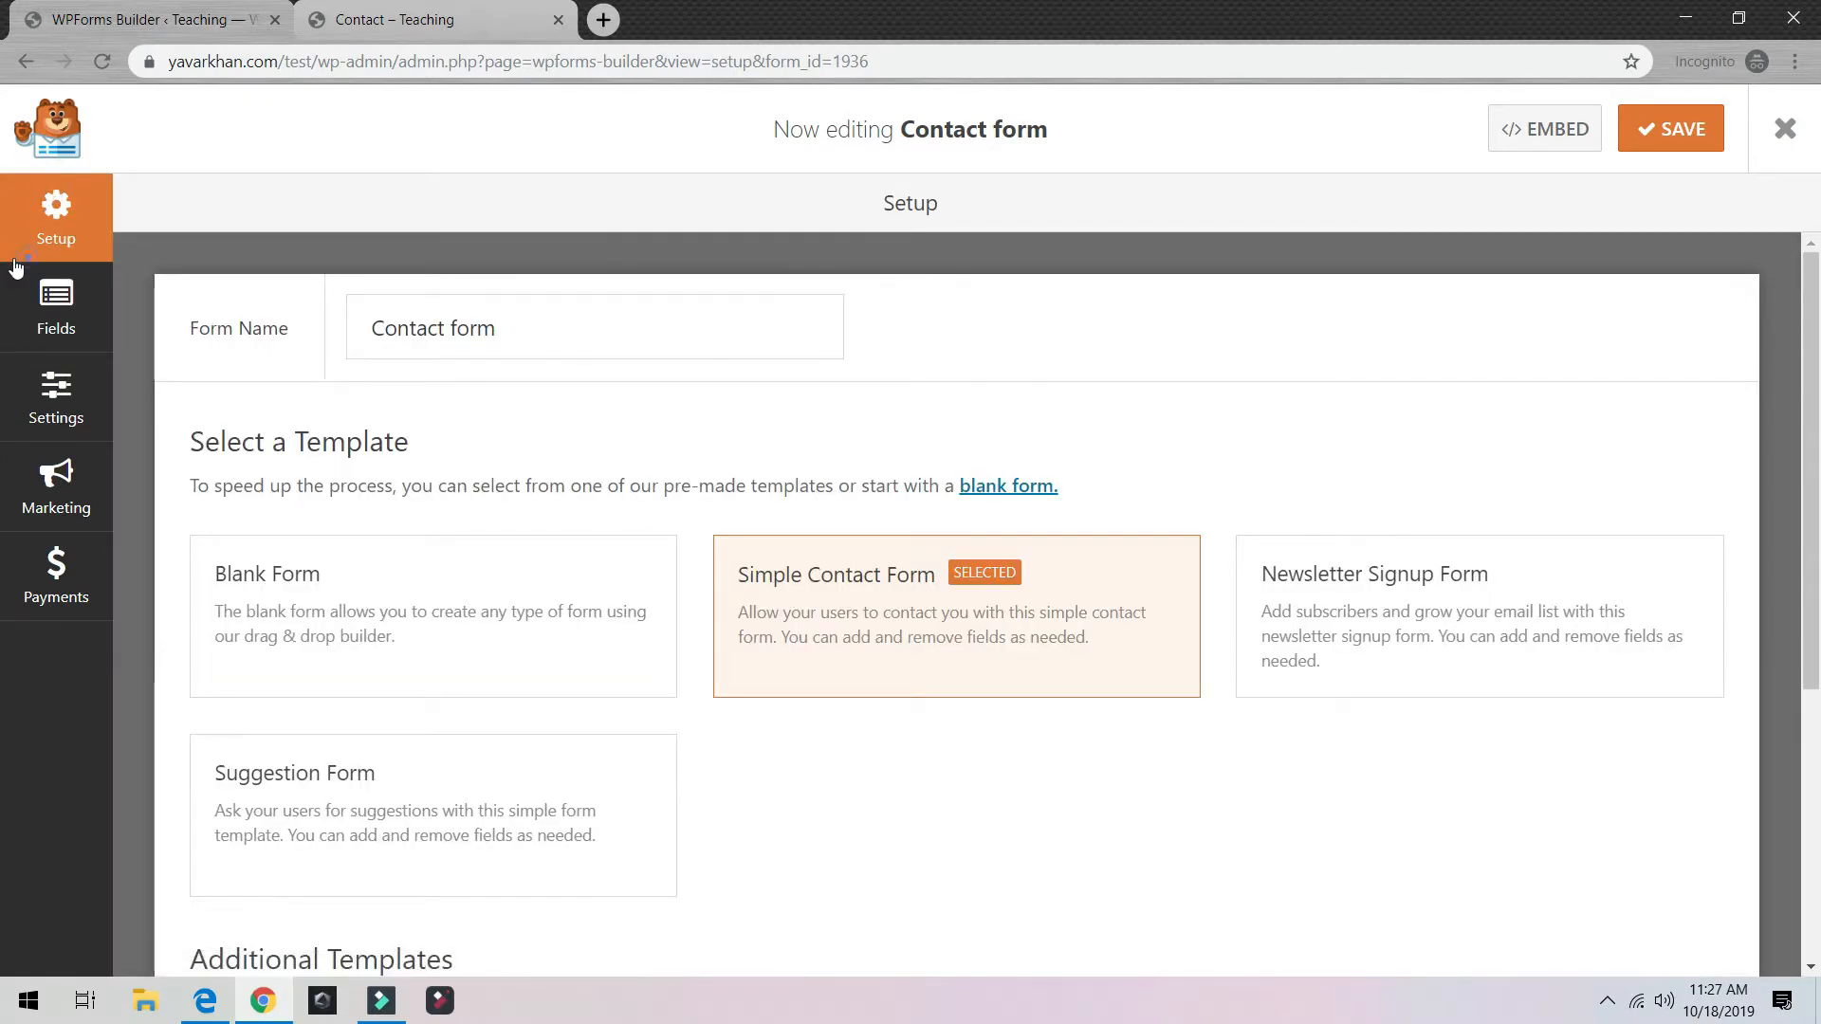
pyautogui.click(54, 303)
pyautogui.scroll(-4, 914, 618)
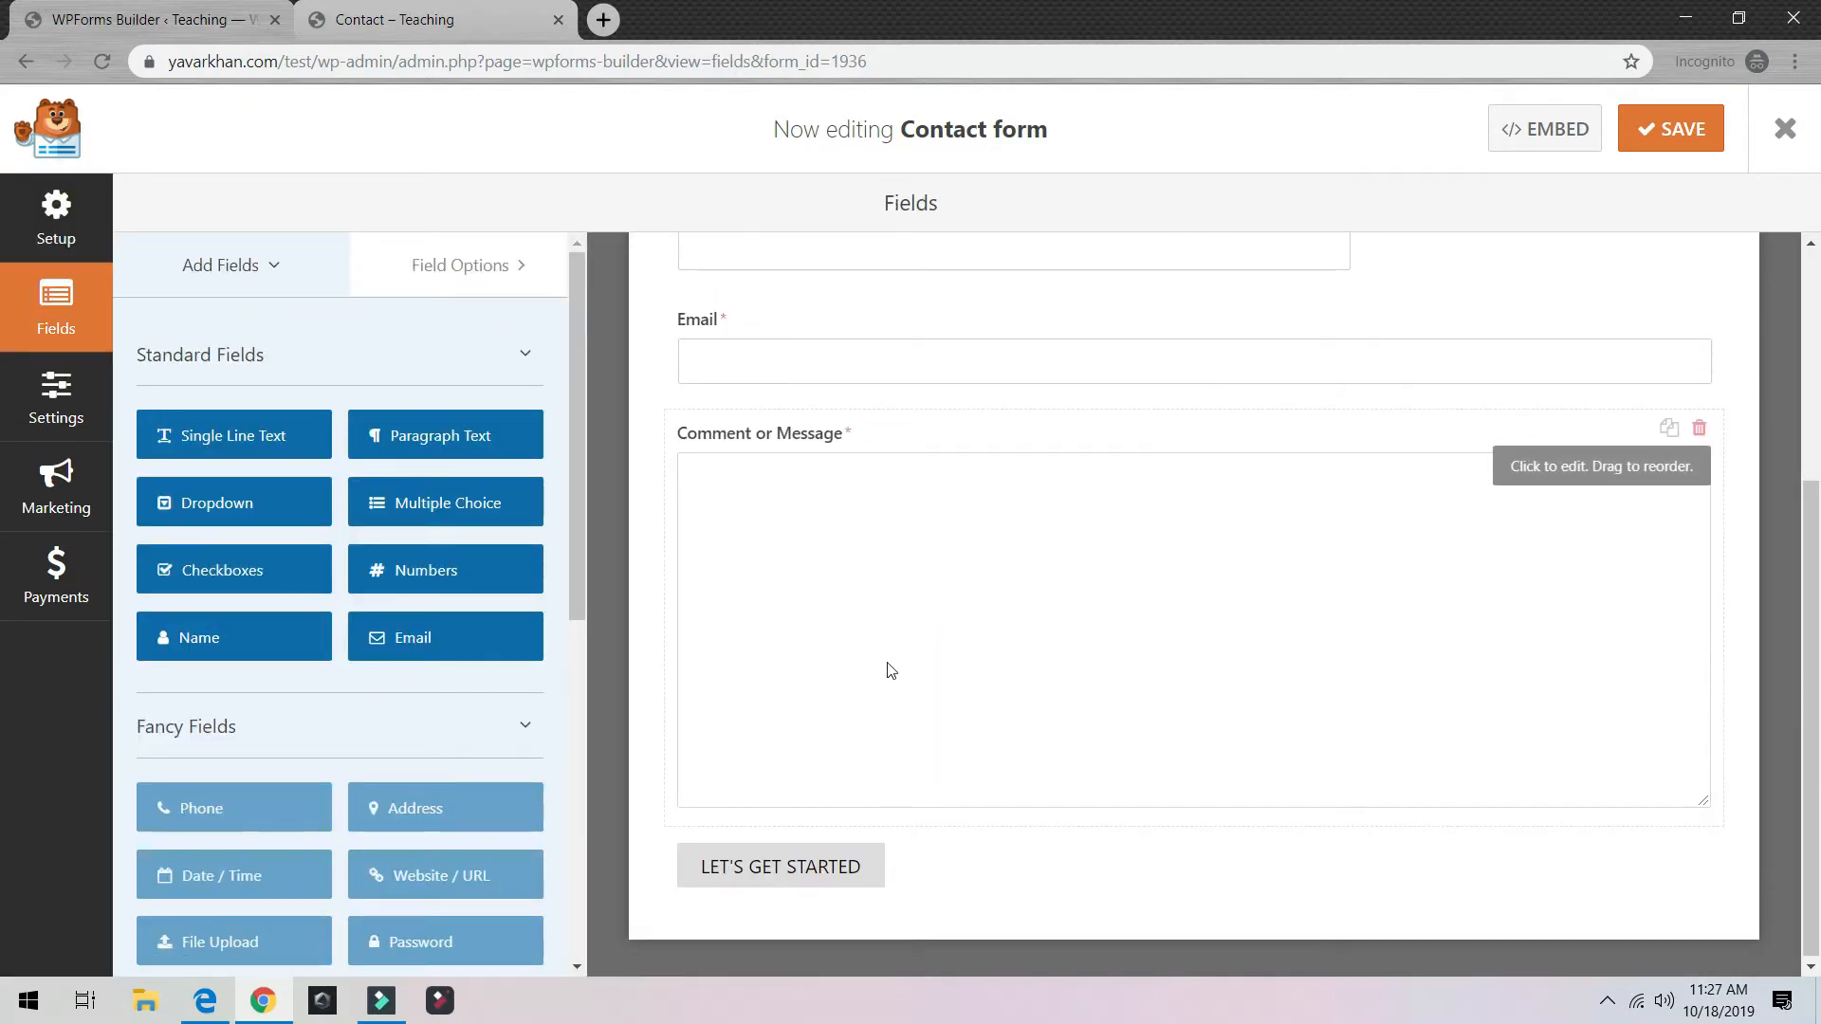
pyautogui.scroll(4, 887, 664)
# Step: Reload the live Contact page, try the new Numbers field, and return to the builder
pyautogui.click(371, 34)
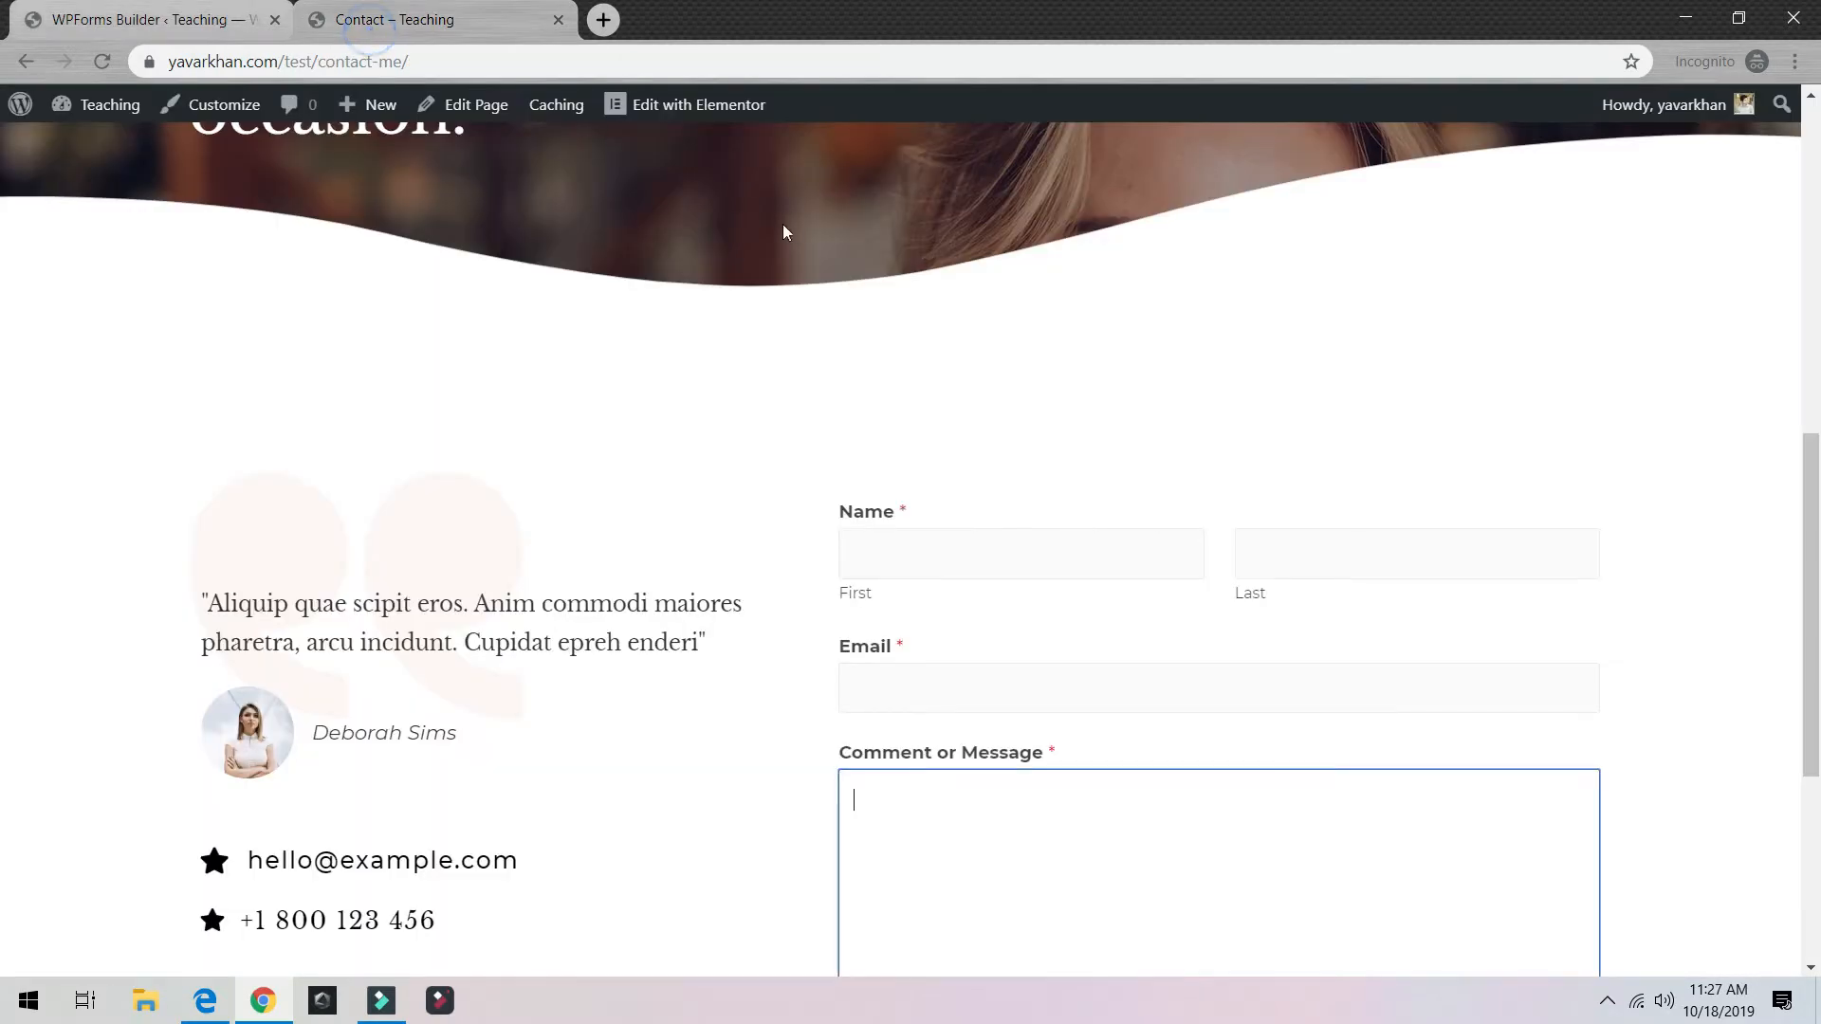
pyautogui.click(115, 60)
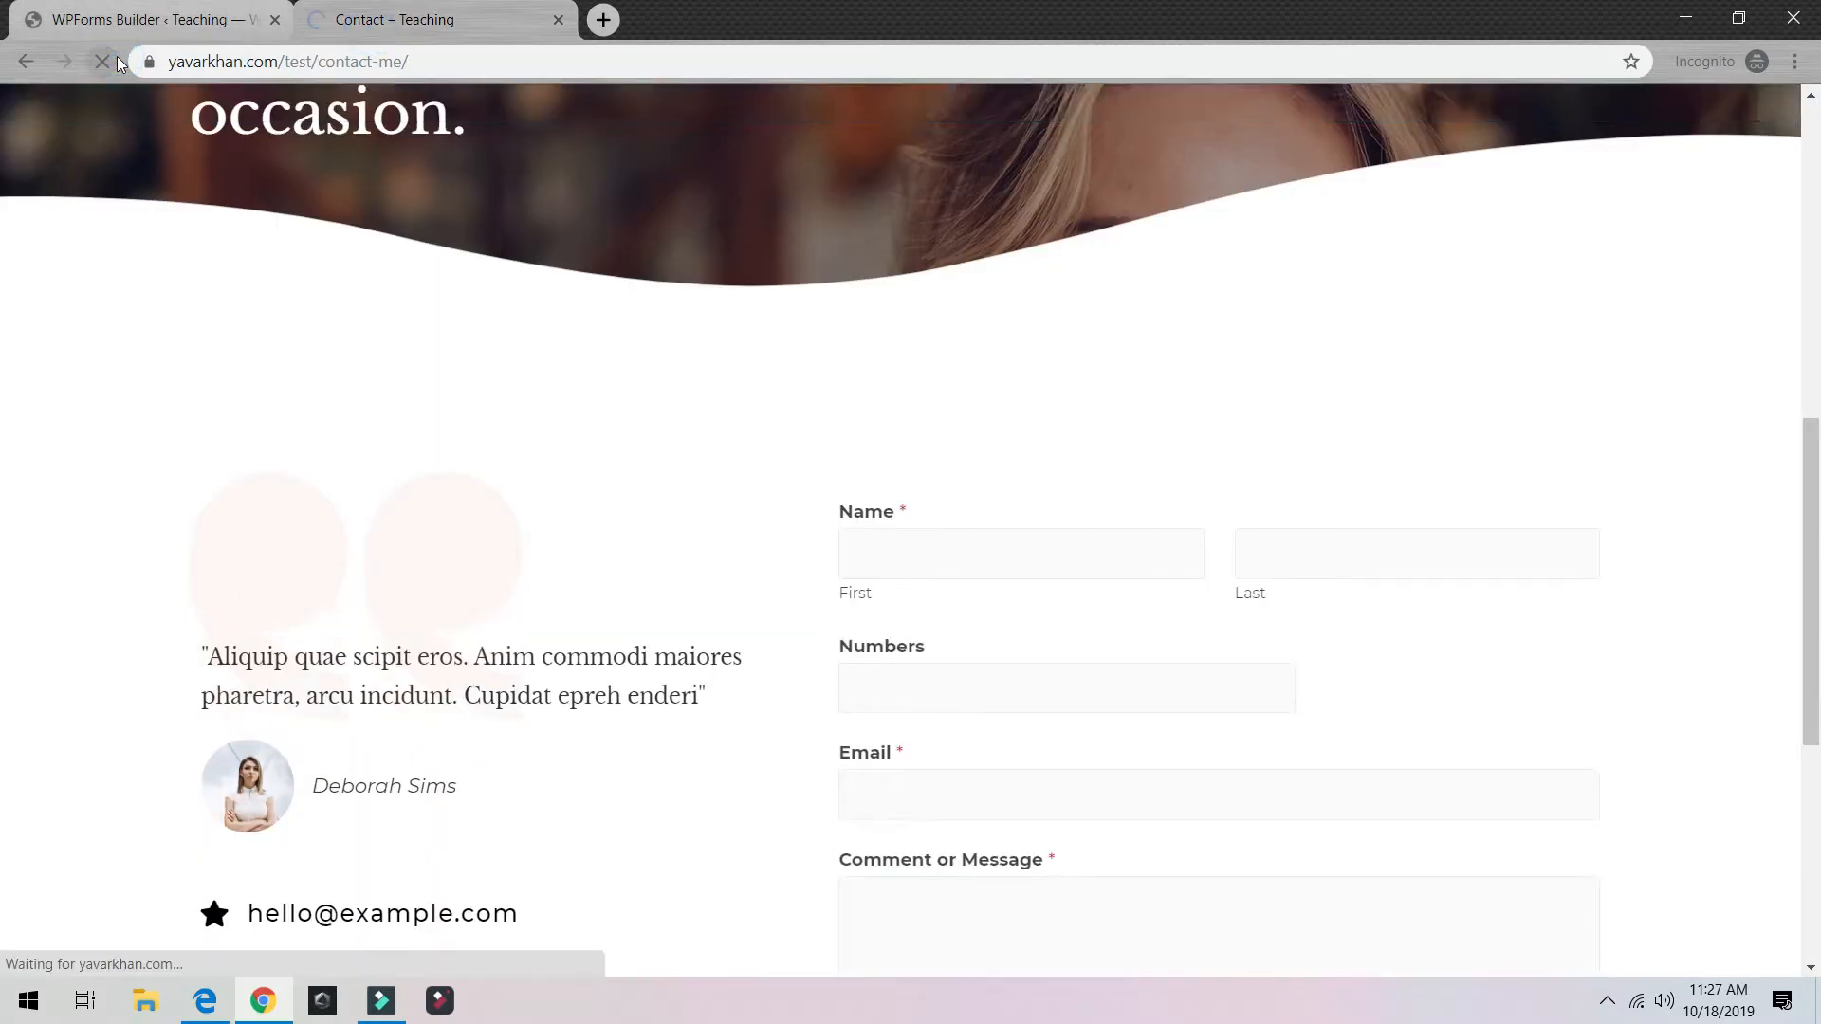
pyautogui.click(936, 685)
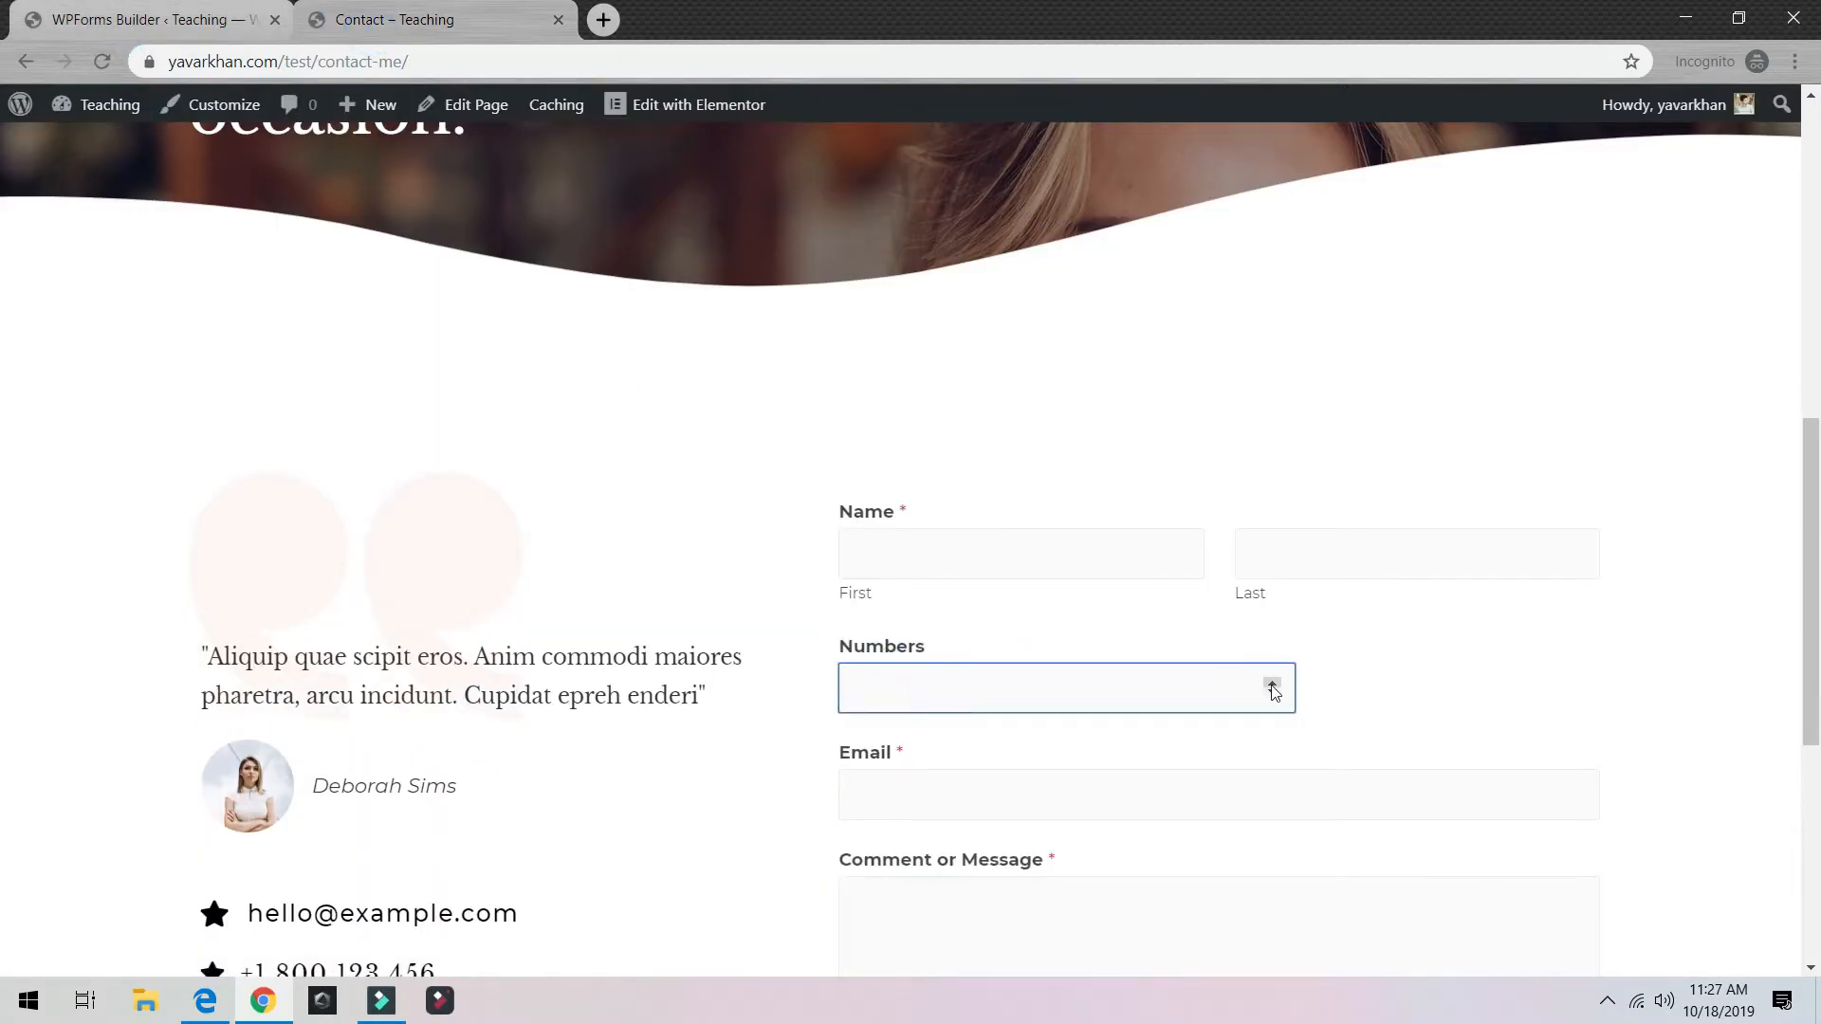
pyautogui.click(152, 12)
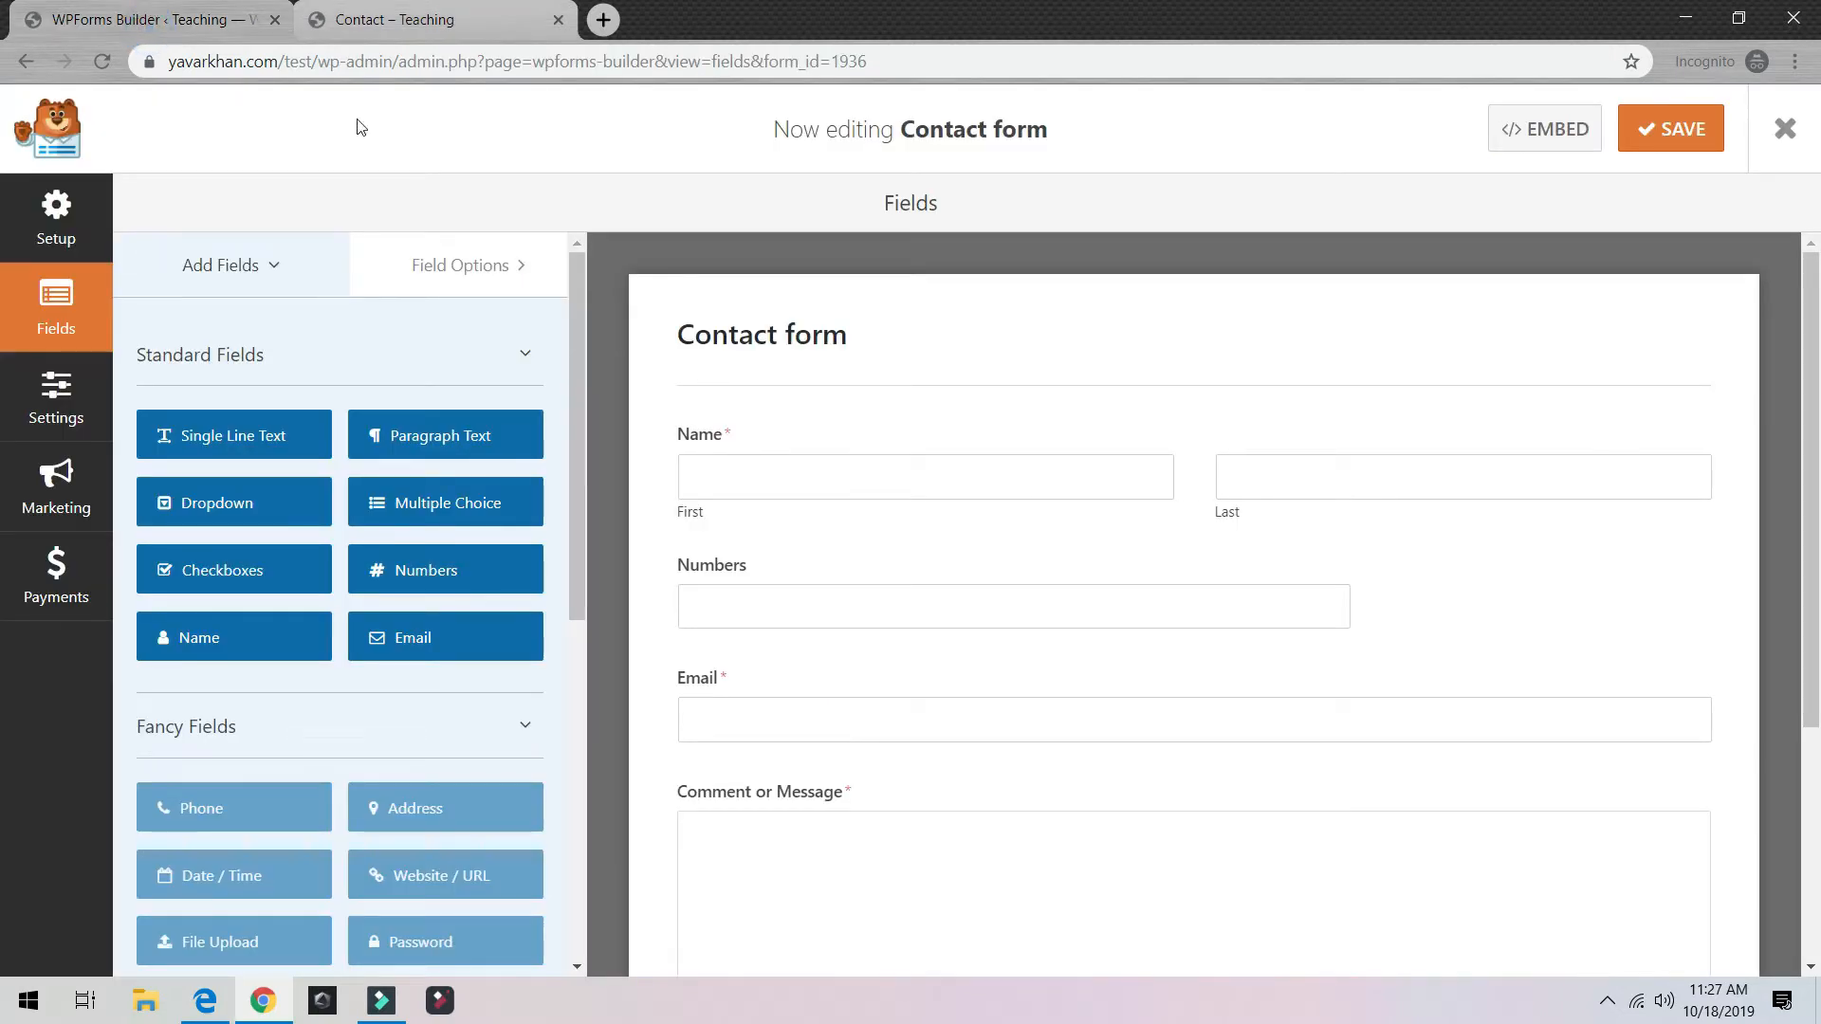
# Step: Keep the Name field's First Last format and add a Checkboxes field below Numbers
pyautogui.click(454, 266)
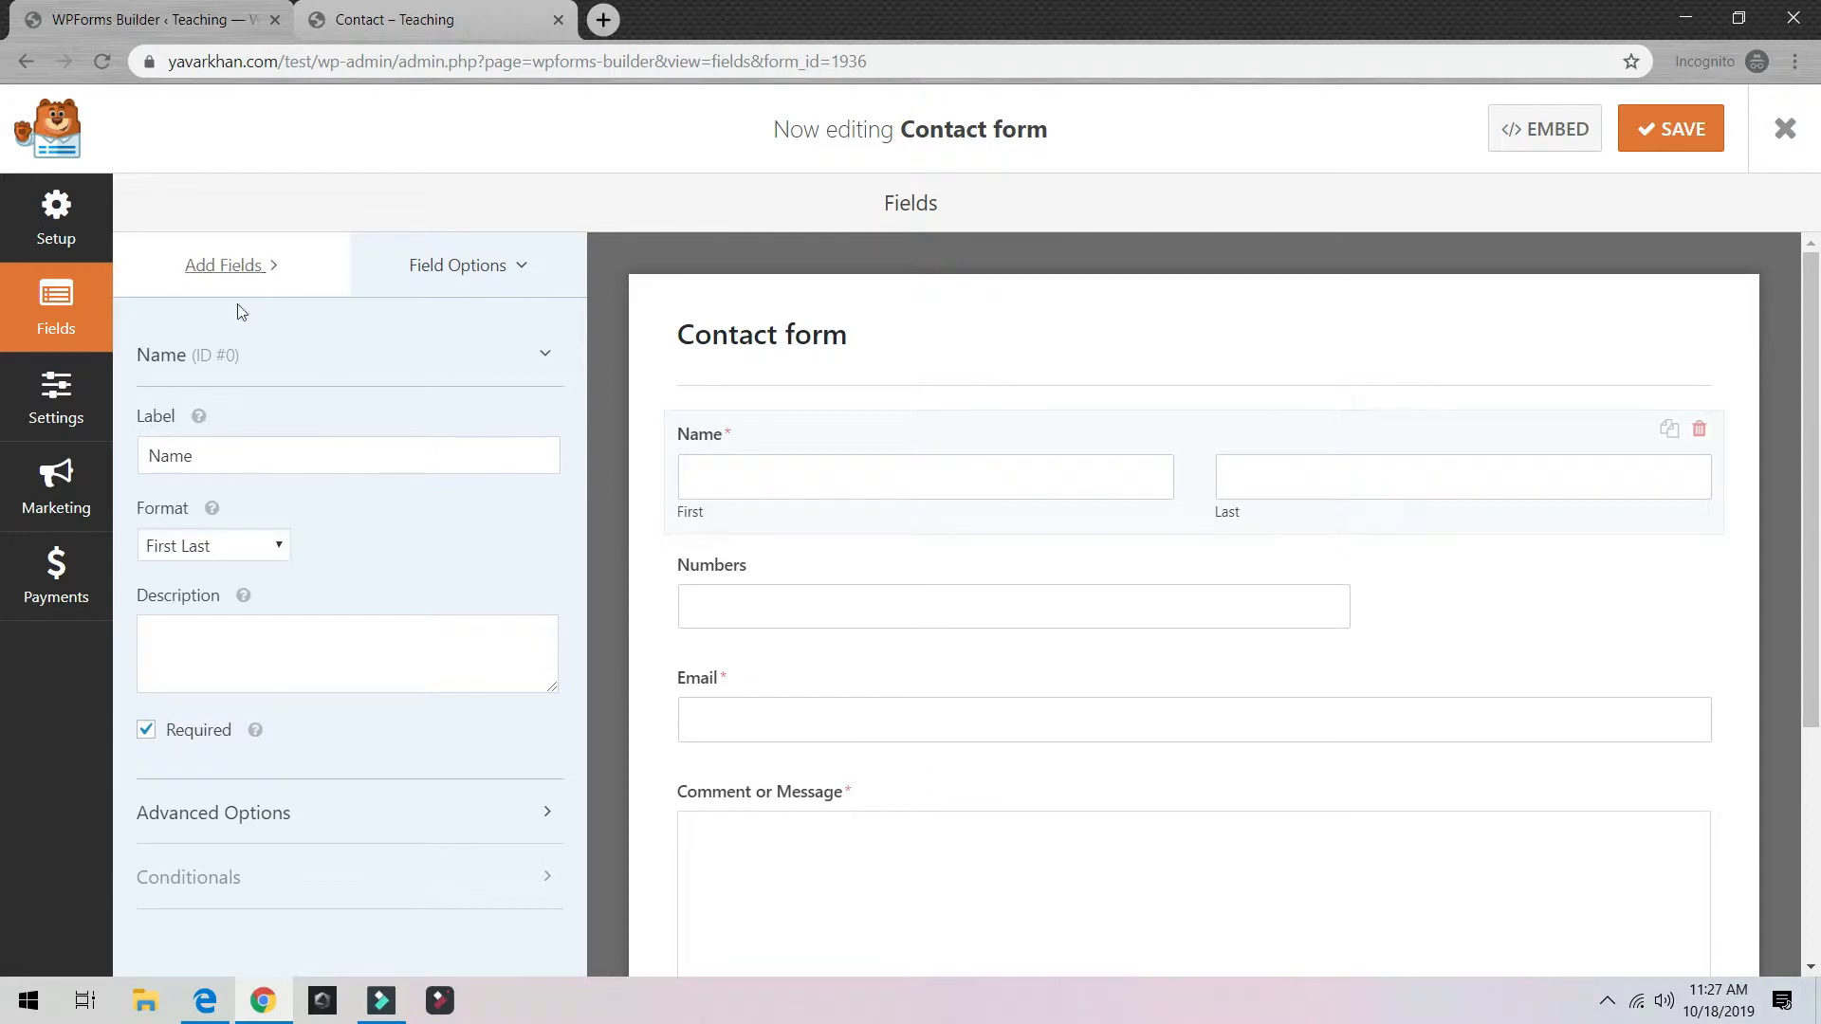
pyautogui.click(199, 546)
pyautogui.click(397, 568)
pyautogui.click(276, 283)
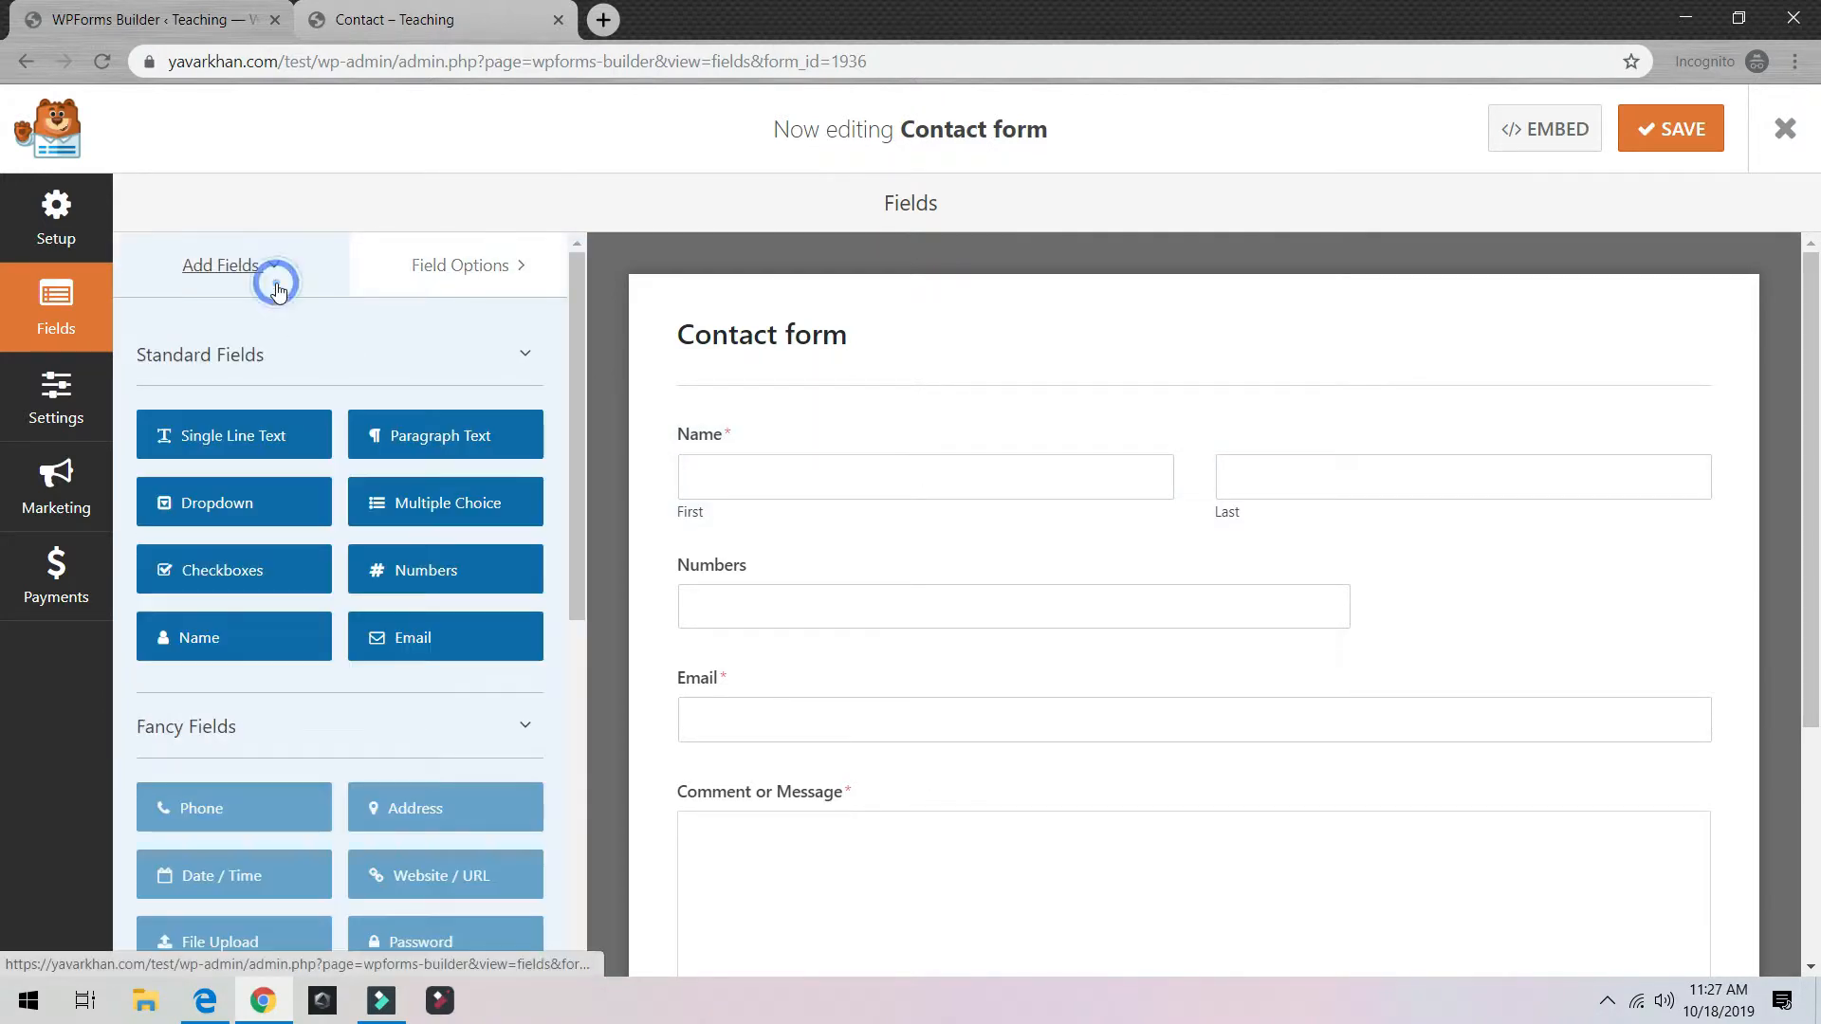
pyautogui.moveTo(203, 574); pyautogui.dragTo(832, 691)
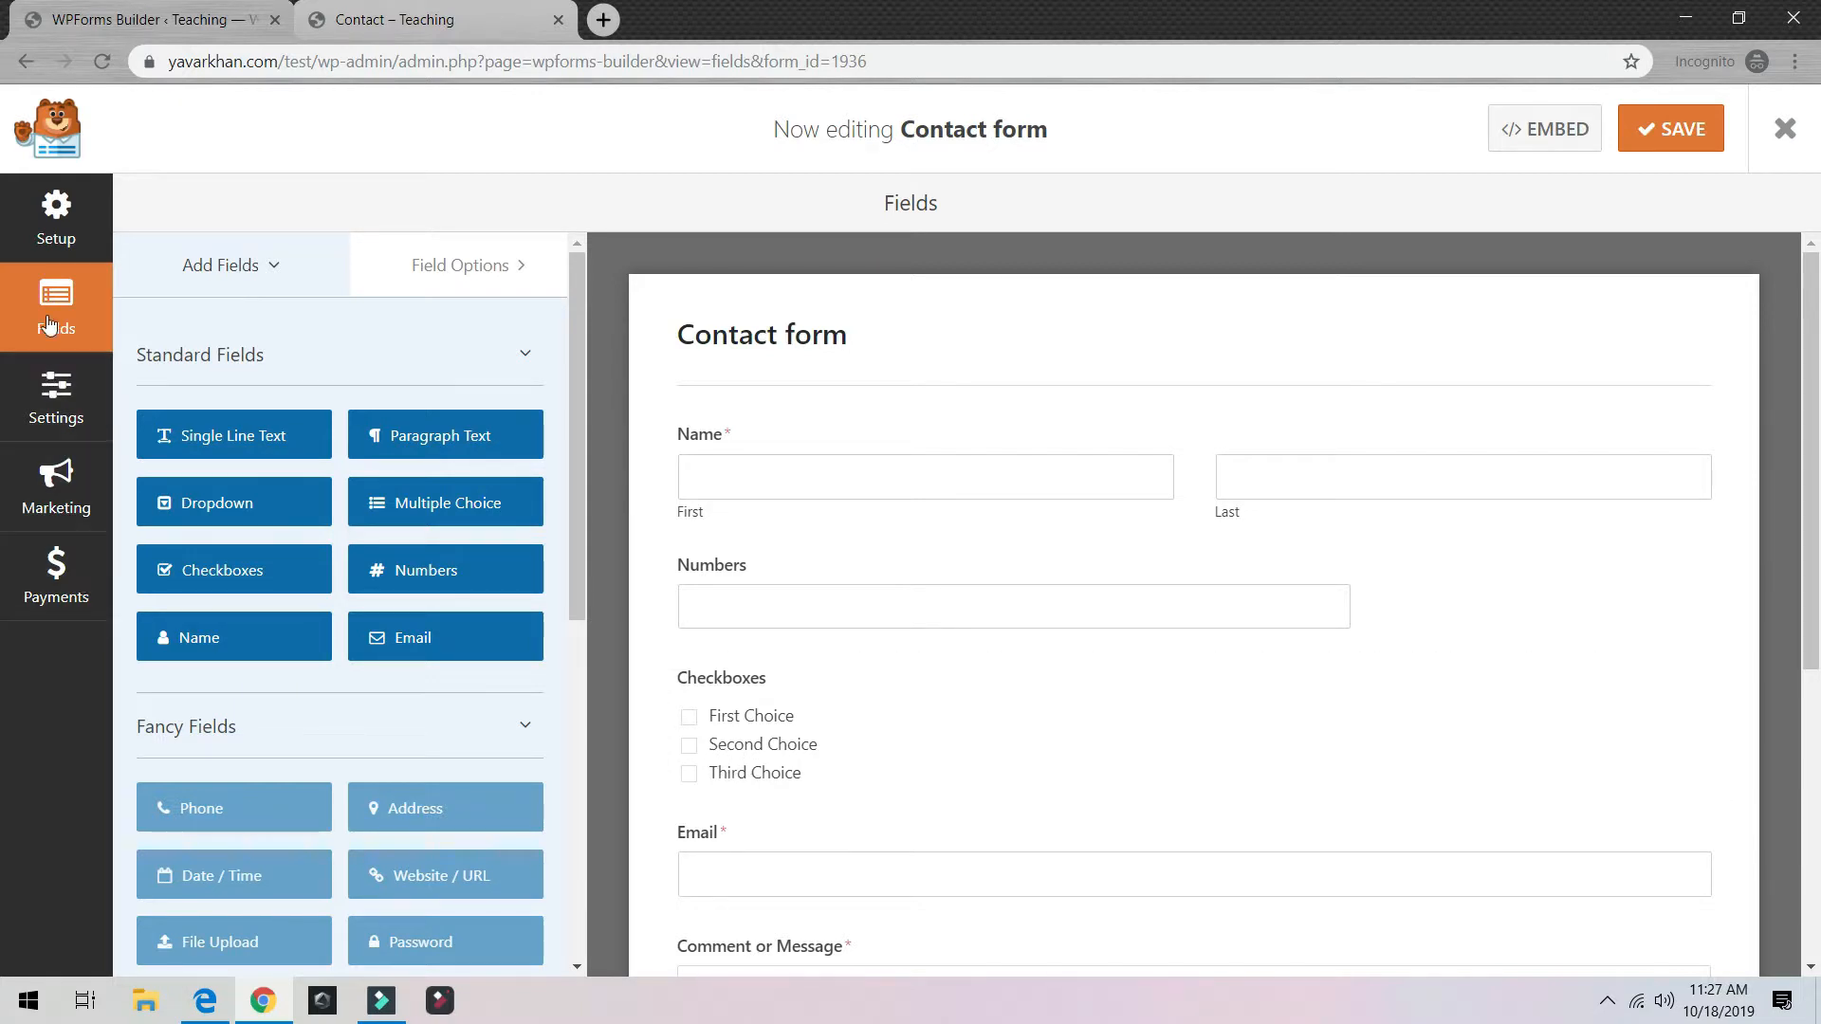
# Step: Review the General, Notifications ({admin_email} recipient) and Confirmations settings, then save the form
pyautogui.click(56, 200)
pyautogui.click(57, 399)
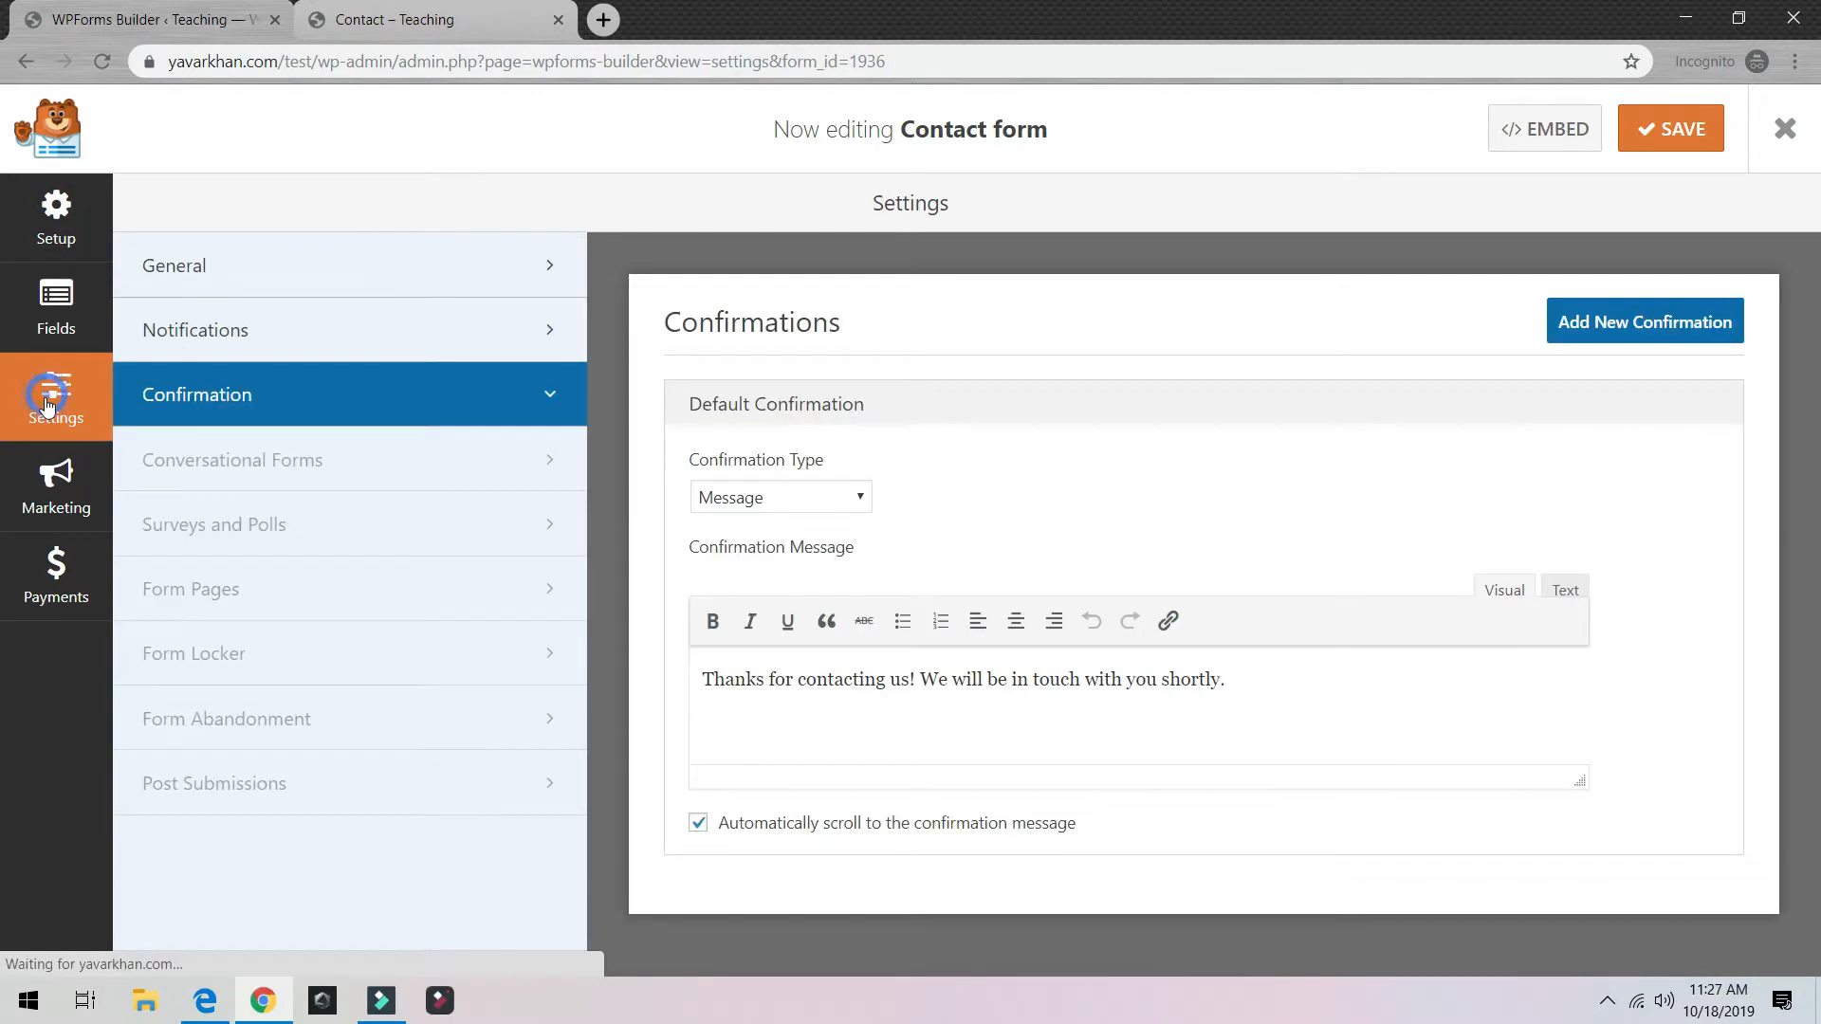
pyautogui.click(258, 269)
pyautogui.click(196, 330)
pyautogui.moveTo(806, 587); pyautogui.dragTo(793, 550)
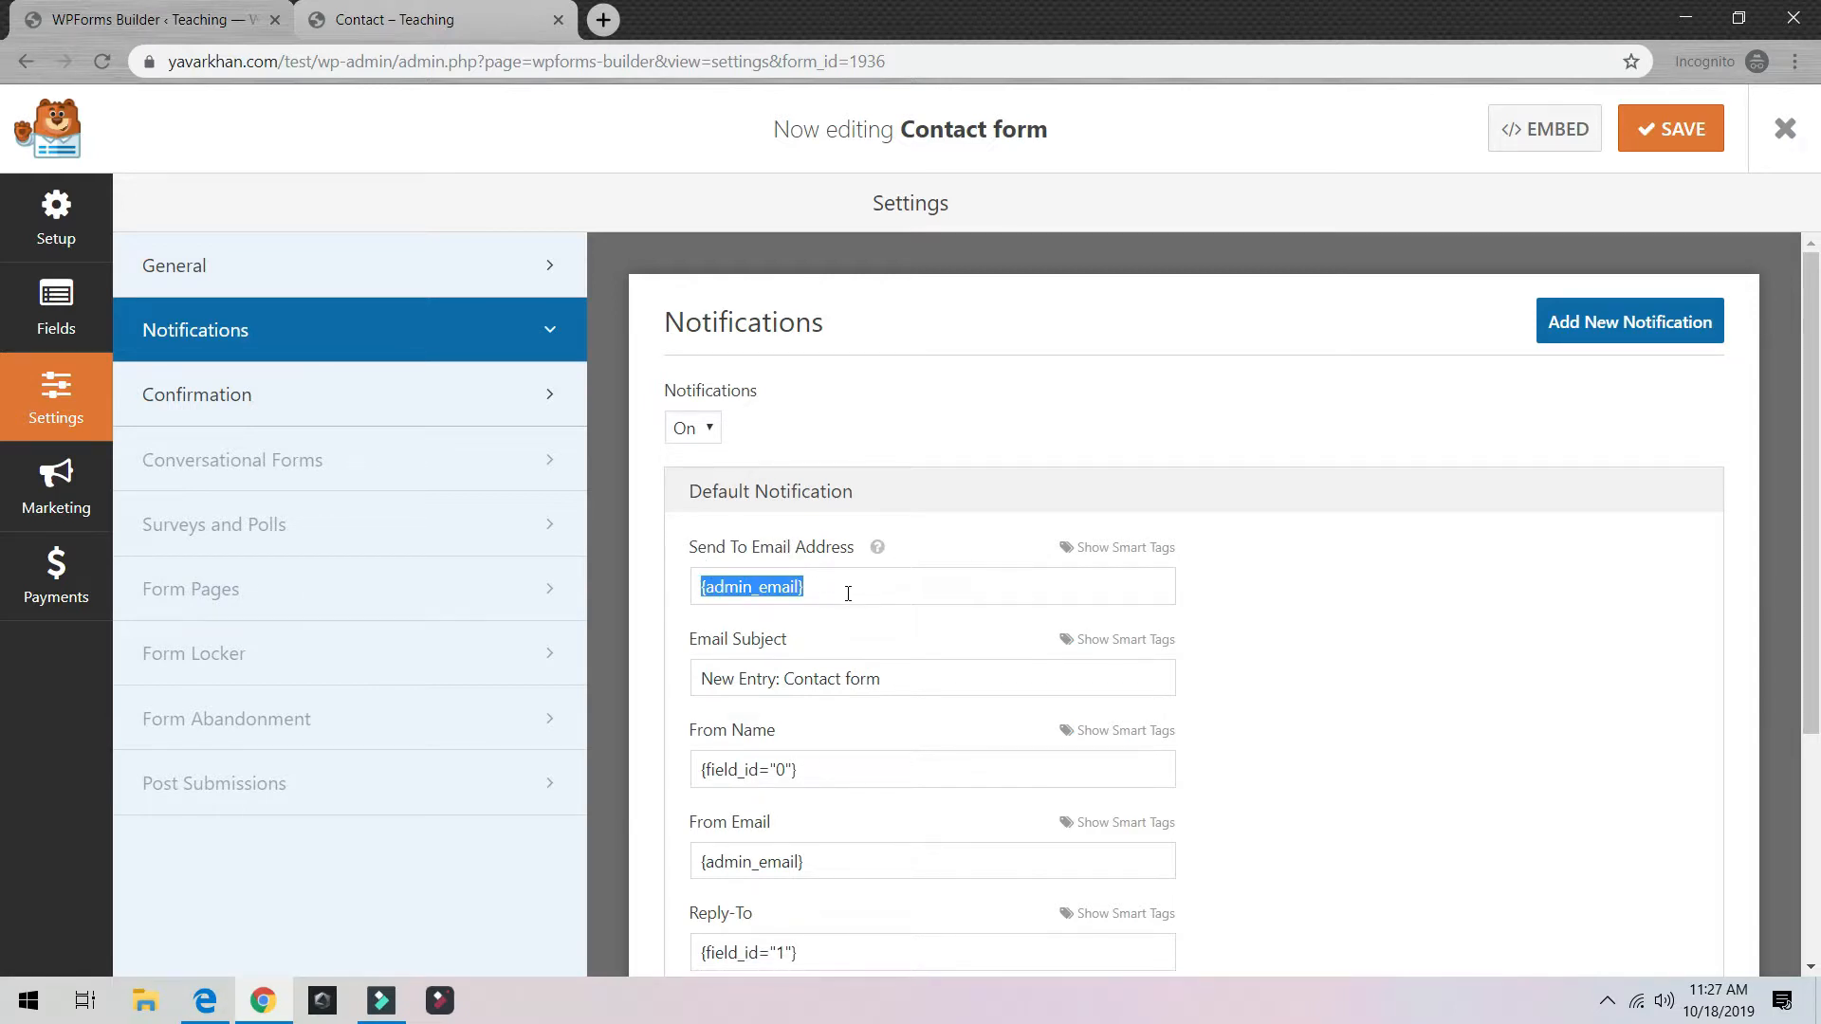
pyautogui.click(274, 398)
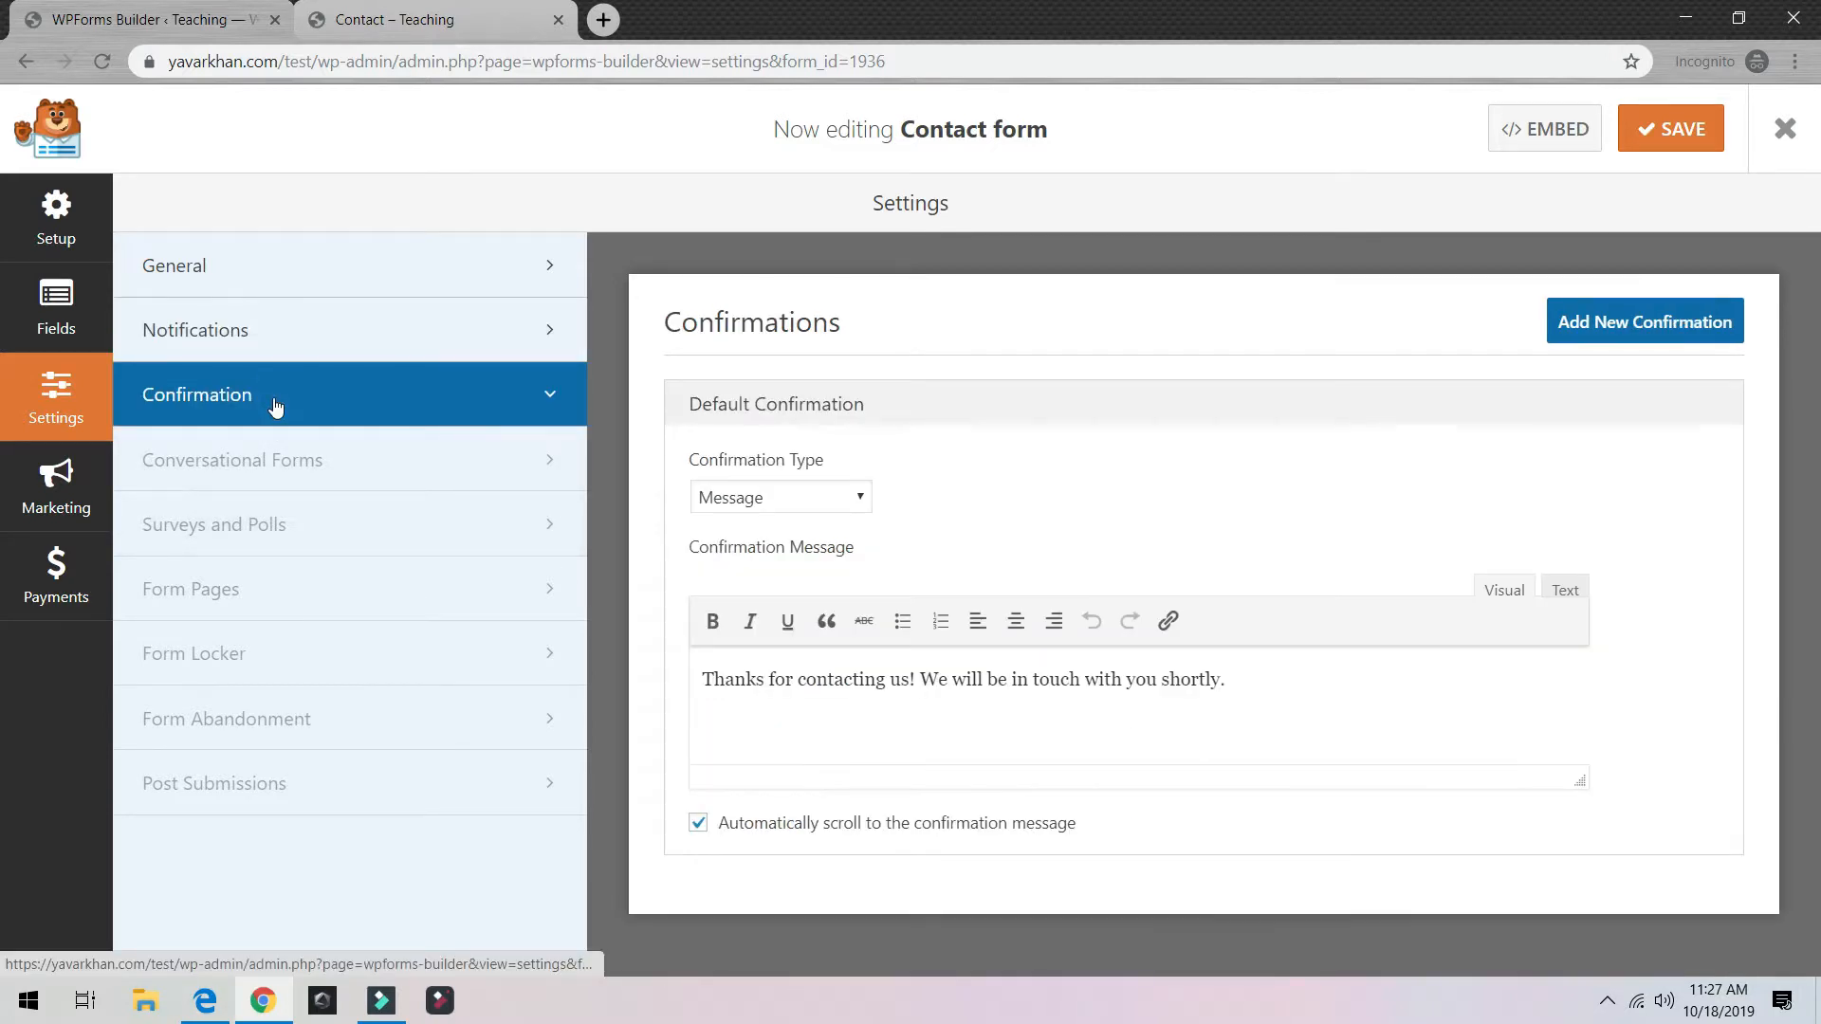
pyautogui.click(273, 352)
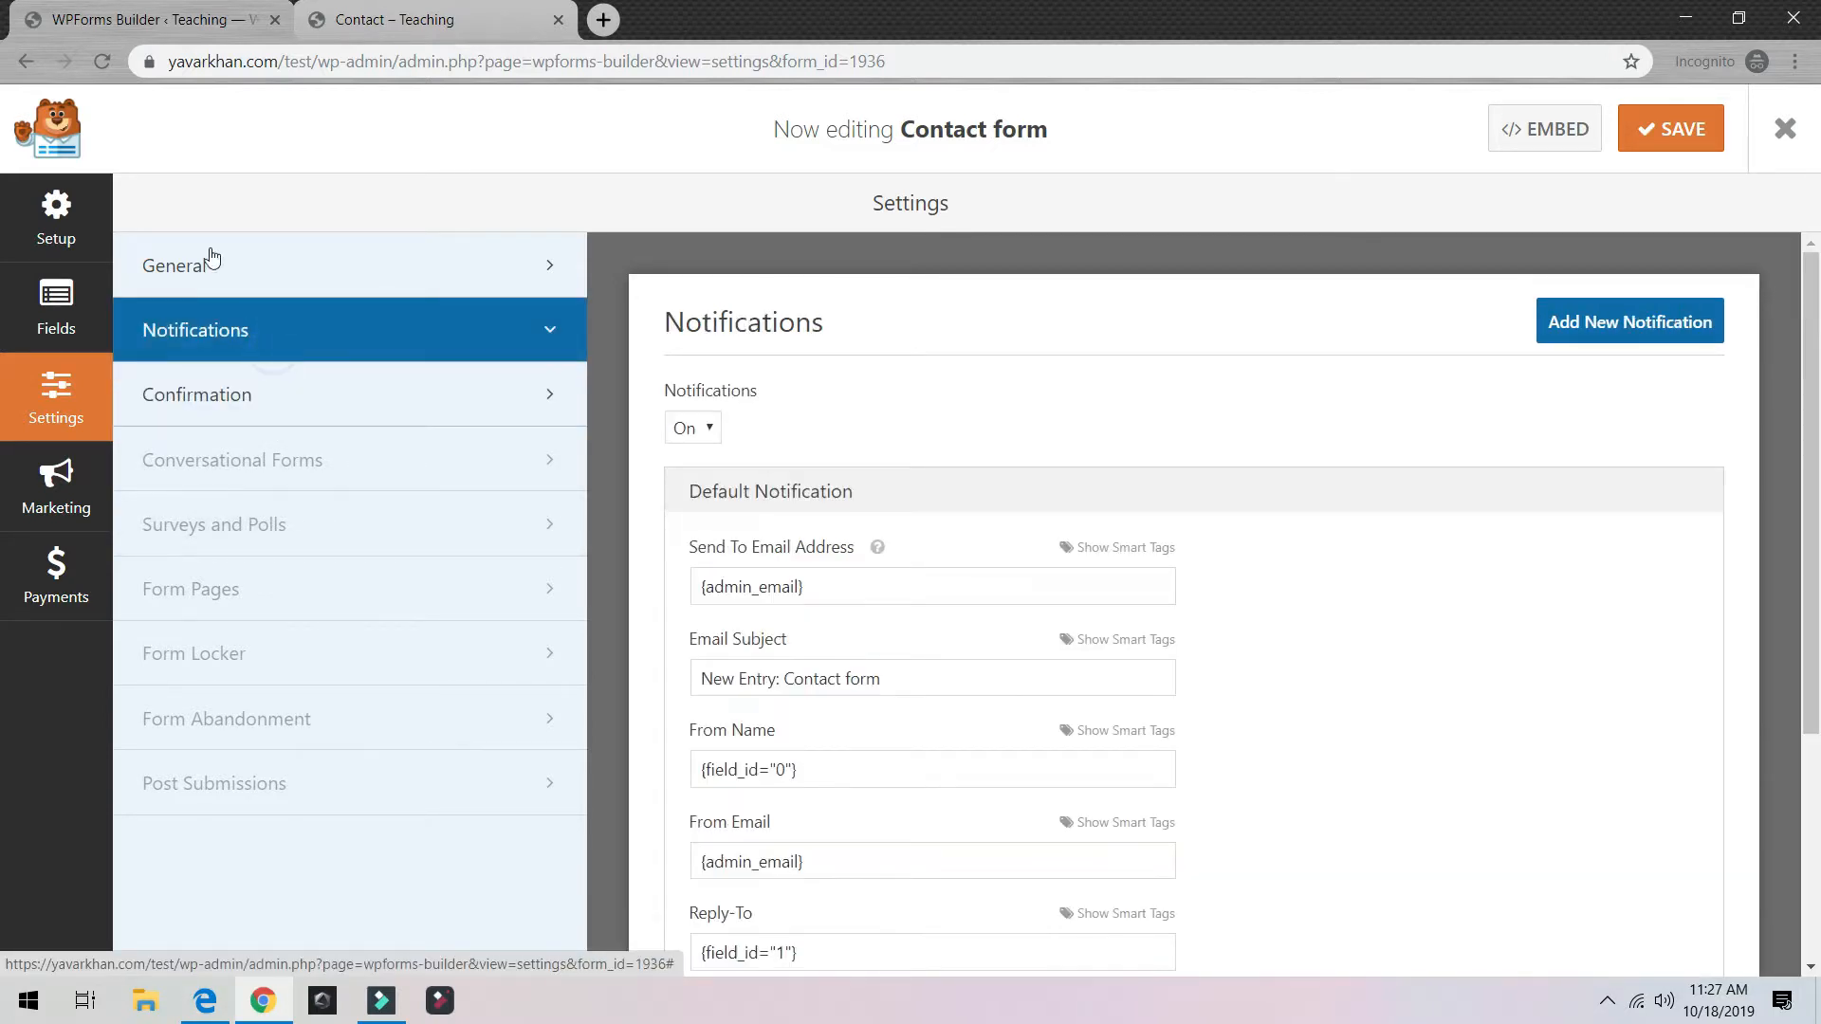
pyautogui.click(1673, 144)
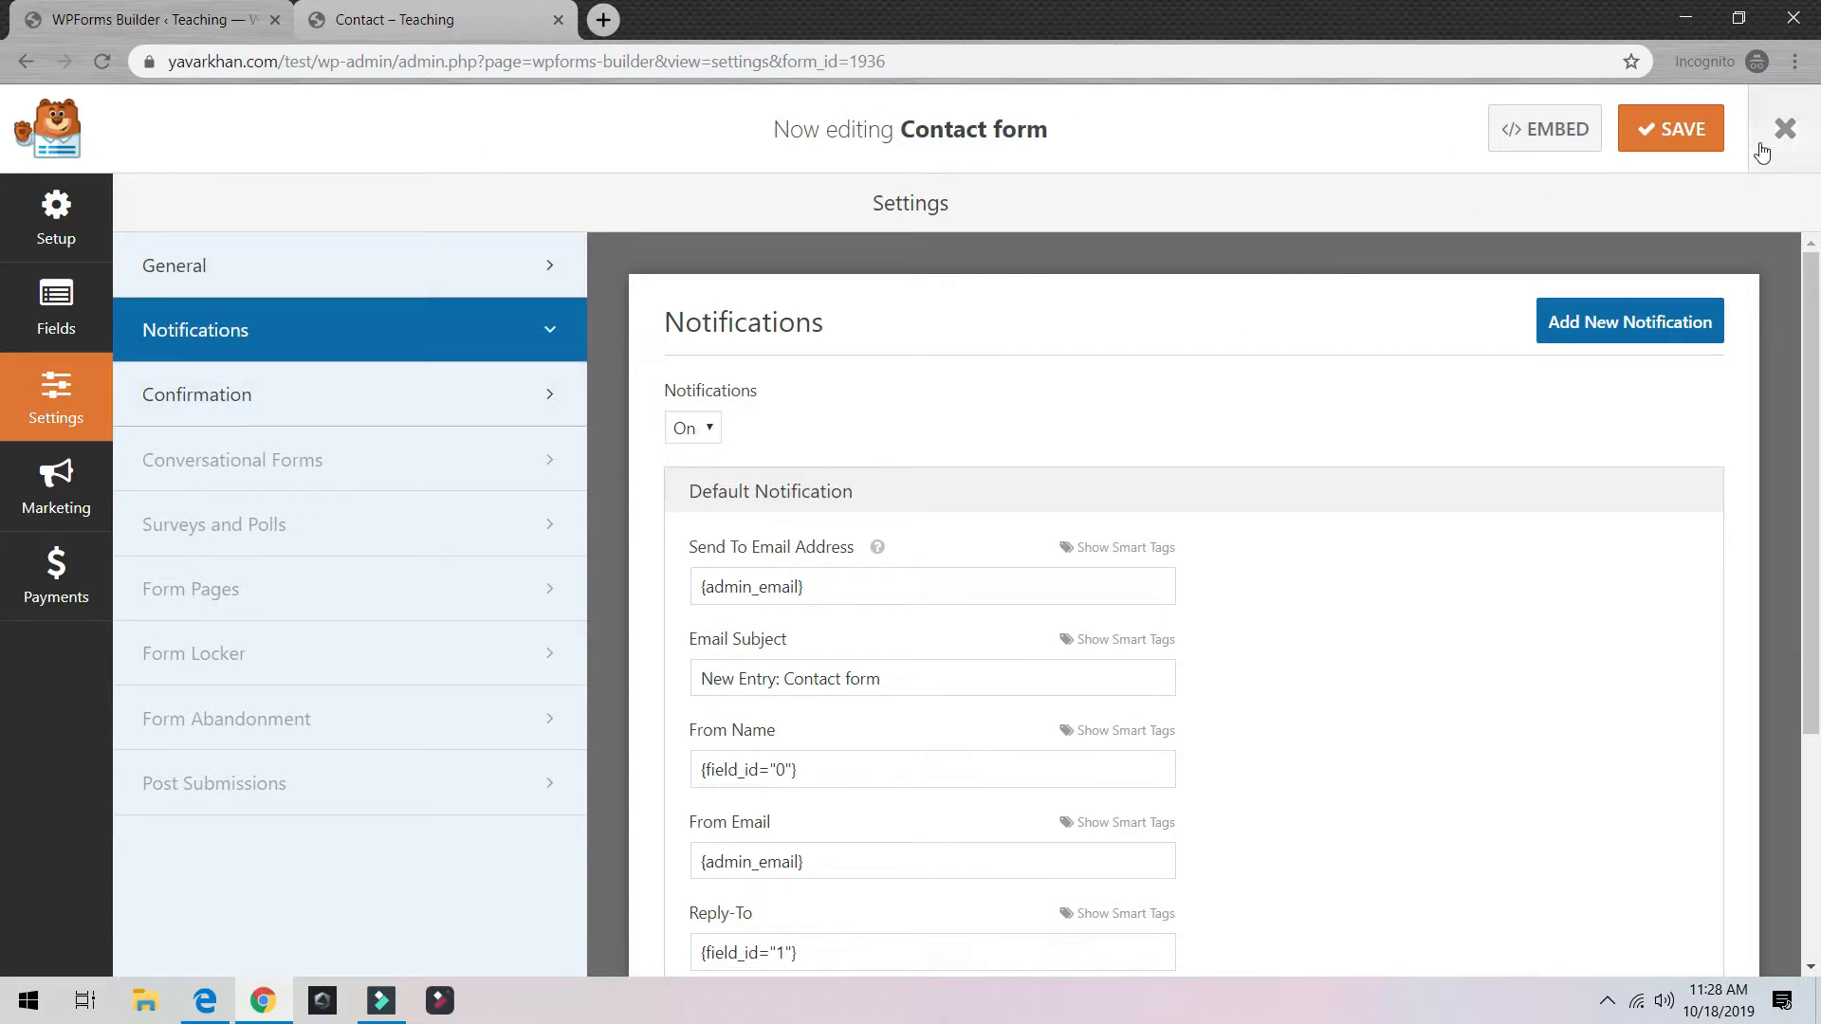
# Step: Close the form builder and inspect the admin email address in Settings > General
pyautogui.click(1785, 128)
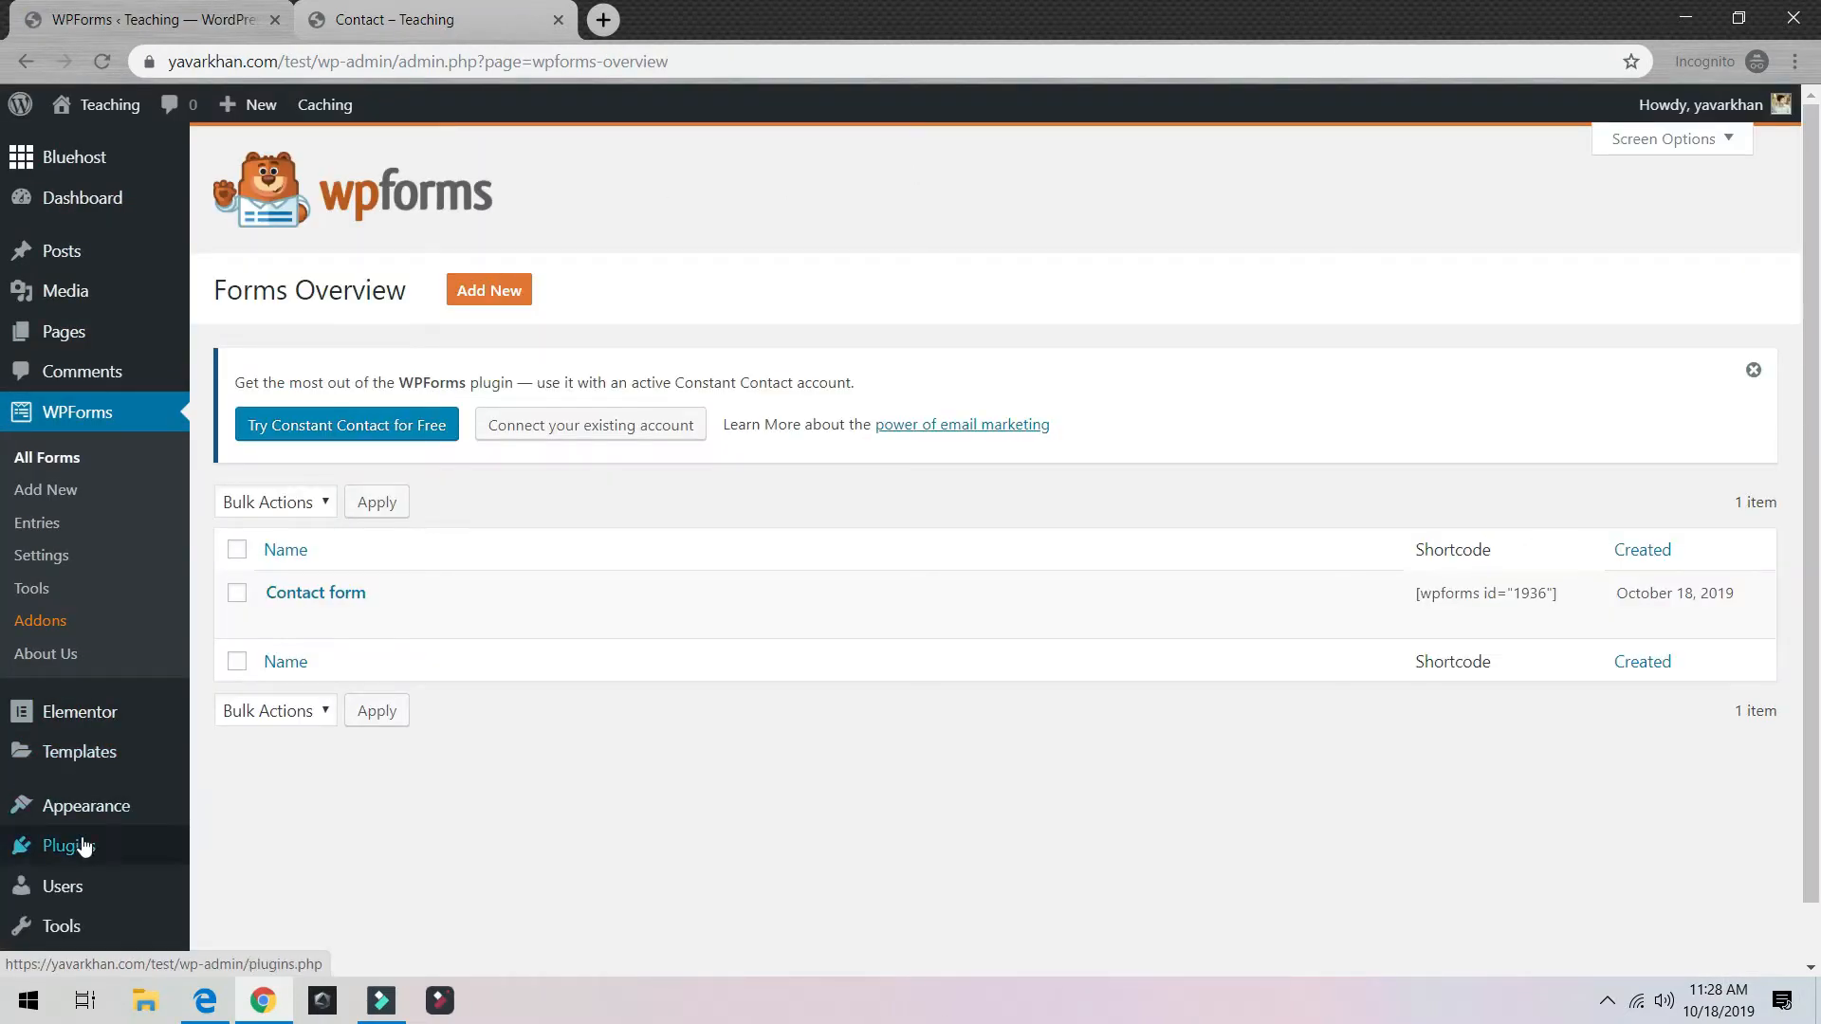
pyautogui.scroll(-1, 57, 882)
pyautogui.moveTo(69, 925)
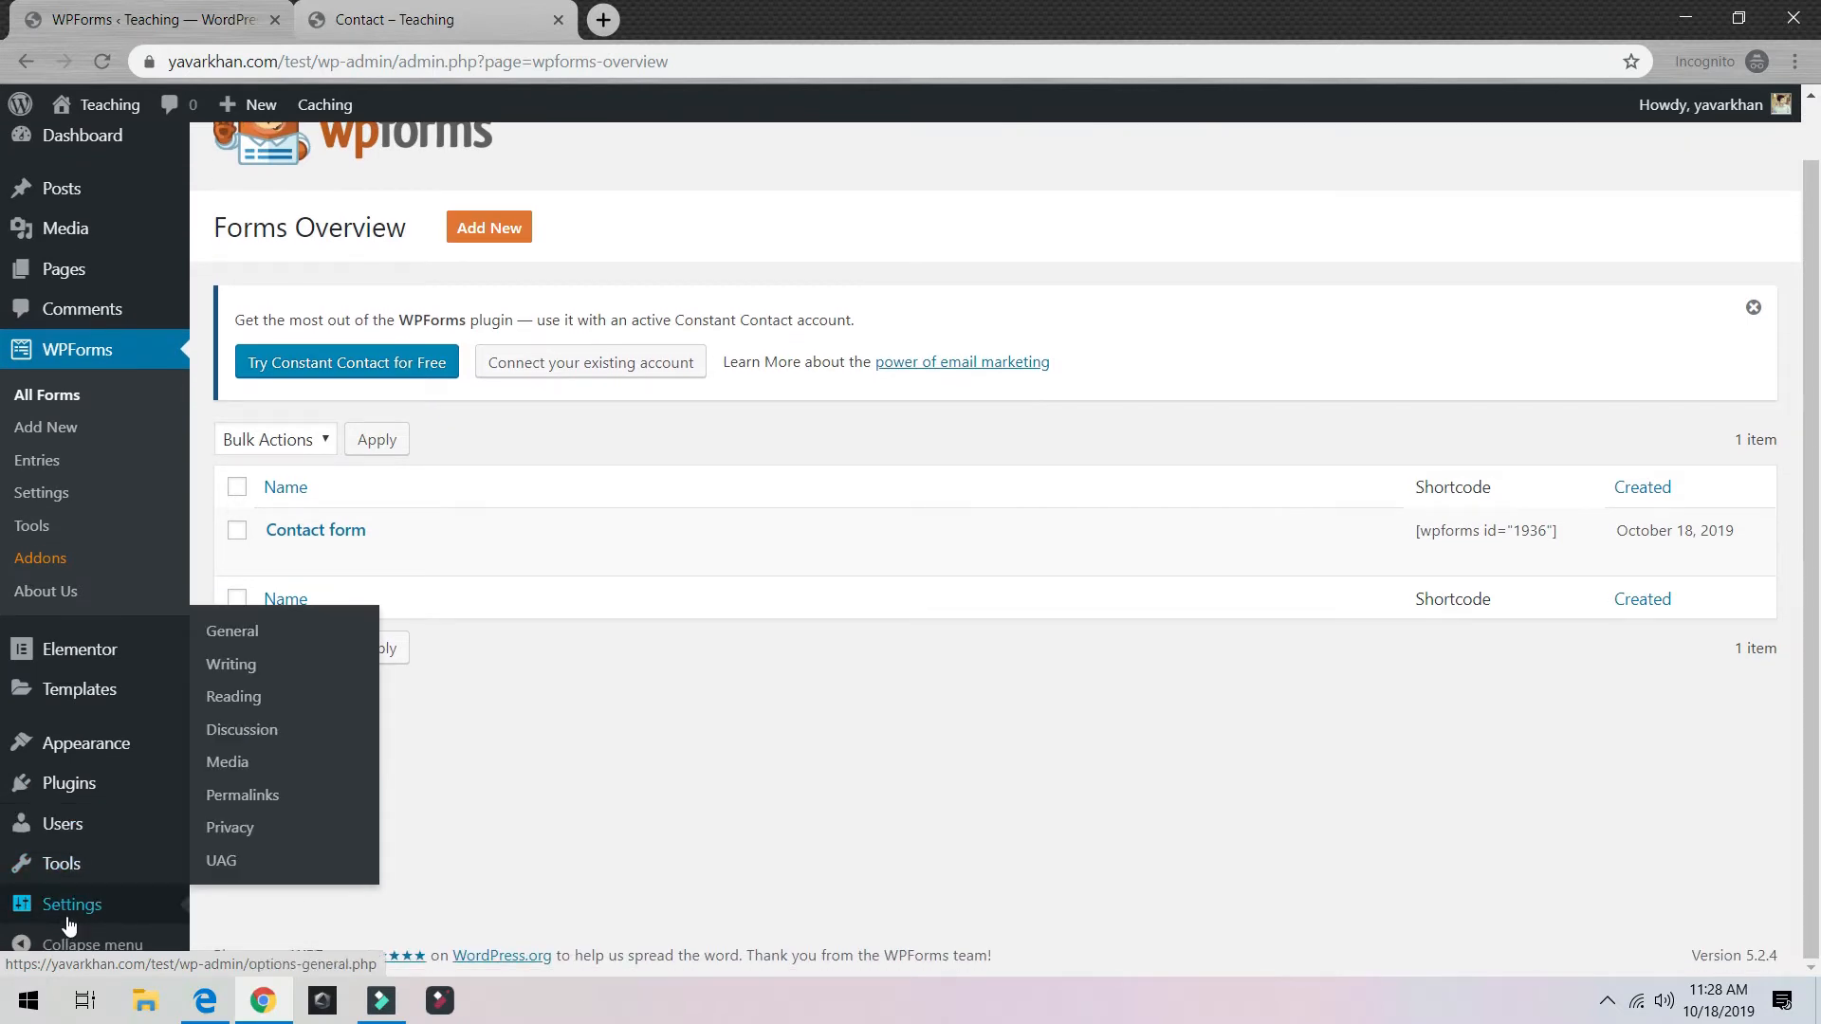
pyautogui.click(264, 642)
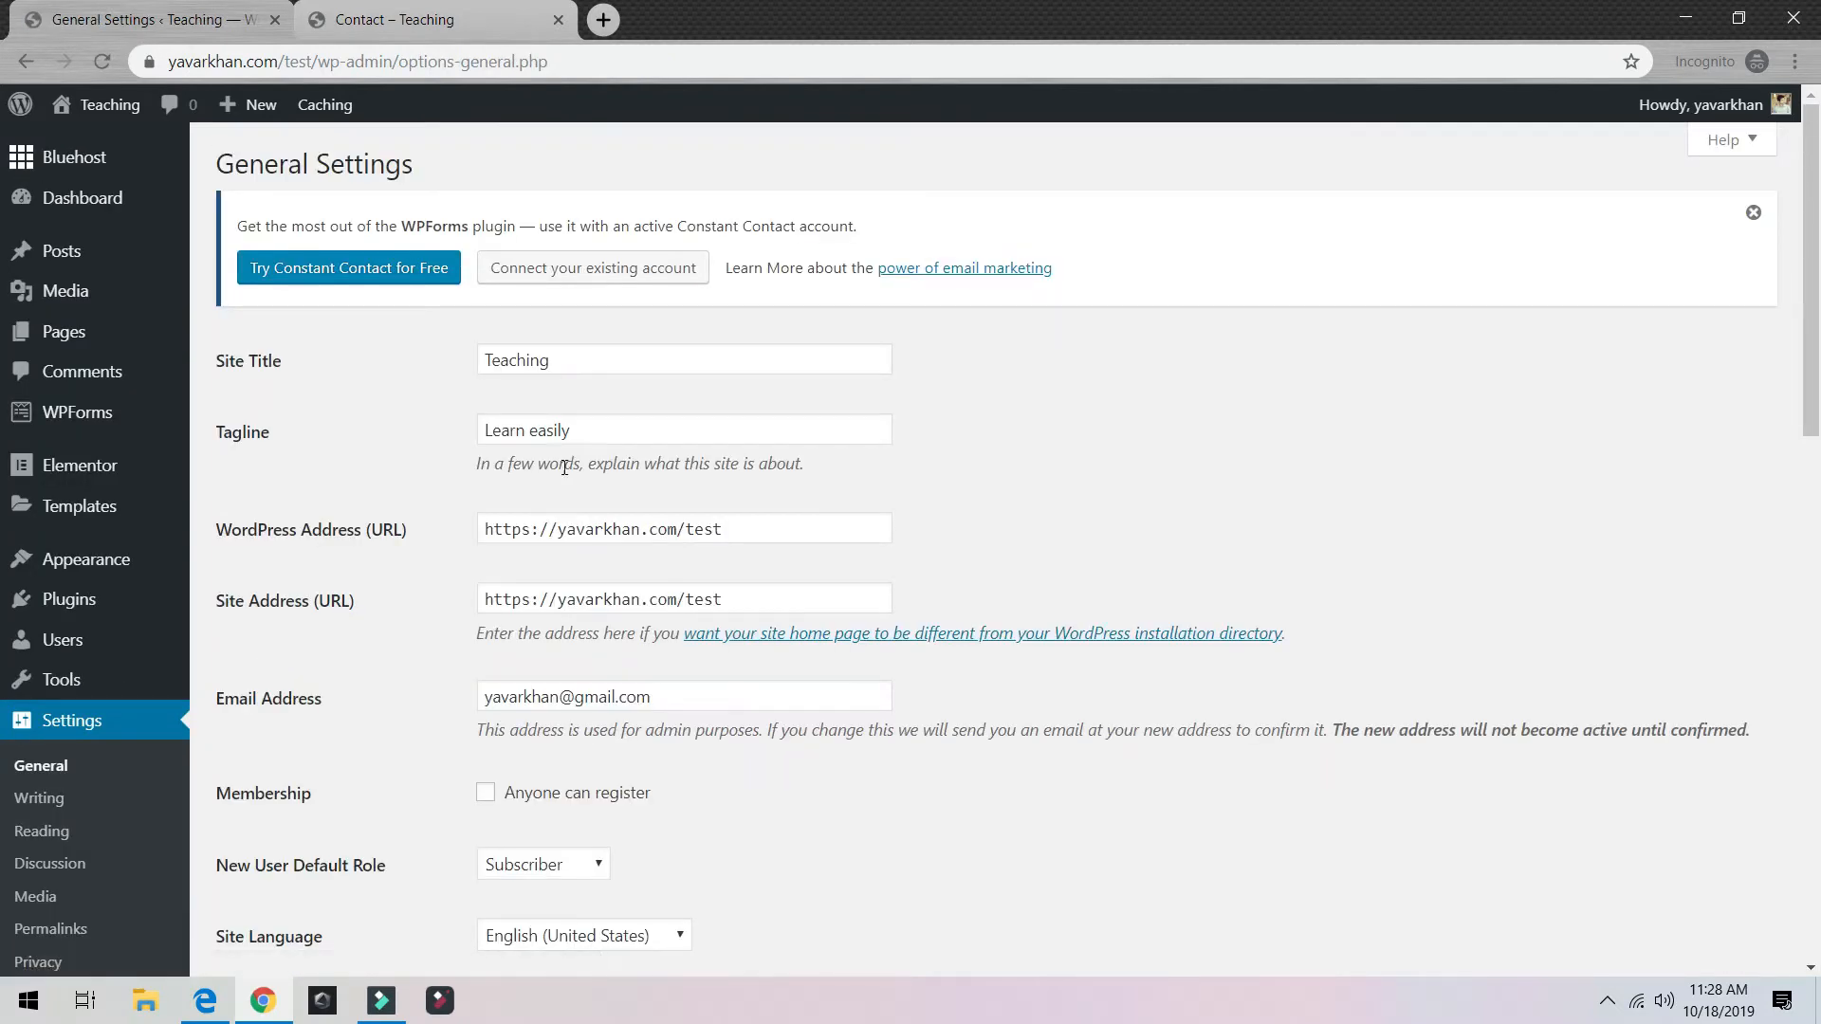
pyautogui.click(681, 695)
pyautogui.doubleClick(681, 695)
pyautogui.click(402, 667)
# Step: Return to the WPForms forms list and open the Contact page with Elementor
pyautogui.click(118, 411)
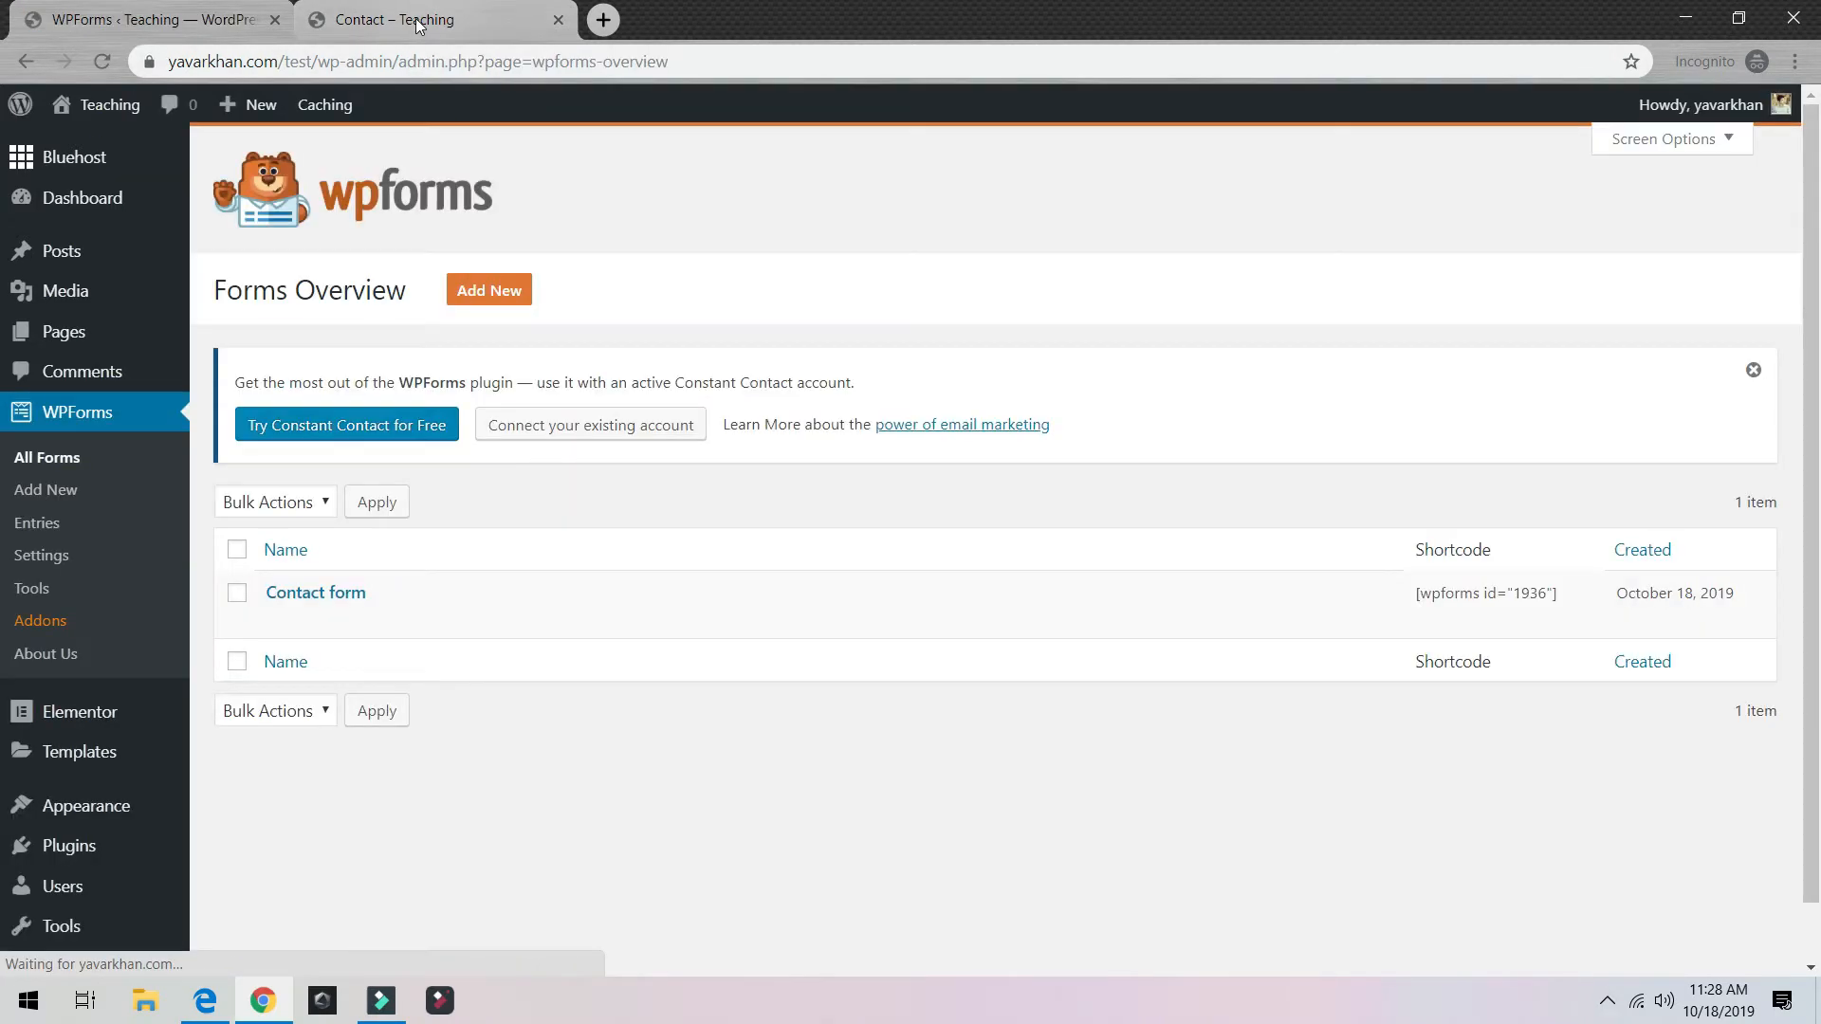
pyautogui.click(421, 23)
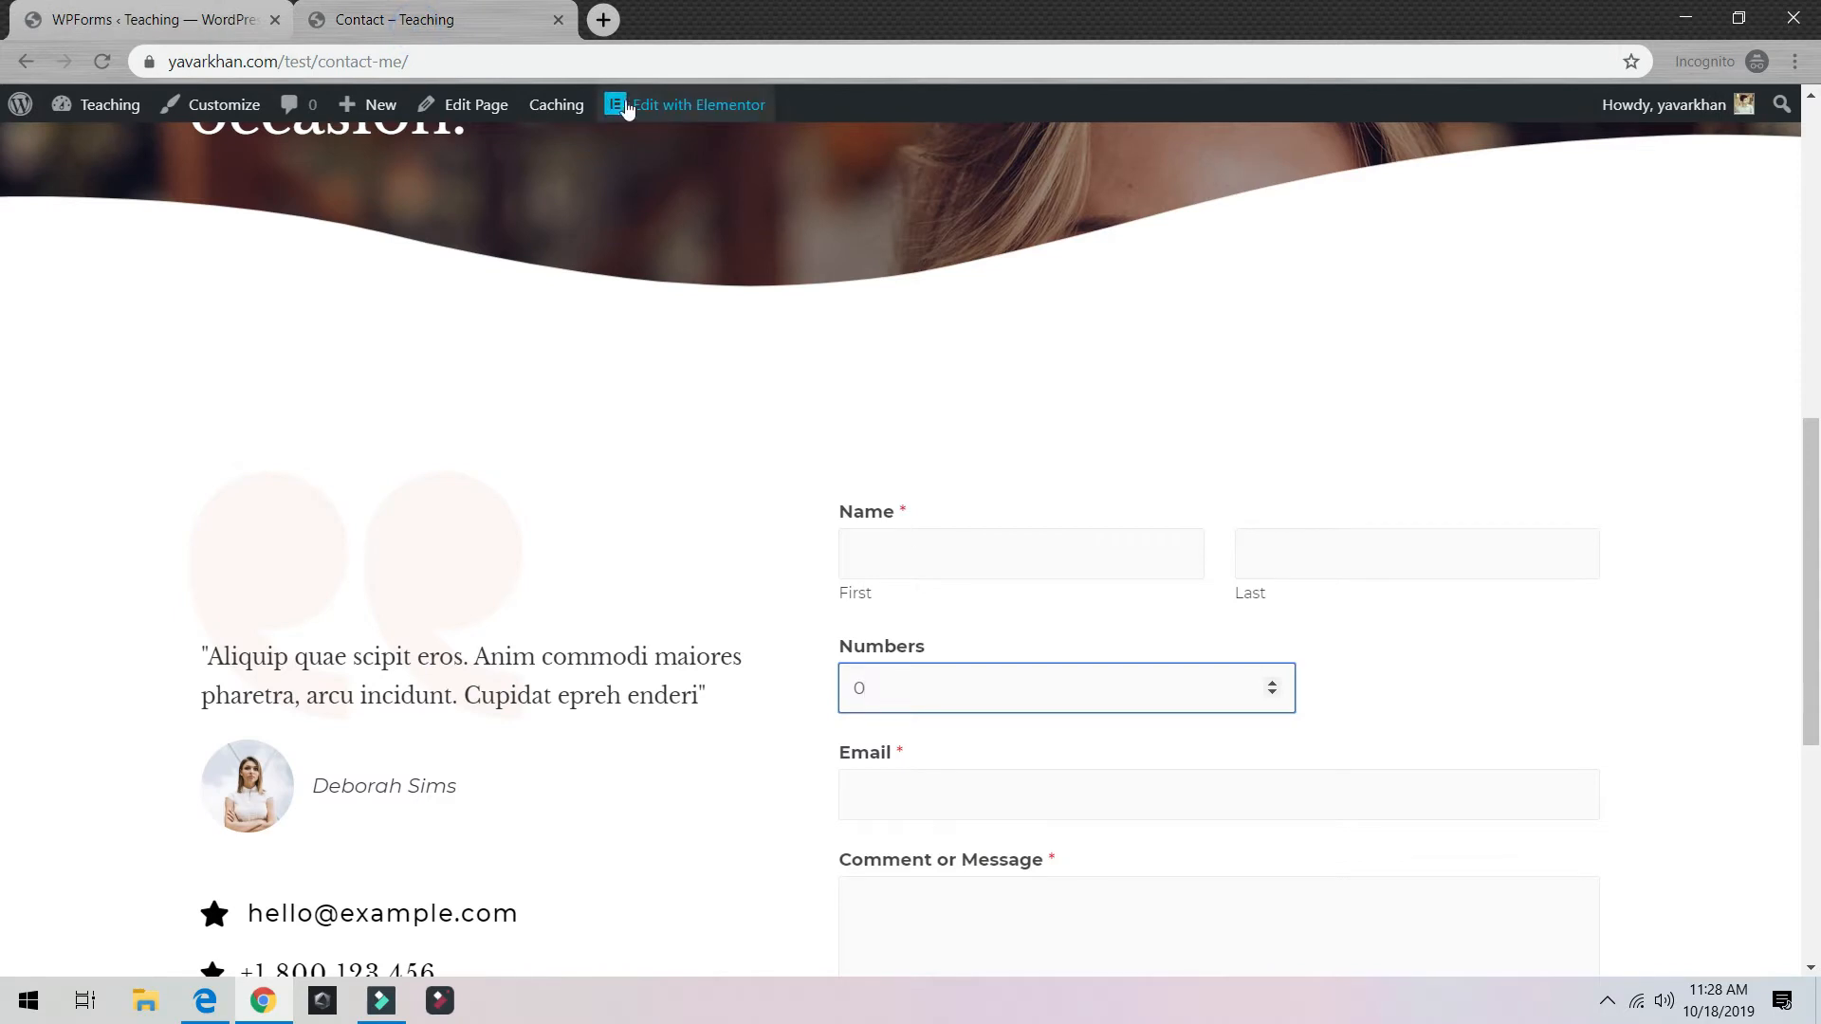
pyautogui.click(673, 106)
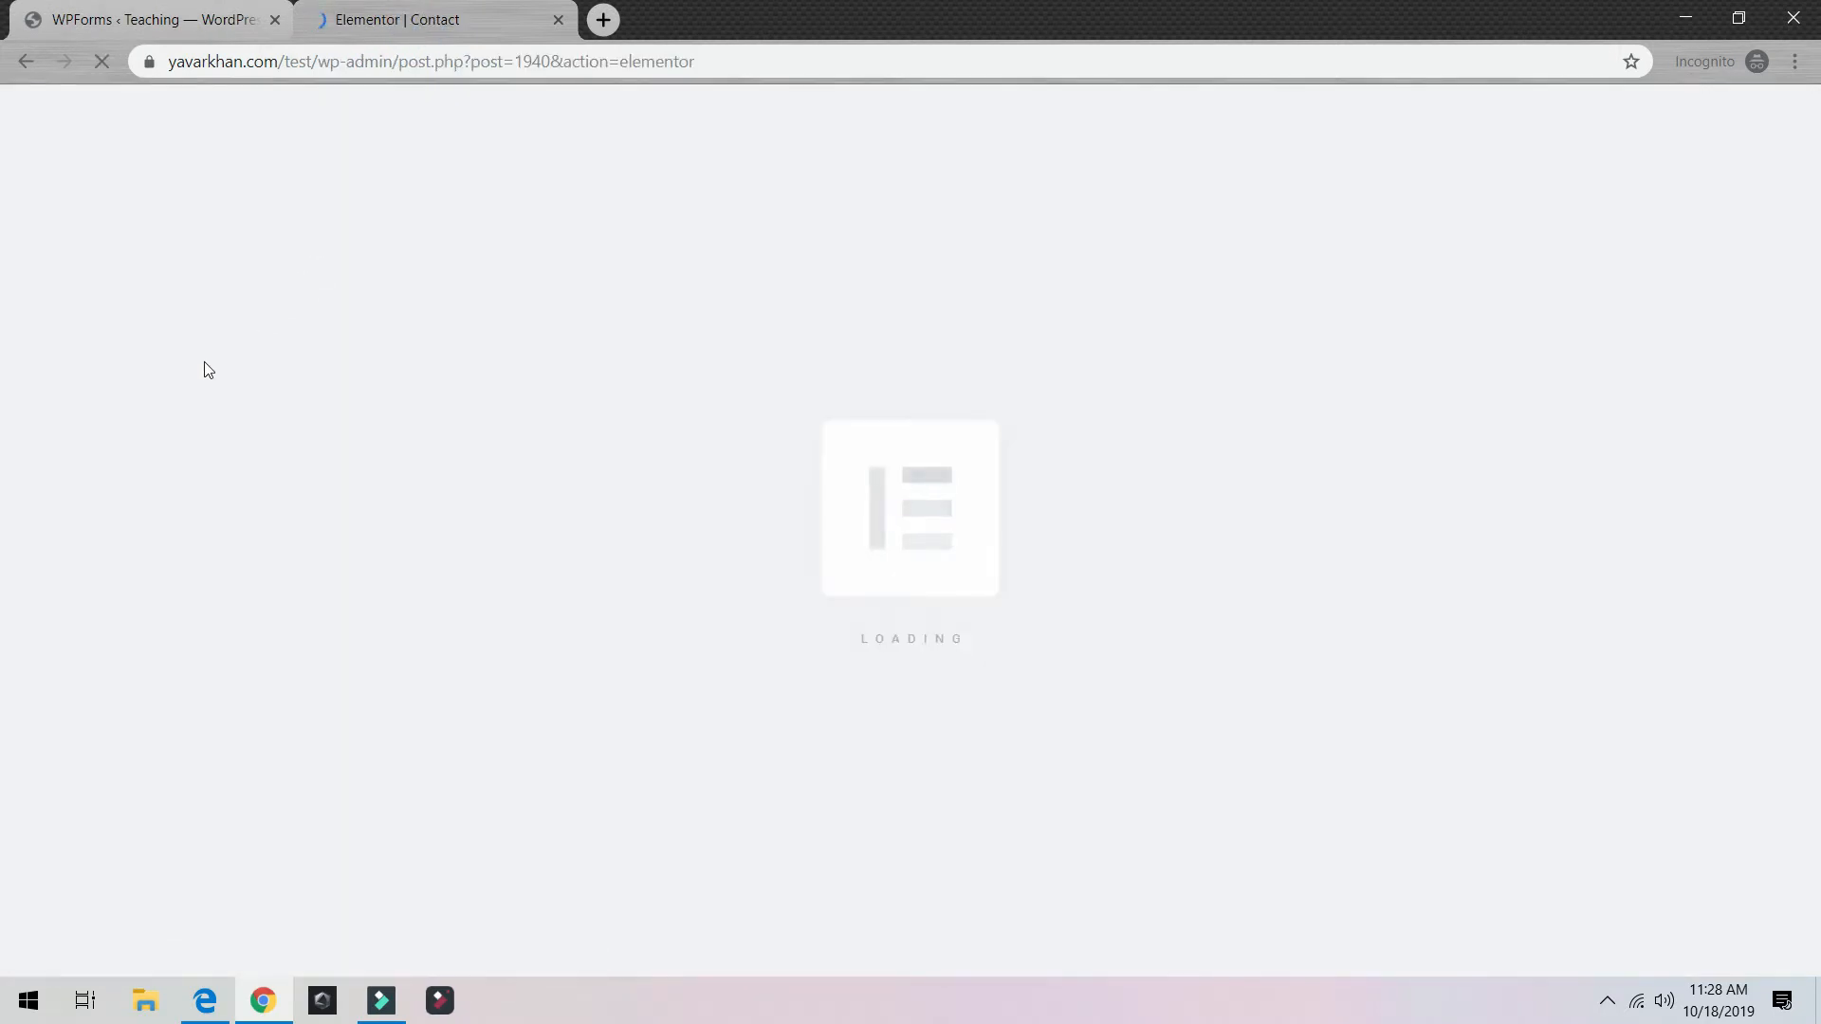
# Step: Copy the Contact form's shortcode [wpforms id="1936"] from the Forms Overview
pyautogui.click(121, 11)
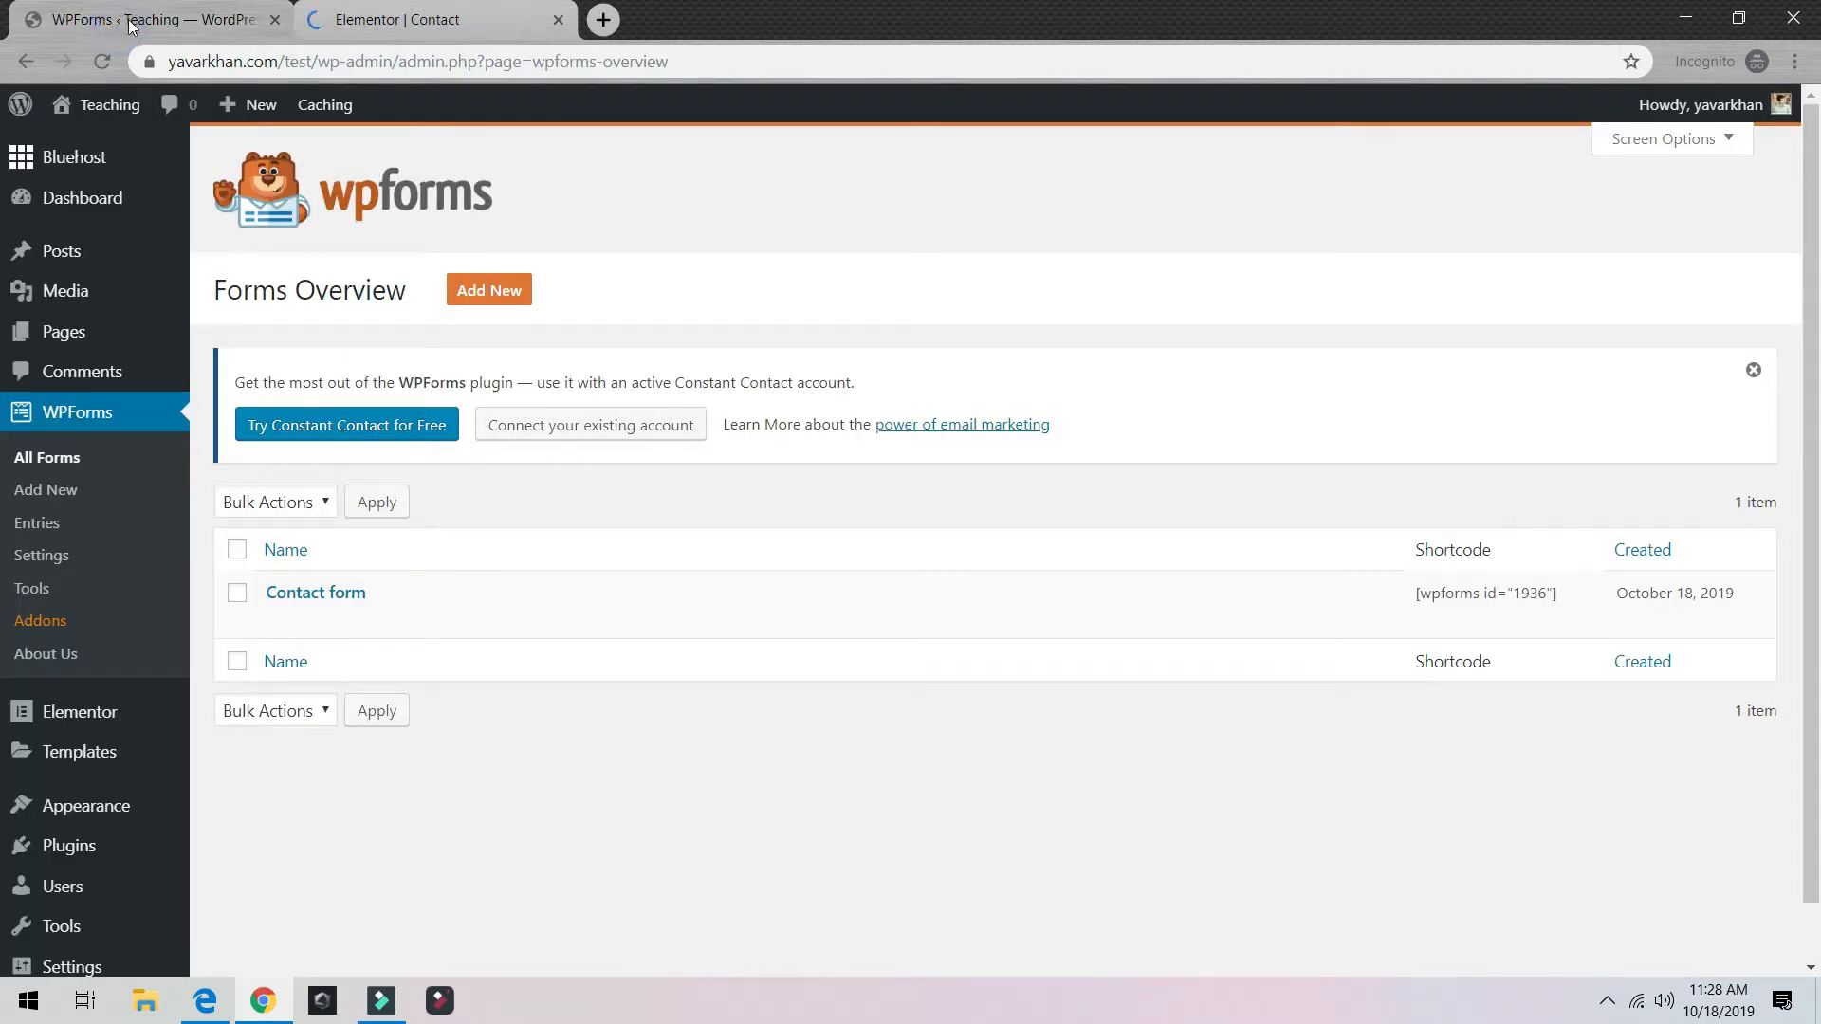
pyautogui.moveTo(316, 585)
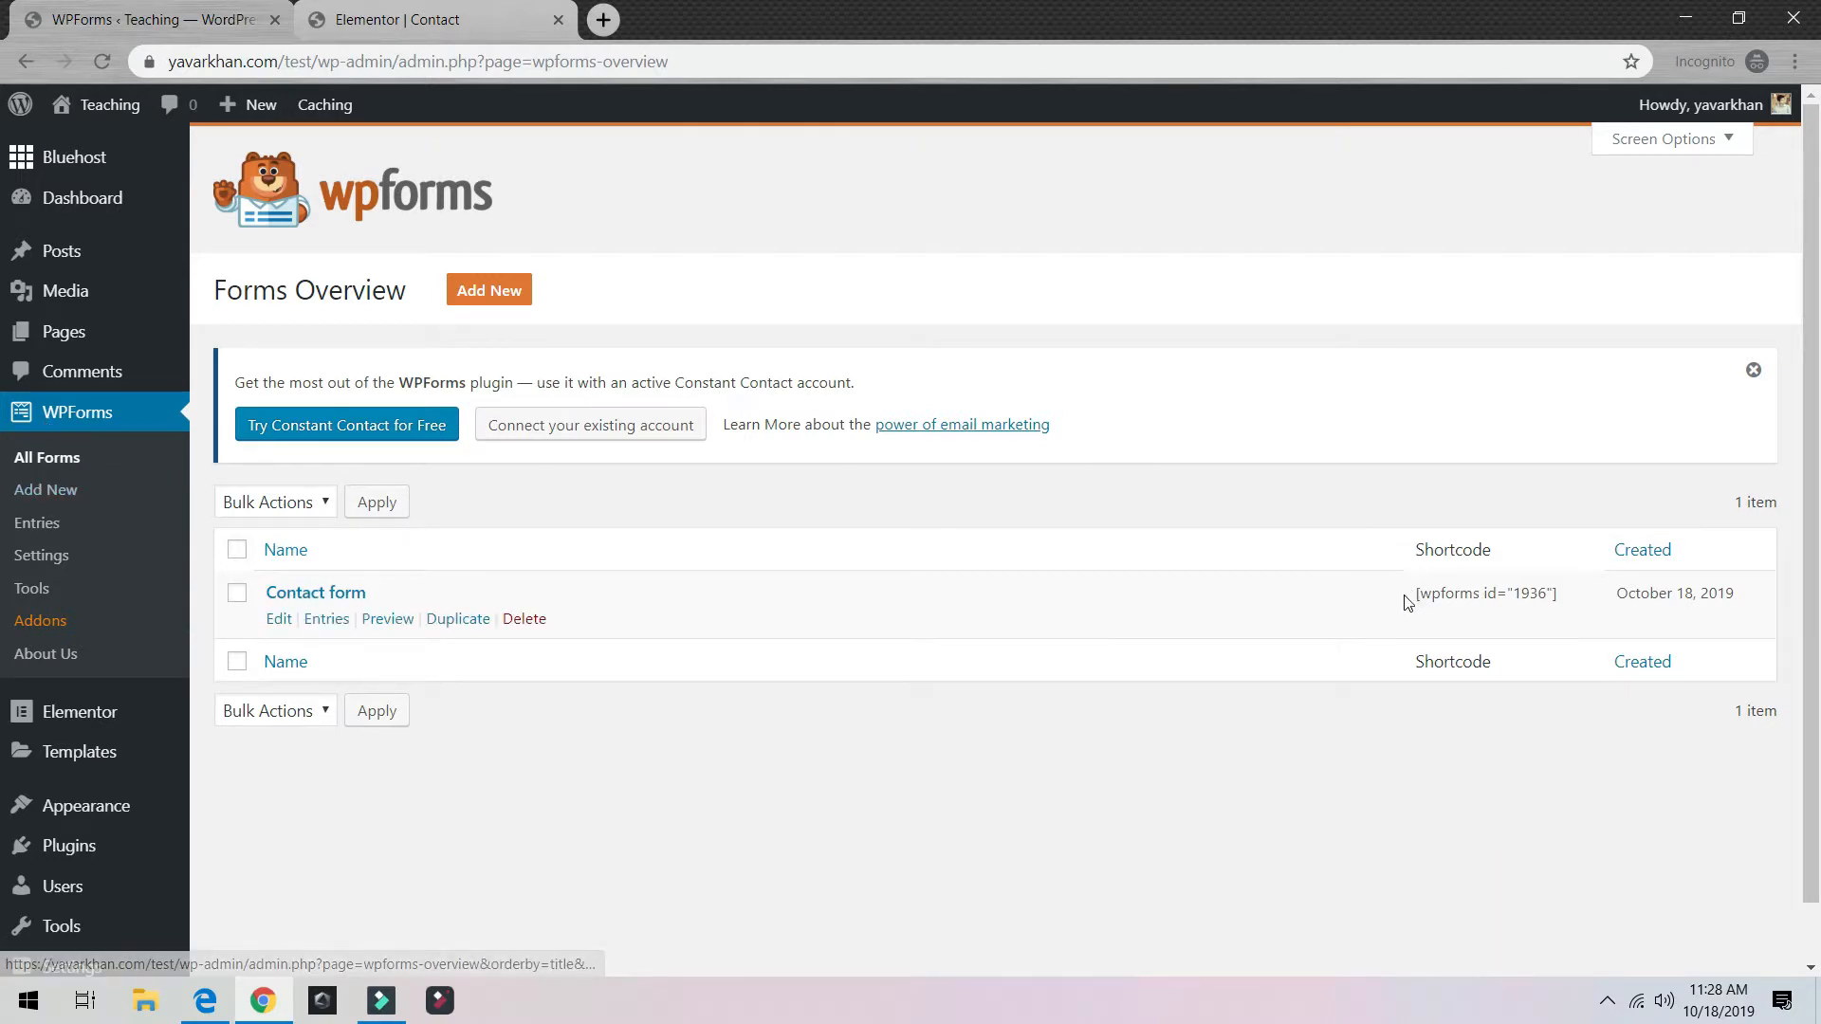
pyautogui.moveTo(1404, 594); pyautogui.dragTo(1544, 600)
pyautogui.rightClick(1552, 598)
pyautogui.click(1570, 618)
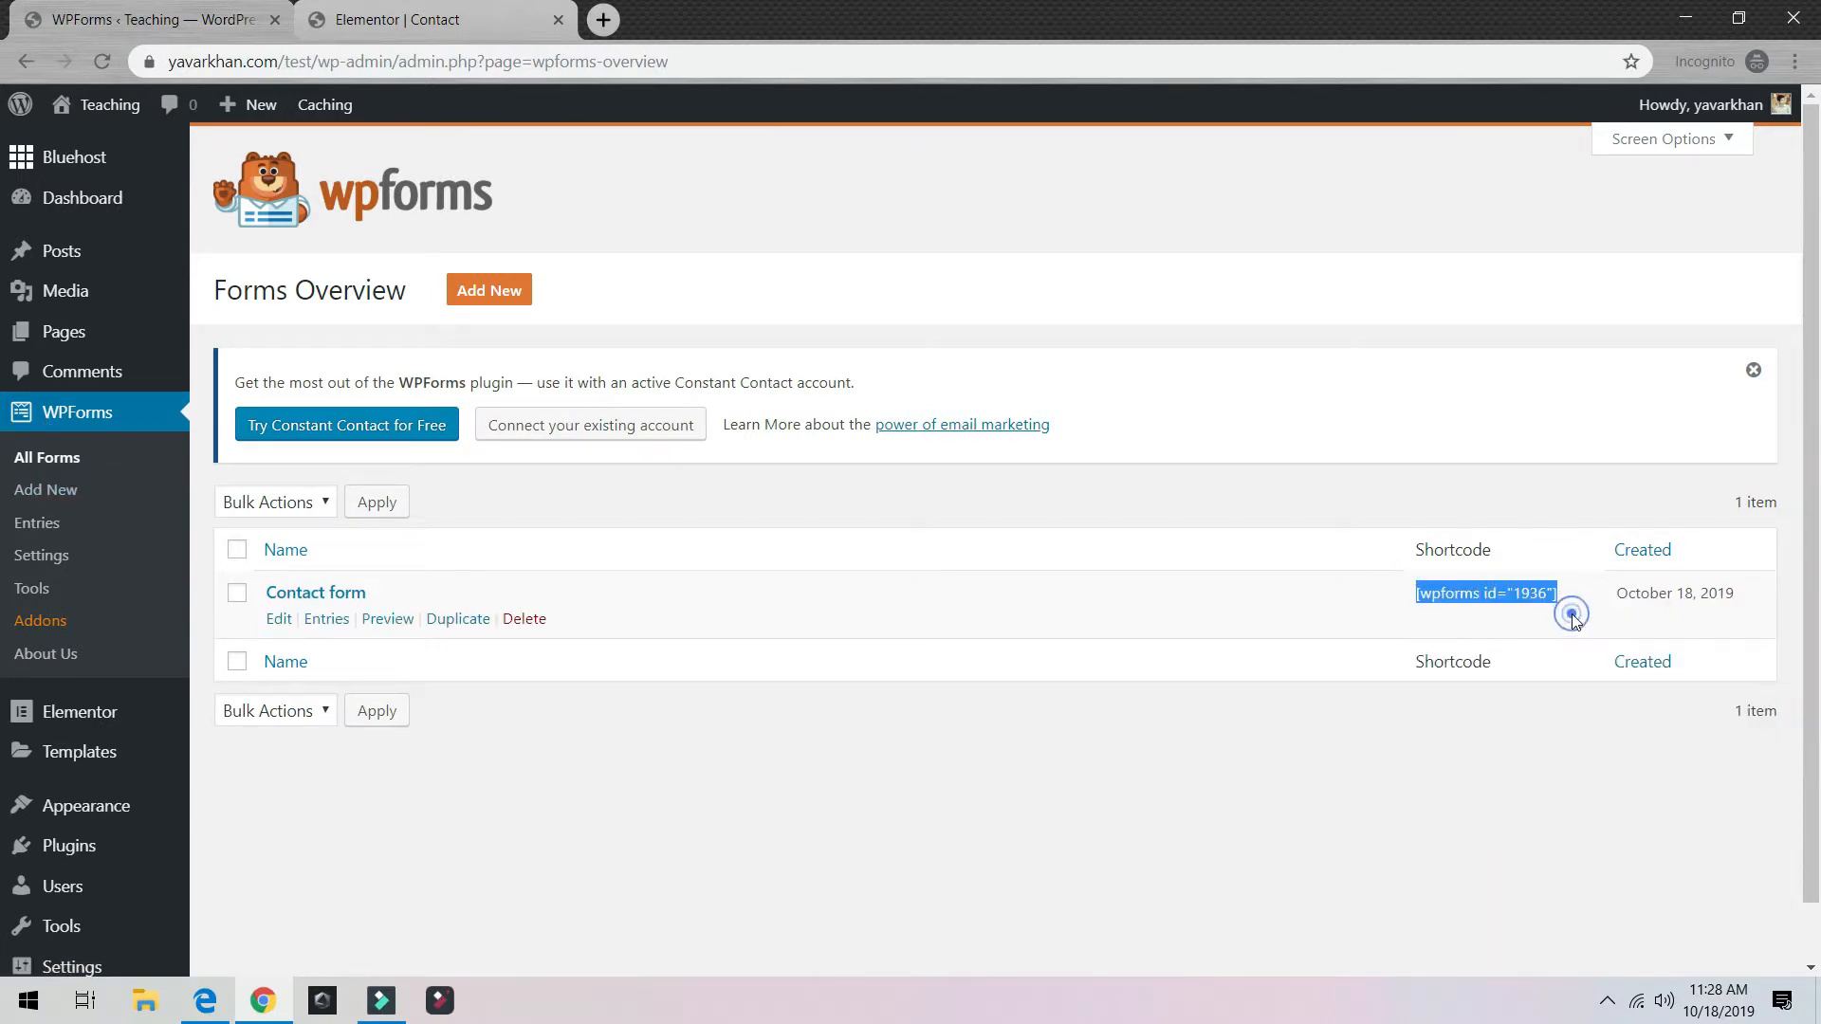
# Step: Add a single-column section with a Heading below the contact area, then remove it
pyautogui.click(518, 23)
pyautogui.scroll(-15, 1081, 496)
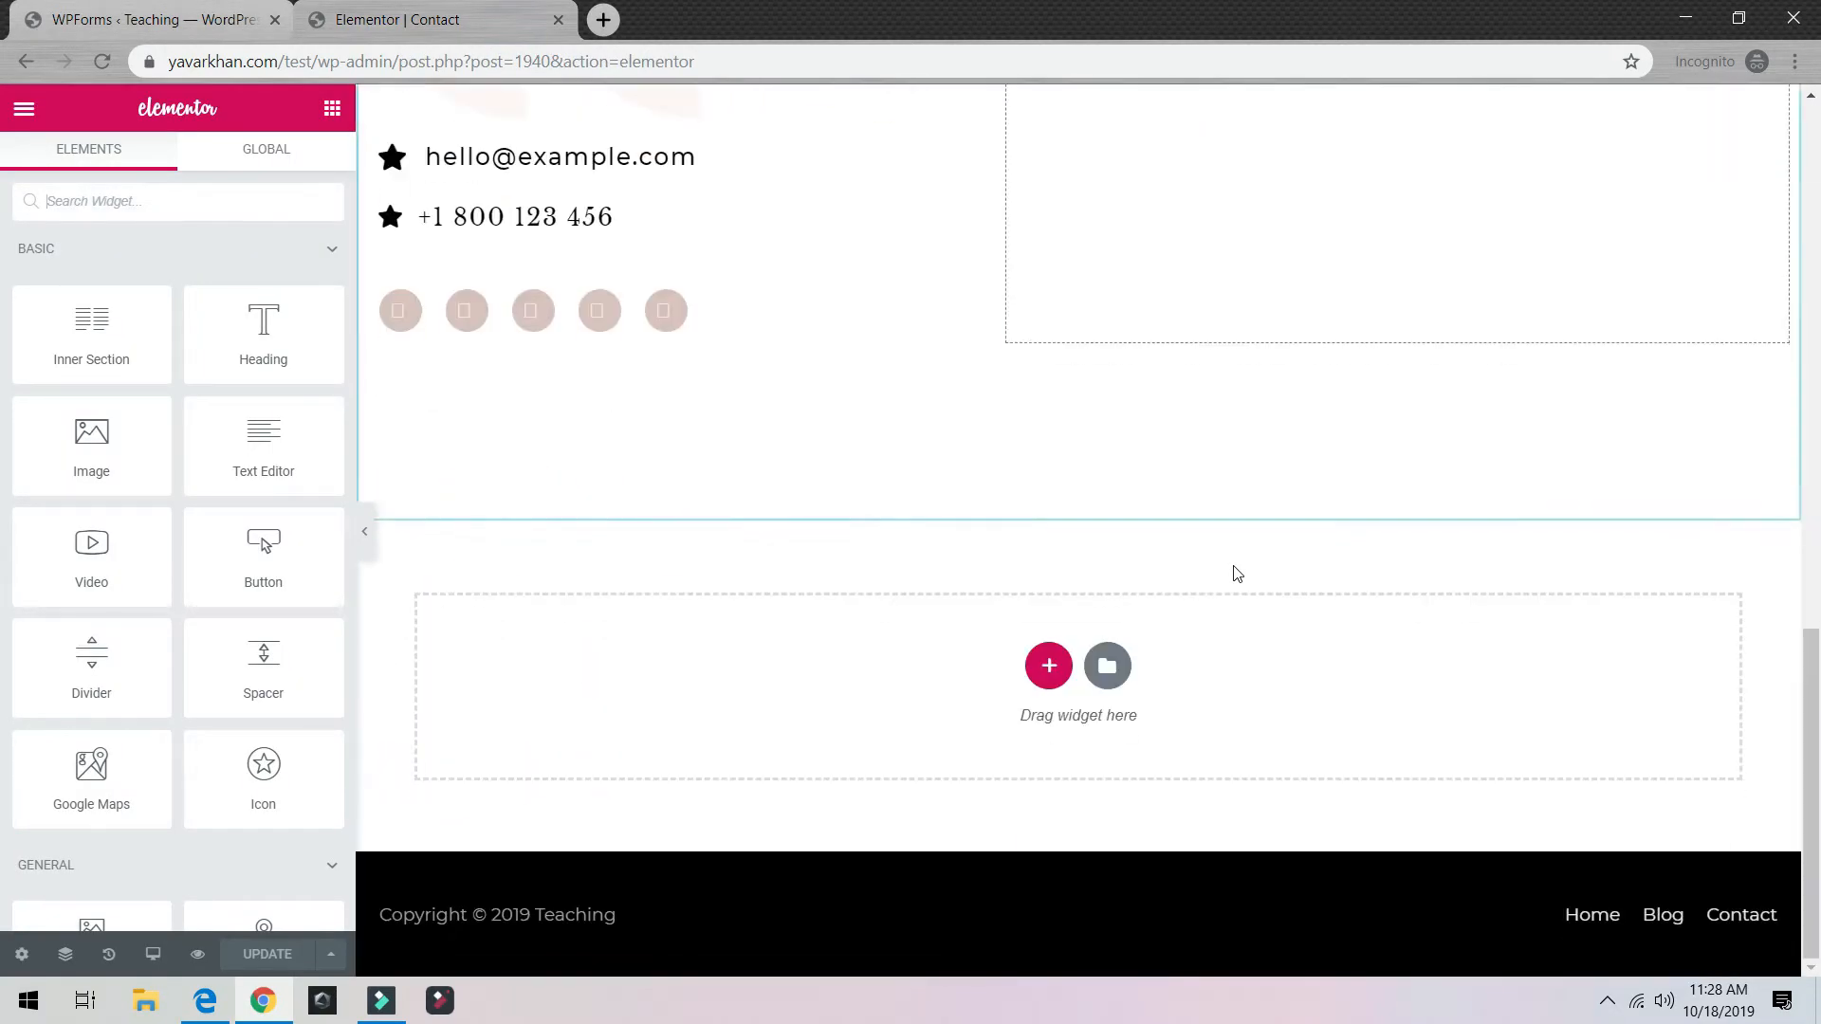
pyautogui.scroll(3, 854, 569)
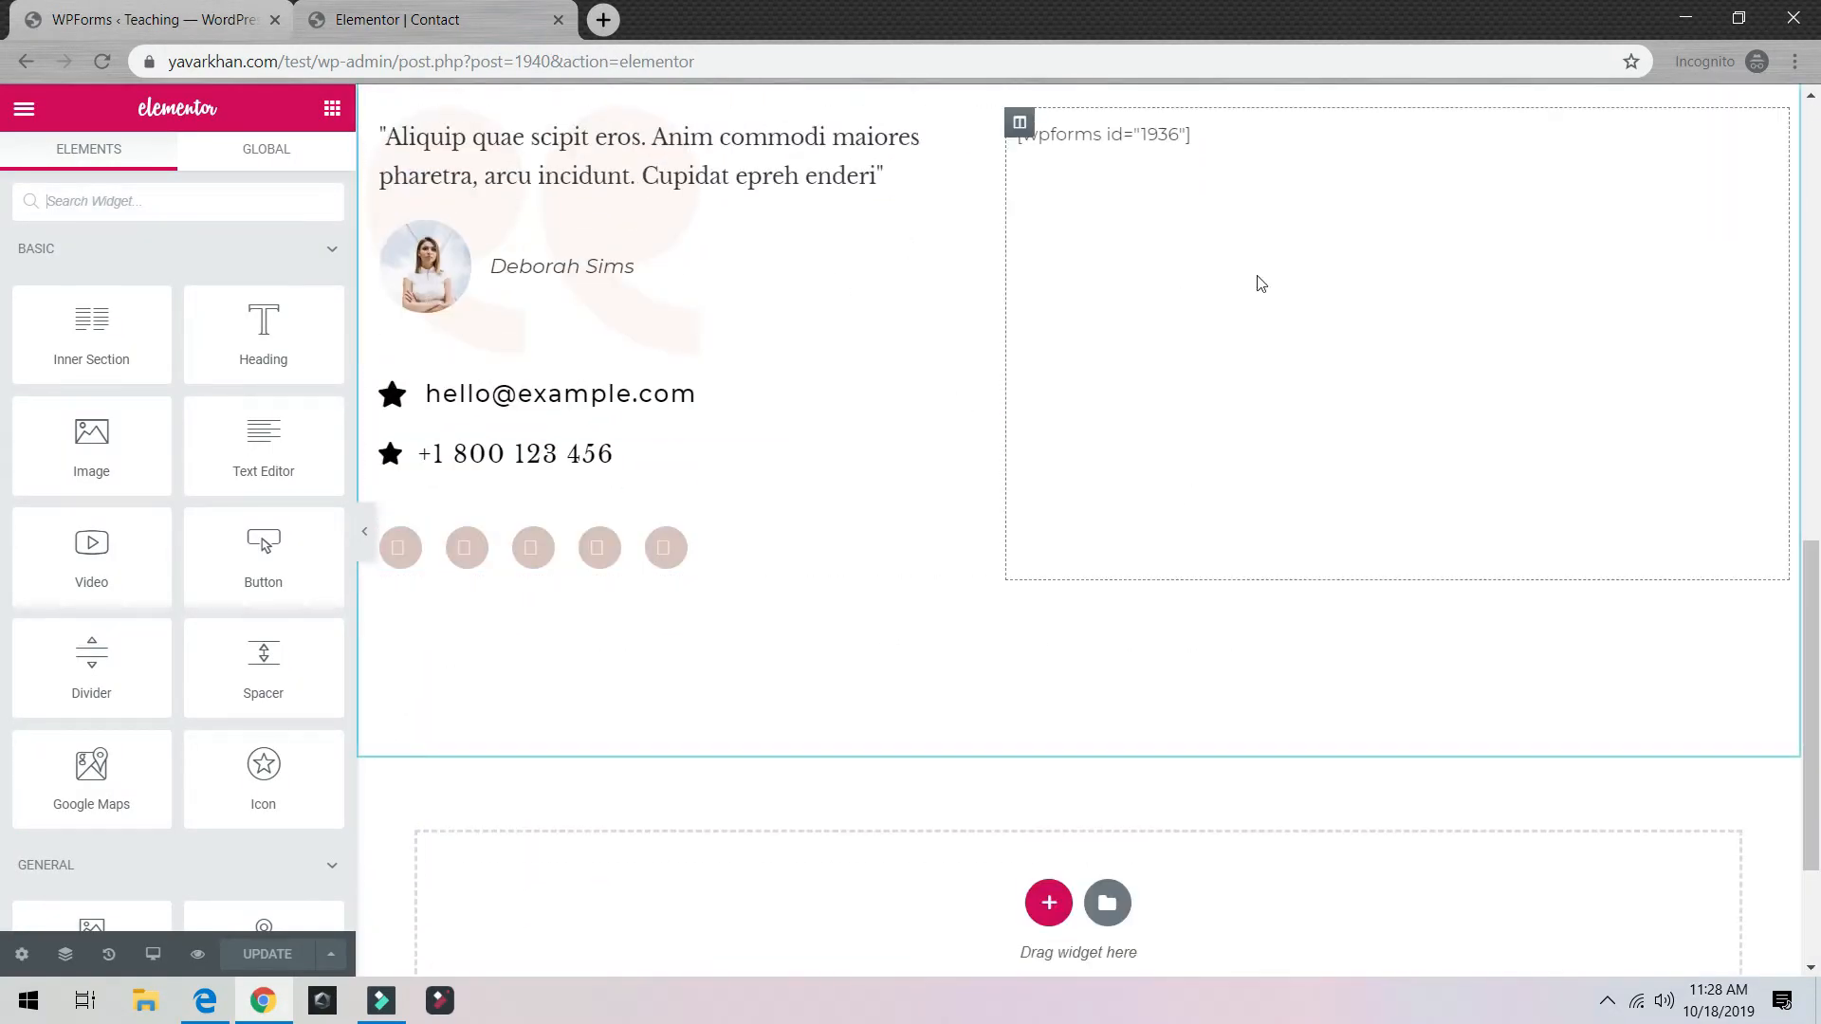
pyautogui.scroll(-3, 949, 740)
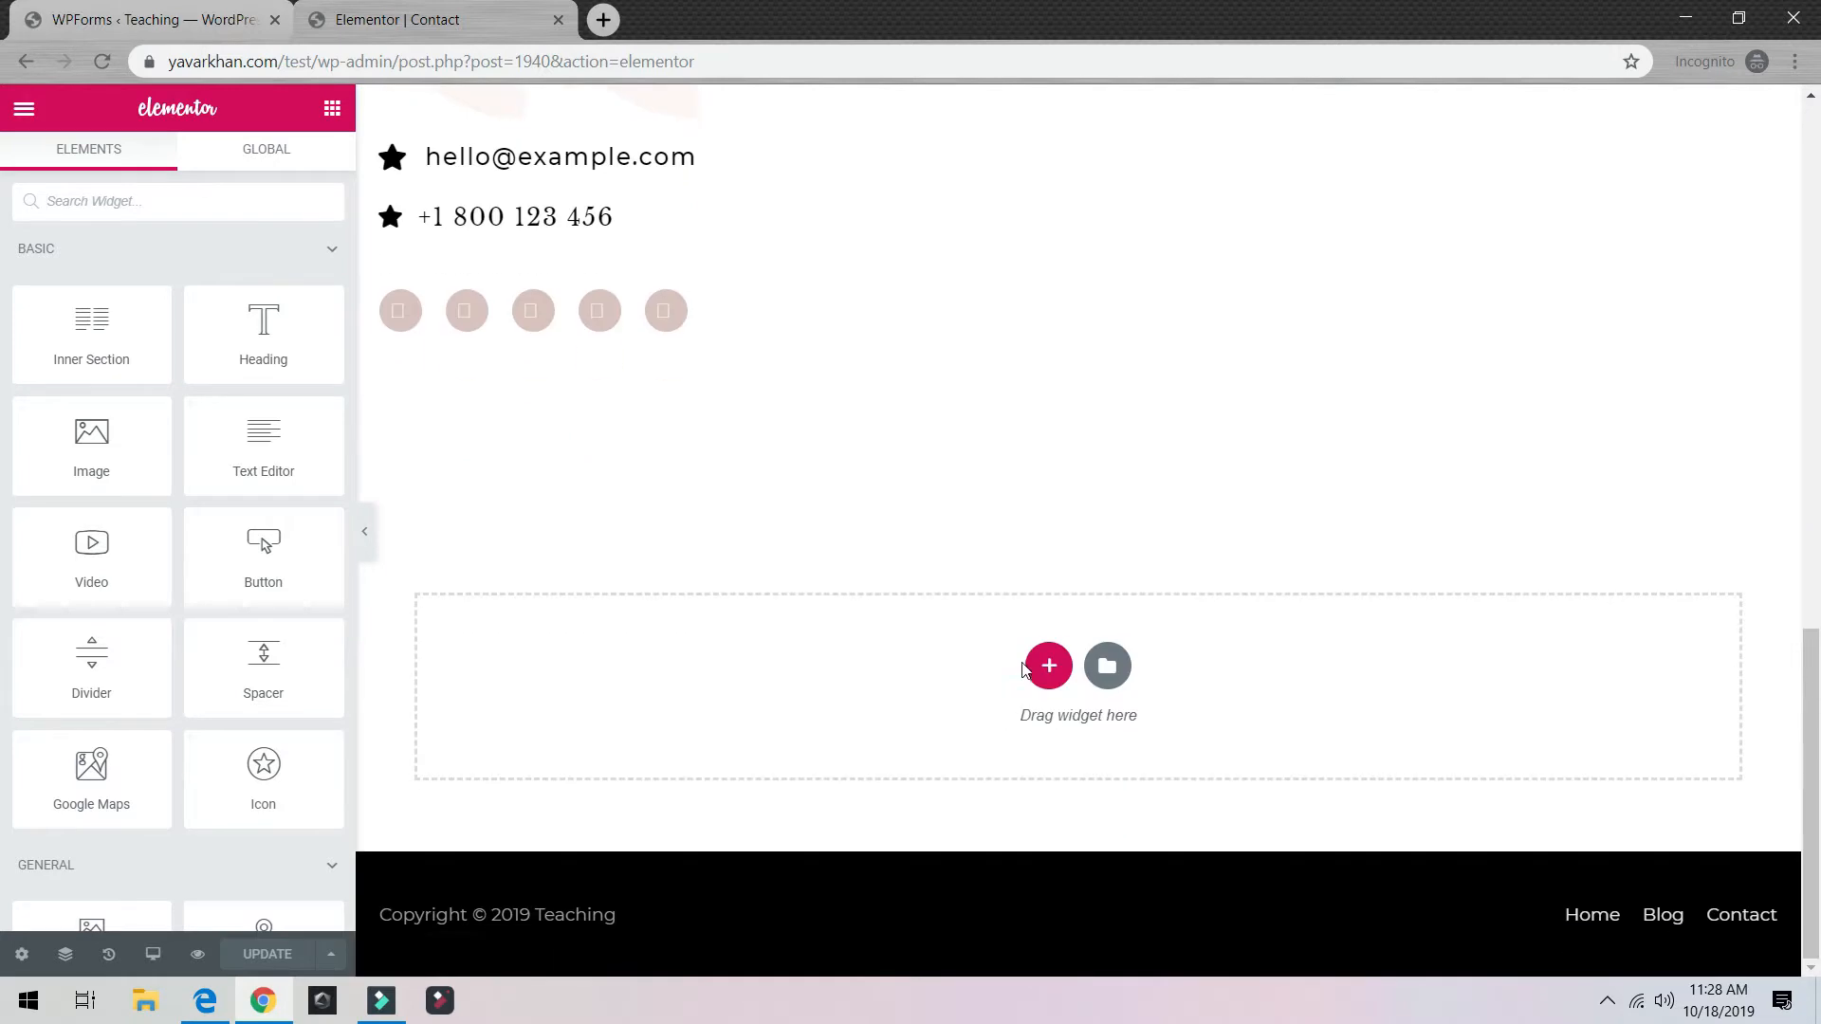
pyautogui.click(1050, 661)
pyautogui.click(757, 736)
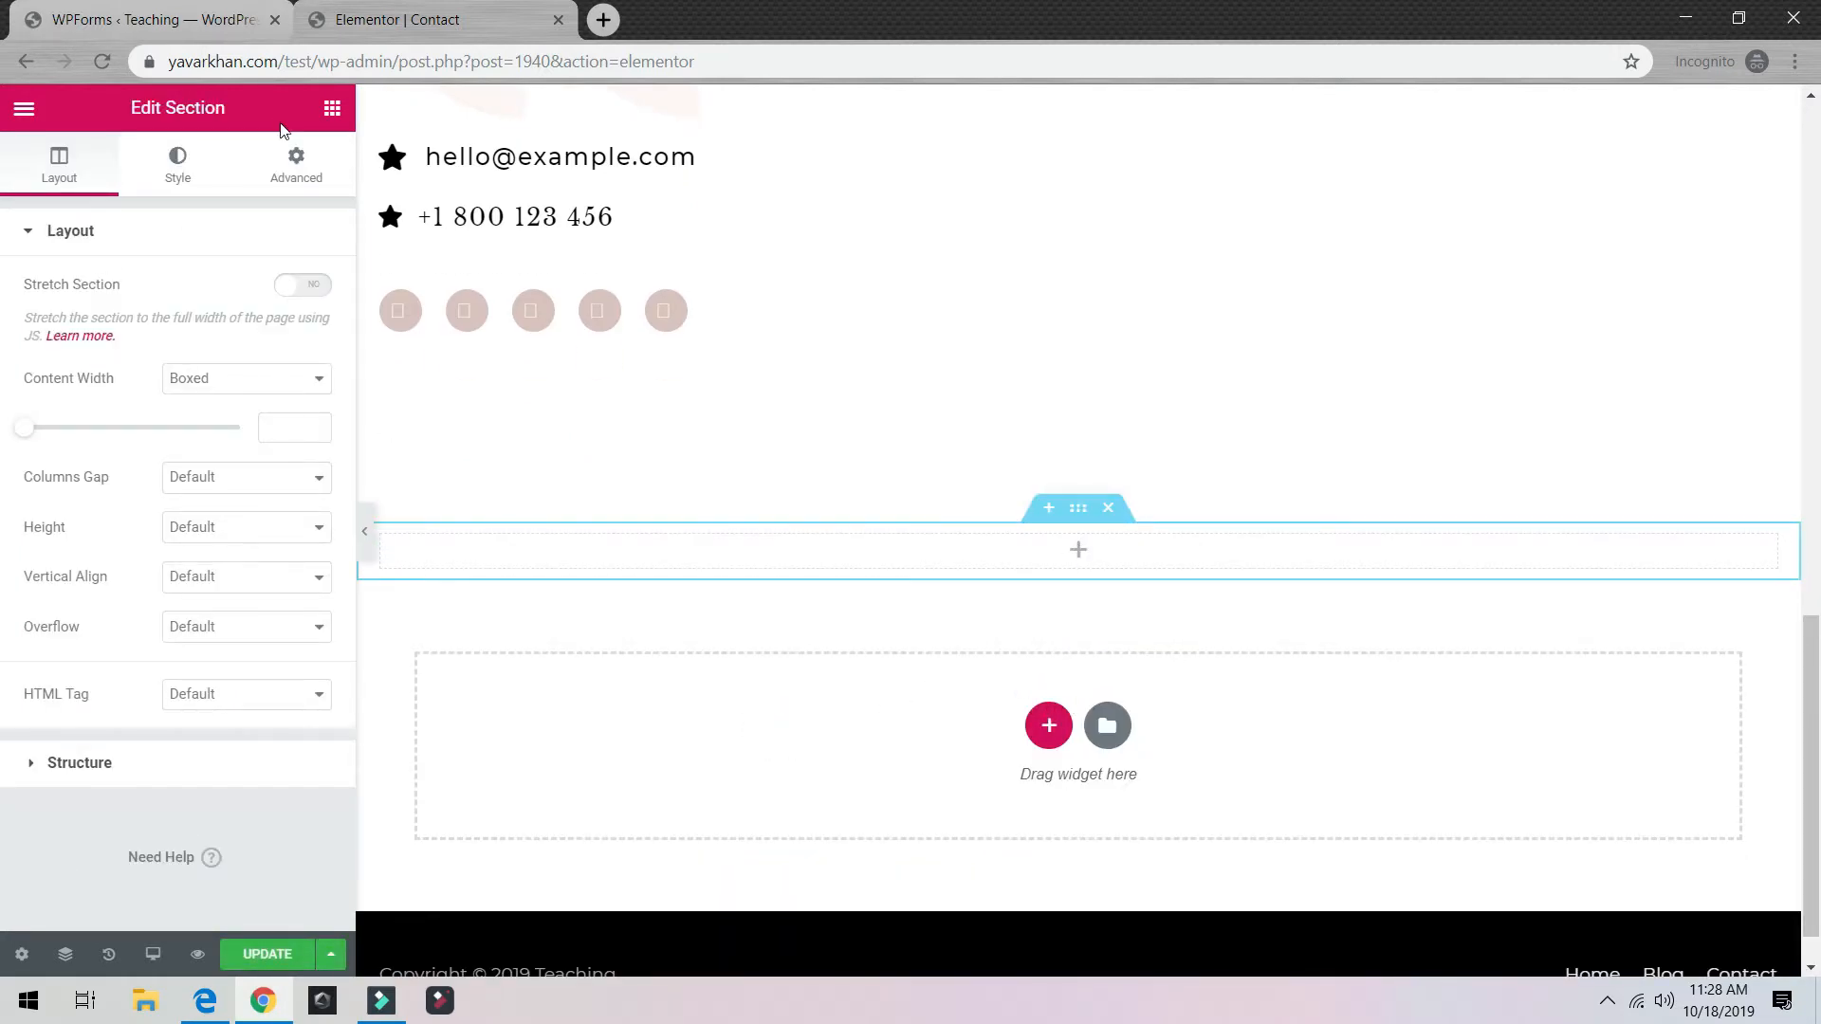
pyautogui.click(331, 108)
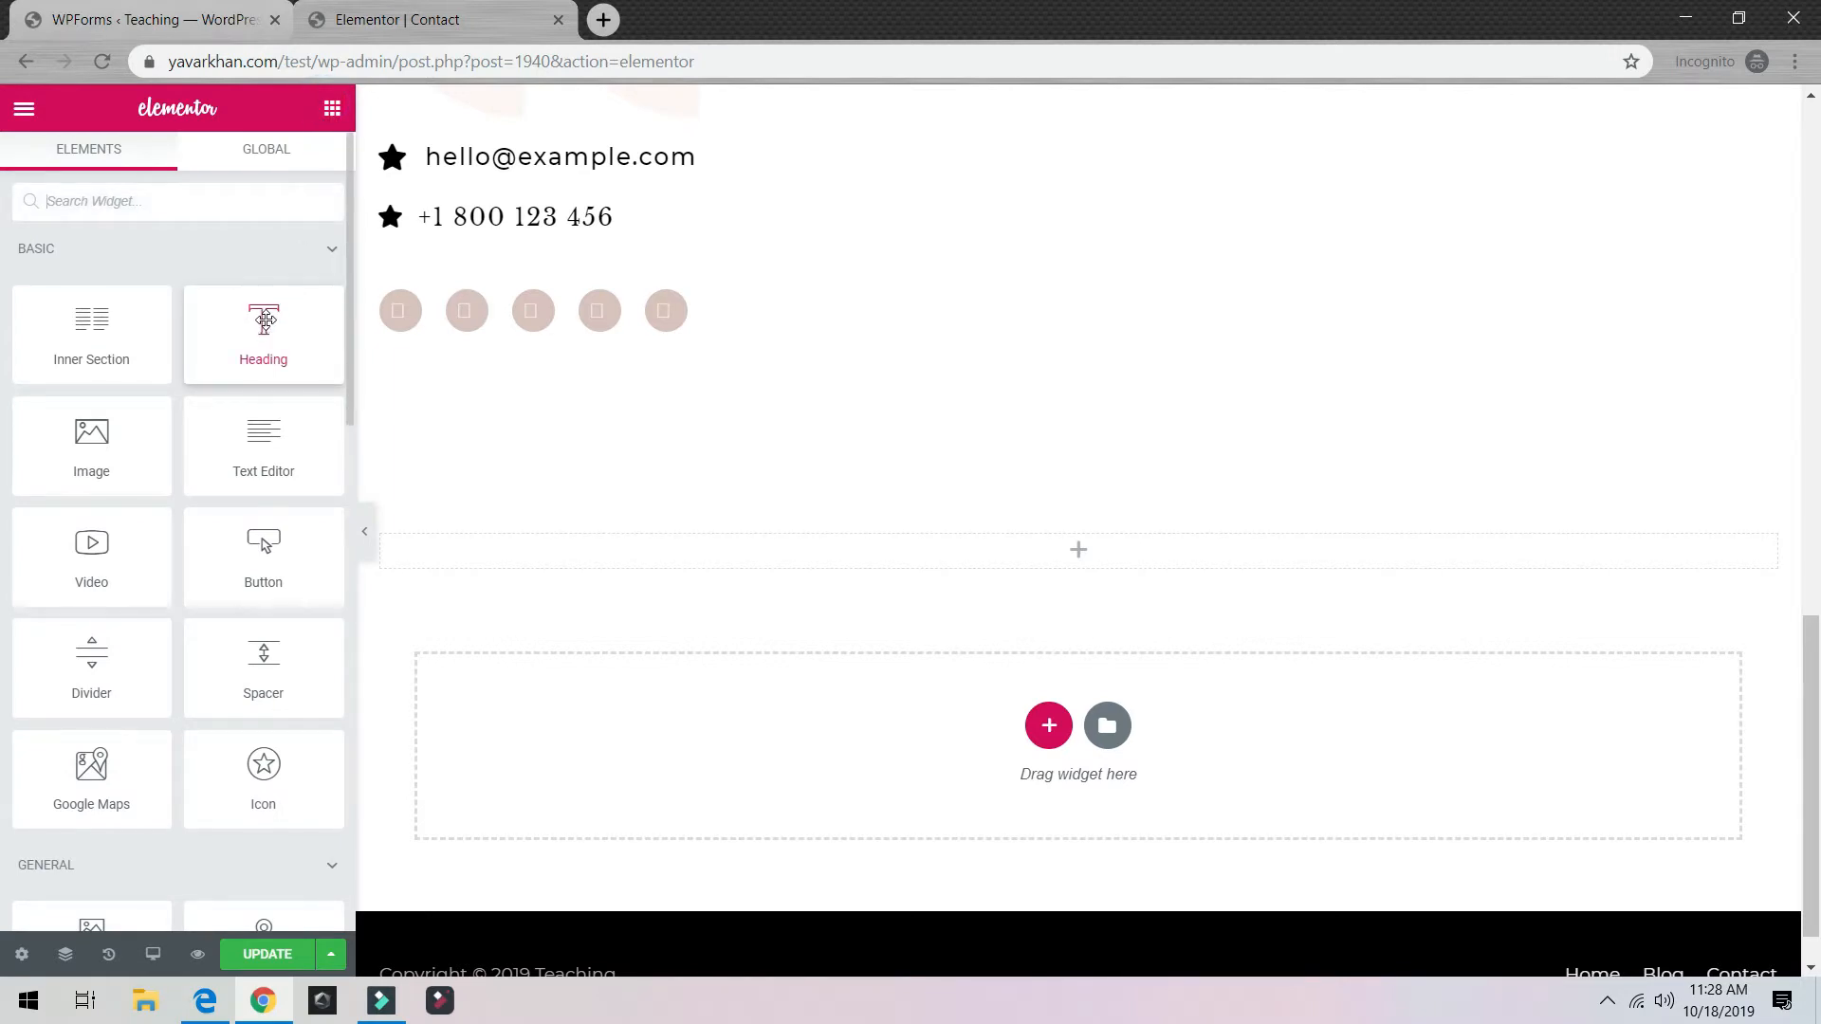
pyautogui.moveTo(265, 320); pyautogui.dragTo(1122, 565)
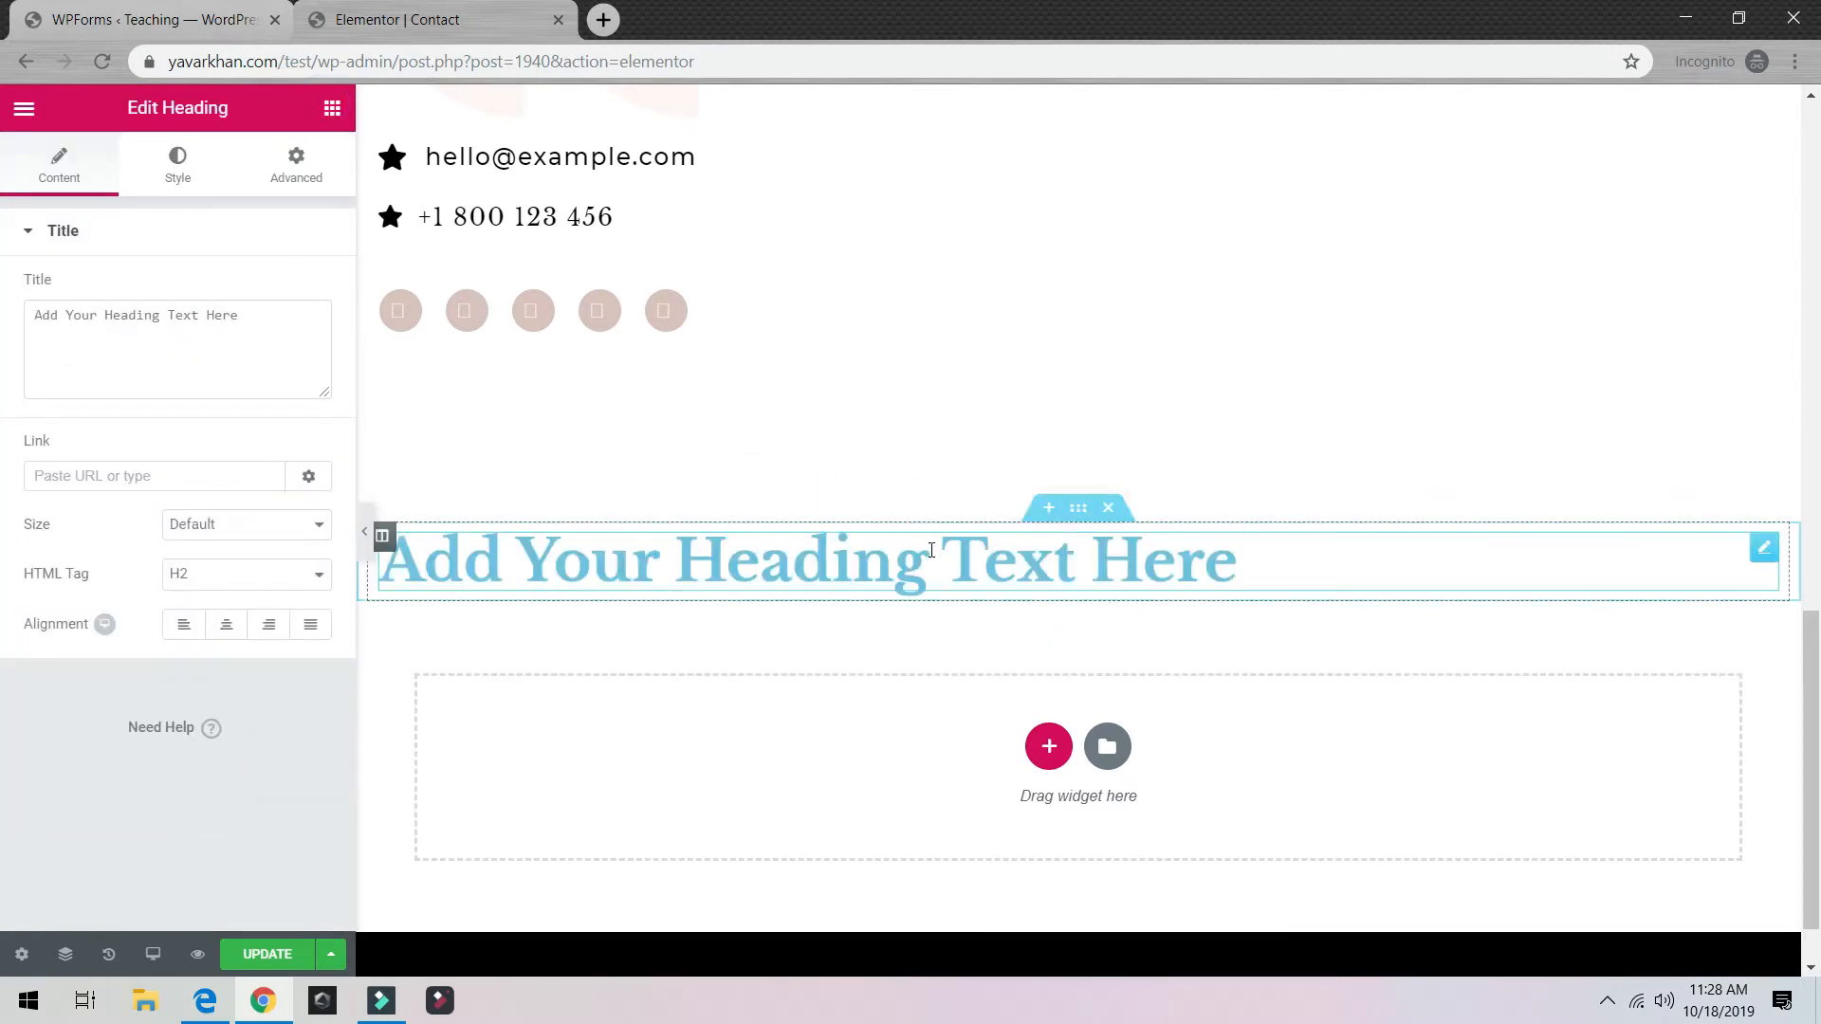
pyautogui.moveTo(1774, 560)
pyautogui.moveTo(1772, 560); pyautogui.dragTo(1119, 569)
pyautogui.click(1107, 508)
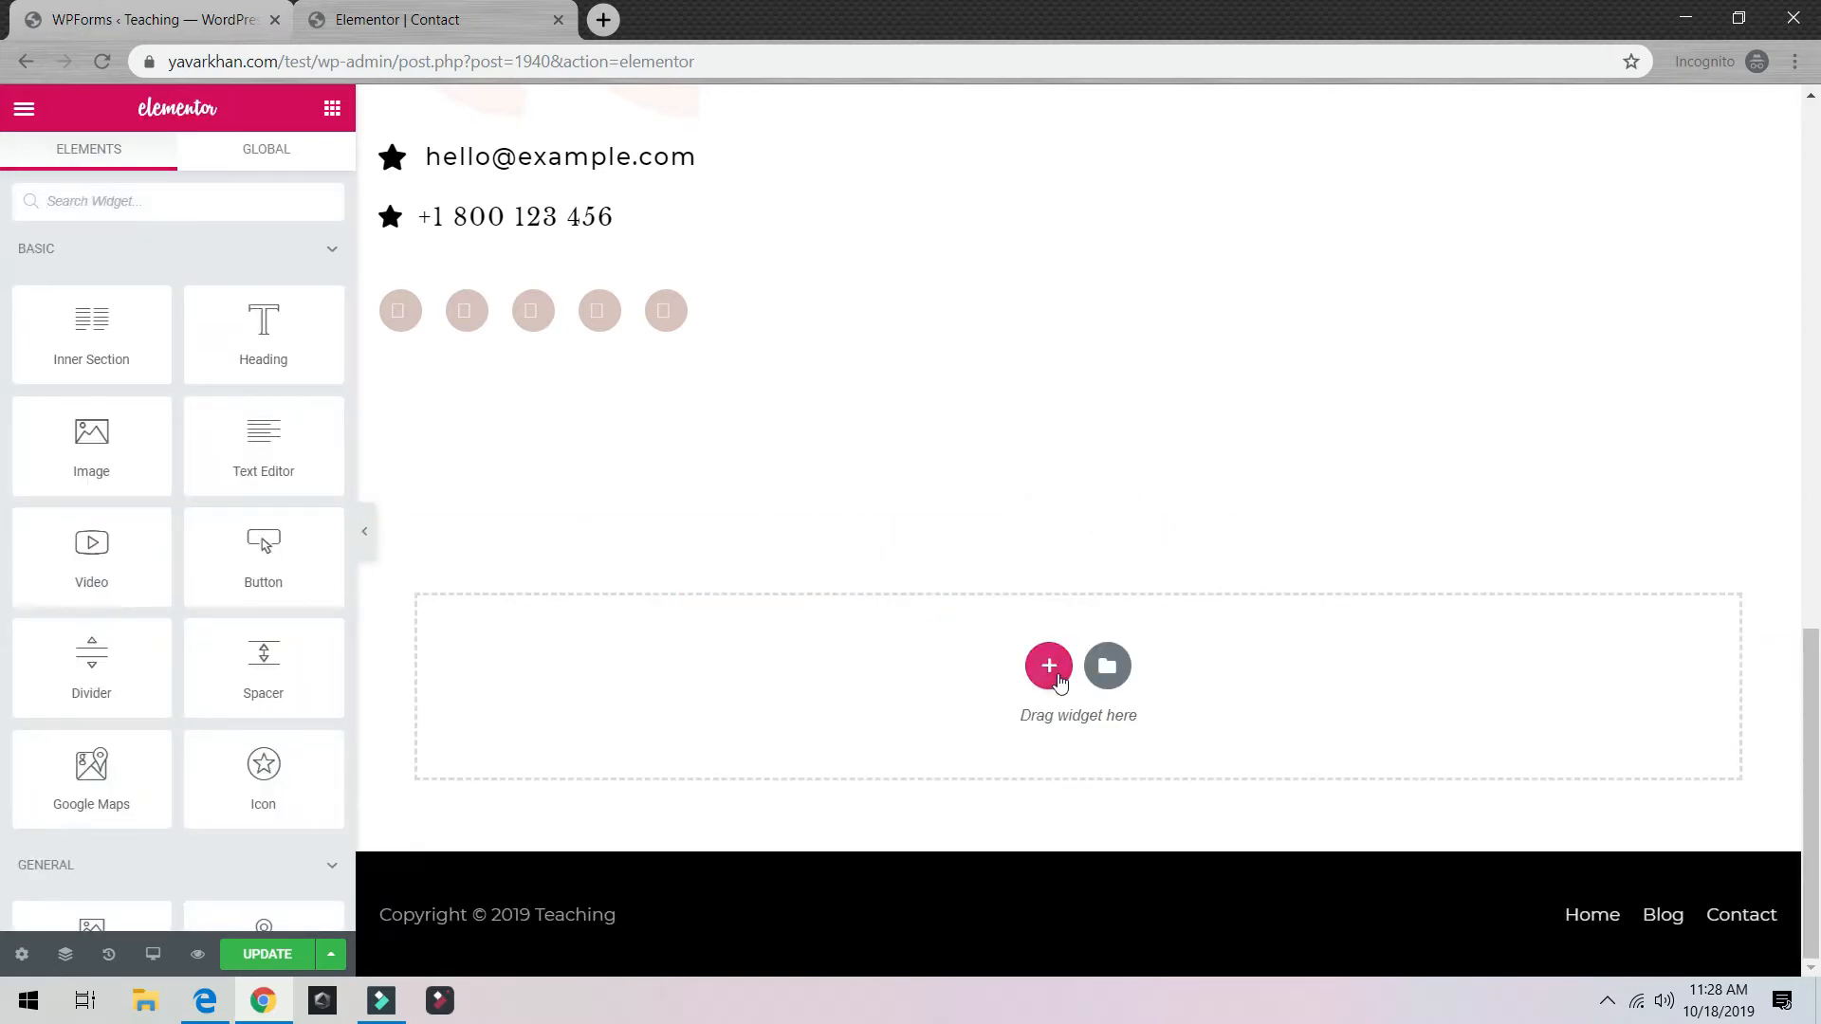
# Step: Place a Shortcode widget below the contact details containing [wpforms id="1936"] and apply it
pyautogui.click(224, 205)
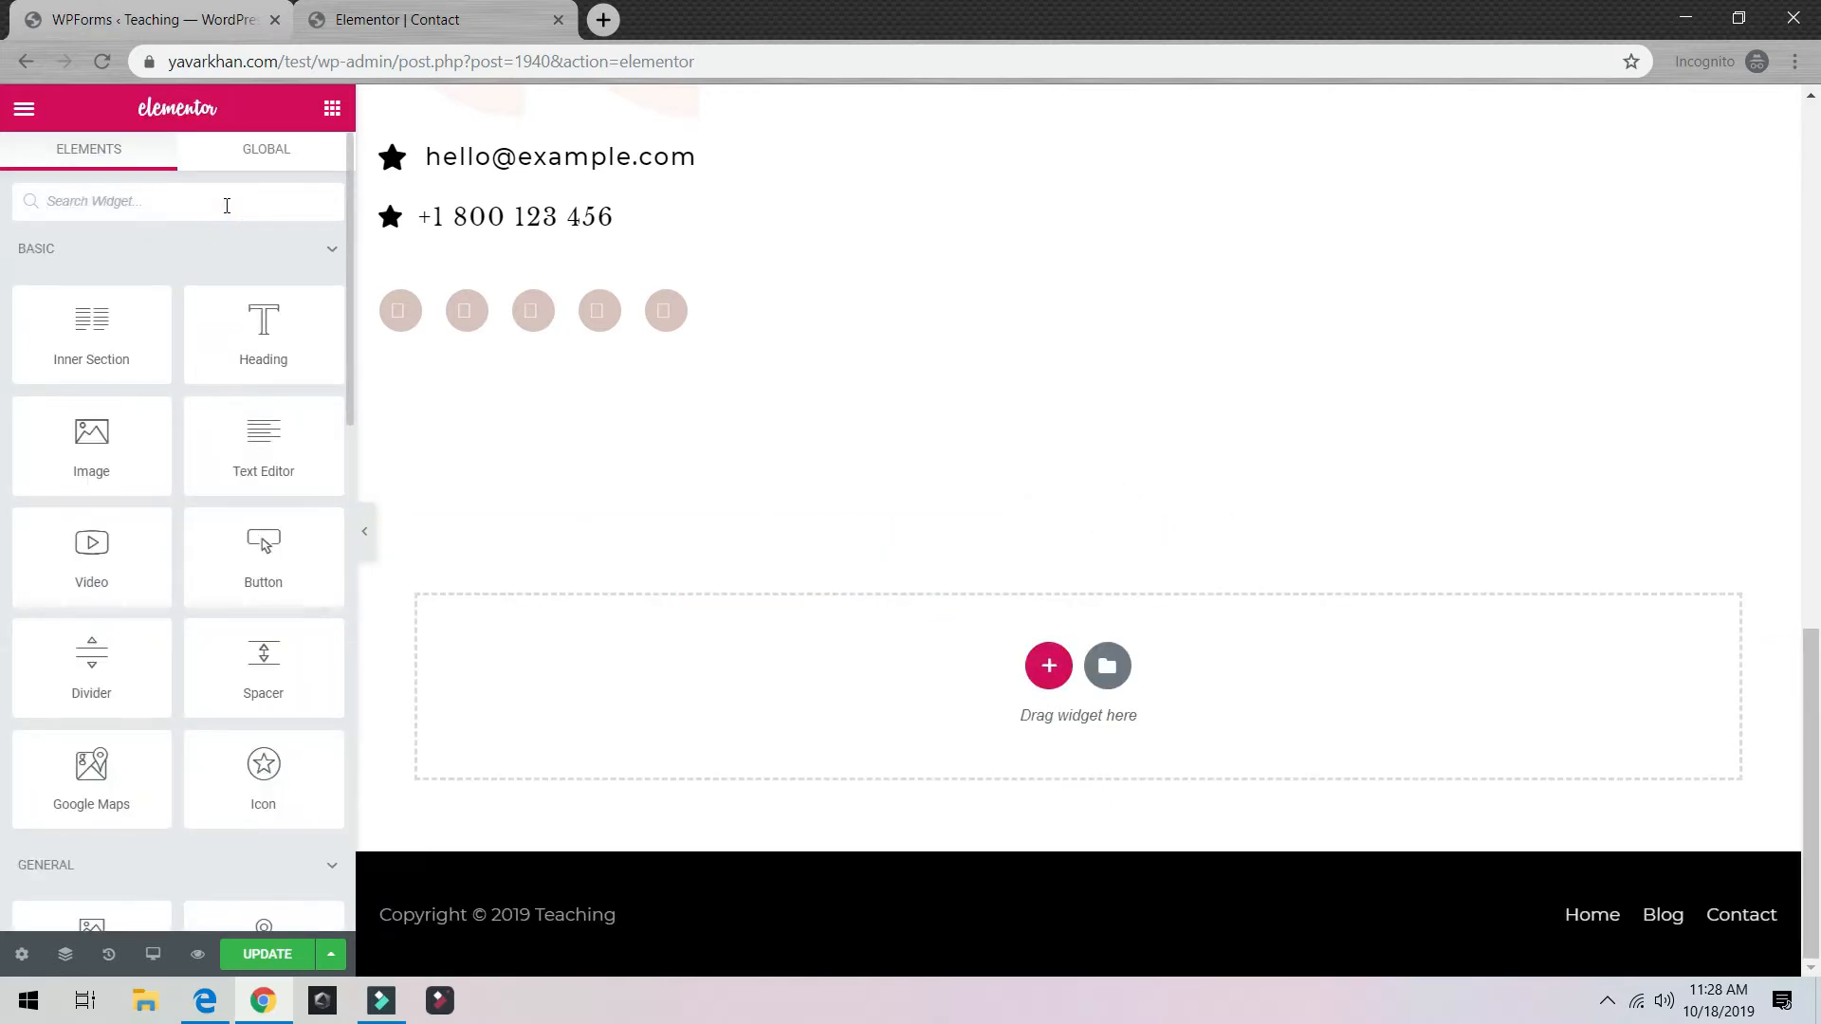
pyautogui.write('code')
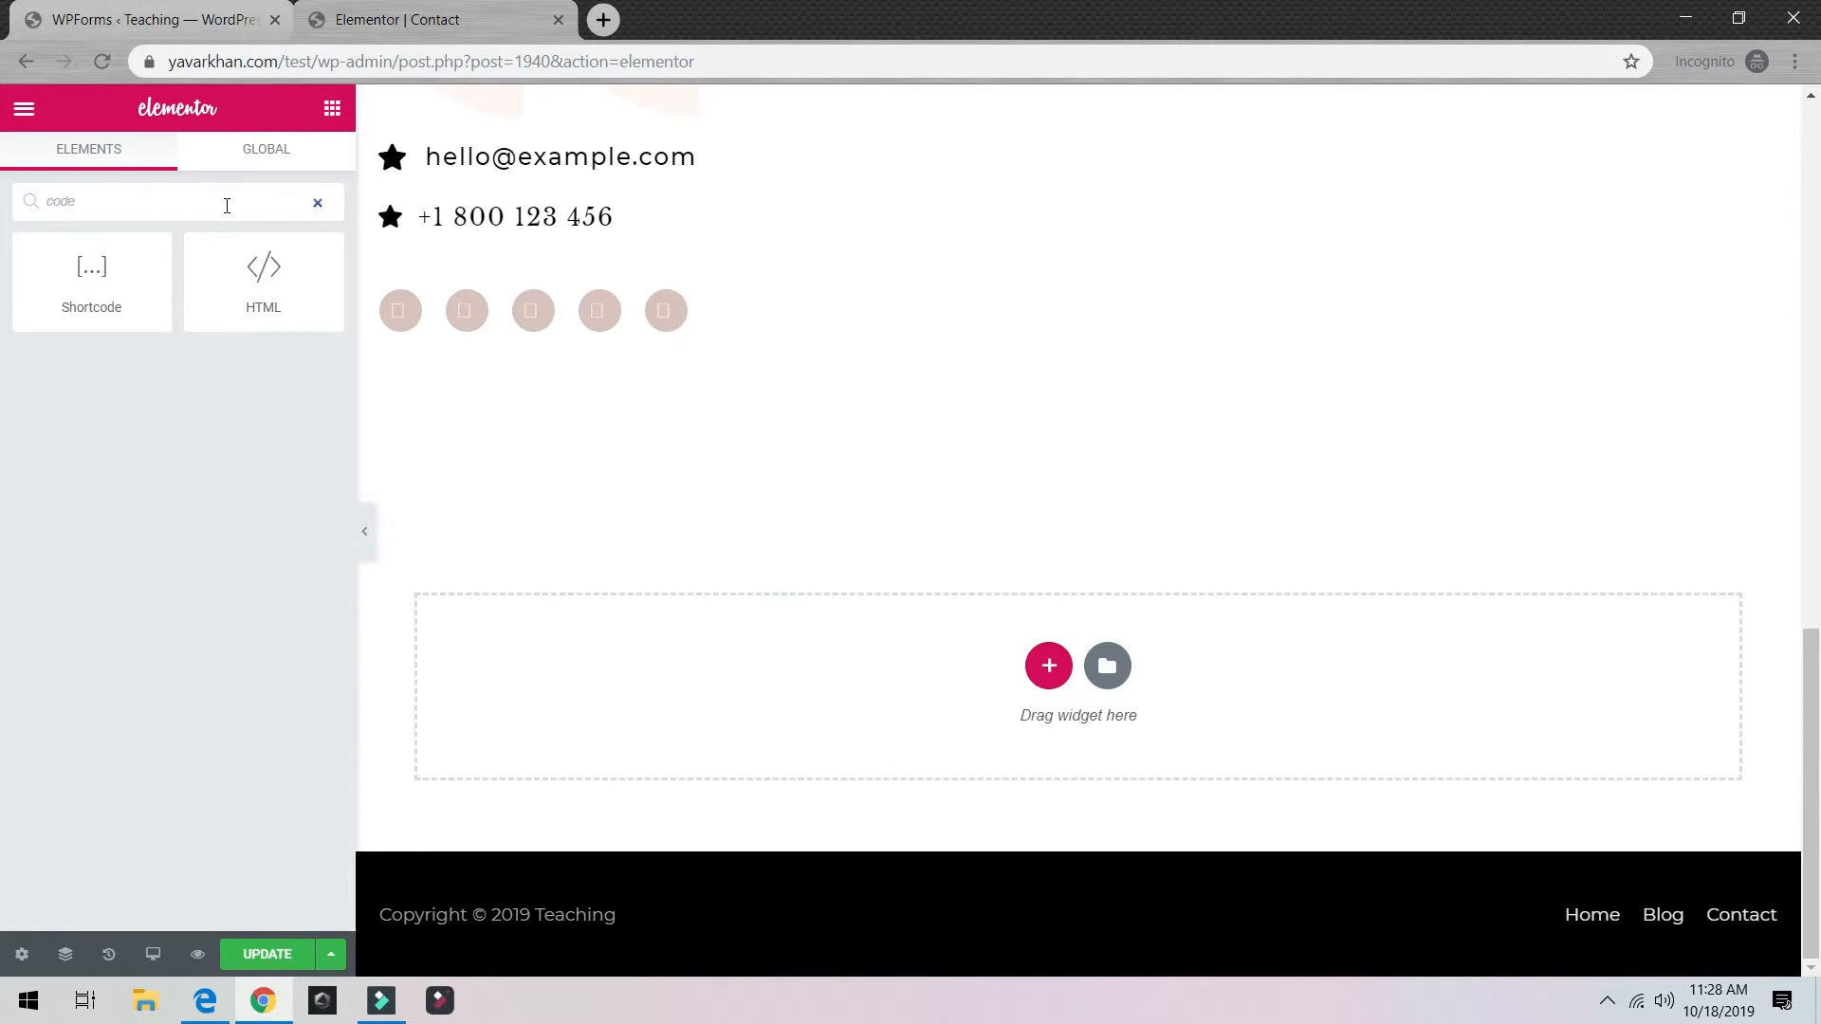
pyautogui.moveTo(36, 271); pyautogui.dragTo(1098, 702)
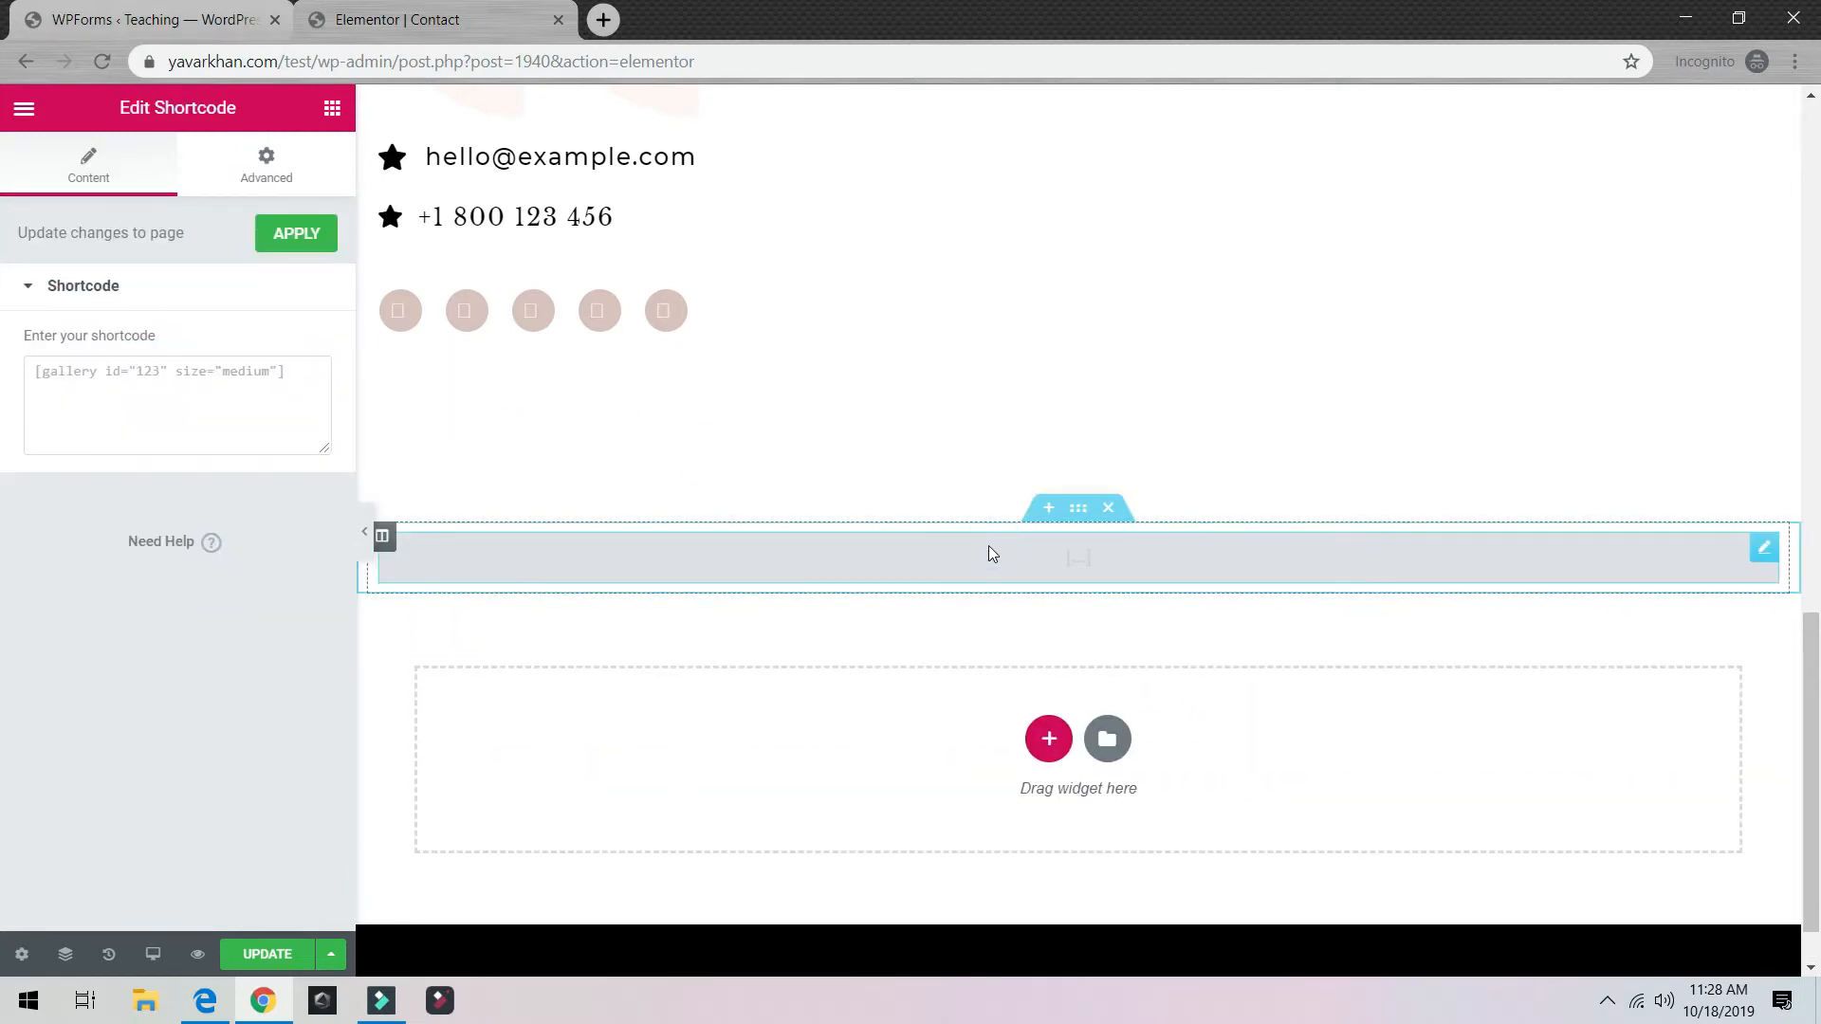
pyautogui.click(315, 389)
pyautogui.write('[wpforms id="1936"]')
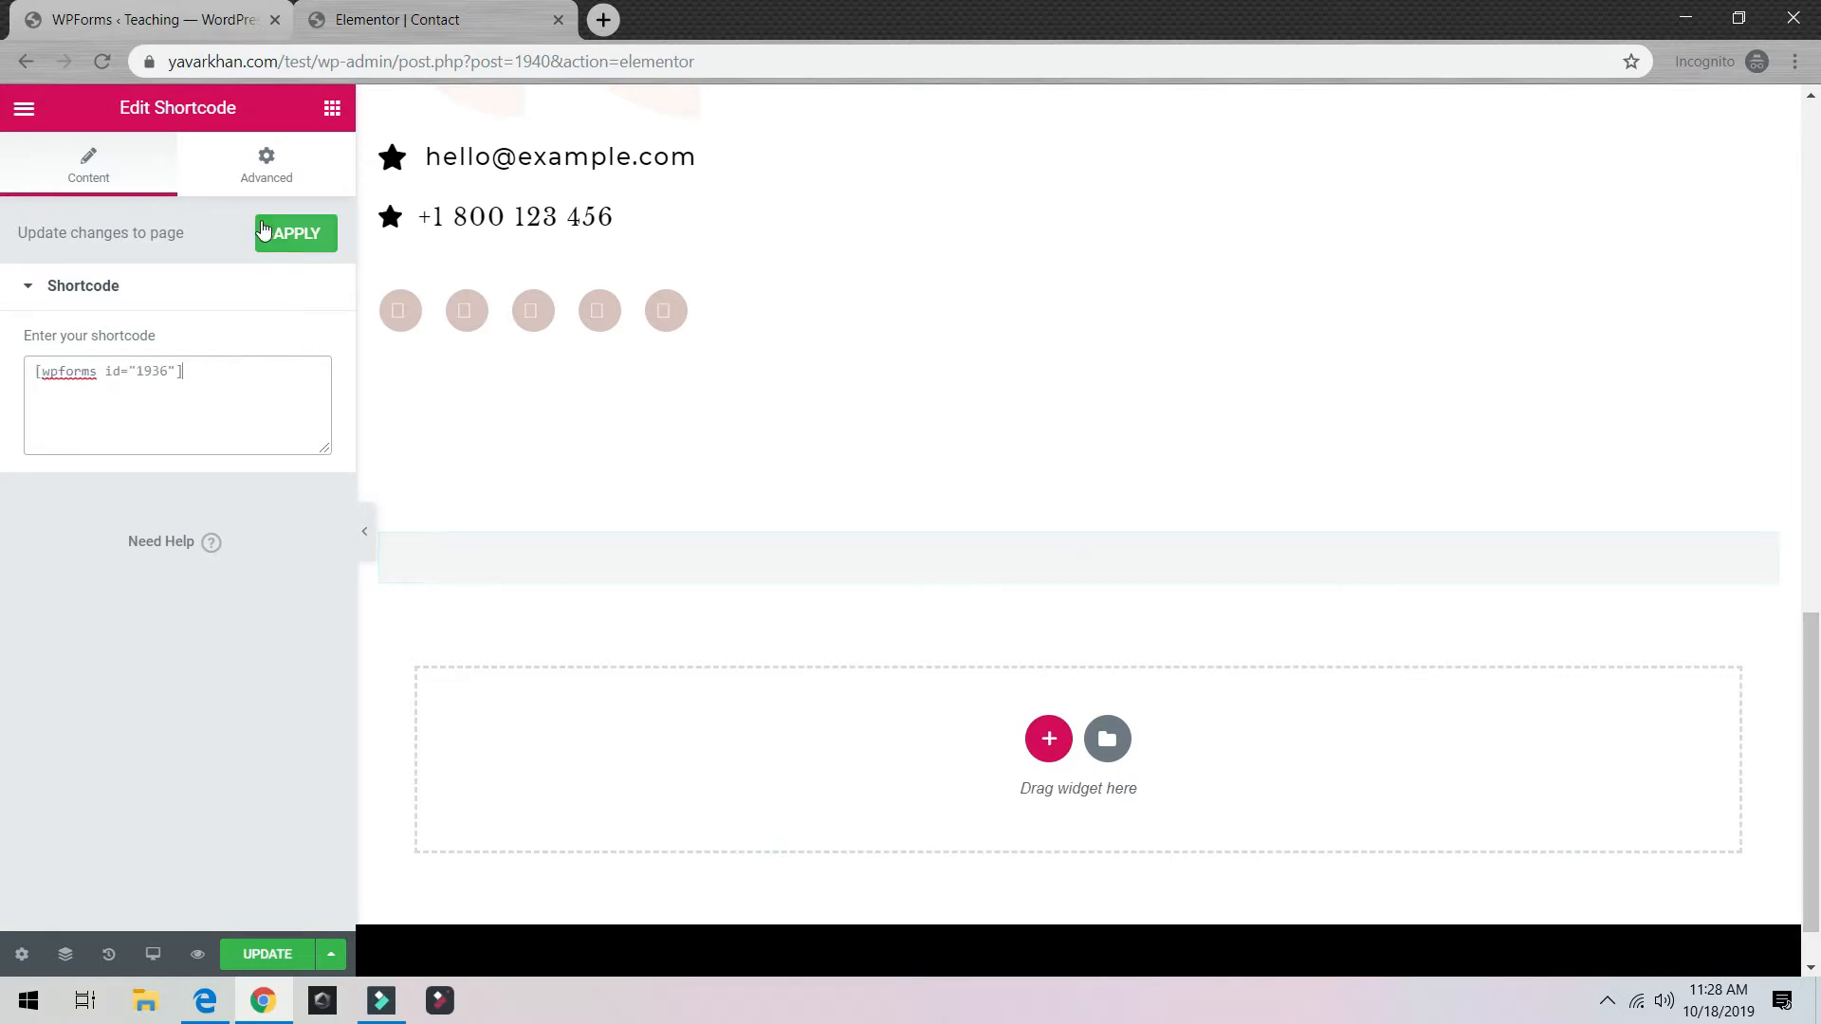
pyautogui.click(276, 237)
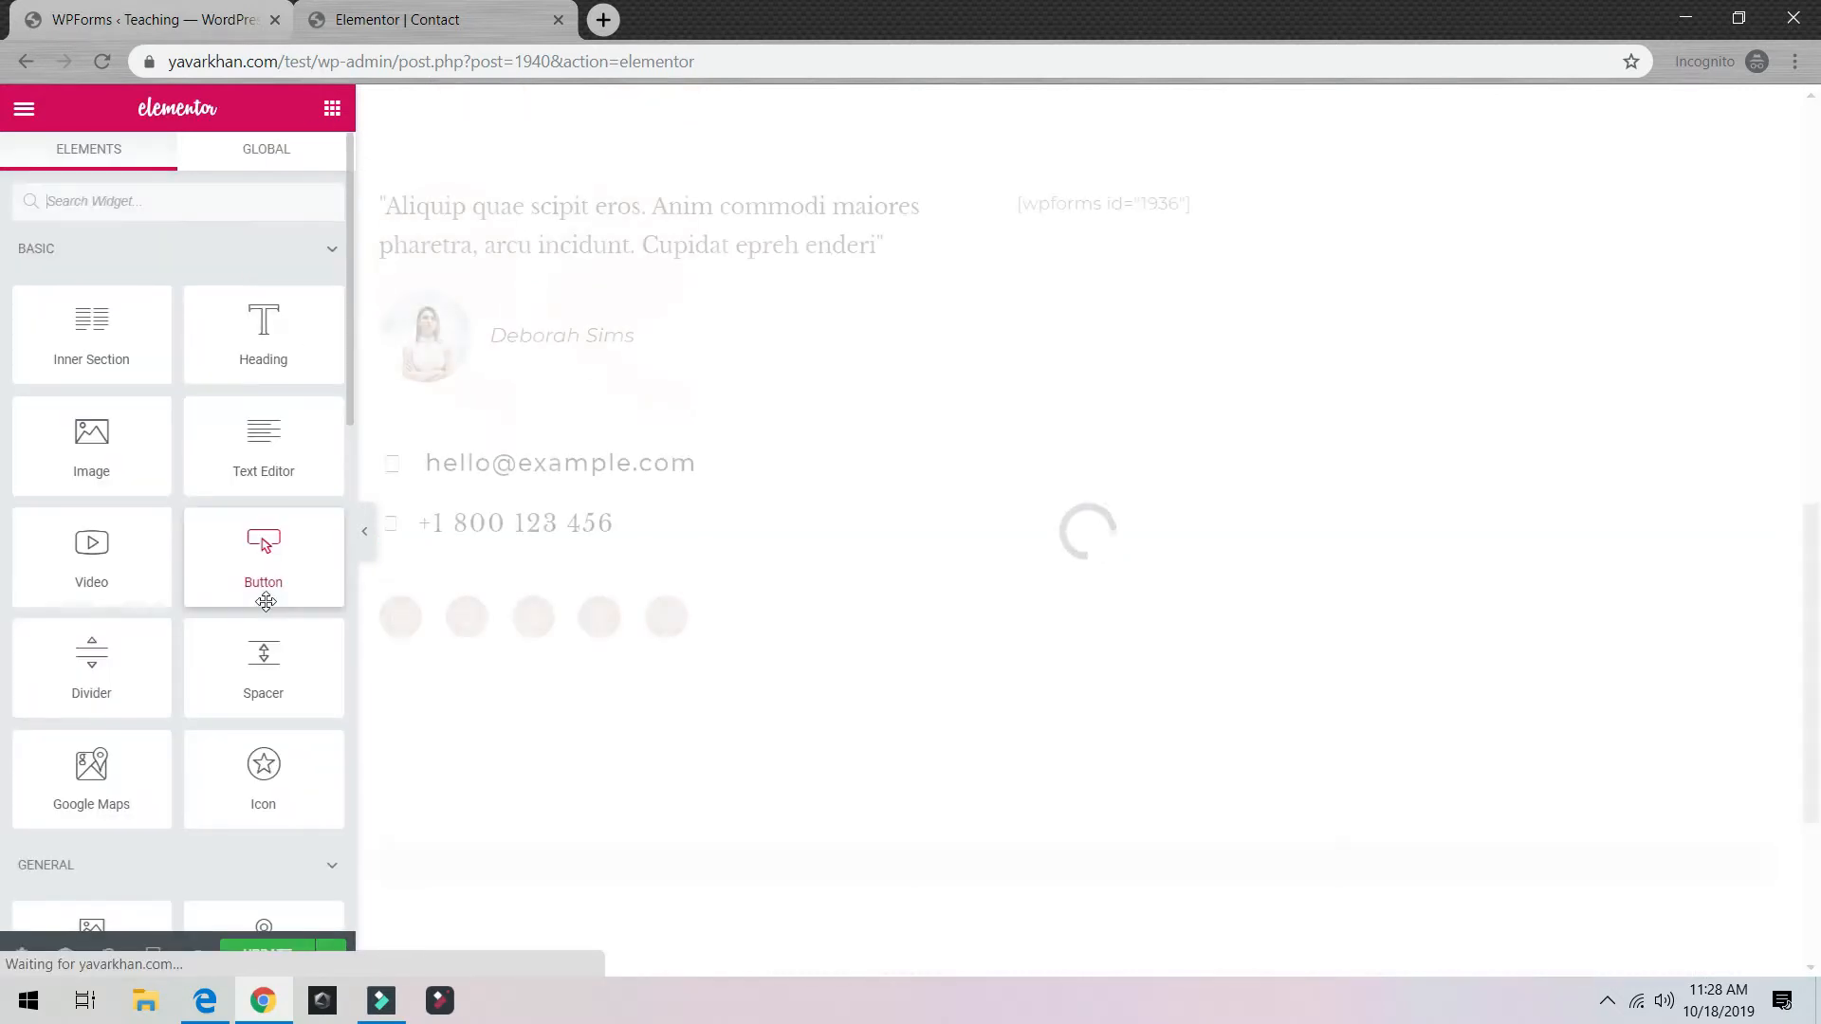
# Step: Save the Contact page changes with Update
pyautogui.click(332, 954)
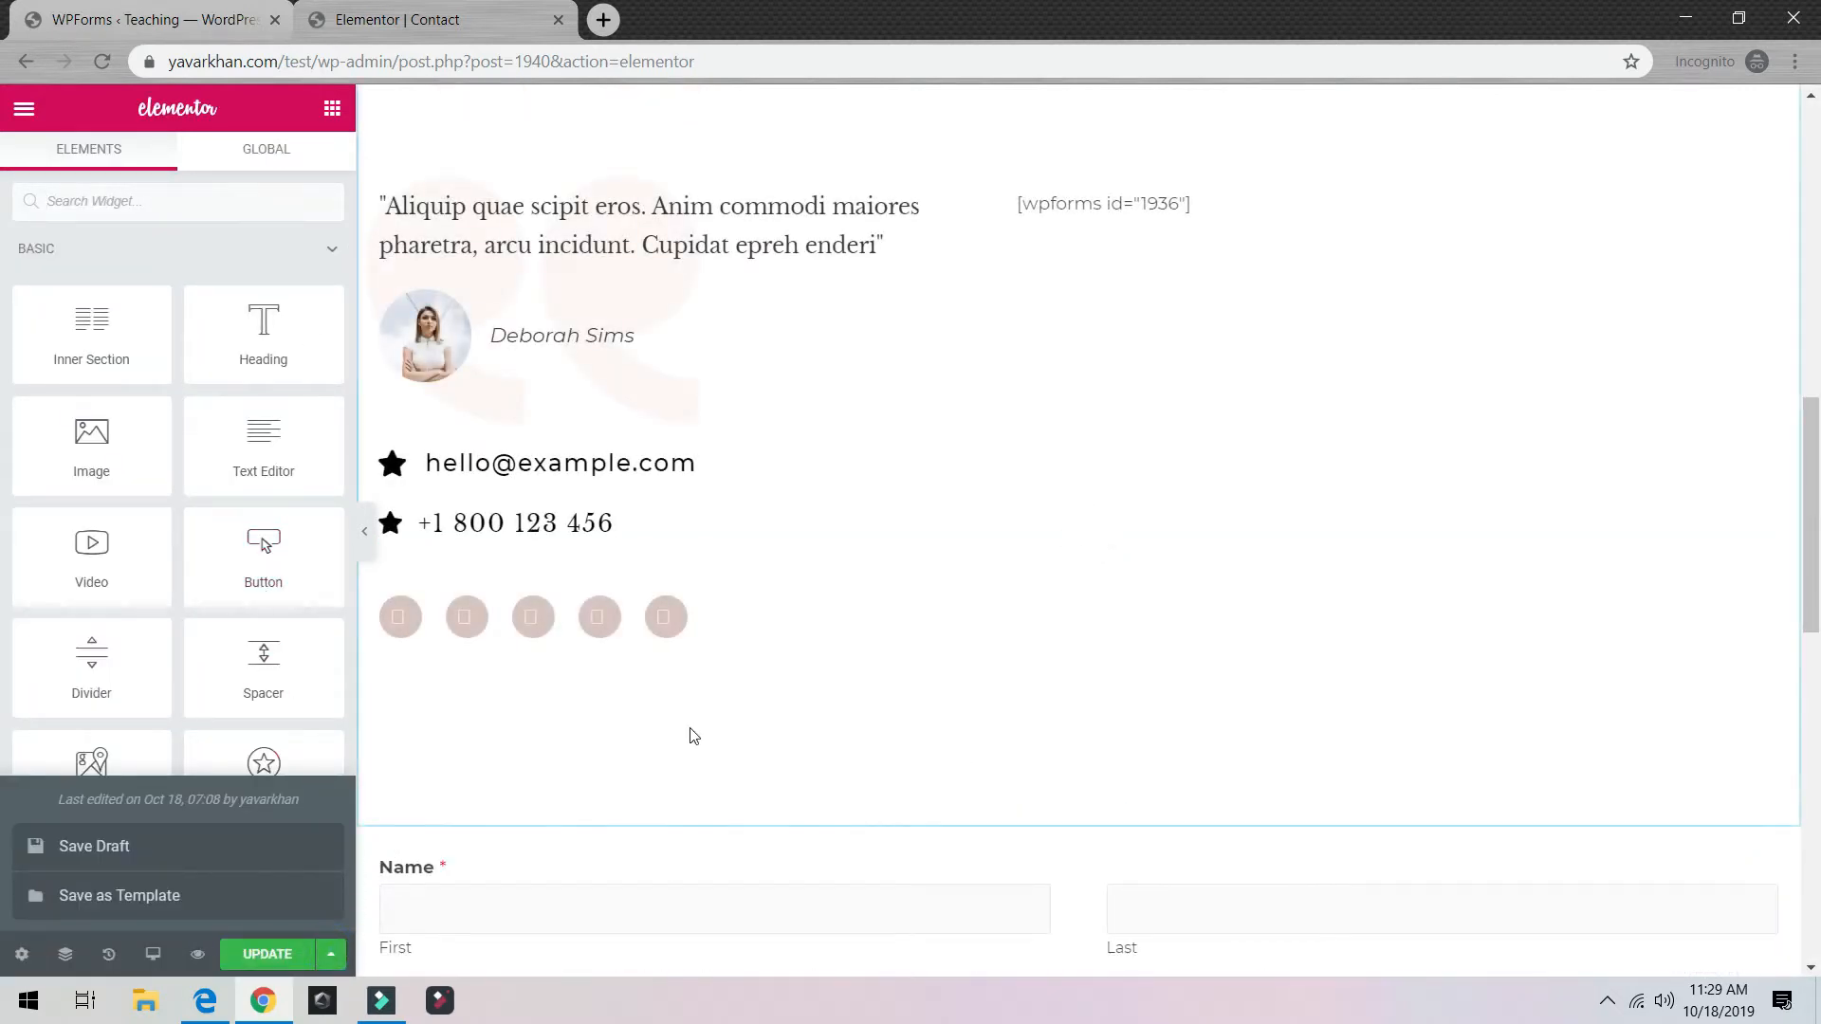
pyautogui.scroll(-7, 814, 736)
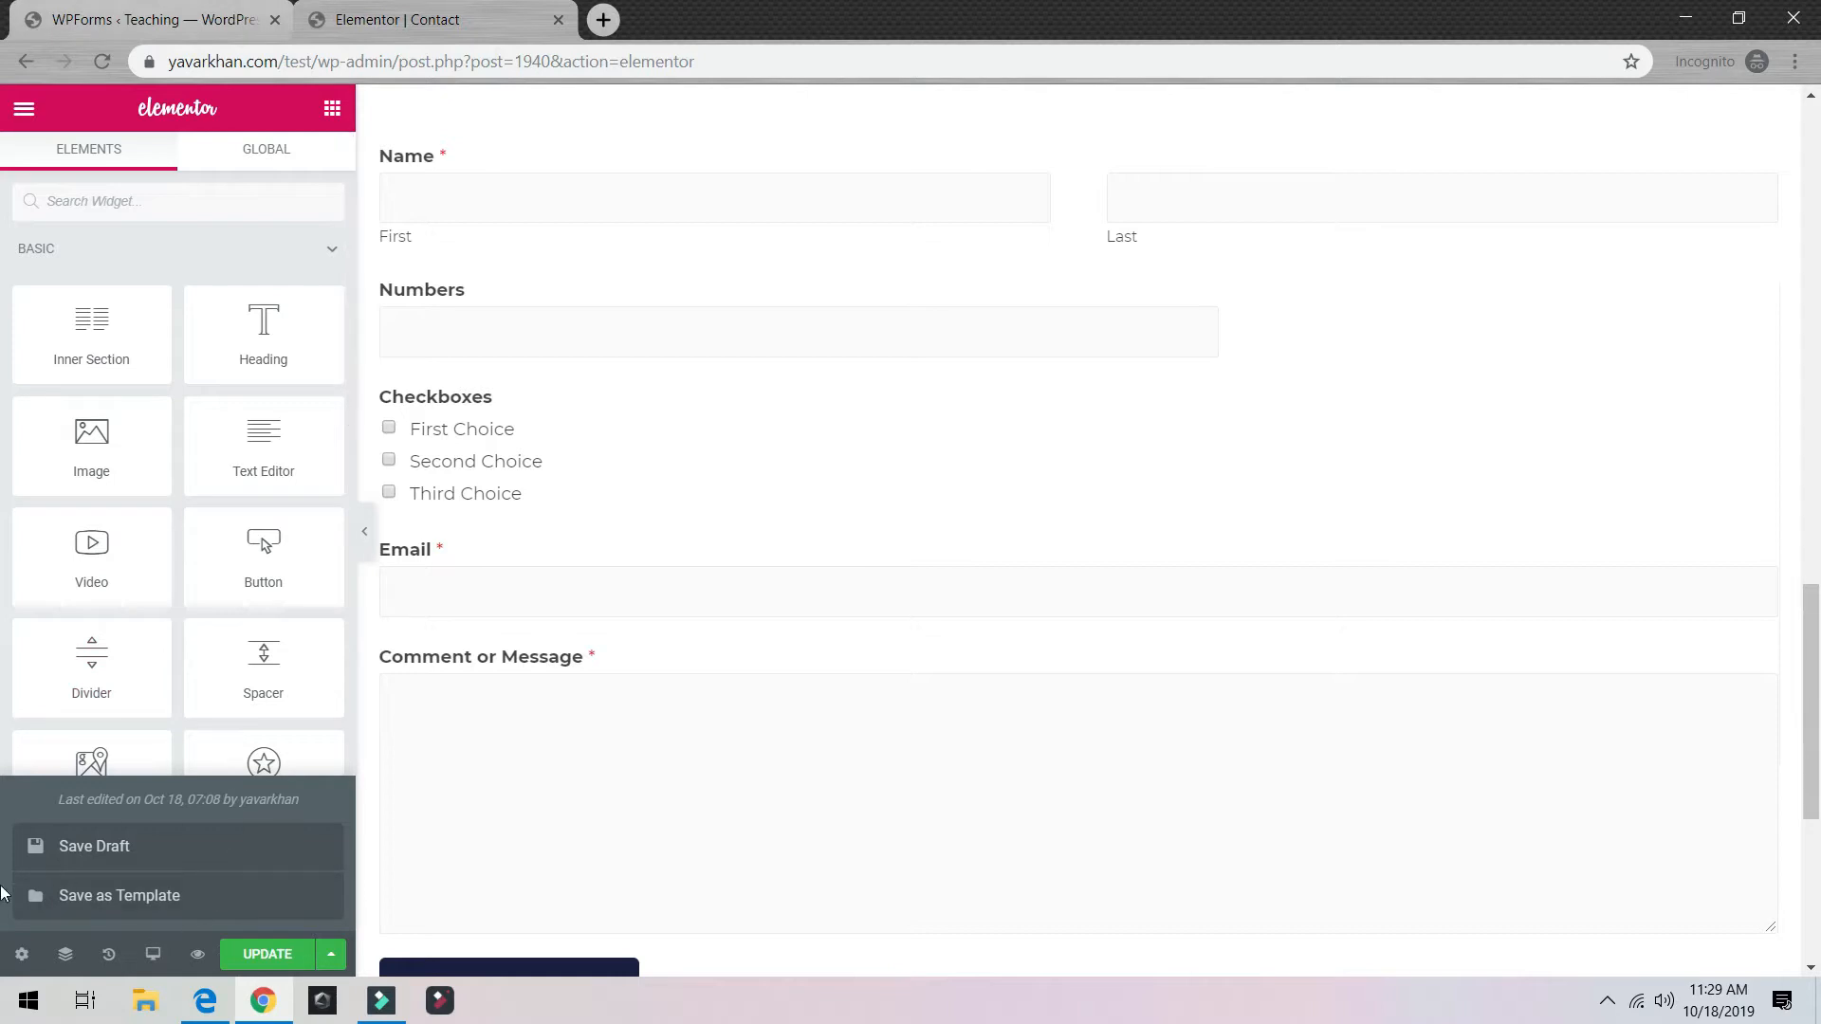
pyautogui.click(268, 955)
pyautogui.click(24, 108)
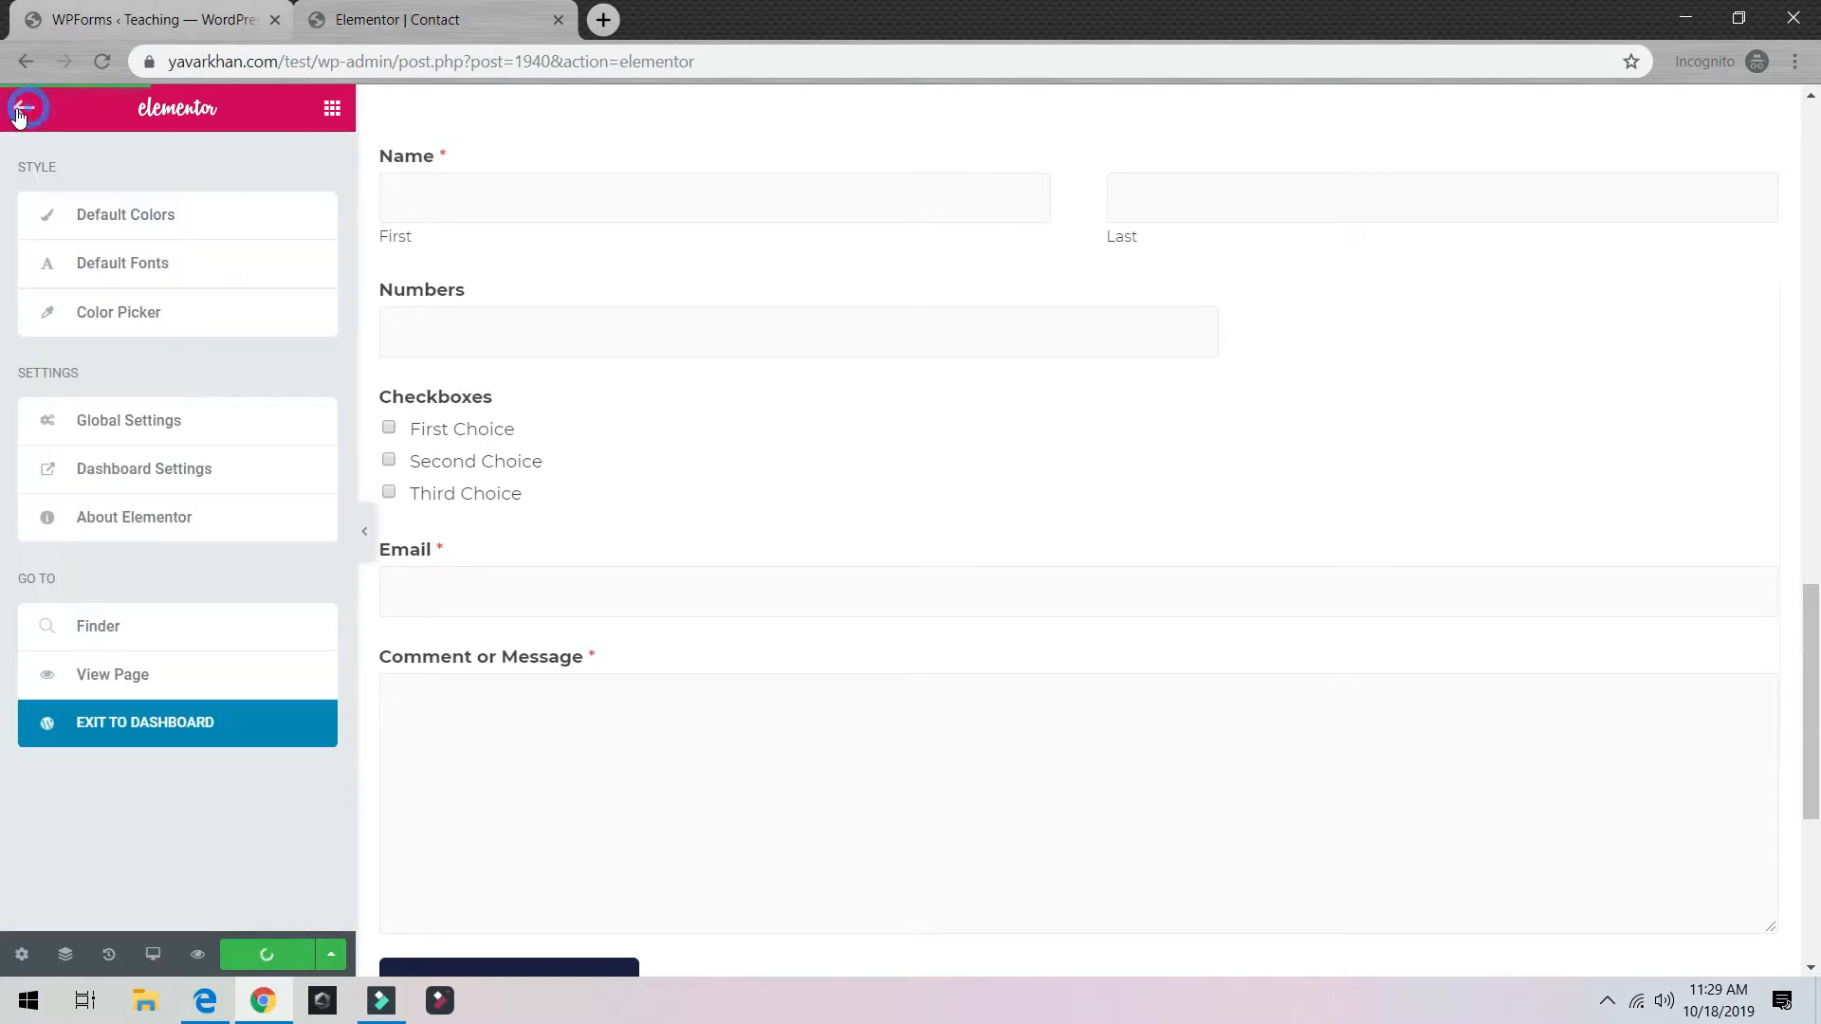
# Step: Test the Numbers, message and Email fields on the published Contact page, then return to WPForms
pyautogui.click(133, 679)
pyautogui.click(652, 23)
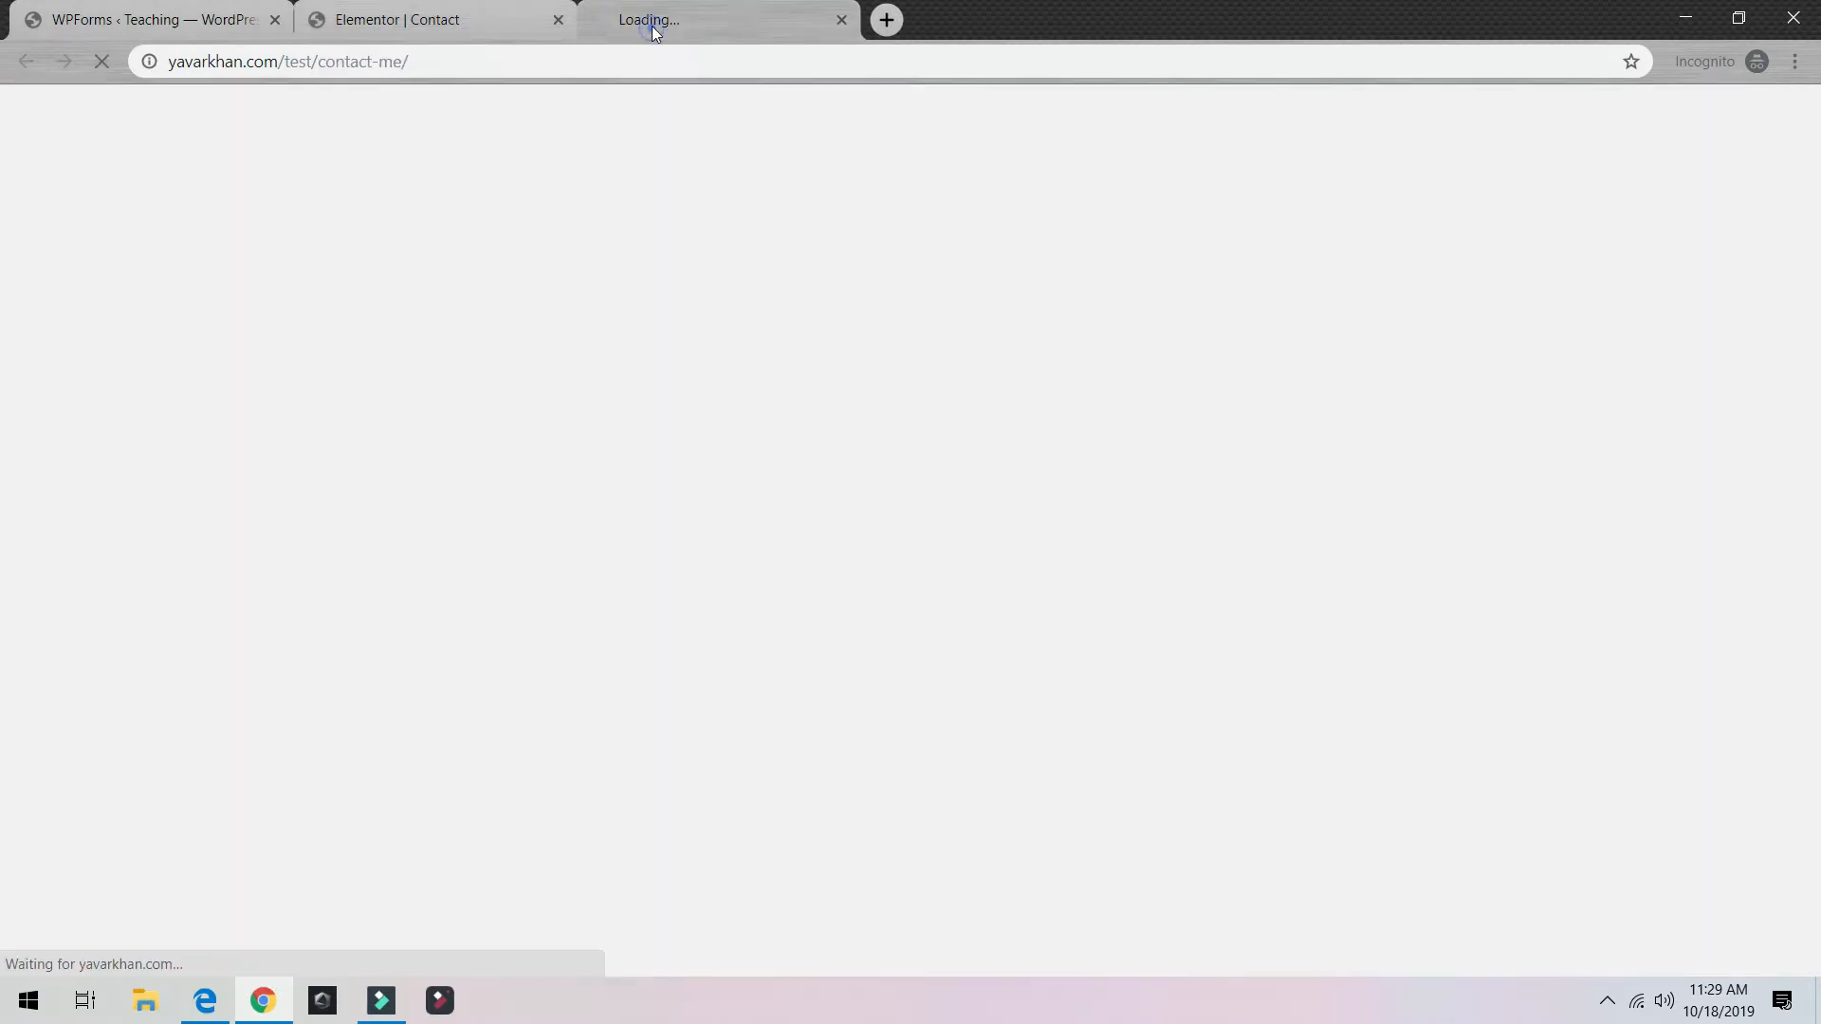
pyautogui.scroll(-20, 936, 494)
pyautogui.scroll(6, 935, 496)
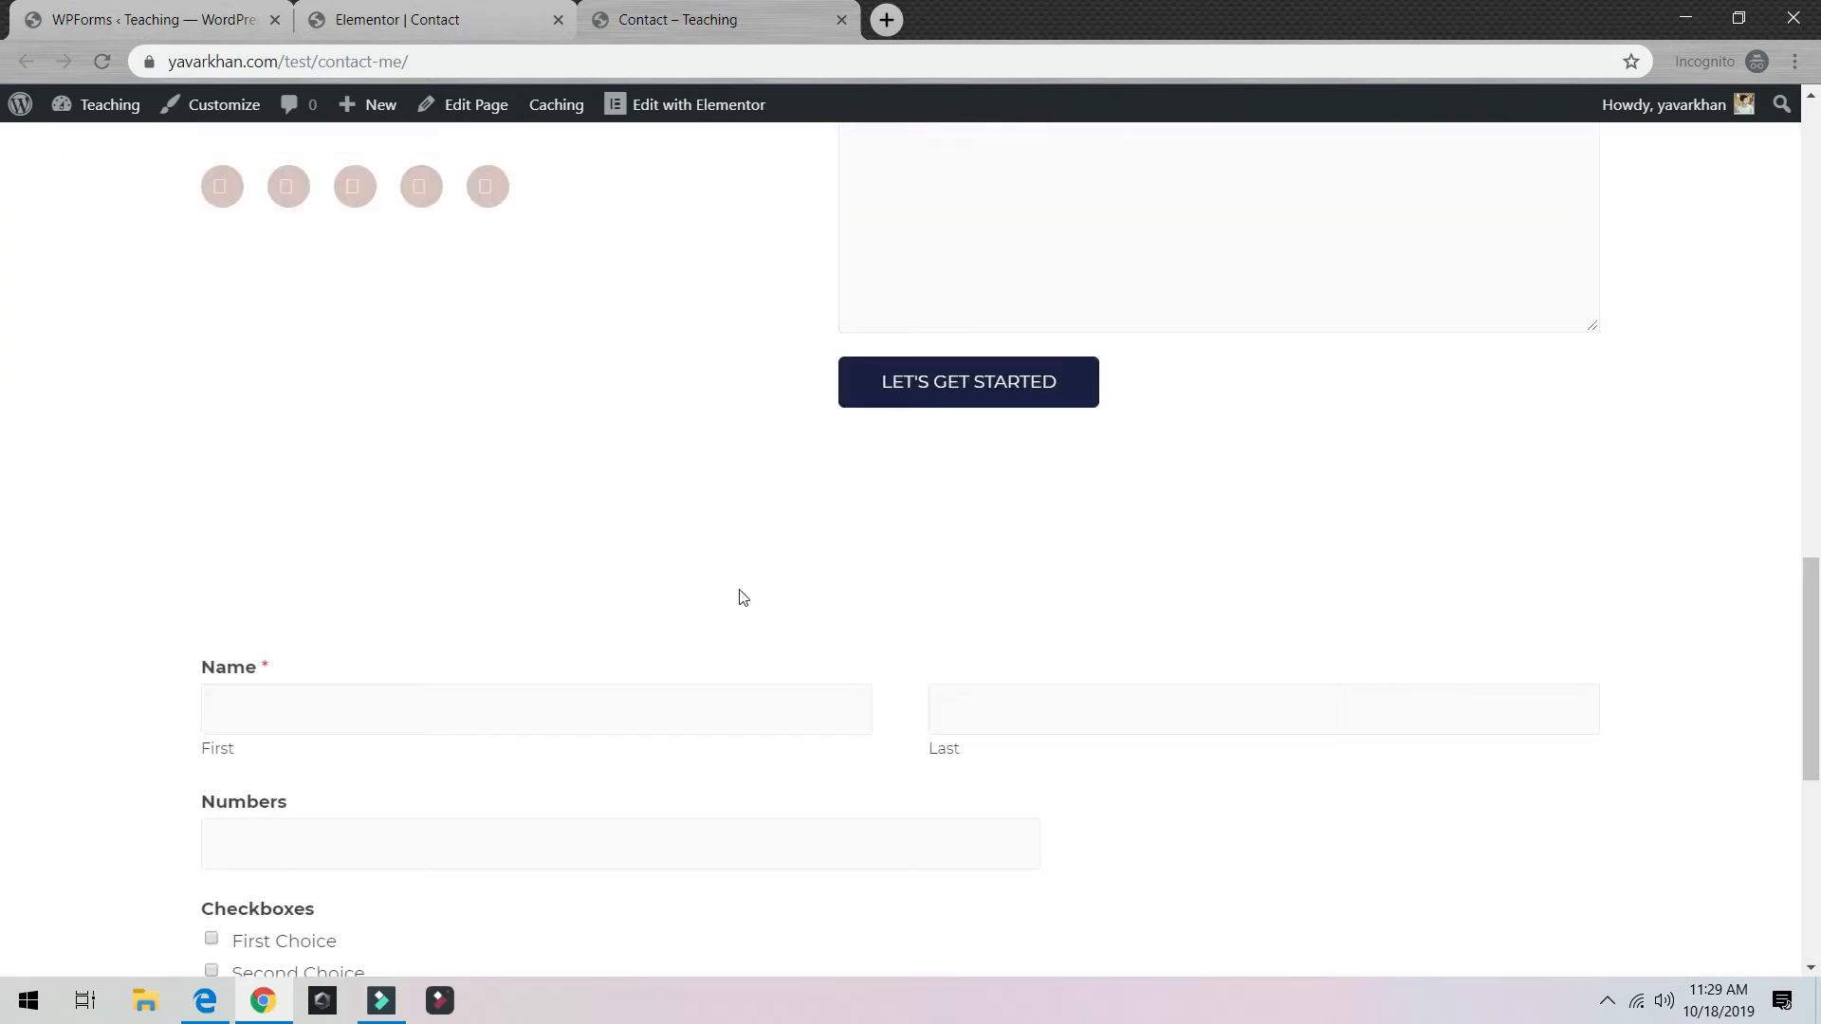
pyautogui.scroll(-4, 740, 595)
pyautogui.click(200, 370)
pyautogui.scroll(-3, 748, 822)
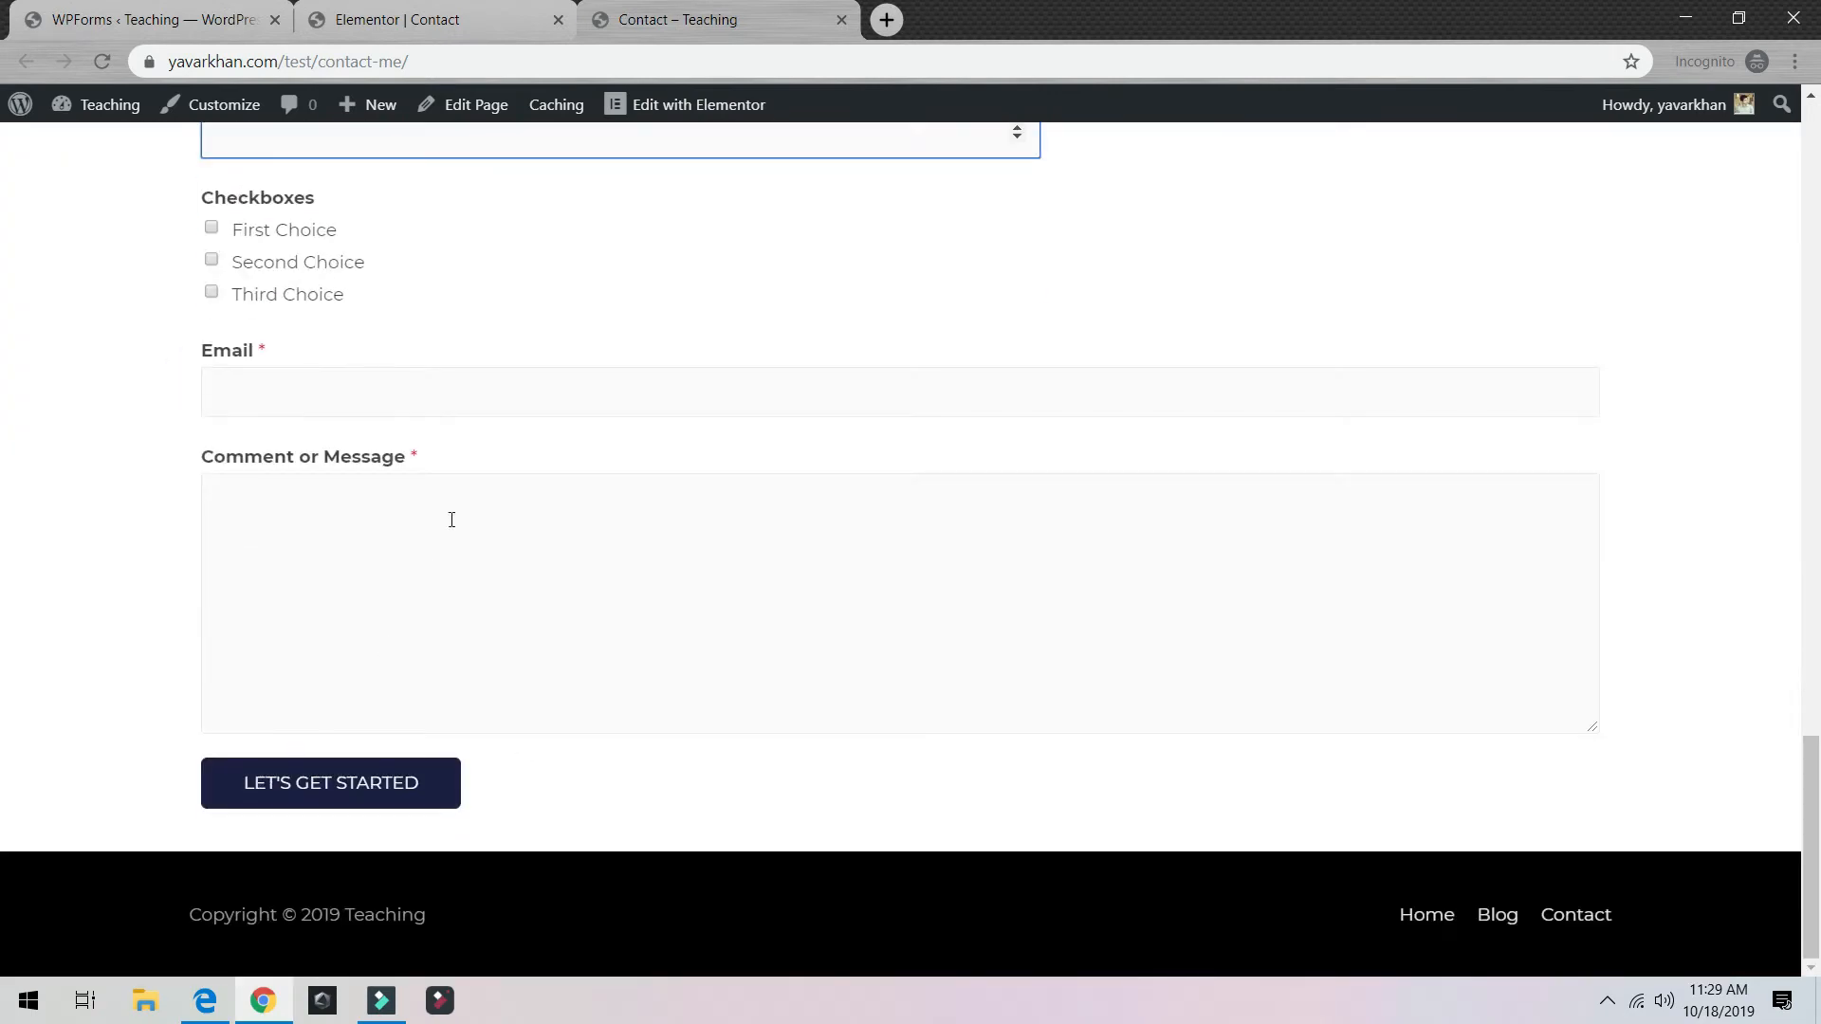
pyautogui.click(325, 592)
pyautogui.click(402, 350)
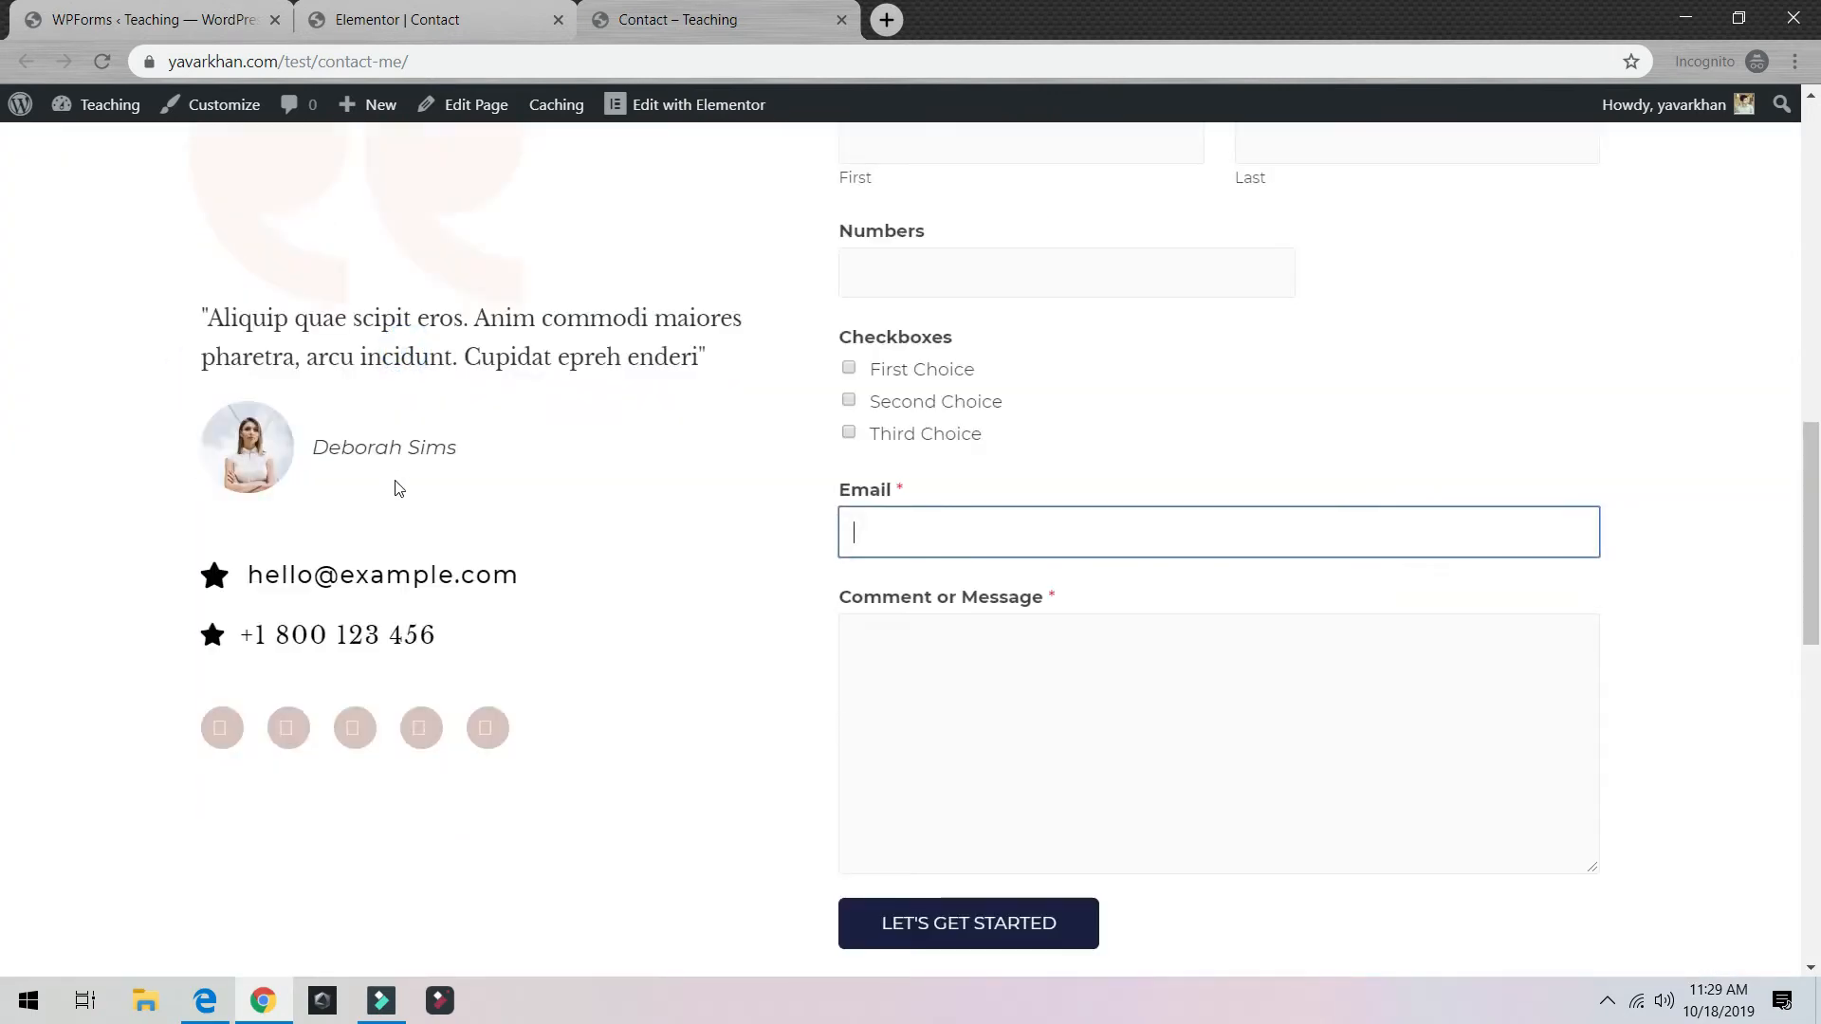
pyautogui.scroll(-7, 417, 494)
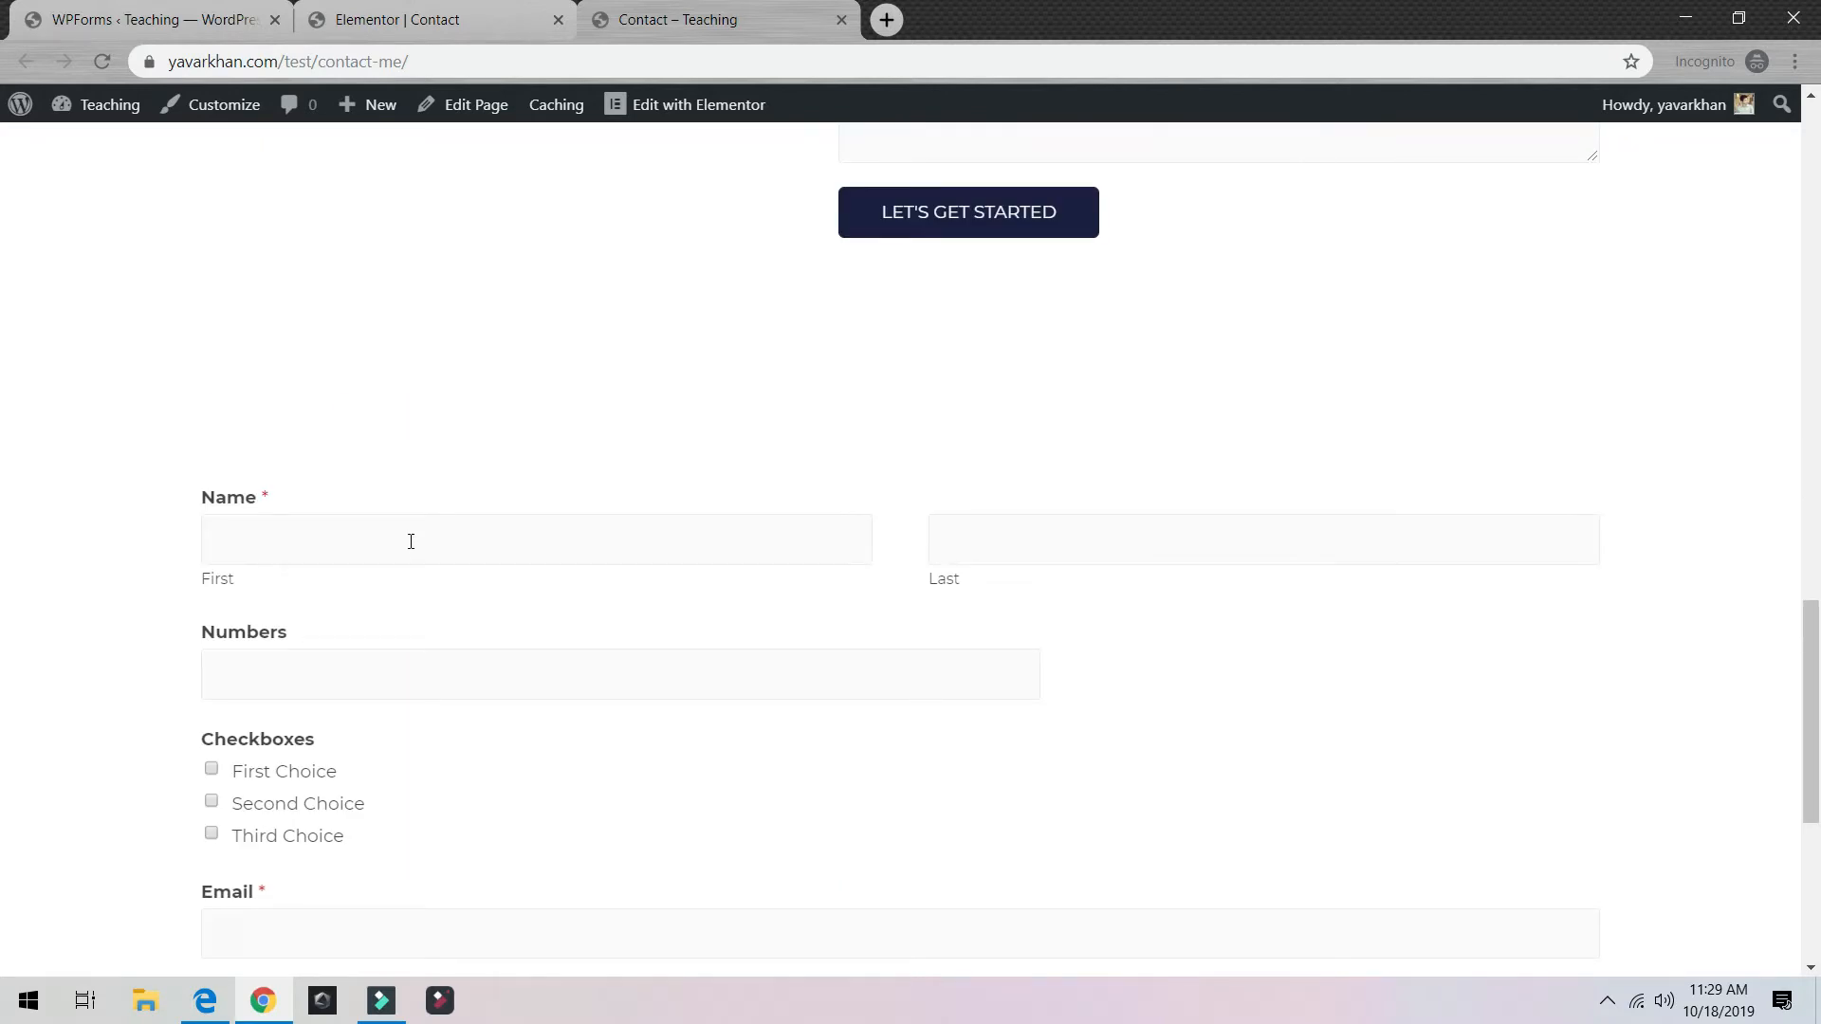
pyautogui.click(213, 9)
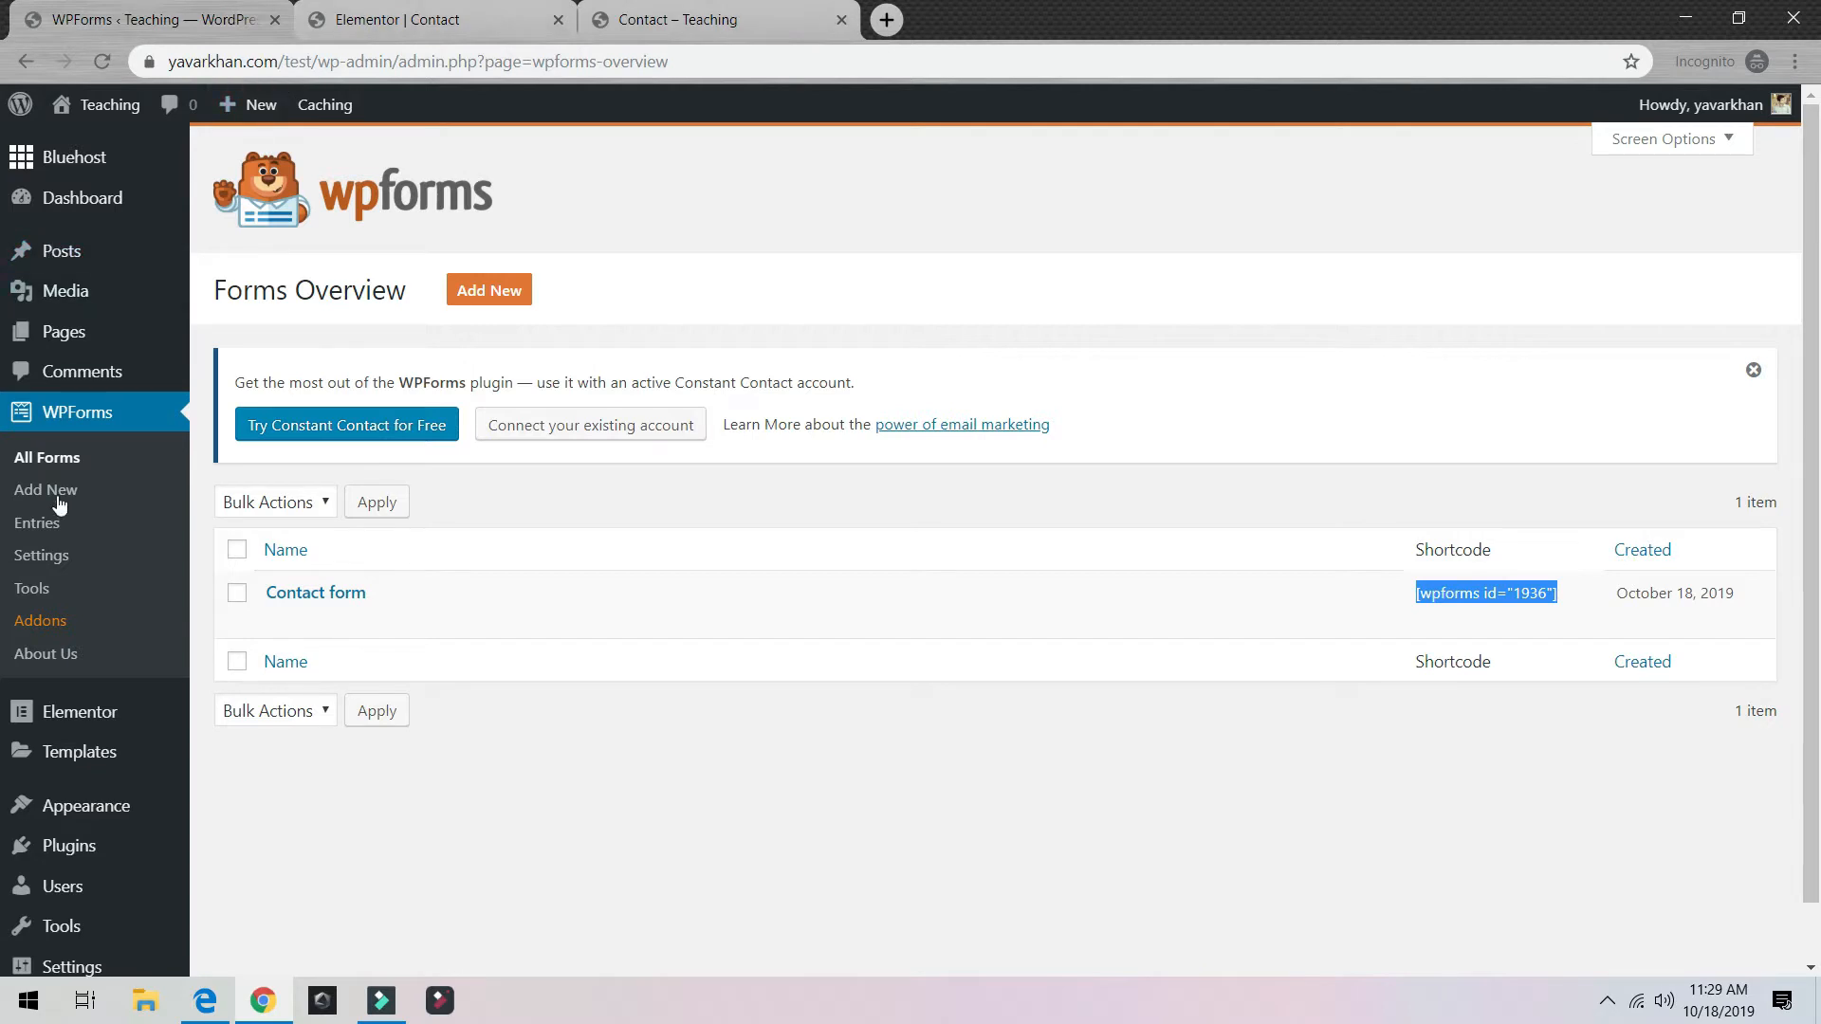
# Step: Close the Elementor editing tab and view the live site's home page
pyautogui.moveTo(112, 817)
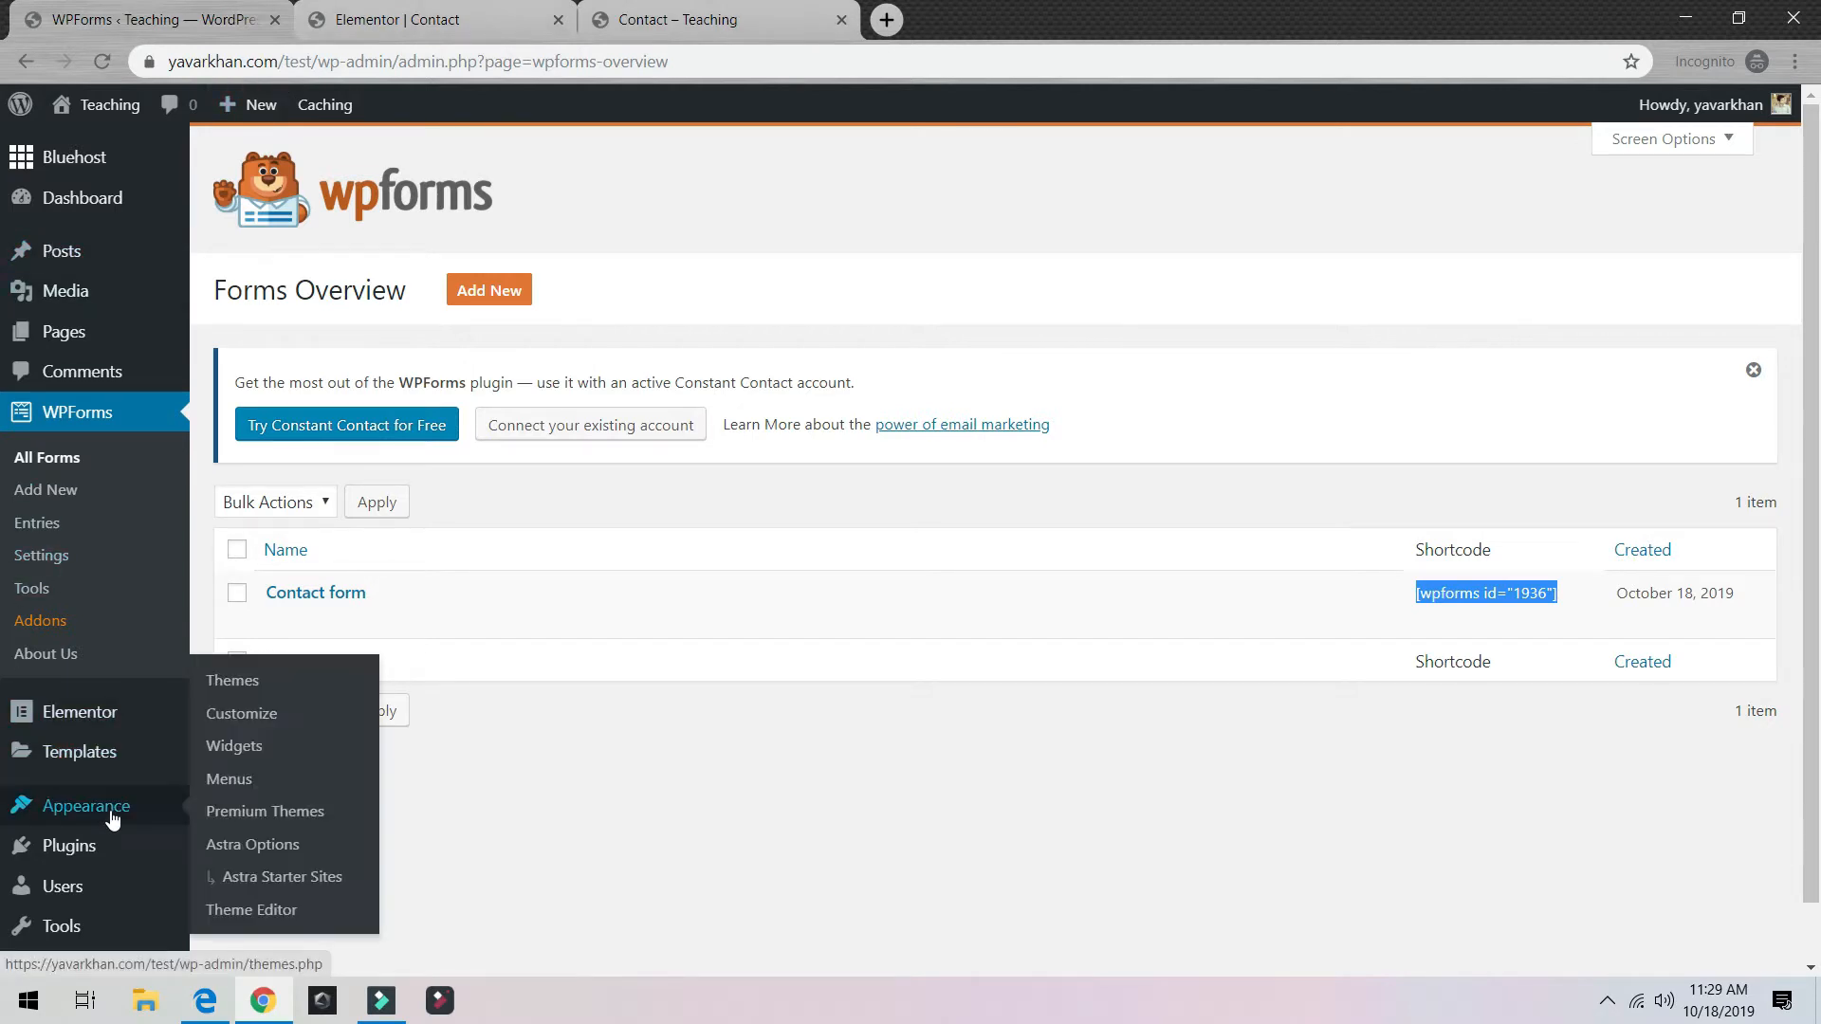
pyautogui.click(232, 779)
pyautogui.click(711, 24)
pyautogui.click(558, 19)
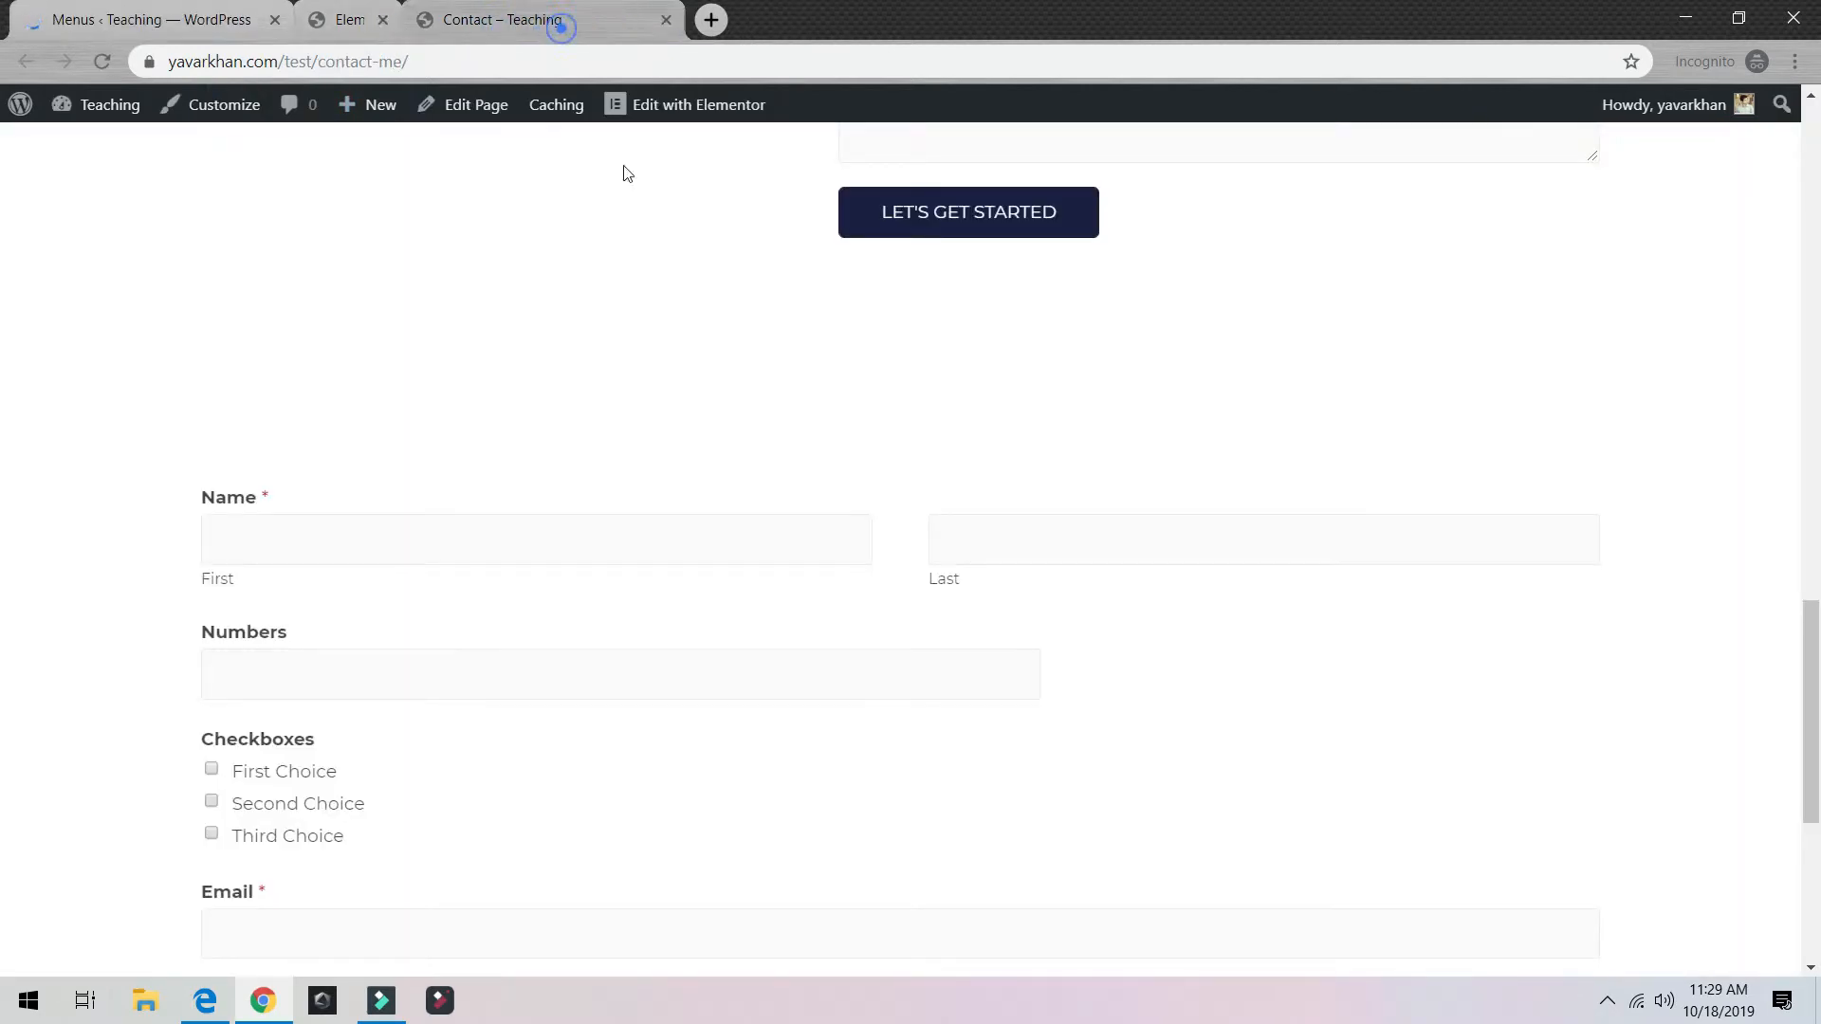
pyautogui.scroll(15, 664, 313)
pyautogui.click(324, 194)
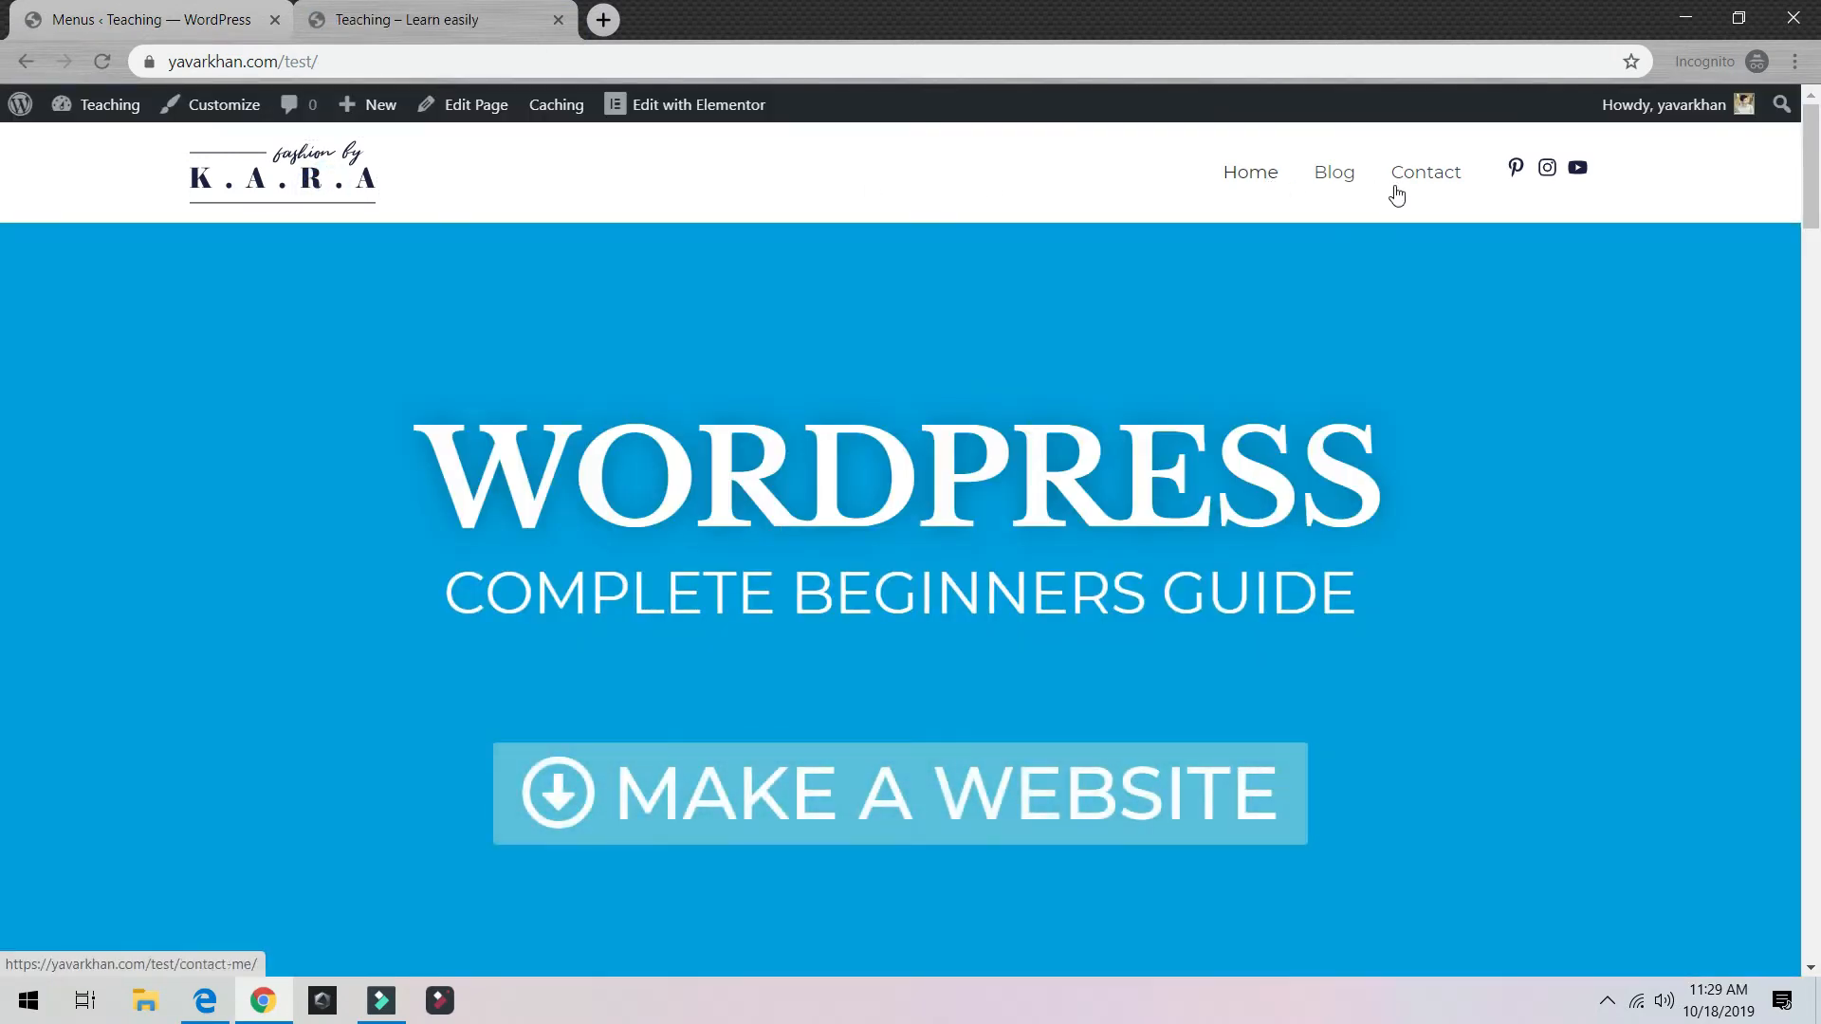
# Step: Add the About page to the menu
pyautogui.click(210, 20)
pyautogui.scroll(-5, 832, 629)
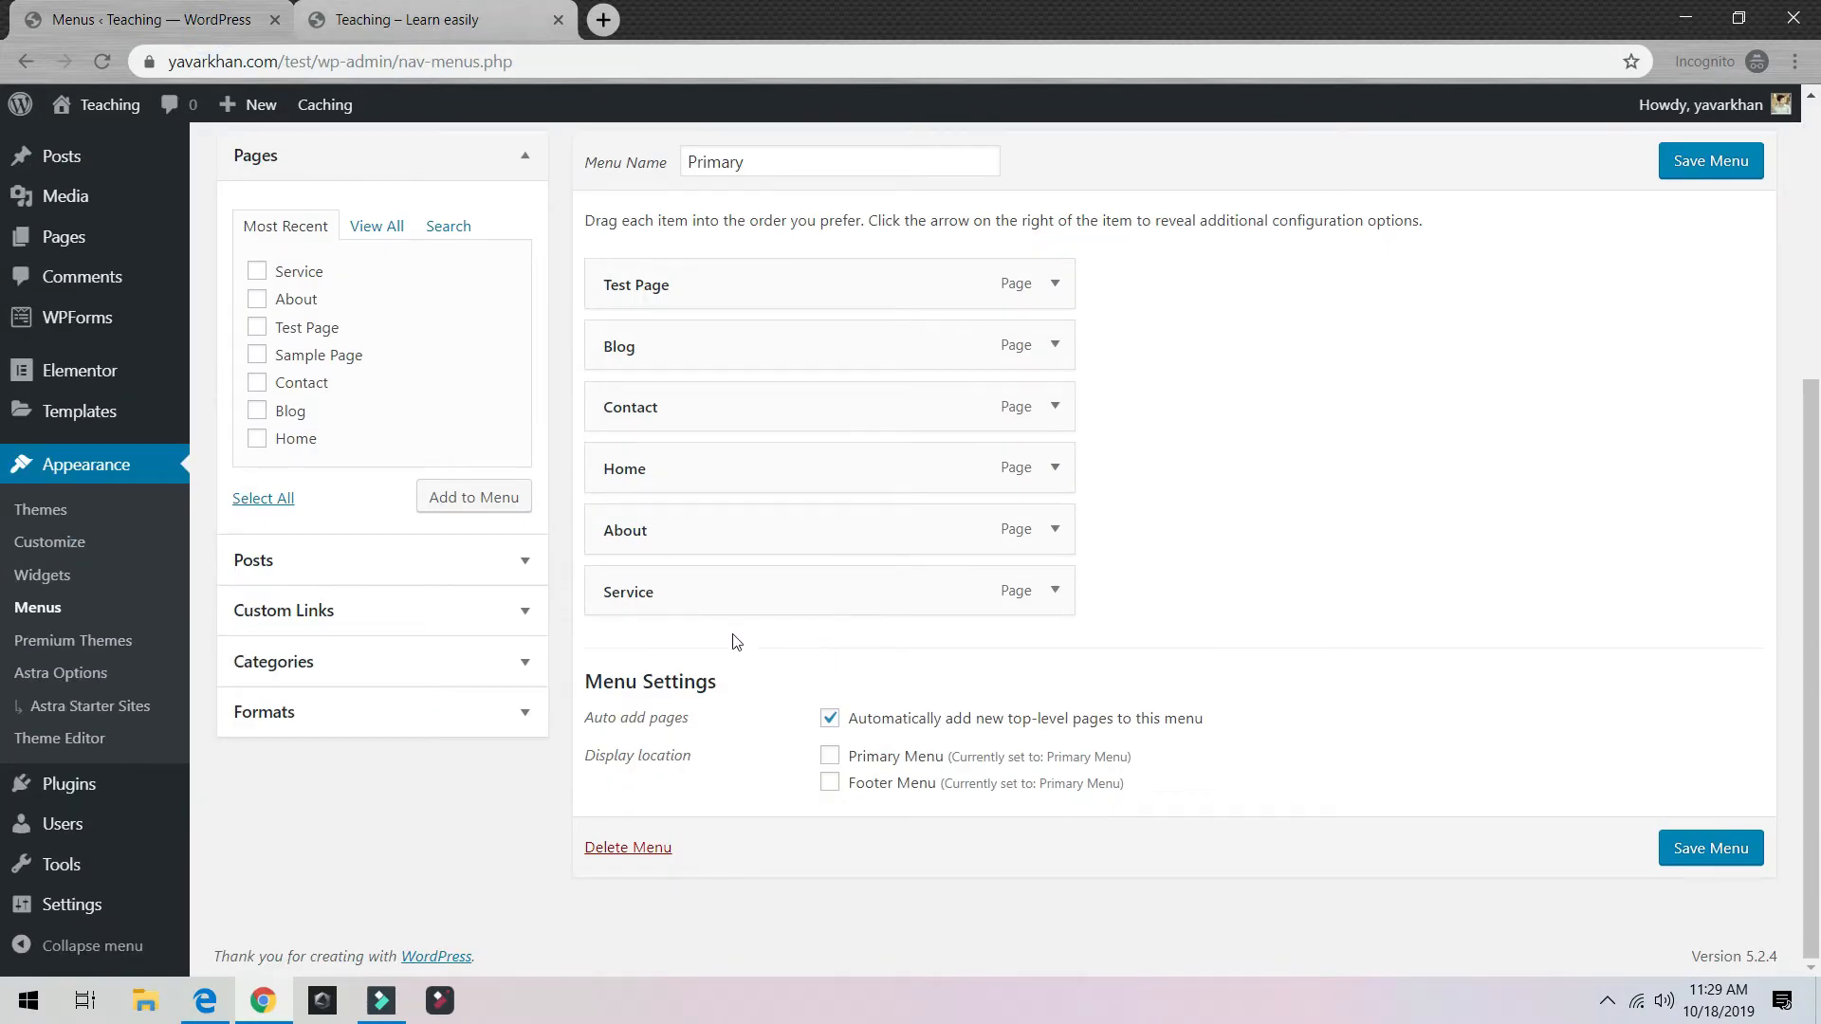
pyautogui.scroll(3, 683, 631)
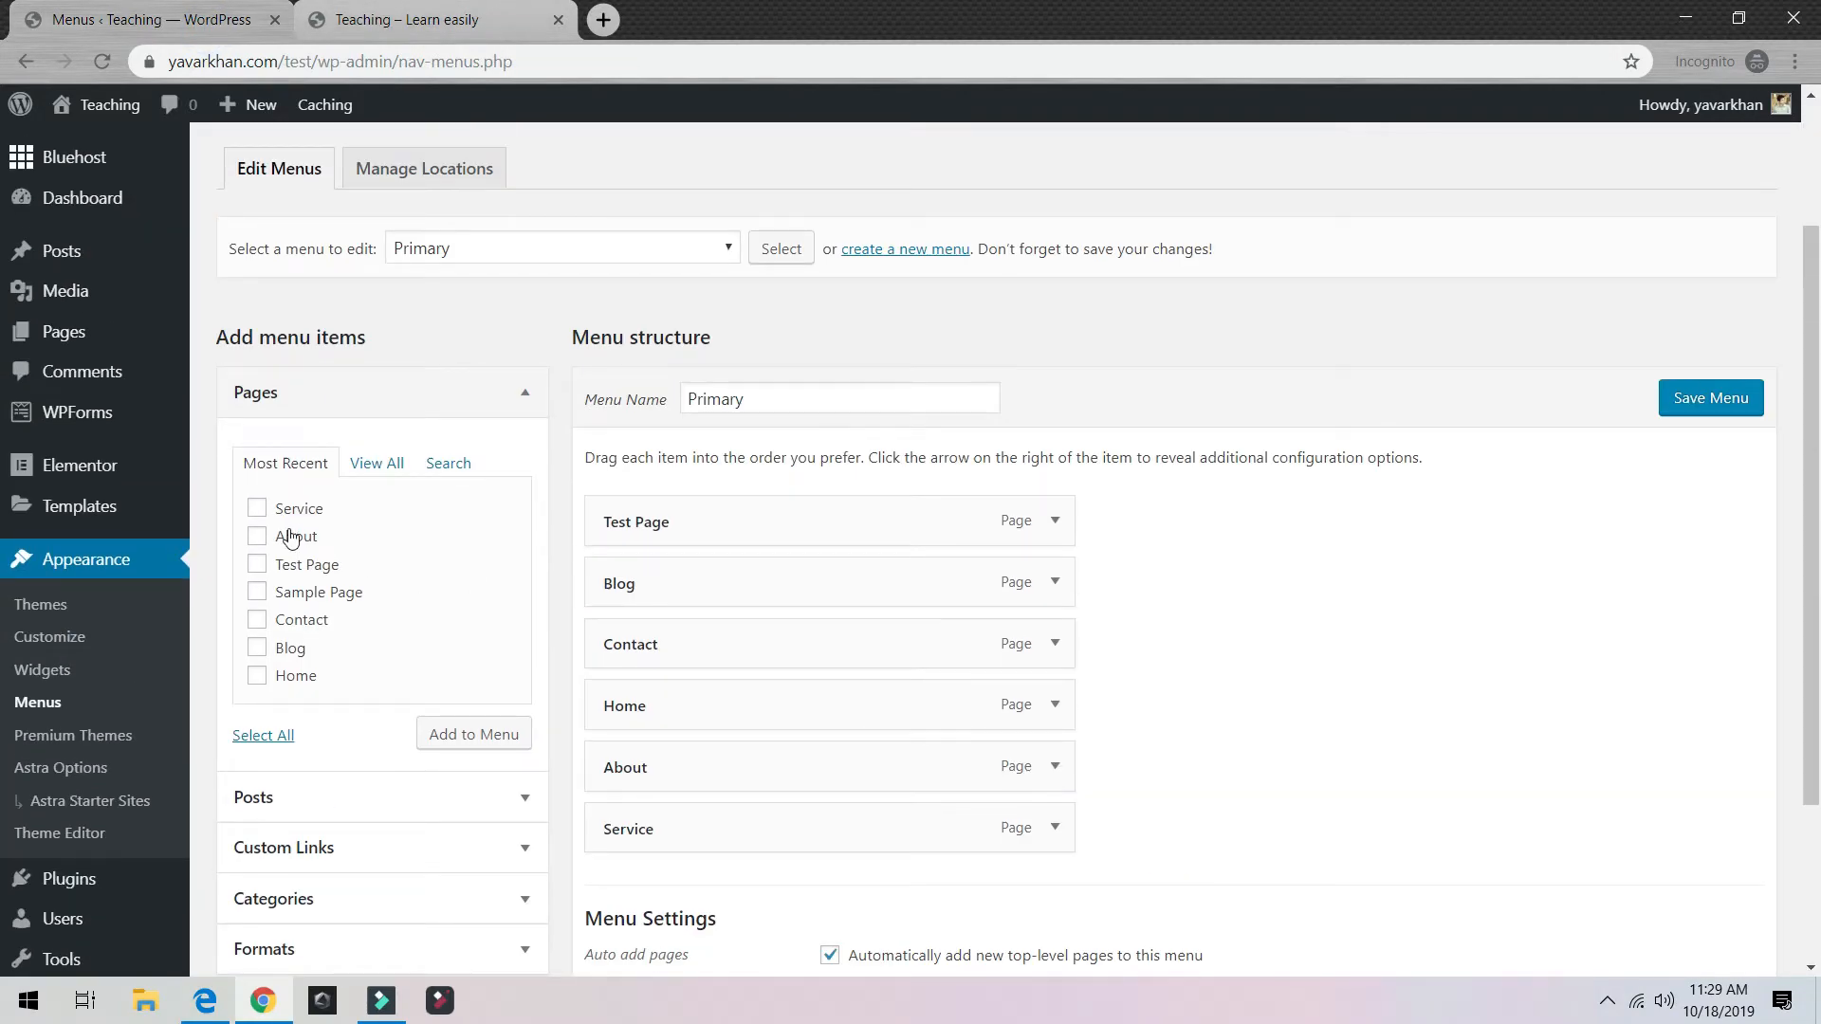
pyautogui.moveTo(287, 534); pyautogui.dragTo(363, 555)
pyautogui.click(477, 566)
pyautogui.click(256, 536)
pyautogui.click(473, 734)
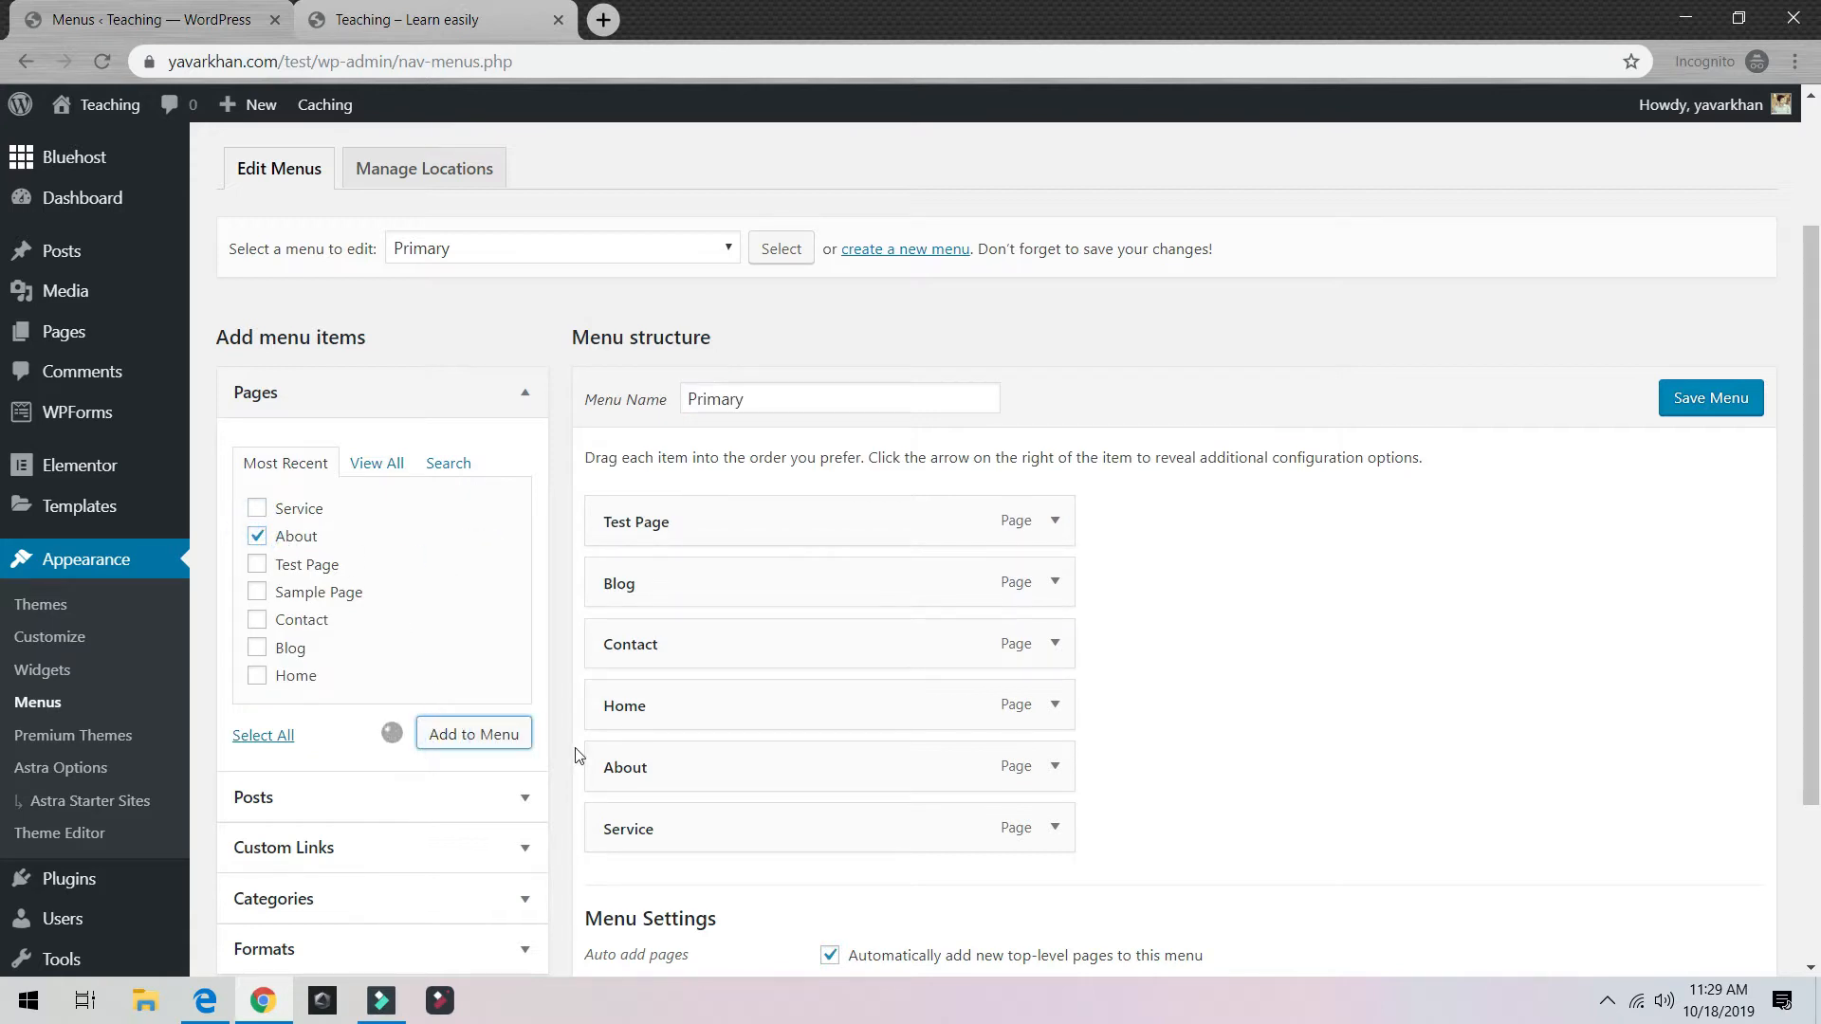
# Step: Move About under Test Page and nest Service as a sub-item beneath it
pyautogui.moveTo(770, 888); pyautogui.dragTo(599, 600)
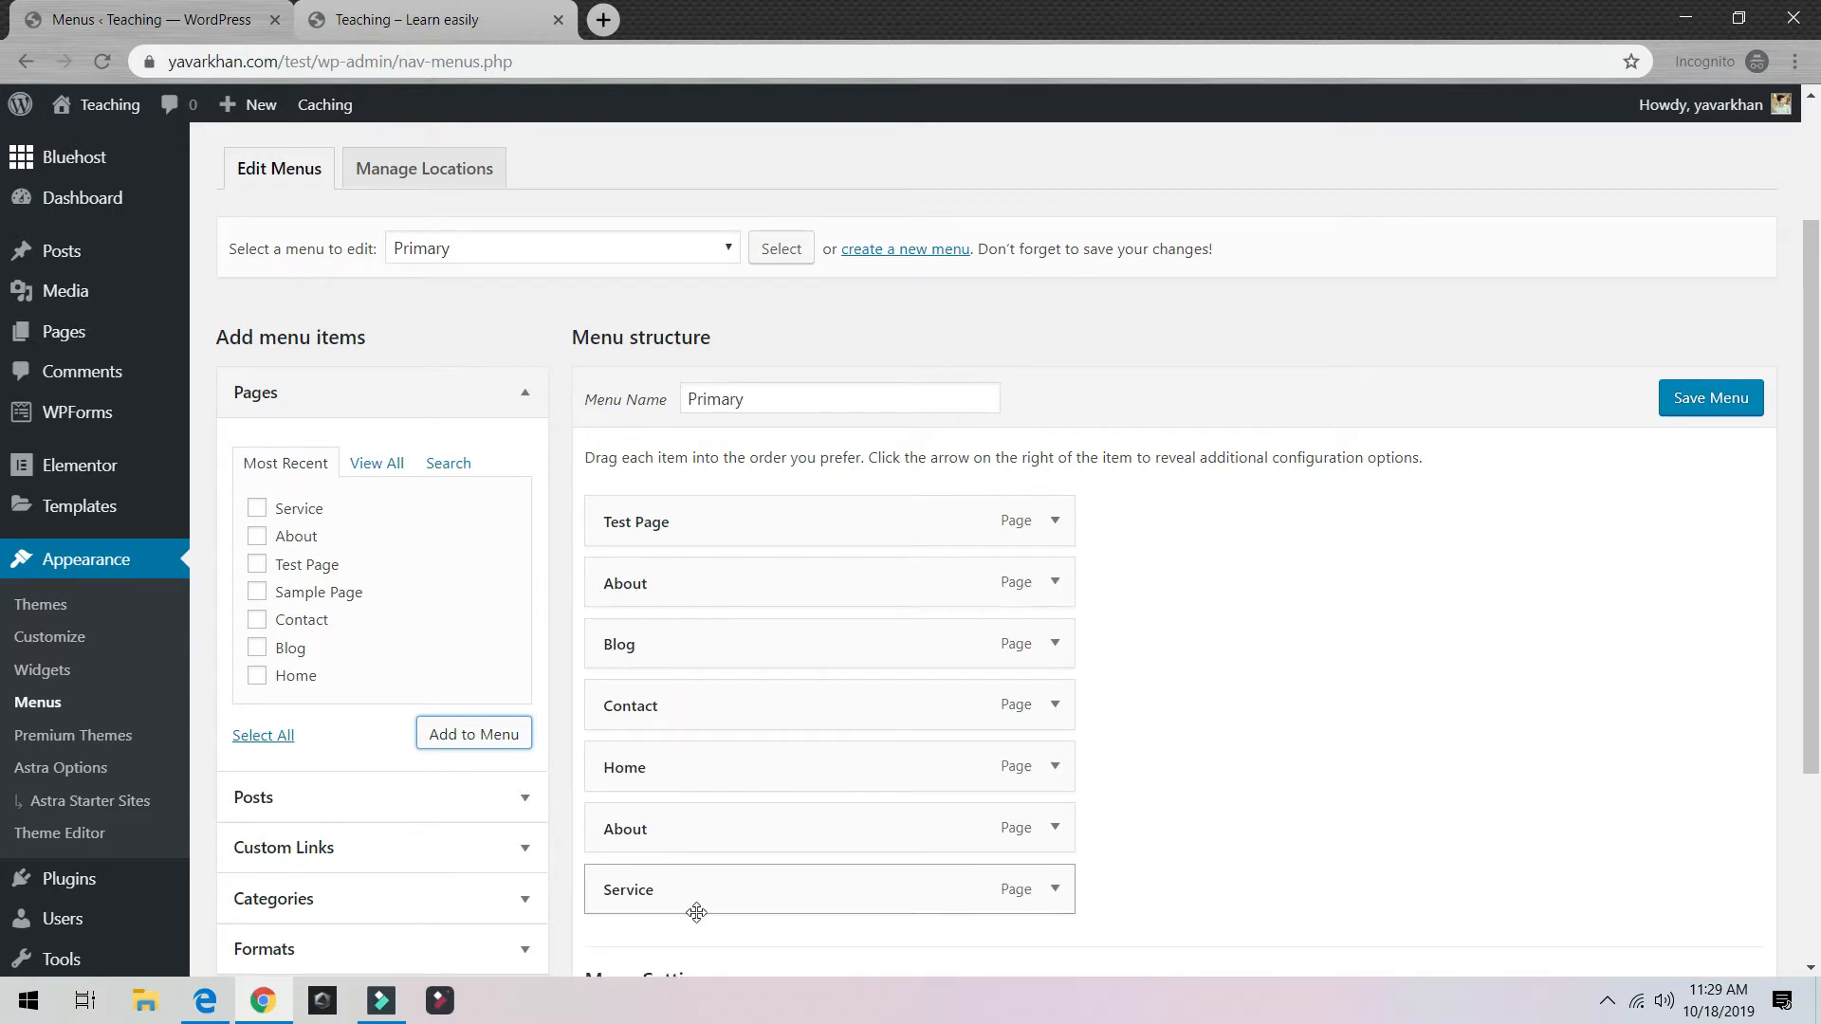
pyautogui.moveTo(695, 908); pyautogui.dragTo(674, 656)
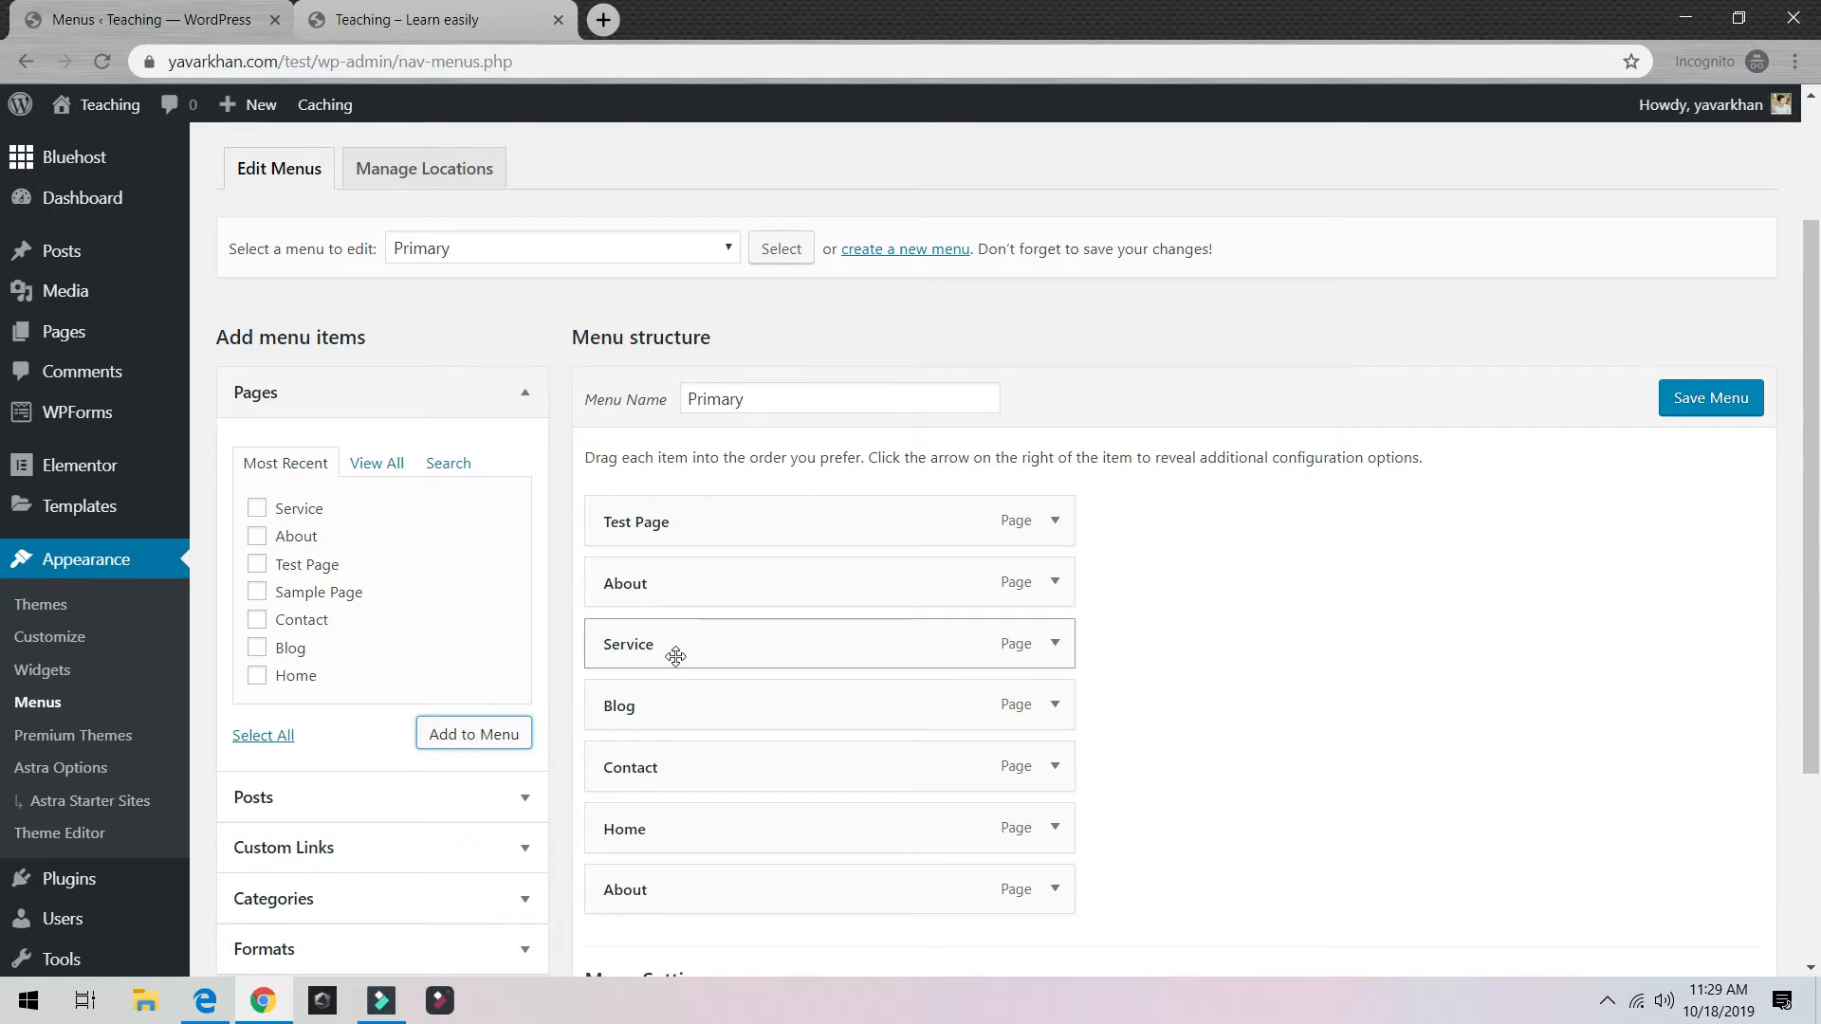
pyautogui.rightClick(889, 837)
pyautogui.click(885, 842)
# Step: Remove Home and the duplicate About item from the menu
pyautogui.click(1053, 831)
pyautogui.scroll(-4, 887, 831)
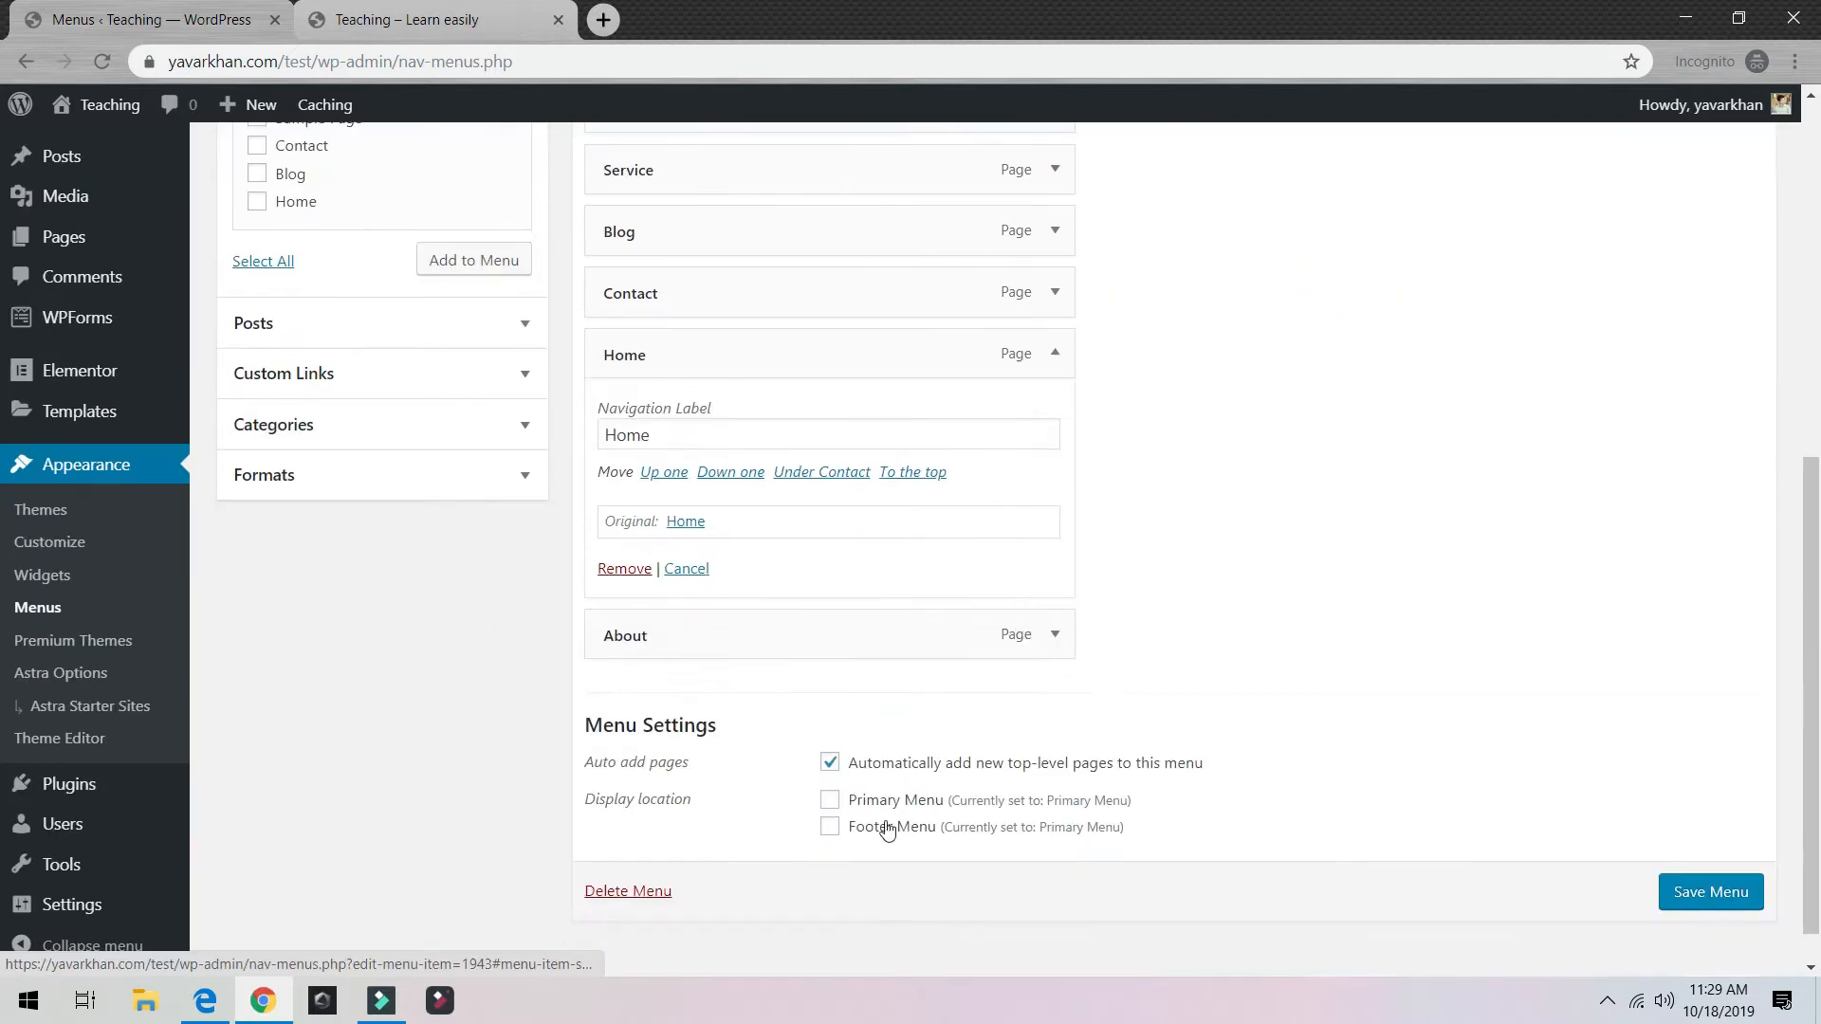
pyautogui.click(625, 569)
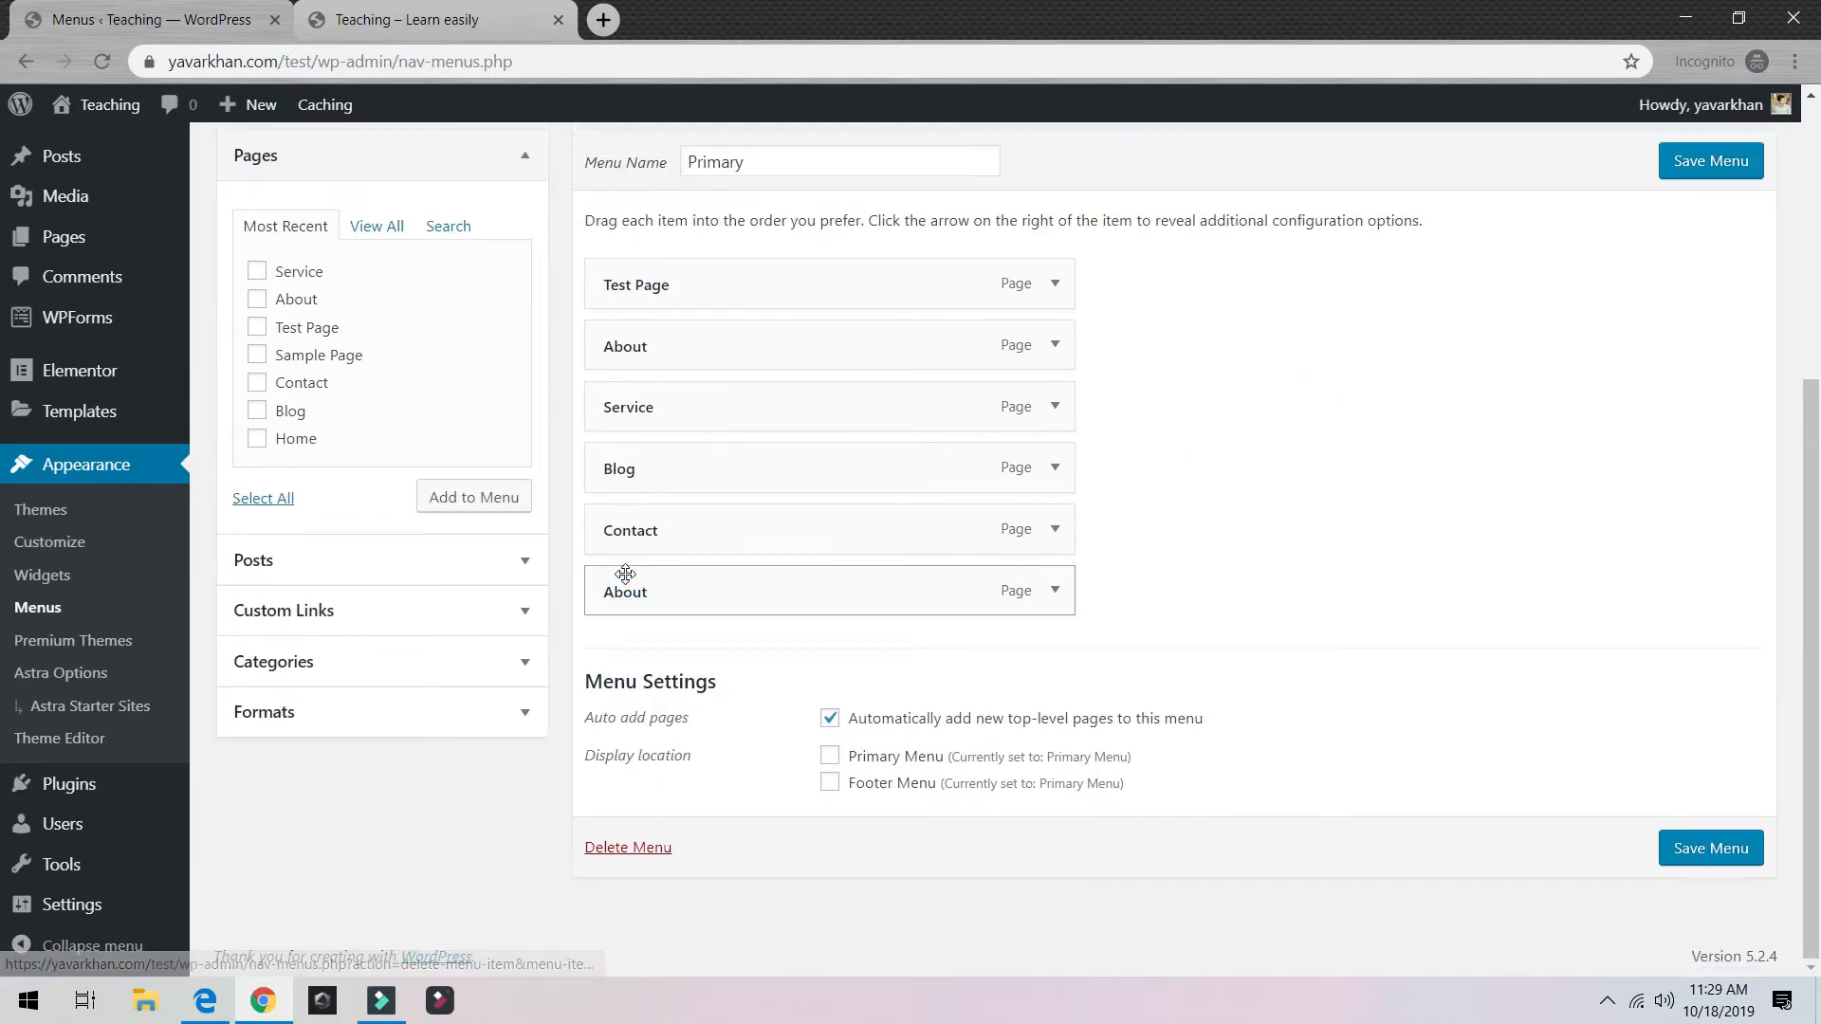
pyautogui.click(1056, 600)
pyautogui.click(624, 607)
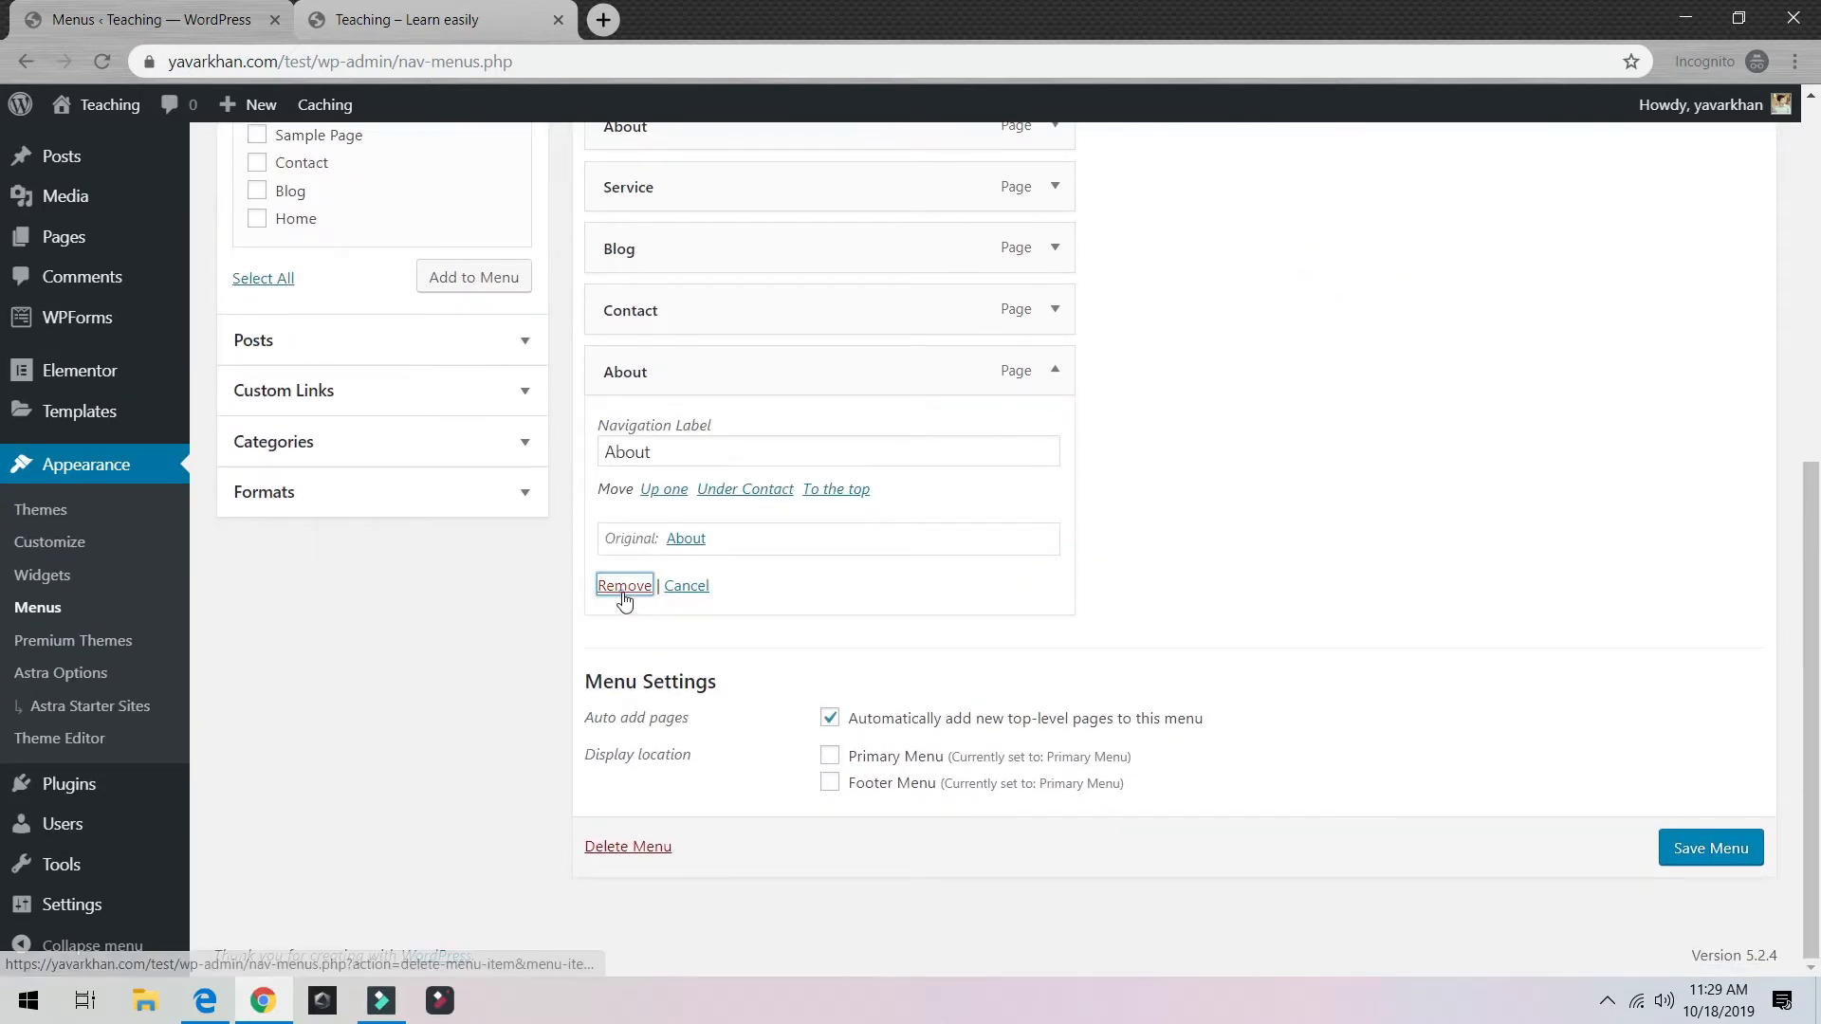
pyautogui.scroll(3, 896, 626)
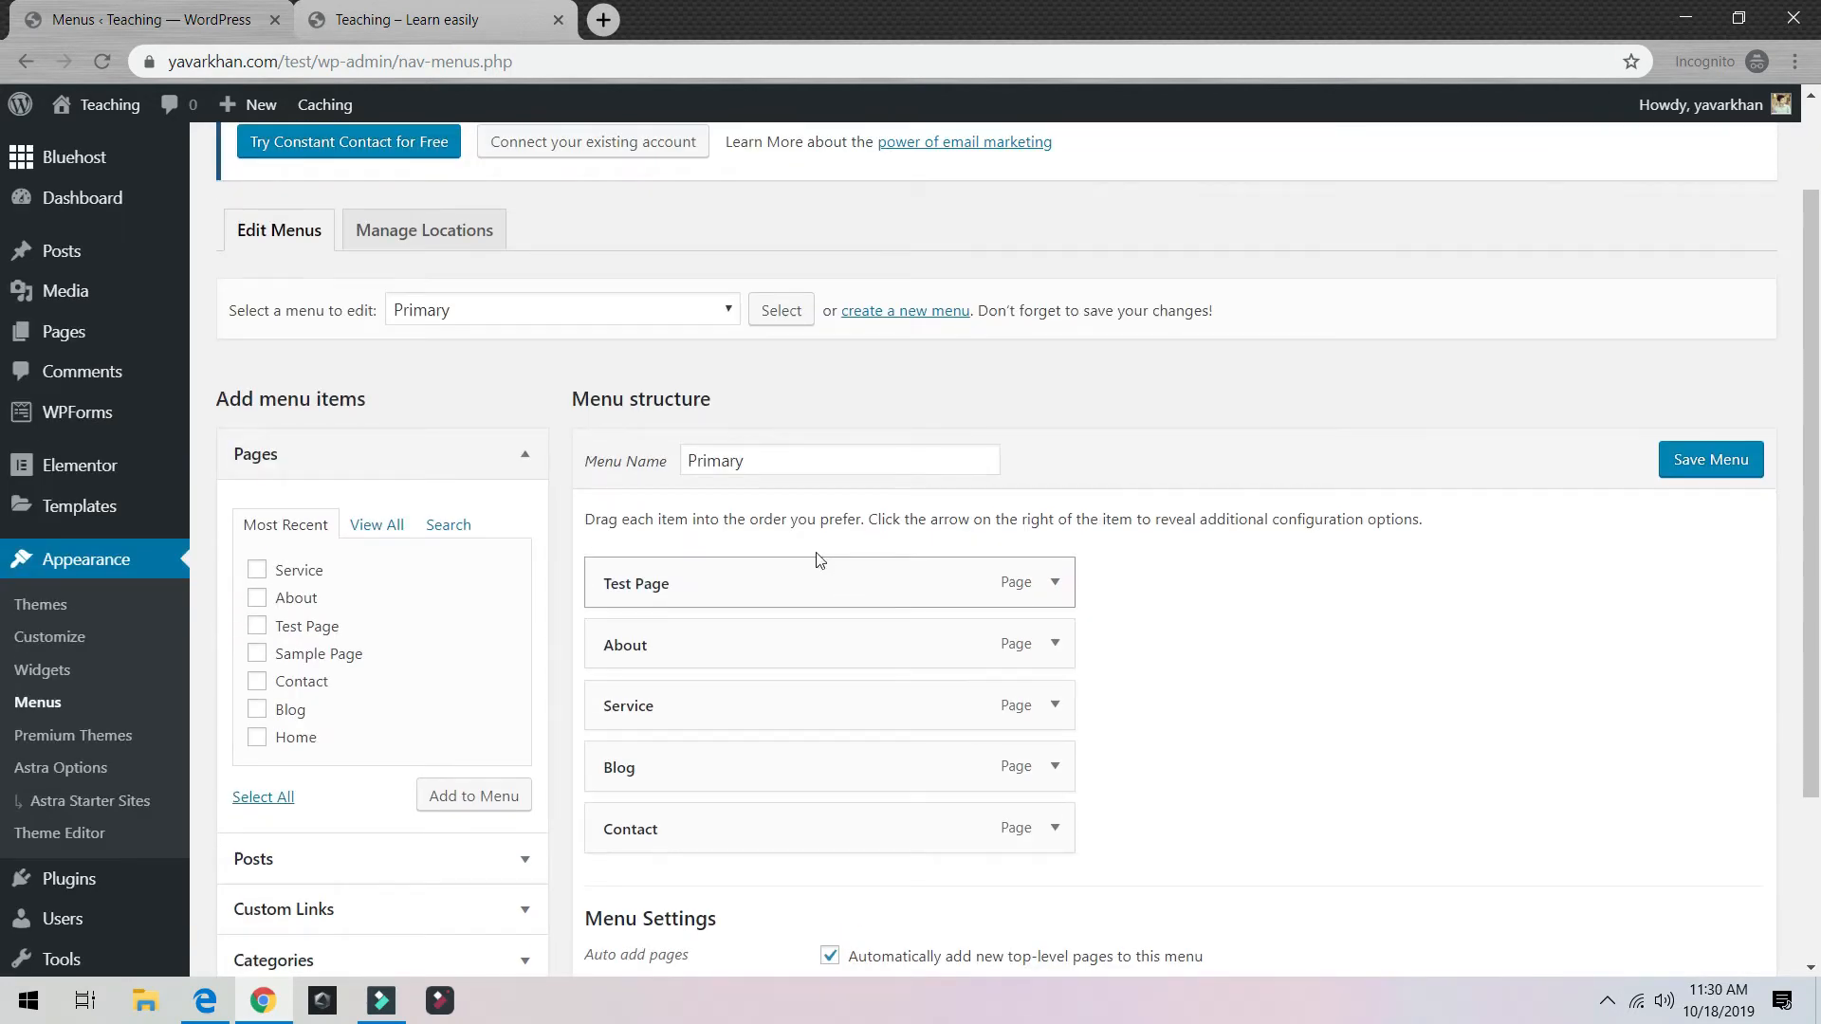
pyautogui.scroll(-3, 806, 485)
# Step: Assign the menu to the Primary Menu location, save, and check the front page
pyautogui.click(829, 759)
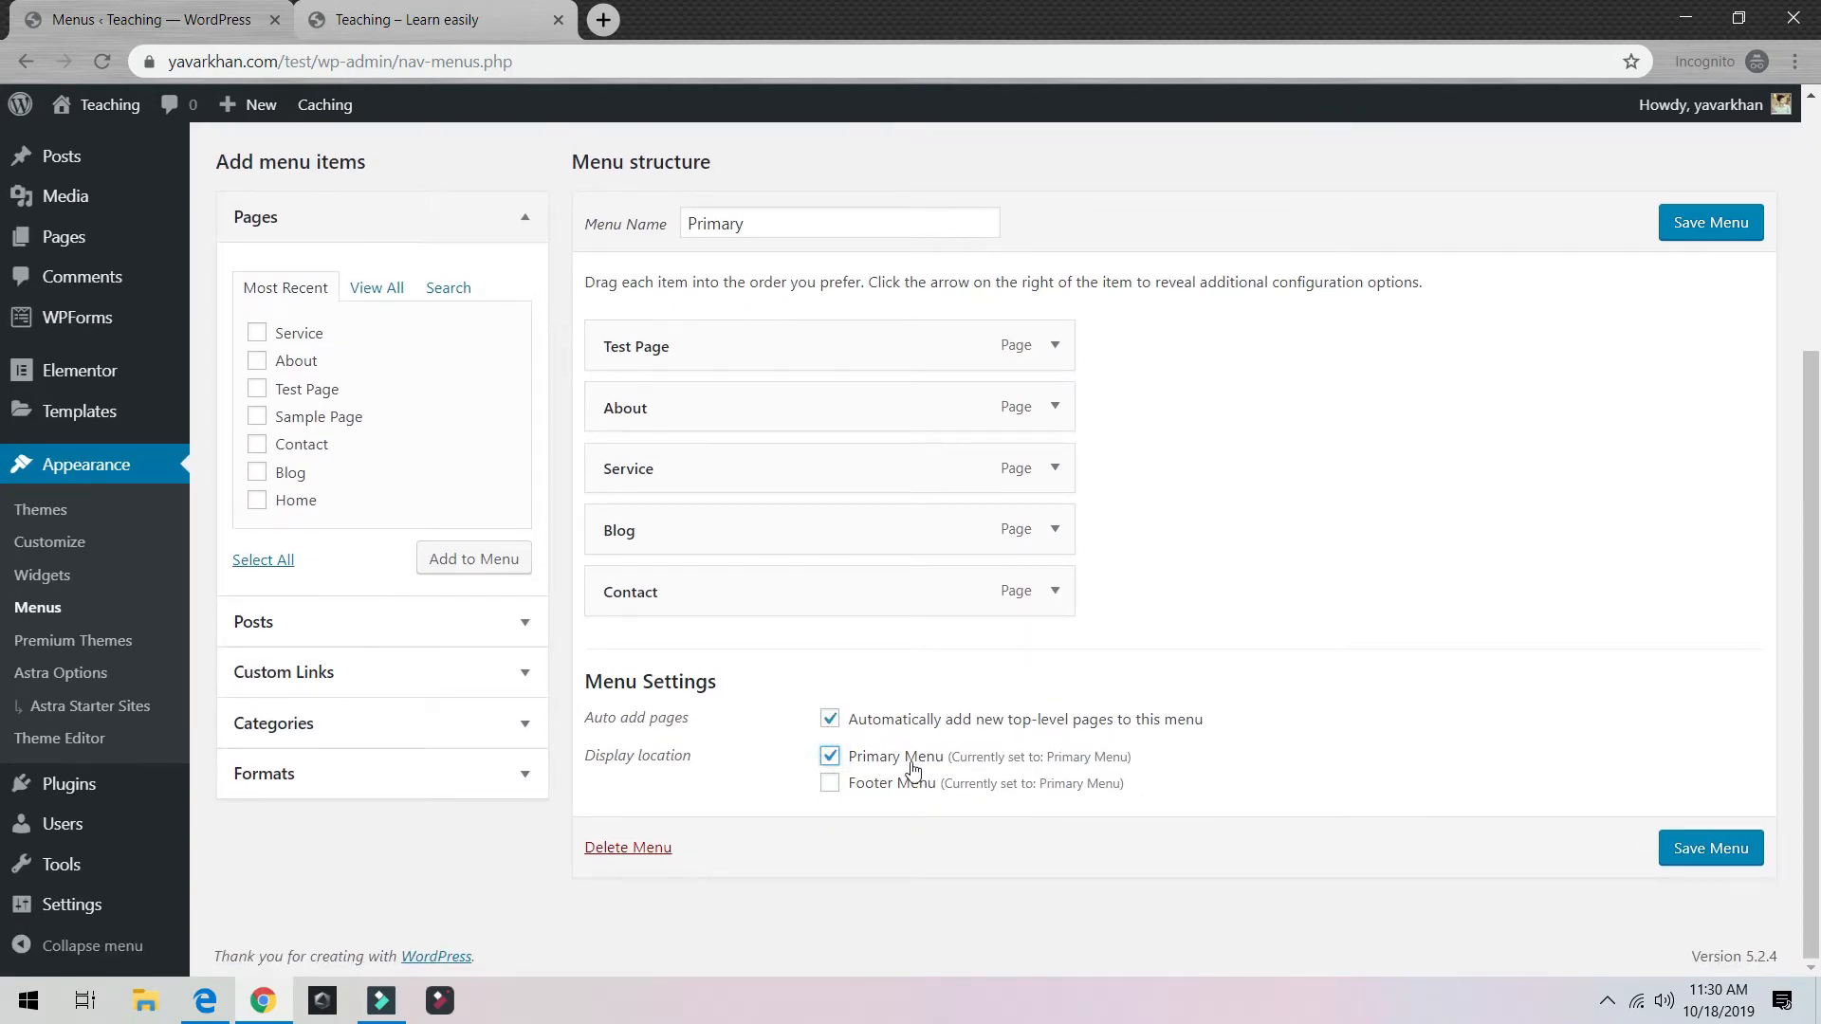
pyautogui.click(1697, 848)
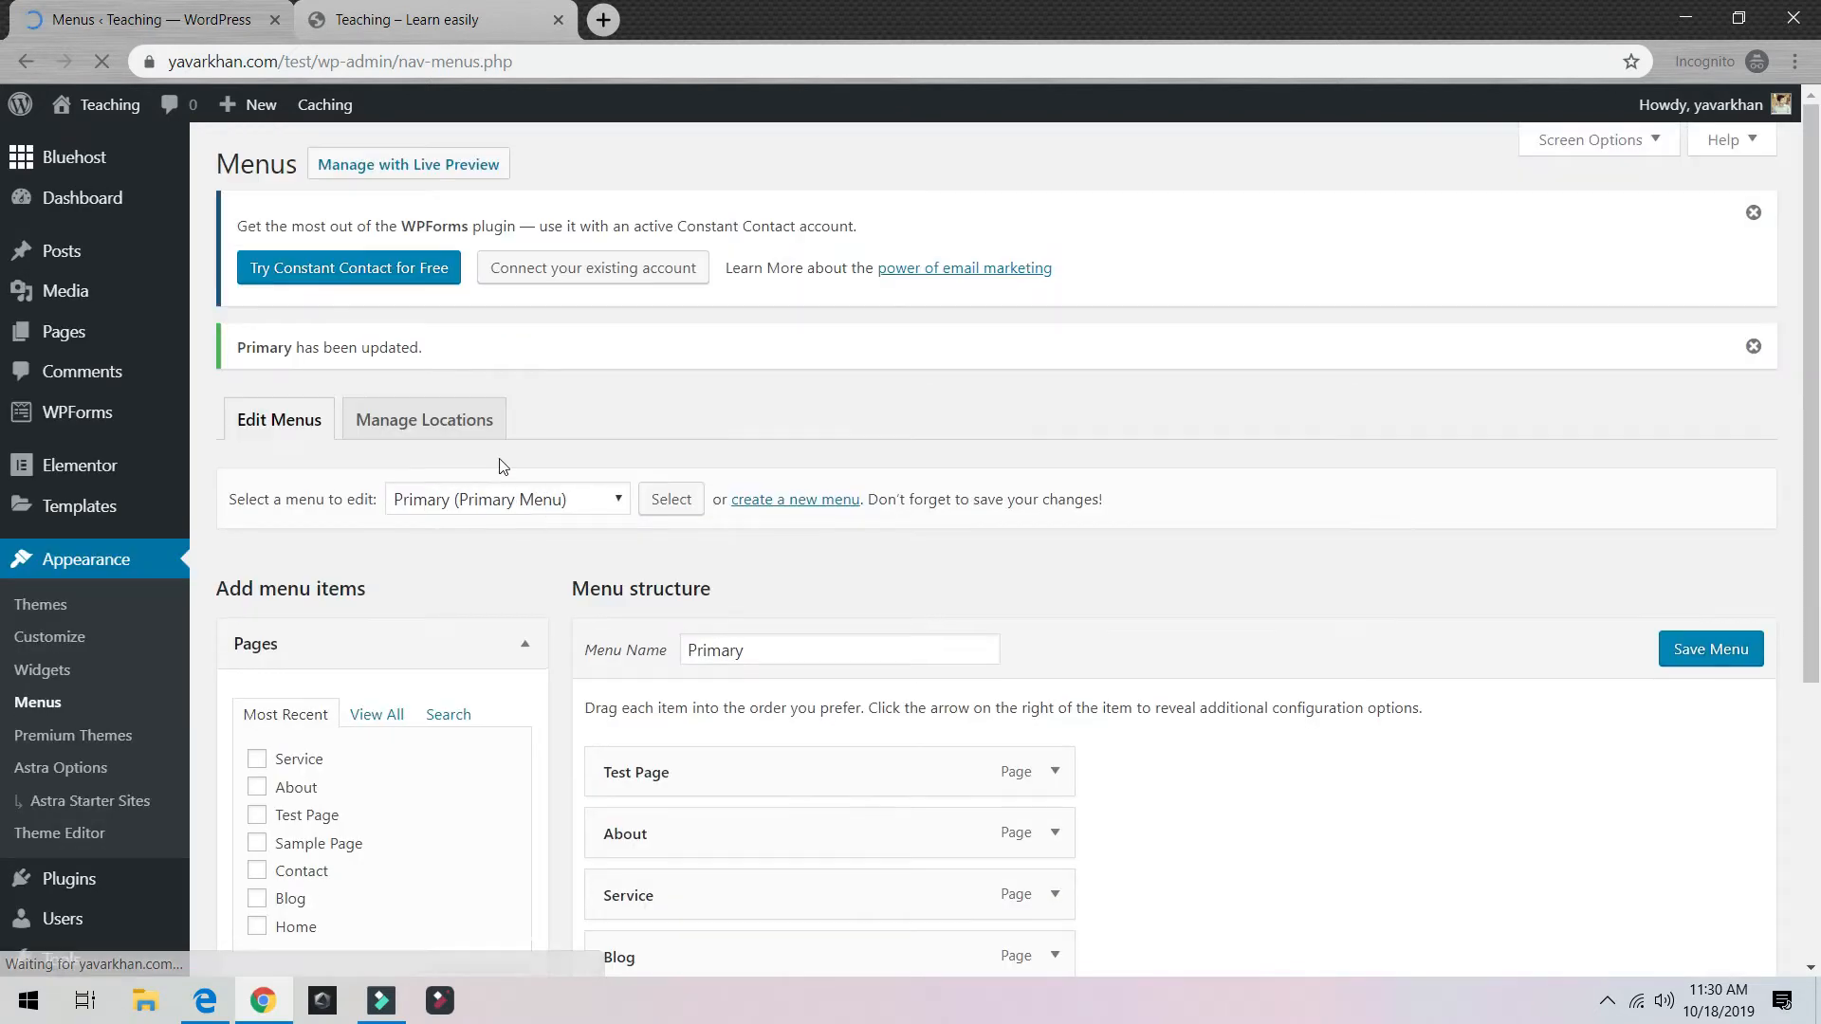
pyautogui.middleClick(109, 110)
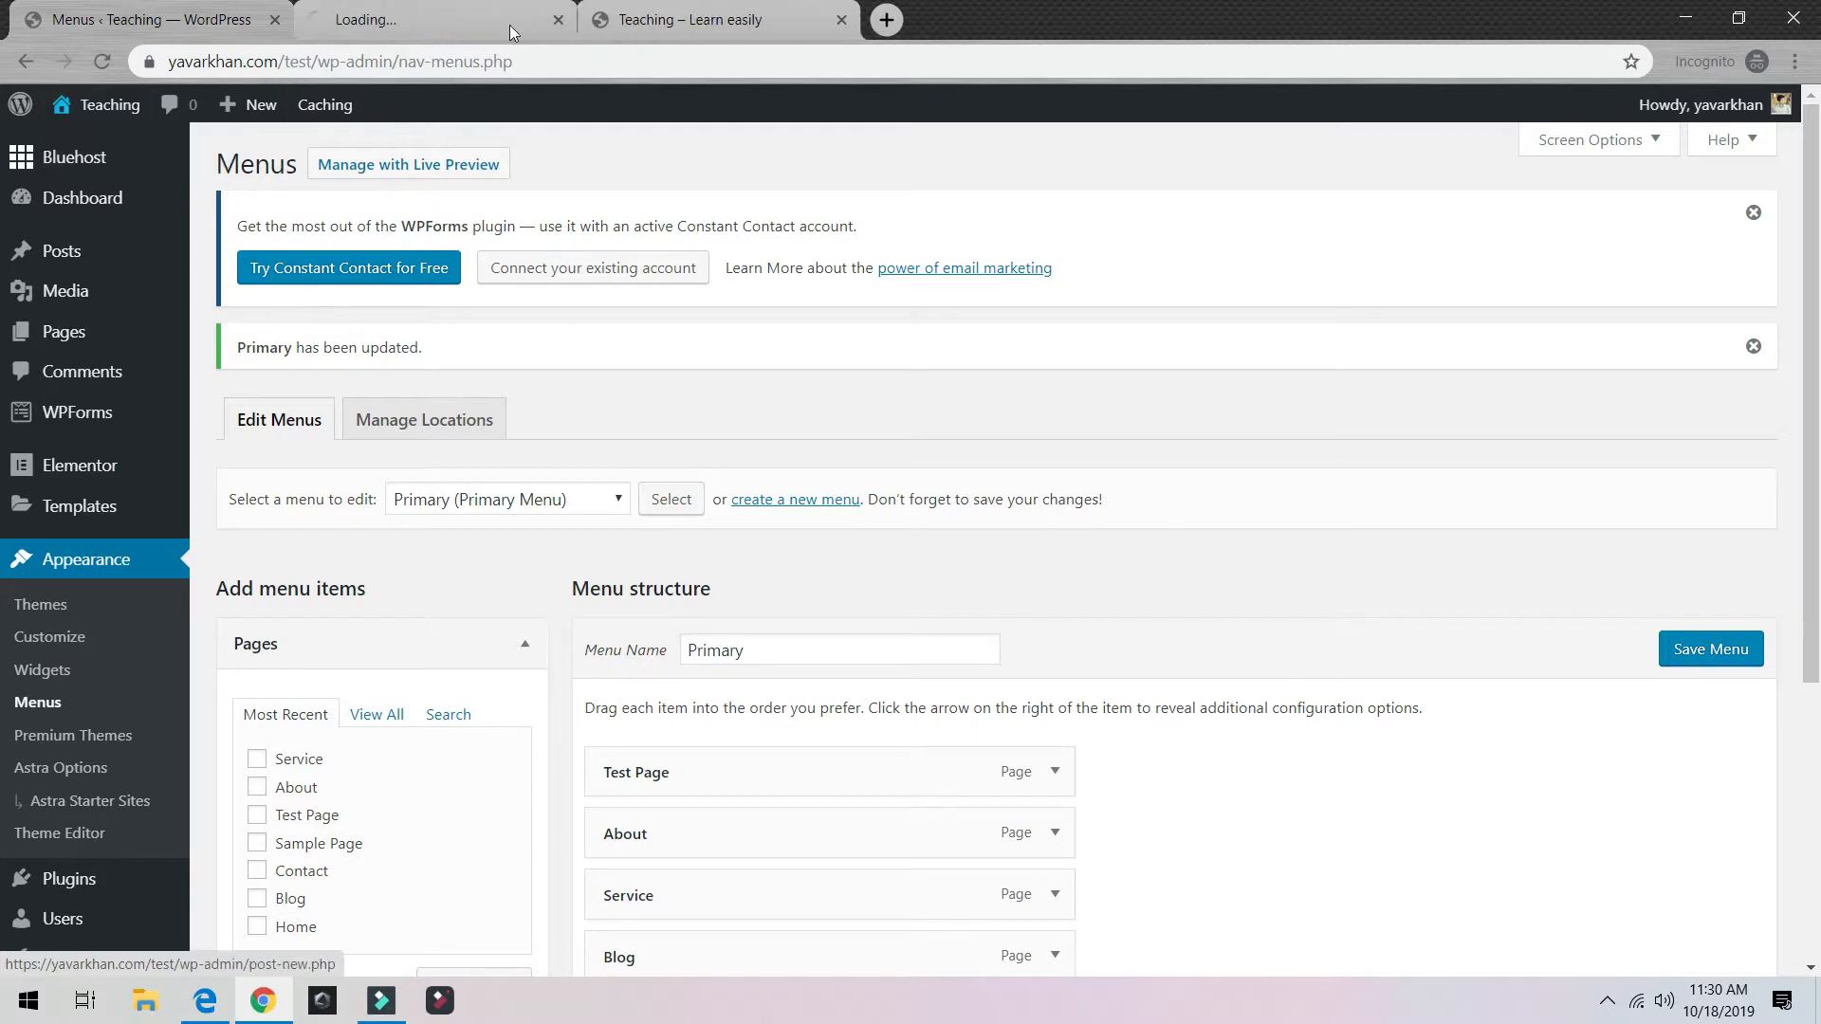
pyautogui.click(510, 25)
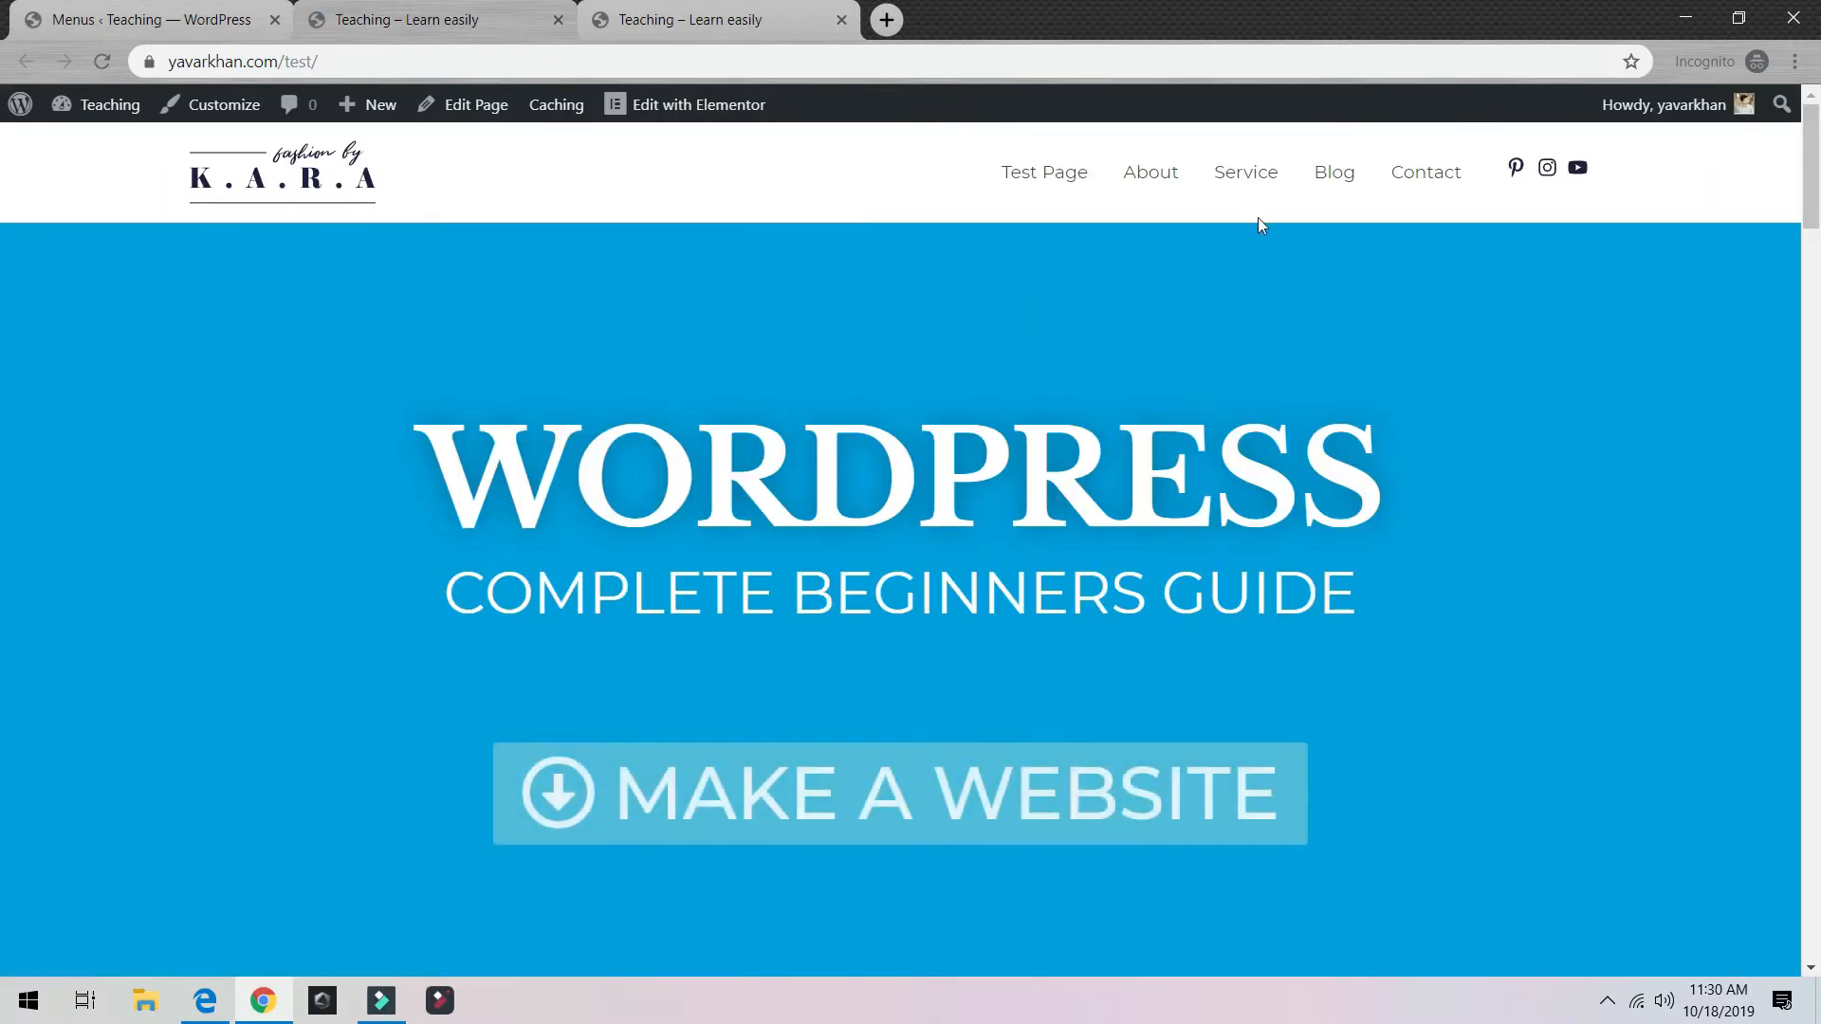
pyautogui.click(224, 8)
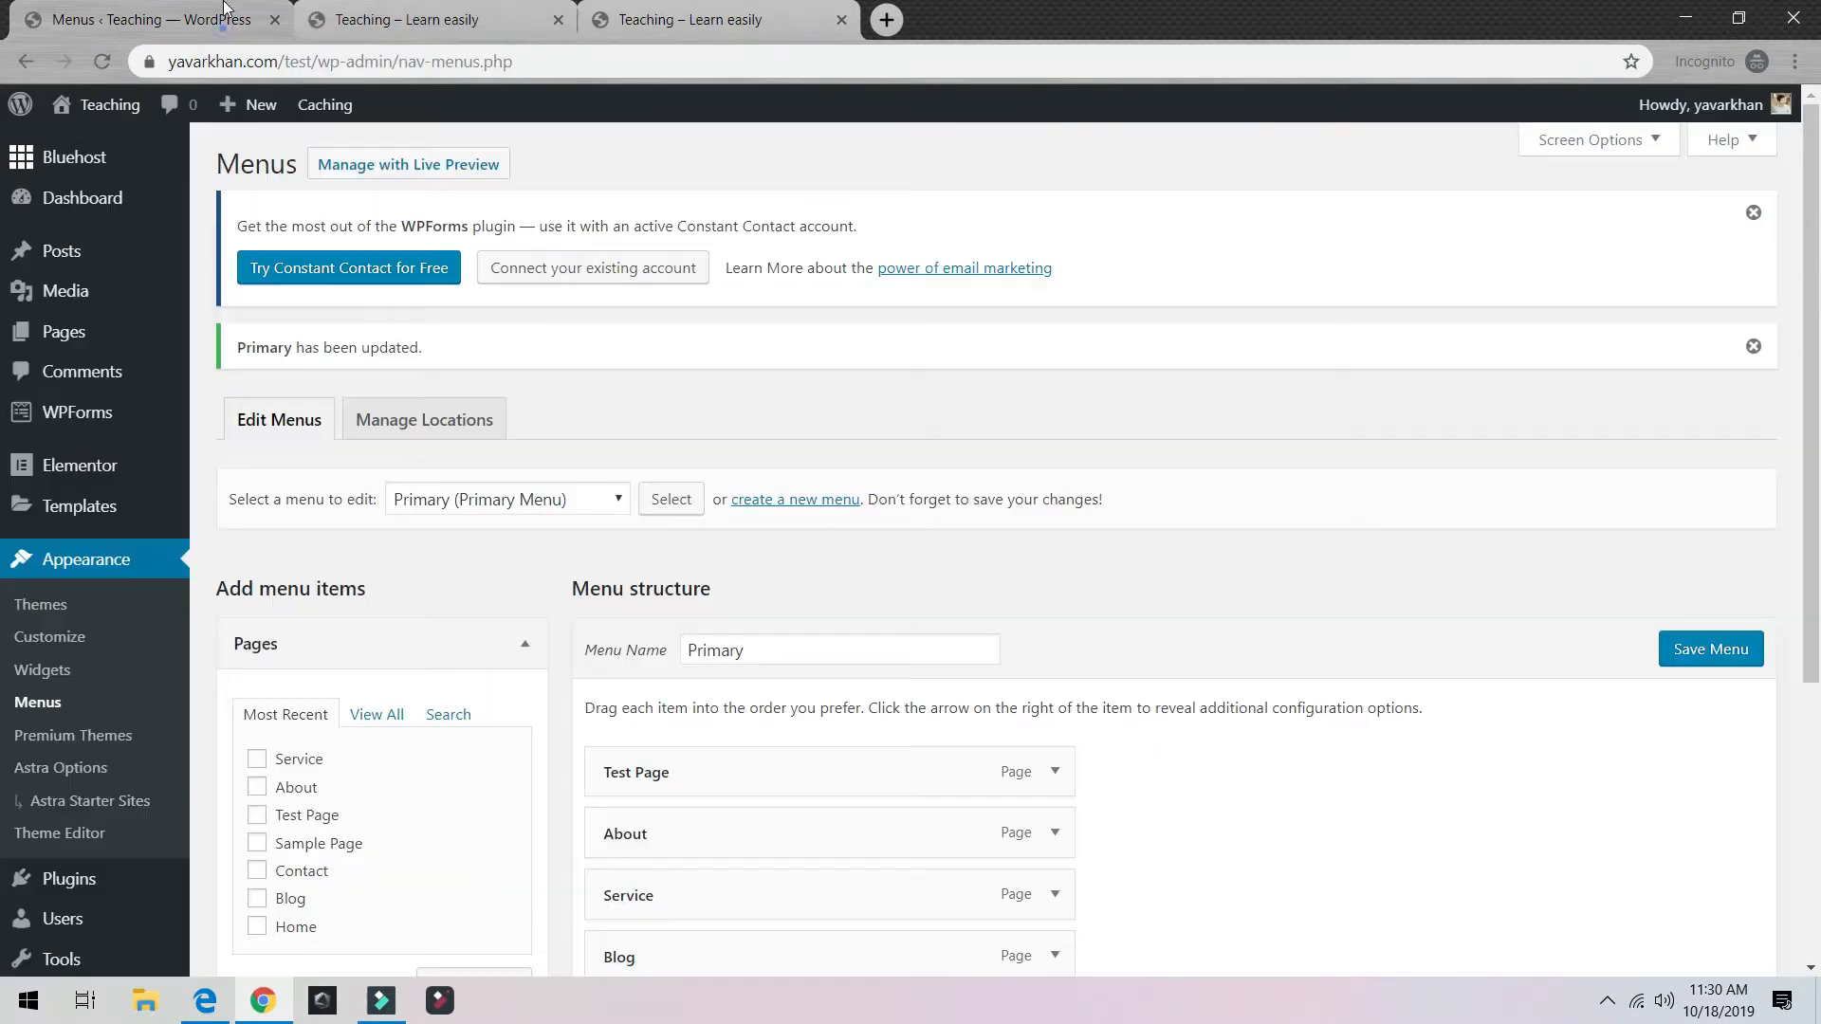
# Step: Remove Test Page, add Home at the top of the menu, and save
pyautogui.click(1055, 771)
pyautogui.scroll(-5, 1044, 773)
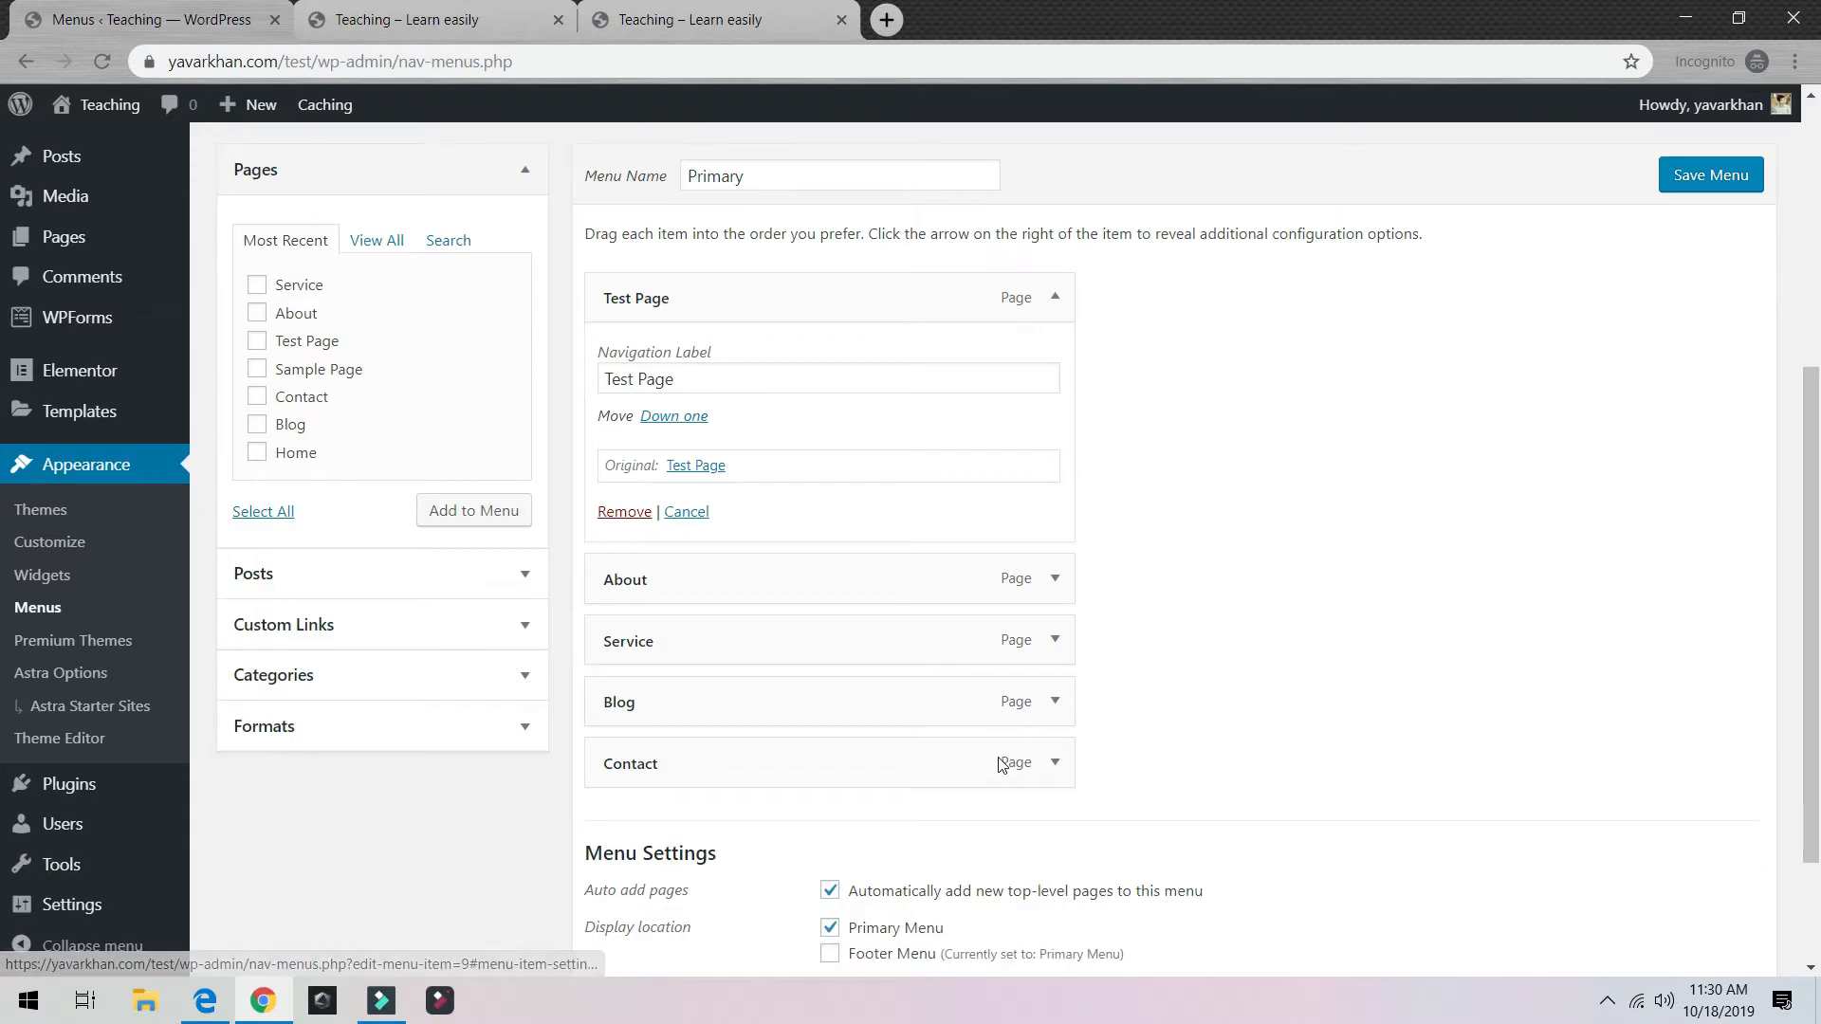
pyautogui.click(622, 512)
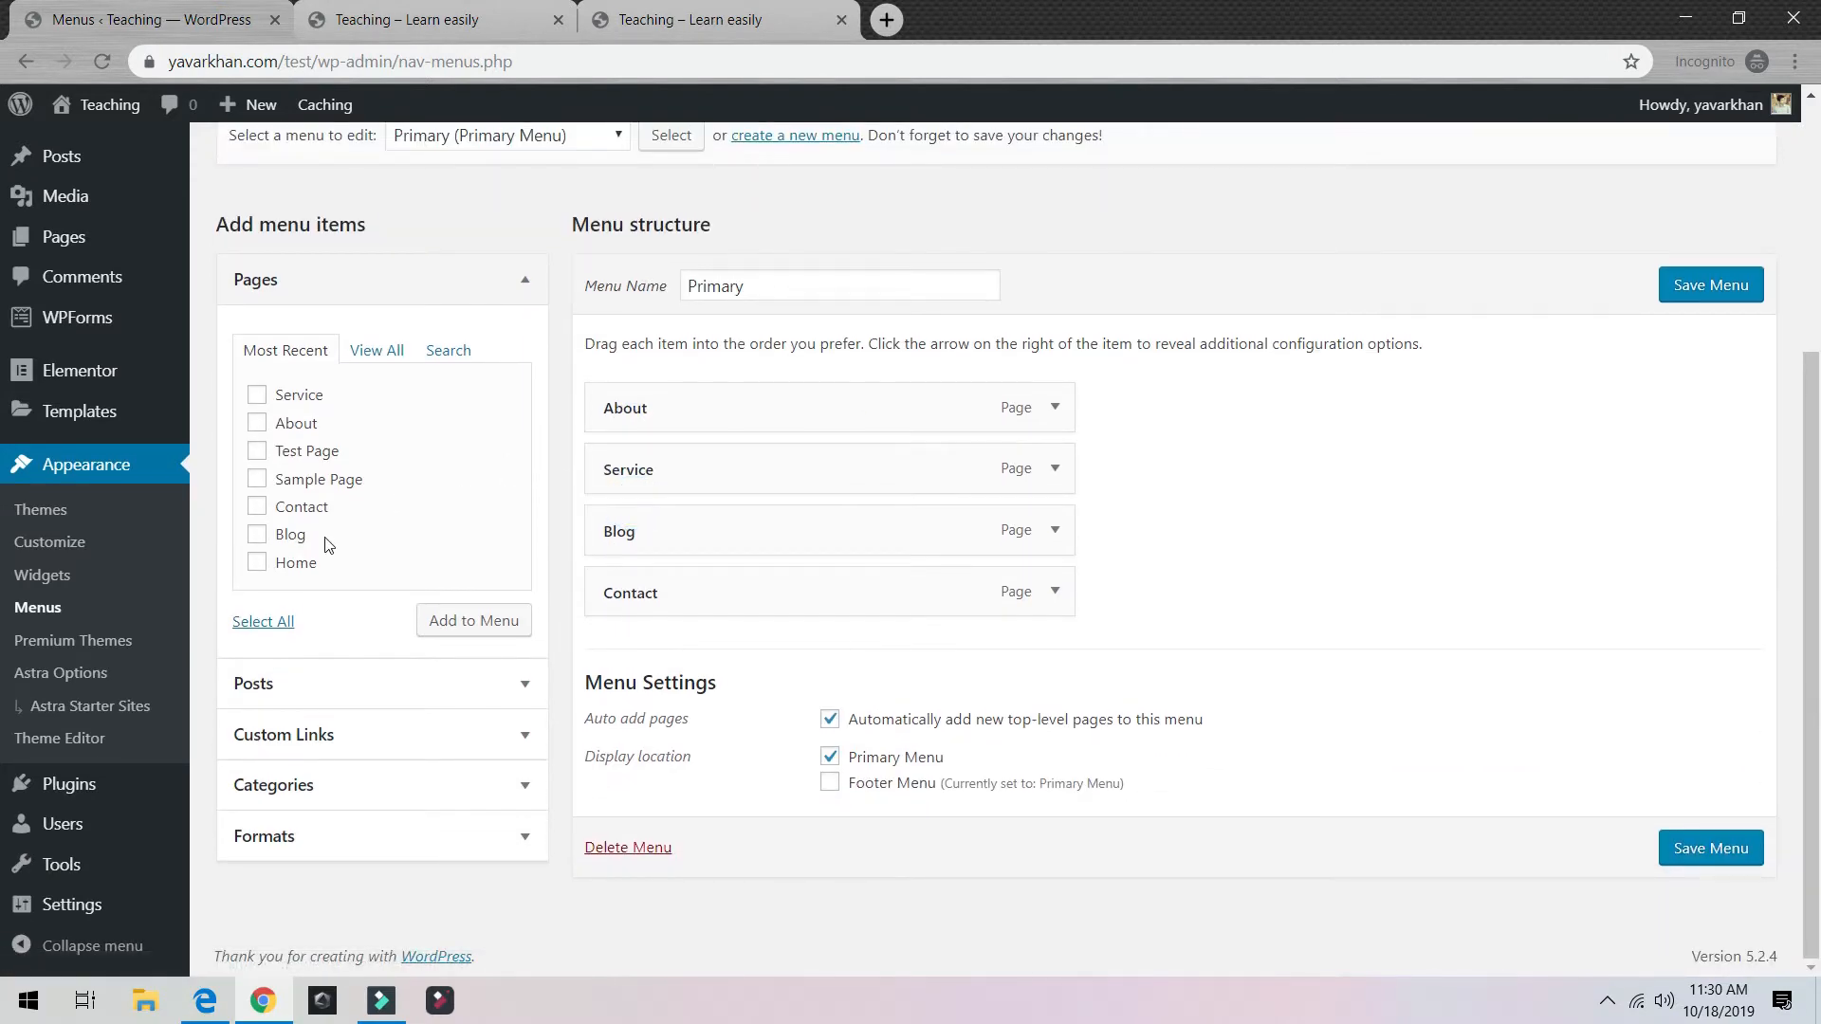
pyautogui.moveTo(286, 563); pyautogui.dragTo(755, 407)
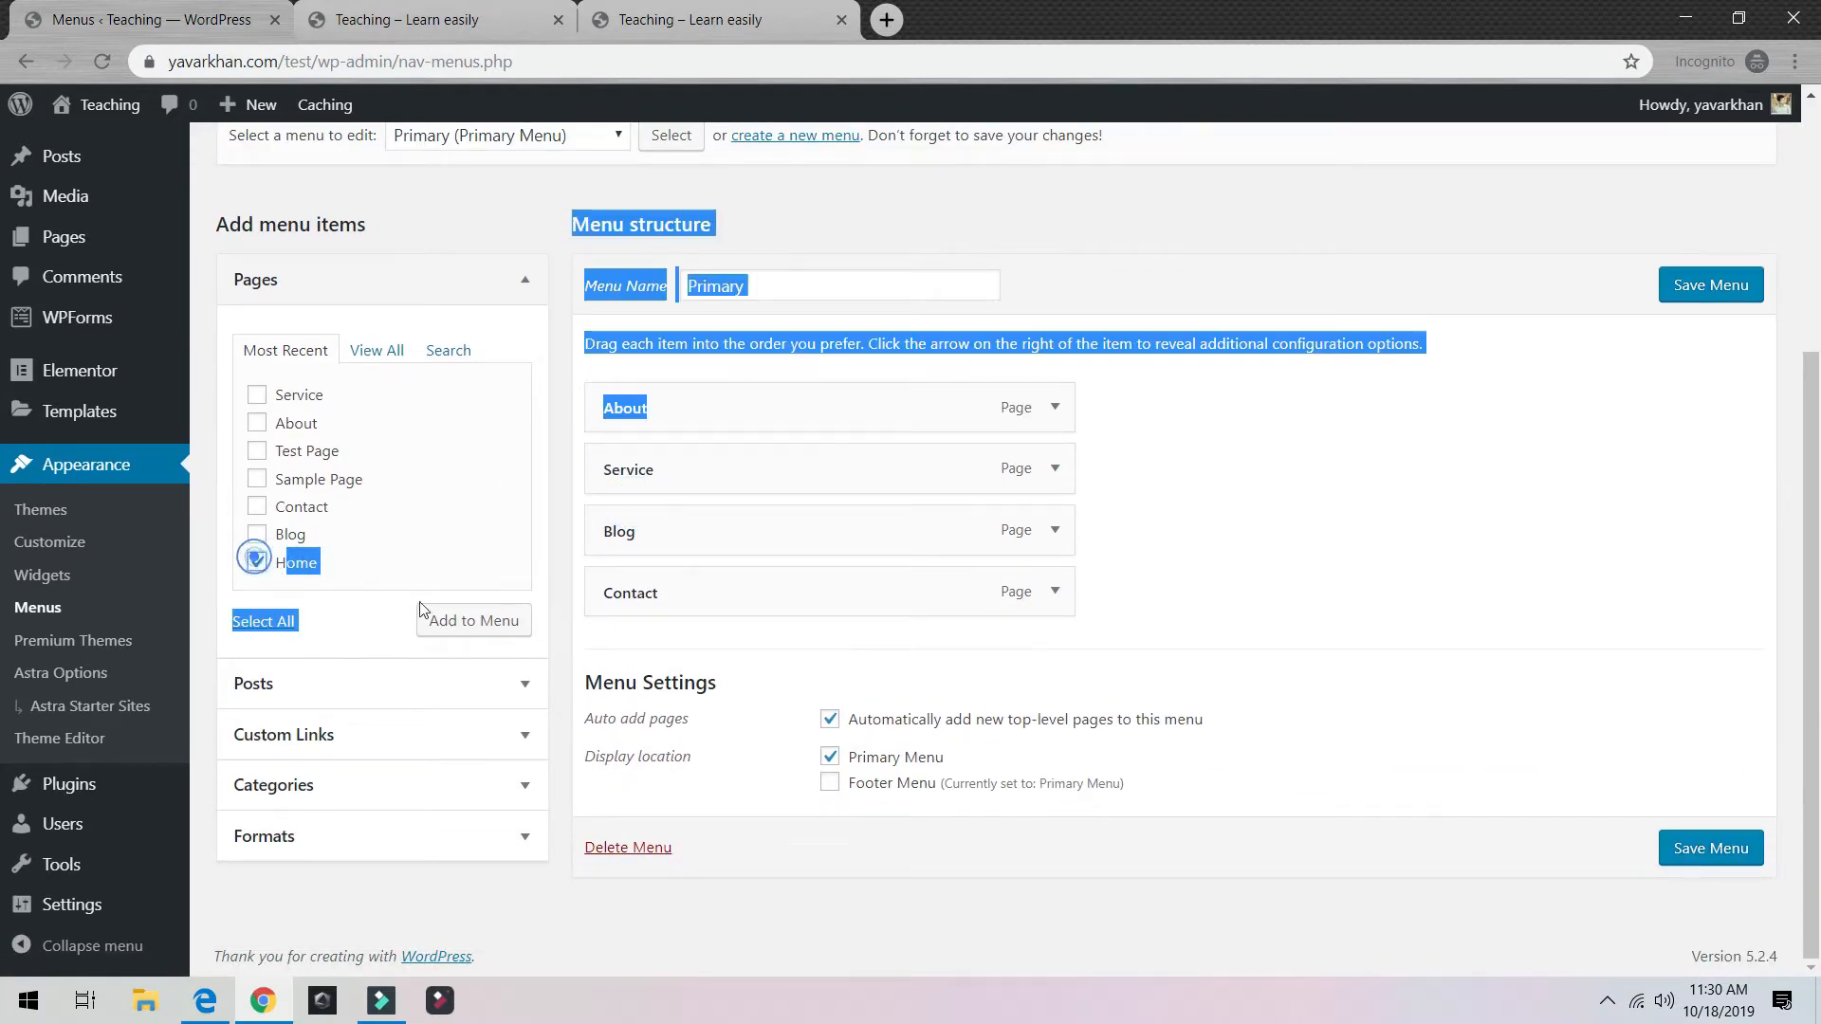
pyautogui.click(446, 620)
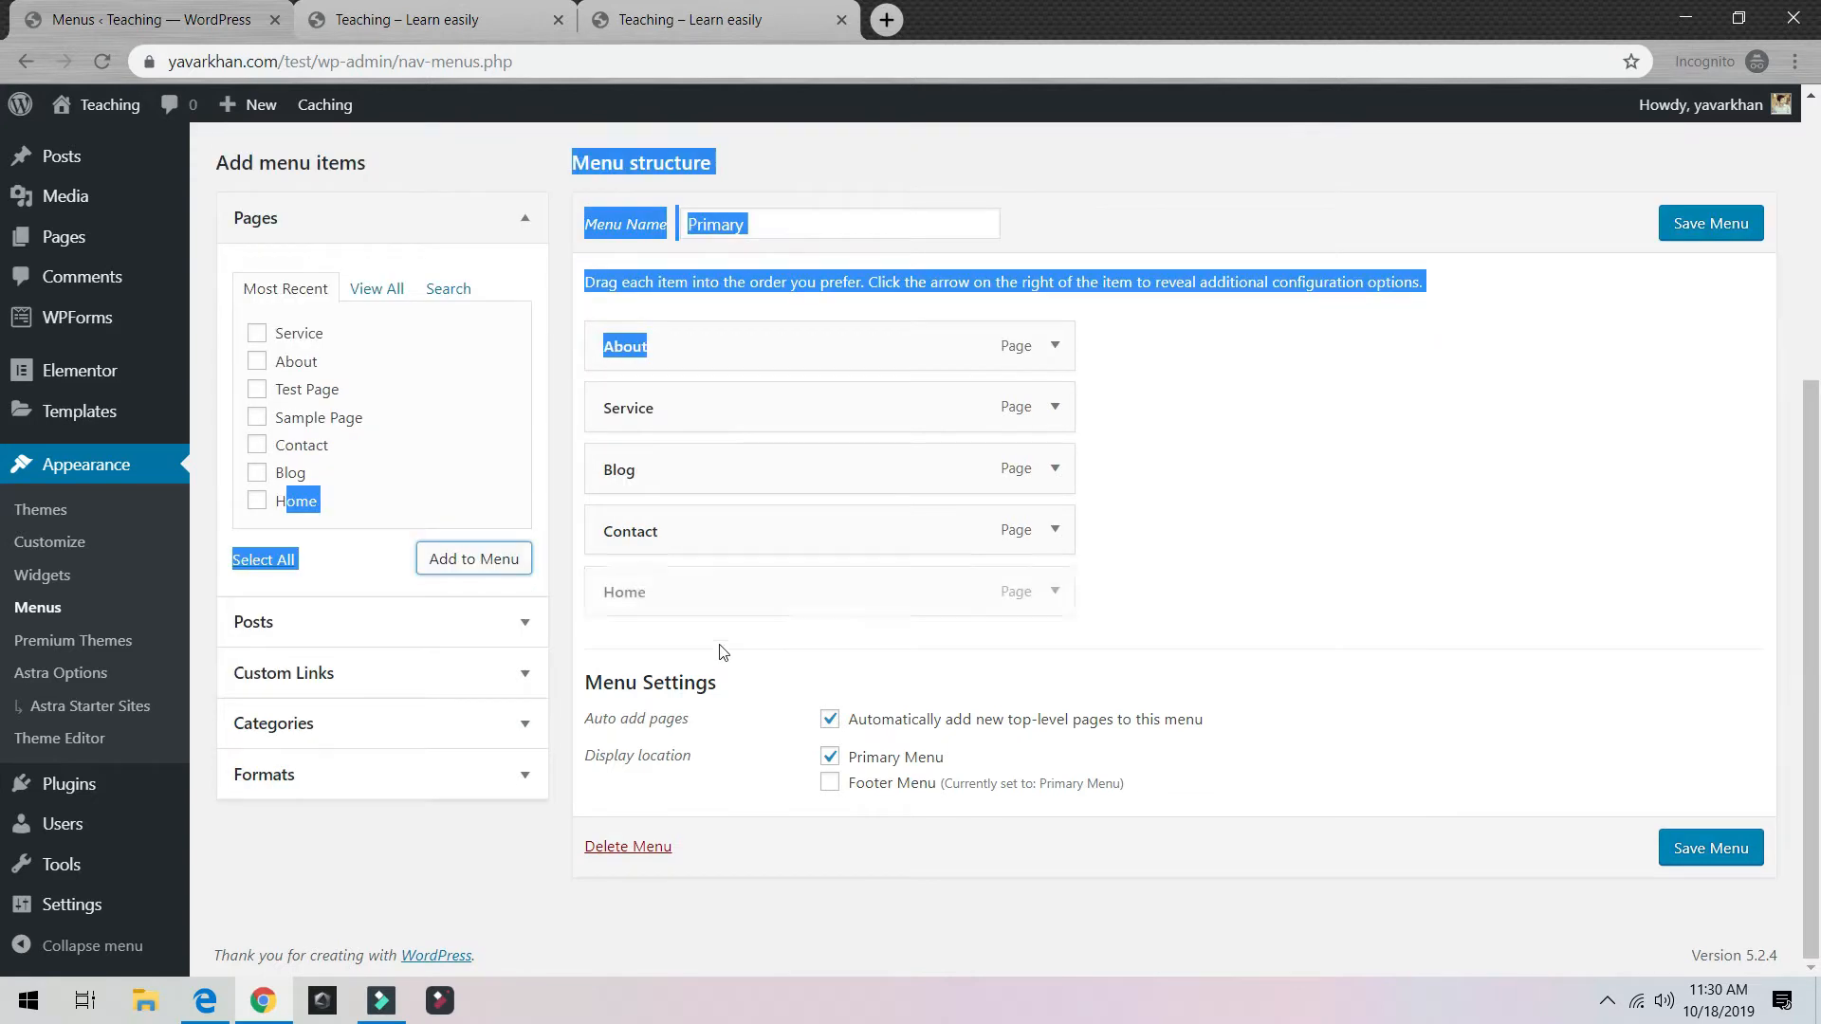
pyautogui.moveTo(723, 648); pyautogui.dragTo(695, 403)
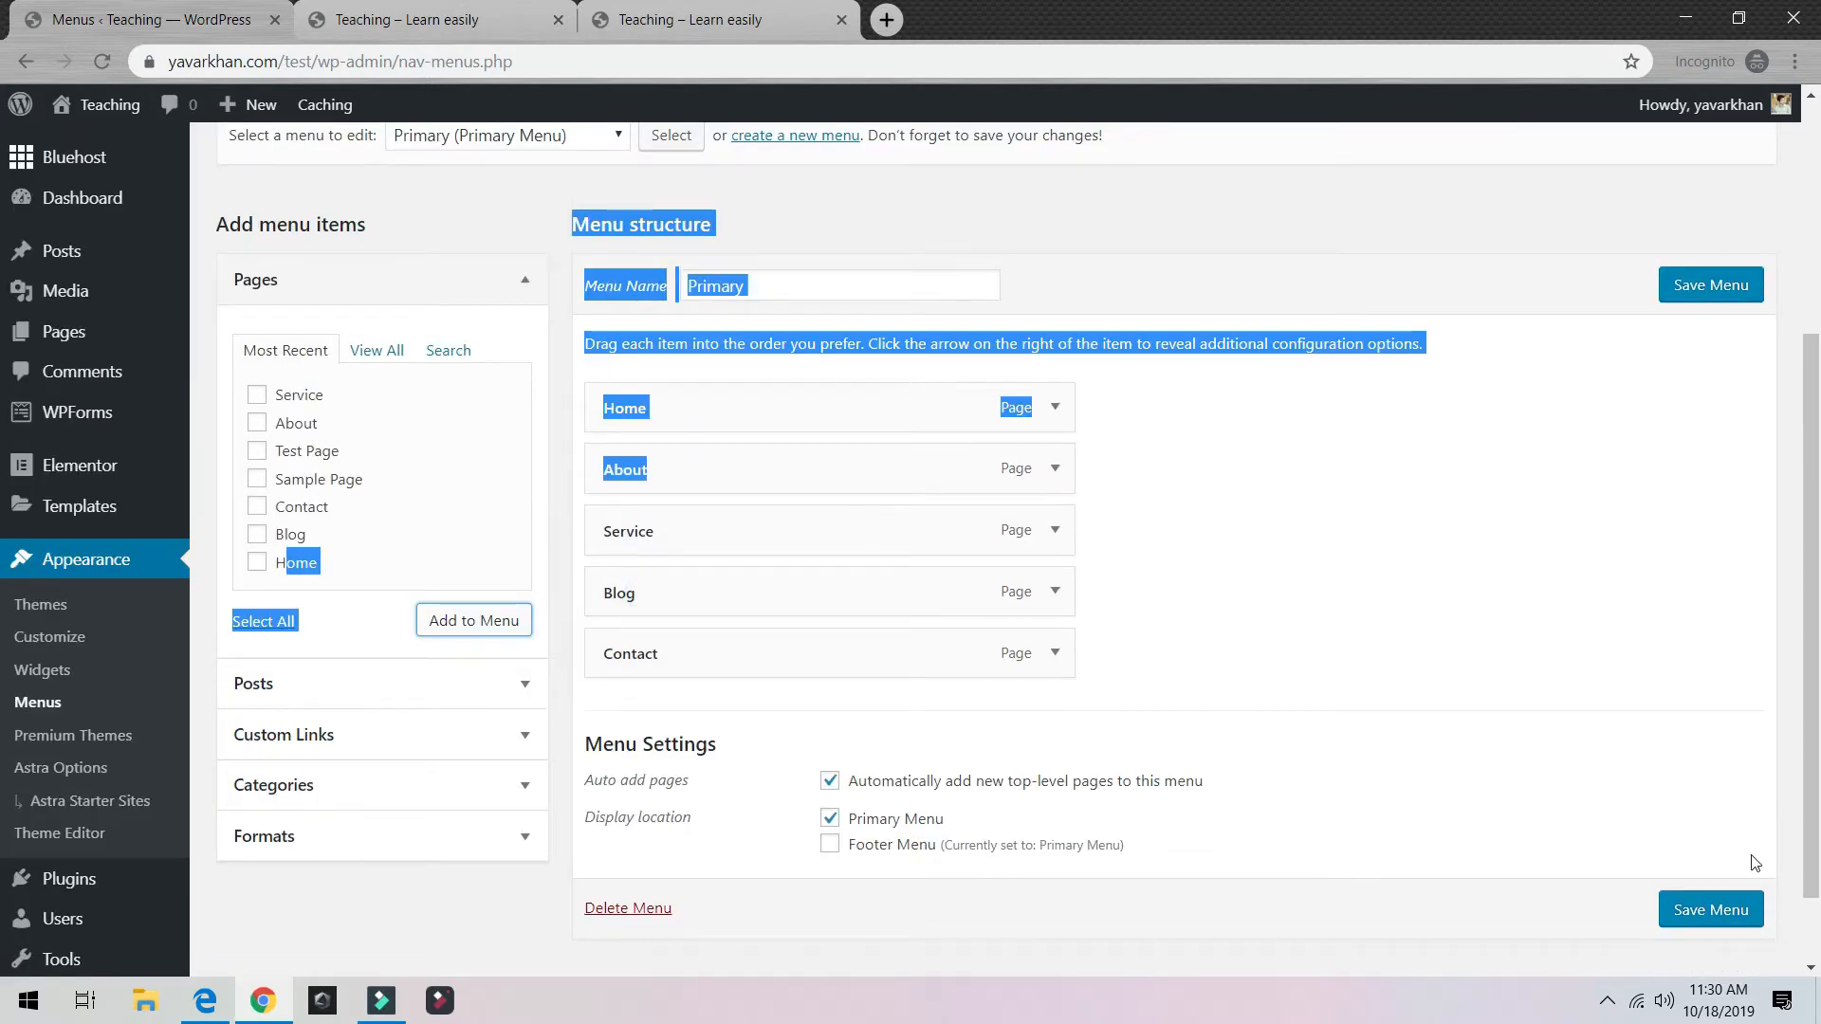
pyautogui.click(1710, 908)
pyautogui.click(468, 18)
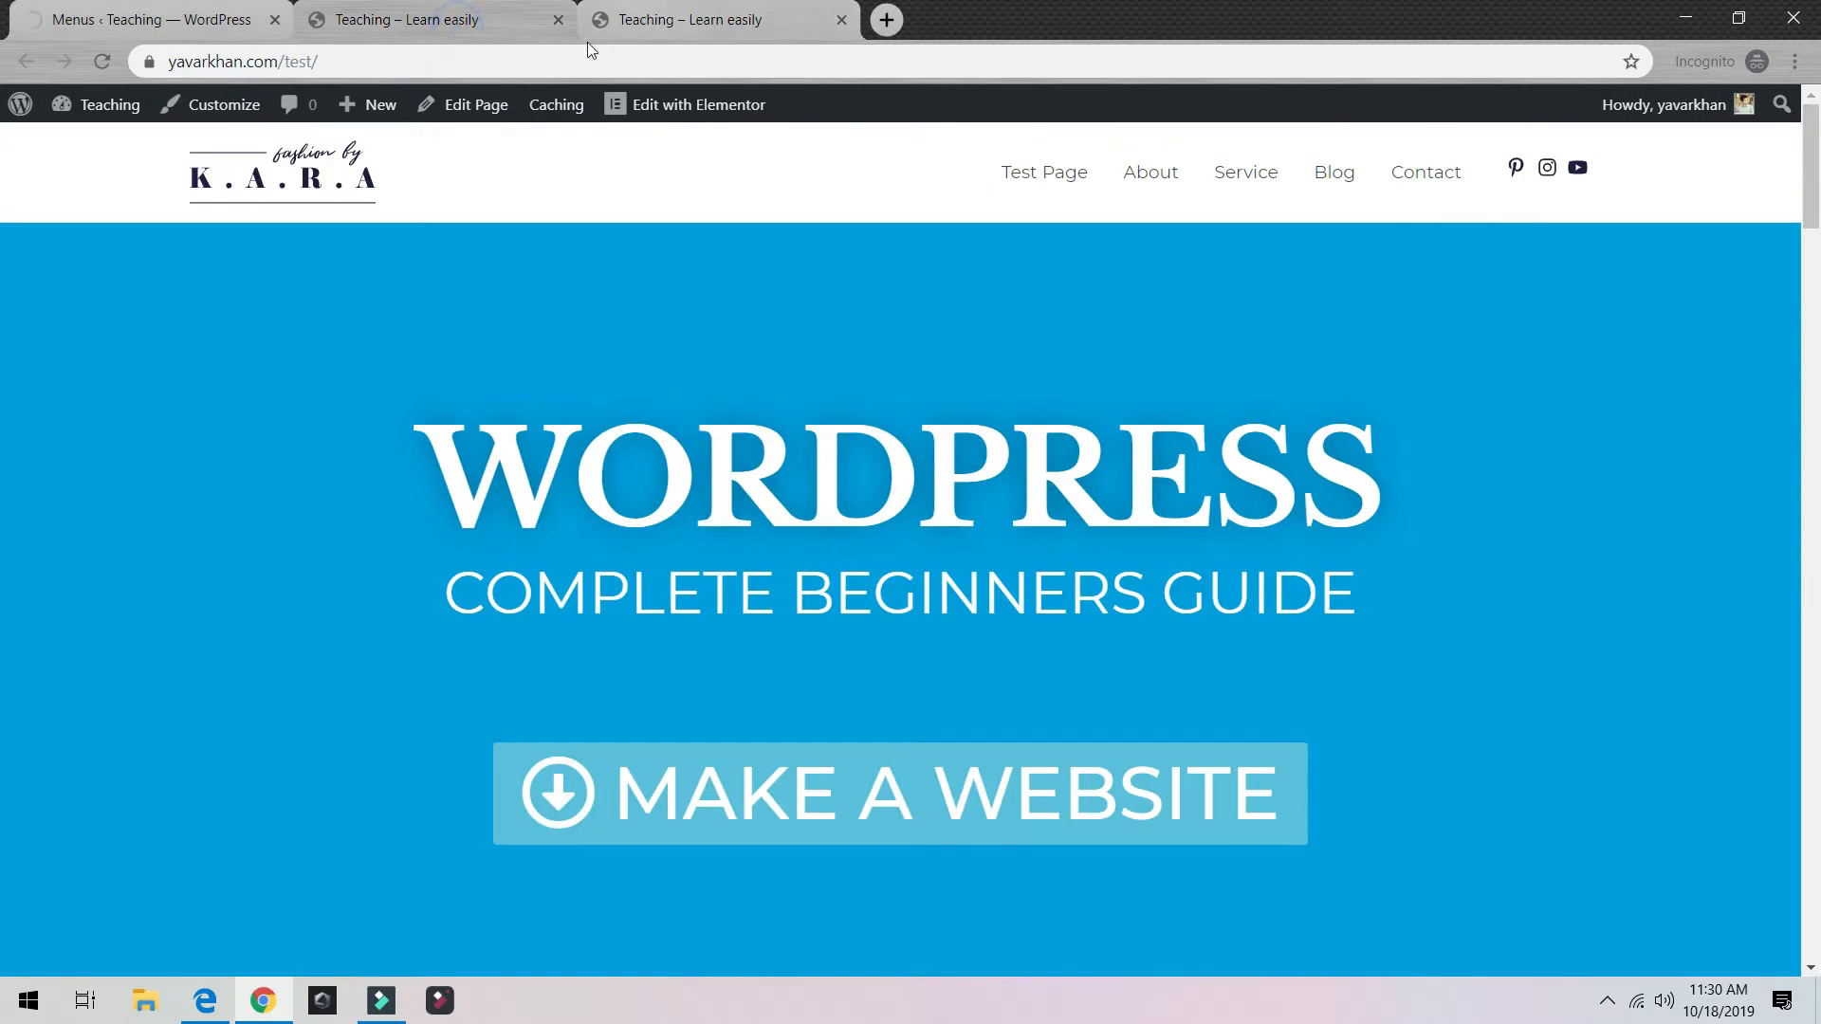
# Step: Reload the site to see the new menu, then open the theme Customizer
pyautogui.click(120, 59)
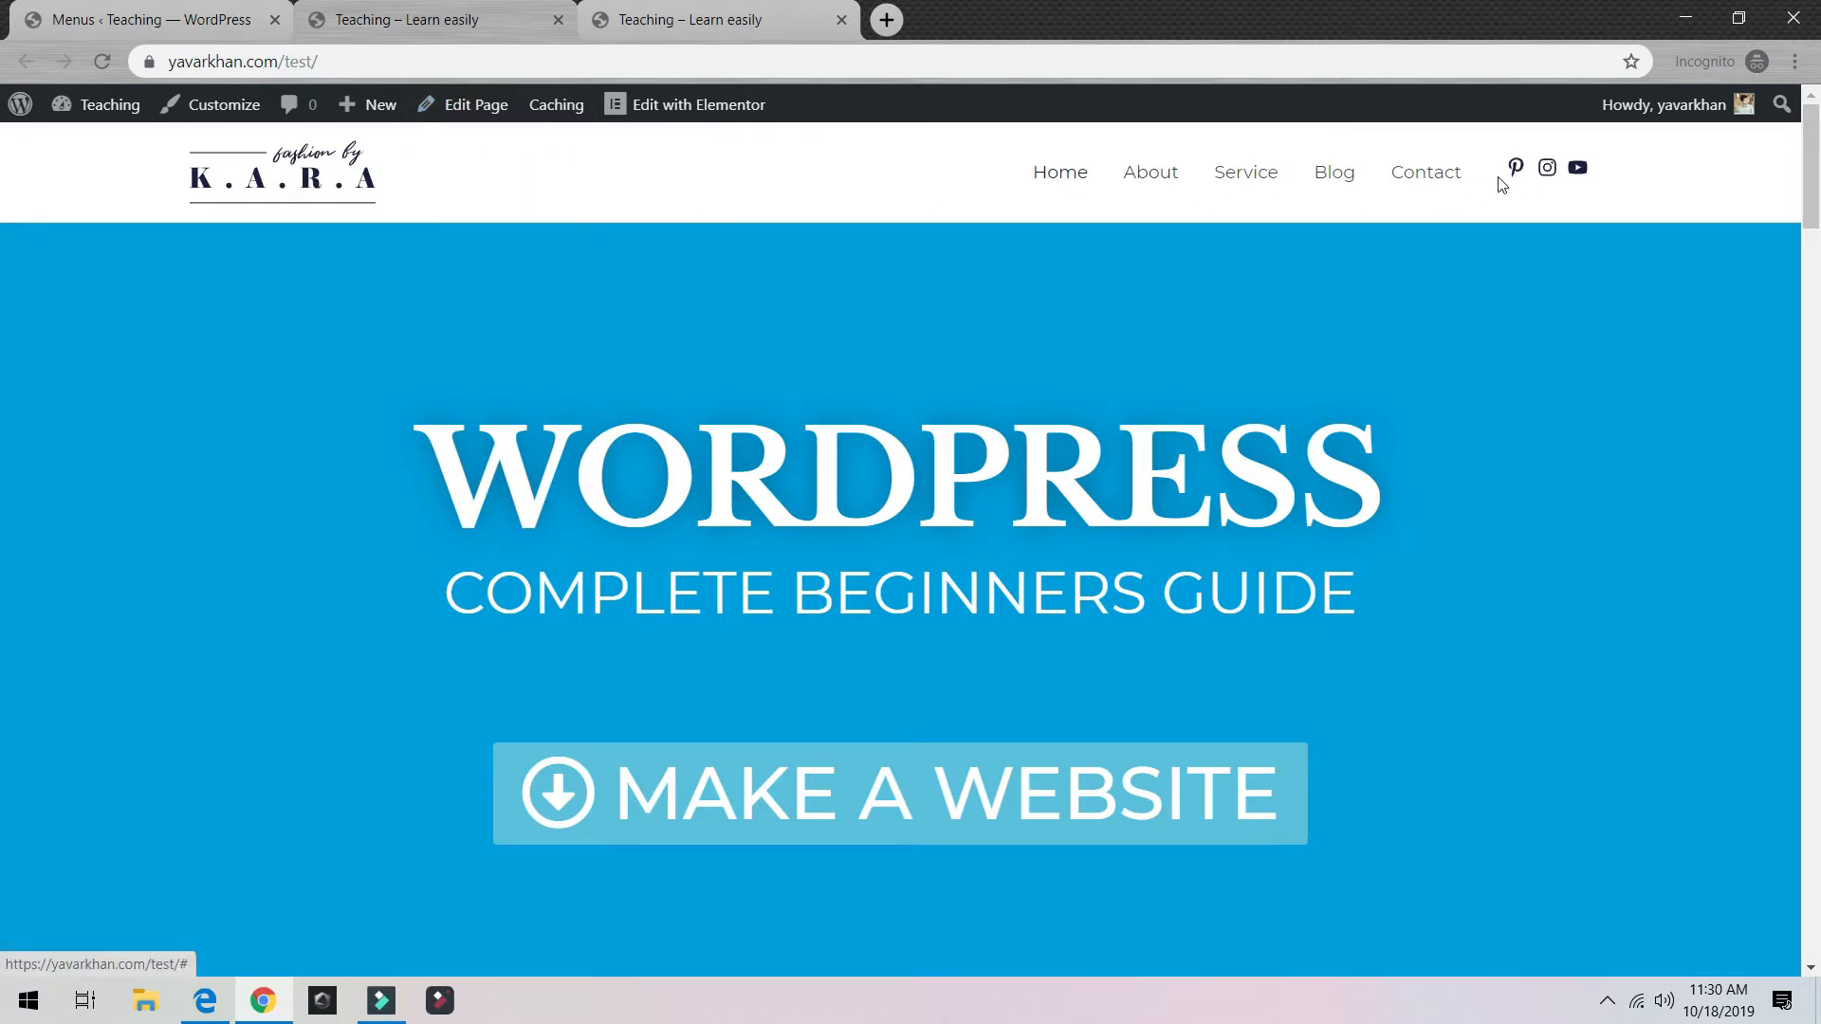
pyautogui.moveTo(96, 113)
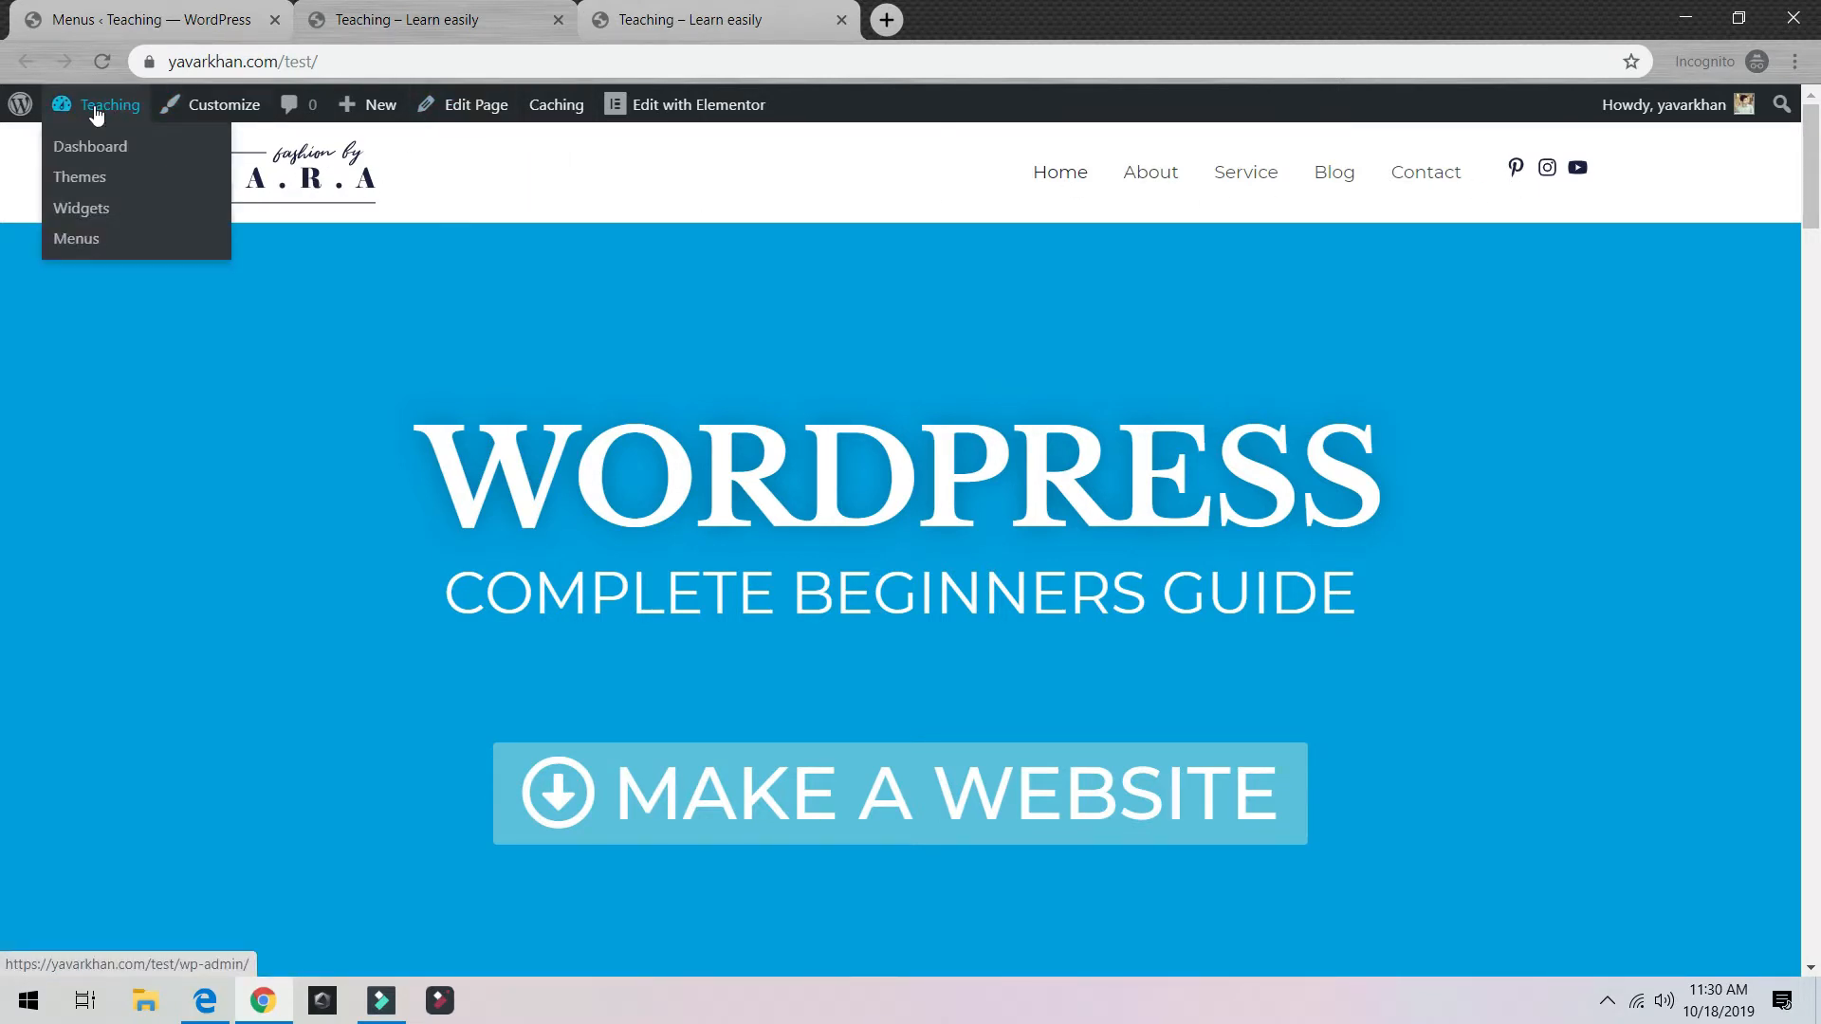
pyautogui.click(222, 118)
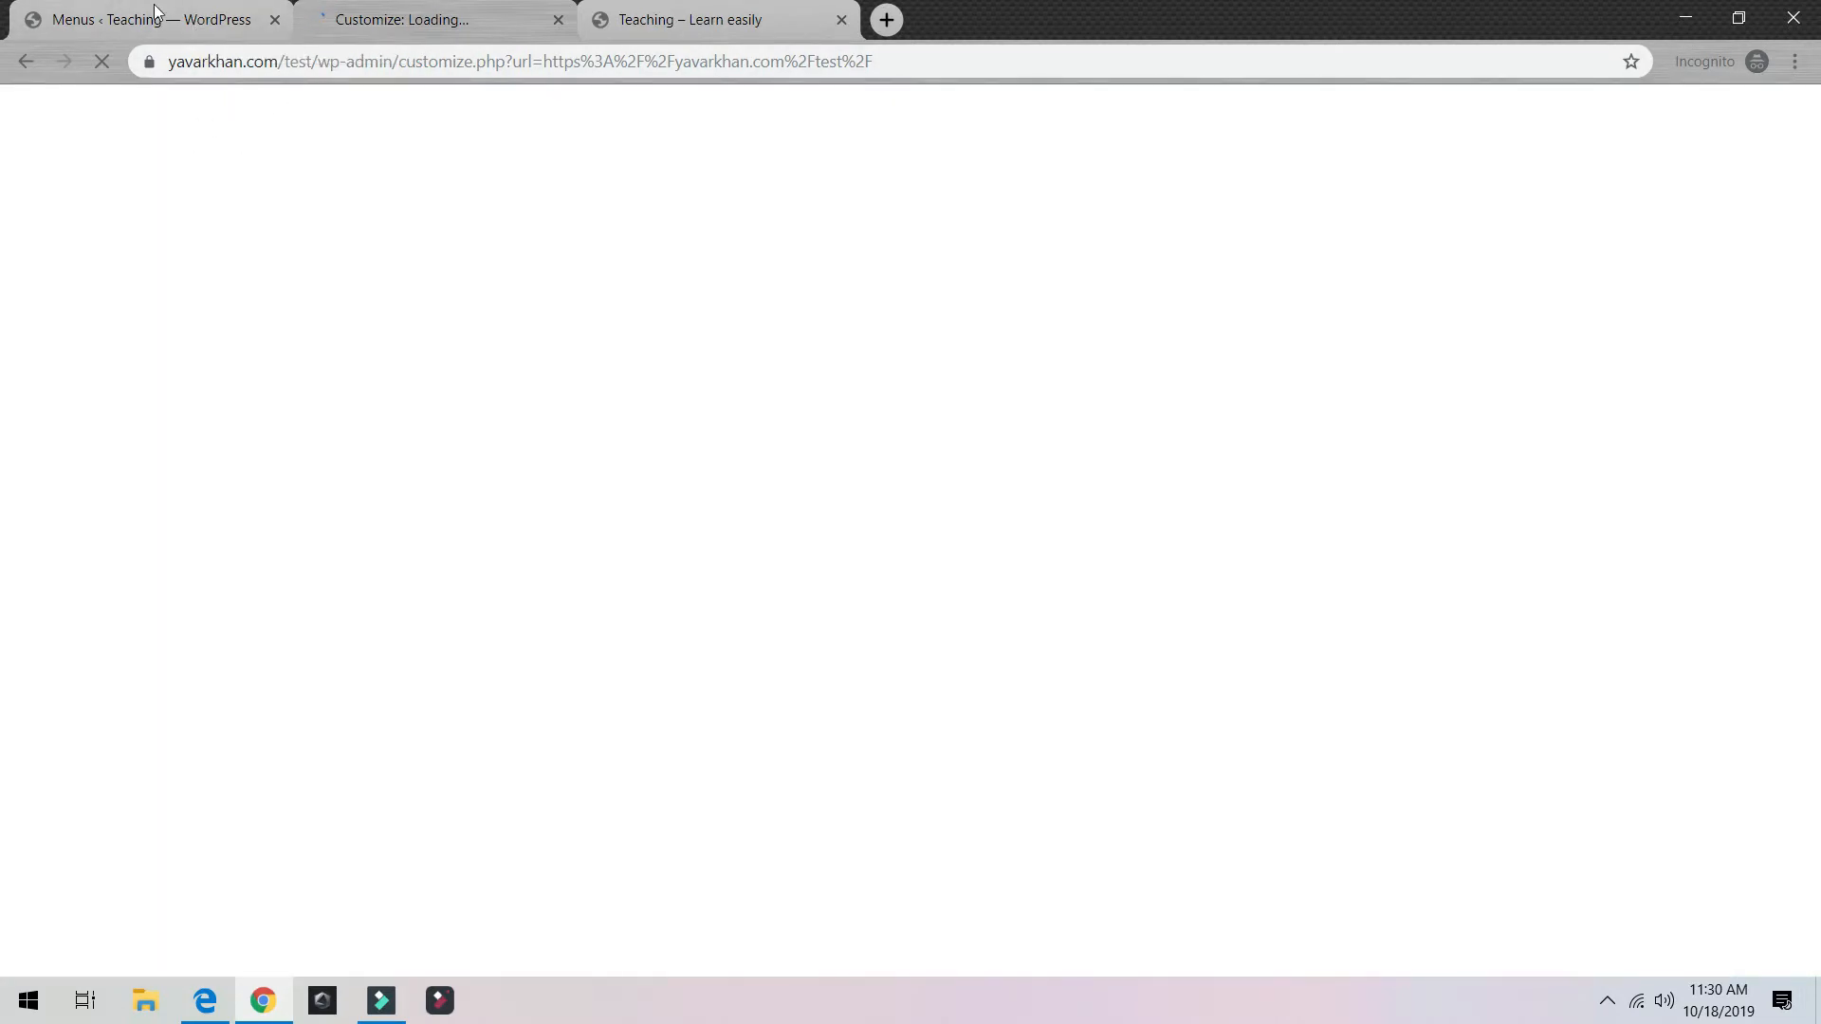
pyautogui.click(157, 11)
pyautogui.scroll(-5, 123, 528)
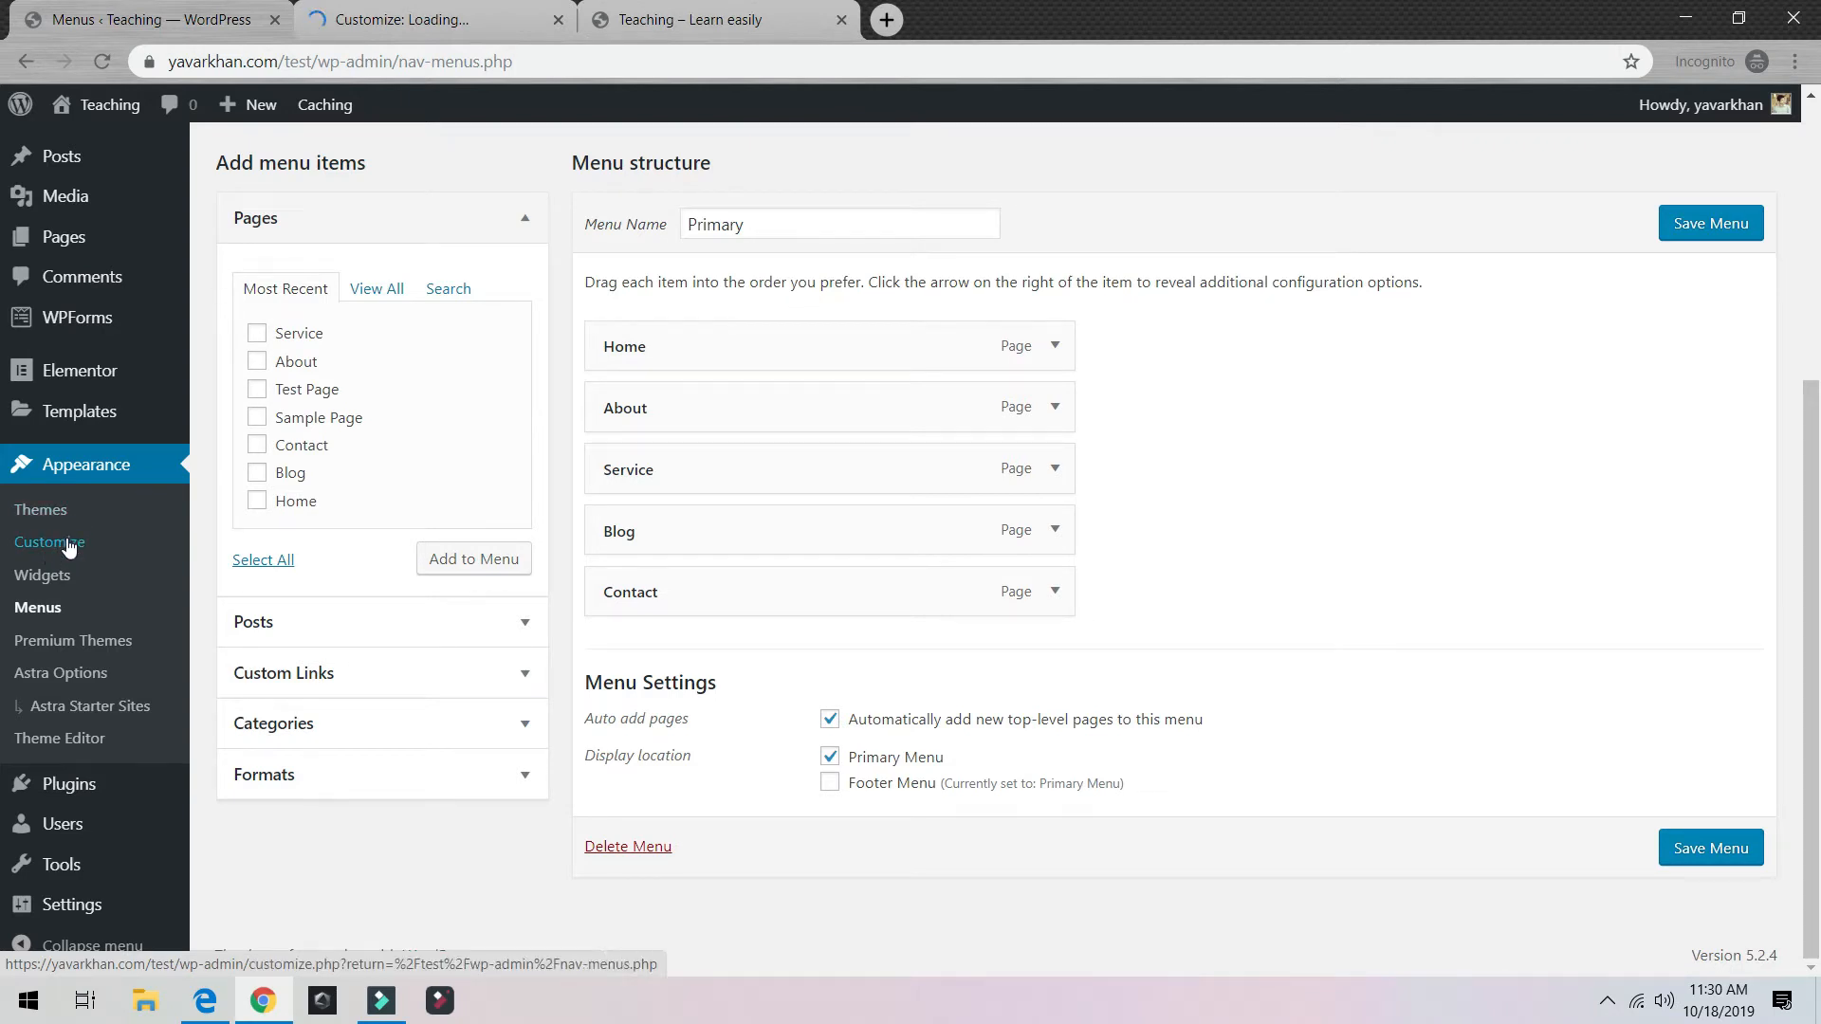
pyautogui.click(68, 547)
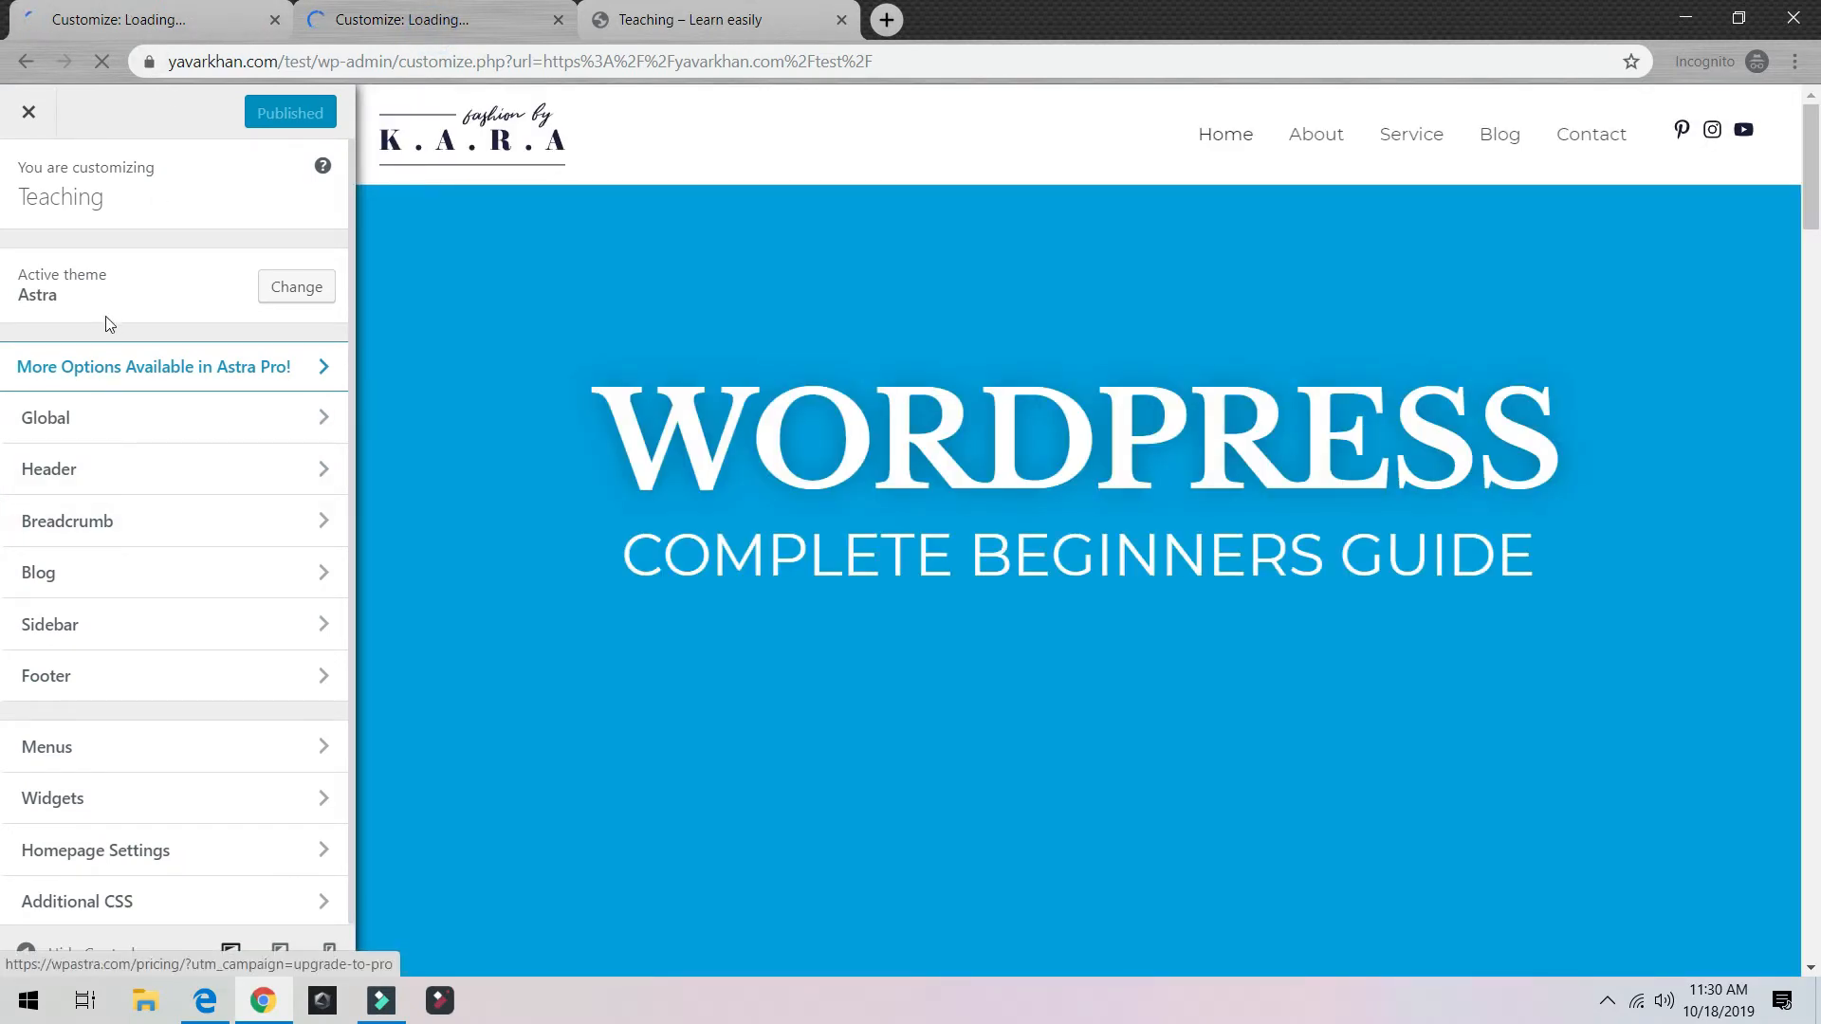
# Step: Look over Global > Typography, then go to the Header settings
pyautogui.click(110, 434)
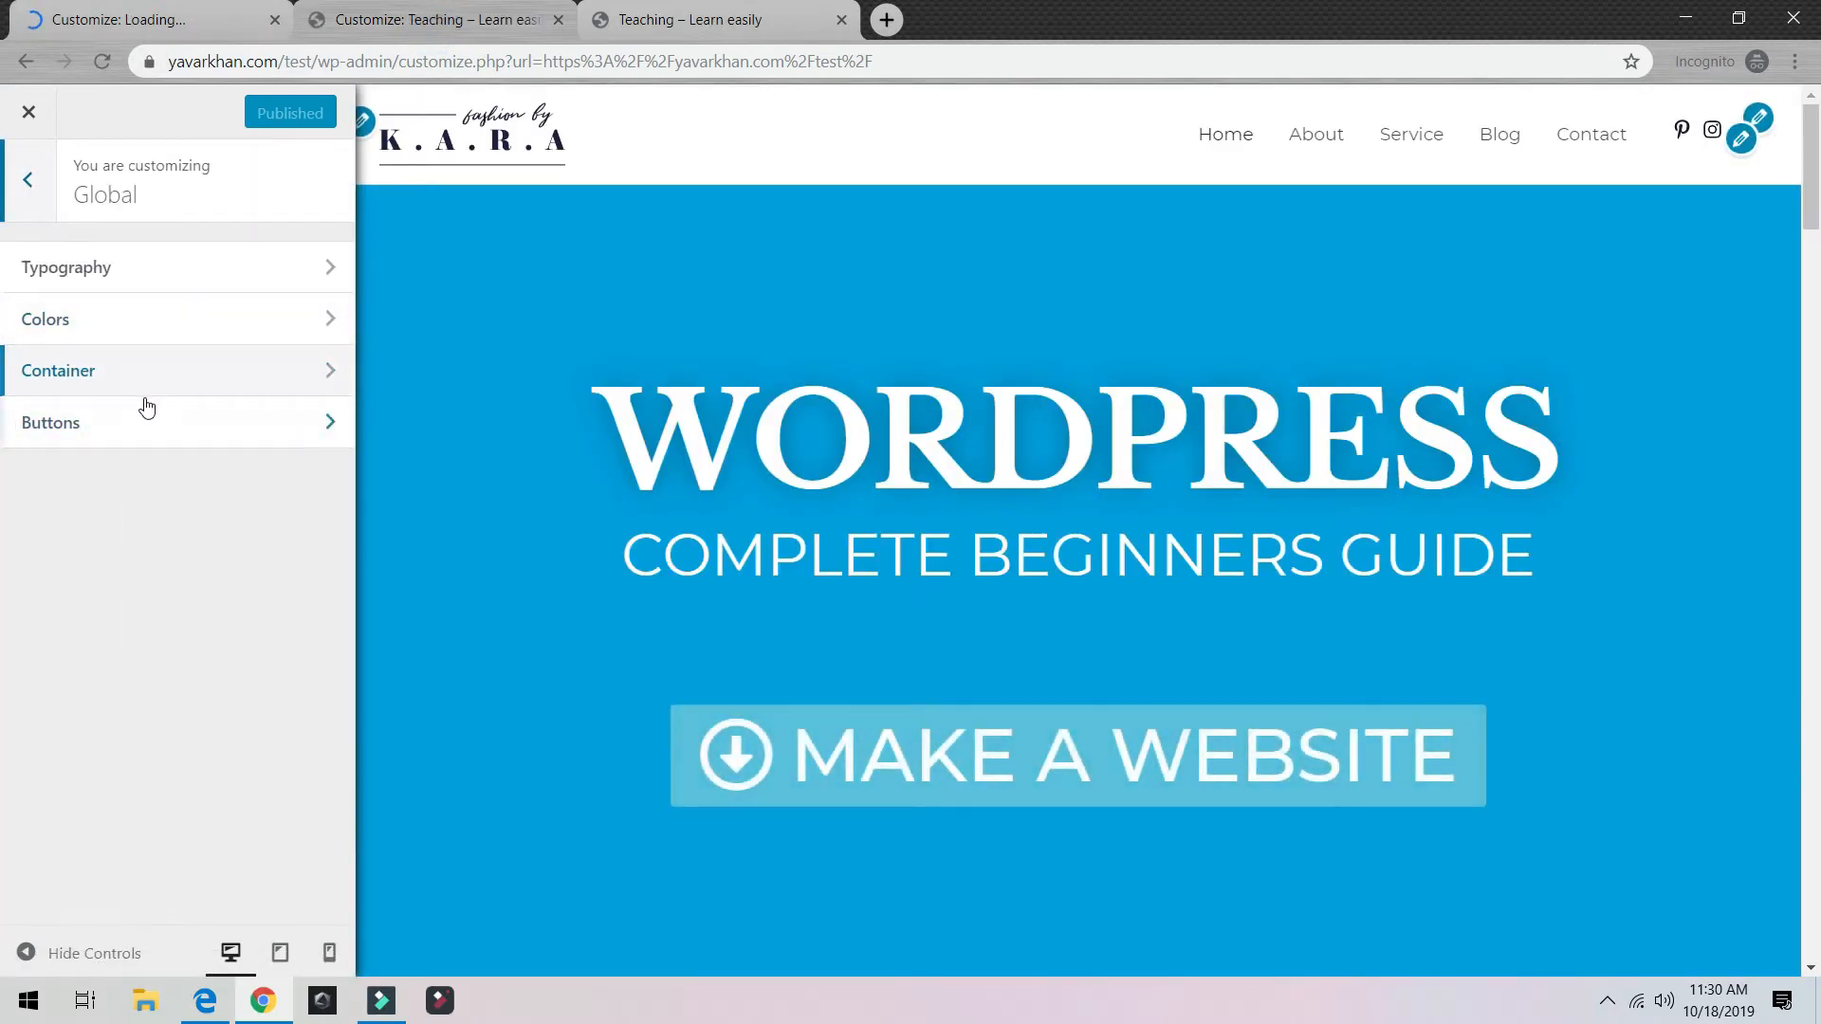
pyautogui.click(101, 267)
pyautogui.click(36, 184)
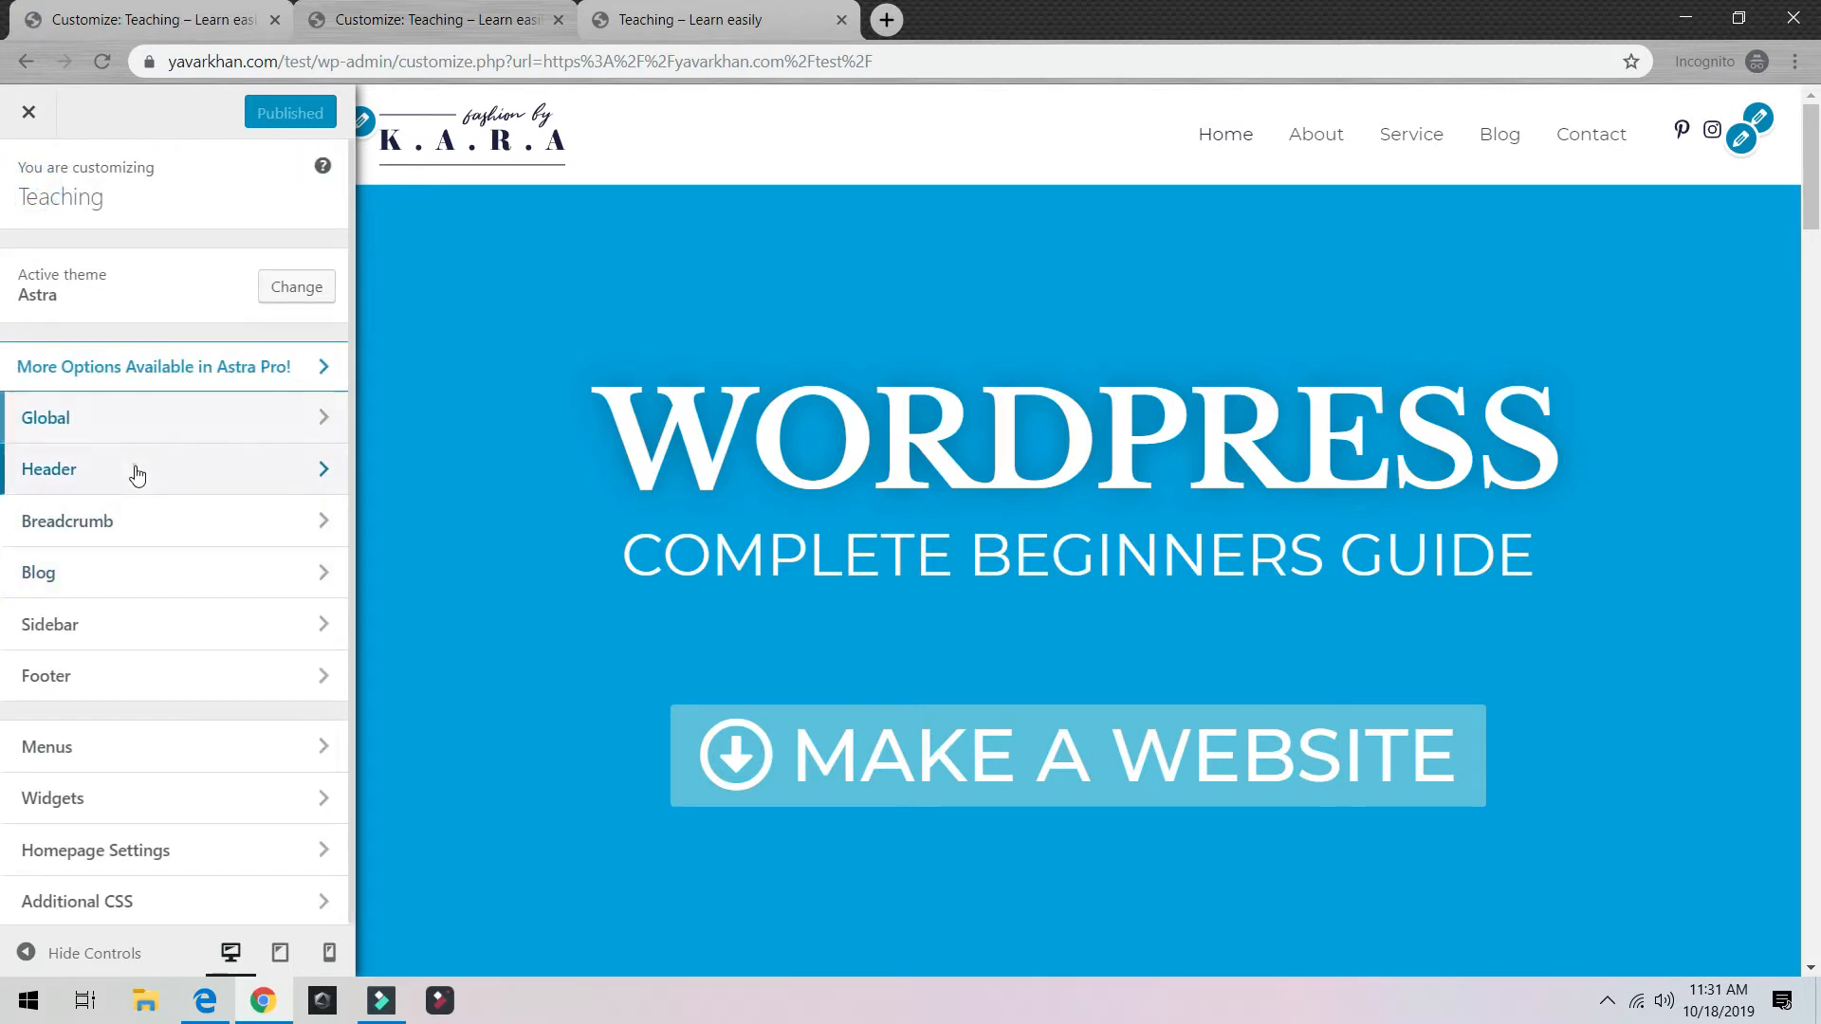
pyautogui.click(134, 469)
# Step: Remove the K.A.R.A logo under Site Identity and open the Select Logo picker
pyautogui.click(162, 275)
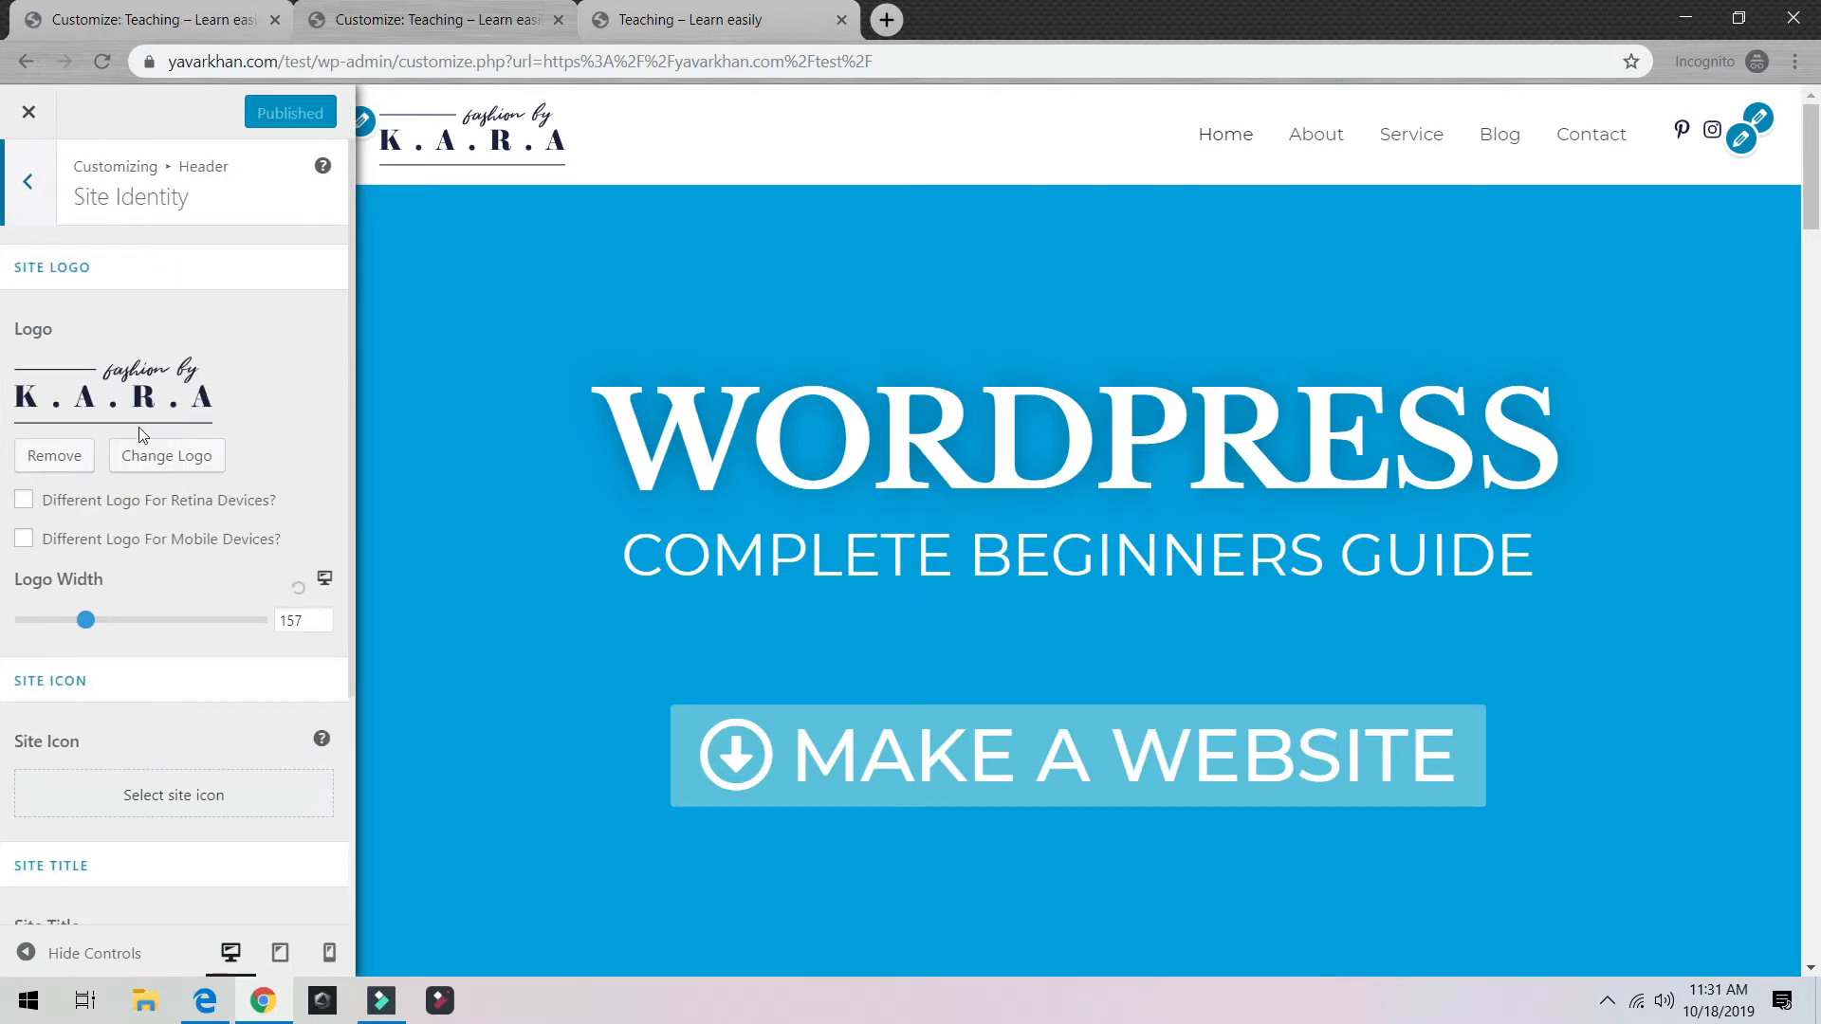
pyautogui.click(55, 456)
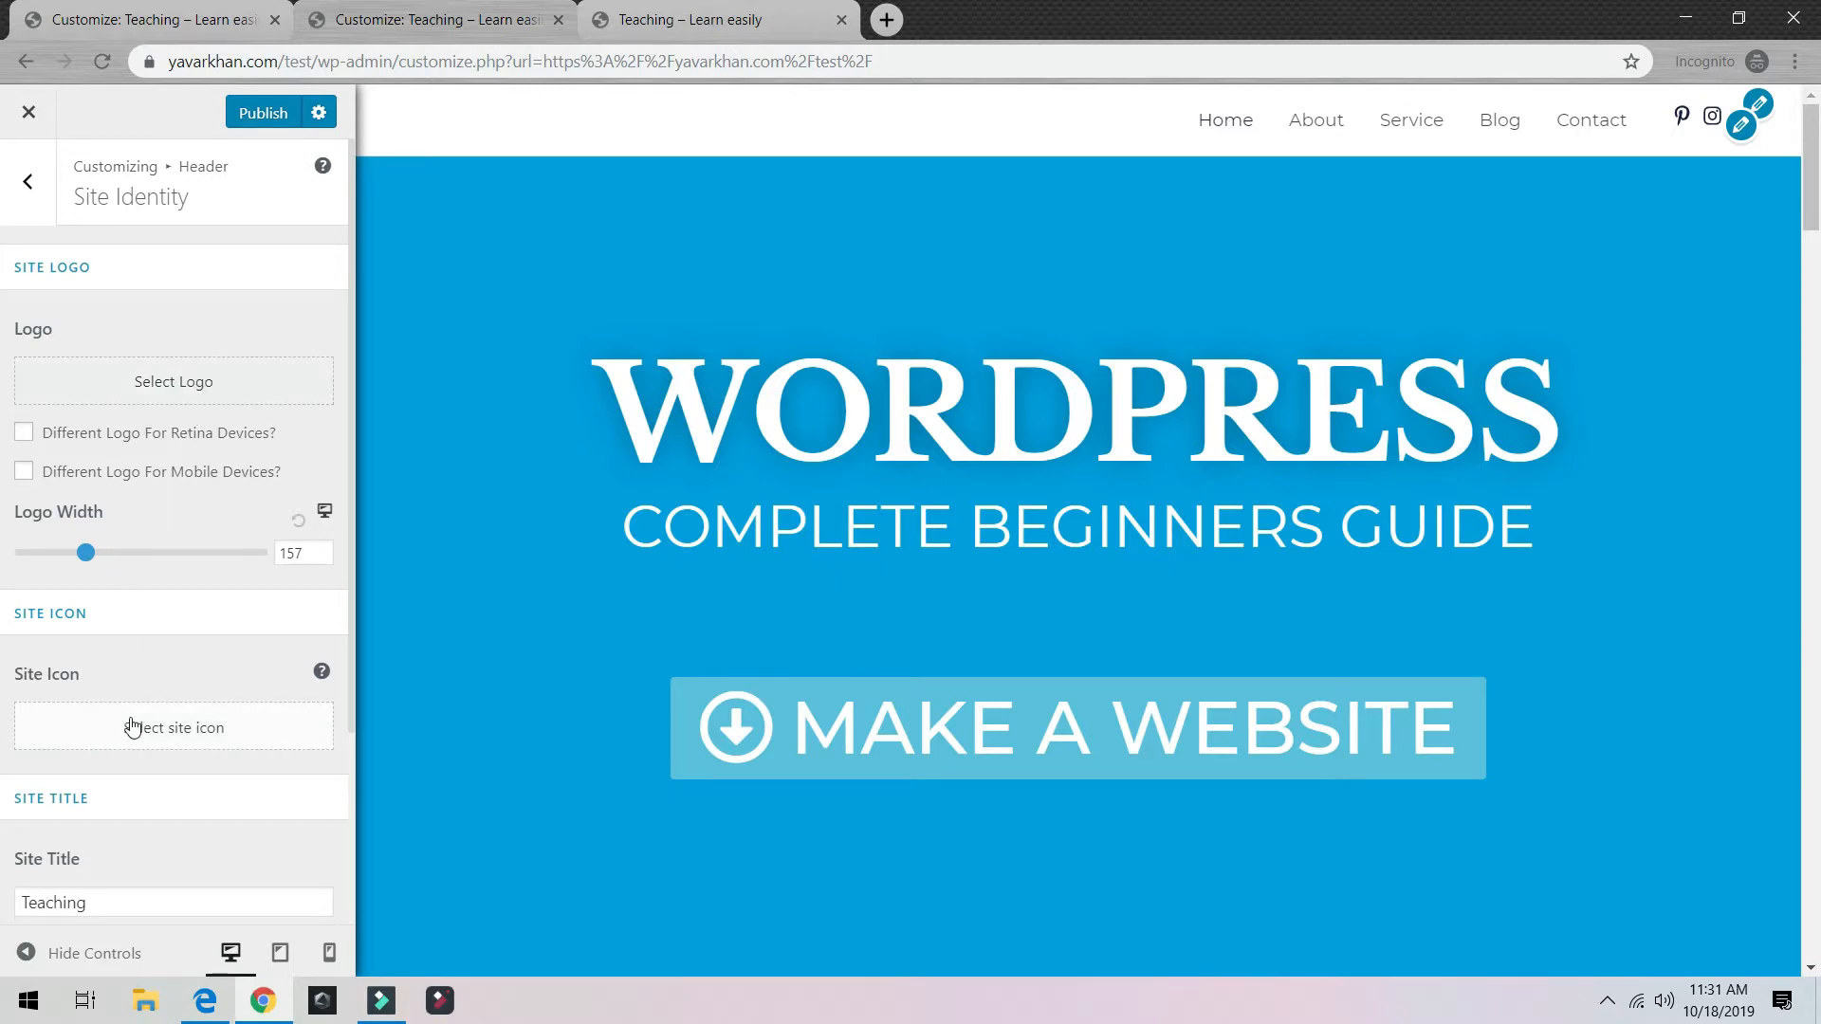
pyautogui.click(133, 378)
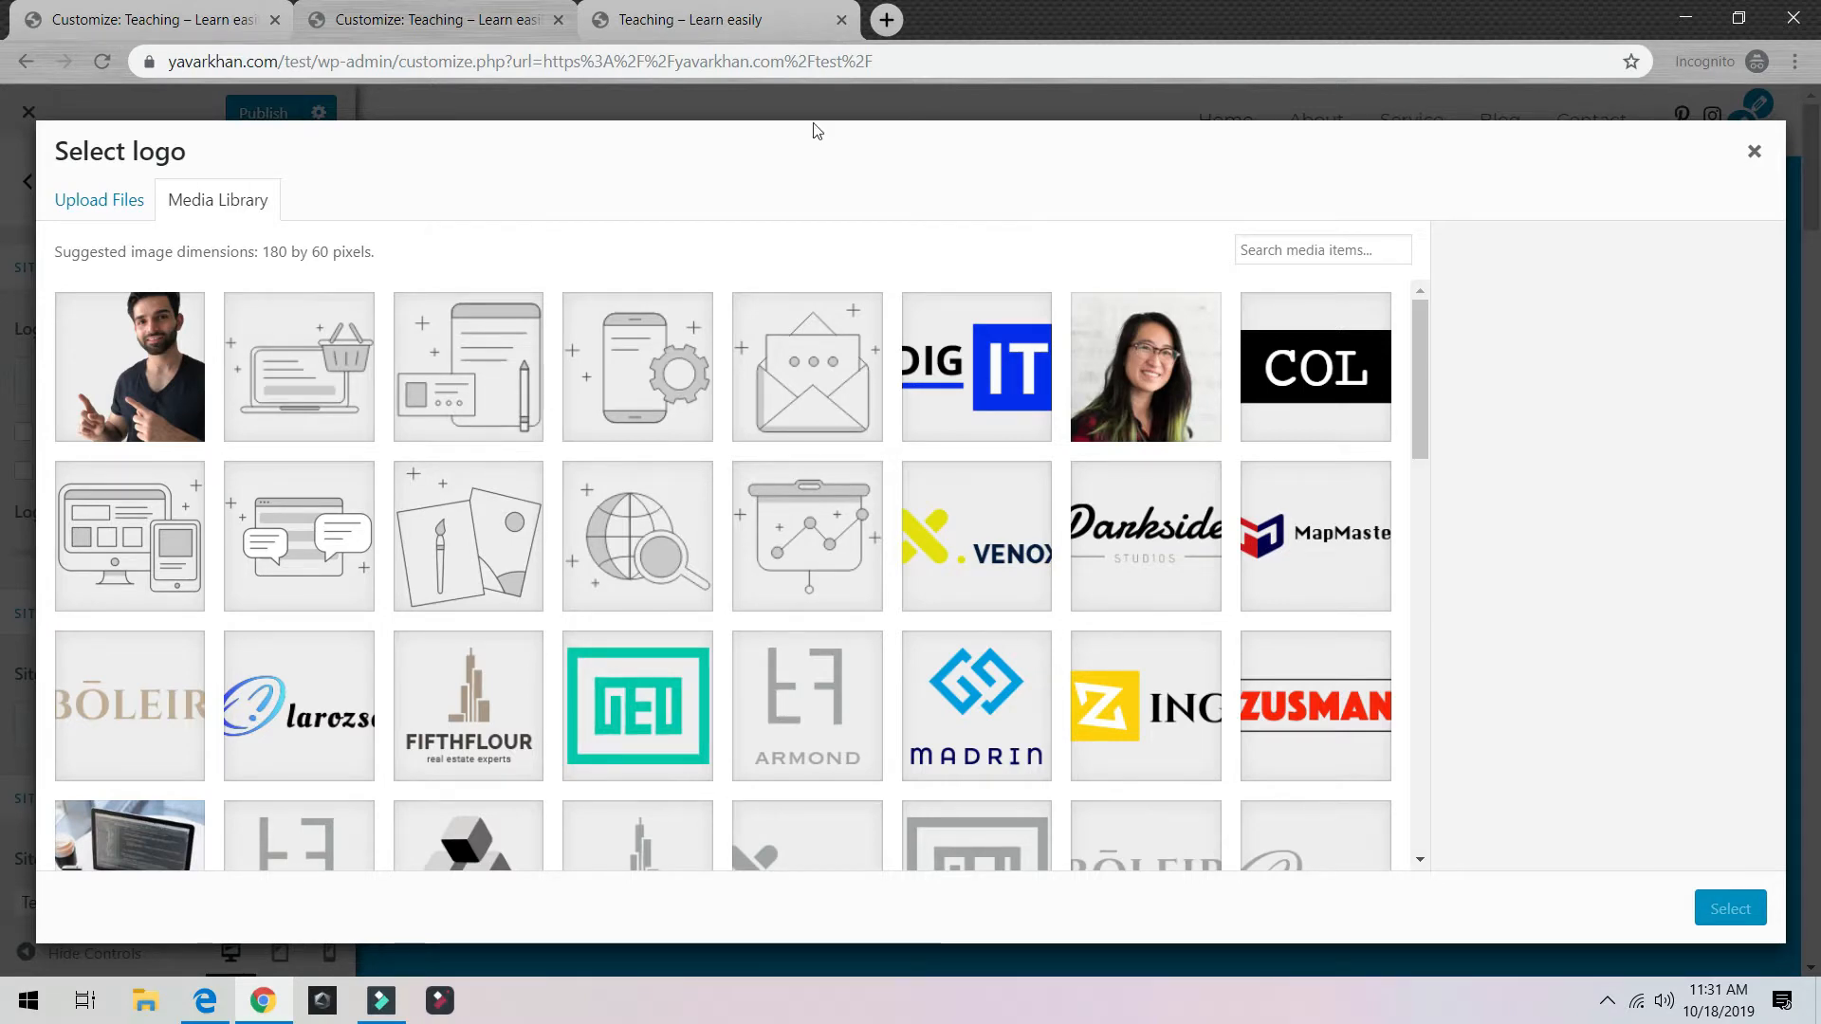
pyautogui.click(881, 24)
# Step: Load the author's website and save its header logo as a PNG in Downloads
pyautogui.write('yav')
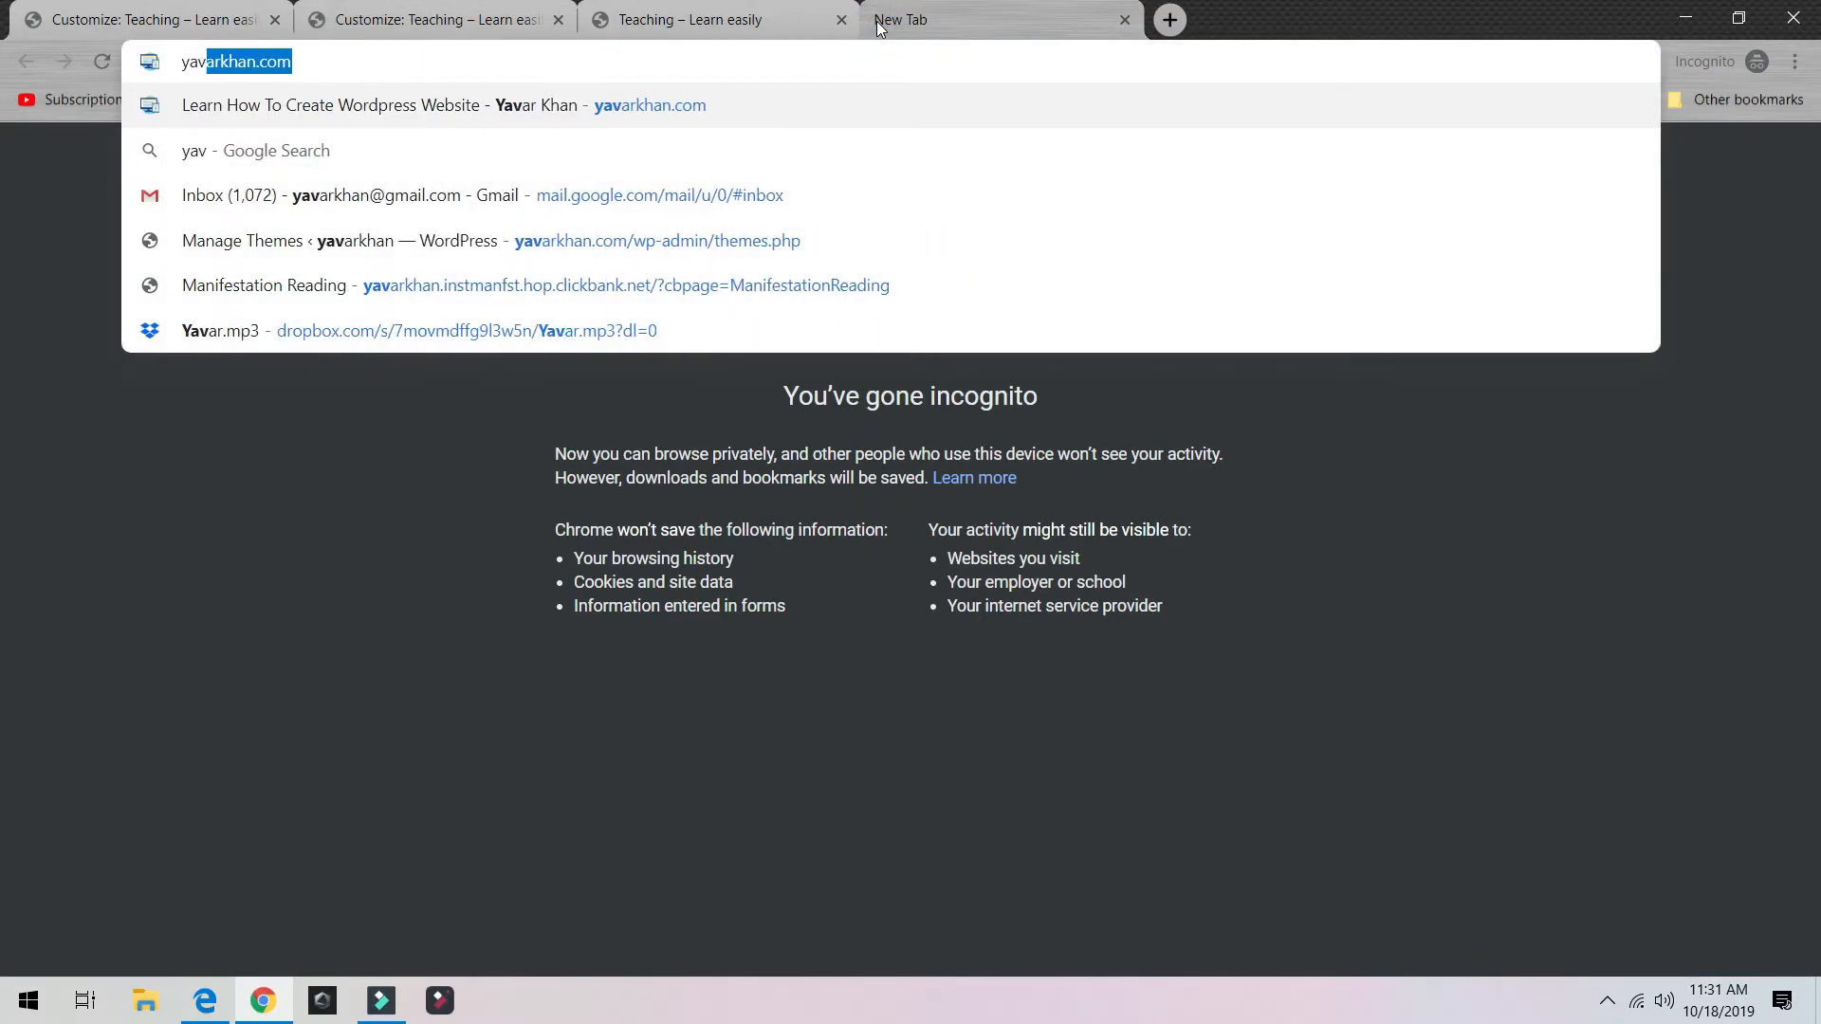
pyautogui.press('Return')
pyautogui.click(897, 31)
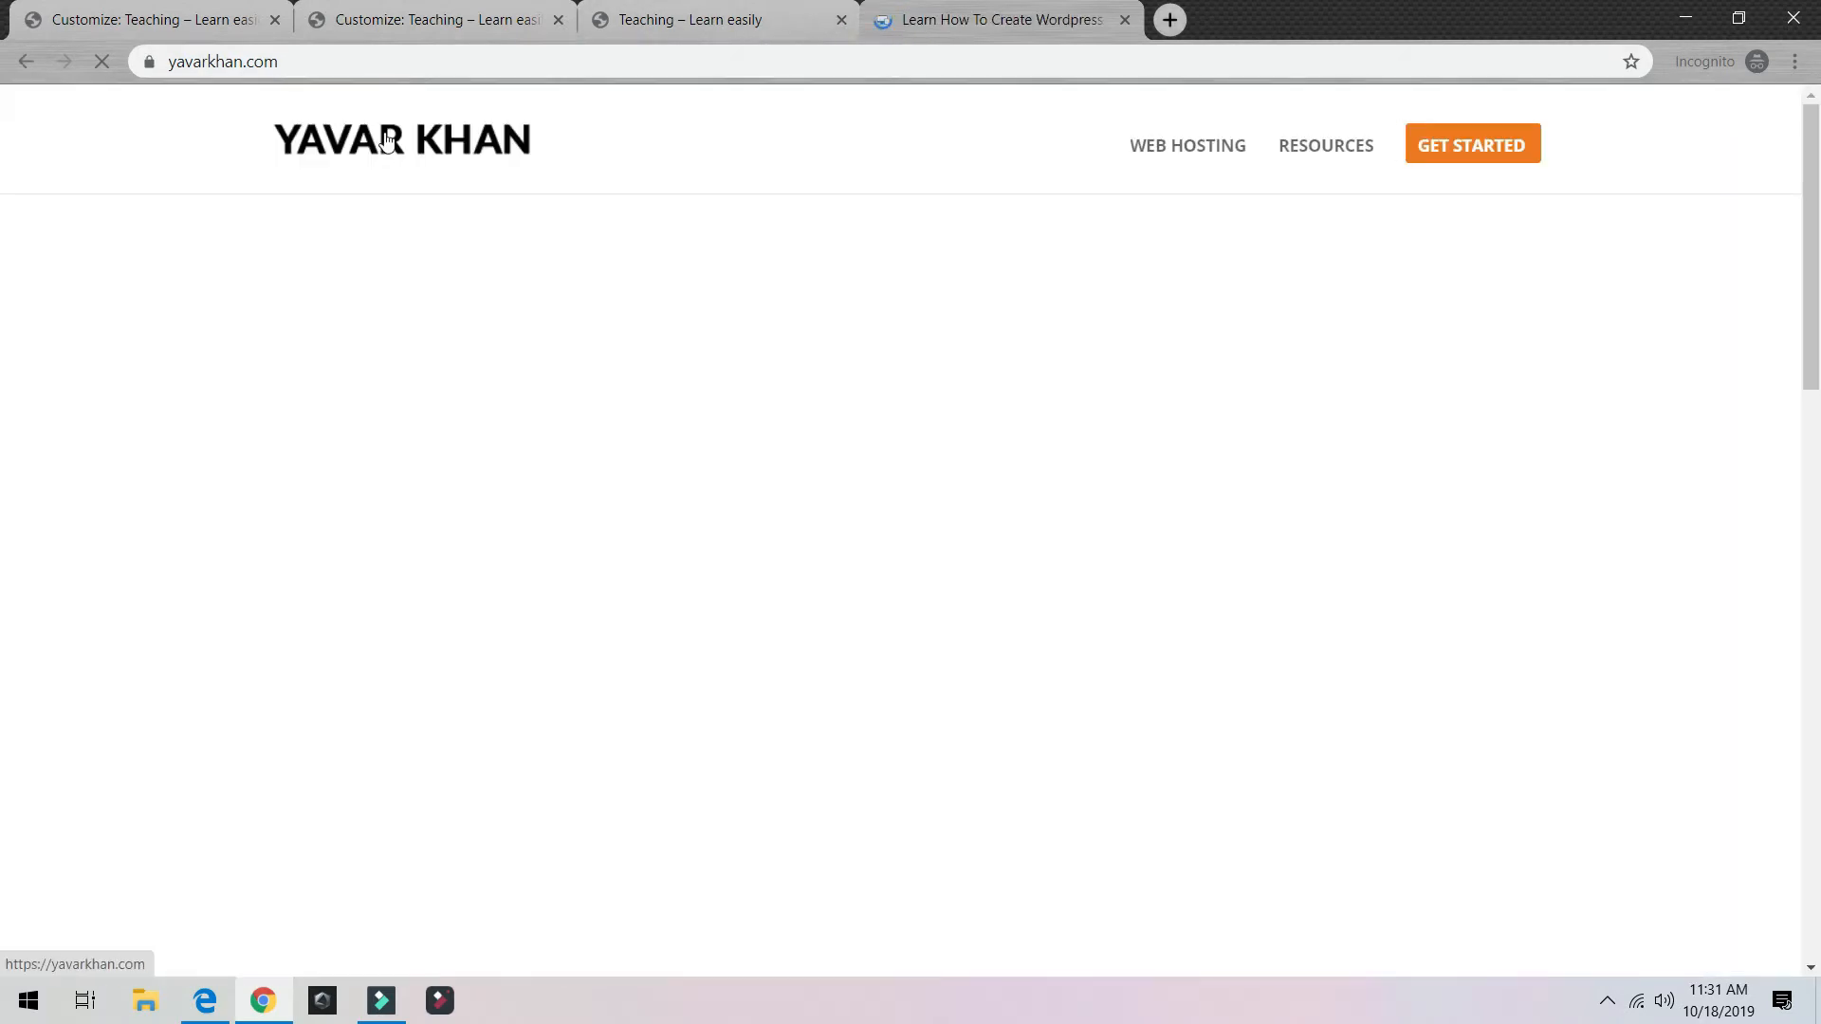
pyautogui.rightClick(384, 133)
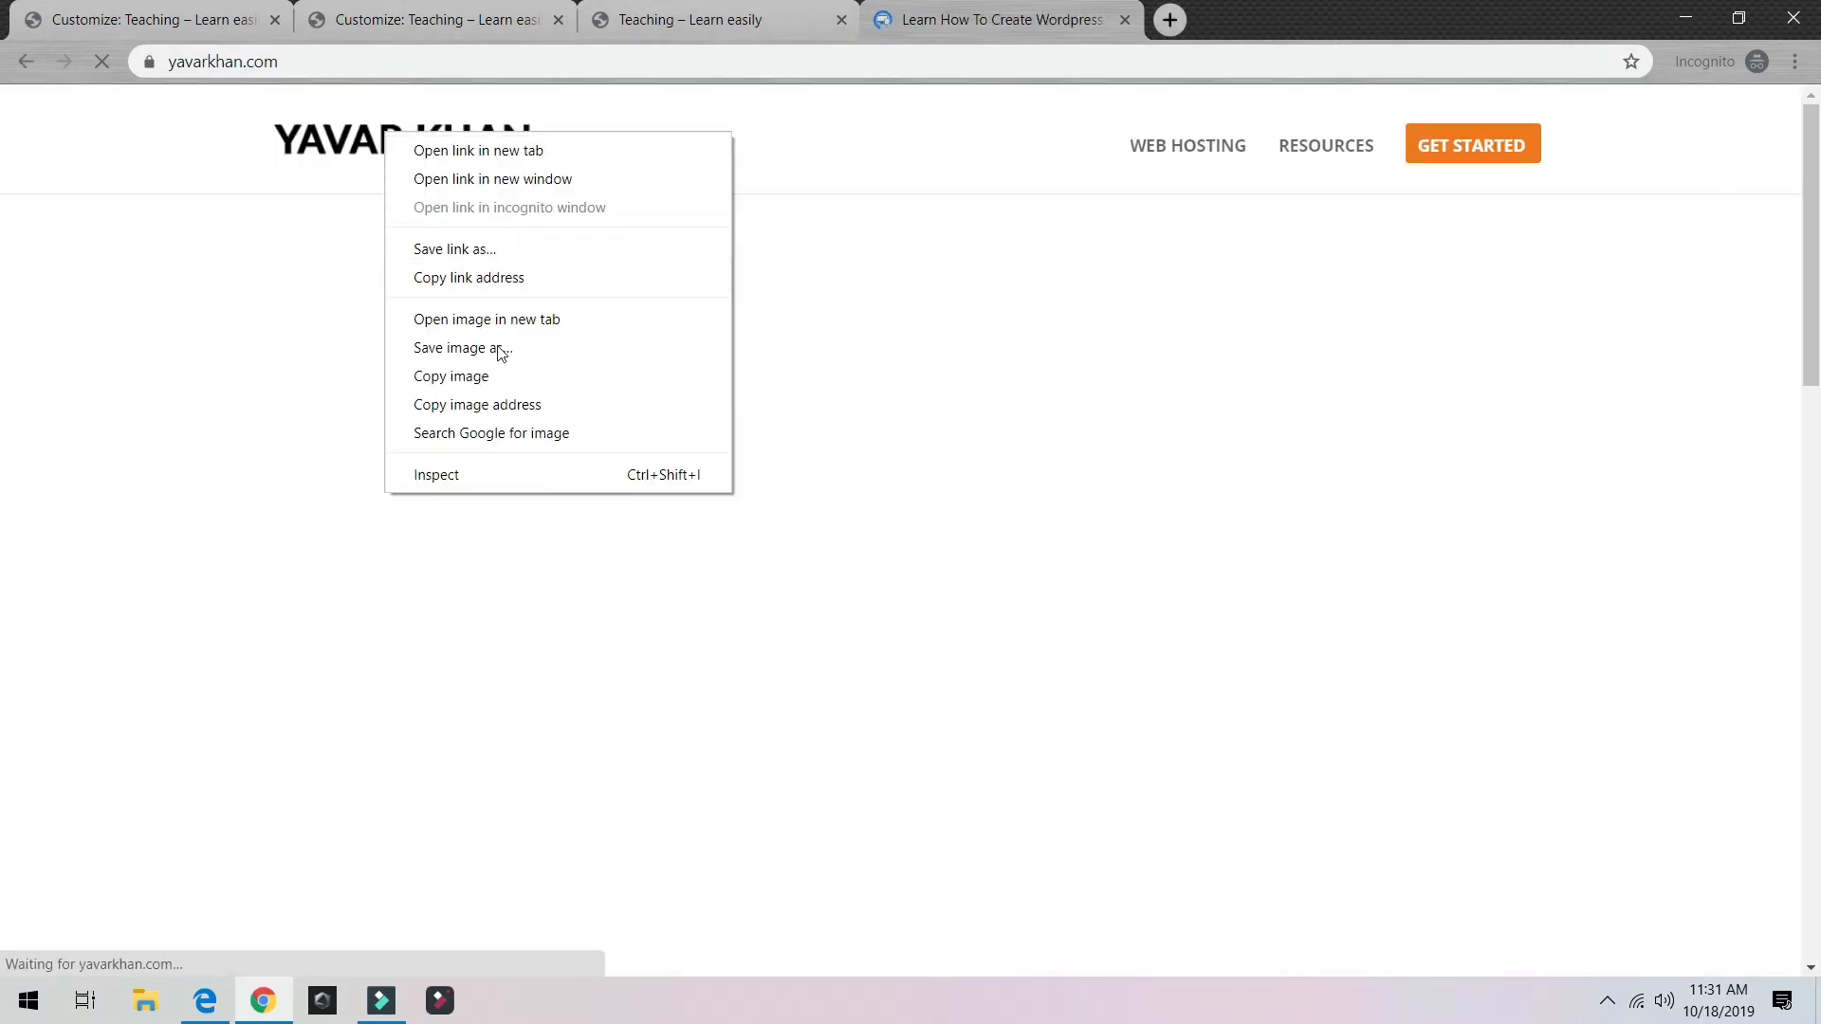
pyautogui.click(501, 349)
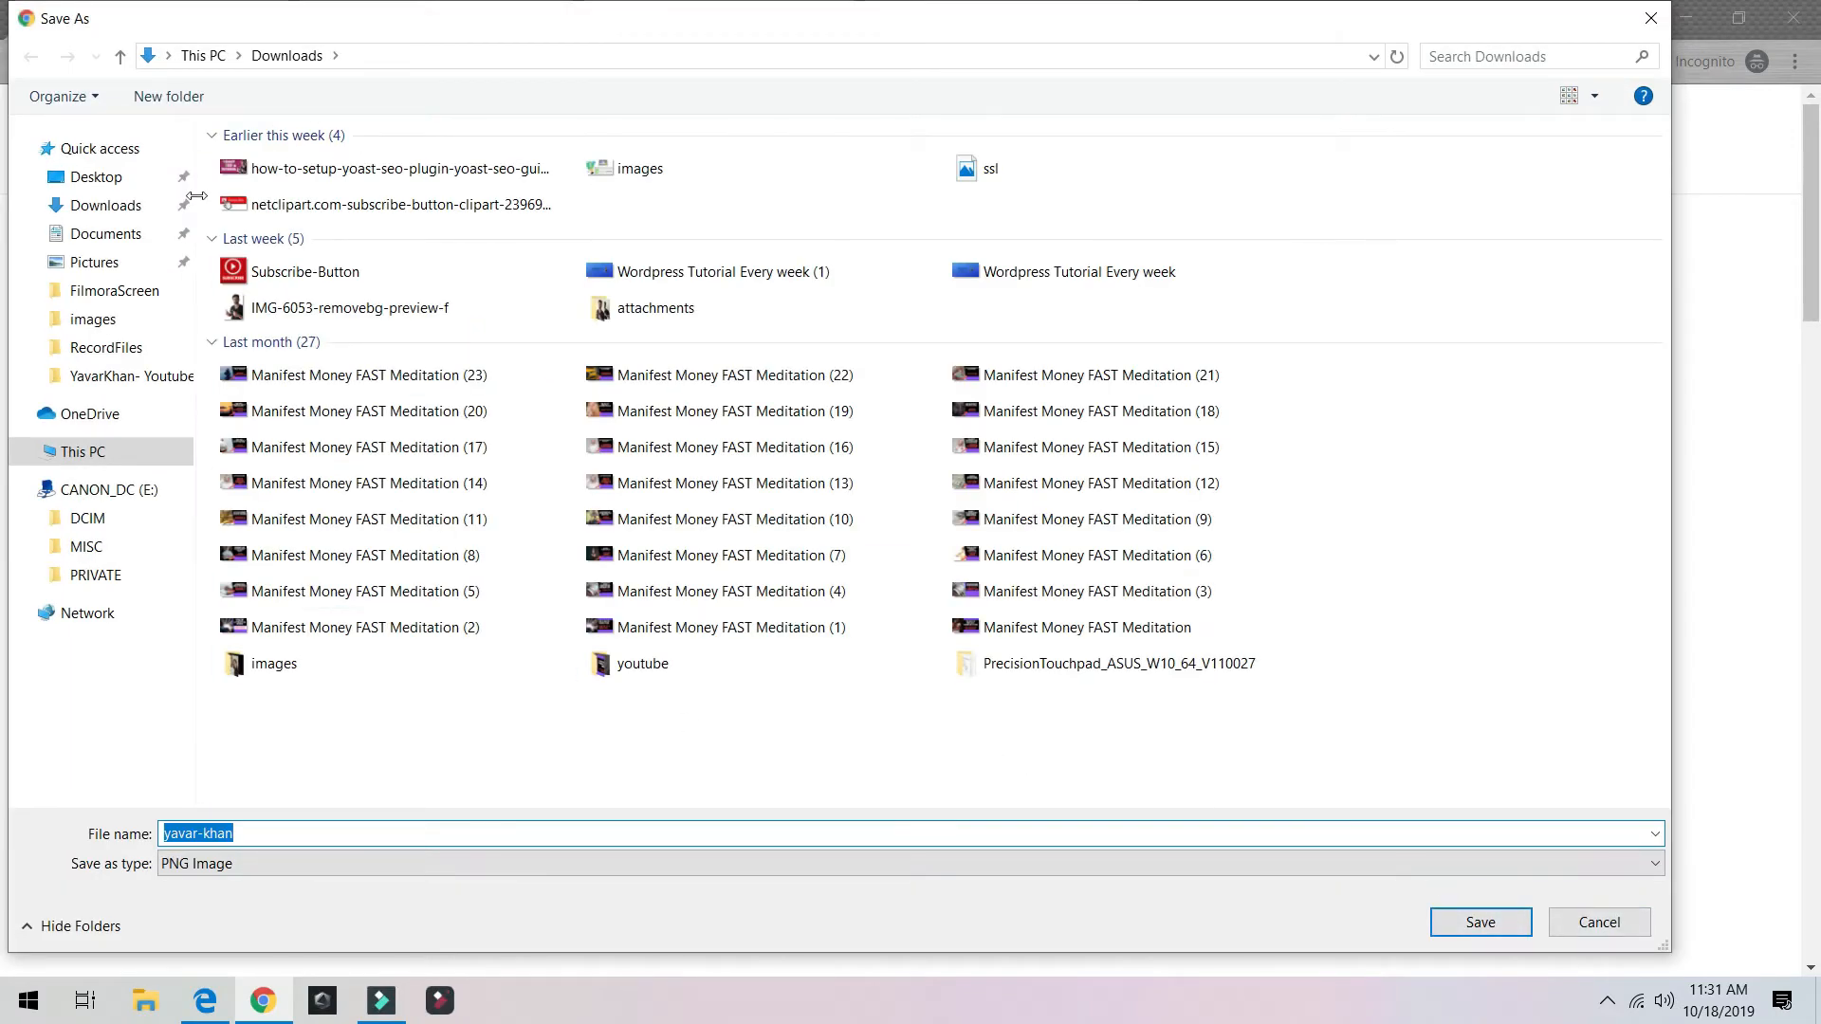
pyautogui.click(1484, 923)
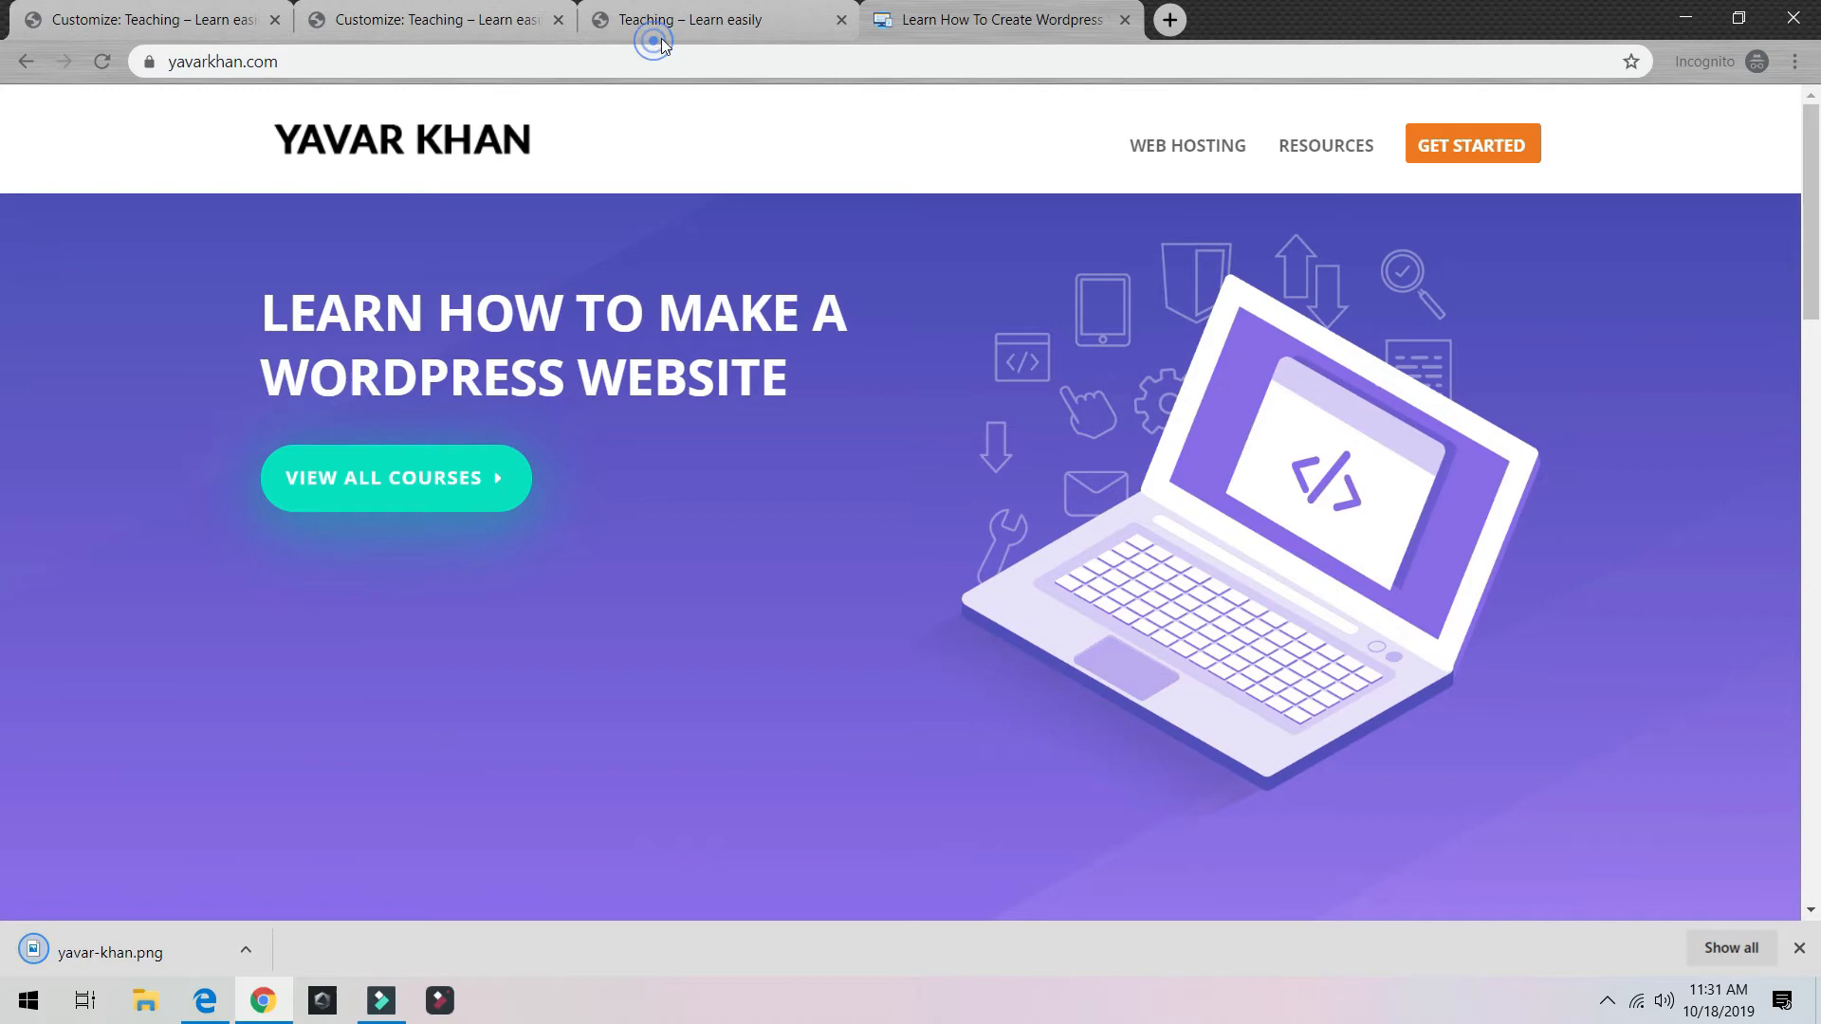
# Step: Upload the downloaded PNG as the logo, skip cropping, and publish
pyautogui.click(662, 36)
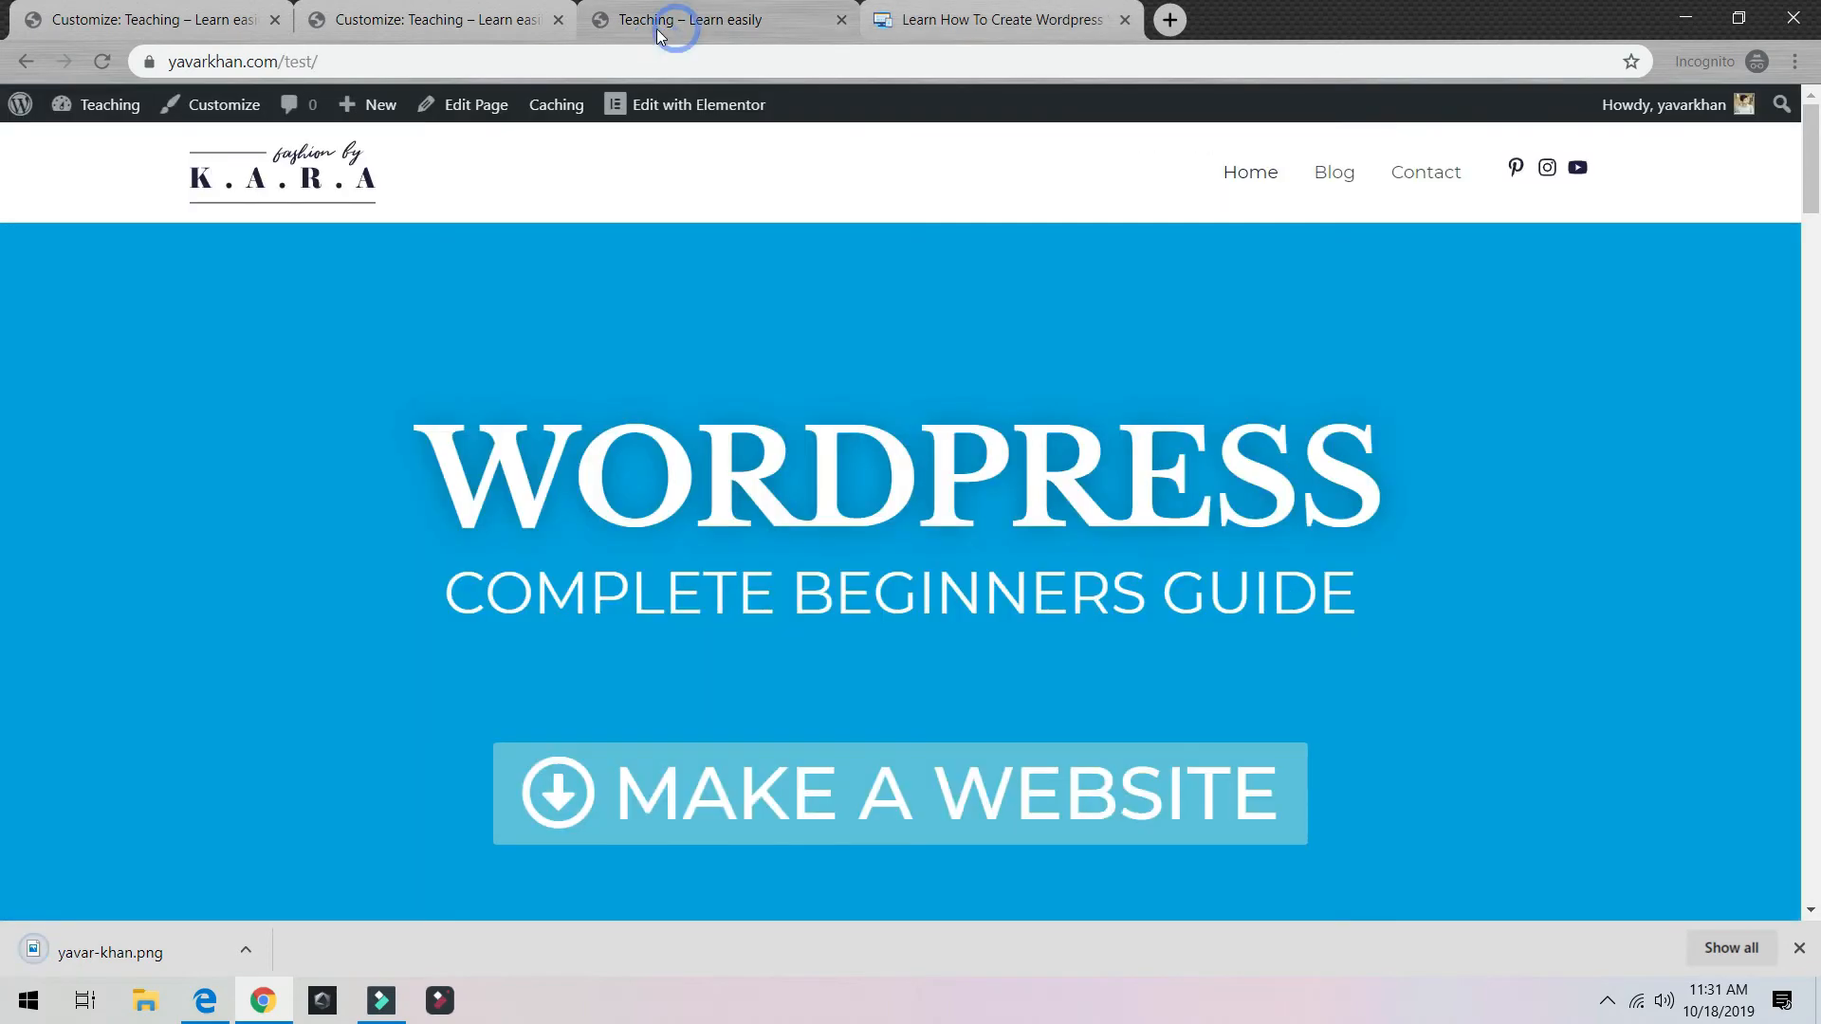
pyautogui.click(439, 23)
pyautogui.click(104, 198)
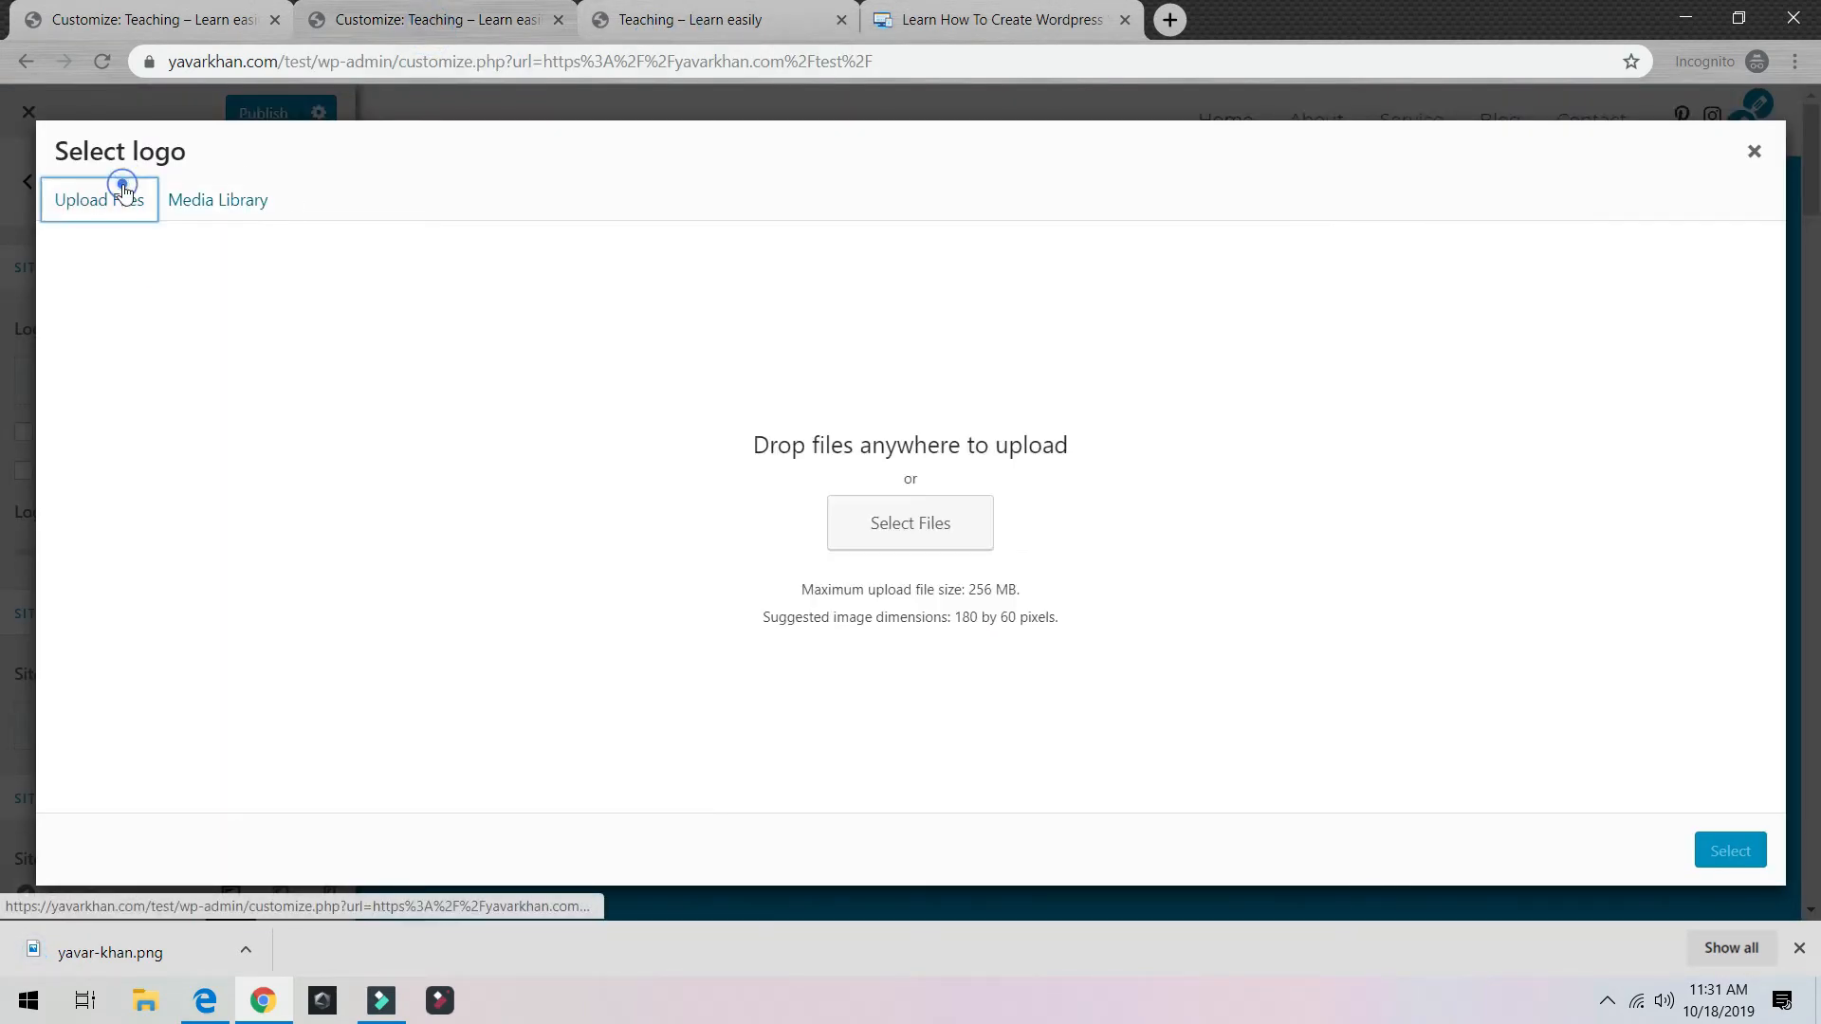
pyautogui.moveTo(110, 951); pyautogui.dragTo(583, 569)
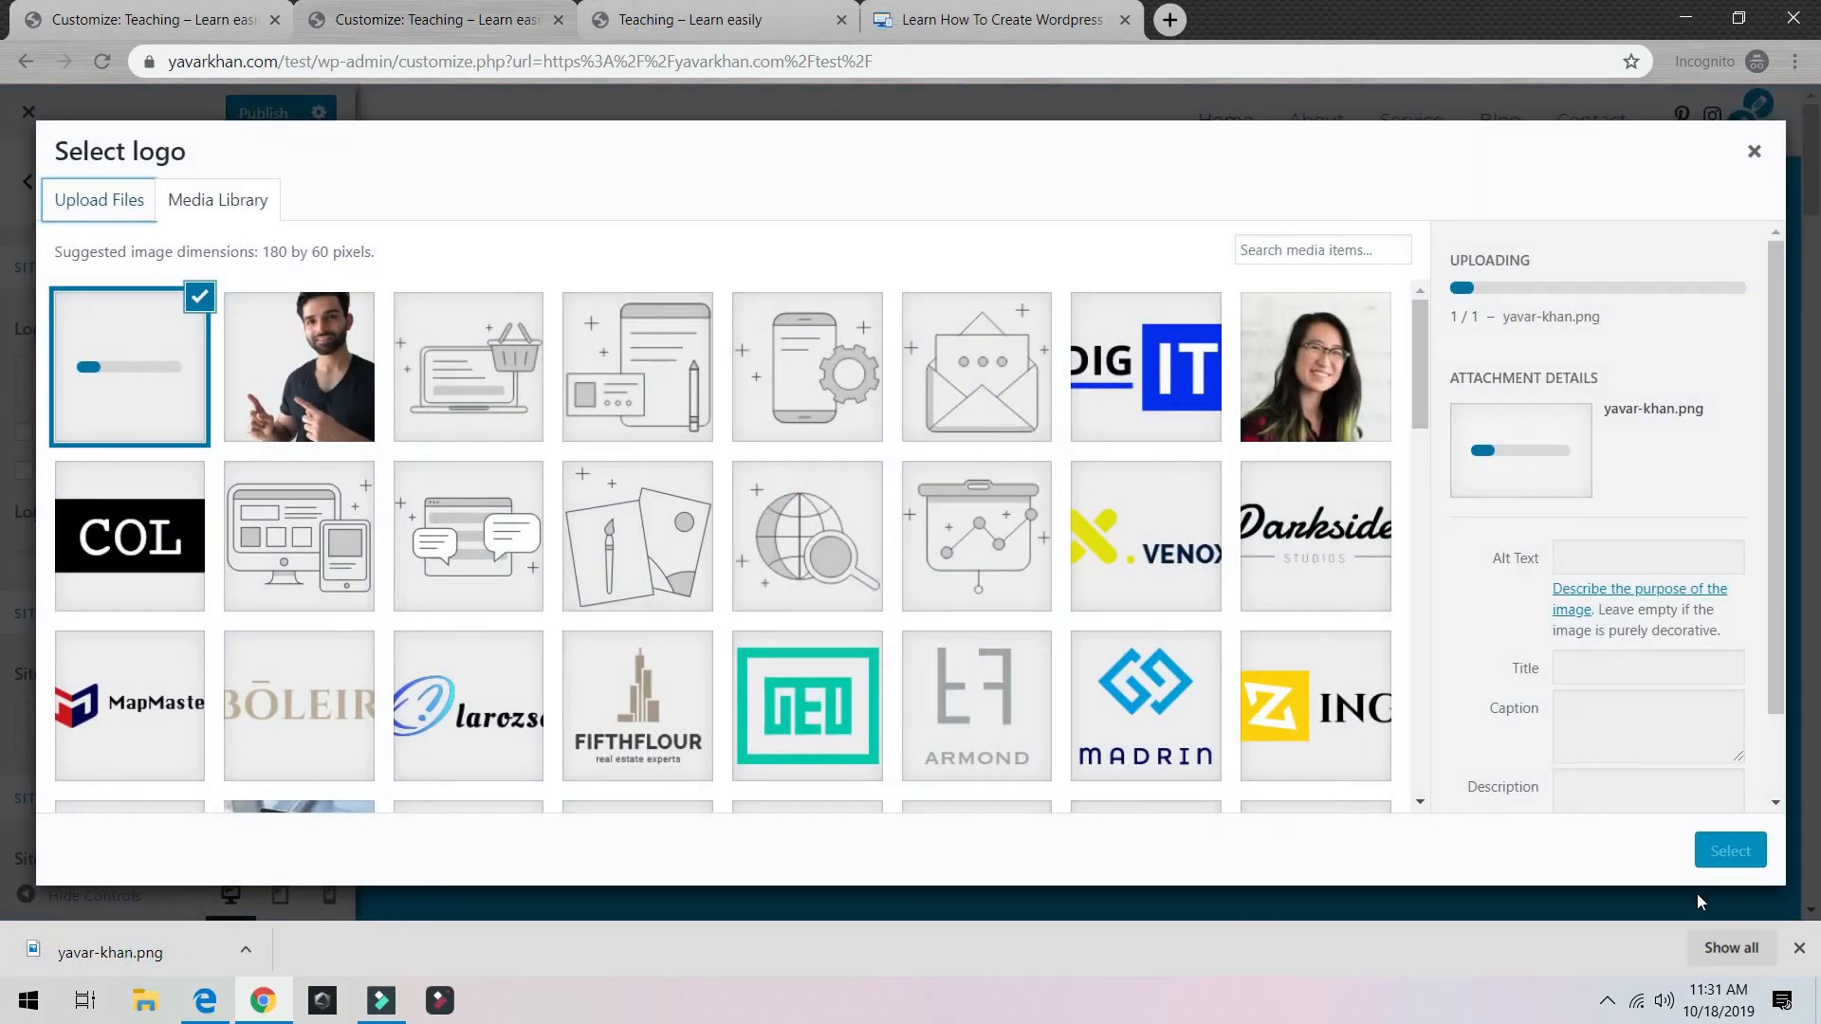
pyautogui.click(1730, 851)
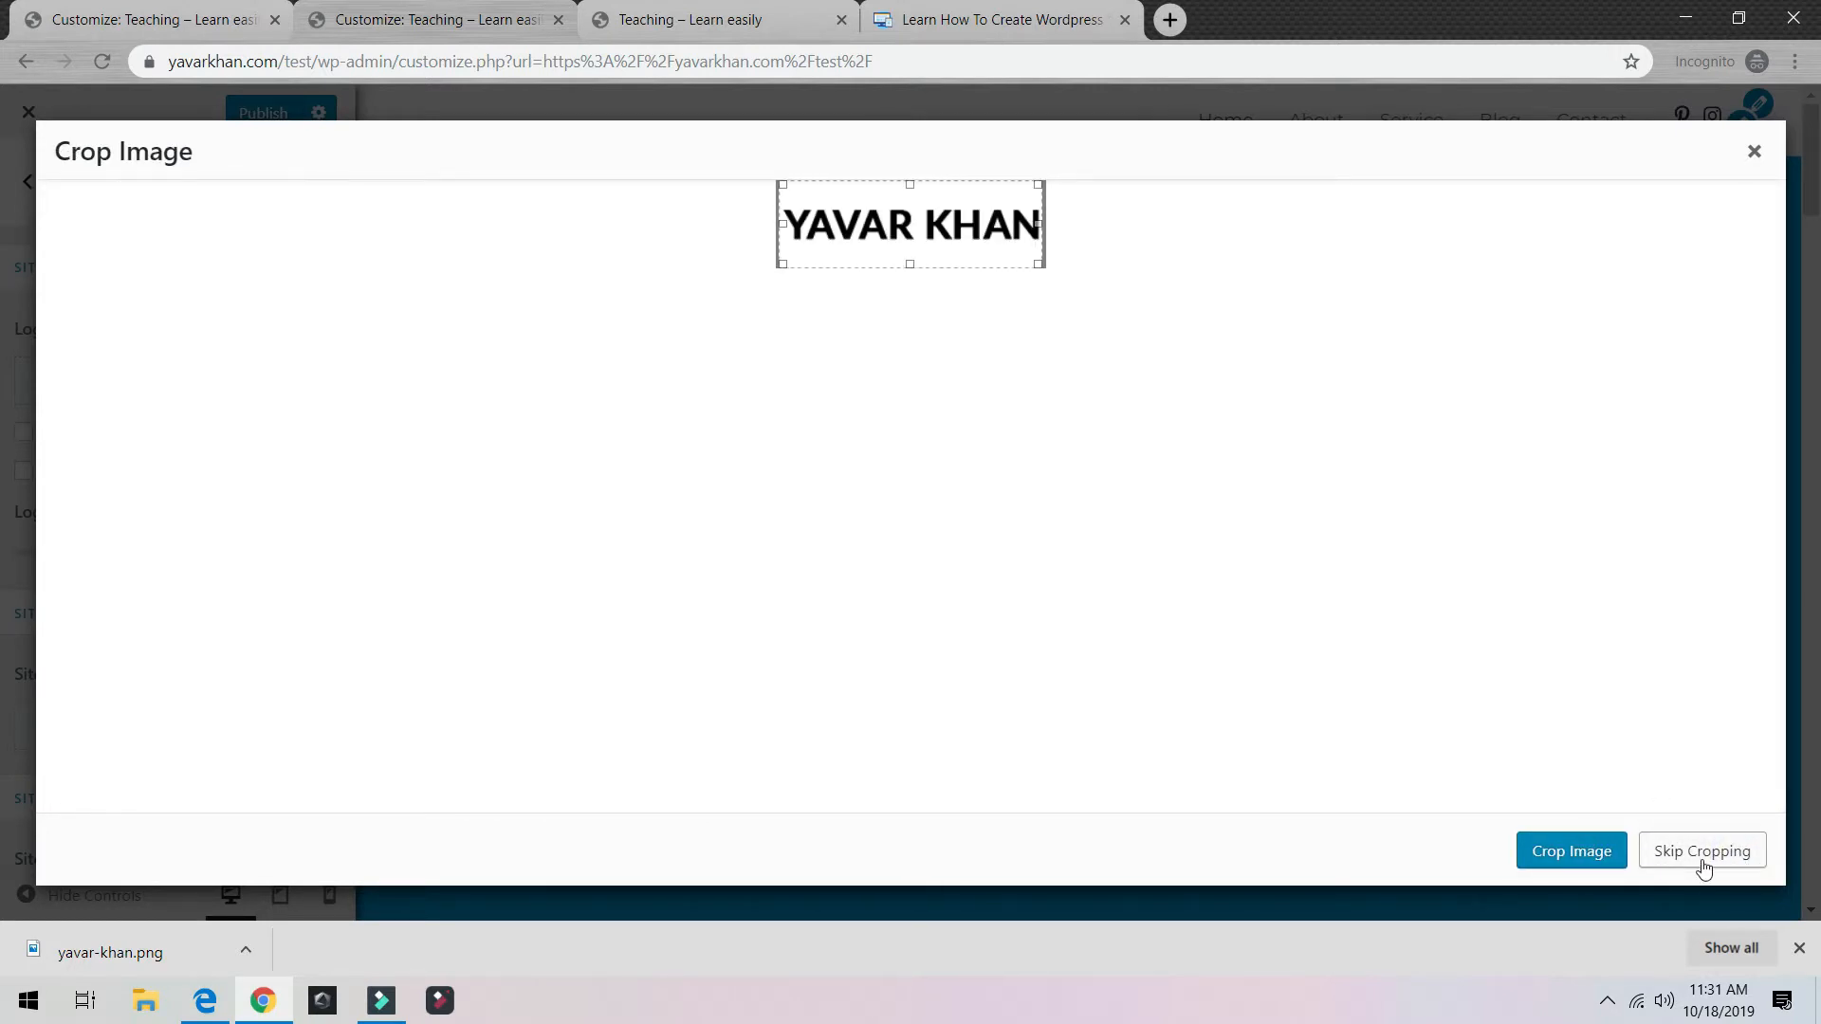
pyautogui.click(1703, 853)
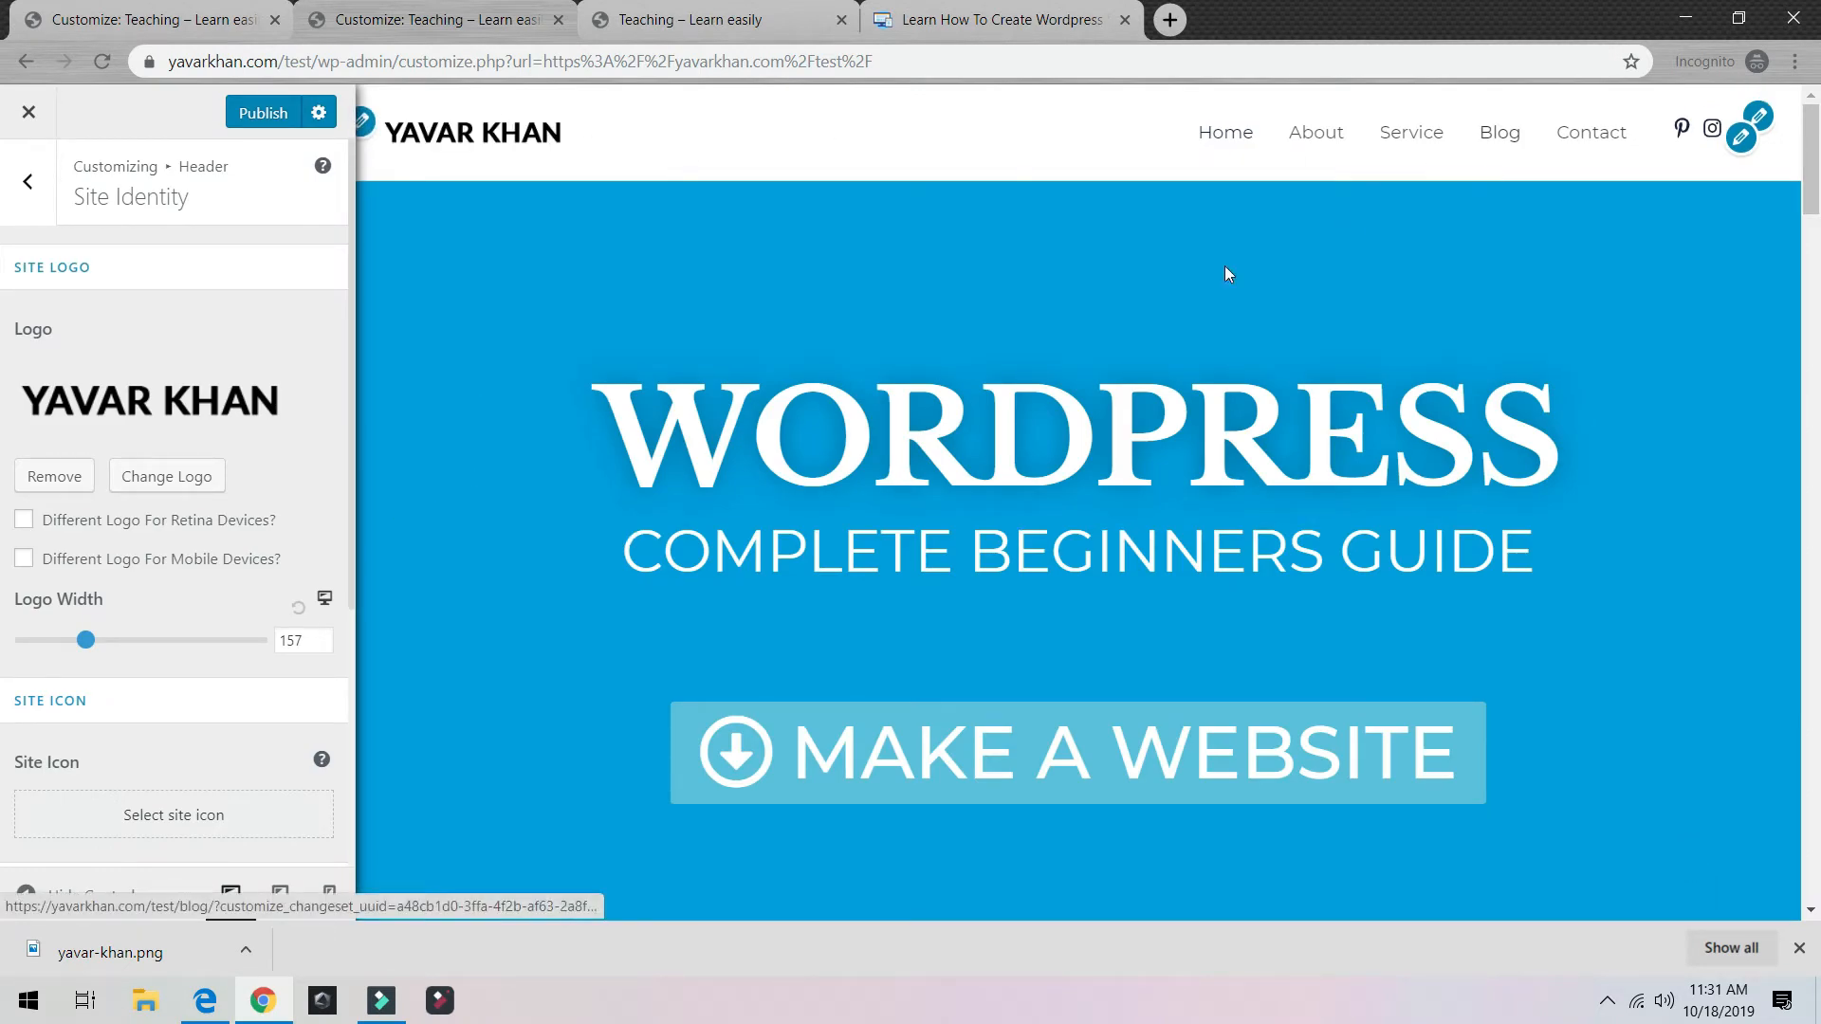
pyautogui.click(262, 112)
pyautogui.scroll(-4, 185, 435)
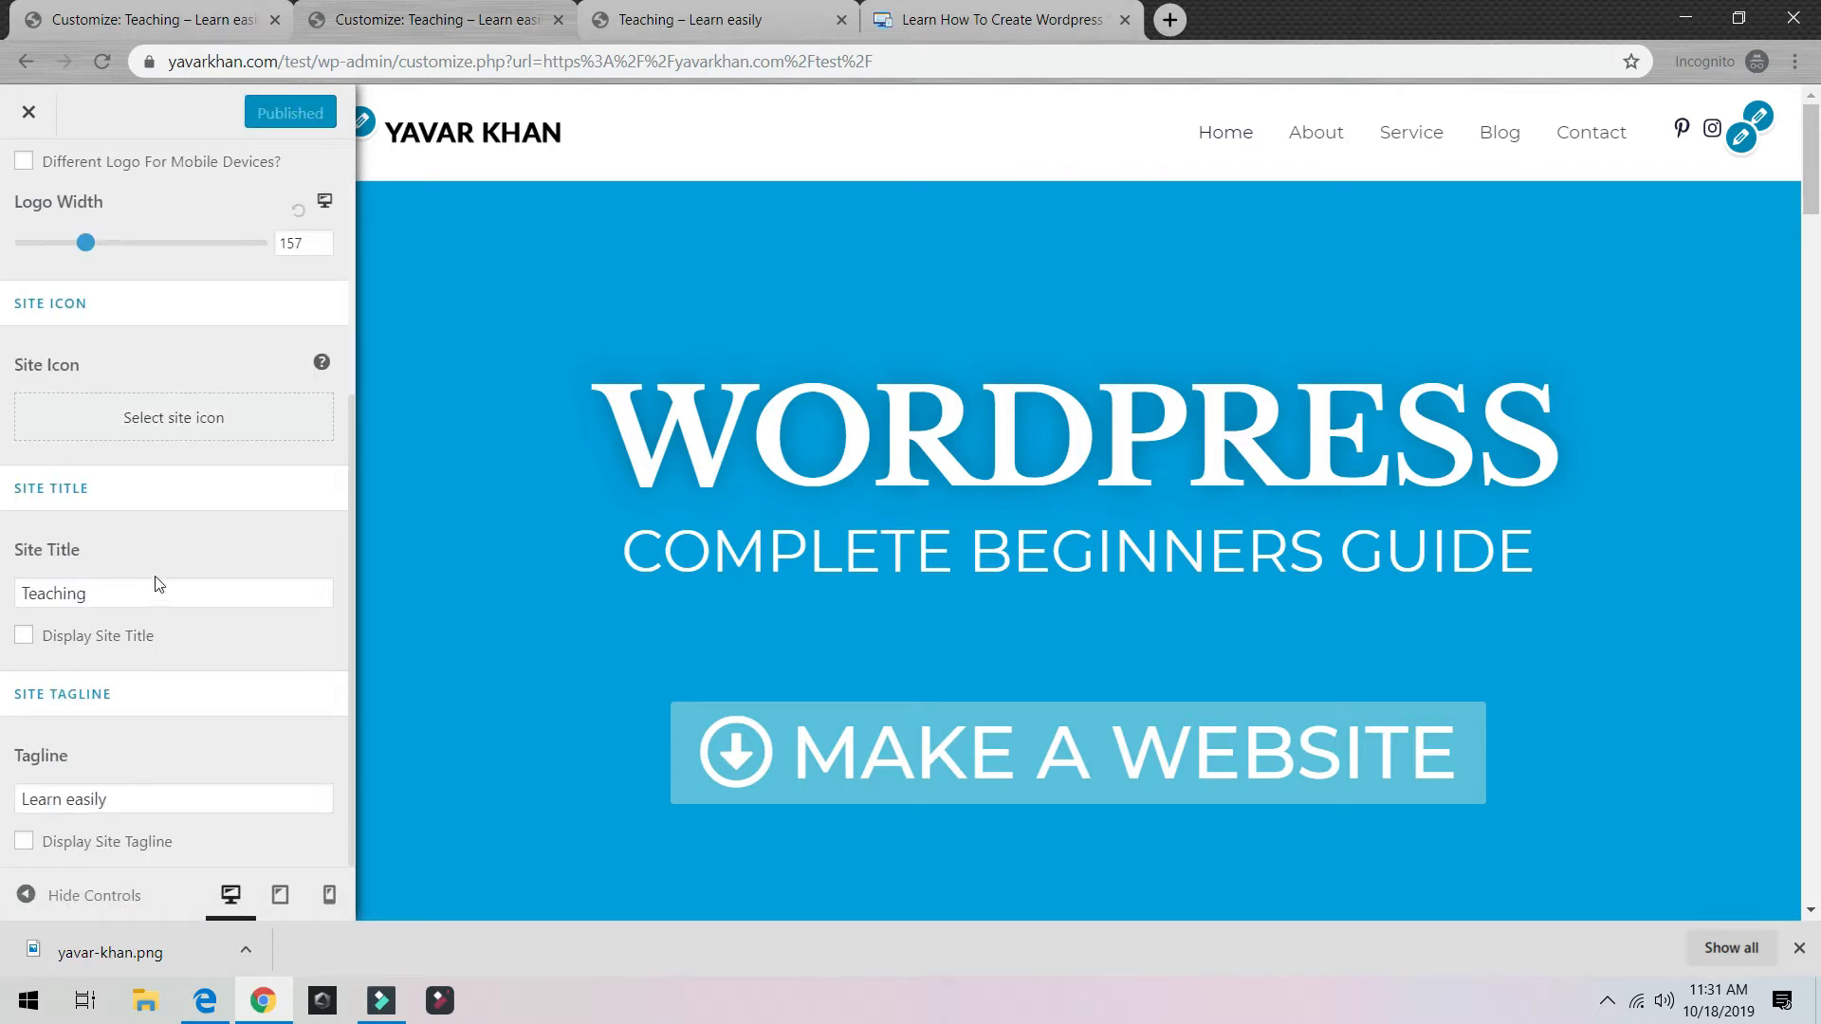
pyautogui.scroll(5, 38, 171)
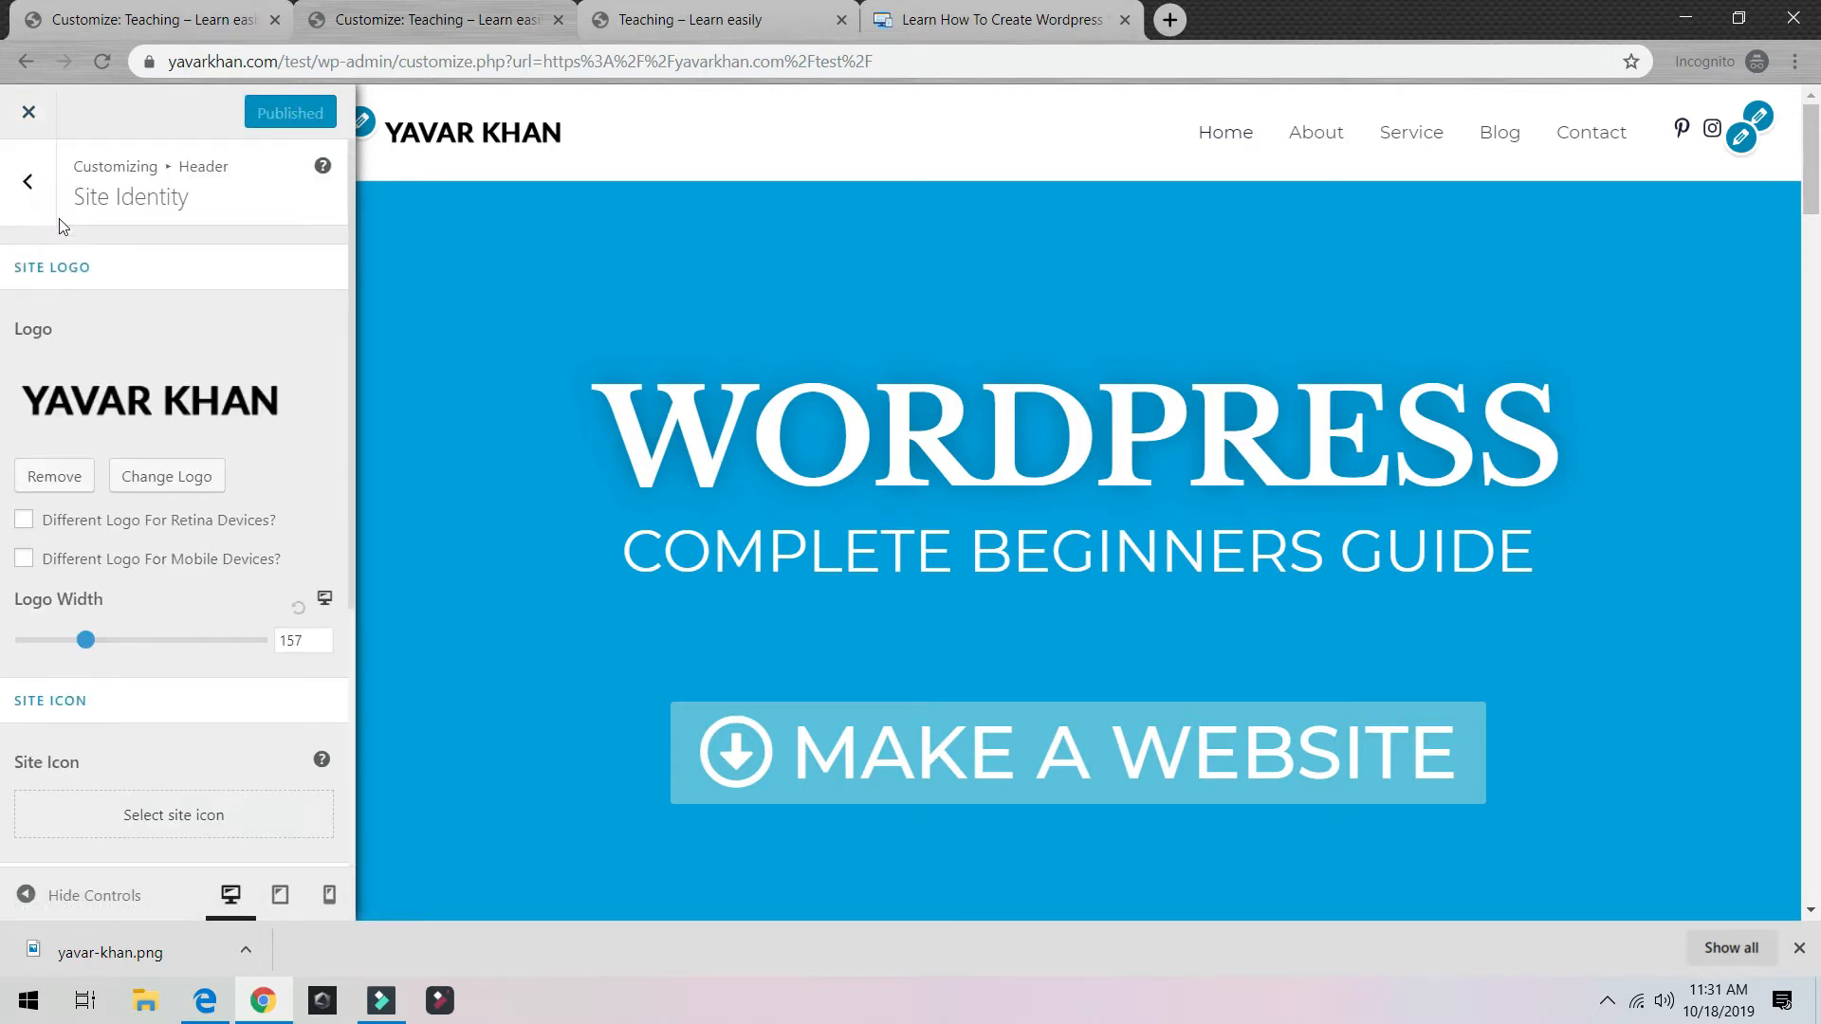
# Step: Browse back through the Customizer to look at the Global colour settings
pyautogui.click(29, 179)
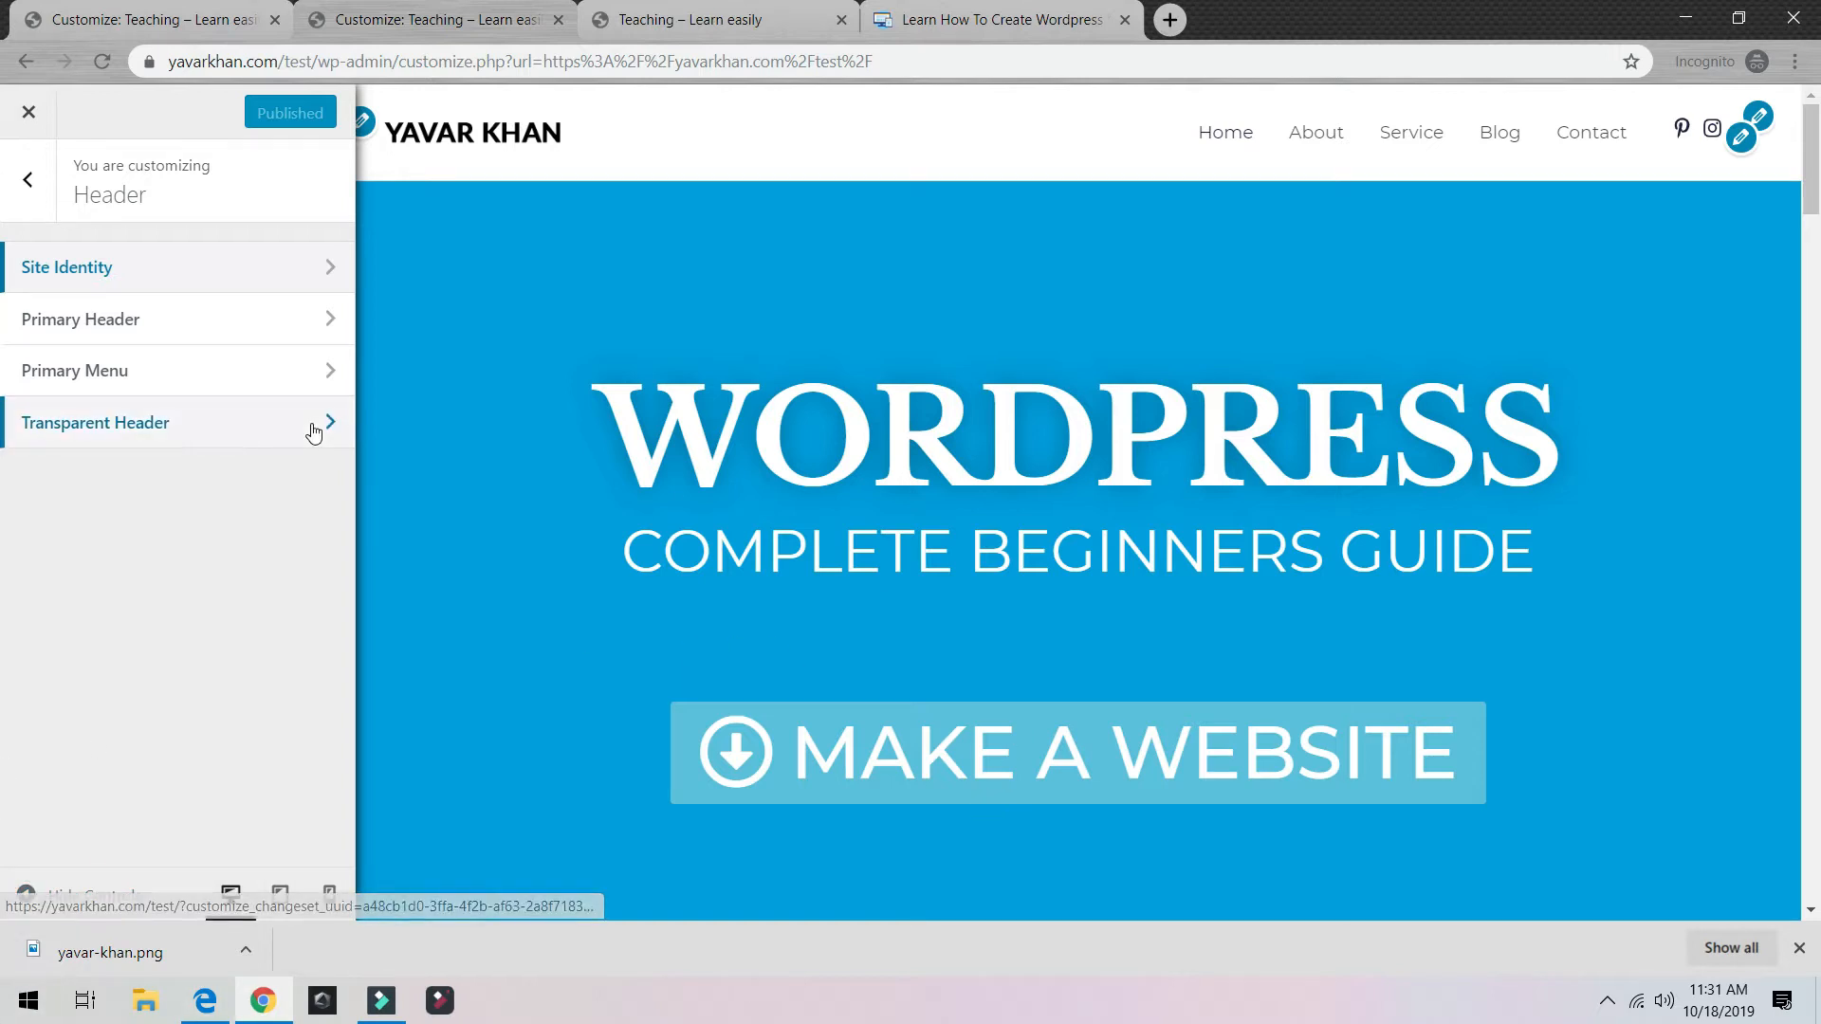
pyautogui.click(42, 207)
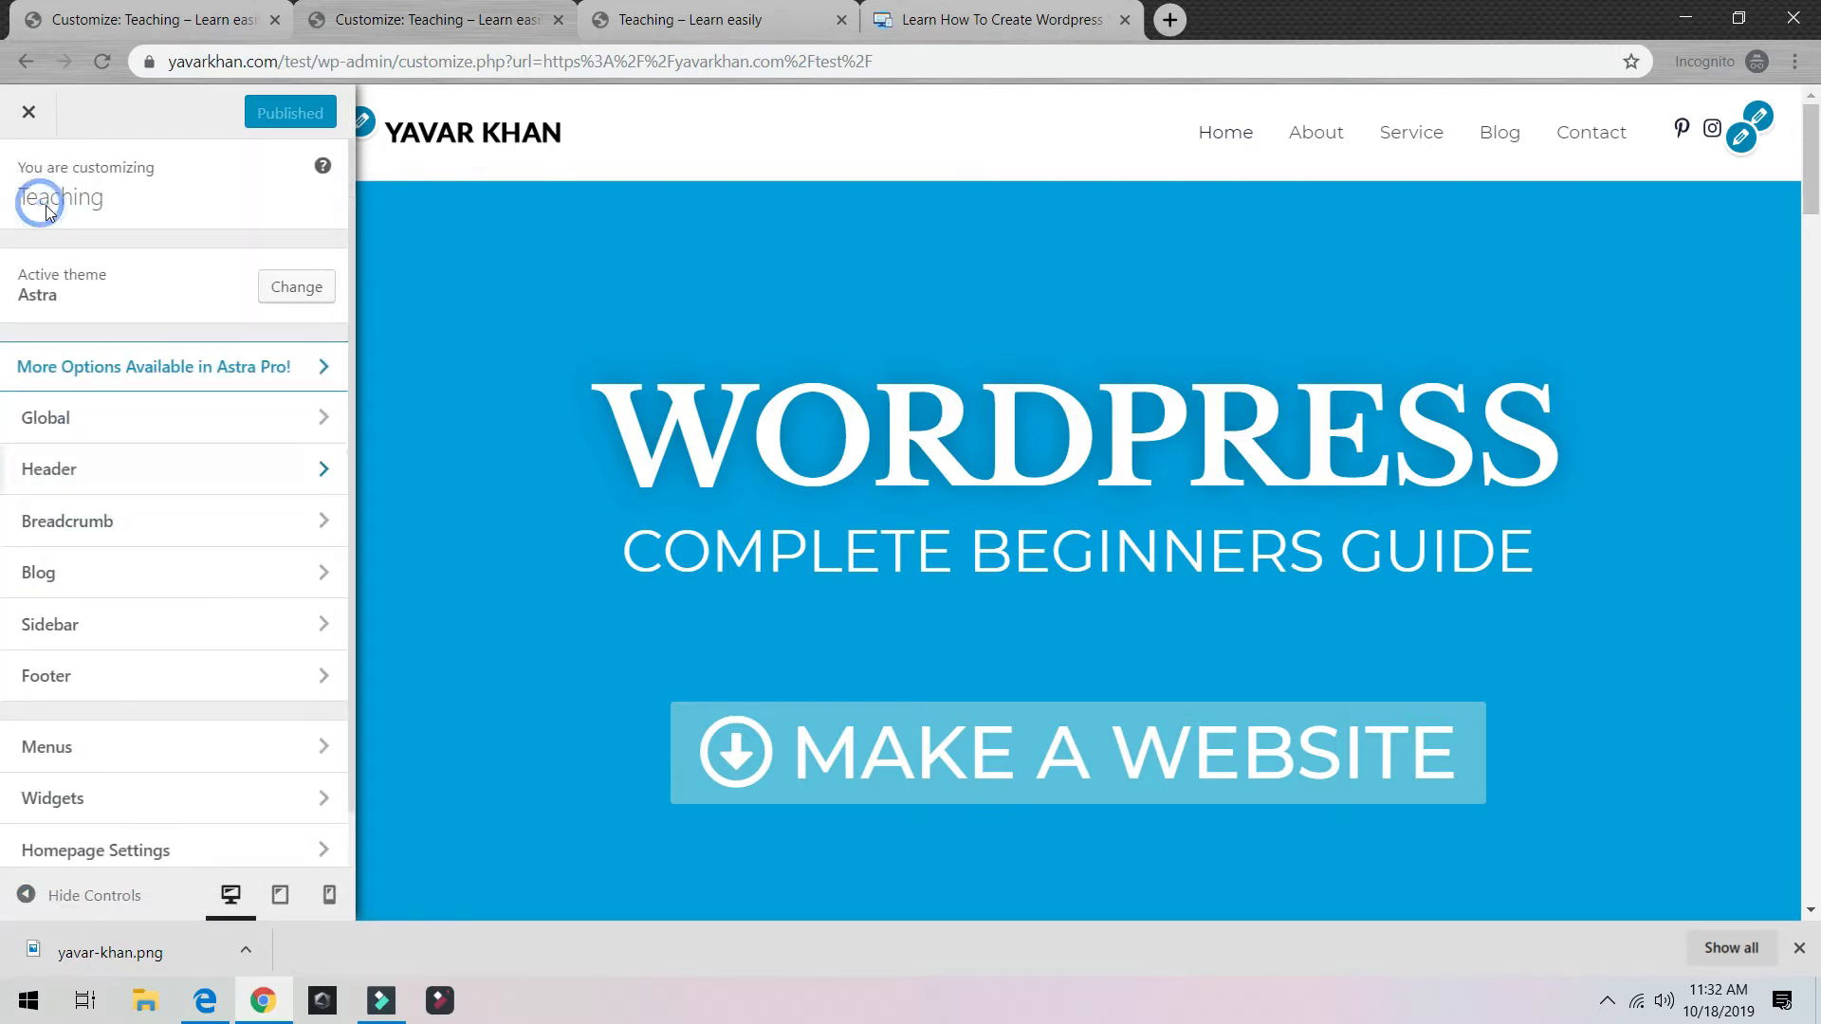
pyautogui.click(162, 415)
pyautogui.click(103, 319)
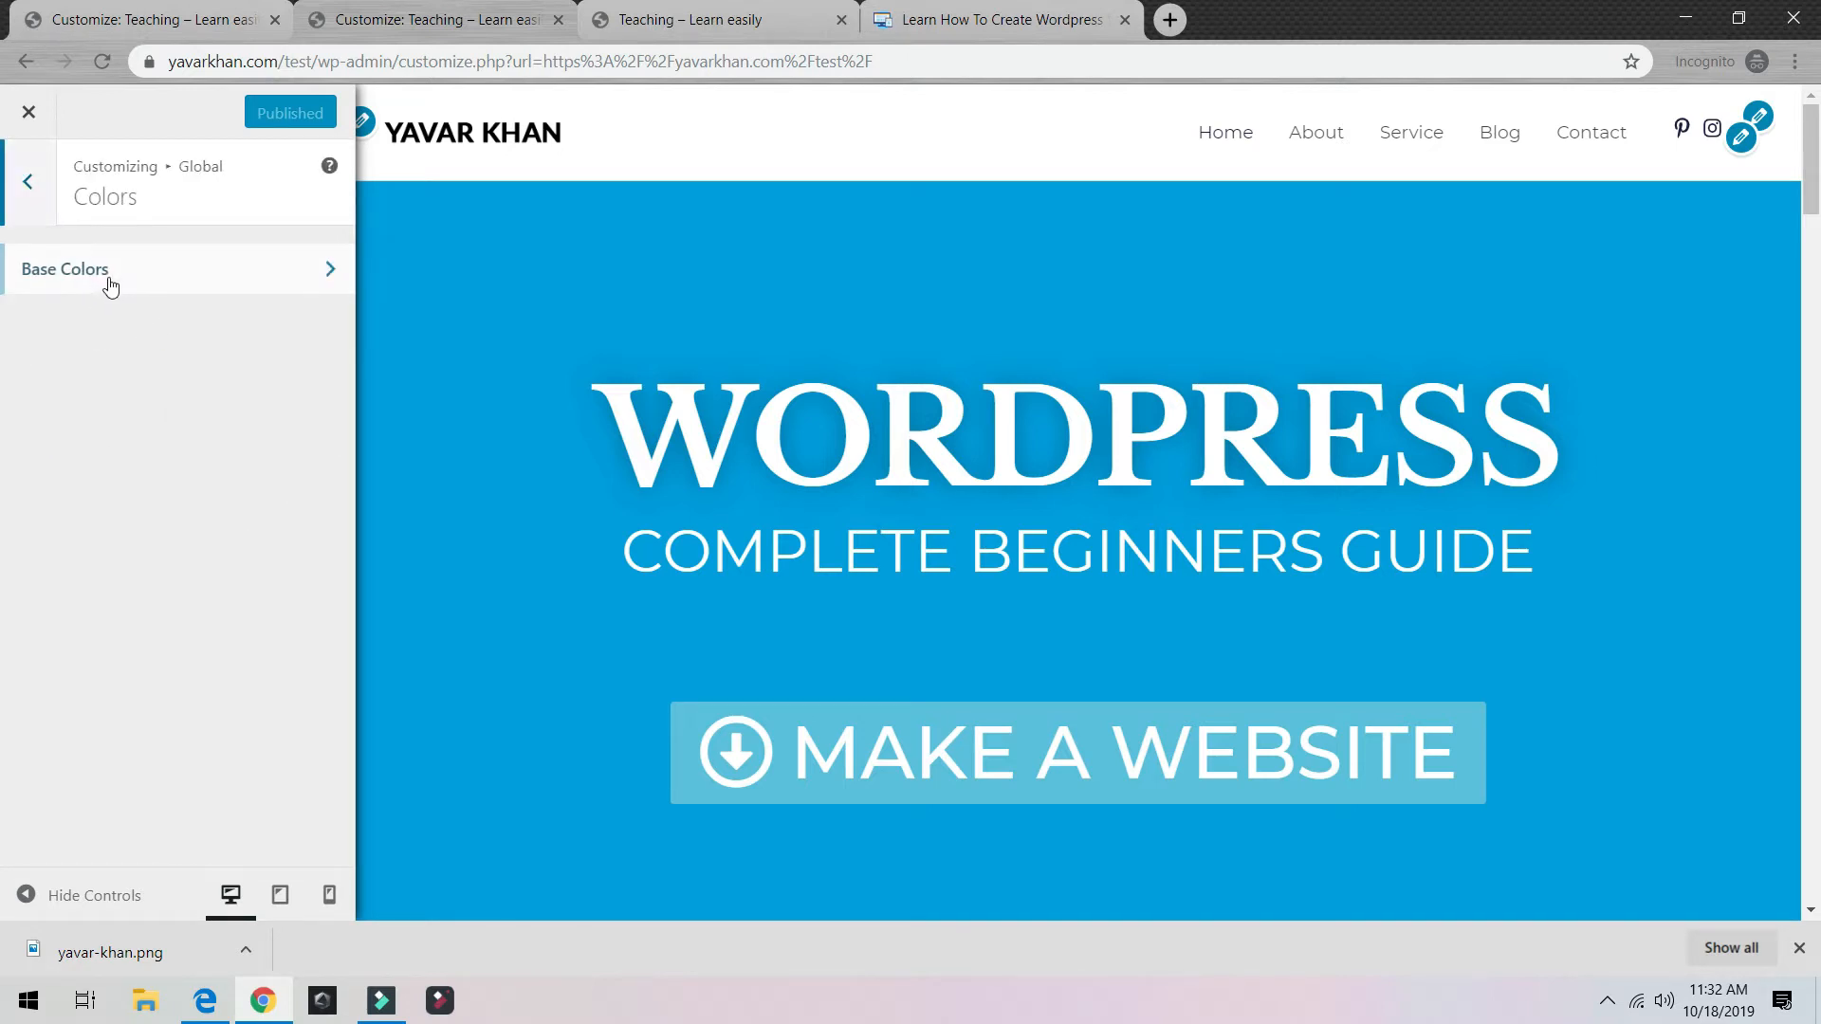
pyautogui.click(21, 180)
pyautogui.click(26, 185)
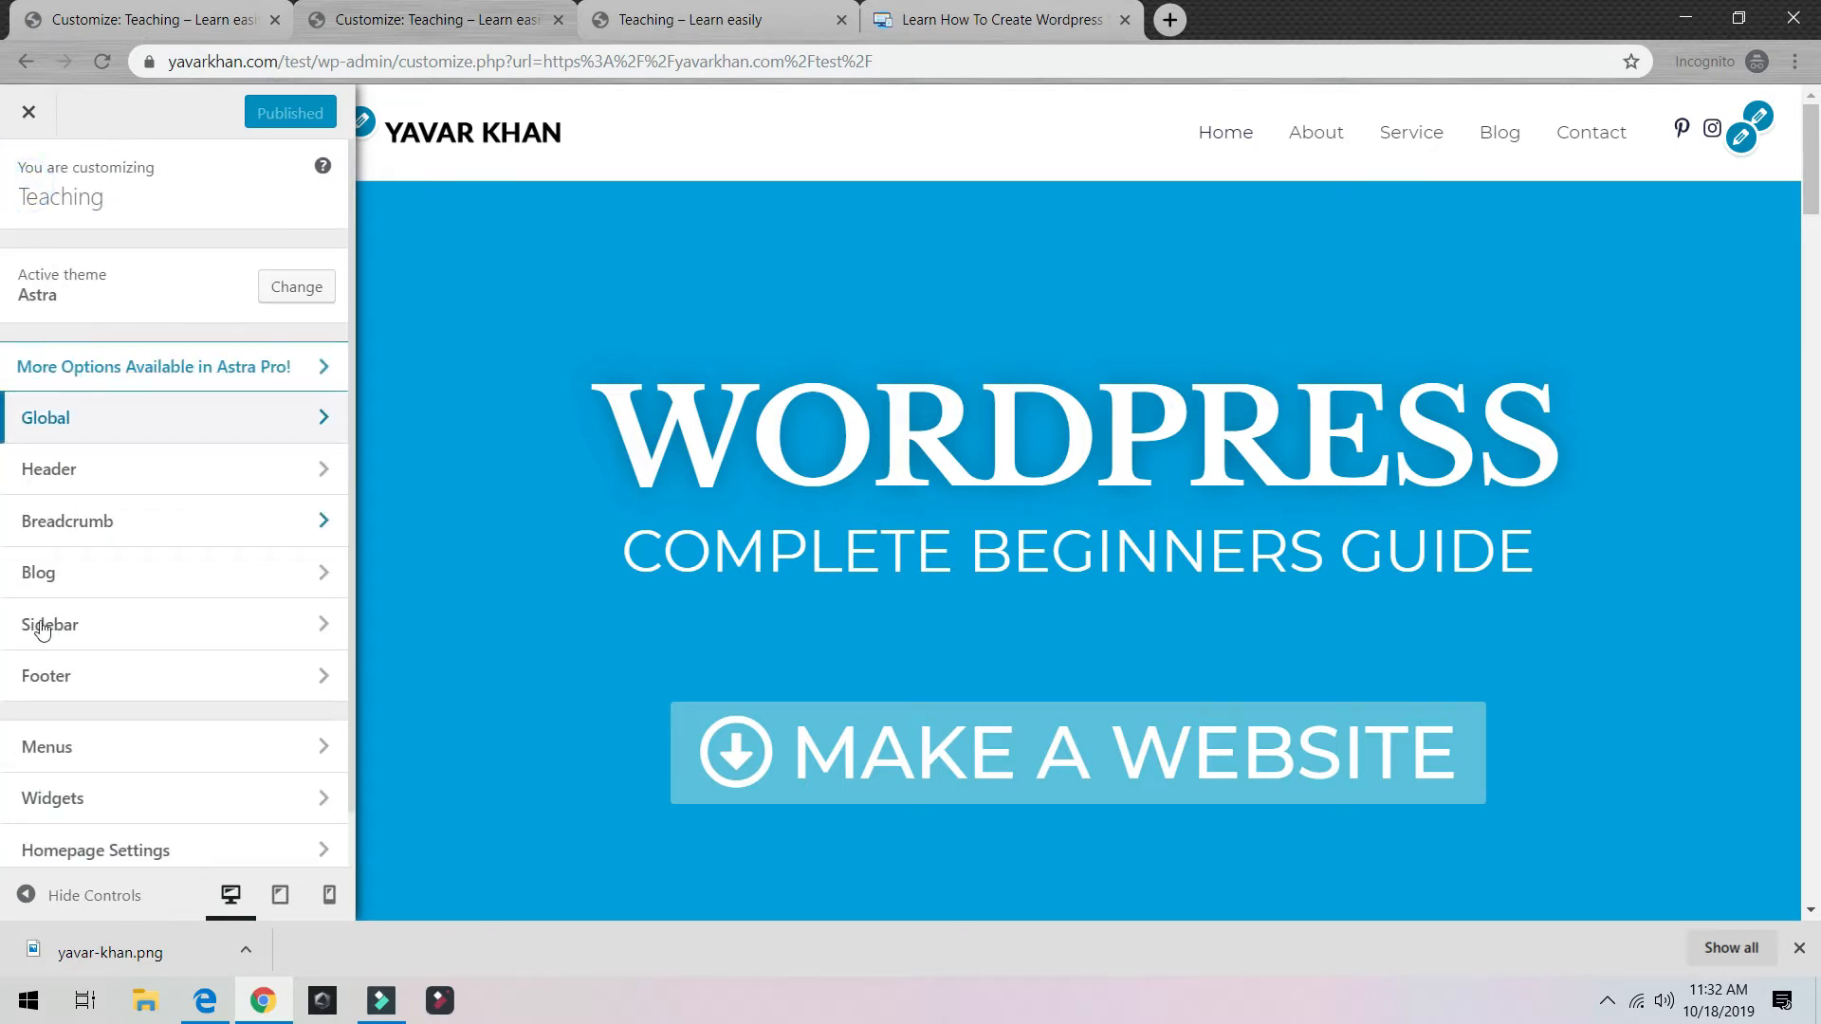
# Step: Remove the logo in Header > Site Identity and publish
pyautogui.click(156, 471)
pyautogui.click(142, 269)
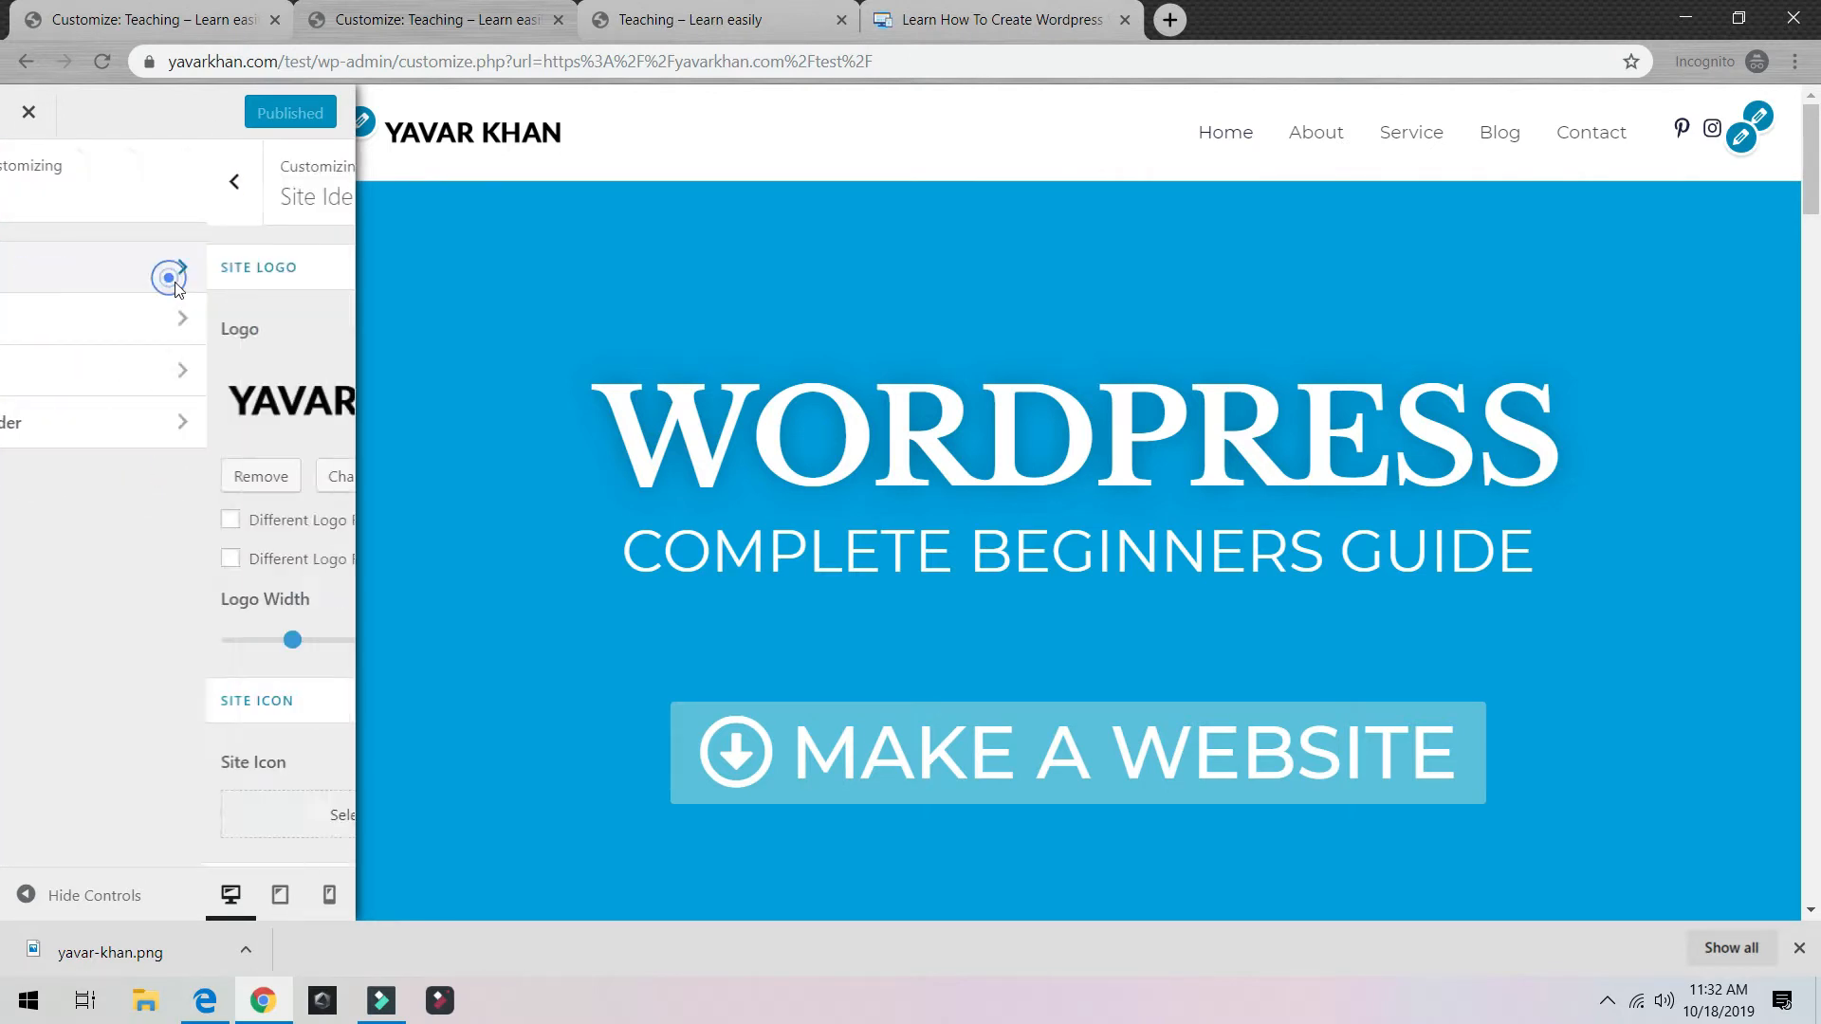
pyautogui.click(68, 485)
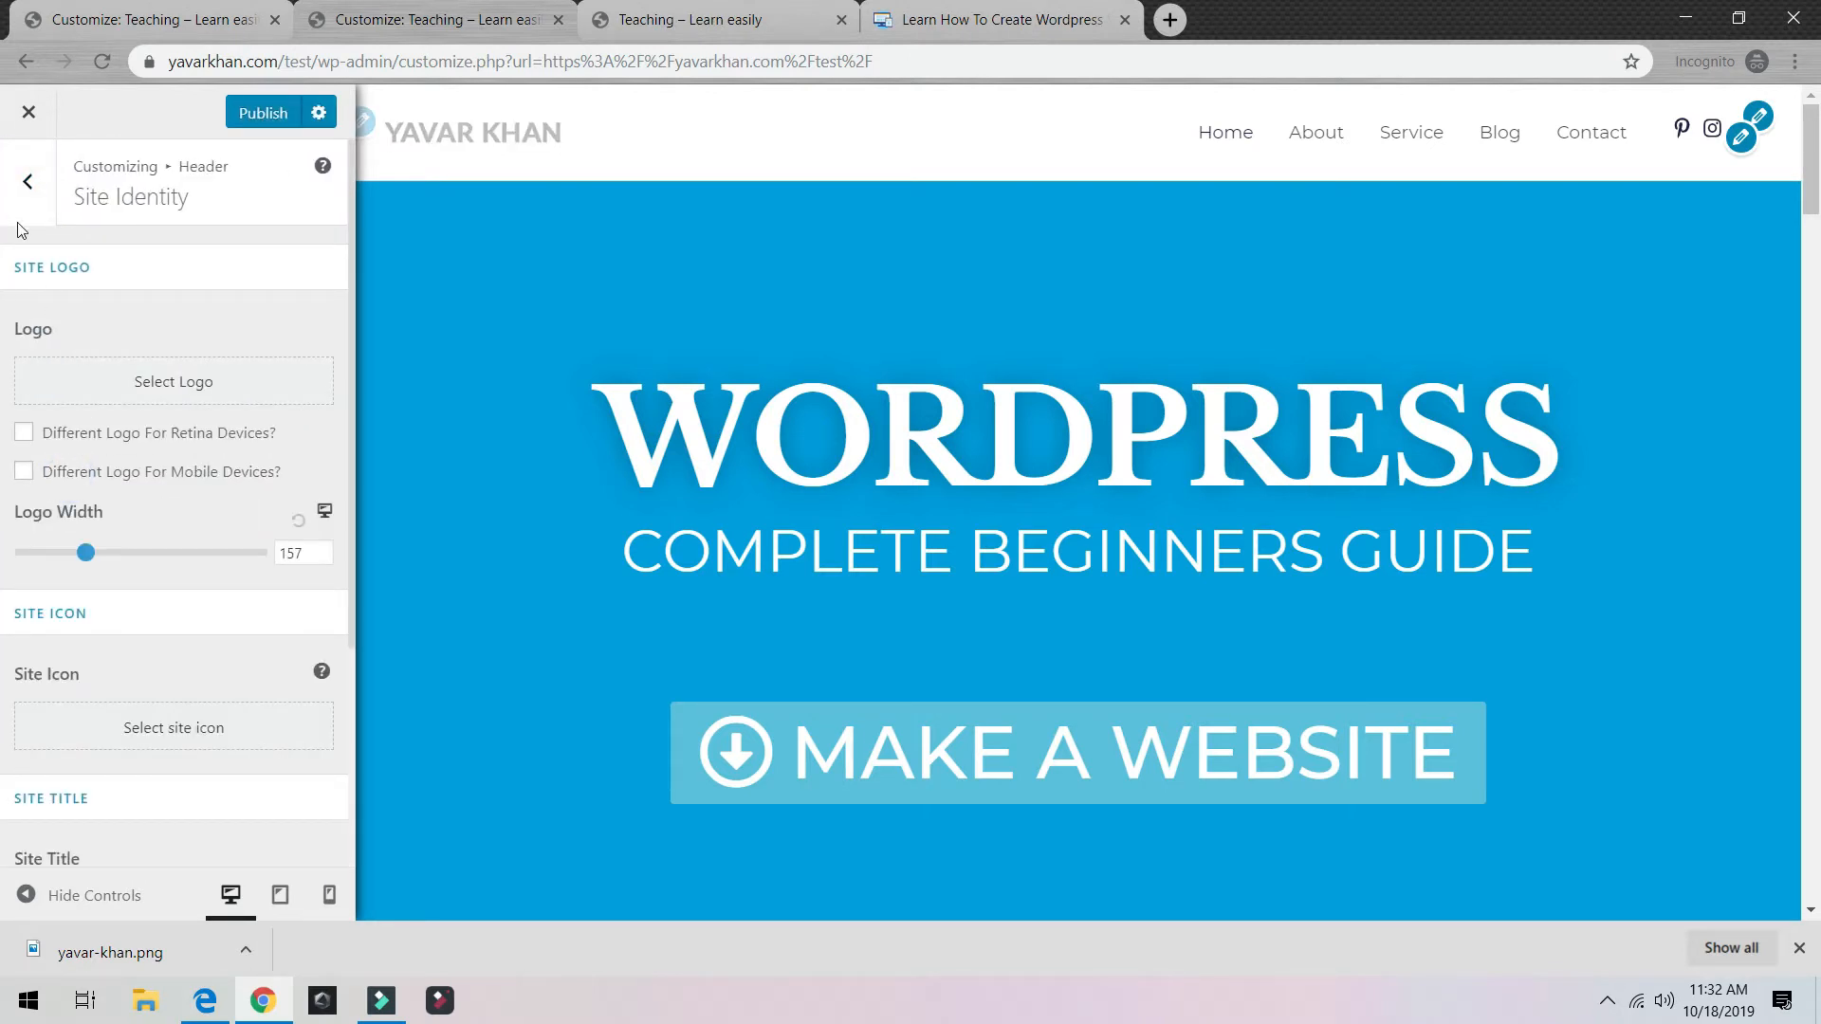
pyautogui.click(269, 121)
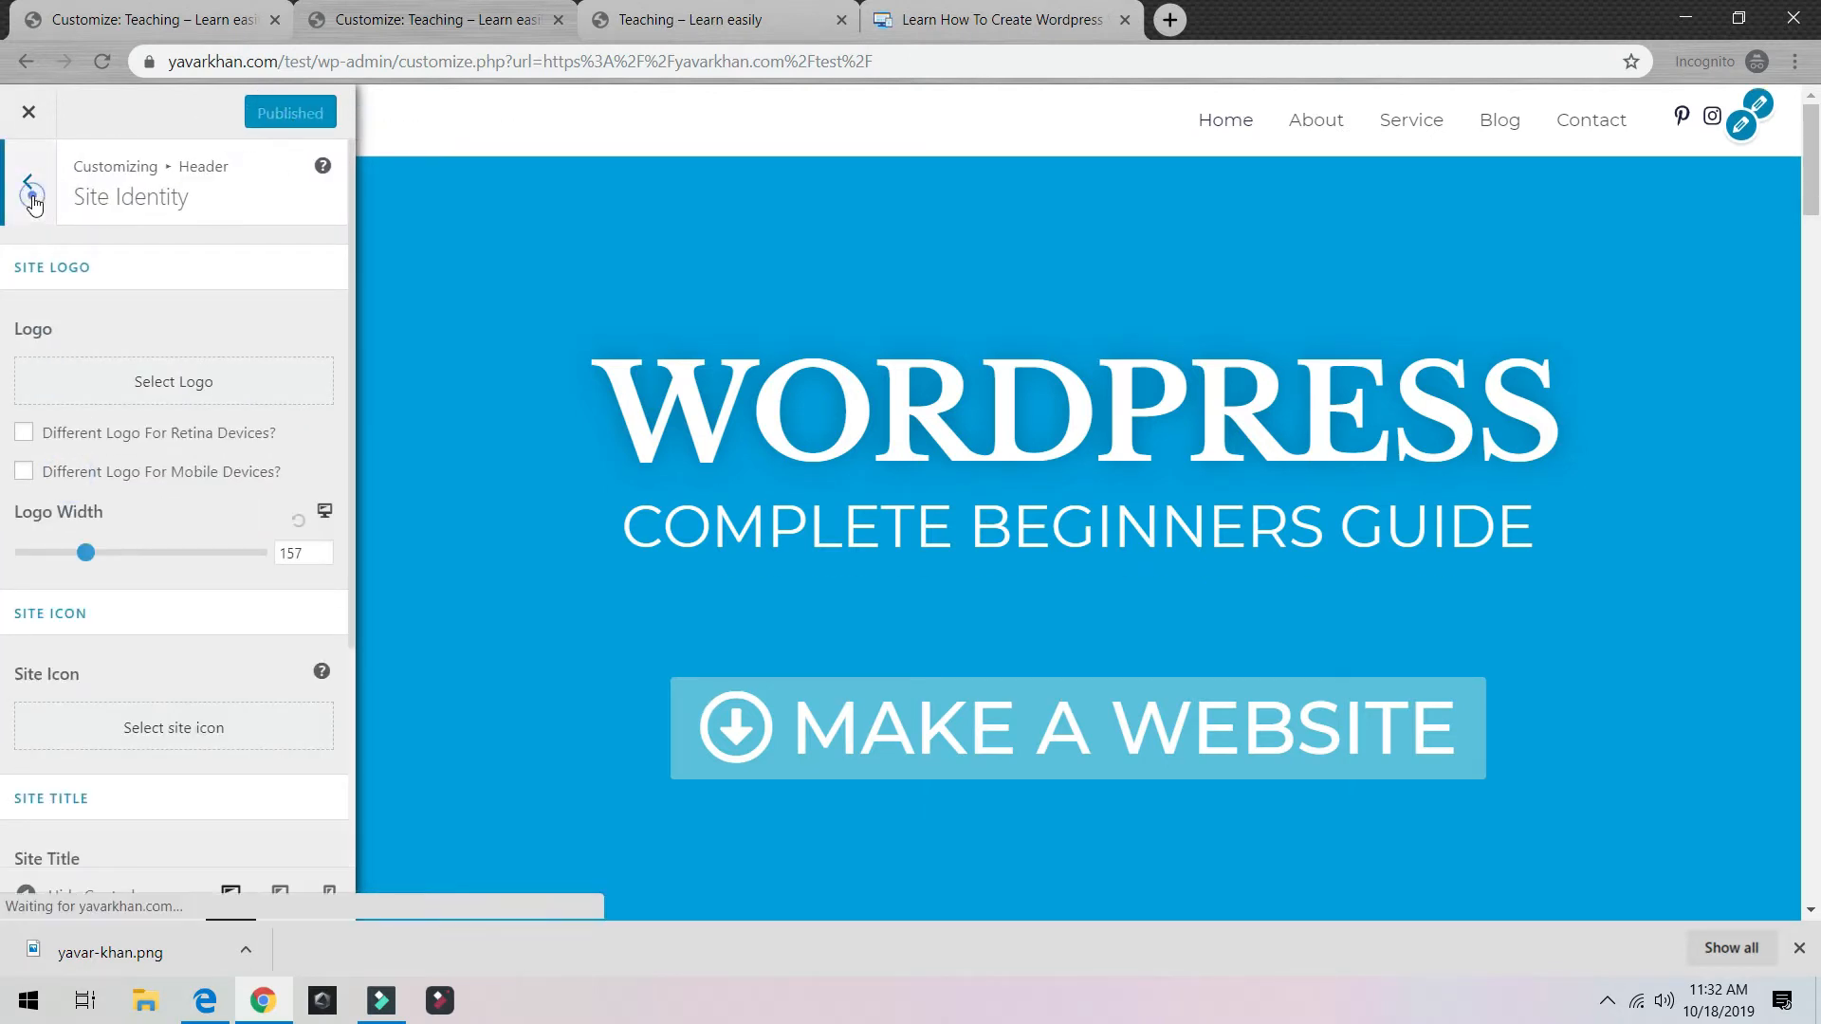
pyautogui.click(28, 181)
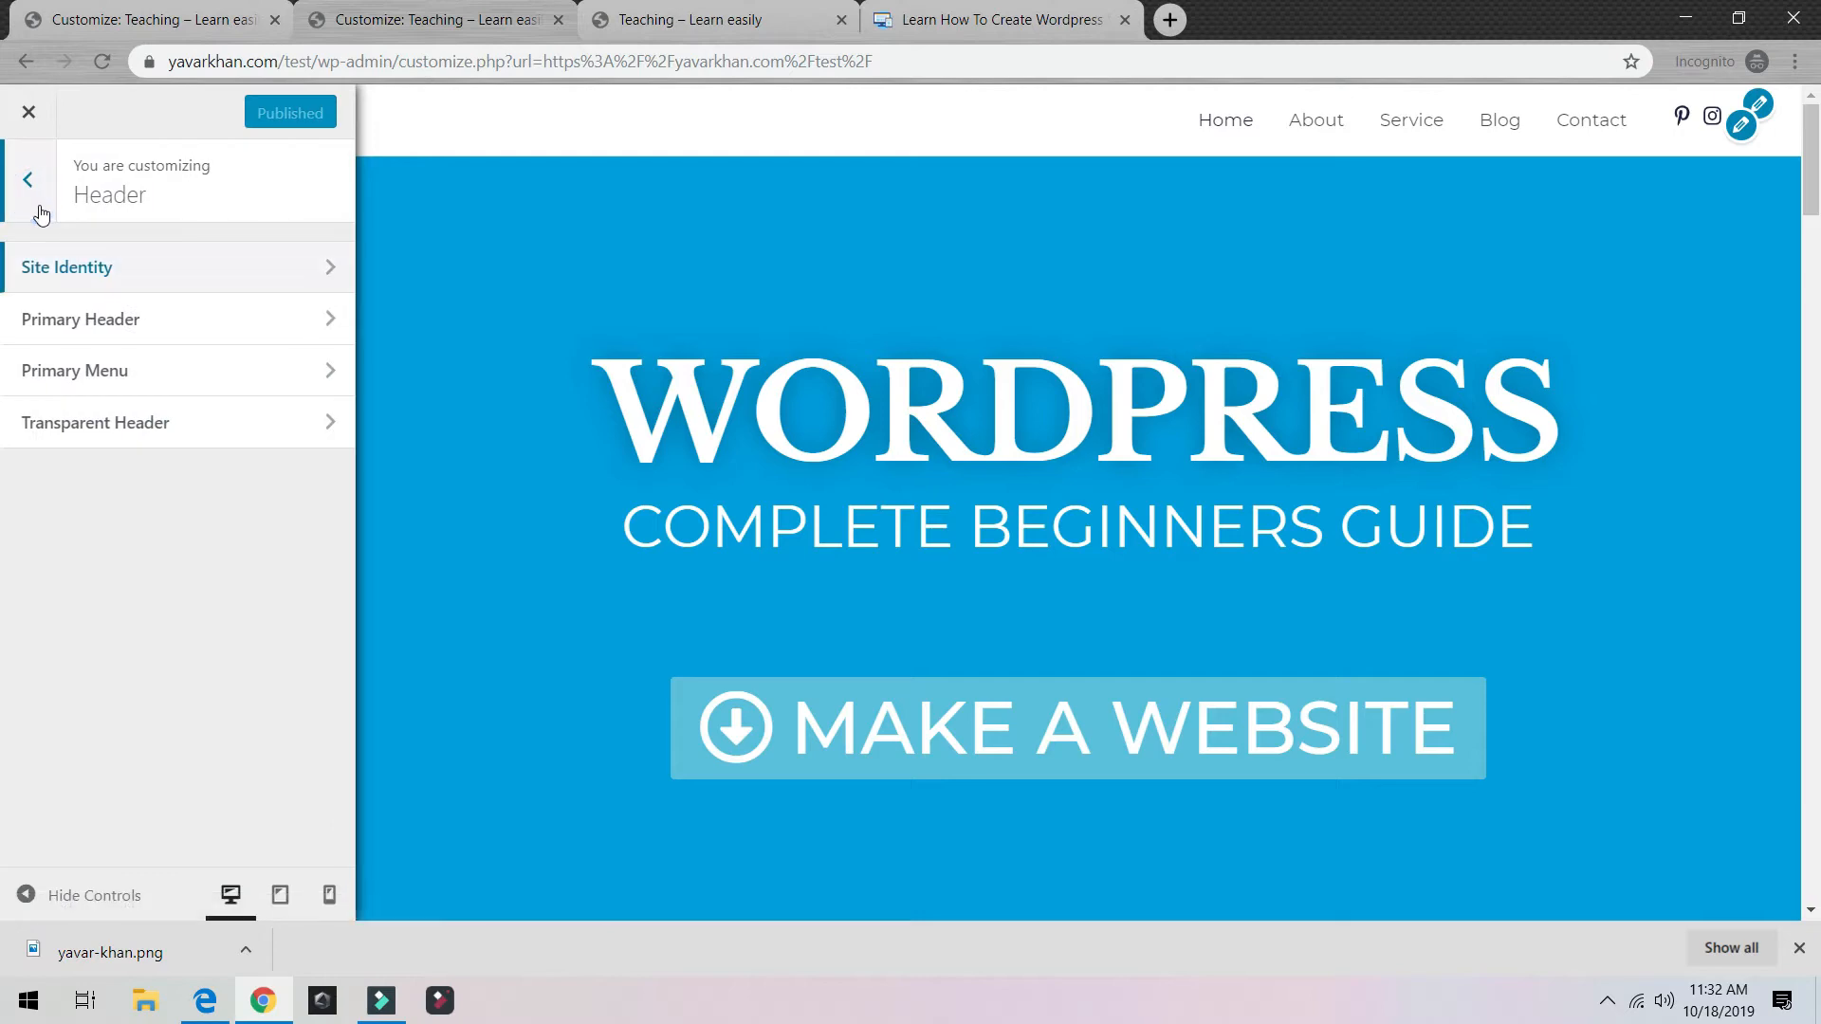
# Step: Choose the centred Primary Header layout, publish it, and close the Customizer
pyautogui.click(210, 304)
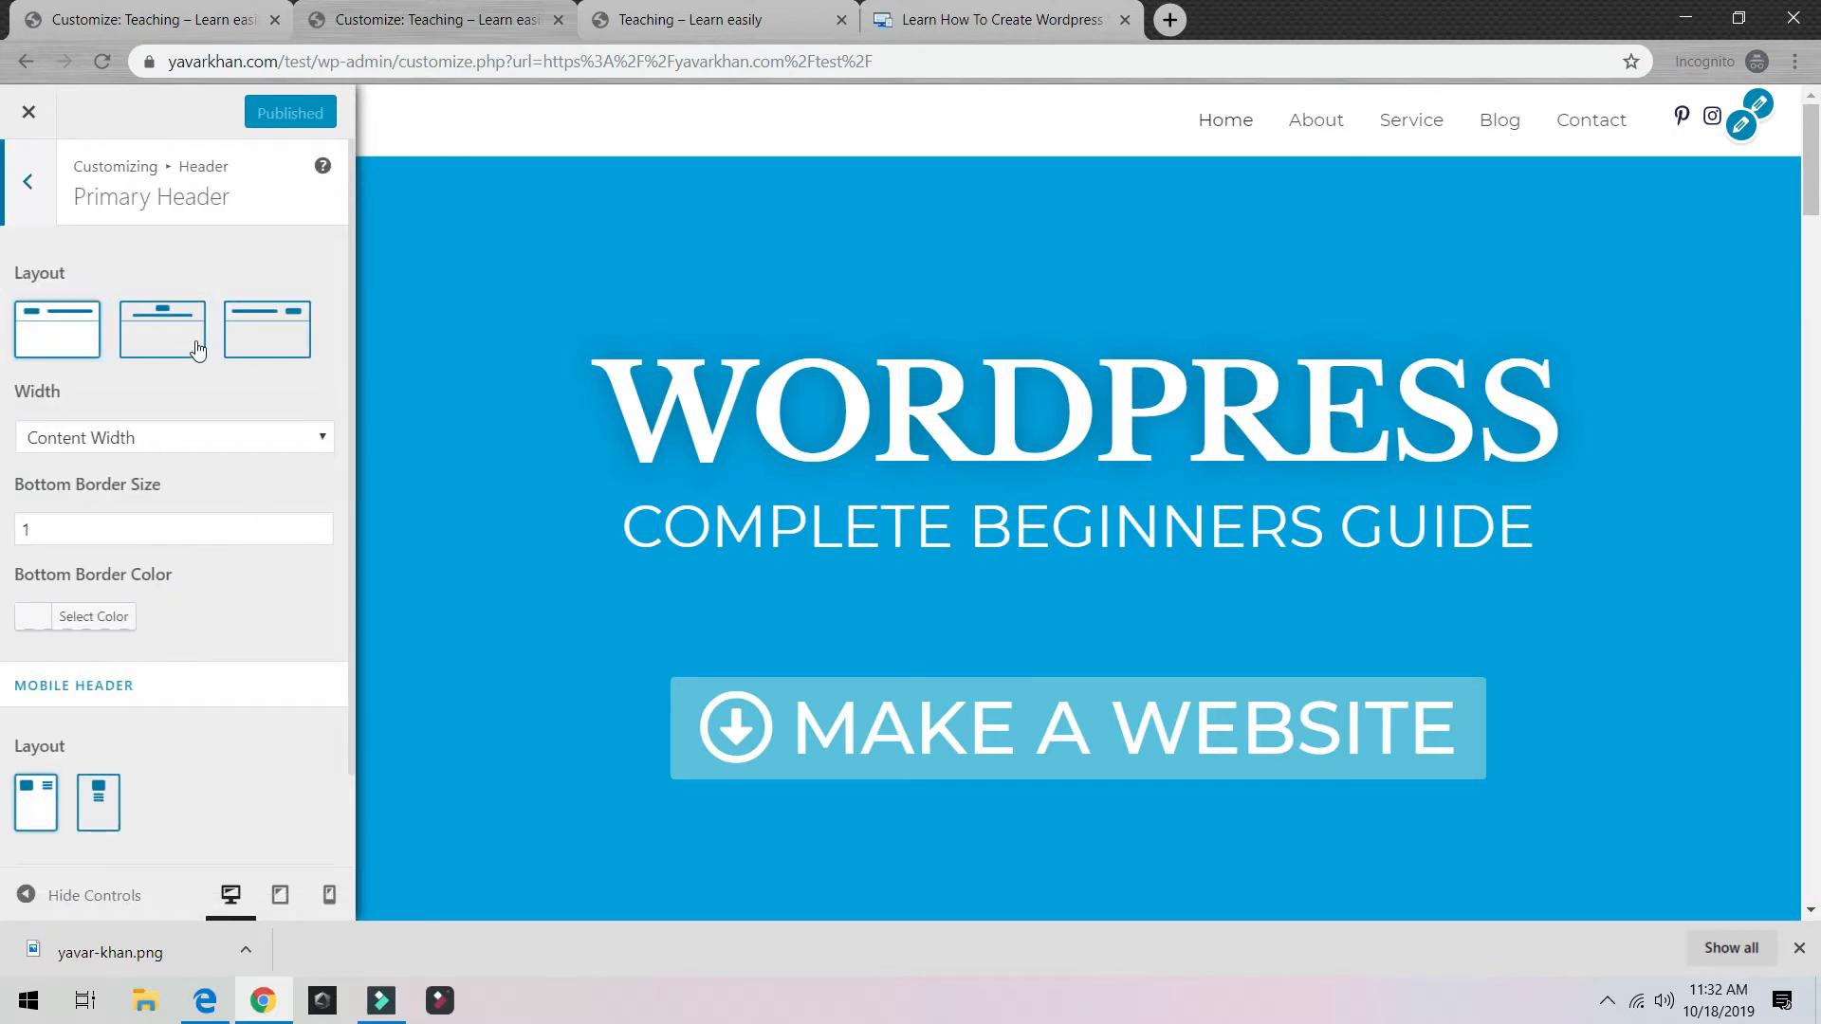
pyautogui.click(197, 350)
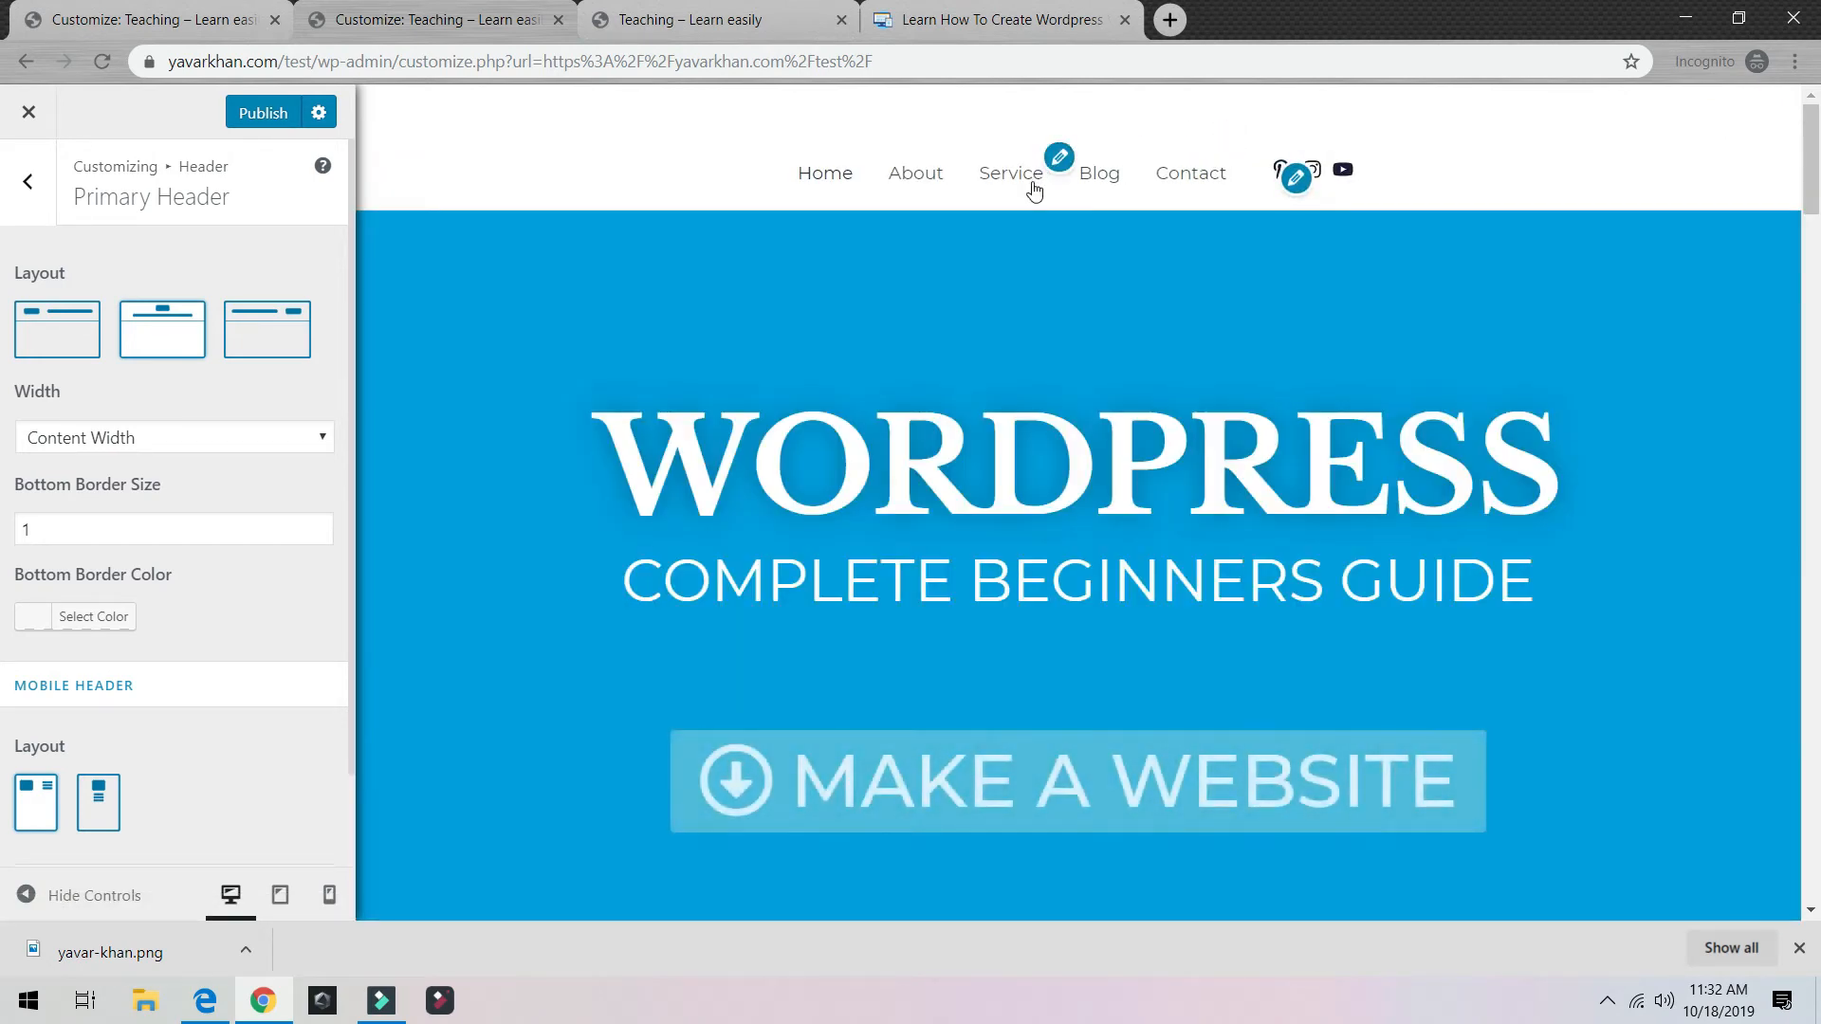
pyautogui.scroll(-1, 222, 531)
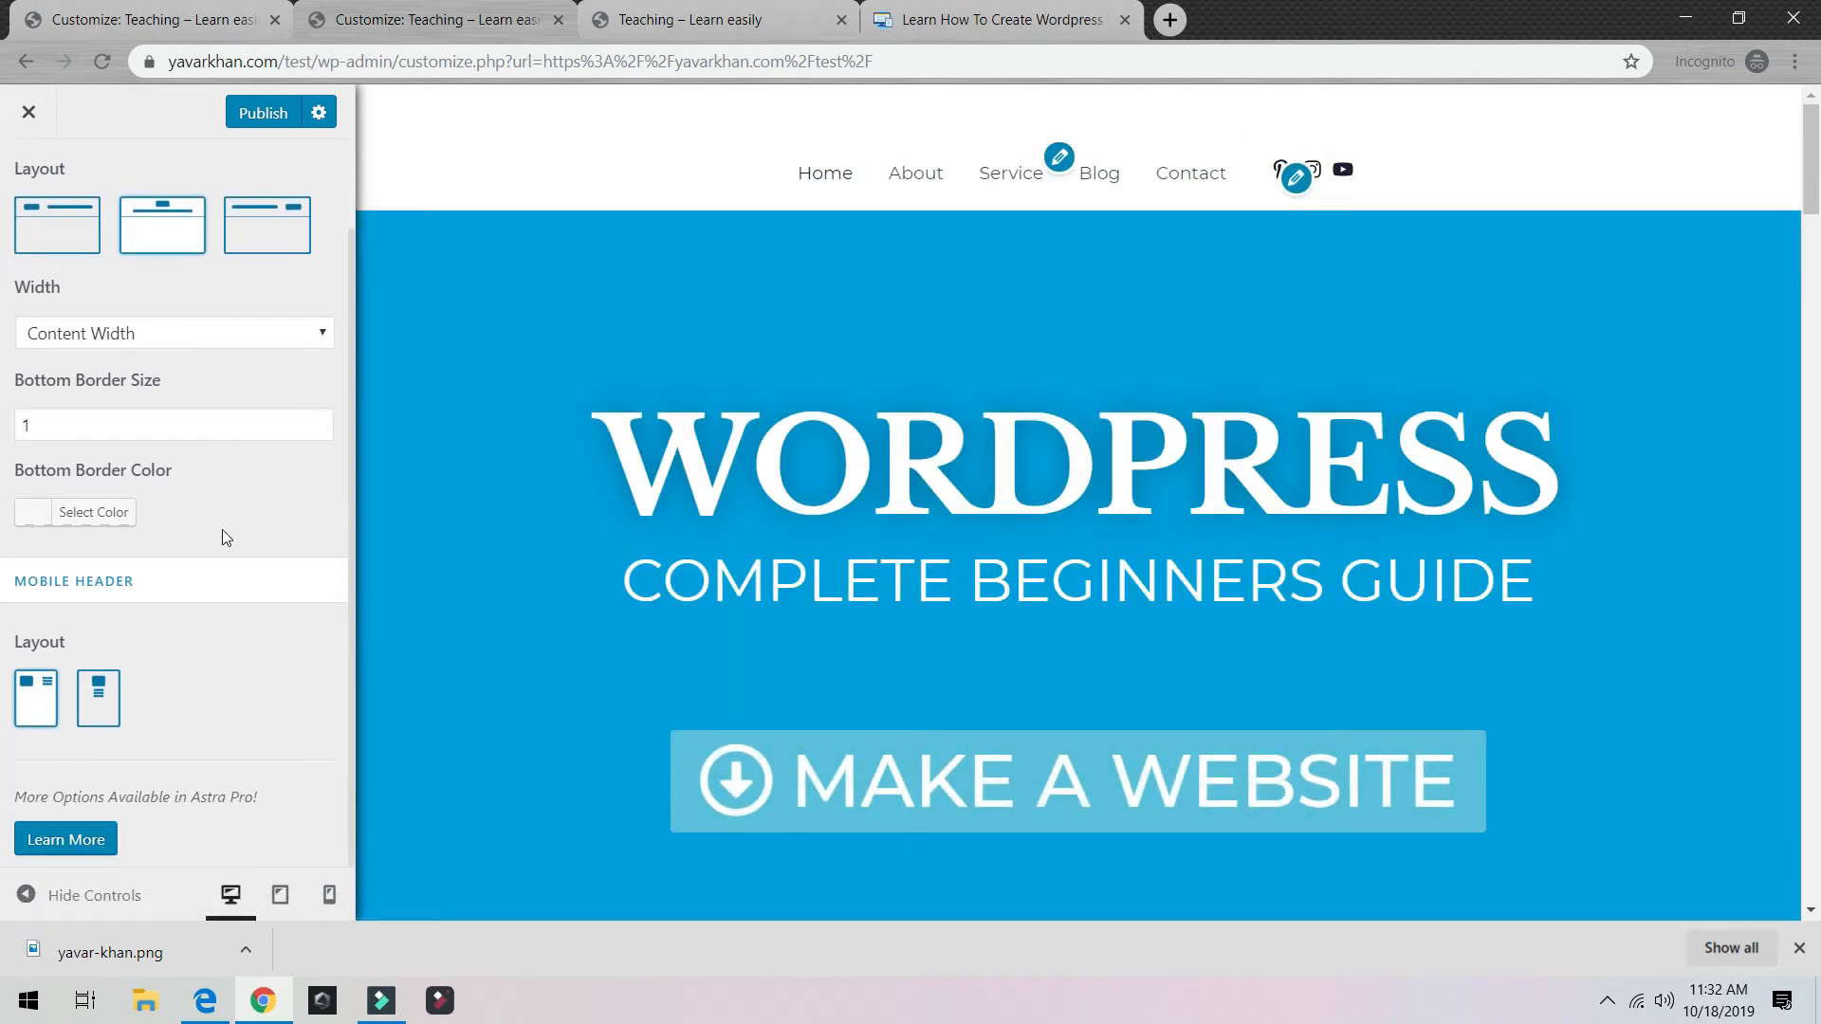
pyautogui.click(255, 123)
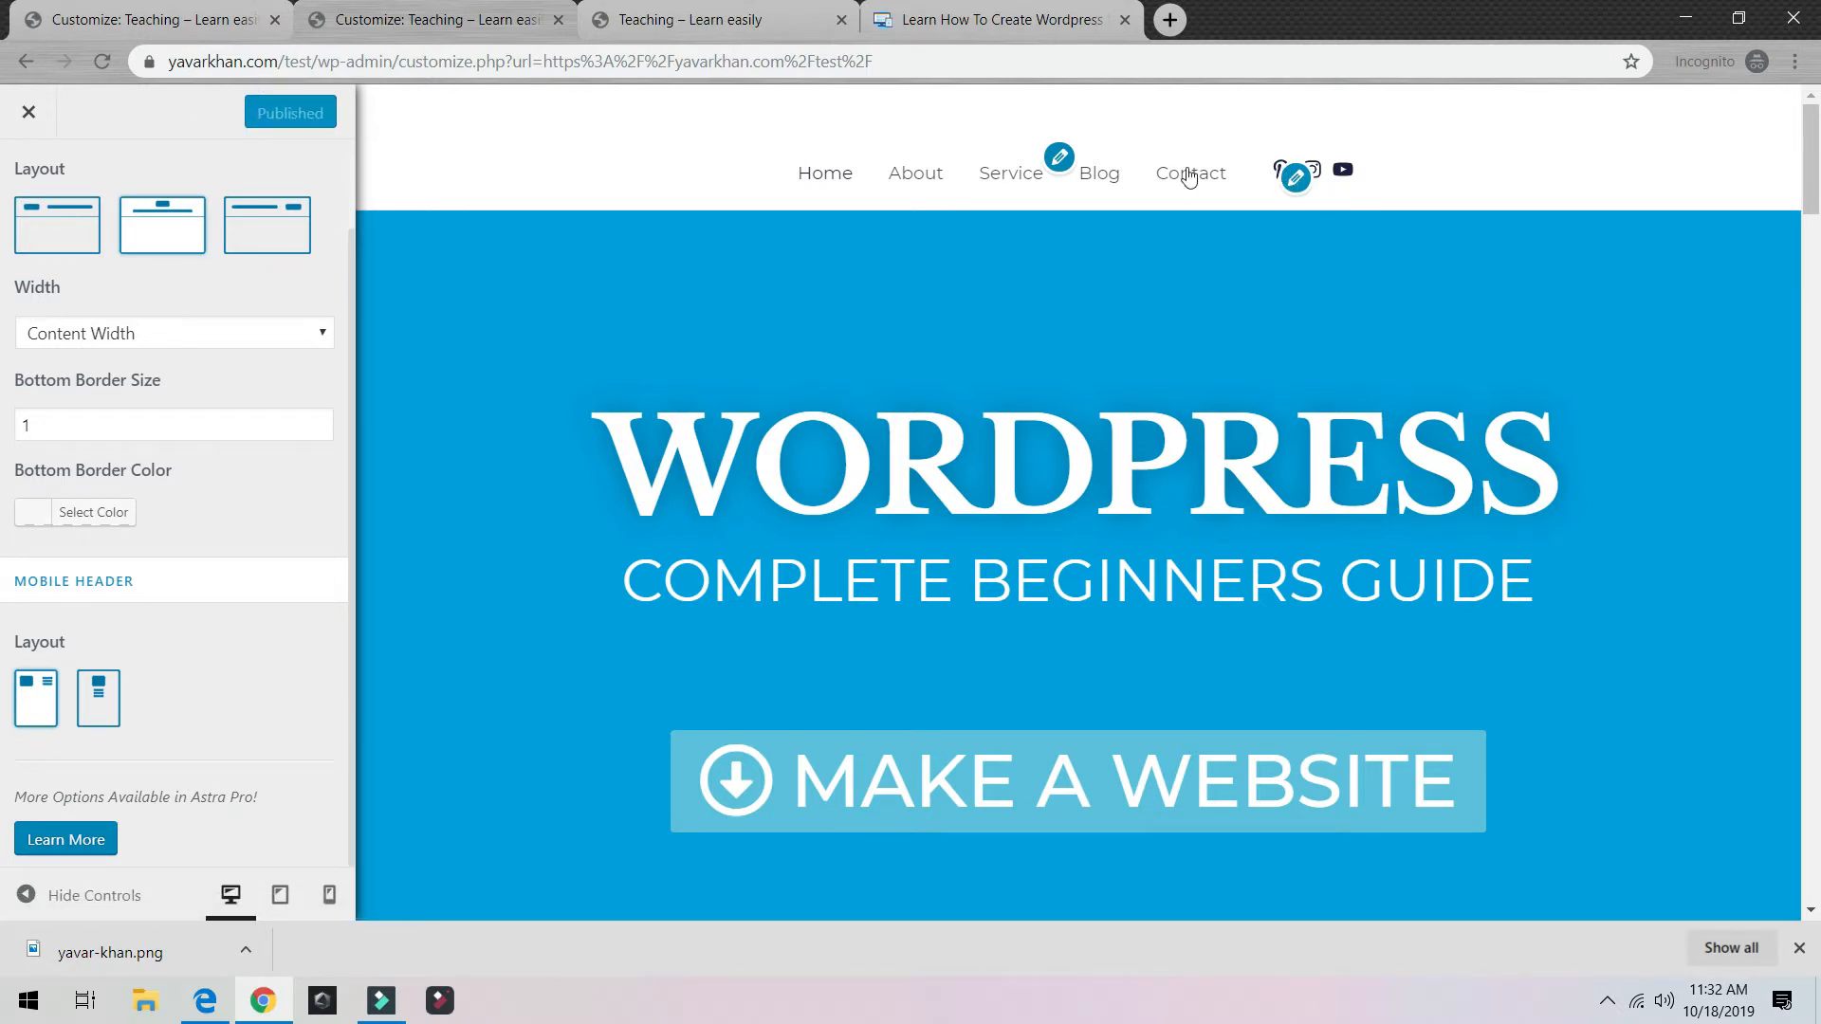
pyautogui.click(30, 114)
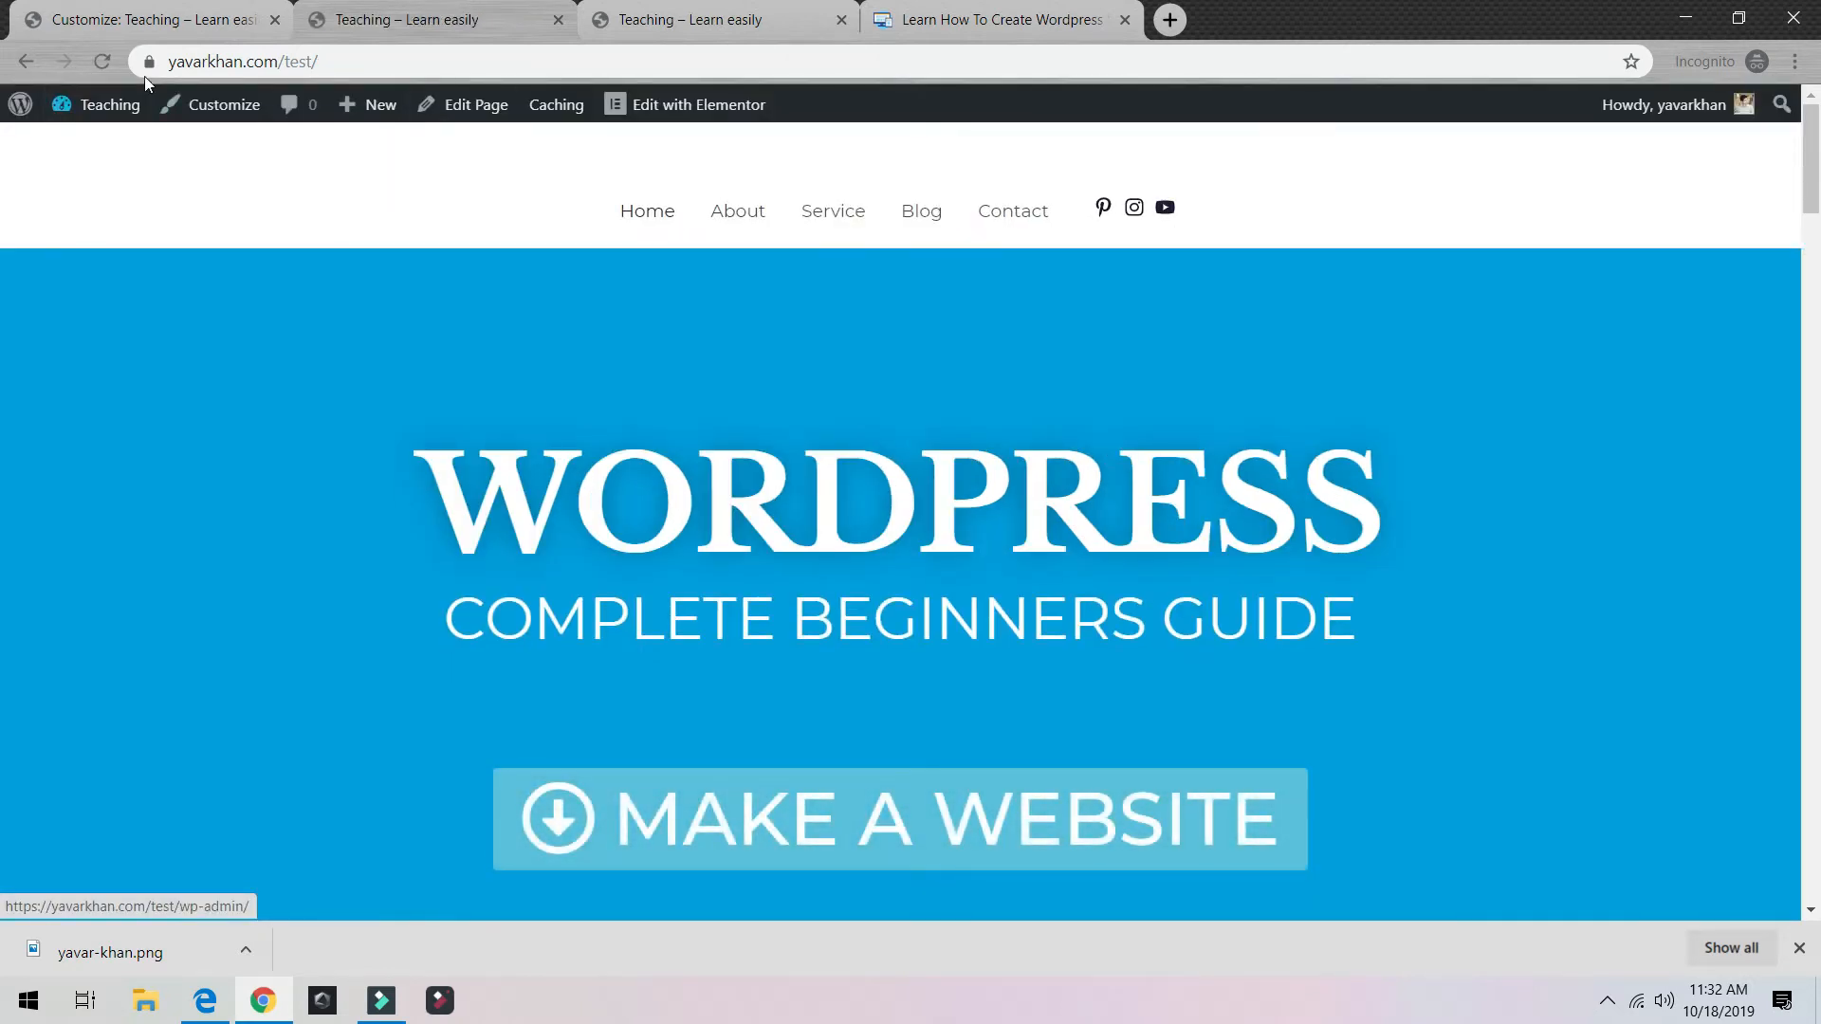
# Step: Nudge the Transparent Header's Bottom Border Size slider in the Customizer, without publishing
pyautogui.click(219, 107)
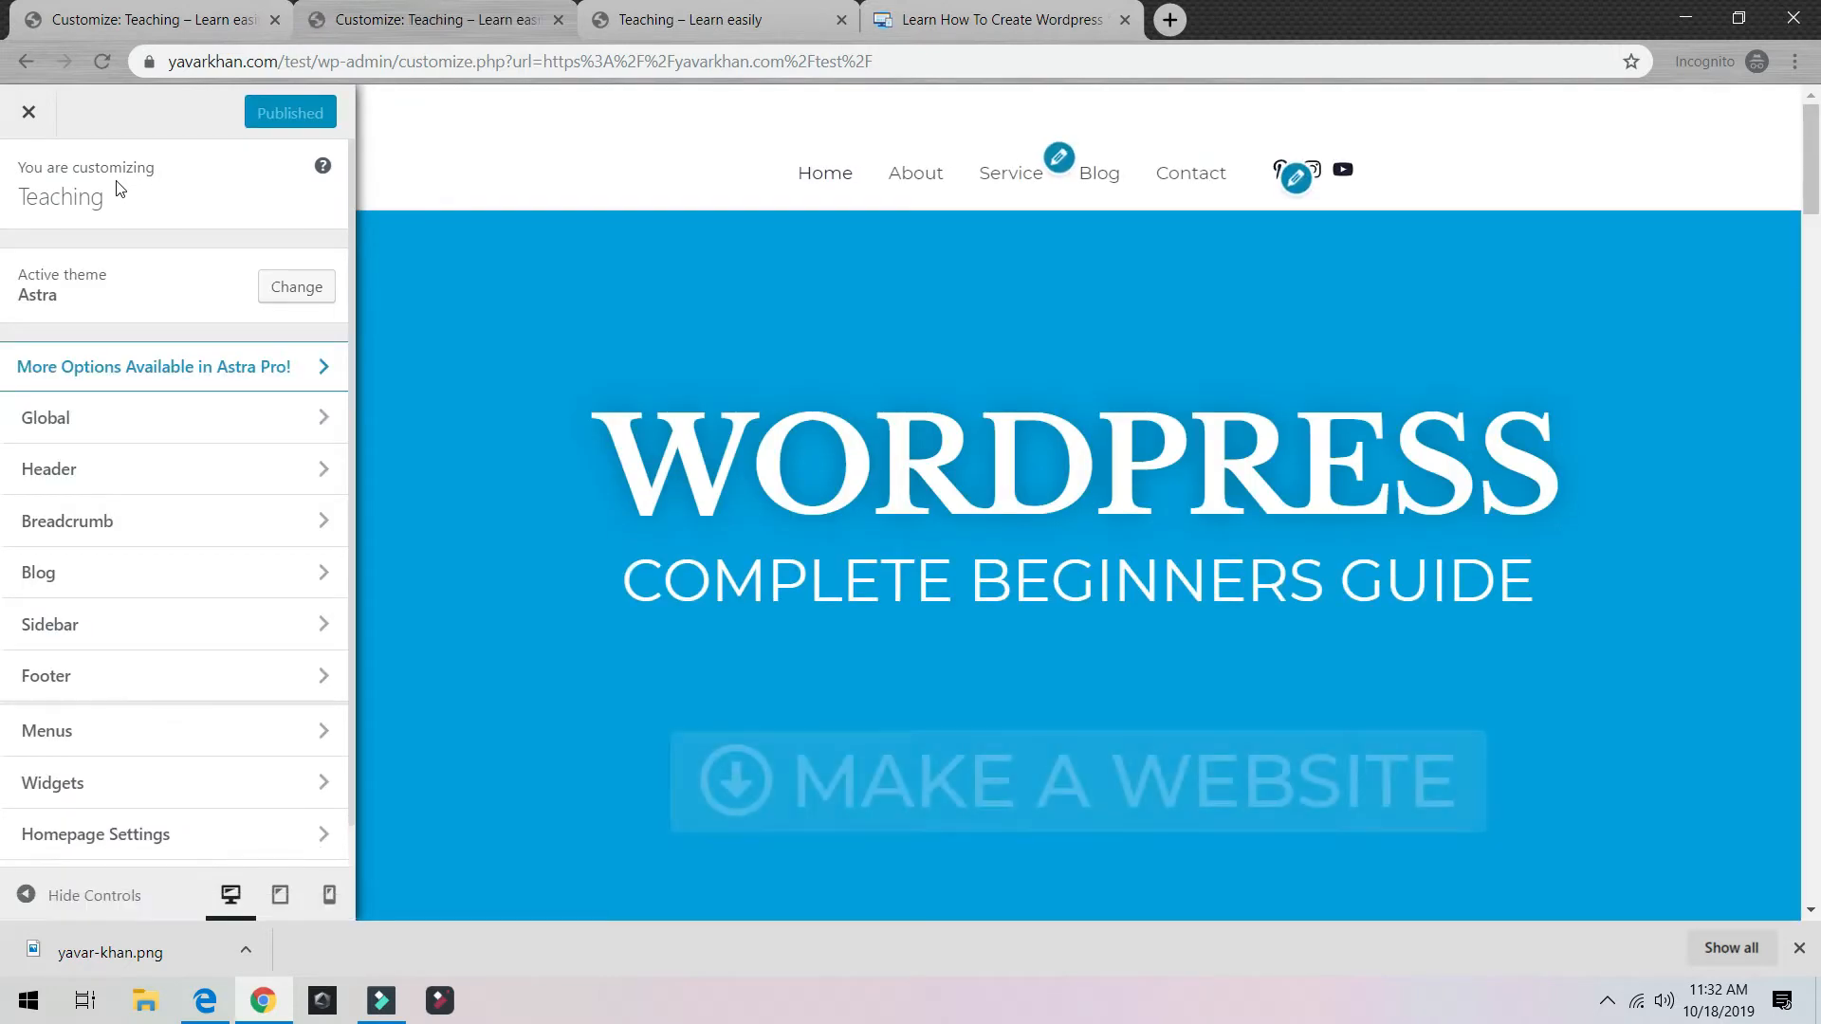
pyautogui.click(134, 481)
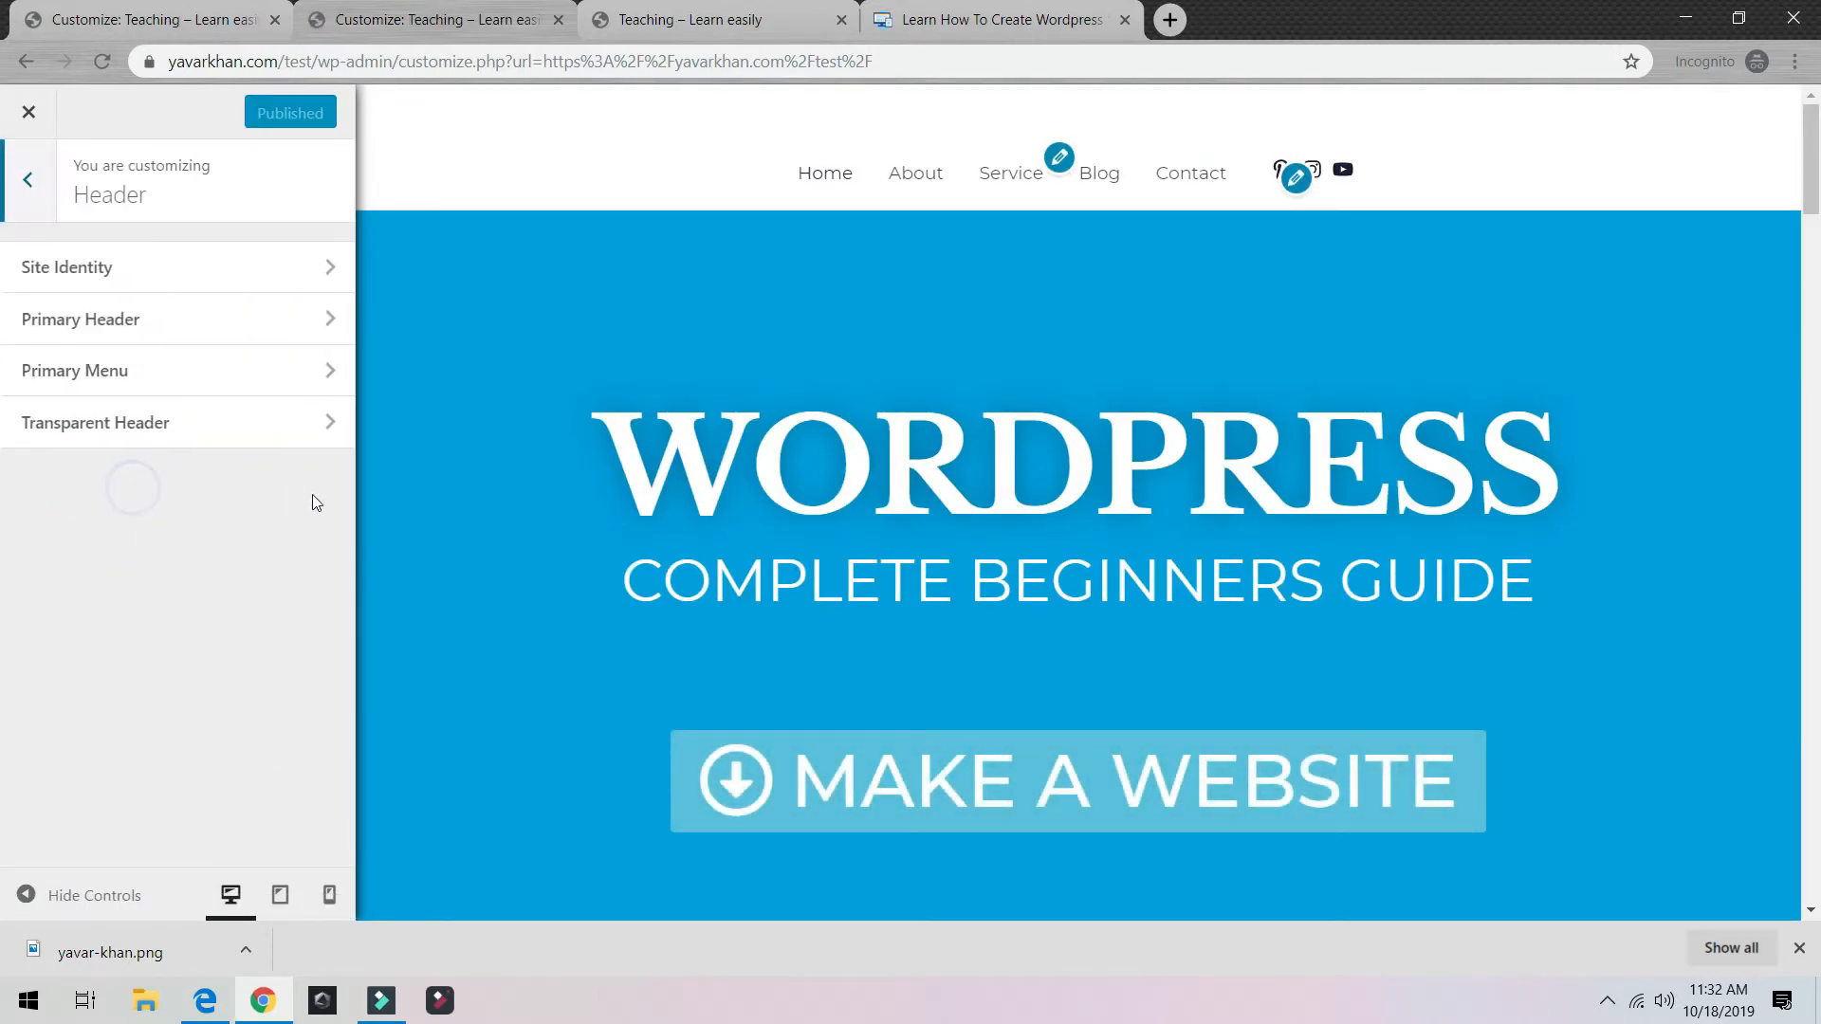
pyautogui.click(226, 431)
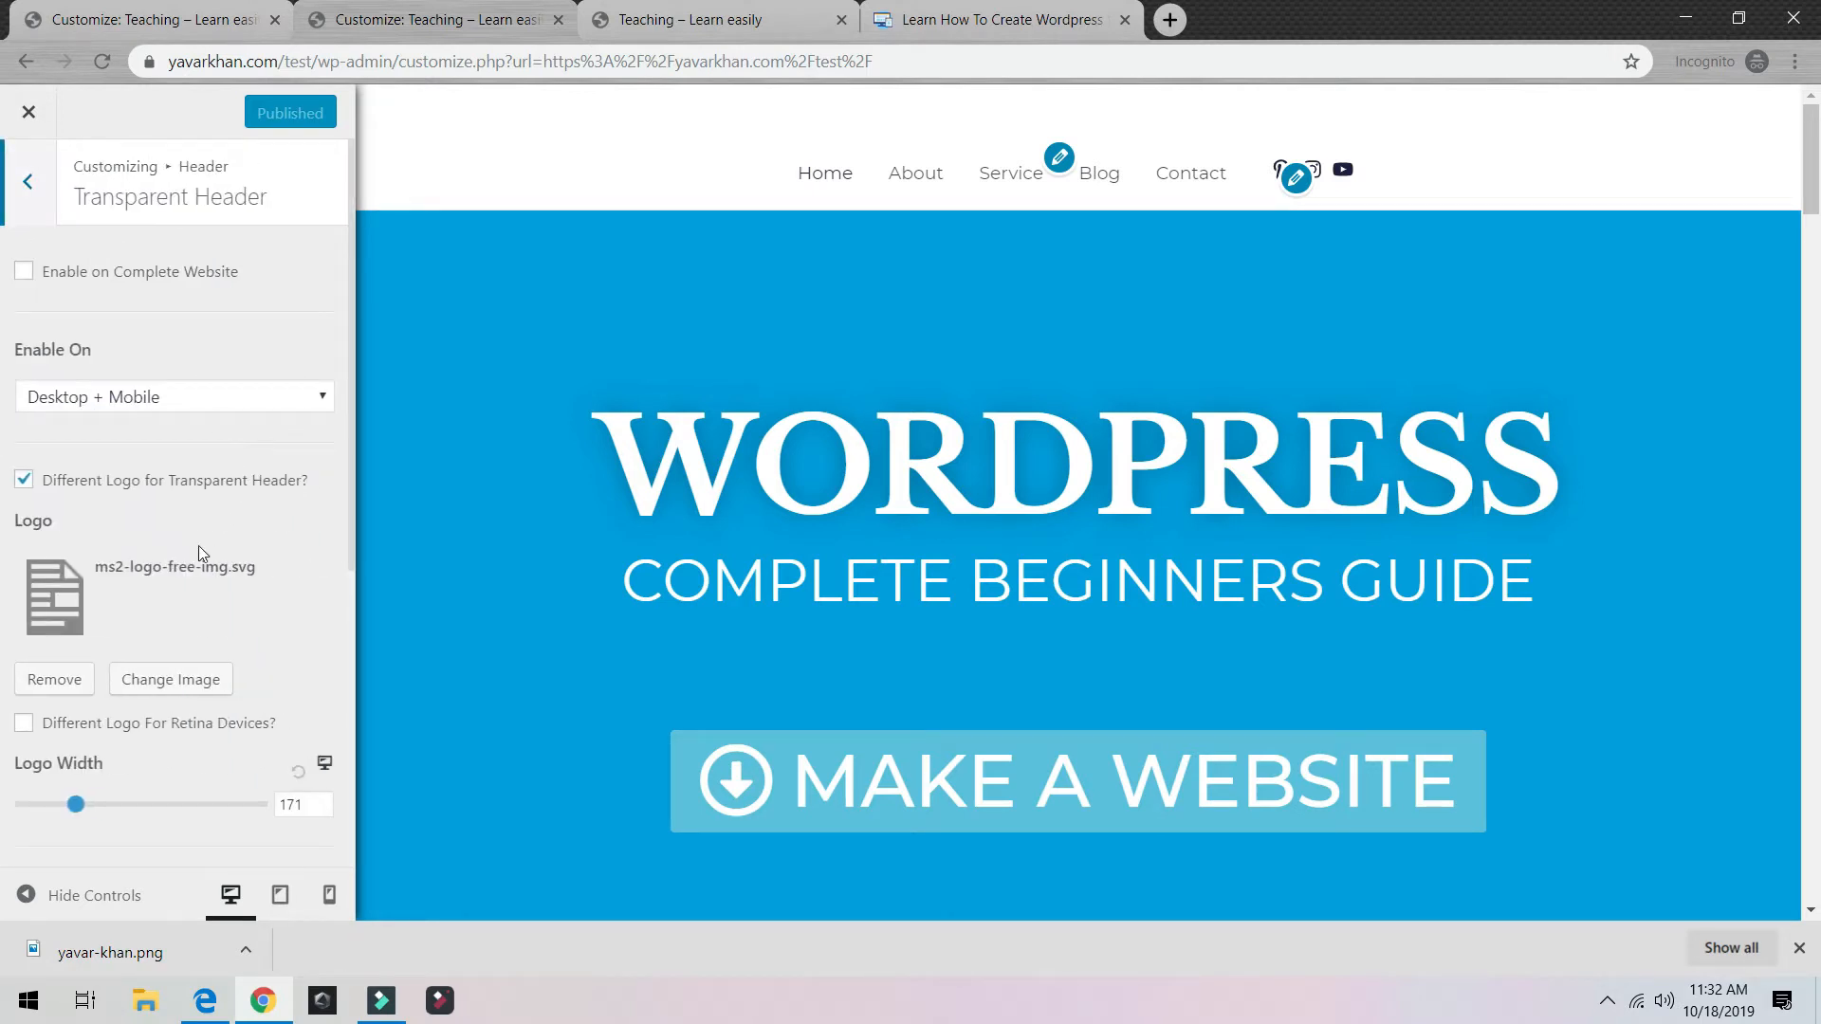
pyautogui.scroll(-5, 198, 544)
pyautogui.scroll(3, 195, 547)
pyautogui.scroll(-3, 194, 547)
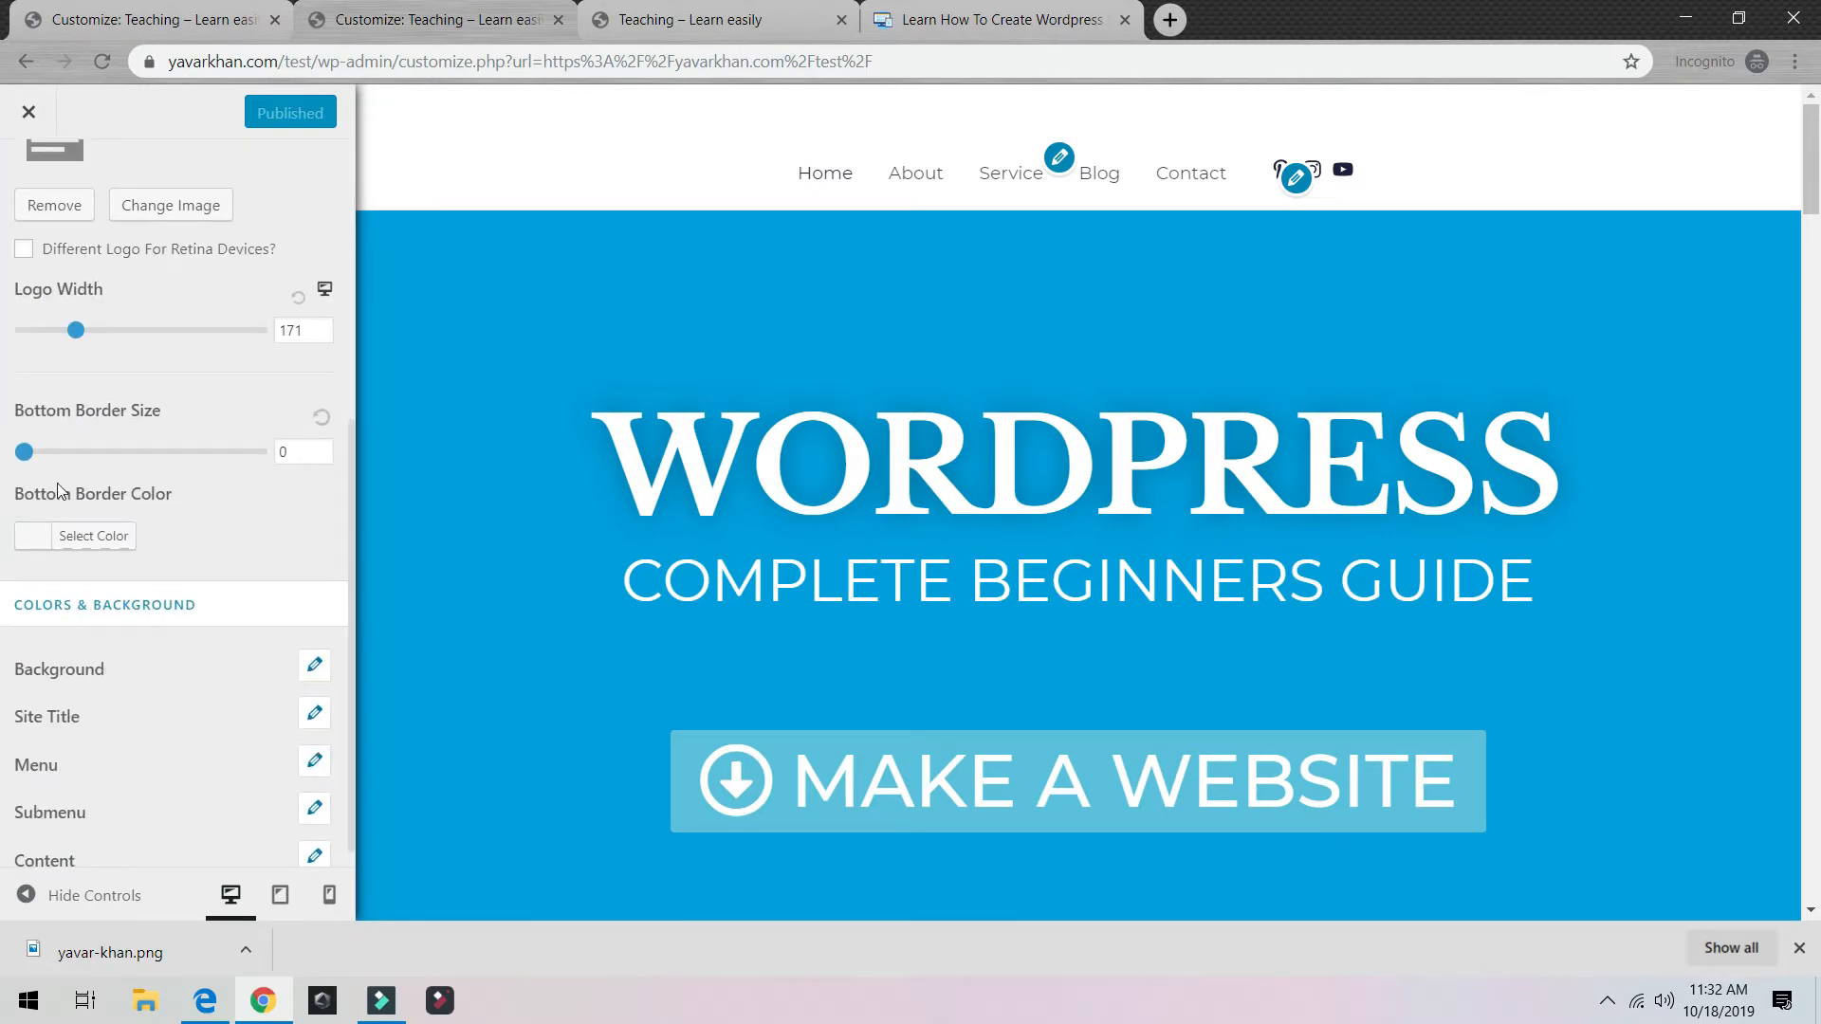
pyautogui.moveTo(26, 447)
pyautogui.mouseDown()
pyautogui.moveTo(70, 453)
pyautogui.moveTo(28, 456)
pyautogui.mouseUp()
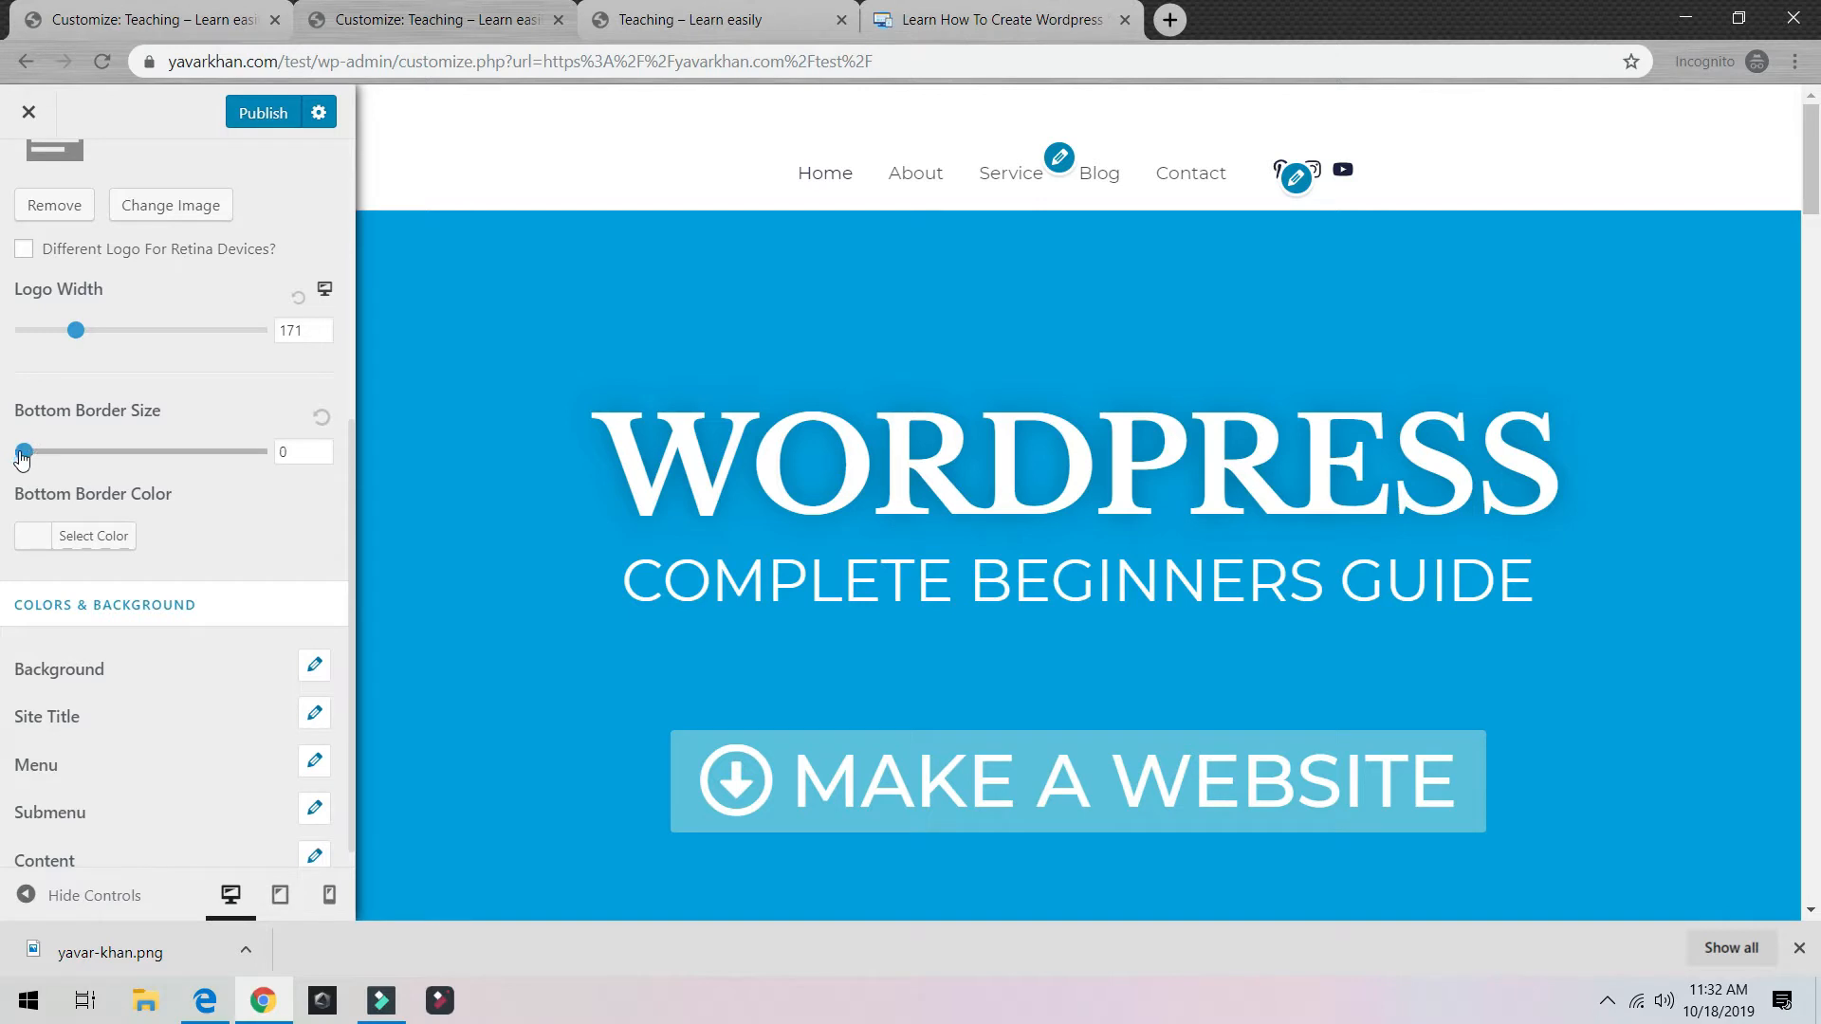
pyautogui.scroll(5, 28, 379)
pyautogui.click(28, 182)
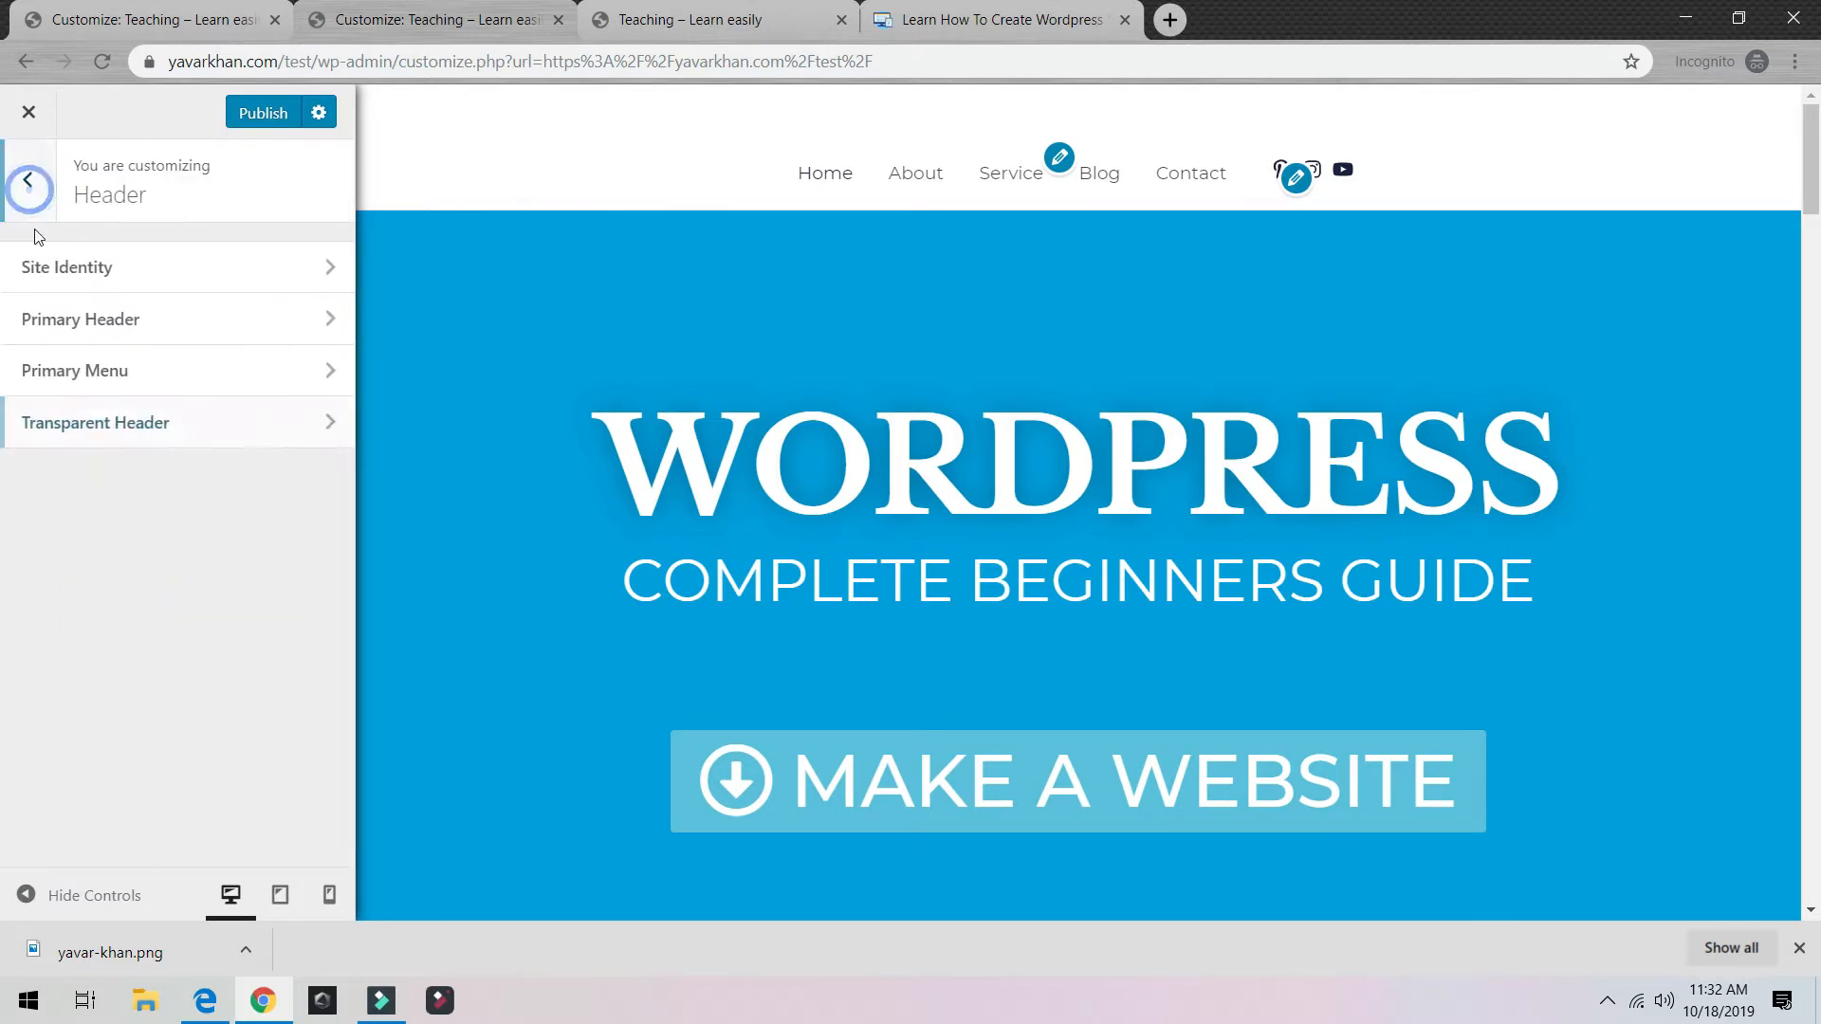
pyautogui.click(28, 182)
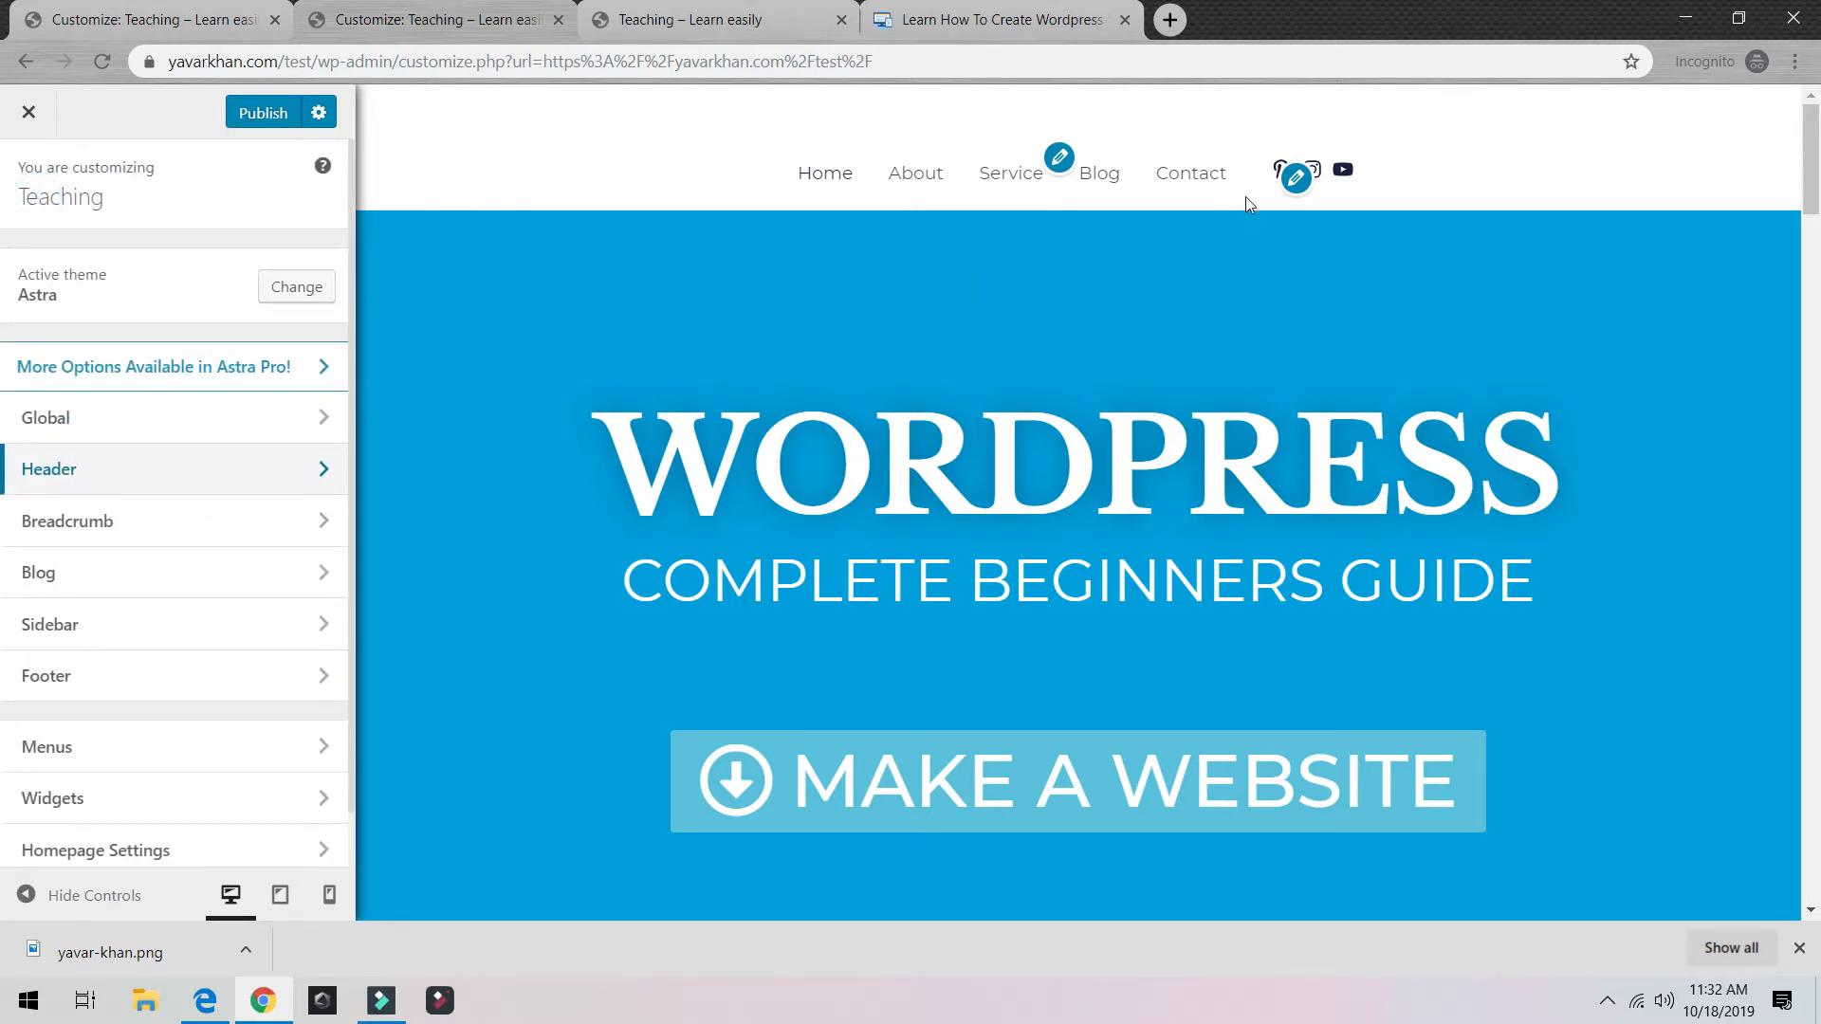
# Step: Delete the Astra: Social Profiles widget from the header widget area
pyautogui.click(1295, 178)
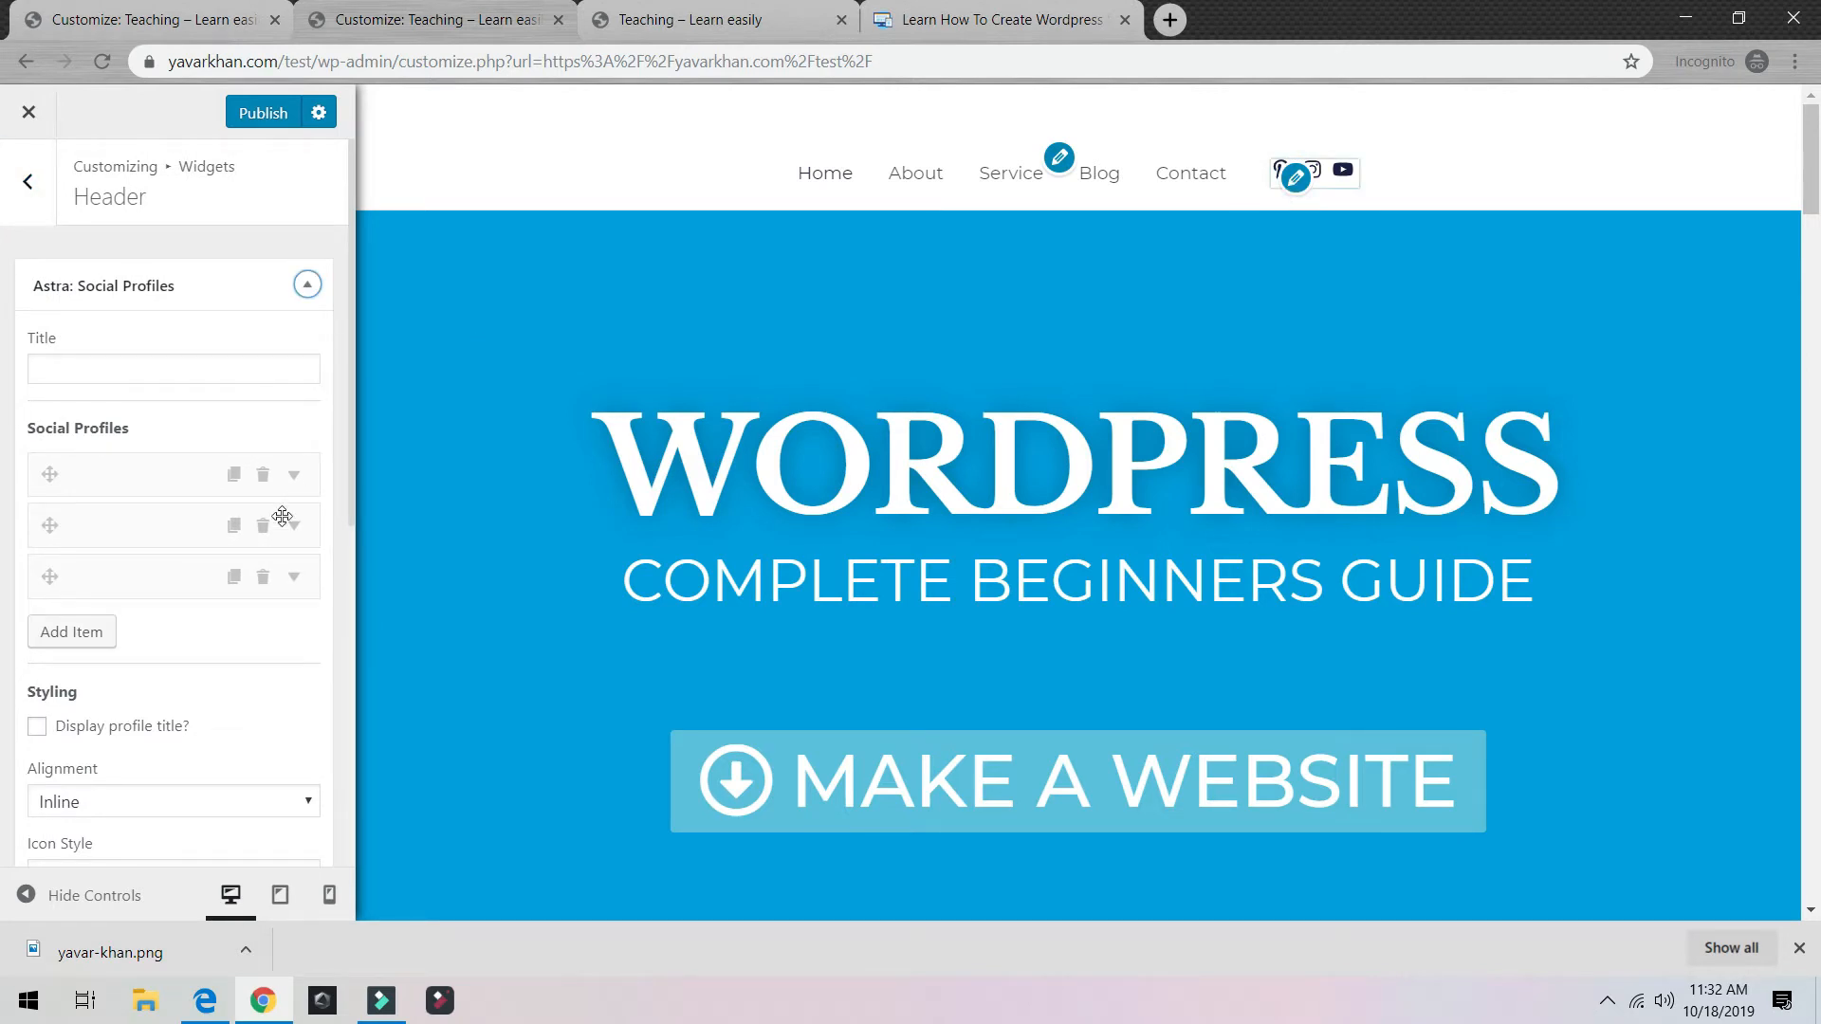
pyautogui.scroll(-5, 266, 559)
pyautogui.scroll(5, 254, 593)
pyautogui.scroll(-7, 201, 512)
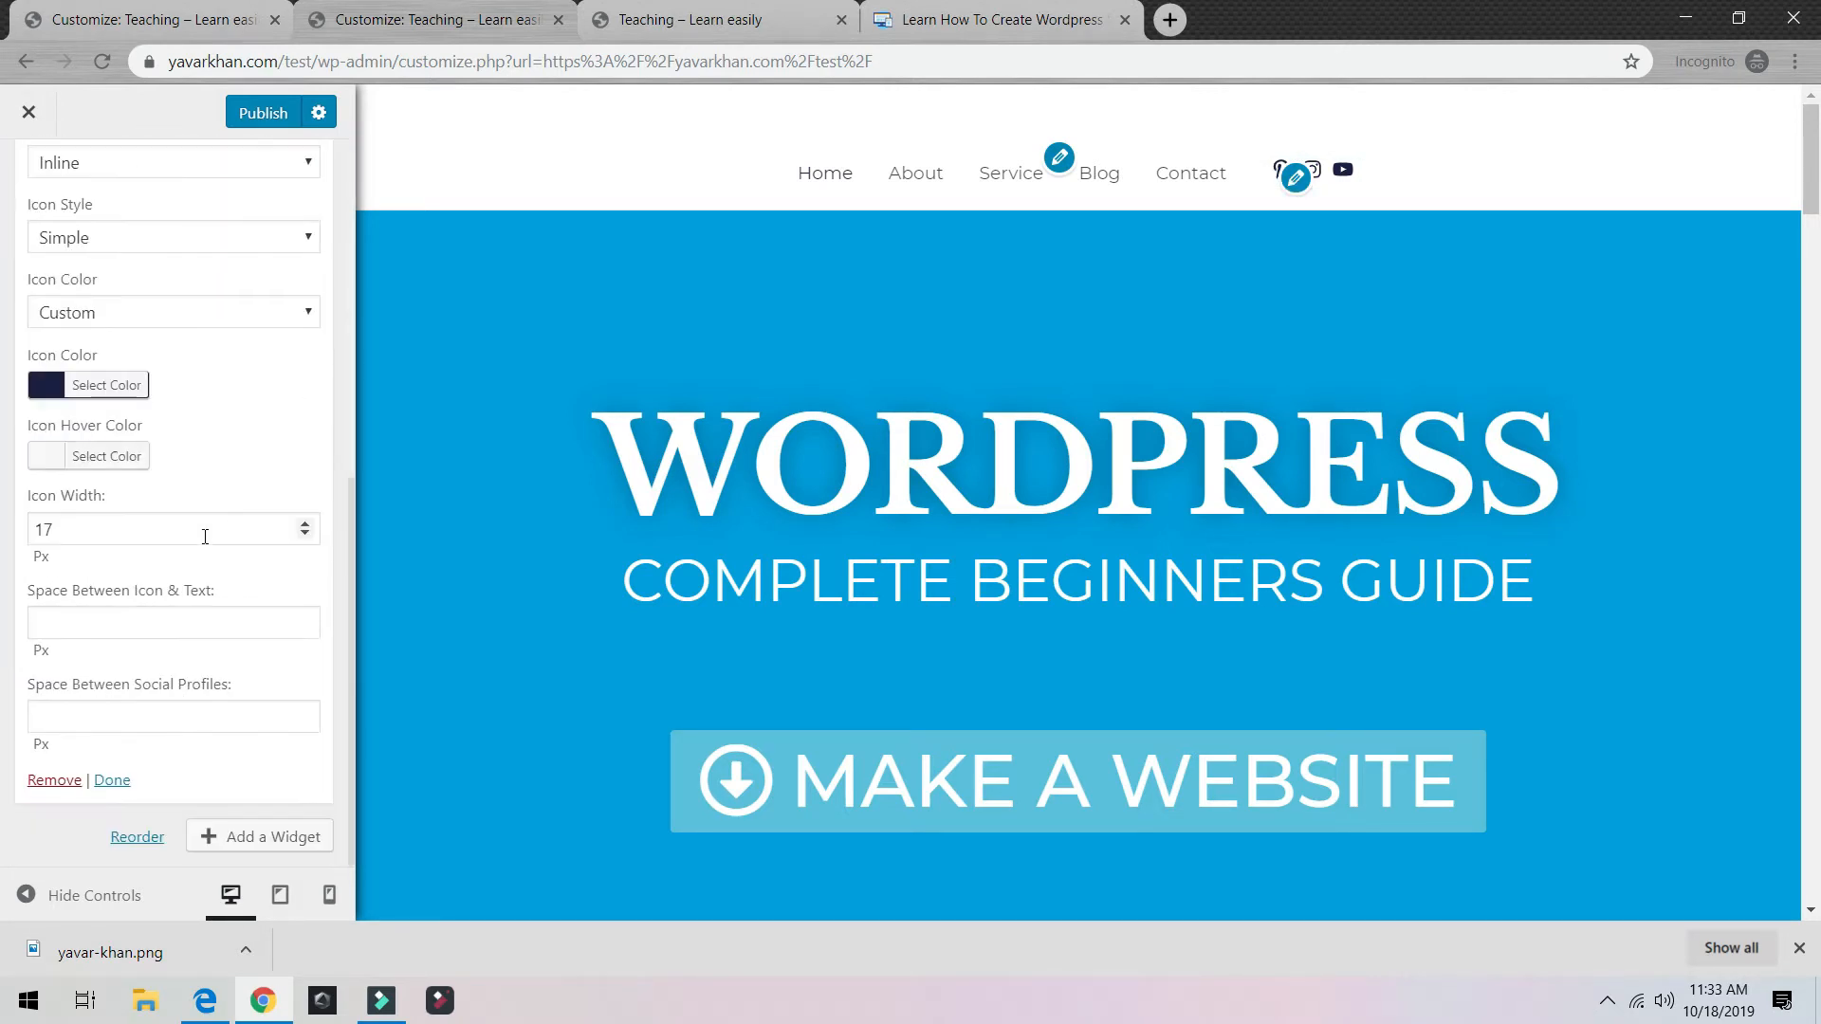
pyautogui.click(53, 781)
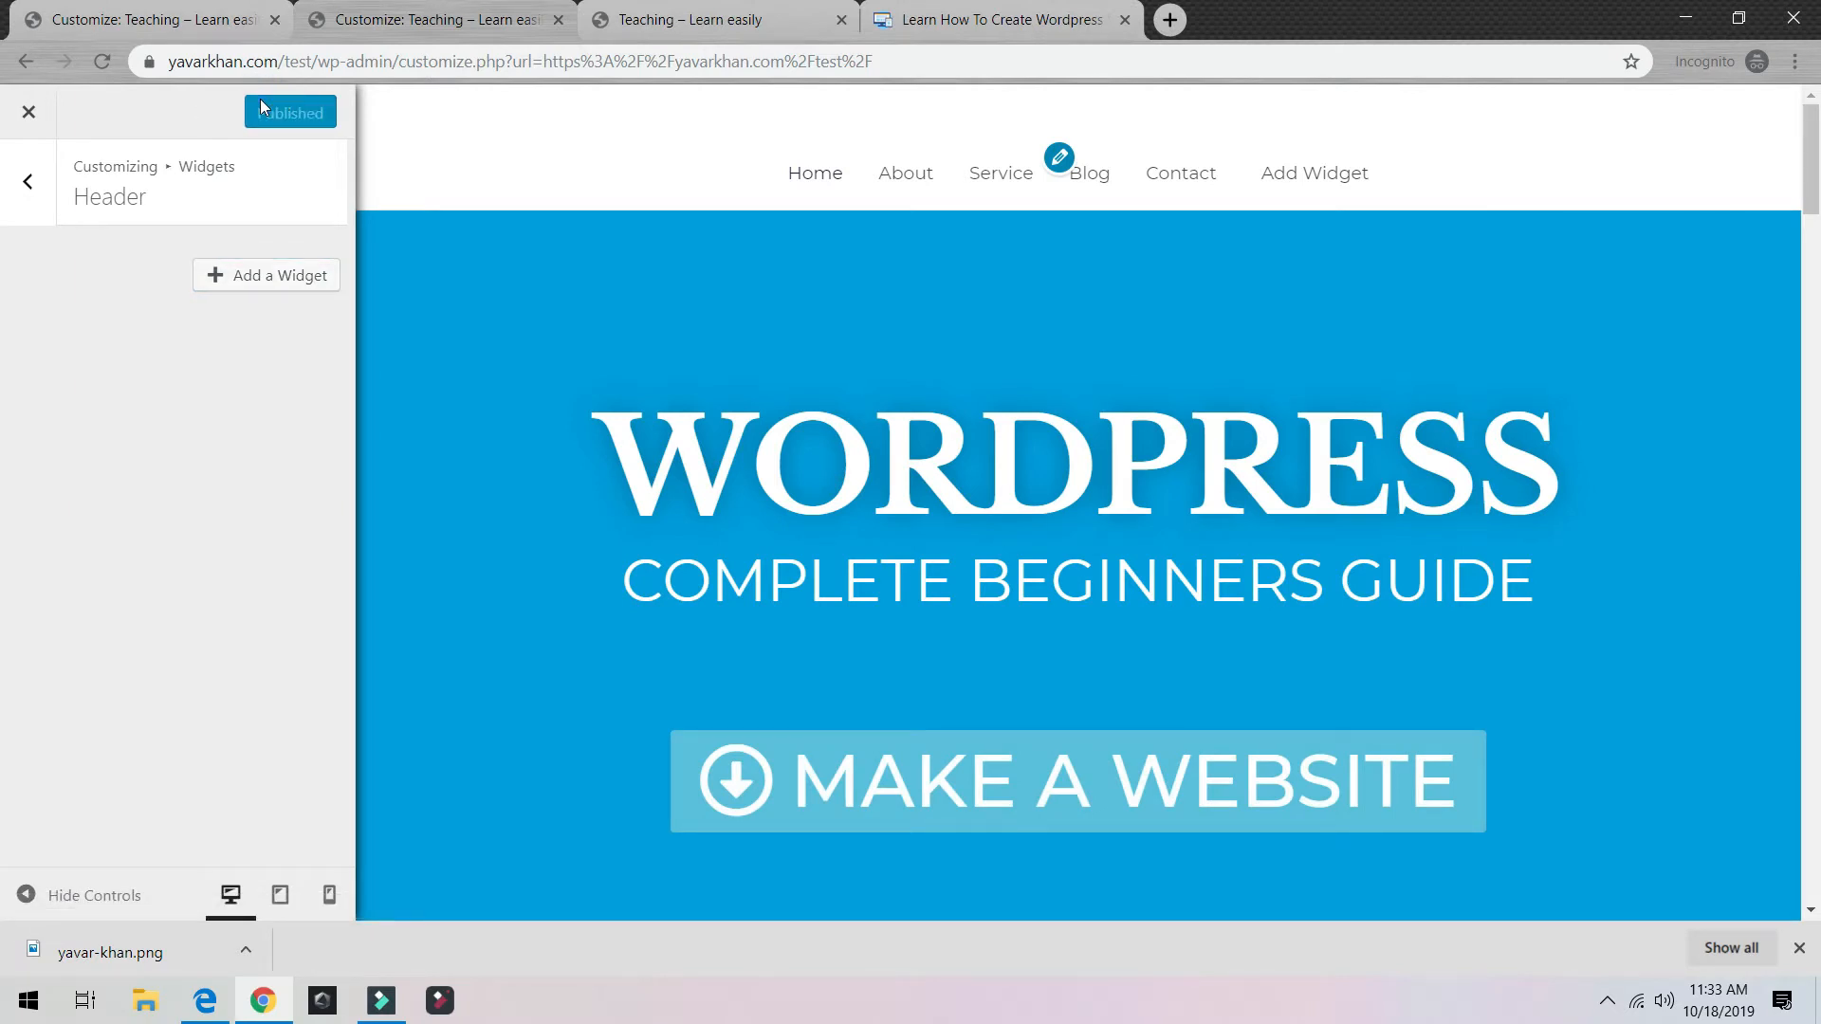
pyautogui.click(27, 181)
pyautogui.click(27, 181)
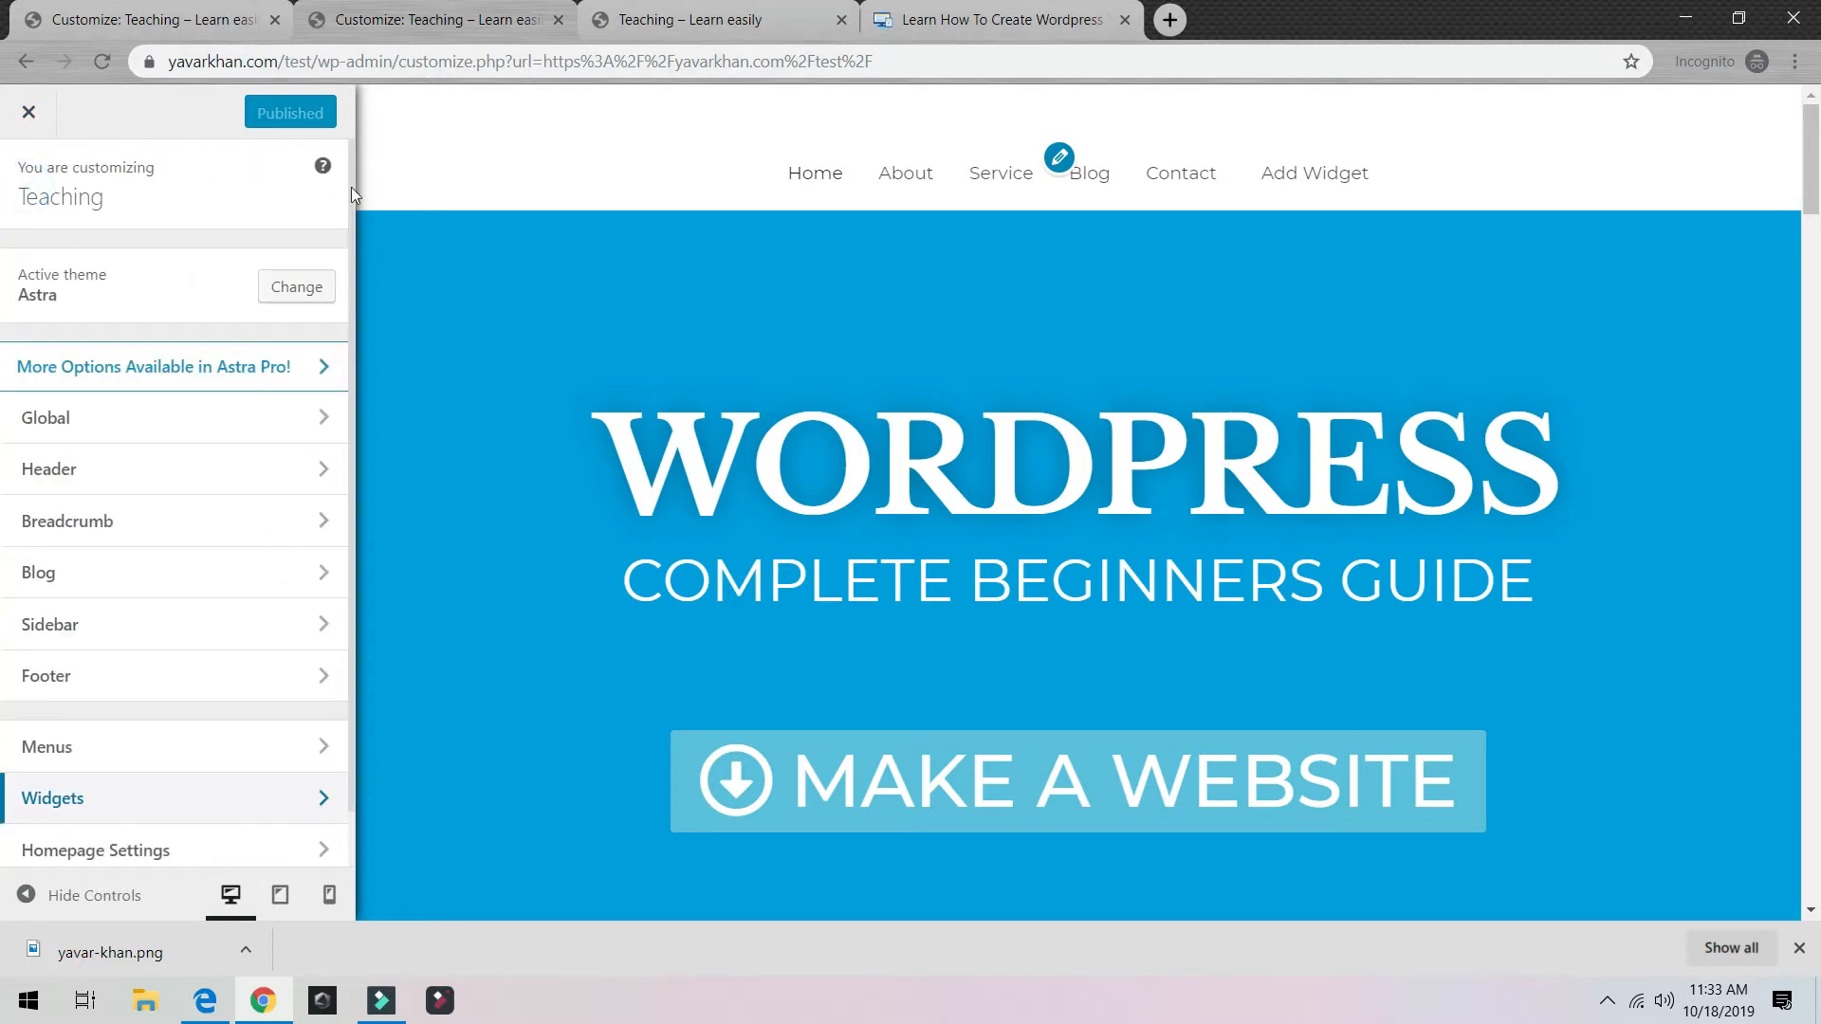
# Step: Browse the menu and Global colour settings, then open Global typography
pyautogui.scroll(-1, 121, 525)
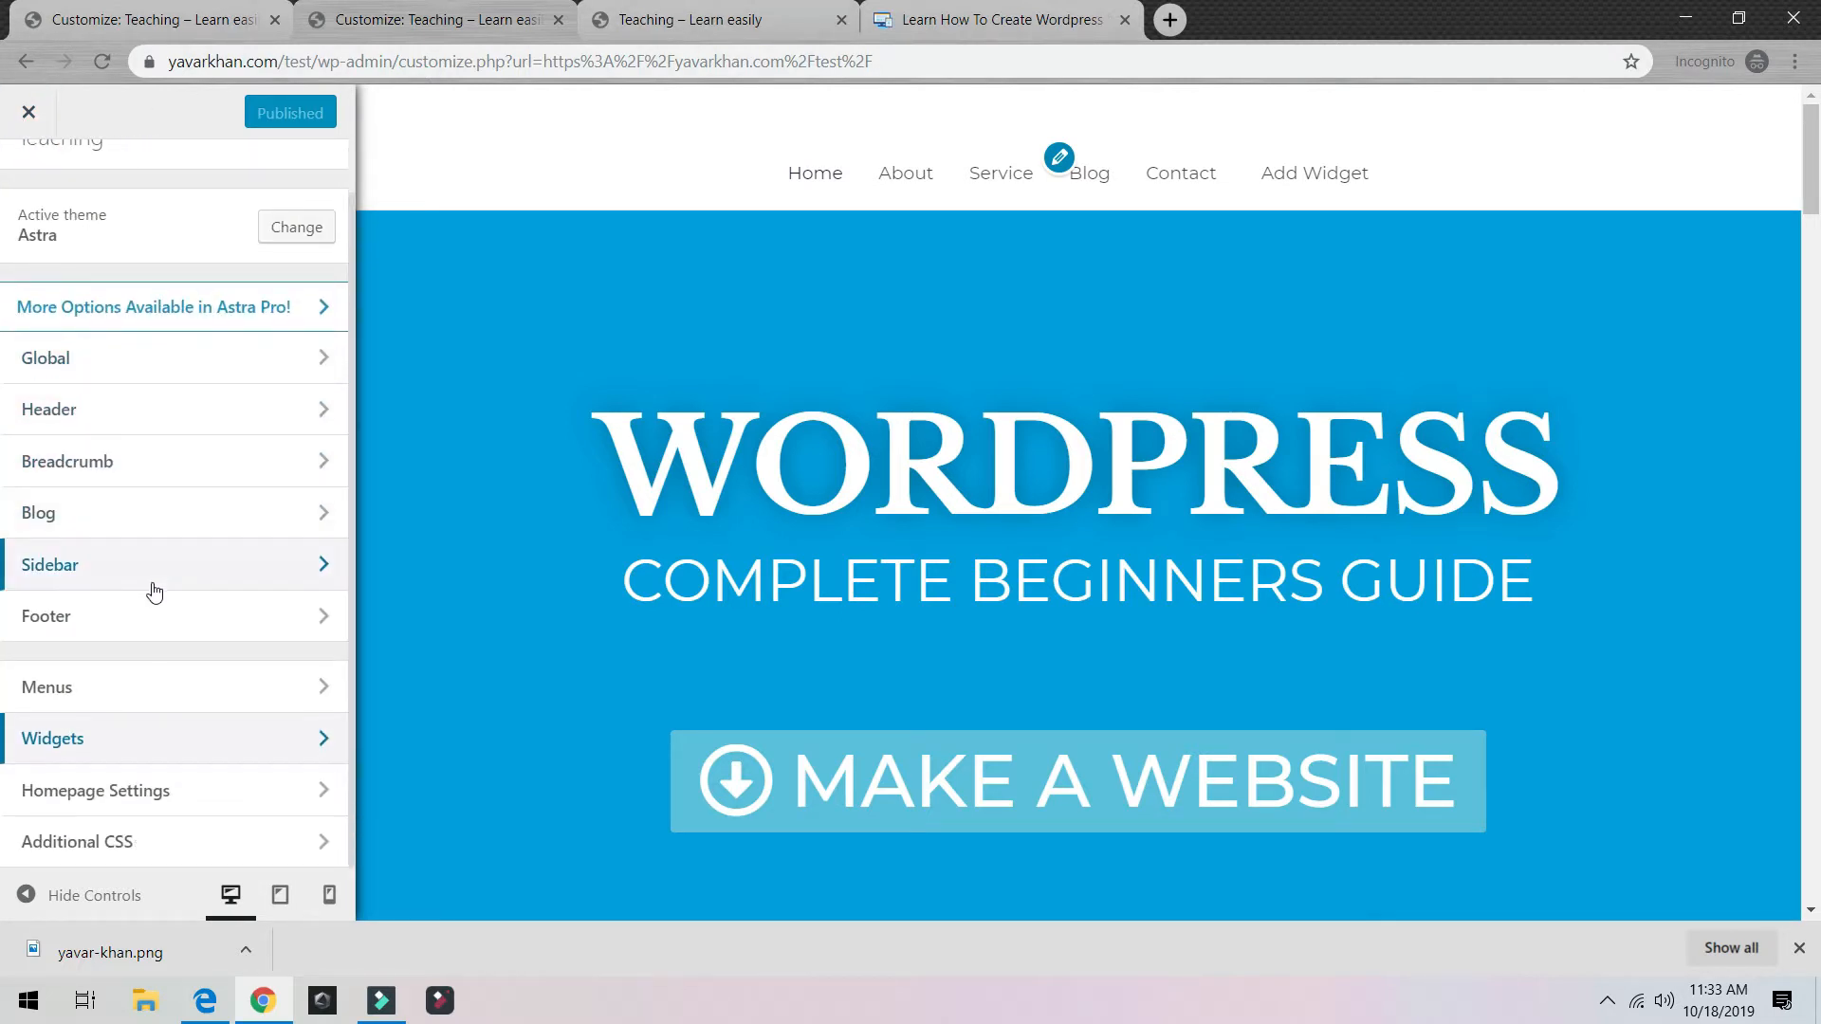
pyautogui.click(166, 683)
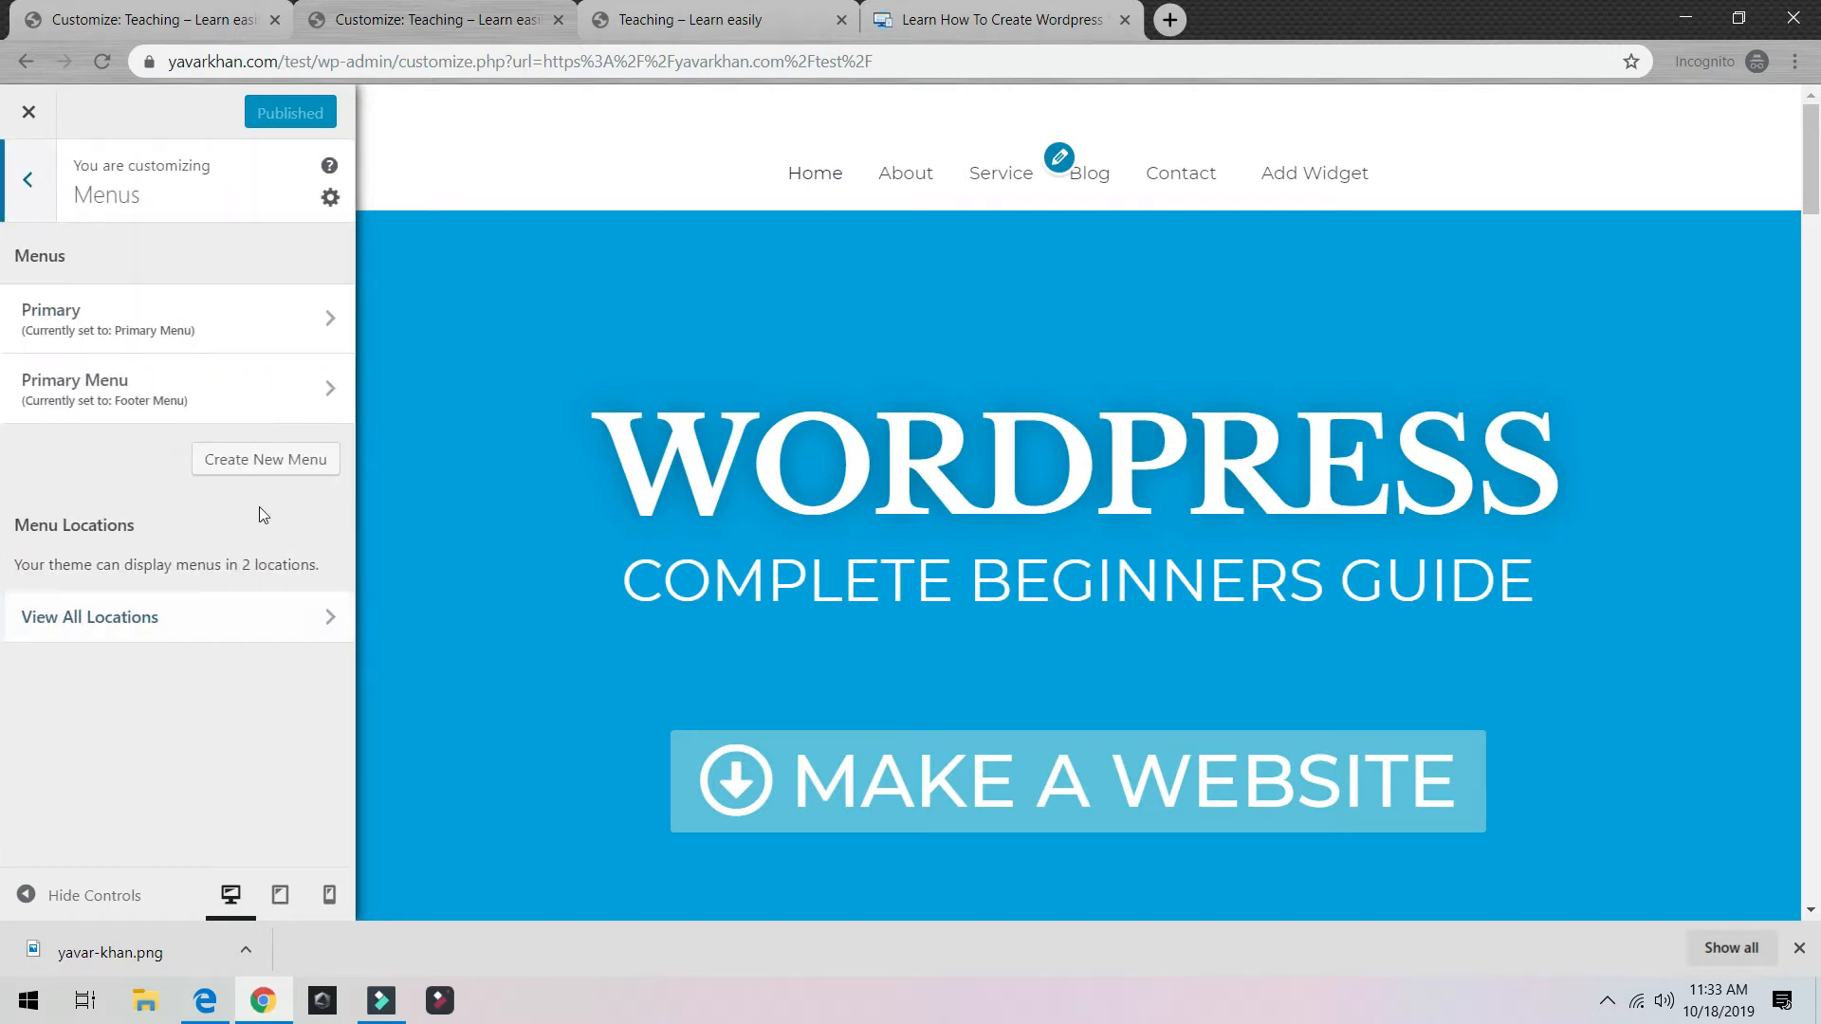
pyautogui.click(48, 194)
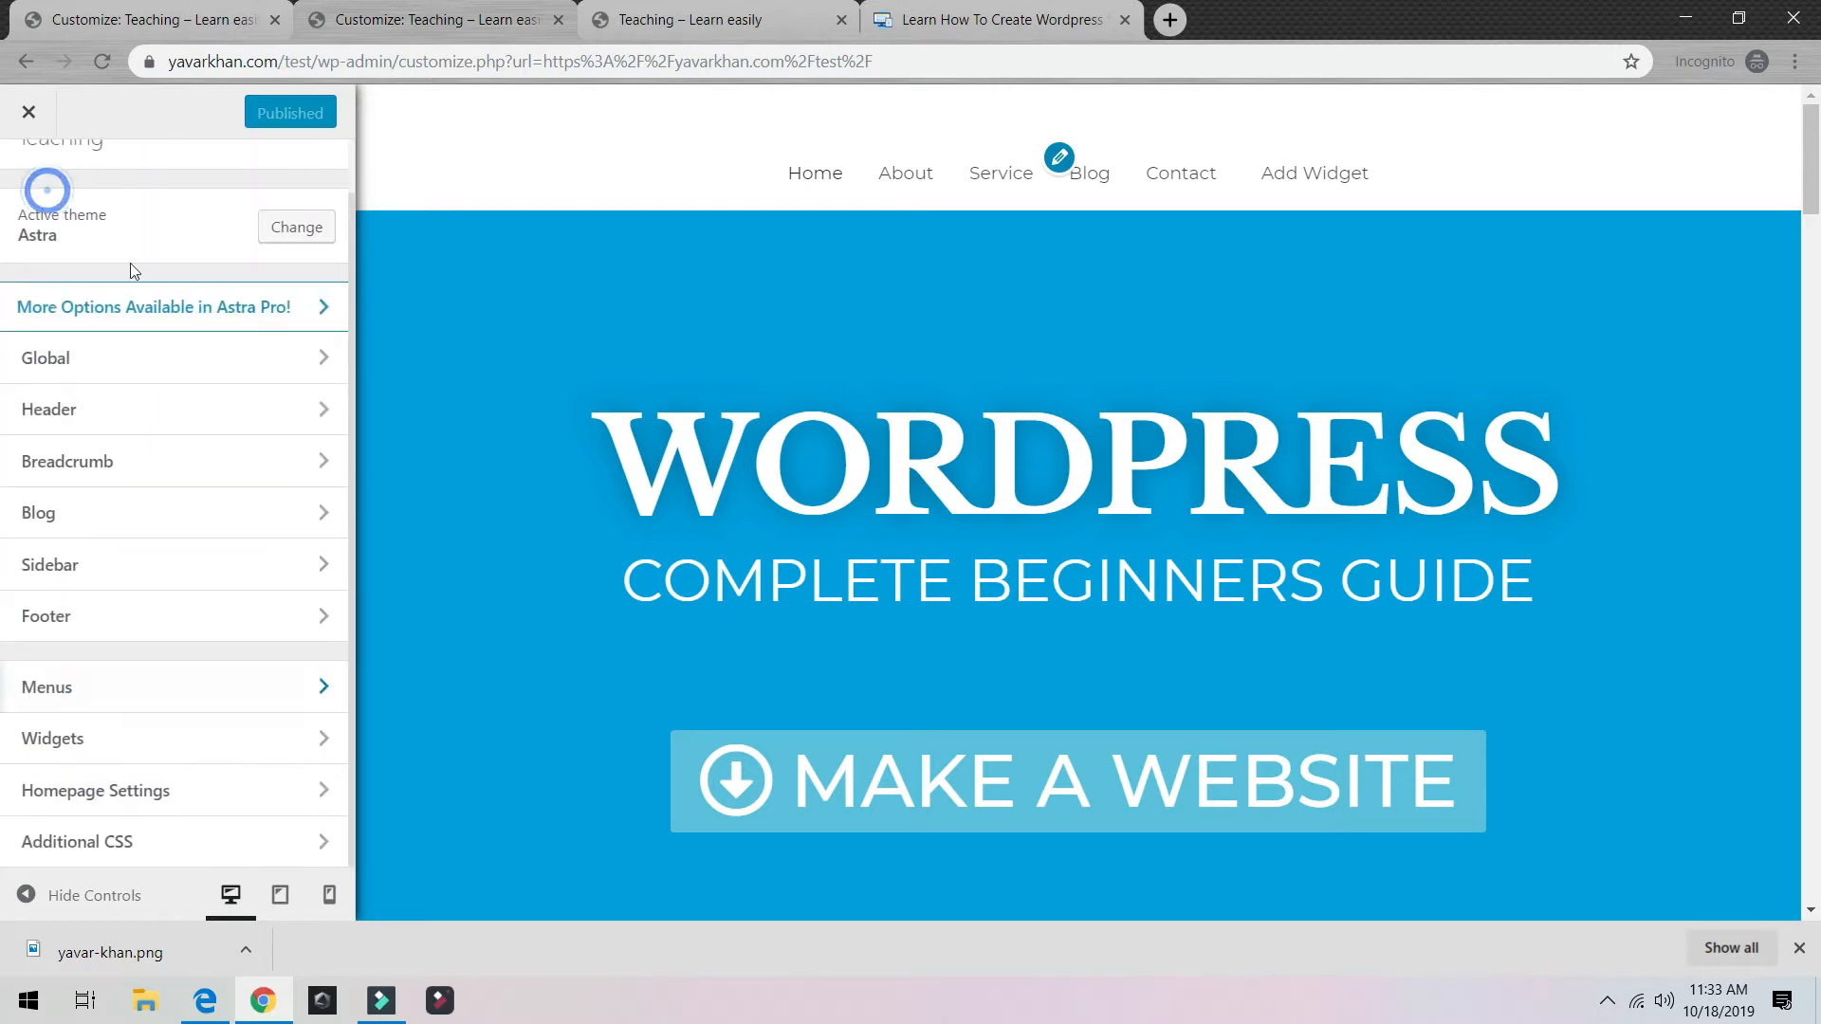
pyautogui.click(186, 366)
pyautogui.click(126, 313)
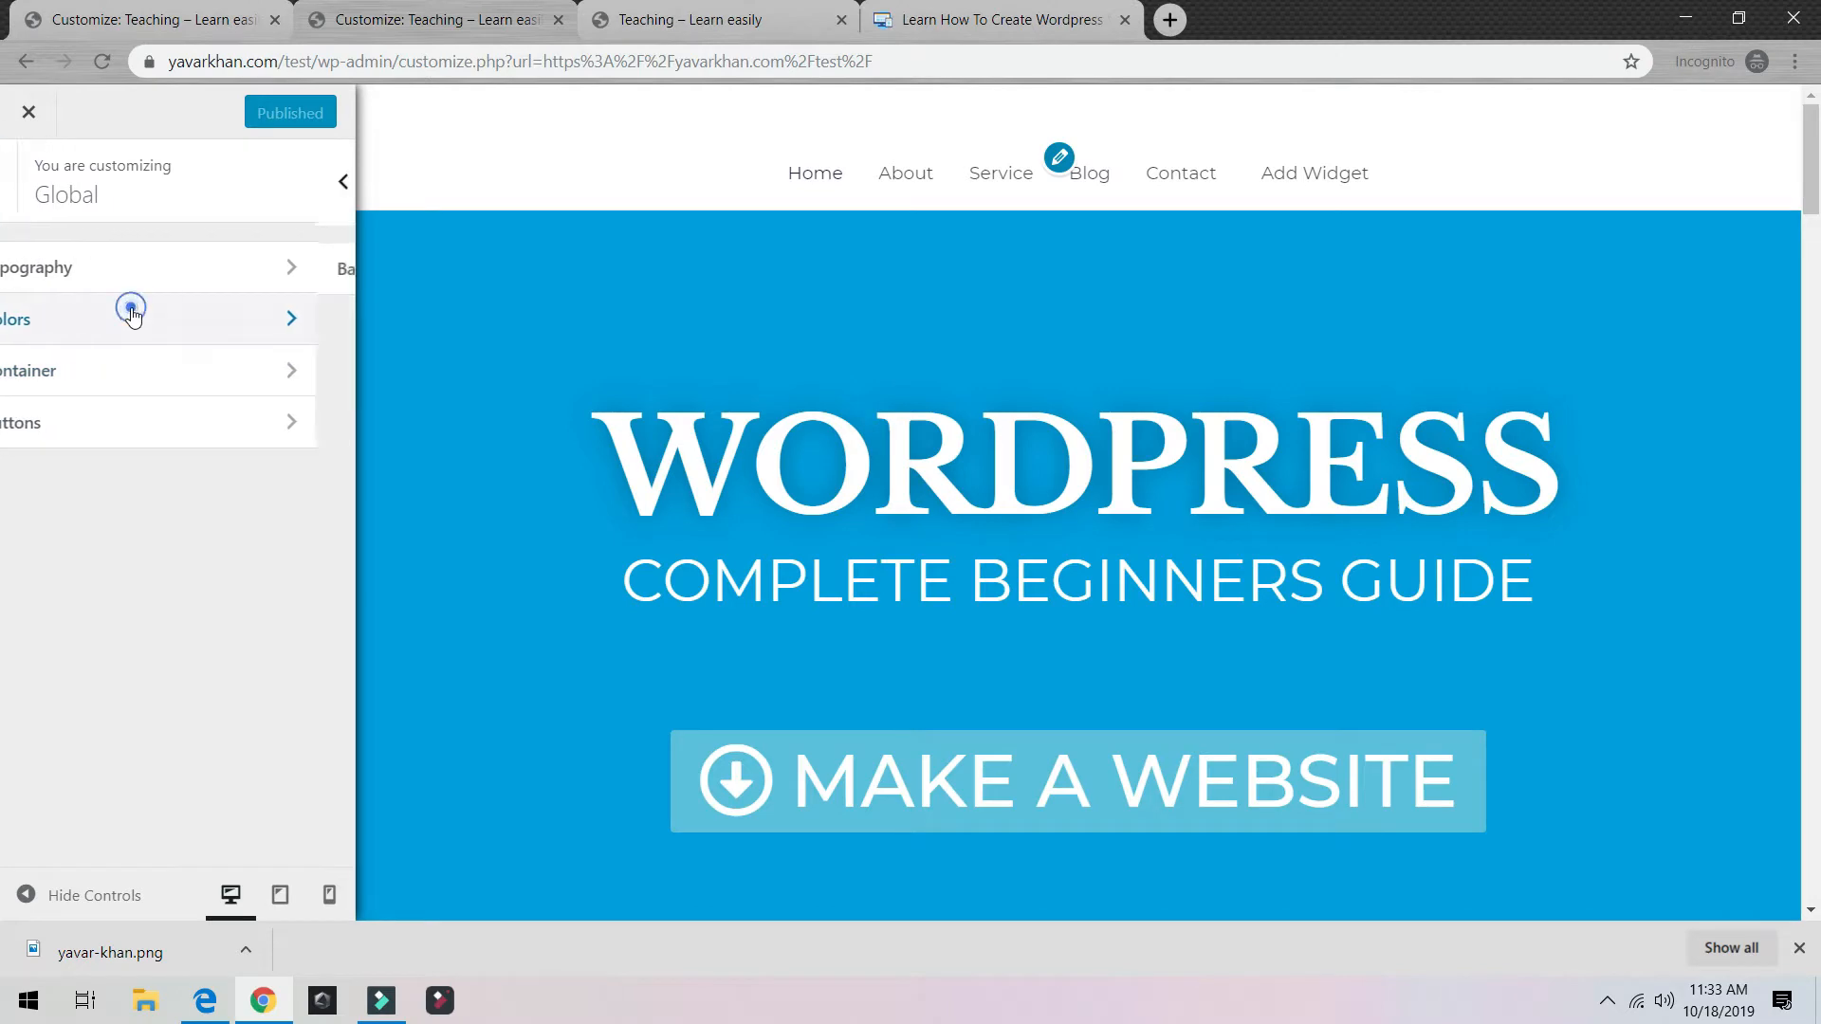
pyautogui.click(50, 194)
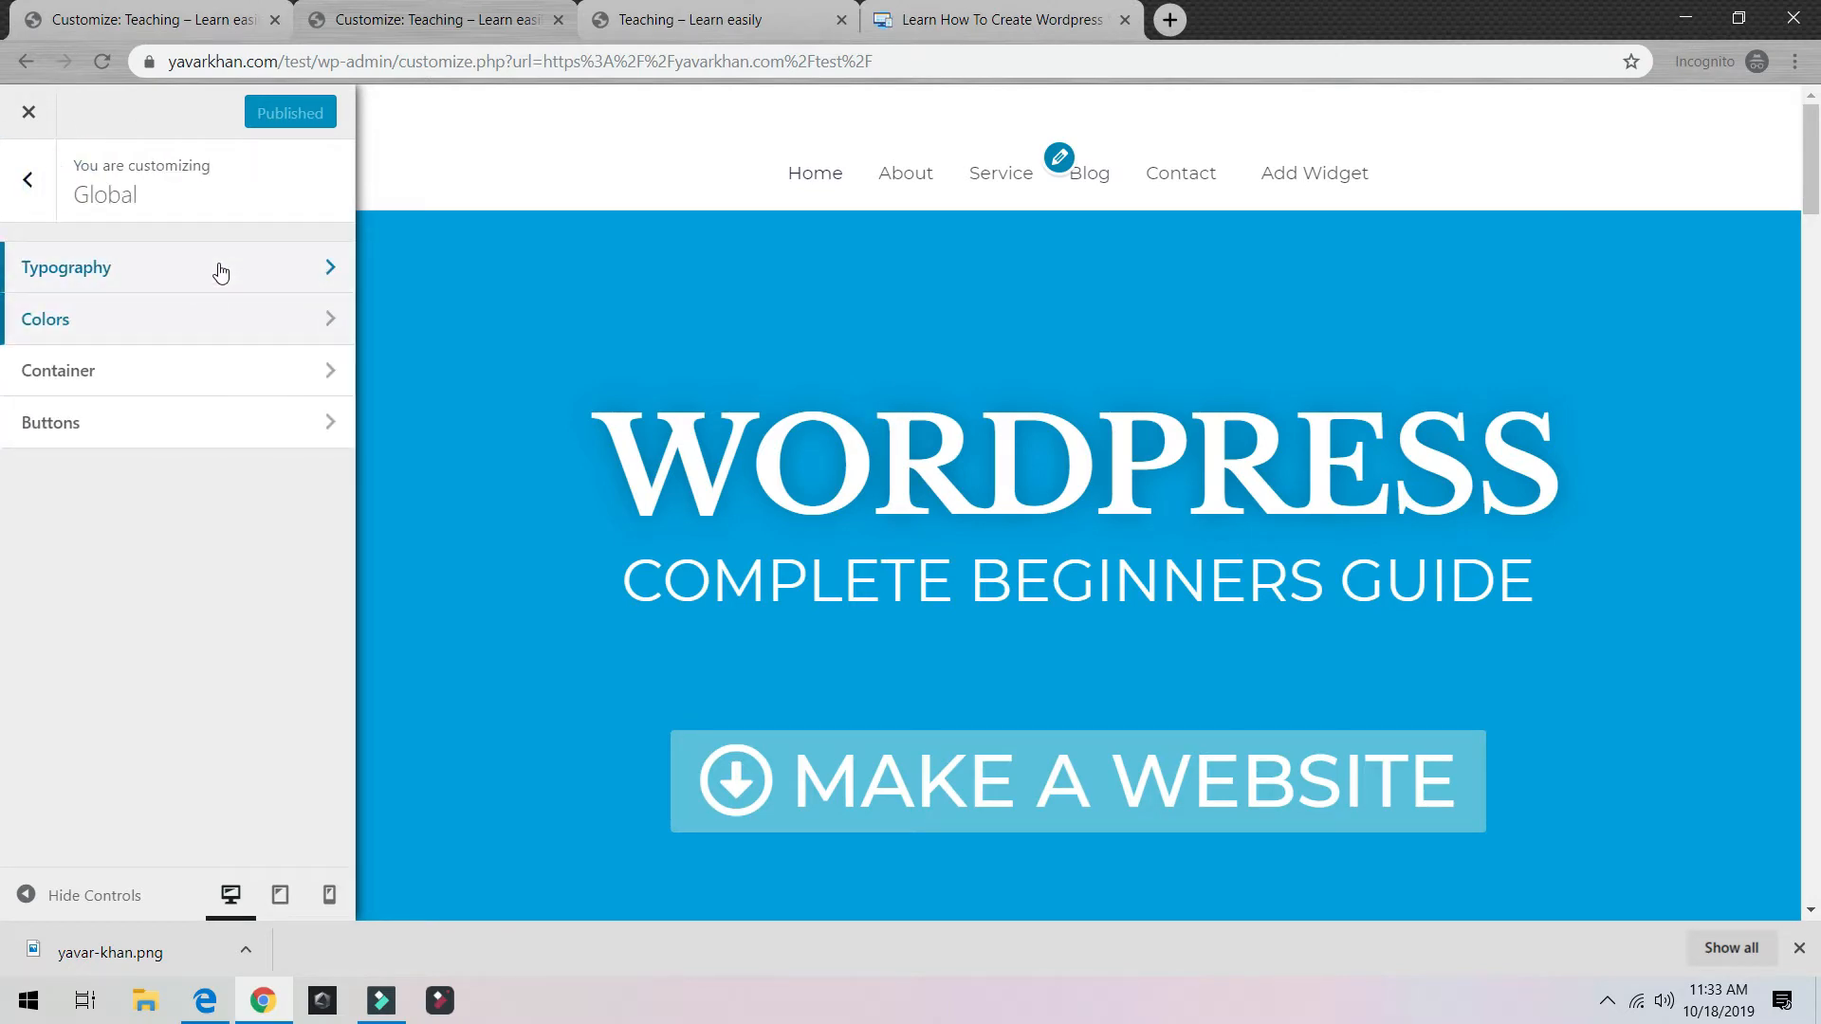
pyautogui.click(219, 271)
pyautogui.scroll(-5, 833, 479)
pyautogui.scroll(5, 833, 479)
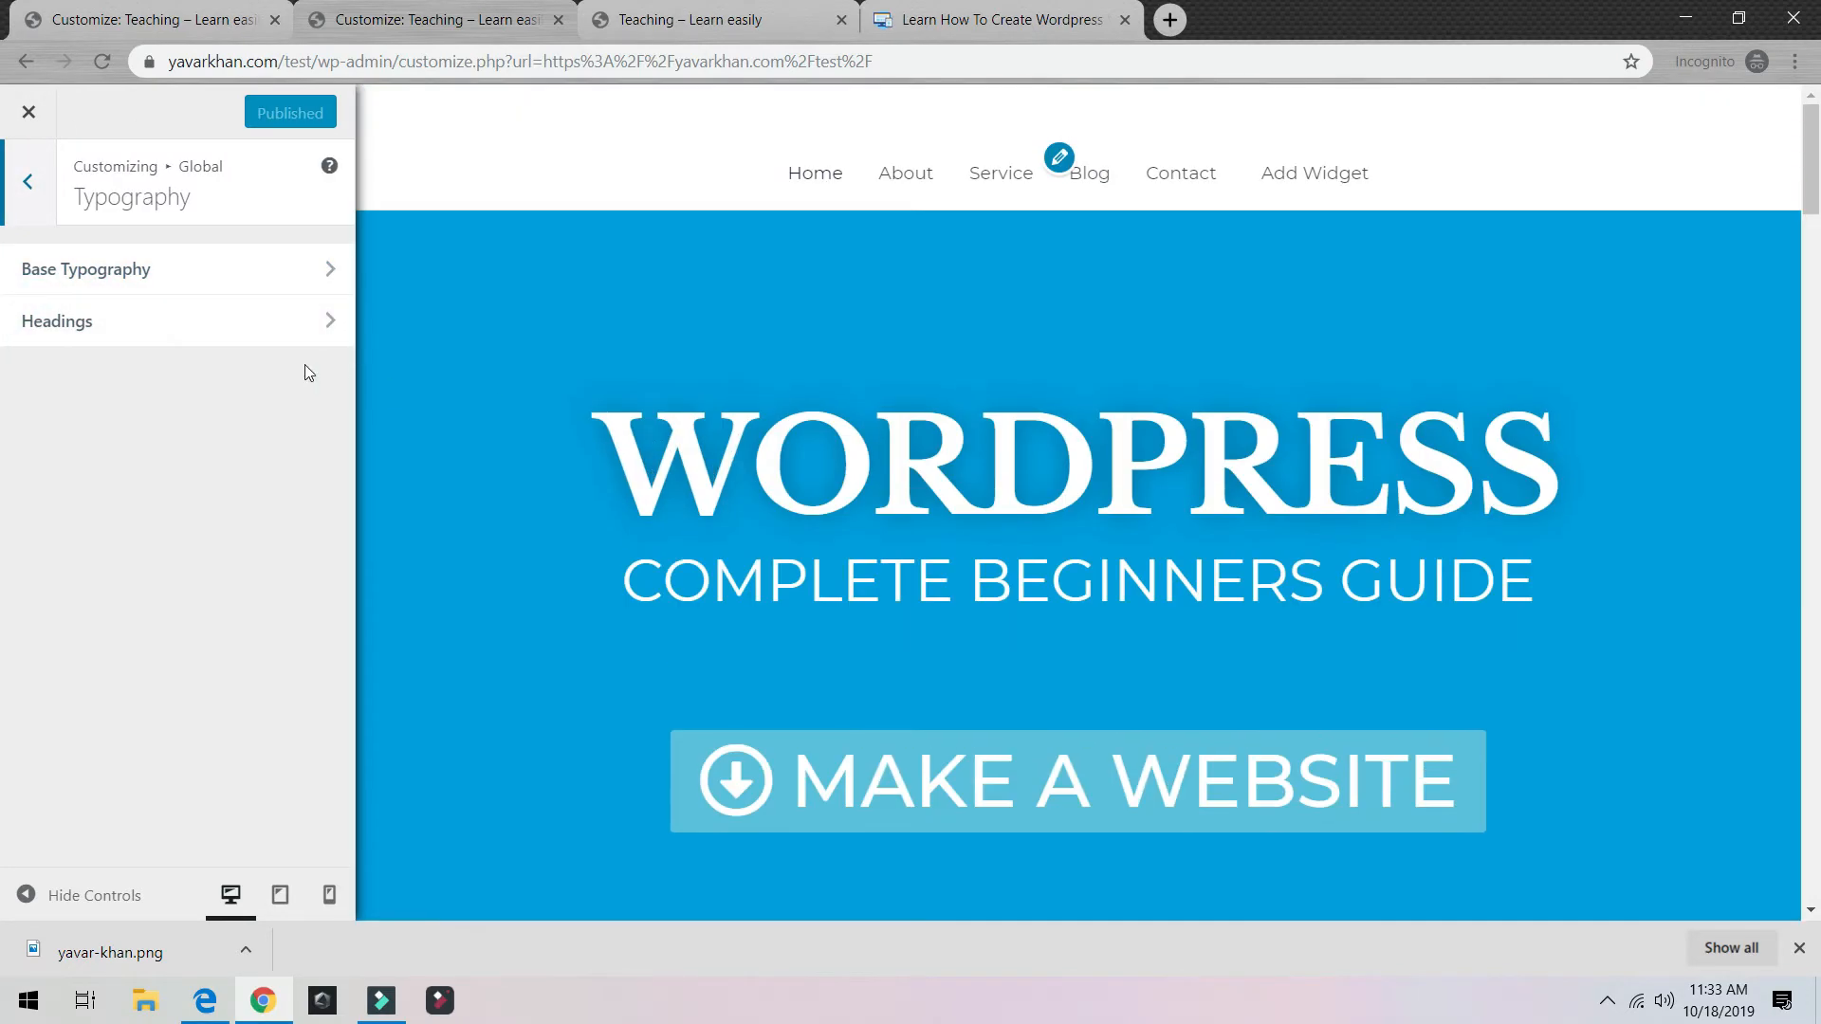
# Step: Try Libre Barcode 39 Text as the heading font, then revert to Libre Baskerville
pyautogui.click(203, 328)
pyautogui.click(171, 378)
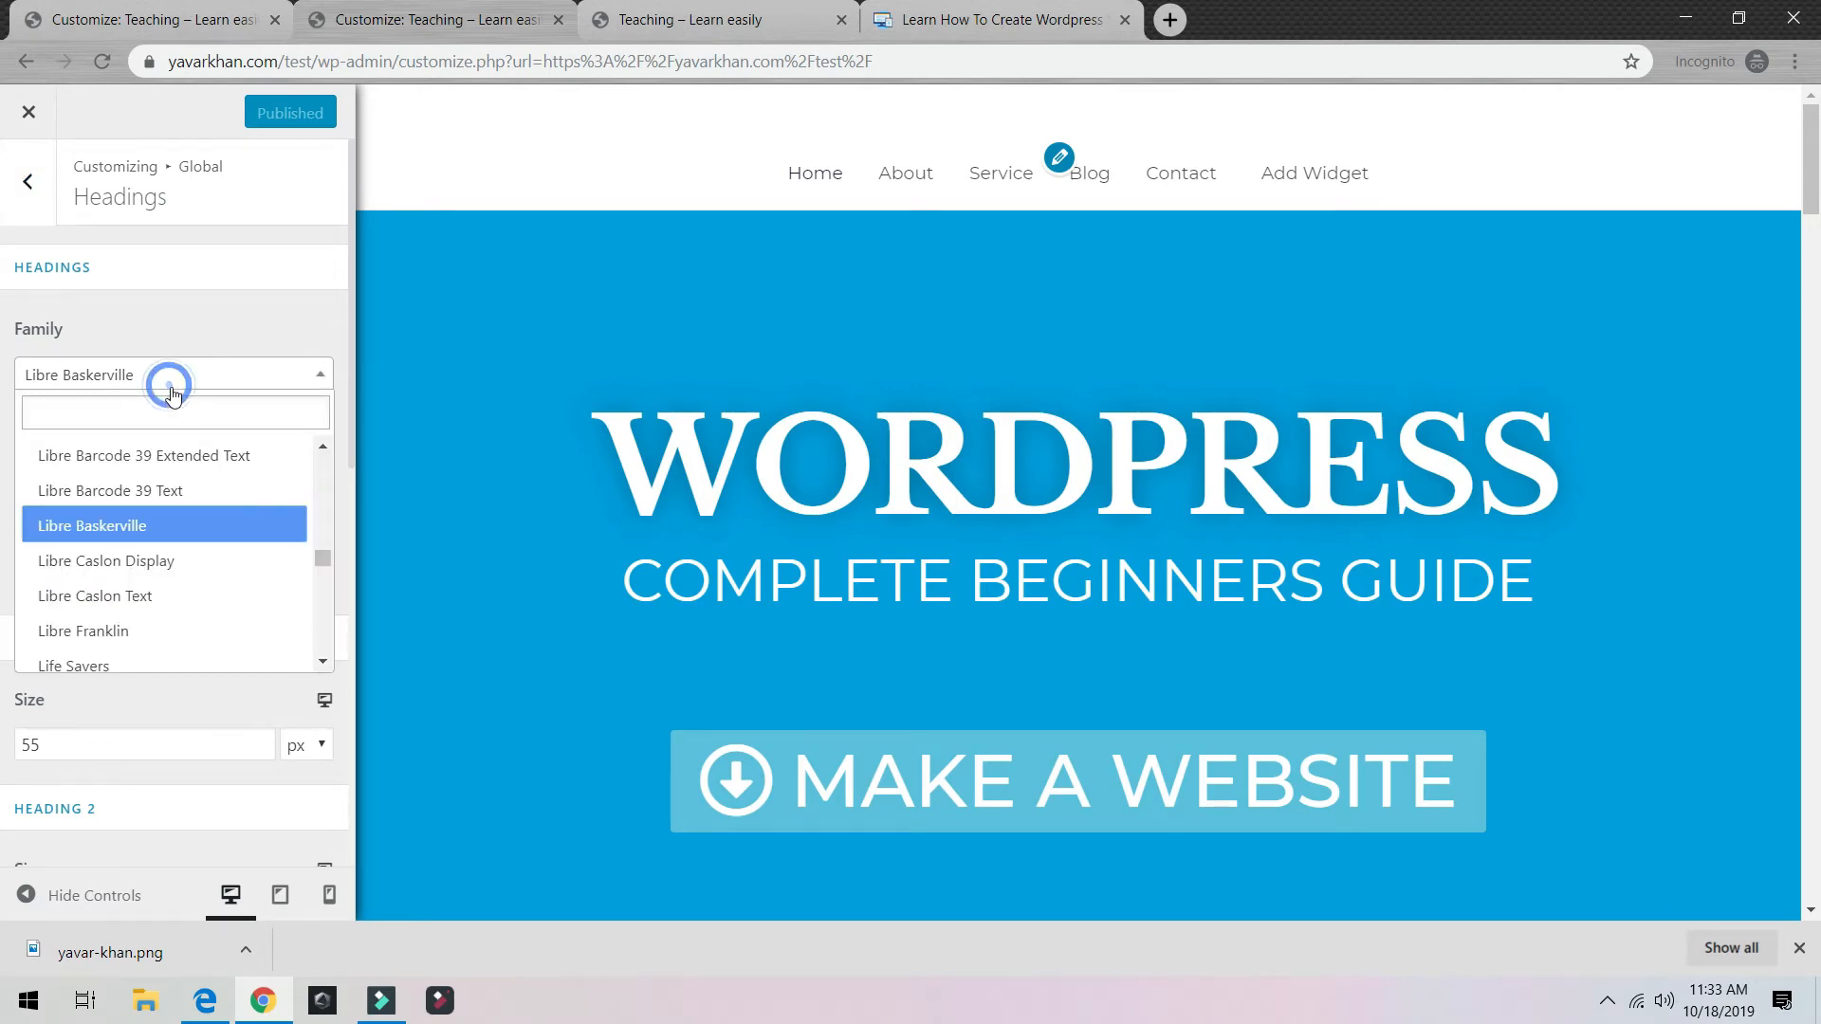
pyautogui.click(133, 487)
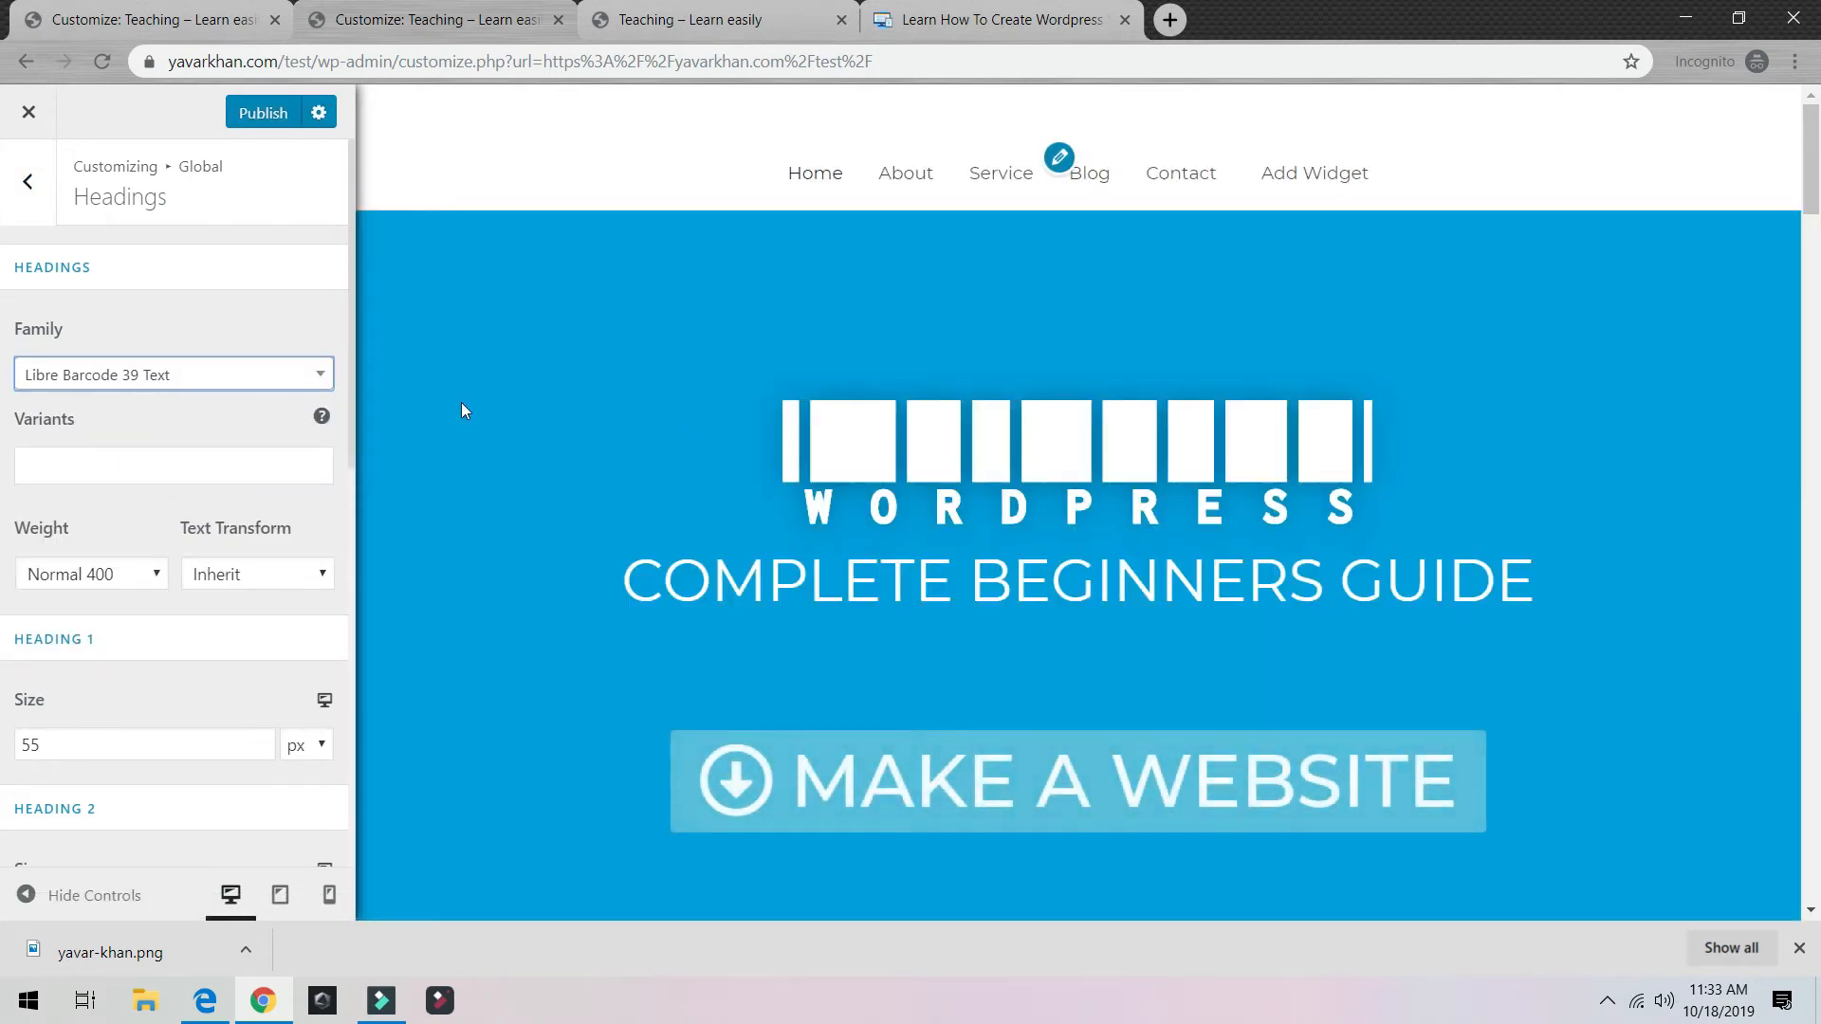
pyautogui.click(242, 376)
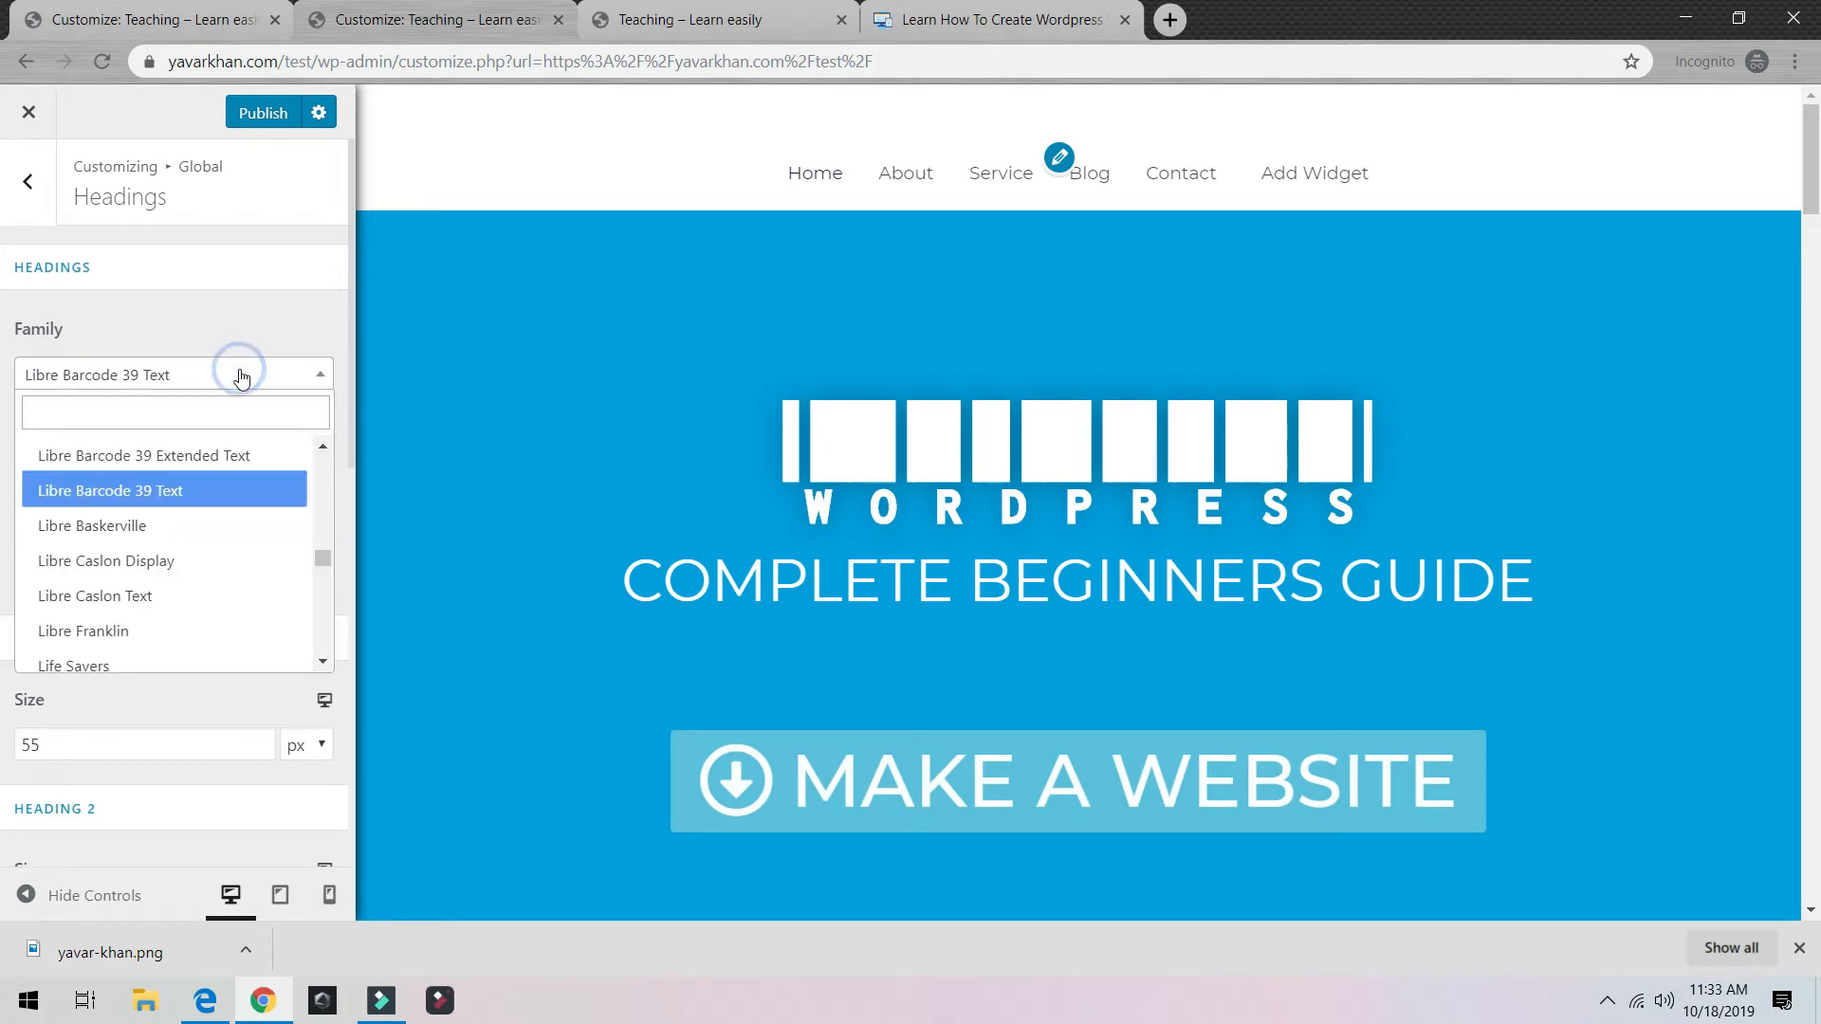
pyautogui.click(138, 527)
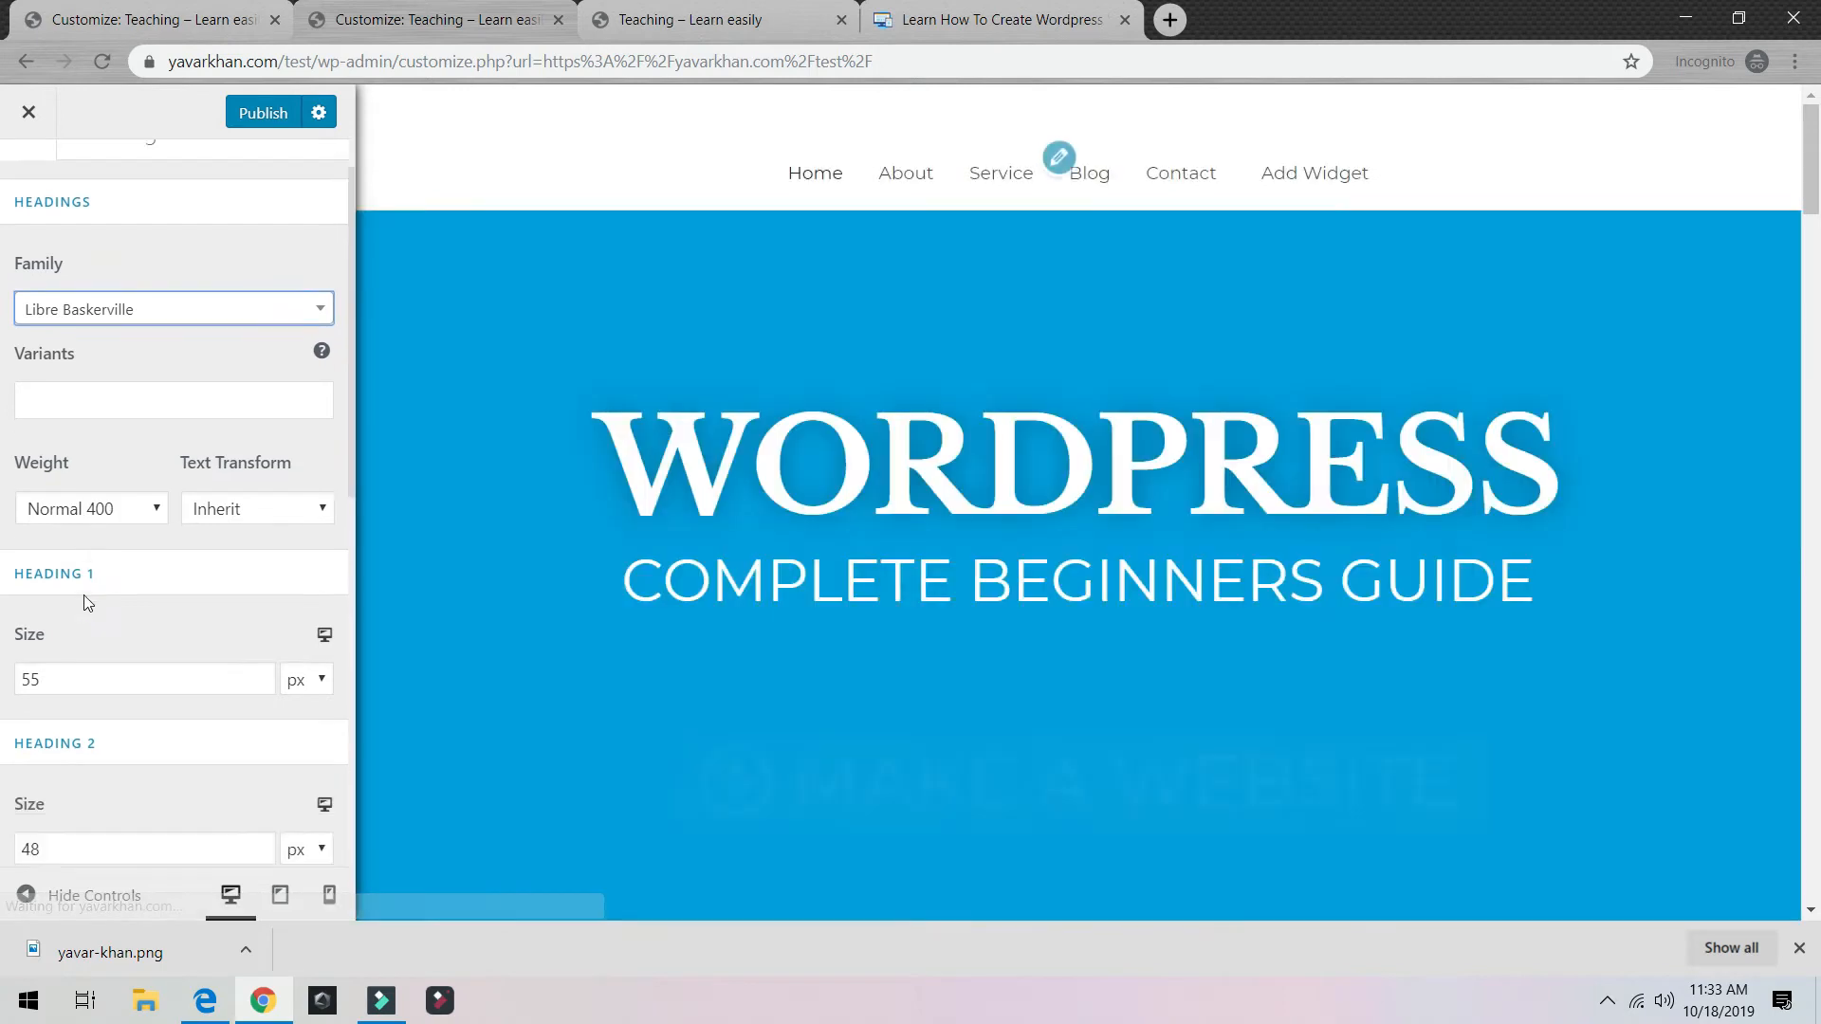
pyautogui.click(47, 193)
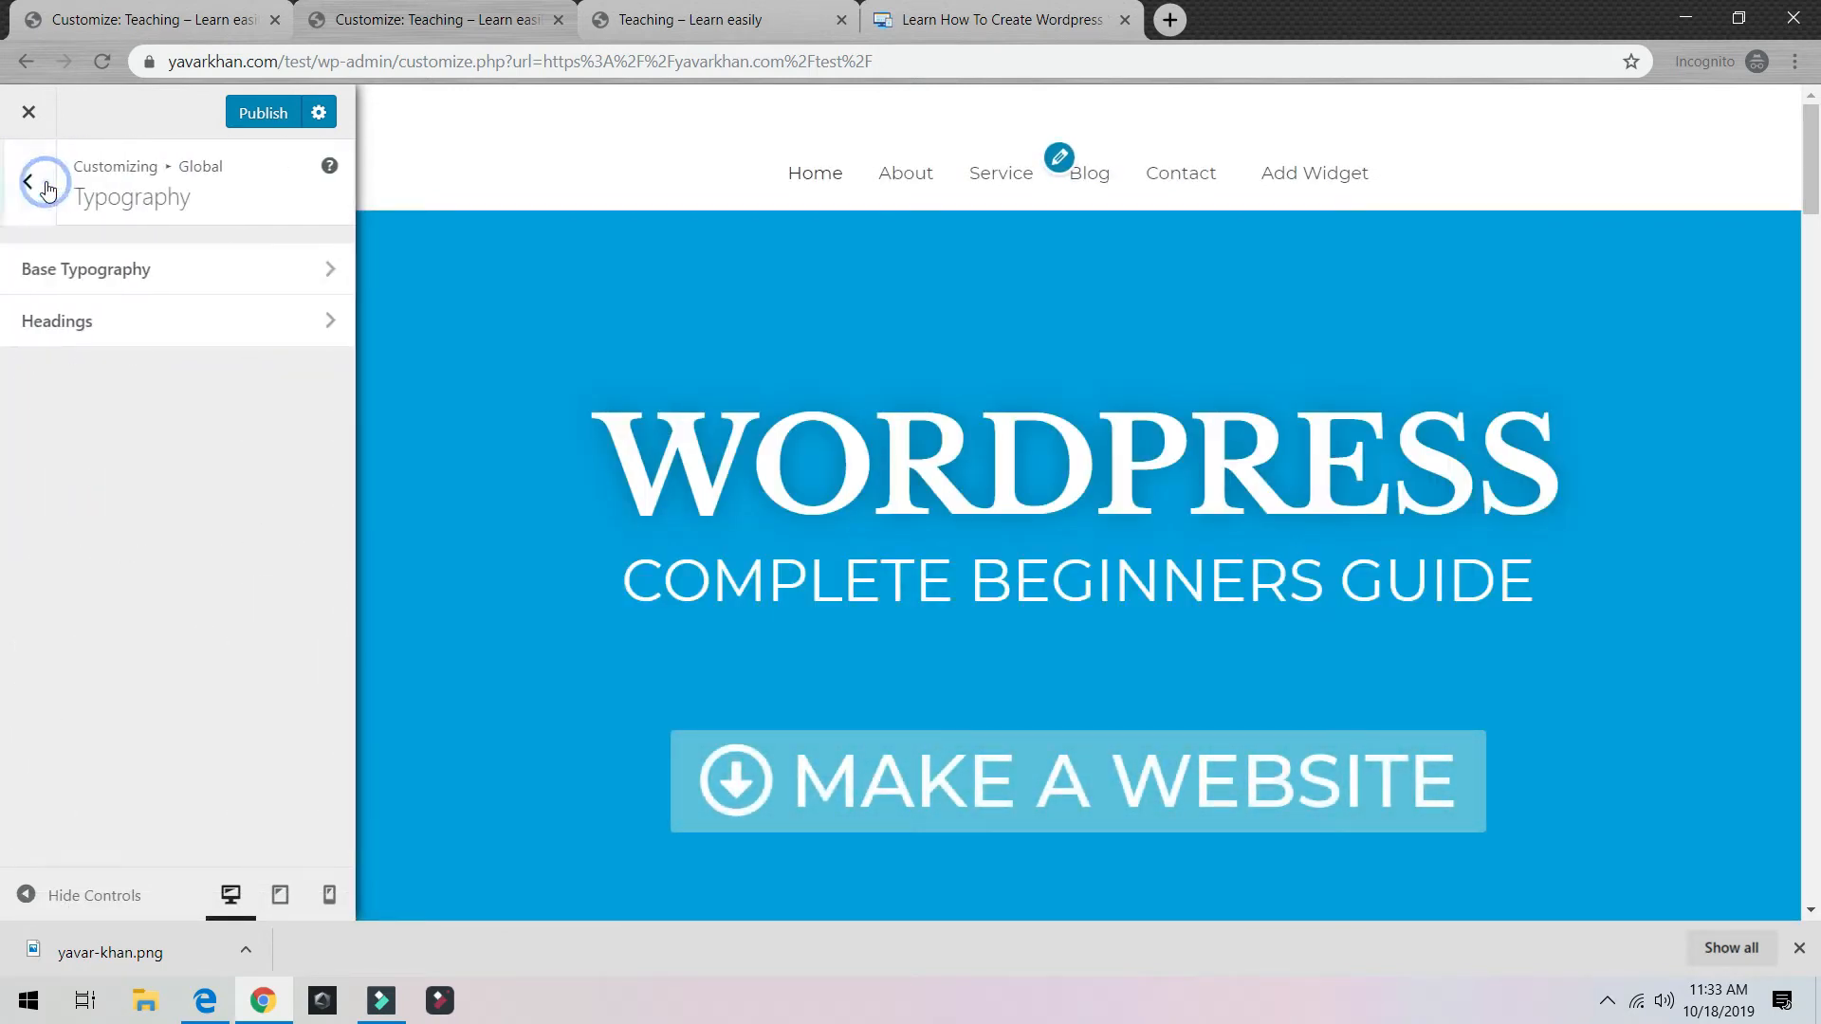
pyautogui.click(32, 192)
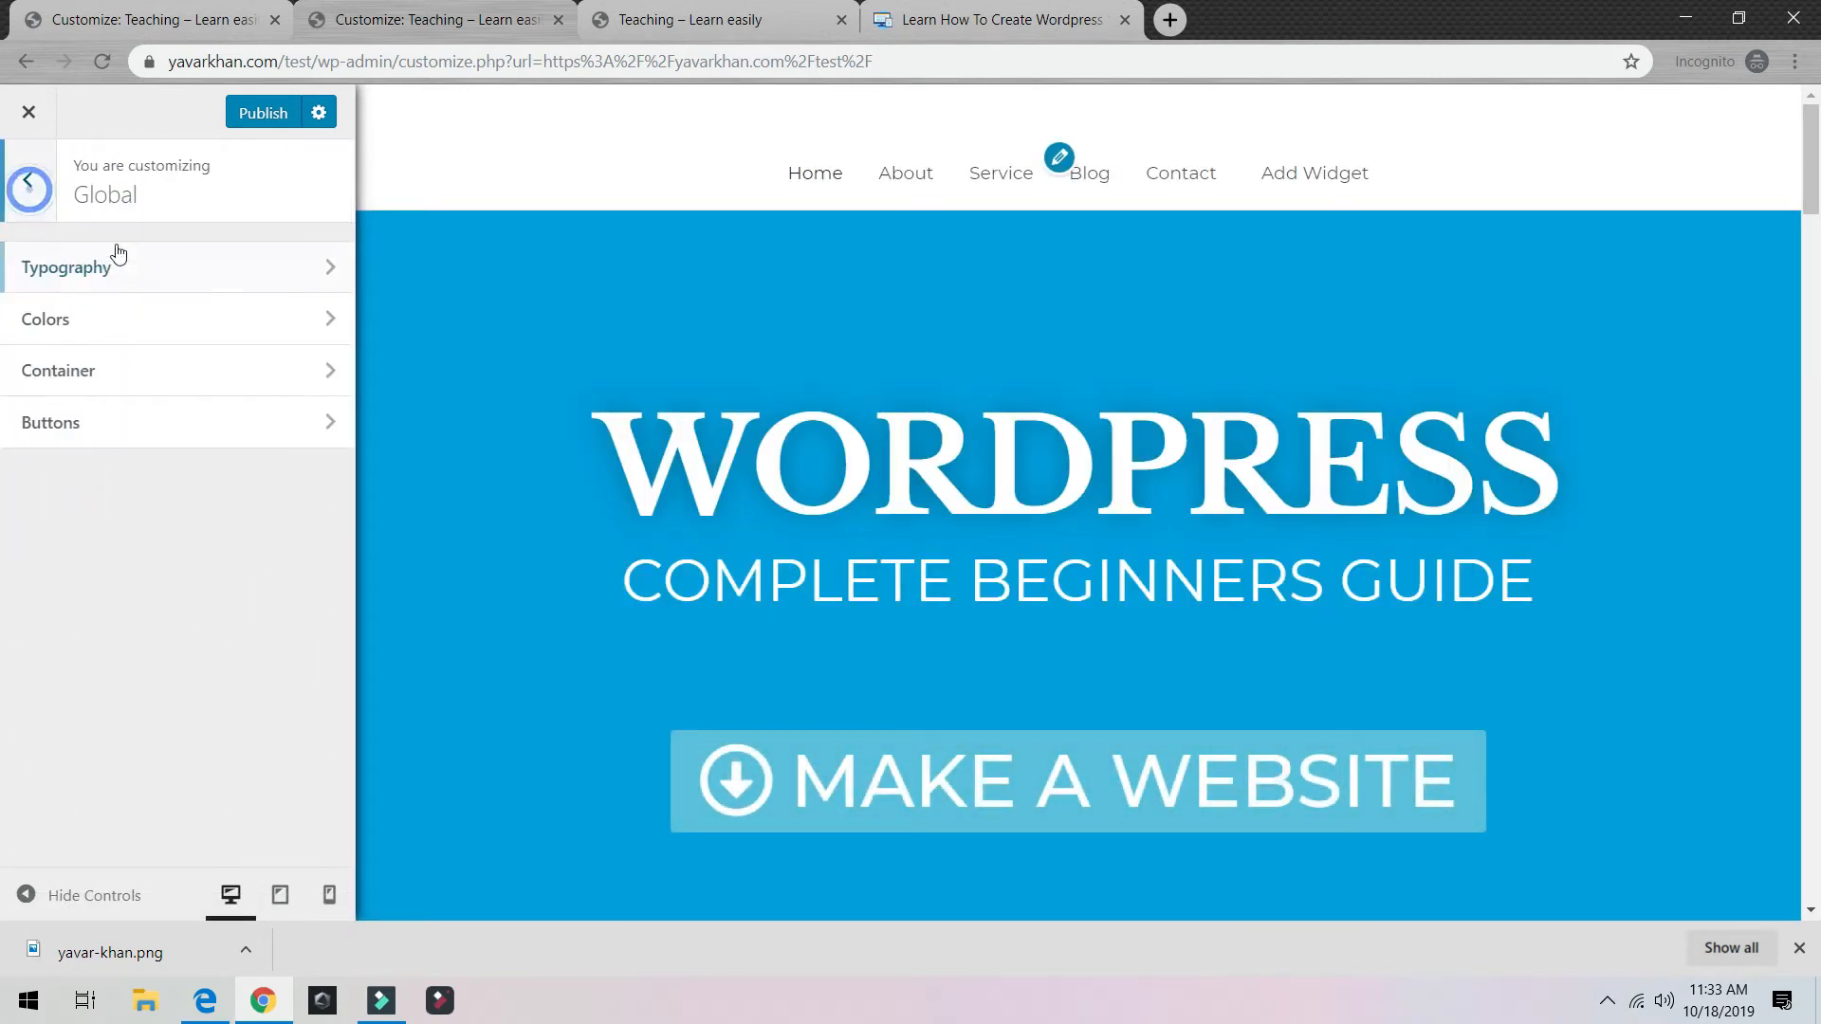
pyautogui.click(84, 319)
pyautogui.click(43, 192)
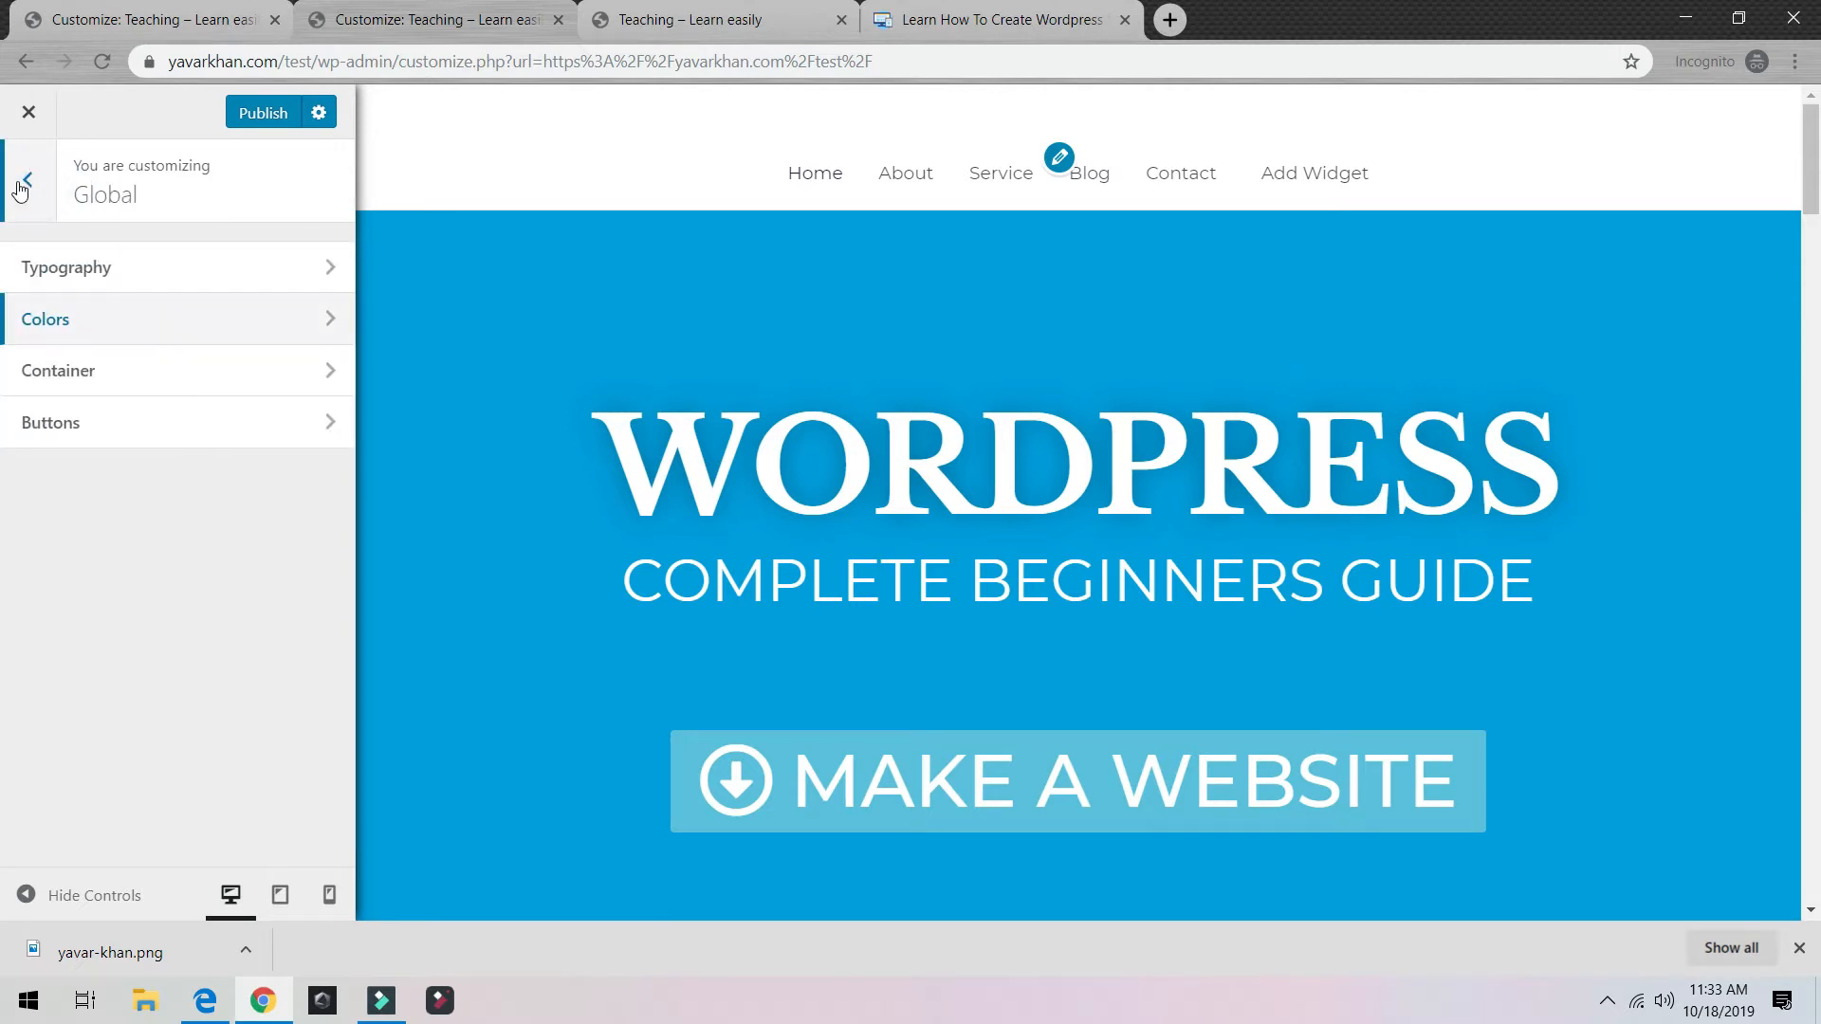
# Step: Look over the Global colour options, then return to the main Customizer list
pyautogui.click(39, 190)
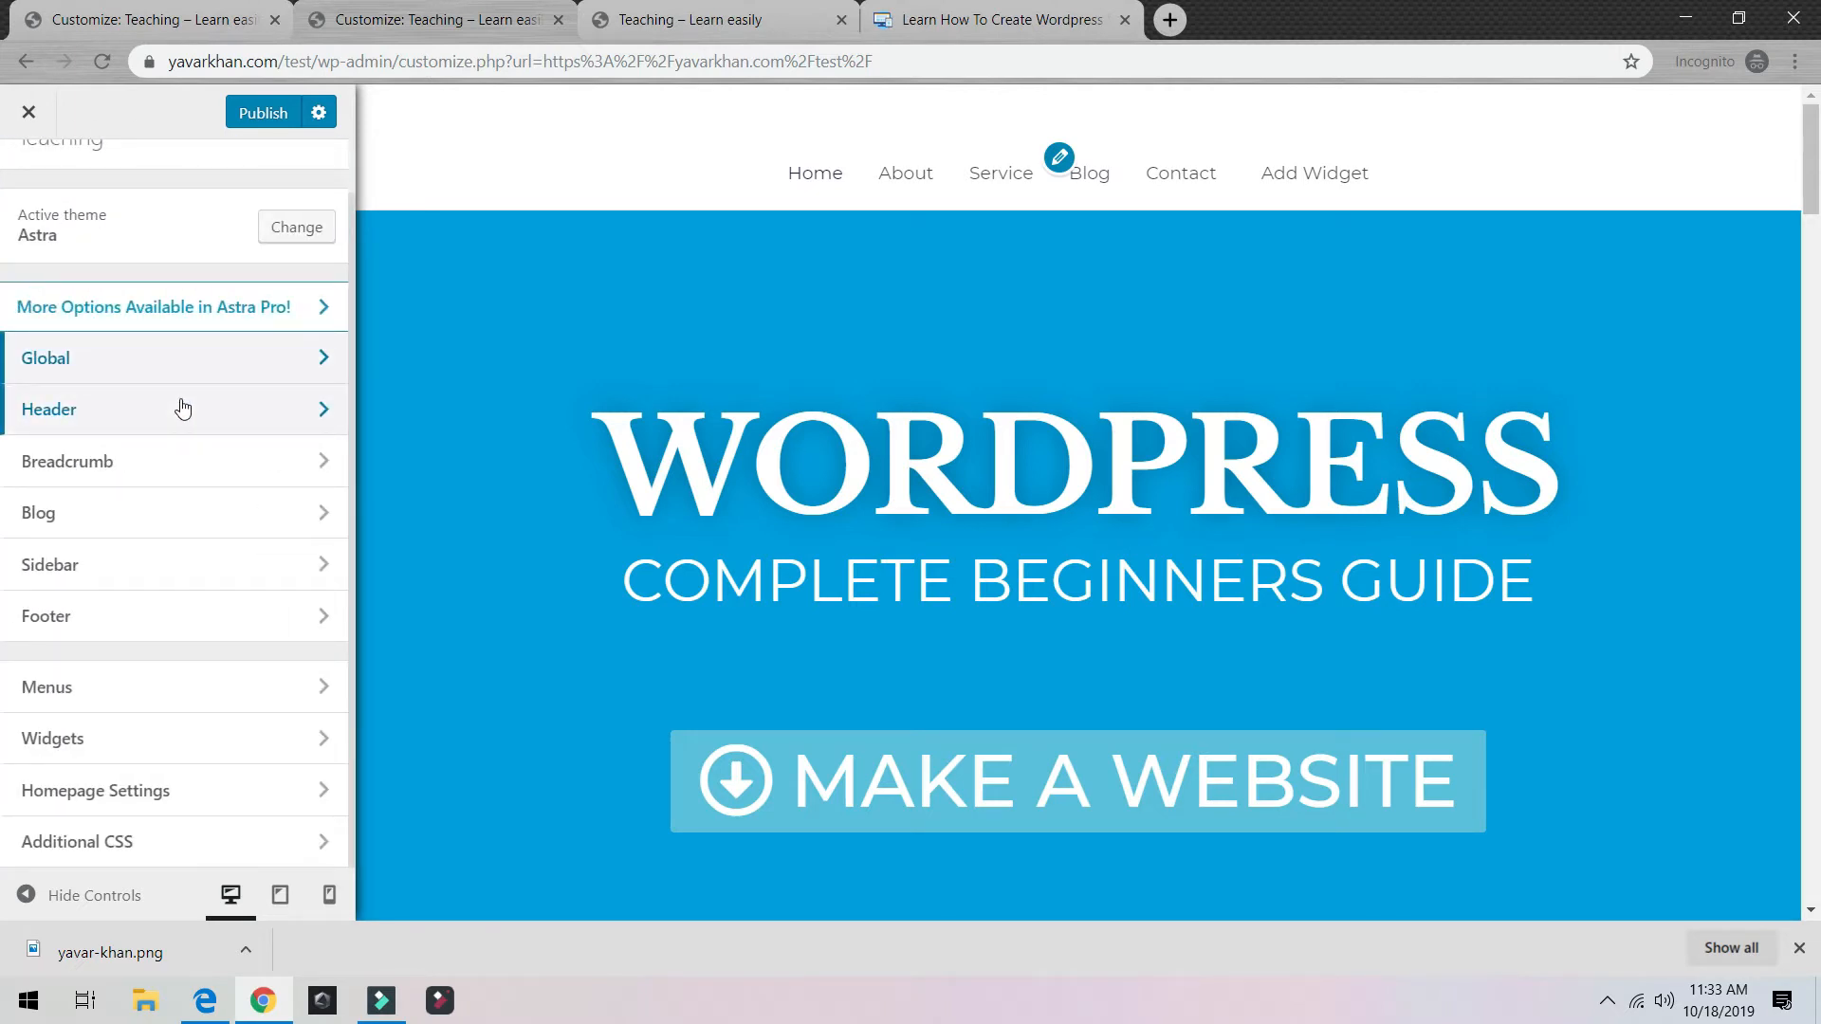
pyautogui.scroll(-20, 824, 569)
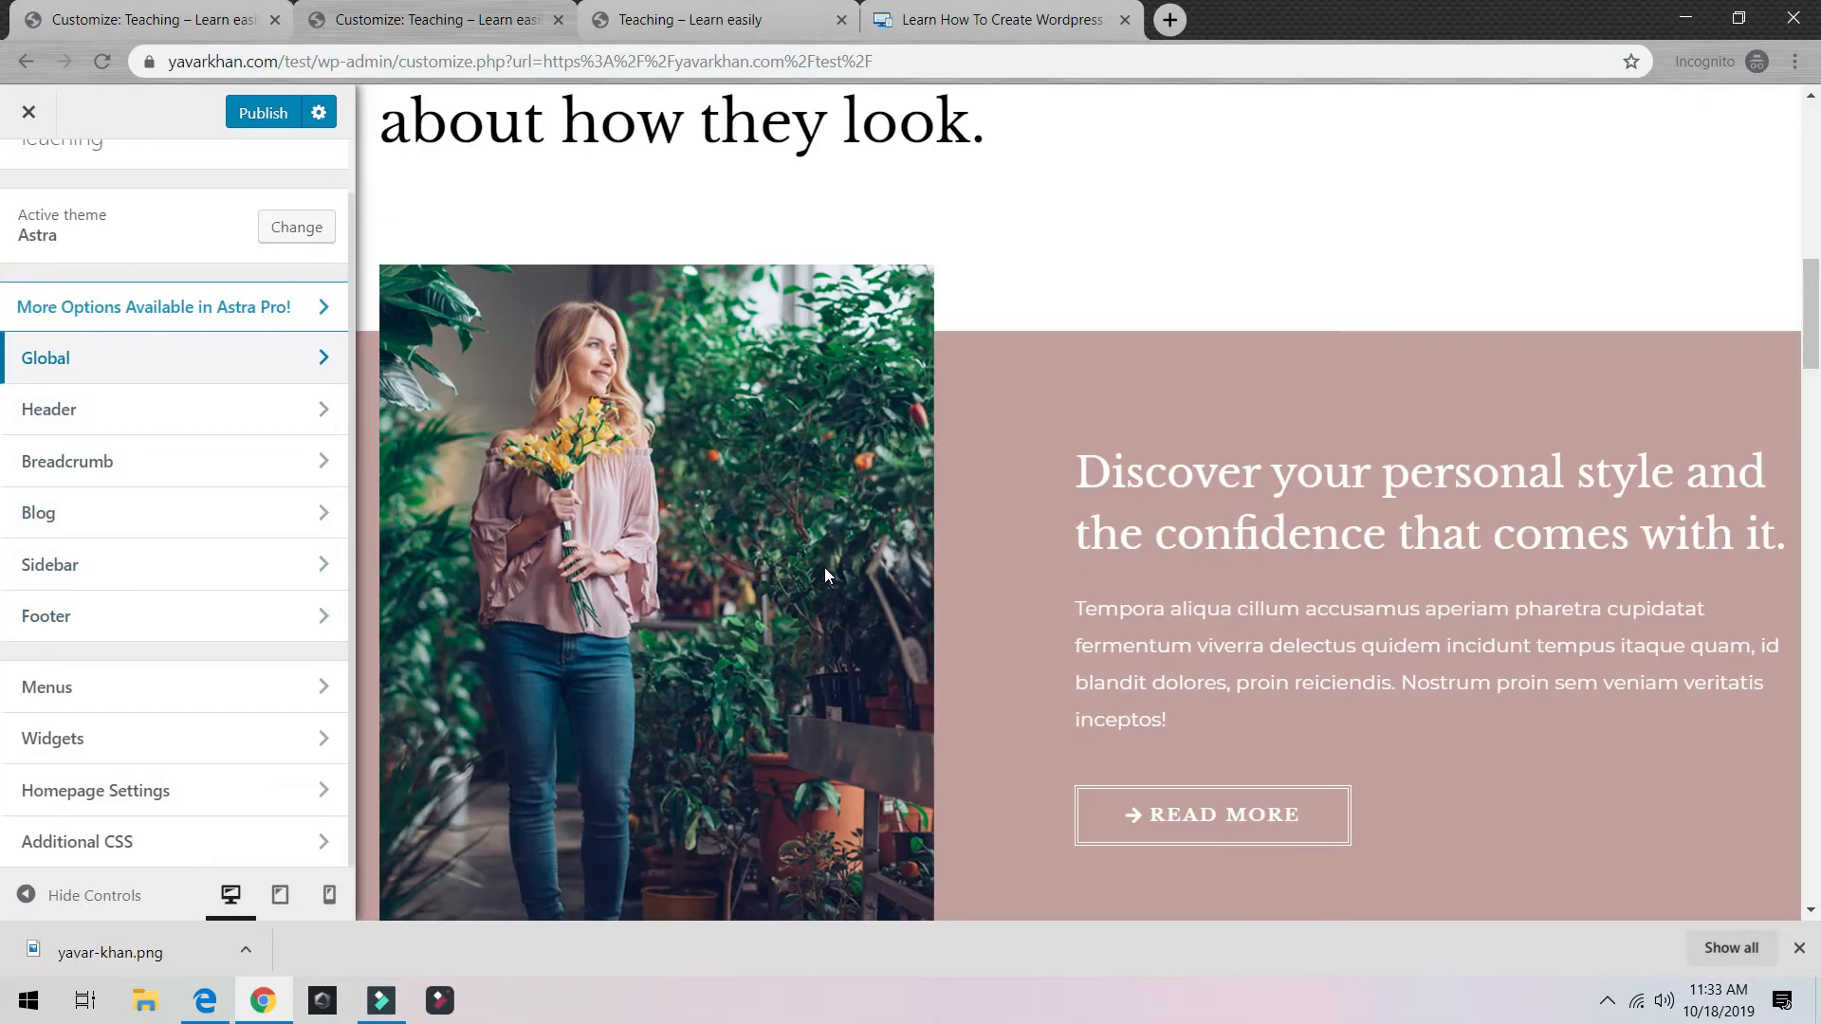
pyautogui.scroll(20, 823, 572)
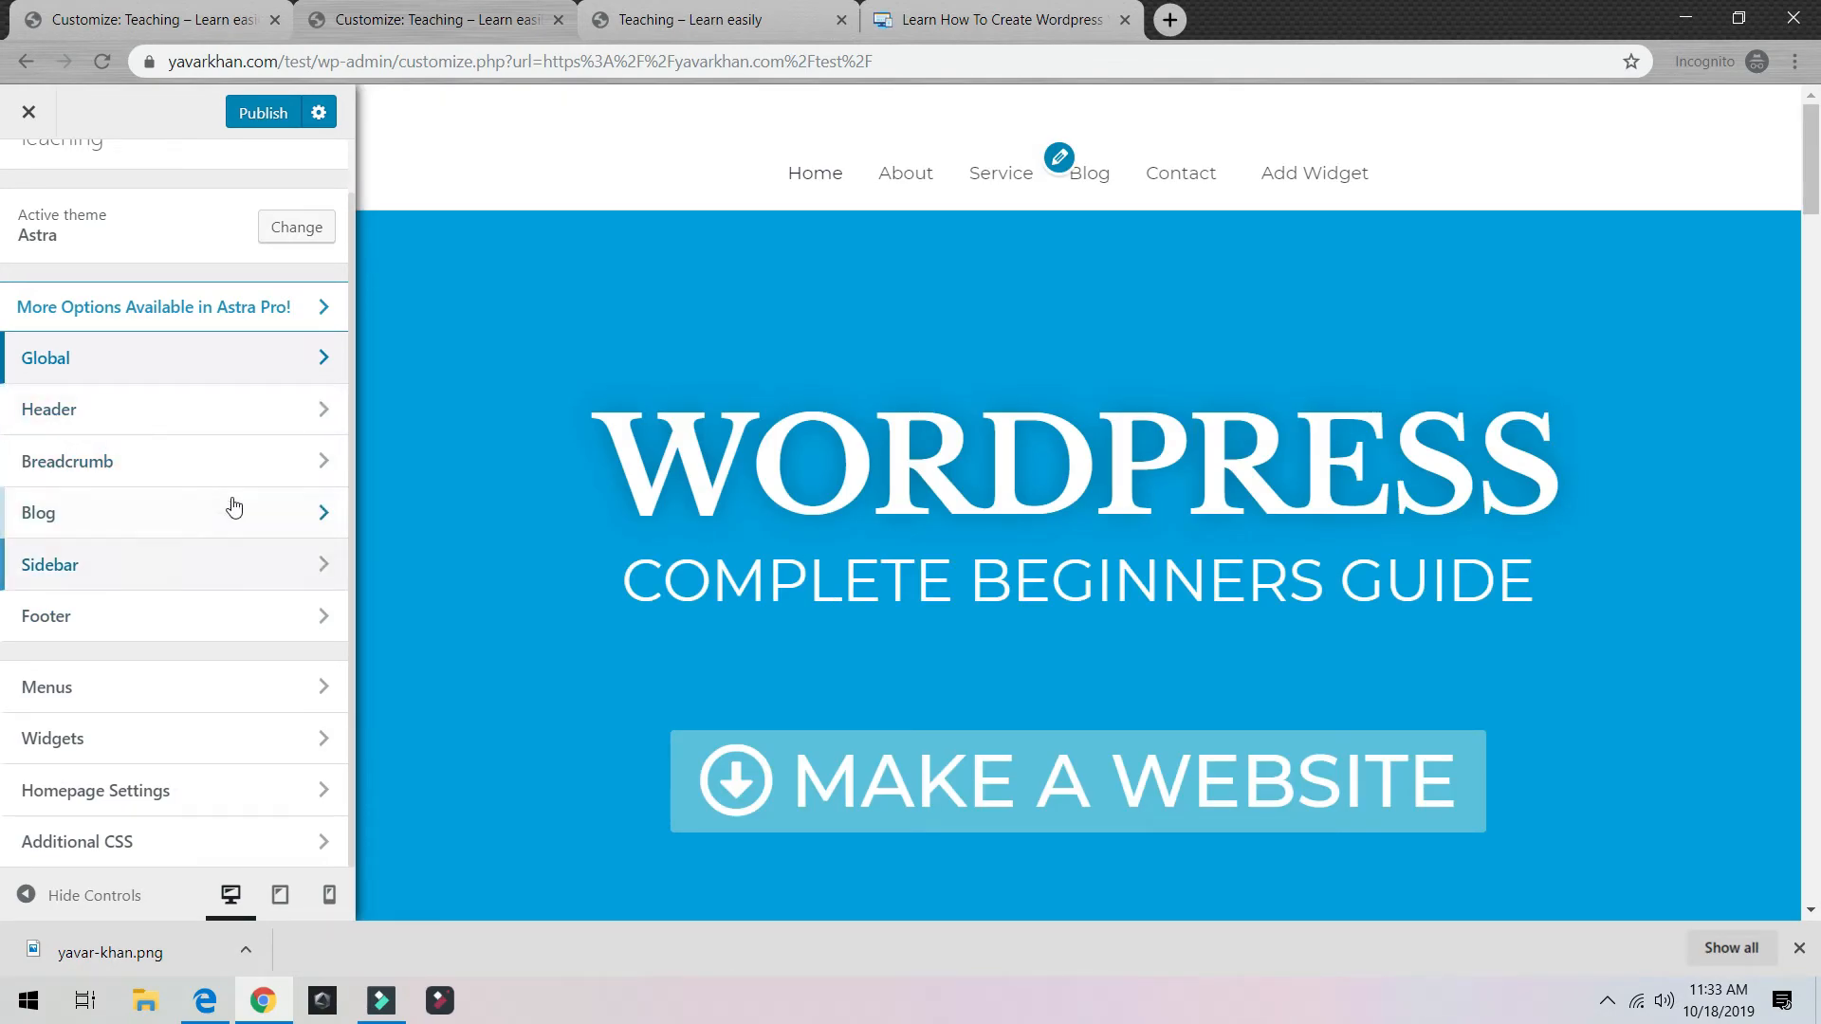
pyautogui.click(215, 358)
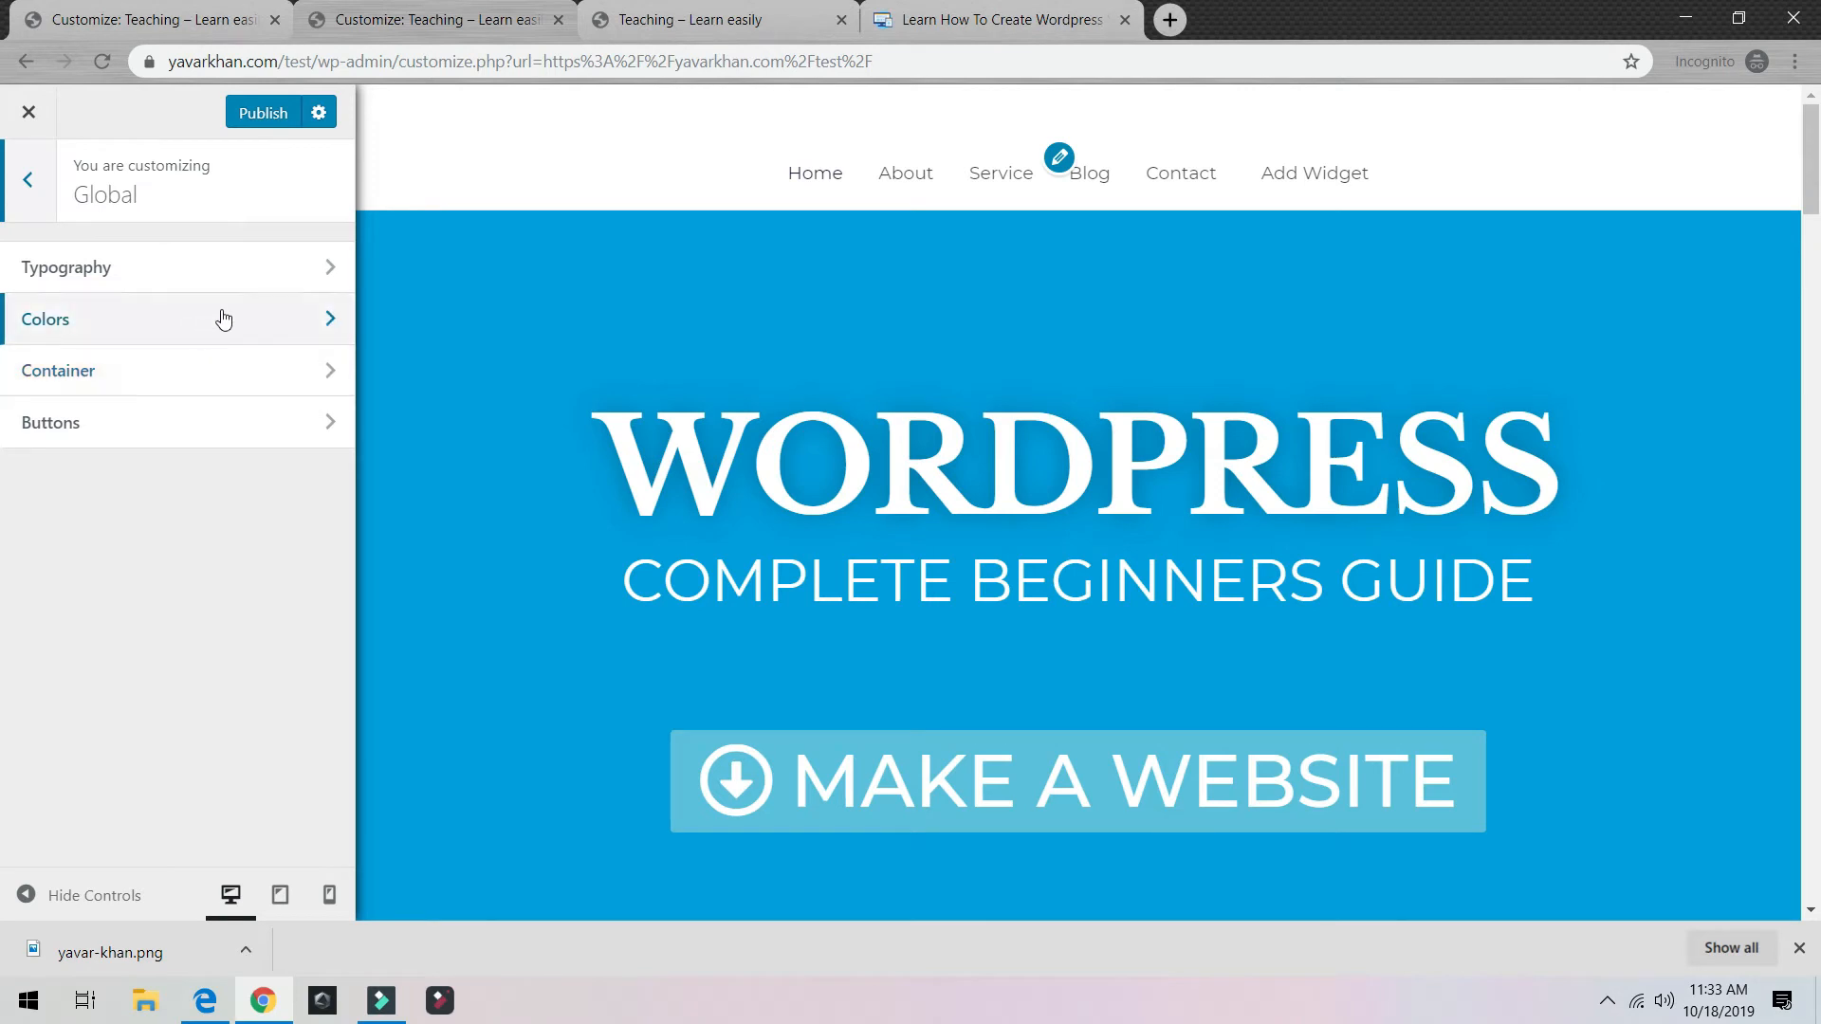
pyautogui.click(152, 318)
pyautogui.click(33, 190)
pyautogui.click(36, 192)
# Step: Set the Transparent Header's Menu link colour to the blue swatch under Colors & Background
pyautogui.click(229, 398)
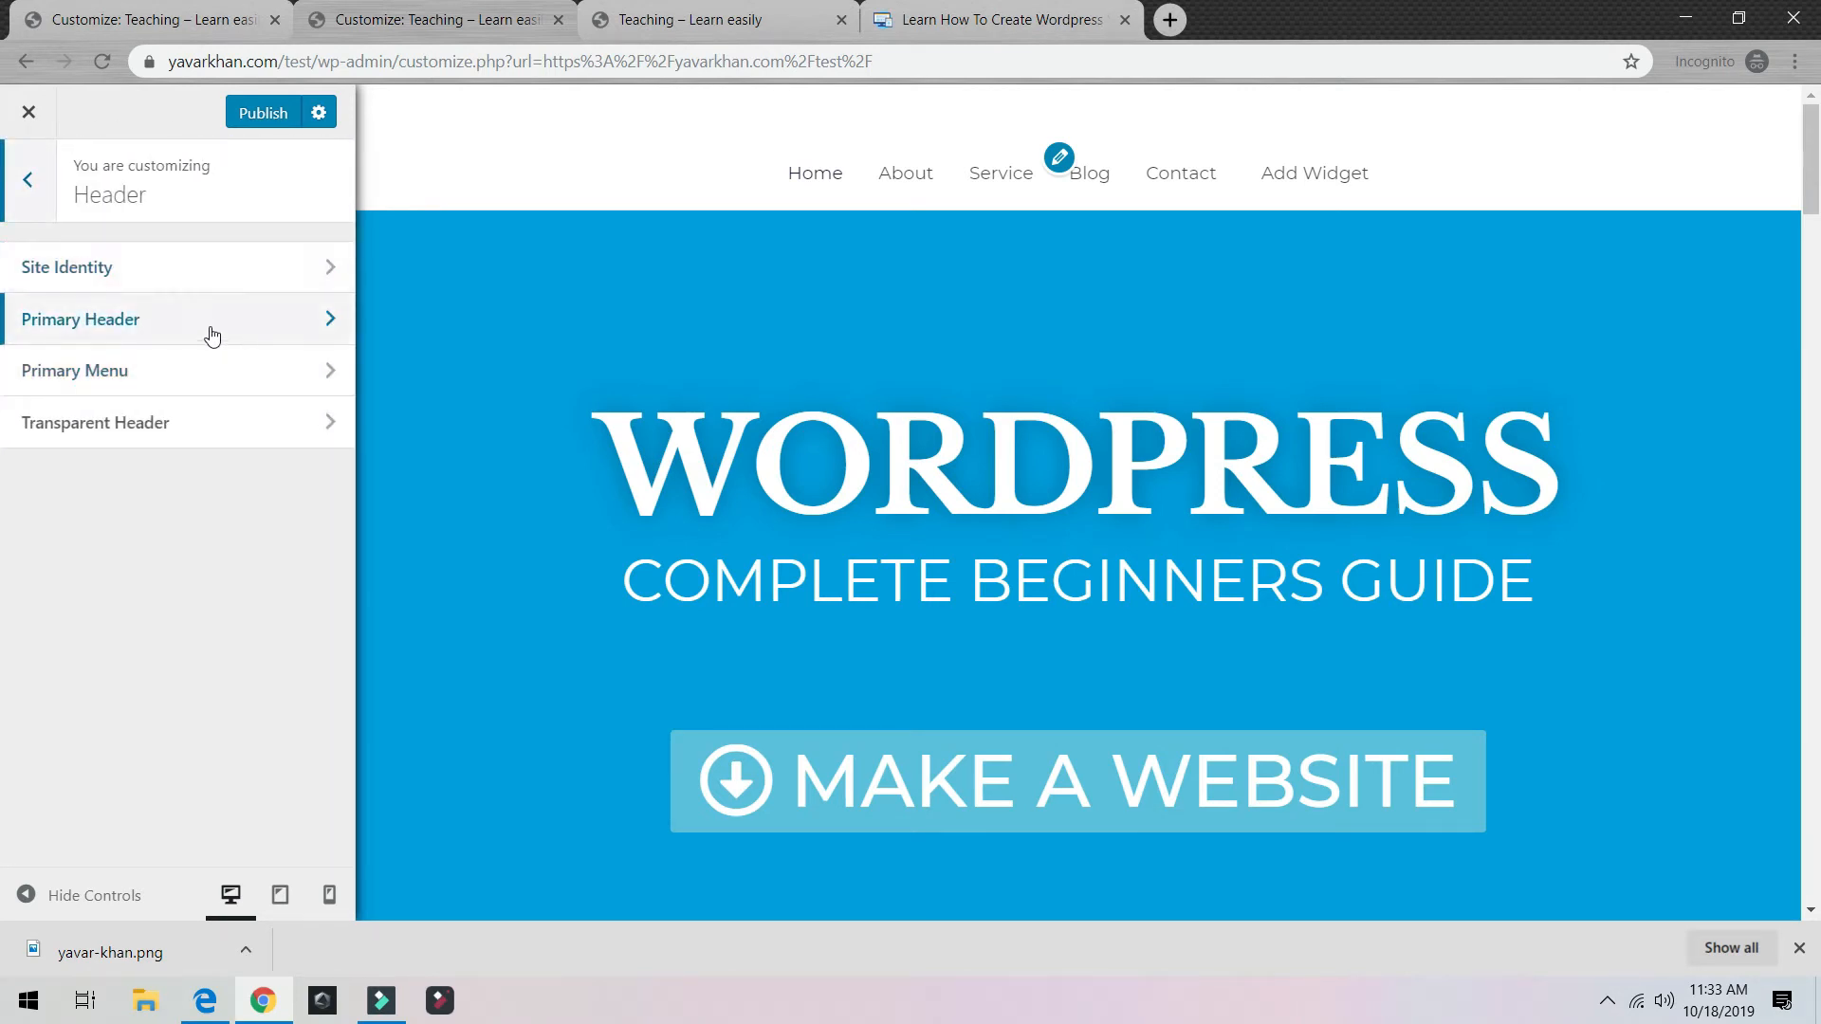
pyautogui.click(186, 419)
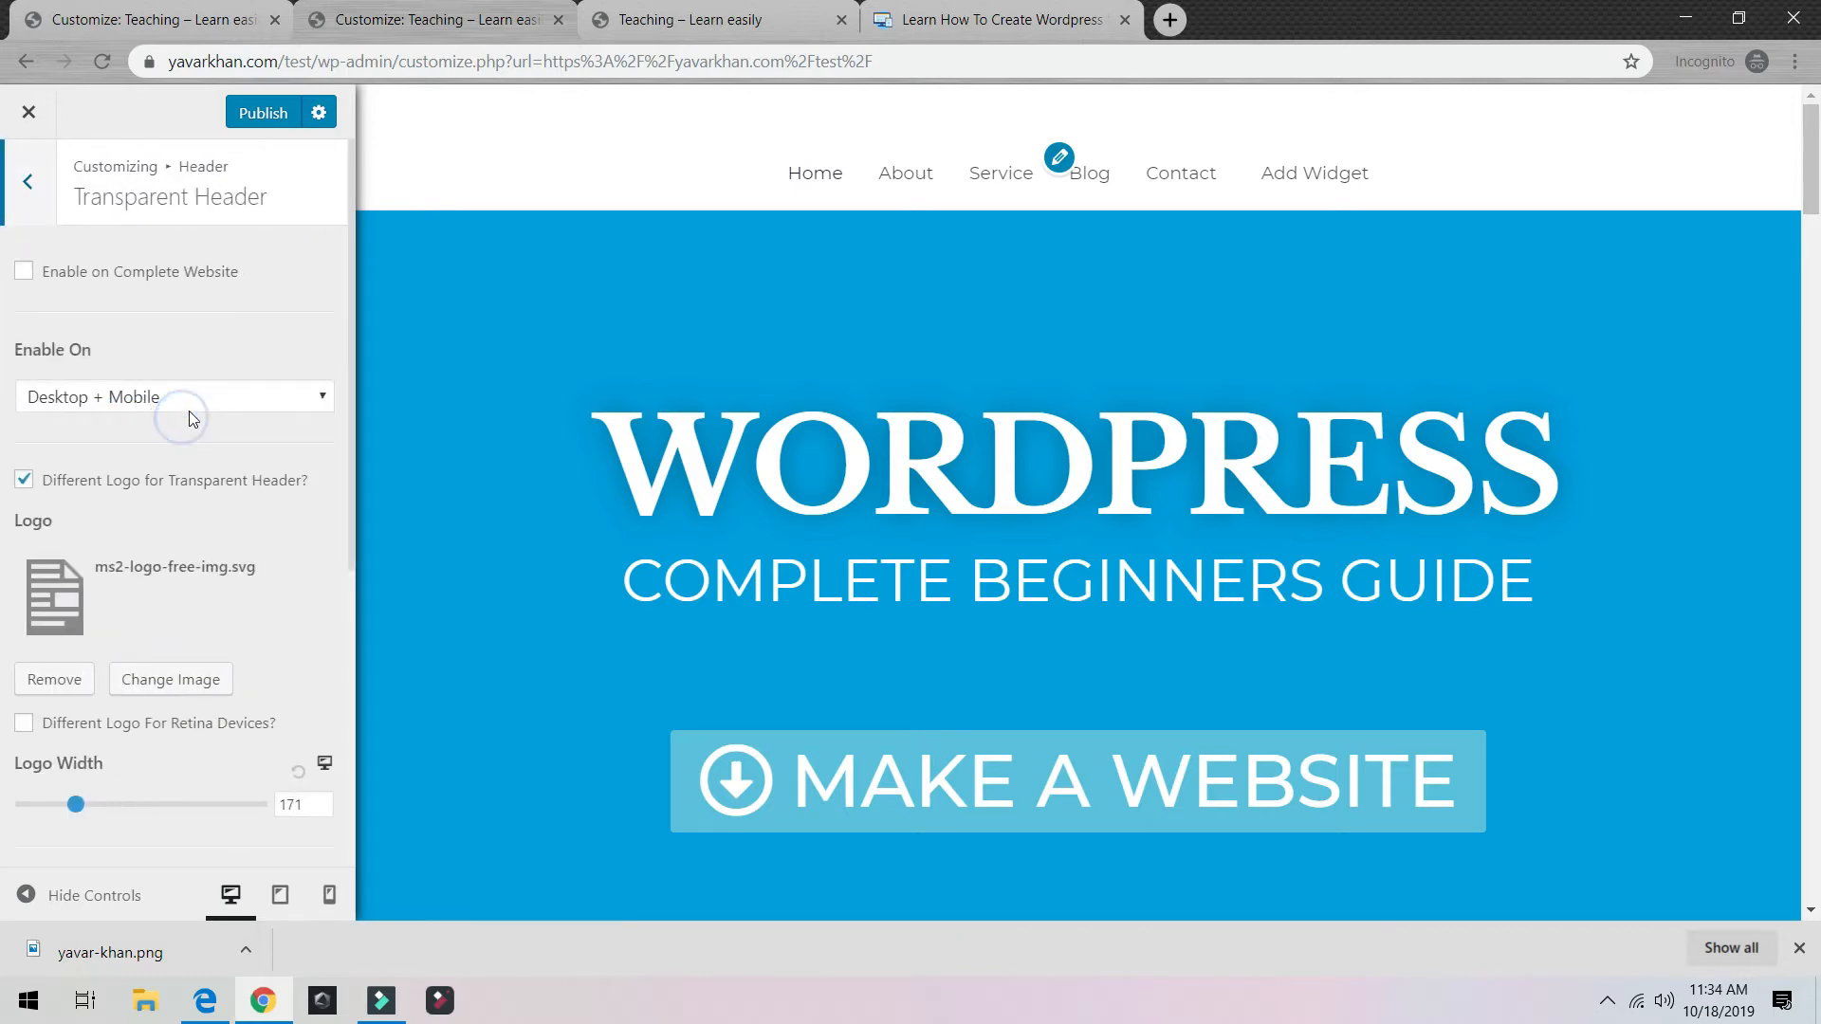
pyautogui.scroll(-3, 87, 395)
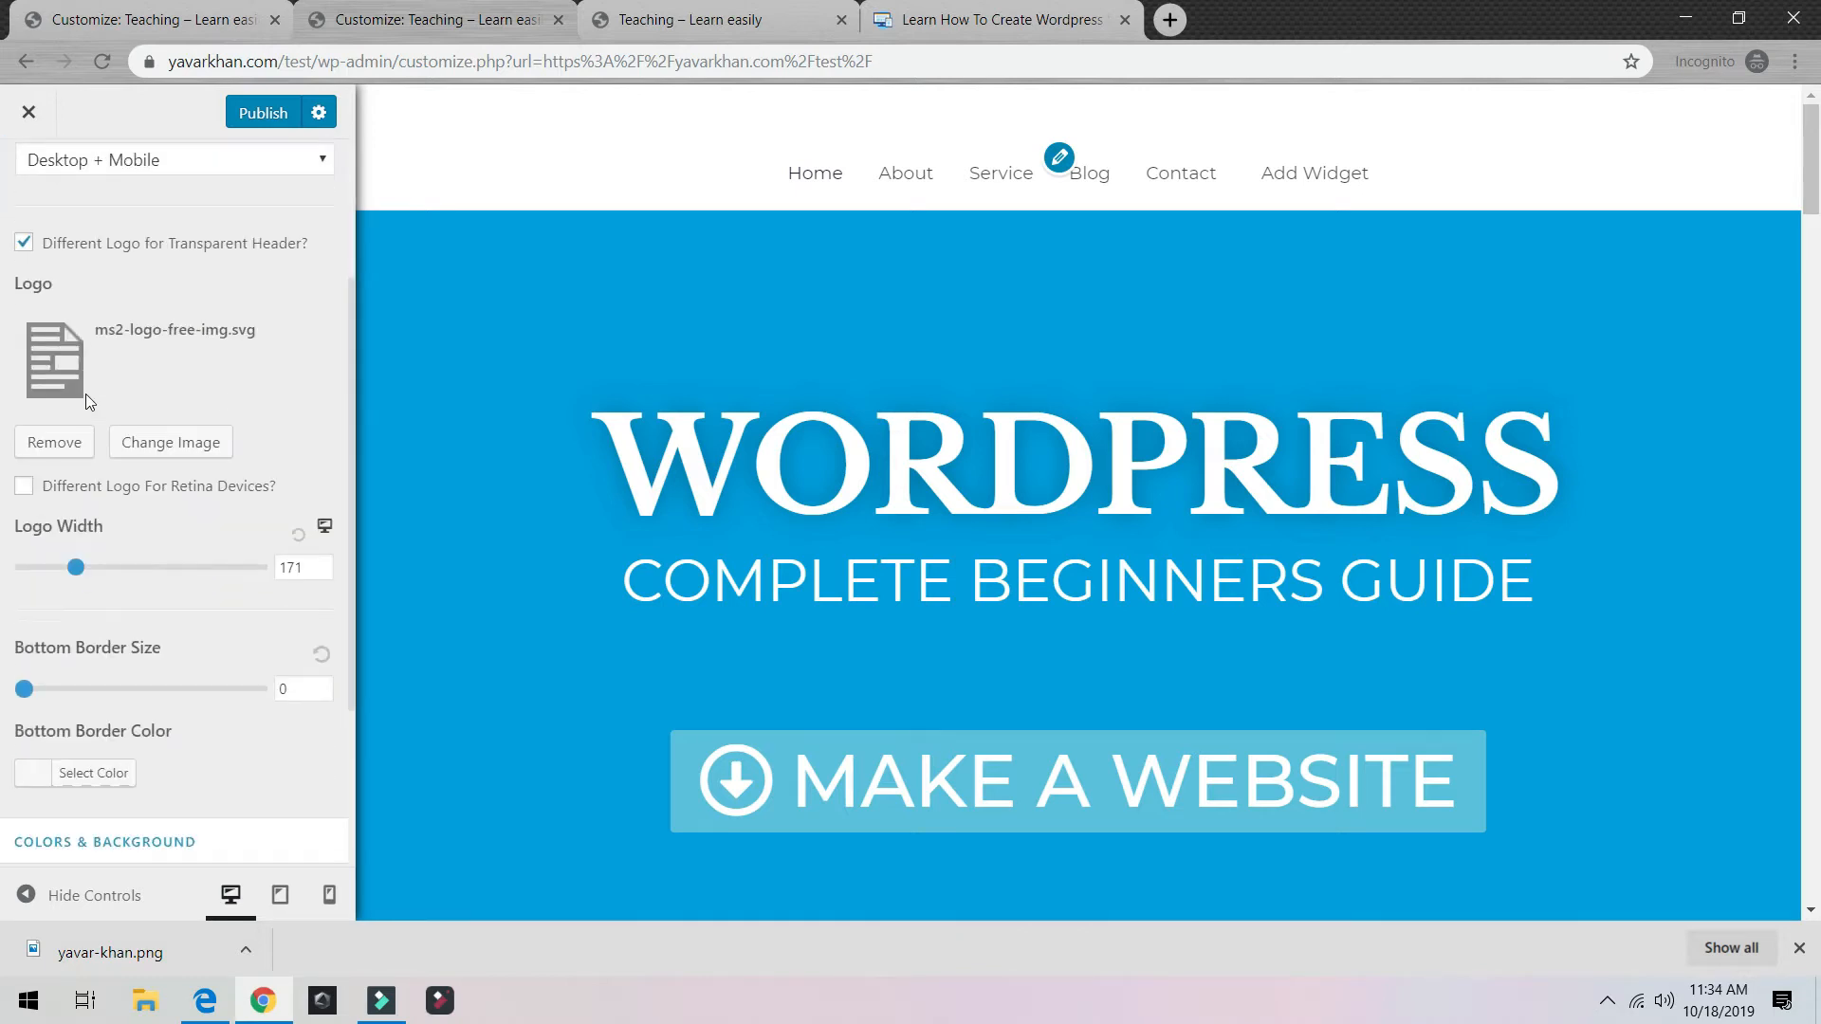
pyautogui.scroll(-3, 89, 395)
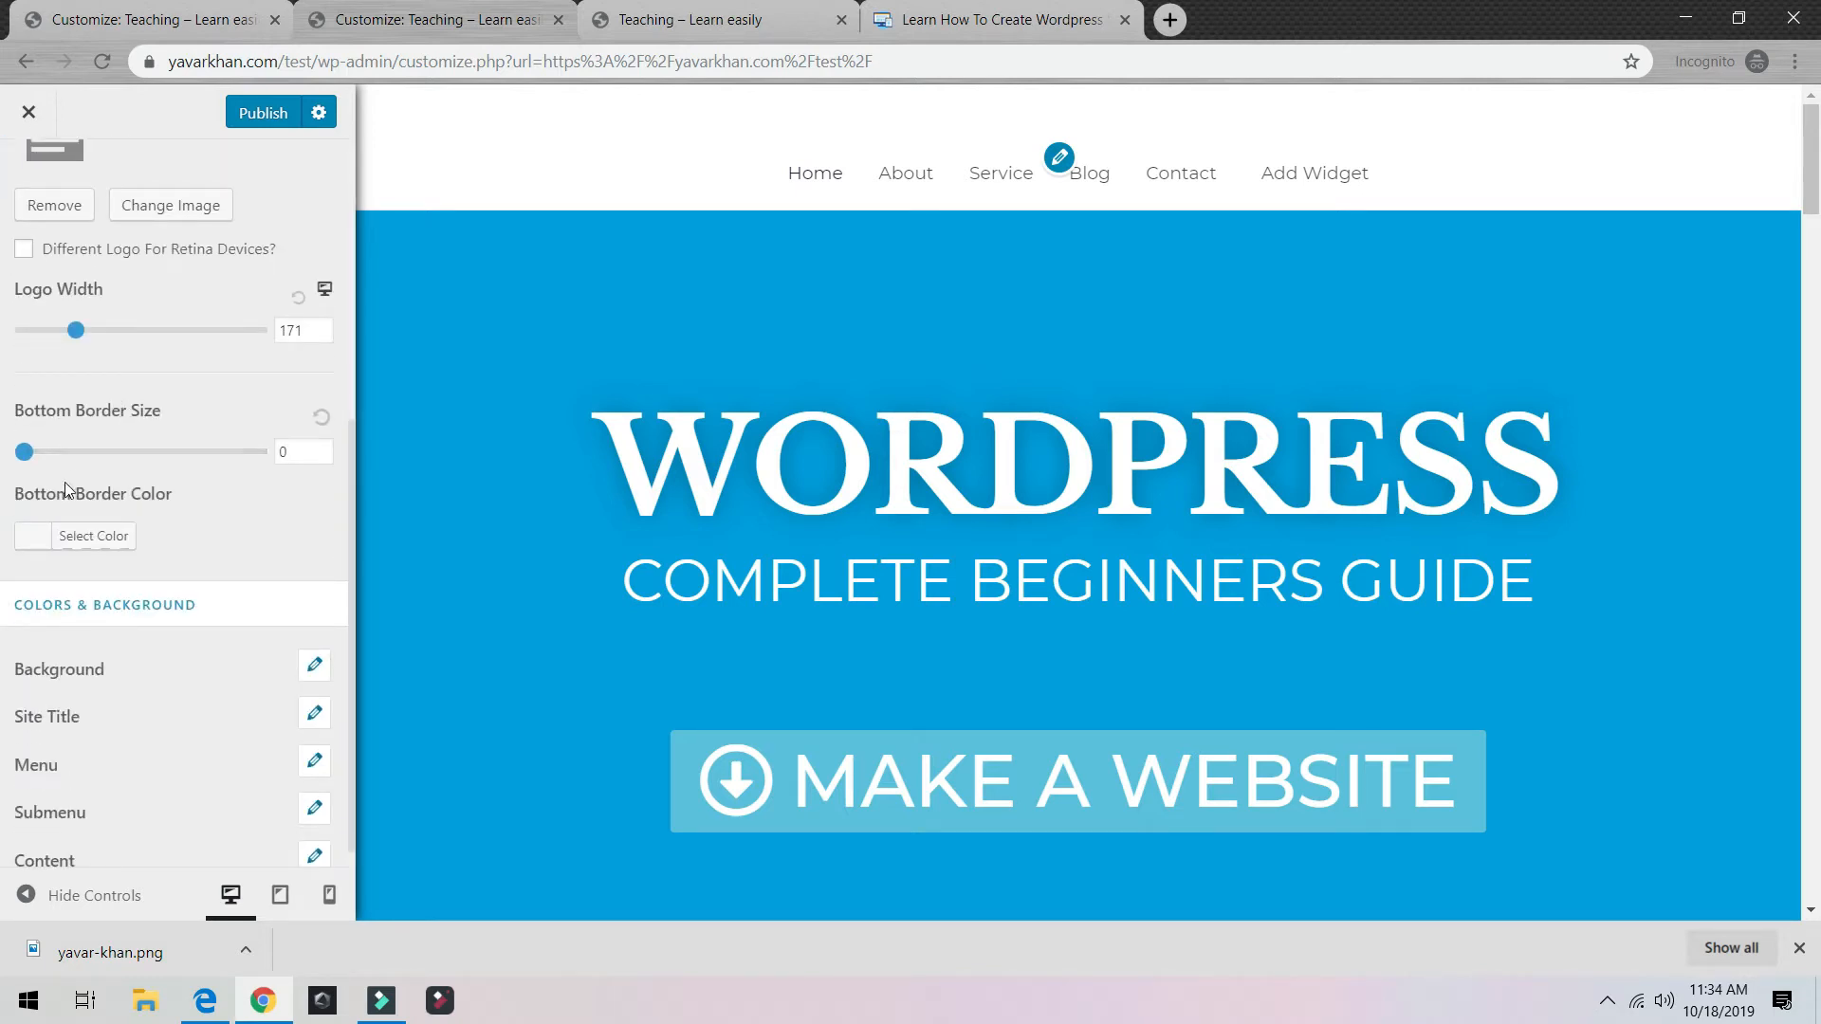
pyautogui.scroll(-1, 90, 613)
pyautogui.click(87, 694)
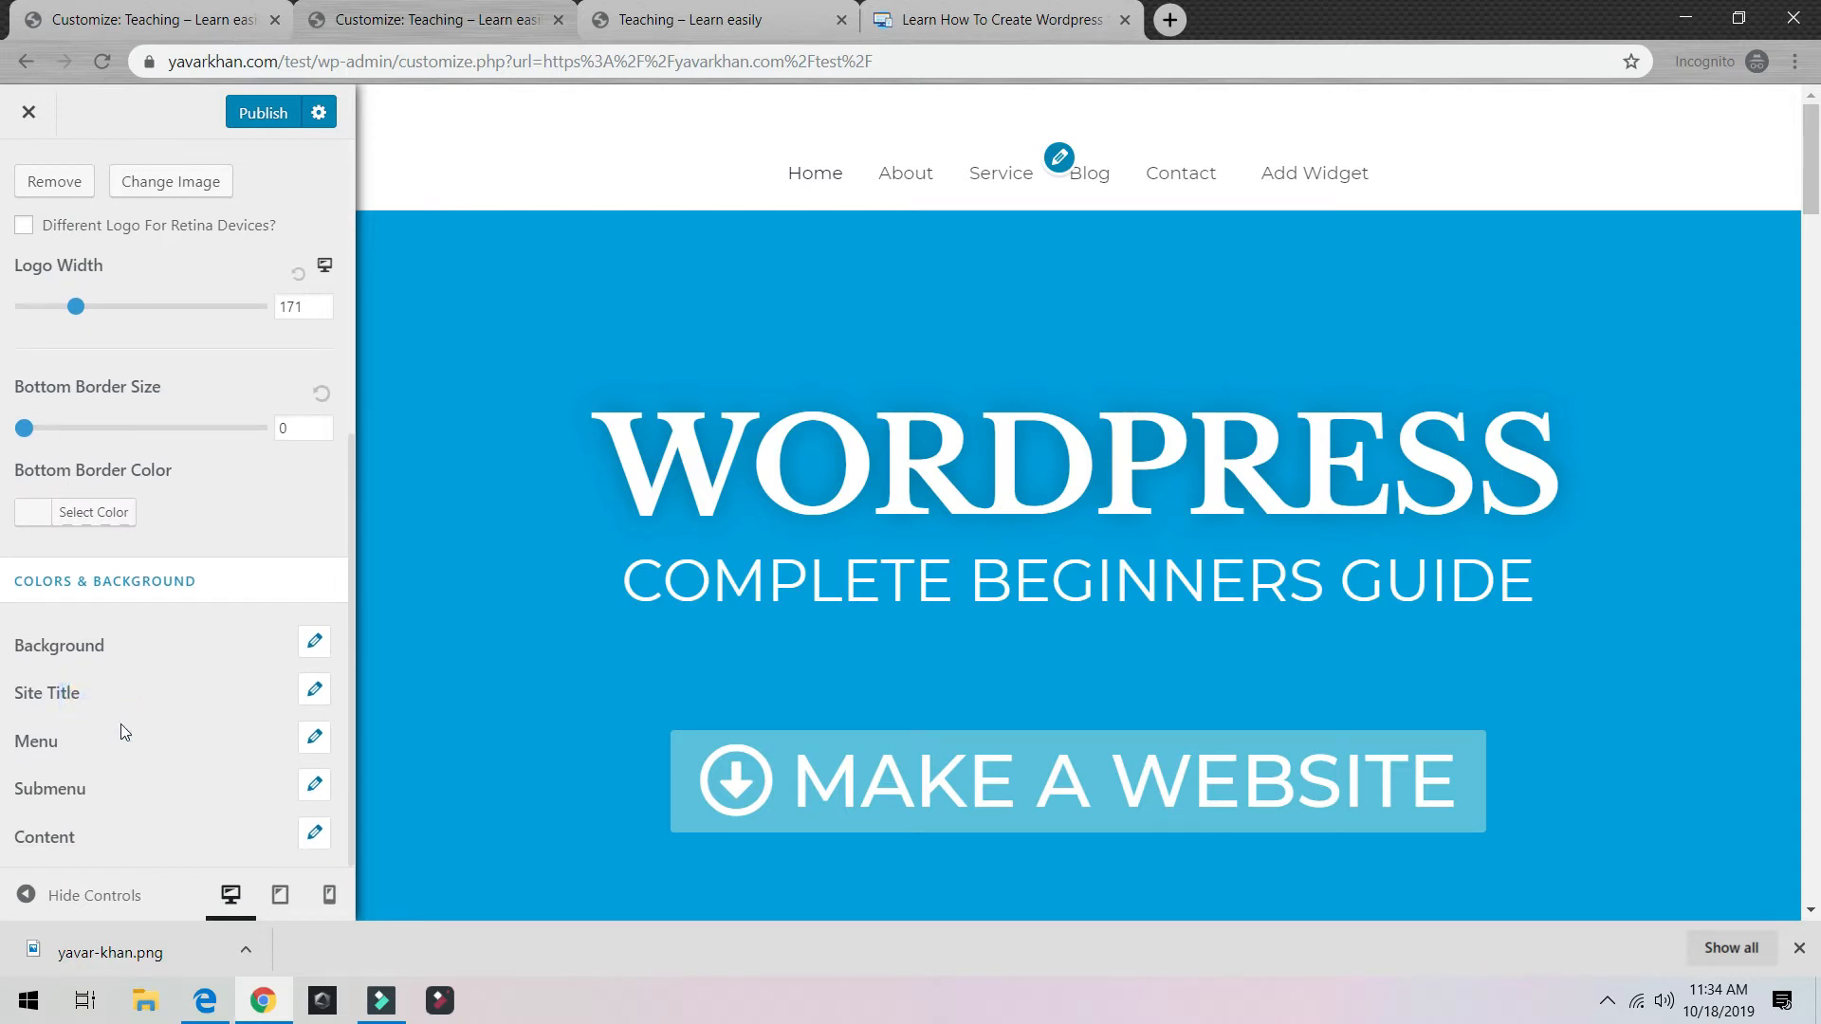
pyautogui.click(315, 739)
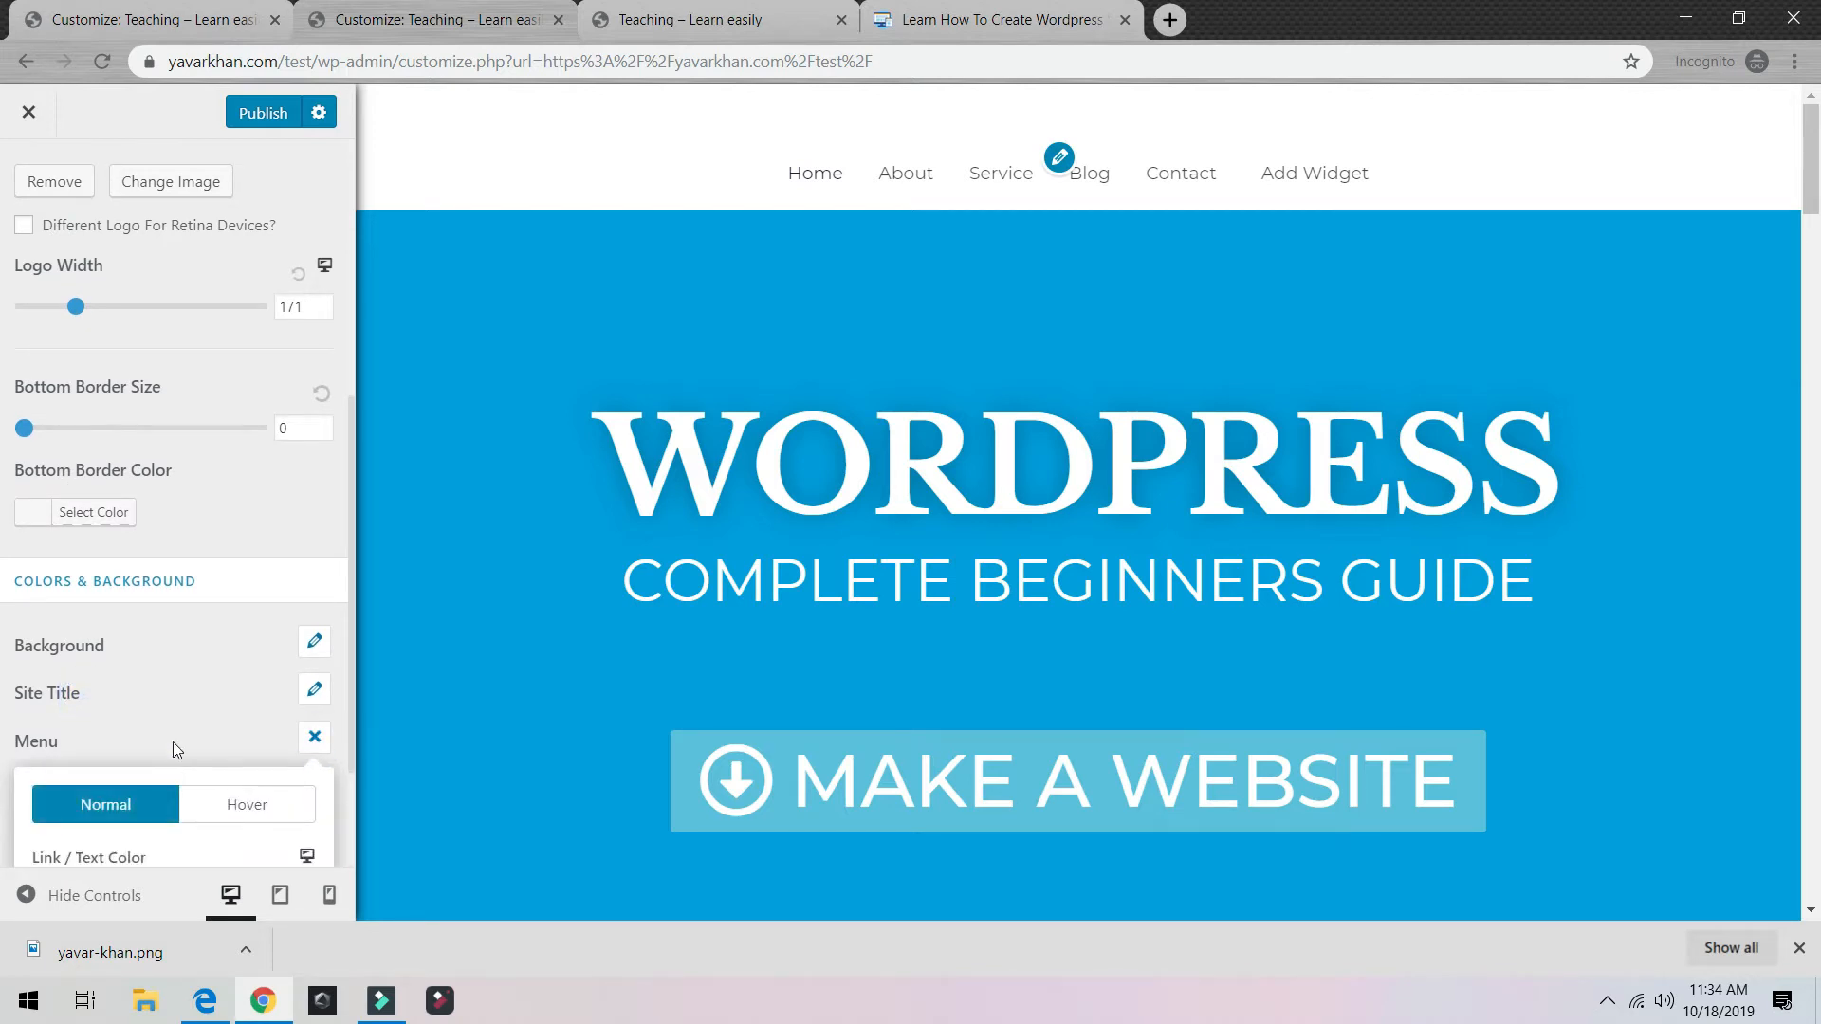
pyautogui.scroll(-2, 190, 745)
pyautogui.click(53, 717)
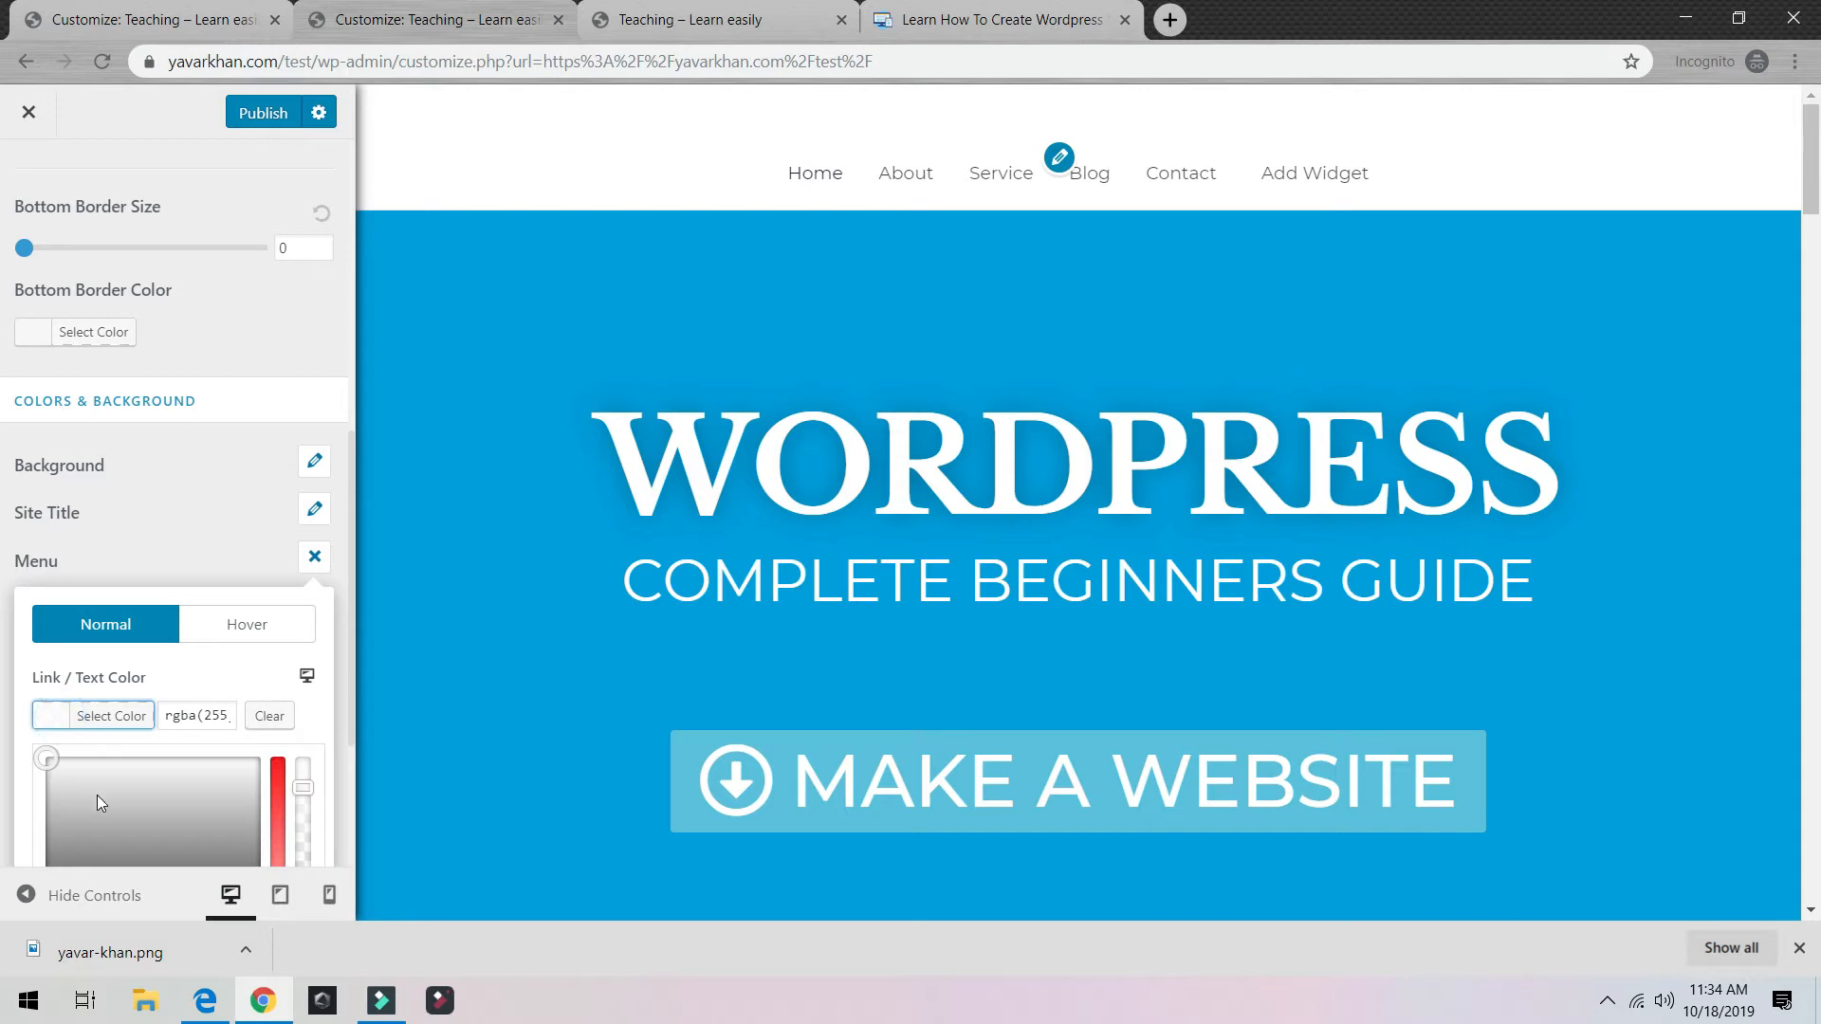
pyautogui.moveTo(96, 795); pyautogui.dragTo(167, 770)
pyautogui.scroll(-2, 173, 795)
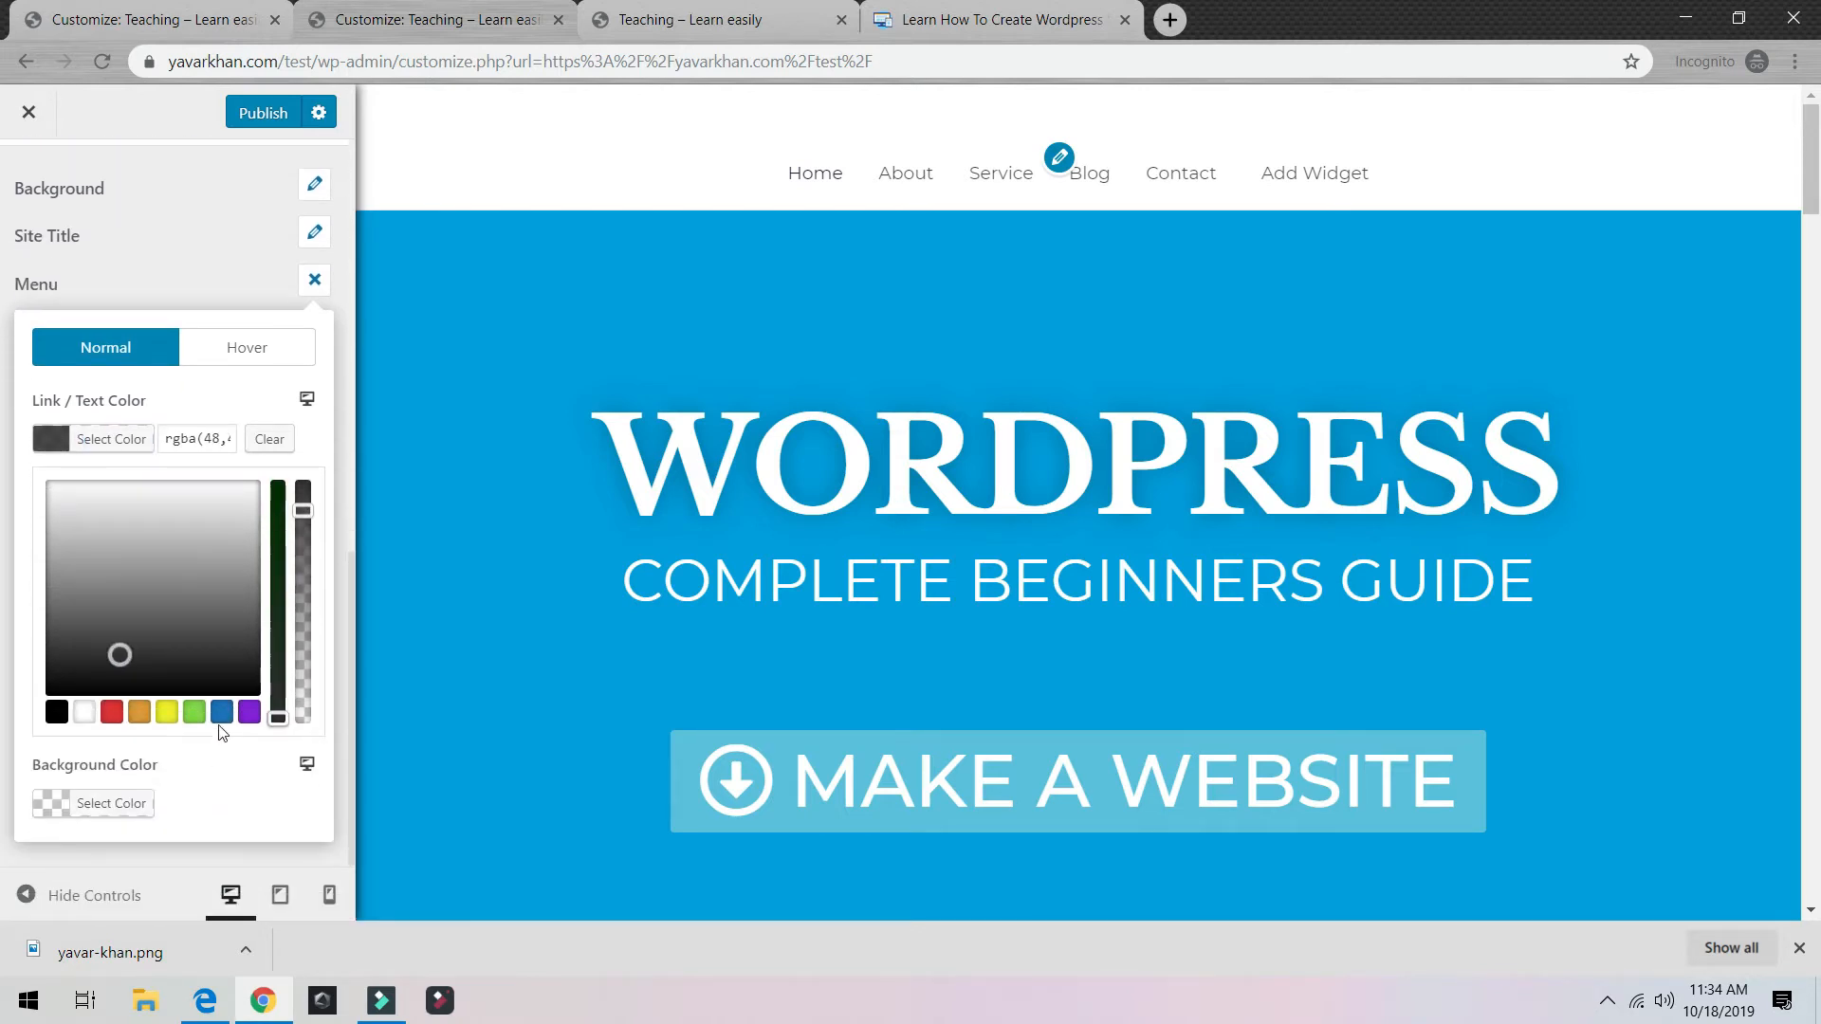
pyautogui.click(221, 712)
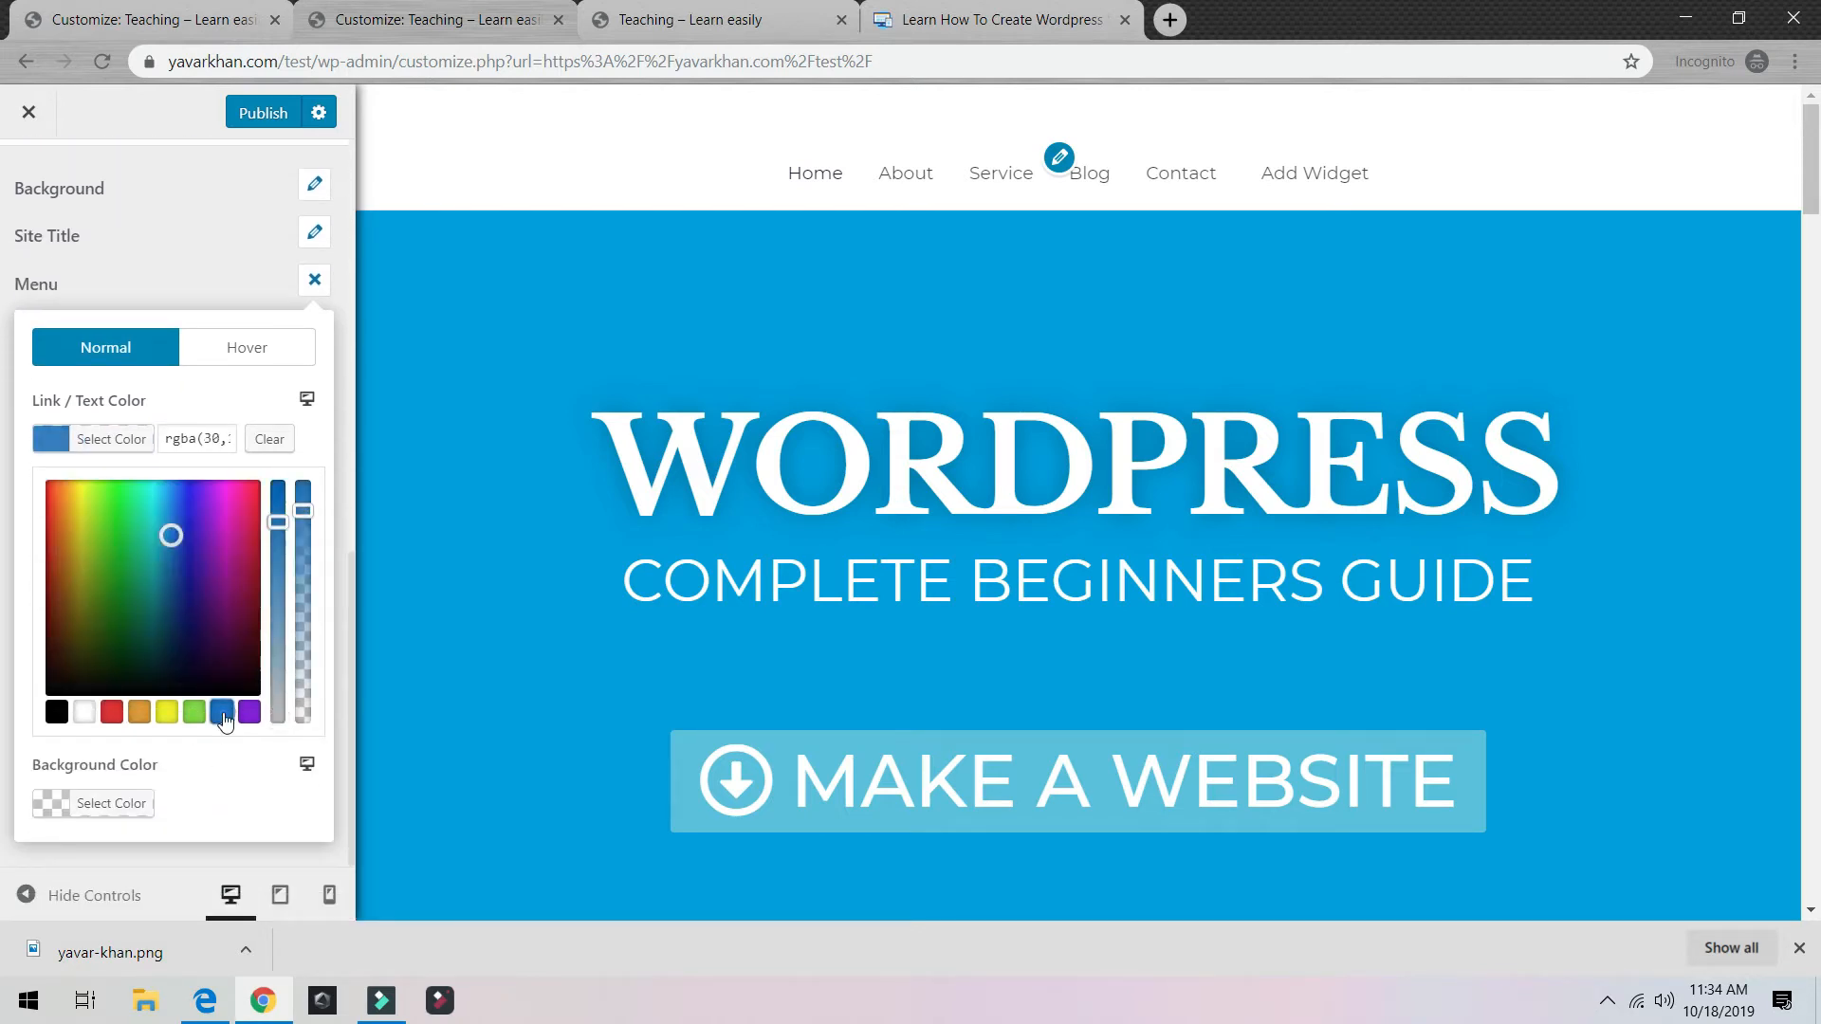
pyautogui.click(173, 284)
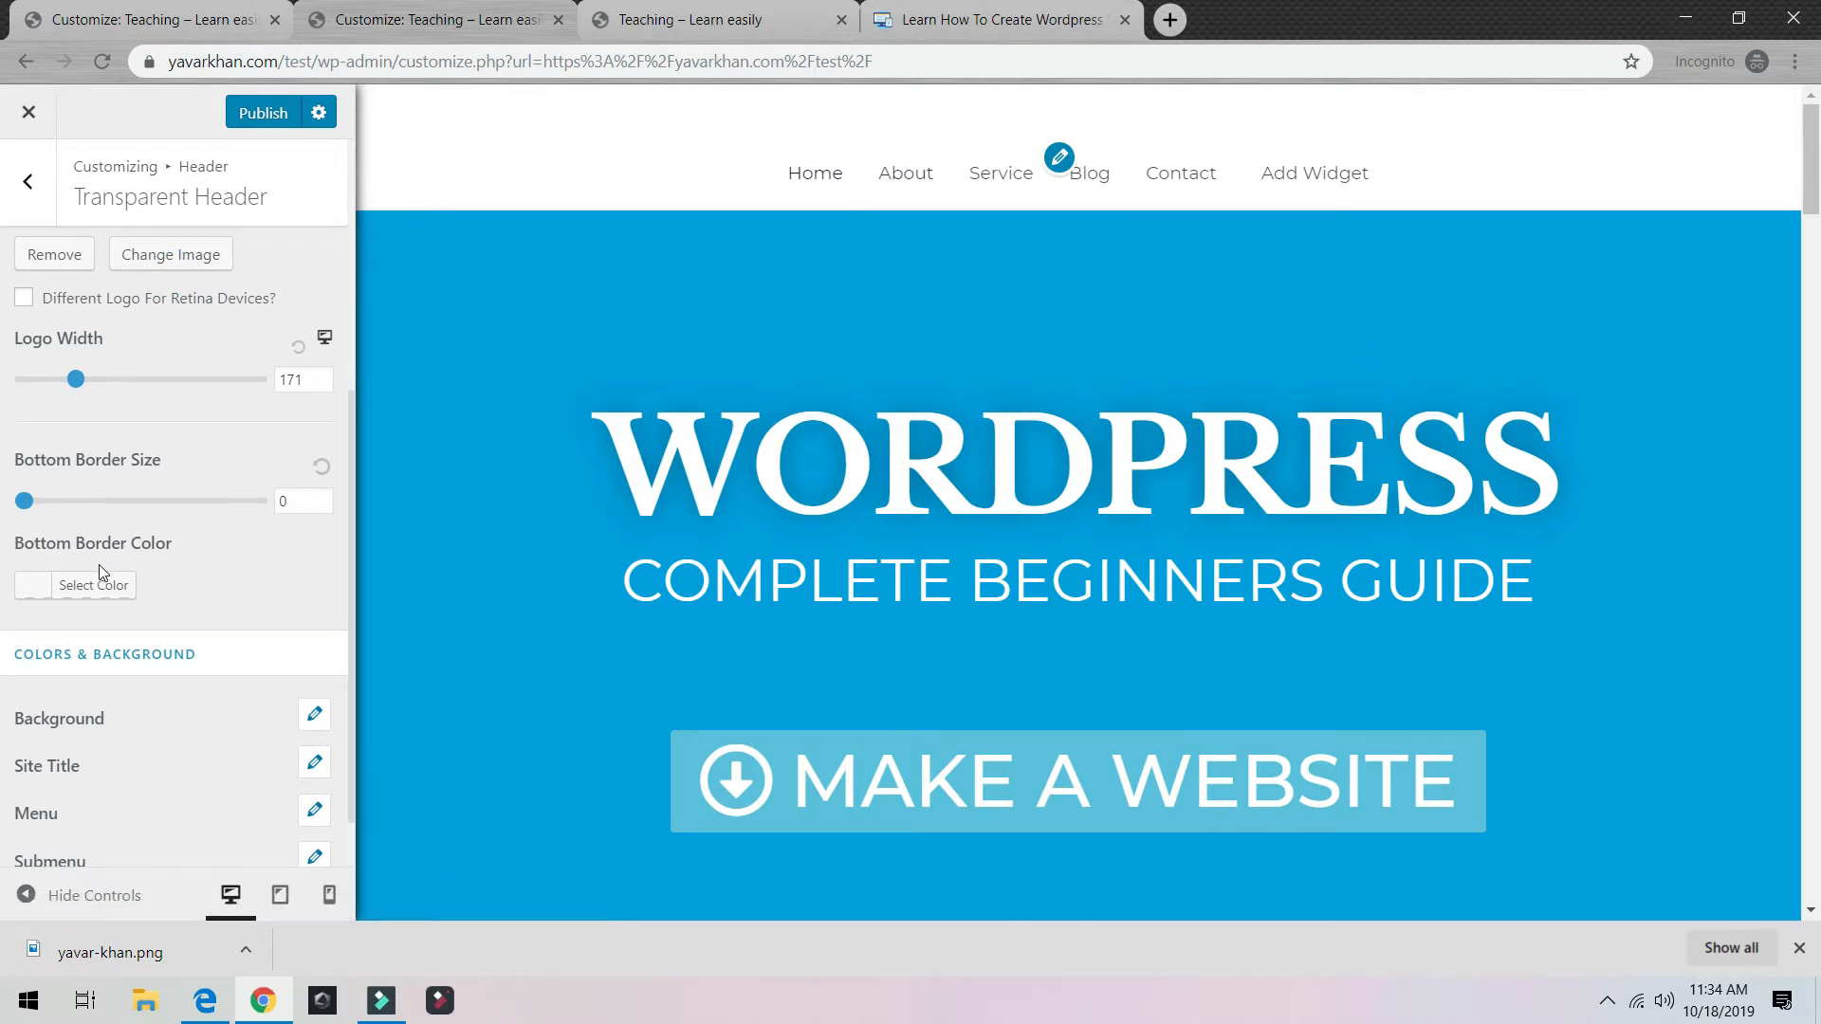
pyautogui.scroll(-1, 99, 565)
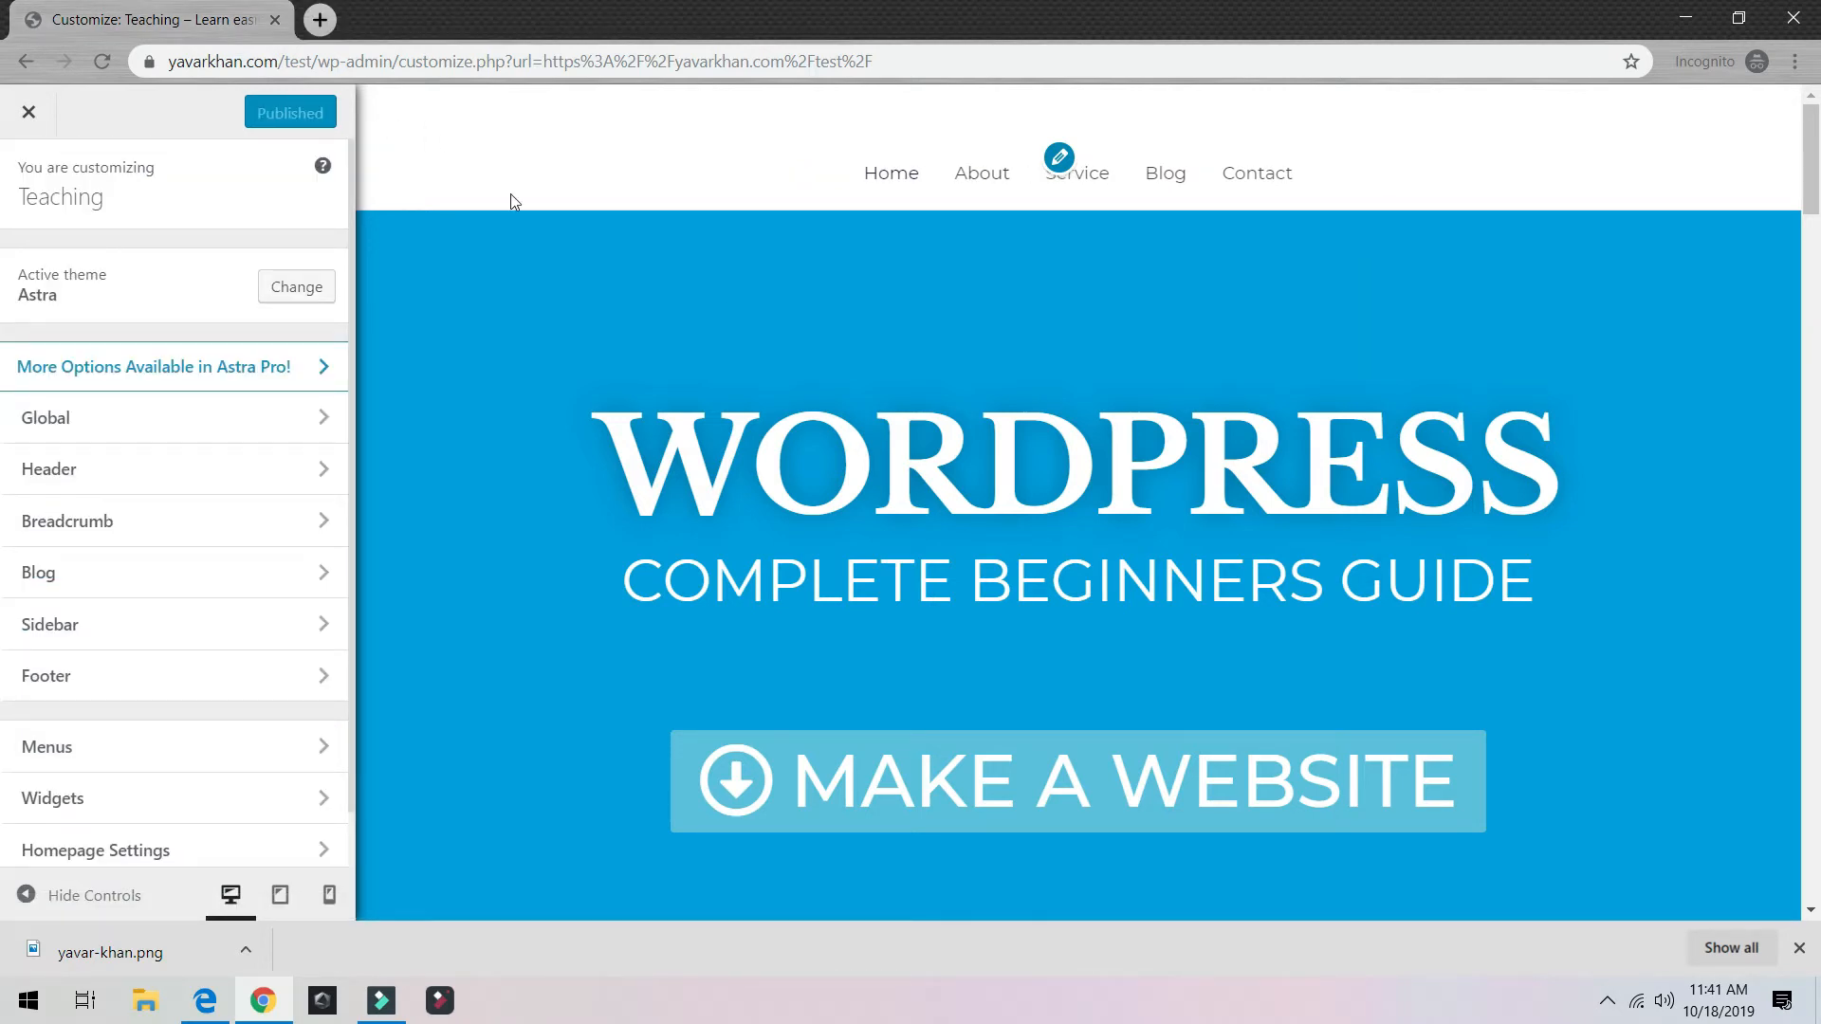
# Step: Check Global > Colors, return to the main Customizer list, and preview at desktop width
pyautogui.click(55, 423)
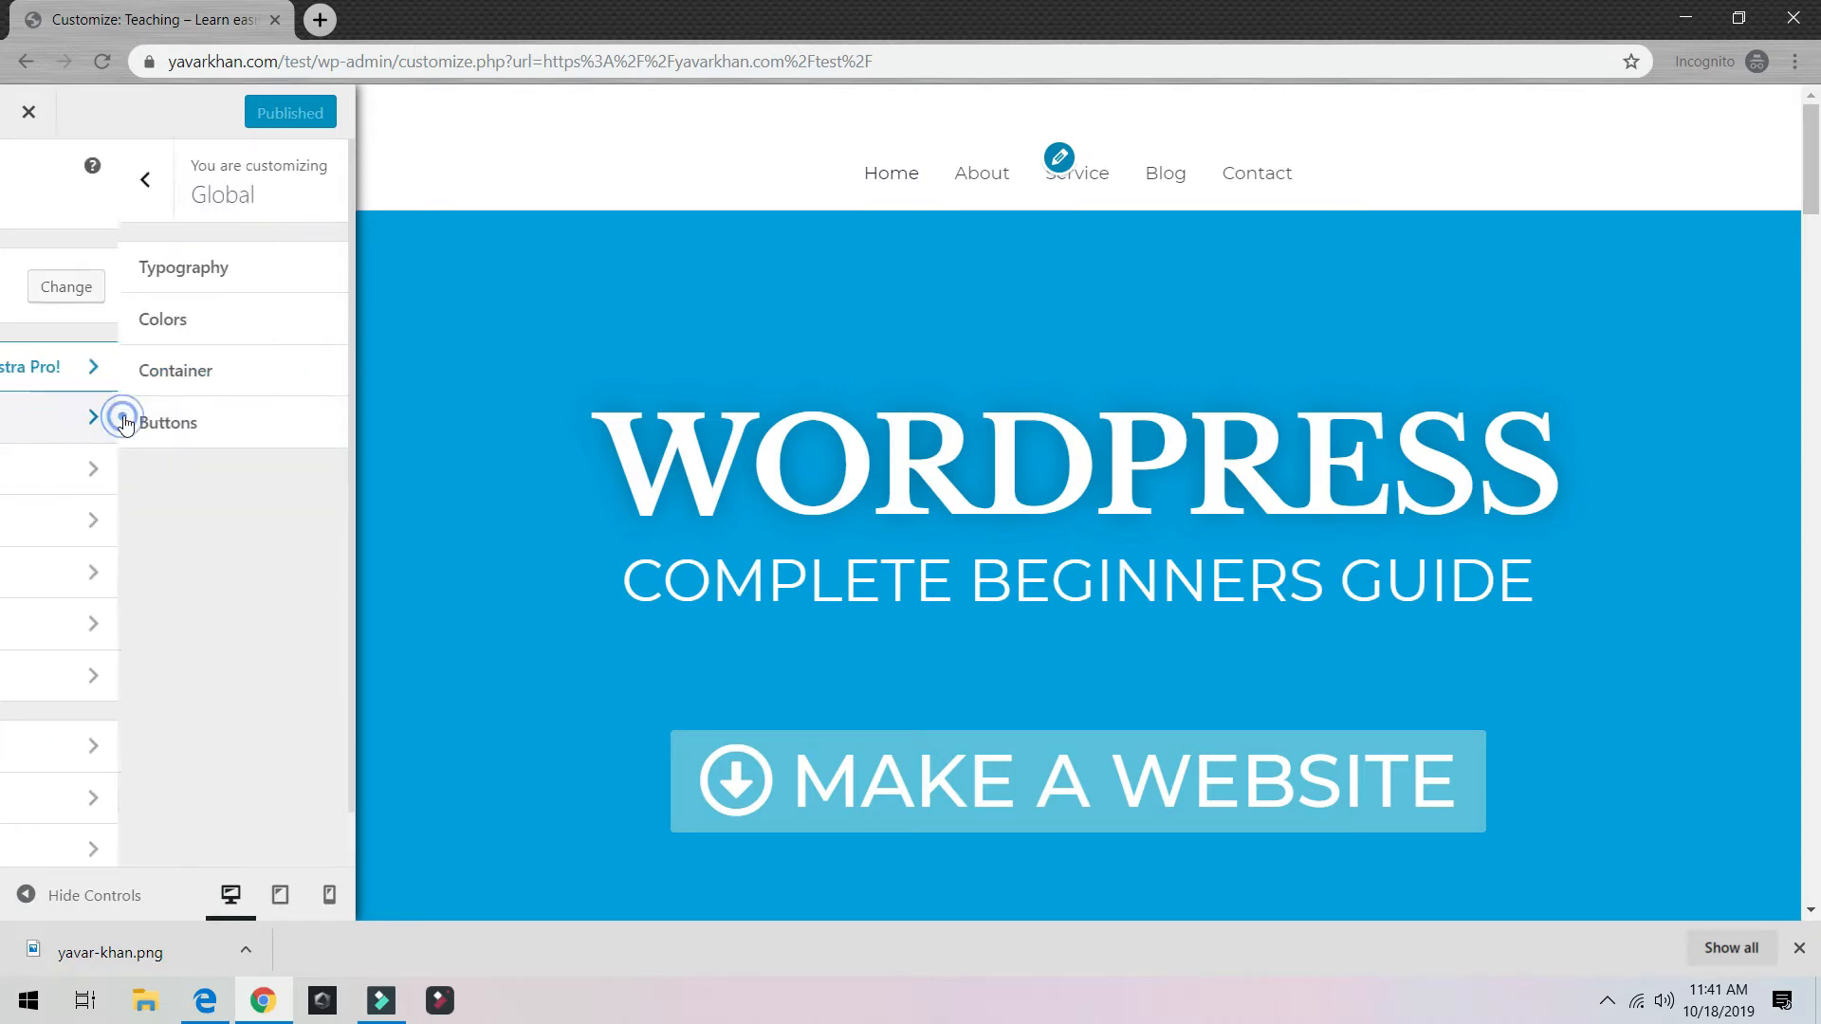
pyautogui.click(95, 319)
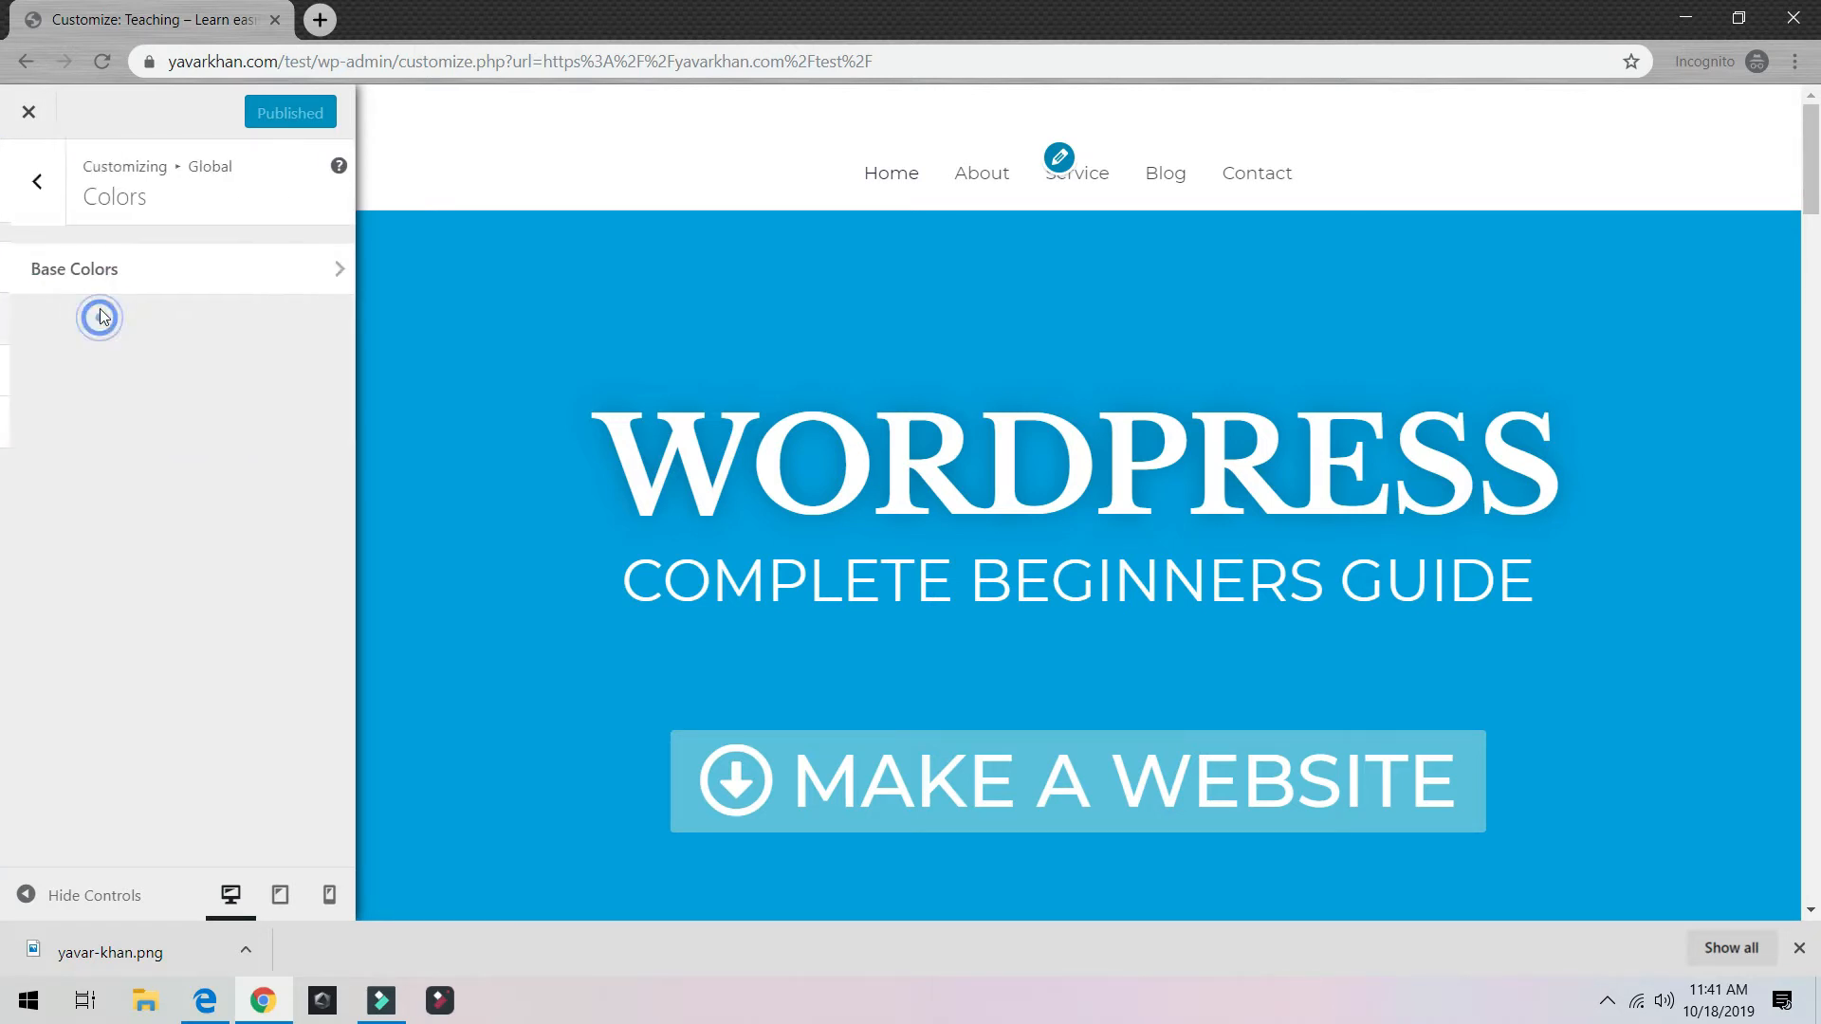
pyautogui.click(29, 182)
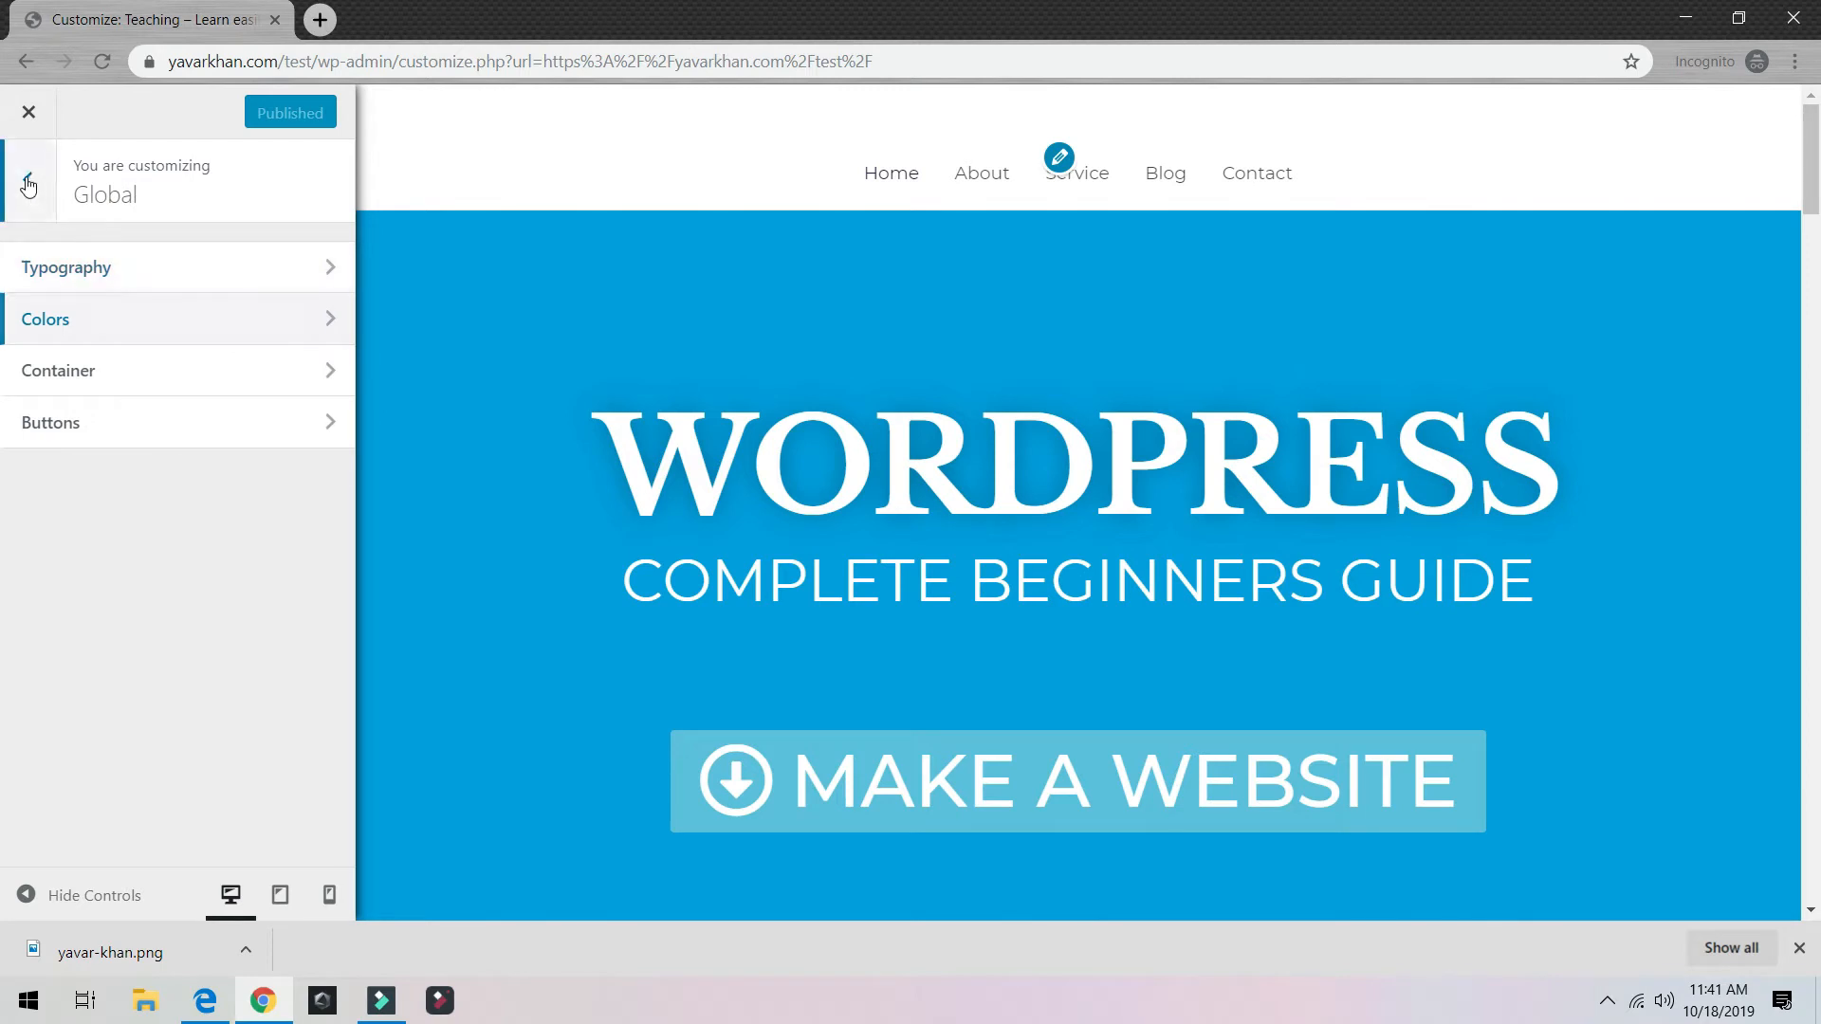
pyautogui.click(28, 180)
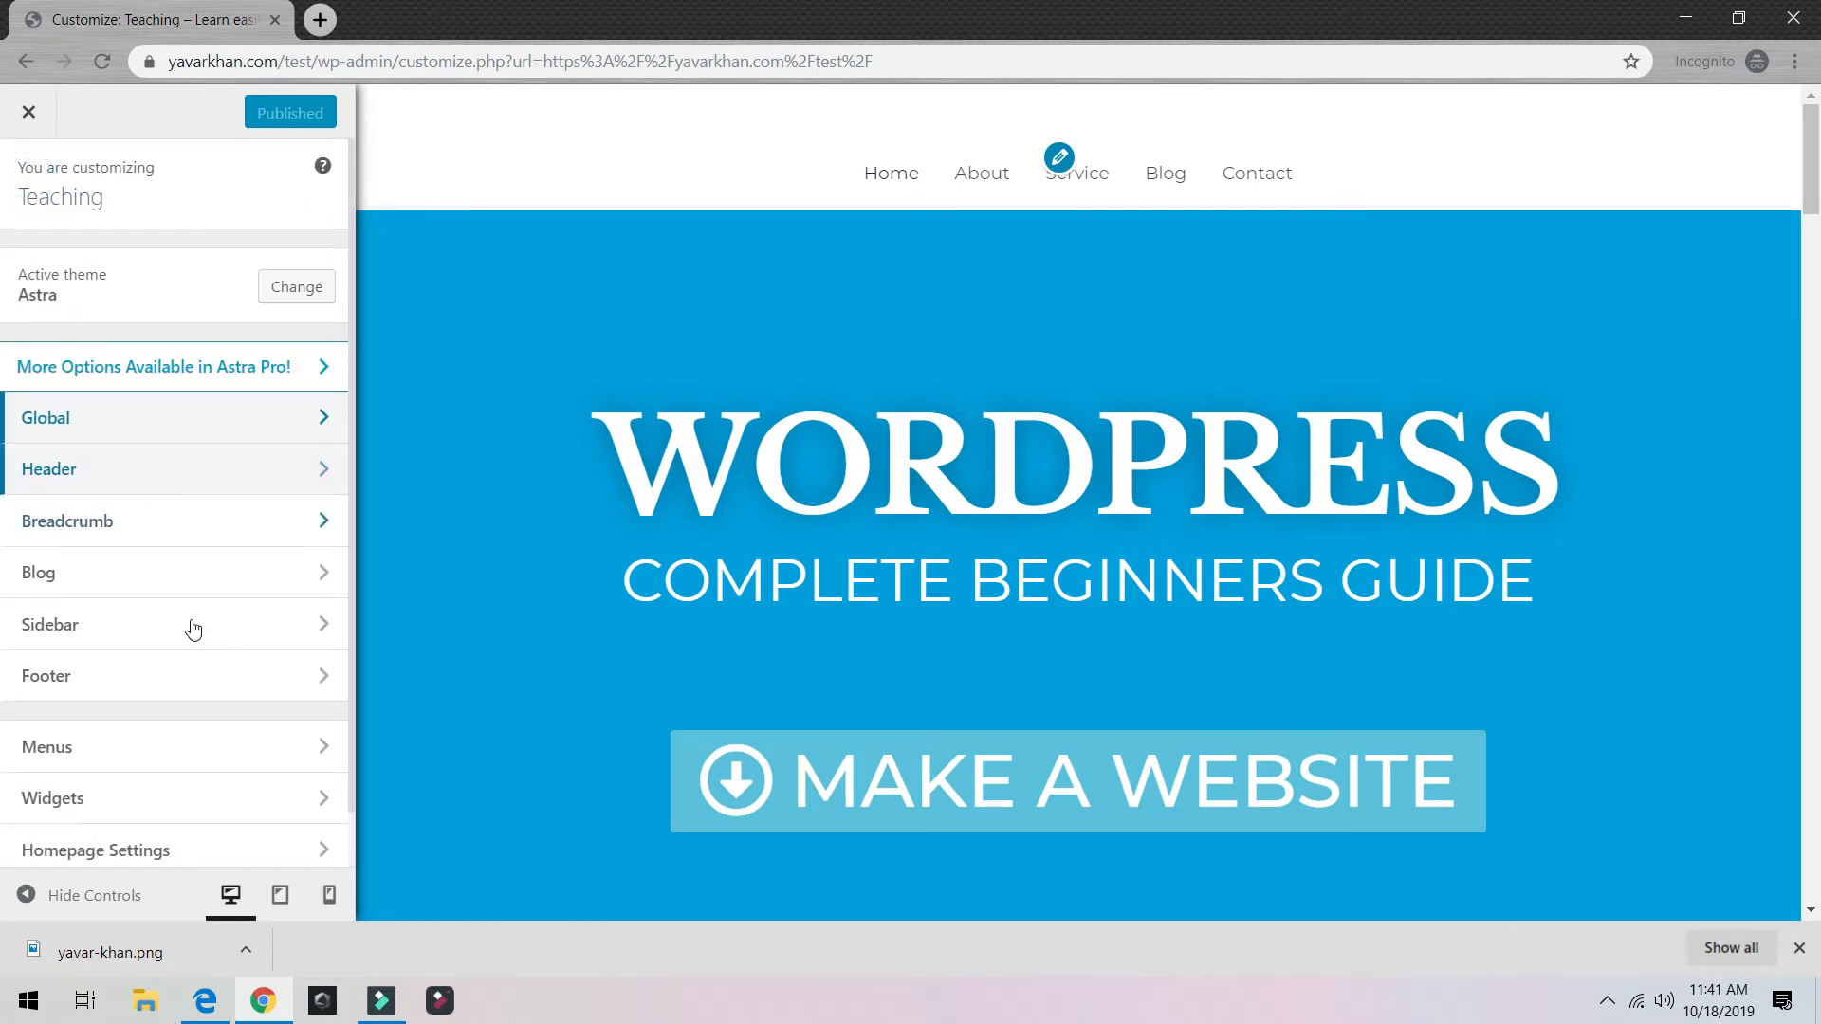
pyautogui.click(230, 897)
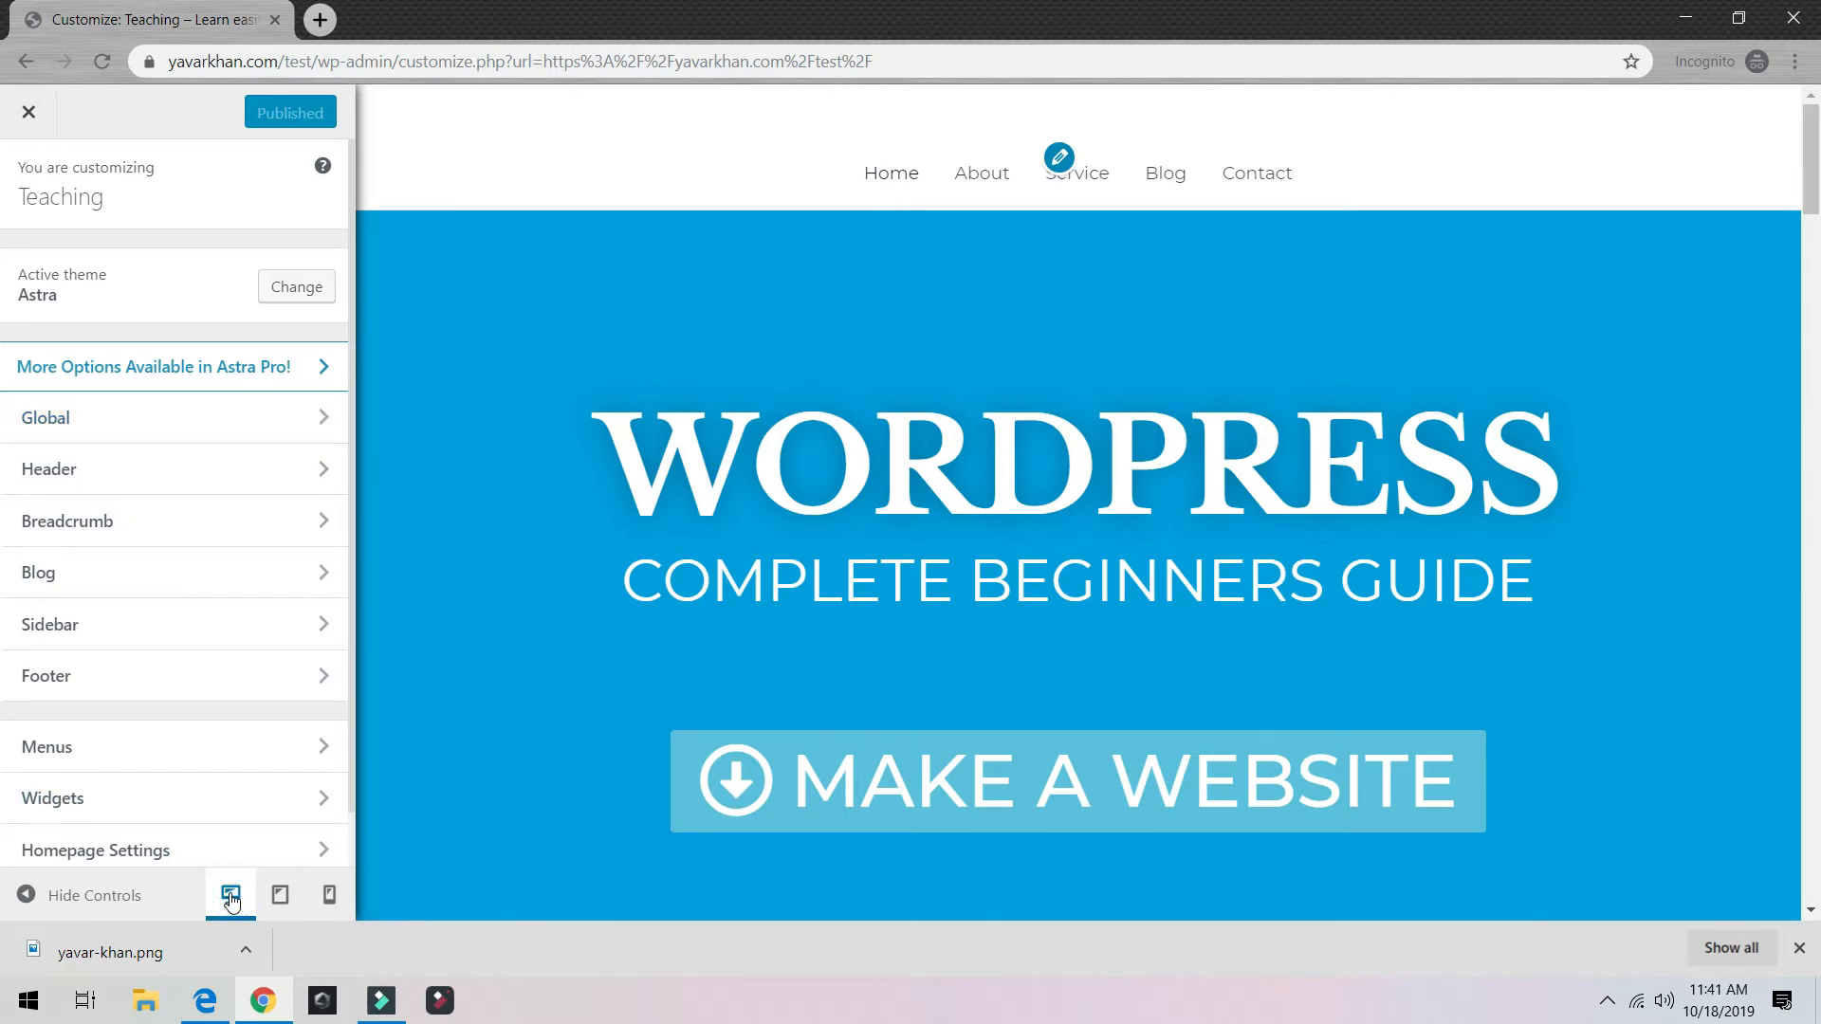
# Step: Preview the hero at tablet and phone widths, return to desktop, and close the Customizer
pyautogui.click(279, 897)
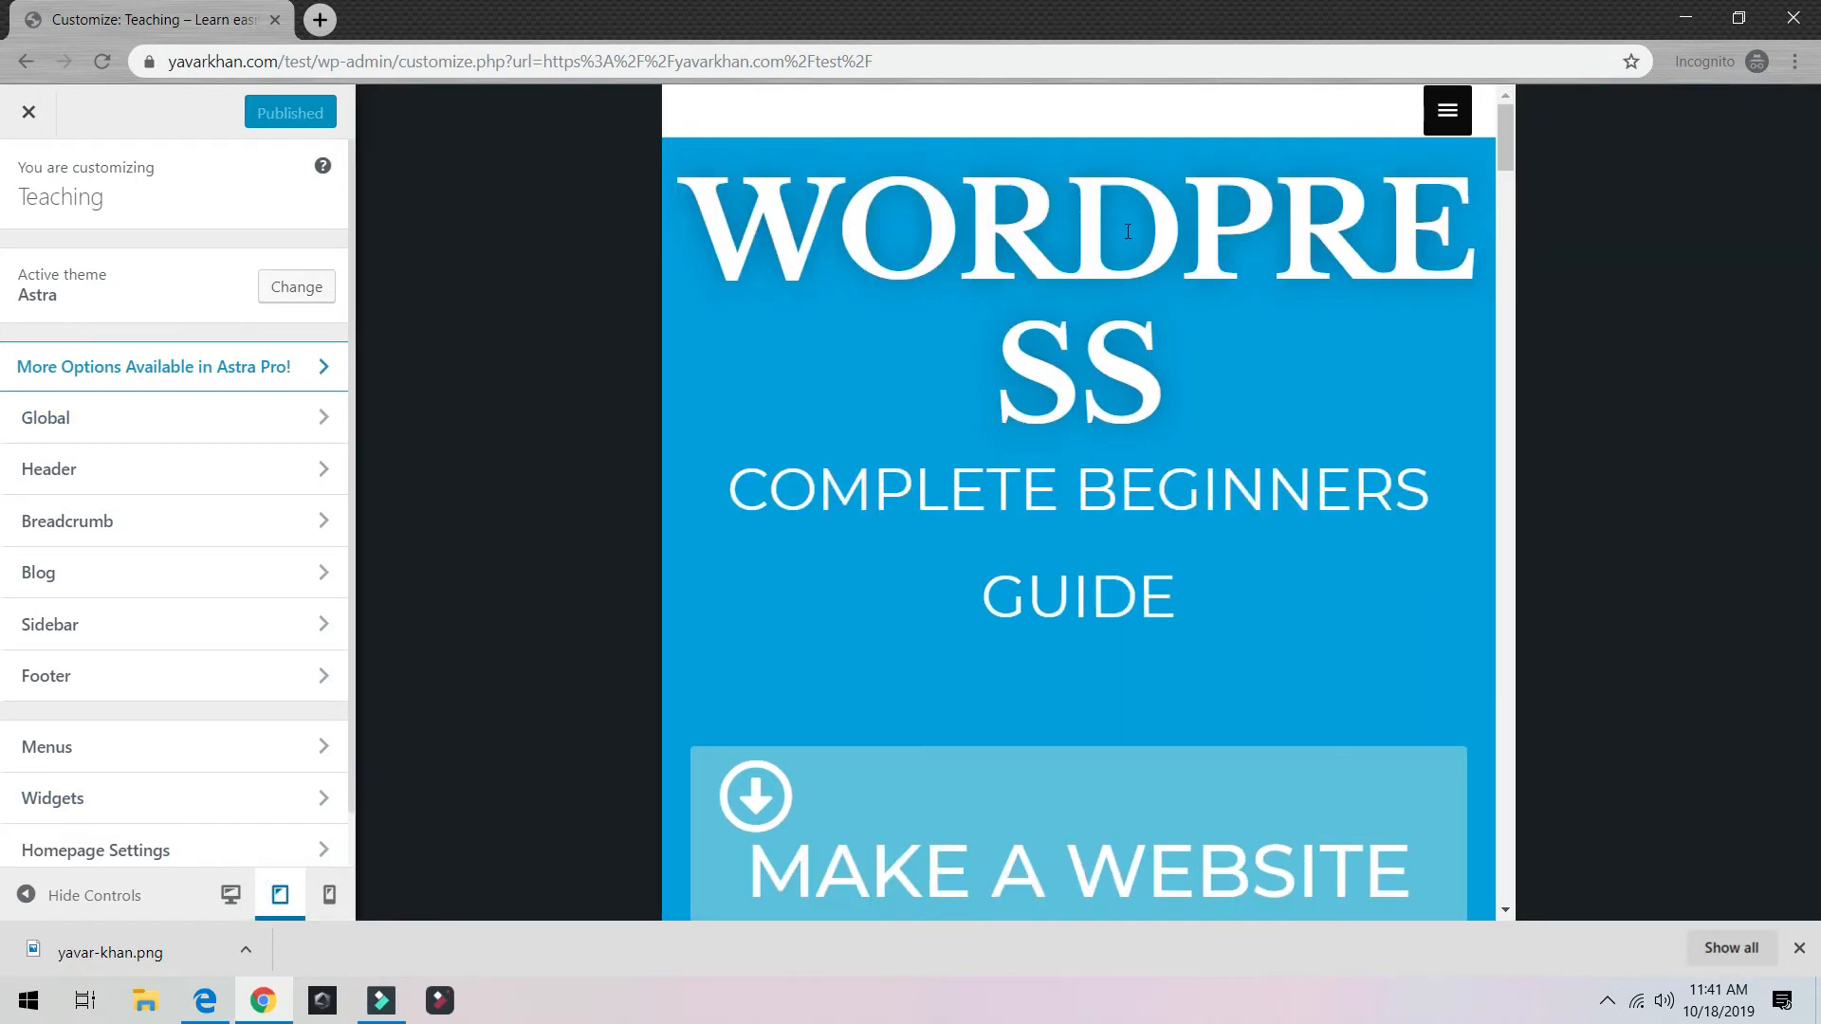
pyautogui.click(329, 894)
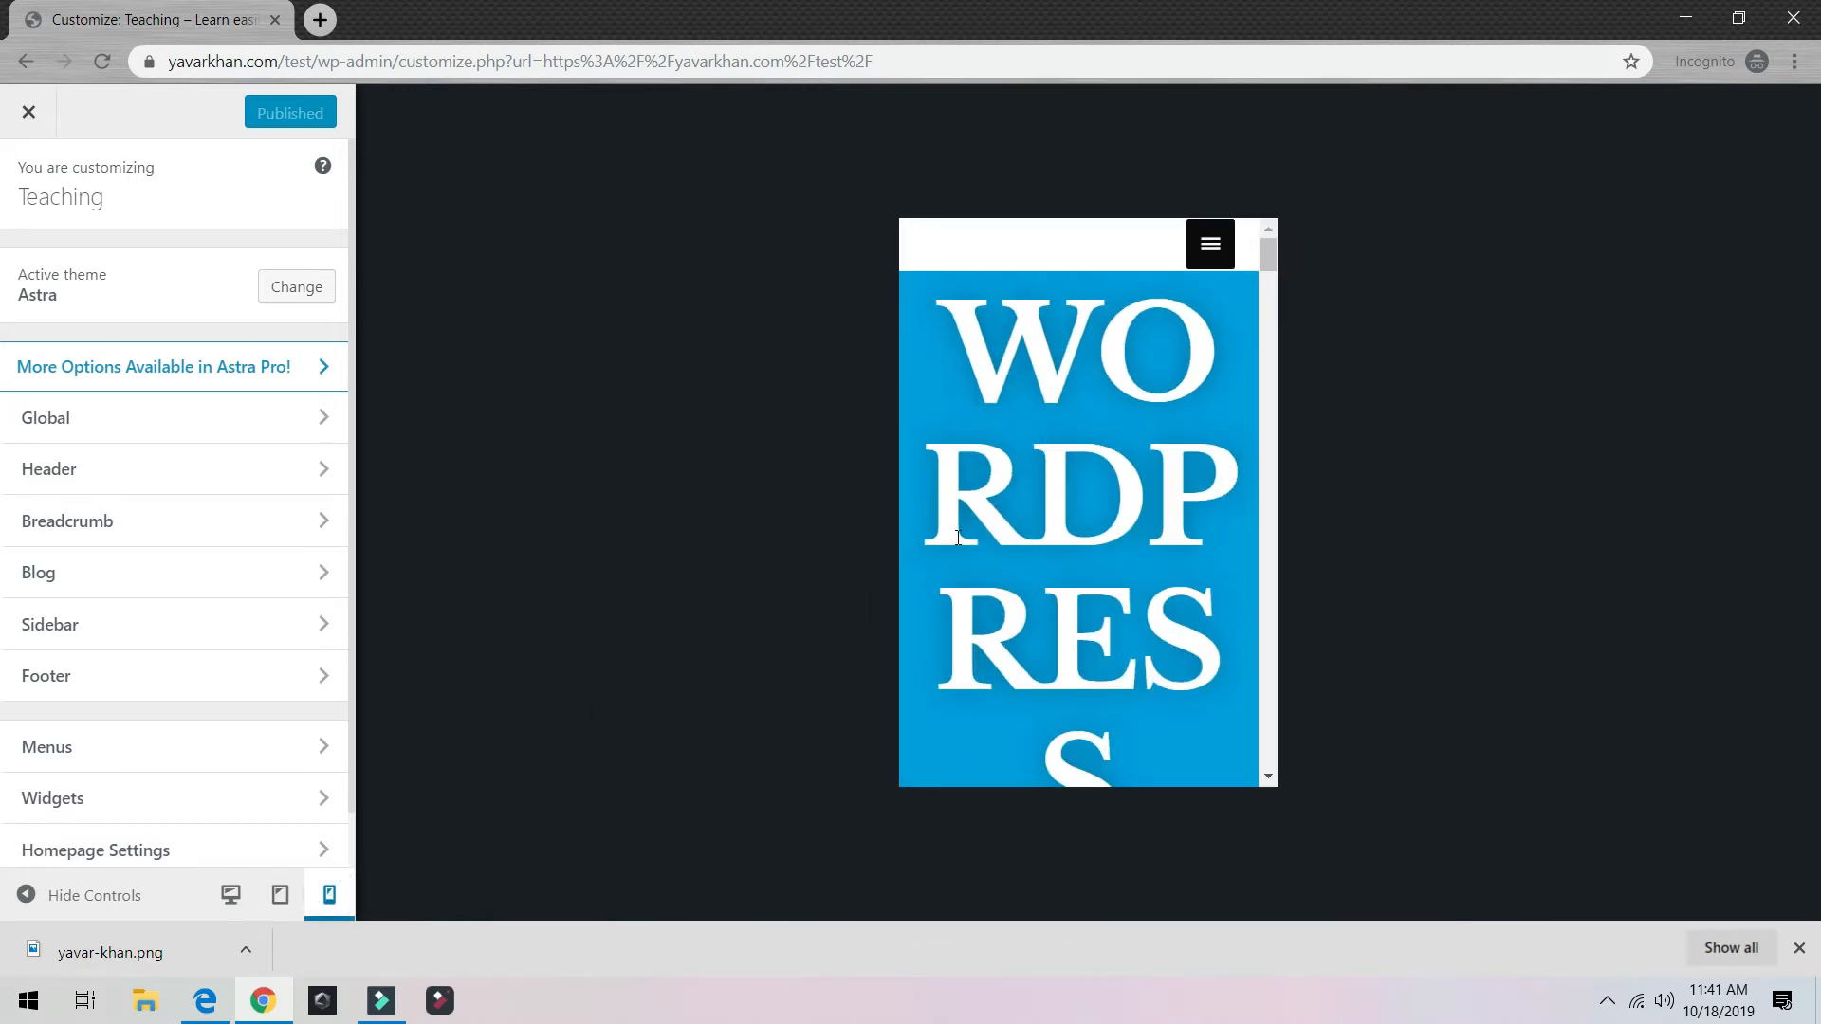
pyautogui.scroll(-1, 1070, 532)
pyautogui.scroll(1, 1066, 461)
pyautogui.click(231, 895)
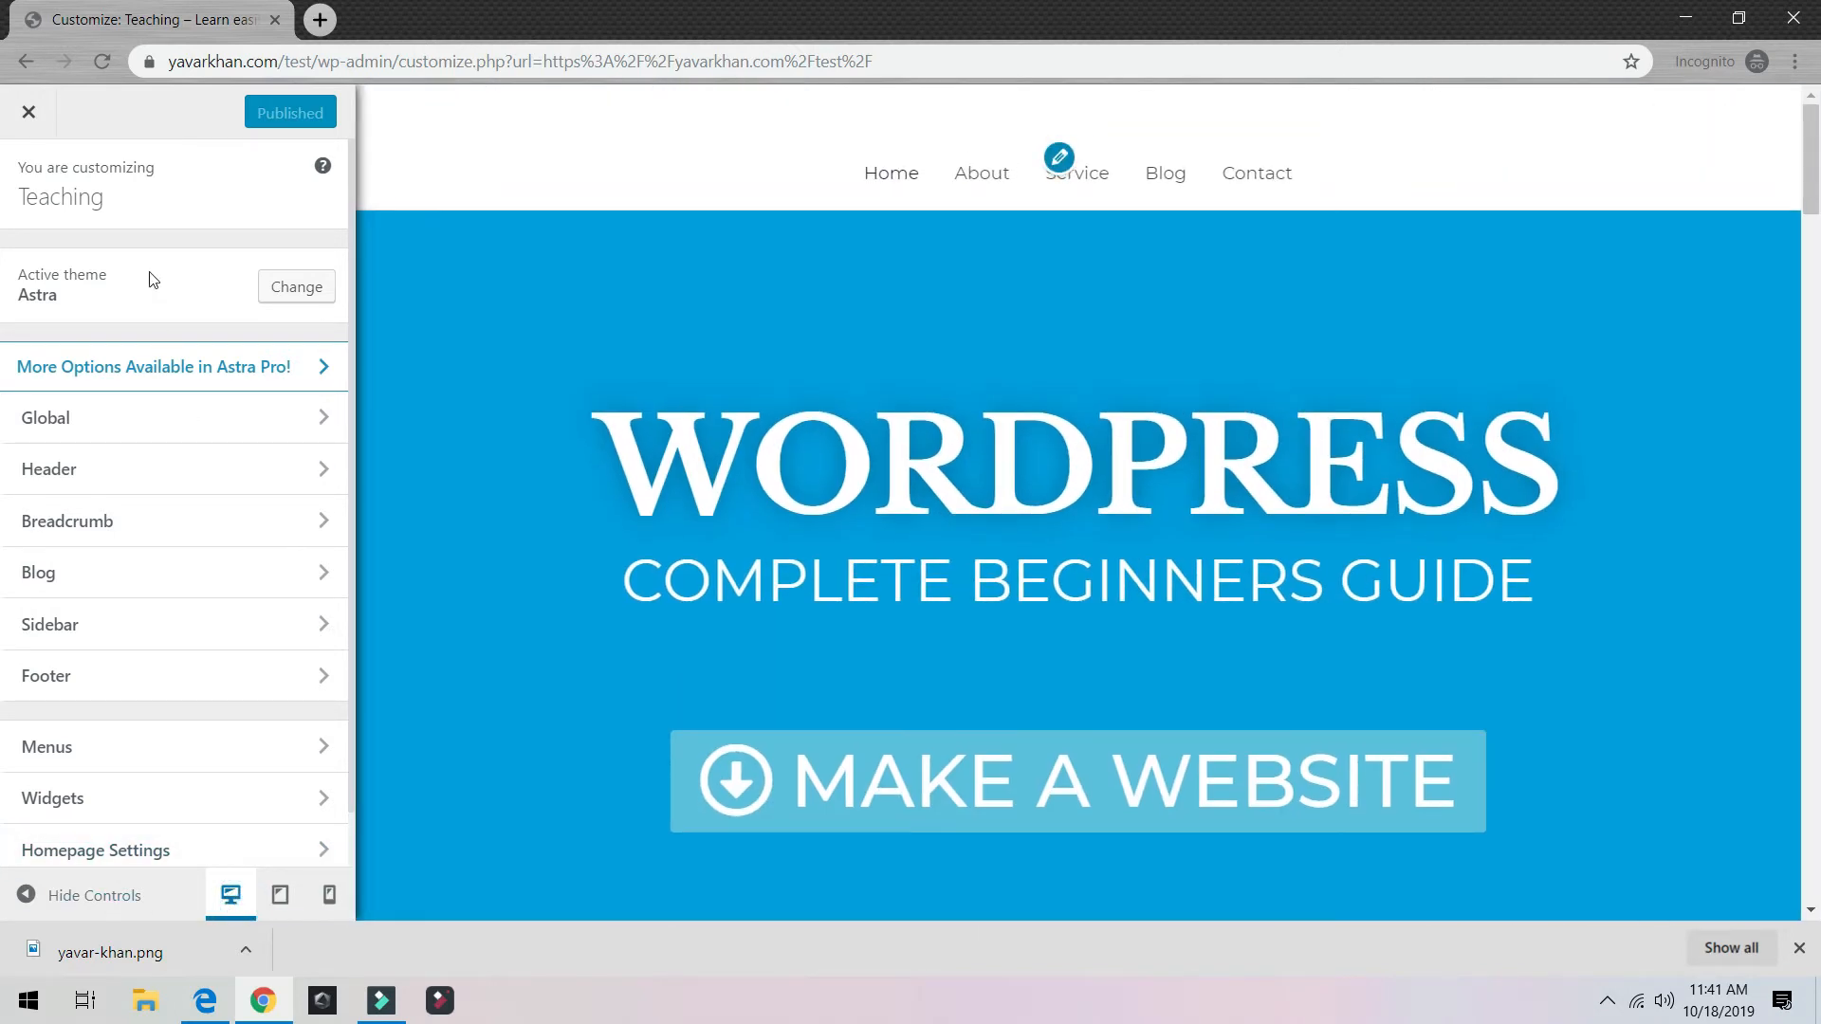
pyautogui.click(29, 112)
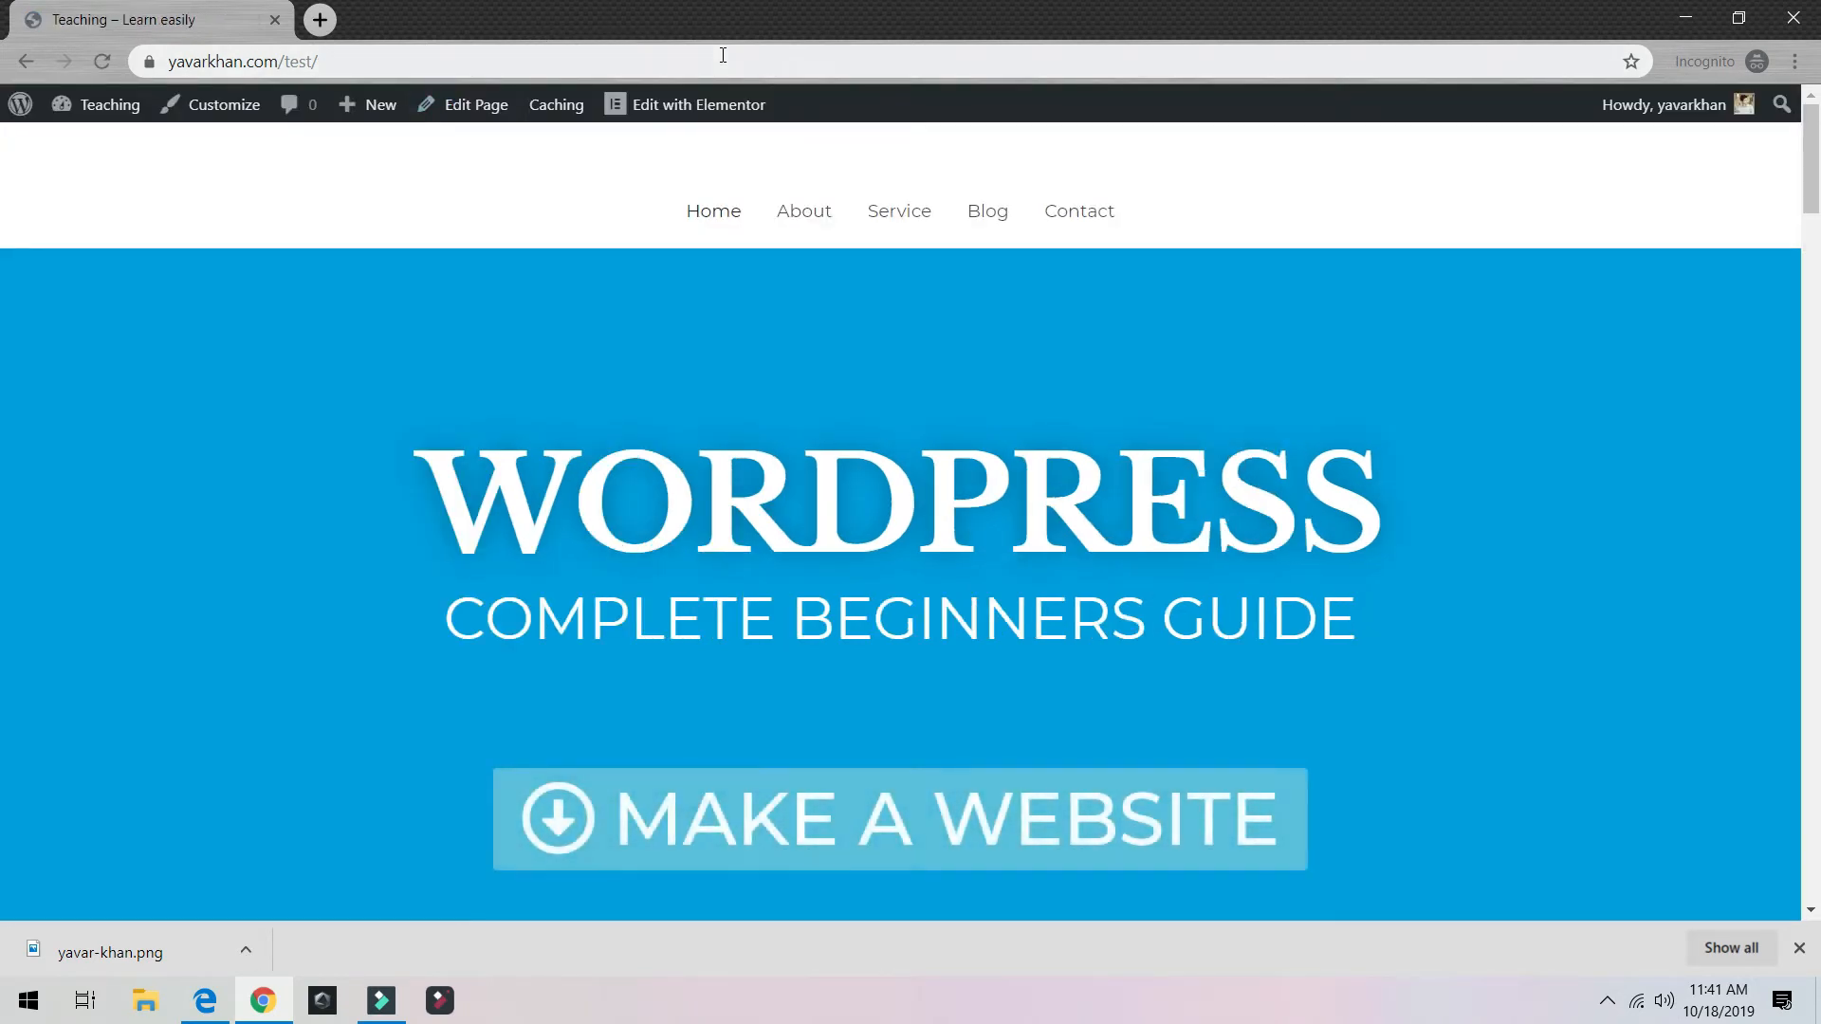
# Step: Open the homepage in Elementor and set the WORDPRESS heading's tablet font size to 72 px
pyautogui.click(699, 110)
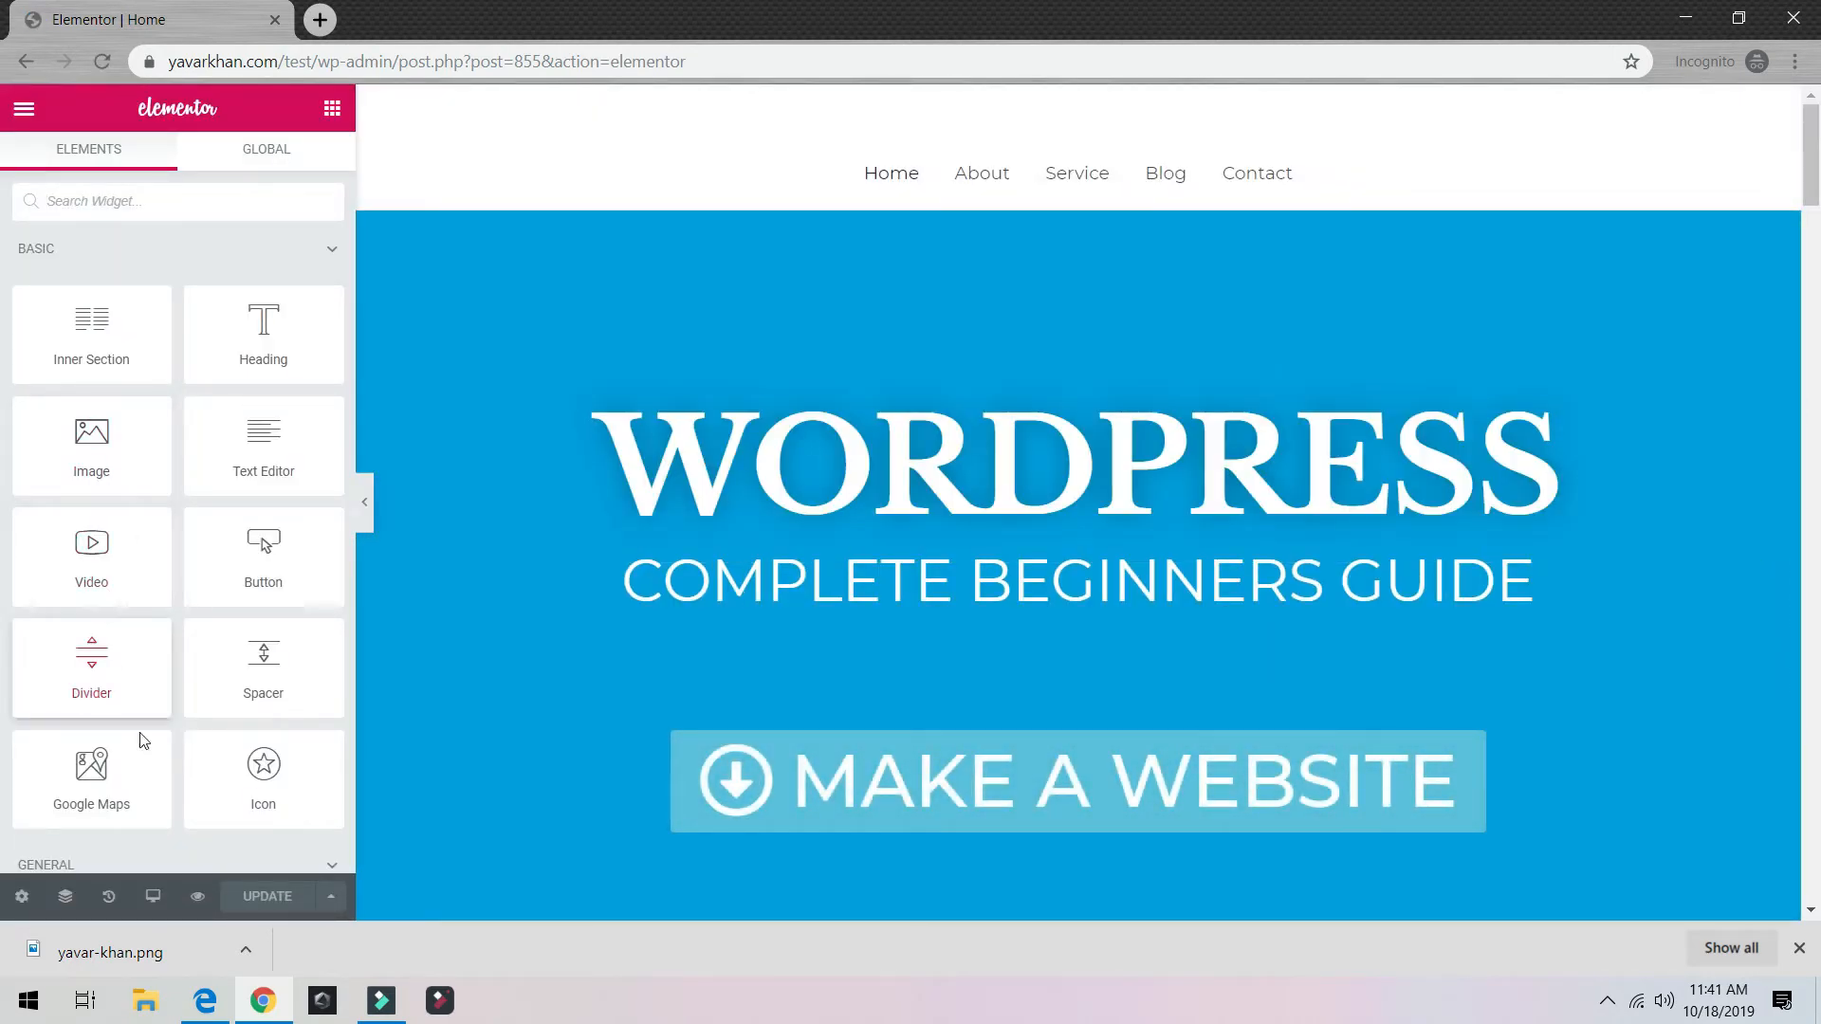
pyautogui.click(154, 901)
pyautogui.click(140, 790)
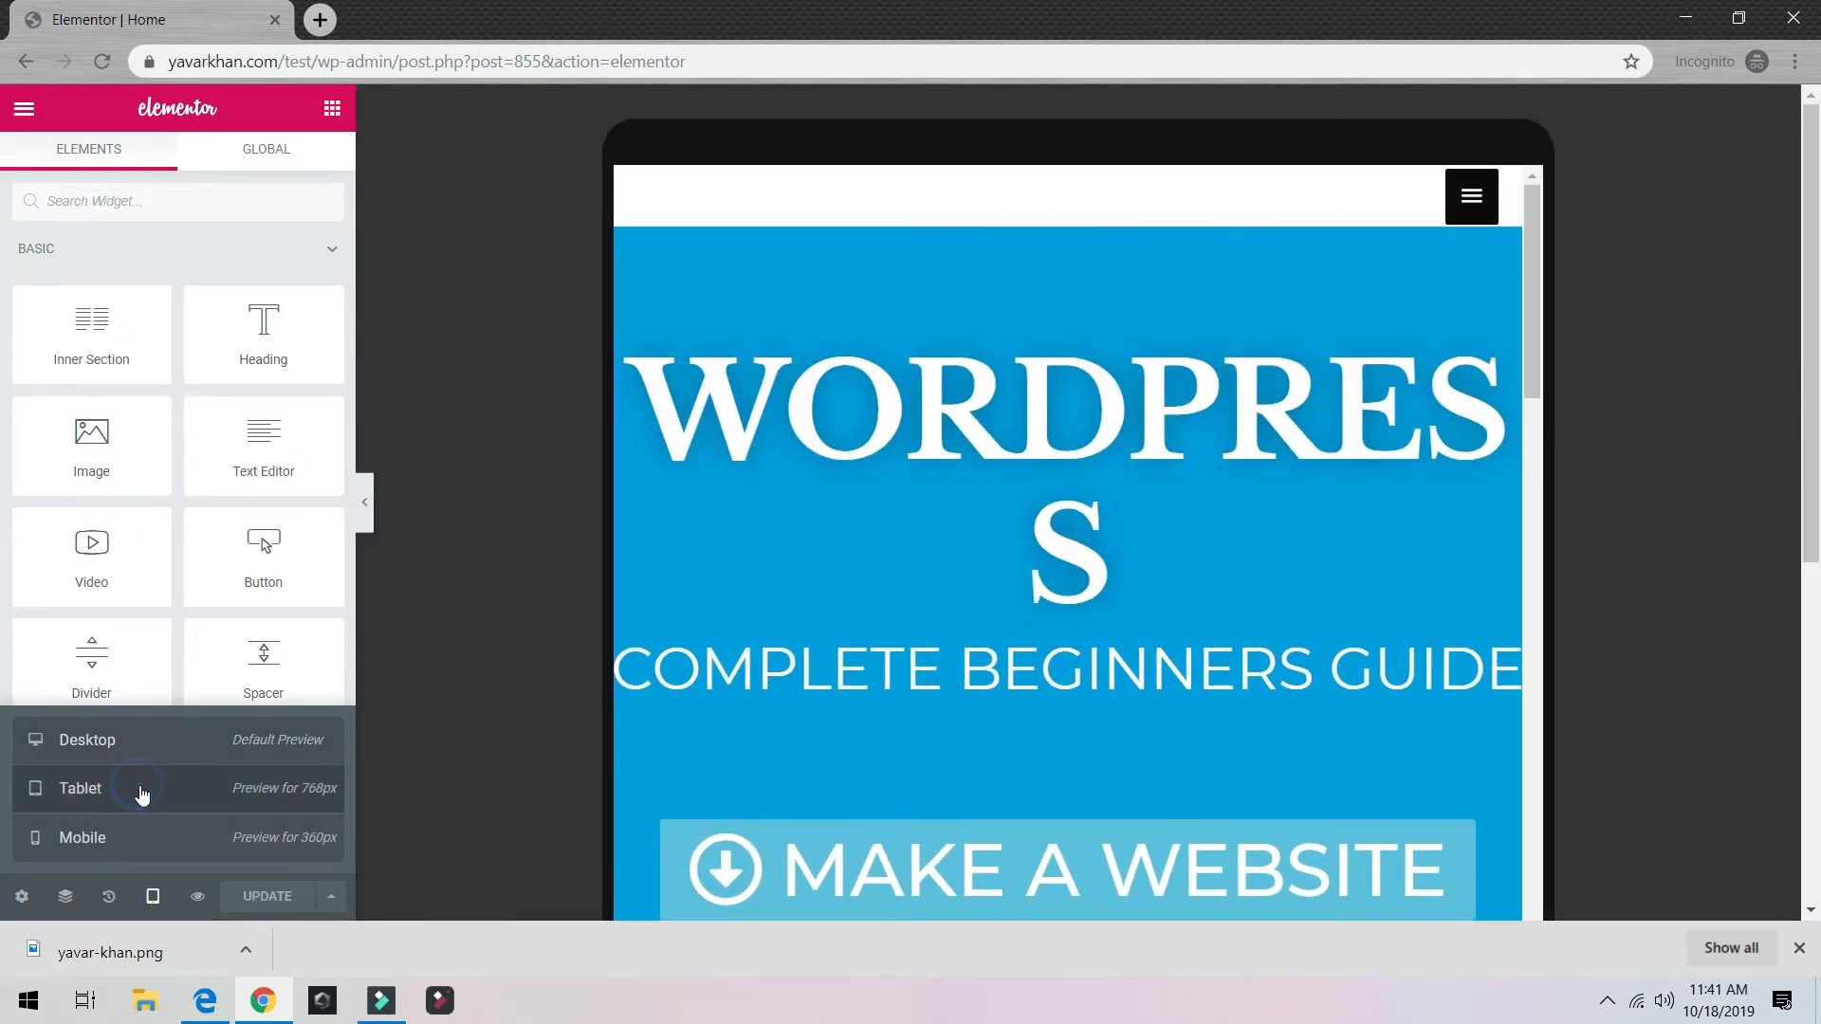
pyautogui.click(1101, 411)
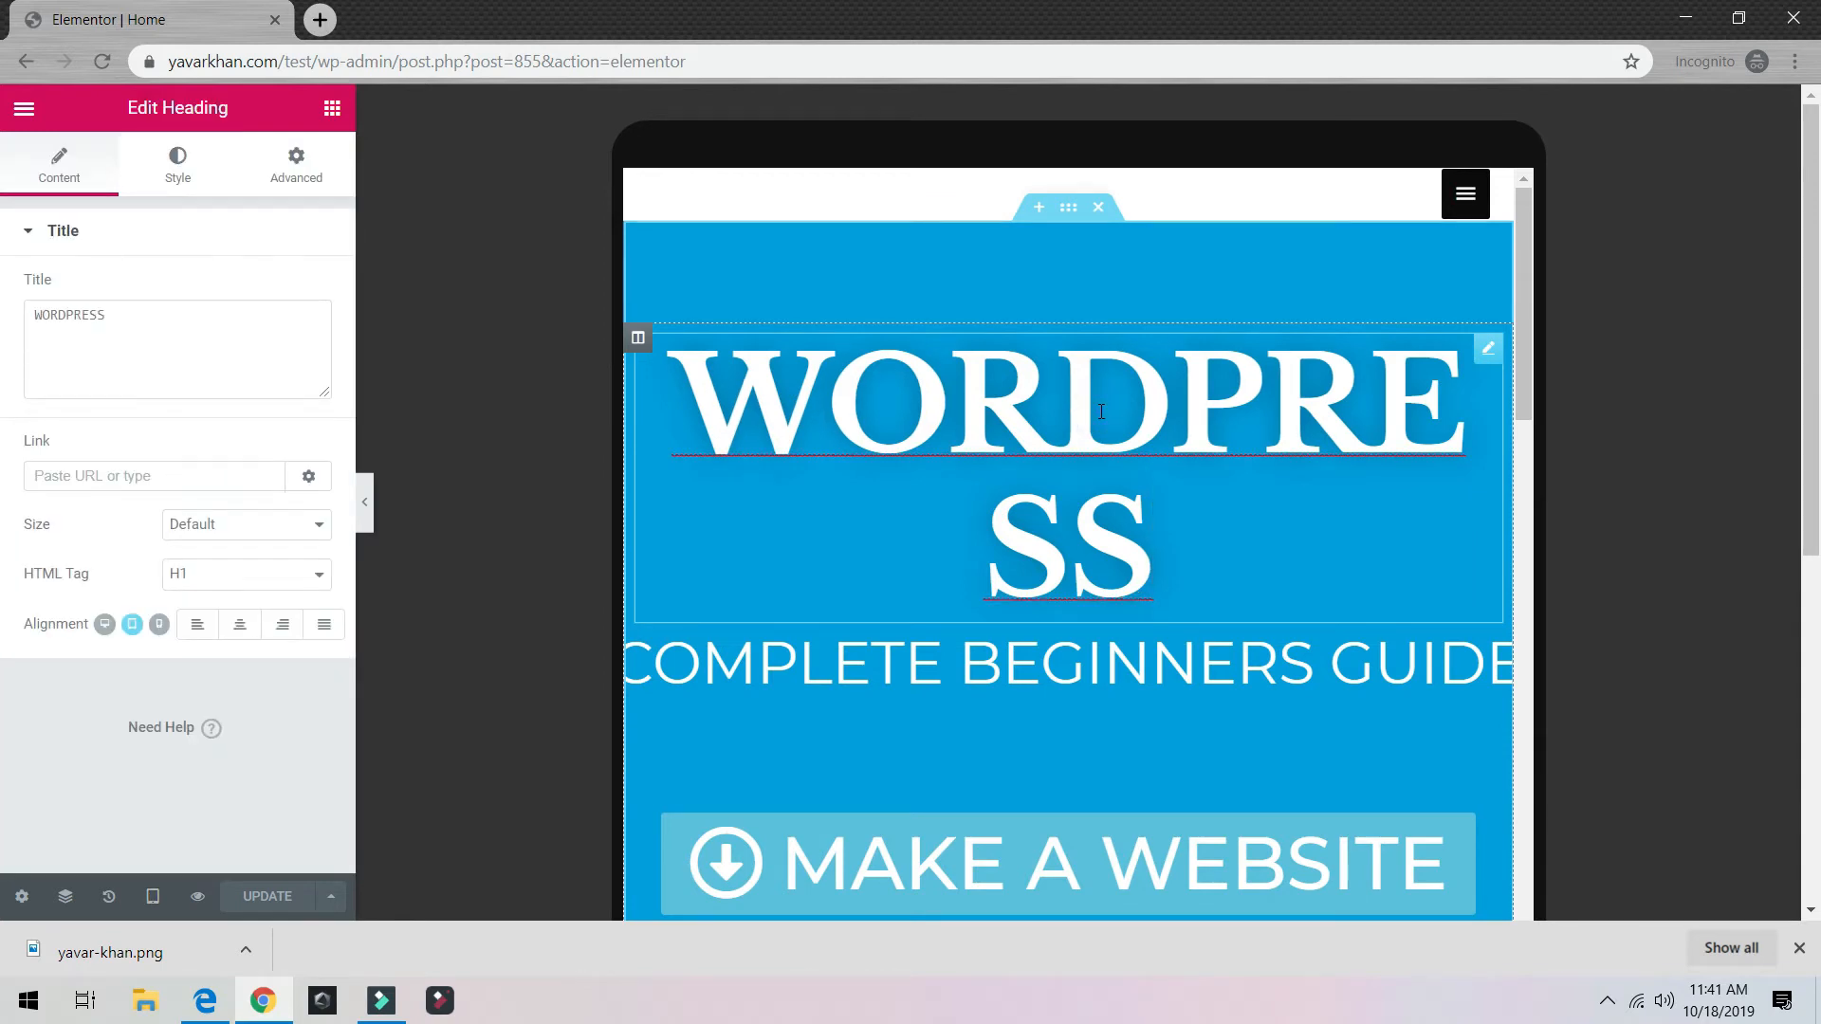
pyautogui.doubleClick(1101, 411)
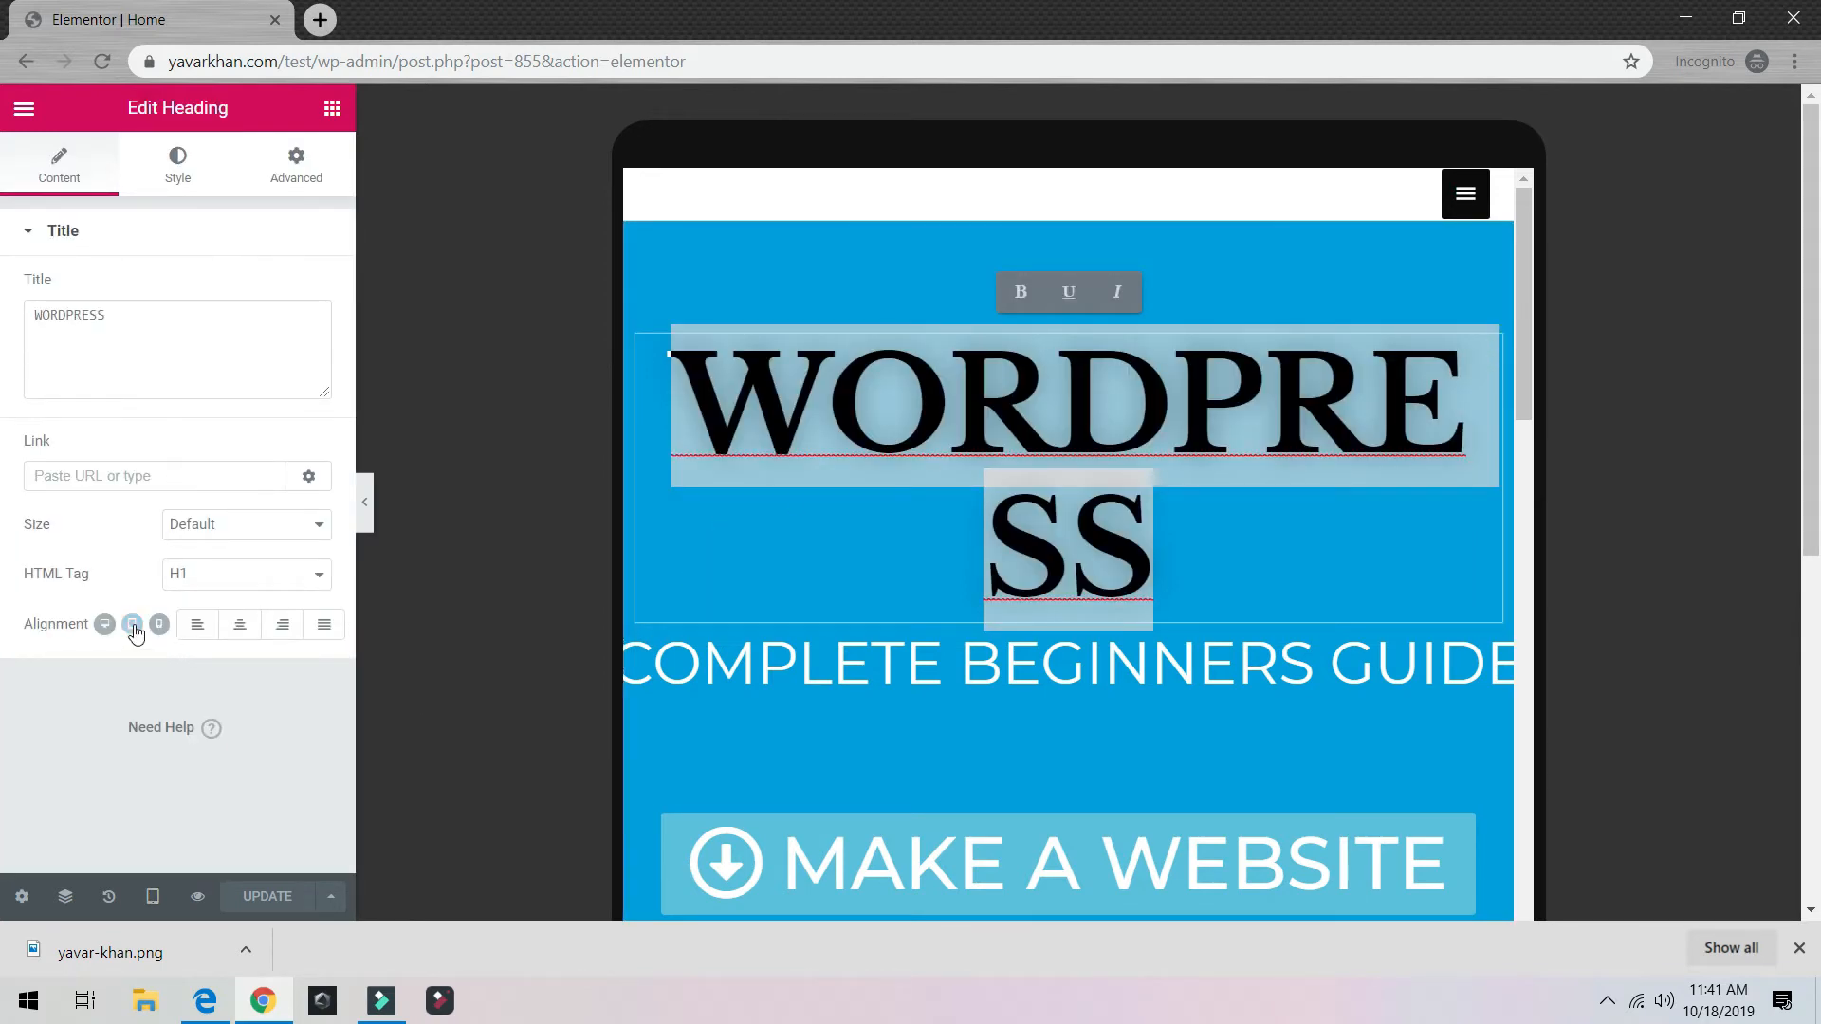
pyautogui.click(163, 189)
pyautogui.click(302, 338)
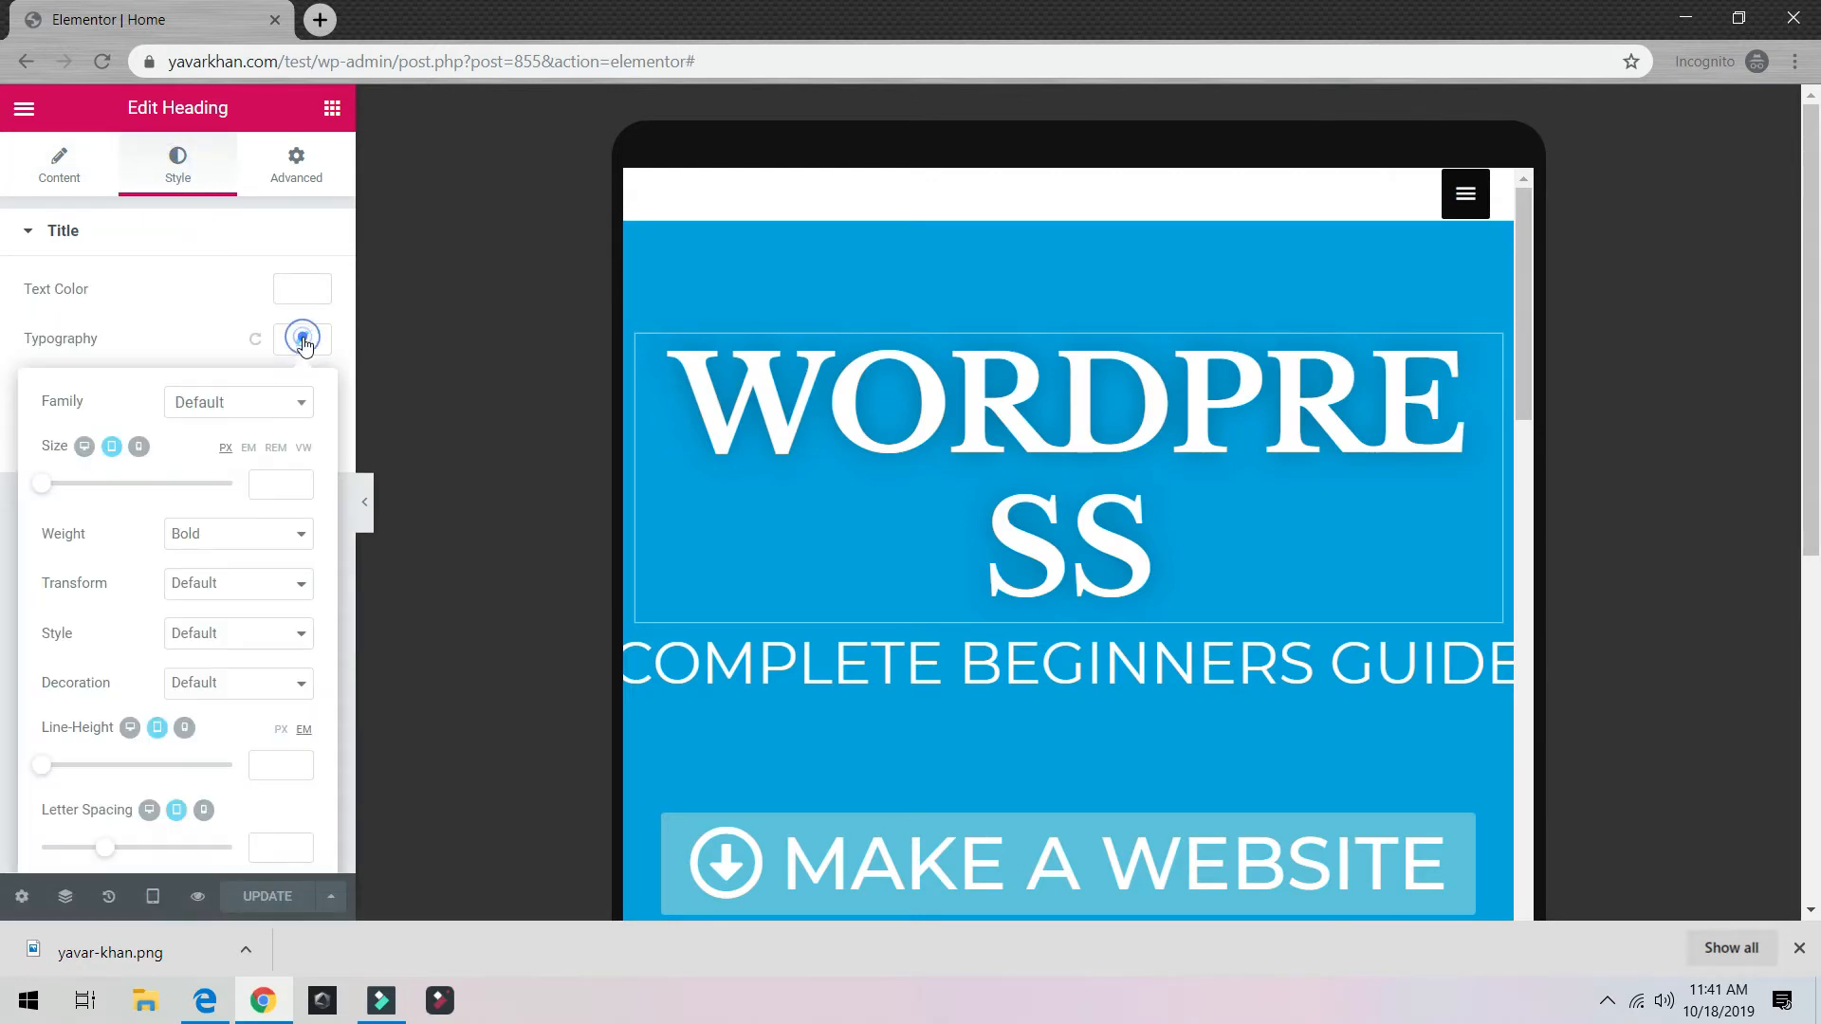
pyautogui.moveTo(228, 493); pyautogui.dragTo(119, 485)
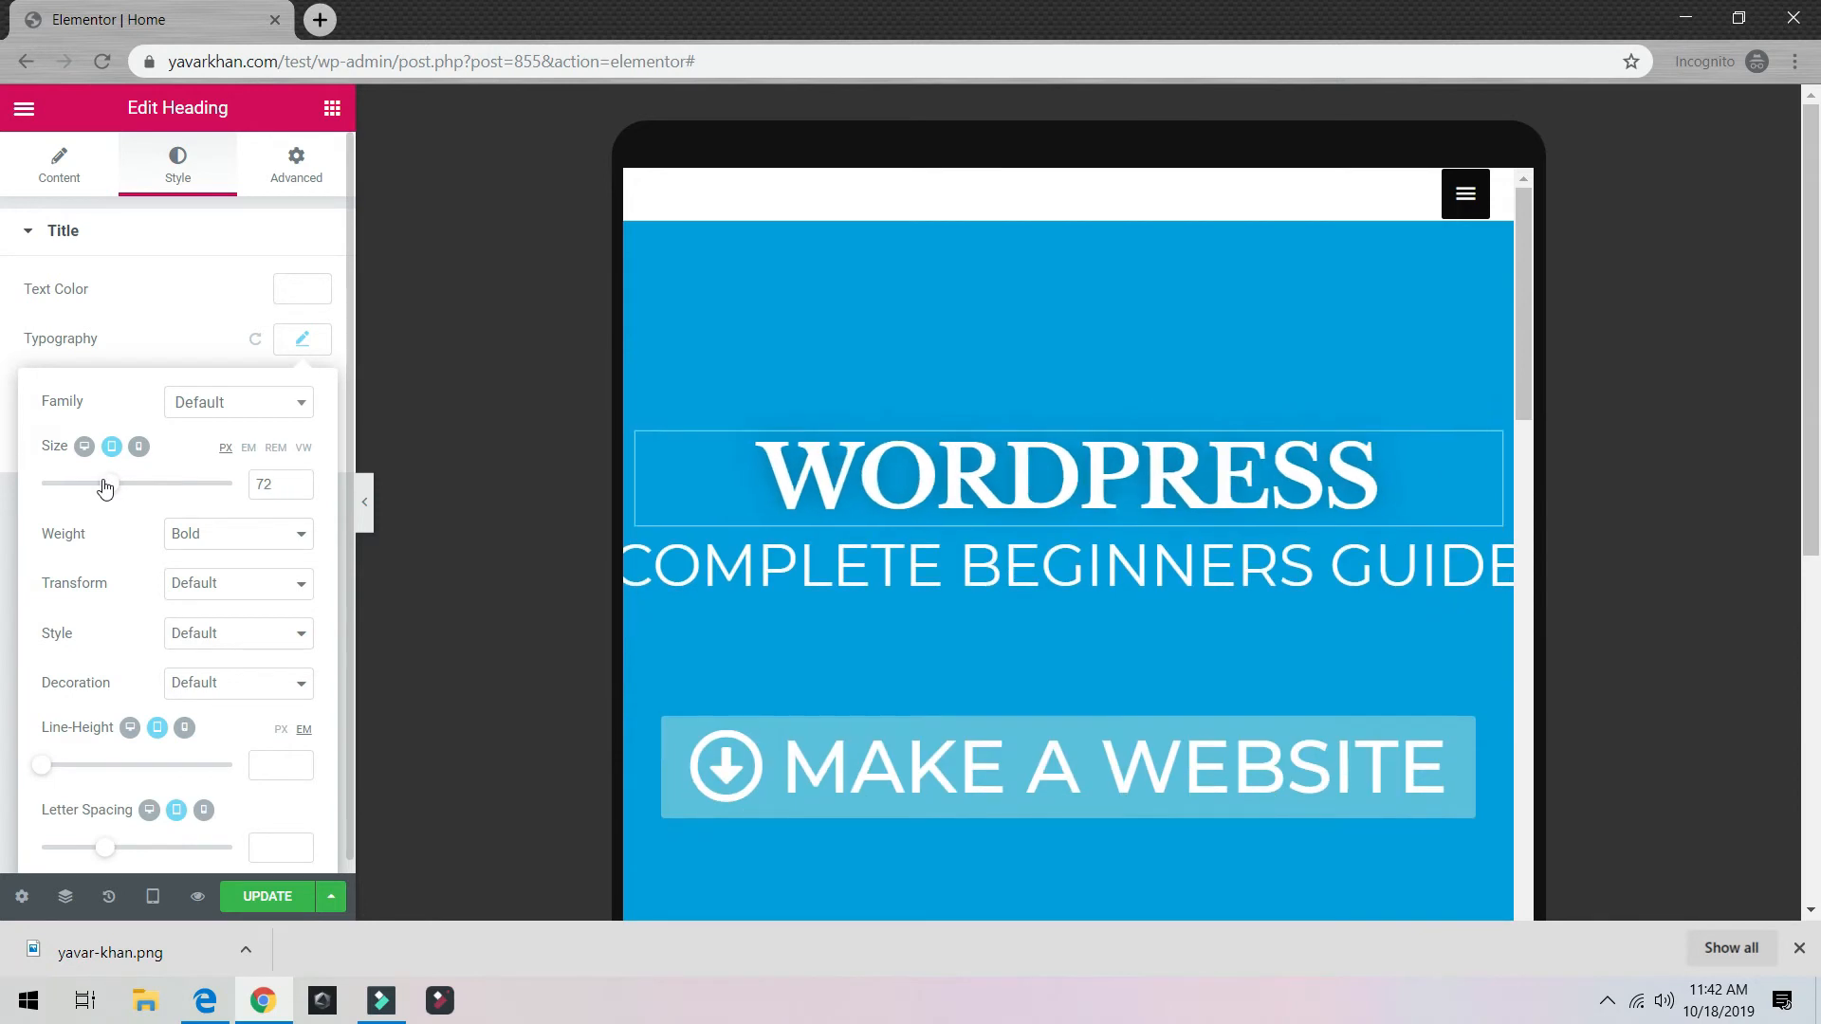
# Step: Set the COMPLETE BEGINNERS GUIDE subtitle's tablet font size to 43 px
pyautogui.click(800, 578)
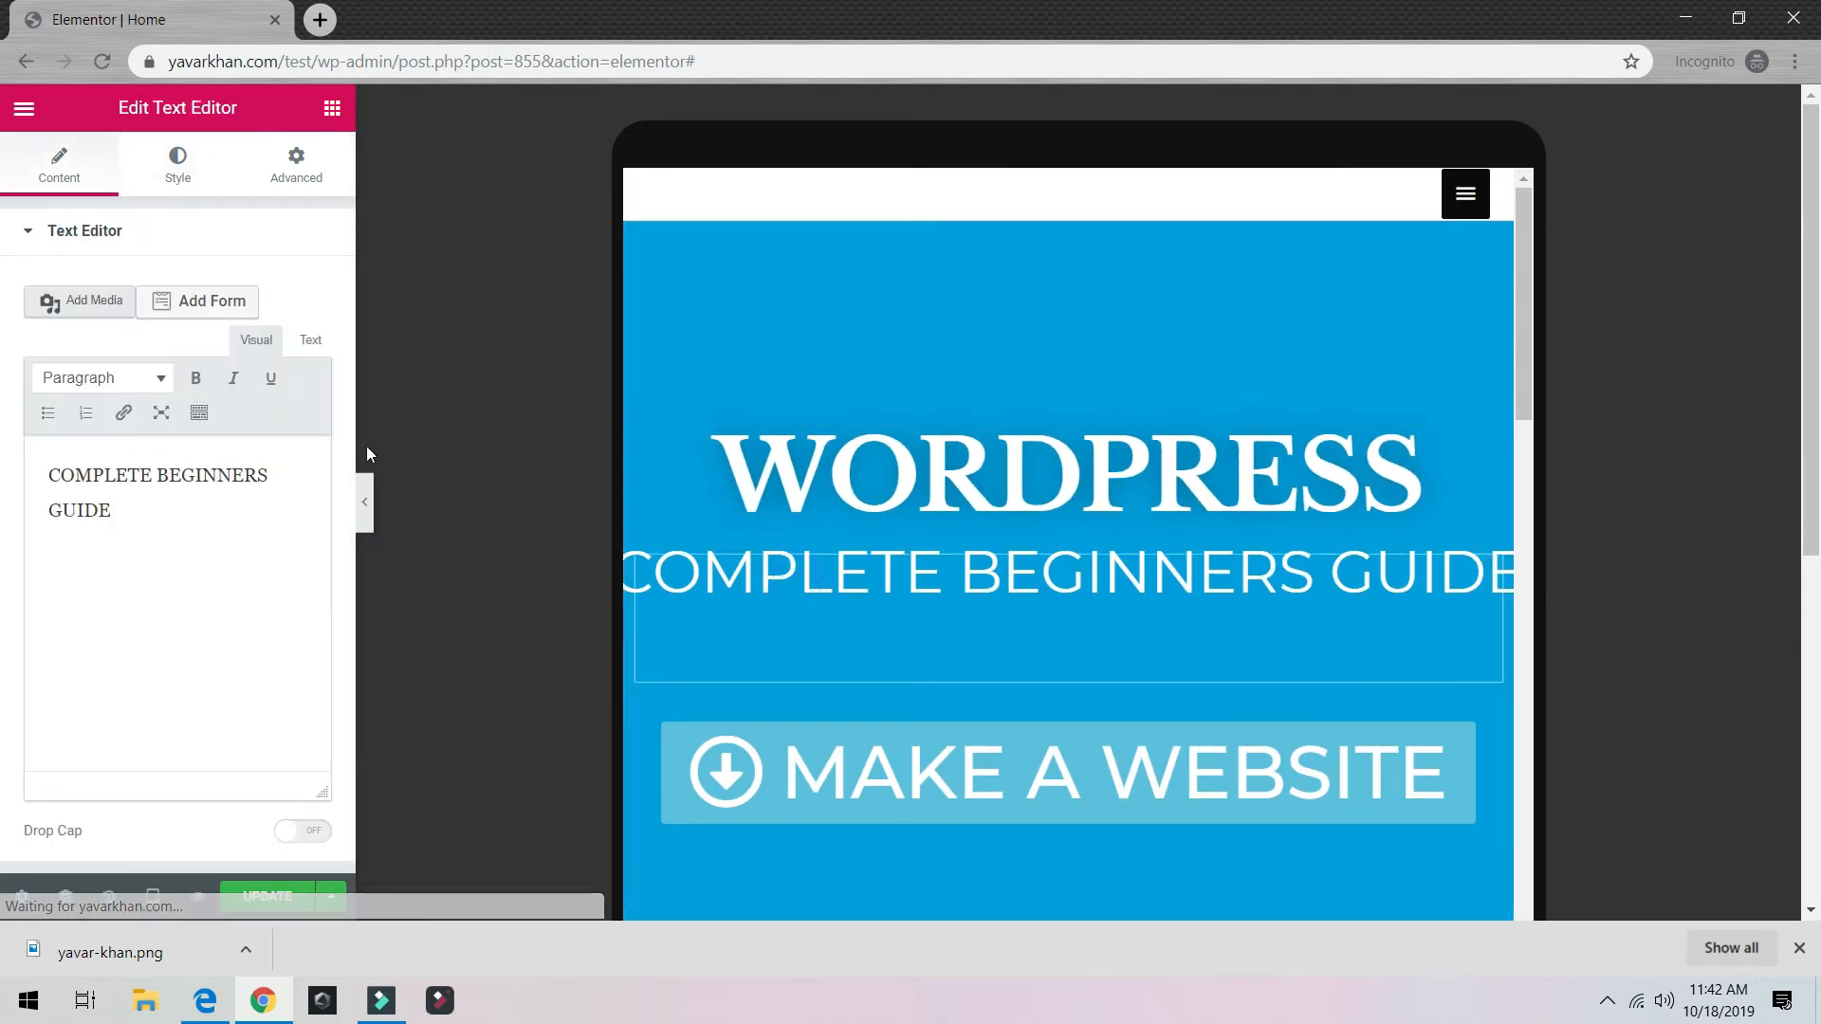
pyautogui.click(178, 168)
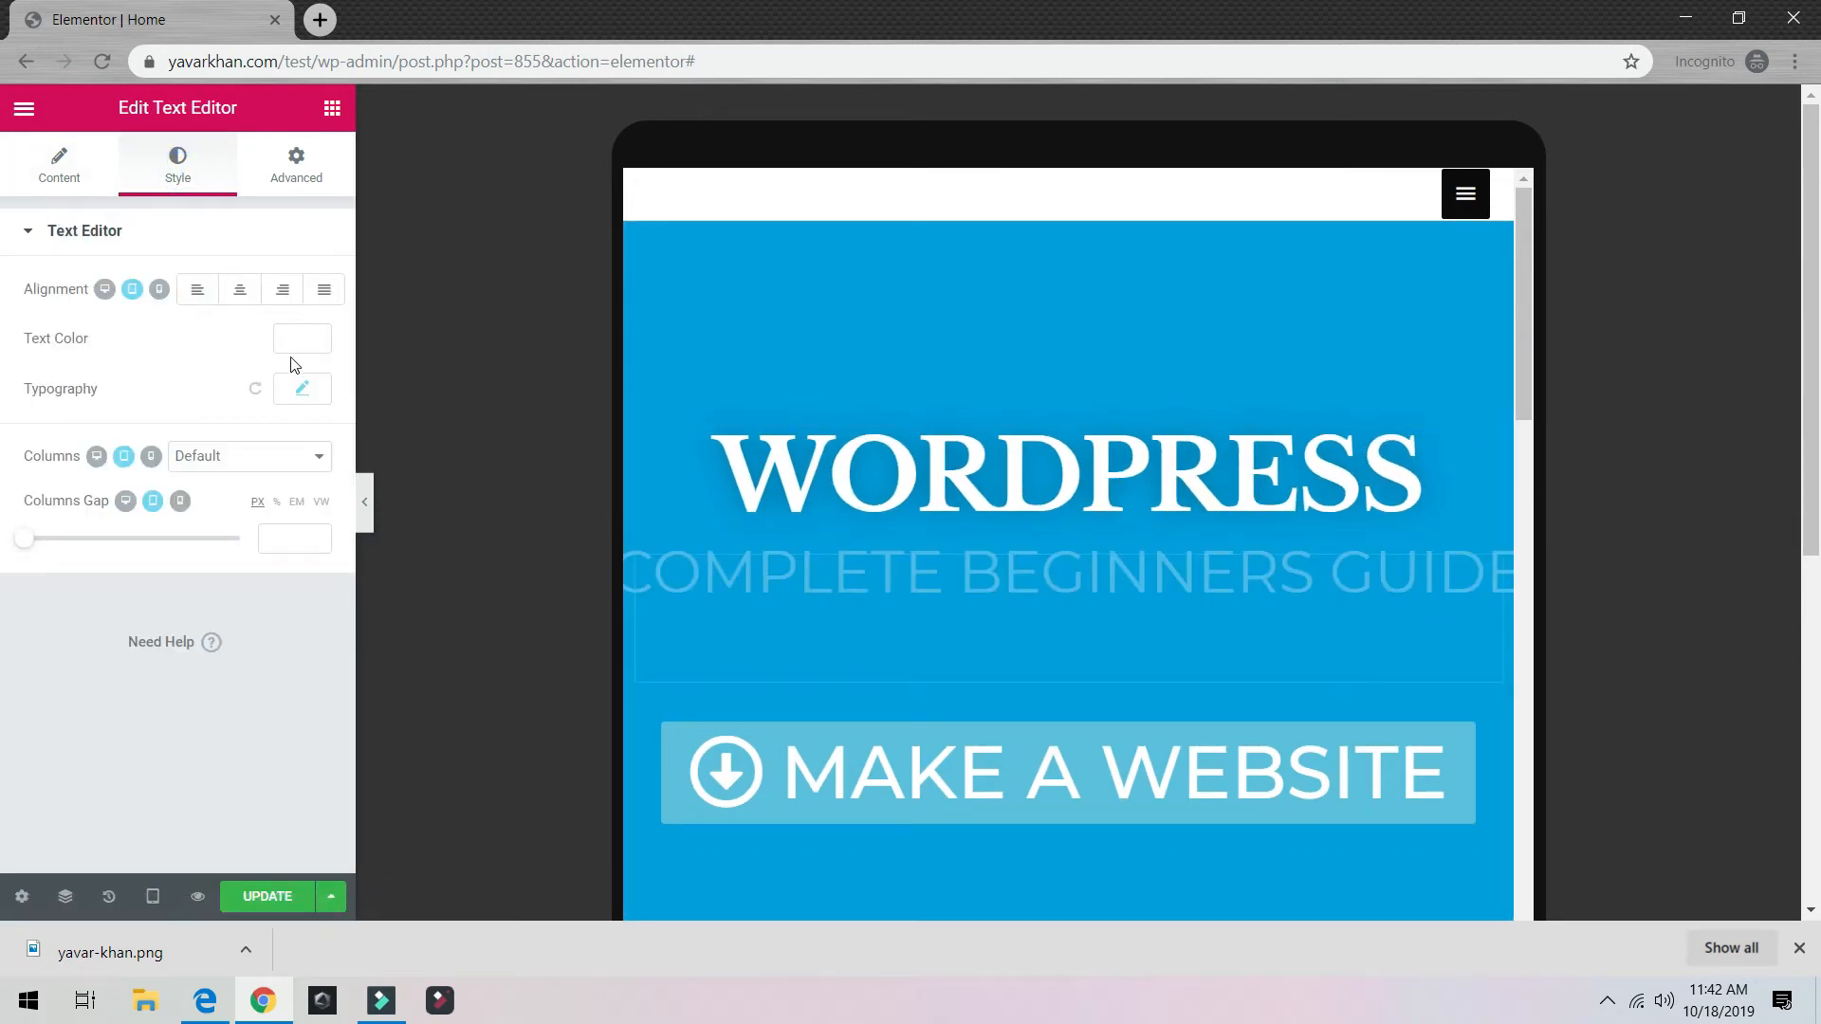
pyautogui.click(105, 290)
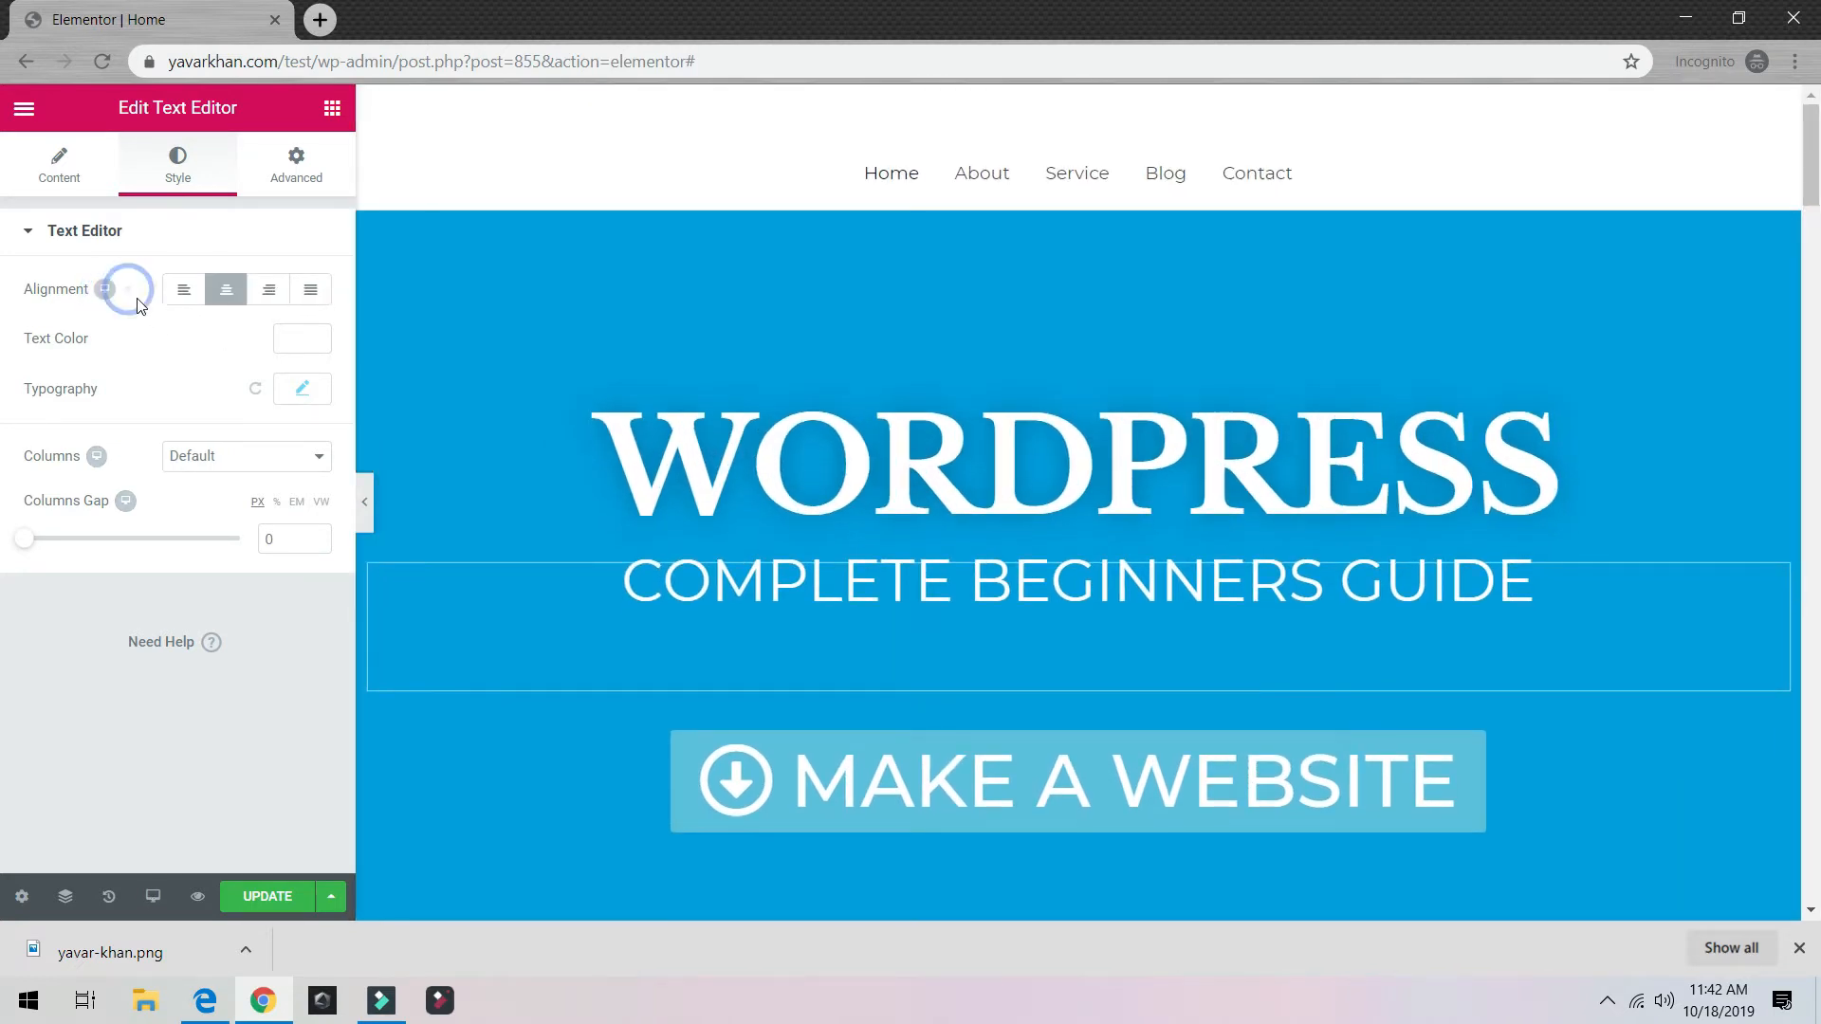
pyautogui.click(150, 897)
pyautogui.click(80, 788)
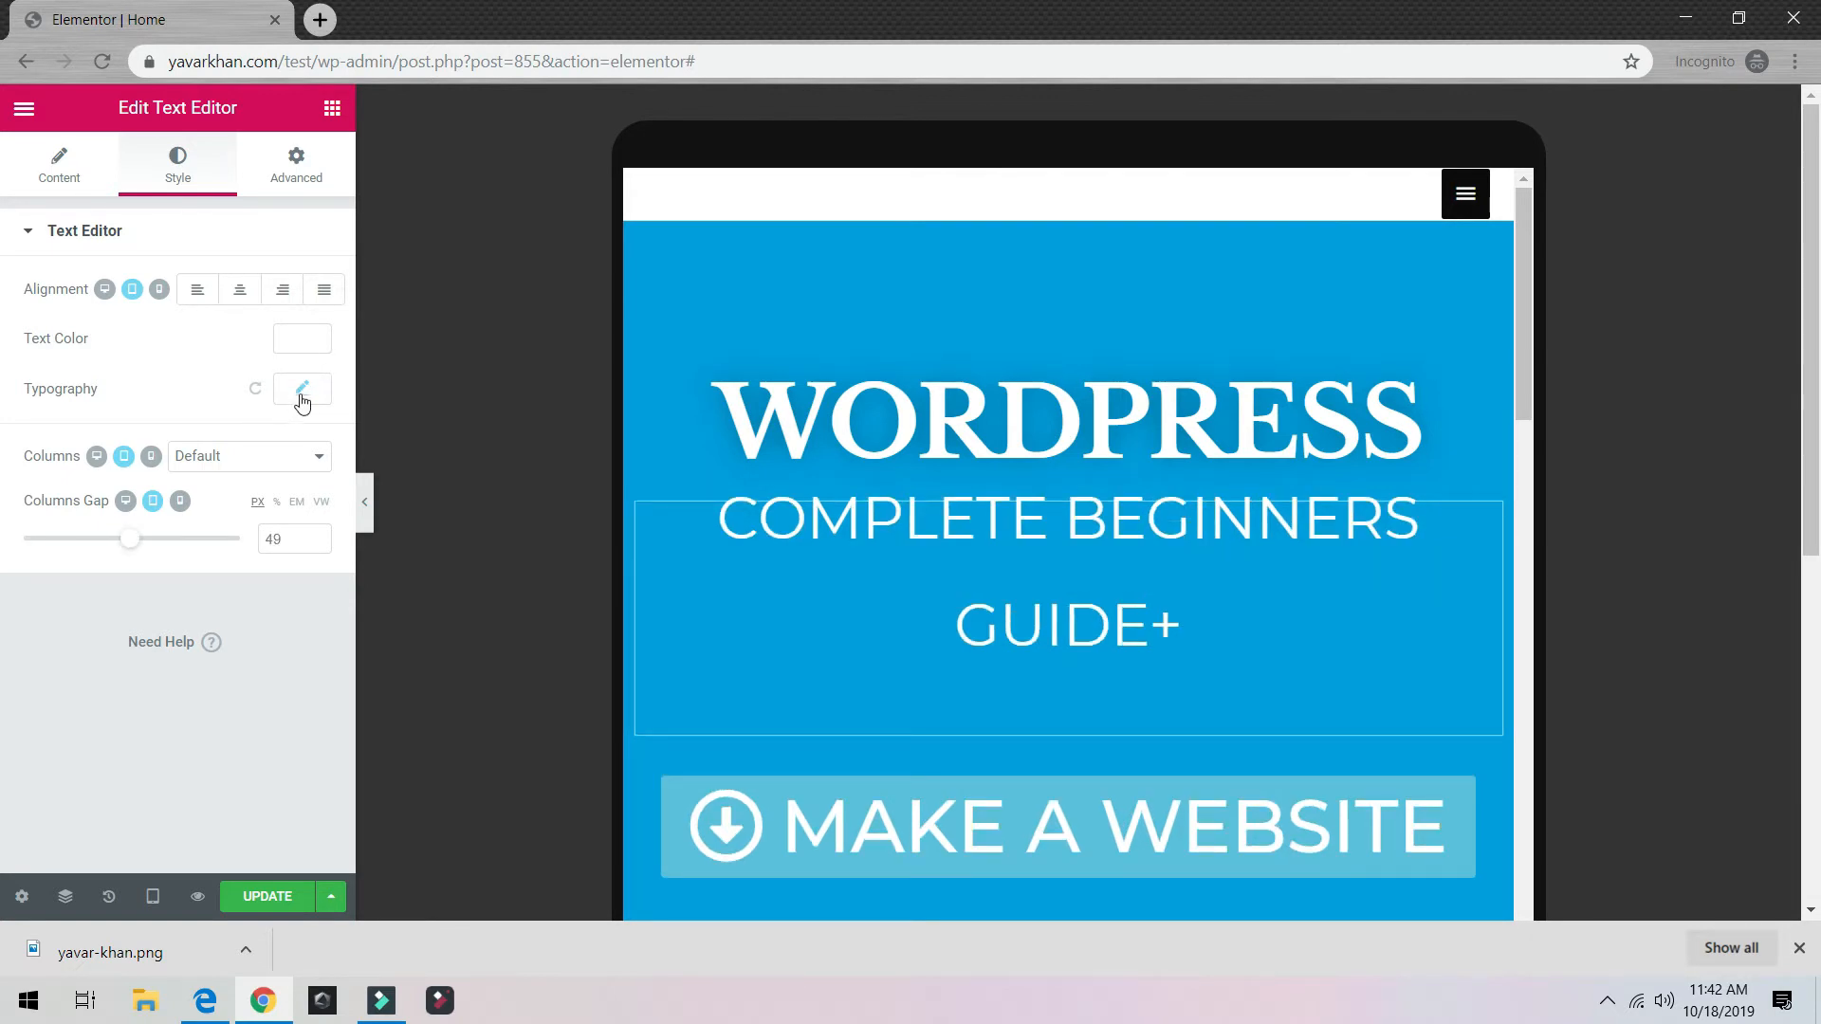
pyautogui.click(302, 391)
pyautogui.moveTo(185, 544); pyautogui.dragTo(87, 542)
# Step: Delete the stray '+' after GUIDE in the subtitle text and save the page
pyautogui.click(60, 175)
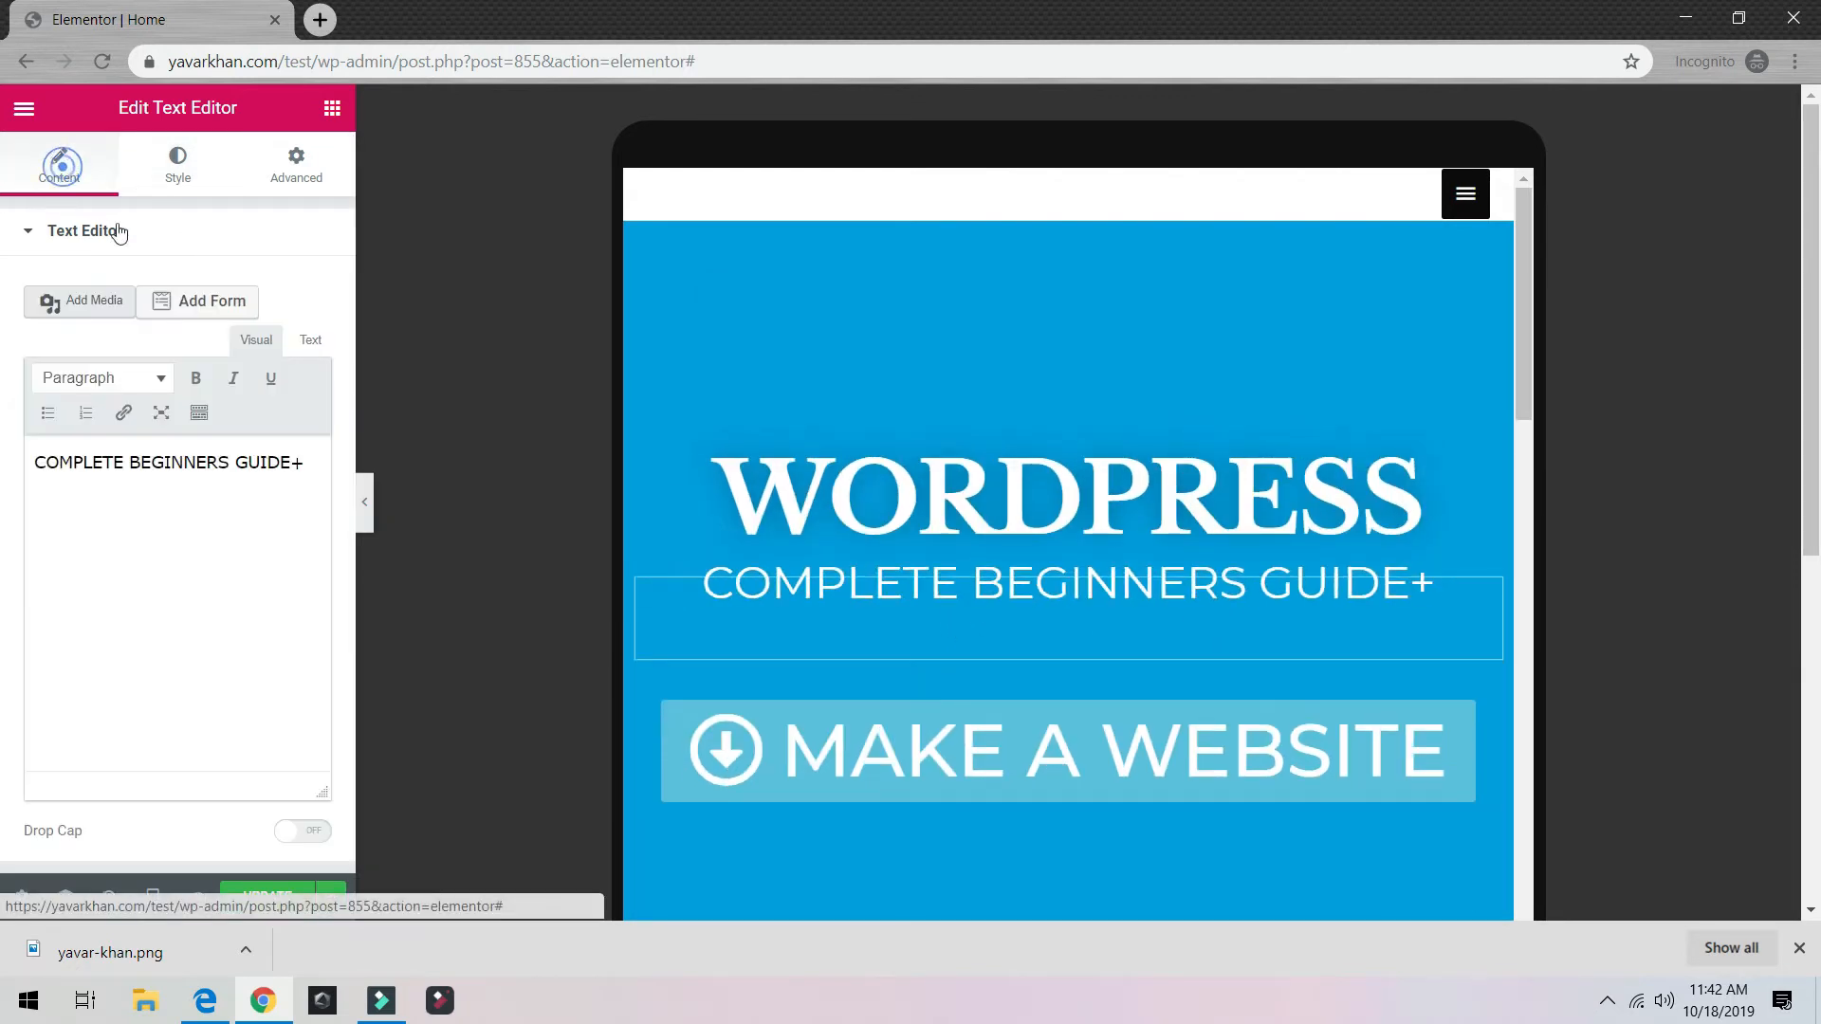
pyautogui.press('BackSpace')
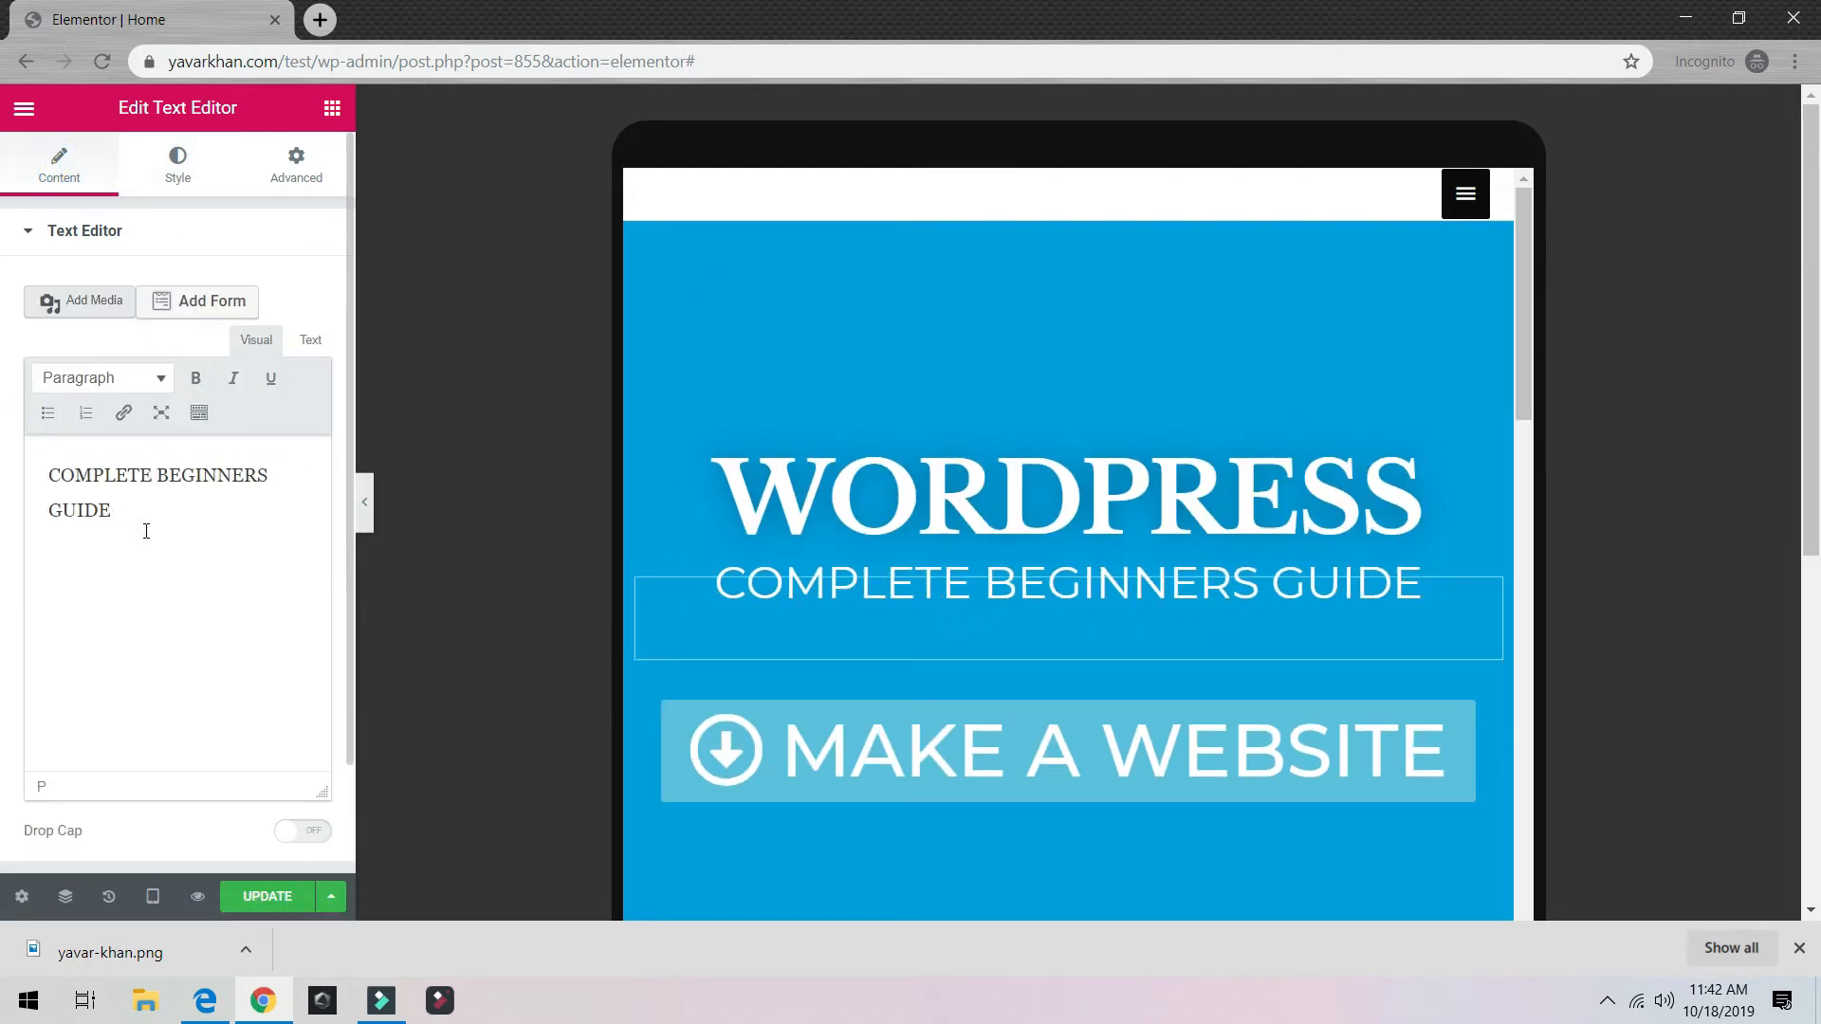
pyautogui.click(233, 896)
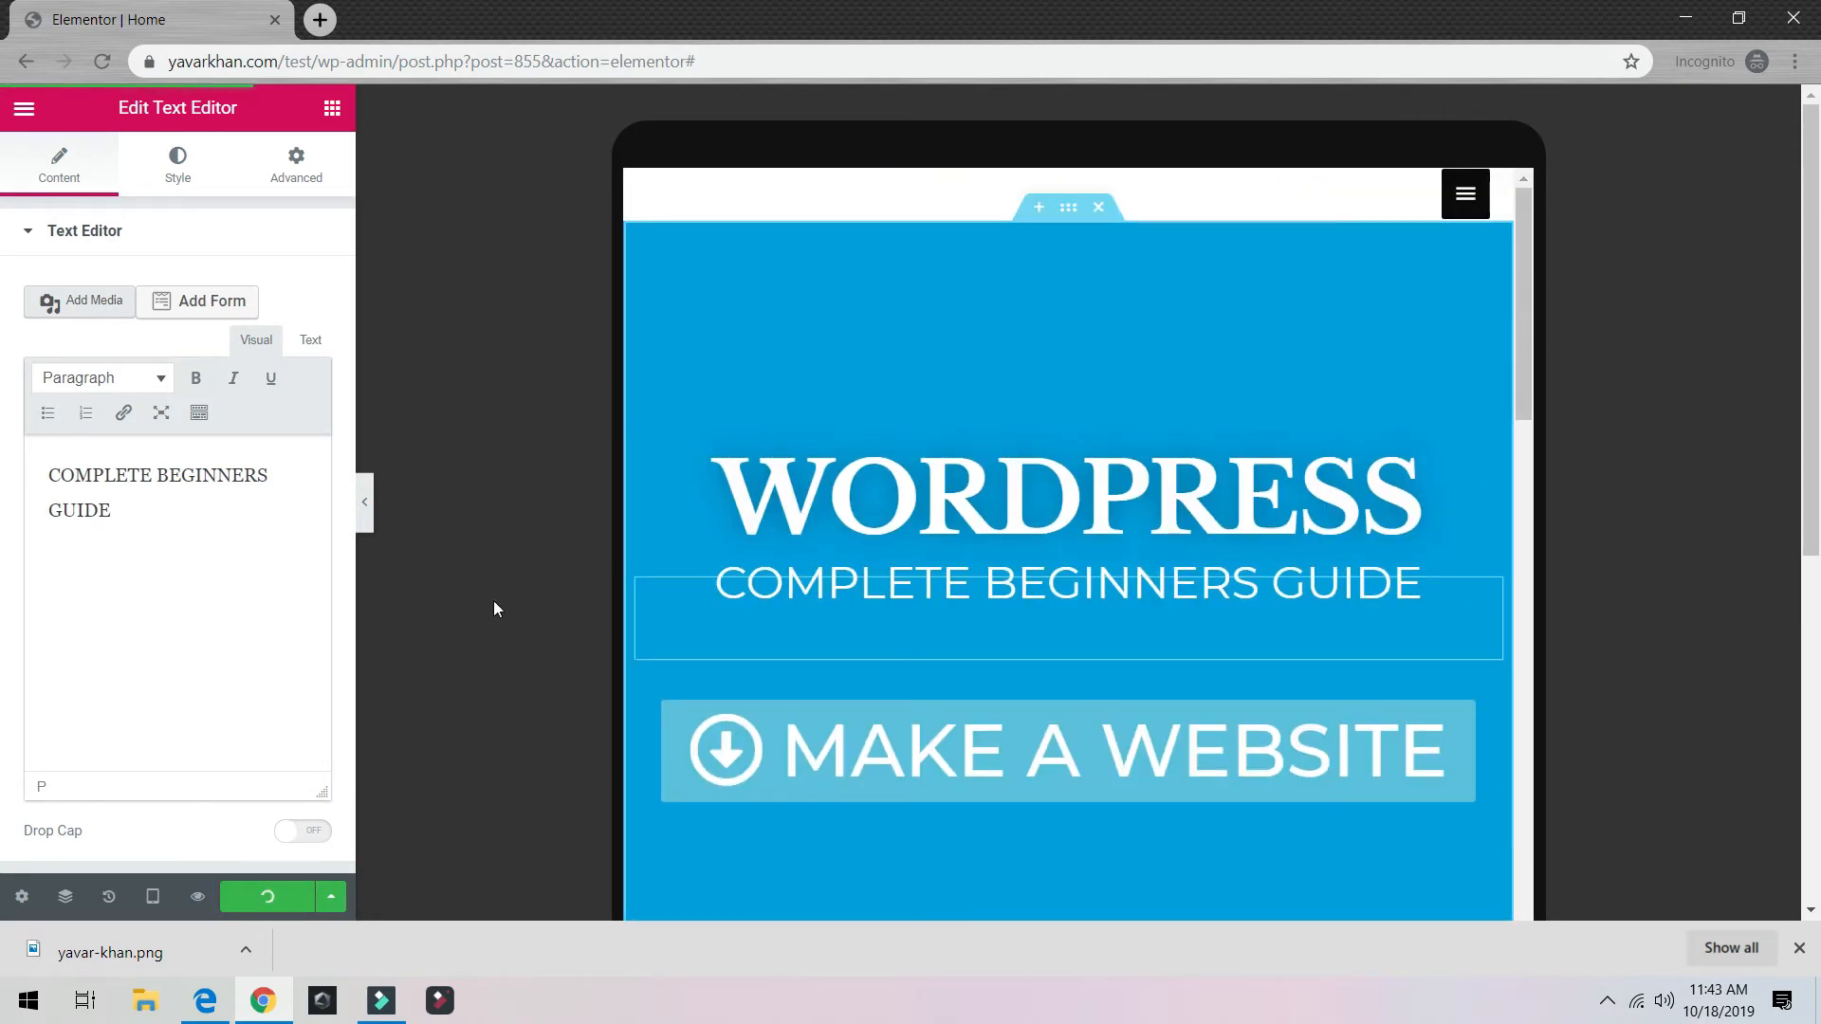
# Step: Switch to mobile preview and set the WORDPRESS heading size to 39 px
pyautogui.click(153, 896)
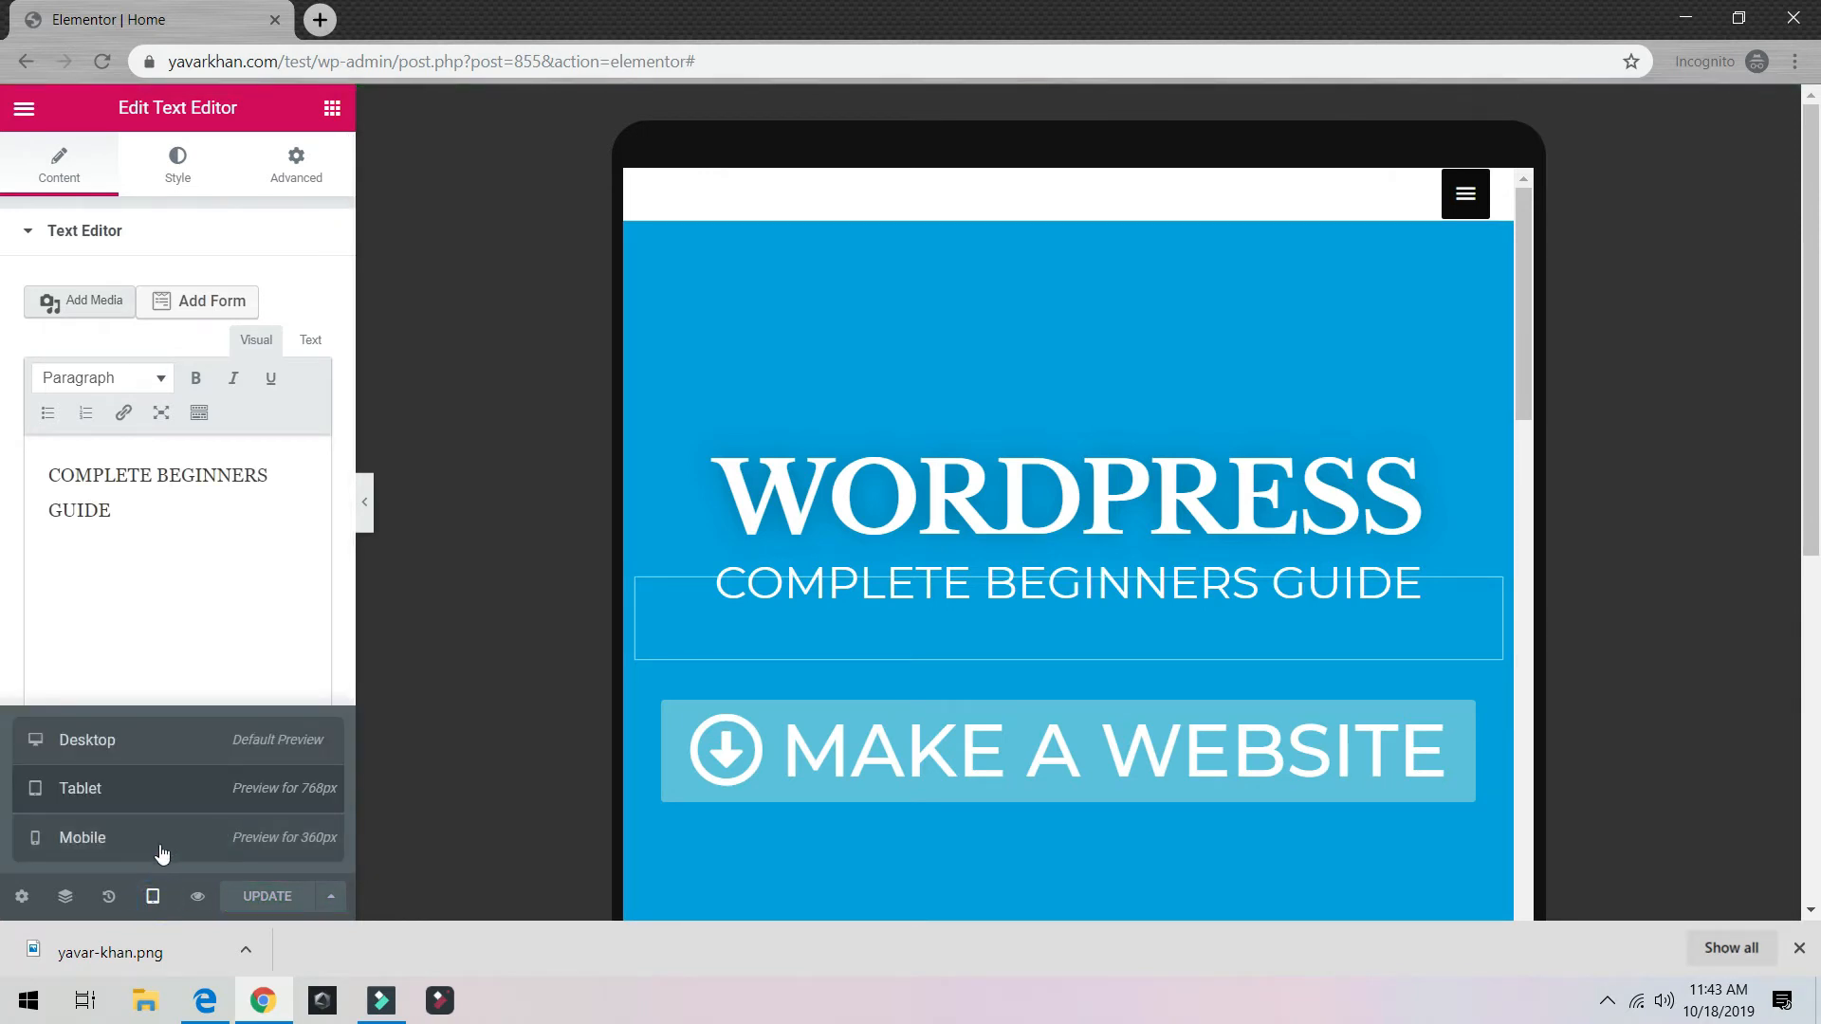
pyautogui.click(161, 839)
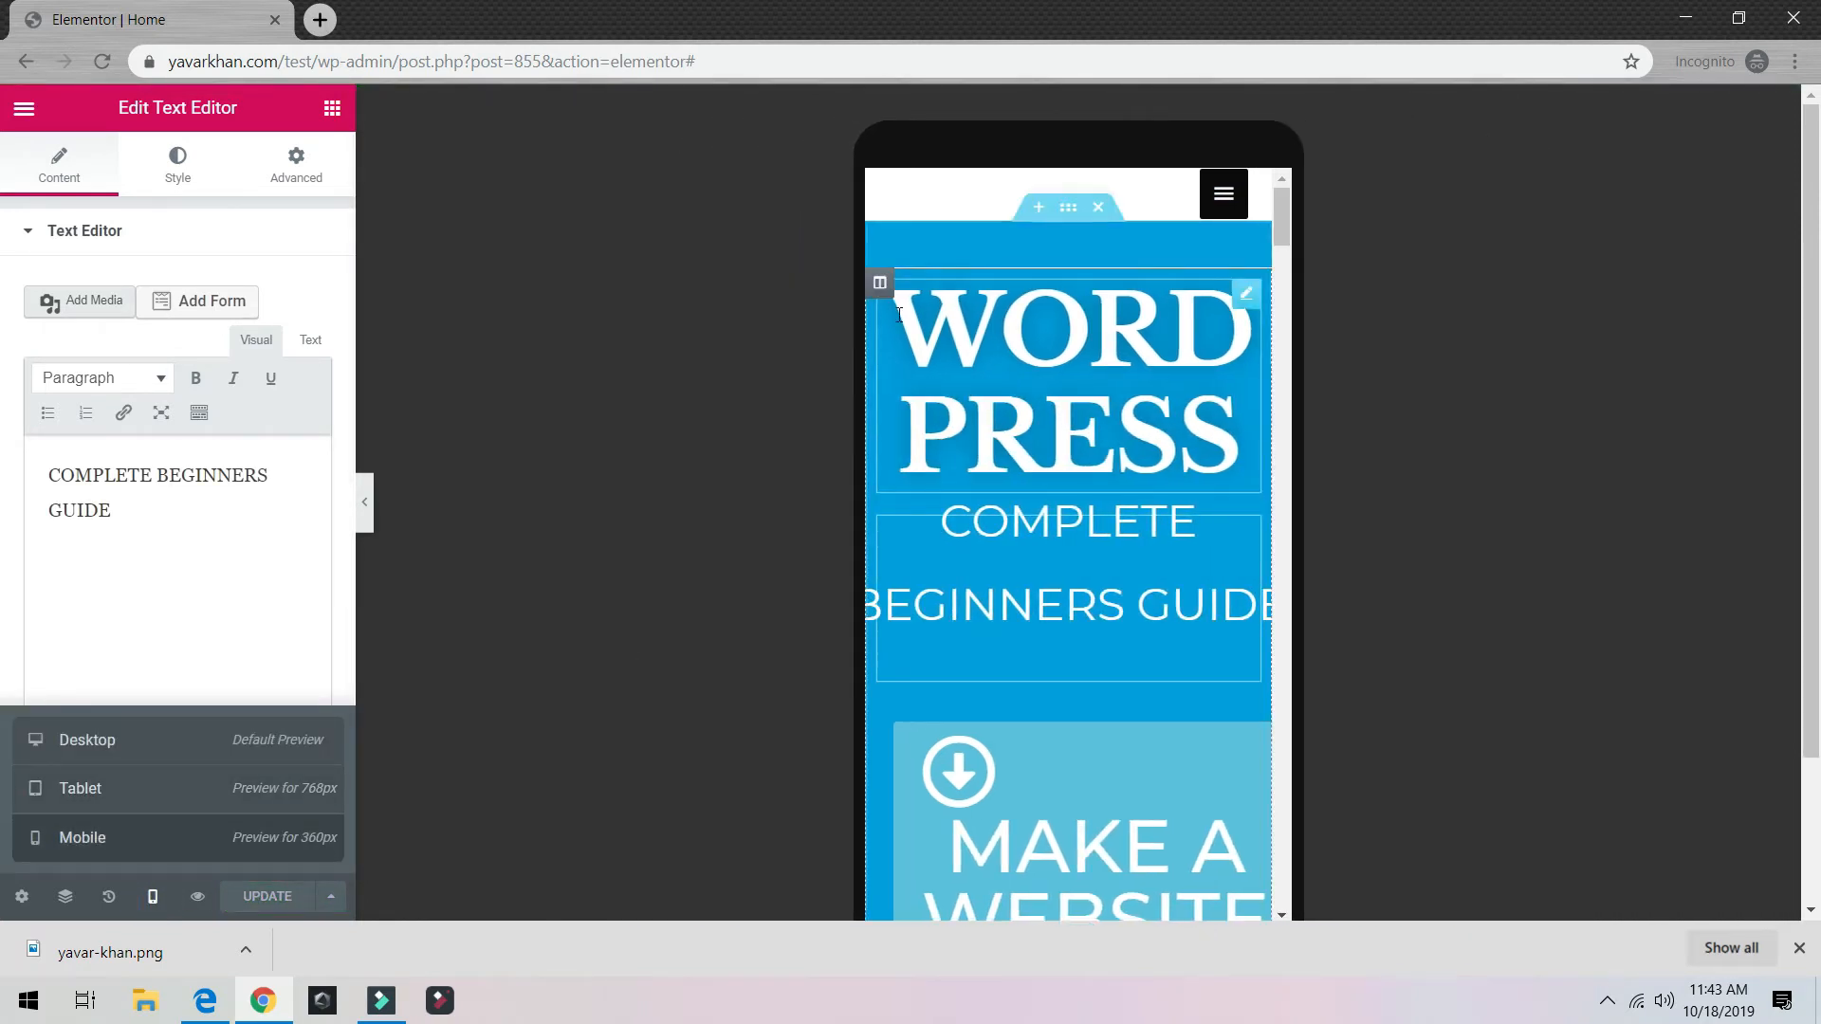
pyautogui.click(899, 315)
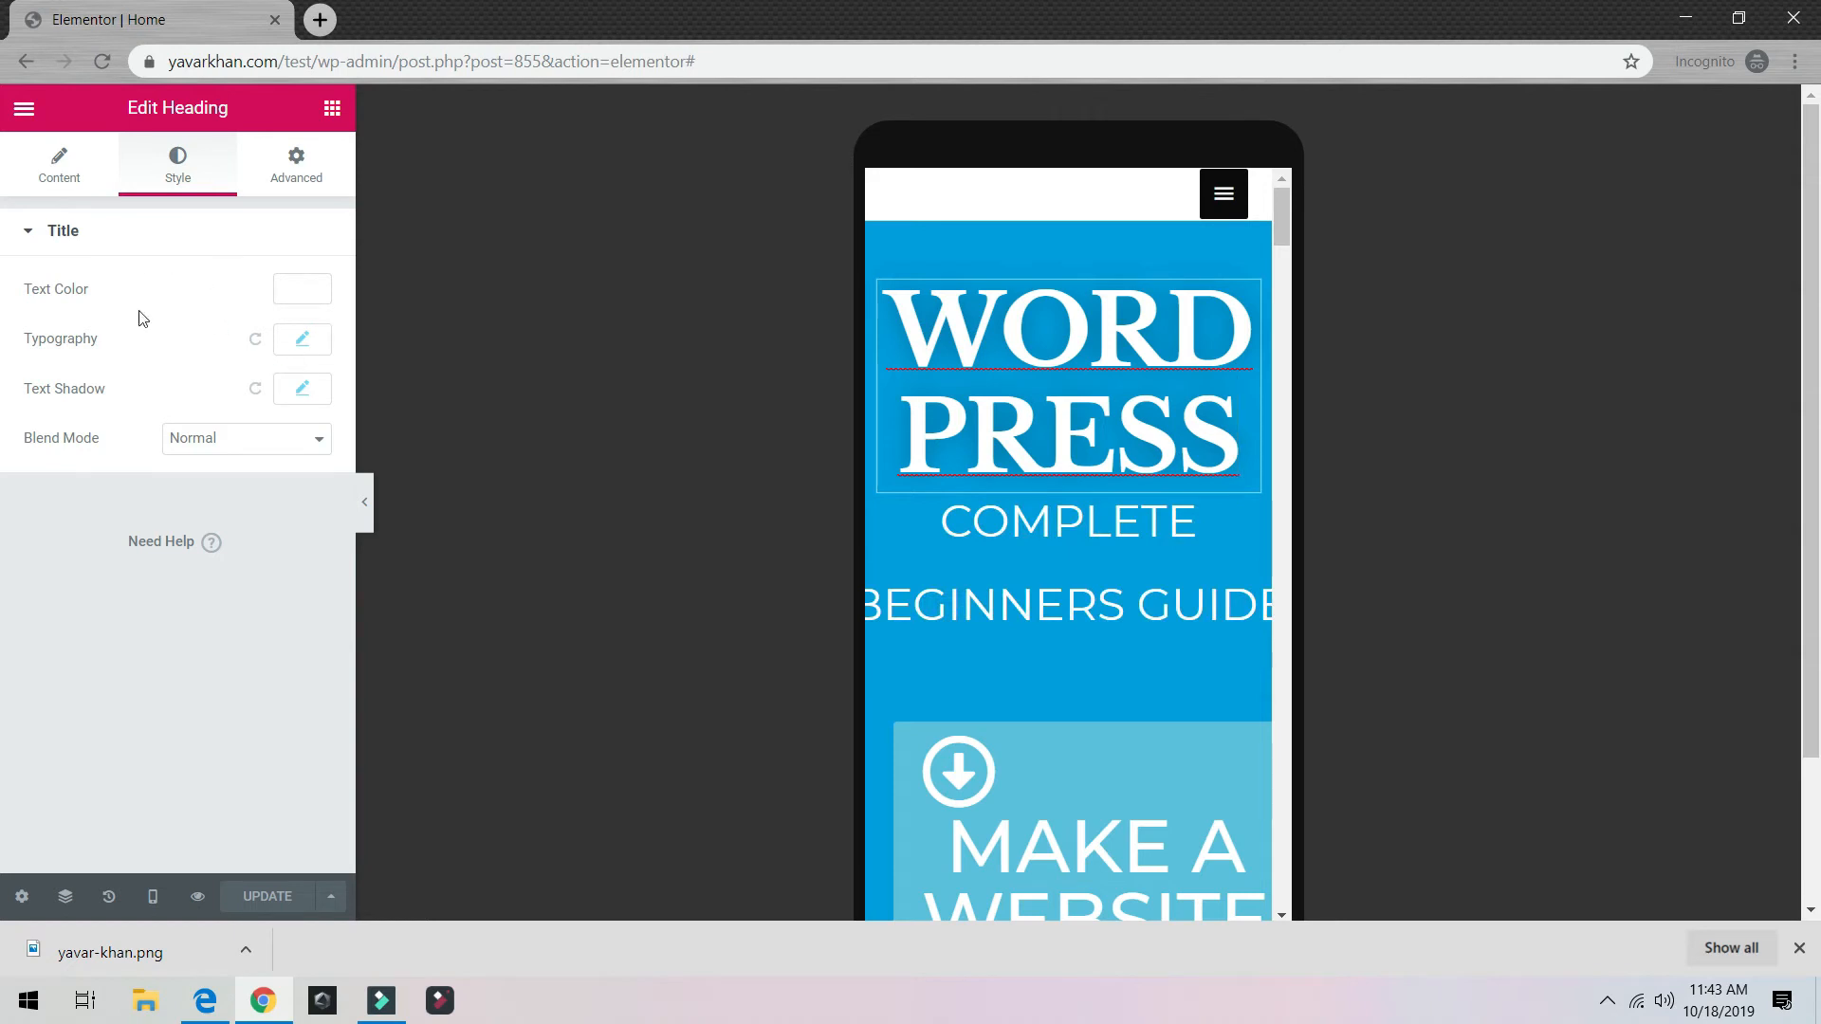
pyautogui.click(302, 342)
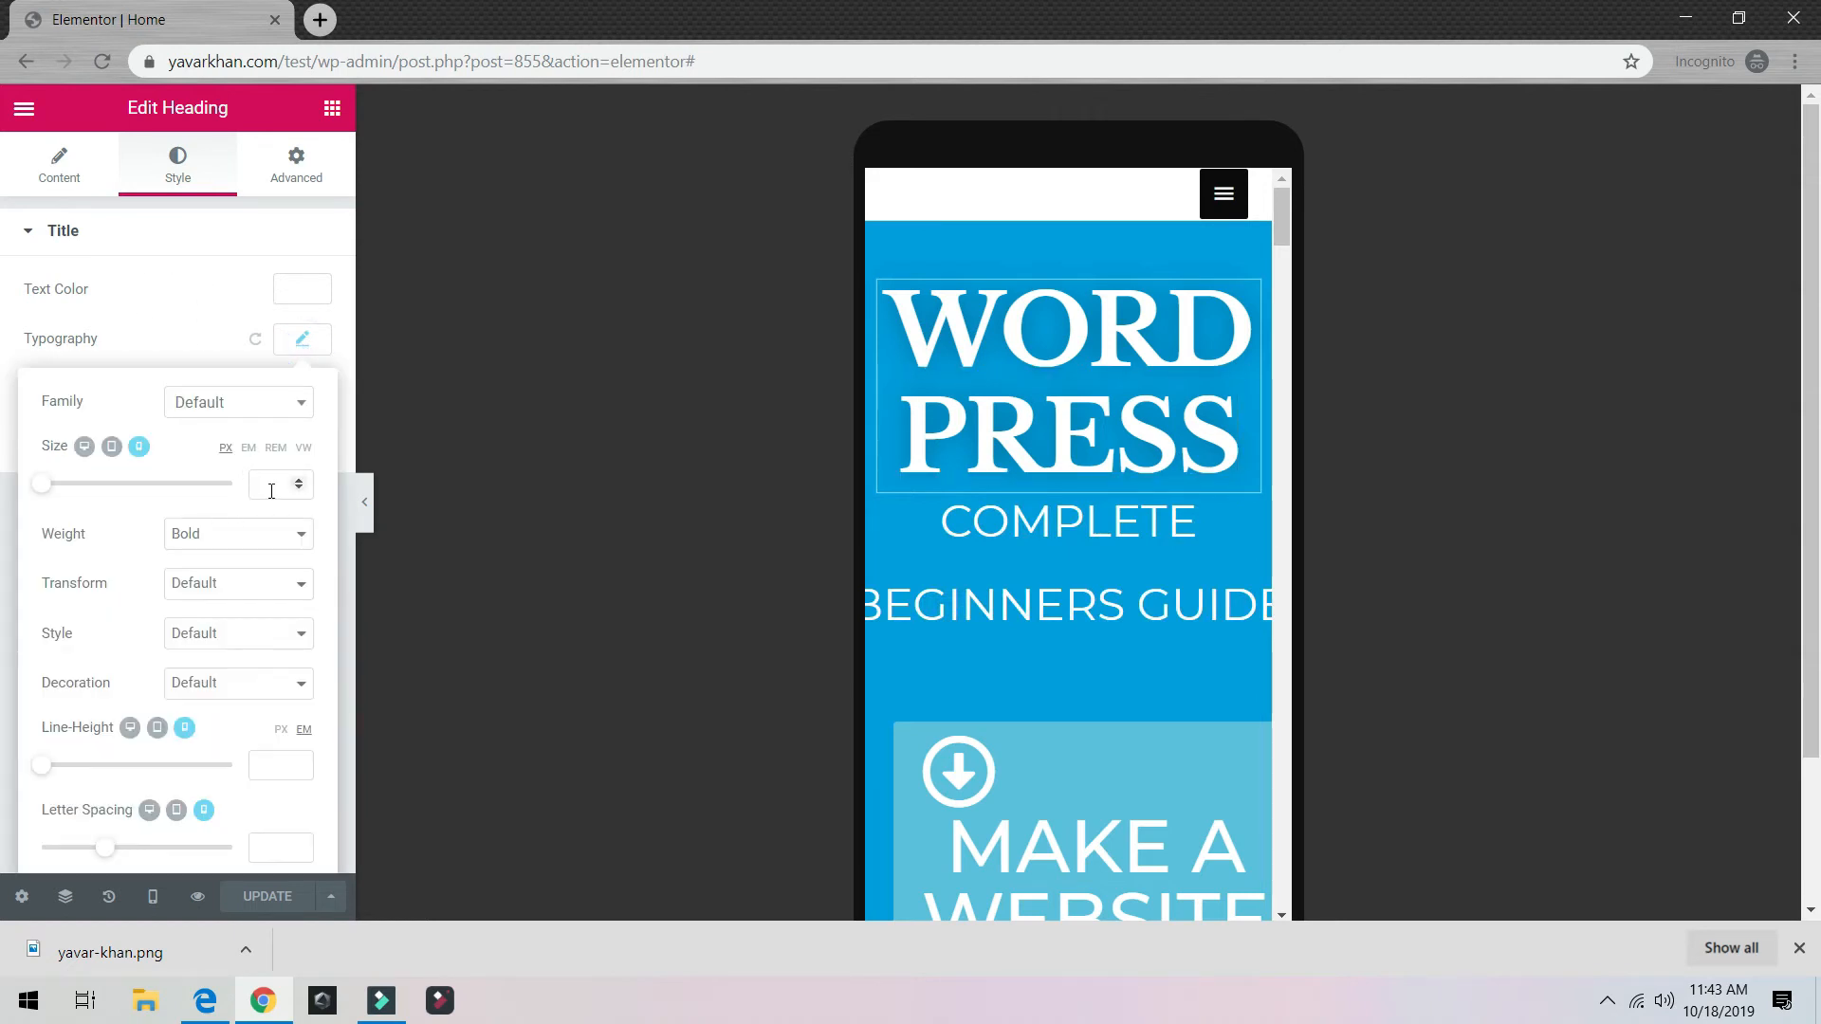
pyautogui.moveTo(106, 486); pyautogui.dragTo(84, 495)
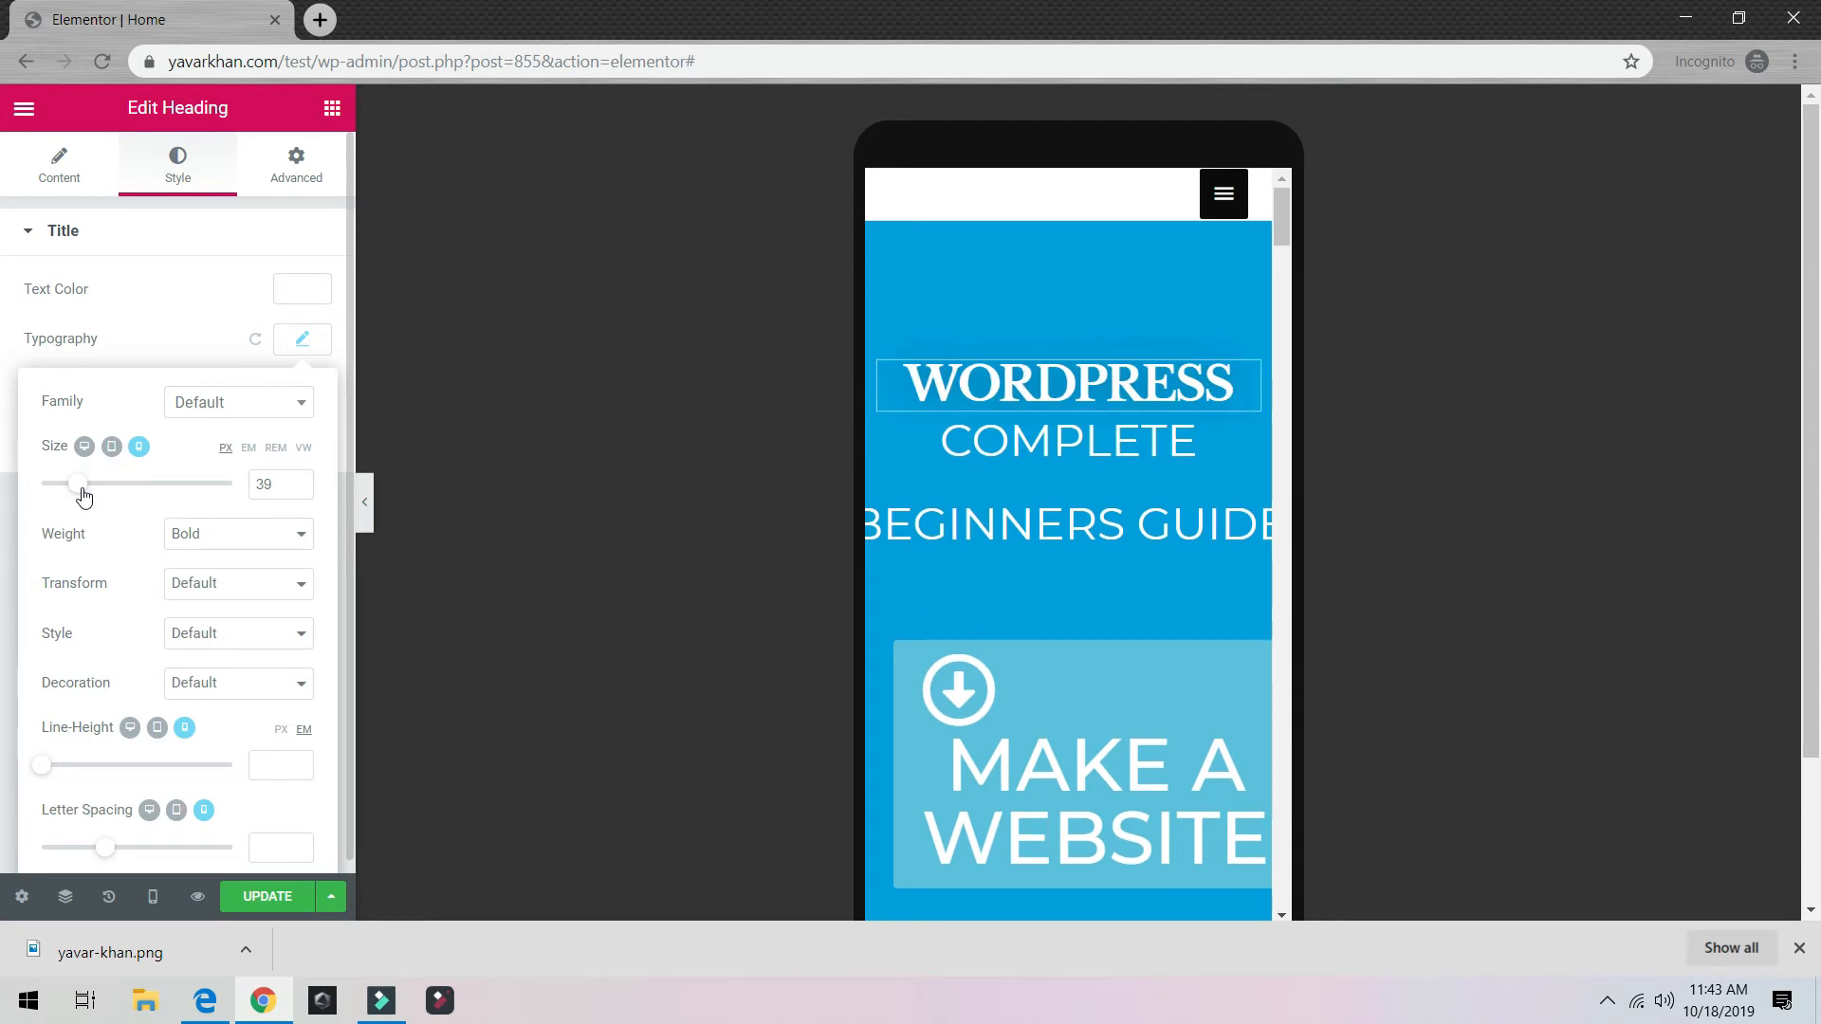
# Step: Set the COMPLETE BEGINNERS GUIDE subtitle's mobile font size to 33 px
pyautogui.click(971, 520)
pyautogui.click(180, 171)
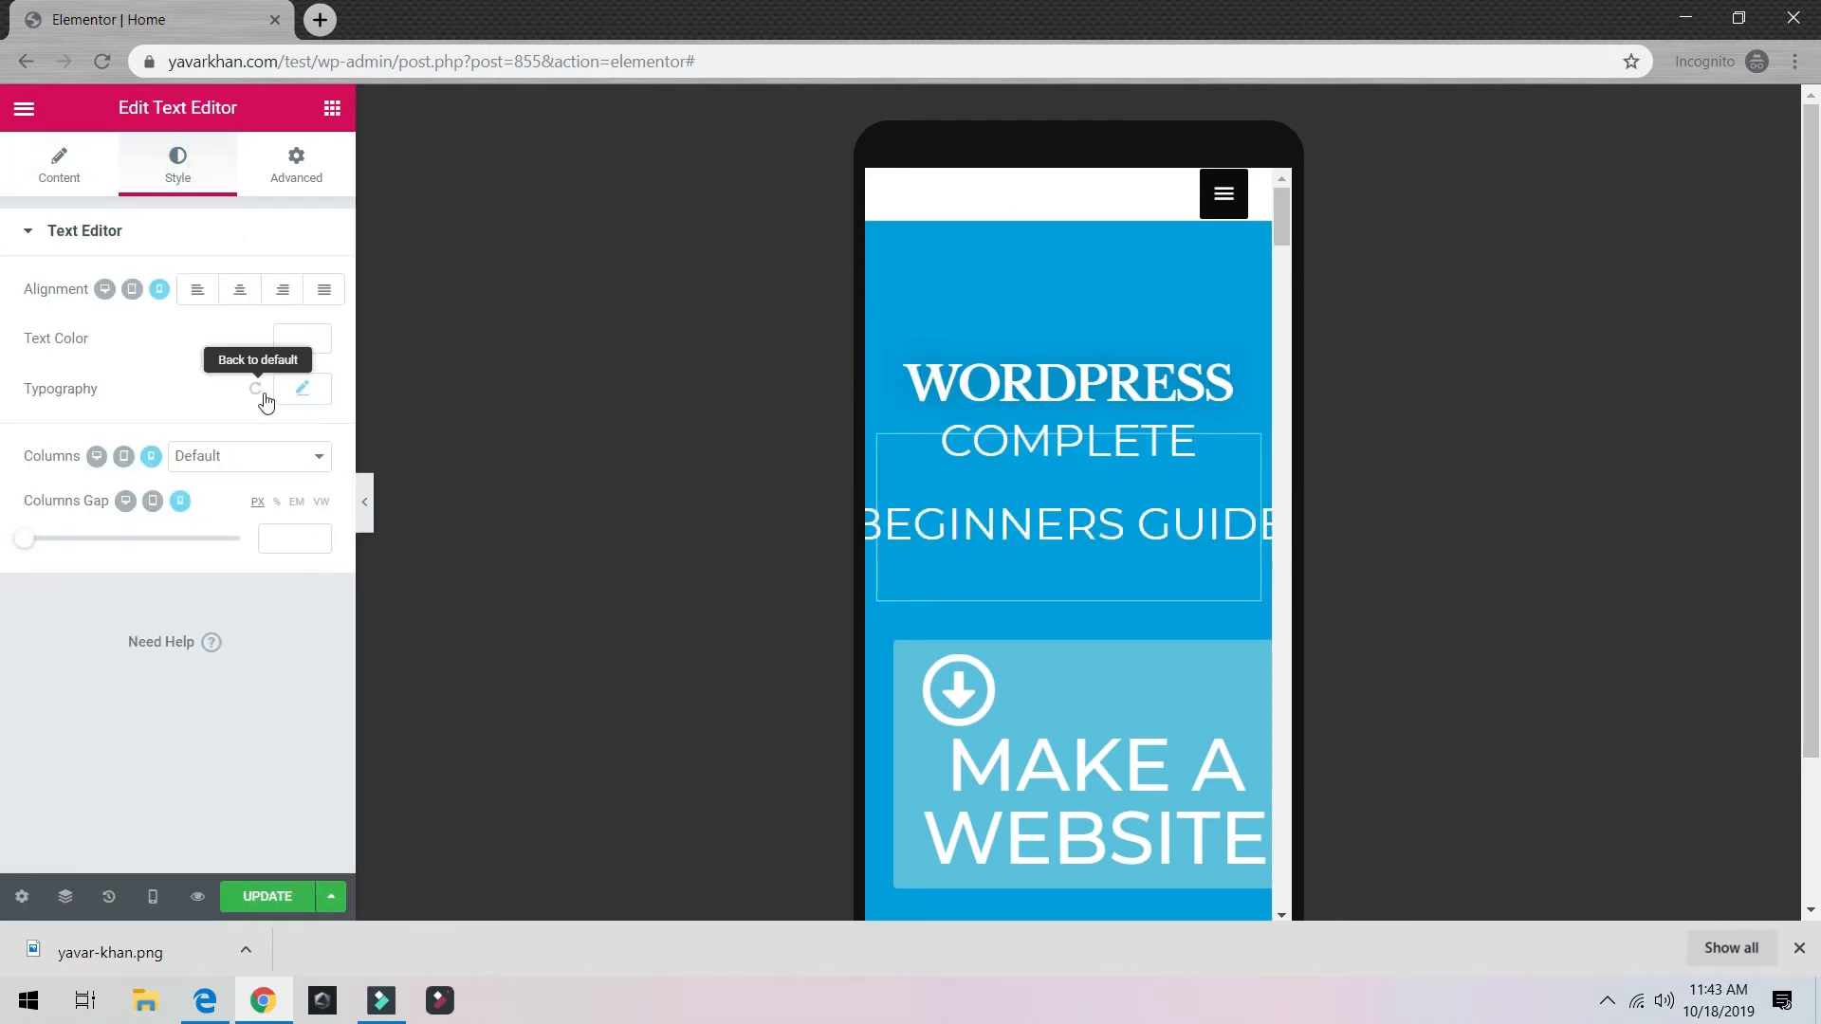
pyautogui.click(304, 391)
pyautogui.moveTo(220, 537); pyautogui.dragTo(76, 537)
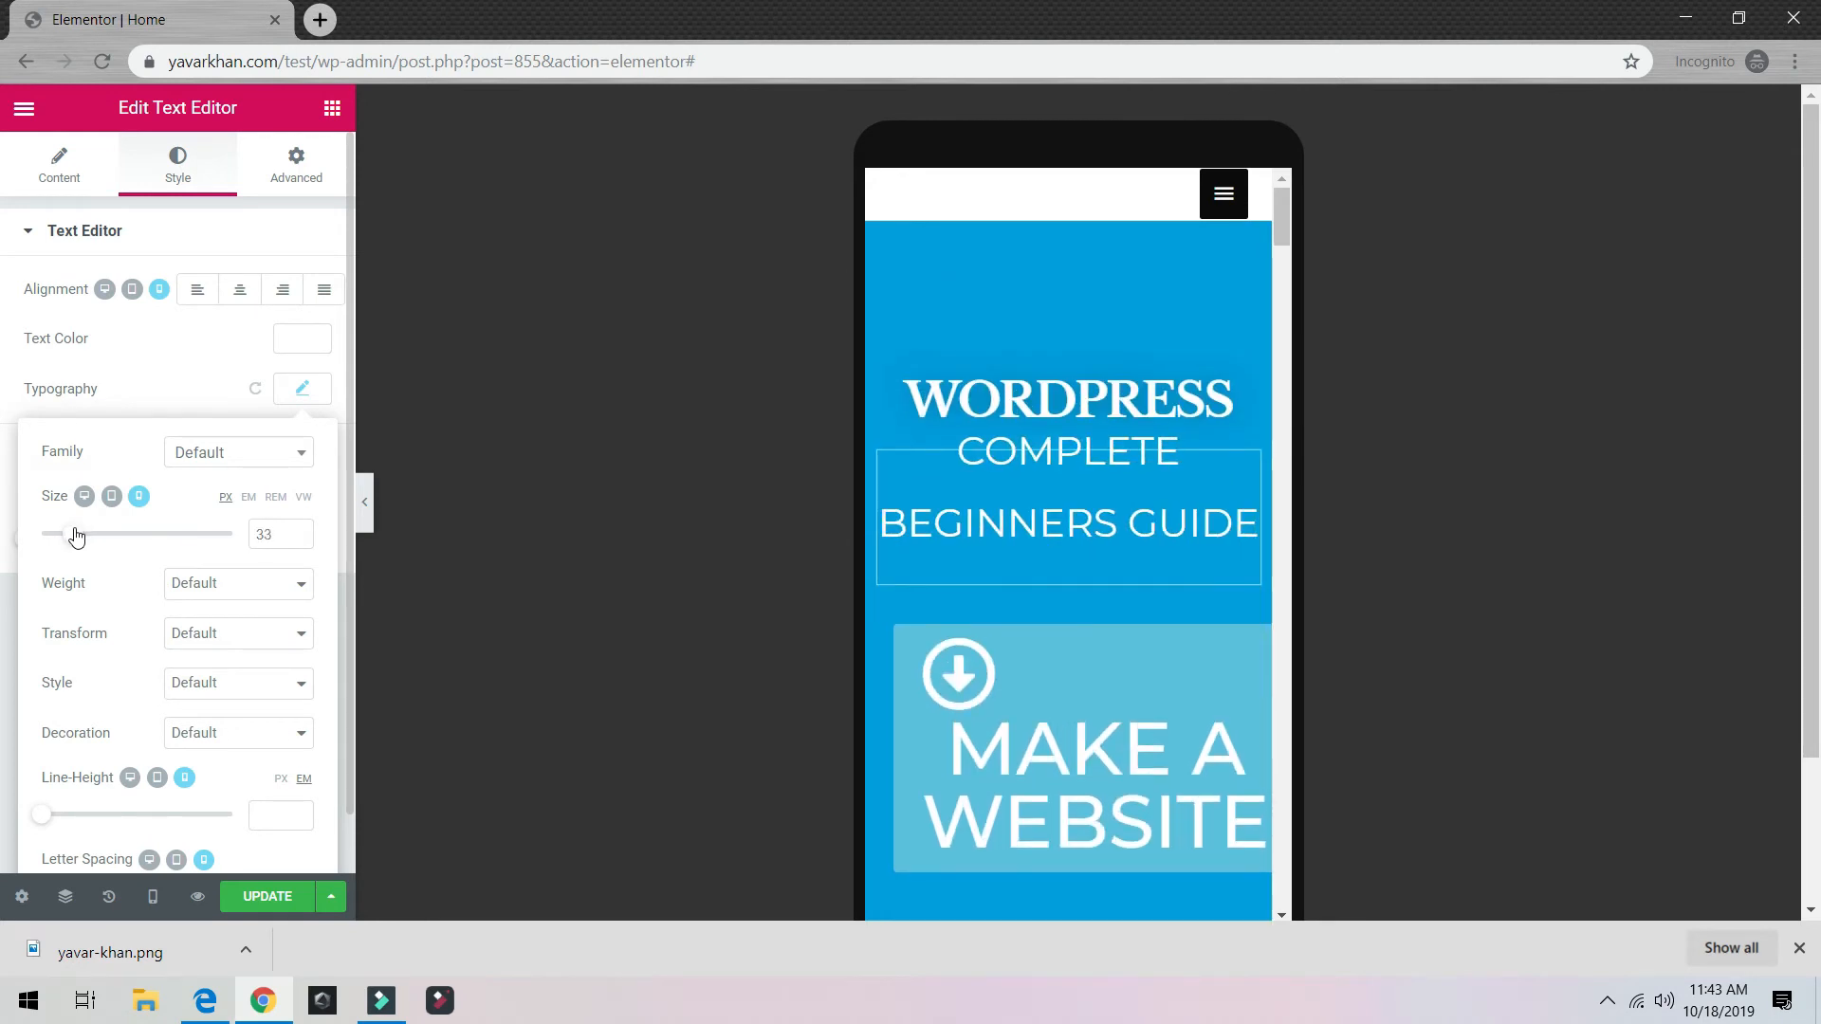
# Step: Set the MAKE A WEBSITE button's mobile text size to 37 px
pyautogui.click(1048, 699)
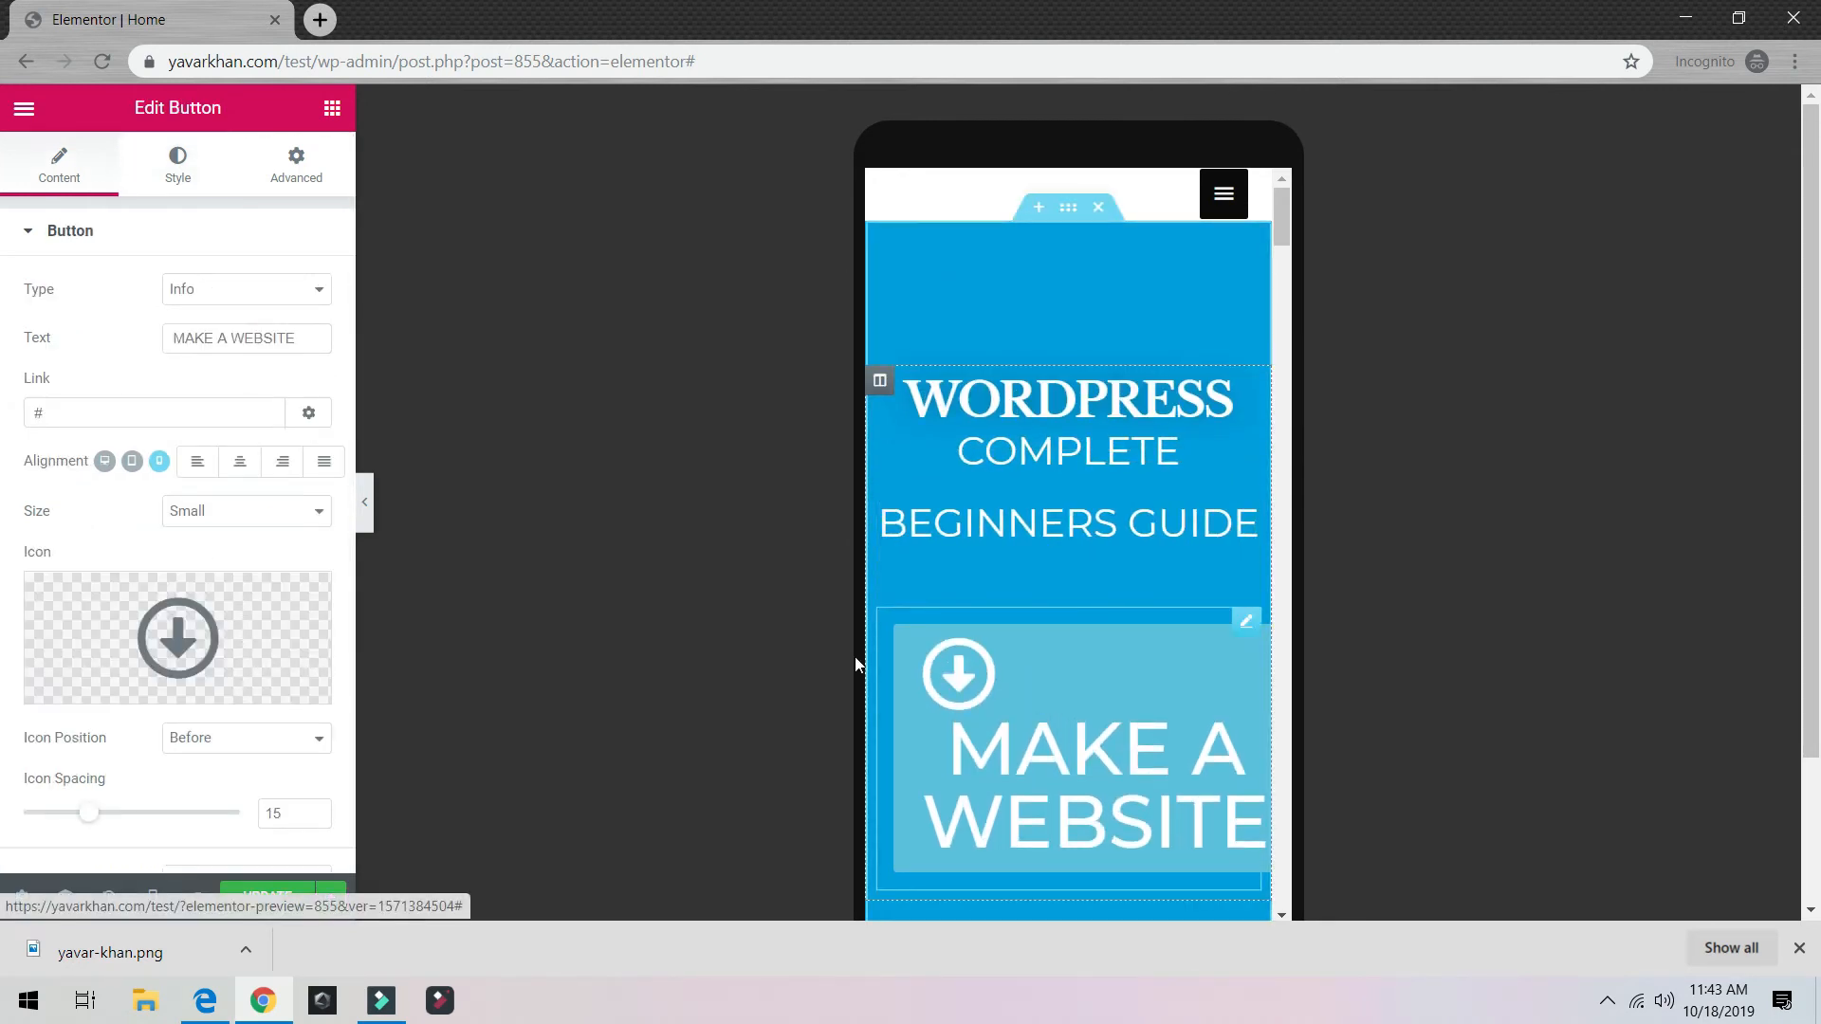
pyautogui.click(175, 188)
pyautogui.click(306, 292)
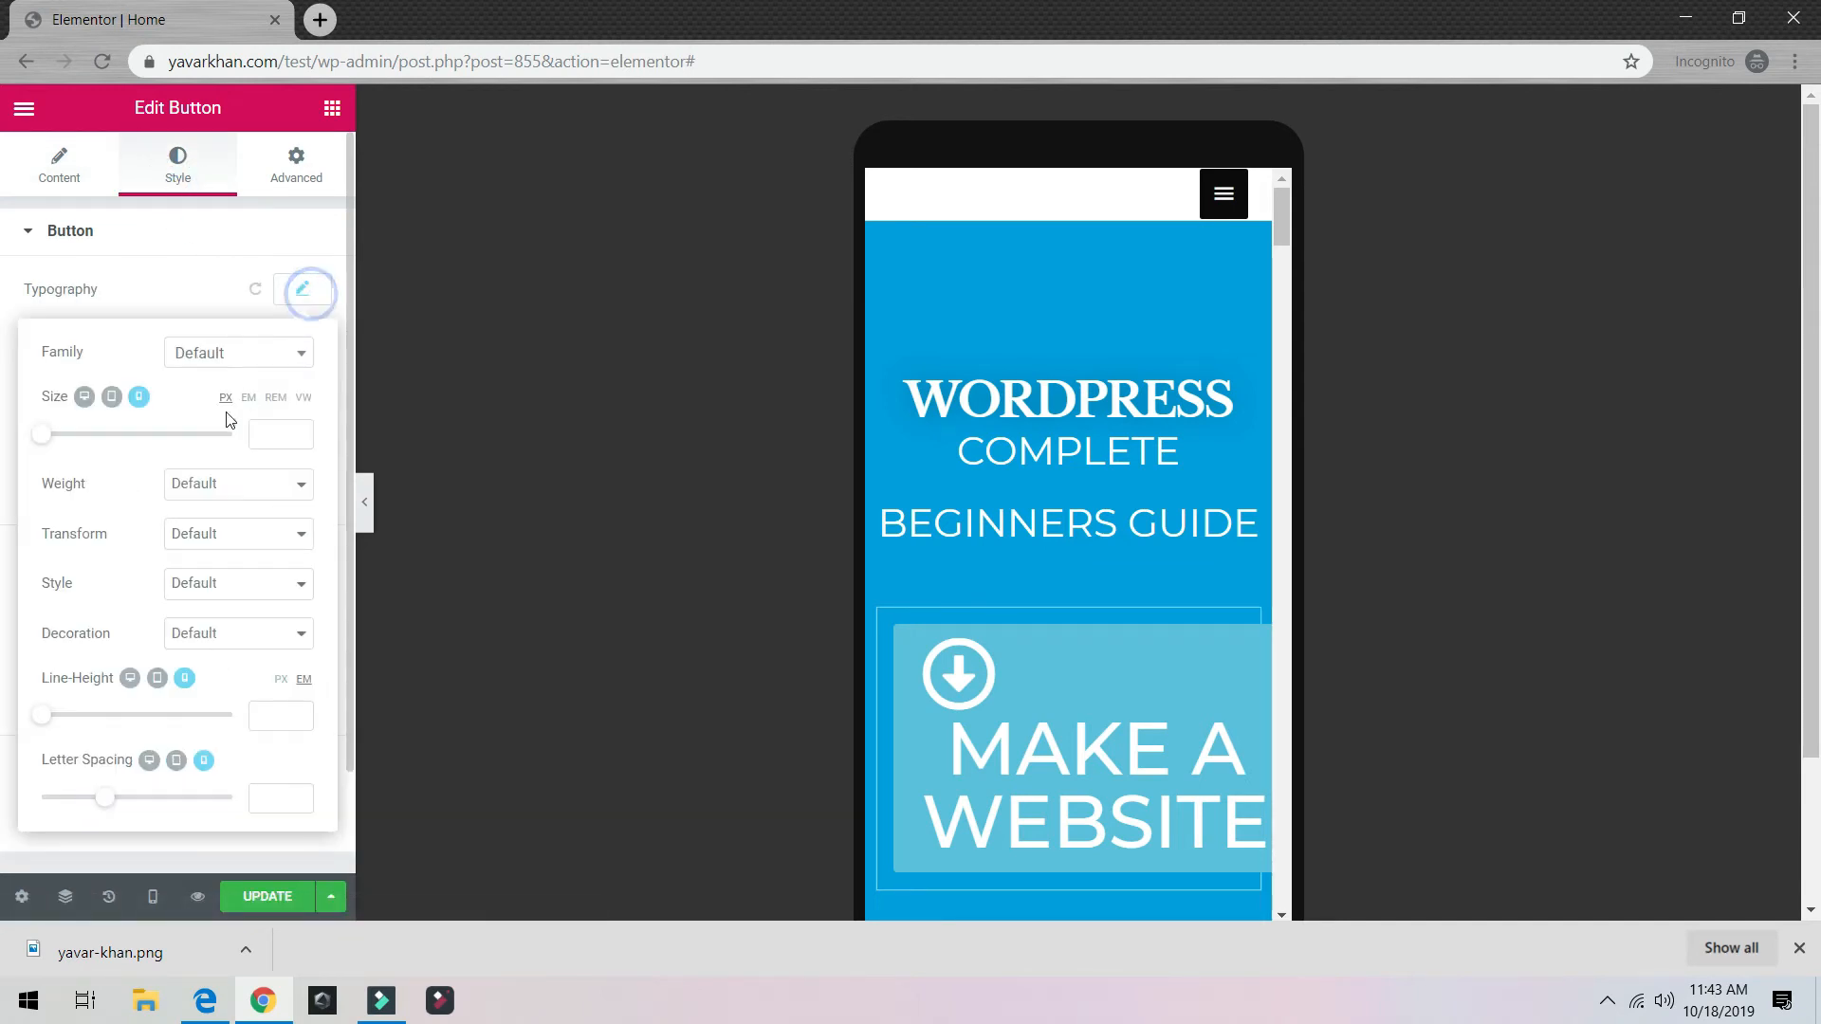
pyautogui.click(218, 437)
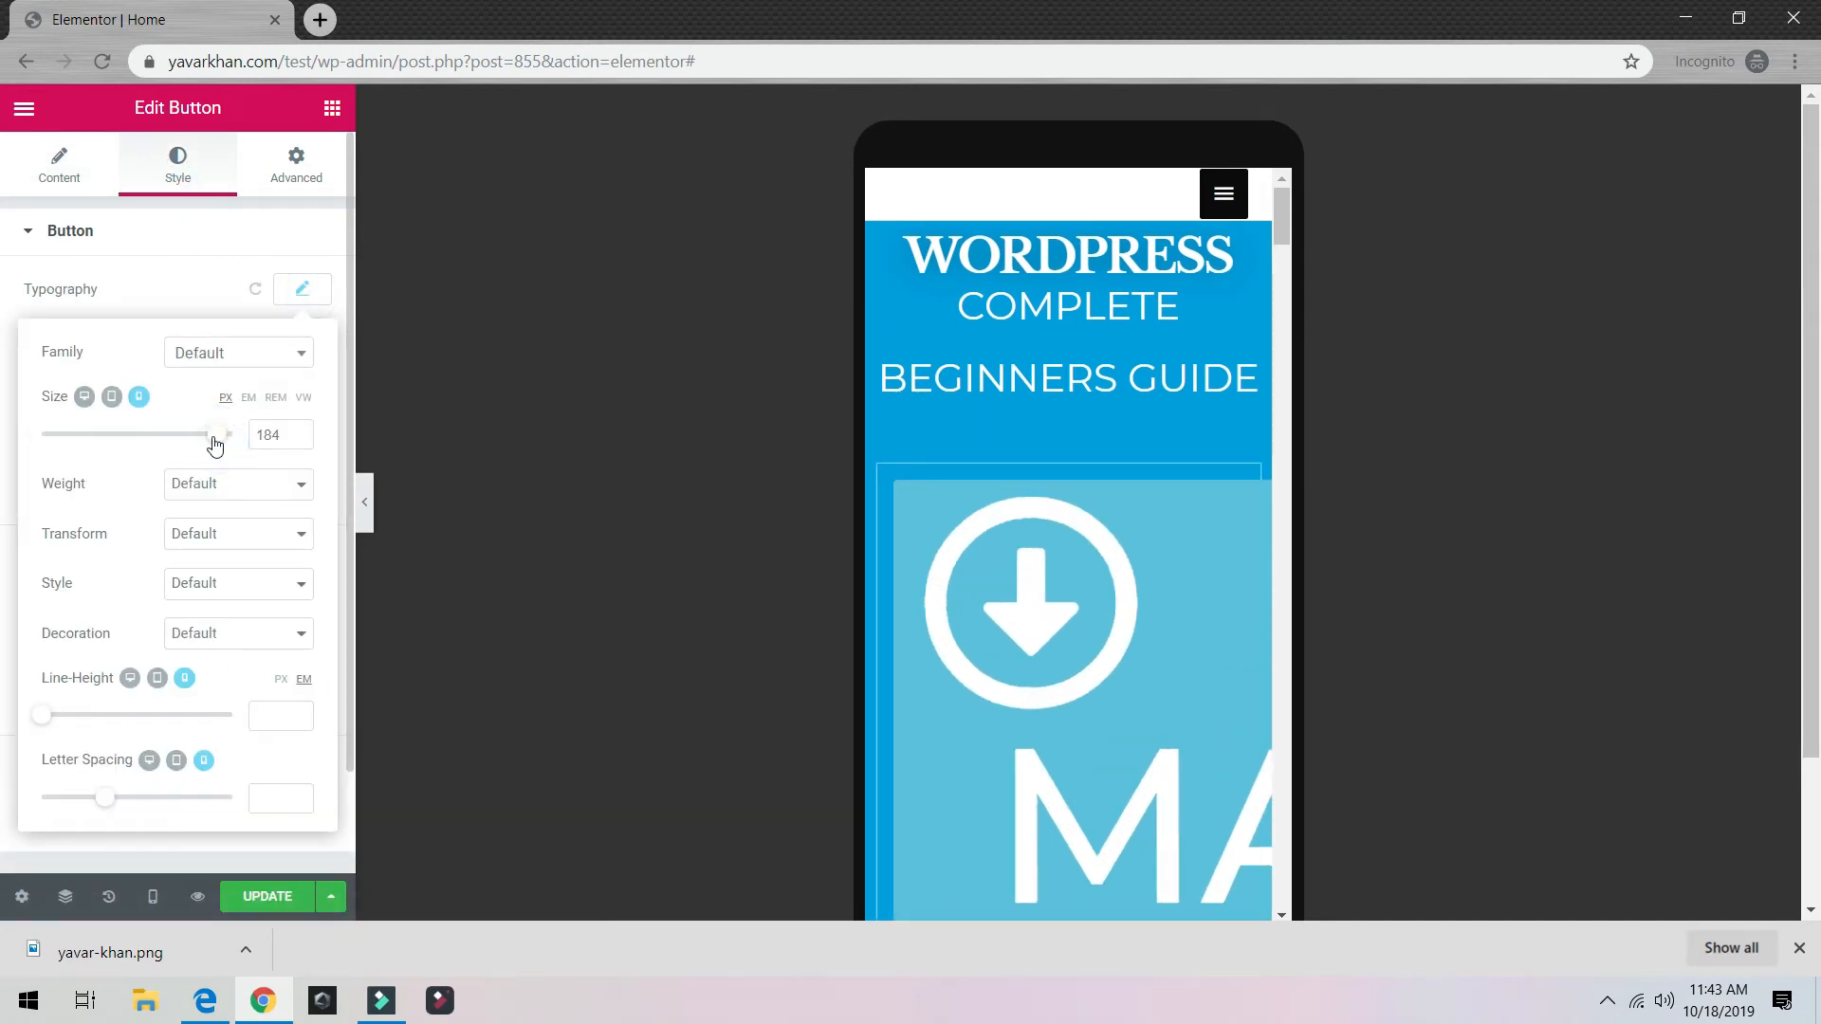
pyautogui.moveTo(218, 436); pyautogui.dragTo(78, 446)
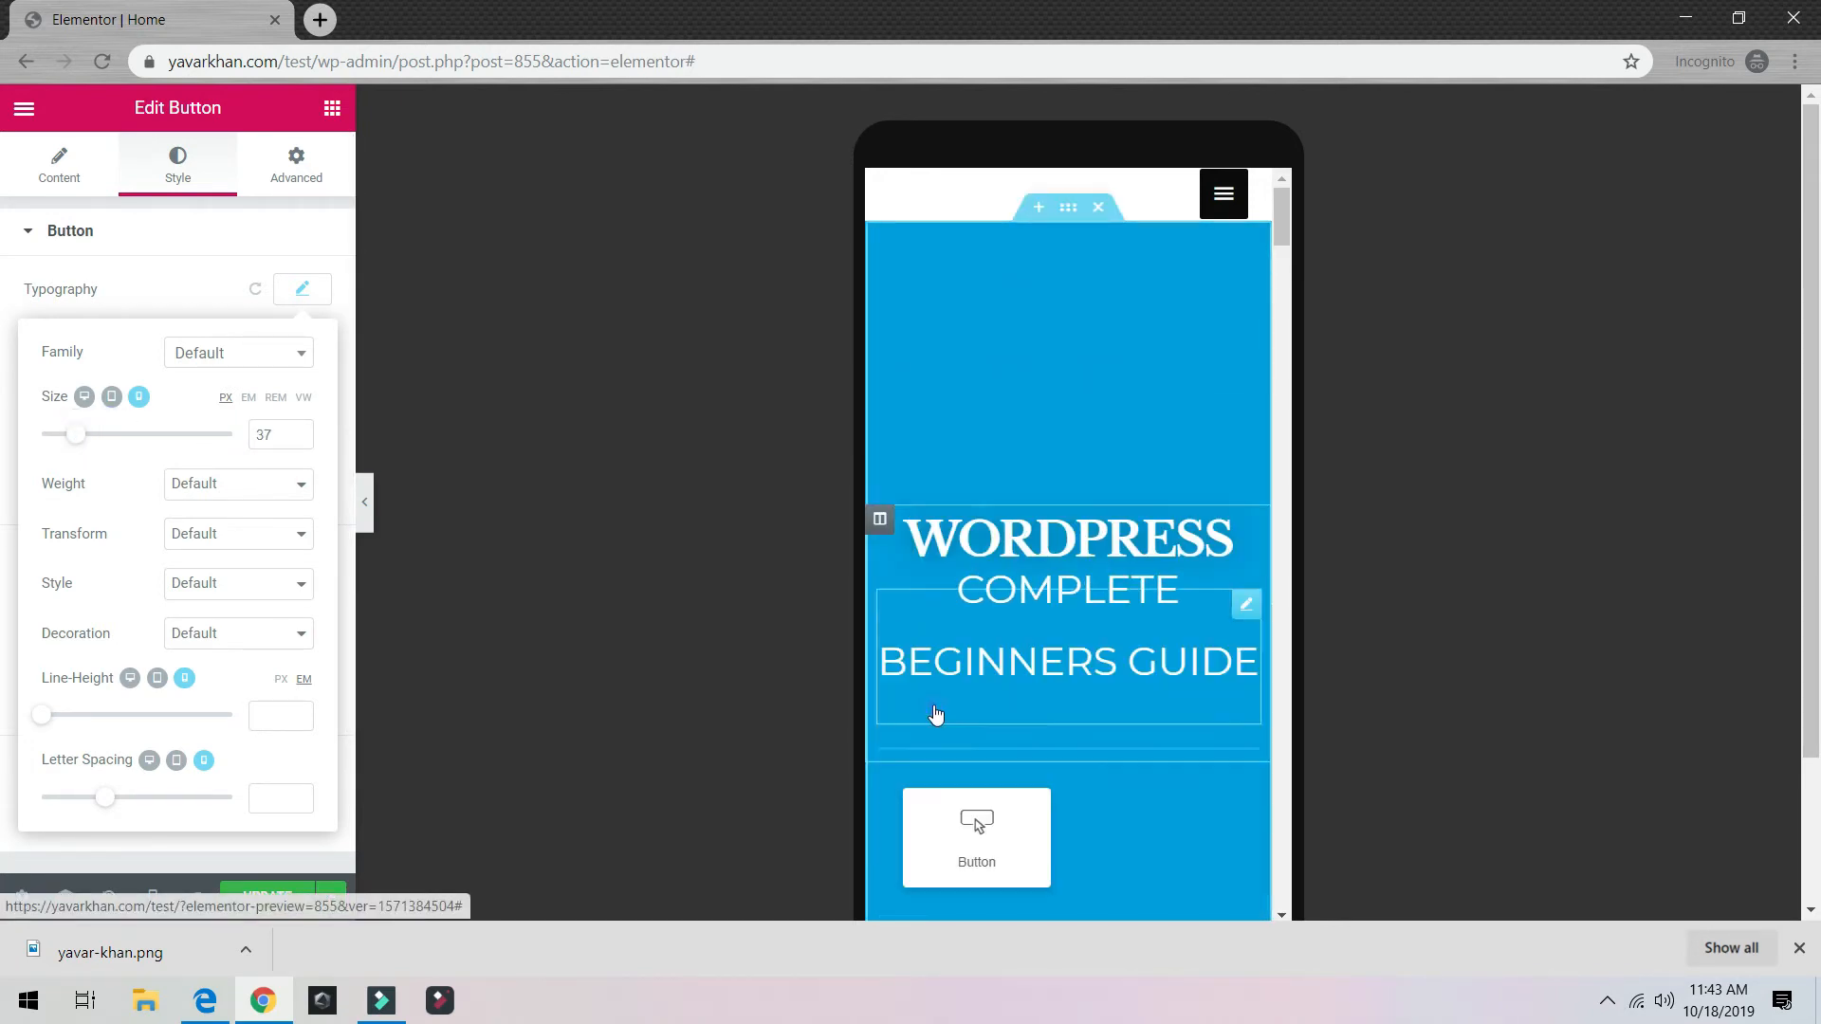
# Step: Remove the download icon from the MAKE A WEBSITE button
pyautogui.click(59, 171)
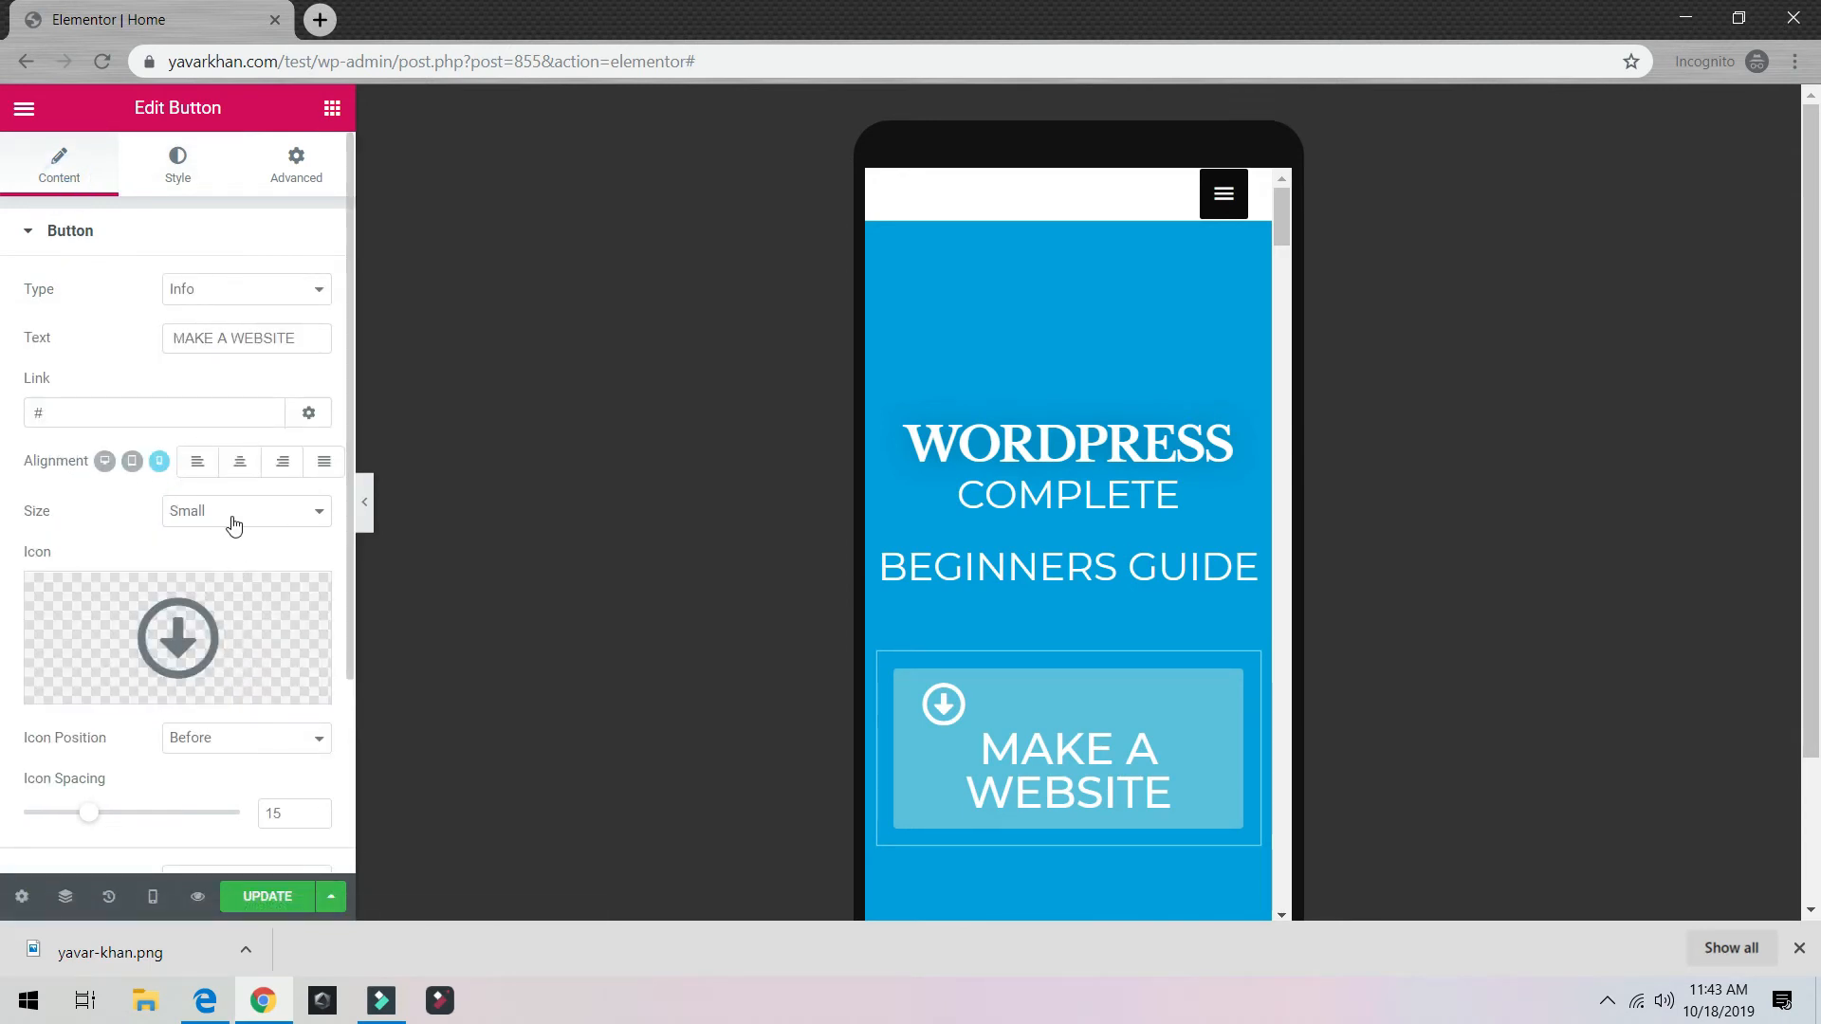
pyautogui.click(311, 598)
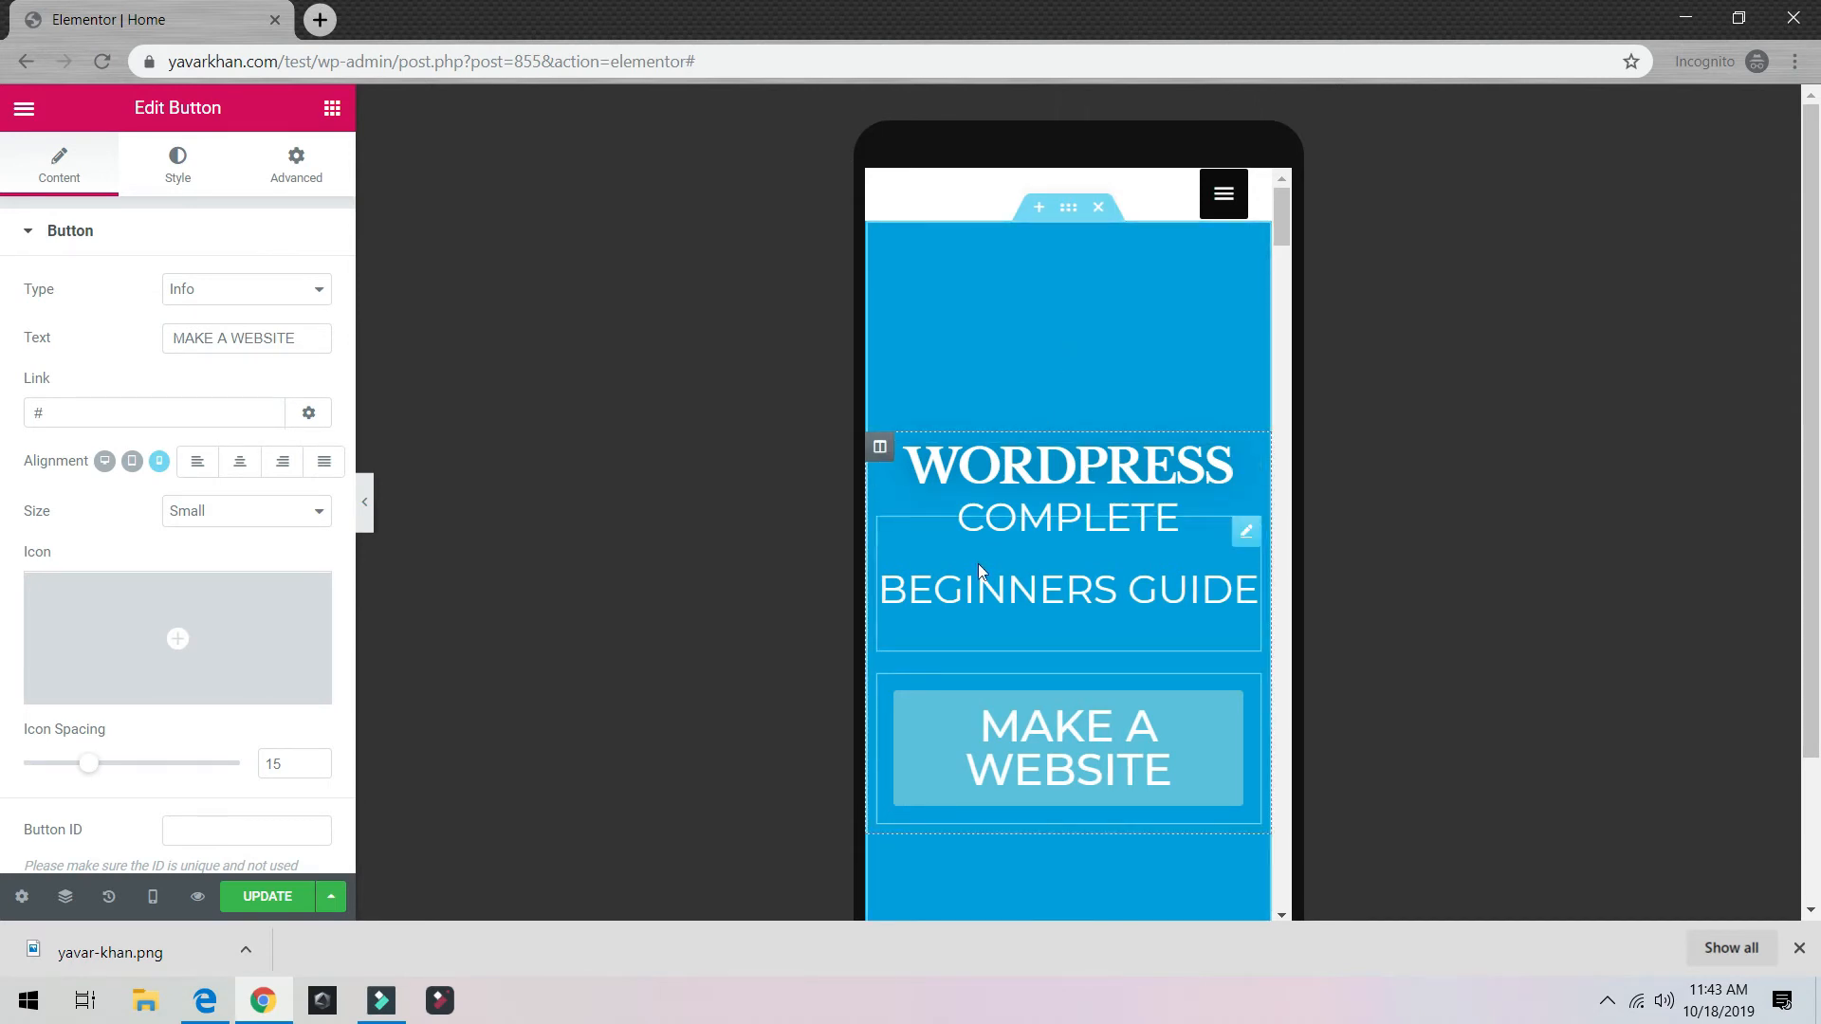
pyautogui.click(1063, 213)
pyautogui.click(178, 163)
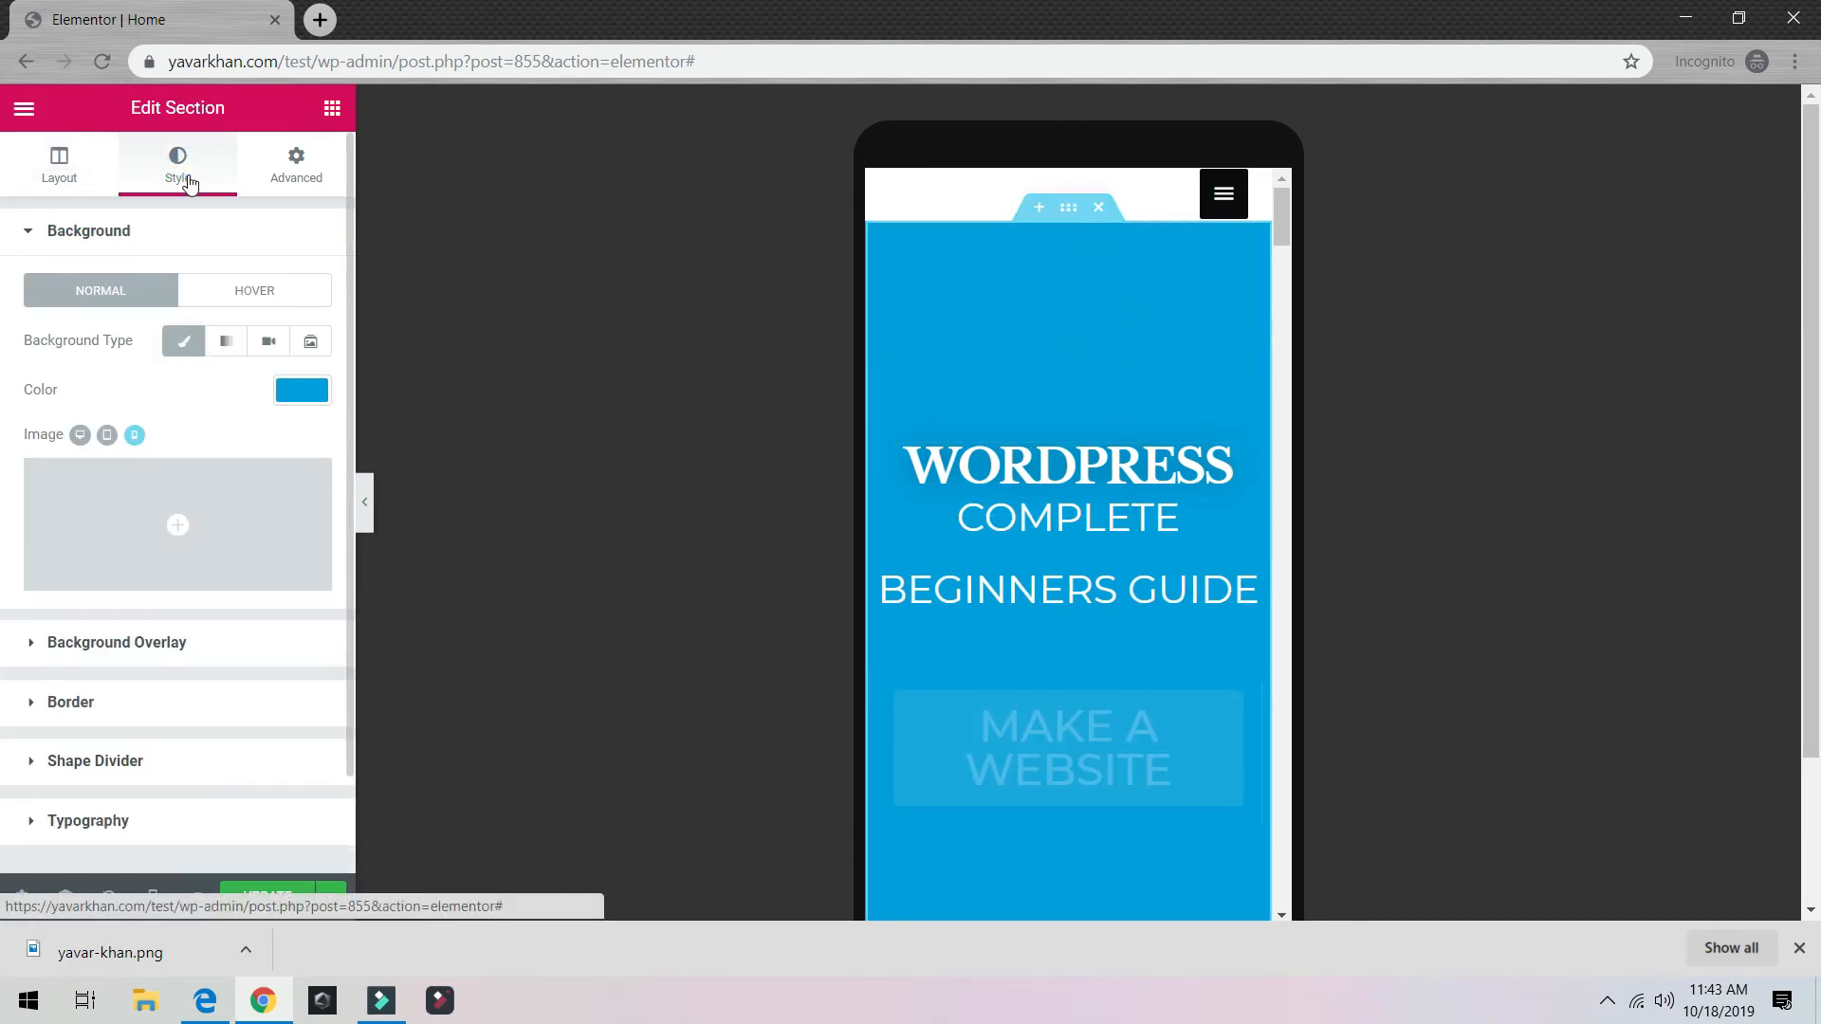
# Step: Save the mobile edits, test the mobile menu, and switch the preview back to Desktop
pyautogui.click(35, 702)
pyautogui.click(283, 895)
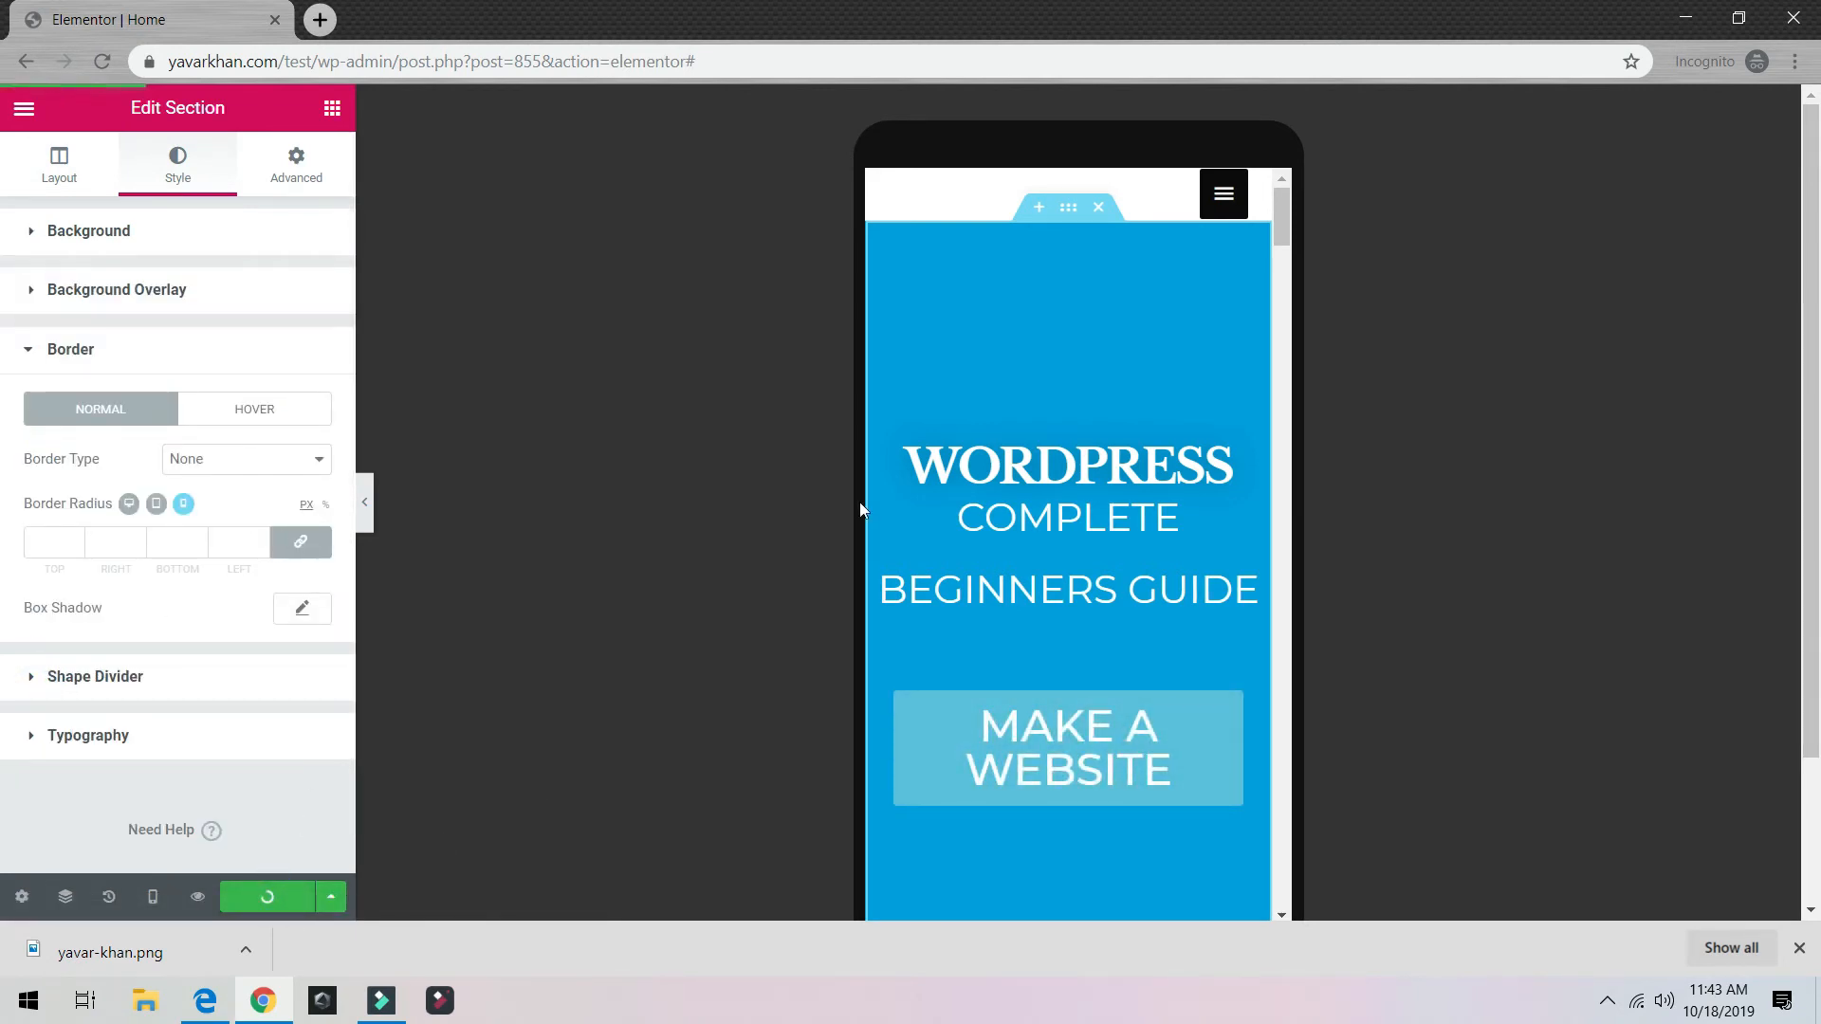
pyautogui.click(1225, 195)
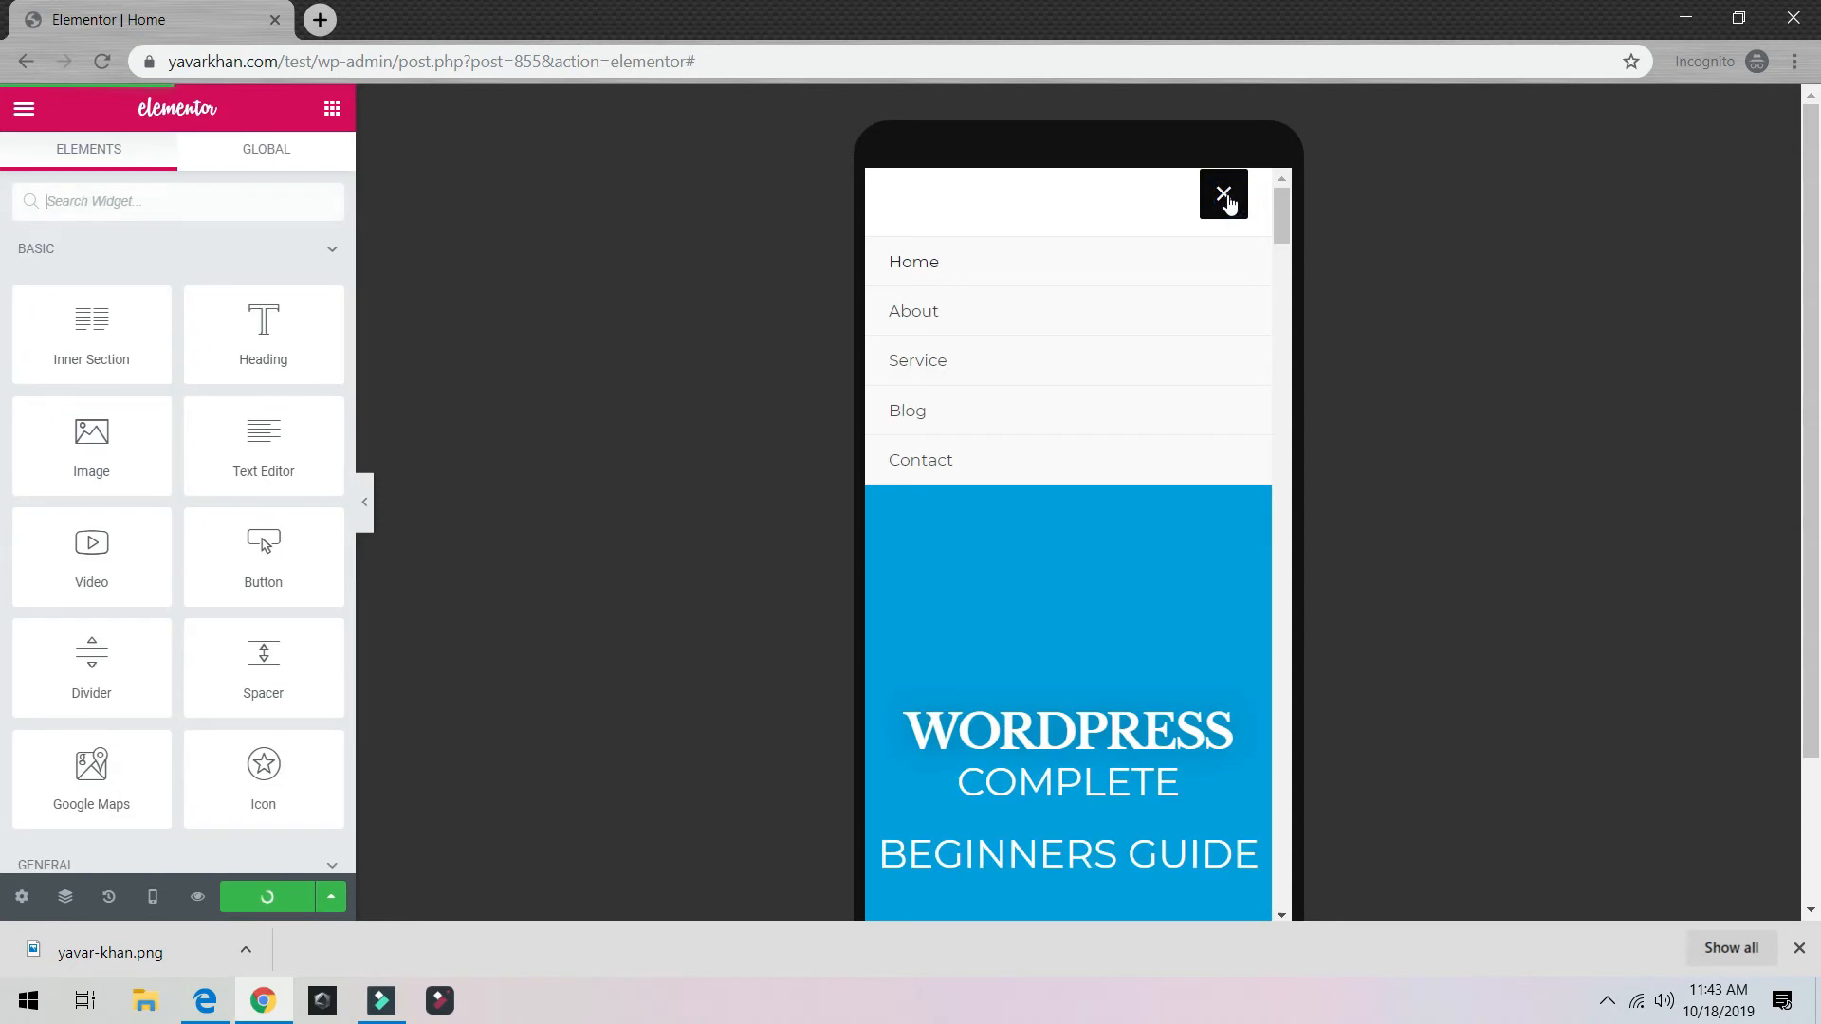
pyautogui.click(1222, 194)
pyautogui.scroll(-5, 1068, 569)
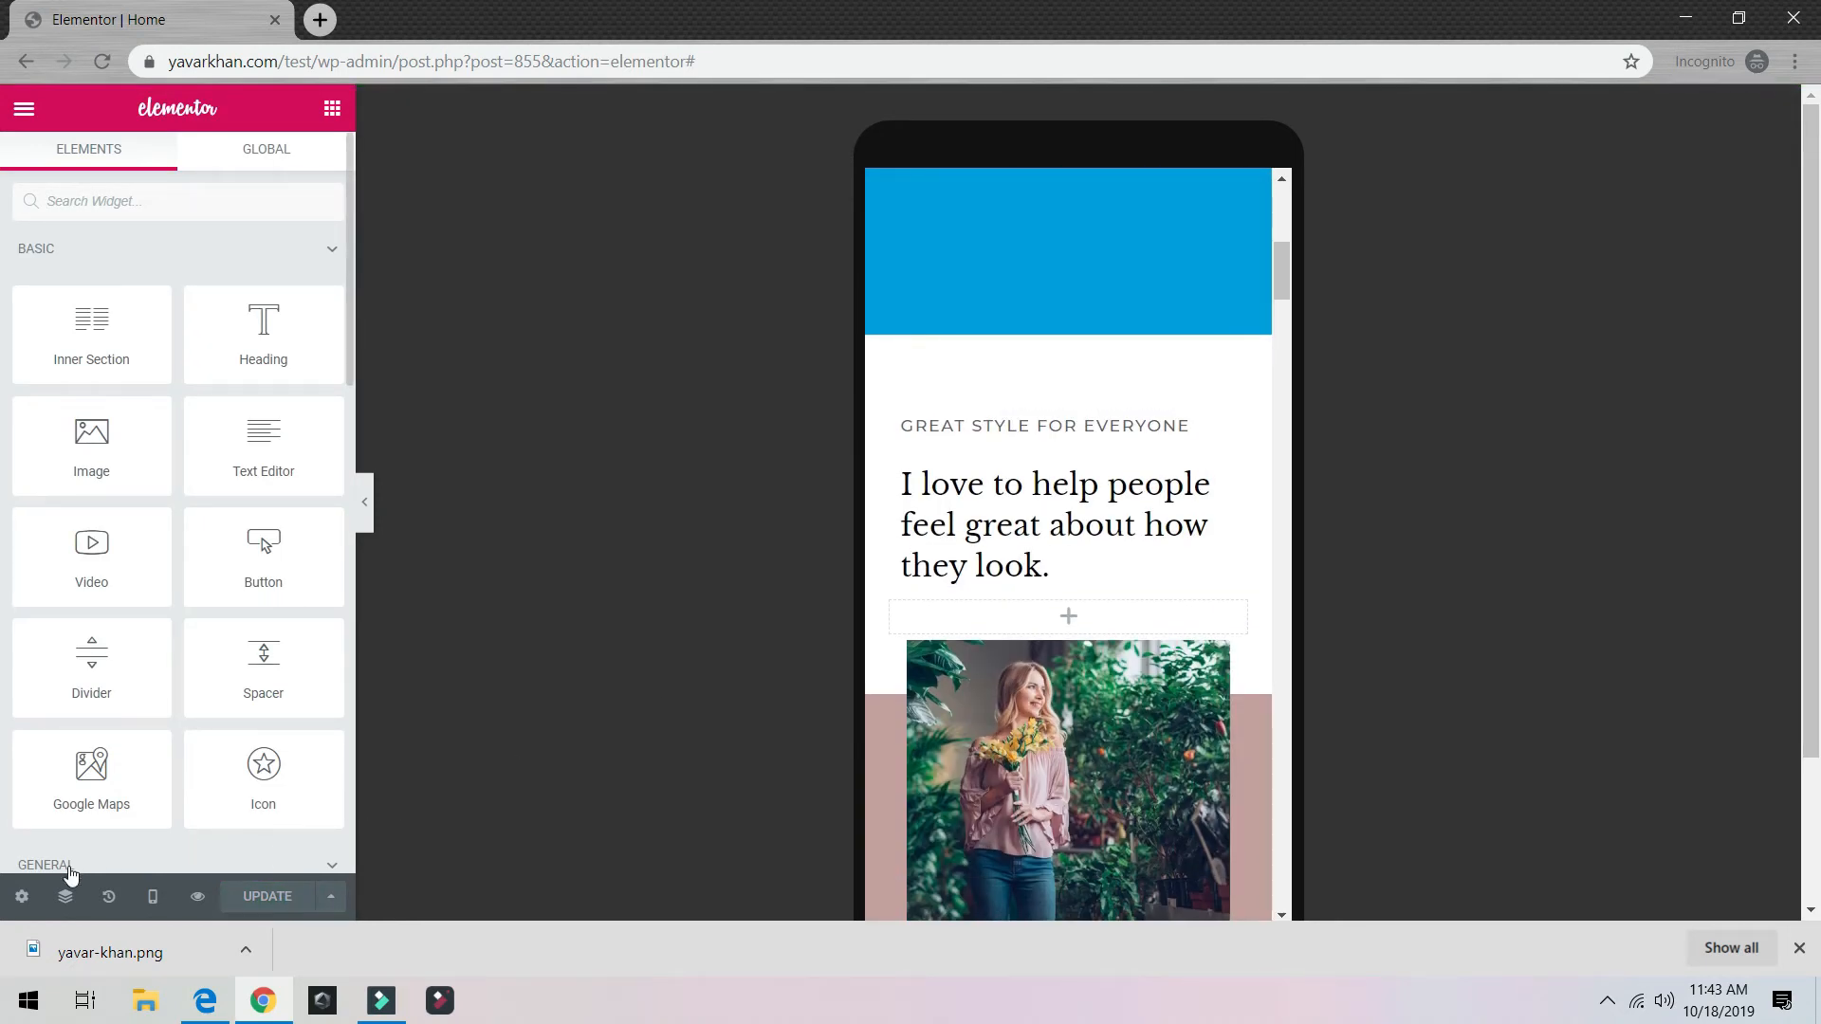
pyautogui.click(153, 896)
pyautogui.click(150, 729)
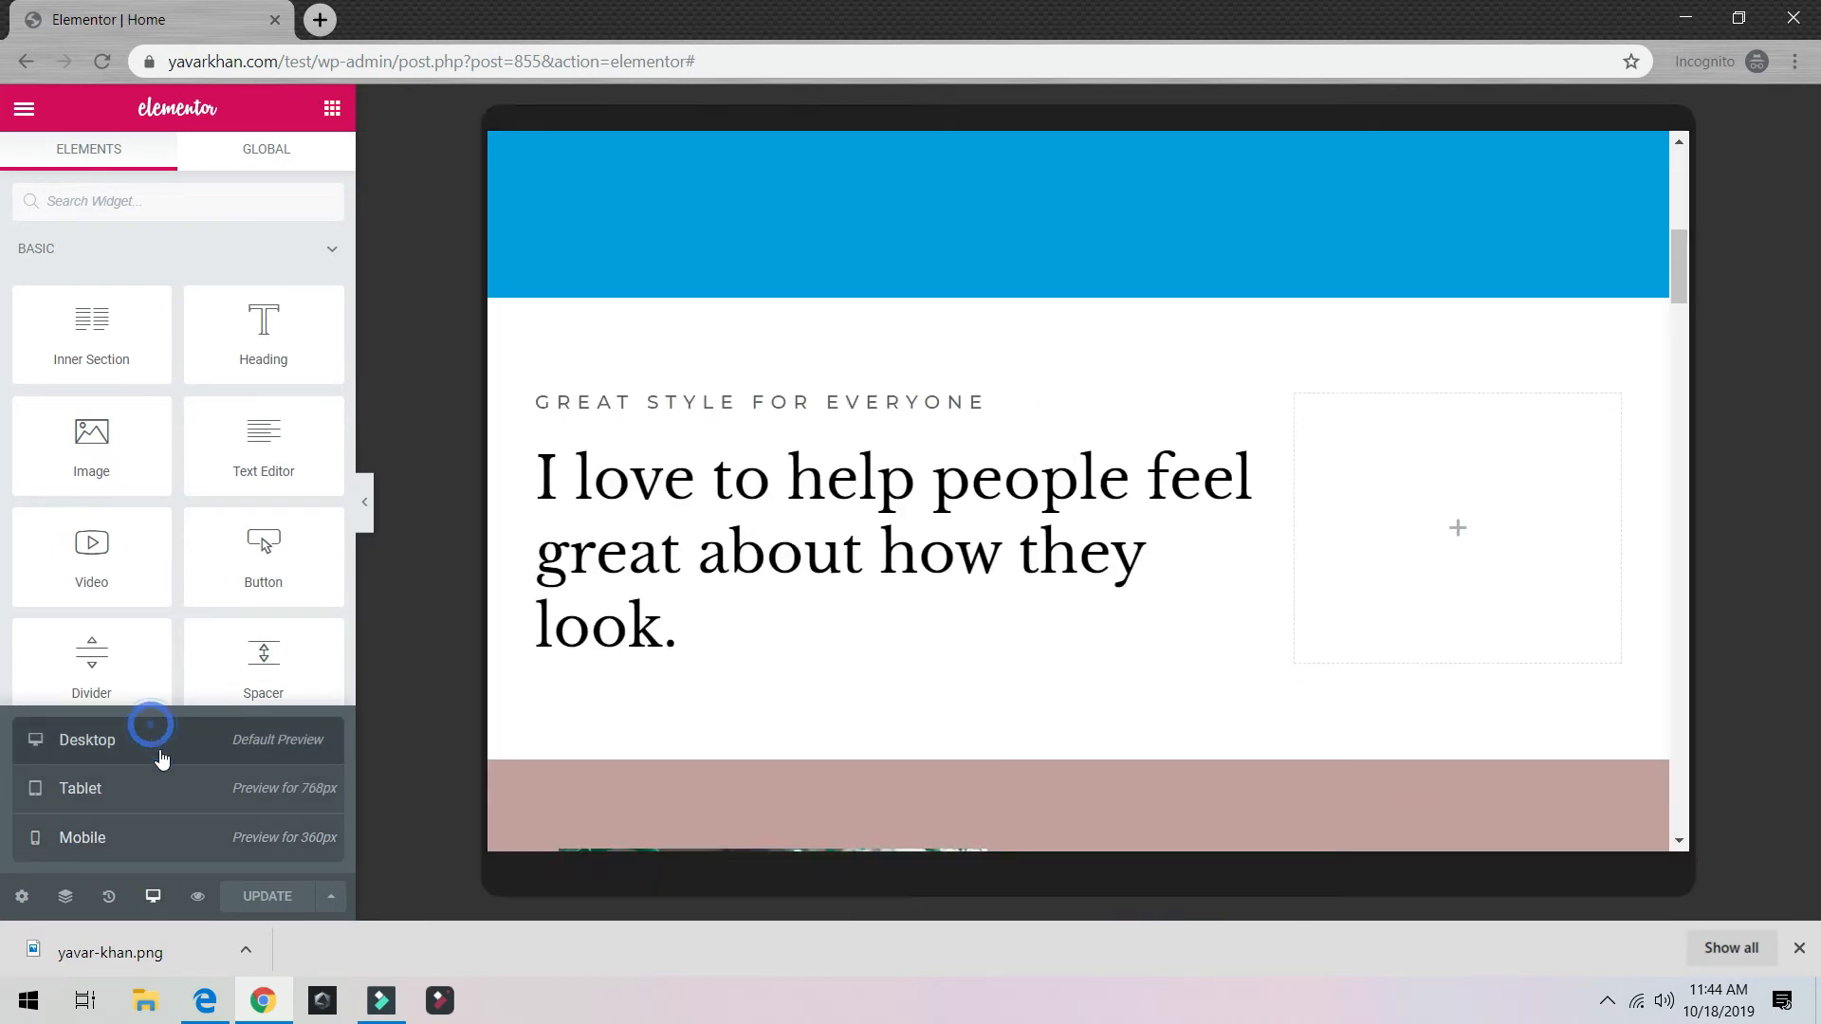
# Step: Delete the nine sections below the hero, from the white heading through Contact Me
pyautogui.scroll(8, 589, 618)
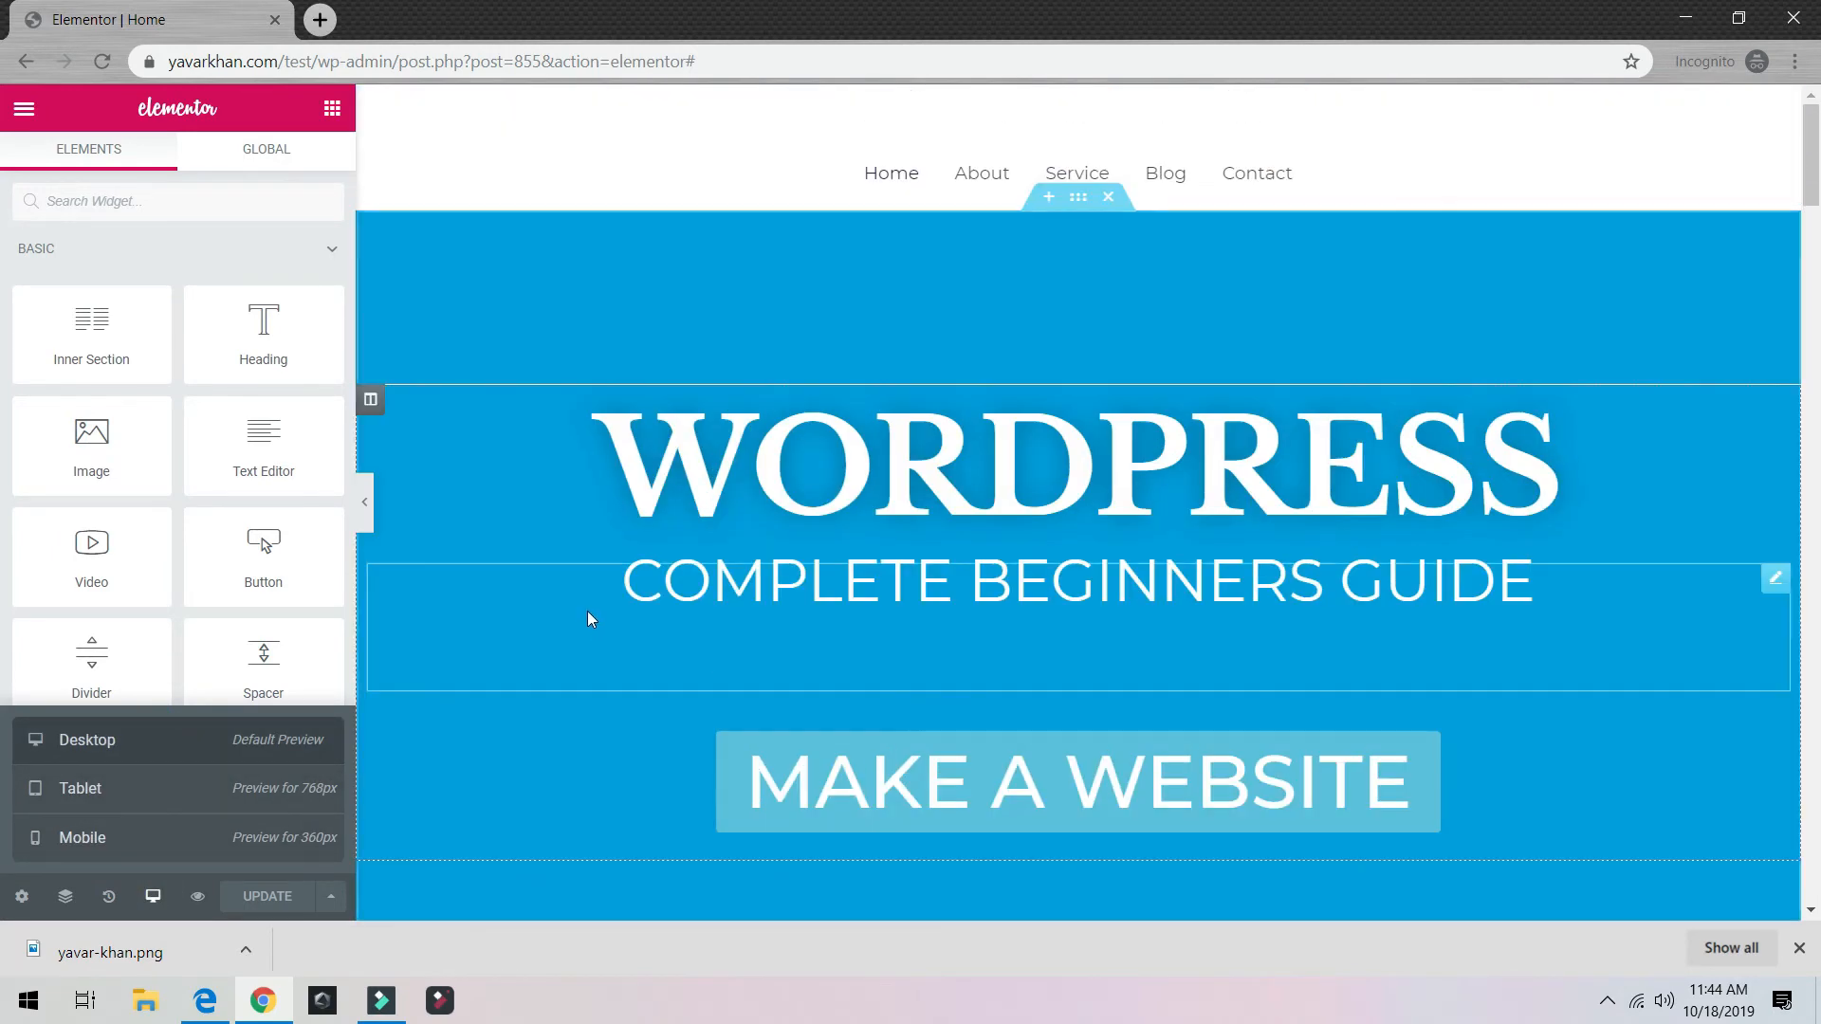
pyautogui.scroll(-7, 1013, 453)
pyautogui.scroll(3, 1013, 454)
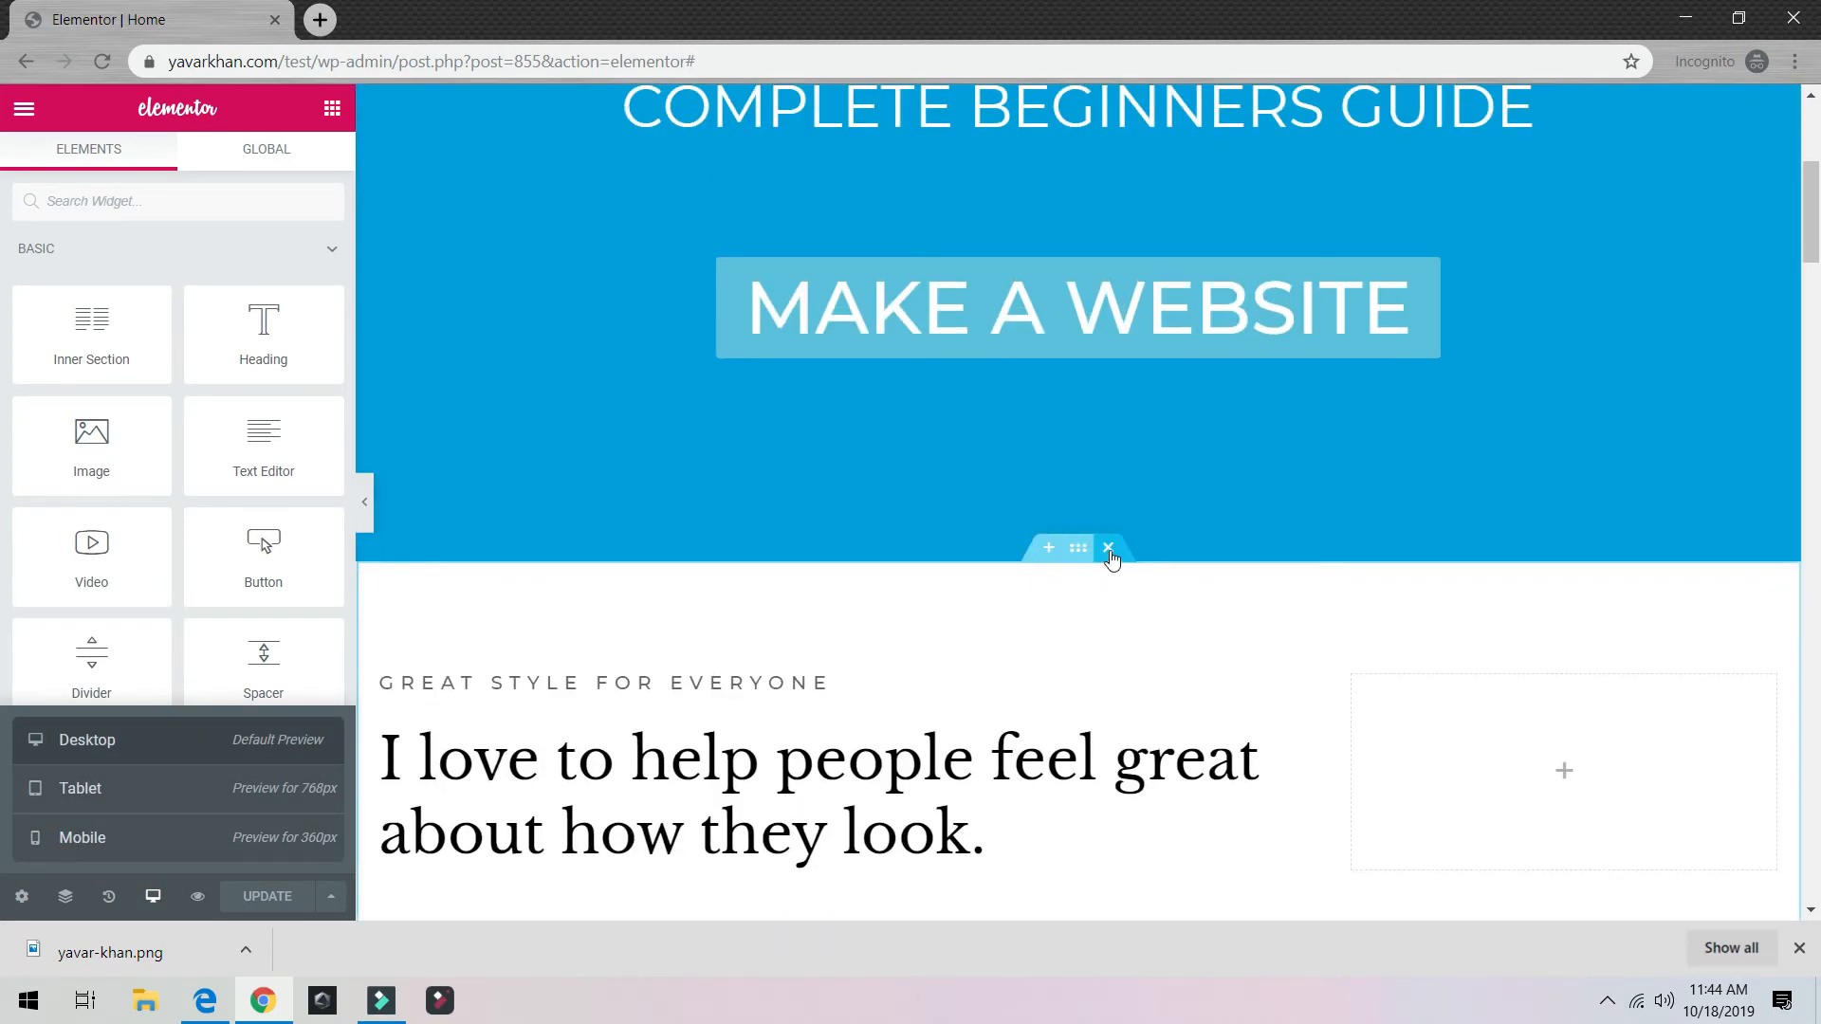
pyautogui.click(1108, 548)
pyautogui.click(1109, 549)
pyautogui.click(1110, 549)
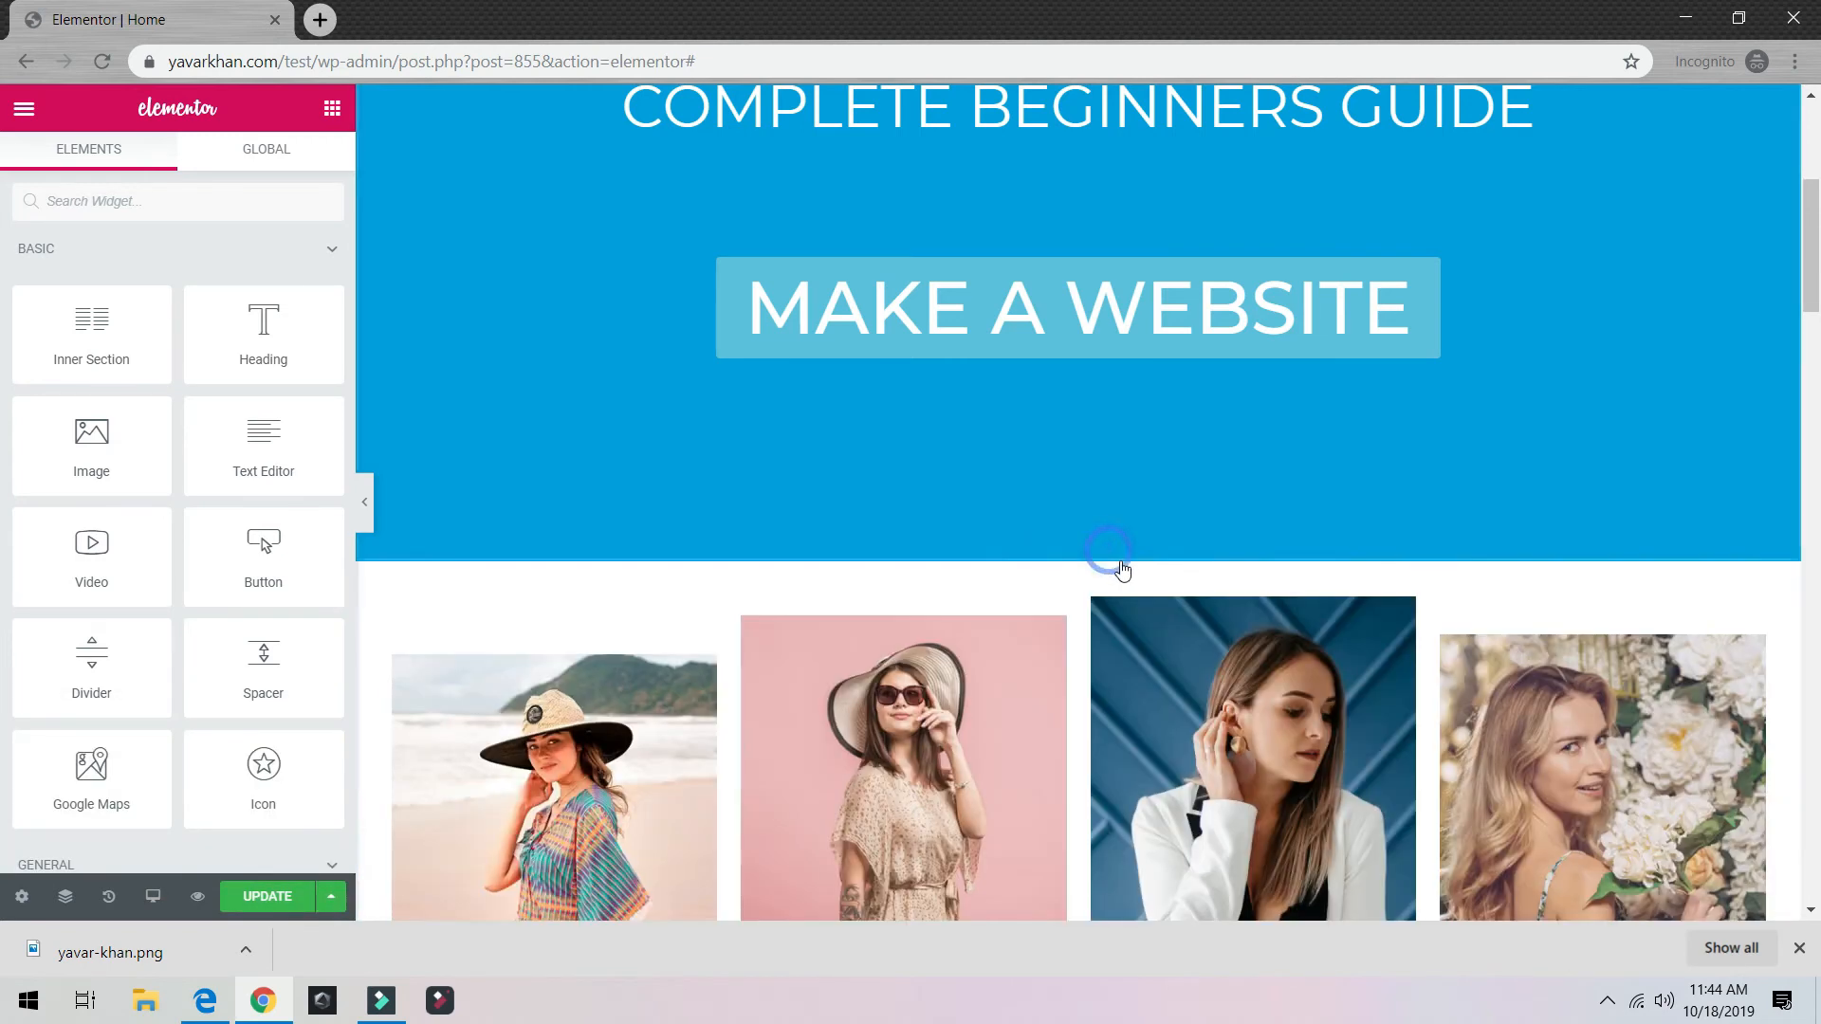
pyautogui.click(1110, 549)
pyautogui.click(1110, 549)
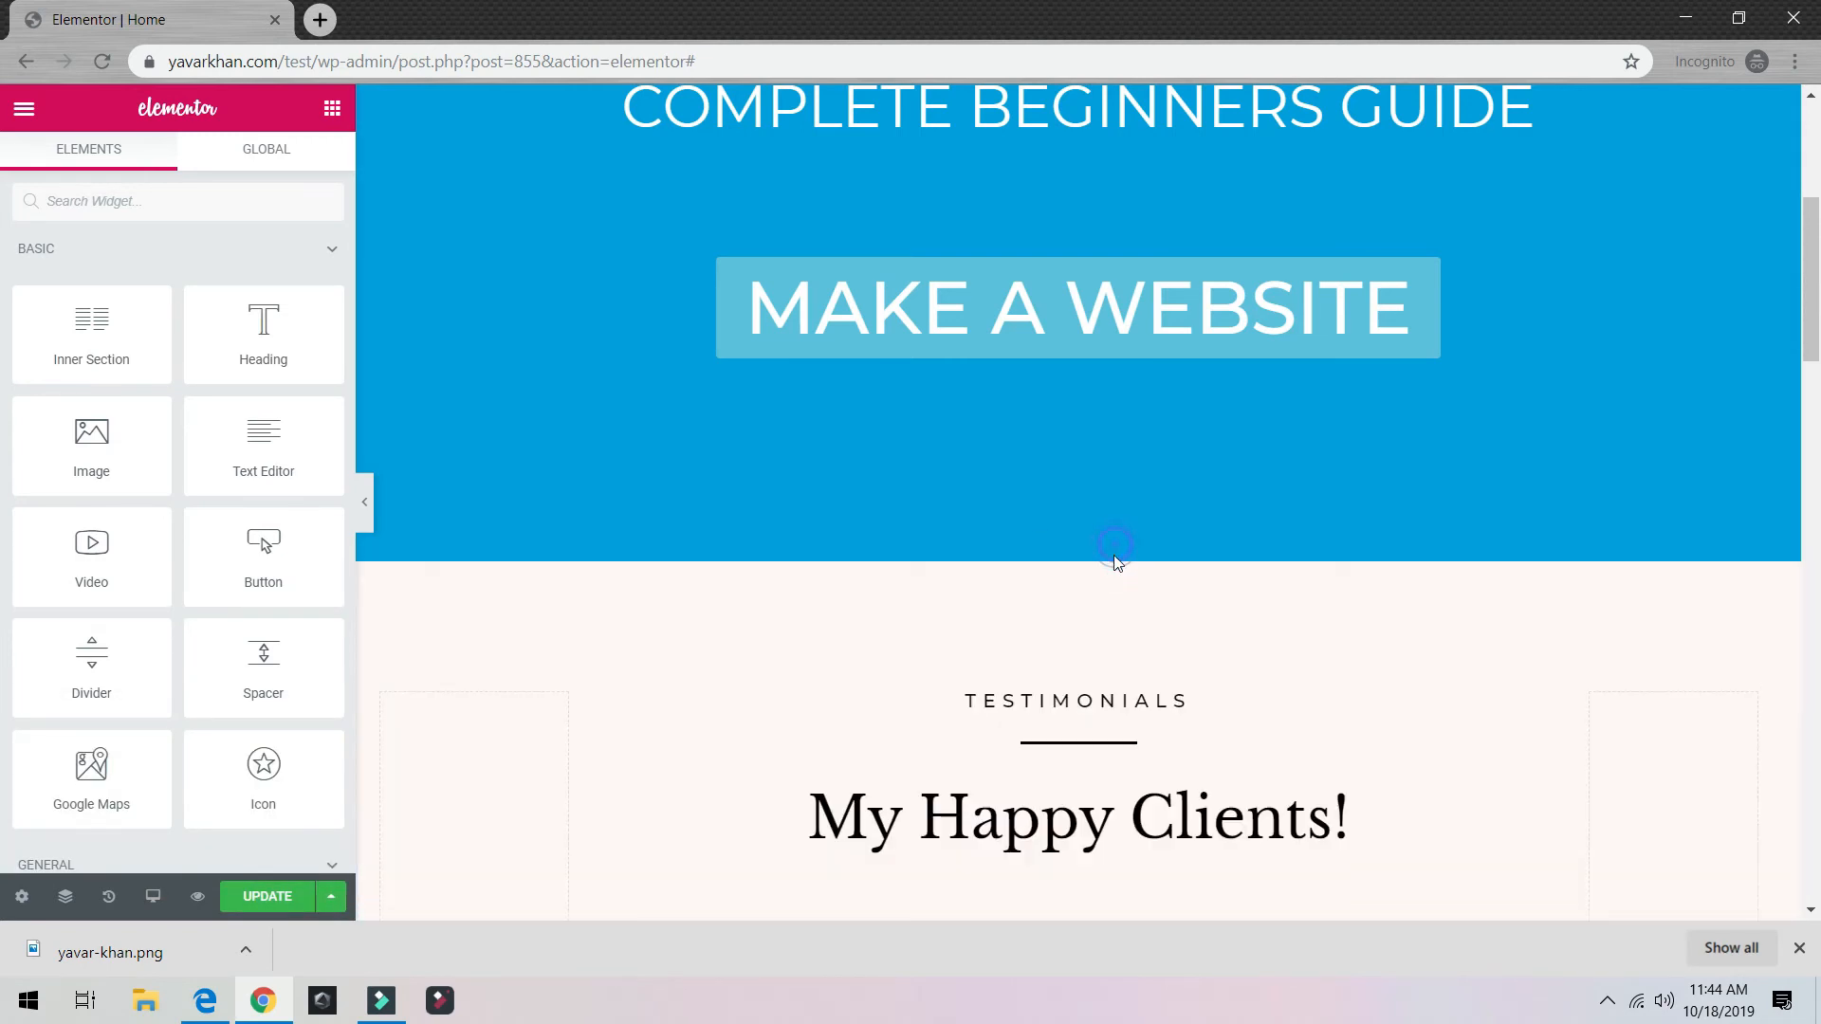
pyautogui.click(1111, 548)
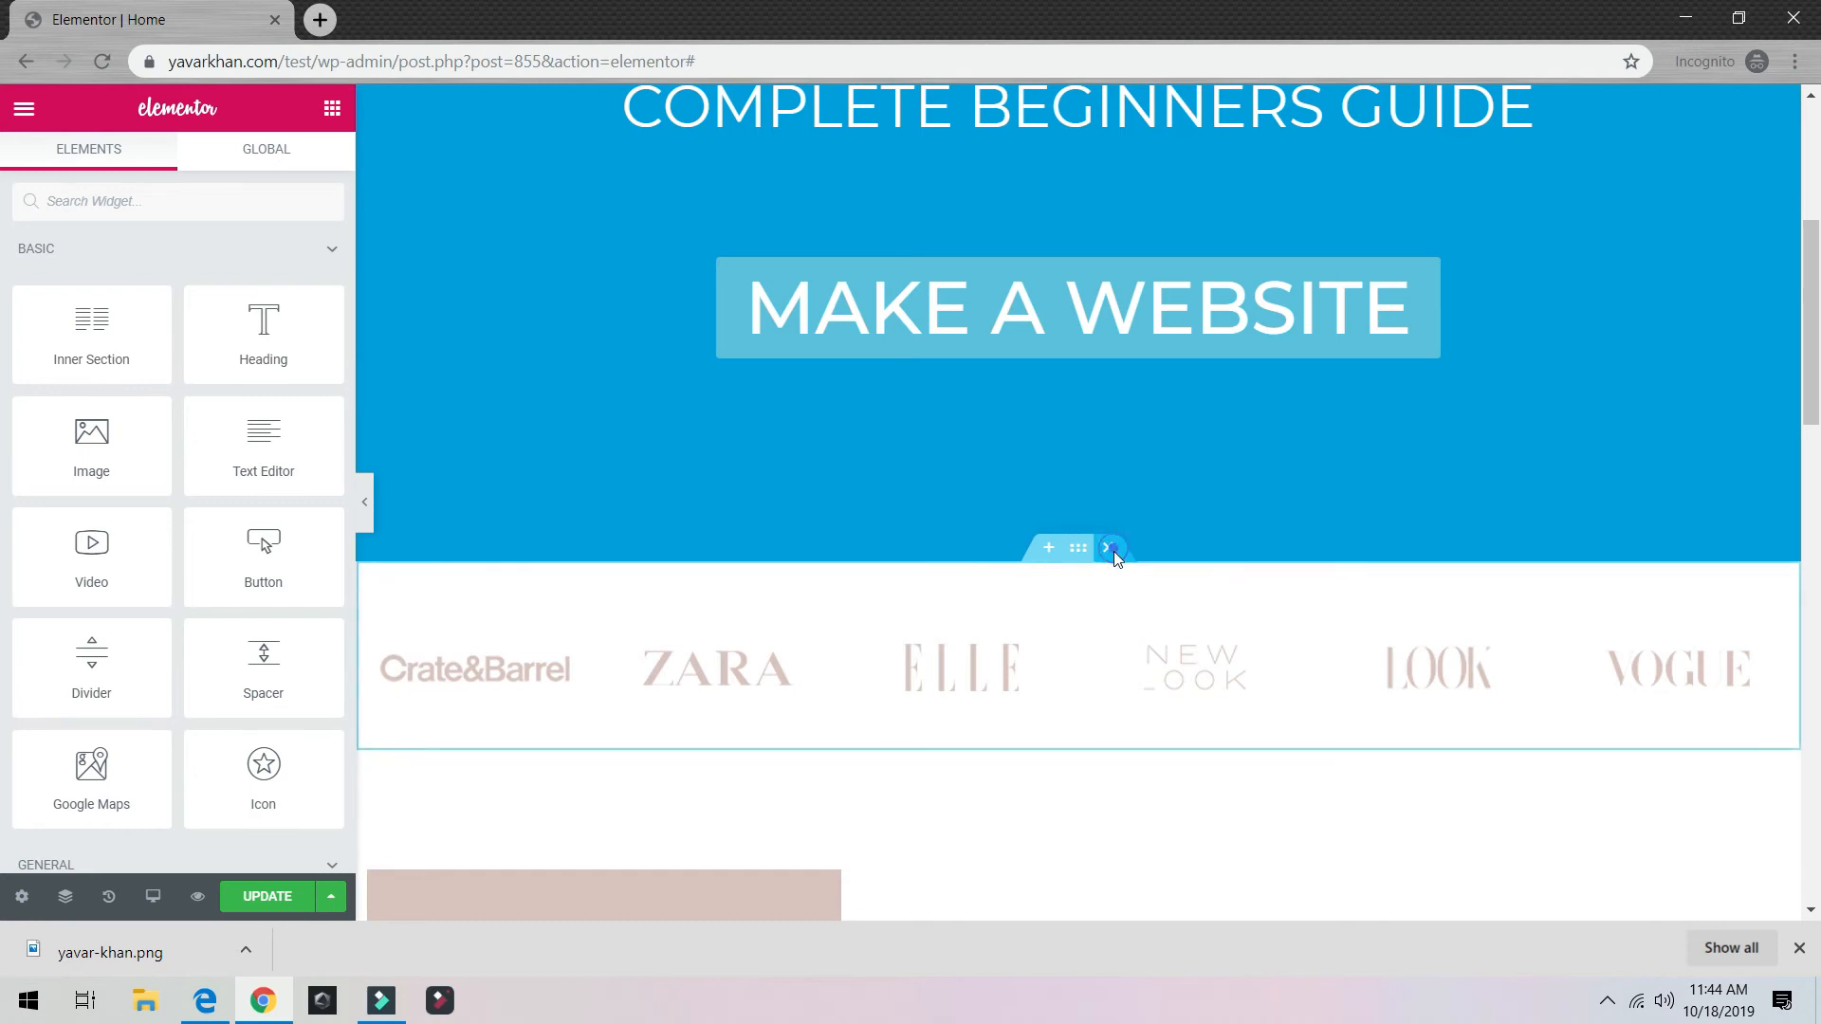
pyautogui.click(1109, 549)
pyautogui.click(1110, 548)
pyautogui.click(1108, 550)
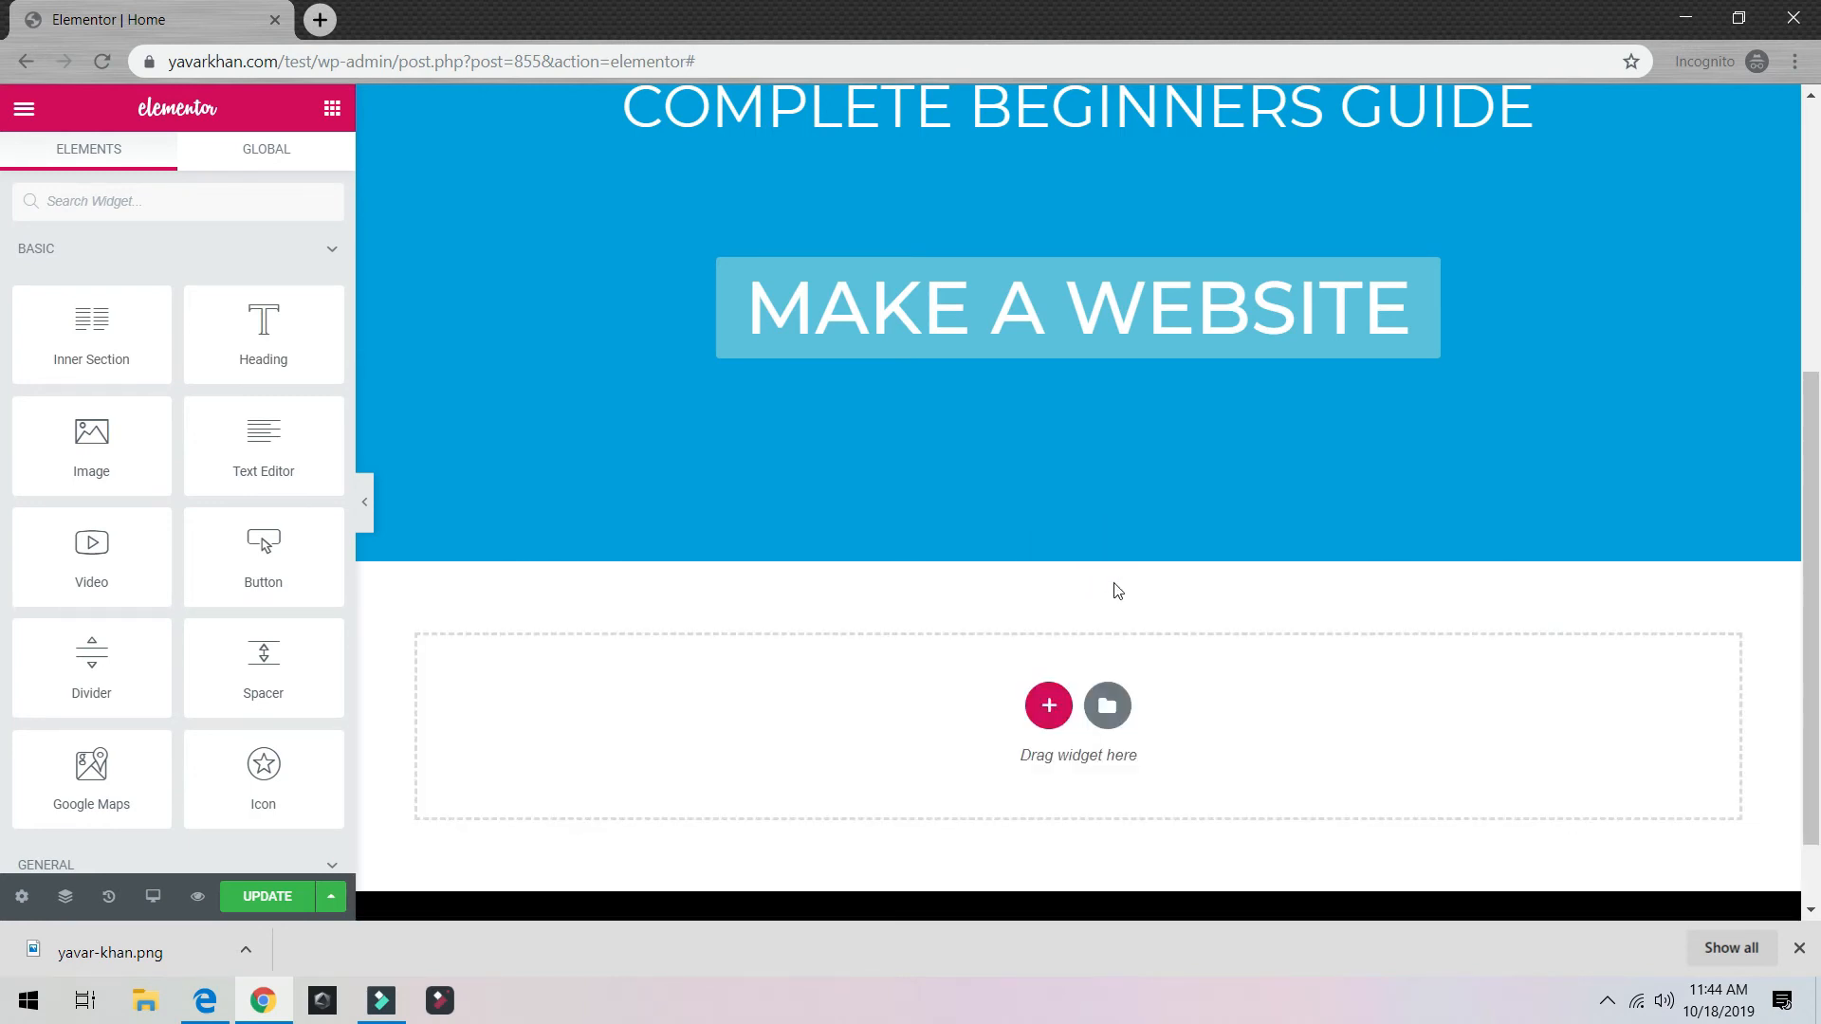
# Step: Open the live page in a new tab via the editor menu's View Page
pyautogui.scroll(5, 617, 702)
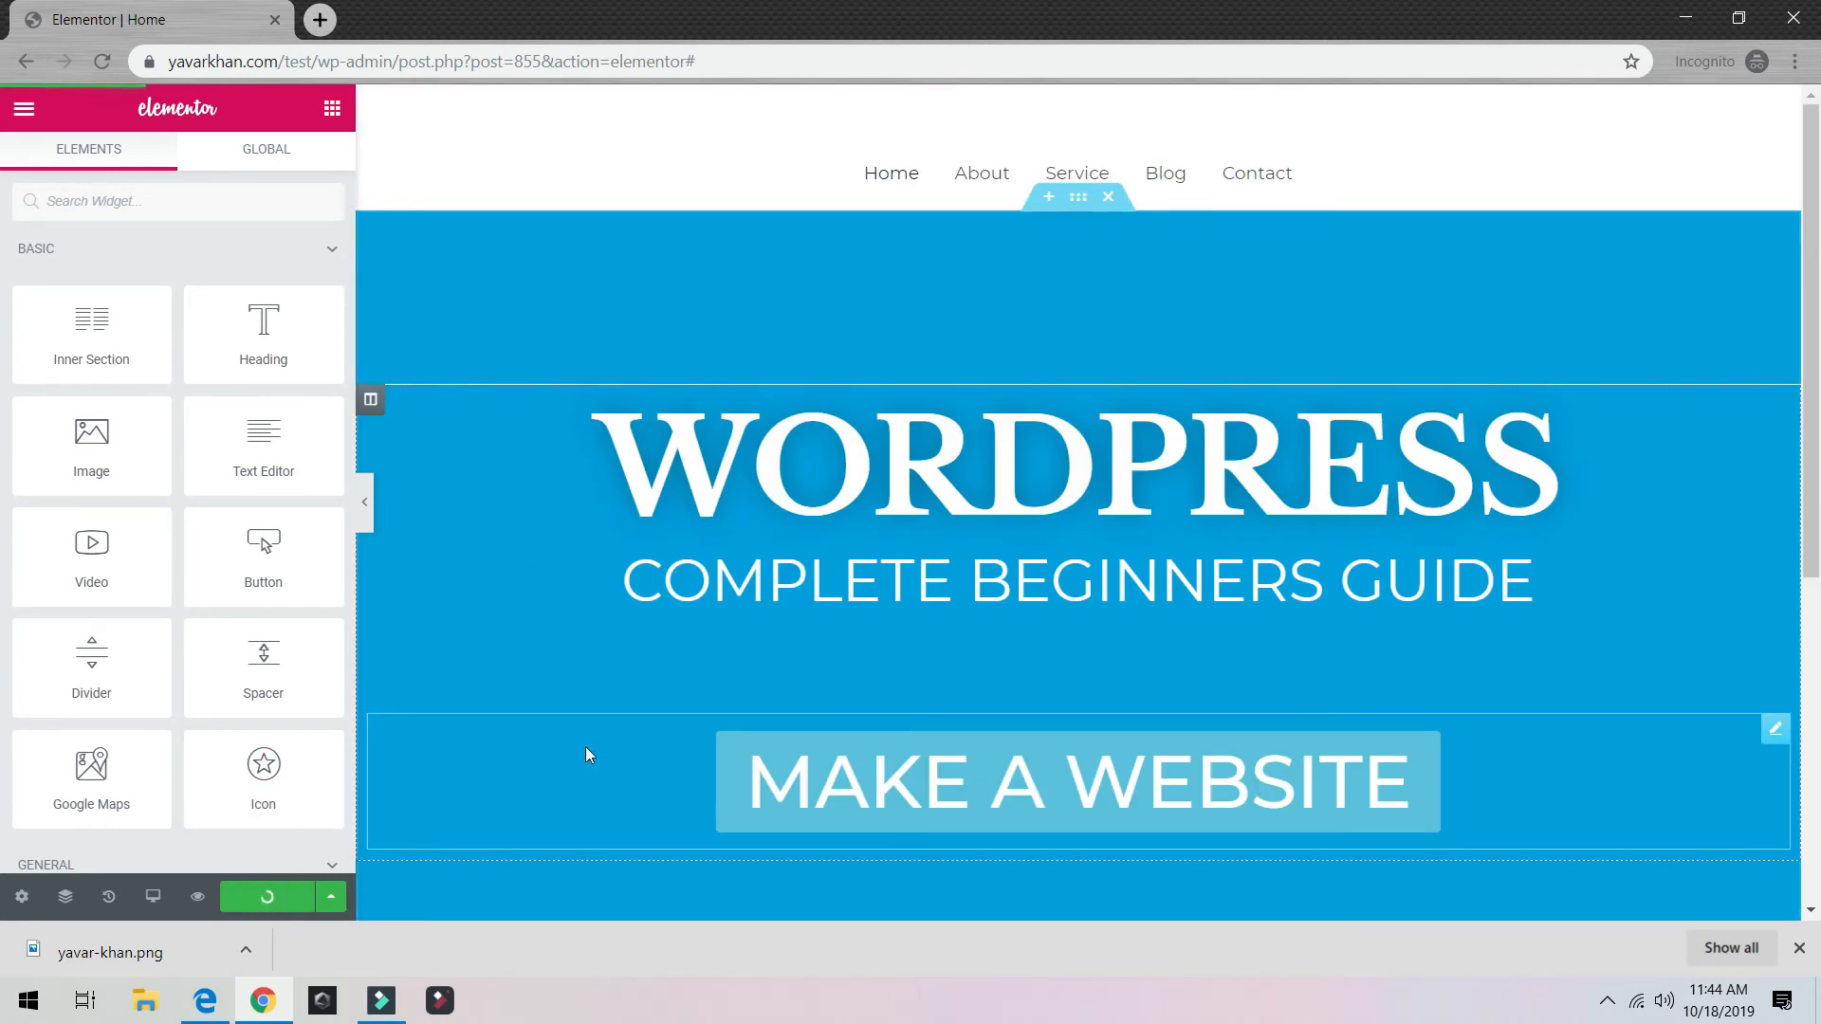
pyautogui.click(26, 111)
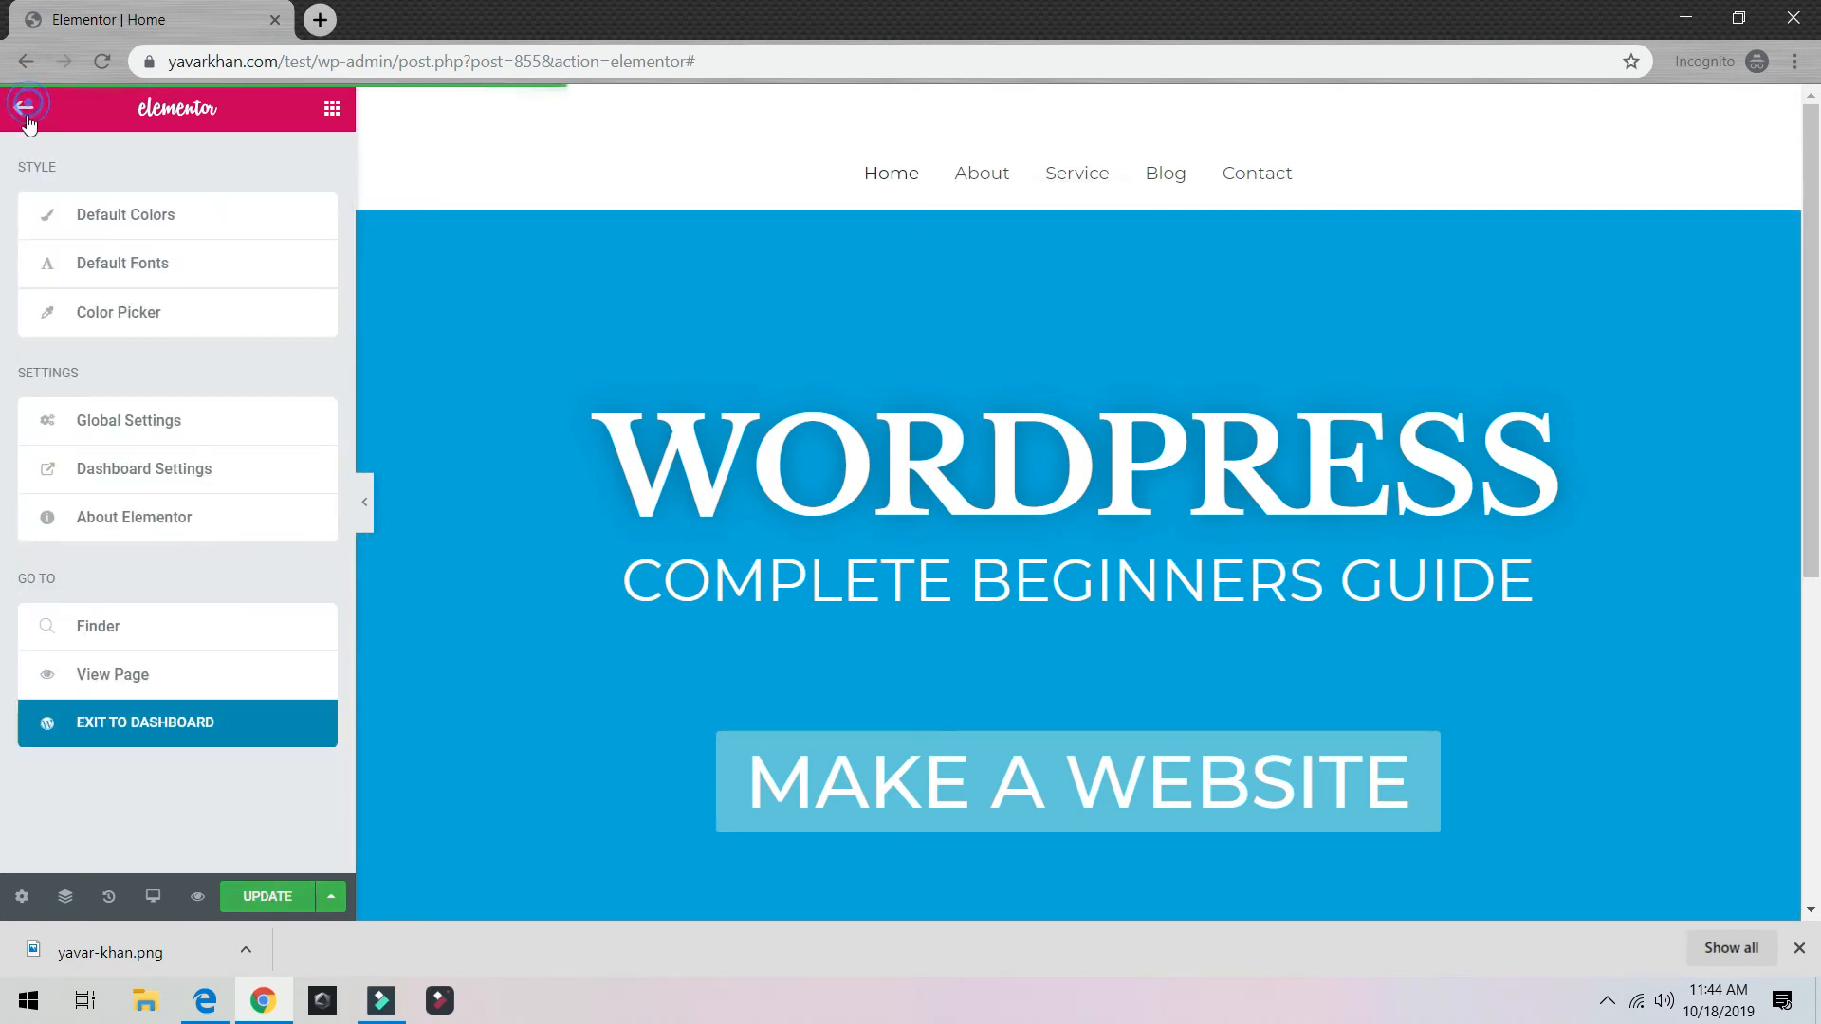
pyautogui.click(142, 673)
pyautogui.click(487, 9)
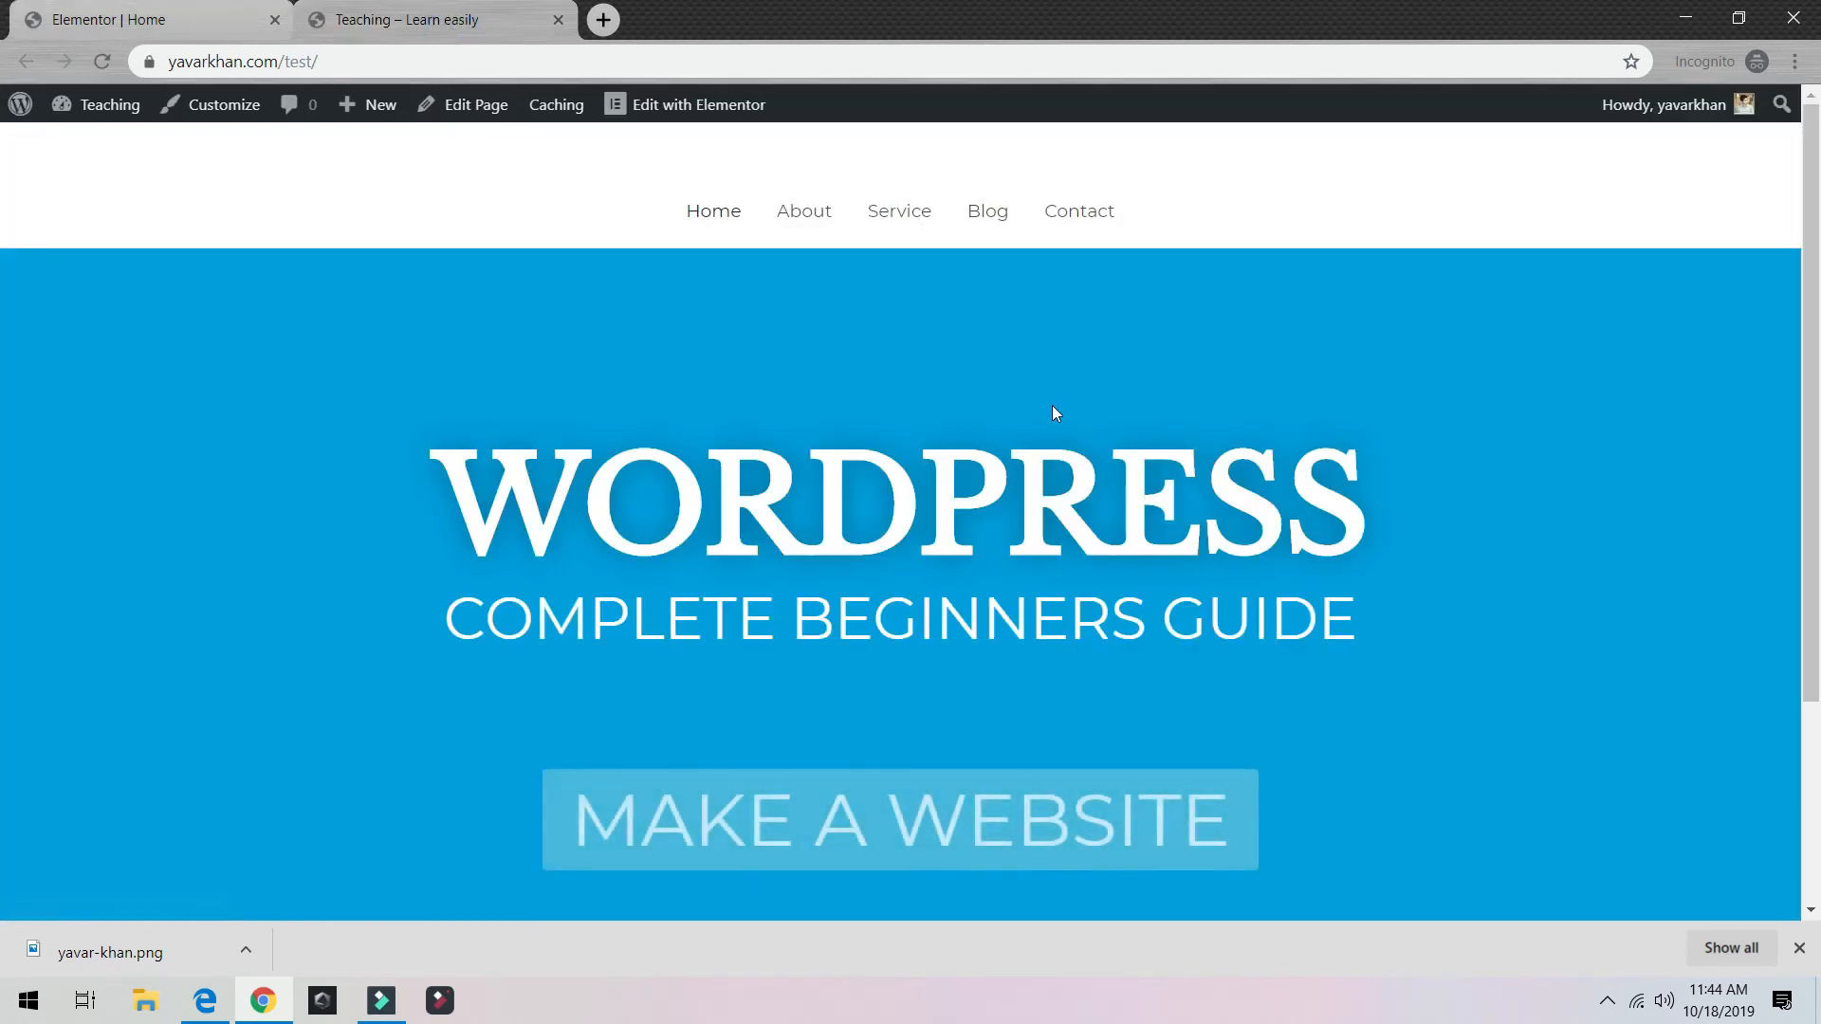
pyautogui.click(346, 52)
pyautogui.click(1739, 17)
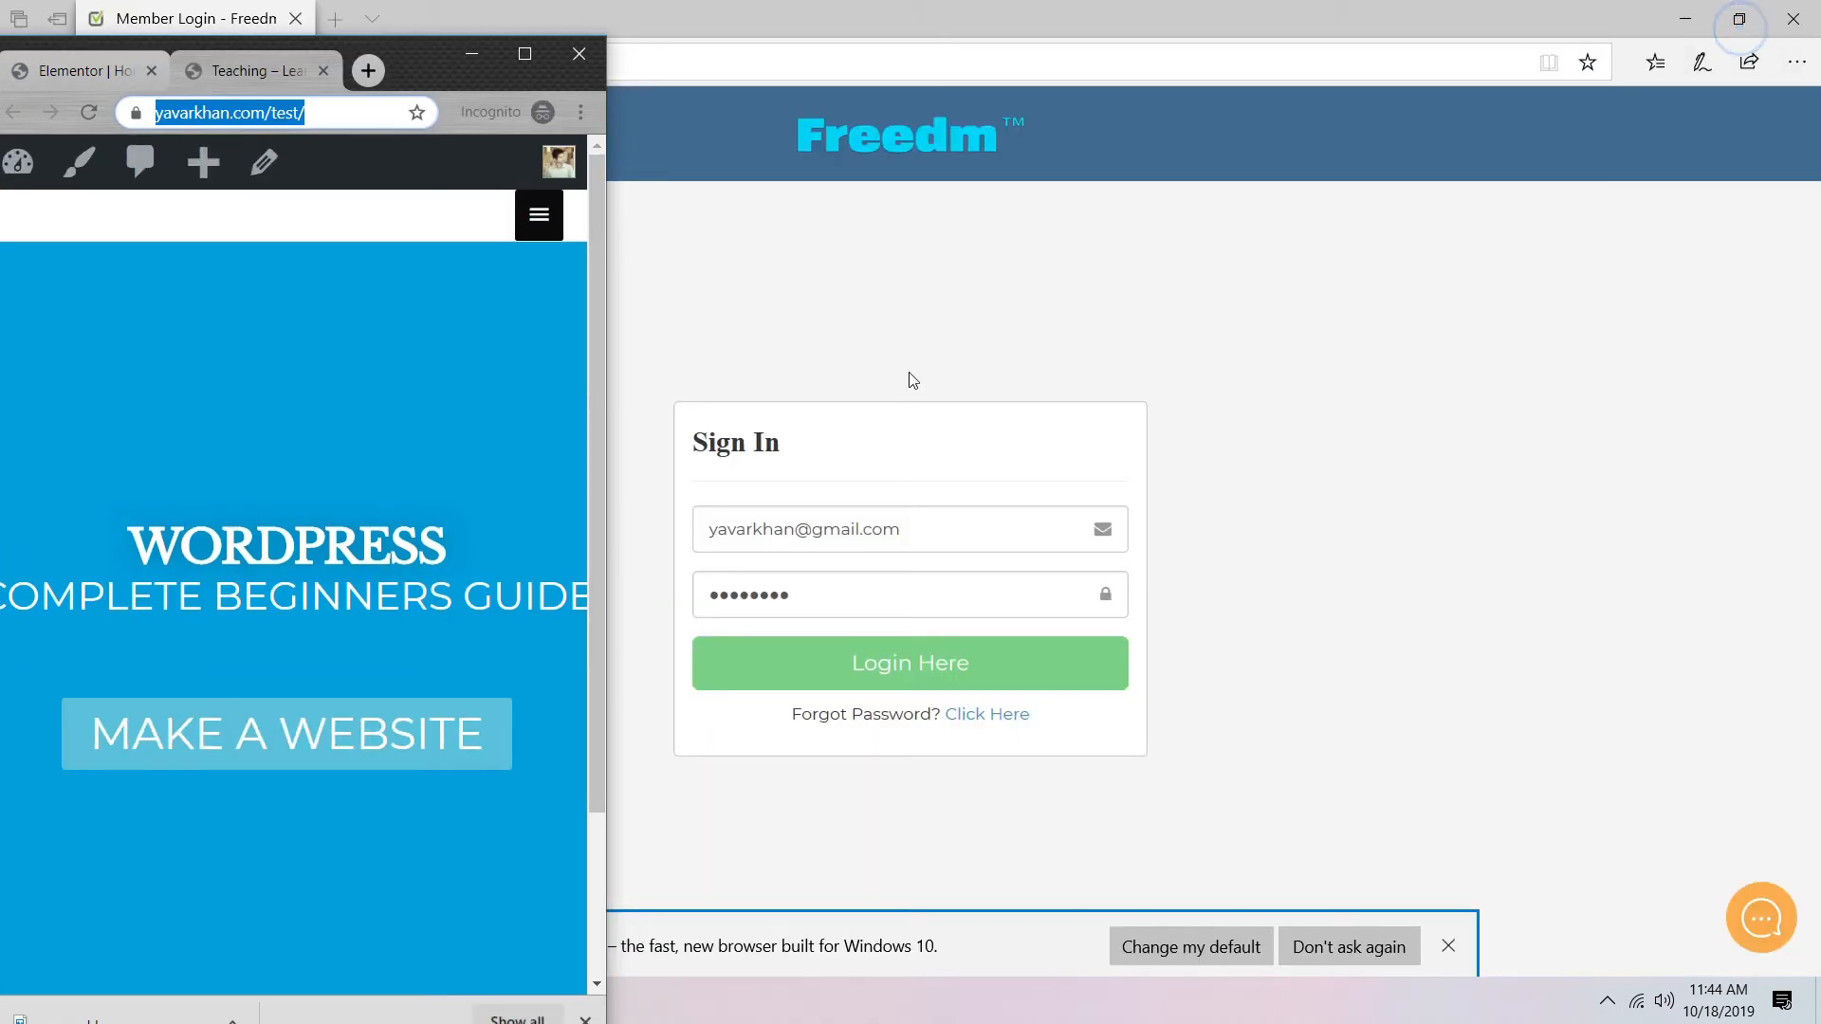
pyautogui.moveTo(605, 552); pyautogui.dragTo(468, 553)
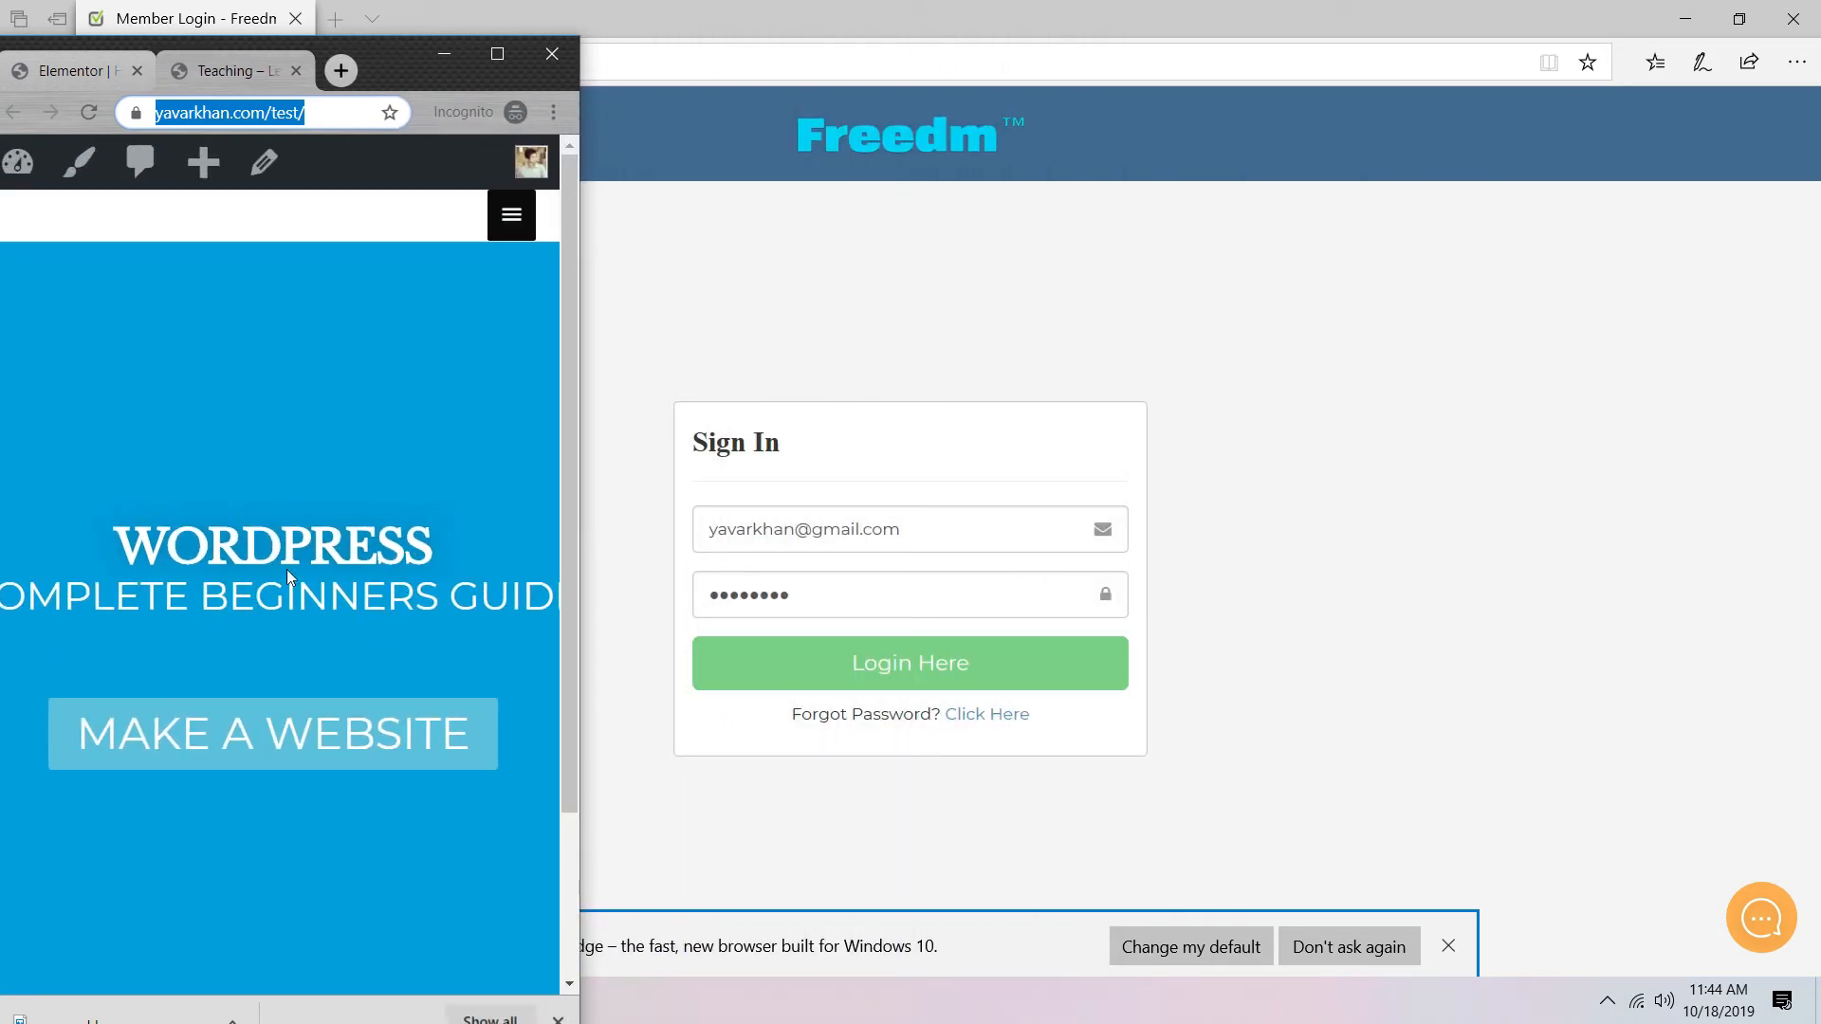
pyautogui.click(495, 53)
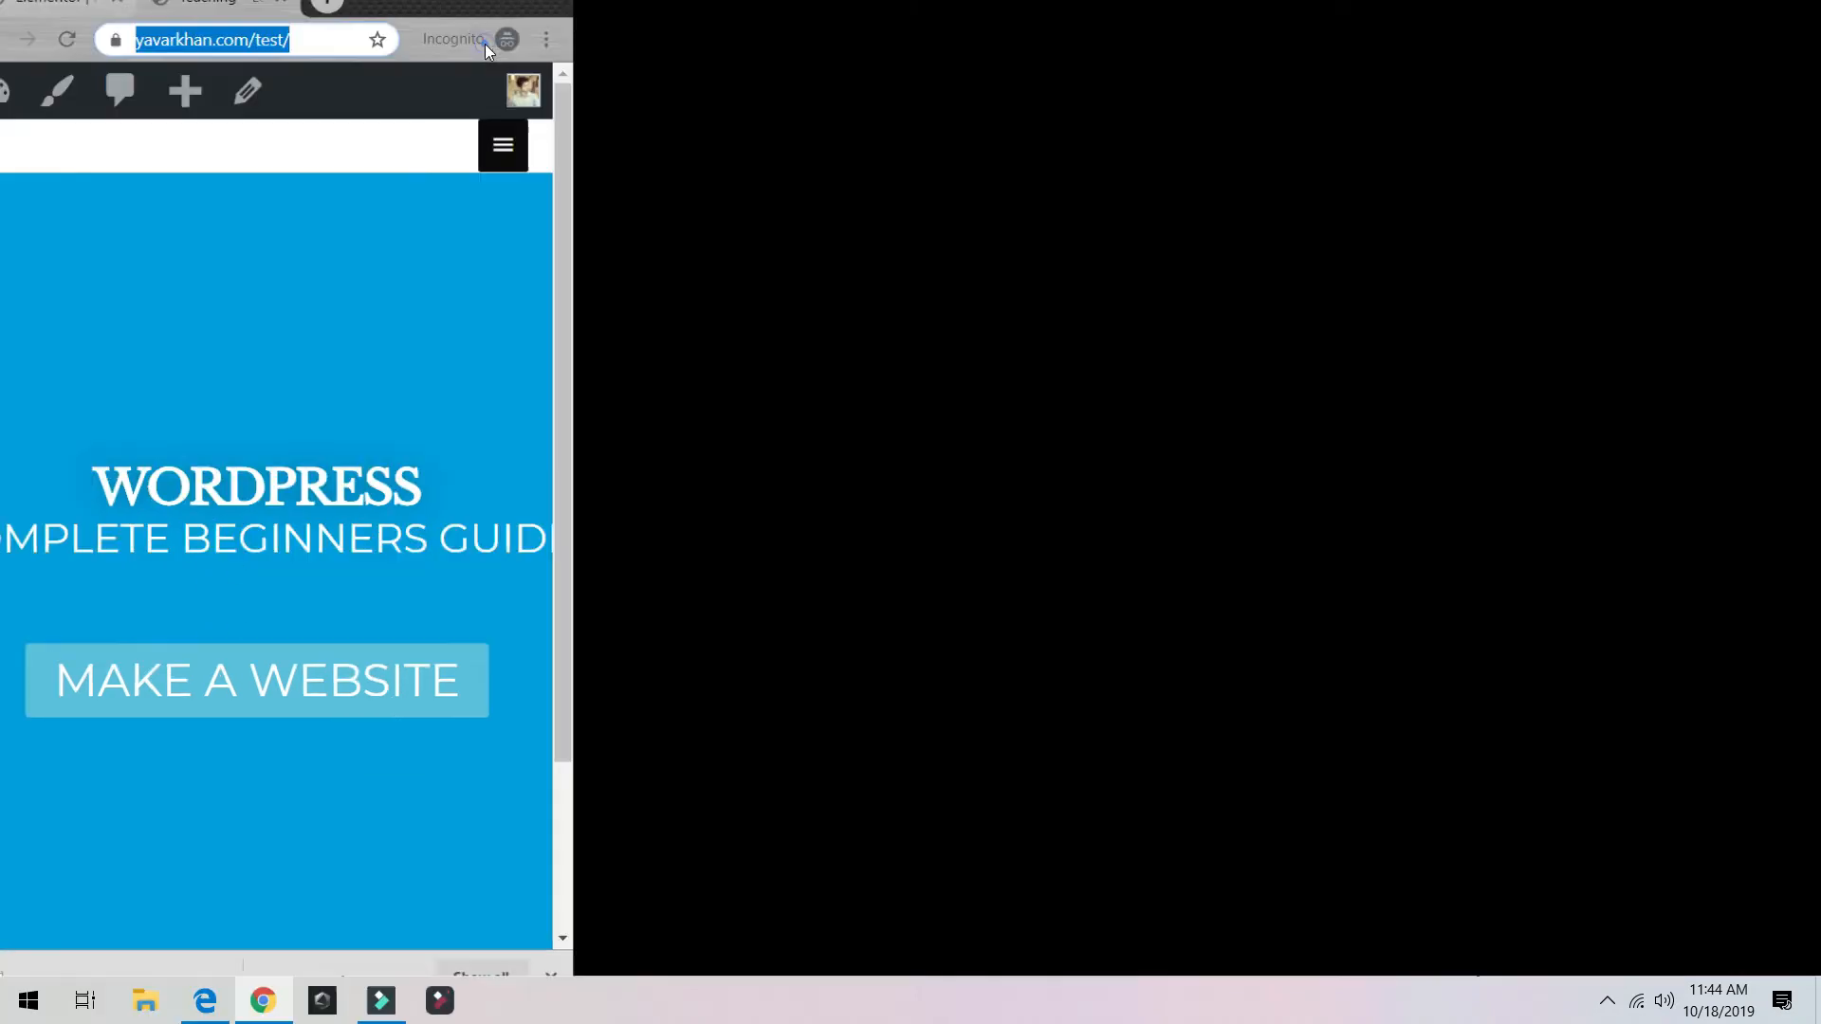
pyautogui.scroll(-3, 789, 596)
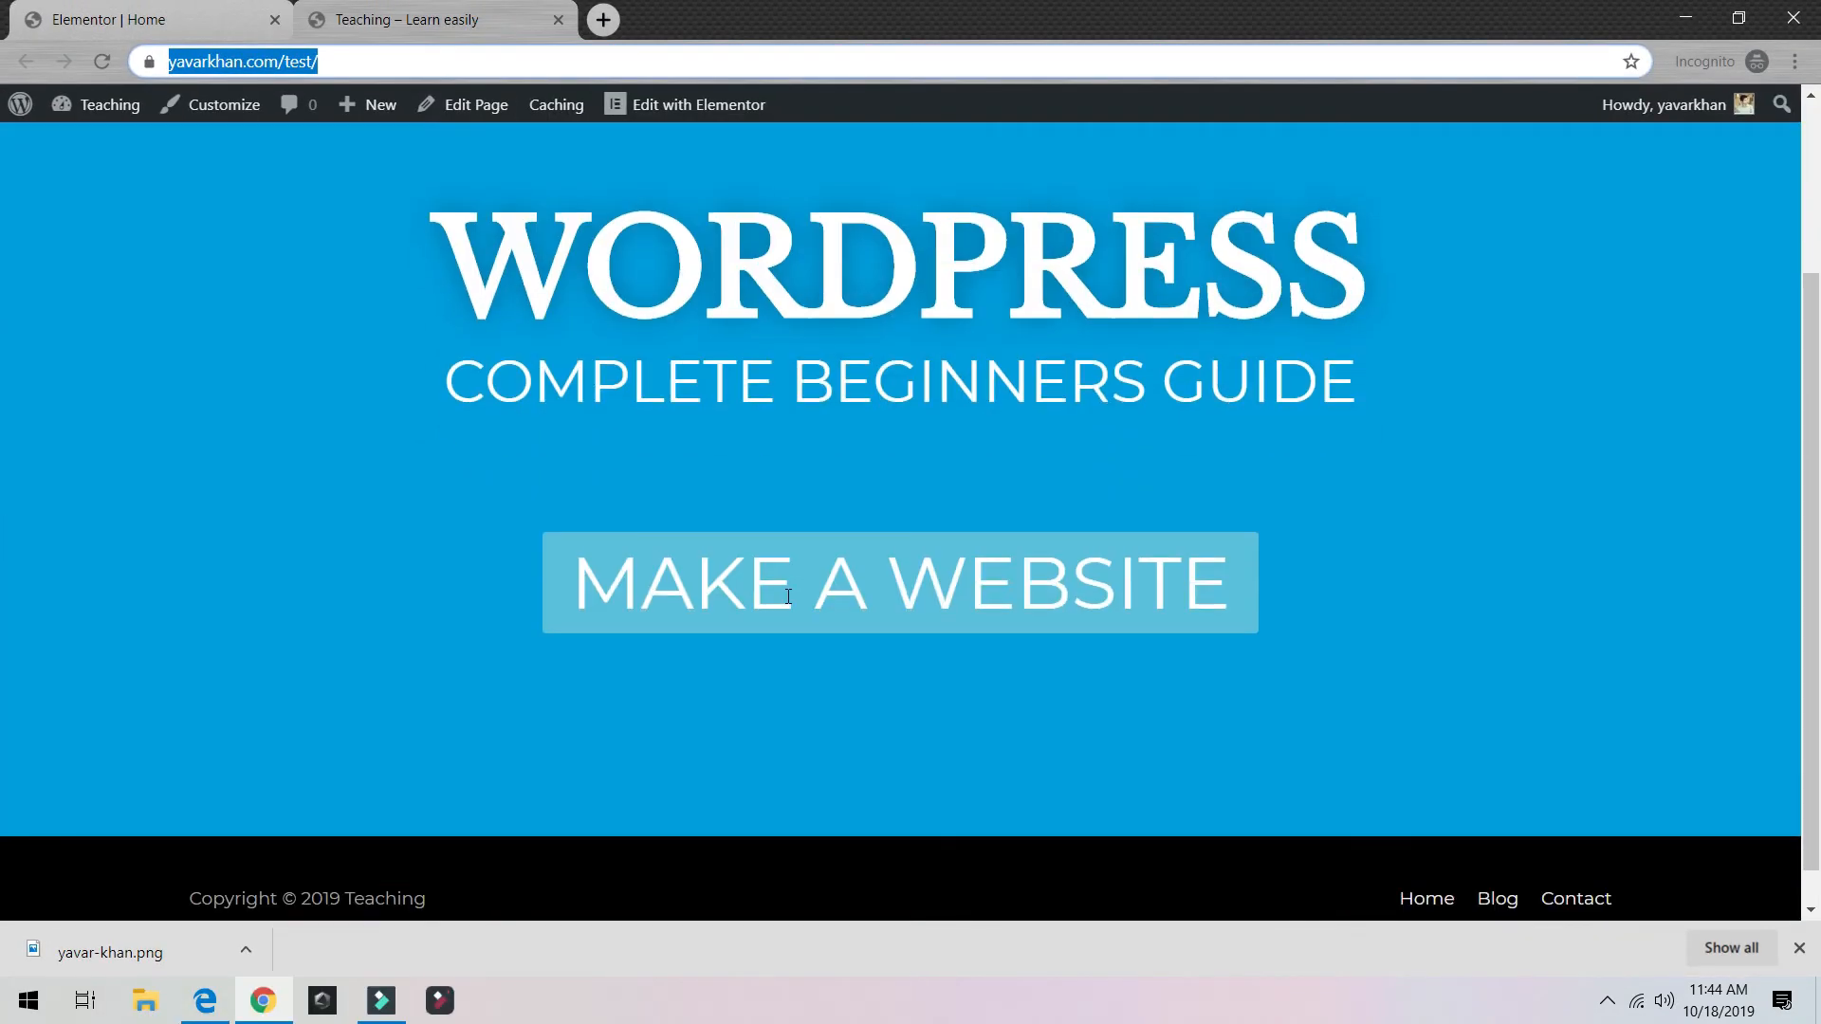
# Step: Open a fresh Elementor editor tab for Home and close the old editor tab
pyautogui.scroll(3, 788, 596)
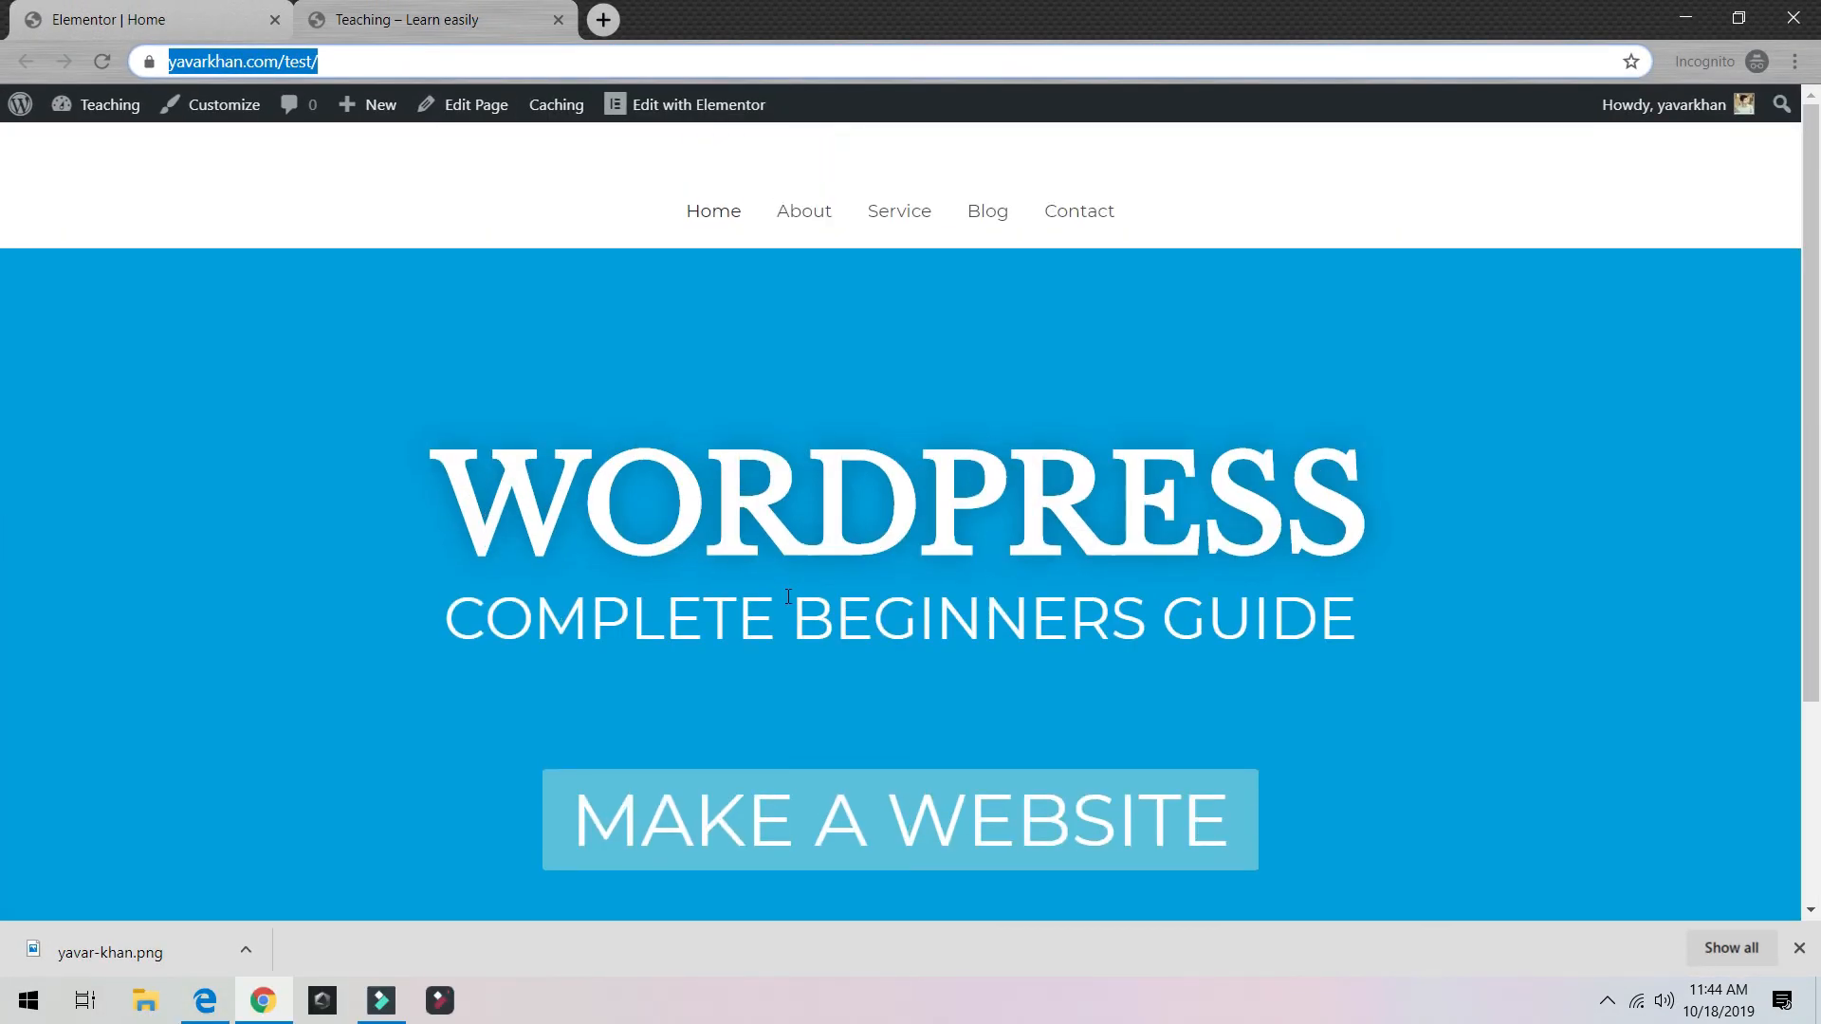
pyautogui.write('++')
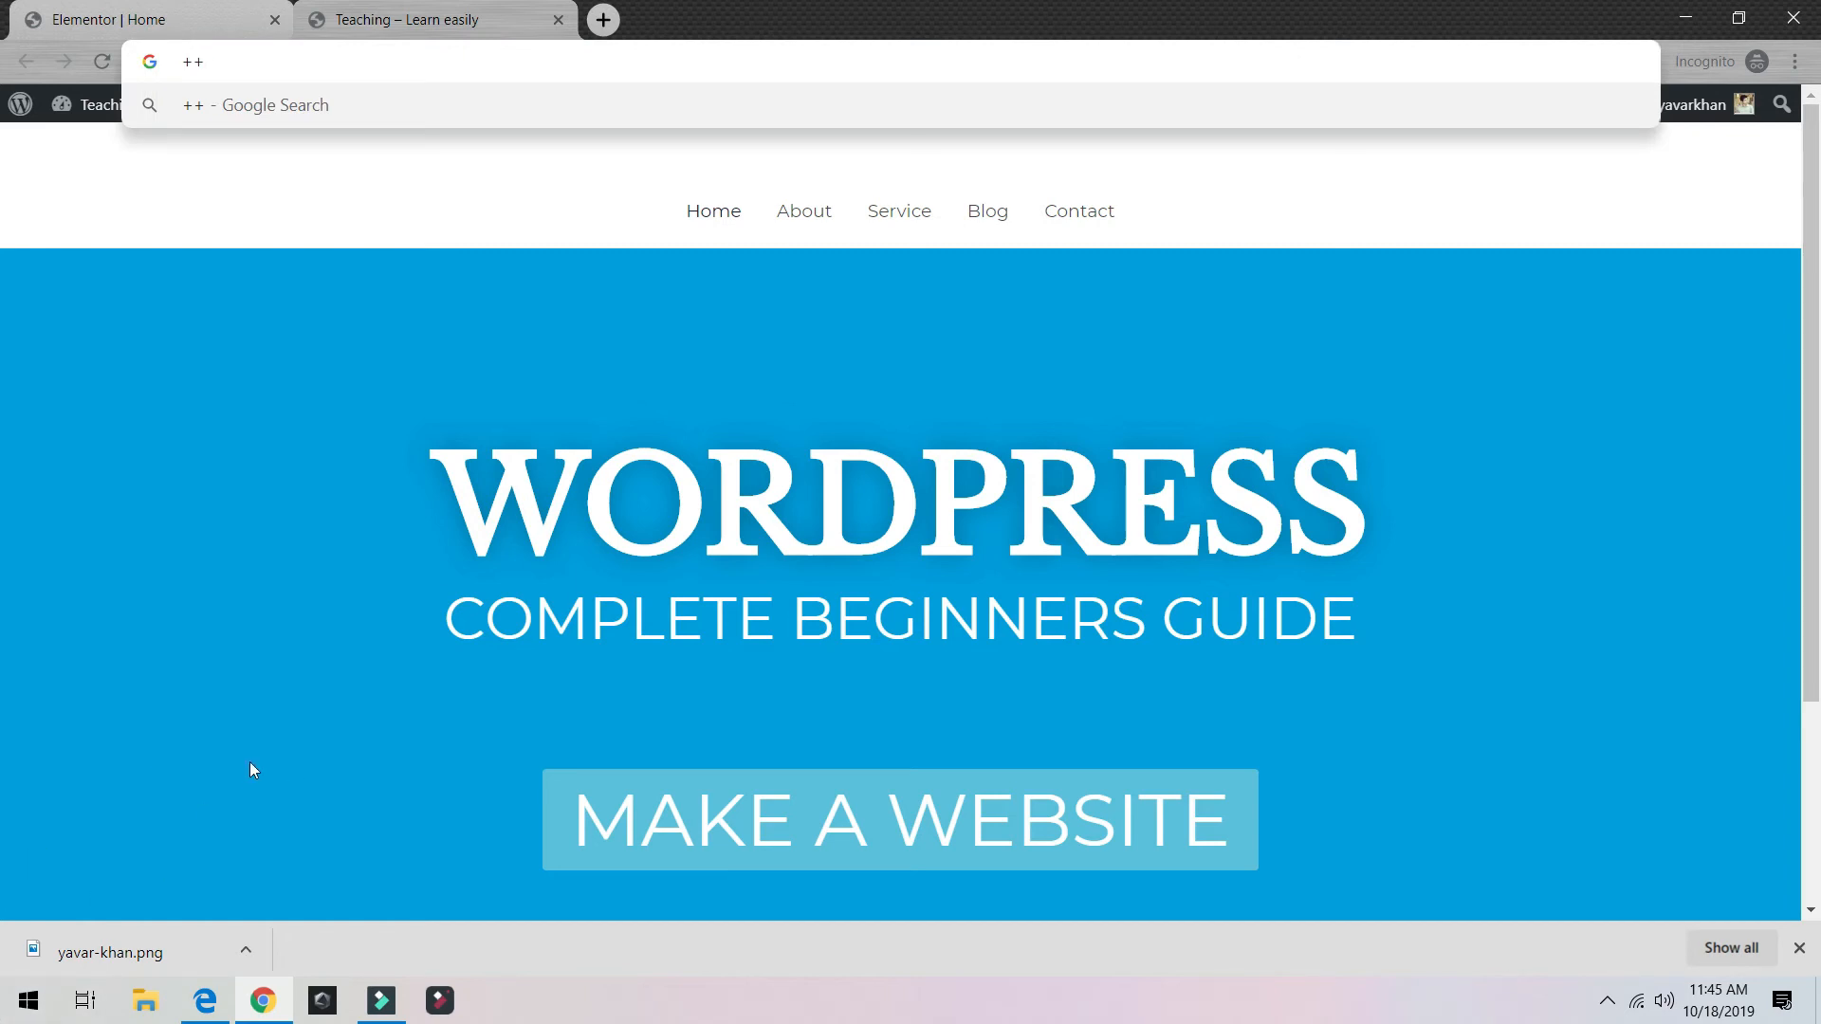
pyautogui.click(251, 768)
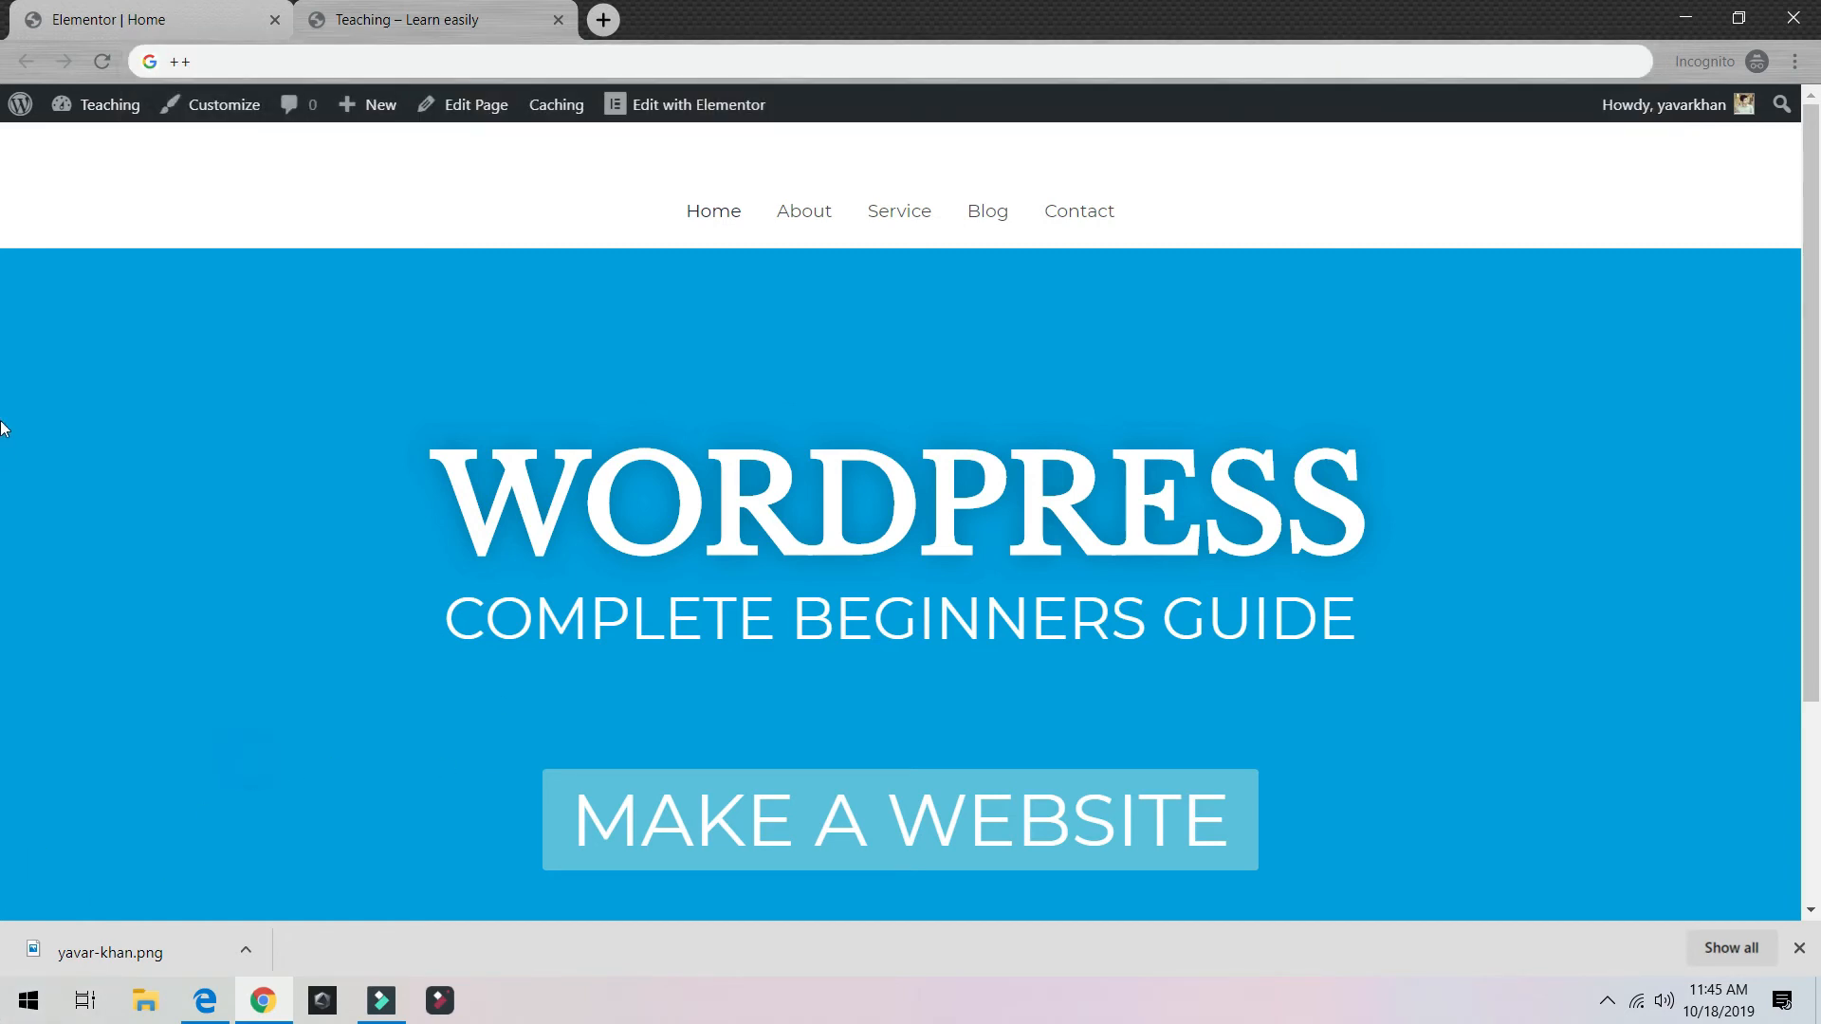
pyautogui.middleClick(711, 105)
pyautogui.click(677, 28)
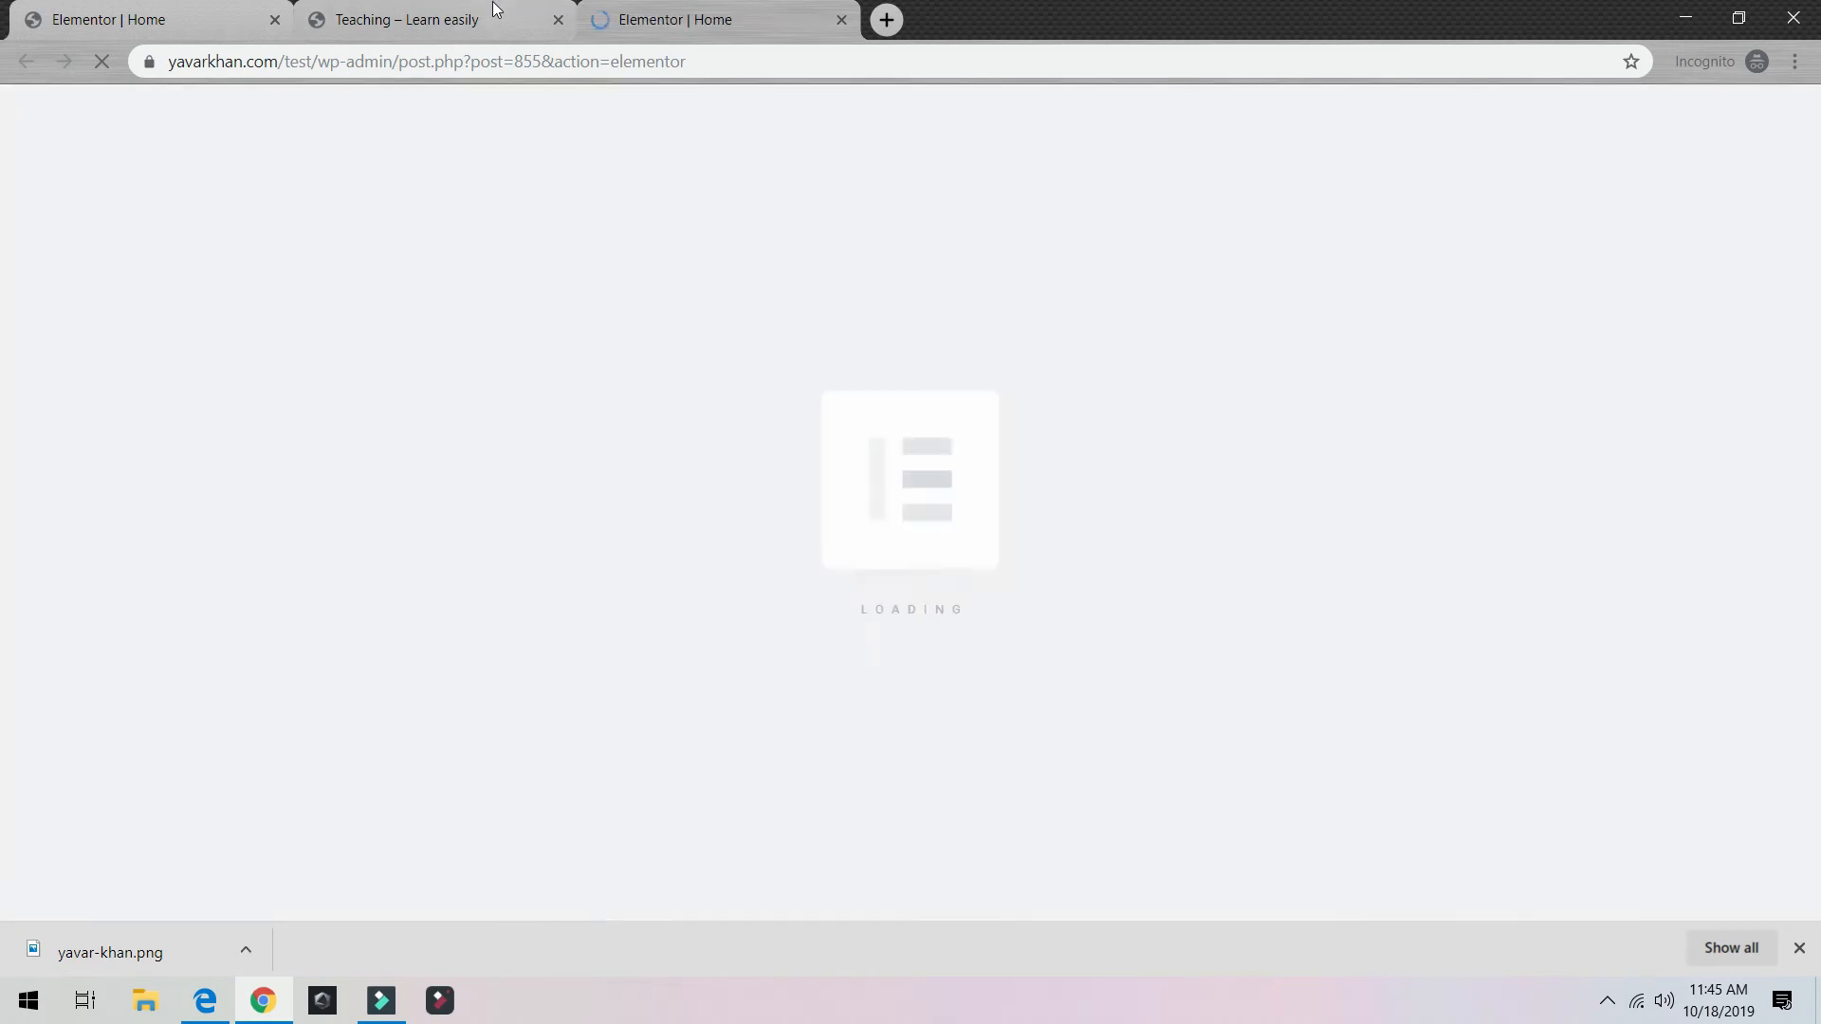
pyautogui.hotkey('ctrl', '1')
pyautogui.click(706, 27)
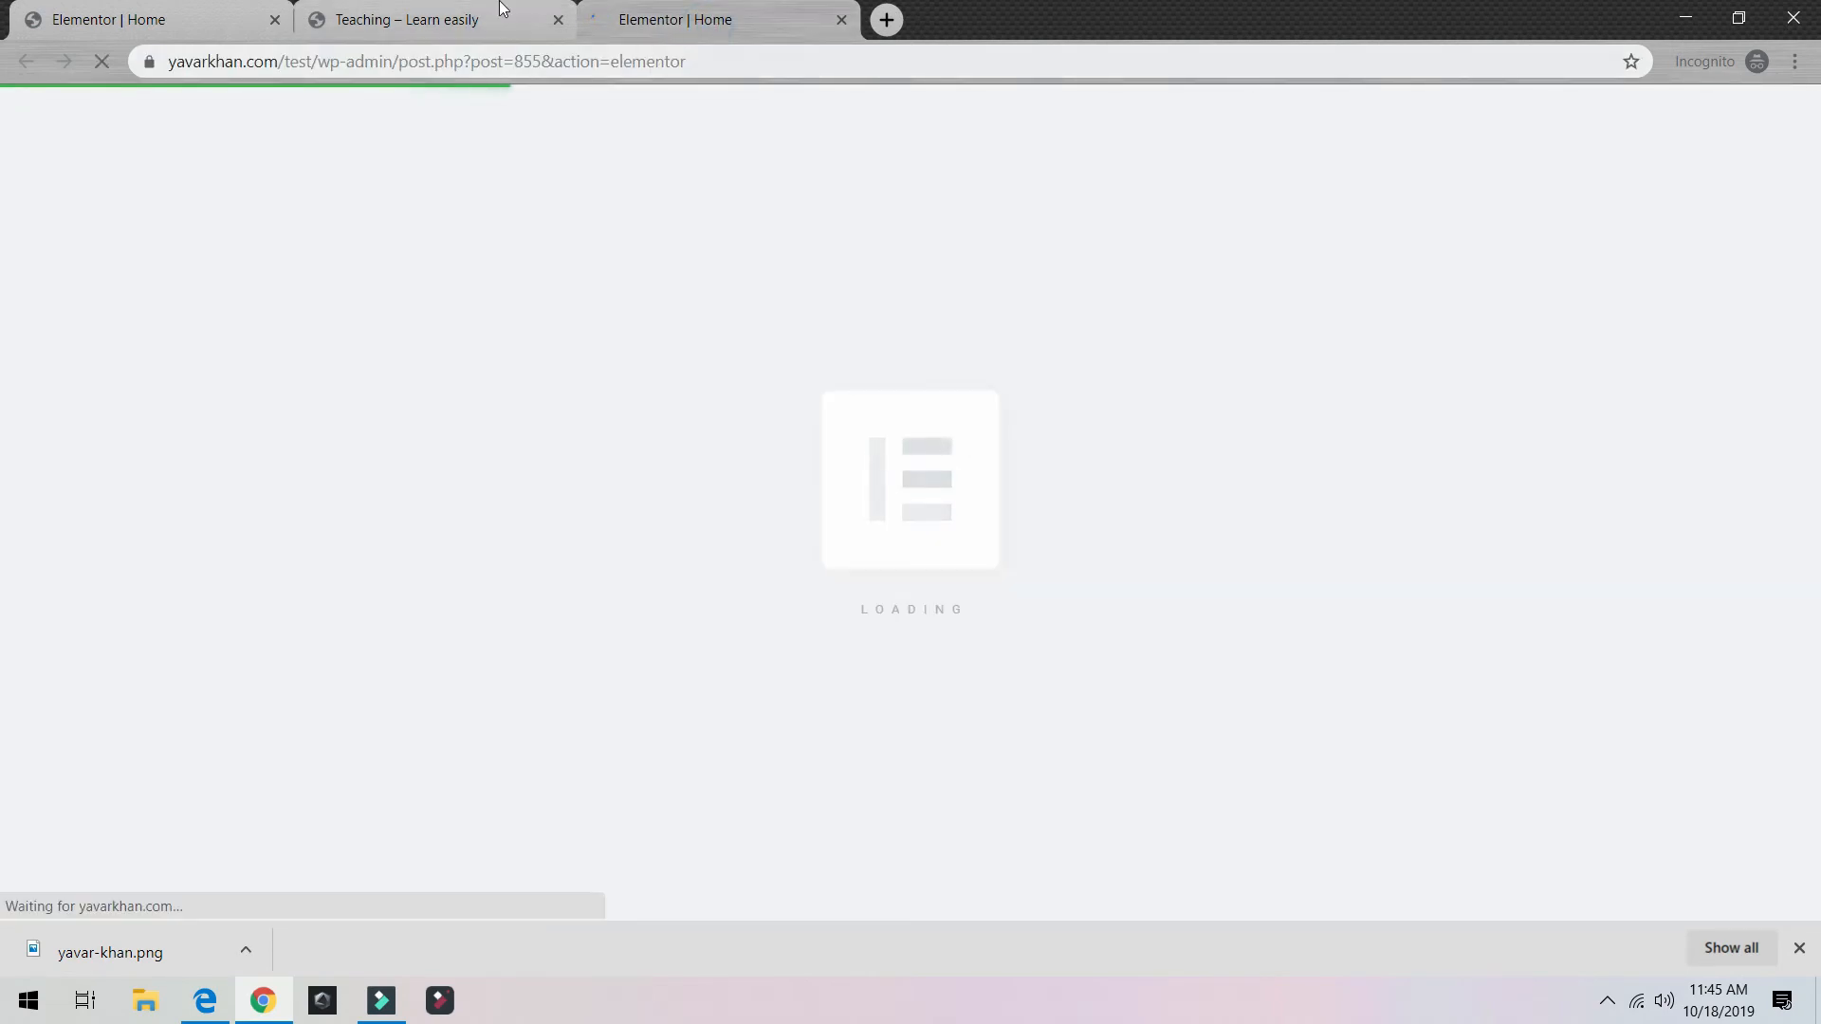
pyautogui.click(470, 21)
pyautogui.click(130, 21)
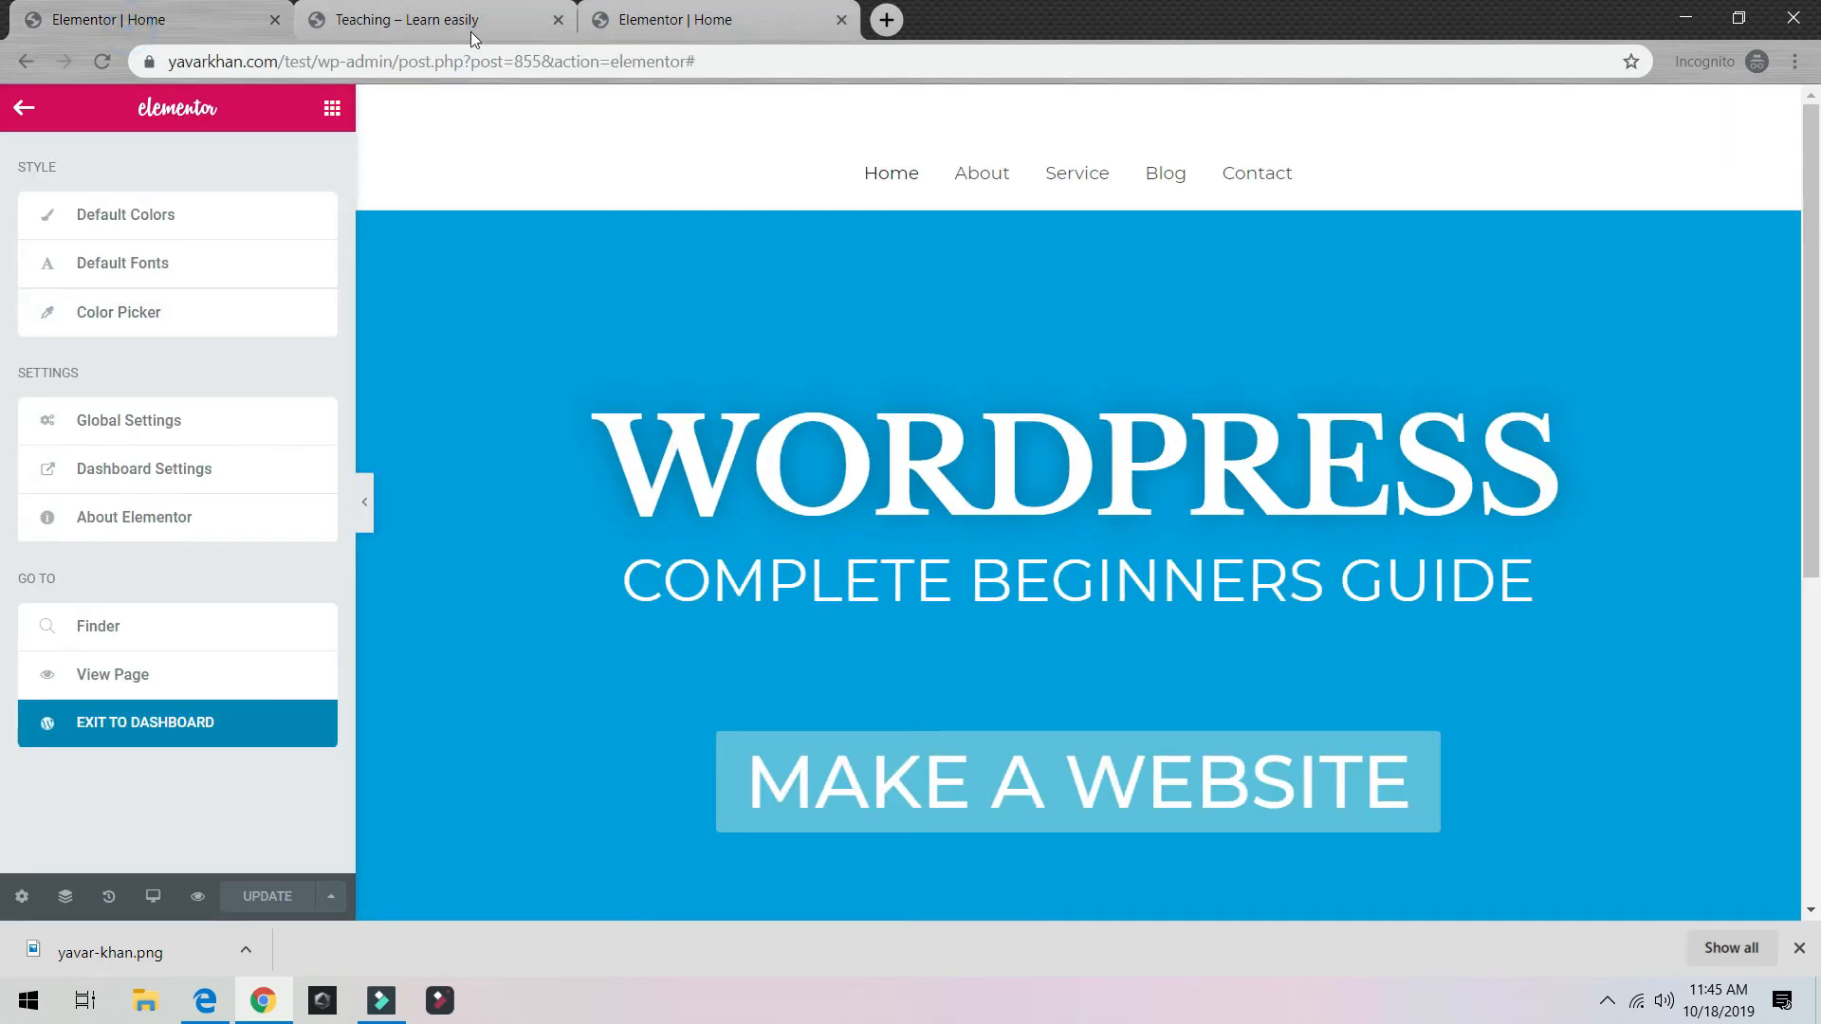
pyautogui.middleClick(207, 17)
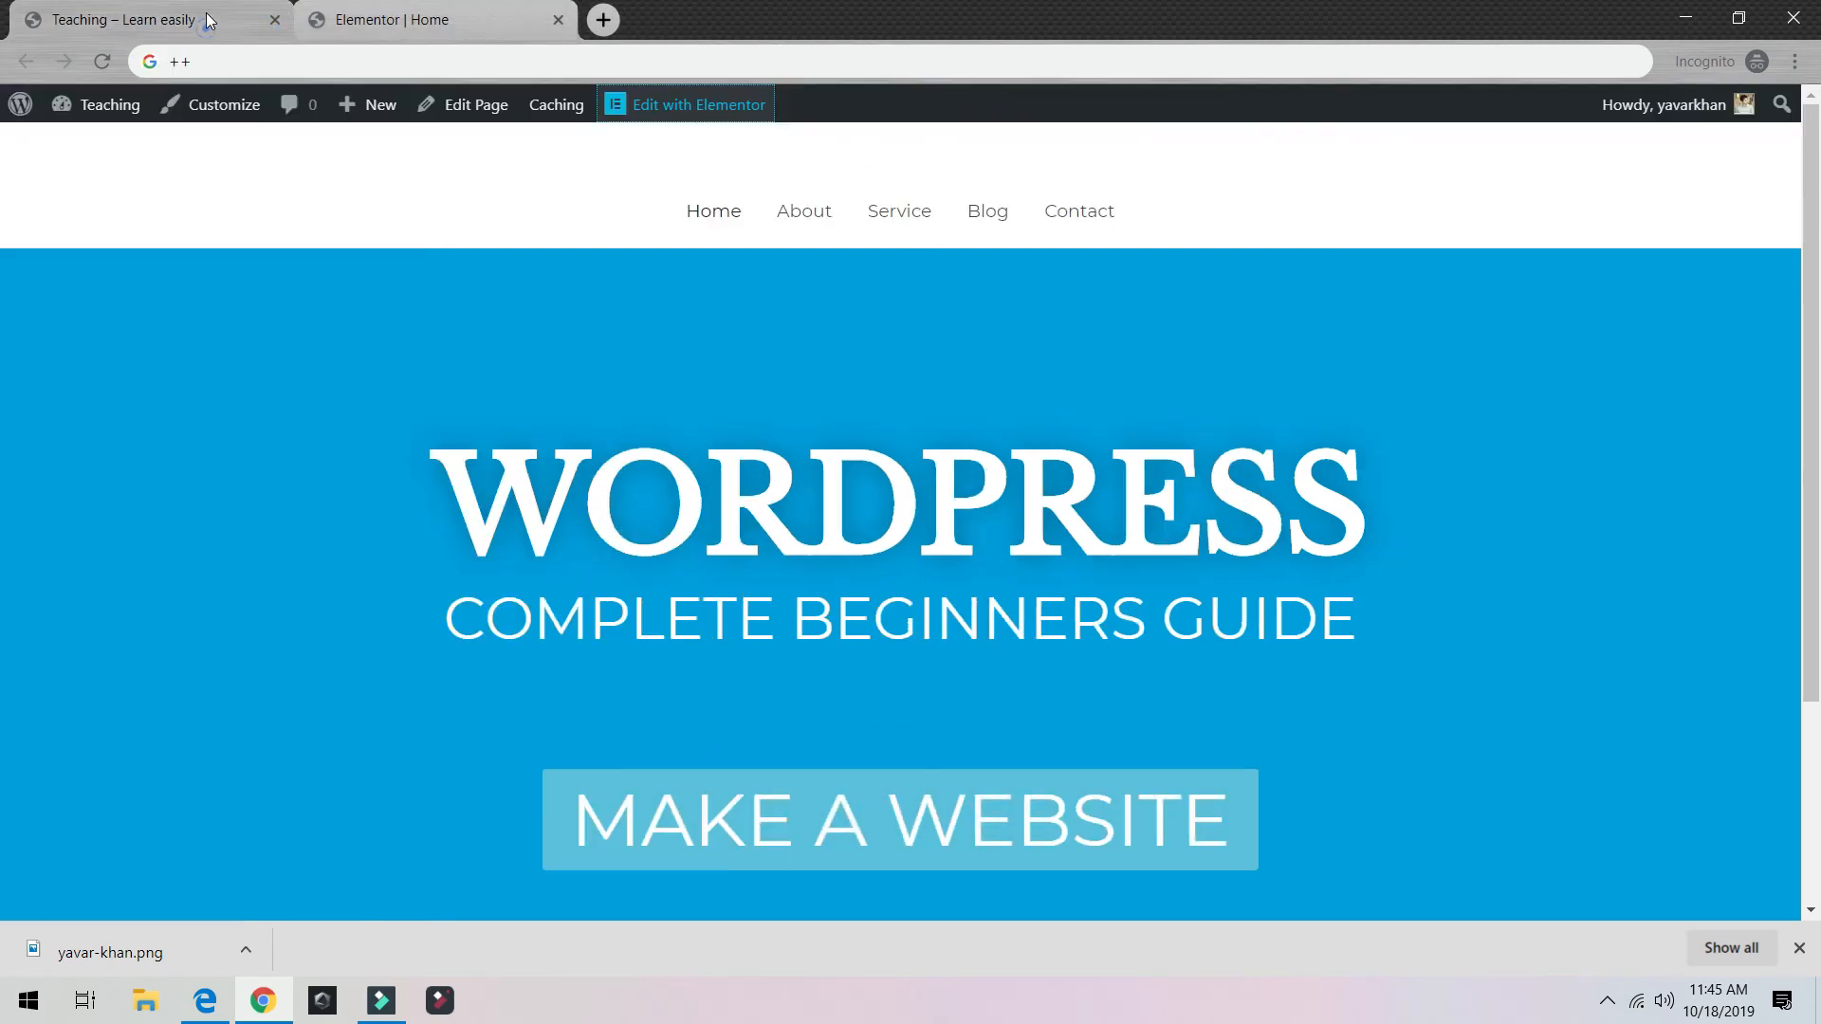
# Step: Go from the admin dashboard through the Settings pages to Reading settings
pyautogui.moveTo(124, 104)
pyautogui.click(95, 146)
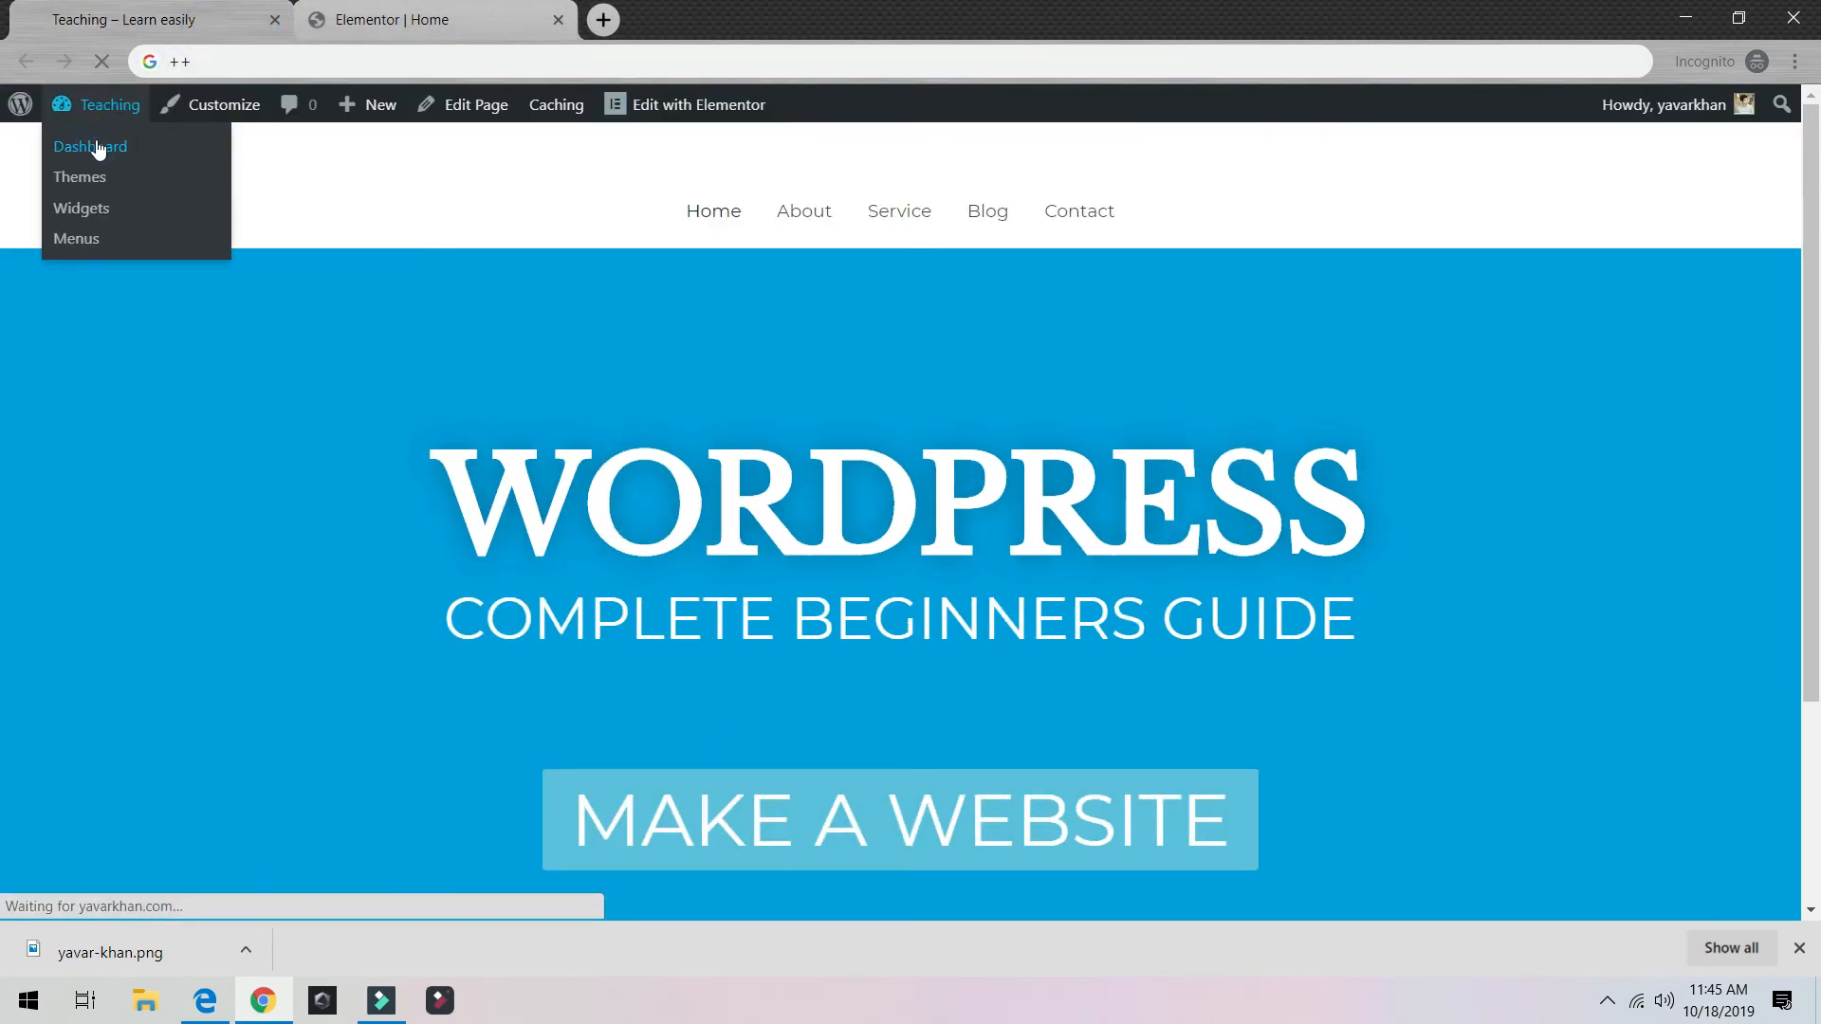
pyautogui.scroll(-5, 73, 683)
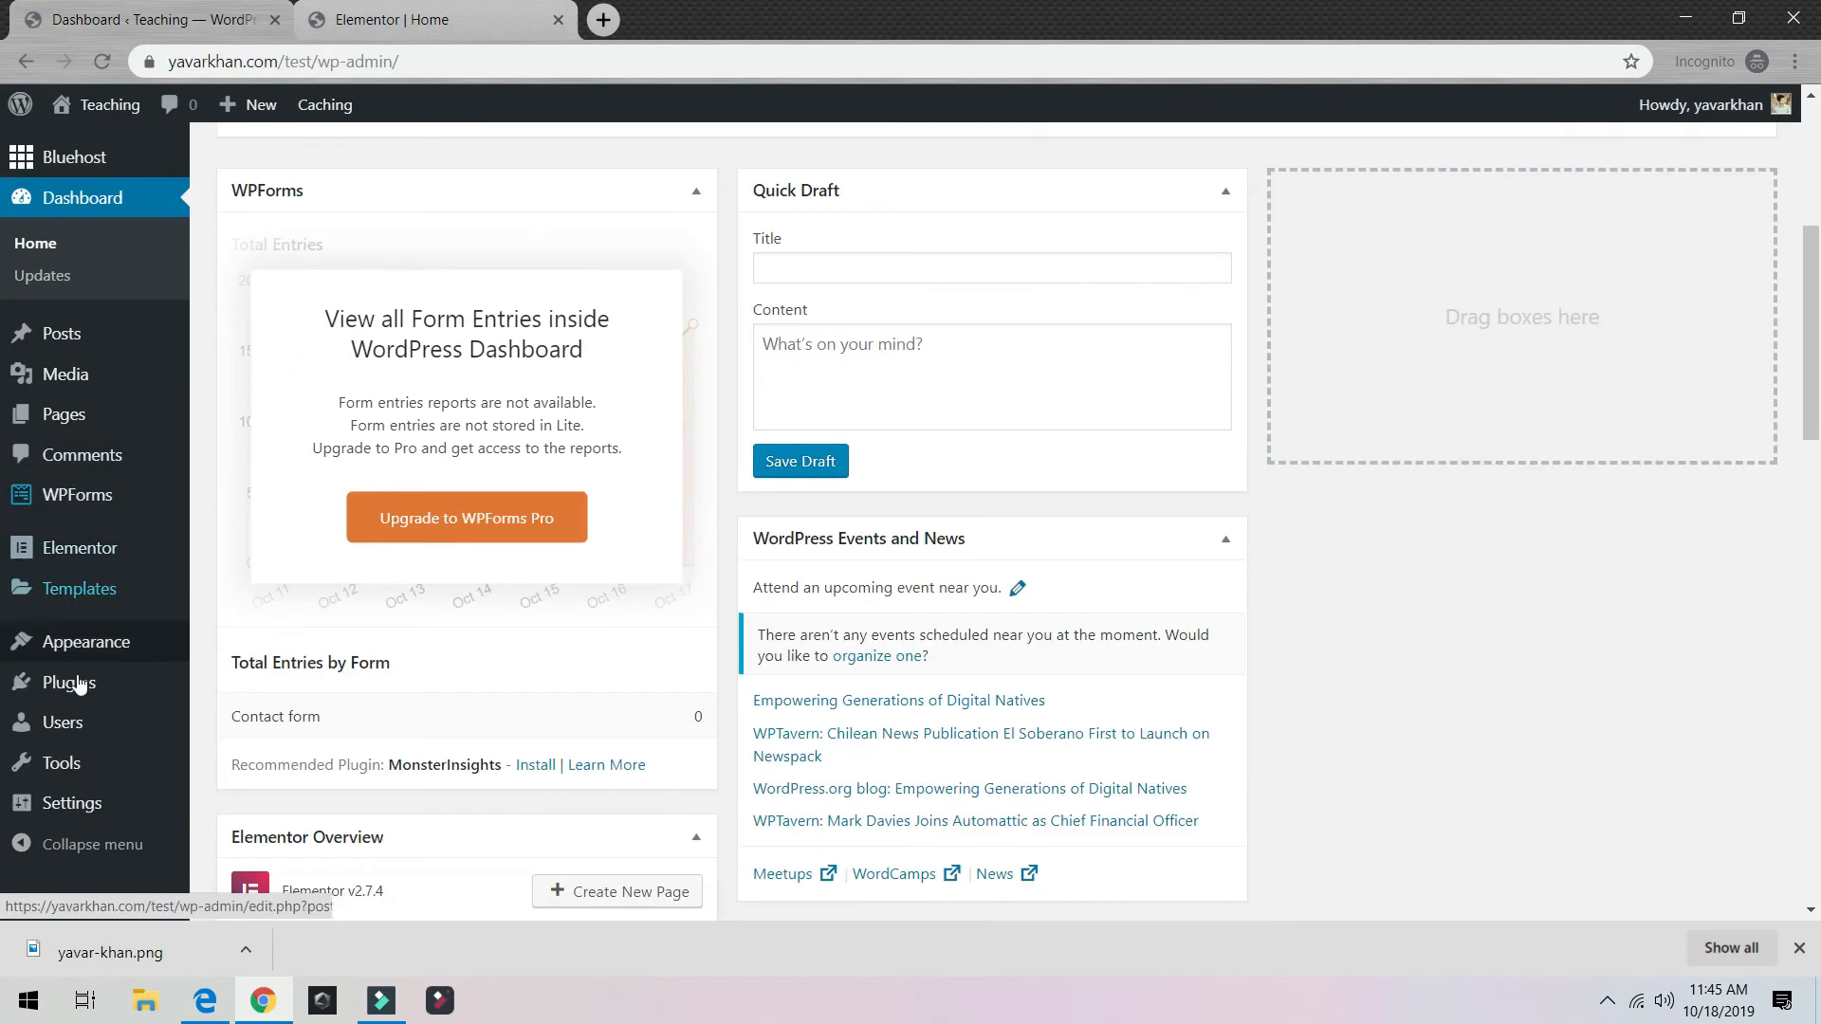
pyautogui.moveTo(77, 813)
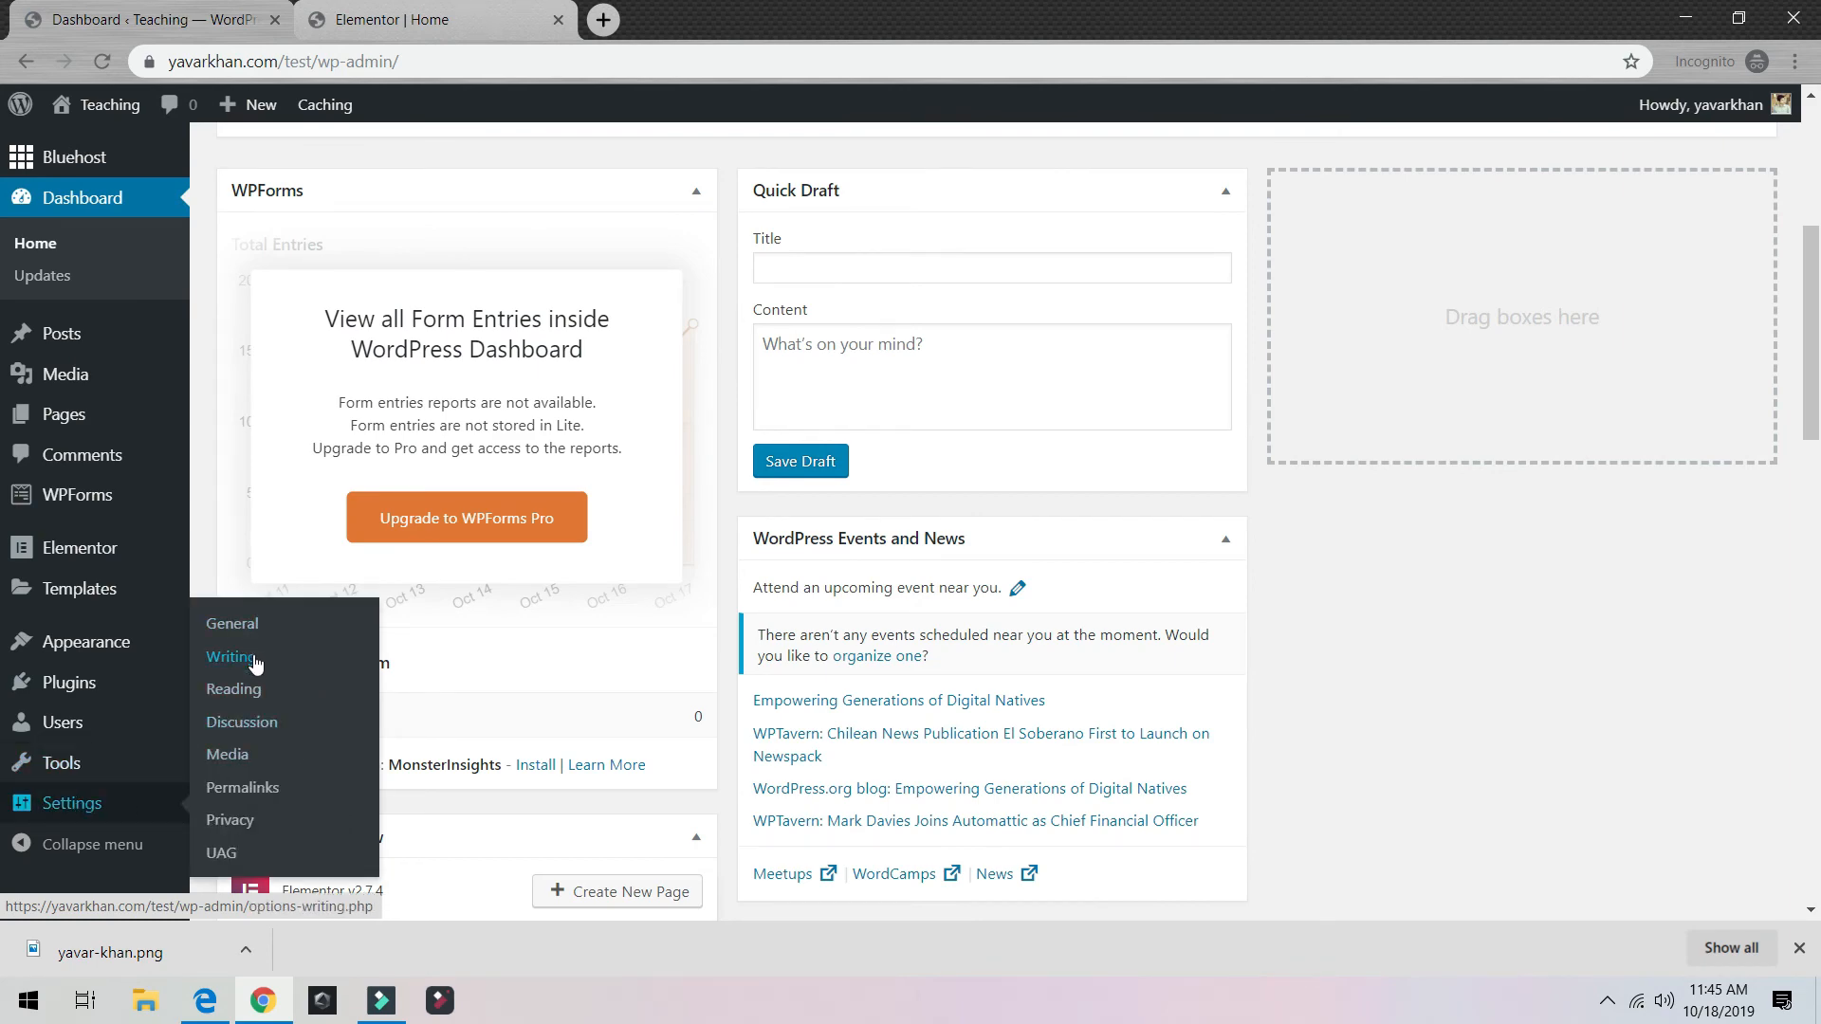
pyautogui.click(249, 628)
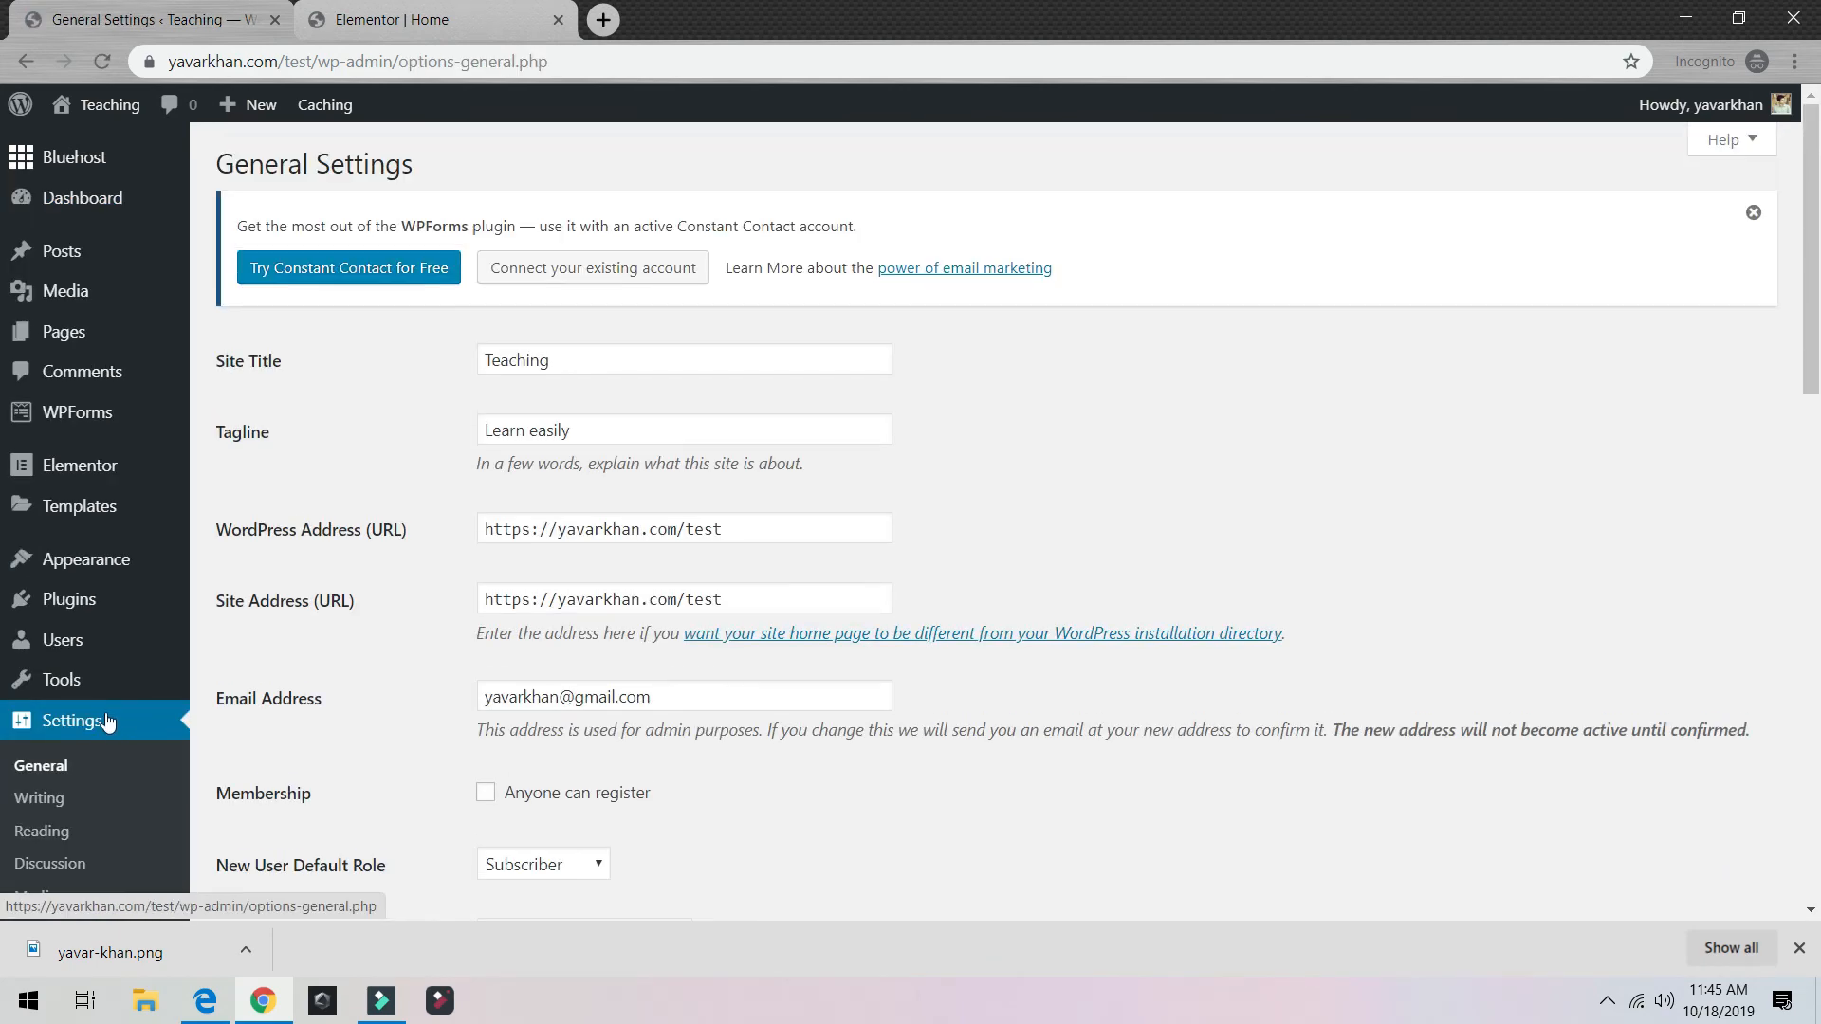
pyautogui.scroll(-5, 131, 688)
pyautogui.click(39, 645)
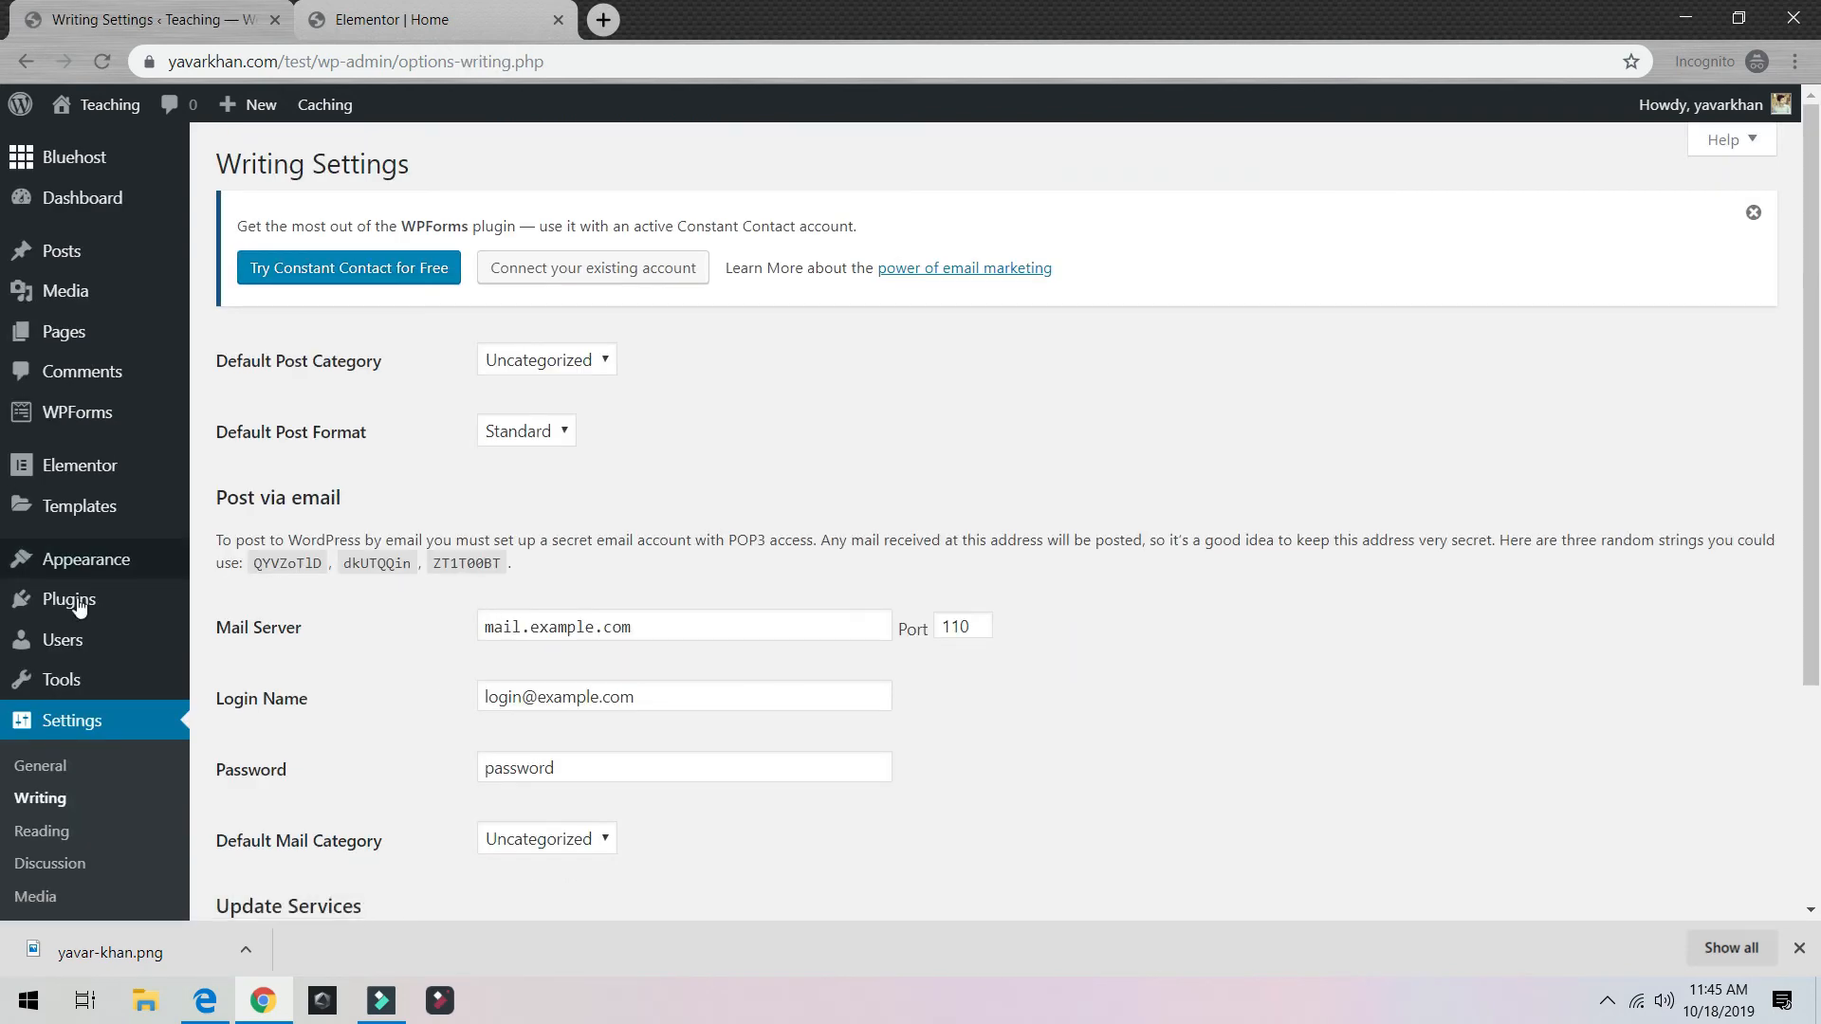
pyautogui.scroll(-3, 97, 706)
pyautogui.click(56, 681)
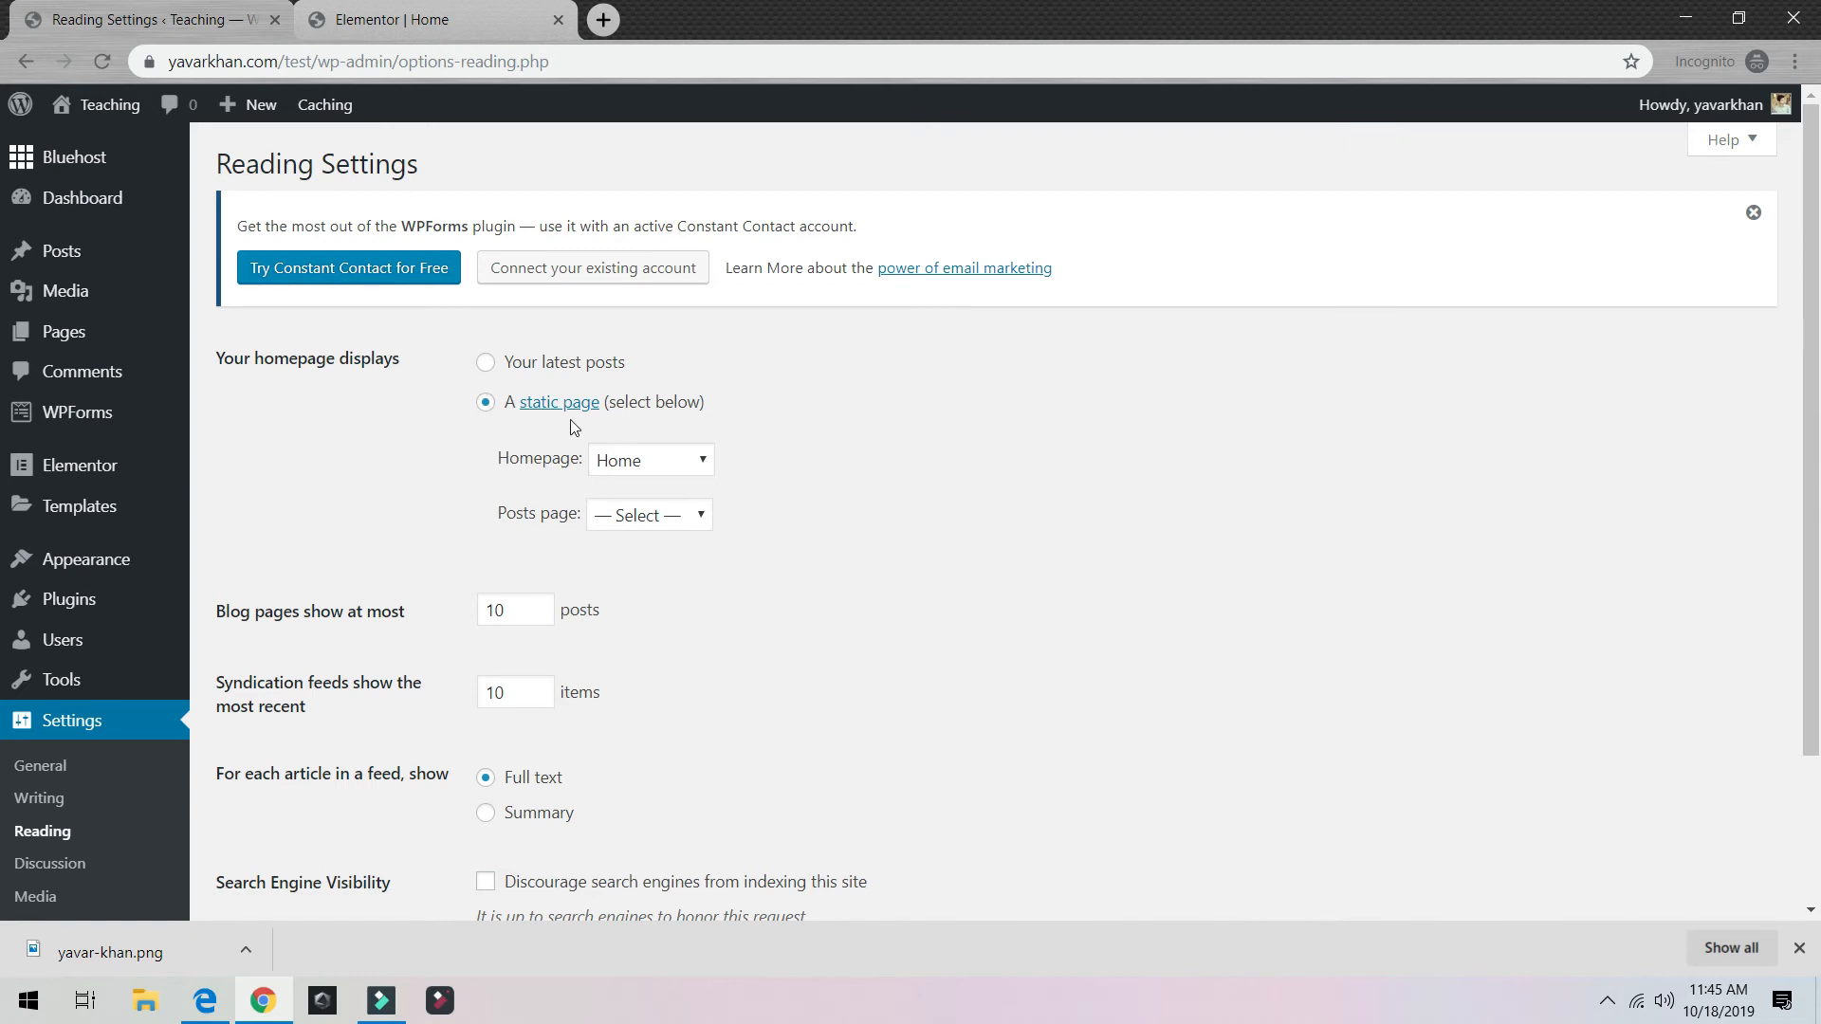
# Step: Keep Home as the static homepage, choose Blog as the posts page, and save
pyautogui.click(652, 462)
pyautogui.click(660, 461)
pyautogui.click(671, 513)
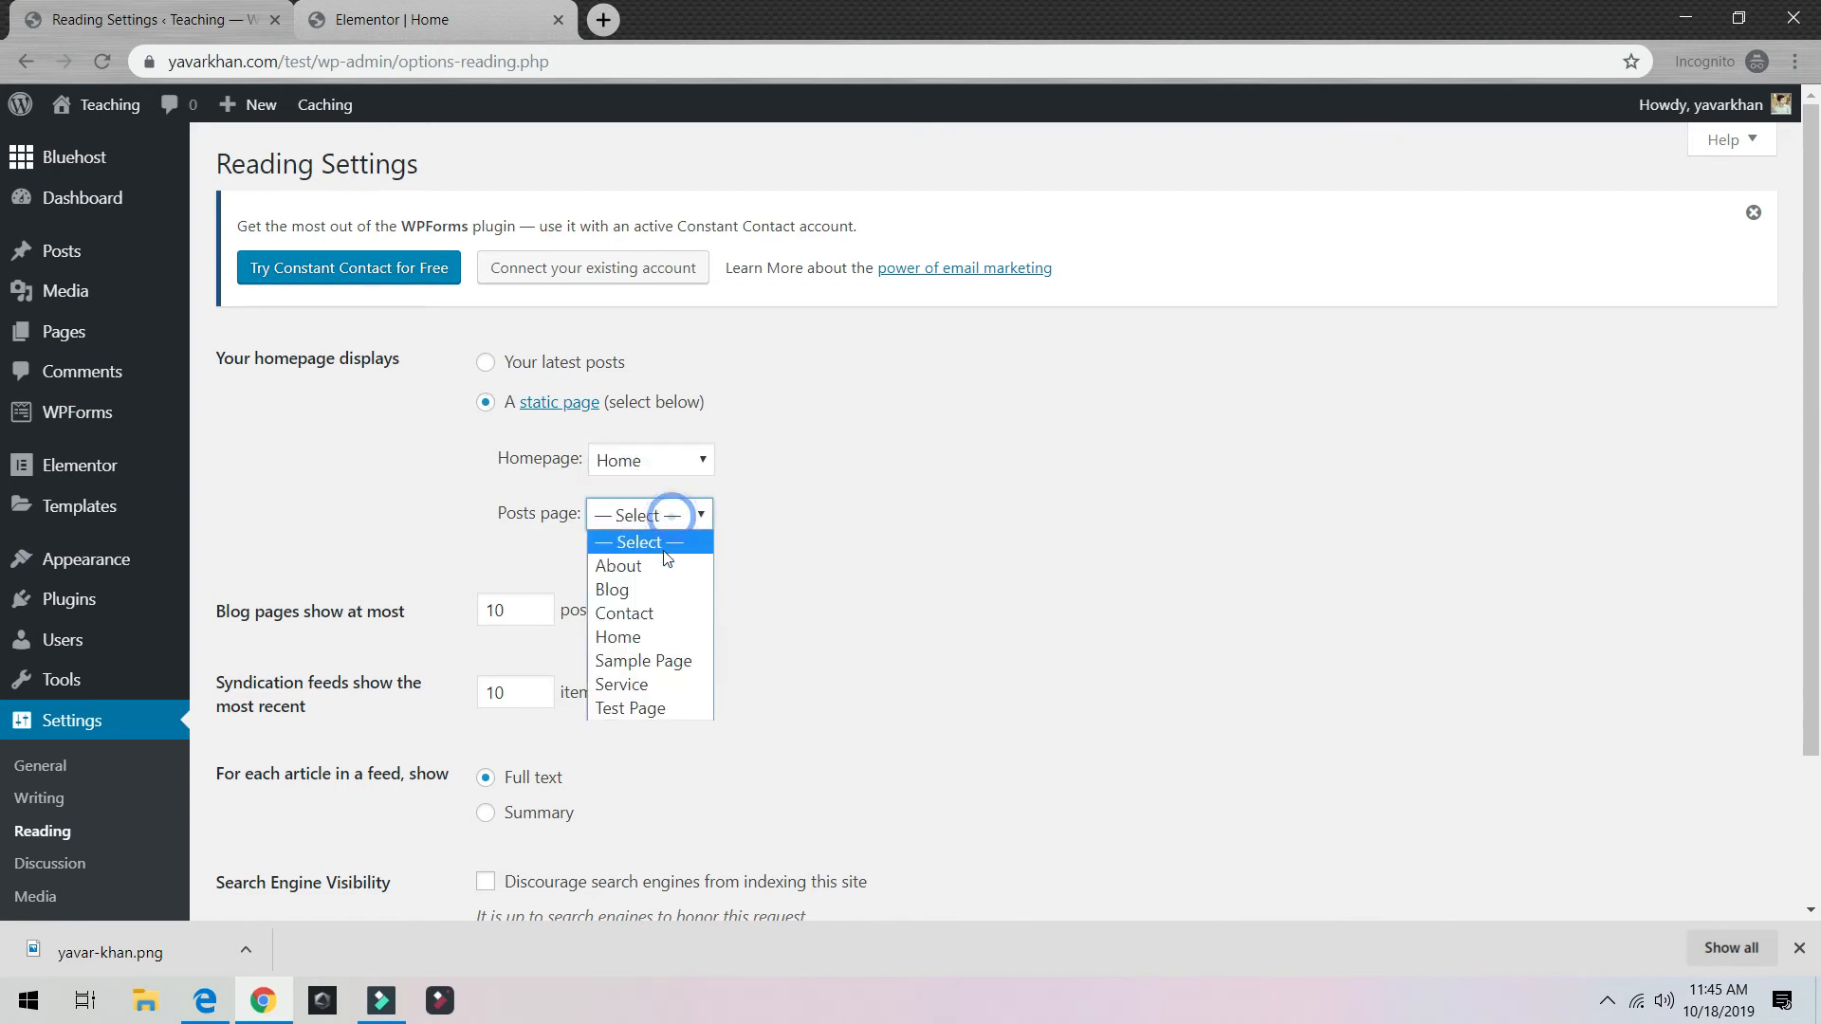
pyautogui.click(654, 589)
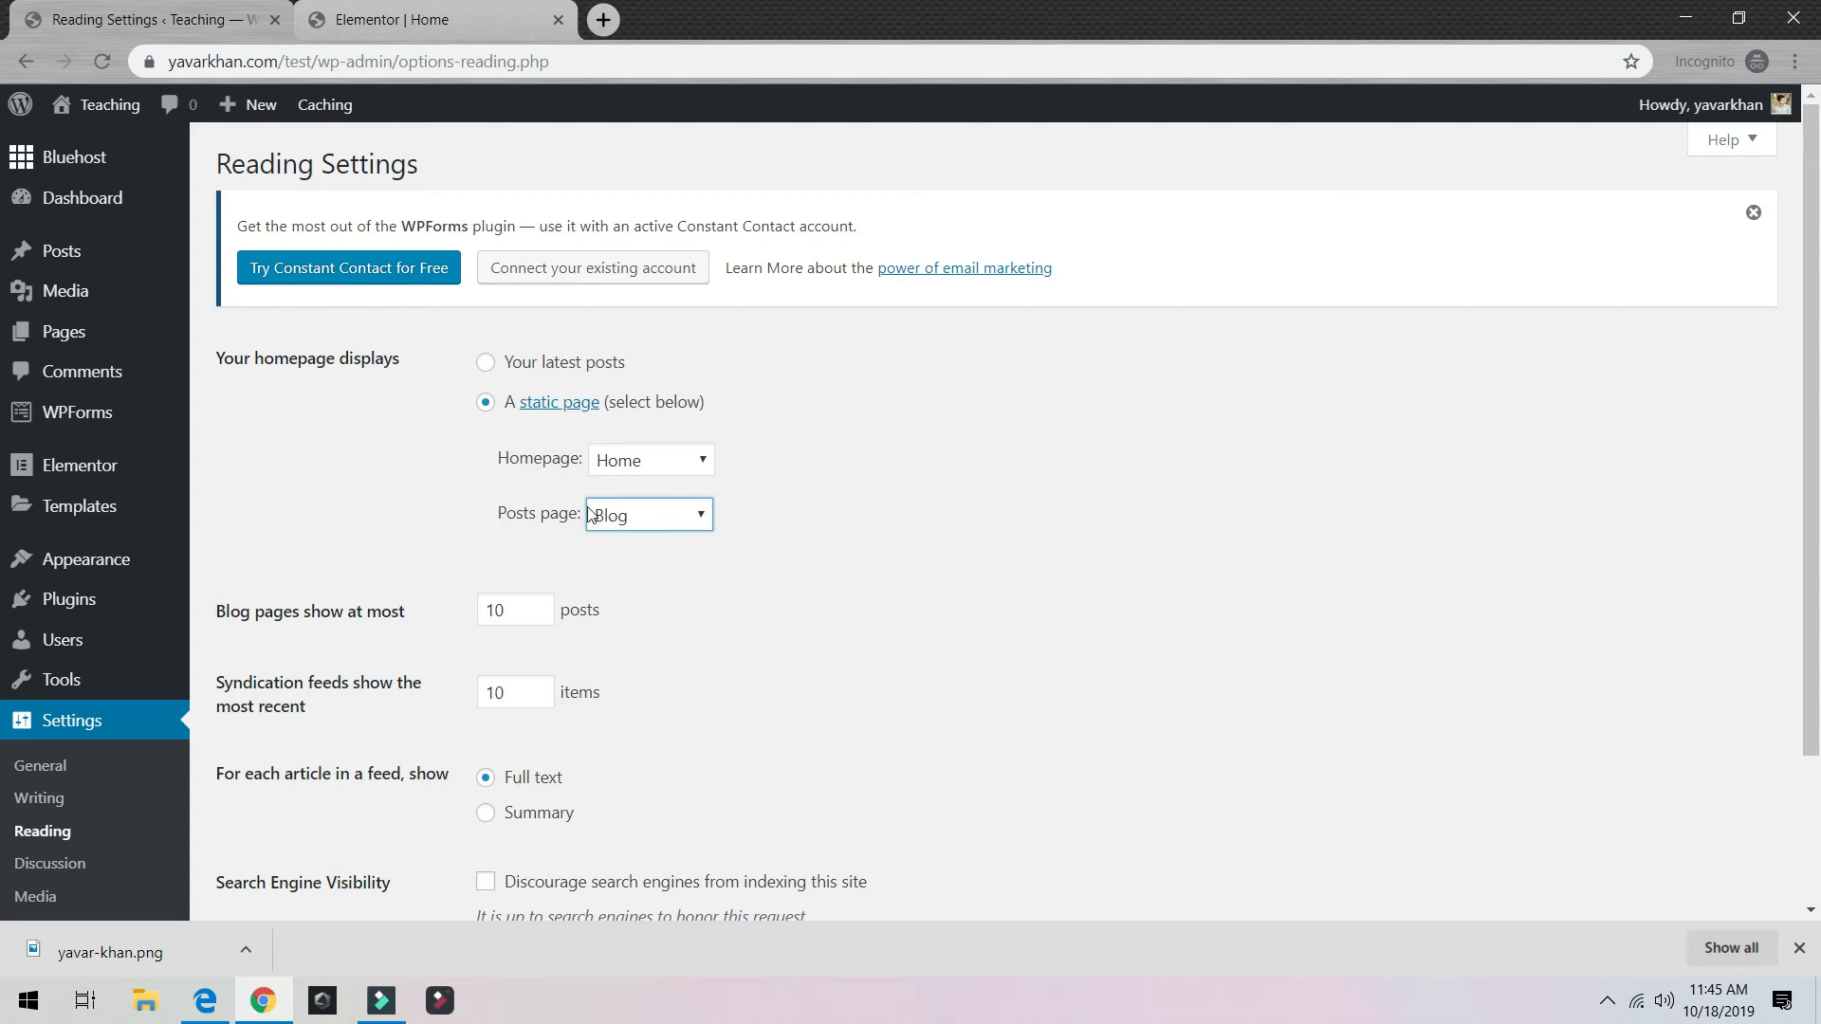
pyautogui.scroll(-2, 683, 534)
pyautogui.click(331, 798)
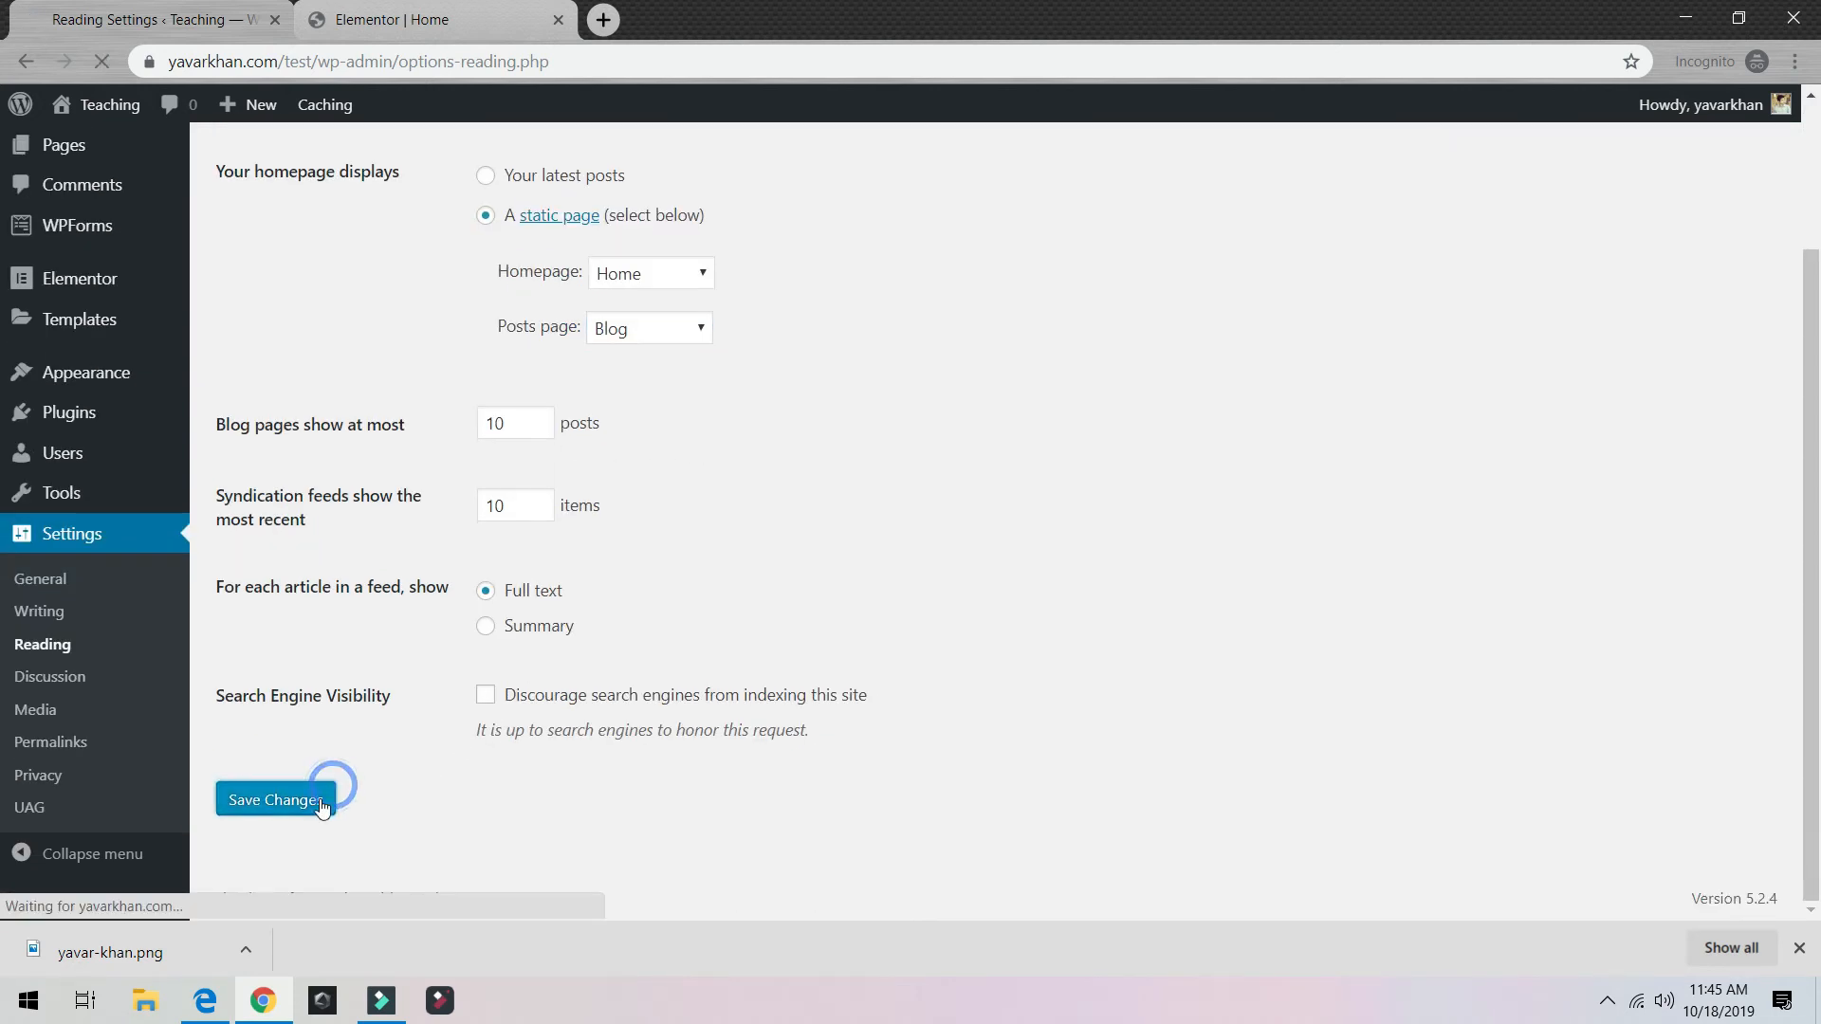
# Step: In the Elementor homepage editor, add two single-column sections below the blue hero
pyautogui.click(471, 36)
pyautogui.scroll(-5, 996, 650)
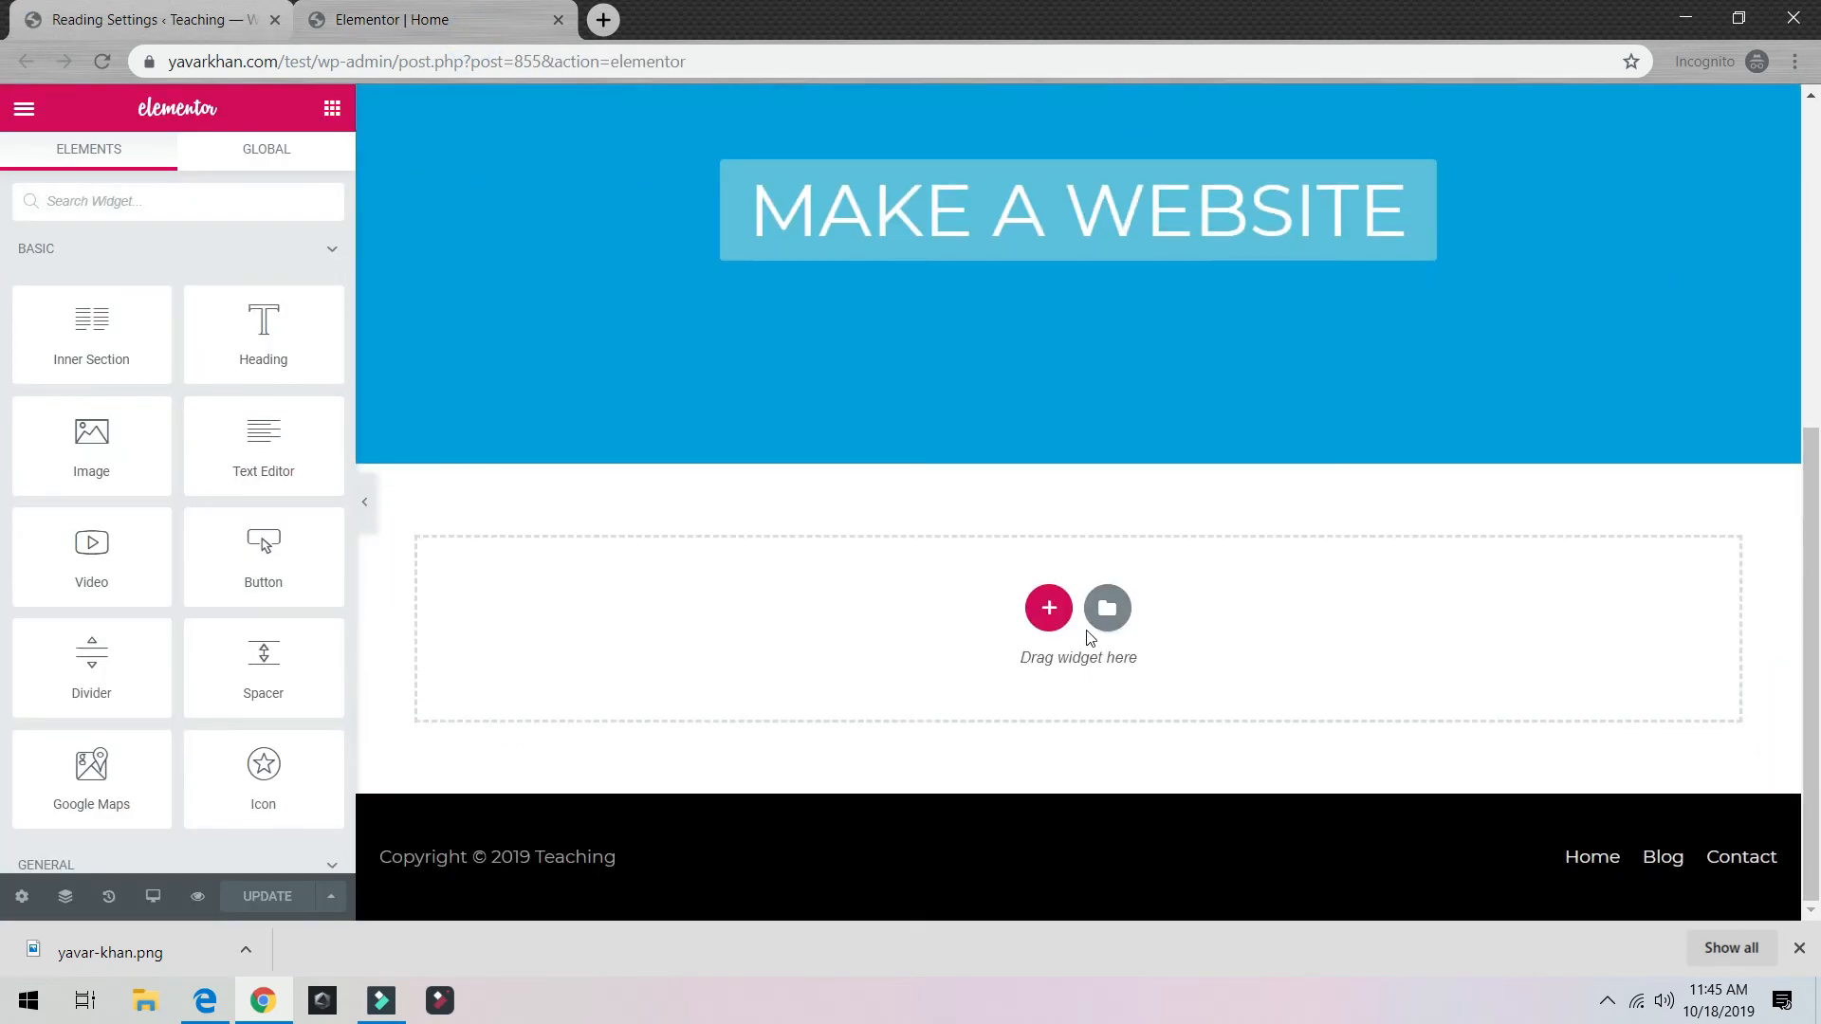
pyautogui.click(1046, 613)
pyautogui.click(784, 681)
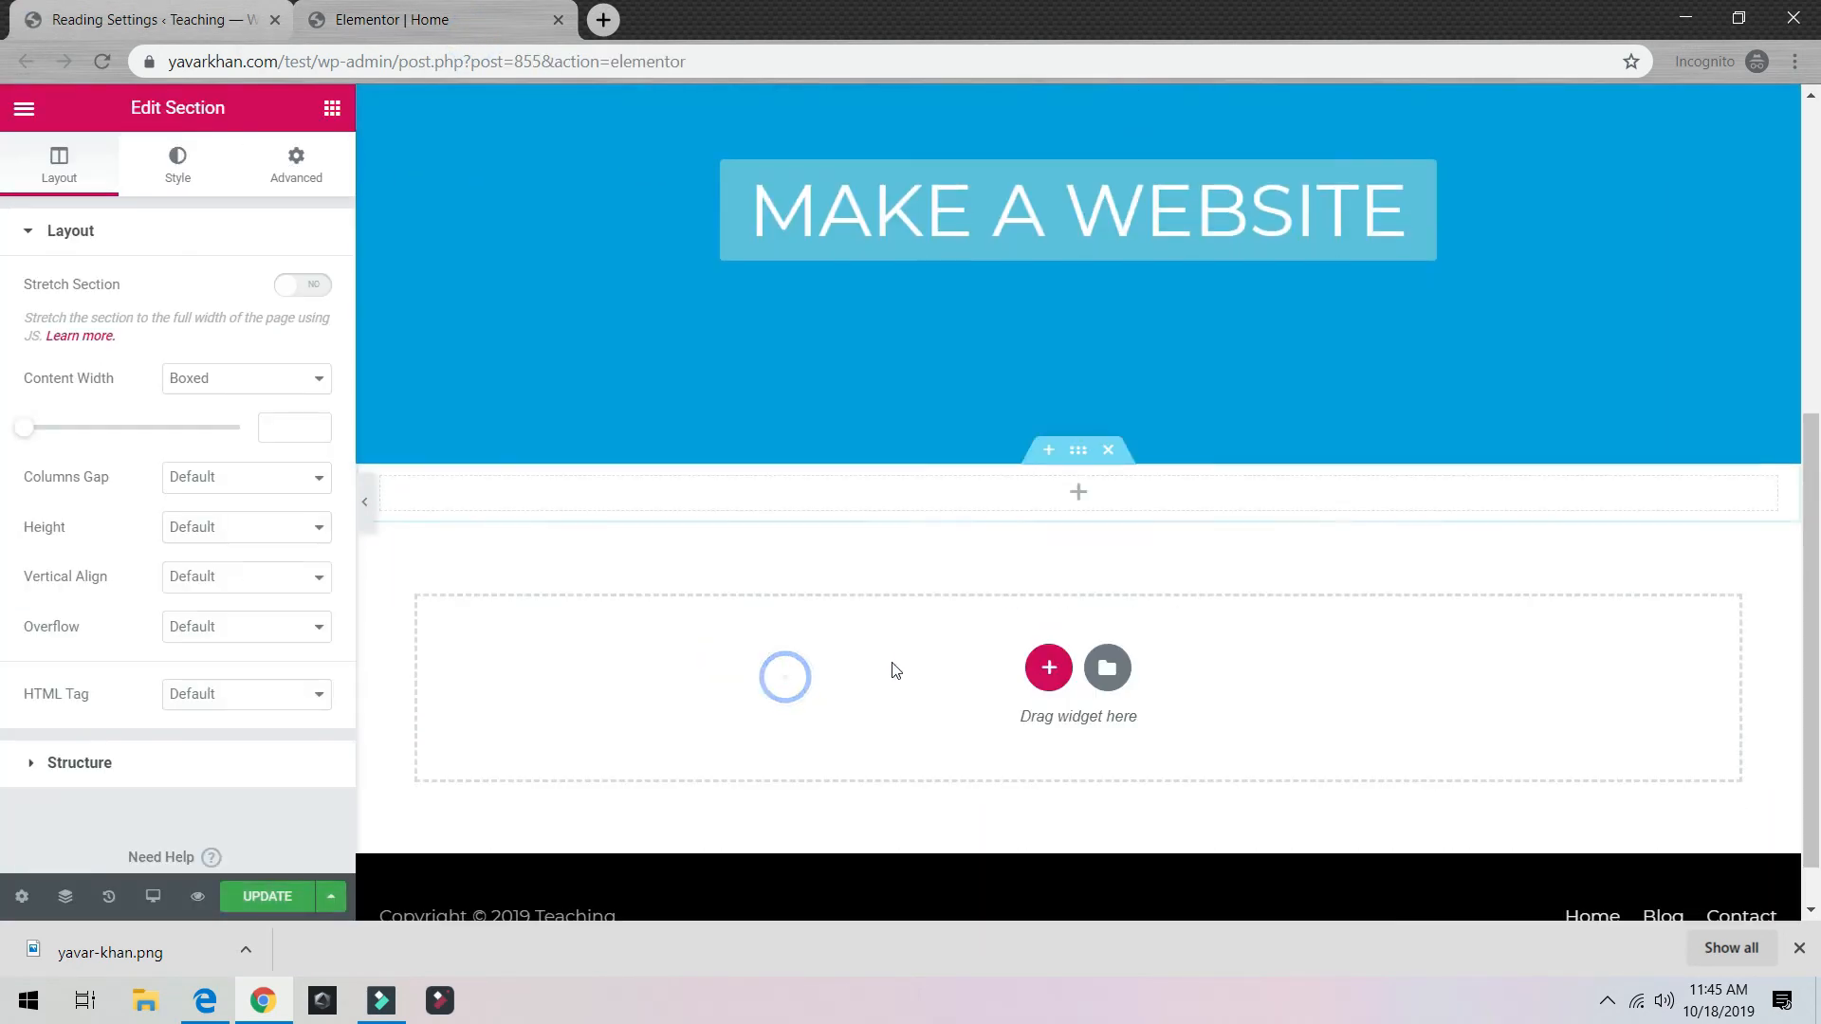
pyautogui.click(1048, 667)
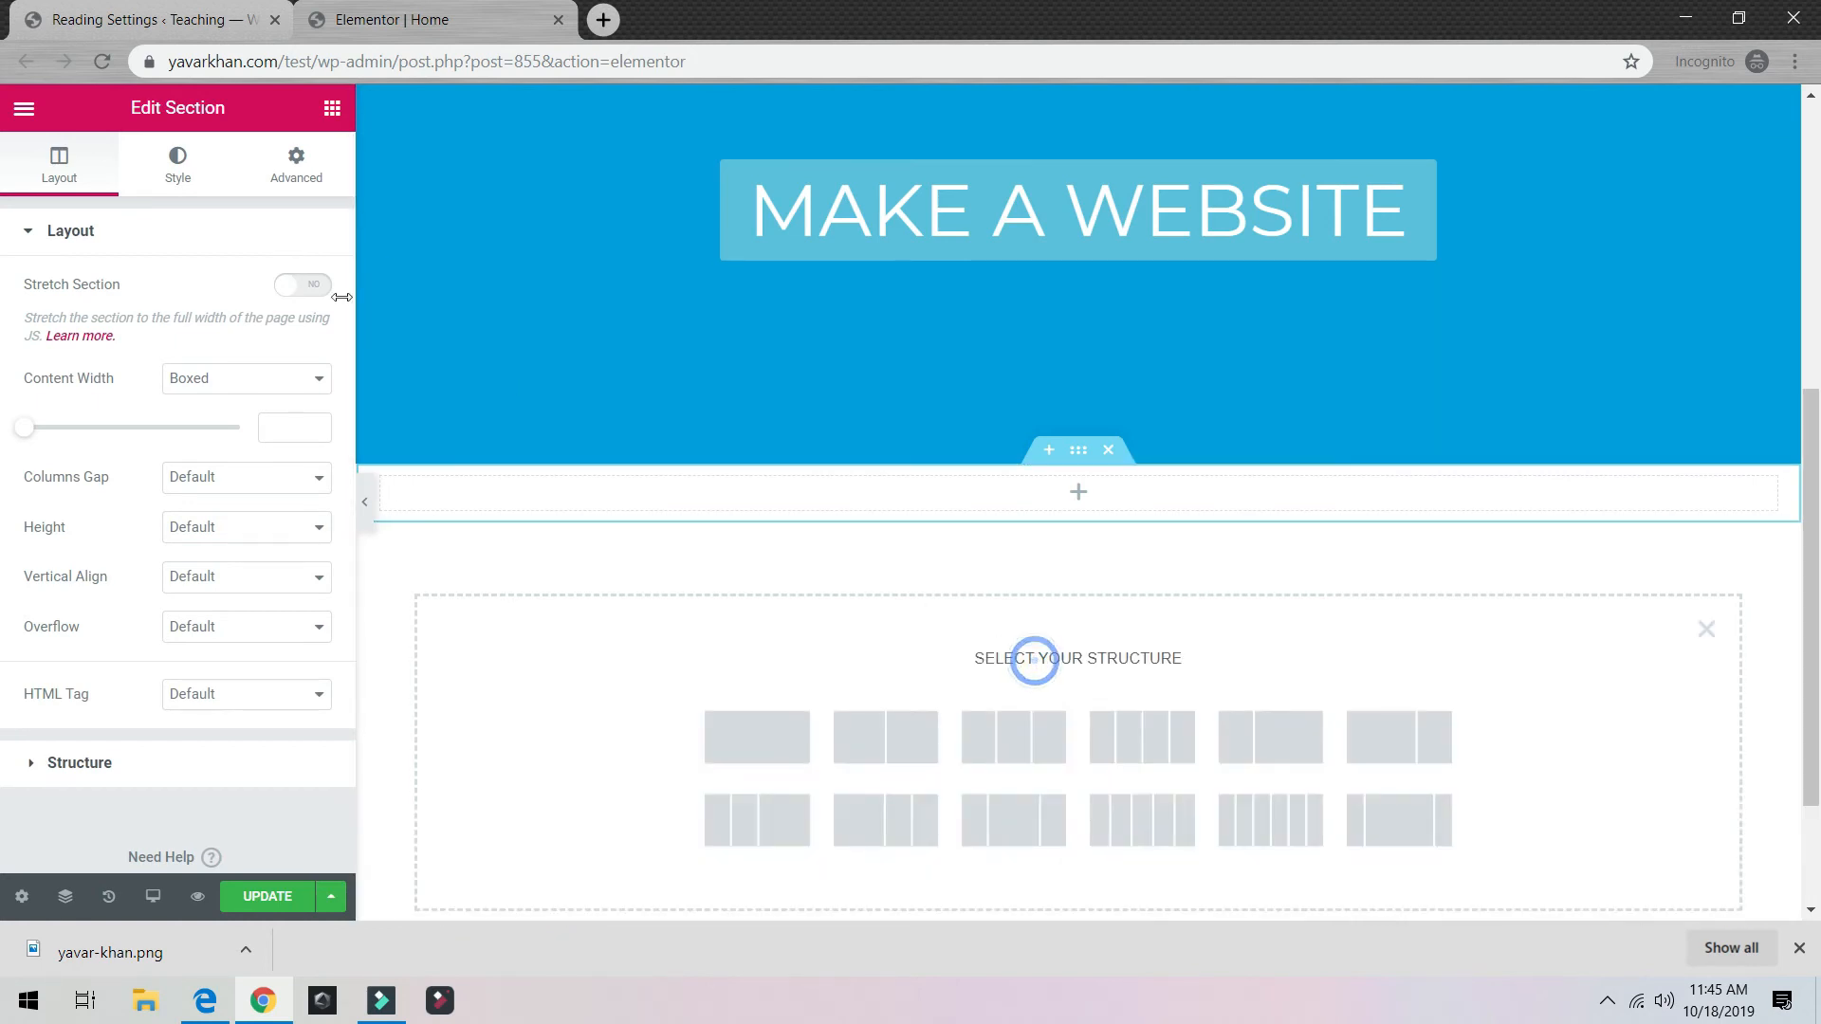
pyautogui.click(736, 719)
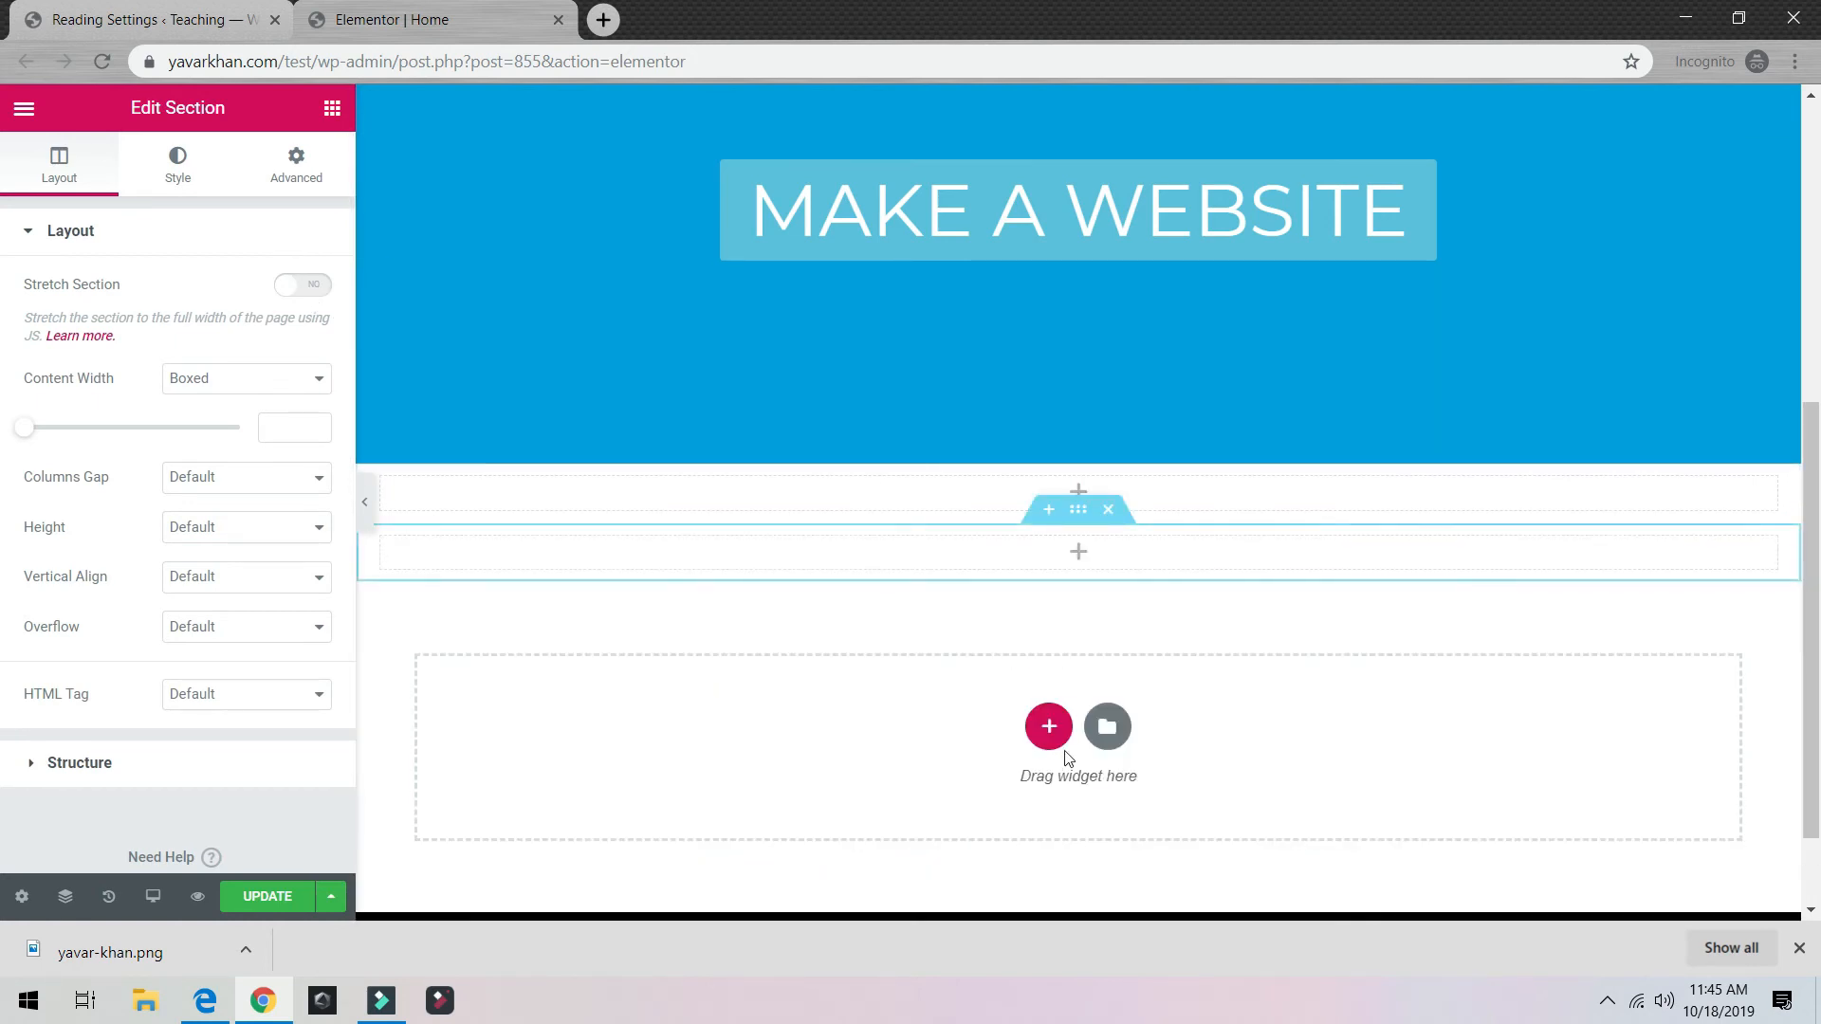
# Step: Search the widget panel for 'pos' and drop Recent Posts below the hero
pyautogui.click(1079, 564)
pyautogui.click(194, 200)
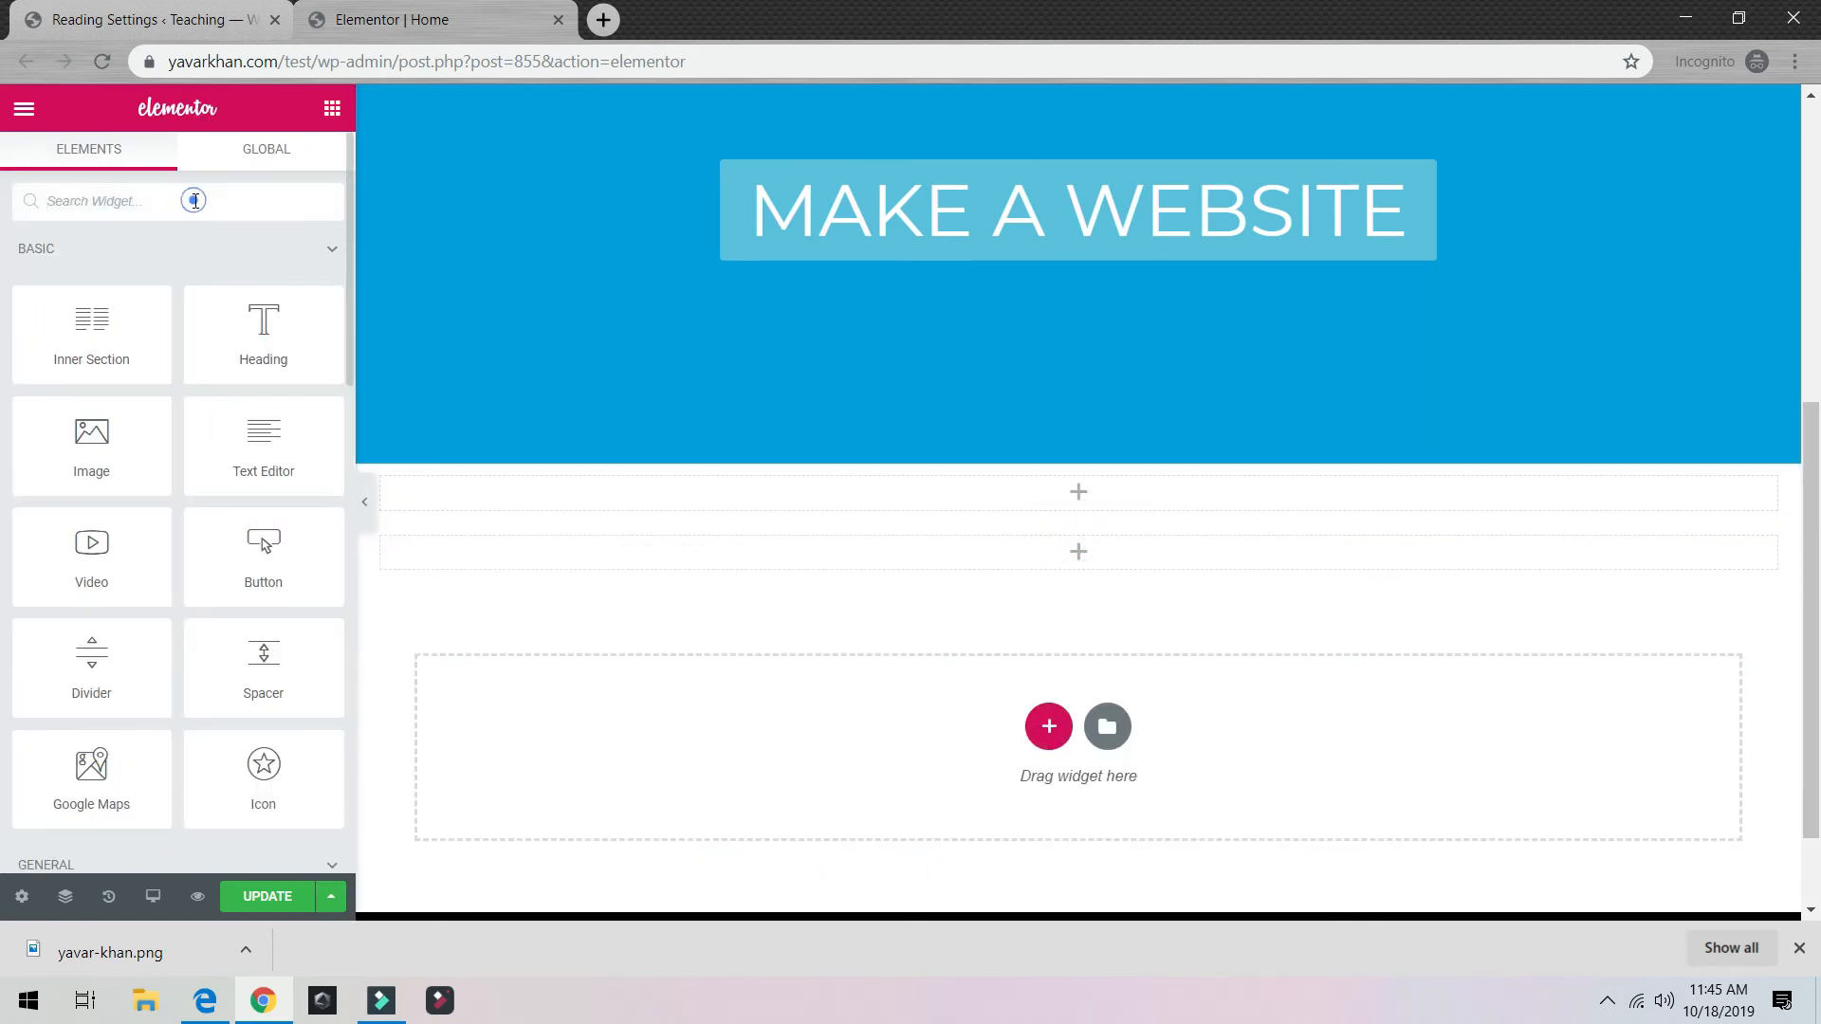
pyautogui.write('blog')
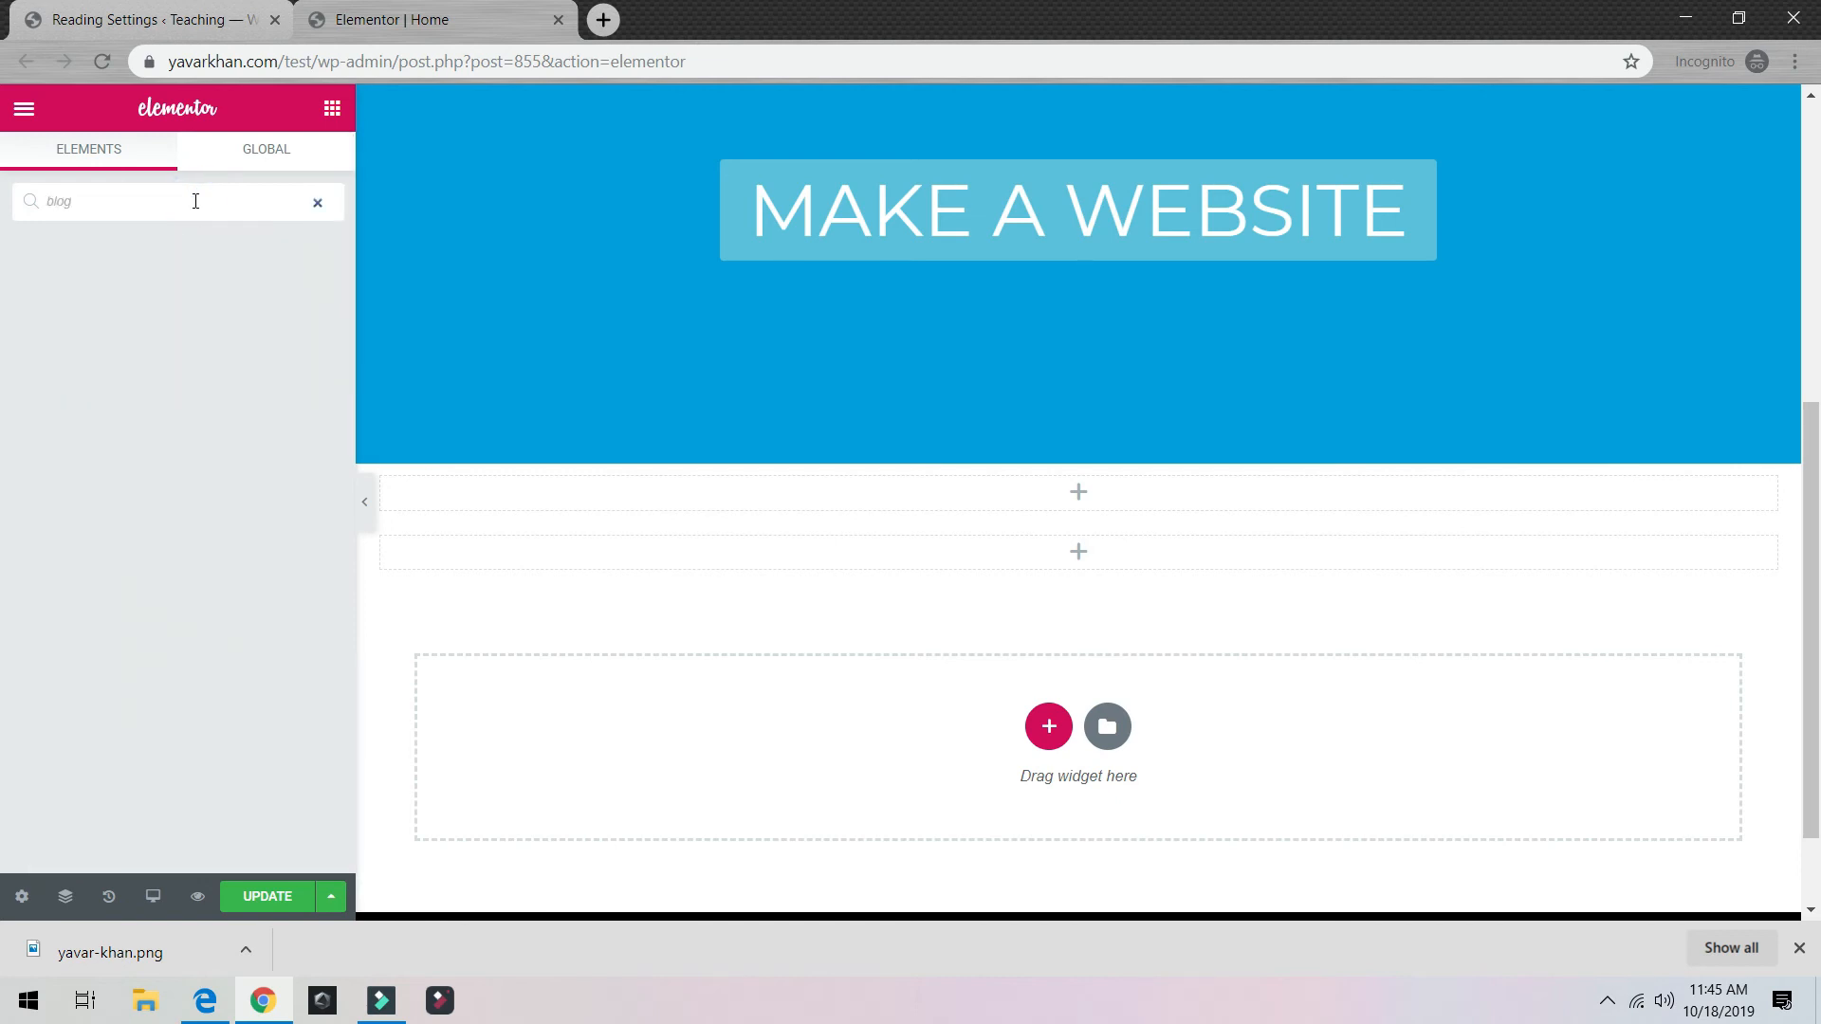
pyautogui.press('BackSpace')
pyautogui.press('BackSpace')
pyautogui.press('BackSpace')
pyautogui.press('BackSpace')
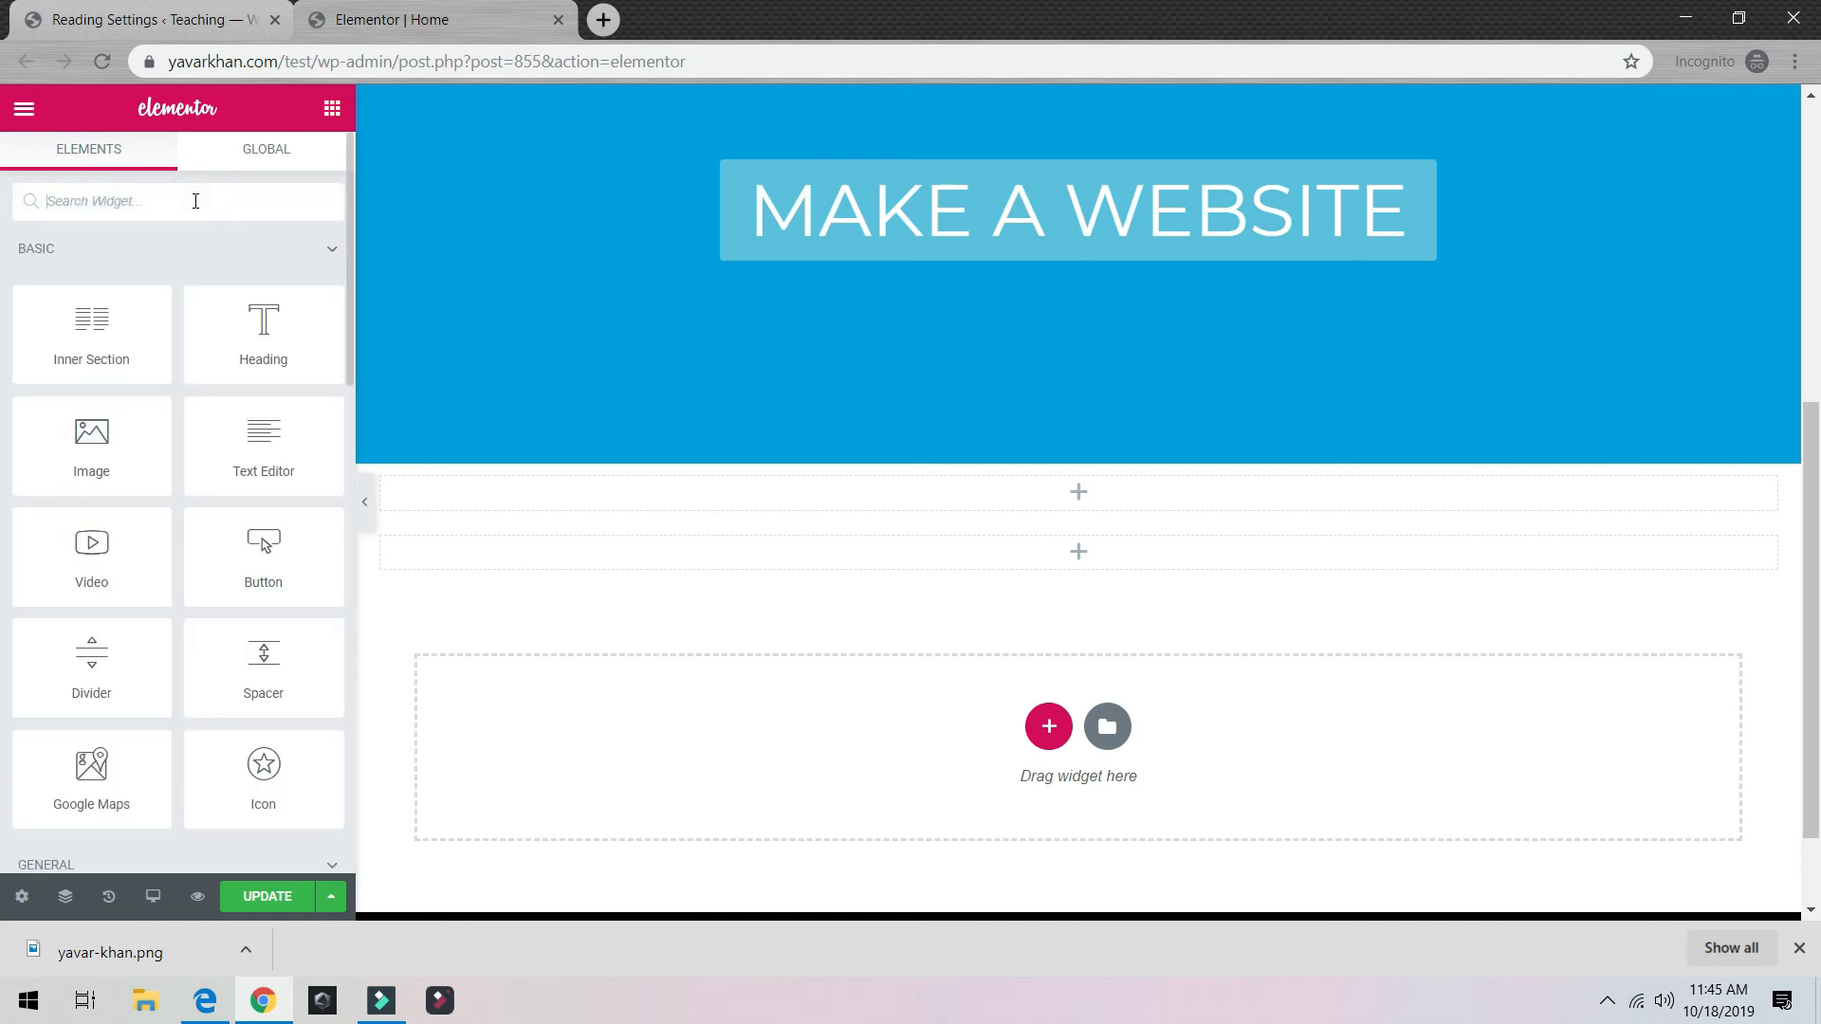
pyautogui.scroll(-6, 185, 357)
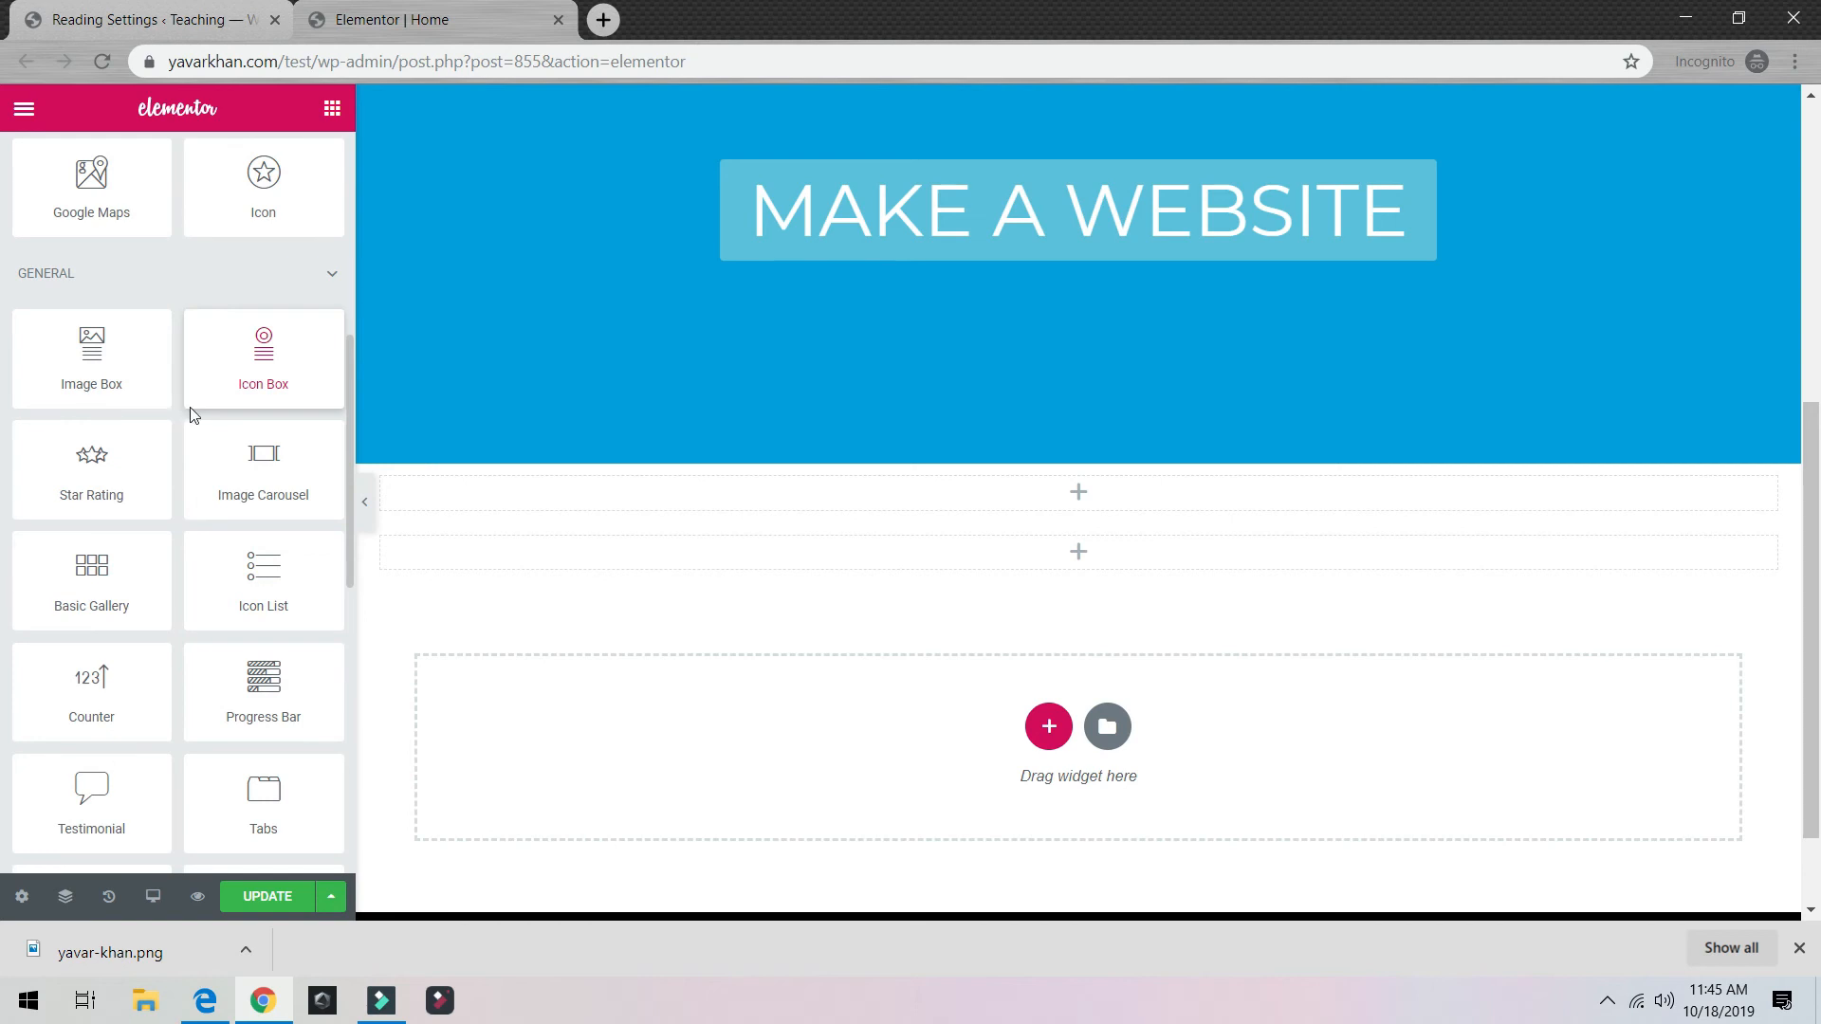
pyautogui.write('po')
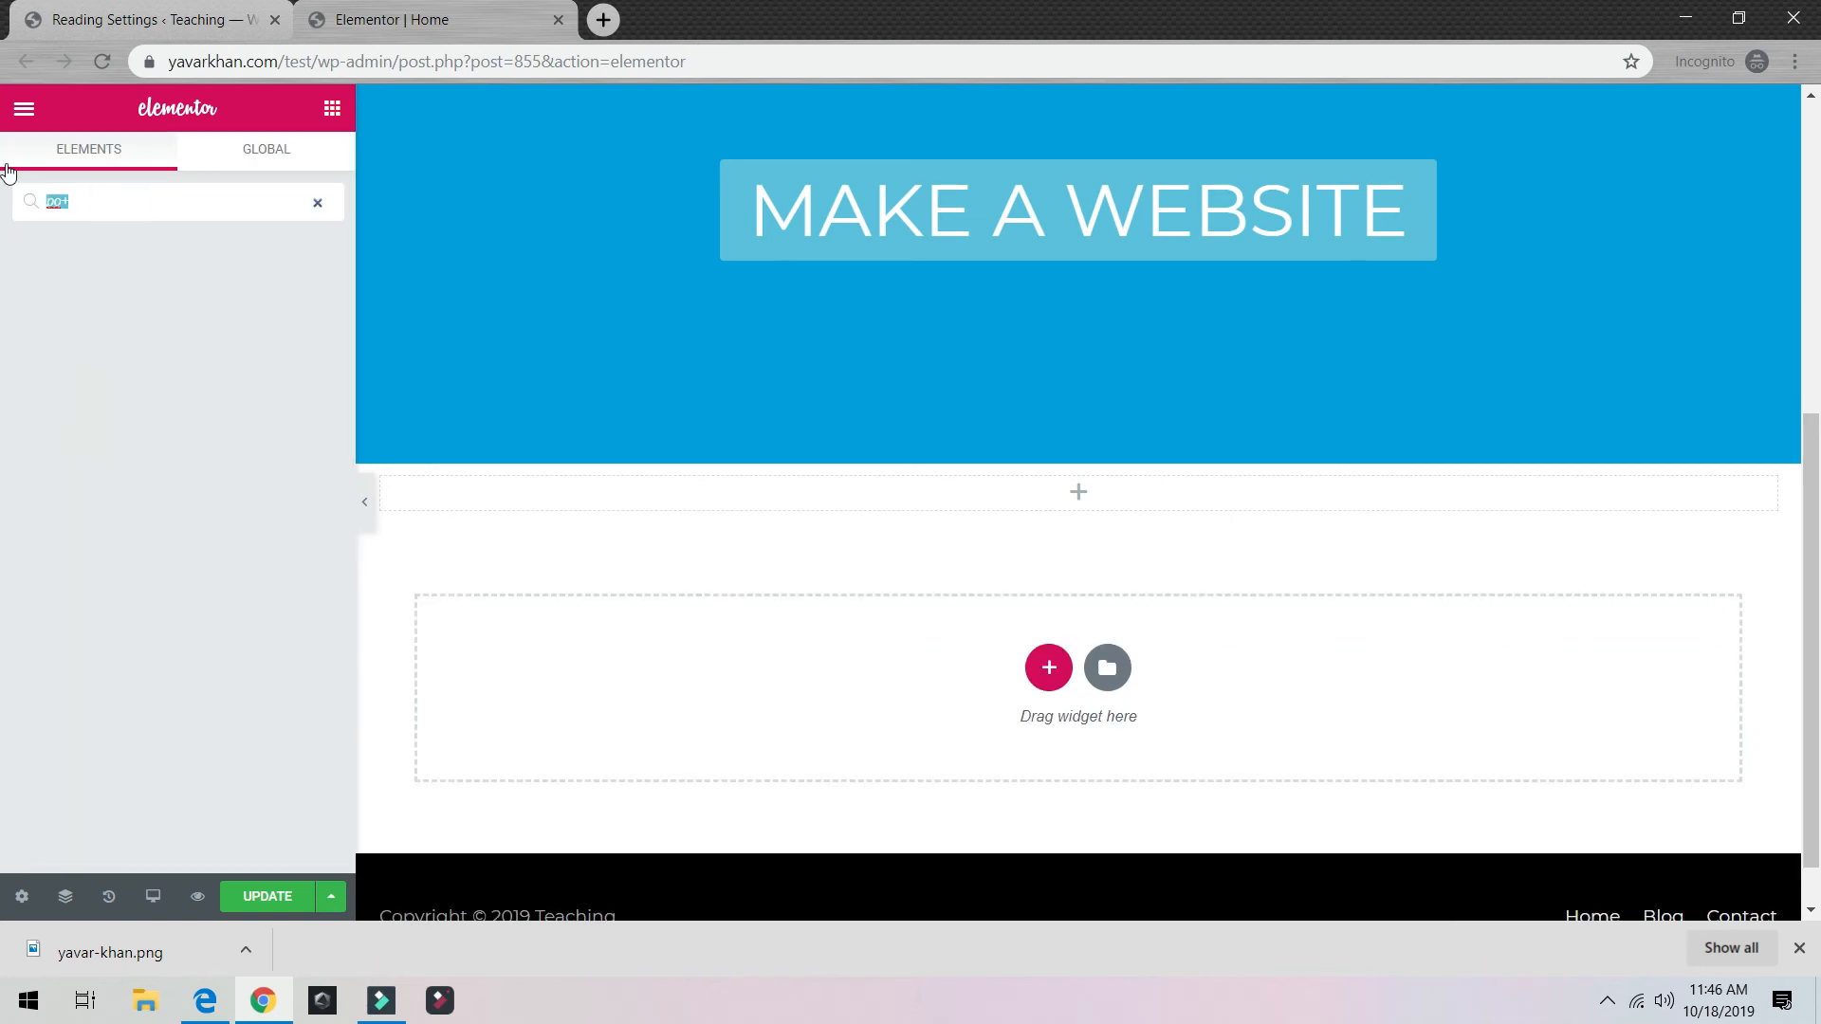
pyautogui.write('s')
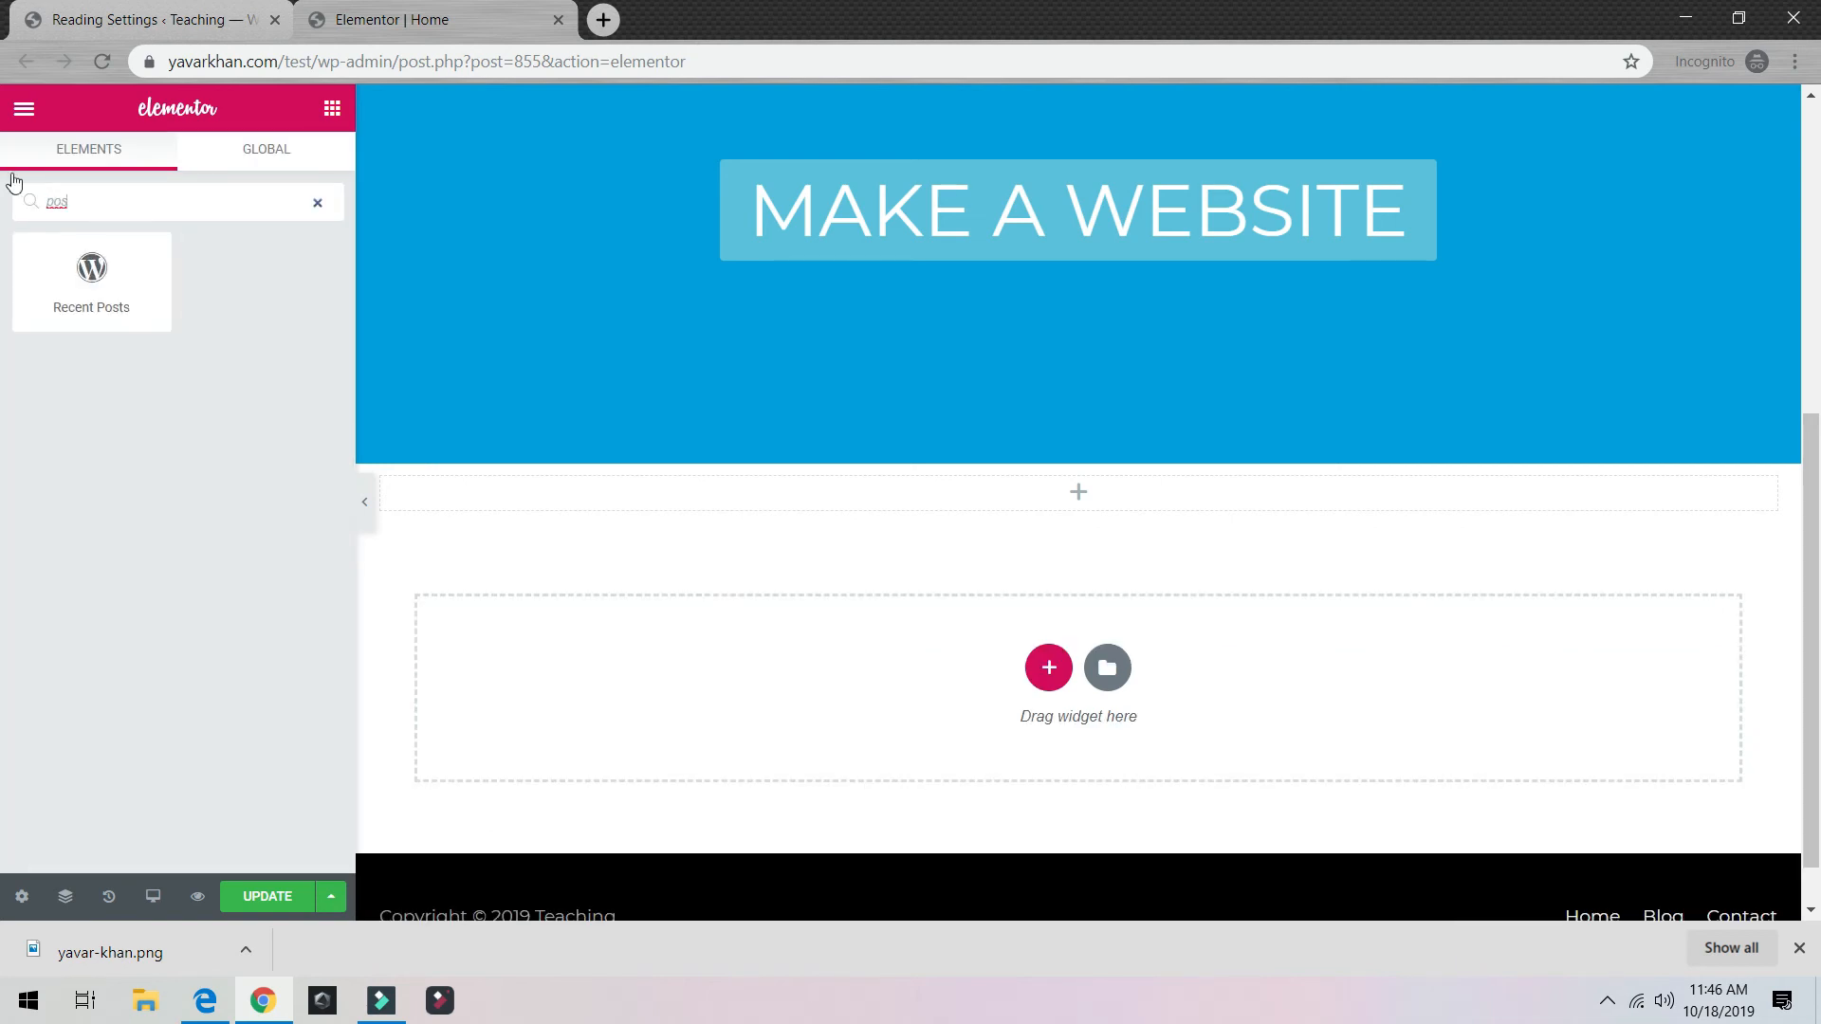
pyautogui.moveTo(91, 275); pyautogui.dragTo(1015, 724)
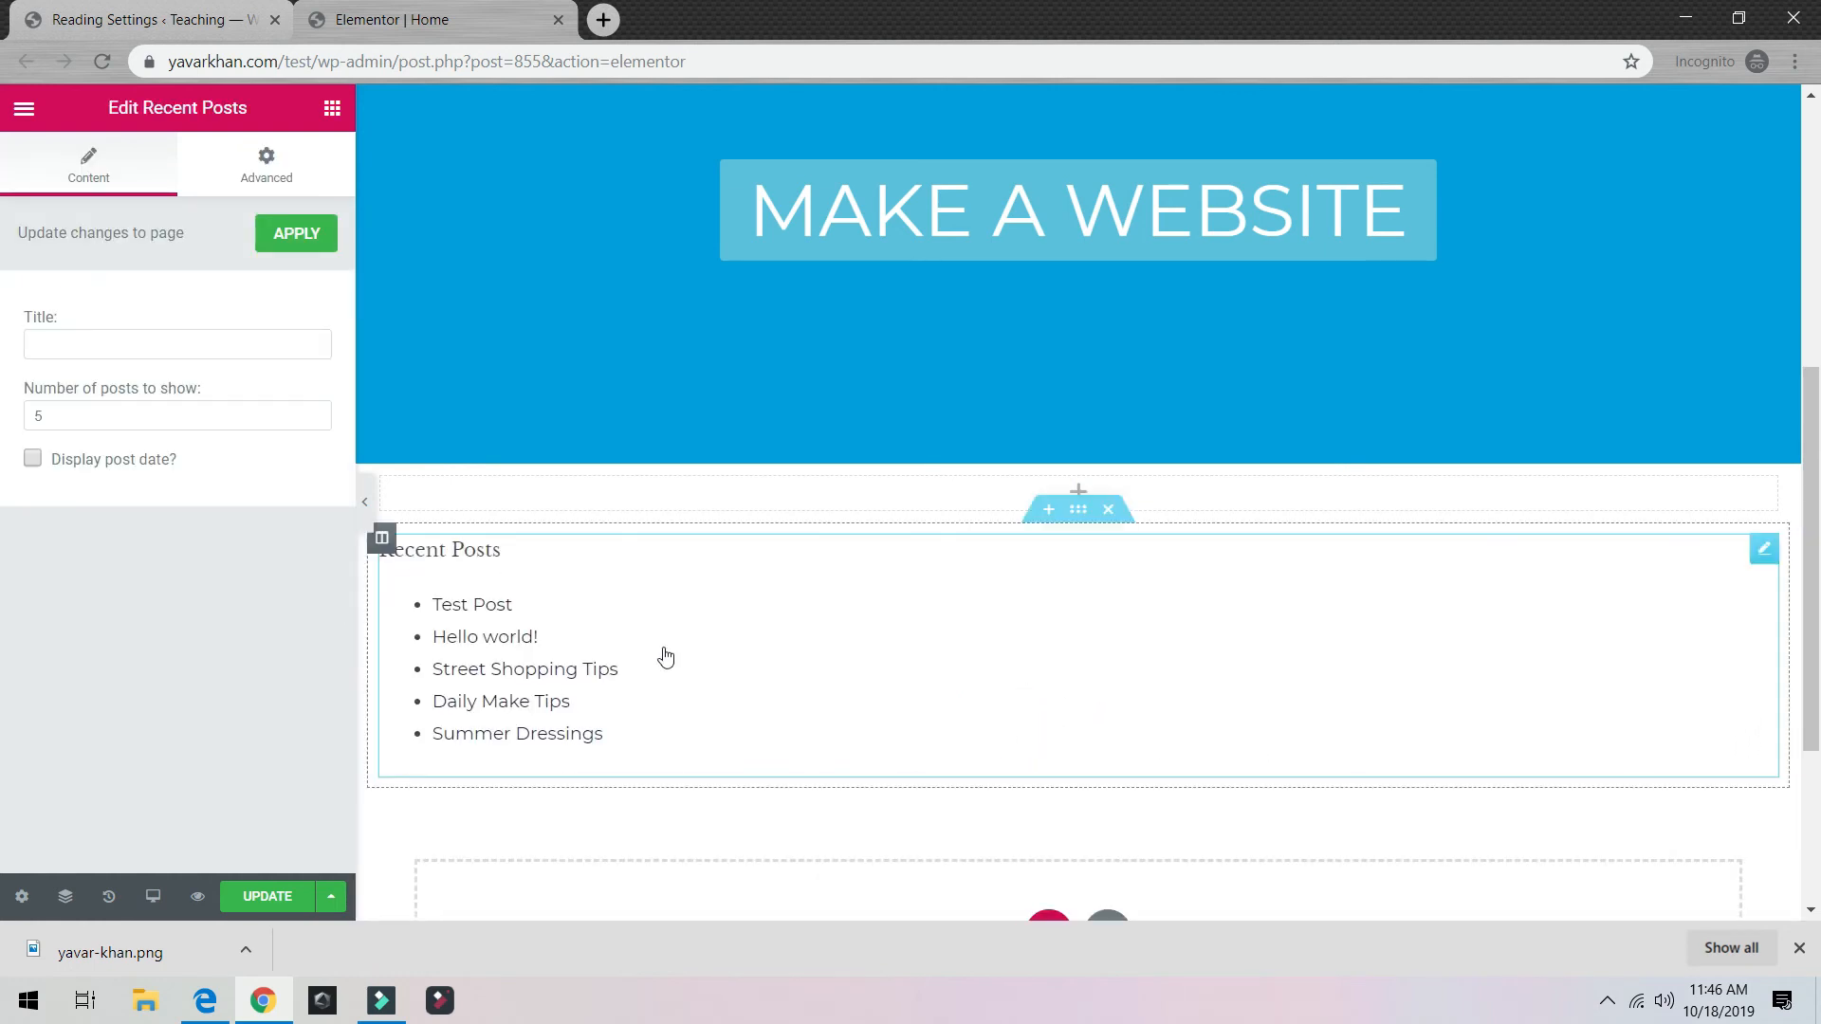
# Step: Review the Recent Posts widget's Advanced settings, then return to its Content settings
pyautogui.click(264, 163)
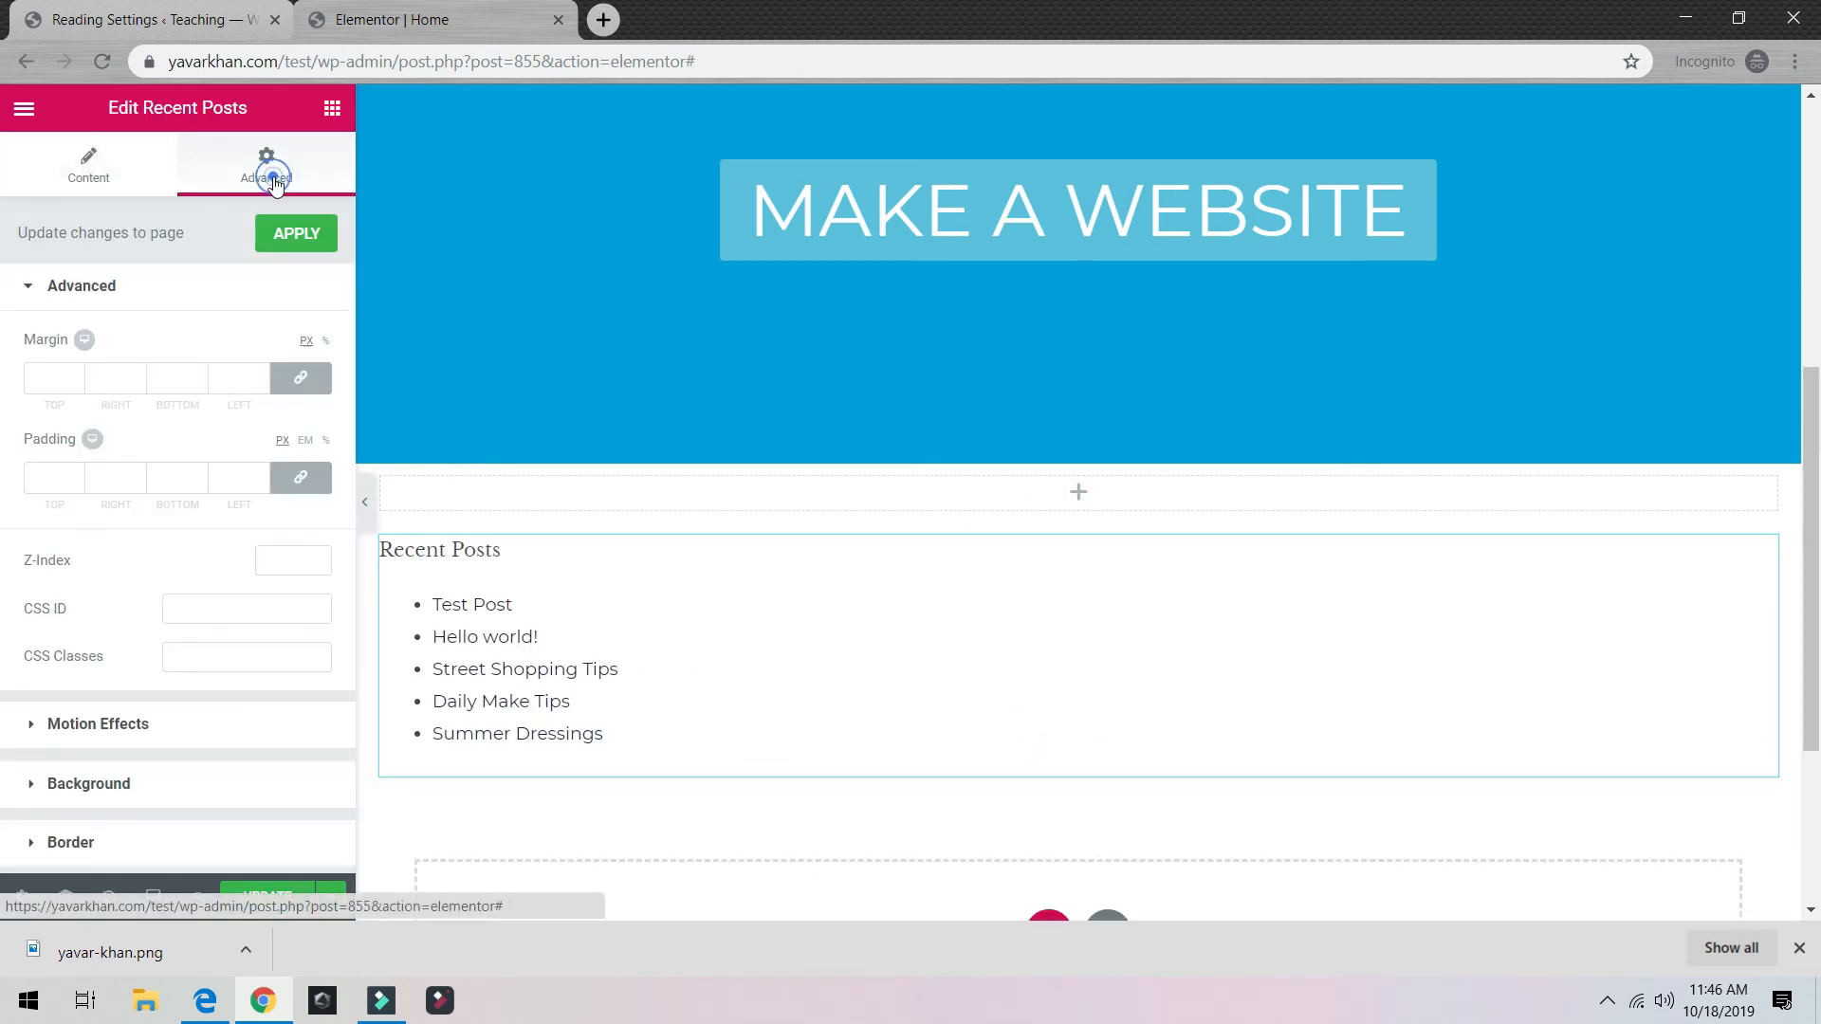
pyautogui.scroll(-2, 178, 598)
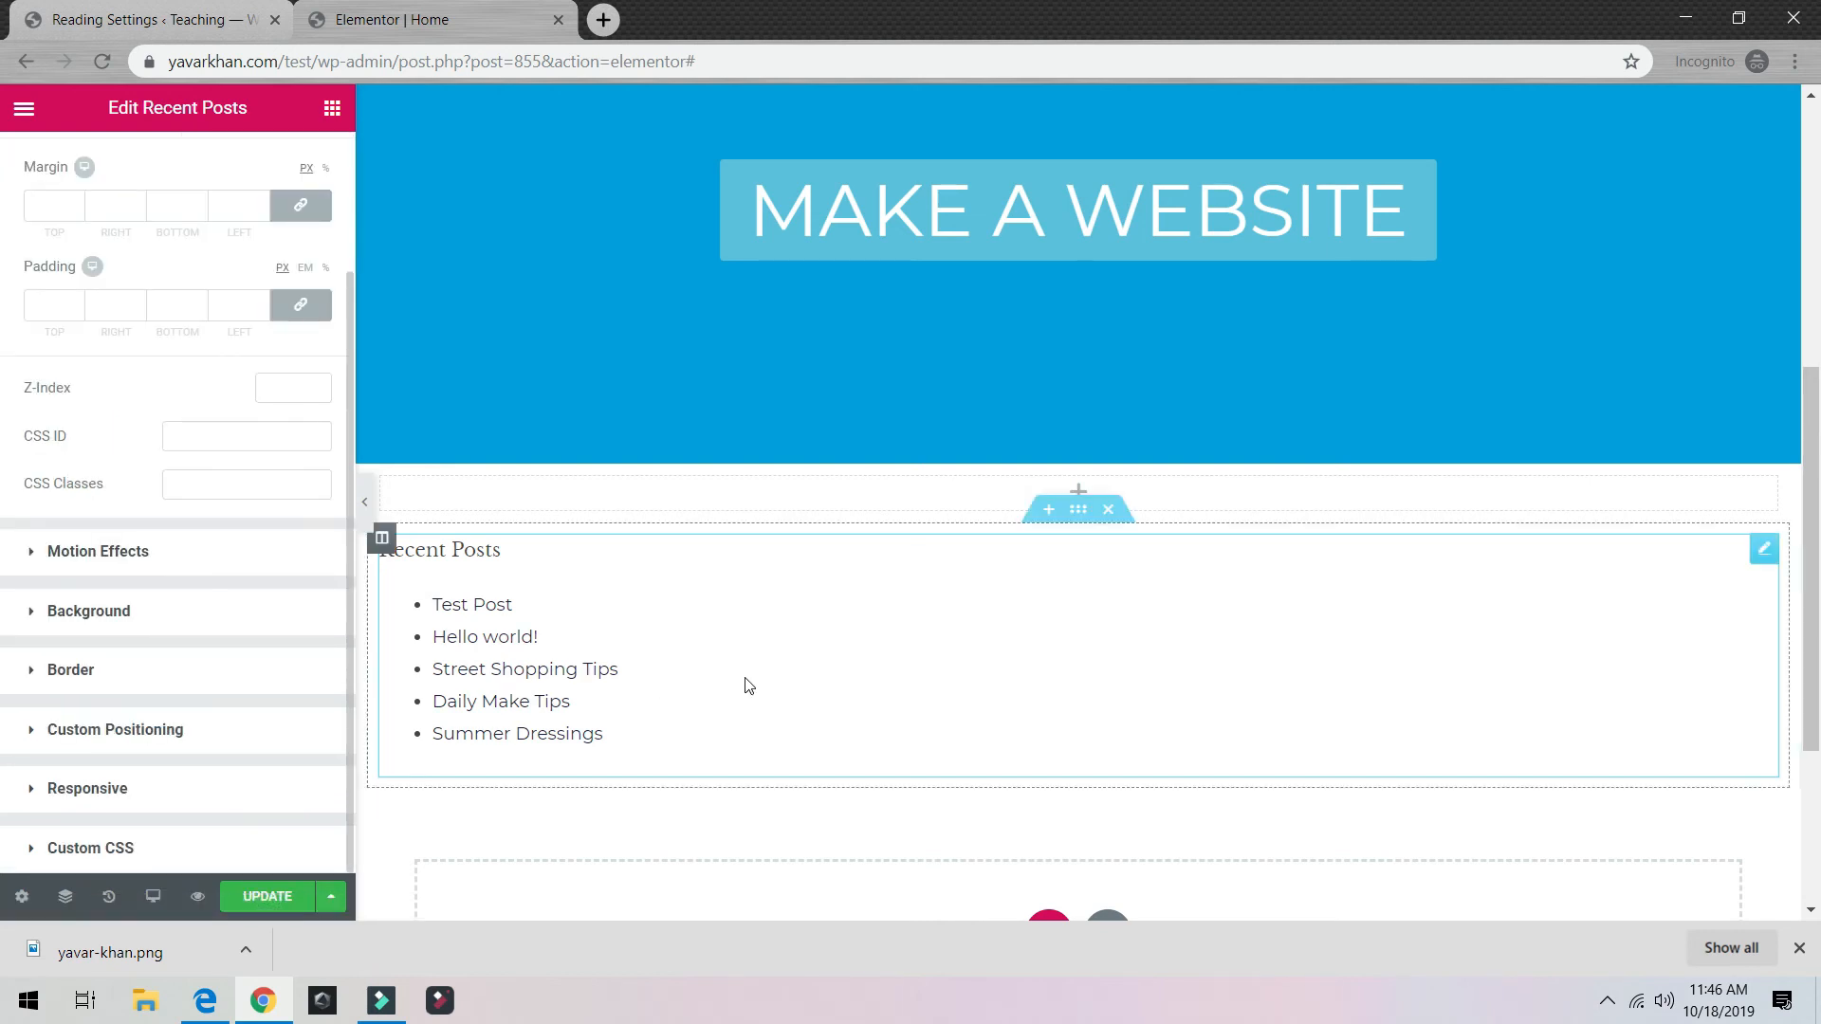
pyautogui.scroll(-3, 746, 683)
pyautogui.scroll(3, 581, 642)
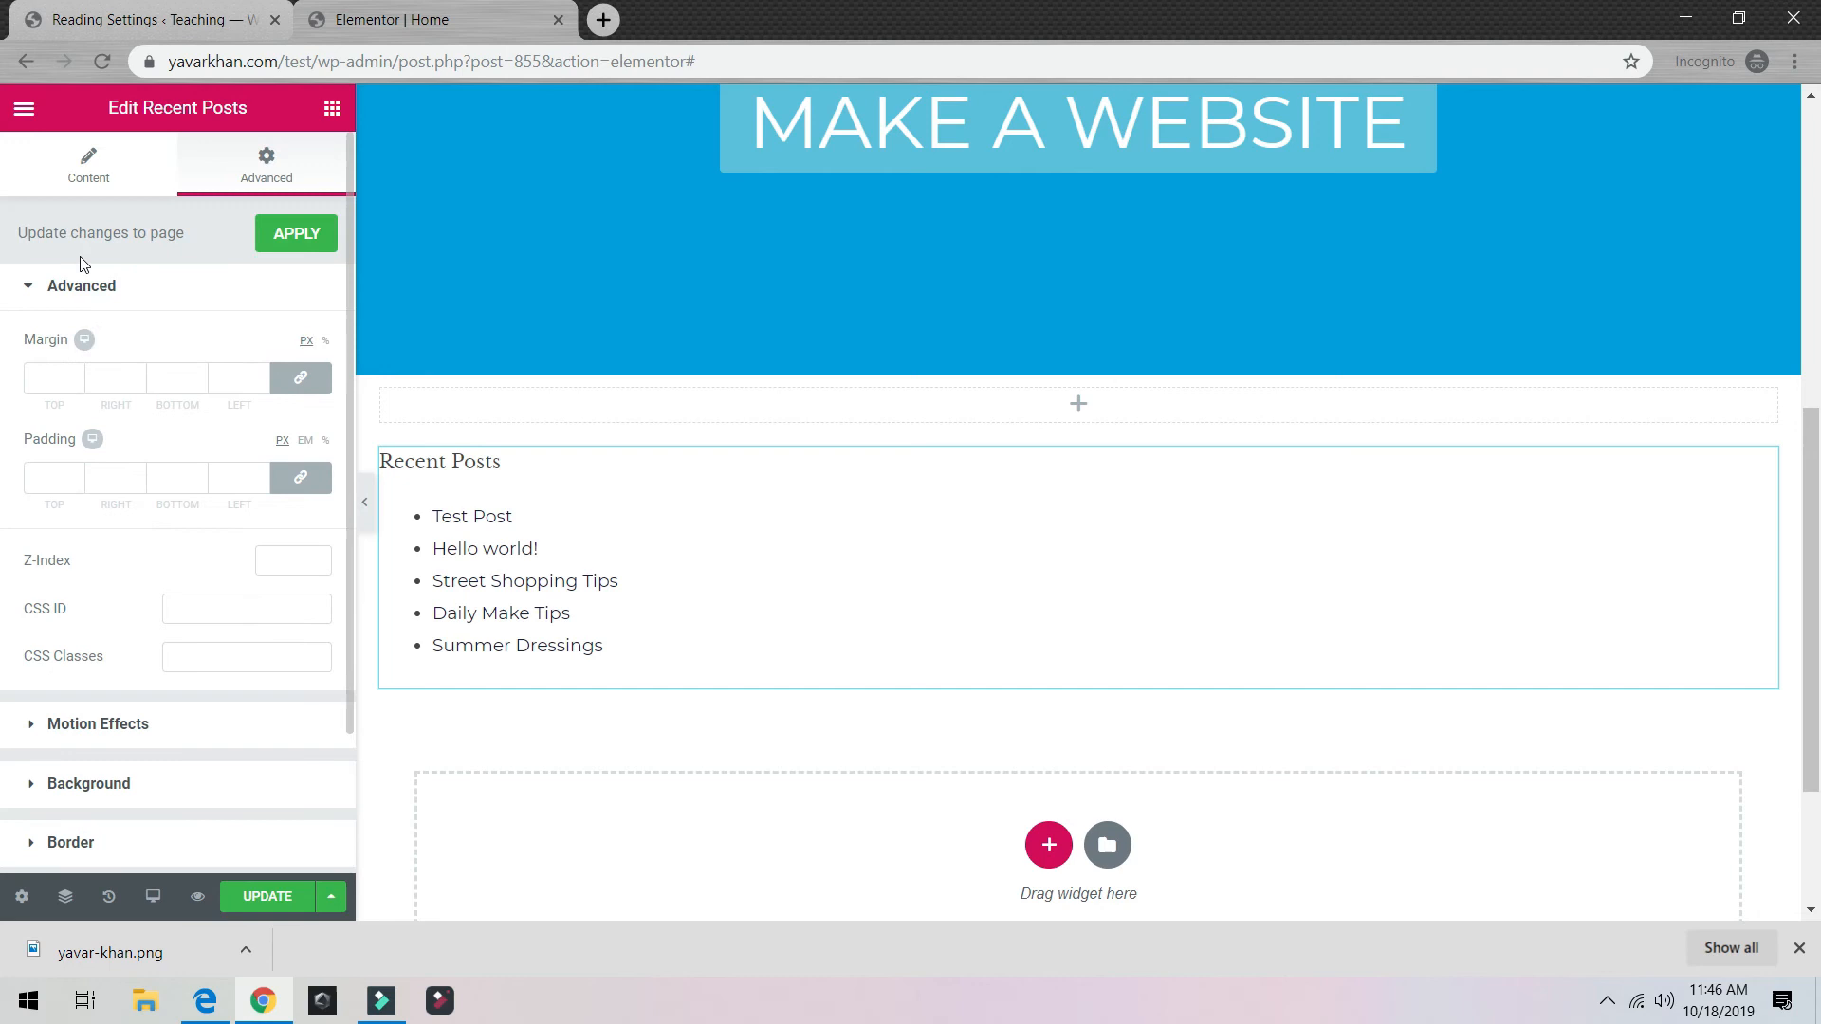
pyautogui.click(85, 167)
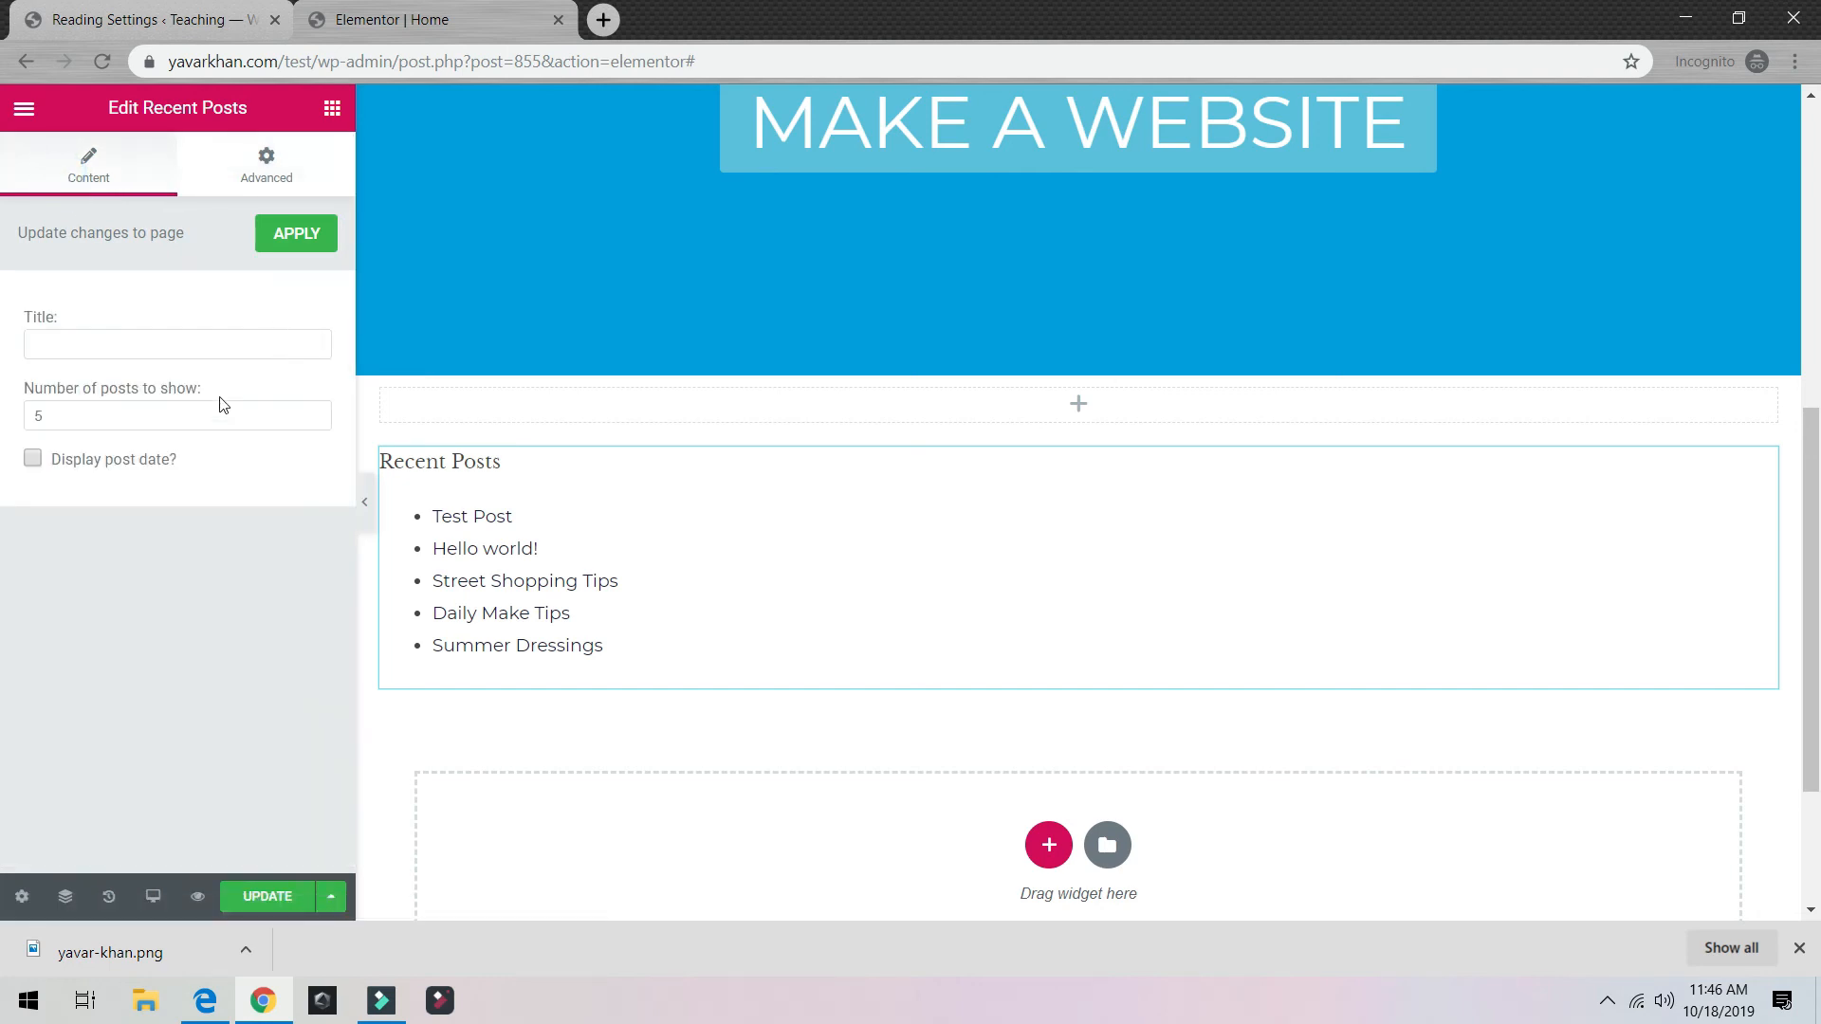
# Step: Leave post dates hidden, update the homepage, and return to the Add Plugins results
pyautogui.click(32, 460)
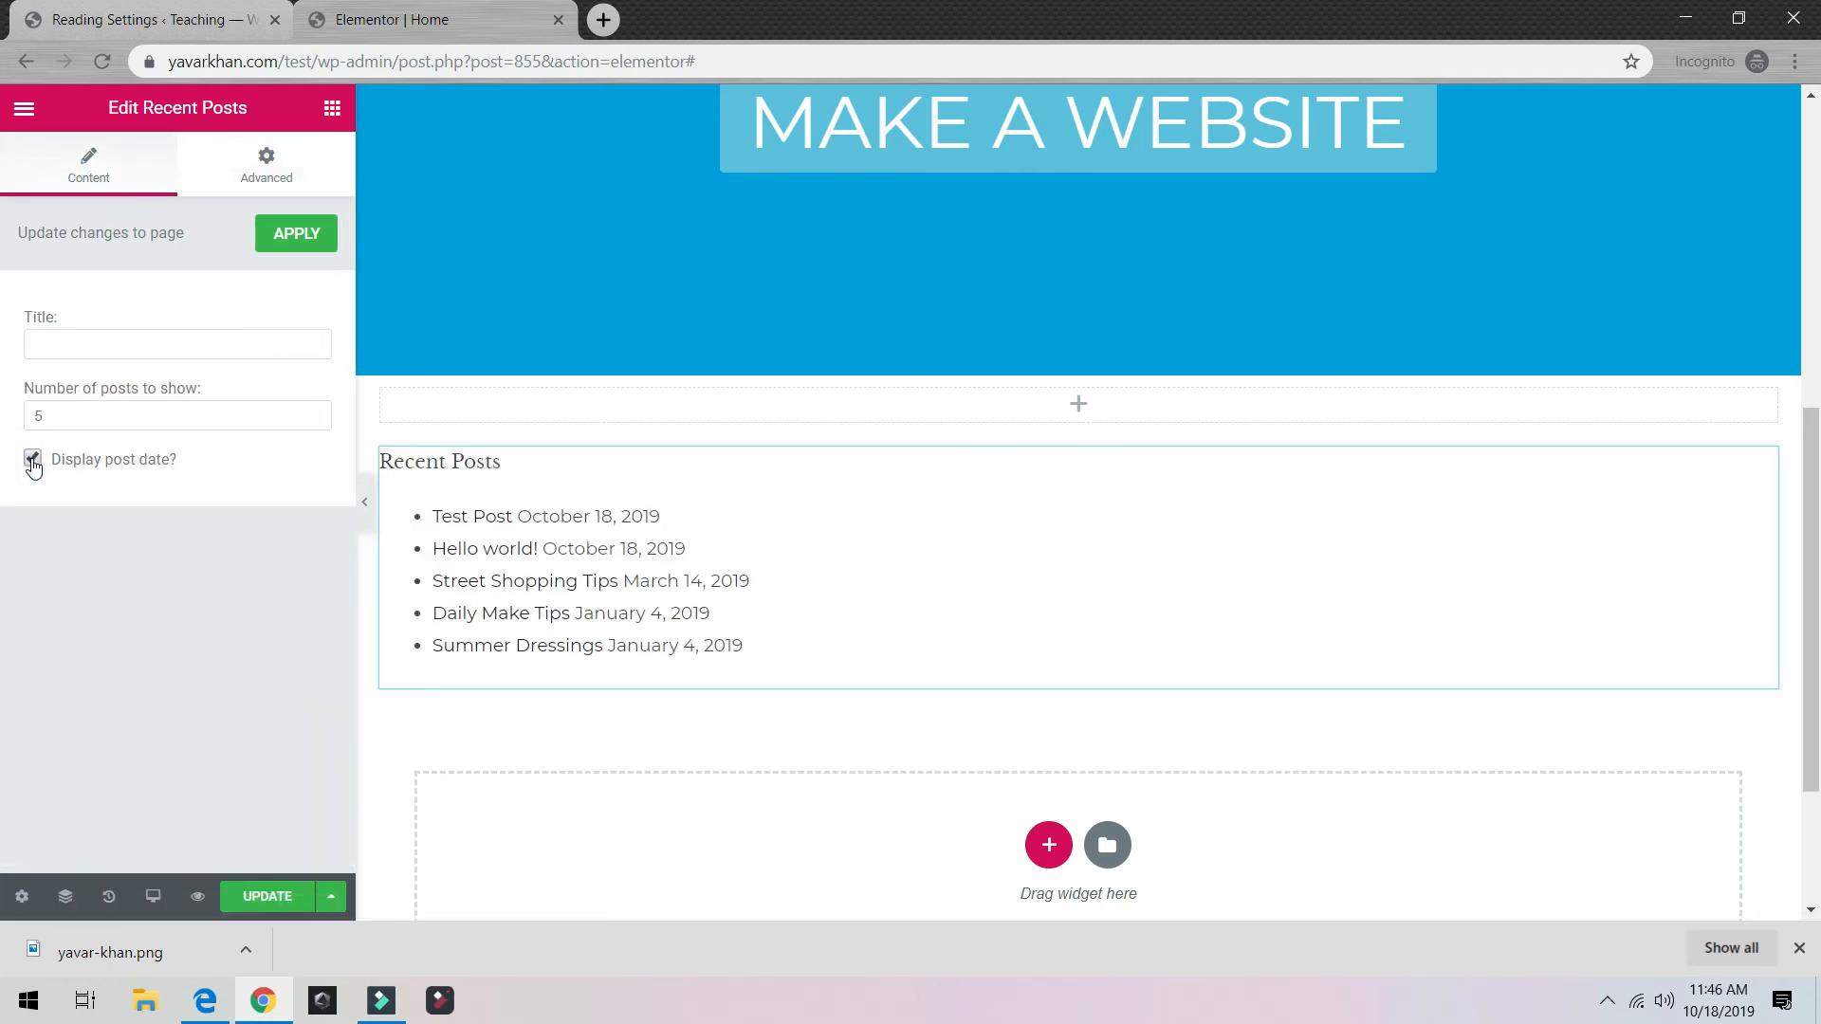
pyautogui.click(32, 460)
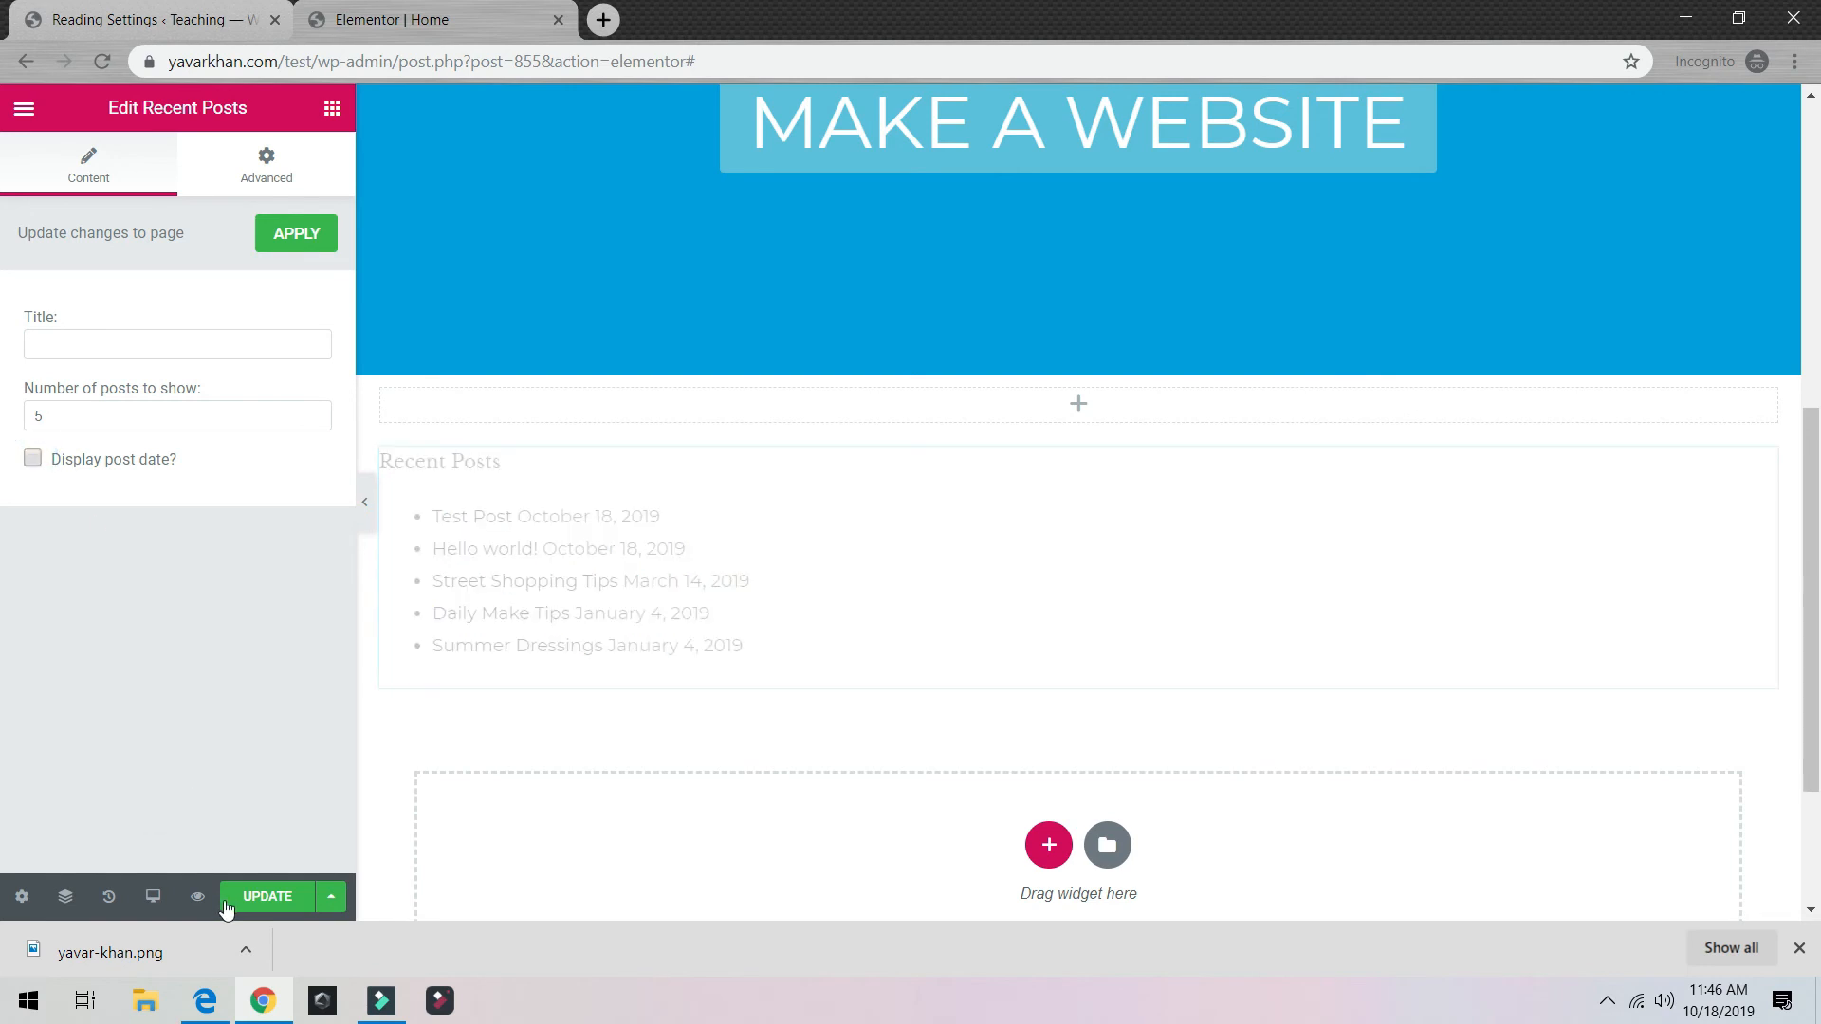
pyautogui.click(276, 899)
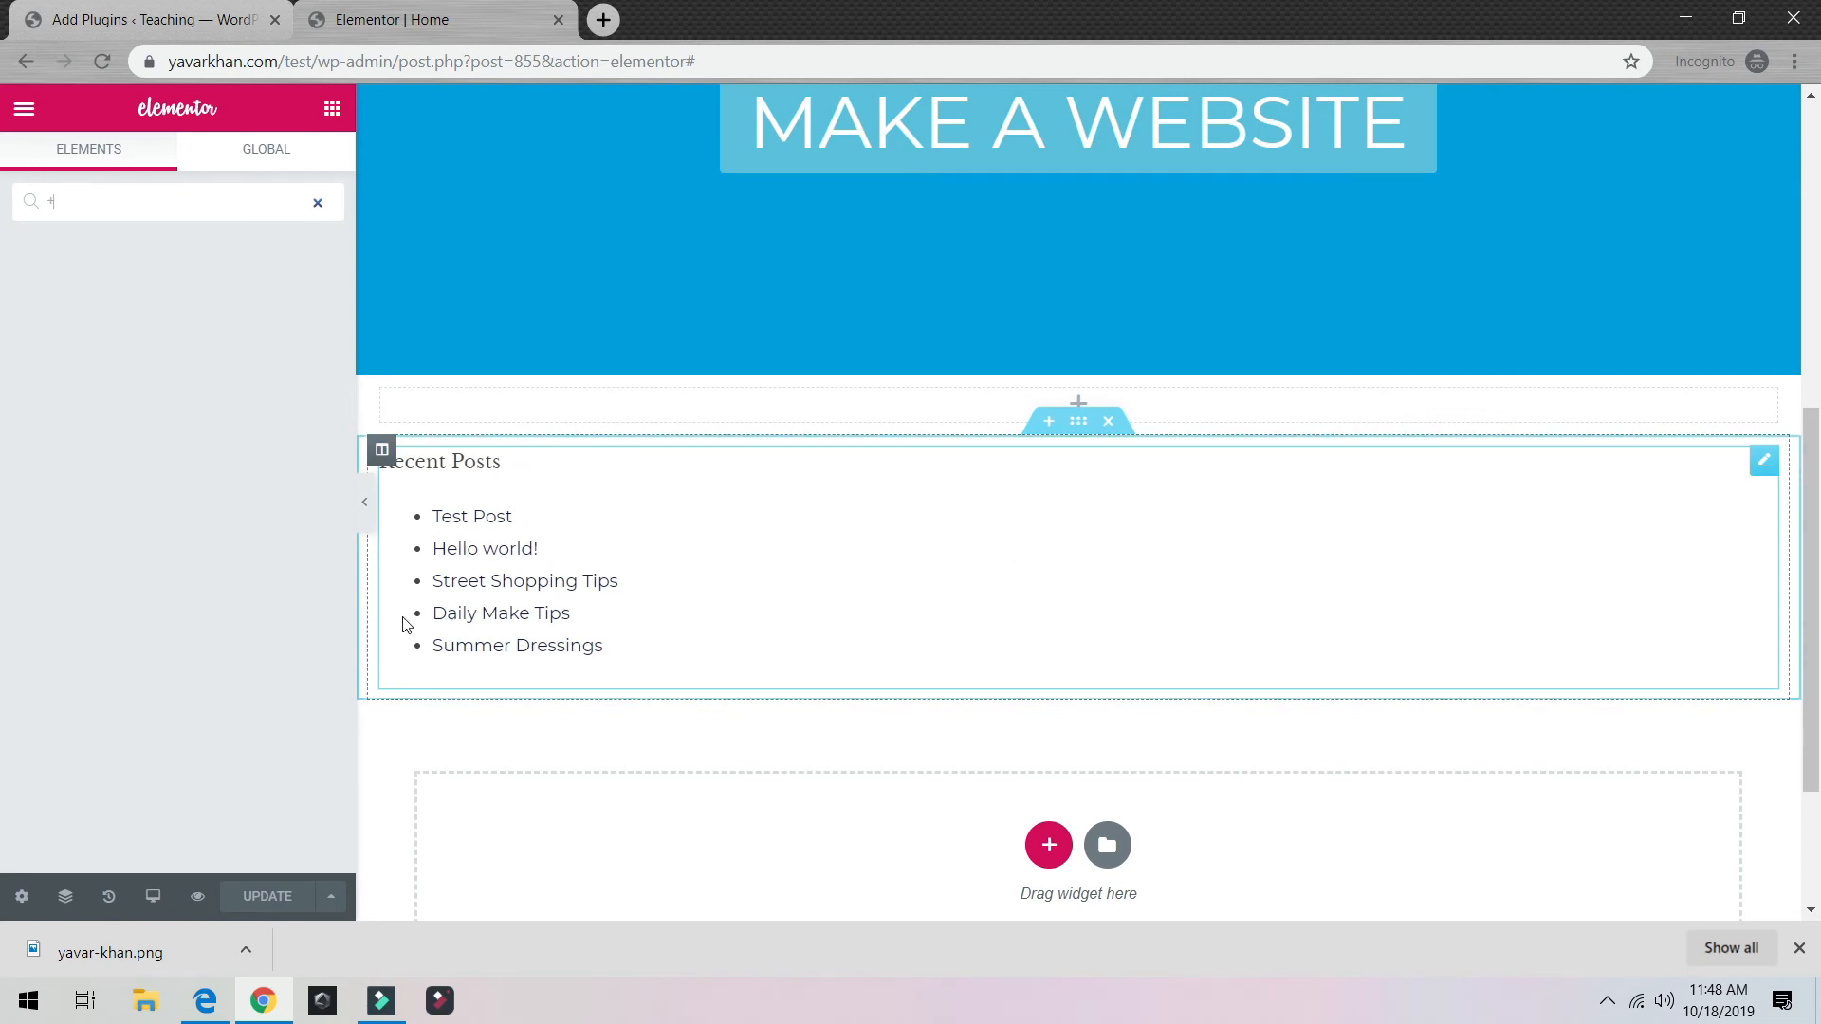
pyautogui.click(142, 19)
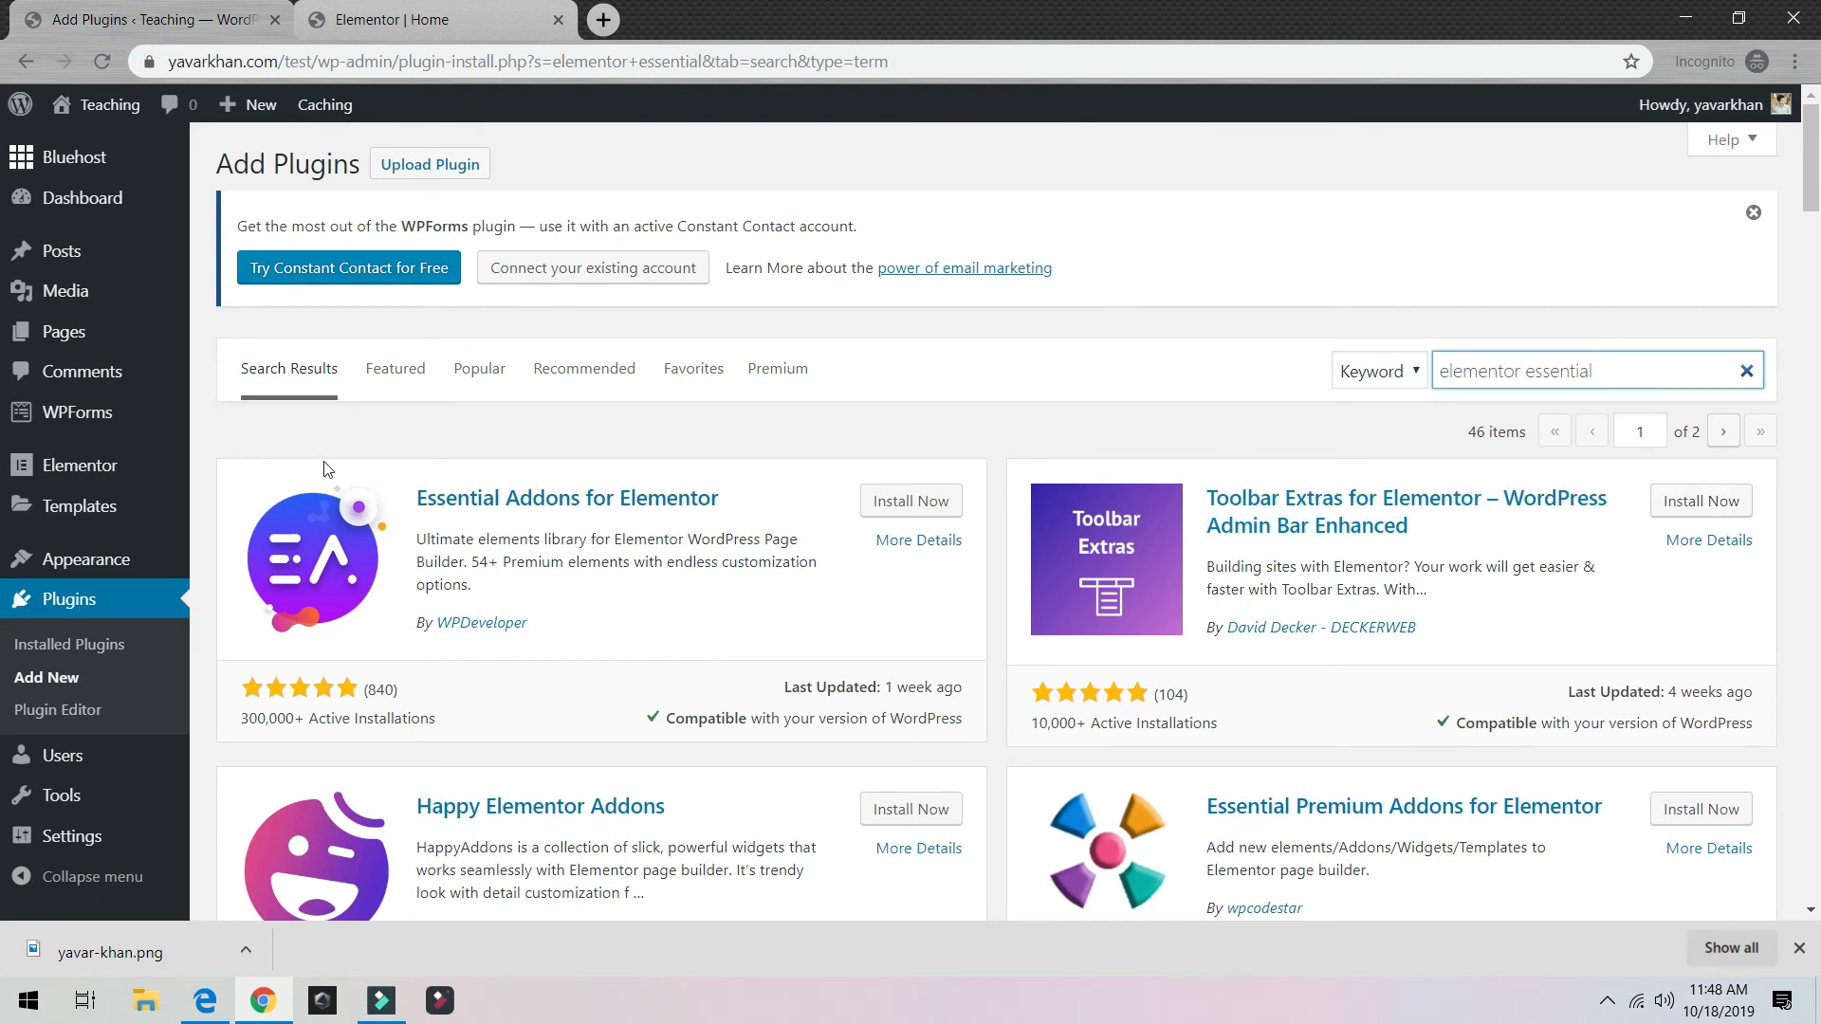
# Step: Install Essential Addons for Elementor, then Google 'elementor' in a new tab and open the first result
pyautogui.click(906, 503)
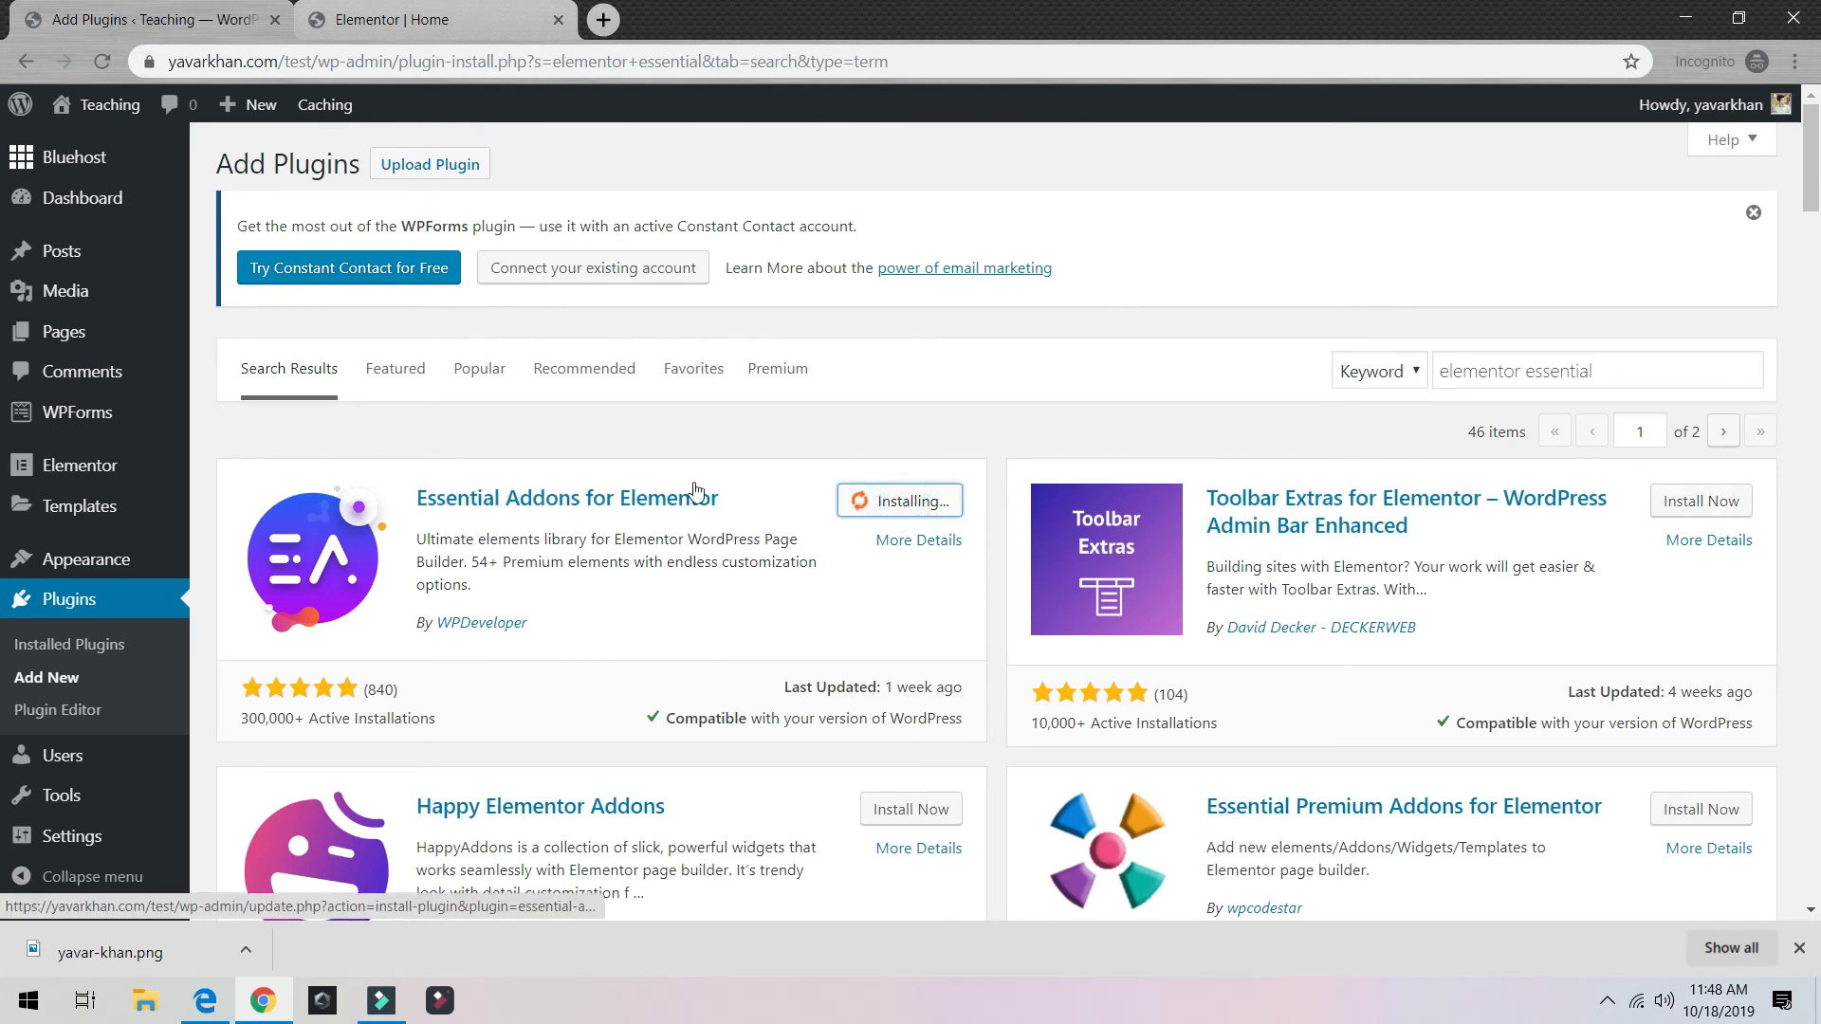
pyautogui.click(607, 21)
pyautogui.write('ele')
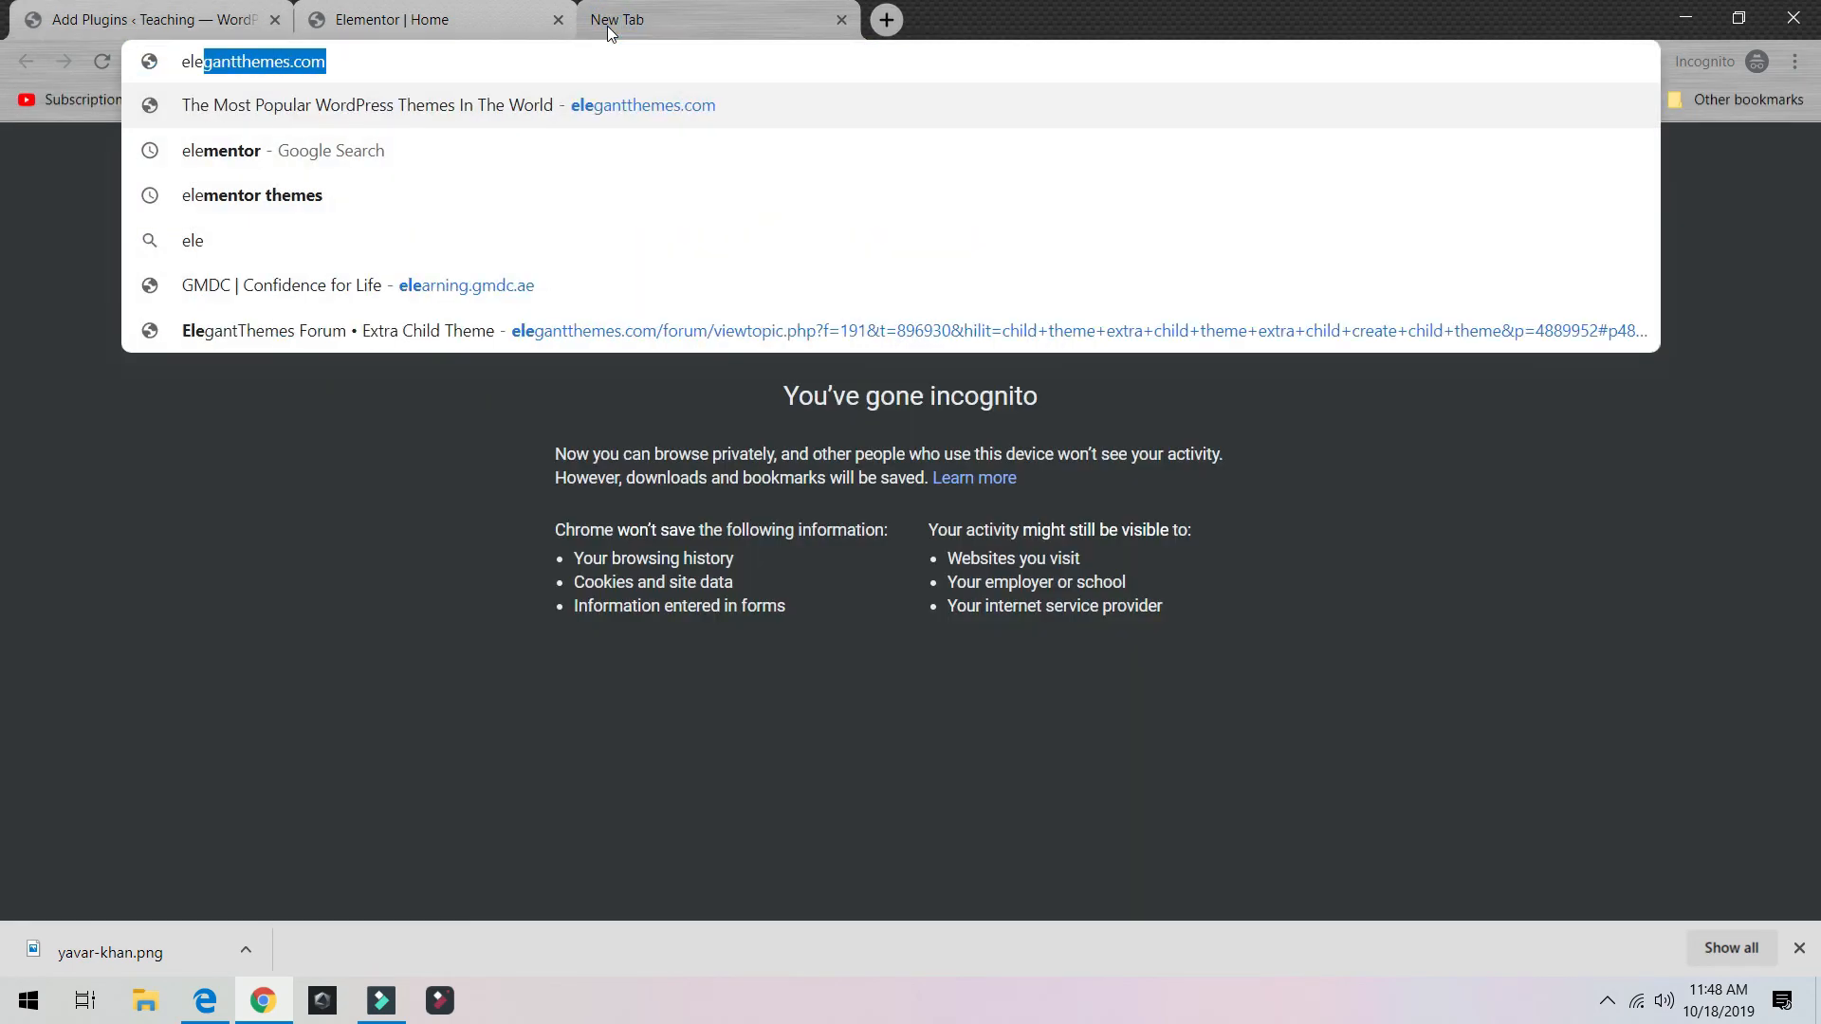
pyautogui.press('Down')
pyautogui.press('Down')
pyautogui.press('Up')
pyautogui.press('Return')
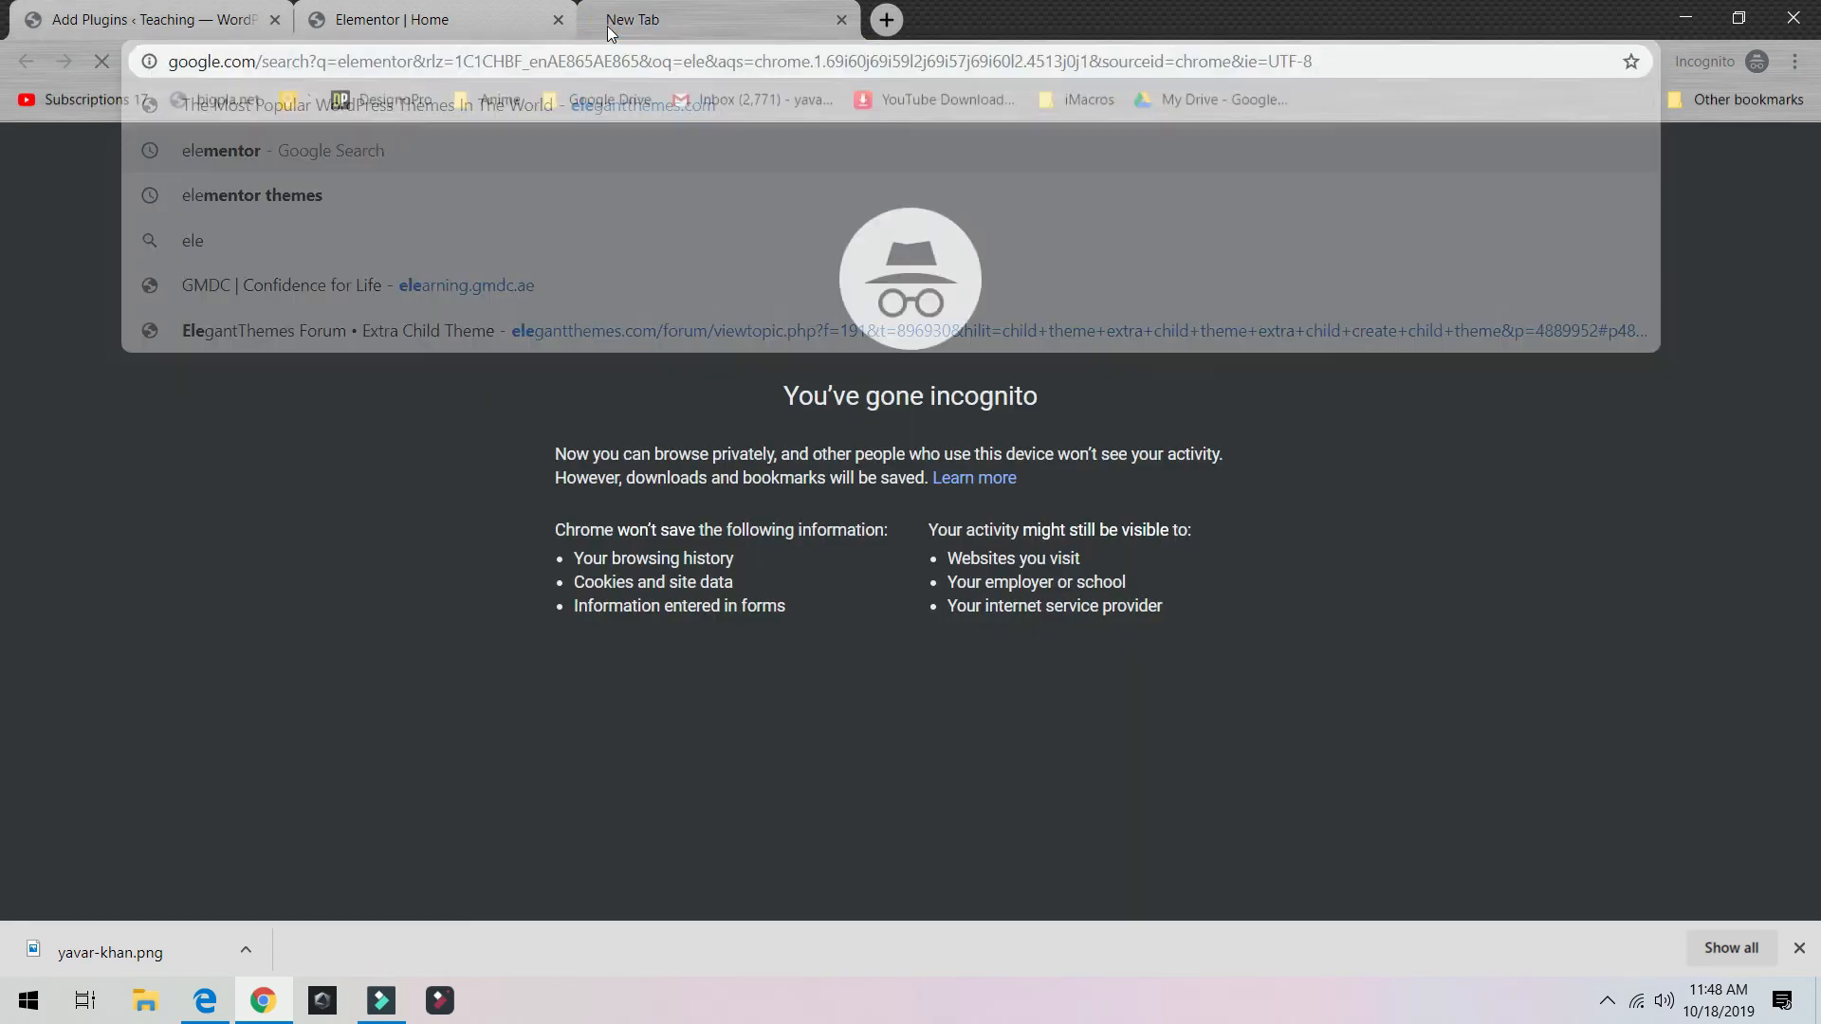
pyautogui.click(382, 327)
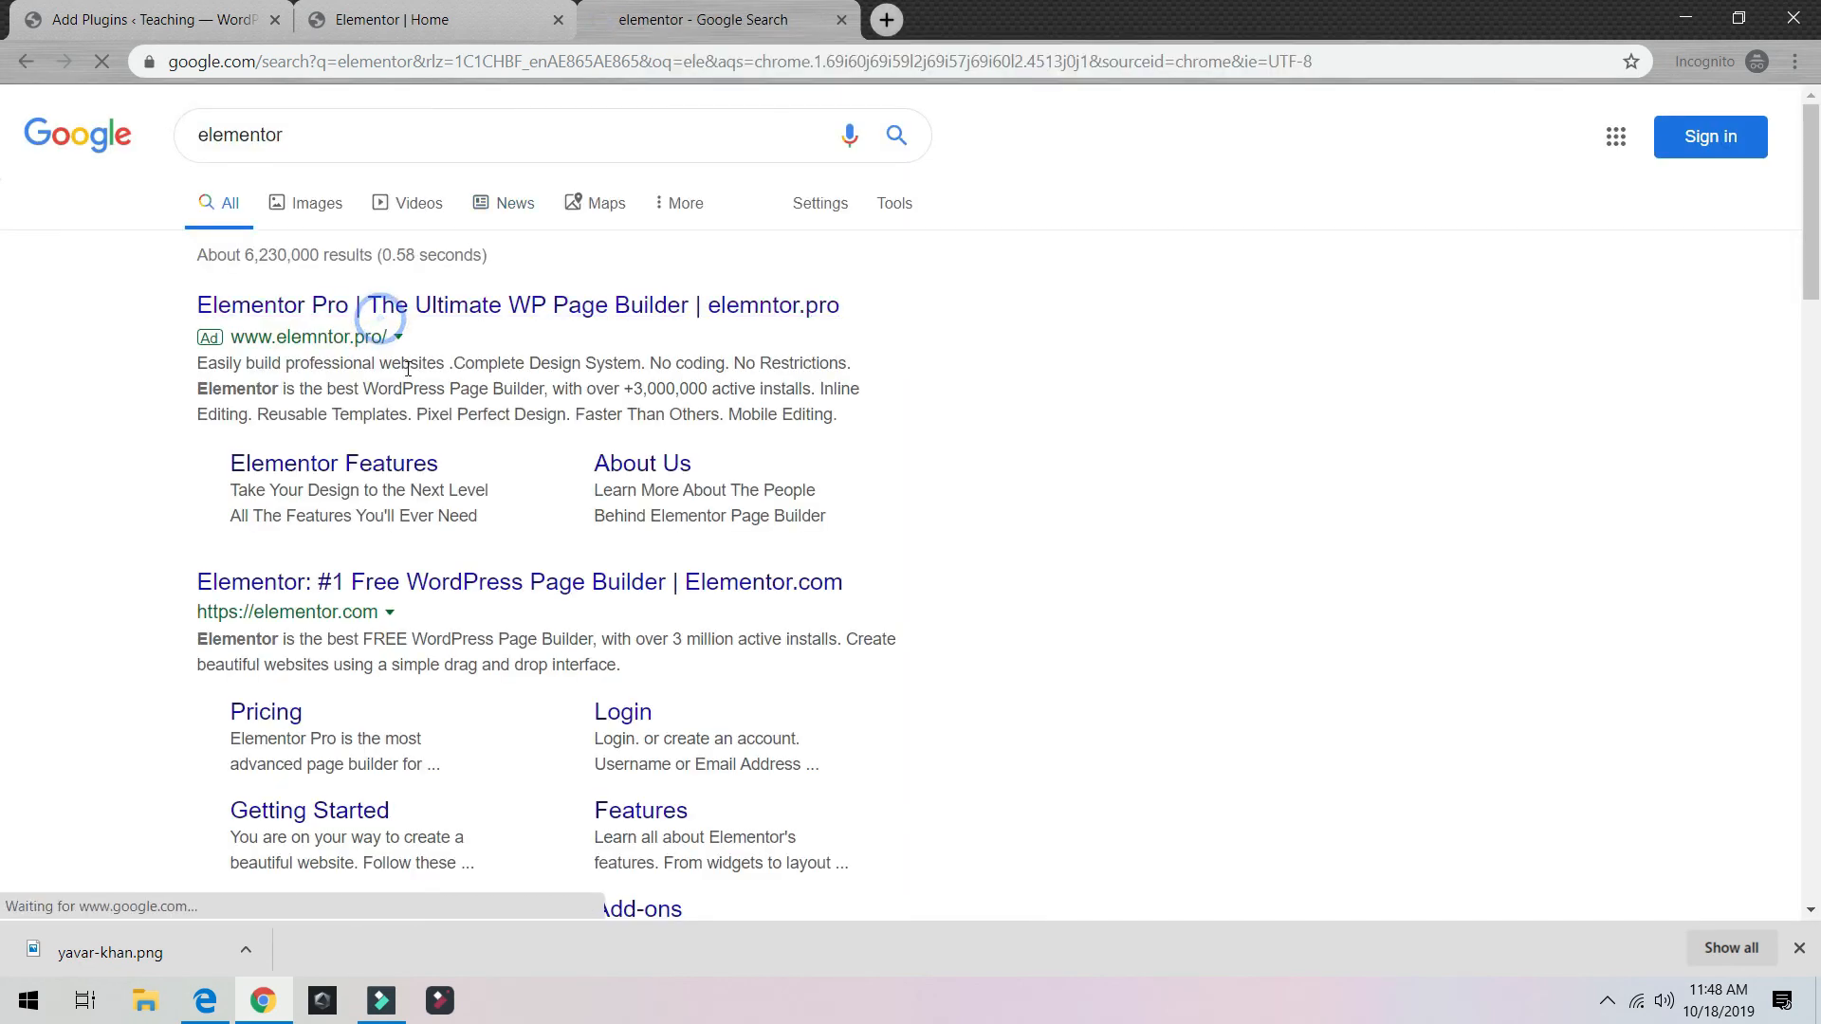